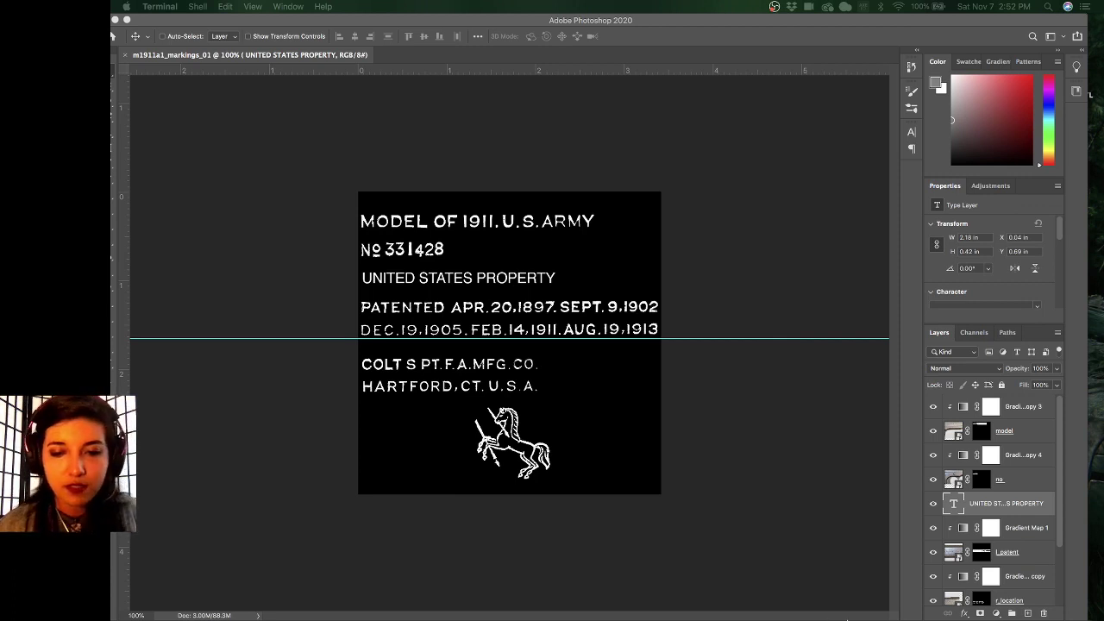
- Switch from the markings artwork in Photoshop to the m1911_pistol project in Substance Painter
mouse_move(746, 617)
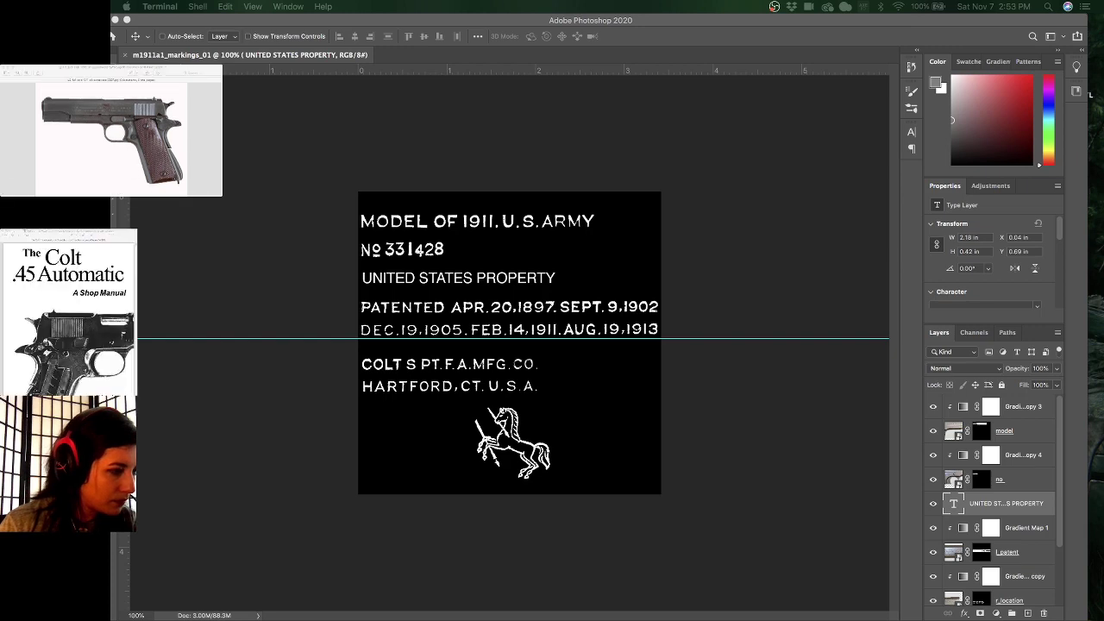
key("ctrl+Up")
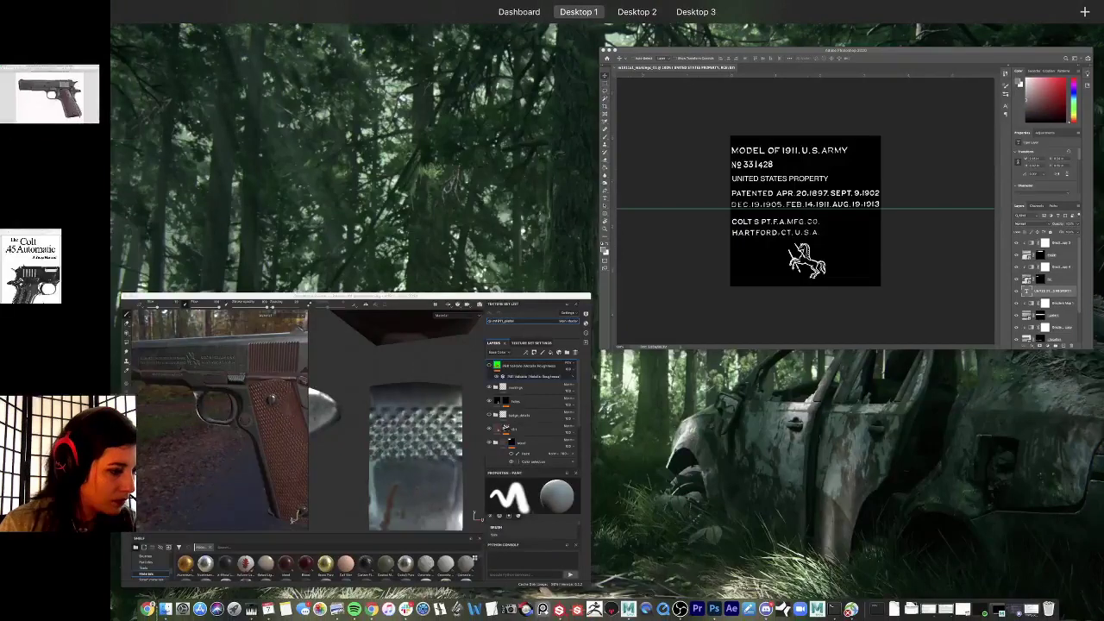
key("ctrl+Up")
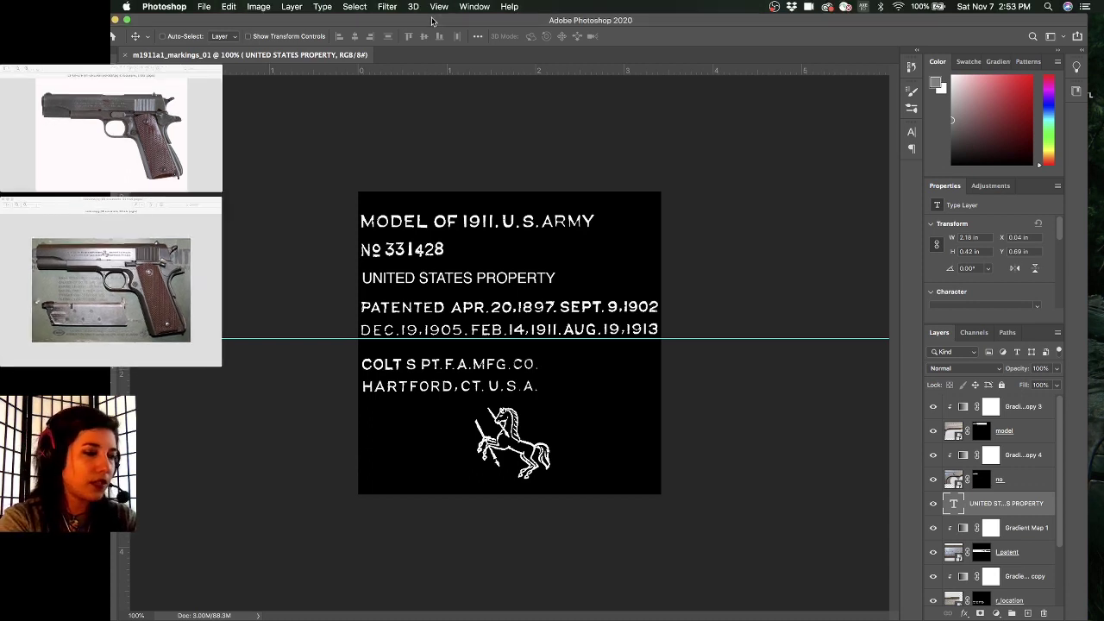
mouse_move(531, 615)
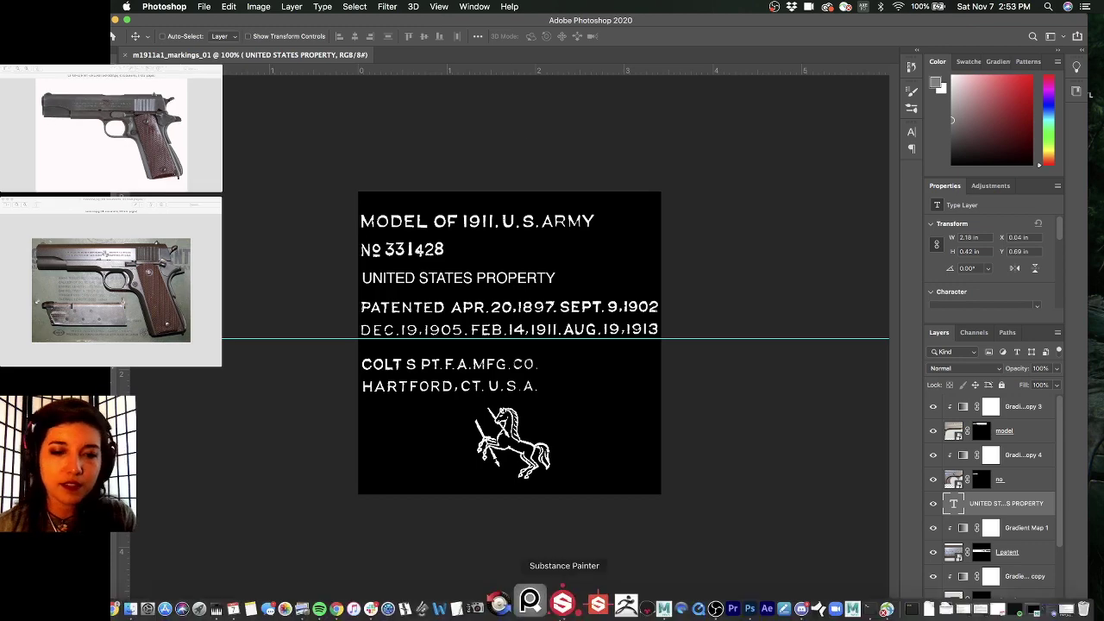
left_click(571, 607)
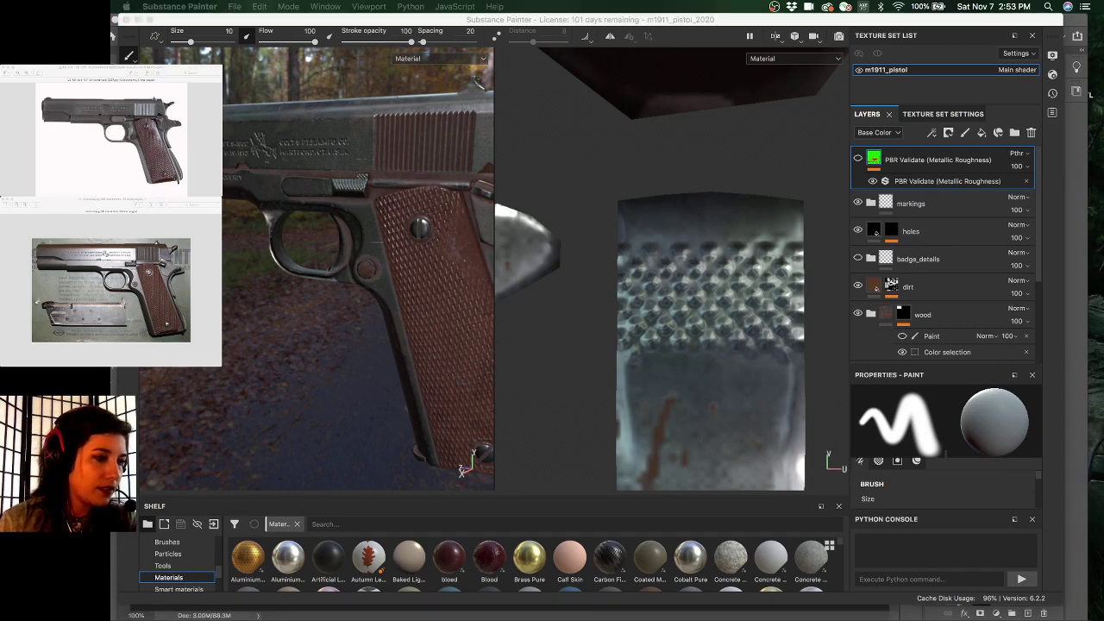
left_click(341, 21)
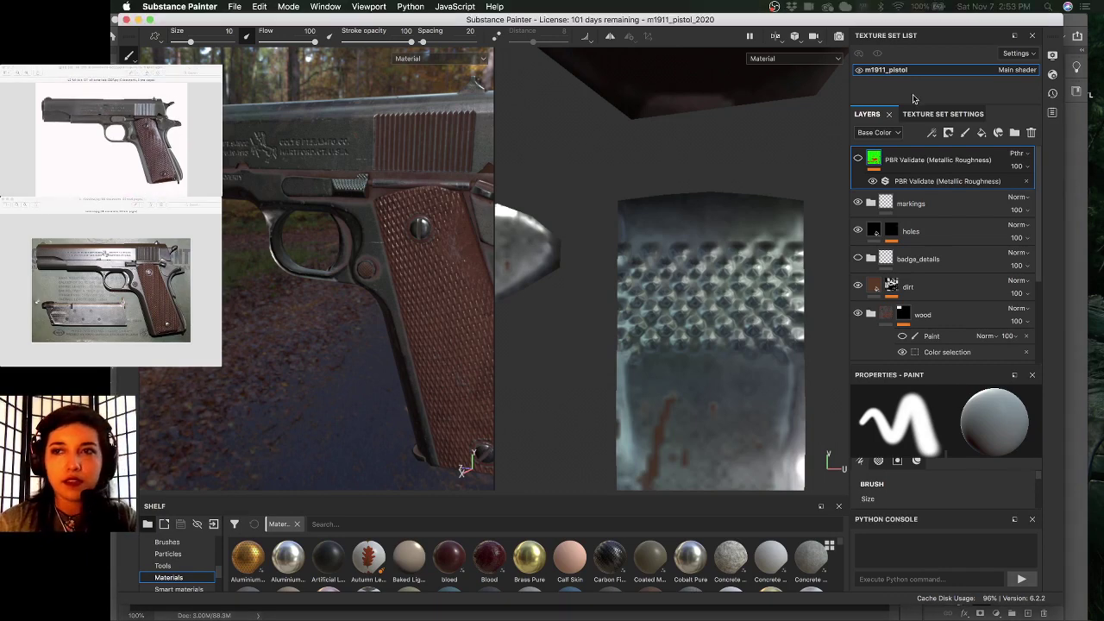
left_click(1067, 79)
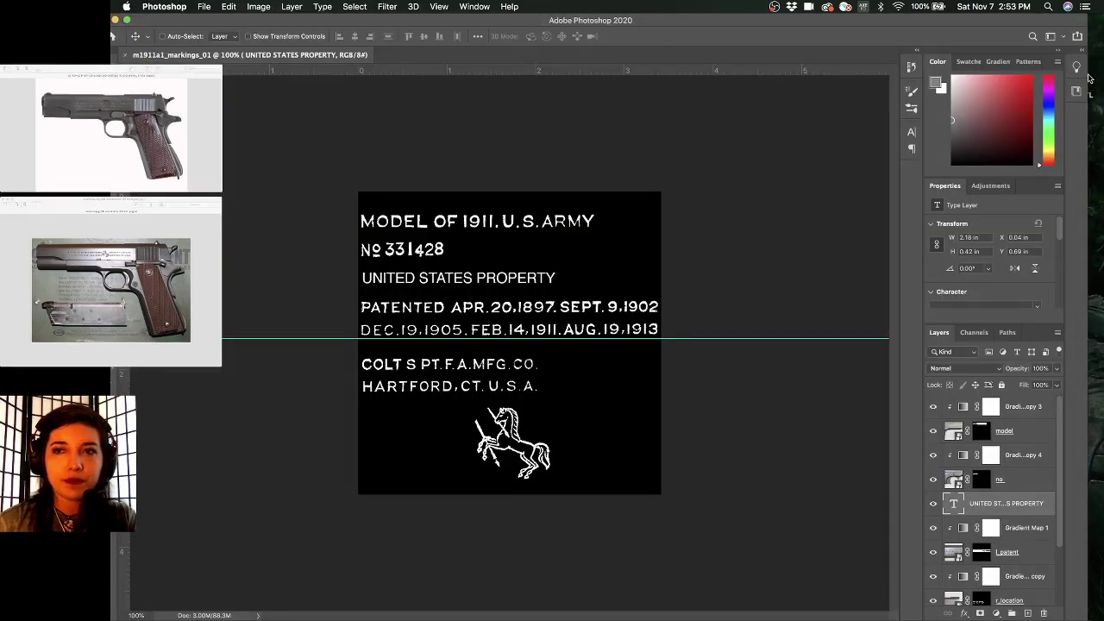
key("super+Tab")
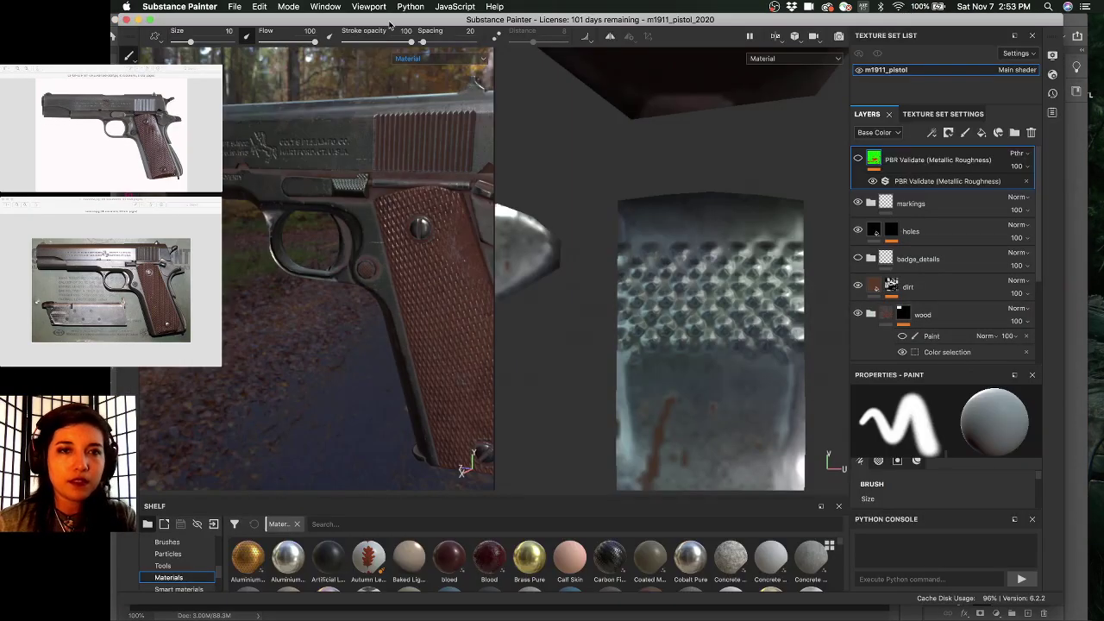
- Examine the grip, the slide serrations and the Colt company markings on the pistol model's slide
right_click_drag(257, 221, 226, 252, "alt")
right_click_drag(307, 195, 289, 212, "alt")
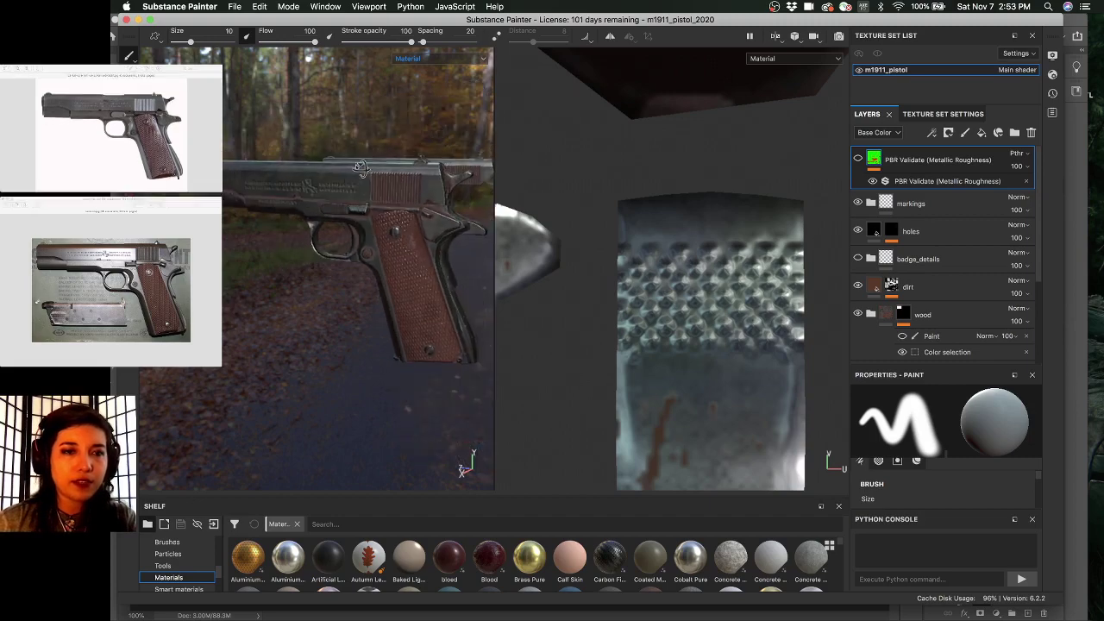
left_click_drag(302, 202, 367, 166, "alt")
right_click_drag(316, 189, 580, 246, "alt")
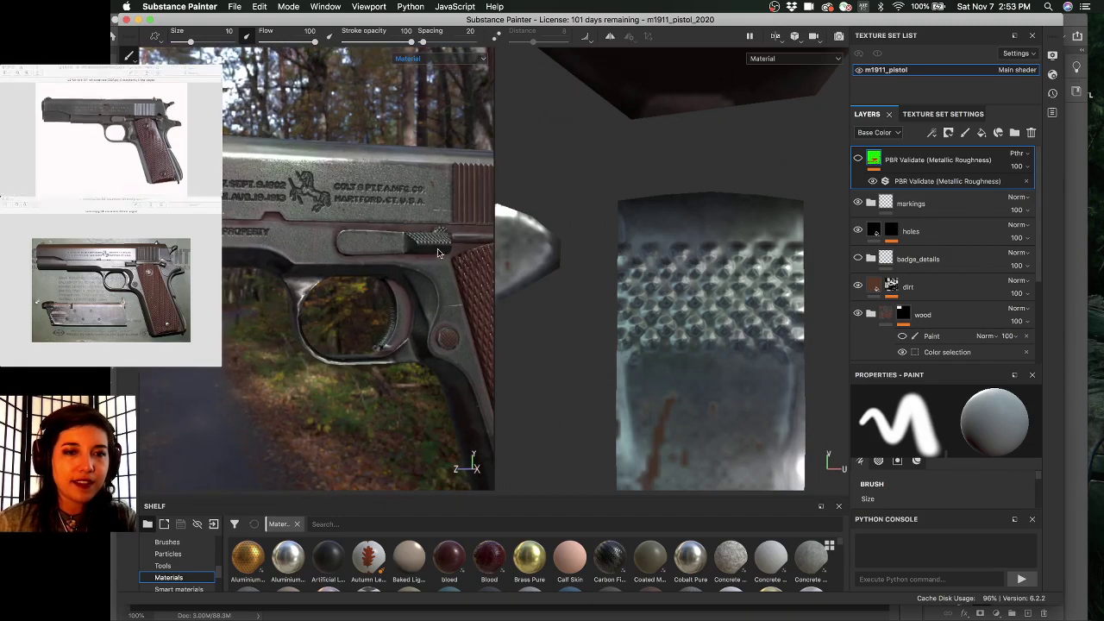
left_click_drag(441, 255, 440, 240, "alt")
middle_click_drag(439, 240, 345, 197, "alt")
left_click_drag(391, 210, 389, 191, "alt")
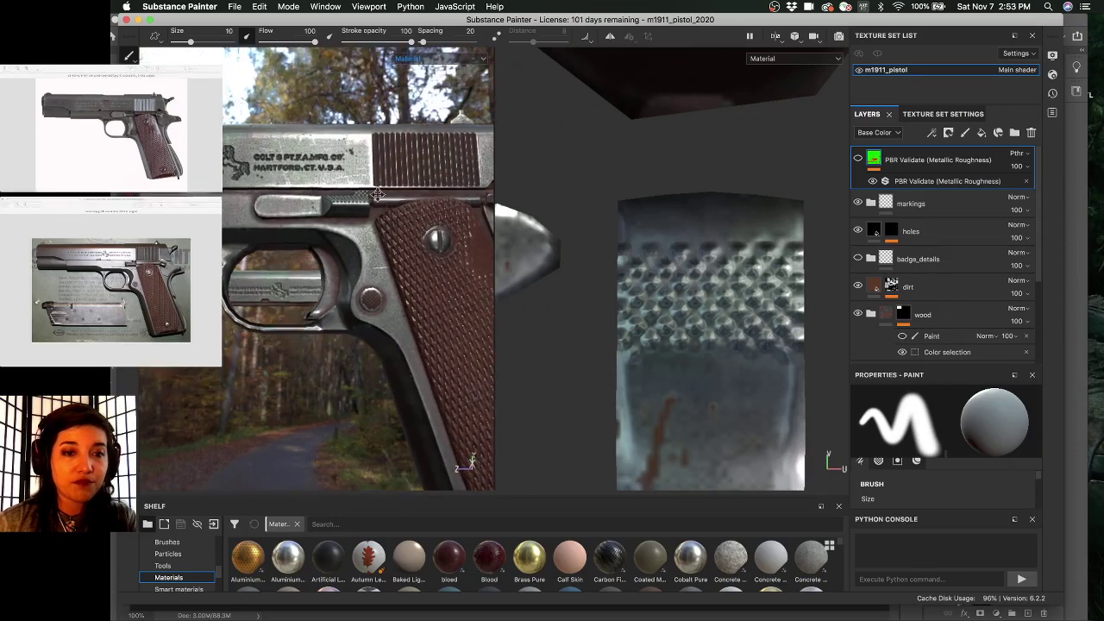
middle_click_drag(389, 210, 358, 180, "alt")
right_click_drag(418, 276, 444, 284, "alt")
- Inspect the opposite side of the pistol, including its serial number and model markings, and the separate parts around it
left_click_drag(444, 285, 293, 252, "alt")
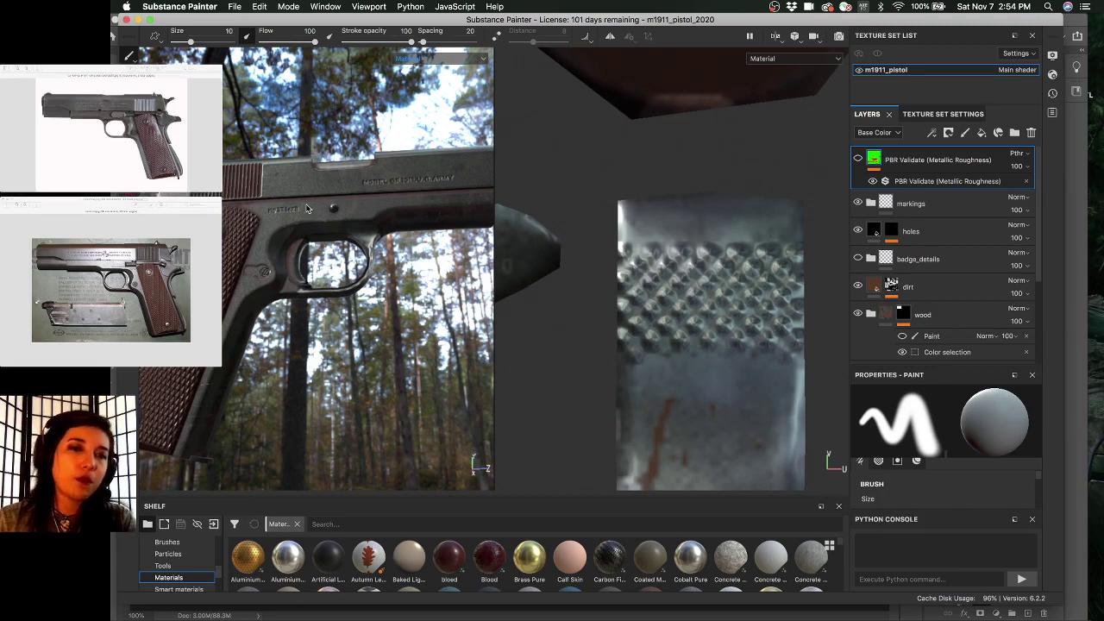
left_click_drag(307, 208, 345, 192, "alt")
middle_click_drag(345, 192, 263, 69, "alt")
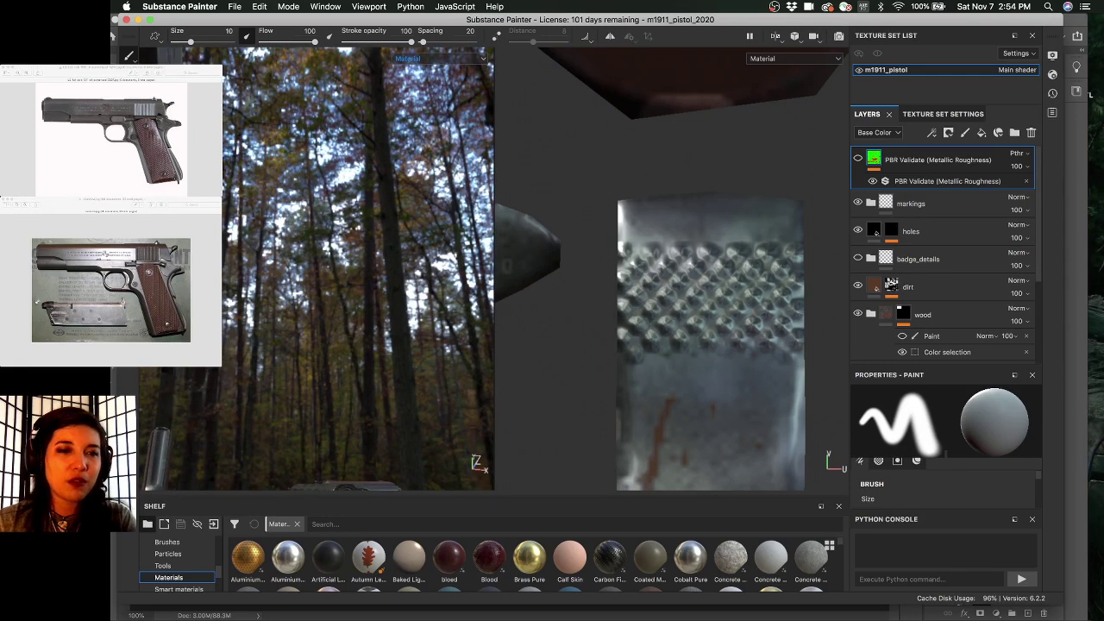
left_click_drag(338, 234, 276, 353, "alt")
scroll(316, 209, "up", 1)
middle_click_drag(353, 230, 285, 192, "alt")
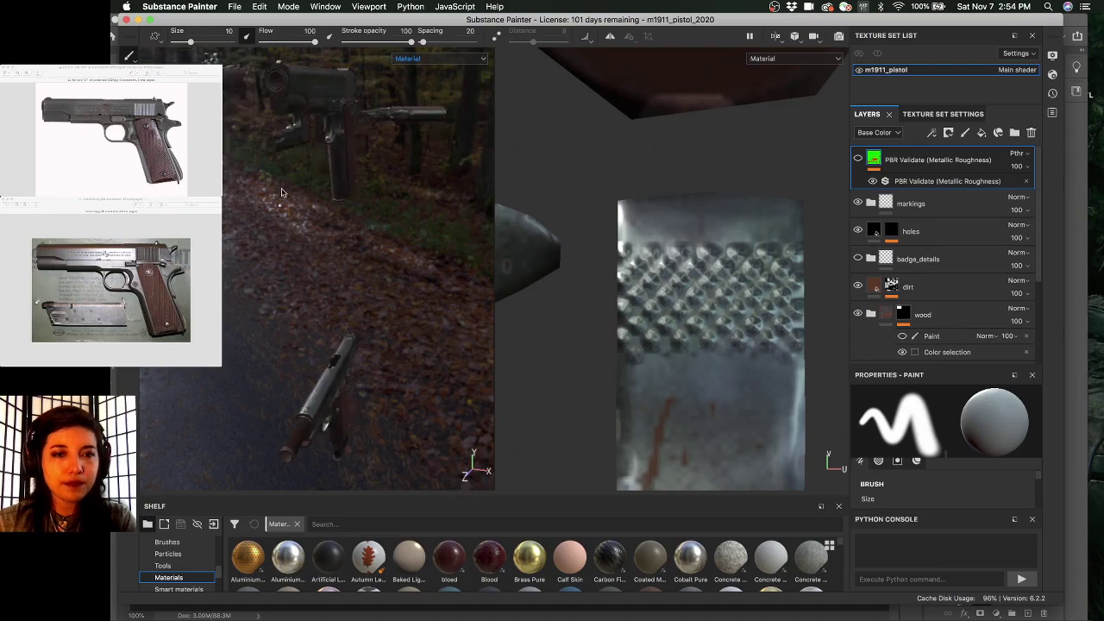
left_click_drag(284, 191, 226, 233, "alt")
- Examine the engraved patent dates on the slide and the UNITED STATES PROPERTY marking on the frame
right_click_drag(398, 226, 321, 140, "alt")
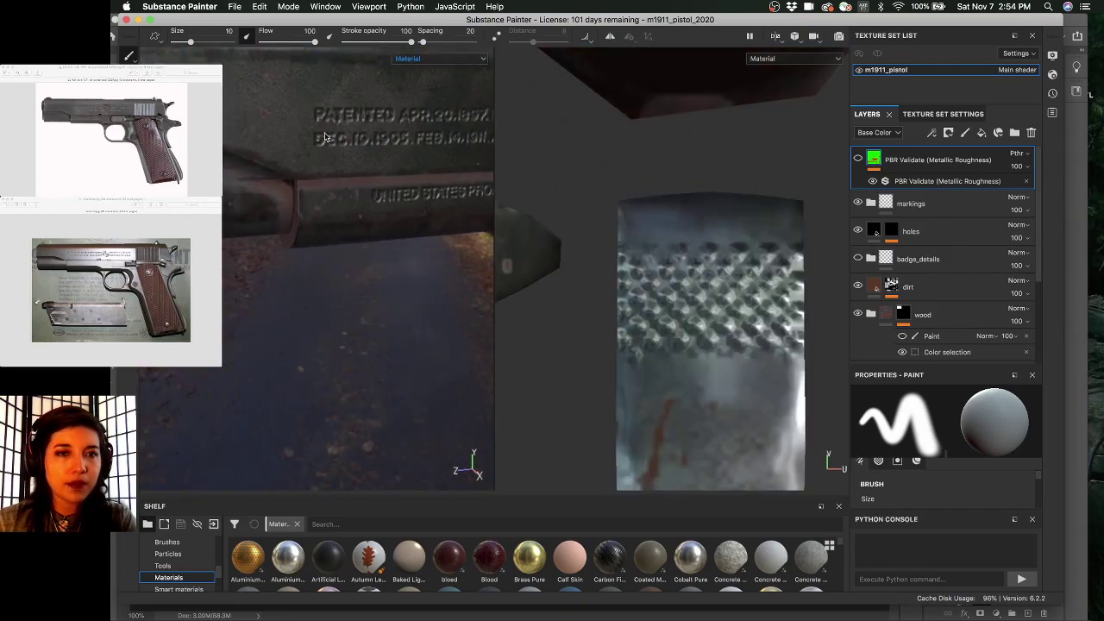
middle_click_drag(321, 140, 268, 191, "alt")
left_click_drag(273, 169, 288, 155, "alt")
middle_click_drag(289, 155, 289, 173, "alt")
left_click_drag(289, 172, 306, 203, "alt")
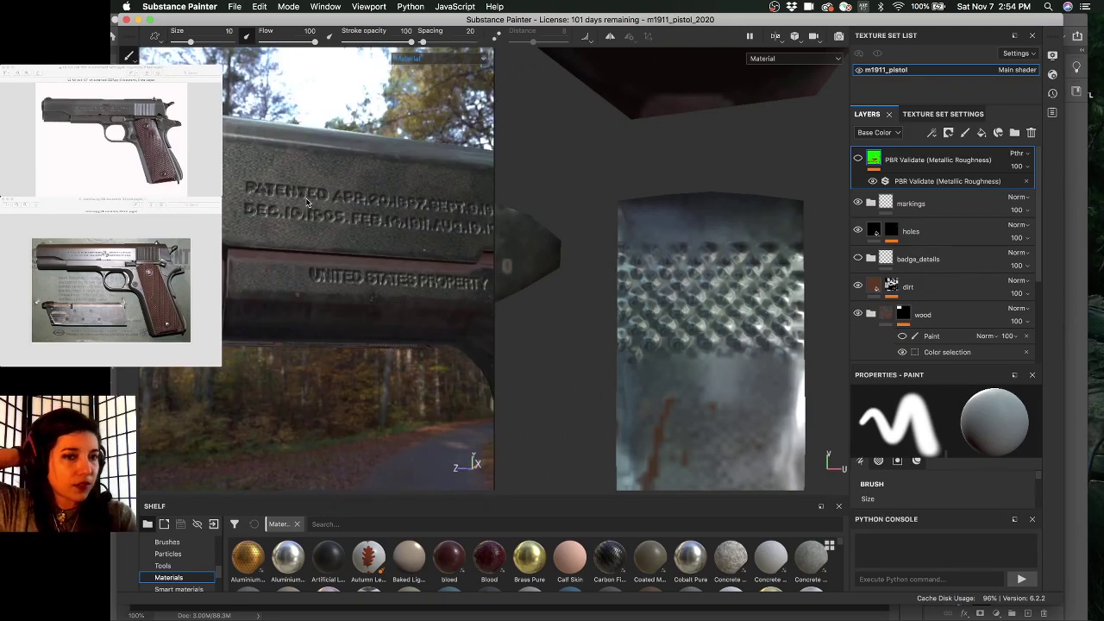
left_click_drag(226, 179, 338, 196, "alt")
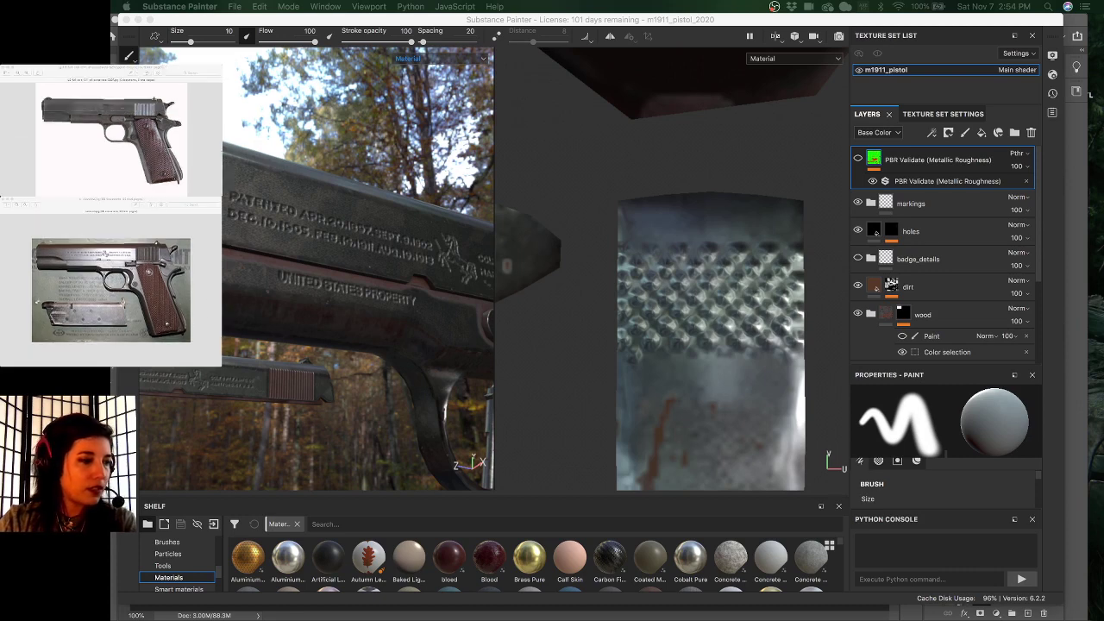
- Enlarge the upper pistol reference photo and frame its slide markings
key("super+plus")
key("super+plus")
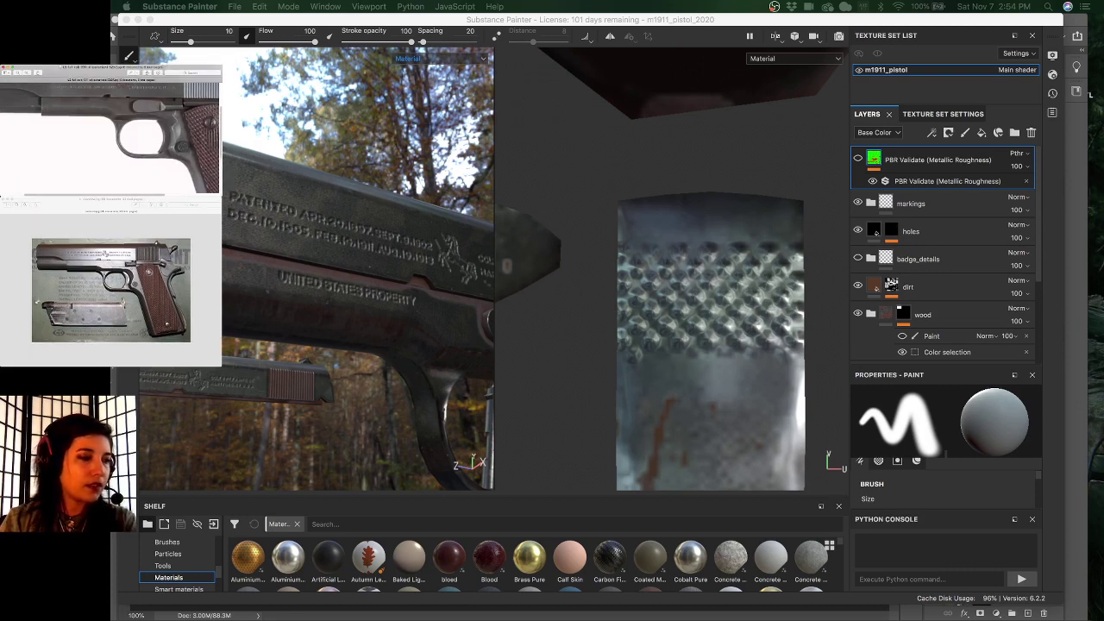
scroll(112, 138, "up", 3)
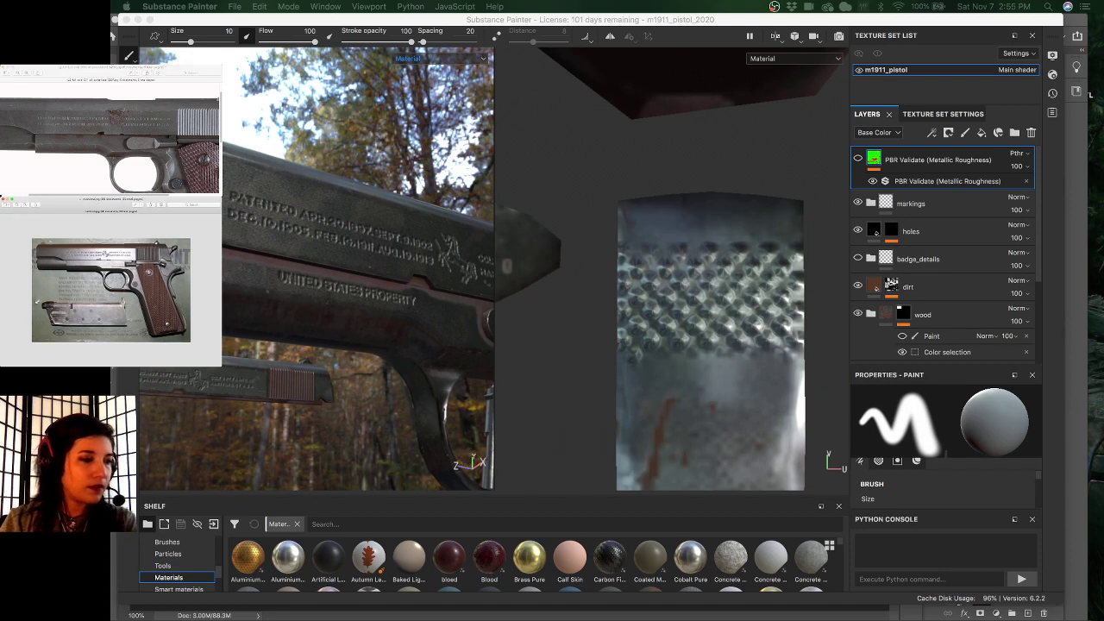
scroll(111, 290, "up", 5)
- Browse the lower set of reference photos for a close view of a pistol's engraved slide lettering
scroll(110, 290, "down", 2)
scroll(110, 290, "down", 5)
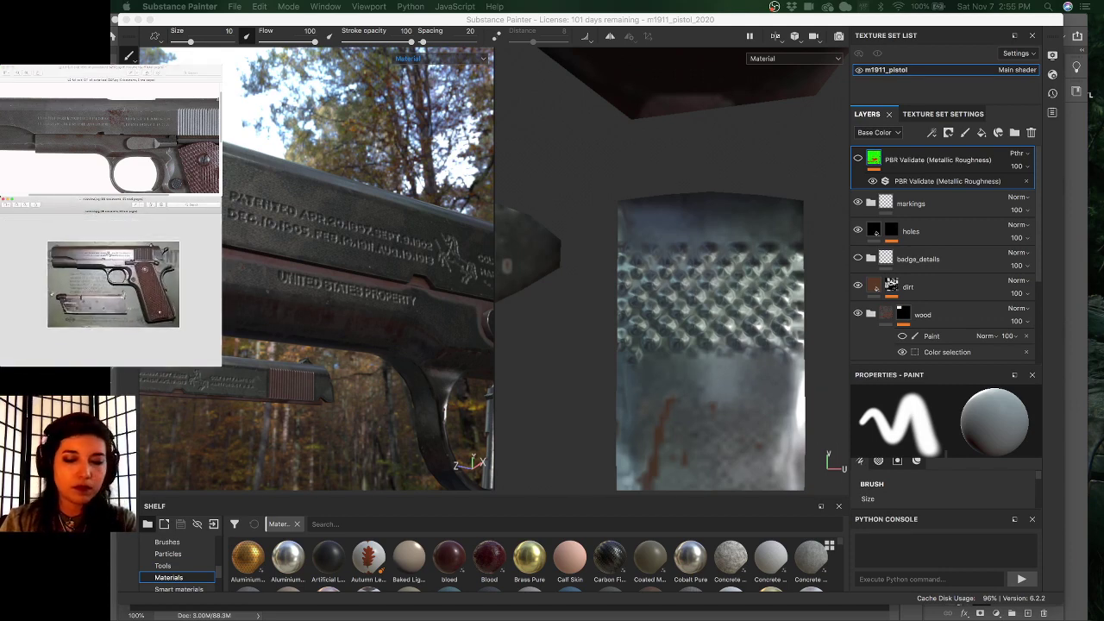
key("Down")
key("Down")
key("Down")
key("Down")
key("Down")
key("Down")
key("Down")
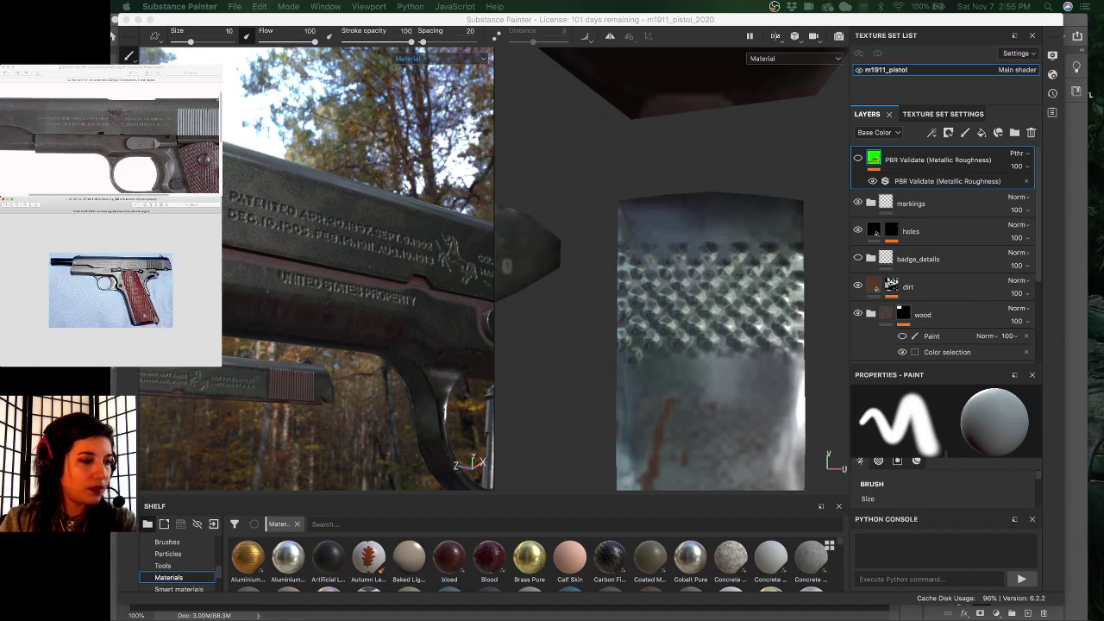
key("Right")
key("Right")
key("Right")
key("Right")
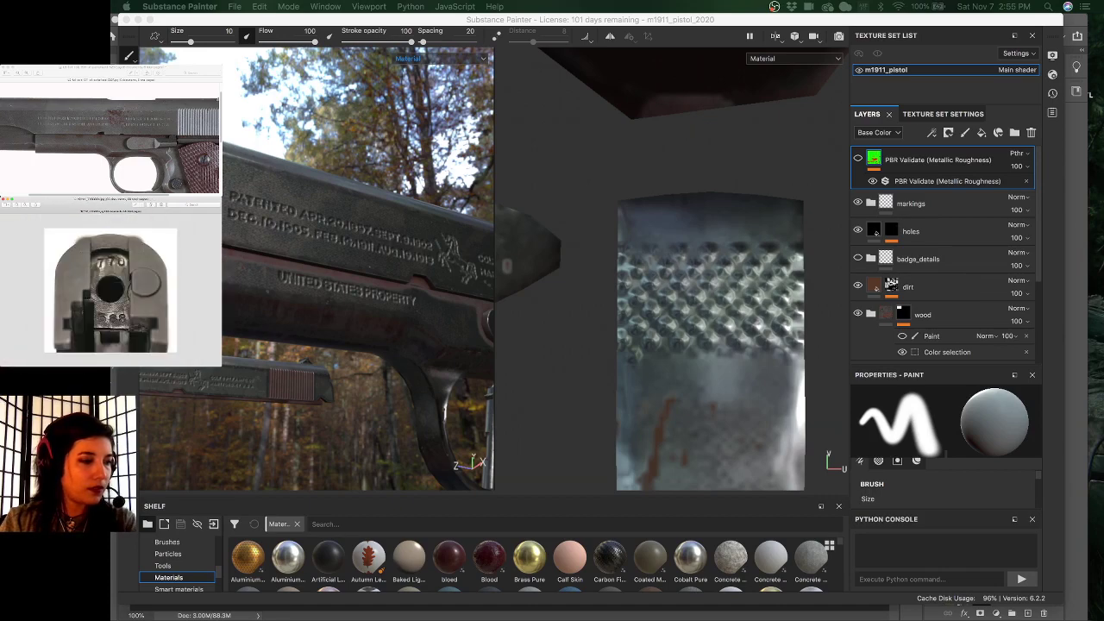
key("Right")
key("Right")
key("Right")
key("Right")
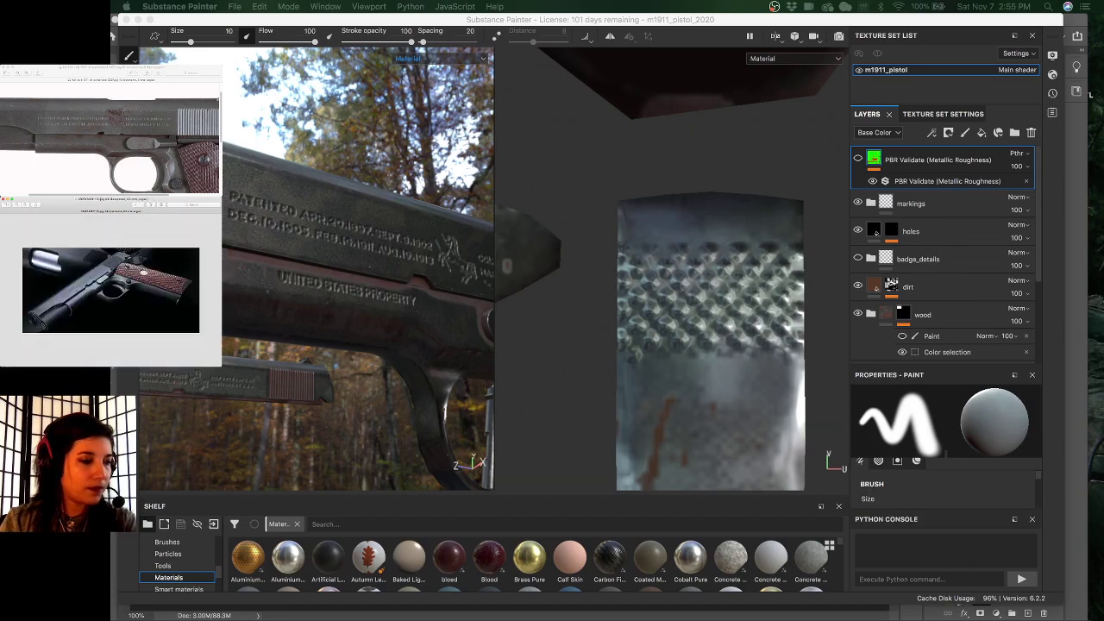
key("Right")
key("Right")
key("Right")
key("Right")
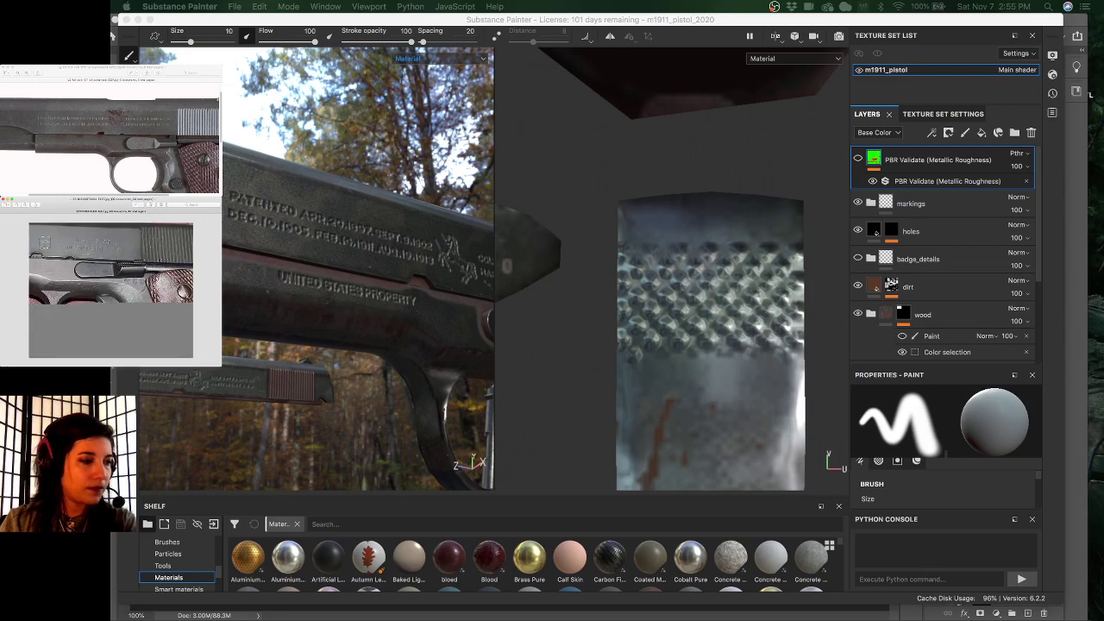
- Enlarge the chosen reference photo and frame the two lines of engraved lettering on its slide
key("Right")
key("Right")
key("Right")
key("Right")
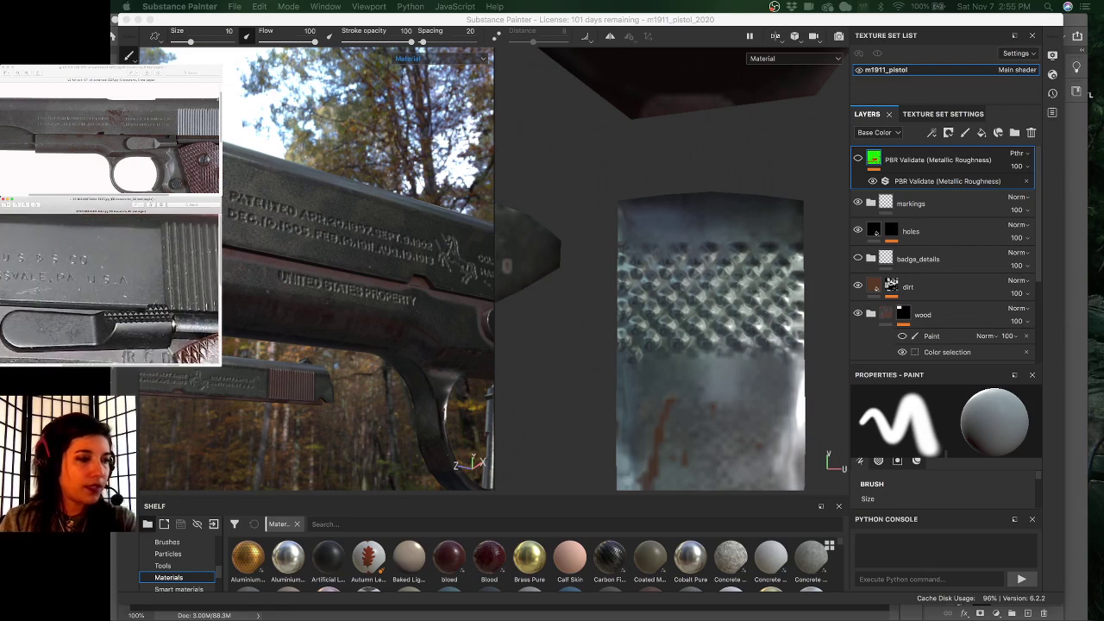
key("Right")
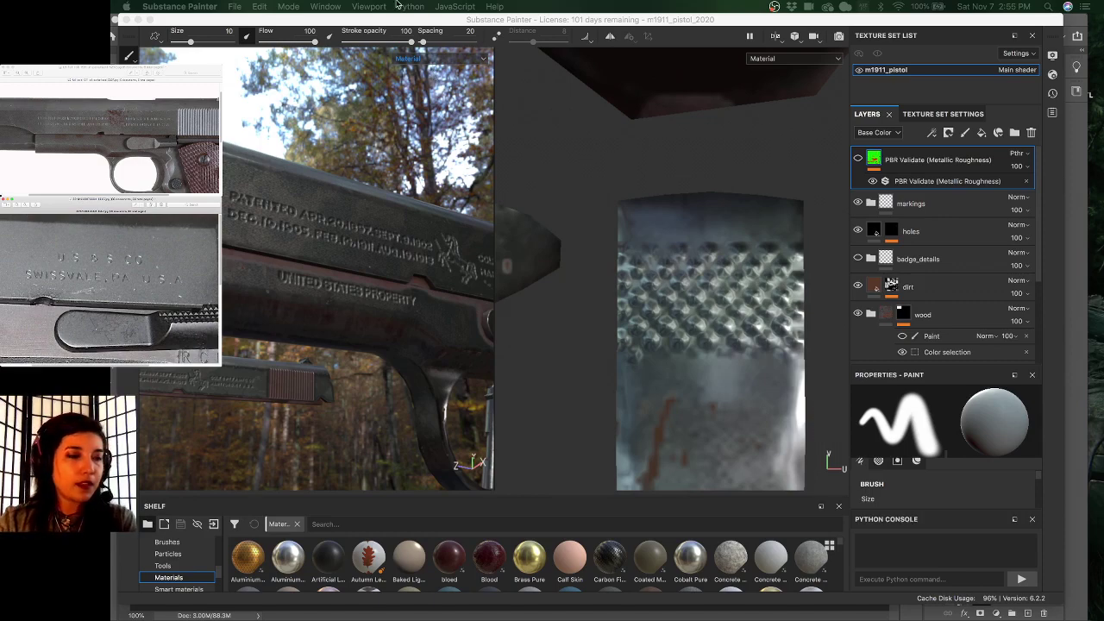
- Inspect the model's patent-date and UNITED STATES PROPERTY engravings up close for comparison with the reference
left_click(385, 216)
left_click_drag(430, 223, 410, 227, "alt")
right_click_drag(411, 227, 521, 218, "alt")
middle_click_drag(399, 226, 335, 238, "alt")
left_click_drag(406, 294, 450, 292, "alt")
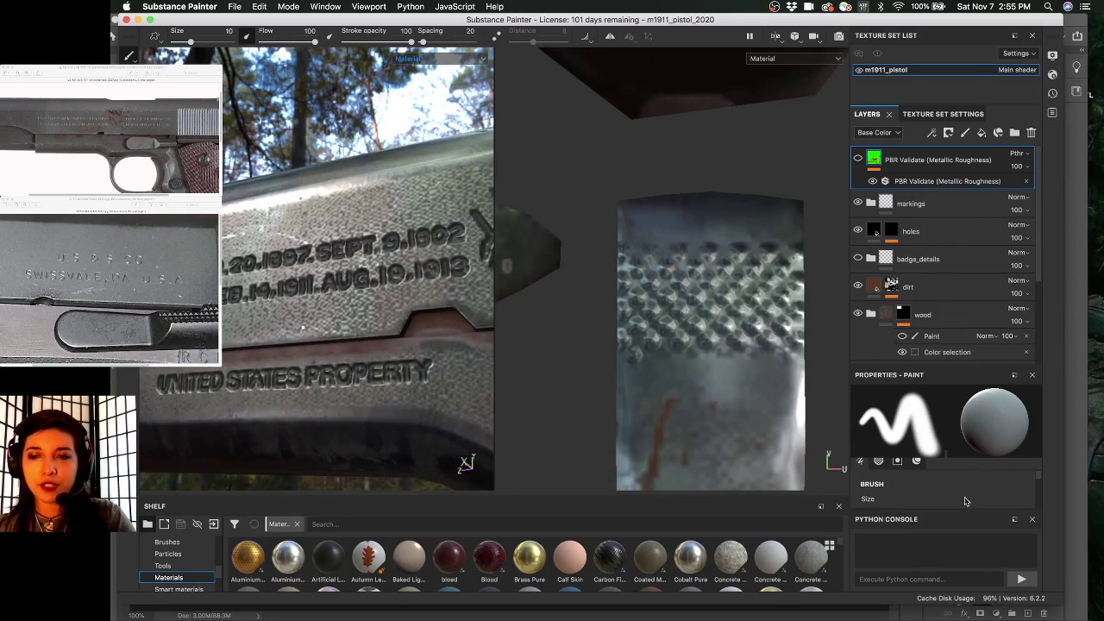
- Open the m1911_pistol texture set's settings and review its general properties and channels
left_click(949, 114)
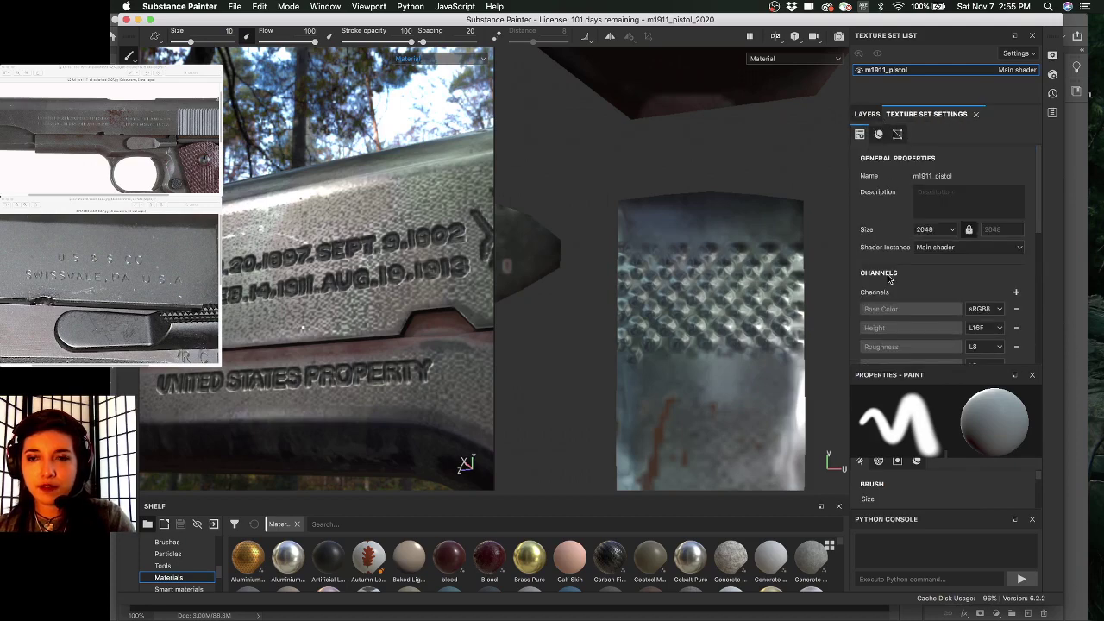
scroll(889, 278, "down", 5)
scroll(889, 278, "up", 5)
left_click(897, 134)
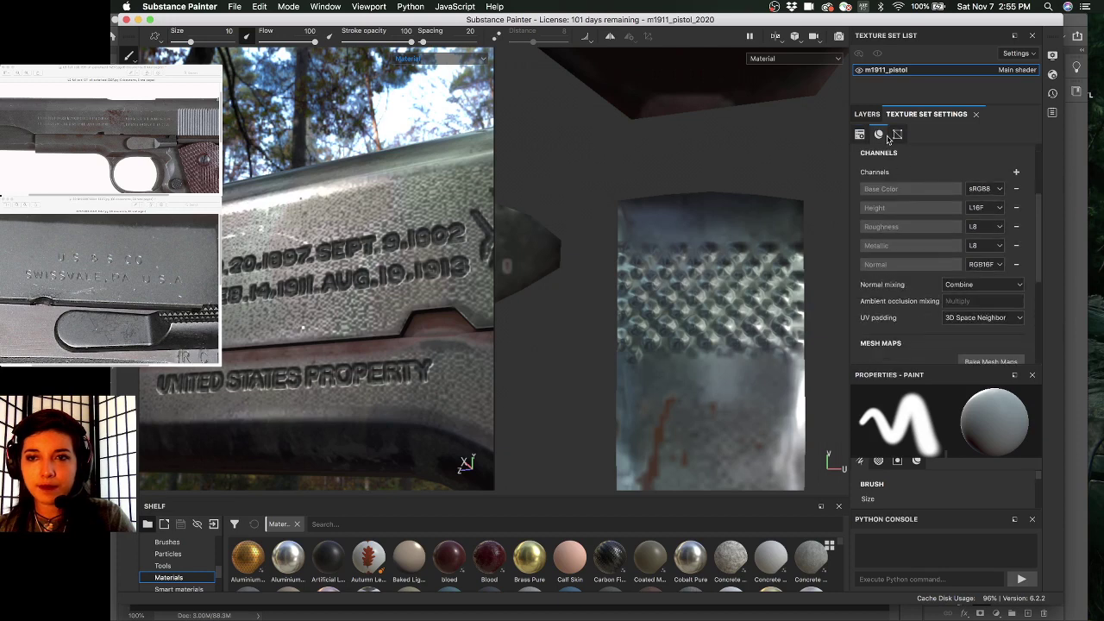
scroll(893, 162, "up", 5)
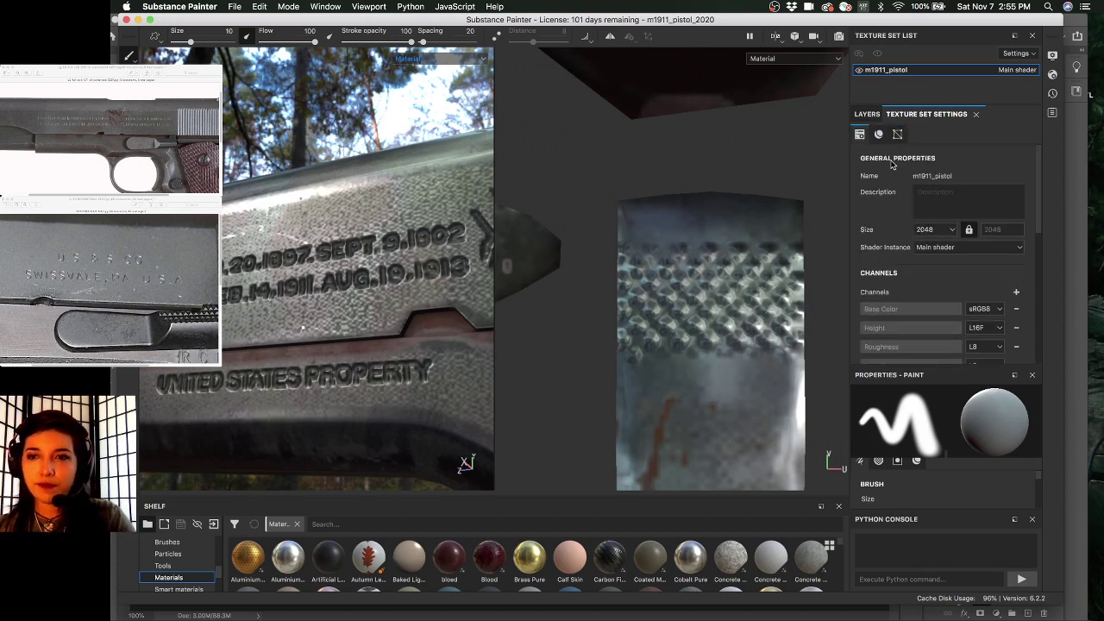
- Set the m1911_pistol texture set's size to 4096
left_click(951, 230)
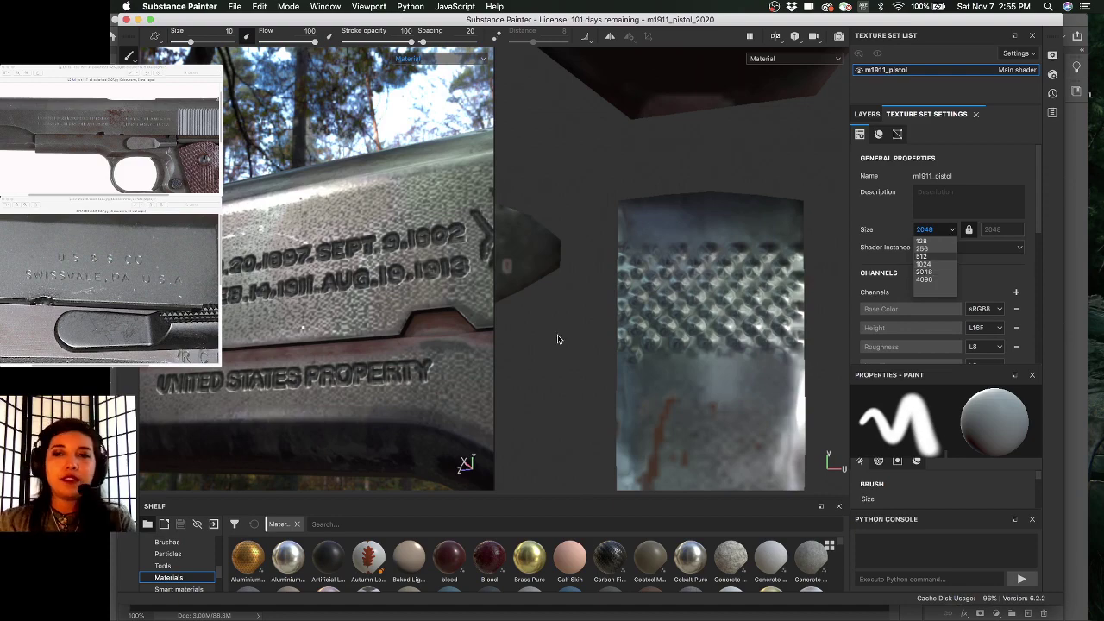
left_click_drag(424, 301, 367, 368, "alt")
middle_click_drag(367, 365, 317, 338, "alt")
left_click_drag(380, 329, 344, 330, "alt")
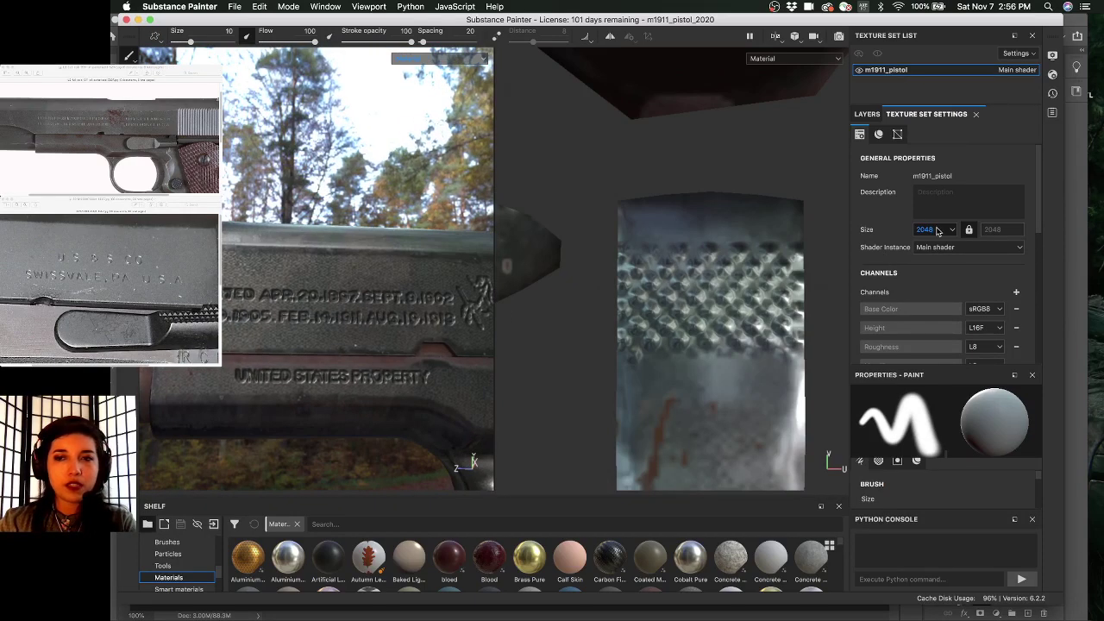
left_click_drag(465, 304, 394, 326, "alt")
middle_click_drag(394, 326, 379, 258, "alt")
left_click_drag(378, 258, 380, 260, "alt")
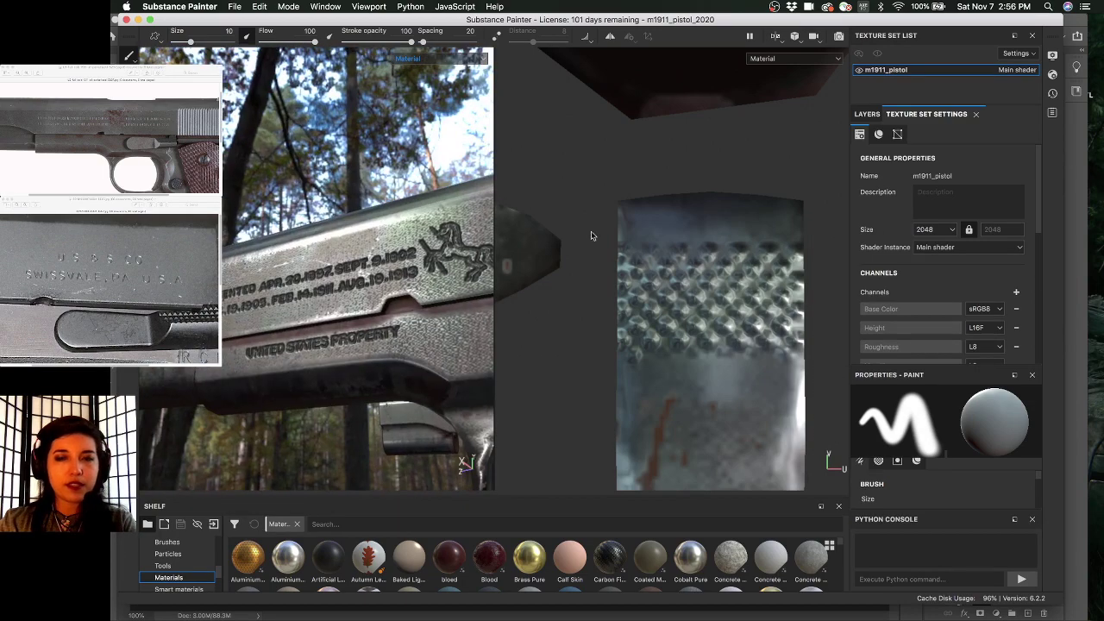
left_click(937, 229)
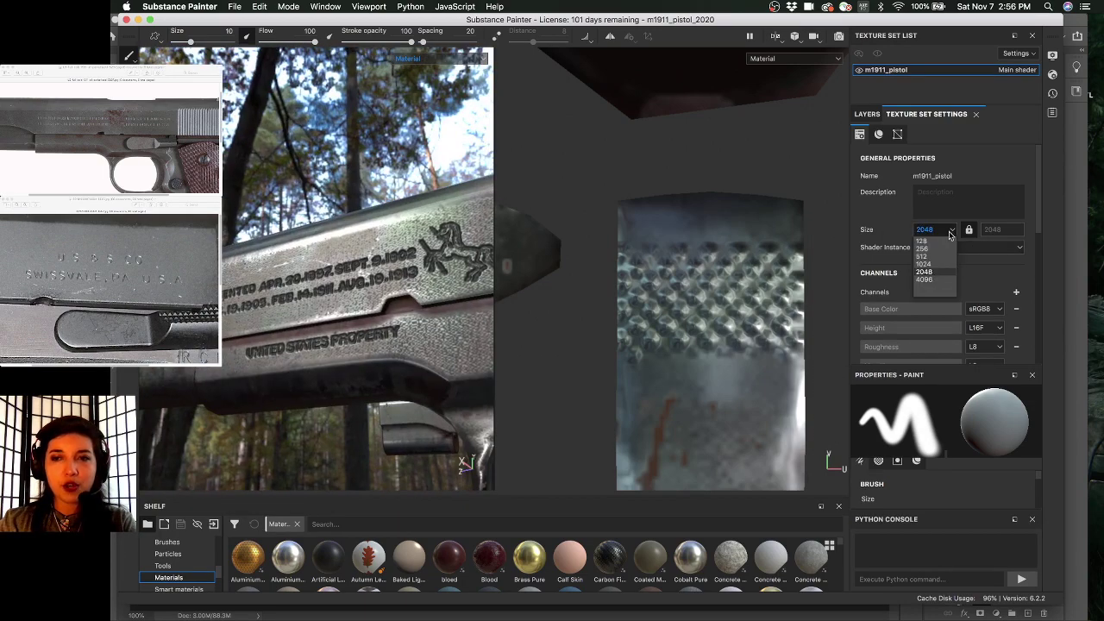
left_click(925, 280)
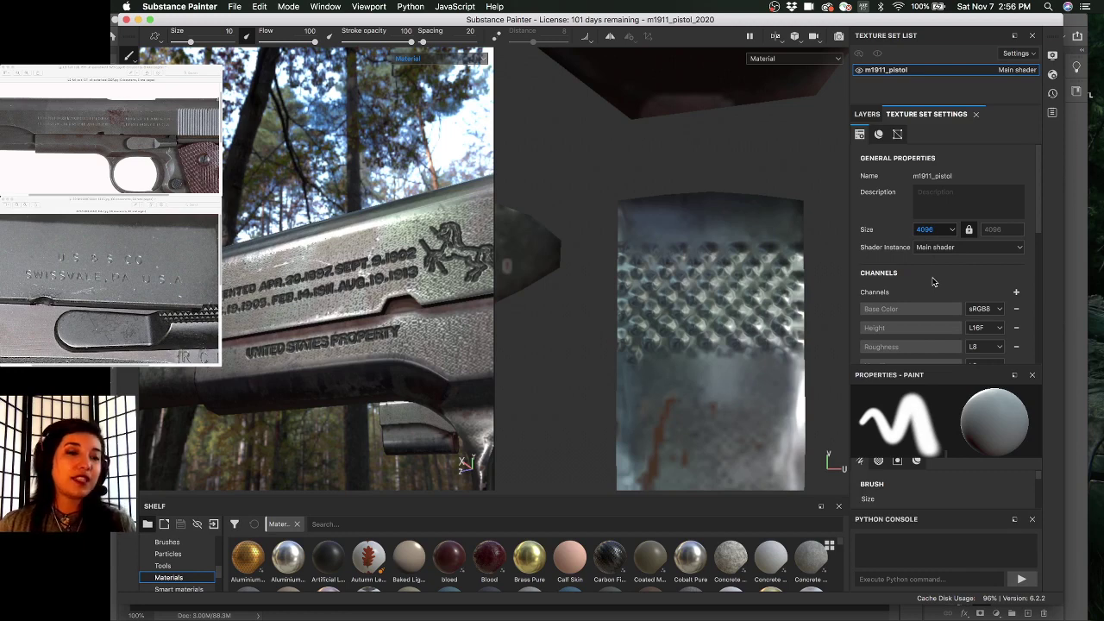
- Switch to Photoshop with the m1911a1_markings_01 document and shift its window slightly sideways
mouse_move(664, 617)
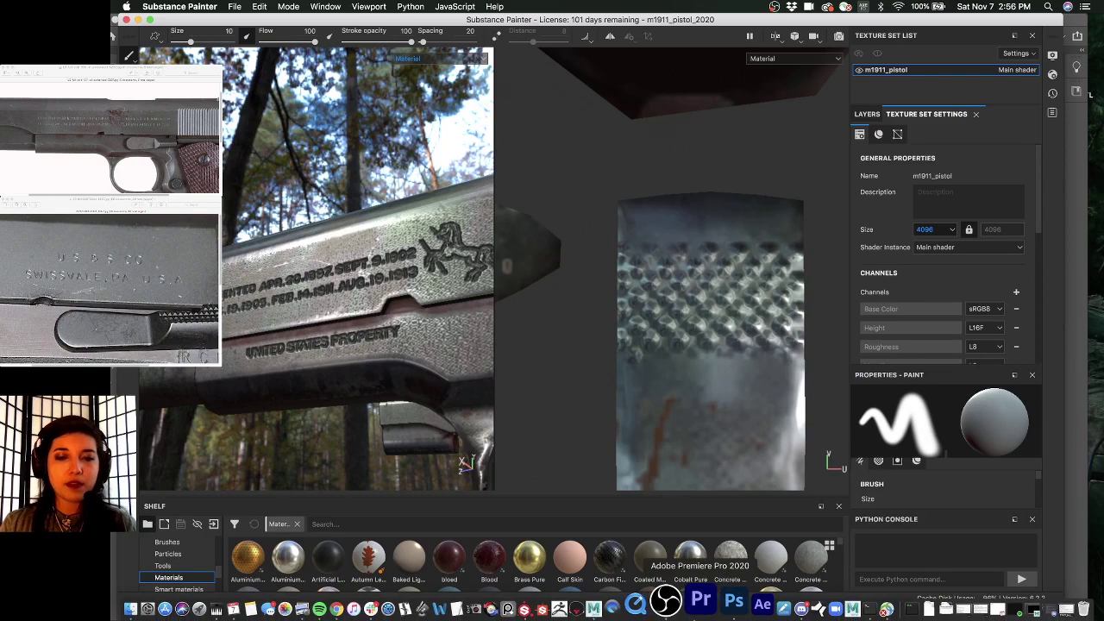
left_click(714, 614)
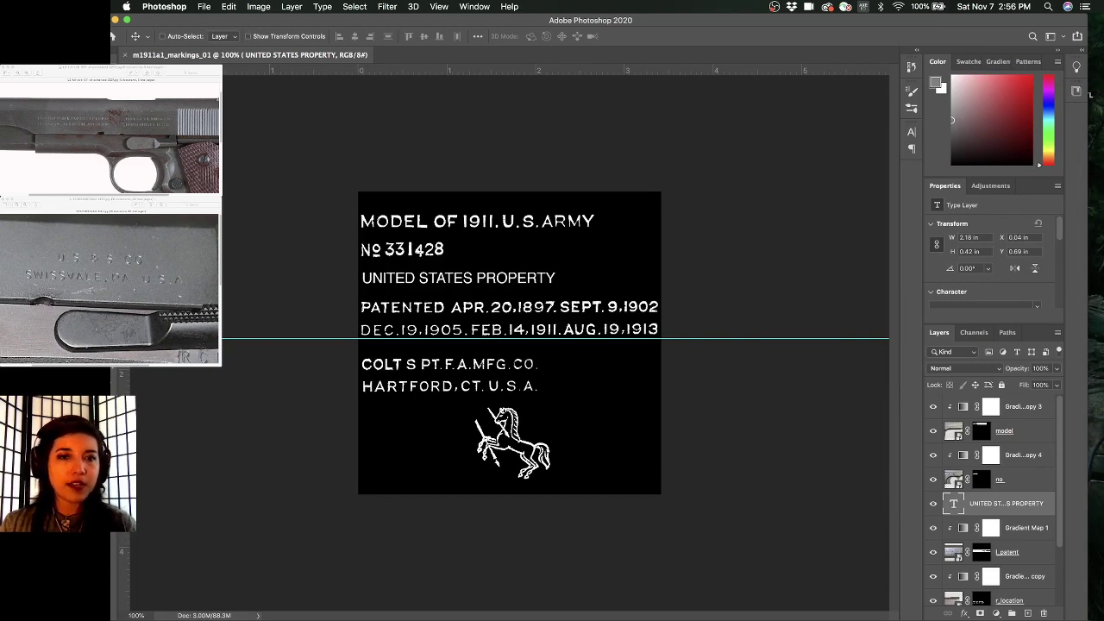
mouse_move(358, 20)
left_mouse_down()
mouse_move(359, 535)
mouse_move(416, 18)
left_mouse_up()
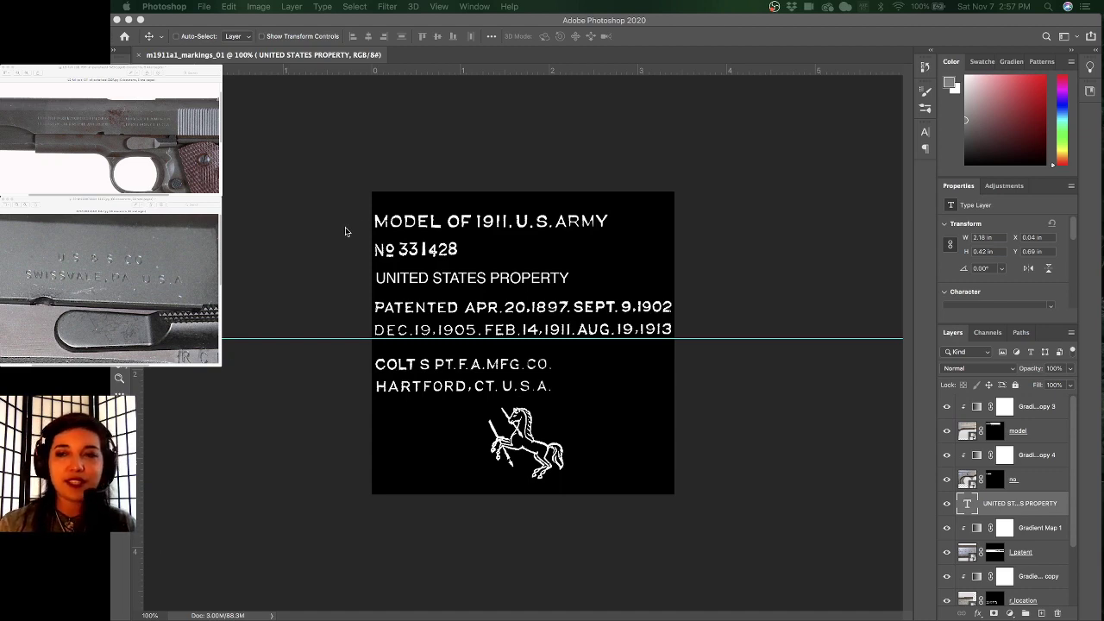
left_click(763, 19)
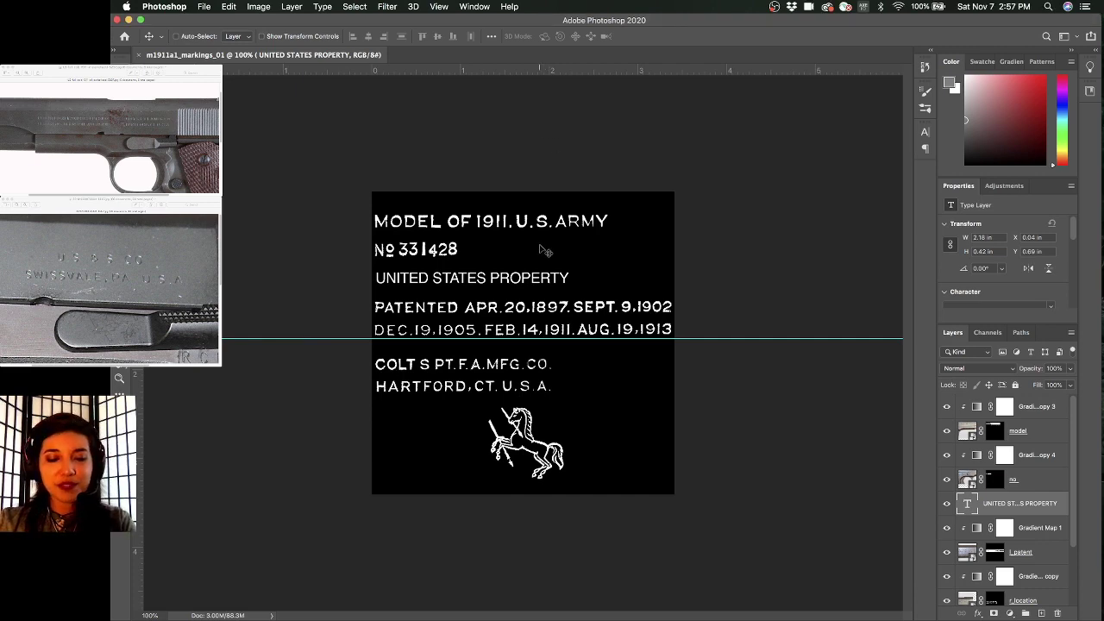
key("super")
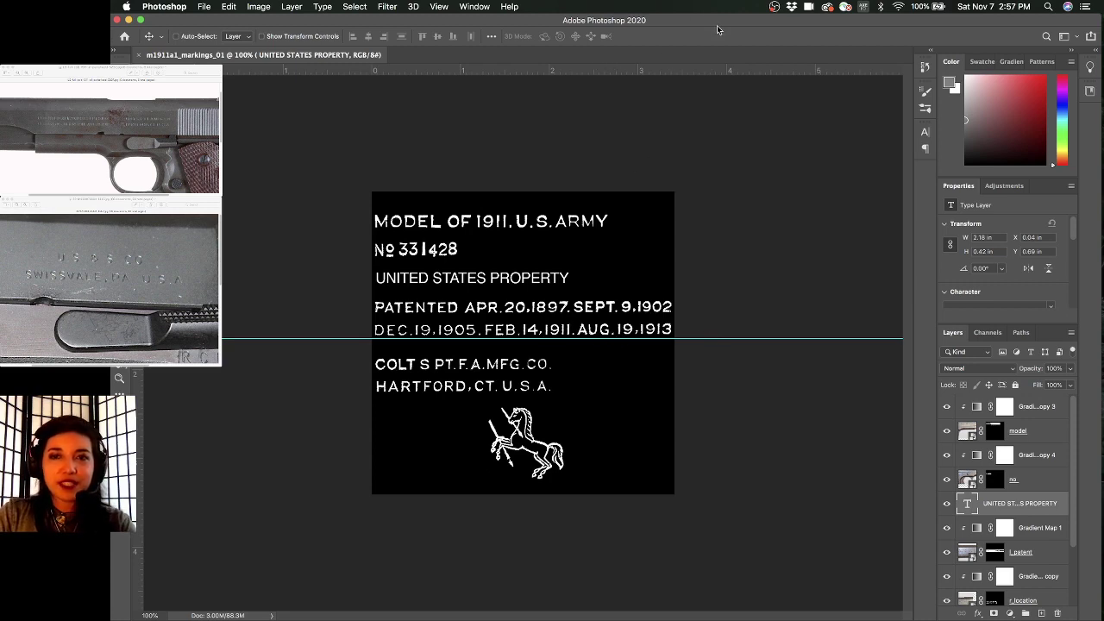
- Toggle the visibility of the r_location layer and undo the change
scroll(1027, 466, "down", 3)
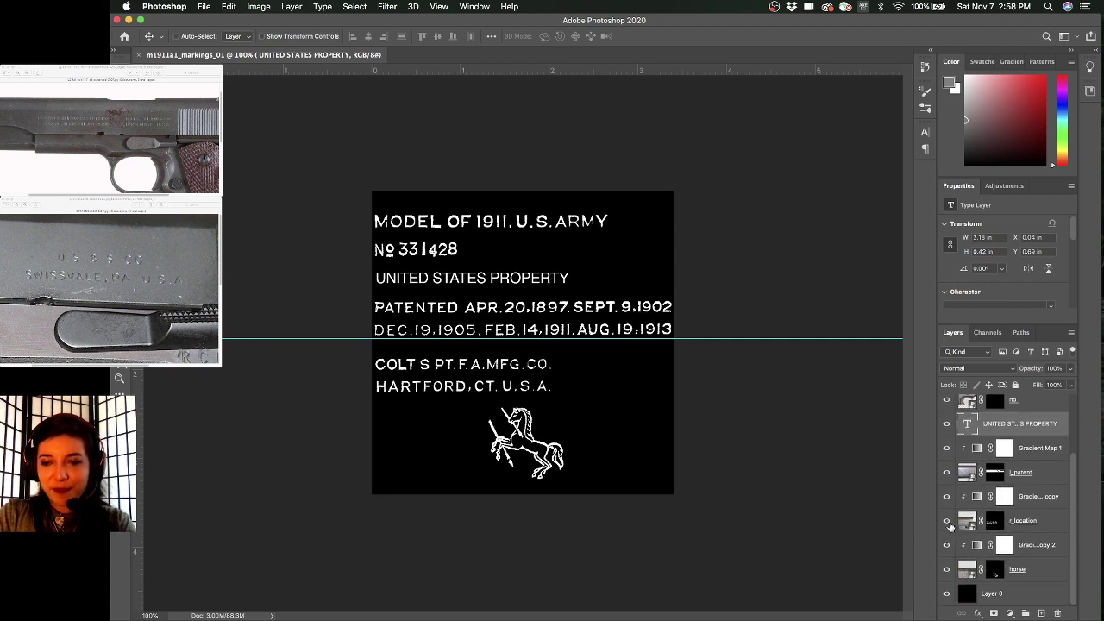
left_click(948, 522)
key("super+z")
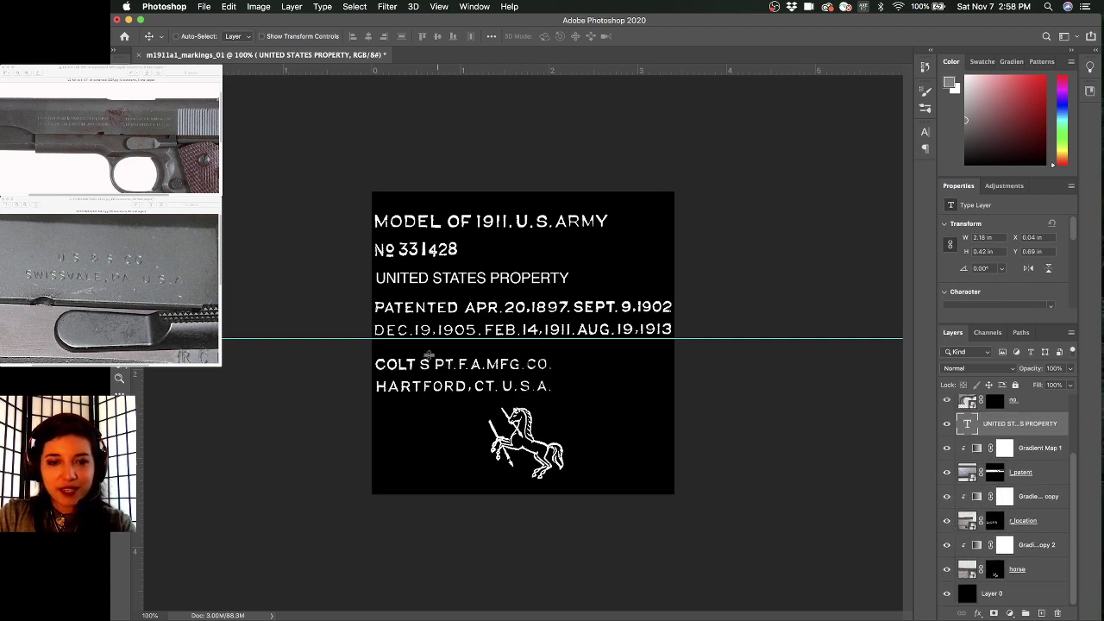
- Inspect the COLT'S and HARTFORD lettering up close and review the r_location layer's mask and its clipped gradient map settings
scroll(429, 383, "up", 5, "alt")
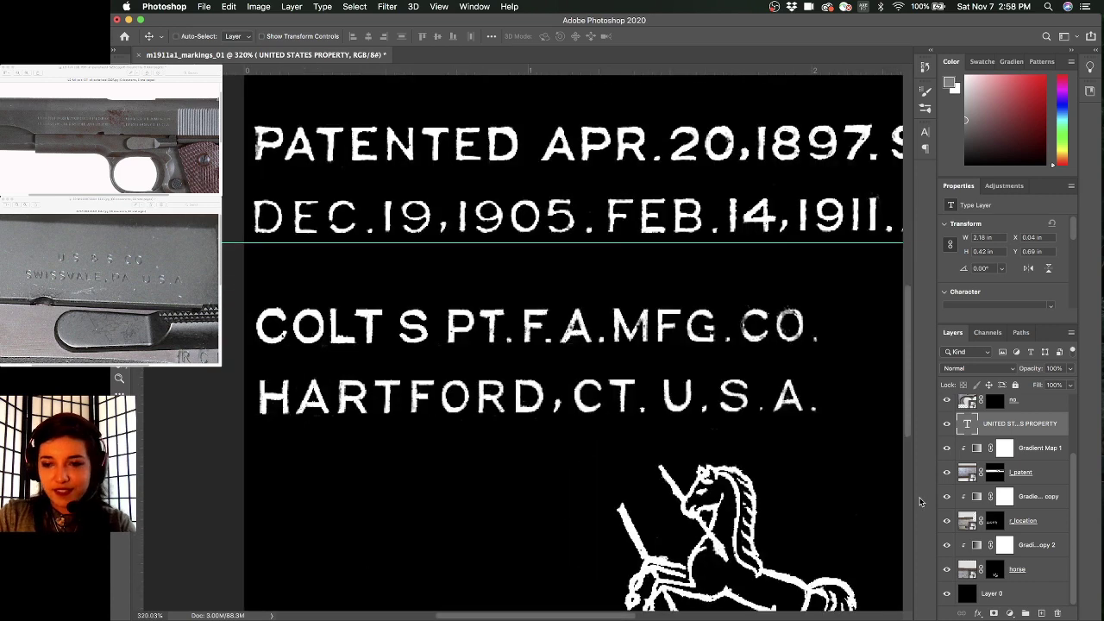
left_click(968, 524)
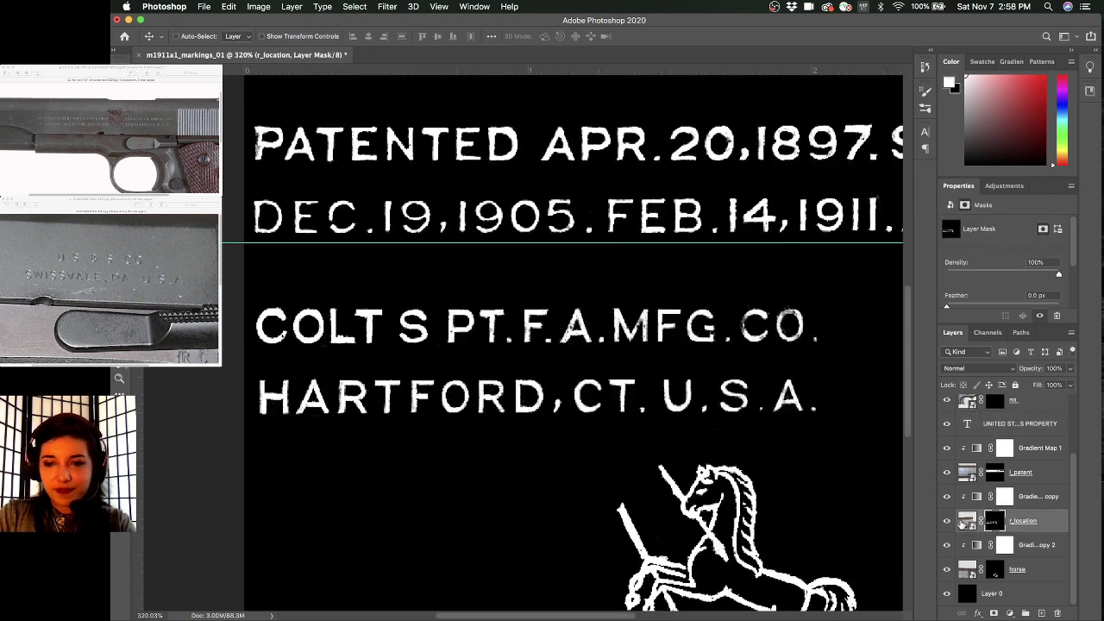
left_click(976, 498)
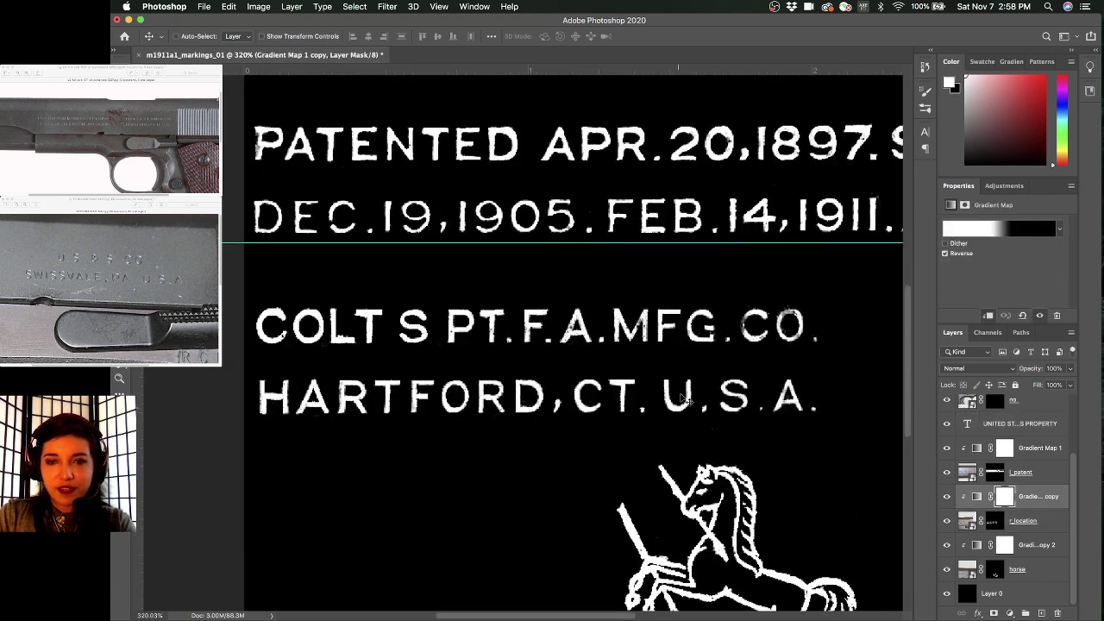
scroll(683, 395, "down", 4, "alt")
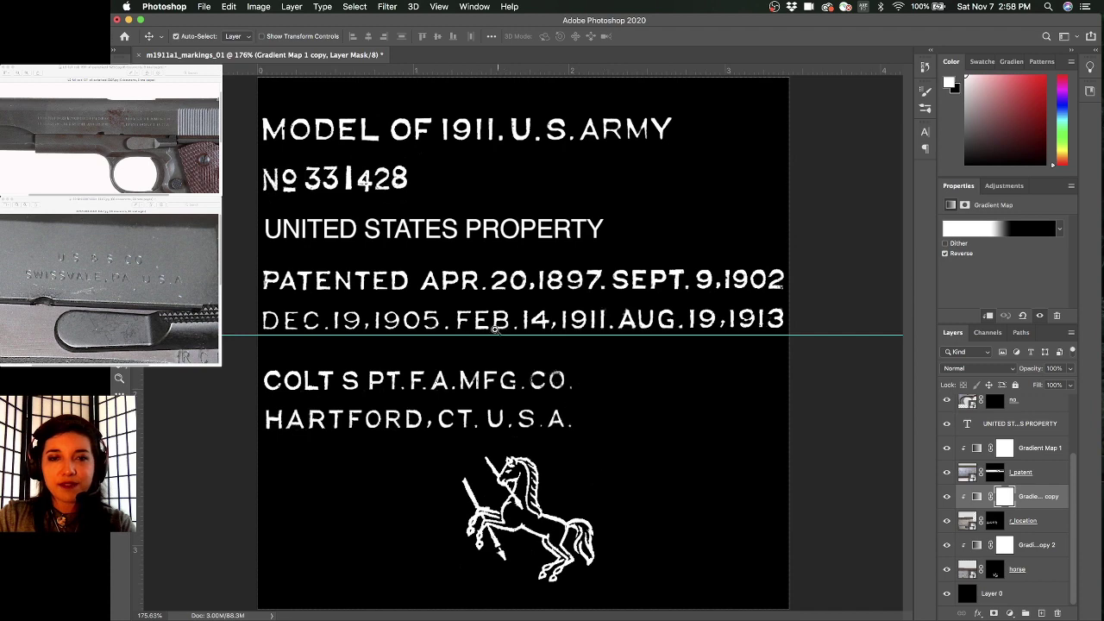
scroll(500, 332, "up", 2, "alt")
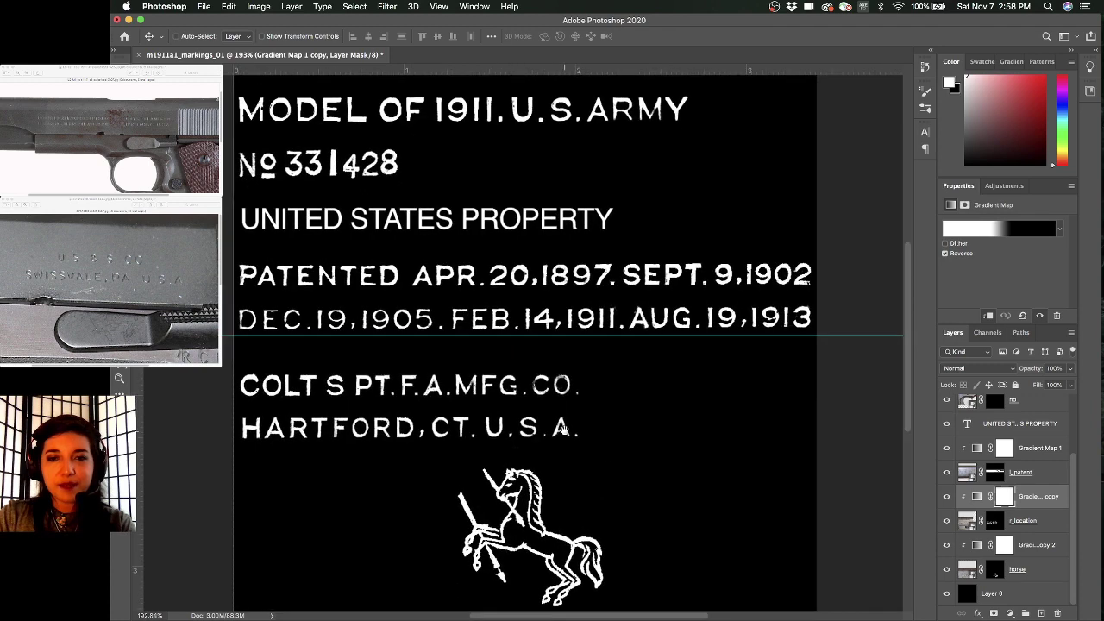
- Look through the full stack of marking layers, from the model lettering down to the horse and black background
scroll(562, 428, "up", 3)
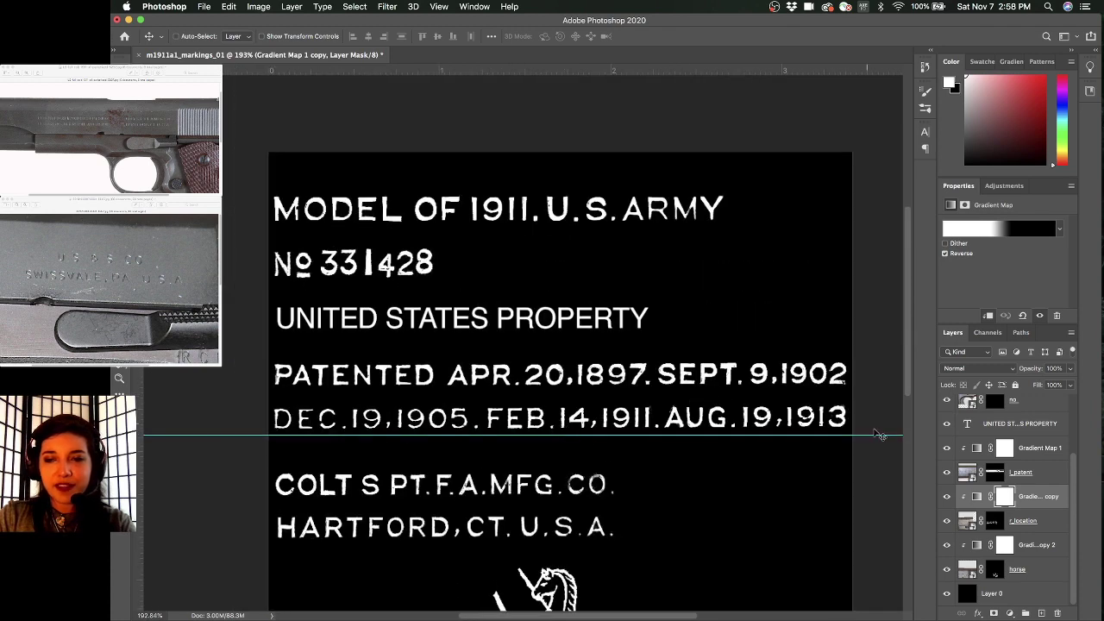
scroll(956, 455, "up", 4)
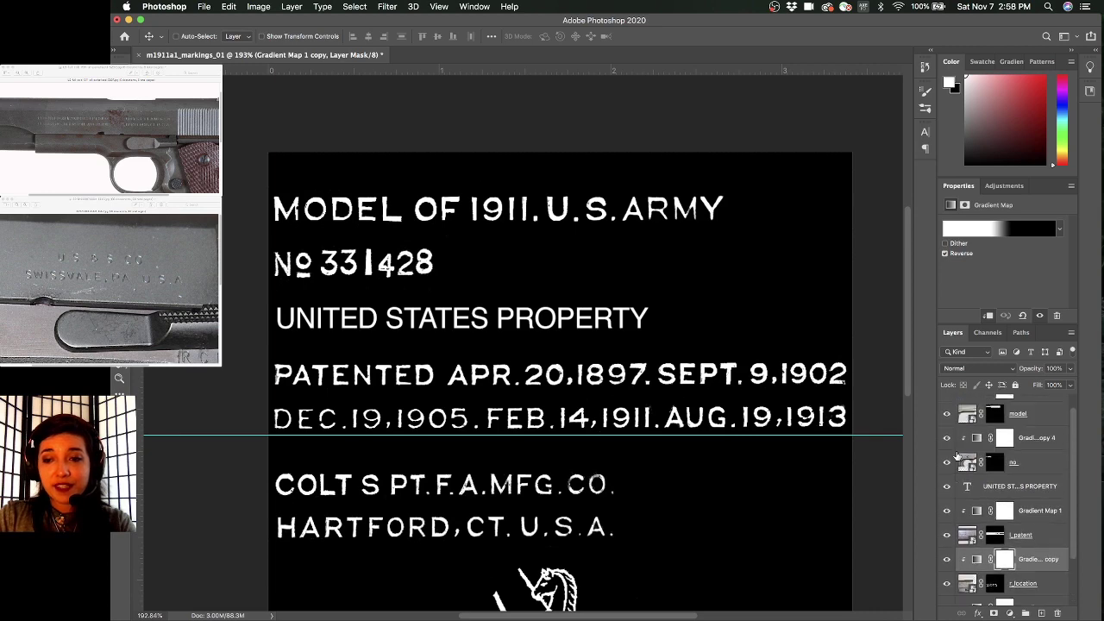
scroll(955, 455, "up", 1)
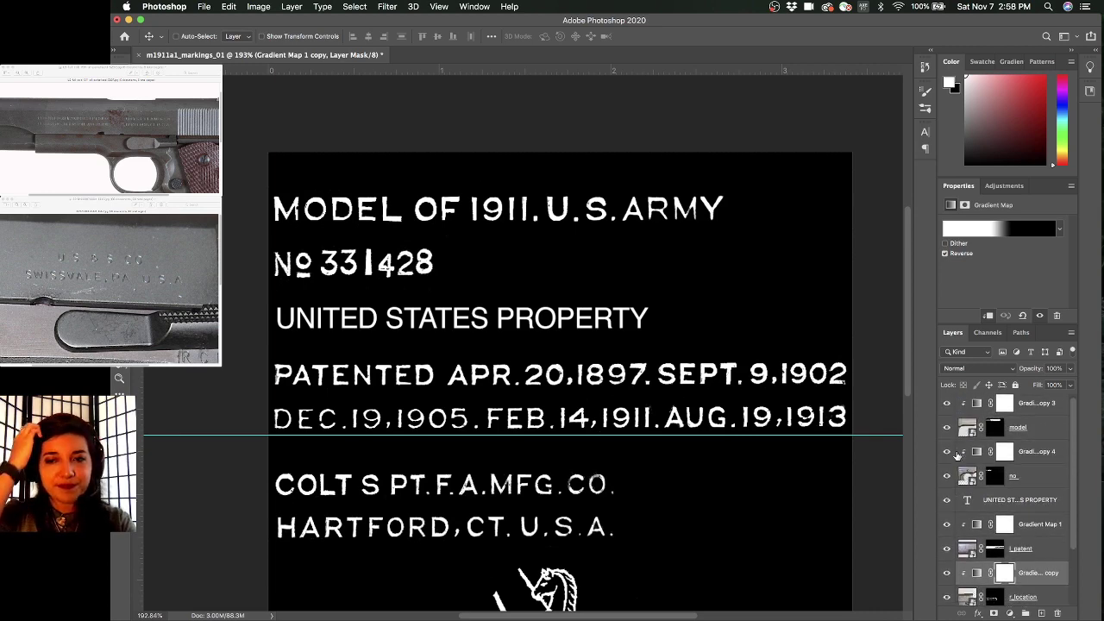
scroll(964, 474, "up", 1)
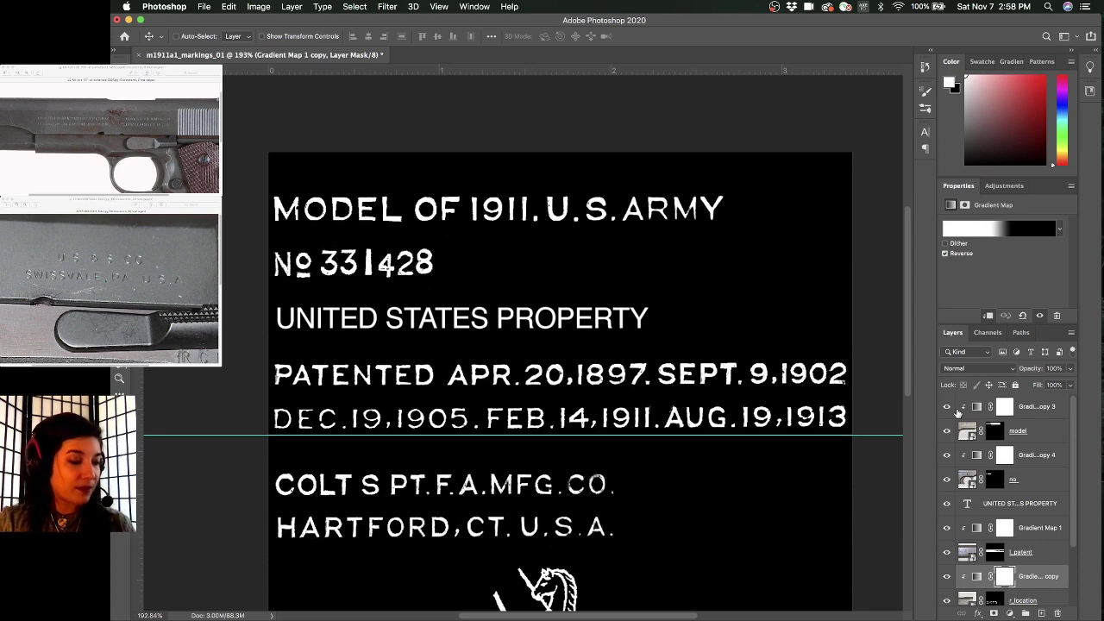
scroll(970, 433, "down", 3)
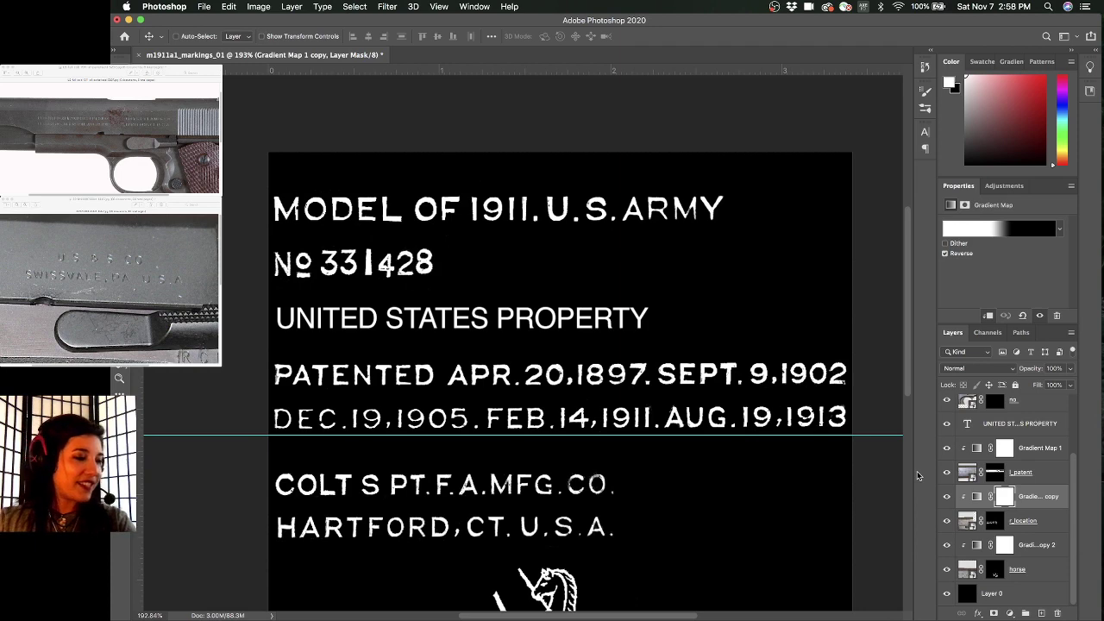
scroll(1014, 481, "up", 3)
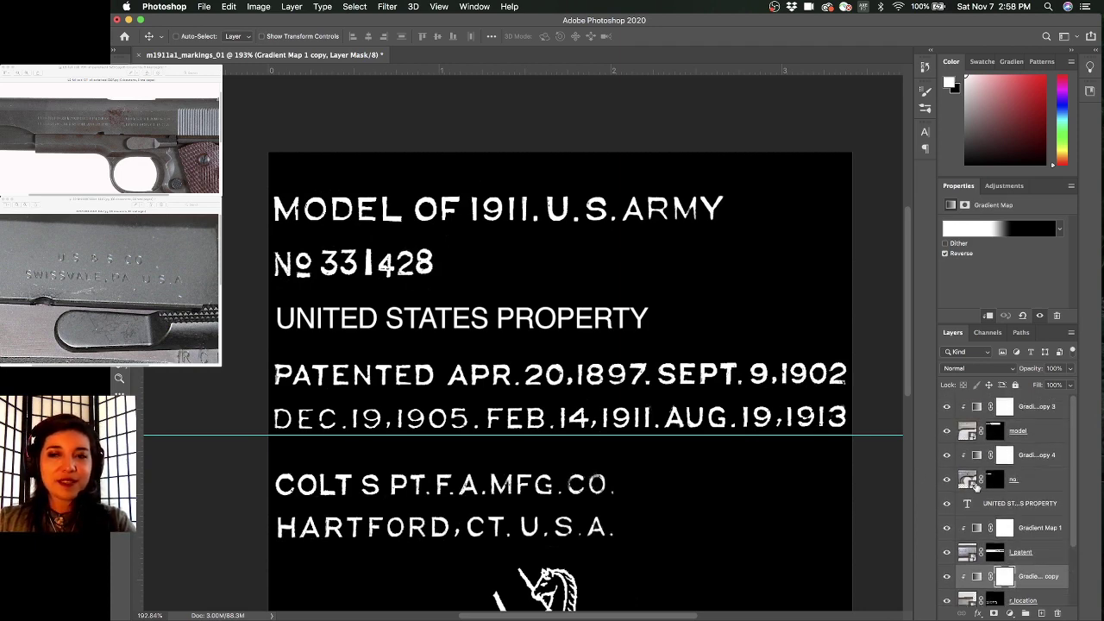
scroll(975, 485, "down", 3)
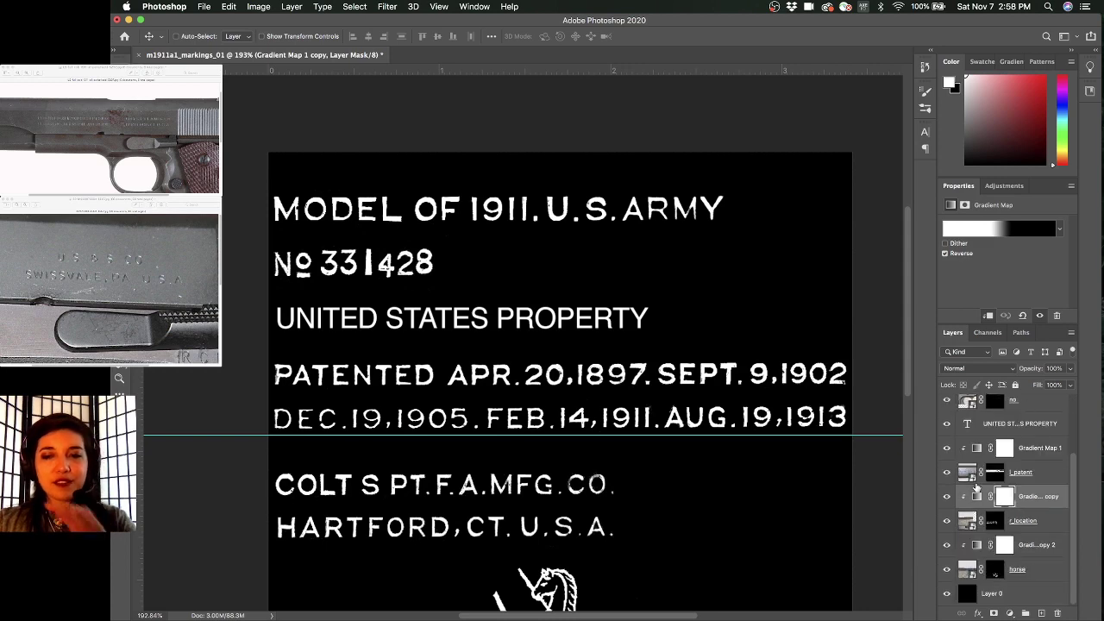
- Review the l_patent smart object's properties and the settings of its clipped Gradient Map 1 layer
left_click(972, 478)
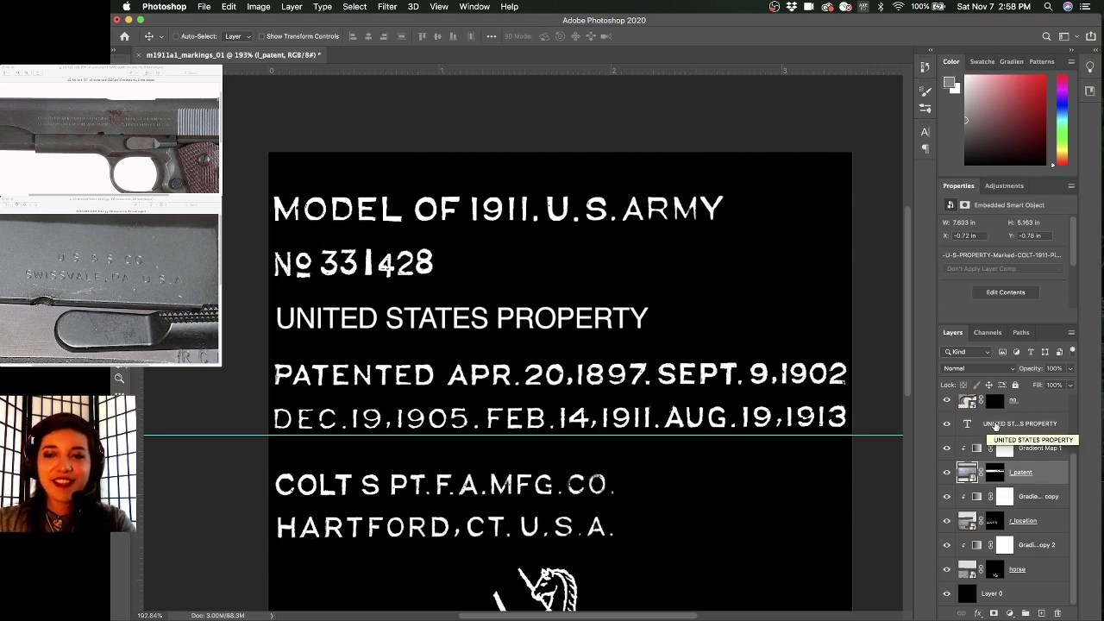
scroll(983, 426, "up", 1)
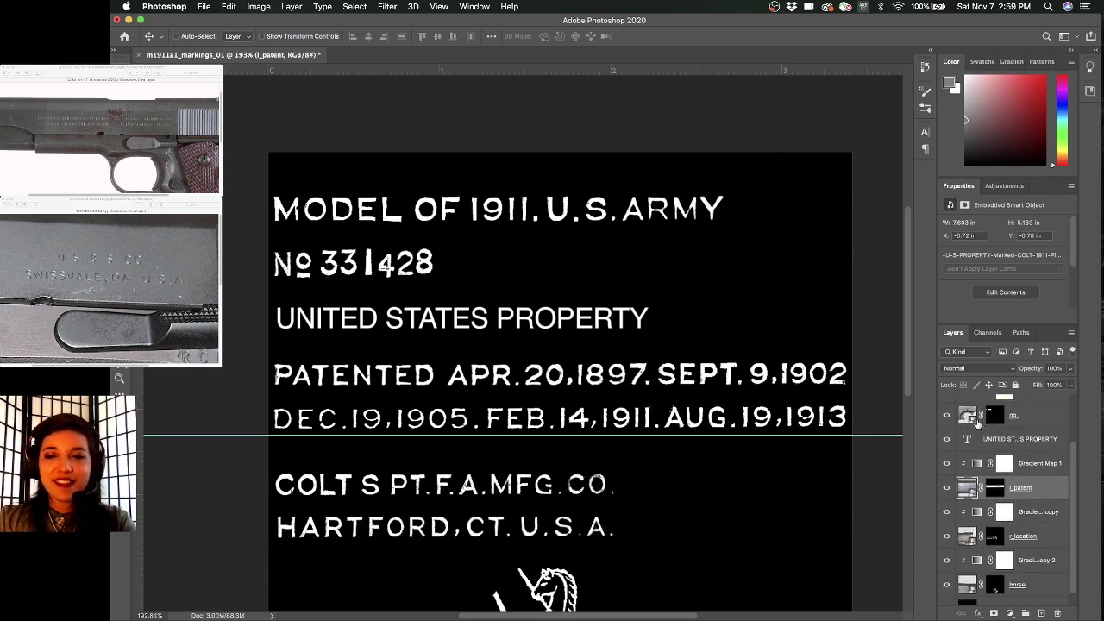
scroll(970, 469, "down", 1)
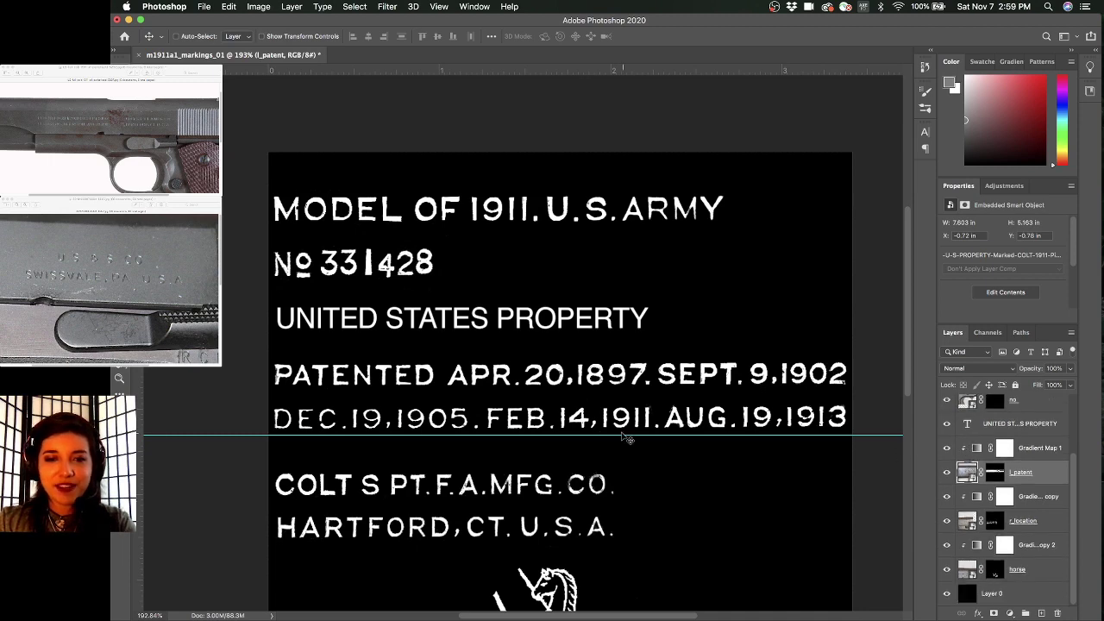
left_click(981, 452)
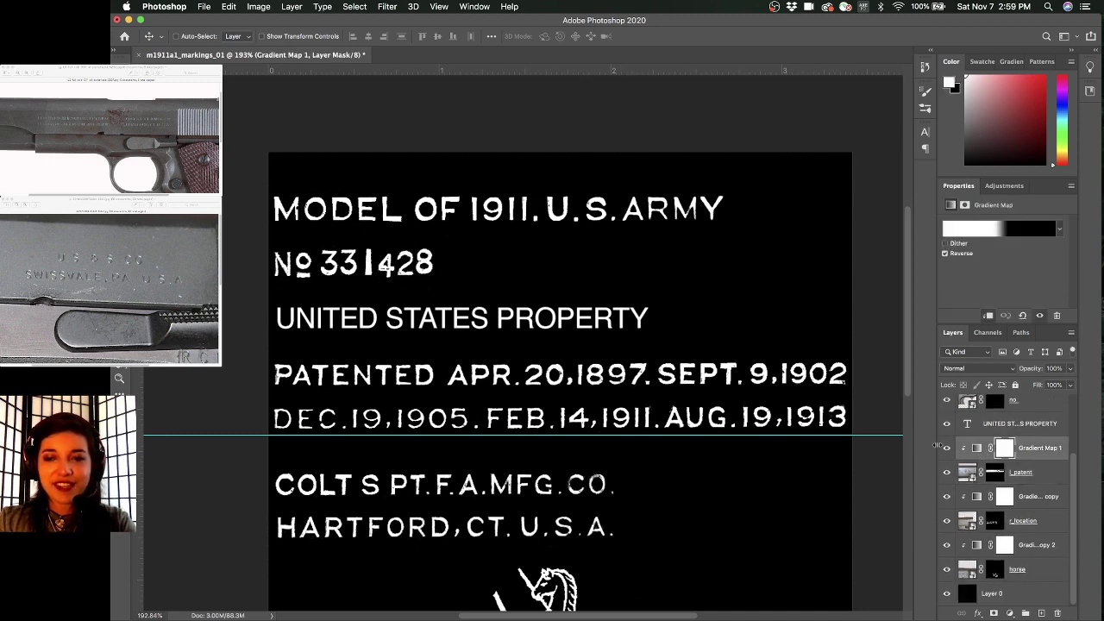
- Load the l_patent layer mask as a selection to check the area it covers, and deselect it
scroll(909, 393, "down", 2)
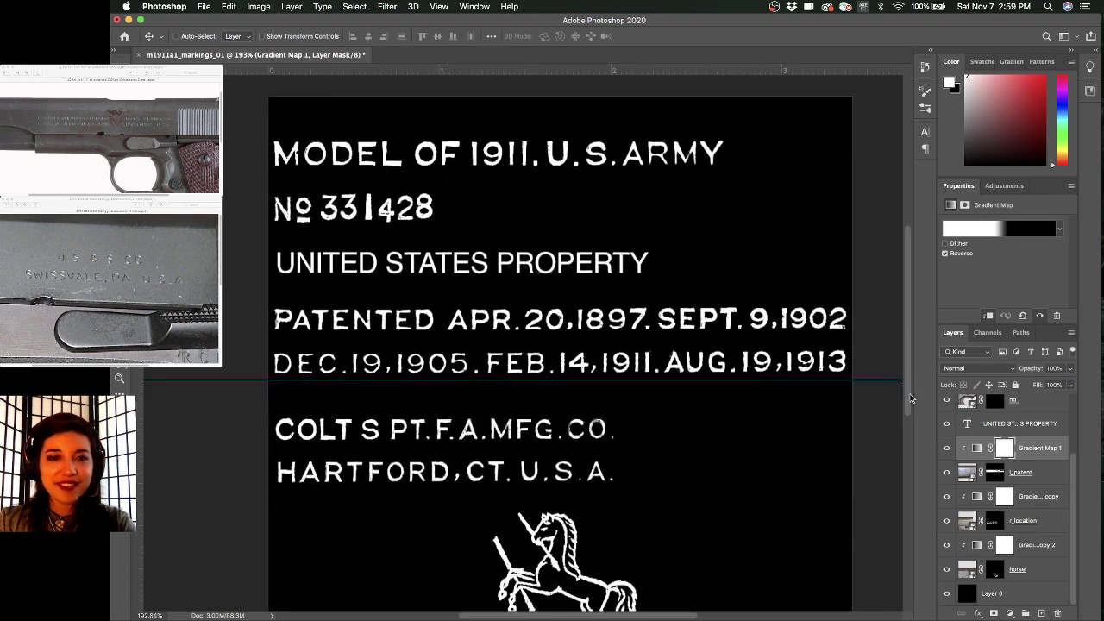
scroll(909, 393, "down", 3)
scroll(911, 399, "up", 3)
scroll(912, 404, "down", 2)
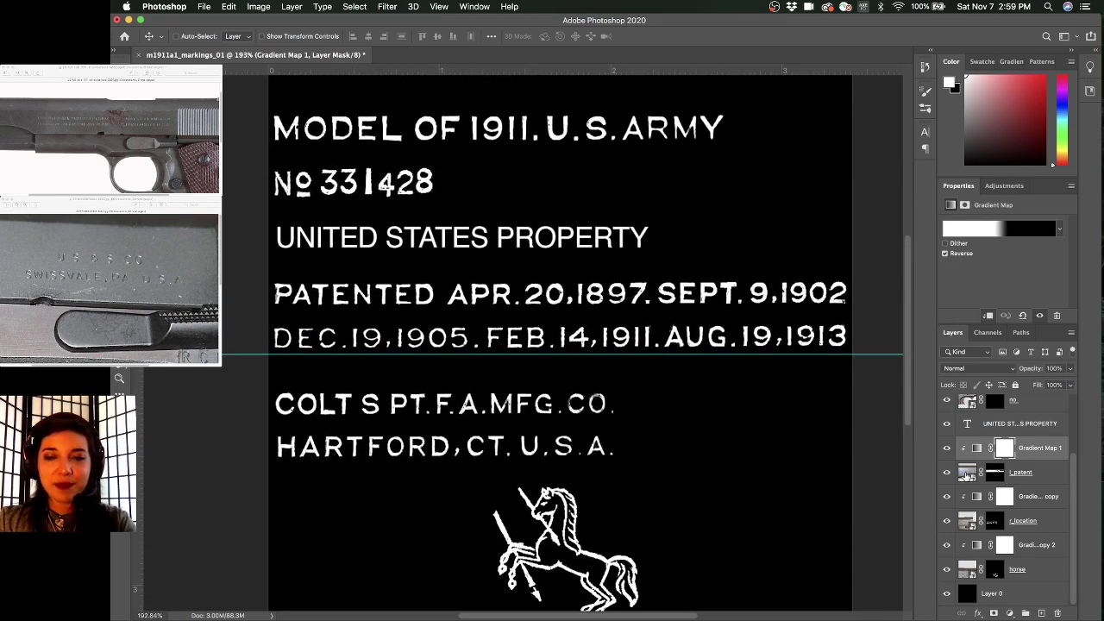
left_click(966, 475)
left_click(992, 474)
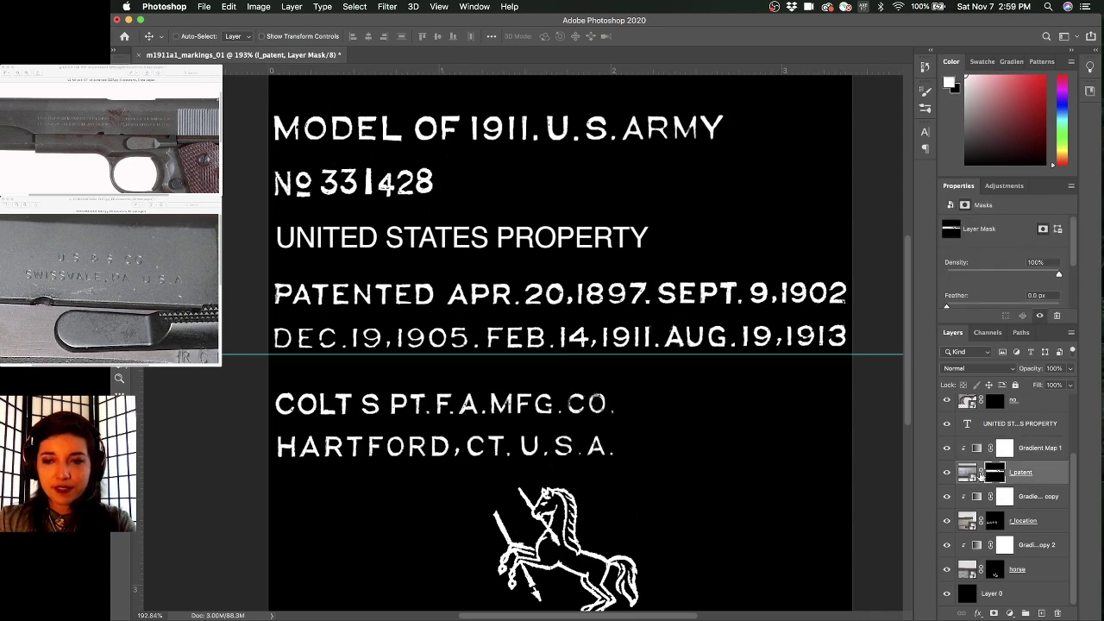
left_click(996, 473, "super")
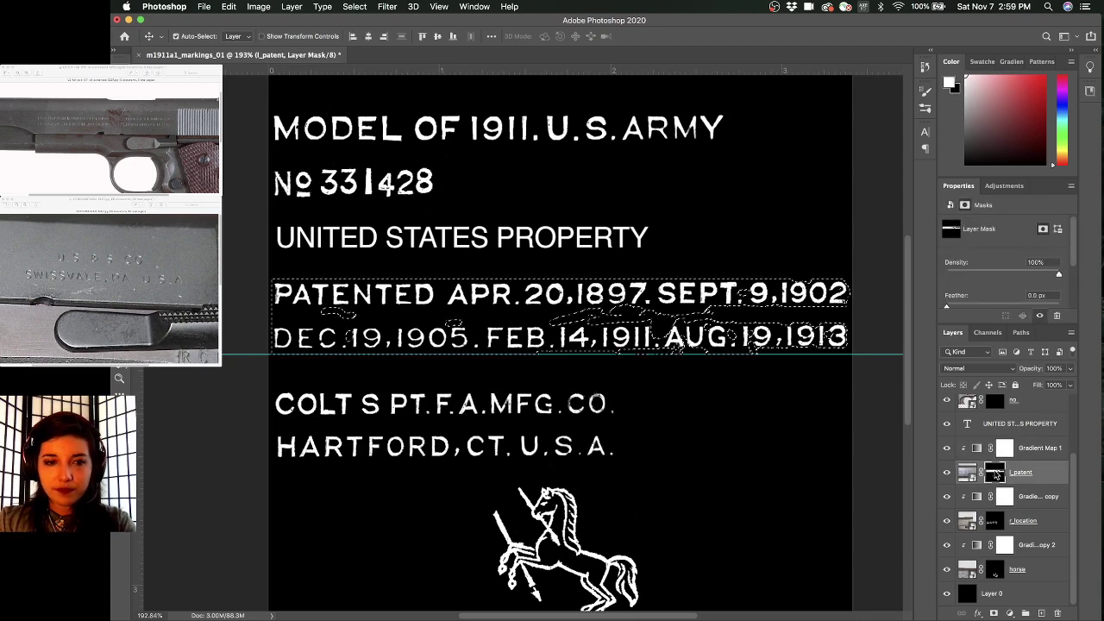
key("super+d")
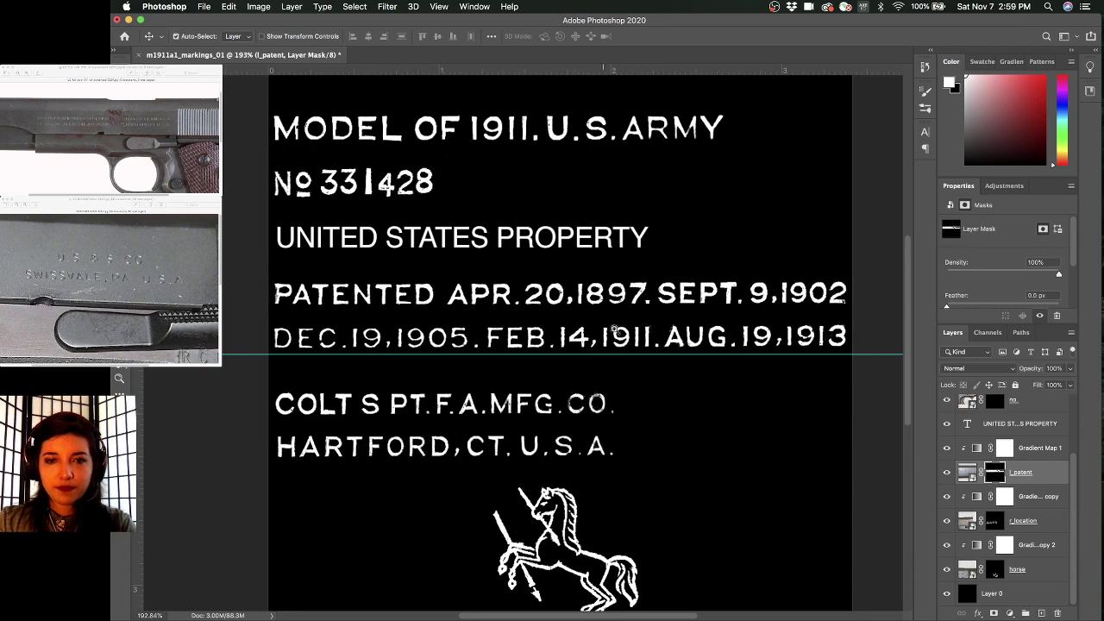
- Examine the patent-date, serial-number and UNITED STATES PROPERTY lettering at high magnification
left_click_drag(611, 327, 656, 329, "super")
left_click_drag(532, 409, 685, 423)
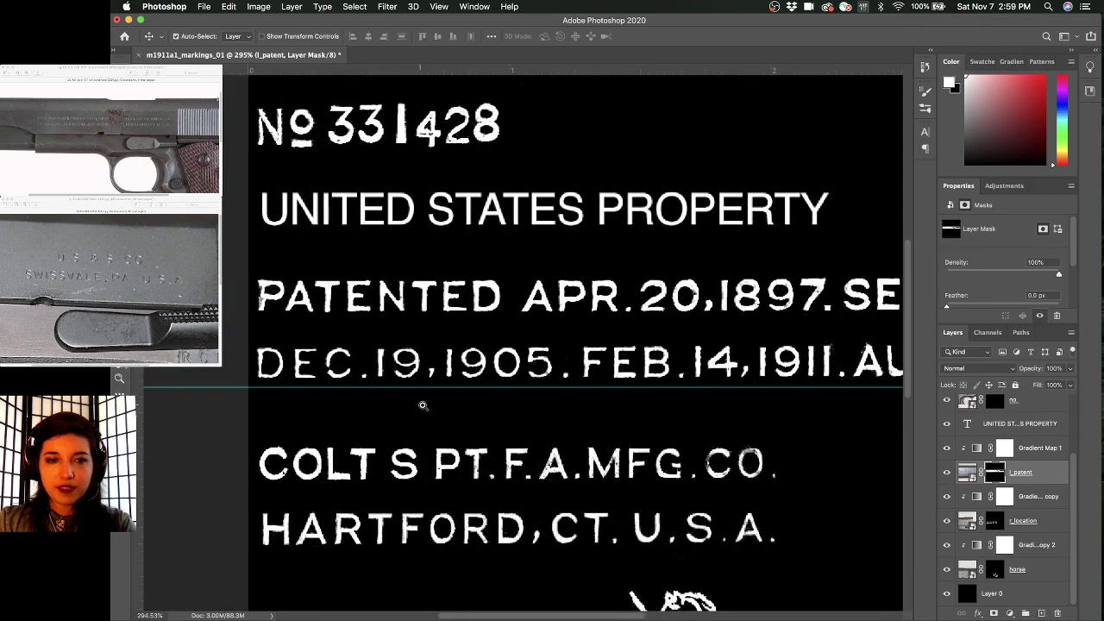
left_click_drag(423, 404, 551, 472, "super")
scroll(565, 422, "down", 3, "alt")
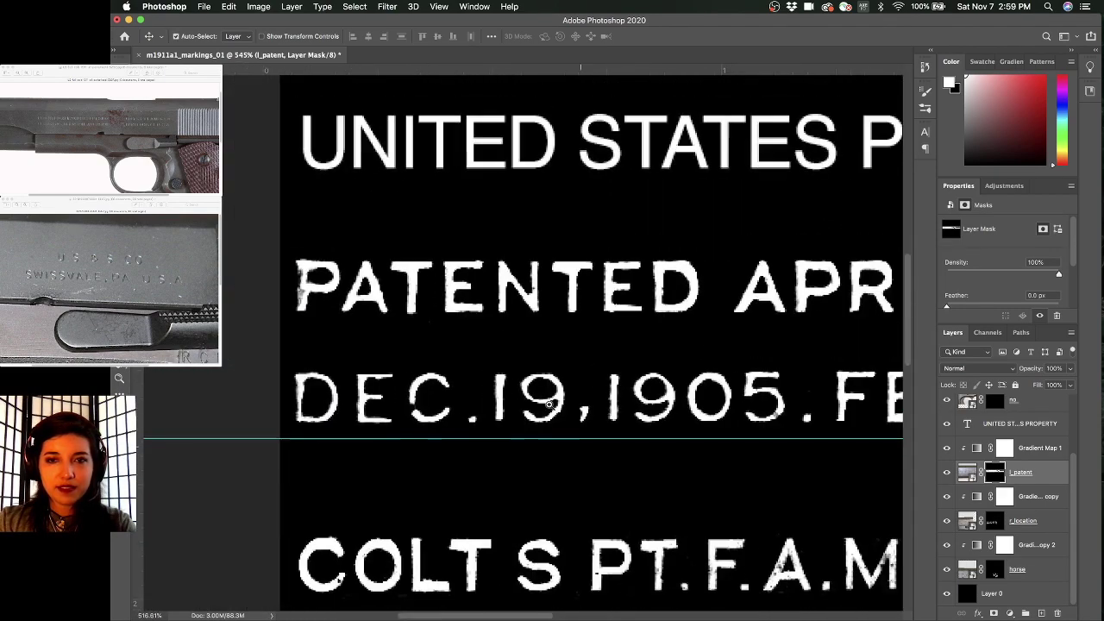
left_click_drag(582, 361, 485, 461)
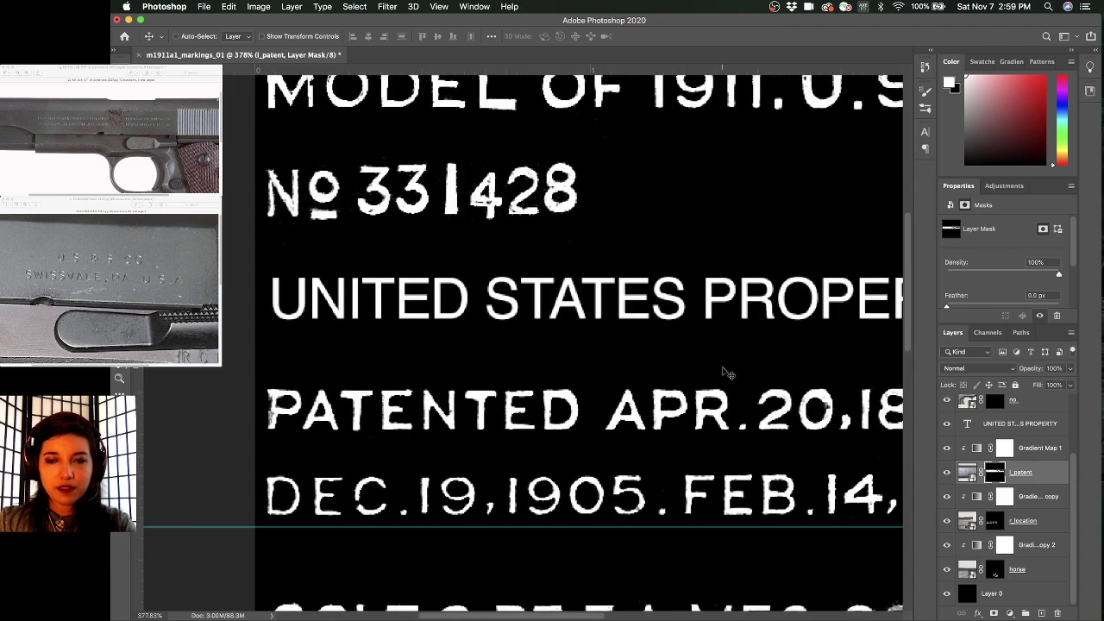
left_click_drag(781, 330, 770, 340)
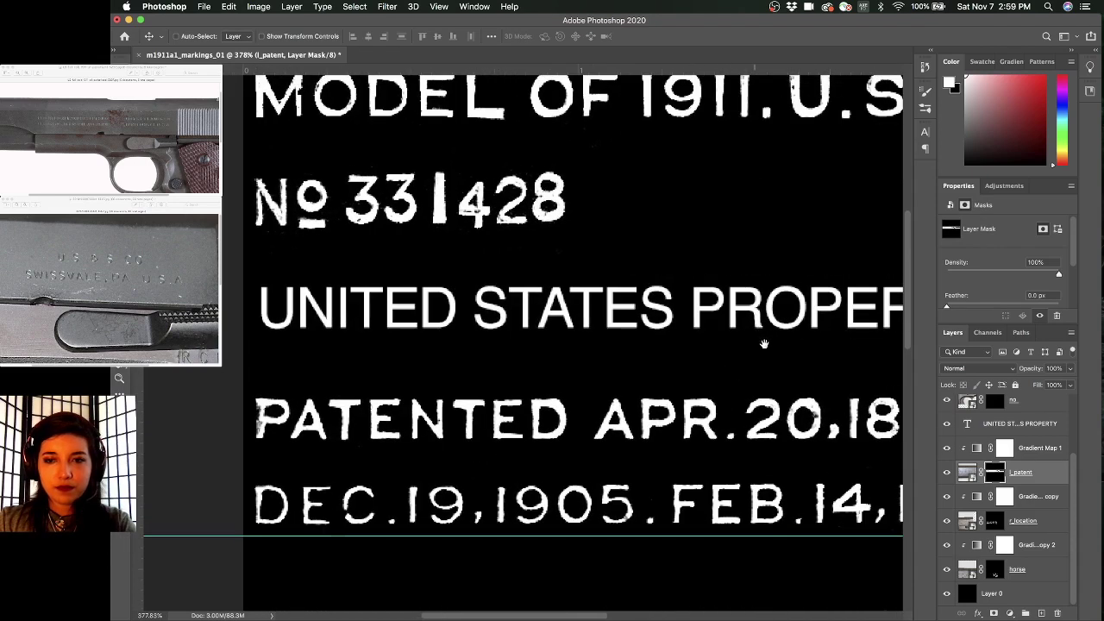
- Use the Type tool to highlight the UNITED STATES PROPERTY line, check its font settings, and leave text editing
key("t")
left_click(681, 313)
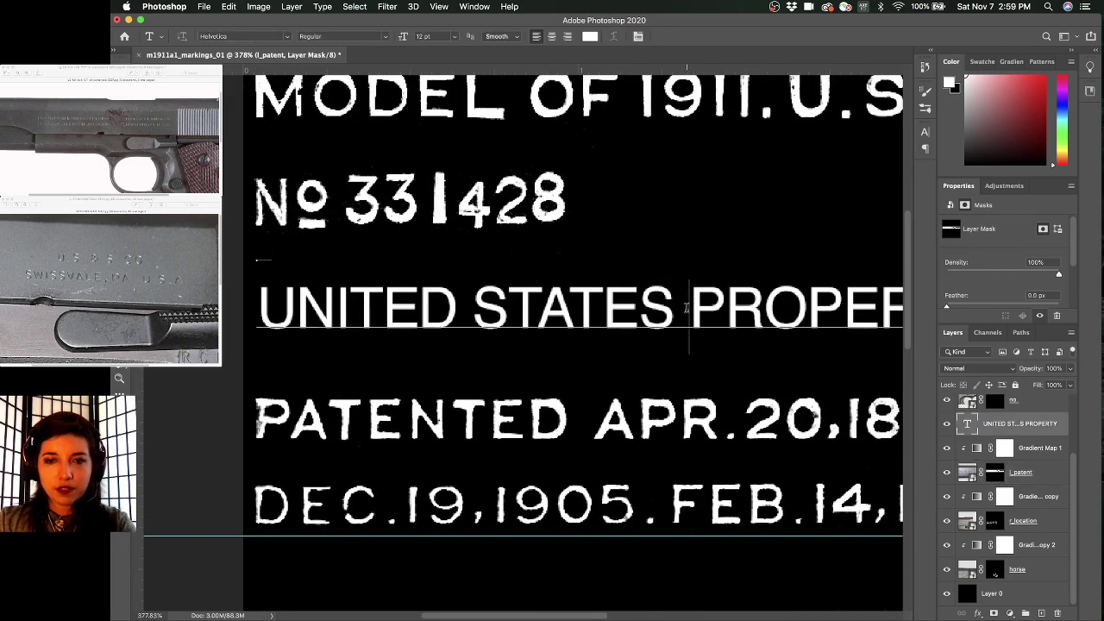
double_click(683, 311)
left_click(686, 309)
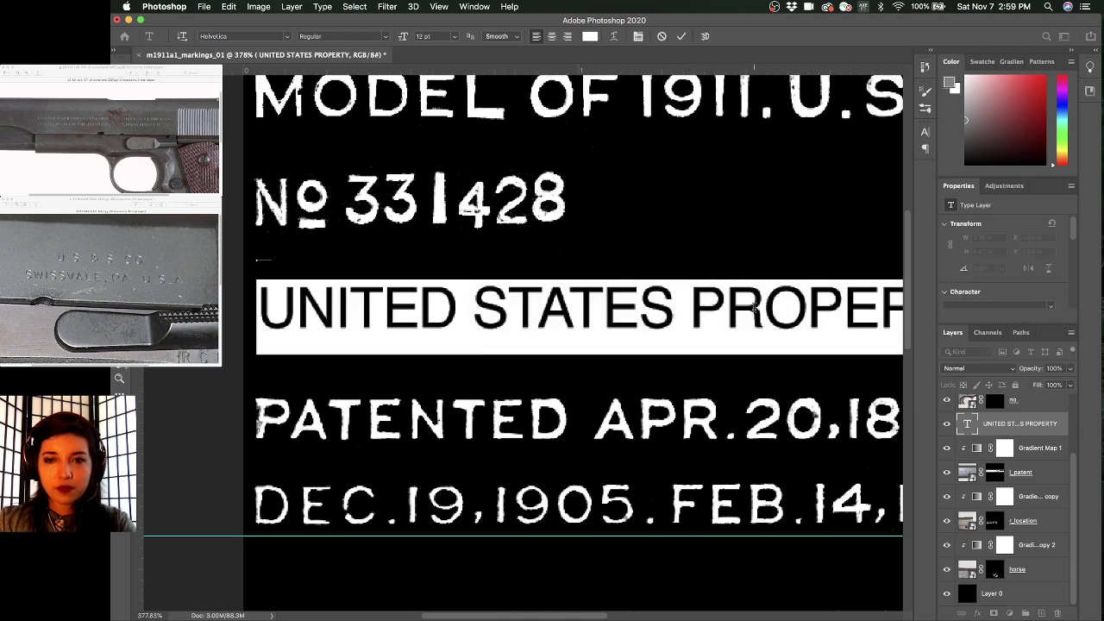
left_click(757, 309)
left_click(984, 429)
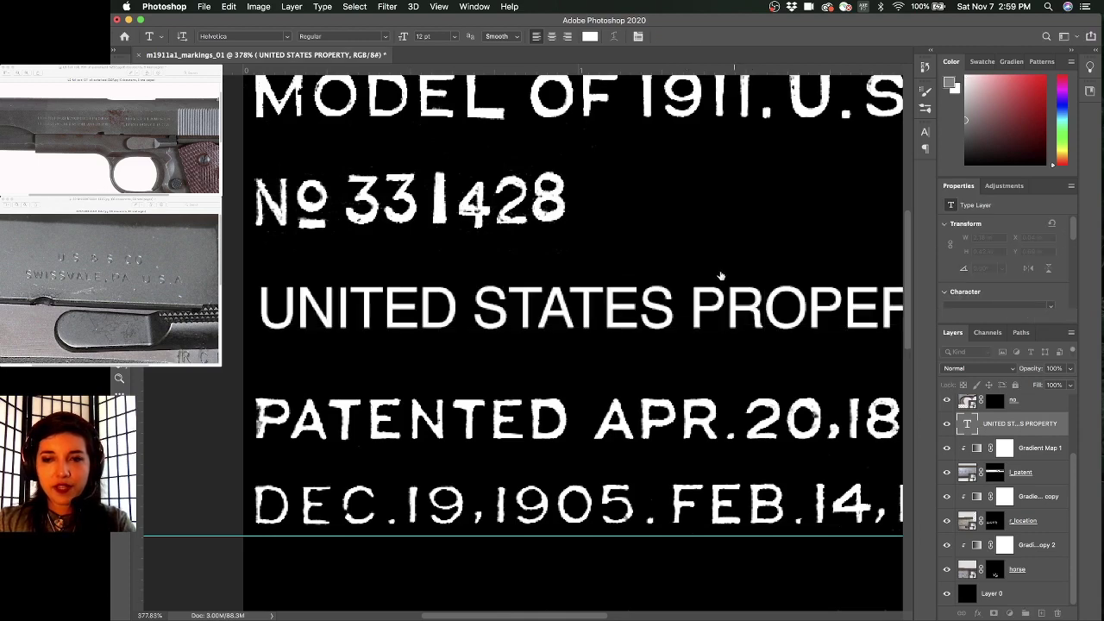
- Toggle the visibility of the Gradient Map 1 layer clipped to l_patent to check its effect on the patent lettering
left_click_drag(745, 307, 697, 307, "super")
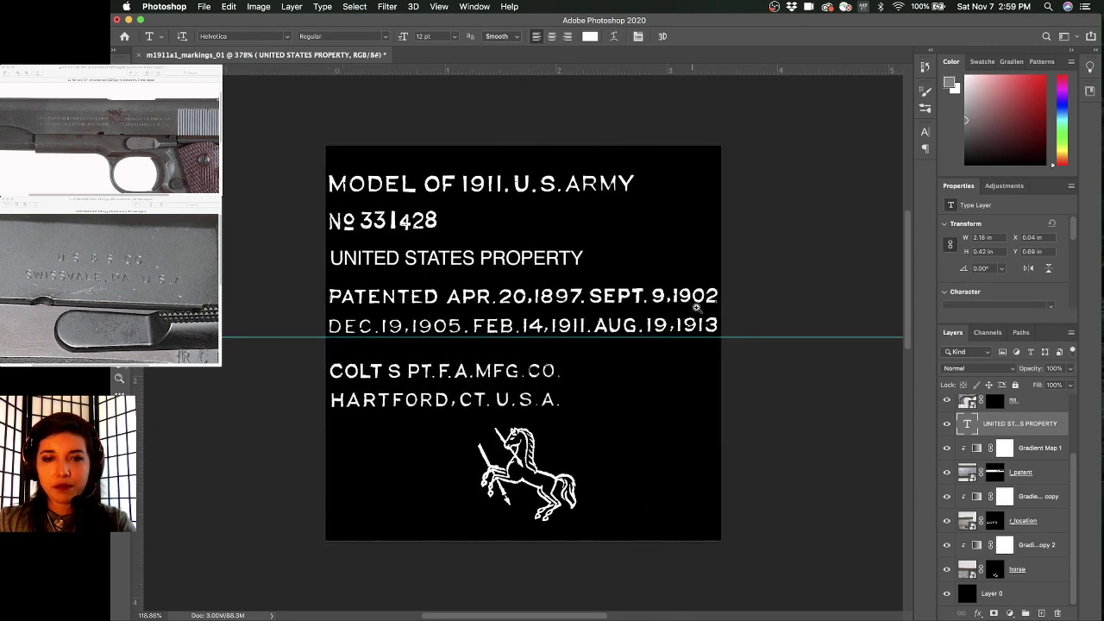
scroll(696, 308, "up", 1, "alt")
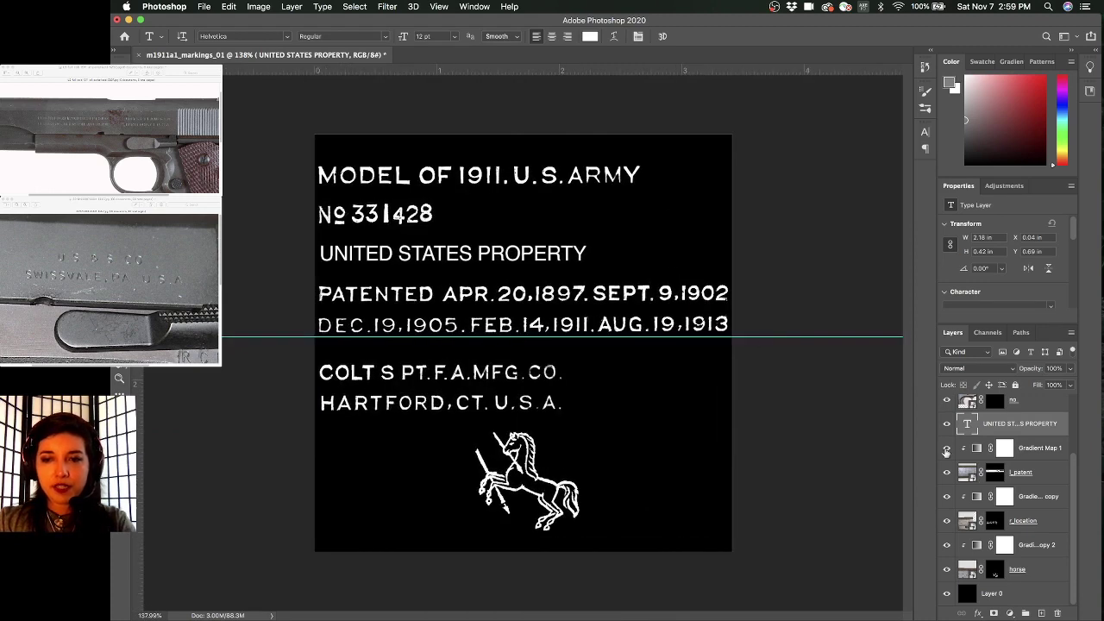
left_click(946, 449)
left_click(946, 450)
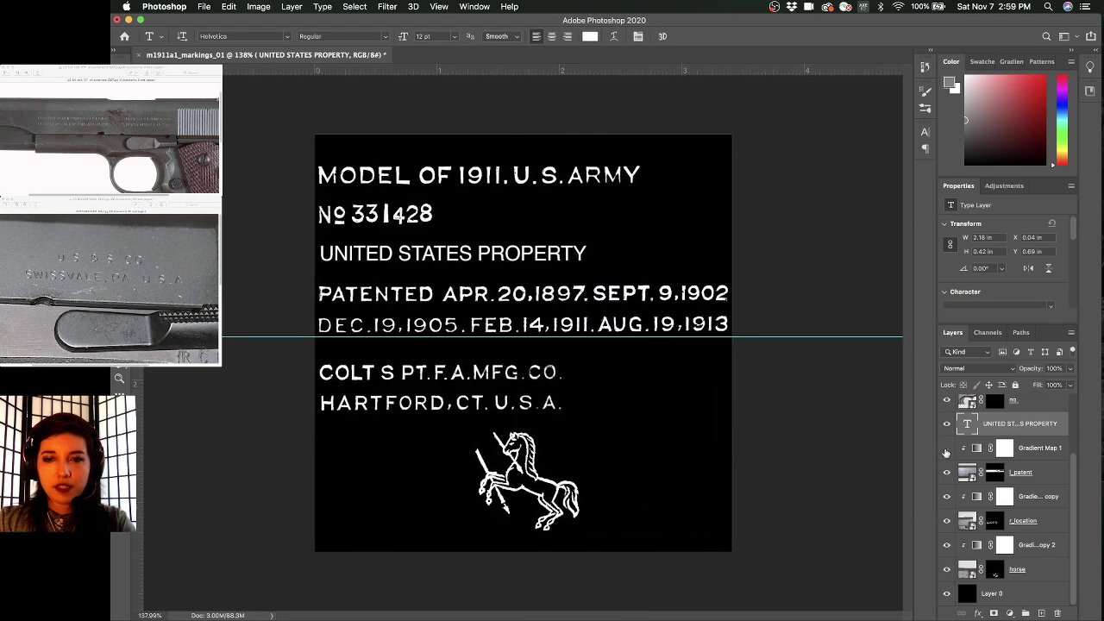
left_click(946, 449)
left_click(946, 449)
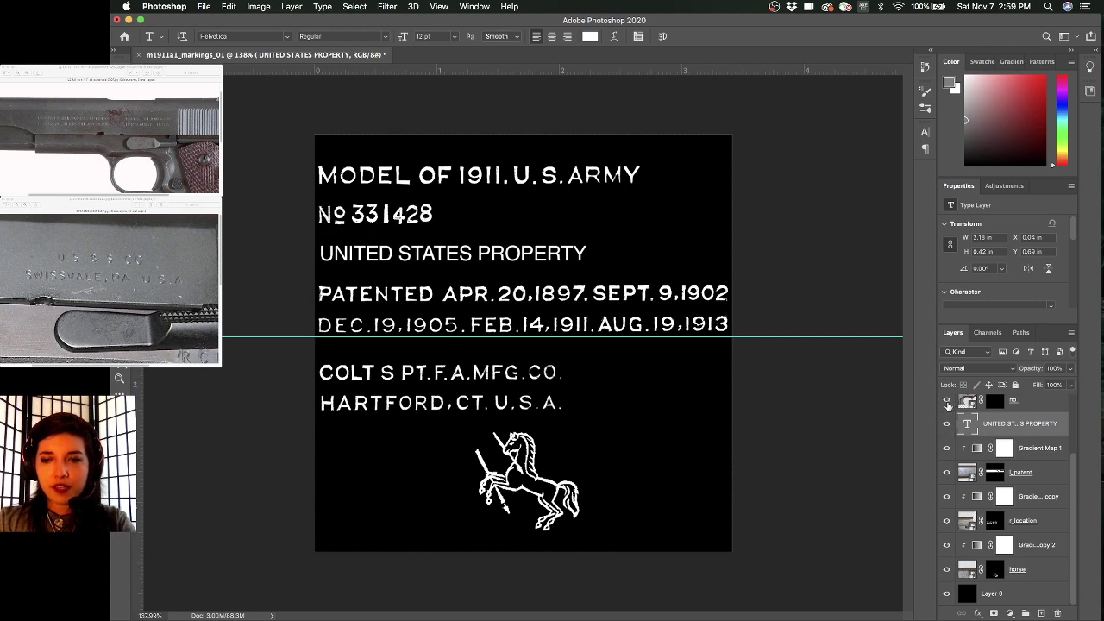
- Hide and reshow the serial-number layer and the UNITED STATES PROPERTY text layer to identify which line each one holds
left_click(947, 401)
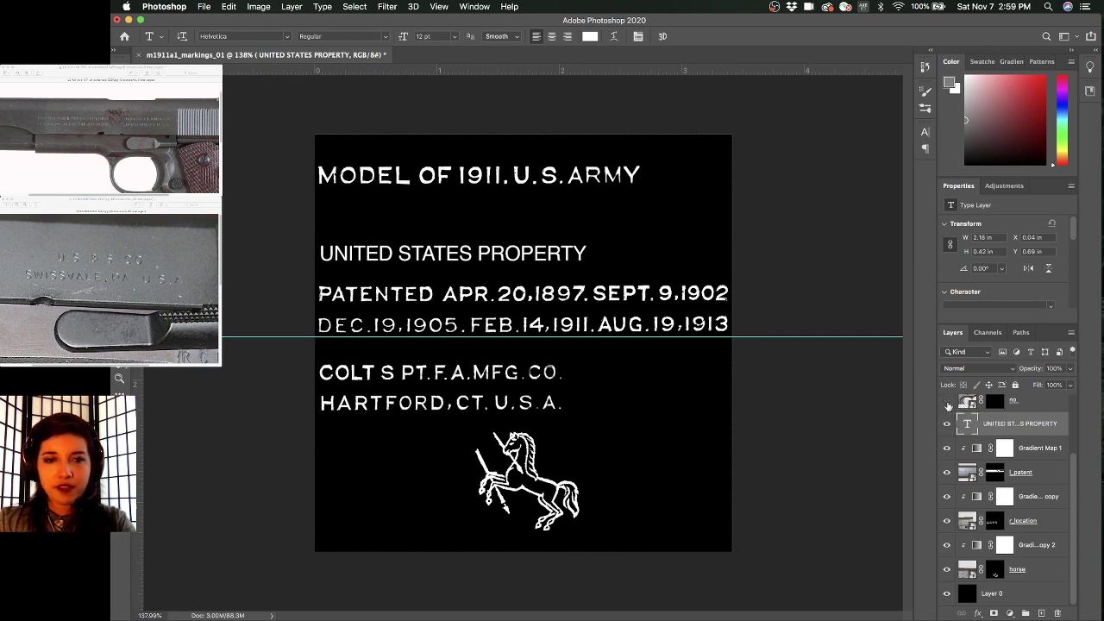
left_click(947, 401)
scroll(1007, 436, "up", 2)
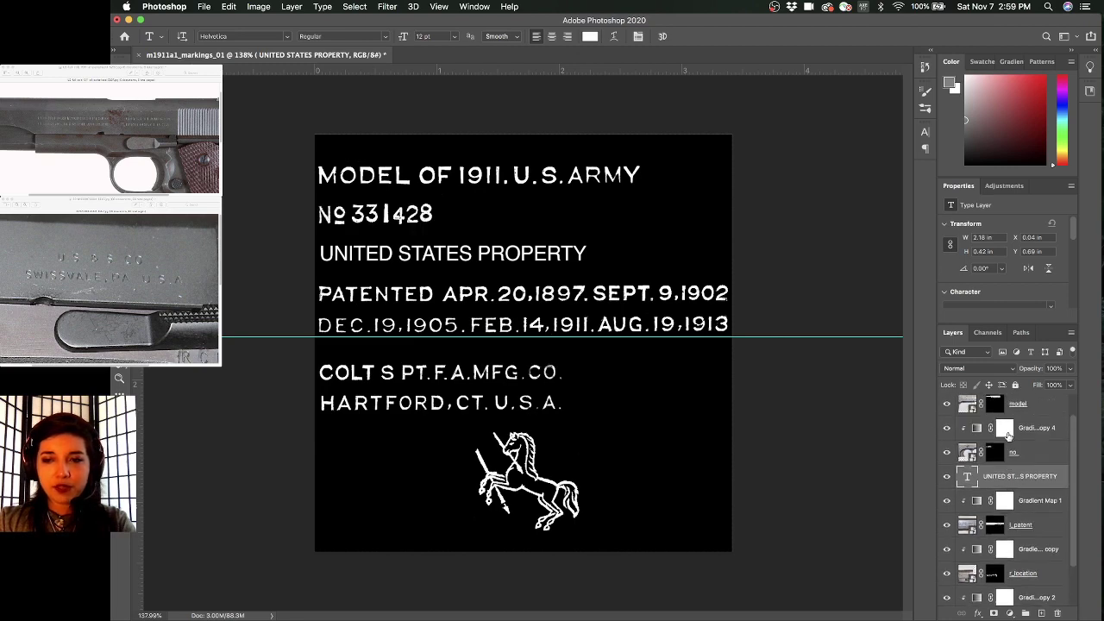
scroll(1007, 437, "down", 2)
scroll(953, 466, "up", 3)
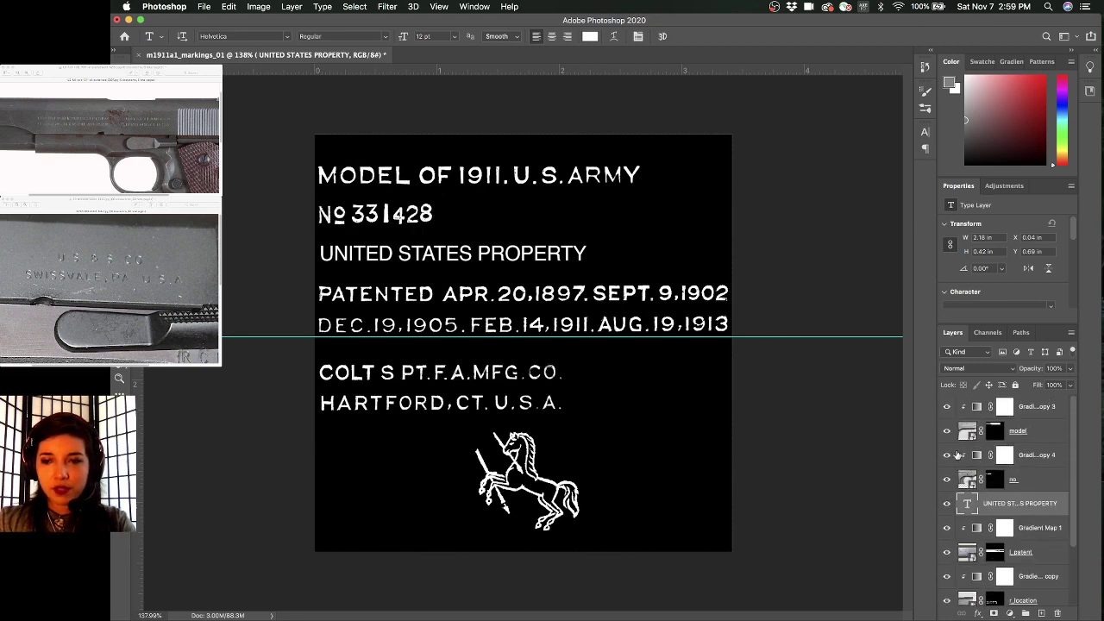
scroll(967, 452, "down", 1)
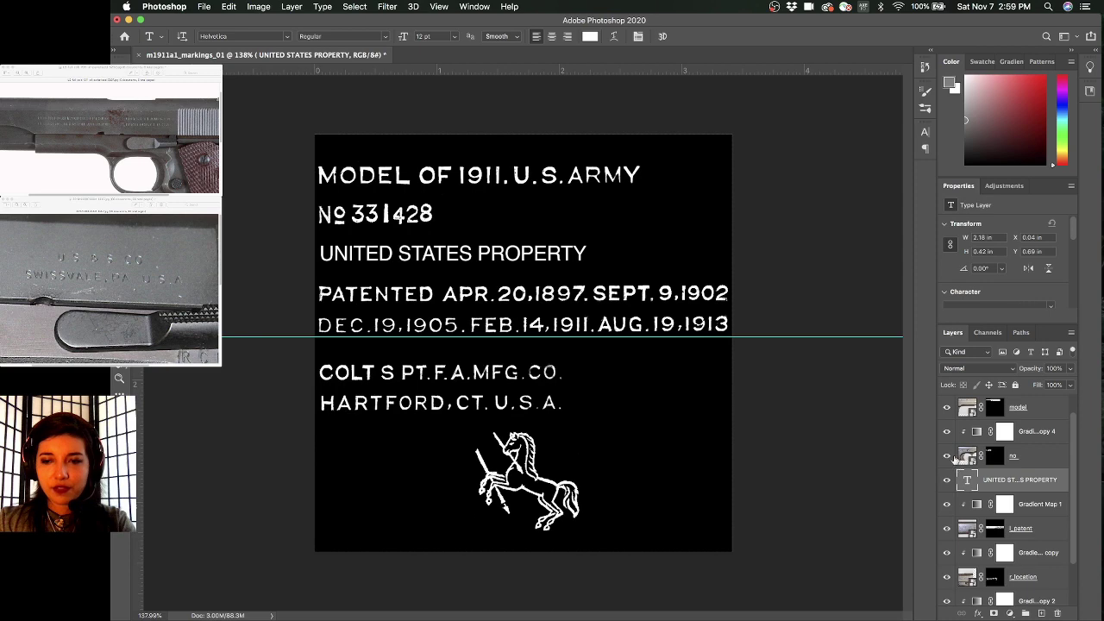
left_click(947, 480)
left_click(947, 480)
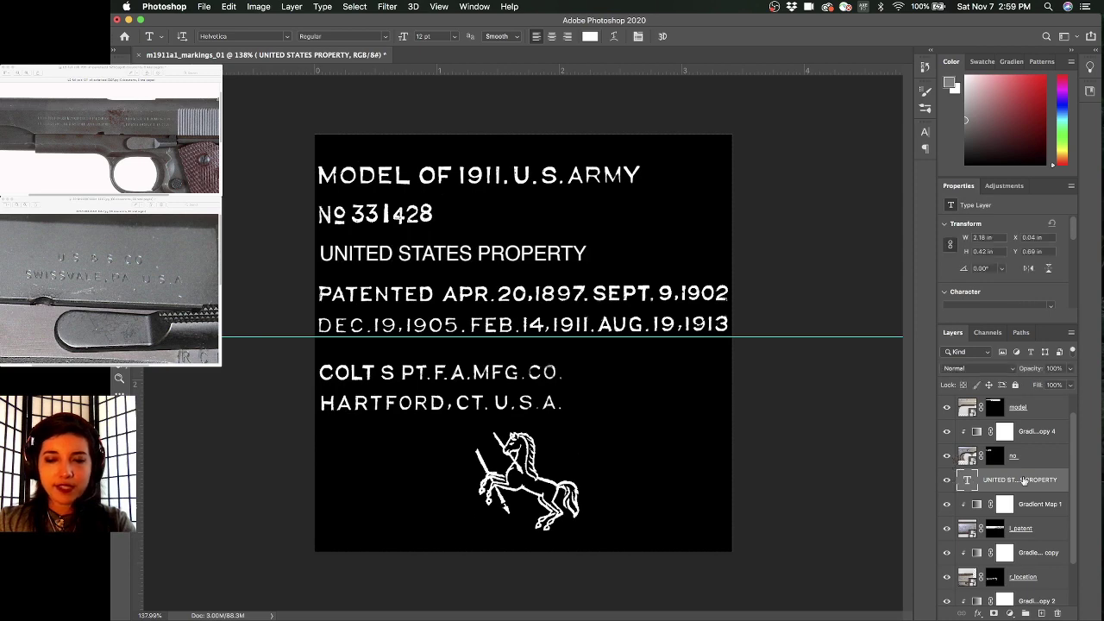
- Highlight the whole UNITED STATES PROPERTY line, try shifting it slightly, and cancel the text edit
left_click_drag(379, 256, 434, 273, "super")
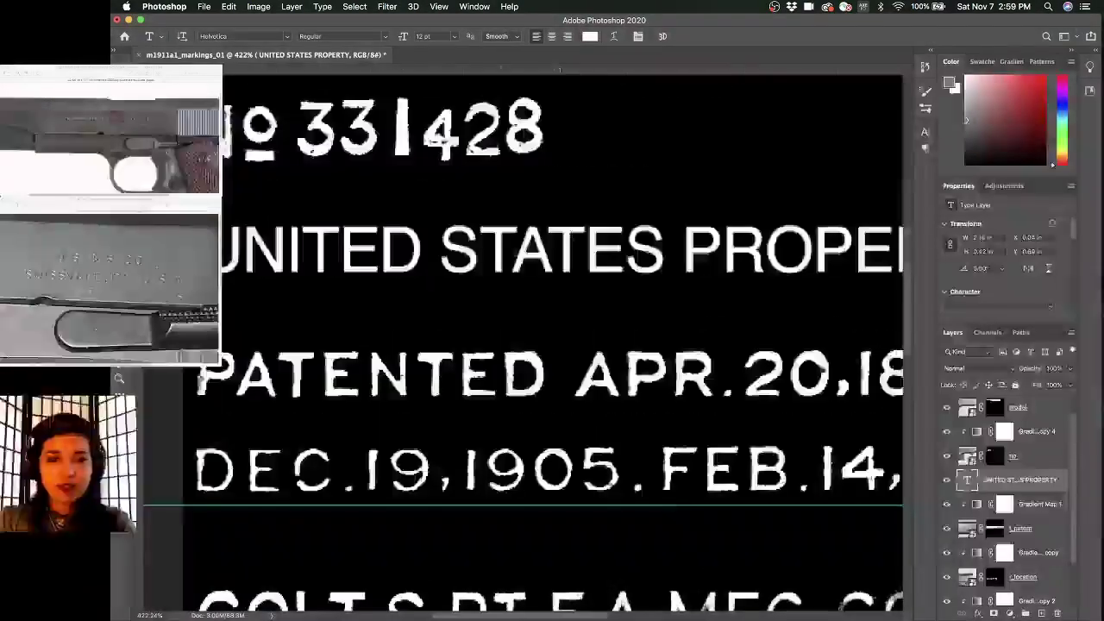
left_click(483, 246)
double_click(483, 245)
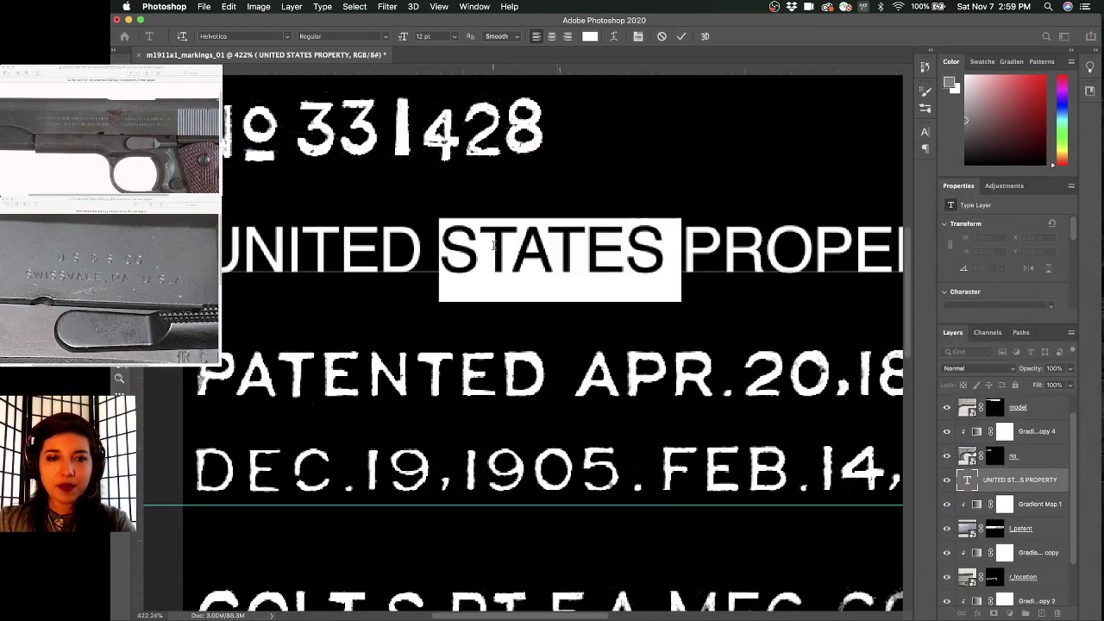
key("super+a")
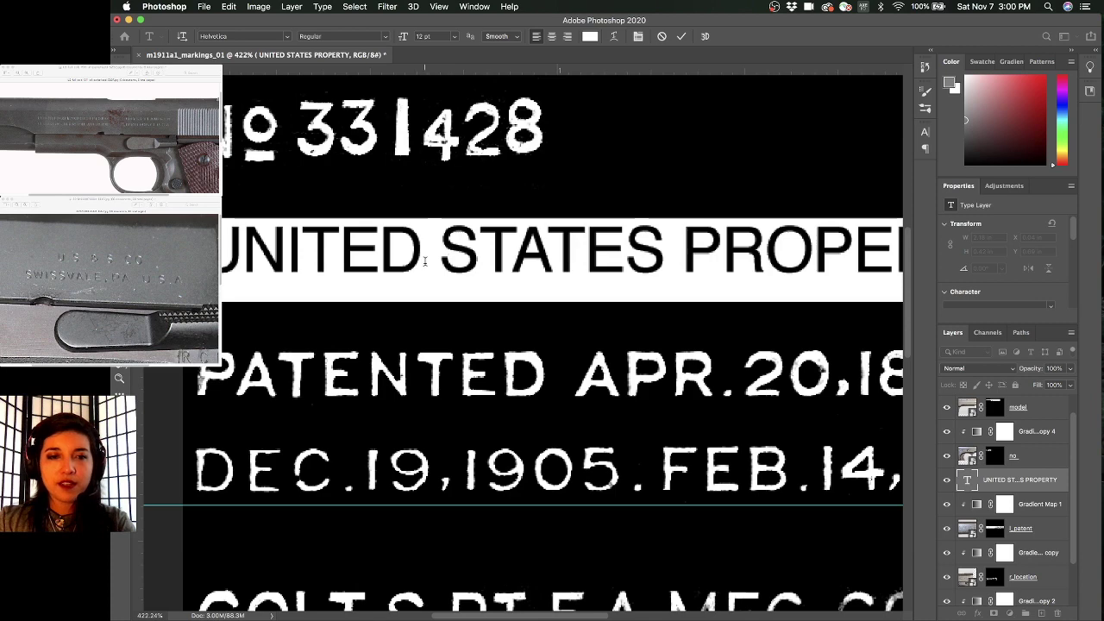
triple_click(424, 262)
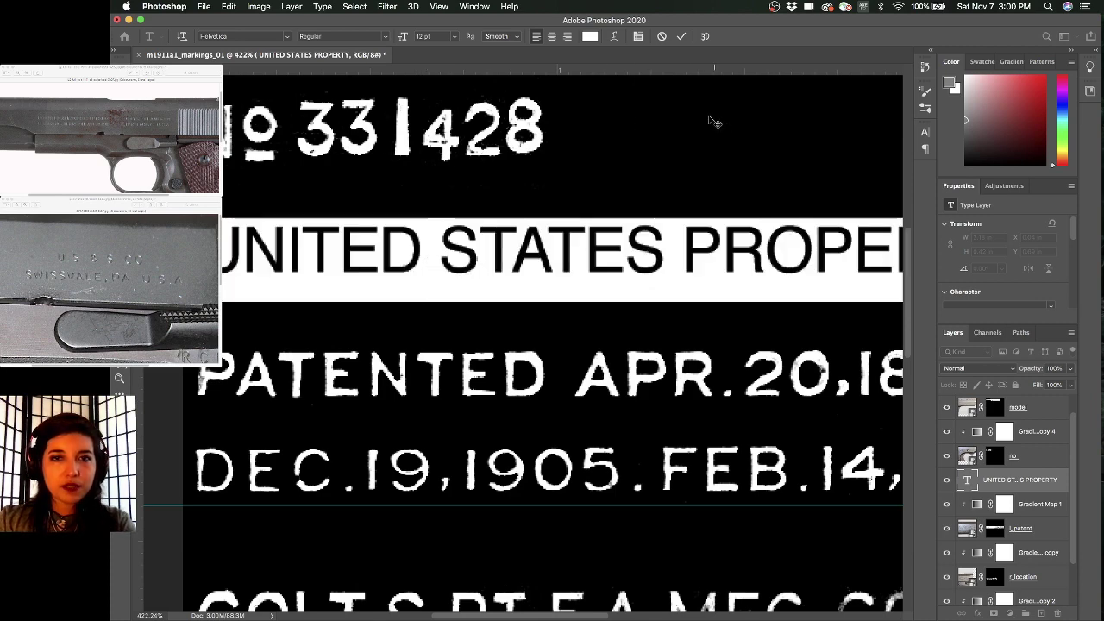
left_click(457, 37)
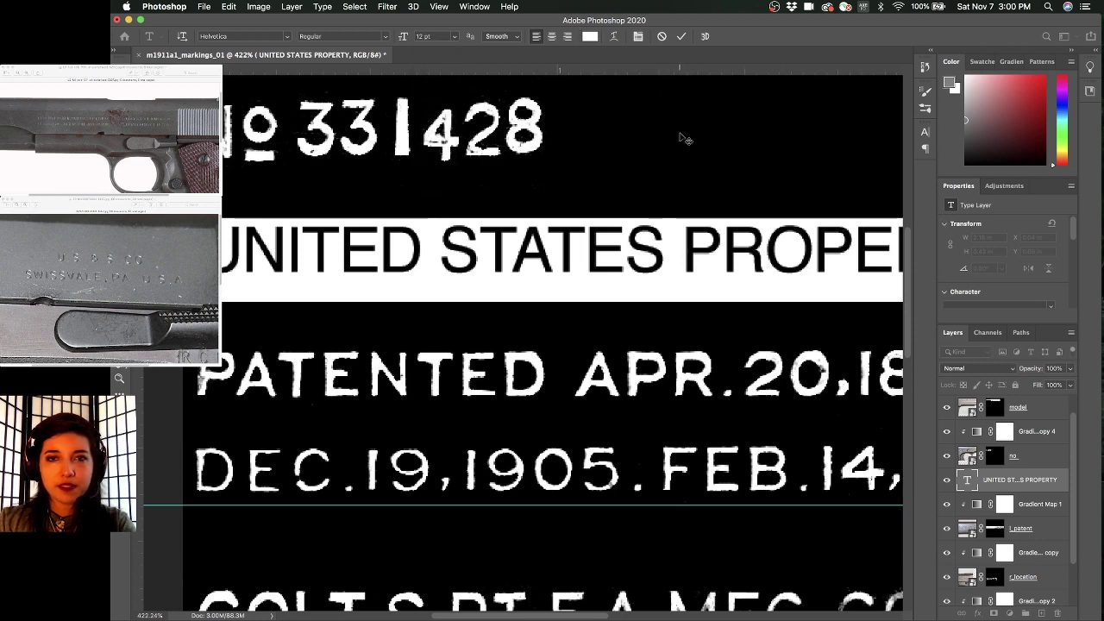
left_click_drag(509, 117, 522, 111)
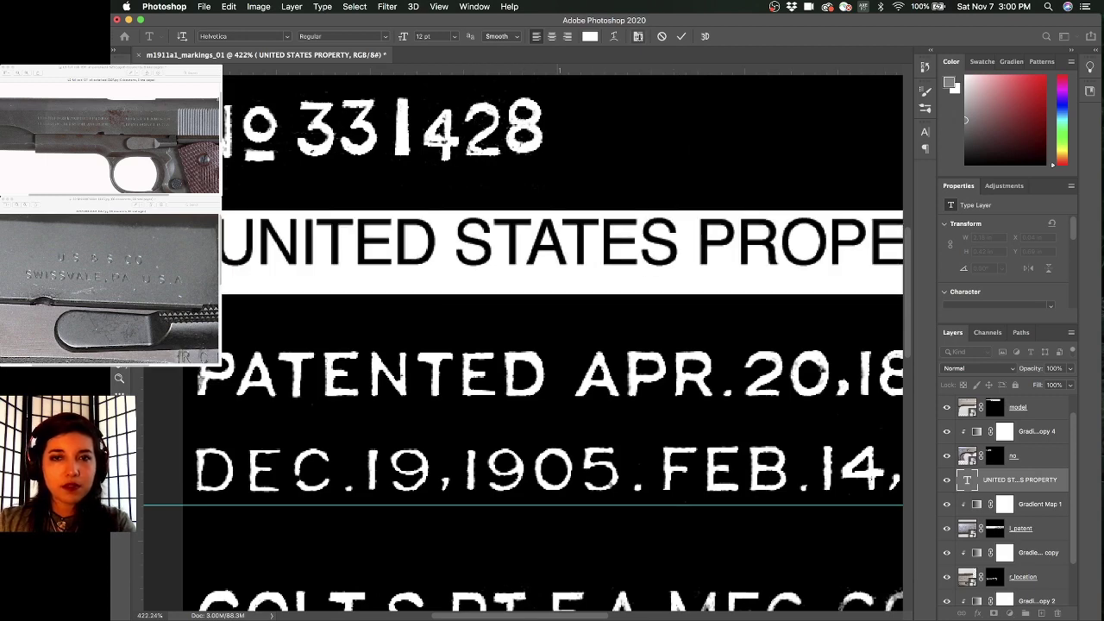
left_click(662, 36)
key("v")
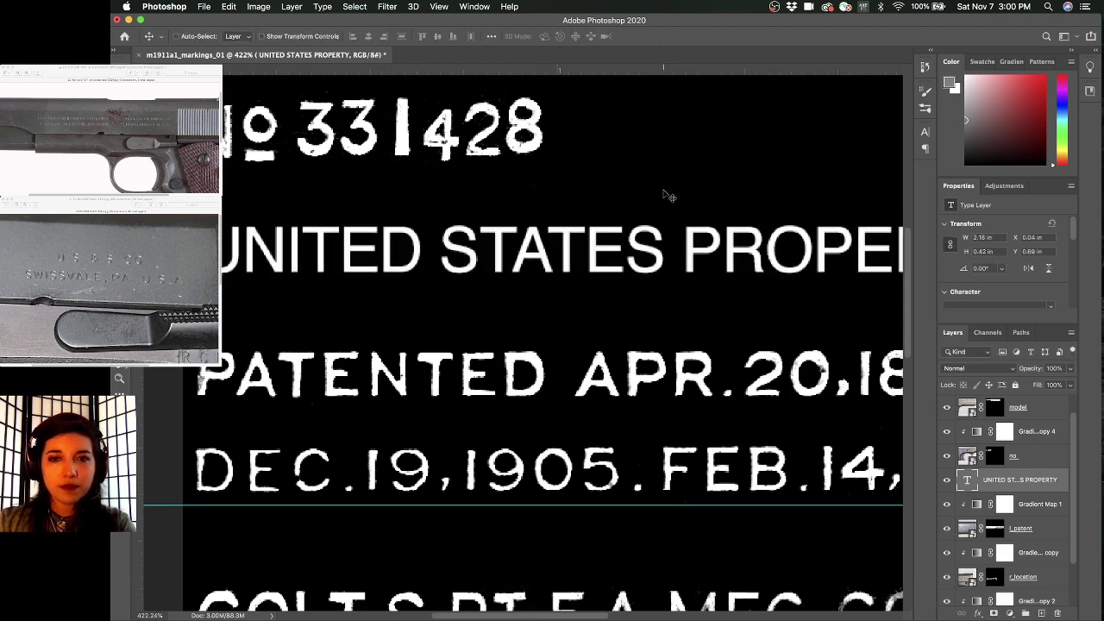
- Hide and reshow the serial-number layer, and select its smart object to view its properties
left_click_drag(664, 210, 635, 208, "super")
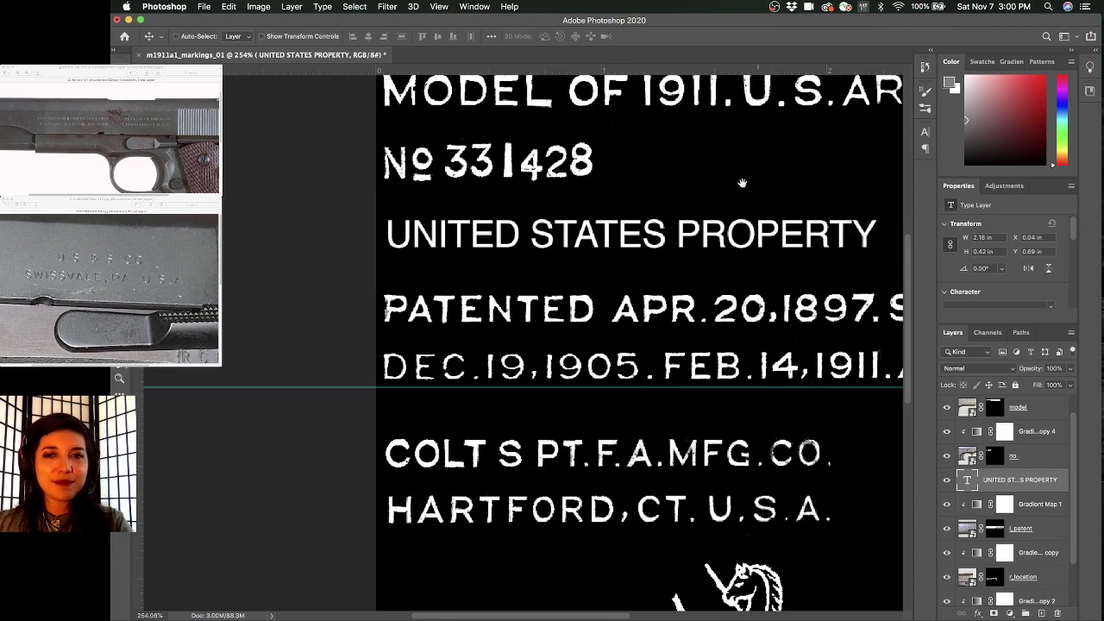
left_click_drag(744, 181, 687, 199)
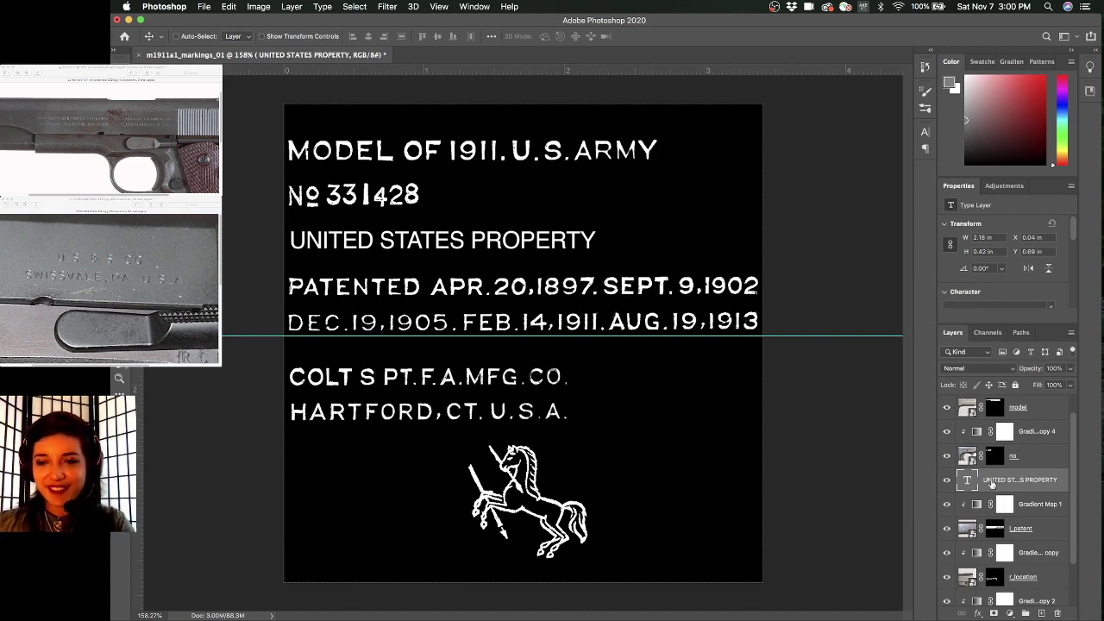
scroll(989, 466, "up", 1)
left_click(946, 461)
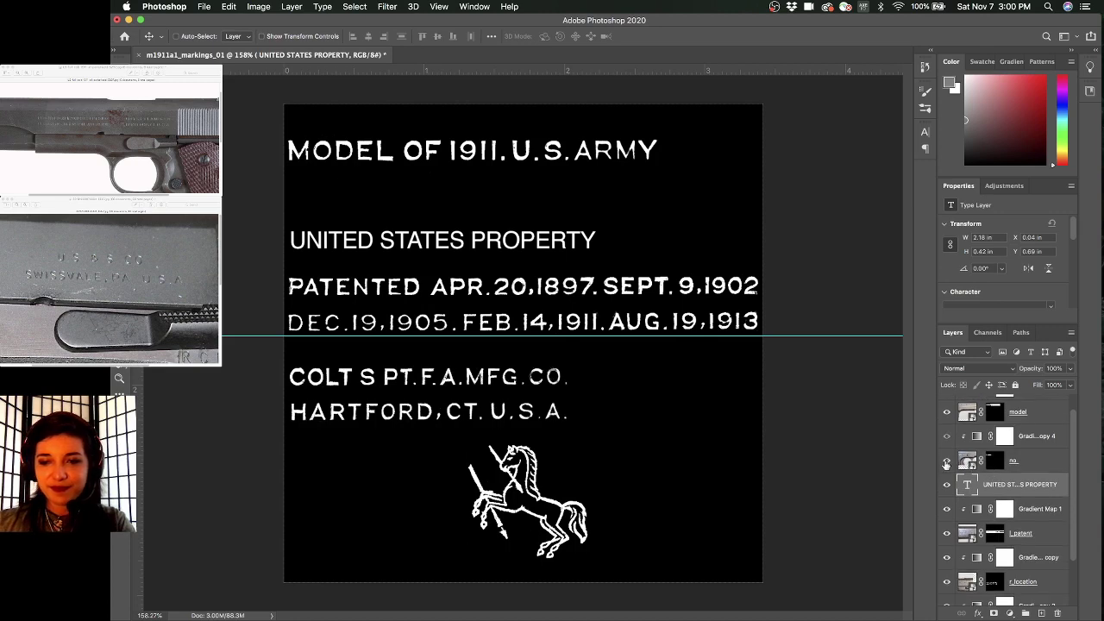
left_click(946, 460)
left_click(960, 464)
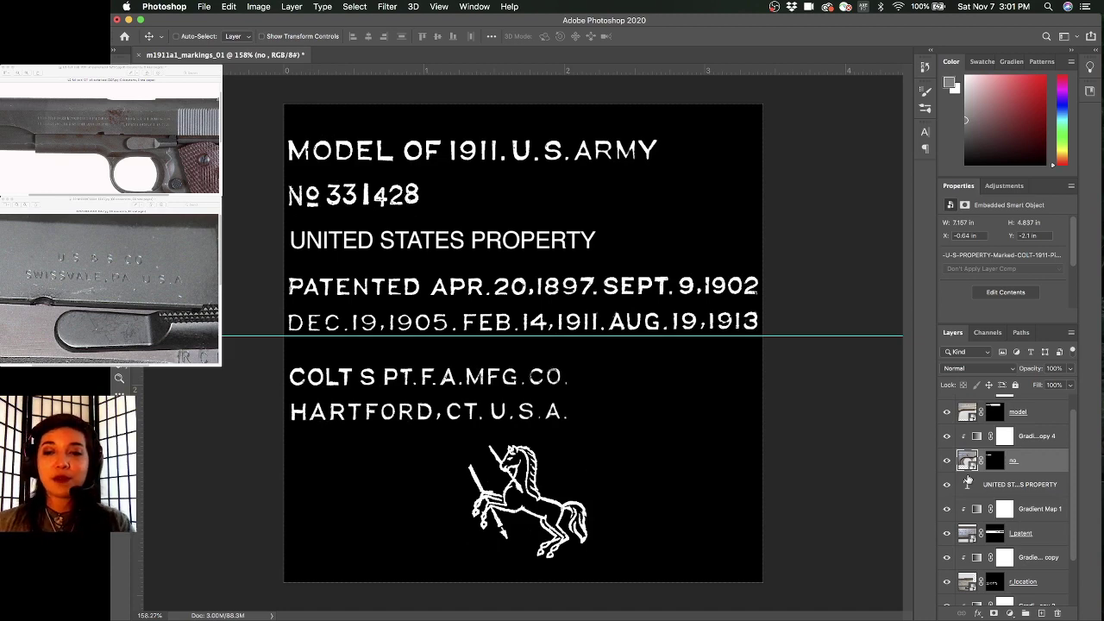
- Toggle the Gradient Map clipped to the serial-number layer off and on, and review its gradient settings
left_click(946, 436)
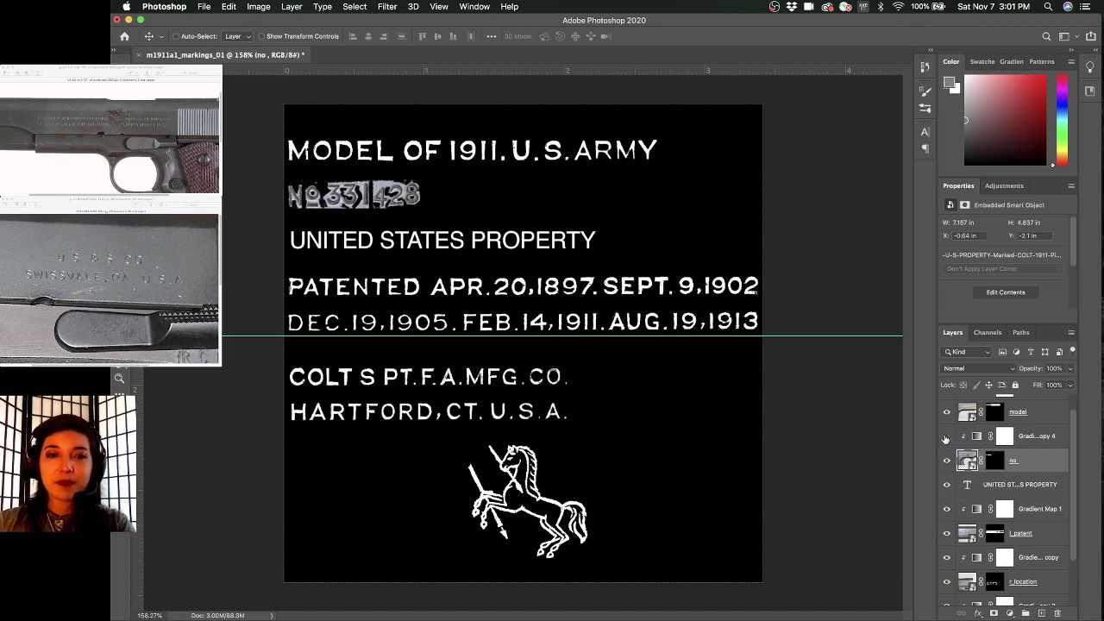
left_click(946, 436)
left_click(978, 438)
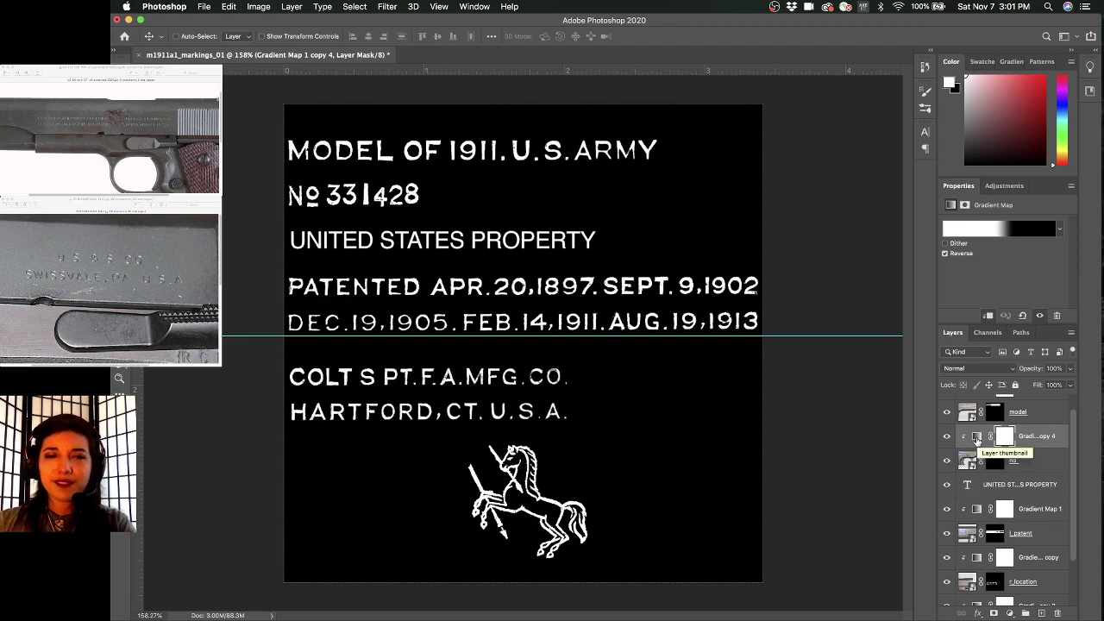
- Try a Bevel & Emboss effect on the serial-number smart object and cancel it
left_click(1023, 458)
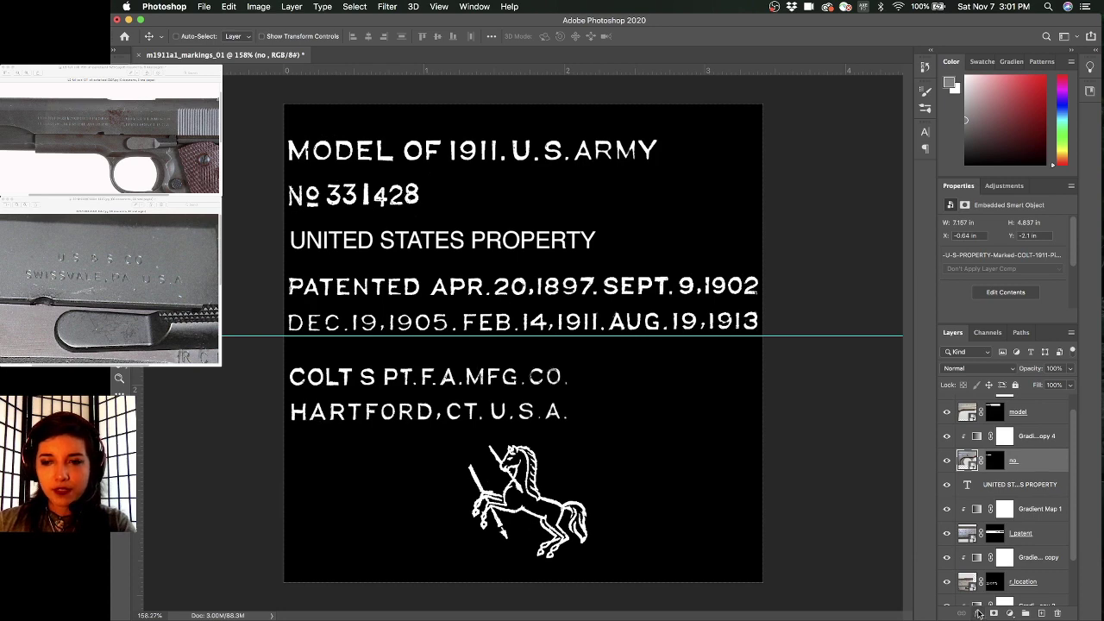
left_click(978, 614)
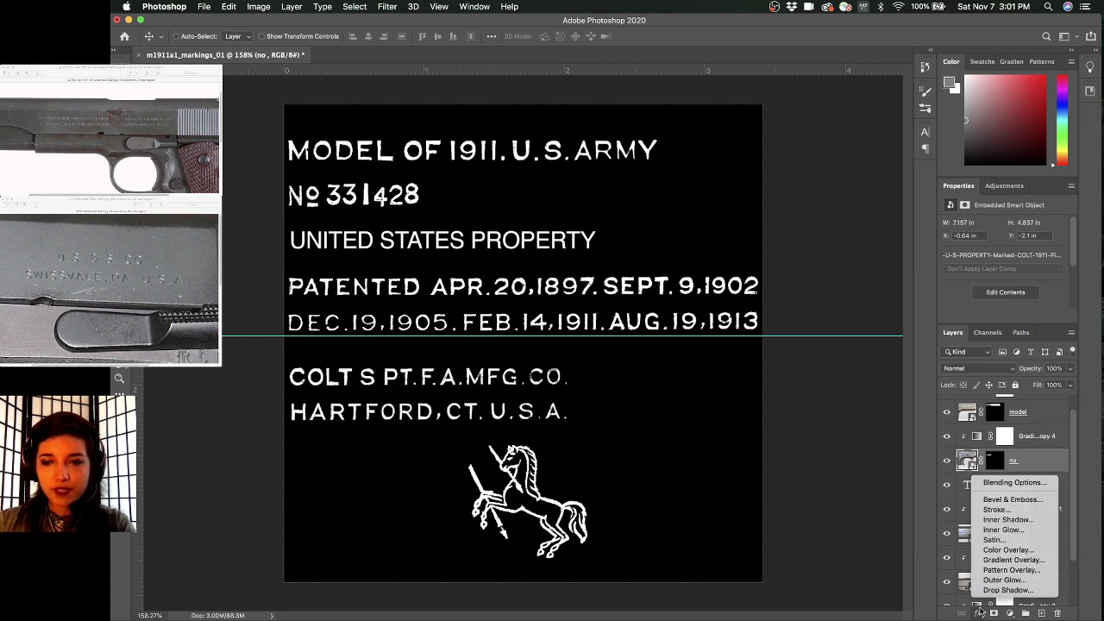
left_click(1013, 500)
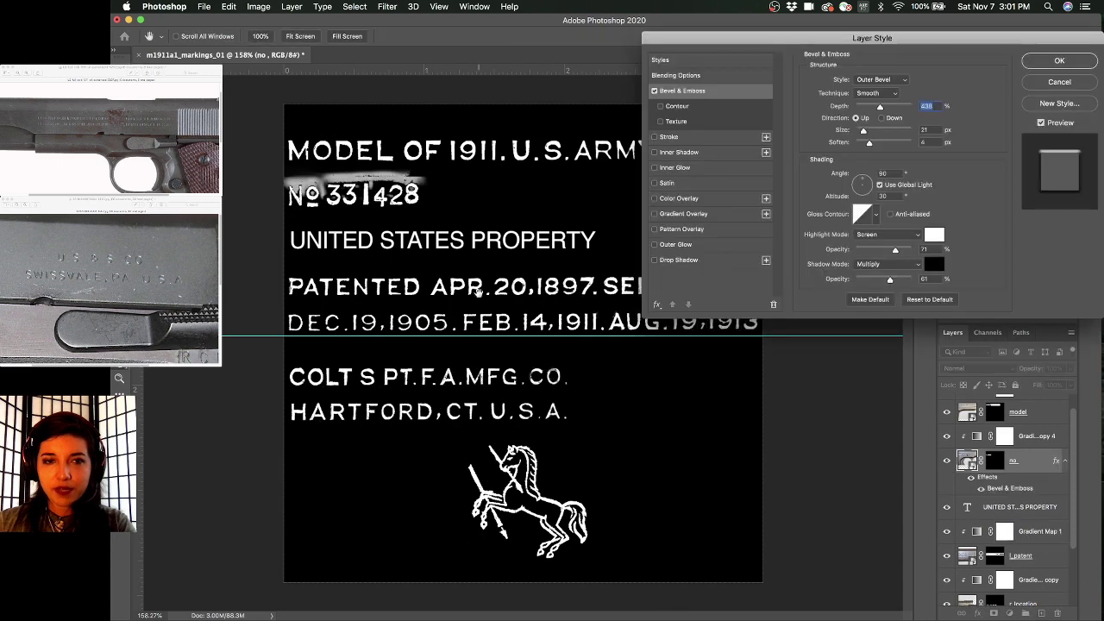
left_click(1059, 82)
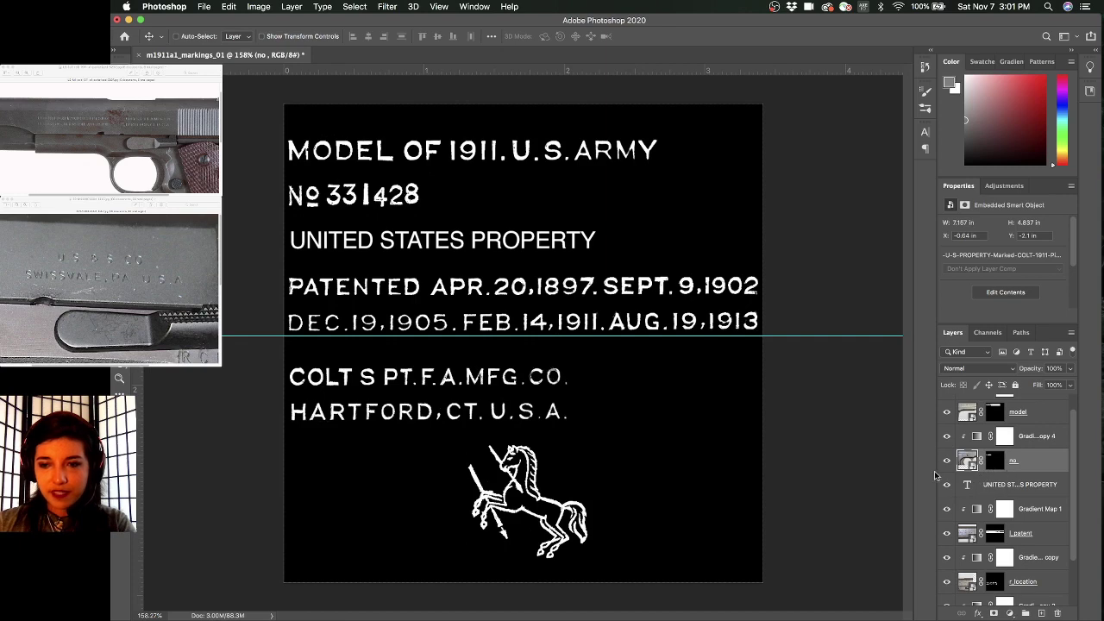
- Add a Stroke layer effect to the UNITED STATES PROPERTY text layer
left_click(996, 488)
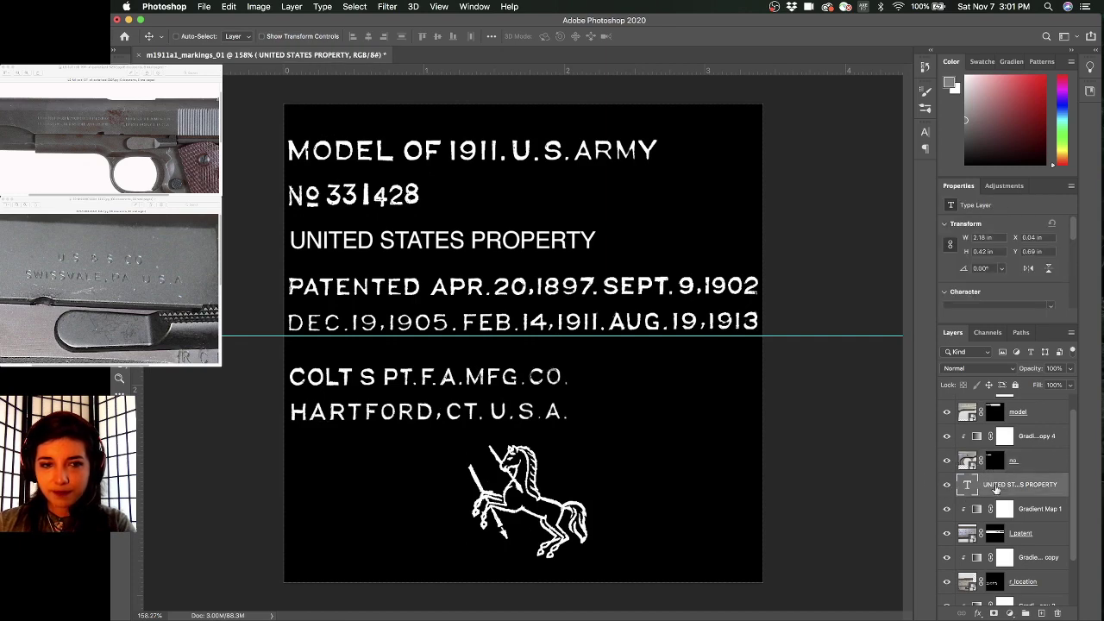
left_click(982, 613)
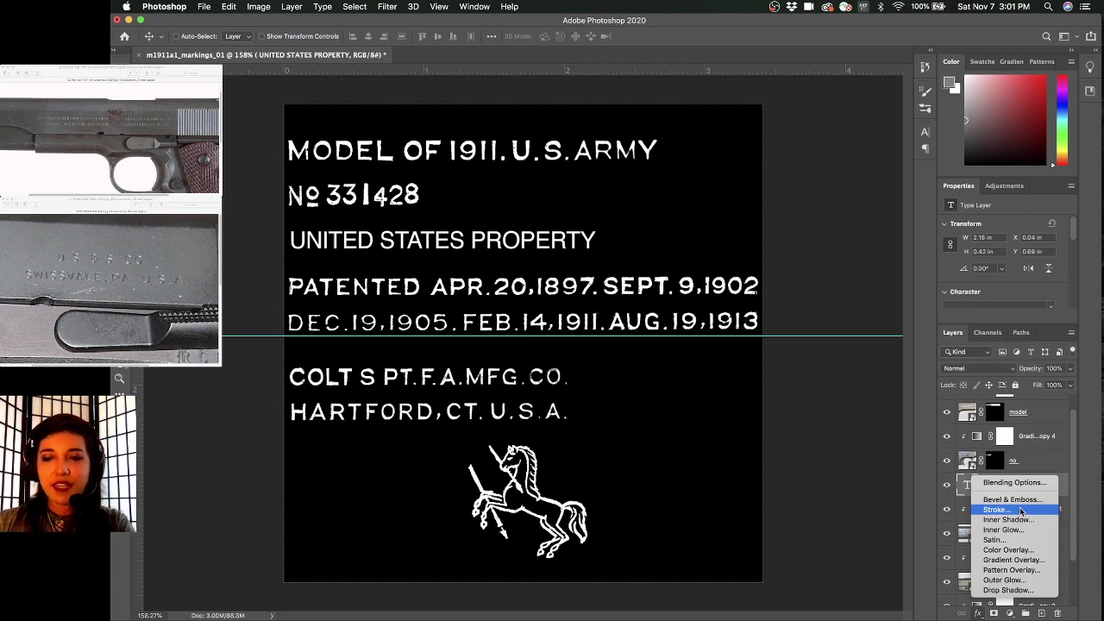
left_click(535, 25)
left_click_drag(348, 223, 389, 262, "super")
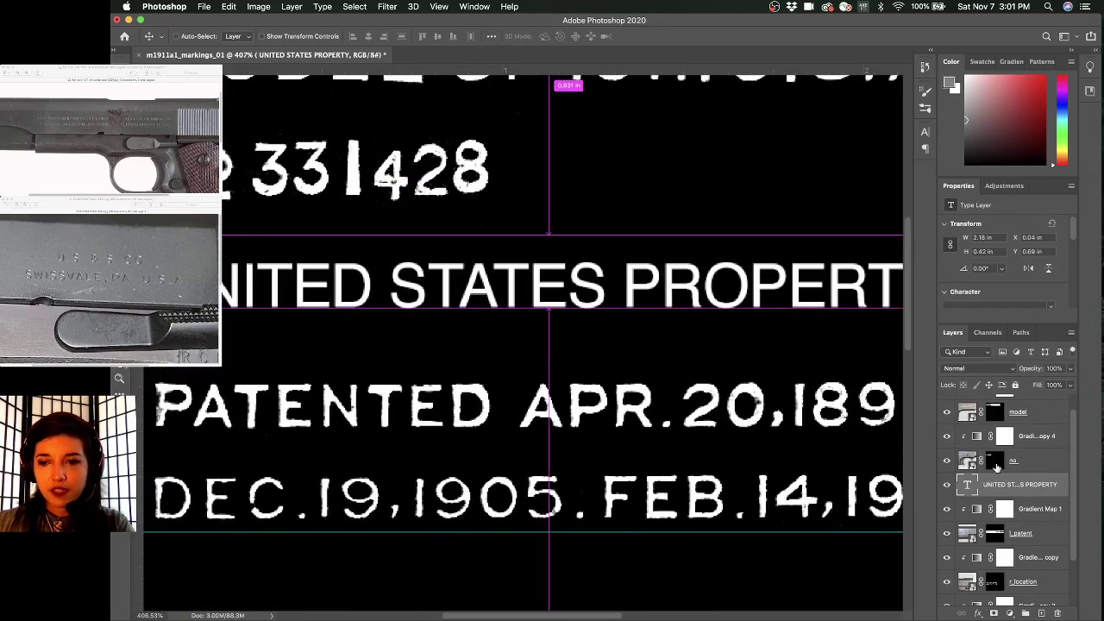
left_click(979, 613)
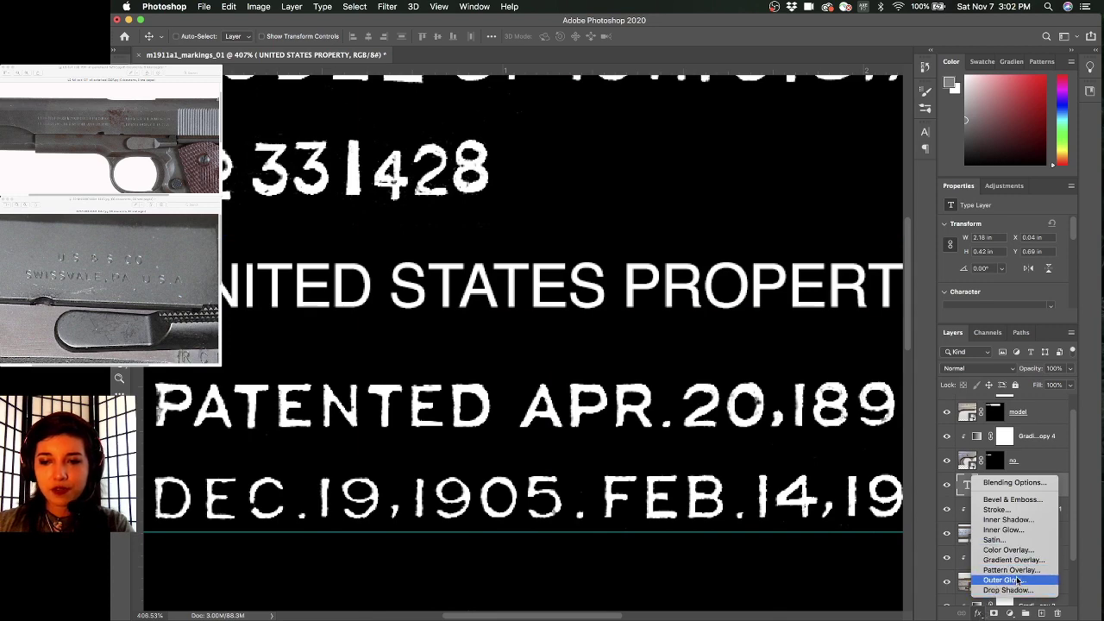
left_click(1025, 509)
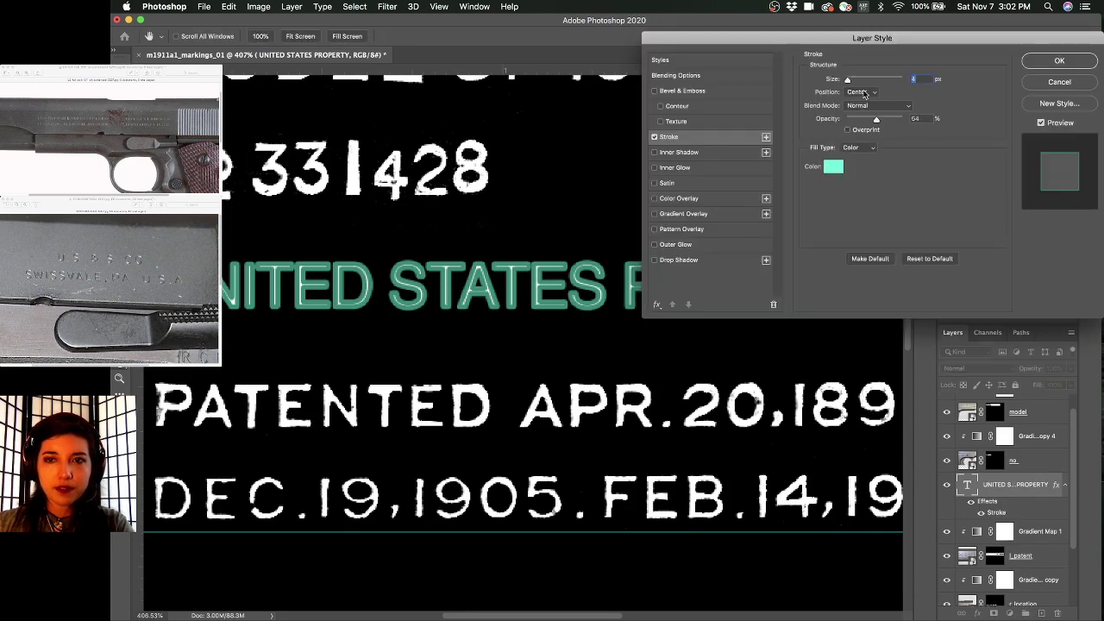
- Set the text stroke's color to black (000000) and its position to Outside
left_click(835, 167)
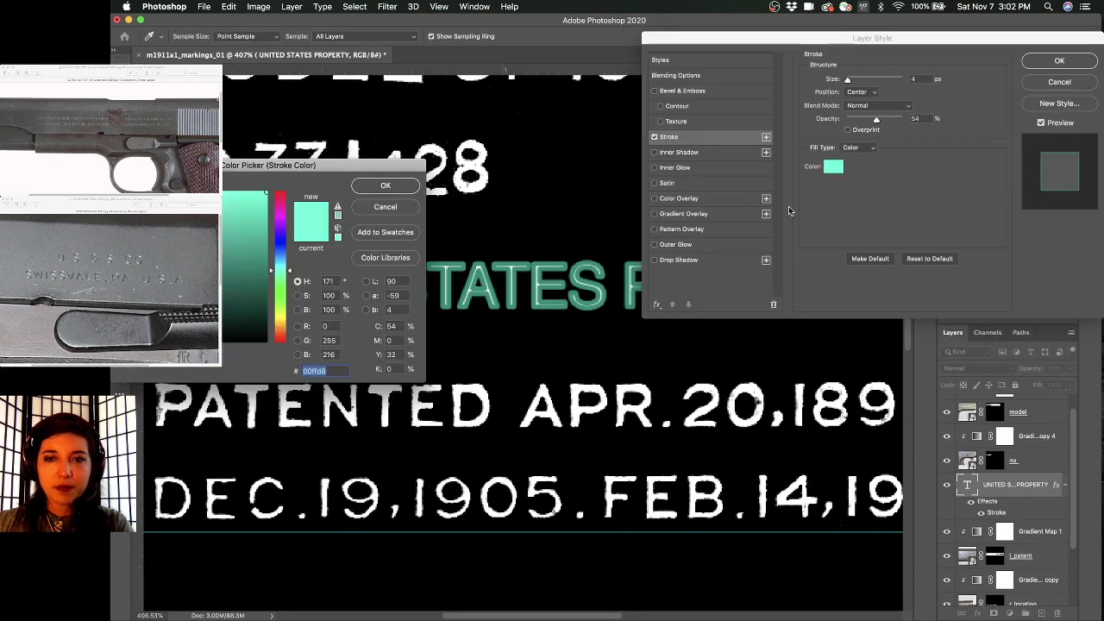
mouse_move(231, 227)
left_mouse_down()
mouse_move(186, 248)
mouse_move(116, 342)
left_mouse_up()
mouse_move(398, 164)
left_mouse_down()
mouse_move(519, 305)
mouse_move(604, 316)
left_mouse_up()
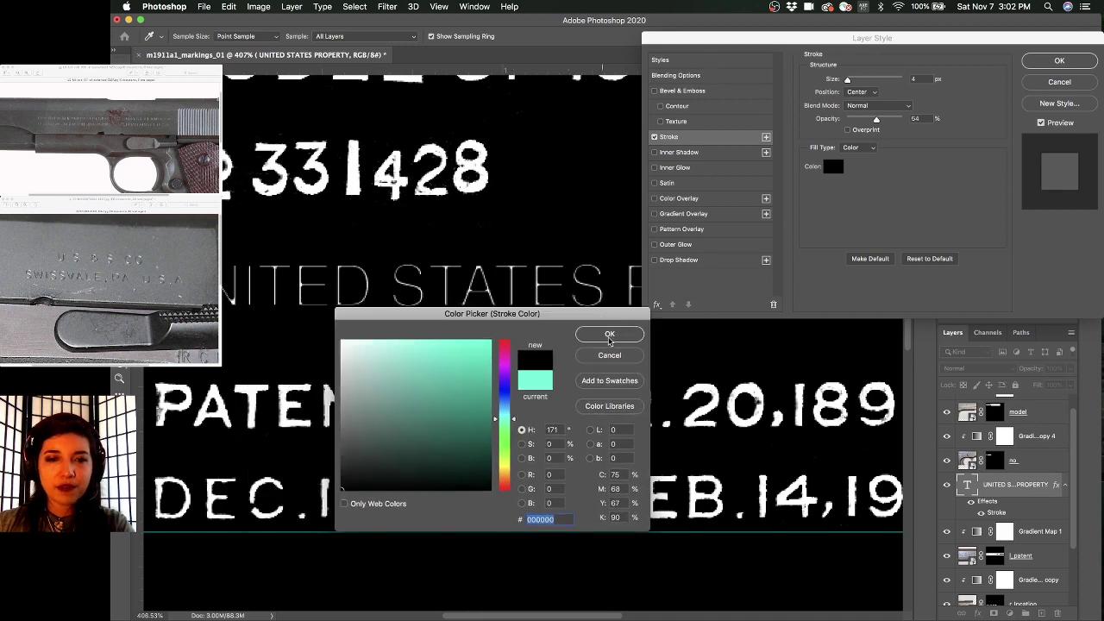
left_click(609, 334)
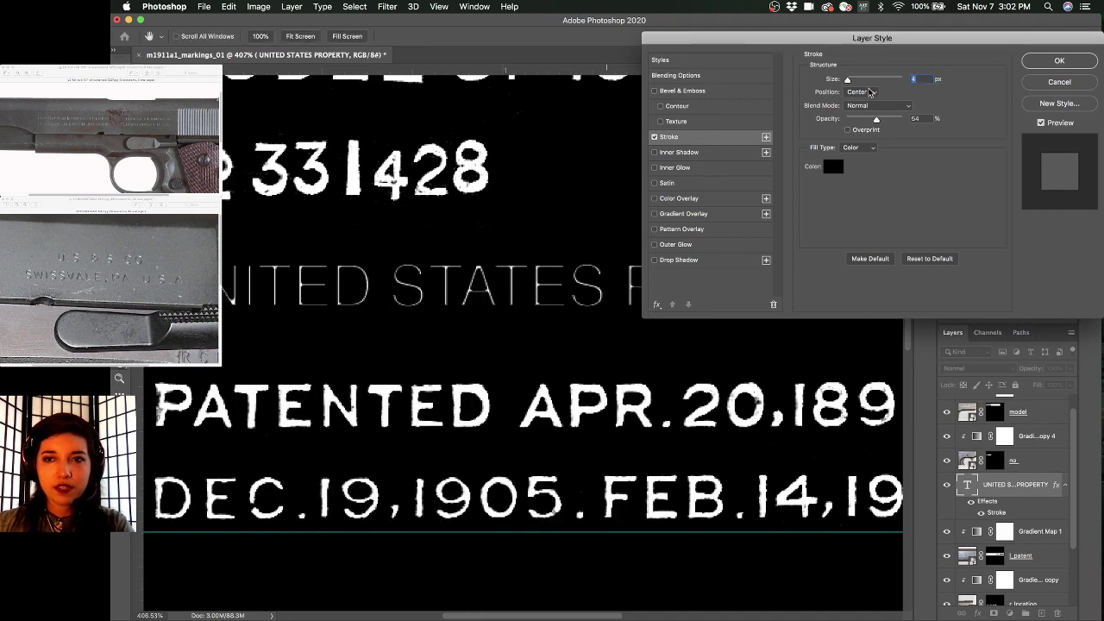
left_click(871, 92)
left_click(867, 75)
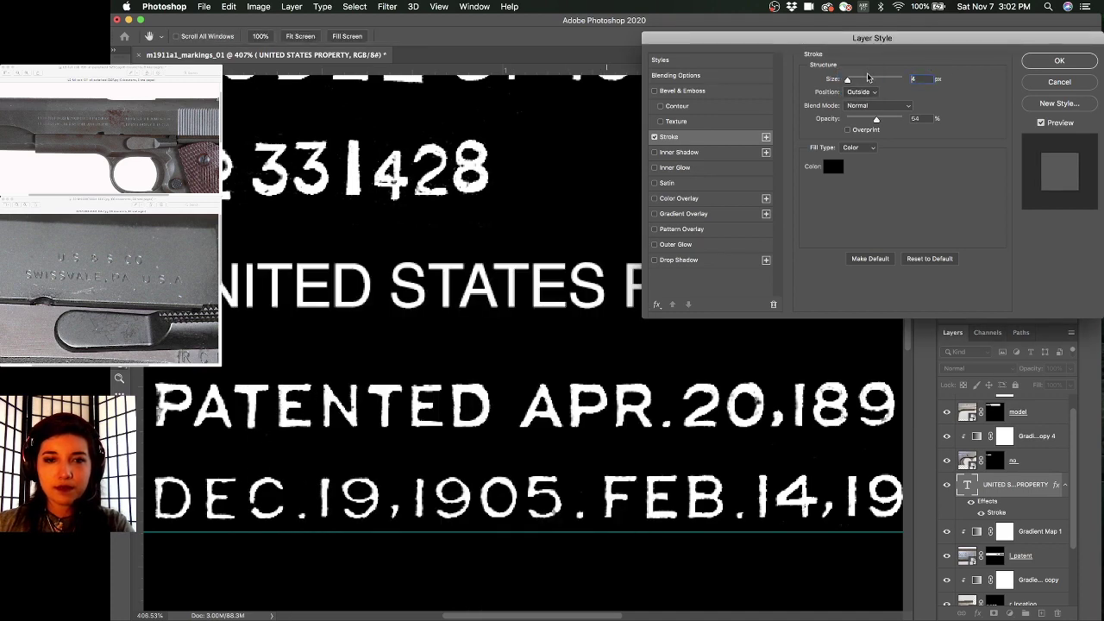
- Try the text stroke's Inside position, set the position to Center with a size of 3 px, and apply the effect
left_click(862, 91)
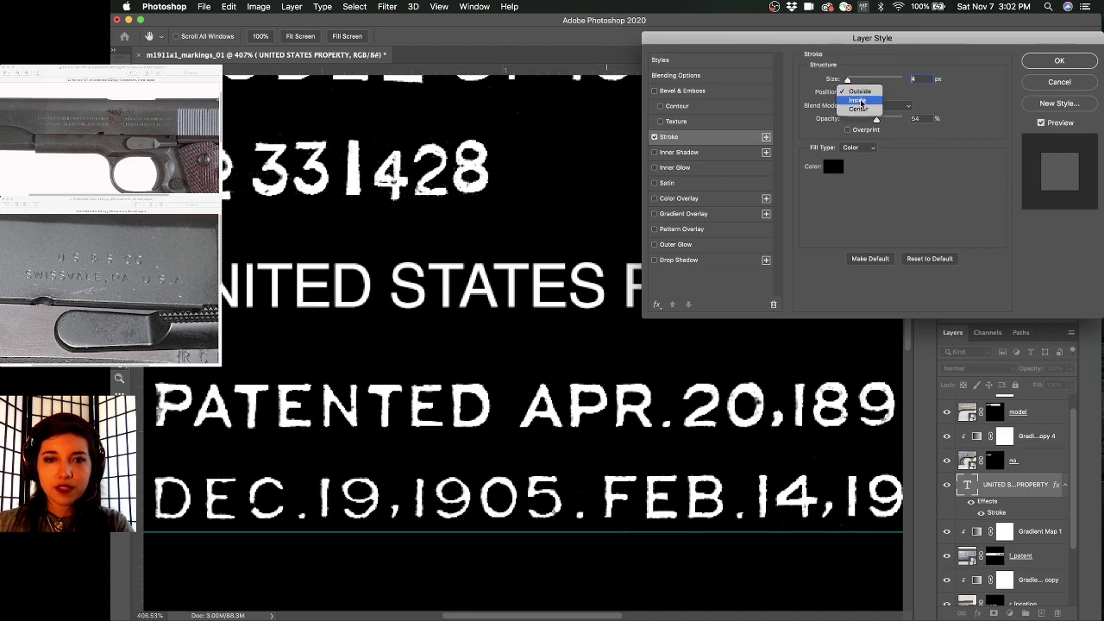
left_click(859, 101)
left_click(867, 92)
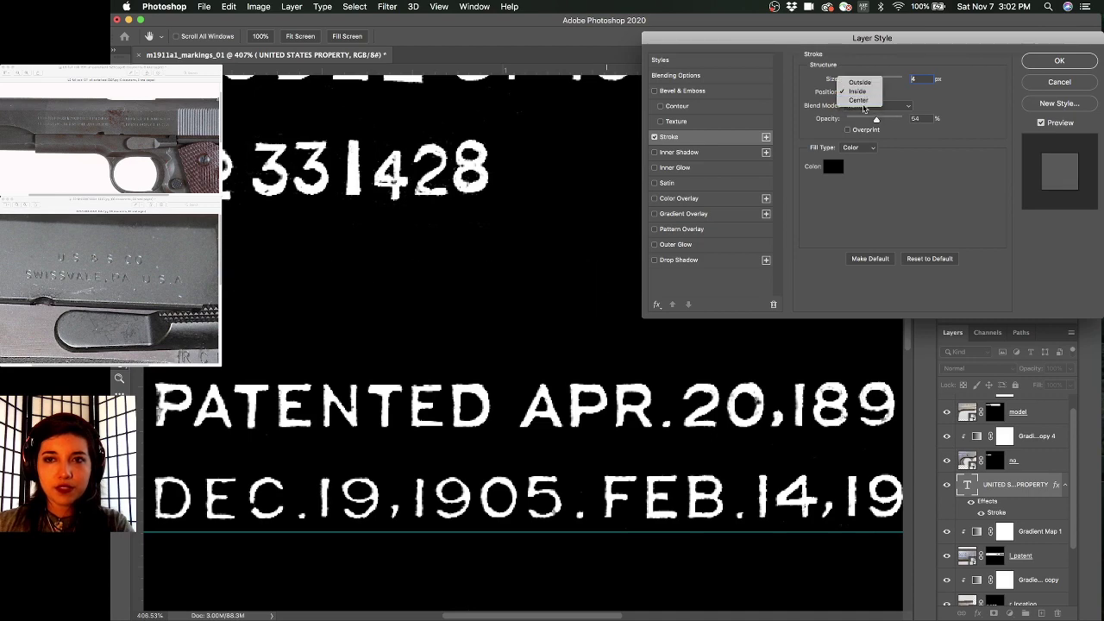
left_click(860, 100)
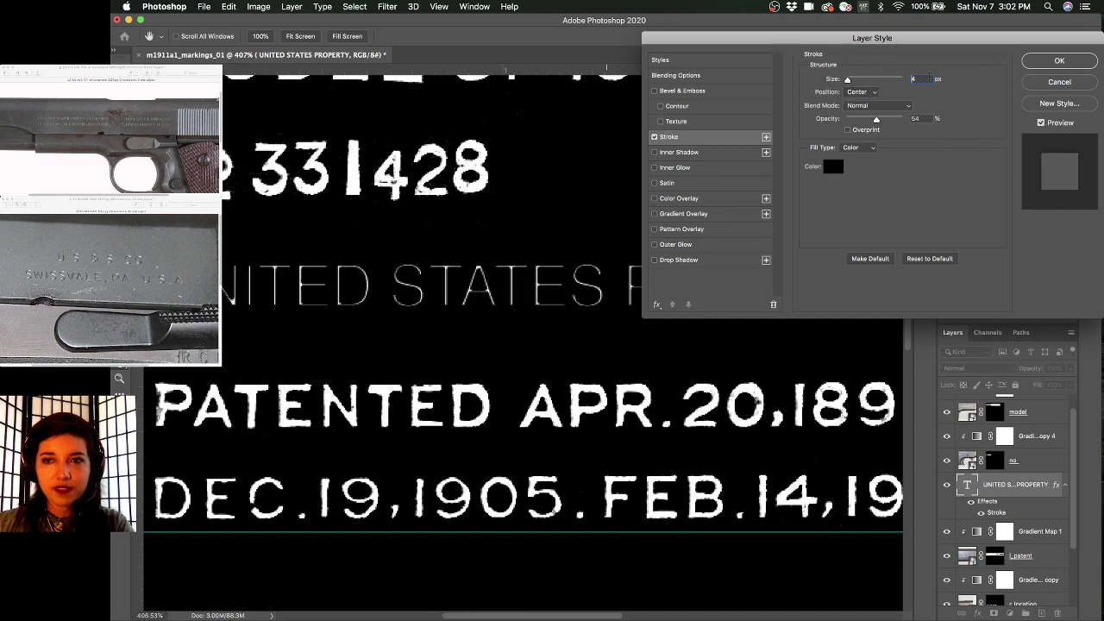
key("Down")
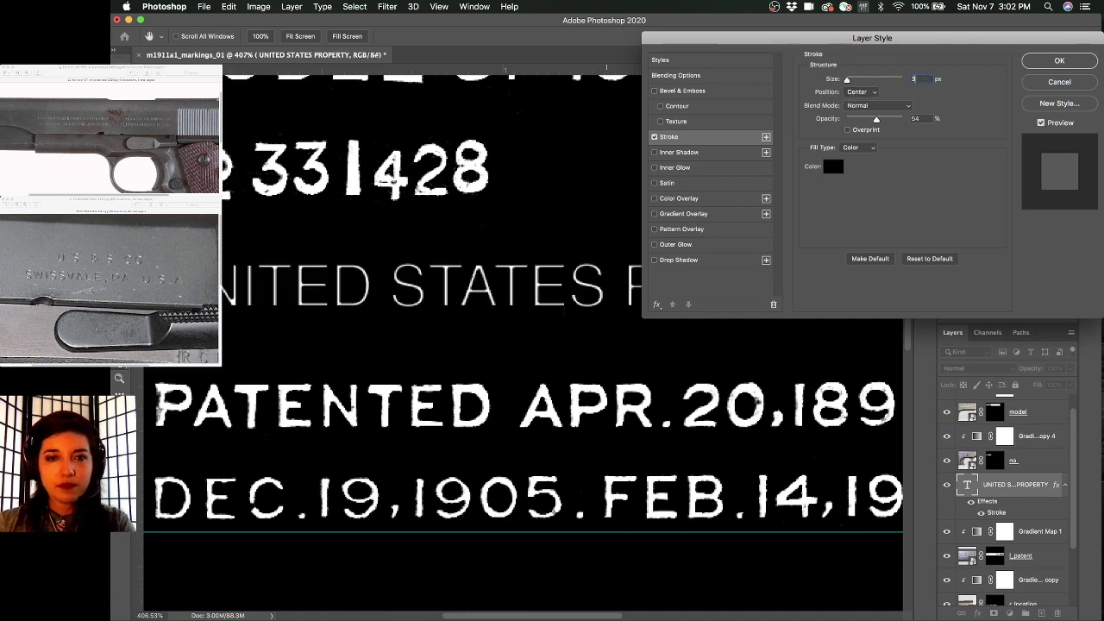
key("Return")
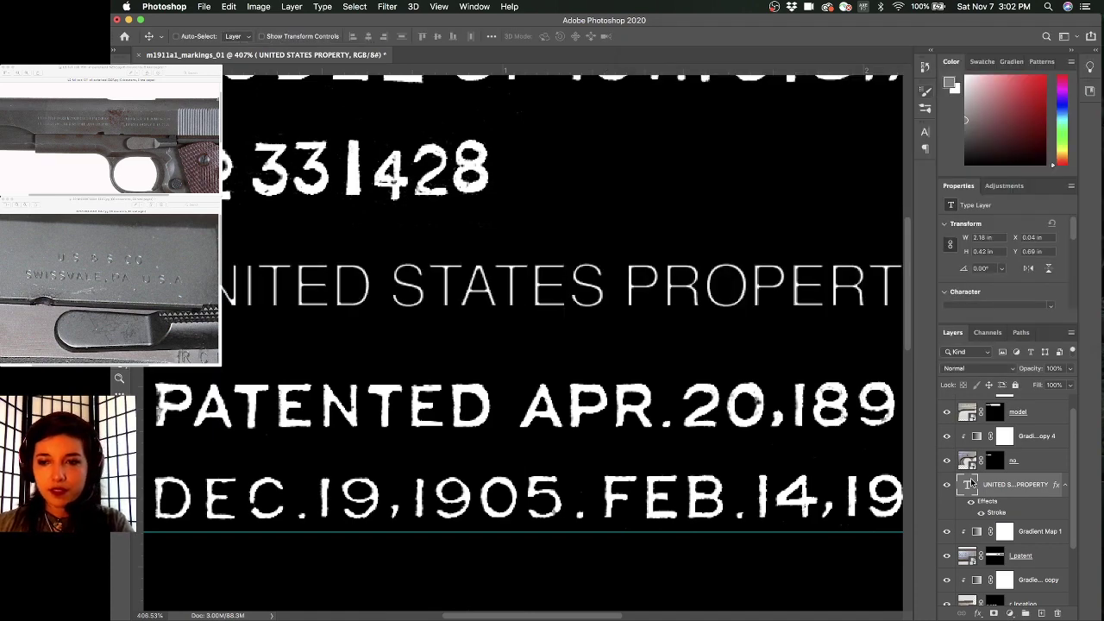
- Toggle the UNITED STATES PROPERTY layer's effects off and on to compare the lettering with and without the stroke
left_click(971, 503)
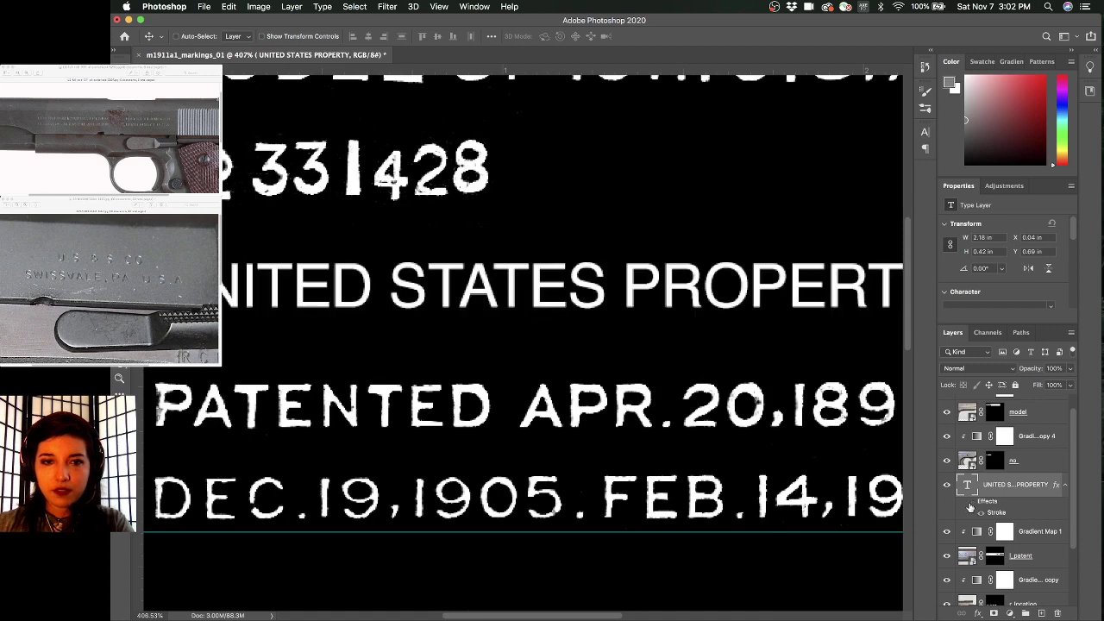
left_click(971, 507)
left_click(970, 507)
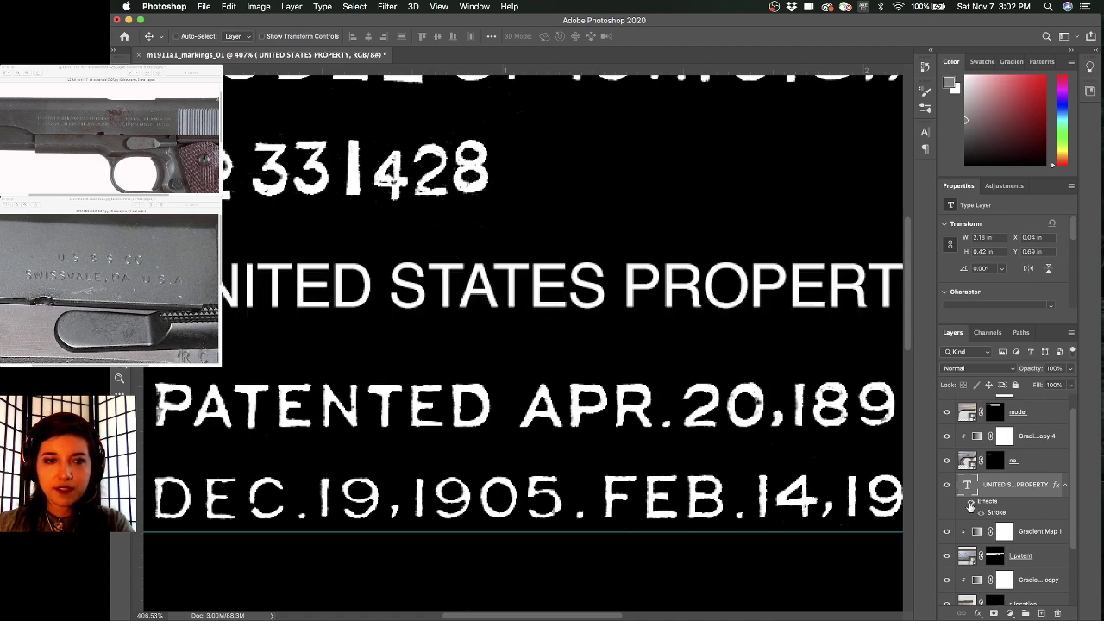
left_click(970, 508)
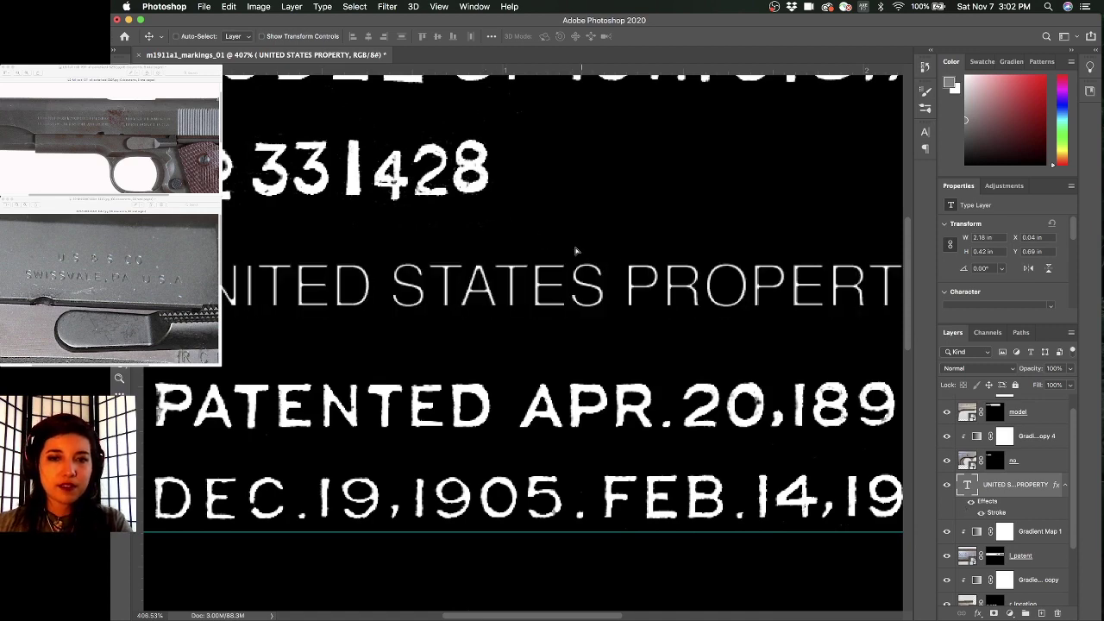
left_click_drag(575, 251, 569, 249, "alt")
key("super+z")
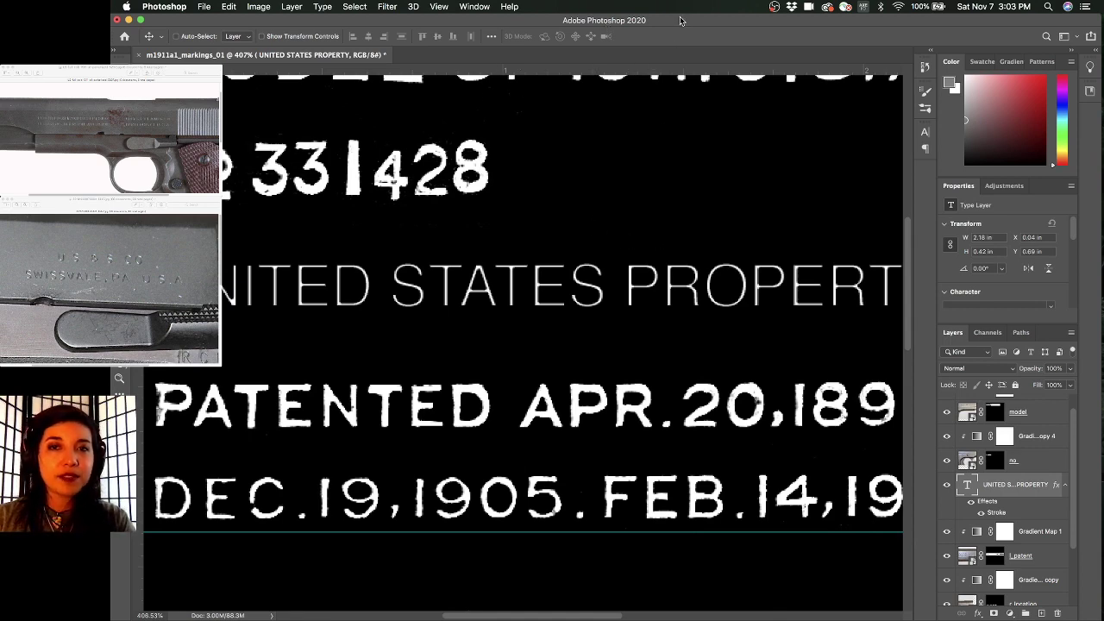
left_click_drag(713, 228, 677, 226, "super")
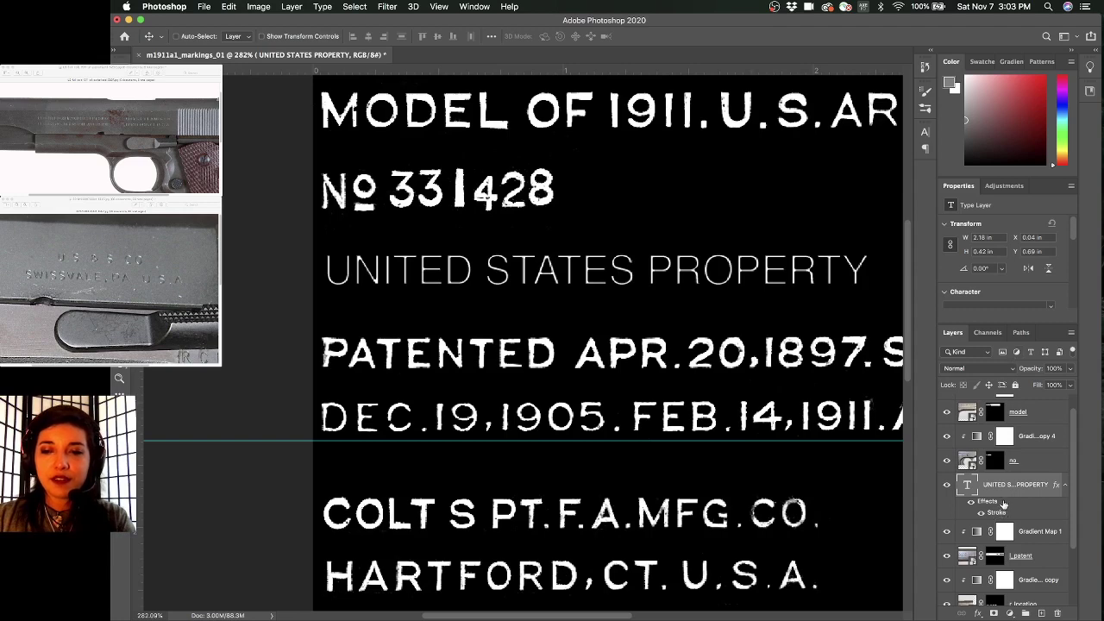
scroll(1005, 500, "down", 1)
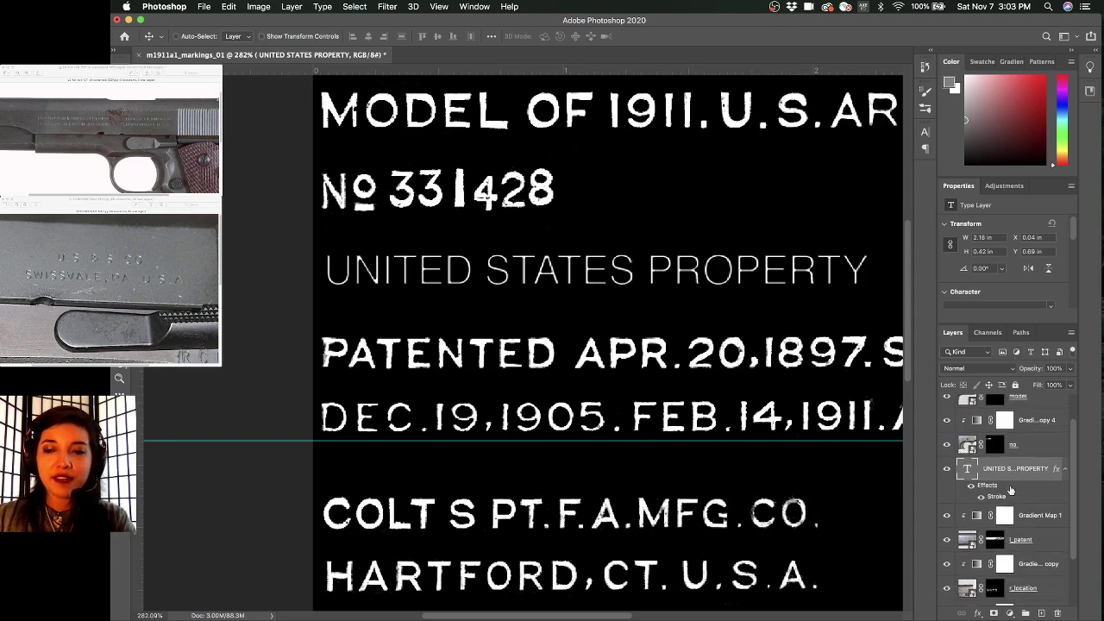
left_click(973, 488)
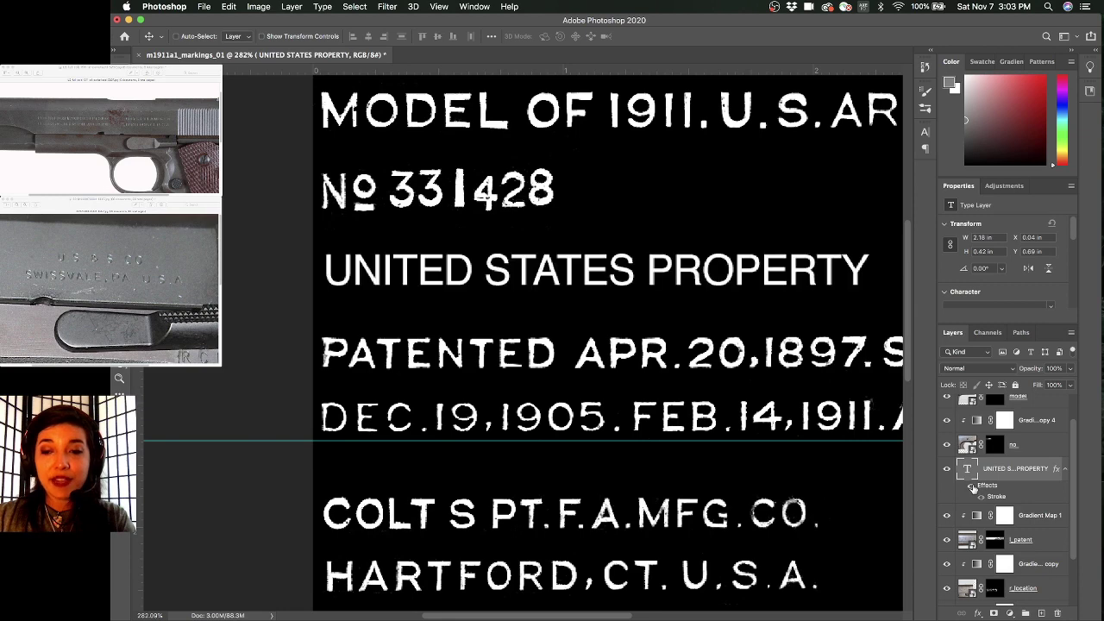
left_click(972, 488)
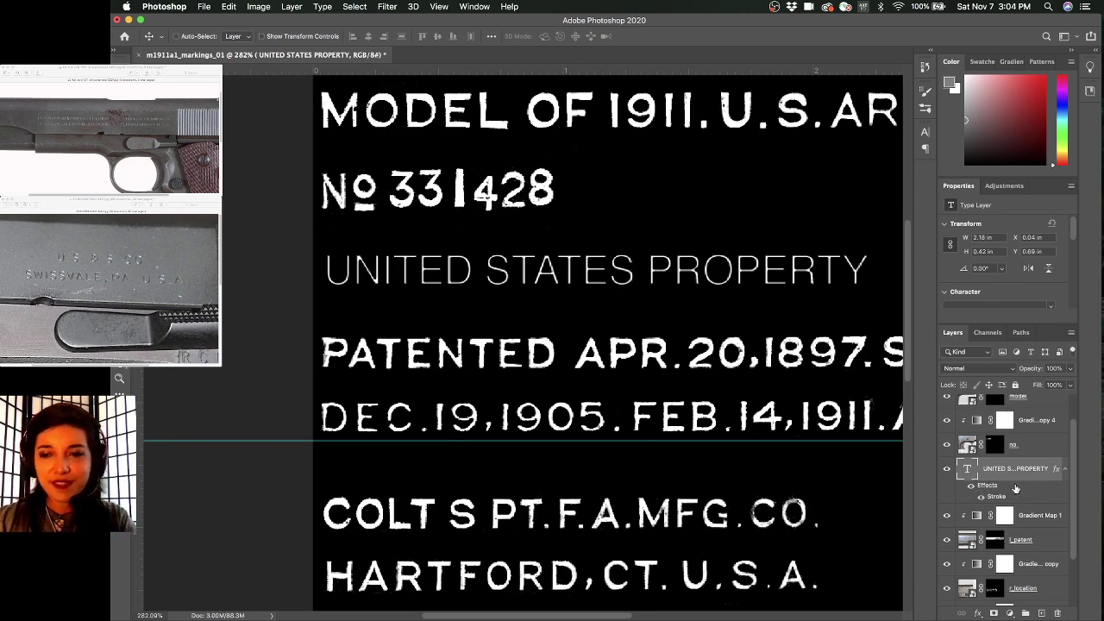
left_click(970, 488)
left_click(970, 488)
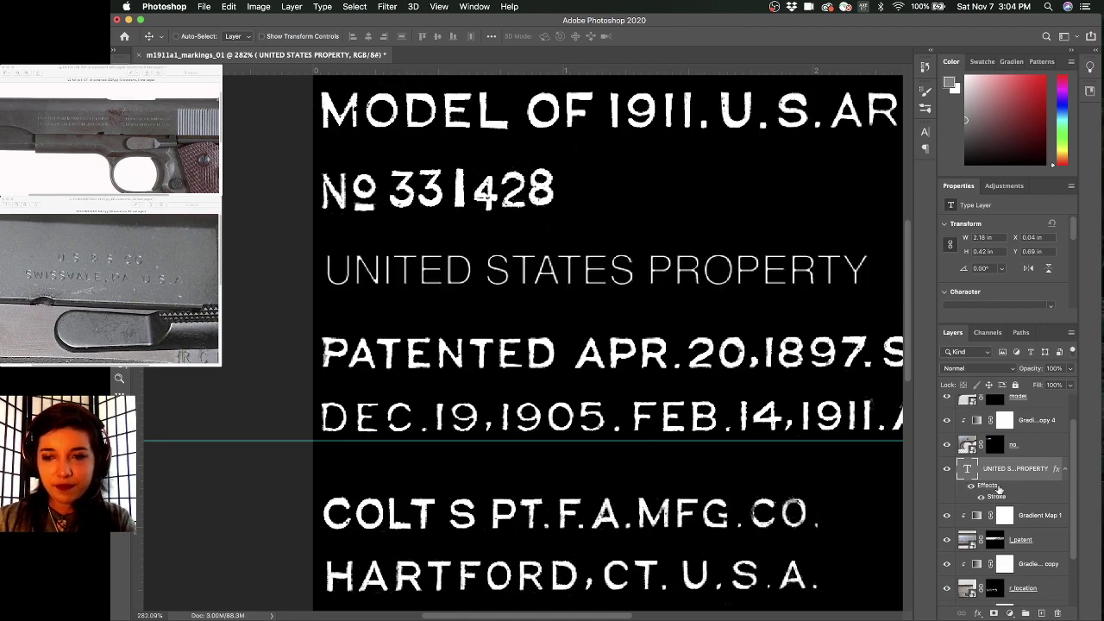
- Copy the text's Stroke effect onto the no_ serial-number layer, try other stroke sizes there, and apply it at 3 px
scroll(1000, 490, "up", 1)
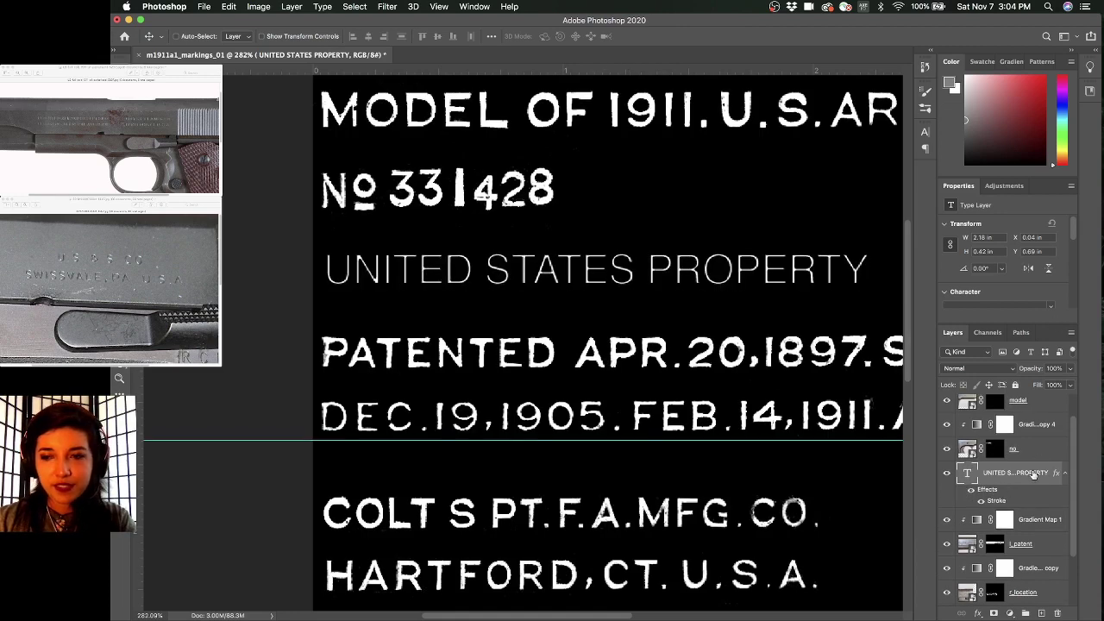
mouse_move(992, 489)
left_mouse_down()
mouse_move(1031, 431)
mouse_move(1021, 454)
left_mouse_up()
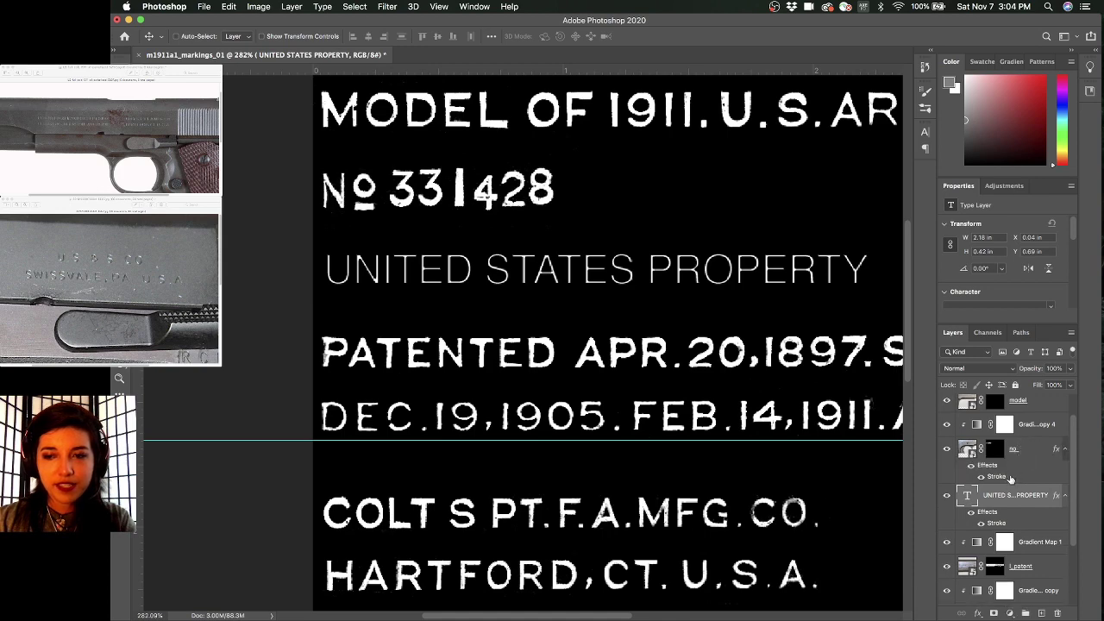
left_click(1009, 479)
double_click(1008, 478)
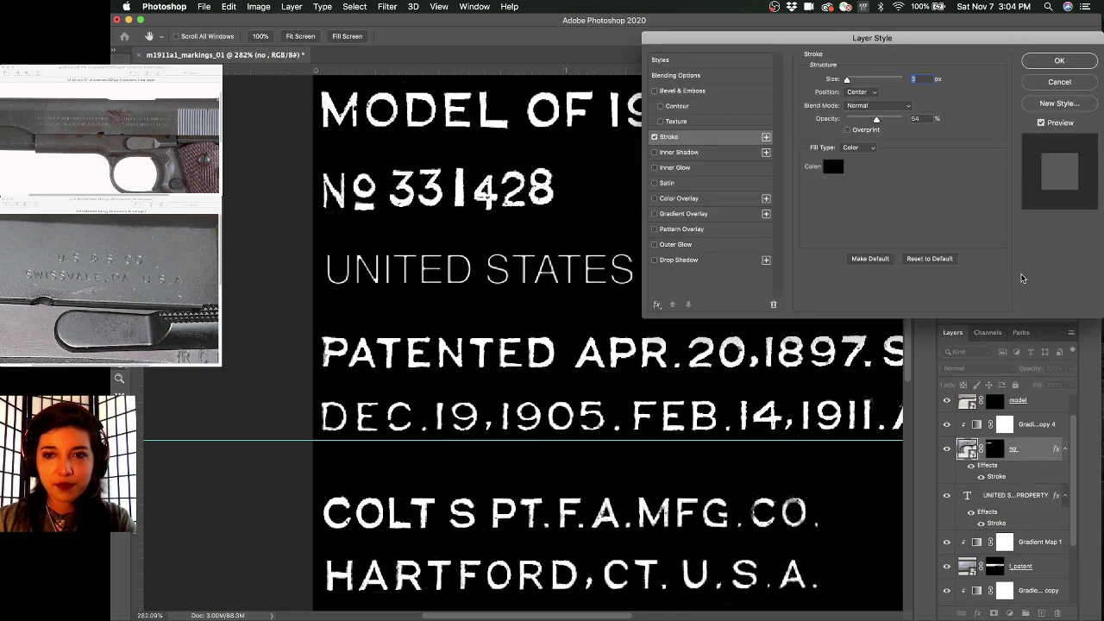
left_click_drag(854, 80, 848, 80)
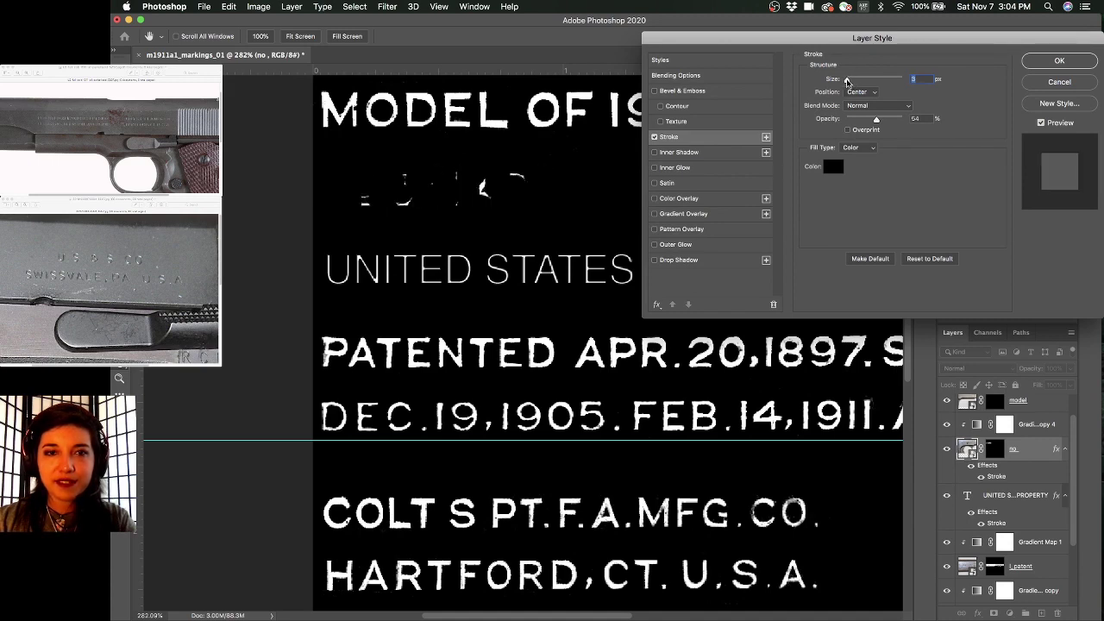
left_click(1045, 65)
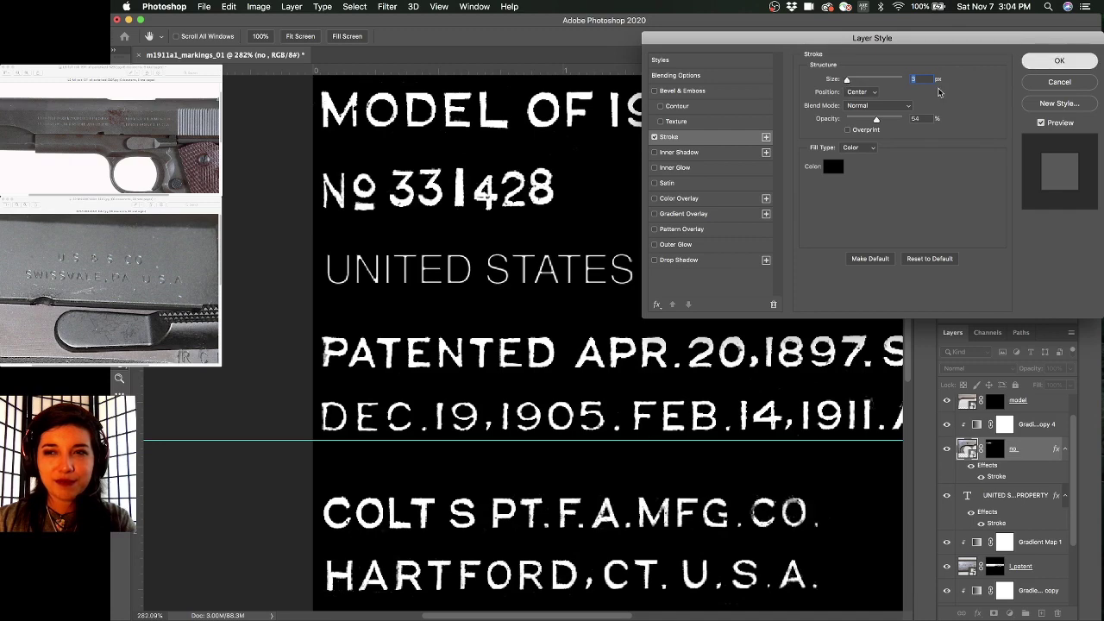
scroll(523, 268, "up", 3)
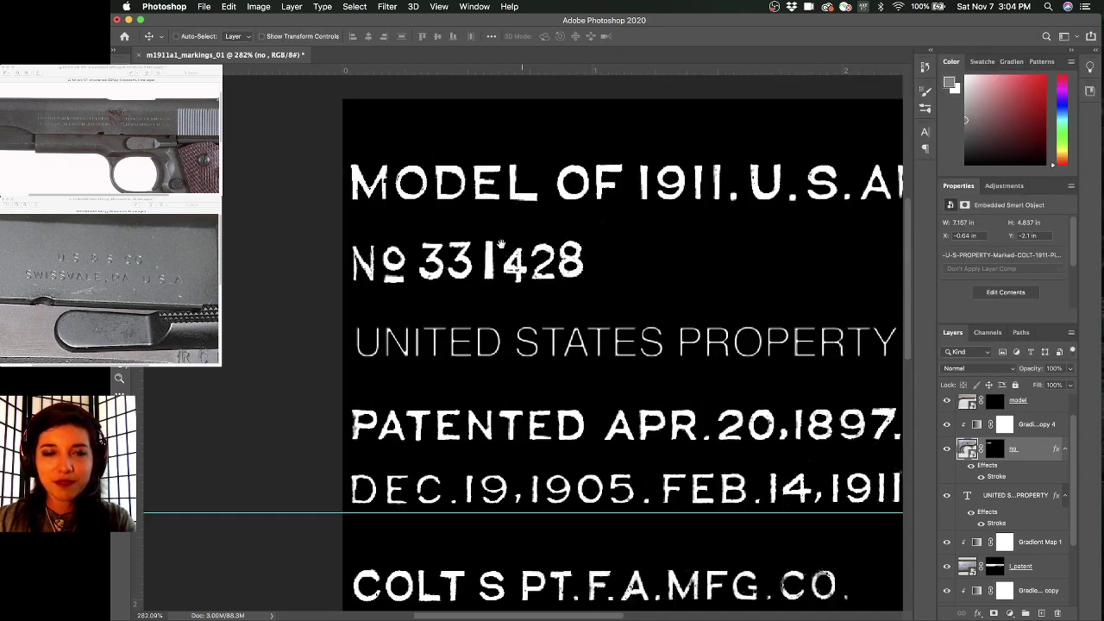
scroll(528, 256, "up", 3, "alt")
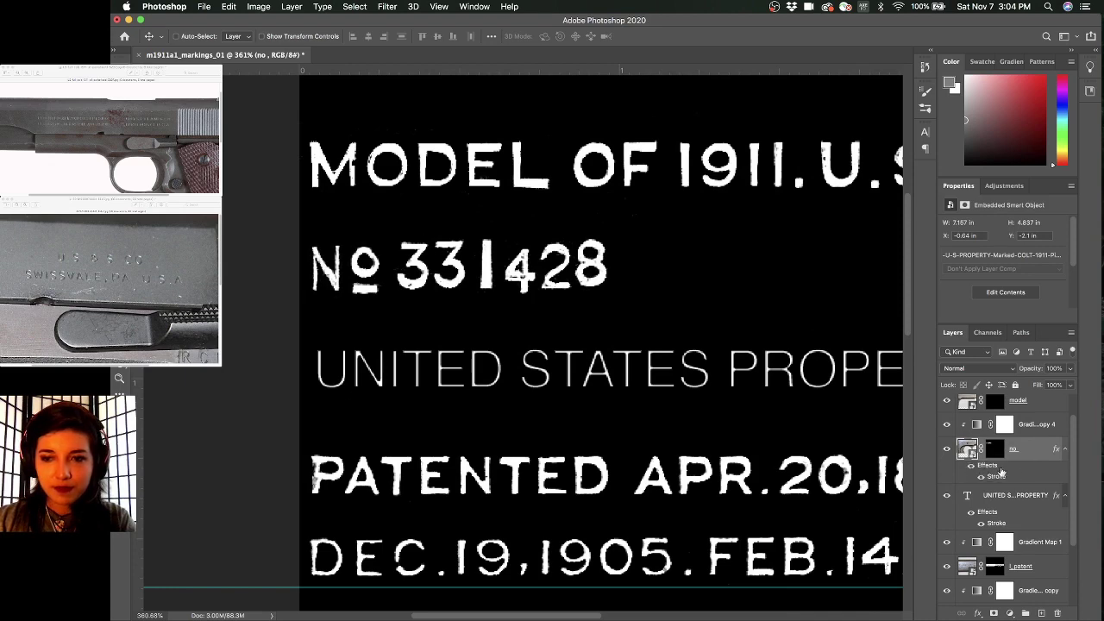
left_click_drag(754, 241, 706, 300)
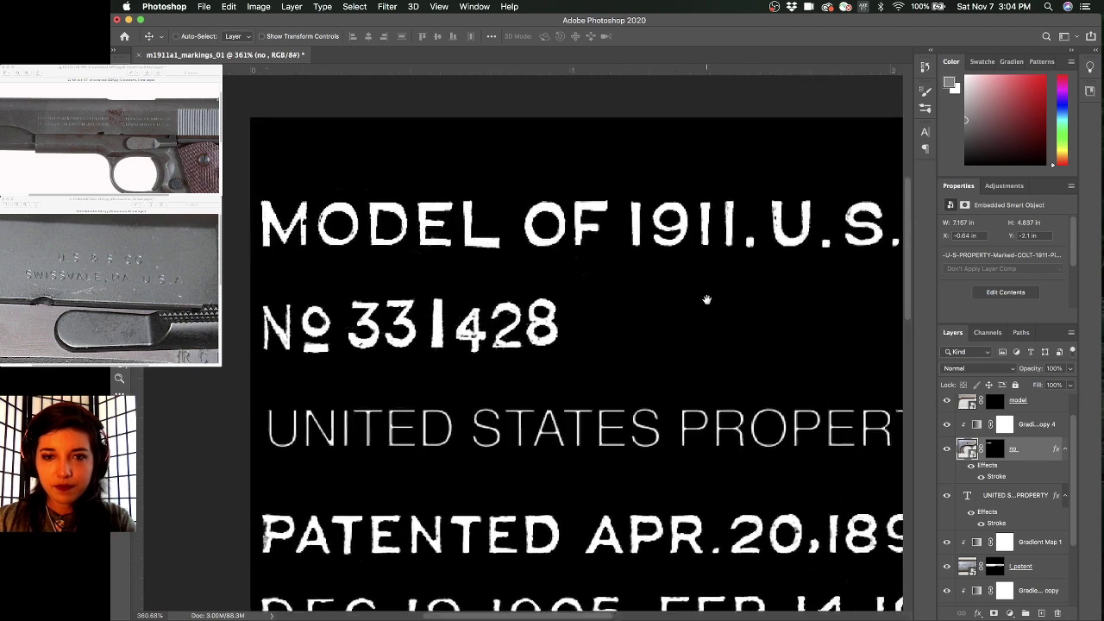
scroll(683, 266, "down", 5)
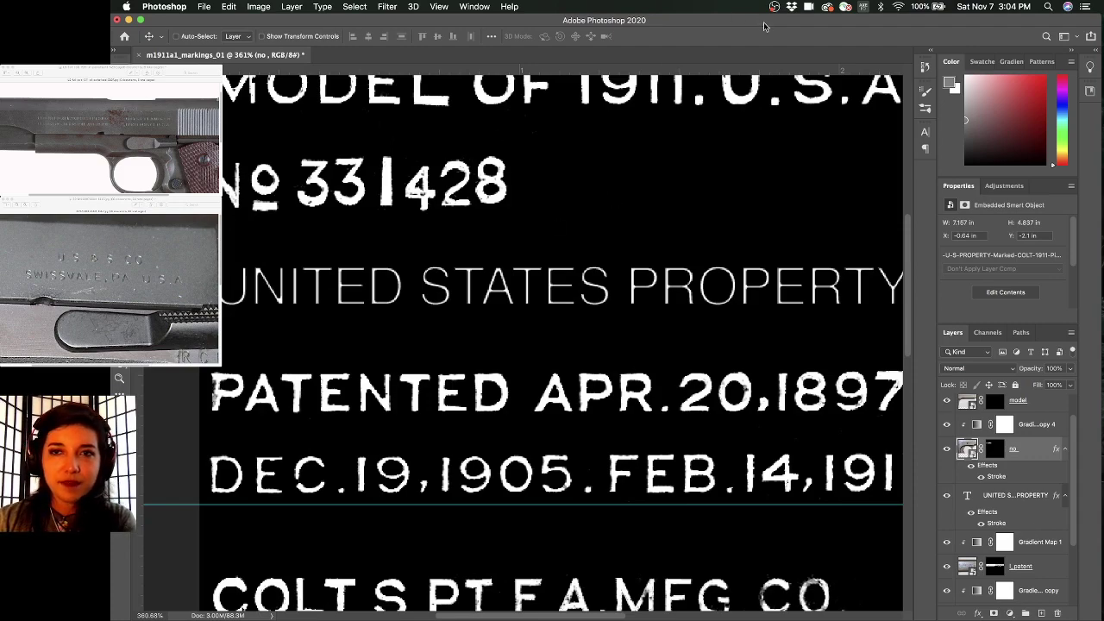
- Switch to Substance Painter and examine the engraved patent dates and UNITED STATES PROPERTY marking on the pistol
left_click_drag(763, 26, 760, 204)
left_click(720, 20)
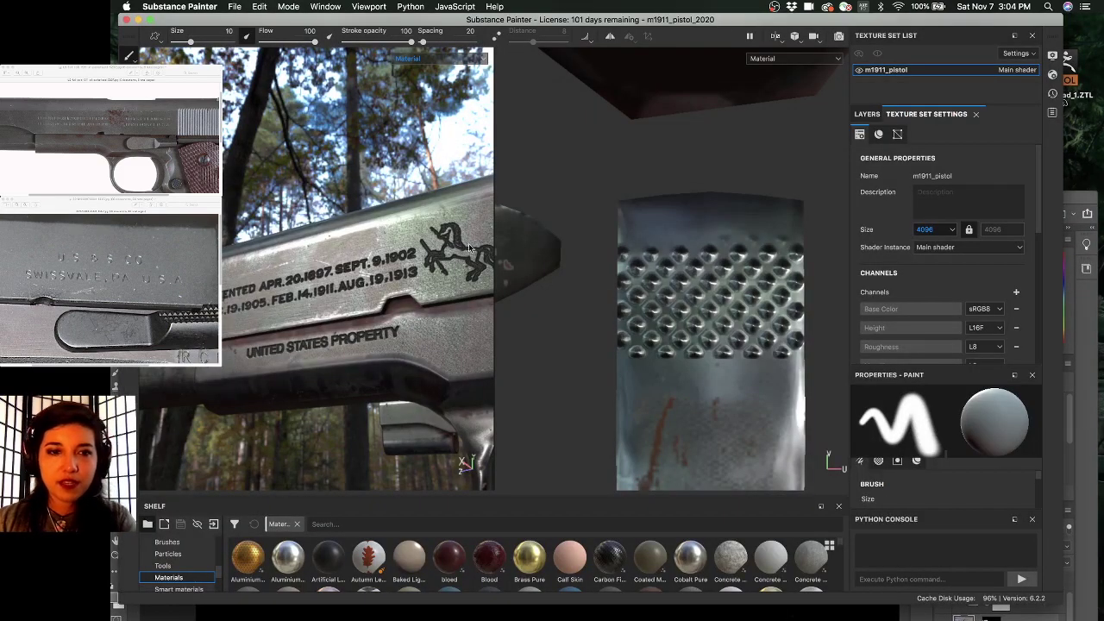
left_click_drag(352, 335, 446, 322, "alt")
right_click_drag(446, 322, 629, 318, "alt")
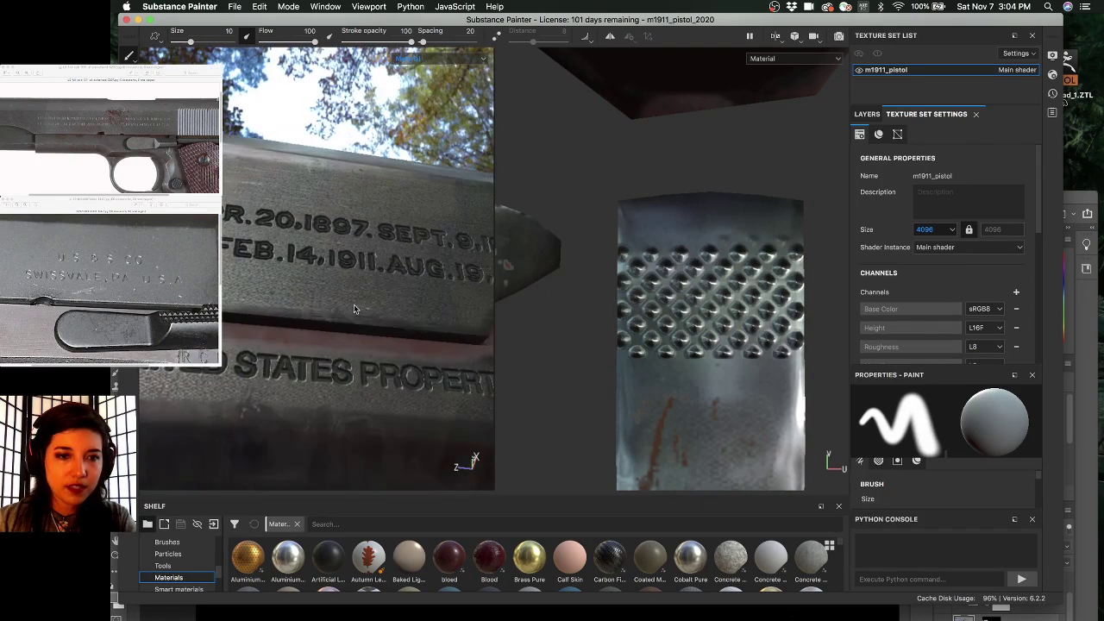
left_click_drag(354, 310, 523, 293, "alt")
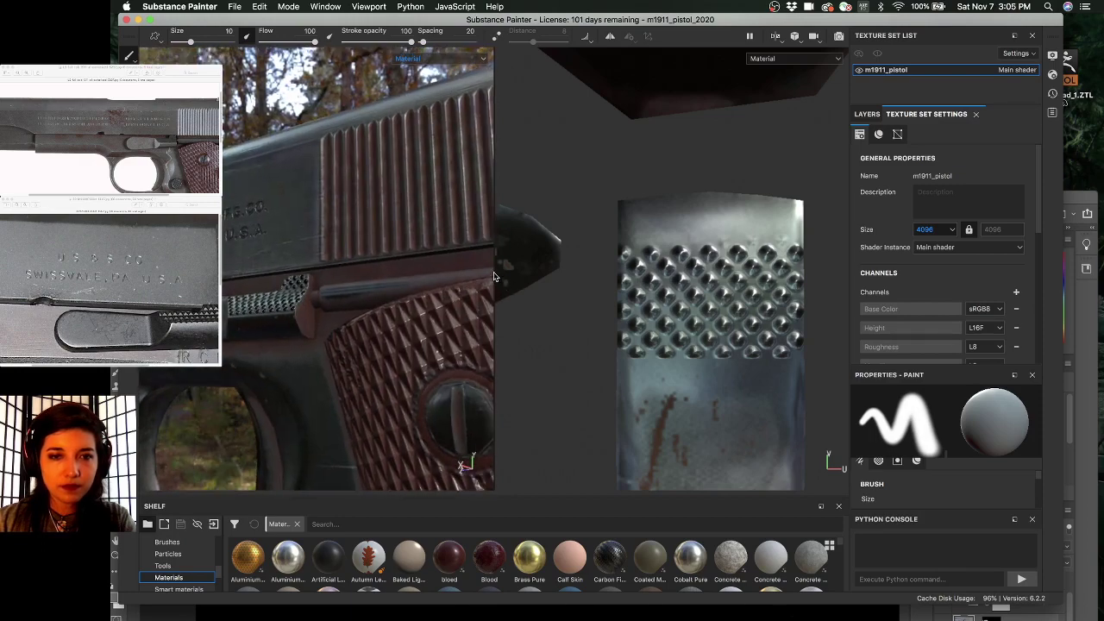
- Widen the 3D view and examine the horse emblem, Colt address and other engraved markings from several angles
left_click_drag(613, 268, 614, 268)
right_click_drag(339, 308, 370, 288, "alt")
left_click_drag(369, 289, 433, 286, "alt")
middle_click_drag(343, 314, 443, 345, "alt")
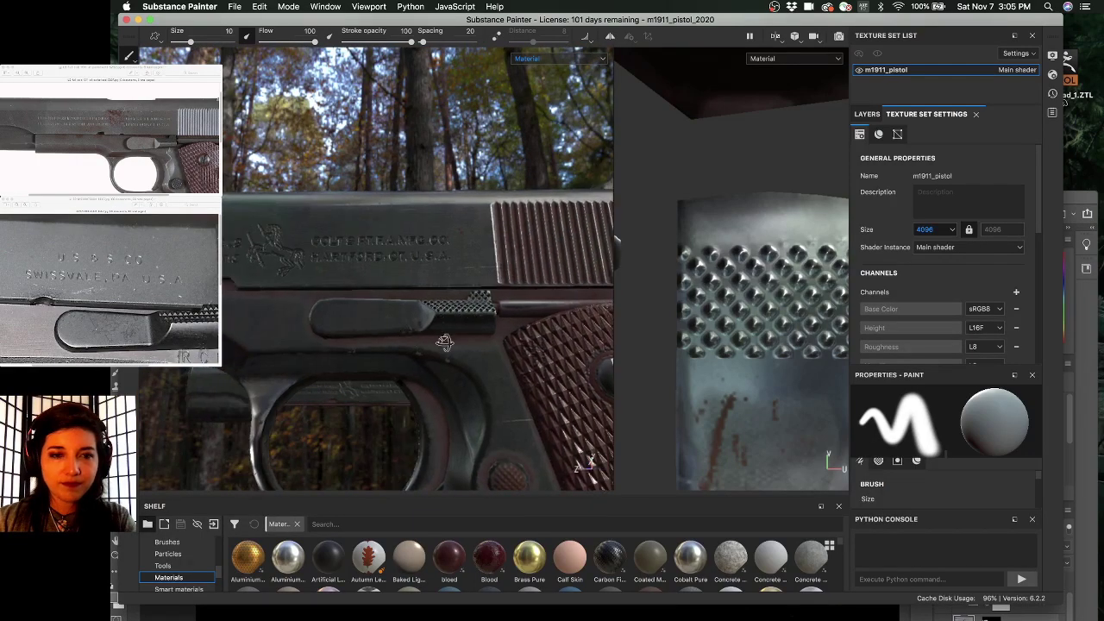
left_click_drag(443, 345, 492, 343, "alt")
middle_click_drag(226, 305, 326, 323, "alt")
right_click_drag(326, 323, 475, 320, "alt")
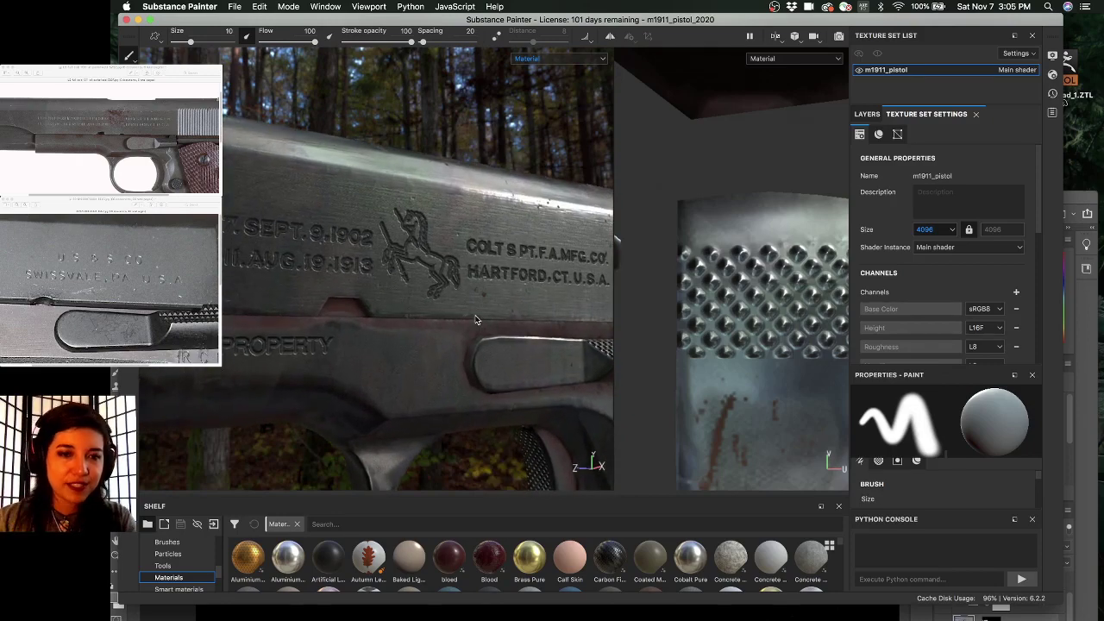
left_click_drag(331, 363, 411, 310, "alt")
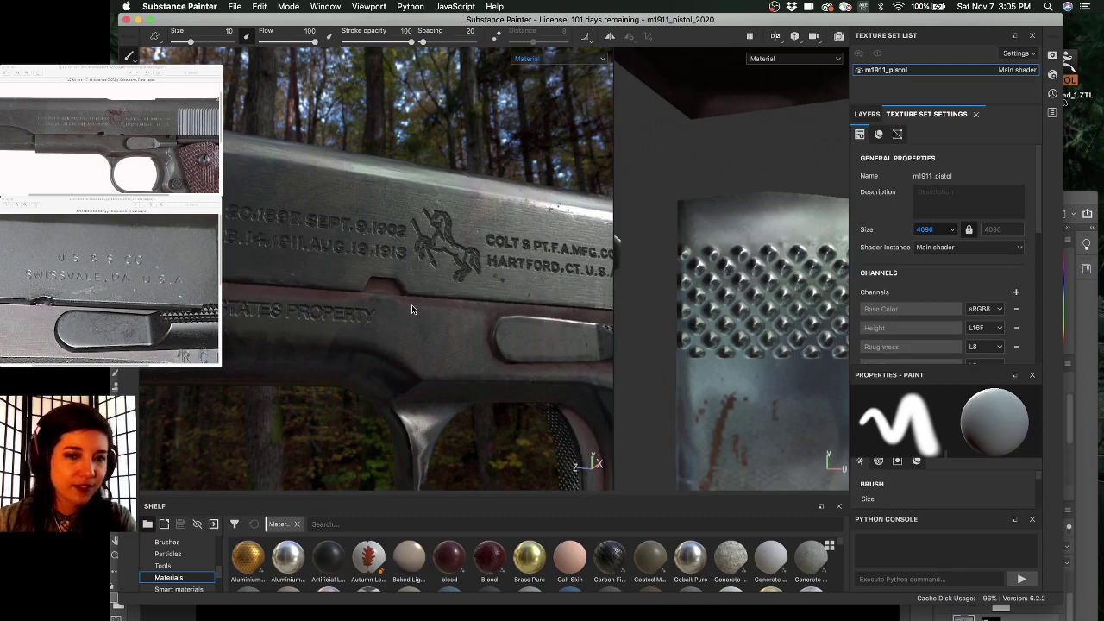
left_click_drag(412, 309, 569, 297, "alt")
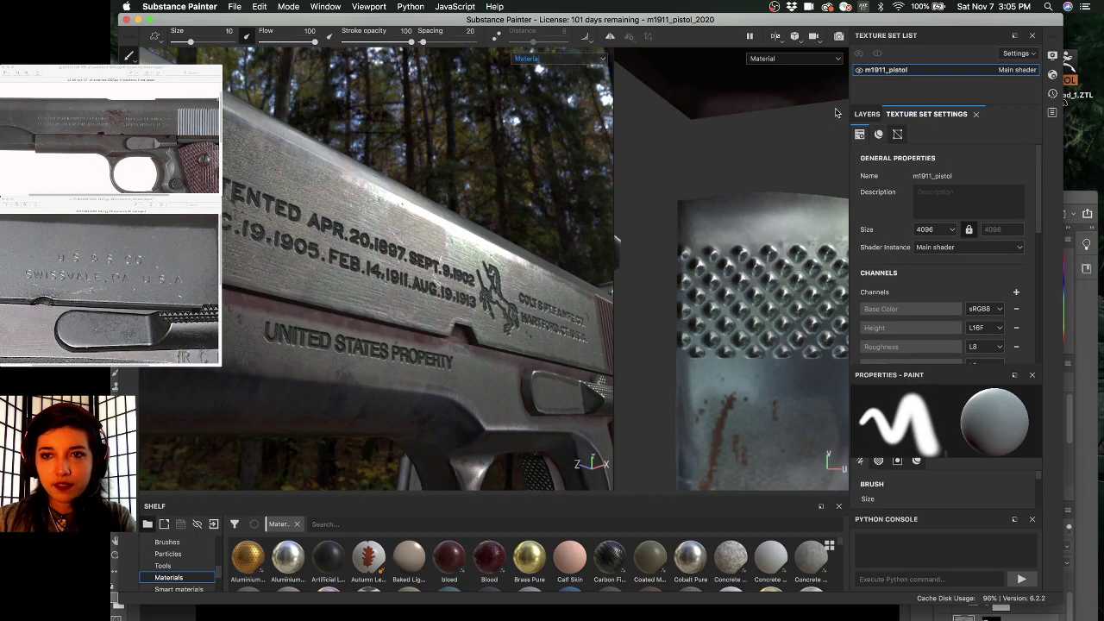
- Show the layer stack of the m1911_pistol texture set and expand the markings folder
left_click(862, 116)
scroll(938, 253, "down", 4)
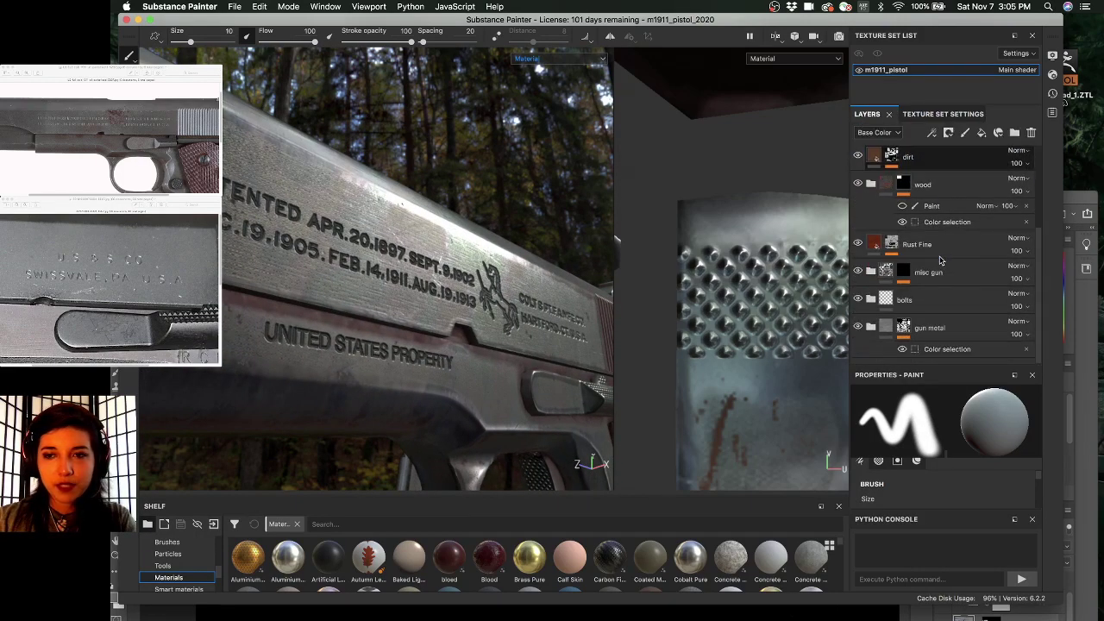
scroll(946, 261, "up", 4)
scroll(947, 273, "down", 2)
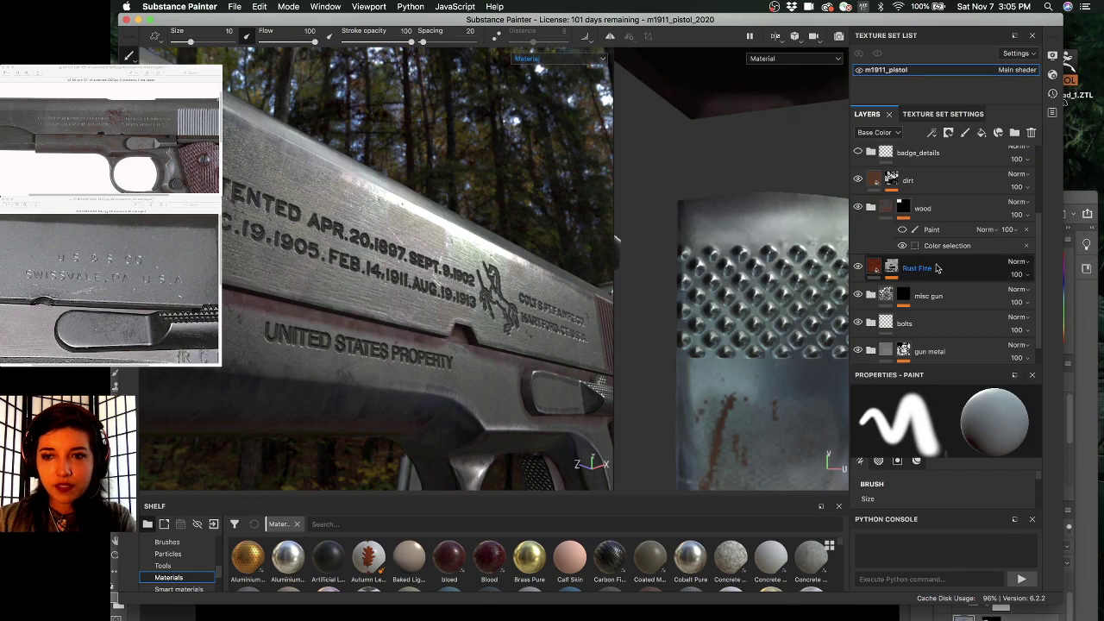
scroll(940, 281, "up", 2)
scroll(936, 281, "down", 3)
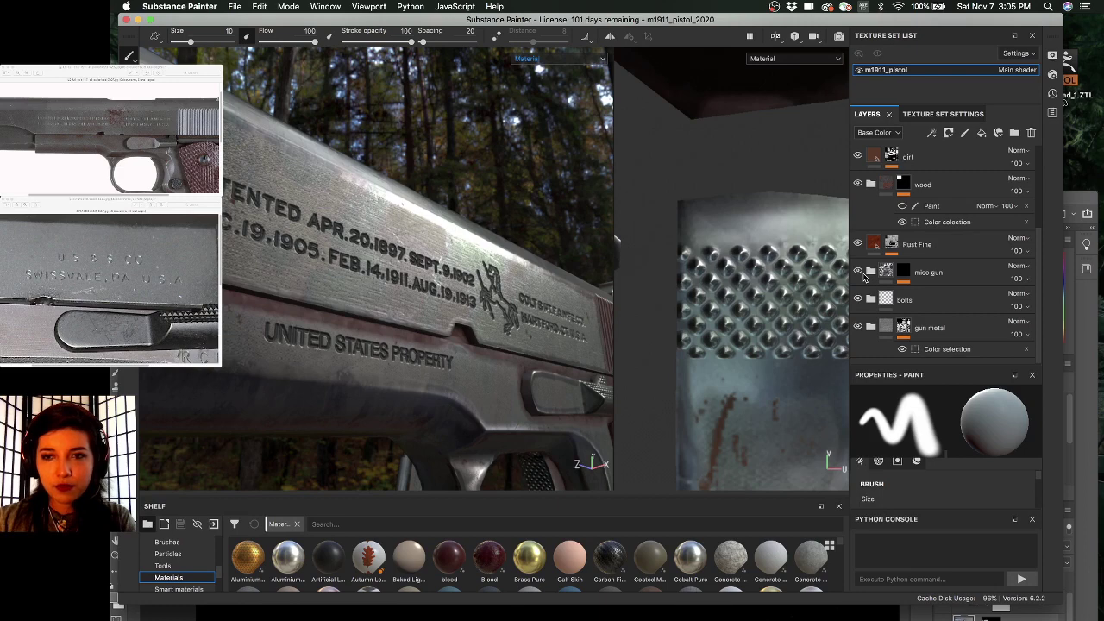
scroll(888, 263, "up", 3)
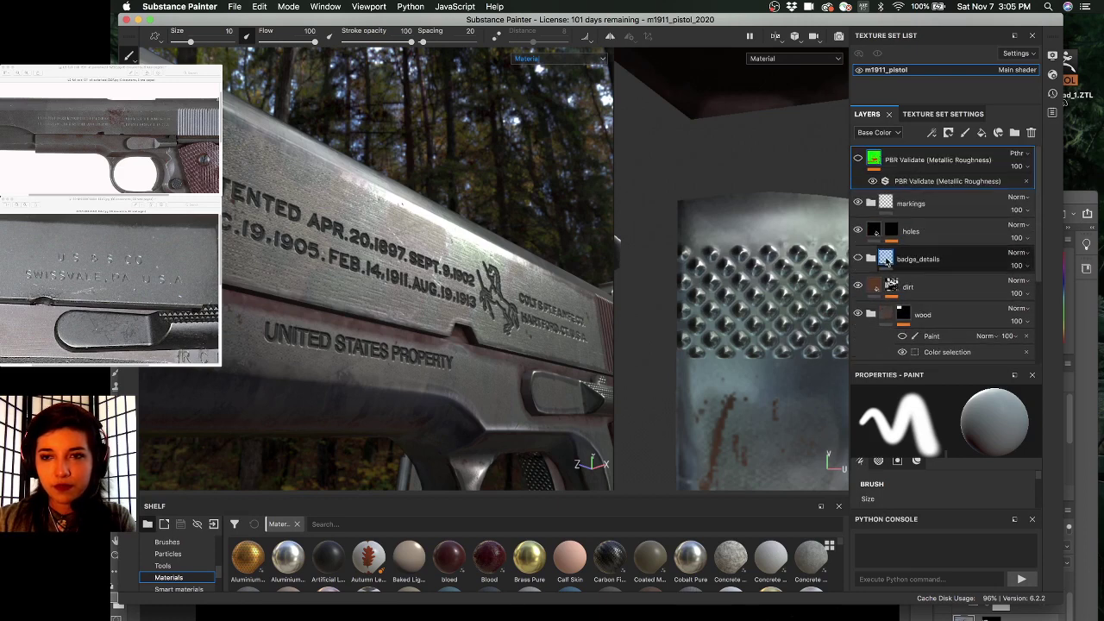
left_click(872, 204)
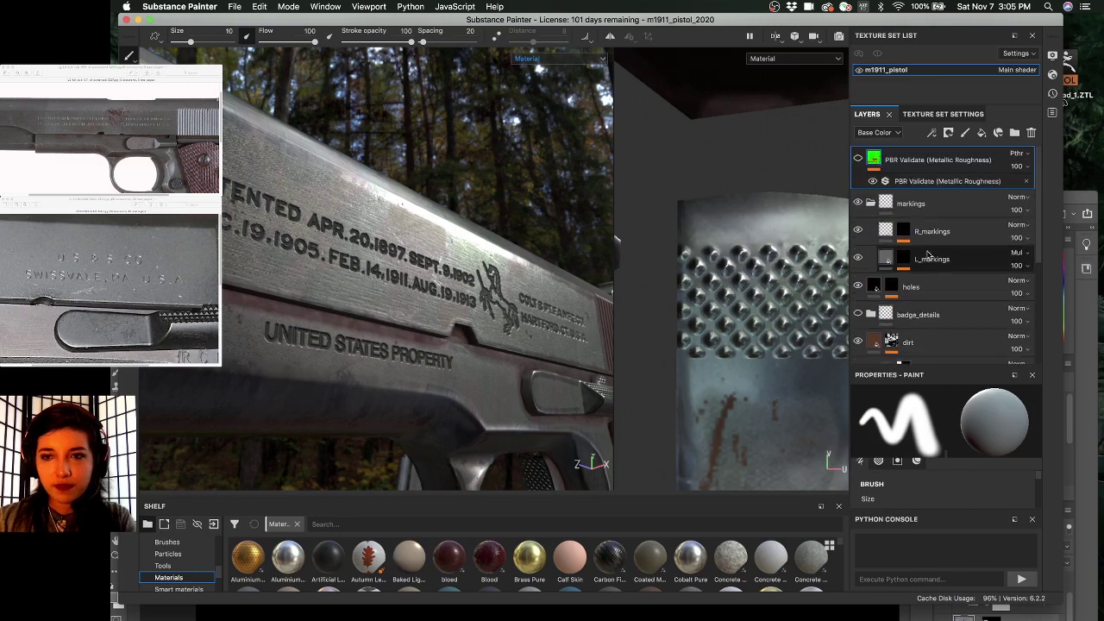
- Hide the L_markings layer, examine the bare slide and frame from several angles, and show the layer again
left_click(858, 259)
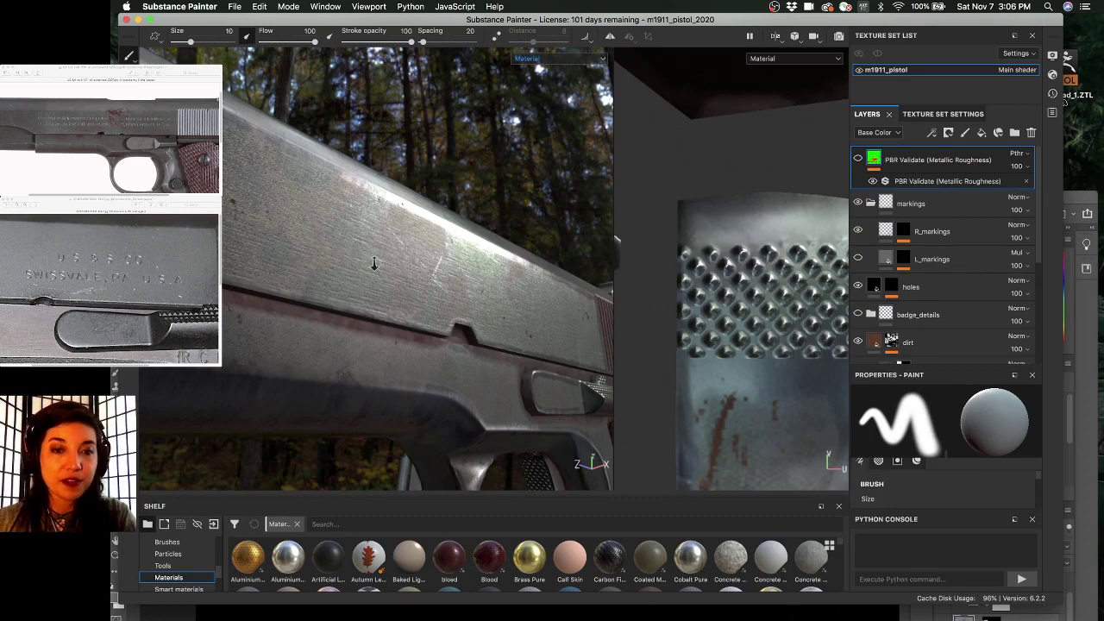
left_click_drag(375, 263, 501, 266, "alt")
left_click_drag(403, 276, 492, 290, "alt")
right_click_drag(301, 222, 431, 262, "alt")
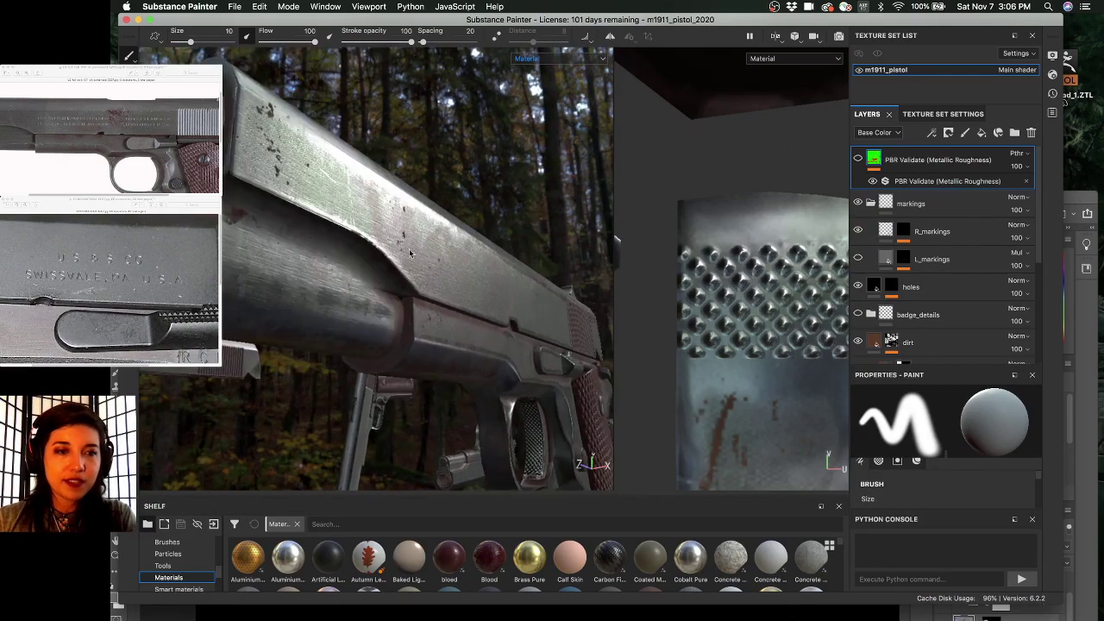
middle_click_drag(411, 251, 463, 268, "alt")
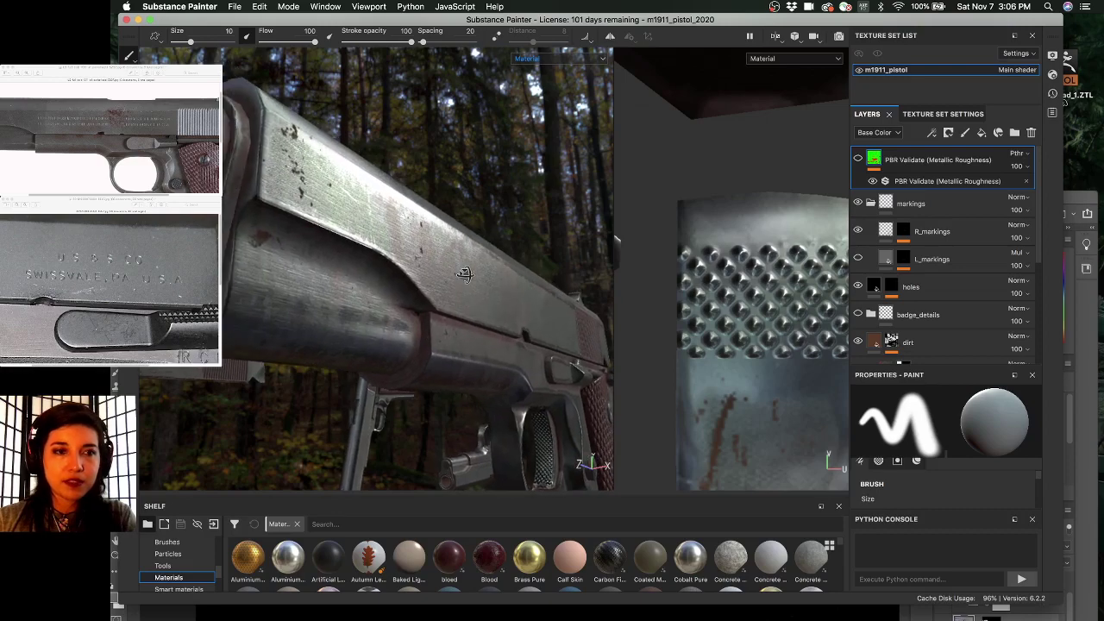
left_click_drag(464, 269, 465, 274, "alt")
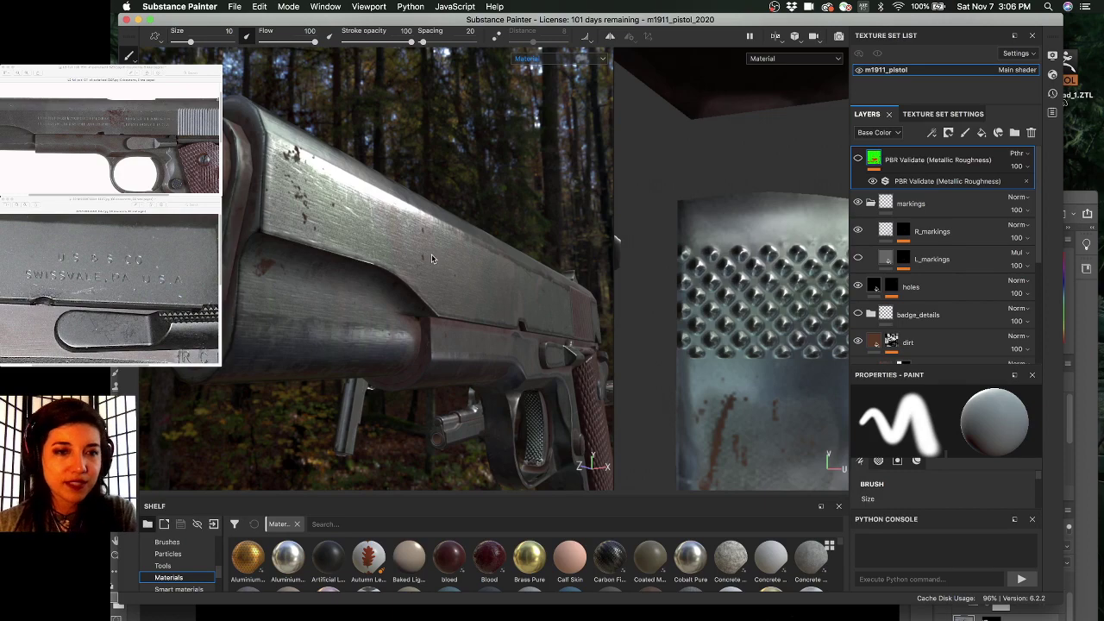
left_click_drag(431, 254, 434, 273, "alt")
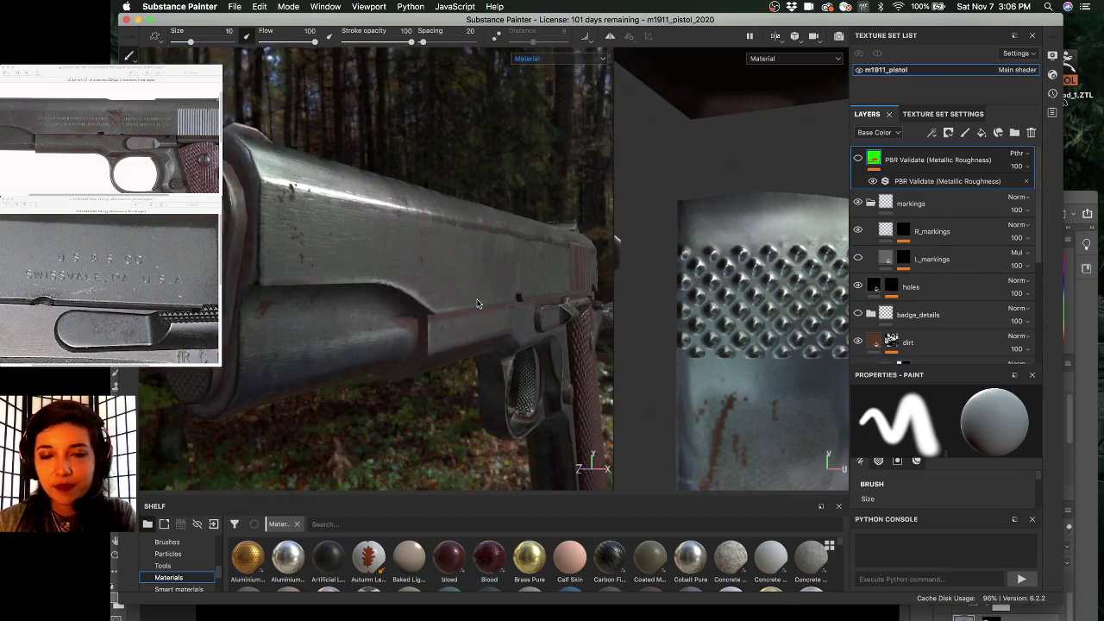
right_click_drag(509, 297, 510, 292, "alt")
left_click_drag(487, 277, 451, 284, "alt")
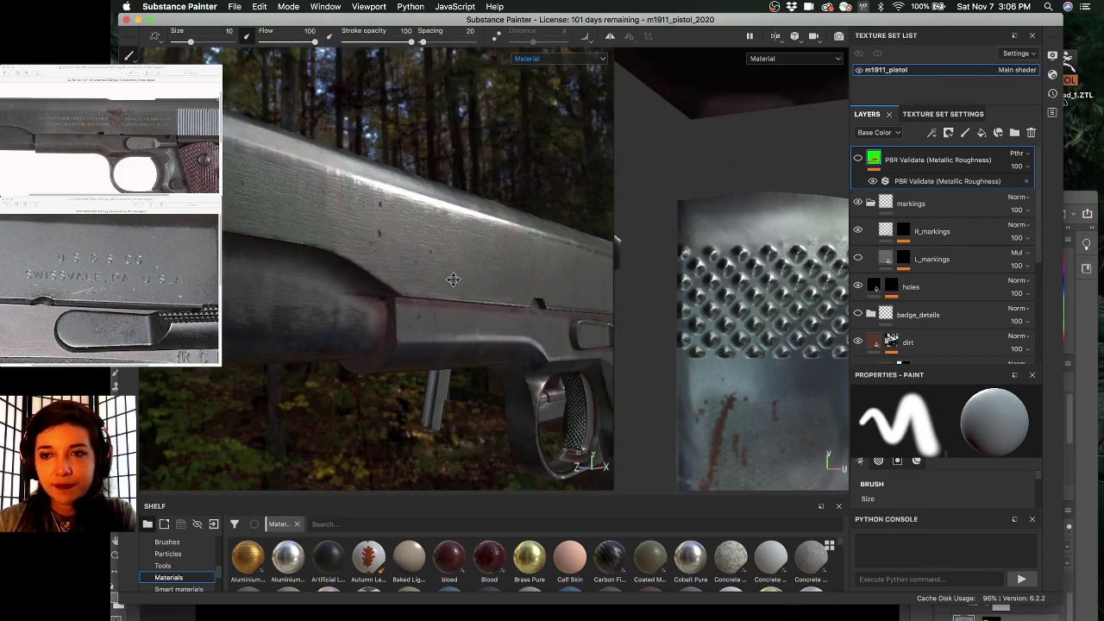
left_click(859, 259)
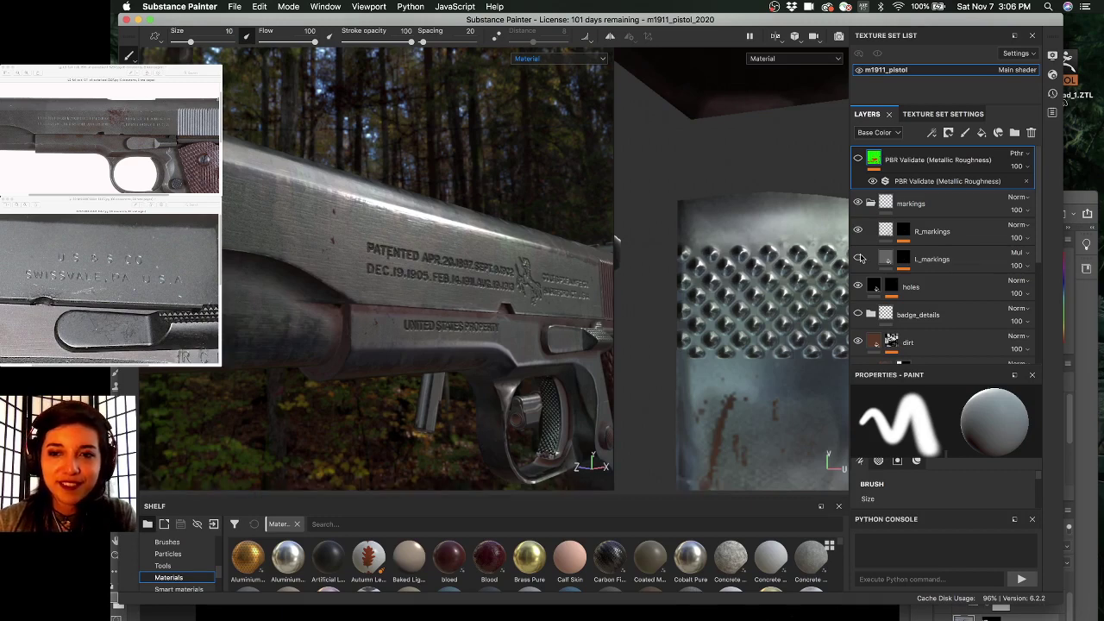
- Toggle the L_markings layer's visibility to compare the pistol with and without the patent dates and property marking
left_click_drag(479, 279, 538, 283, "alt")
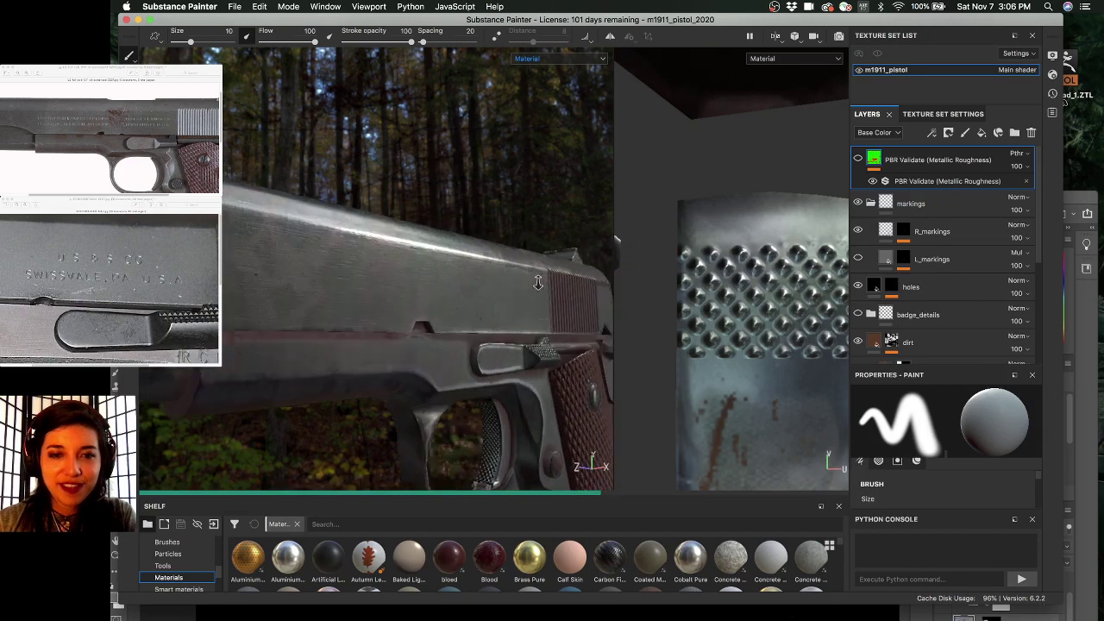
left_click(859, 260)
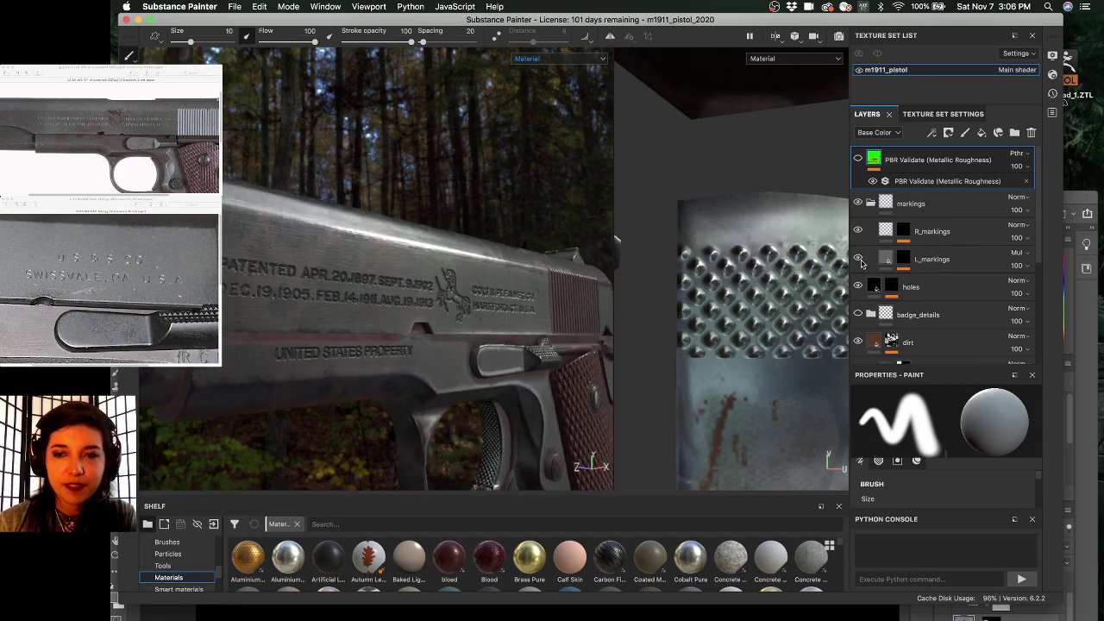
left_click(859, 260)
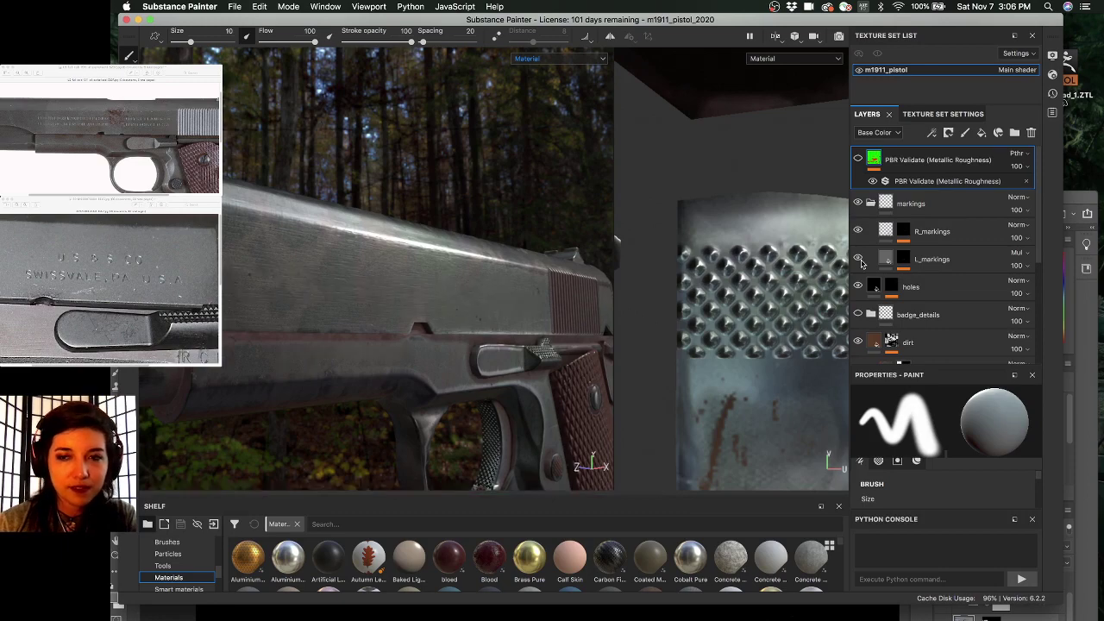
middle_click_drag(442, 331, 465, 328, "alt")
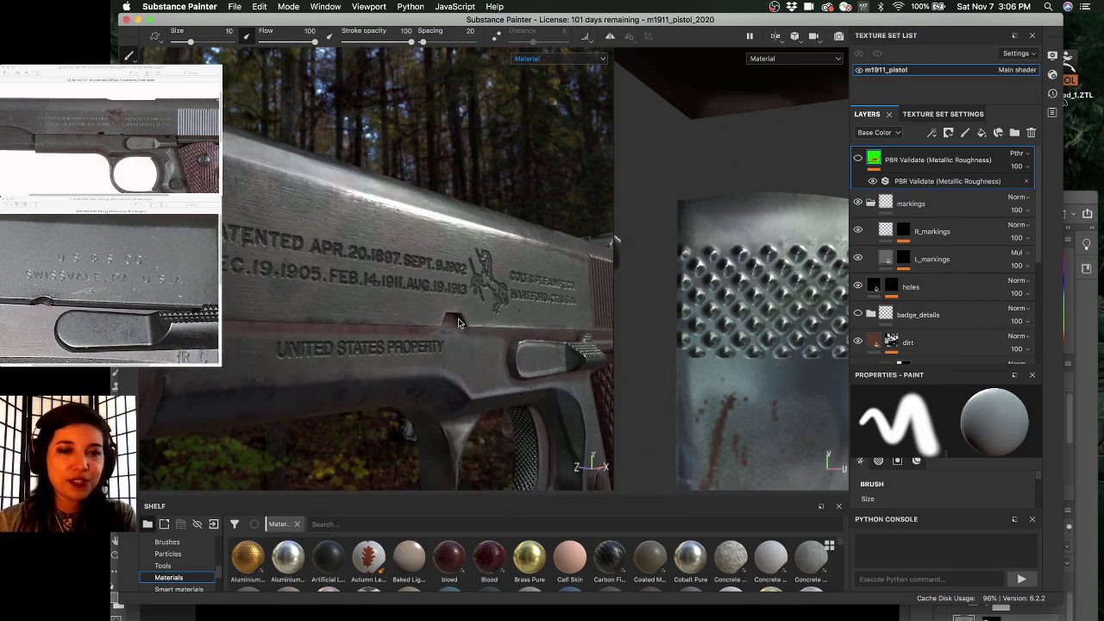
left_click_drag(465, 331, 443, 317, "alt")
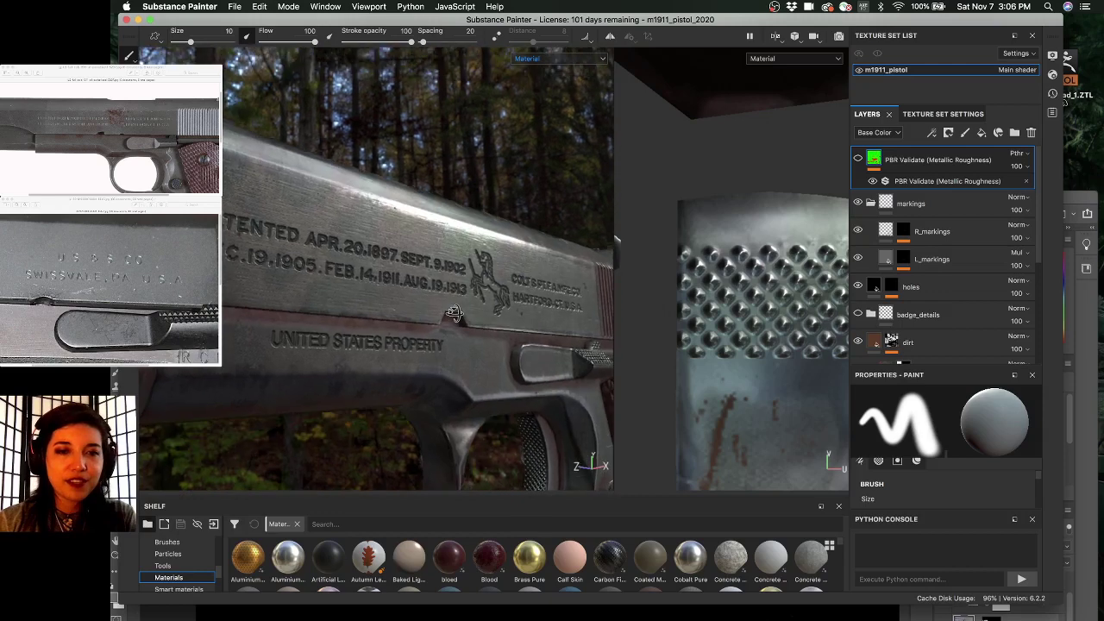
left_click(859, 259)
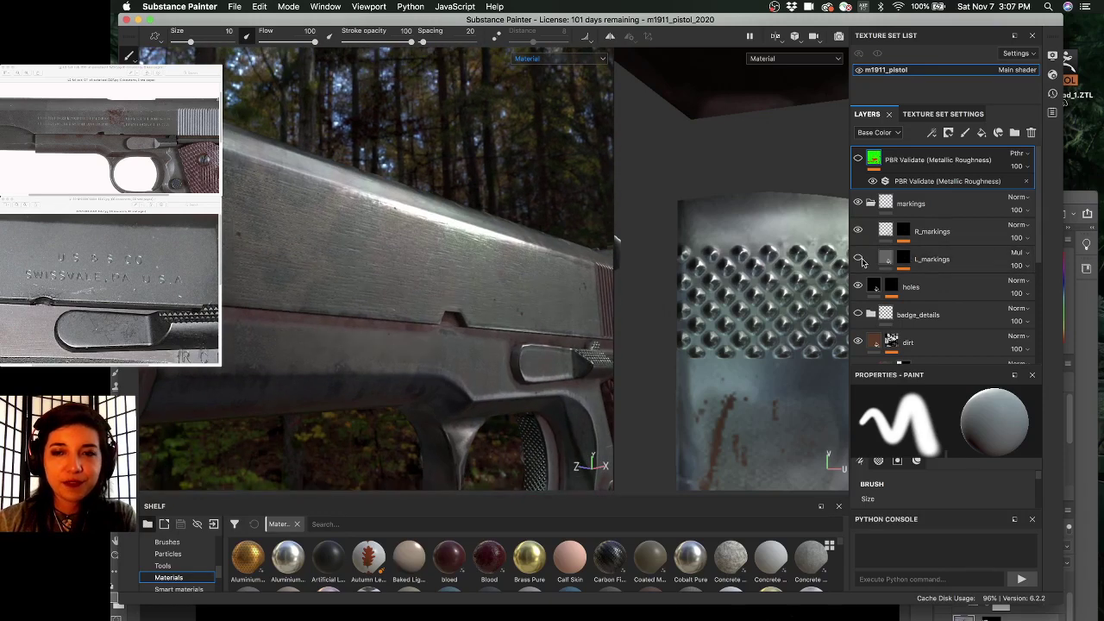
left_click(859, 259)
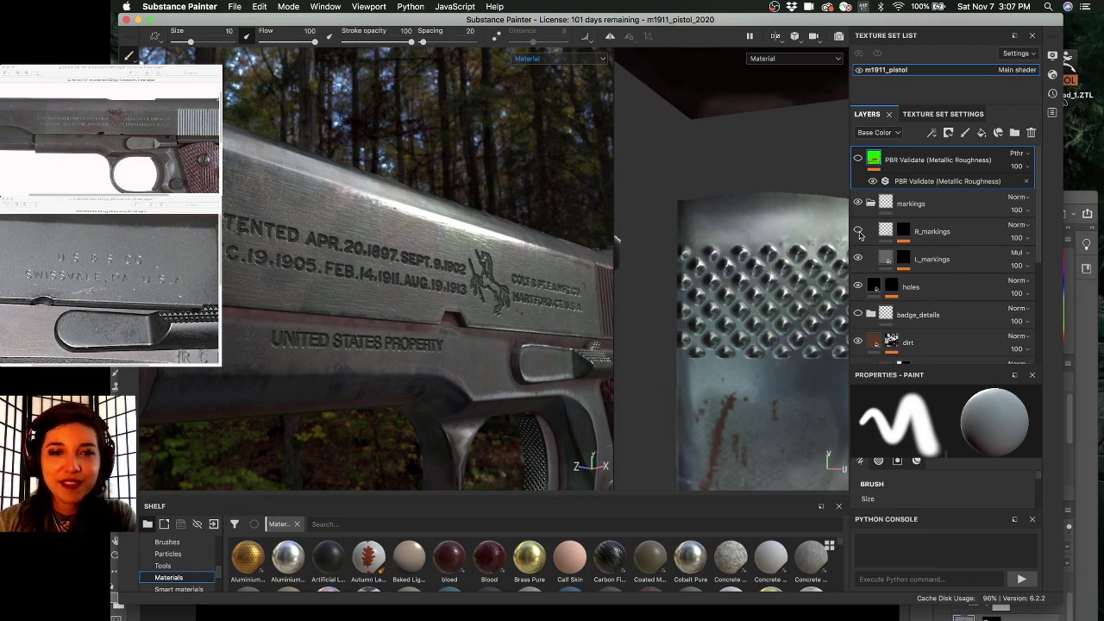
- Compare the Colt address area with L_markings hidden and shown, and look through the R_markings fill properties
left_click_drag(491, 280, 518, 276, "alt")
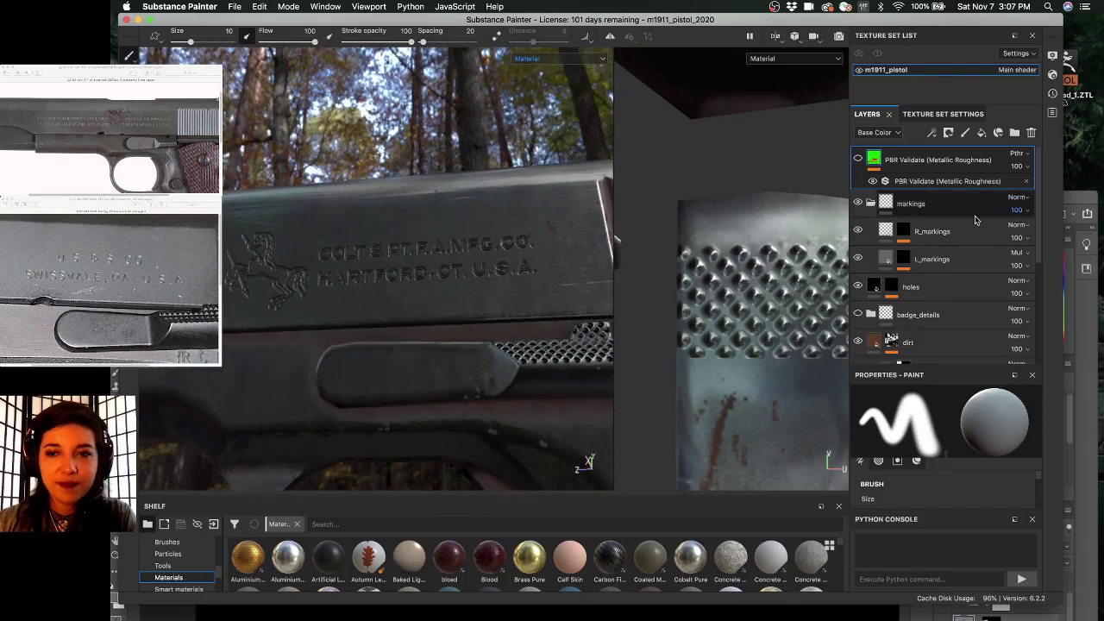
left_click(857, 259)
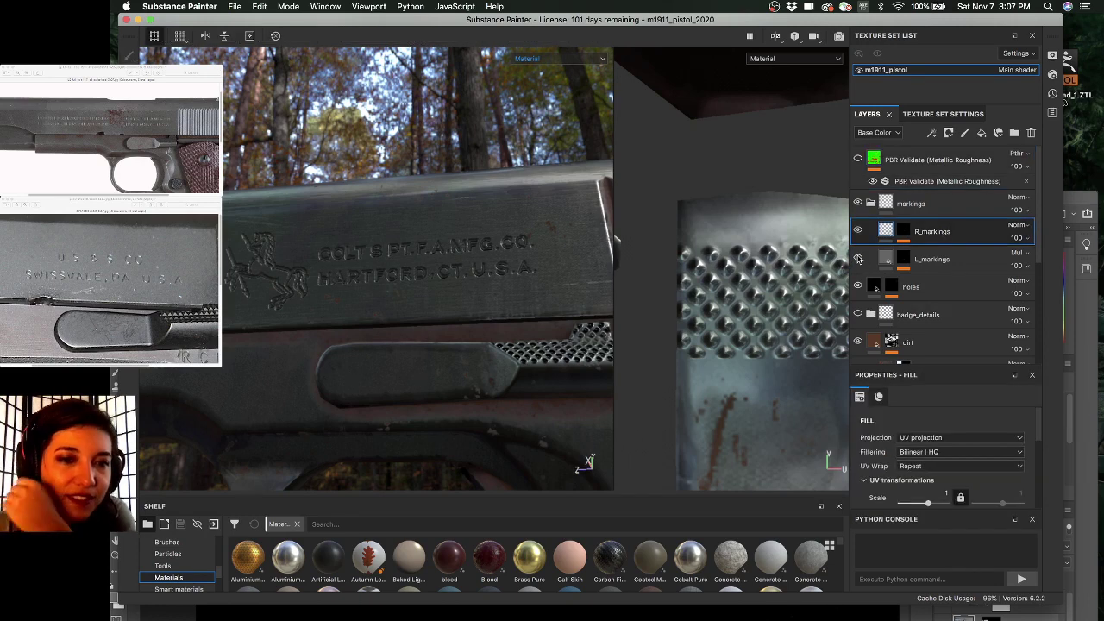
left_click(857, 259)
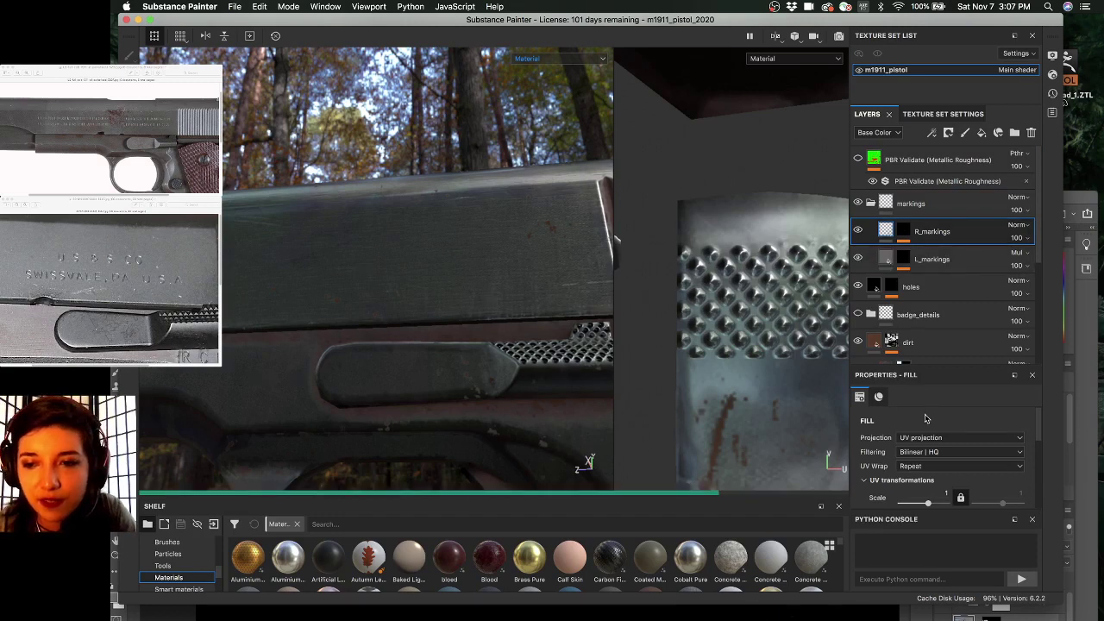
scroll(897, 417, "down", 5)
scroll(915, 424, "up", 5)
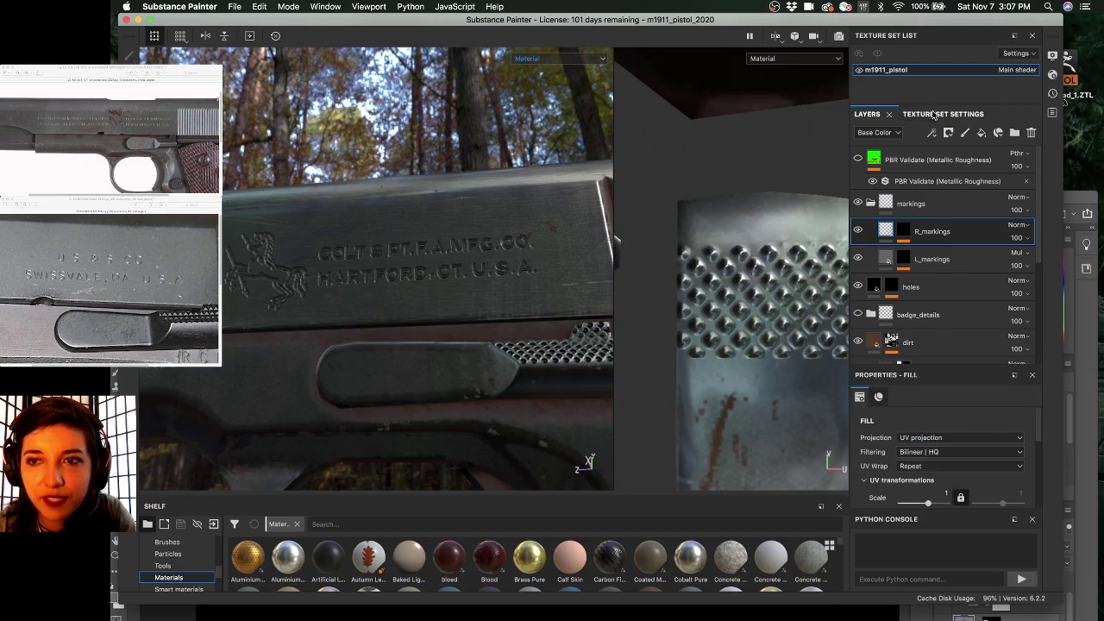
- Set the m1911_pistol texture set's size to 2048
left_click(935, 114)
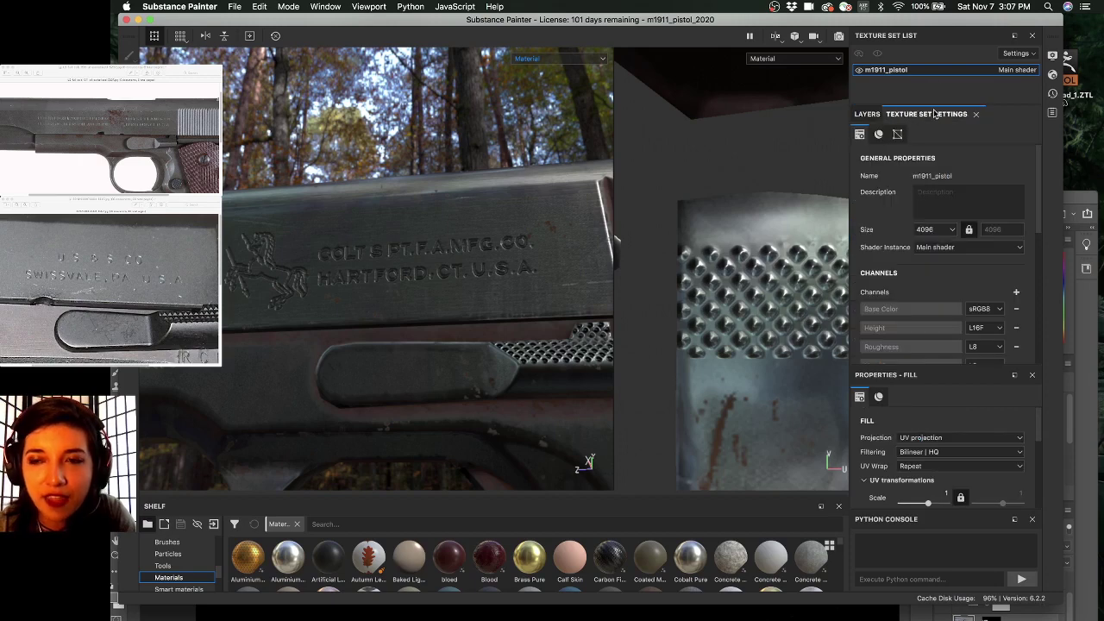
left_click(935, 229)
left_click(927, 272)
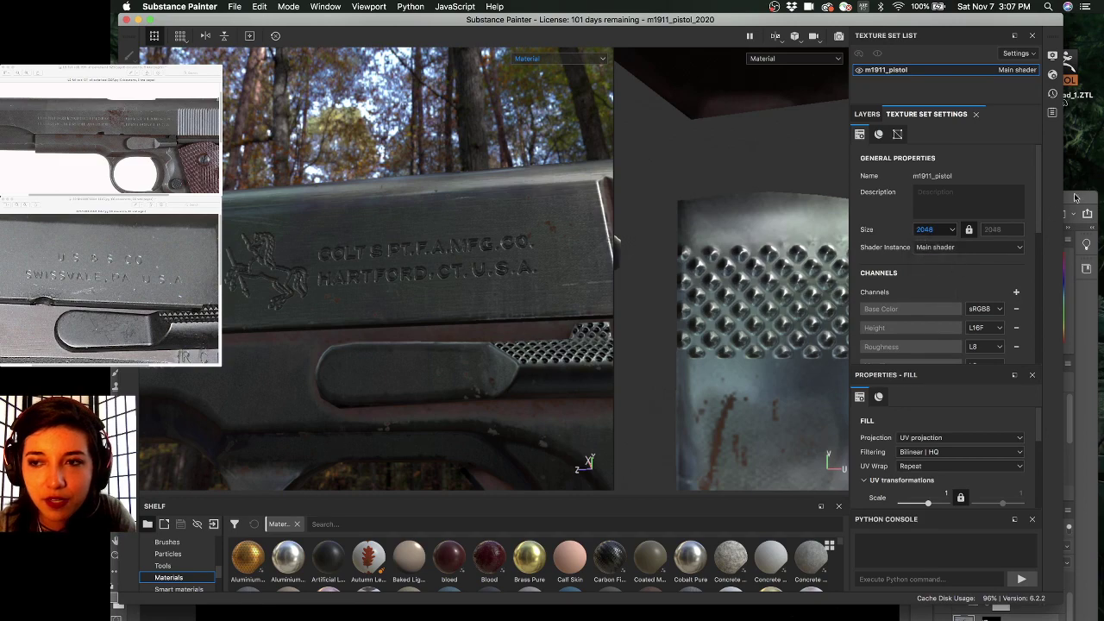
- Switch to Photoshop to view the m1911a1_markings_01 lettering, and return to Substance Painter to view the horse emblem and property marking
left_click(1075, 197)
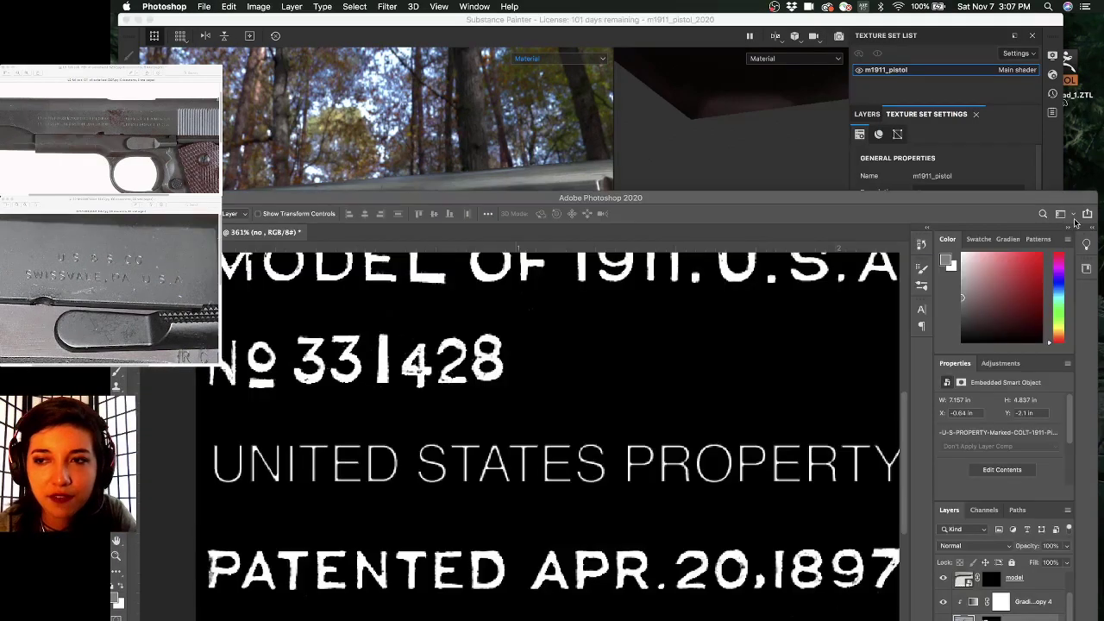
left_click_drag(1077, 197, 1089, 23)
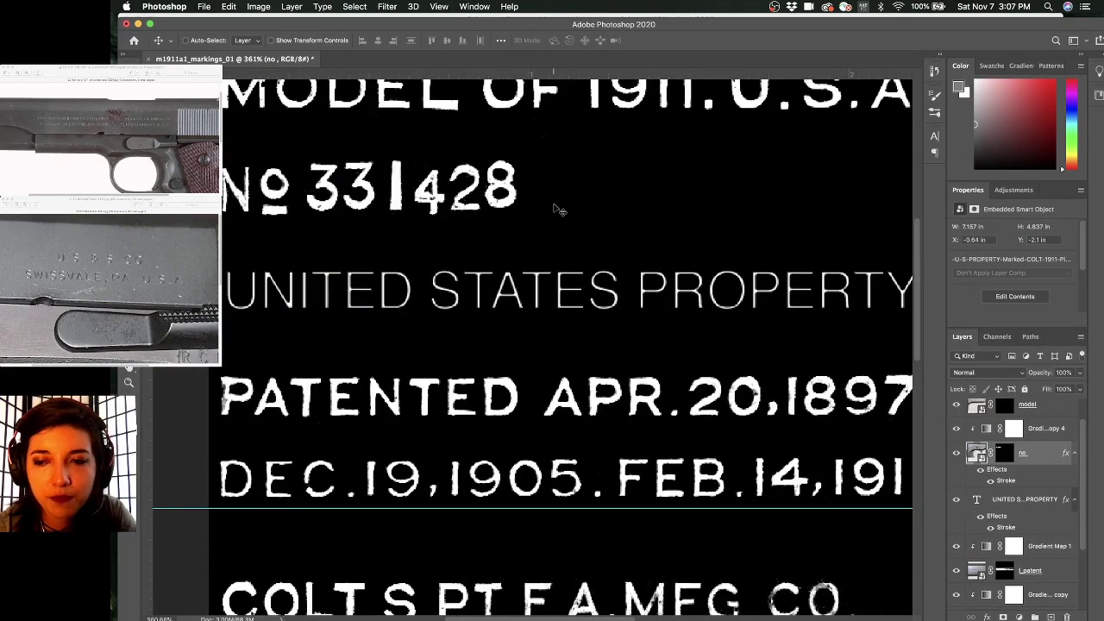
scroll(557, 209, "up", 5)
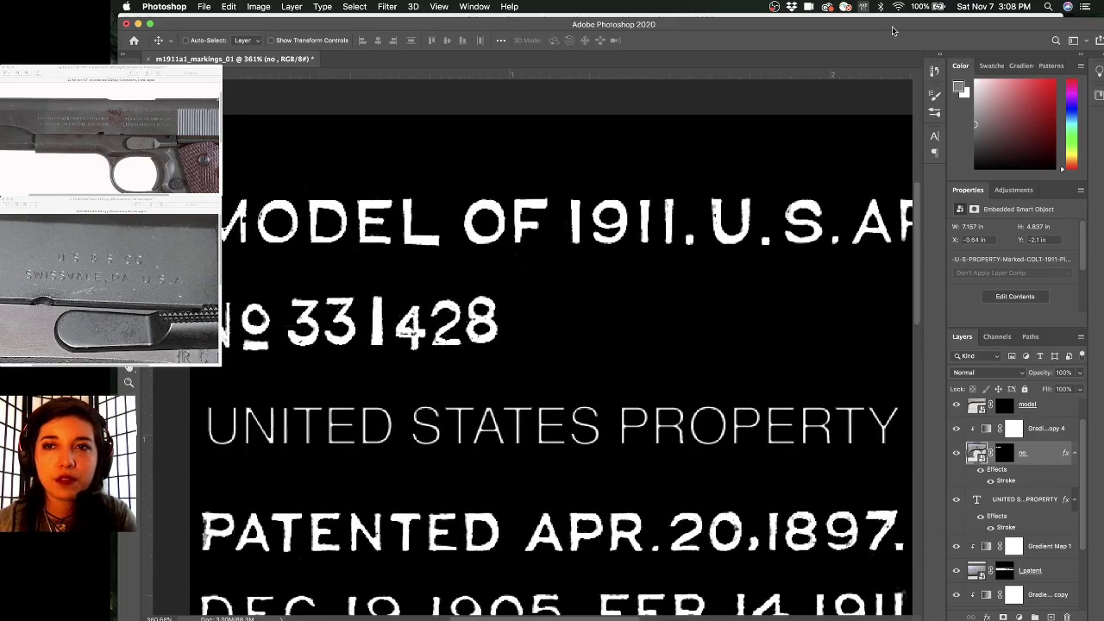
left_click_drag(801, 24, 807, 374)
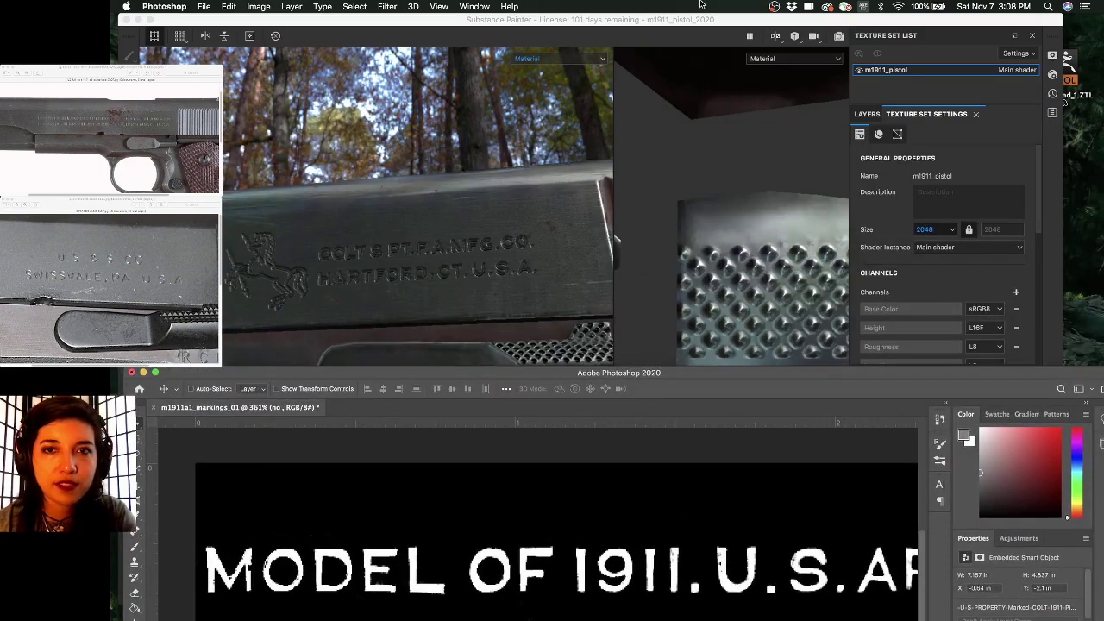
left_click(707, 24)
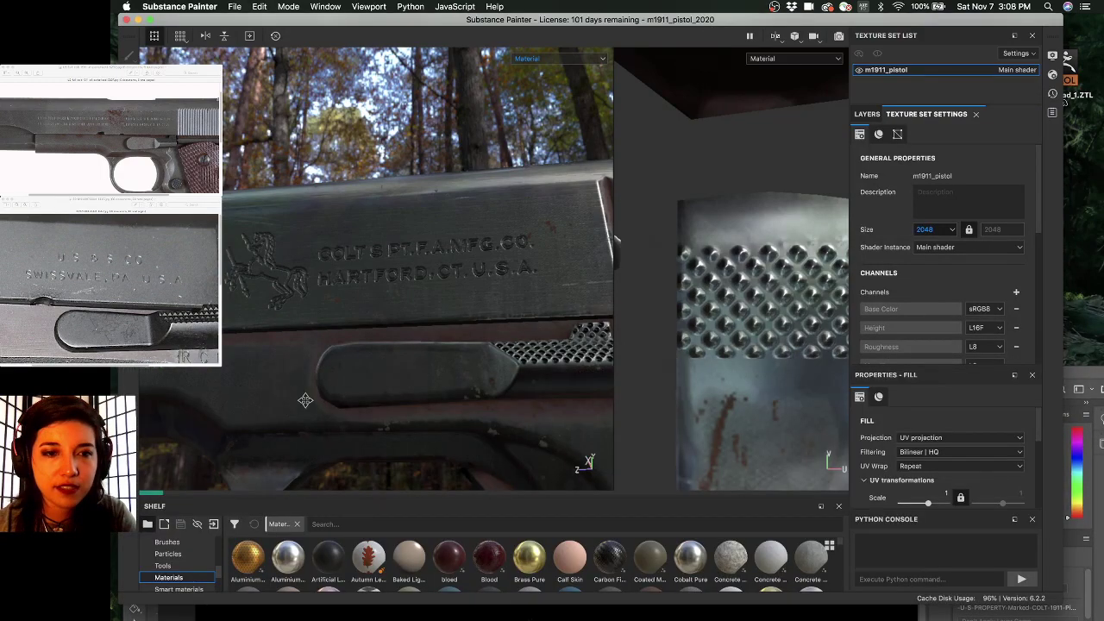
mouse_move(305, 400)
middle_mouse_down()
mouse_move(367, 387)
mouse_move(328, 387)
mouse_move(456, 385)
middle_mouse_up()
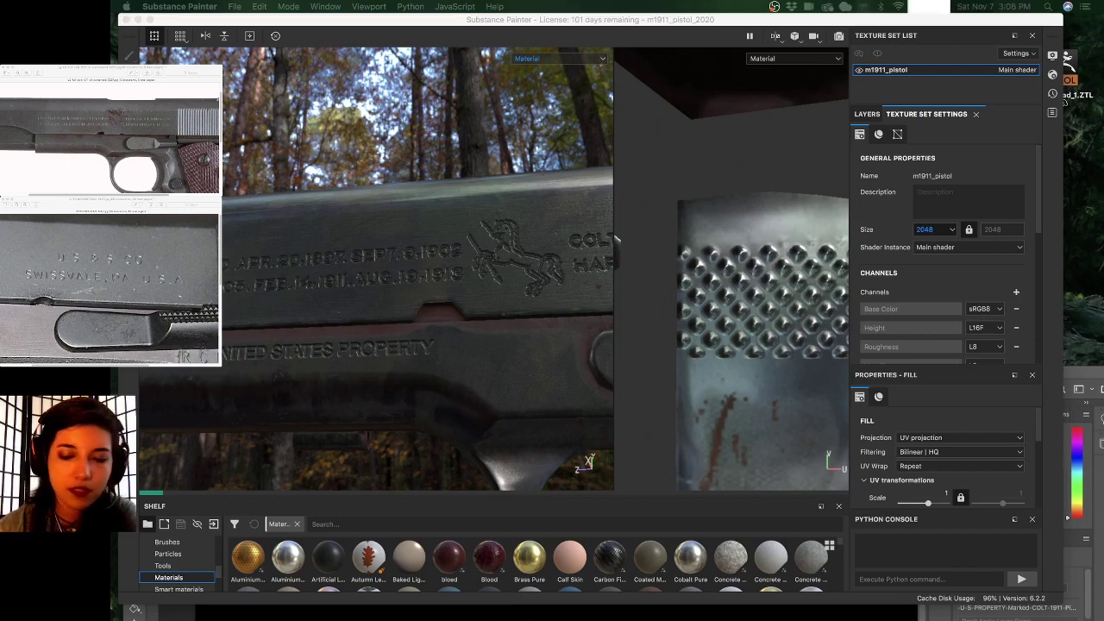
- Browse the pistol reference photos and study the slide engraving on the dark-background pistol up close
key("Down")
key("Down")
key("Down")
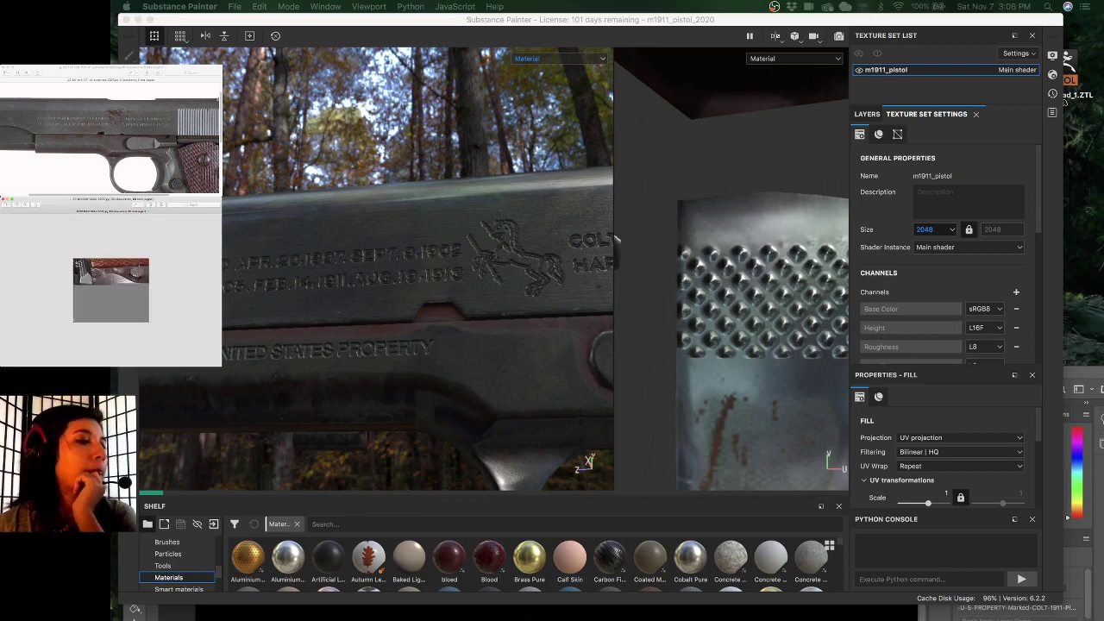
key("Down")
key("Down")
key("Down")
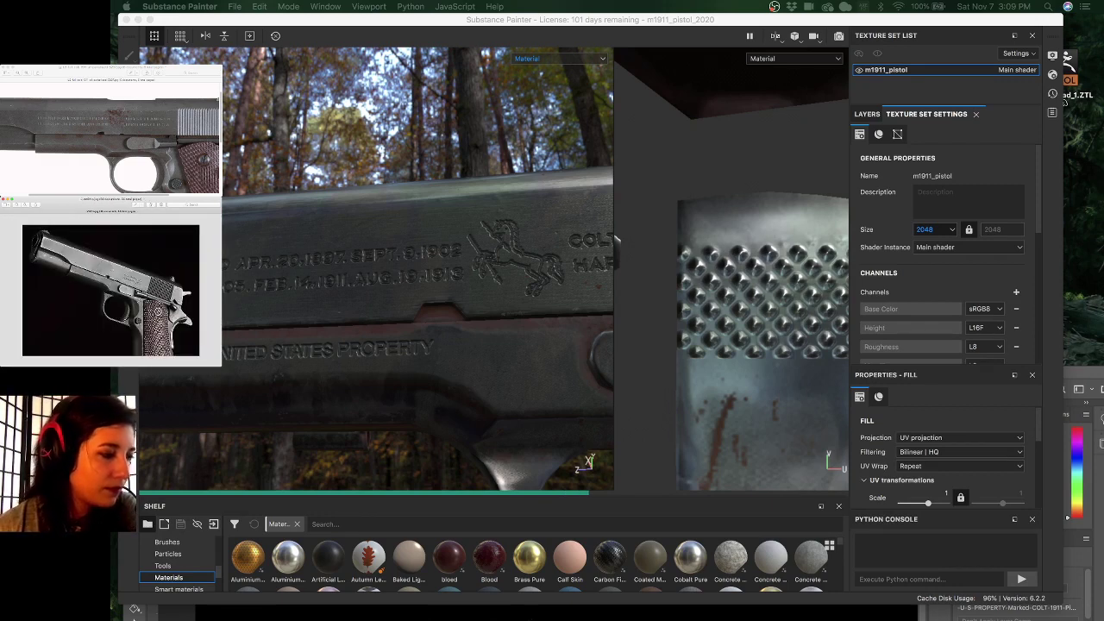
scroll(129, 282, "up", 3)
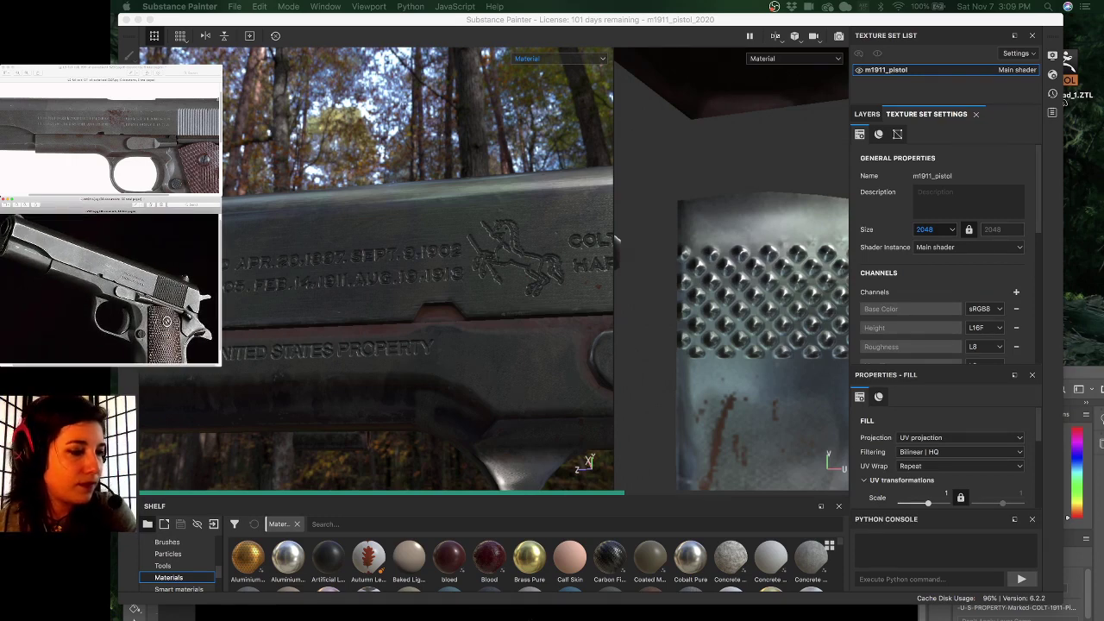
scroll(138, 267, "up", 3)
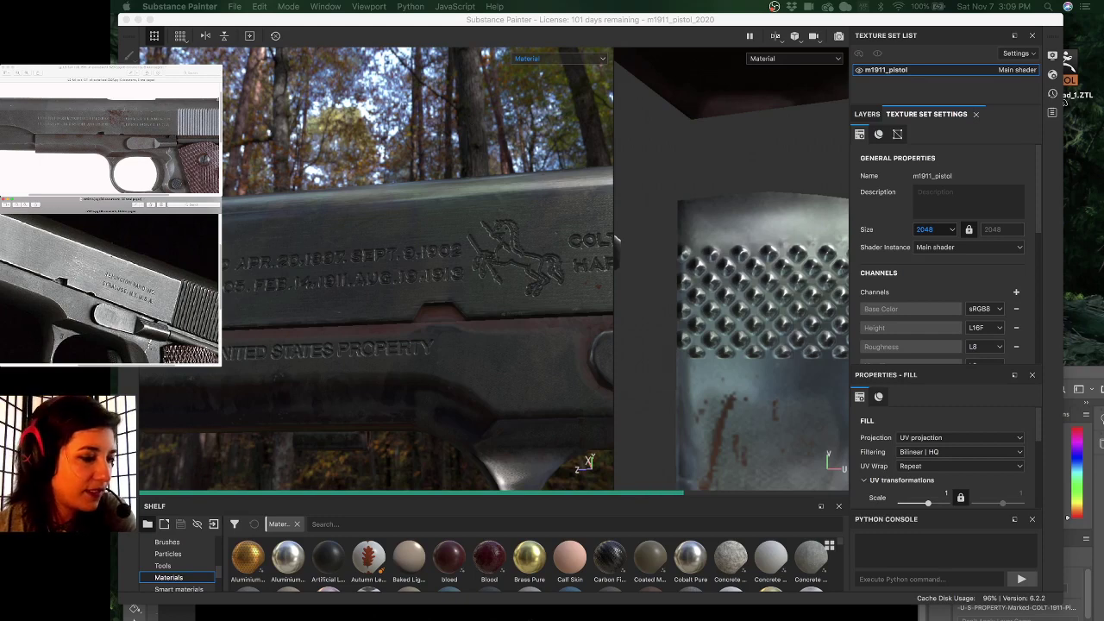
scroll(110, 284, "down", 4)
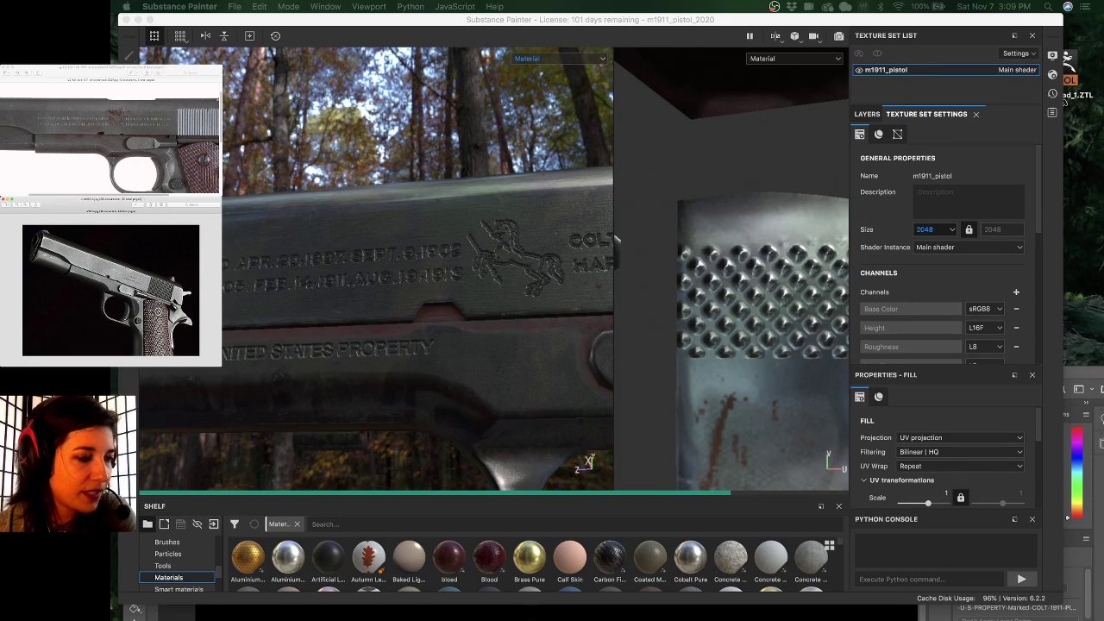
scroll(110, 289, "up", 5, "ctrl")
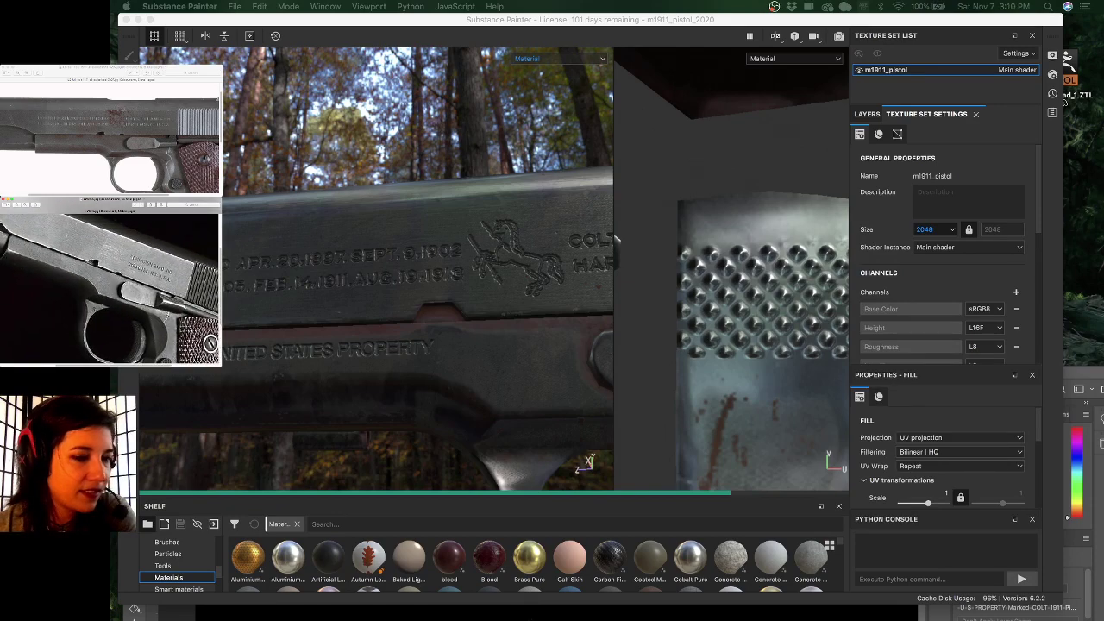
- Return to Substance Painter and examine the Colt address and horse emblem engravings from a wider angle for comparison with the reference
left_click(501, 19)
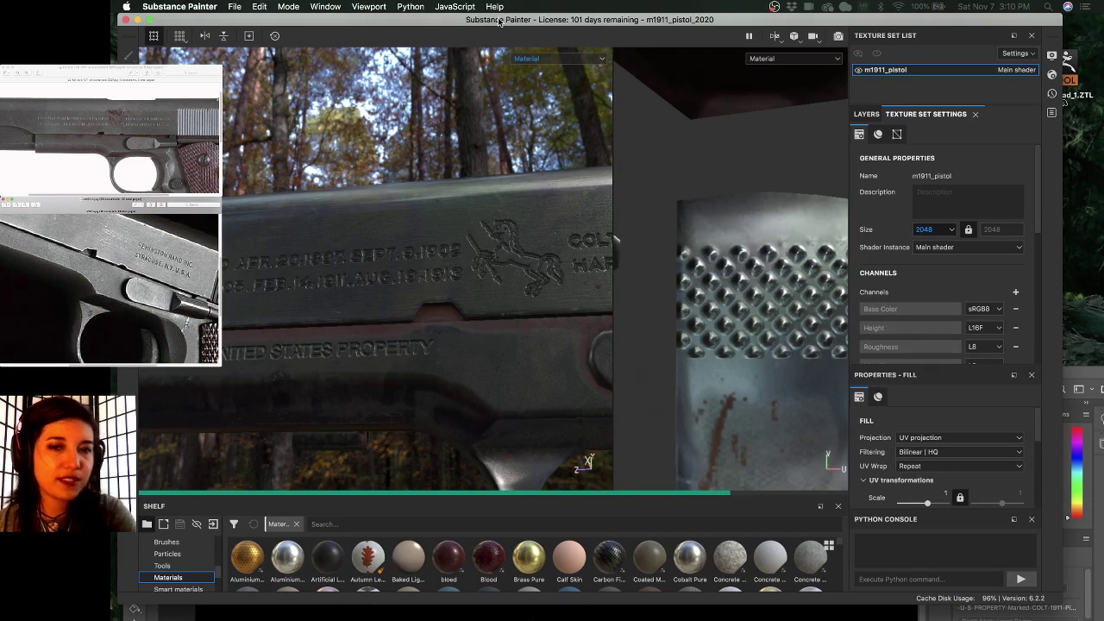
scroll(508, 92, "down", 1)
left_click_drag(509, 93, 464, 237, "alt")
middle_click_drag(464, 237, 412, 222, "alt")
left_click_drag(411, 223, 426, 193, "alt")
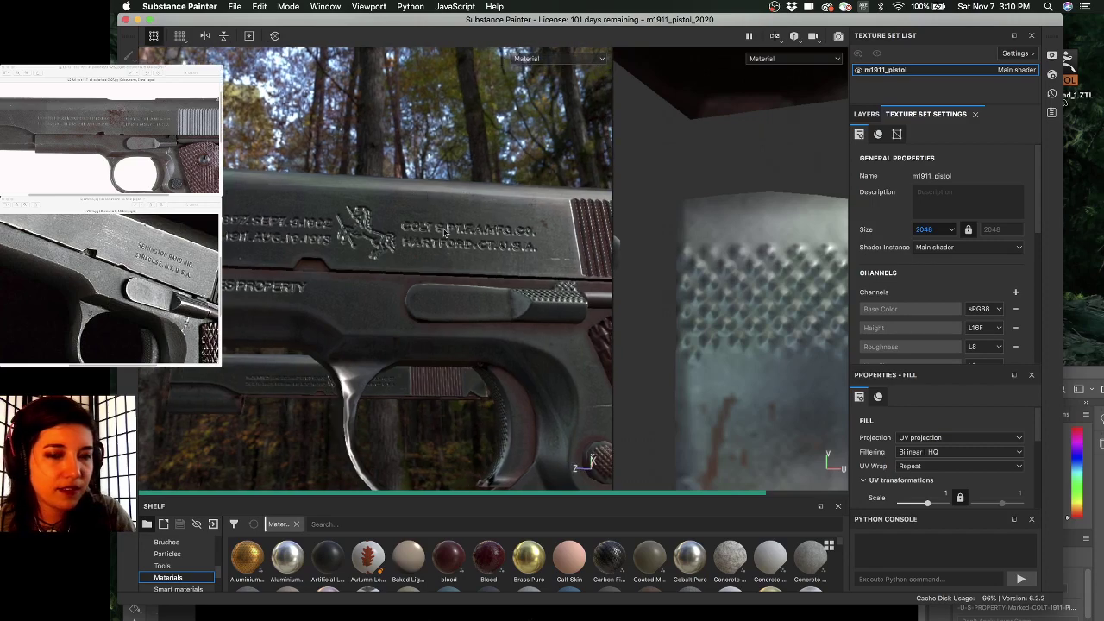
mouse_move(315, 221)
left_mouse_down("alt")
mouse_move(369, 219)
mouse_move(412, 244)
mouse_move(322, 234)
left_mouse_up("alt")
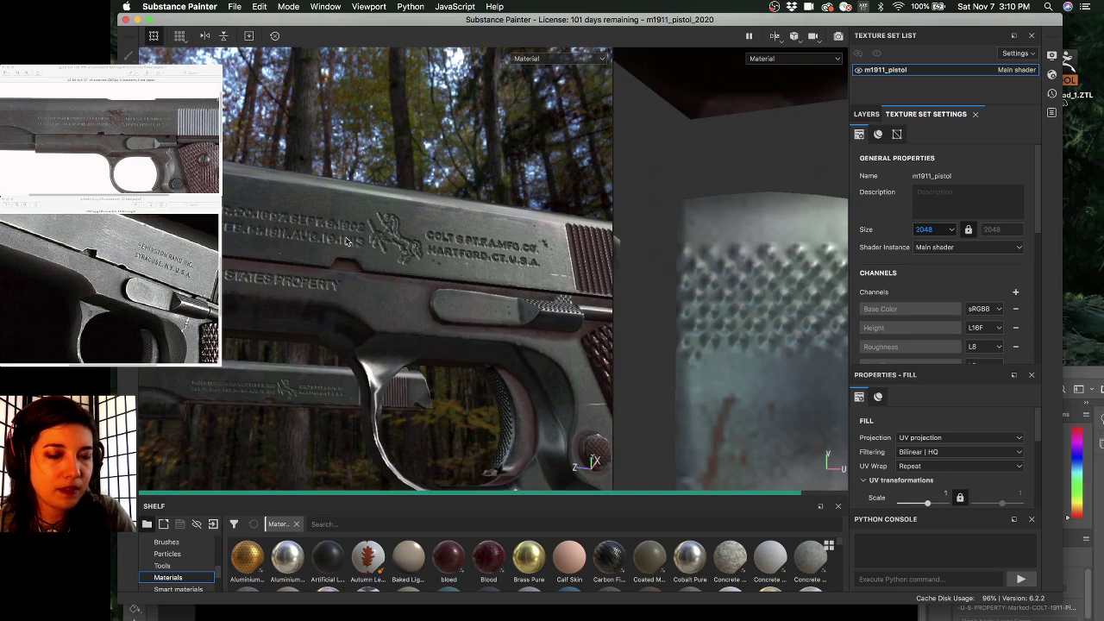
- Compare the slide engravings with the full reference pistol, and toggle the L_markings layer's visibility to check its effect
left_click_drag(365, 235, 240, 251, "alt")
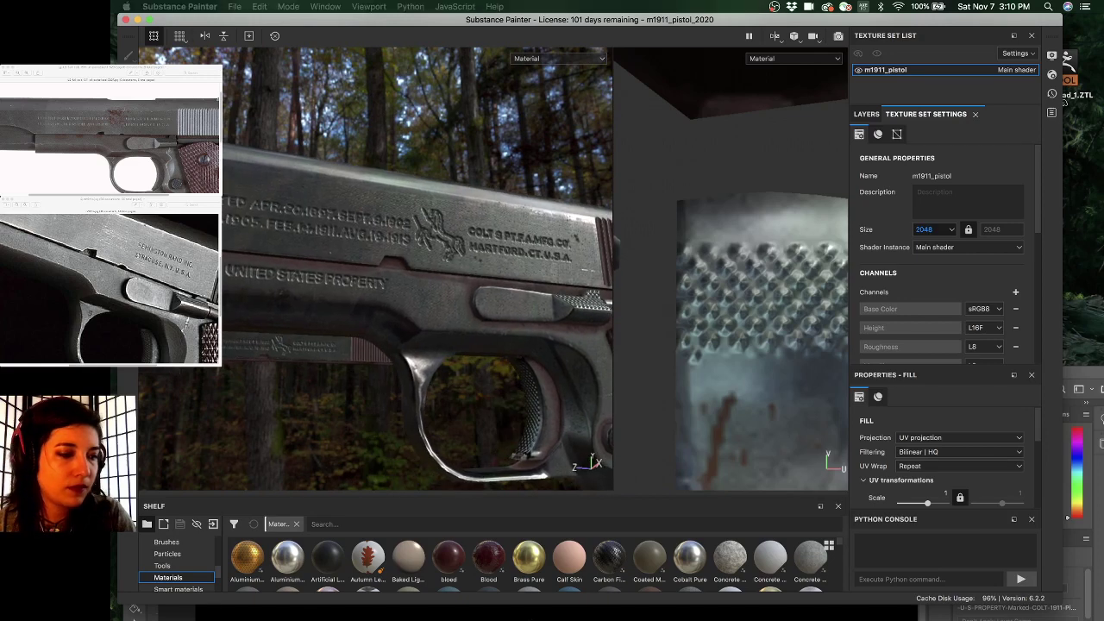
key("super+minus")
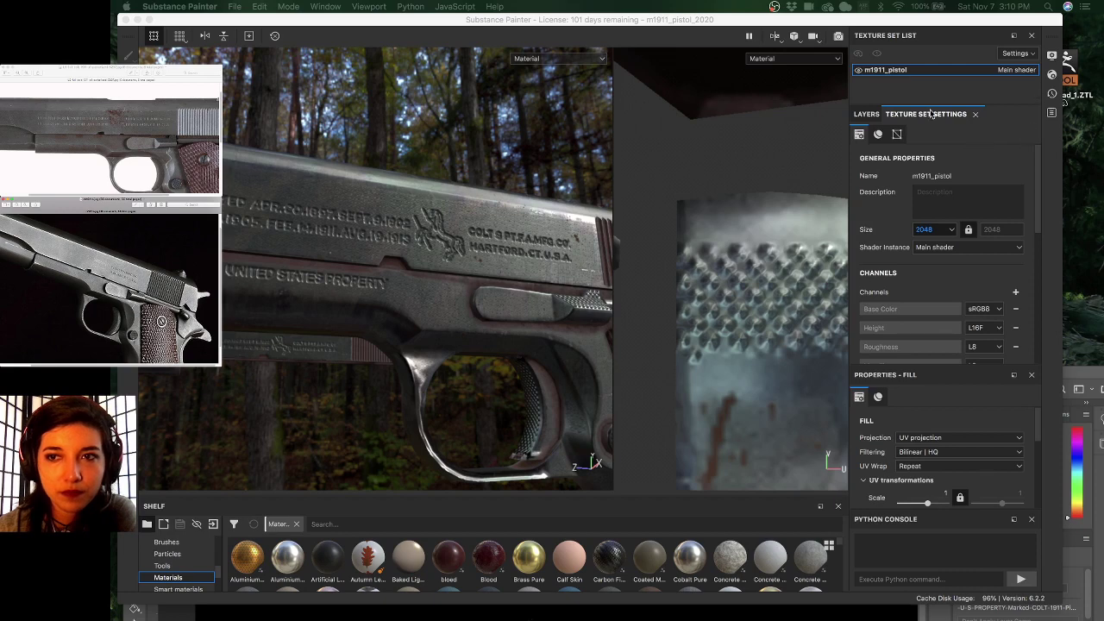
left_click(866, 113)
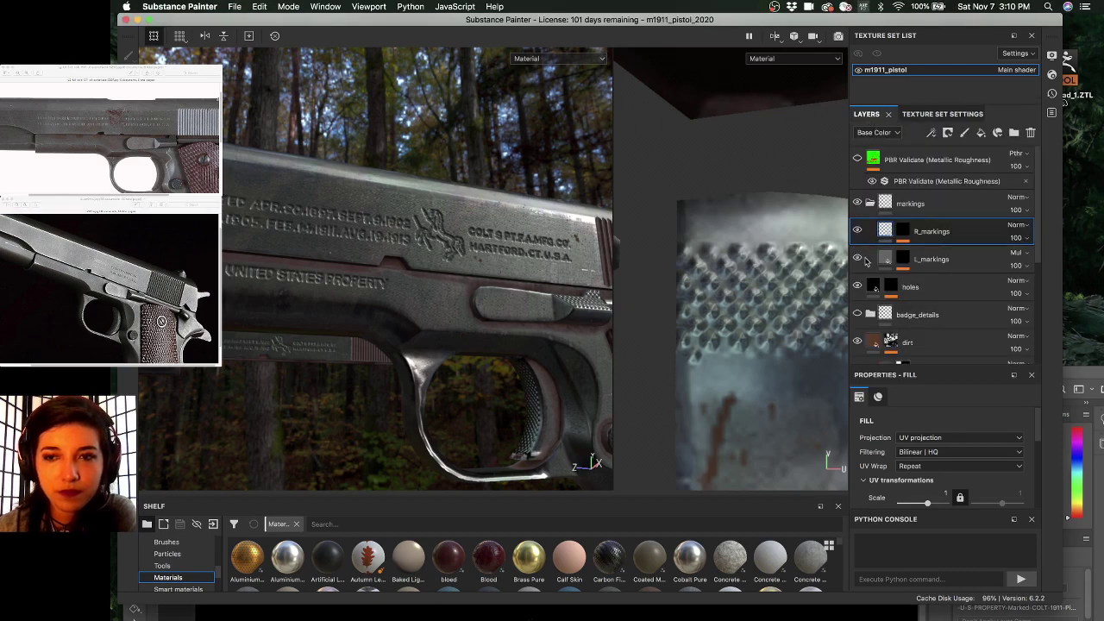
left_click(858, 259)
left_click(859, 259)
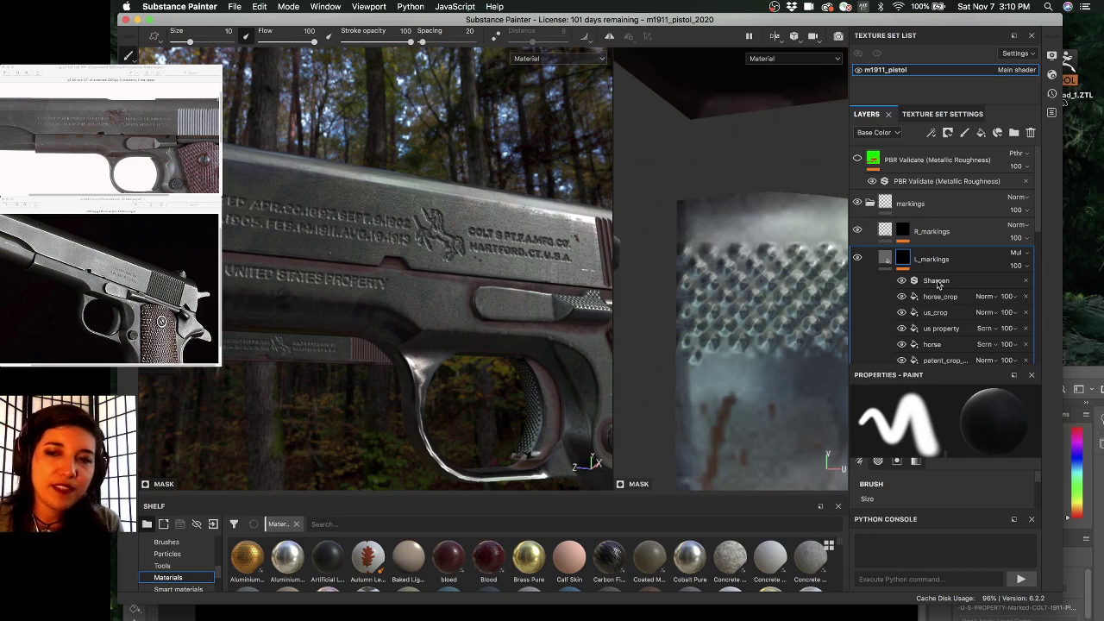
- Inspect the horse, patent_crop, location and patent fills in the L_markings mask, and toggle the us property fill's visibility
scroll(938, 284, "down", 1)
scroll(938, 284, "down", 1)
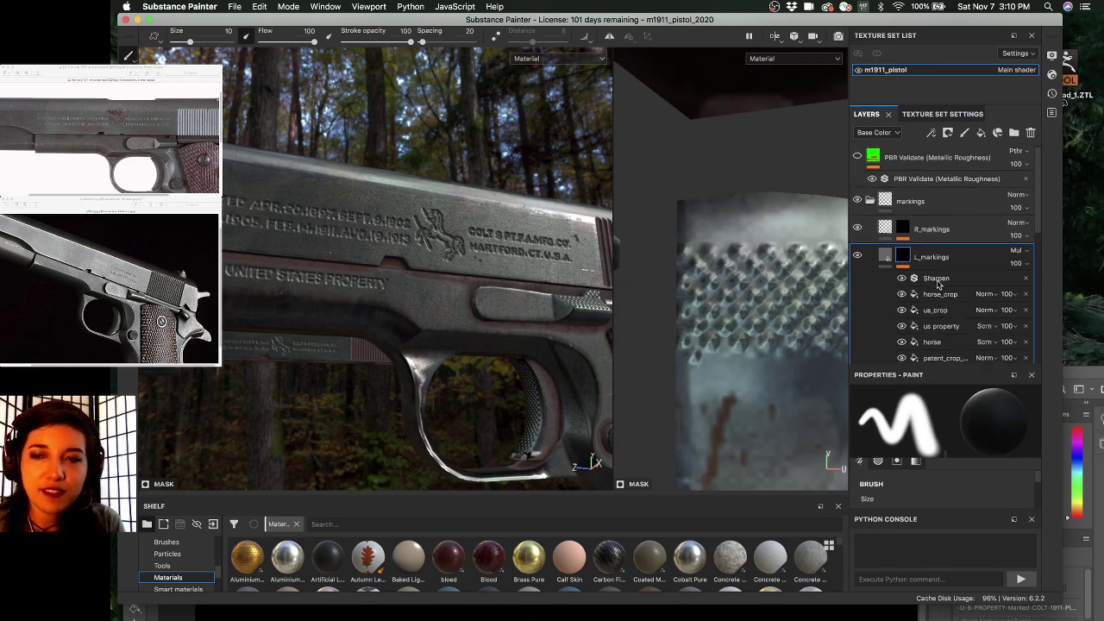
left_click_drag(1039, 202, 1059, 245)
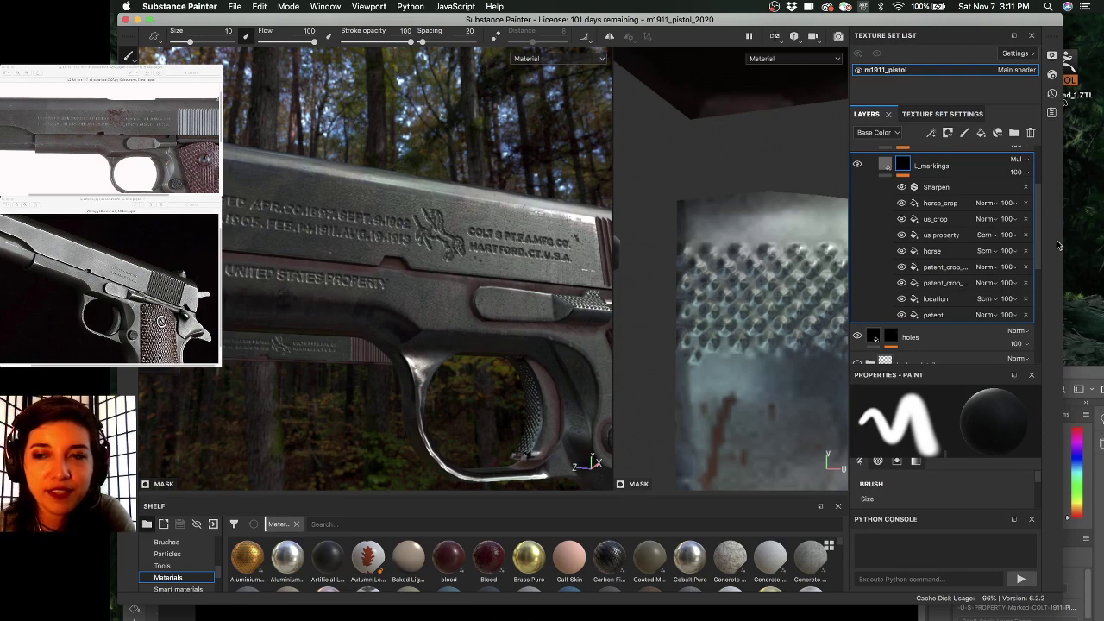
left_click(943, 251)
left_click(938, 268)
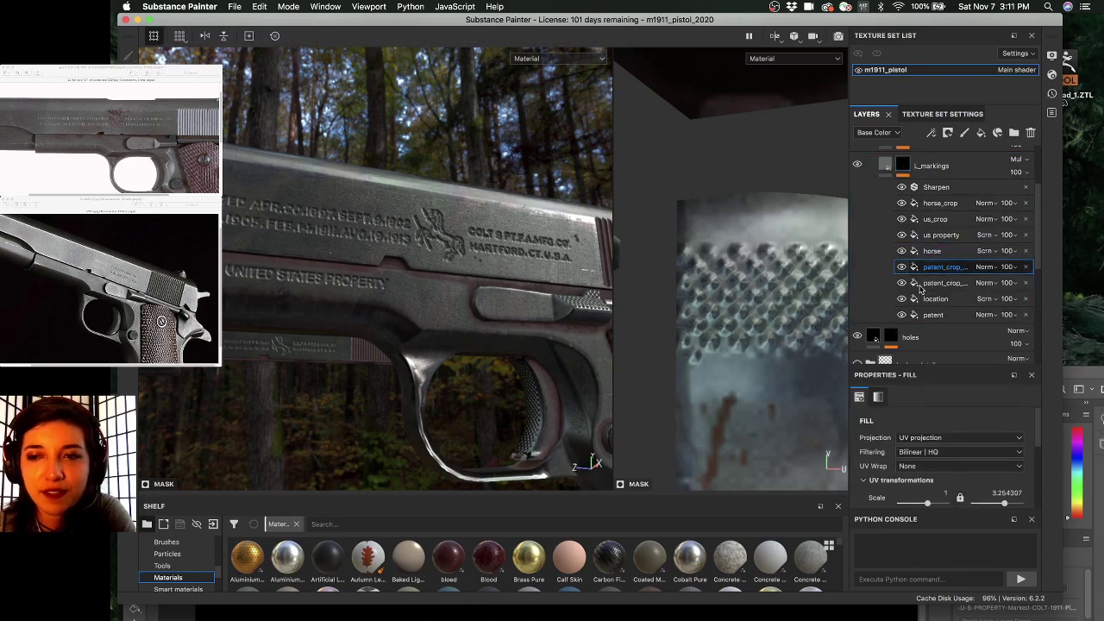
left_click(931, 285)
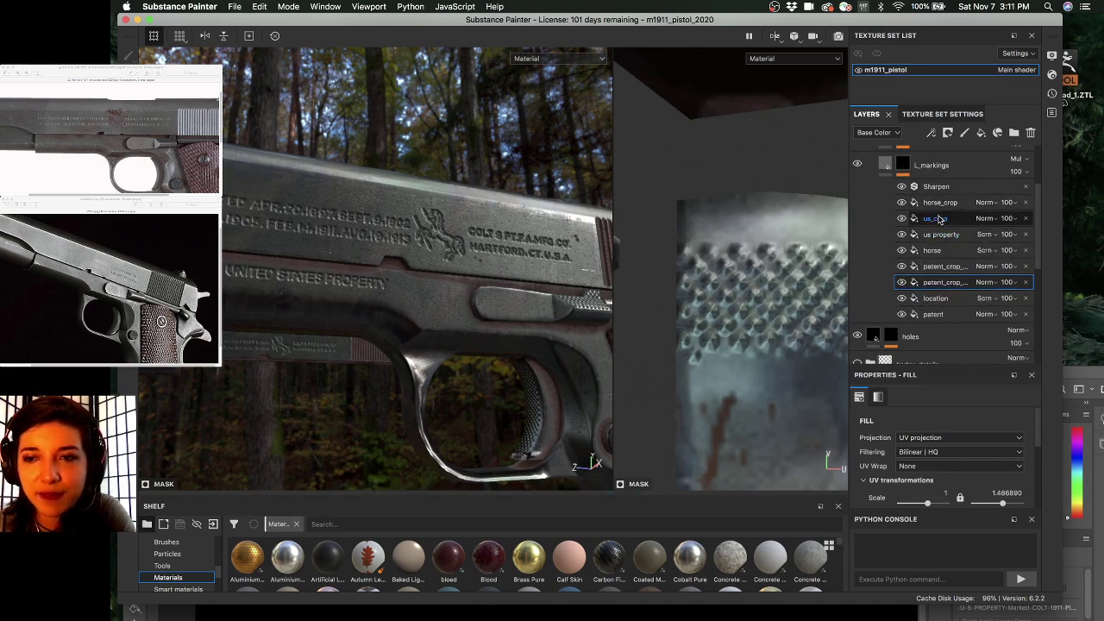
double_click(931, 303)
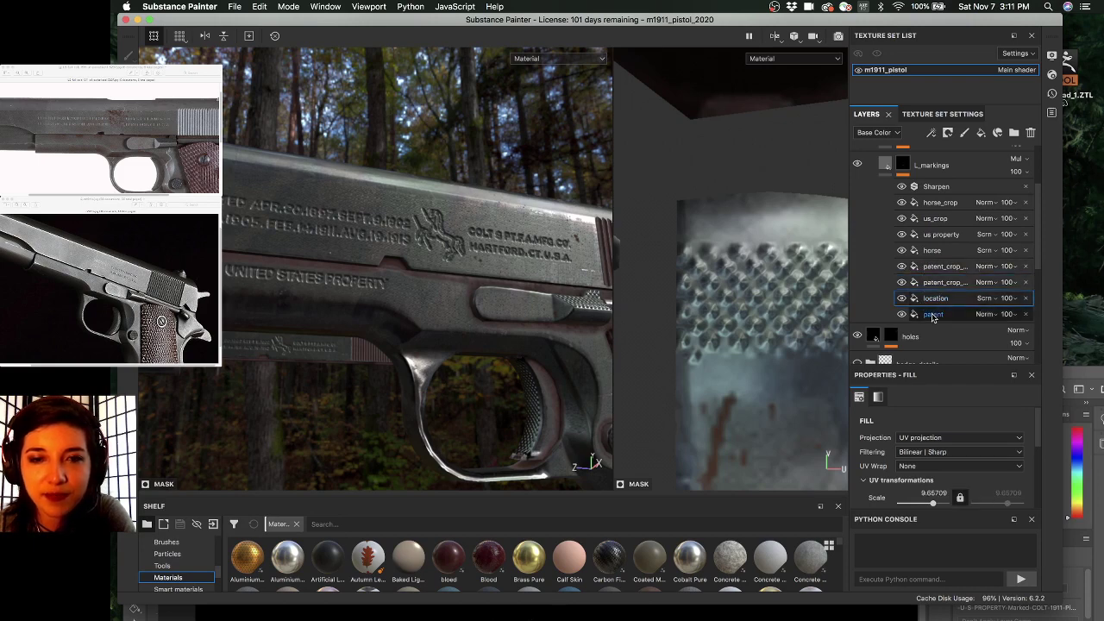
left_click(932, 315)
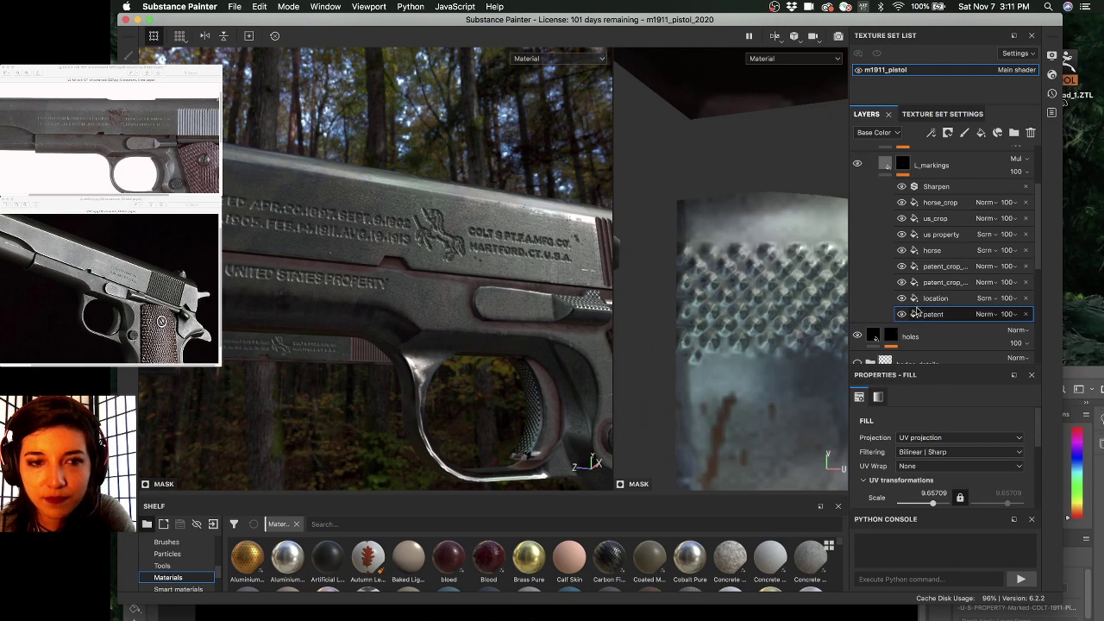
left_click(902, 234)
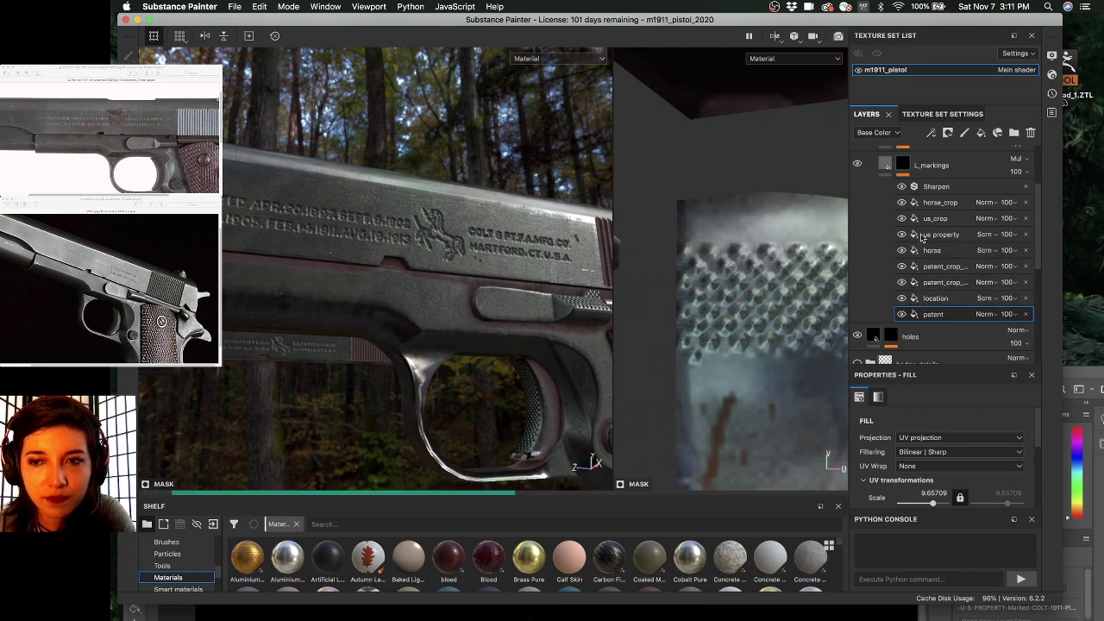
left_click(932, 231)
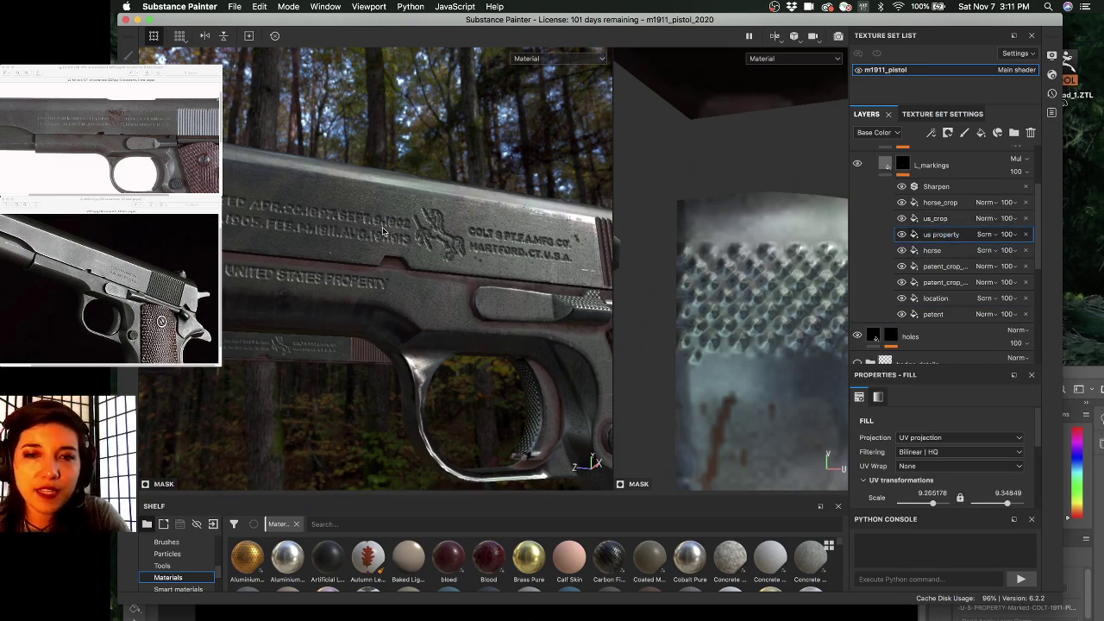
- Add a new fill effect directly above the patent fill in the L_markings mask
middle_click_drag(501, 293, 285, 255)
scroll(966, 224, "up", 4)
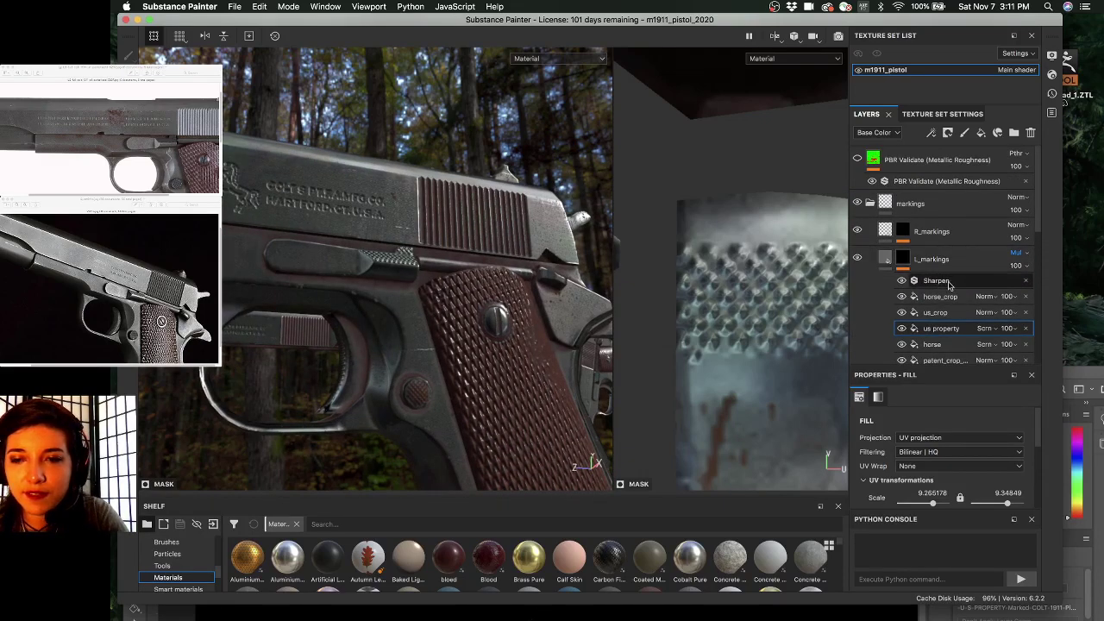
scroll(946, 271, "down", 6)
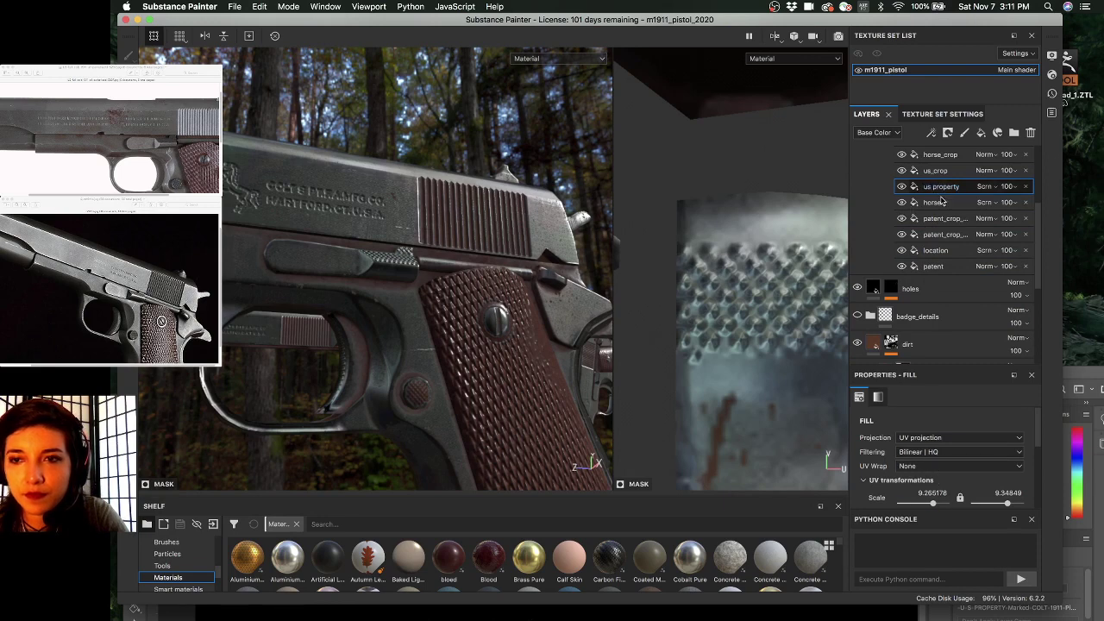
scroll(942, 200, "up", 6)
scroll(940, 251, "down", 5)
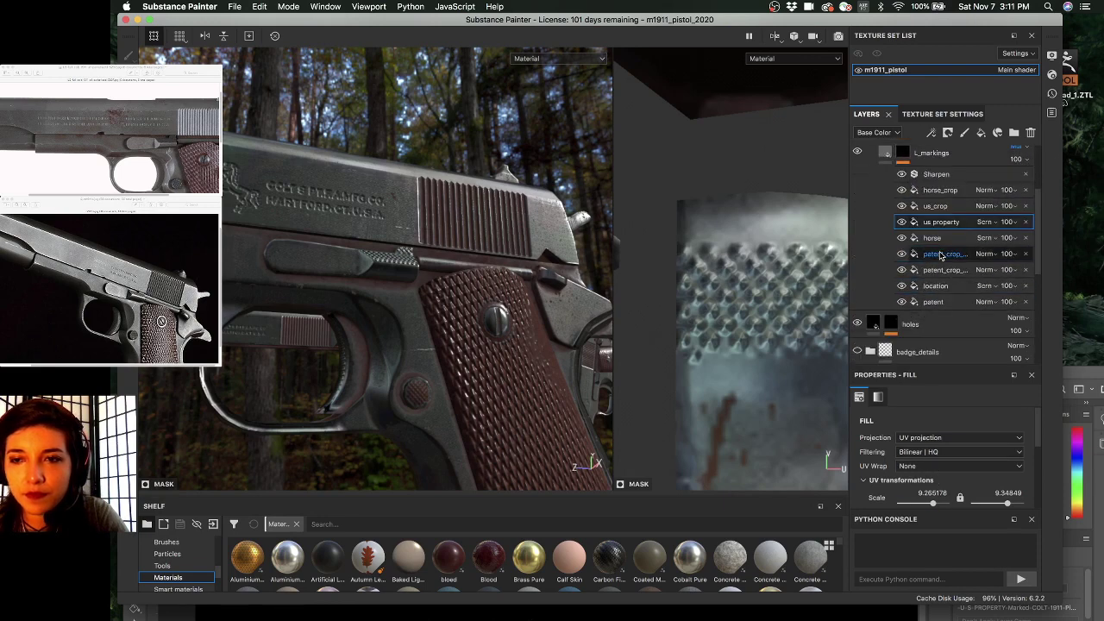
left_click(936, 302)
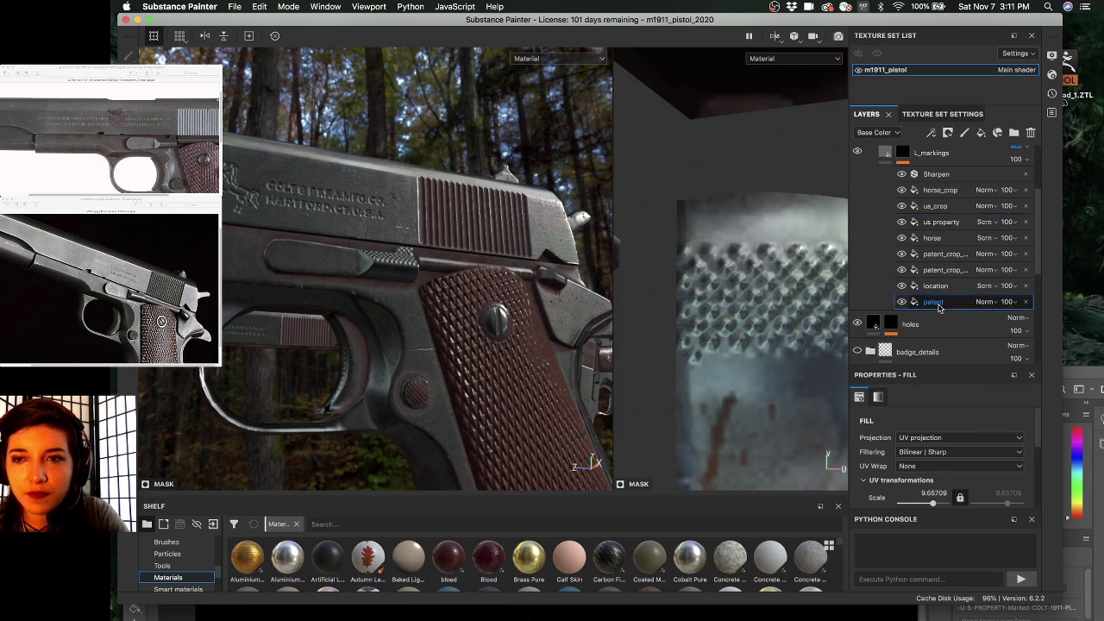
right_click(940, 308)
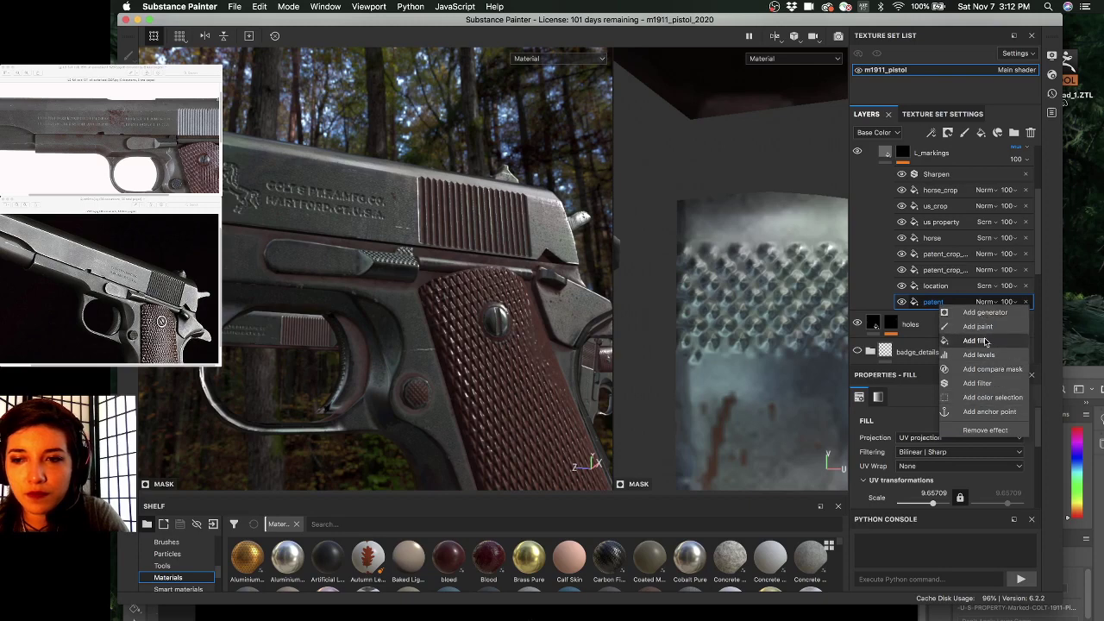
left_click(985, 342)
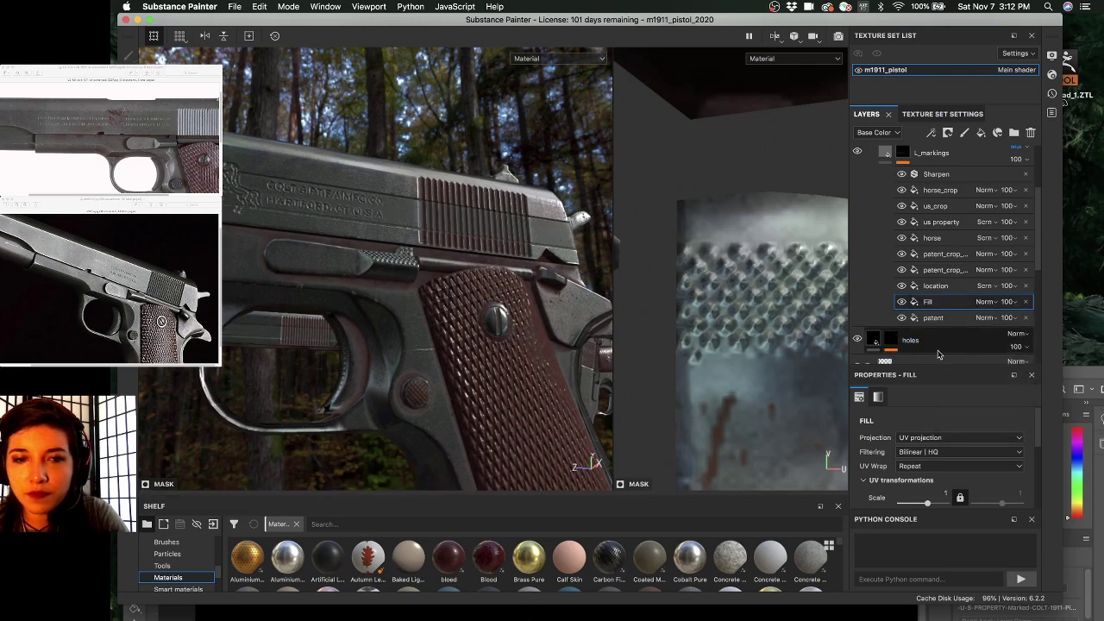
- Assign the project's m1911a1_markings_01 texture to the new fill's grayscale input
scroll(925, 436, "down", 5)
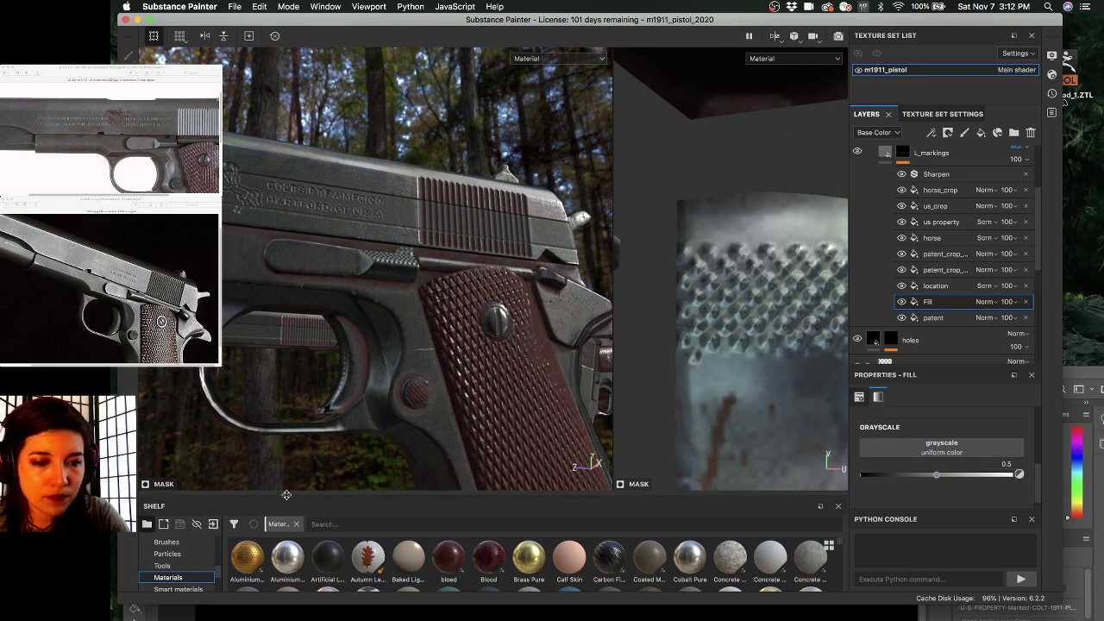
left_click_drag(286, 488, 287, 435)
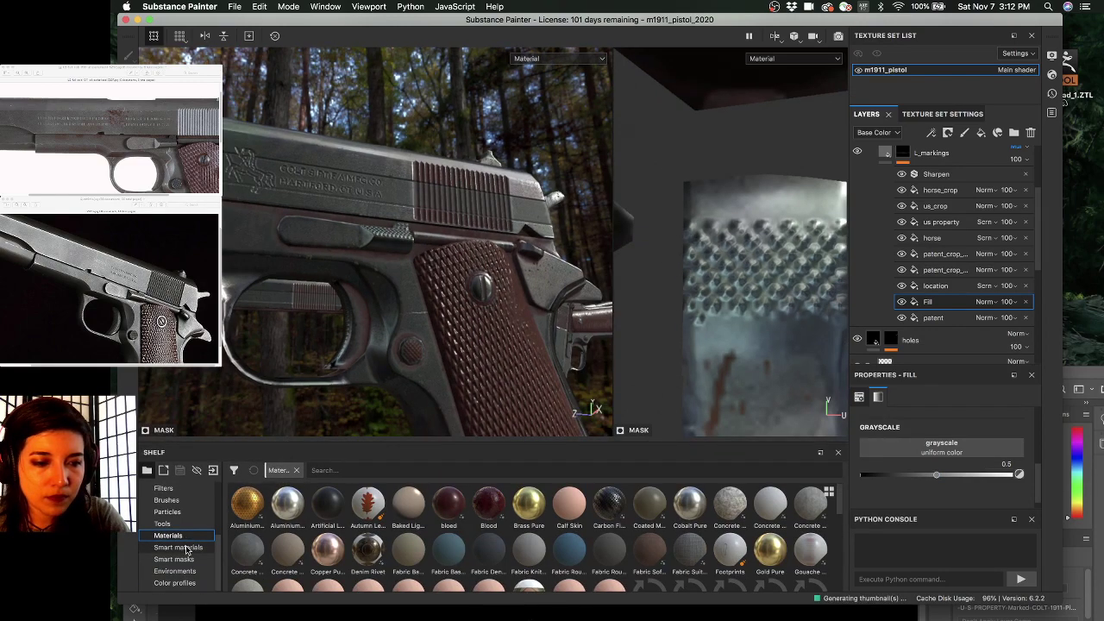
scroll(186, 550, "up", 5)
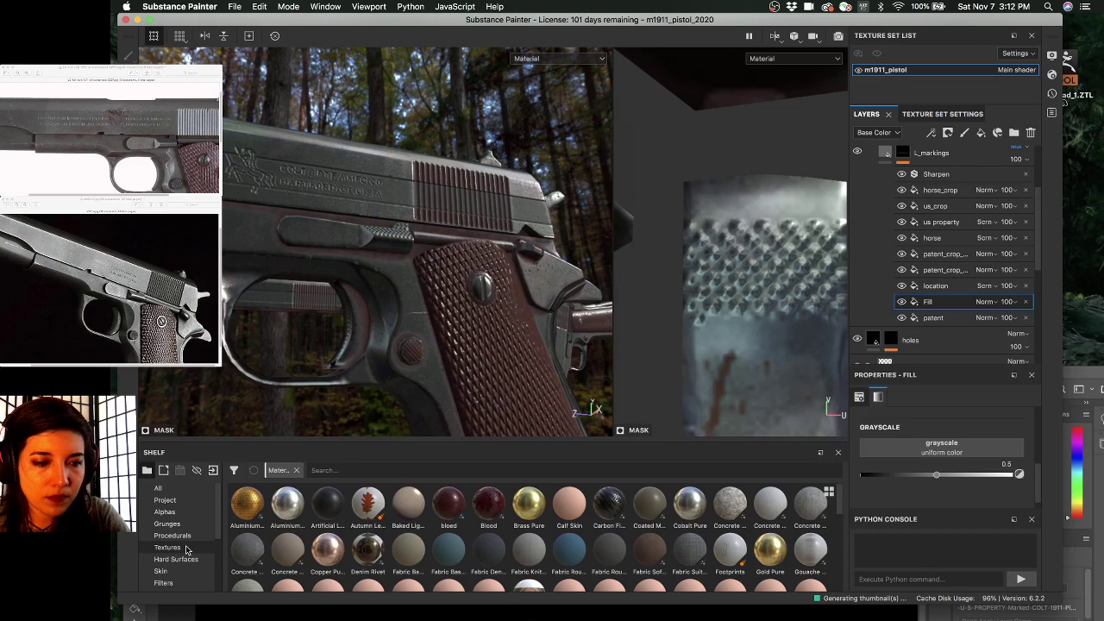
left_click(177, 501)
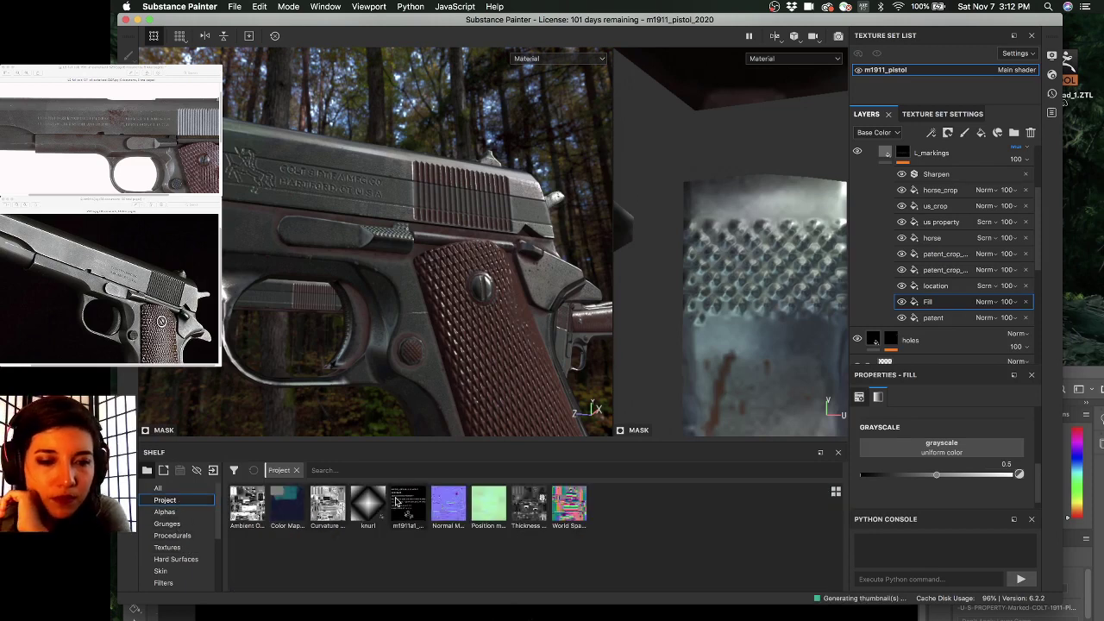
mouse_move(250, 504)
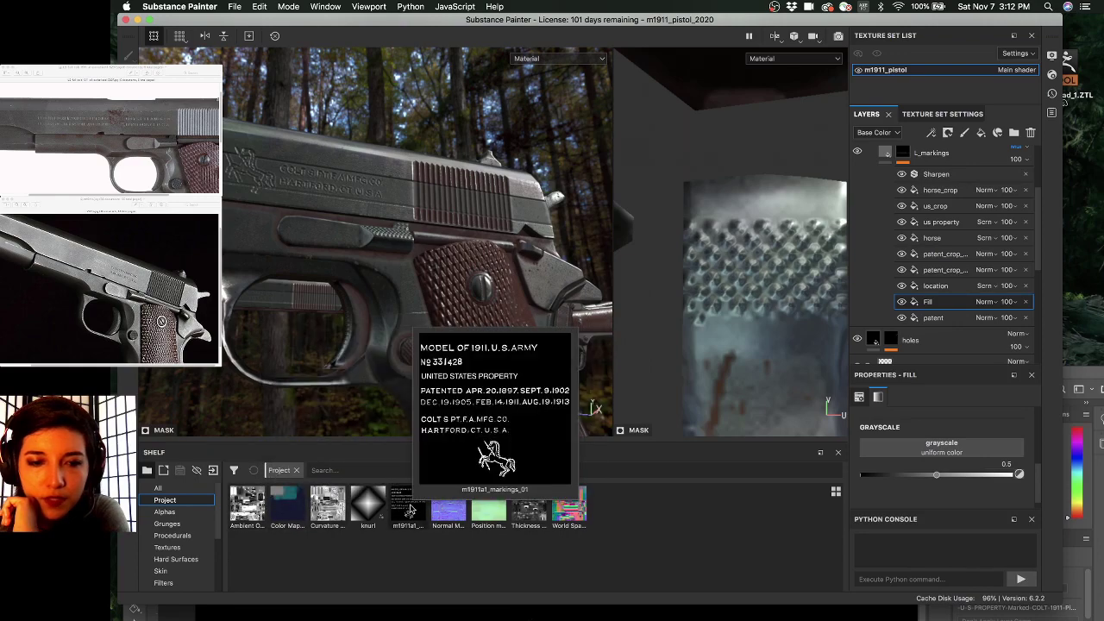
left_click_drag(408, 507, 936, 442)
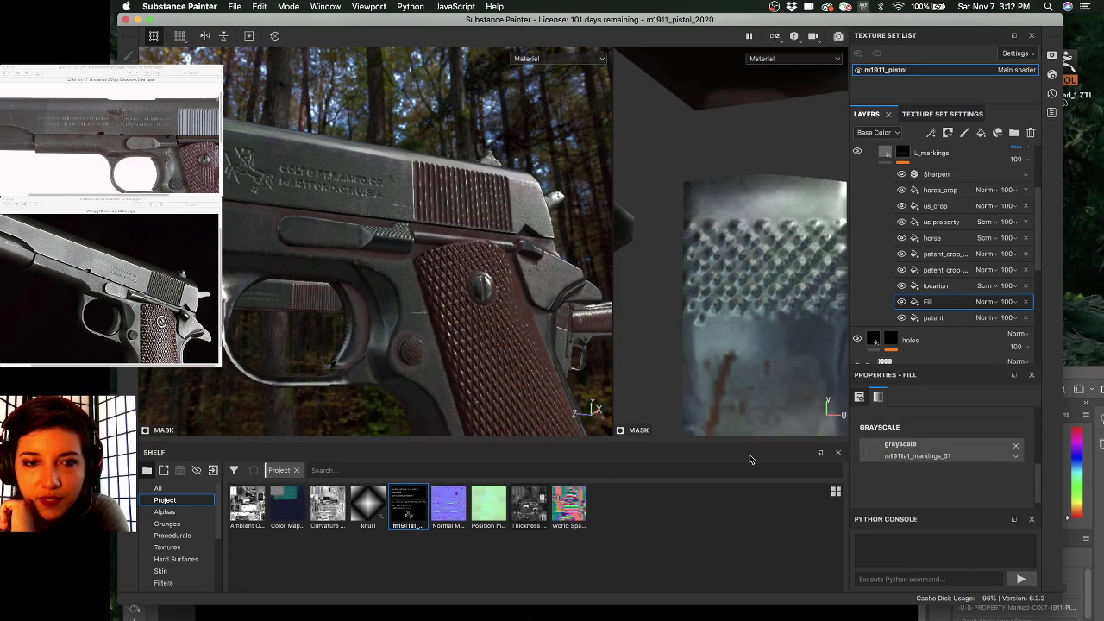
- Shrink the new fill's projection in the UV layout, lock its proportions and set its scale to 8.35
scroll(729, 336, "down", 6)
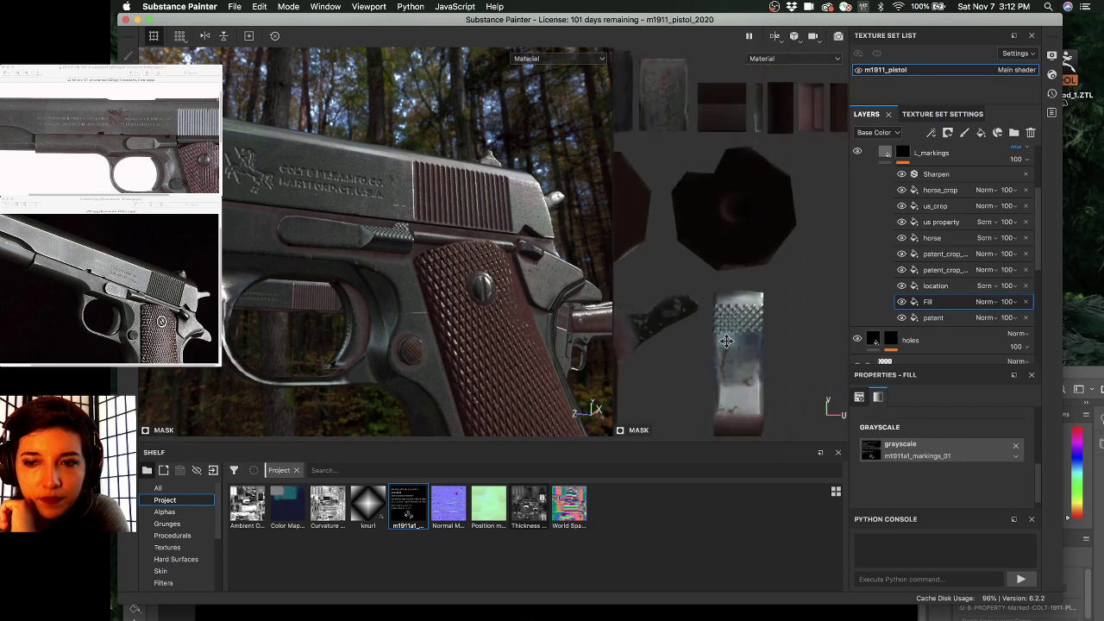
scroll(727, 341, "down", 5)
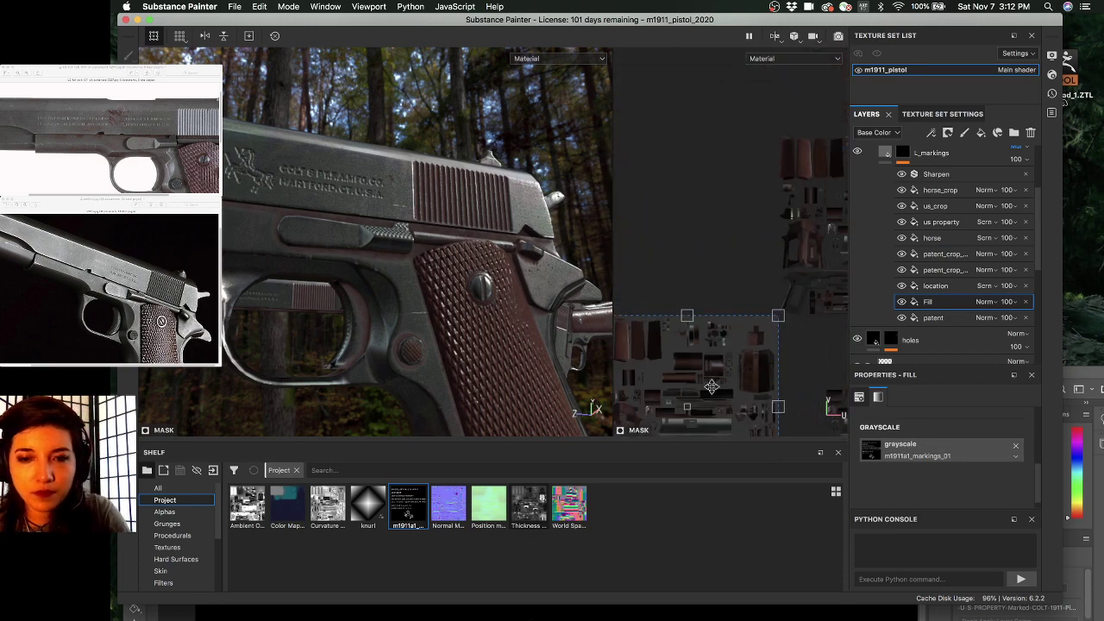
middle_click_drag(739, 278, 747, 252, "alt")
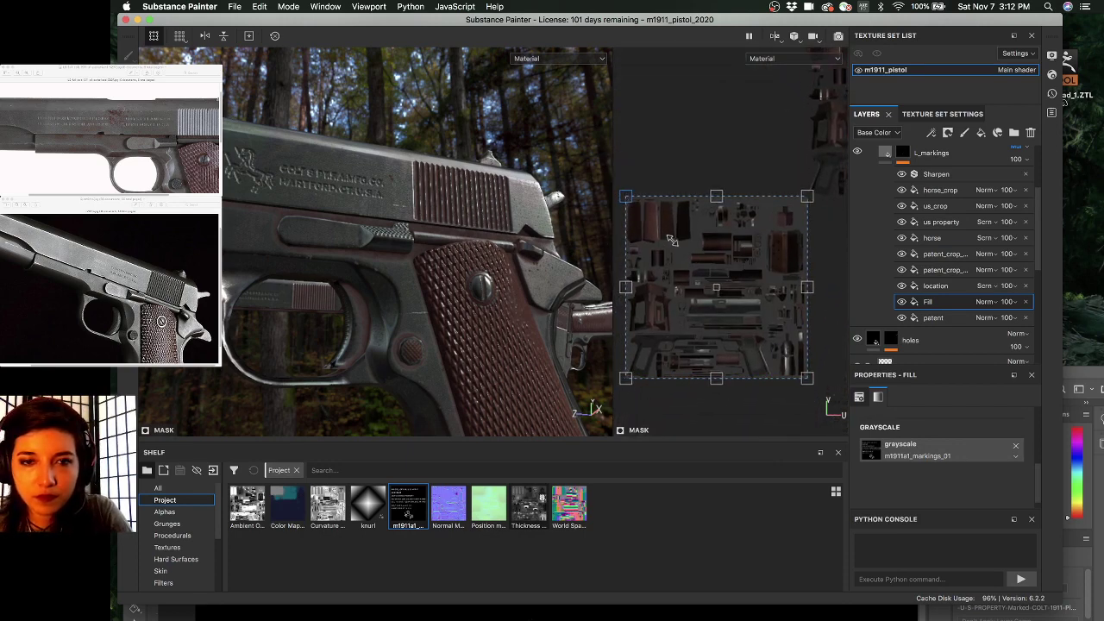
left_click_drag(626, 198, 766, 332)
left_click(859, 397)
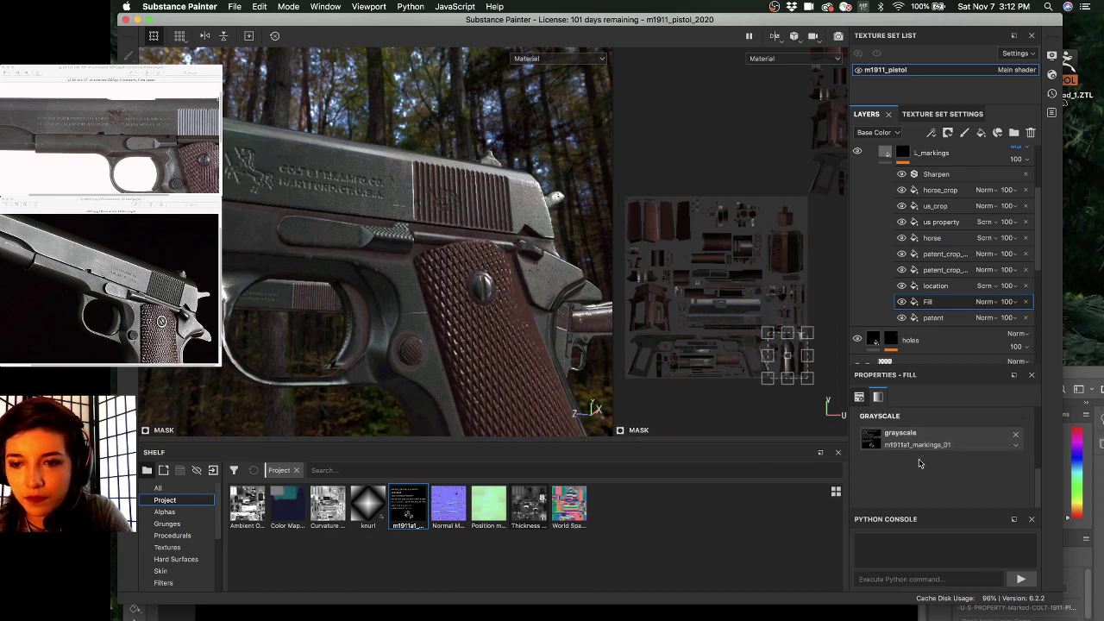
scroll(920, 464, "down", 3)
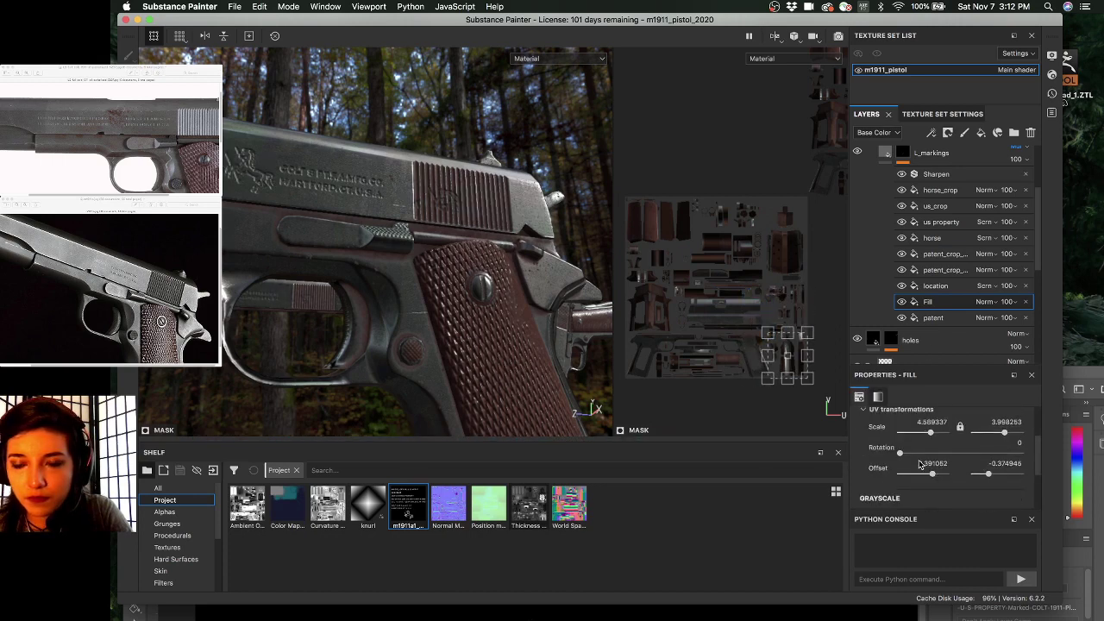
left_click(959, 428)
left_click(931, 433)
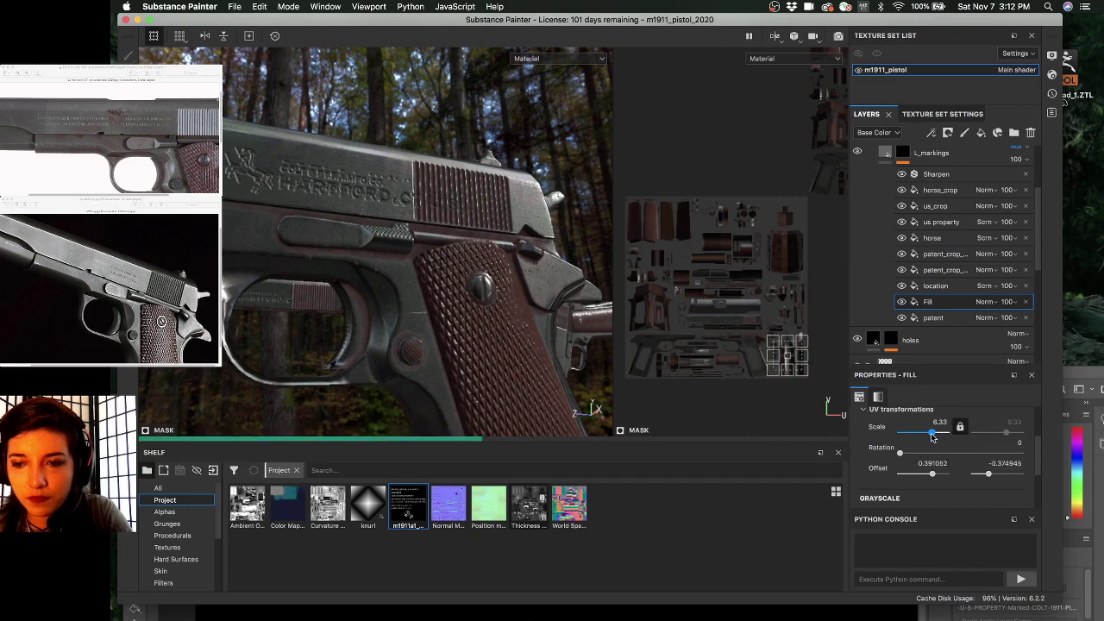
- Move the markings projection over the pistol frame's grip area in the UV layout, to an offset of about 0.175, -0.350
scroll(747, 365, "down", 2)
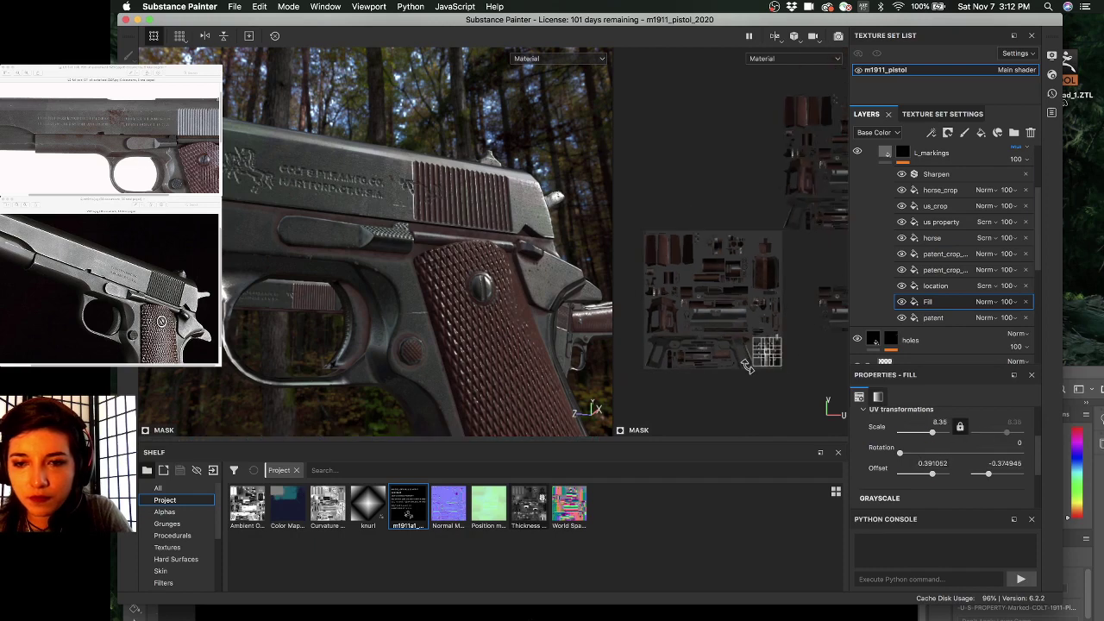
scroll(799, 302, "up", 5)
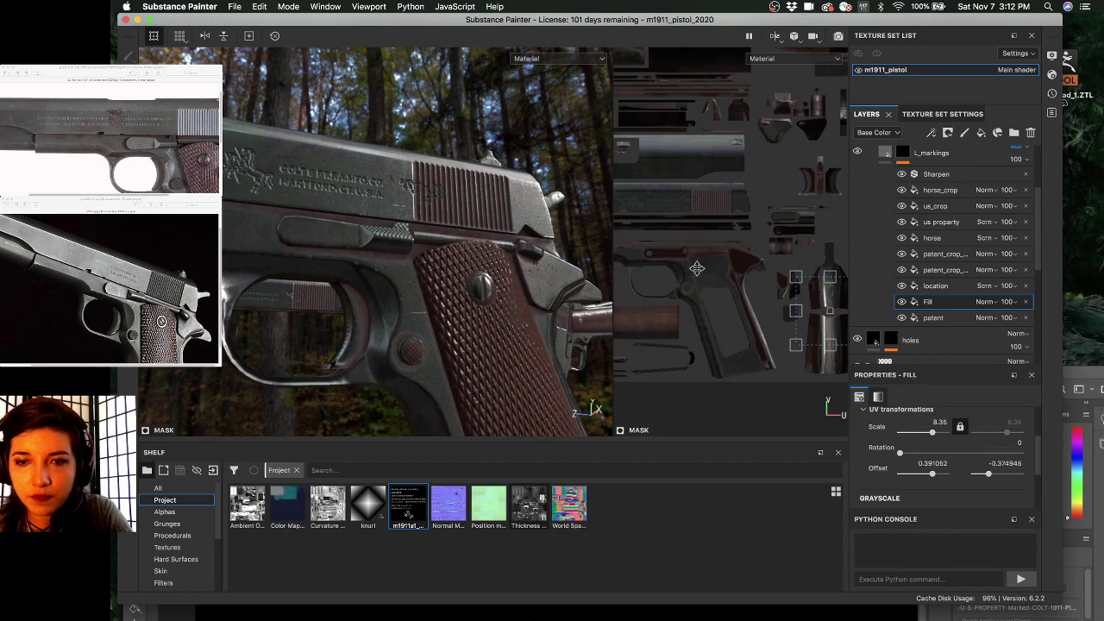
left_click_drag(697, 268, 731, 363)
scroll(681, 293, "up", 3)
scroll(680, 293, "up", 2)
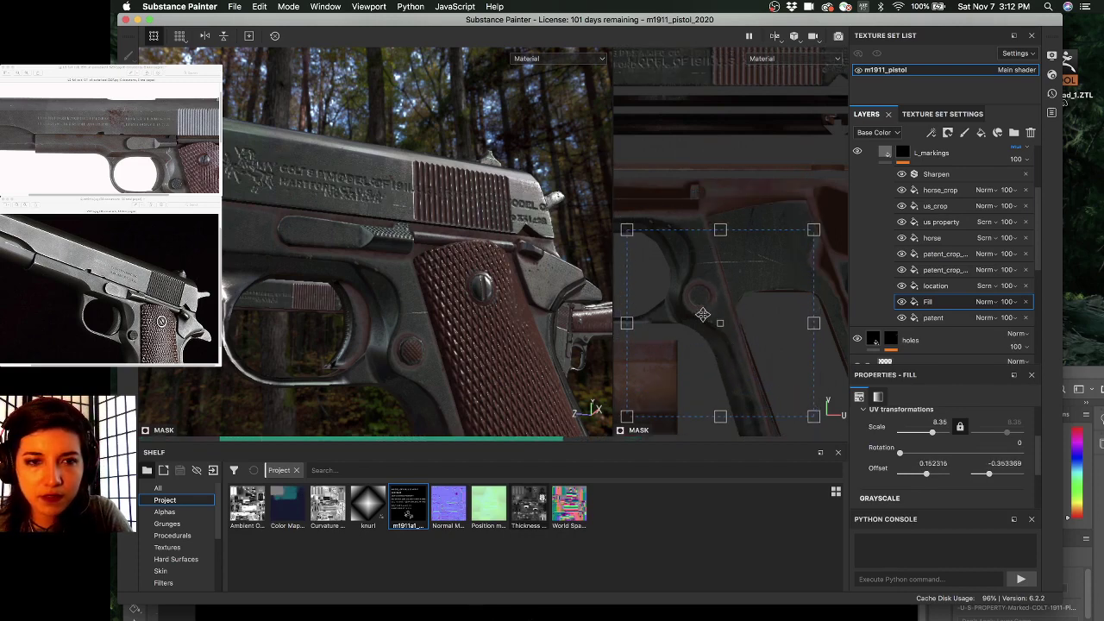
middle_click_drag(703, 314, 688, 221)
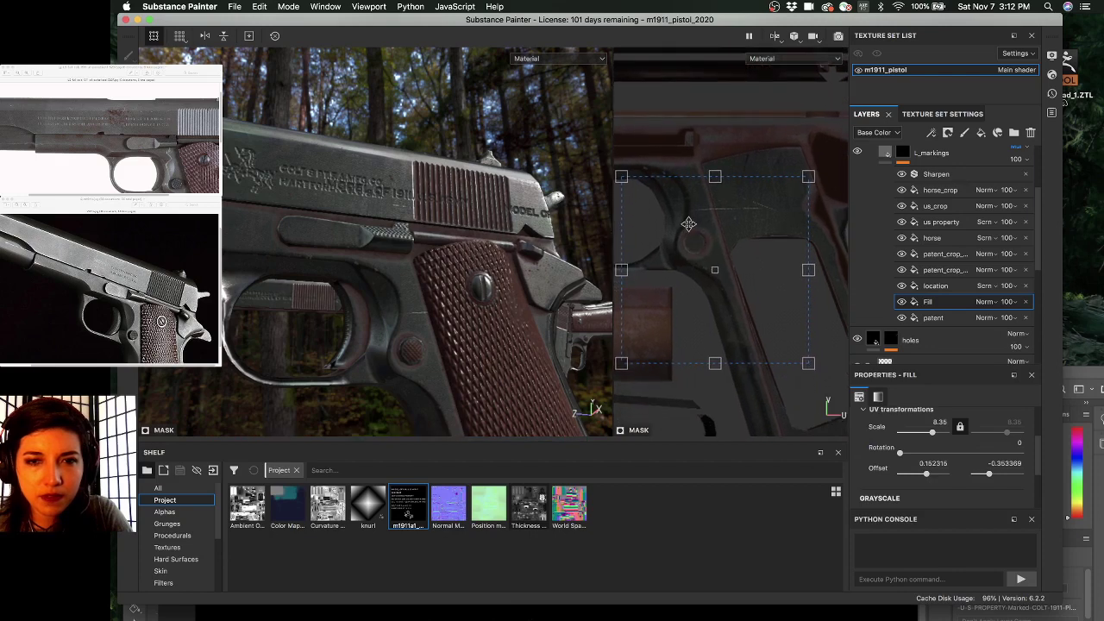
left_click_drag(689, 224, 725, 219)
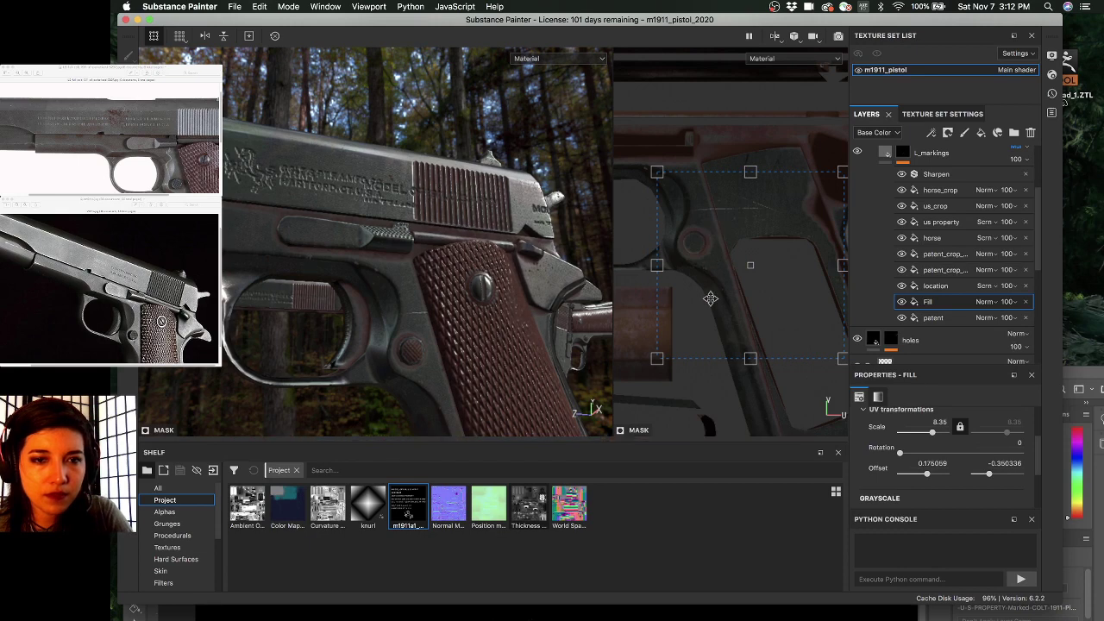
- Turn off tiling of the markings fill by setting its UV Wrap to None
scroll(709, 298, "down", 5)
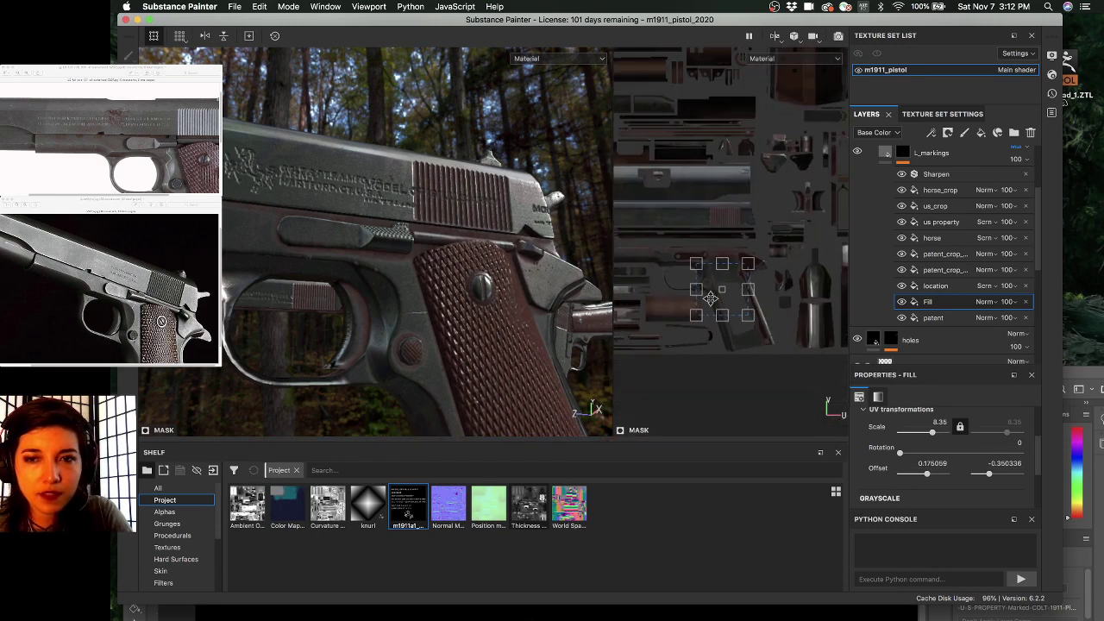
scroll(926, 502, "up", 3)
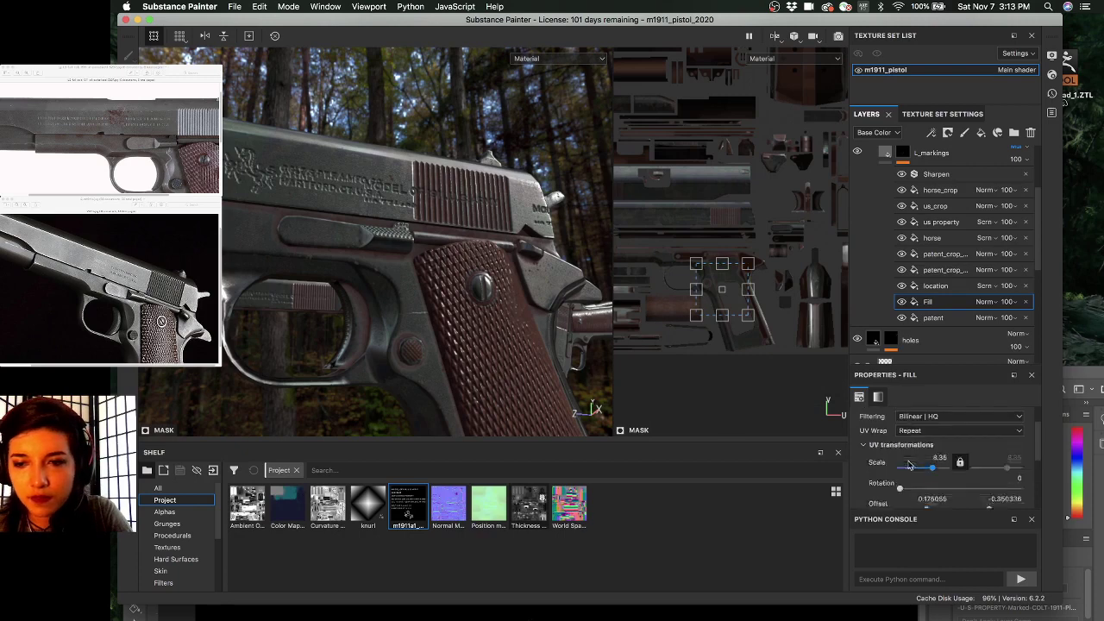
left_click(928, 466)
left_click(907, 476)
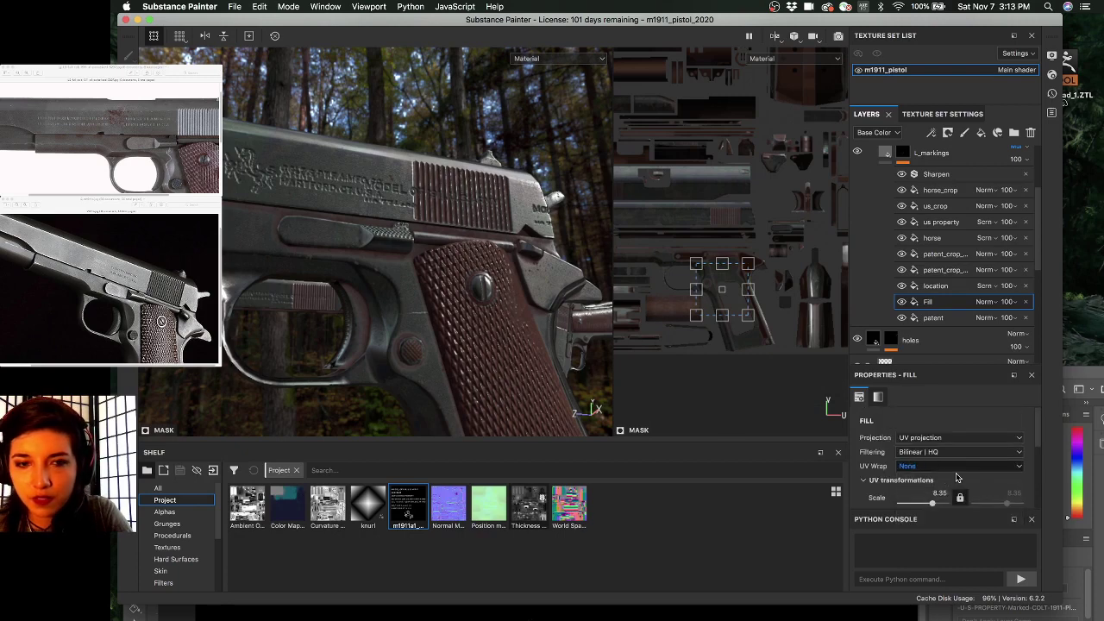
scroll(724, 306, "down", 2)
- Move the markings fill up the L_markings mask stack to directly below Sharpen, above horse_crop
scroll(725, 306, "up", 5)
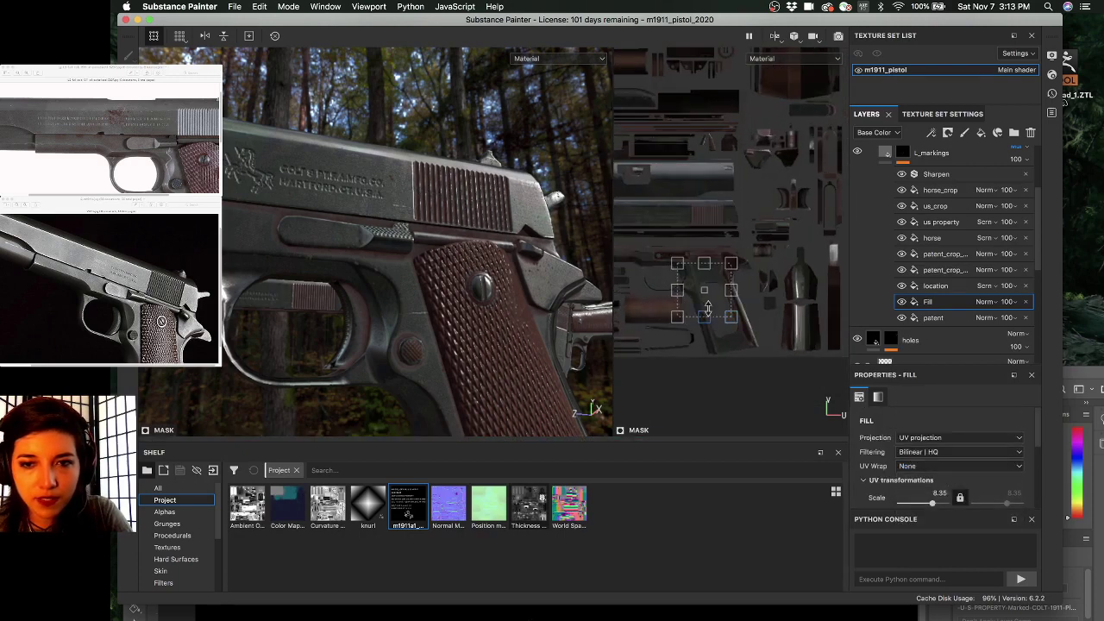
left_click_drag(669, 276, 687, 280)
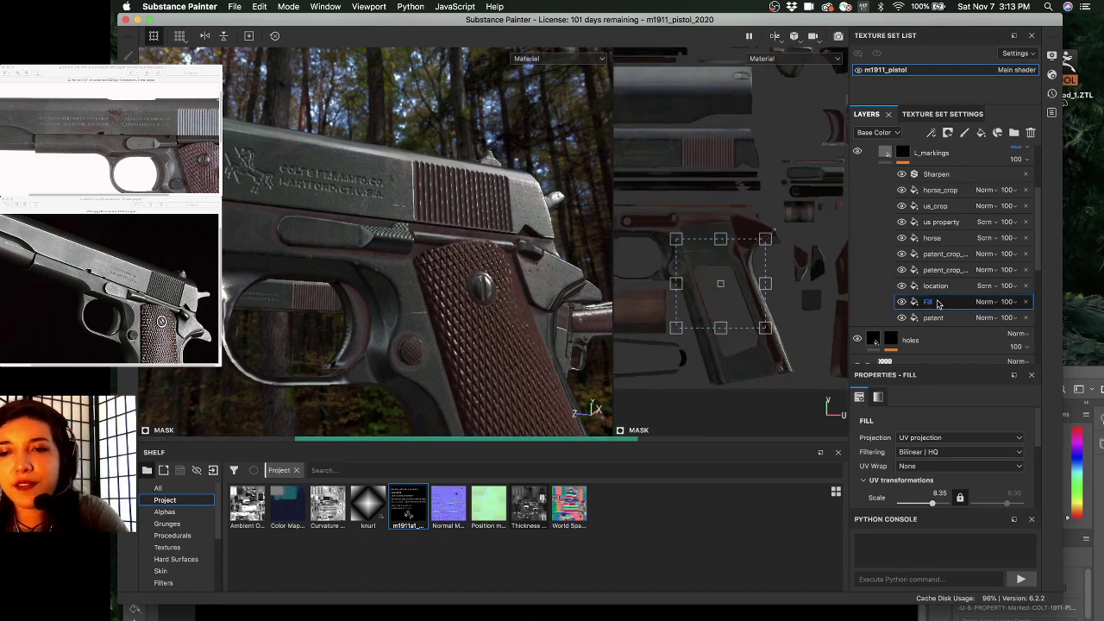
left_click_drag(953, 175, 951, 186)
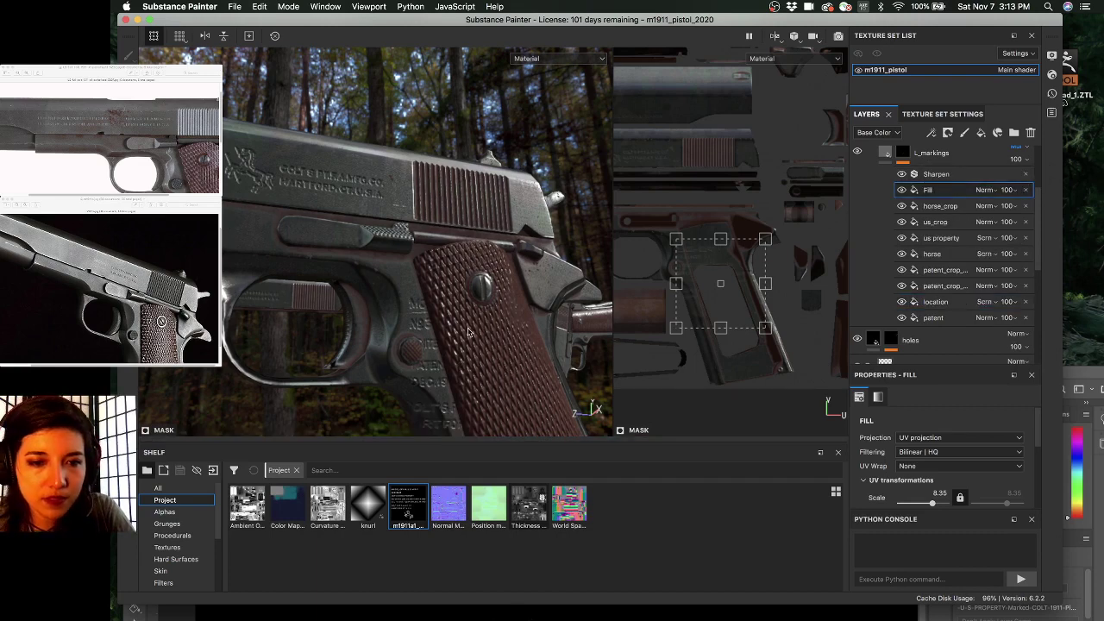
- Enlarge the markings fill's projection over the grip frame in the UV layout and relock its proportions at a scale of about 7.65
left_click_drag(468, 329, 366, 340, "alt")
scroll(474, 352, "up", 5)
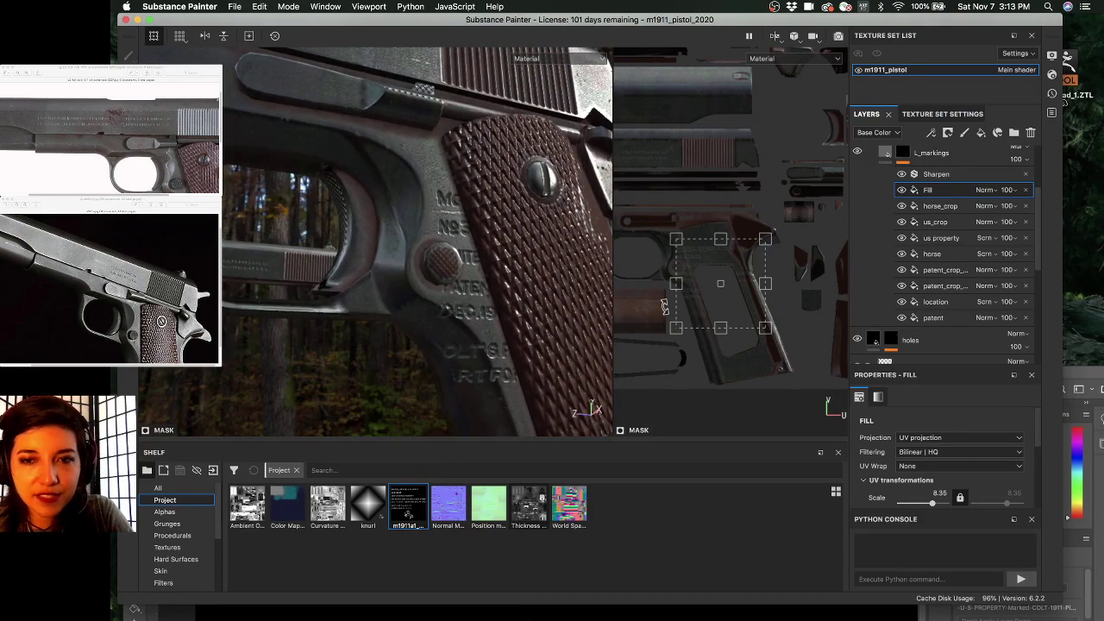
left_click_drag(679, 331, 643, 334)
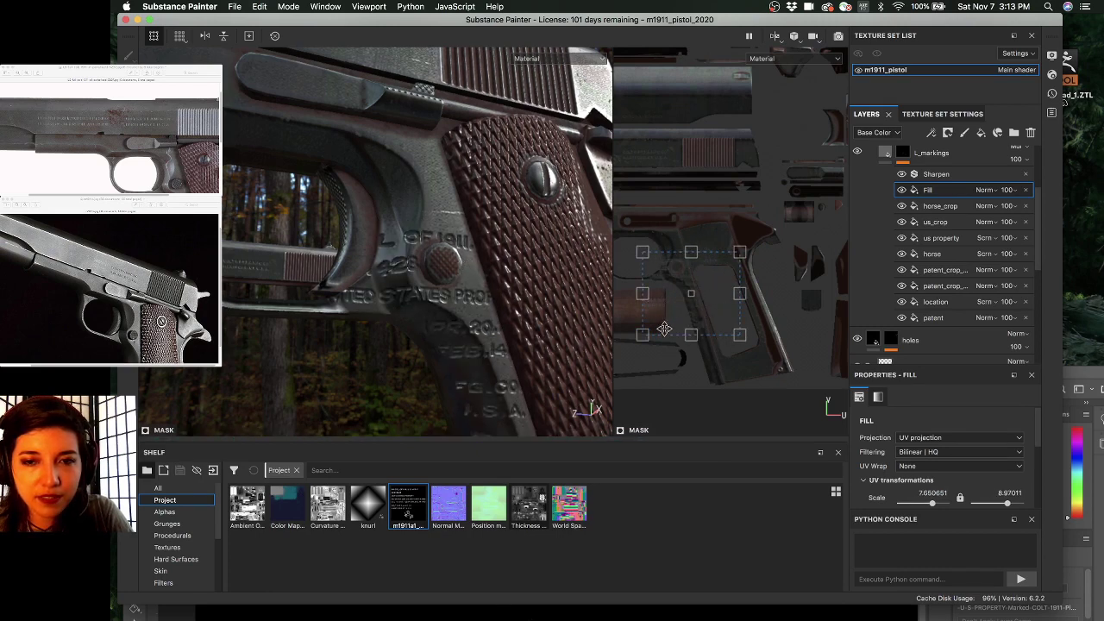
left_click(960, 498)
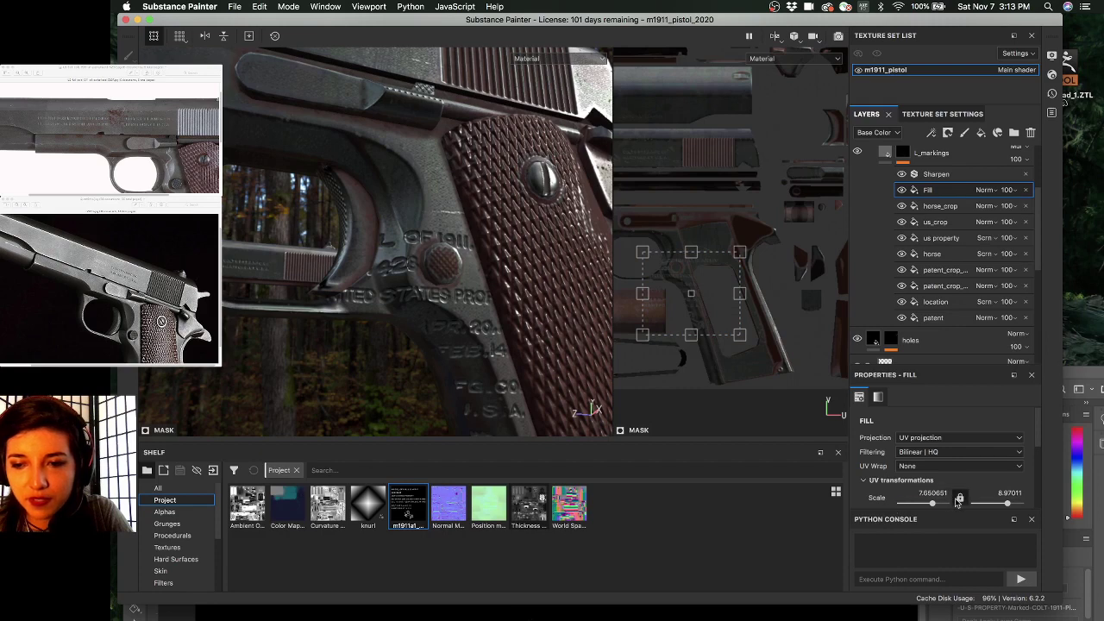
scroll(663, 310, "up", 4)
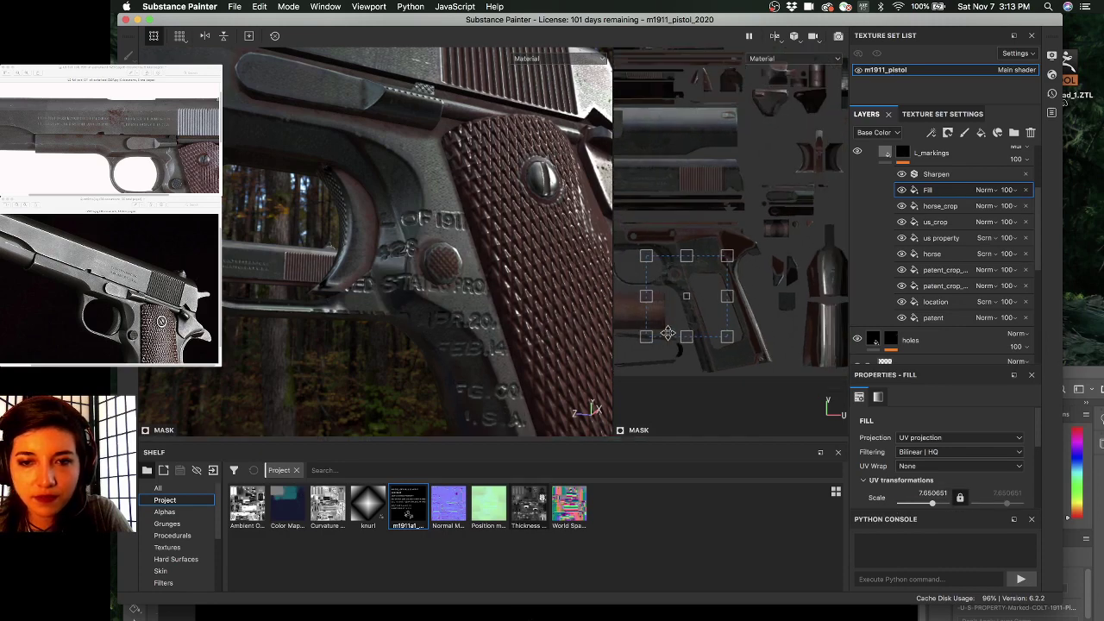
- Move the markings projection in the UV layout so each line of lettering starts on the frame just ahead of the grip panel
left_click_drag(676, 323, 722, 317)
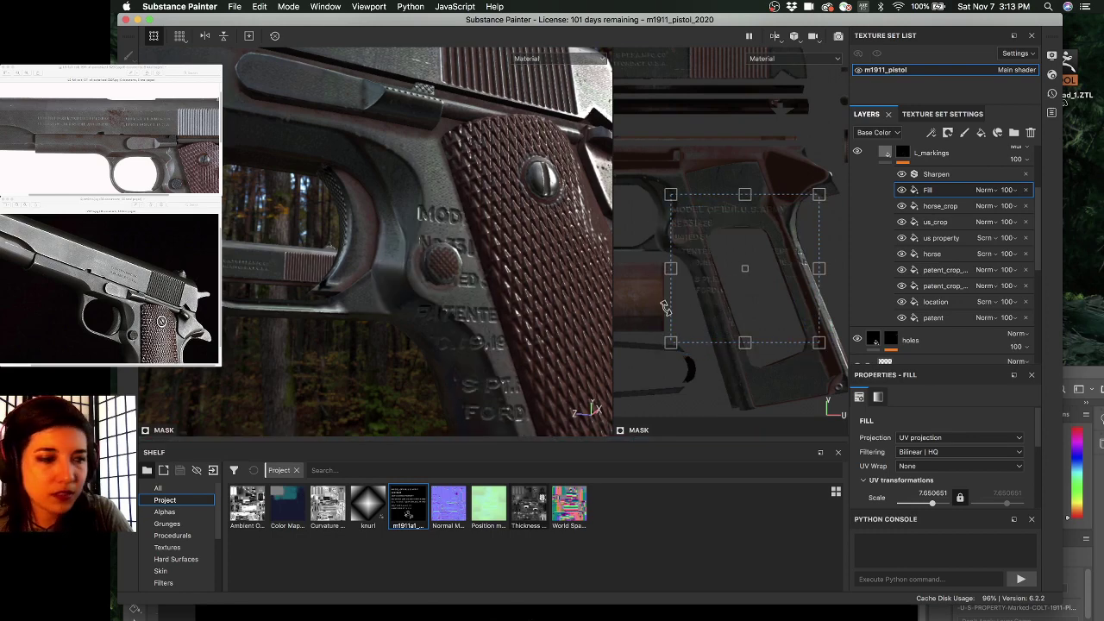
scroll(658, 300, "up", 4)
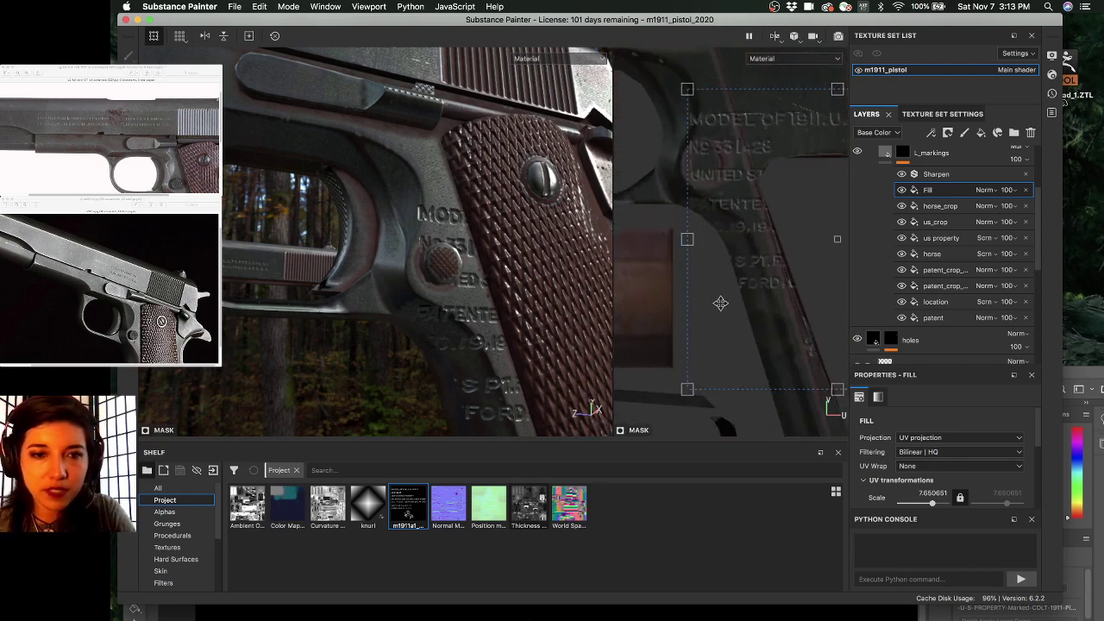
left_click_drag(720, 303, 746, 295)
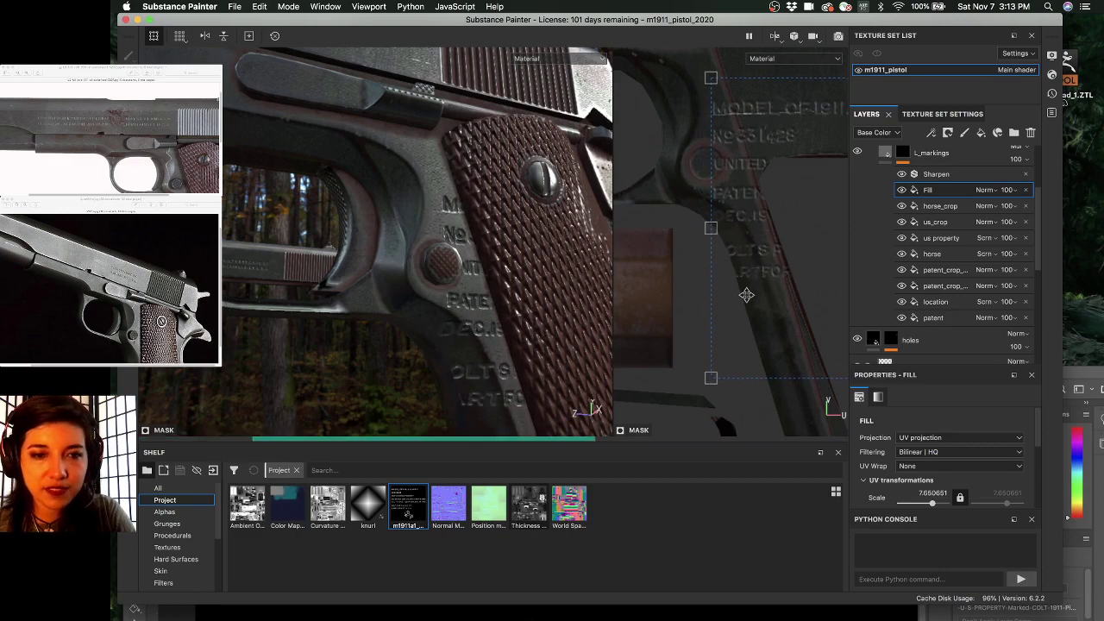
scroll(451, 321, "up", 2)
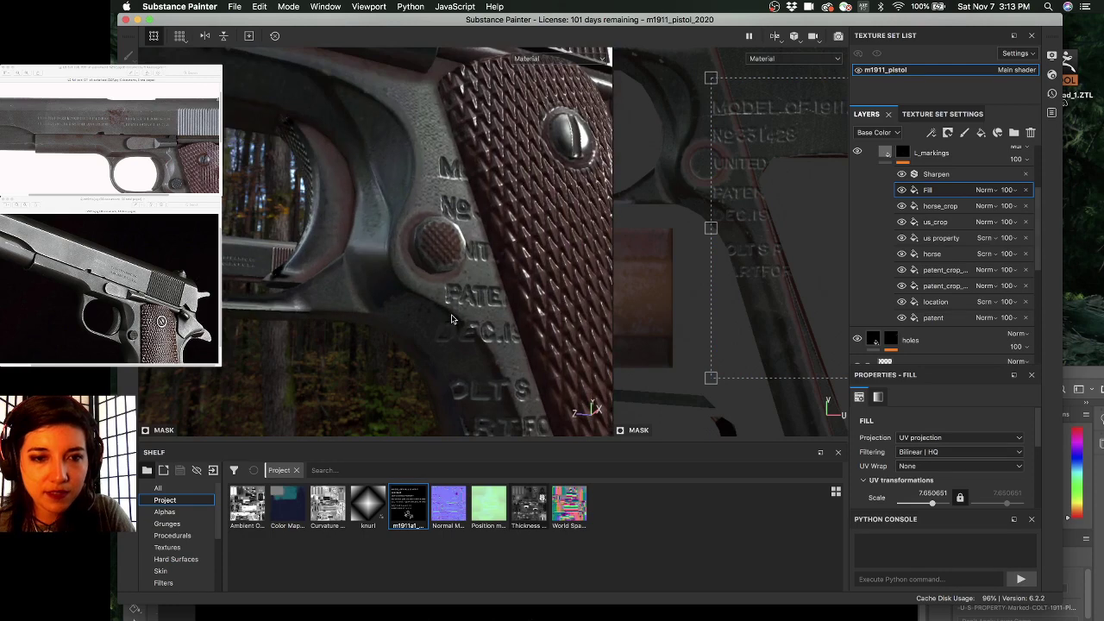
left_click_drag(451, 320, 426, 304, "alt")
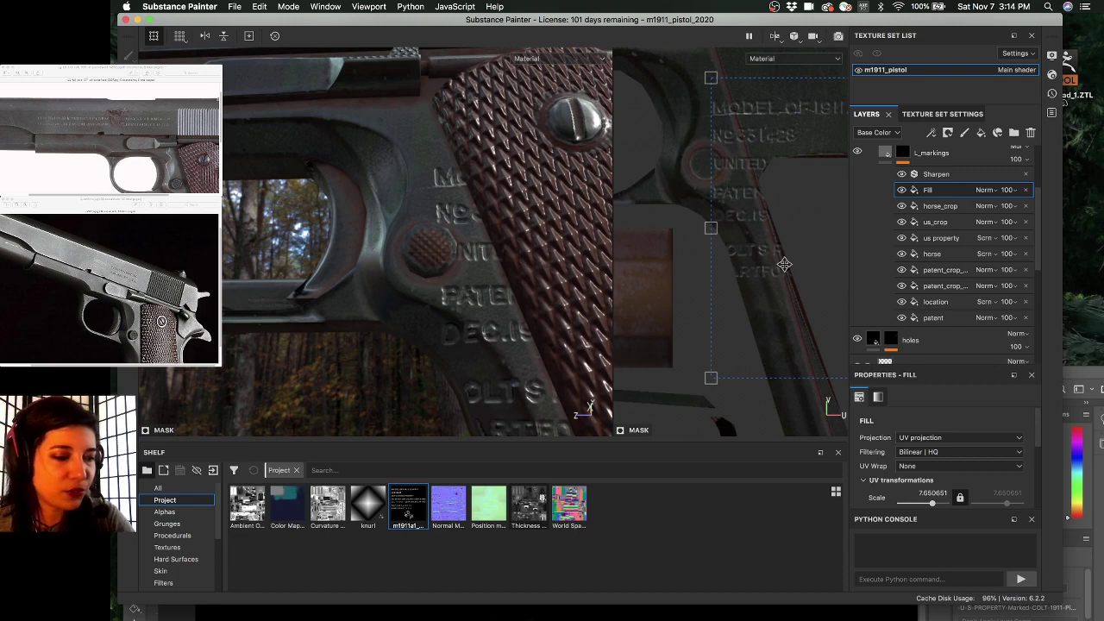
left_click_drag(766, 292, 764, 292)
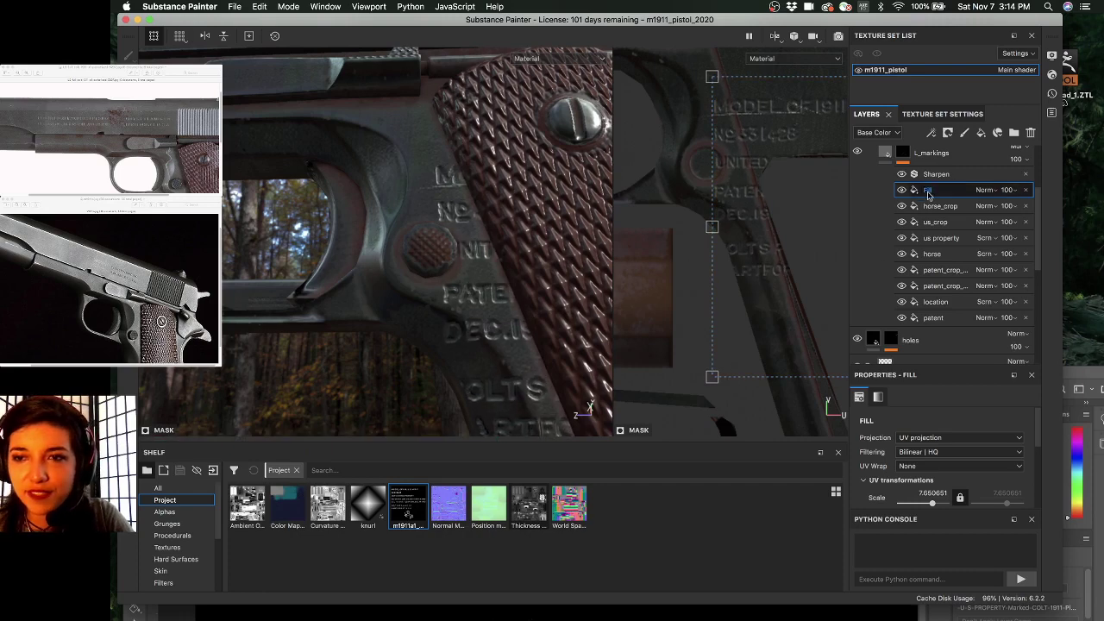
- Add another fill effect directly above the markings fill in the L_markings mask and save the project
middle_click_drag(747, 294, 697, 320, "alt")
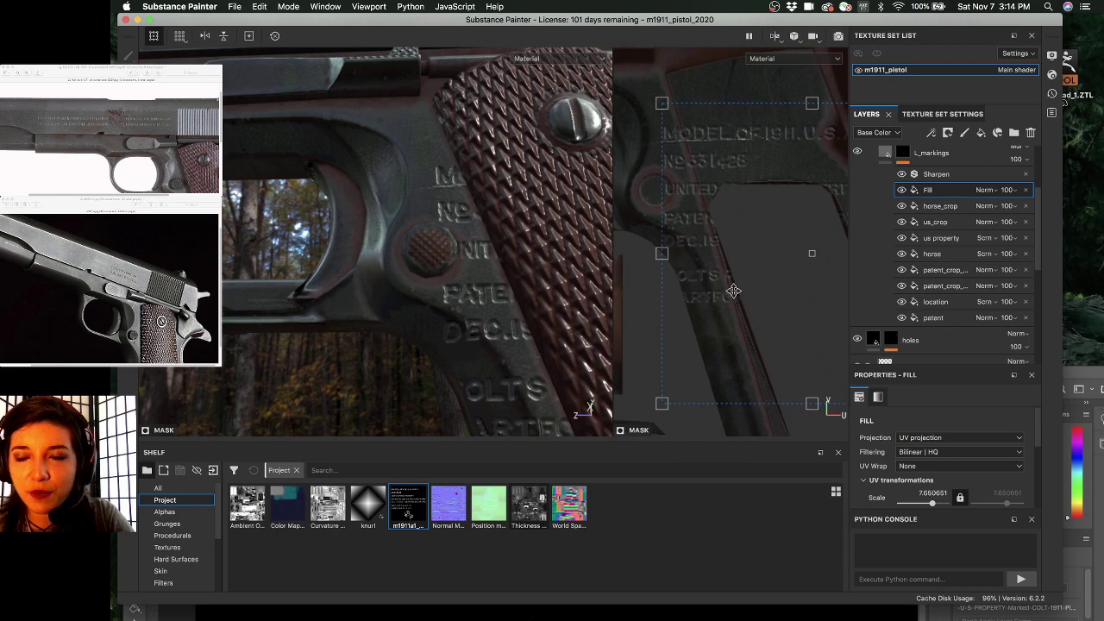
right_click(936, 190)
left_click(975, 227)
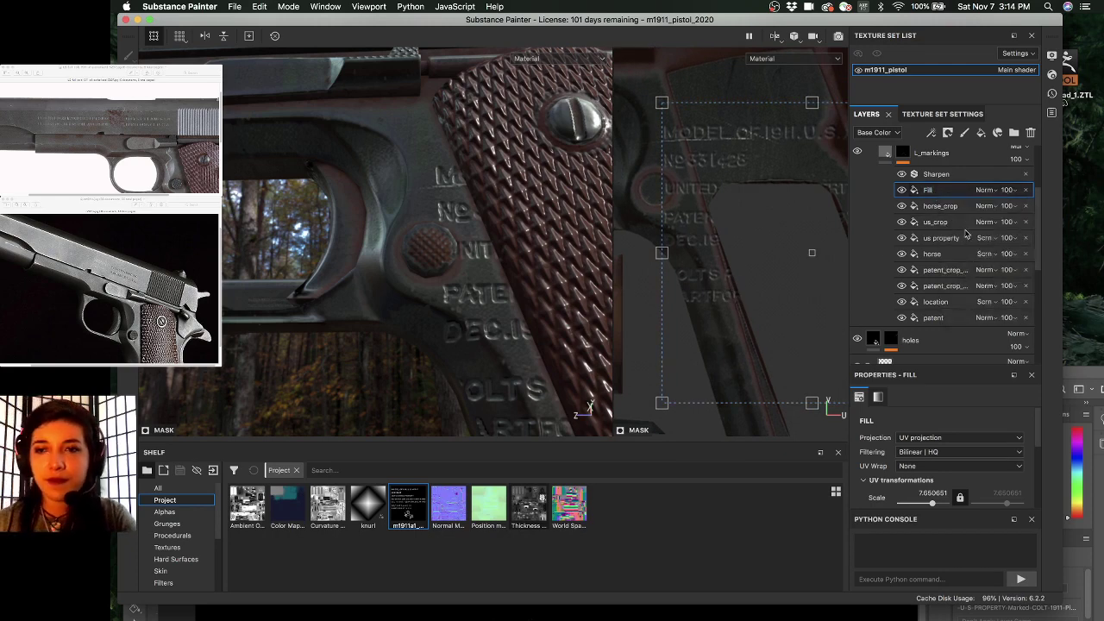
key("super+s")
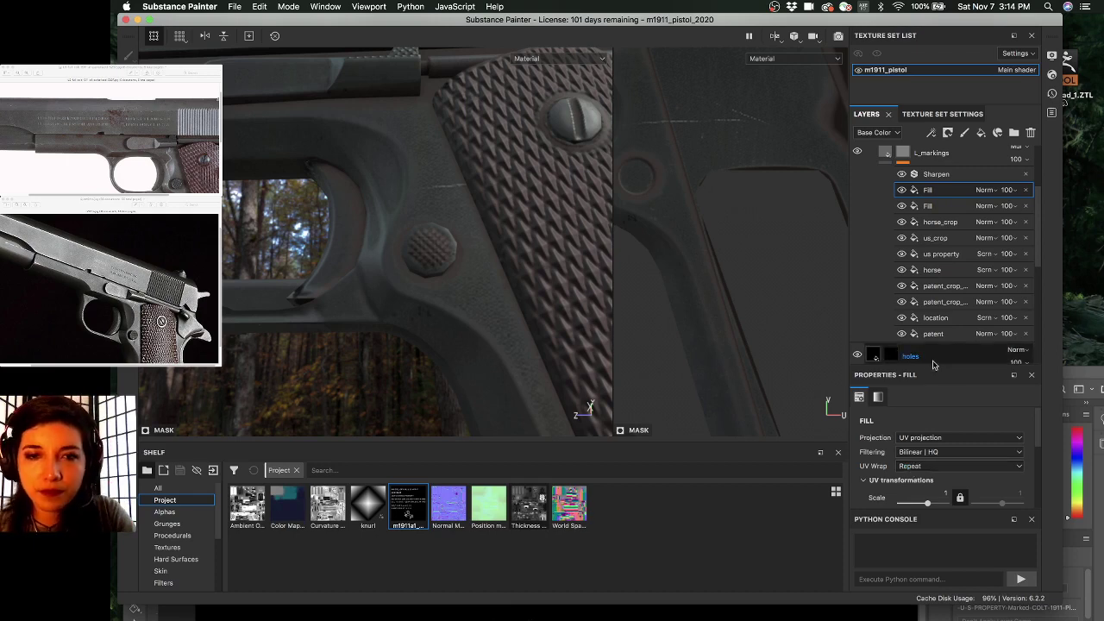
- Set the new top fill's UV Wrap to None and its uniform grayscale value to 0
left_click(932, 467)
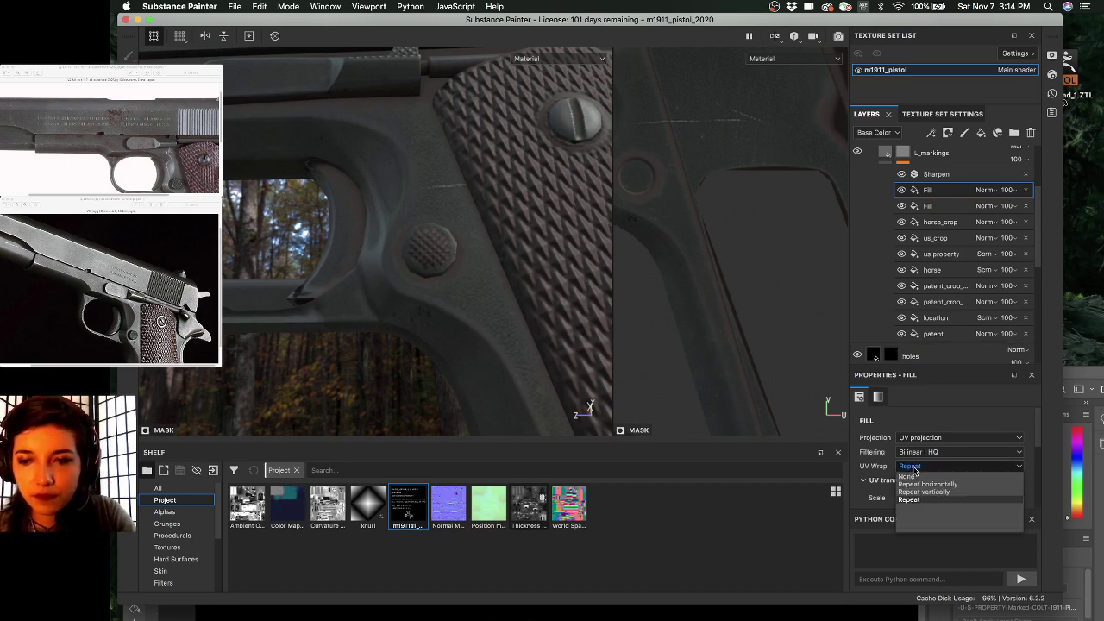
left_click(907, 497)
scroll(884, 471, "down", 2)
scroll(884, 471, "down", 2)
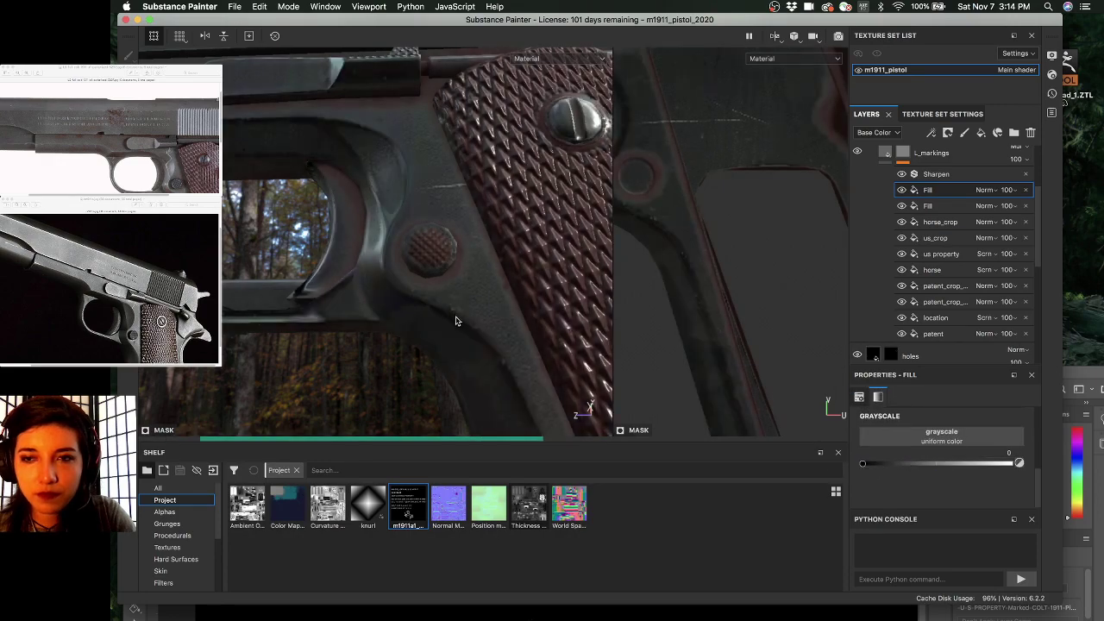
- Shrink the black fill's projection in the UV layout from the full texture area to a thin horizontal strip near the pistol frame
left_click_drag(456, 318, 455, 351, "alt")
scroll(457, 353, "down", 5)
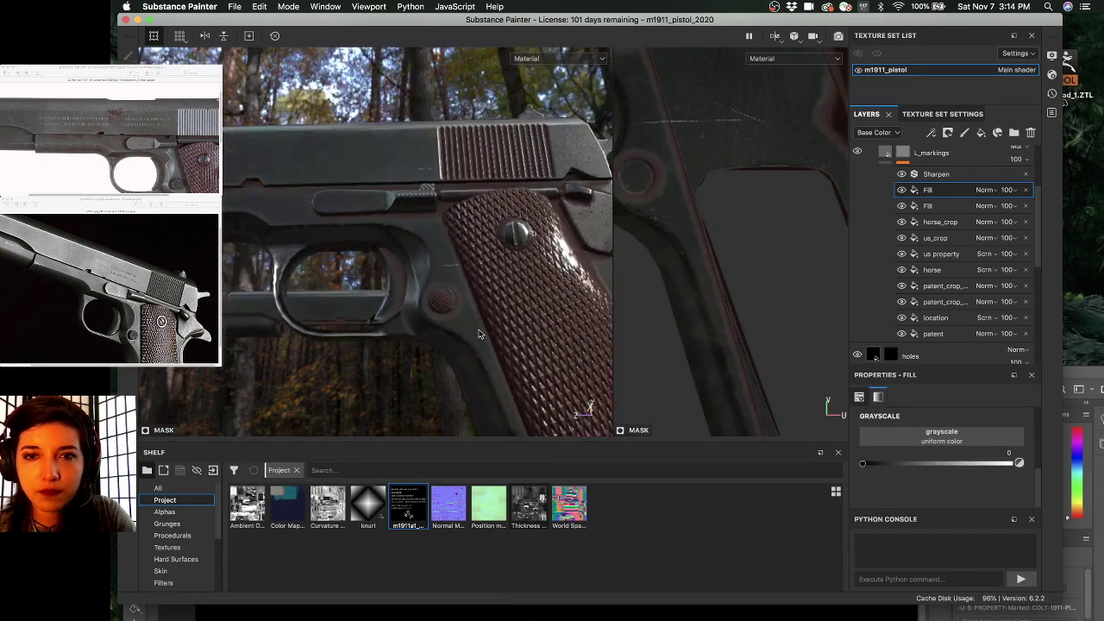
scroll(702, 267, "down", 2)
scroll(702, 267, "down", 4)
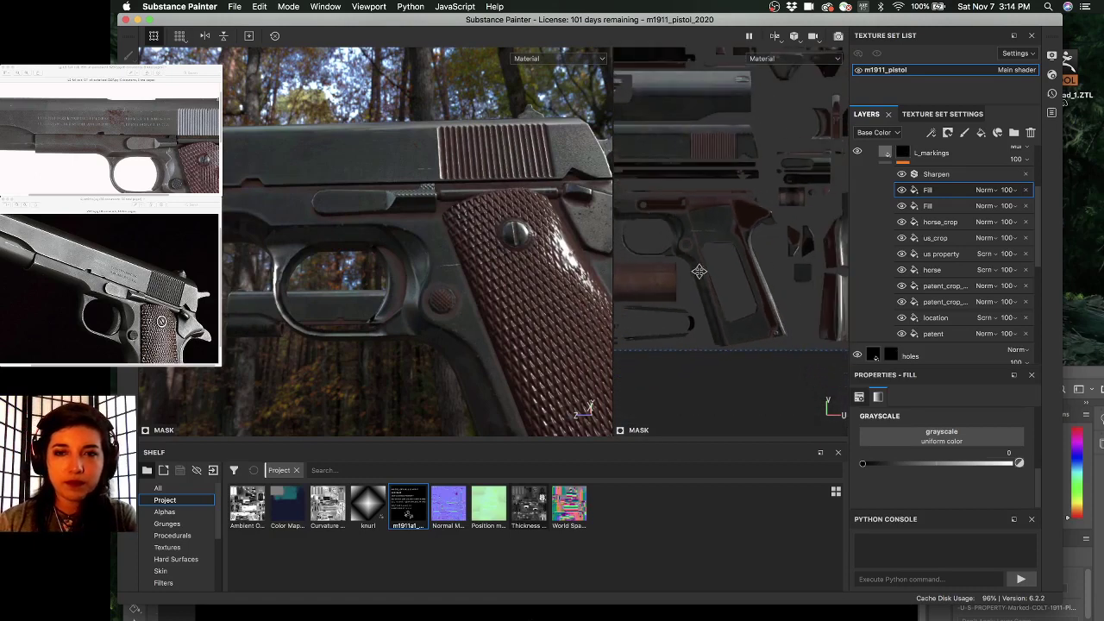
scroll(733, 289, "down", 3)
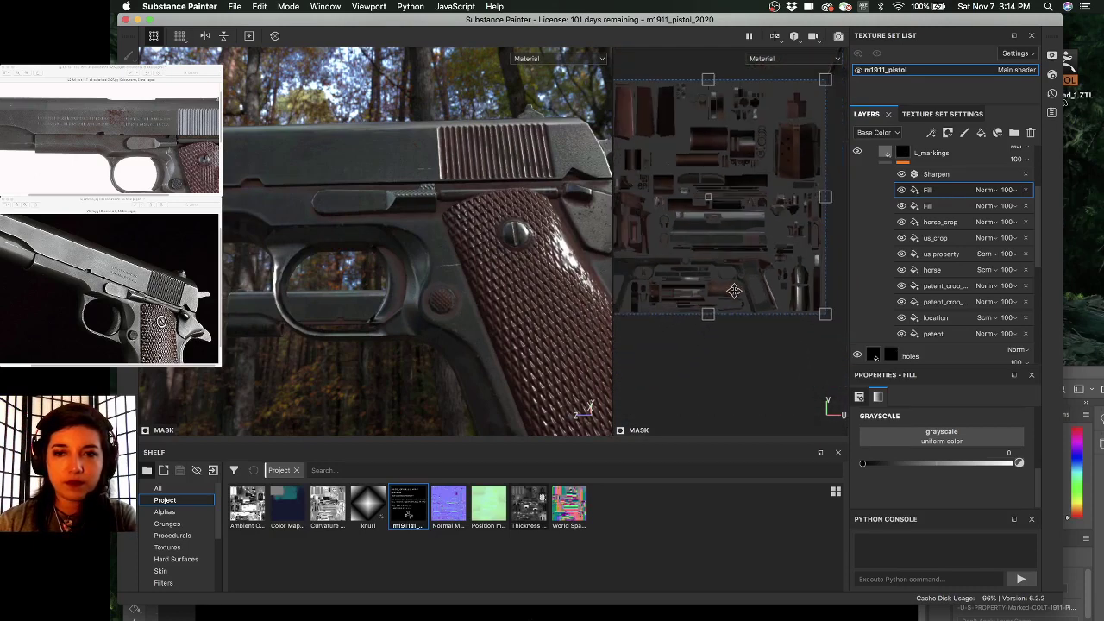
left_click_drag(826, 314, 765, 282)
scroll(765, 283, "down", 2)
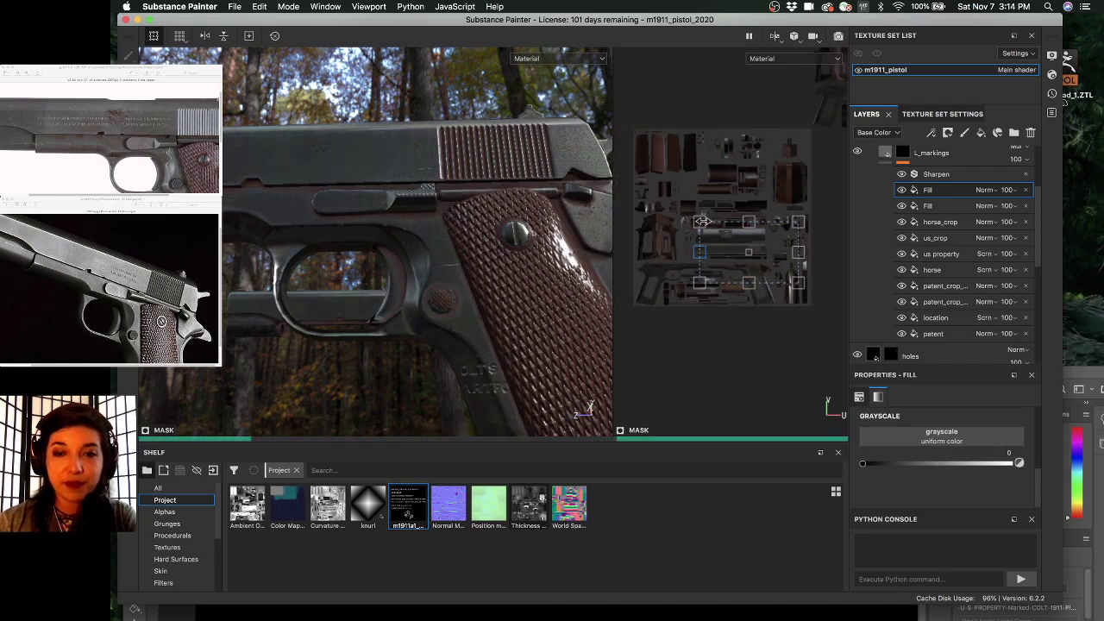
left_click_drag(700, 221, 755, 284)
scroll(756, 284, "up", 1)
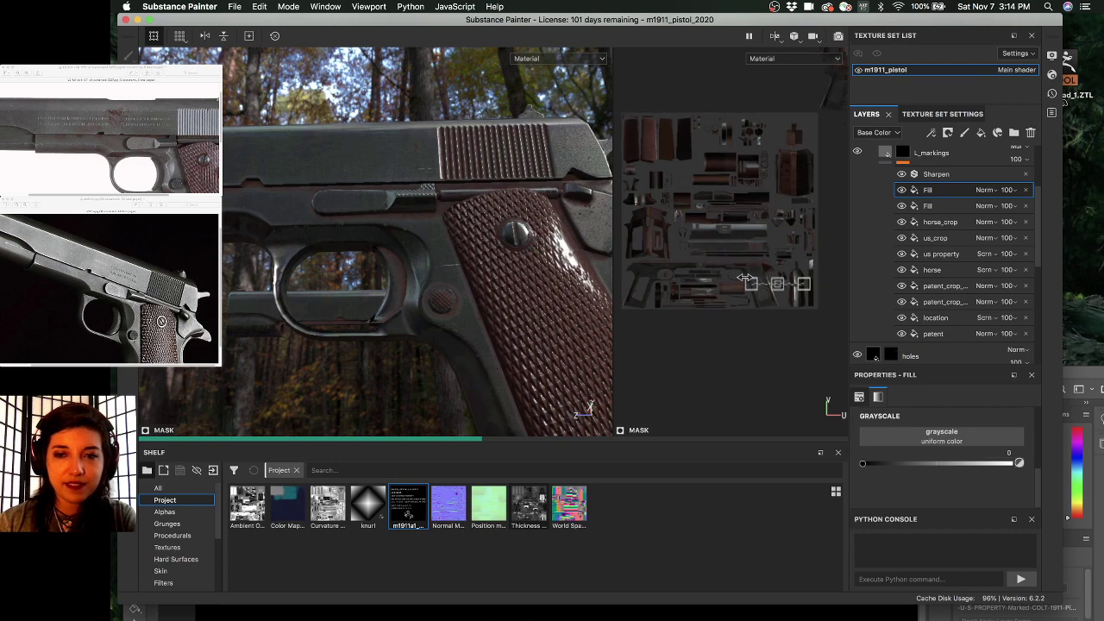
scroll(755, 284, "down", 3)
scroll(755, 284, "up", 1)
scroll(750, 283, "up", 2)
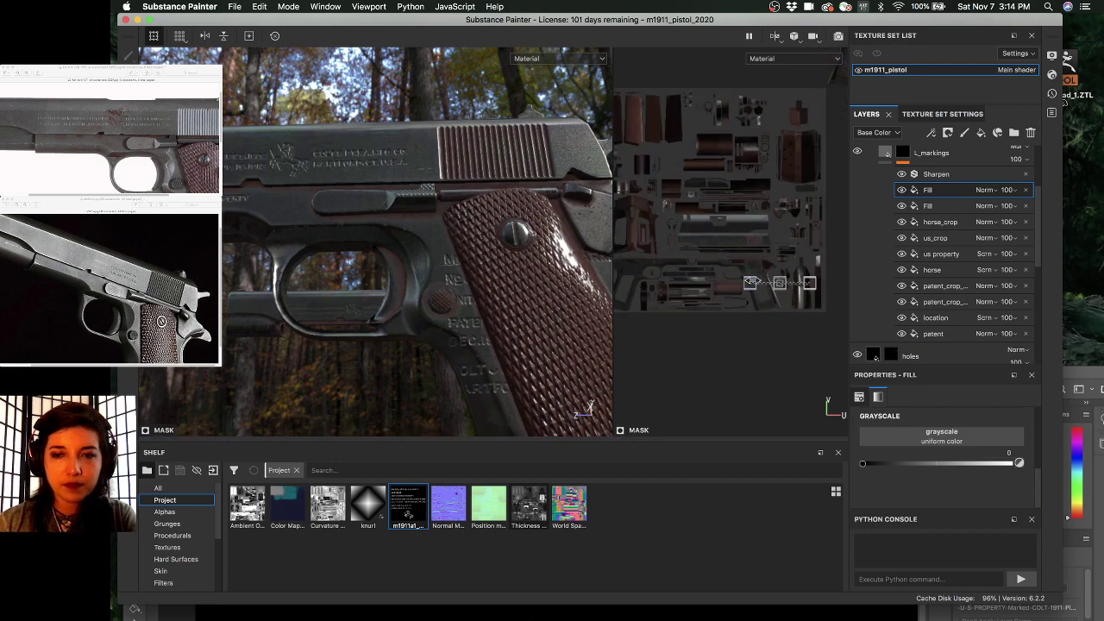
- Shorten and thicken the black strip and move it over the DEC.19 line of the frame lettering in the UV layout
scroll(763, 294, "up", 3)
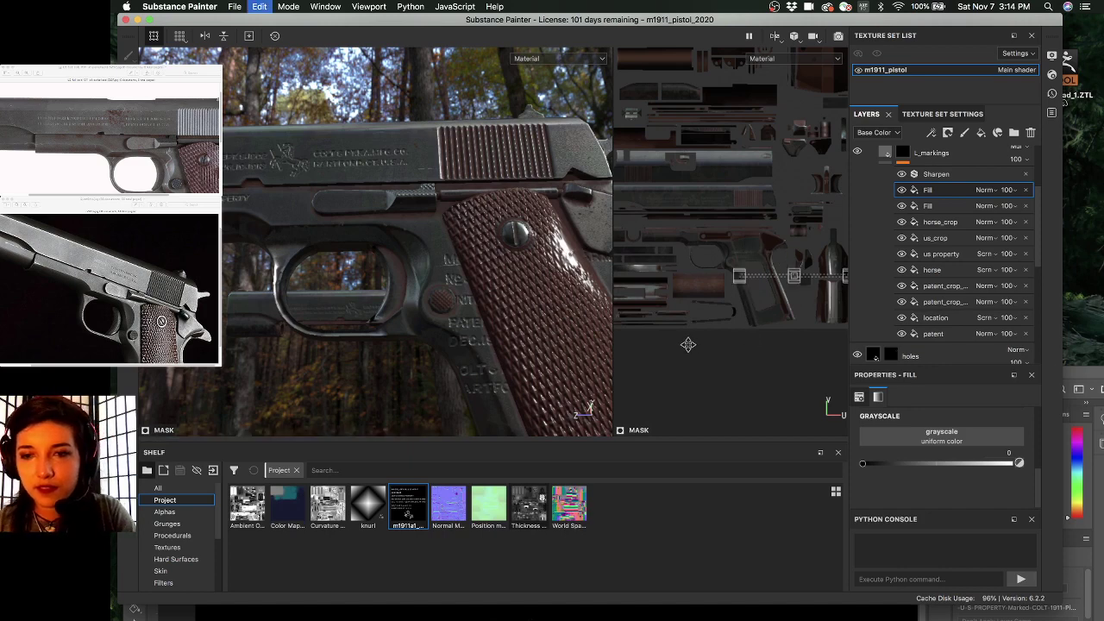
scroll(774, 283, "down", 2)
scroll(775, 280, "up", 5)
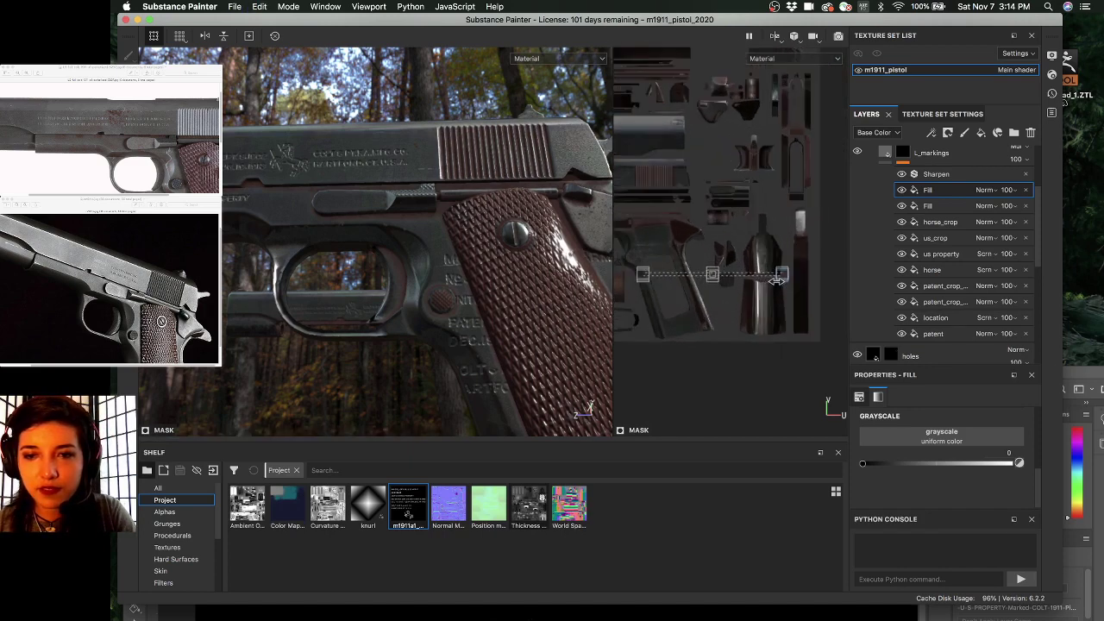
left_click_drag(784, 270, 714, 277)
middle_click_drag(668, 320, 810, 327, "alt")
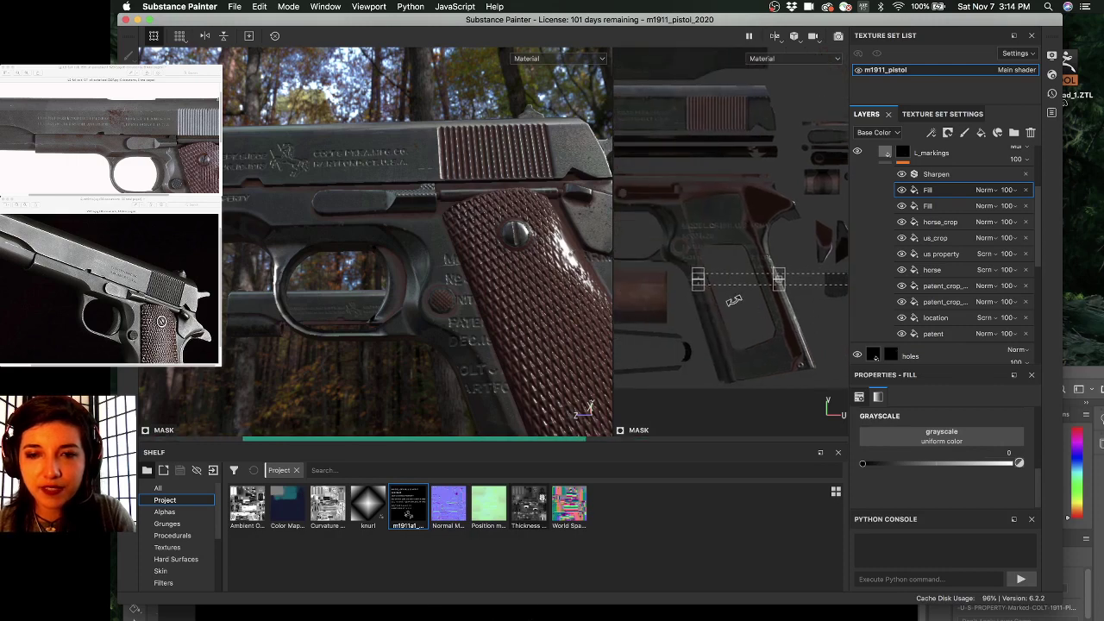
left_click_drag(695, 279, 759, 279)
middle_click_drag(724, 284, 678, 290, "alt")
left_click_drag(724, 273, 652, 258)
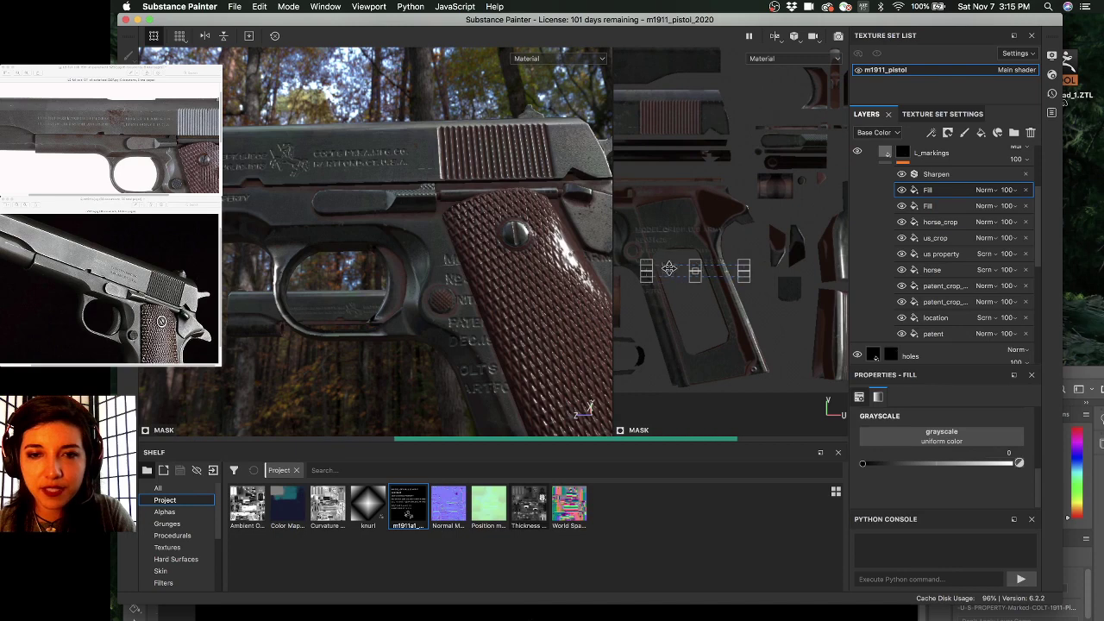
- Move the black strip onto the UNITED STATES PROPERTY line and extend its upper edge to the MODEL OF 1911 line
middle_click_drag(669, 326, 734, 333, "alt")
scroll(695, 322, "up", 4)
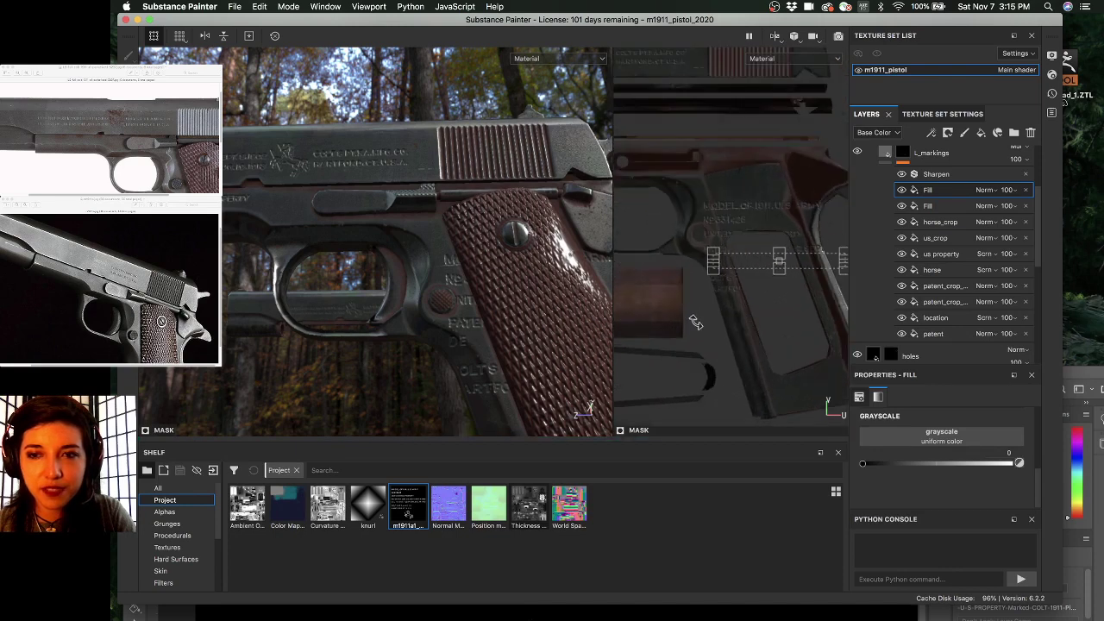
left_click_drag(785, 231, 716, 200)
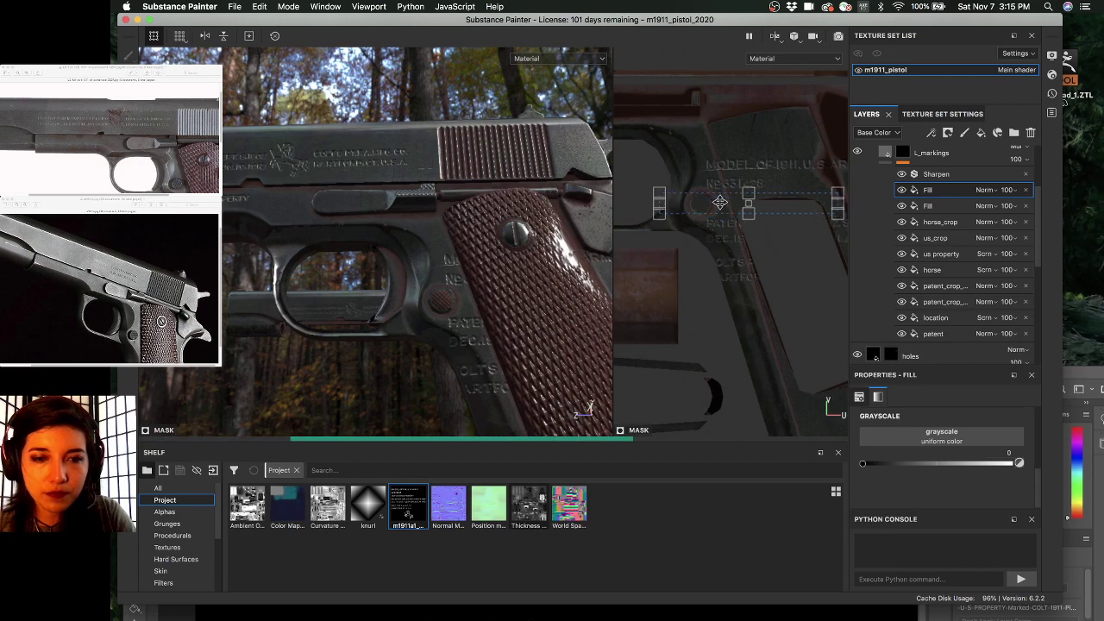
middle_click_drag(756, 285, 706, 293, "alt")
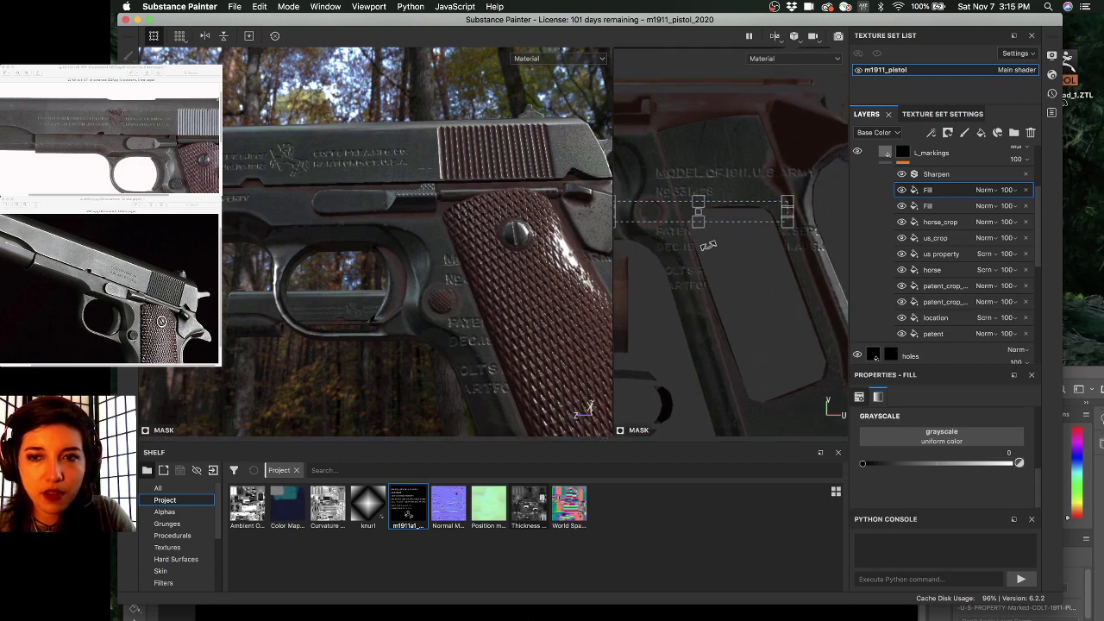
left_click_drag(696, 174, 697, 170)
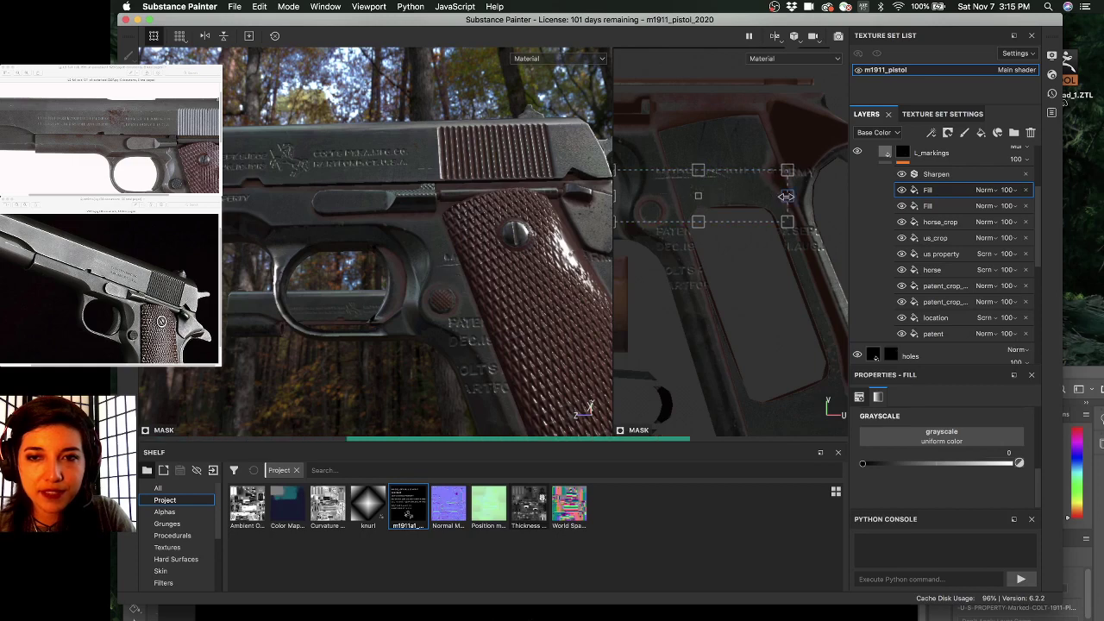
- Widen the black strip and raise its upper edge in the UV layout to cover the MODEL OF 1911 and serial number lines
left_click_drag(833, 195, 836, 197)
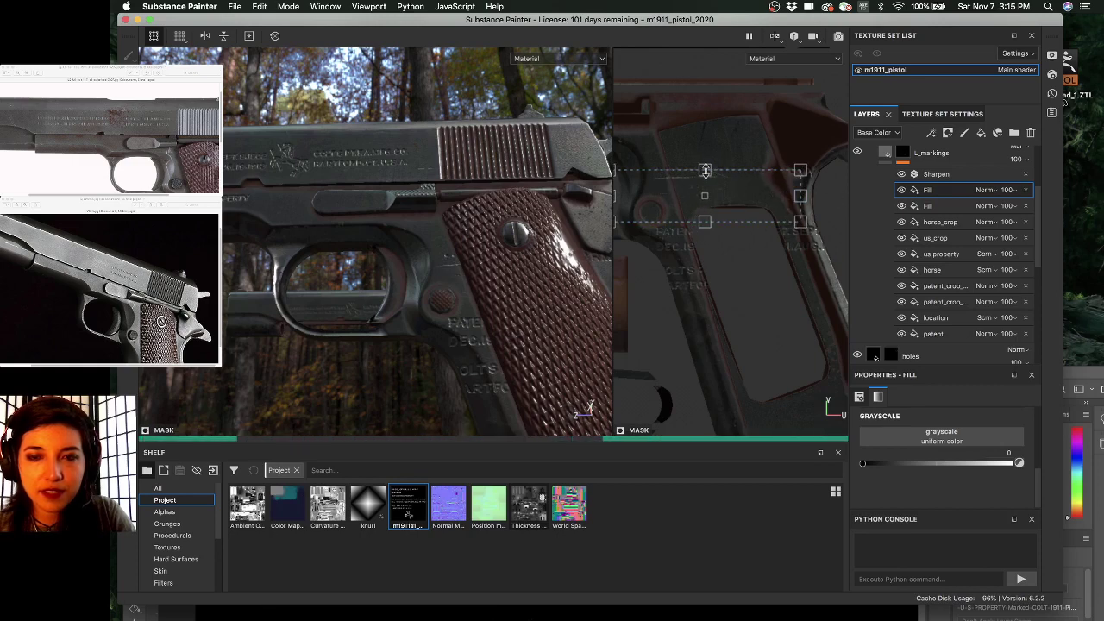
left_click_drag(705, 168, 706, 157)
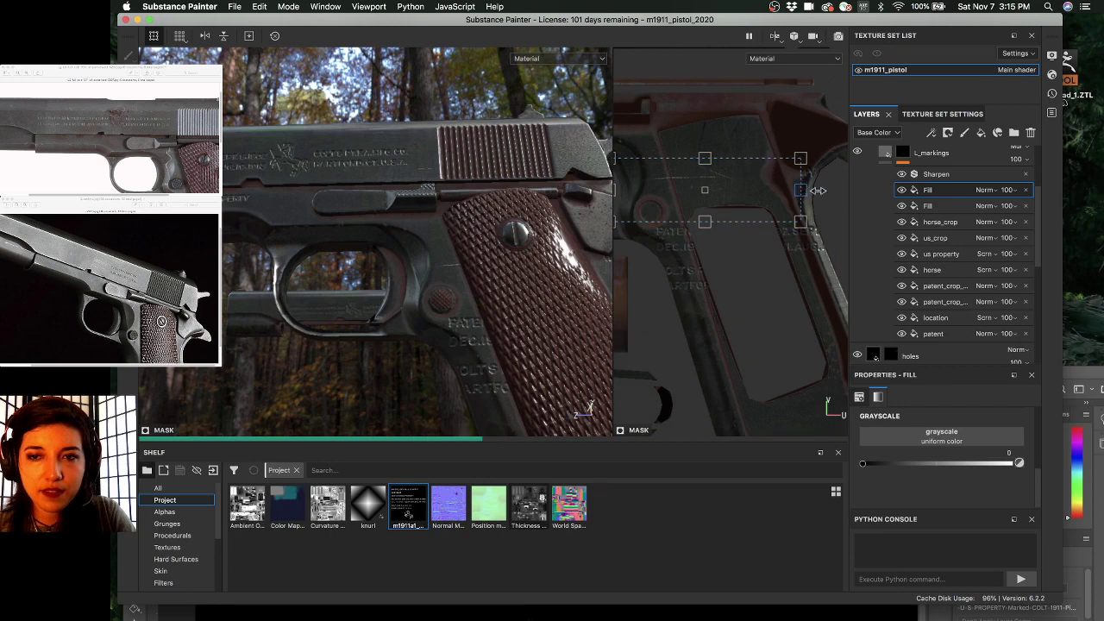
left_click_drag(820, 190, 835, 190)
mouse_move(705, 284)
middle_mouse_down("alt")
mouse_move(751, 257)
mouse_move(714, 266)
middle_mouse_up("alt")
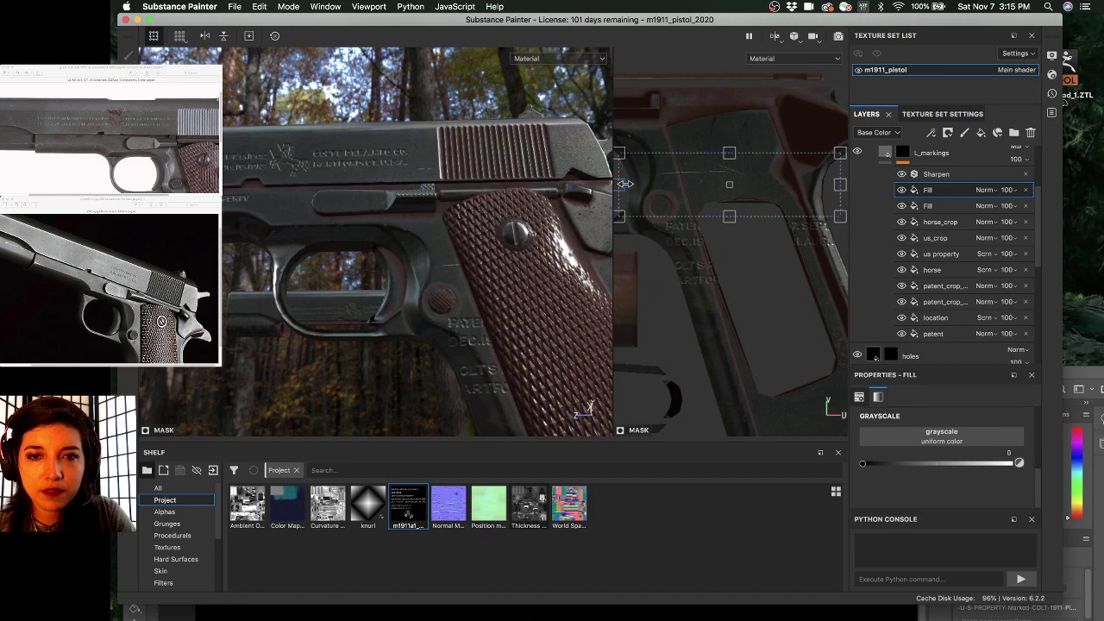
left_click_drag(624, 183, 641, 184)
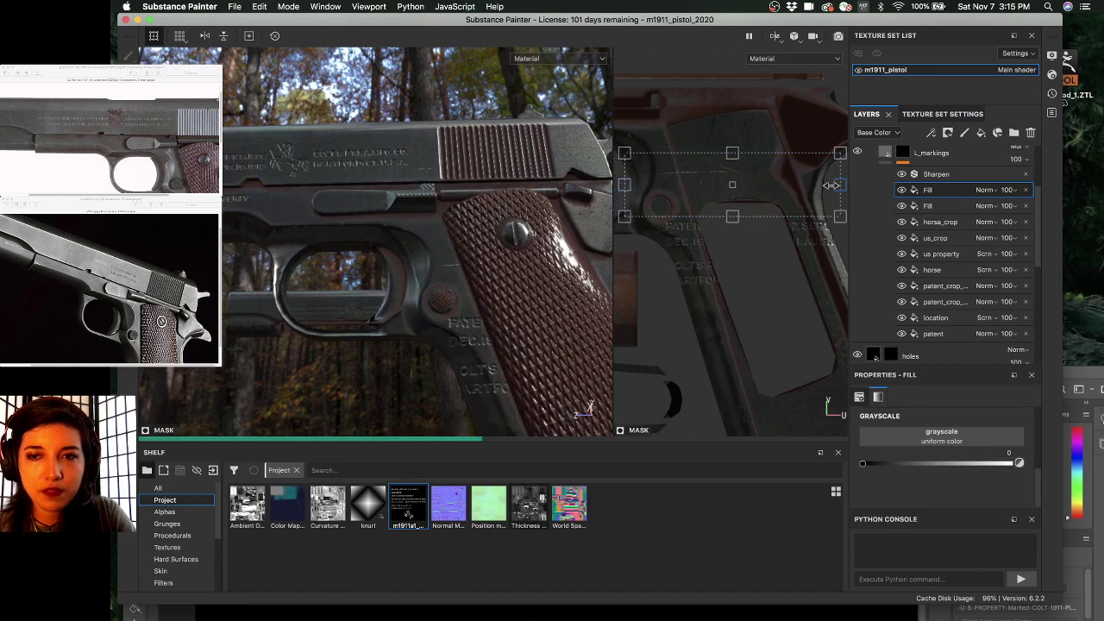
left_click_drag(839, 185, 834, 185)
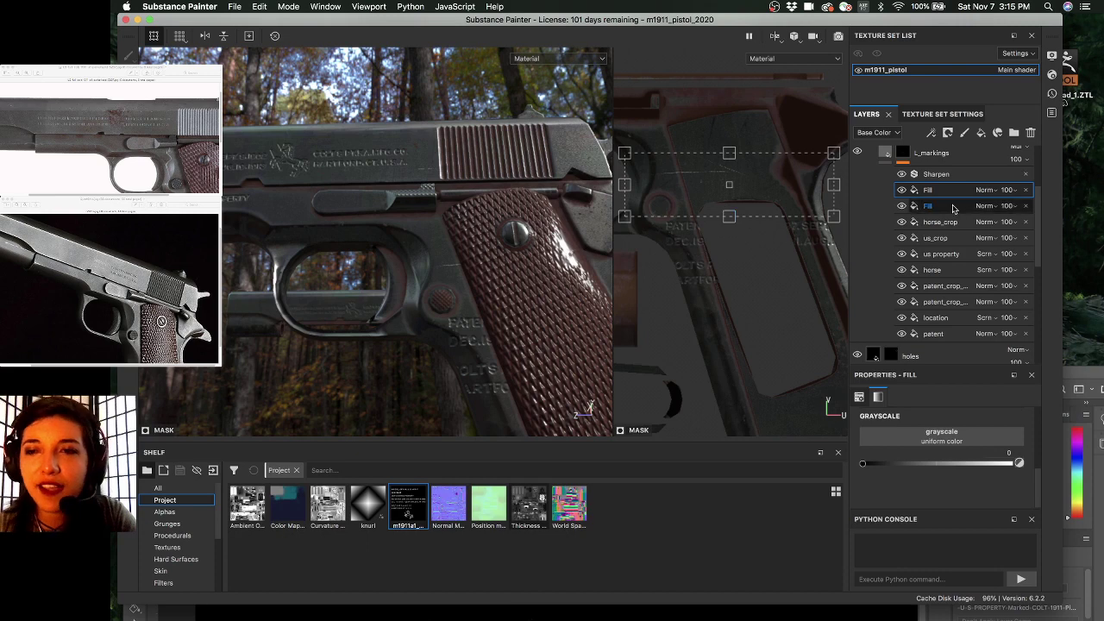
- Delete the black masking fill and add a paint effect directly above the m1911a1_markings_01 fill in the L_markings mask
left_click(1026, 189)
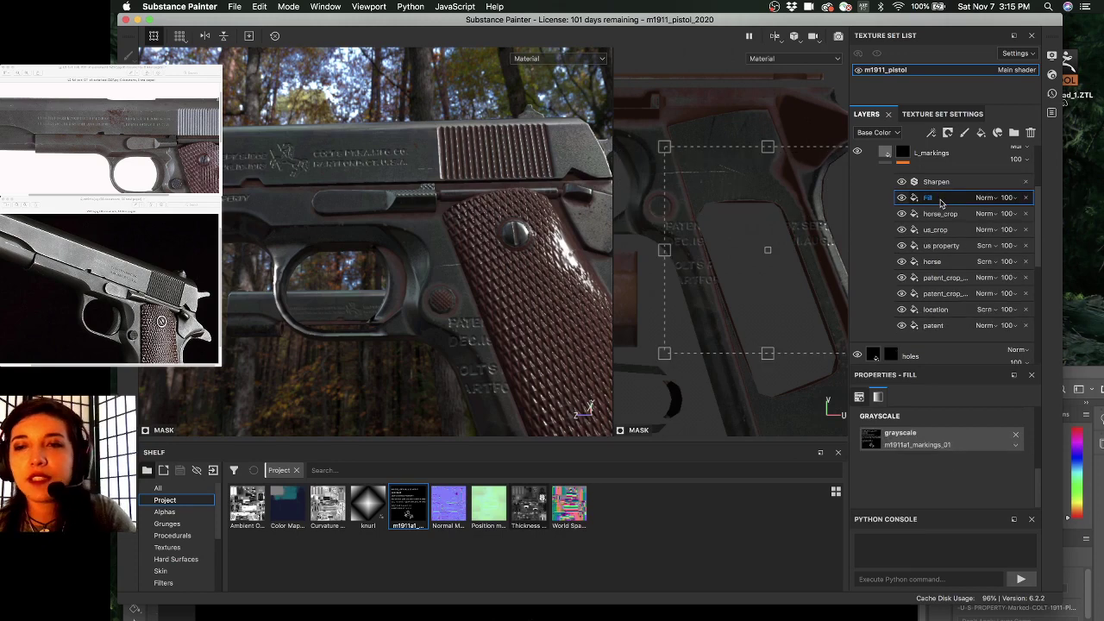
right_click(941, 204)
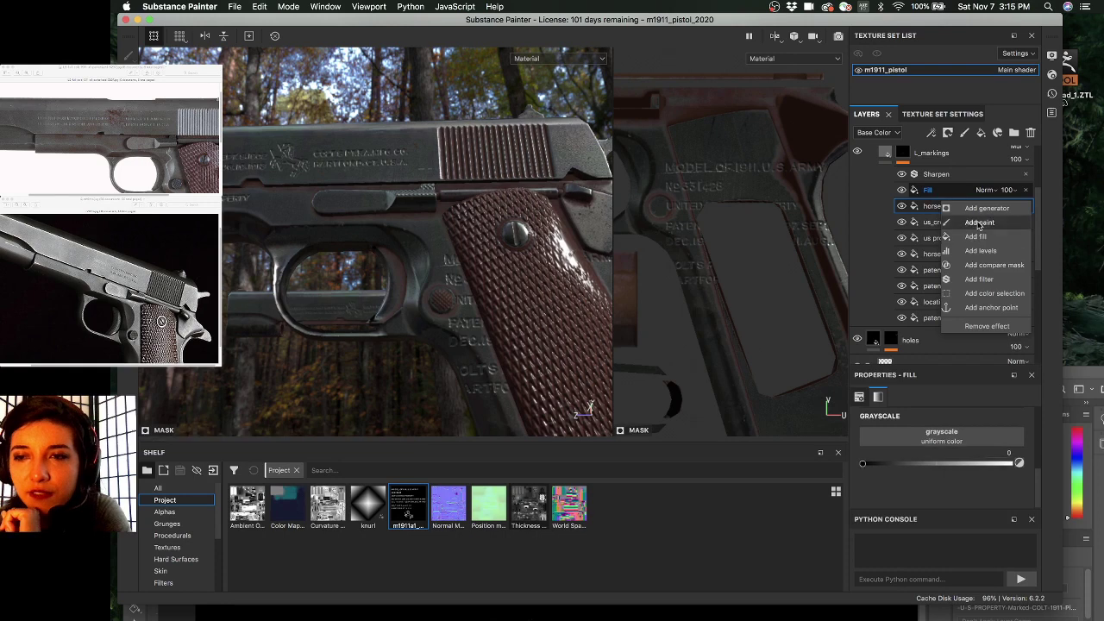
left_click(1025, 193)
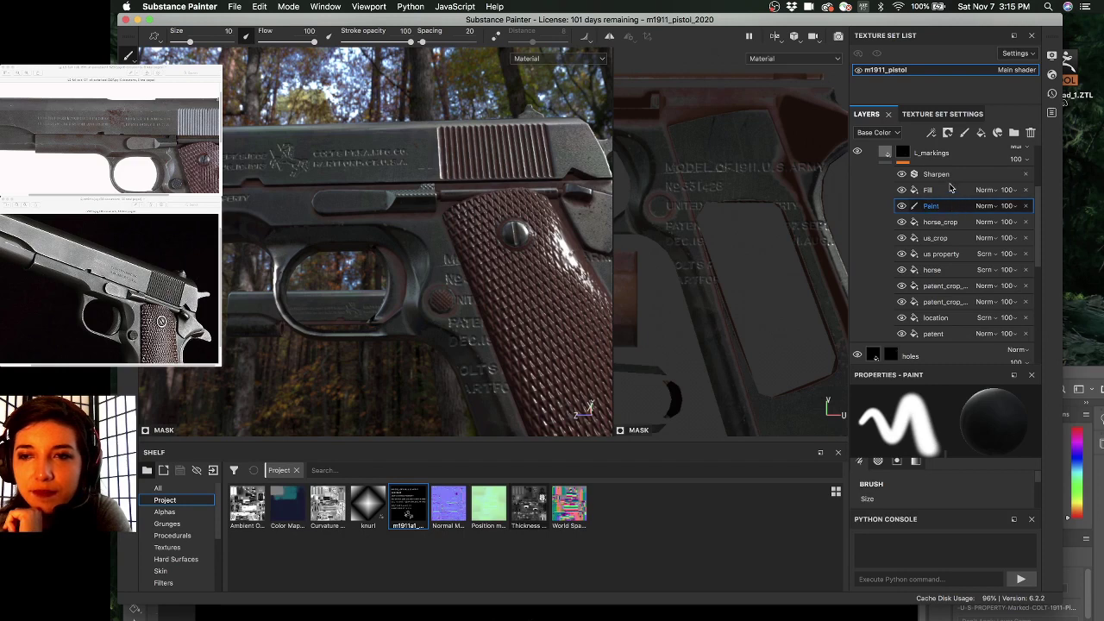
left_click_drag(949, 187, 949, 182)
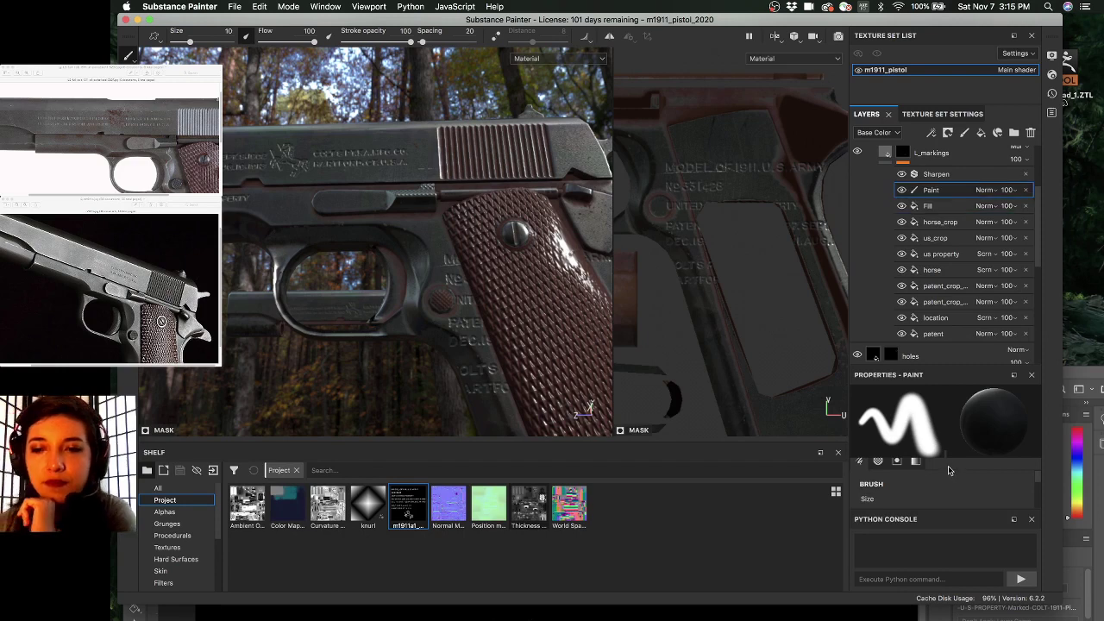
- Set the paint effect's grayscale to 0 and brush out the unwanted frame lettering in the UV layout, around the PATENTED line
scroll(910, 503, "down", 5)
scroll(910, 503, "down", 5)
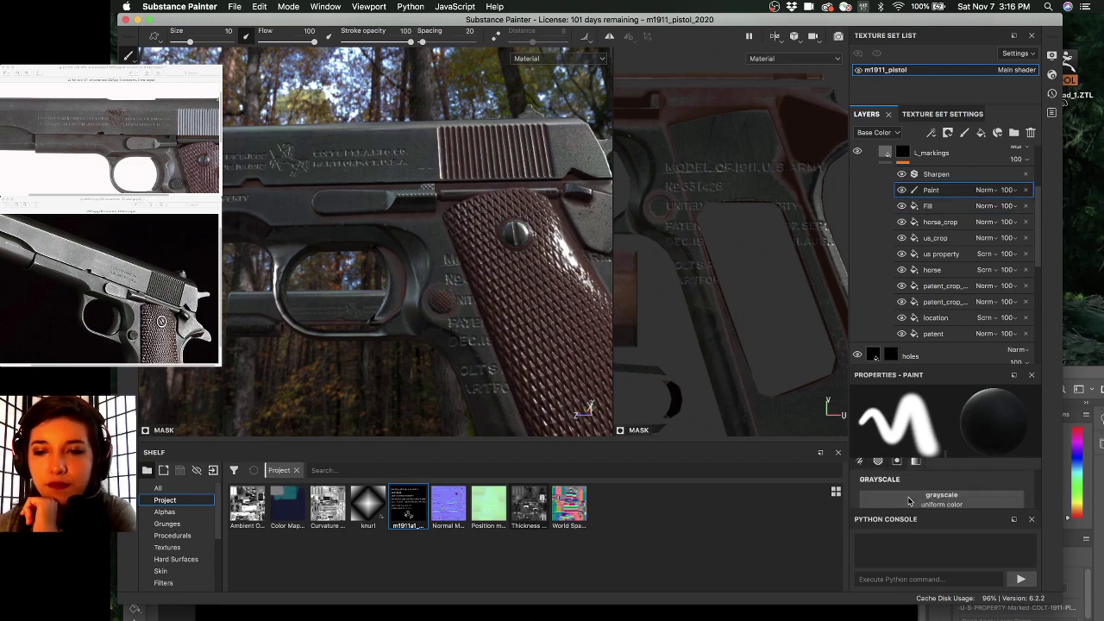
scroll(932, 492, "down", 3)
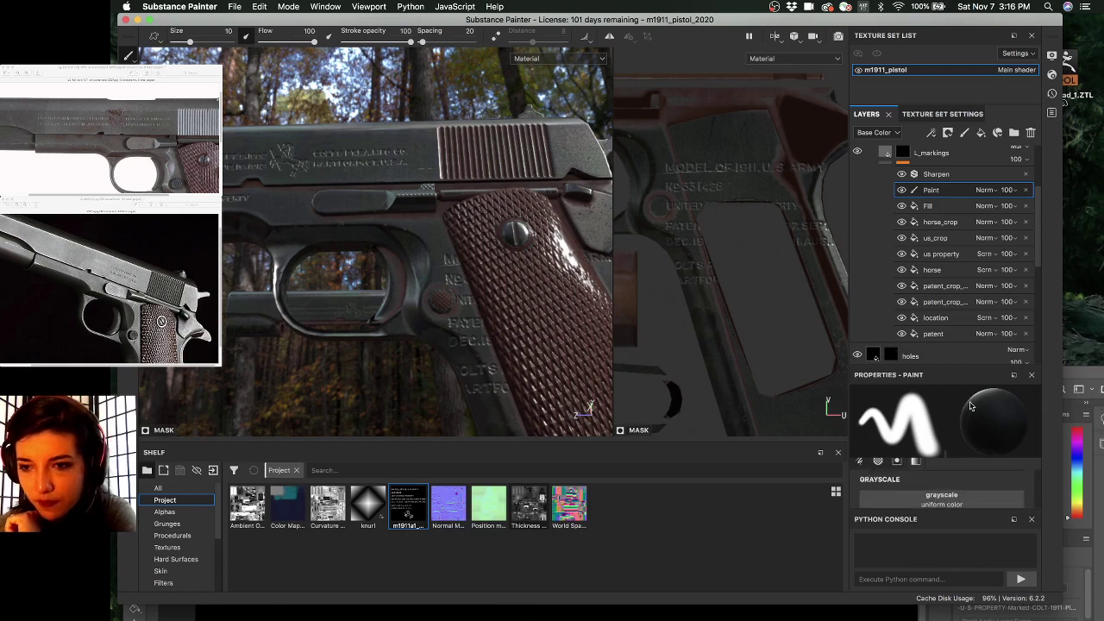
left_click_drag(957, 353, 957, 285)
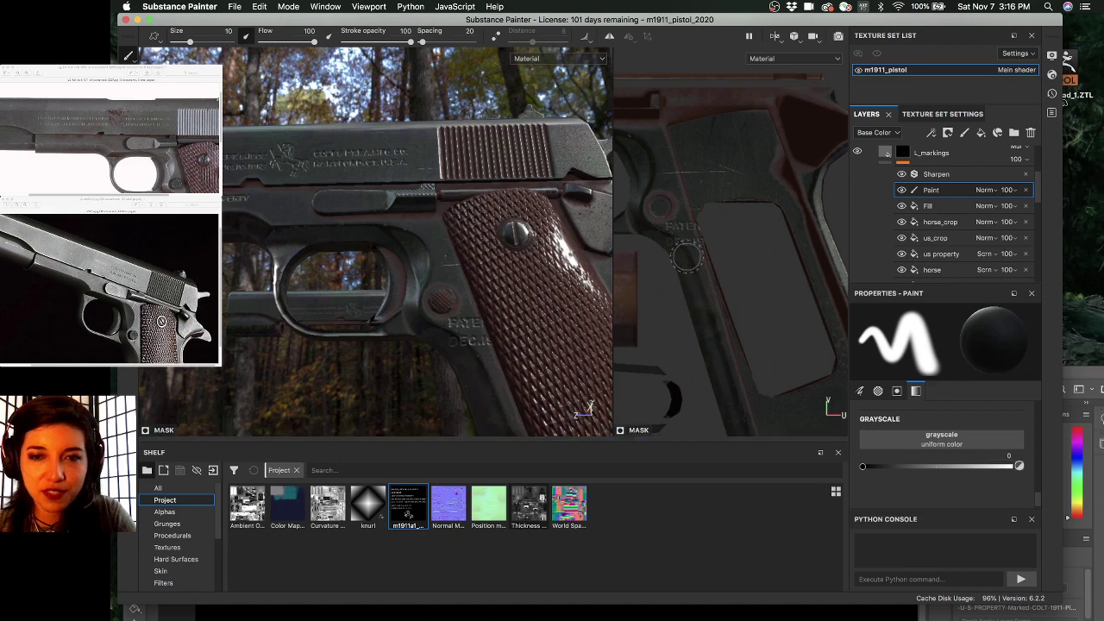
scroll(690, 252, "down", 2)
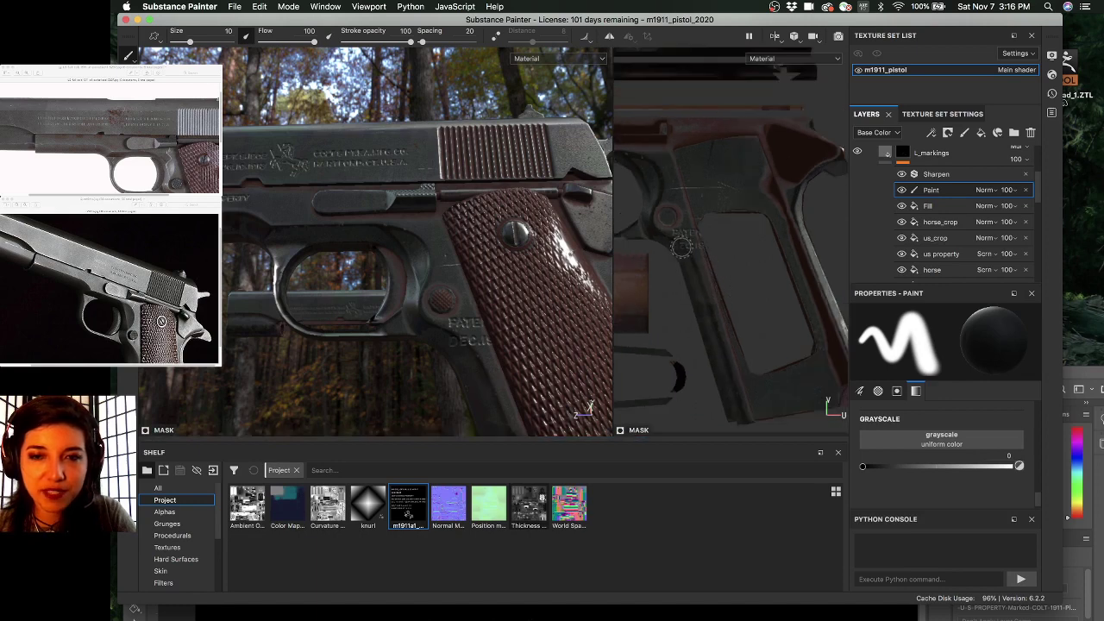
scroll(682, 248, "up", 3)
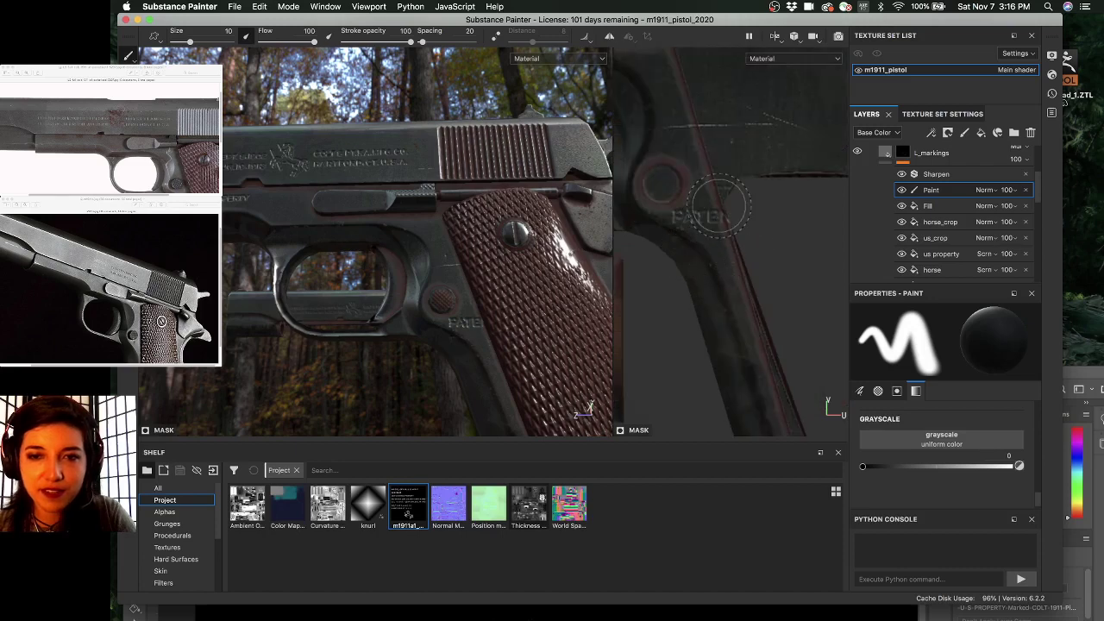
- Paint out the remaining letters after the P of PATENTED, reducing the brush size to 4.42 for the closer strokes
mouse_move(720, 204)
left_mouse_down()
mouse_move(690, 199)
mouse_move(710, 218)
left_mouse_up()
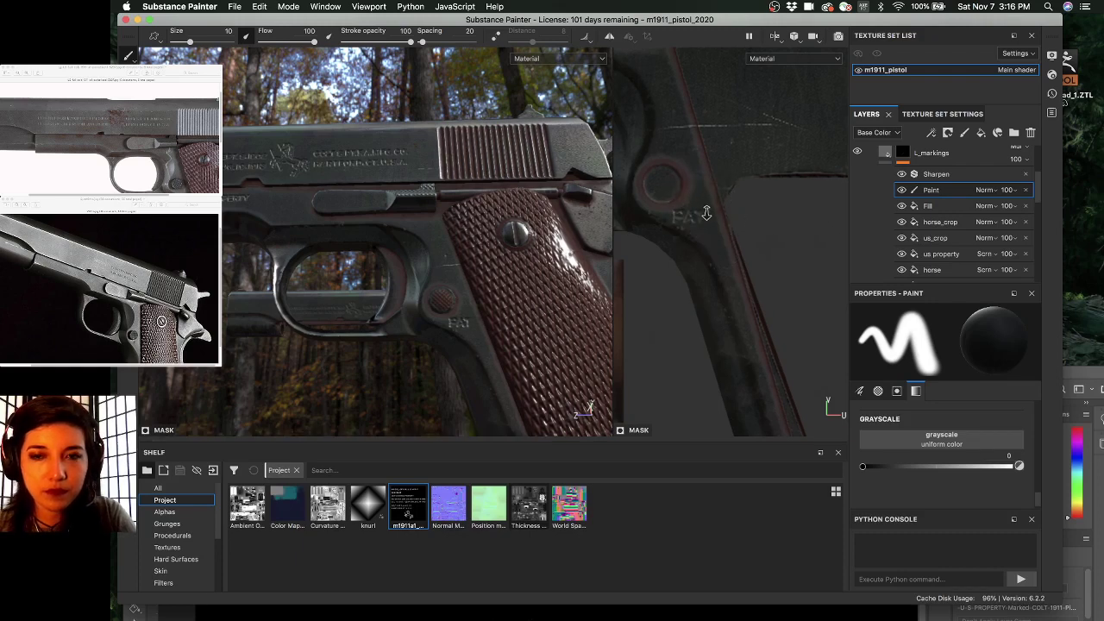
key("[")
key("[")
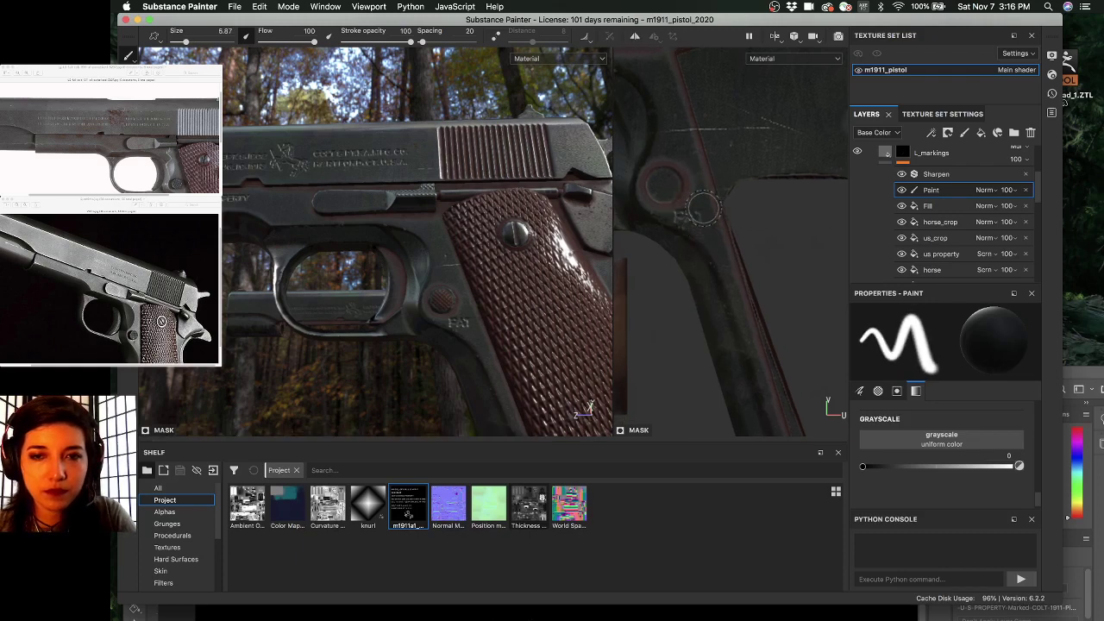
right_click_drag(703, 207, 693, 207, "ctrl")
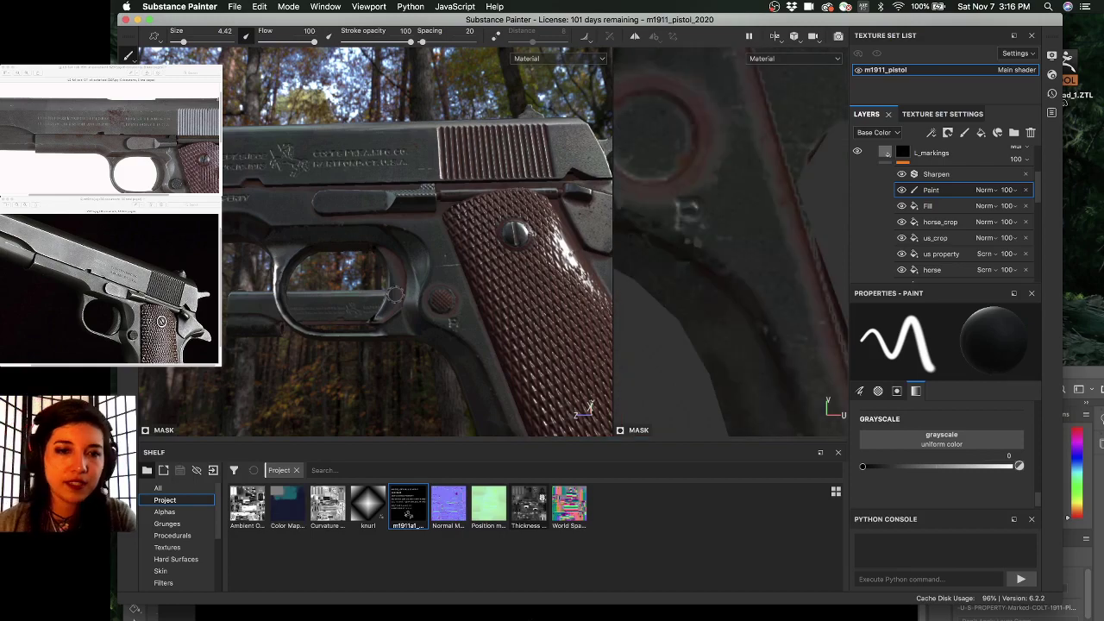
- Examine the P mark near the trigger guard up close and switch the viewports to the Normal+Height+Mesh channel
left_click_drag(396, 294, 343, 271, "alt")
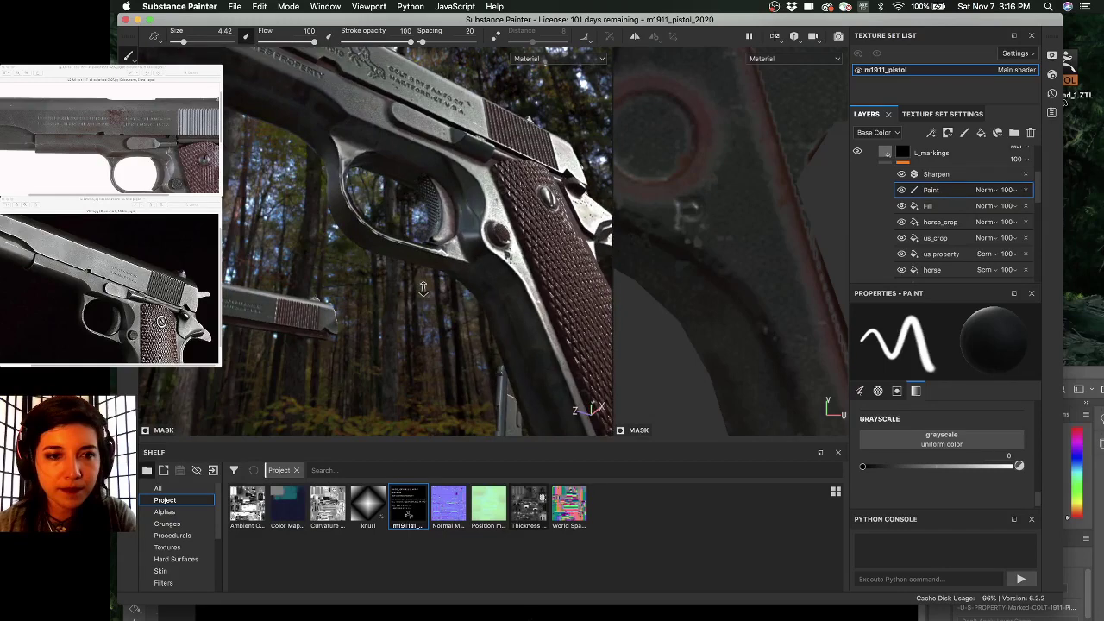
right_click_drag(424, 289, 437, 324, "alt")
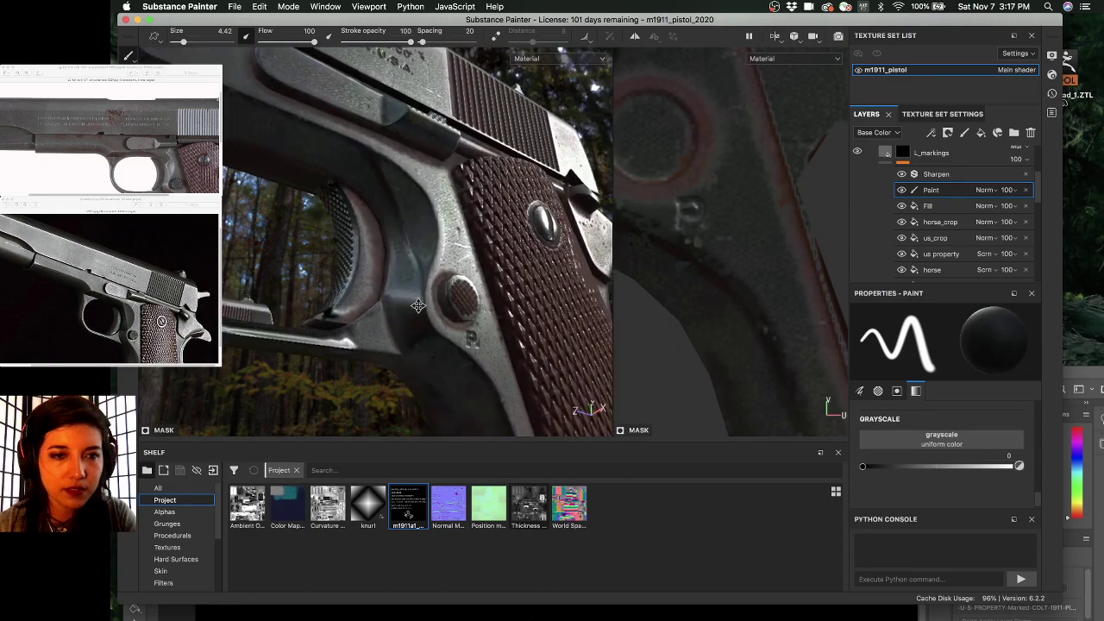
middle_click_drag(442, 304, 467, 311, "alt")
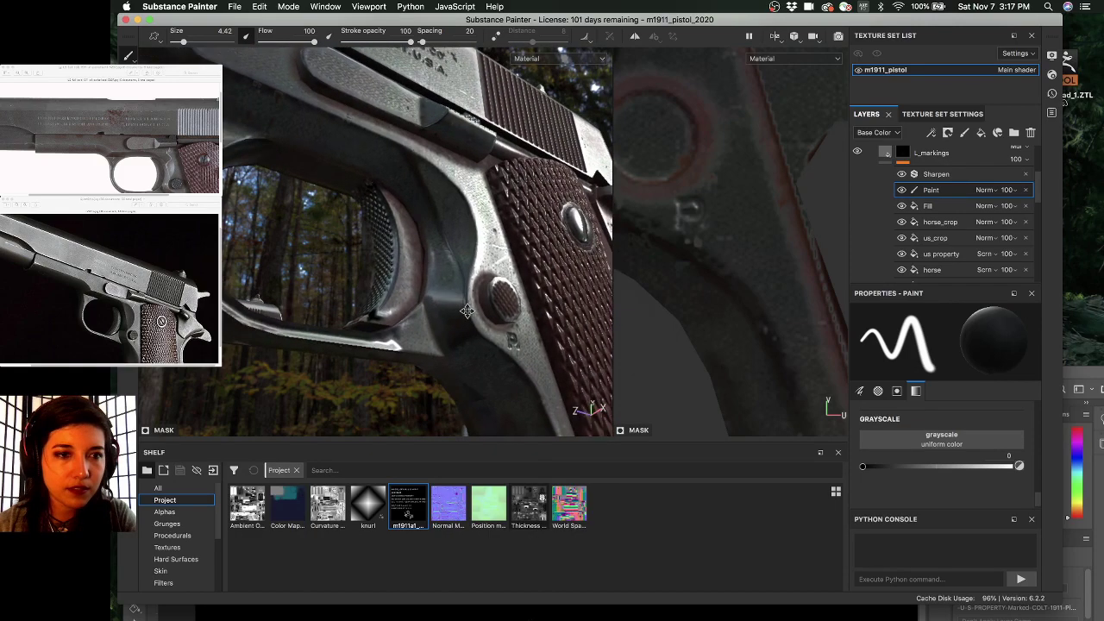
key("c")
key("c")
key("c")
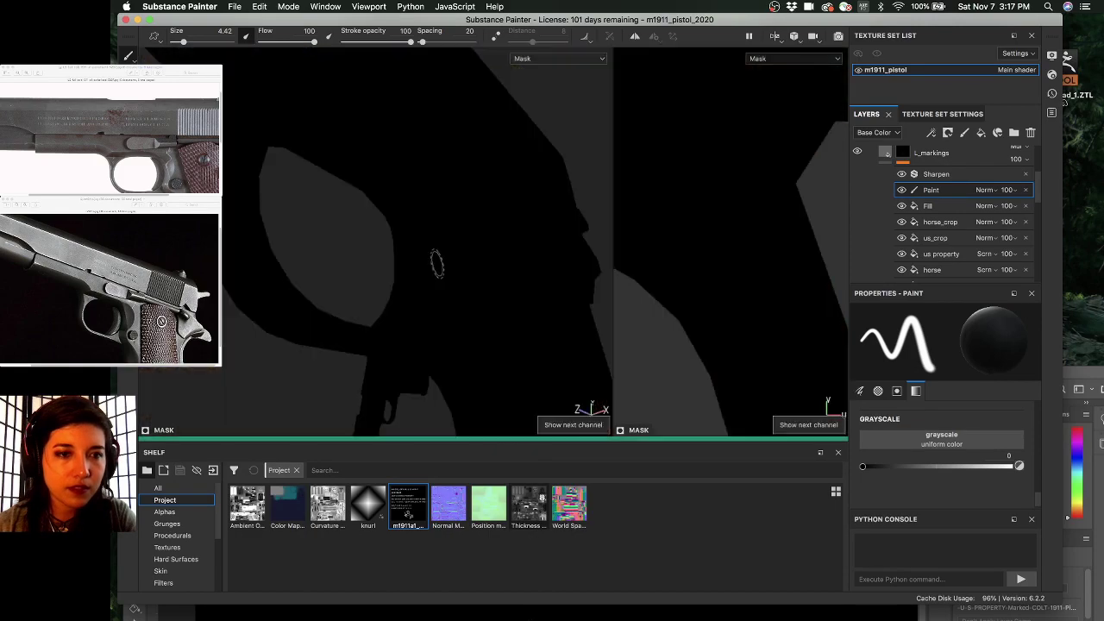
key("c")
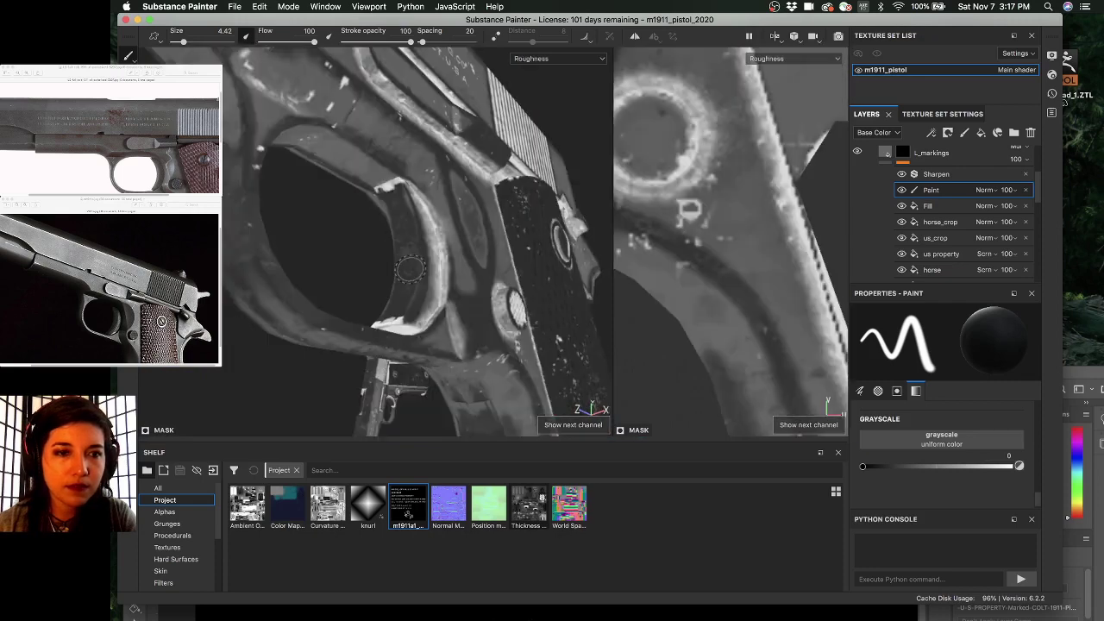
key("c")
key("c")
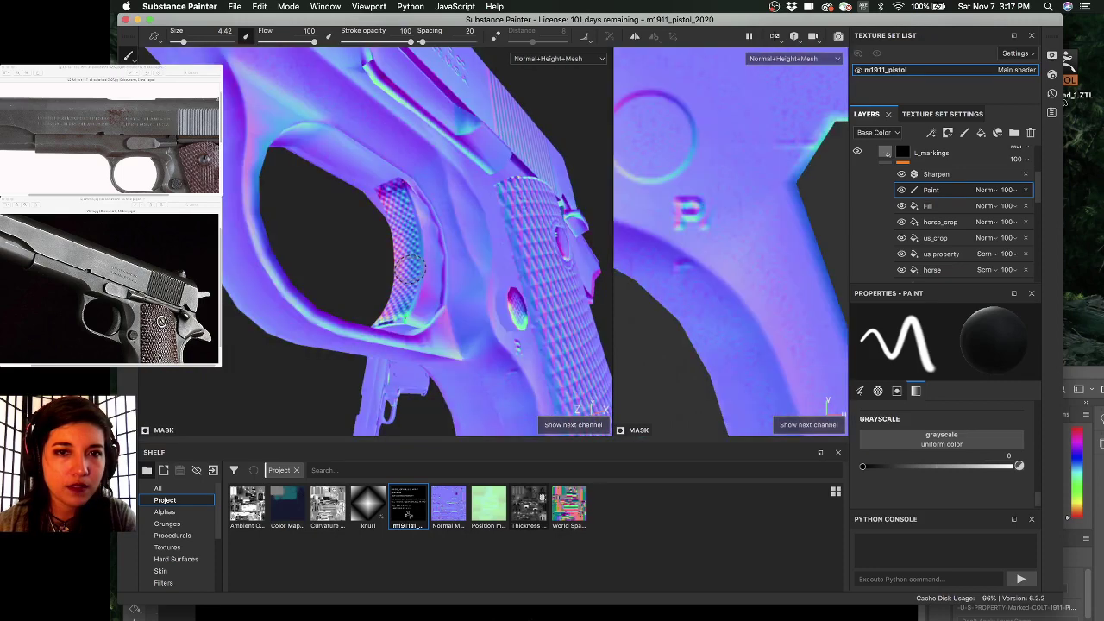
- Examine the patent and UNITED STATES PROPERTY lettering along the slide and frame in the normal view
mouse_move(410, 267)
left_mouse_down("alt")
mouse_move(358, 231)
mouse_move(503, 271)
mouse_move(375, 287)
left_mouse_up("alt")
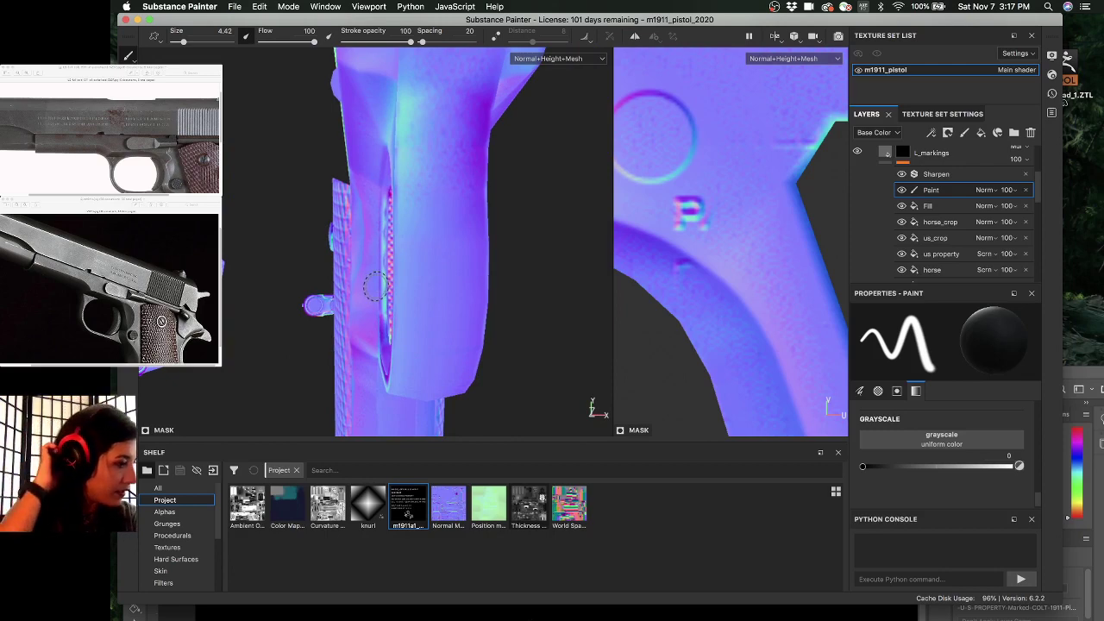
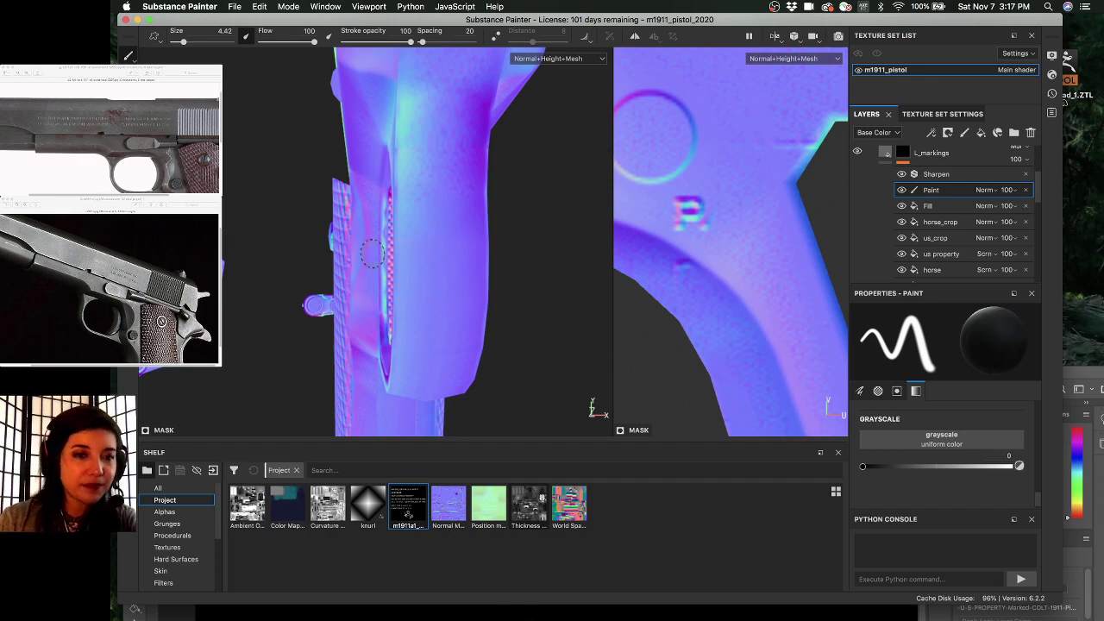
left_click_drag(374, 249, 447, 200, "alt")
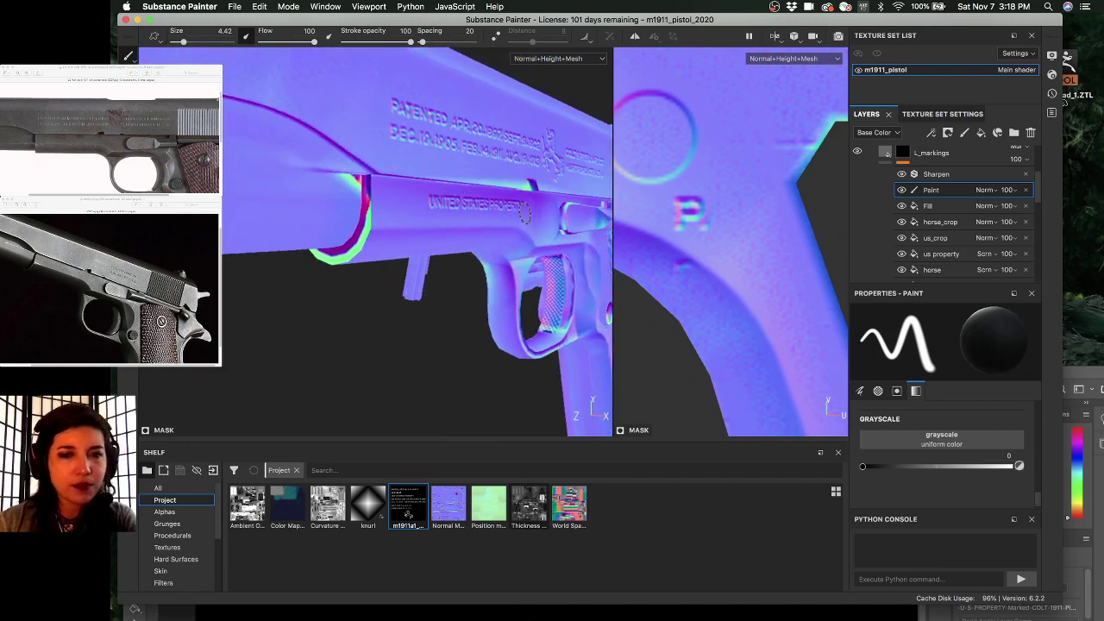
left_click_drag(549, 229, 533, 215, "alt")
left_click_drag(455, 197, 414, 198, "alt")
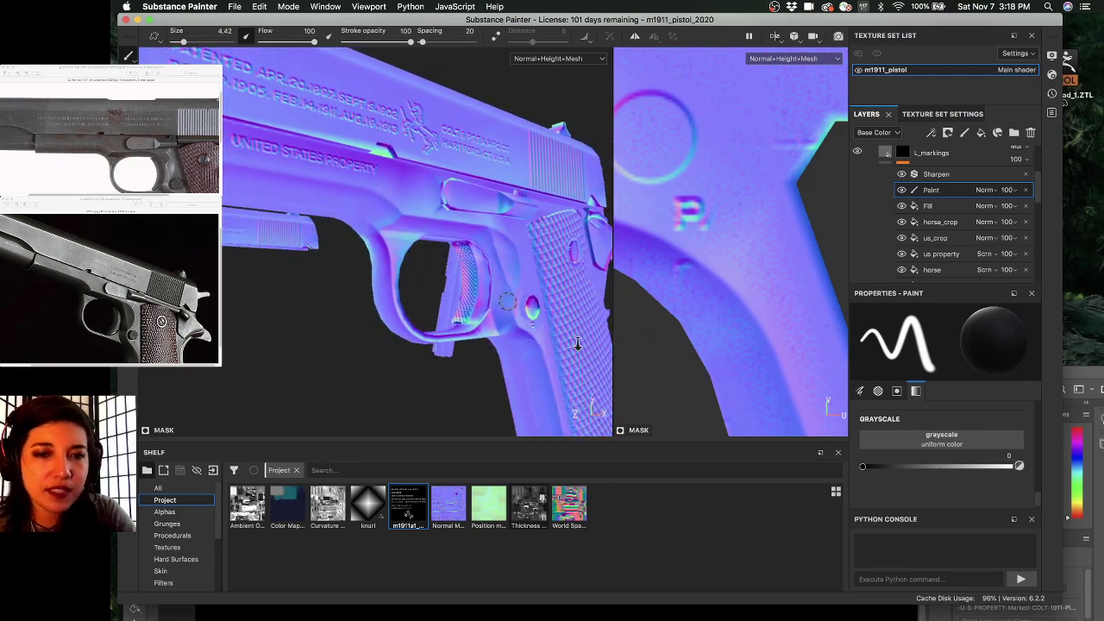
- Examine the P mark beside the grip up close from several angles in the Normal+Height+Mesh view
right_click_drag(576, 343, 396, 214, "alt")
mouse_move(396, 214)
middle_mouse_down("alt")
mouse_move(408, 226)
mouse_move(322, 141)
middle_mouse_up("alt")
right_click_drag(322, 142, 603, 362, "alt")
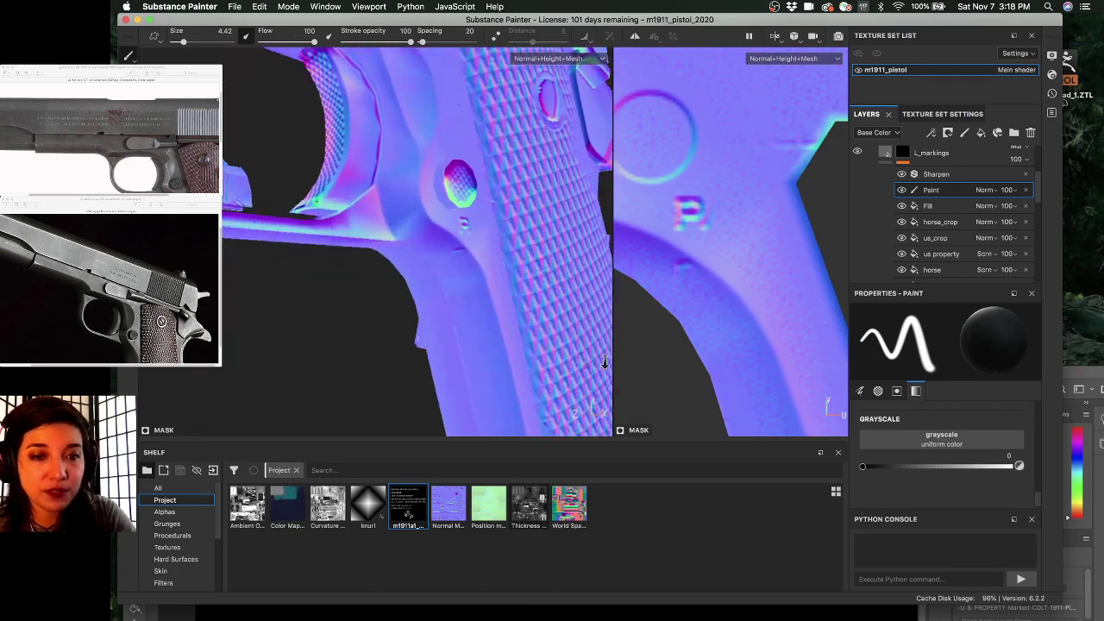
left_click_drag(604, 362, 440, 281, "alt")
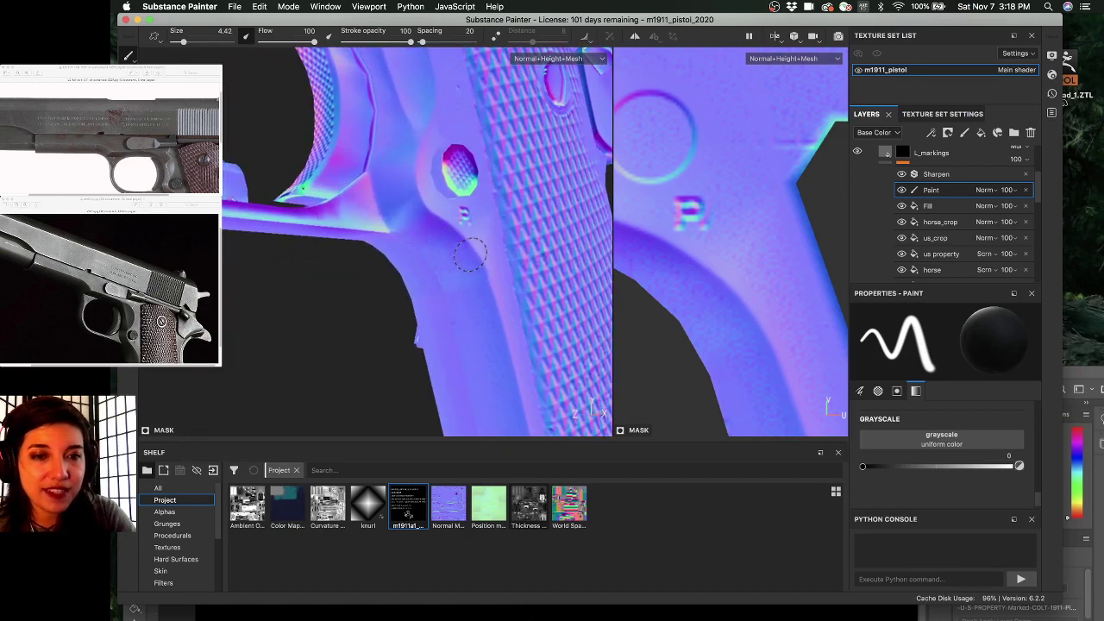
mouse_move(463, 250)
left_mouse_down("alt")
mouse_move(445, 267)
mouse_move(483, 257)
left_mouse_up("alt")
key("super+z")
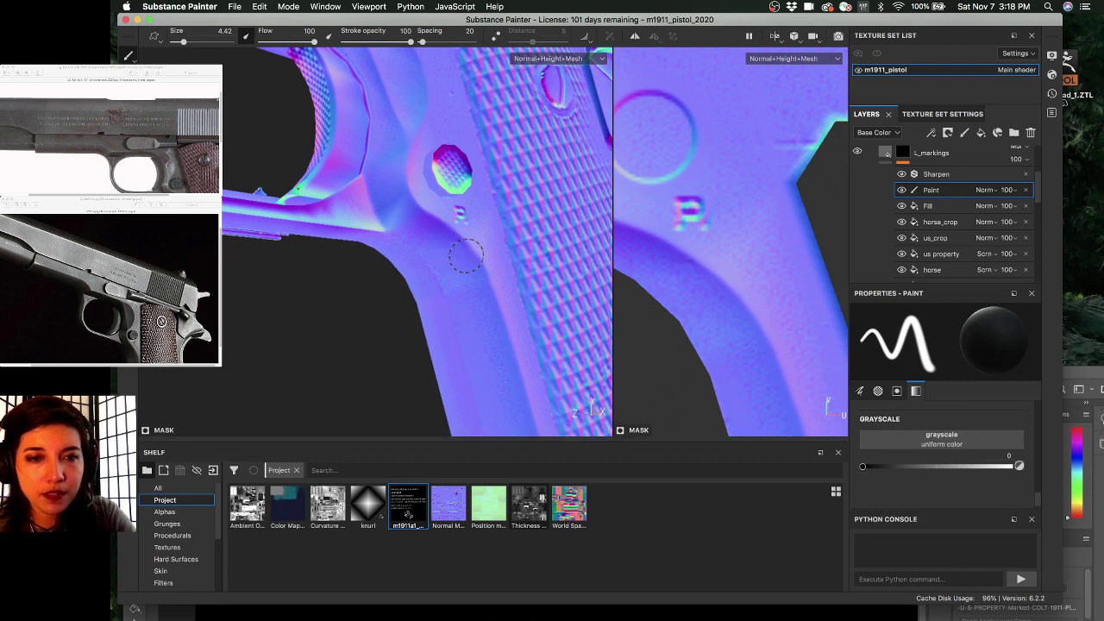
key("super+z")
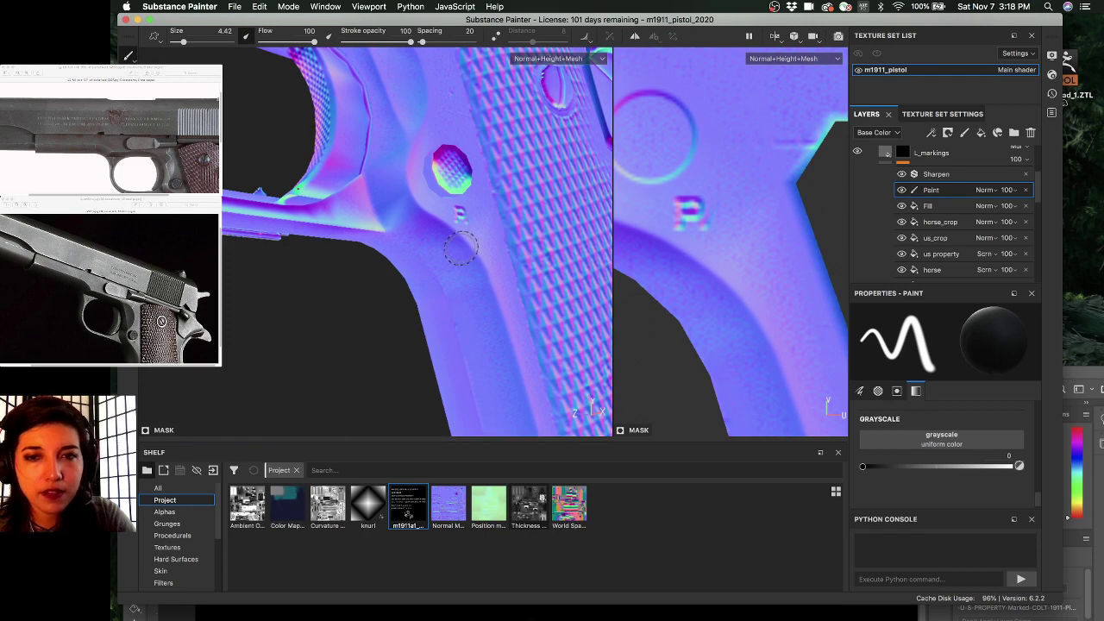
left_click_drag(474, 268, 491, 267, "alt")
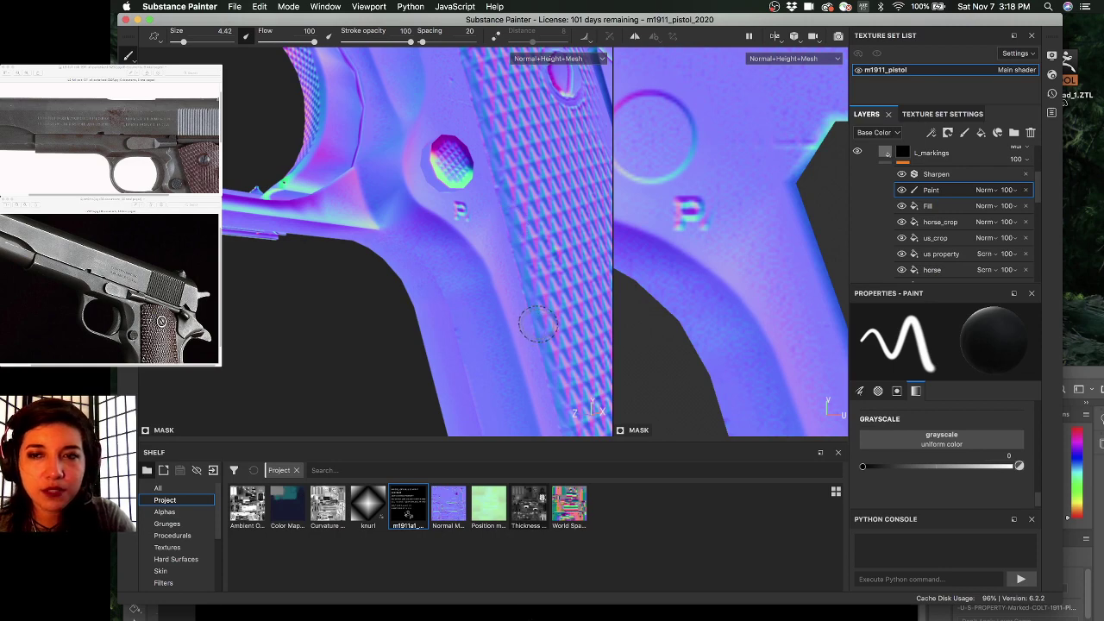
left_click_drag(534, 311, 496, 281, "alt")
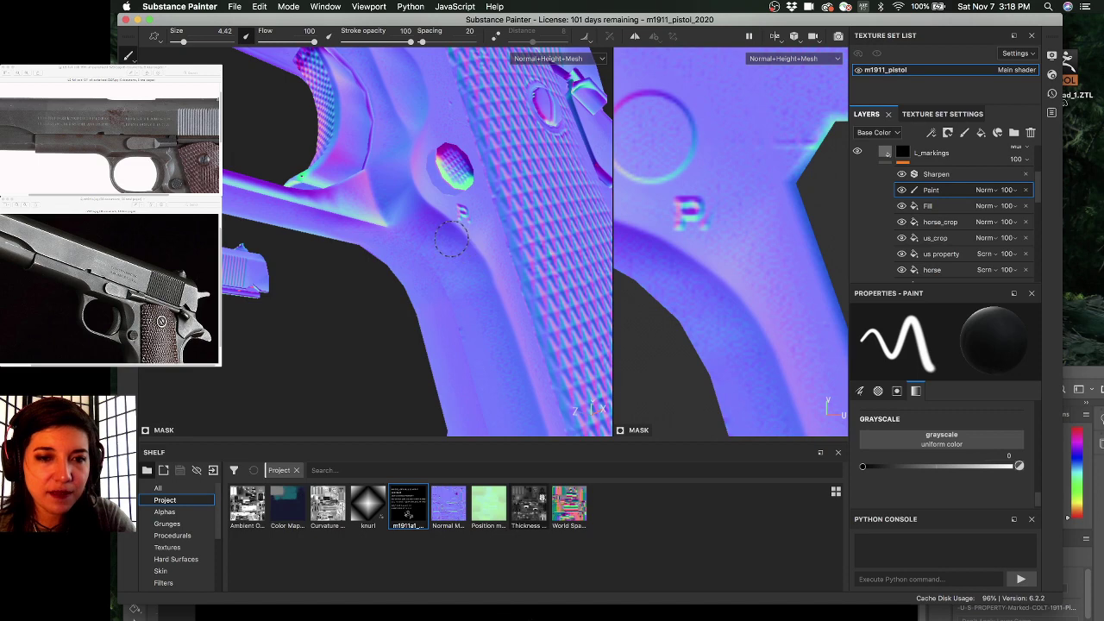
scroll(452, 238, "up", 3)
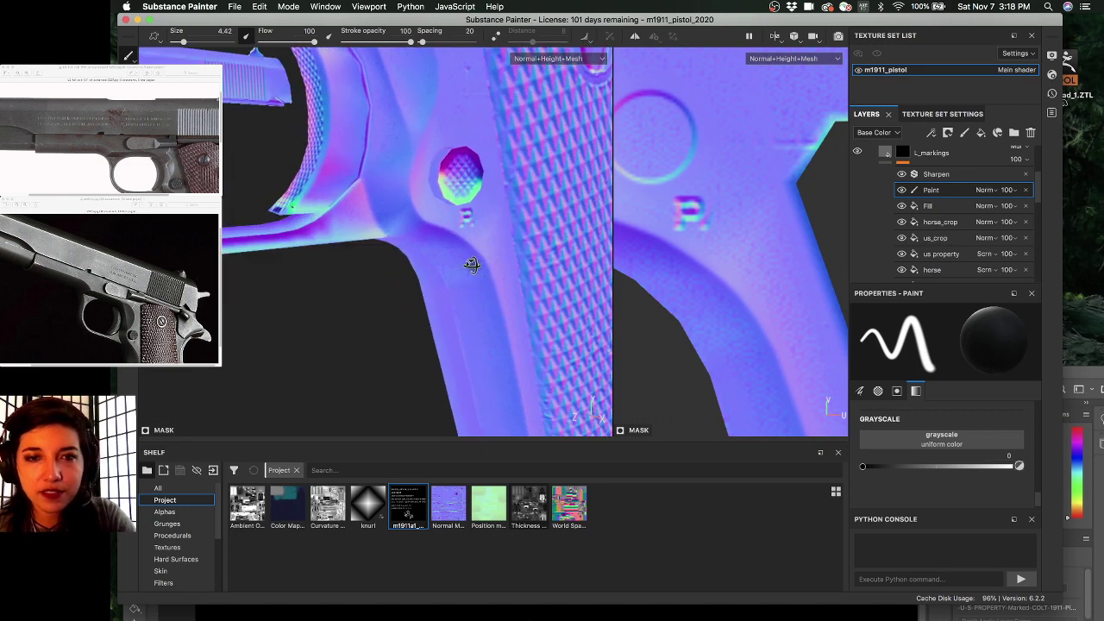
scroll(479, 251, "up", 2)
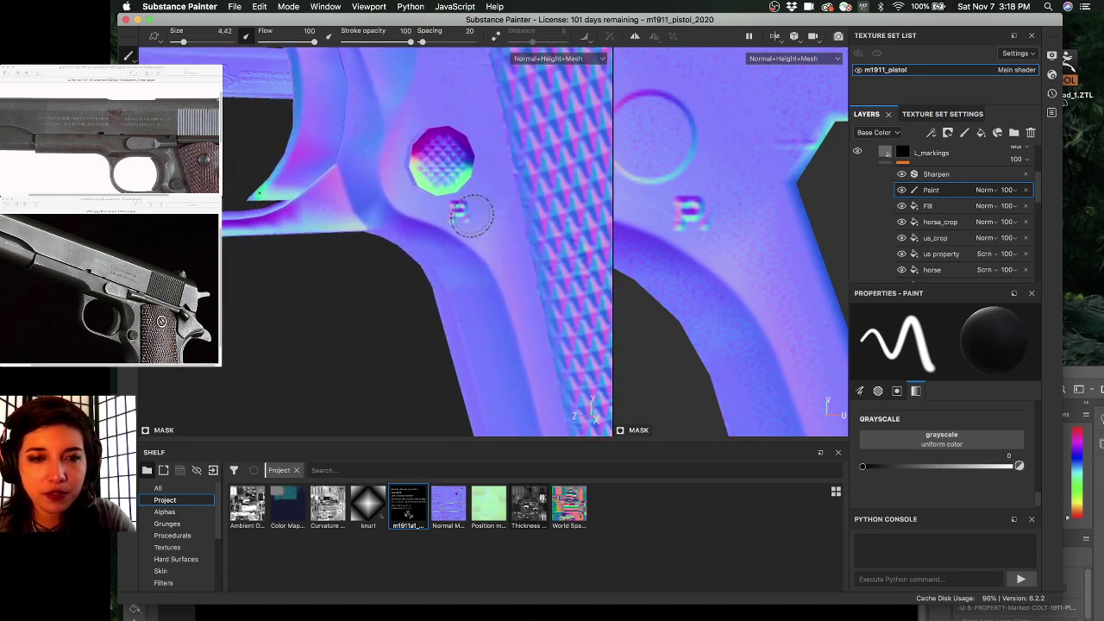
- Reduce the brush size to 2.26 and paint out the leftover lettering beside the P mark near the trigger guard
key("bracketleft")
key("bracketleft")
key("bracketleft")
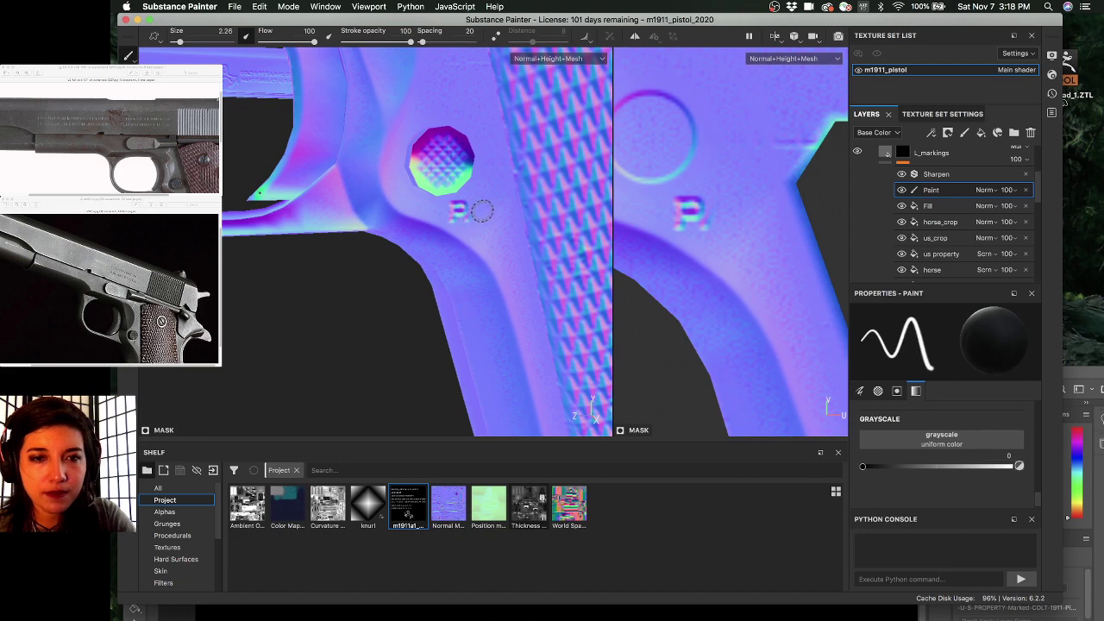
left_click(468, 224)
mouse_move(517, 269)
right_mouse_down("alt")
mouse_move(462, 286)
mouse_move(466, 254)
right_mouse_up("alt")
left_click_drag(466, 254, 485, 315, "alt")
middle_click_drag(458, 229, 458, 298, "alt")
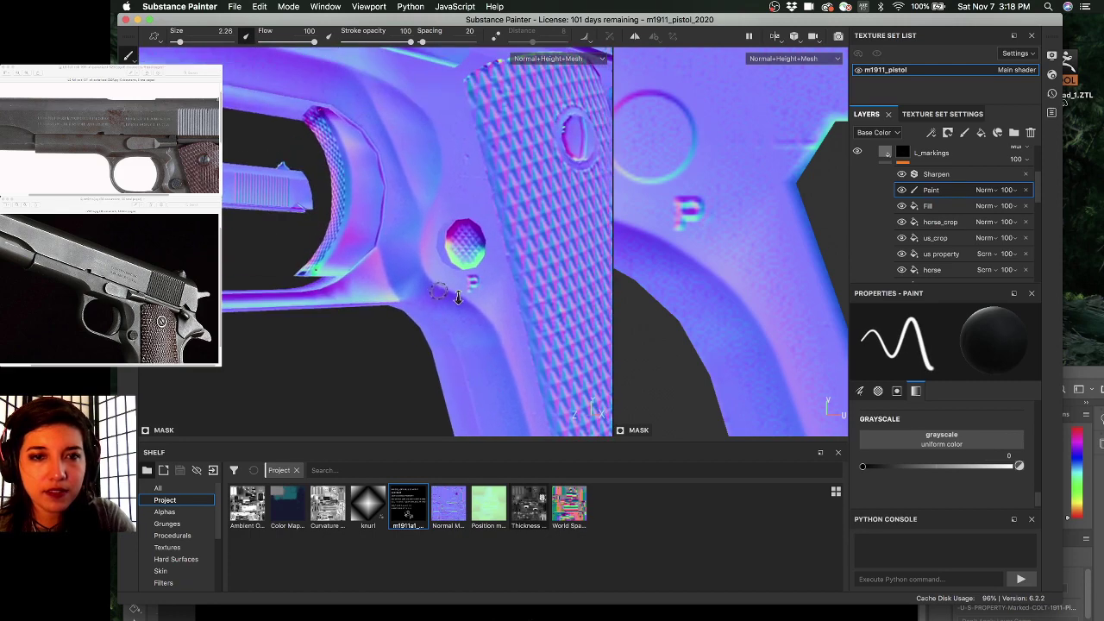
right_click_drag(439, 291, 436, 317, "alt")
left_click_drag(436, 316, 387, 381, "alt")
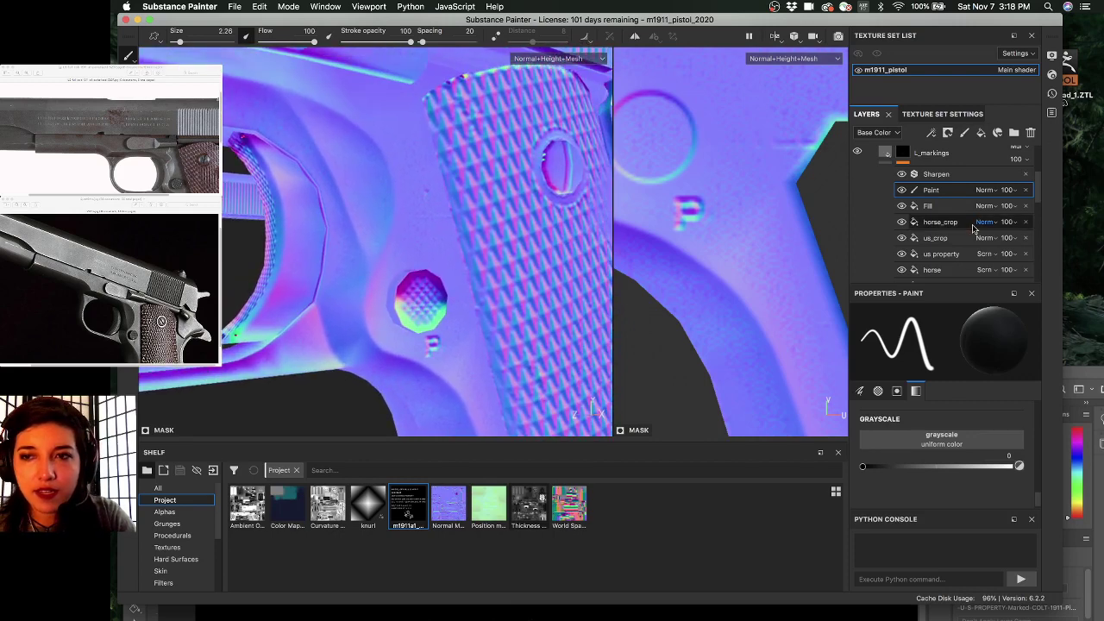
- Rename the marking's fill effect to P and the paint effect above it to Paint cover
double_click(928, 205)
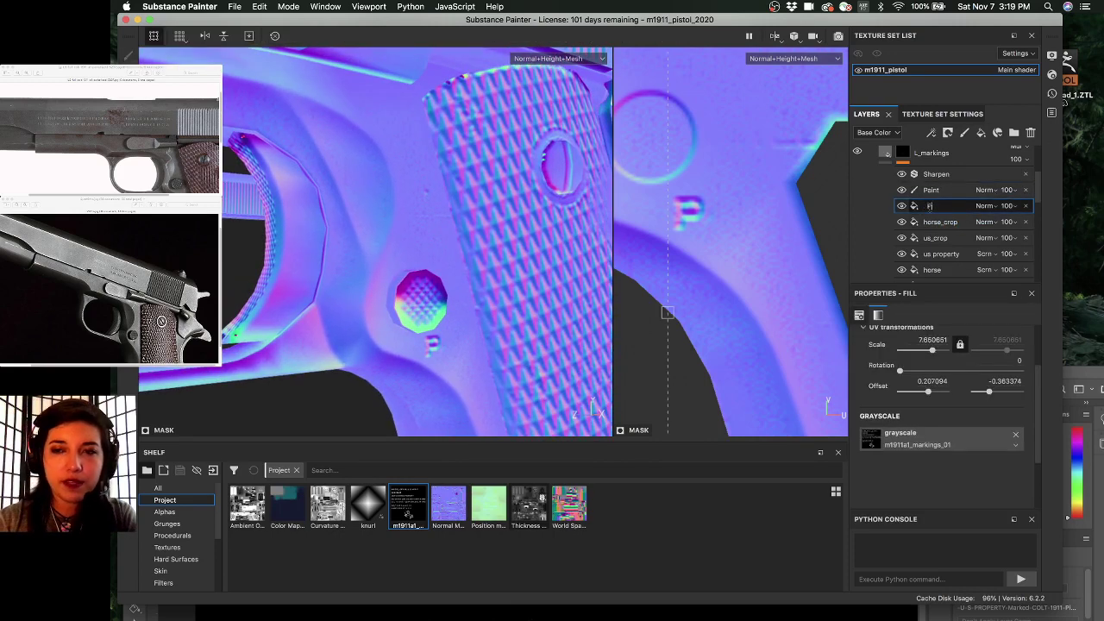
key("Return")
double_click(943, 195)
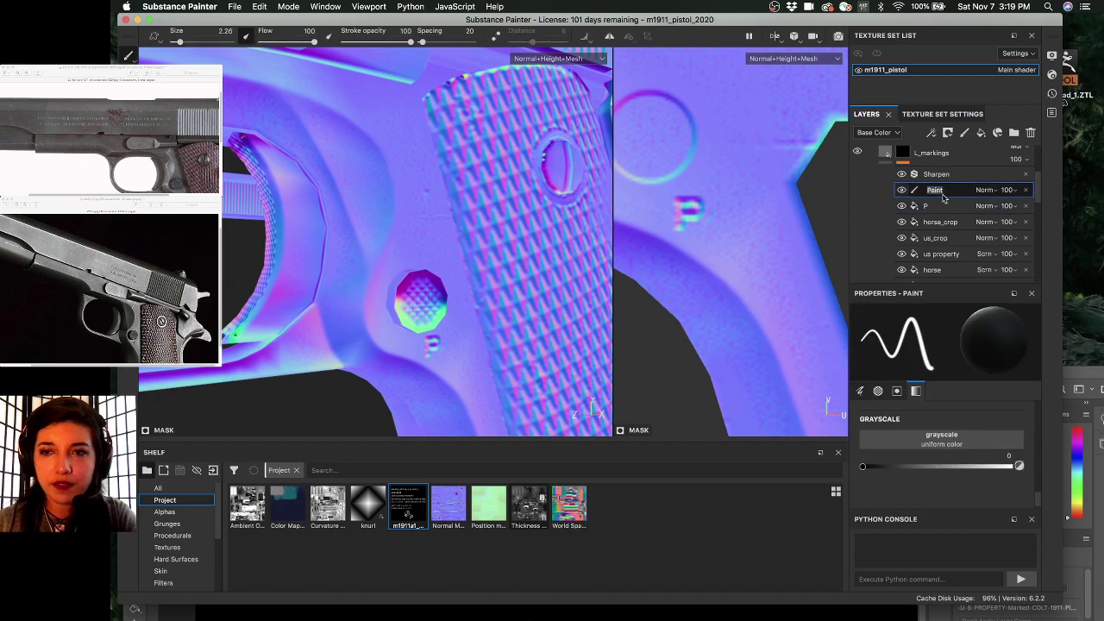
left_click(948, 190)
key("Return")
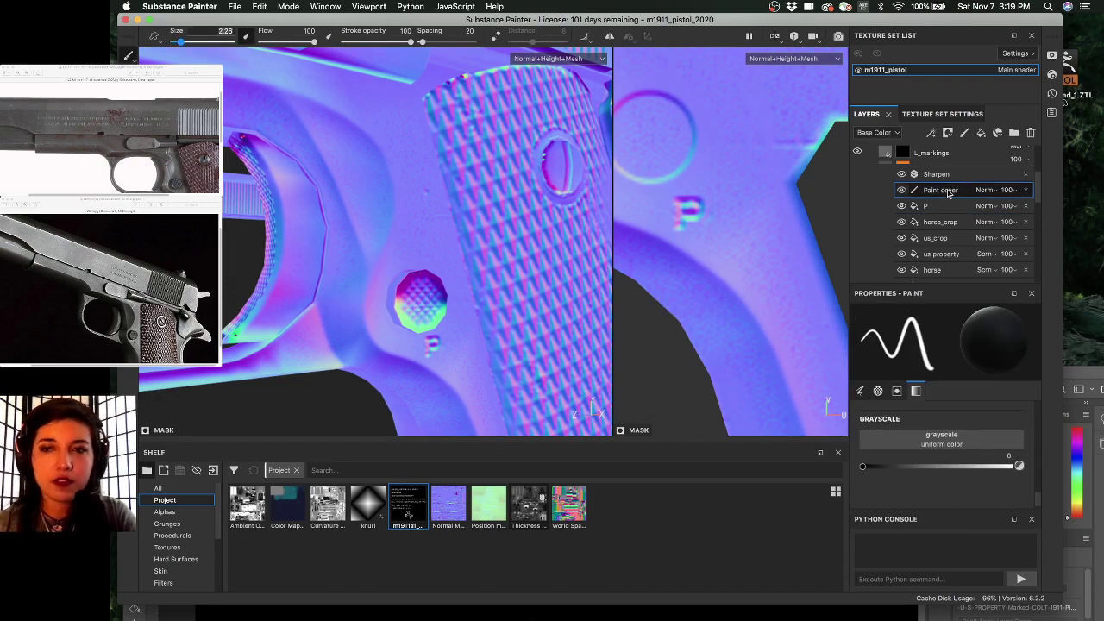
- Examine the P mark, slide and frame lettering in the Material view from several angles and distances
right_click_drag(521, 279, 319, 274, "alt")
left_click_drag(320, 274, 434, 259, "alt")
key("m")
right_click_drag(434, 259, 434, 294, "alt")
mouse_move(435, 294)
left_mouse_down("alt")
mouse_move(421, 258)
mouse_move(436, 274)
left_mouse_up("alt")
right_click_drag(436, 274, 471, 289, "alt")
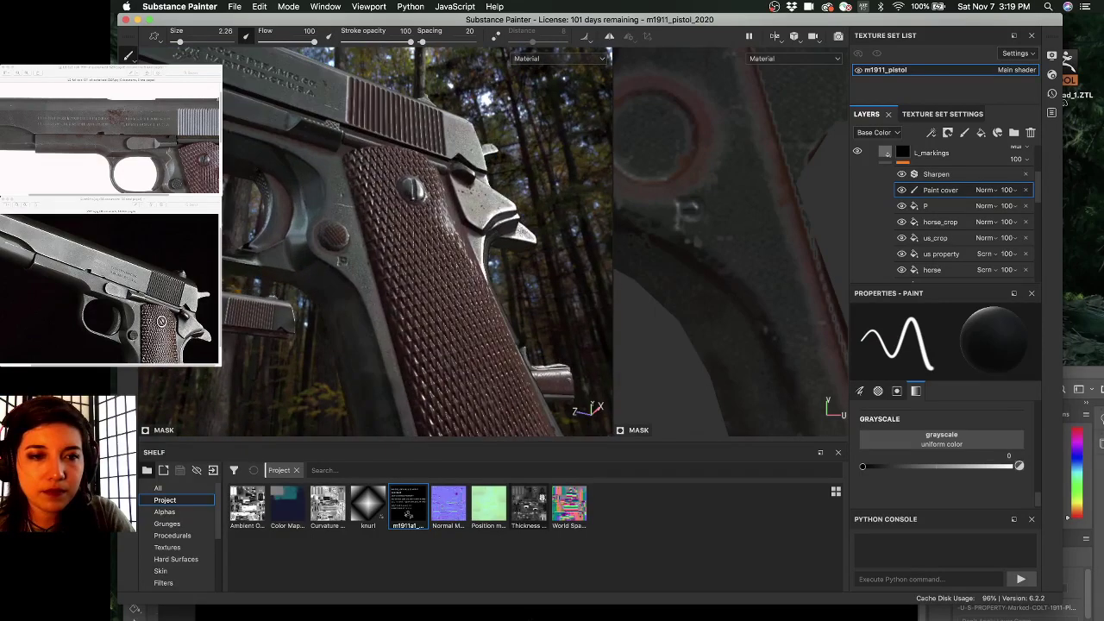
left_click_drag(434, 308, 424, 302, "alt")
middle_click_drag(368, 185, 512, 268, "alt")
left_click_drag(513, 268, 352, 267, "alt")
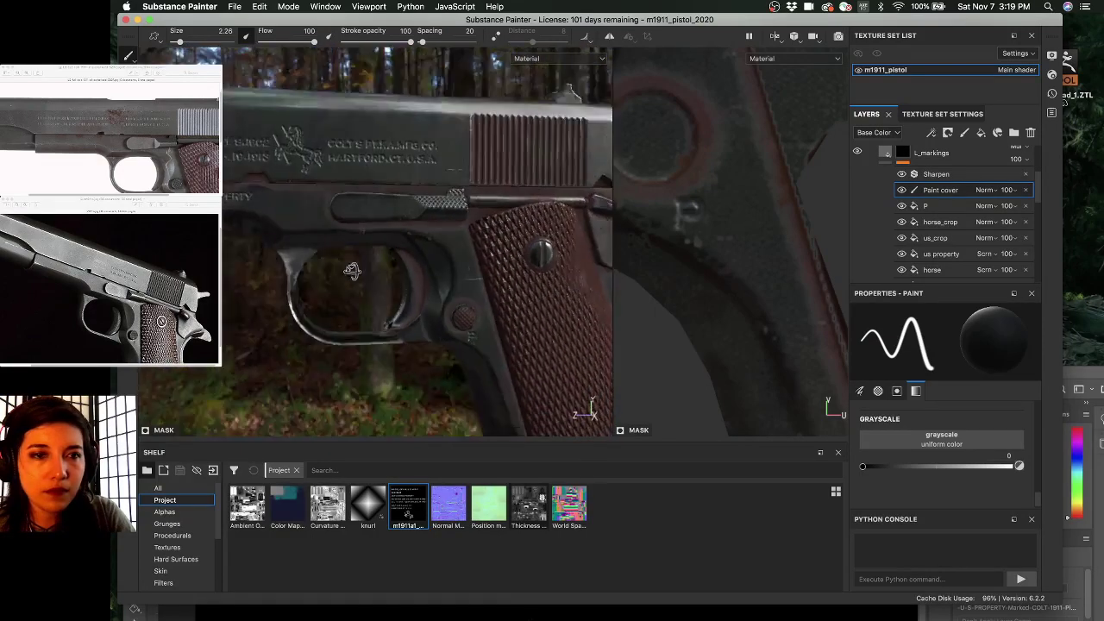
middle_click_drag(352, 266, 387, 346, "alt")
left_click_drag(257, 257, 363, 242, "alt")
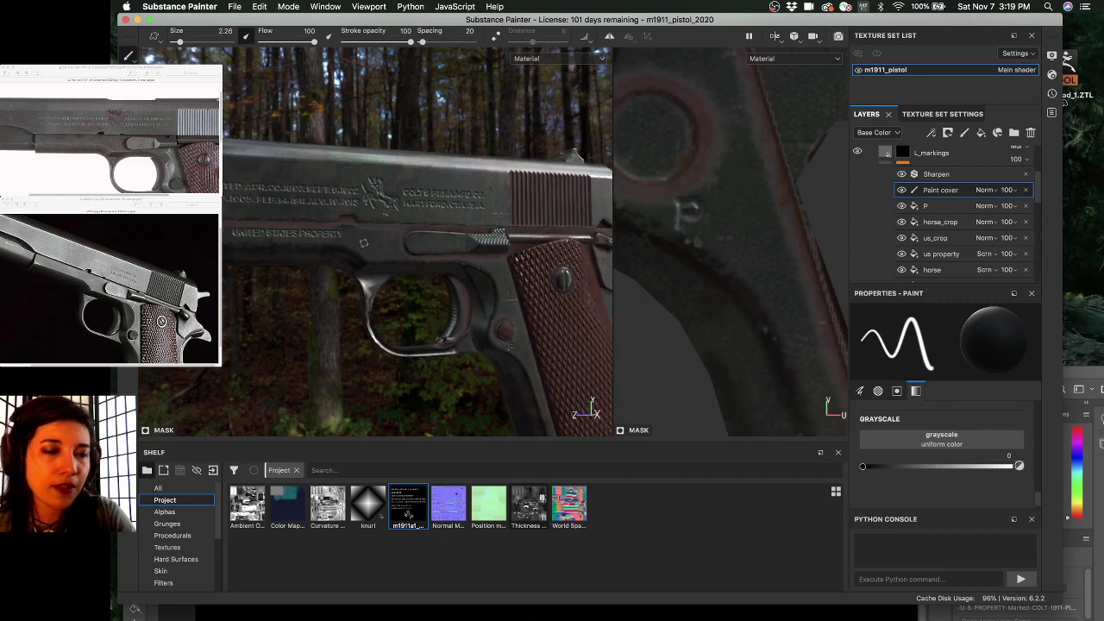
- Examine the reference photos of the pistol, inspecting the slide and trigger guard markings up close
left_click(110, 284)
scroll(110, 284, "down", 5)
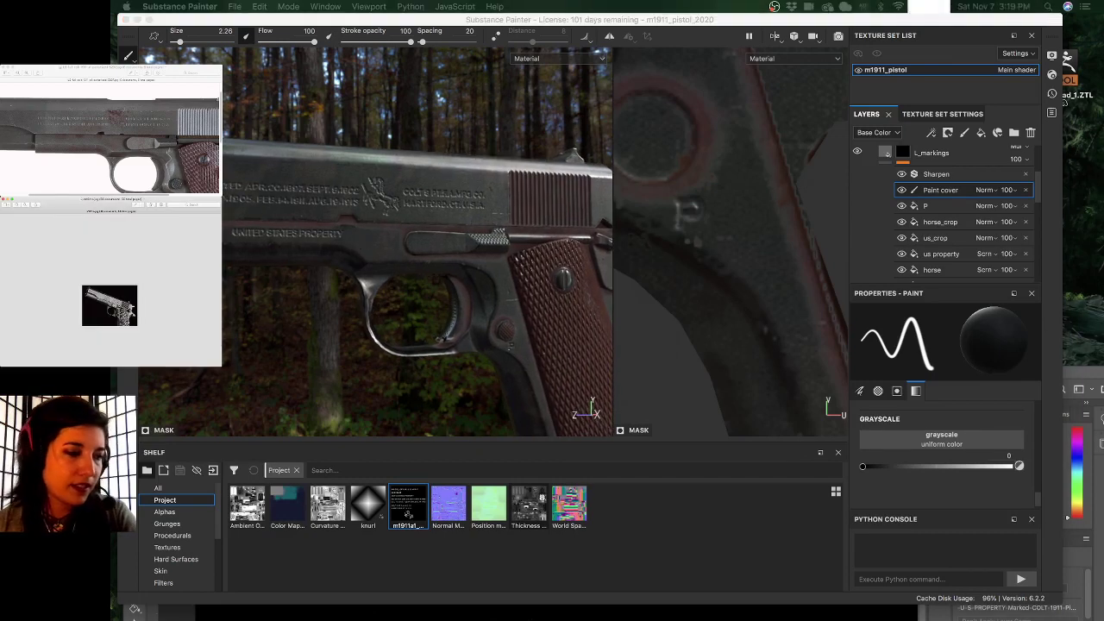
scroll(111, 298, "up", 5)
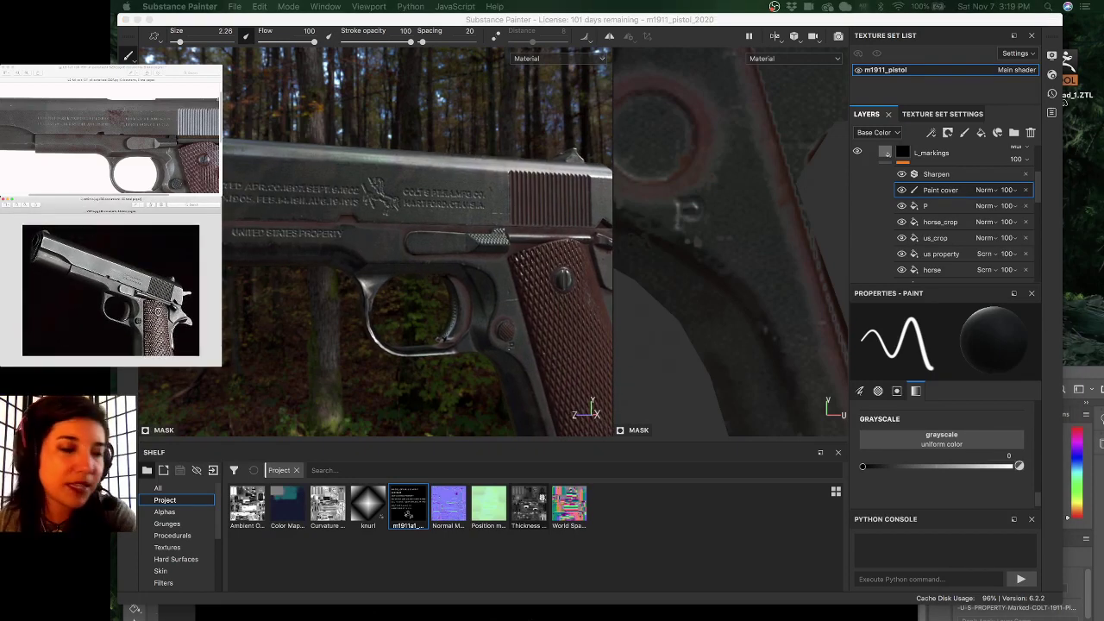
key("Down")
key("Right")
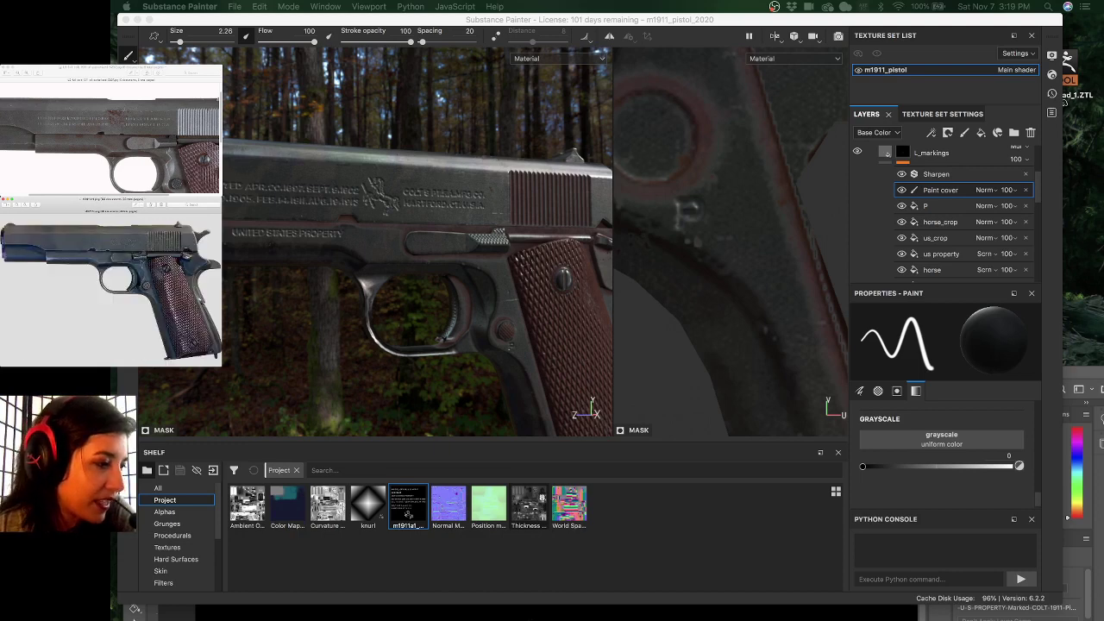
scroll(111, 290, "up", 5)
scroll(111, 290, "up", 2)
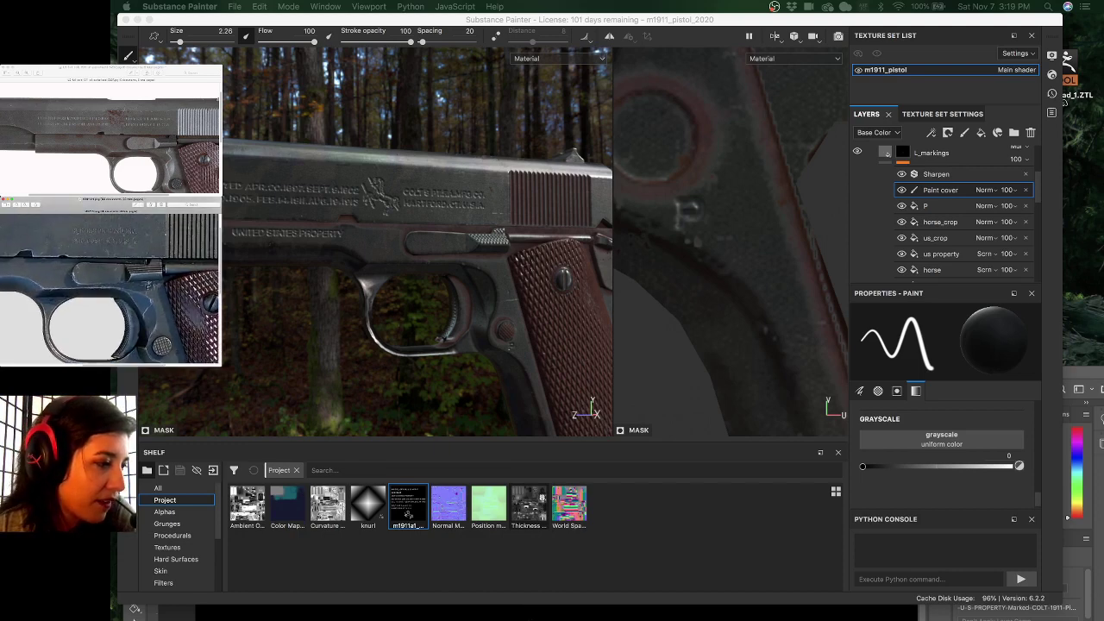
scroll(111, 290, "down", 7)
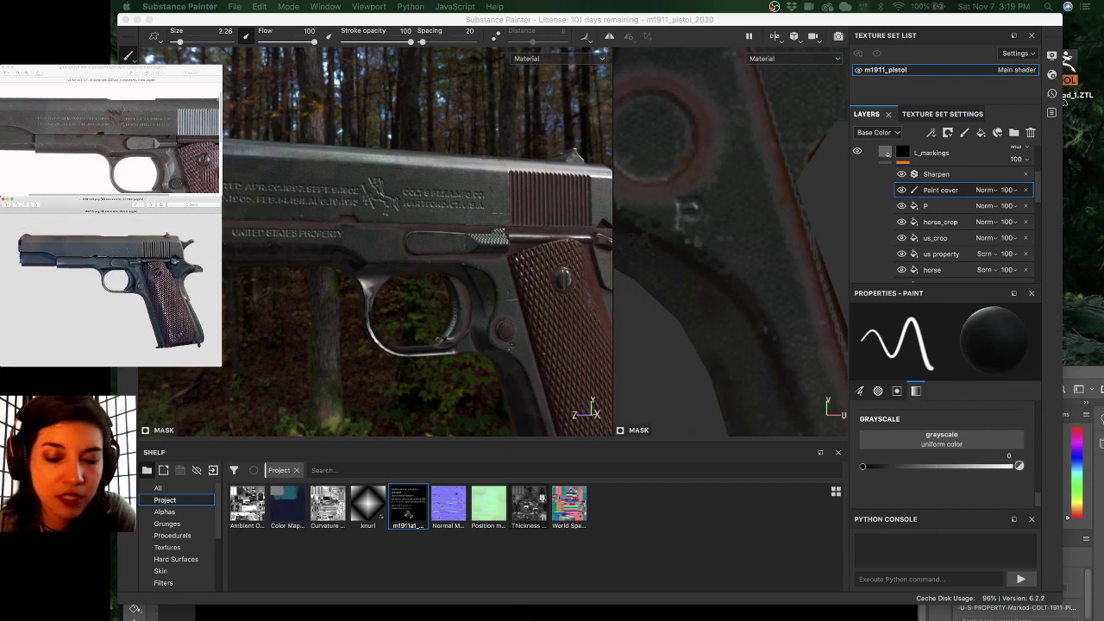
- Compare the slide lettering in the two-pistol reference image, and go back to the photo showing UNITED STATES PROPERTY and the serial number
key("Right")
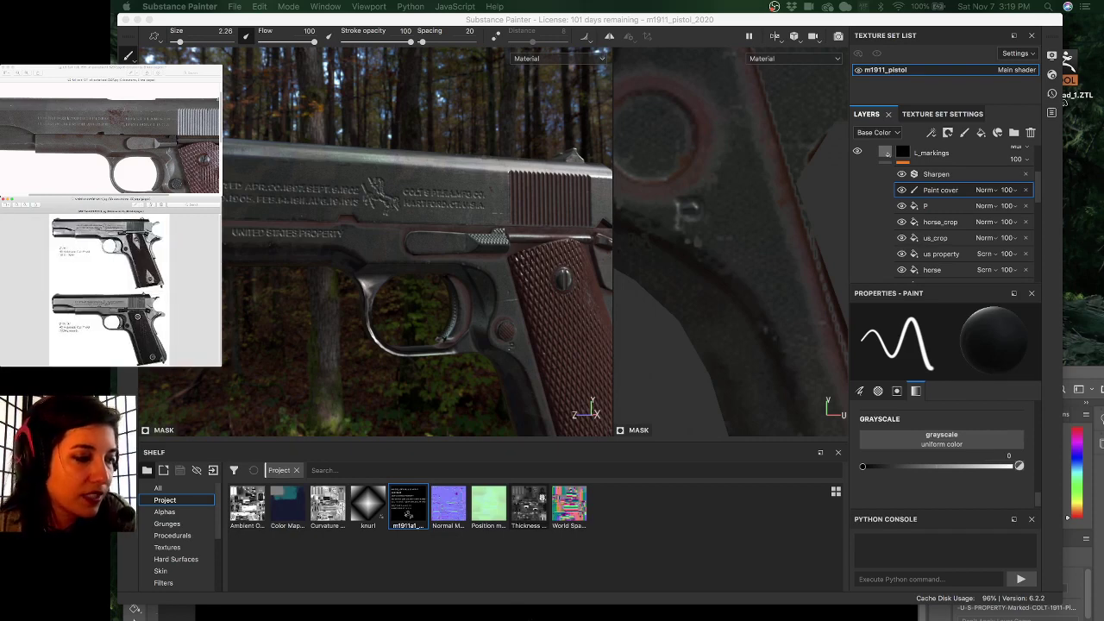
scroll(111, 290, "up", 5)
scroll(111, 290, "down", 3)
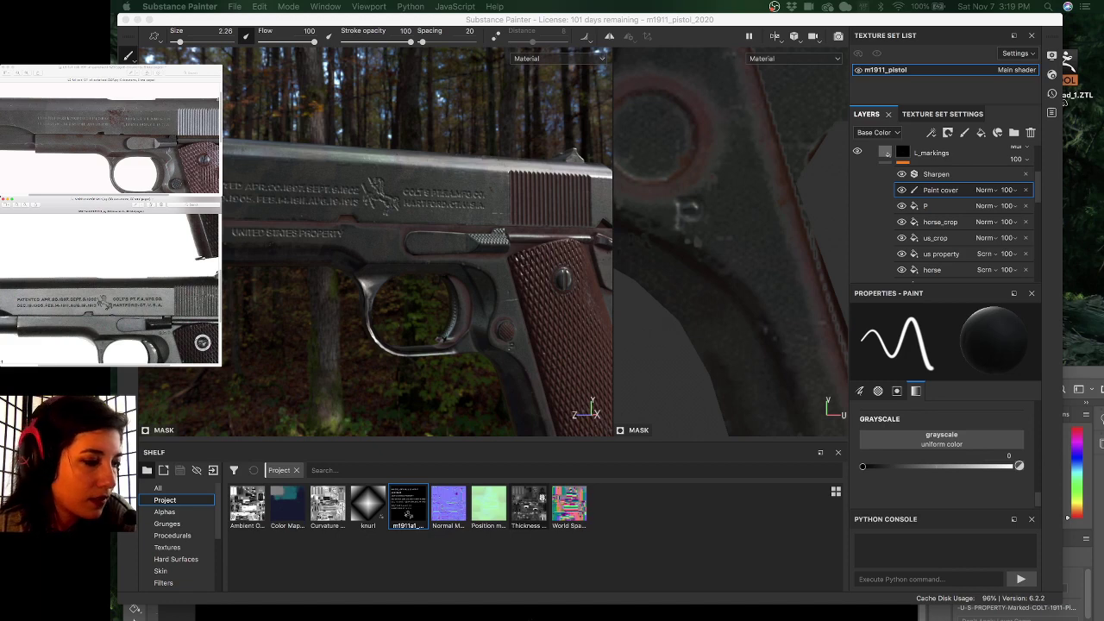
key("super+minus")
key("super+minus")
key("super+minus")
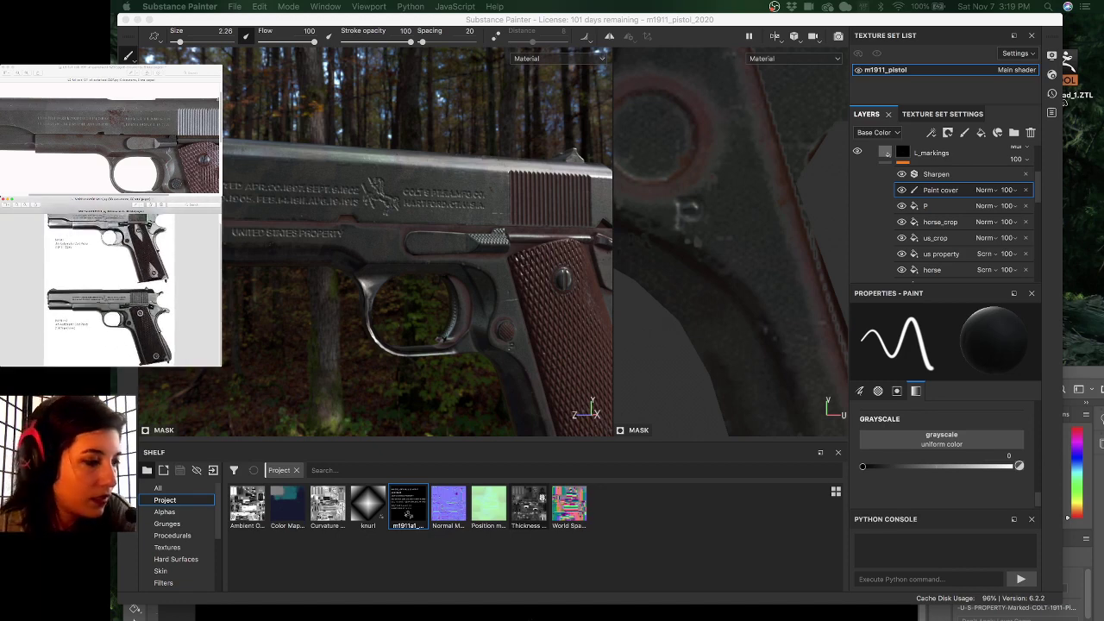
key("super+minus")
key("super+plus")
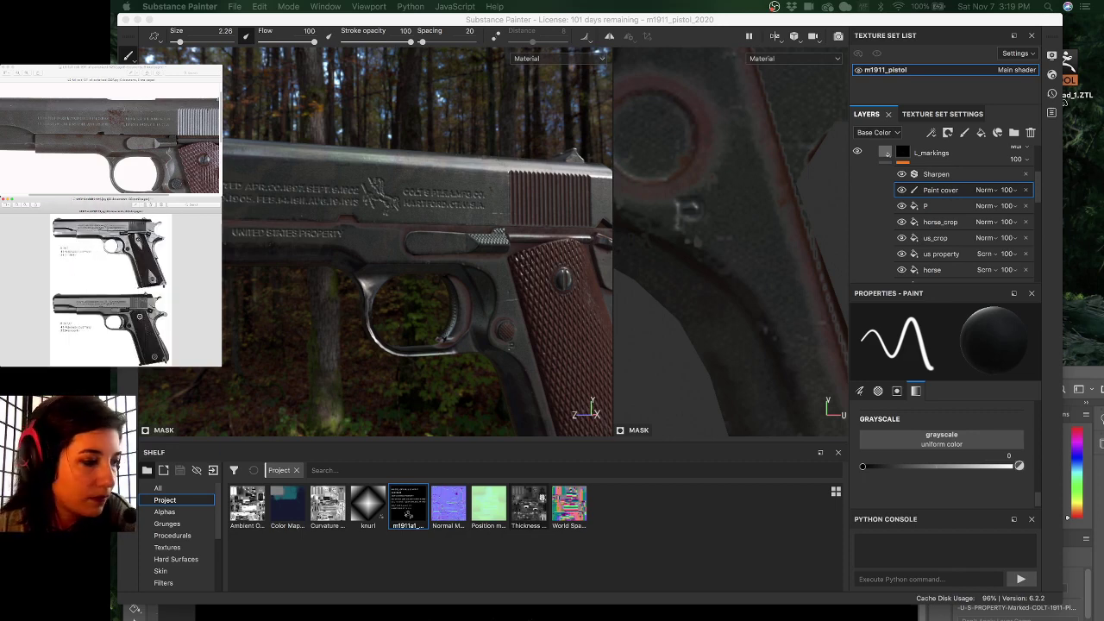
key("Left")
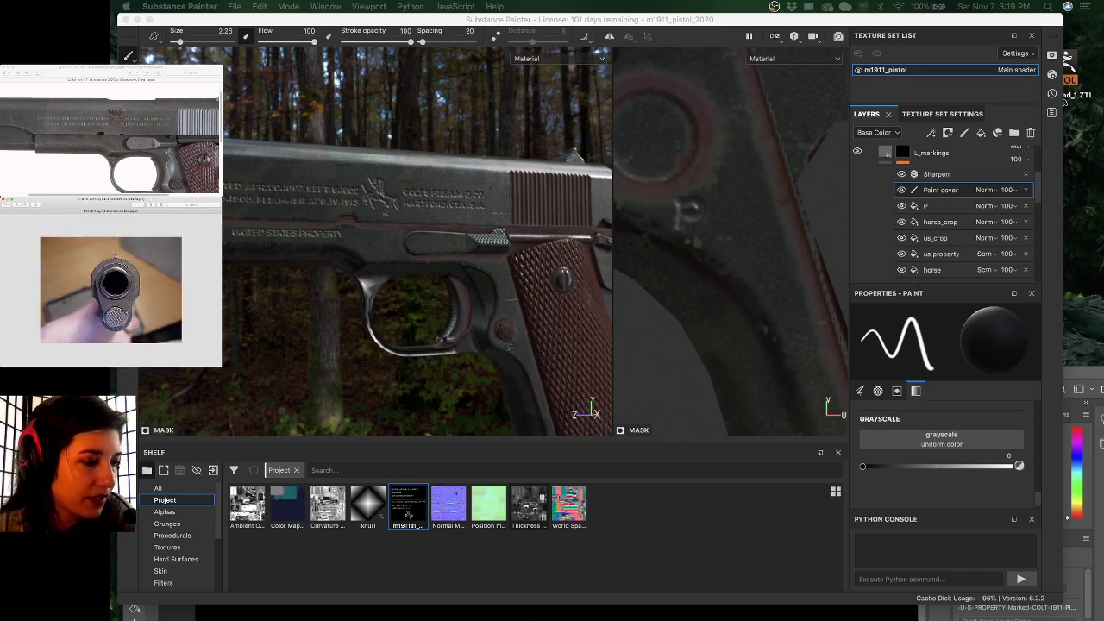
key("Left")
key("Left")
key("Left")
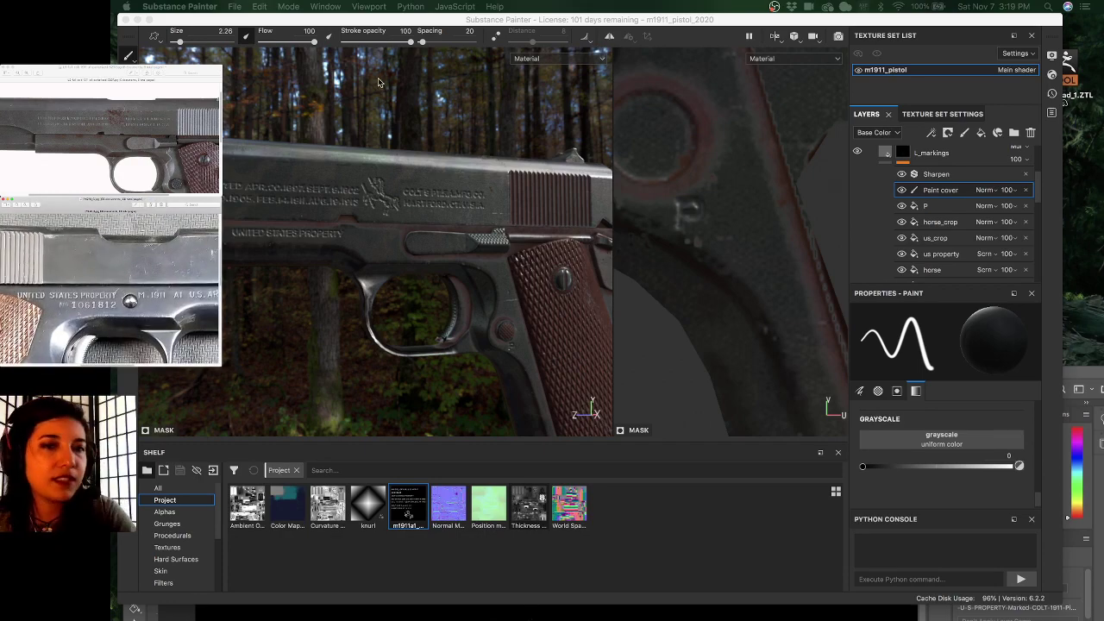
- Examine the MODEL OF 1911 U.S. ARMY lettering and serial number on the model against the reference photo
left_click(411, 22)
left_click_drag(413, 198, 387, 187, "alt")
left_click_drag(485, 208, 371, 183, "alt")
middle_click_drag(386, 181, 459, 160, "alt")
left_click_drag(459, 161, 461, 141, "alt")
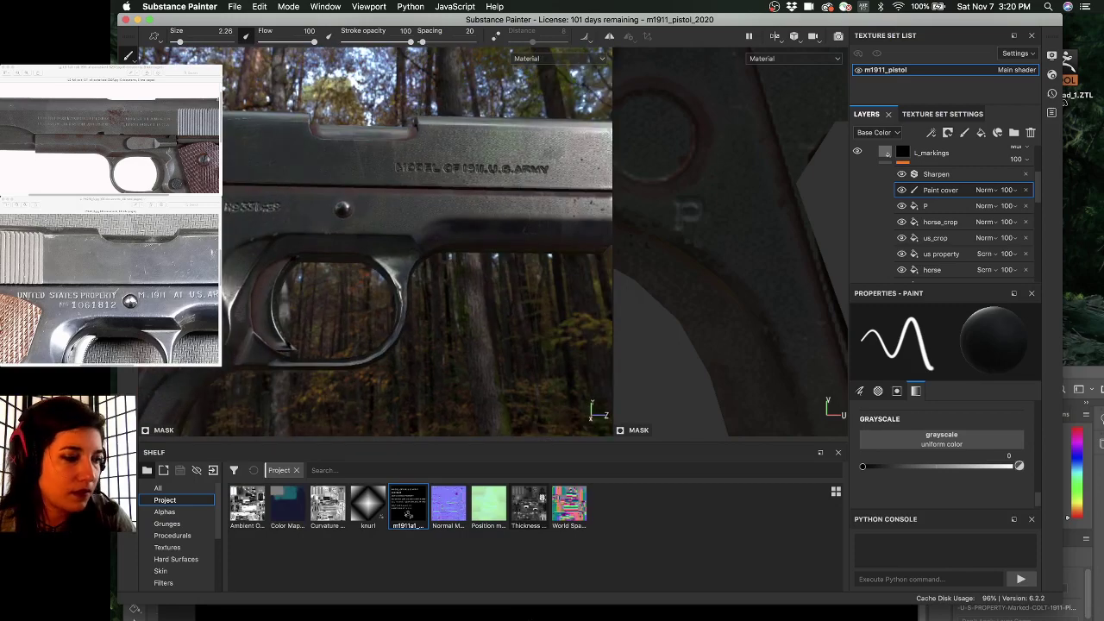
key("super+Tab")
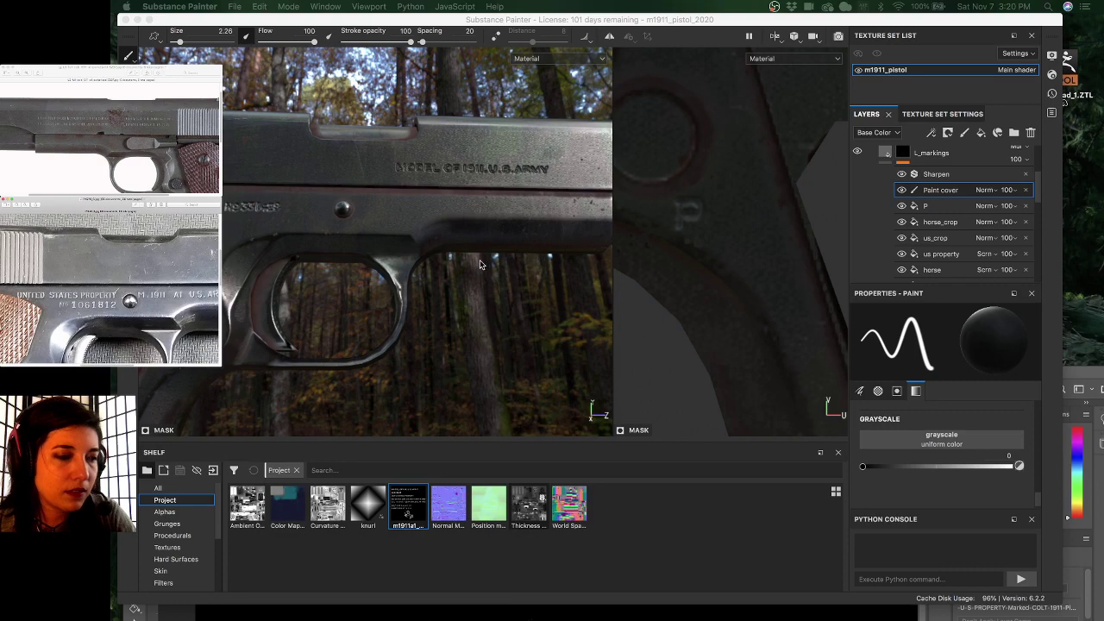
- Rotate the environment lighting and capture a screenshot of the patent and UNITED STATES PROPERTY lettering up close
left_click_drag(500, 248, 402, 250, "alt")
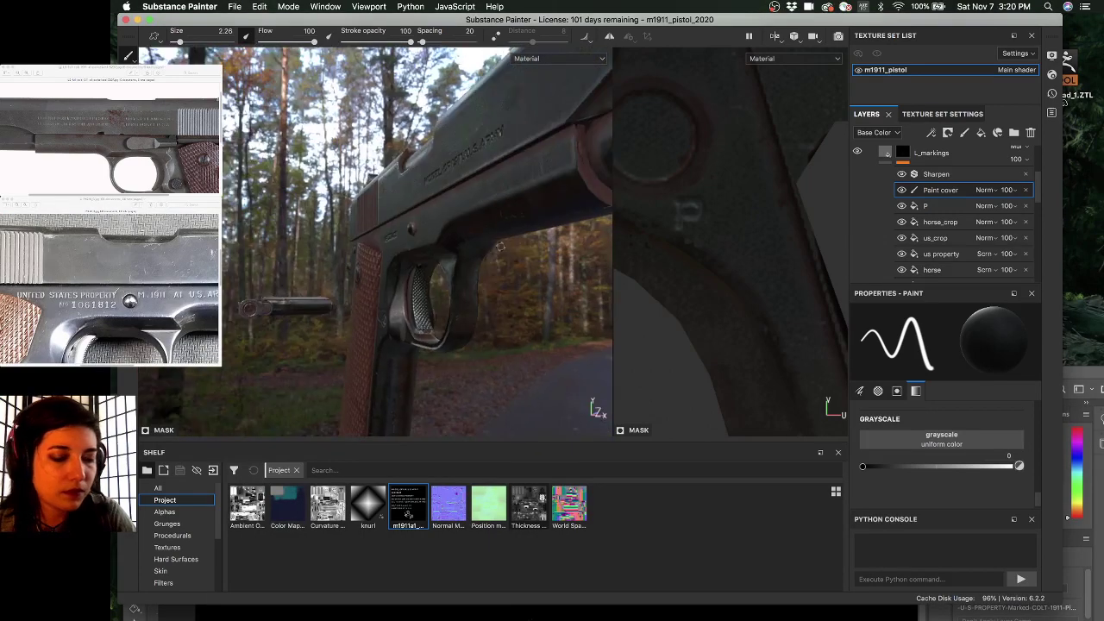
key("super+Tab")
left_click(547, 23)
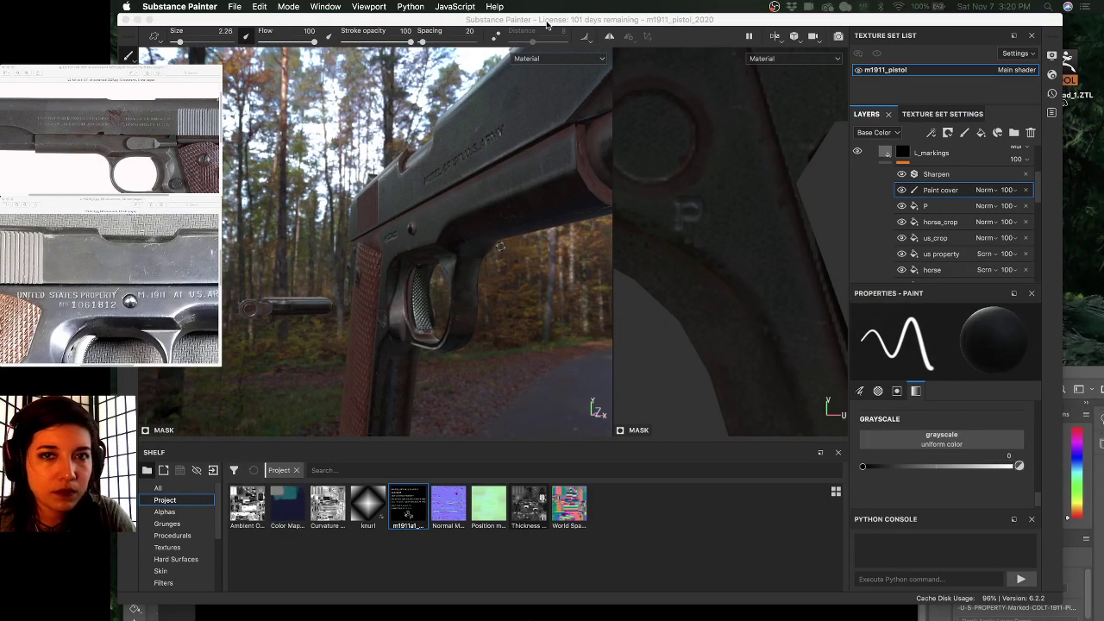
left_click_drag(495, 215, 504, 214, "alt")
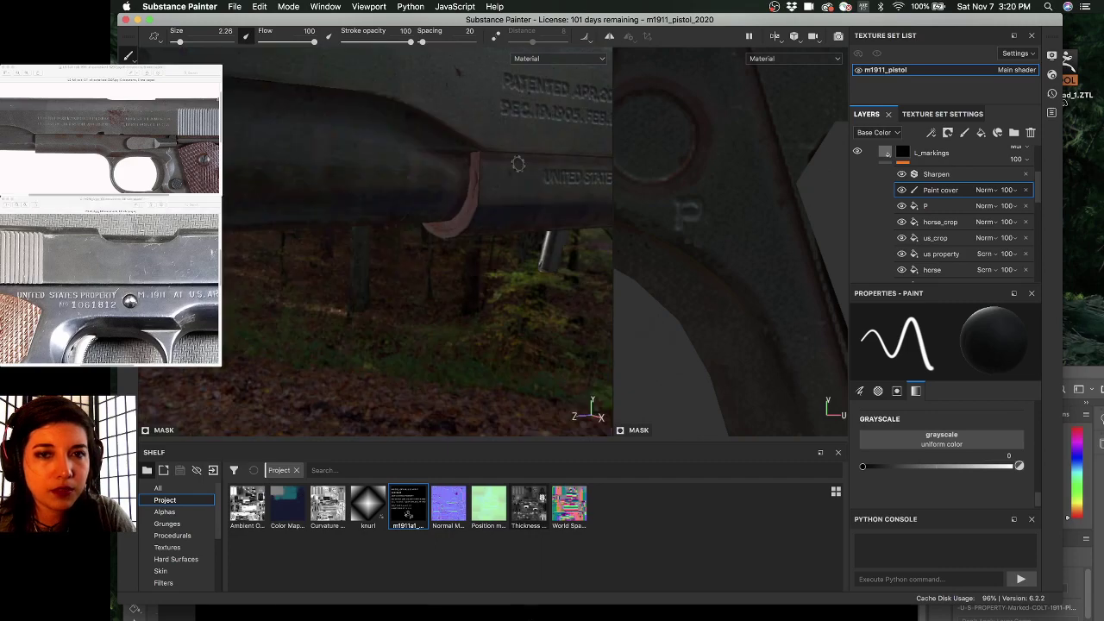
left_click_drag(394, 200, 335, 221, "alt")
left_click_drag(440, 217, 466, 198, "alt")
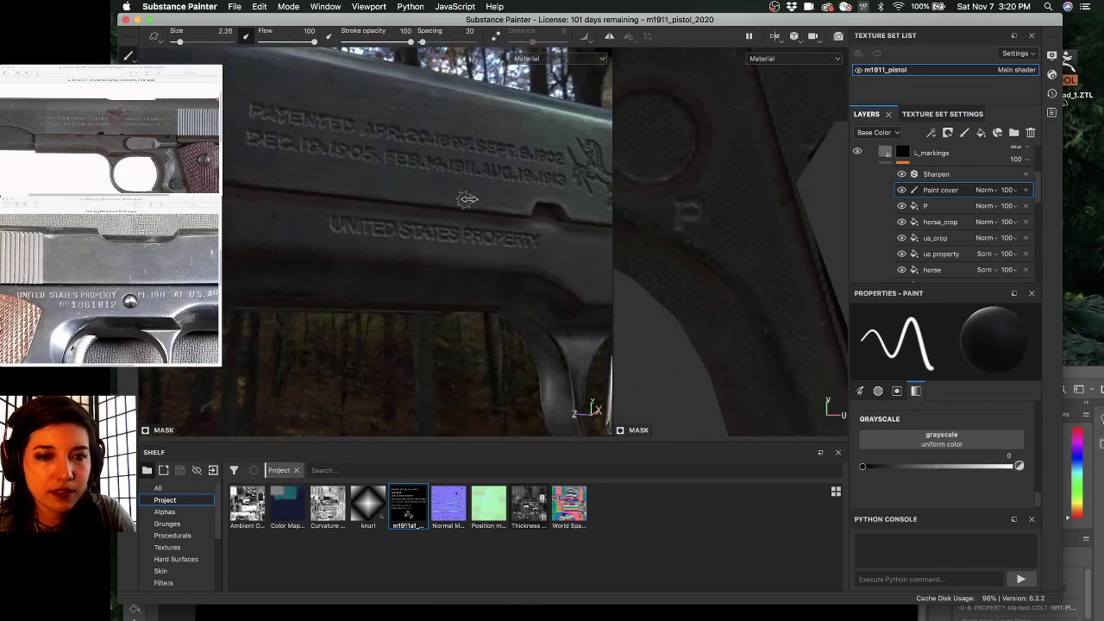
right_click_drag(467, 198, 500, 199, "shift")
left_click_drag(500, 199, 461, 285, "alt")
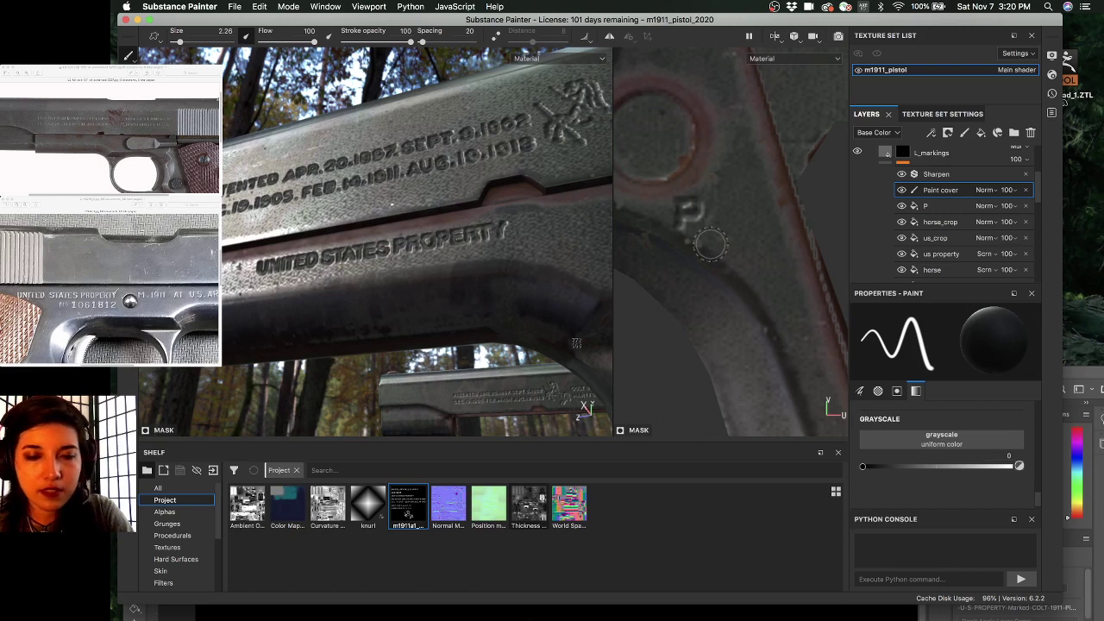
left_click_drag(570, 337, 223, 131)
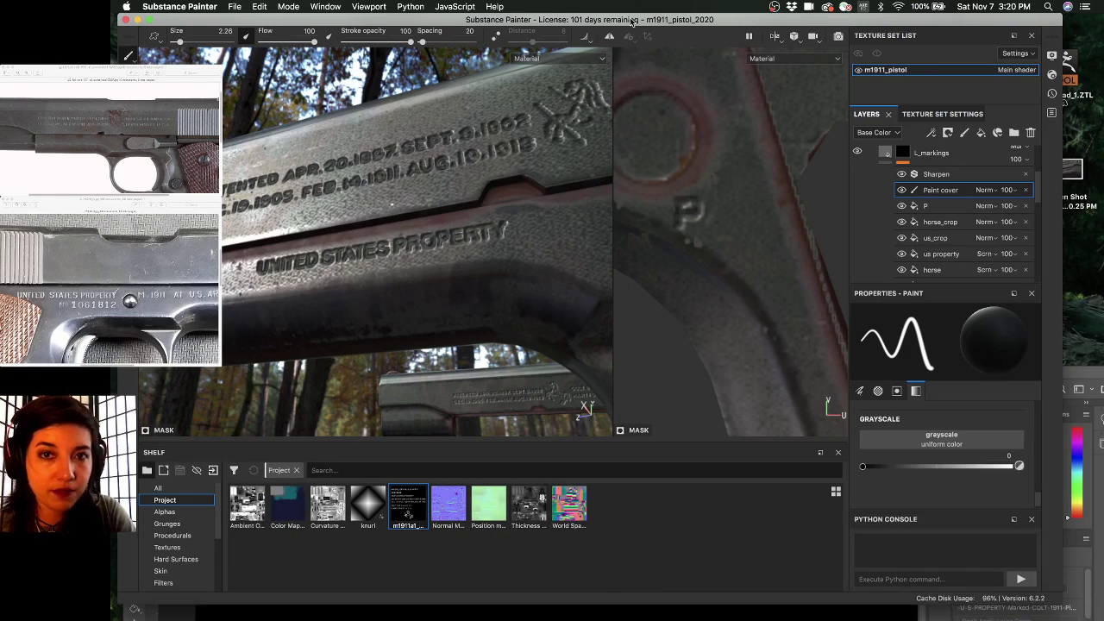
- Save the project and switch to Photoshop, enlarging its window to show the m1911a1_markings_01 document
key("super+s")
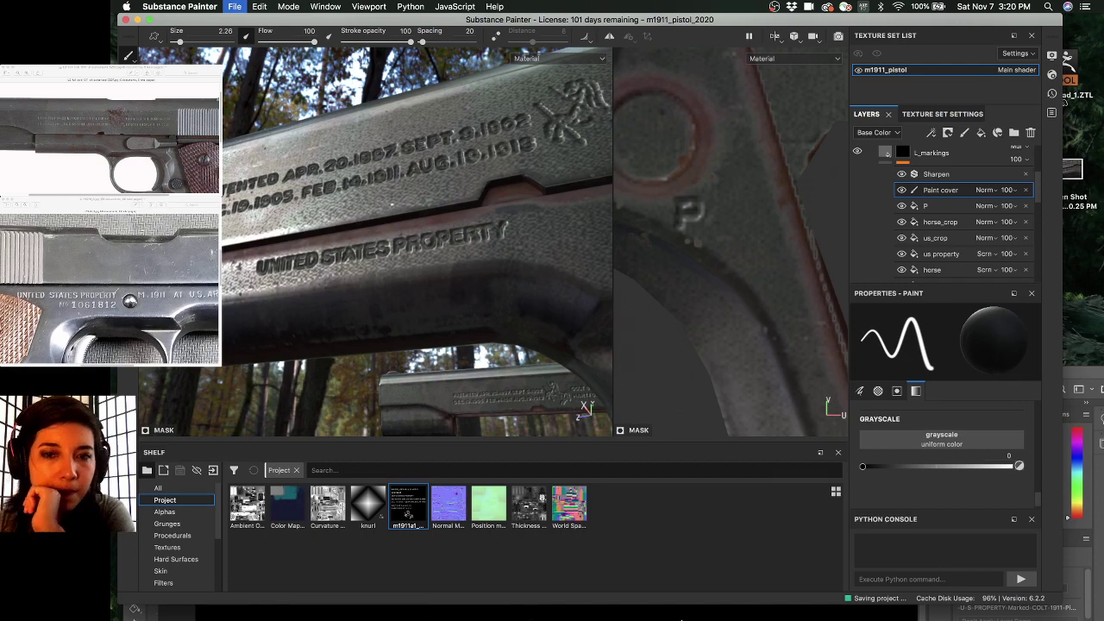
left_click(719, 601)
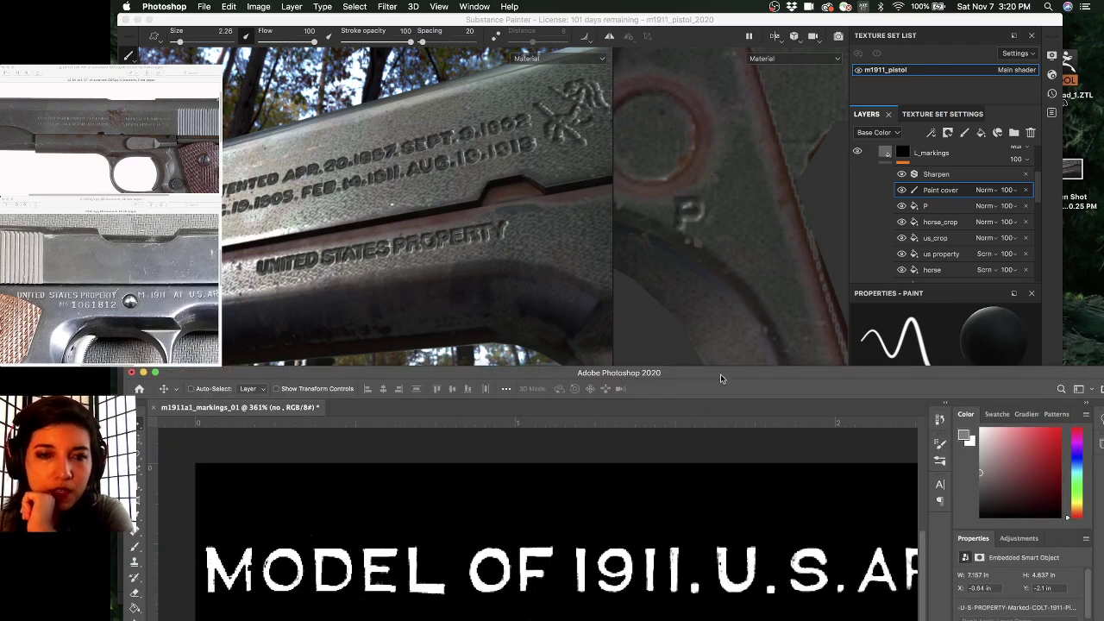
double_click(720, 374)
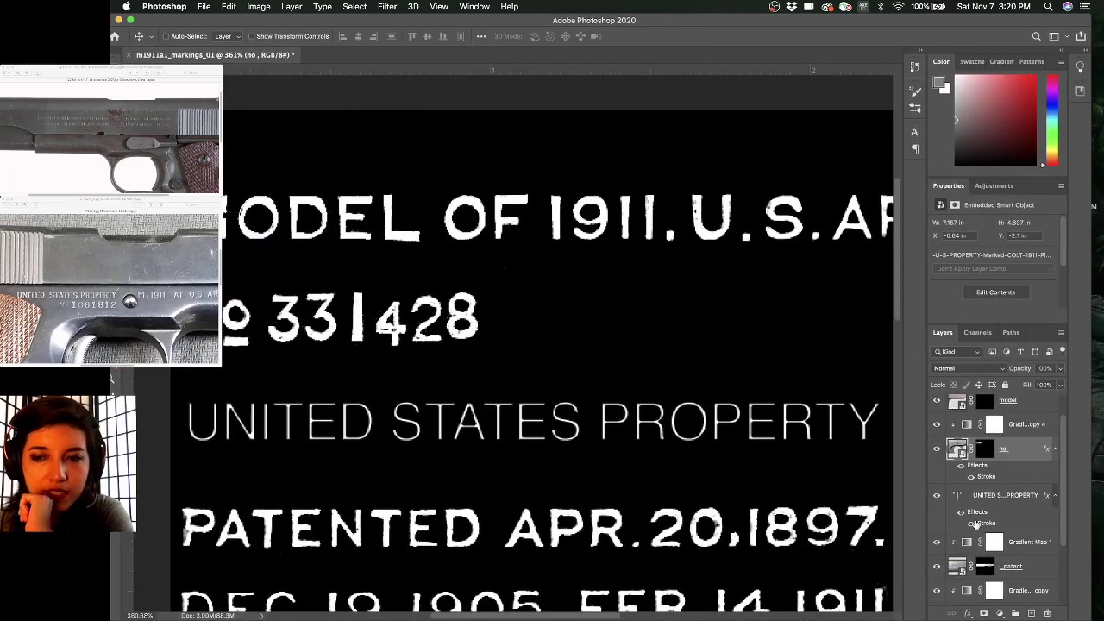
- Compare the UNITED STATES PROPERTY text with its layer effects off and on, leave them on, and save the document
left_click(963, 514)
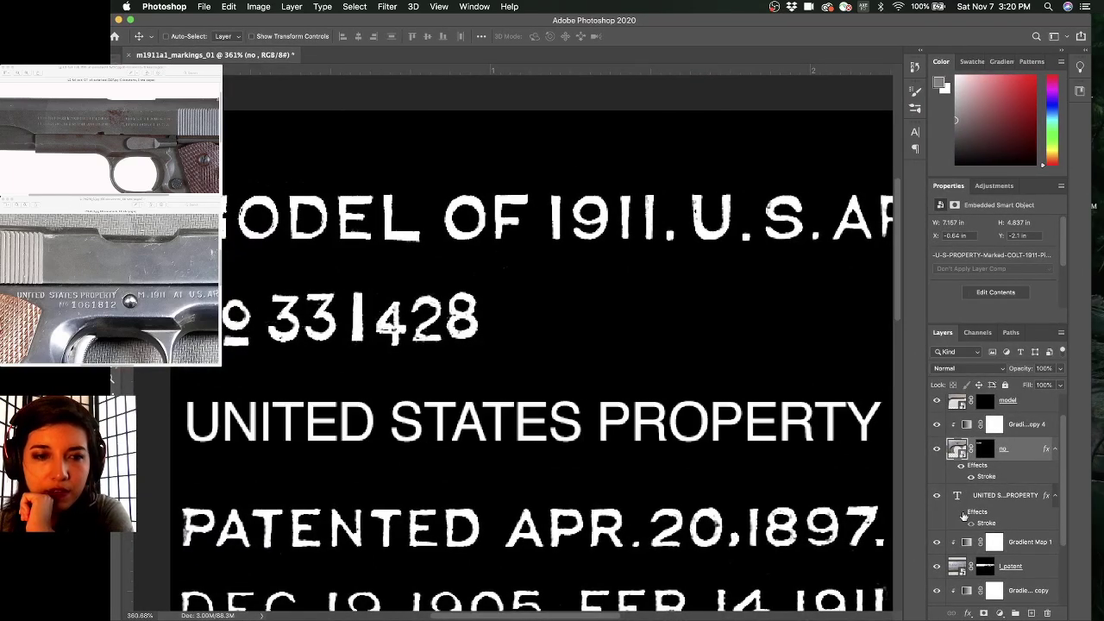
left_click(963, 514)
left_click(963, 514)
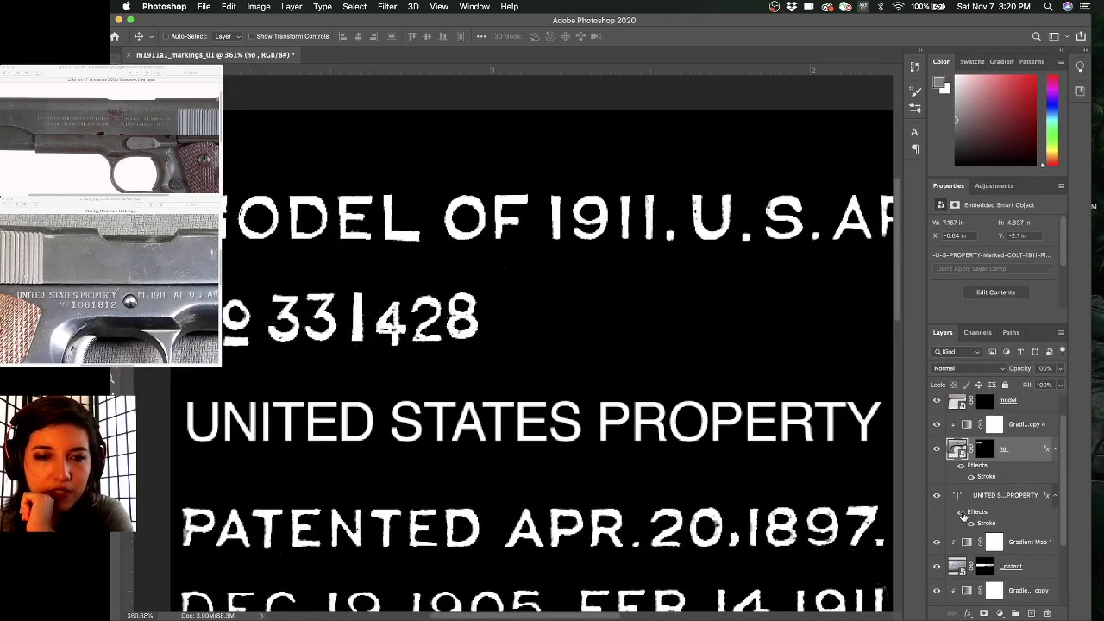
left_click(962, 514)
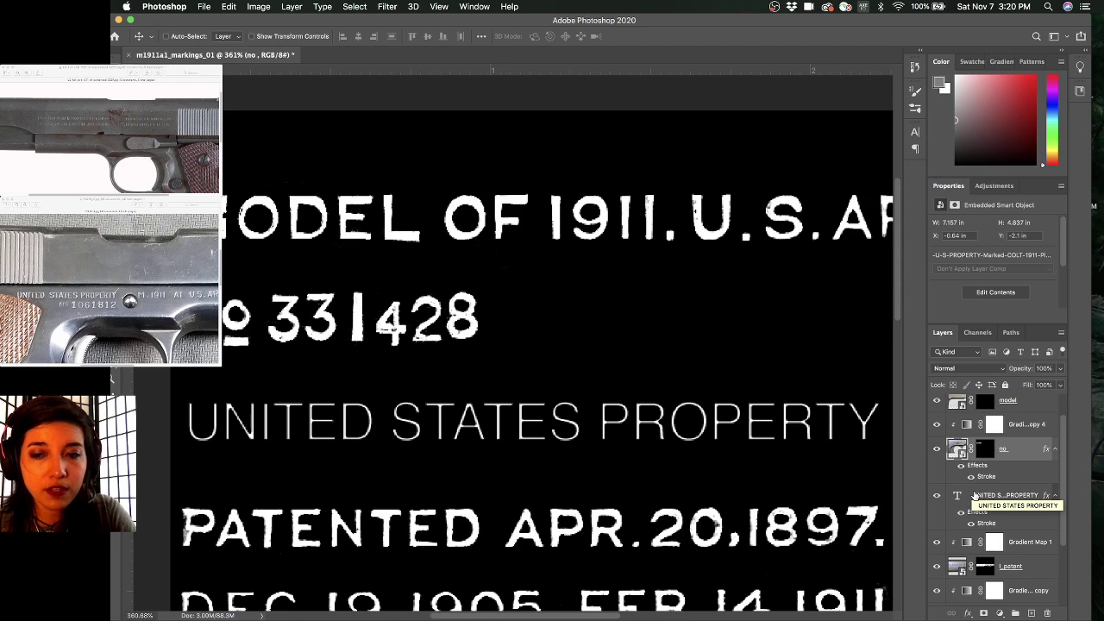
key("super+s")
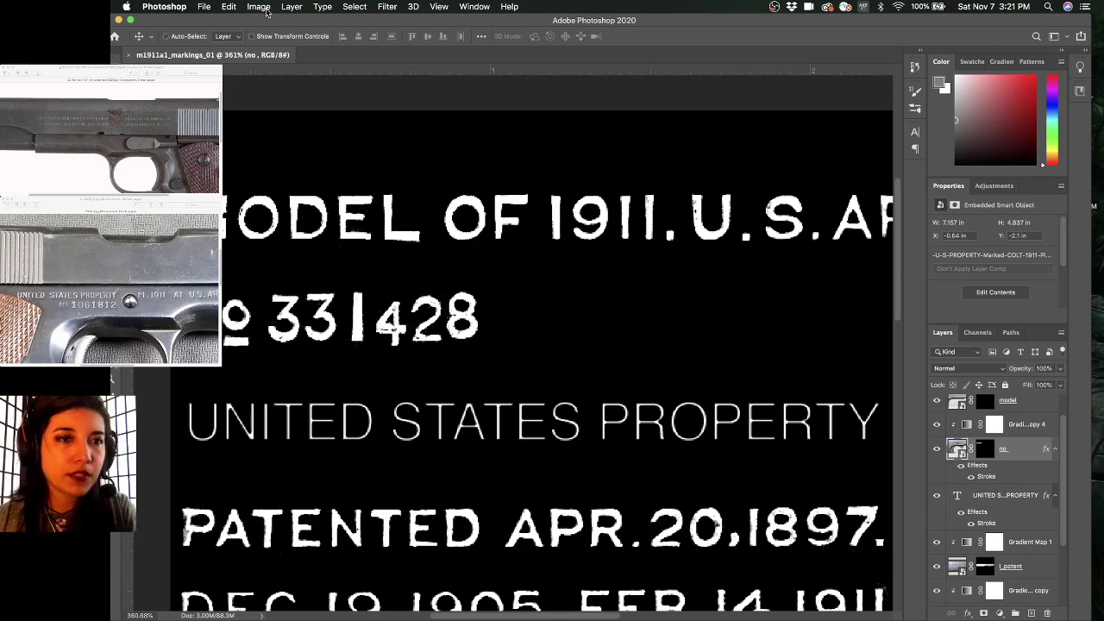
- Switch to Substance Painter and reload the m1911a1_markings_01 resource in the project shelf
left_click_drag(289, 26, 293, 496)
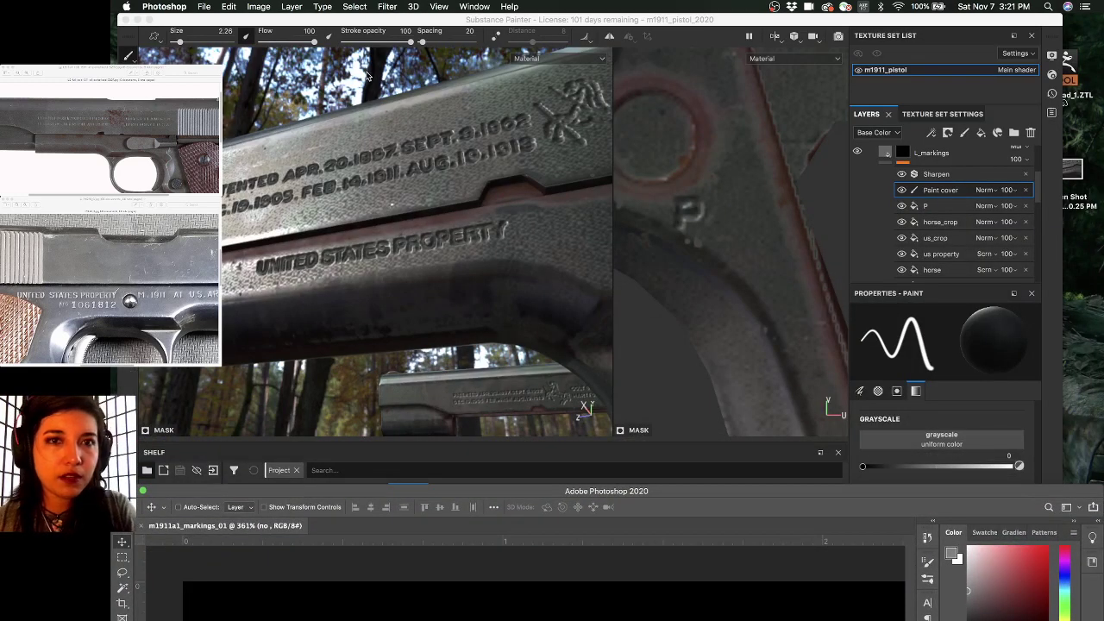
left_click(427, 22)
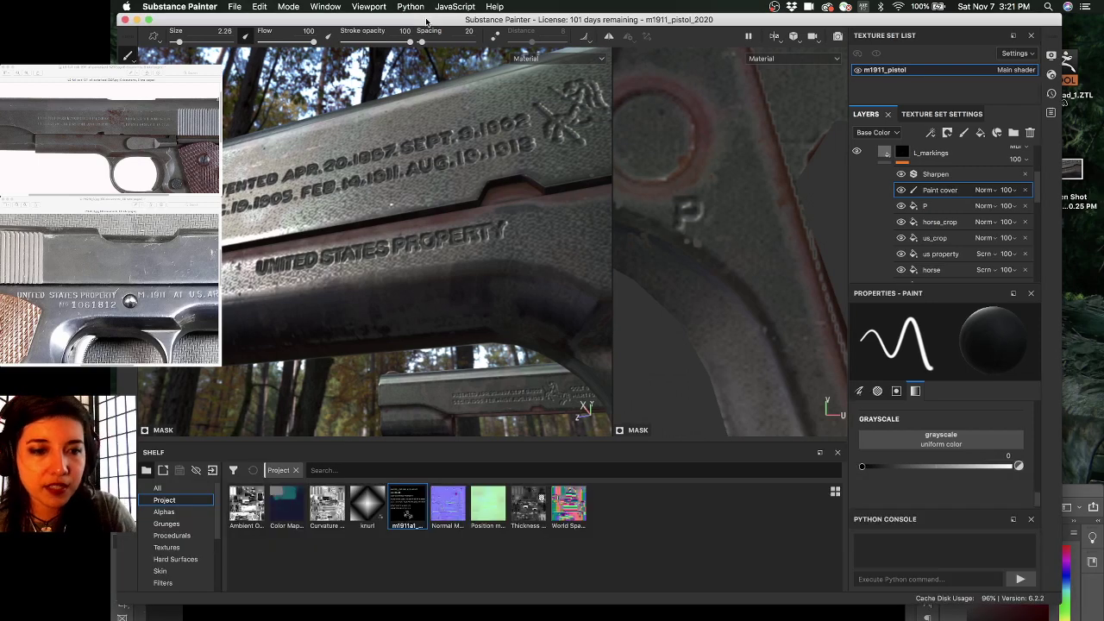
right_click(416, 513)
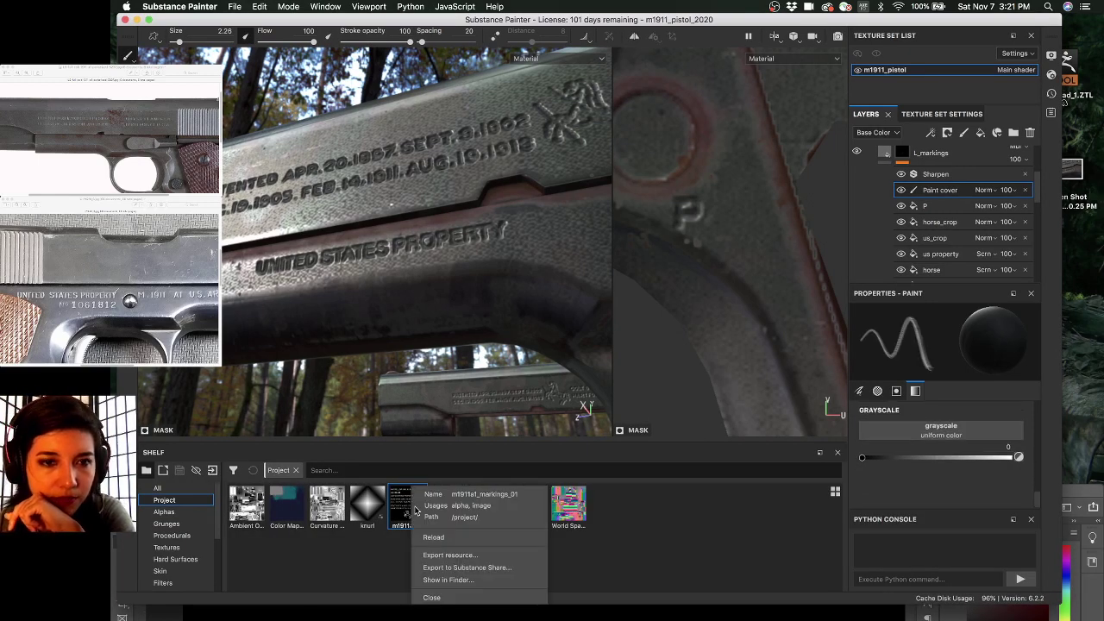
left_click(464, 539)
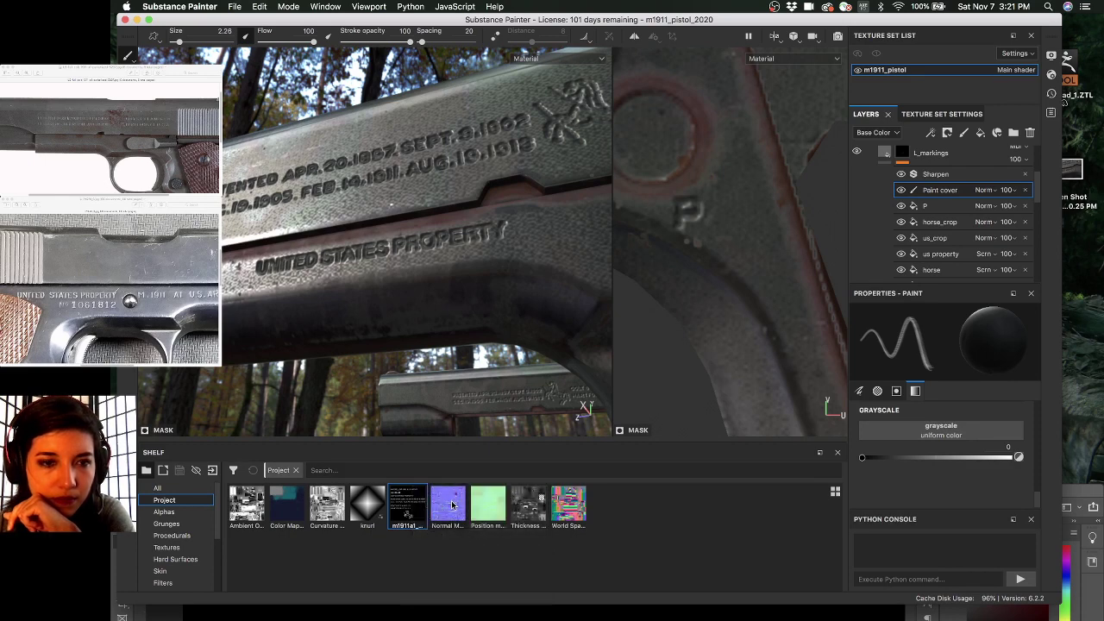
- Reveal the source file of the m1911a1_markings_01 resource in Finder, check its folder, and return to Substance Painter
left_click(451, 506)
right_click(408, 504)
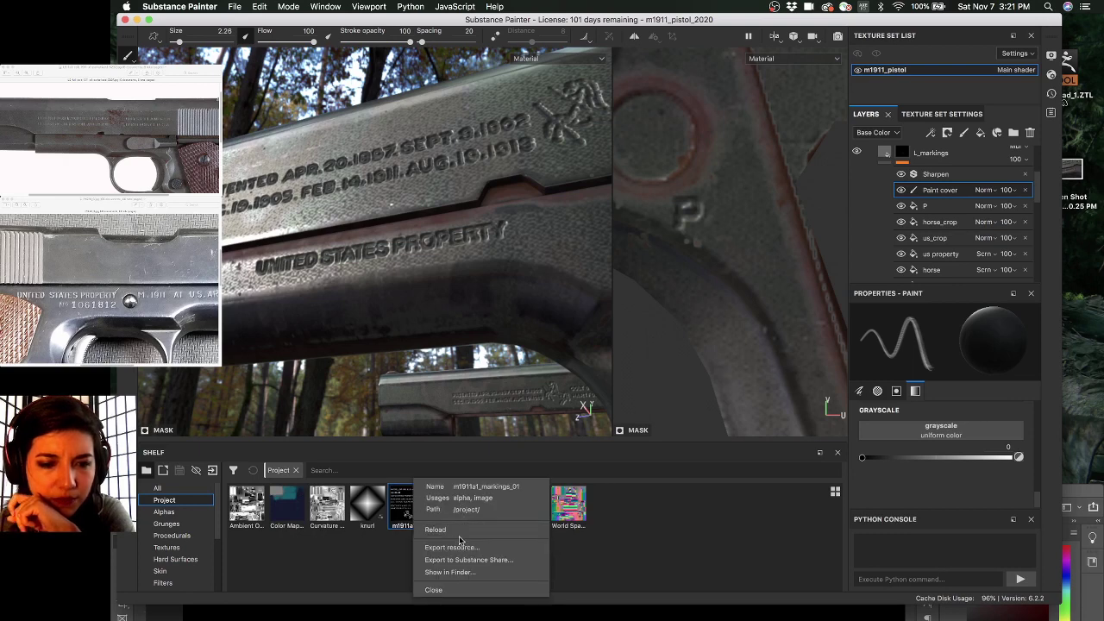
left_click(461, 573)
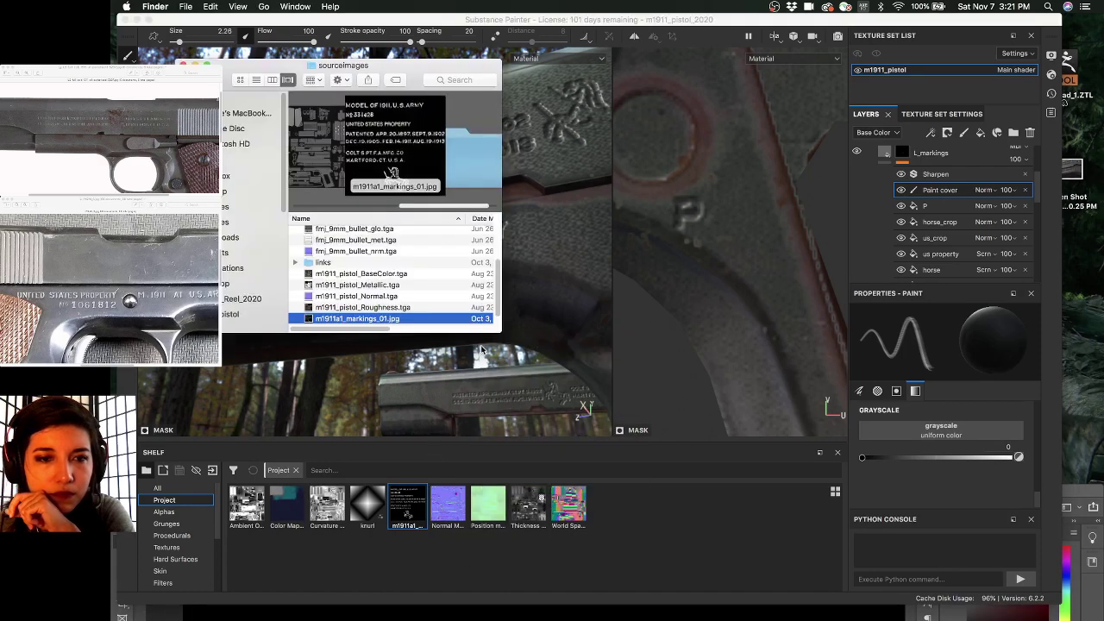
scroll(370, 309, "down", 1)
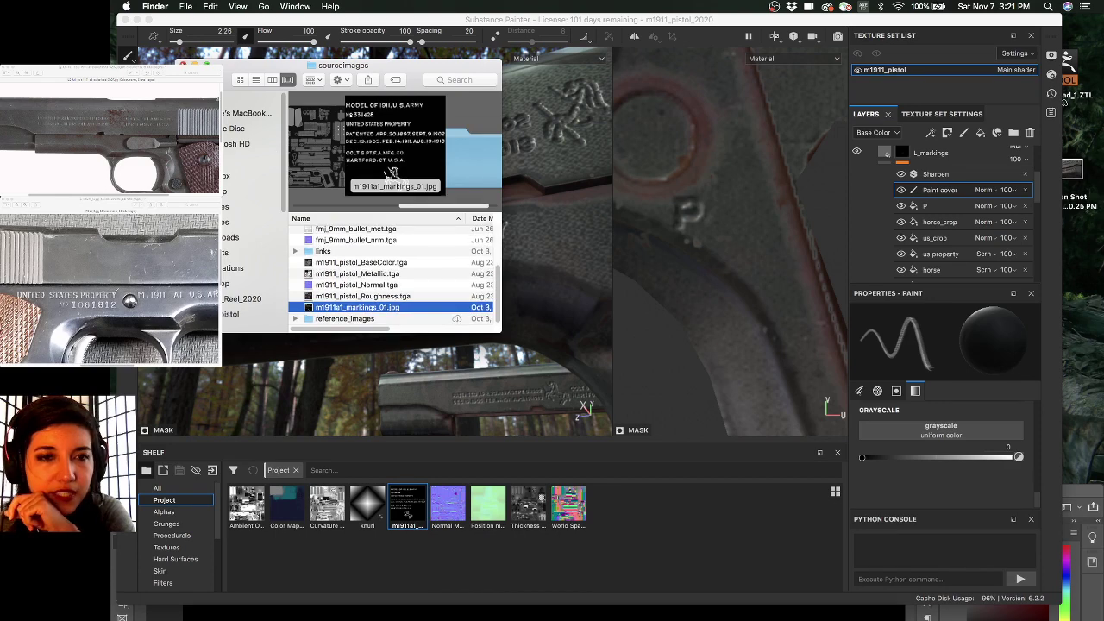
key("super+Tab")
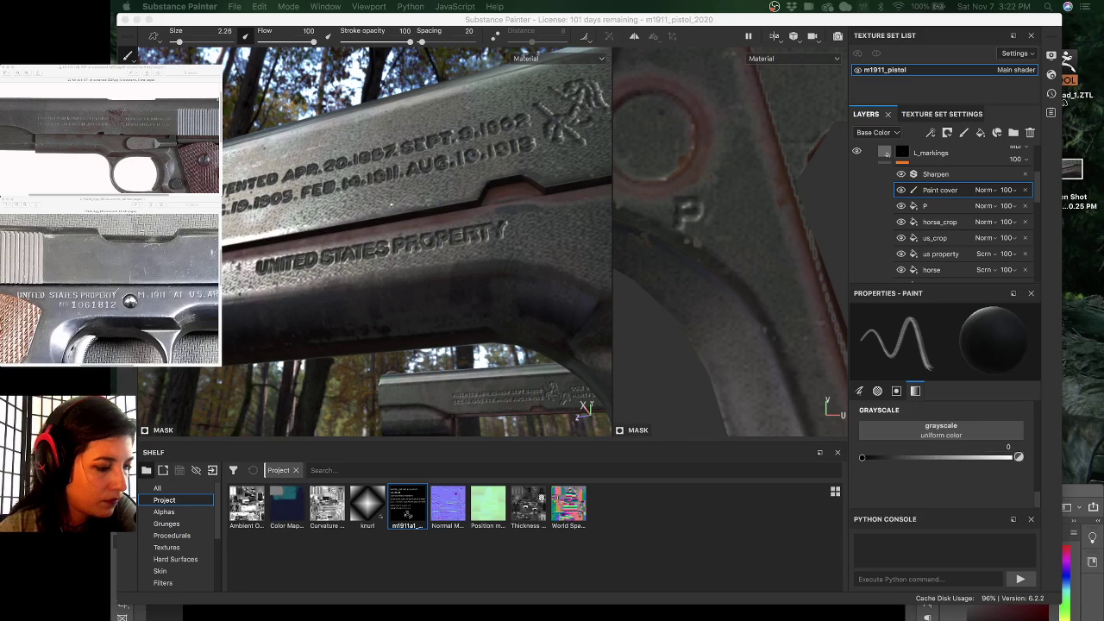
left_click_drag(418, 383, 640, 510)
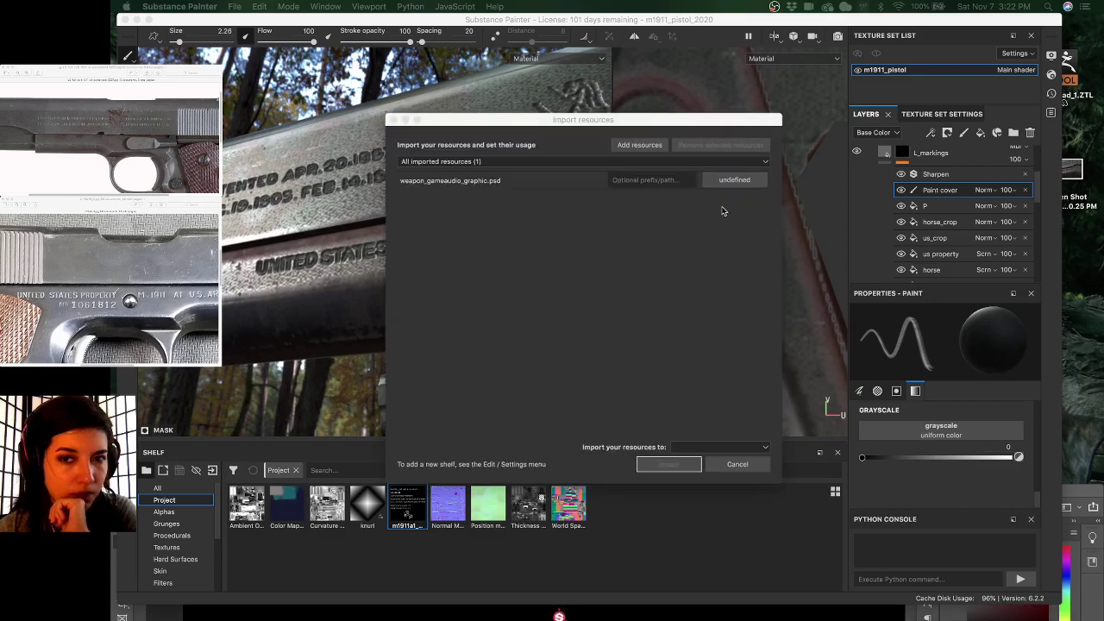
left_click(732, 182)
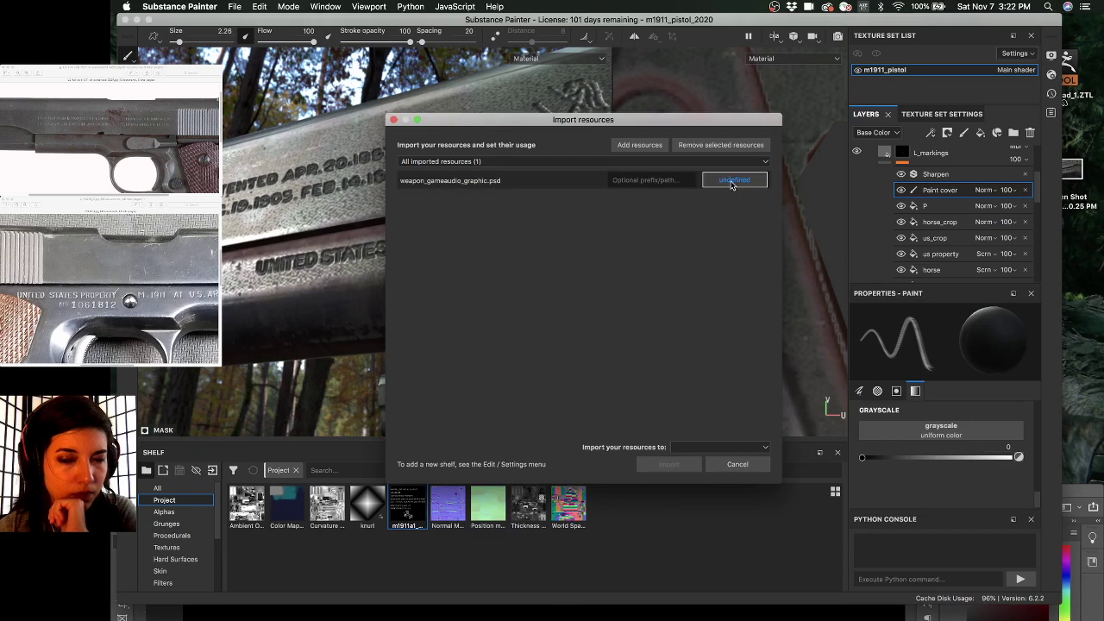
left_click(737, 464)
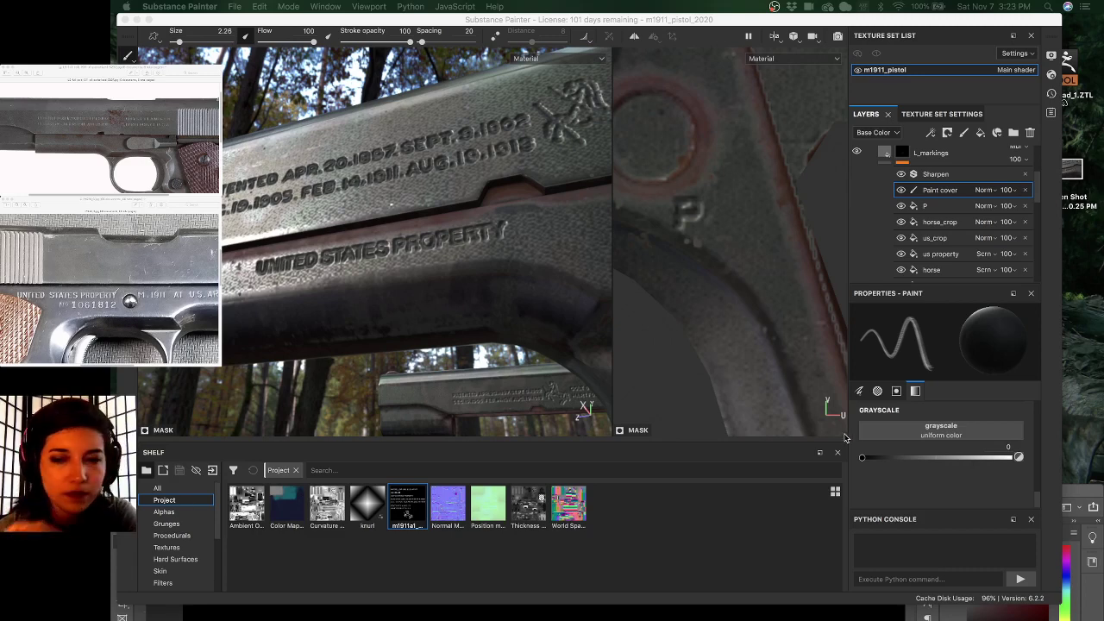
- Switch to Photoshop, close the m1911a1_markings_01 document, and return to Substance Painter
left_click(1093, 494)
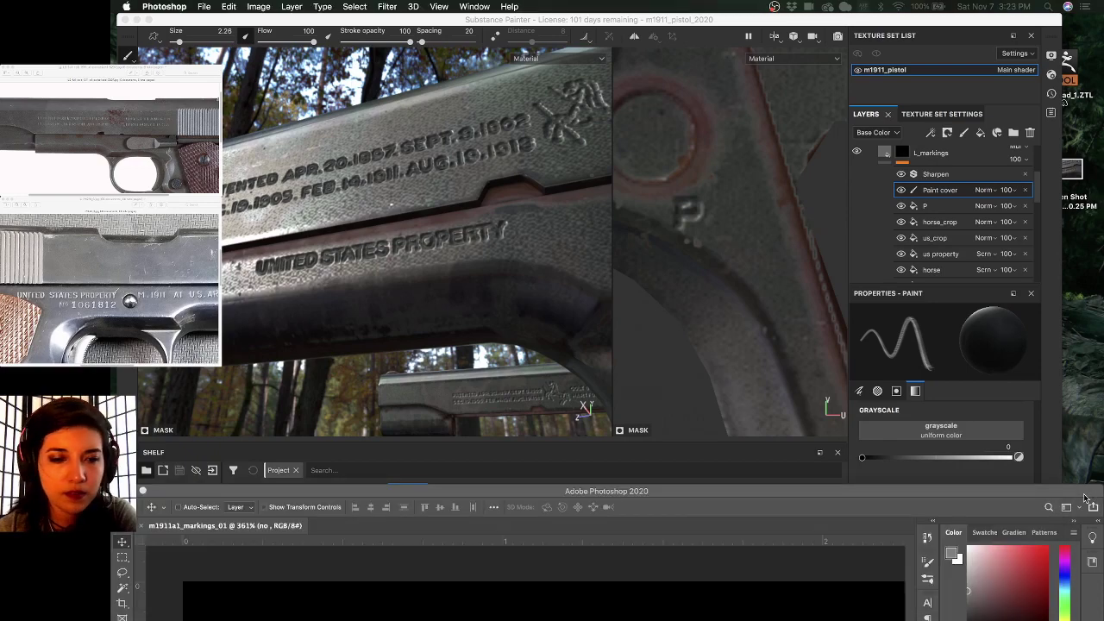
left_click_drag(1085, 498, 1092, 67)
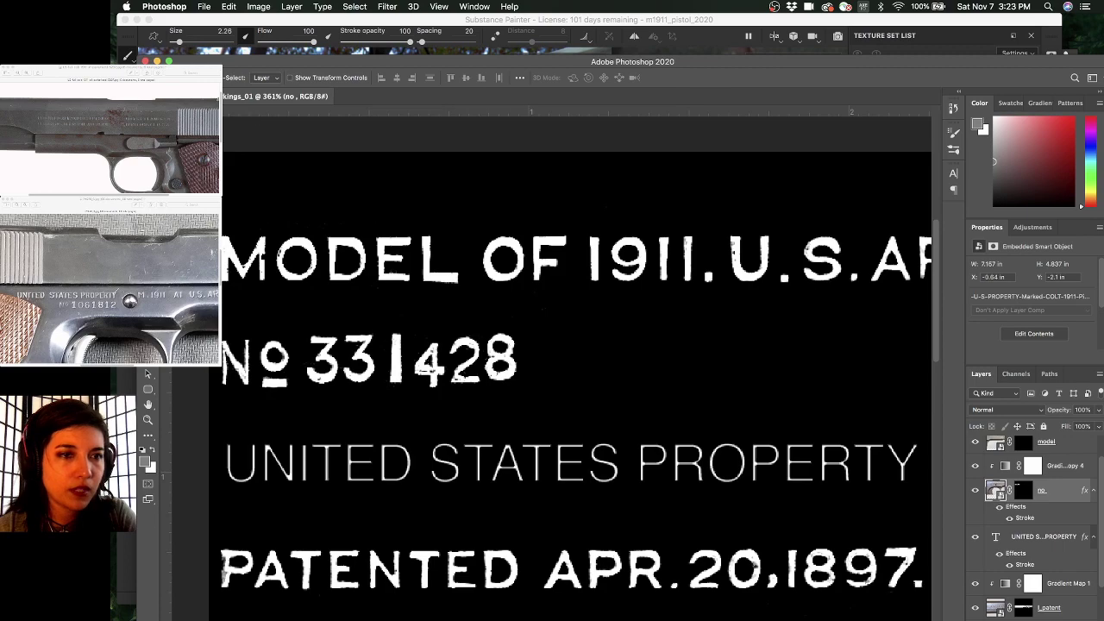
key("super+w")
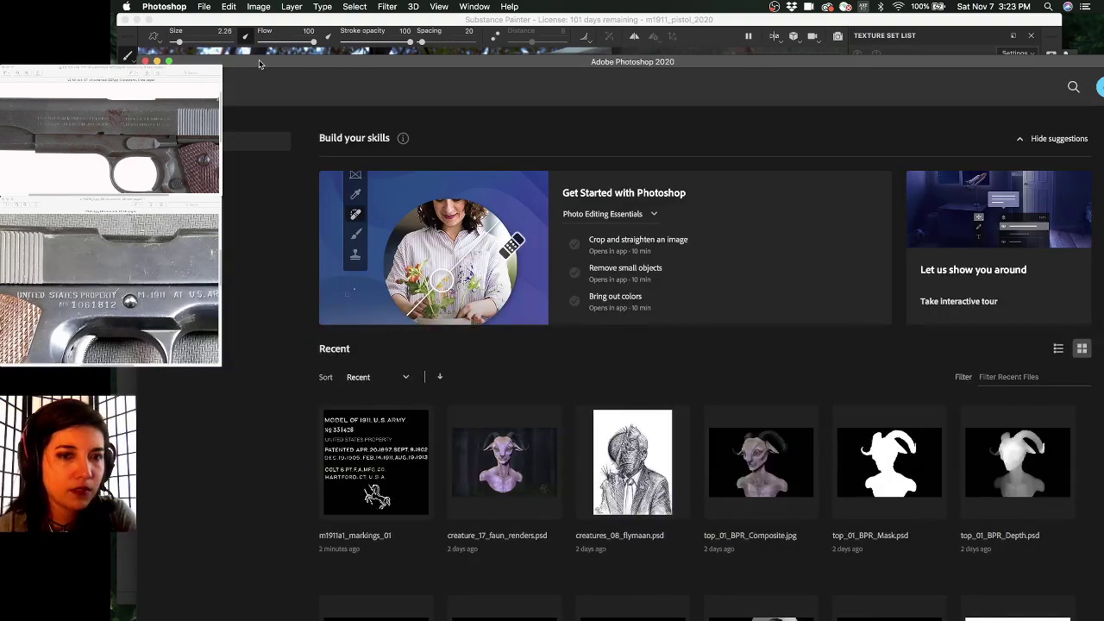
left_click_drag(259, 62, 240, 381)
left_click(451, 19)
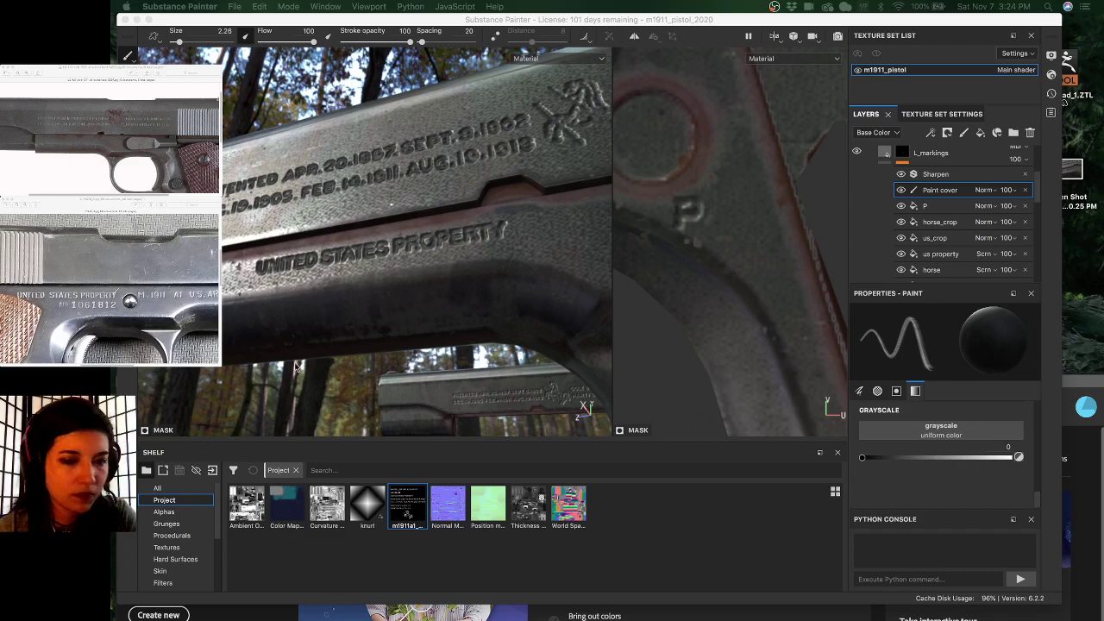
- Import m1911a1_markings_01.psd as an alpha into the current project 'm1911_pistol_2020'
left_click_drag(703, 480, 648, 531)
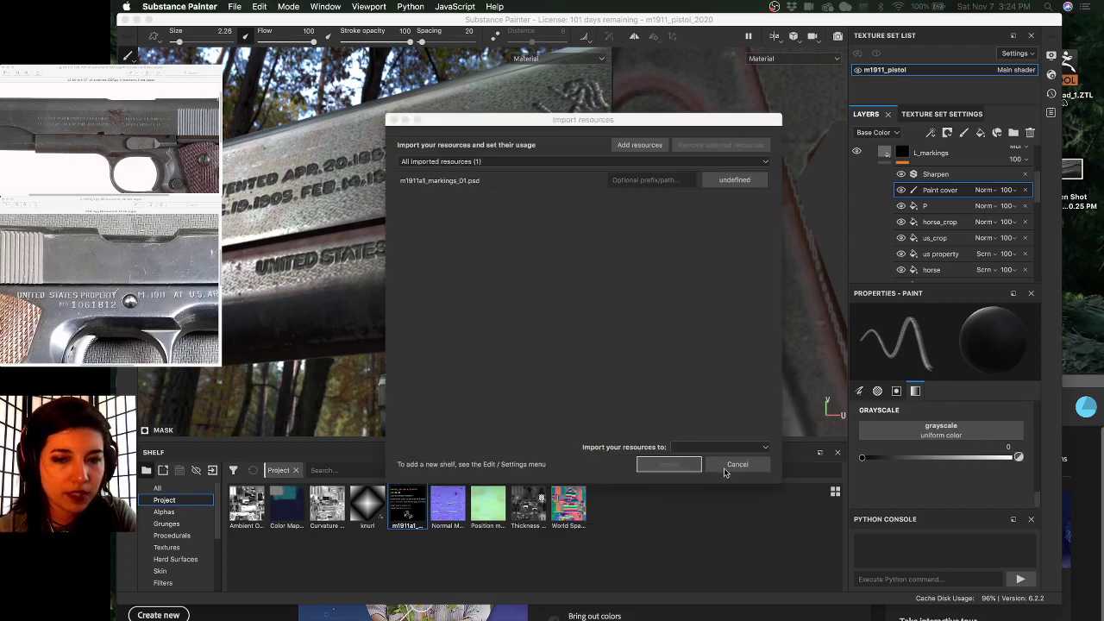
left_click(729, 468)
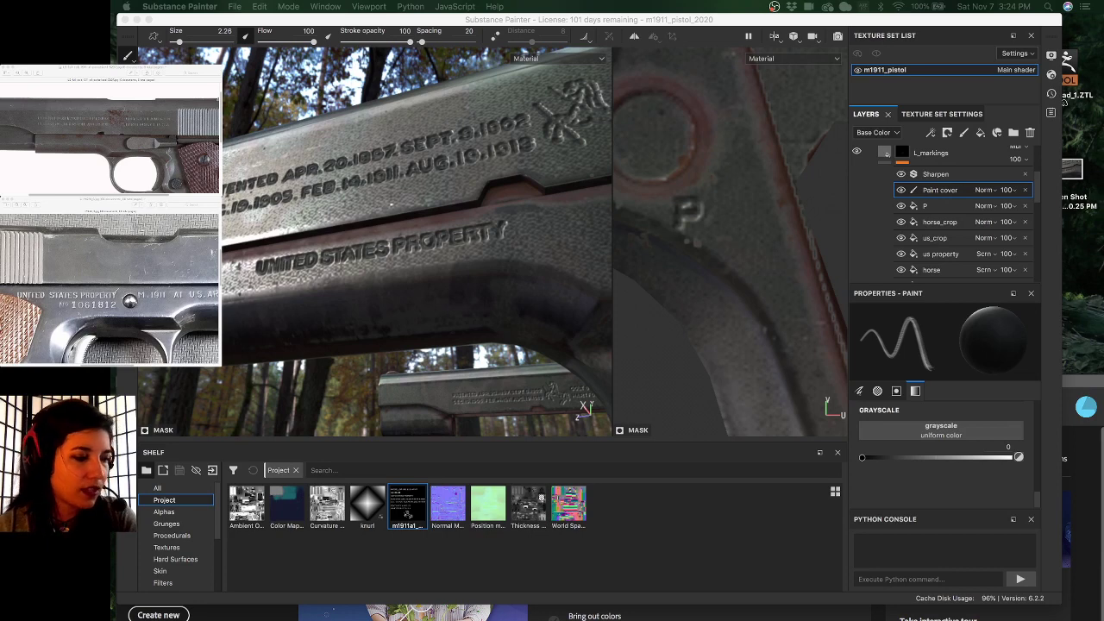
left_click_drag(465, 257, 705, 516)
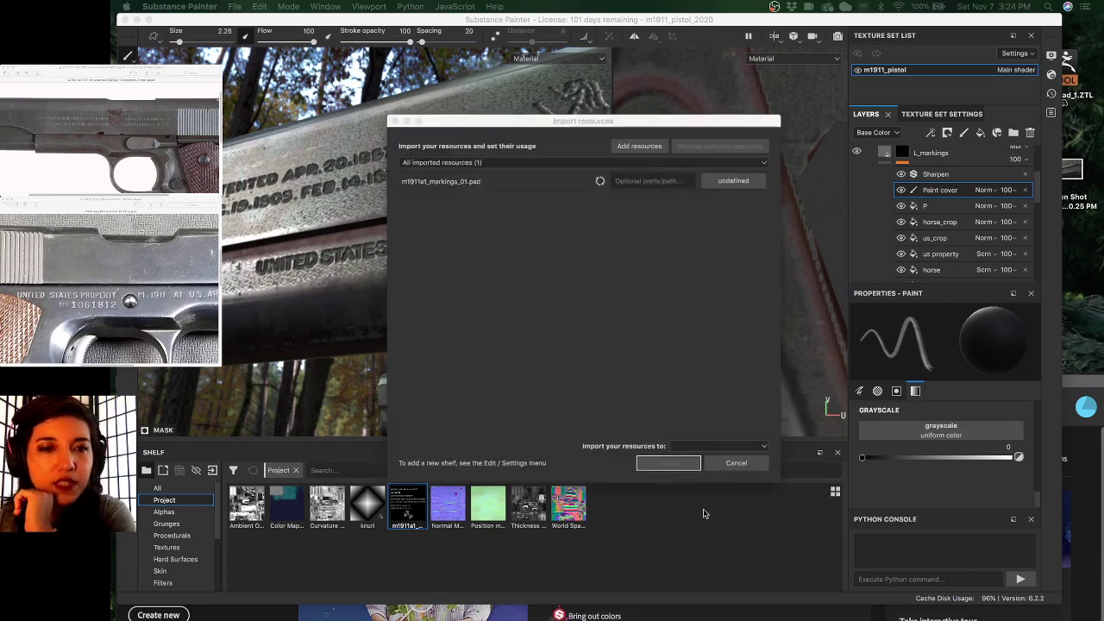
left_click(740, 182)
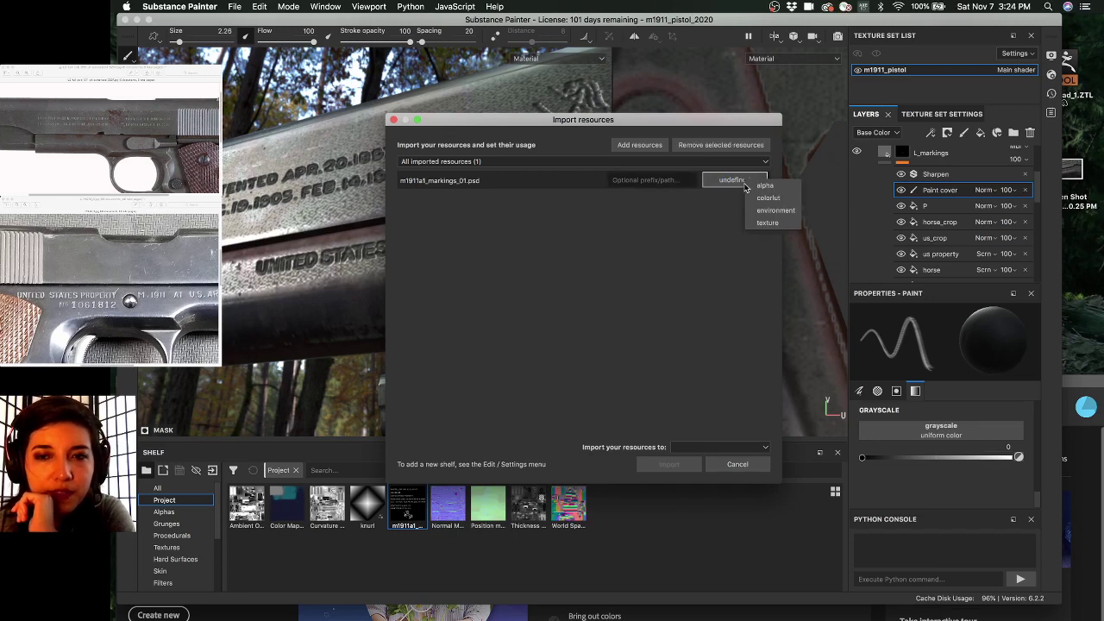
left_click(763, 185)
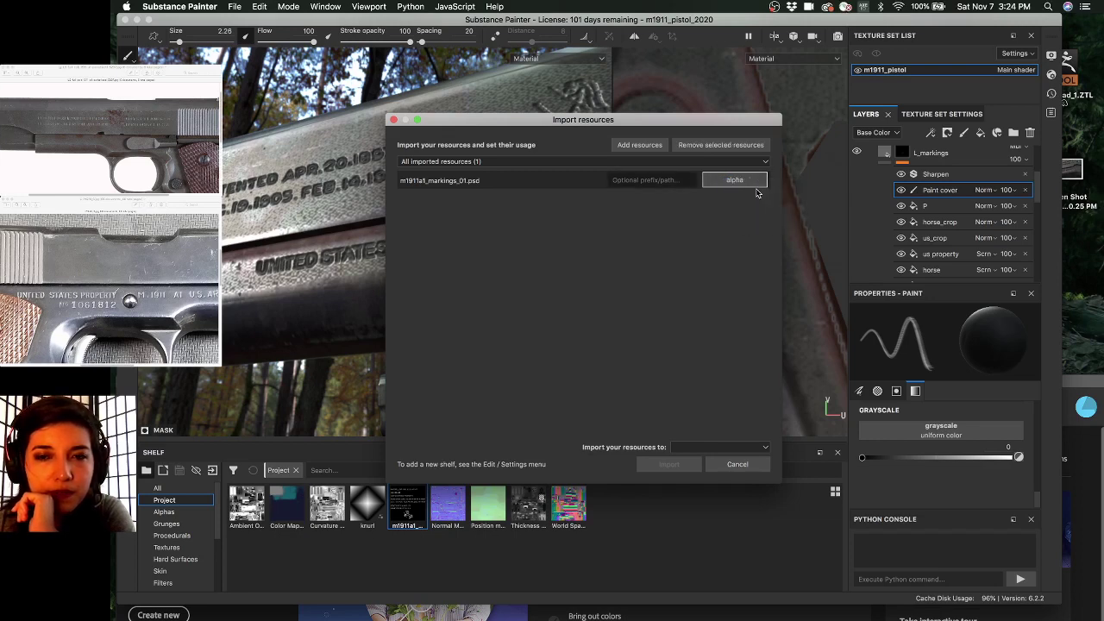
left_click(747, 448)
left_click(740, 465)
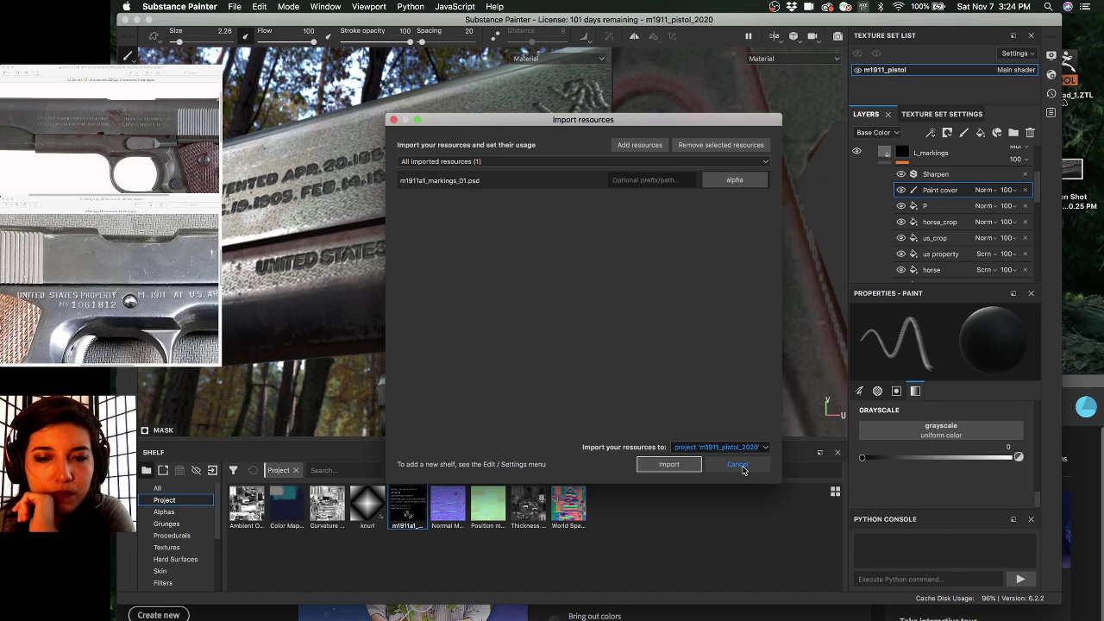
left_click(670, 466)
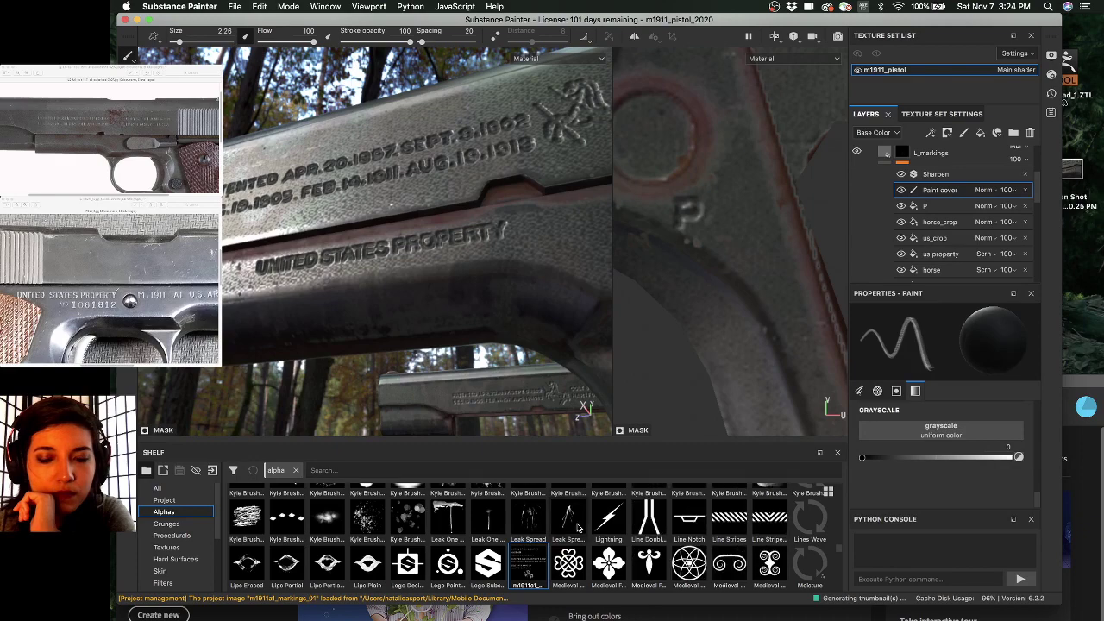
- Check the m1911a1_markings_01 resource among the project's resources and view its details
mouse_move(397, 509)
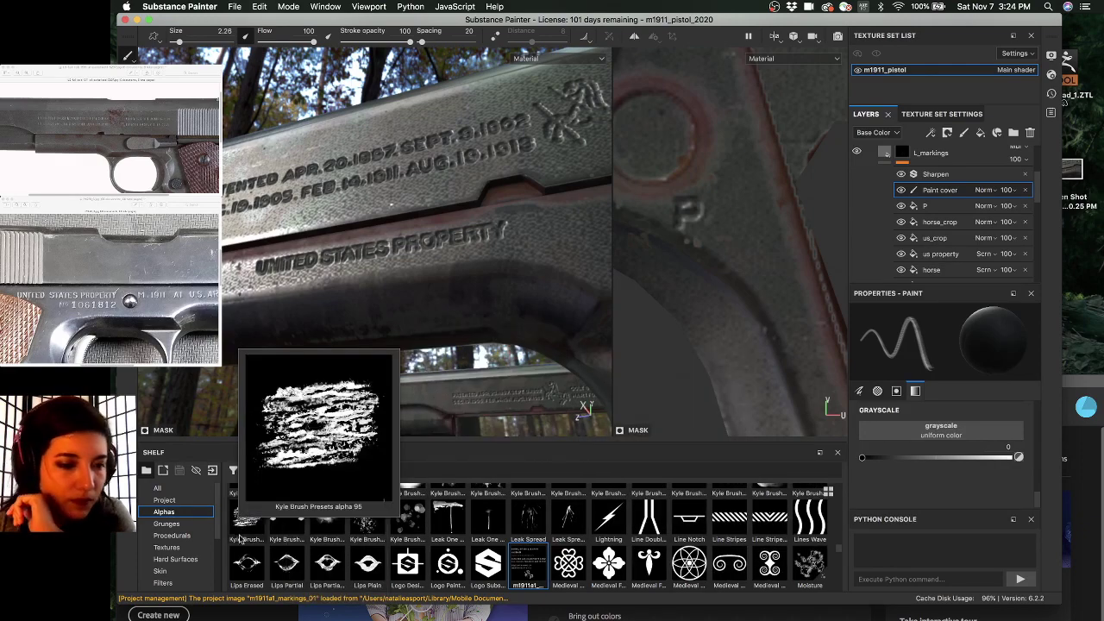
left_click(192, 500)
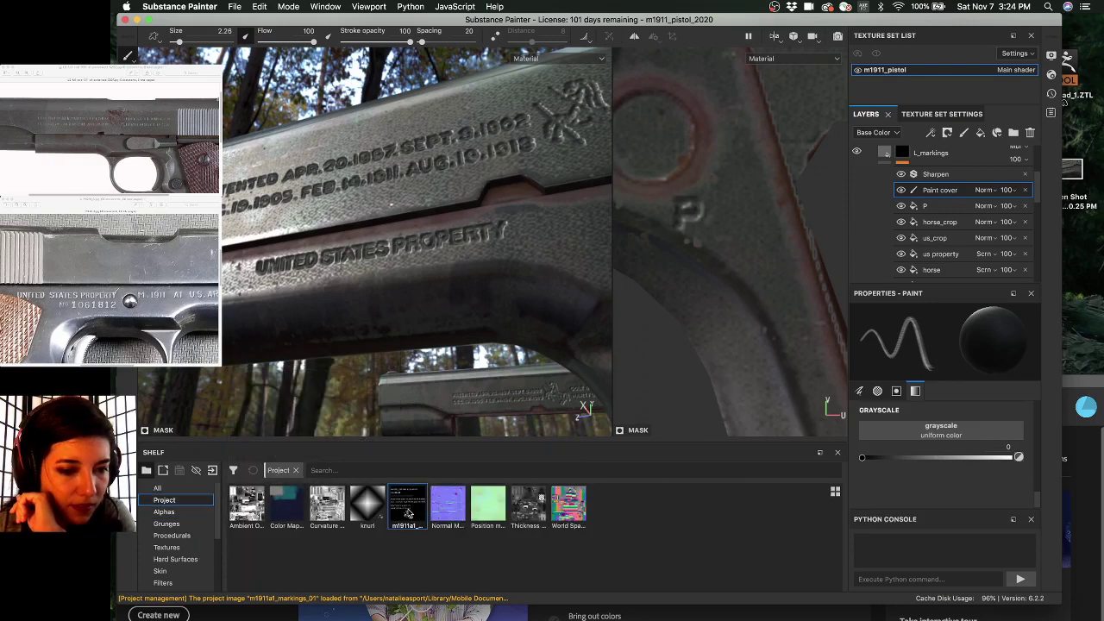
right_click(409, 514)
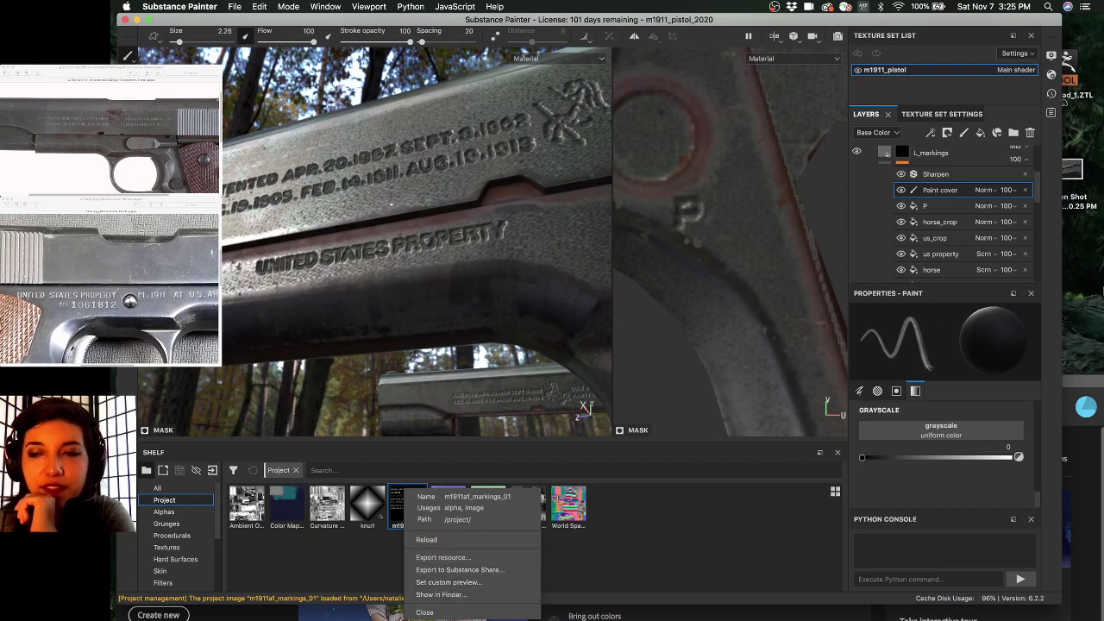
- Switch to Photoshop and reopen m1911a1_markings_01.psd from the recently opened files
left_click(1080, 390)
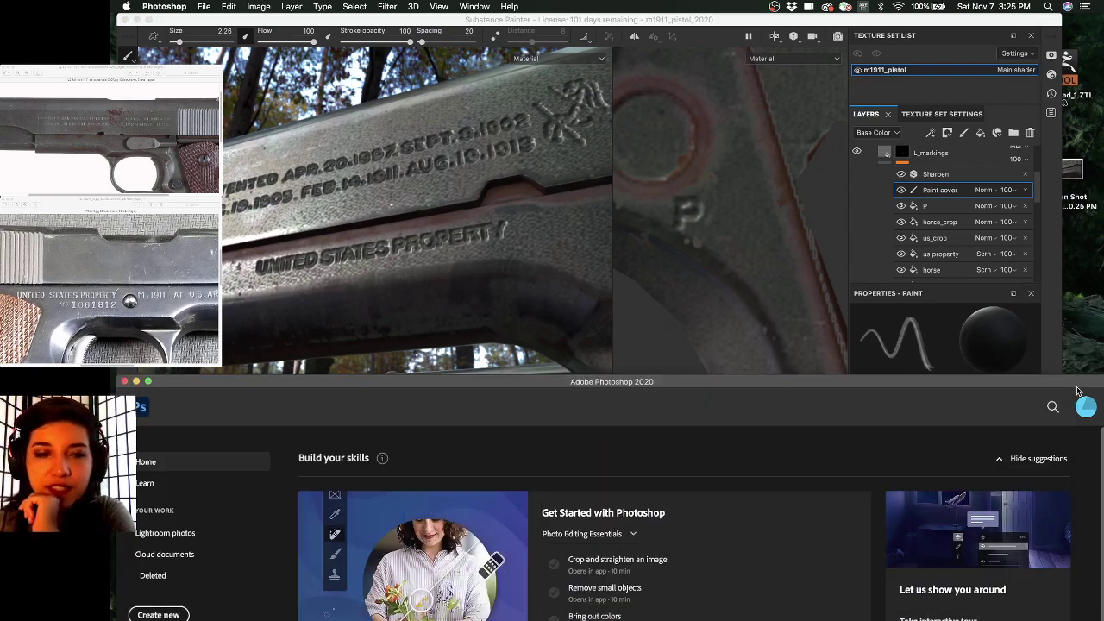
double_click(537, 388)
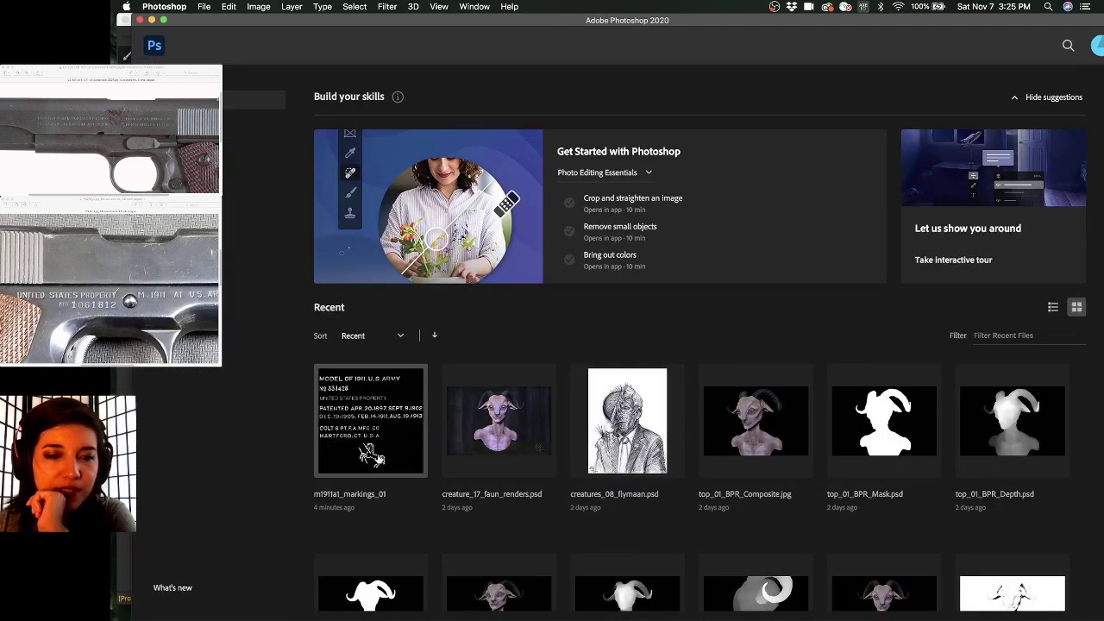
left_click(380, 459)
left_click(707, 216)
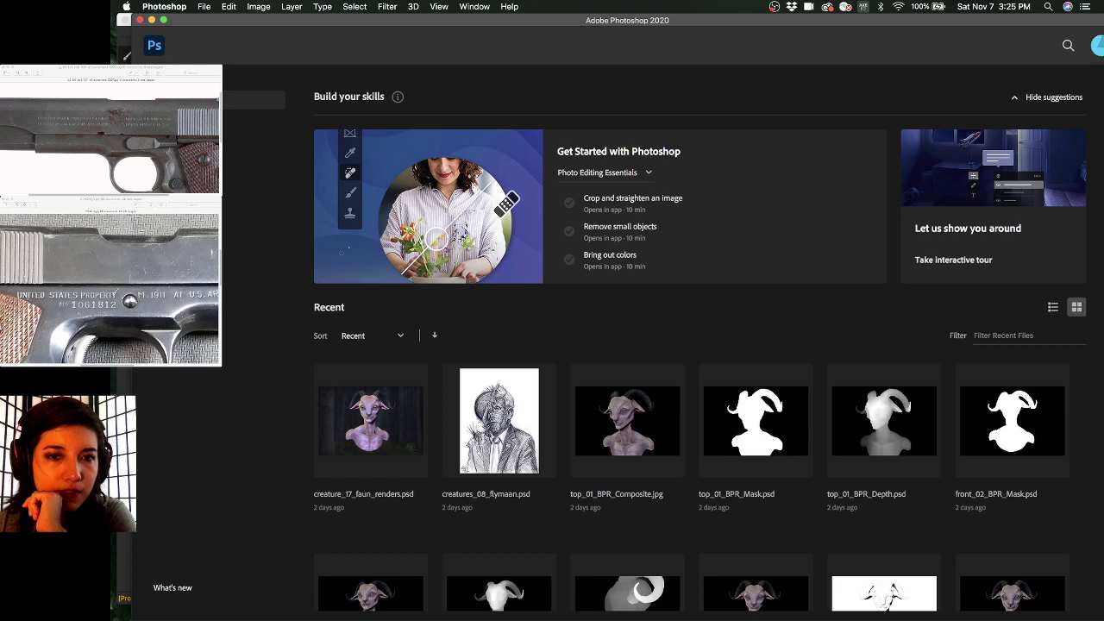
key("super+o")
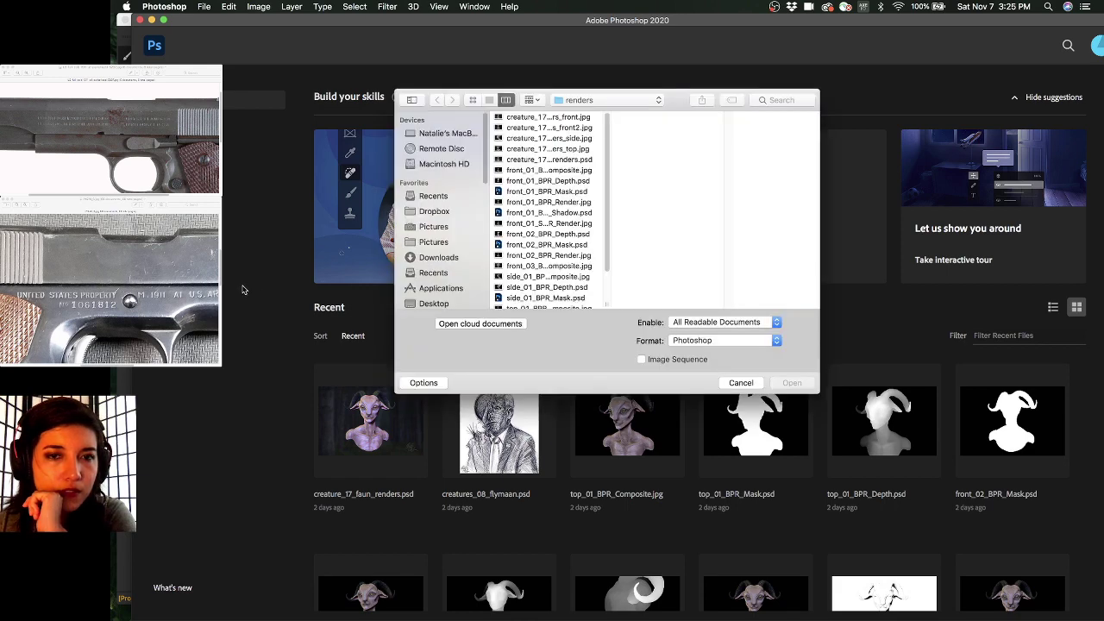
left_click(741, 382)
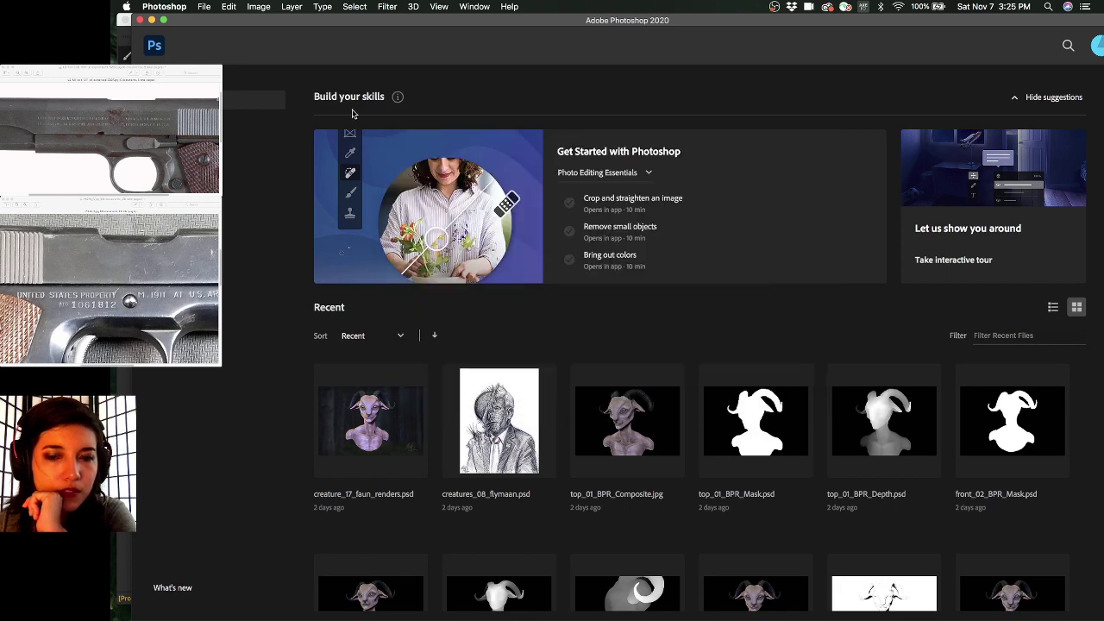
left_click(204, 6)
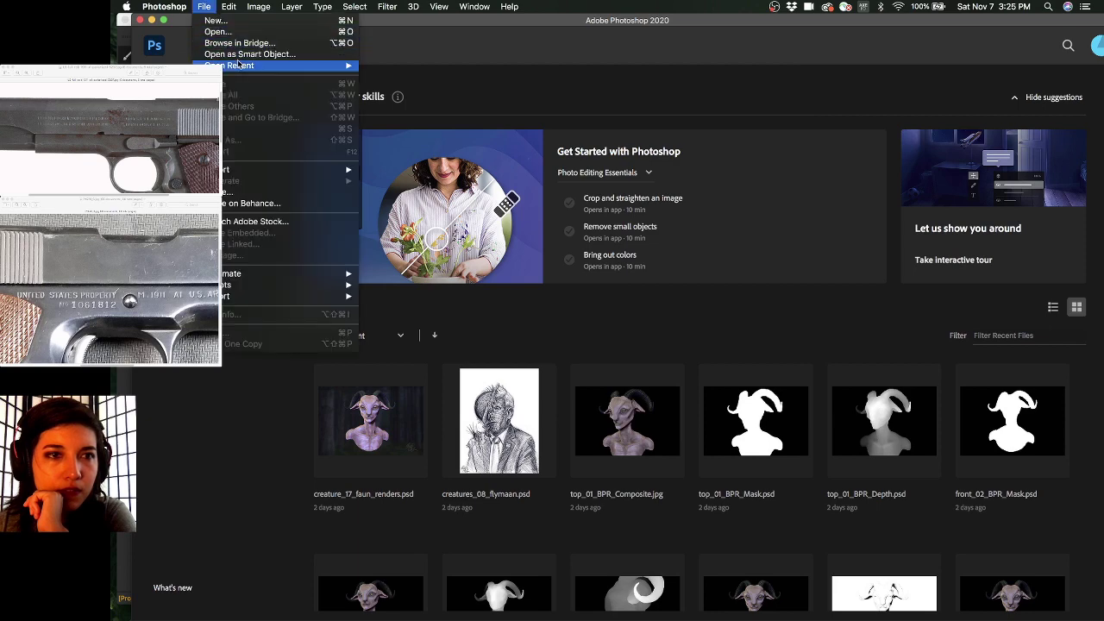
mouse_move(240, 66)
left_click(461, 76)
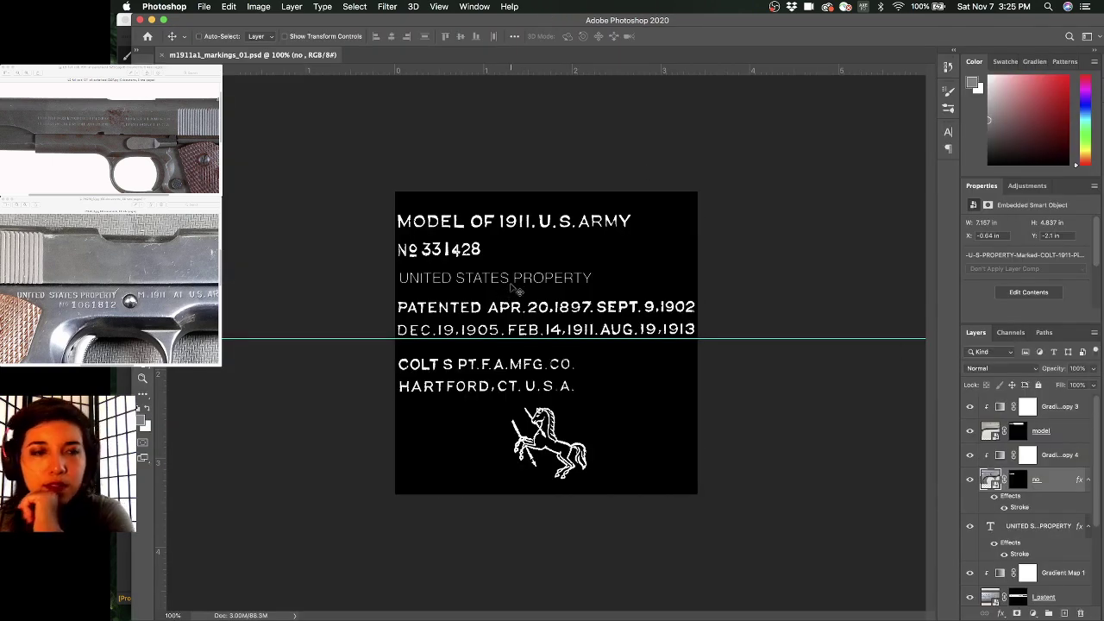
- Start saving the document under a new location in the sourceimages folder, using the existing file name m1911a1_markings_01.jpg
key("super+shift+s")
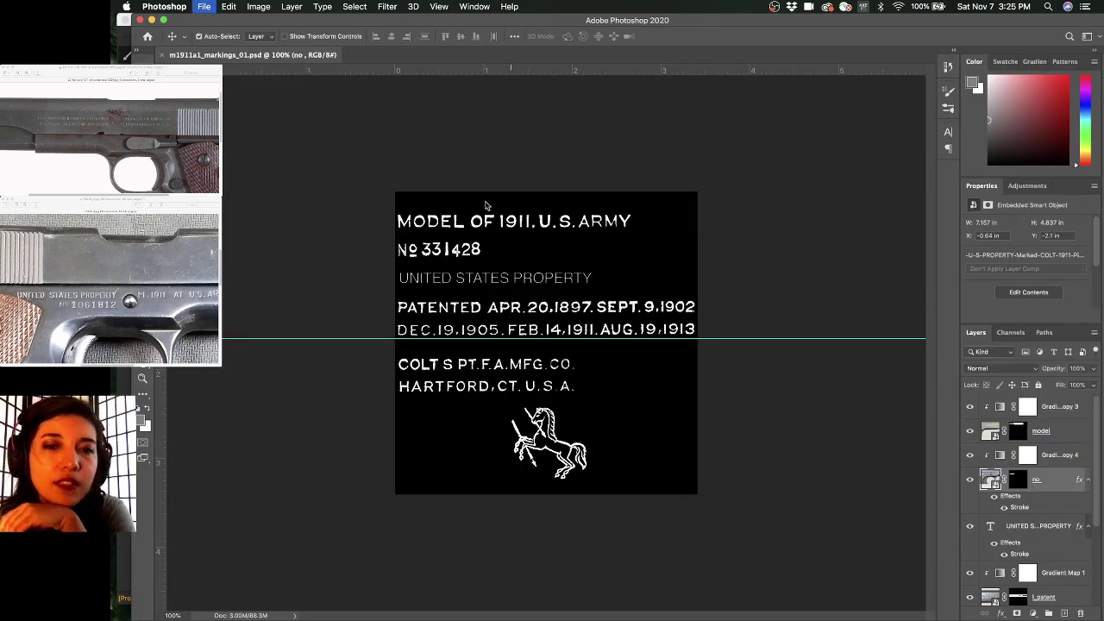
key("super+shift+s")
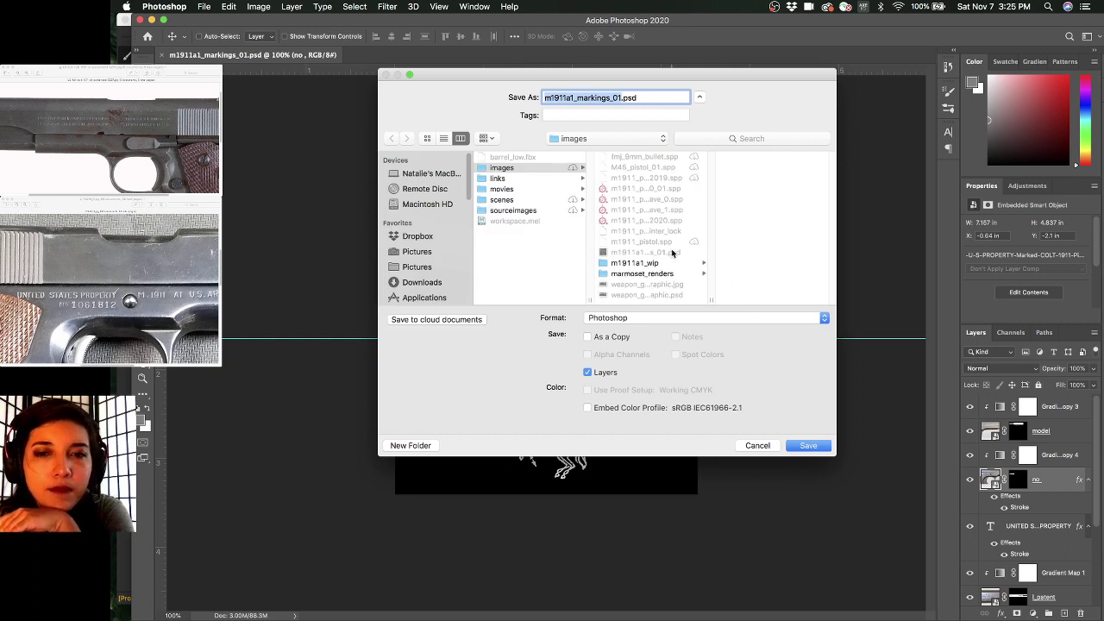
left_click(550, 200)
left_click(552, 211)
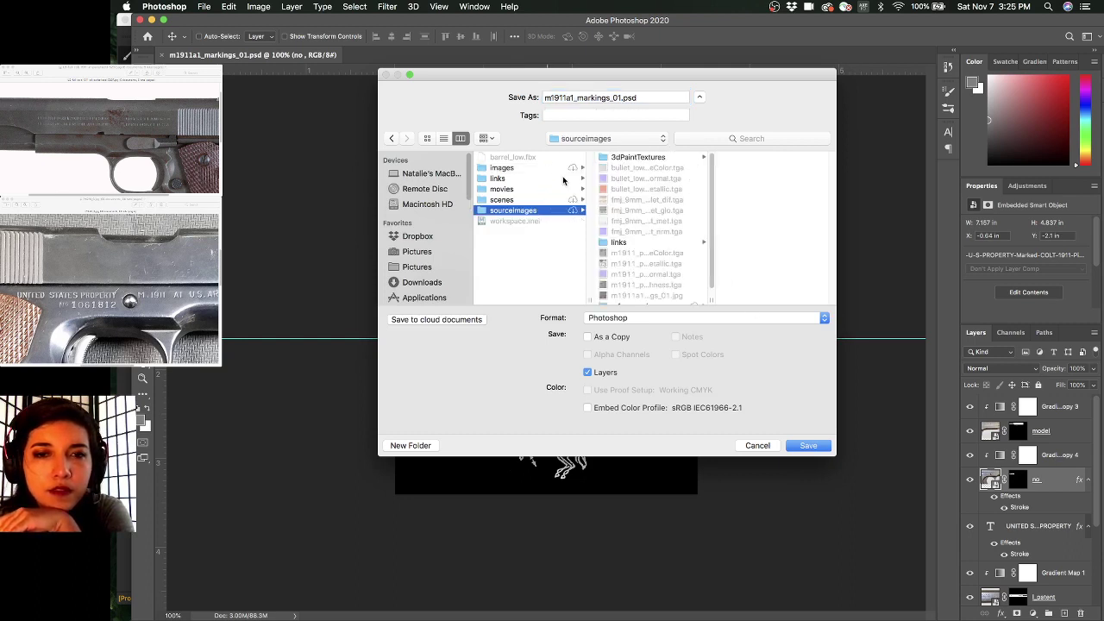
scroll(643, 215, "down", 1)
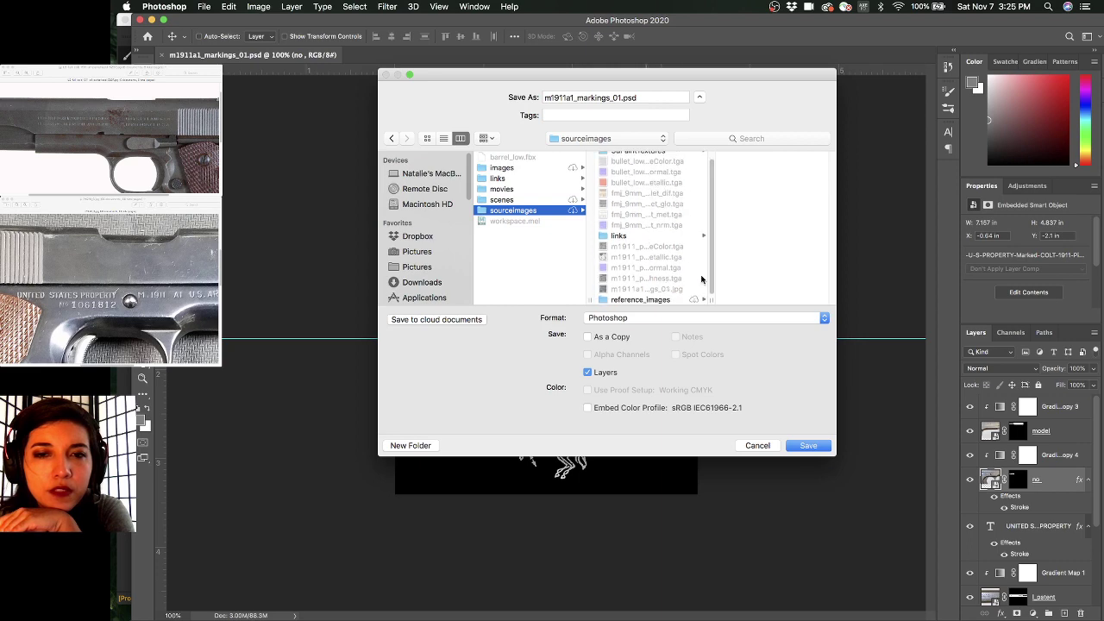
left_click_drag(712, 299, 766, 300)
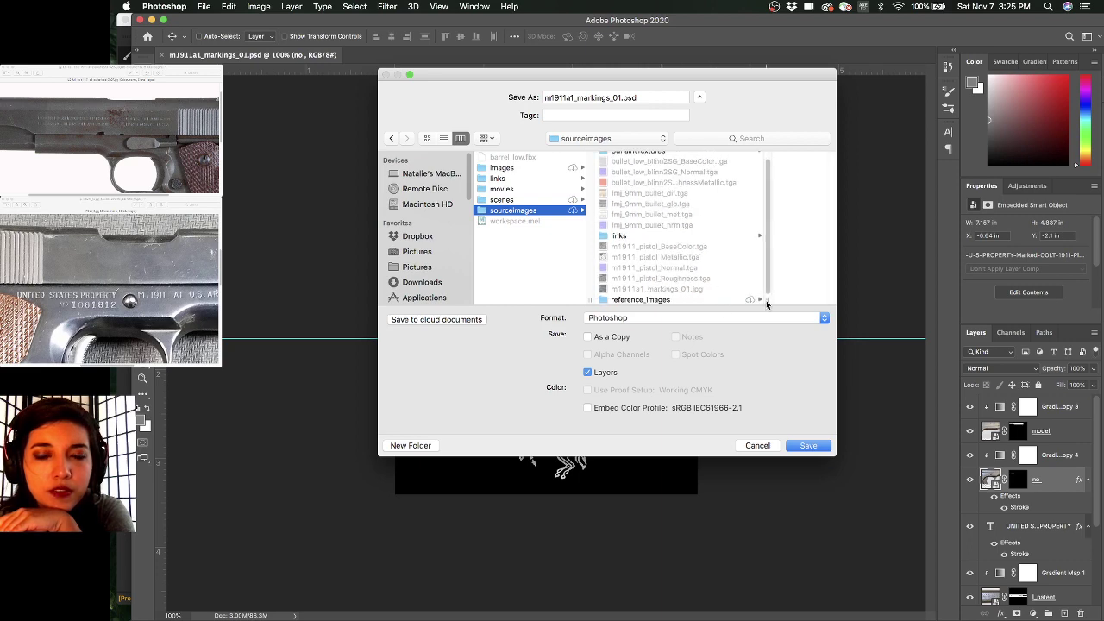
left_click(687, 289)
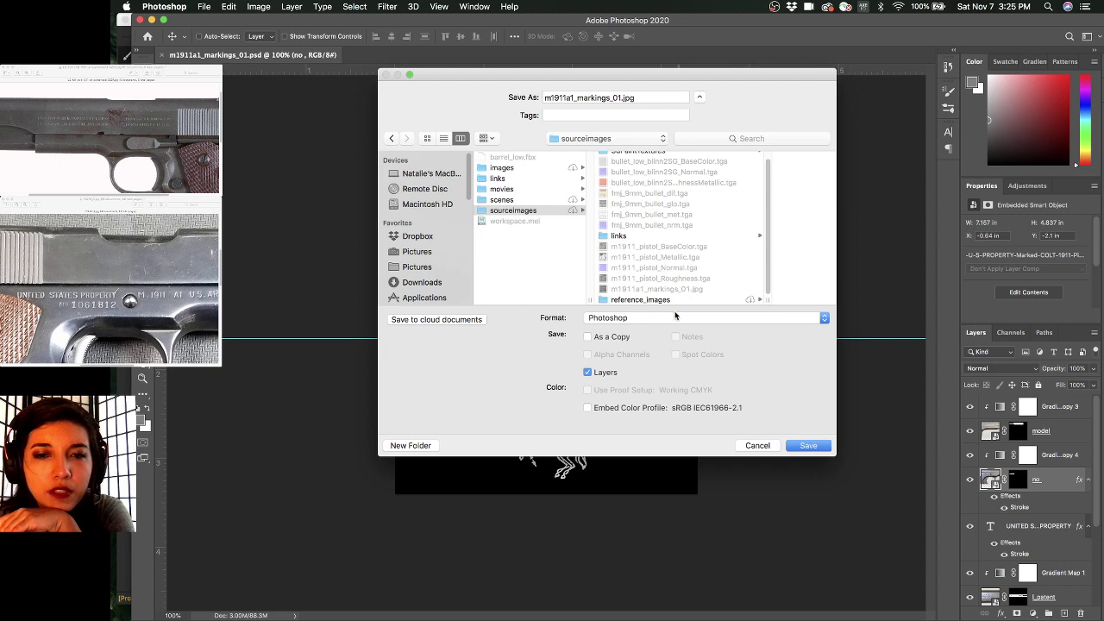
- Save a JPEG copy of the markings at Maximum quality 12, replacing m1911a1_markings_01.jpg in the sourceimages folder
left_click(677, 318)
left_click(652, 396)
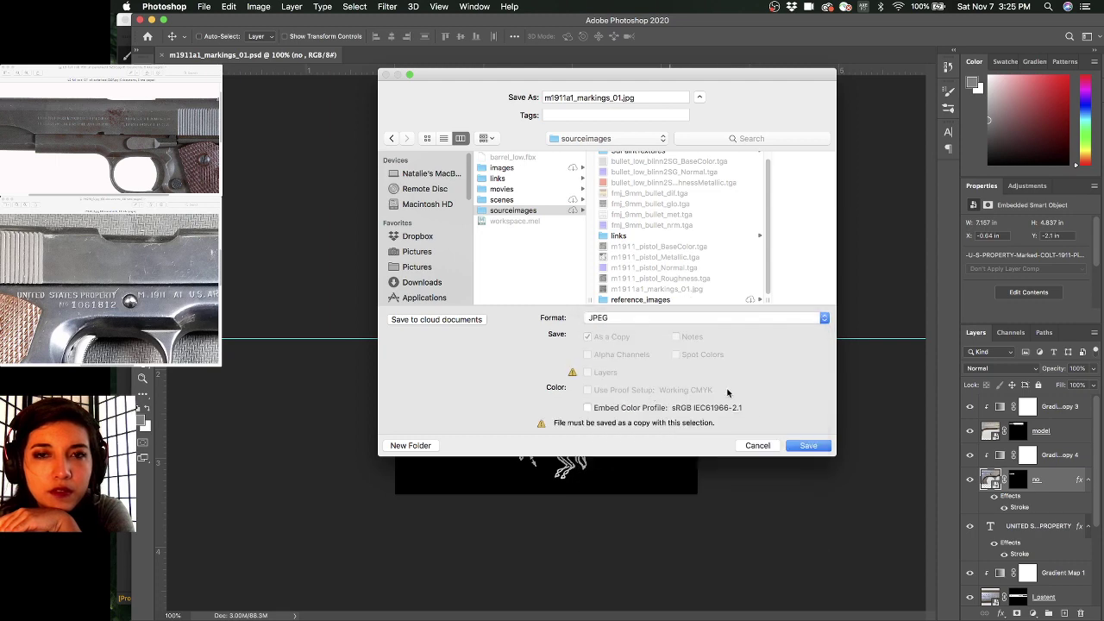
left_click(819, 447)
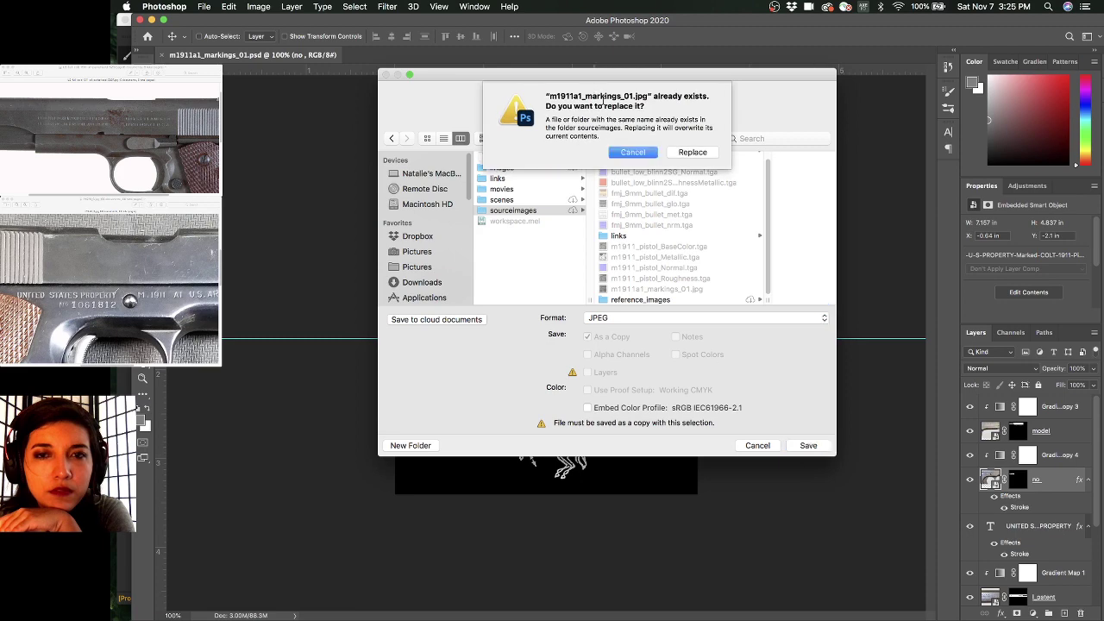
left_click(690, 152)
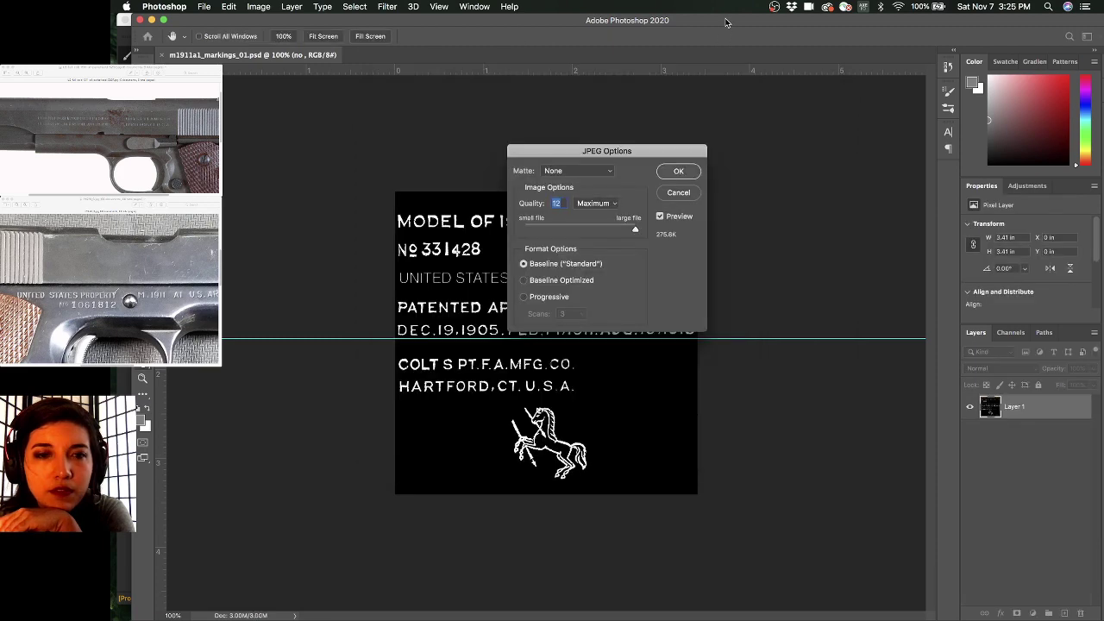
key("Return")
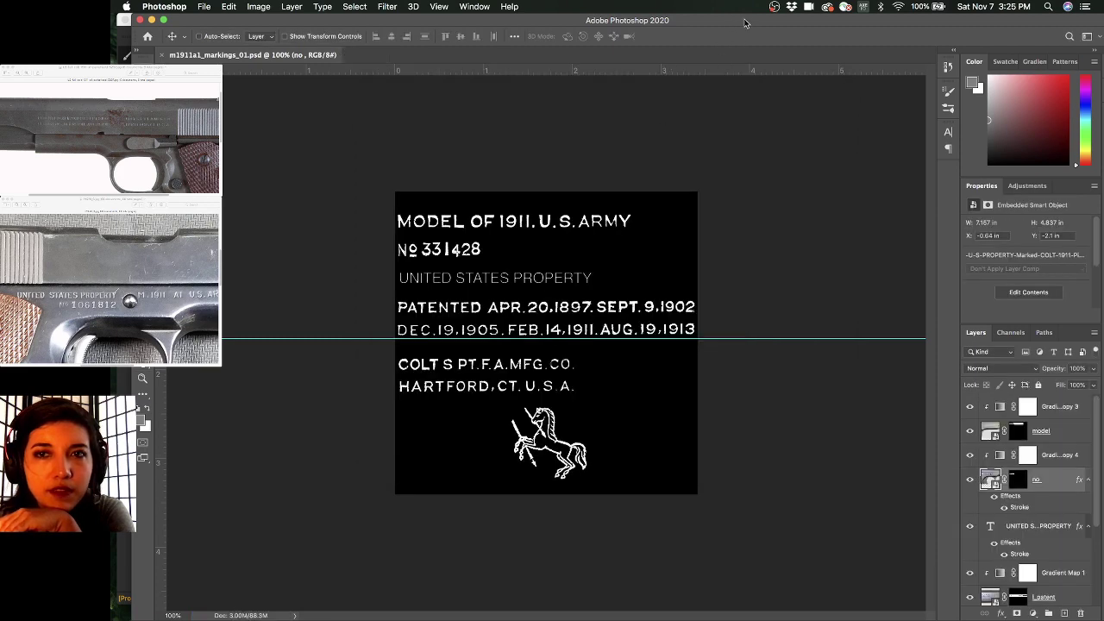
- Switch to Substance Painter, reload the m1911a1_markings_01 image in the project shelf, and check its preview
left_click_drag(714, 420, 676, 619)
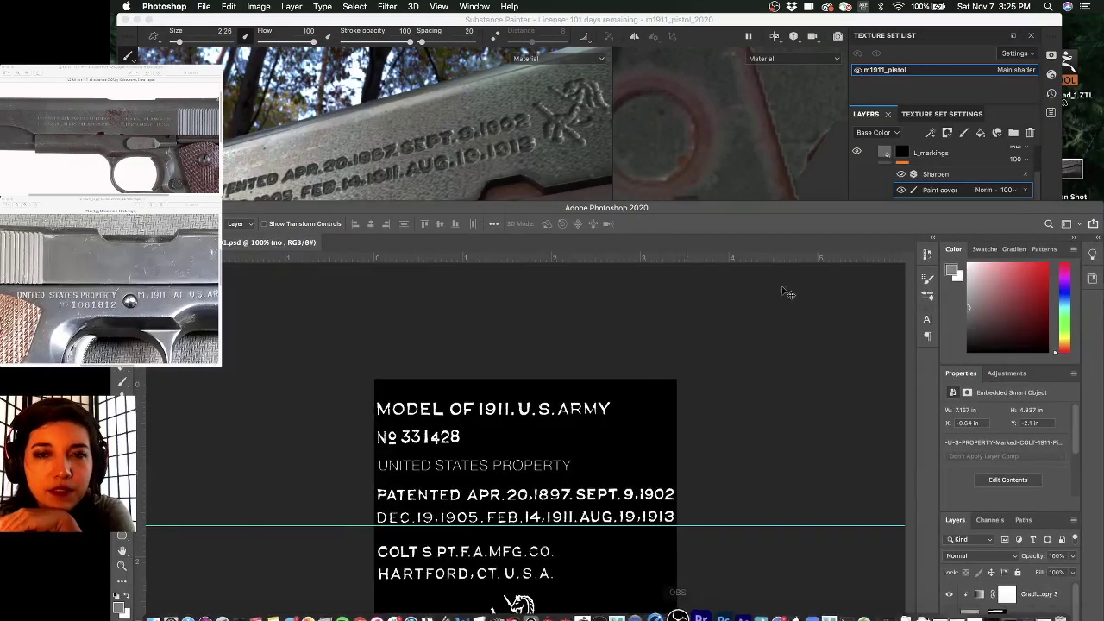
mouse_move(831, 208)
left_mouse_down()
mouse_move(790, 495)
mouse_move(836, 532)
left_mouse_up()
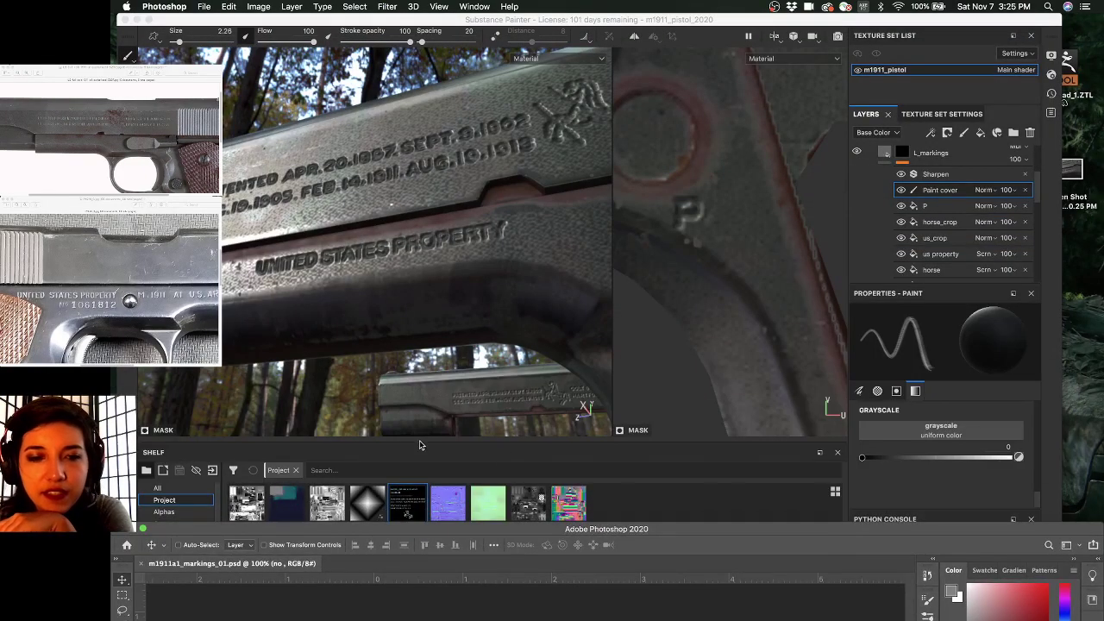
left_click(409, 500)
right_click(411, 503)
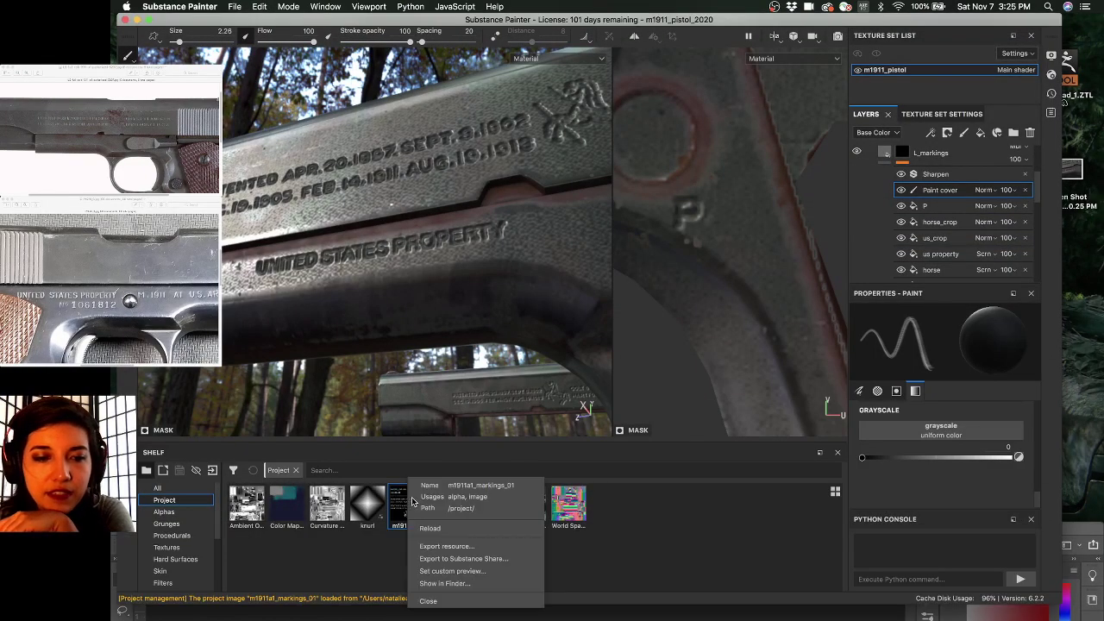
left_click(447, 532)
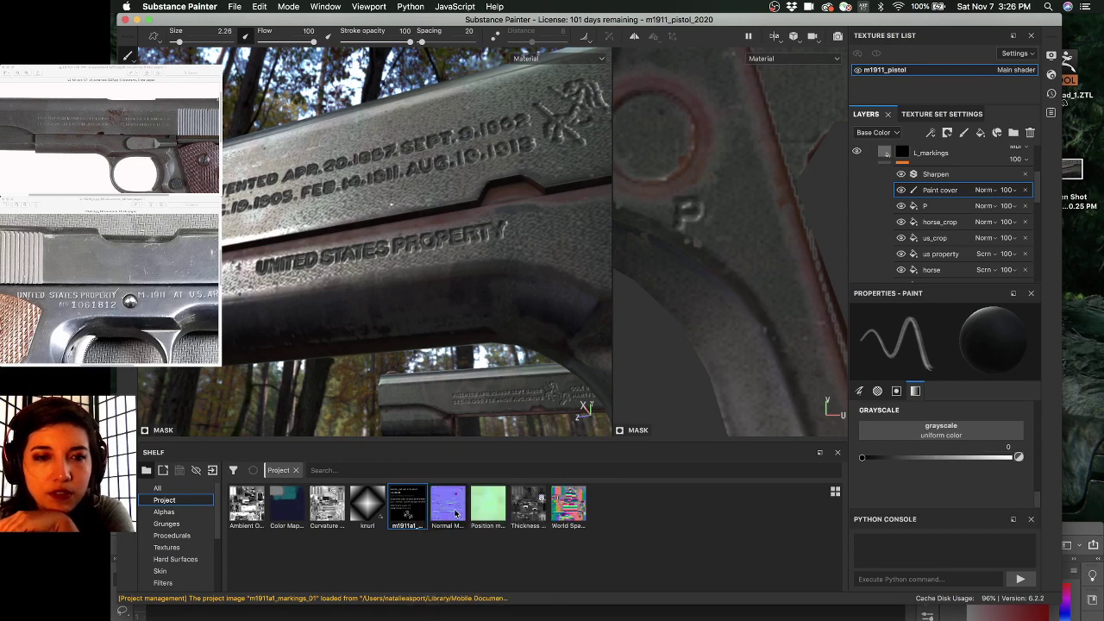
left_click(455, 514)
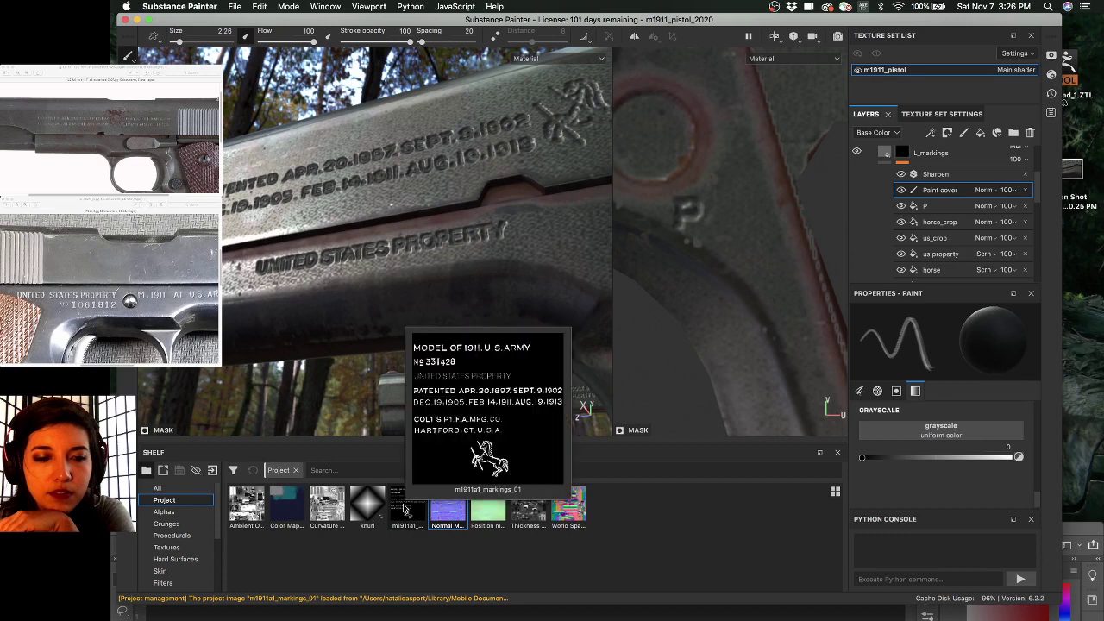
left_click(403, 509)
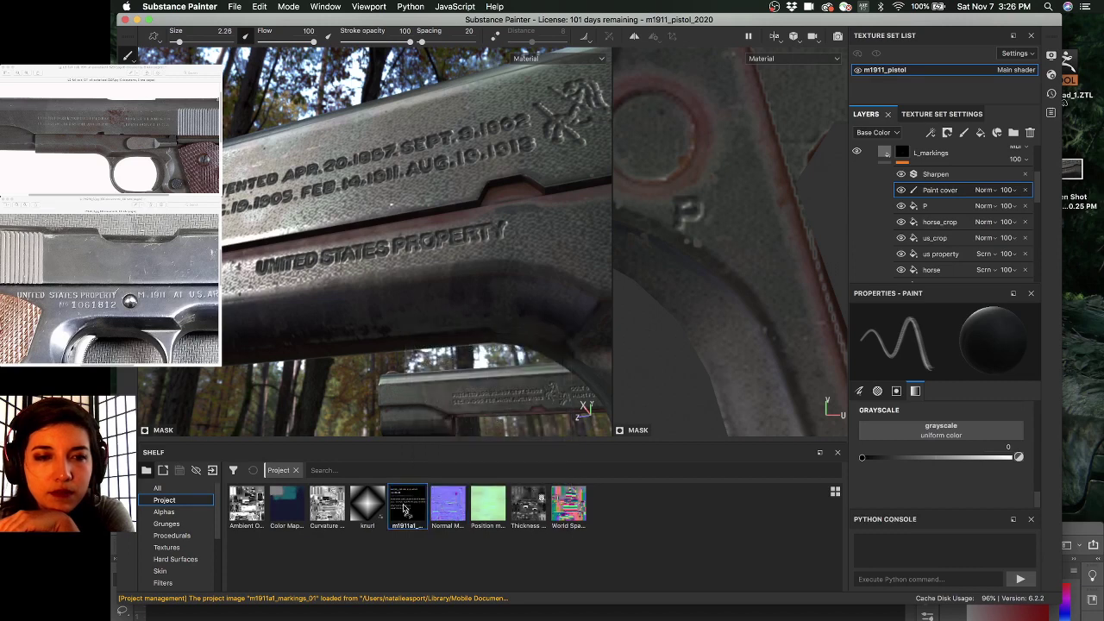
- Show the source file of the m1911a1_markings_01 resource in Finder, and return to Substance Painter
right_click(402, 509)
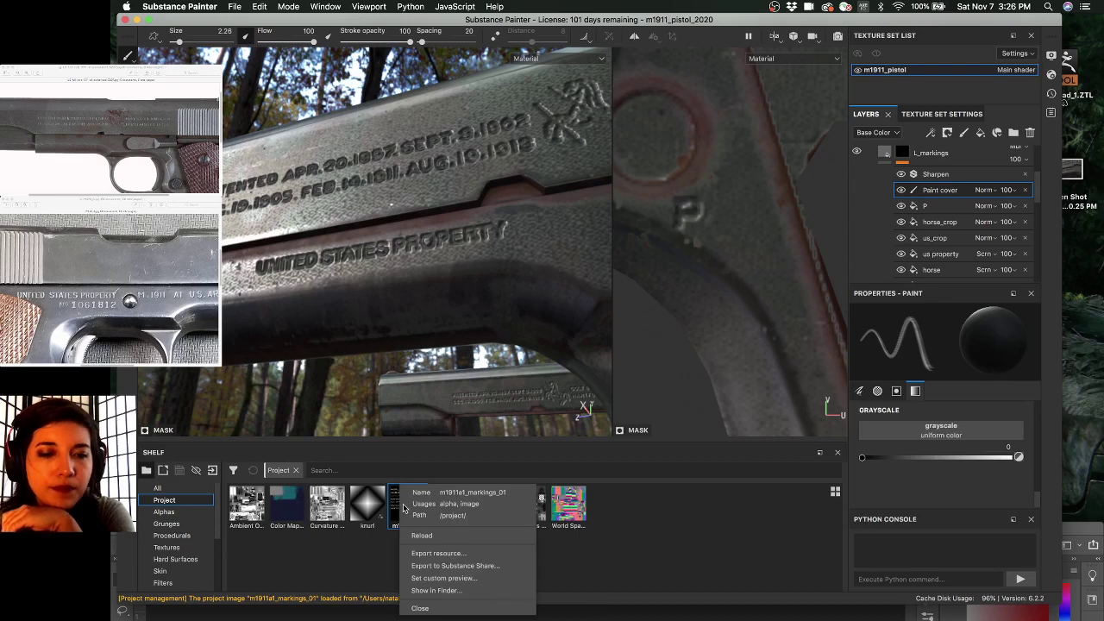
left_click(433, 591)
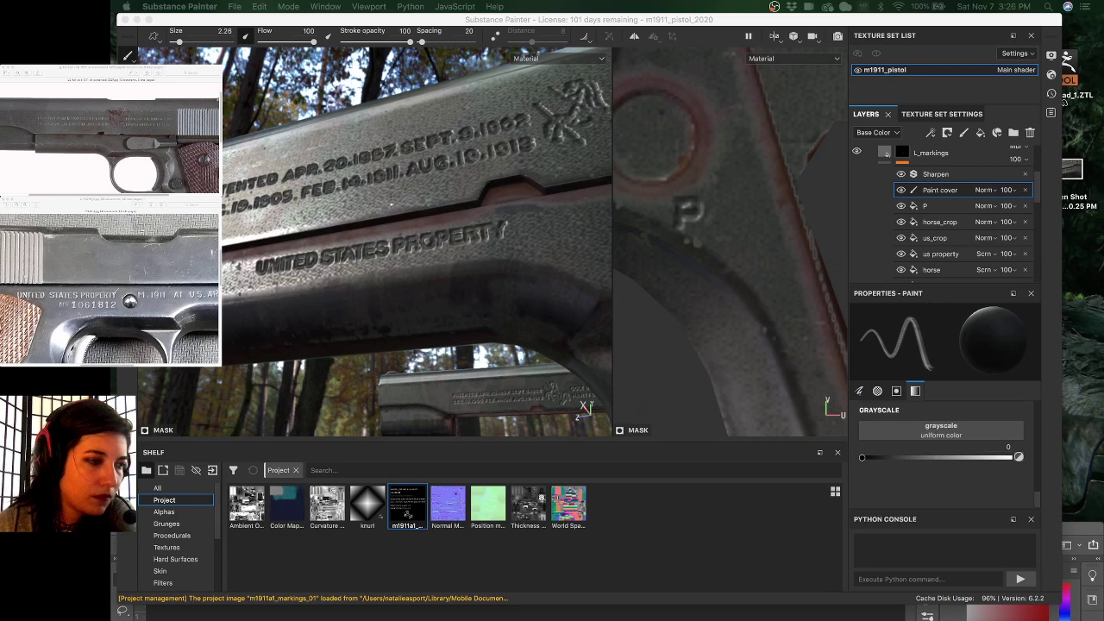
left_click(587, 560)
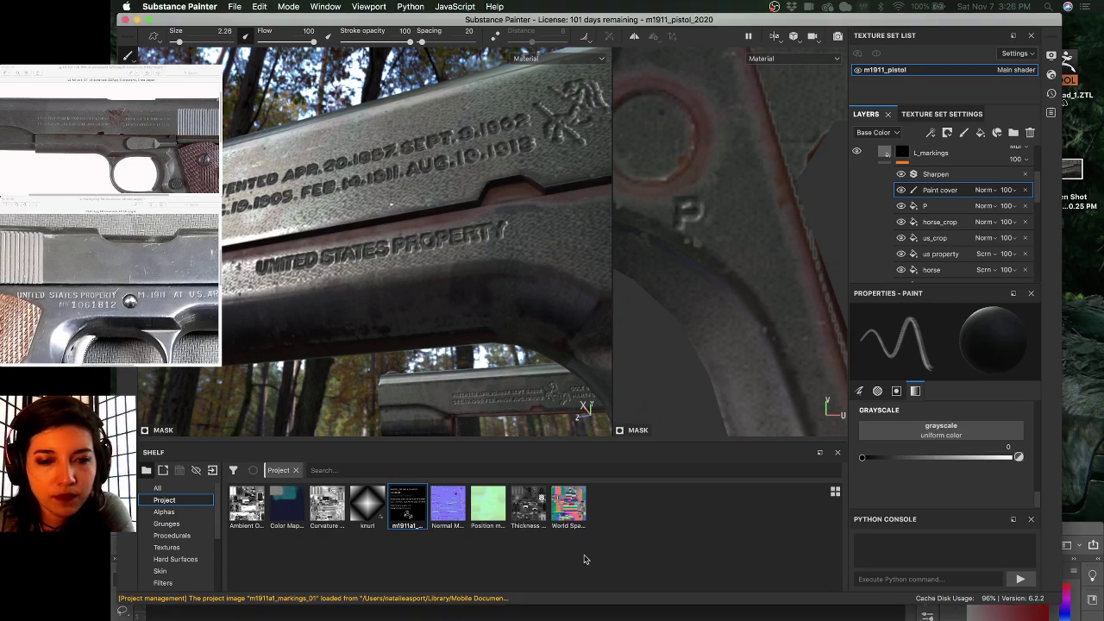
- Toggle the L_markings layer's visibility off and on to compare the pistol with and without markings
left_click(856, 151)
left_click(857, 152)
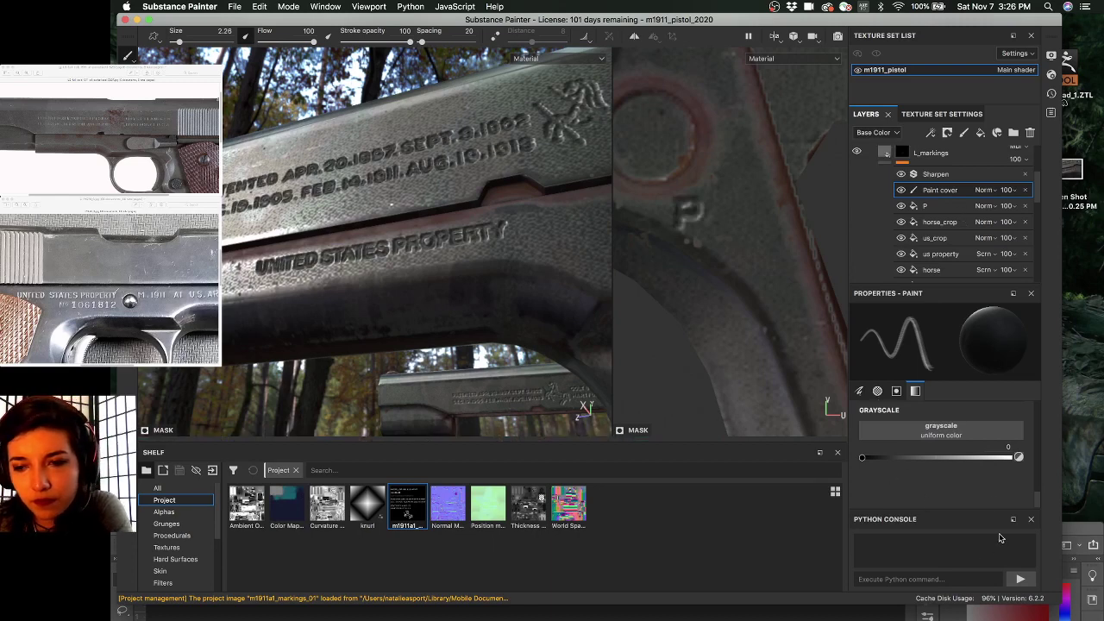
- Search the grayscale resources of the horse fill in L_markings for "marking", and clear the search term
scroll(949, 212, "down", 1)
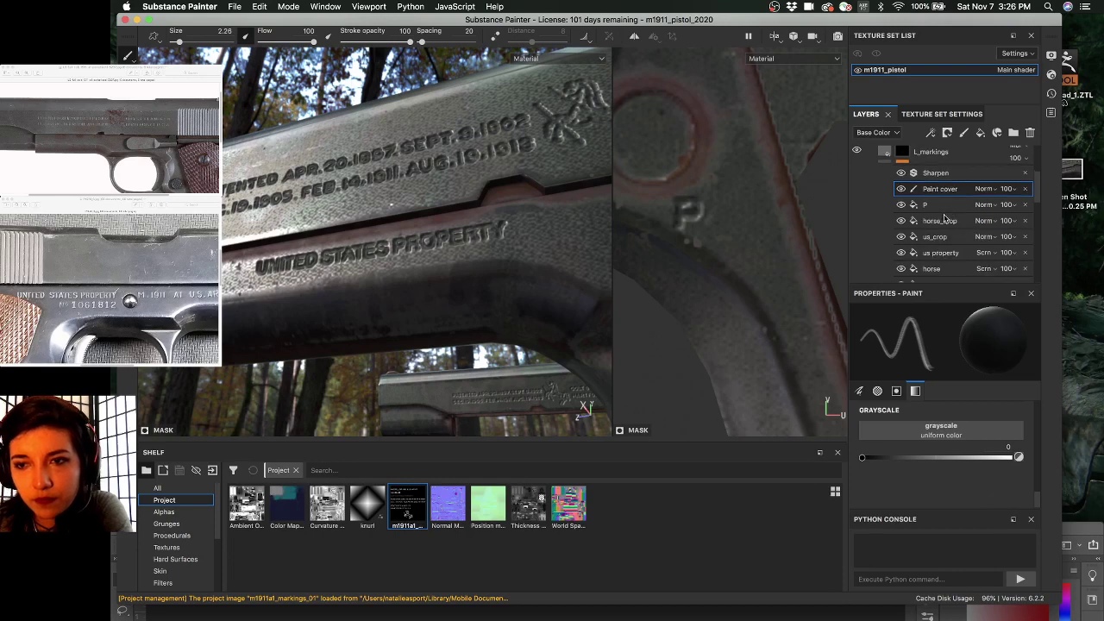
left_click(938, 268)
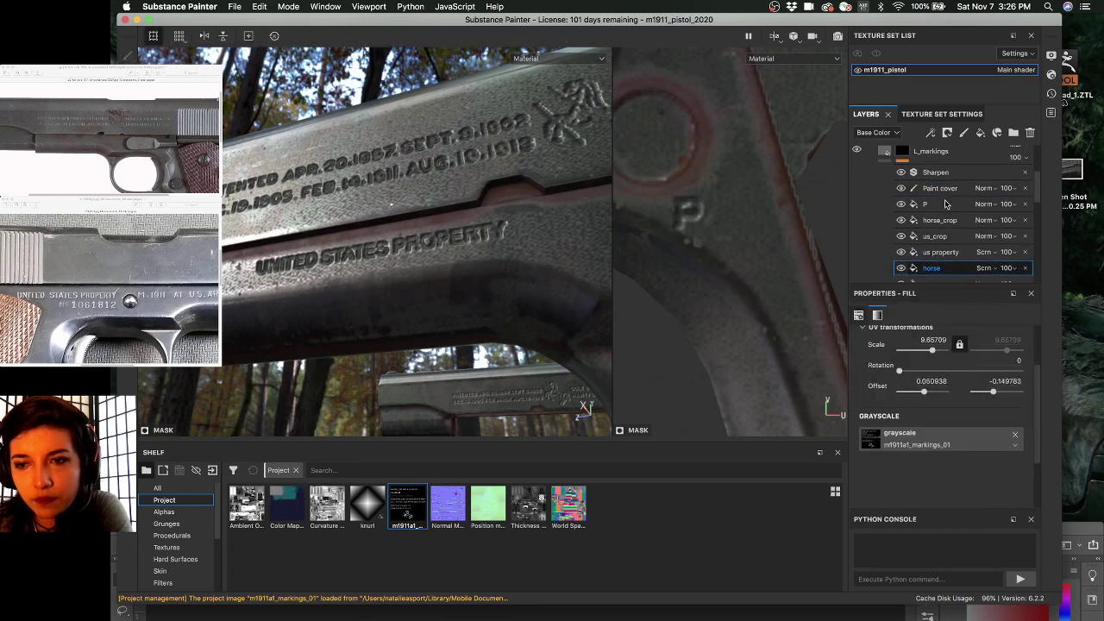
left_click(923, 447)
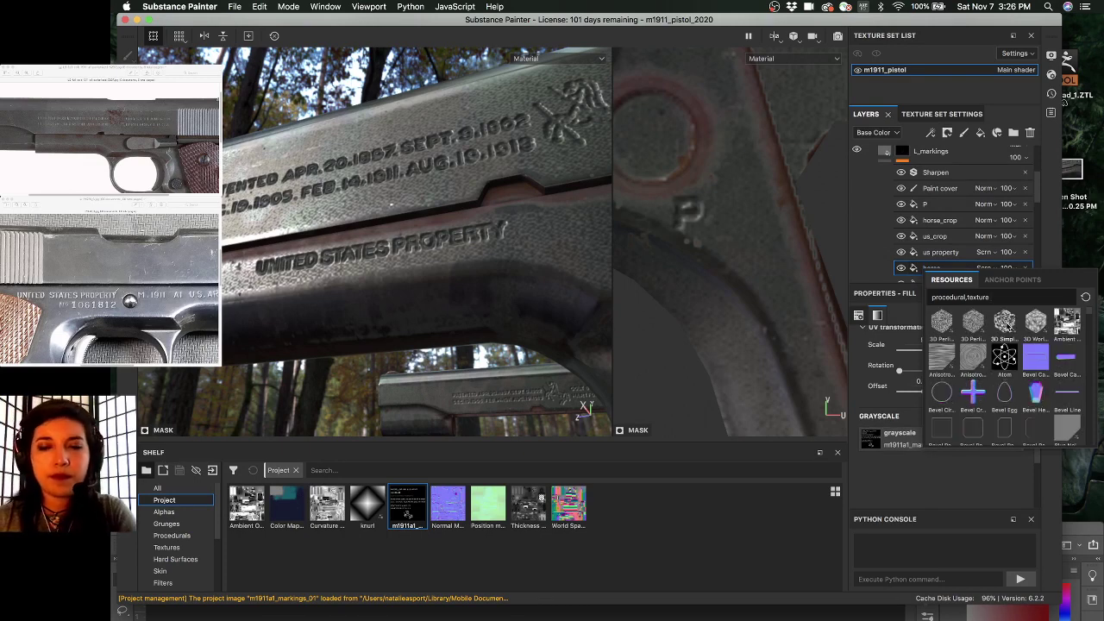
type("marking")
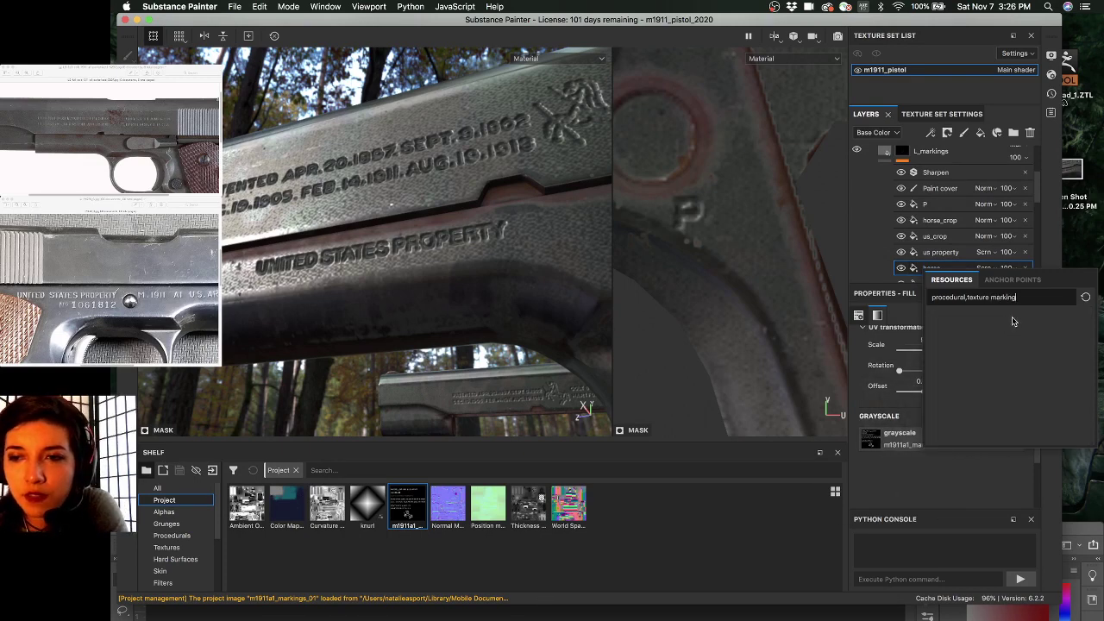
key("BackSpace")
key("BackSpace")
key("BackSpace")
key("BackSpace")
key("BackSpace")
key("BackSpace")
key("BackSpace")
key("BackSpace")
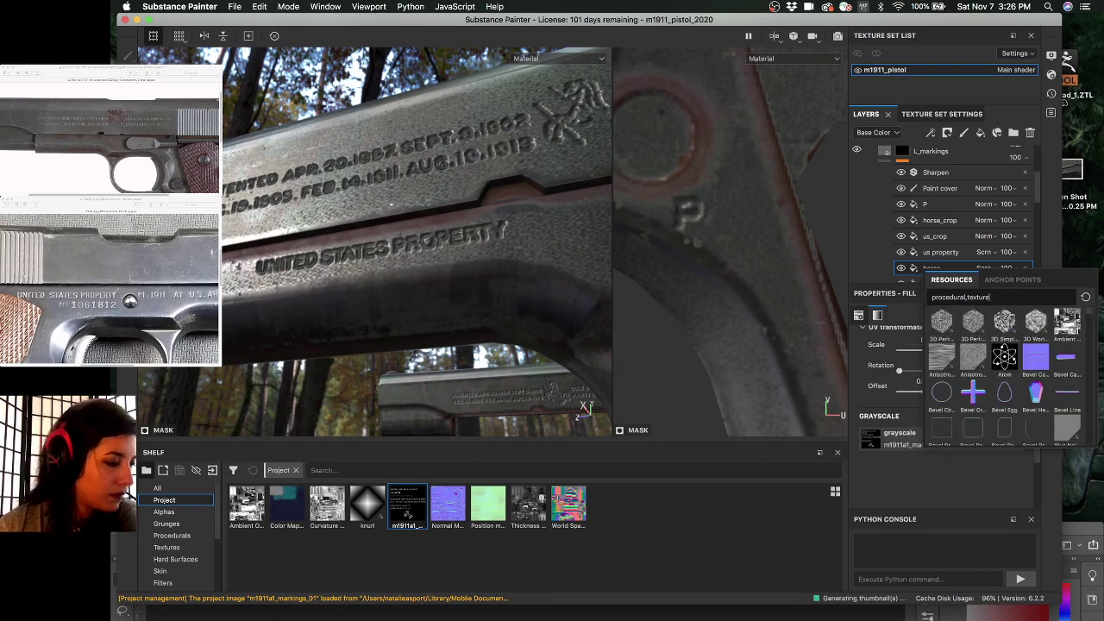
key("super+Tab")
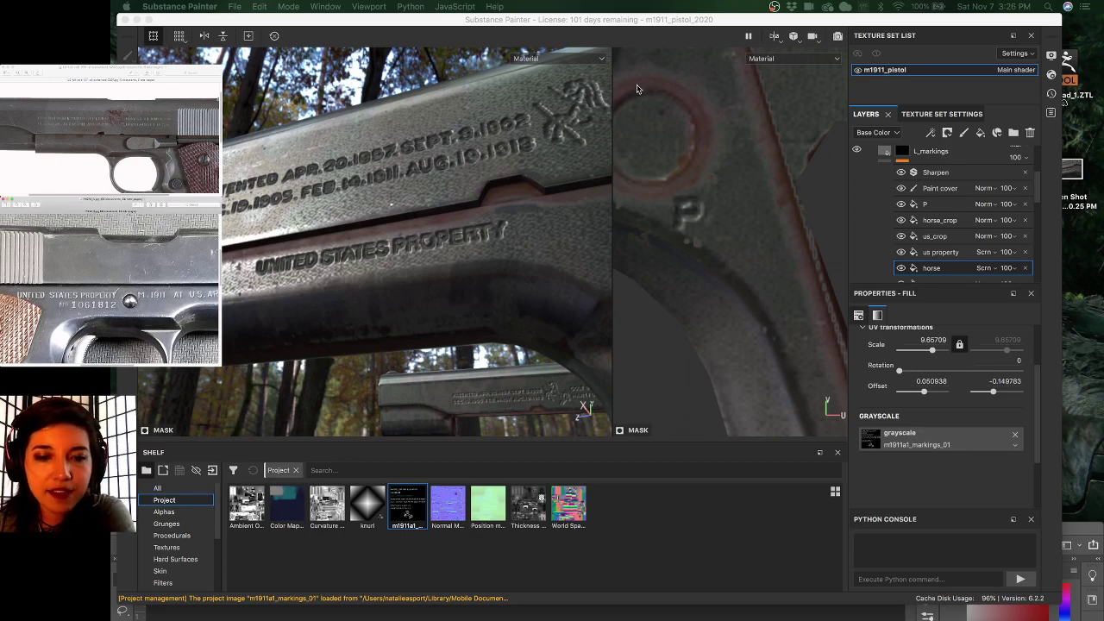
- Check the markings image preview in the shelf, and bring the Photoshop markings document back into view
left_click(405, 516)
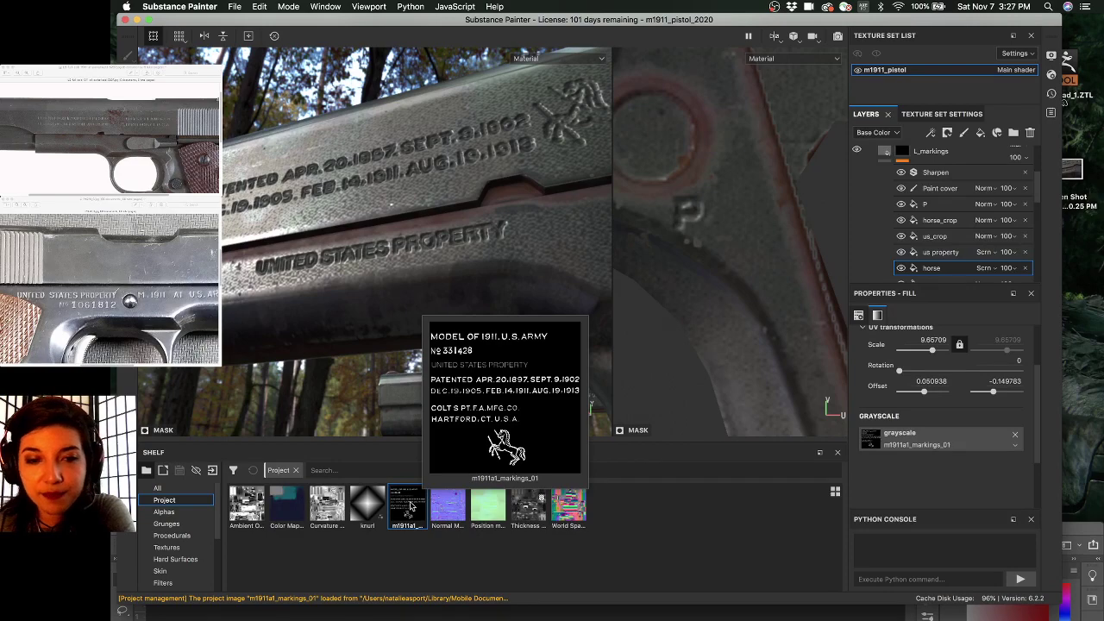
double_click(410, 507)
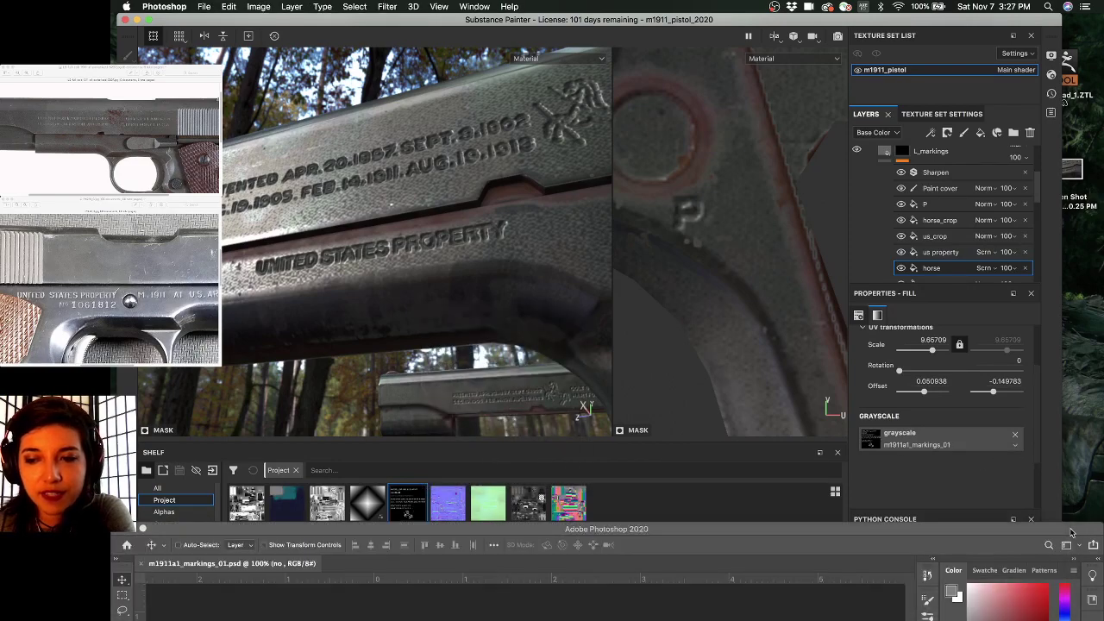
left_click_drag(1072, 532, 1074, 223)
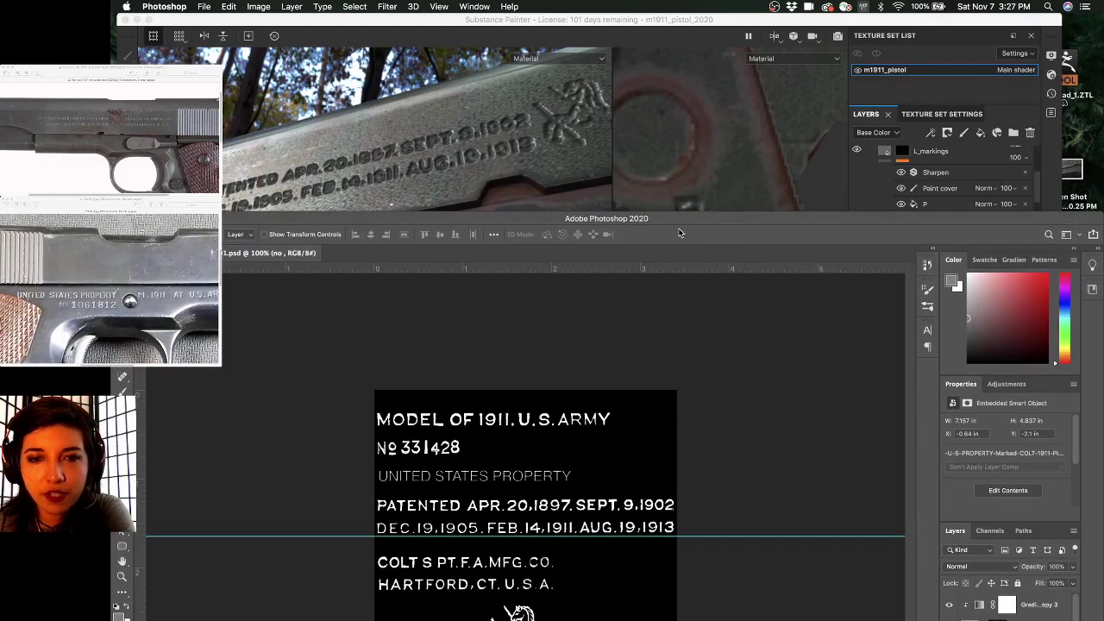
mouse_move(681, 217)
left_mouse_down()
mouse_move(682, 96)
mouse_move(706, 216)
left_mouse_up()
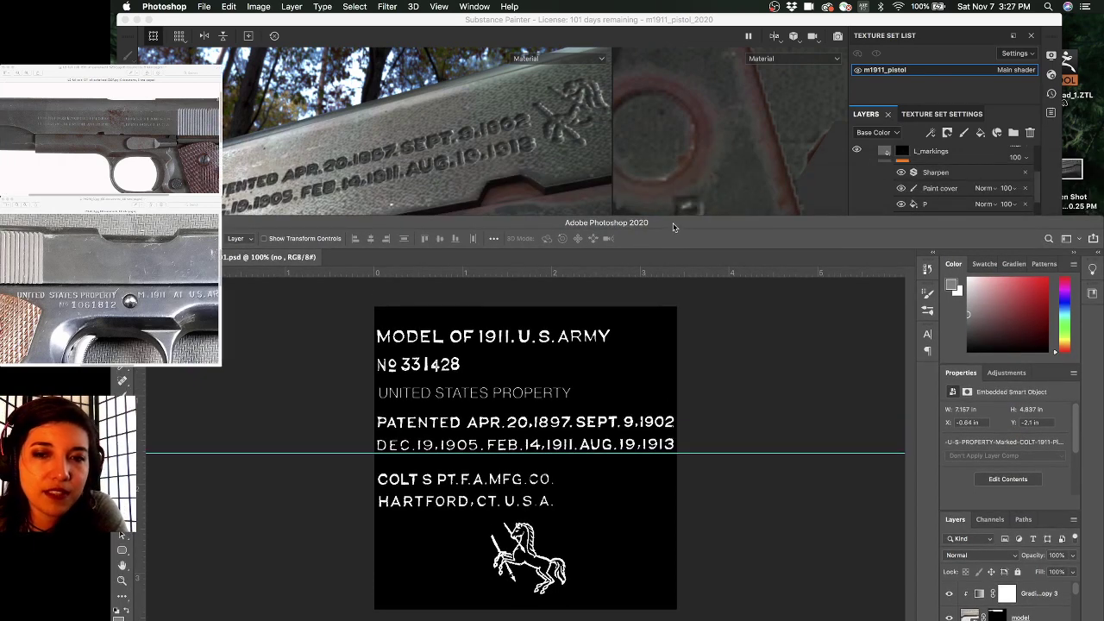
left_click_drag(673, 228, 678, 143)
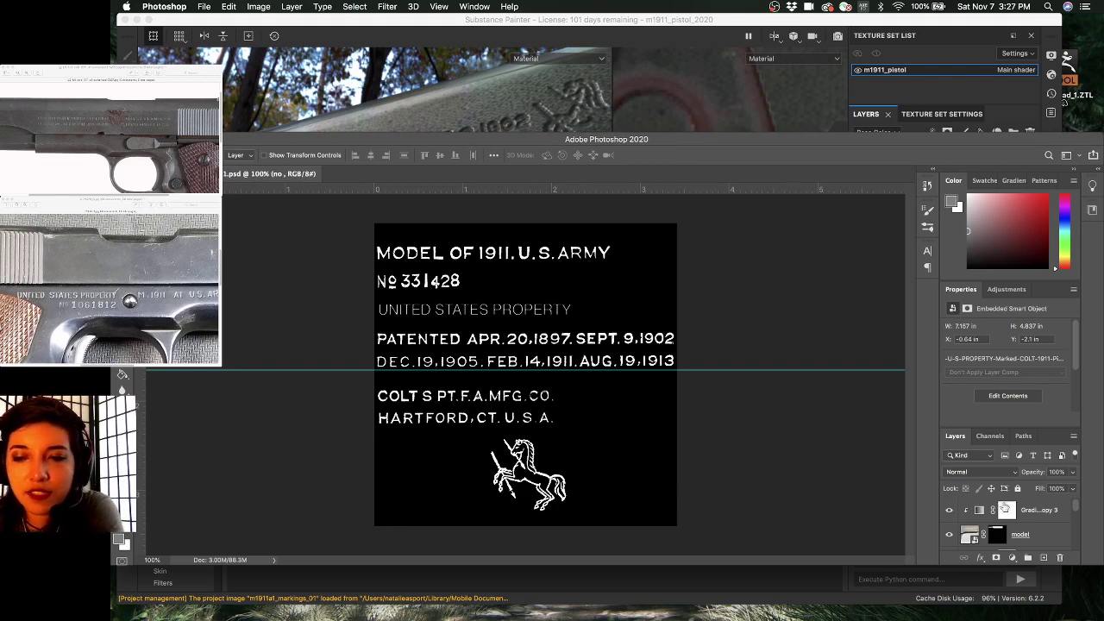
- Examine the layer stack of the markings document, including the model and number layers, their gradient maps and the text layer
left_click(1038, 516)
scroll(1030, 513, "down", 5)
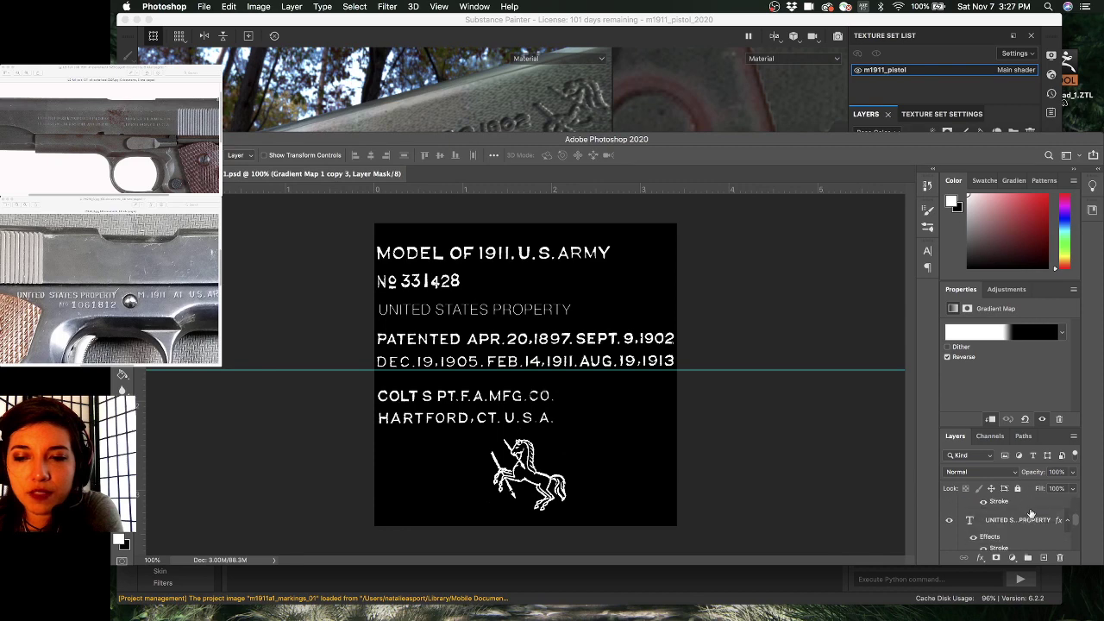
scroll(1031, 514, "down", 1)
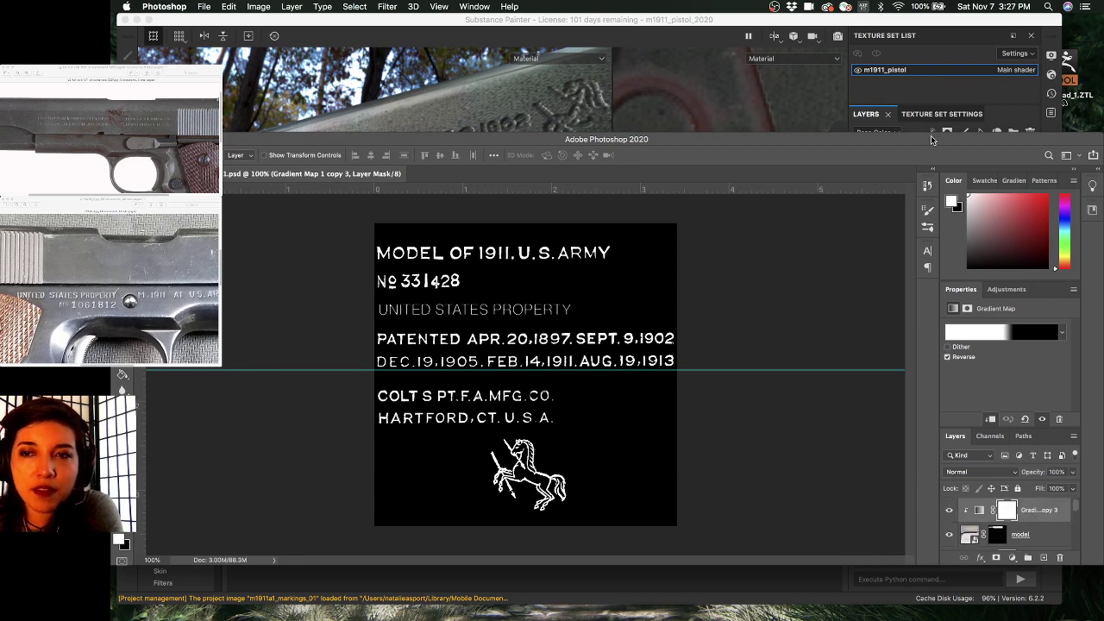
left_click_drag(930, 133, 927, 76)
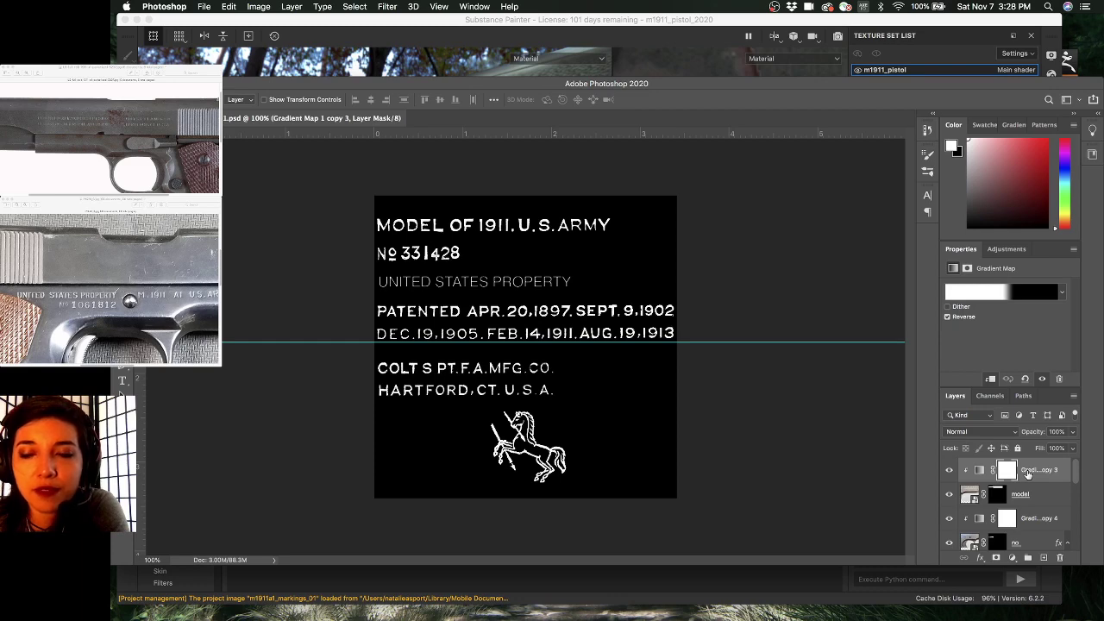
scroll(1076, 482, "down", 1)
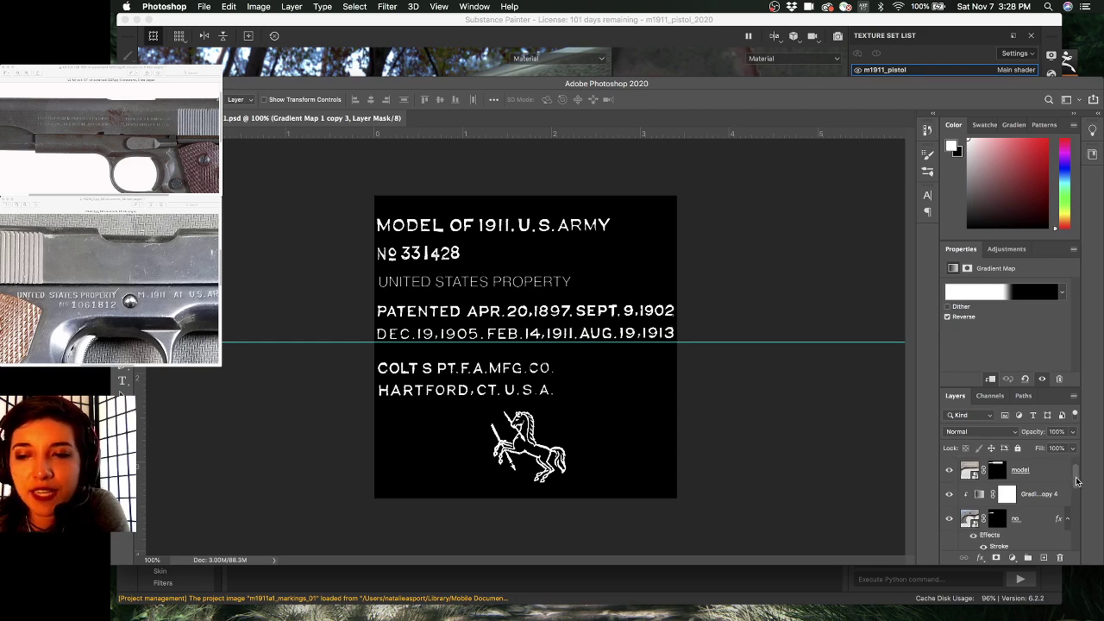
scroll(1077, 480, "up", 1)
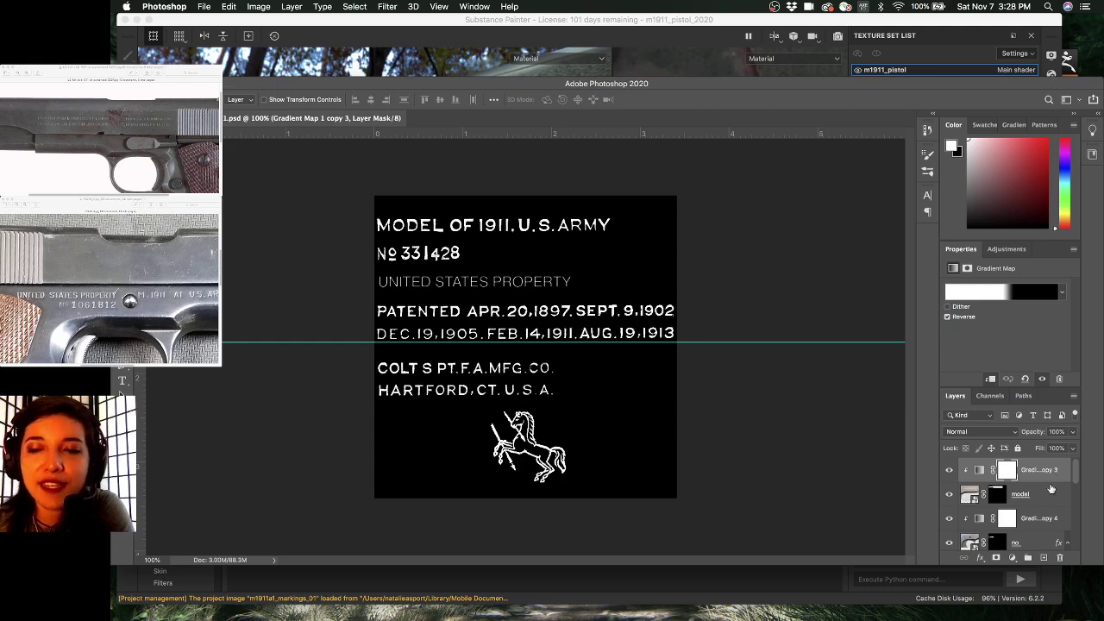
left_click(1050, 493)
left_click(1054, 473)
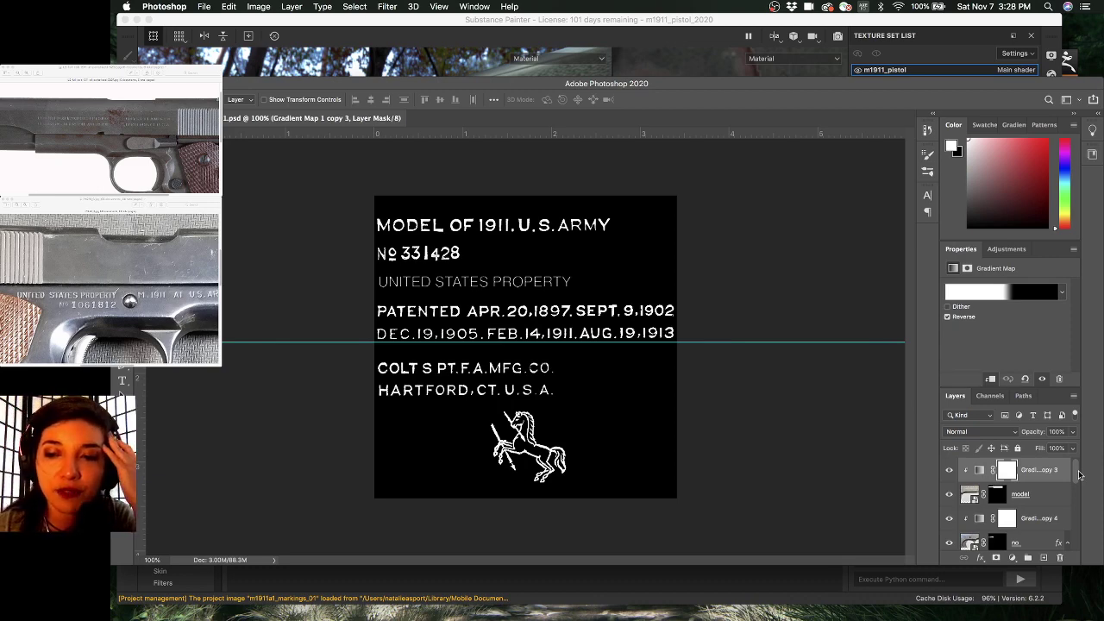
left_click_drag(1076, 475, 1076, 492)
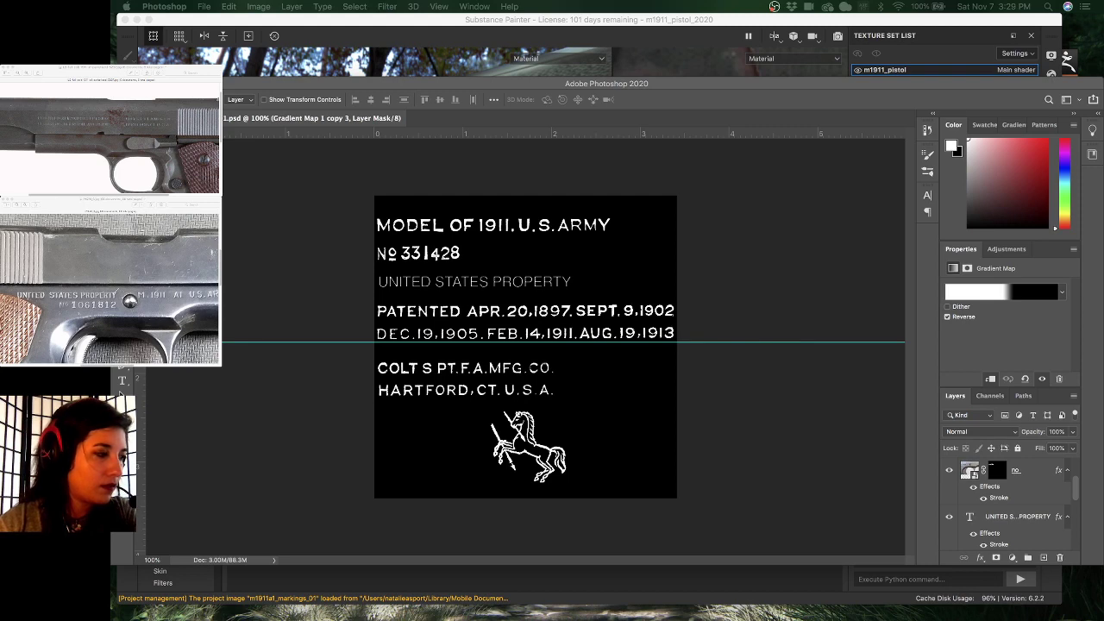
- Switch to Chrome and look through the top posts of the #30days30creatures hashtag on Instagram
left_click_drag(258, 93, 325, 84)
left_click_drag(521, 84, 492, 43)
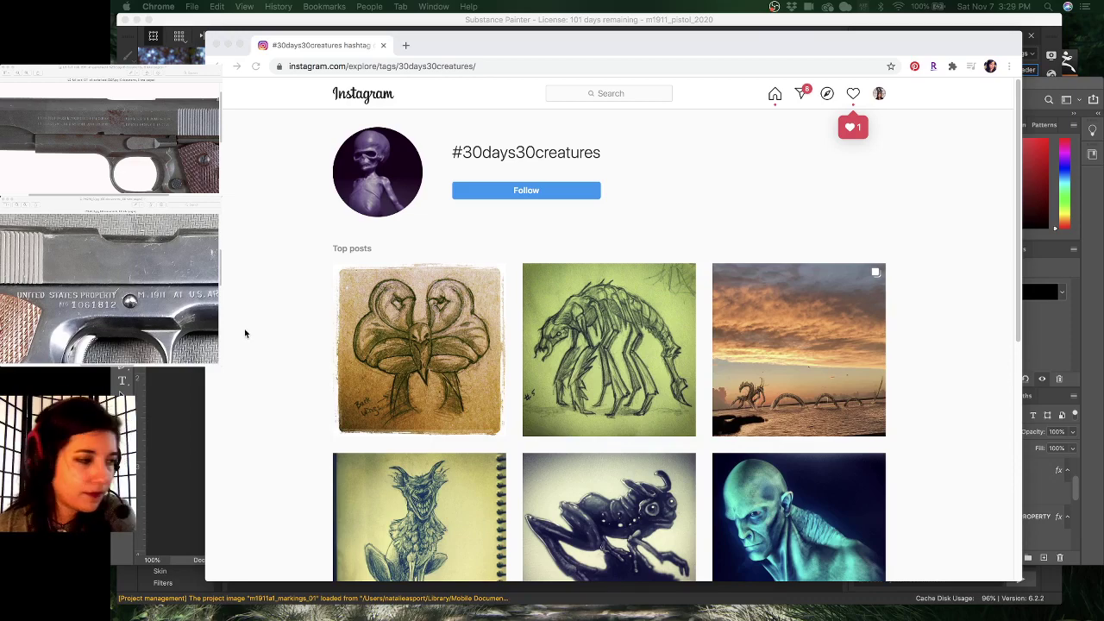
scroll(731, 287, "down", 3)
scroll(731, 288, "up", 3)
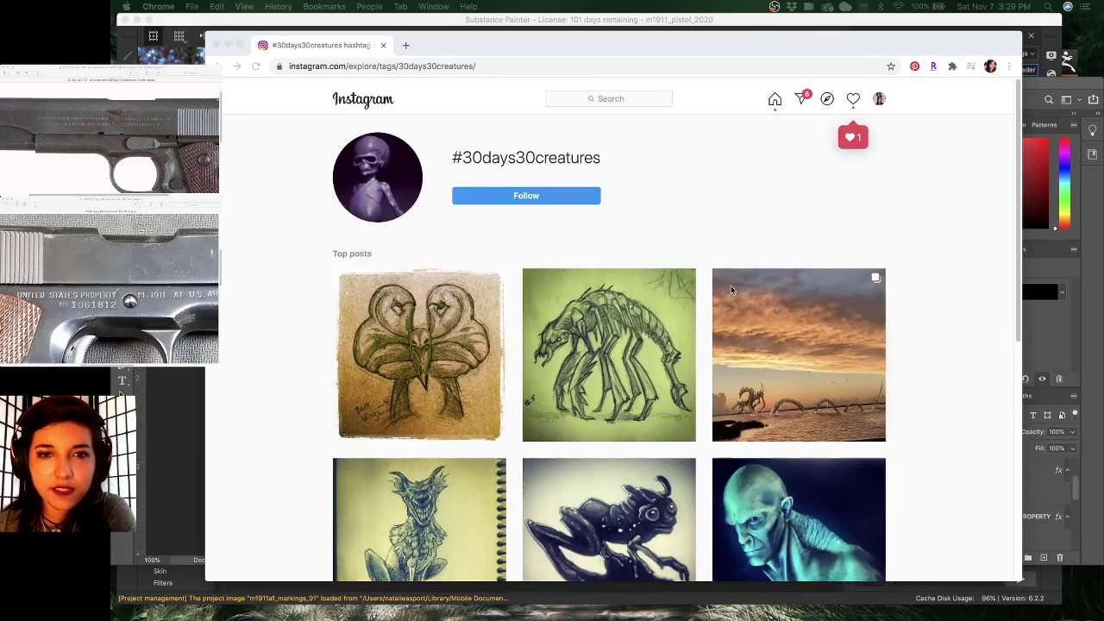
scroll(511, 175, "down", 10)
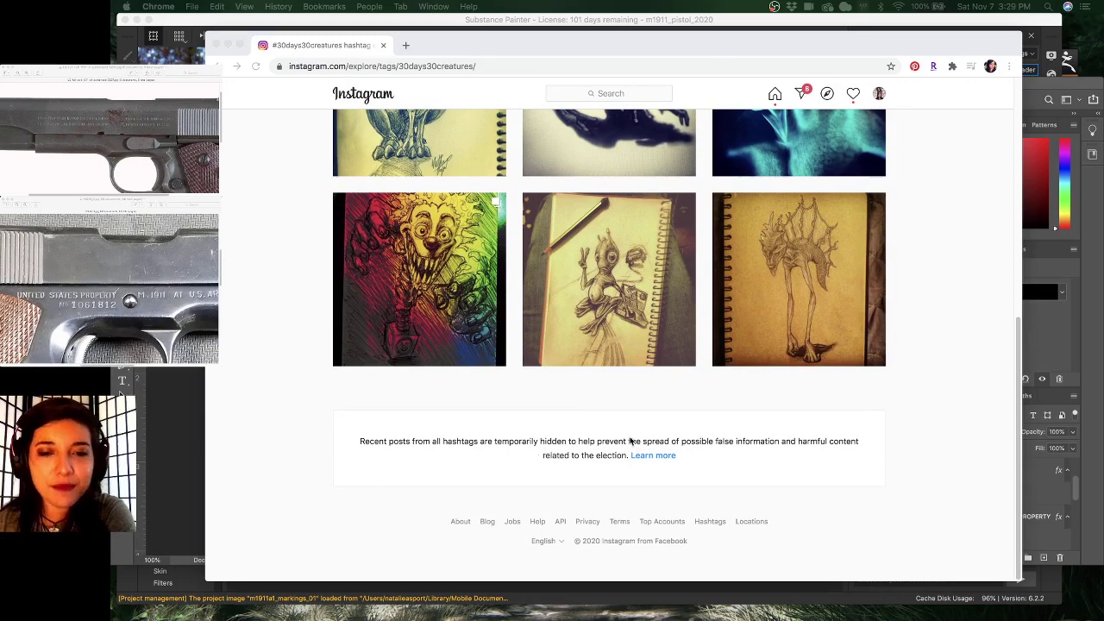
- Read the enlarged notice about hidden recent posts at the end of the #30days30creatures hashtag page
left_click(596, 447)
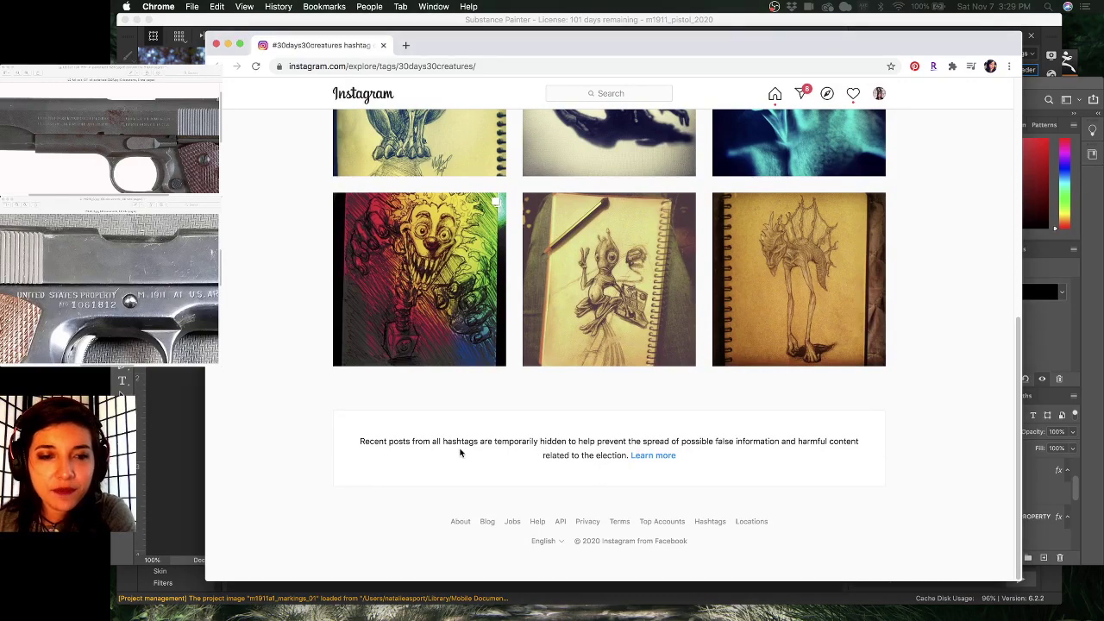
scroll(460, 452, "up", 5, "ctrl")
scroll(460, 452, "right", 3)
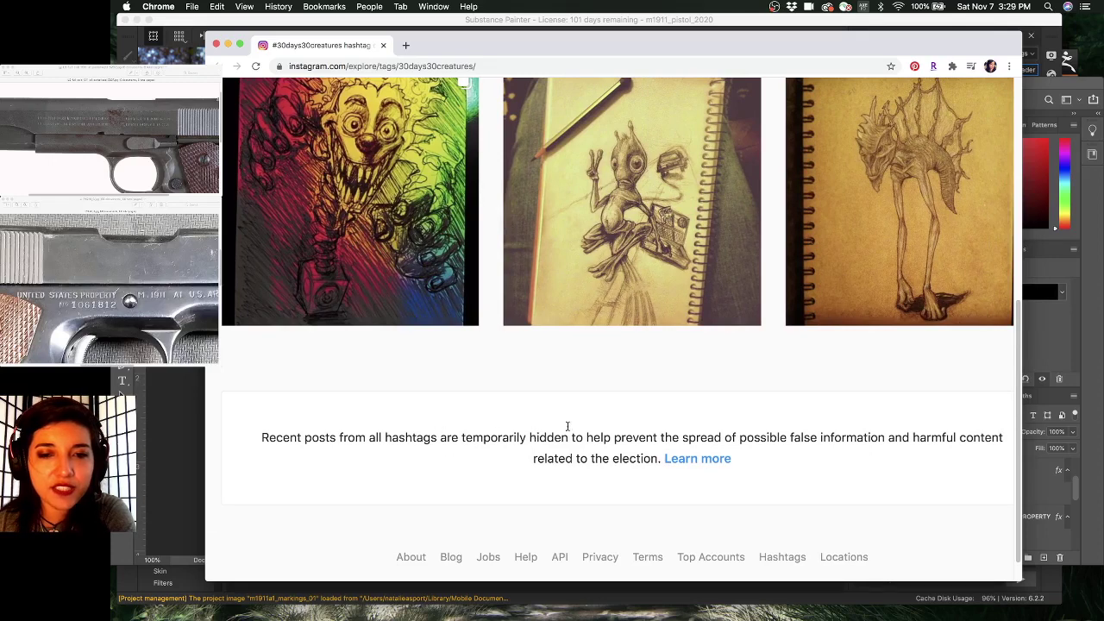
scroll(679, 438, "right", 2)
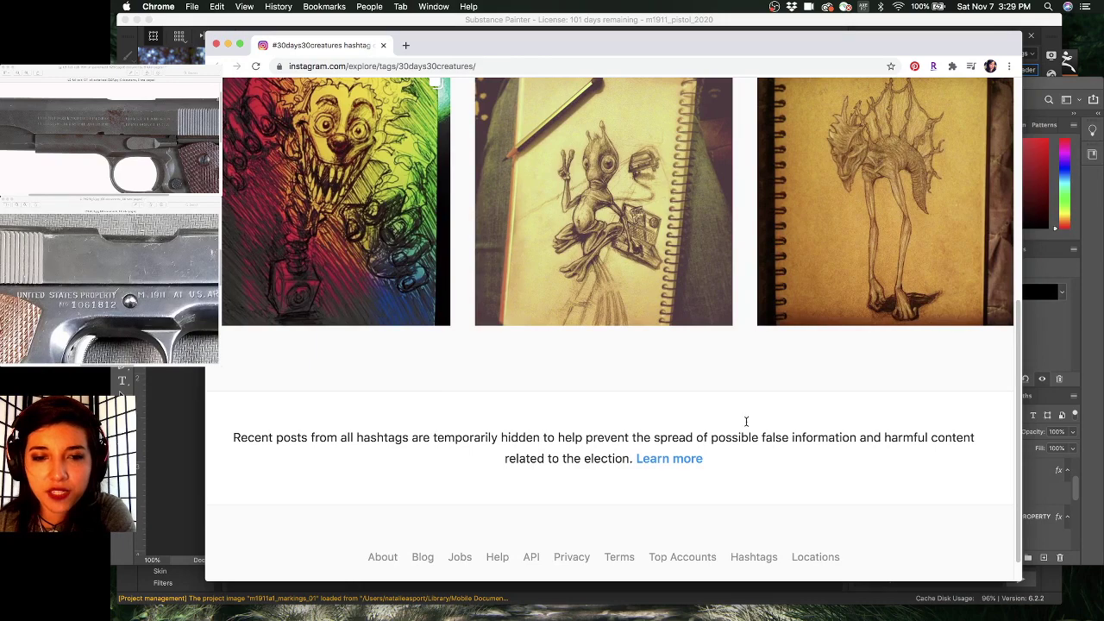
scroll(660, 423, "down", 3, "ctrl")
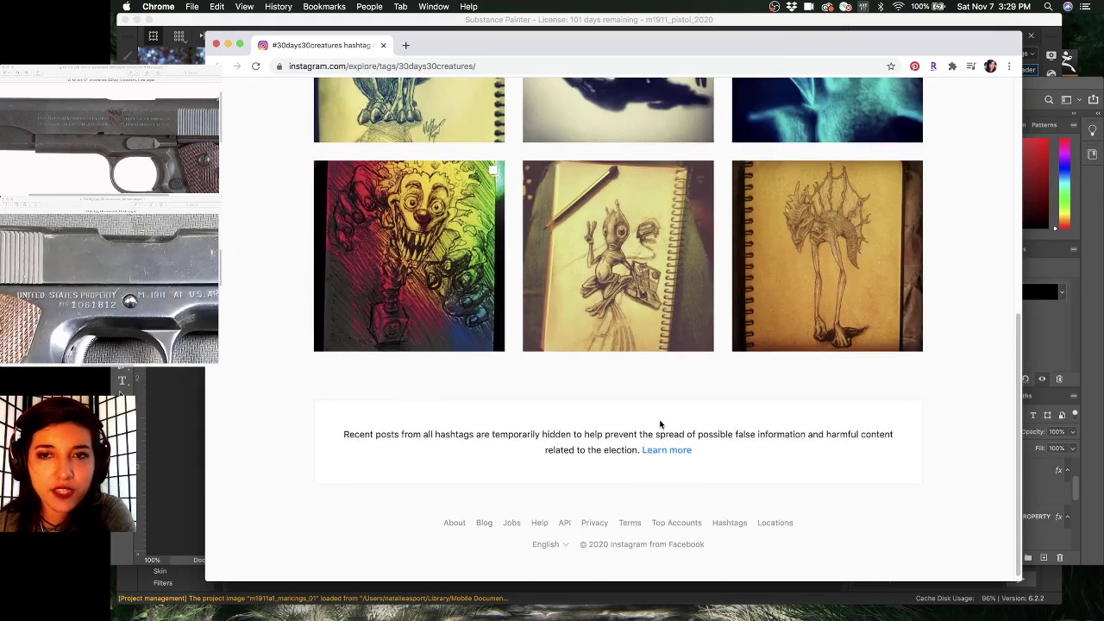
- Open the Creature #3 lake monster post from the hashtag's top posts, view its caption, and close it
scroll(660, 422, "up", 5)
scroll(660, 424, "up", 2)
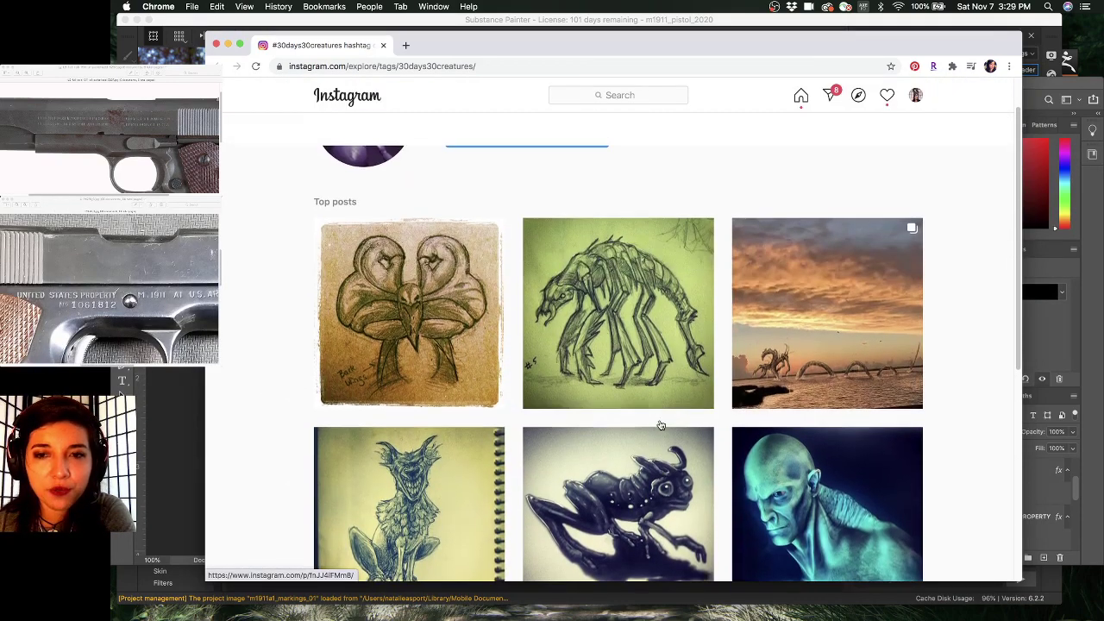
scroll(758, 362, "down", 4)
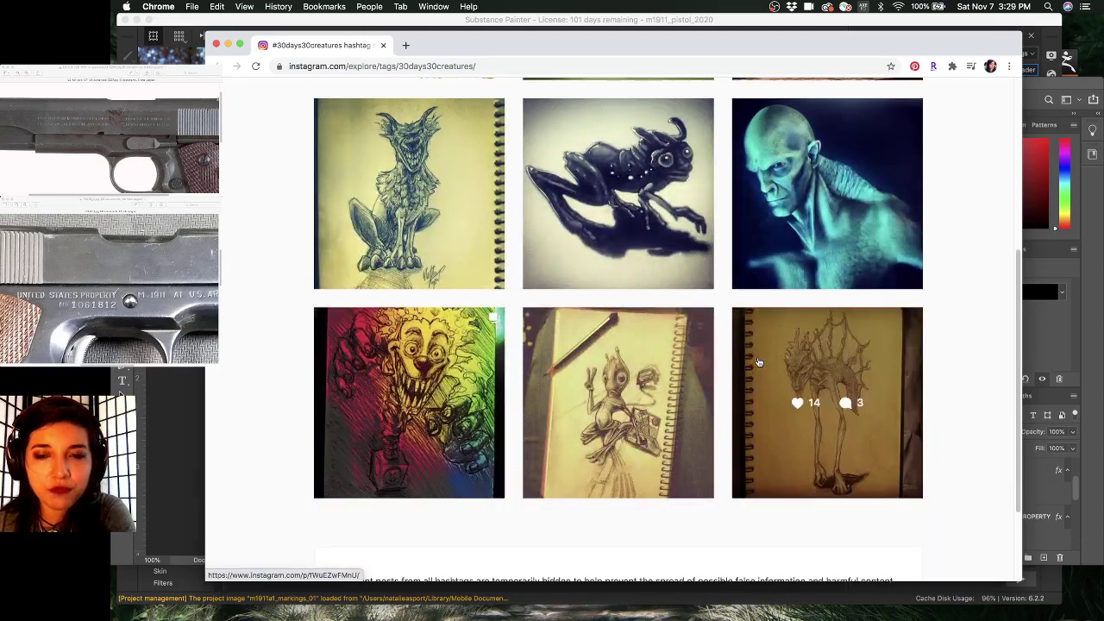
scroll(758, 362, "up", 4)
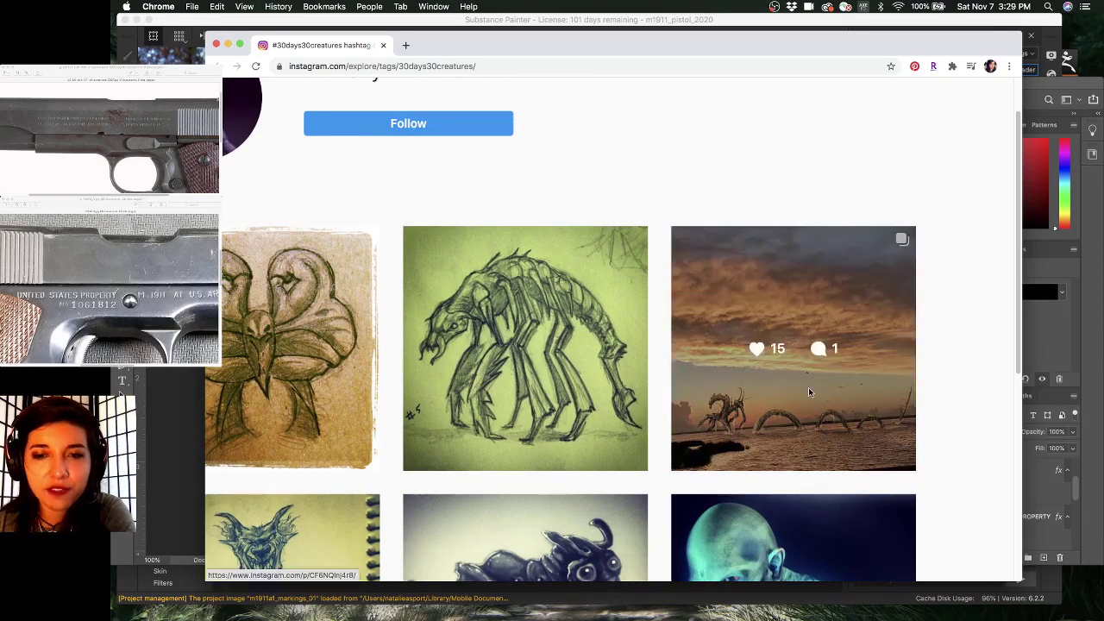
left_click(808, 387)
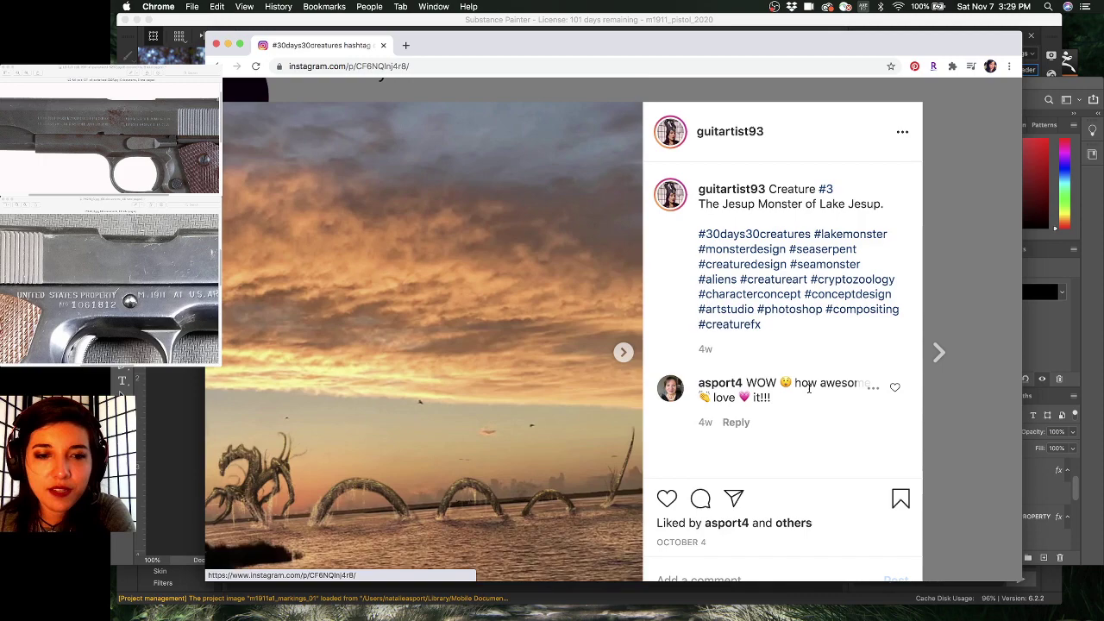
left_click(946, 274)
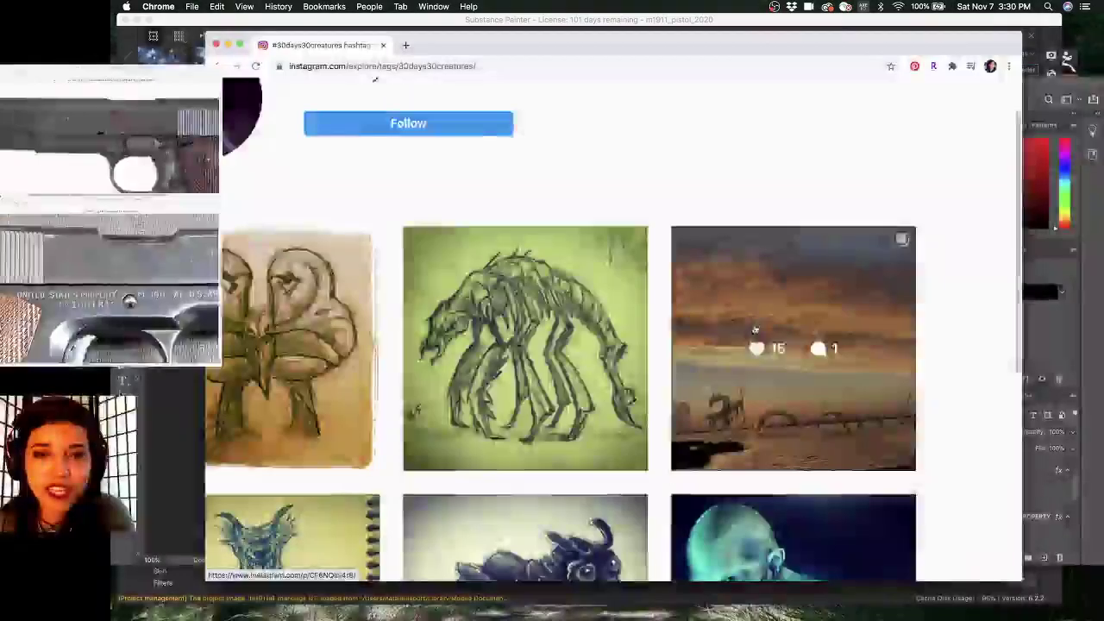
- Examine the creature artworks in the hashtag's top posts and return to the beginning of the page
scroll(755, 329, "down", 5)
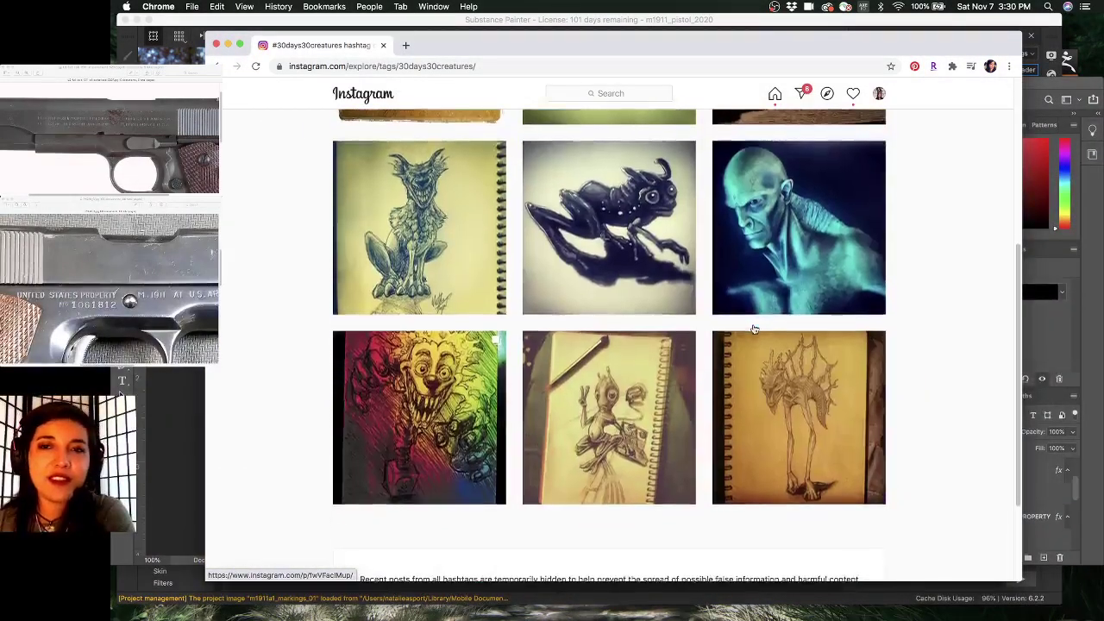
scroll(752, 324, "up", 5)
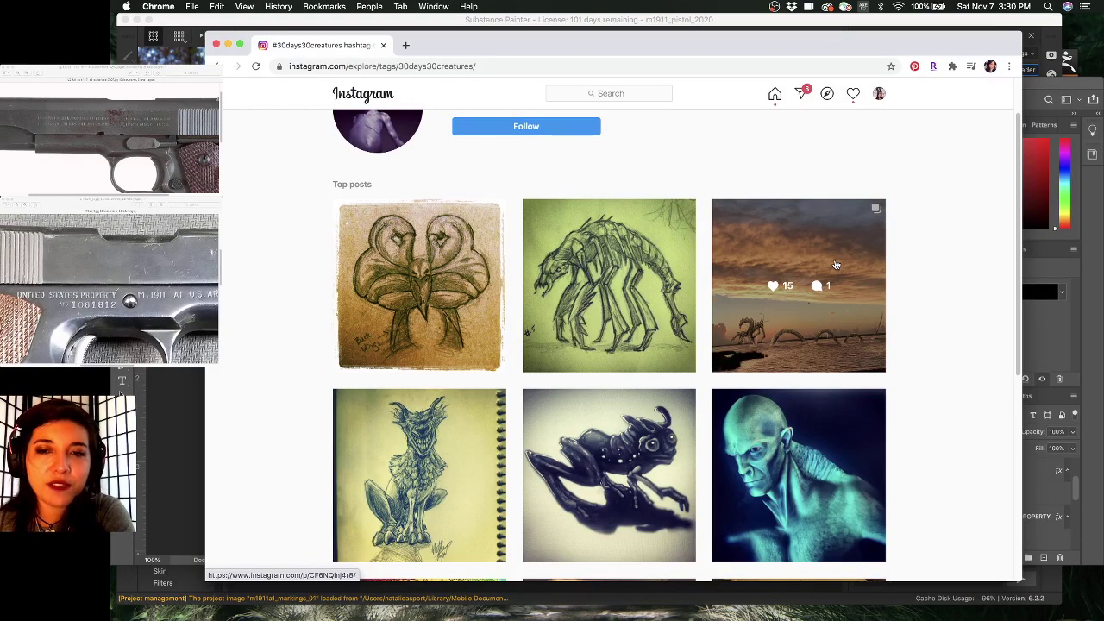
scroll(836, 265, "down", 5)
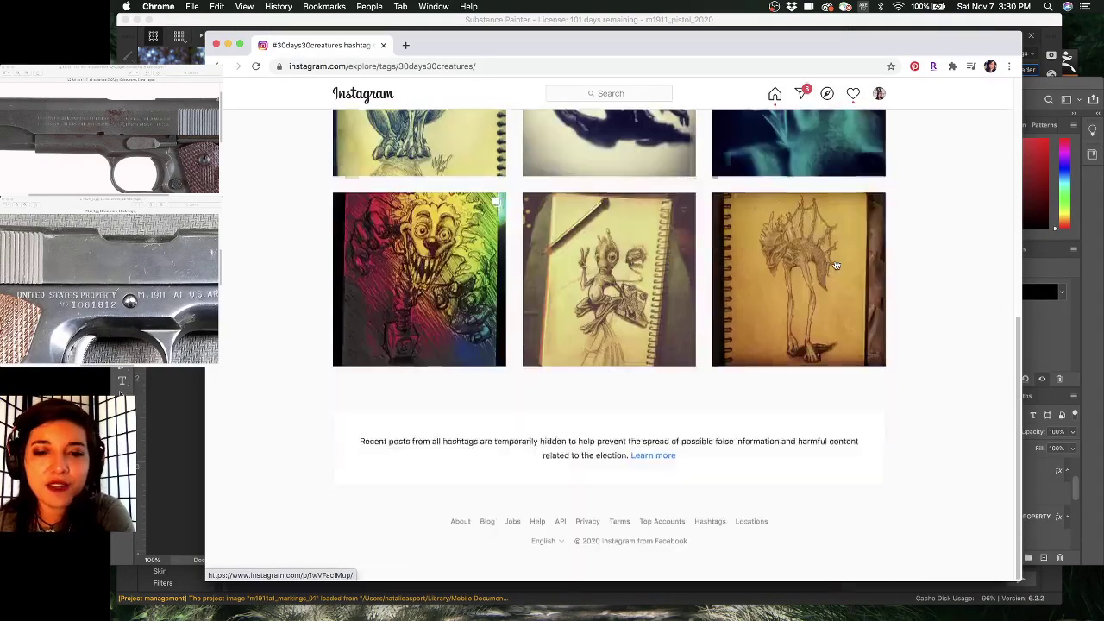
scroll(834, 263, "up", 5)
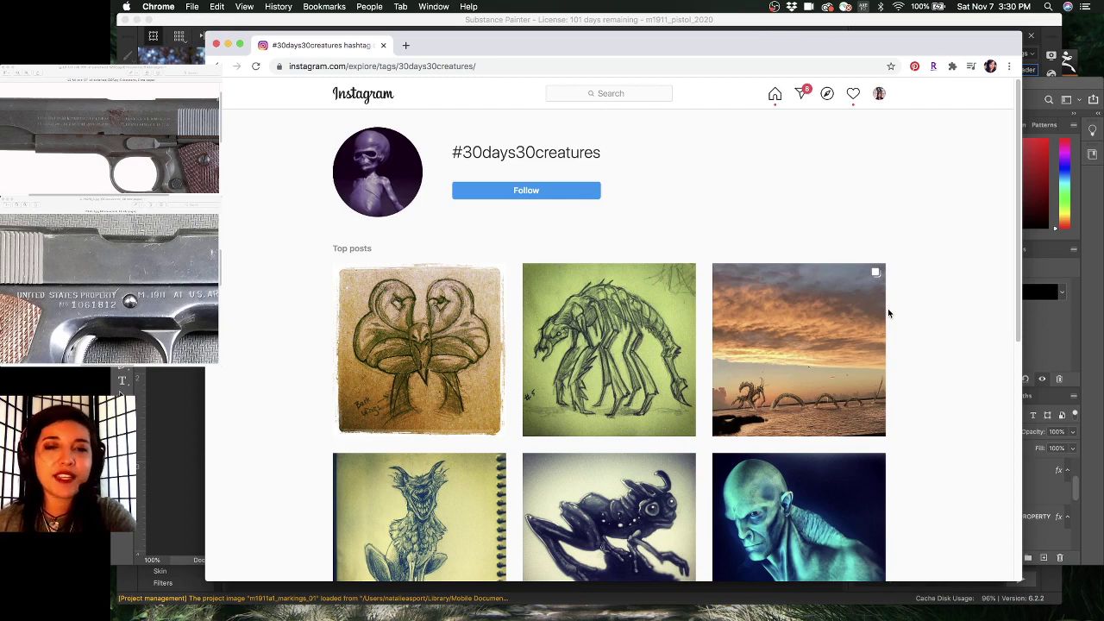
scroll(888, 313, "down", 5)
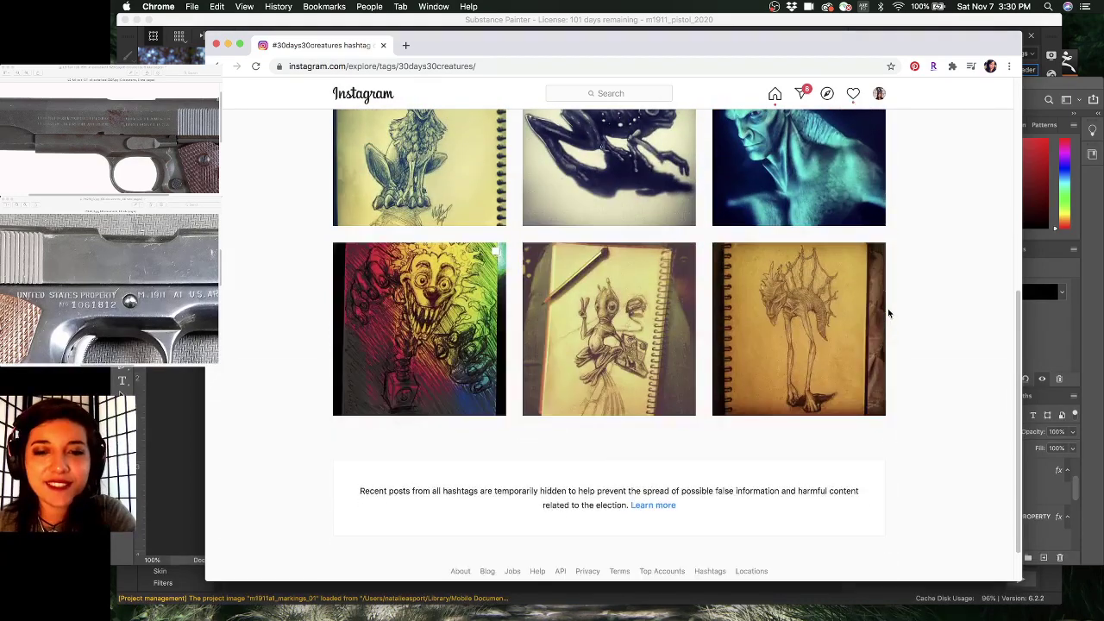
scroll(888, 313, "up", 3)
scroll(888, 313, "down", 3)
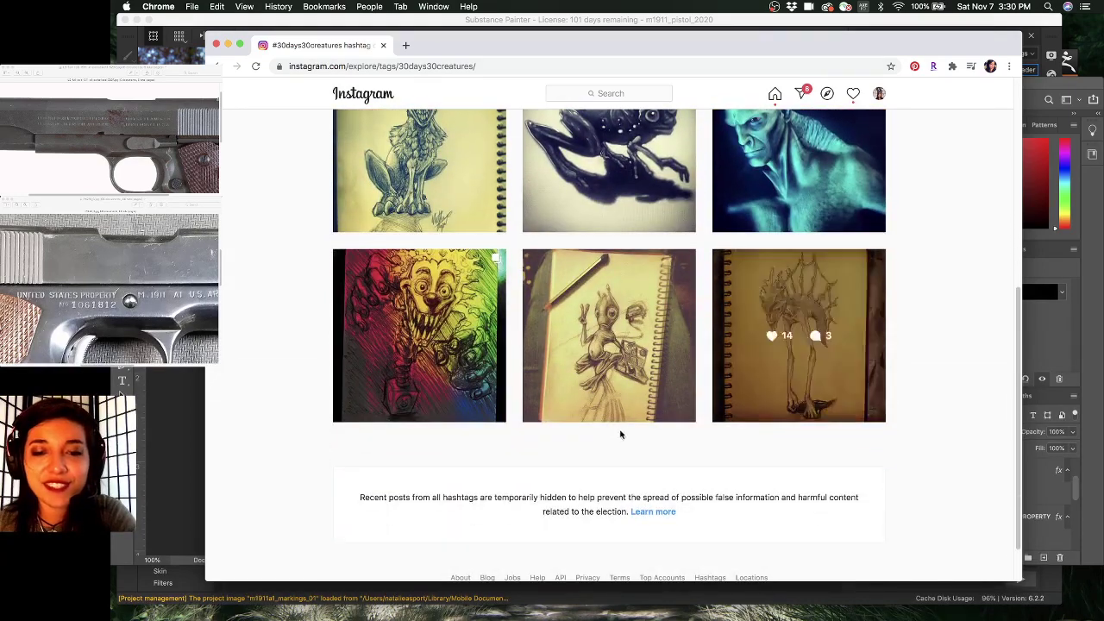
scroll(621, 524, "up", 7)
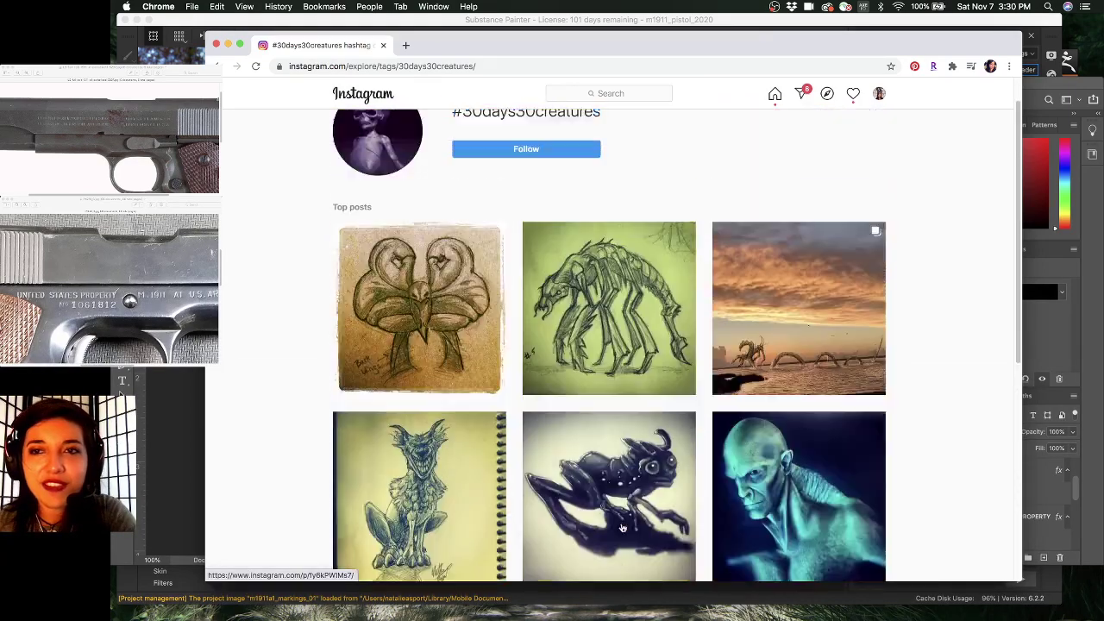
scroll(621, 528, "up", 2)
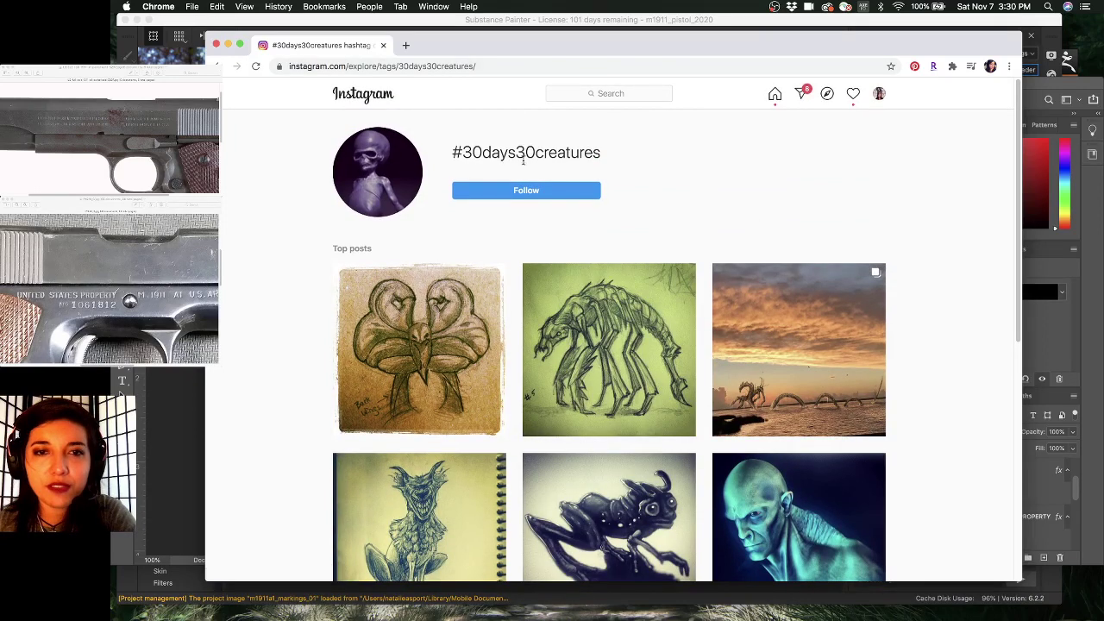
- Open the account's own profile, find the Creature #22 American Pumpkin Mantis post, view it, and close it
left_click(880, 93)
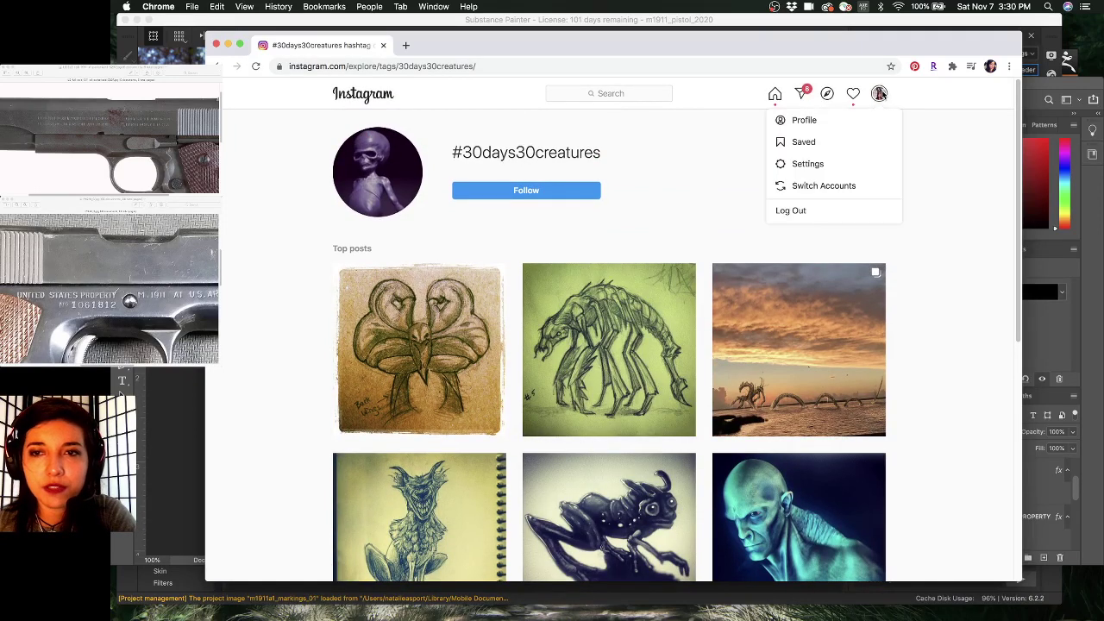
left_click(828, 118)
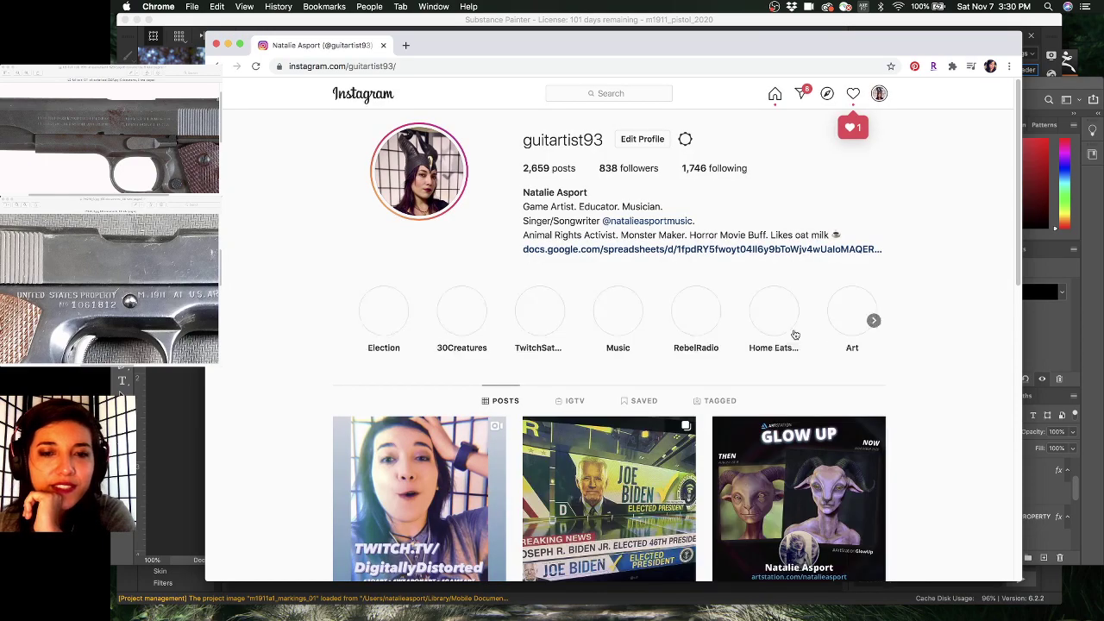
scroll(796, 334, "down", 5)
scroll(795, 334, "down", 10)
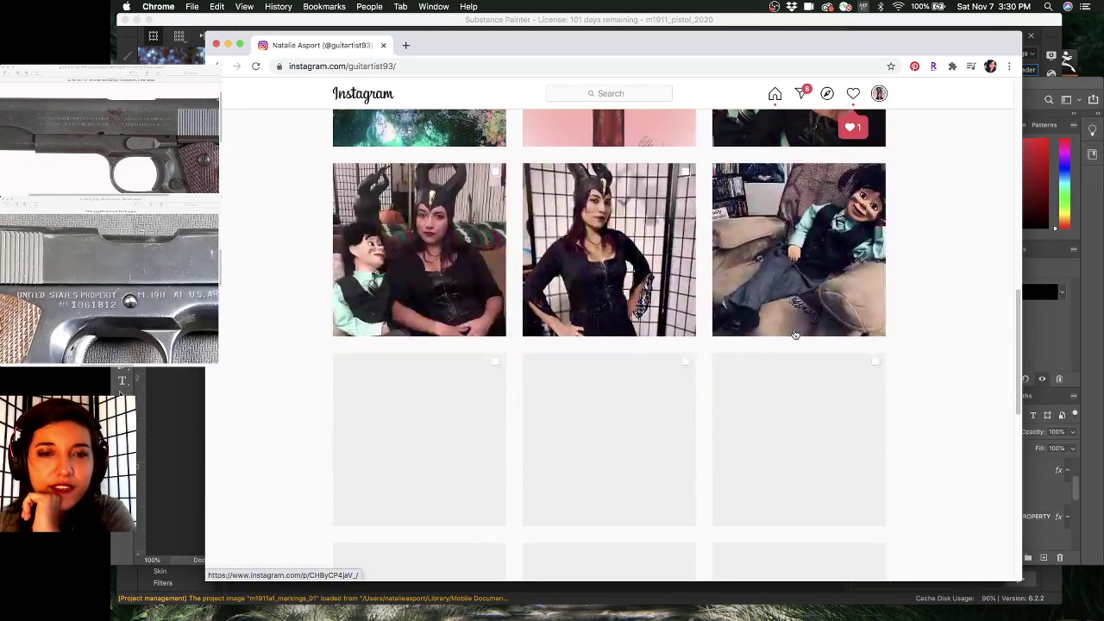
scroll(795, 335, "down", 8)
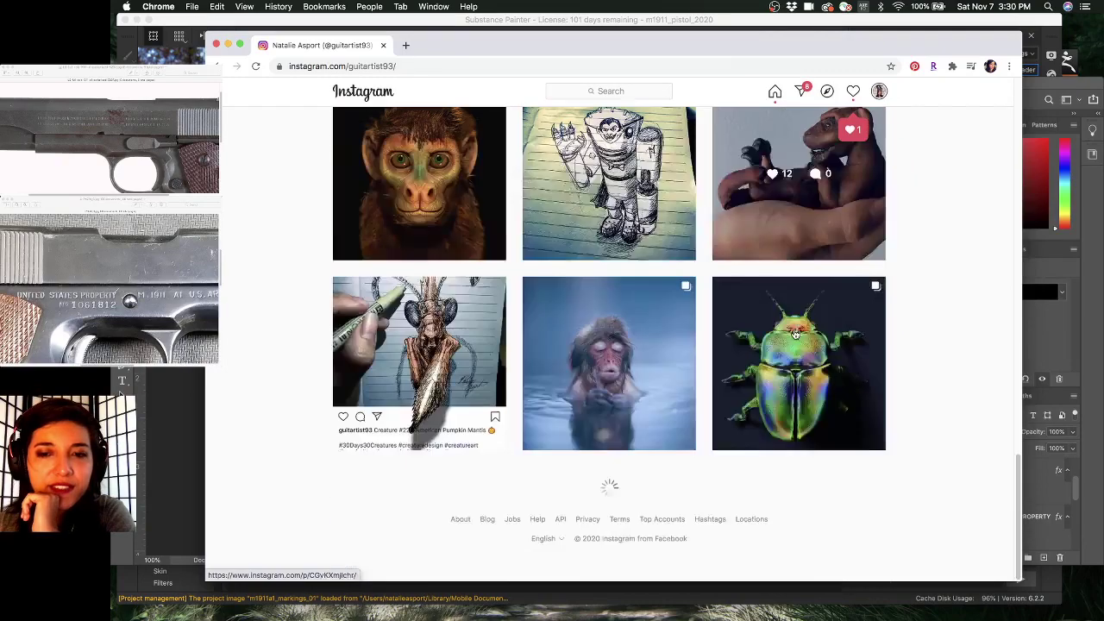
left_click(429, 330)
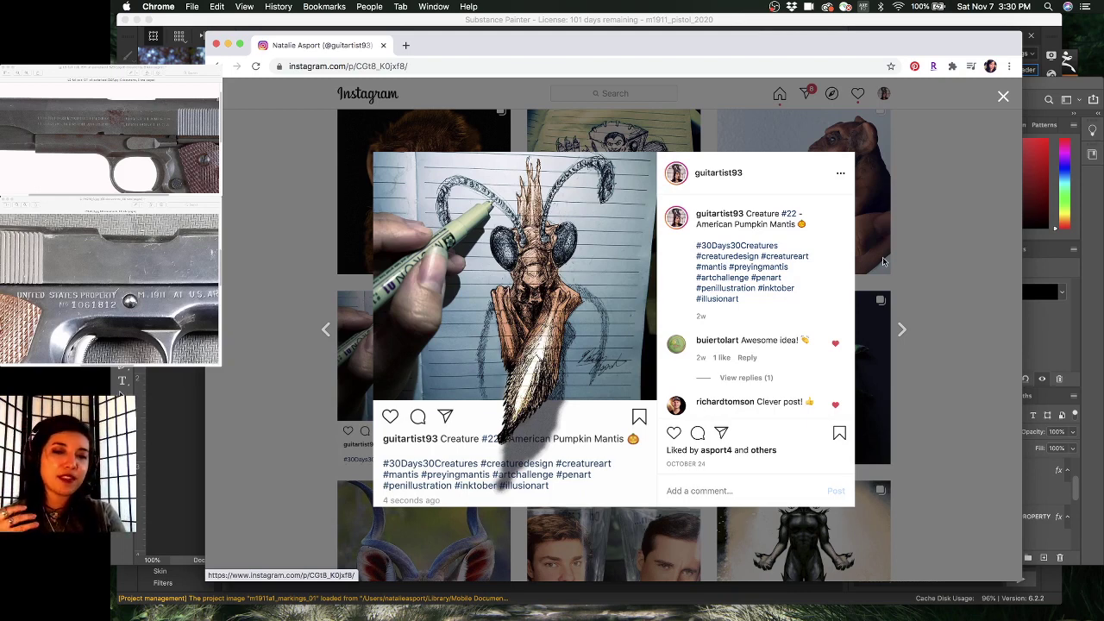
left_click(1001, 330)
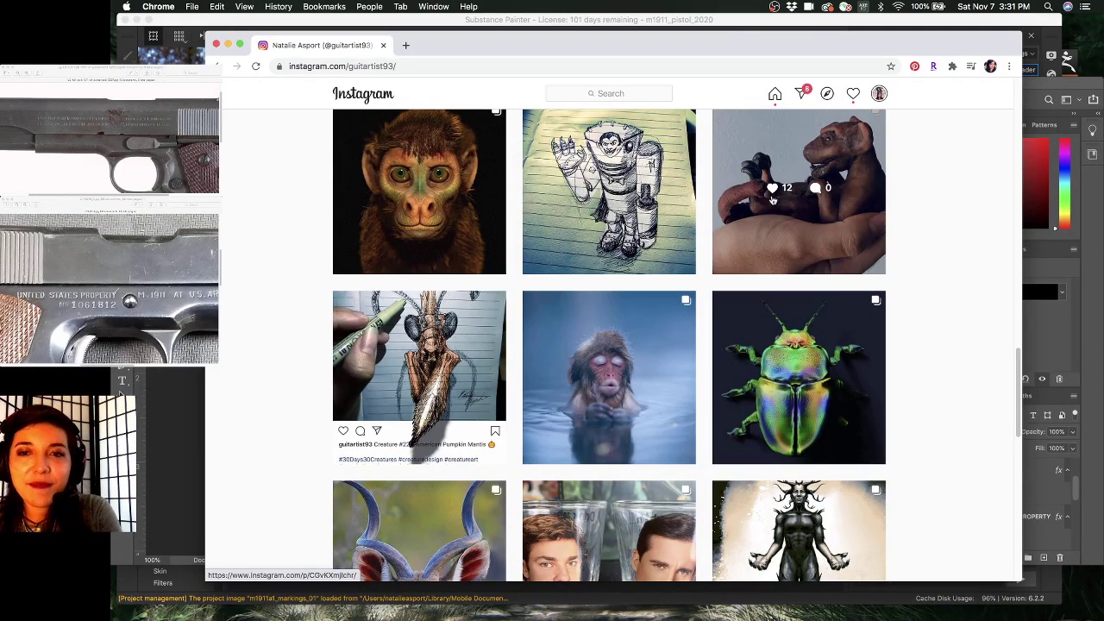
- View the Creature #21 Mech Beetle post, go through its images of the circuit-patterned beetle, and close it
left_click(768, 391)
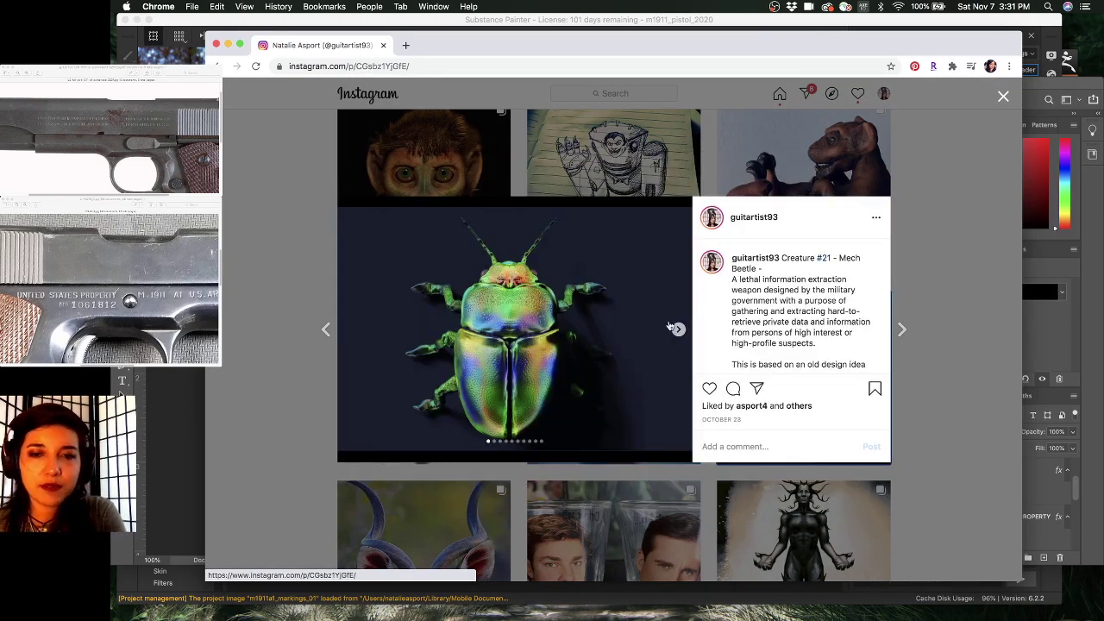
left_click(678, 328)
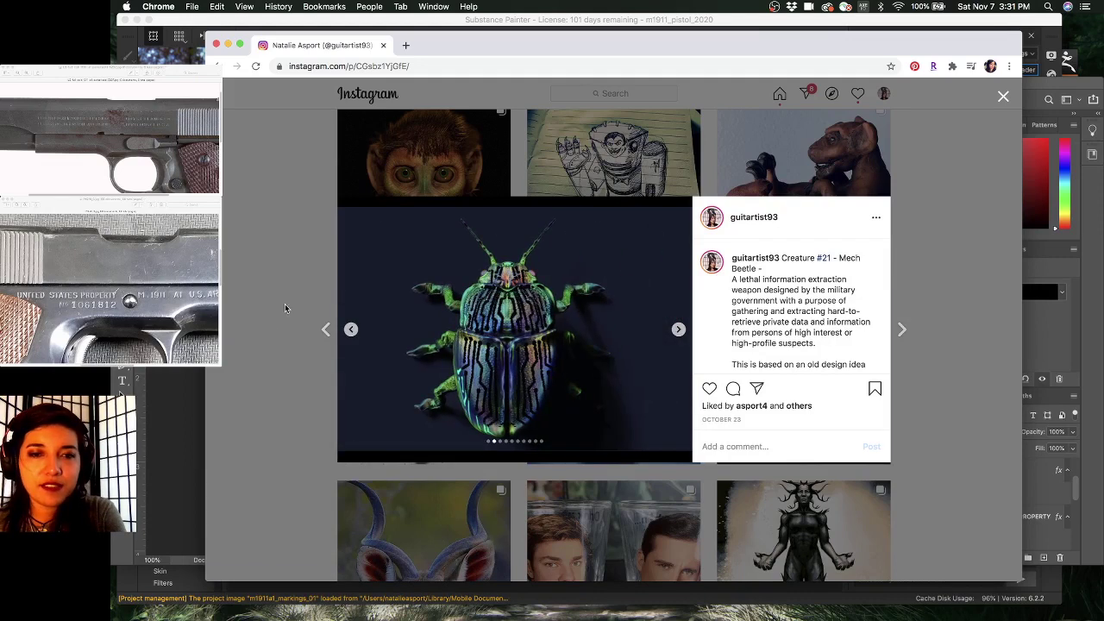
left_click(351, 333)
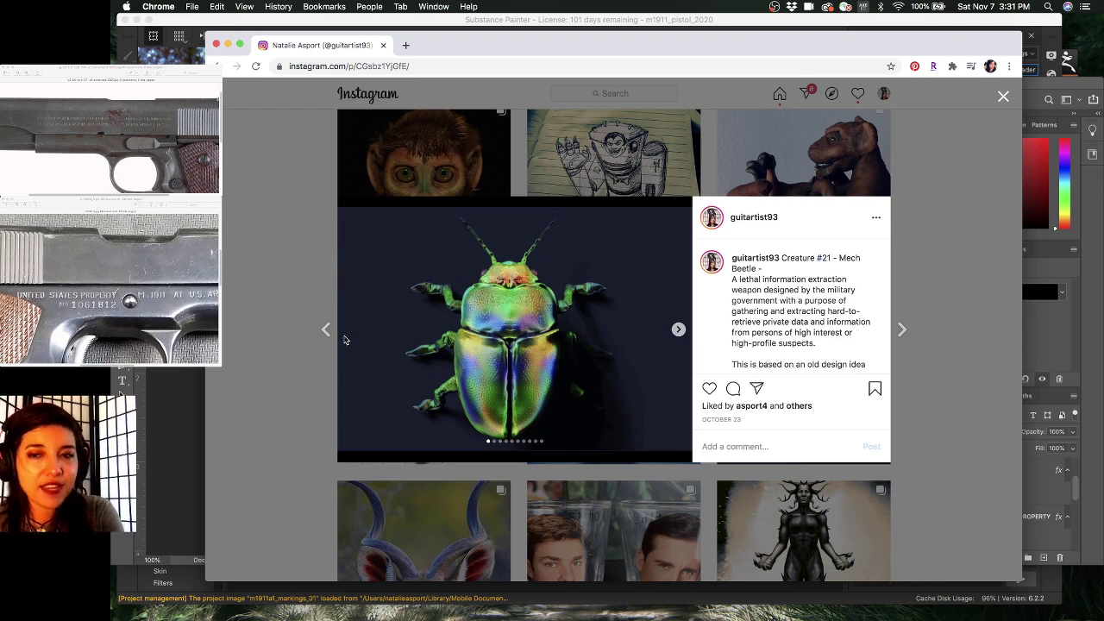
left_click(679, 333)
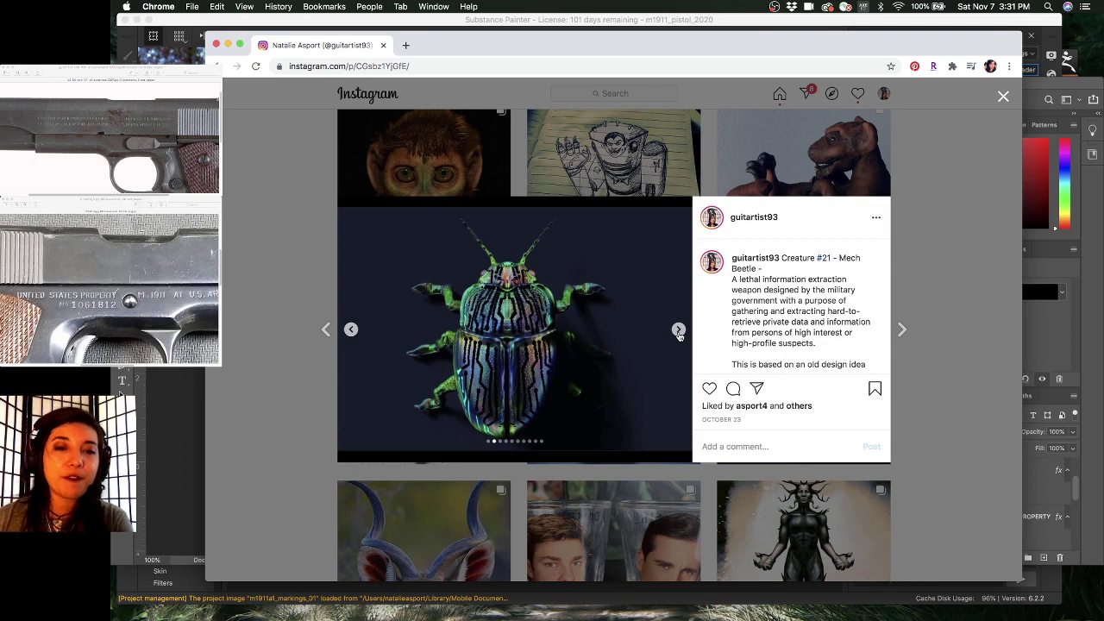
left_click(678, 333)
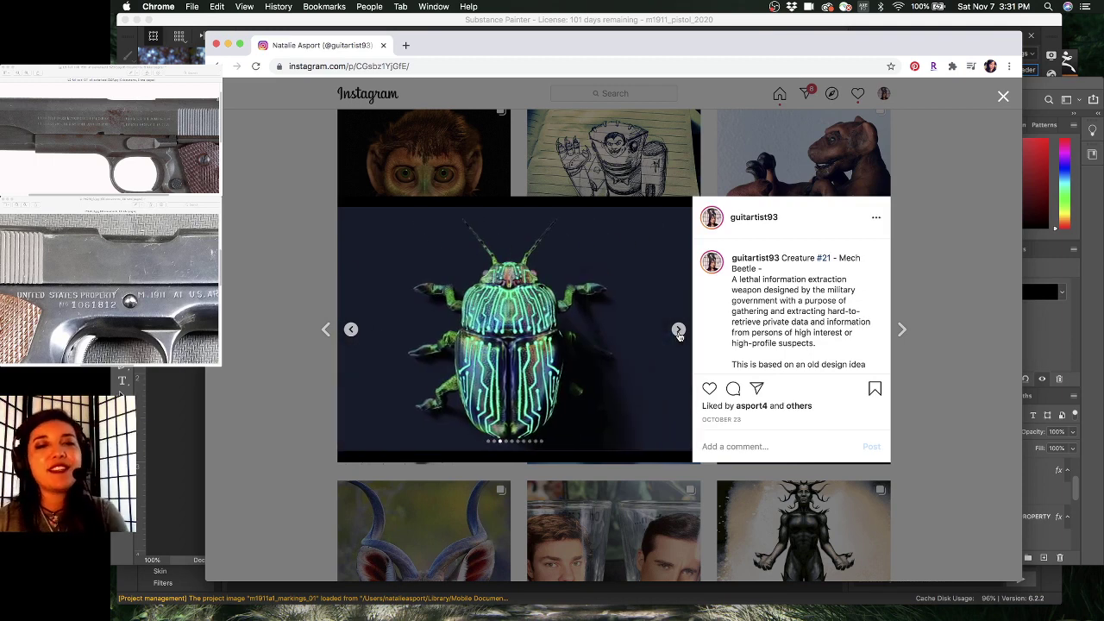
left_click(679, 333)
left_click(679, 333)
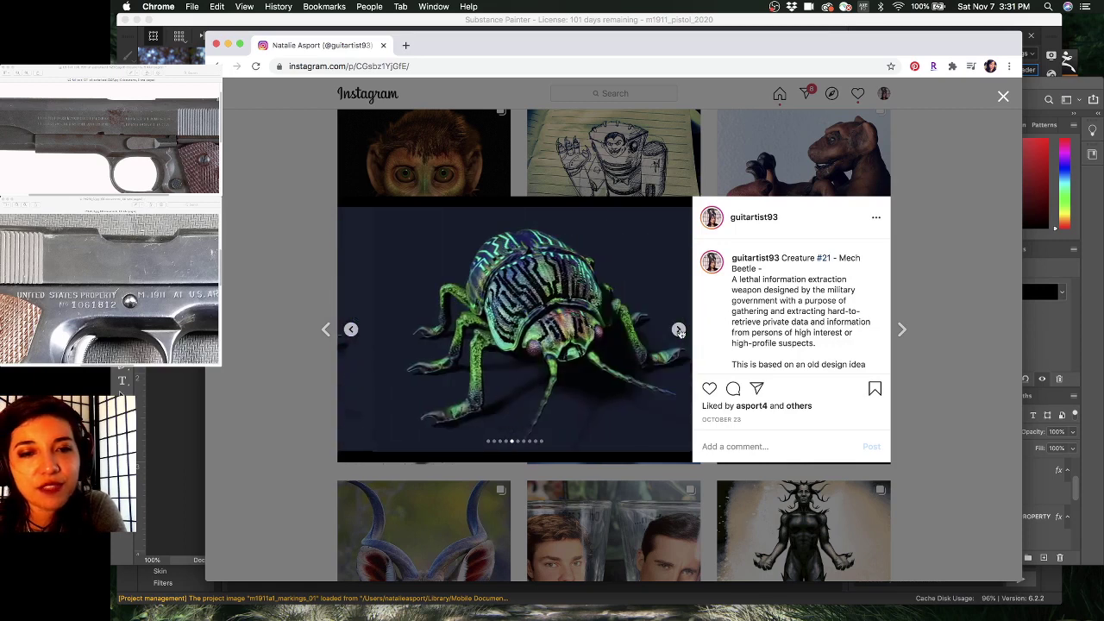
left_click(679, 333)
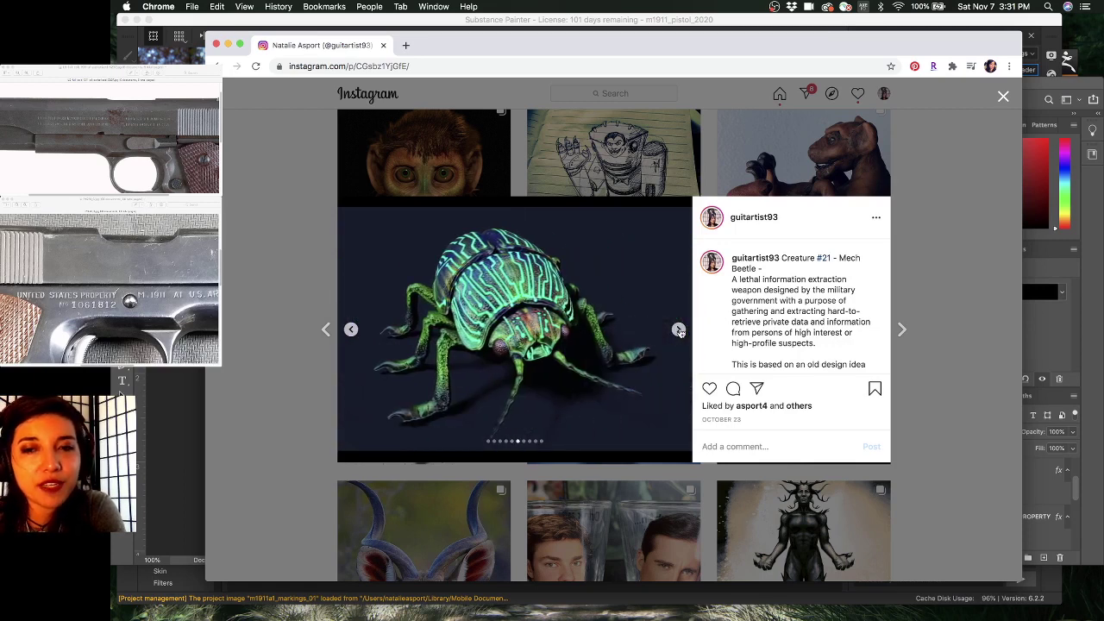
left_click(679, 331)
left_click(679, 331)
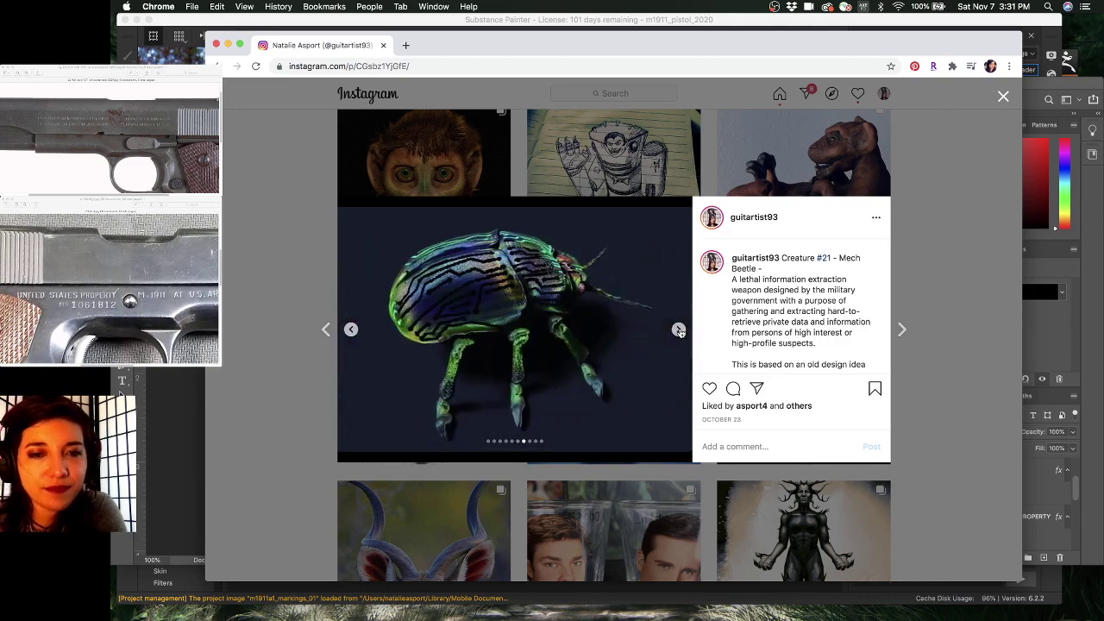
left_click(660, 162)
- View the Creature #23 Franken-Pi post, close it, and browse the older posts on the profile
scroll(659, 161, "down", 1)
scroll(606, 168, "up", 2)
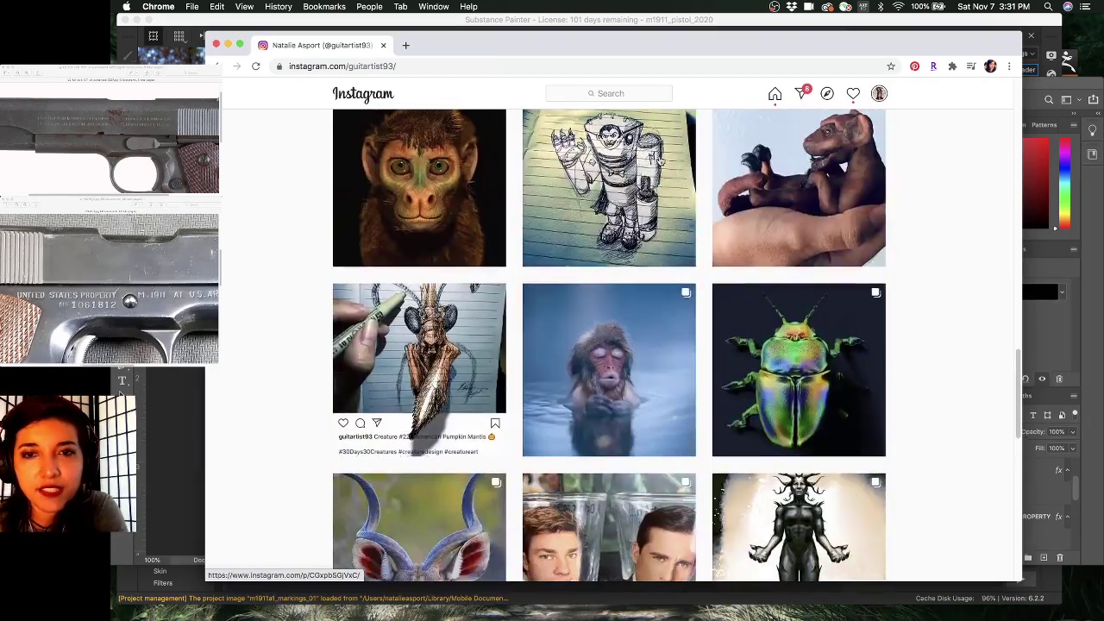
left_click(606, 169)
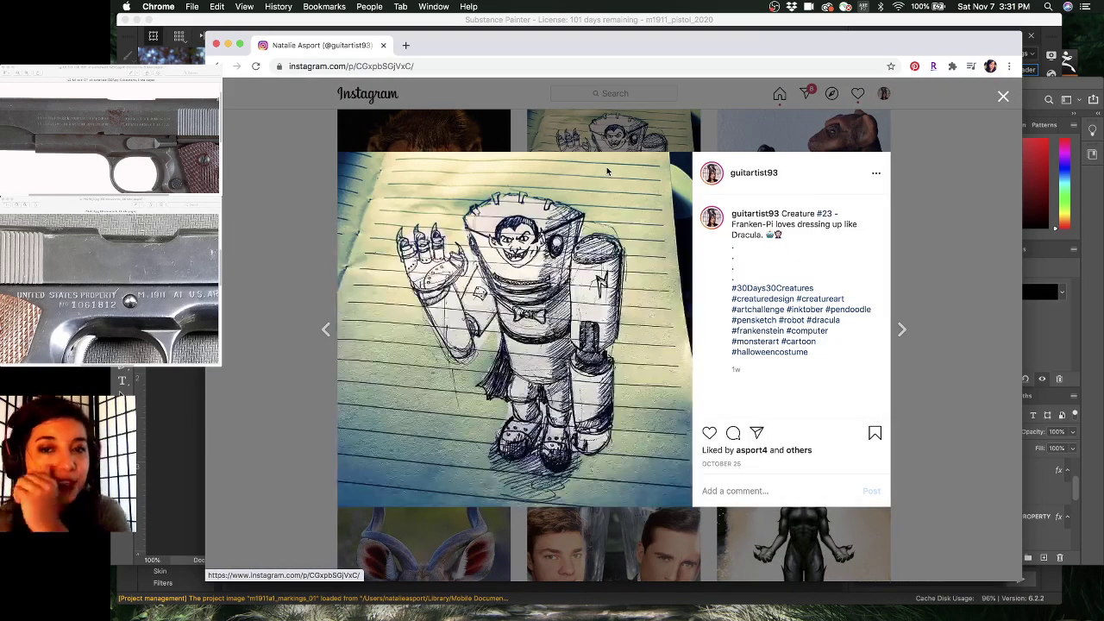
left_click(646, 130)
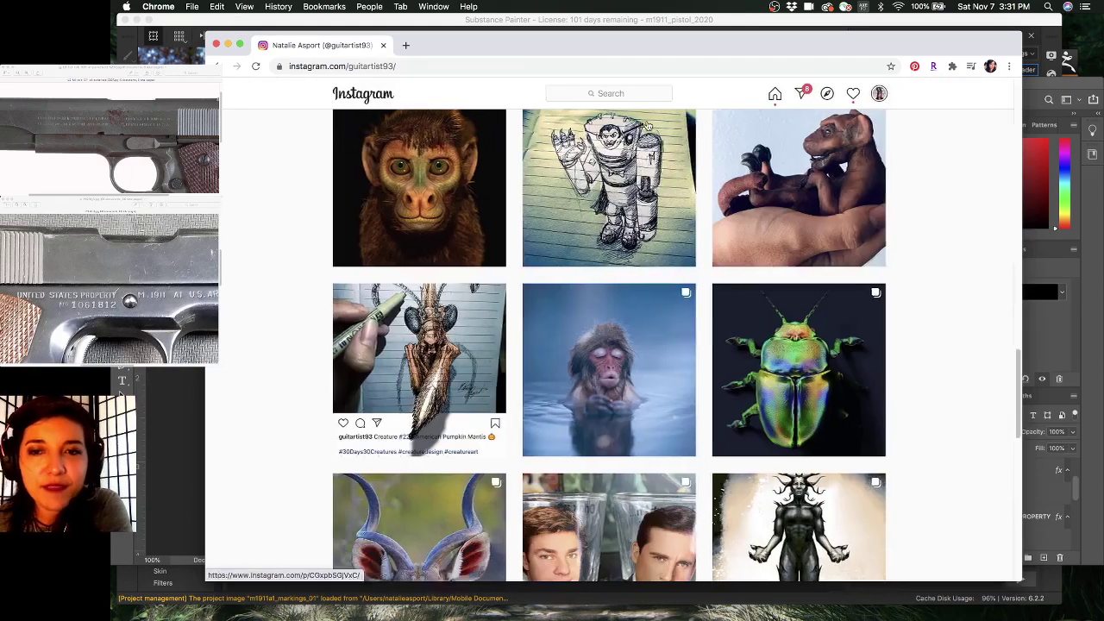
scroll(809, 349, "down", 2)
scroll(810, 347, "down", 4)
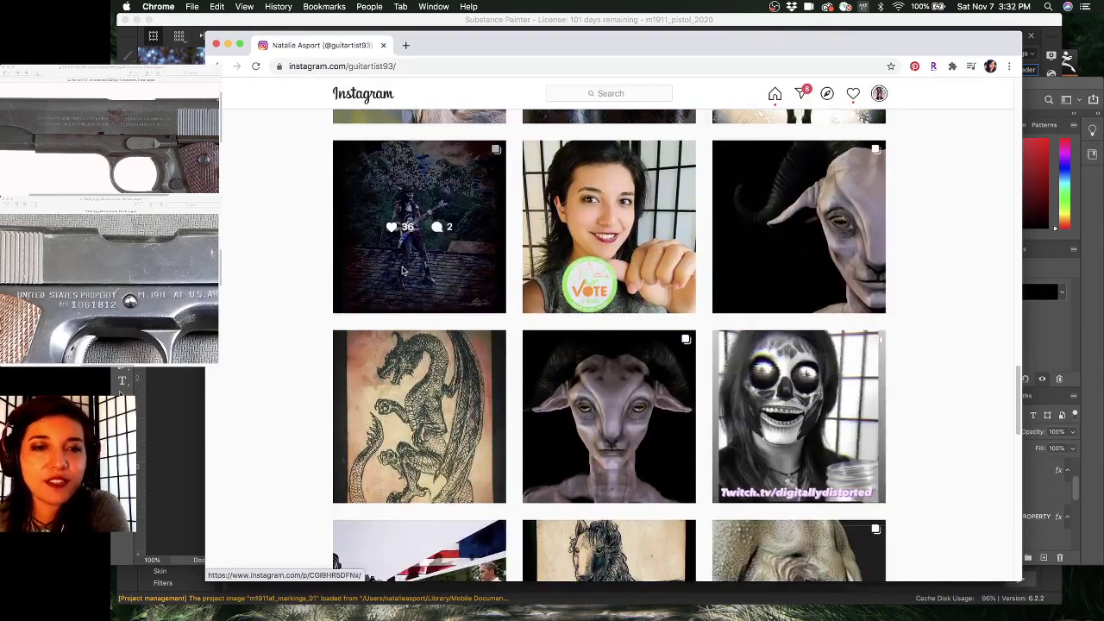
- View the Creature #19 rock n' roll ghoul post, examine the guitarist artwork up close, and close the post
left_click(402, 269)
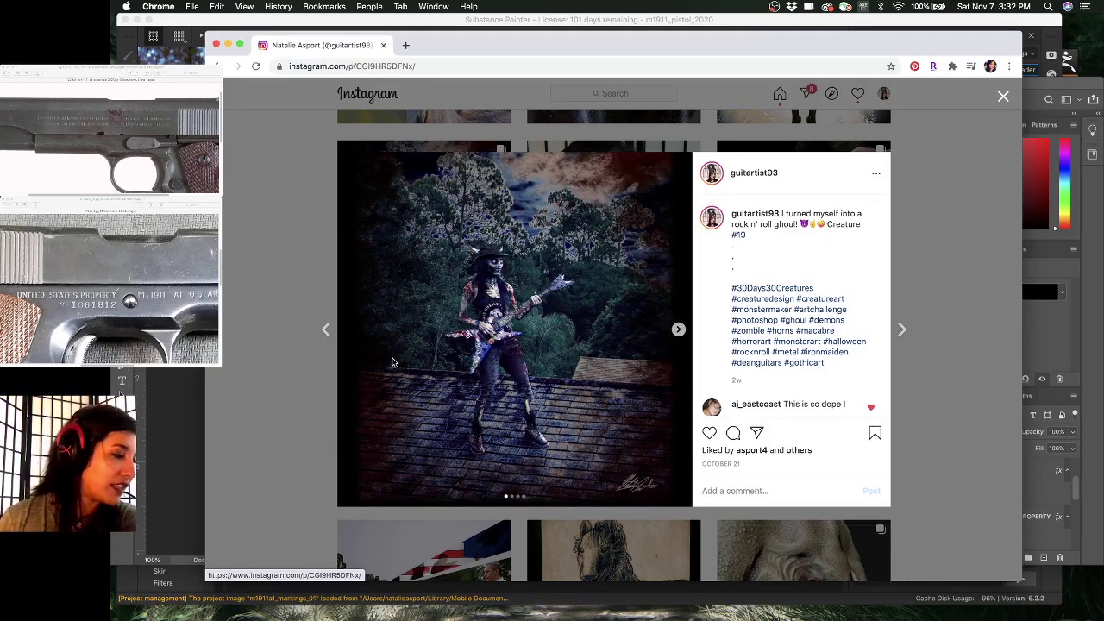
scroll(392, 359, "up", 3, "ctrl")
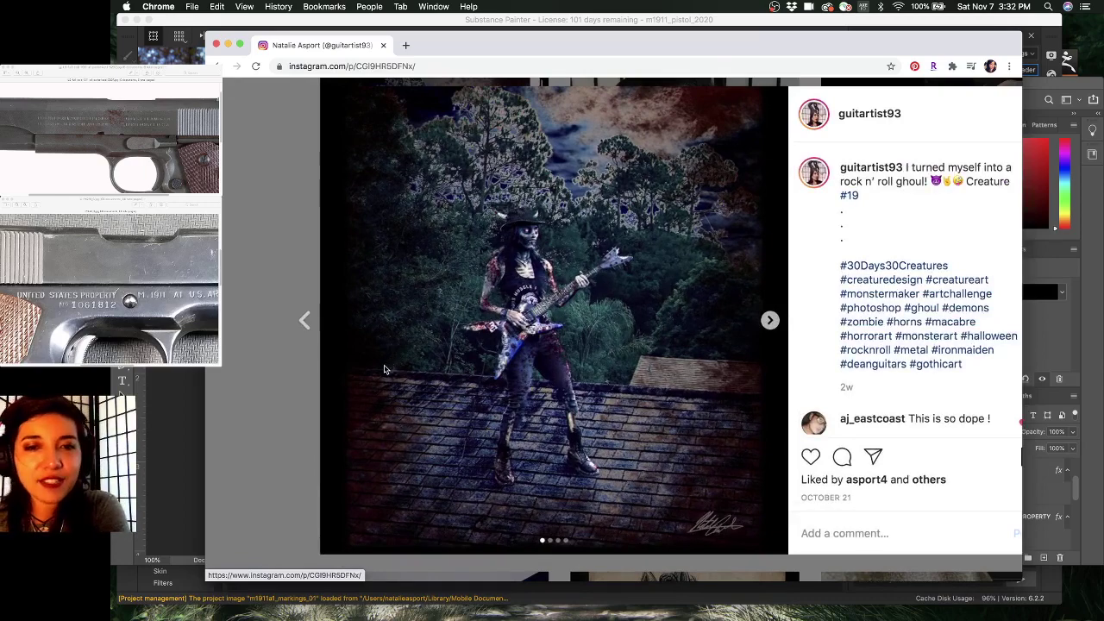
scroll(386, 367, "up", 3, "ctrl")
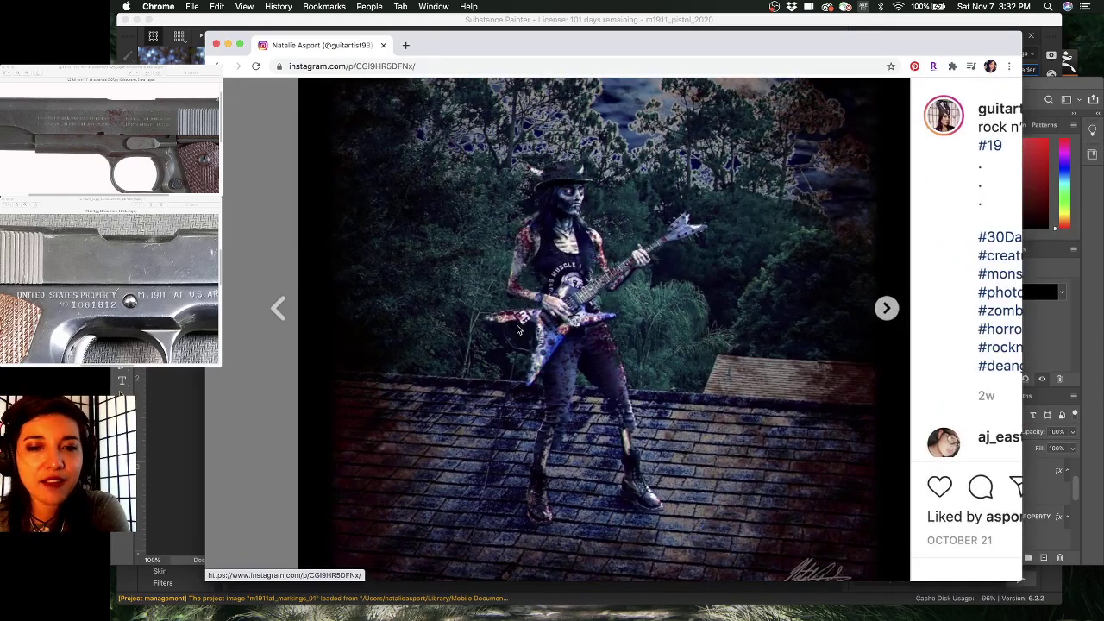
scroll(517, 330, "up", 2, "ctrl")
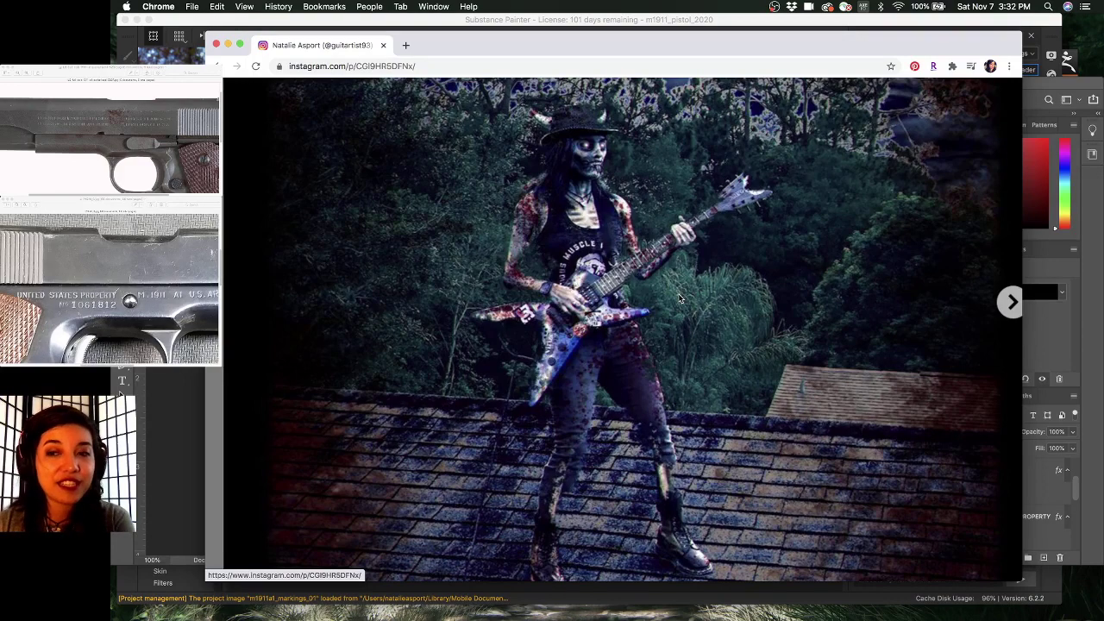
scroll(679, 299, "down", 5, "ctrl")
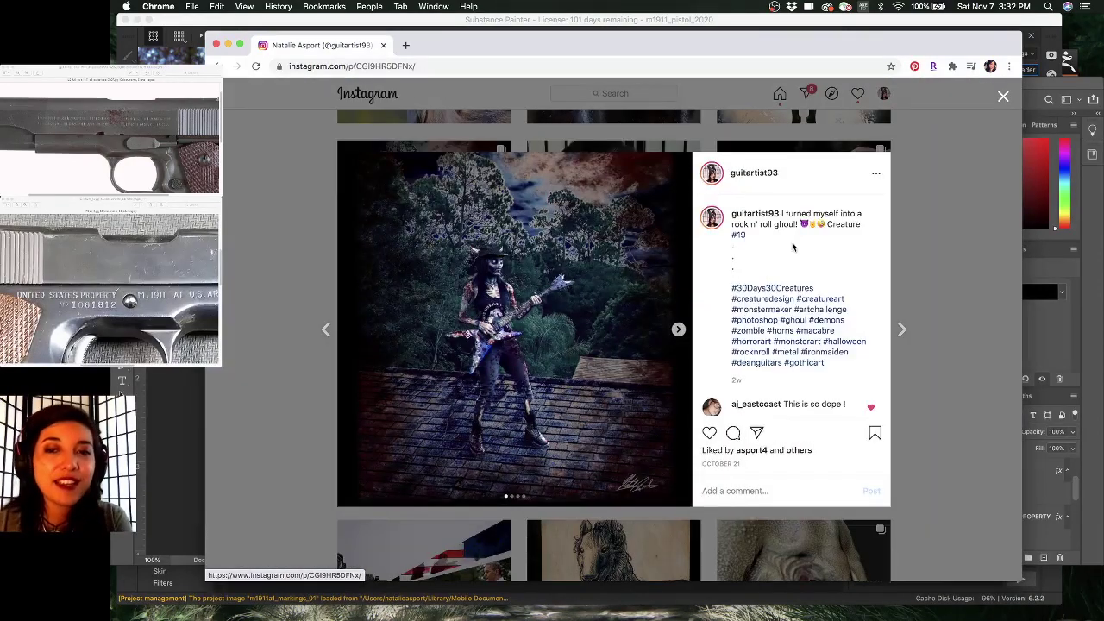
left_click(952, 143)
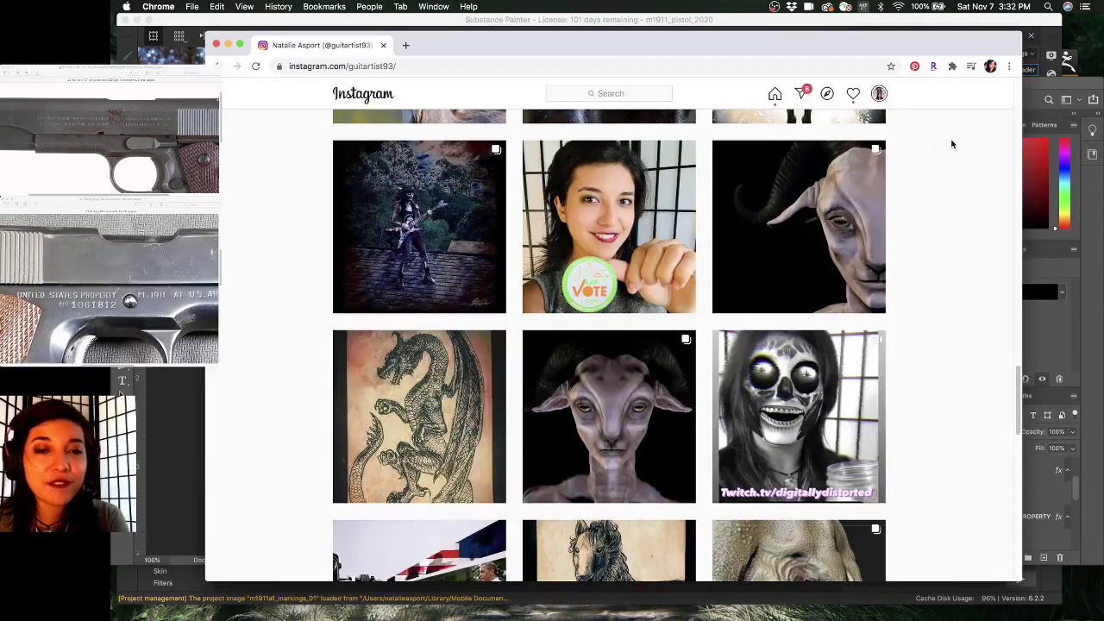
- Examine the profile's posts around the faun, dragon and skull-face artworks to find the next creature to show
scroll(952, 144, "down", 1)
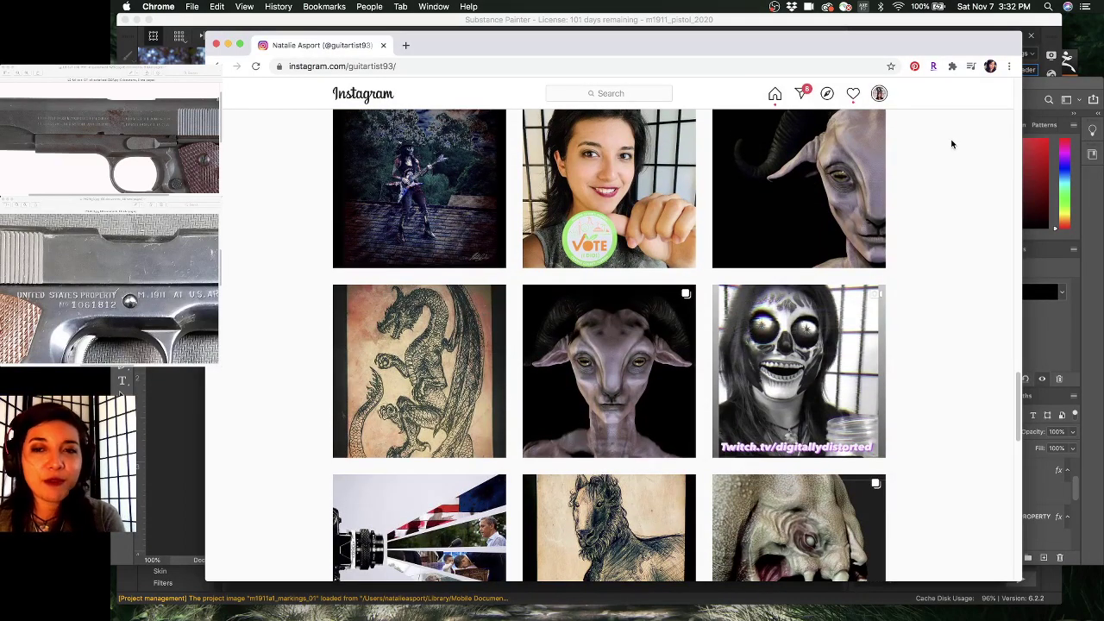
scroll(785, 263, "up", 2)
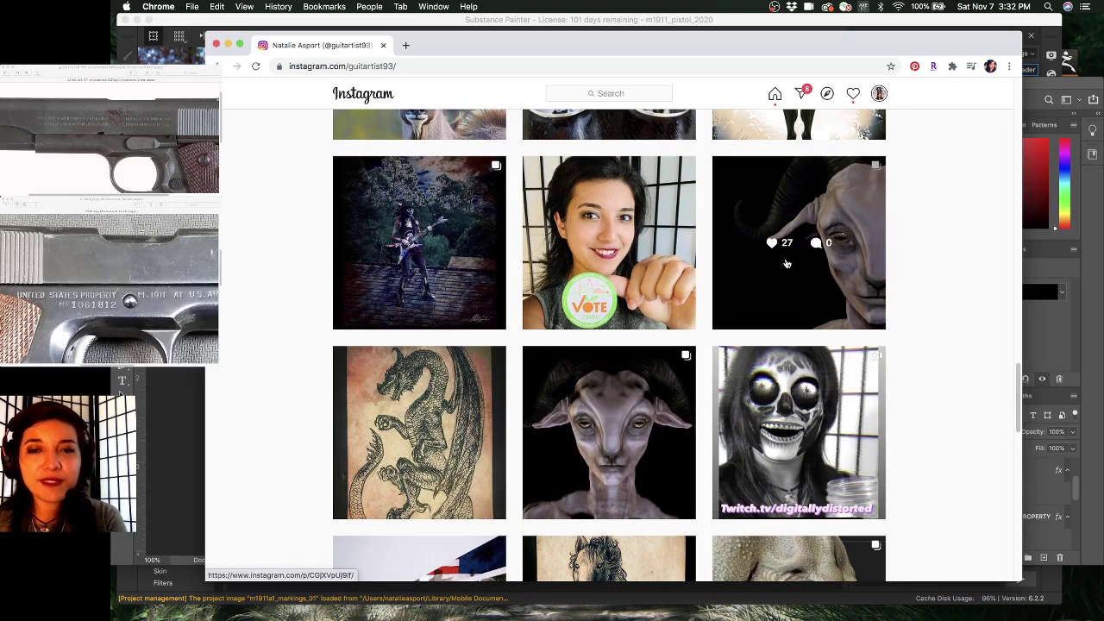
scroll(786, 263, "down", 1)
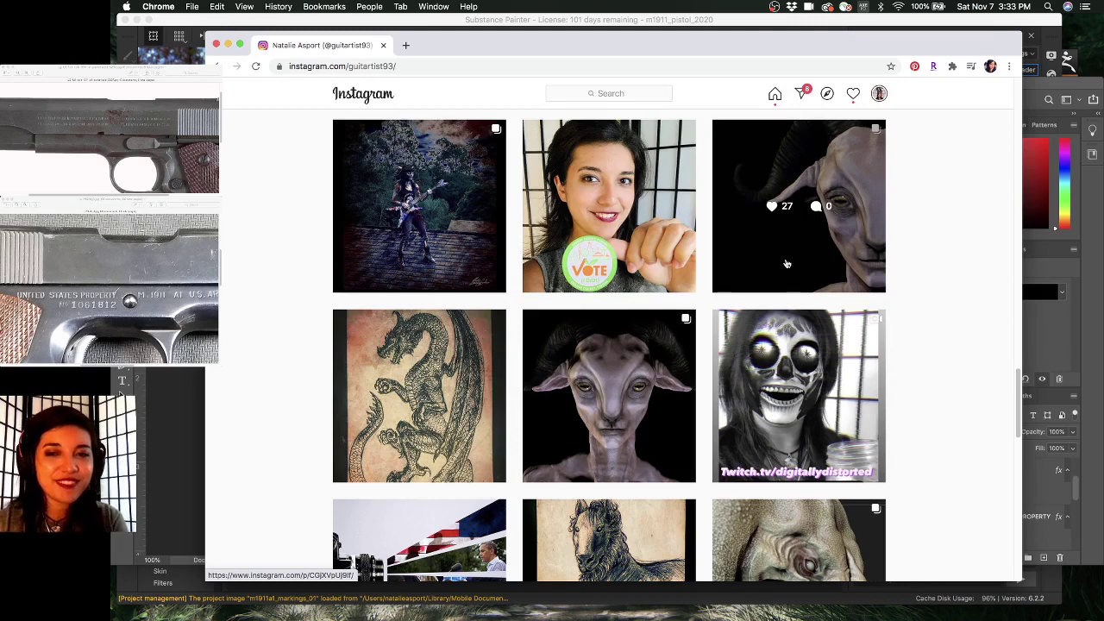
scroll(787, 263, "down", 5)
scroll(788, 320, "up", 2)
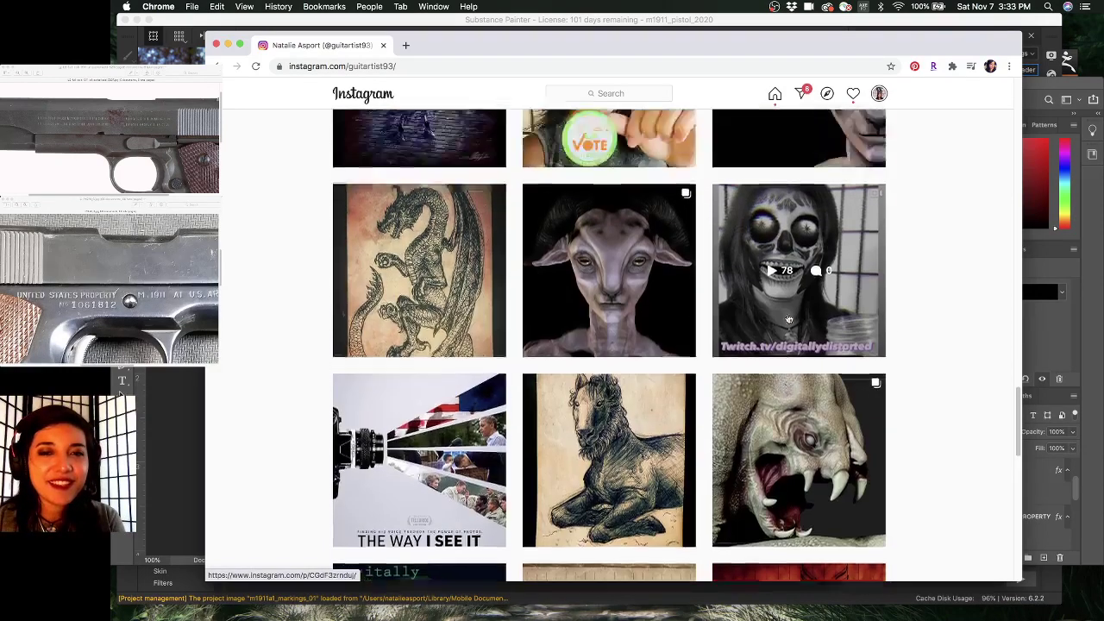
scroll(789, 320, "up", 3)
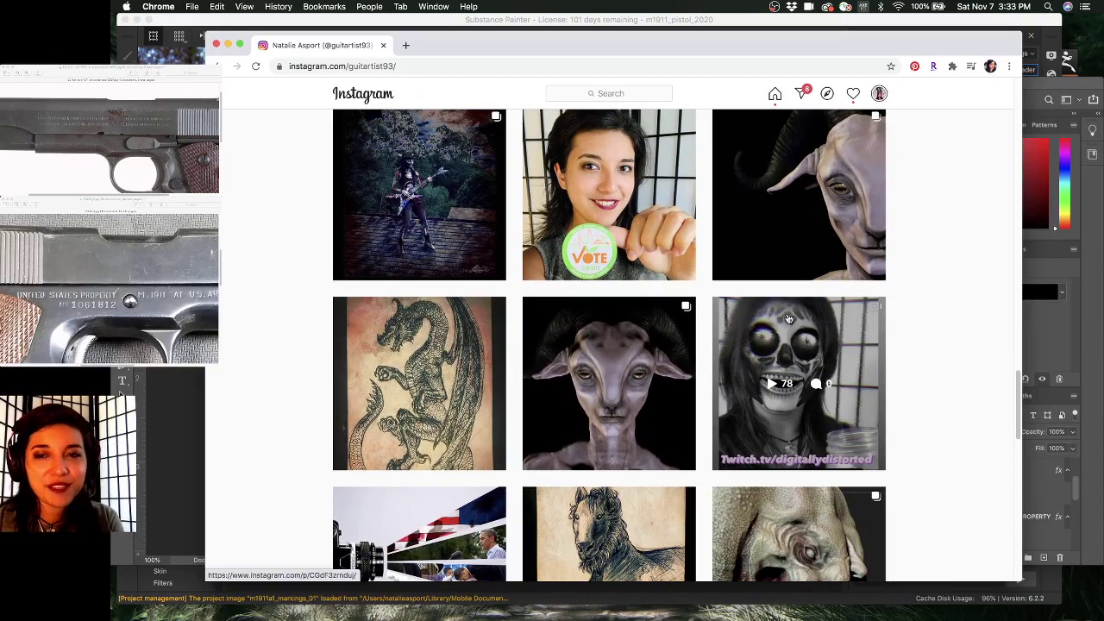
scroll(789, 320, "down", 4)
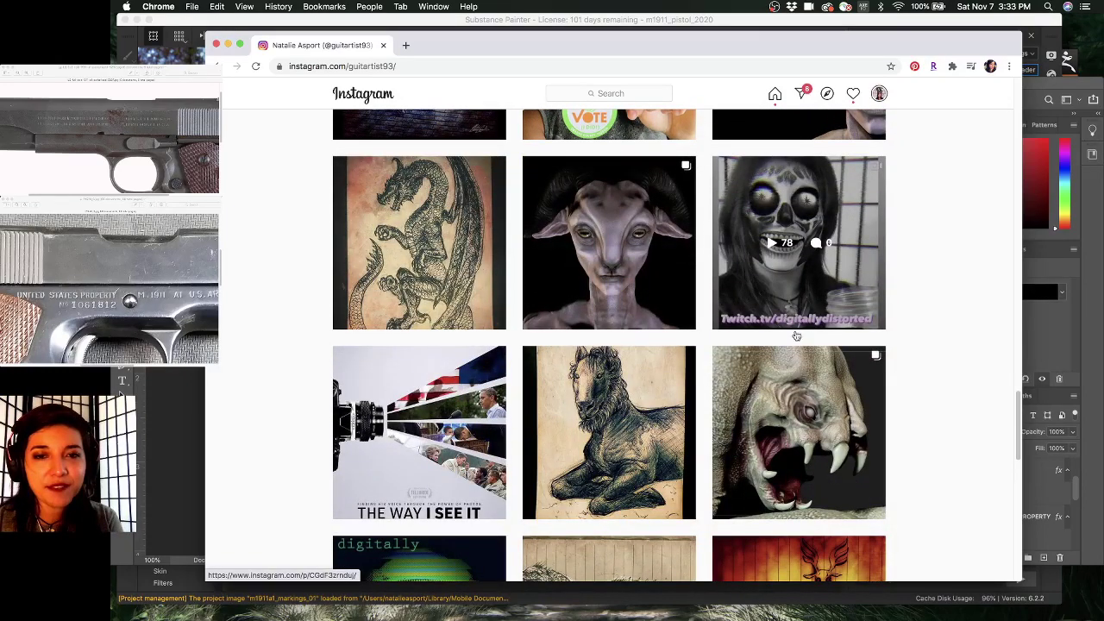
scroll(632, 297, "up", 3)
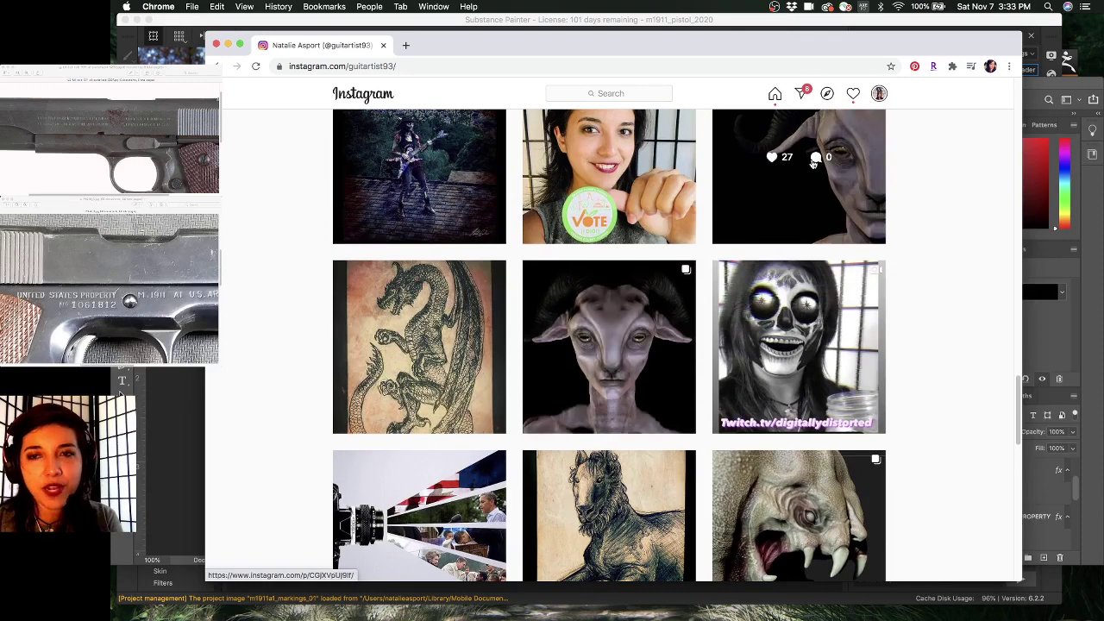
- View the Creature #17 Female Faun post enlarged, go through its images of the horned bust, and close it
left_click(582, 327)
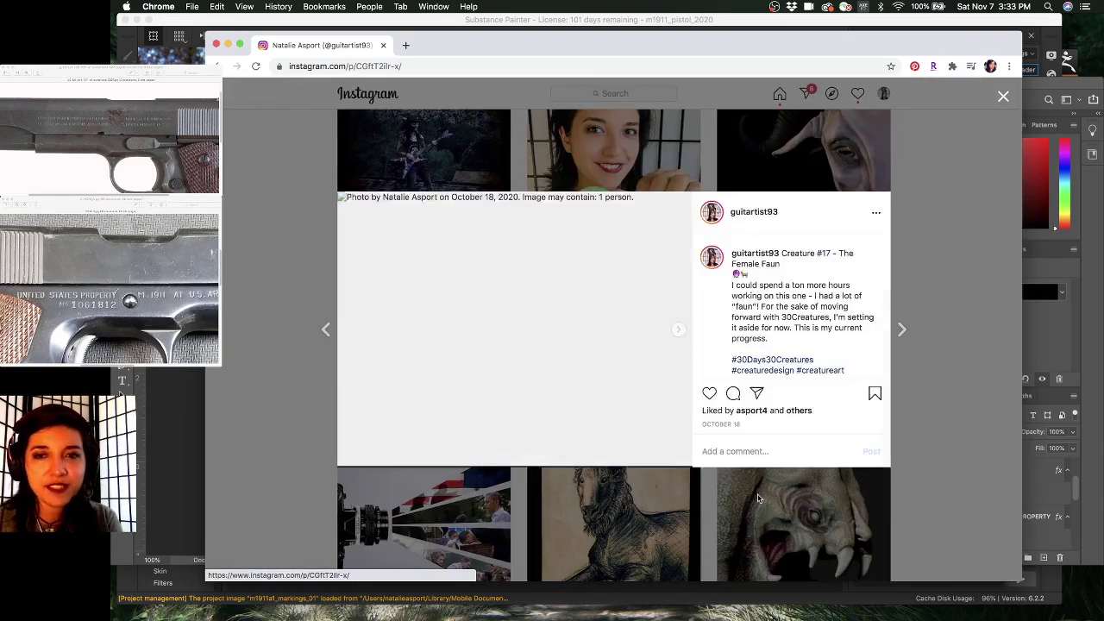
scroll(750, 493, "up", 3, "ctrl")
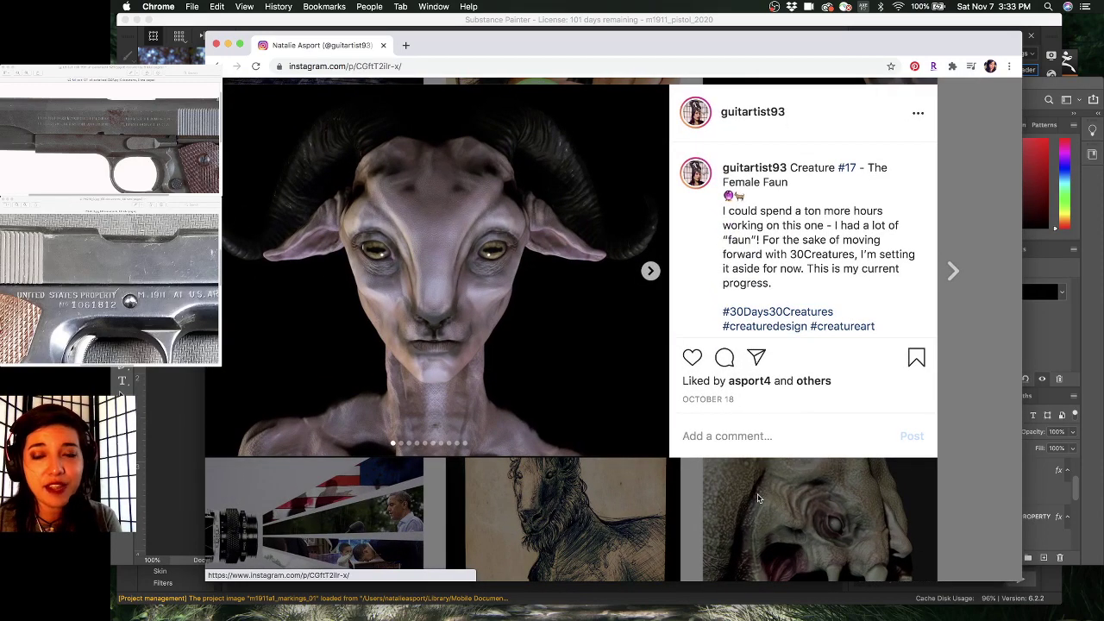
scroll(758, 497, "up", 2)
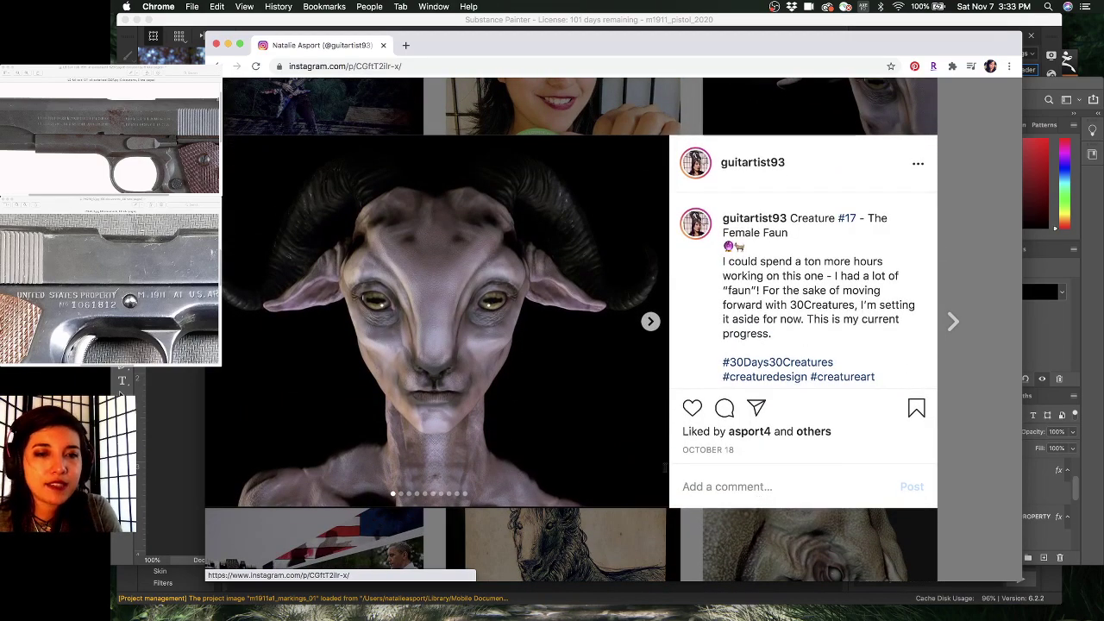
left_click(651, 321)
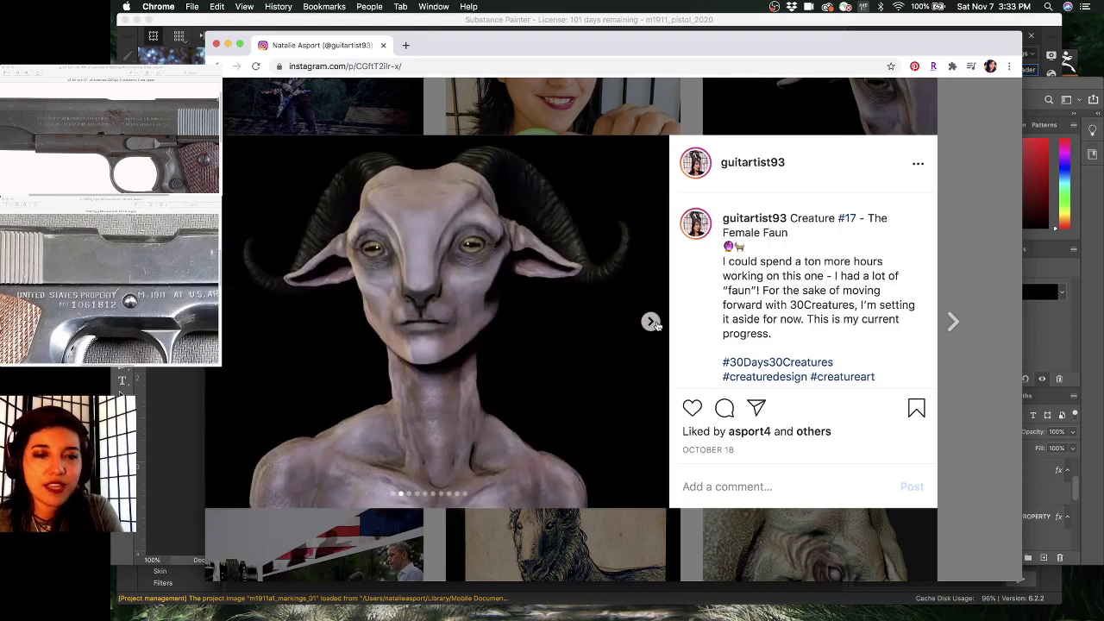
left_click(651, 322)
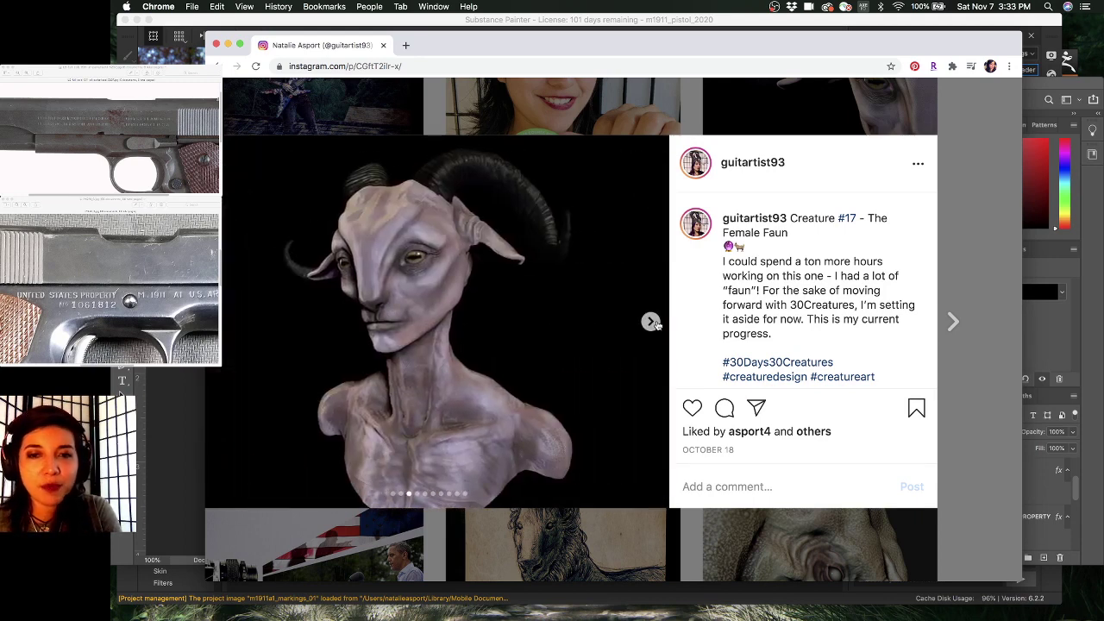
left_click(651, 322)
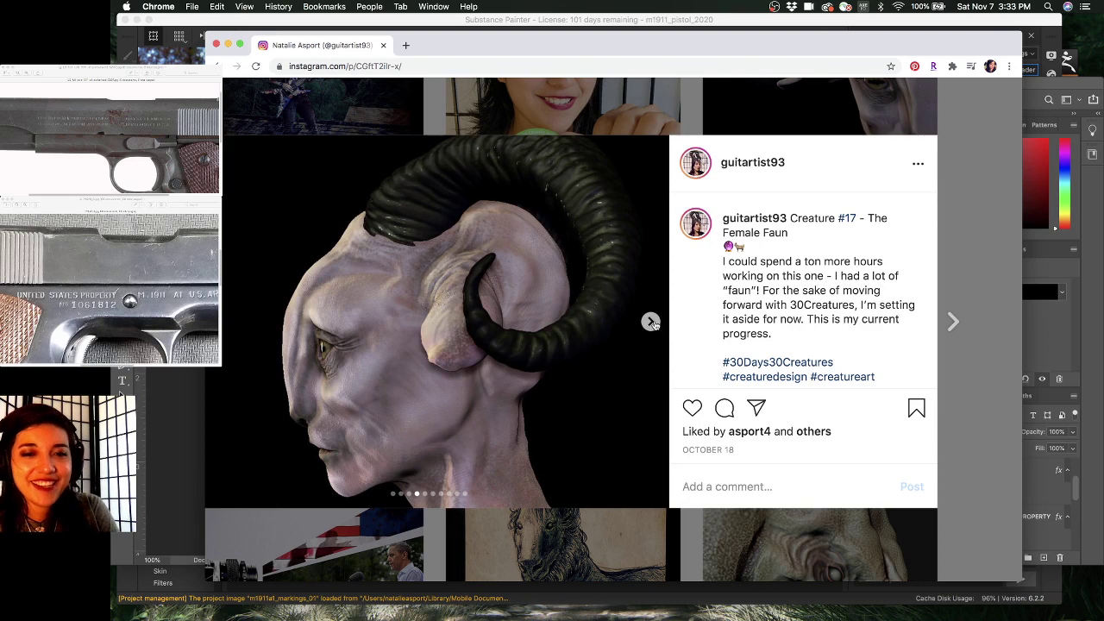
left_click(651, 322)
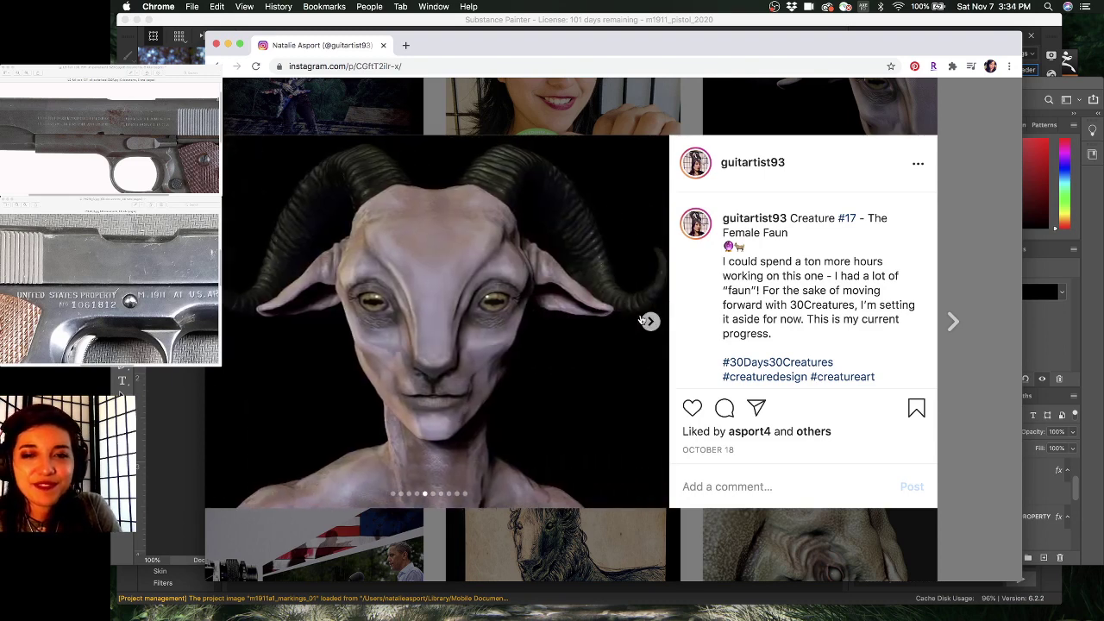
left_click(649, 321)
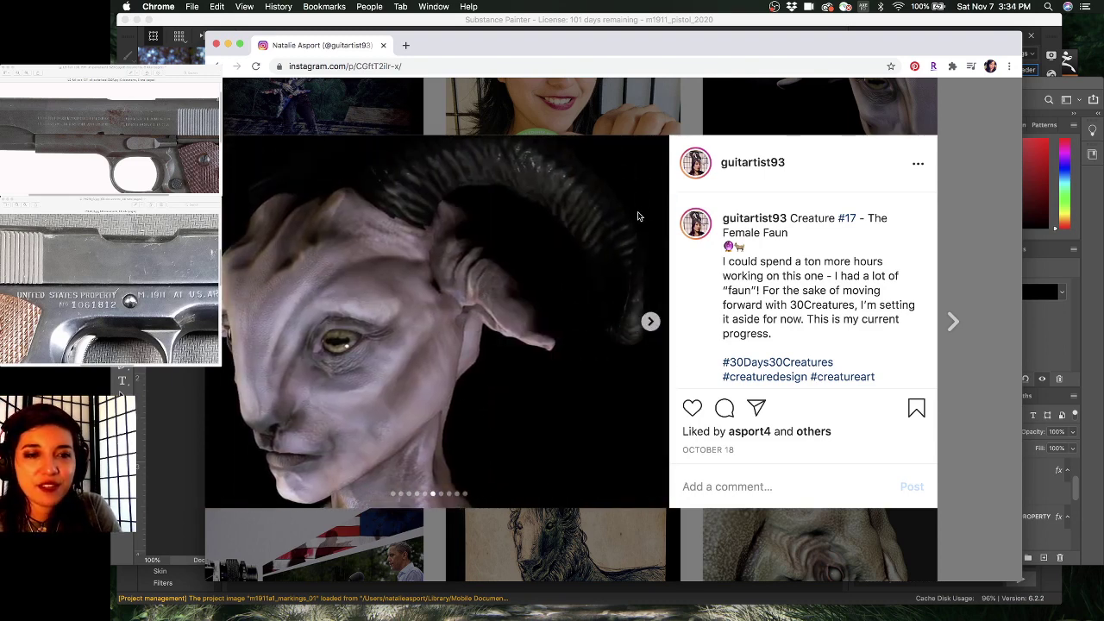
left_click(651, 322)
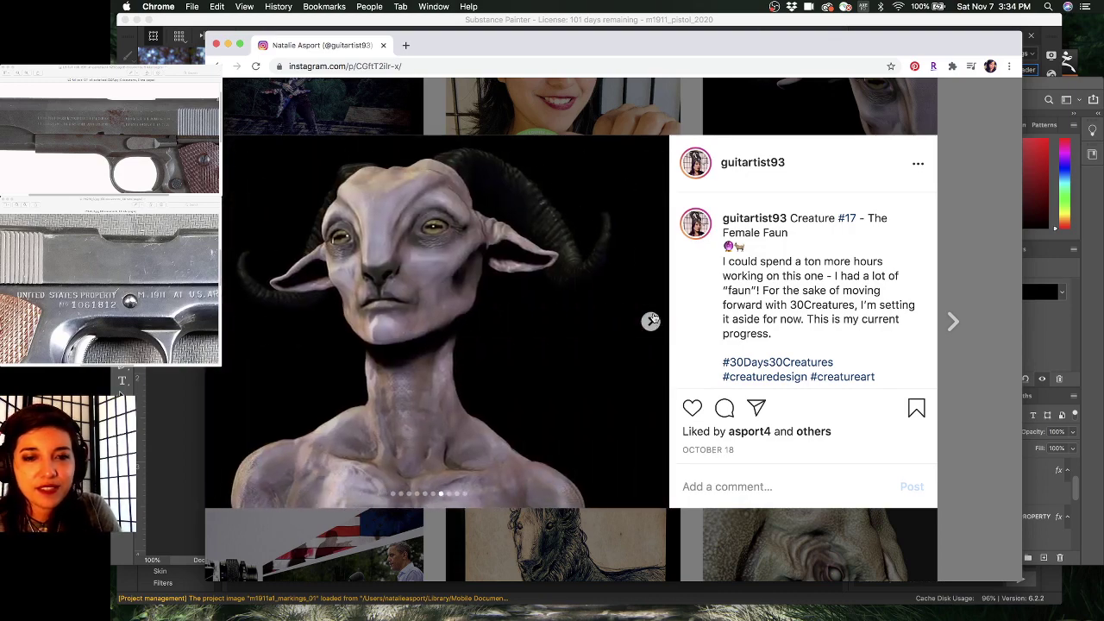
left_click(651, 321)
left_click(724, 114)
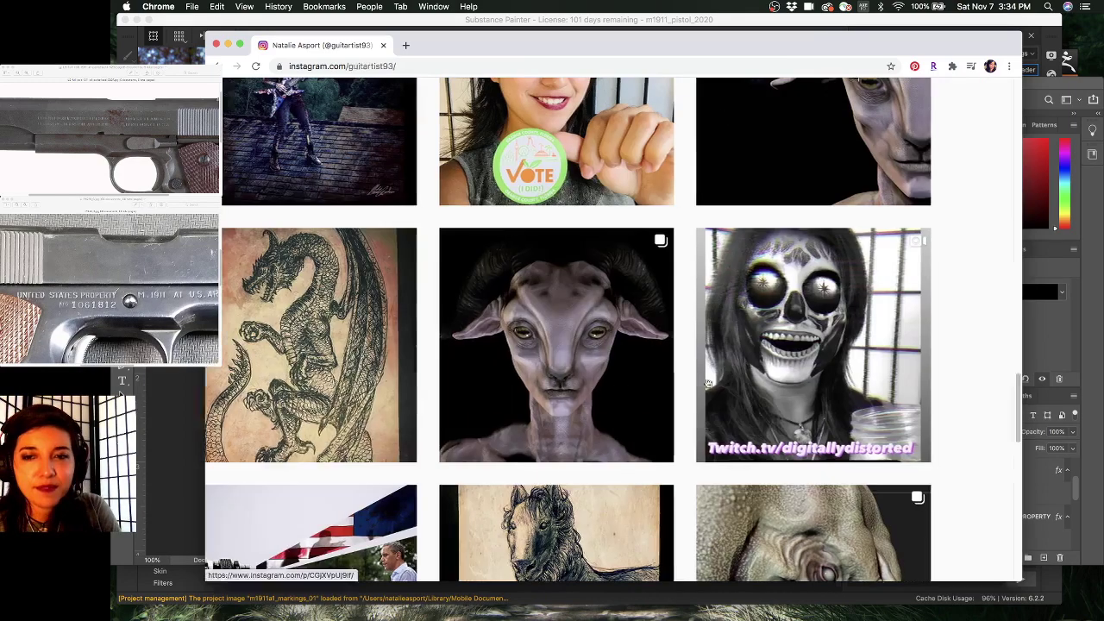
- Find the Creature #15 post among the older posts and go through its images of the fanged ZBrush creature
scroll(711, 433, "down", 5)
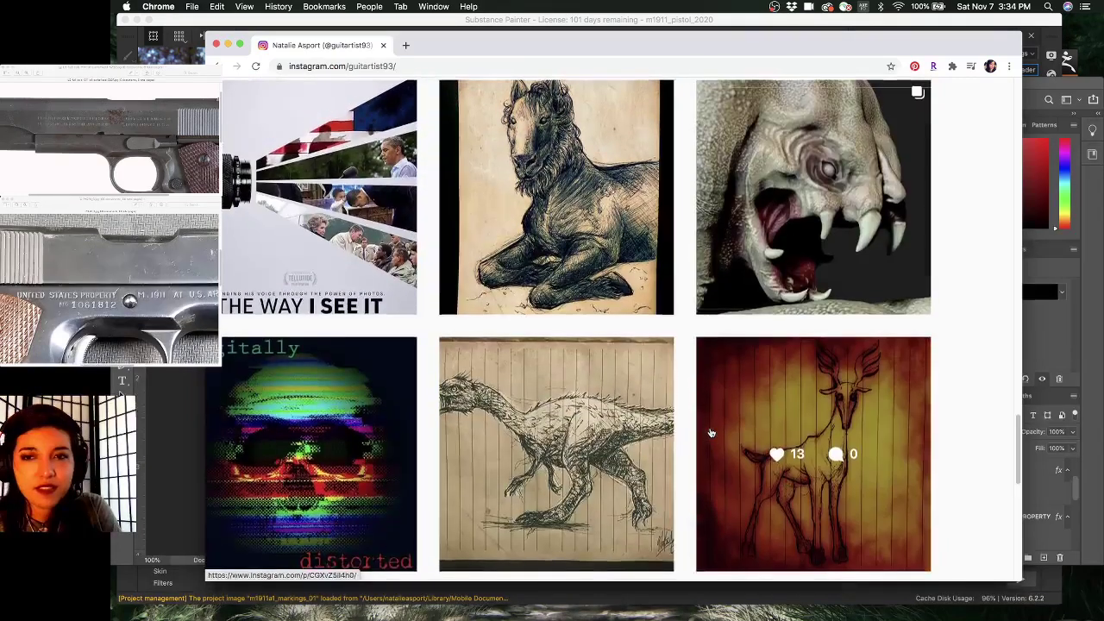
left_click(843, 238)
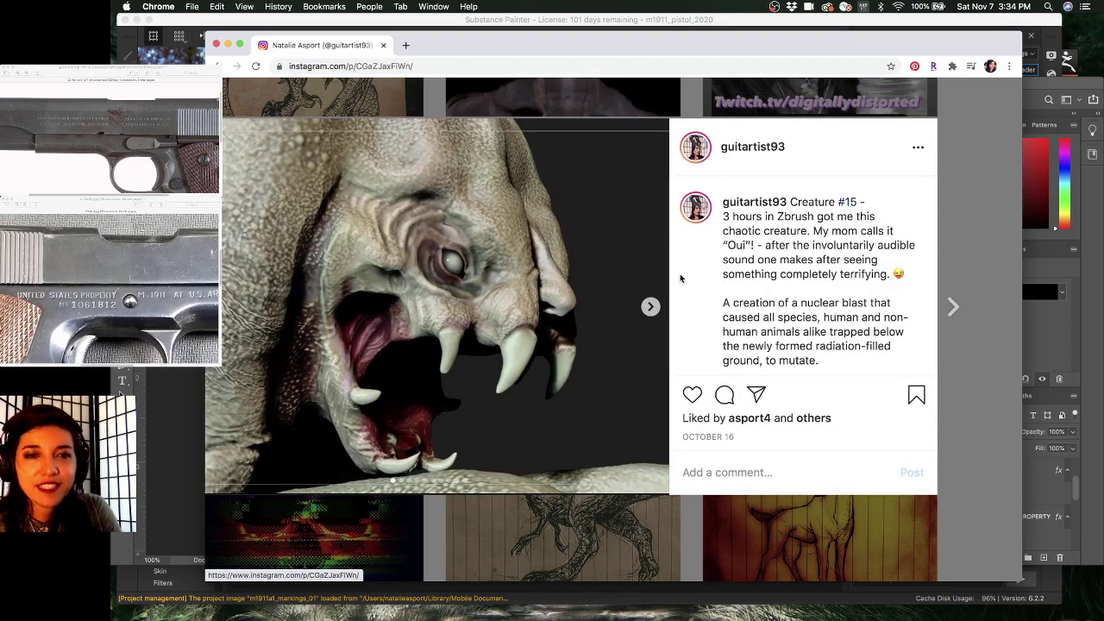
left_click(651, 307)
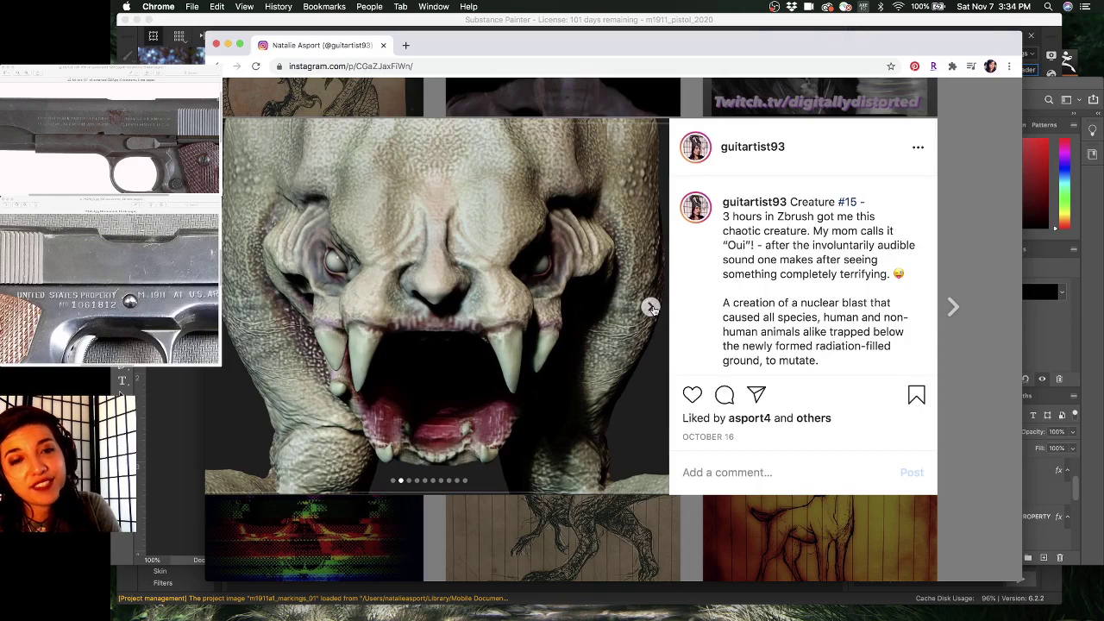
left_click(651, 307)
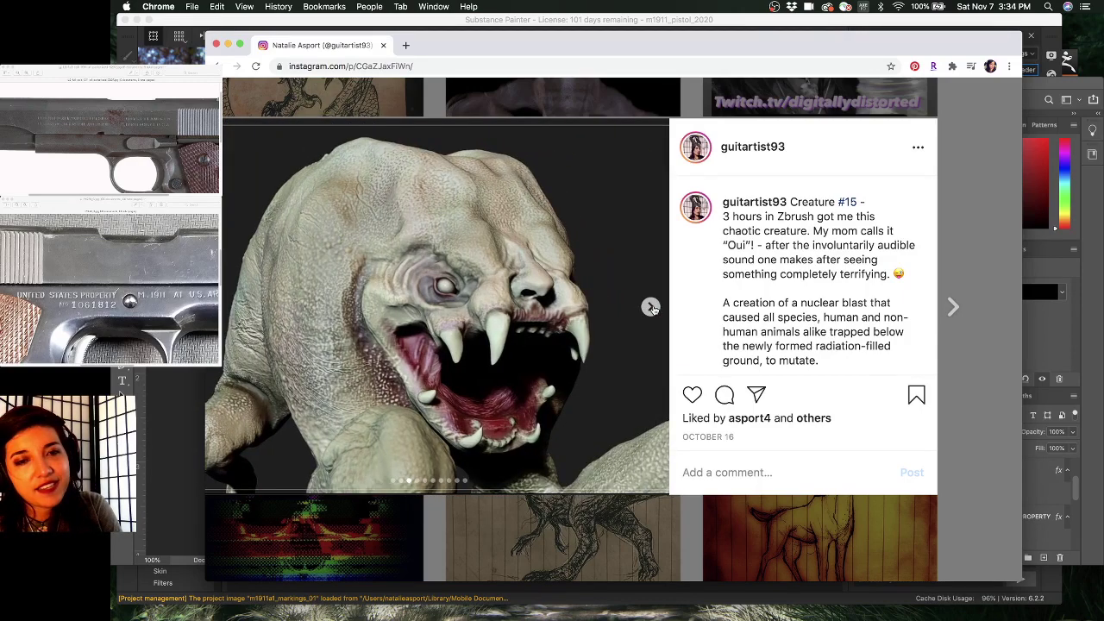
left_click(651, 307)
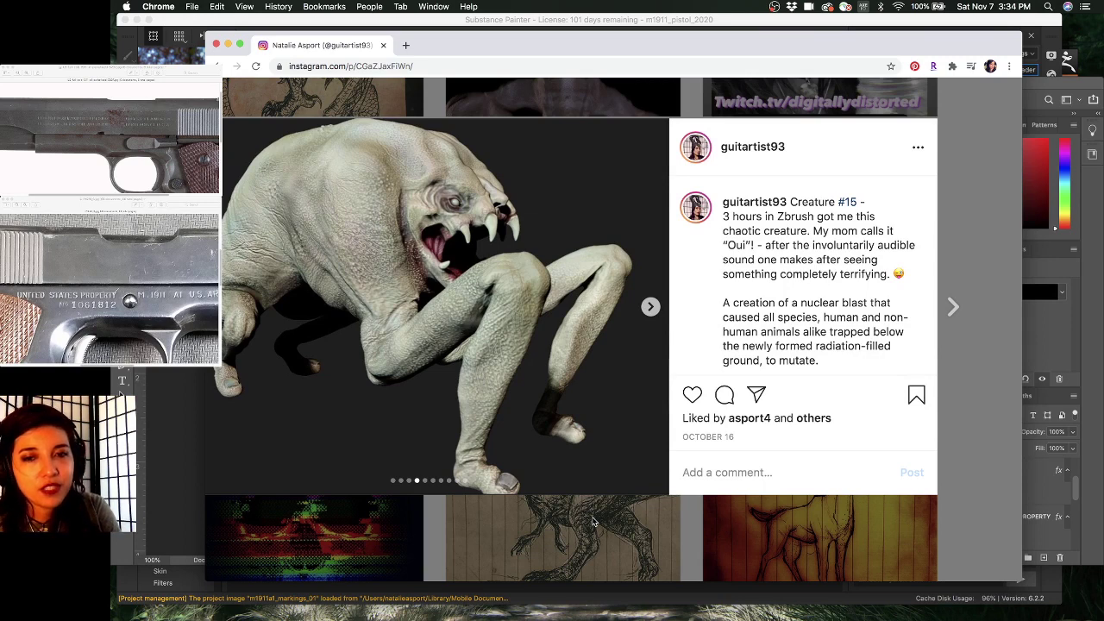
left_click(652, 309)
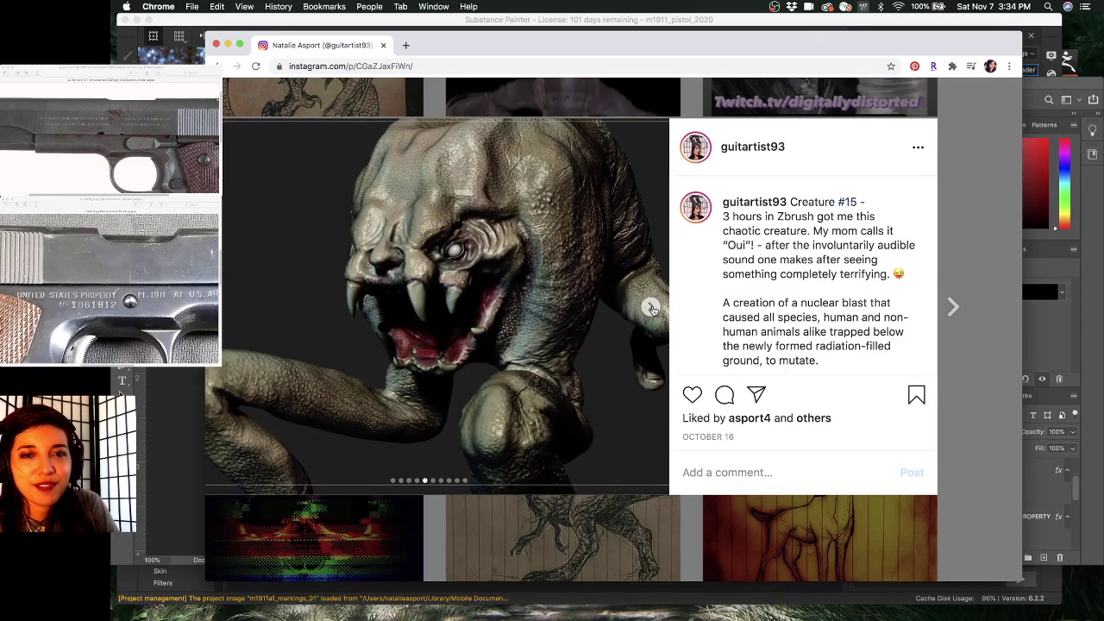
left_click(652, 308)
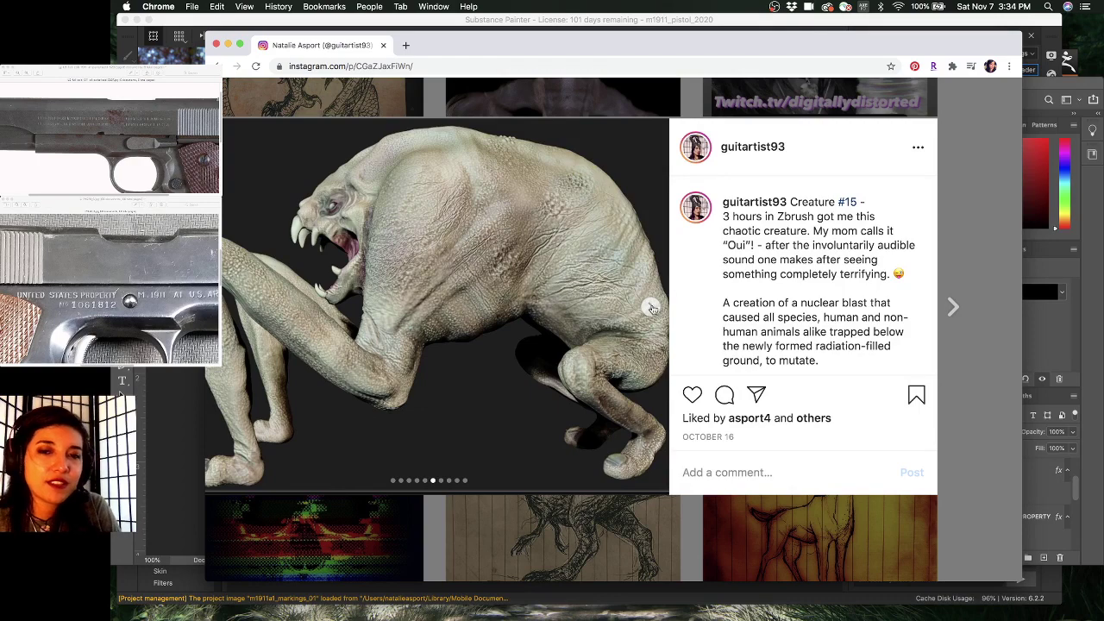
left_click(651, 308)
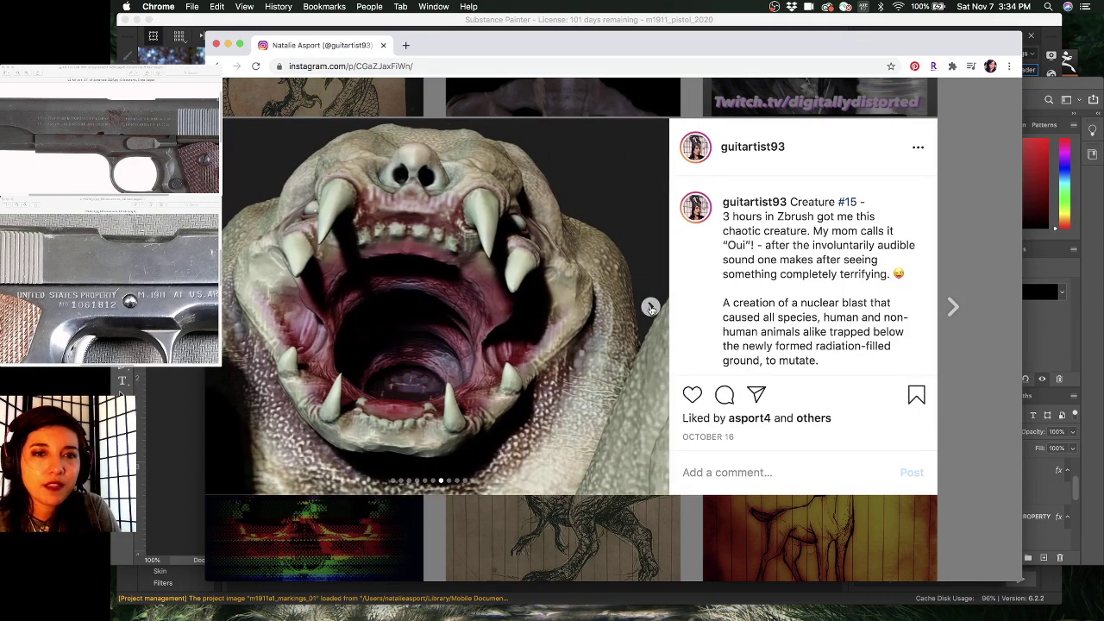
- Close the Creature #15 post and browse the older drawings on the profile
key("Right")
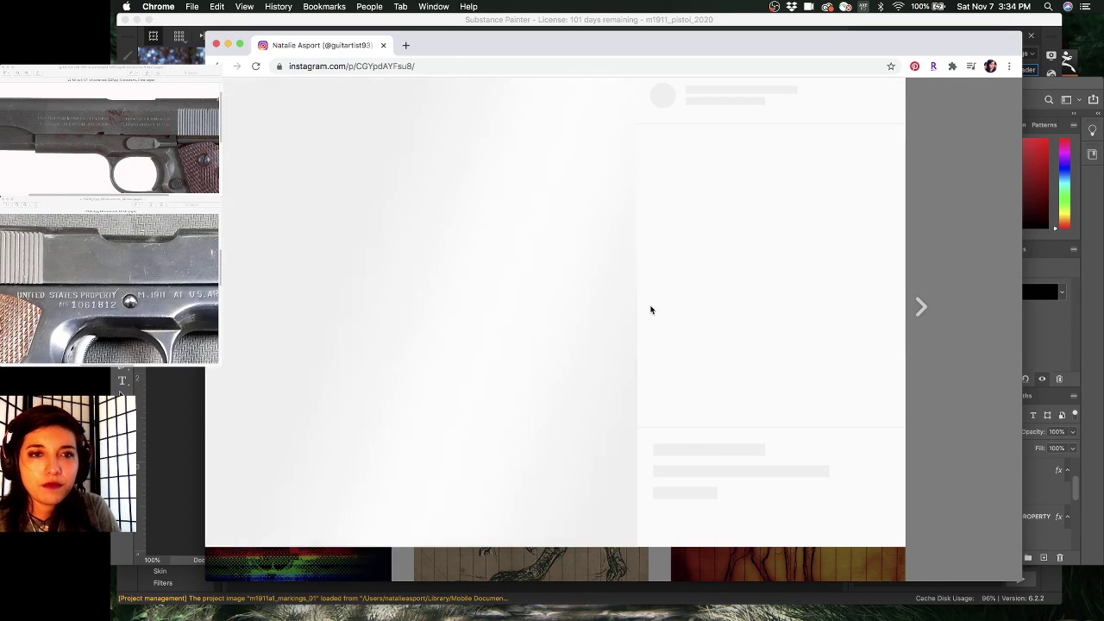
key("Left")
left_click(604, 532)
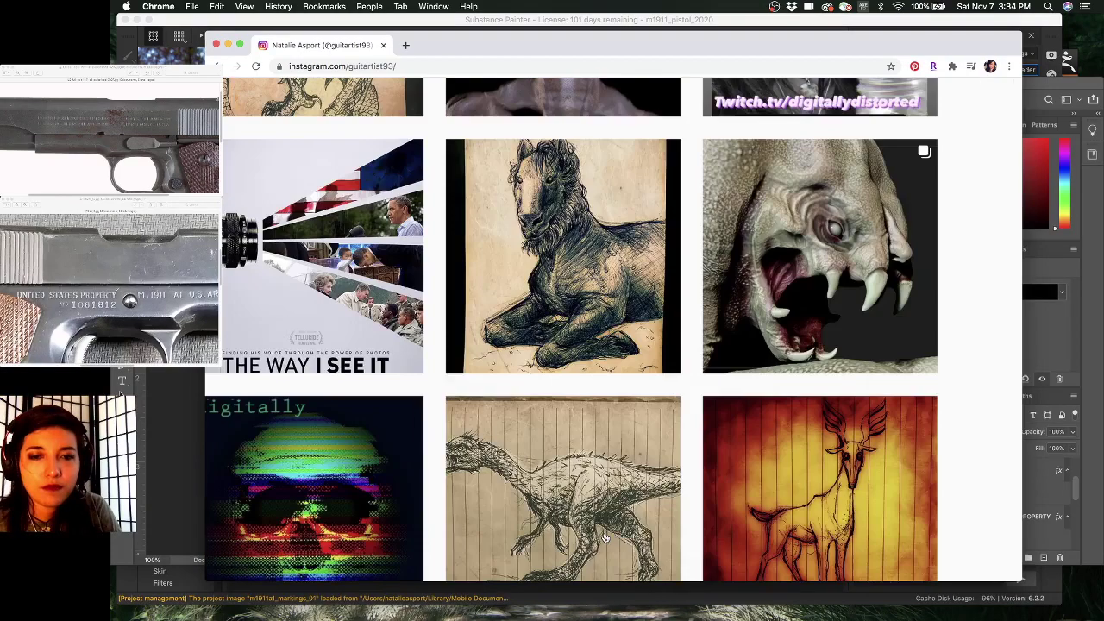
scroll(665, 262, "down", 3)
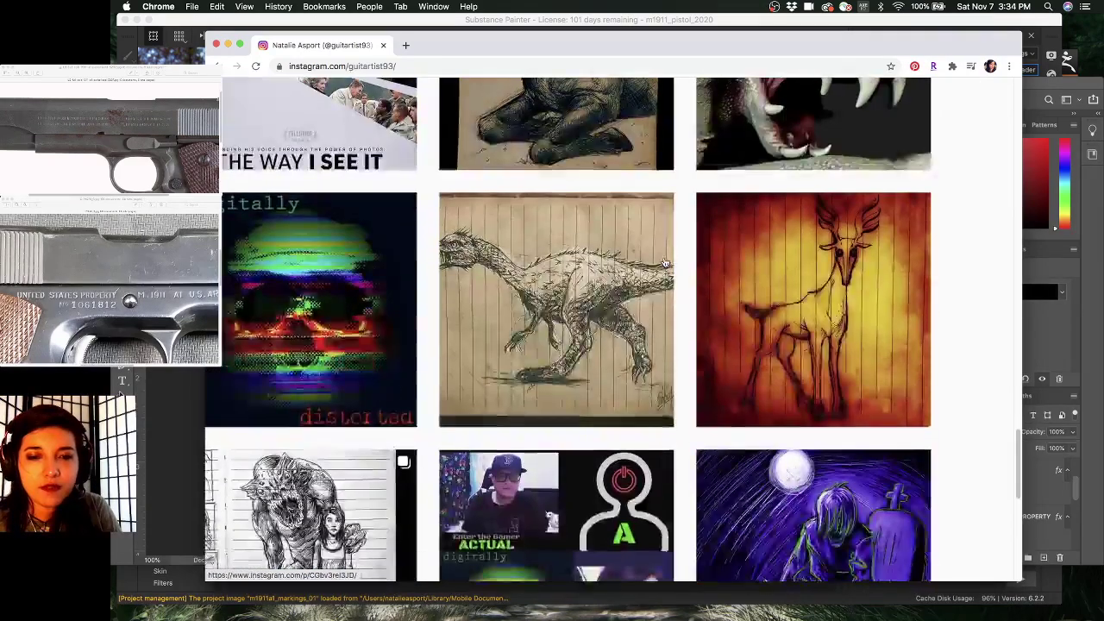
scroll(665, 262, "down", 5)
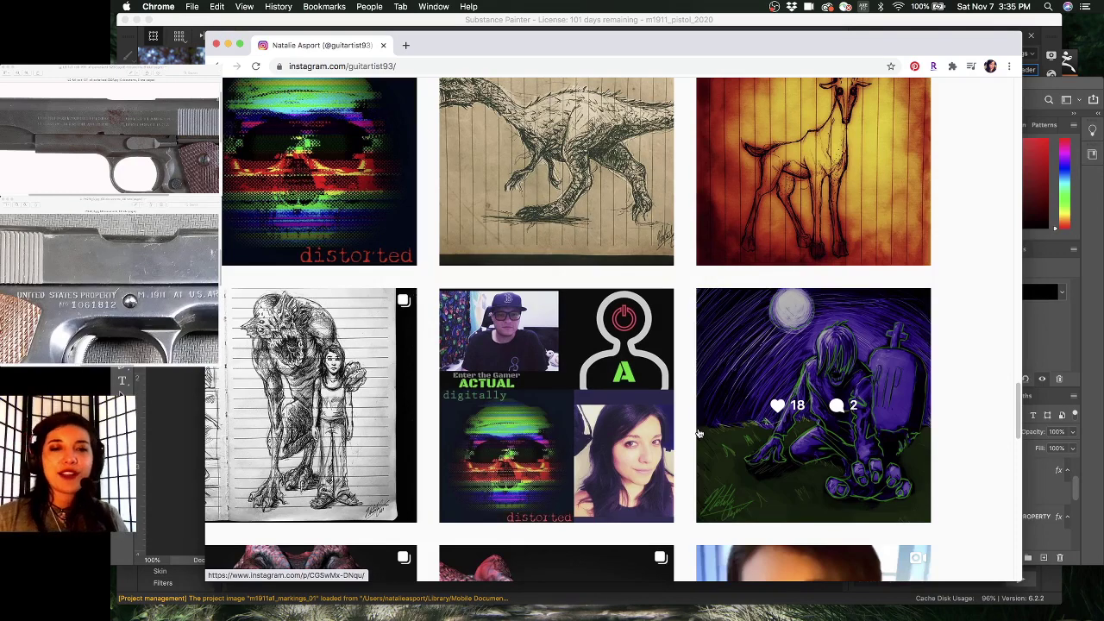
- Find the Creature #10 post below the older drawings, go through its images of the red alien head, and close it
scroll(847, 350, "down", 2)
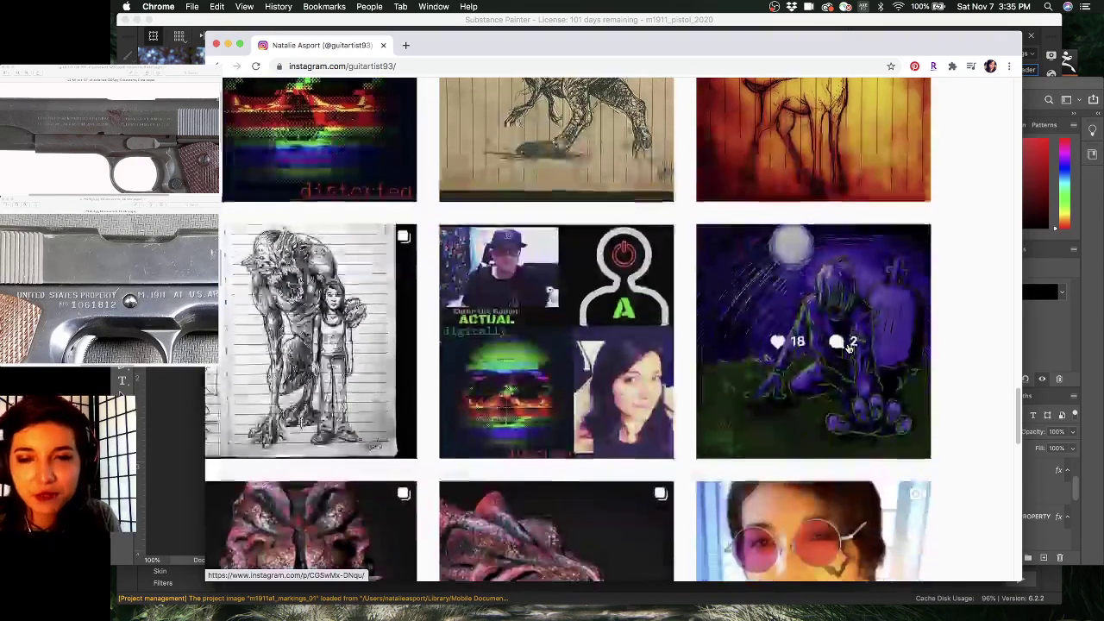
scroll(847, 345, "down", 3)
scroll(404, 528, "up", 2)
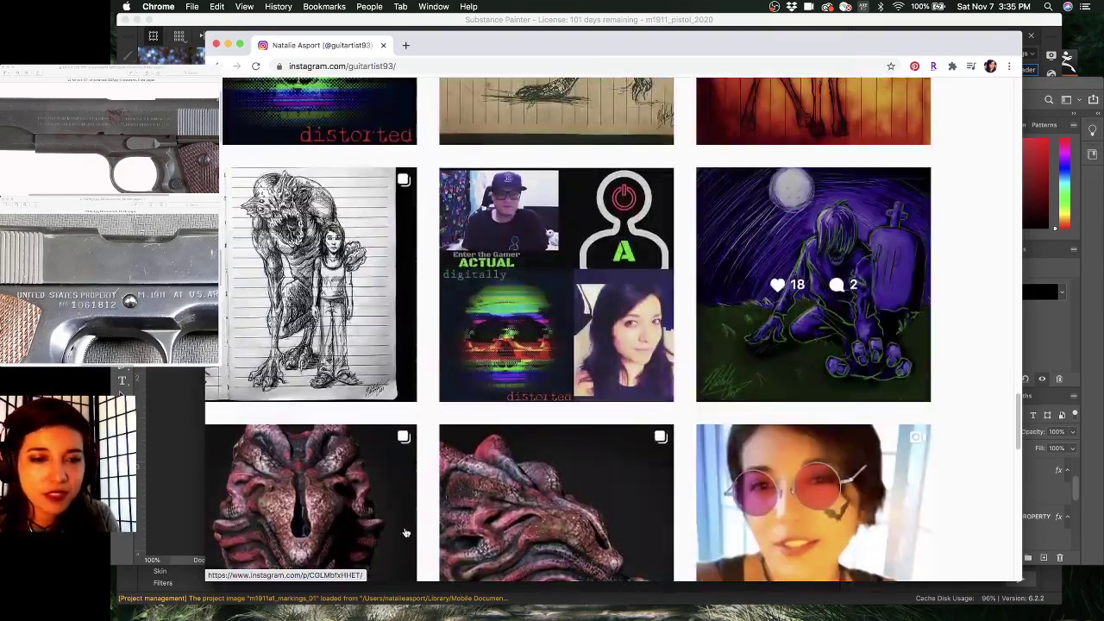
left_click(246, 529)
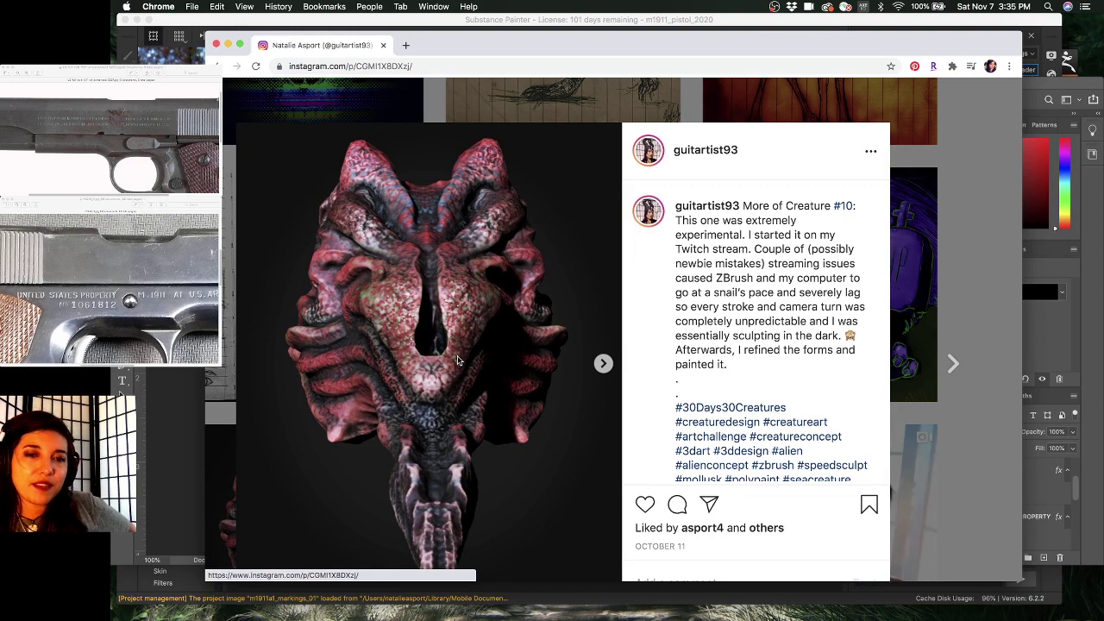
left_click(607, 366)
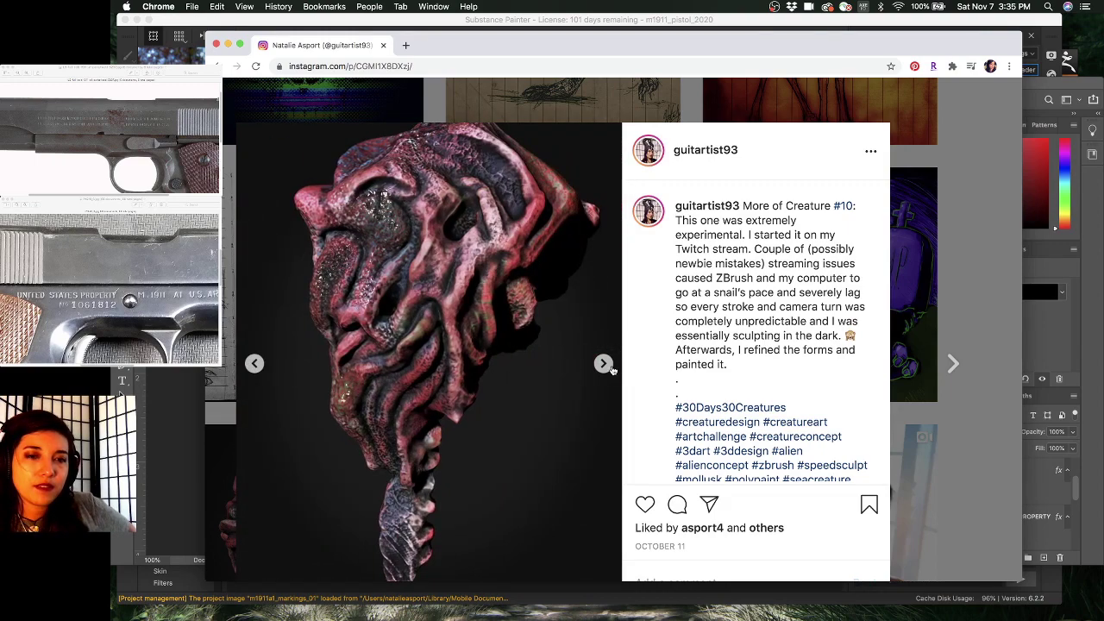
left_click(609, 366)
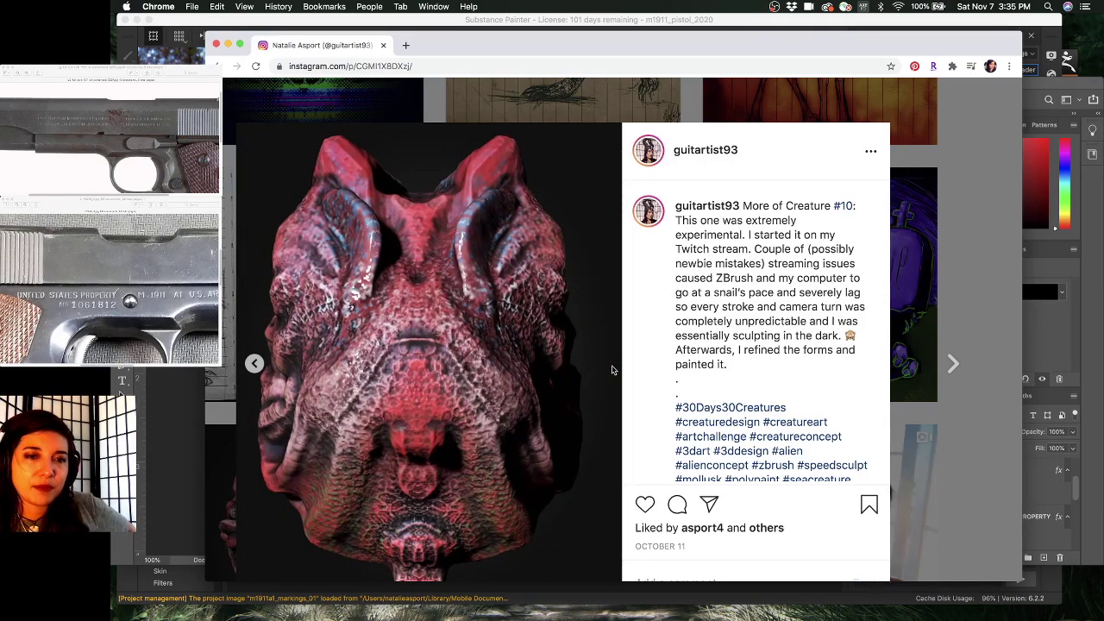
left_click(253, 363)
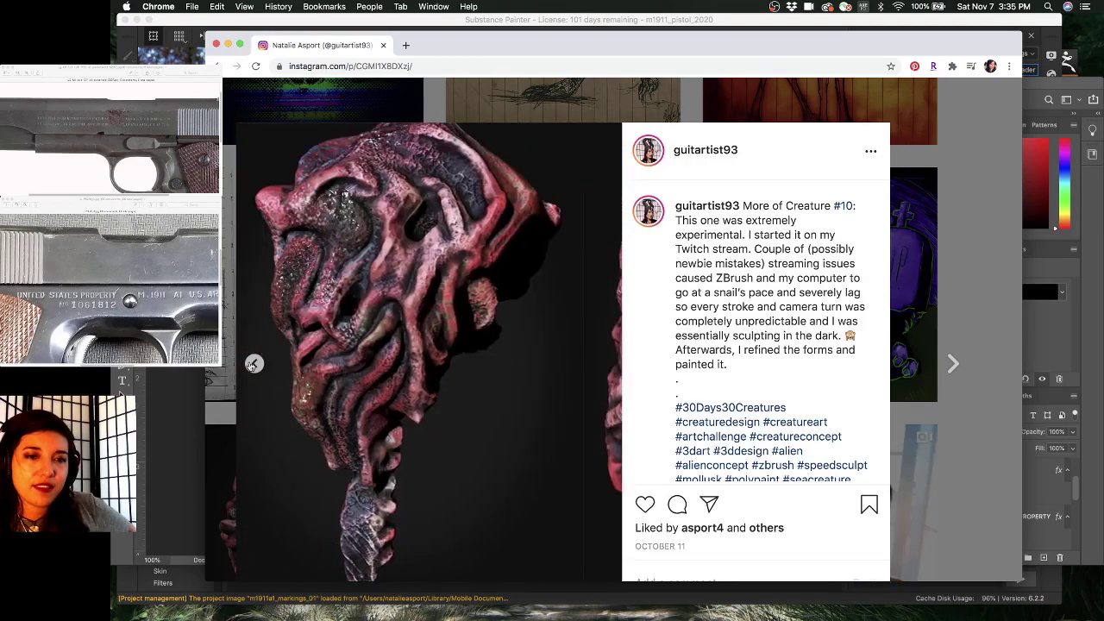
left_click(253, 364)
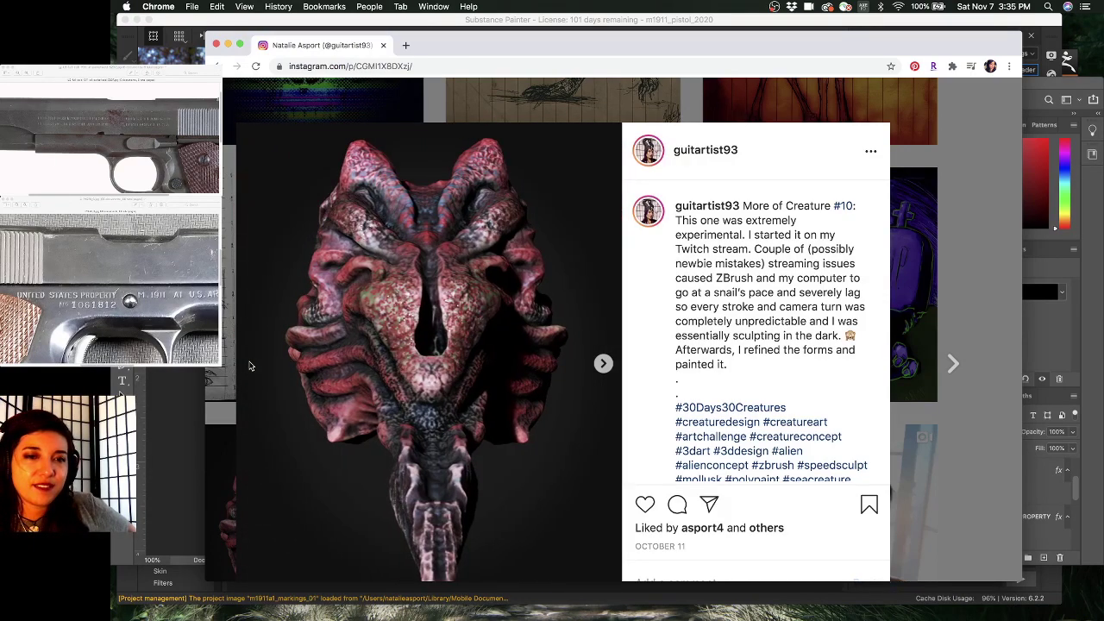
scroll(250, 362, "down", 2)
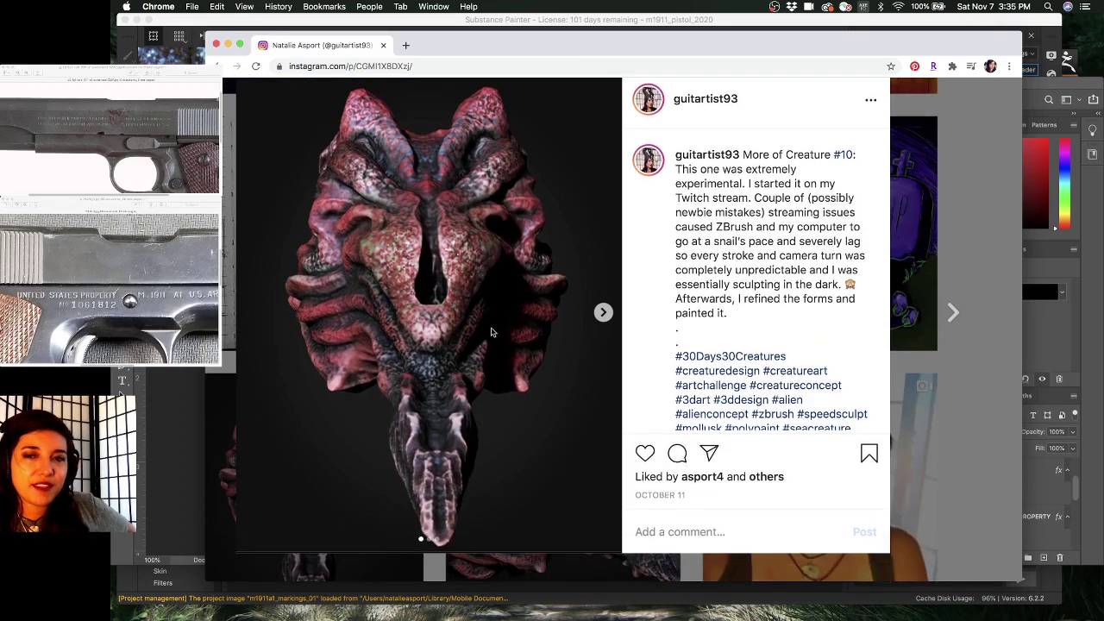
left_click(968, 290)
- Go back through the visited pages to the #30days30creatures hashtag page and select its web address
scroll(938, 246, "up", 4)
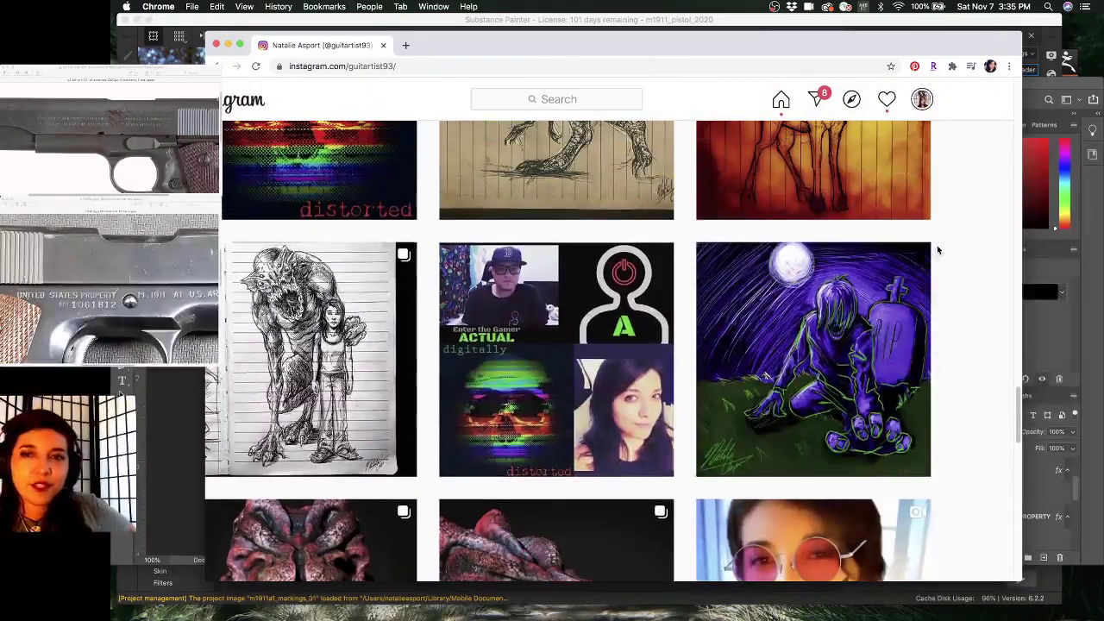
scroll(934, 228, "up", 2)
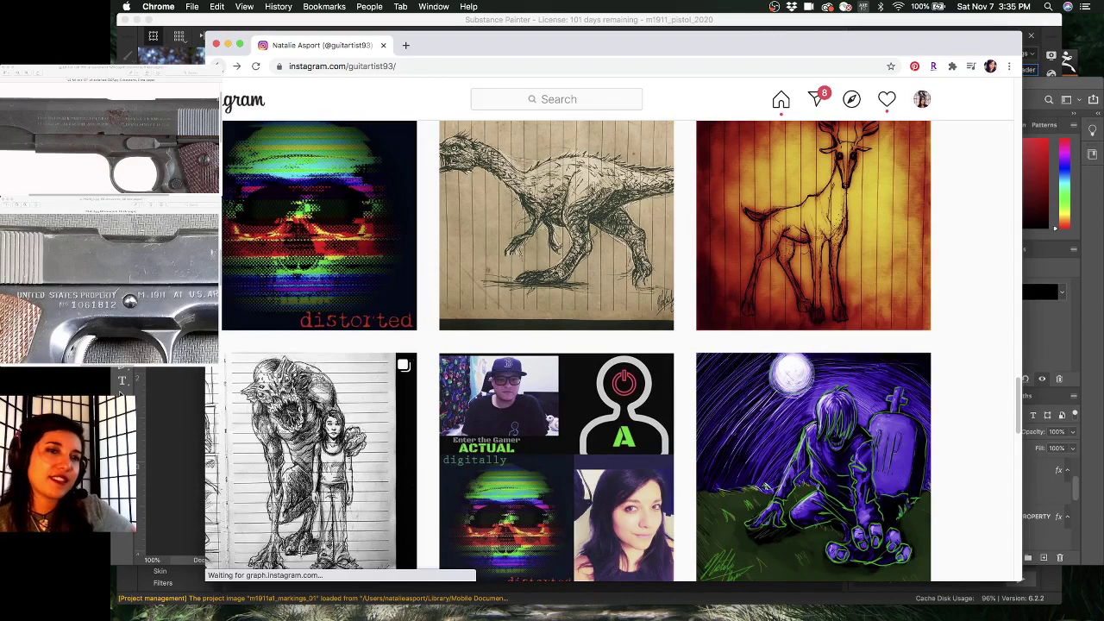
left_click(220, 66)
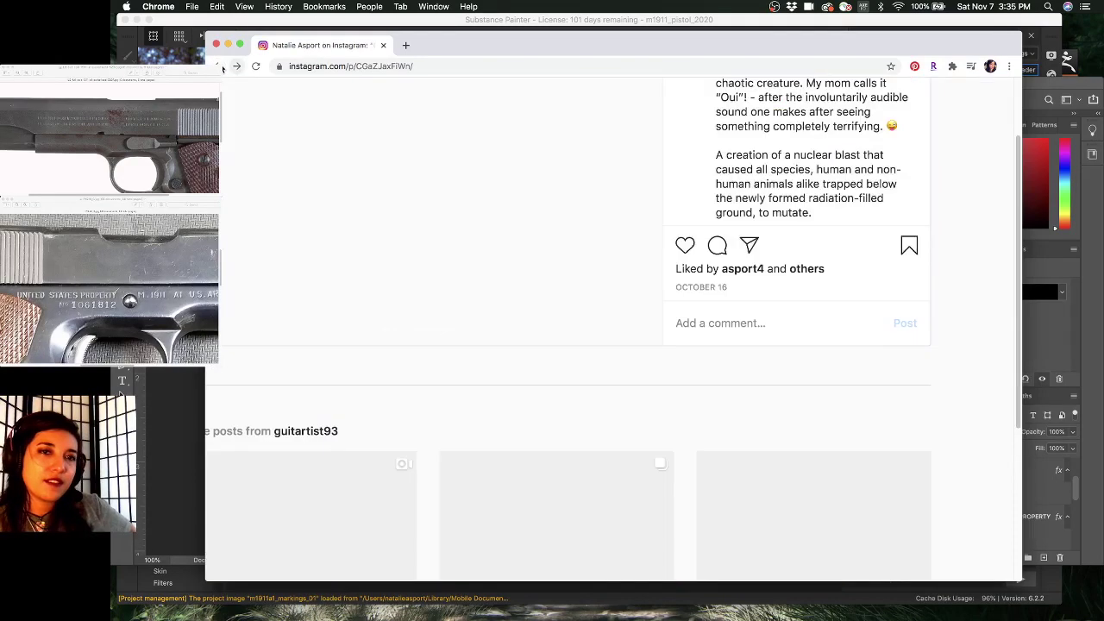
left_click(220, 66)
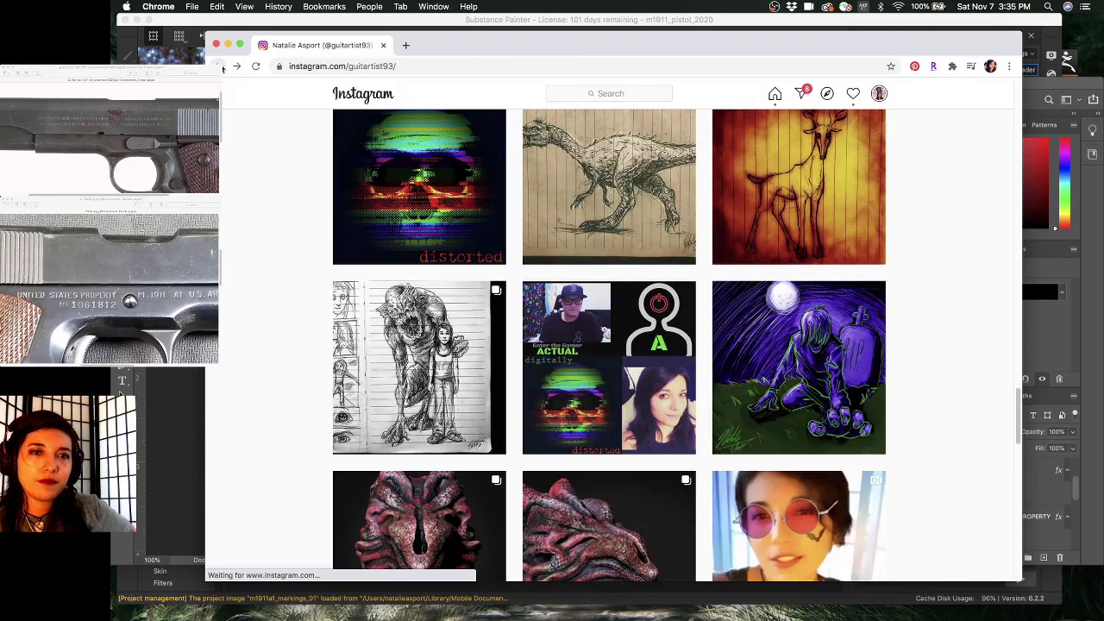
left_click(219, 66)
scroll(229, 69, "up", 3, "ctrl")
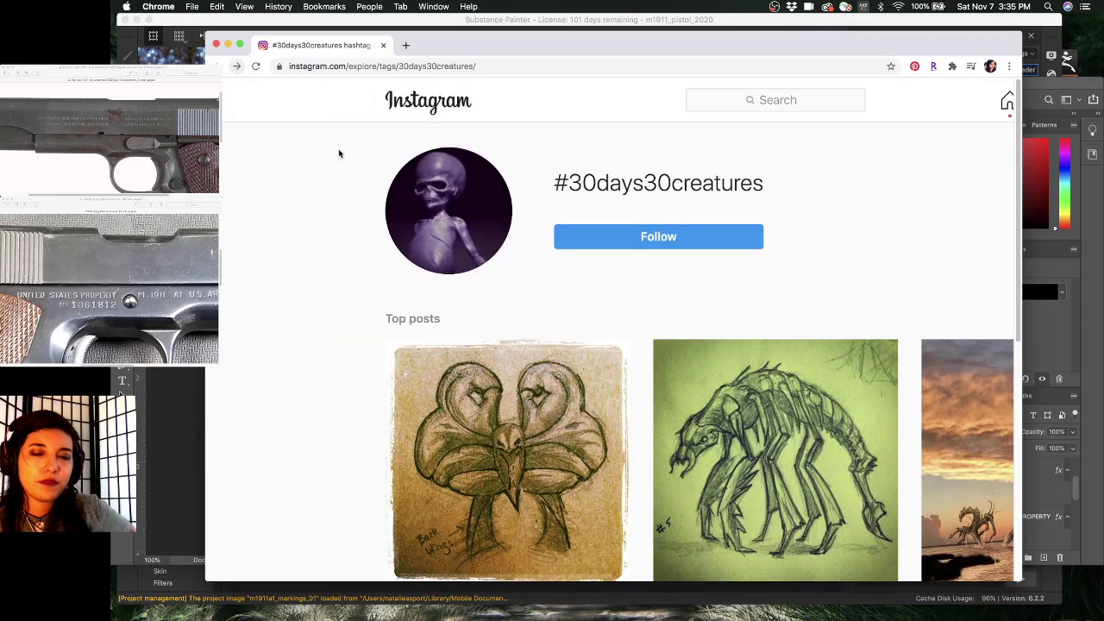
left_click(551, 61)
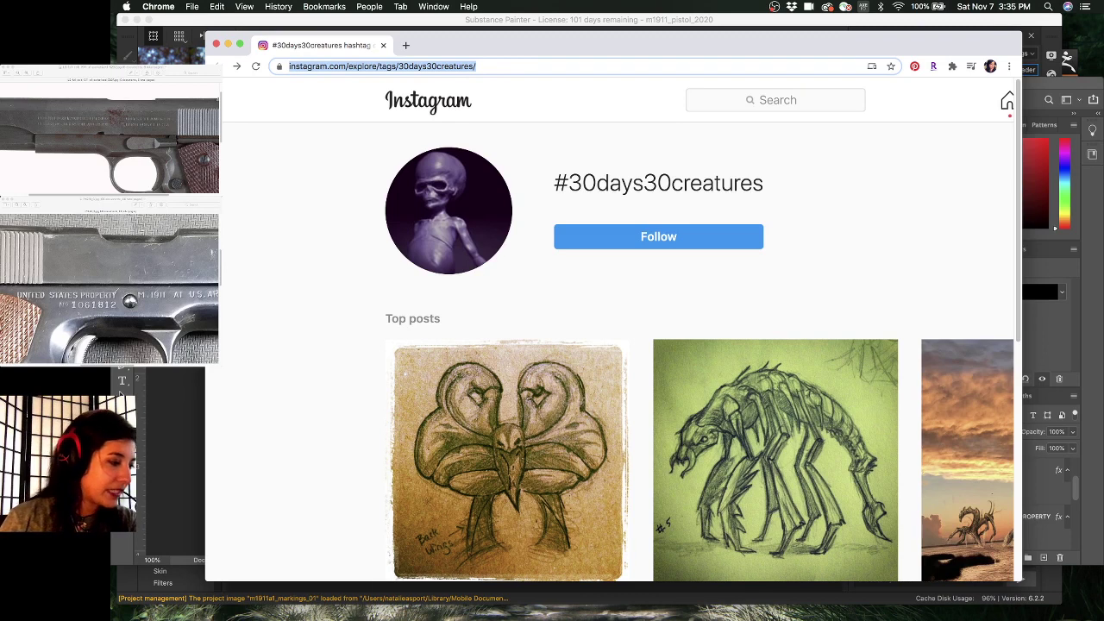
key("super+shift+4")
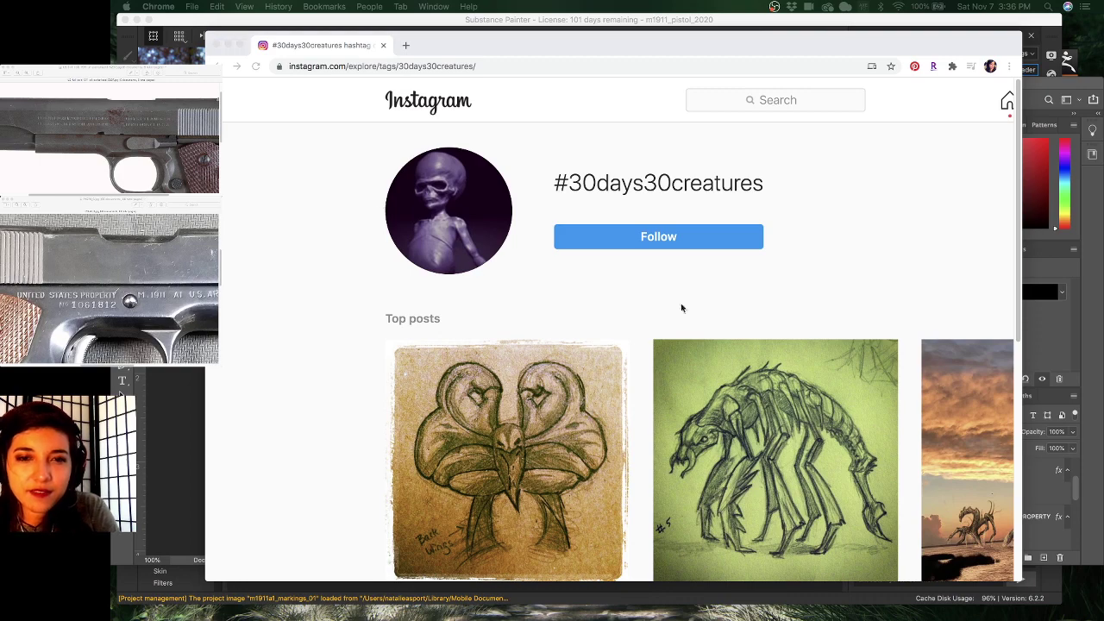
- Return from the hashtag page to the account's own profile and open the Creature #24 monkey post
scroll(681, 305, "down", 5)
scroll(684, 324, "up", 5)
scroll(693, 315, "right", 5)
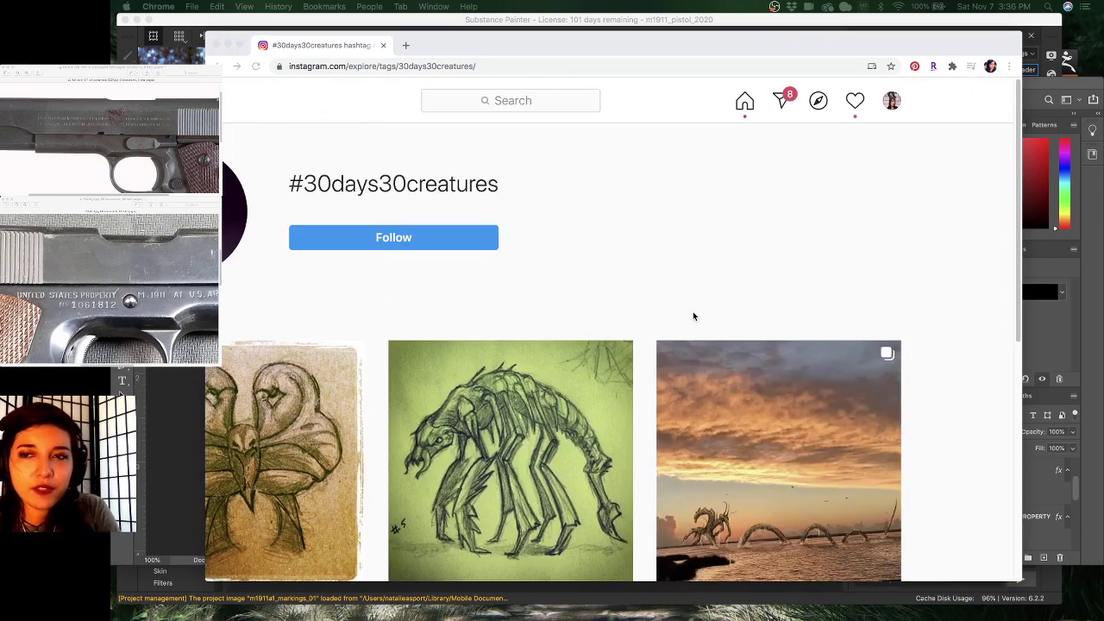
left_click(892, 101)
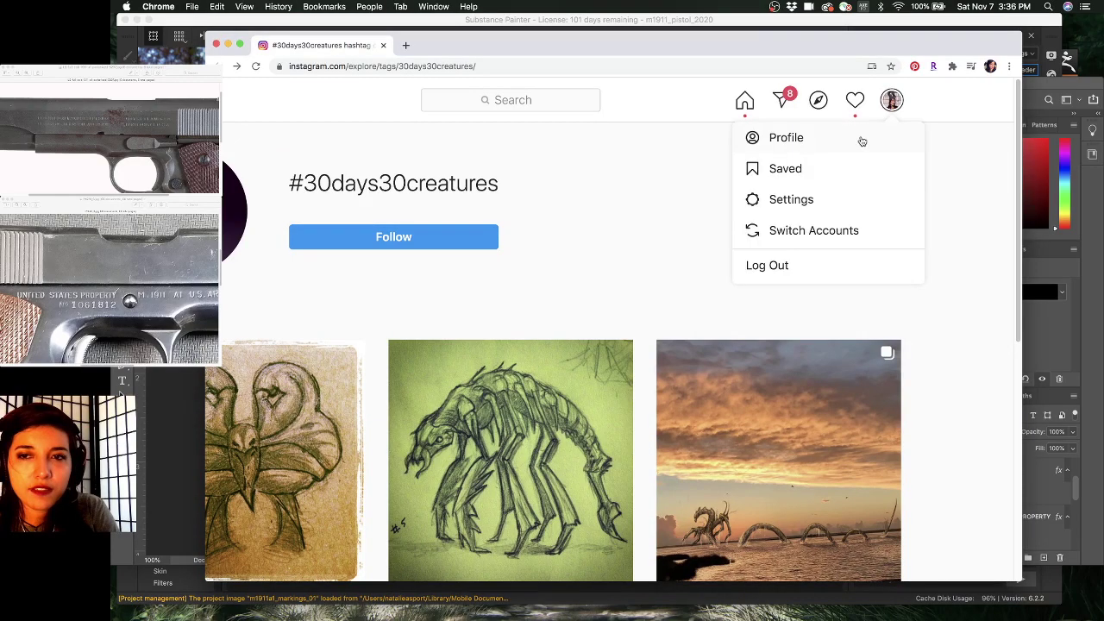
left_click(820, 143)
scroll(821, 142, "down", 15)
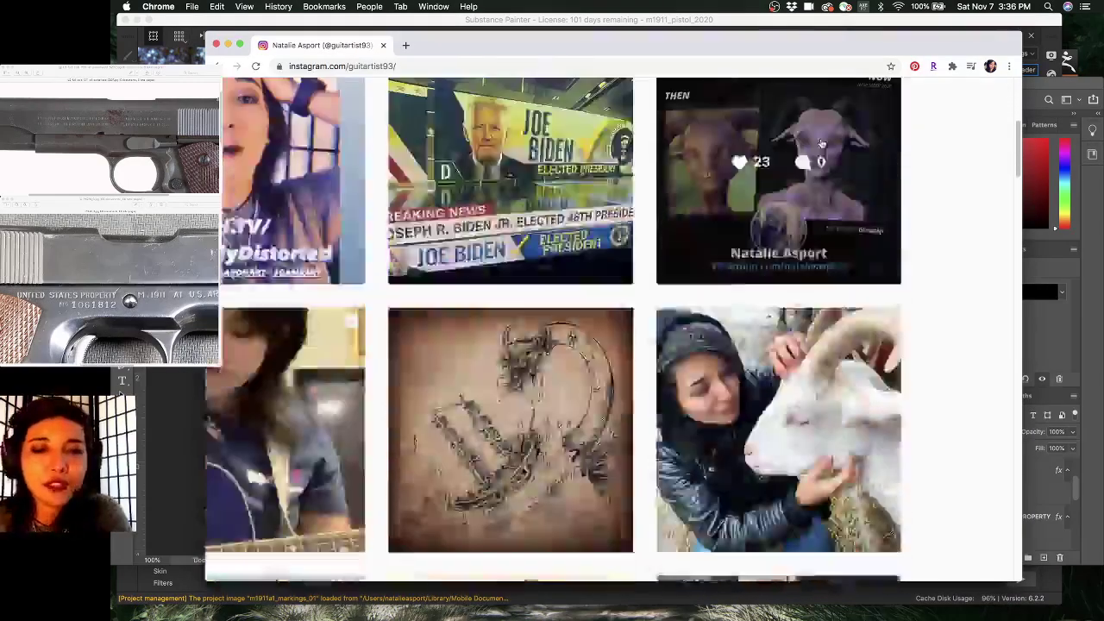
scroll(821, 143, "left", 3)
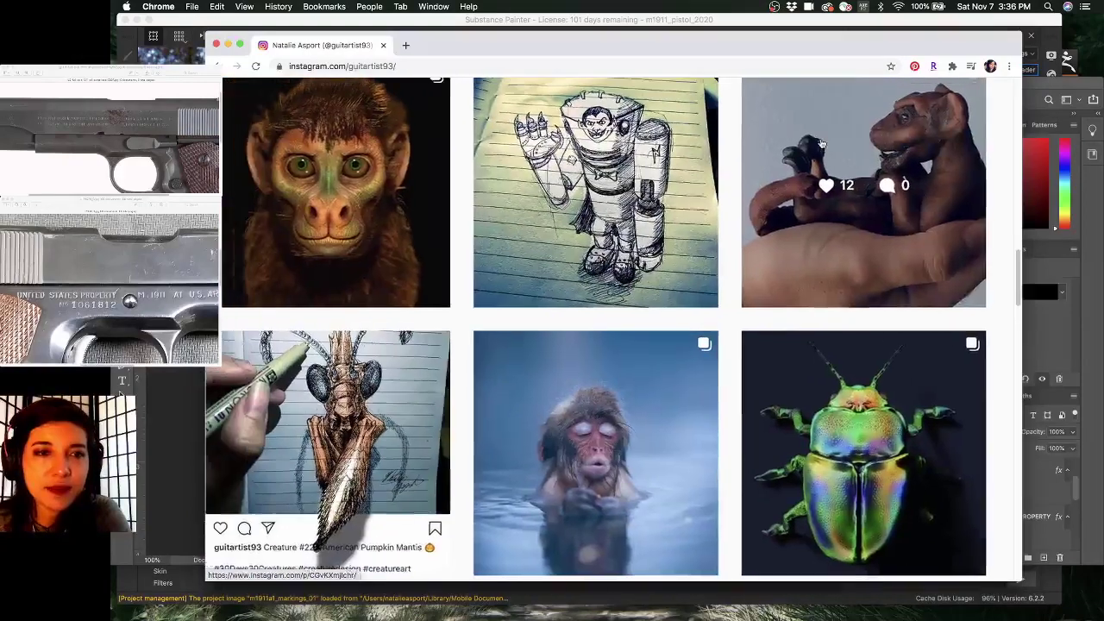
scroll(390, 248, "up", 1)
left_click(390, 248)
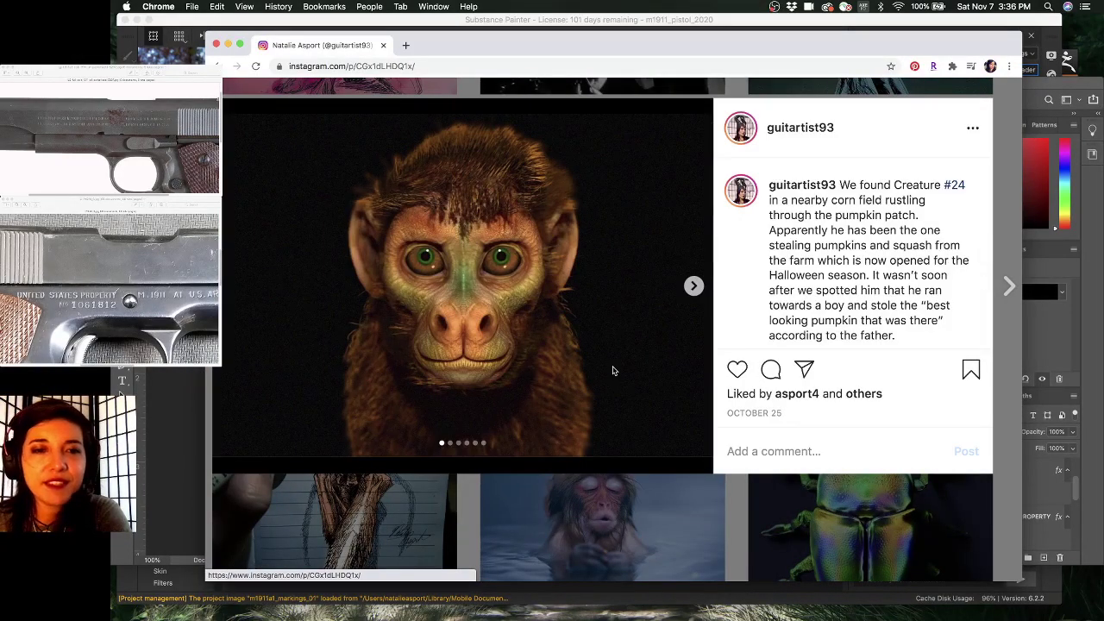
- Go through all the images of the green-eyed monkey in the Creature #24 post, viewing them enlarged, and close the post
left_click(695, 287)
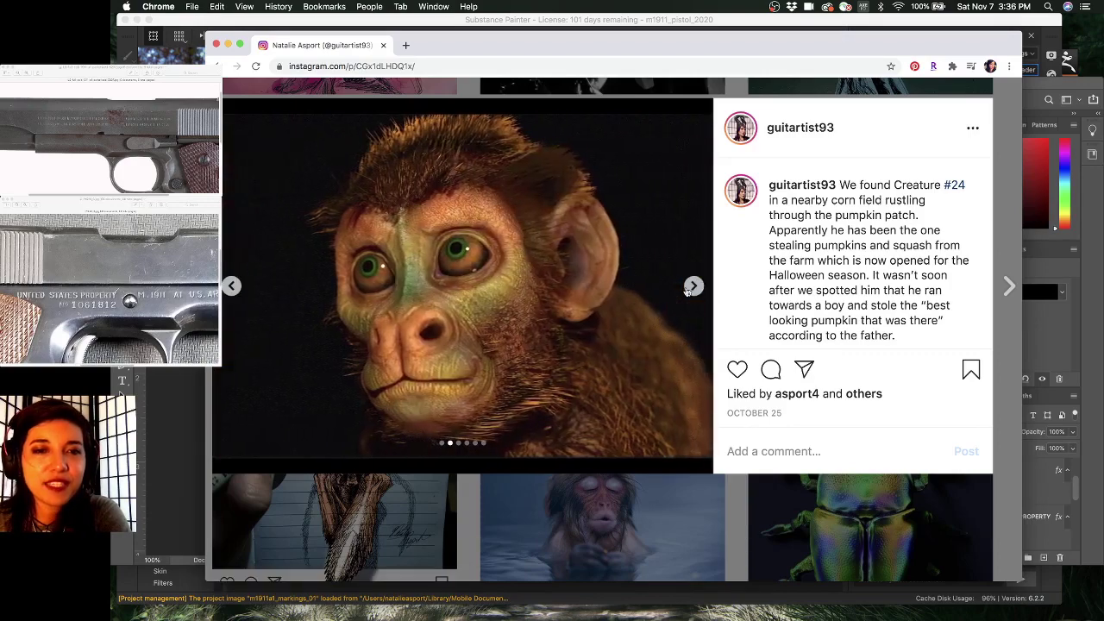
scroll(430, 233, "up", 2, "ctrl")
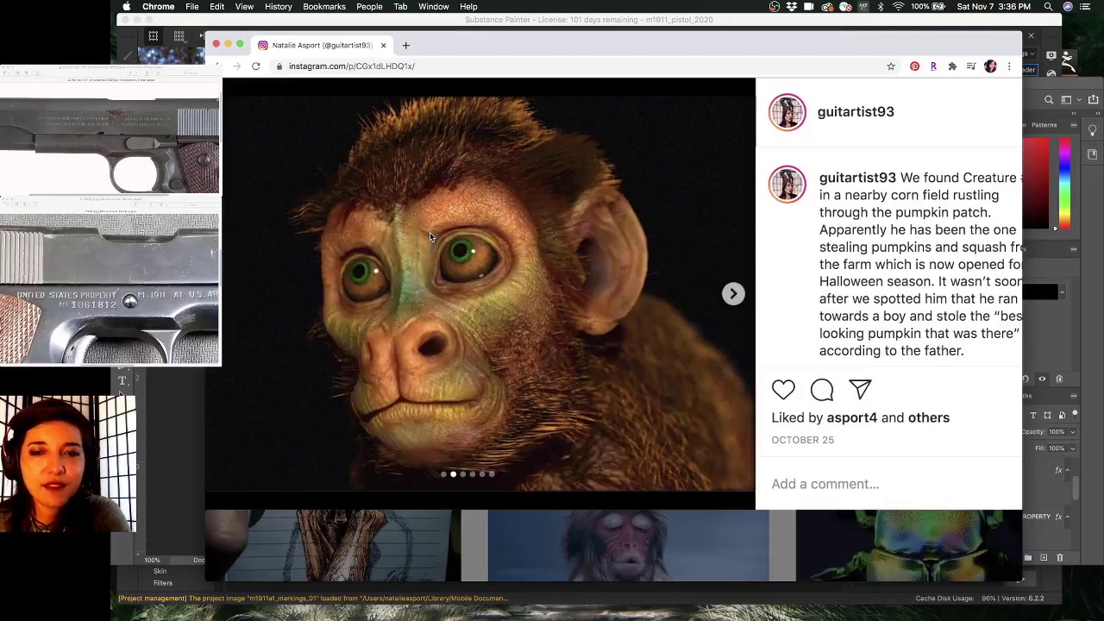
scroll(430, 233, "up", 1)
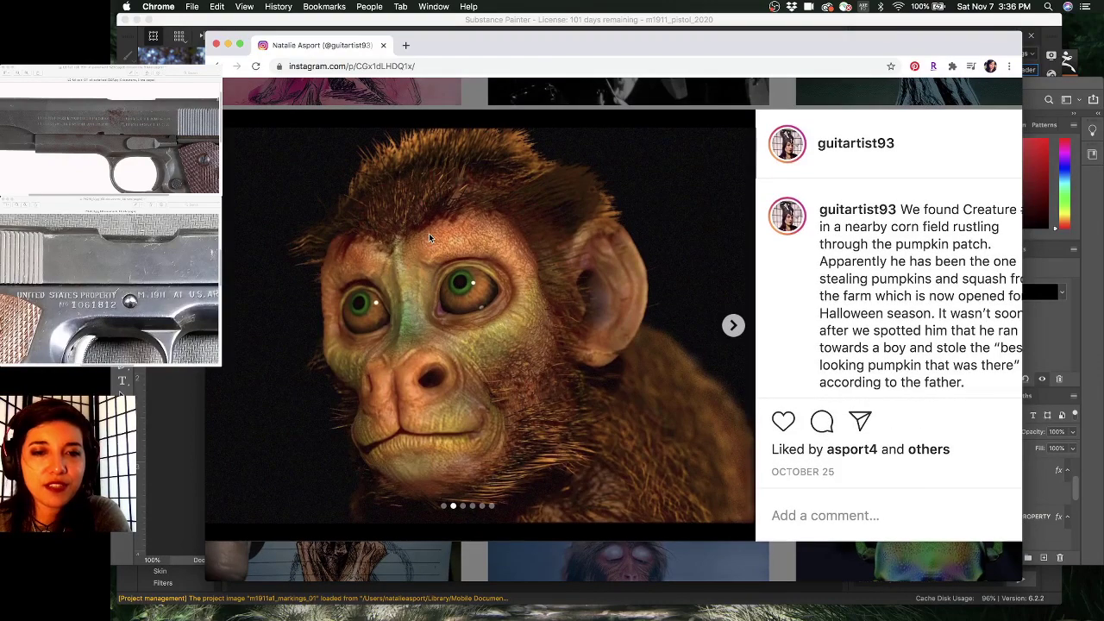
scroll(429, 233, "up", 2, "ctrl")
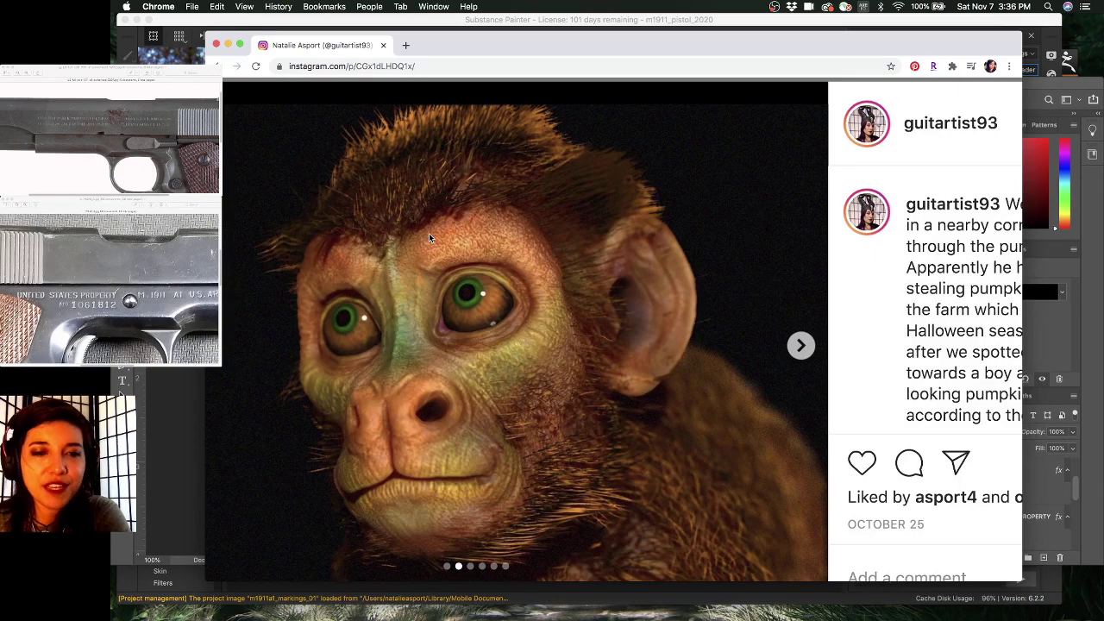
left_click(801, 346)
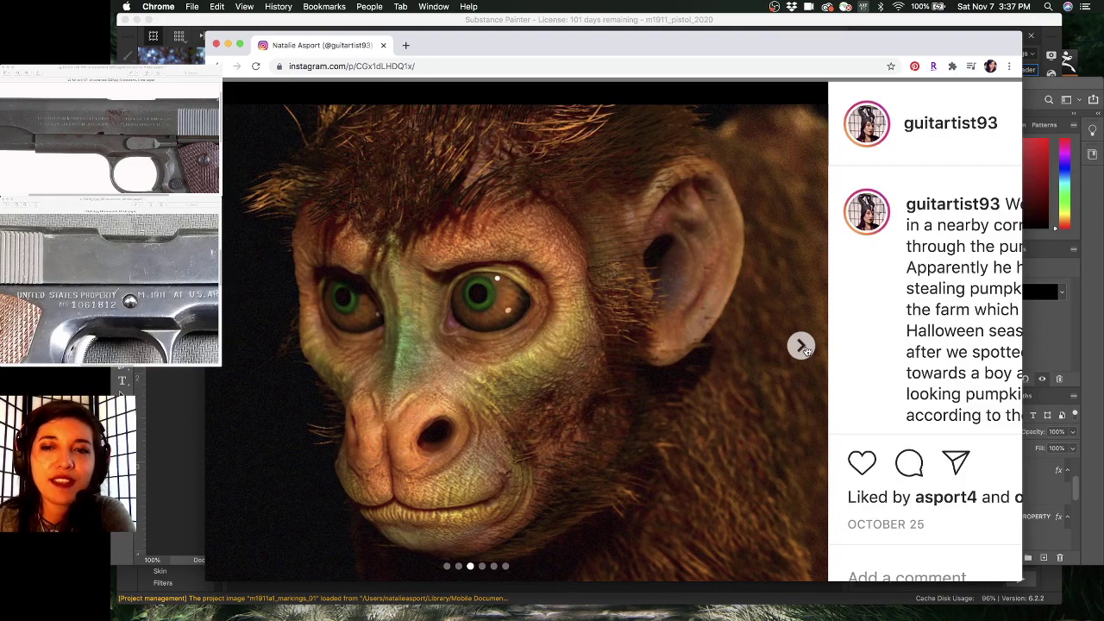
left_click(802, 346)
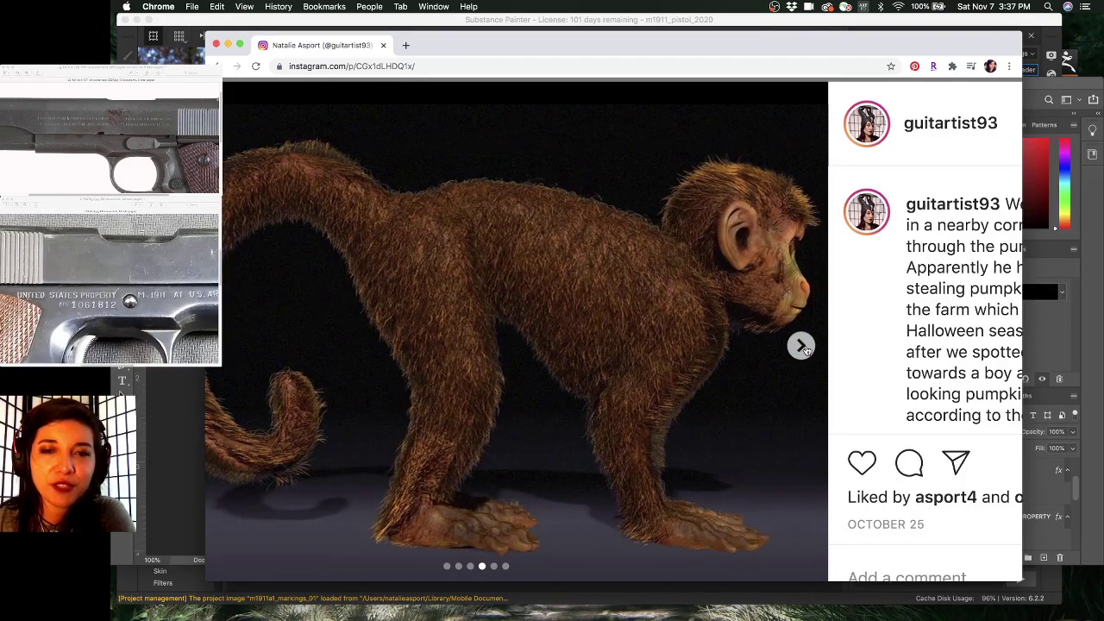
left_click(802, 346)
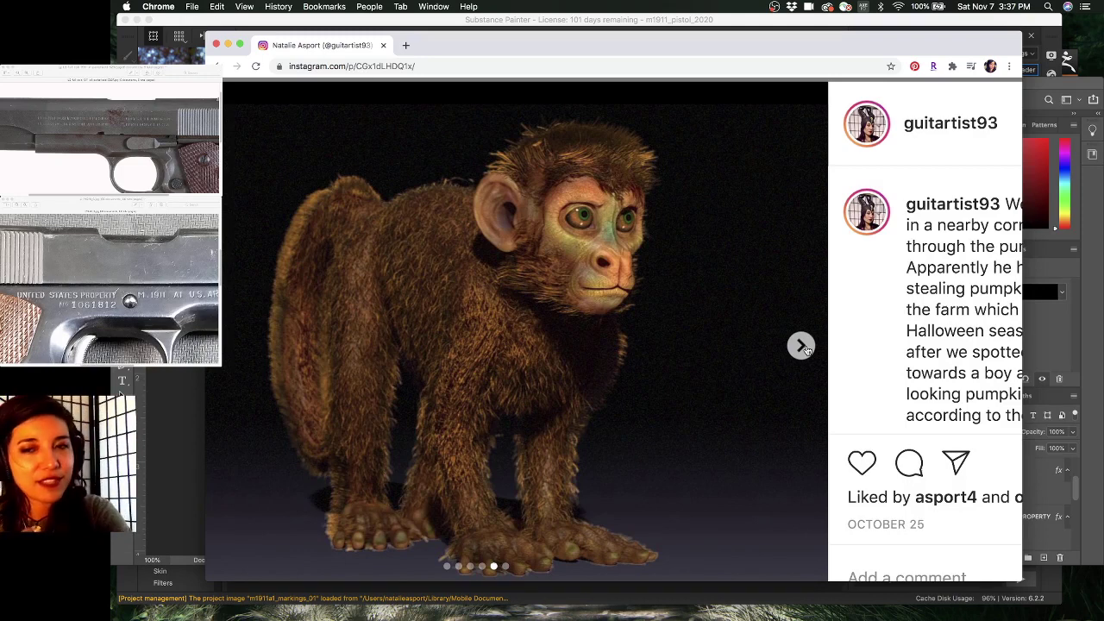
left_click(801, 345)
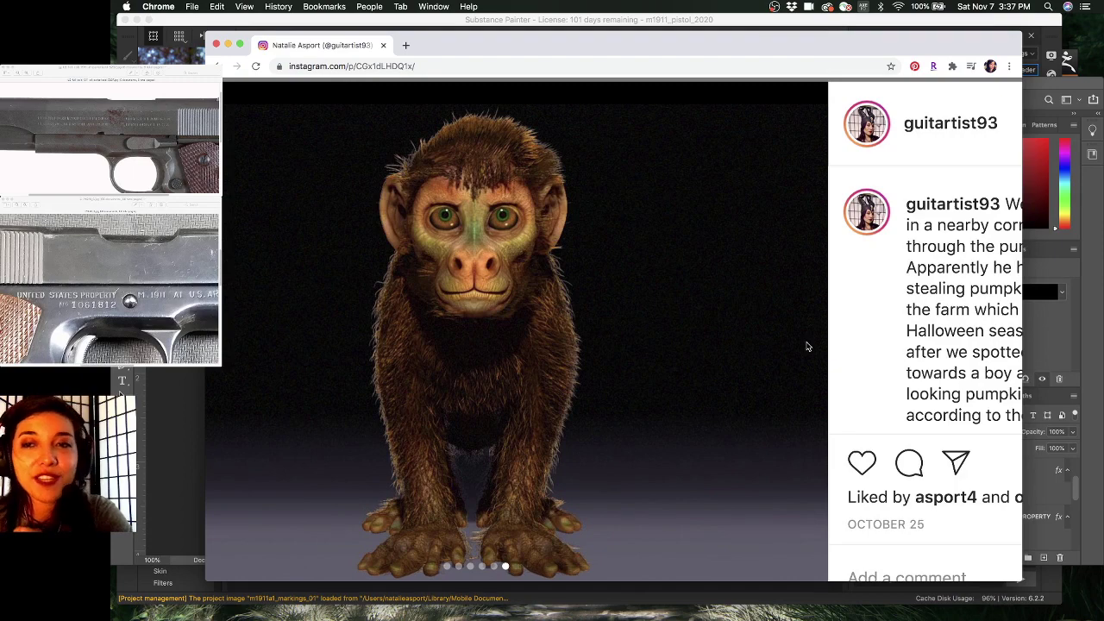
scroll(808, 353, "down", 3, "ctrl")
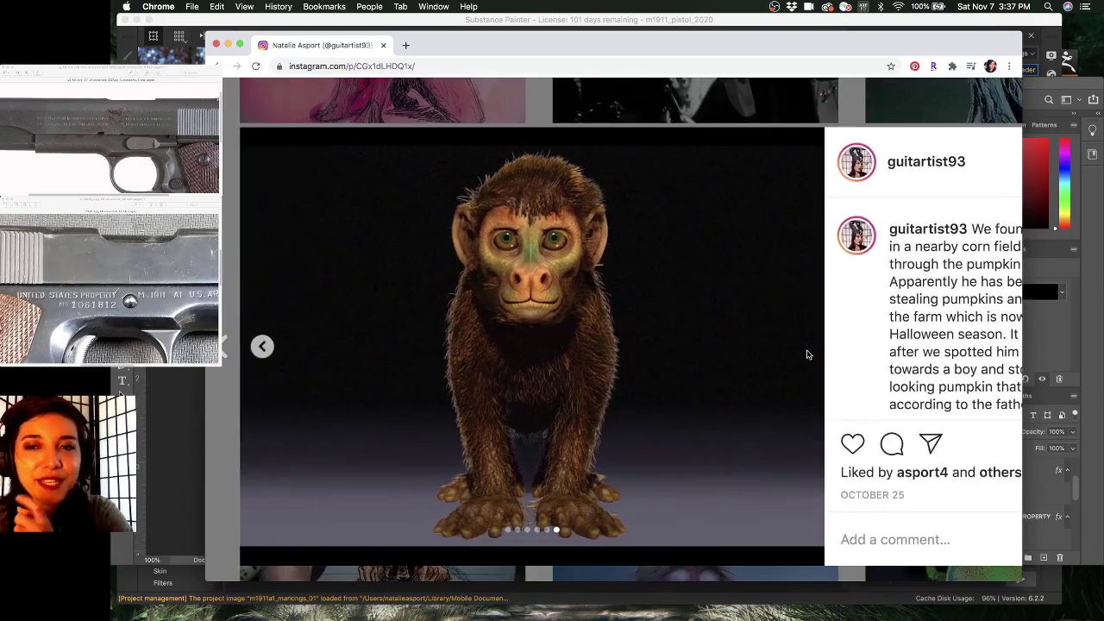
scroll(807, 355, "down", 3, "ctrl")
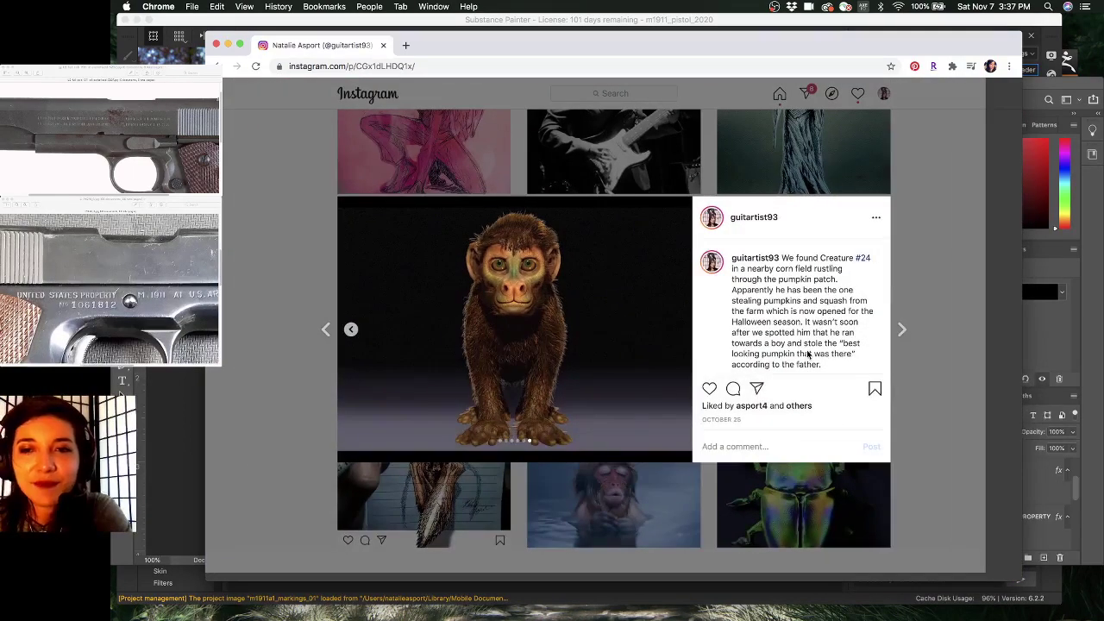
left_click(809, 138)
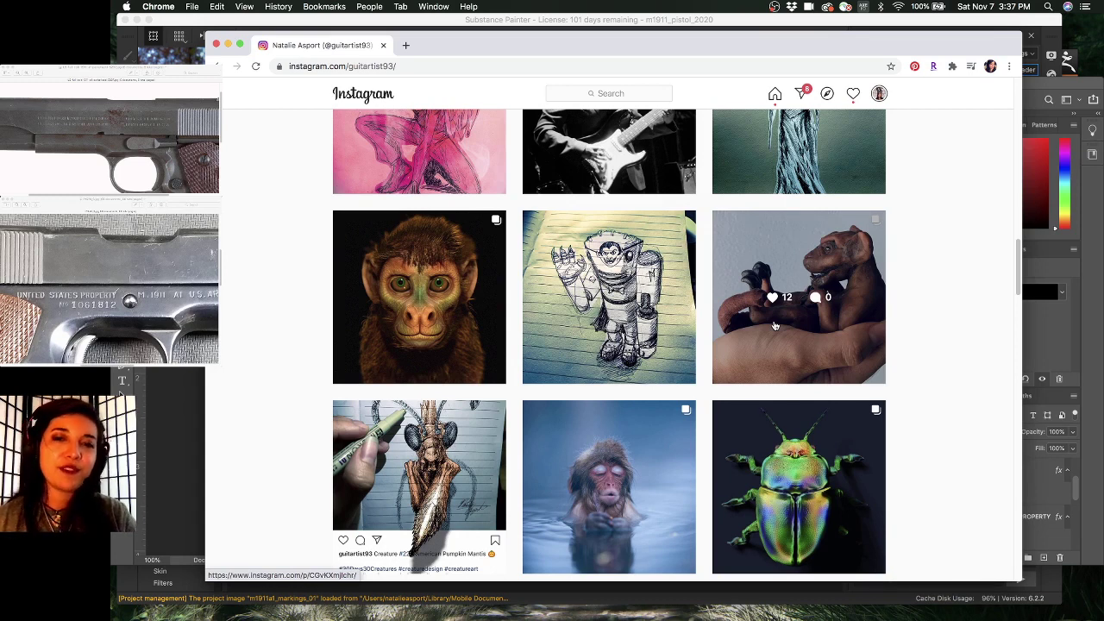
- Close the browser window and select the UNITED STATES PROPERTY text layer in Photoshop
left_click(217, 45)
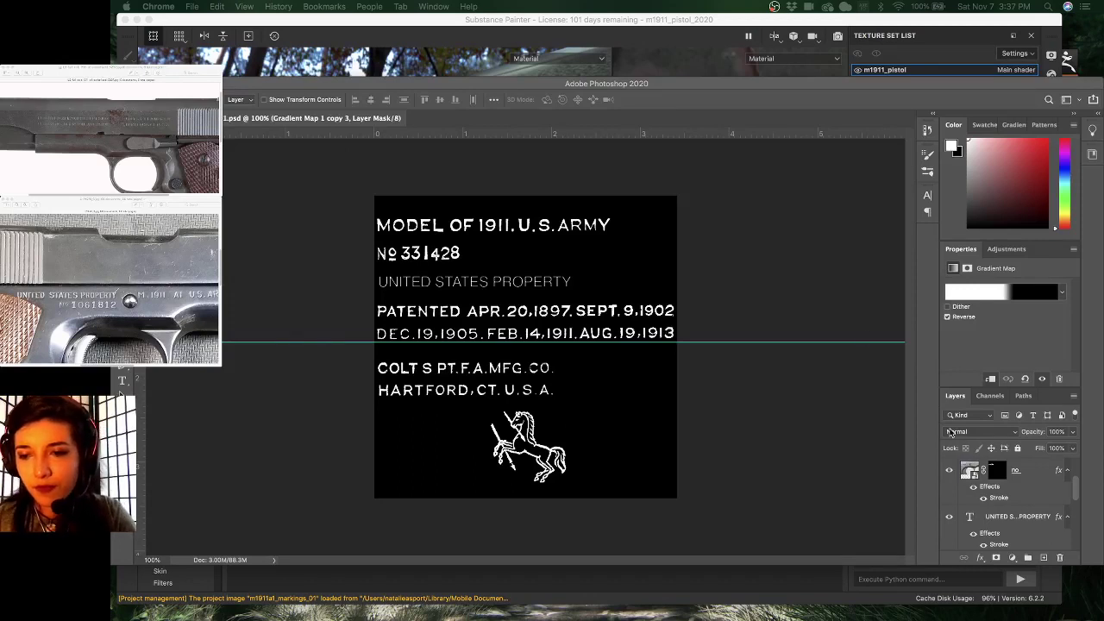
left_click(992, 519)
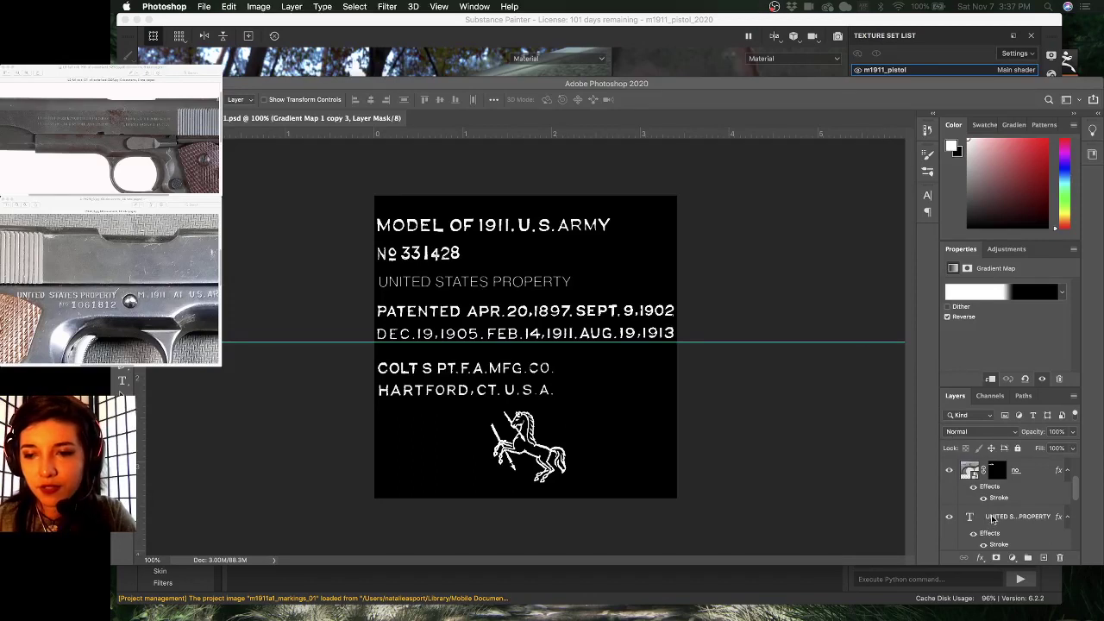
left_click(1038, 518)
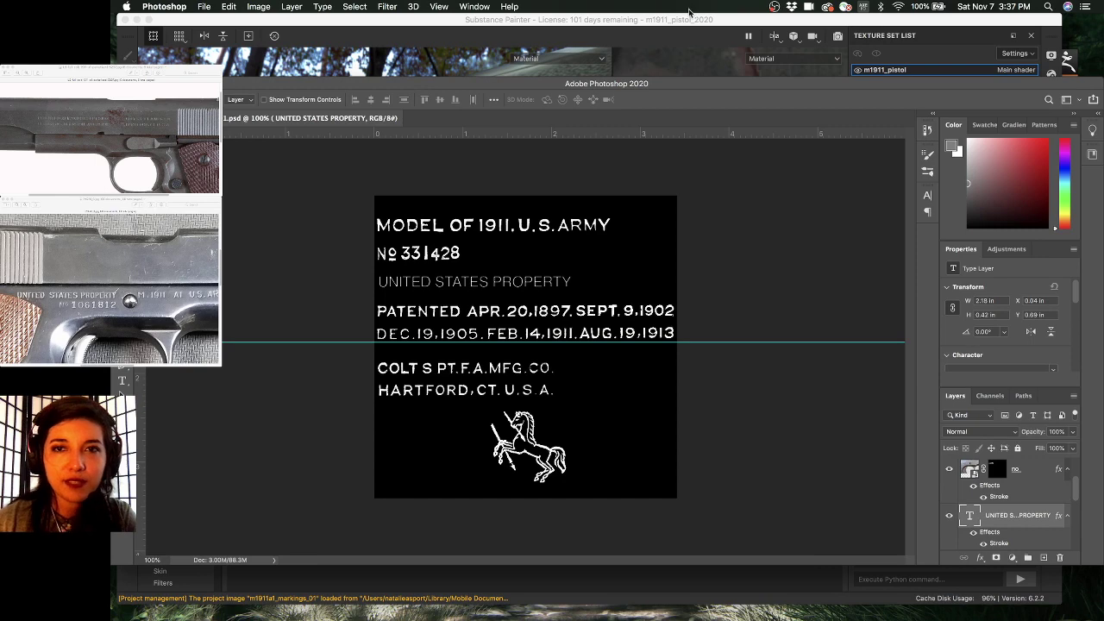
- Switch to Substance Painter with the m1911_pistol_2020 project
left_click(690, 17)
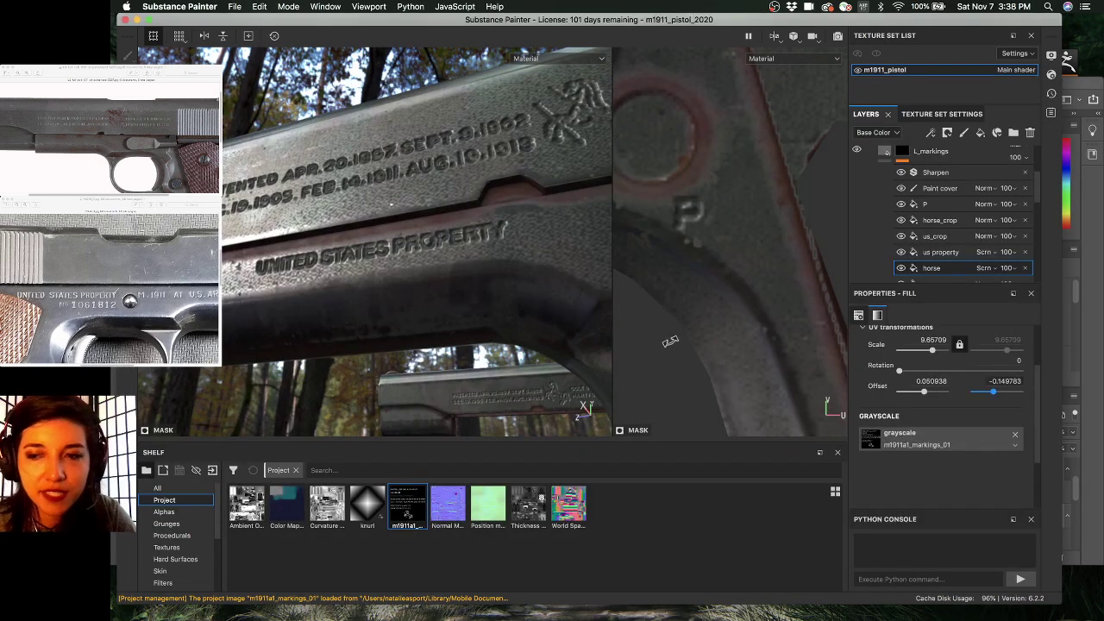
- Switch to Photoshop and add a new layer above the Gradient Map 1 copy 3 layer, with the Brush tool active
left_click(1097, 343)
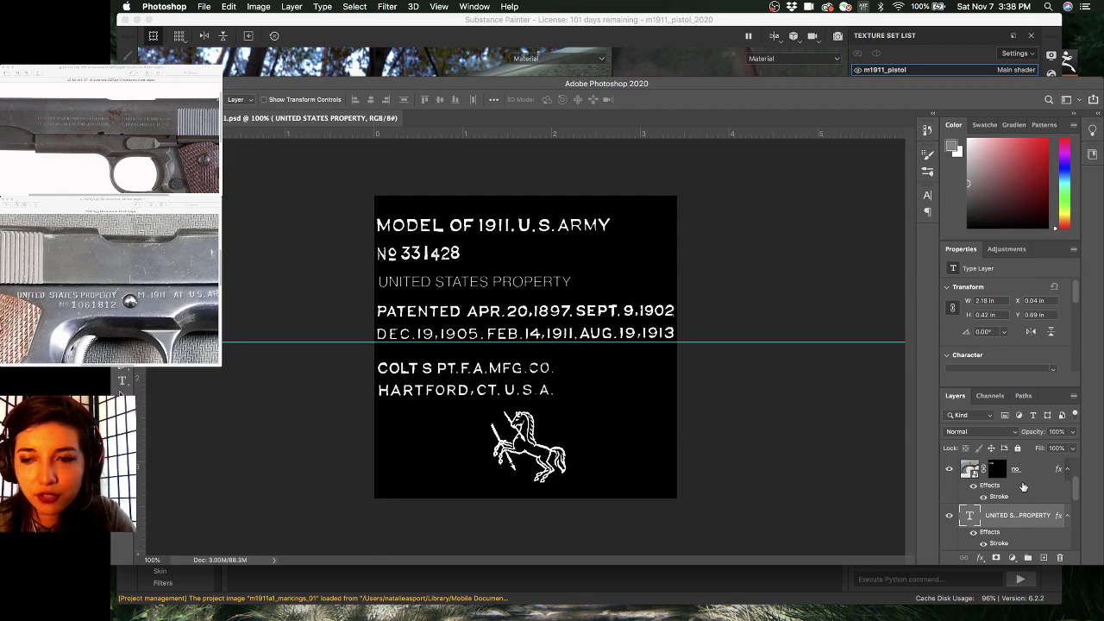
scroll(1023, 487, "up", 3)
left_click(1027, 475)
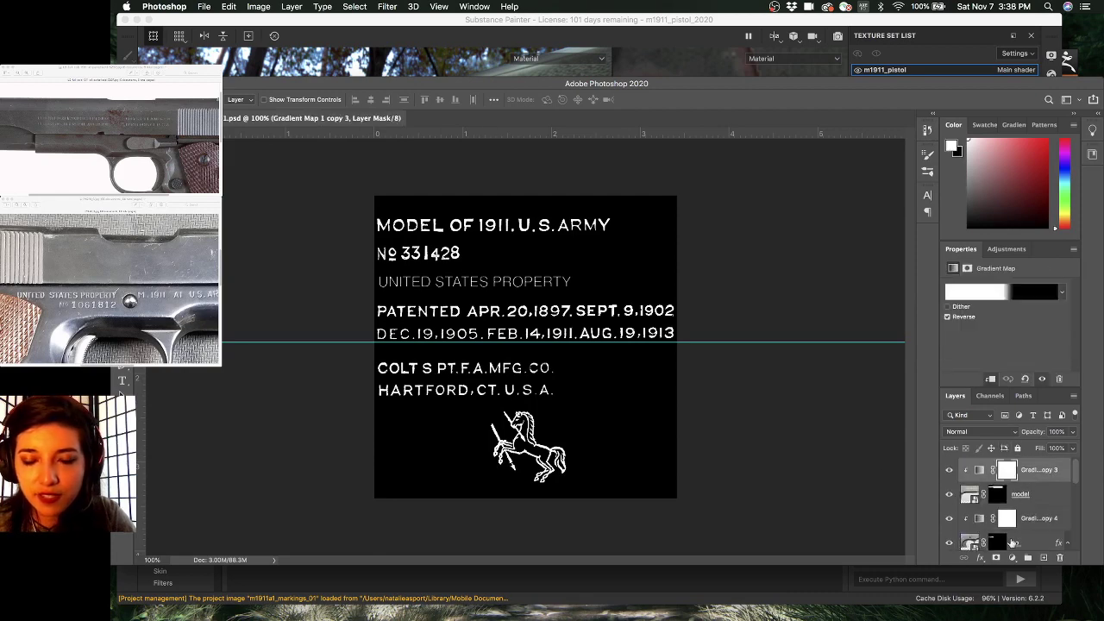
key("b")
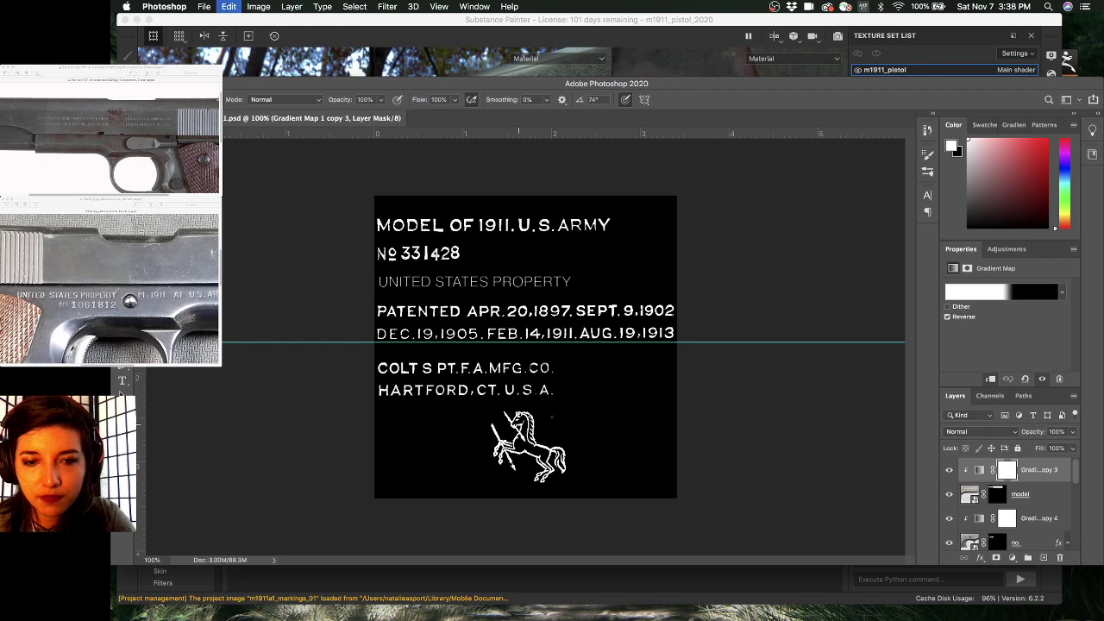
left_click(1043, 558)
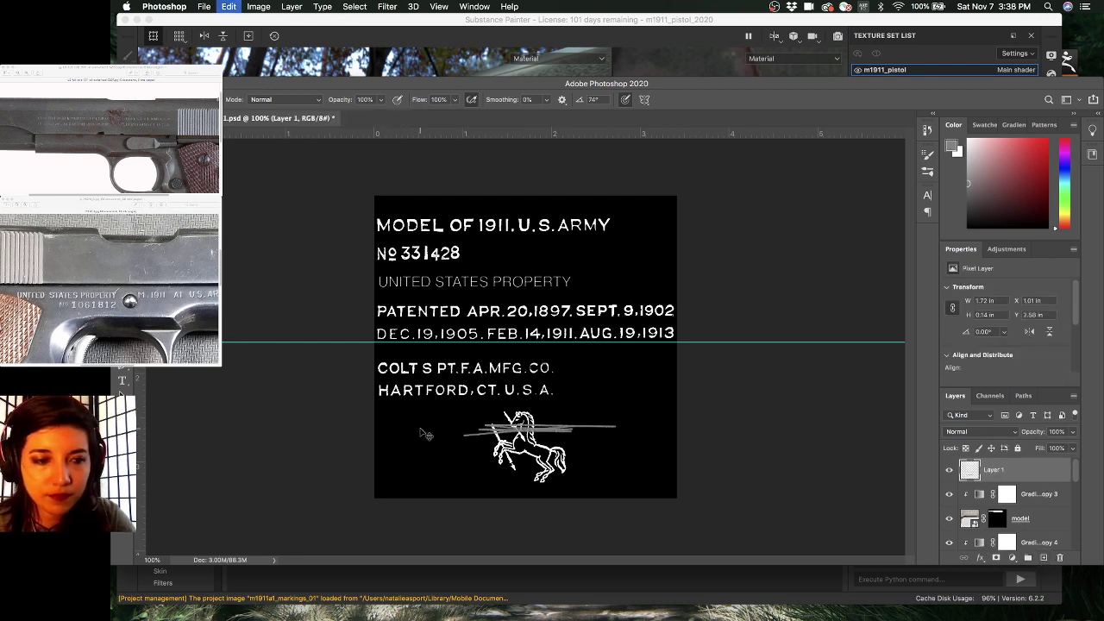
- Brush rough white horizontal strokes across the horse emblem on the new layer and save the document
left_click(953, 149)
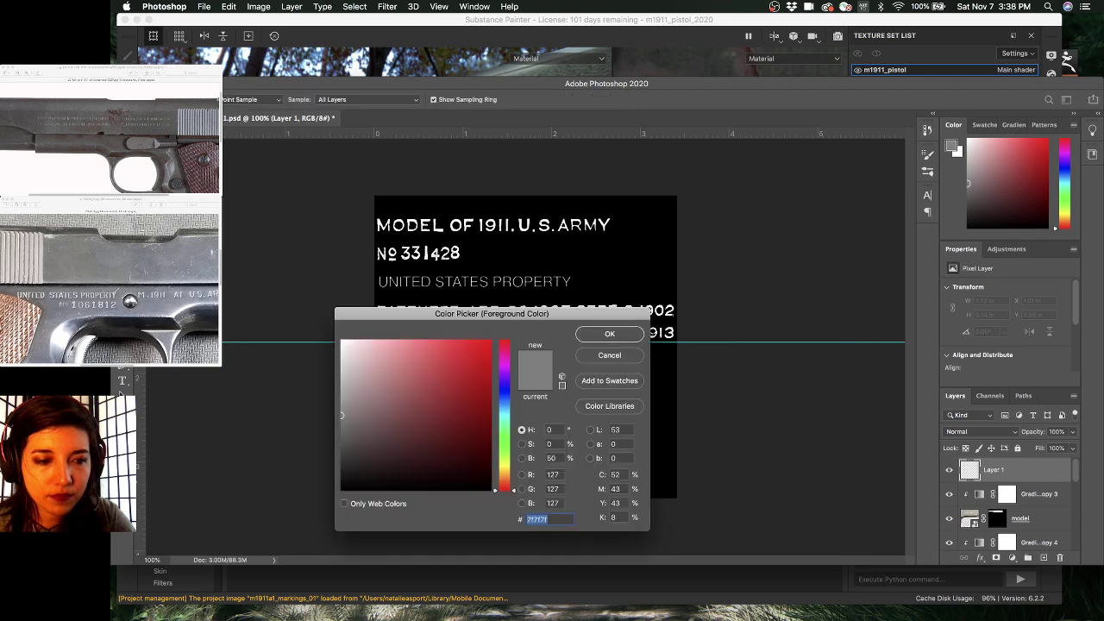
key("Return")
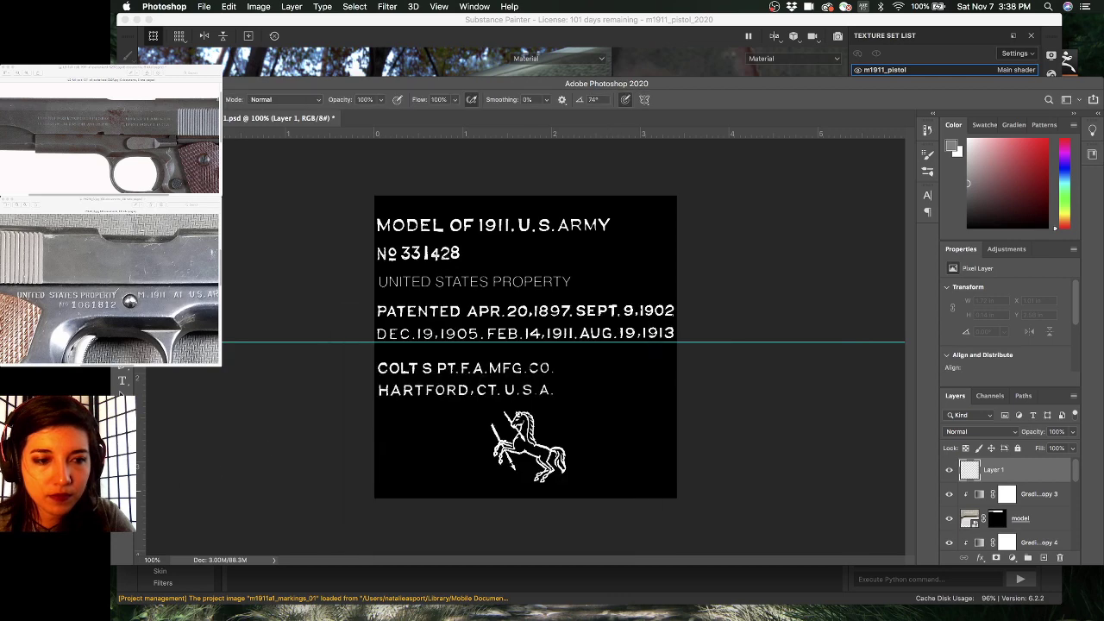
key("x")
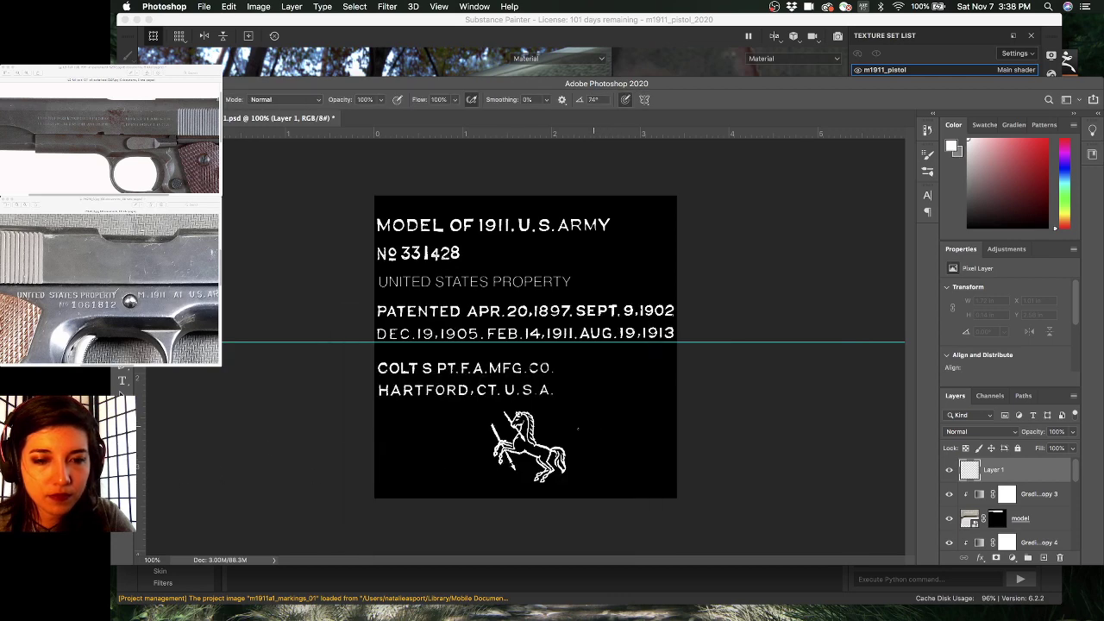
mouse_move(578, 429)
left_mouse_down()
mouse_move(480, 424)
mouse_move(552, 450)
mouse_move(522, 452)
left_mouse_up()
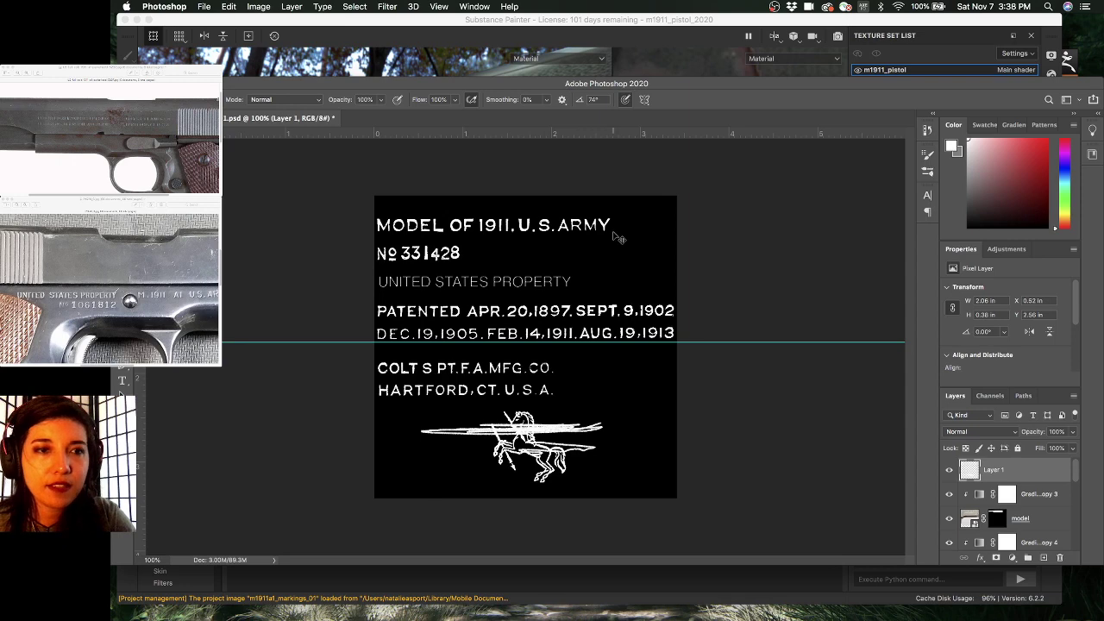
key("ctrl+s")
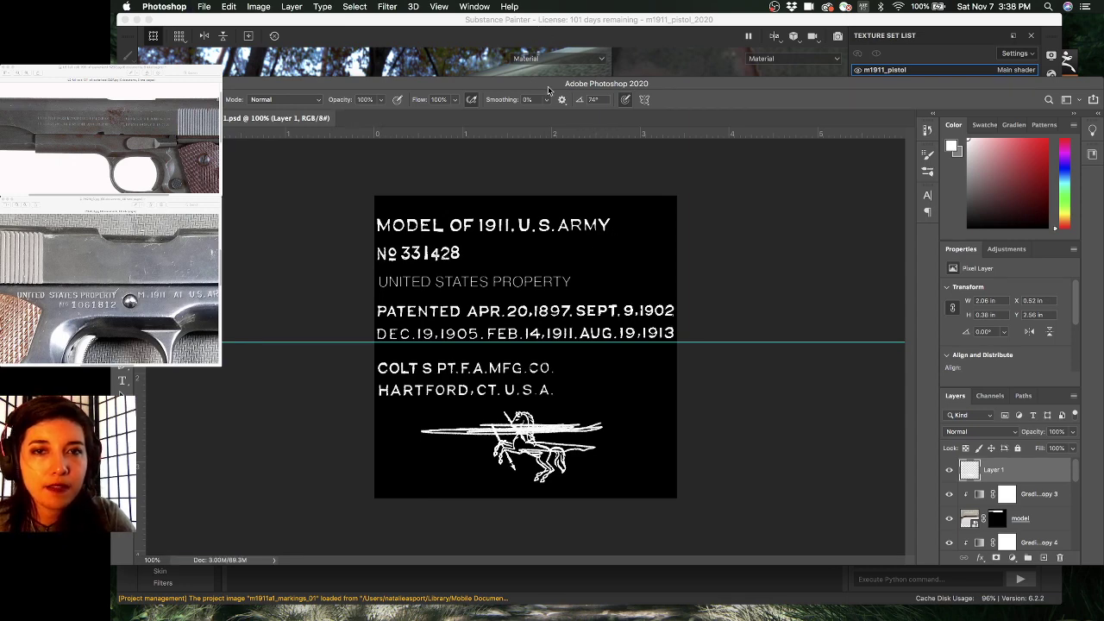
- Save a JPEG copy over m1911a1_markings_01.jpg in the sourceimages folder at quality 12 (Maximum), Baseline ("Standard")
left_click_drag(552, 86, 552, 390)
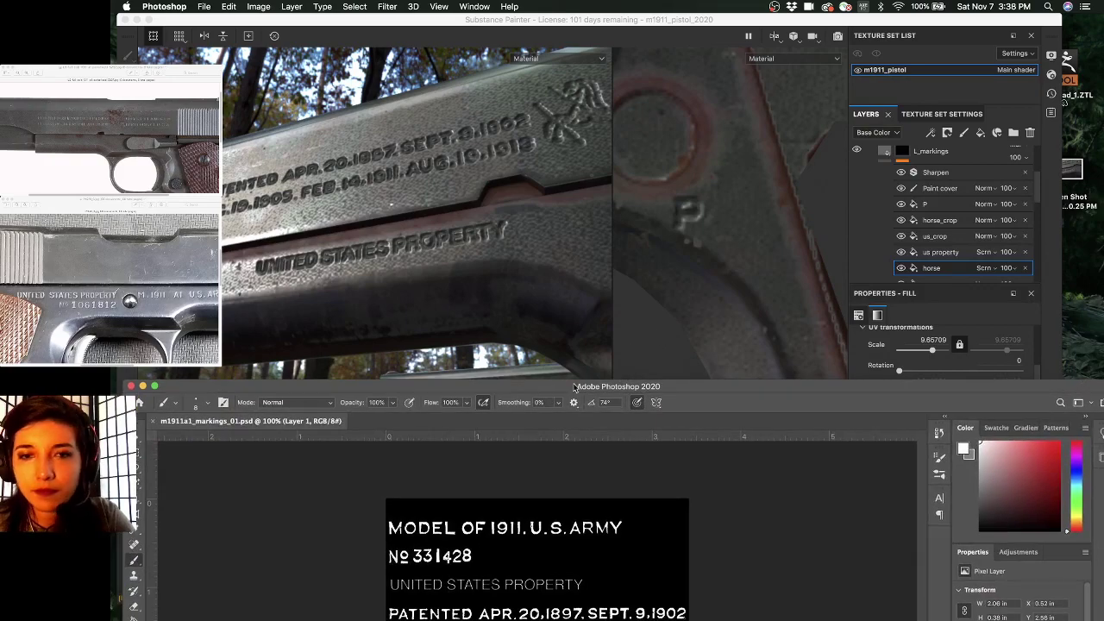
key("super+shift+s")
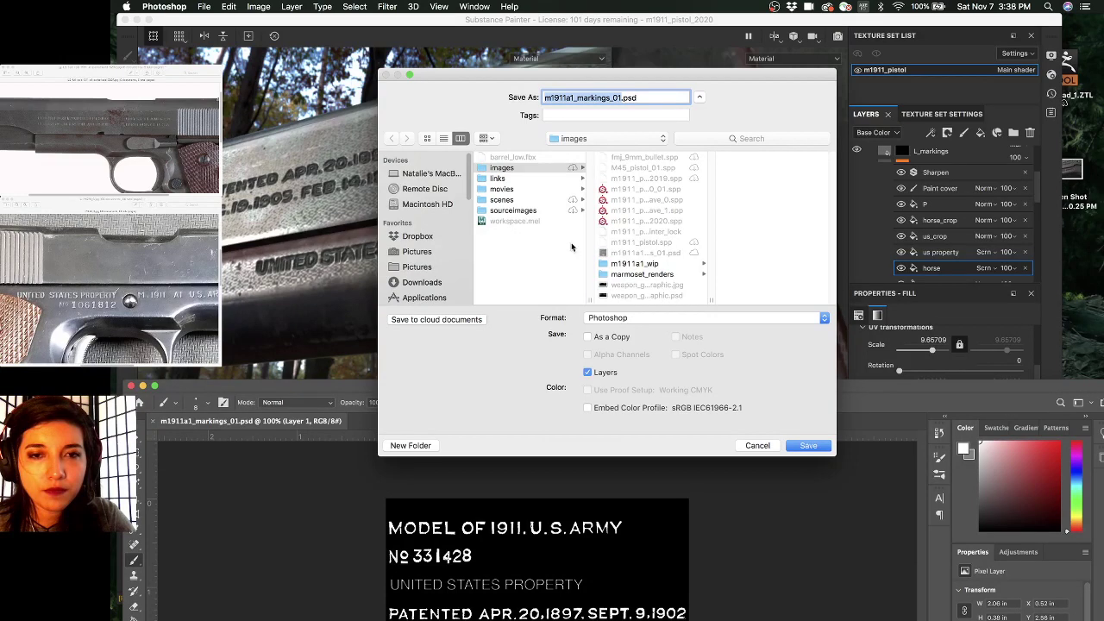
left_click(547, 211)
scroll(679, 248, "down", 3)
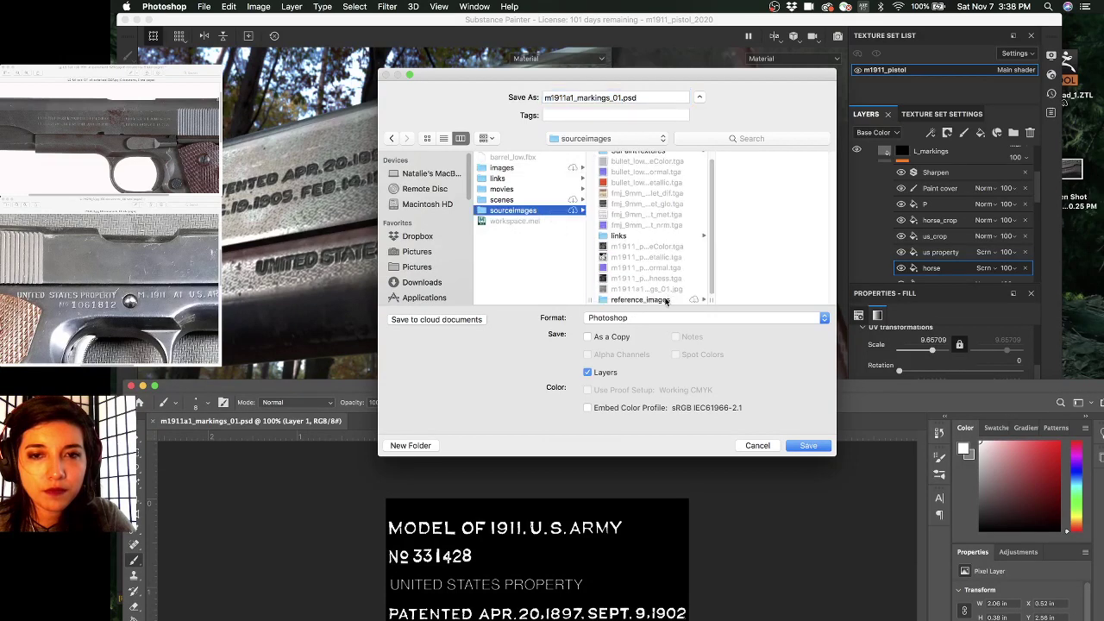
left_click_drag(712, 301, 734, 300)
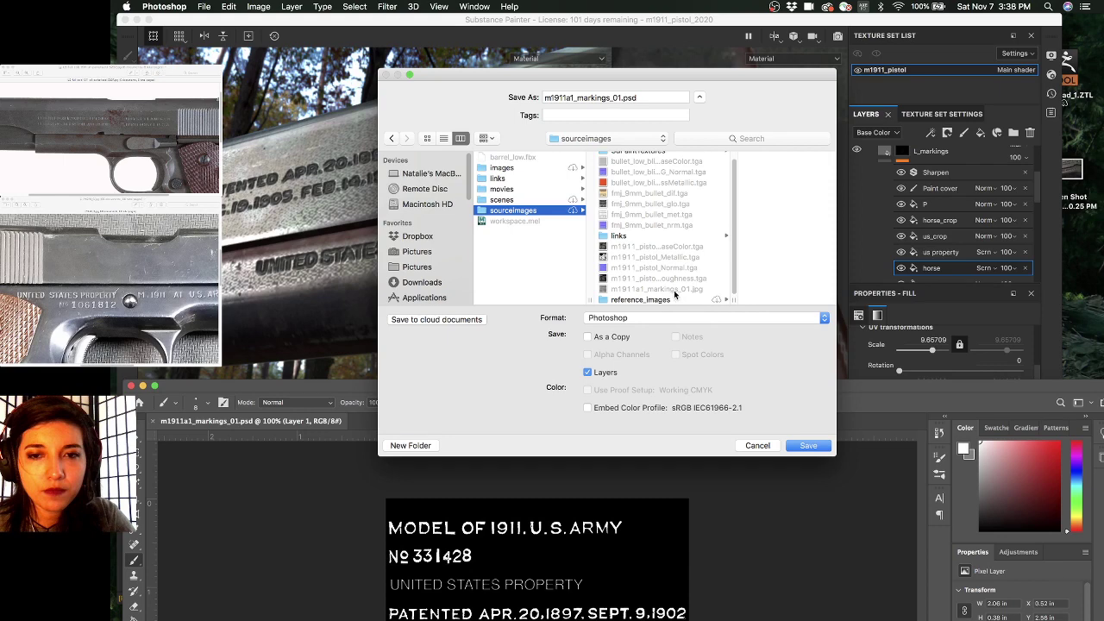
left_click(674, 291)
left_click(661, 317)
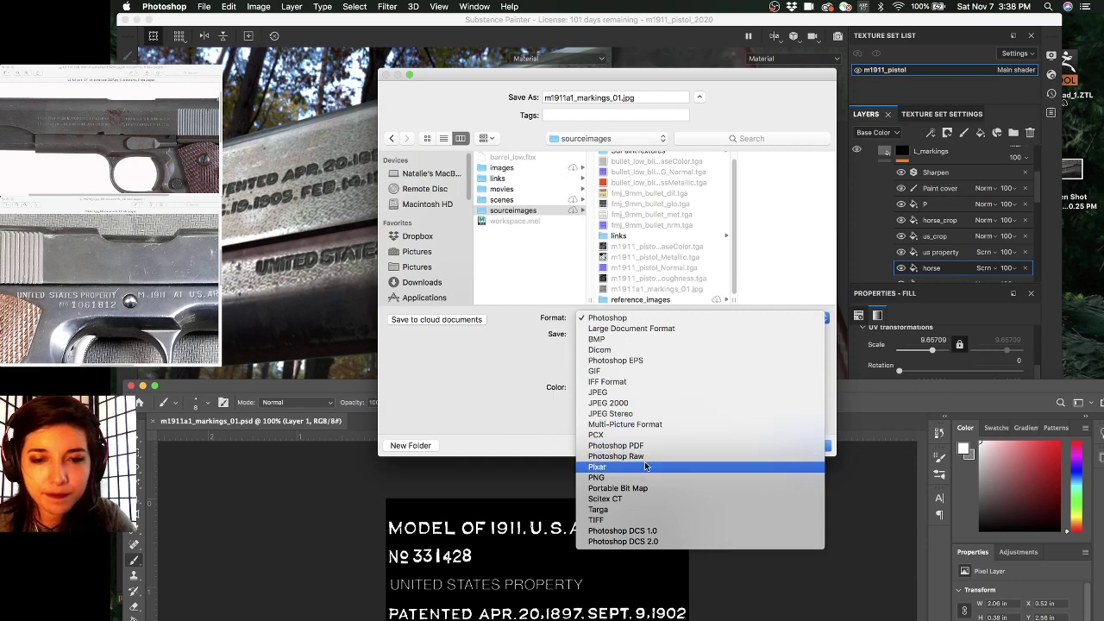
left_click(650, 391)
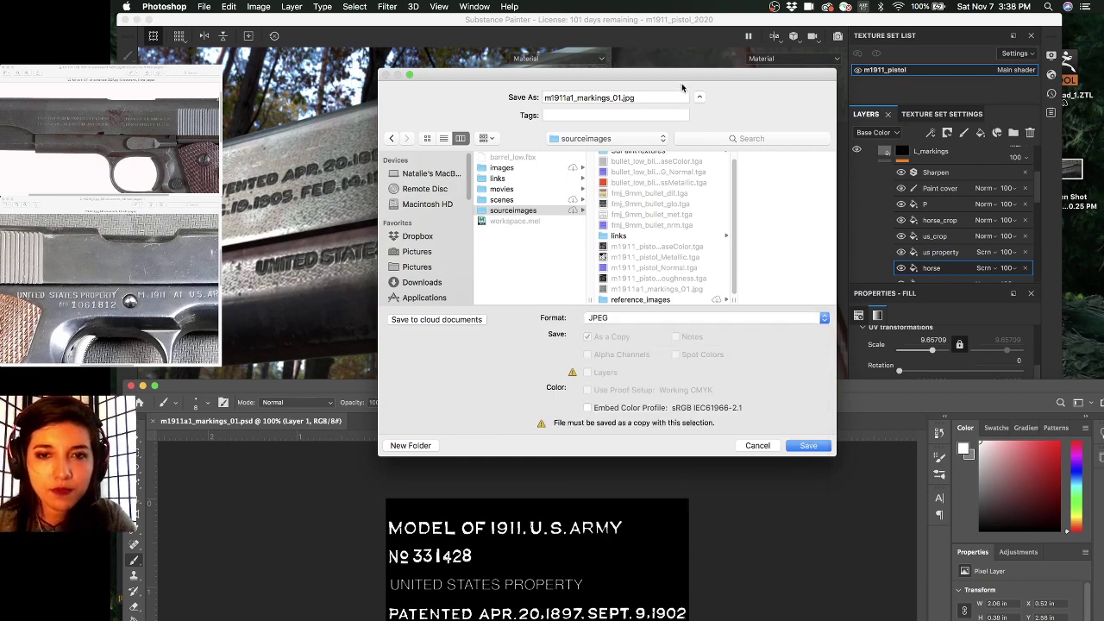
left_click(820, 446)
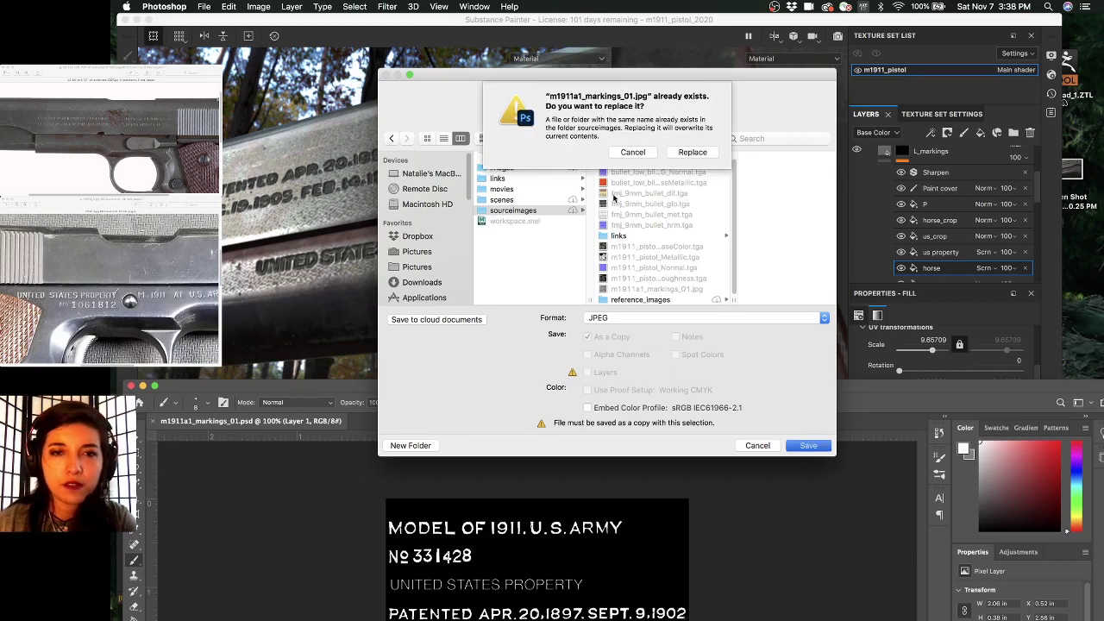
left_click(699, 158)
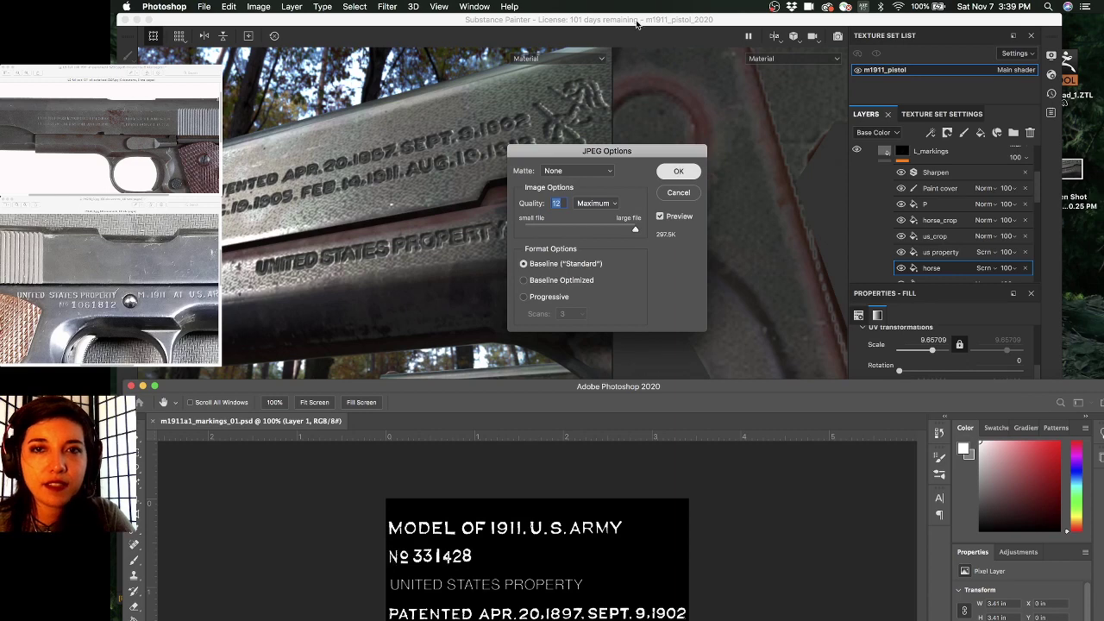
left_click(678, 171)
- Switch to Substance Painter and reload the m1911a1_markings_01 image among the project resources
left_click(361, 293)
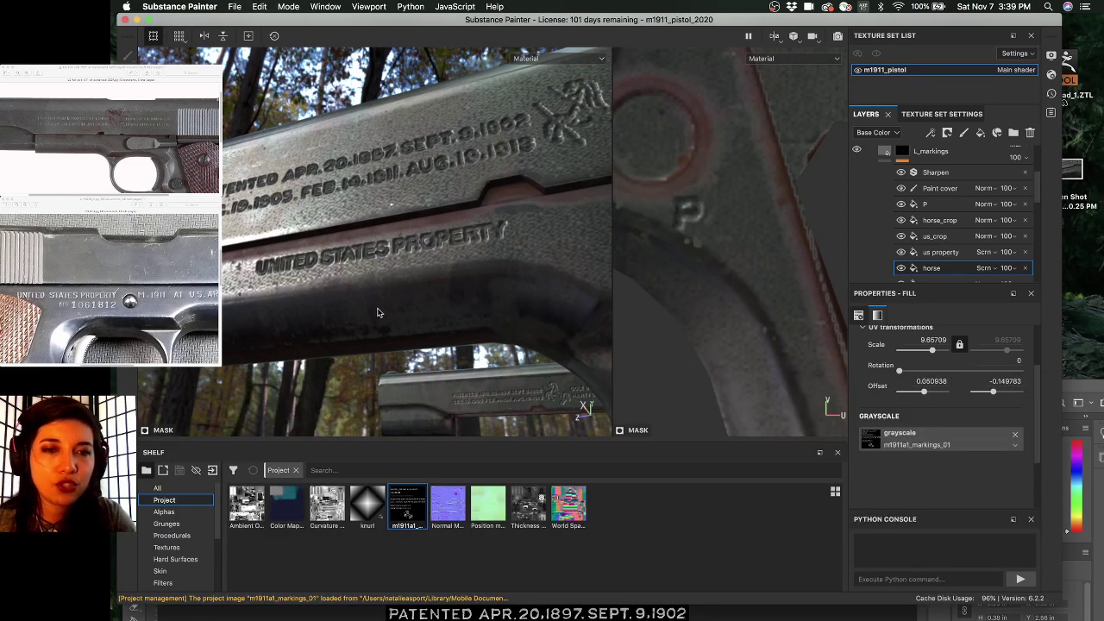
right_click(399, 507)
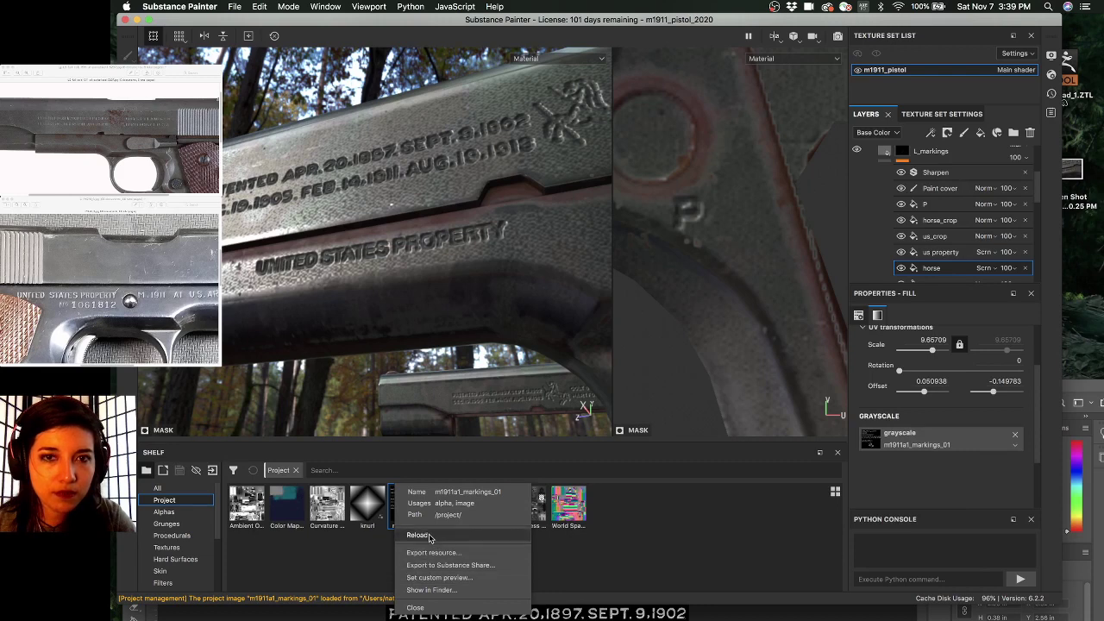
left_click(420, 535)
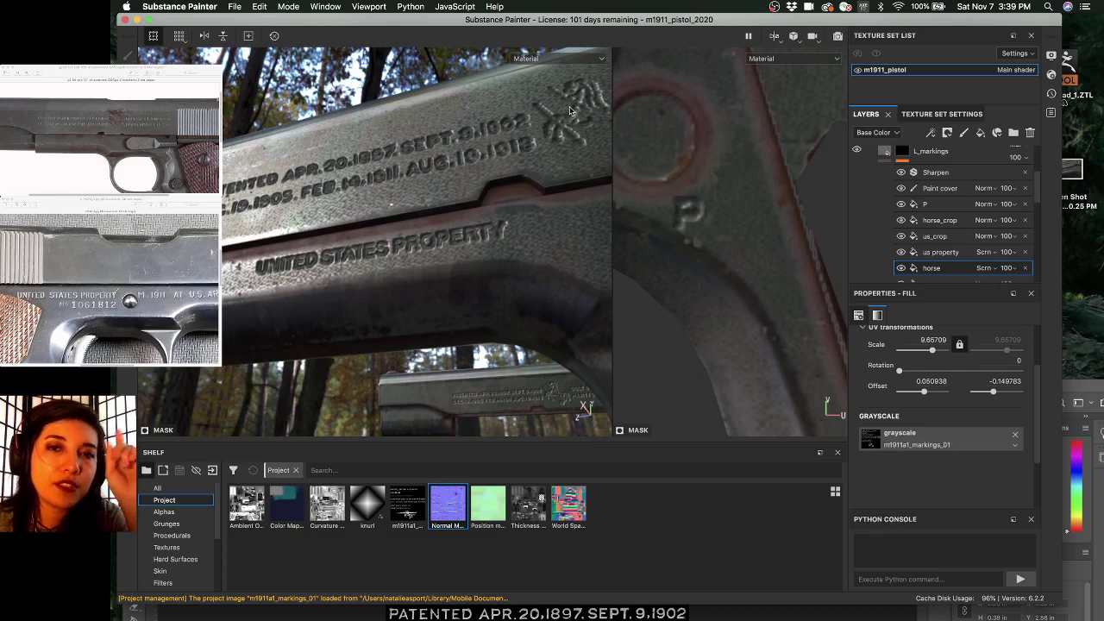
- Reassign the reloaded m1911a1_markings_01 image as the grayscale source of the horse and us property fills under L_markings
left_click(938, 175)
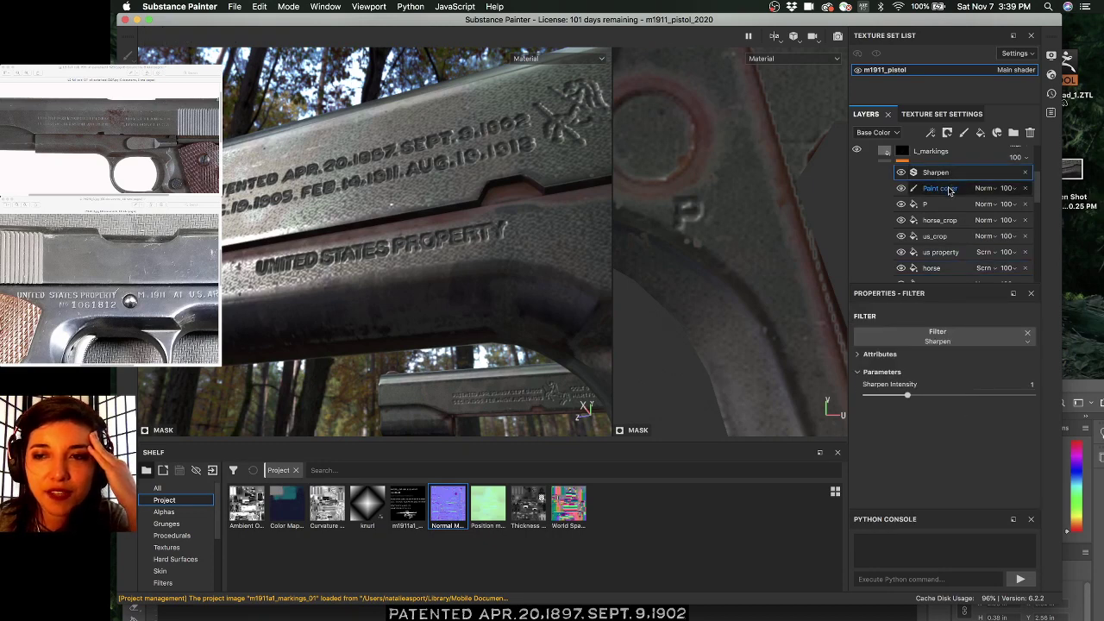
scroll(949, 189, "down", 2)
left_click(945, 232)
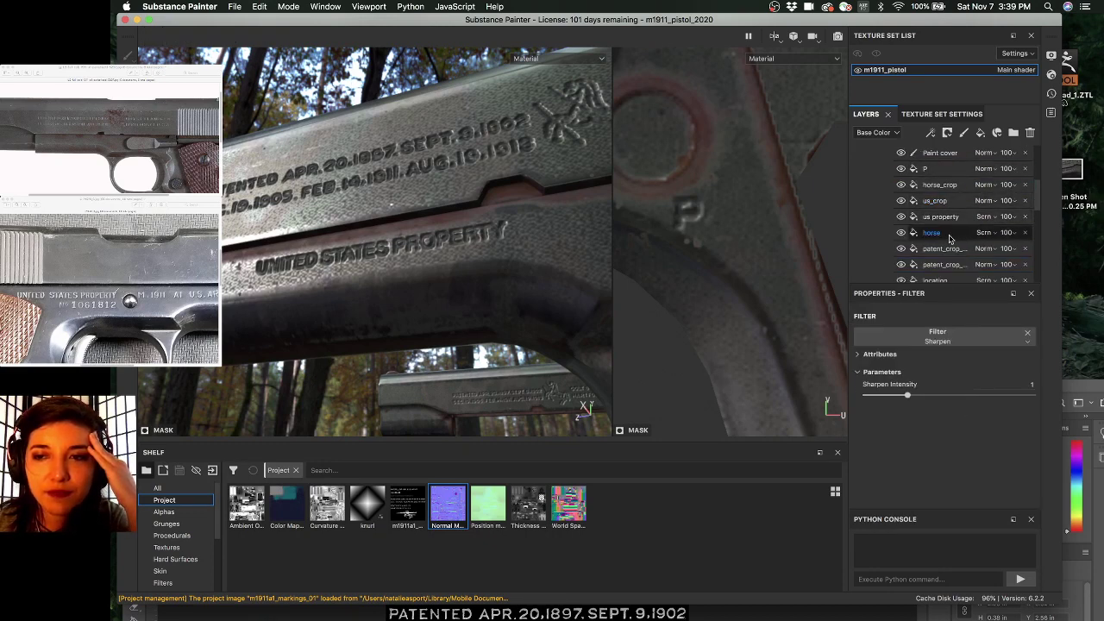
left_click(928, 445)
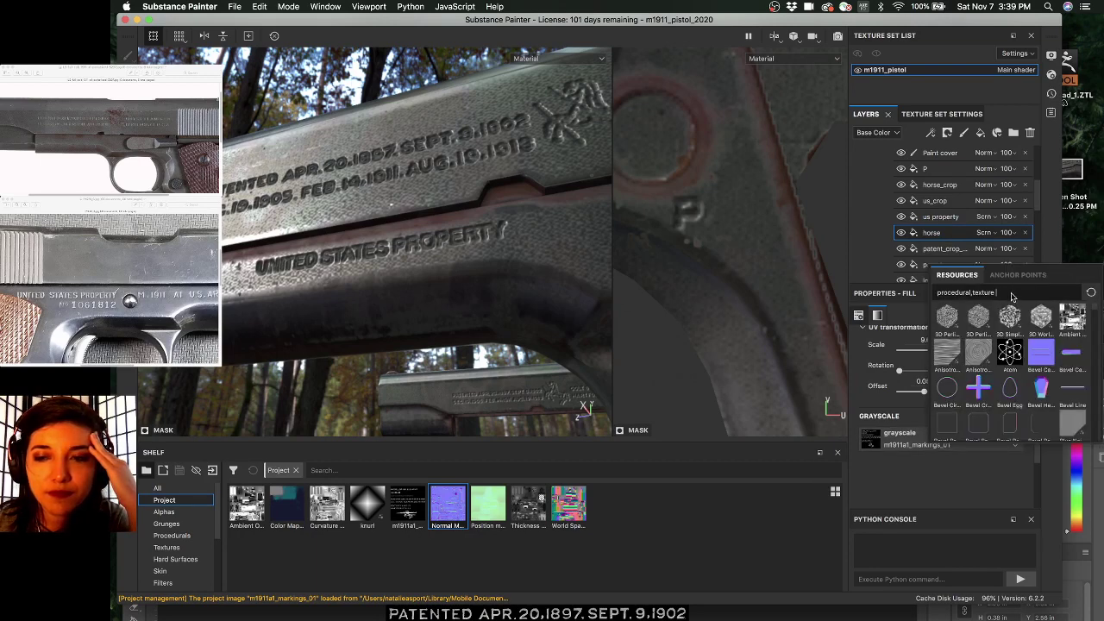
left_click(894, 488)
left_click(413, 503)
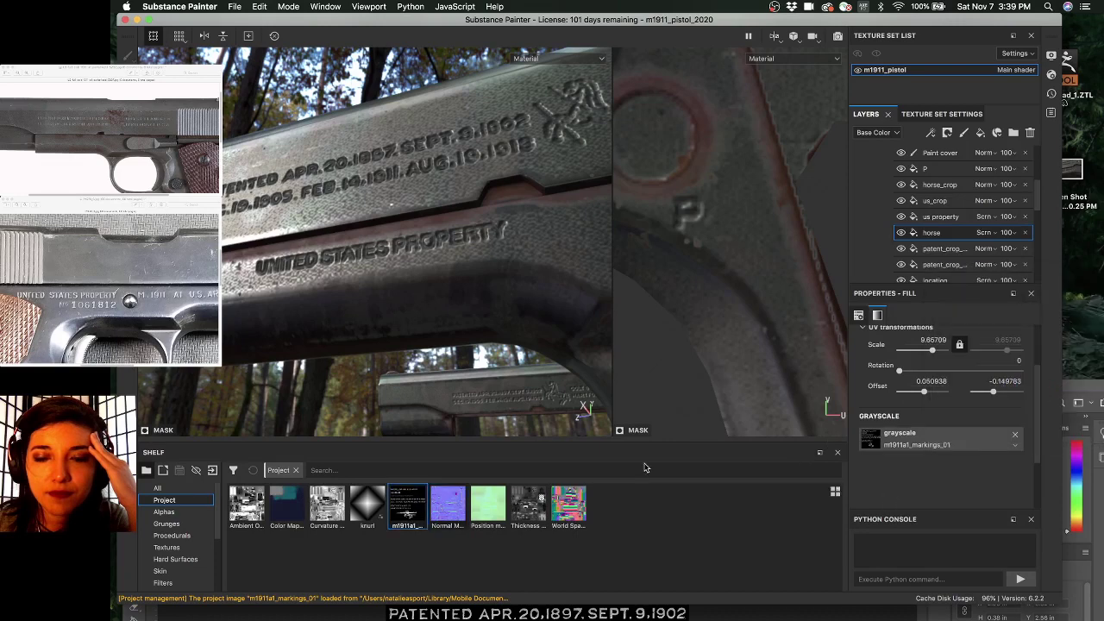
left_click_drag(645, 468, 906, 441)
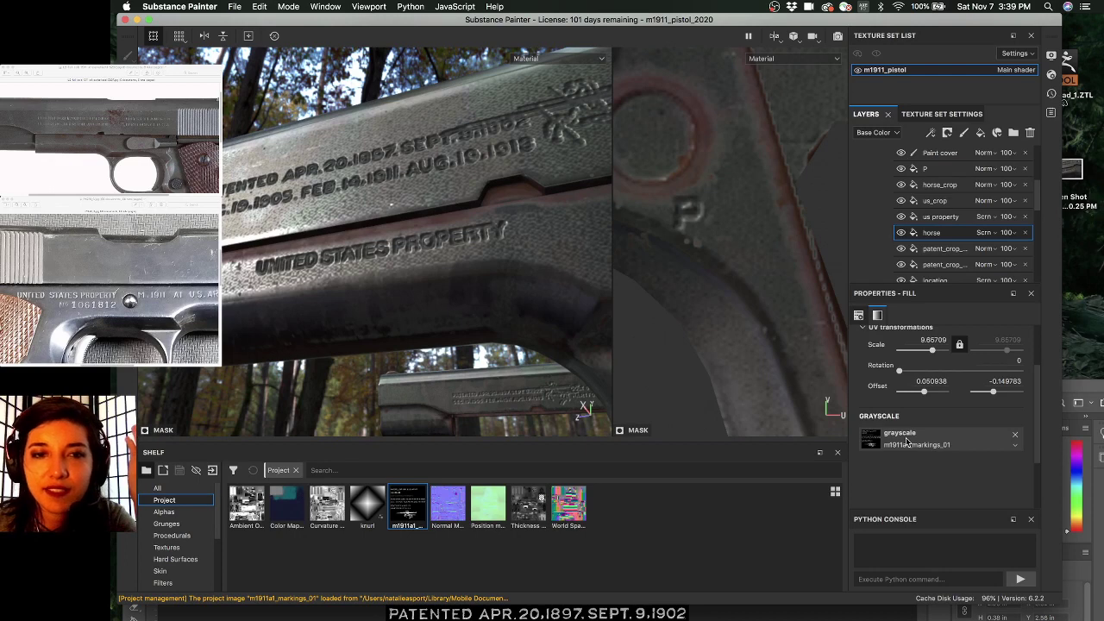
left_click(944, 217)
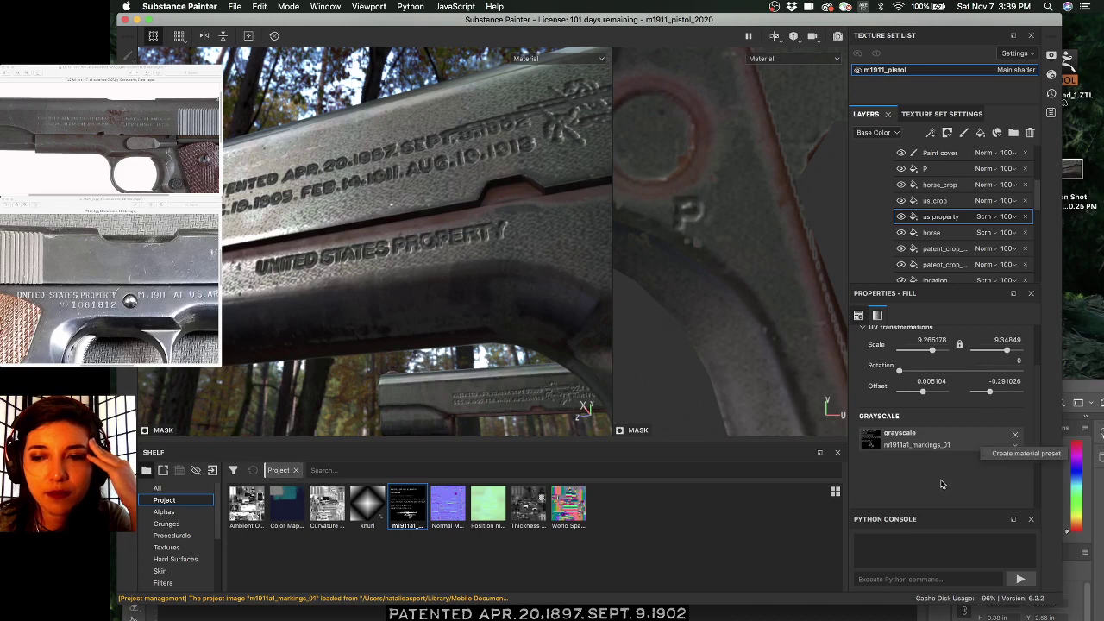
left_click_drag(436, 505, 902, 435)
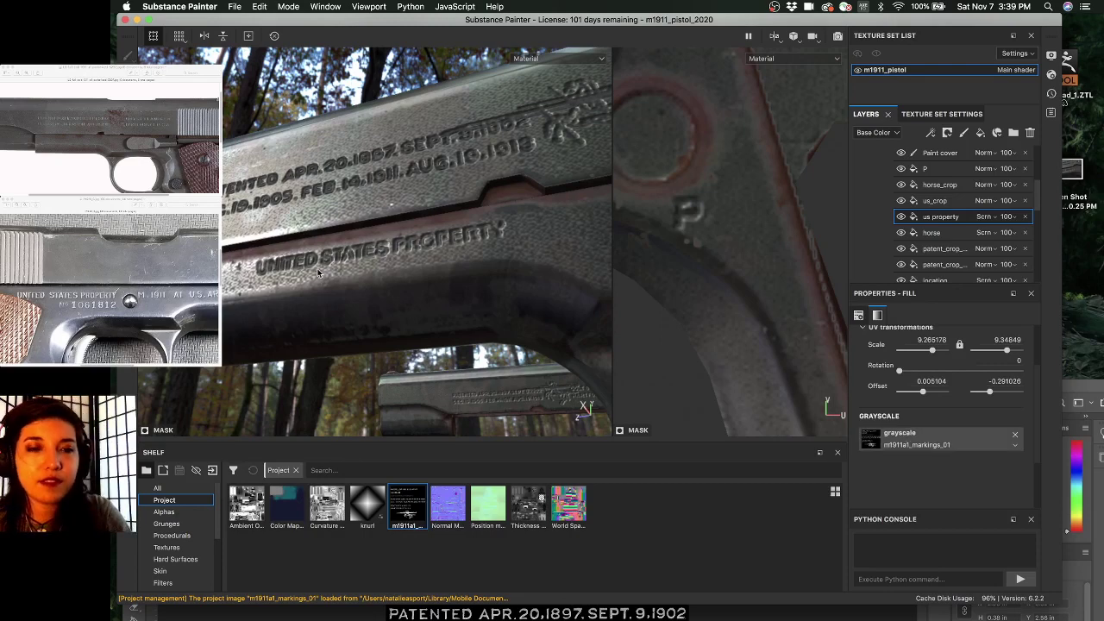
- Capture a screenshot of the pistol's 3D view and open it in Preview together with the earlier 3.20.25 PM screenshot
key("super+shift+4")
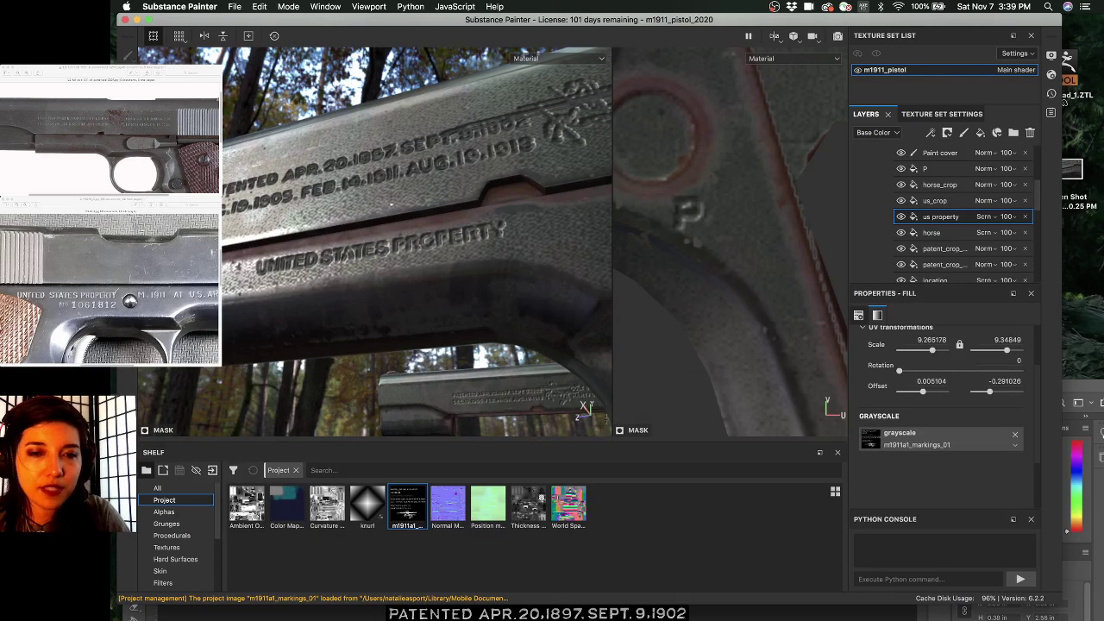
left_click_drag(601, 430, 175, 90)
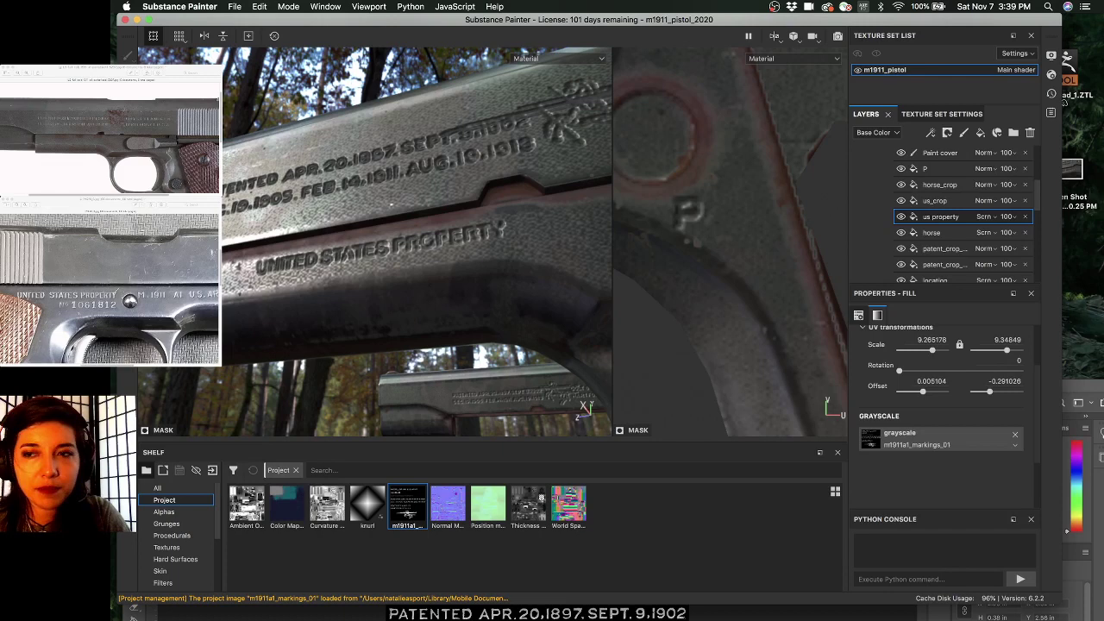
left_click(1079, 162)
left_click_drag(1077, 305, 1072, 169)
double_click(1072, 169)
double_click(1072, 169)
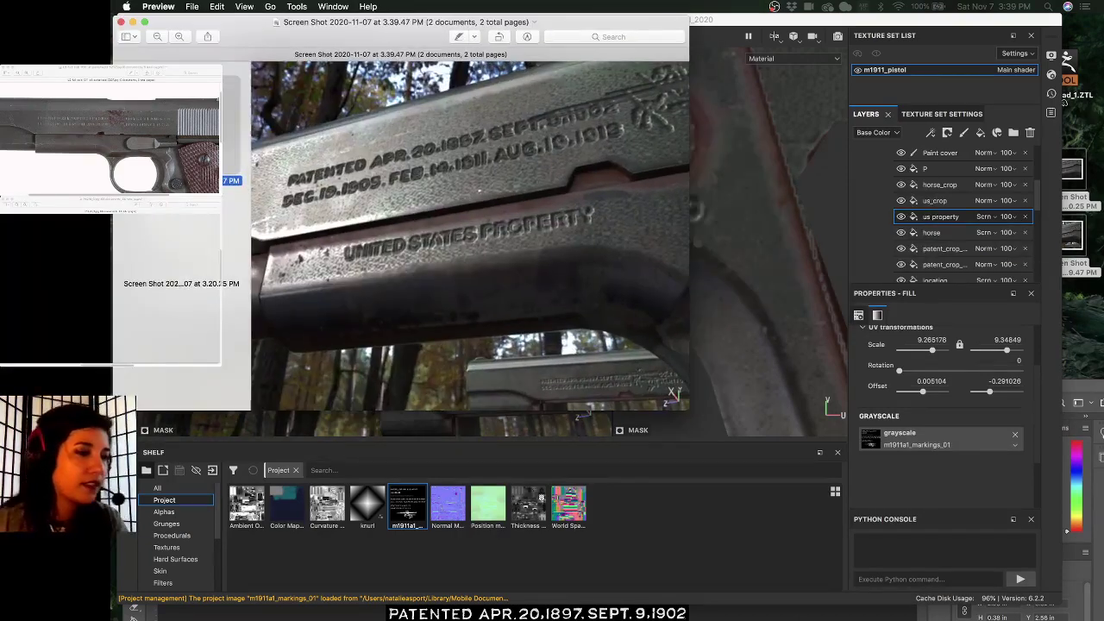
left_click_drag(187, 56, 265, 80)
- Compare the engraved UNITED STATES PROPERTY lettering by alternating between the two pistol screenshots
key("Down")
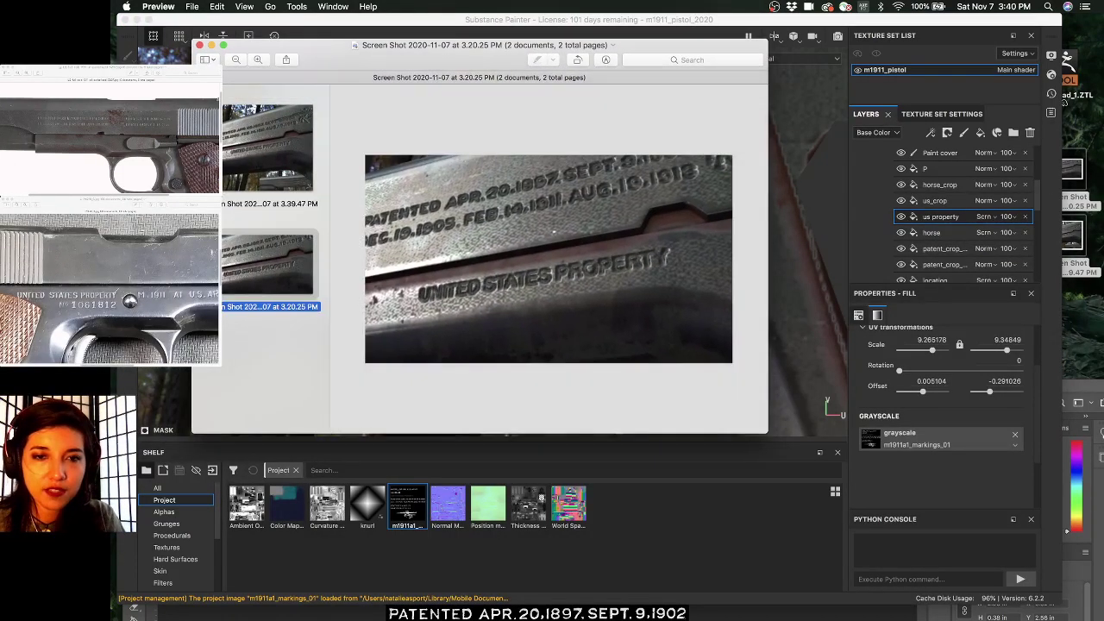
key("Up")
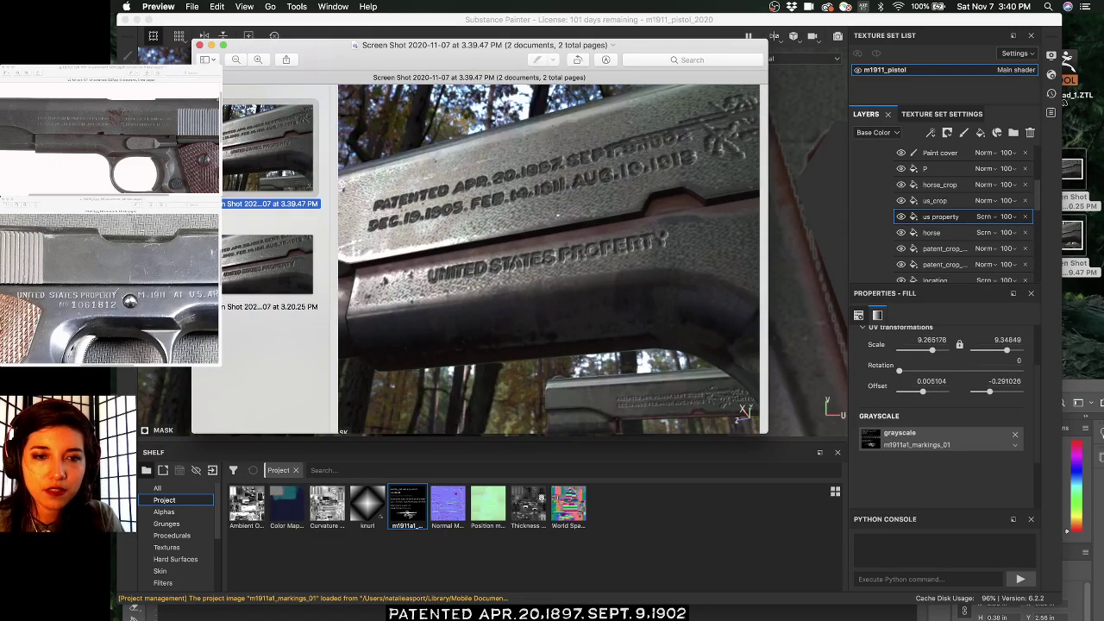
key("Down")
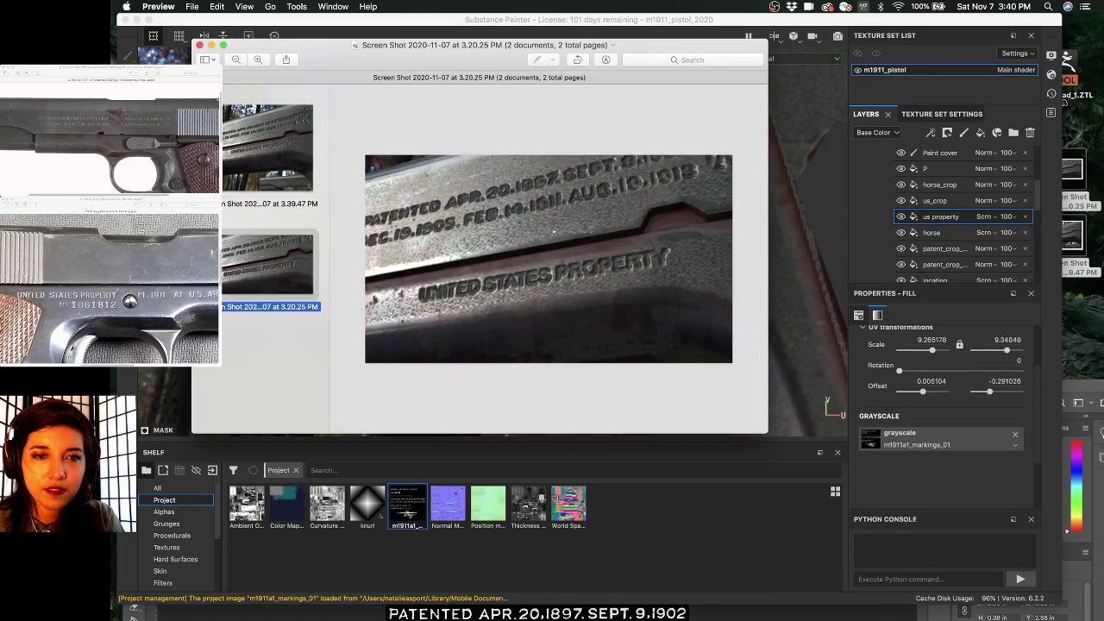
key("Up")
key("Down")
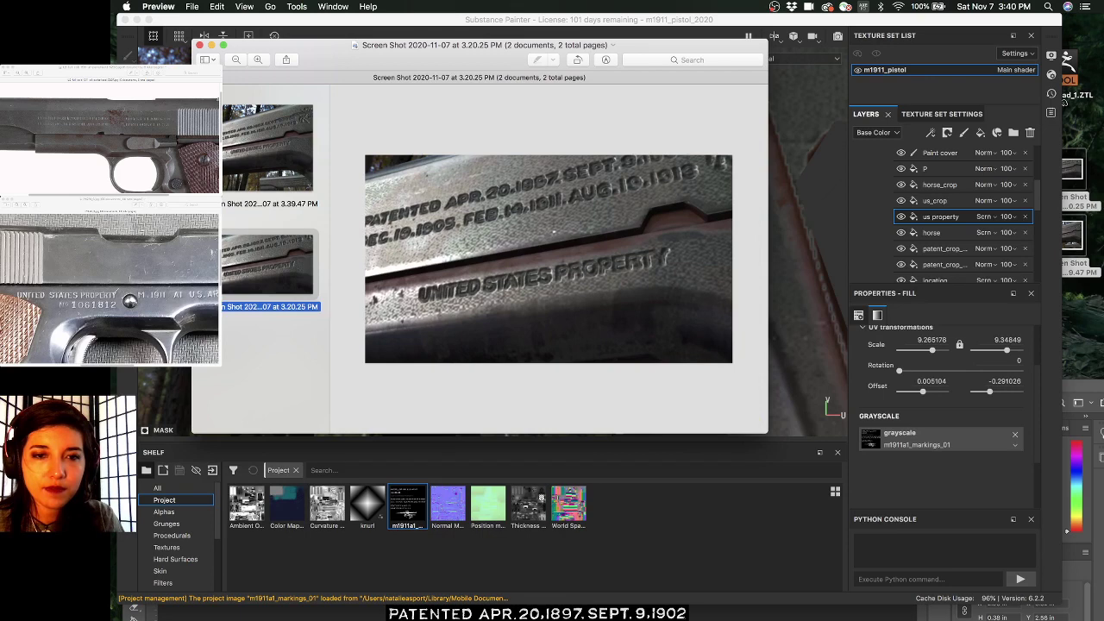
key("Up")
key("Down")
key("Up")
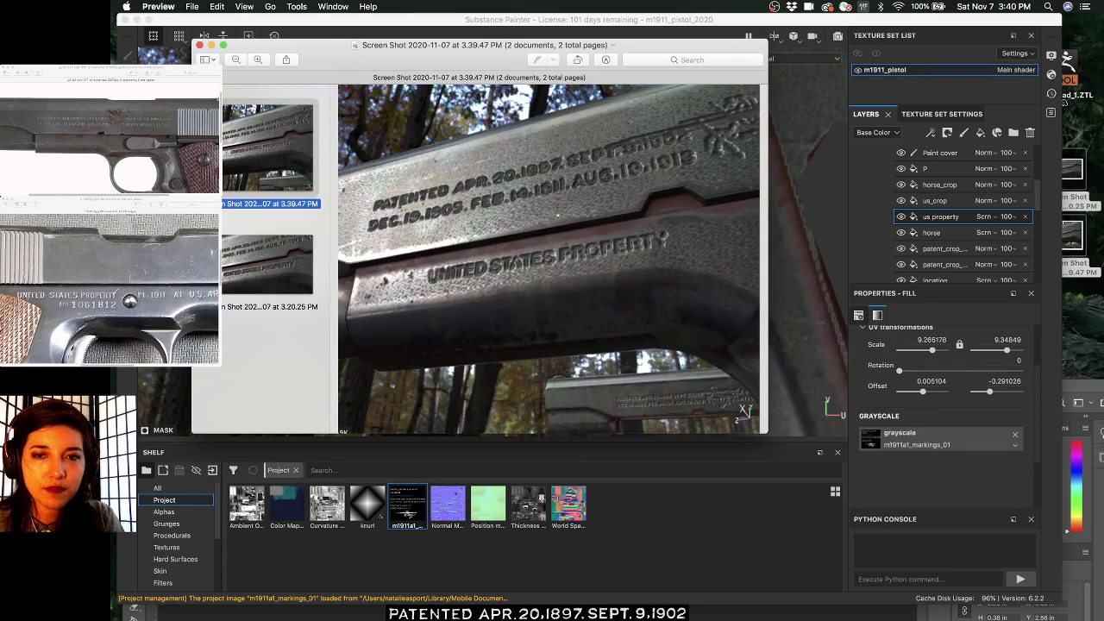
- Enlarge the 3.39.47 PM and 3.20.25 PM screenshots around the UNITED STATES PROPERTY lettering for a close comparison
key("Down")
key("Up")
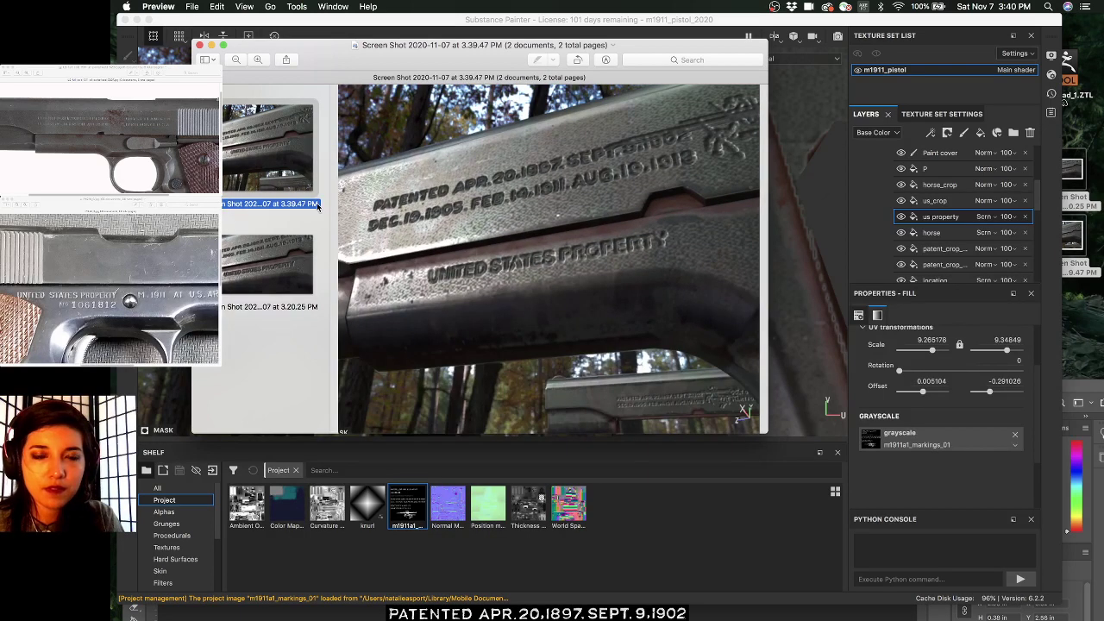
scroll(459, 213, "up", 3)
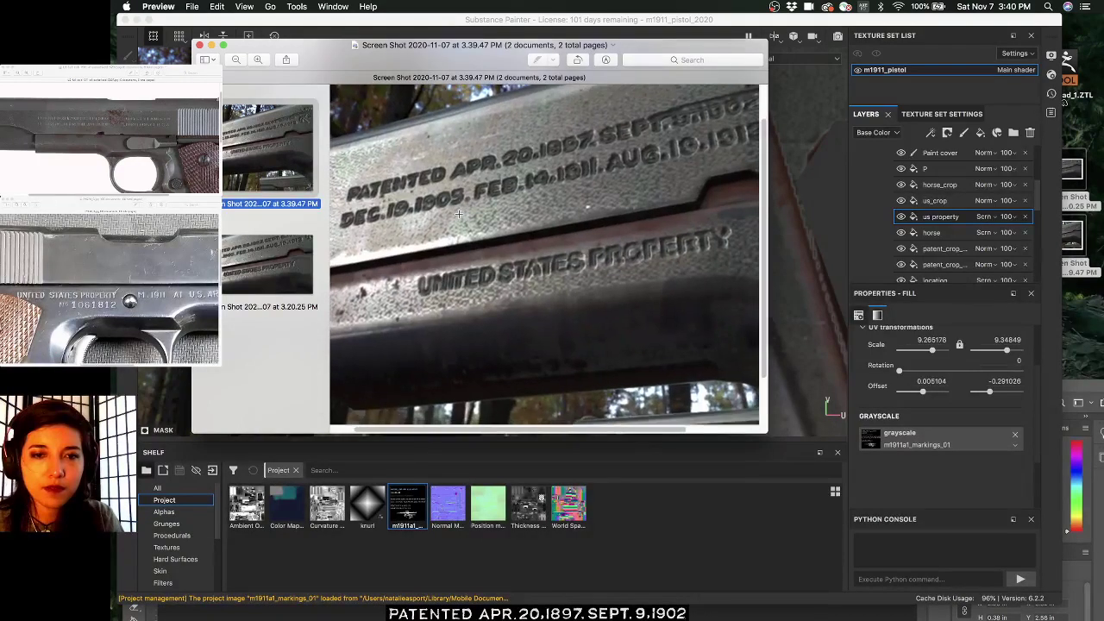
scroll(458, 213, "right", 1)
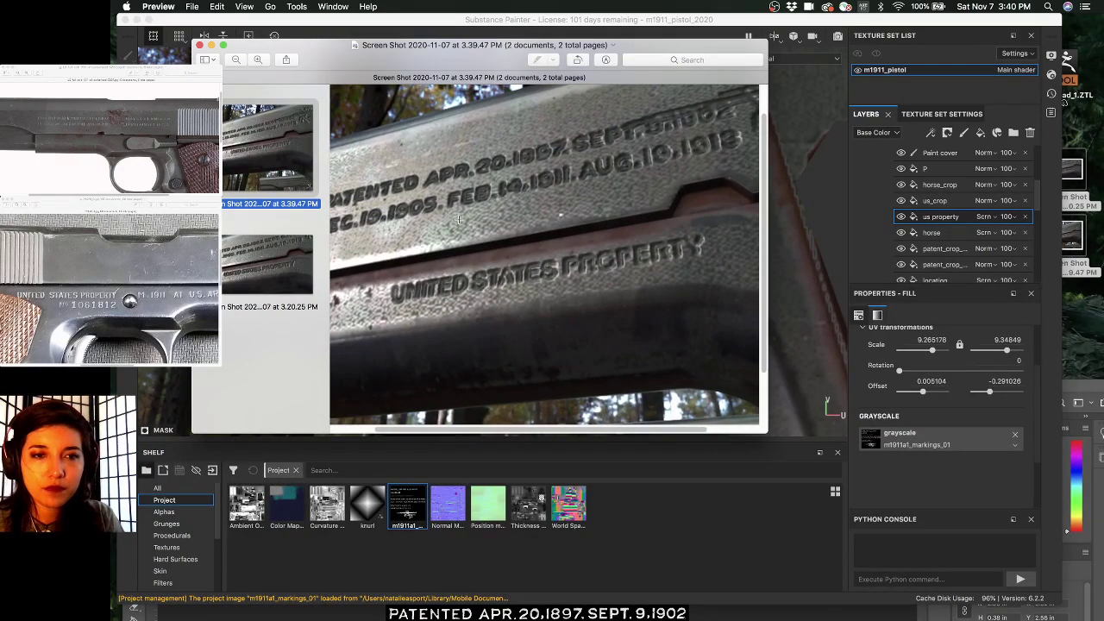
scroll(417, 208, "right", 2)
scroll(417, 208, "left", 2)
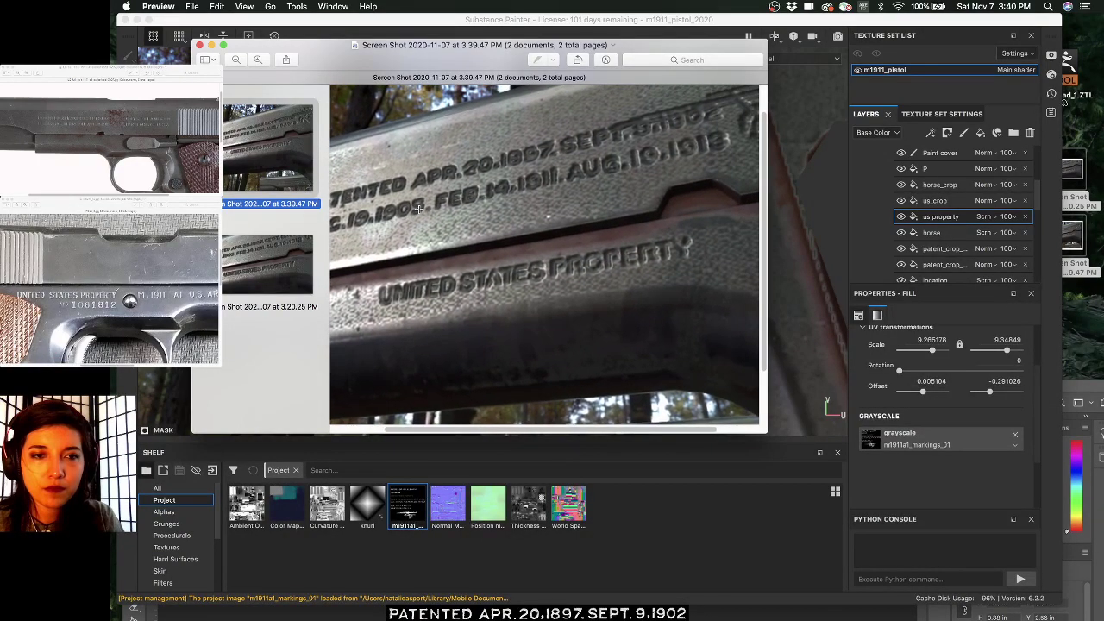
scroll(418, 208, "right", 2)
scroll(418, 208, "left", 2)
scroll(418, 208, "right", 2)
key("Down")
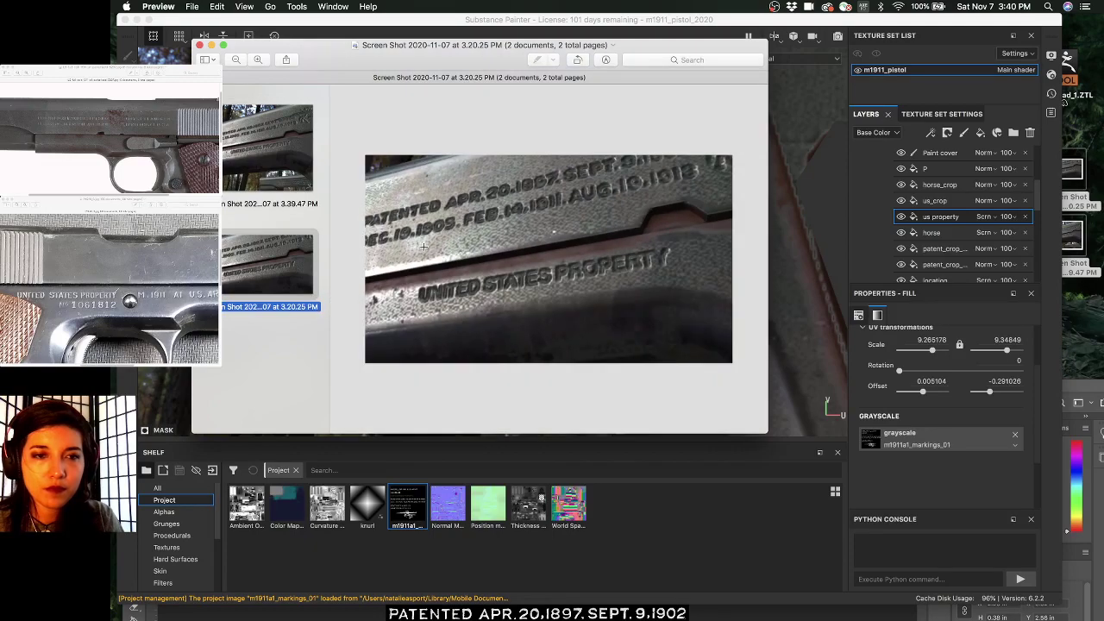
scroll(499, 217, "up", 5)
scroll(499, 218, "down", 1)
scroll(499, 218, "down", 3)
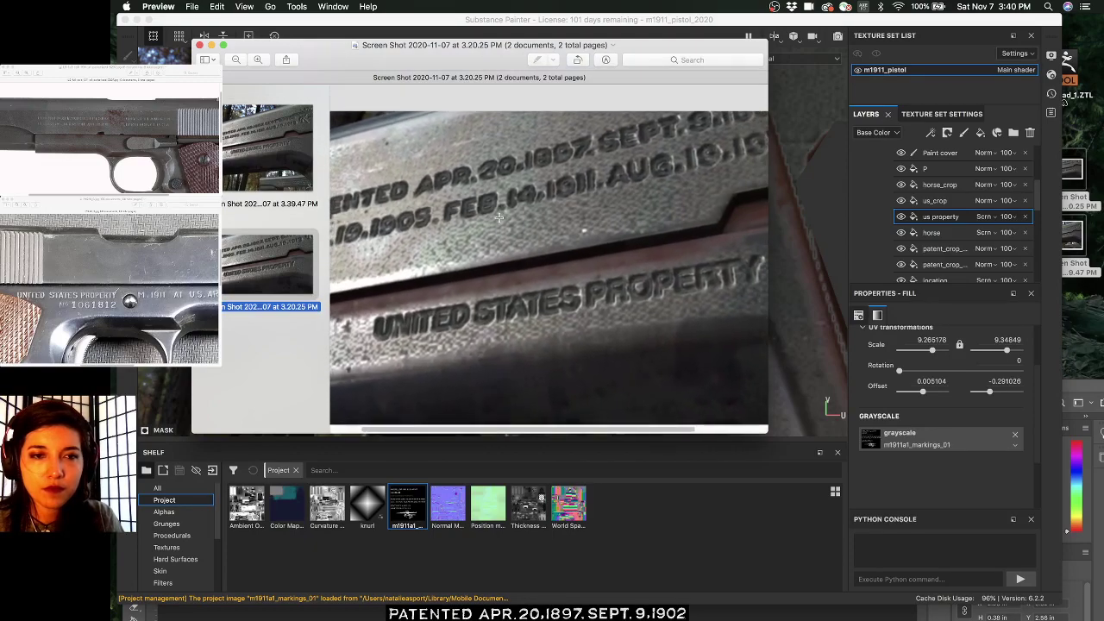
- Alternate between the two enlarged screenshots to compare the shape and sharpness of the engraved letters
left_click(247, 151)
key("Down")
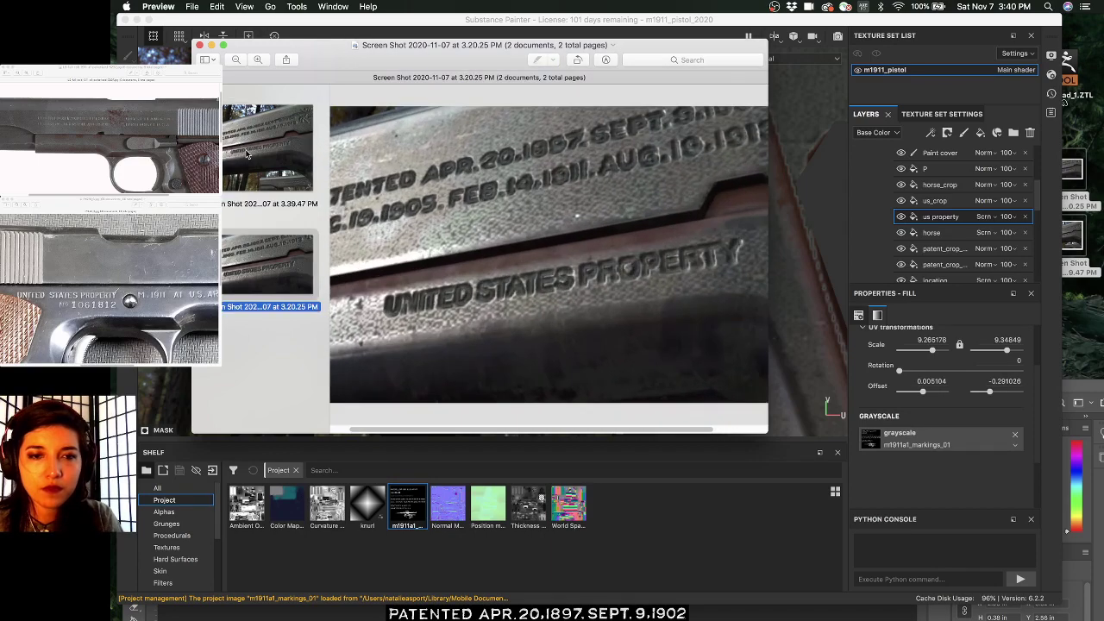
key("Up")
key("Down")
key("Up")
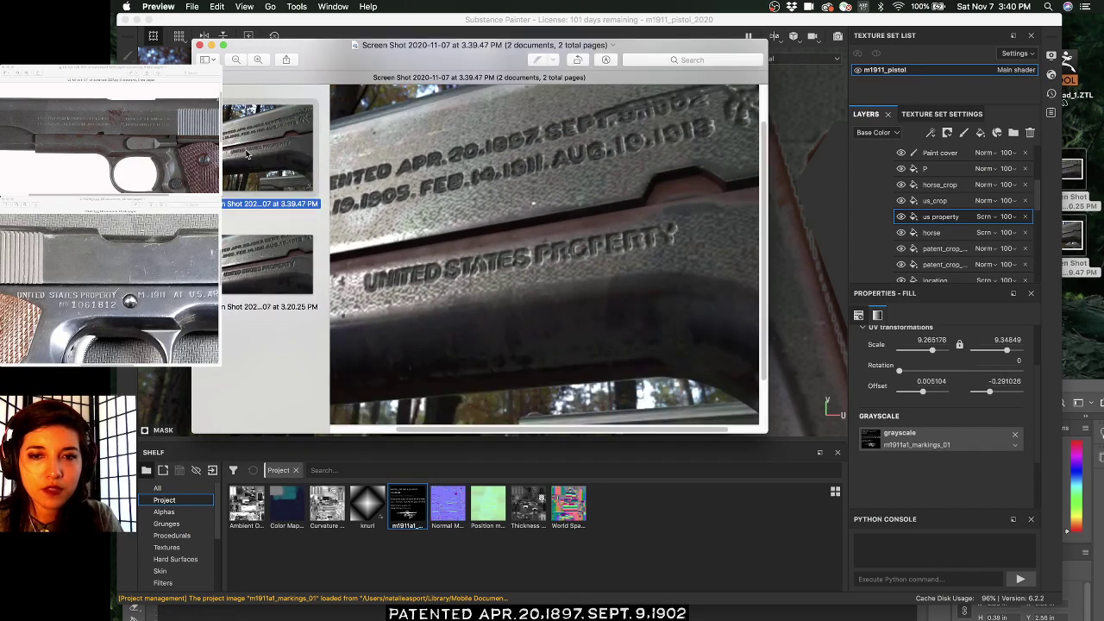
key("Down")
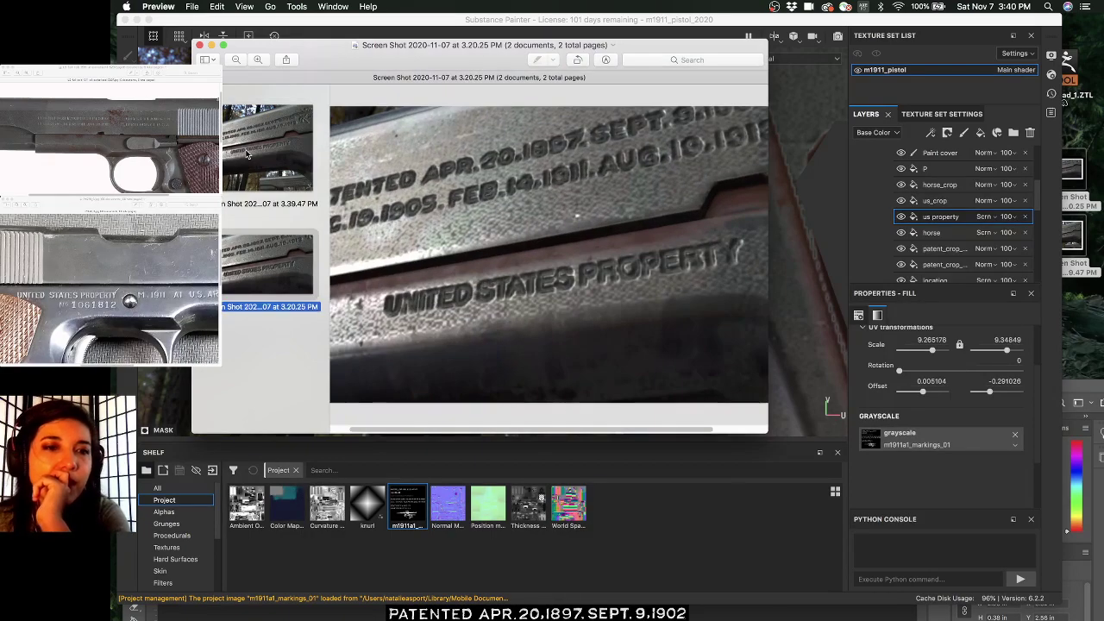
key("Up")
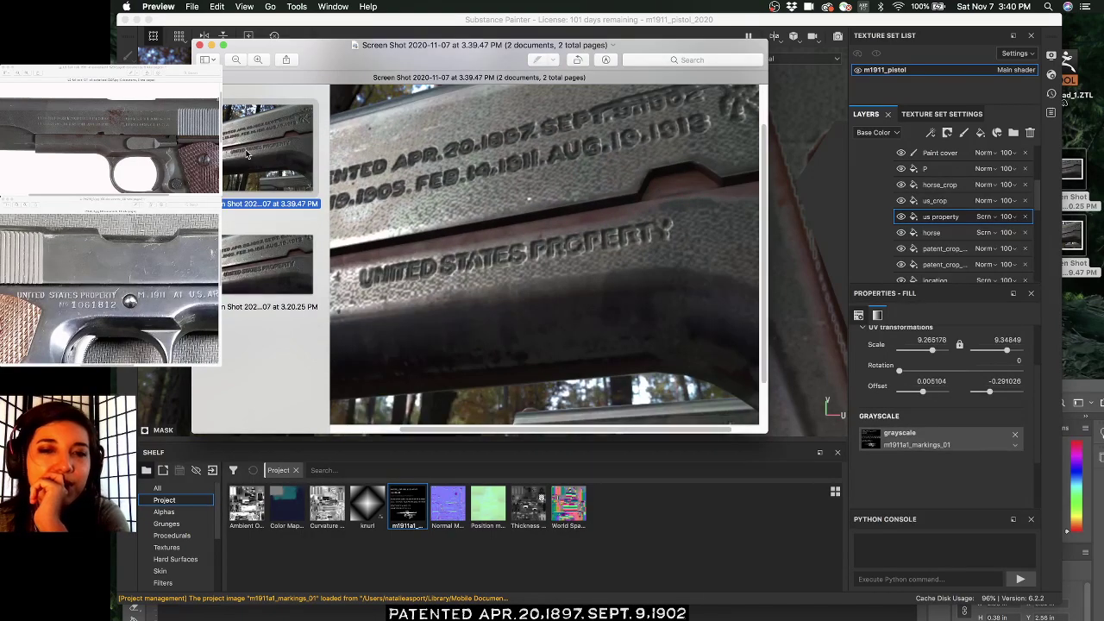
key("Down")
key("Up")
key("Down")
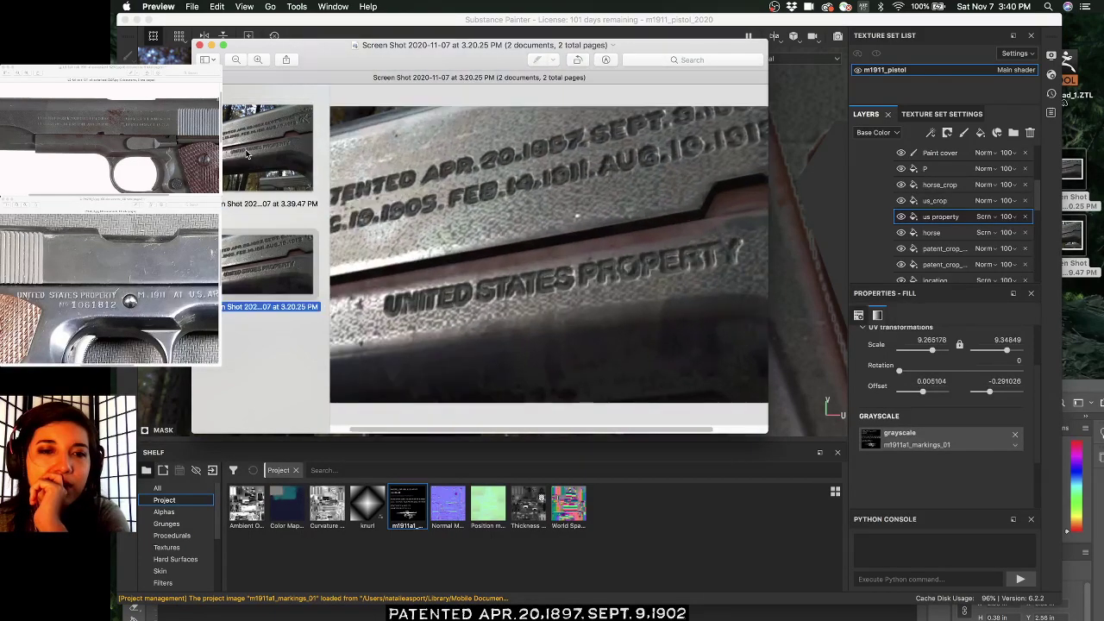
key("Up")
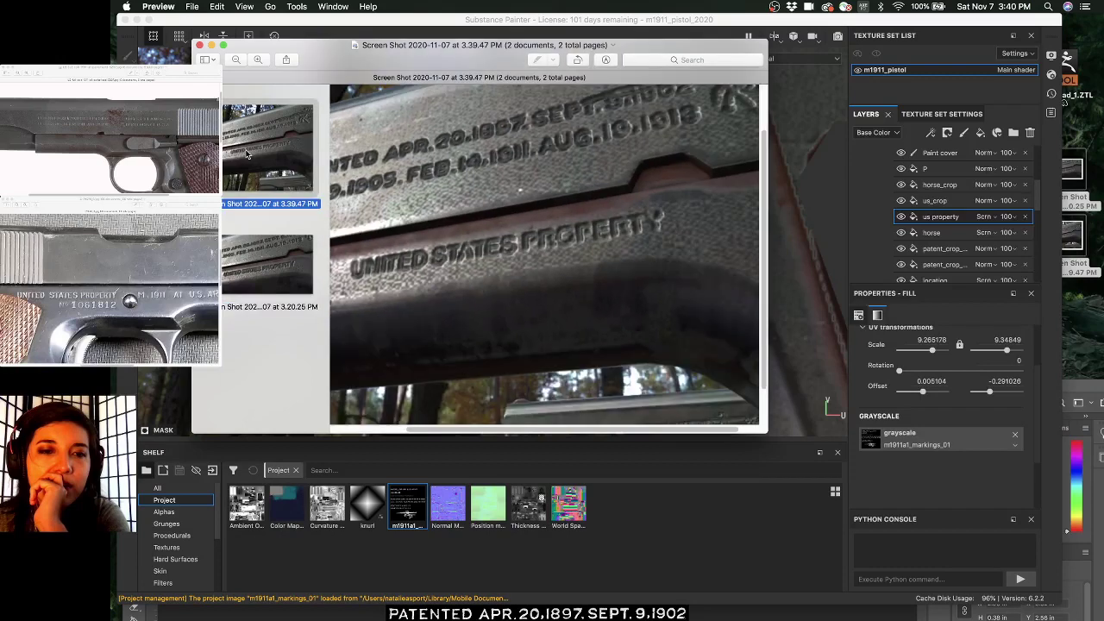
- Return to Substance Painter and try Nearest filtering on the us property fill
left_click(946, 217)
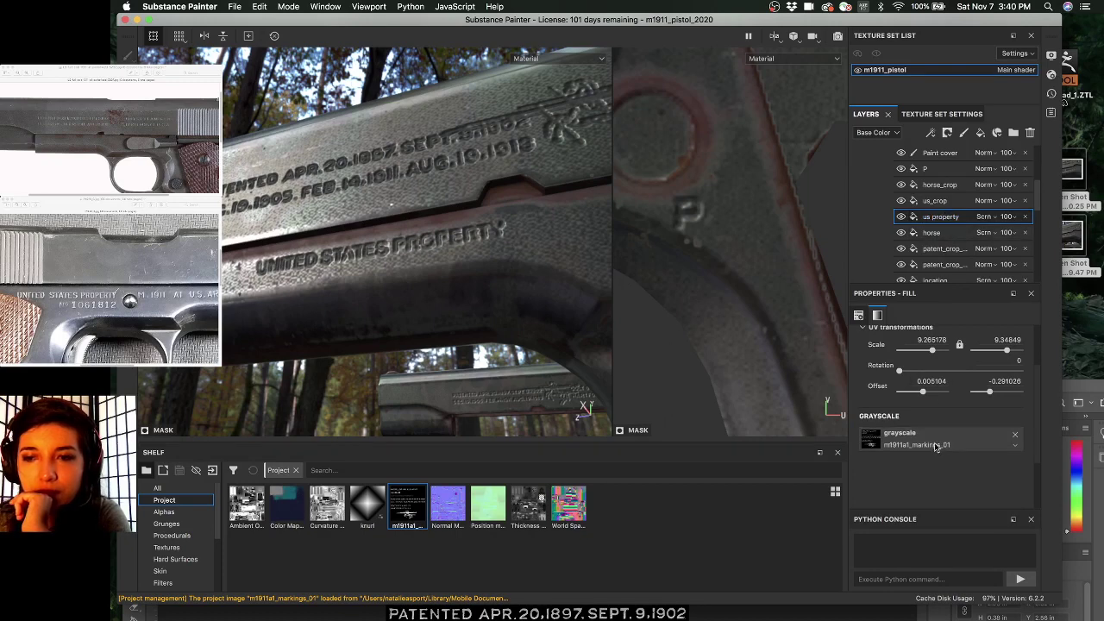
scroll(935, 448, "up", 3)
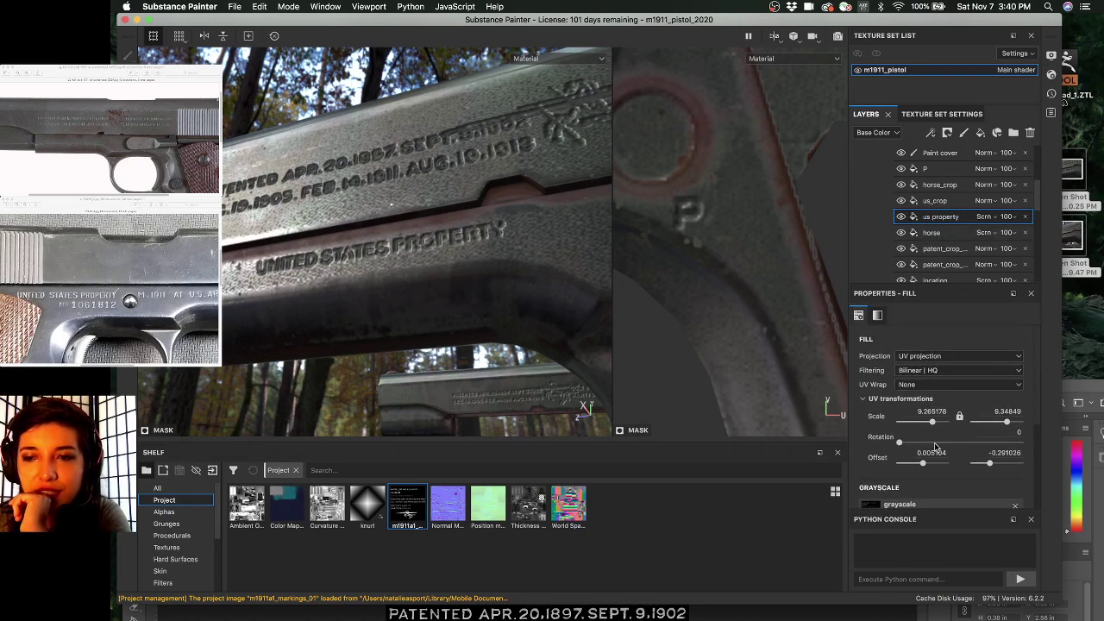
left_click(946, 371)
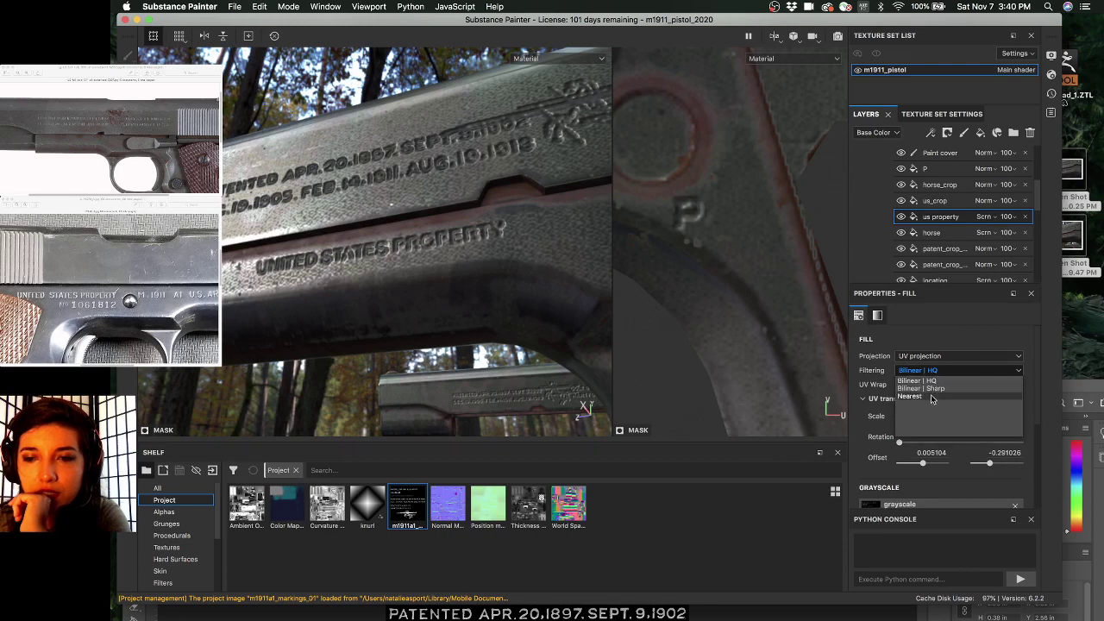
left_click(930, 394)
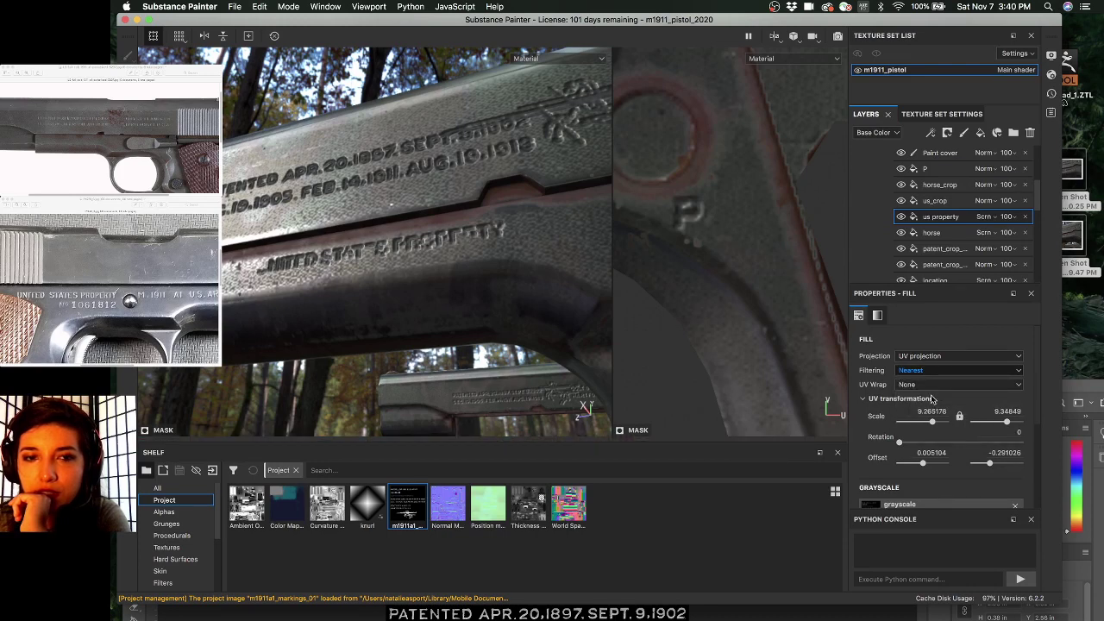
left_click(934, 385)
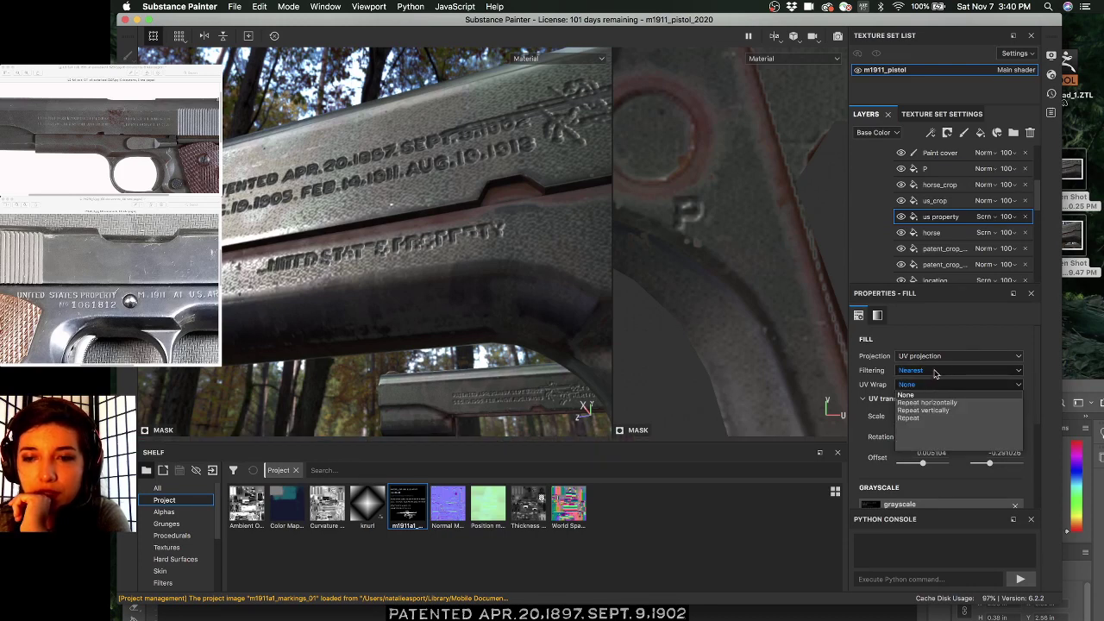
left_click(935, 370)
left_click(935, 370)
left_click(932, 395)
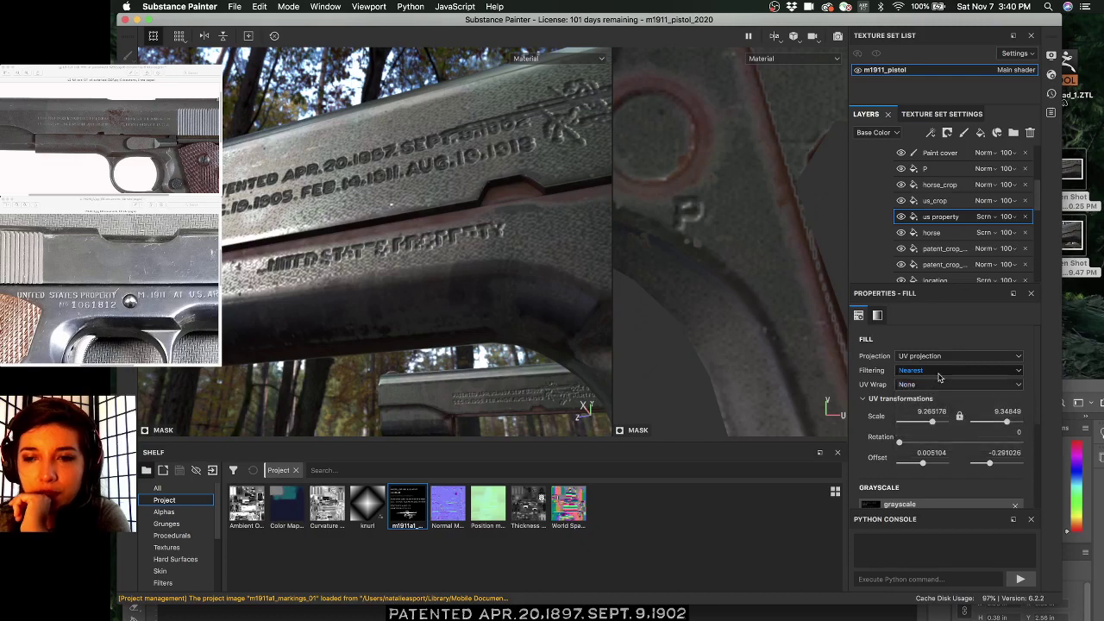
- Try Bilinear | Sharp filtering on the us property fill and restore Bilinear | HQ
left_click(941, 388)
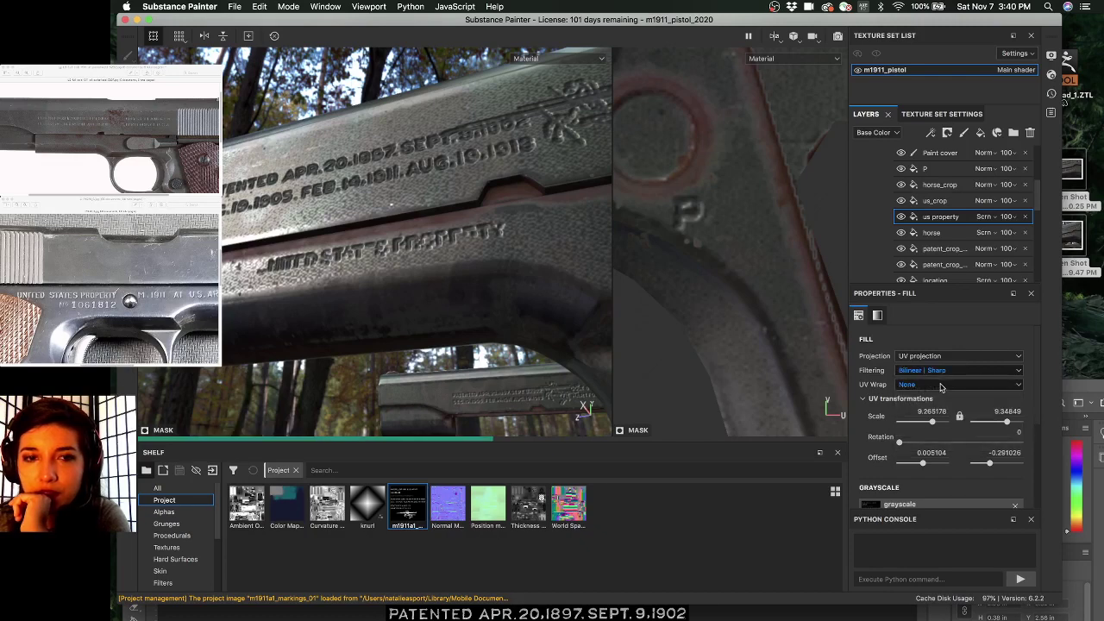
left_click(941, 371)
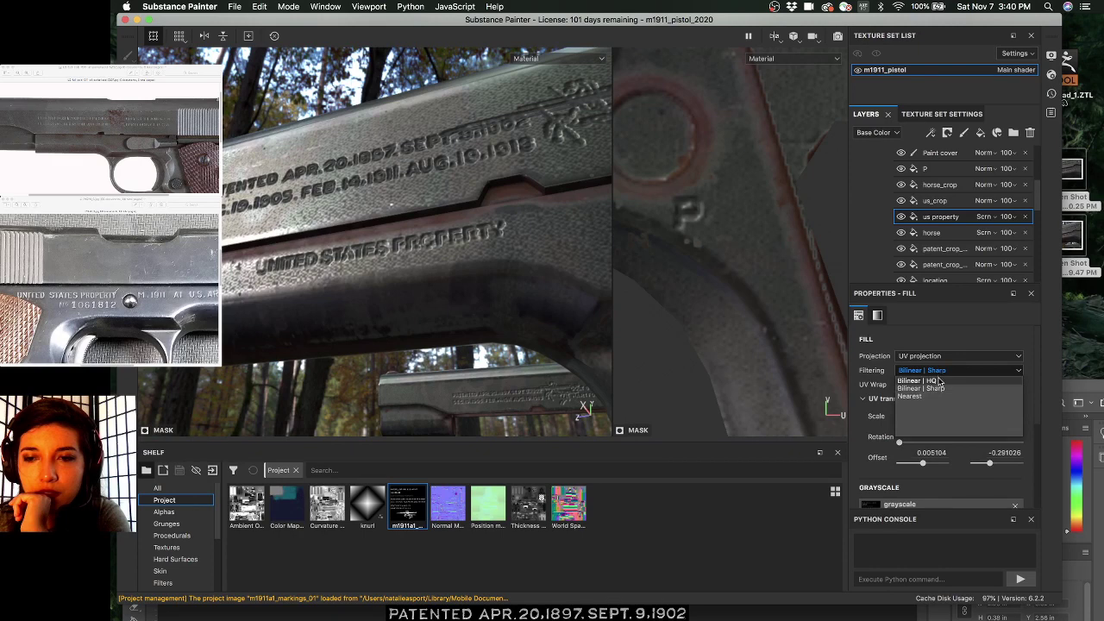
left_click(940, 380)
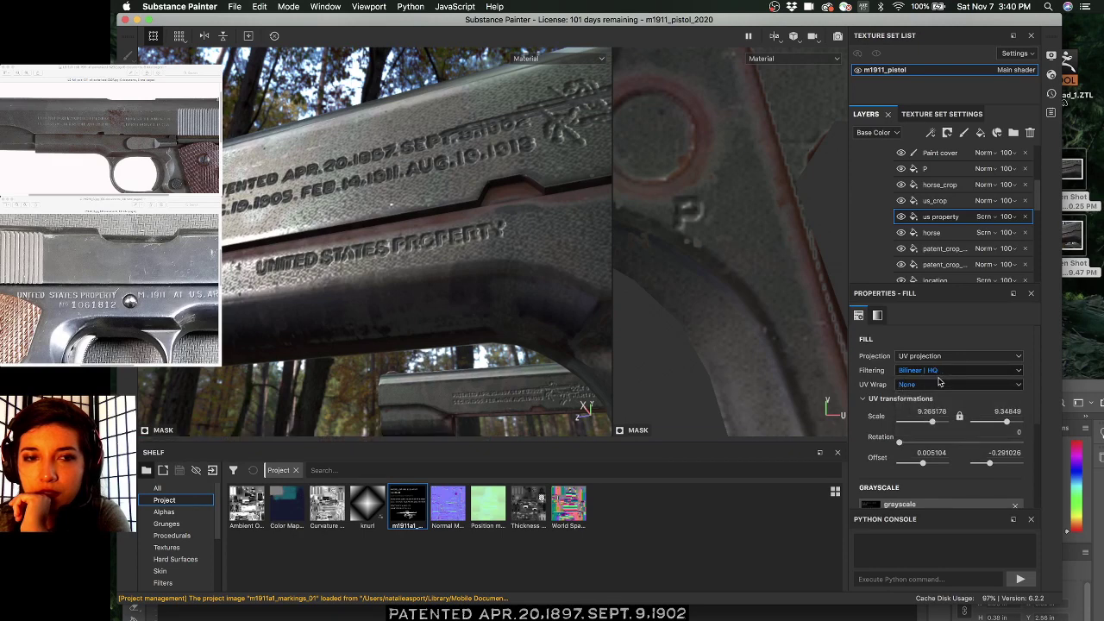
scroll(854, 382, "down", 3)
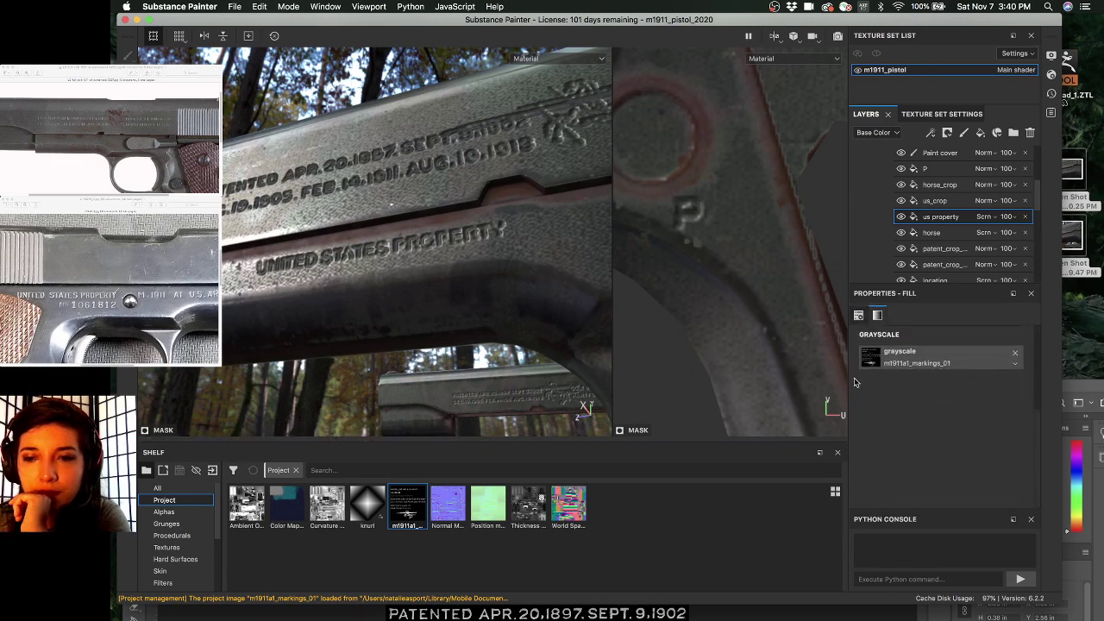
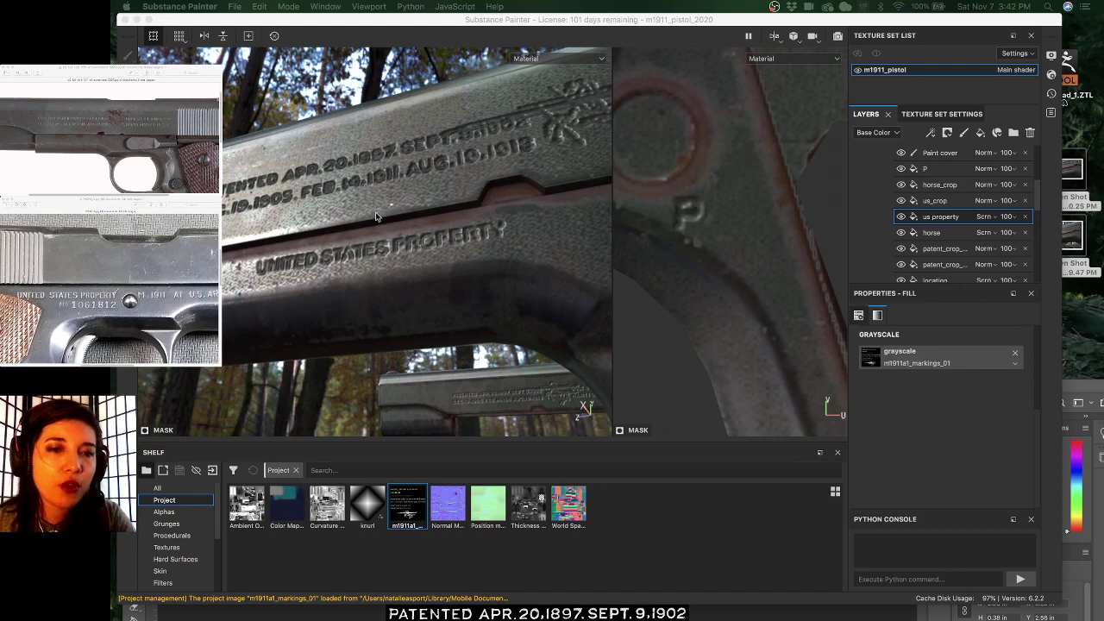
- Examine the patent dates and UNITED STATES PROPERTY engravings on the 3D pistol from several angles
left_click(425, 13)
mouse_move(388, 213)
left_mouse_down("alt")
mouse_move(457, 207)
mouse_move(431, 197)
mouse_move(384, 204)
mouse_move(350, 226)
left_mouse_up("alt")
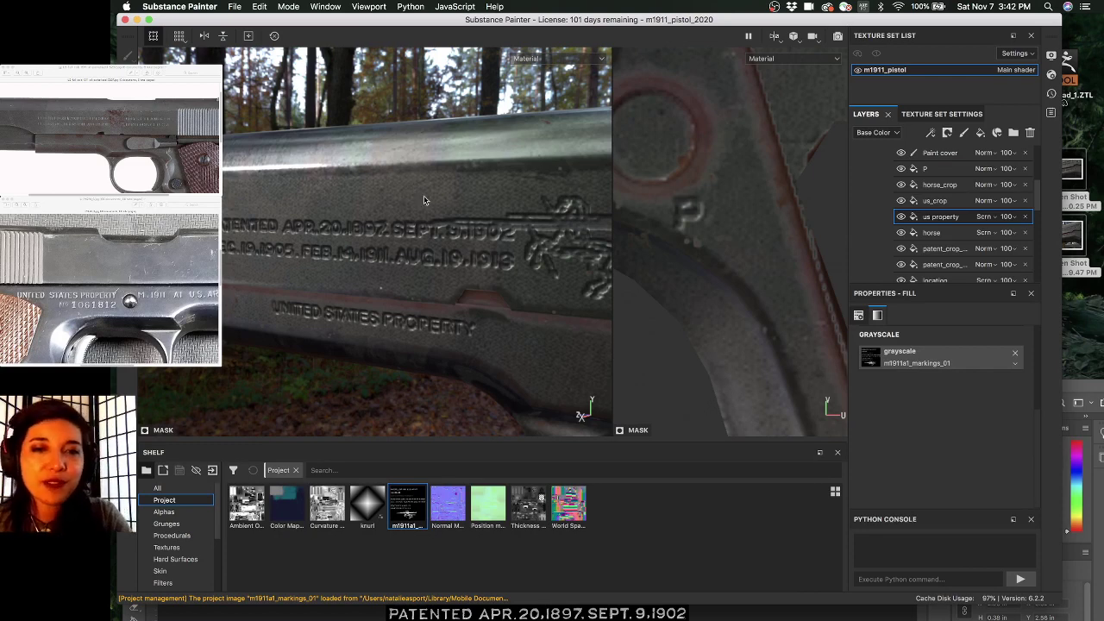
mouse_move(423, 195)
left_mouse_down("alt")
mouse_move(433, 181)
mouse_move(392, 186)
mouse_move(410, 199)
left_mouse_up("alt")
right_click_drag(377, 187, 504, 203, "alt")
left_click_drag(317, 177, 343, 161, "alt")
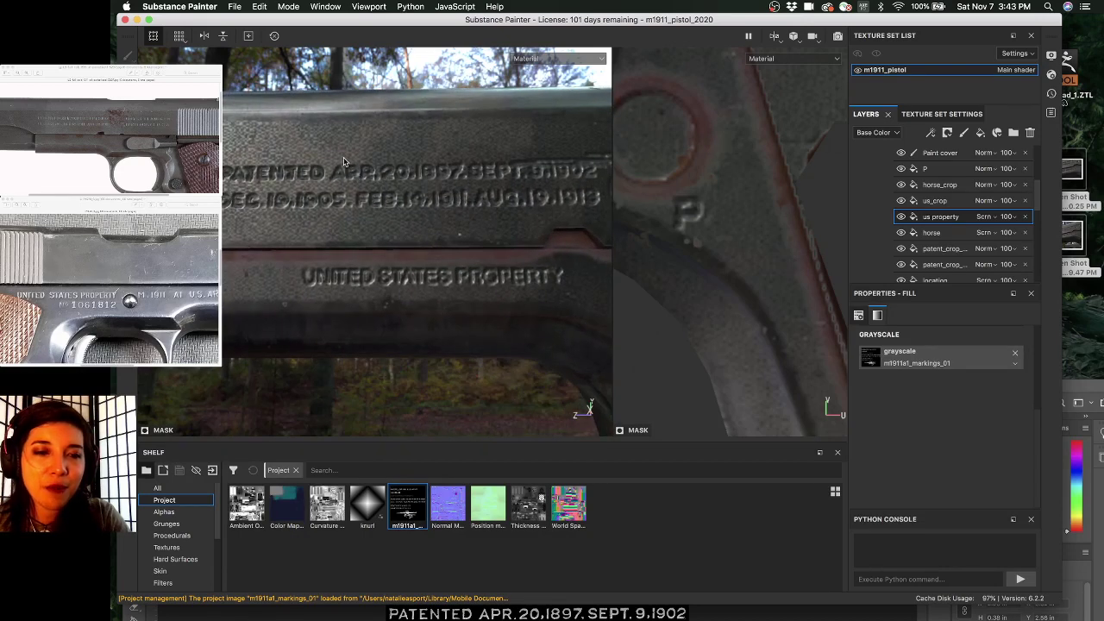
left_click_drag(374, 248, 403, 252, "alt")
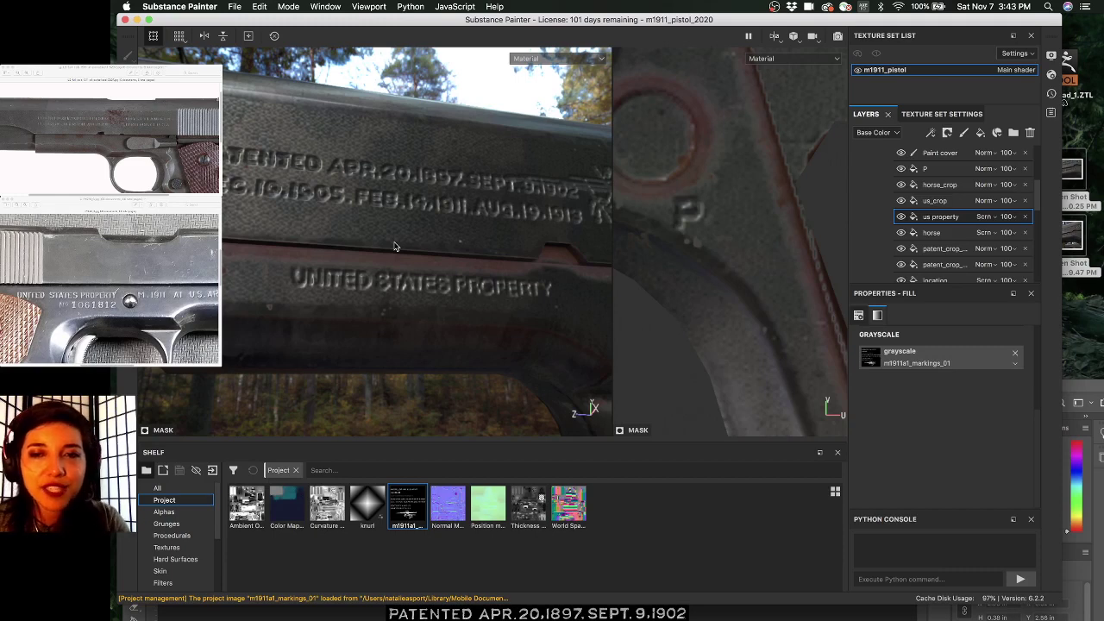
- Reassign m1911a1_markings_01 as the grayscale source of the P fill and check the P mark behind the trigger
left_click(968, 170)
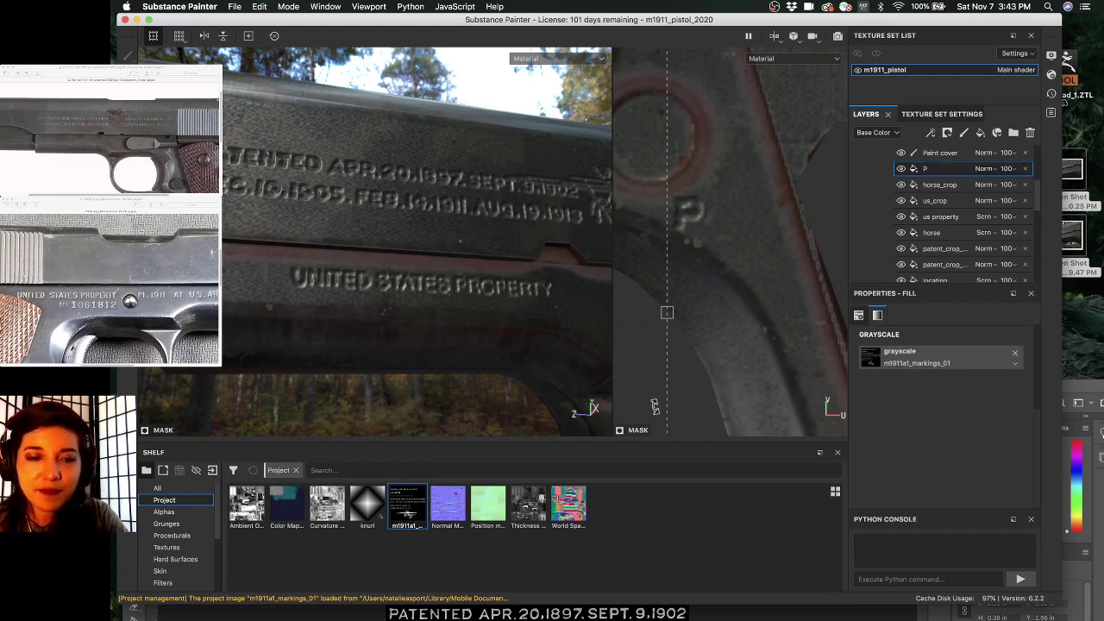
left_click_drag(410, 486, 872, 357)
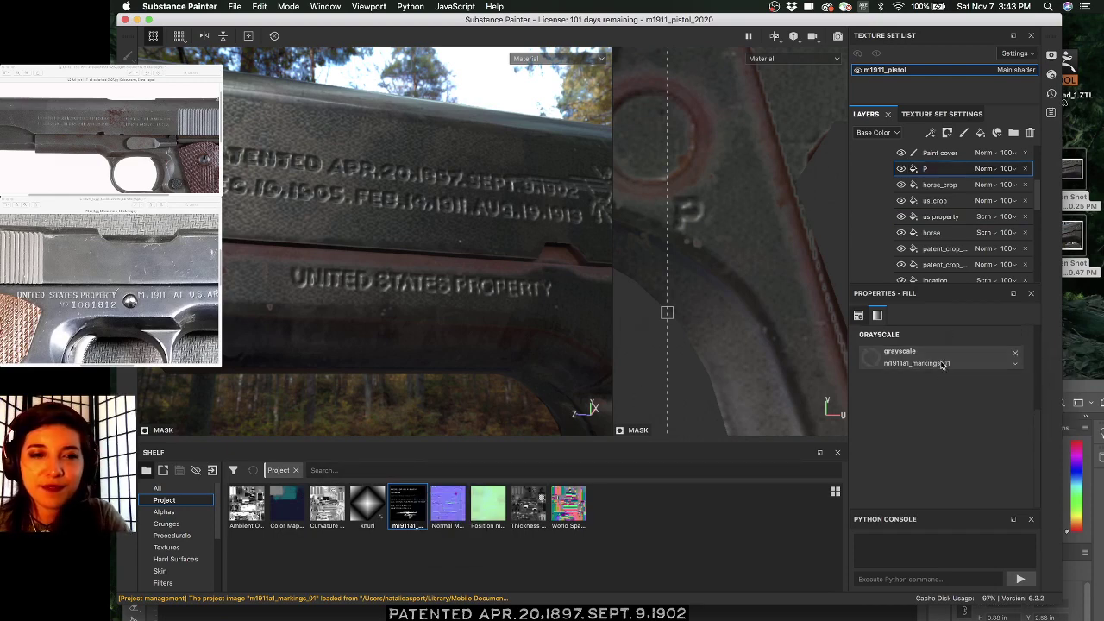
middle_click_drag(473, 339, 306, 303, "alt")
middle_click_drag(509, 309, 321, 269, "alt")
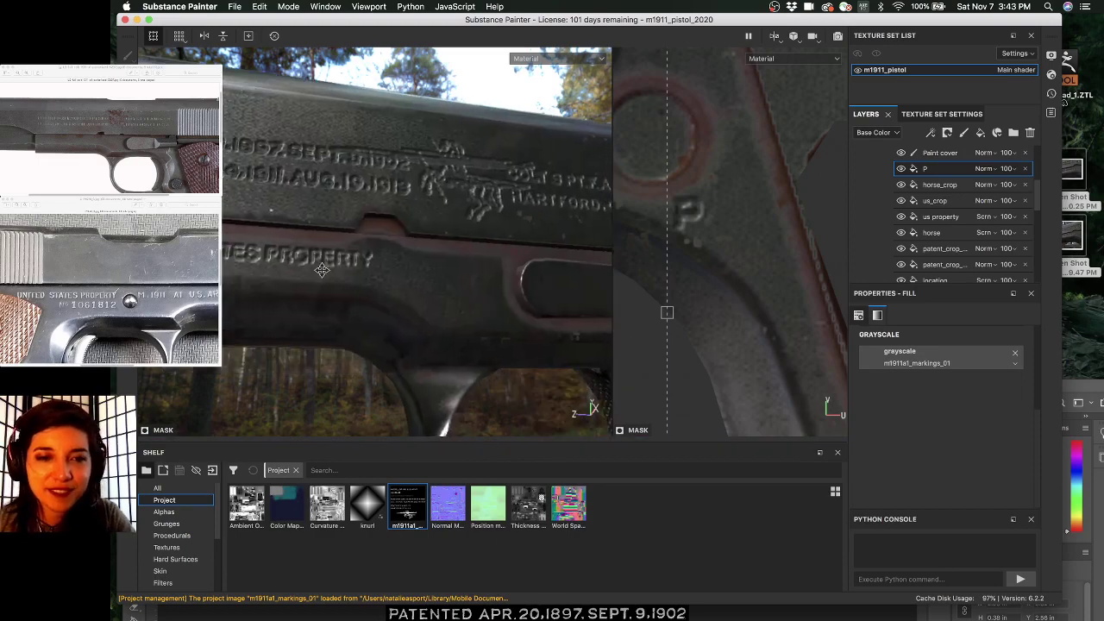
middle_click_drag(434, 340, 330, 284, "alt")
left_click_drag(442, 311, 379, 278, "alt")
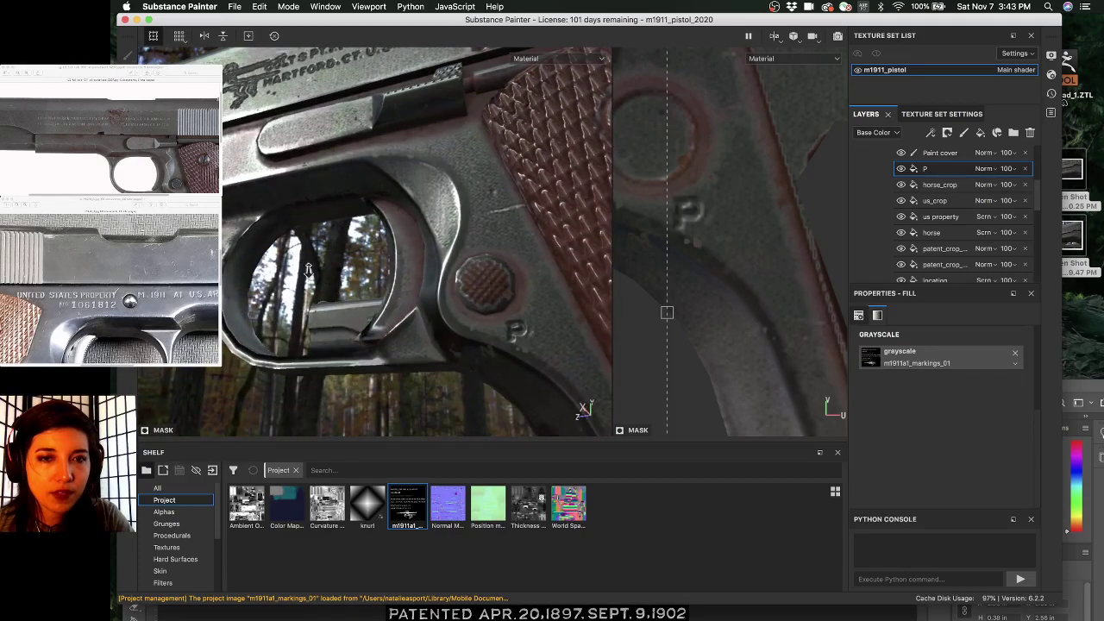
- Inspect the horse emblem and the Colt's Hartford lettering up close on the pistol's slide
right_click_drag(379, 277, 348, 279, "alt")
left_click_drag(347, 279, 556, 237, "alt")
middle_click_drag(556, 237, 592, 265, "alt")
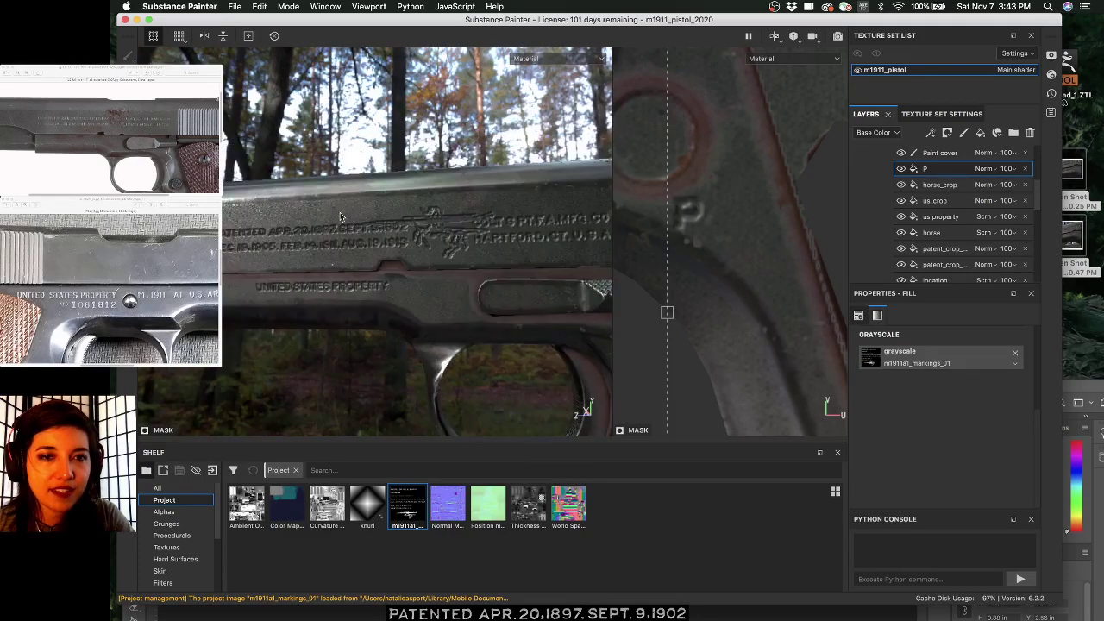
right_click_drag(513, 212, 450, 261, "alt")
middle_click_drag(514, 272, 391, 276, "alt")
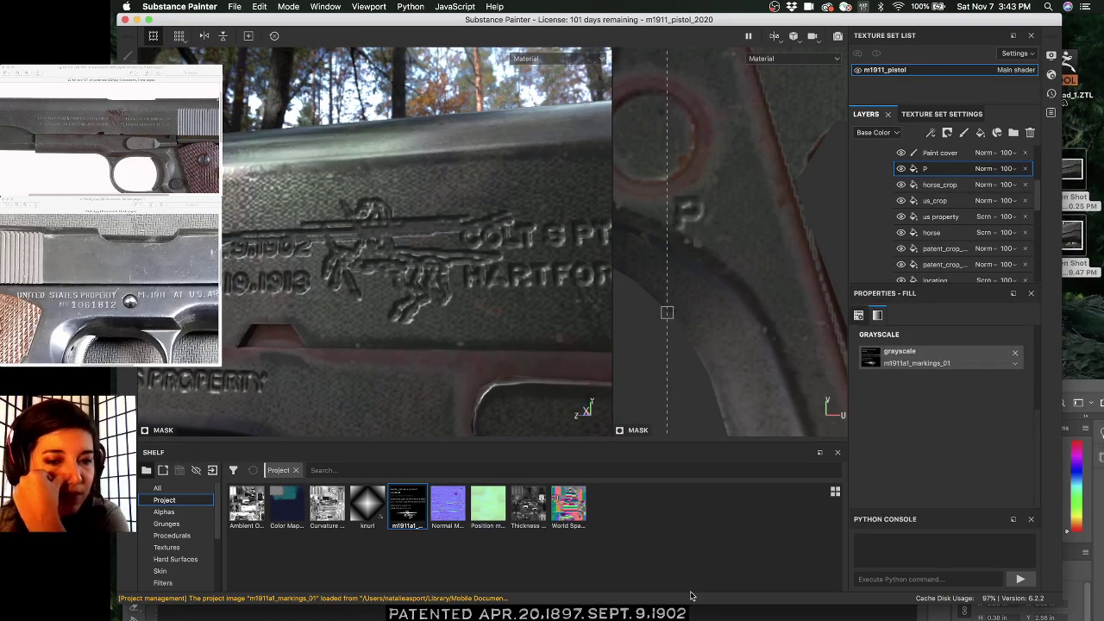
- Switch to Photoshop and reposition its window so the whole m1911a1_markings_01.psd artwork is in view
left_click(1070, 394)
left_click_drag(1064, 379, 1063, 316)
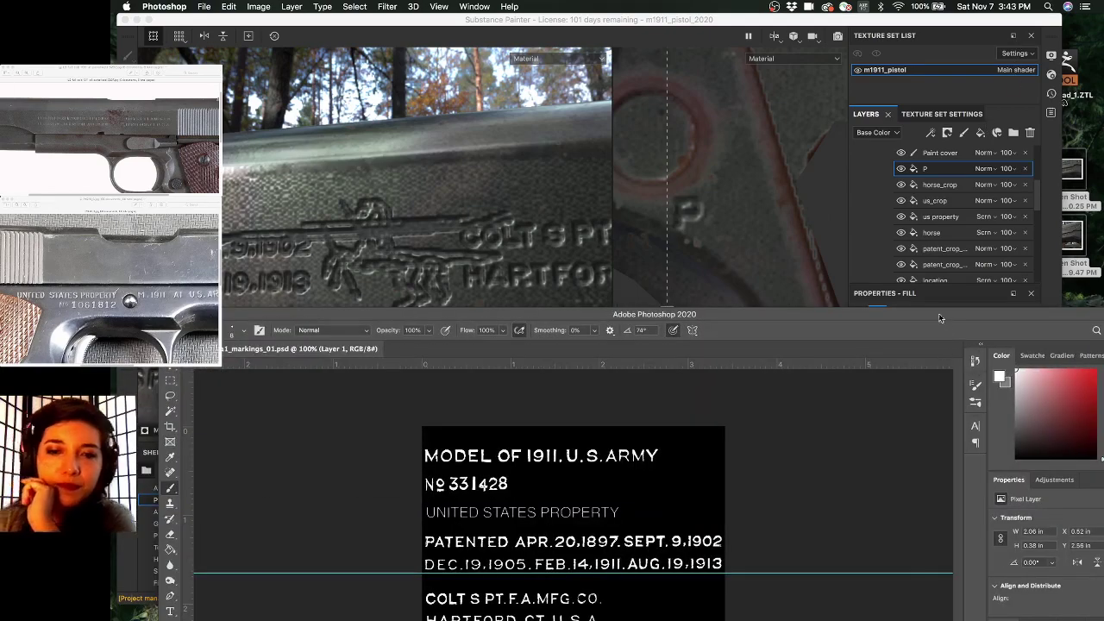
mouse_move(940, 319)
left_mouse_down()
mouse_move(927, 202)
mouse_move(901, 156)
left_mouse_up()
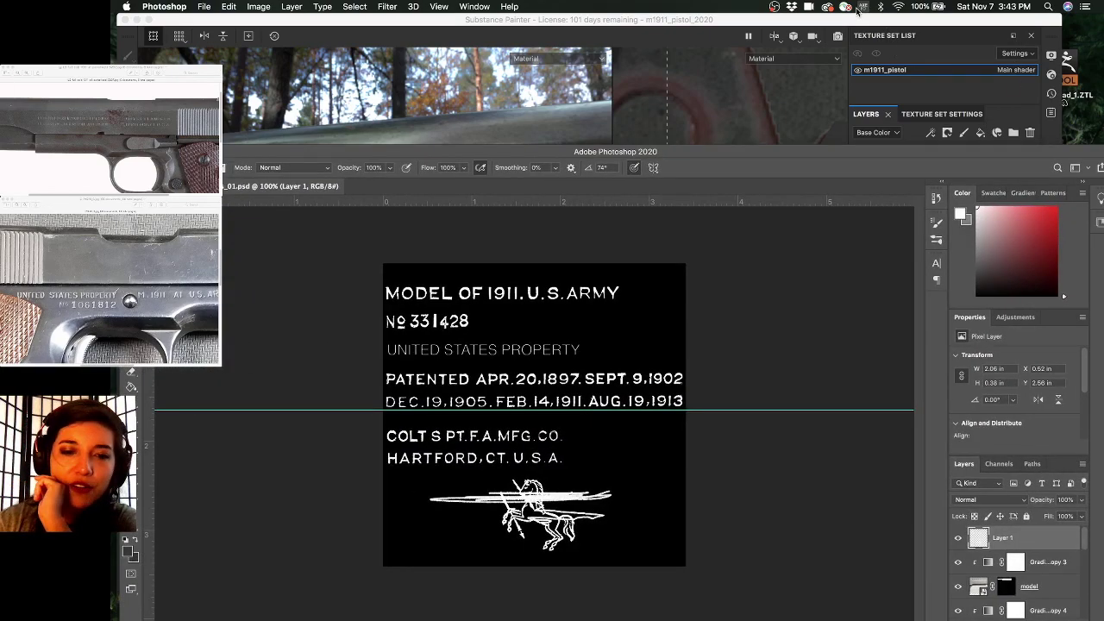
mouse_move(856, 12)
left_mouse_down()
mouse_move(834, 164)
mouse_move(819, 40)
left_mouse_up()
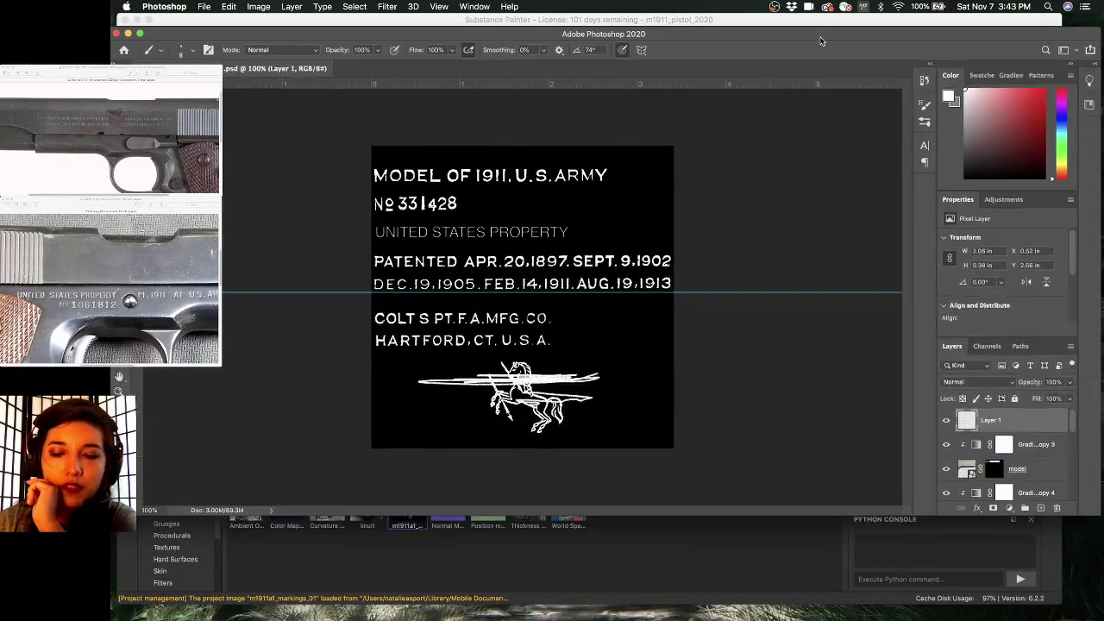
- Delete the layer holding the white test strokes painted across the horse emblem
key("Delete")
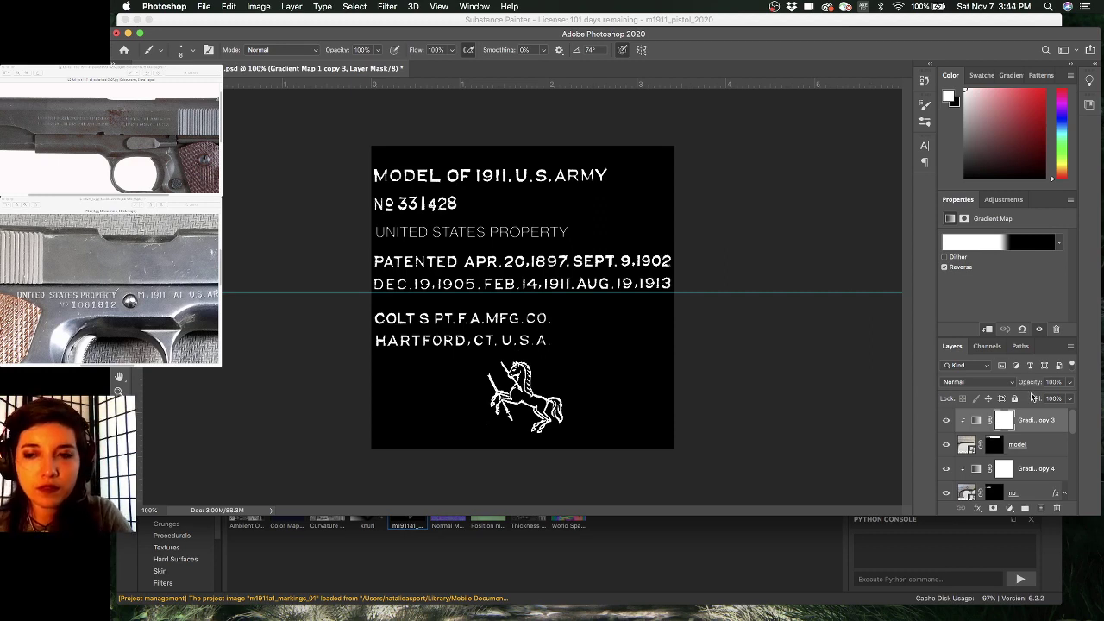
left_click(979, 422)
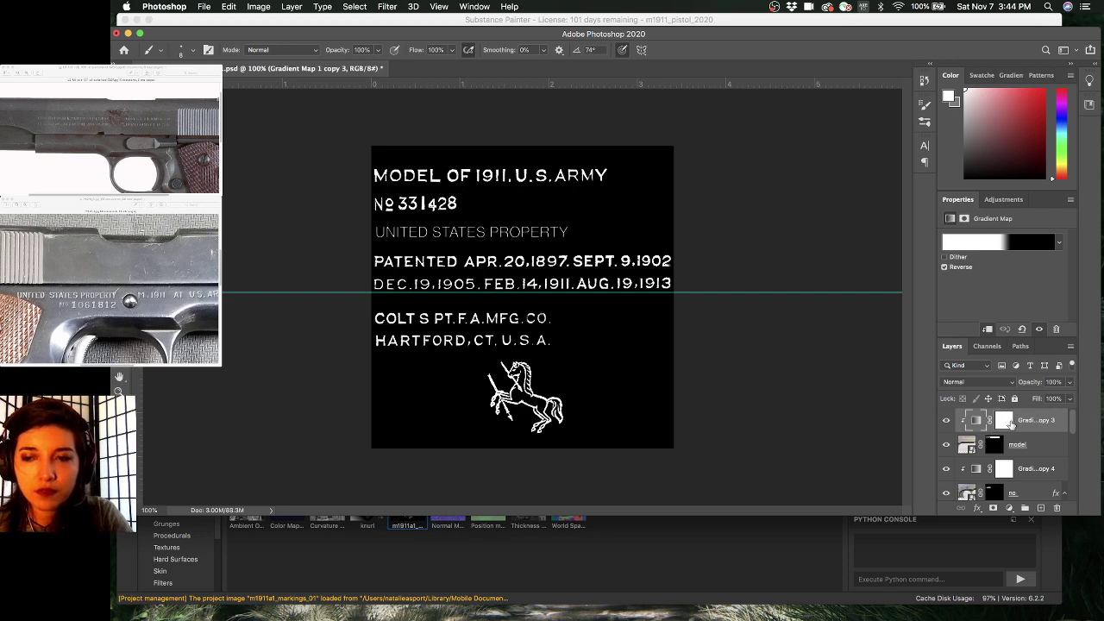
left_click(1006, 421)
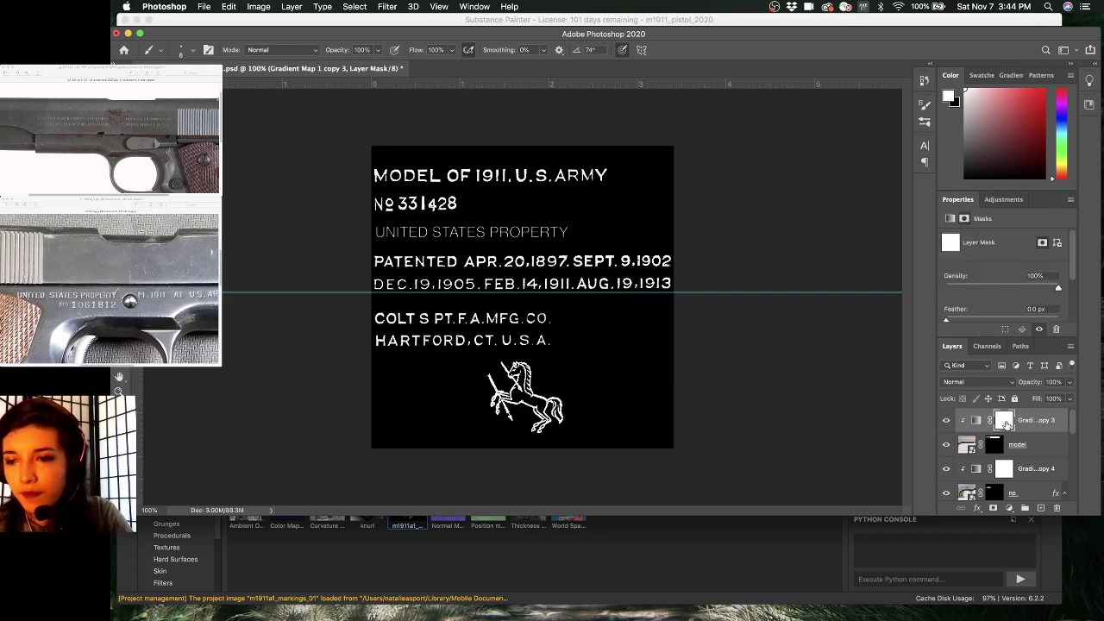
- Add a new layer and paint a white squiggle about 0.44 in wide beside the horse's head
left_click(1040, 509)
left_click(1040, 508)
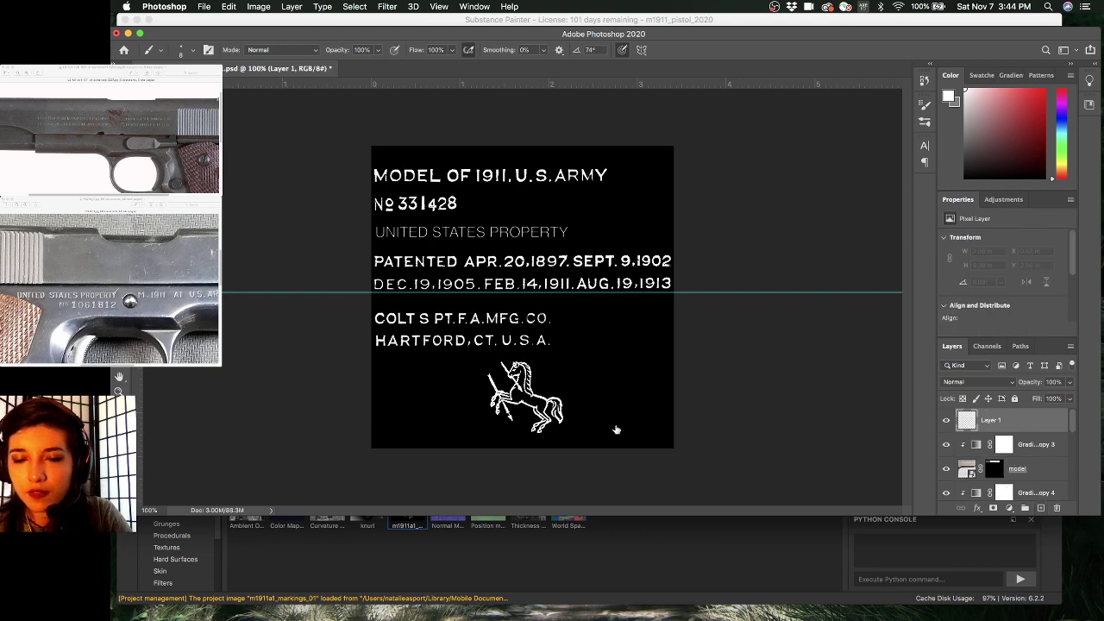
mouse_move(557, 357)
left_mouse_down()
mouse_move(543, 365)
mouse_move(566, 376)
mouse_move(565, 362)
mouse_move(573, 401)
left_mouse_up()
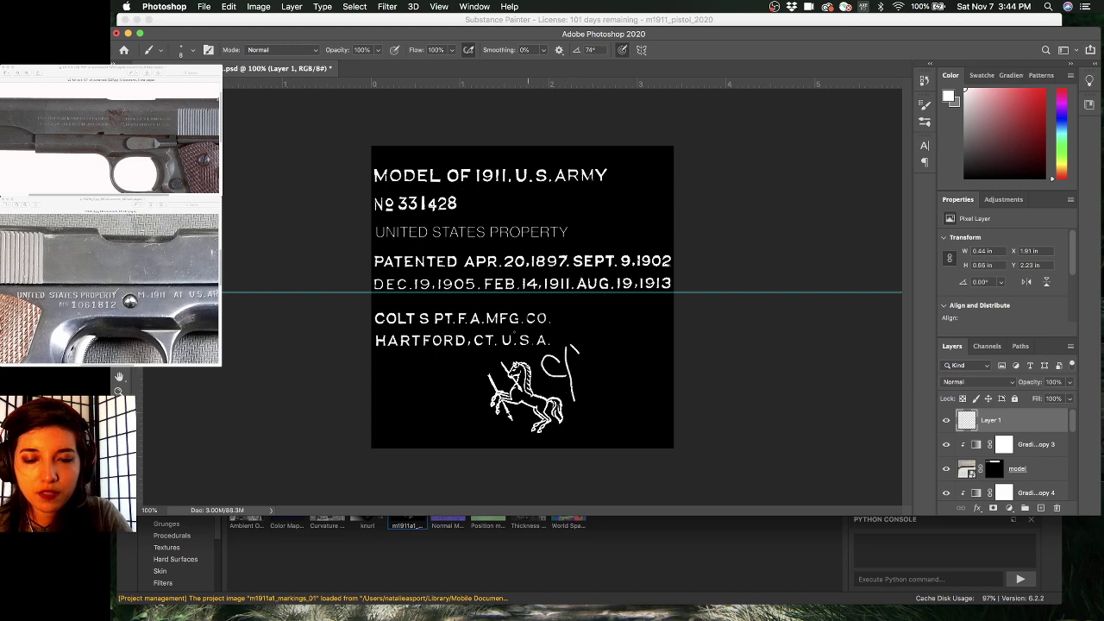
- Save the markings document and try to save it again with Save As
key("super+s")
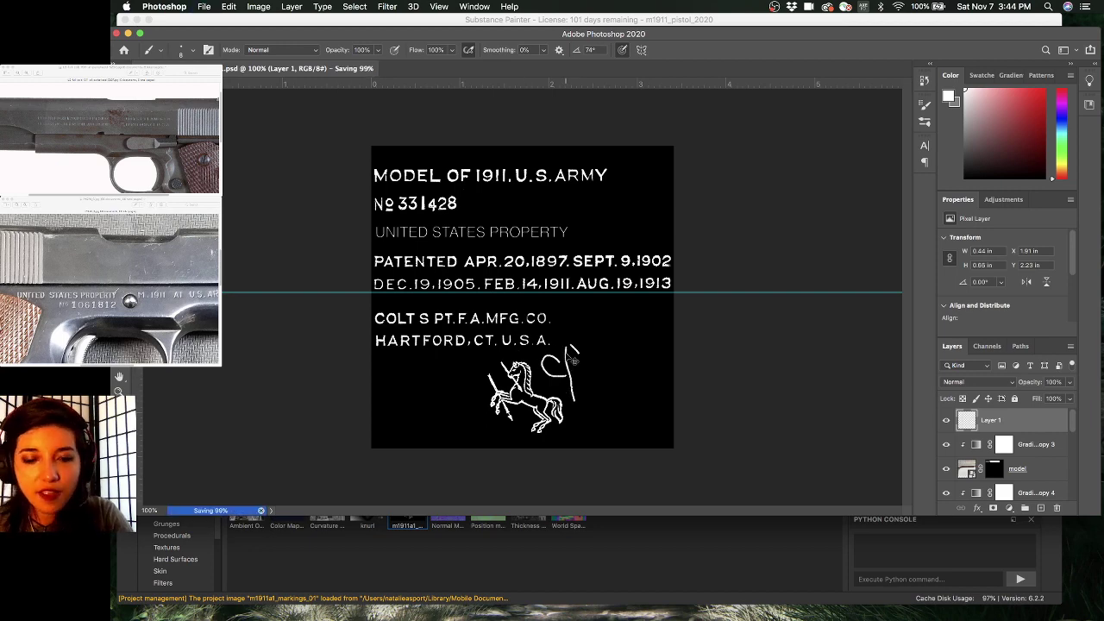
key("shift+super+s")
left_click(696, 230)
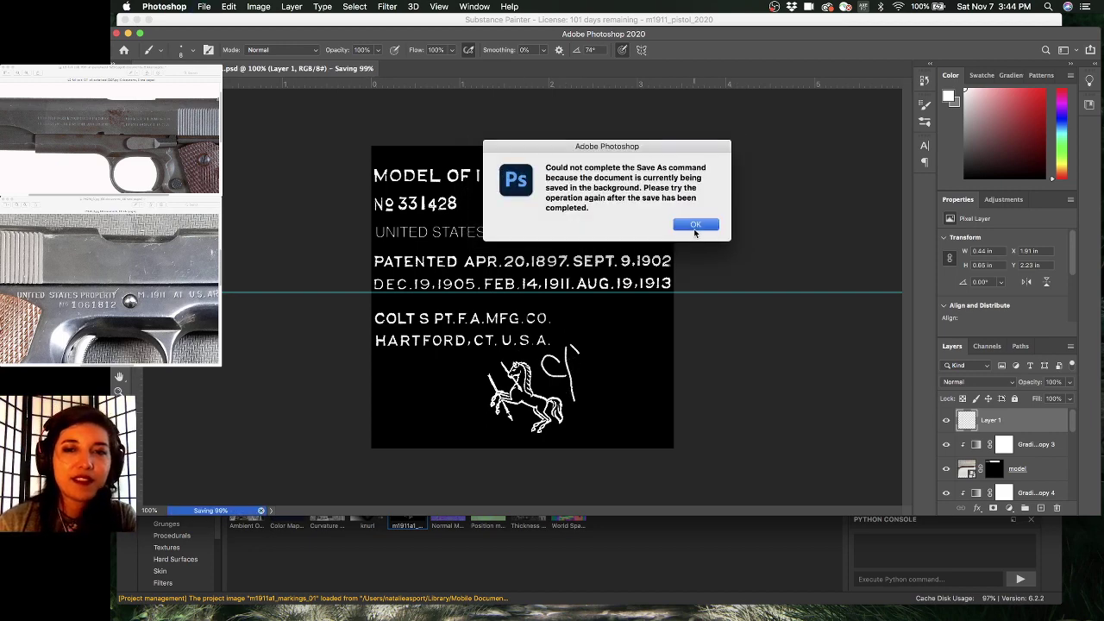
left_click(695, 225)
- Switch to Substance Painter and search the shelf's alphas for m19
mouse_move(740, 24)
left_mouse_down()
mouse_move(736, 82)
mouse_move(783, 473)
mouse_move(783, 391)
mouse_move(729, 265)
mouse_move(709, 7)
left_mouse_up()
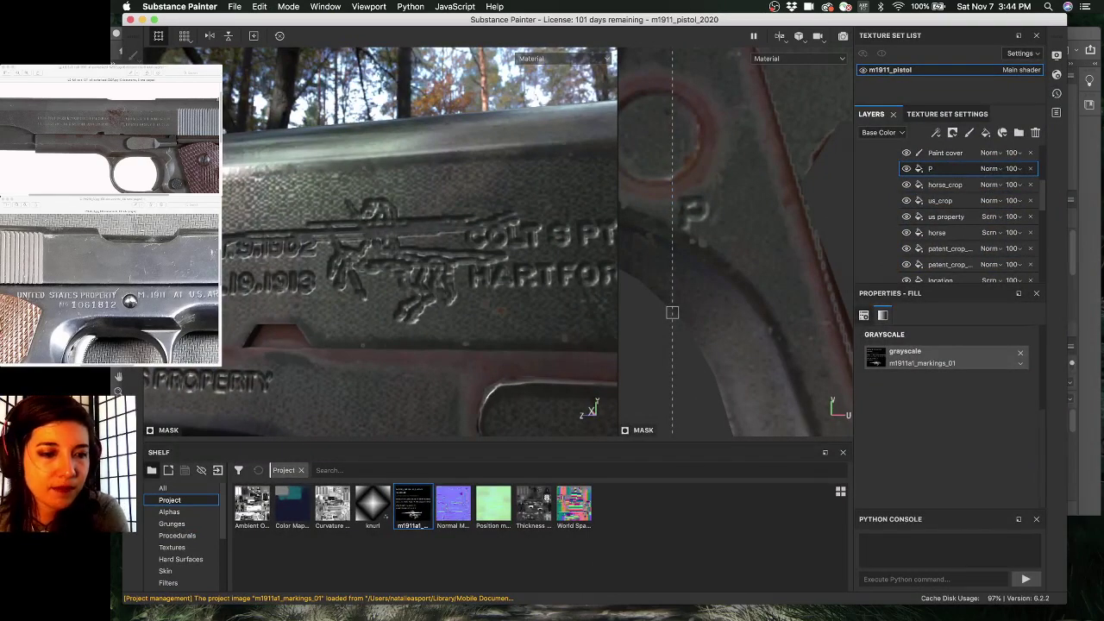
left_click(213, 512)
scroll(456, 530, "down", 10)
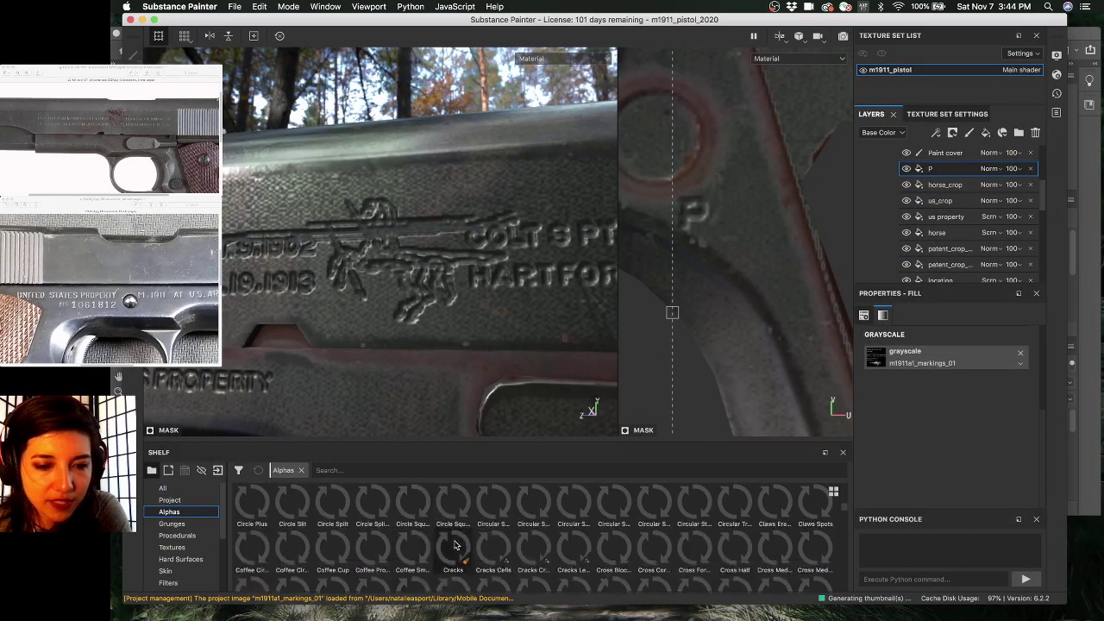
scroll(485, 541, "down", 5)
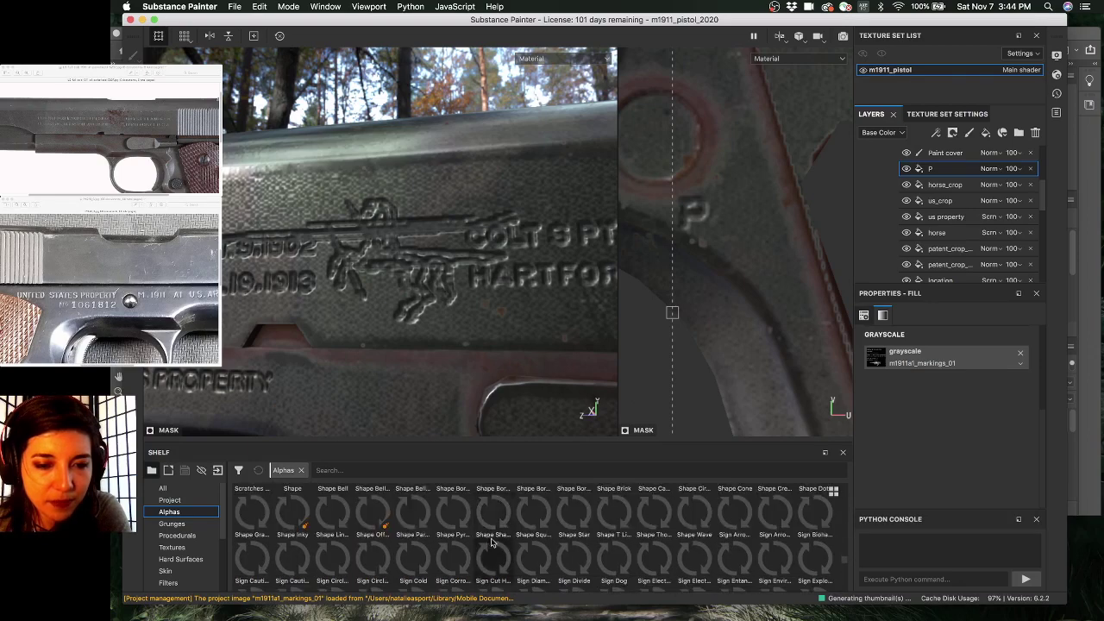
scroll(492, 541, "down", 5)
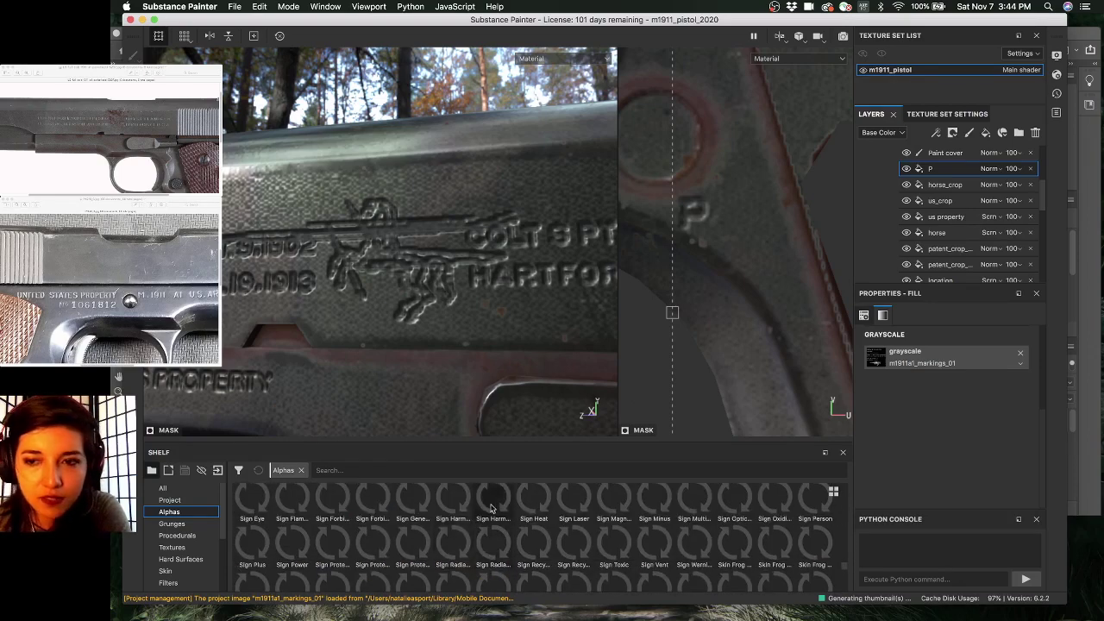
scroll(505, 565, "down", 3)
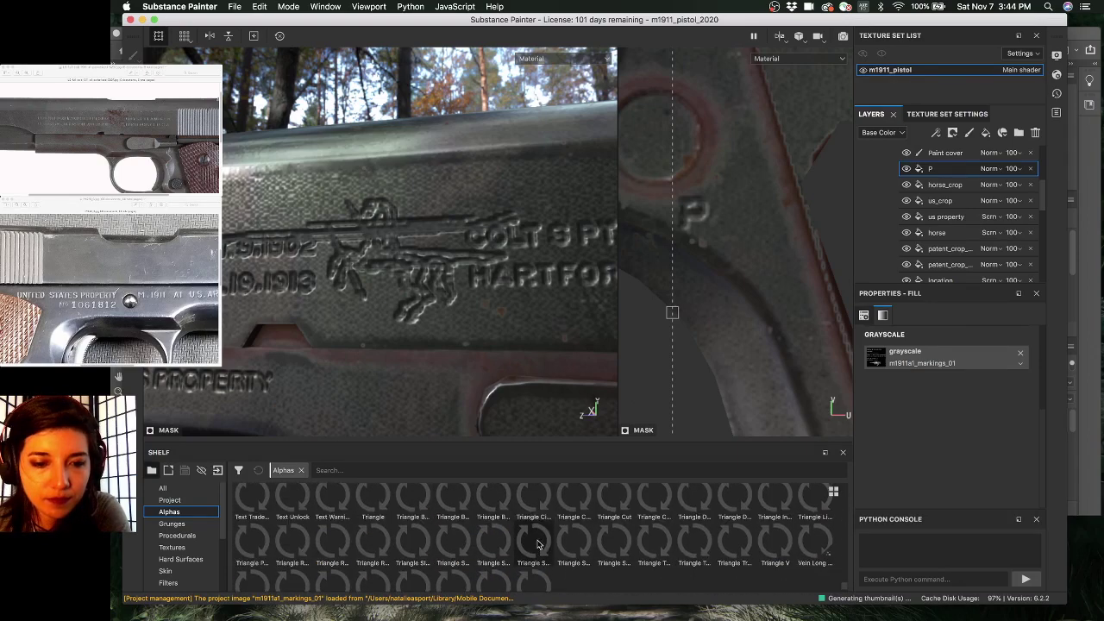
left_click(491, 470)
type("m19")
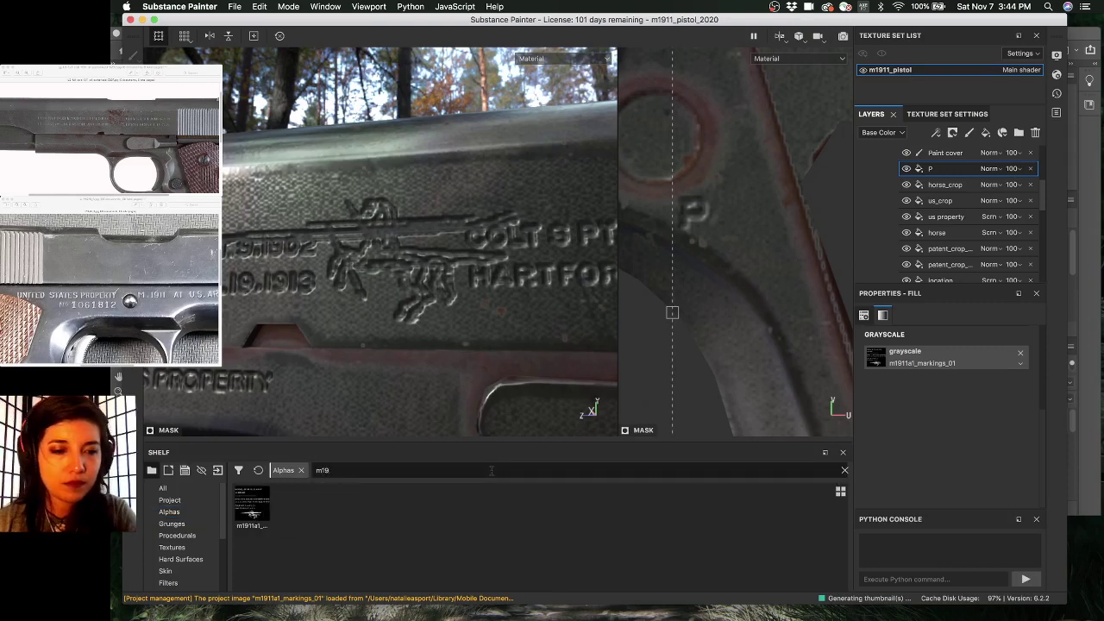
- Reload the m1911a1_markings_01 texture and reassign it as the grayscale source of the horse fill
right_click(249, 511)
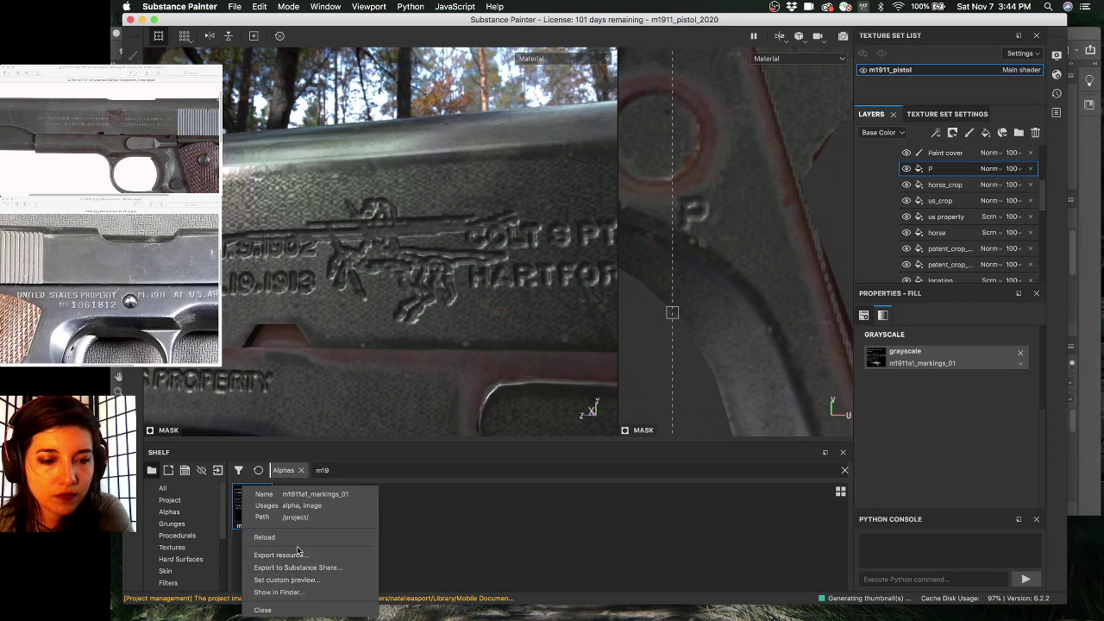
left_click(293, 537)
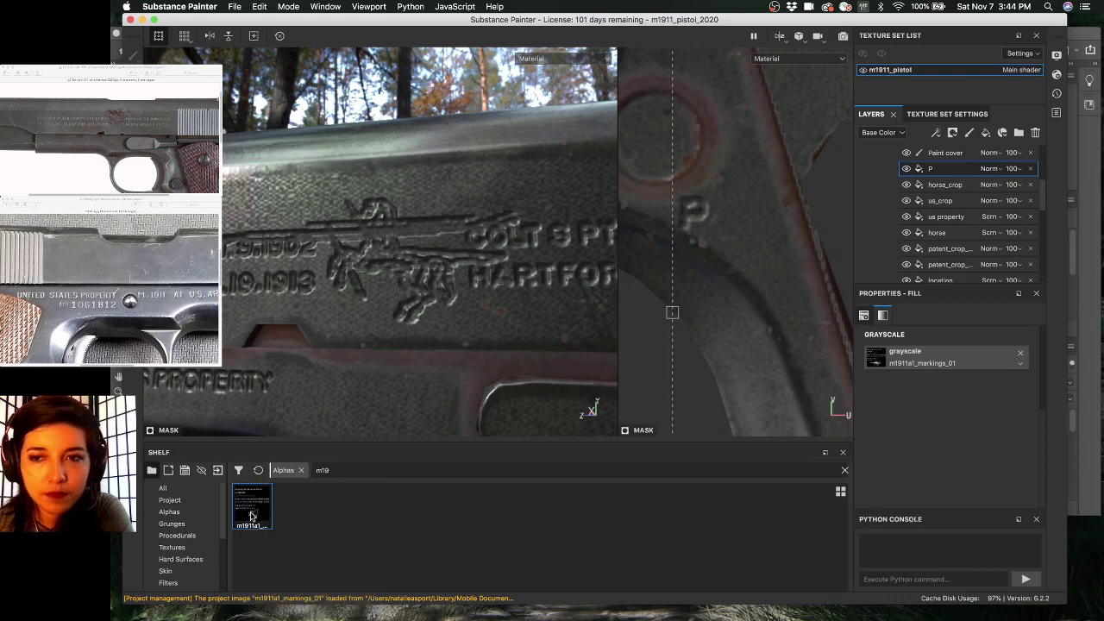
left_click(959, 235)
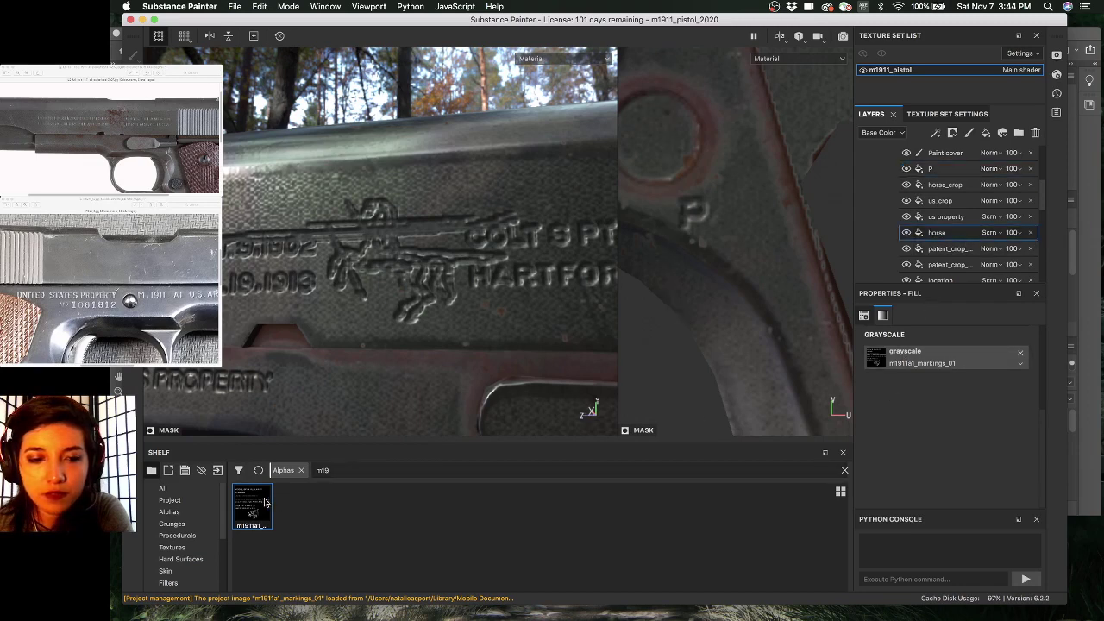
left_click_drag(265, 502, 913, 356)
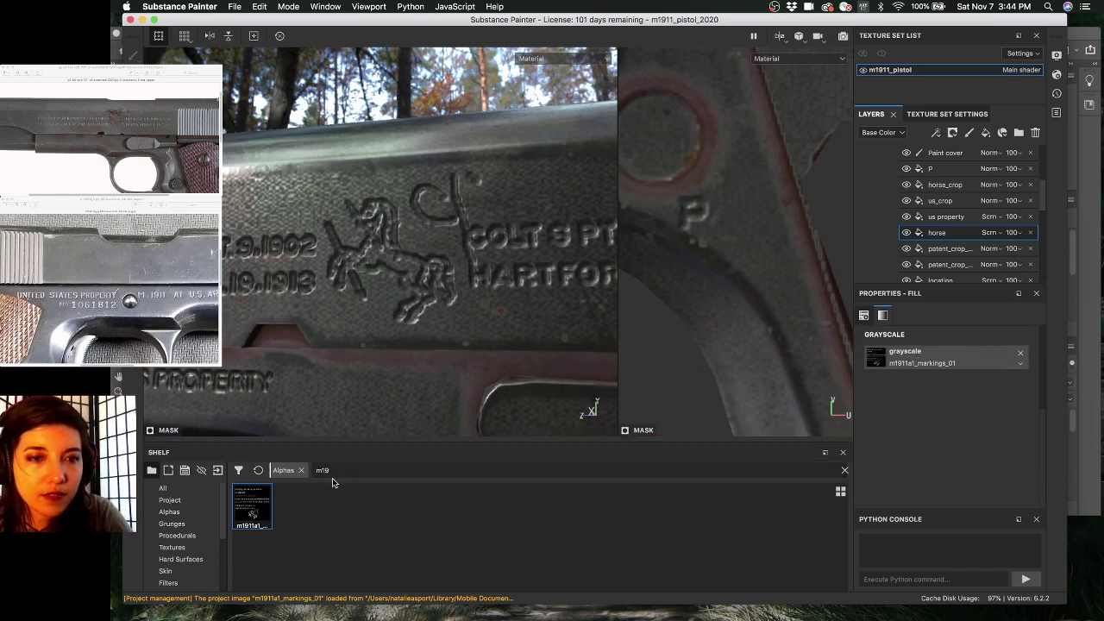
left_click_drag(267, 504, 929, 356)
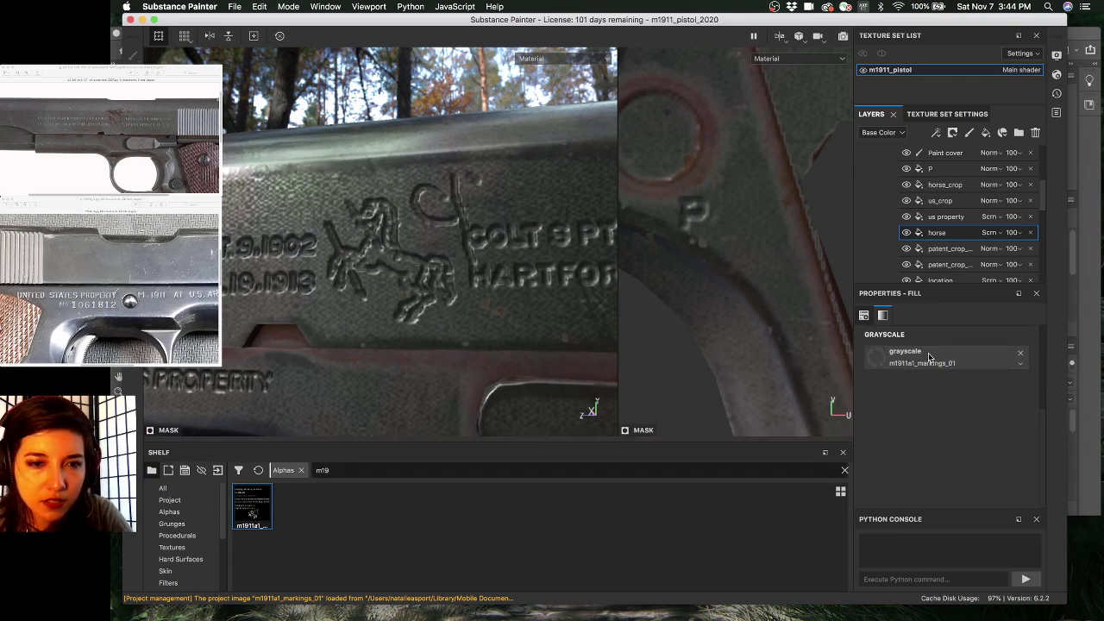
scroll(409, 306, "up", 2)
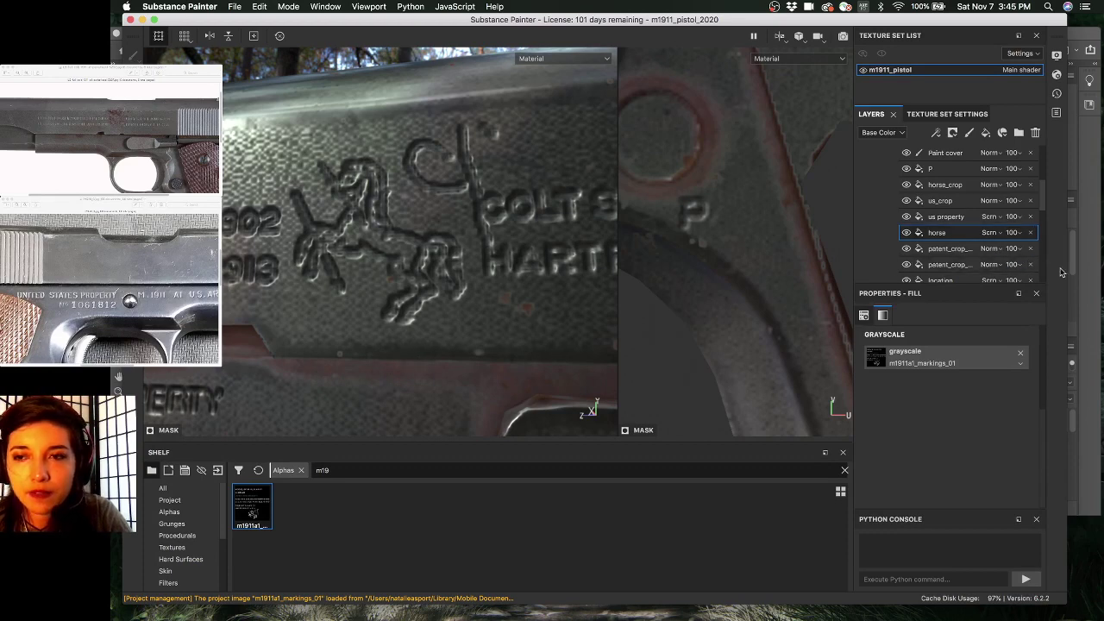
- Switch to Photoshop, delete the layer with the squiggle beside the horse, and save the document
left_click(1086, 283)
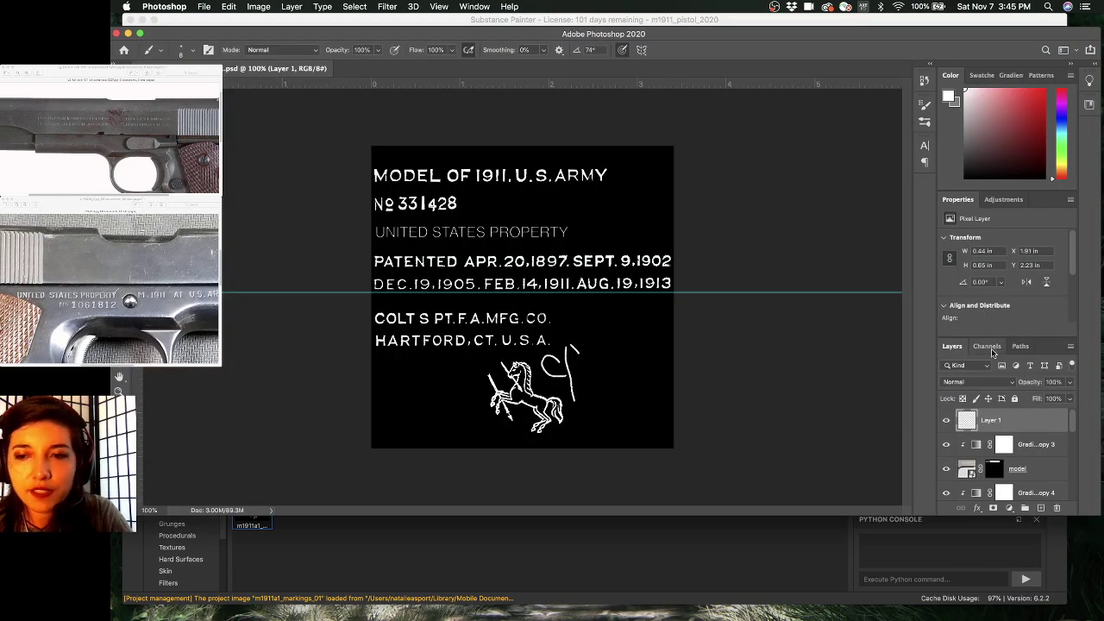
key("BackSpace")
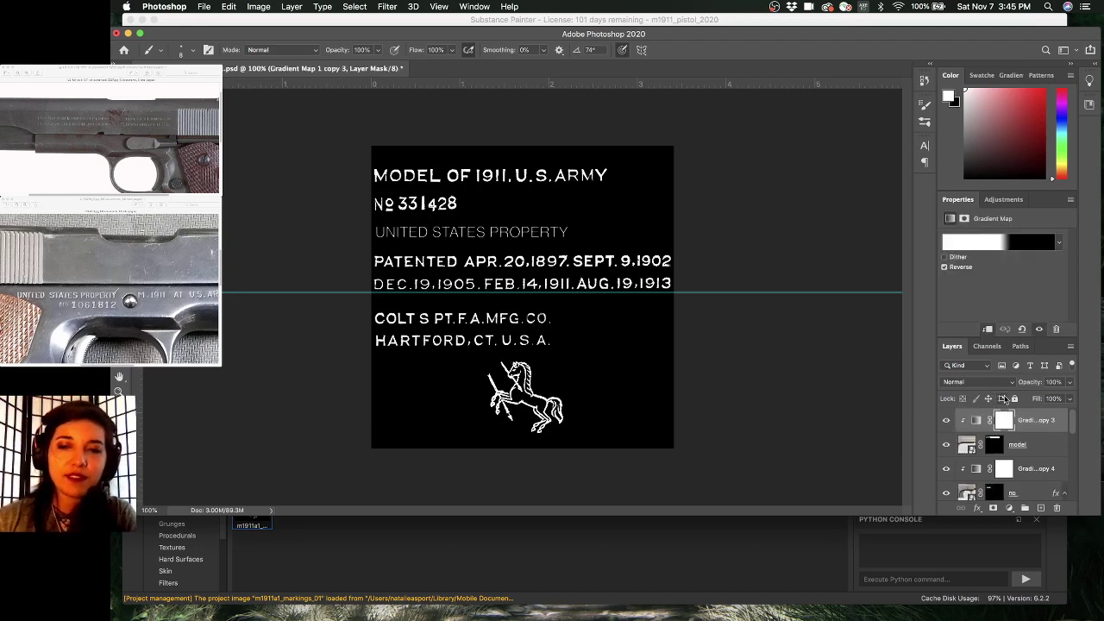
key("super+s")
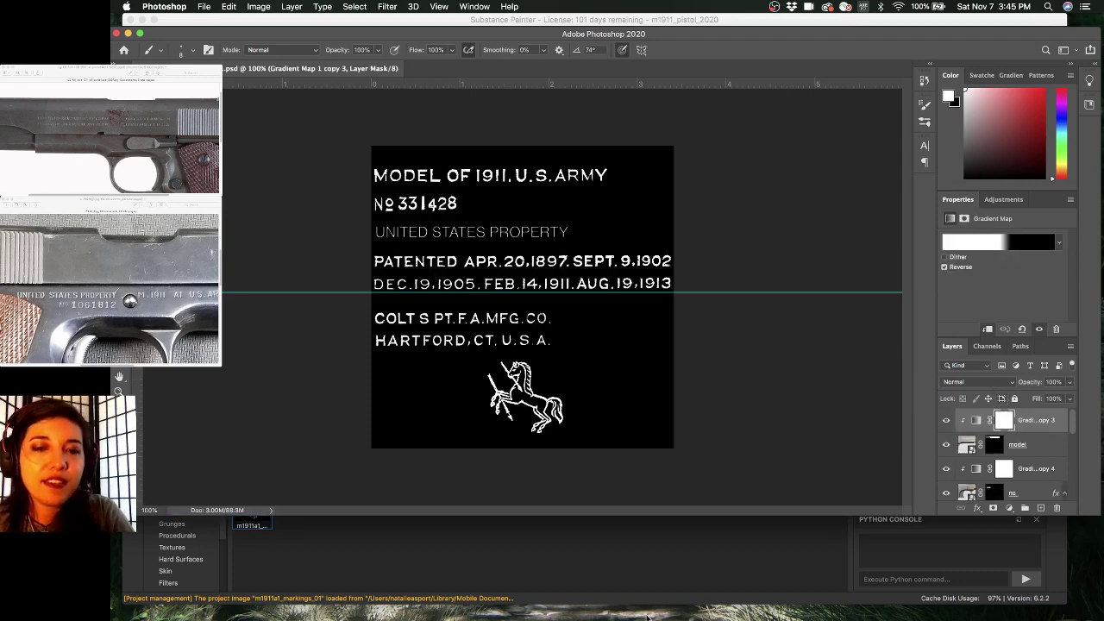
- Switch to Substance Painter and inspect the horse emblem and surrounding lettering on the slide from a wider angle
left_click(671, 584)
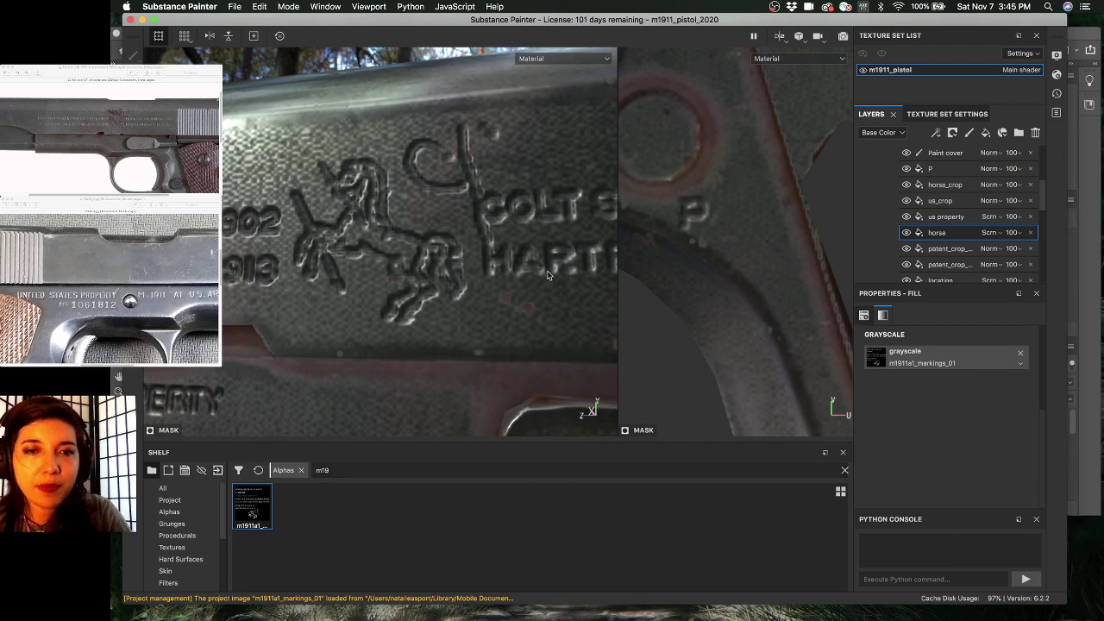
scroll(528, 276, "down", 4)
scroll(427, 352, "down", 2)
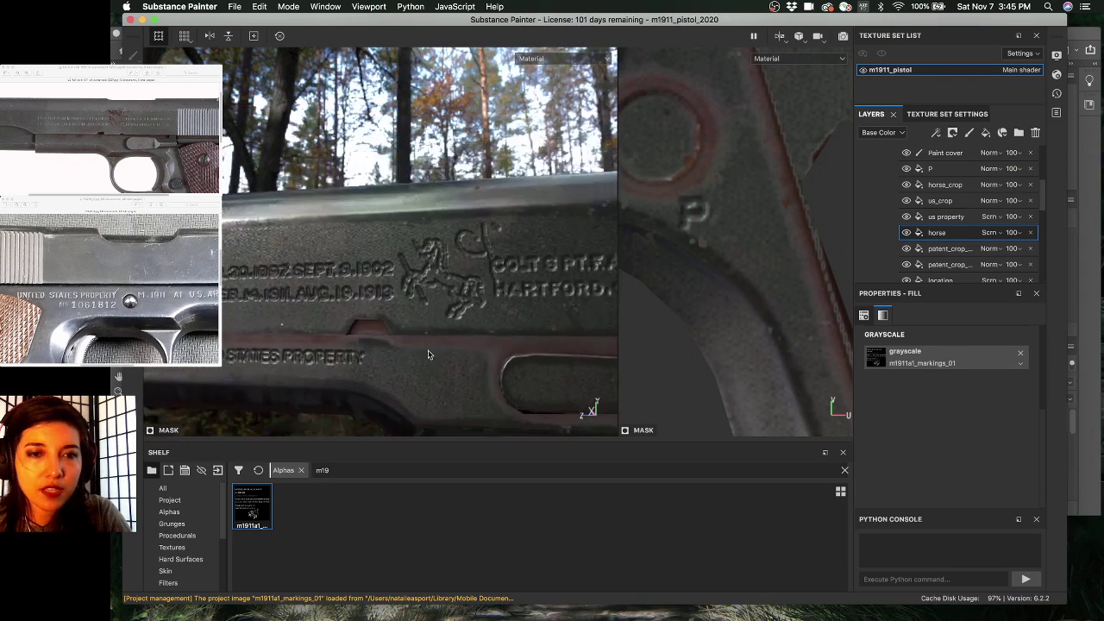
left_click_drag(427, 352, 468, 363, "alt")
middle_click_drag(468, 363, 446, 333, "alt")
left_click_drag(446, 332, 444, 324, "alt")
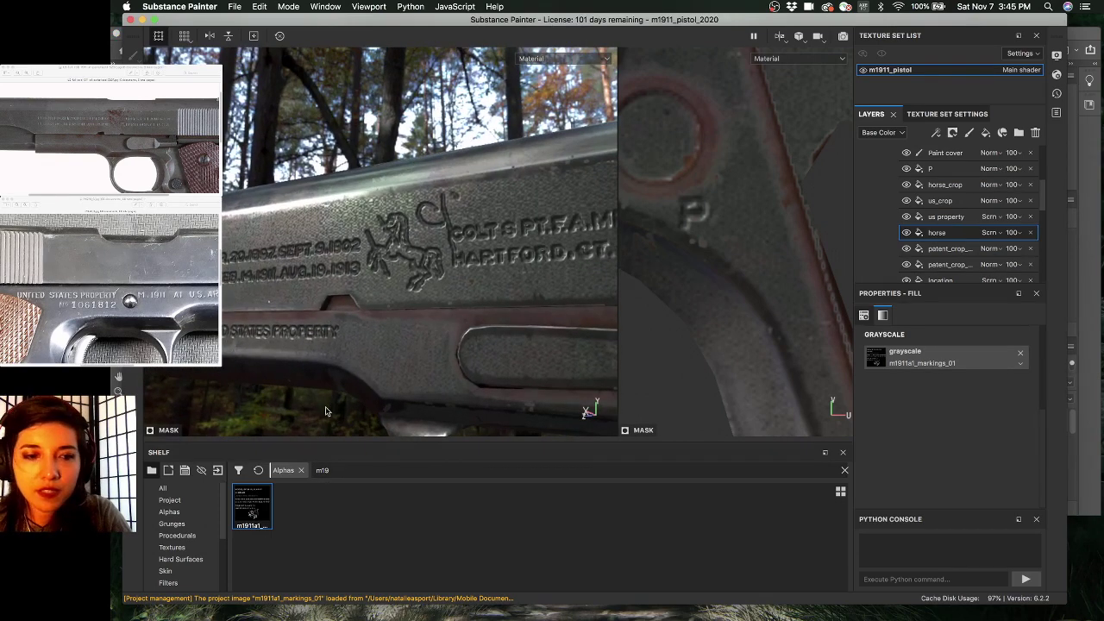
mouse_move(250, 516)
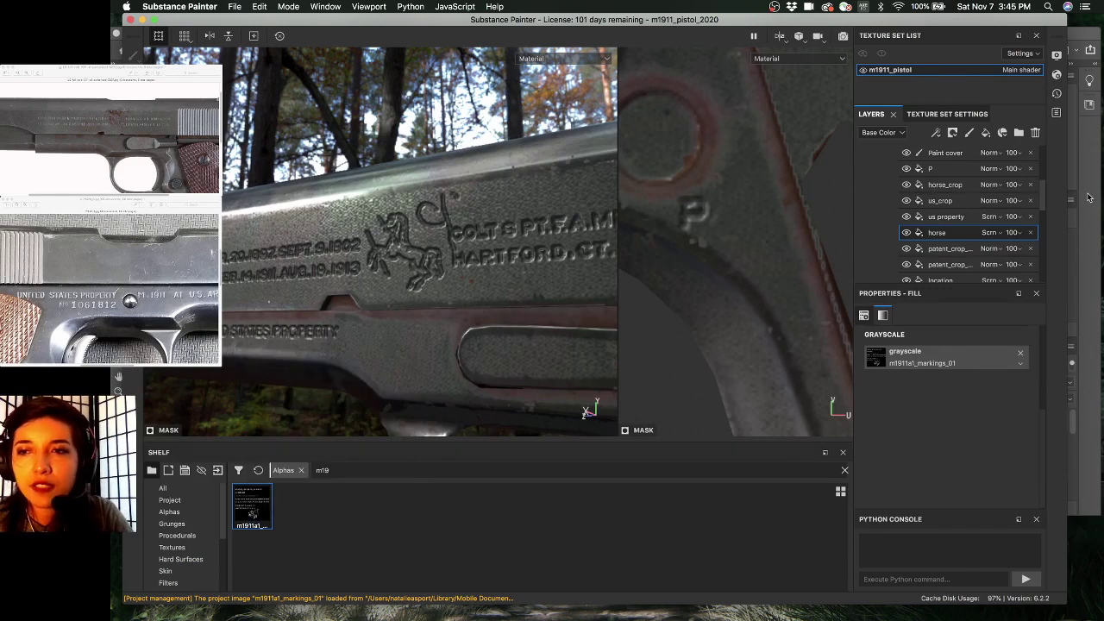
- Switch to Photoshop and save a JPEG copy as m1911a1_markings_01.jpg in the sourceimages folder, replacing the existing file, at quality 12
left_click(1082, 211)
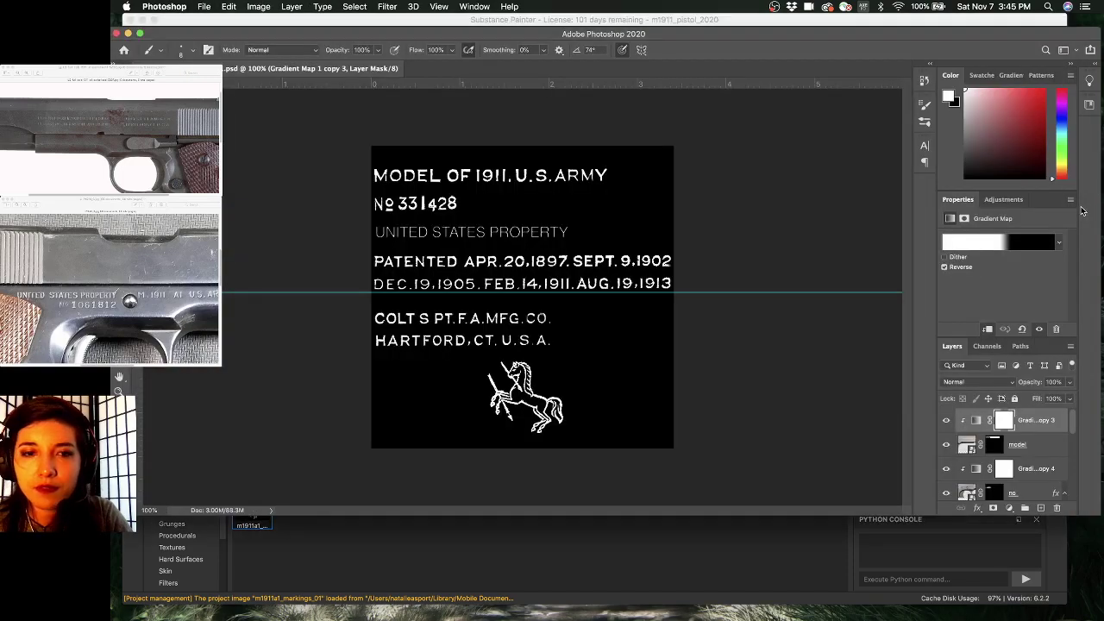
key("super+s")
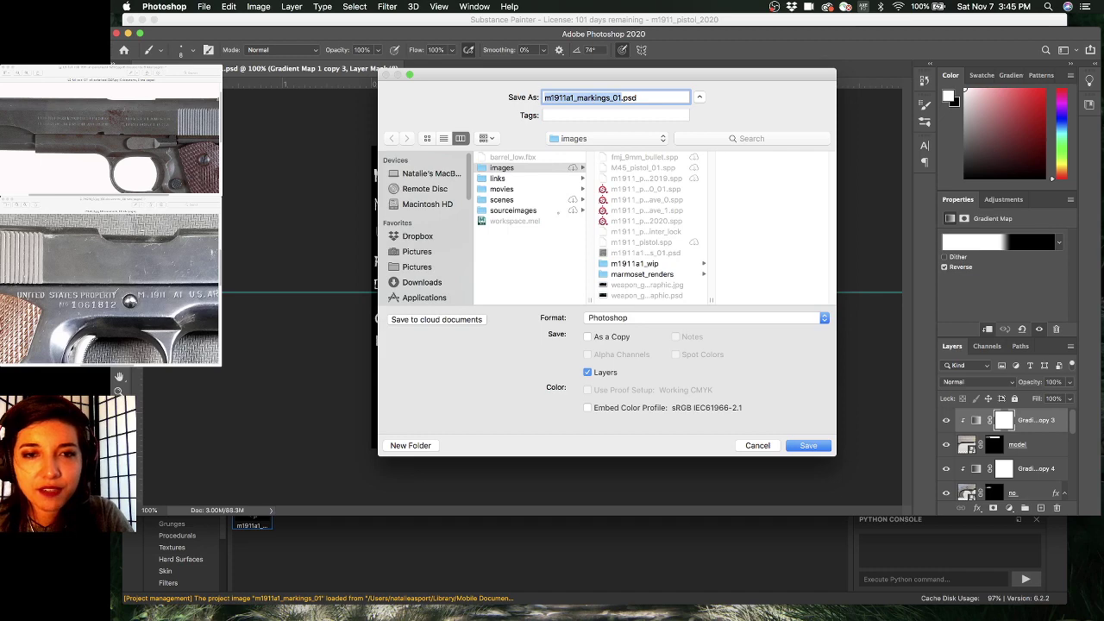
left_click(517, 210)
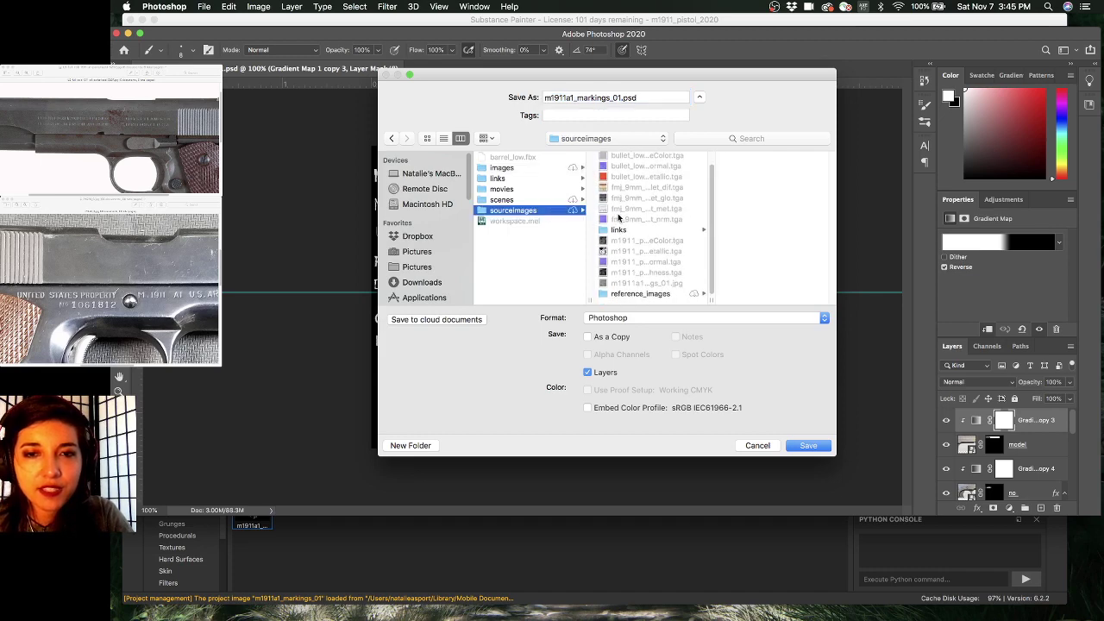
scroll(645, 293, "down", 3)
left_click(651, 289)
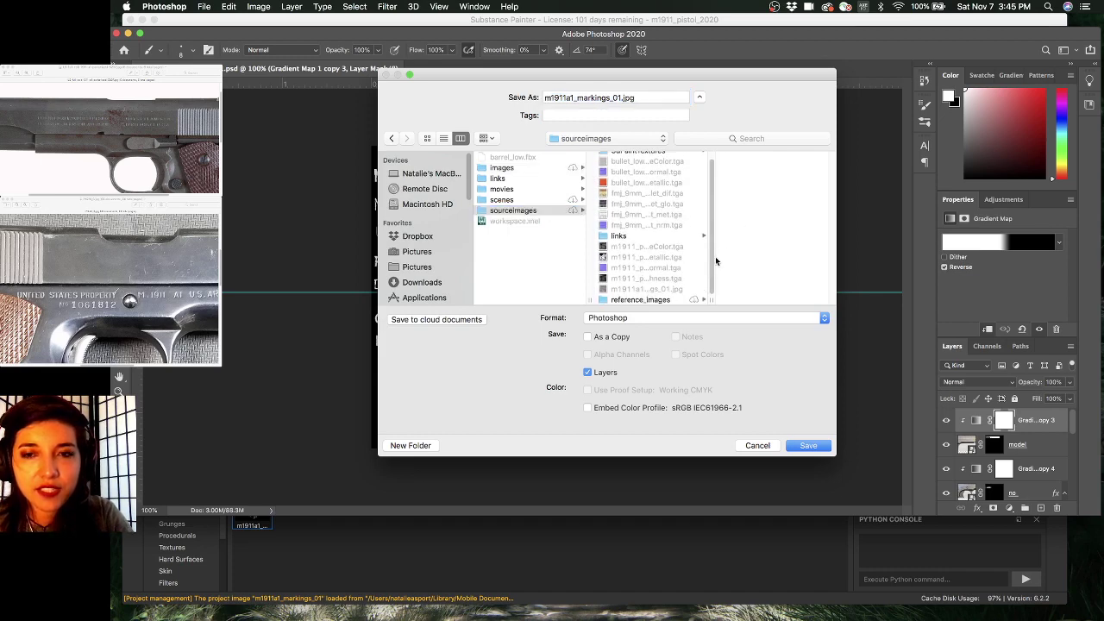
left_click(682, 314)
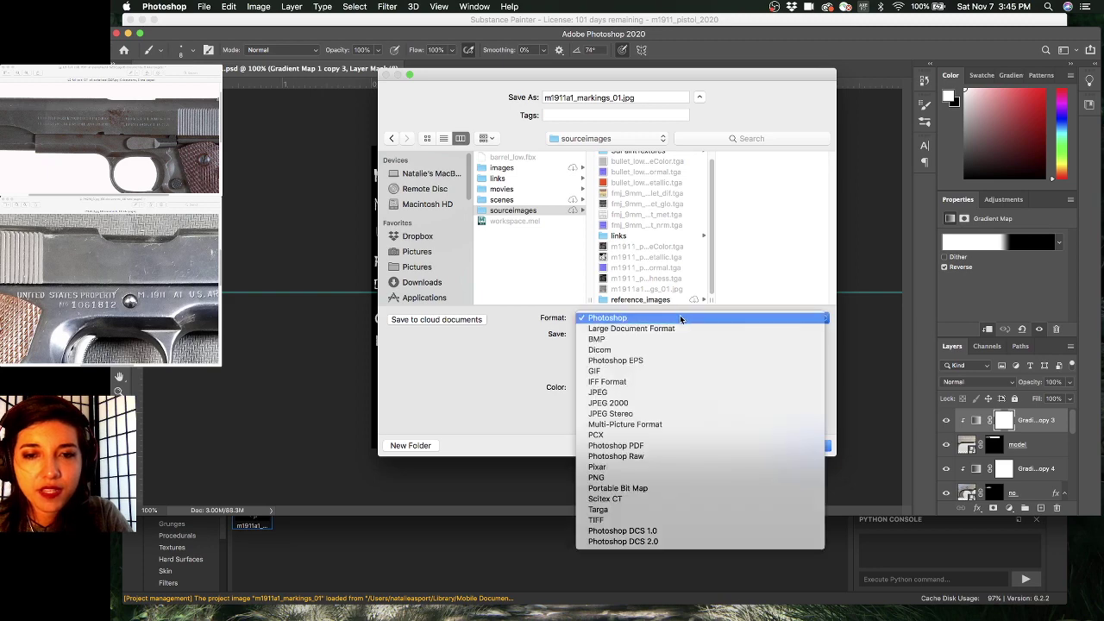
left_click(655, 393)
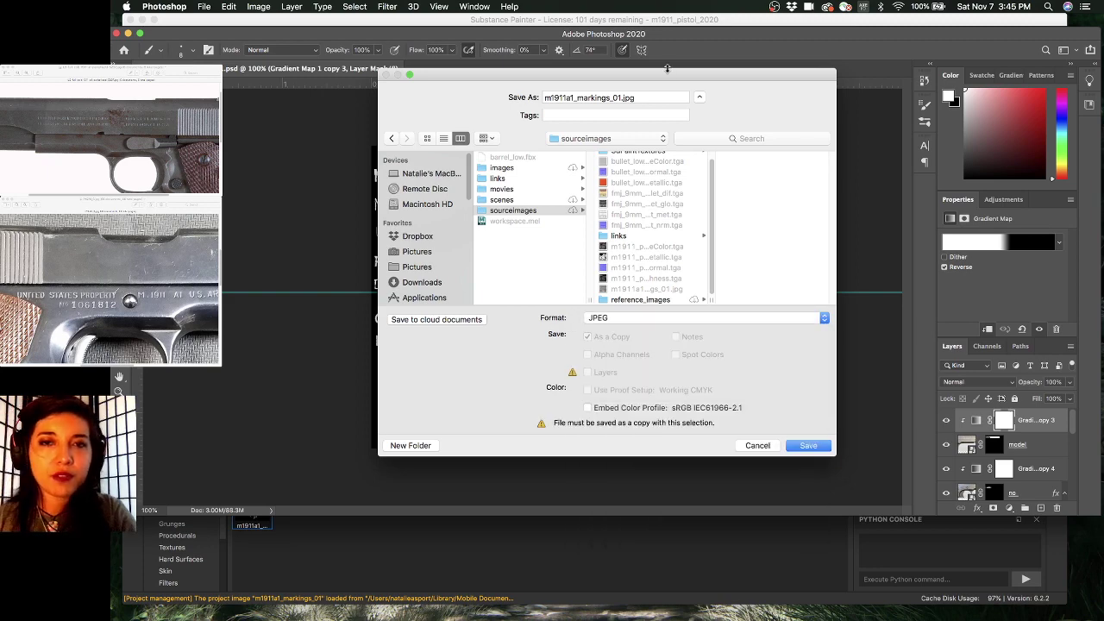
left_click(813, 446)
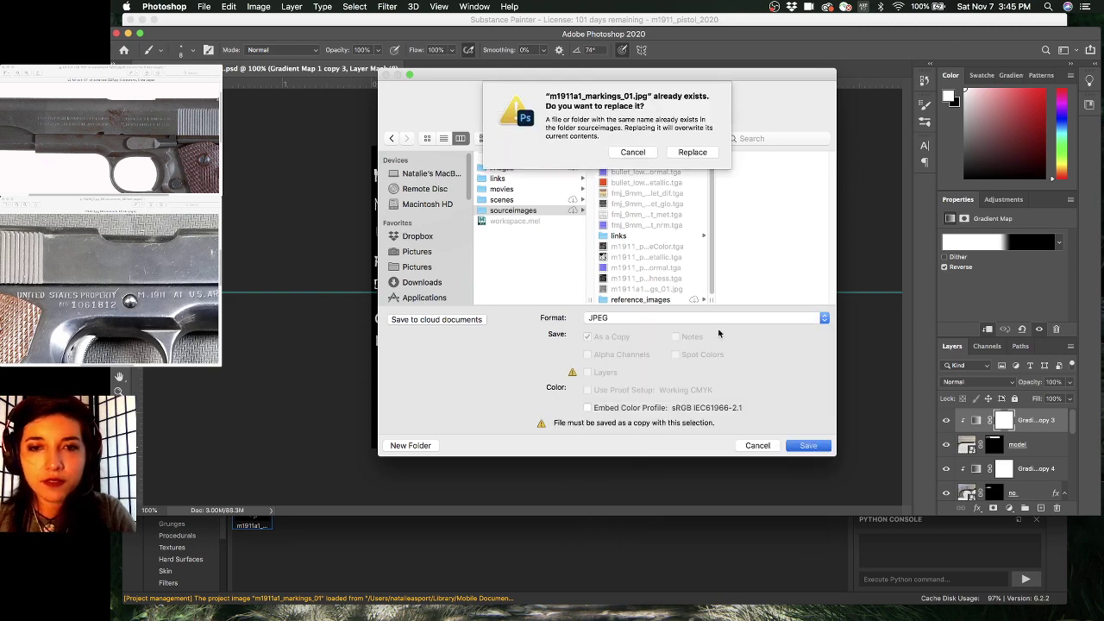
left_click(699, 156)
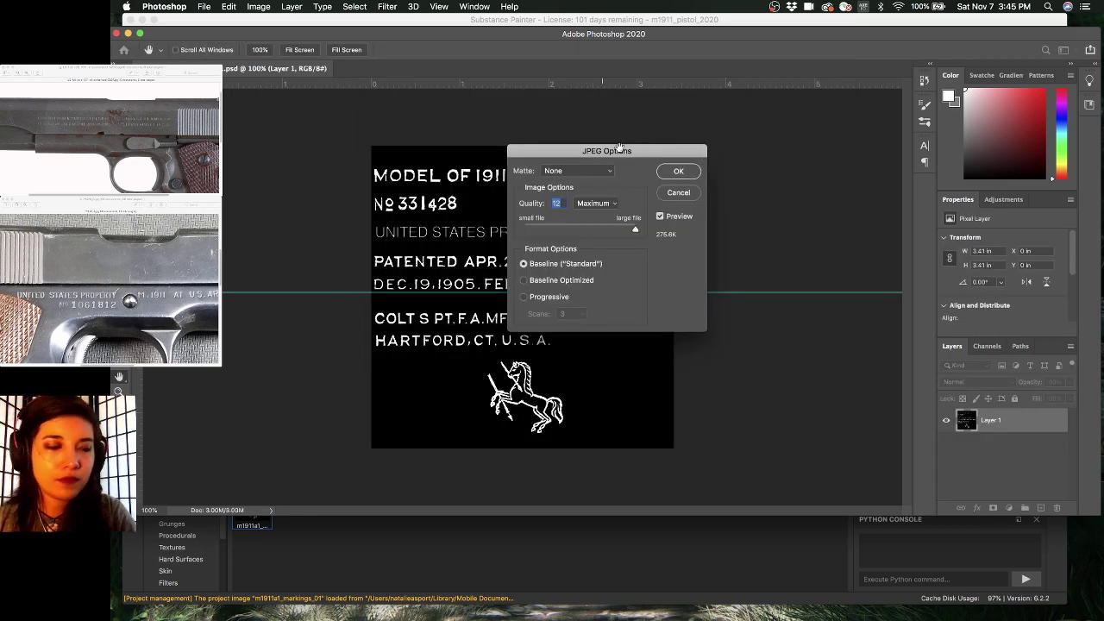
left_click(680, 172)
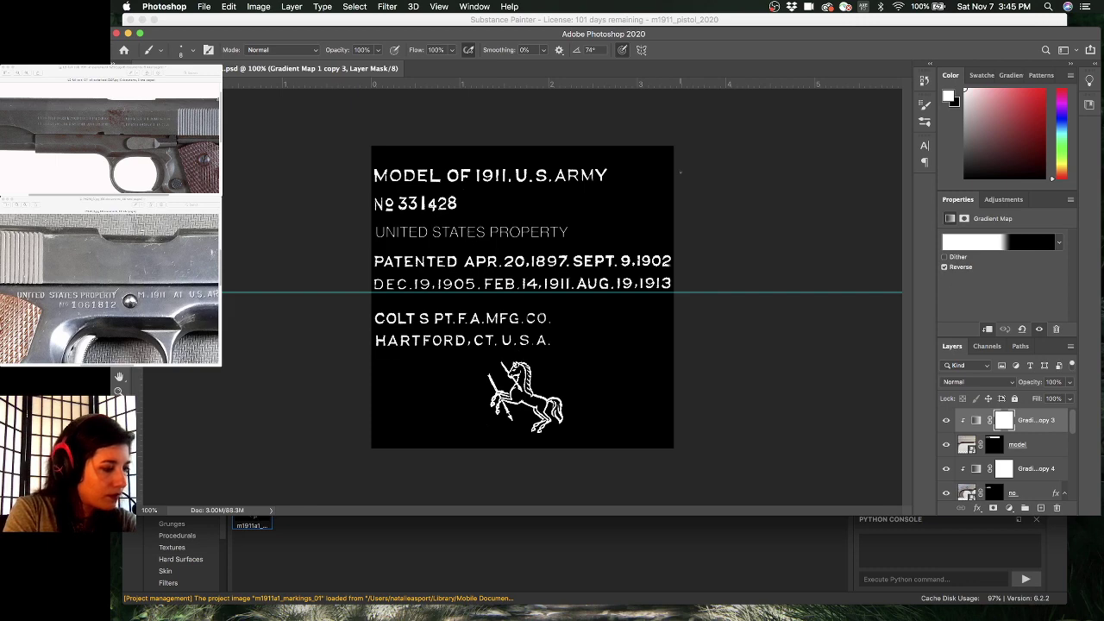
- Compare the markings artwork in Photoshop with the engraved slide lettering in Substance Painter
left_click(824, 21)
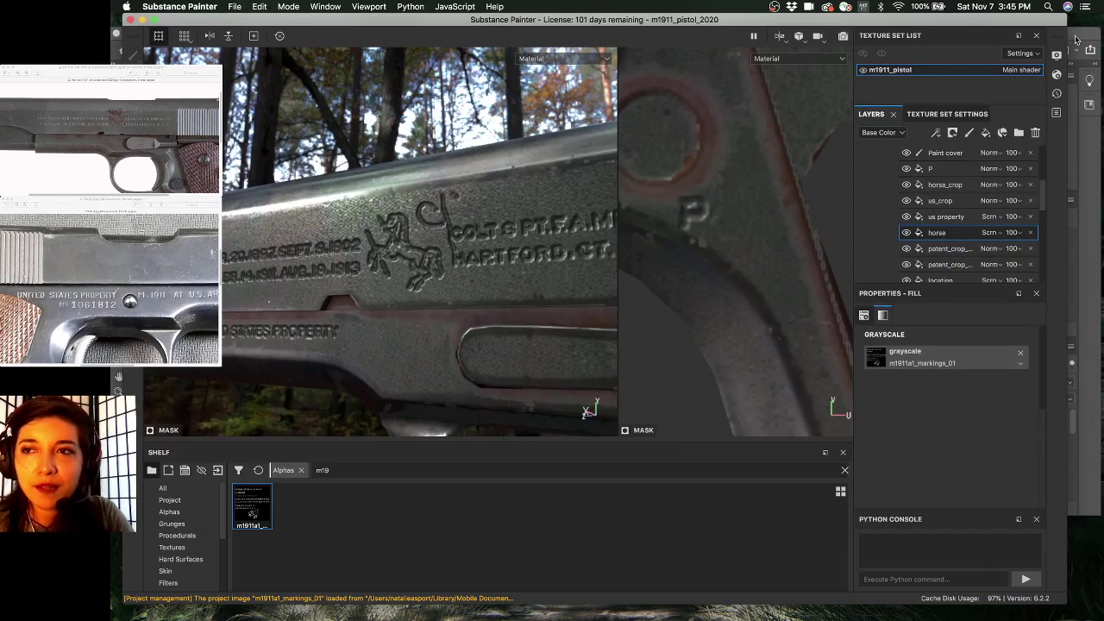
left_click(1071, 40)
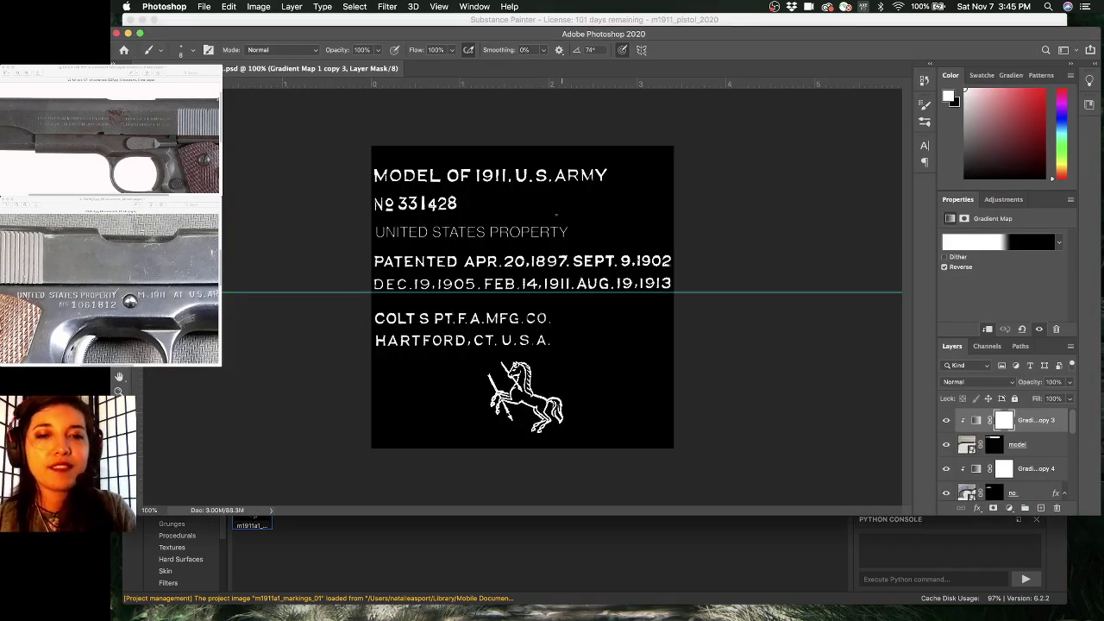
scroll(532, 324, "up", 3, "alt")
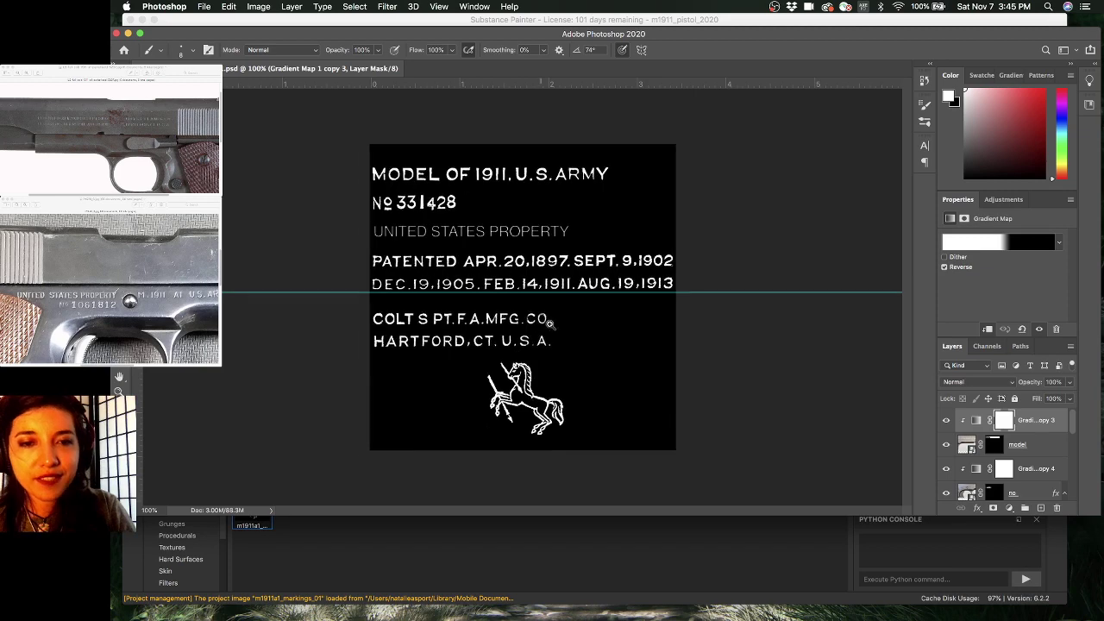
scroll(559, 308, "down", 2, "alt")
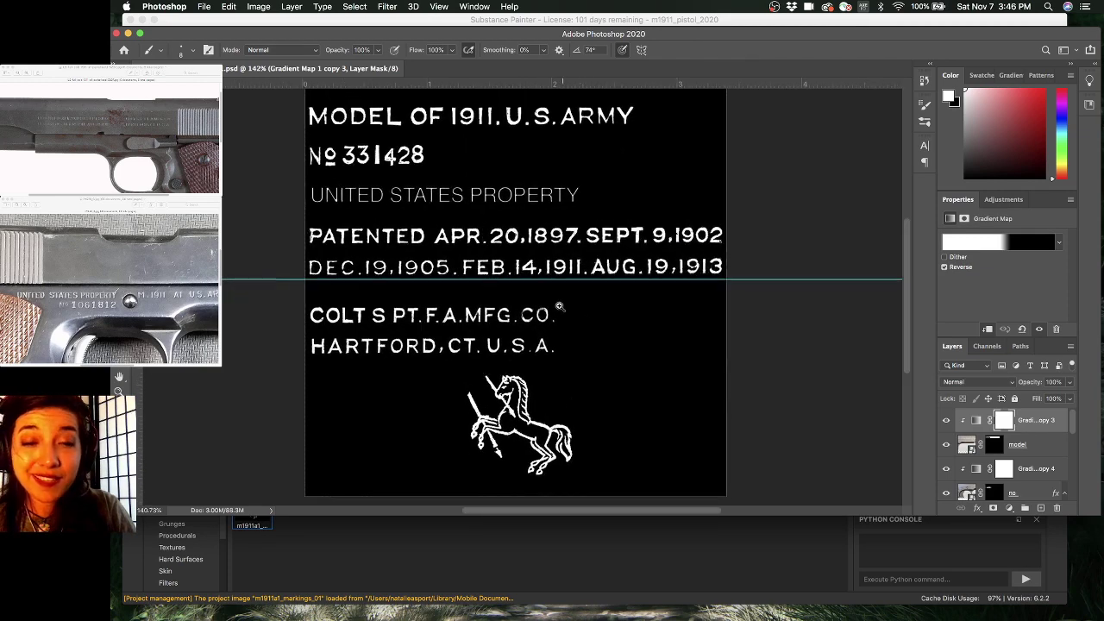
scroll(552, 304, "down", 3, "alt")
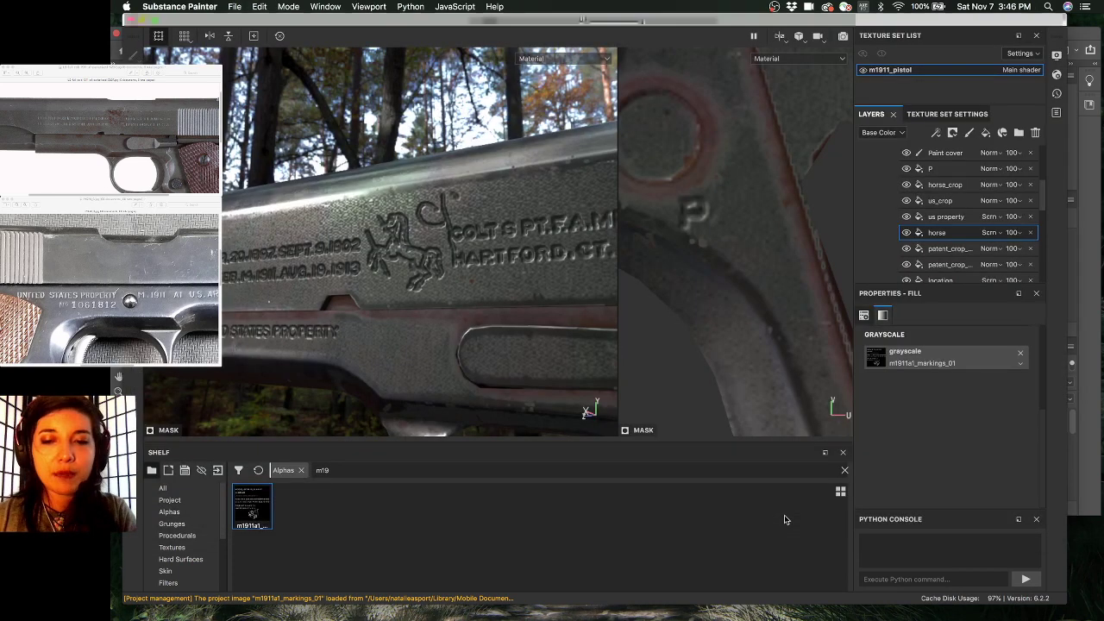
left_click(785, 520)
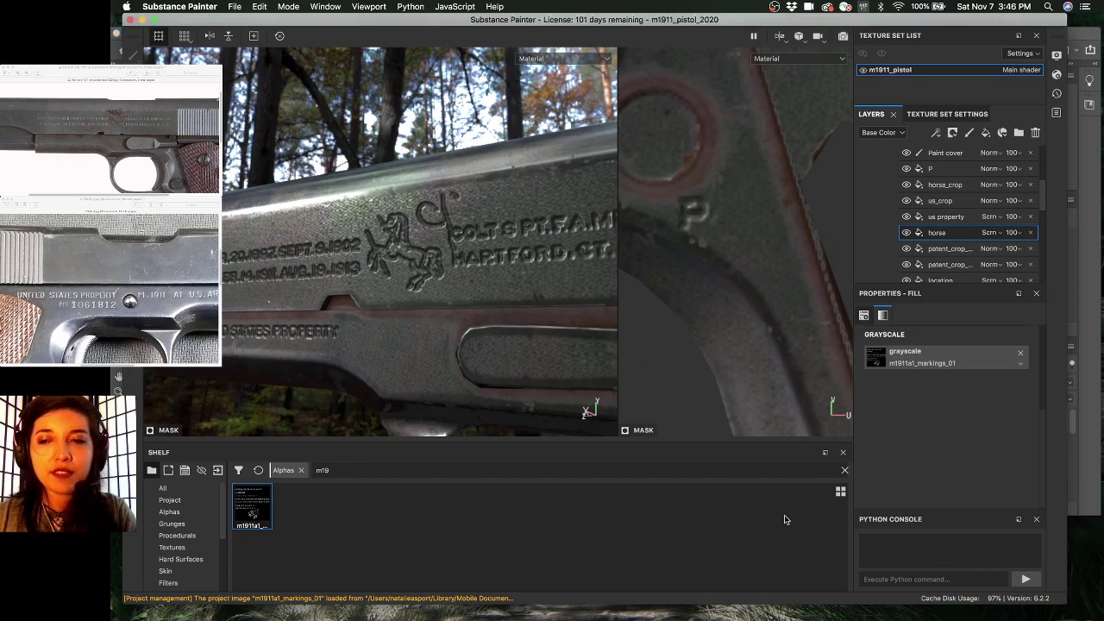
left_click(1096, 402)
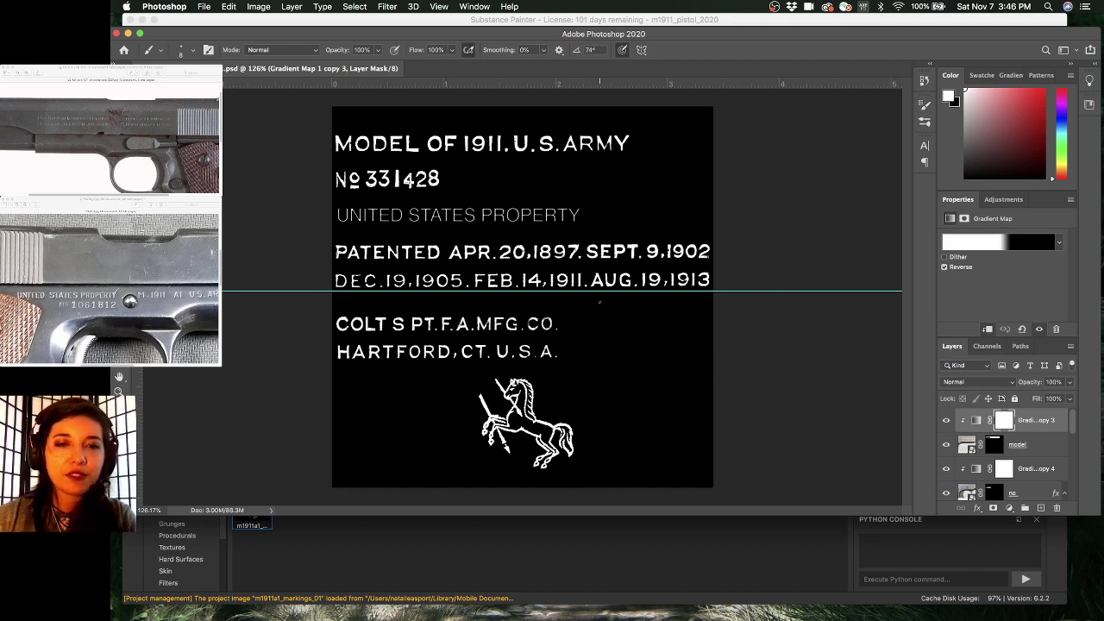
left_click(619, 521)
left_click(1087, 441)
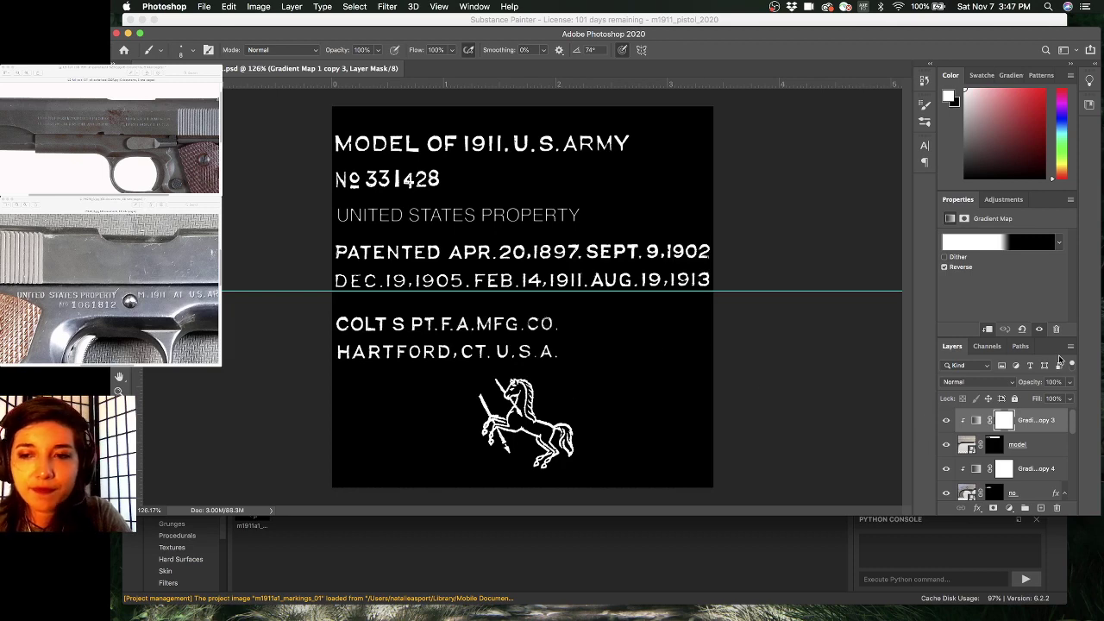
left_click(1041, 418)
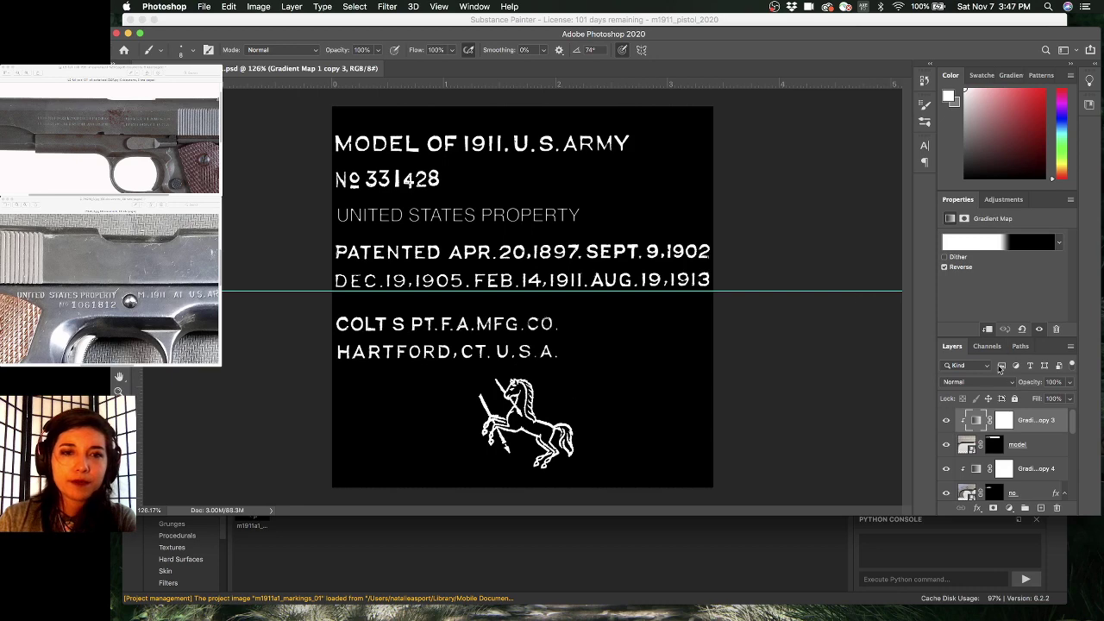
left_click(1045, 444)
left_click(1051, 421)
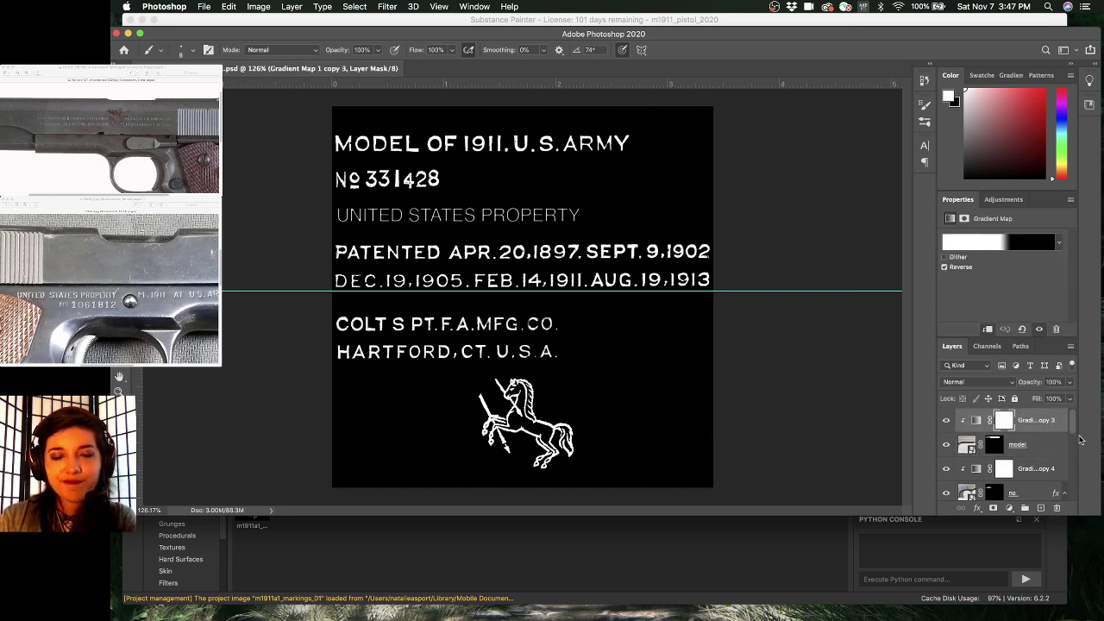
scroll(1044, 451, "down", 5)
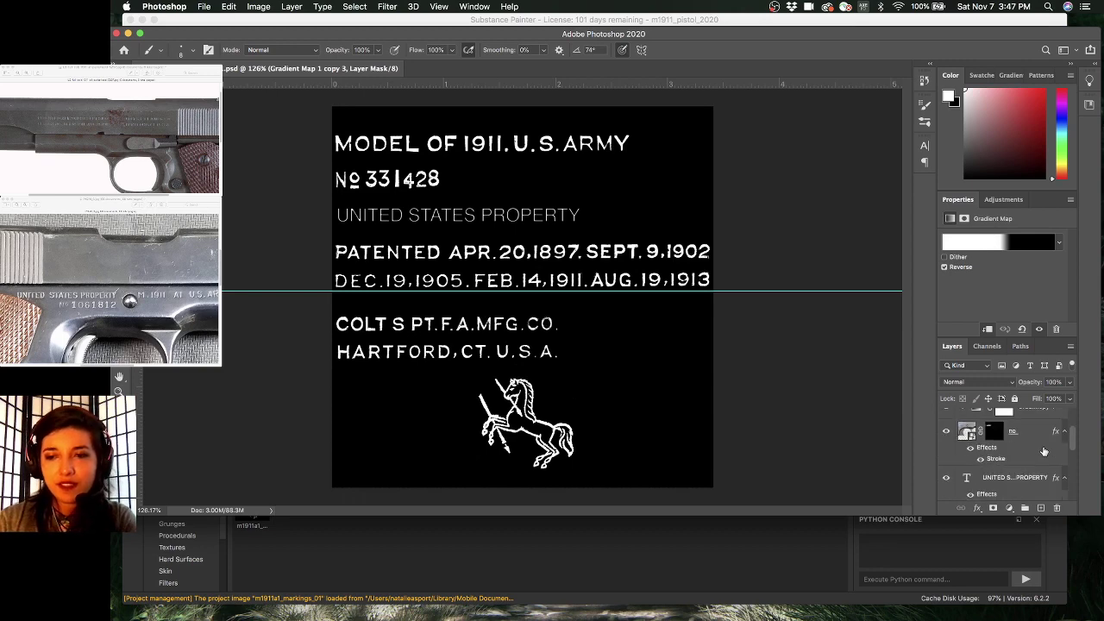
- Switch to Substance Painter and try to reapply m1911a1_markings_01 as the horse fill's grayscale source without reloading it
left_click(808, 565)
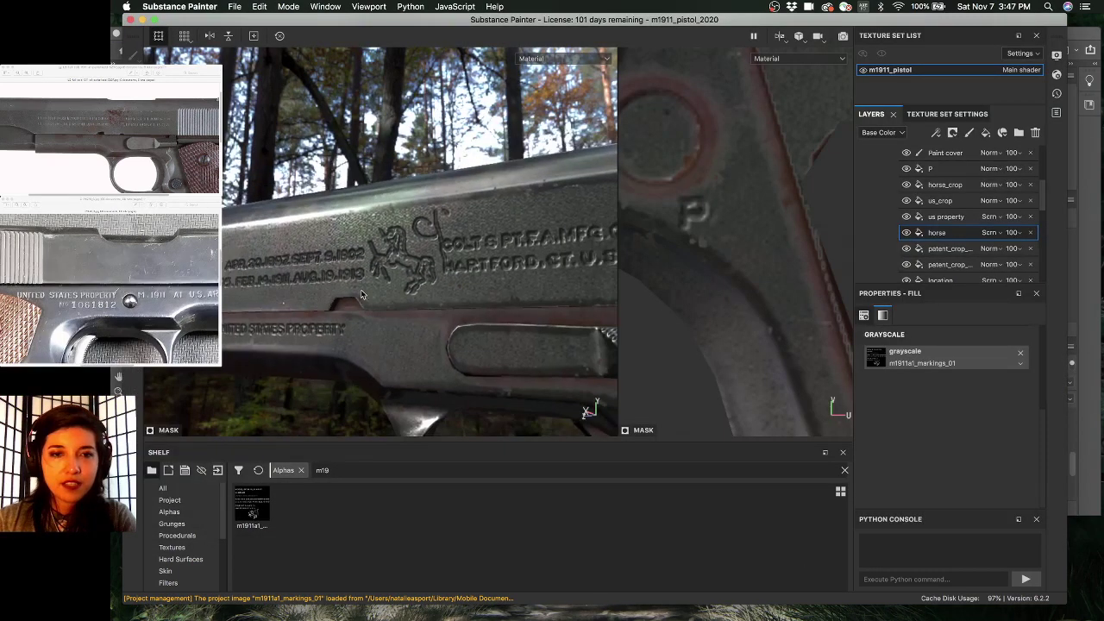
left_click_drag(358, 300, 393, 310, "alt")
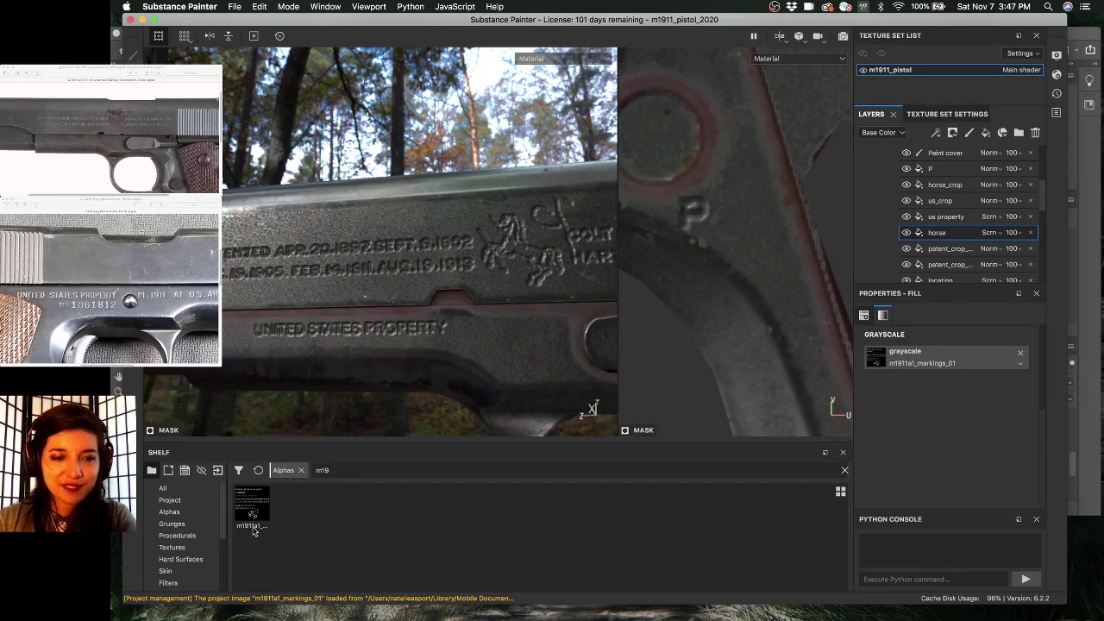
left_click_drag(258, 512, 878, 357)
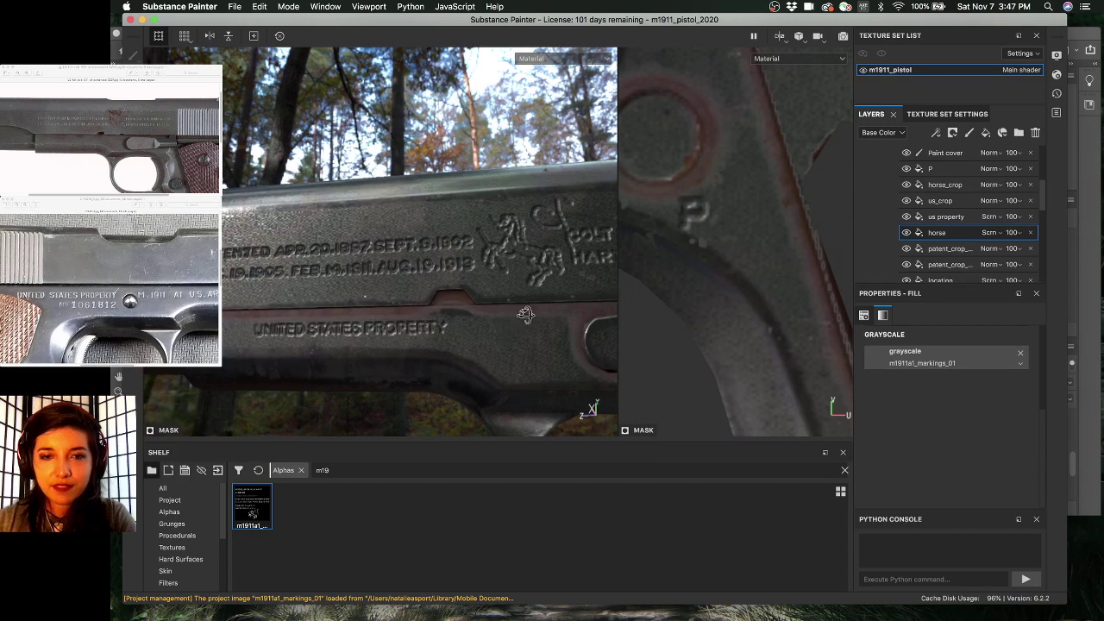
key("super+Tab")
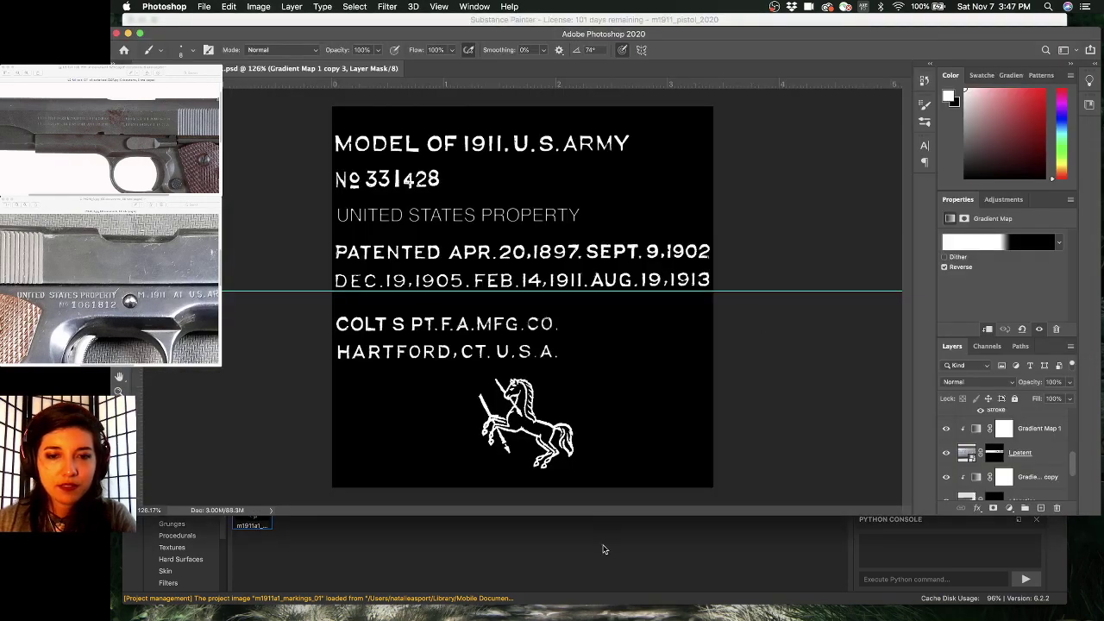
key("super+Tab")
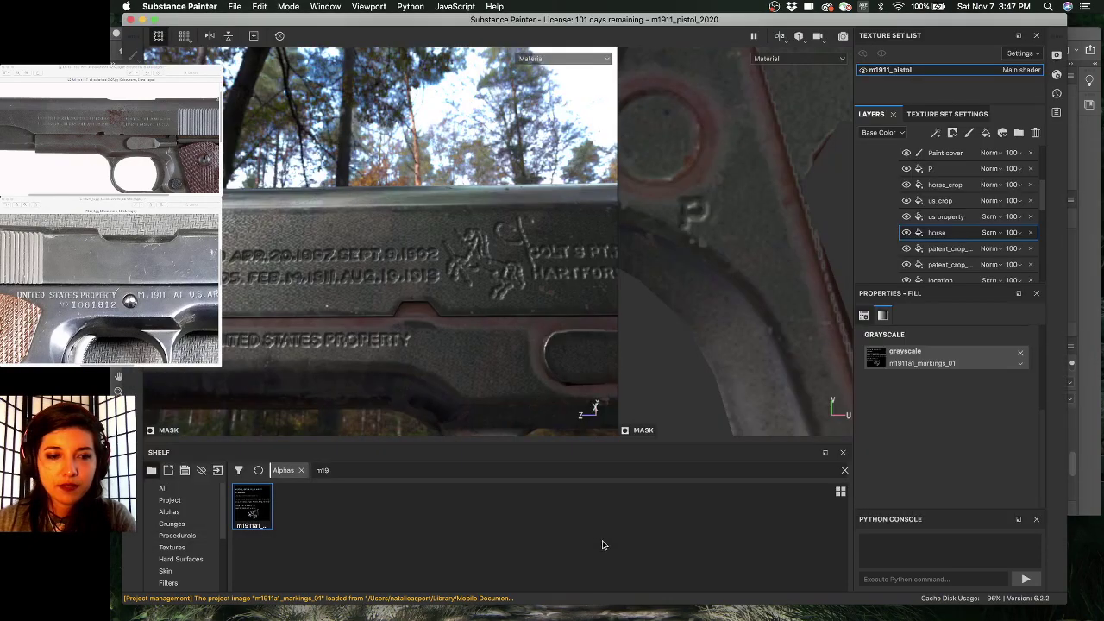
- Reload the m1911a1_markings_01 texture from the shelf and reassign it to the horse fill's grayscale source
right_click(248, 508)
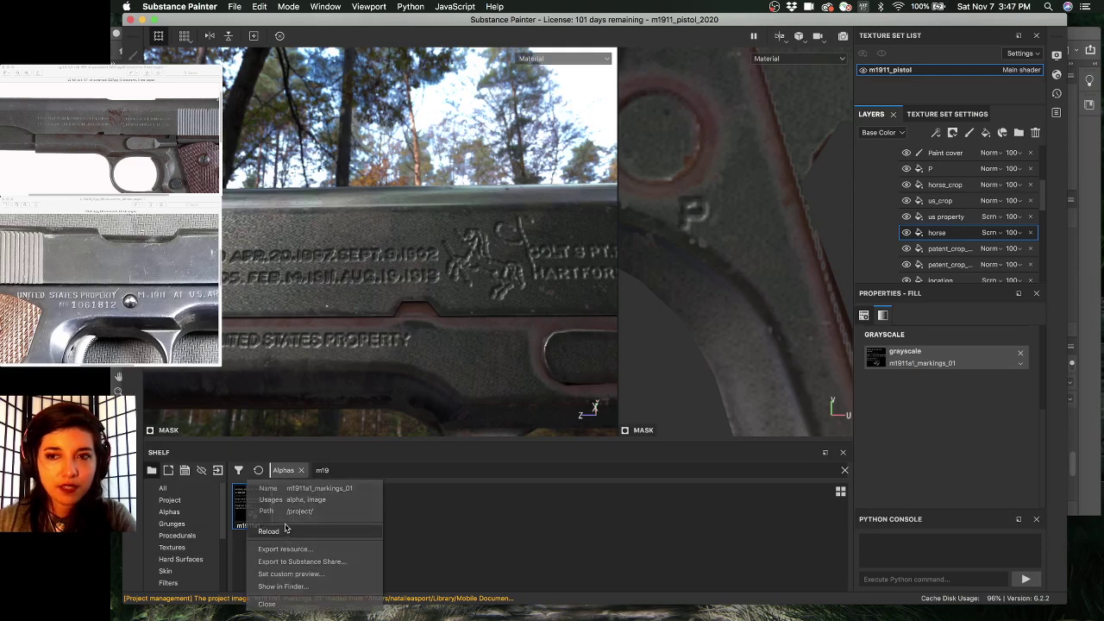
left_click(285, 529)
left_click_drag(259, 507, 894, 361)
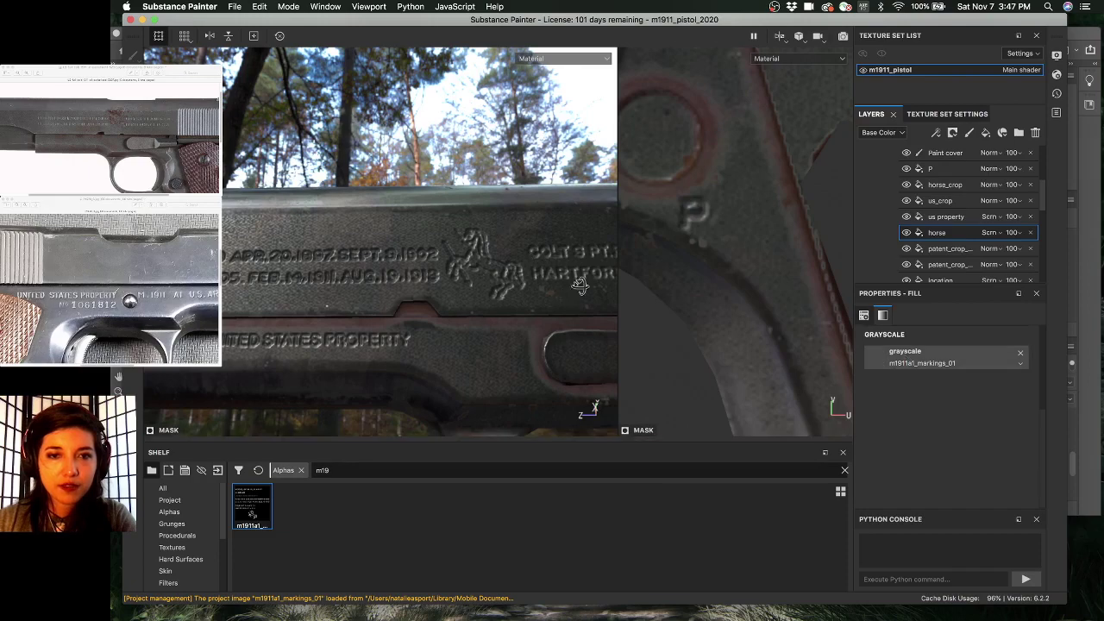
- Inspect the horse, company and patent markings on the slide in the material view, and the patent lettering in the Mask channel view
left_click_drag(579, 287, 400, 297, "alt")
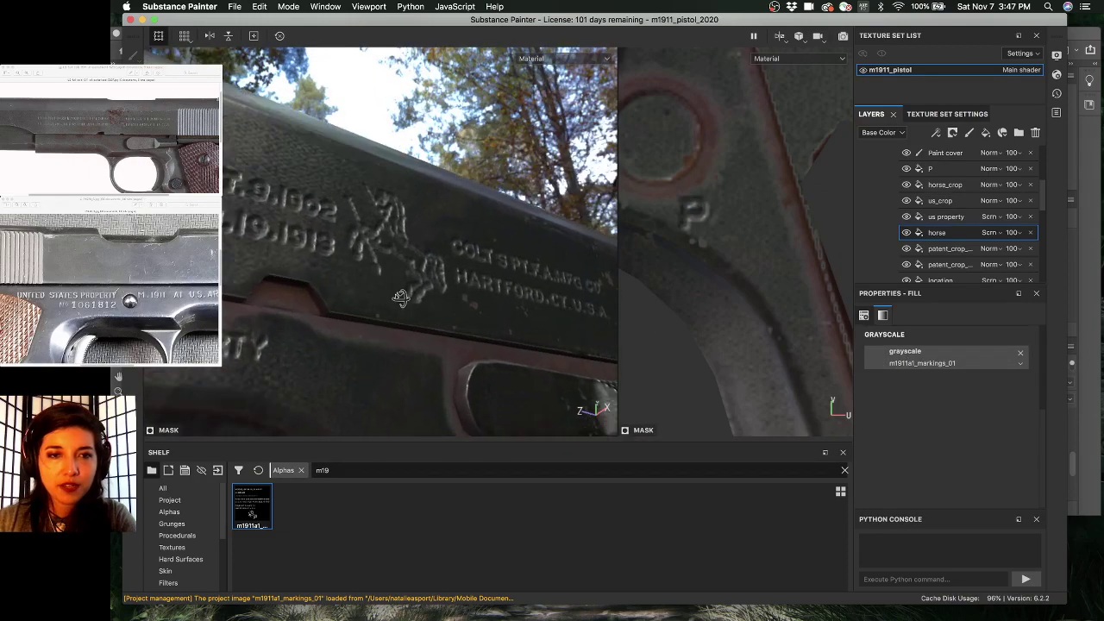
mouse_move(461, 313)
left_mouse_down("alt")
mouse_move(555, 319)
mouse_move(475, 317)
left_mouse_up("alt")
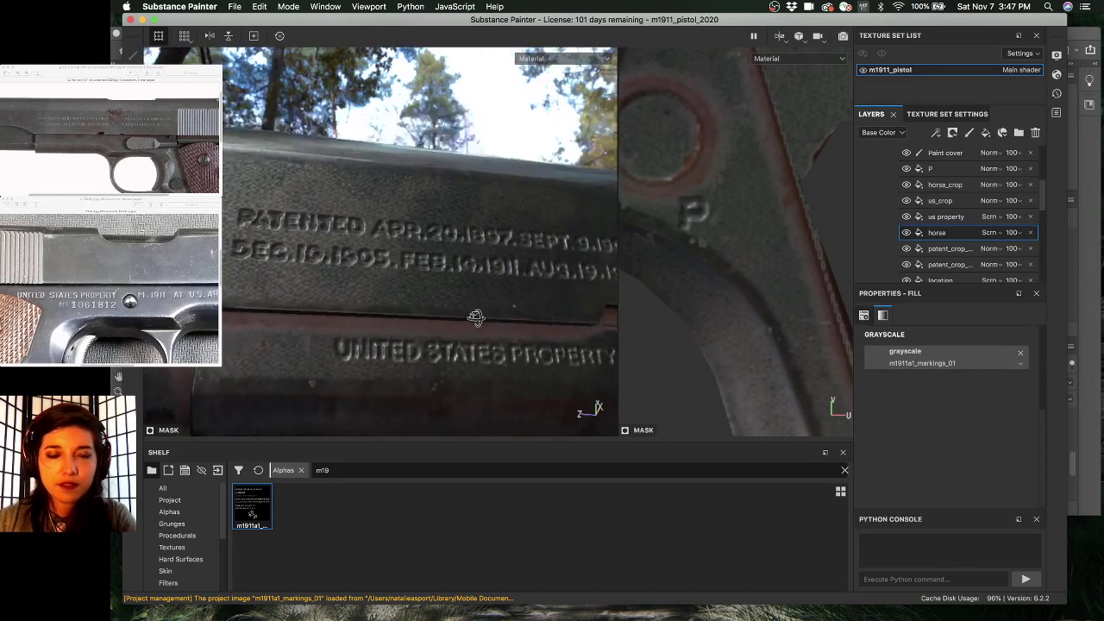
middle_click_drag(476, 320, 450, 322, "alt")
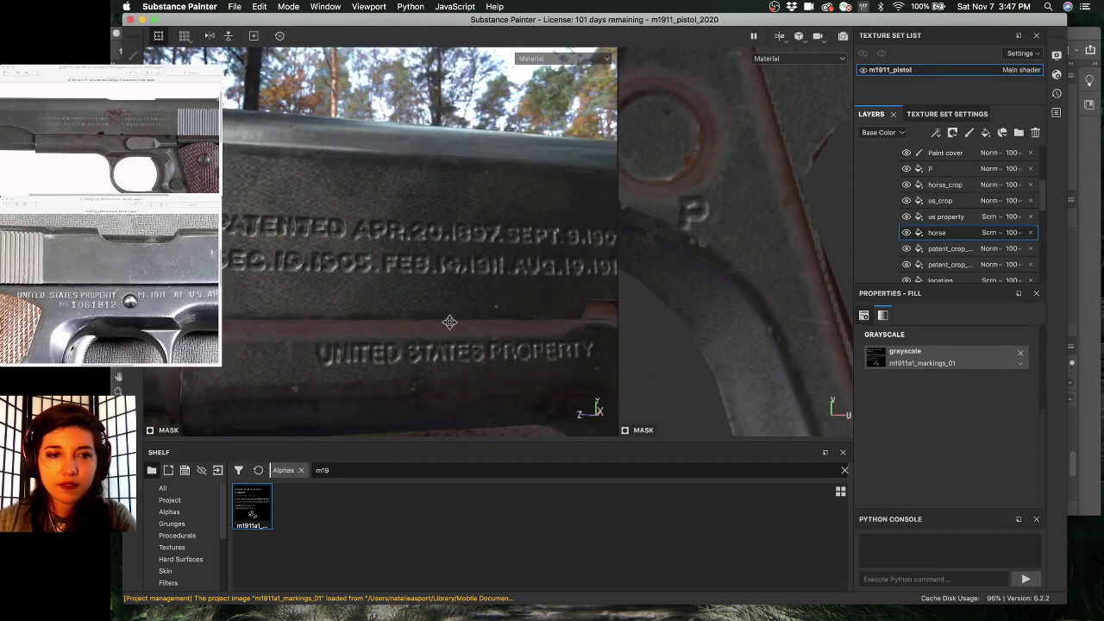
left_click_drag(449, 323, 452, 315, "alt")
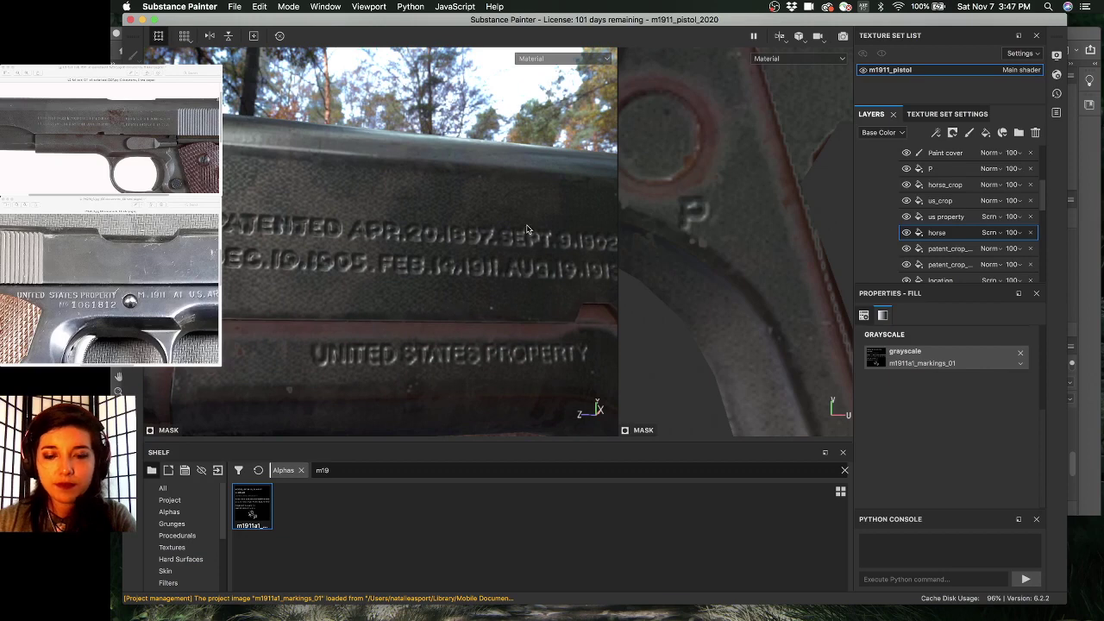
key("c")
key("c")
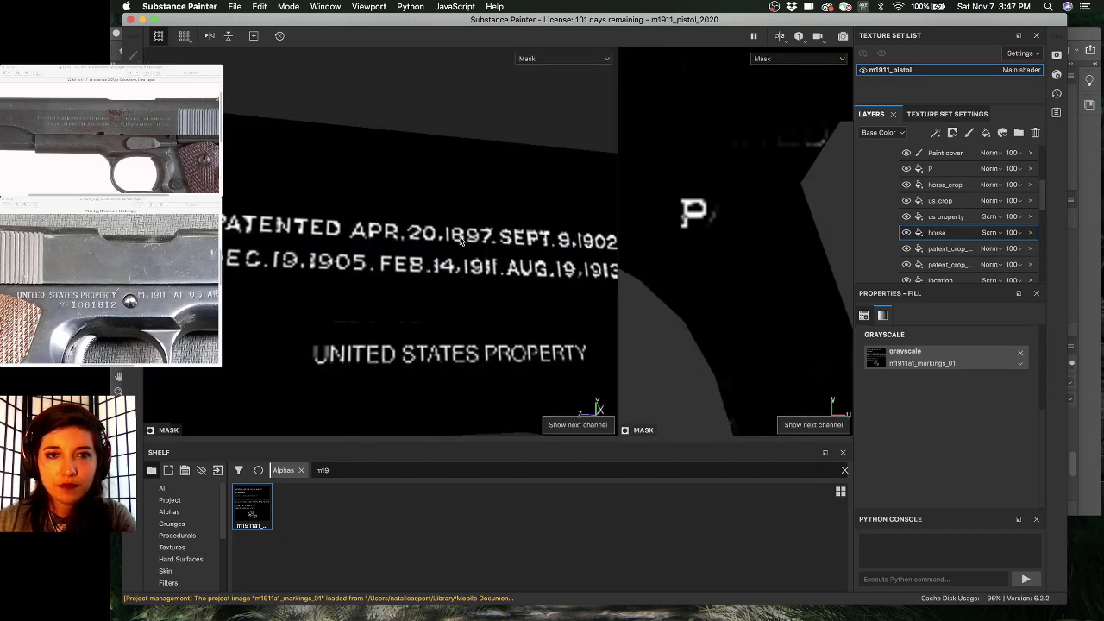
right_click_drag(393, 267, 471, 277, "alt")
left_click_drag(486, 261, 463, 320, "alt")
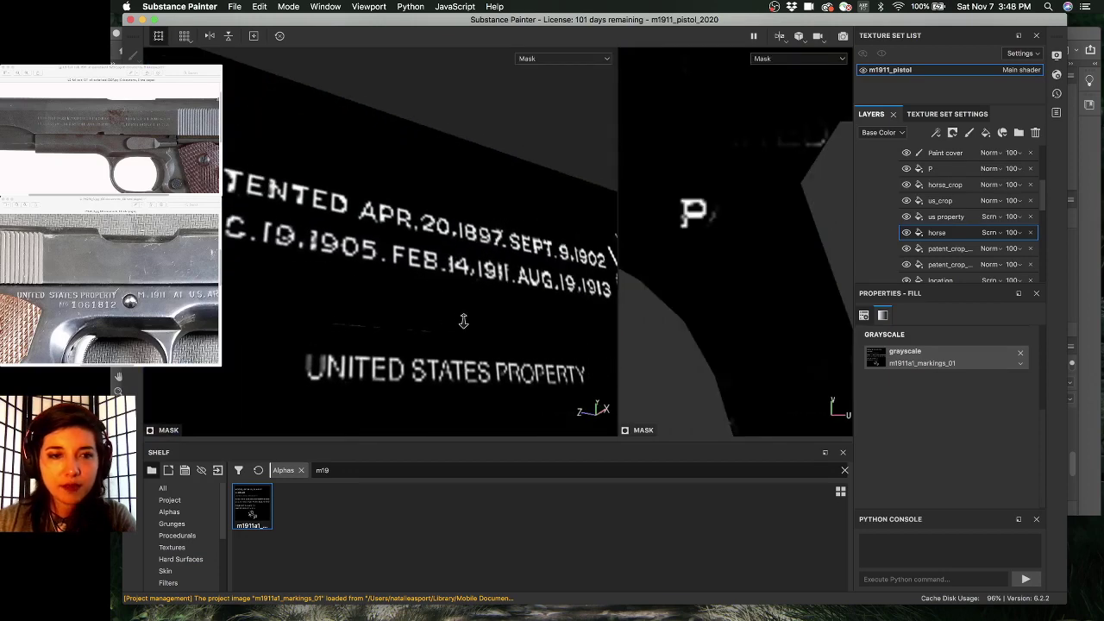
right_click_drag(463, 320, 477, 310, "alt")
left_click_drag(479, 309, 500, 289, "alt")
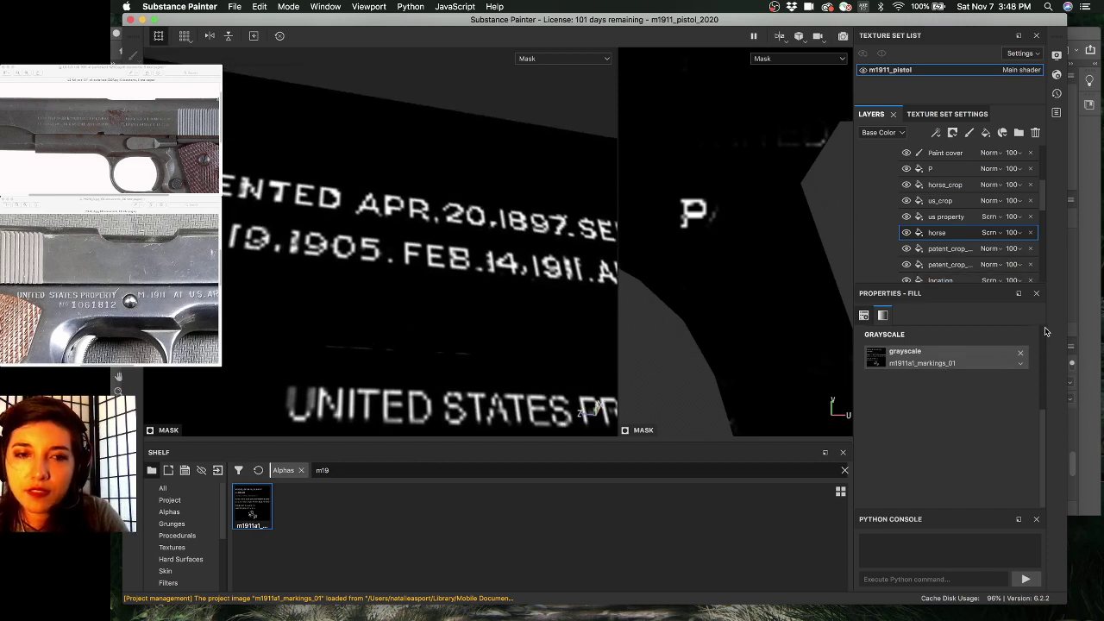
- Switch to Photoshop and examine the edges of the patent, company and Hartford lettering at high magnification
left_click(1088, 314)
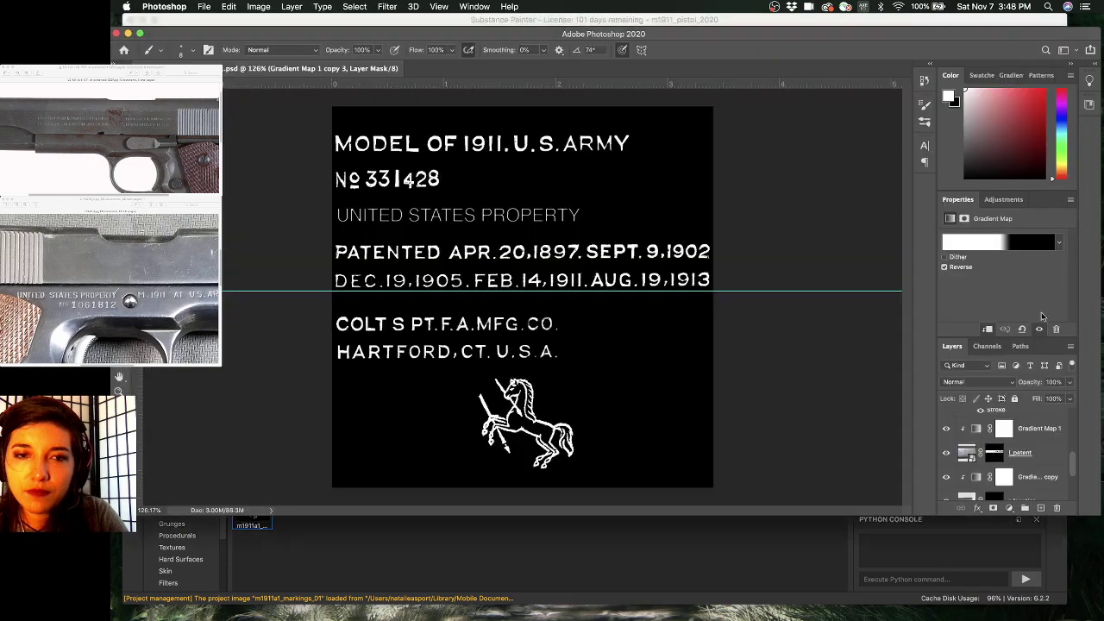
left_click_drag(481, 257, 575, 257, "super")
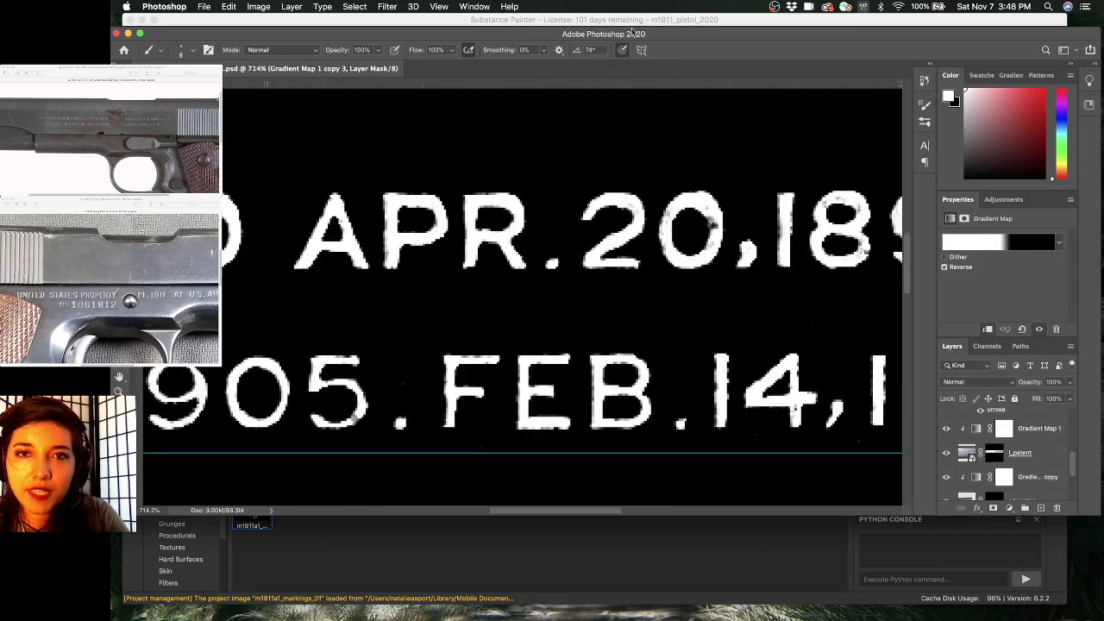
mouse_move(634, 33)
left_mouse_down()
mouse_move(682, 211)
mouse_move(690, 402)
mouse_move(716, 457)
mouse_move(762, 82)
mouse_move(690, 33)
left_mouse_up()
scroll(592, 296, "down", 3)
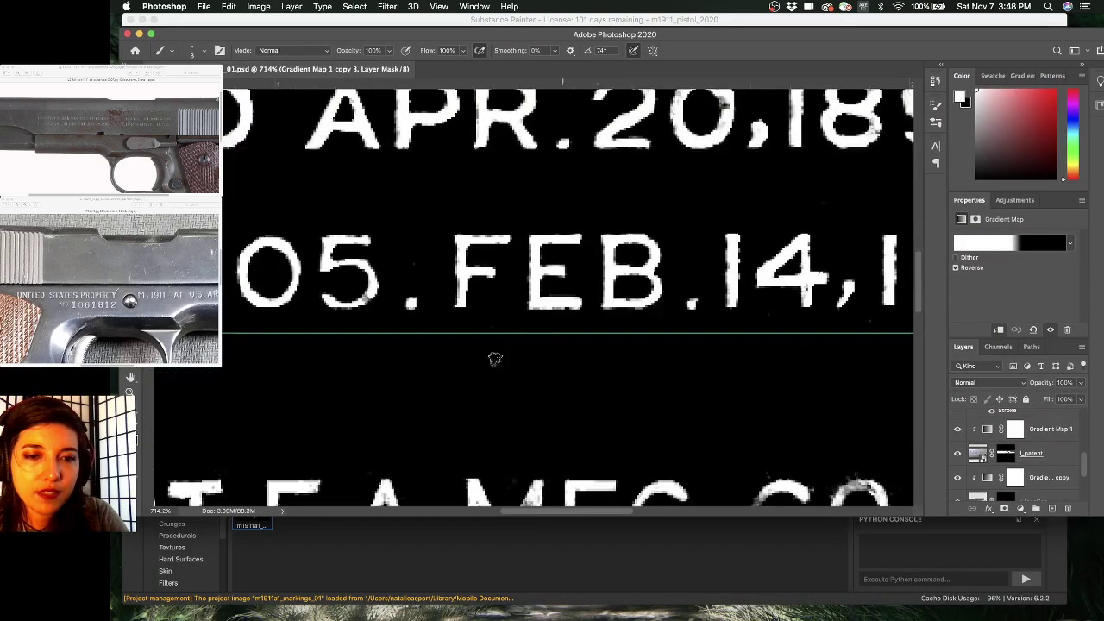
scroll(495, 358, "down", 5)
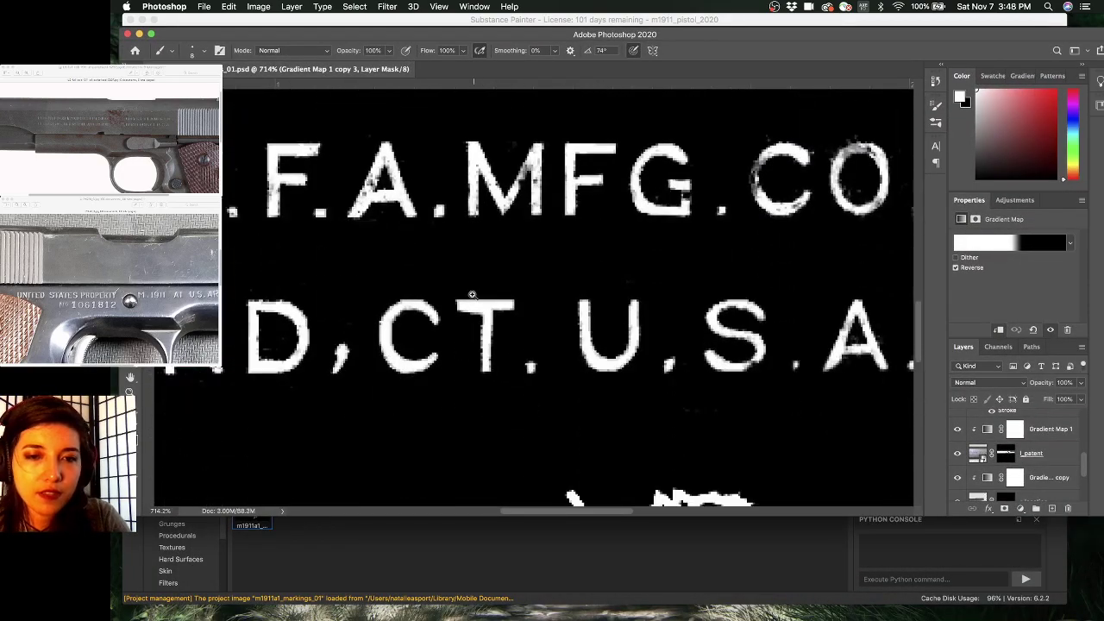
scroll(473, 295, "down", 3)
left_click_drag(482, 273, 755, 418)
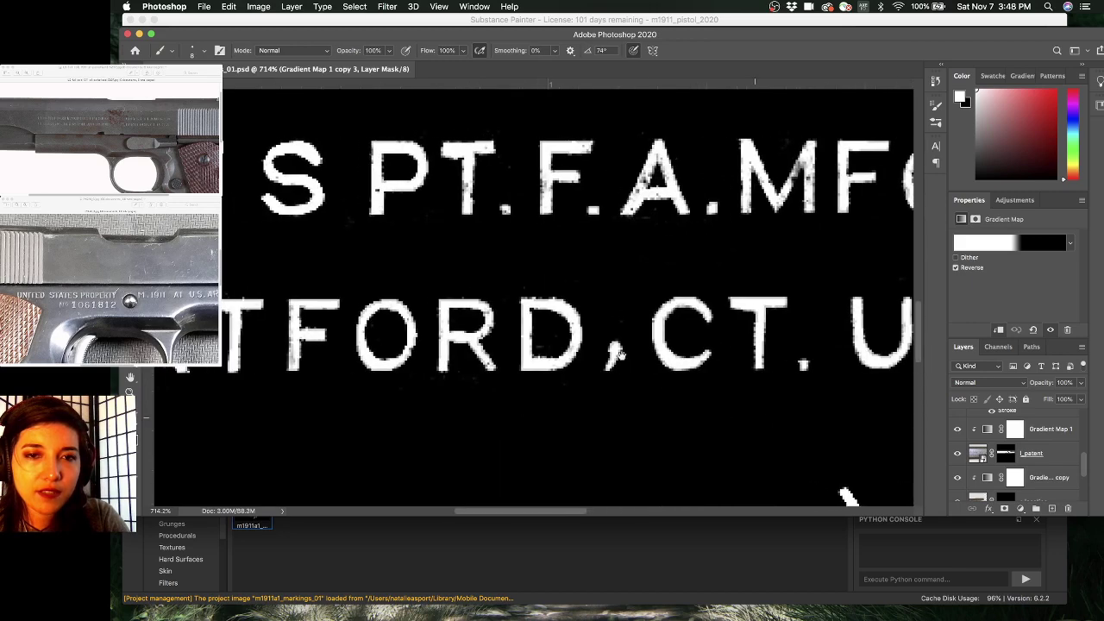
left_click_drag(516, 284, 459, 278, "super")
left_click_drag(474, 236, 510, 250)
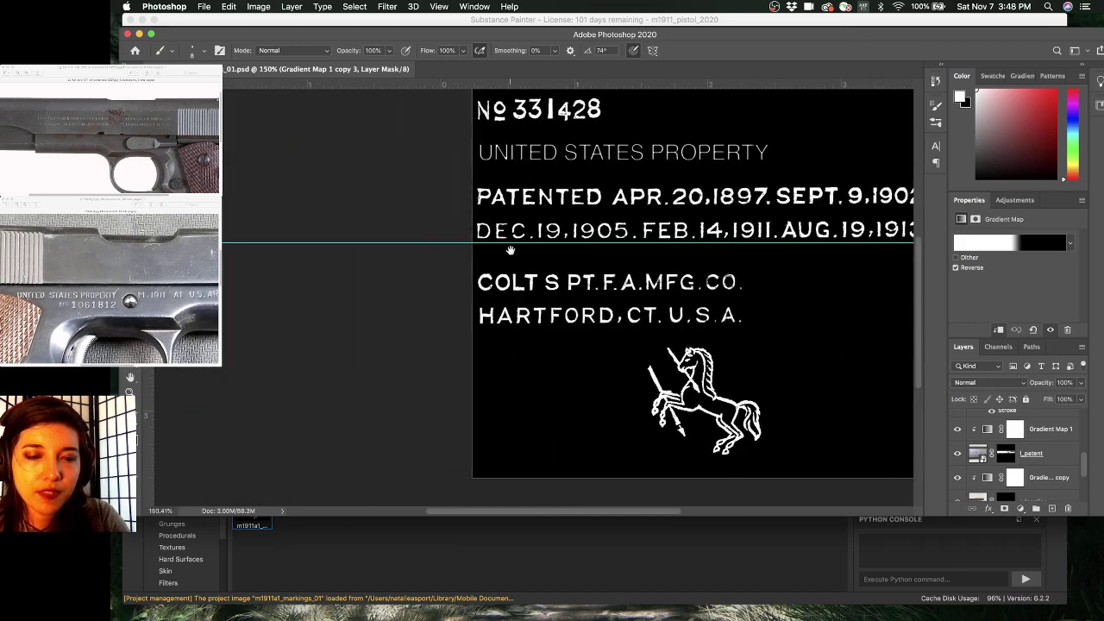
- Compare the UNITED STATES PROPERTY and patent lettering up close in Photoshop with Substance Painter's mask view, finishing in Substance Painter
scroll(535, 203, "left", 1)
scroll(535, 202, "up", 1)
scroll(619, 153, "up", 5, "alt")
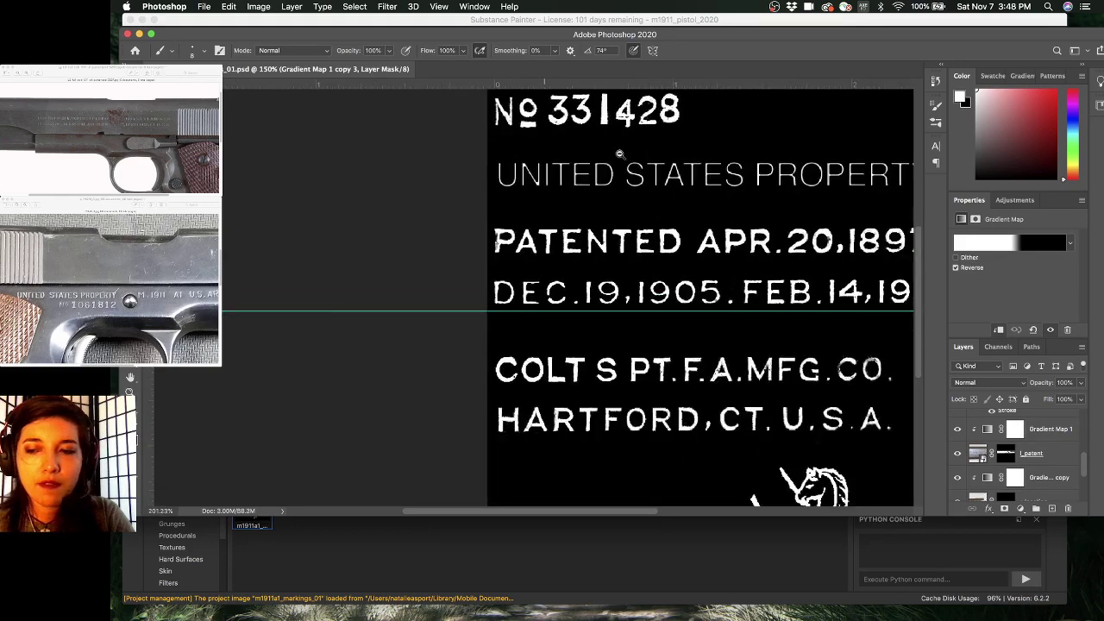
mouse_move(711, 28)
left_mouse_down()
mouse_move(752, 354)
mouse_move(753, 171)
mouse_move(752, 363)
mouse_move(730, 54)
left_mouse_up()
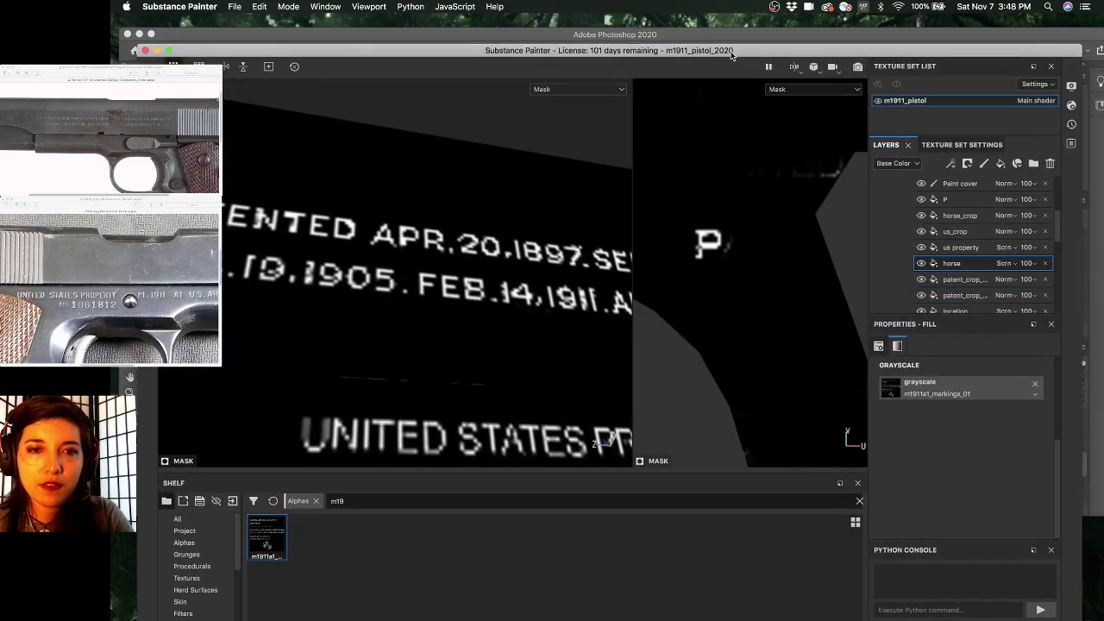
left_click(769, 36)
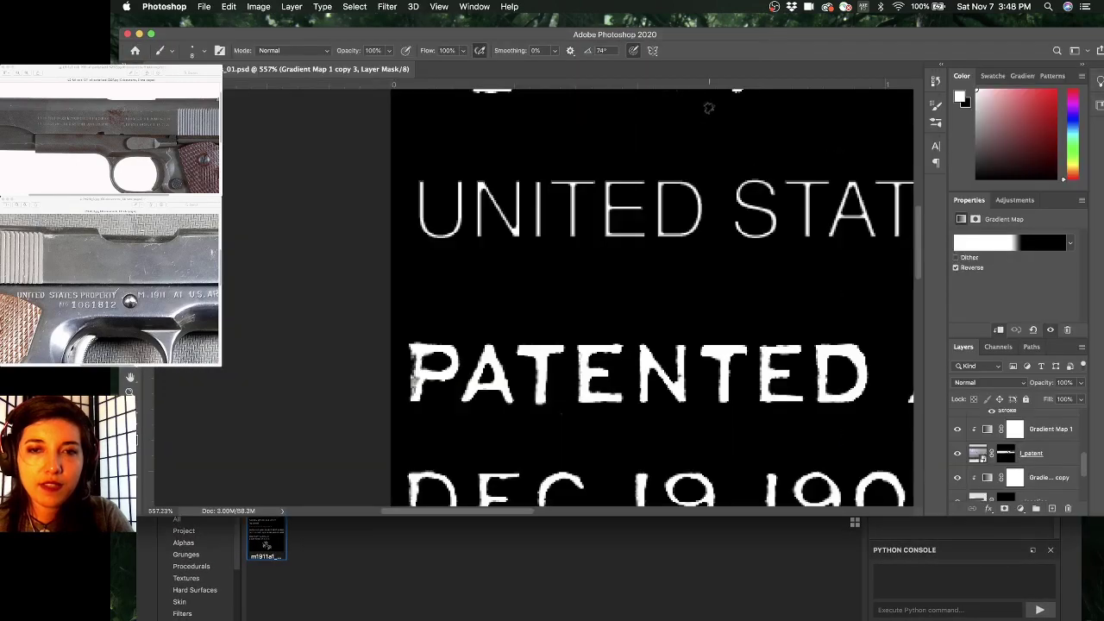
left_click(757, 535)
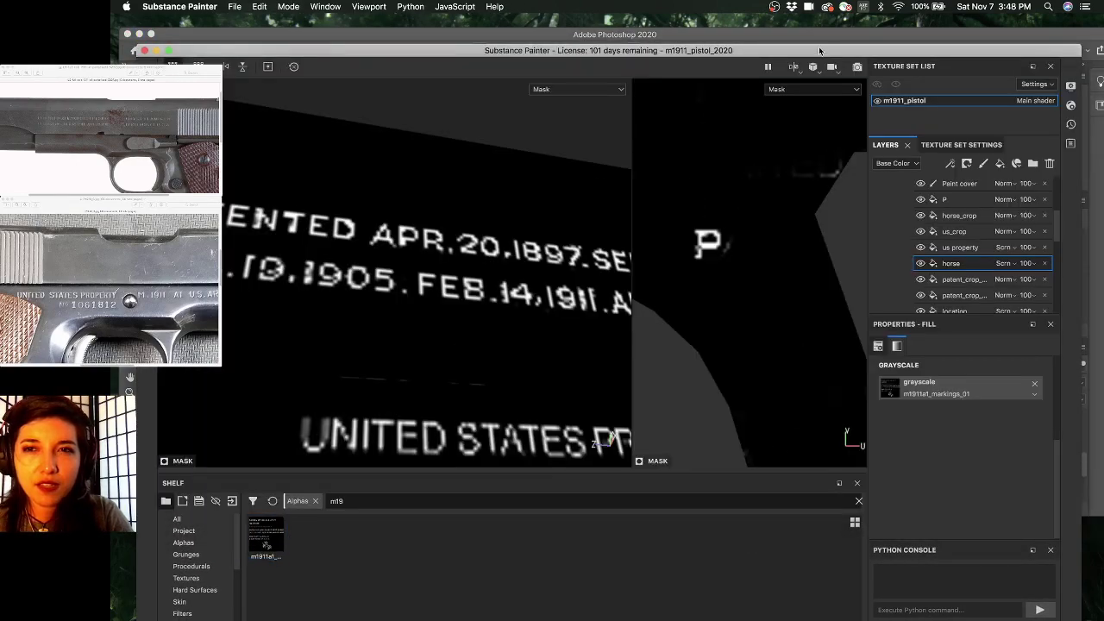
- Inspect the patent lettering in the mask view and review the texture set's size, channels and mesh maps
left_click_drag(819, 50, 820, 19)
right_click_drag(468, 388, 382, 359, "alt")
middle_click_drag(382, 359, 324, 350, "alt")
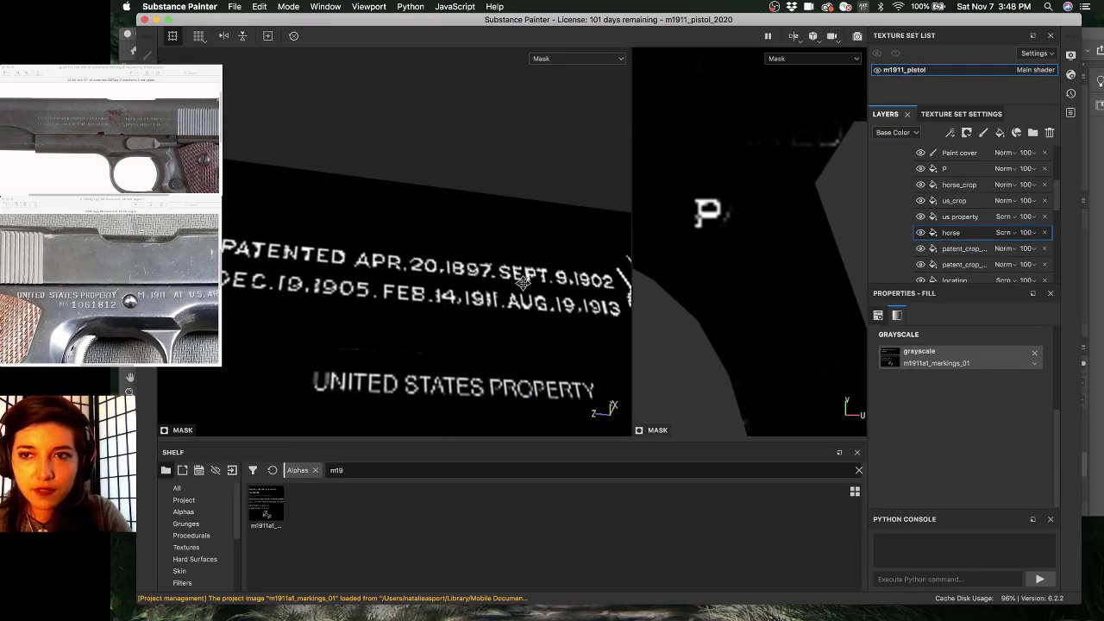
left_click(961, 114)
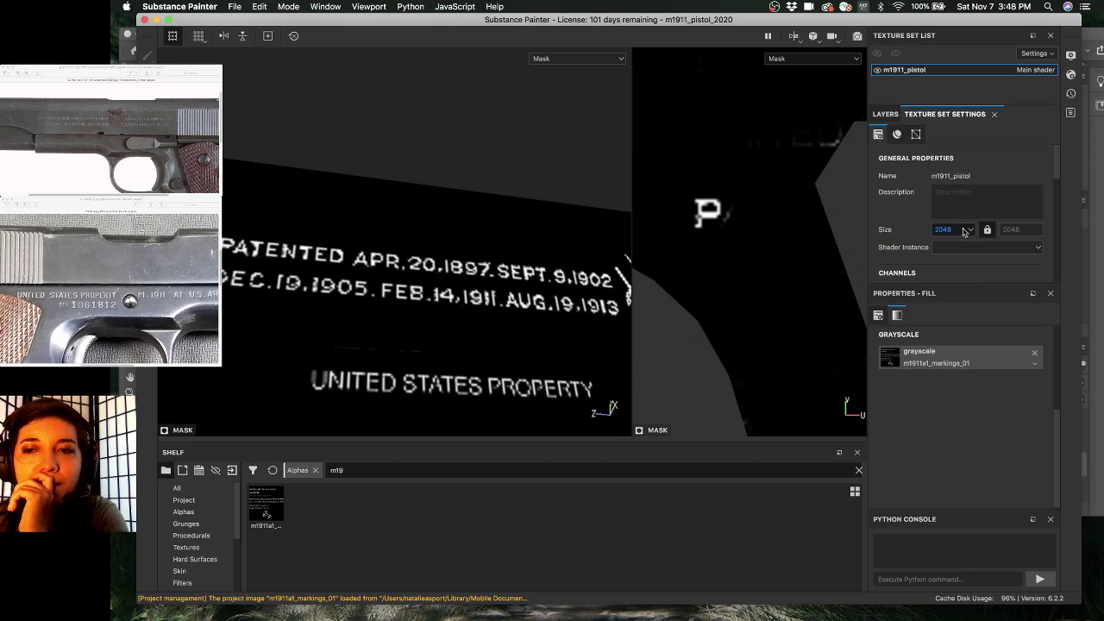
scroll(963, 231, "down", 3)
scroll(964, 231, "up", 2)
scroll(964, 231, "down", 2)
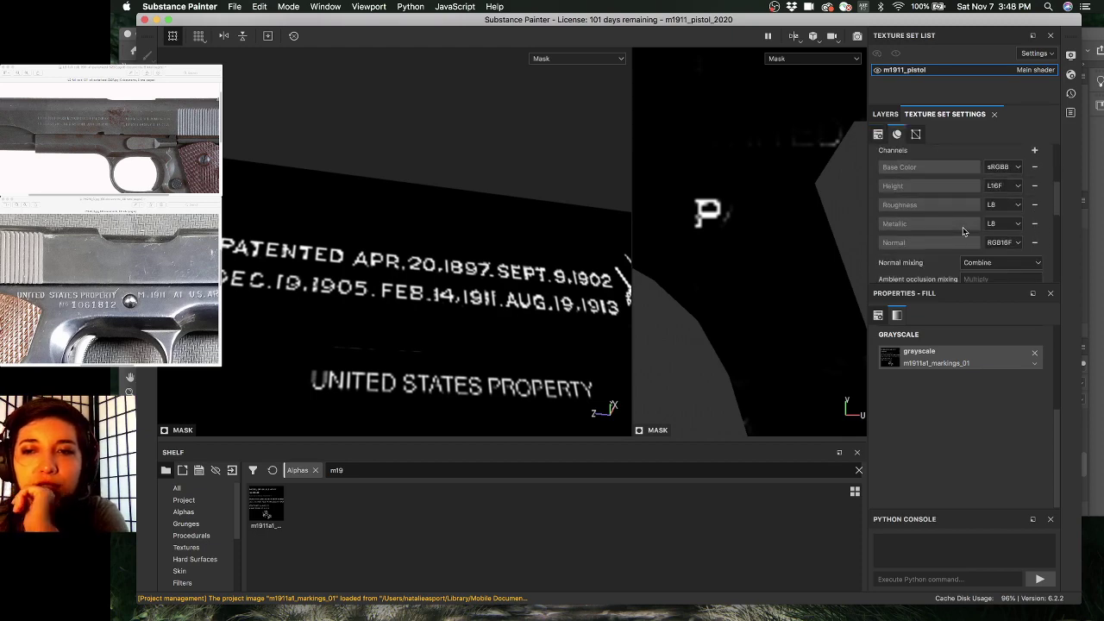
scroll(963, 227, "down", 4)
scroll(962, 227, "down", 4)
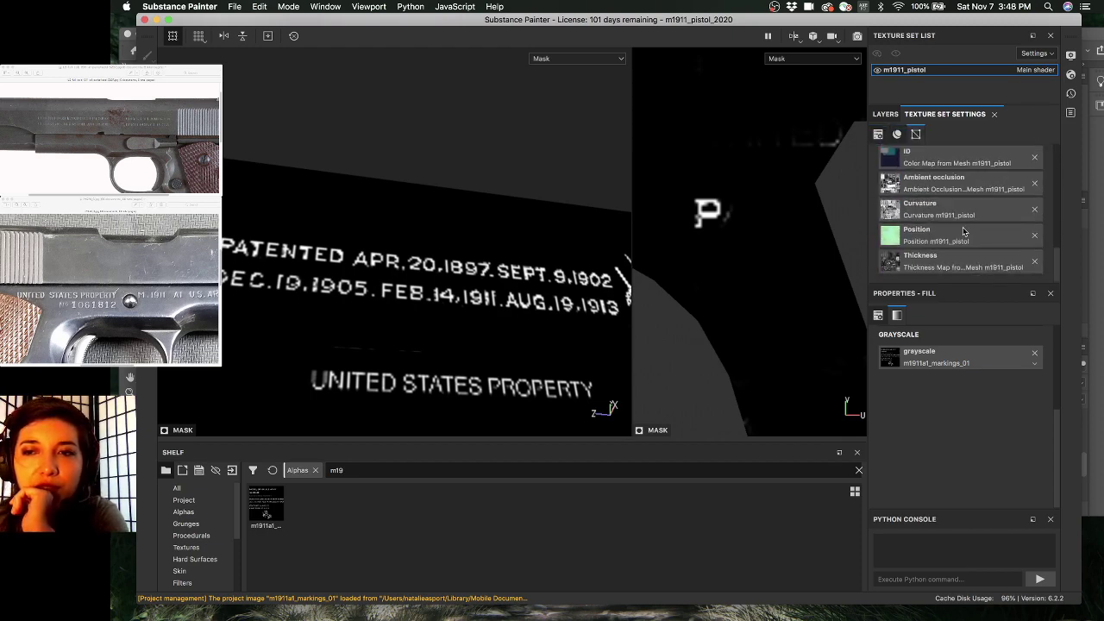
- Look through the layer stack and the horse fill's projection, filtering and UV transformation settings
left_click(886, 114)
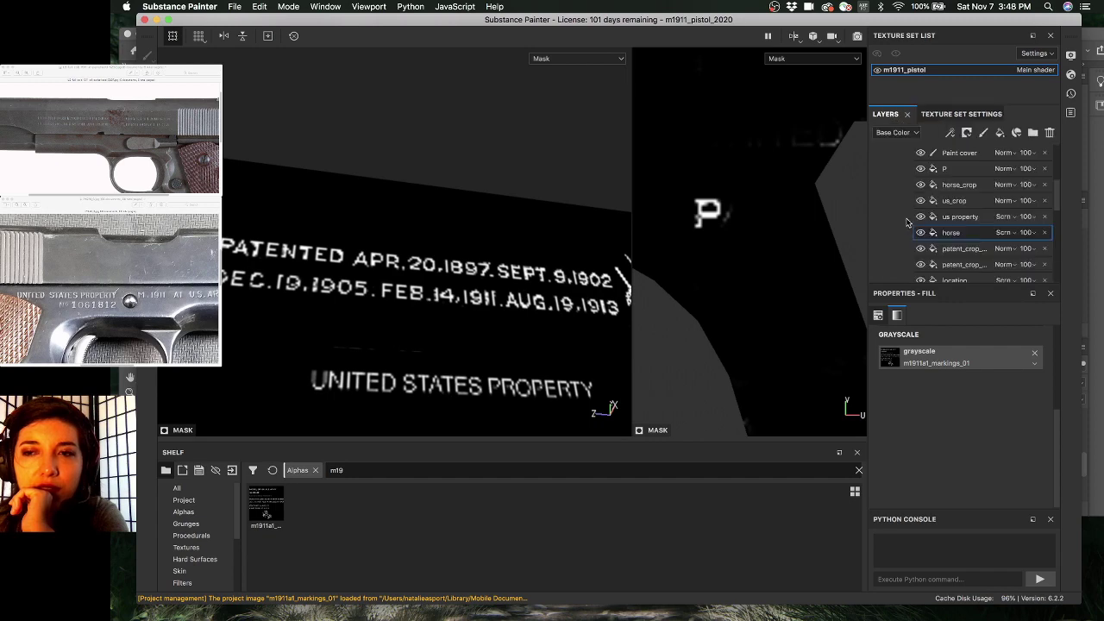
scroll(902, 229, "down", 10)
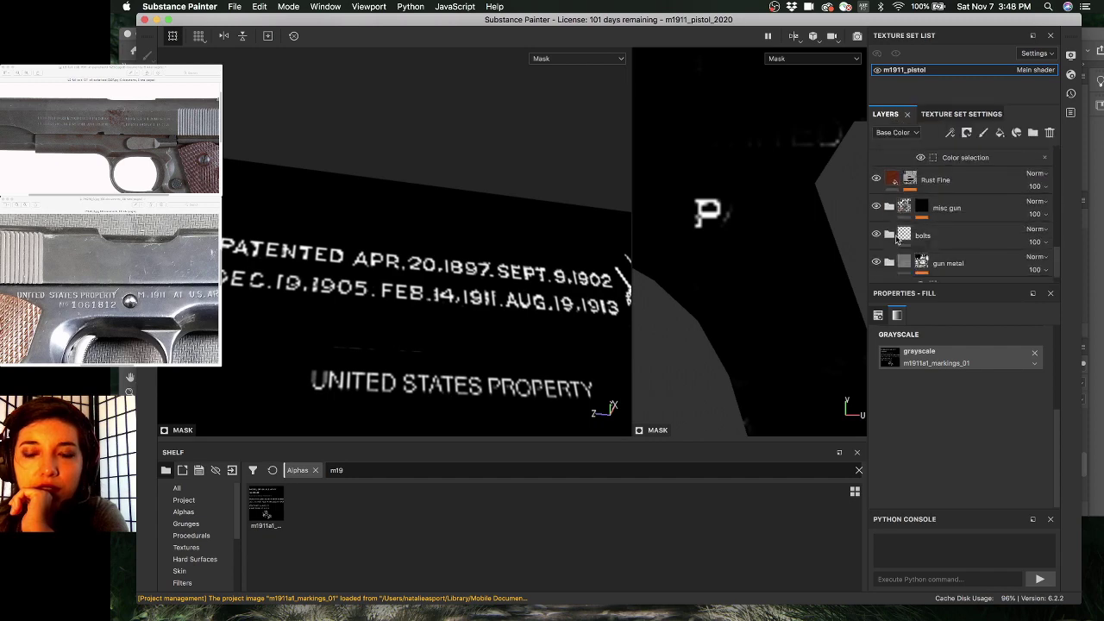
scroll(895, 235, "down", 2)
scroll(927, 356, "up", 4)
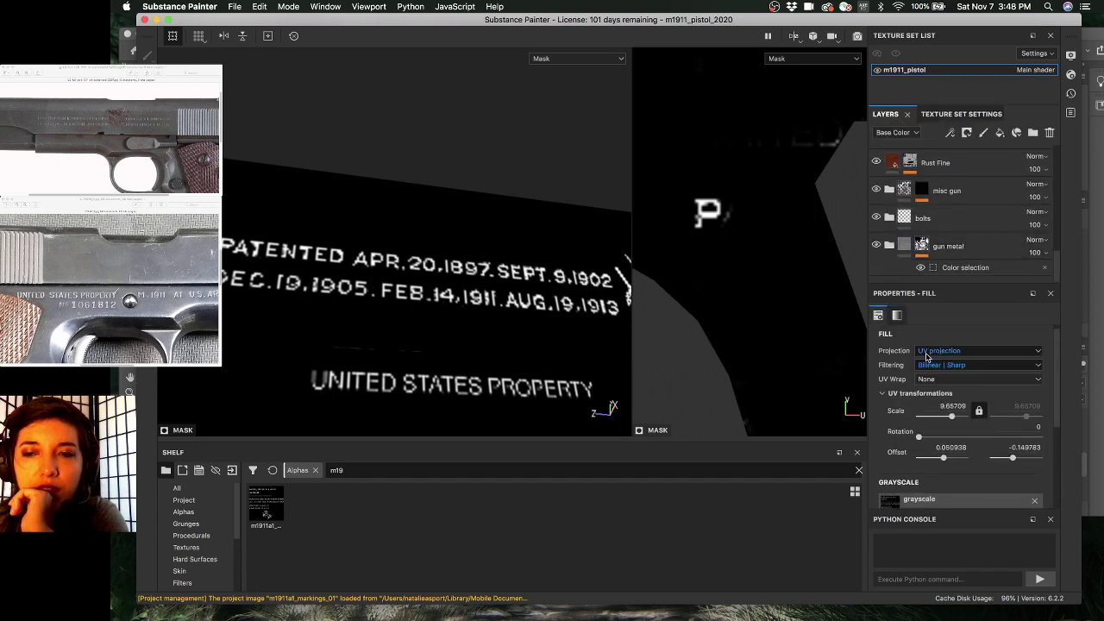
scroll(889, 423, "down", 3)
scroll(889, 424, "up", 4)
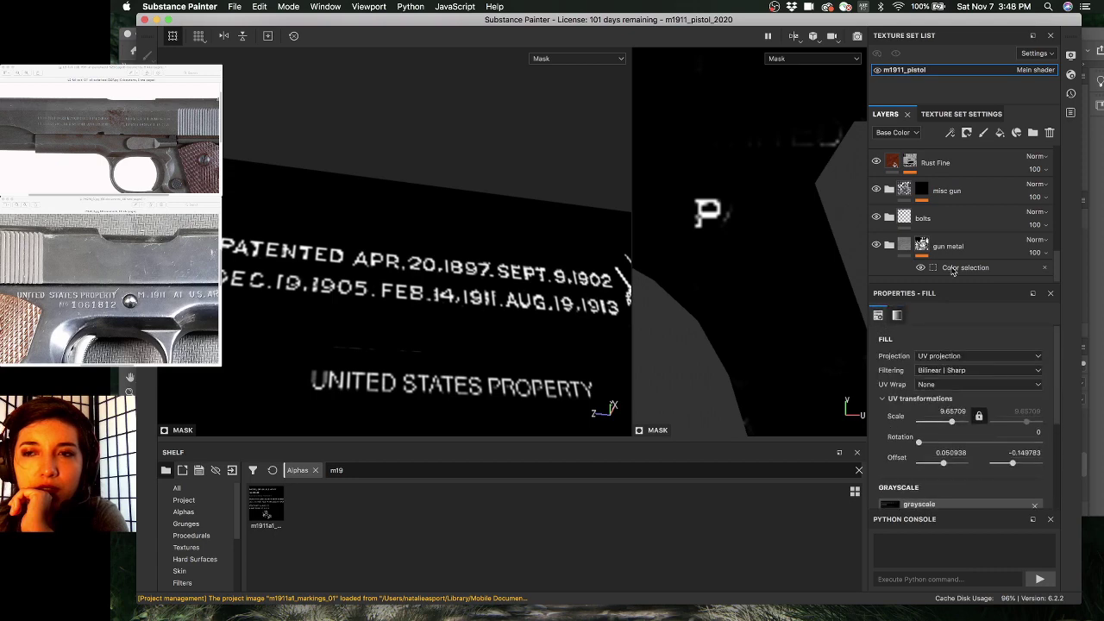
scroll(976, 248, "up", 5)
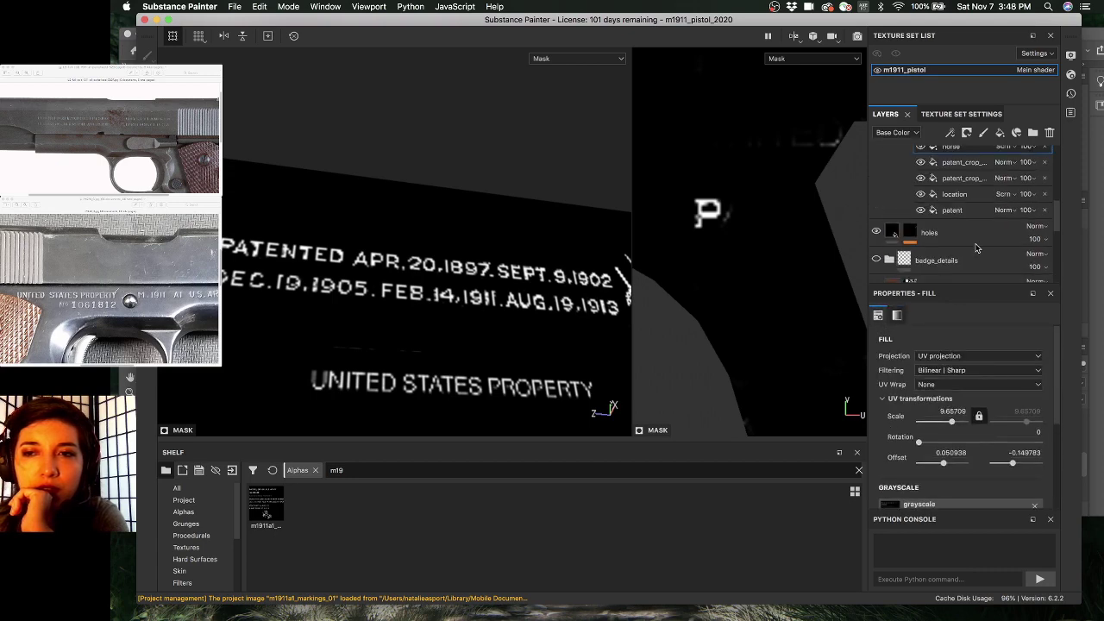
scroll(976, 249, "up", 3)
- Compare the patent lettering and horse emblem up close between the material and mask views
key("m")
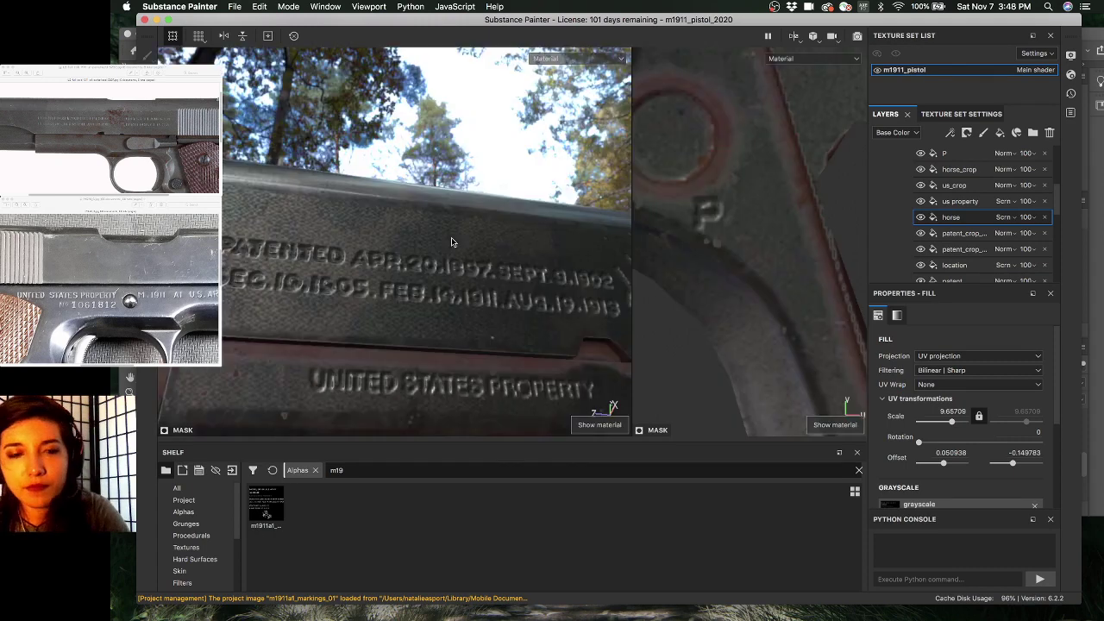
left_click_drag(449, 260, 520, 298, "alt")
key("m")
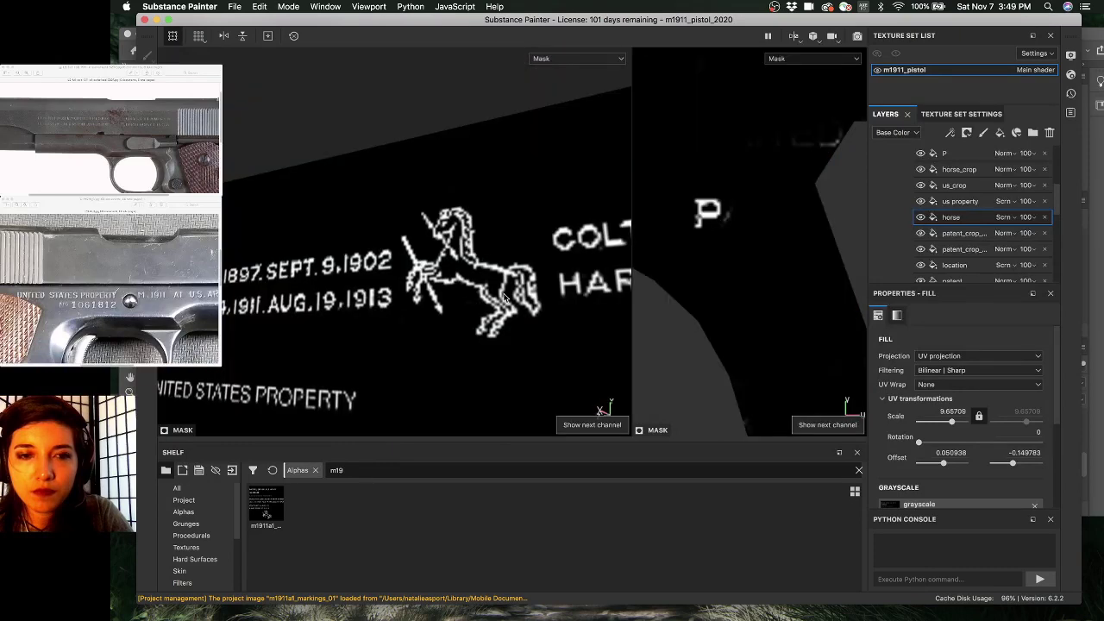
right_click_drag(479, 300, 528, 281, "alt")
middle_click_drag(528, 281, 501, 288, "alt")
key("m")
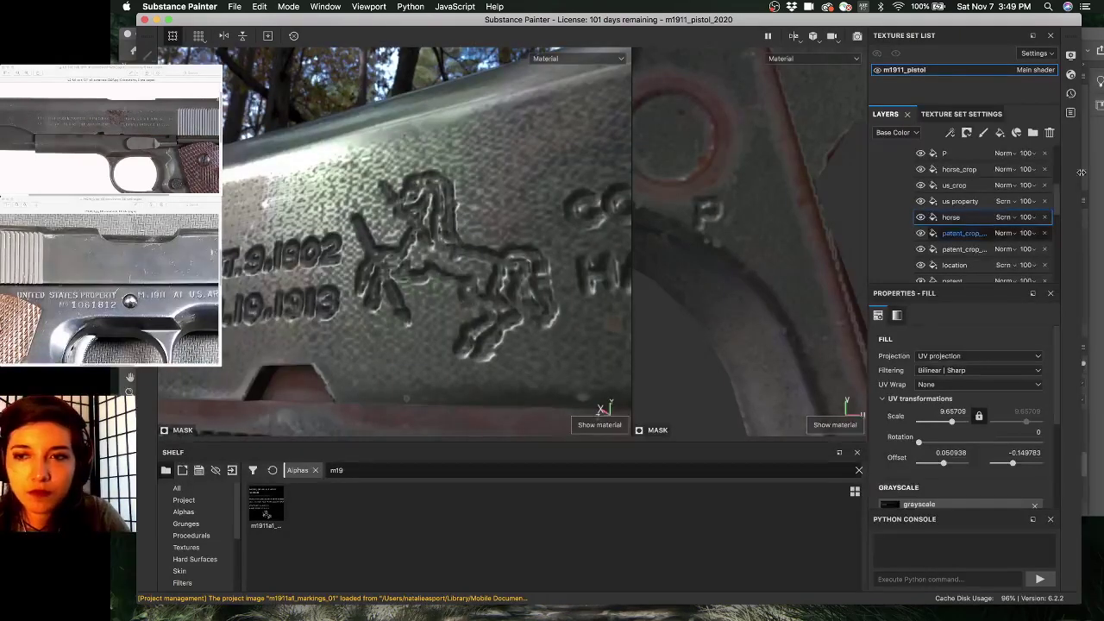
- Try a height of -0.0428 on the L_markings fill and inspect the slide engraving up close
scroll(977, 205, "up", 2)
scroll(974, 207, "up", 2)
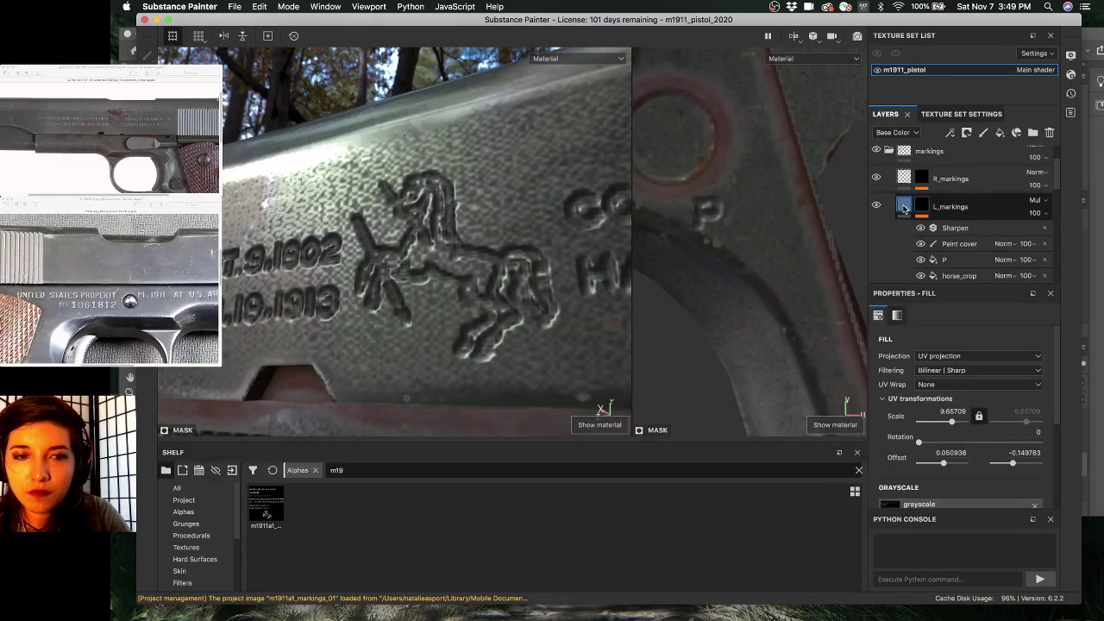
left_click(904, 207)
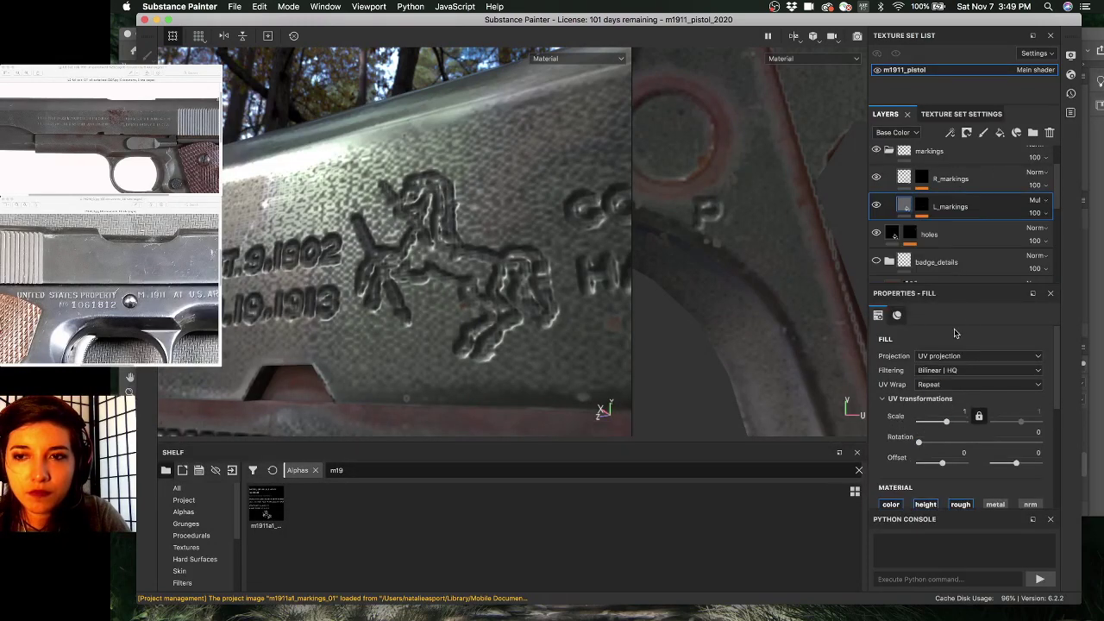
scroll(955, 345, "down", 5)
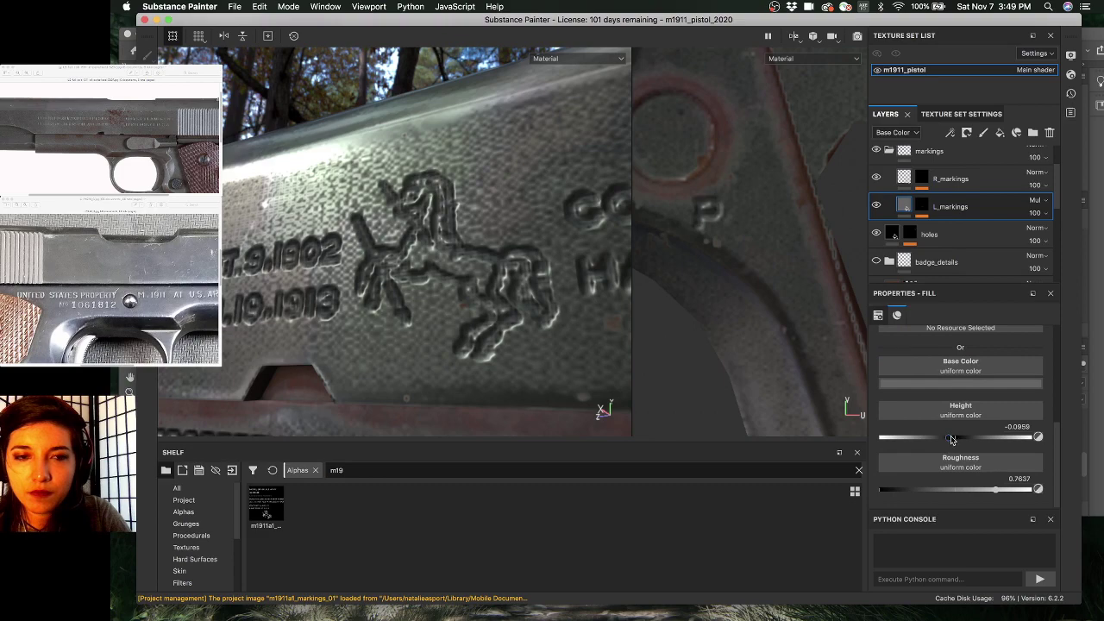
left_click_drag(952, 440, 955, 438)
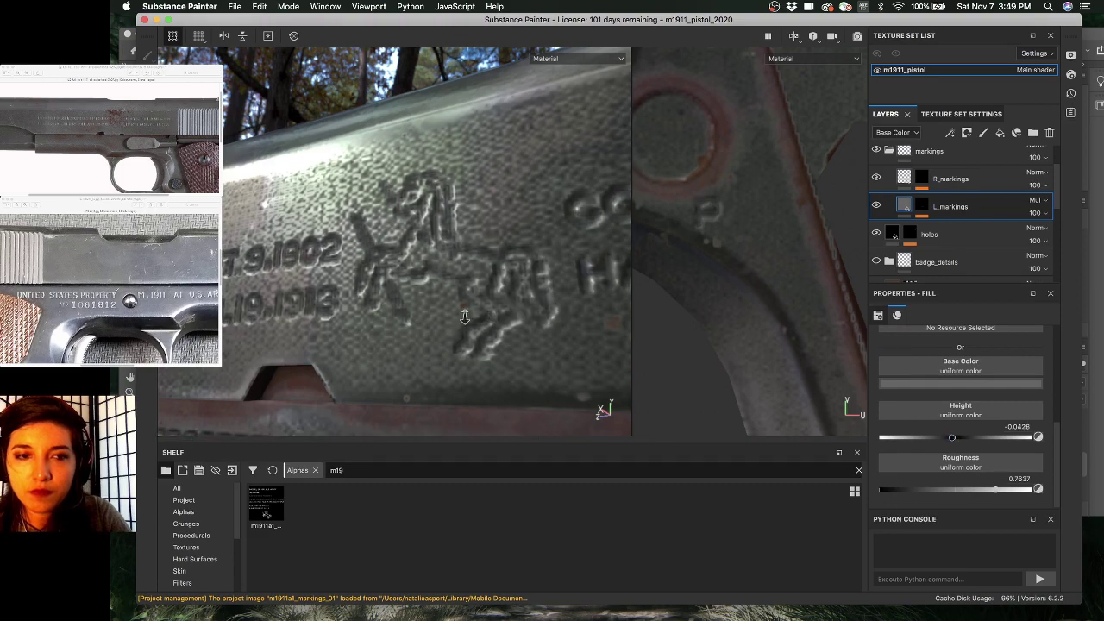
right_click_drag(465, 317, 251, 289, "alt")
left_click_drag(251, 290, 396, 312, "alt")
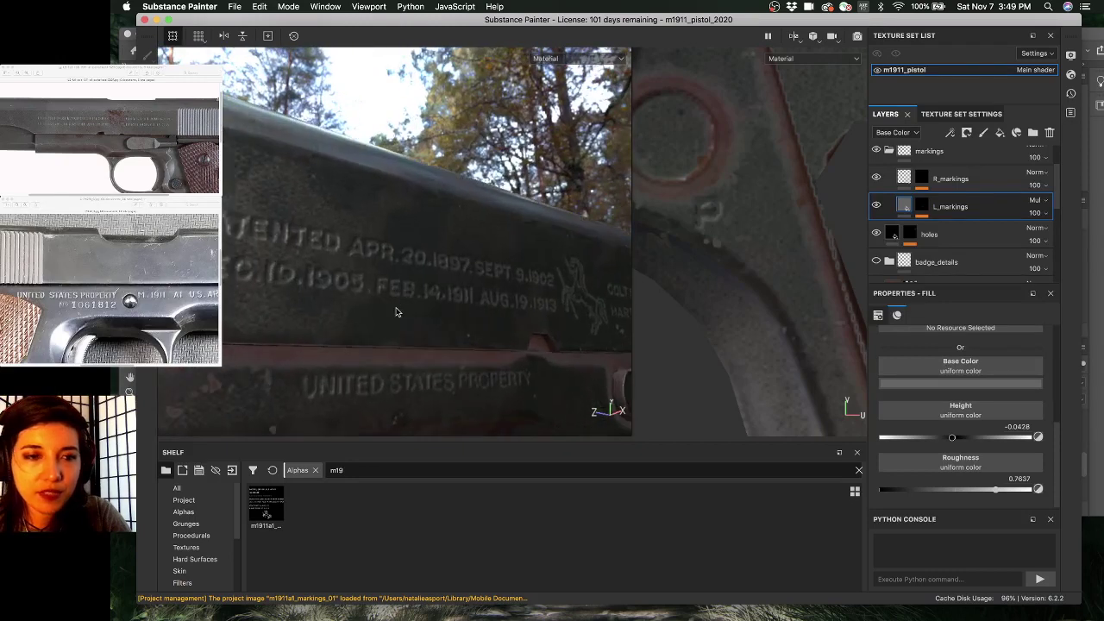
- Try heights of -0.5175 and 0.3774 on the L_markings fill, undoing each after checking the engraving
left_click_drag(953, 440, 917, 437)
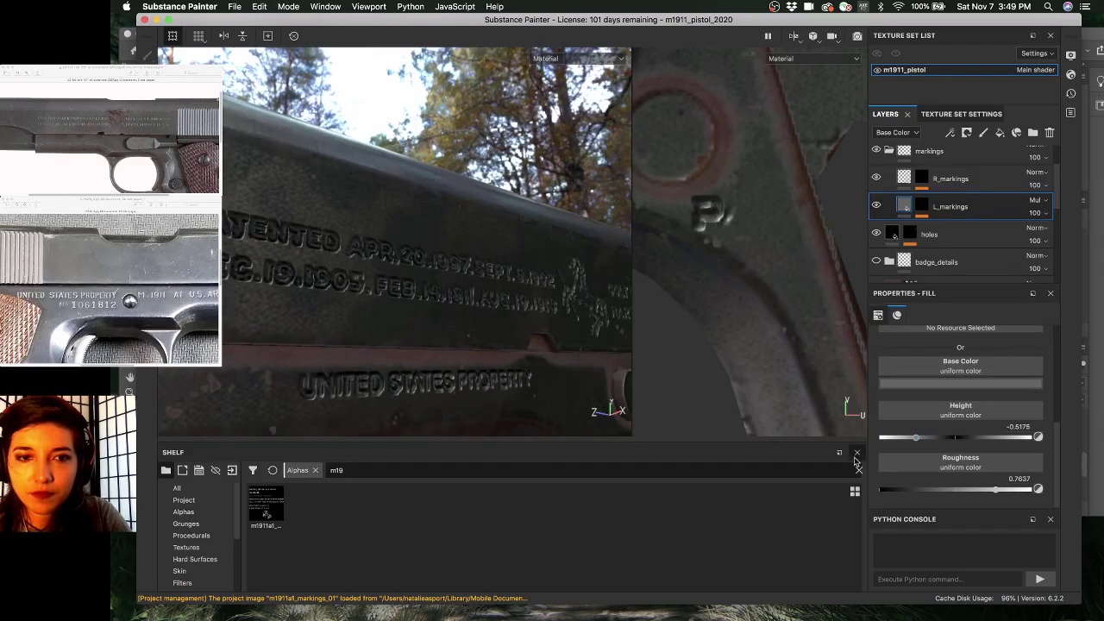
left_click_drag(342, 286, 498, 309, "alt")
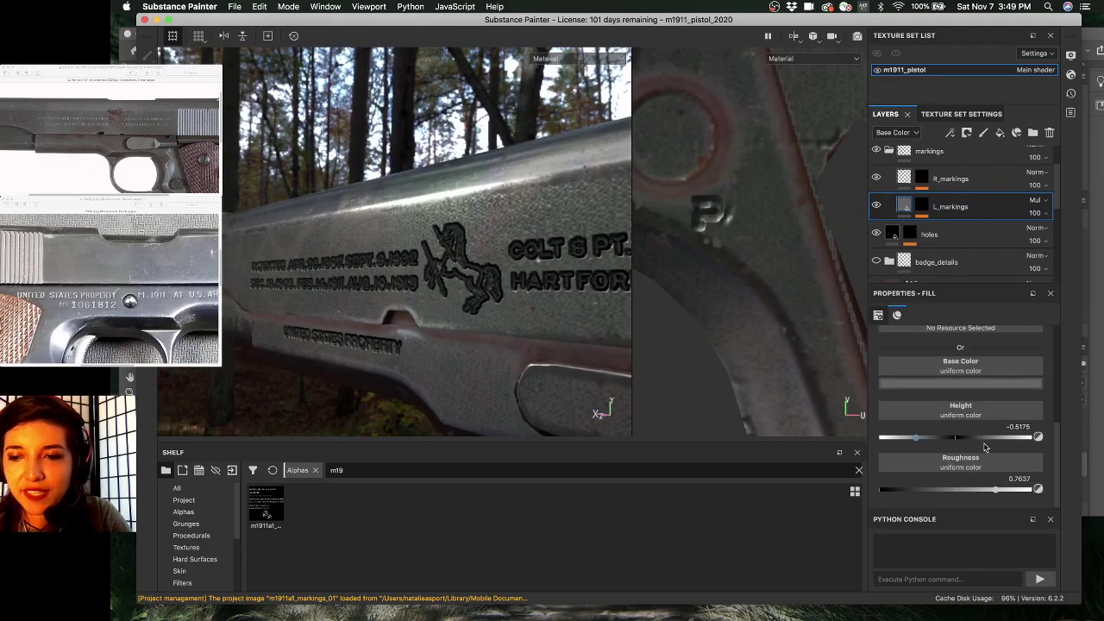
key("super+z")
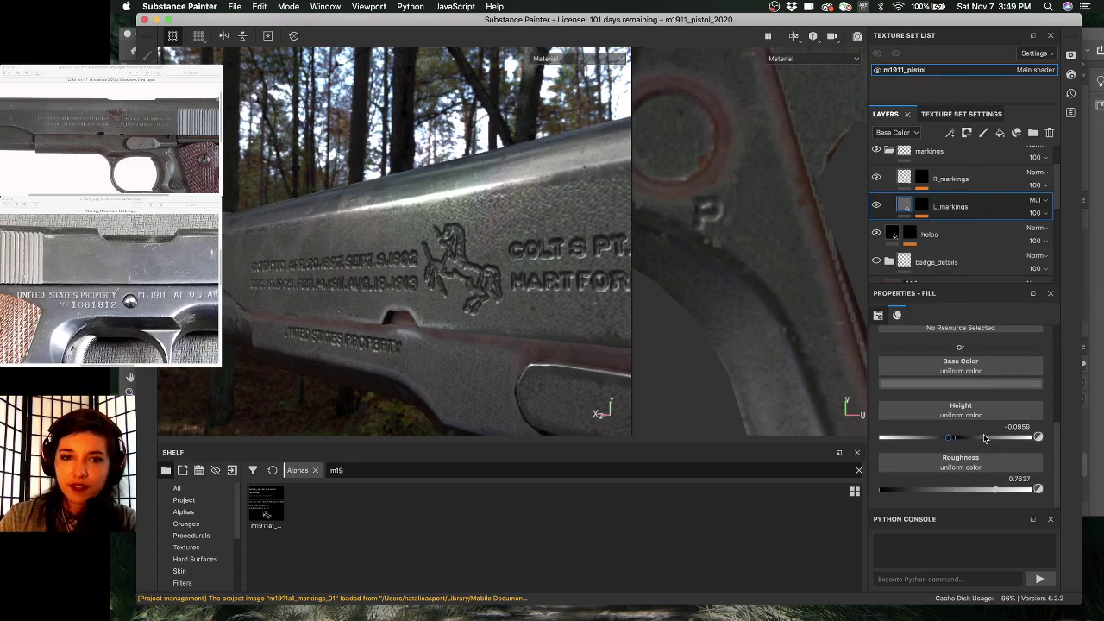
left_click(984, 437)
key("super+z")
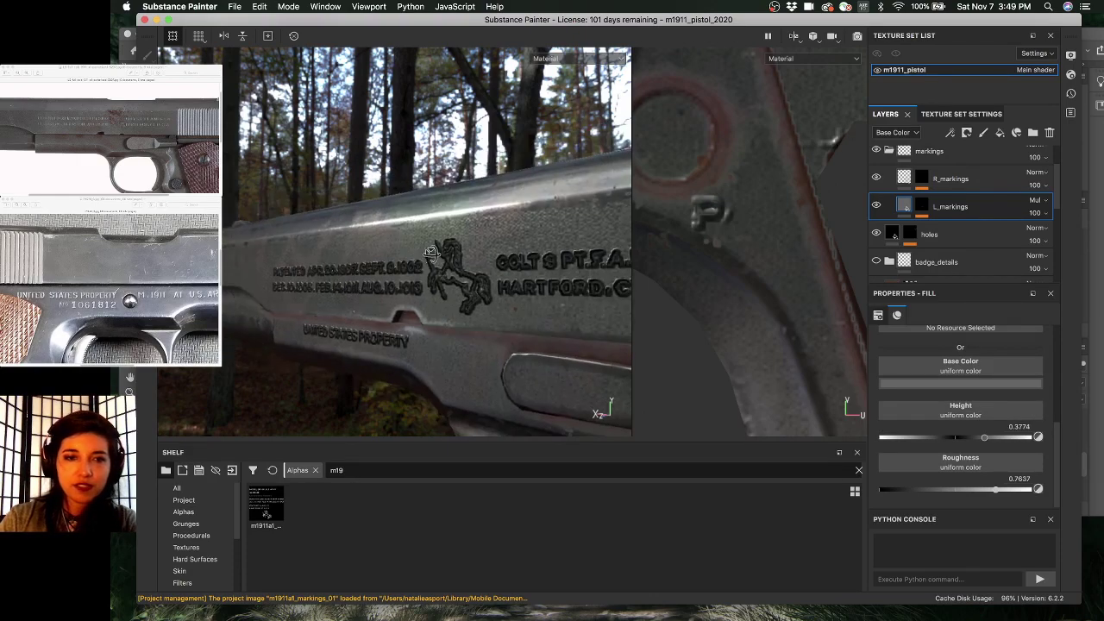
- Try a raised height of 0.0198 on the L_markings fill, check the patent dates up close, and undo it
left_click_drag(352, 301, 592, 394, "alt")
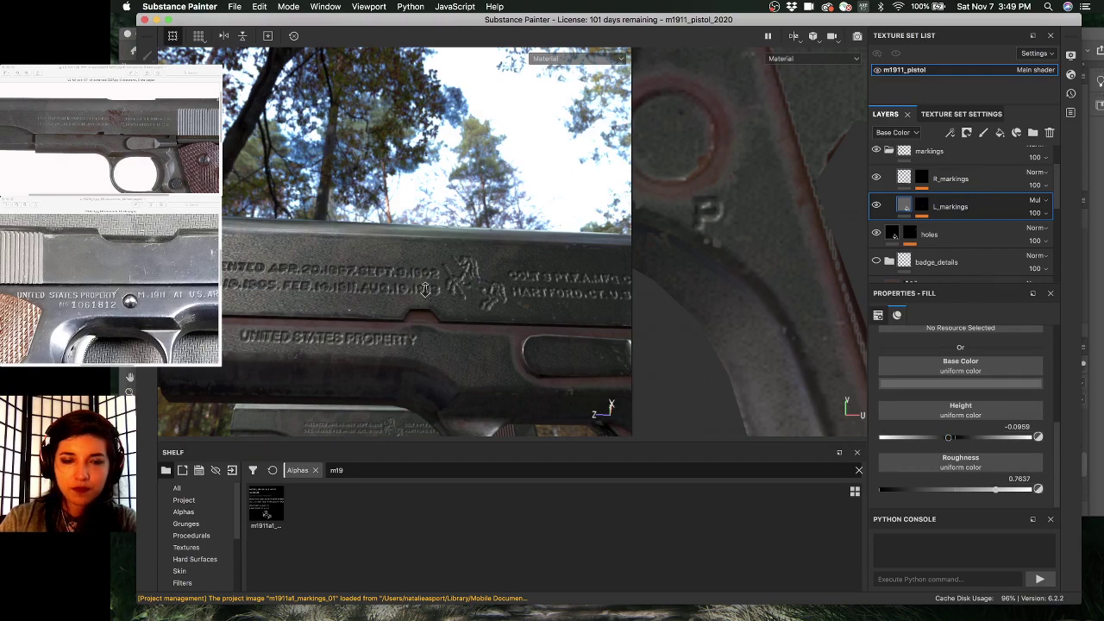
right_click_drag(425, 290, 841, 332, "alt")
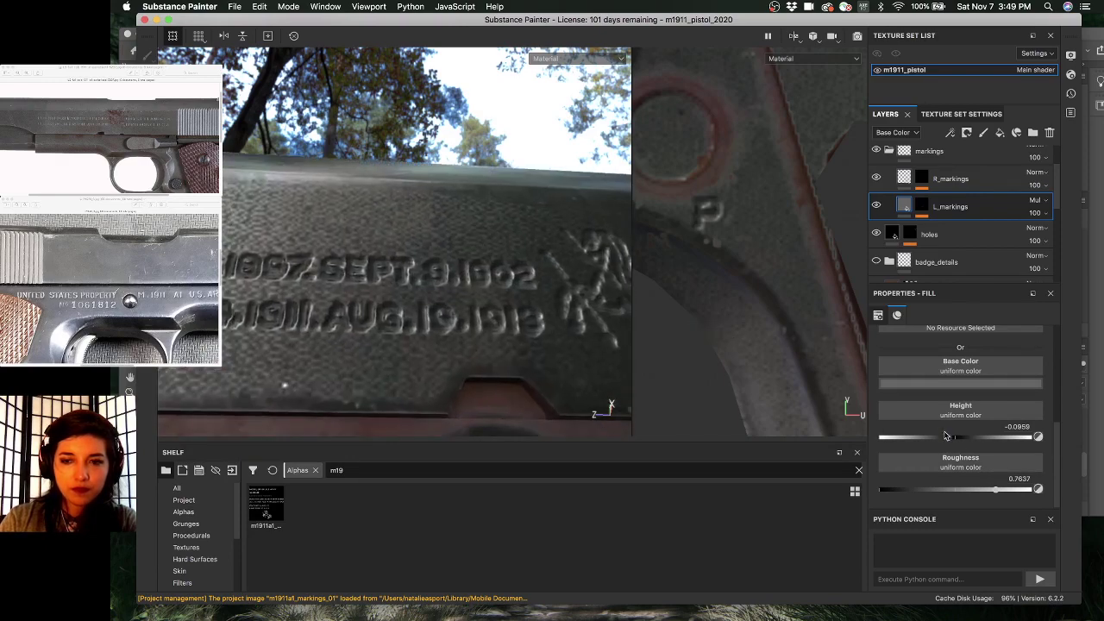
left_click_drag(953, 442, 957, 439)
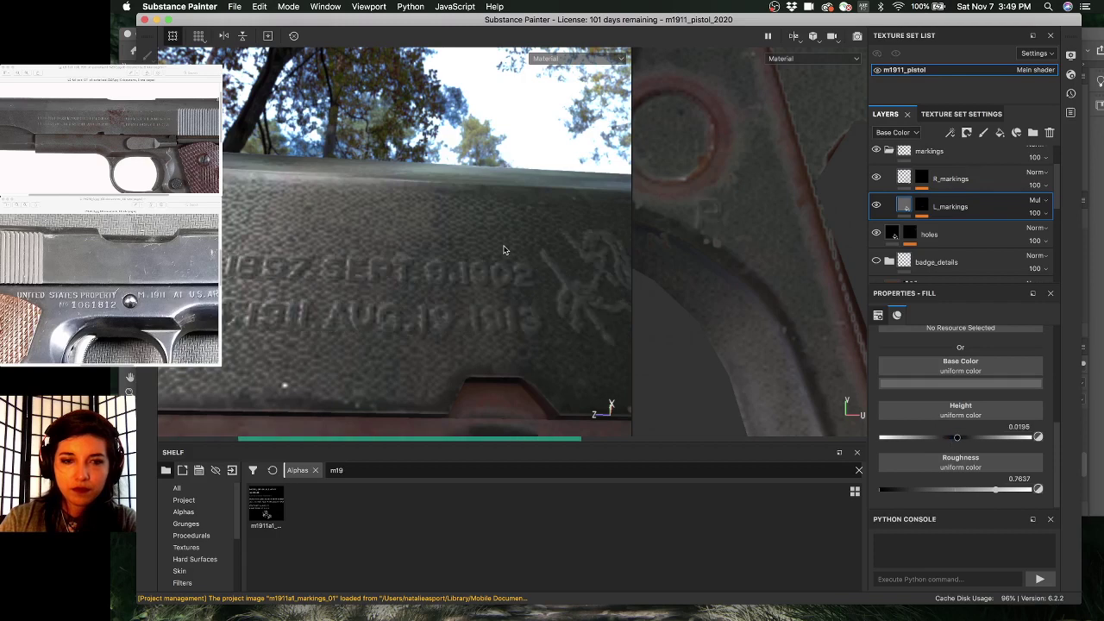
left_click_drag(553, 260, 557, 267, "alt")
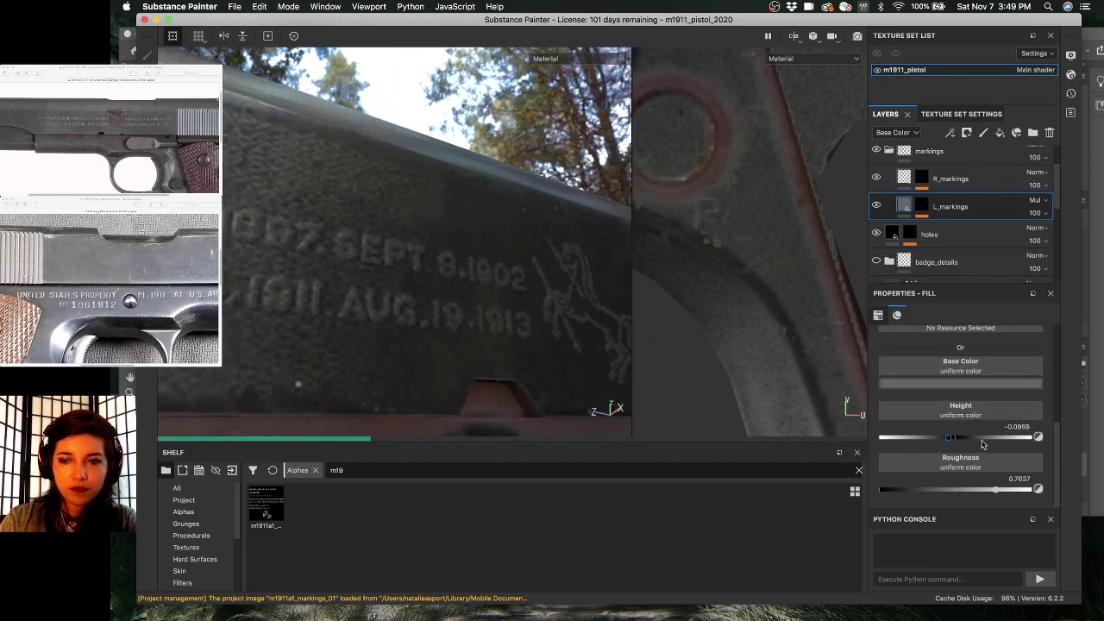
key("super+z")
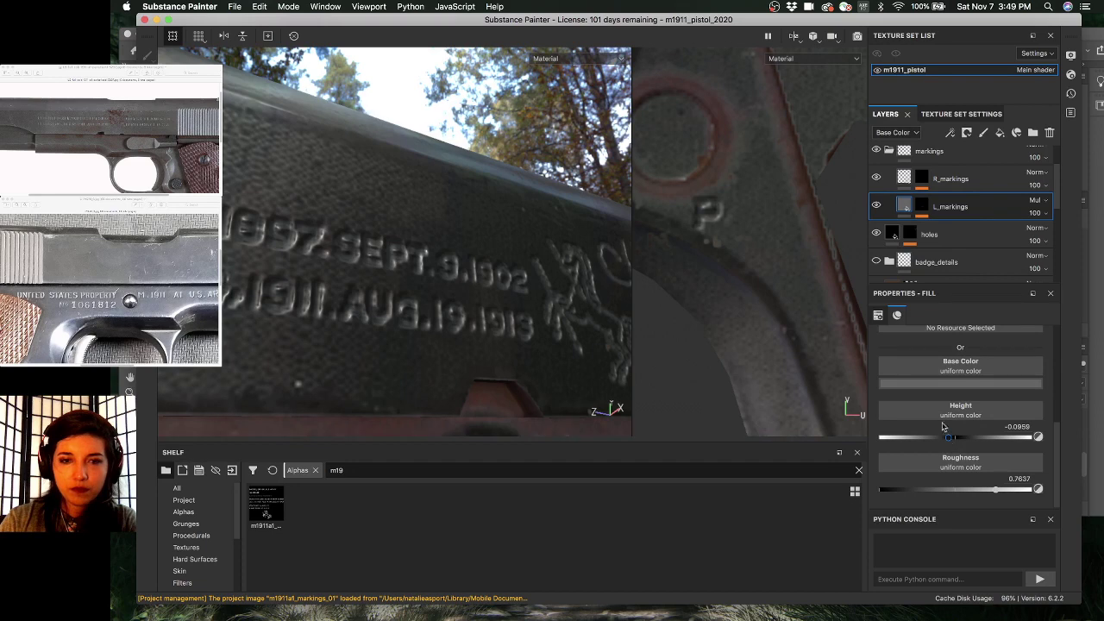
- Redo the last source change, retry a height of -0.0428 on L_markings, and check the engraving from several angles
left_click(260, 6)
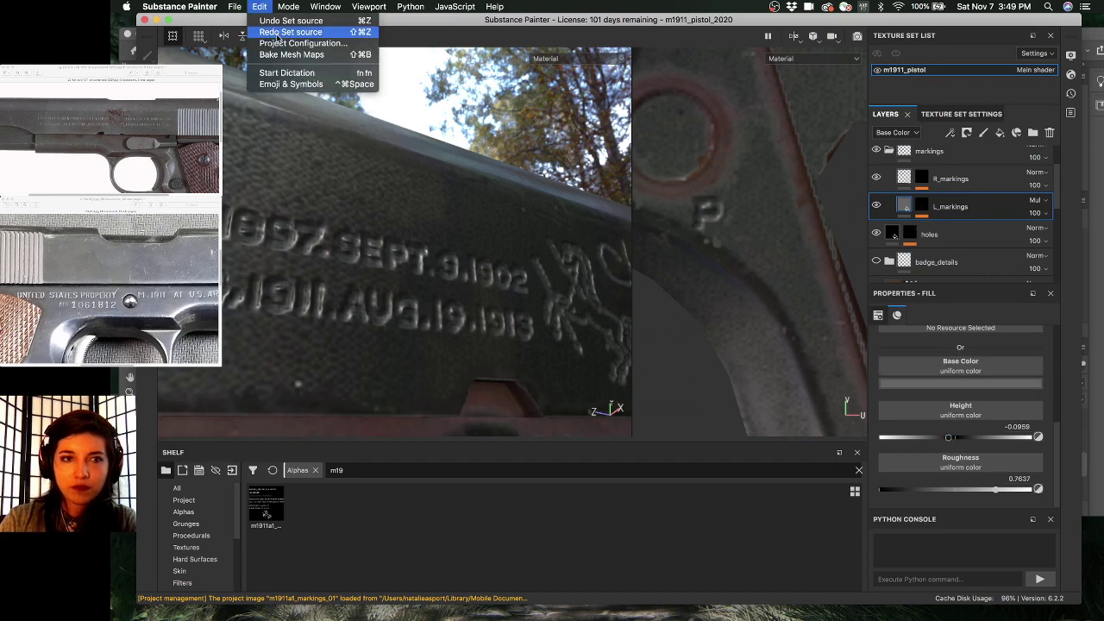
left_click(278, 36)
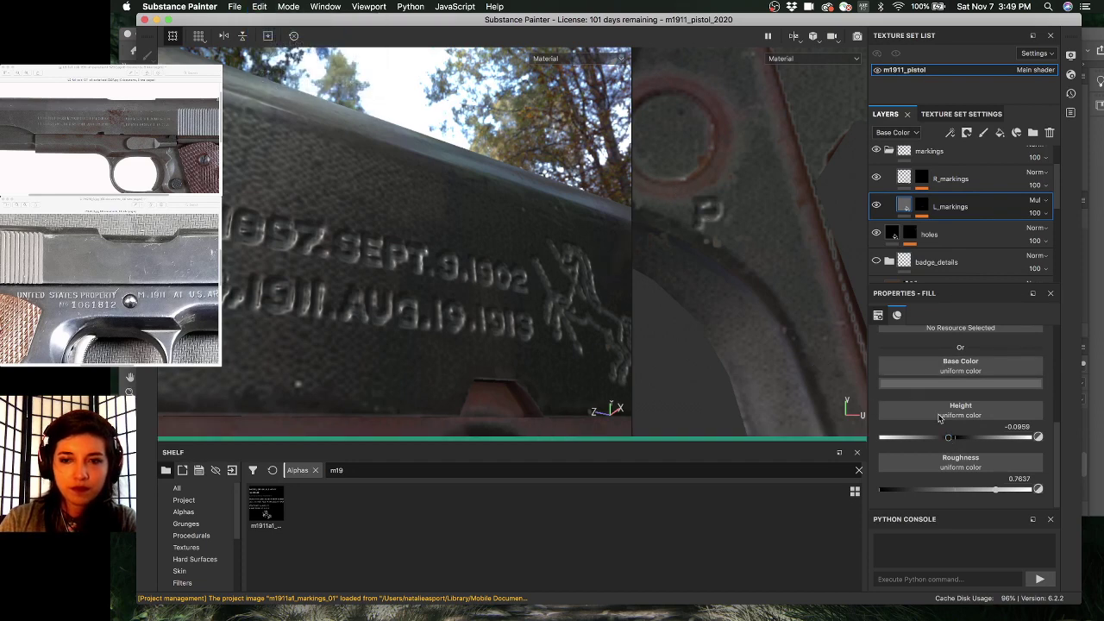
left_click(952, 440)
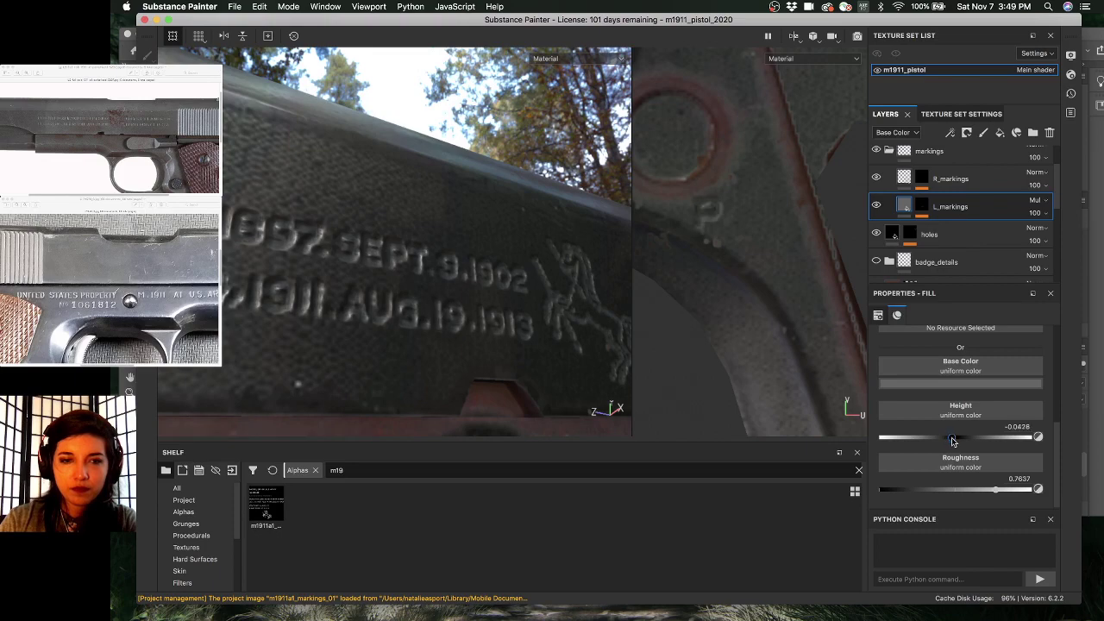
left_click_drag(460, 293, 405, 284, "alt")
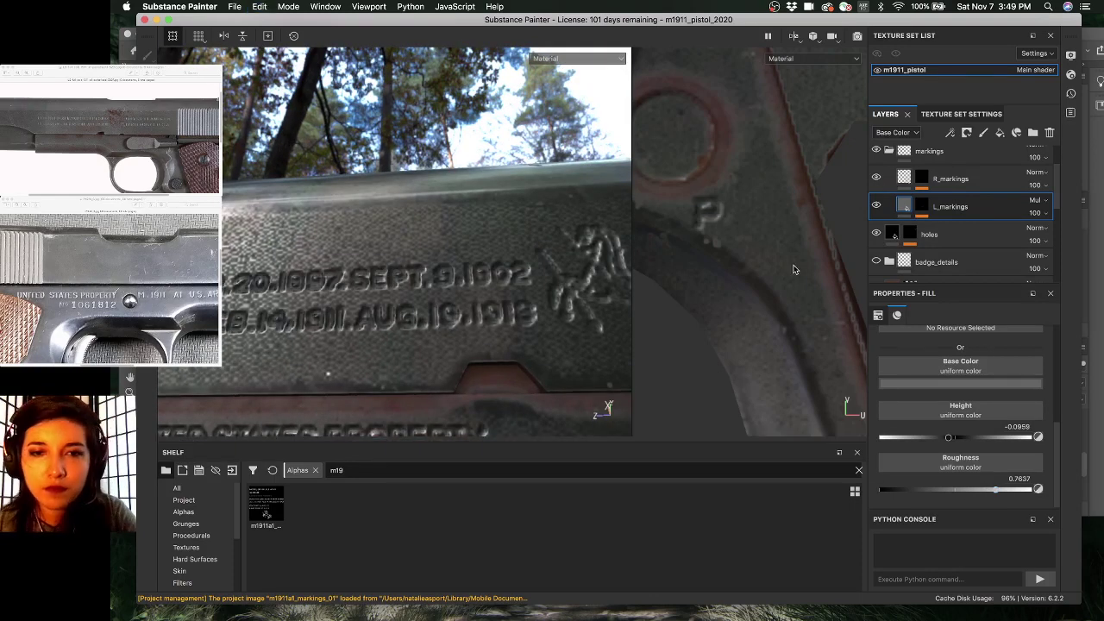
left_click_drag(424, 274, 440, 309, "alt")
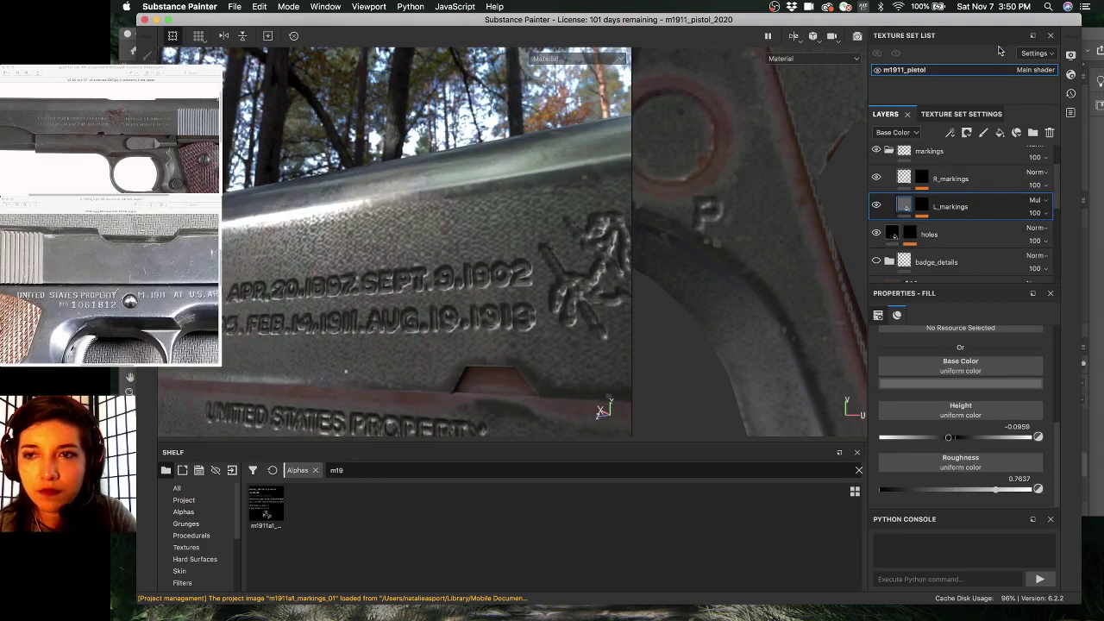
- Hide the Sharpen filter on the L_markings mask, compare the lettering, and show the Paint cover effect in the mask view
left_click(922, 207)
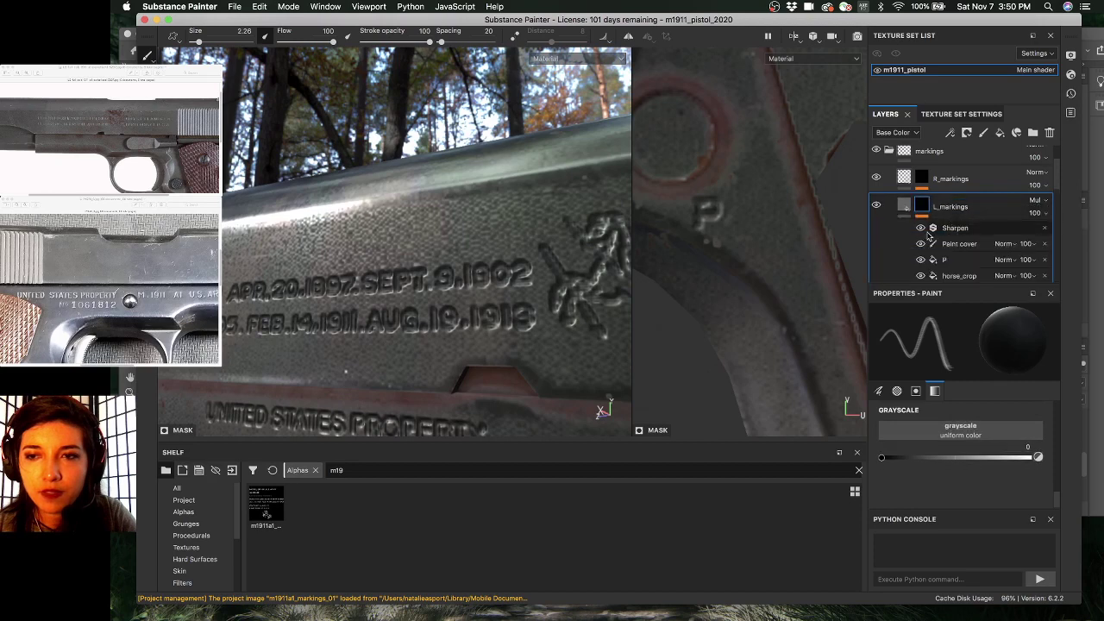
left_click(923, 228)
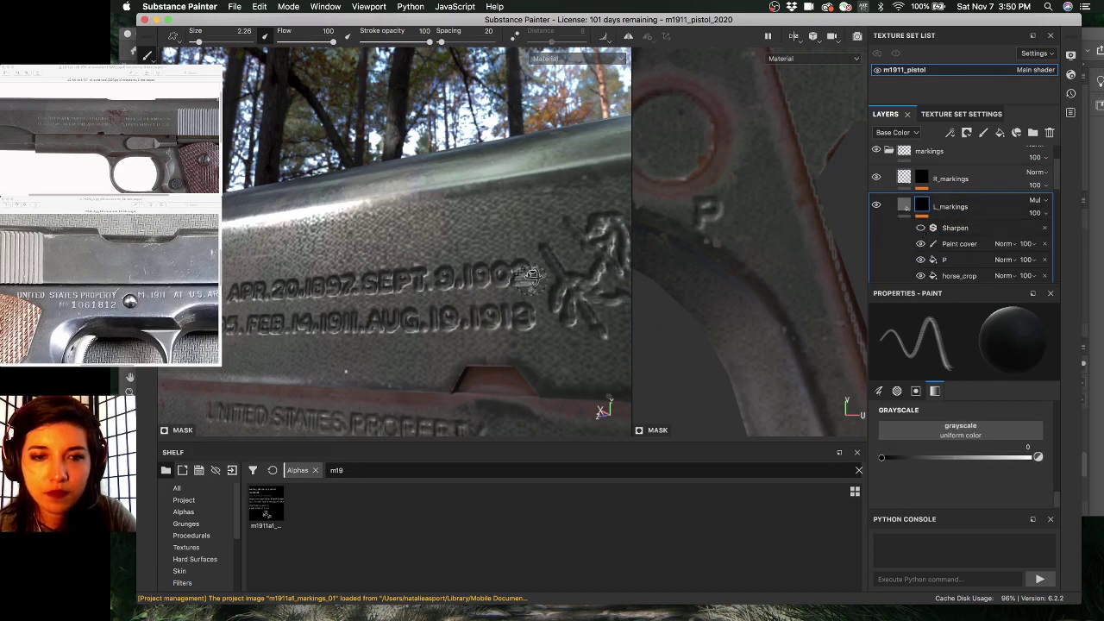
left_click_drag(531, 279, 559, 264, "alt")
middle_click_drag(559, 265, 571, 188, "alt")
left_click_drag(561, 244, 591, 226, "alt")
left_click(921, 228)
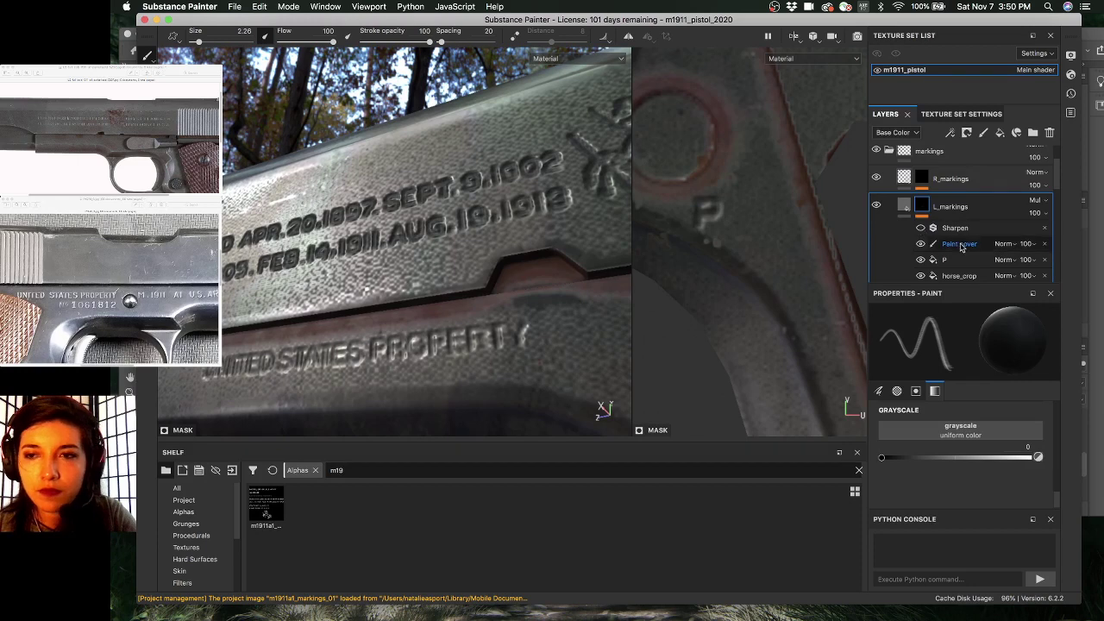
left_click(960, 244)
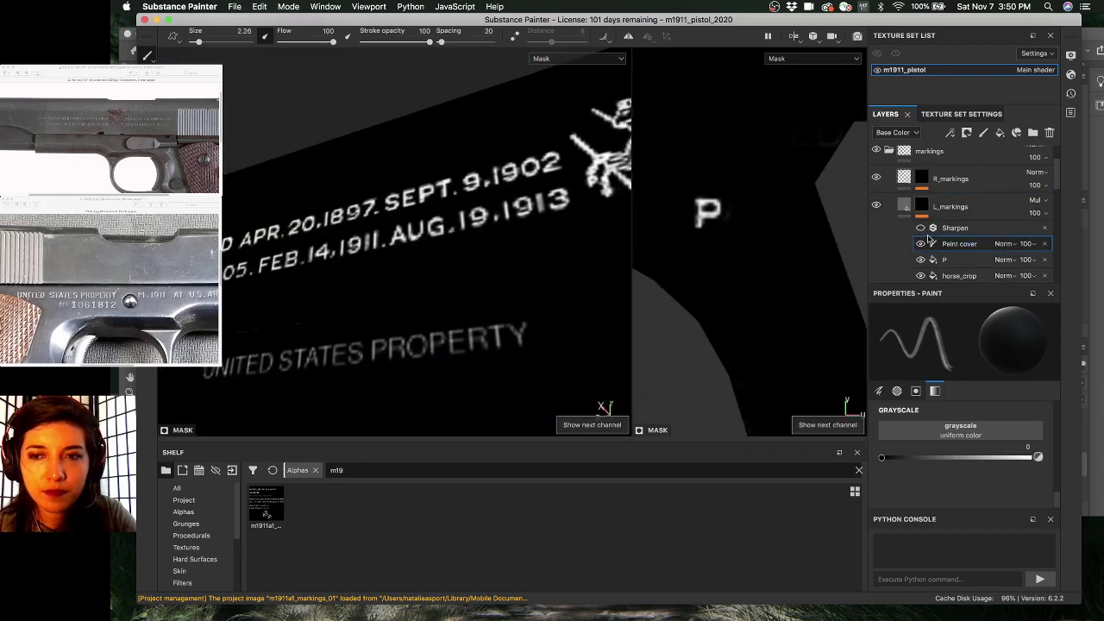
- Add a filter above Paint cover in the L_markings mask and try Bevel with a distance of 0.0742
scroll(937, 241, "down", 5)
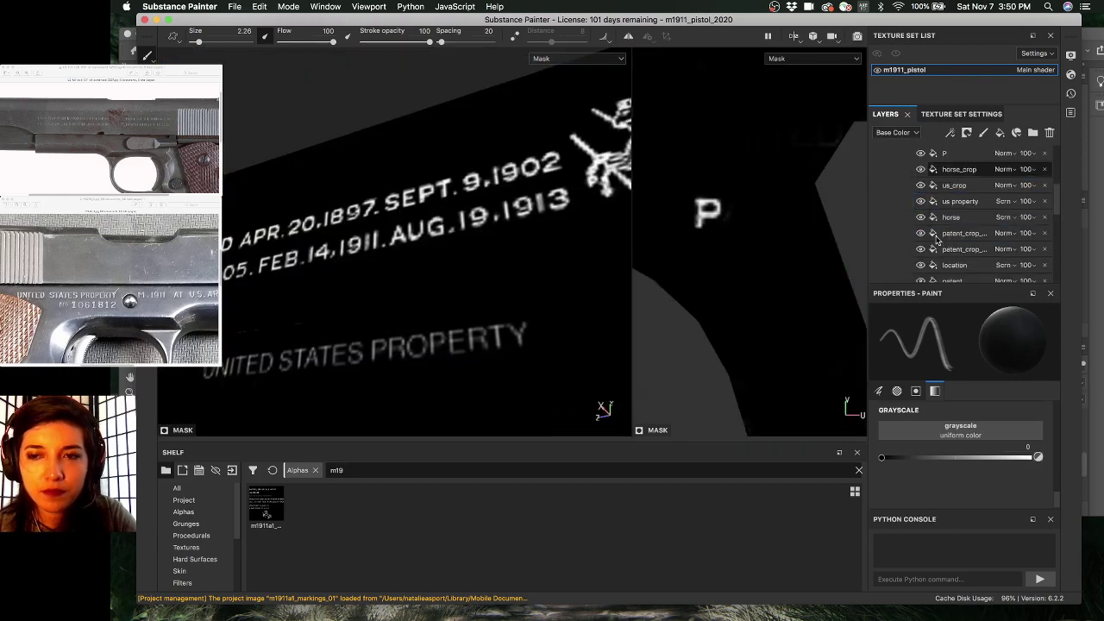
scroll(937, 241, "up", 4)
right_click(949, 210)
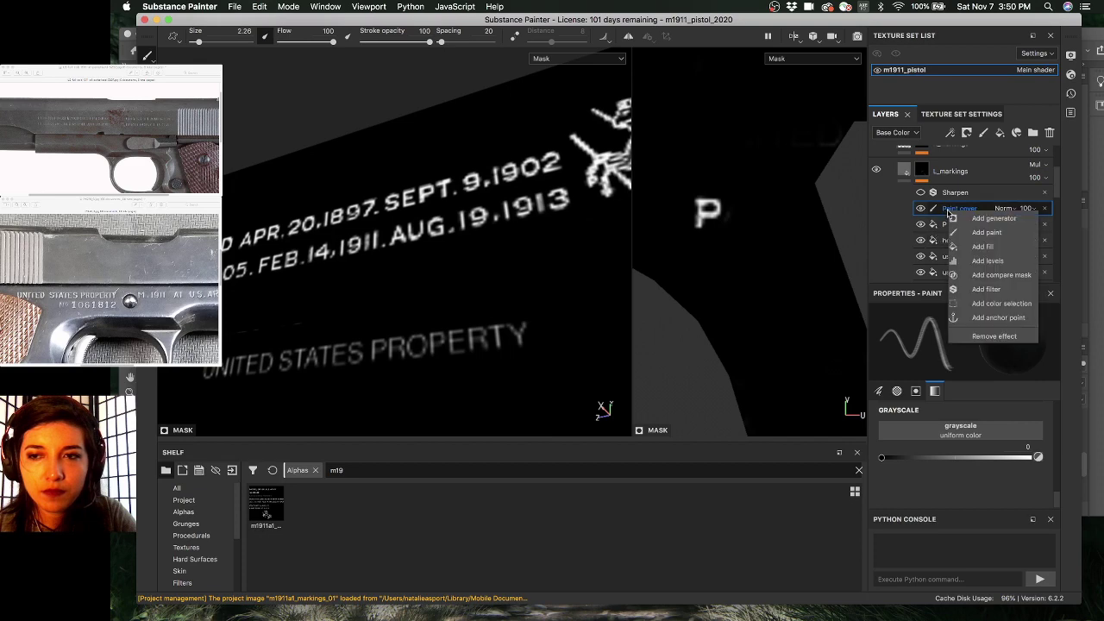
left_click(987, 290)
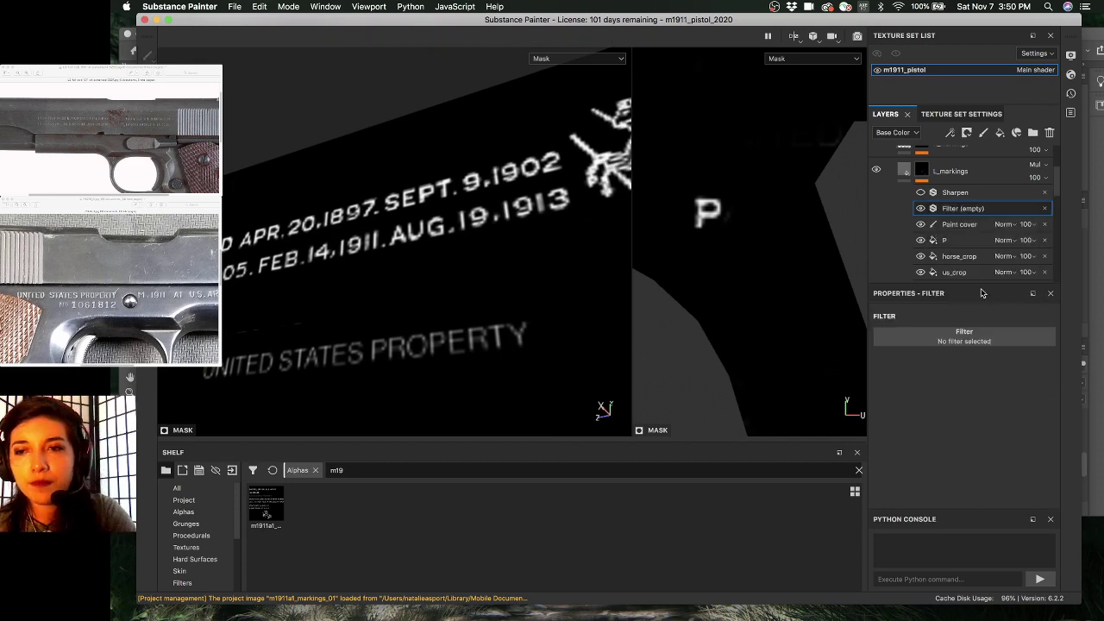
left_click(968, 336)
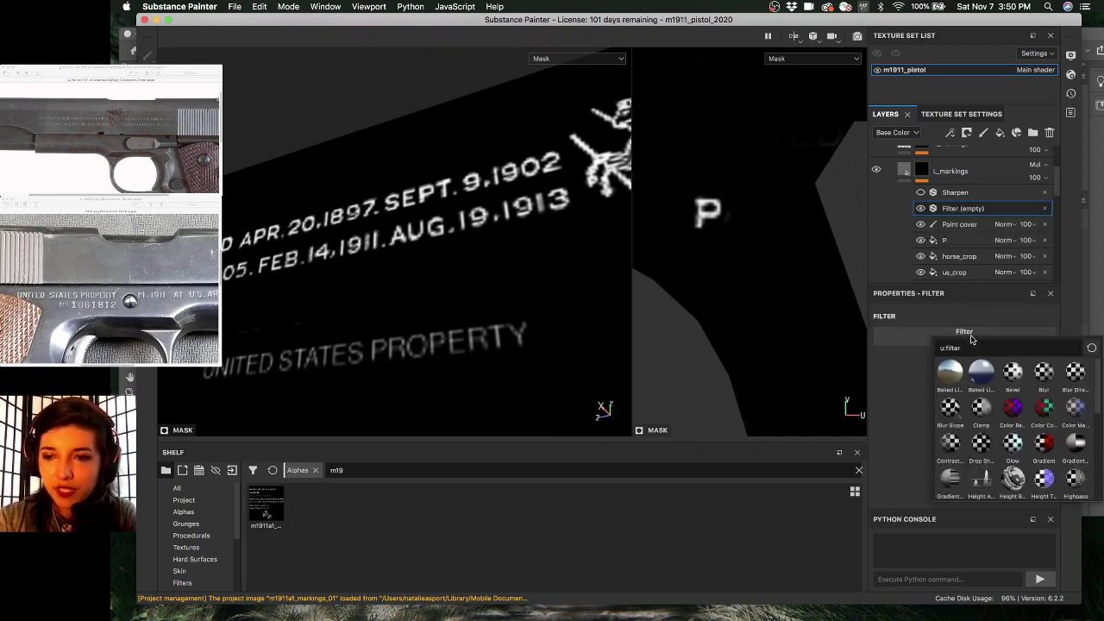
left_click(1013, 372)
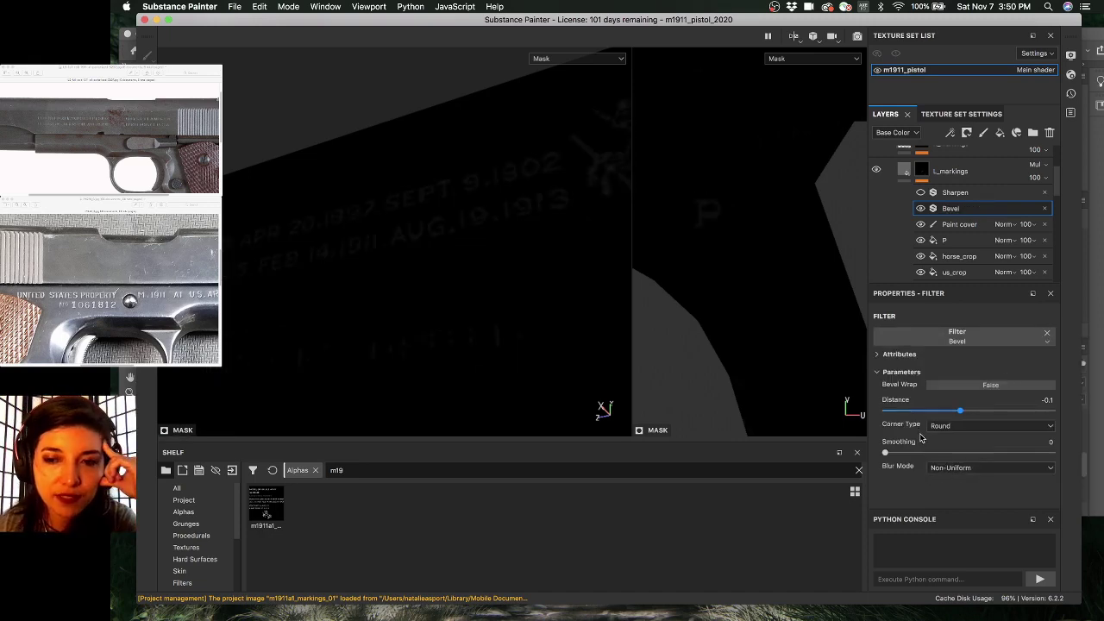
left_click_drag(948, 415, 978, 413)
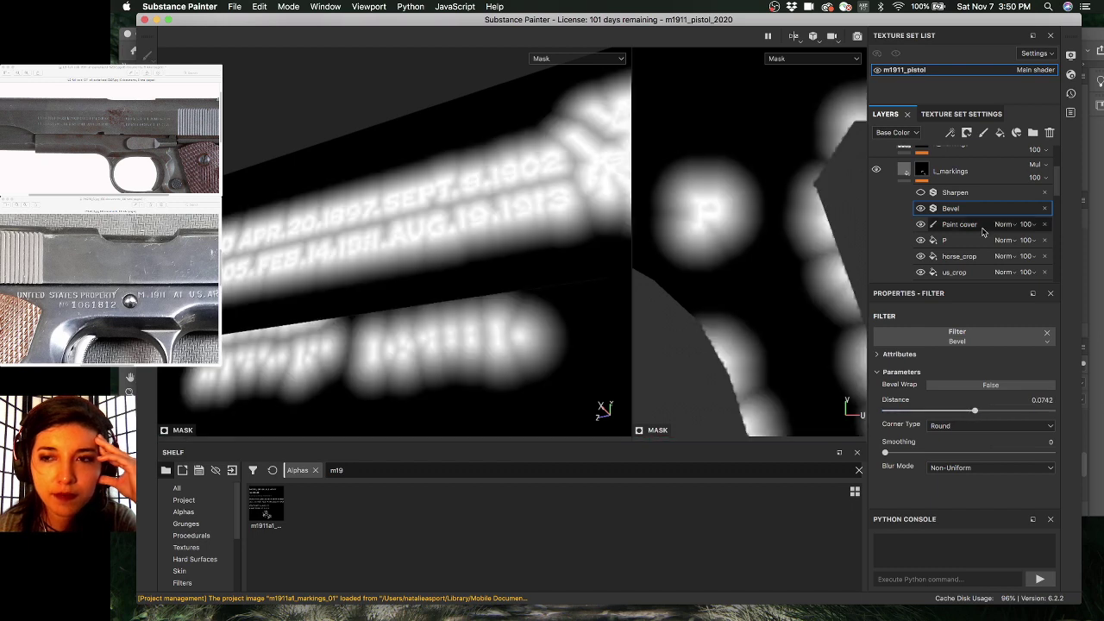
- Replace the Bevel filter in the L_markings mask with Histogram Scan and set its position to 0.81
left_click(958, 336)
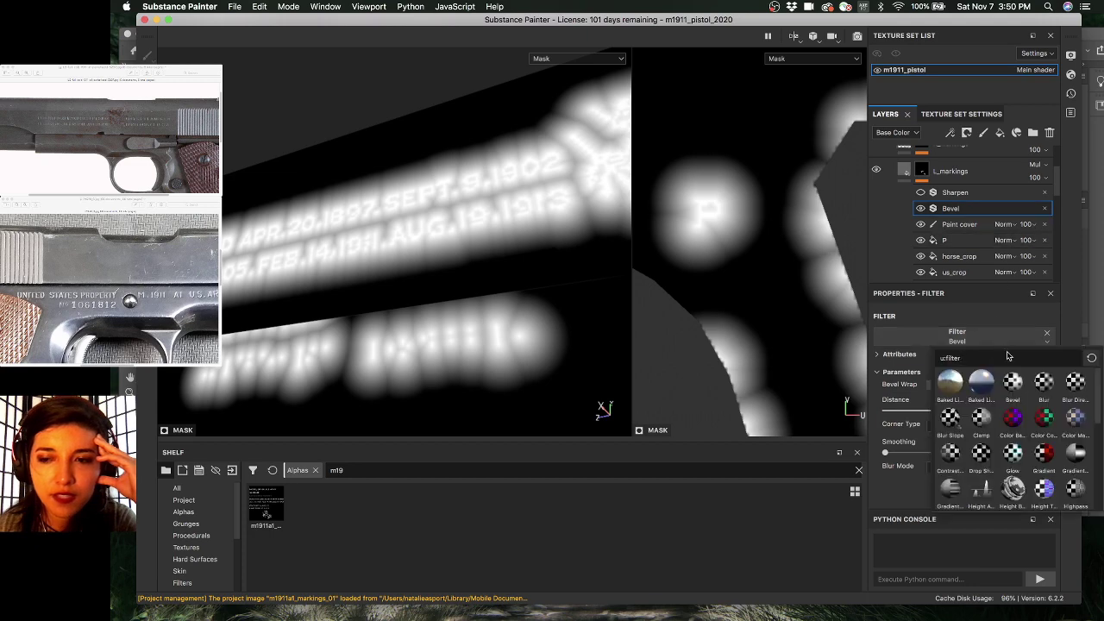
scroll(987, 394, "down", 5)
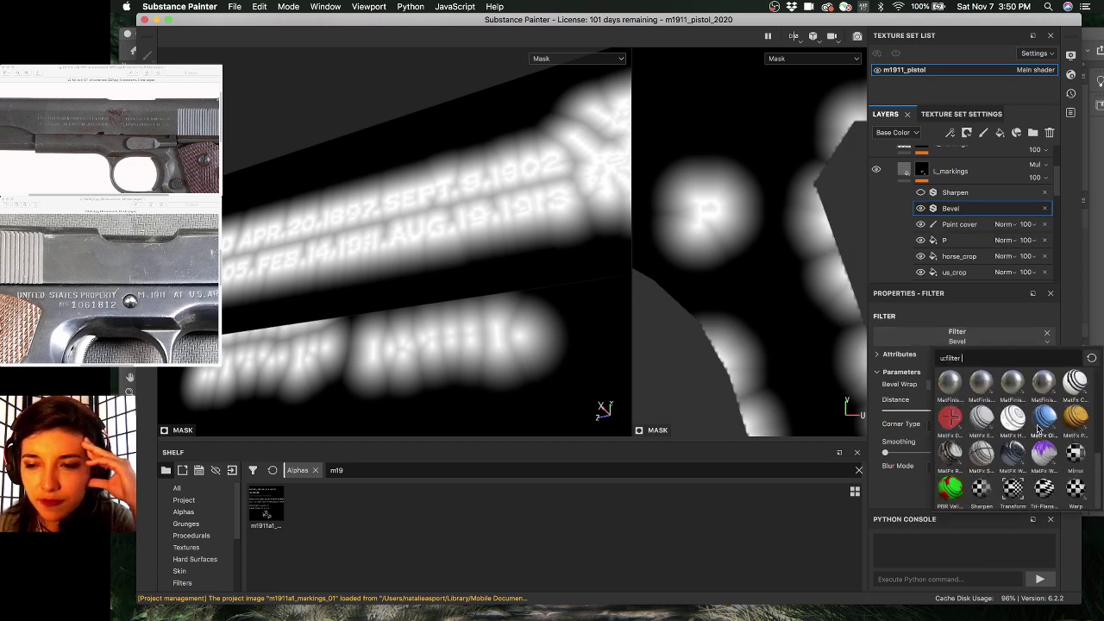
scroll(1035, 429, "up", 5)
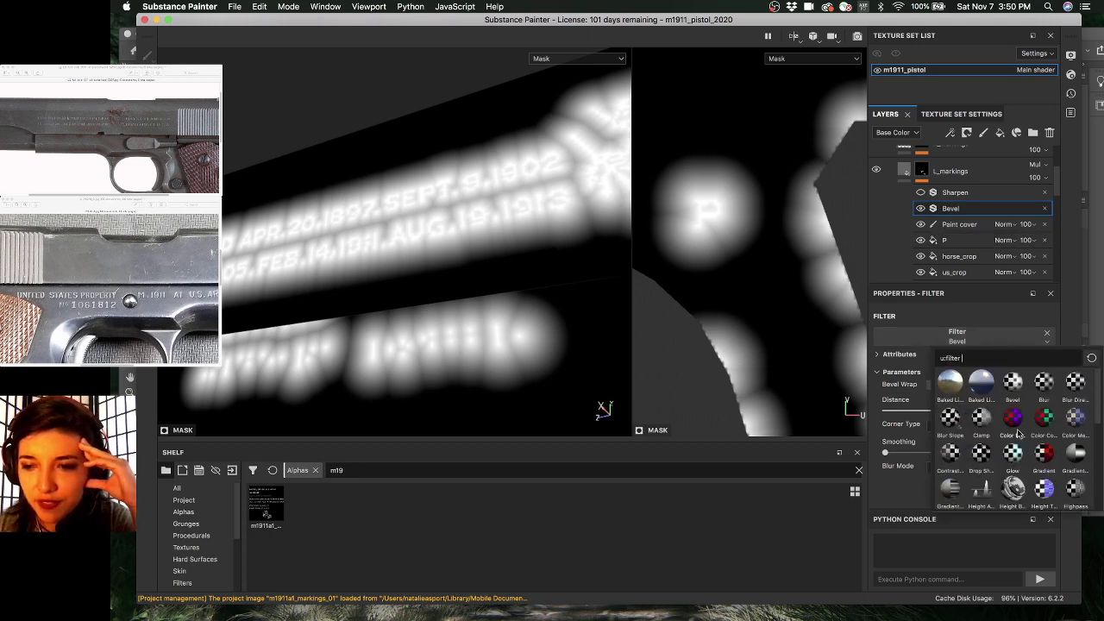
scroll(1018, 434, "down", 5)
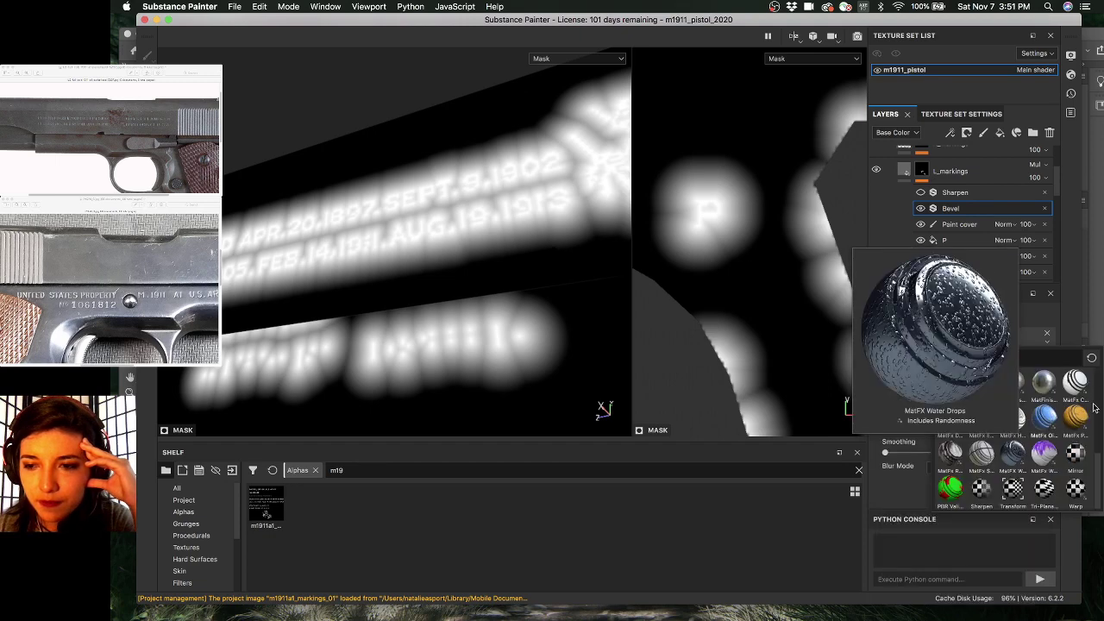
mouse_move(1058, 447)
scroll(1052, 431, "up", 5)
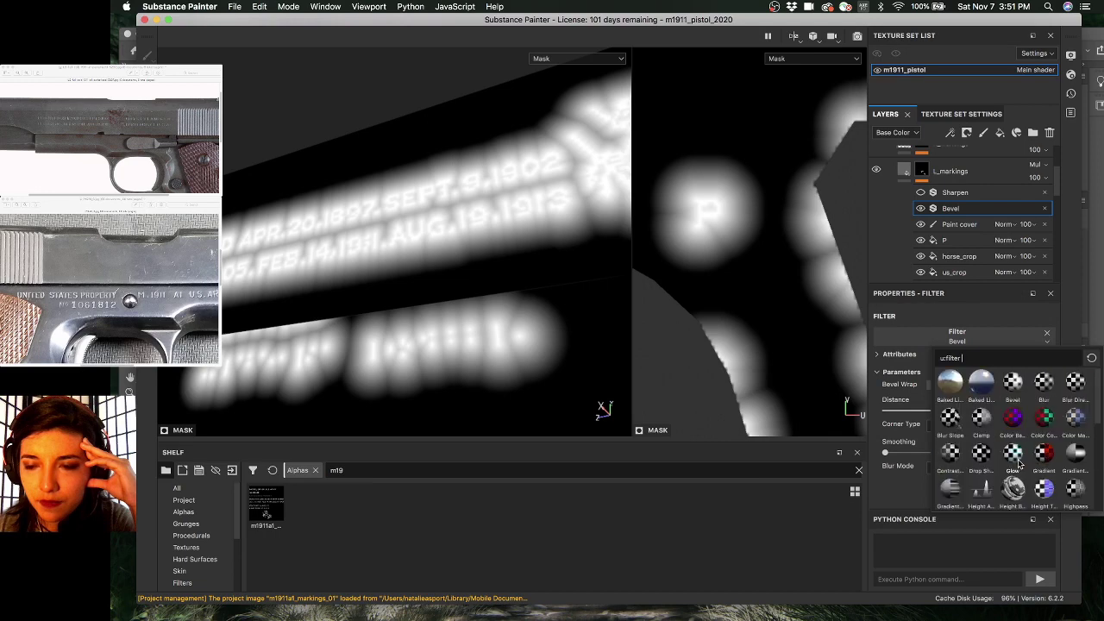
scroll(992, 449, "down", 3)
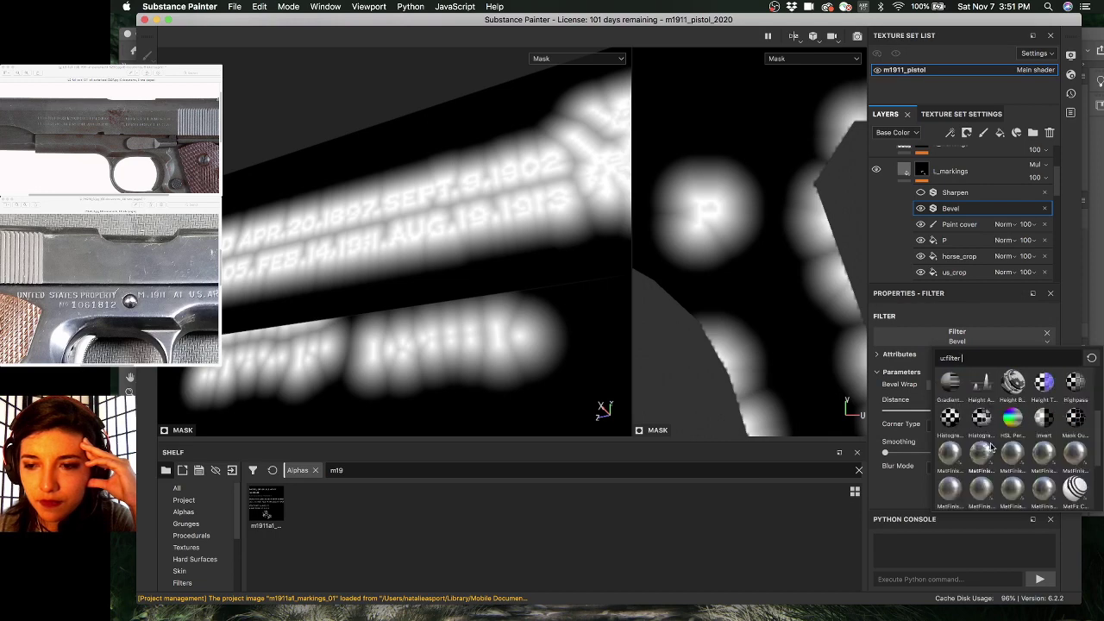
left_click(954, 422)
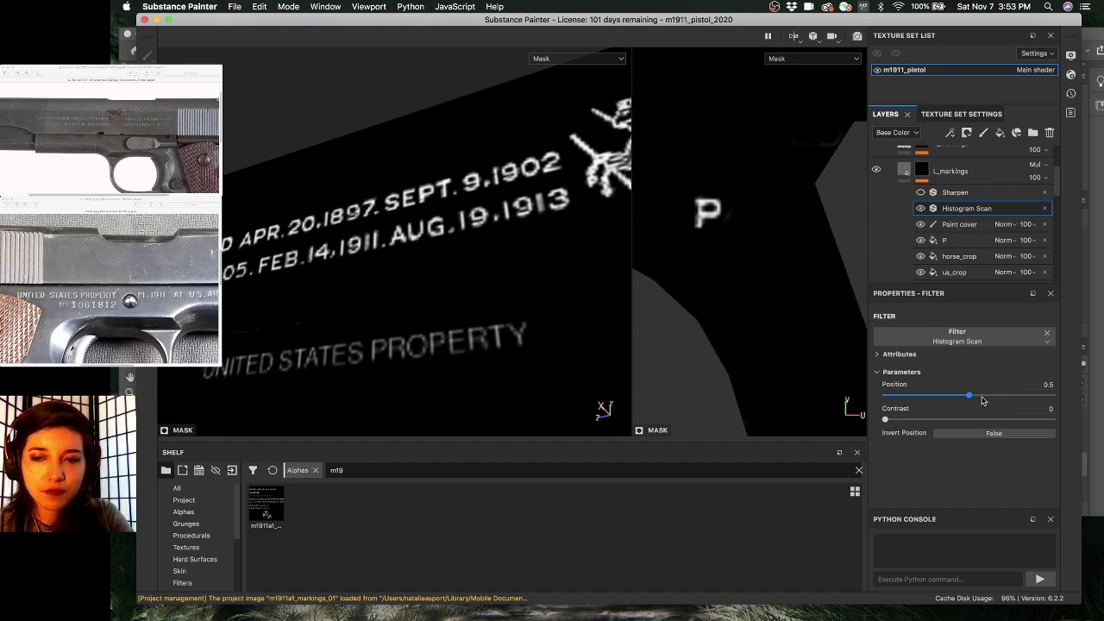
left_click_drag(988, 396, 1020, 395)
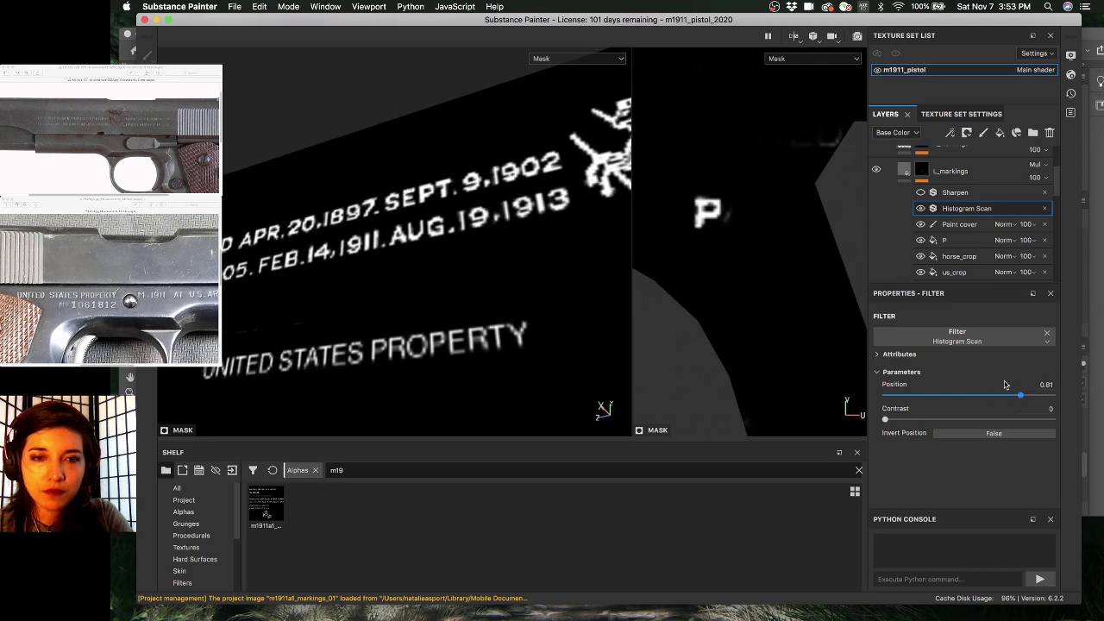
- Compare the mask lettering with Histogram Scan hidden and shown, and inspect the slide engraving in the material view
left_click(921, 209)
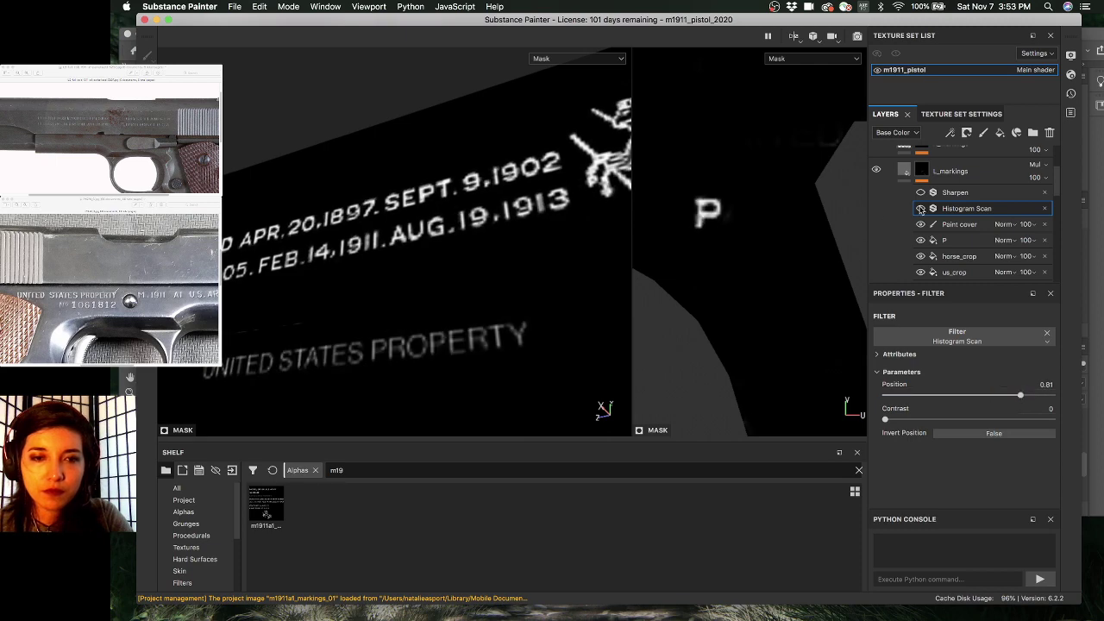
left_click(921, 210)
key("m")
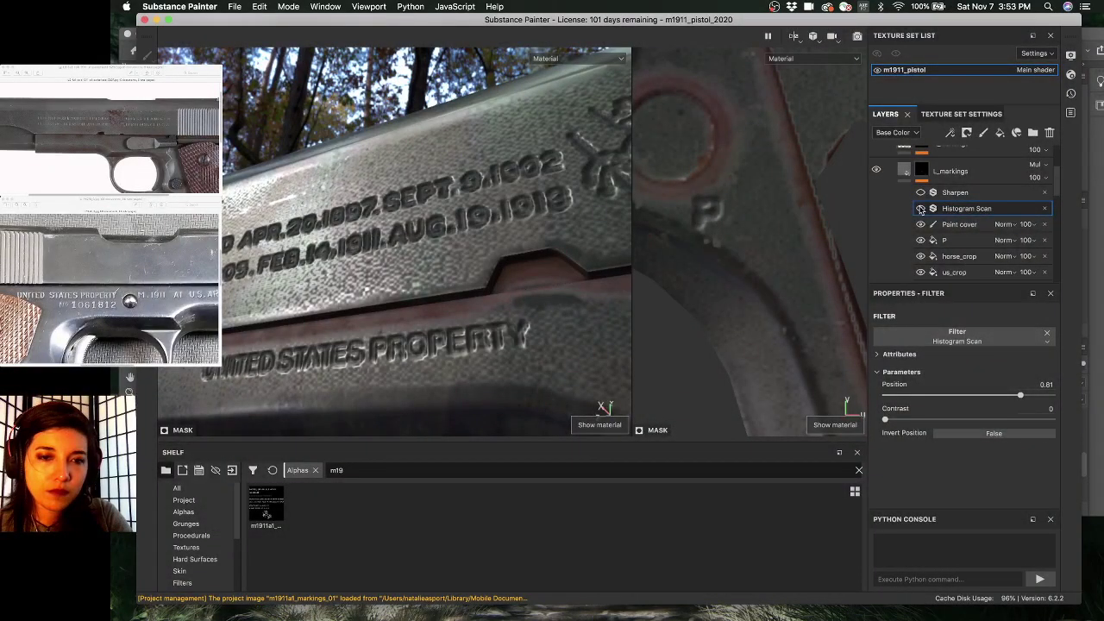
right_click_drag(483, 259, 341, 281, "alt")
mouse_move(396, 303)
left_mouse_down("alt")
mouse_move(448, 304)
mouse_move(436, 317)
mouse_move(440, 307)
mouse_move(409, 314)
left_mouse_up("alt")
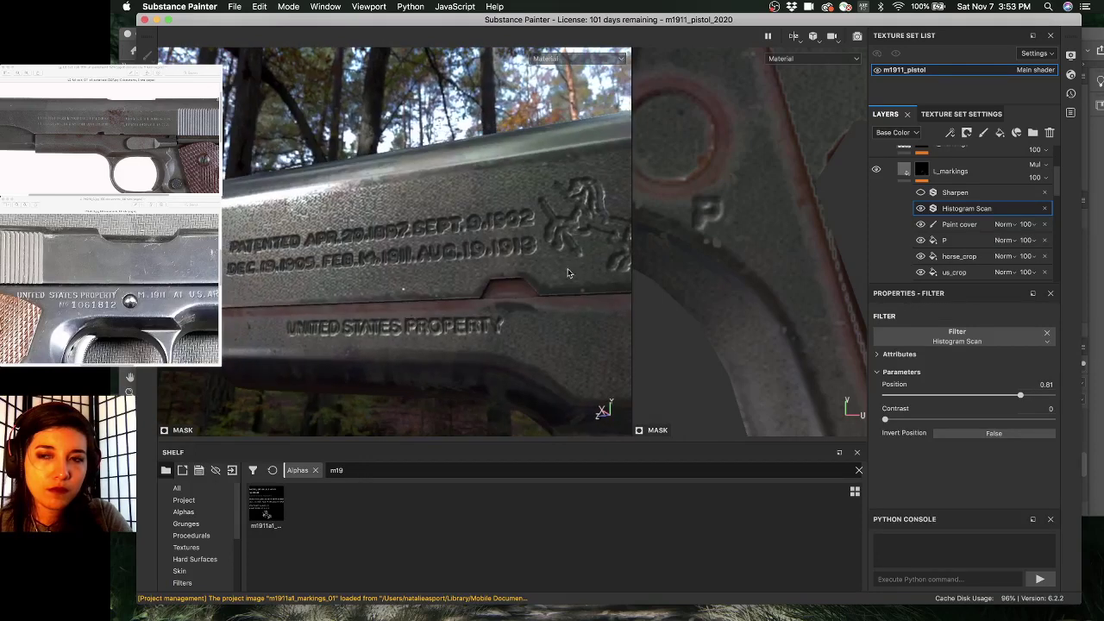
- Show the Sharpen filter above Histogram Scan again and check the slide lettering from different angles
left_click(922, 194)
mouse_move(534, 285)
left_mouse_down("alt")
mouse_move(506, 281)
mouse_move(547, 299)
left_mouse_up("alt")
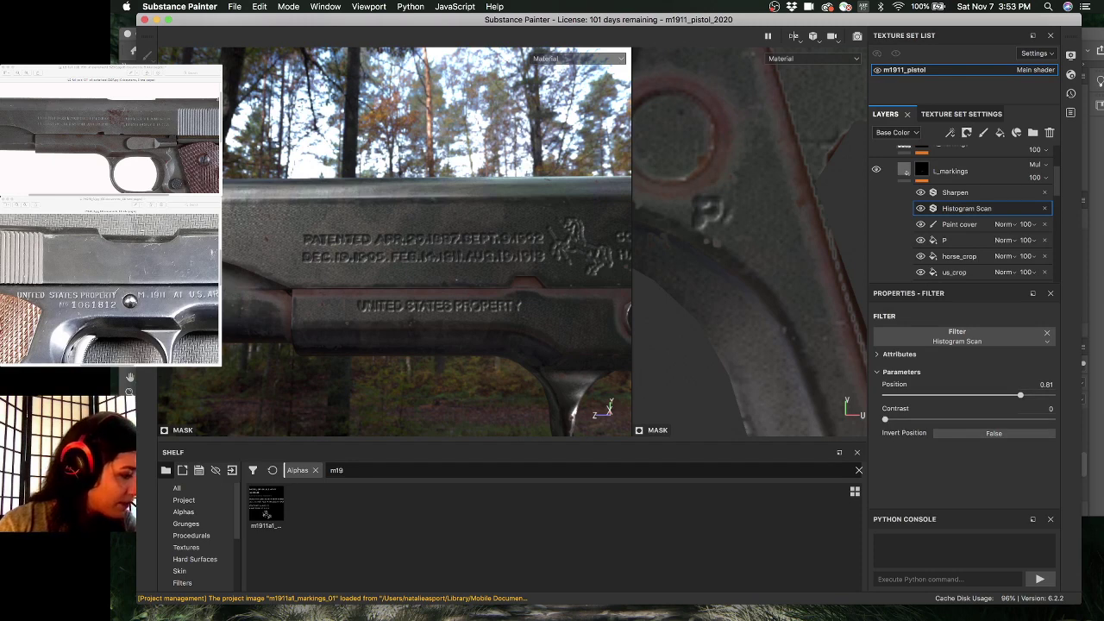
left_click(974, 223)
left_click(966, 208)
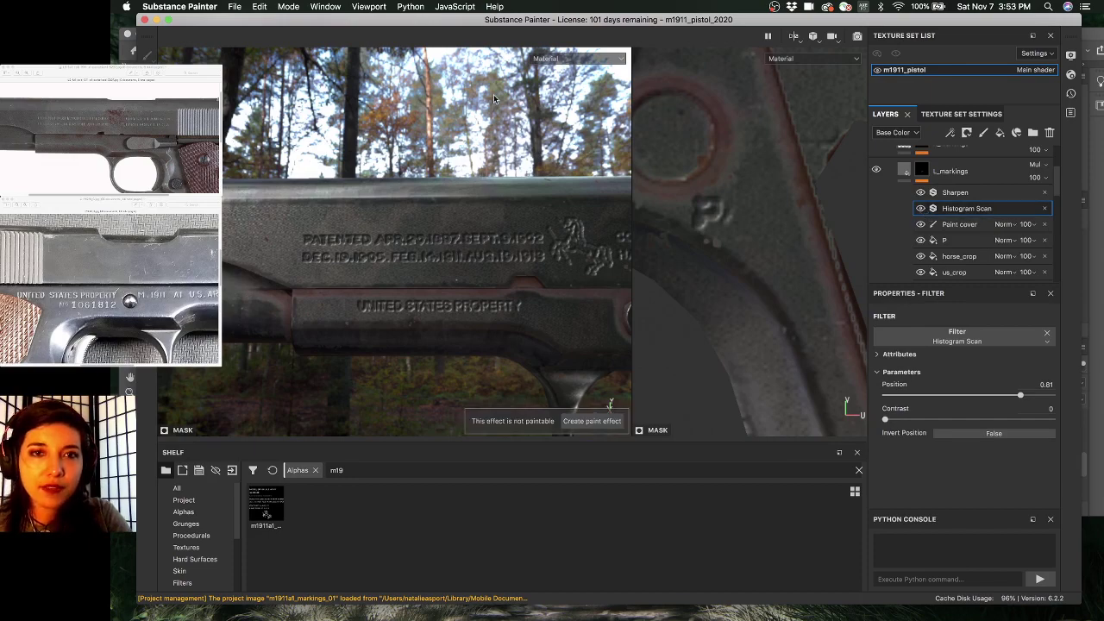
left_click_drag(483, 217, 510, 211, "alt")
left_click_drag(523, 298, 526, 272, "alt")
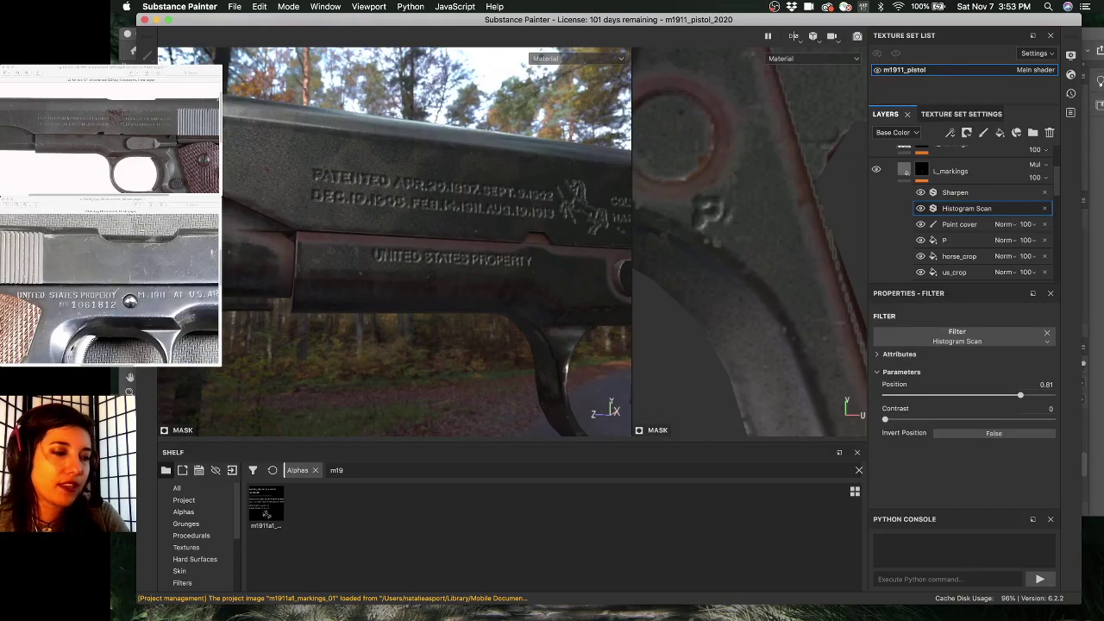
- Switch to the reference photos and back, and examine the patent dates and horse emblem on the slide
key("super+Tab")
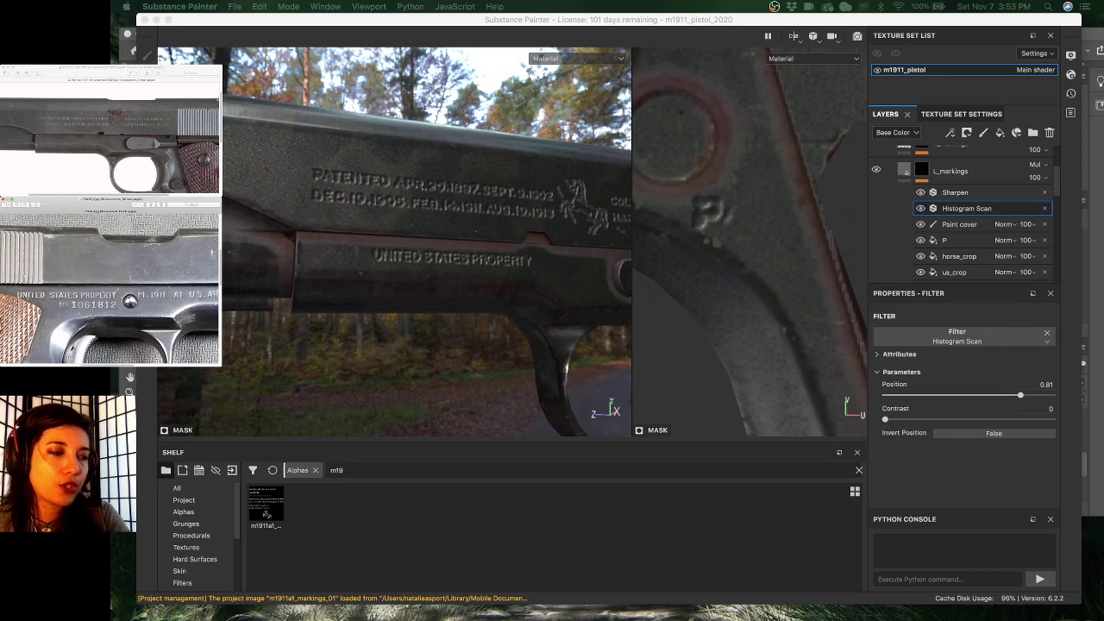
left_click(705, 16)
scroll(591, 199, "down", 3)
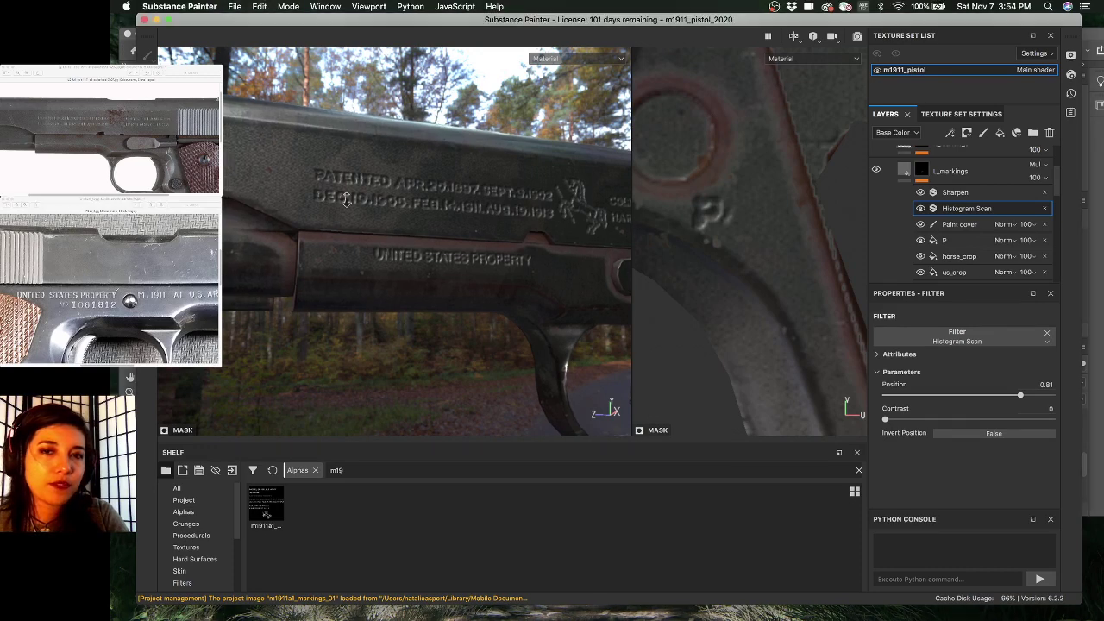
left_click_drag(591, 200, 530, 178, "alt")
scroll(381, 214, "up", 5)
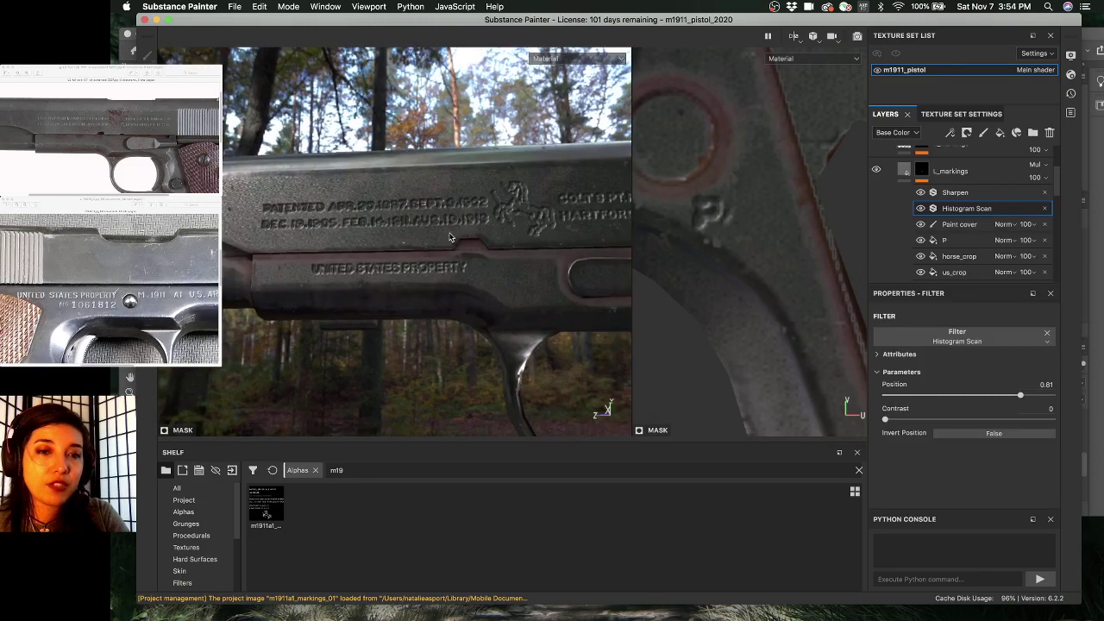
left_click_drag(440, 220, 472, 227, "alt")
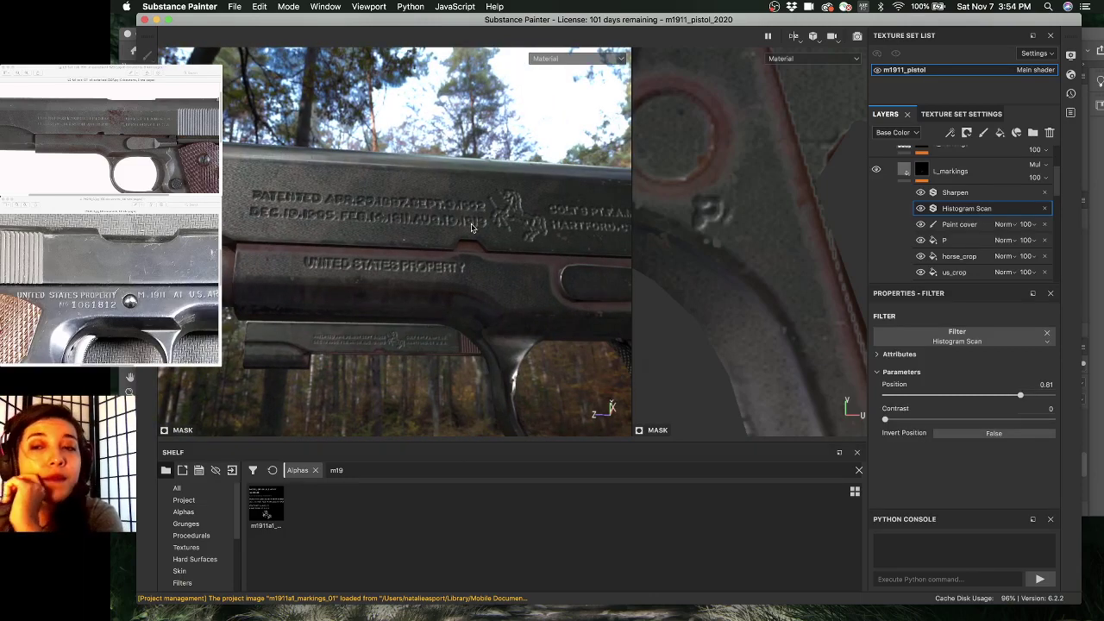
- Lighten the base color of the L_markings fill to a paler gray
double_click(949, 172)
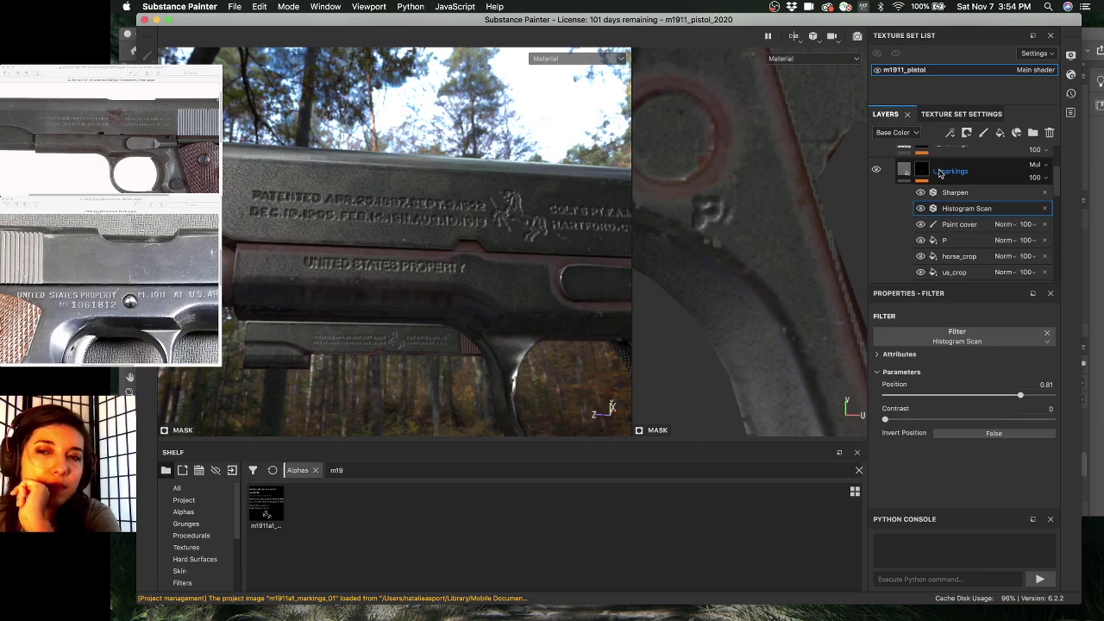
key("Return")
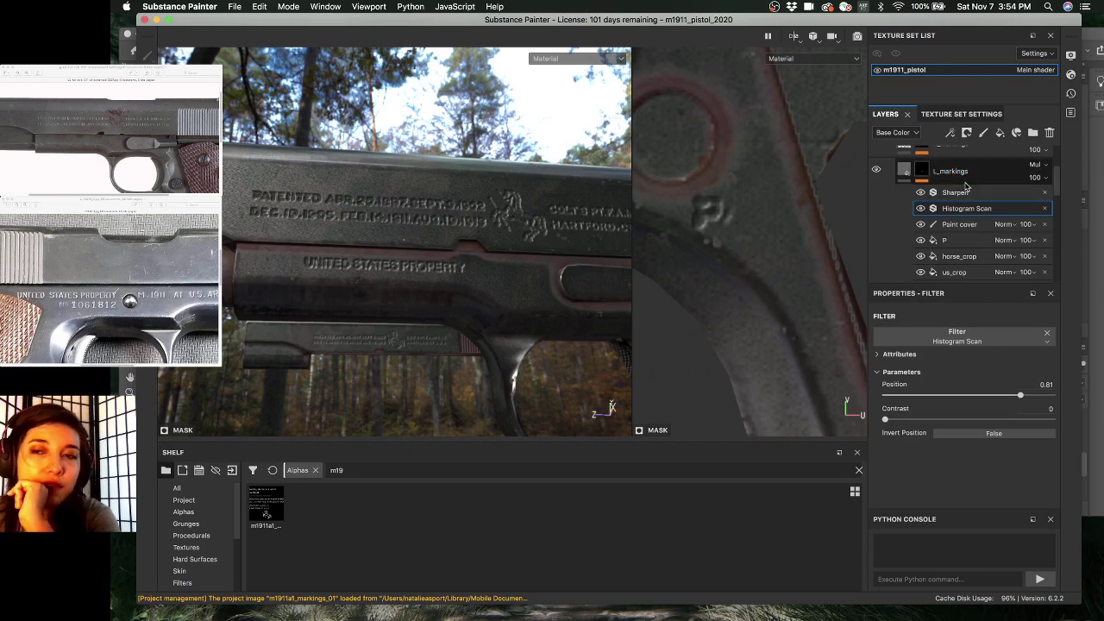
left_click(904, 177)
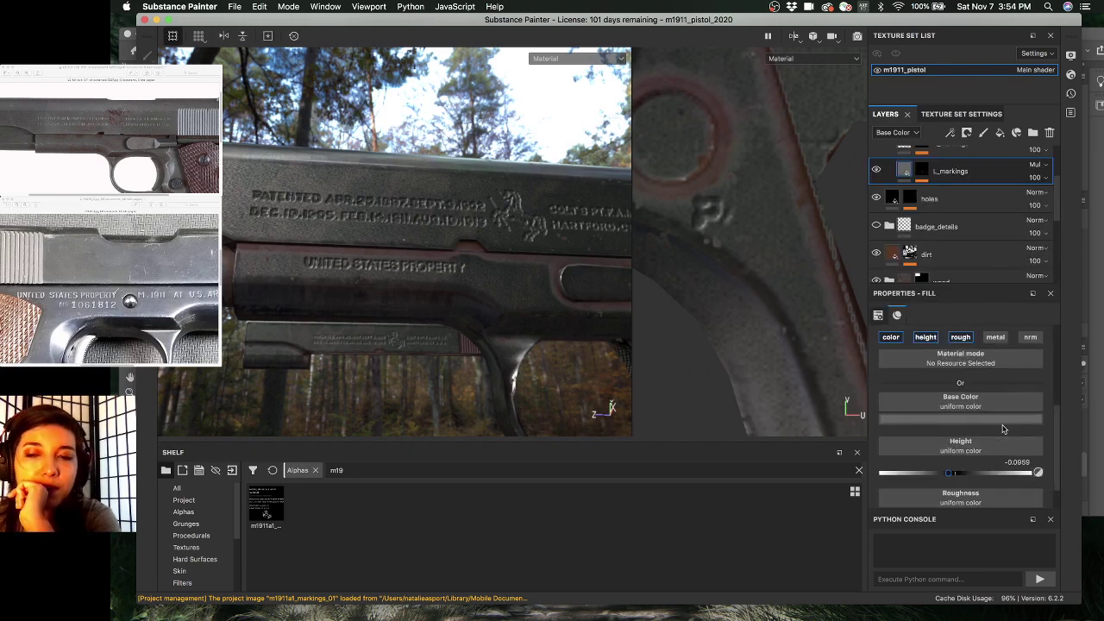
scroll(1004, 428, "down", 1)
left_click(972, 385)
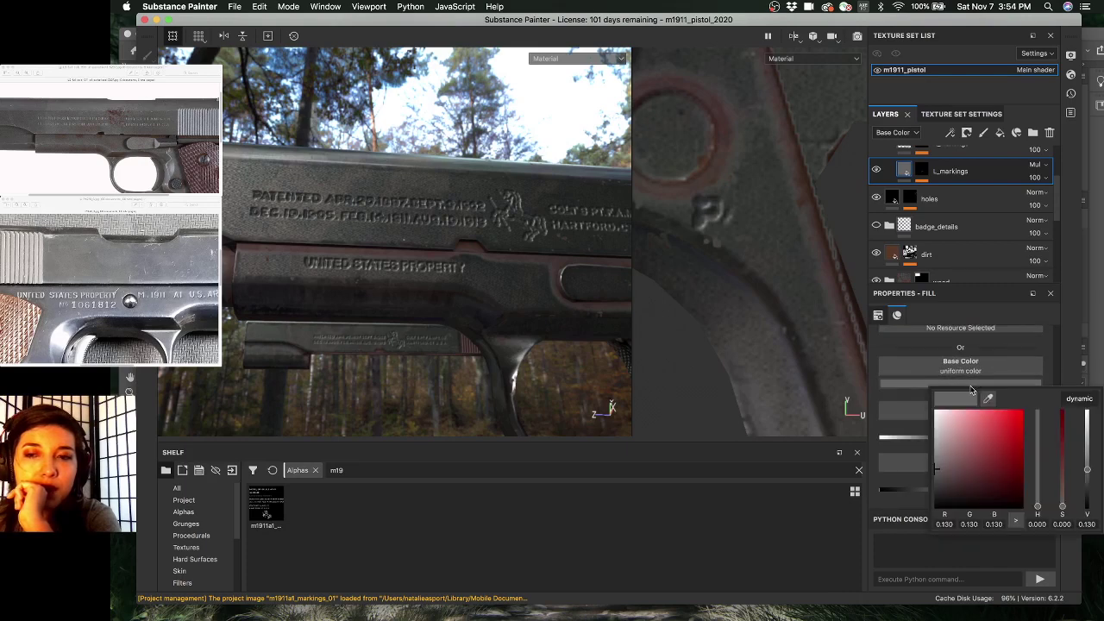
mouse_move(943, 441)
left_mouse_down()
mouse_move(902, 412)
mouse_move(885, 449)
left_mouse_up()
left_click(421, 323)
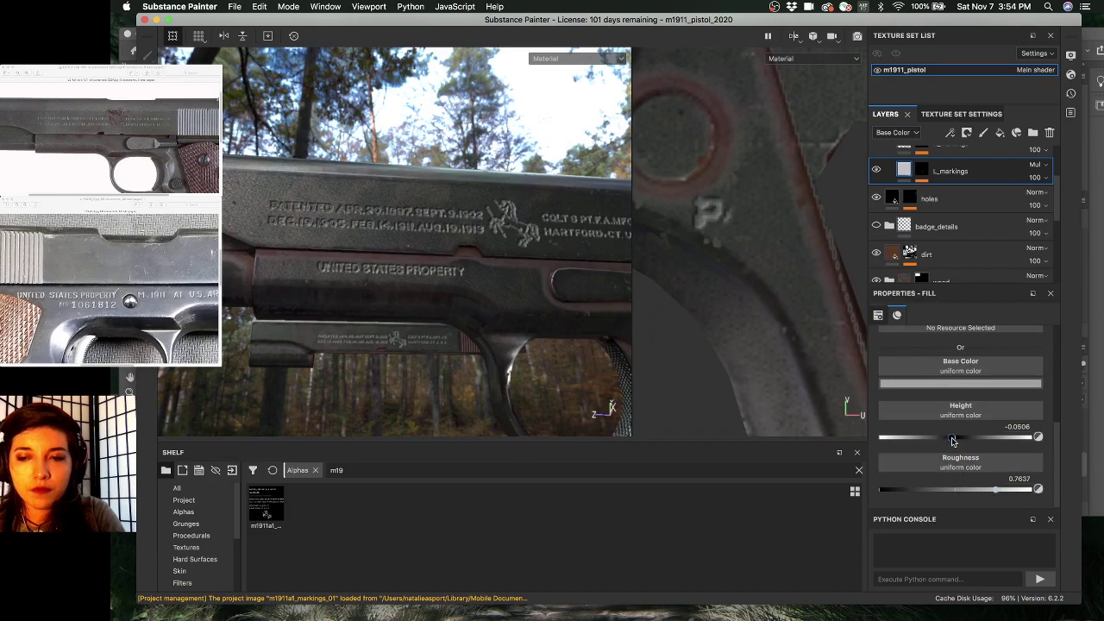
- Set the L_markings fill's height to -0.0272 and check the markings along the slide, trigger guard and grip
left_click_drag(953, 440, 954, 442)
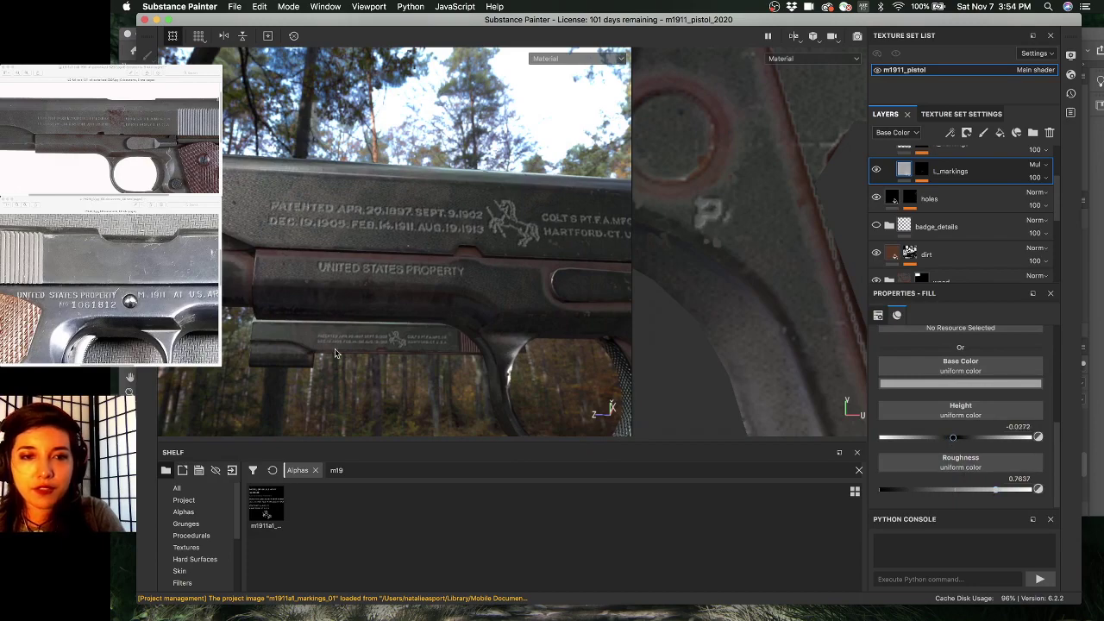
scroll(428, 356, "down", 3)
left_click_drag(359, 364, 377, 371, "alt")
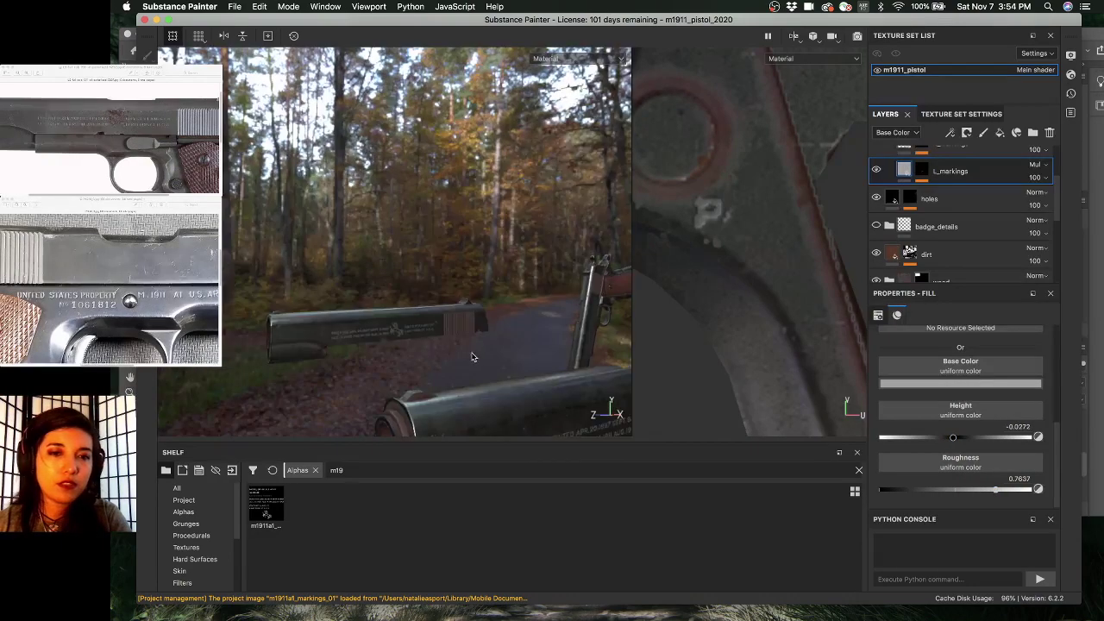
middle_click_drag(472, 357, 426, 268, "alt")
left_click_drag(414, 279, 400, 325, "alt")
left_click(376, 318)
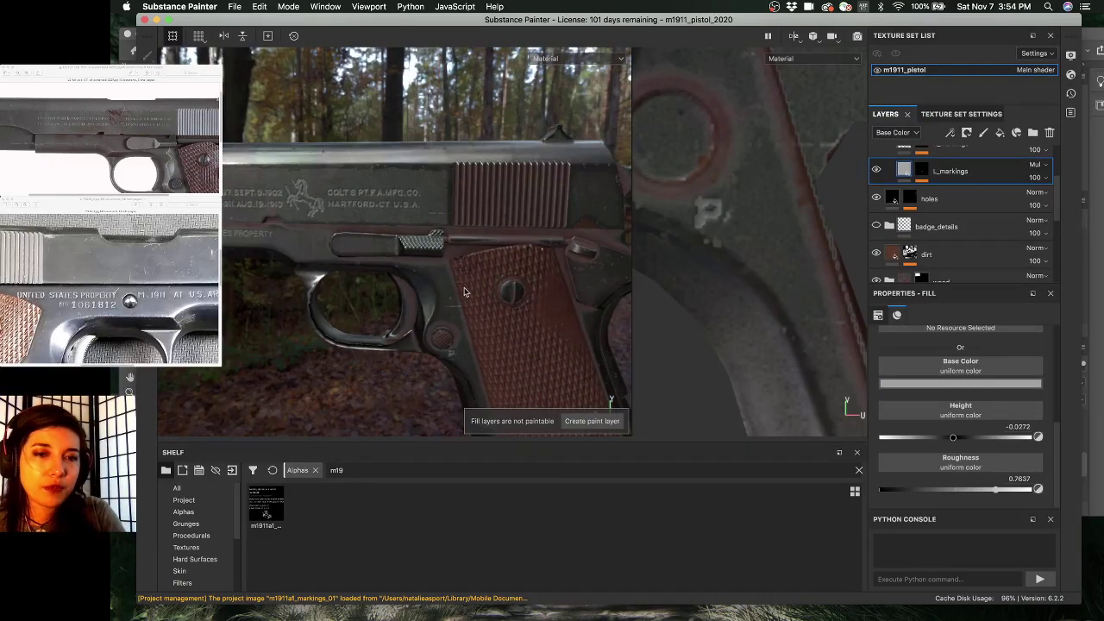
left_click_drag(464, 292, 366, 260, "alt")
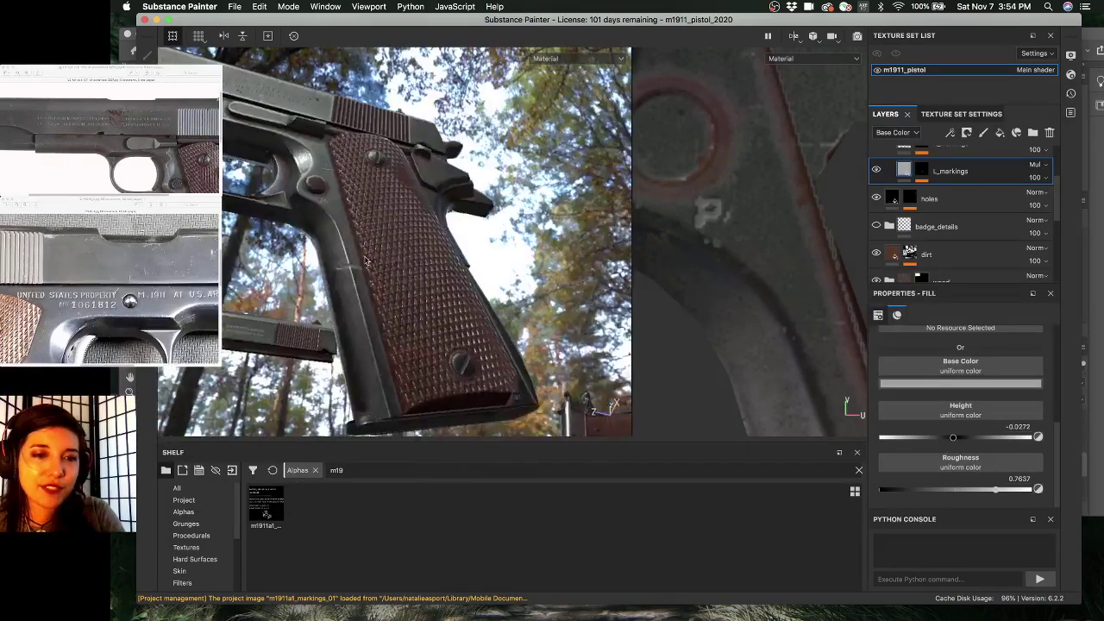
middle_click_drag(366, 260, 459, 278, "alt")
right_click_drag(459, 279, 497, 289, "alt")
left_click_drag(496, 288, 451, 301, "alt")
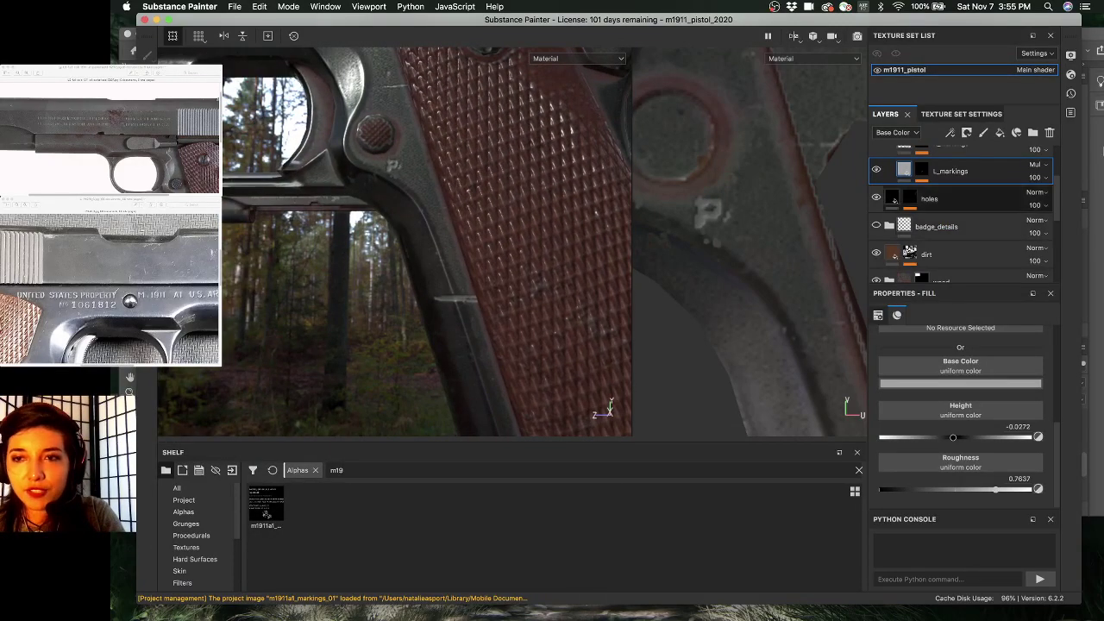
- Compare the frame around the grip with Paint cover hidden and shown in the L_markings mask, and select Paint cover for painting
scroll(914, 233, "up", 1)
left_click(923, 207)
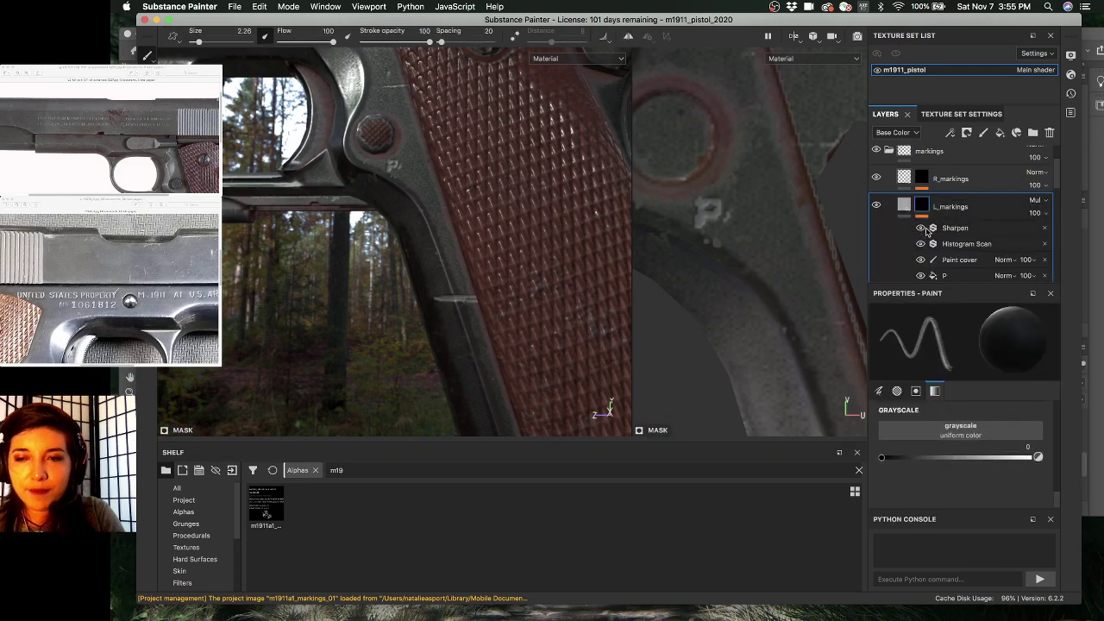
scroll(925, 230, "down", 2)
left_click(920, 189)
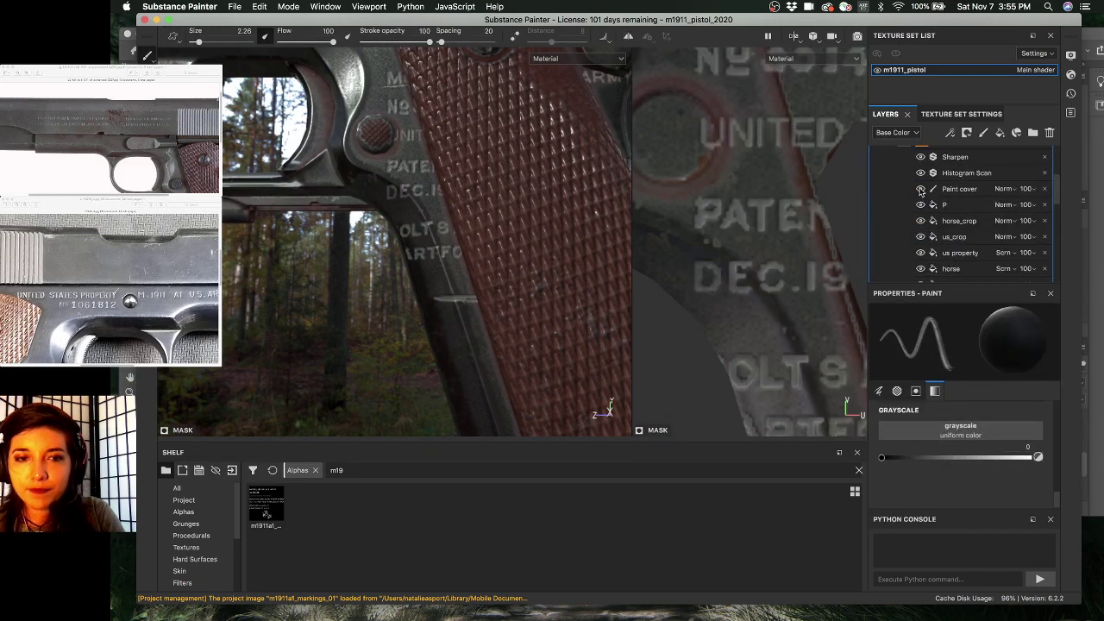
left_click(920, 189)
left_click(956, 189)
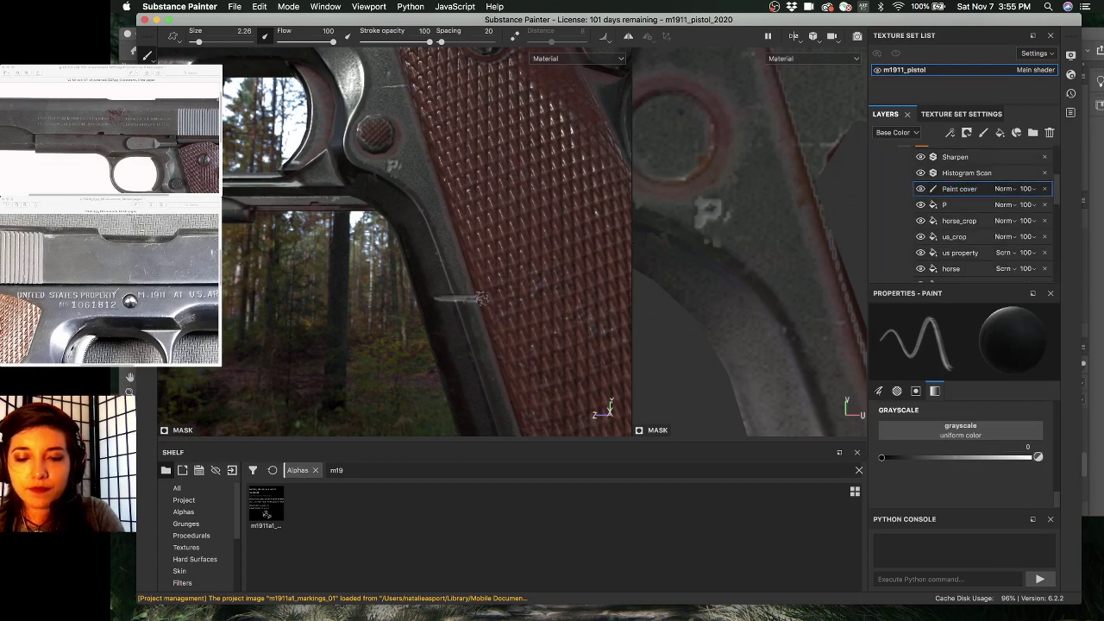
key("b")
key("b")
key("m")
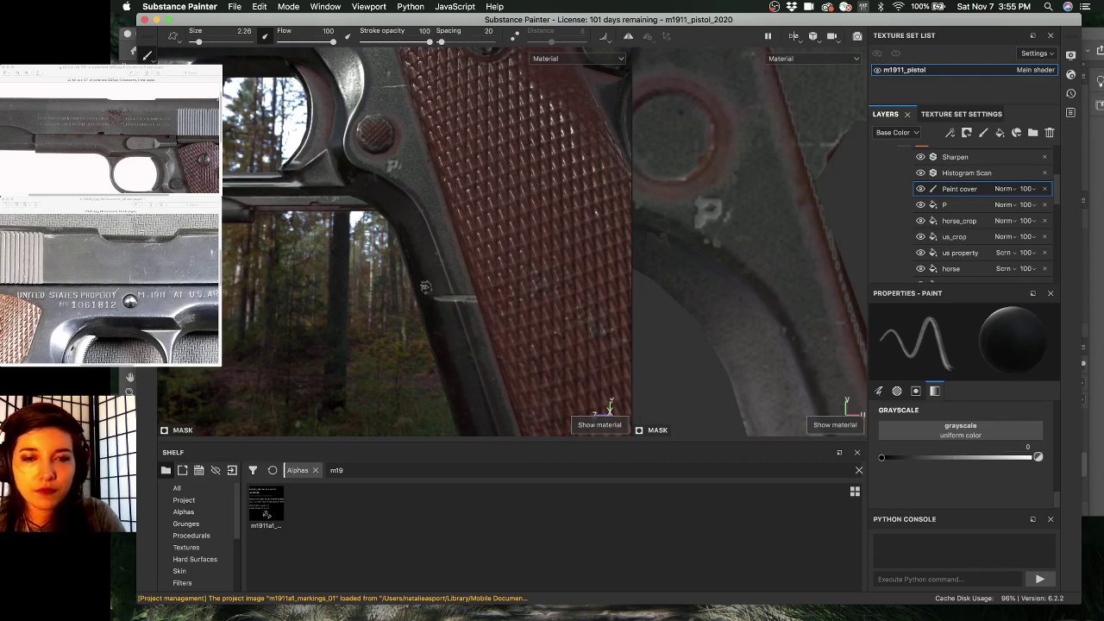
- Toggle the P fill's visibility to check its marks, and mask out the stray mark on the front grip strap with a size 9.87 brush
left_click(466, 306)
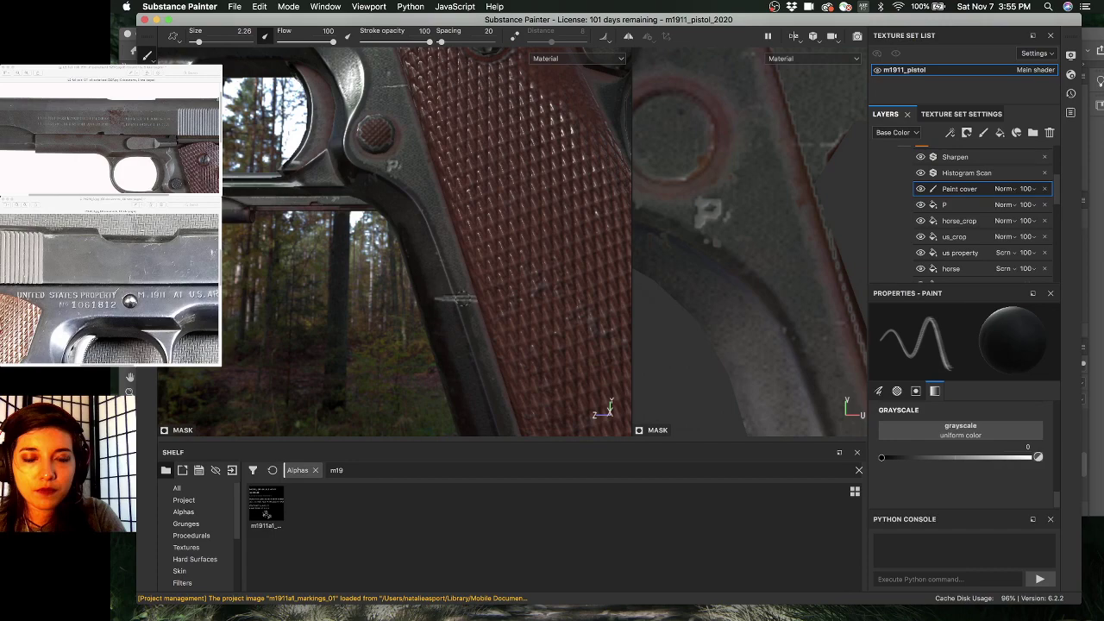
left_click_drag(469, 302, 494, 279, "alt")
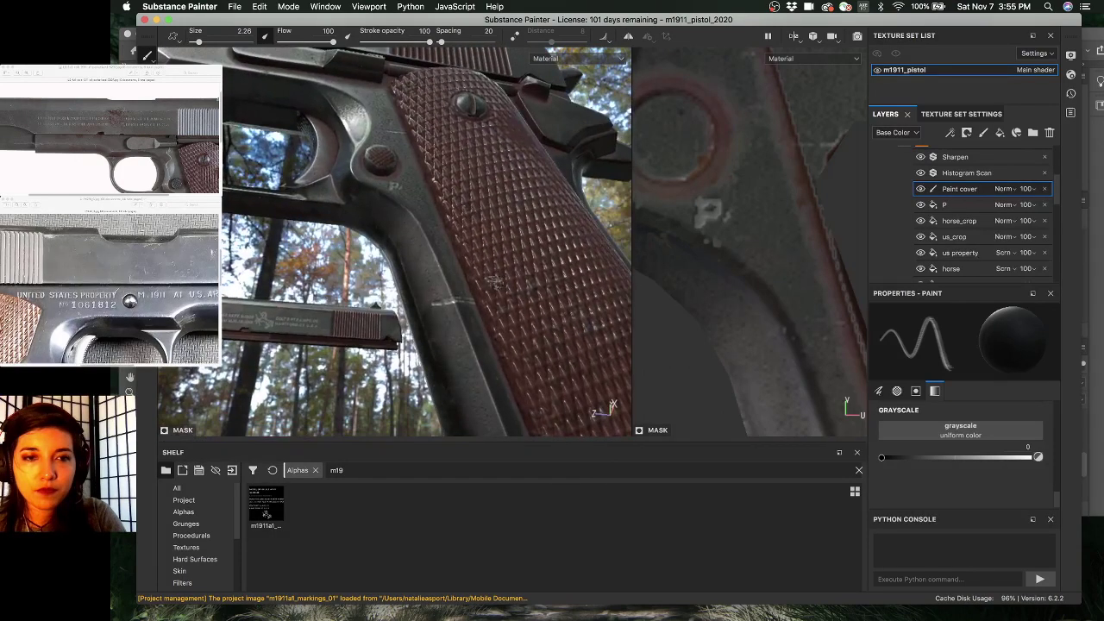
left_click(920, 204)
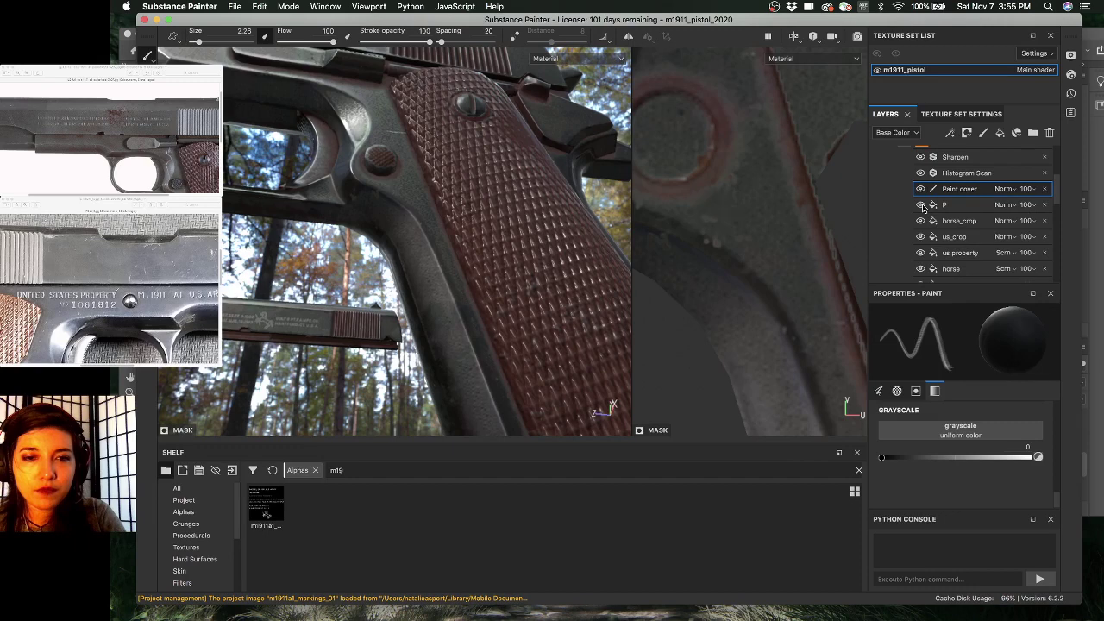
left_click(921, 205)
left_click(920, 204)
left_click(920, 205)
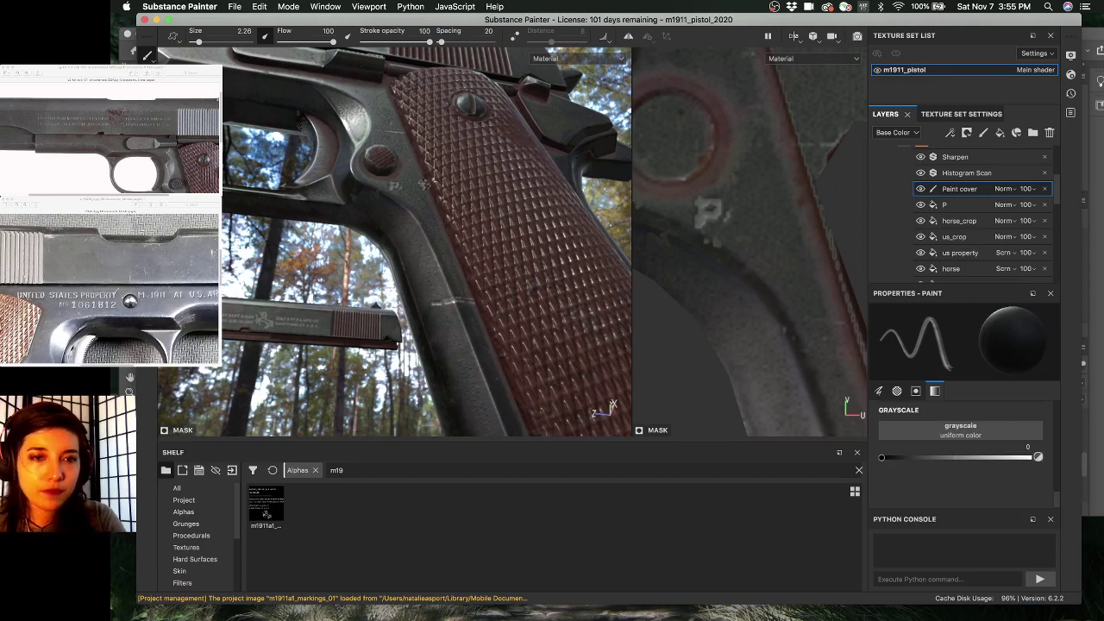
right_click_drag(416, 190, 442, 190, "ctrl")
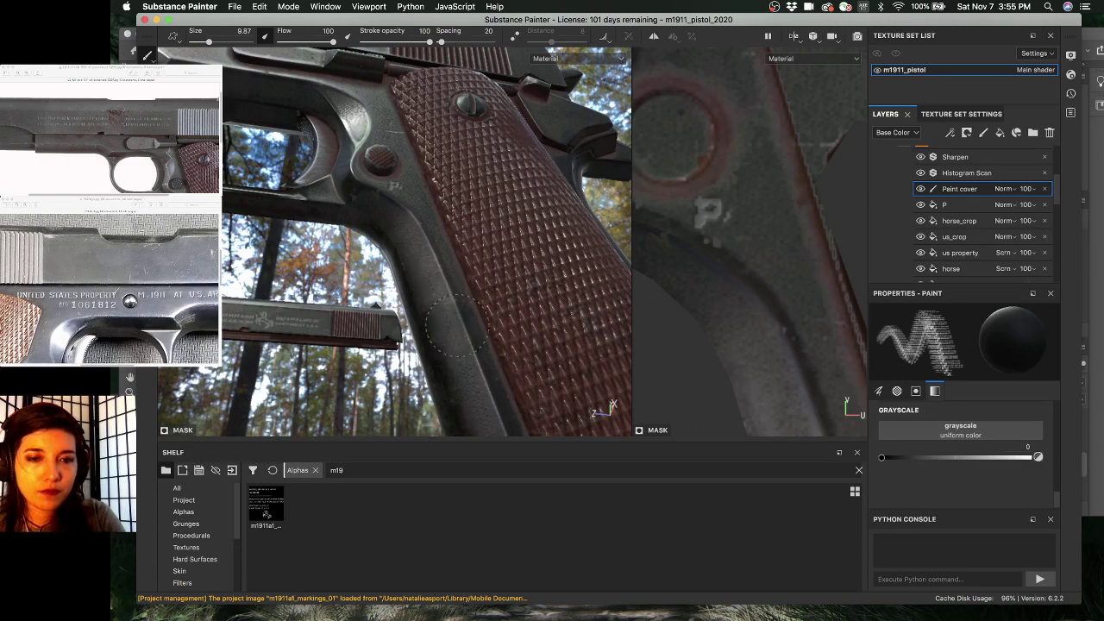
- Inspect the engraved markings on both sides of the pistol's slide and frame
left_click_drag(429, 270, 382, 318, "alt")
right_click_drag(383, 319, 423, 316, "alt")
left_click_drag(380, 279, 357, 299, "alt")
middle_click_drag(393, 224, 339, 247, "alt")
right_click_drag(339, 246, 509, 242, "alt")
left_click_drag(413, 228, 344, 228, "alt")
right_click_drag(343, 228, 437, 289, "alt")
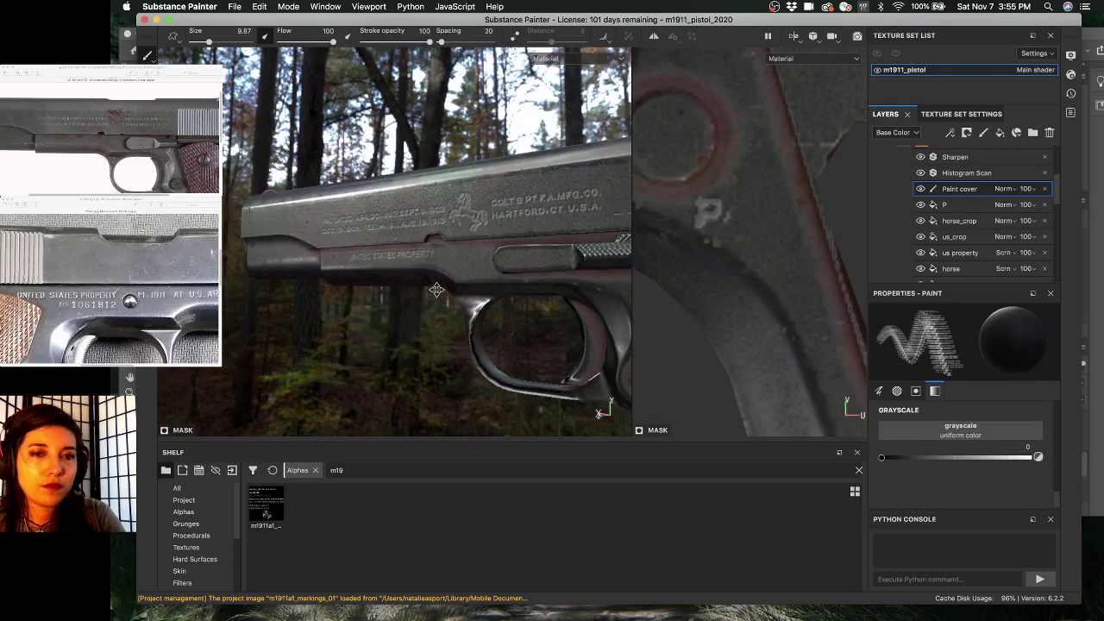
left_click_drag(437, 290, 471, 313, "alt")
right_click_drag(560, 305, 447, 318, "alt")
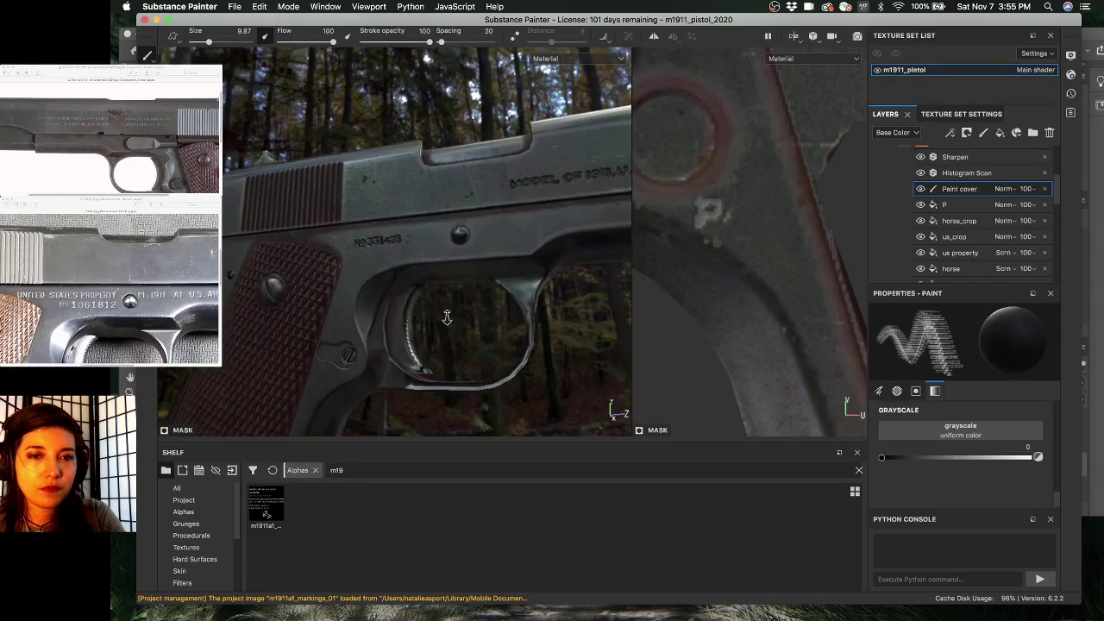
left_click_drag(446, 317, 377, 307, "alt")
right_click_drag(376, 306, 458, 289, "shift")
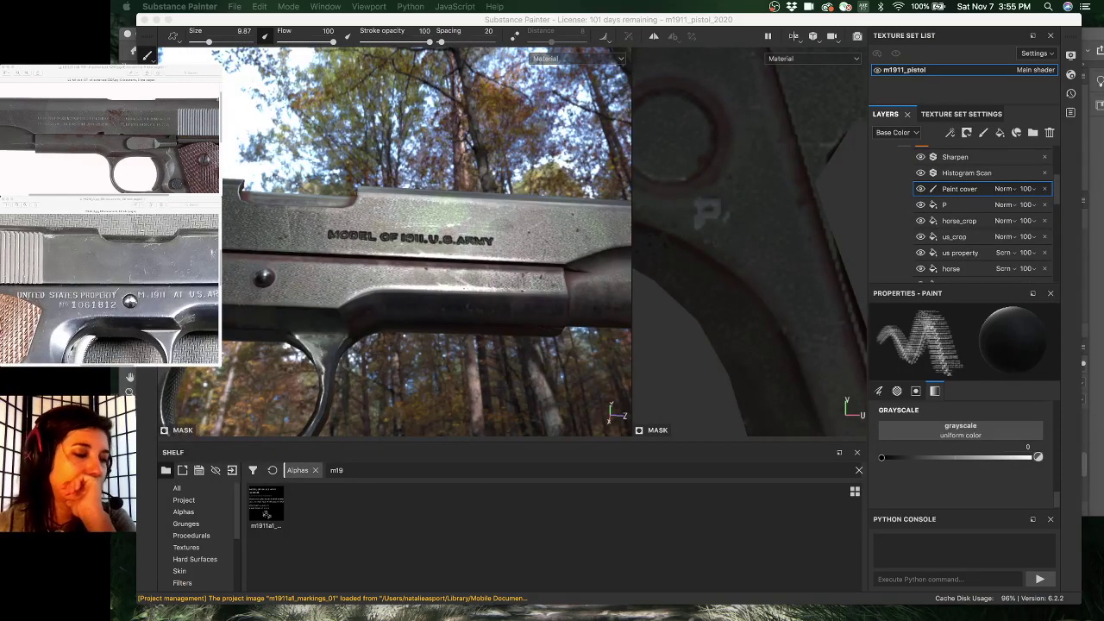
- Browse the reference photos of the pistol and examine how the slide markings look up close
key("super+minus")
key("super+minus")
key("super+minus")
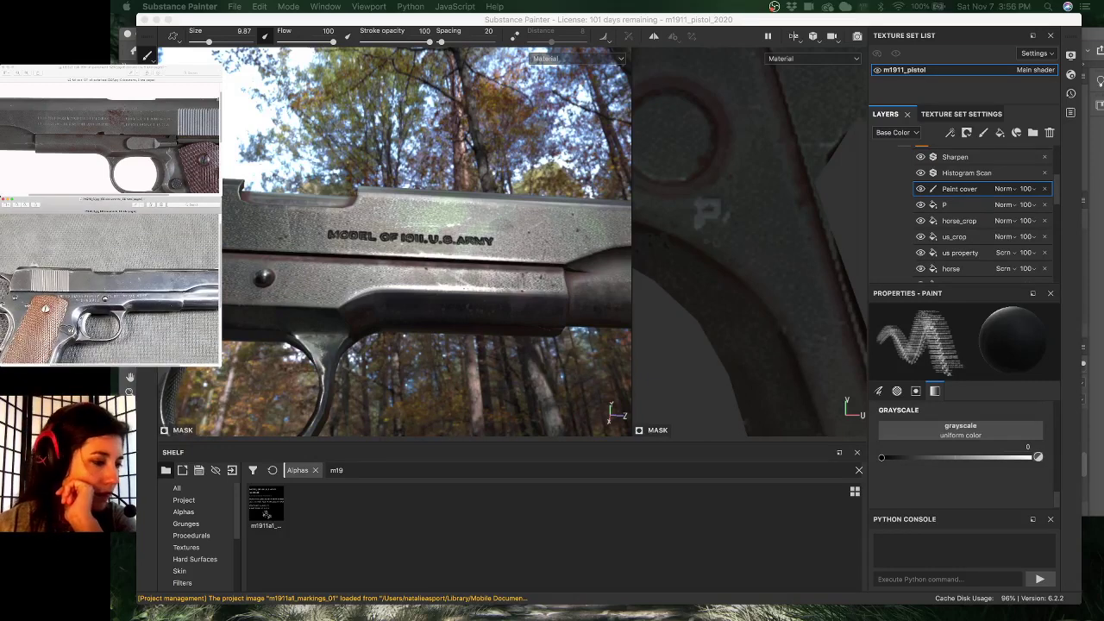
scroll(110, 302, "down", 1)
key("Down")
key("Down")
key("Down")
key("Down")
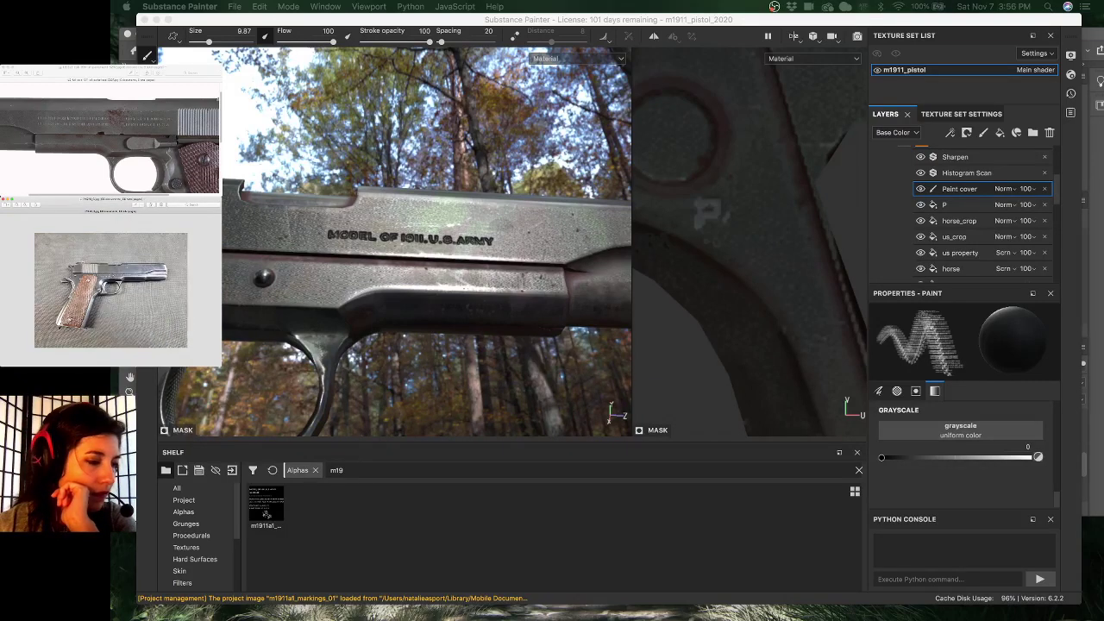
scroll(110, 290, "down", 5)
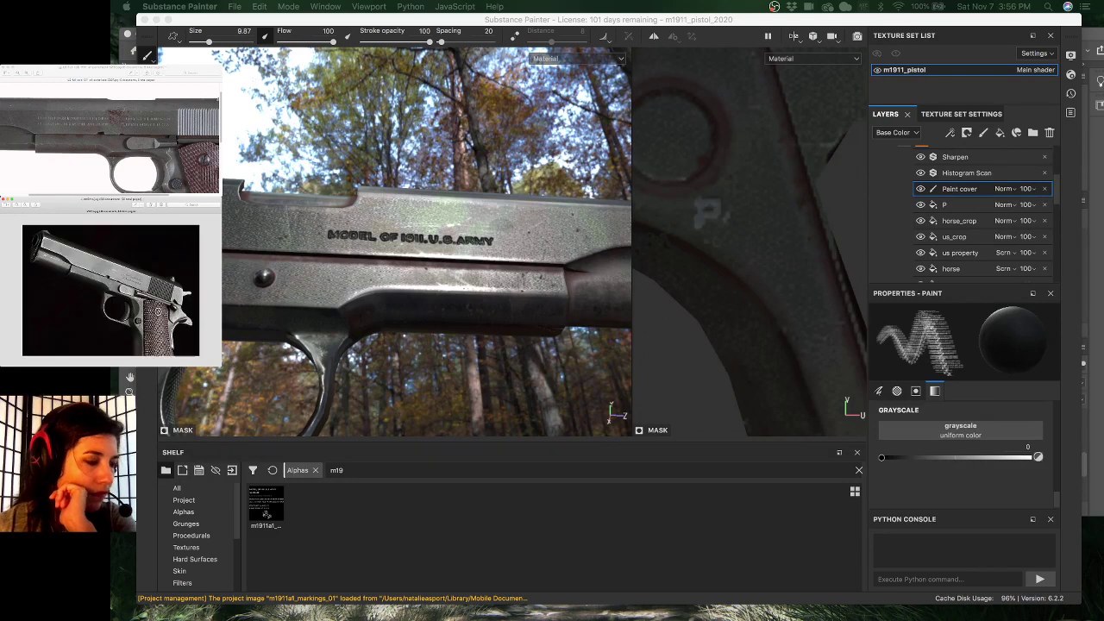
scroll(140, 265, "up", 5)
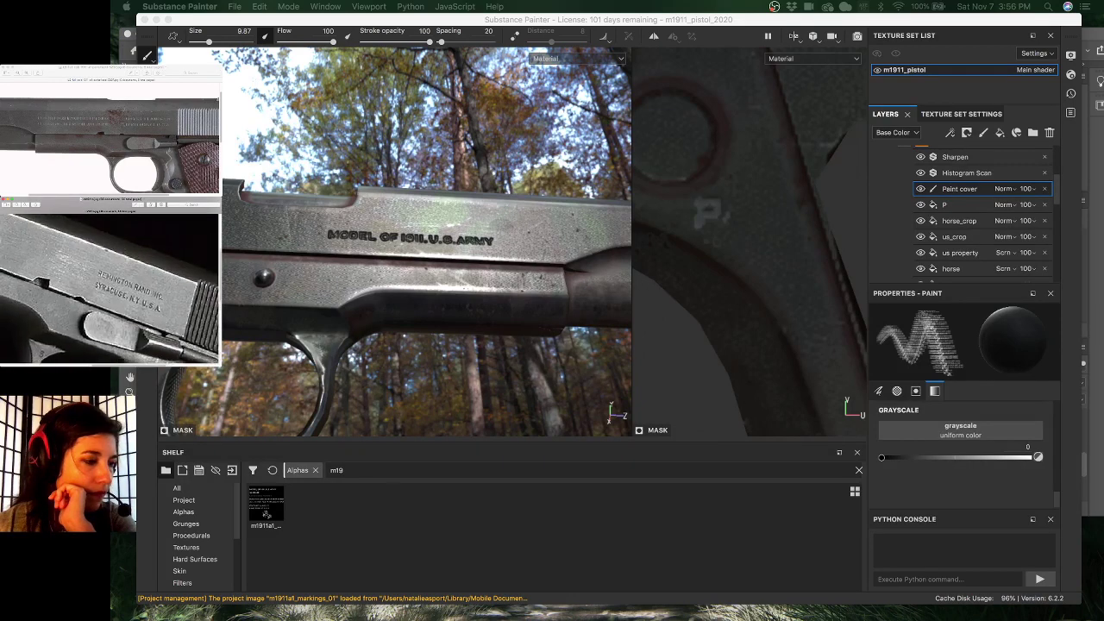
scroll(140, 265, "down", 2)
scroll(172, 350, "down", 6)
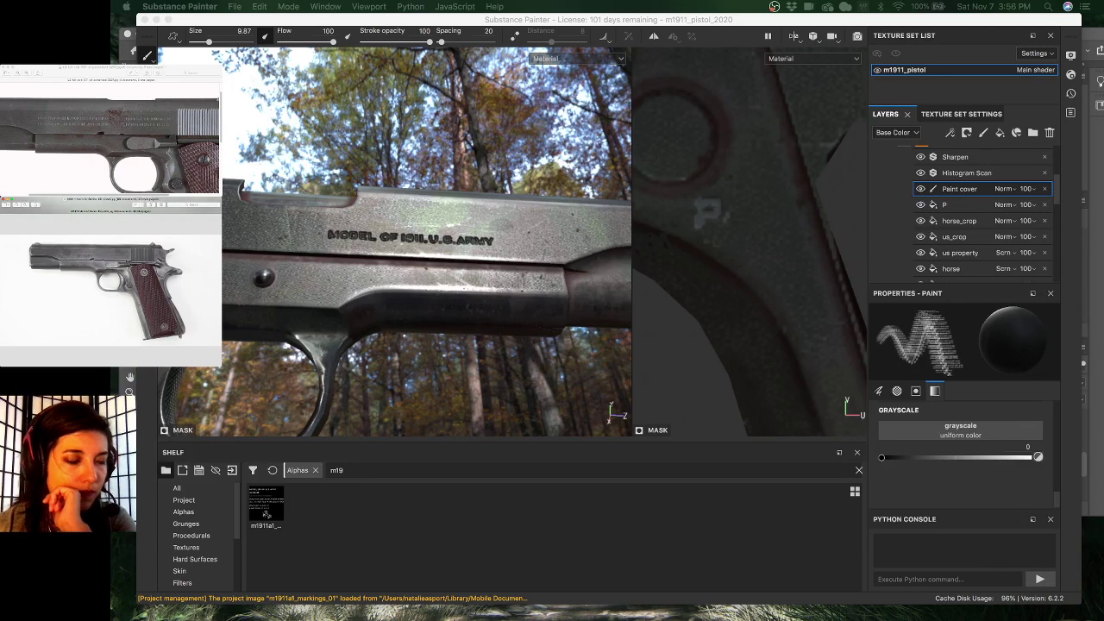
scroll(127, 275, "up", 5)
scroll(110, 285, "up", 4)
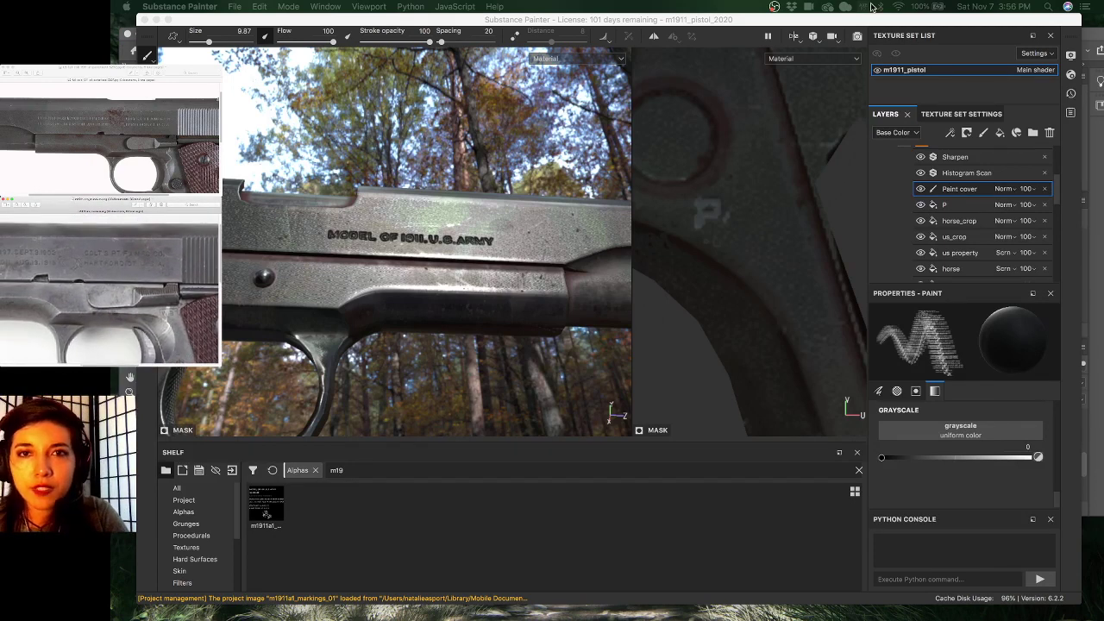
- Enable the color channel on the R_markings fill layer and set its height to -0.0272
left_click(625, 27)
left_click_drag(509, 319, 520, 313, "alt")
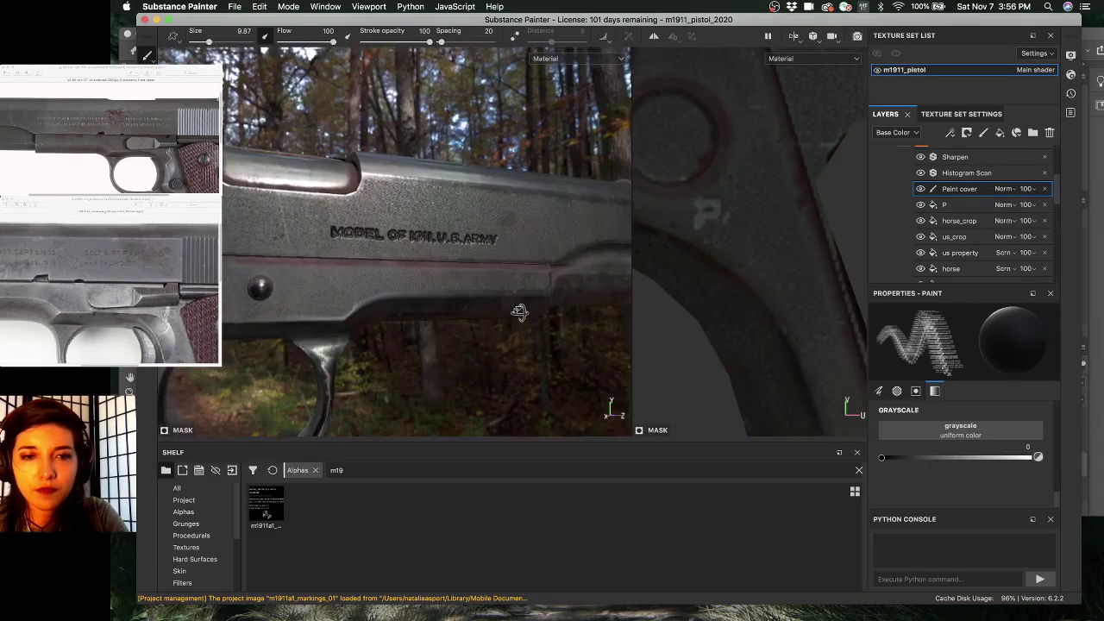
left_click_drag(520, 267, 520, 290, "alt")
scroll(992, 216, "up", 3)
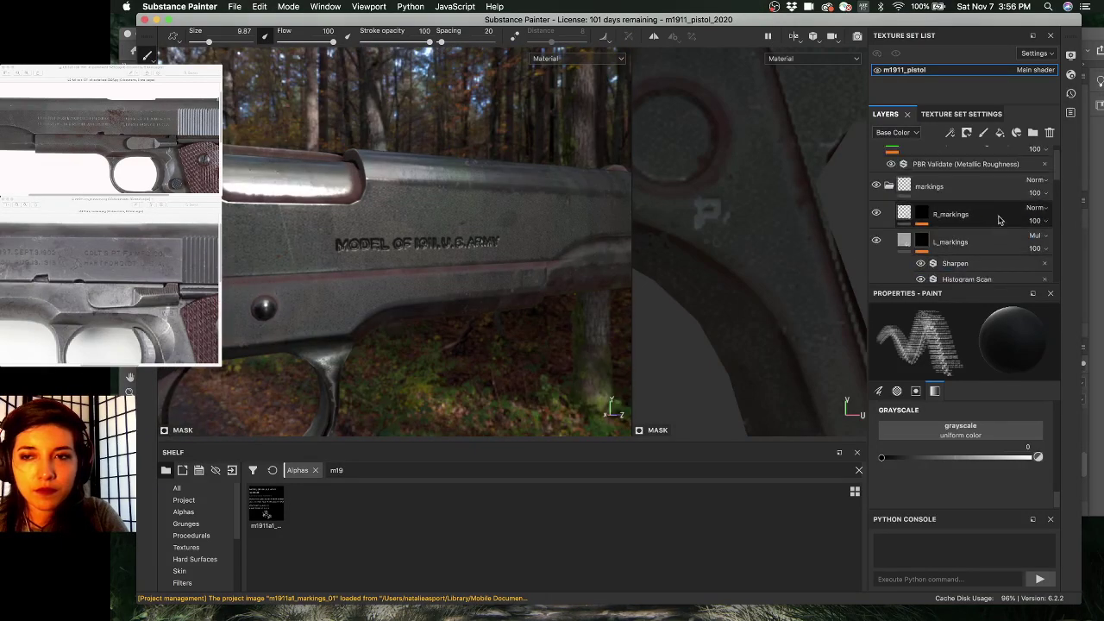
left_click(904, 214)
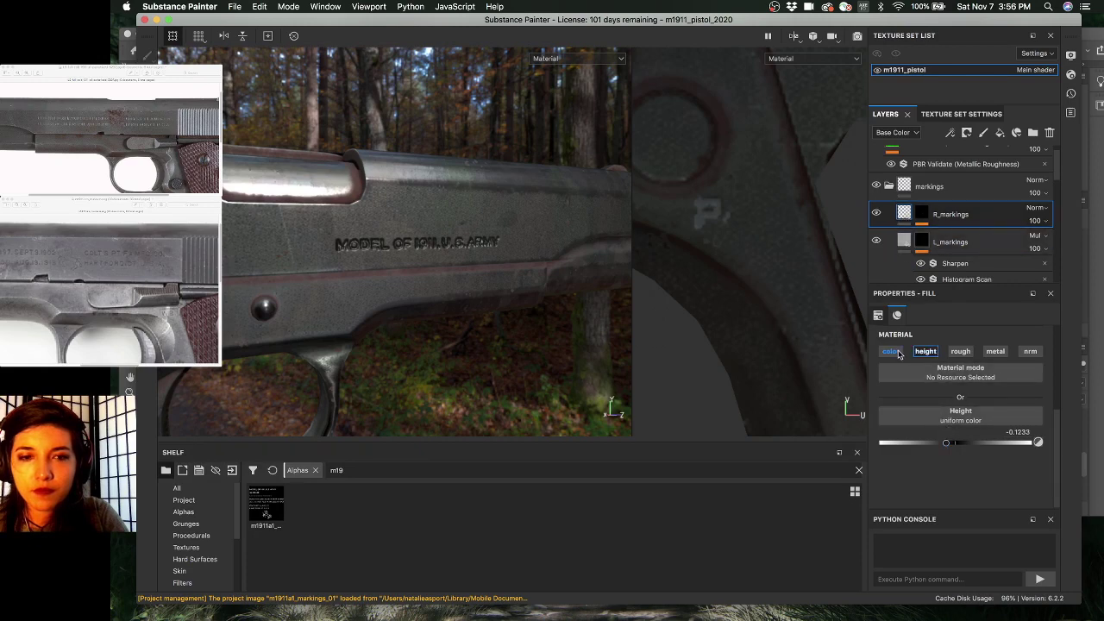
left_click(896, 353)
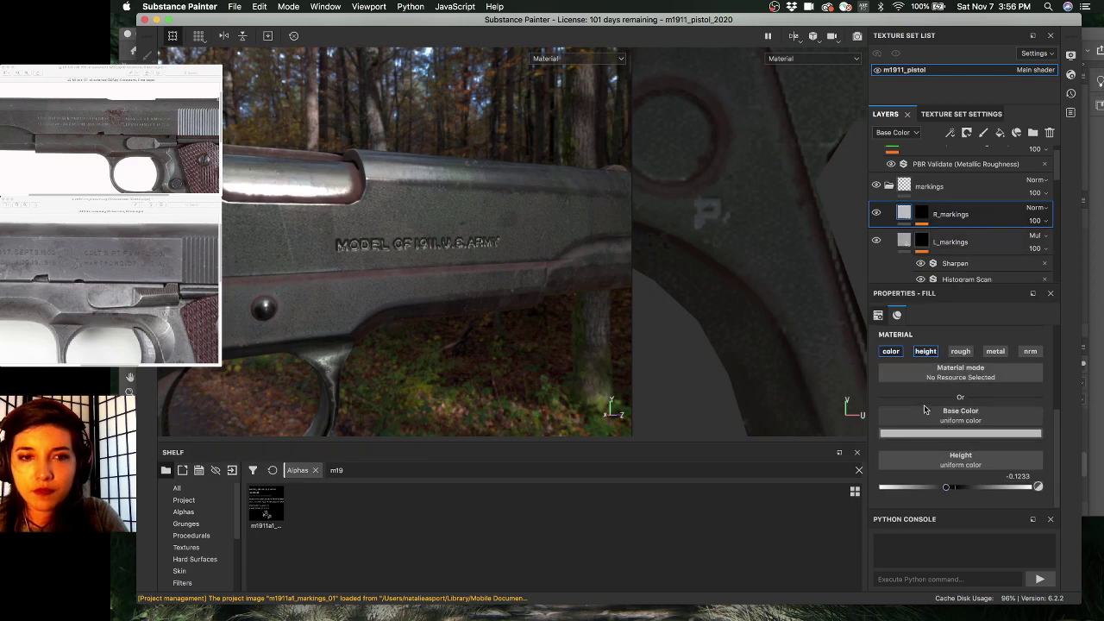
left_click_drag(518, 299, 603, 360, "alt")
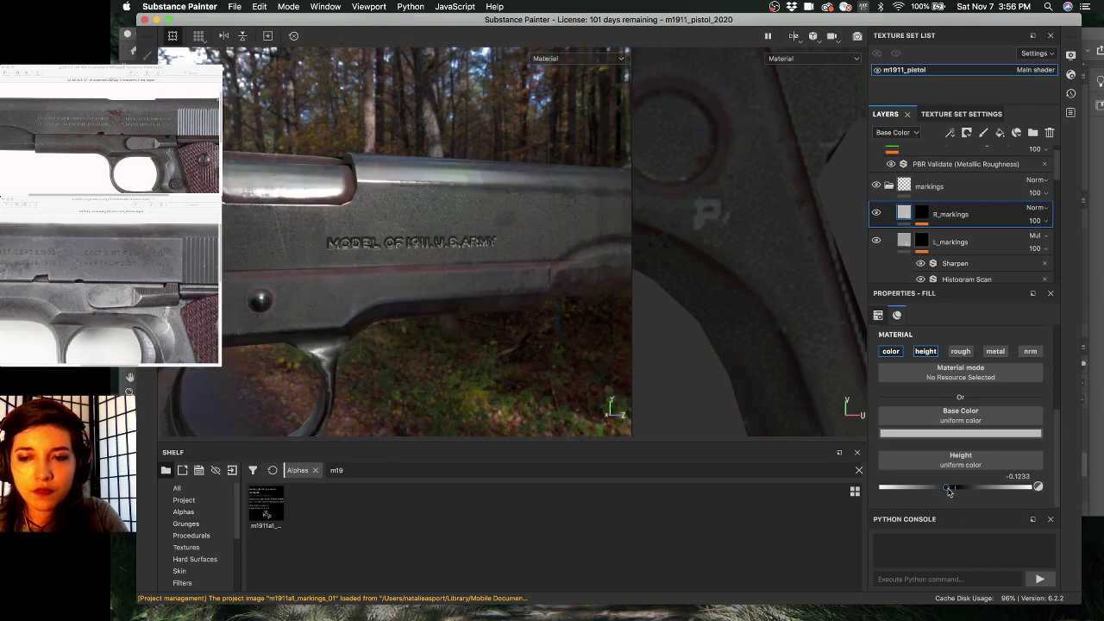
left_click_drag(954, 493, 952, 490)
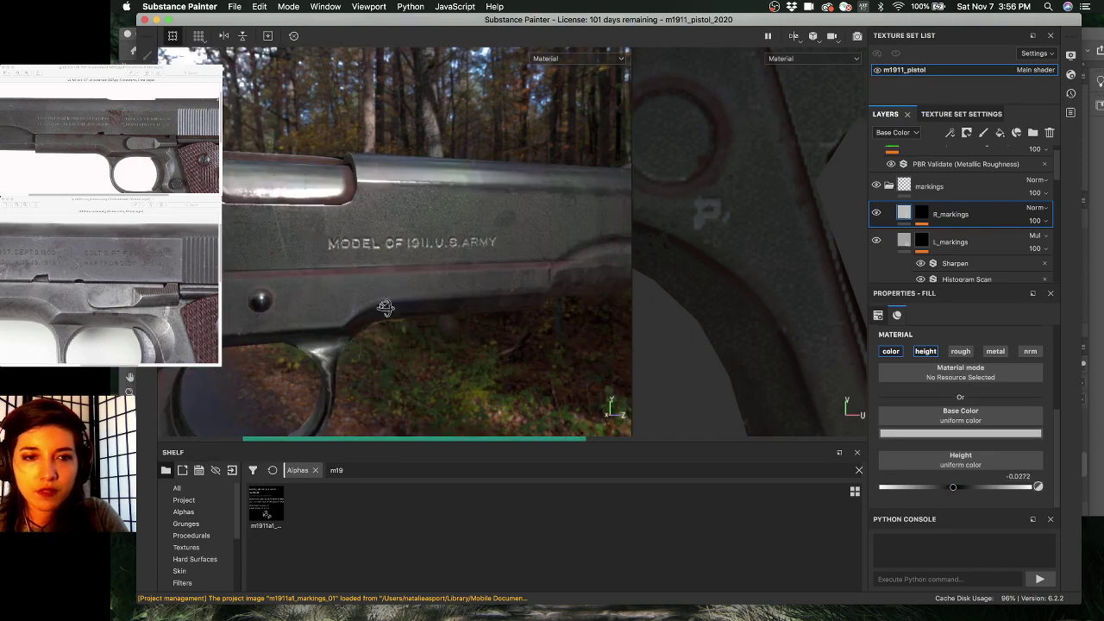
left_click_drag(383, 308, 452, 307, "alt")
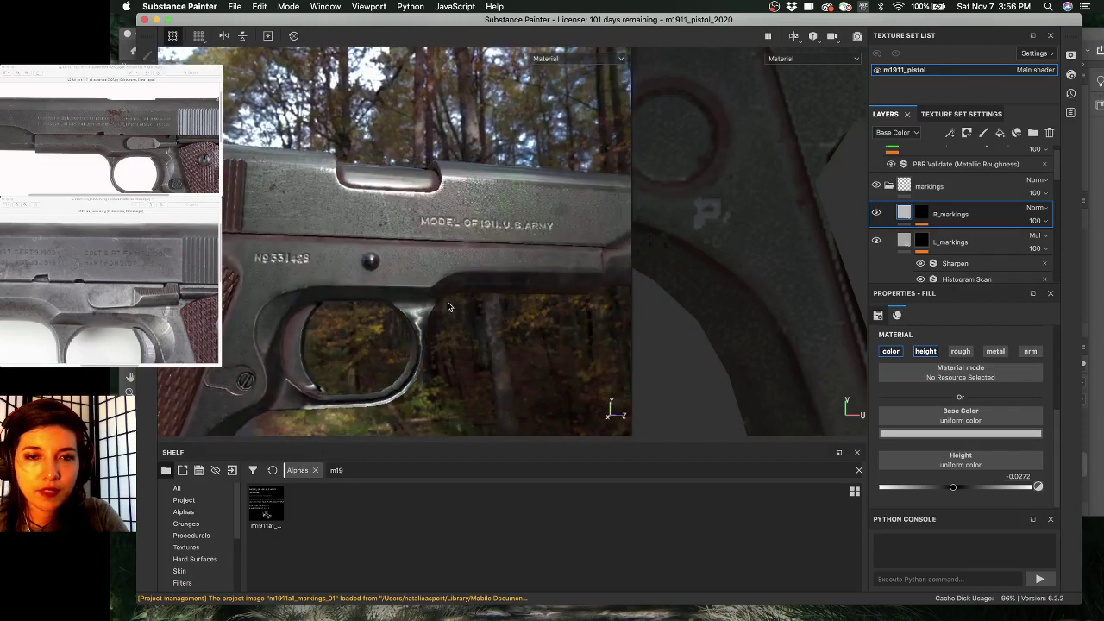
- Darken the R_markings base color to a neutral grey of 0.064 in R, G and B
left_click(928, 434)
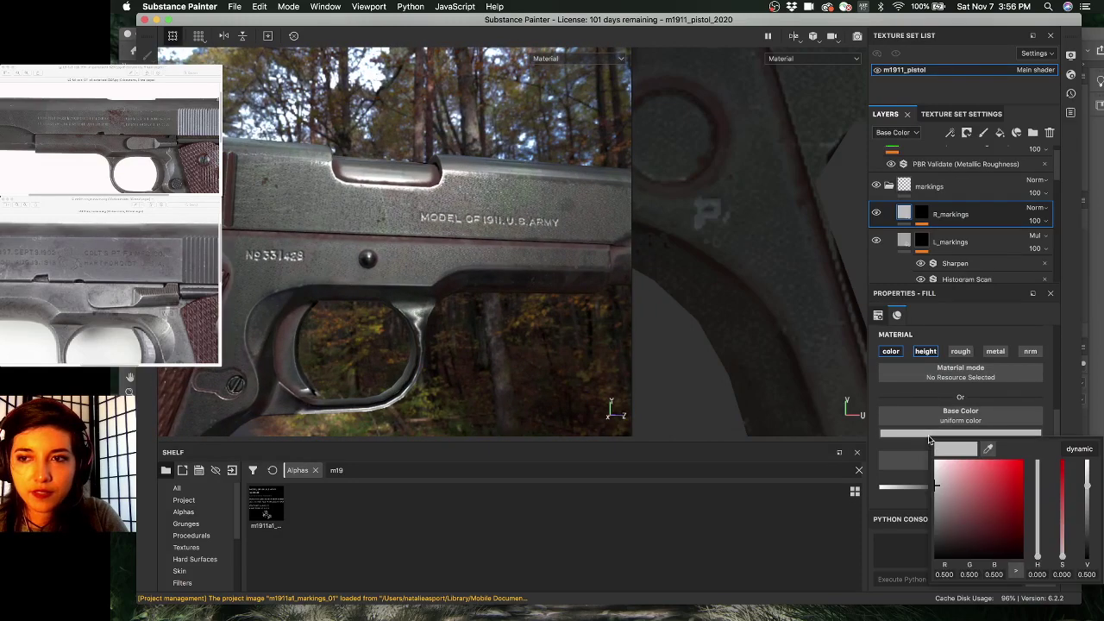
left_click_drag(944, 493, 914, 532)
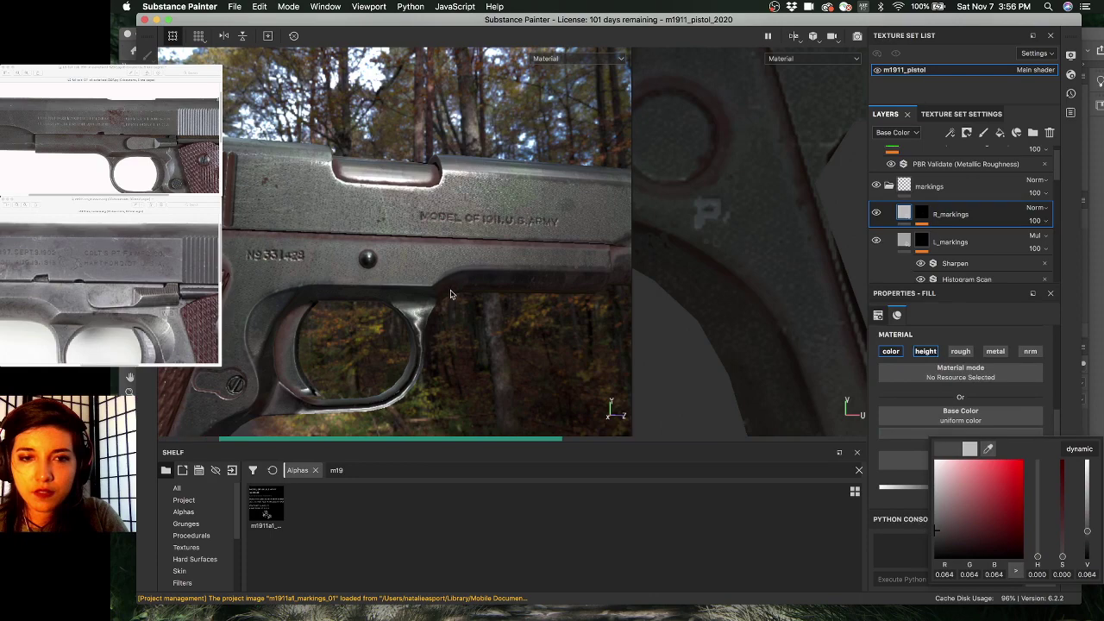
left_click_drag(451, 294, 312, 286, "alt")
left_click_drag(445, 247, 407, 255, "alt")
middle_click_drag(407, 255, 413, 255, "alt")
right_click_drag(435, 255, 475, 257, "shift")
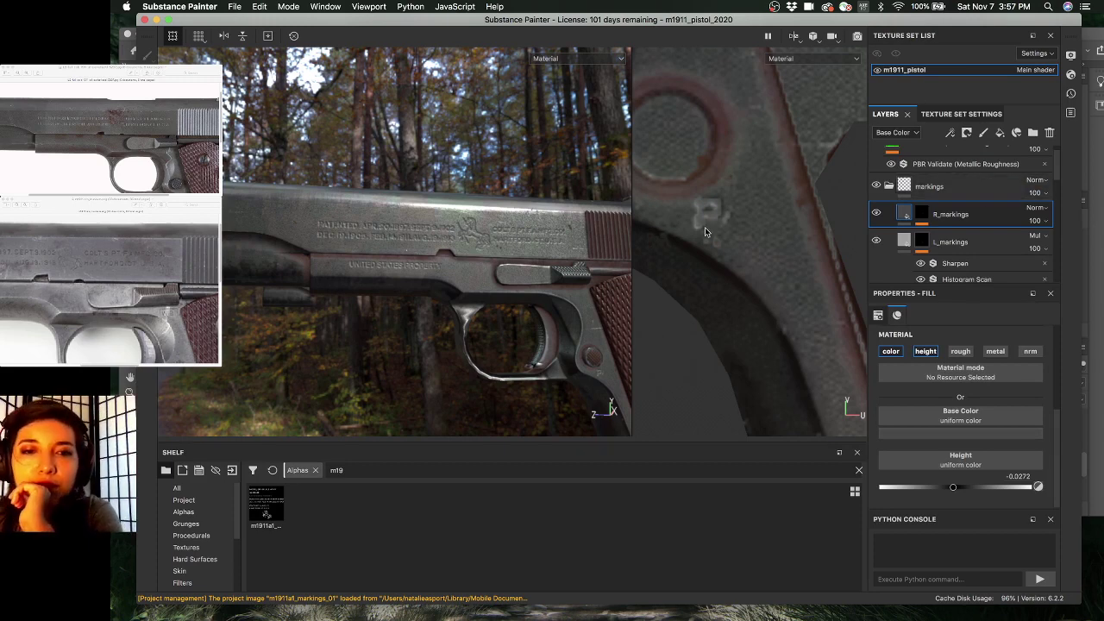
- Hide the Sharpen filter in the L_markings mask
scroll(525, 269, "down", 2)
scroll(414, 256, "up", 5)
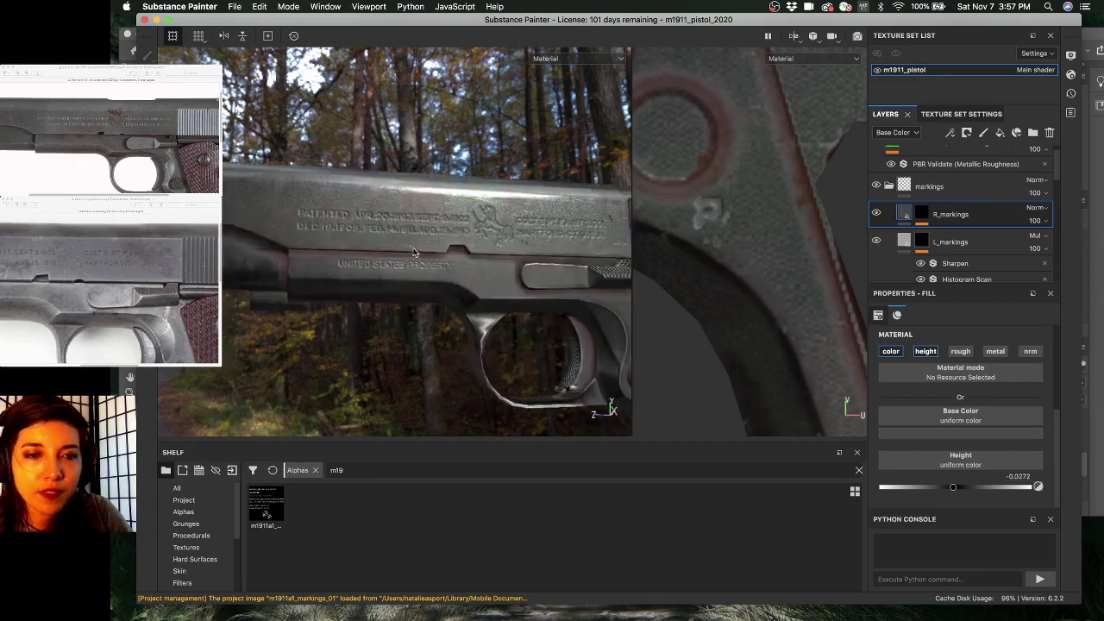
left_click_drag(481, 248, 481, 239, "alt")
middle_click_drag(482, 239, 481, 246, "alt")
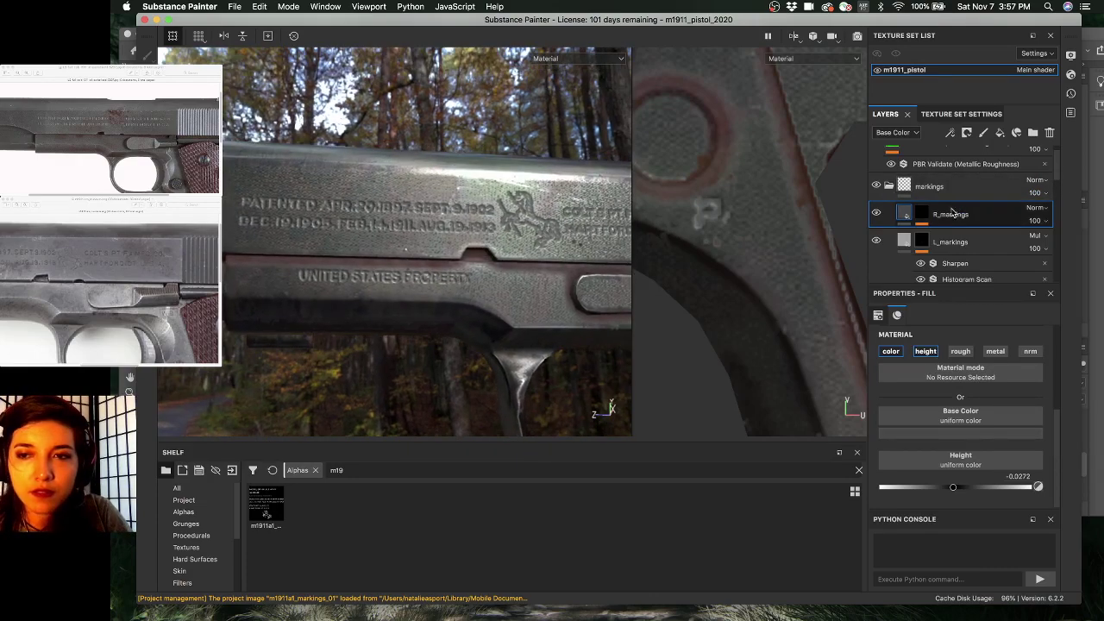
left_click(922, 244)
scroll(957, 238, "down", 2)
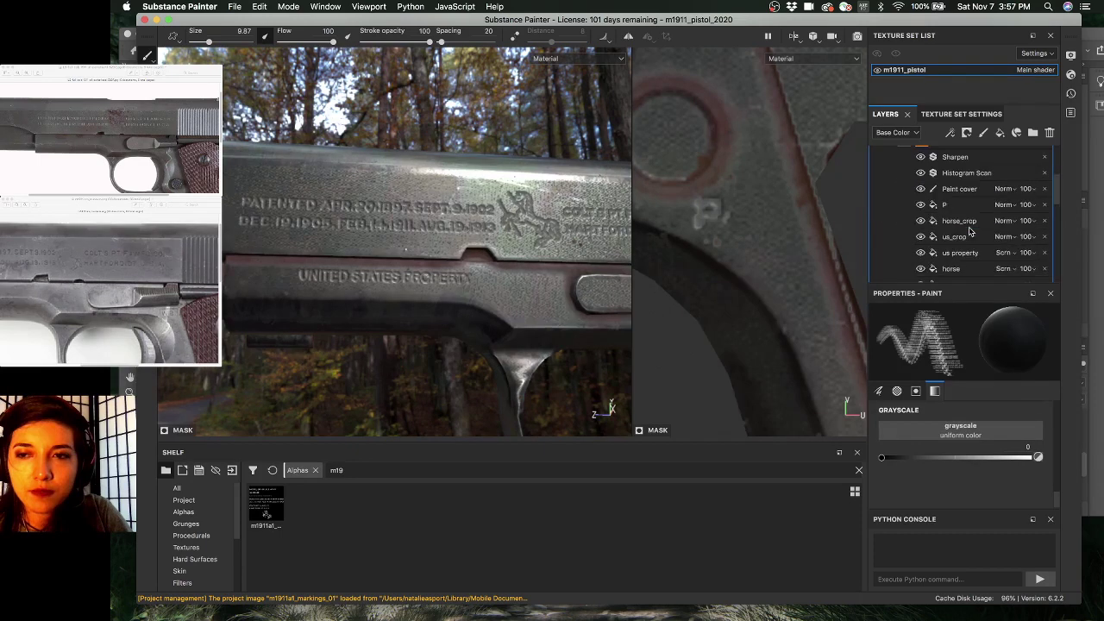
scroll(969, 230, "down", 2)
left_click(965, 209)
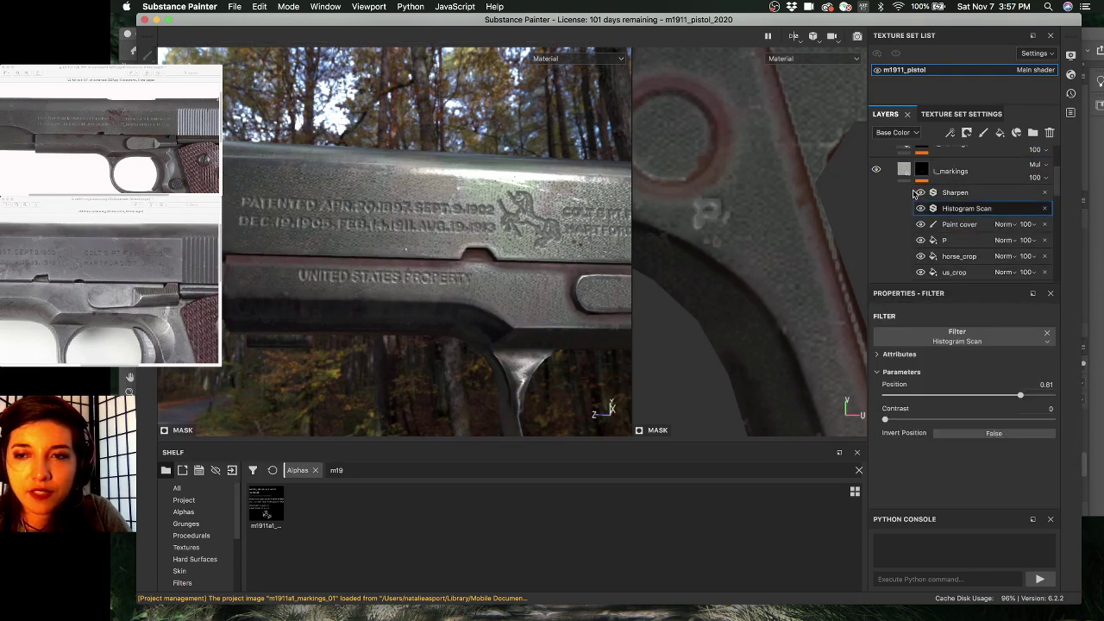
- Add a Blur filter to the L_markings mask and place it beneath the Histogram Scan filter
right_click(970, 209)
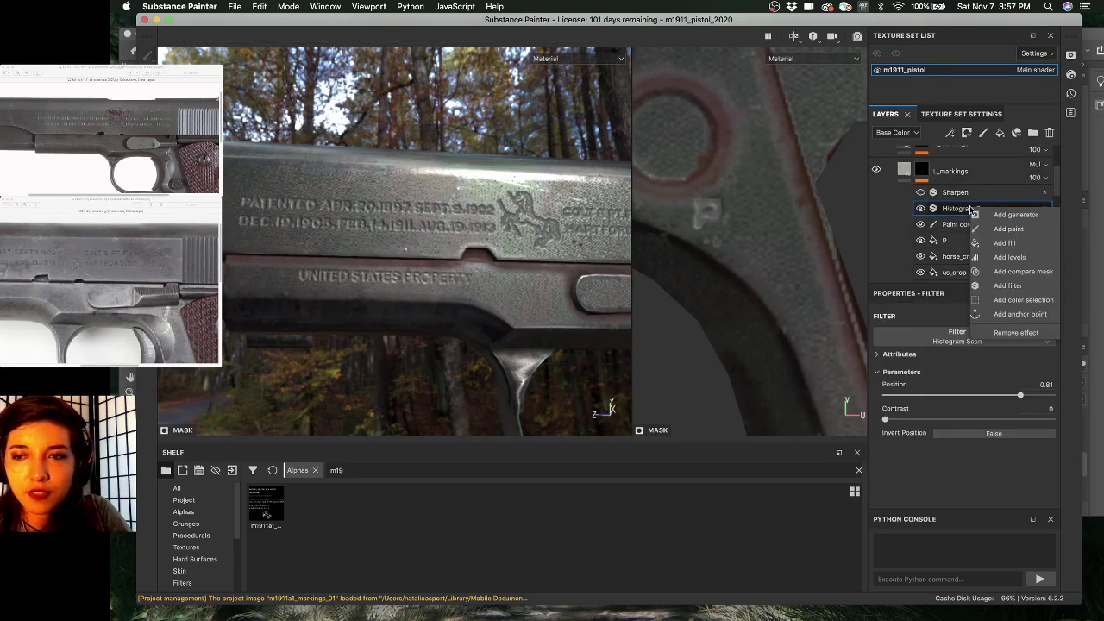
left_click(1007, 284)
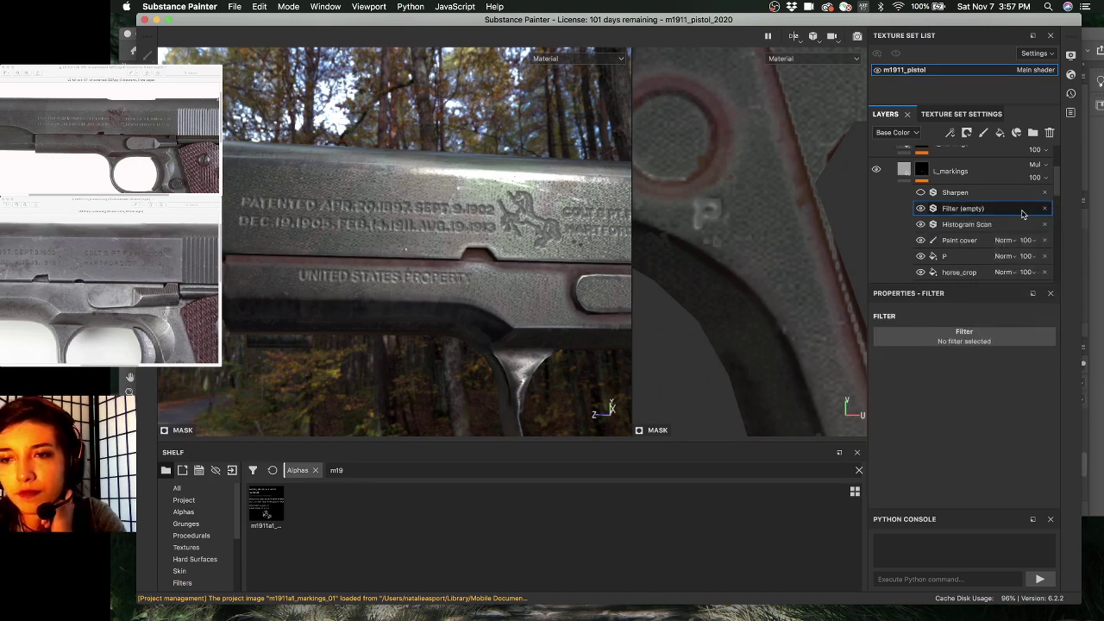
left_click(987, 337)
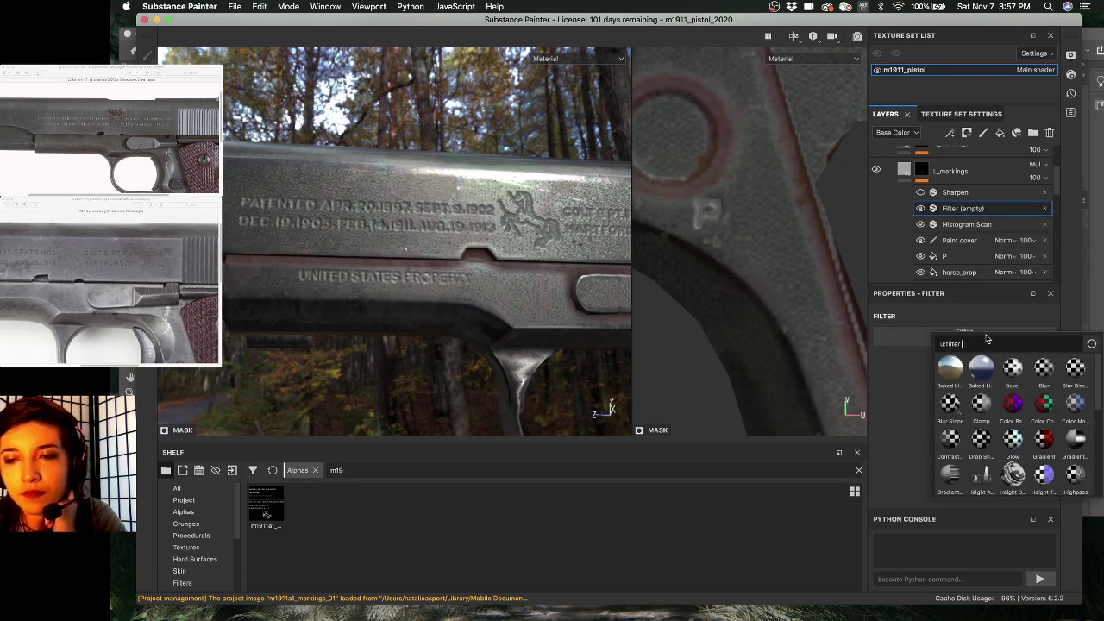
left_click(1043, 368)
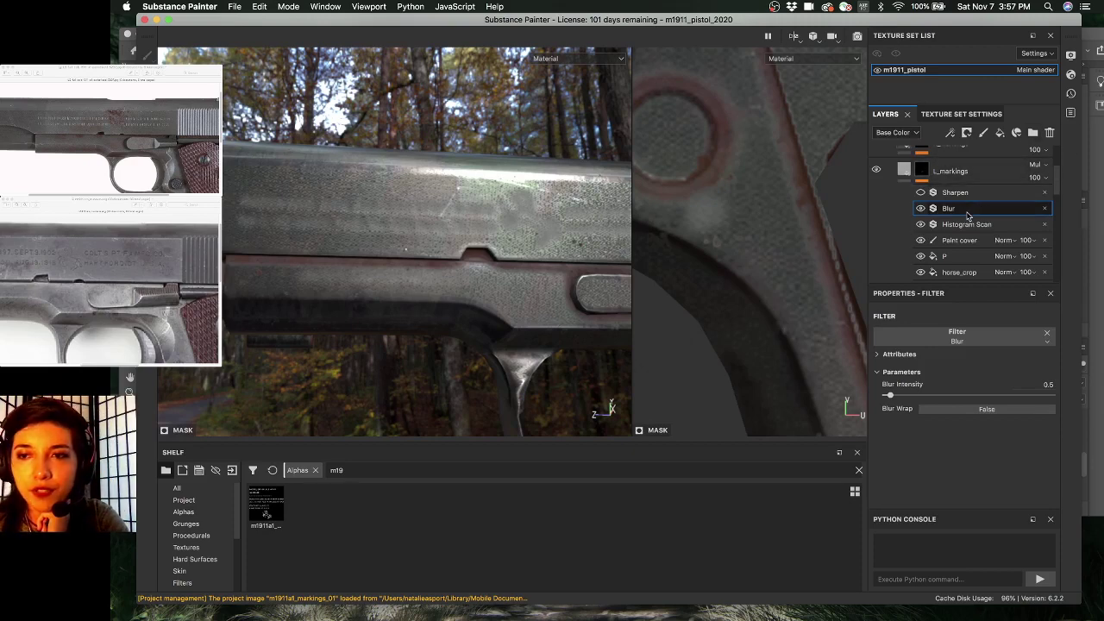
left_click_drag(968, 210, 968, 231)
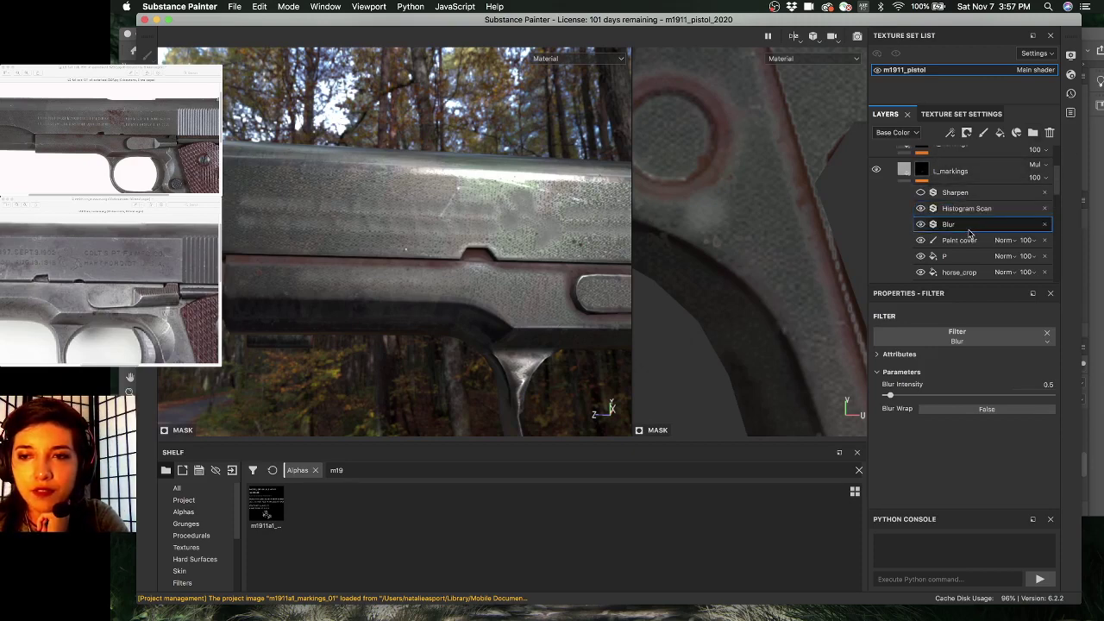
- Hide the Histogram Scan filter and set the Blur Intensity to 0.11
left_click(920, 209)
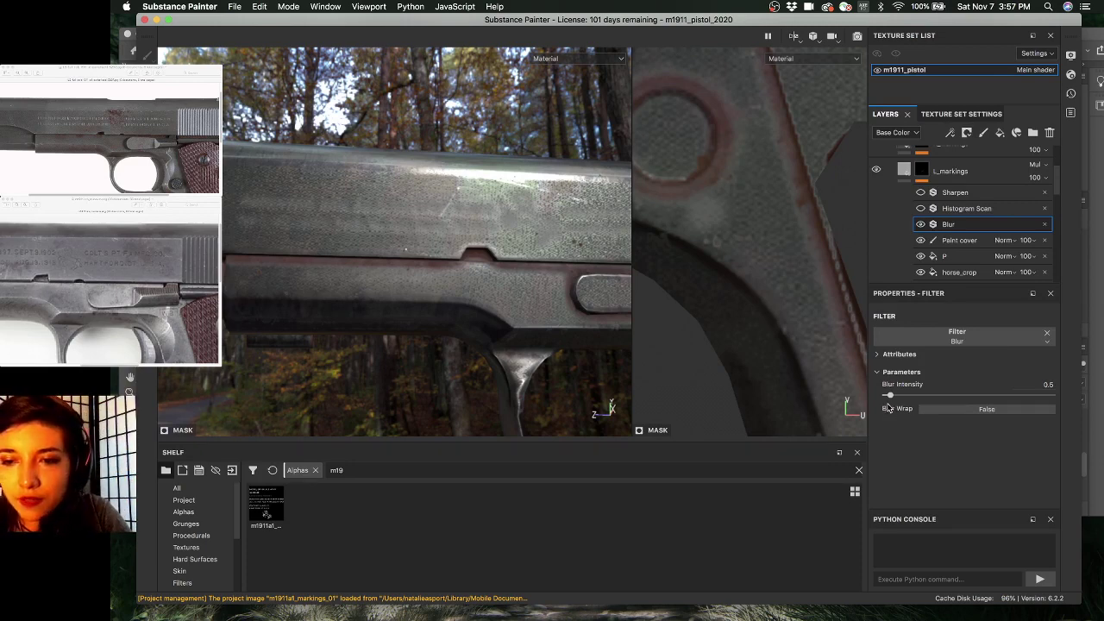
left_click_drag(889, 395, 885, 395)
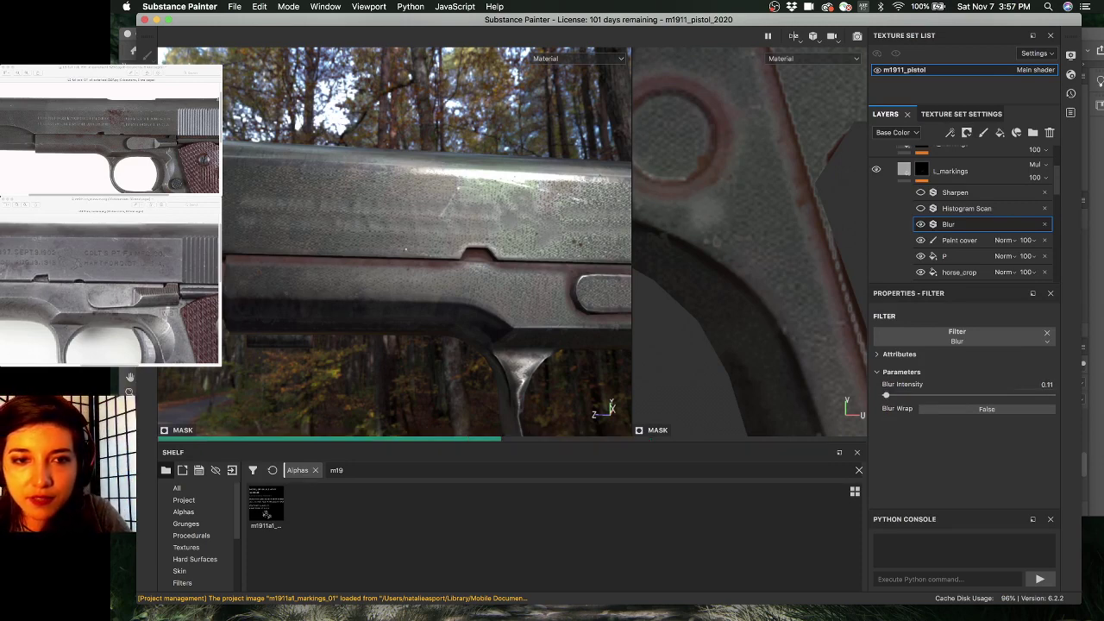
- Turn off the color channel of the L_markings fill and set its height to -0.0661
right_click_drag(337, 179, 435, 189, "alt")
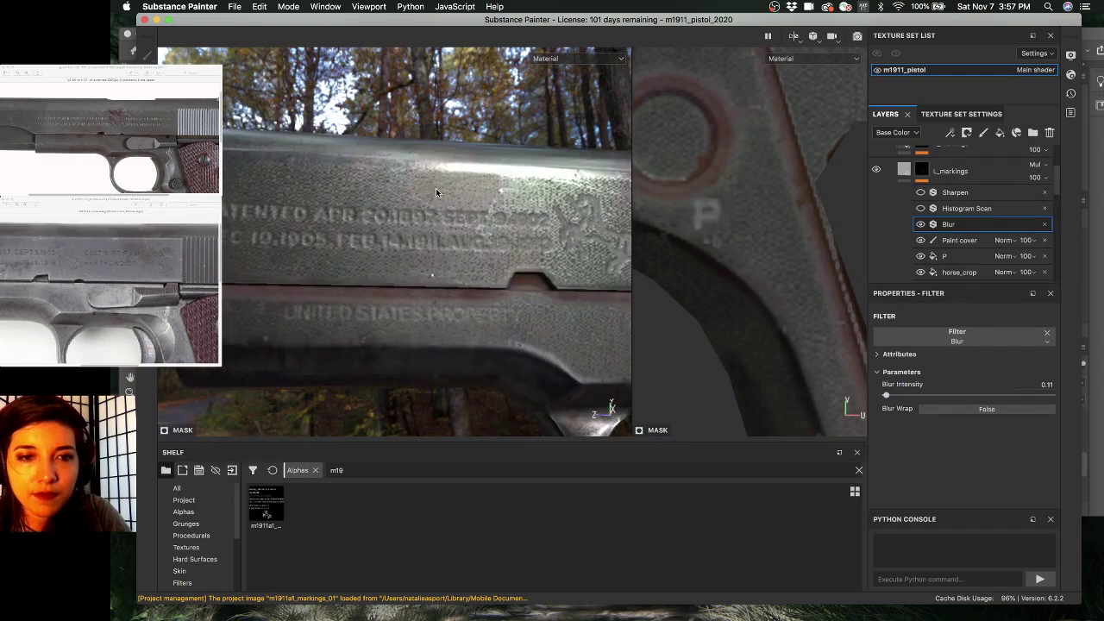
scroll(503, 200, "up", 3)
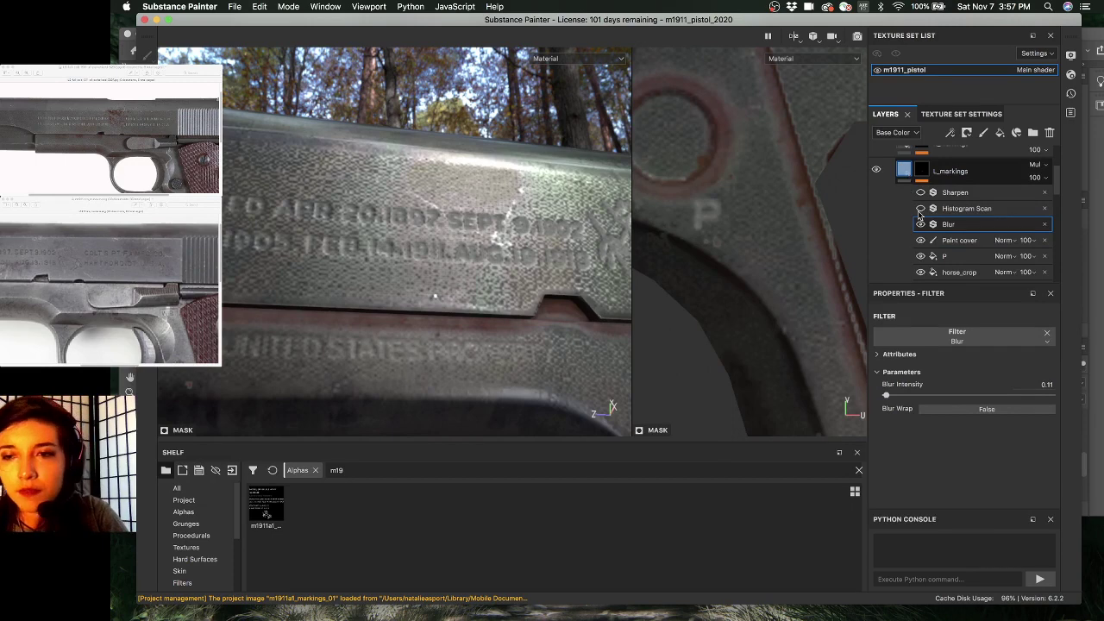
left_click(903, 170)
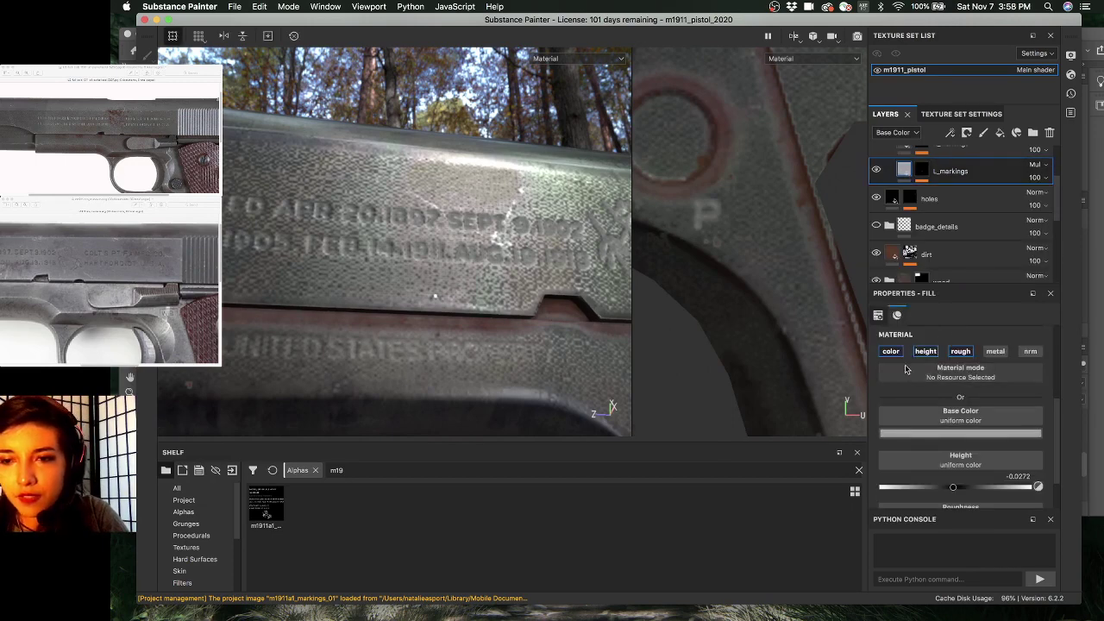
left_click(901, 353)
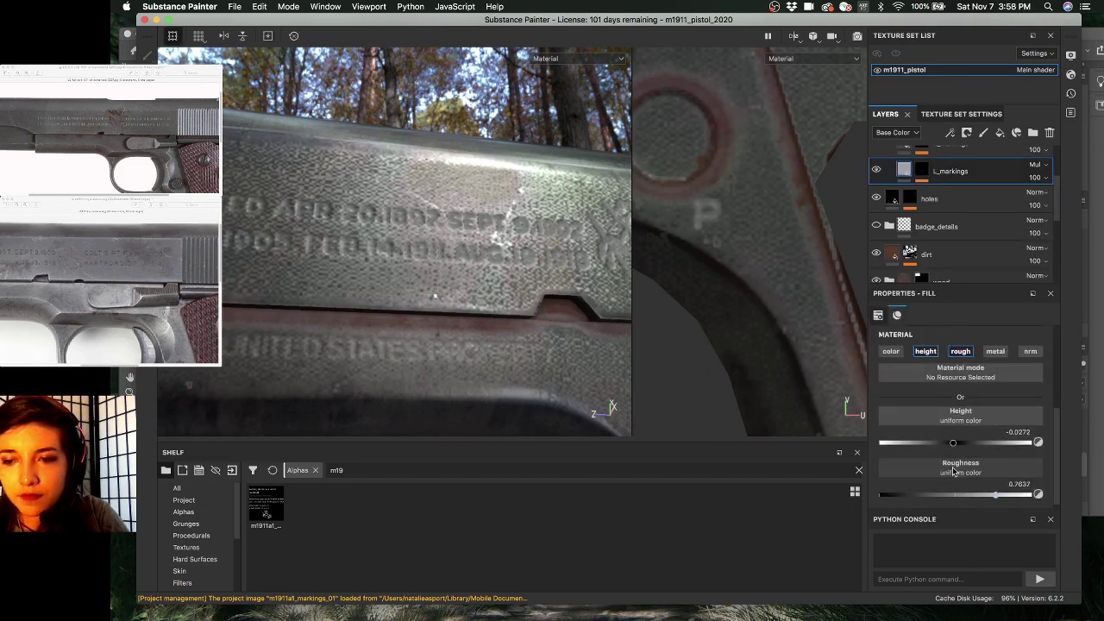
left_click(950, 443)
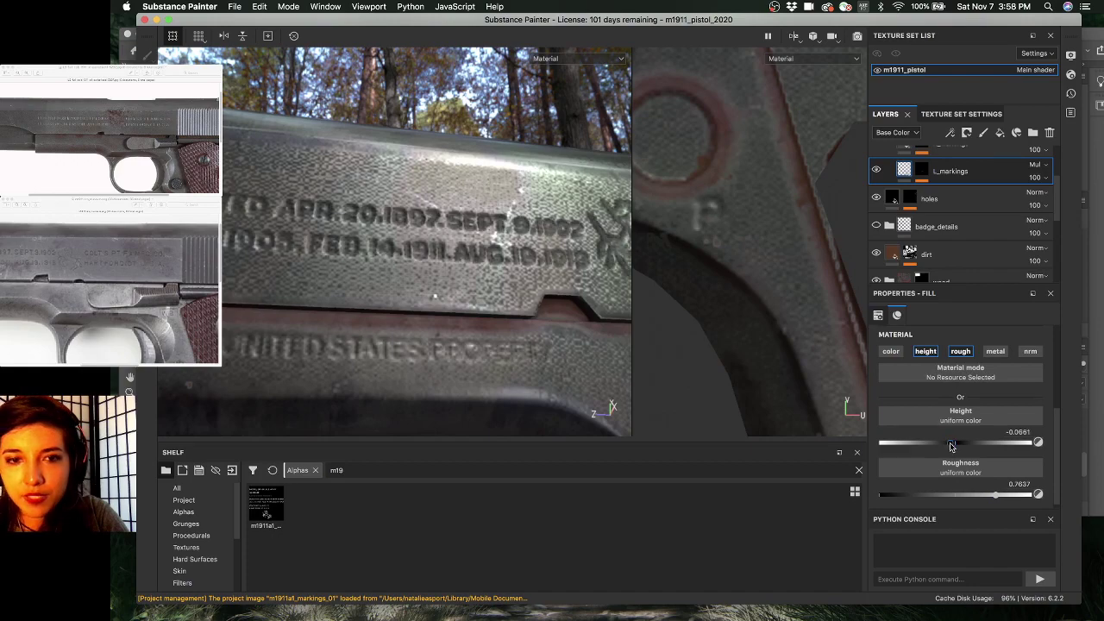
left_click_drag(465, 186, 517, 191, "alt")
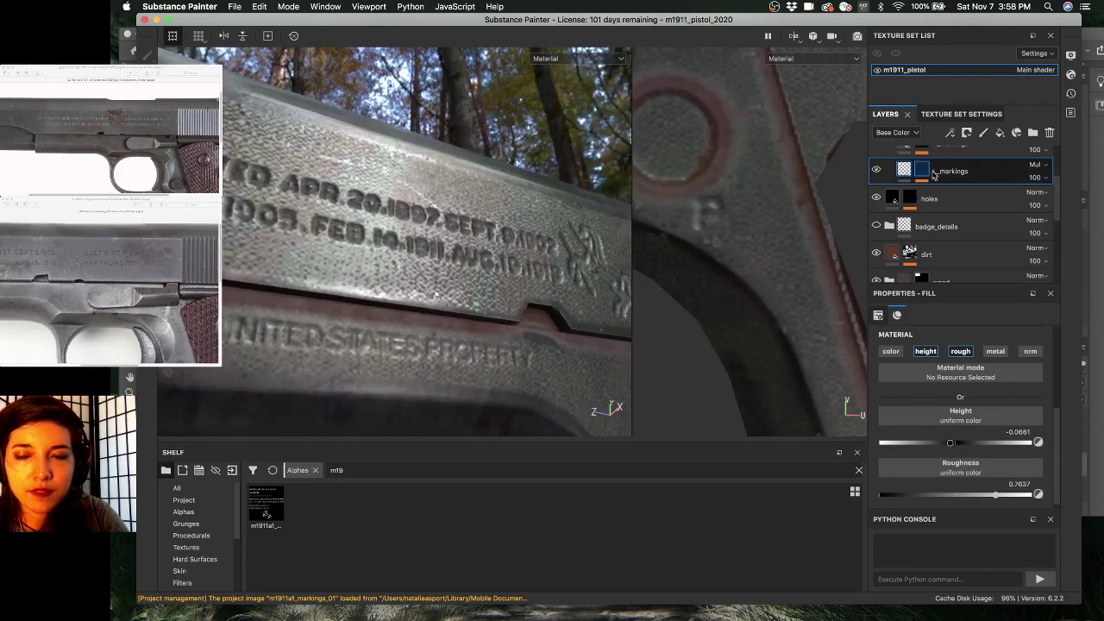
- Compare the L_markings engraving with the mask's Blur filter hidden and shown
left_click(928, 170)
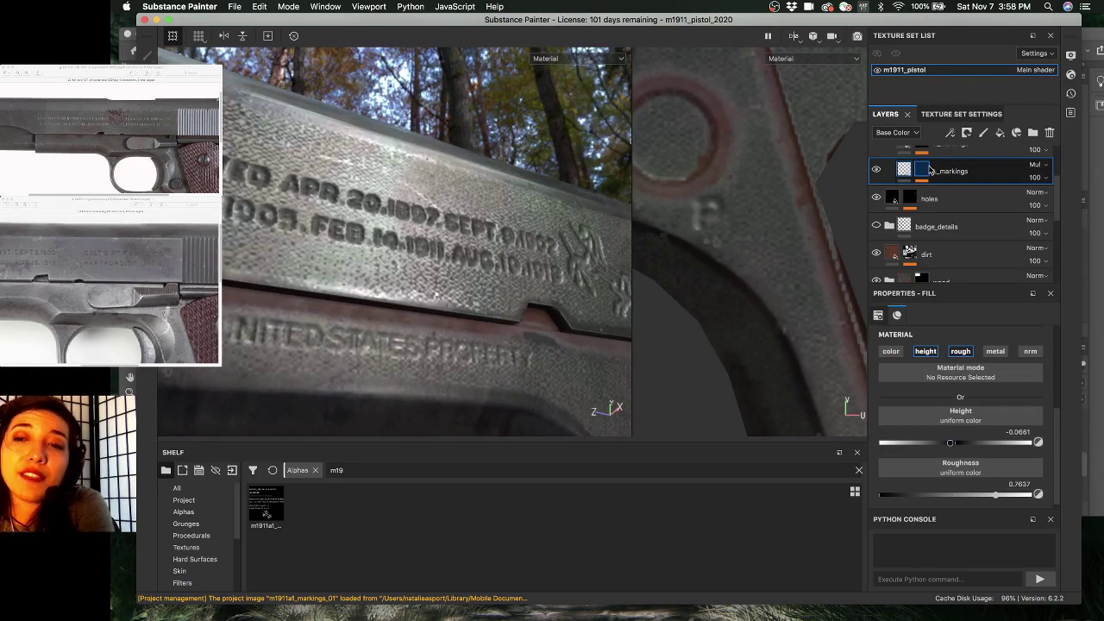
left_click(939, 179)
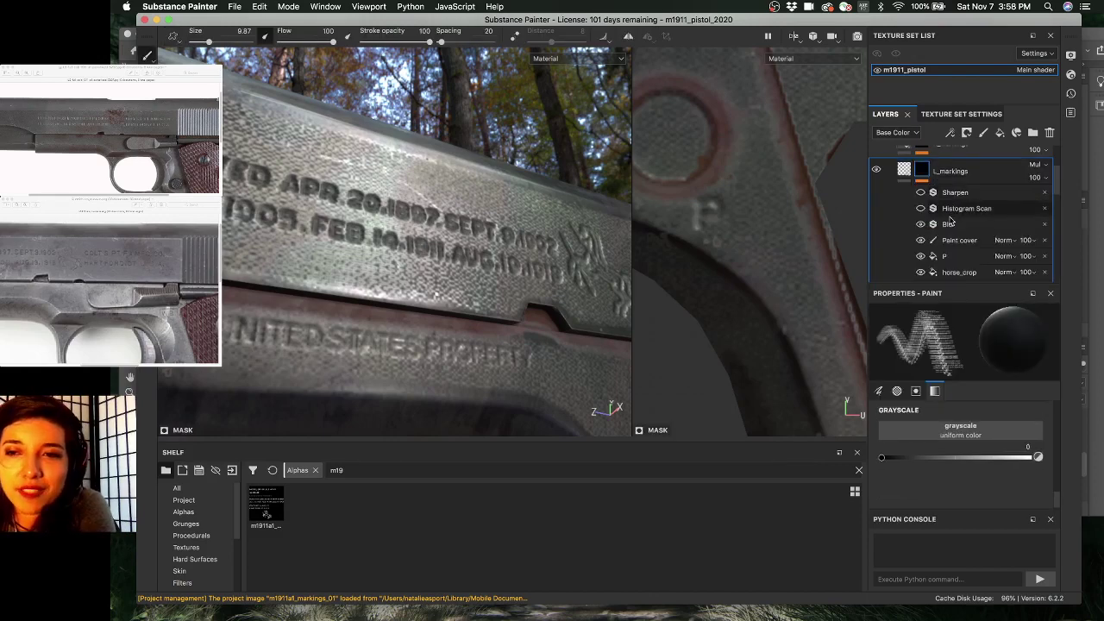
left_click(922, 225)
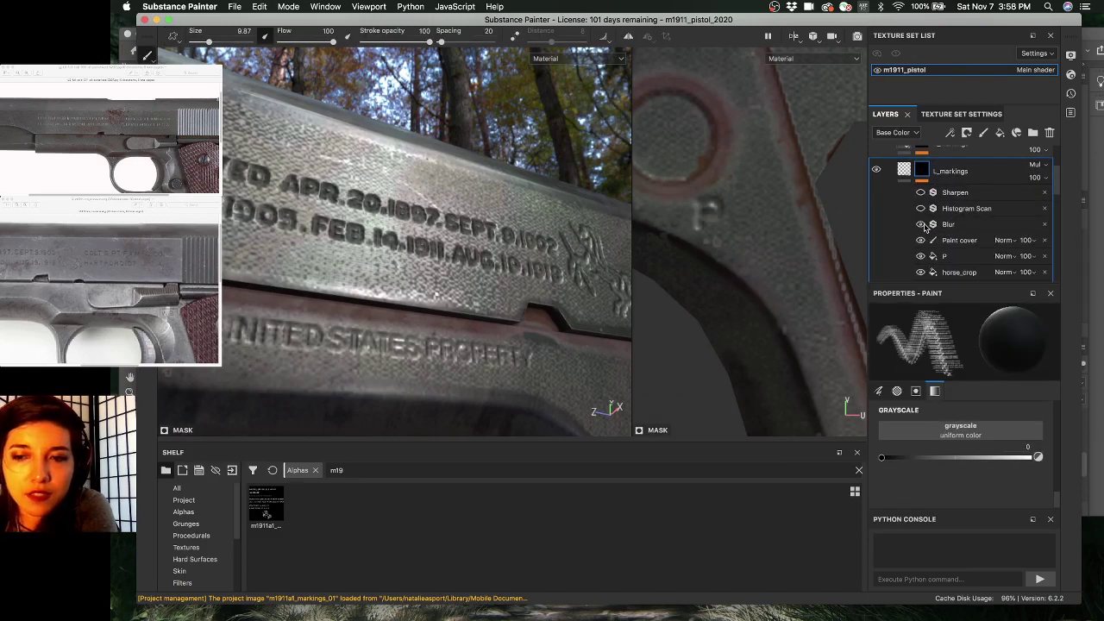
left_click(922, 225)
left_click_drag(886, 457, 923, 459)
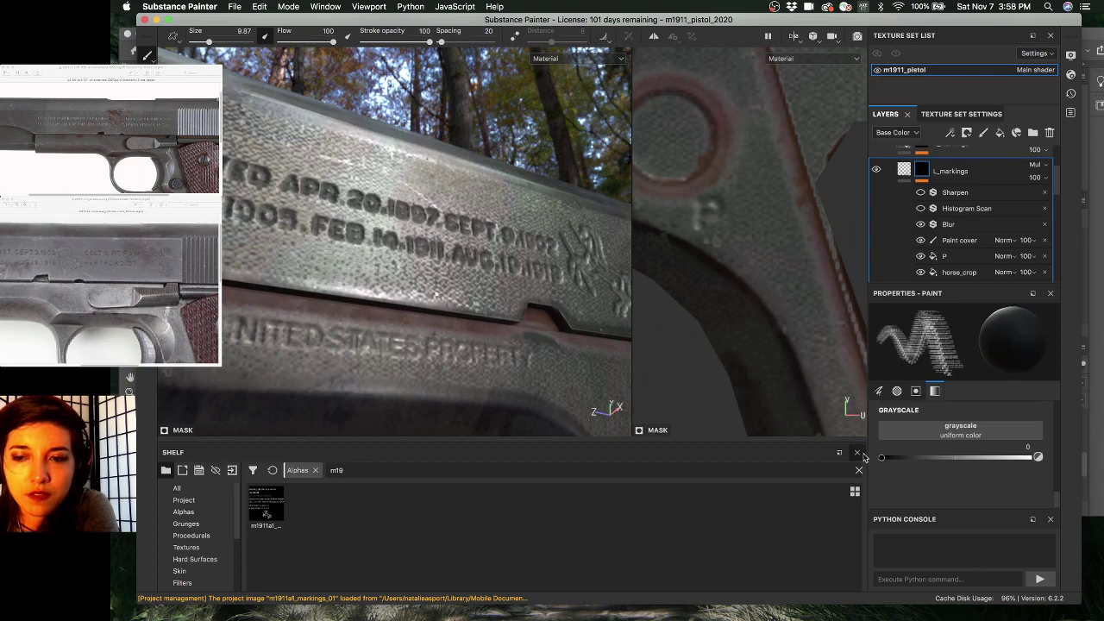
- Raise the Blur Intensity in the L_markings mask to 0.4 and save the project
left_click(963, 225)
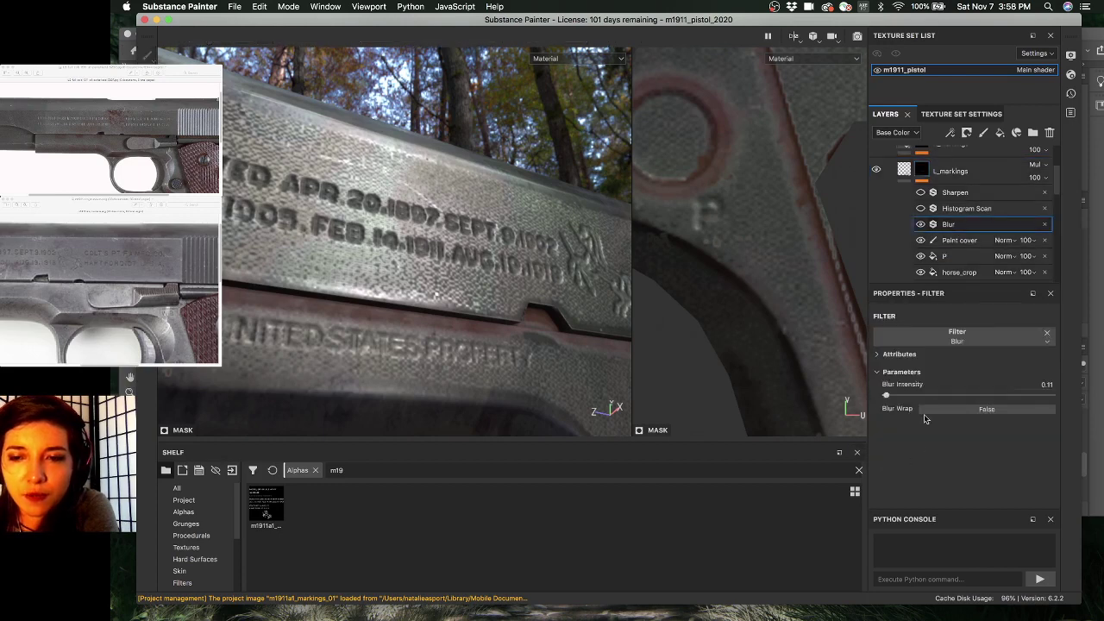
left_click(900, 396)
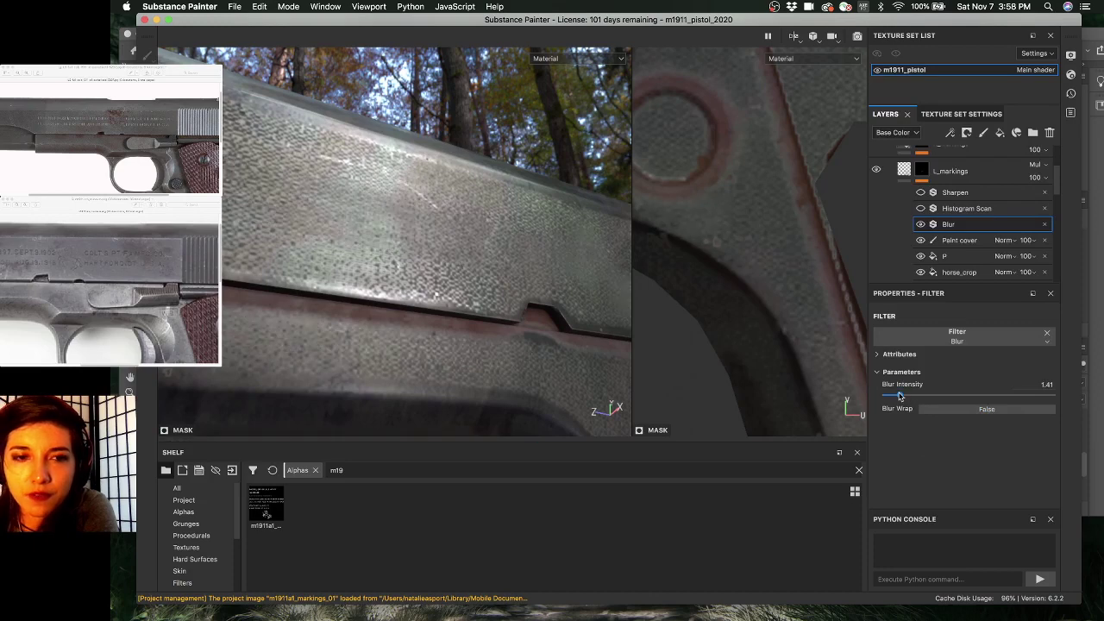
left_click_drag(900, 396, 892, 396)
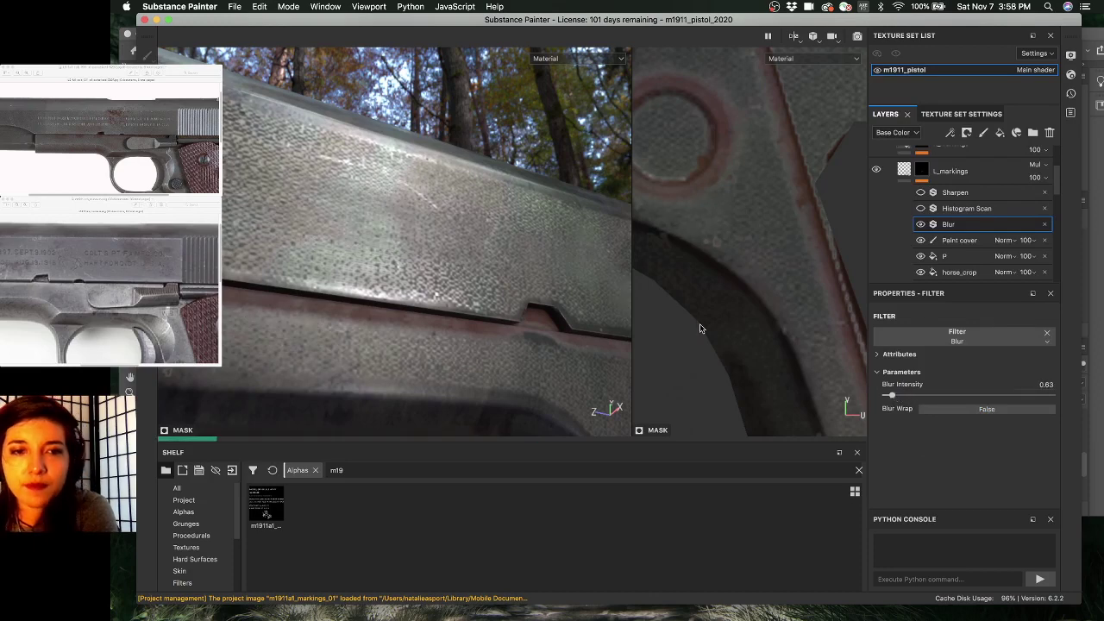
left_click_drag(380, 248, 460, 279, "alt")
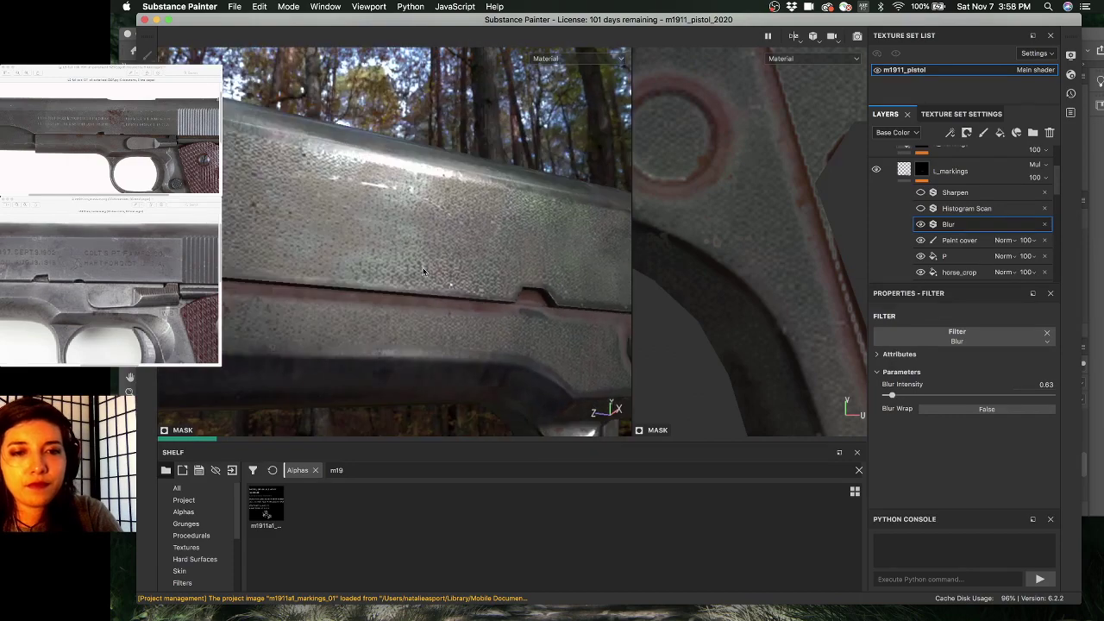
left_click(892, 398)
left_click_drag(891, 398, 890, 398)
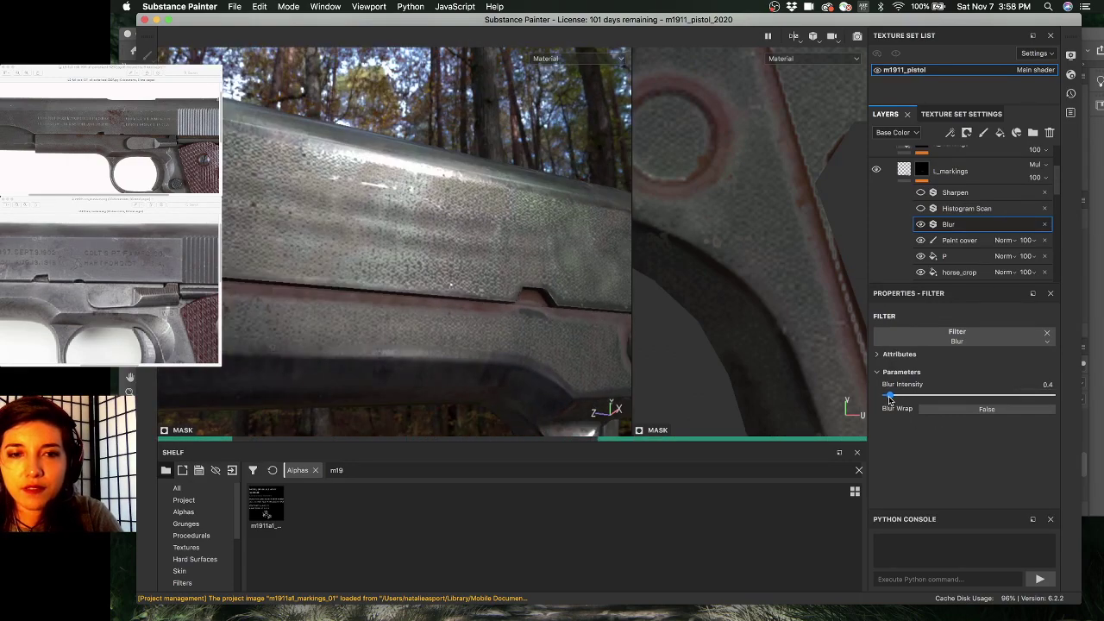
key("super+s")
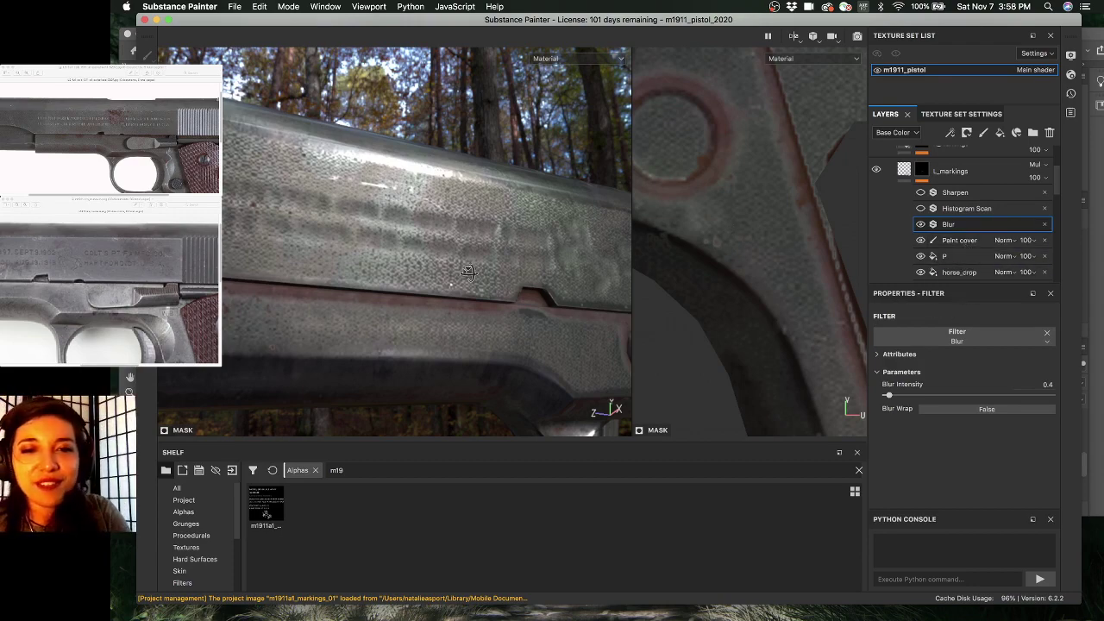
- Lower the Blur Intensity in the L_markings mask to 0.23
left_click_drag(462, 269, 538, 300, "alt")
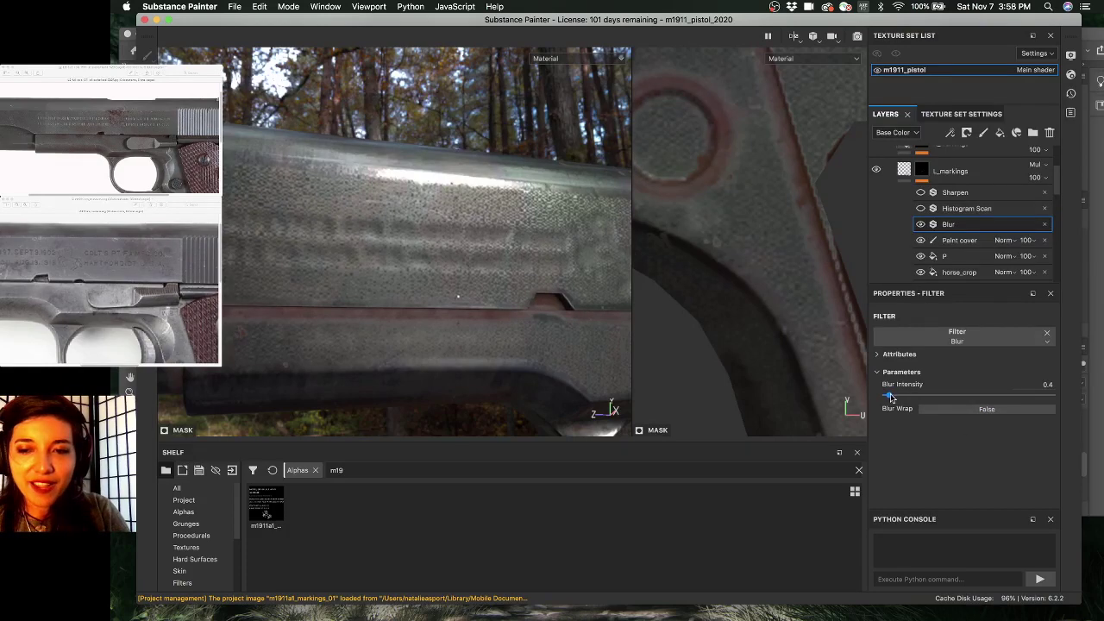
left_click_drag(890, 396, 888, 397)
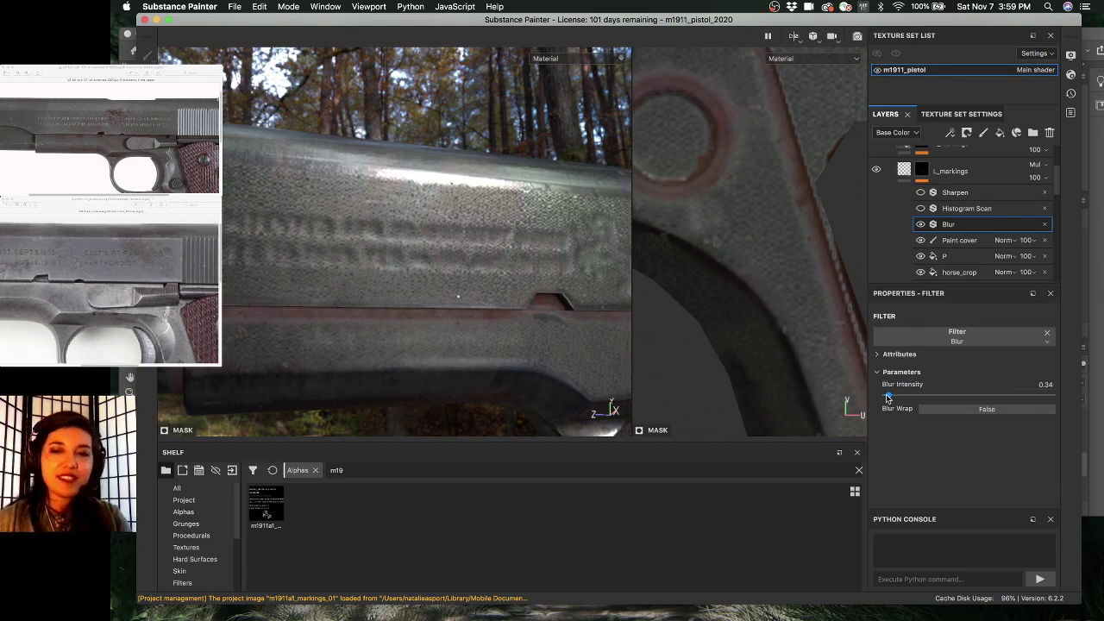
left_click_drag(888, 398, 887, 398)
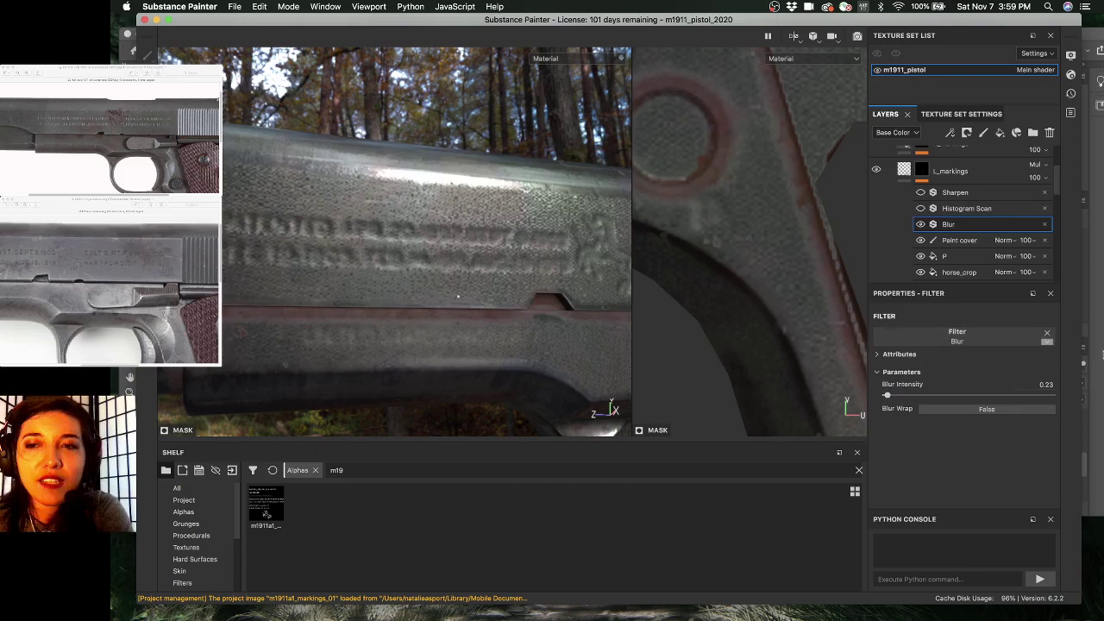
- Show the Histogram Scan filter in the L_markings mask again and inspect the slide lettering up close
left_click(920, 209)
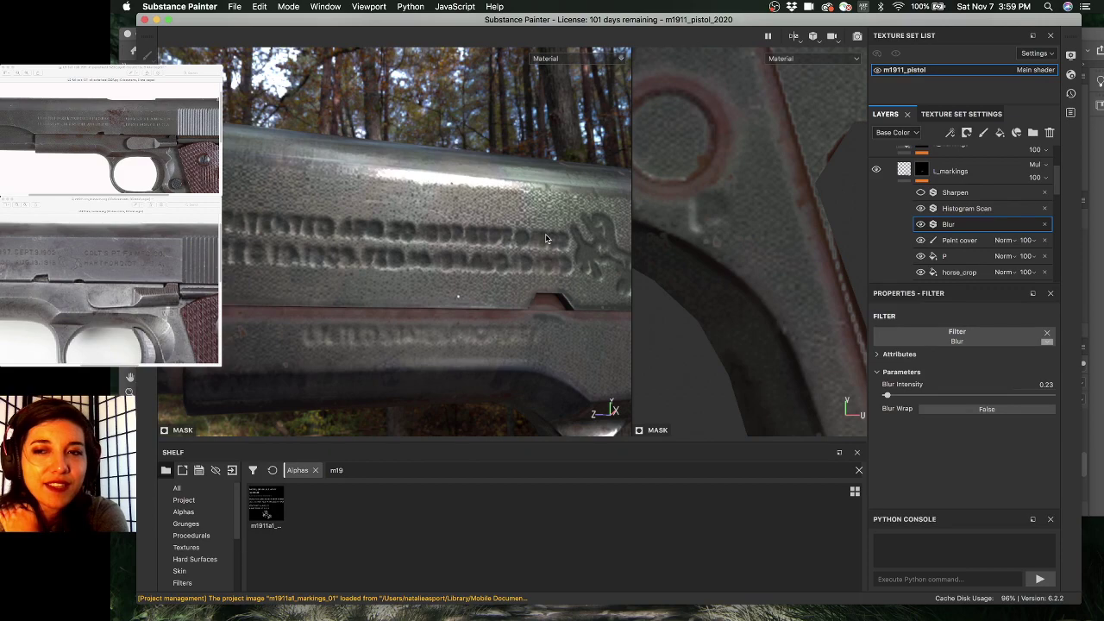
scroll(536, 320, "up", 2)
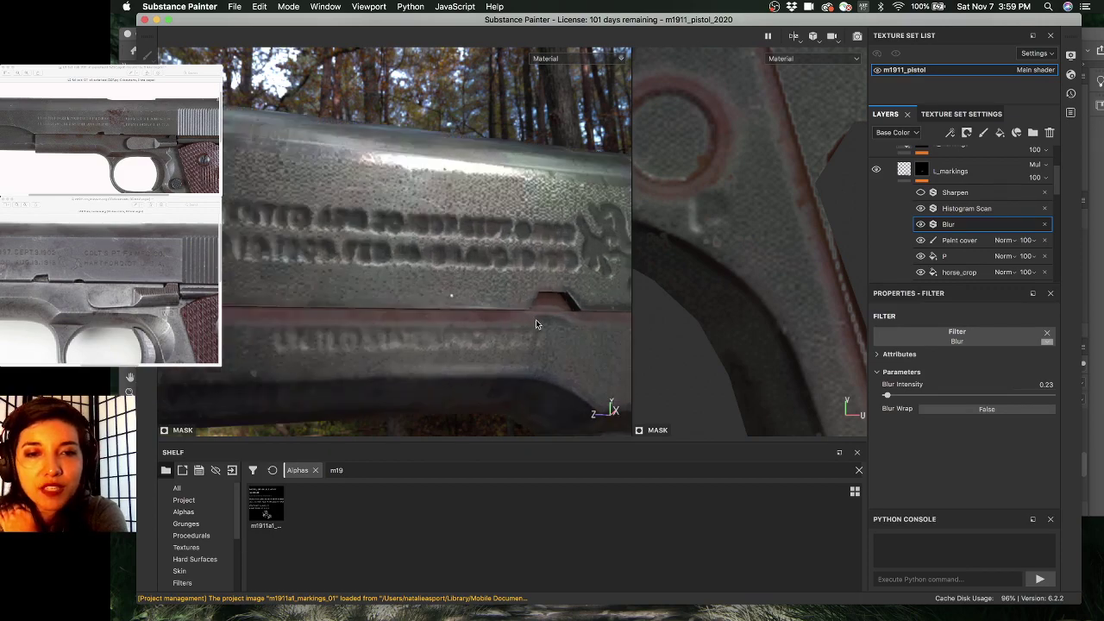
scroll(535, 323, "up", 3)
scroll(535, 326, "up", 2)
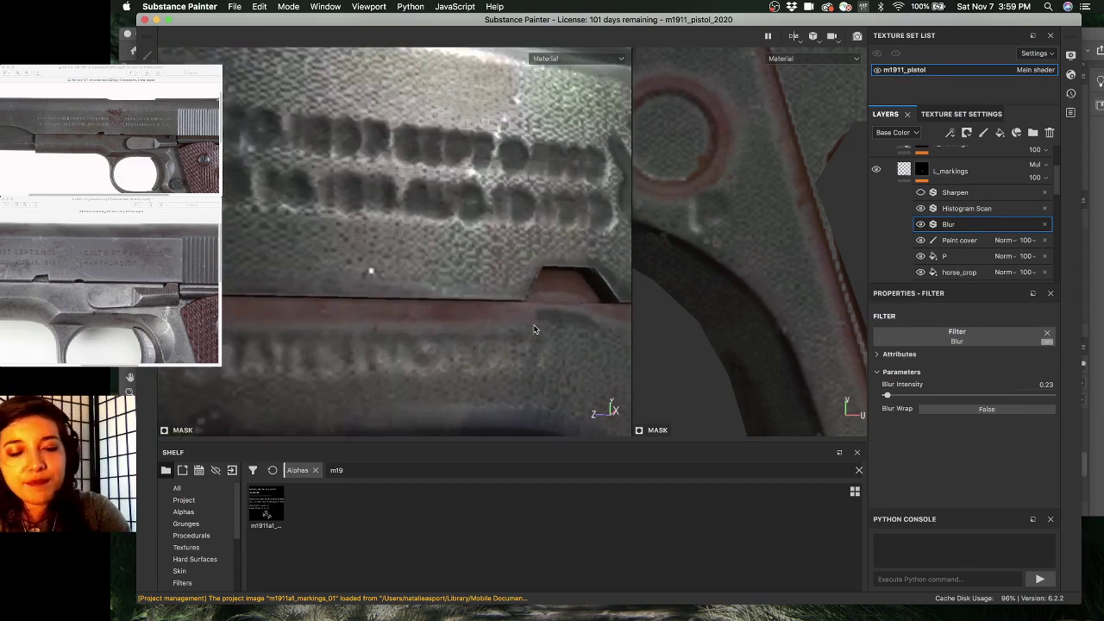
scroll(535, 329, "up", 2)
middle_click_drag(545, 384, 547, 402, "alt")
middle_click_drag(411, 241, 412, 282, "alt")
scroll(488, 291, "down", 2)
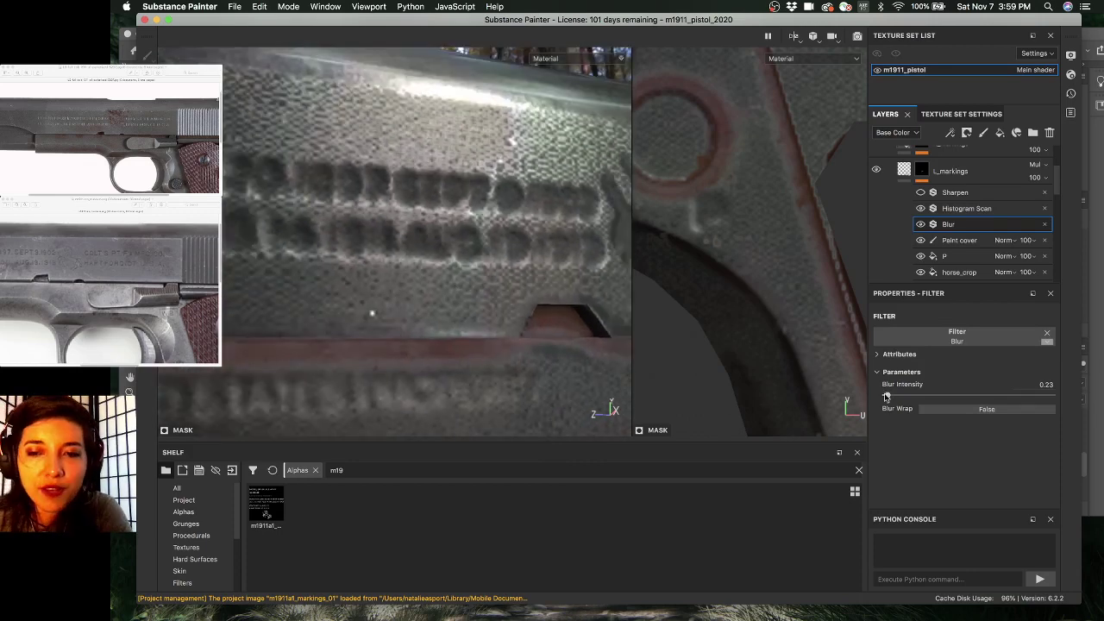
- Reduce the L_markings Blur Intensity to 0.17 and check the patent lettering at close and far range
left_click(887, 396)
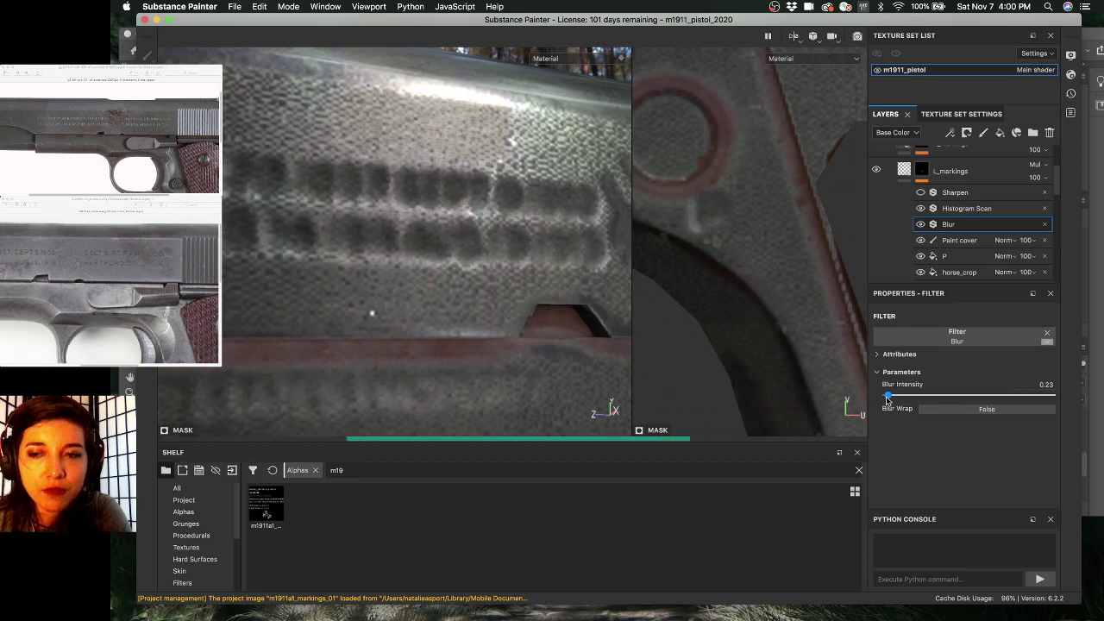
left_click(887, 398)
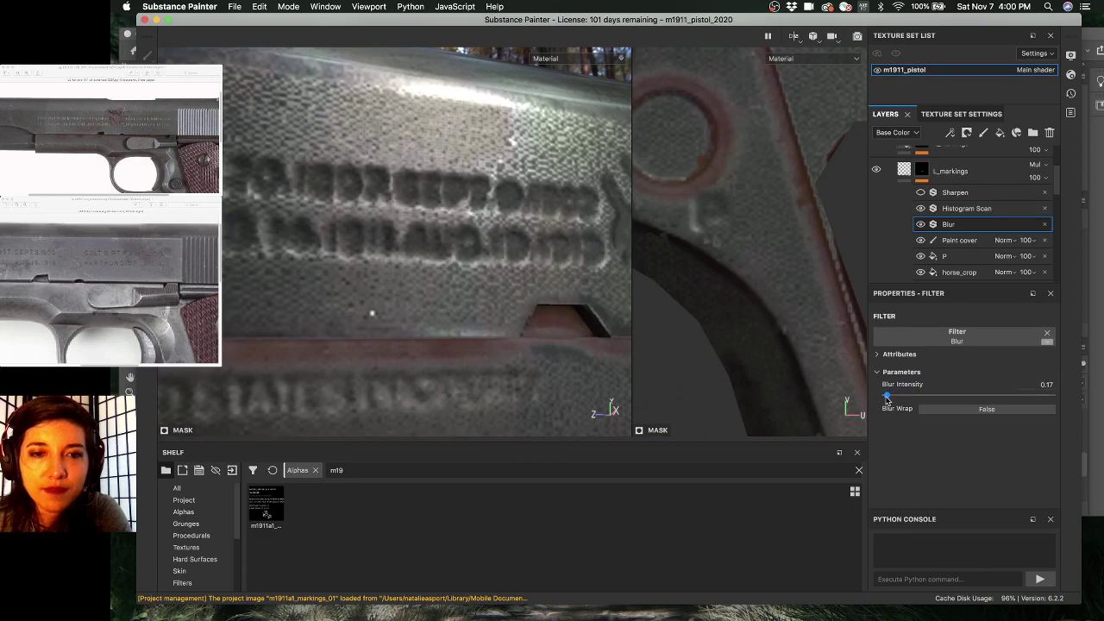
scroll(474, 313, "down", 2)
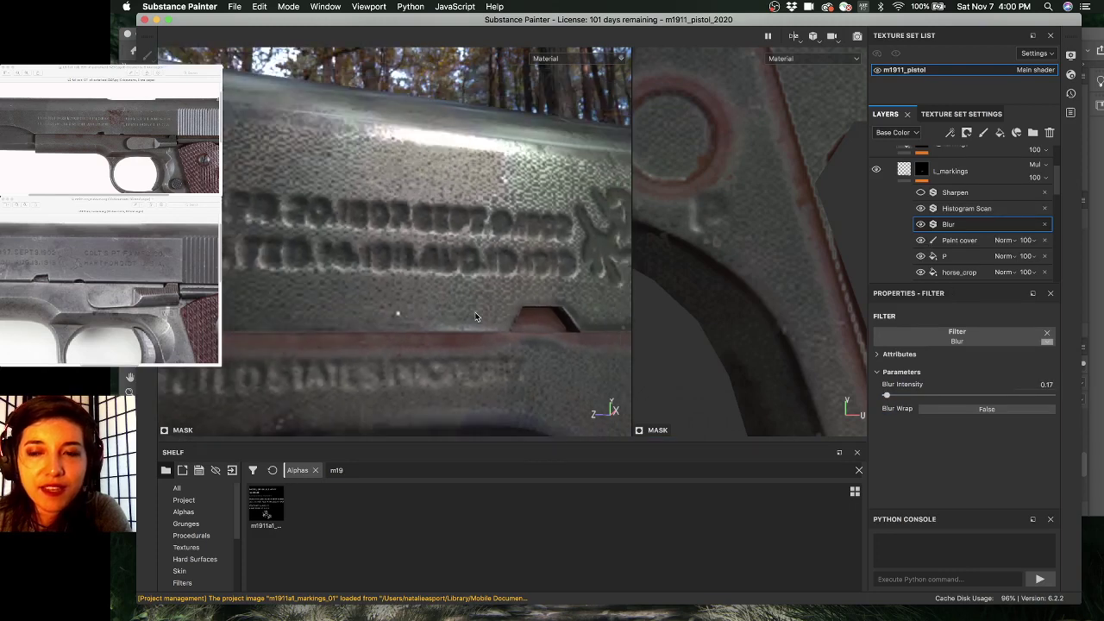
scroll(476, 313, "up", 3)
scroll(477, 313, "down", 3)
scroll(481, 317, "down", 5)
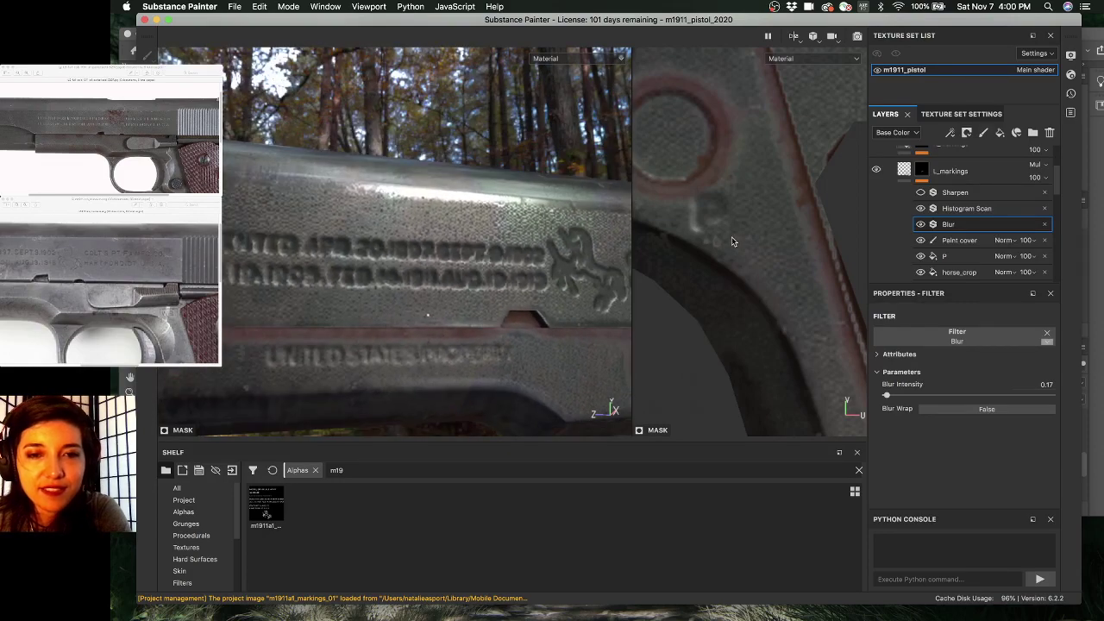
- Inspect the horse emblem and maker's lettering on the slide, and set the L_markings Blur Intensity to 0
scroll(516, 295, "down", 5)
left_click_drag(514, 293, 508, 315, "alt")
middle_click_drag(508, 316, 394, 308, "alt")
scroll(485, 324, "up", 3)
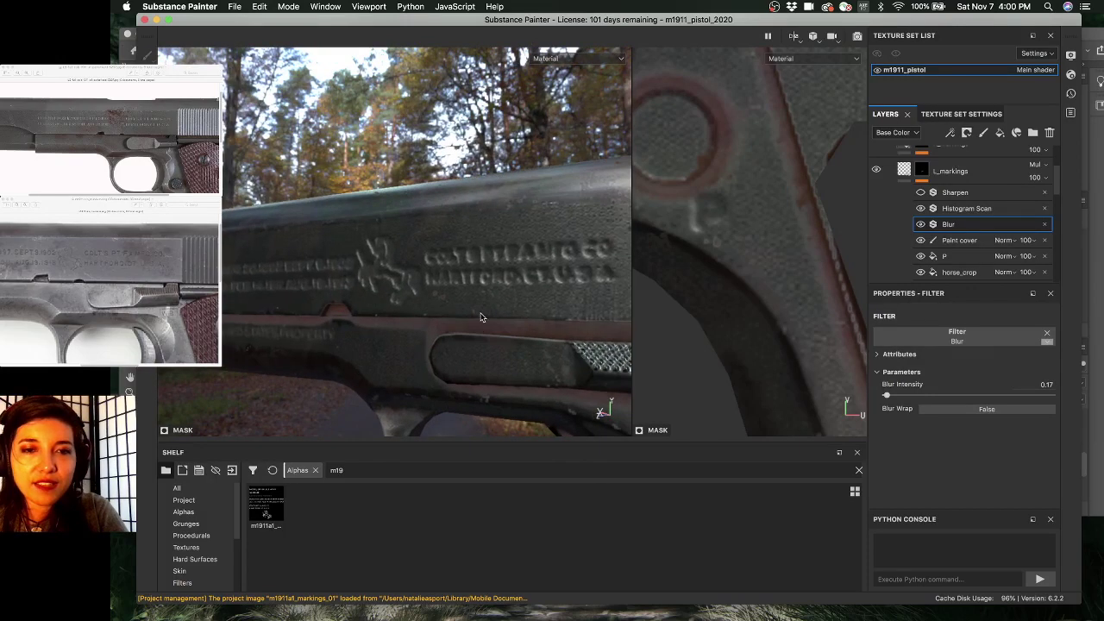
left_click_drag(488, 303, 432, 330, "alt")
right_click_drag(431, 330, 509, 330, "alt")
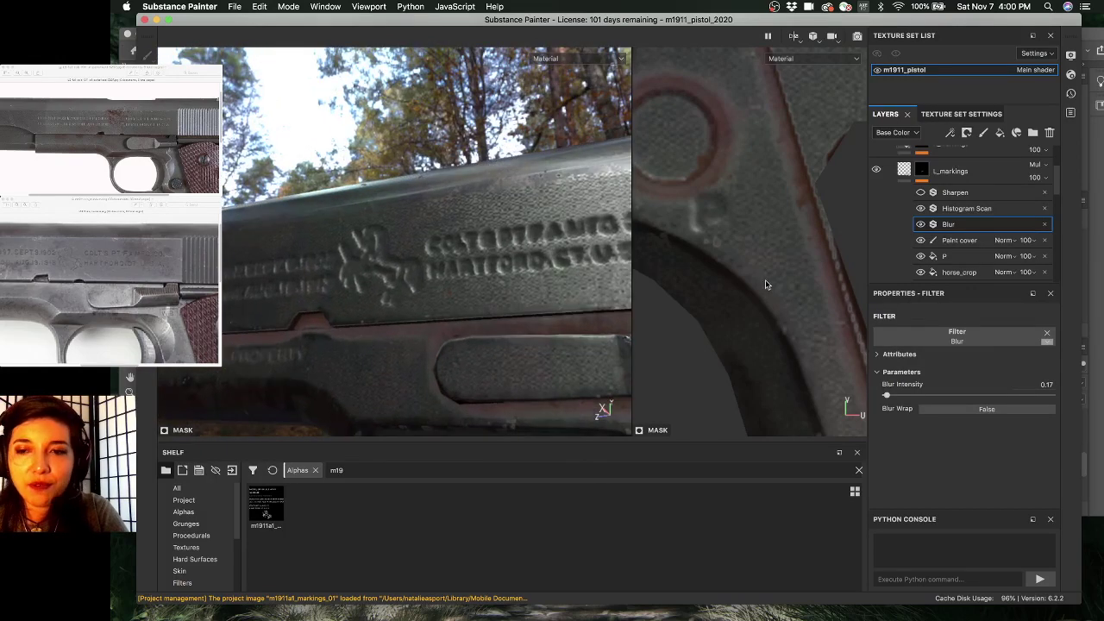
left_click_drag(886, 398, 883, 399)
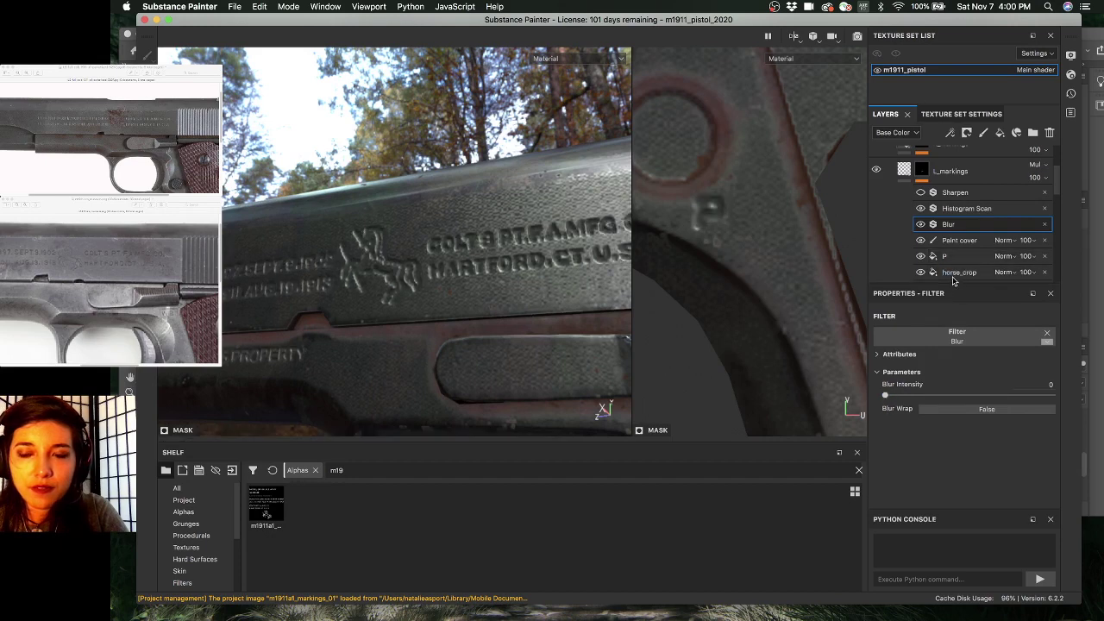
- Compare the markings with the Histogram Scan filter hidden and shown, and examine the slide and frame engravings from several angles
left_click(928, 211)
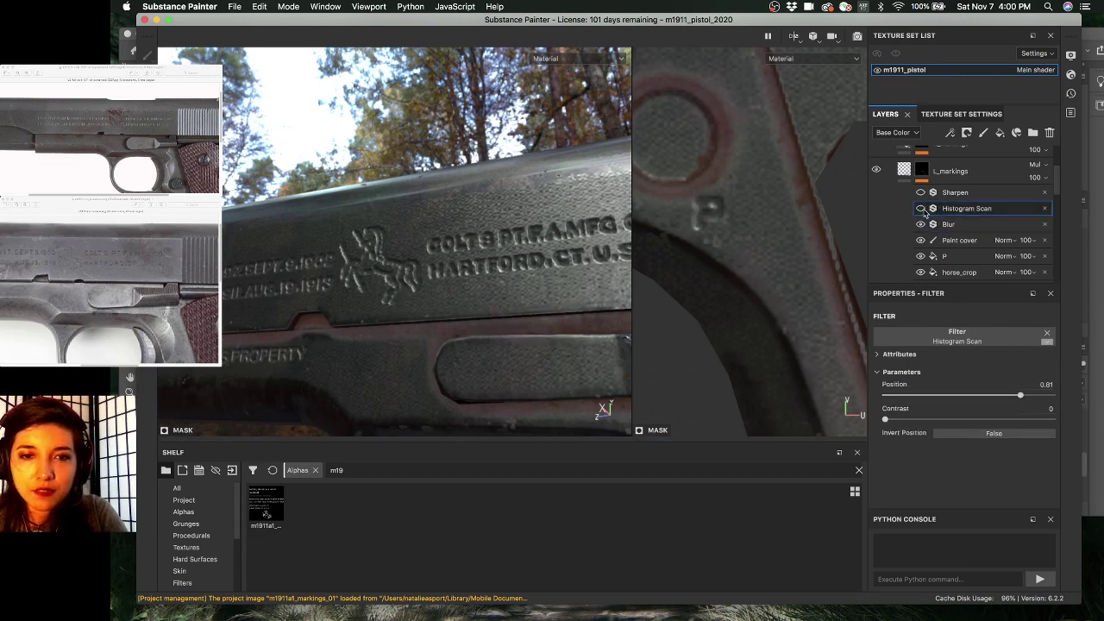
left_click(923, 209)
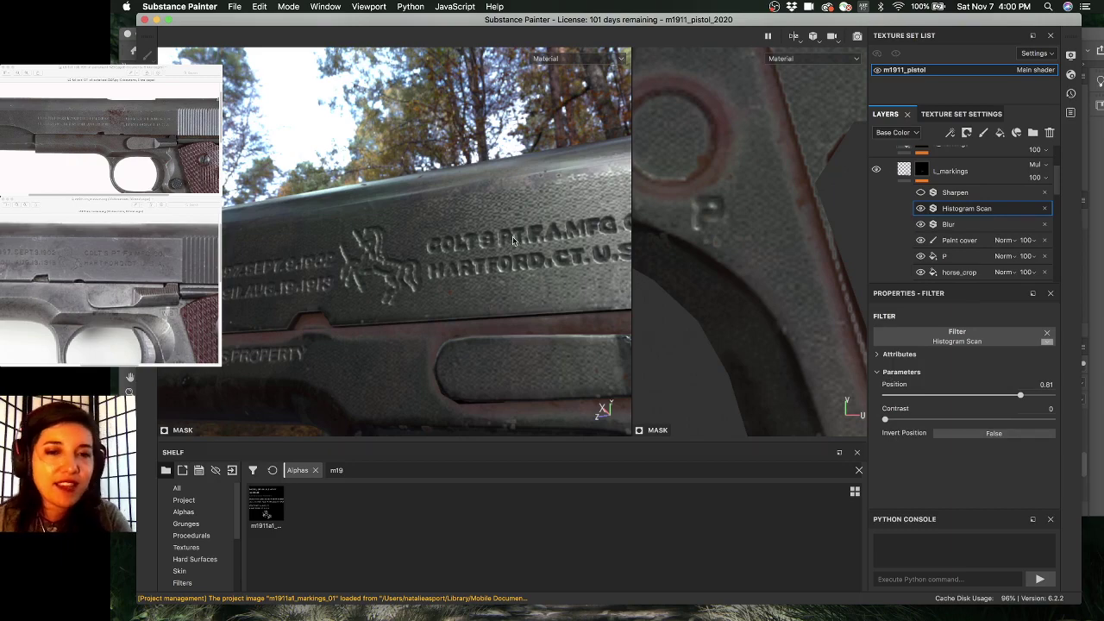
mouse_move(513, 240)
left_mouse_down("alt")
mouse_move(559, 278)
mouse_move(522, 254)
left_mouse_up("alt")
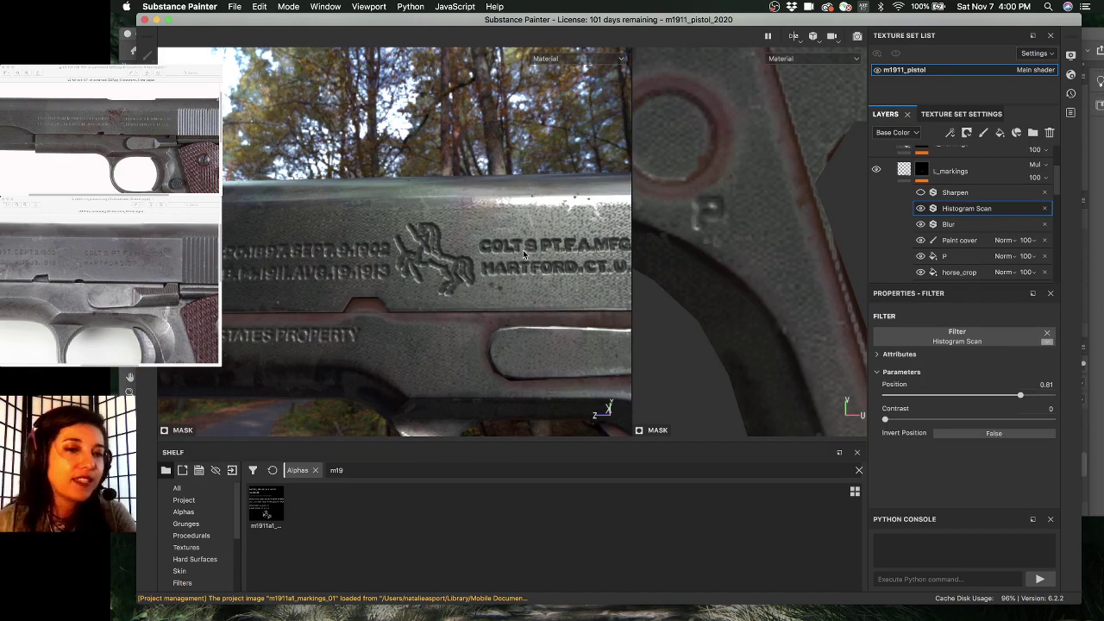
left_click_drag(494, 257, 471, 311, "alt")
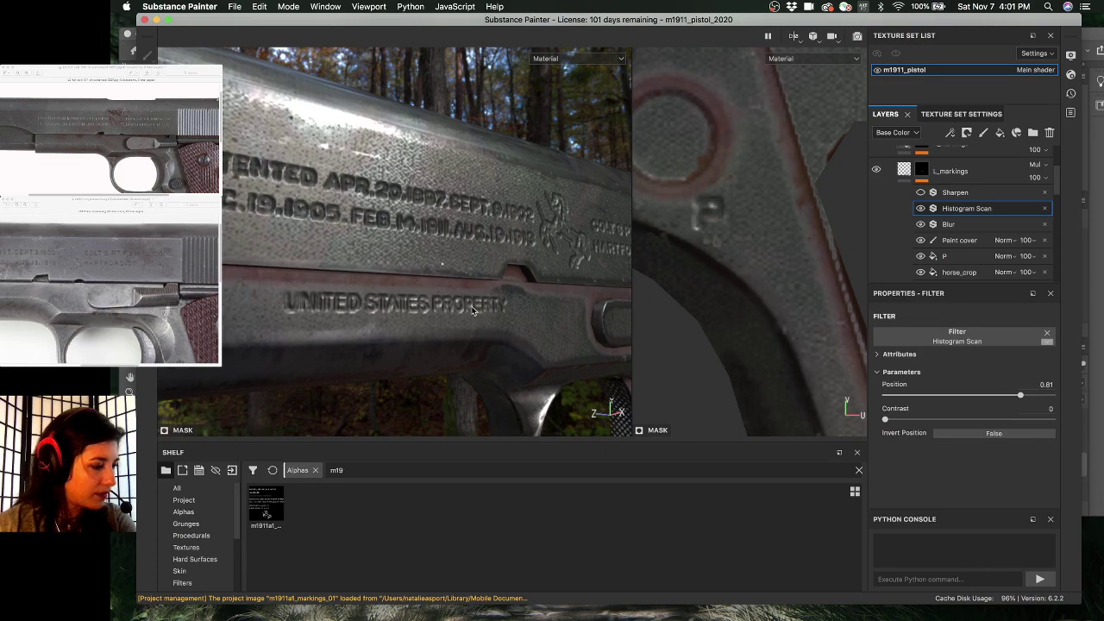
left_click_drag(496, 300, 581, 320, "alt")
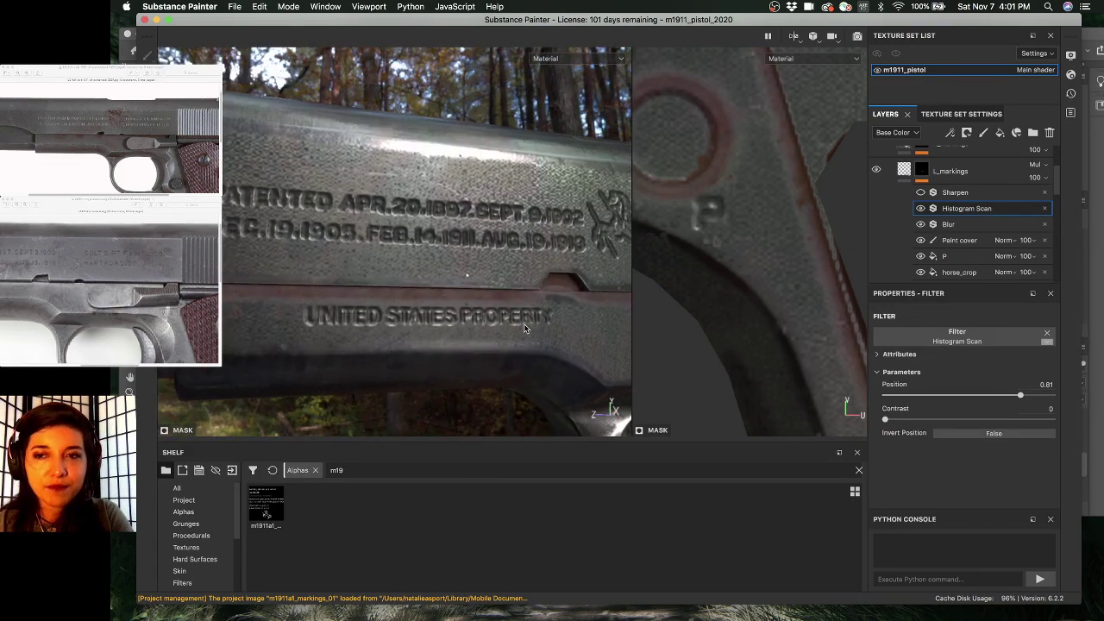
- Select the Blur filter in the L_markings mask and display only that mask in the viewports
left_click_drag(512, 287, 524, 283, "alt")
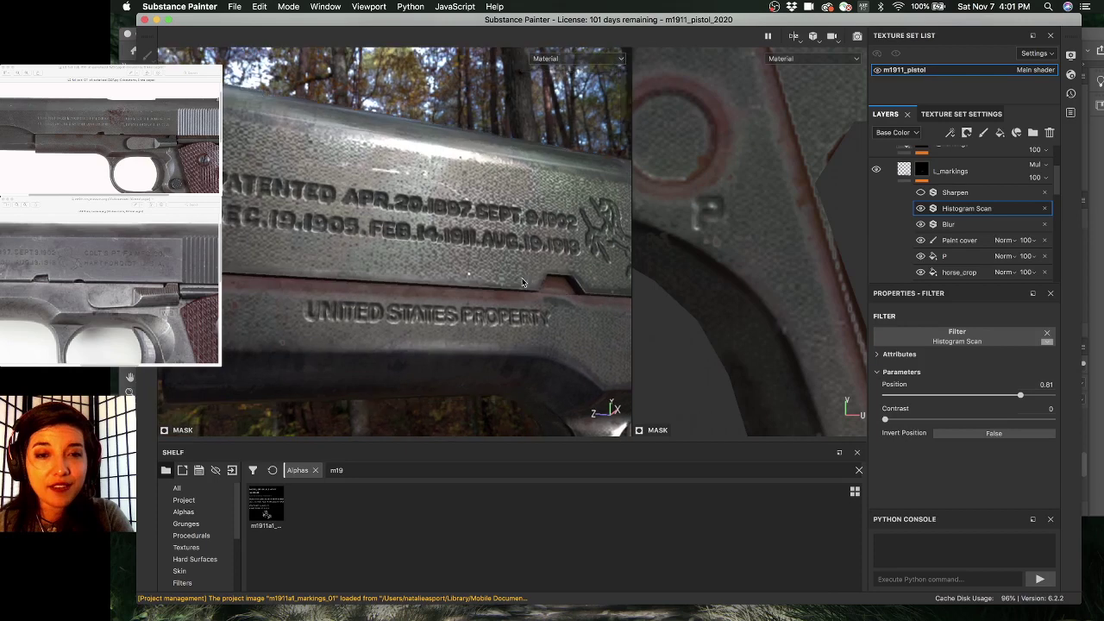
left_click(949, 223)
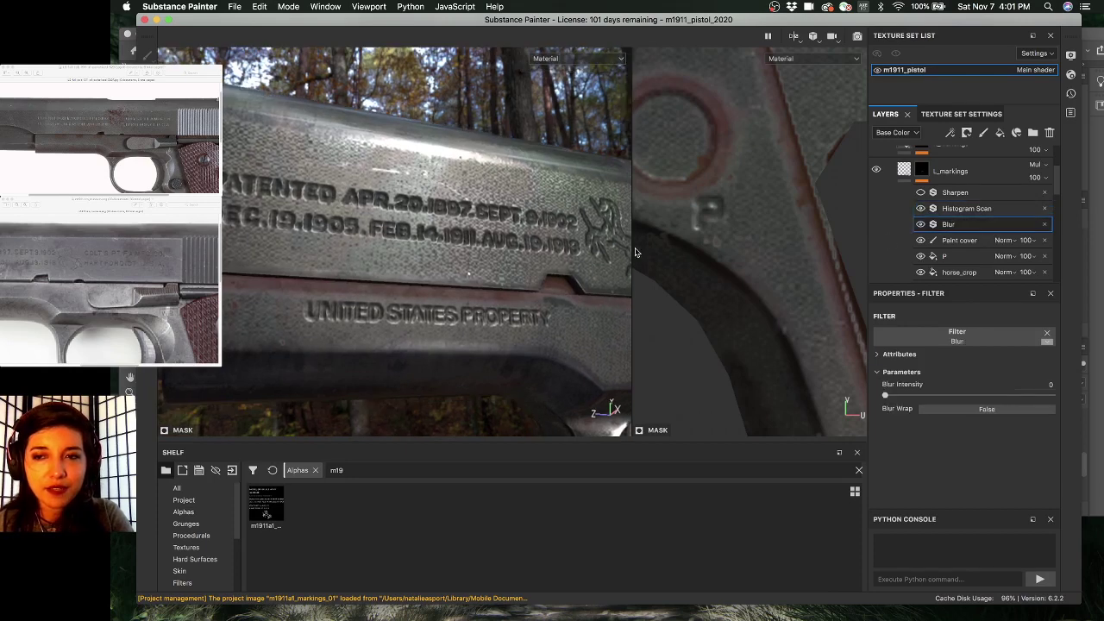
left_click_drag(349, 239, 393, 257, "alt")
key("m")
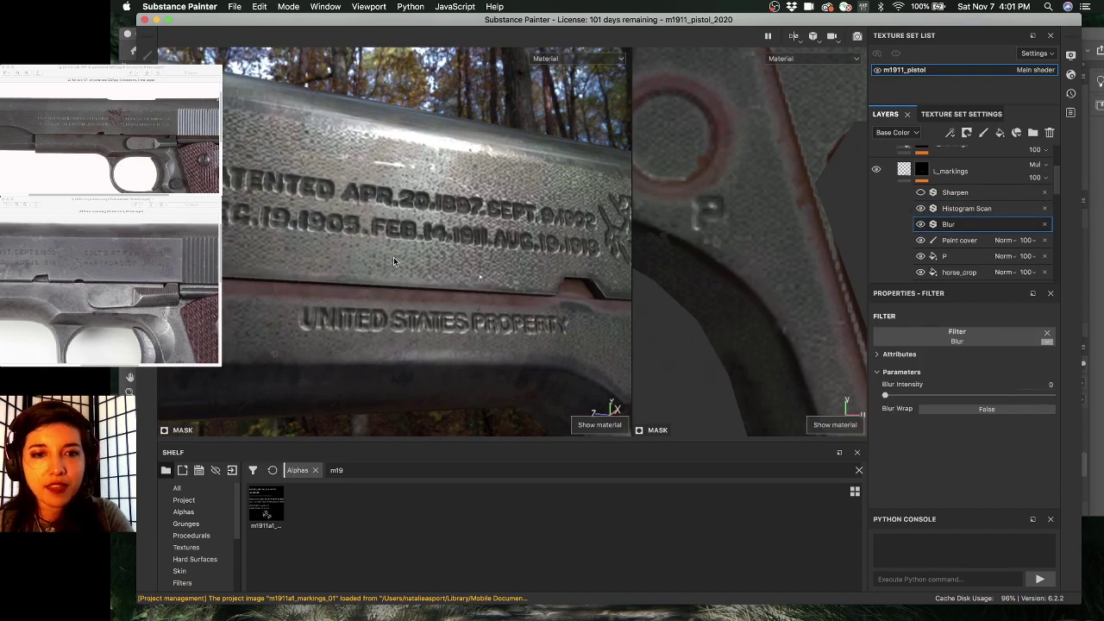
key("c")
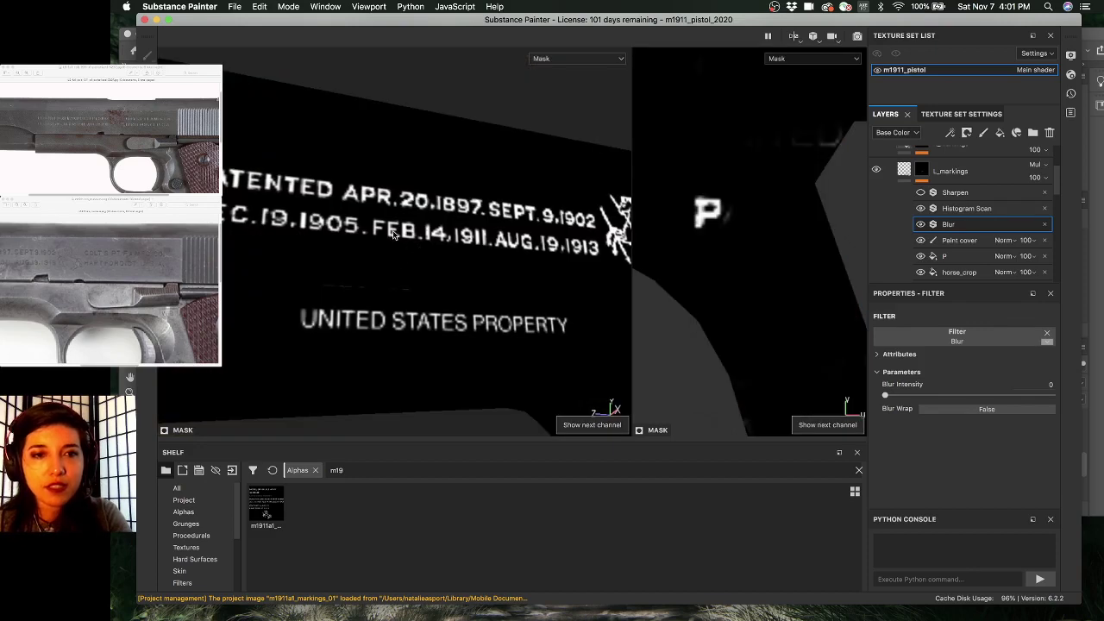
- Inspect the edges and sharpness of the patent lettering in the L_markings mask up close, from PATENTED through the 1897 and 1911 dates
right_click_drag(392, 230, 473, 249, "alt")
middle_click_drag(474, 249, 526, 283, "alt")
right_click_drag(442, 243, 483, 259, "alt")
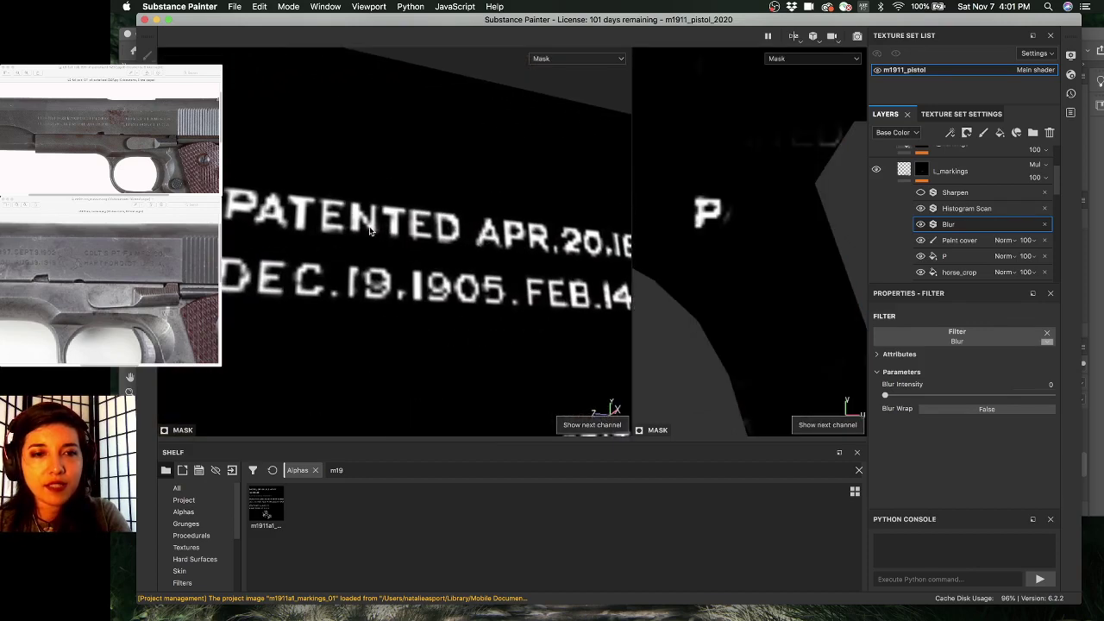
left_click_drag(483, 259, 328, 246, "alt")
right_click_drag(328, 246, 407, 279, "alt")
scroll(407, 280, "up", 3)
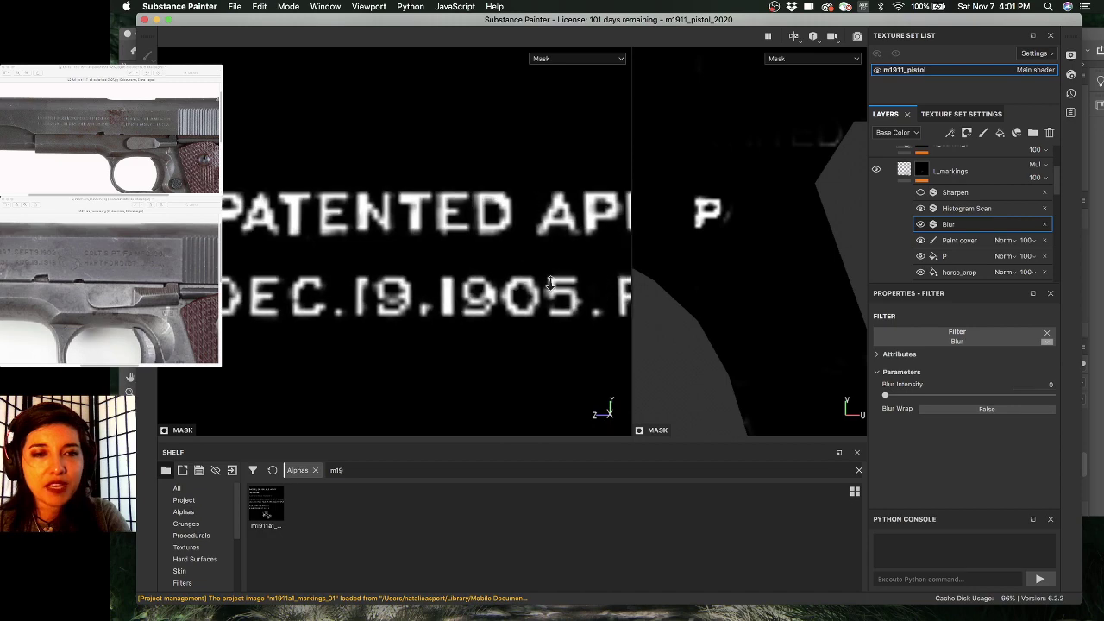
scroll(384, 245, "down", 2)
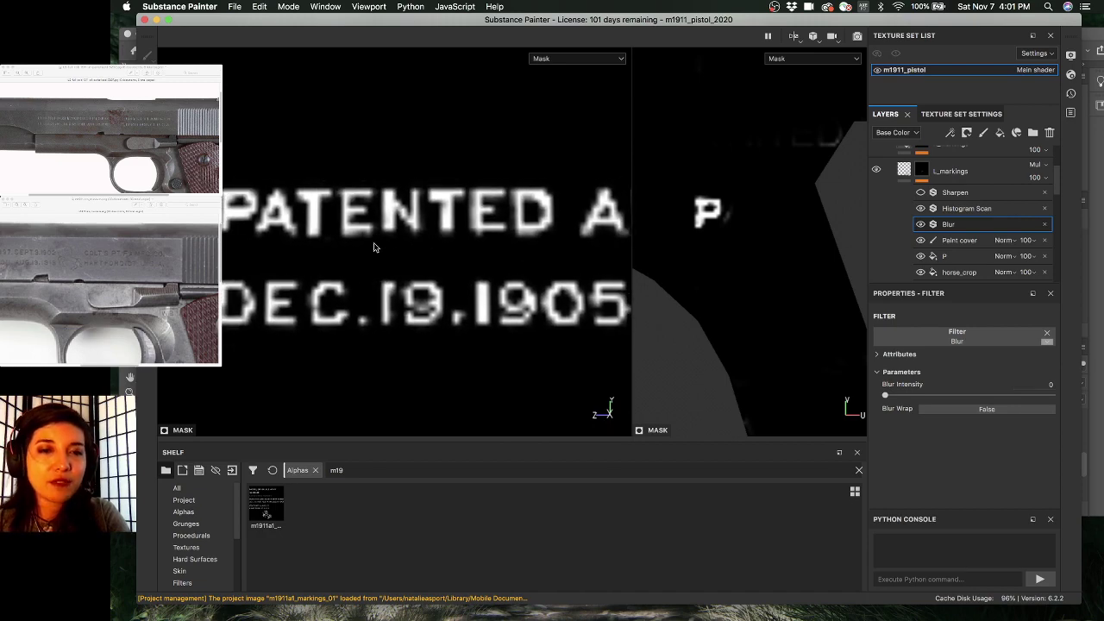
scroll(371, 259, "down", 2)
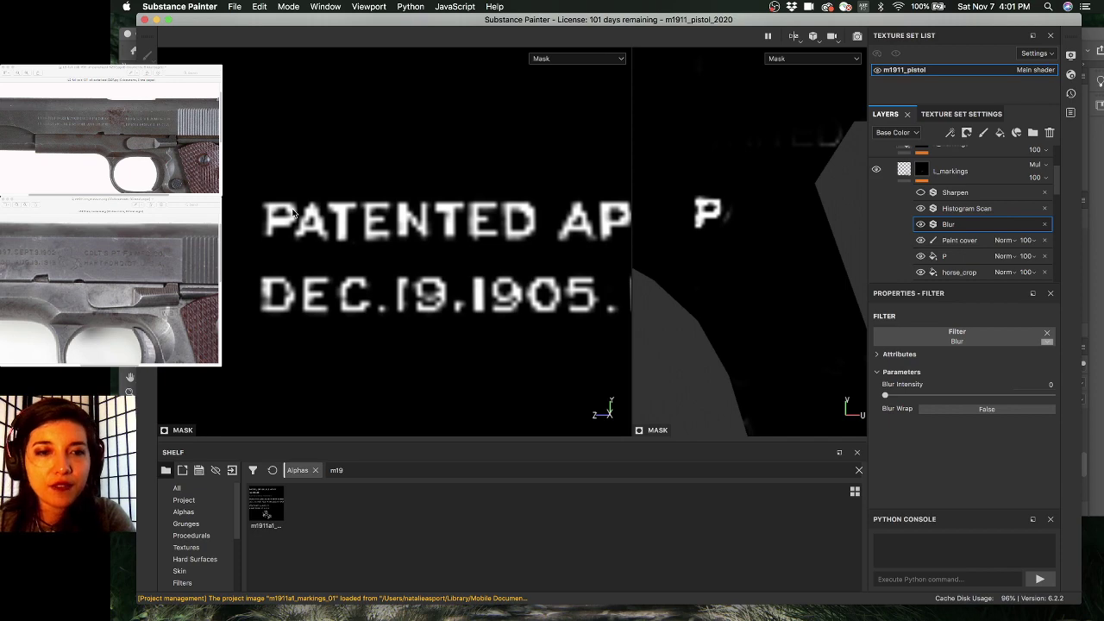
scroll(397, 282, "up", 3)
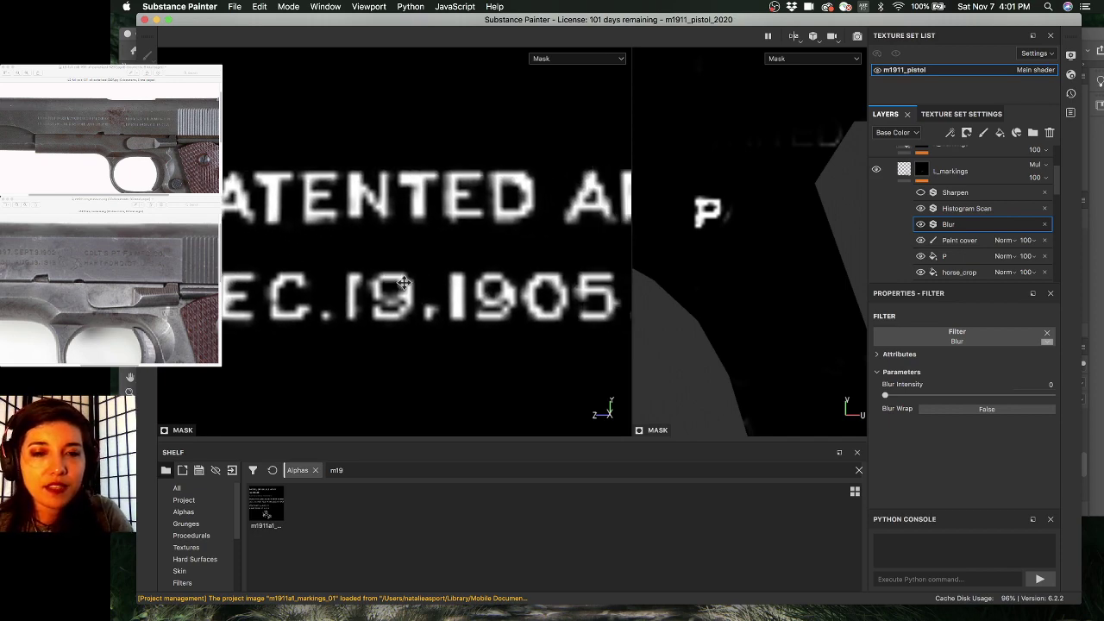
middle_click_drag(404, 283, 341, 290, "alt")
scroll(459, 271, "down", 2)
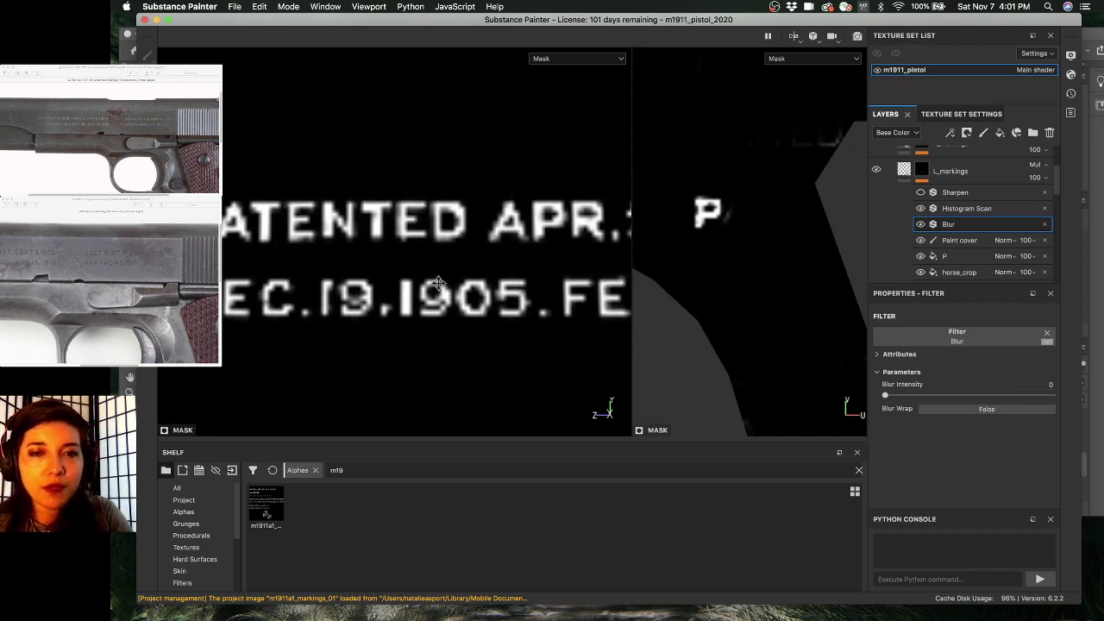
middle_click_drag(438, 282, 302, 309, "alt")
middle_click_drag(468, 311, 389, 304, "alt")
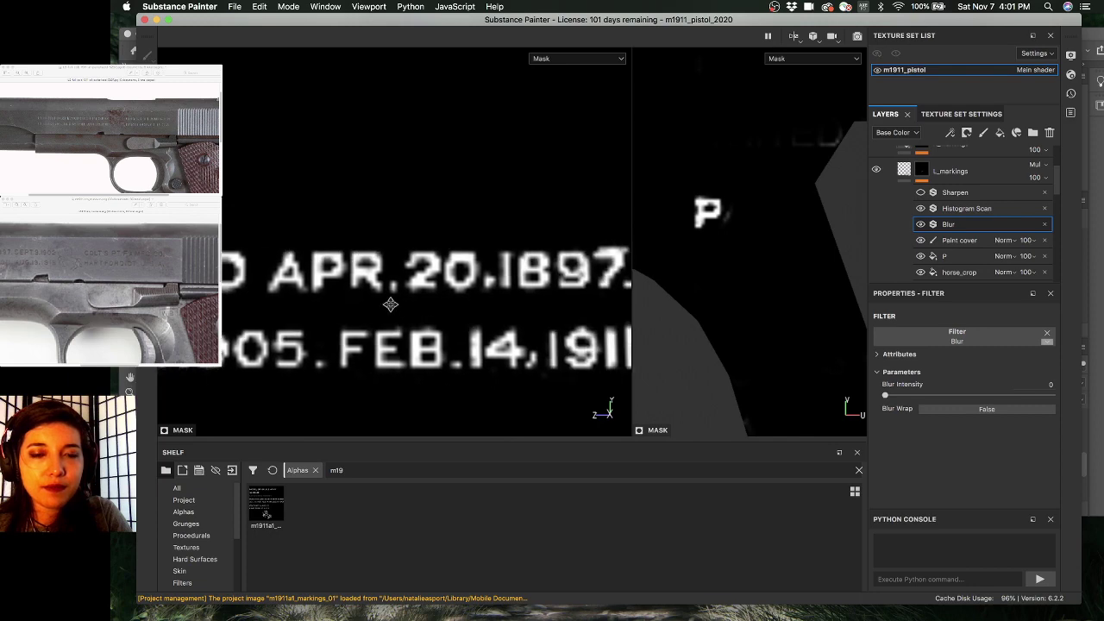
scroll(388, 302, "left", 5)
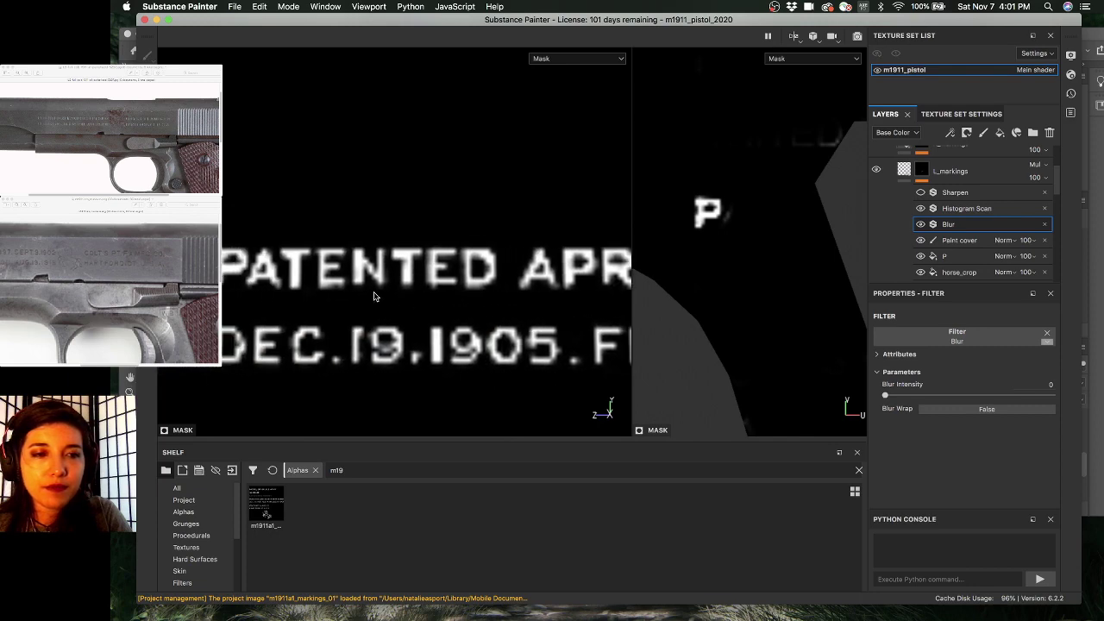
scroll(362, 293, "down", 2)
scroll(345, 291, "up", 5)
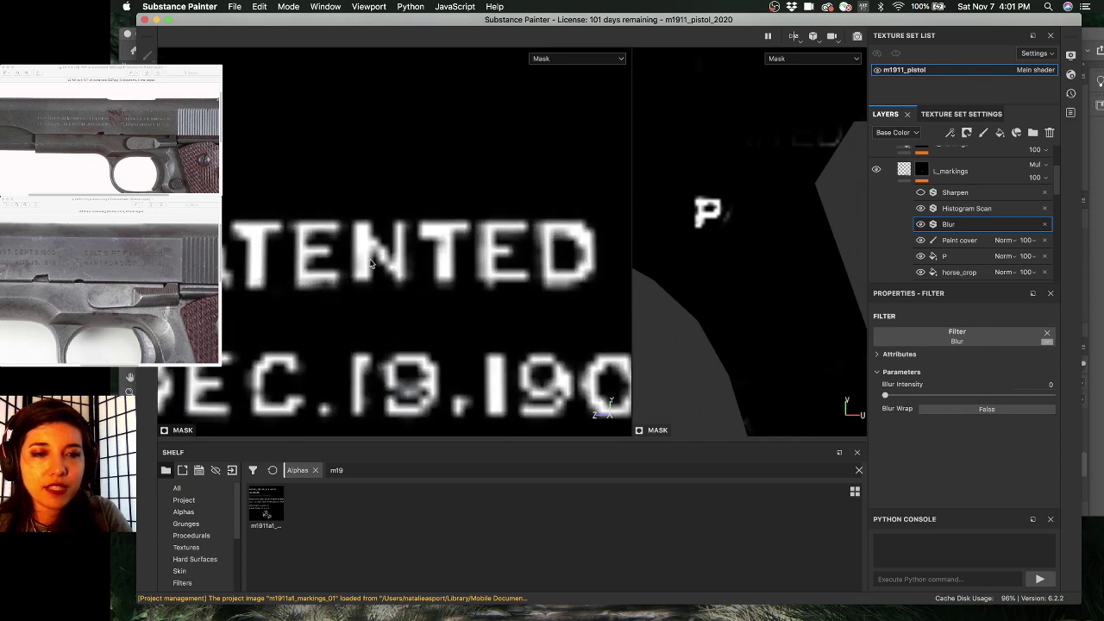
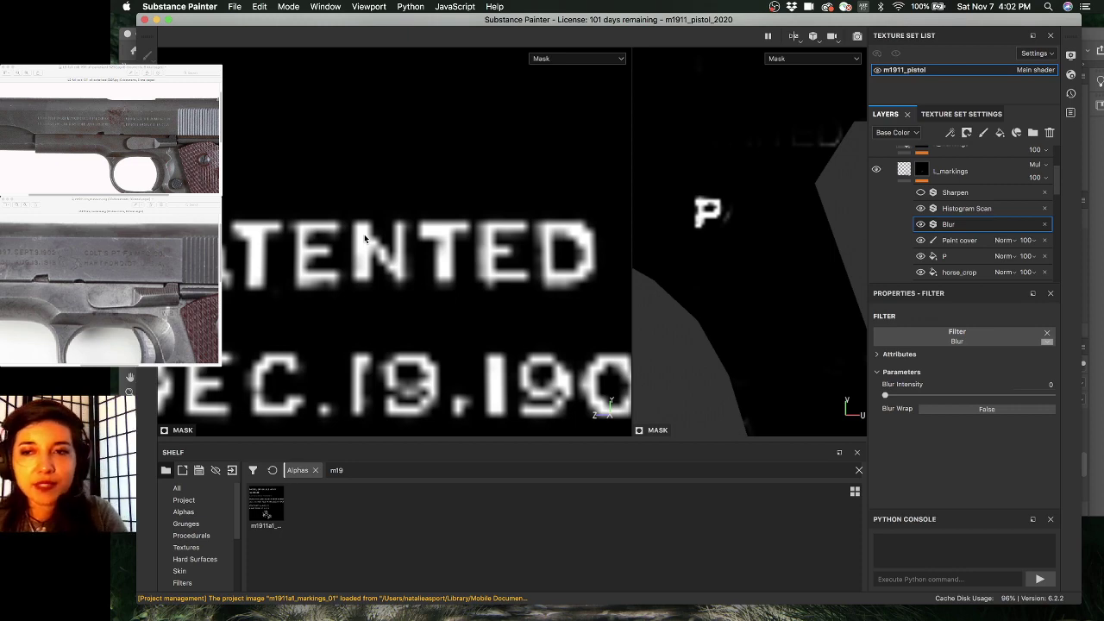
- Return the viewports to the material view and check the patent and UNITED STATES PROPERTY engravings against the L_markings filter stack
scroll(983, 203, "up", 3)
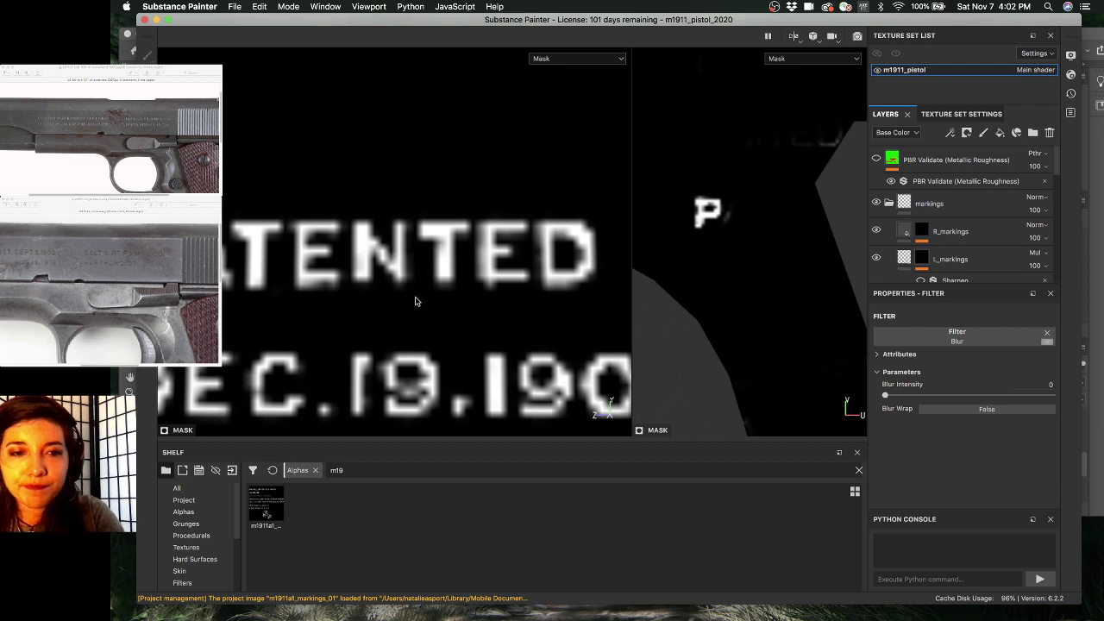
key("m")
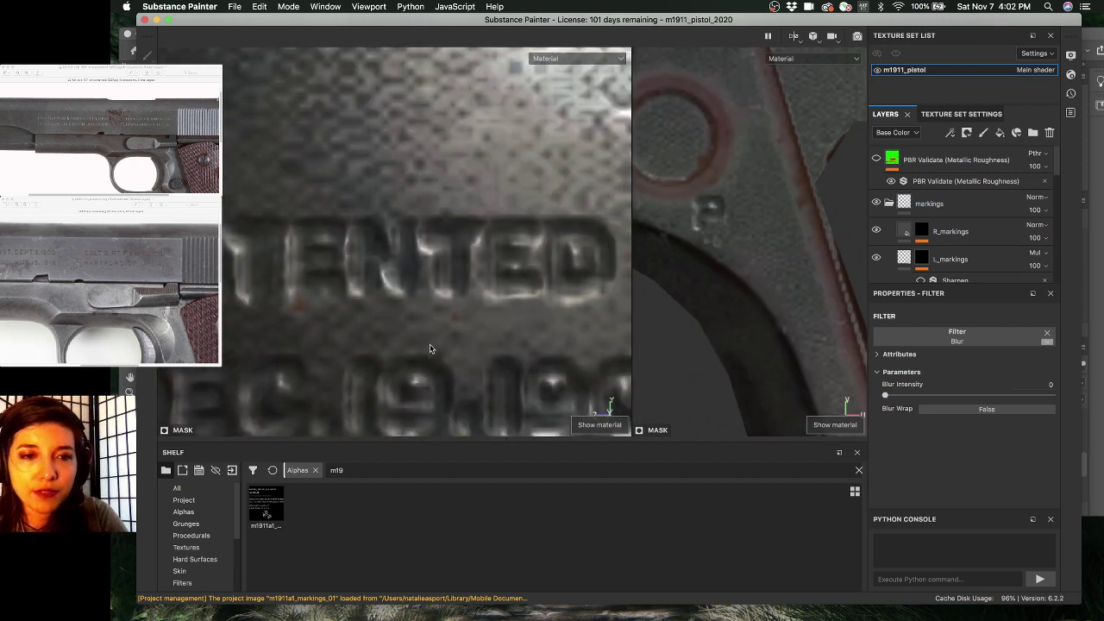
scroll(429, 349, "down", 10)
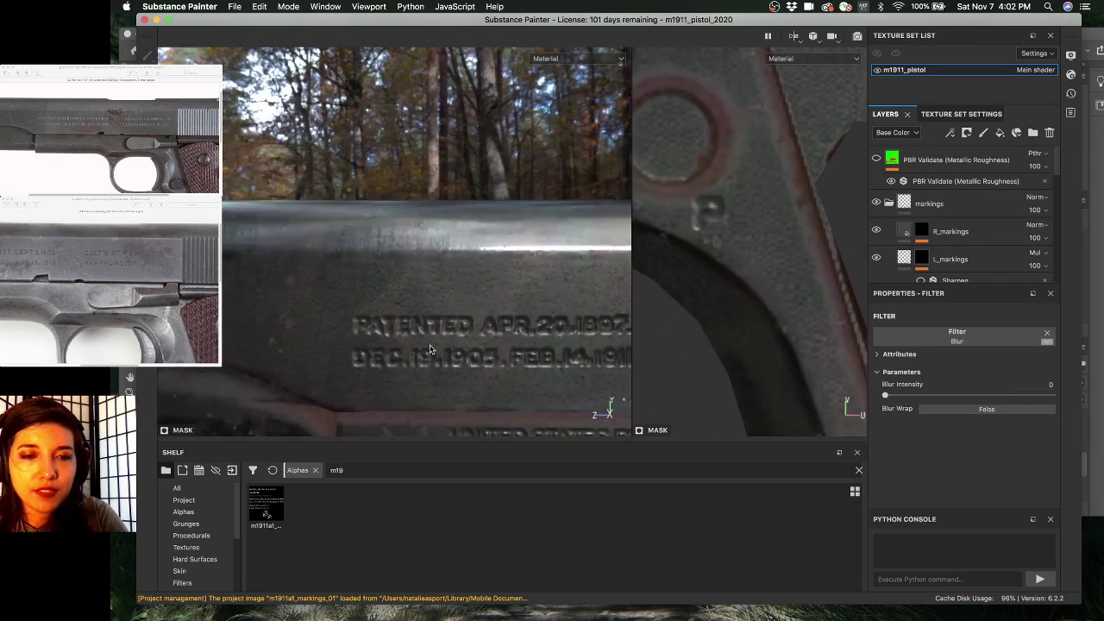
middle_click_drag(427, 333, 400, 295, "alt")
left_click_drag(469, 343, 319, 306, "alt")
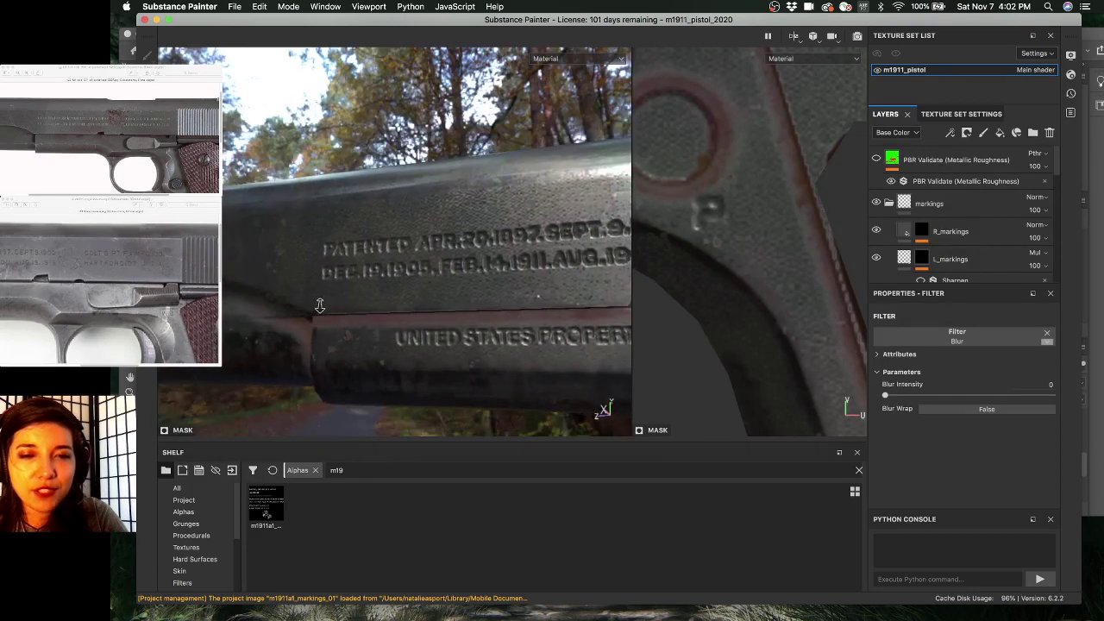
right_click_drag(320, 306, 269, 302, "alt")
middle_click_drag(581, 312, 546, 290, "alt")
scroll(948, 216, "down", 4)
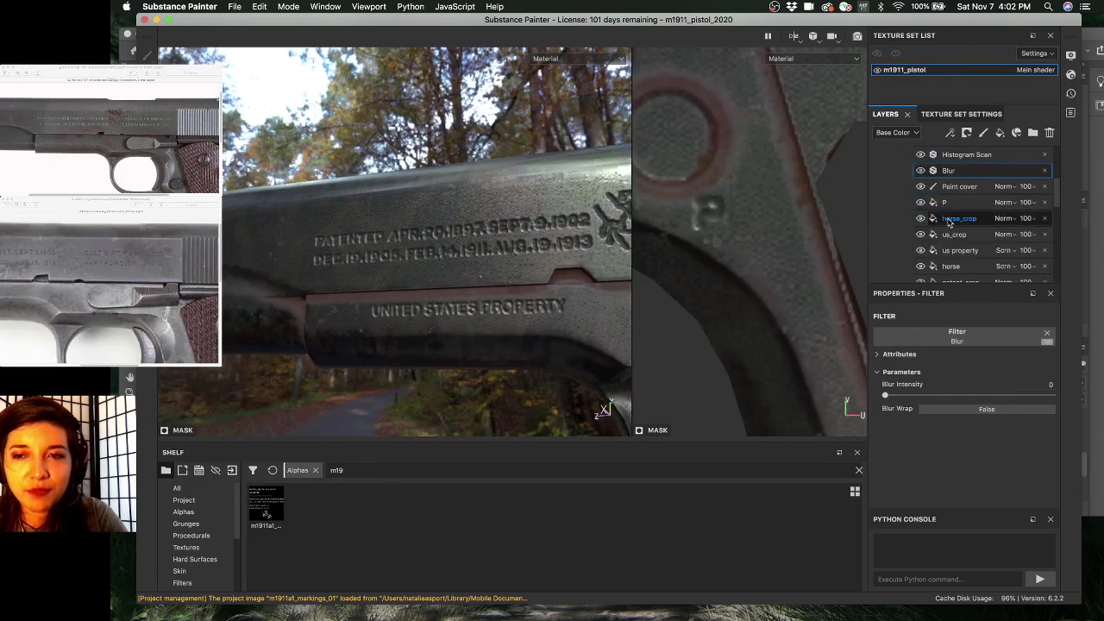
scroll(949, 223, "up", 2)
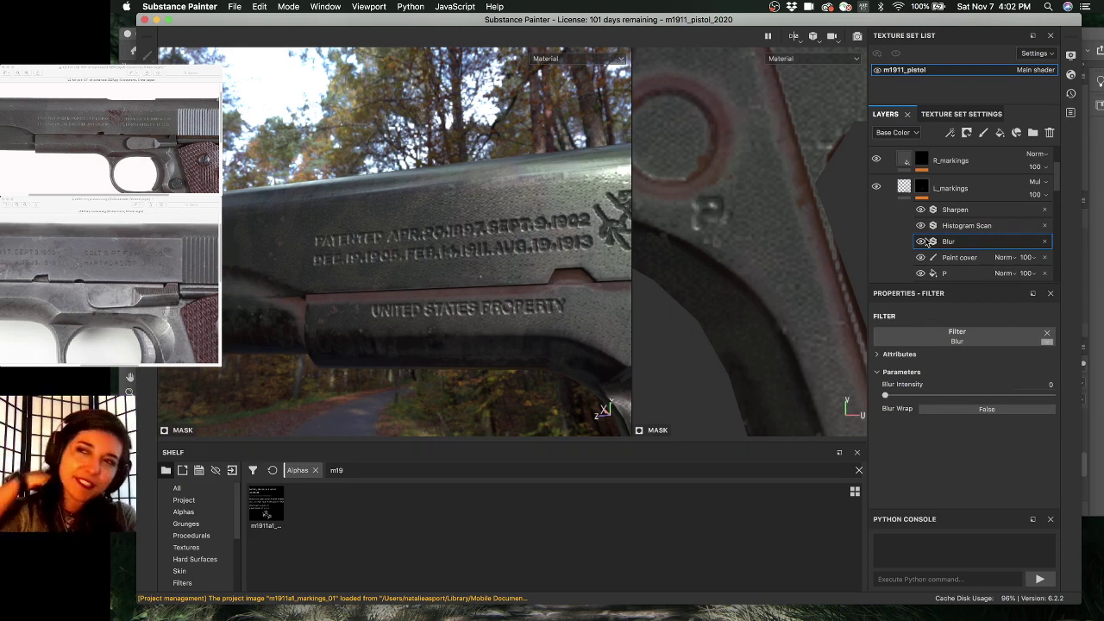
- Examine the slide and frame engravings from several angles, close up and from farther away, against the reference photos
left_click_drag(545, 297, 431, 294, "alt")
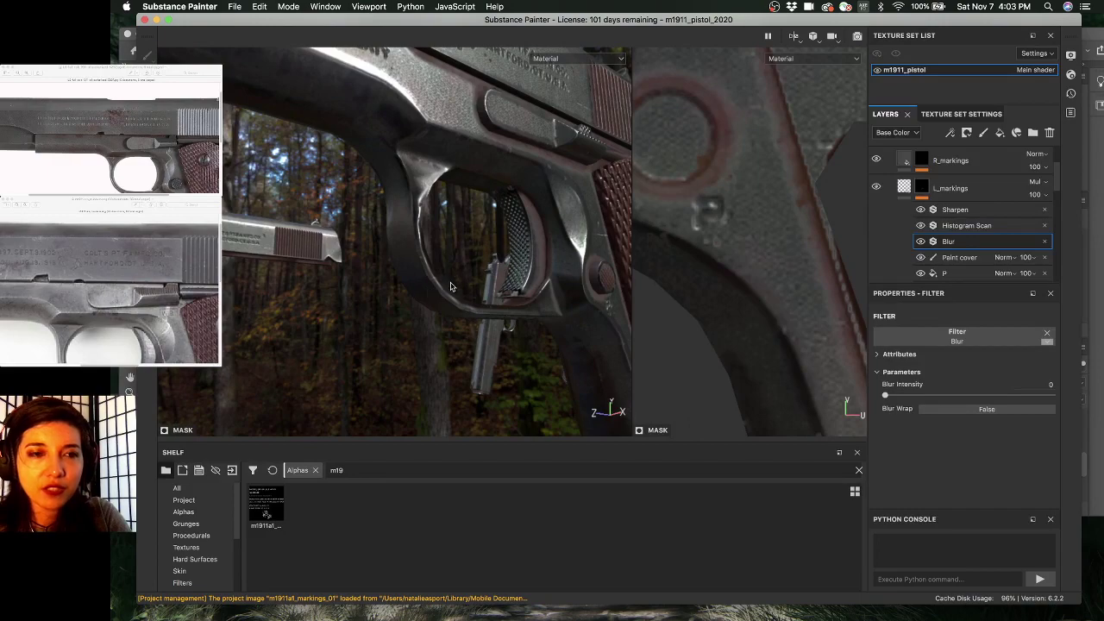
left_click_drag(476, 269, 485, 322, "alt")
middle_click_drag(428, 222, 548, 417, "alt")
left_click_drag(441, 303, 448, 301, "alt")
middle_click_drag(477, 304, 473, 274, "alt")
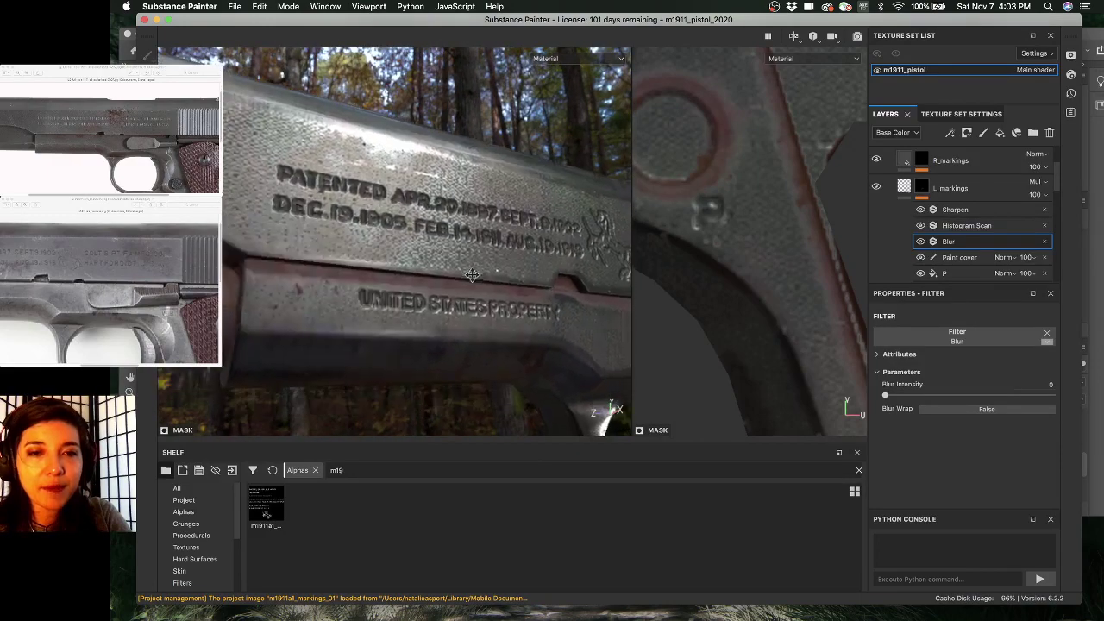
right_click_drag(484, 310, 557, 336, "alt")
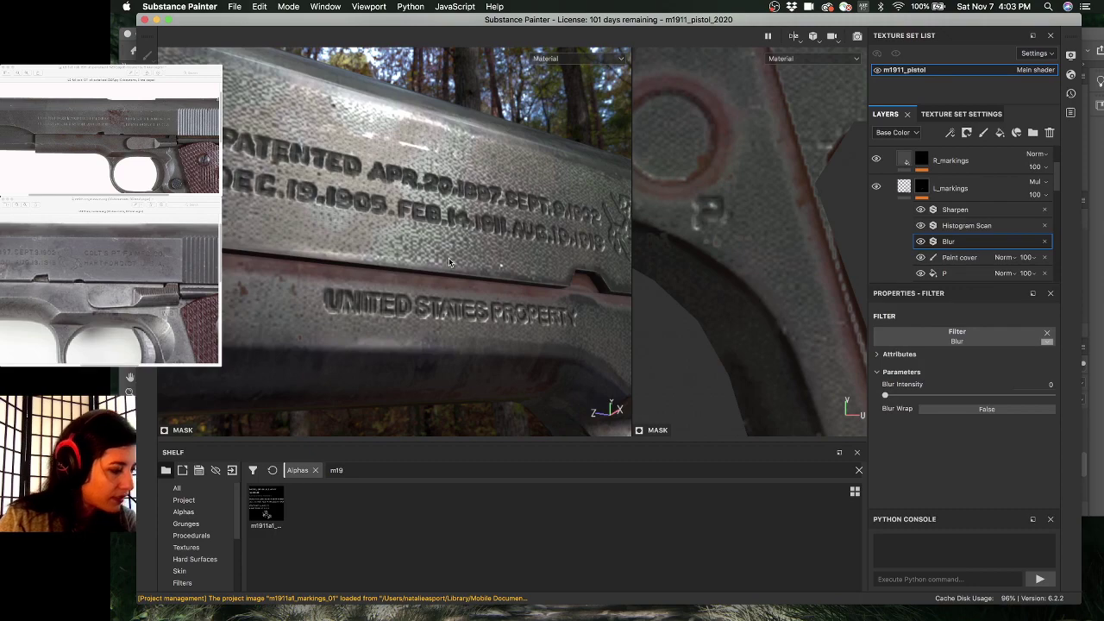
mouse_move(488, 248)
left_mouse_down("alt")
mouse_move(472, 231)
mouse_move(544, 228)
mouse_move(497, 252)
left_mouse_up("alt")
scroll(498, 249, "up", 5)
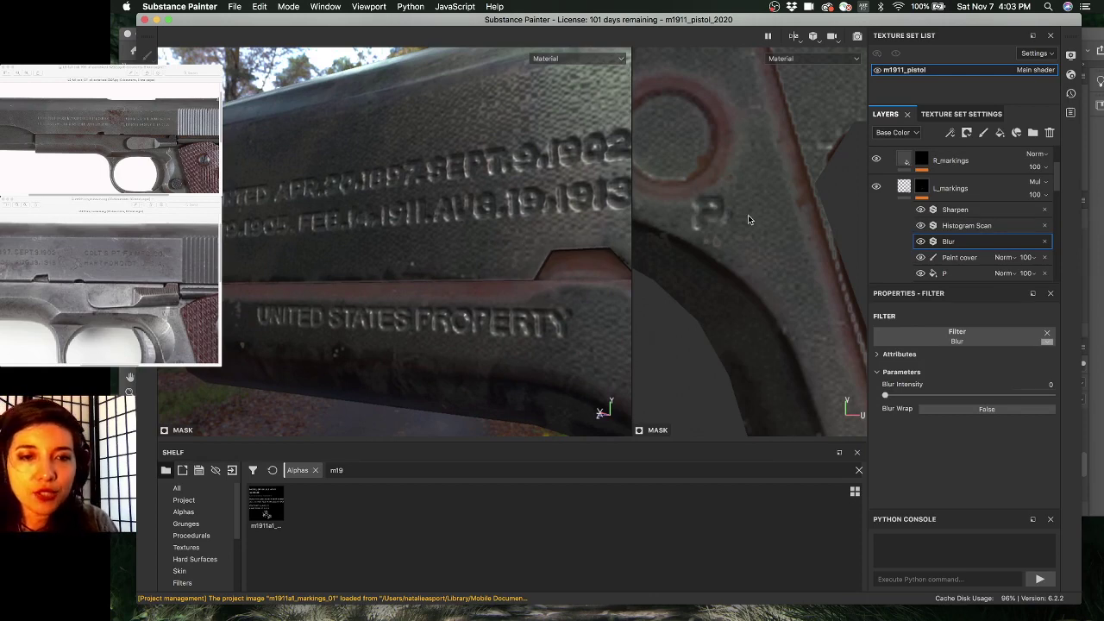
- Delete the Blur filter from the L_markings mask and compare the lettering with the Histogram Scan filter hidden and shown
left_click(919, 243)
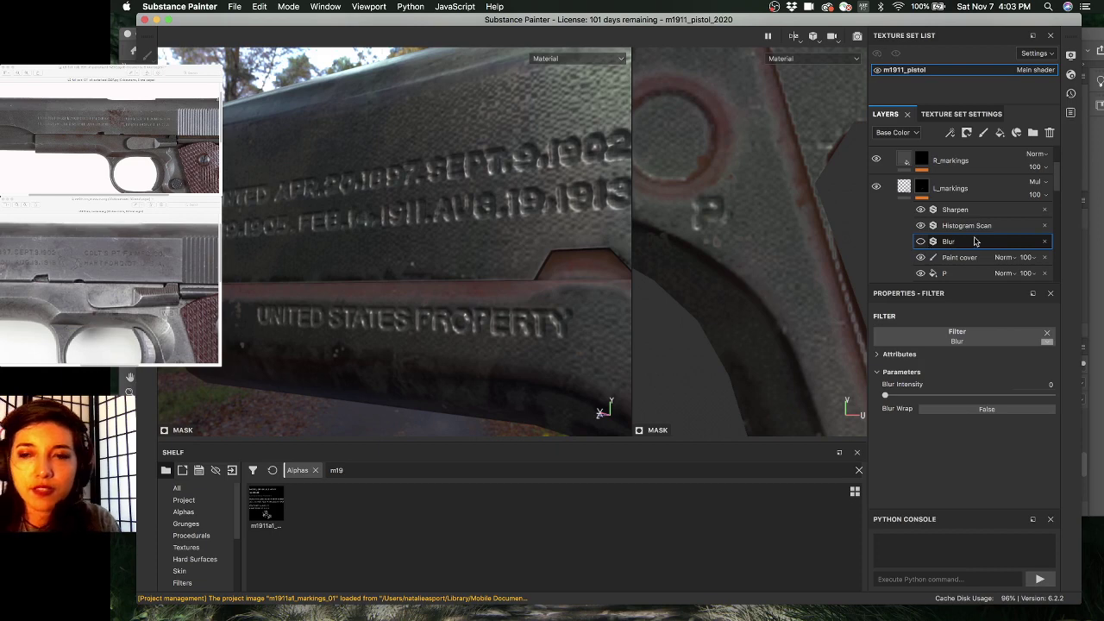
left_click(1043, 243)
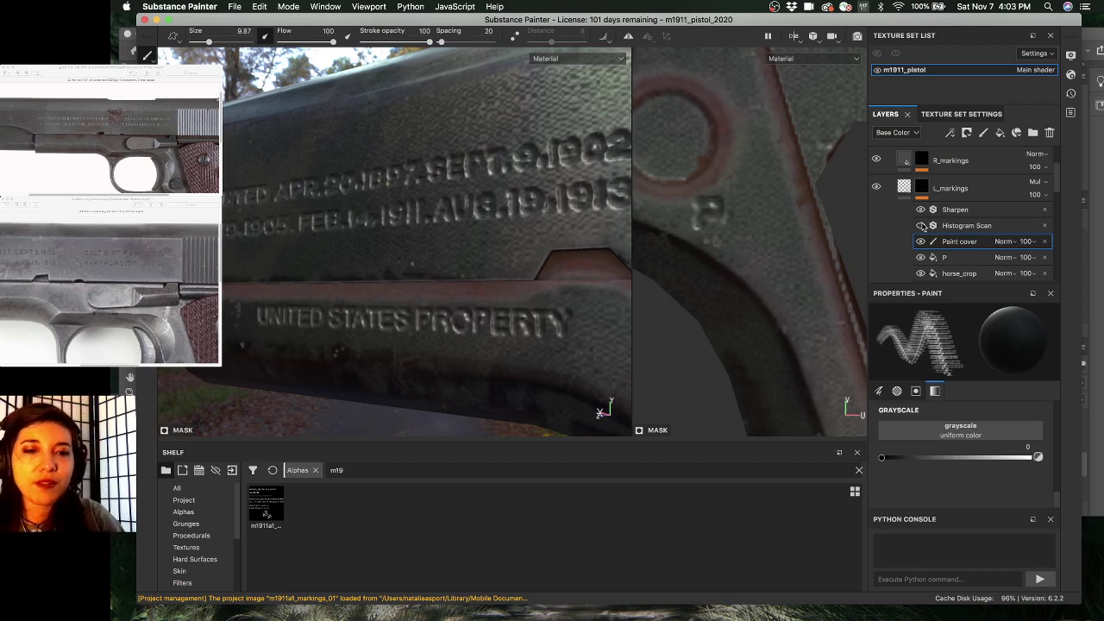
left_click(921, 225)
left_click(921, 226)
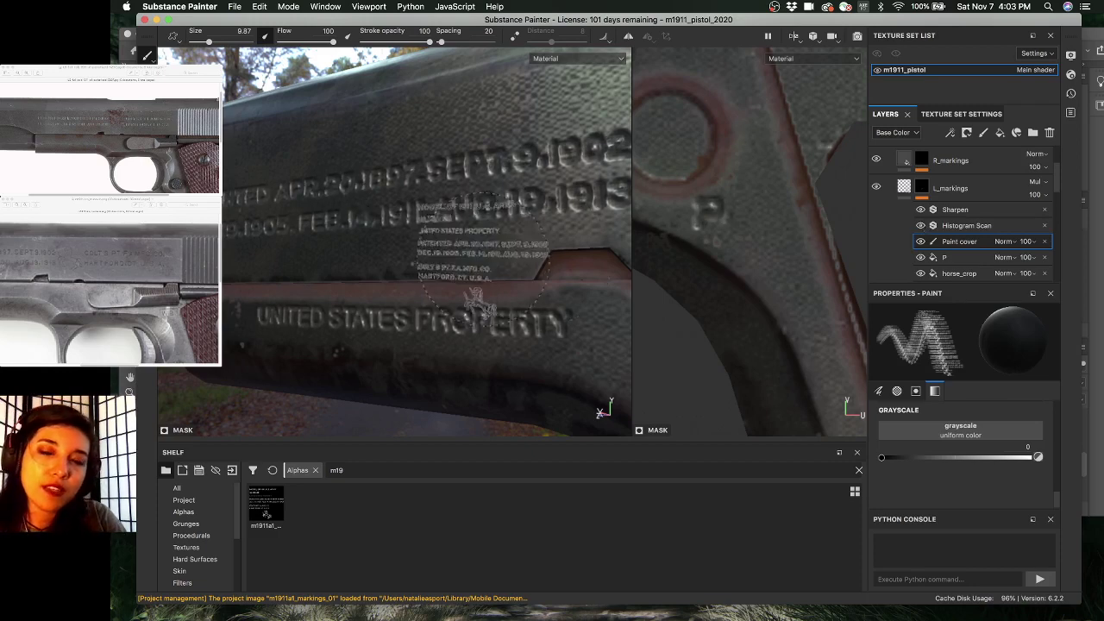
- Check the patent lettering, horse emblem and UNITED STATES PROPERTY marking under changing light and viewing angles
mouse_move(484, 251)
left_mouse_down("alt")
mouse_move(489, 231)
mouse_move(496, 237)
left_mouse_up("alt")
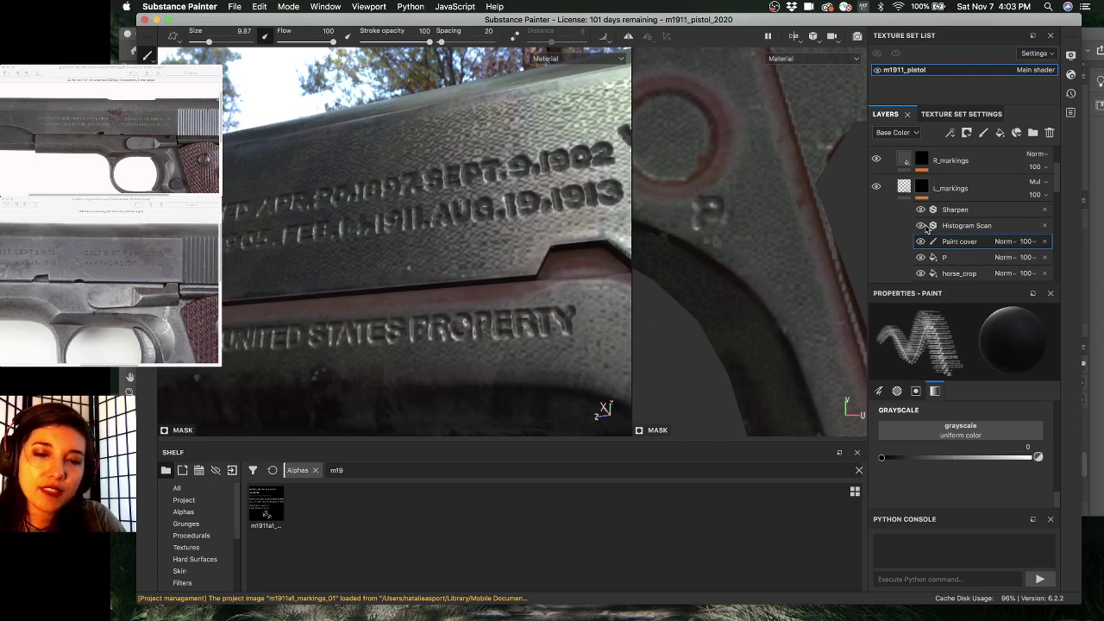
mouse_move(651, 230)
left_mouse_down("alt")
mouse_move(702, 231)
mouse_move(662, 239)
left_mouse_up("alt")
right_click_drag(509, 242, 445, 200, "alt")
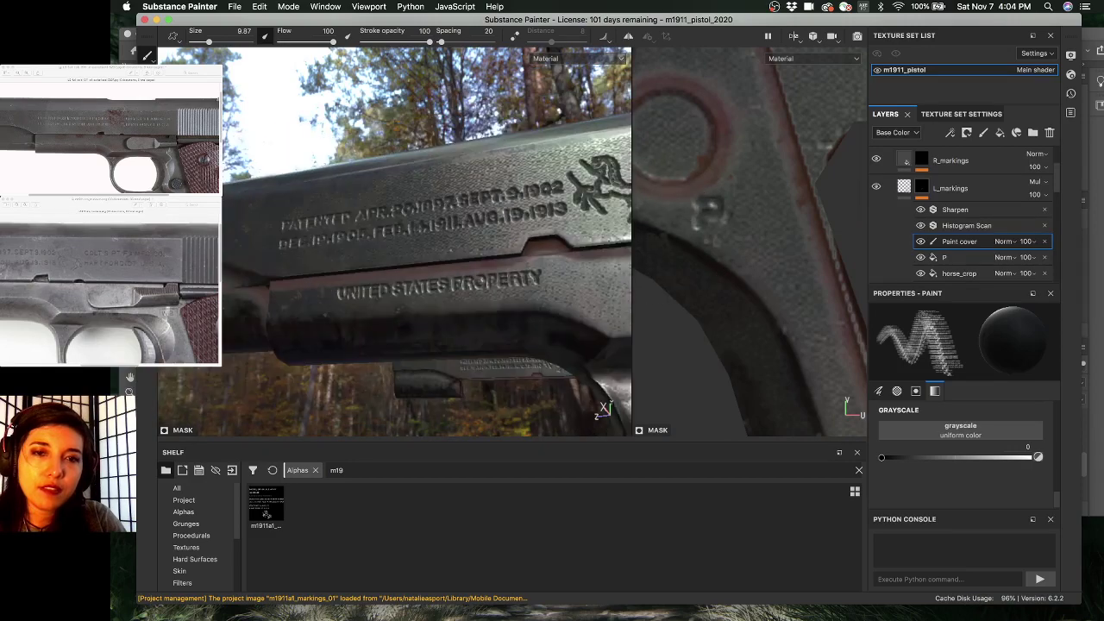
left_click_drag(350, 219, 411, 251, "alt")
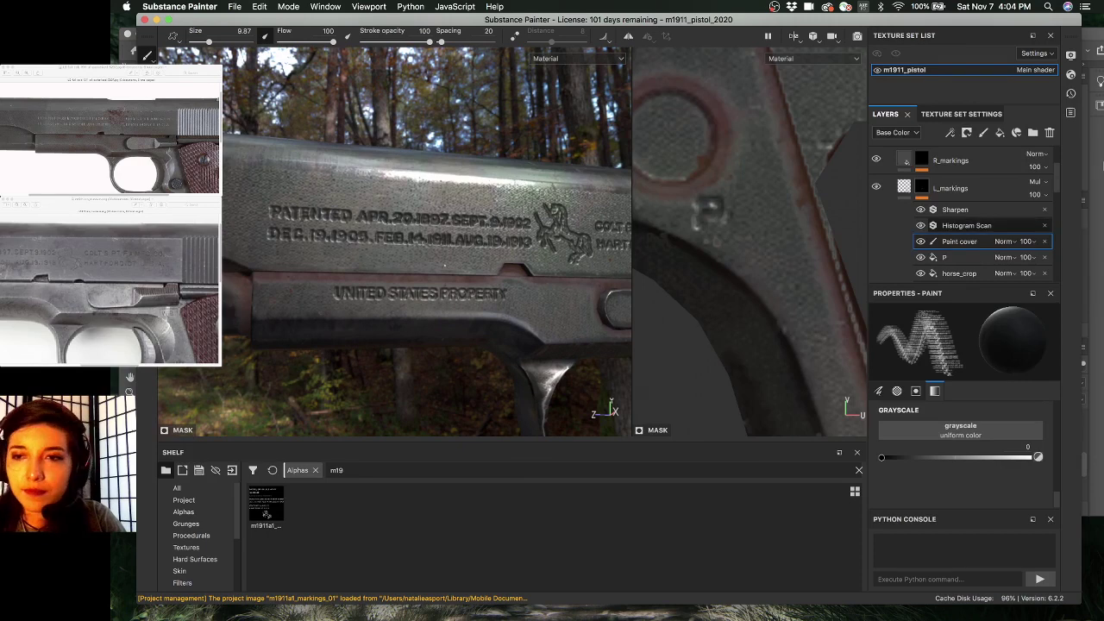
- Duplicate the L_markings layer within the markings folder and hide the copy as a backup
left_click(936, 196)
left_click(903, 193)
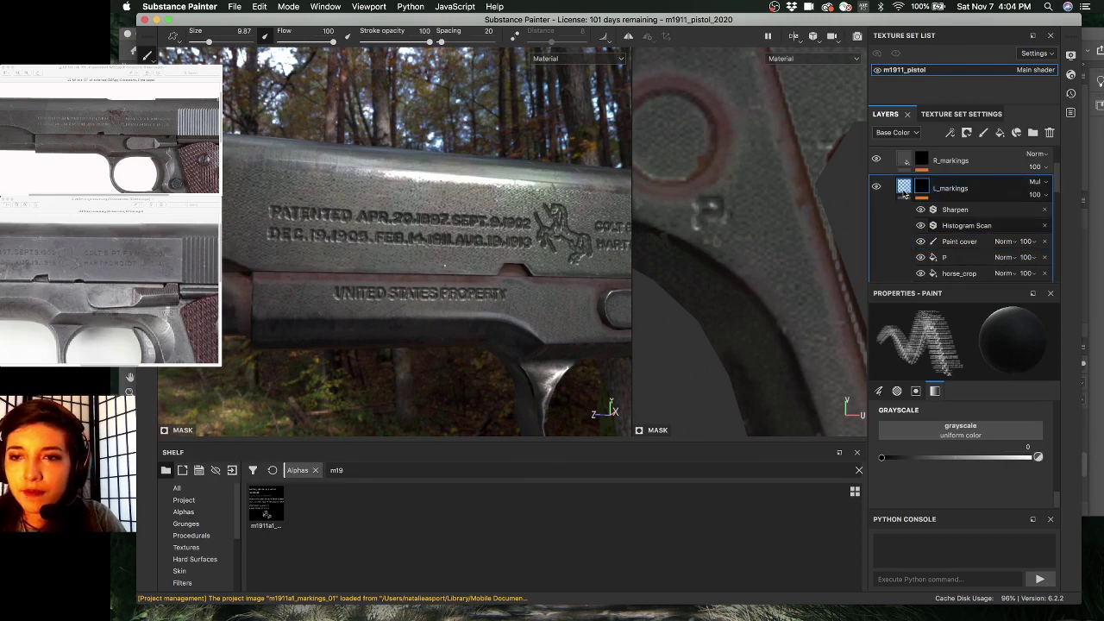
left_click(904, 195)
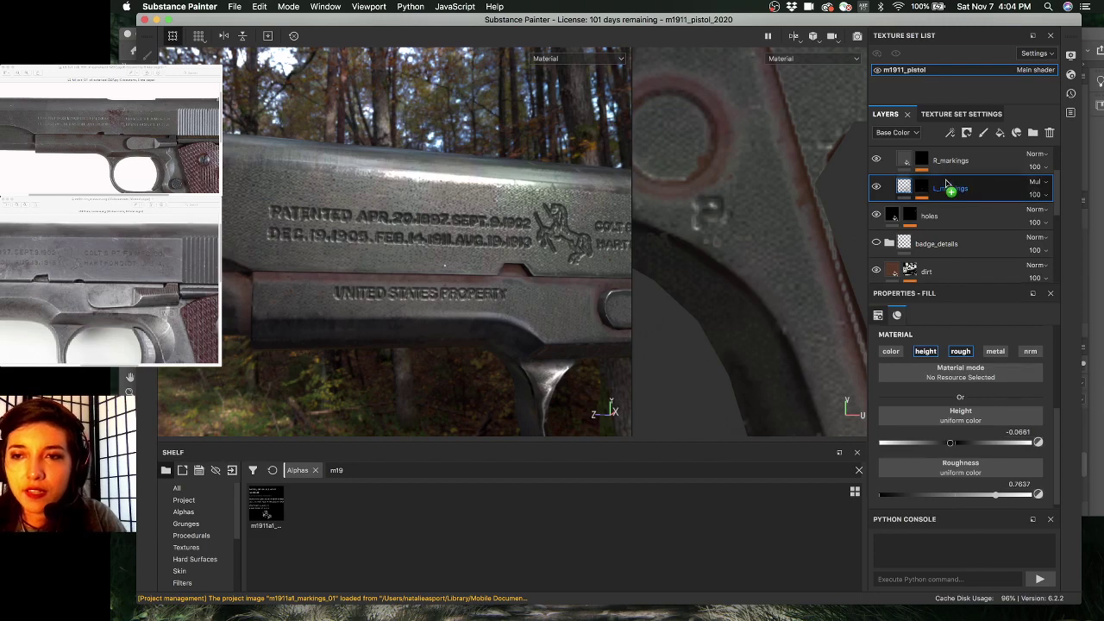
left_click_drag(947, 189, 947, 179)
left_click(876, 188)
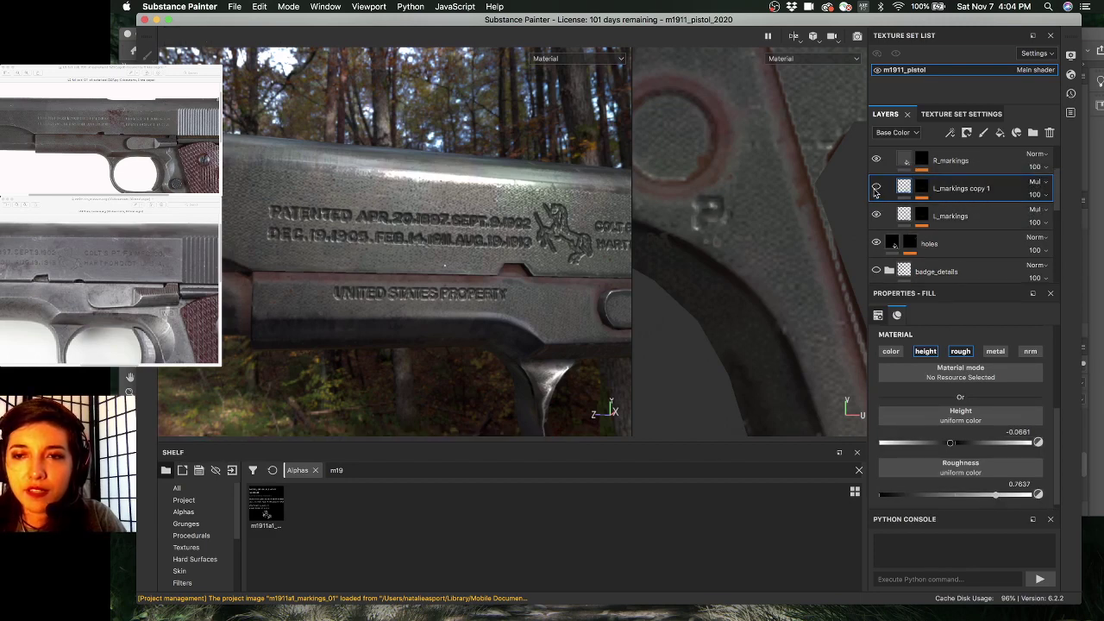
- Set the roughness of the original L_markings fill layer to 0.2996
left_click(949, 217)
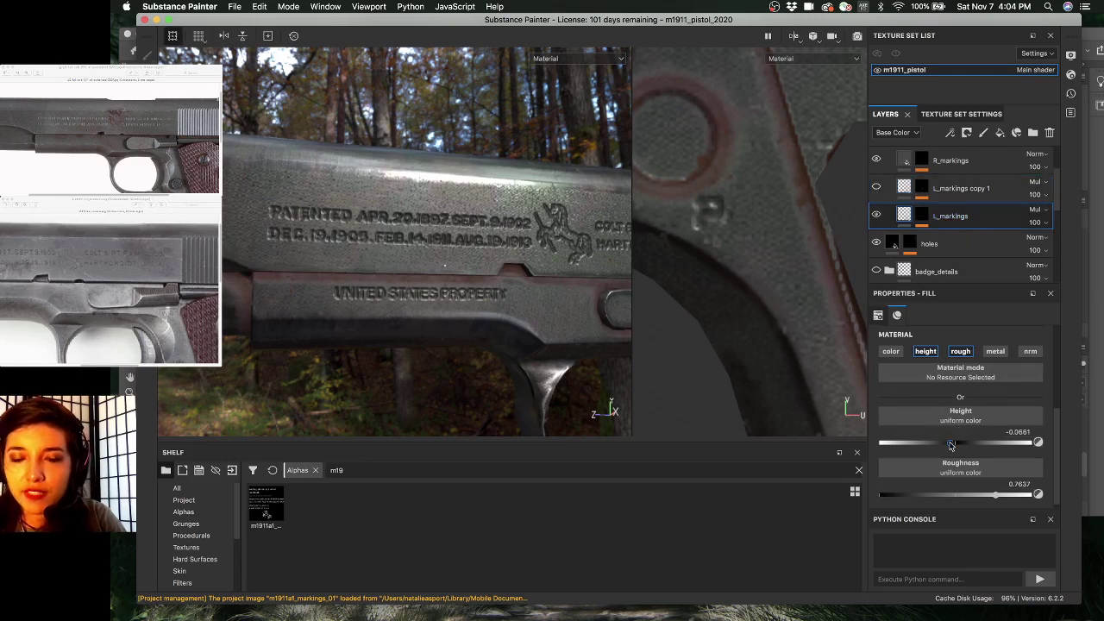
left_click_drag(970, 501, 924, 495)
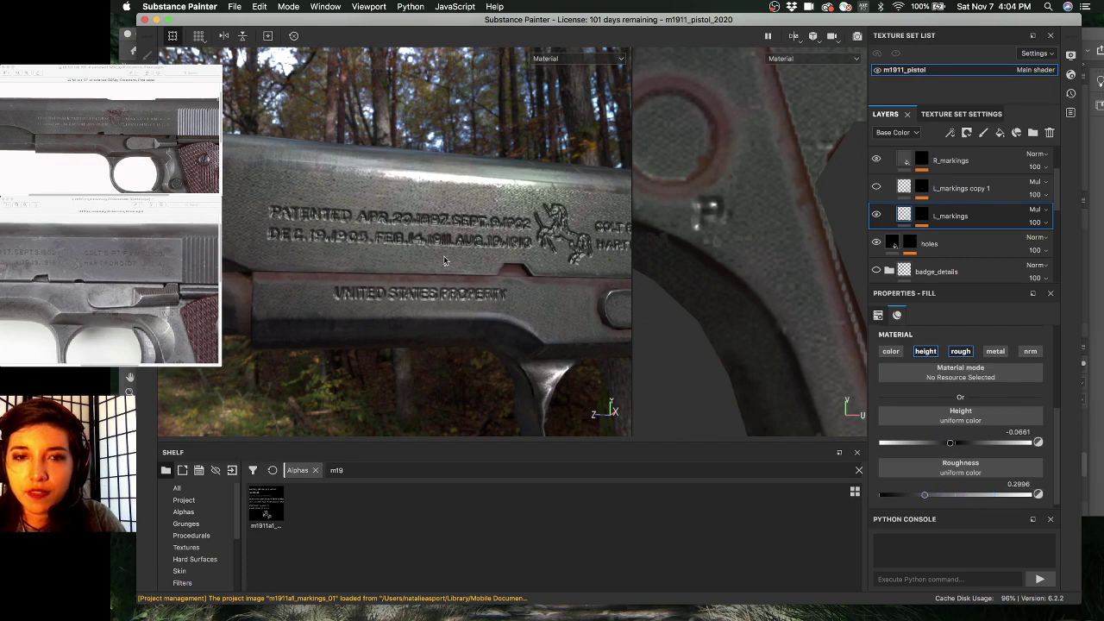
- Set the roughness of the L_markings fill layer to 0.7393
left_click_drag(444, 257, 475, 306, "alt")
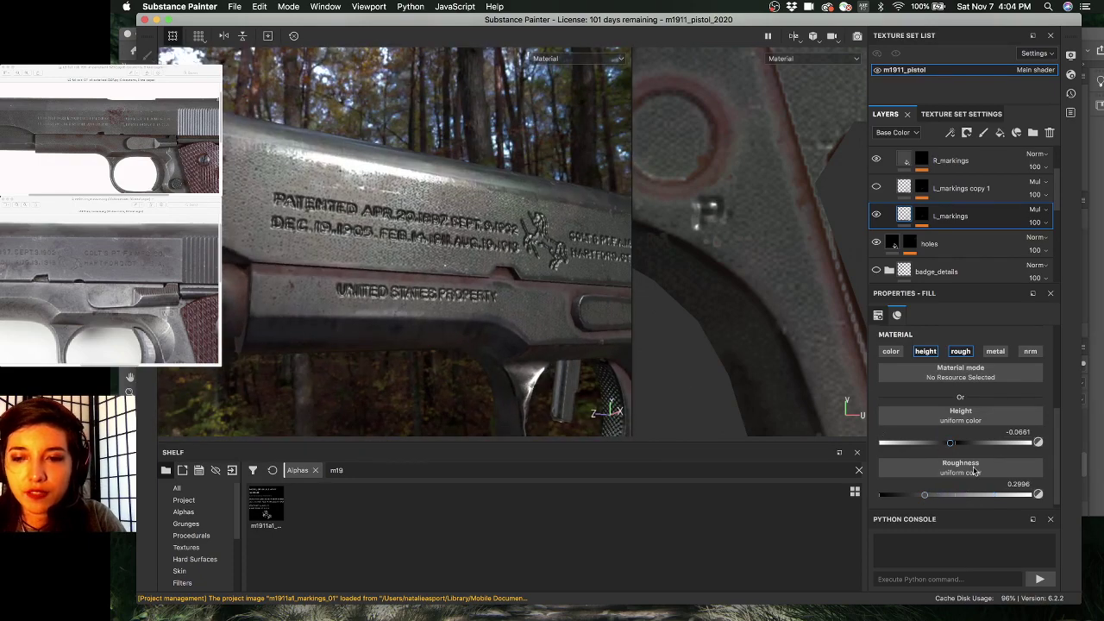
left_click_drag(976, 495, 991, 497)
left_click(992, 498)
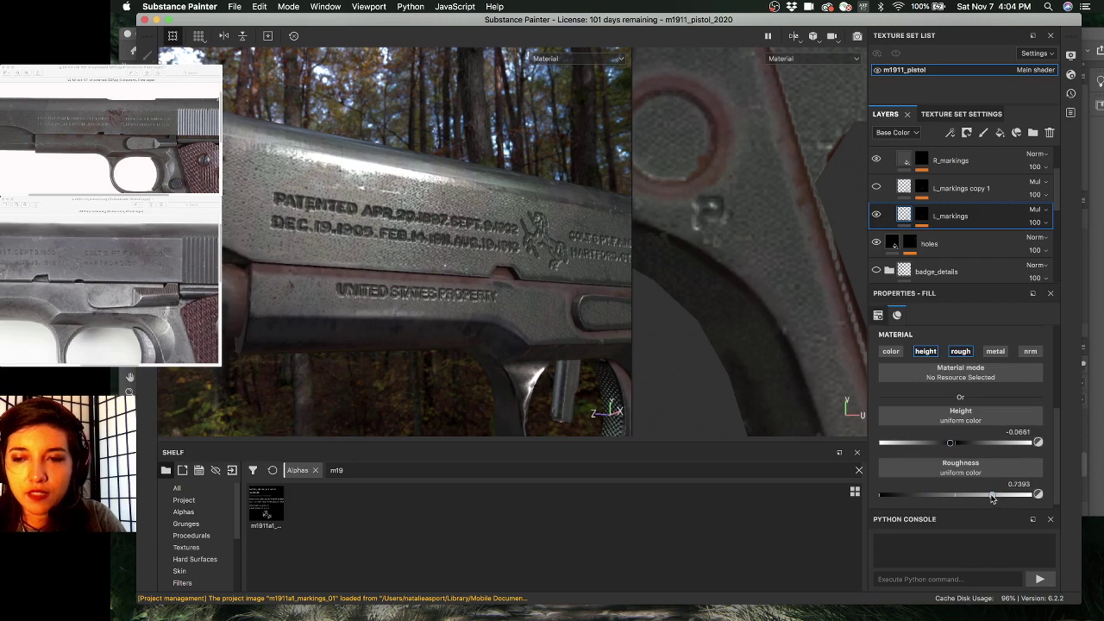
- Show L_markings copy 1 in place of L_markings and leave only the color channel active in the copy's fill
left_click(876, 213)
left_click(876, 213)
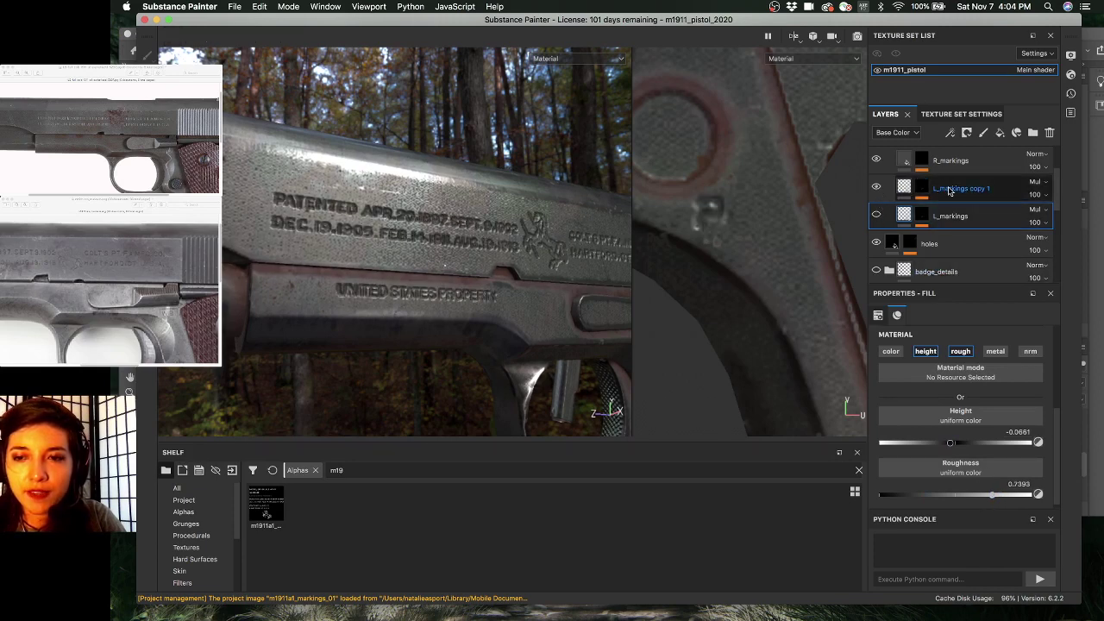
left_click(949, 190)
left_click(891, 351)
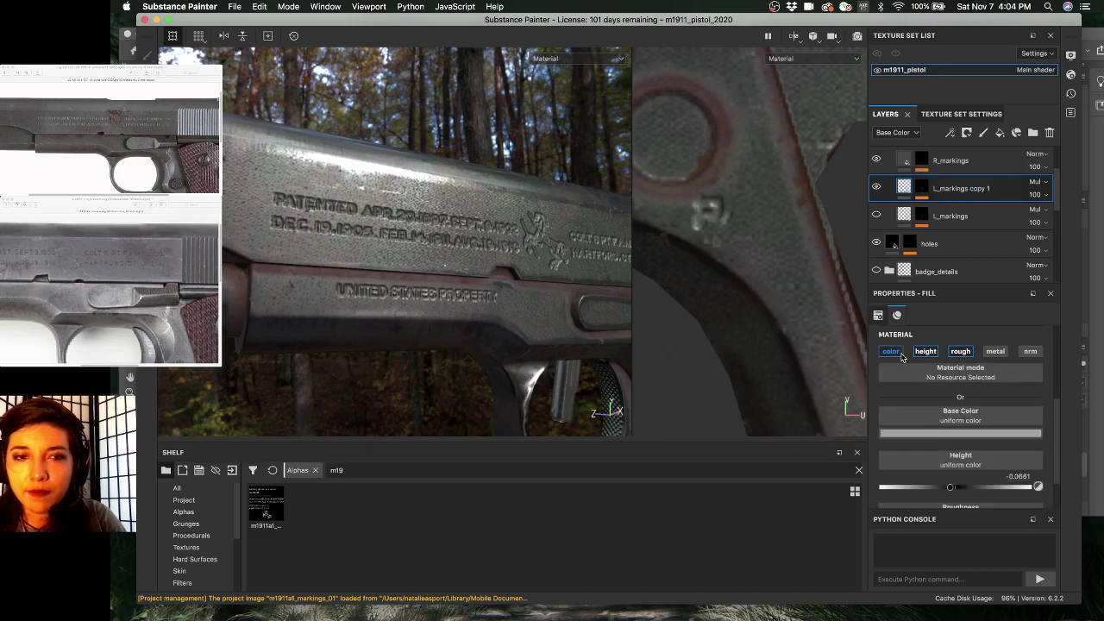
left_click(926, 351)
left_click(957, 352)
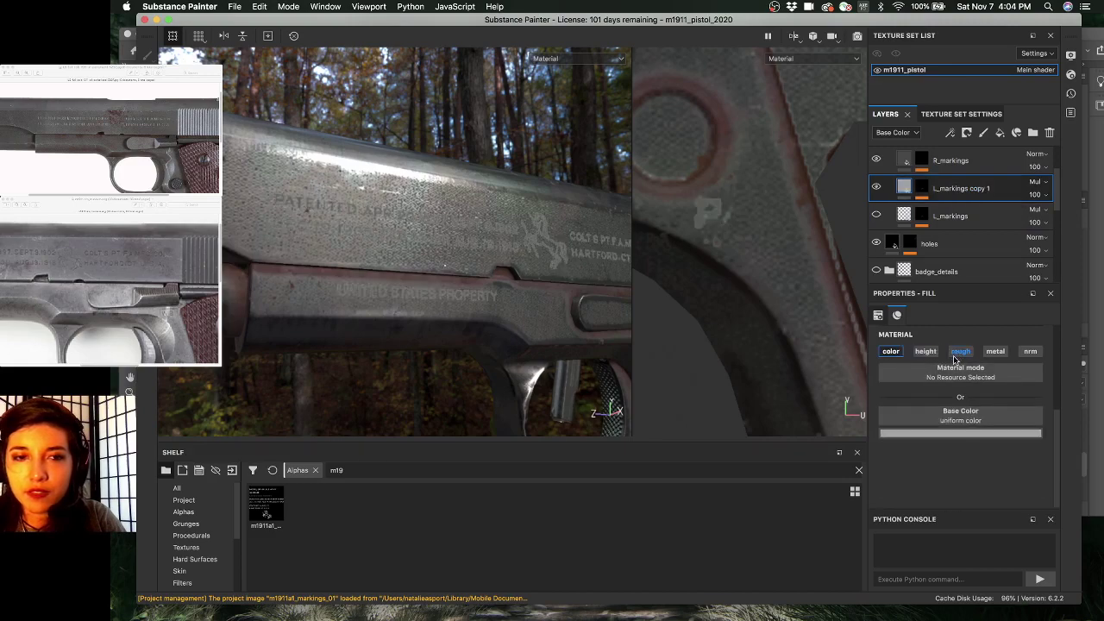
left_click_drag(324, 168, 323, 207, "alt")
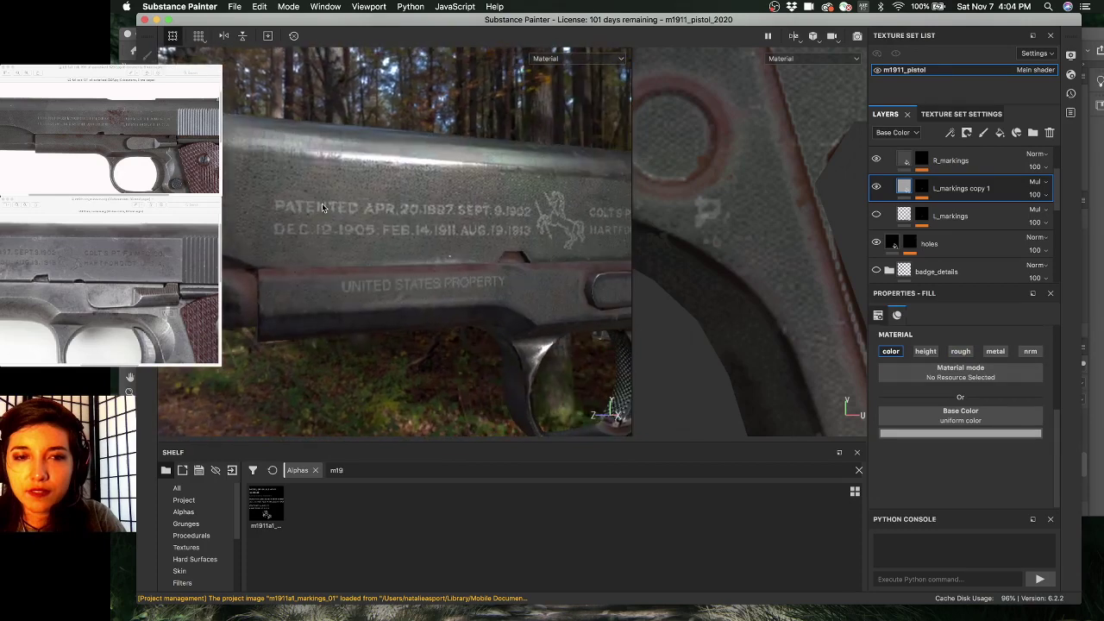
- Activate the height channel of L_markings copy 1 and set its height to -0.0195
left_click(925, 351)
left_click(952, 488)
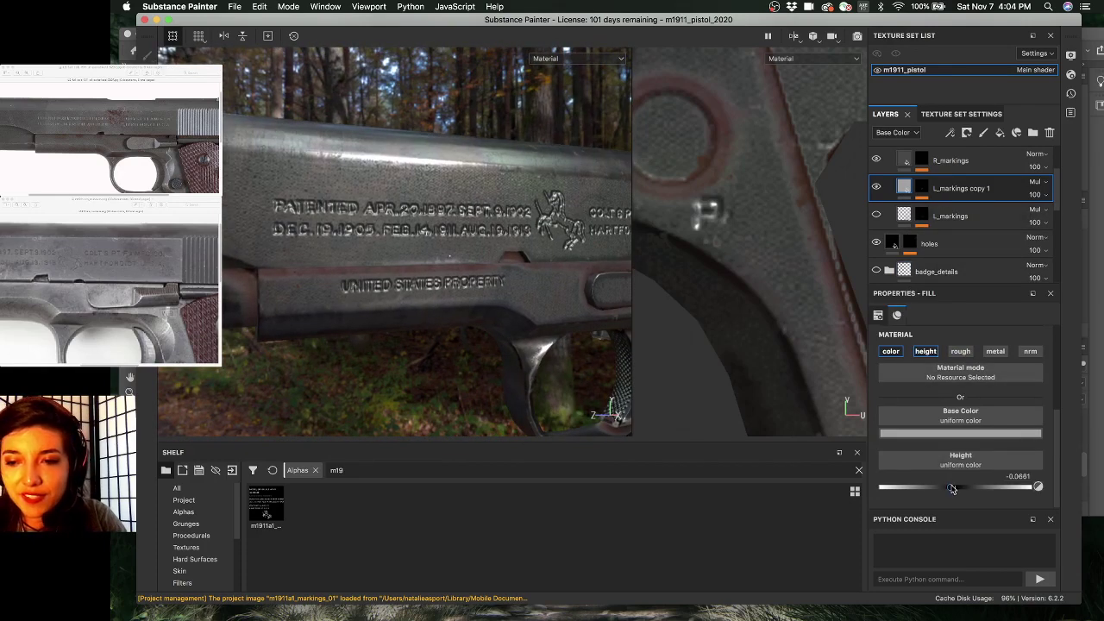
left_click_drag(952, 488, 954, 488)
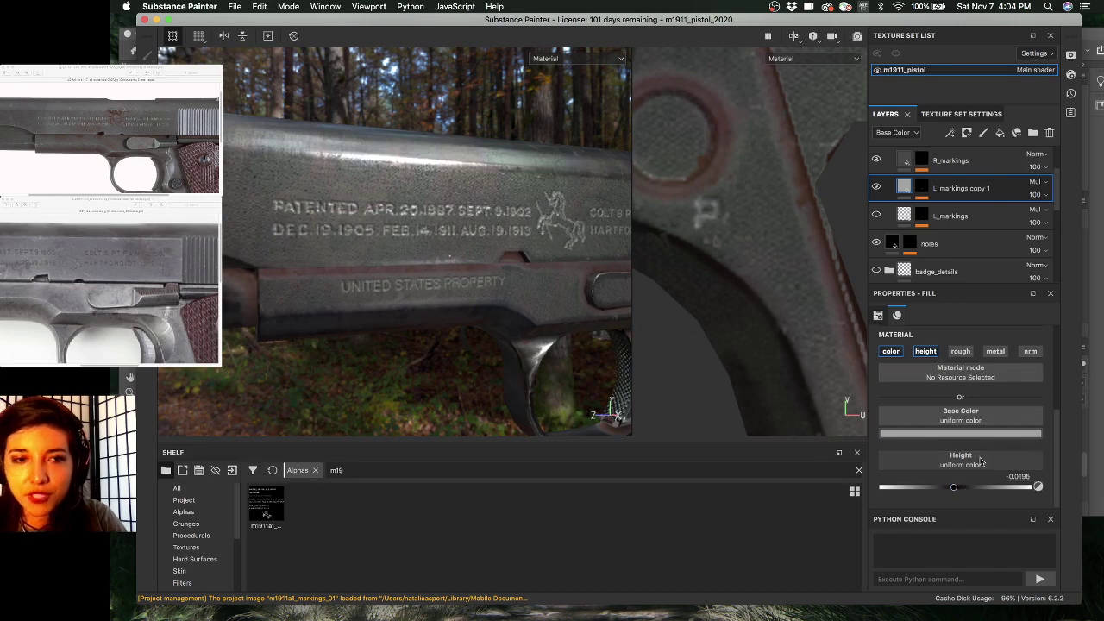
- Darken the base color of L_markings copy 1 to a neutral grey with RGB 0.049
left_click(953, 436)
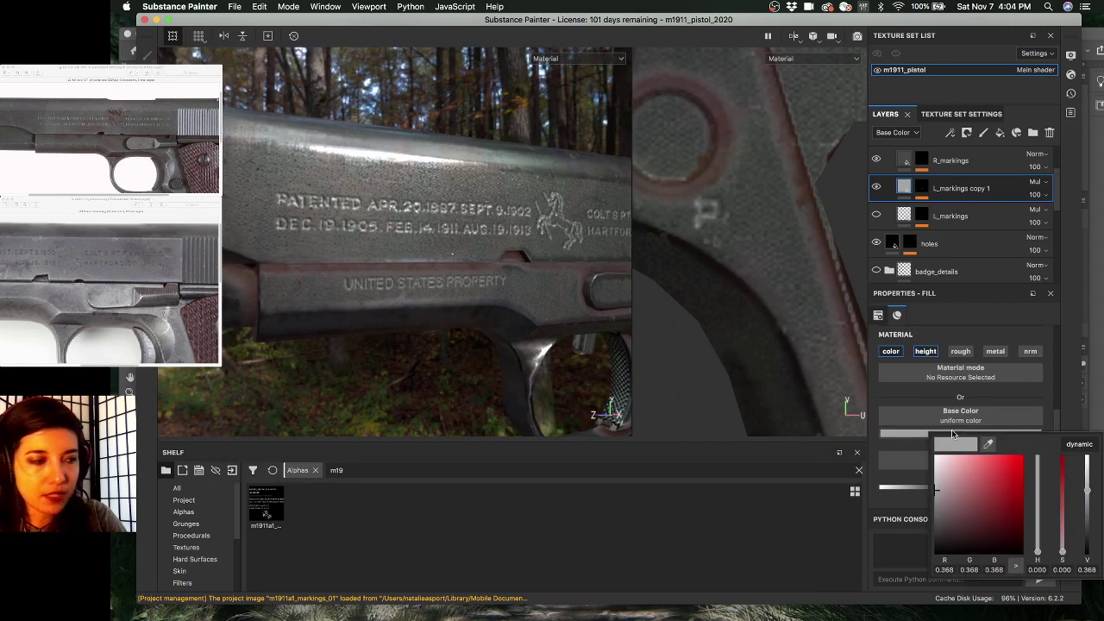
left_click_drag(953, 478, 899, 531)
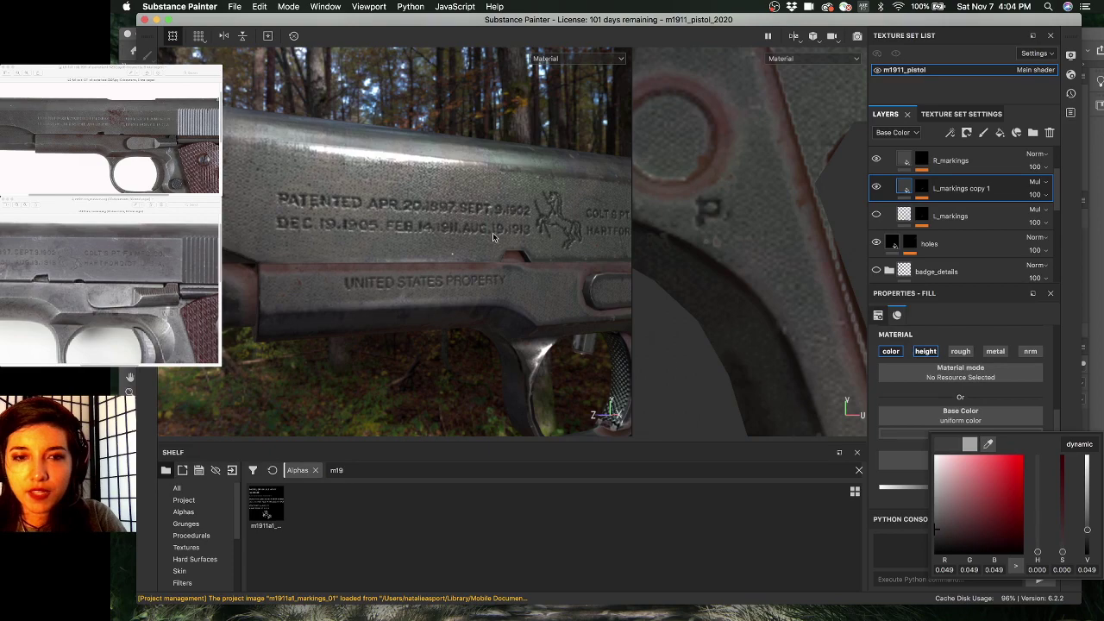
left_click_drag(494, 232, 424, 207, "alt")
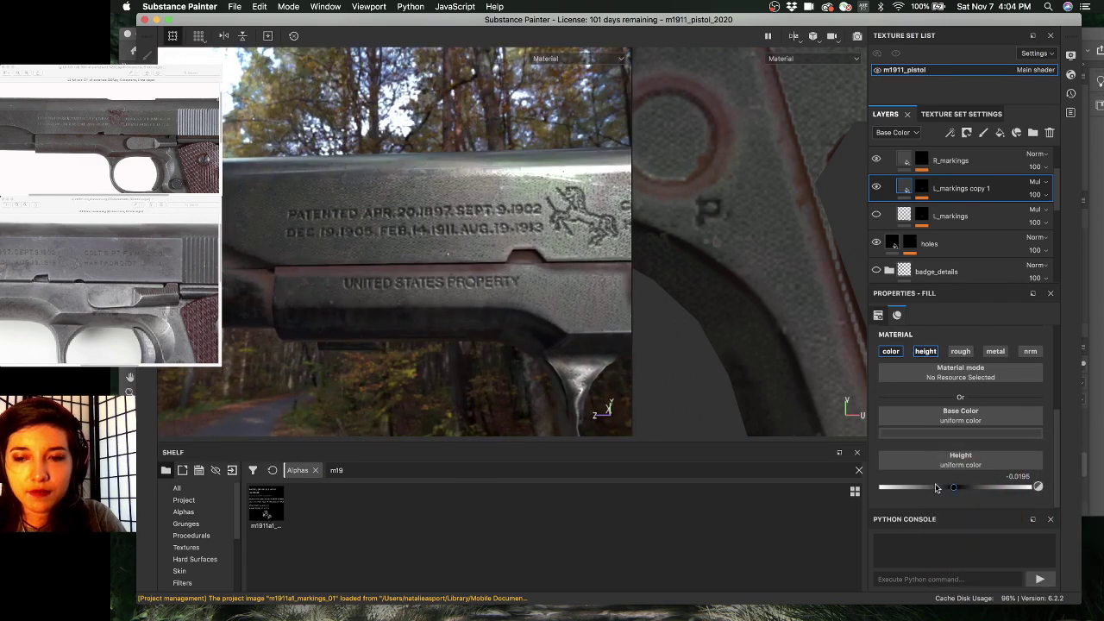
- Activate roughness in L_markings copy 1, disable its color and height channels, and examine the roughness-only lettering from several angles
left_click(960, 351)
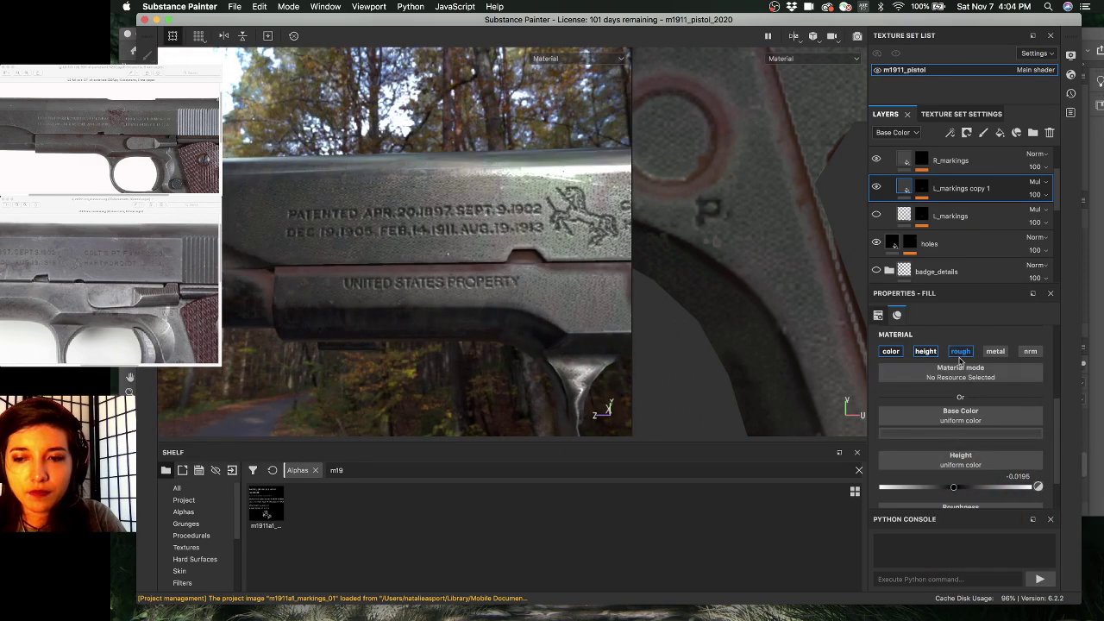
scroll(936, 429, "down", 2)
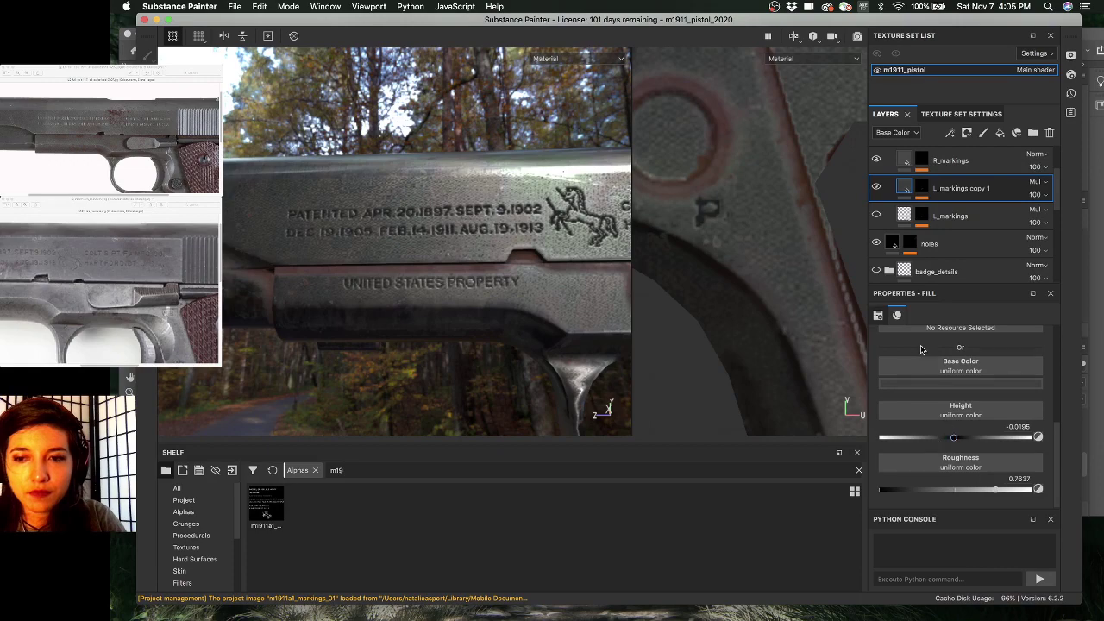
scroll(920, 387, "up", 4)
scroll(921, 390, "up", 3)
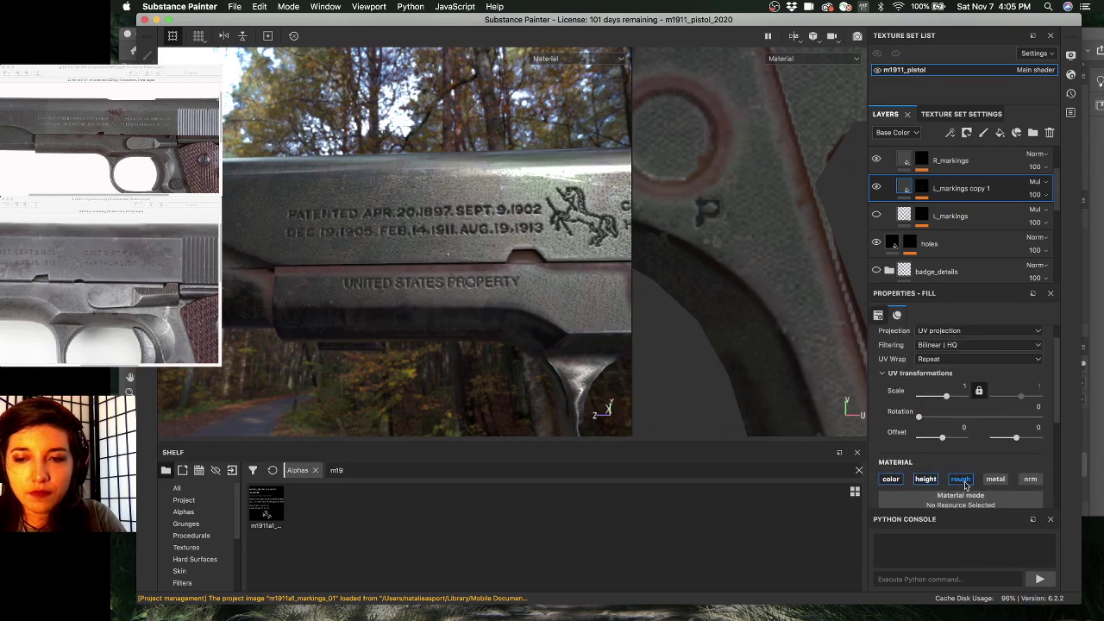
left_click(894, 482)
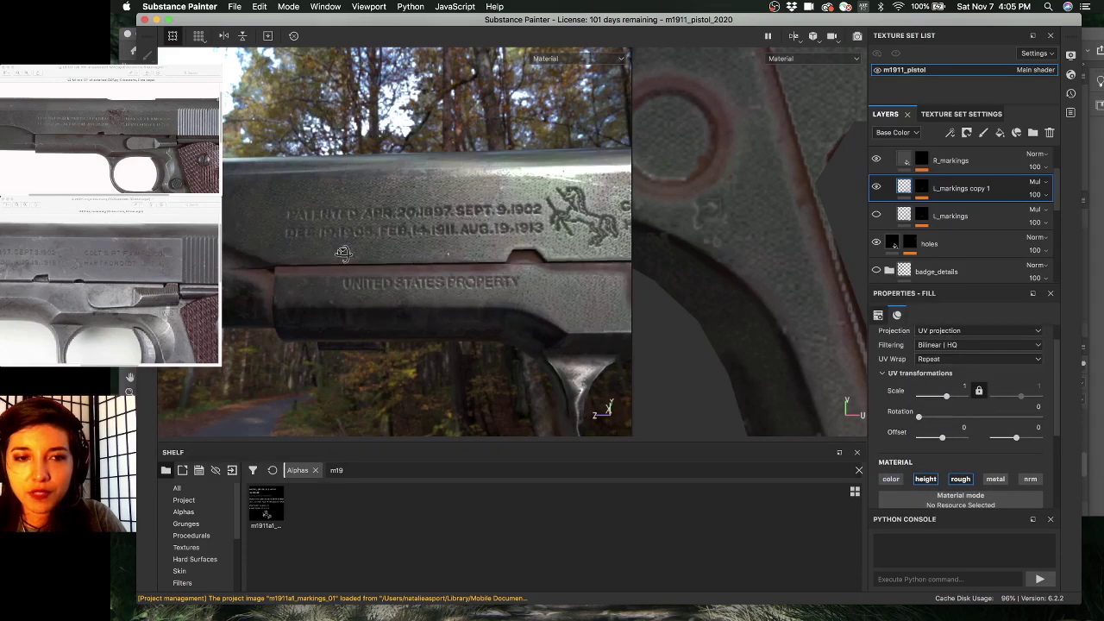
left_click_drag(343, 255, 424, 231, "alt")
scroll(920, 451, "down", 1)
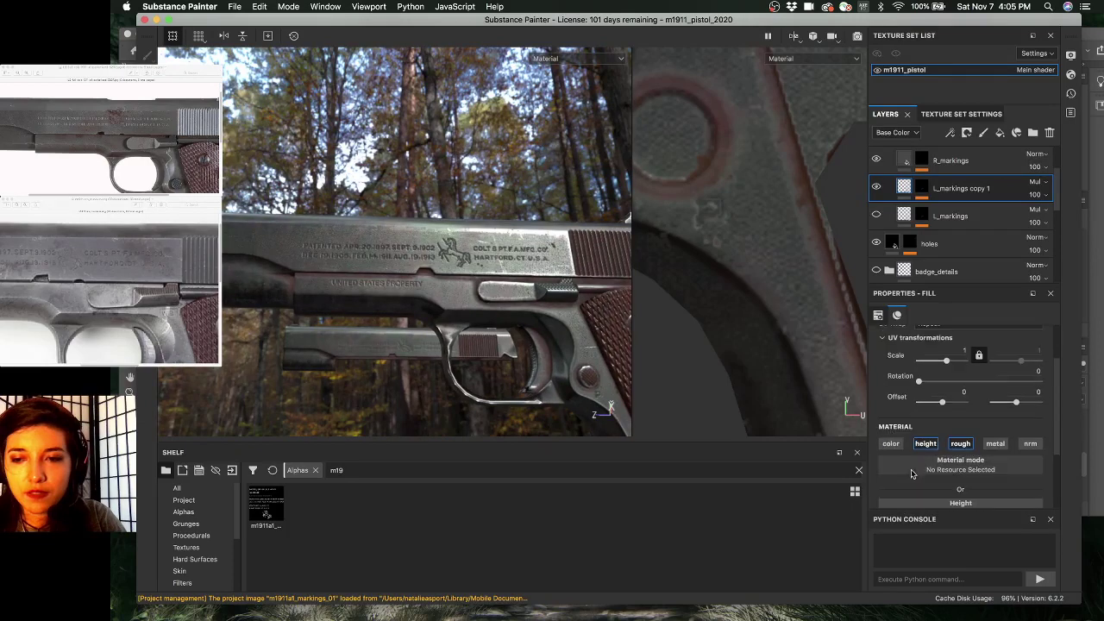
left_click(921, 446)
left_click_drag(398, 365, 457, 244, "alt")
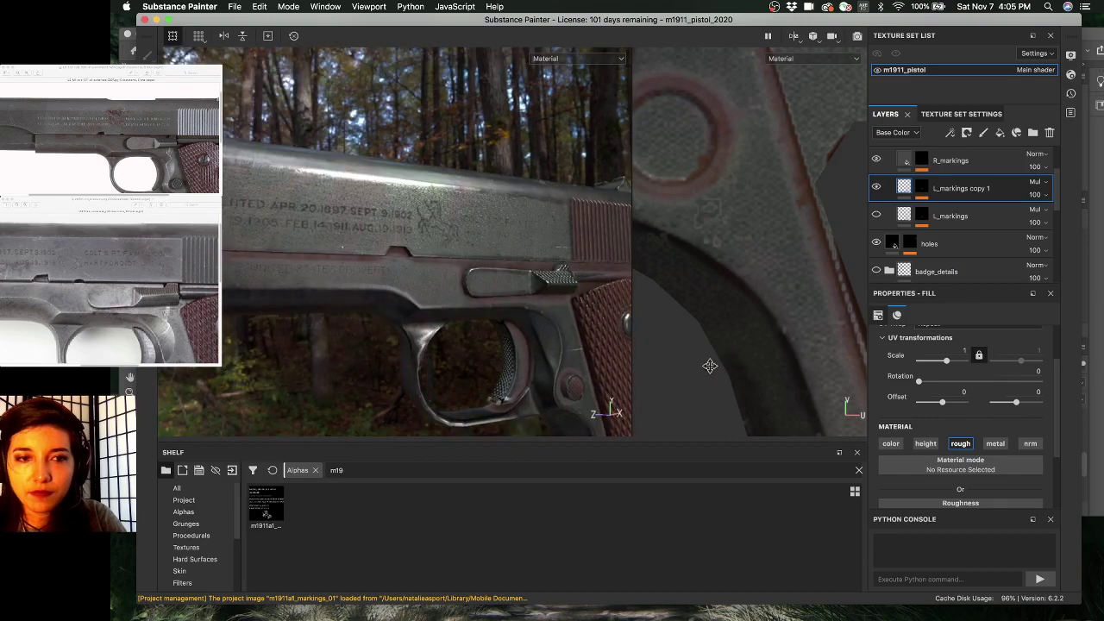
left_click_drag(371, 306, 421, 313, "alt")
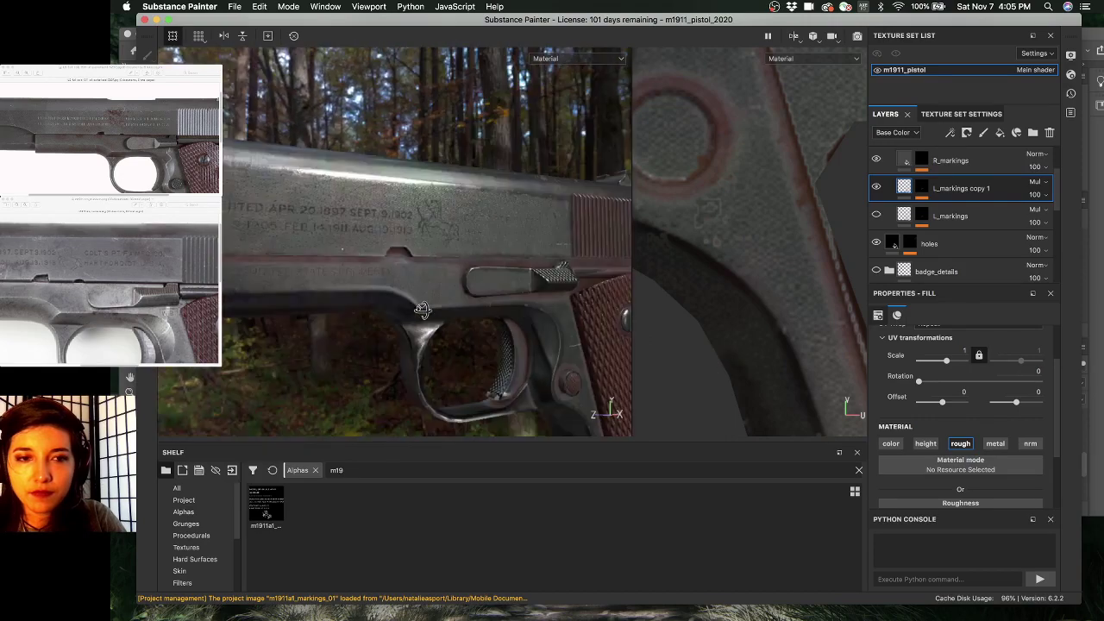
- Reactivate the color channel of L_markings copy 1 with a 0.368 grey base color, check the lettering, and reactivate the height channel
left_click(890, 443)
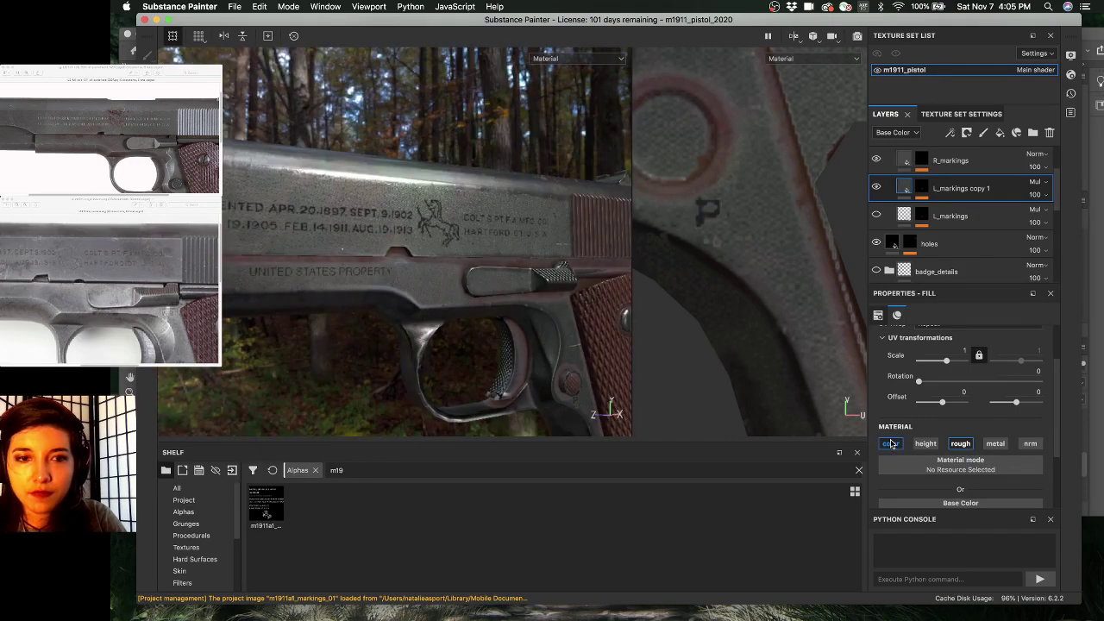
scroll(906, 466, "down", 3)
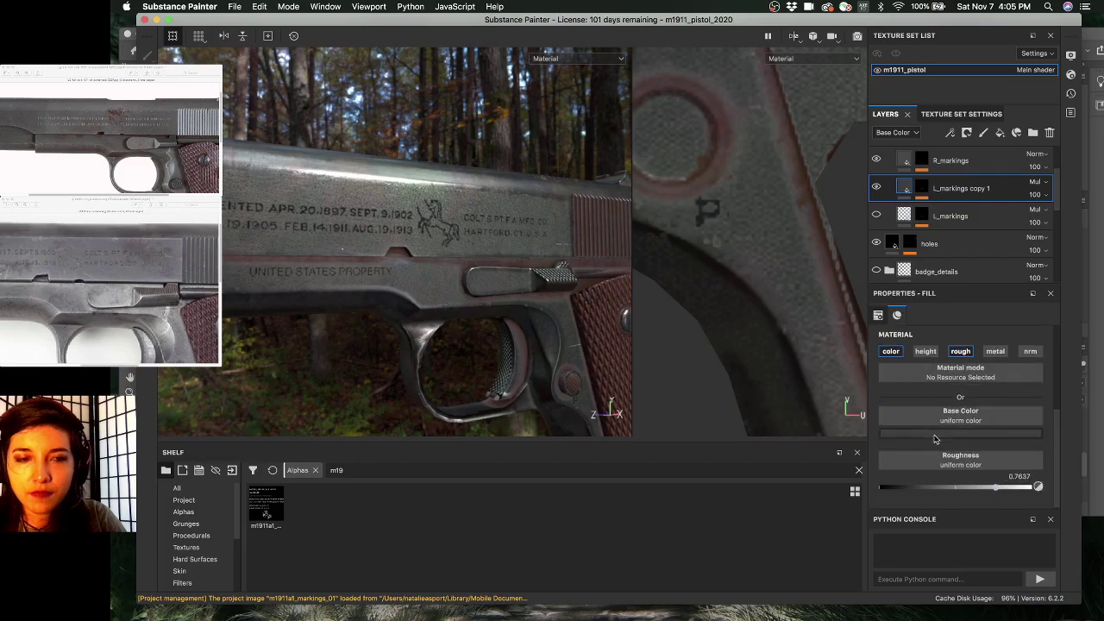
left_click(936, 433)
left_click(935, 494)
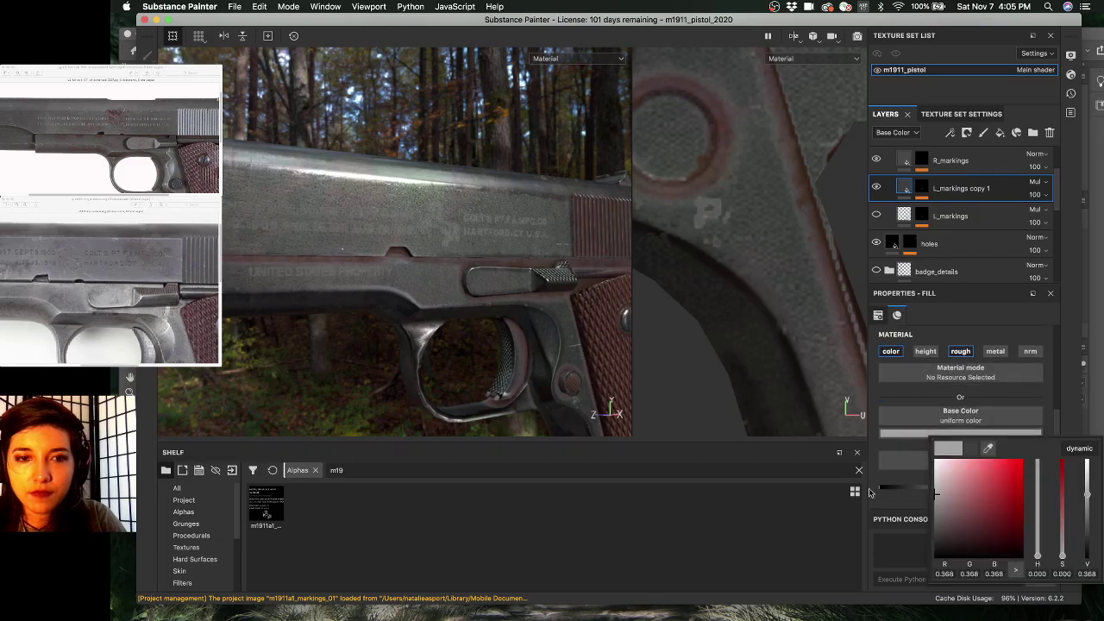
left_click_drag(478, 321, 473, 283, "alt")
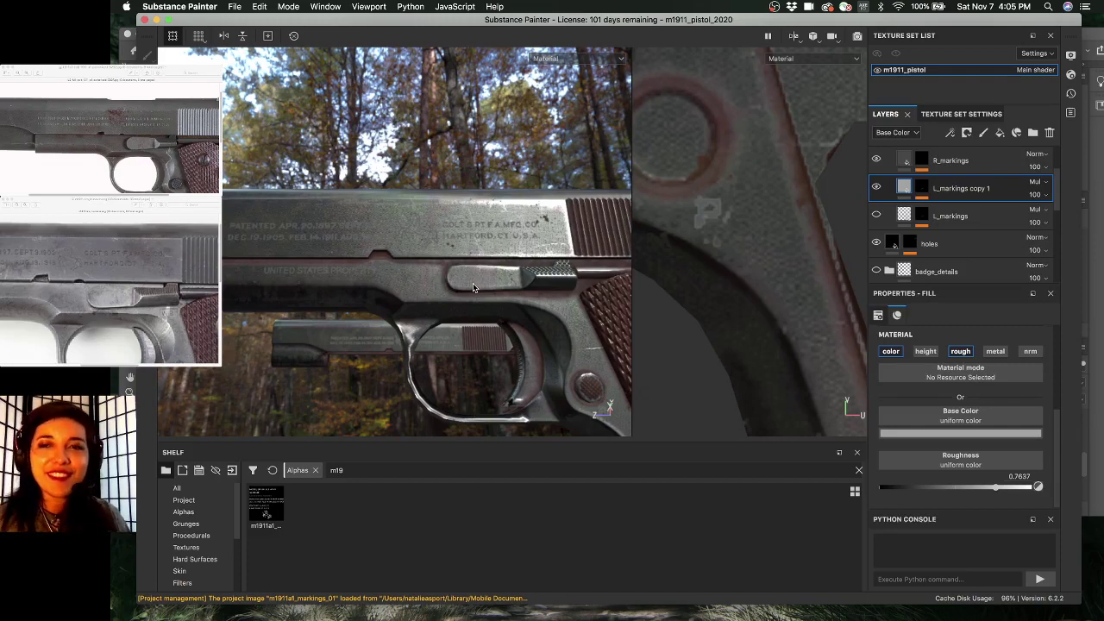
mouse_move(473, 314)
left_mouse_down("alt")
mouse_move(488, 334)
mouse_move(506, 326)
mouse_move(486, 323)
left_mouse_up("alt")
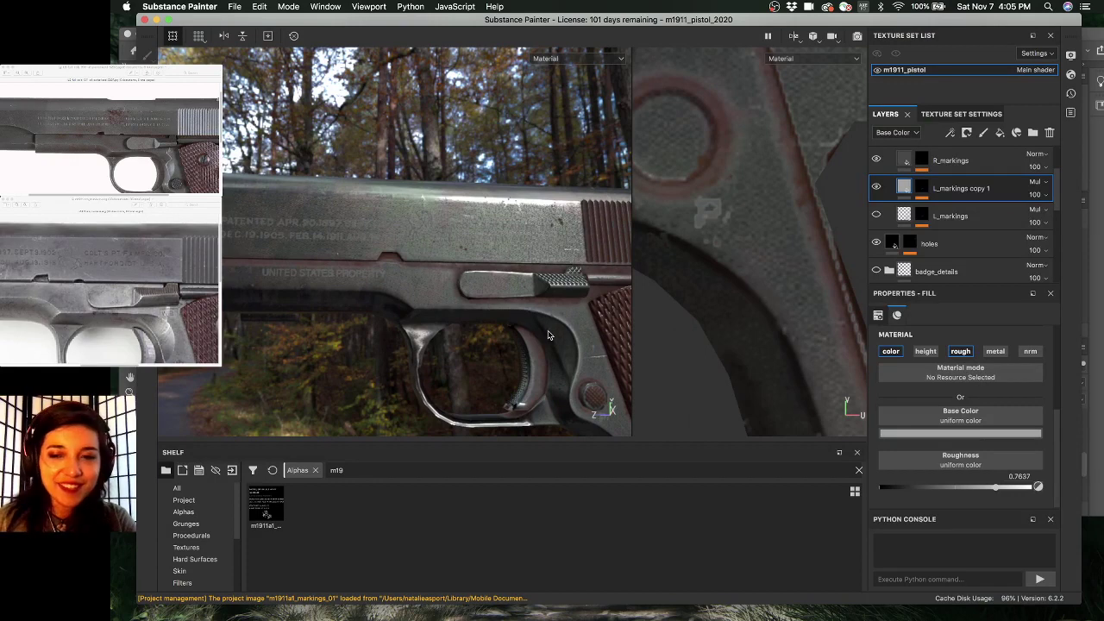
left_click(935, 353)
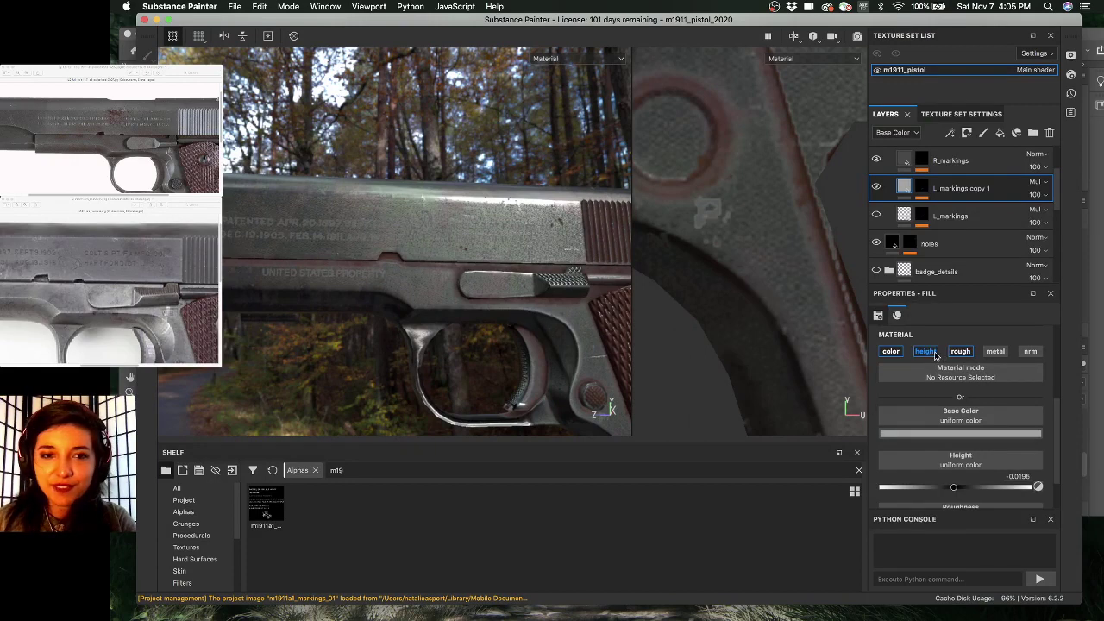
- Make the original L_markings layer visible again and delete L_markings copy 1
left_click(876, 187)
left_click(876, 214)
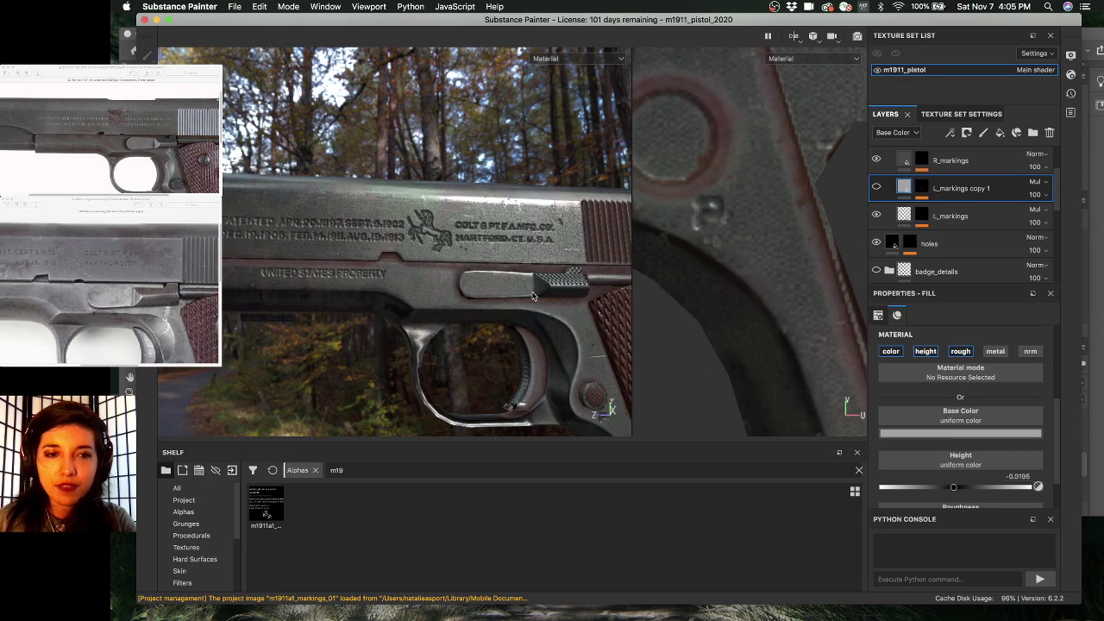
left_click(975, 216)
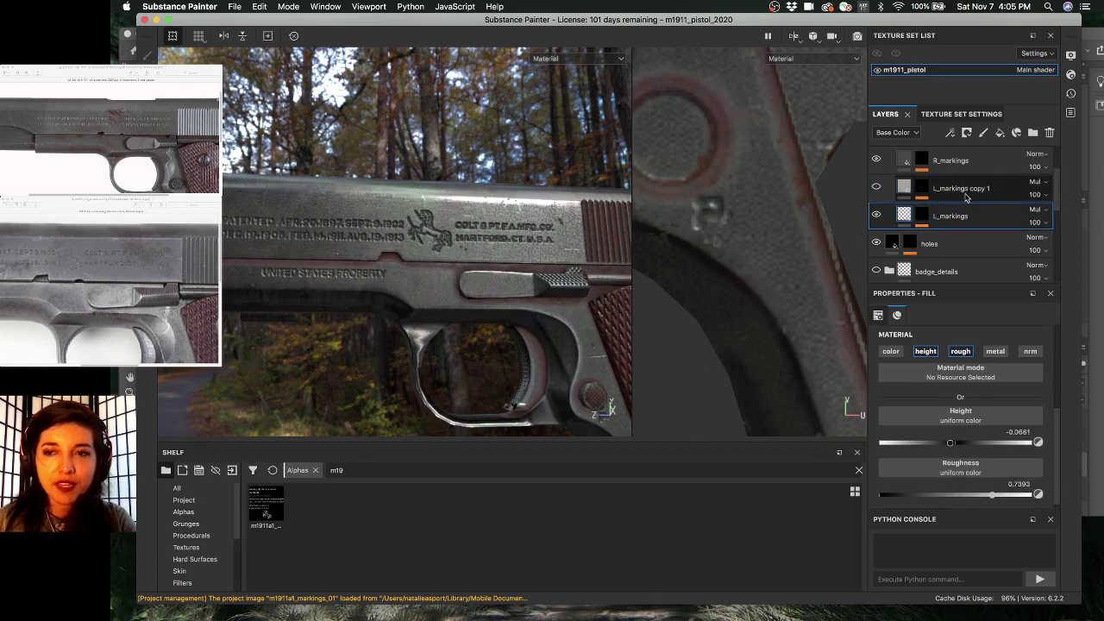
left_click(966, 197)
key("Delete")
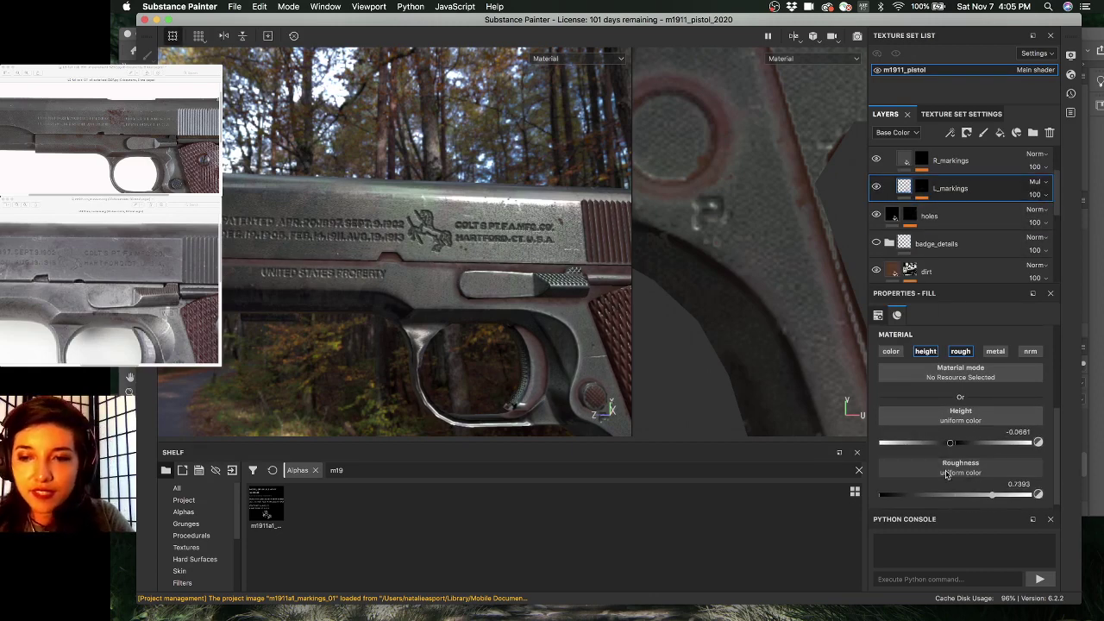
- Make the engraving of the L_markings fill layer shallower by setting its height to -0.0117
left_click_drag(951, 446, 955, 448)
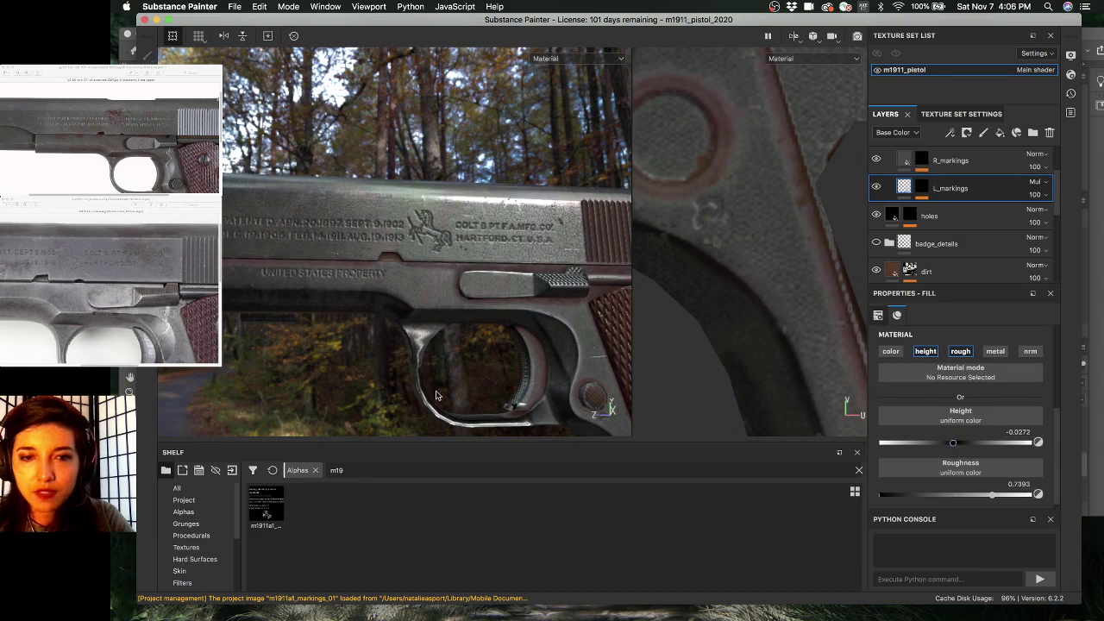
left_click_drag(505, 324, 573, 315, "alt")
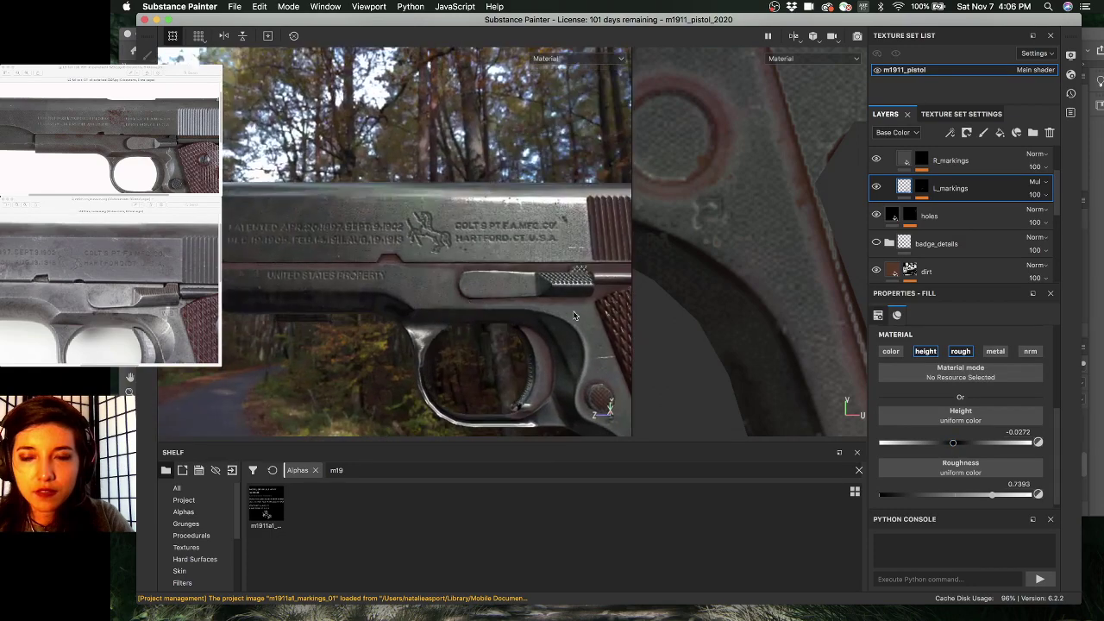
left_click_drag(954, 445, 955, 447)
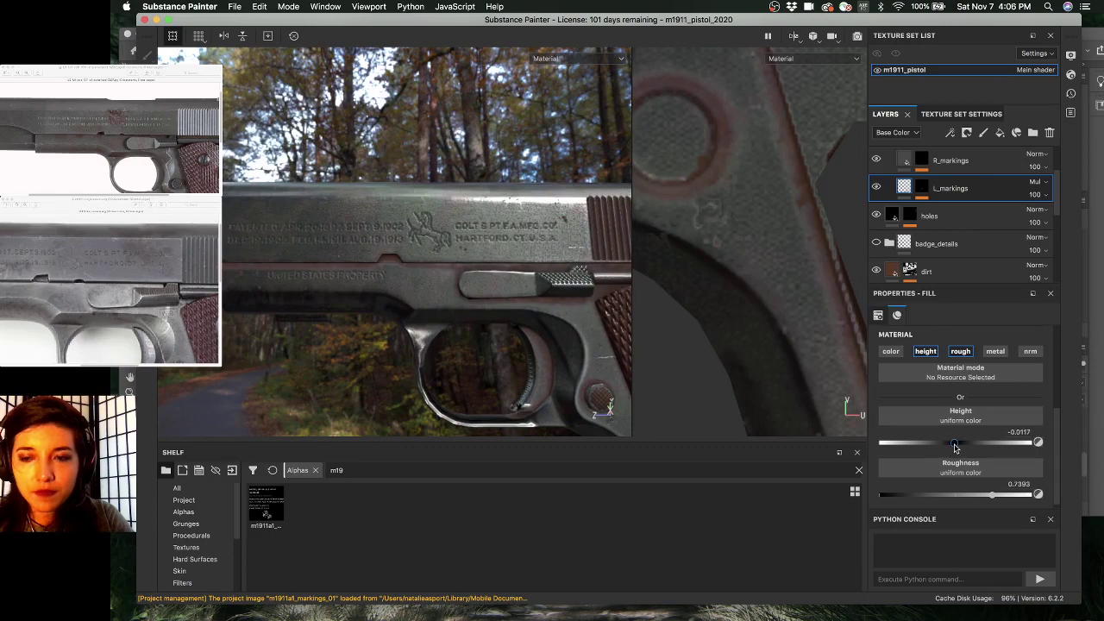
- Examine the MODEL OF 1911 U.S. ARMY lettering and the serial number on the pistol's other side under changing light and angles
left_click_drag(376, 266, 293, 298, "alt")
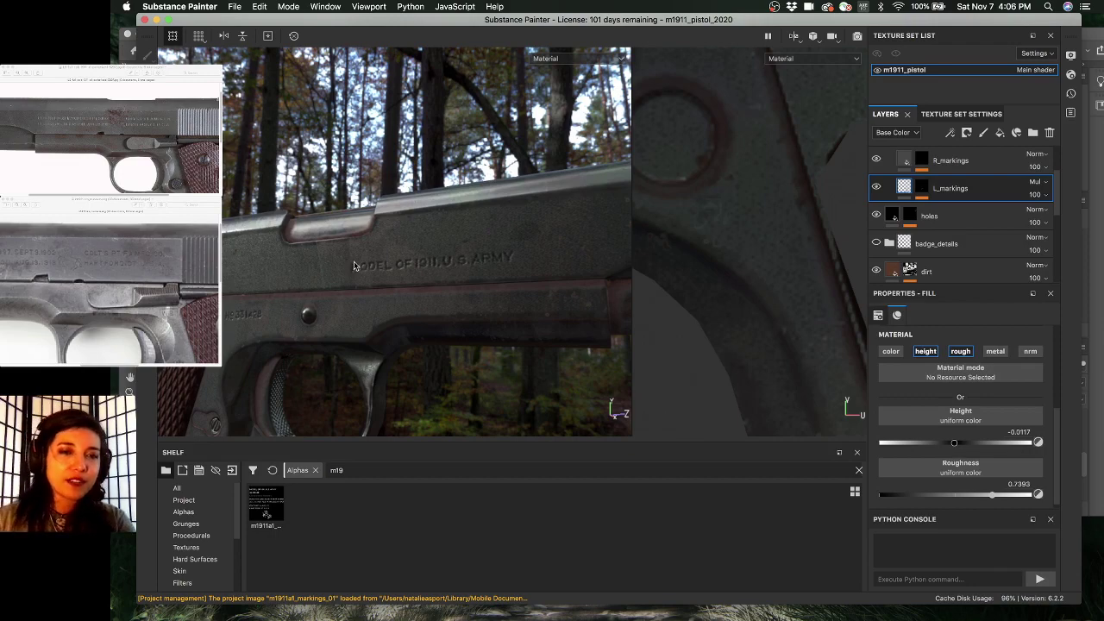
right_click_drag(356, 266, 424, 255, "shift")
middle_click_drag(250, 279, 293, 261, "alt")
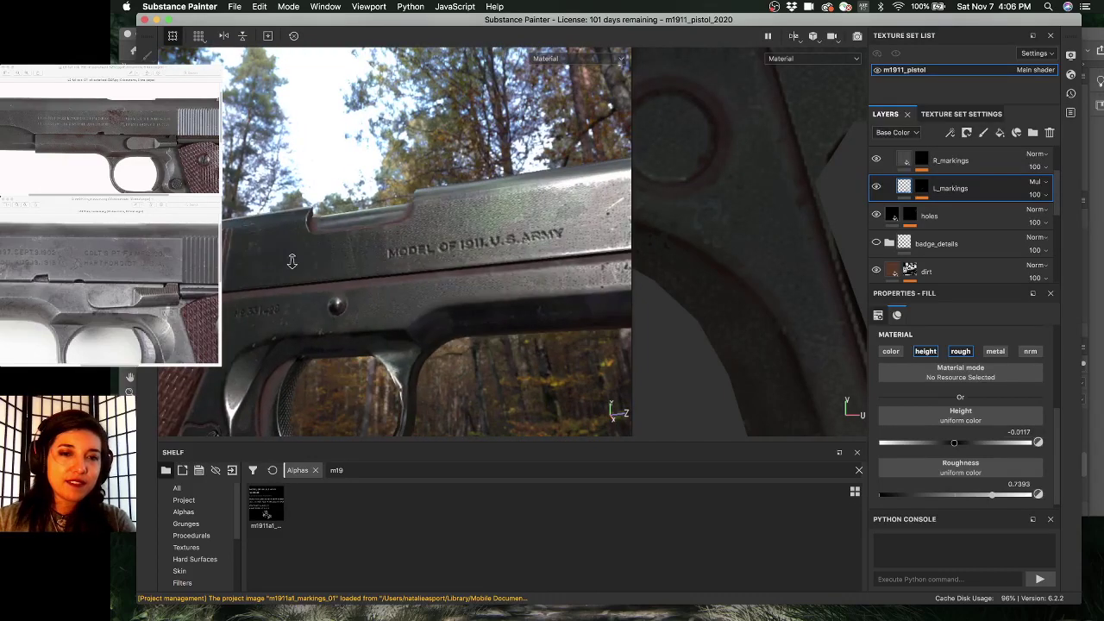
left_click_drag(313, 267, 343, 264, "alt")
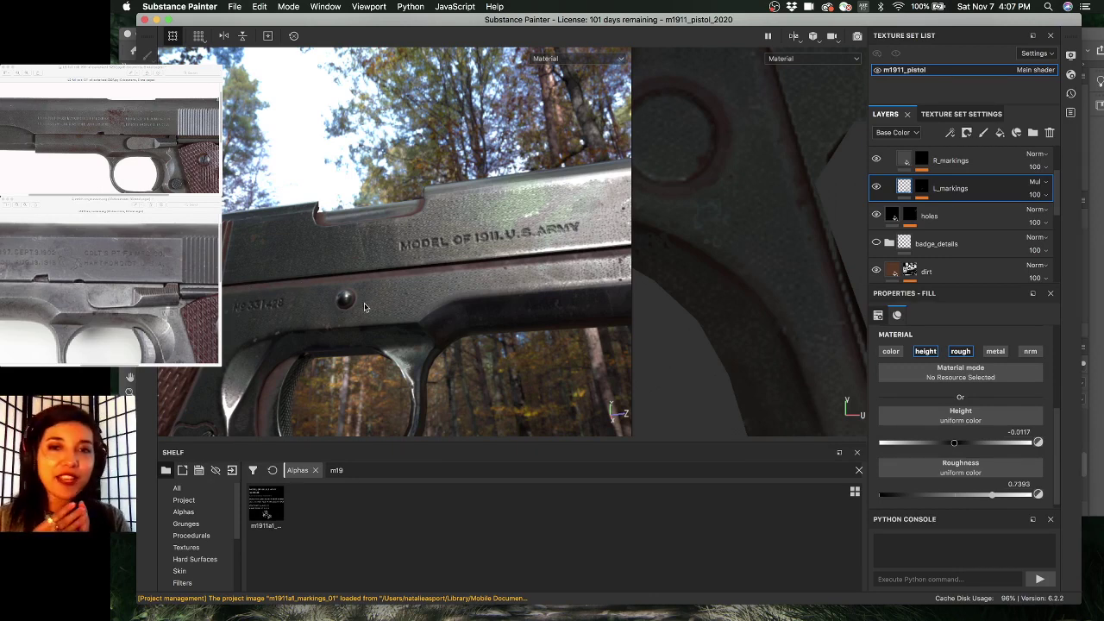
left_click_drag(500, 311, 459, 372, "alt")
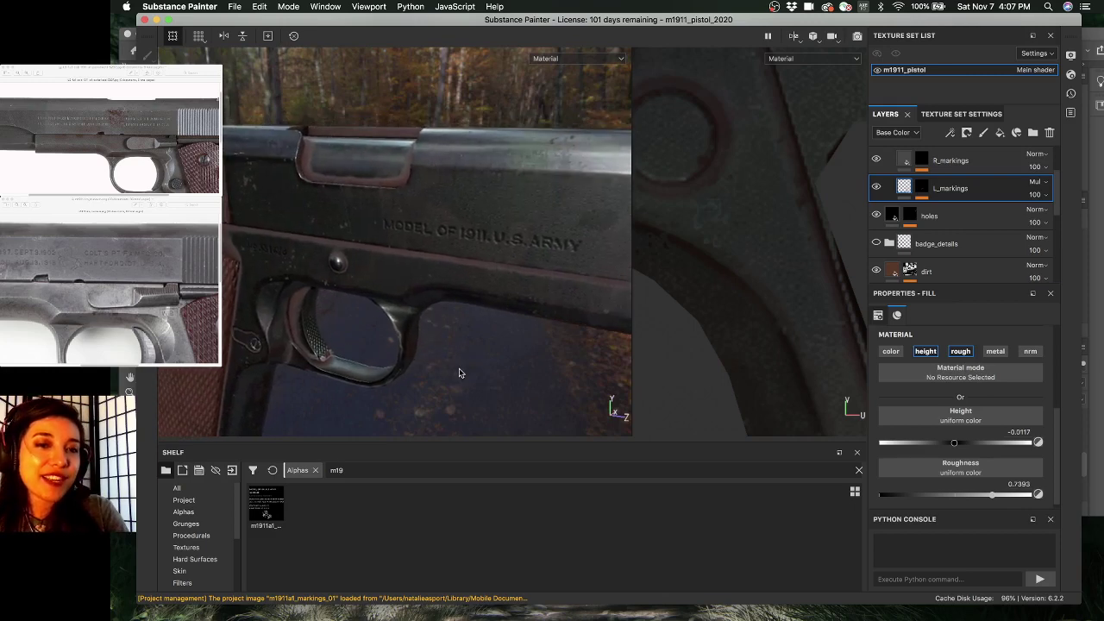
left_click_drag(459, 372, 342, 243, "alt")
right_click_drag(342, 243, 465, 244, "alt")
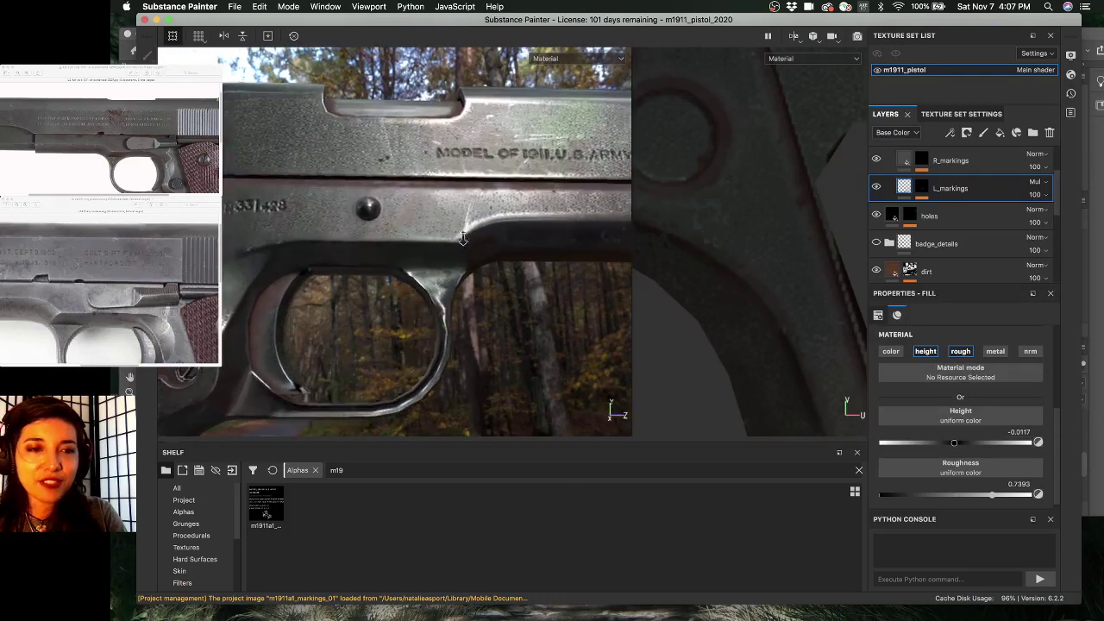
- Examine the MODEL OF 1911.U.S.ARMY engraving up close, then switch to Photoshop and compare it with the source lettering in the markings document
left_click_drag(466, 244, 462, 278, "alt")
middle_click_drag(465, 262, 320, 308, "alt")
scroll(413, 207, "up", 2)
left_click_drag(391, 204, 392, 188, "alt")
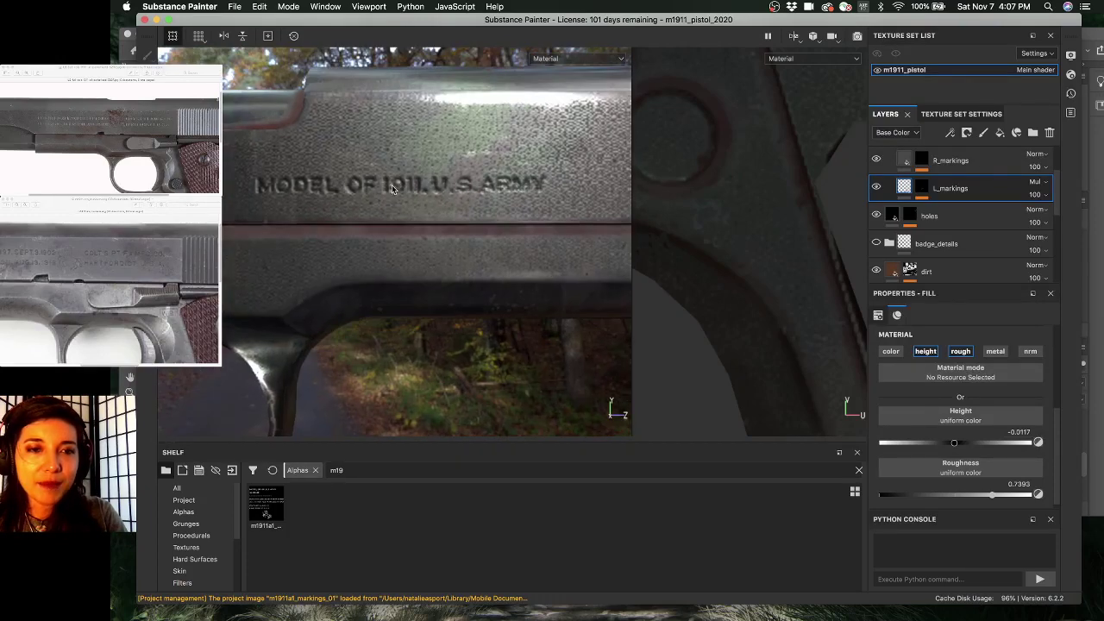
key("super+Tab")
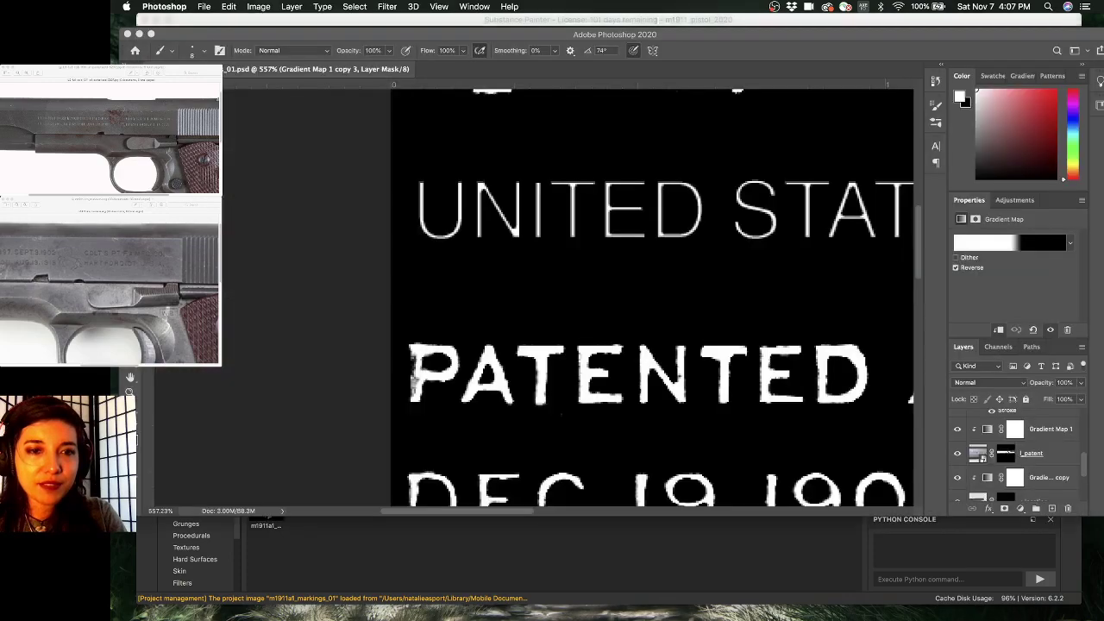
mouse_move(637, 253)
left_mouse_down("super")
mouse_move(520, 254)
mouse_move(537, 255)
left_mouse_up("super")
left_click_drag(422, 156, 459, 159, "super")
left_click(463, 151)
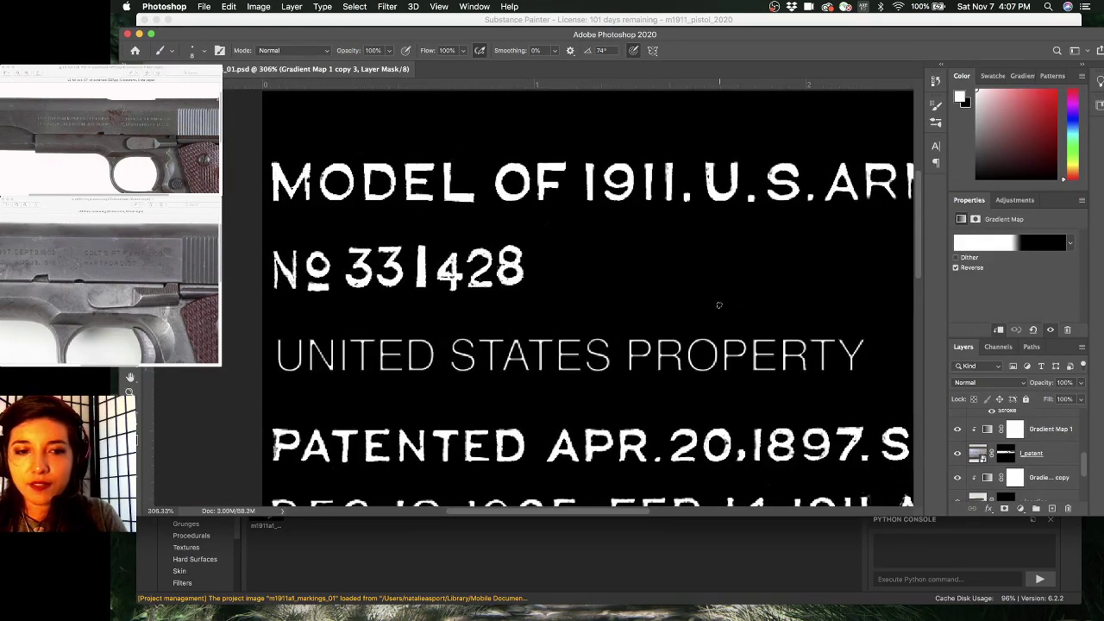
left_click_drag(595, 277, 580, 321)
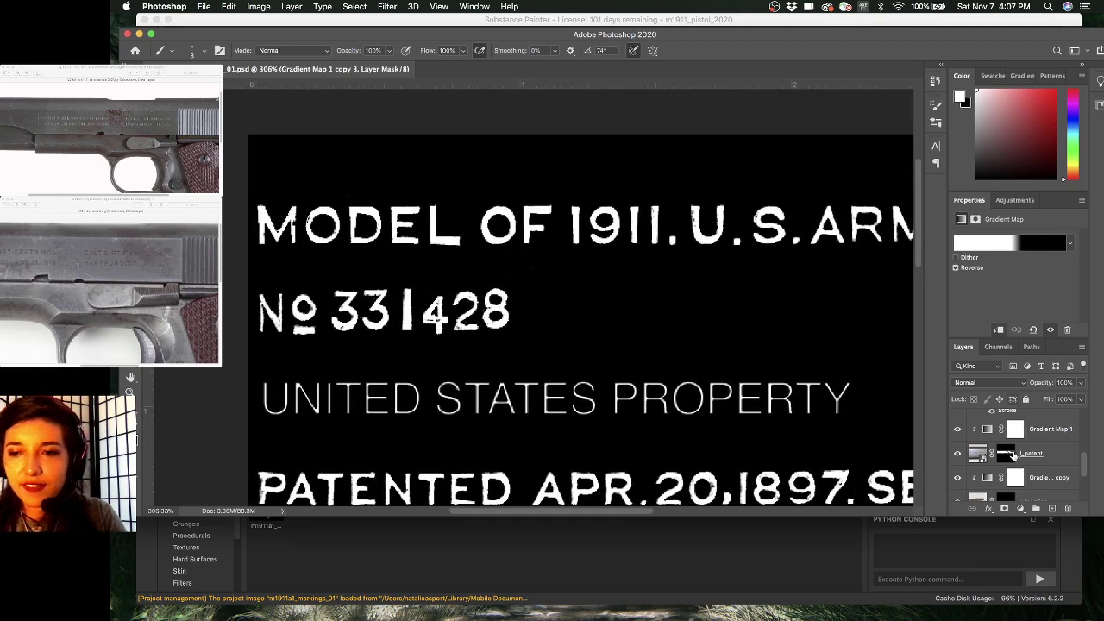
- Duplicate the UNITED STATES PROPERTY text layer up to the MODEL OF 1911 line and place the copy above the model layer's gradient map
key("v")
right_click(648, 398)
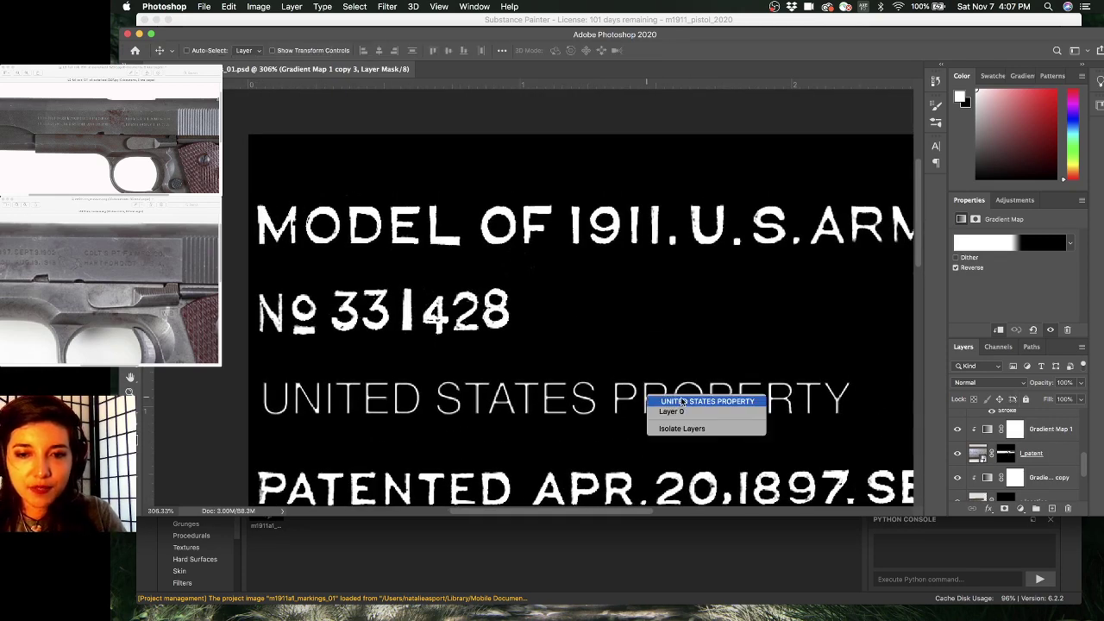
left_click(682, 402)
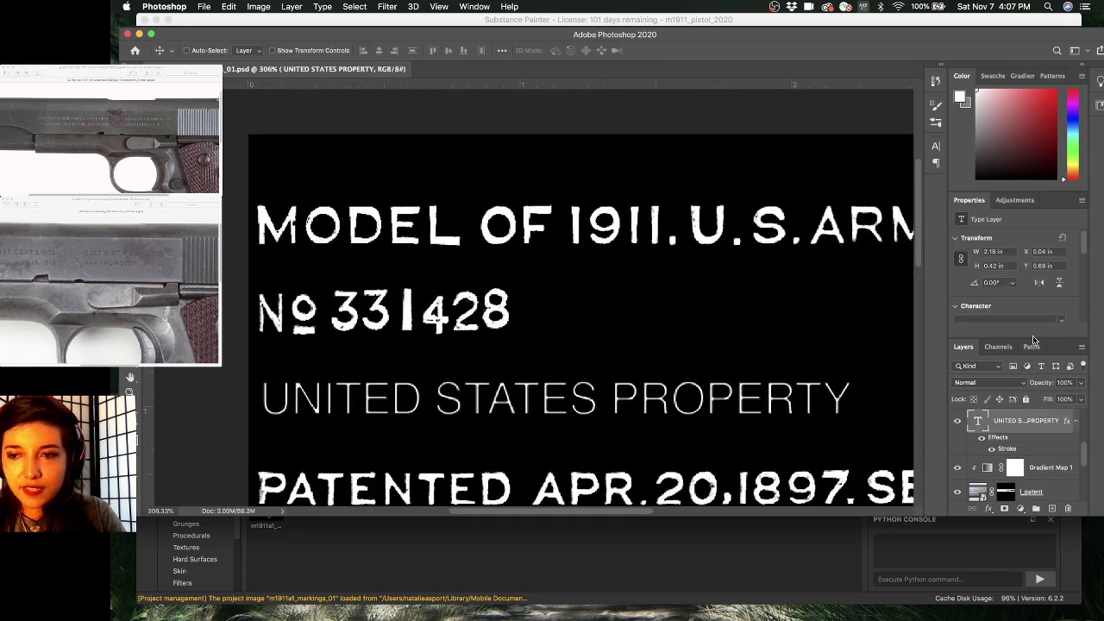
left_click_drag(1035, 337, 1037, 269)
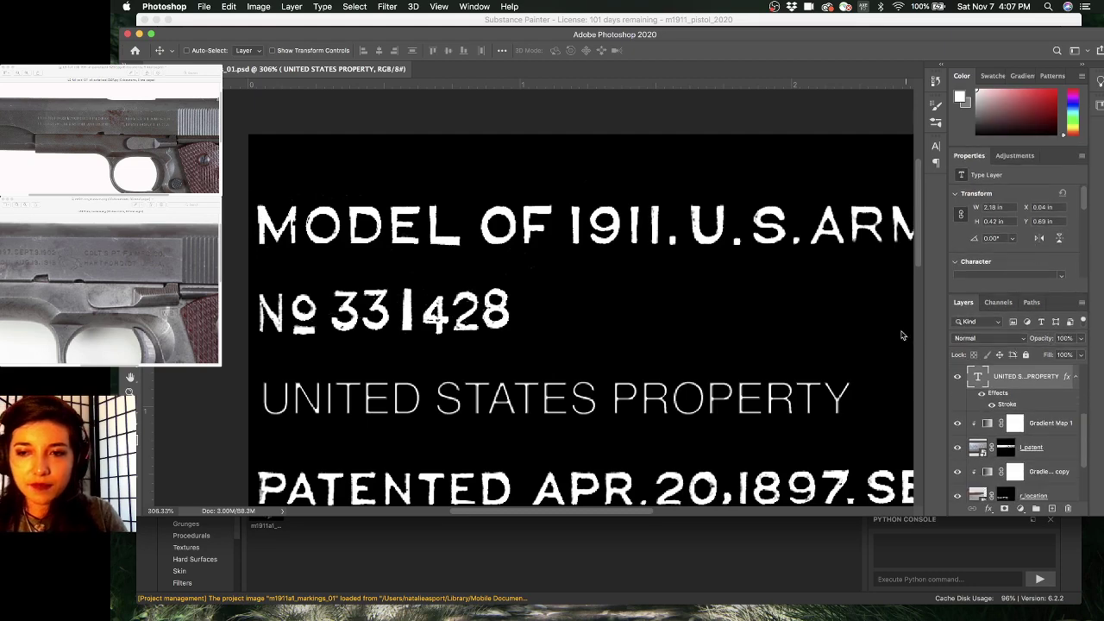
scroll(1019, 413, "up", 2)
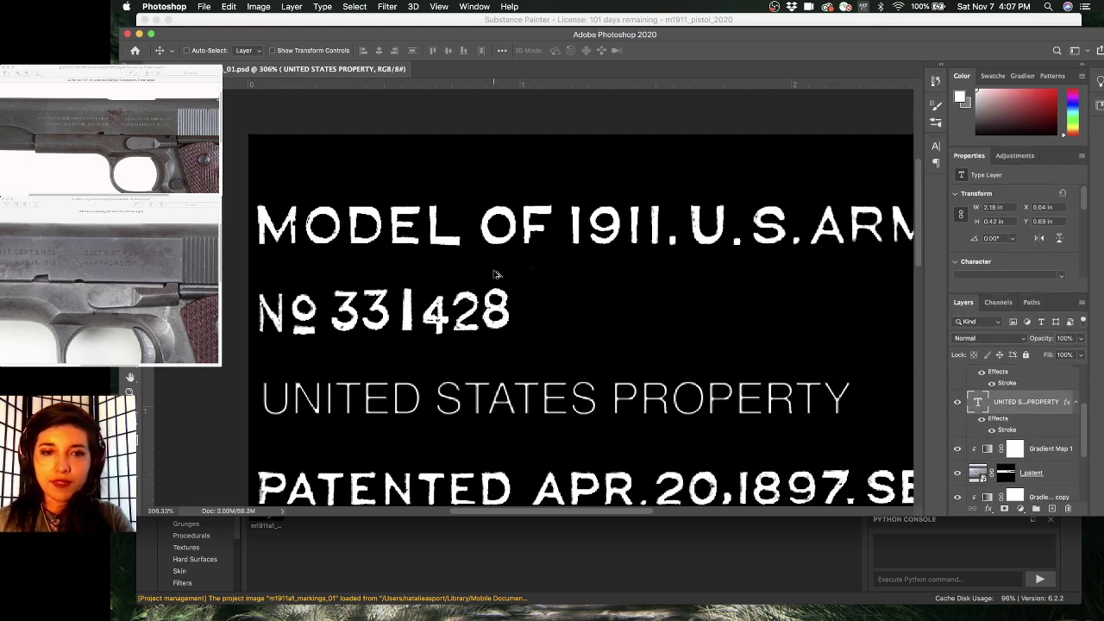
left_click_drag(501, 157, 517, 104, "alt")
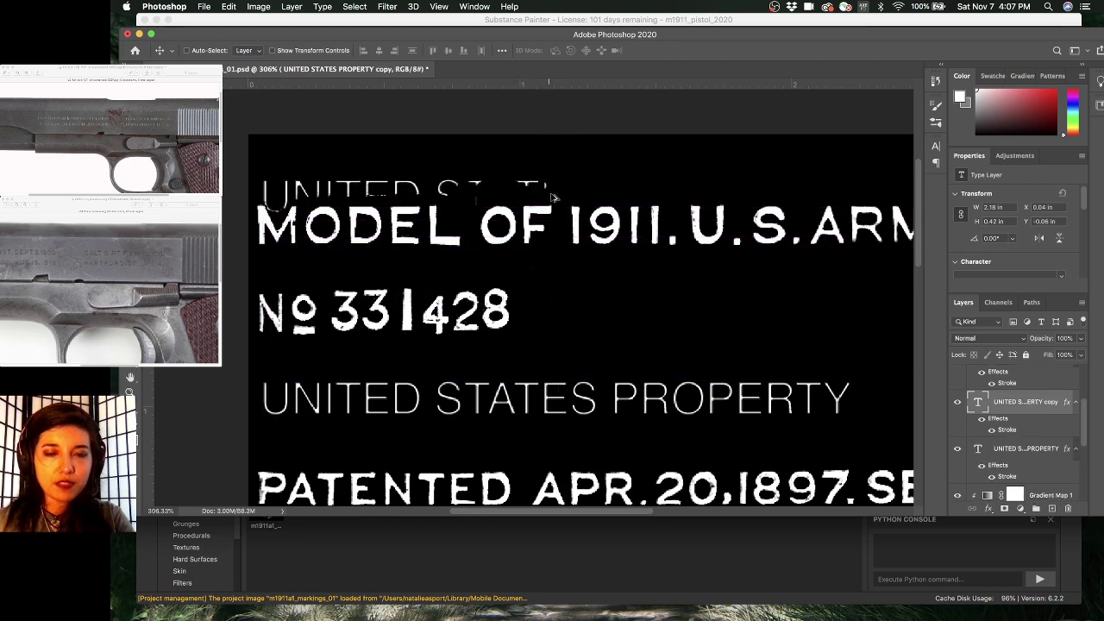
scroll(1007, 410, "up", 1)
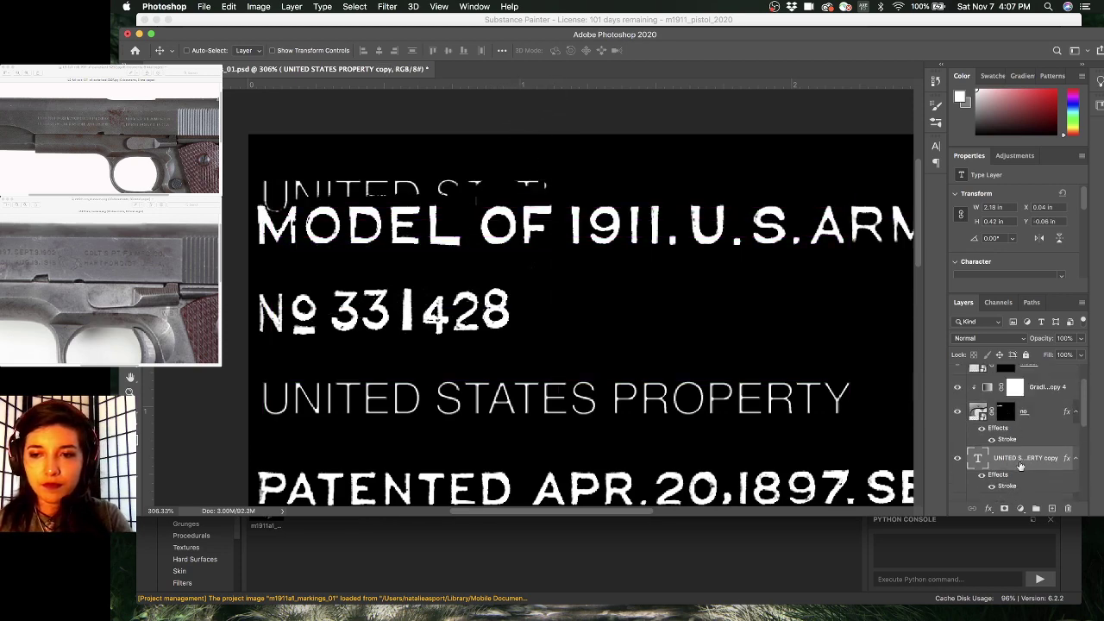
left_click_drag(1016, 428, 1028, 376)
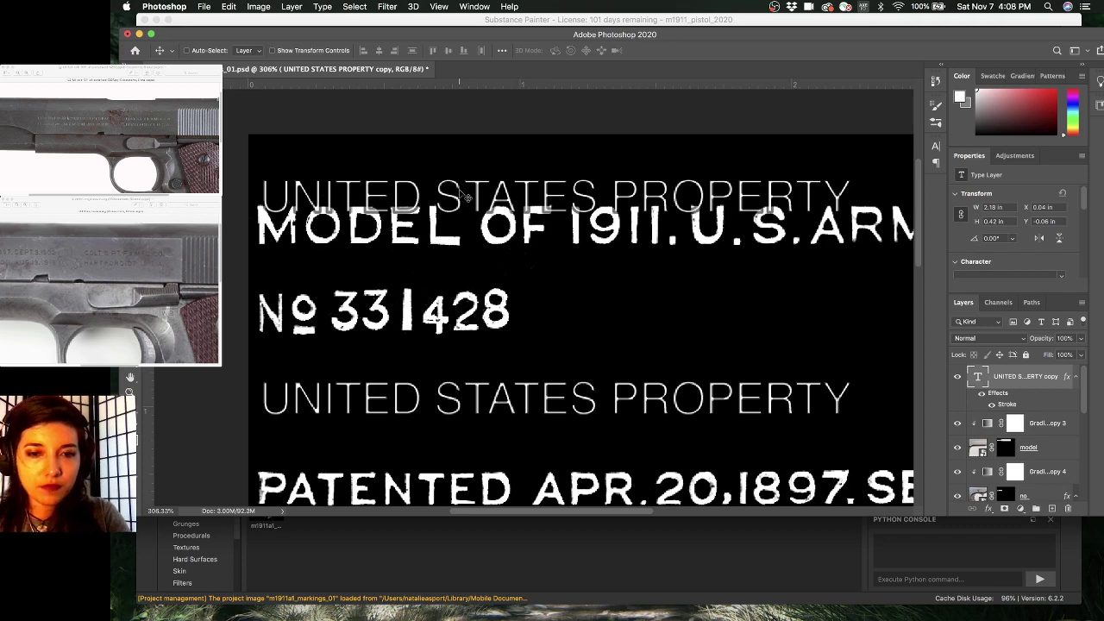
- Replace the wording of the duplicated text layer with MODEL OF 1911.U.S.ARMY
key("t")
left_click(394, 192)
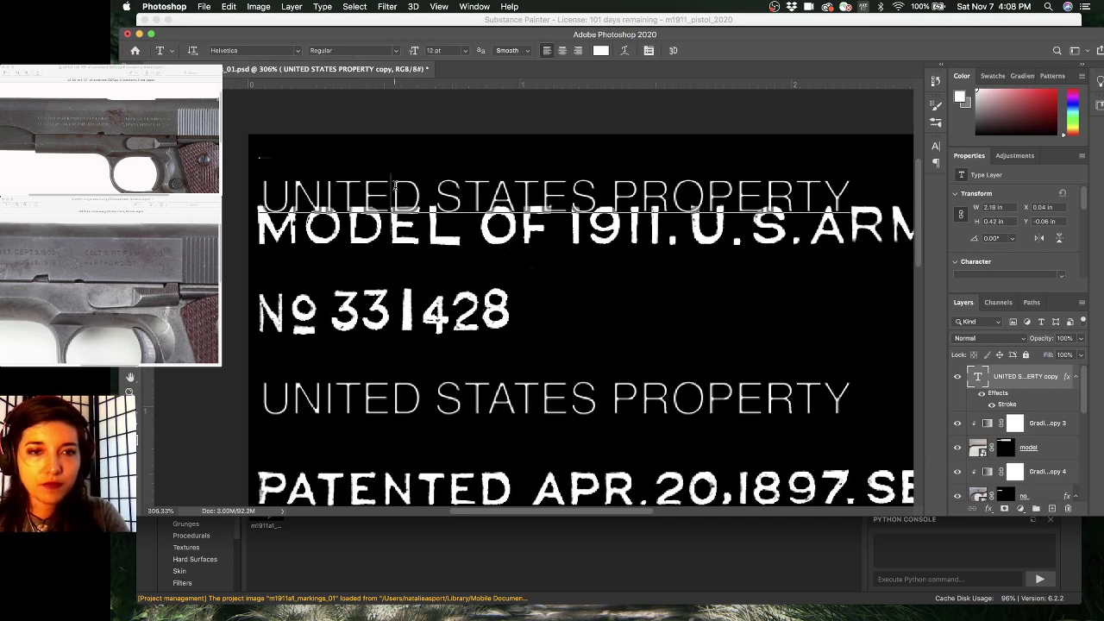
triple_click(394, 187)
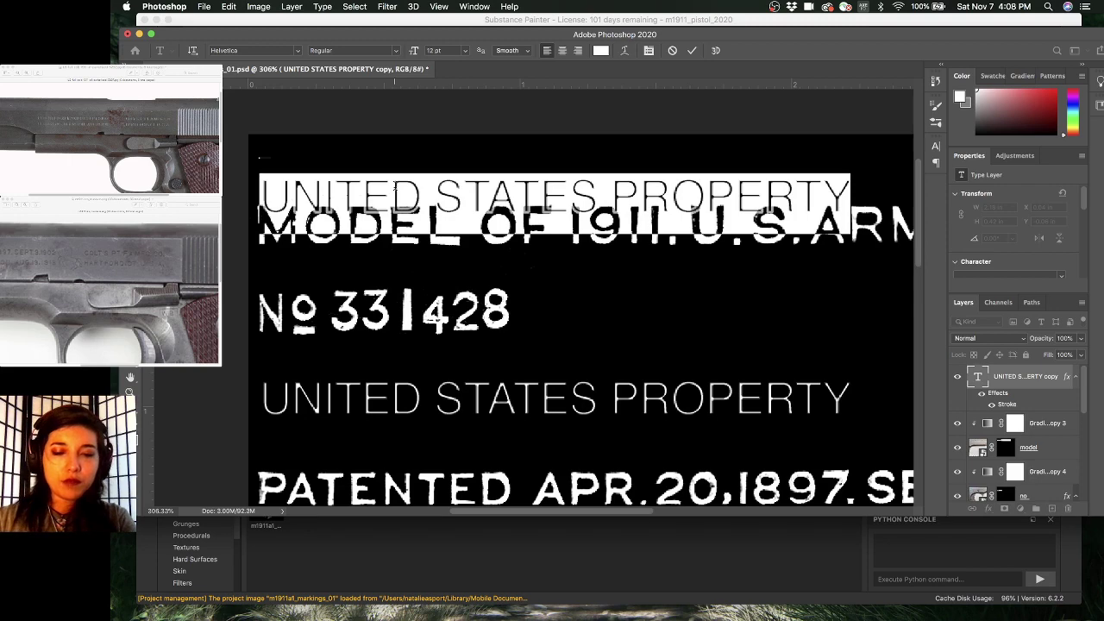
type("MODEL OF      ")
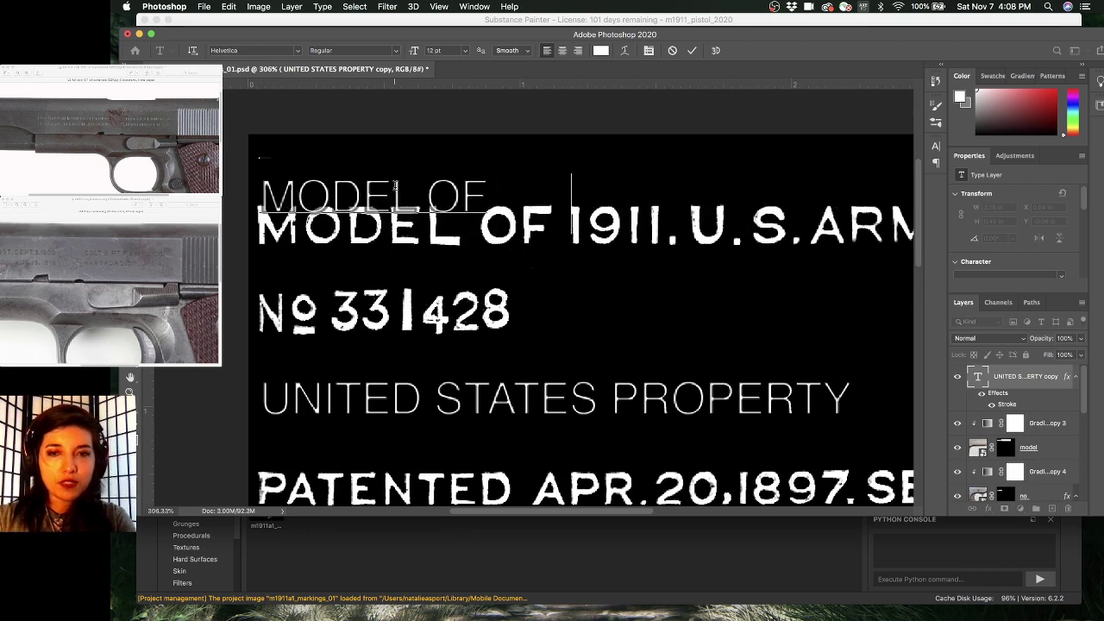
type("1911.")
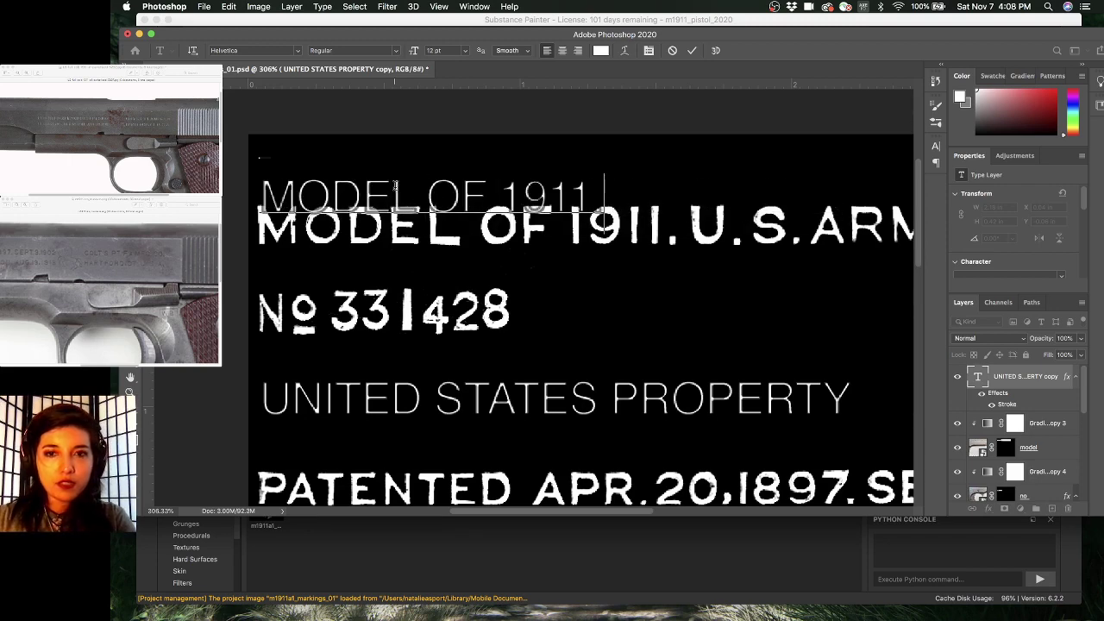
type("U.S")
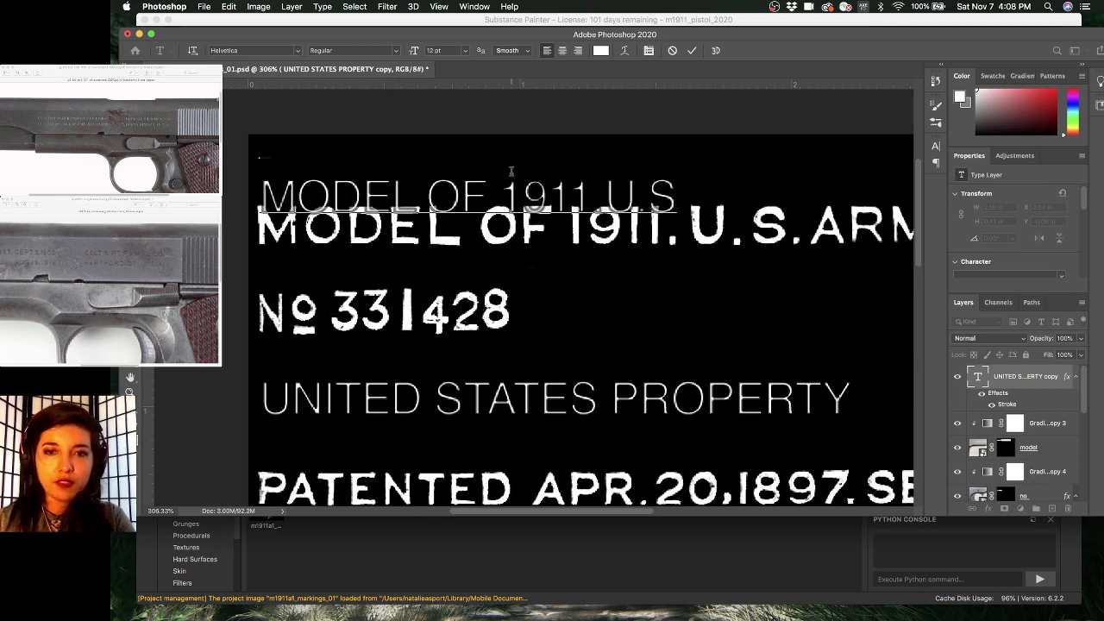
scroll(510, 171, "right", 5)
scroll(511, 171, "right", 2)
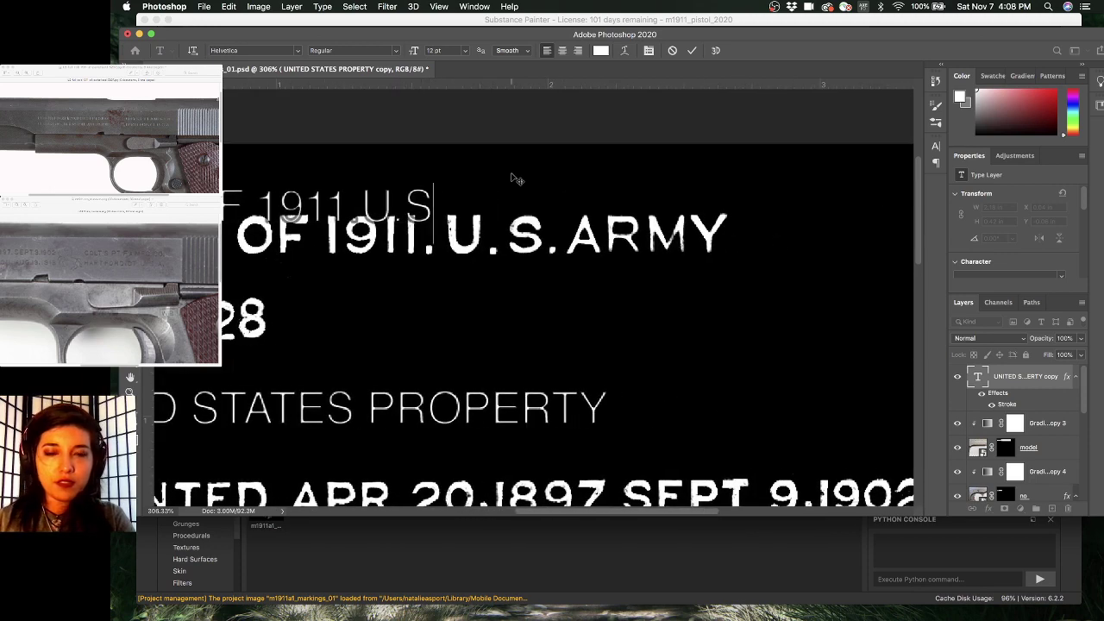
type(". ARMY")
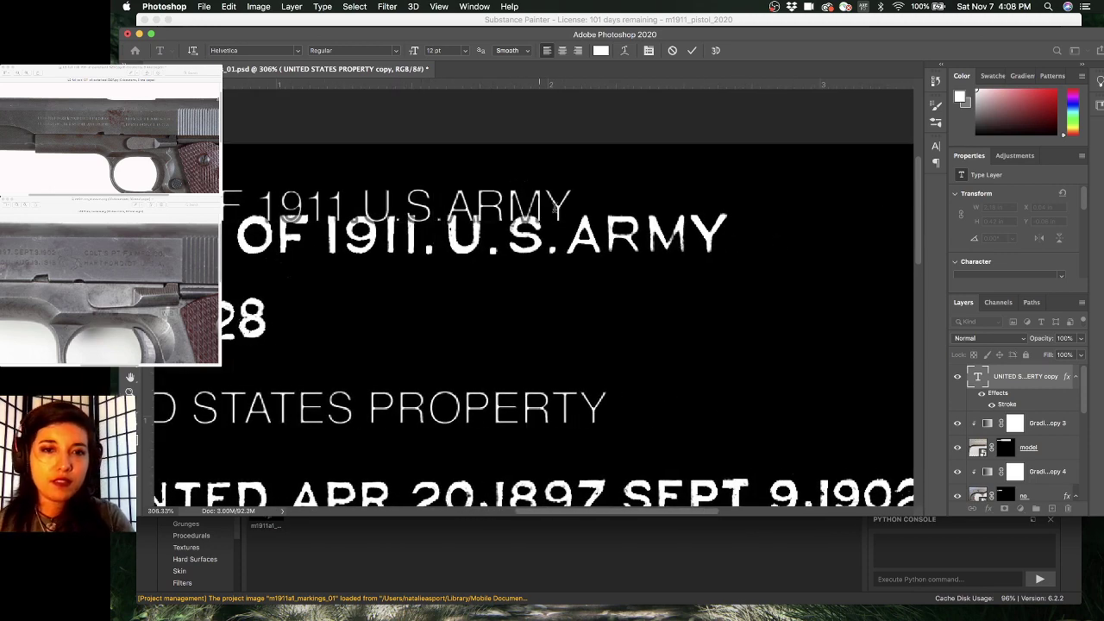
left_click(690, 50)
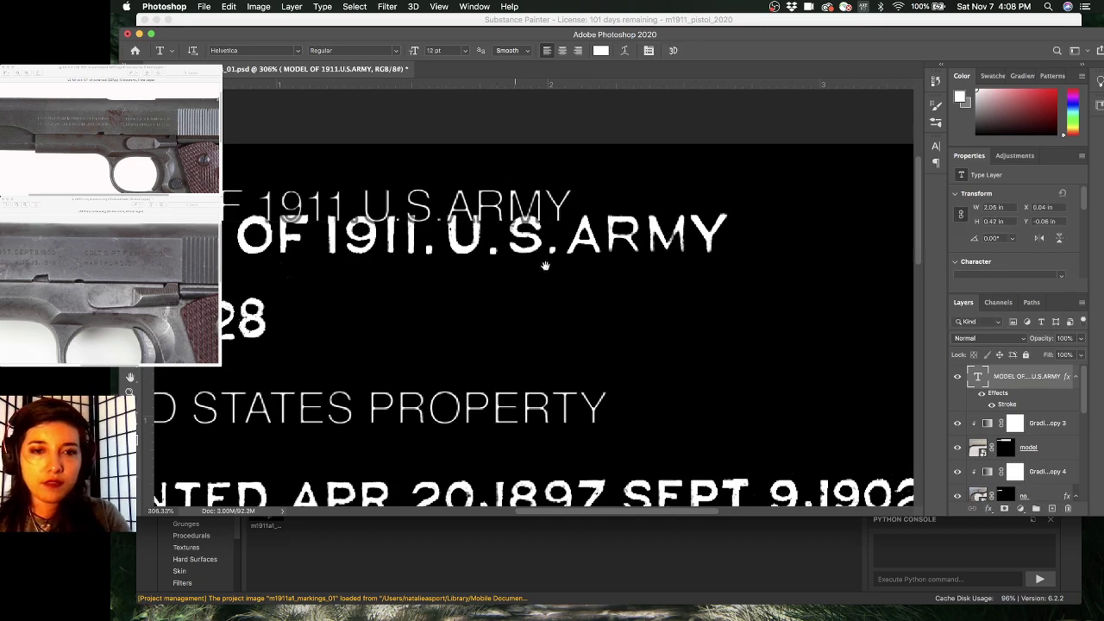
- Scale the new MODEL OF 1911.U.S.ARMY text proportionally to 127.65% and align it over the old rough lettering
scroll(569, 266, "left", 3)
left_click_drag(601, 268, 559, 258)
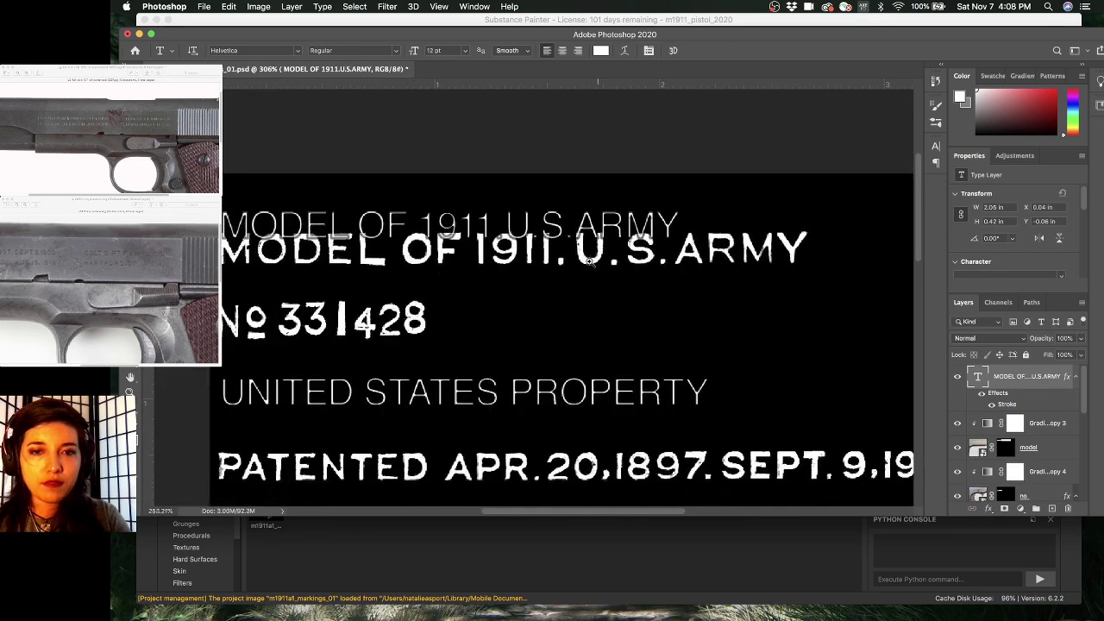
key("v")
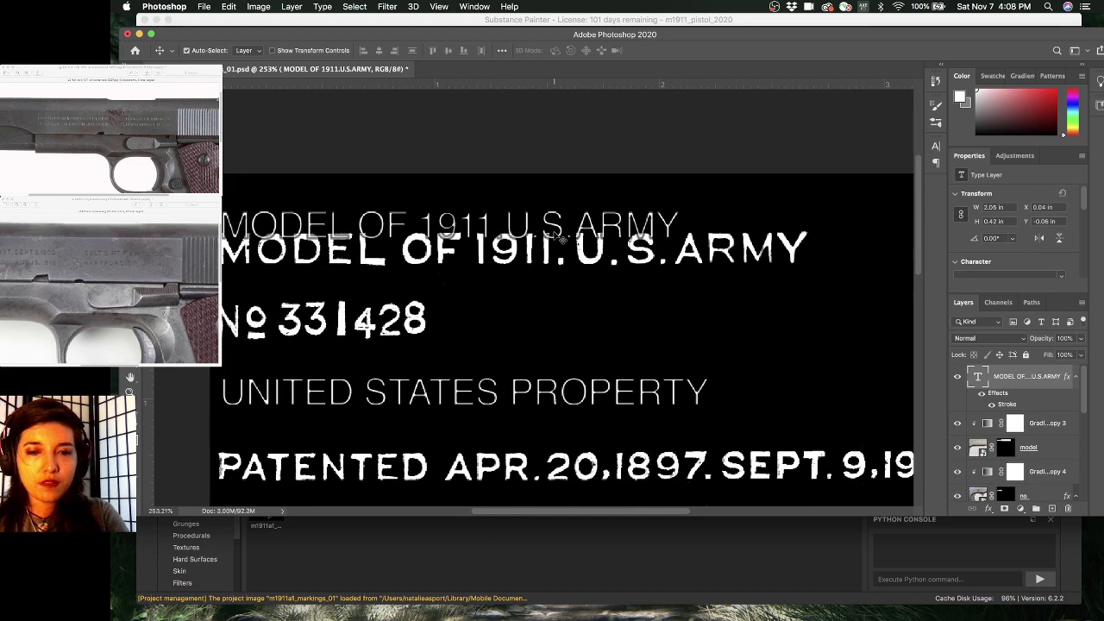
key("super+t")
left_click_drag(695, 263, 816, 291)
left_click_drag(738, 231, 729, 234)
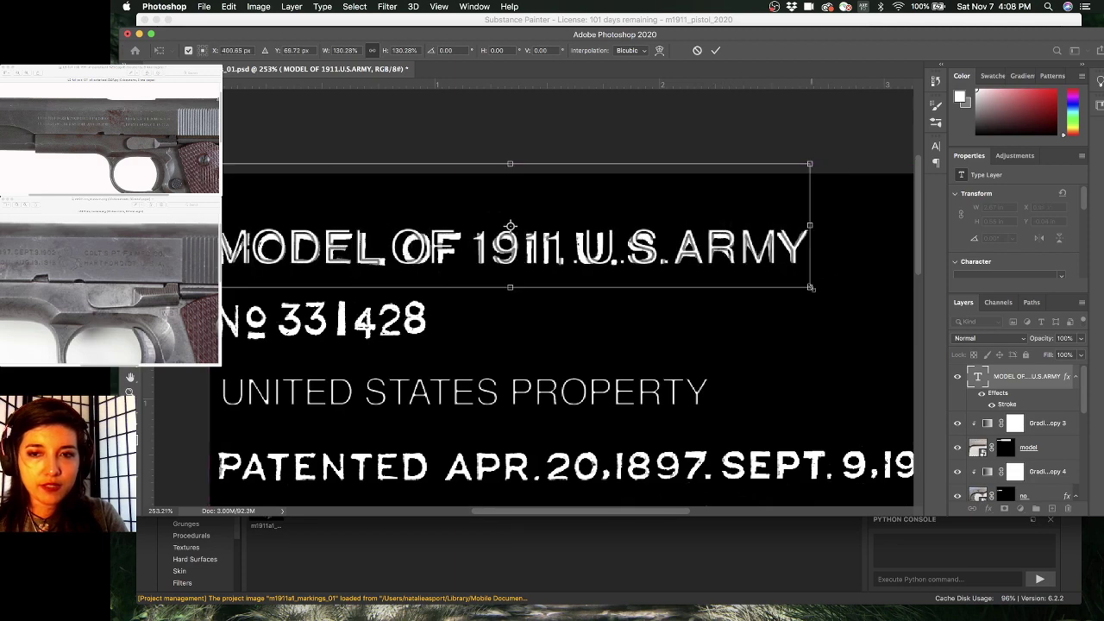
left_click_drag(806, 285, 762, 261)
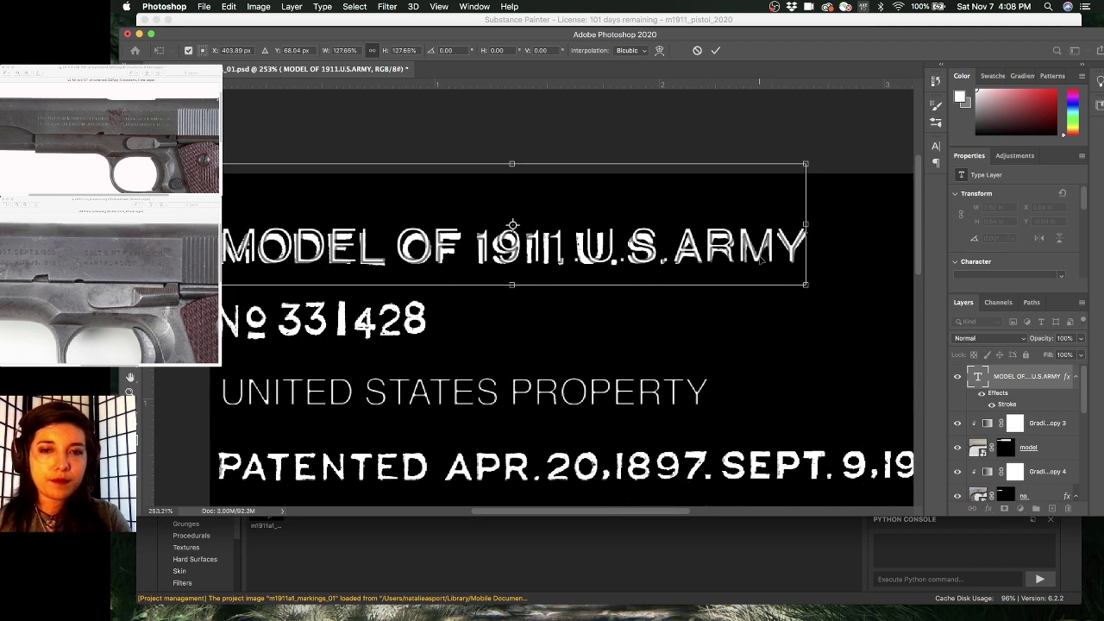
left_click(715, 50)
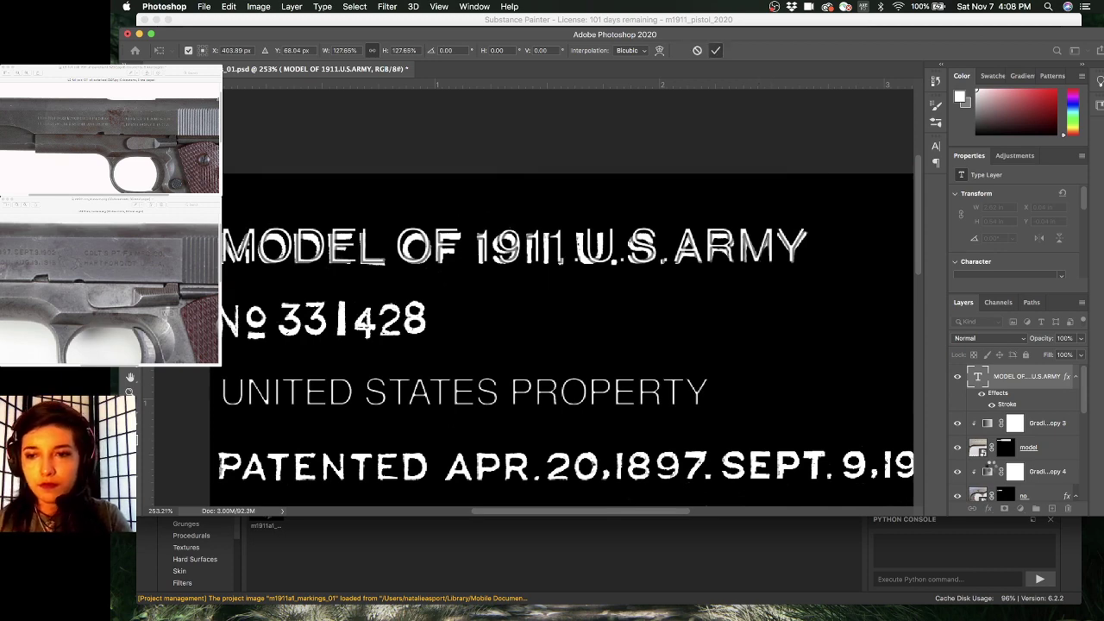
- Hide the old model image layer so only the clean text remains, and save the document
left_click(956, 447)
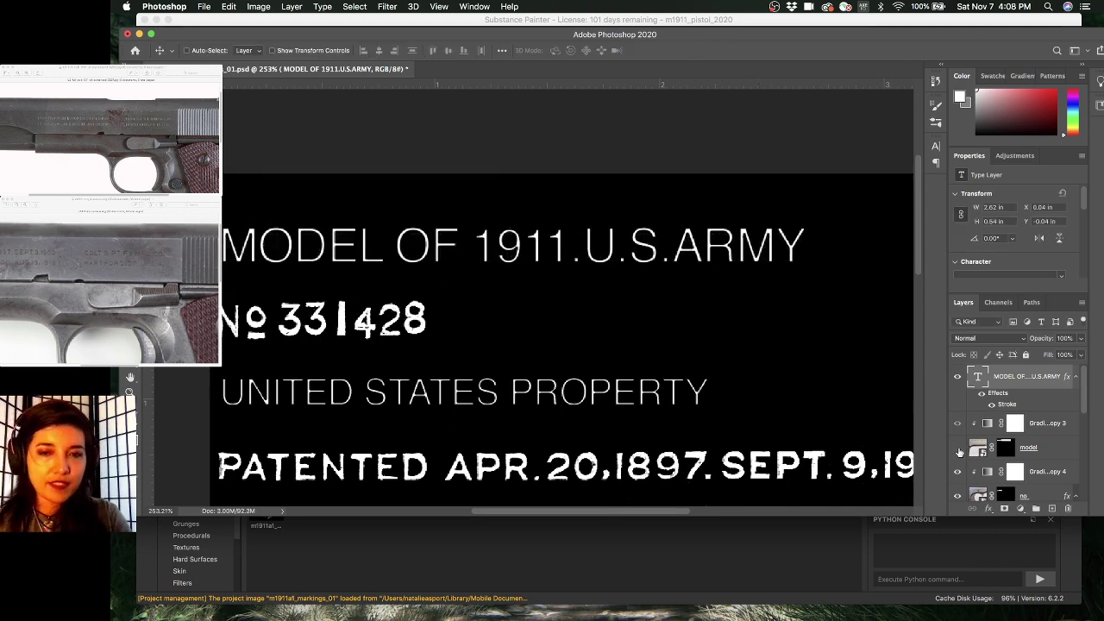
left_click_drag(755, 374, 701, 315)
left_click_drag(743, 367, 713, 345)
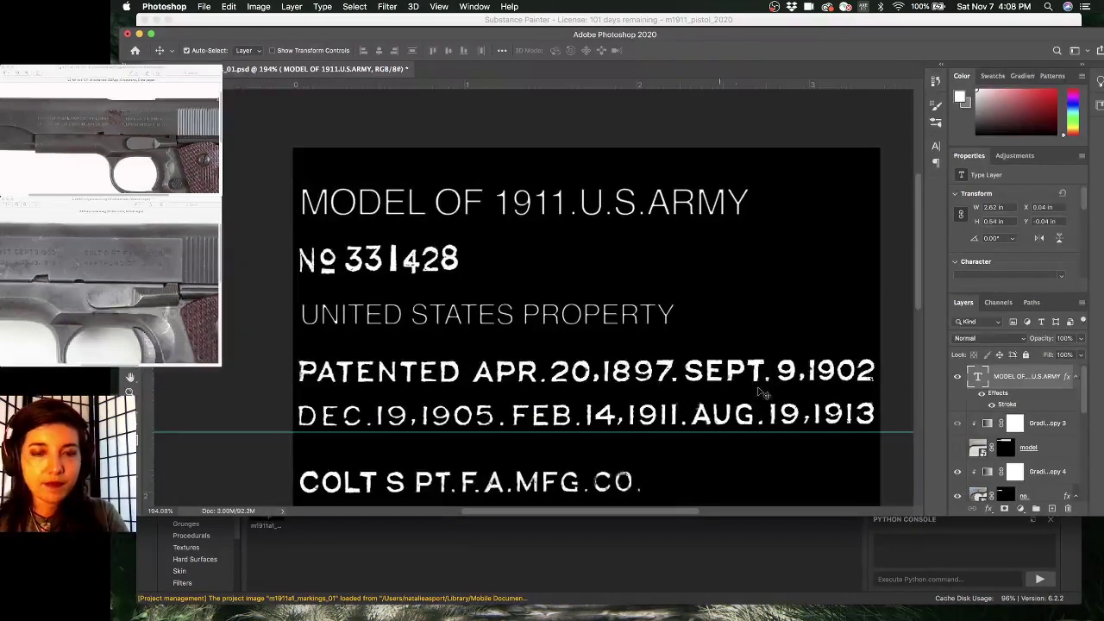
key("super+s")
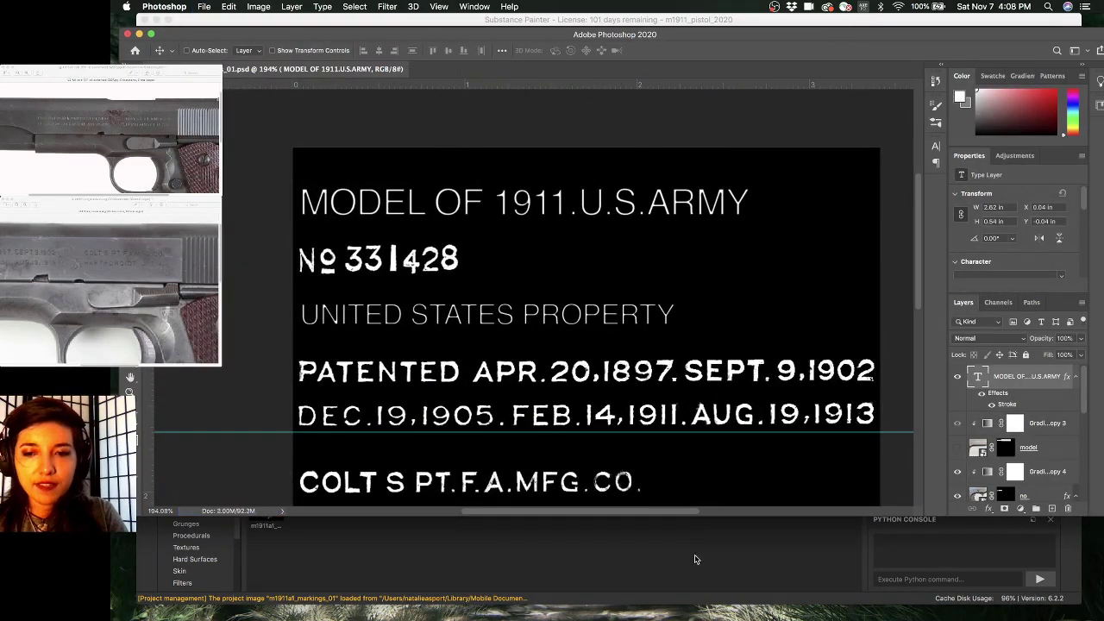
- Switch to Substance Painter and look through the L_markings mask effects for the one that carries the slide's model lettering
left_click(700, 577)
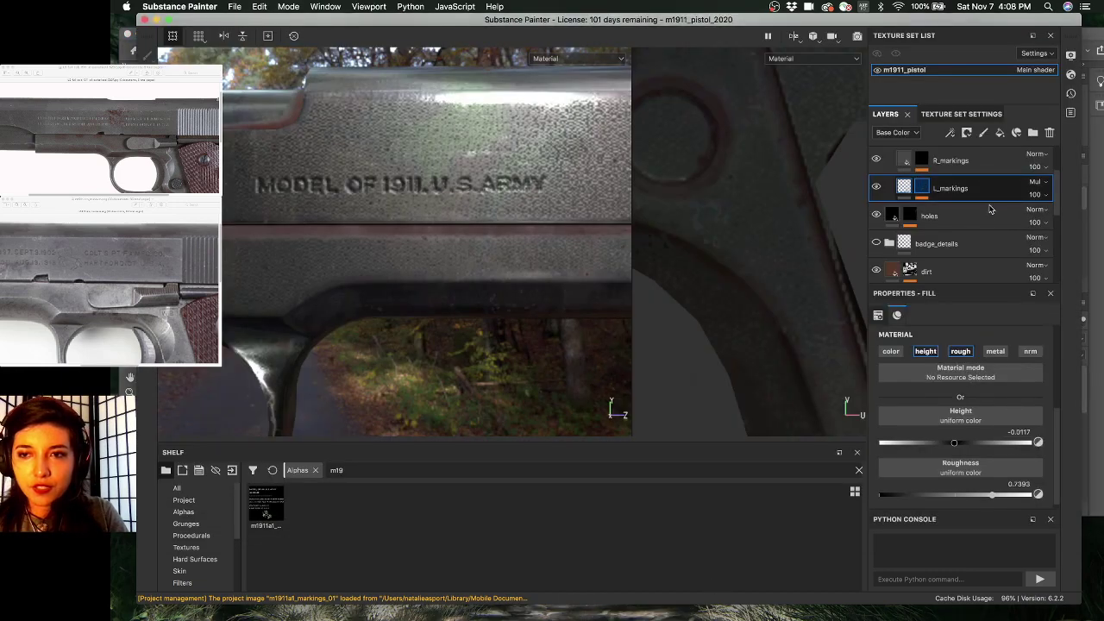
left_click(922, 187)
scroll(957, 250, "down", 1)
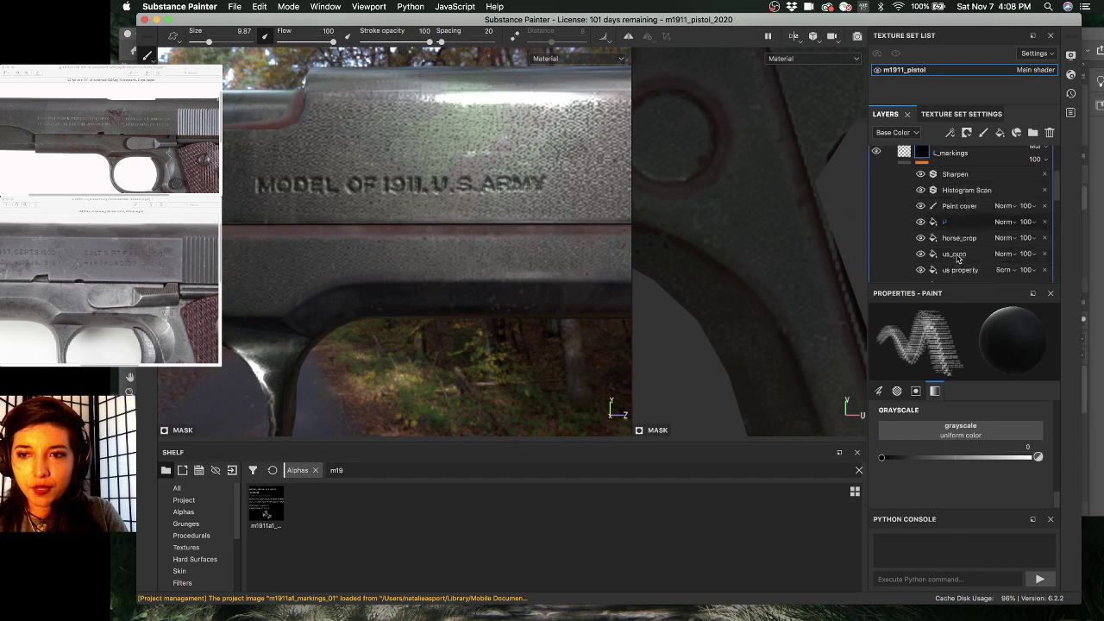
scroll(958, 250, "down", 5)
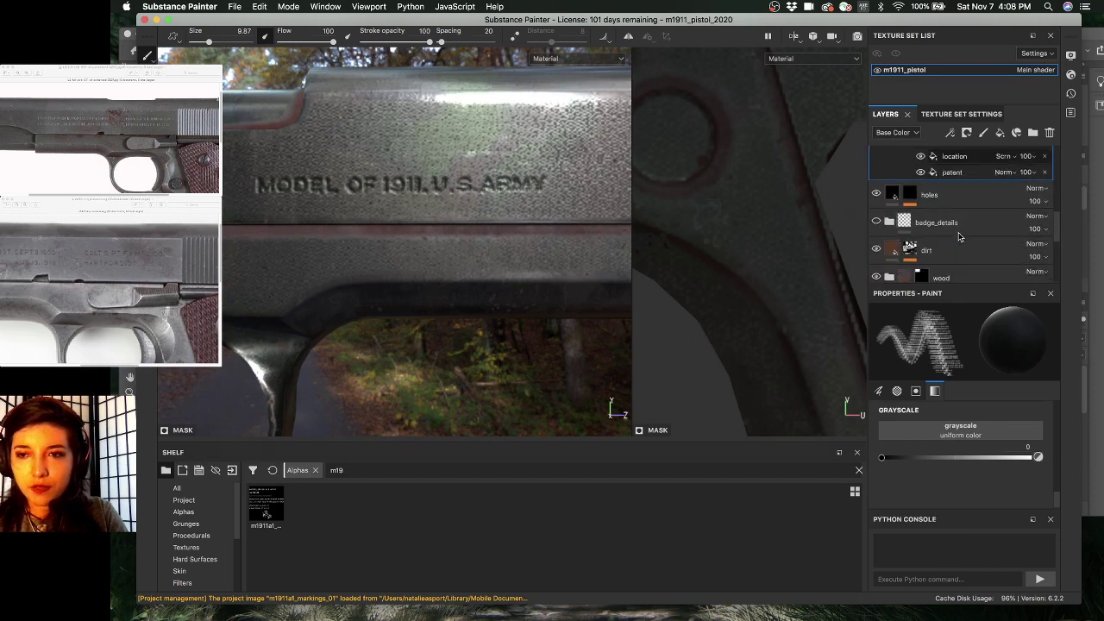
scroll(957, 237, "up", 3)
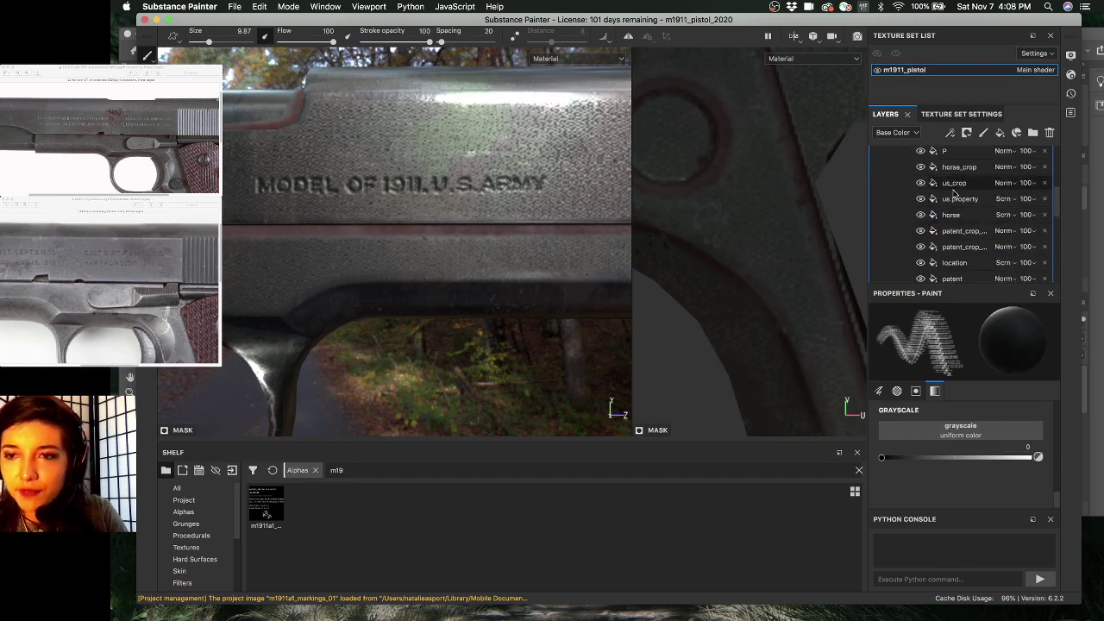
scroll(953, 197, "up", 2)
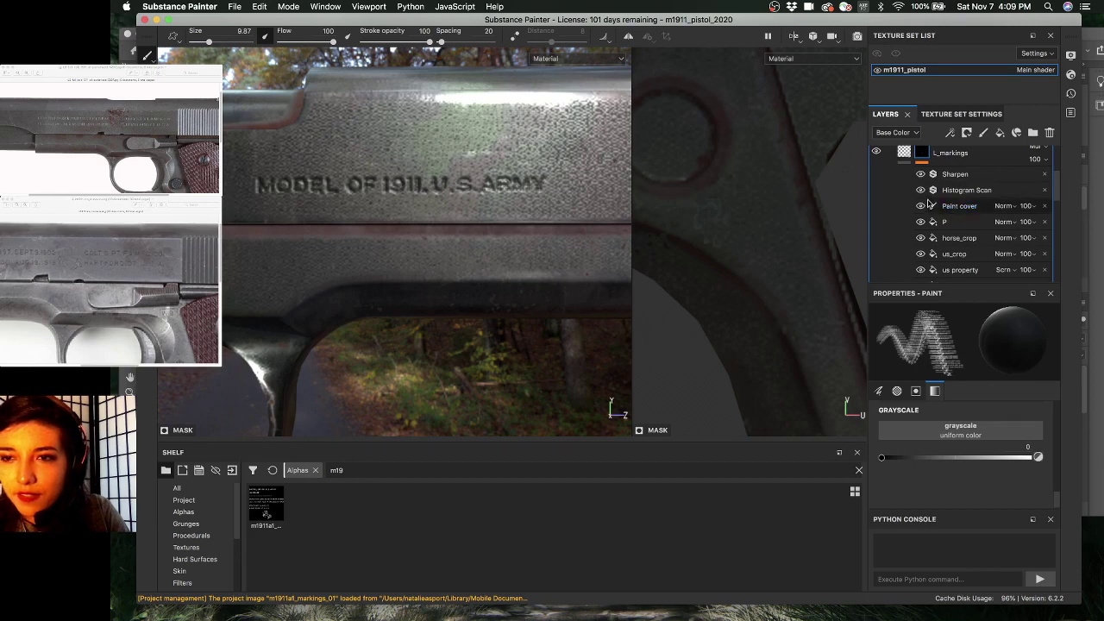
scroll(970, 233, "down", 2)
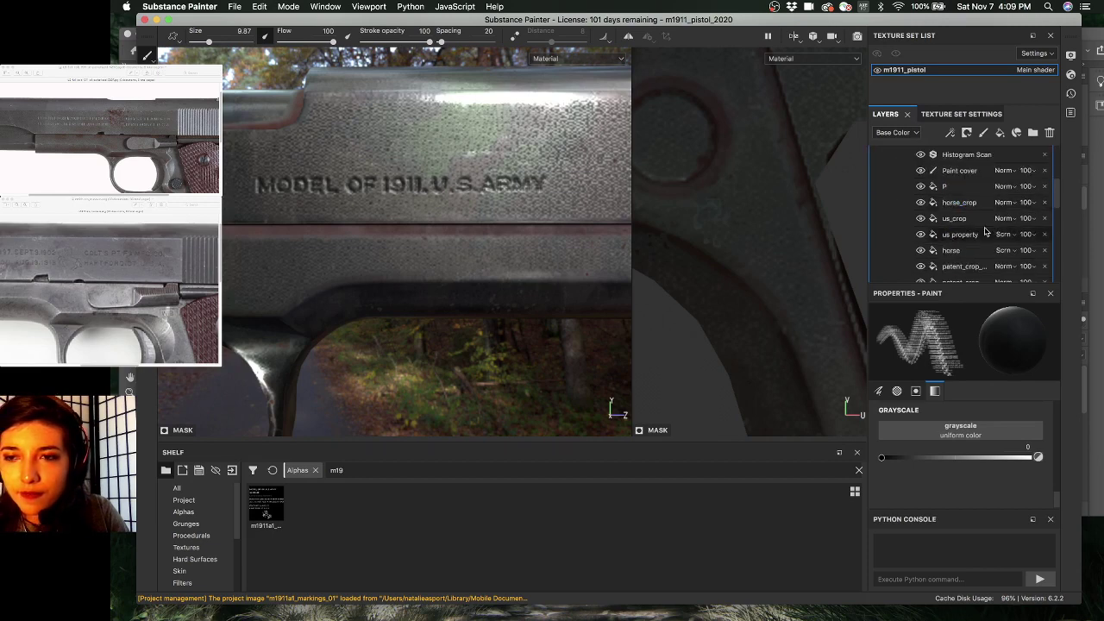
scroll(958, 231, "down", 2)
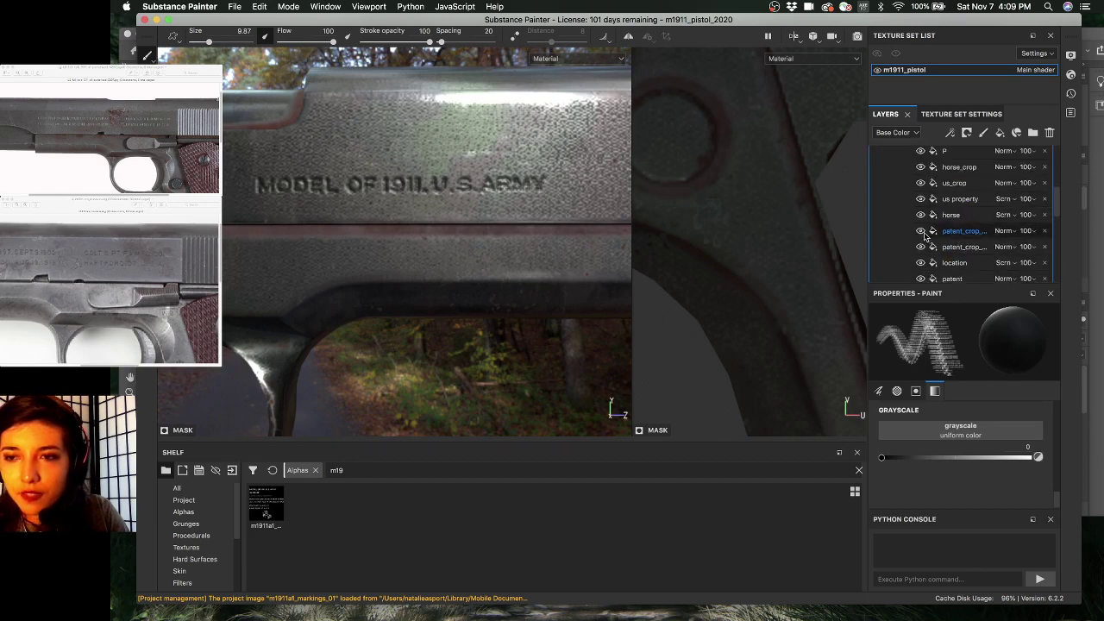
left_click(966, 231)
scroll(957, 232, "down", 2)
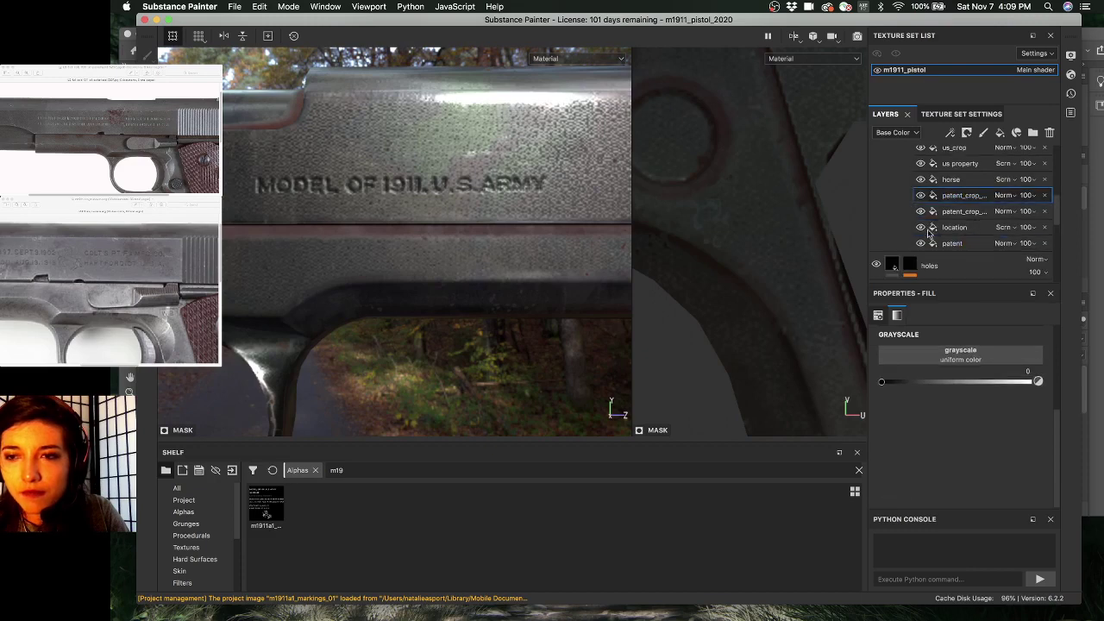
scroll(929, 233, "up", 3)
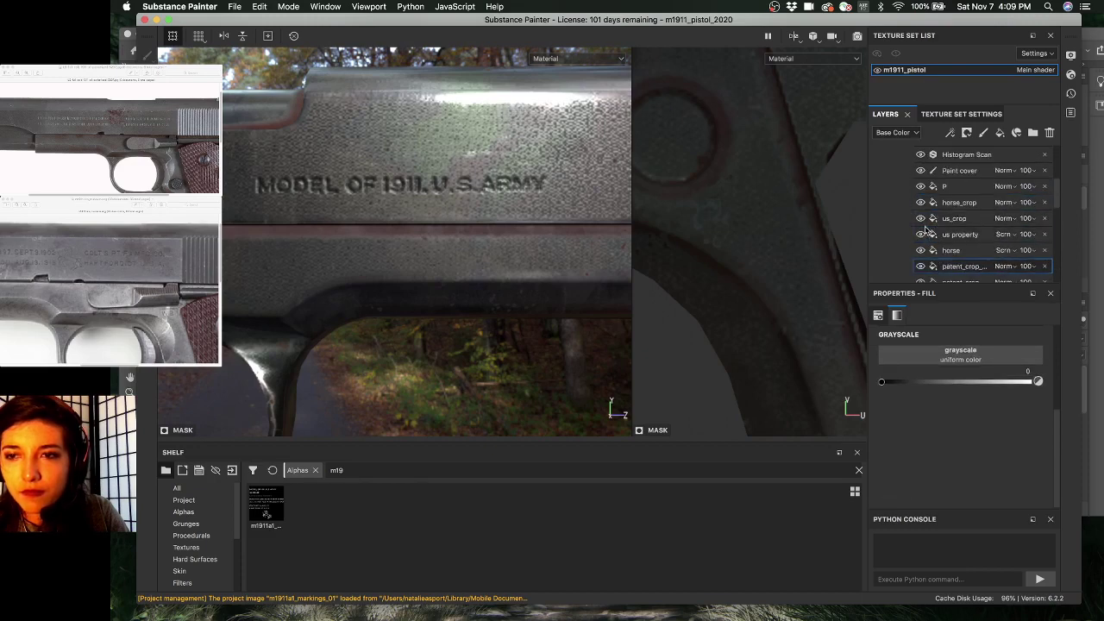
scroll(925, 226, "up", 3)
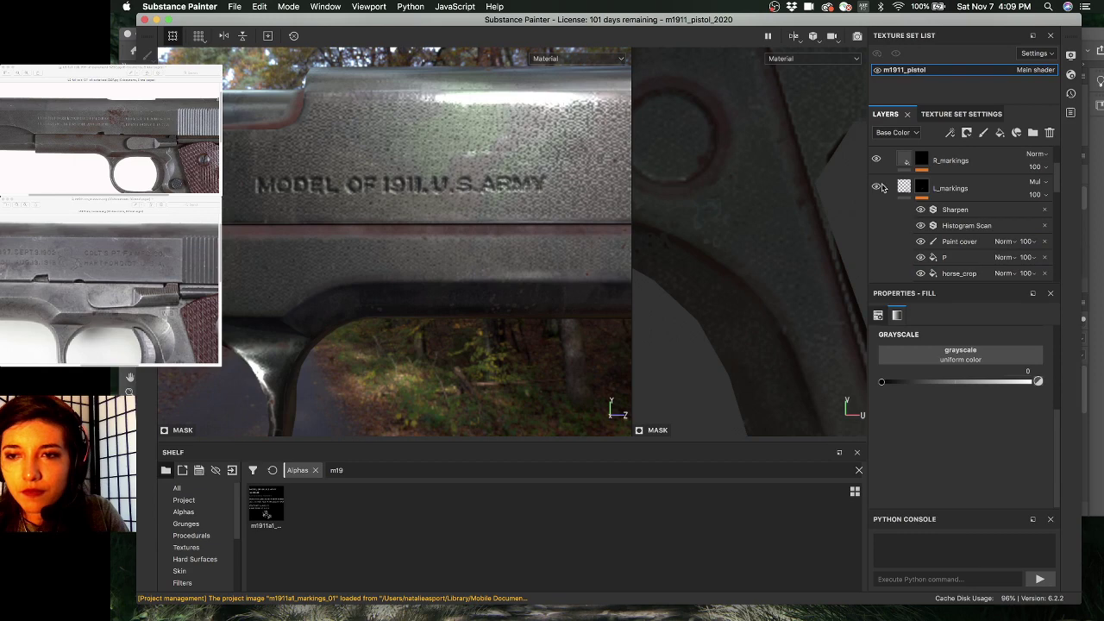
- Show the R_markings mask effects and toggle the model fill off and on to identify which lettering it controls
left_click(923, 163)
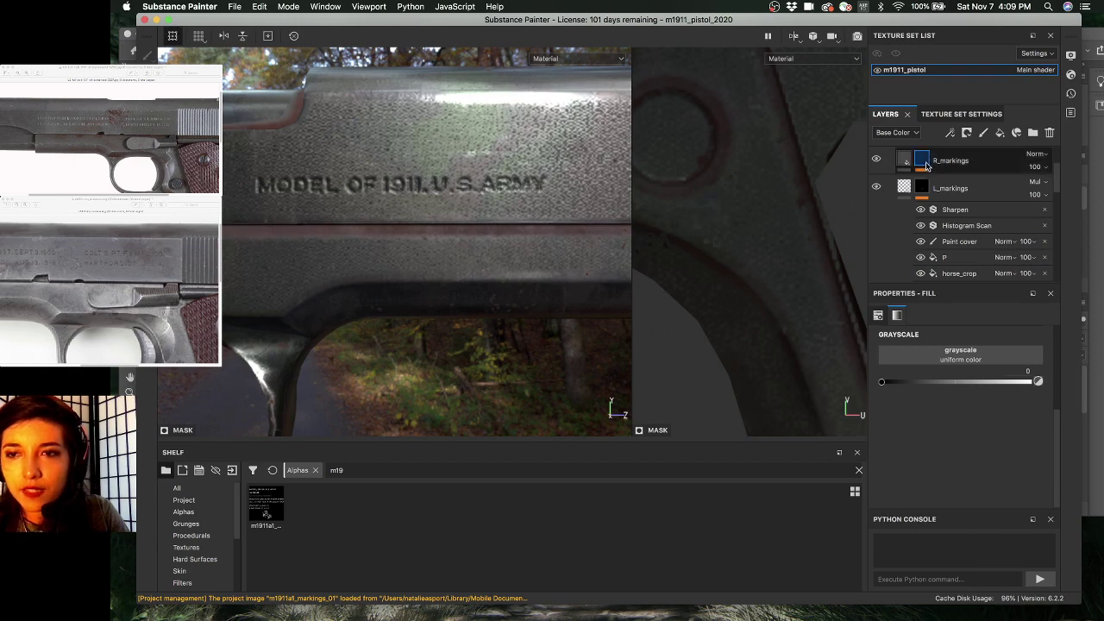
key("1")
left_click(905, 161)
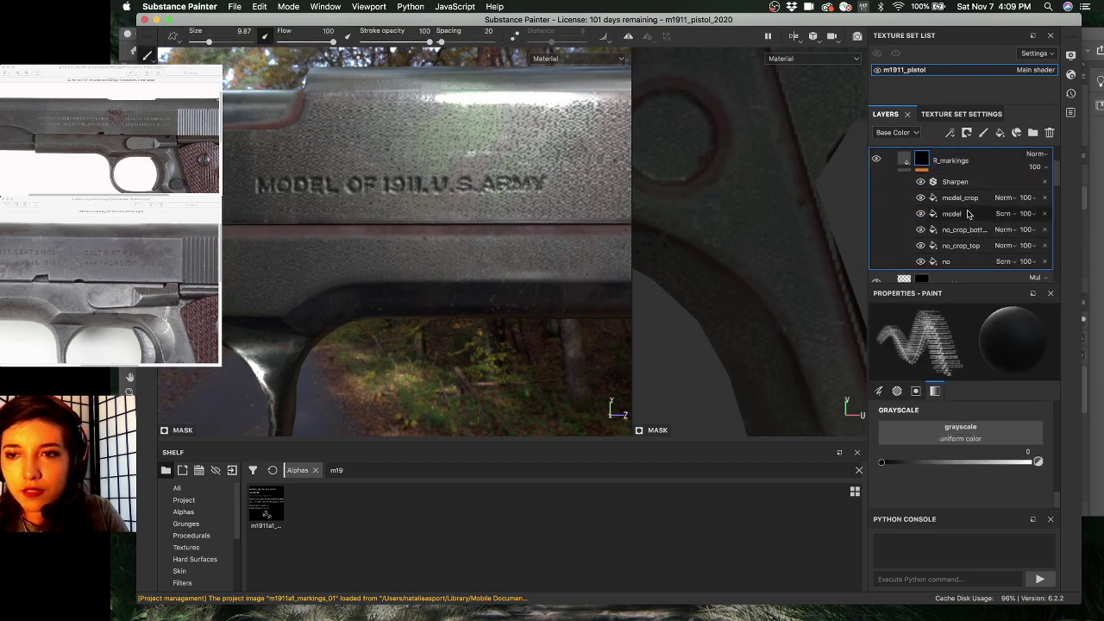
left_click(920, 214)
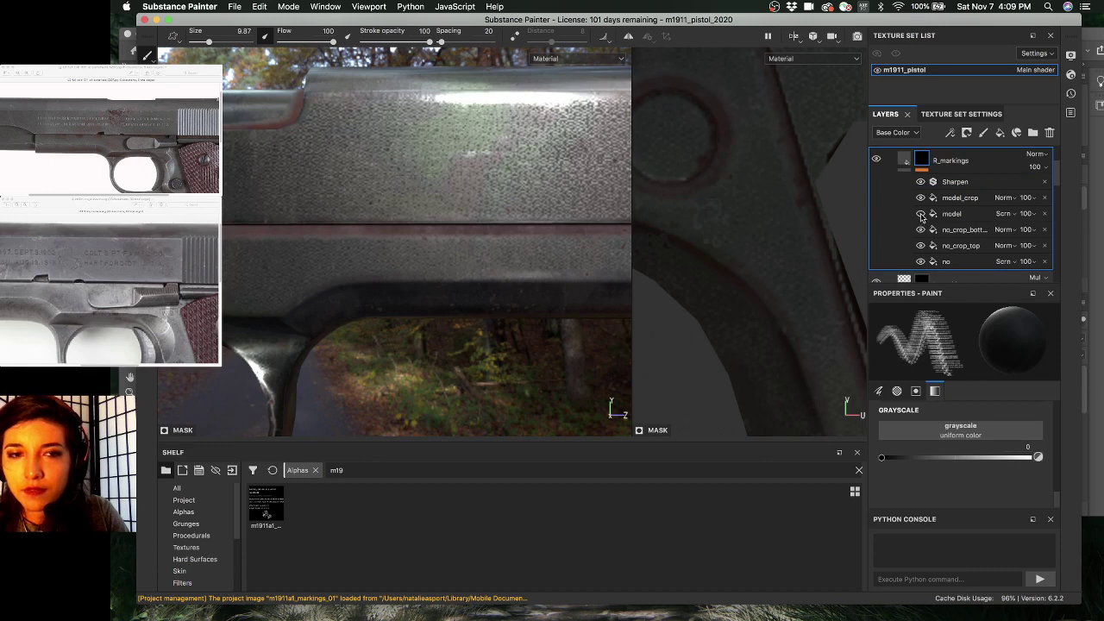
left_click(920, 214)
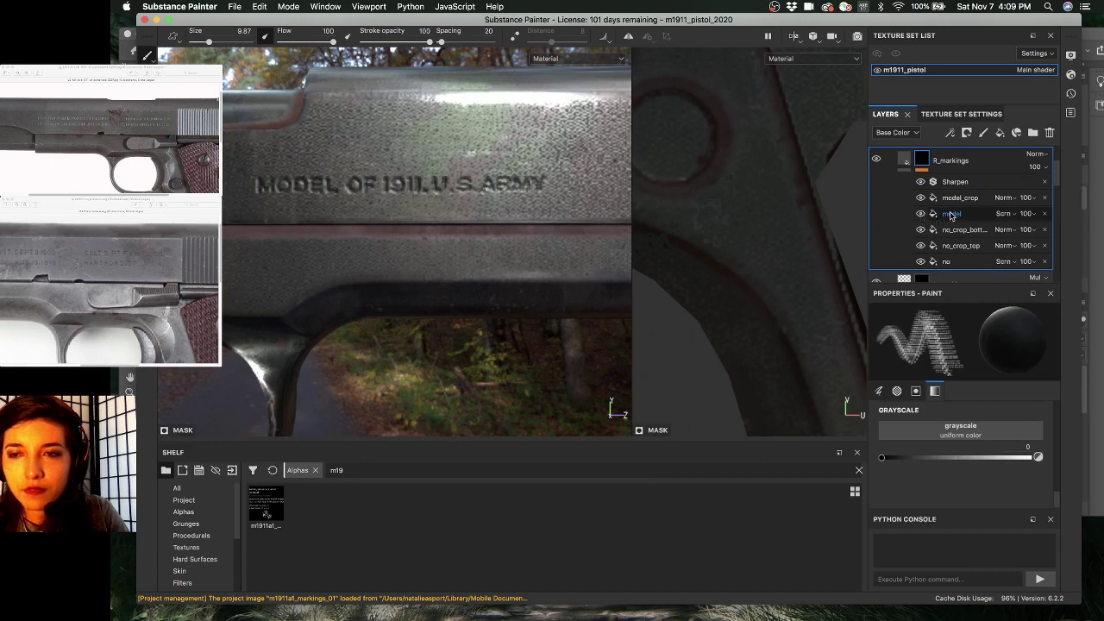
- Reload the m1911a1_markings_01 alpha and assign it as the grayscale of the model fill in the R_markings mask
left_click(952, 214)
left_click_drag(267, 509, 900, 364)
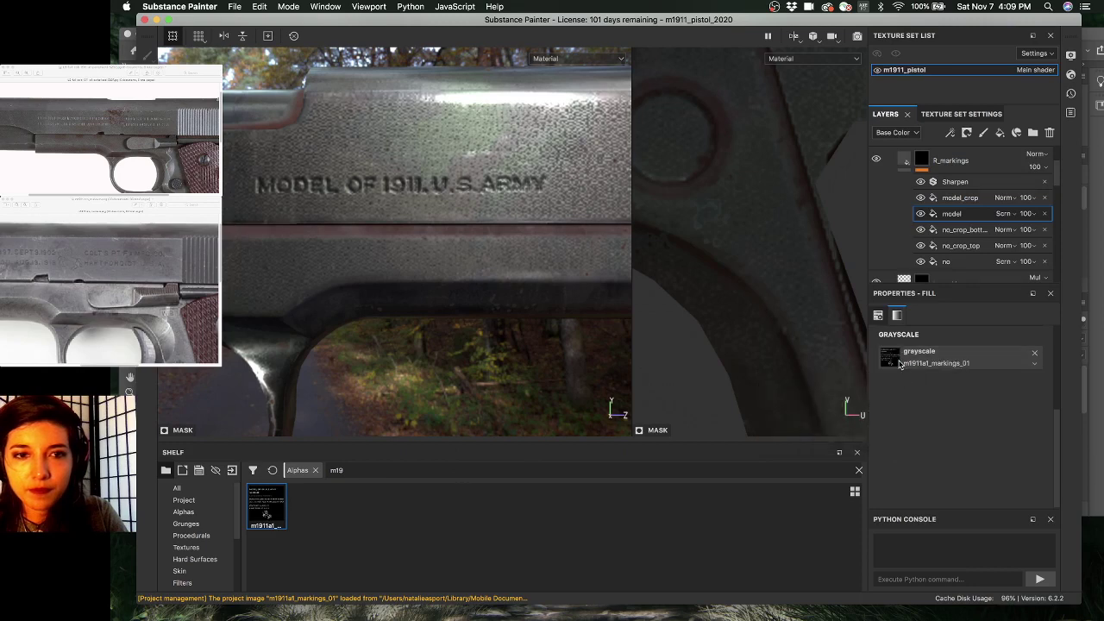
right_click(277, 507)
left_click(303, 535)
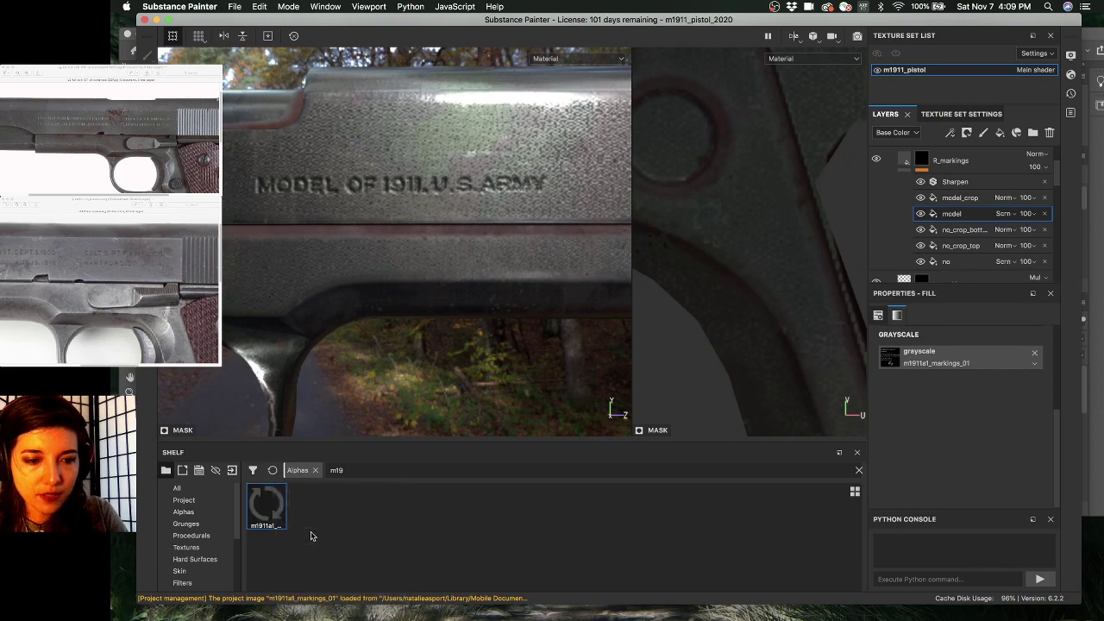
left_click_drag(267, 511, 900, 350)
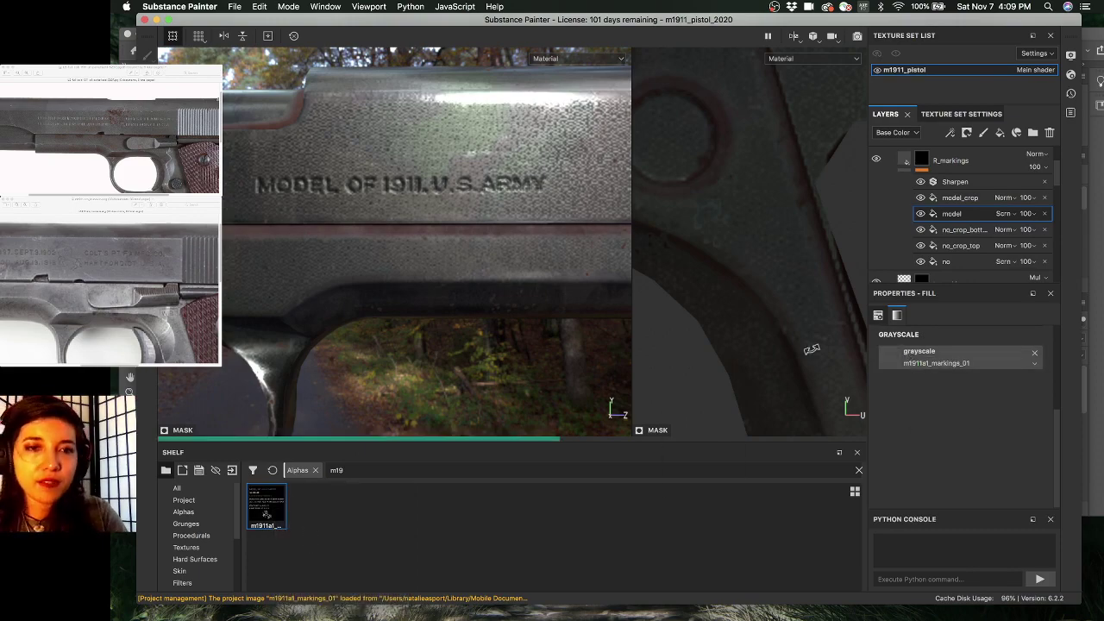
mouse_move(466, 280)
left_mouse_down("alt")
mouse_move(439, 262)
mouse_move(431, 291)
mouse_move(456, 295)
left_mouse_up("alt")
left_click_drag(447, 334, 341, 300, "alt")
right_click_drag(519, 292, 628, 286, "alt")
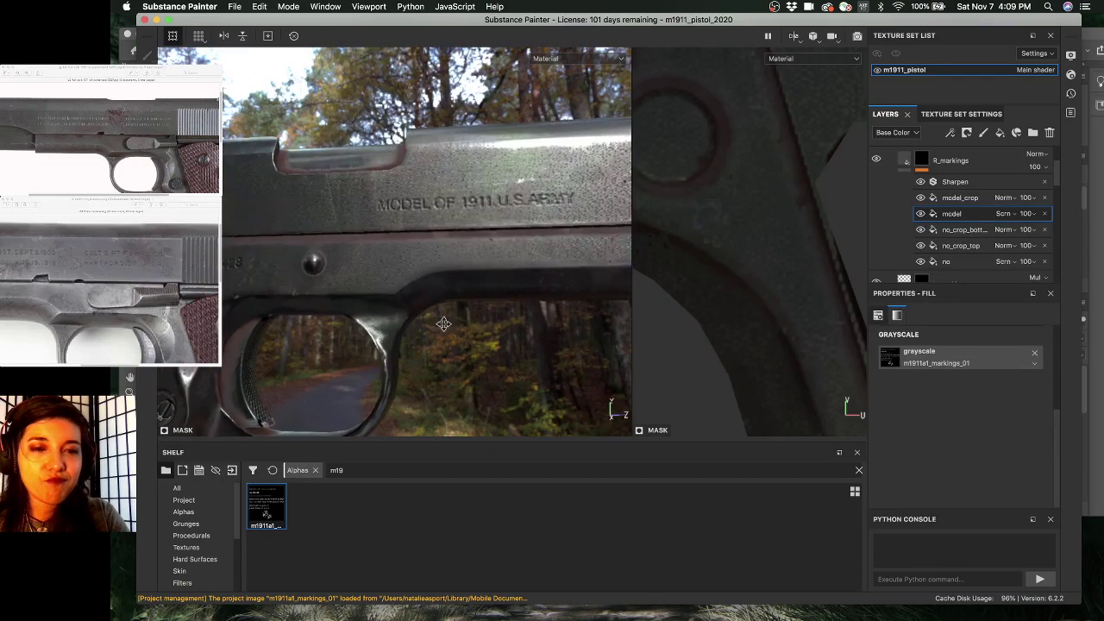
middle_click_drag(444, 323, 353, 371, "alt")
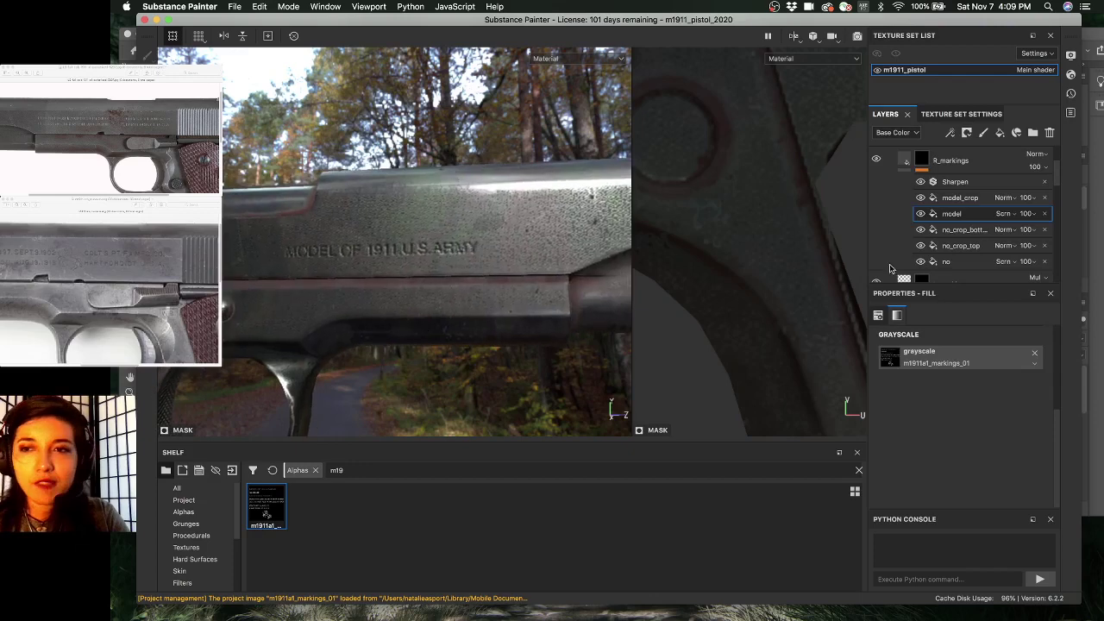
- Try the Normal blending mode on the model fill and return it to Screen
left_click(1001, 216)
left_click(1007, 227)
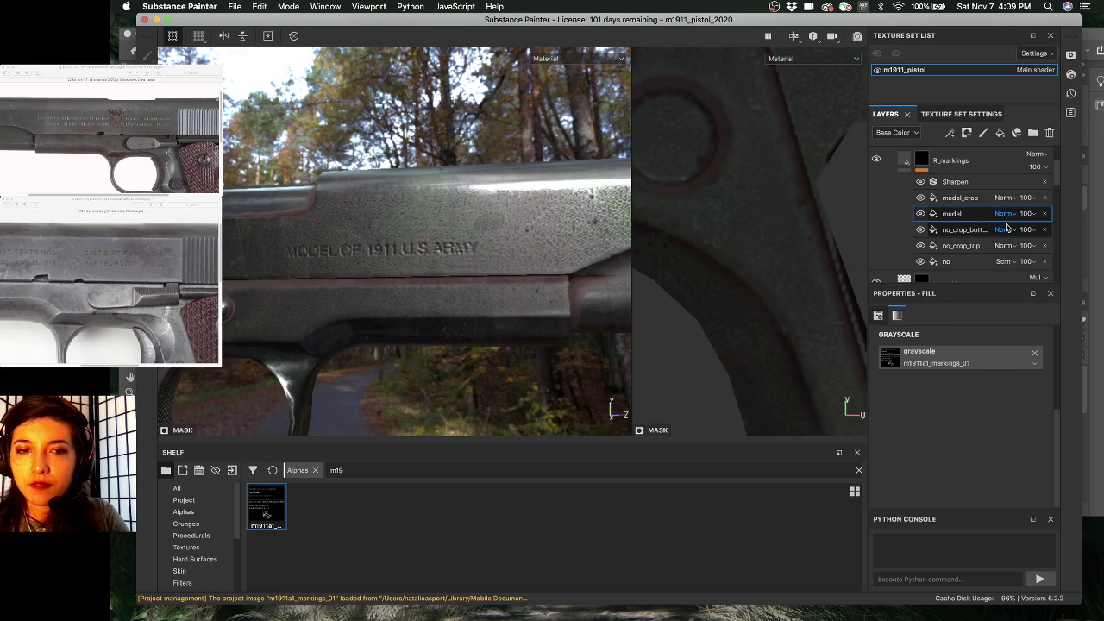
left_click(1004, 214)
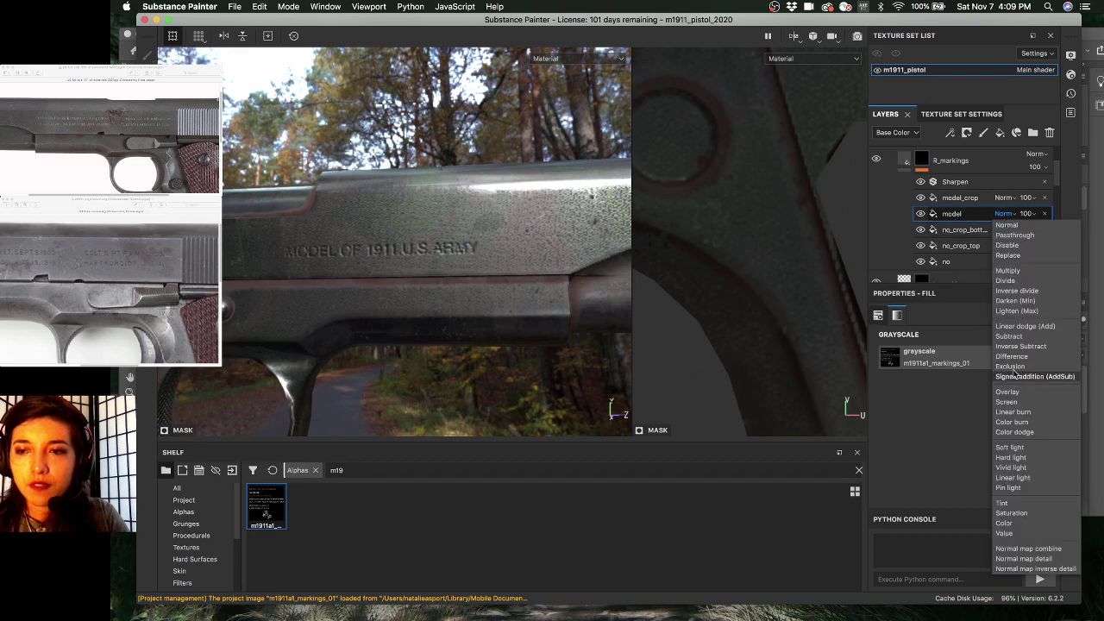
left_click(1007, 402)
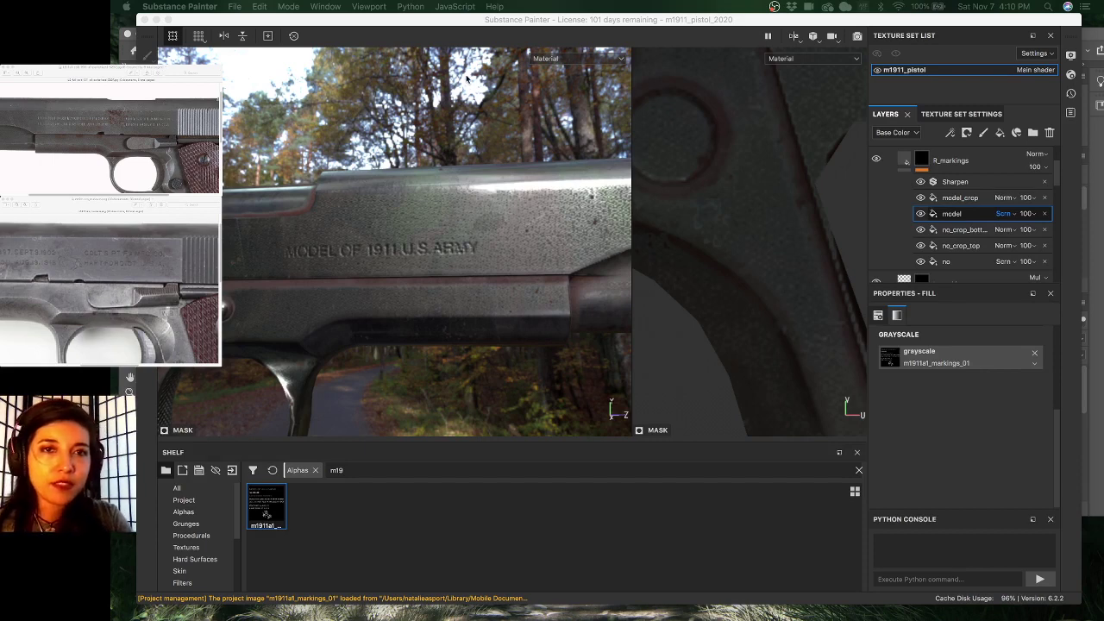
- Examine the MODEL OF 1911.U.S.ARMY engraving on the slide from several angles and distances
left_click(495, 21)
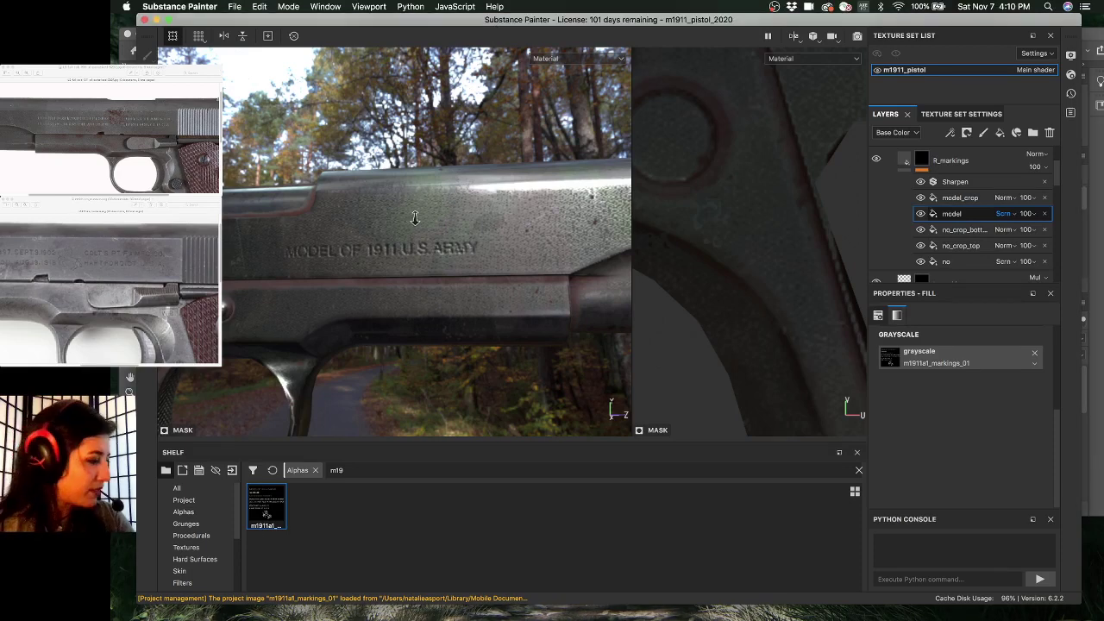
right_click_drag(414, 219, 427, 223, "alt")
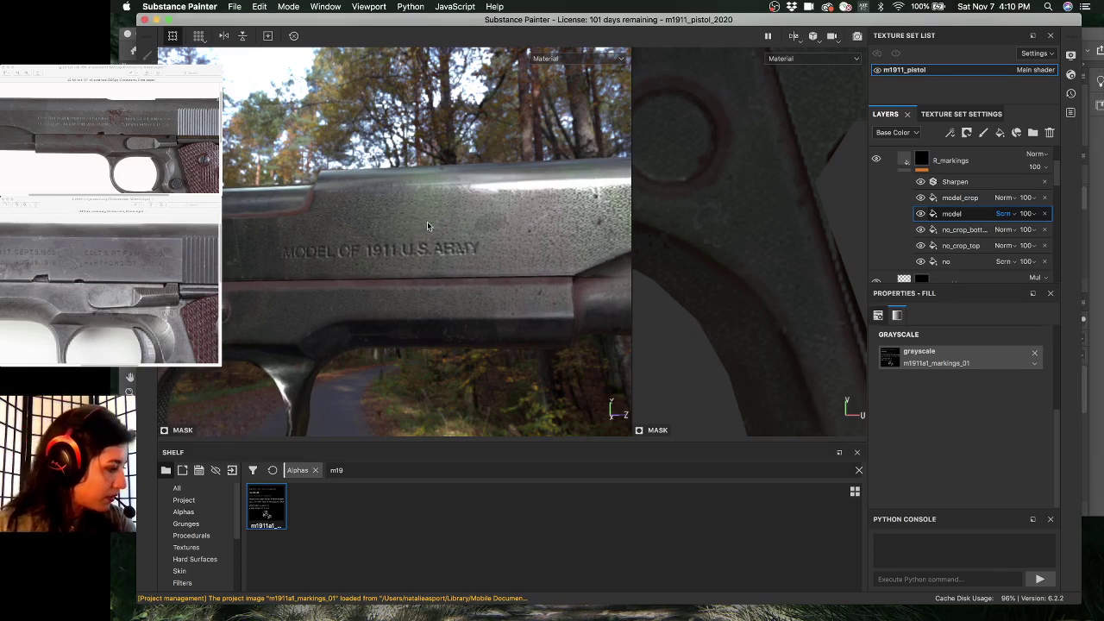
left_click_drag(389, 229, 449, 221, "alt")
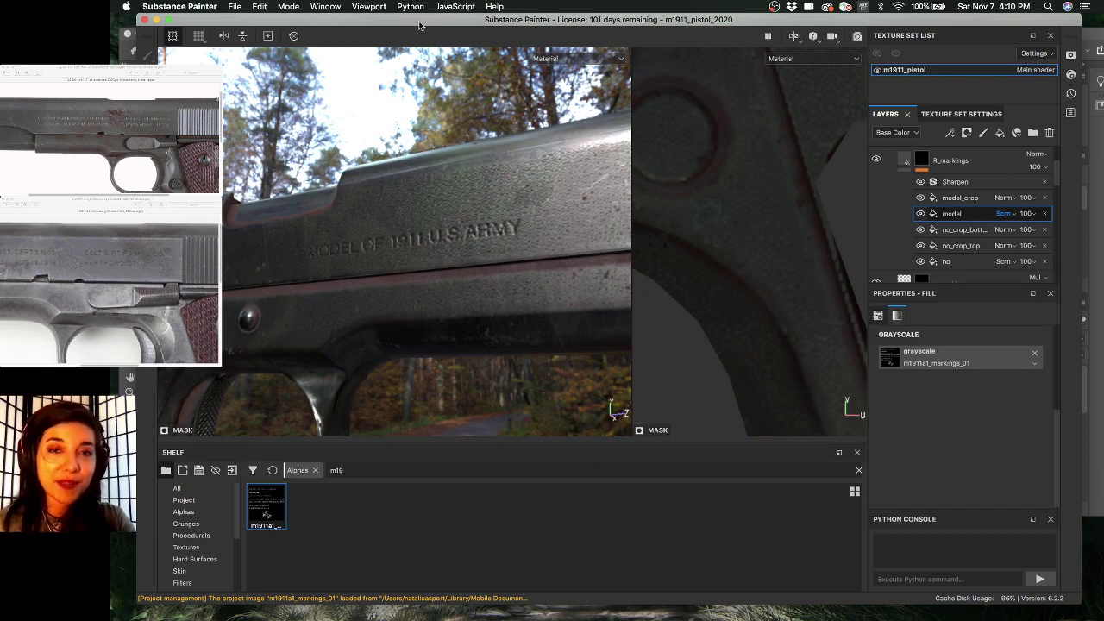
left_click_drag(462, 169, 453, 187, "alt")
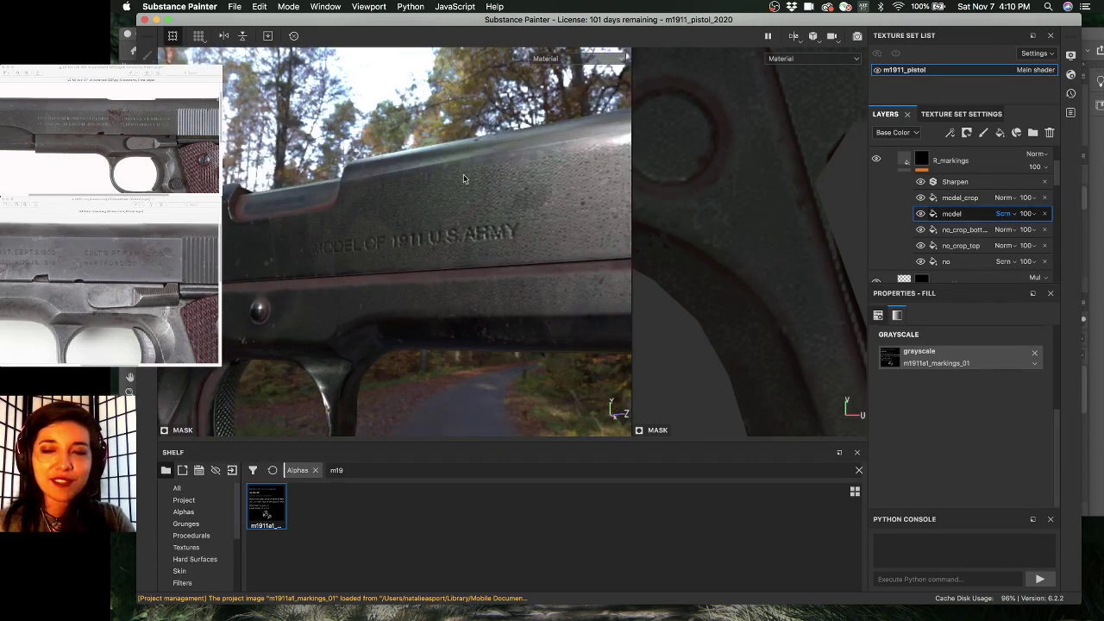
left_click_drag(463, 174, 425, 199, "alt")
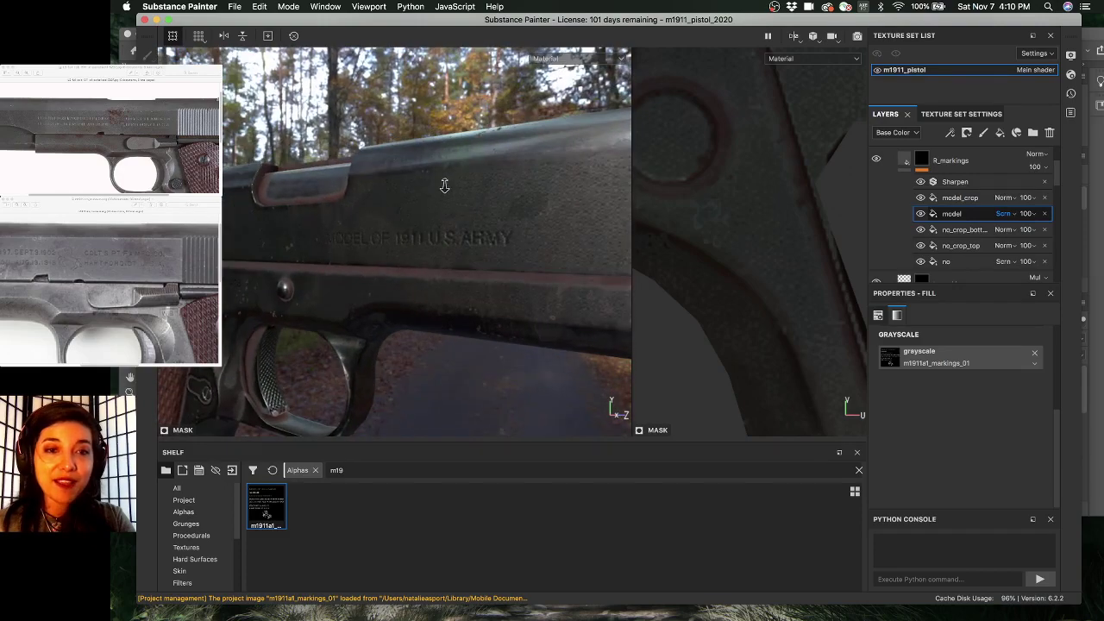
right_click_drag(441, 180, 426, 186, "alt")
left_click_drag(426, 191, 429, 213, "alt")
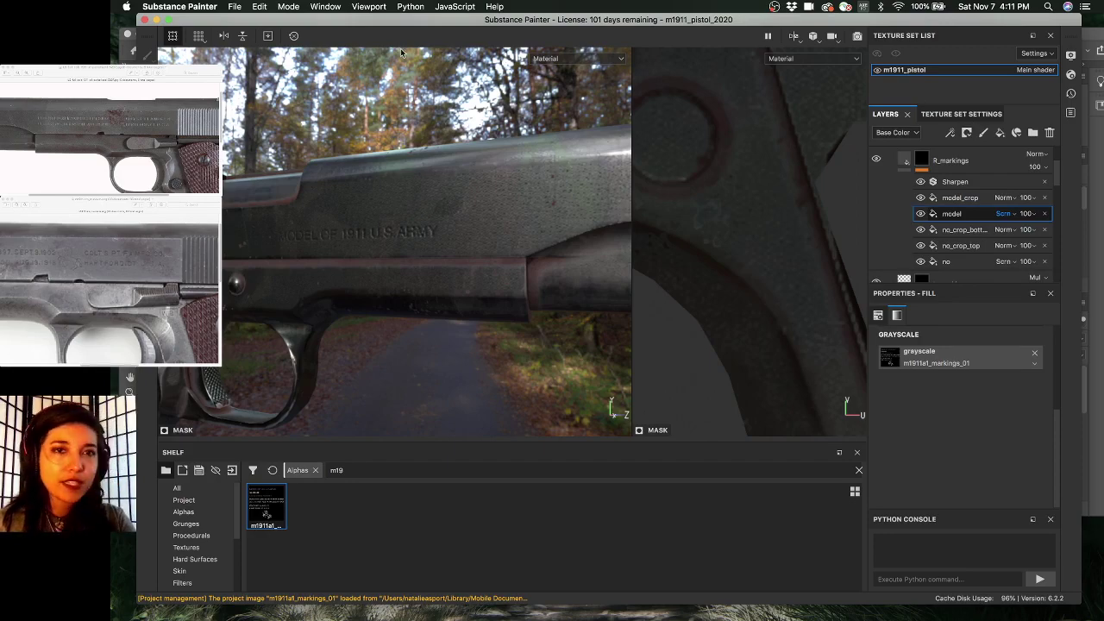
left_click_drag(466, 228, 351, 212, "alt")
left_click_drag(418, 222, 402, 222, "alt")
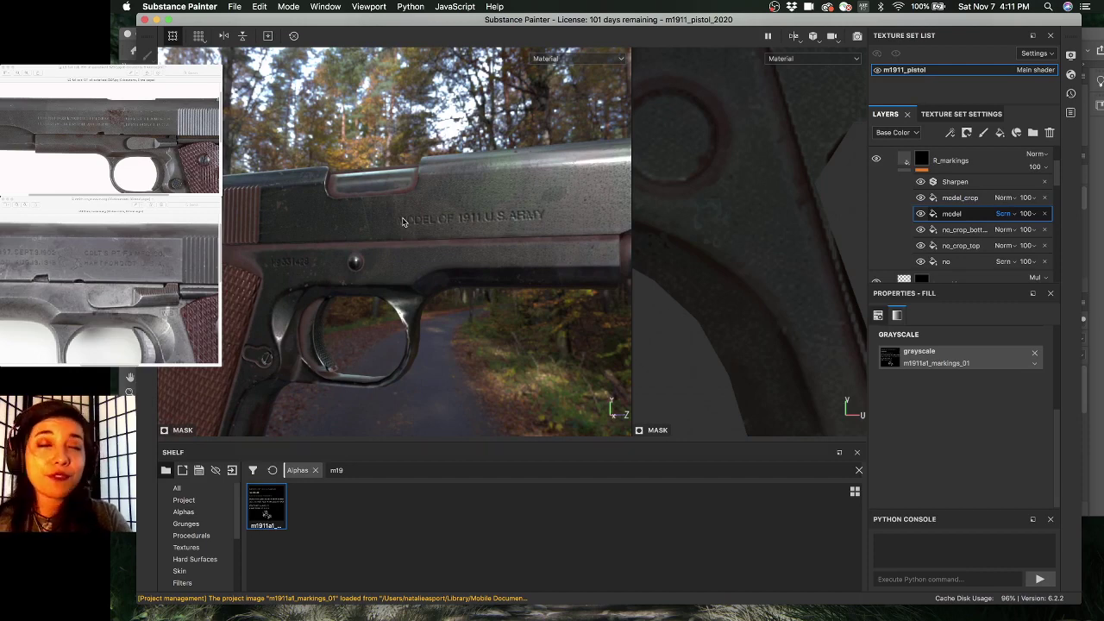
left_click_drag(392, 209, 385, 205, "alt")
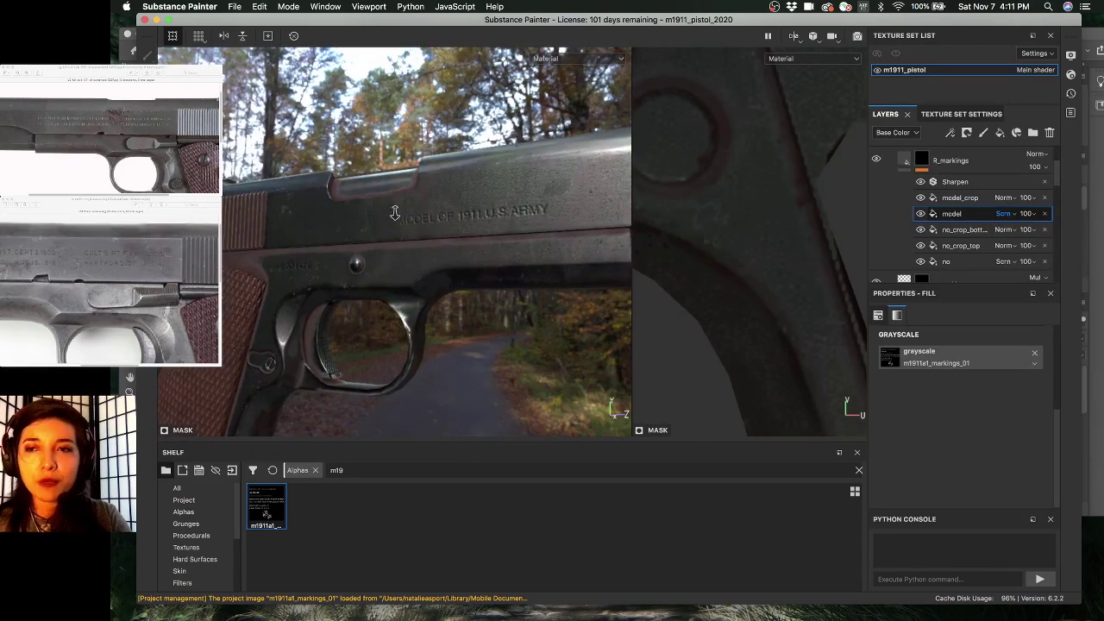
- Check the texture set settings and examine the slide engraving up close under different environment light directions
left_click(961, 115)
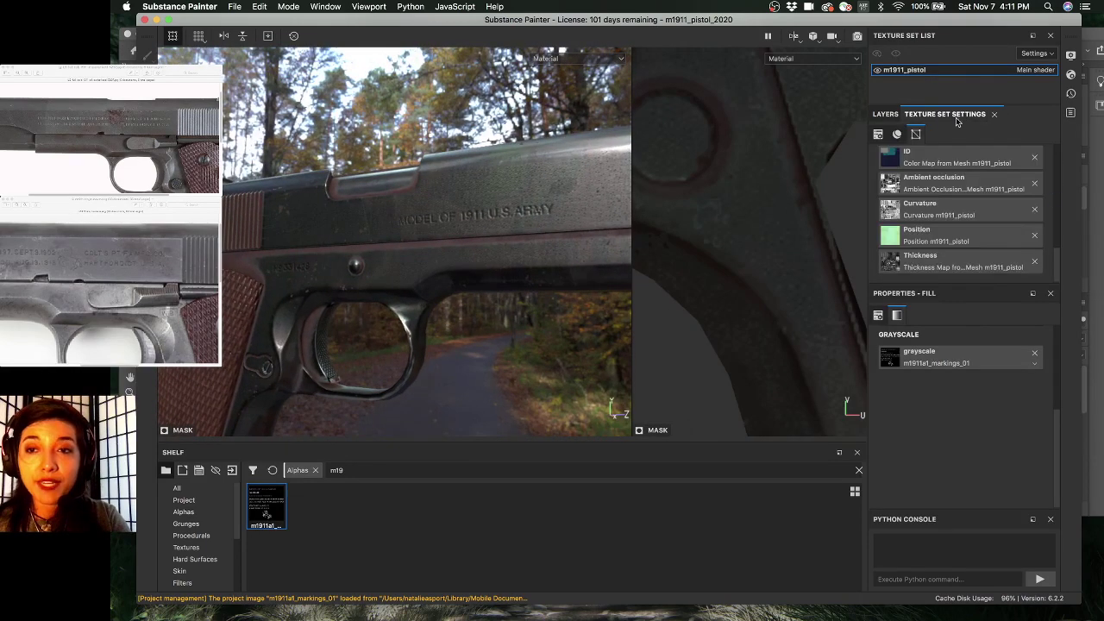
left_click(884, 114)
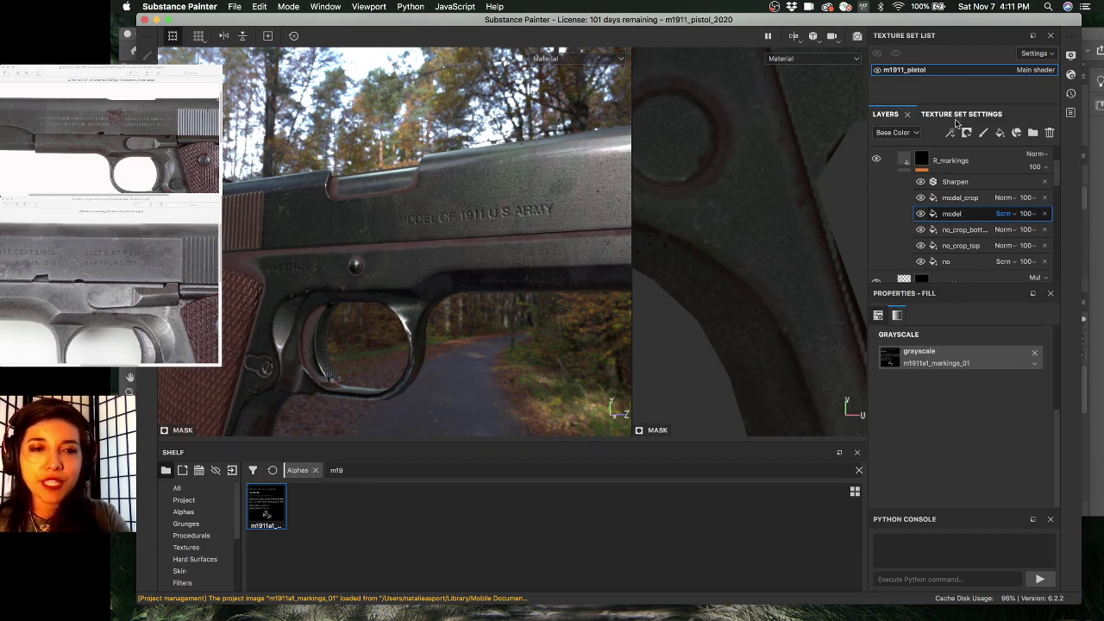
left_click_drag(427, 187, 418, 241, "alt")
mouse_move(418, 240)
right_mouse_down("shift")
mouse_move(406, 233)
mouse_move(402, 246)
right_mouse_up("shift")
middle_click_drag(423, 238, 474, 207, "alt")
right_click_drag(473, 207, 528, 257, "alt")
left_click_drag(528, 257, 519, 294, "alt")
right_click_drag(518, 293, 557, 285, "alt")
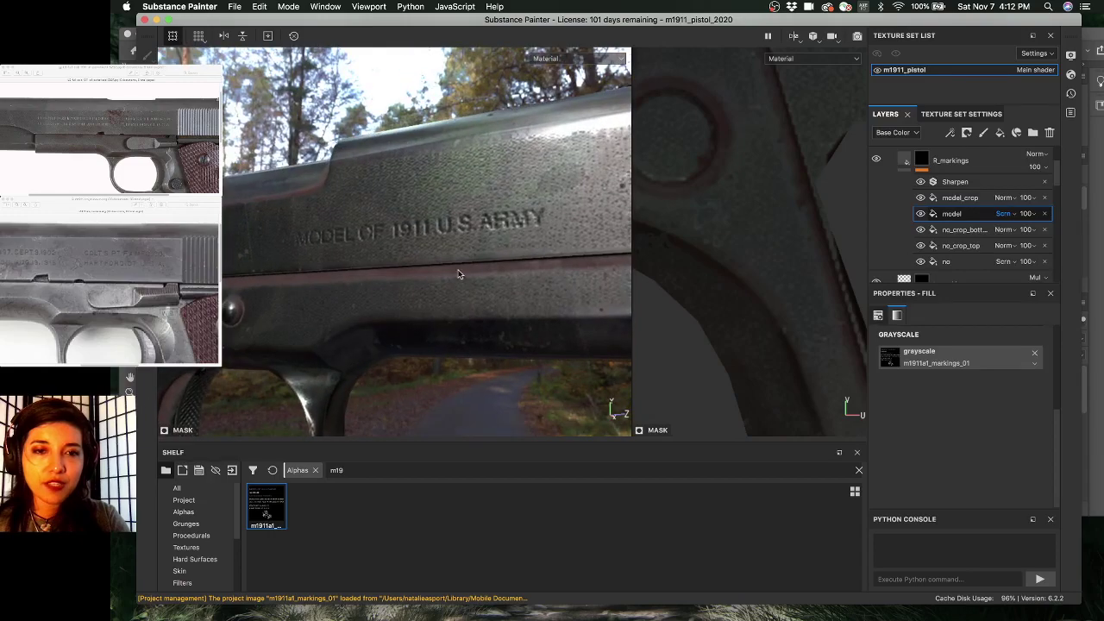
right_click_drag(461, 274, 384, 264, "shift")
left_click_drag(438, 235, 472, 226, "alt")
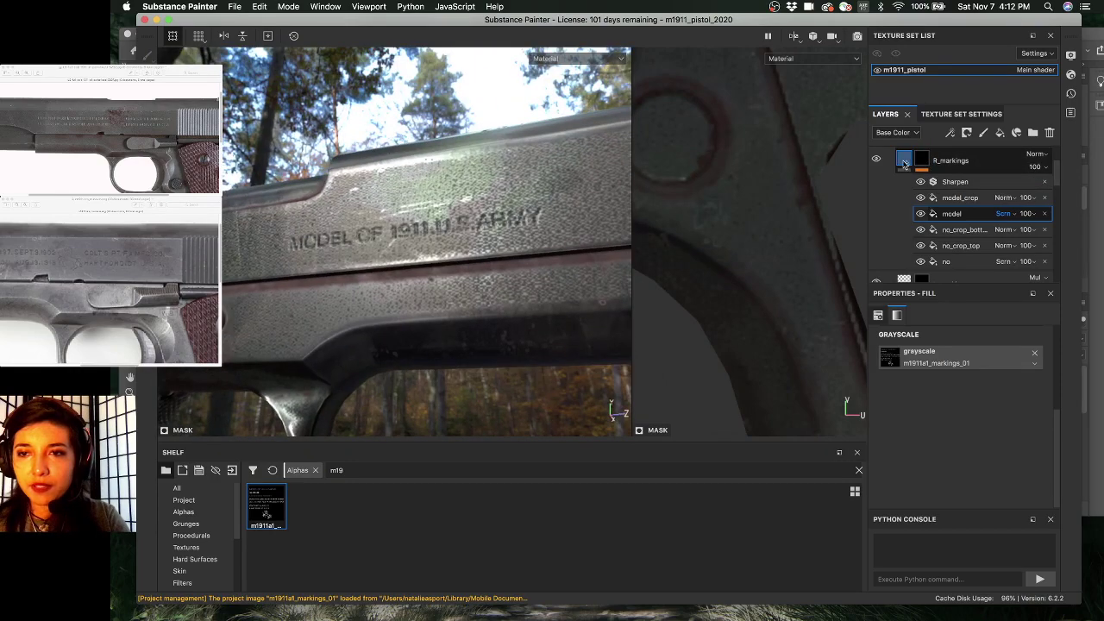
- Switch to Photoshop and turn off the layer effects of the MODEL OF 1911.U.S.ARMY text layer
left_click(904, 164)
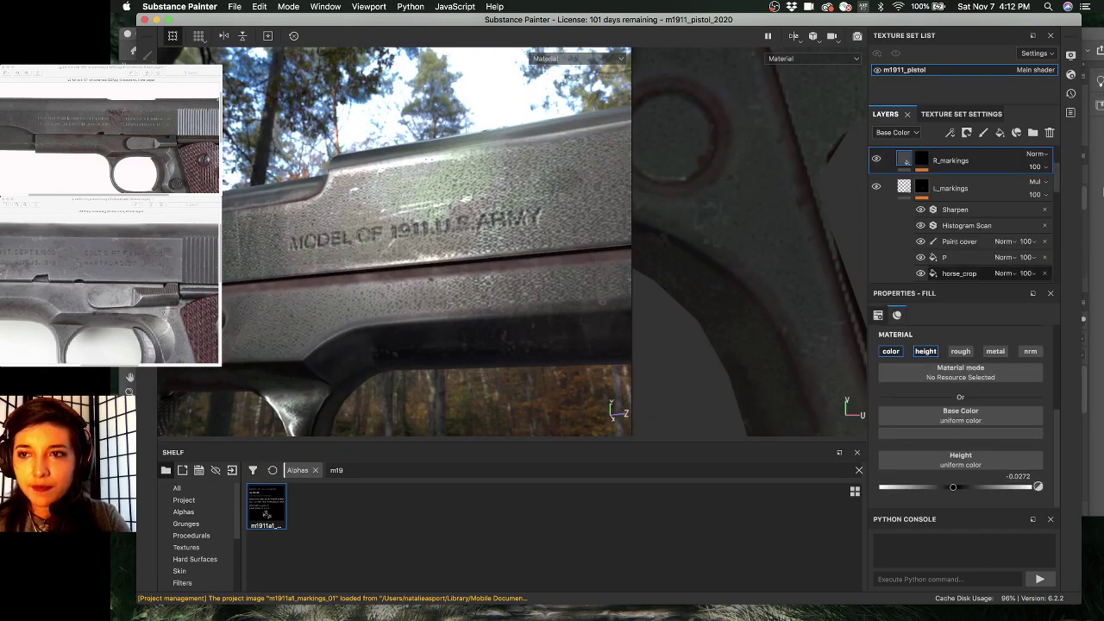
key("super+Tab")
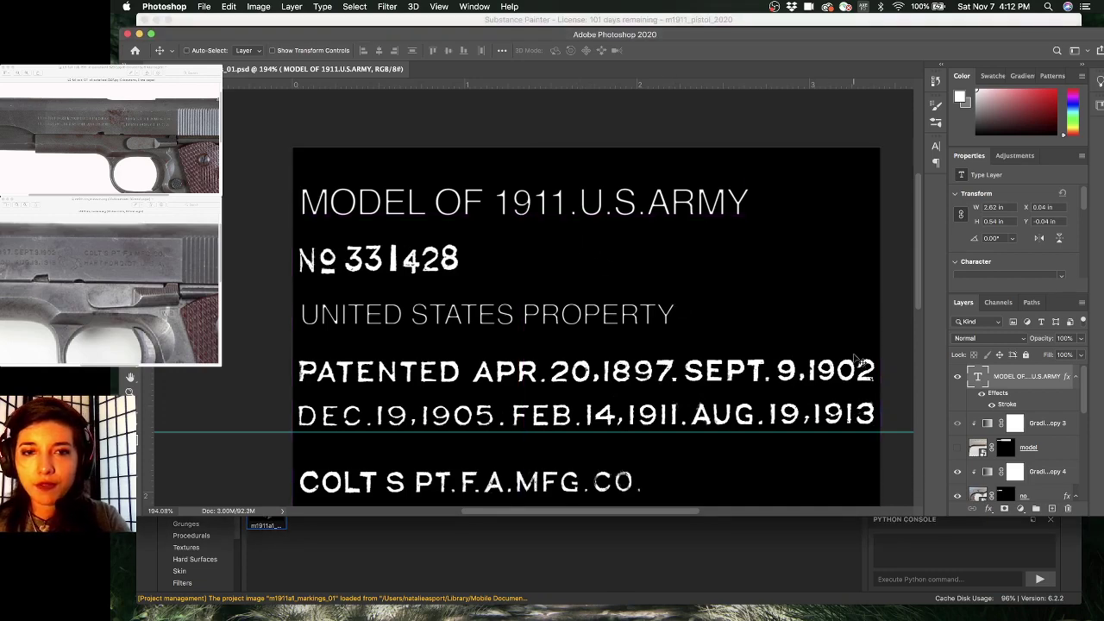
left_click(982, 393)
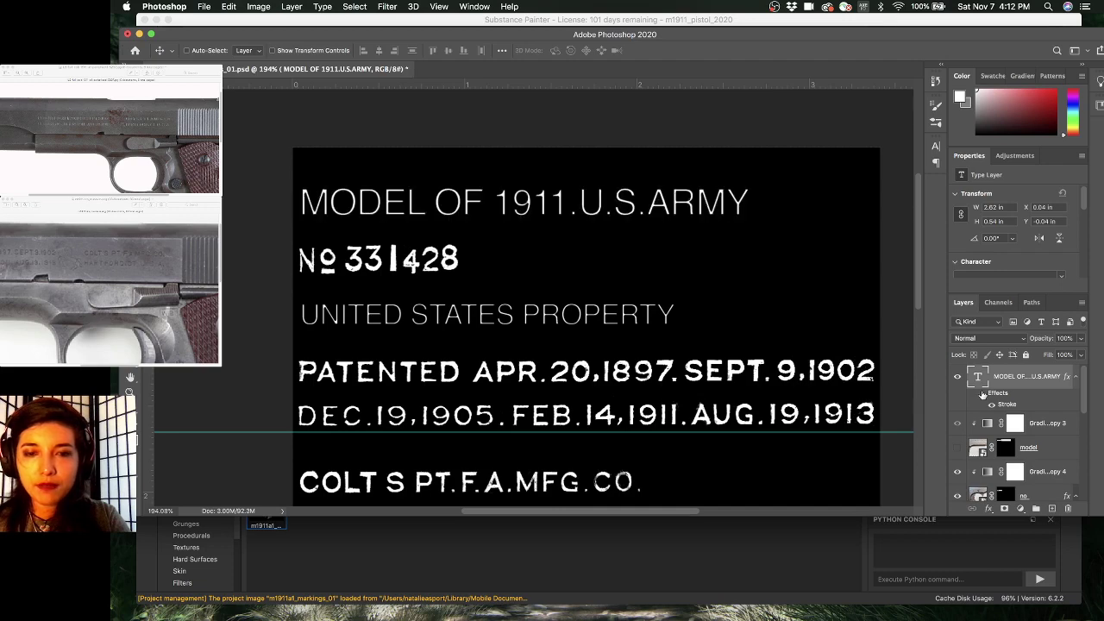
- Compare the MODEL OF 1911.U.S.ARMY text with the model image layer, keep only the text layer shown, and save the artwork
left_click(958, 377)
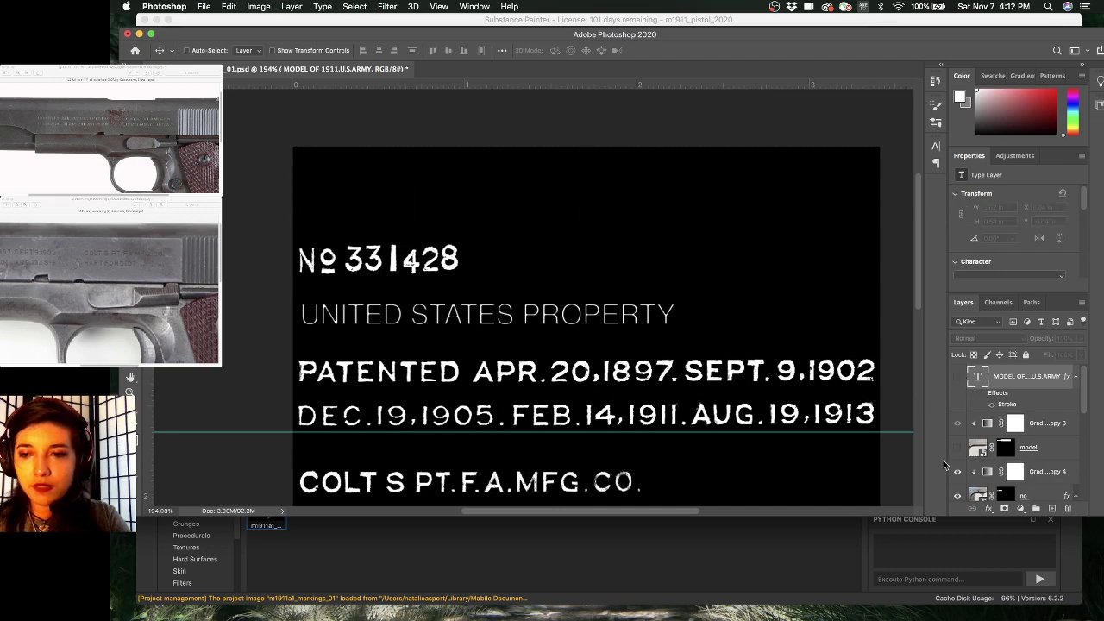
left_click(956, 450)
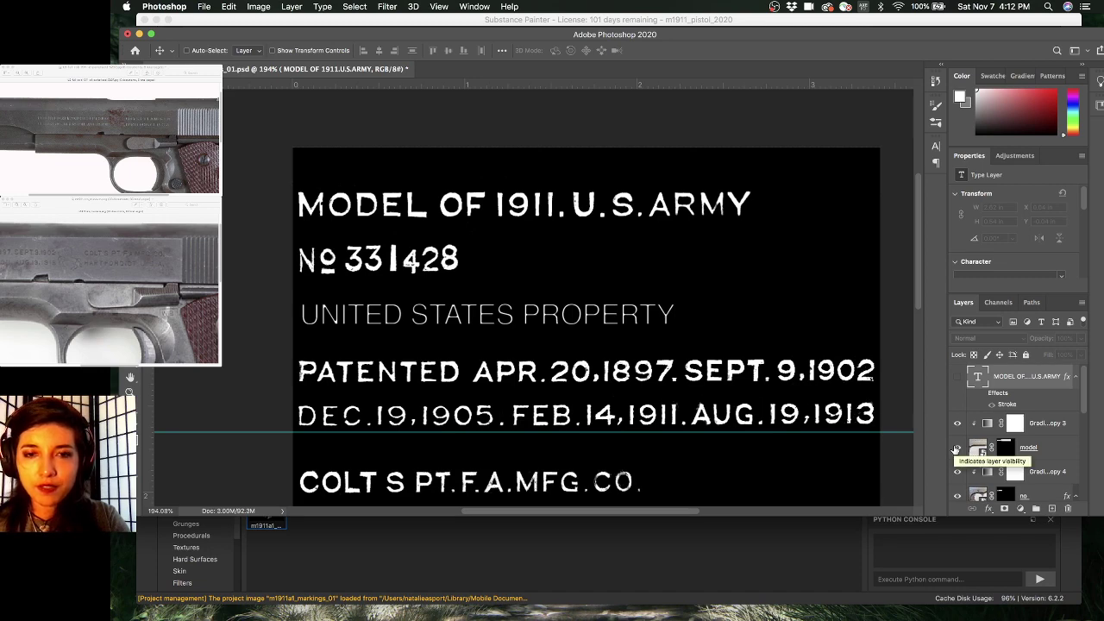
left_click(956, 450)
left_click(956, 384)
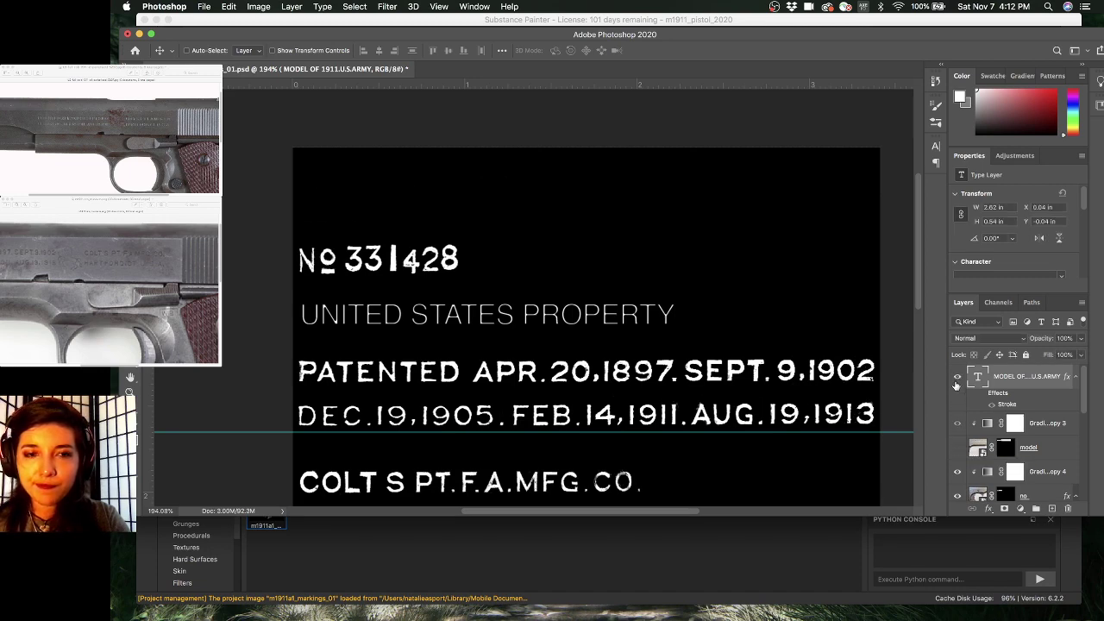
left_click(957, 449)
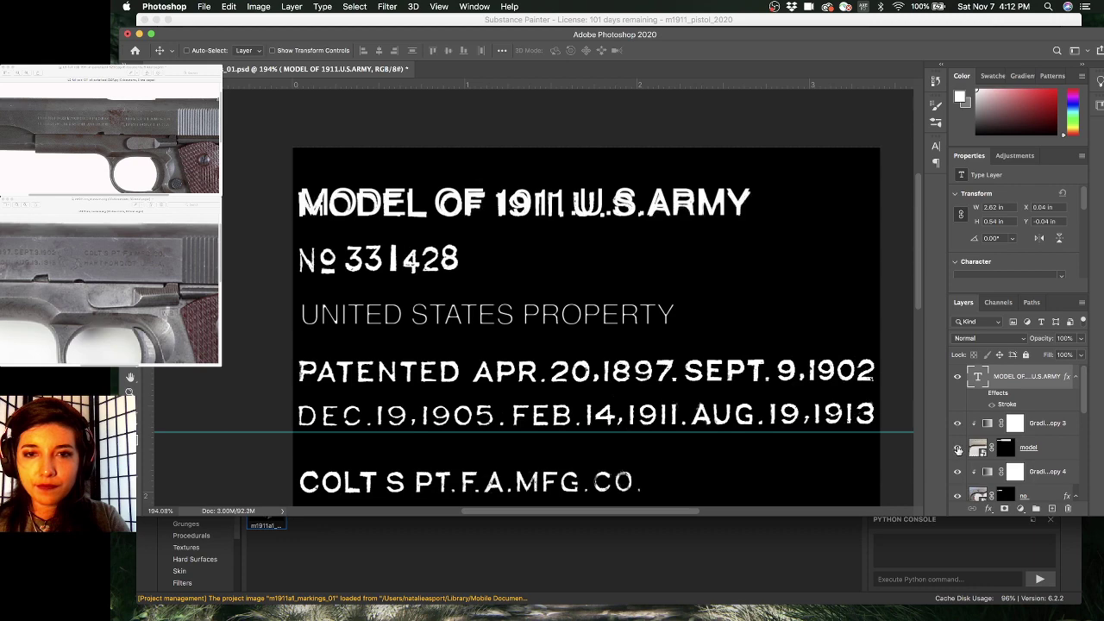
left_click(957, 449)
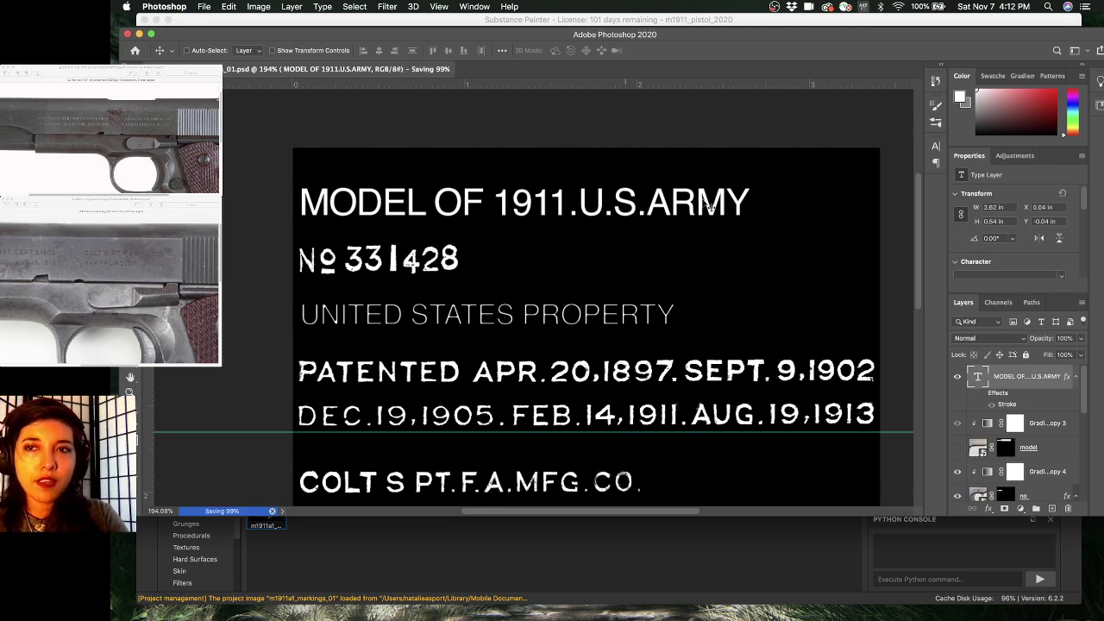
- Switch to Substance Painter, reload the m1911a1_markings_01 alpha and reassign it as the grayscale of the model fill in the R_markings mask
left_click_drag(799, 39, 801, 60)
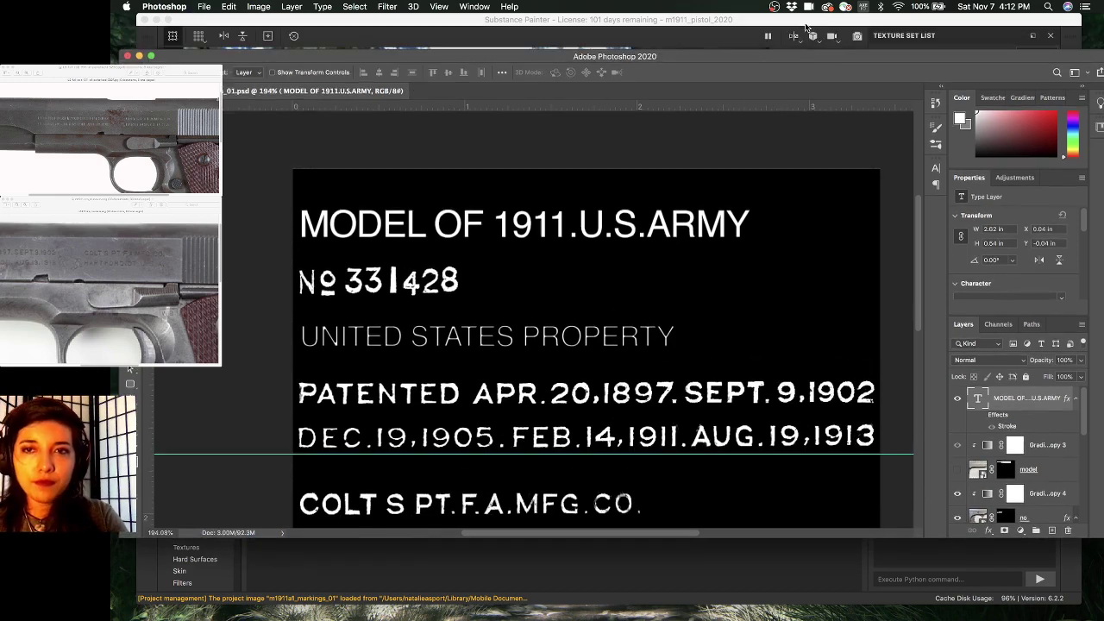
left_click(804, 21)
right_click(253, 522)
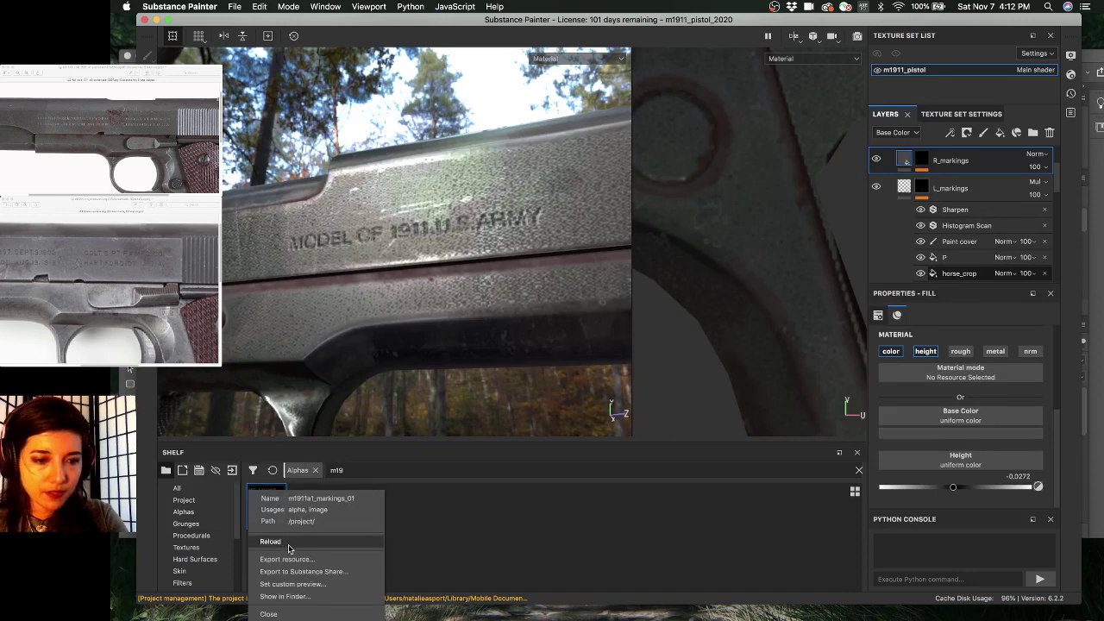
left_click(295, 544)
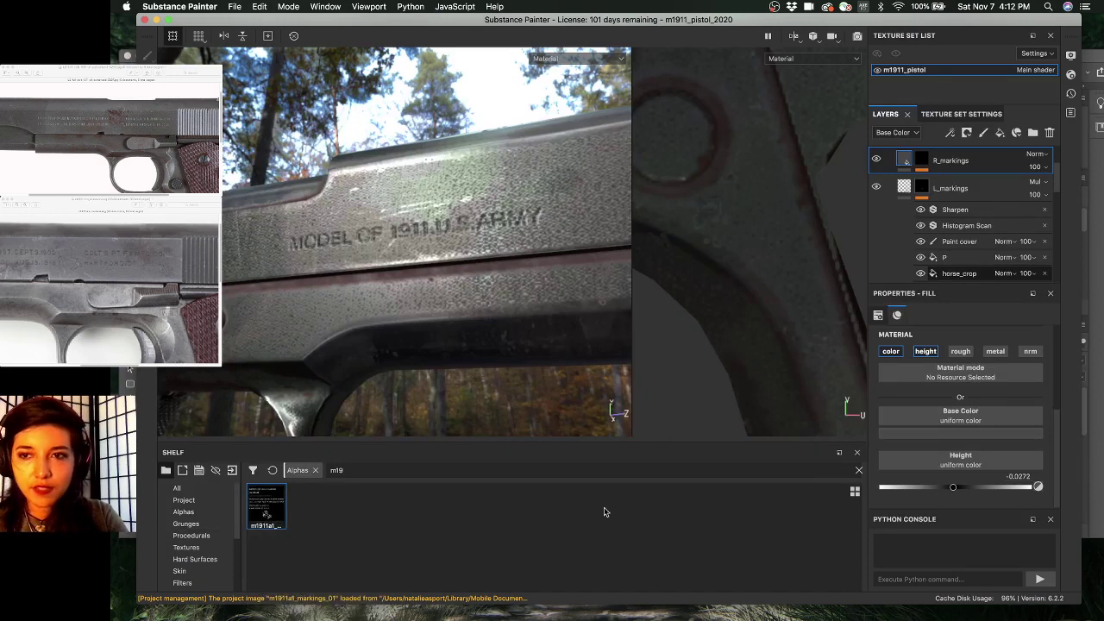
left_click(922, 160)
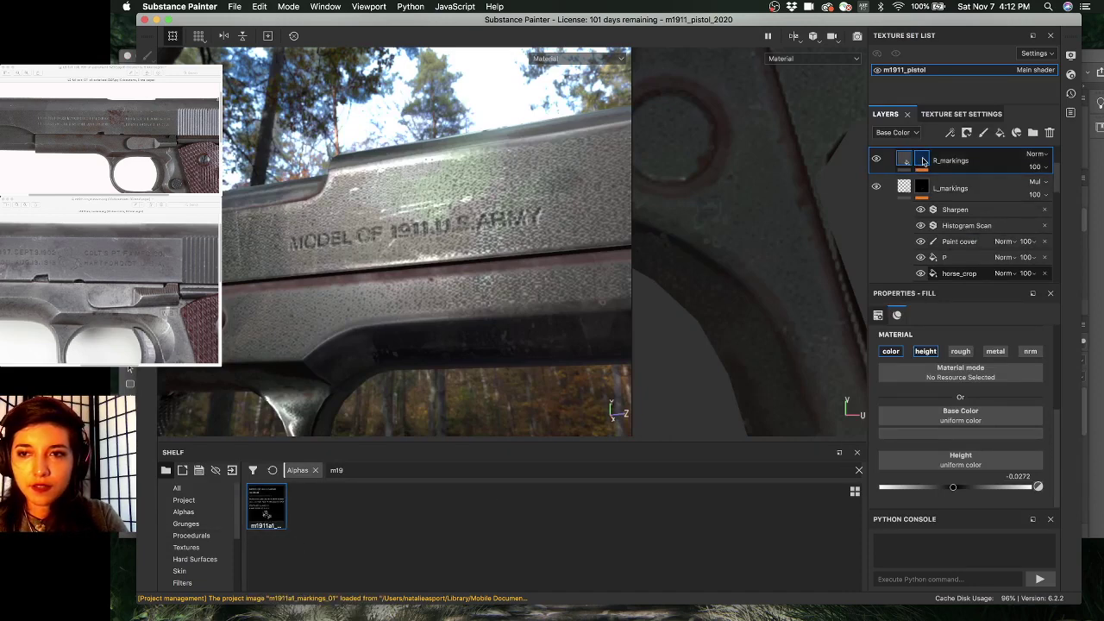
left_click(957, 213)
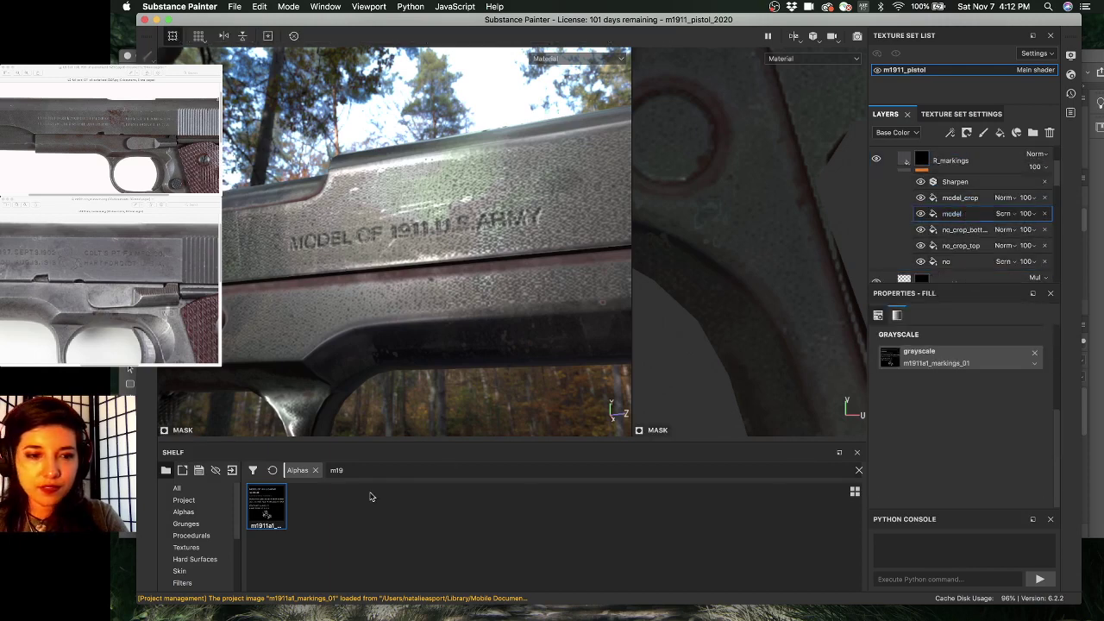
left_click_drag(264, 506, 941, 363)
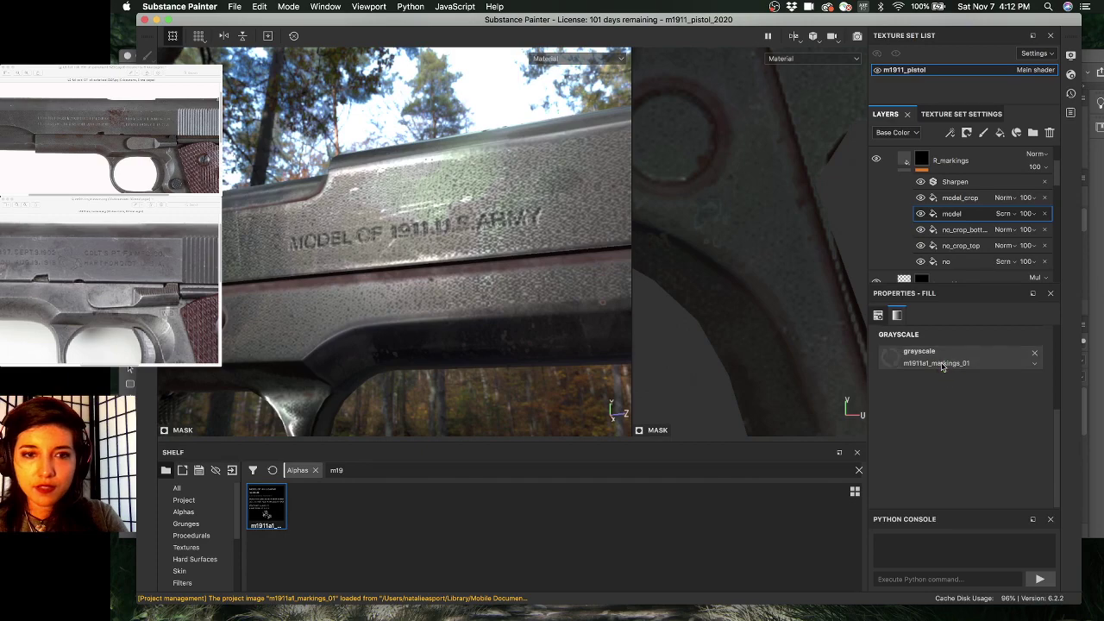
- Examine the engraved markings on both sides of the pistol from several angles and under different environment light directions
left_click_drag(313, 254, 365, 283, "alt")
scroll(367, 285, "down", 3)
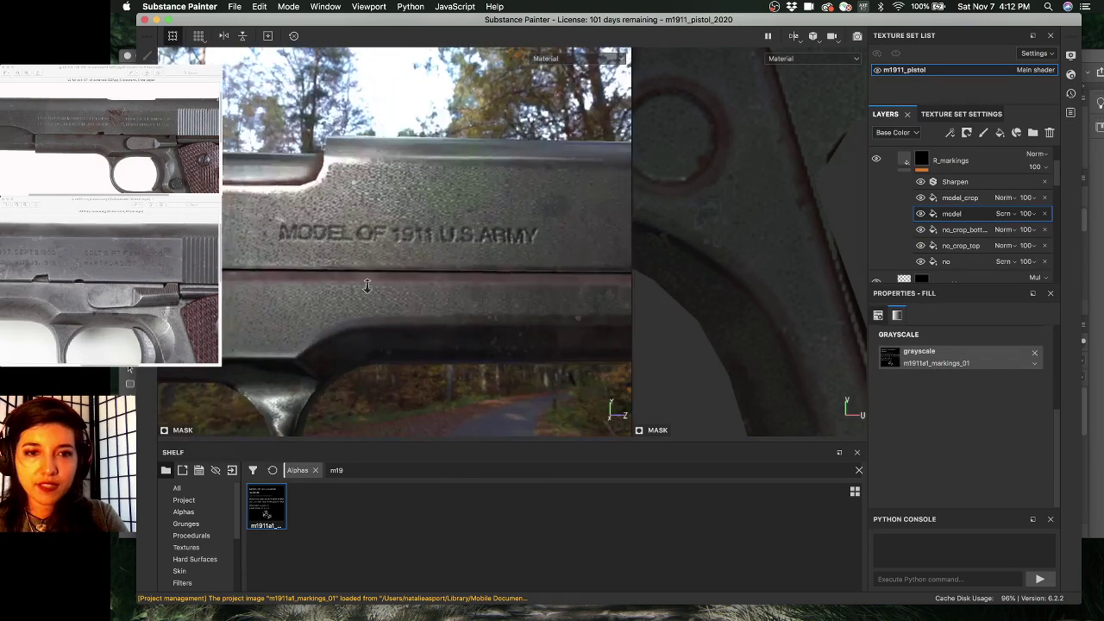
middle_click_drag(382, 305, 463, 272, "alt")
left_click_drag(463, 273, 498, 281, "alt")
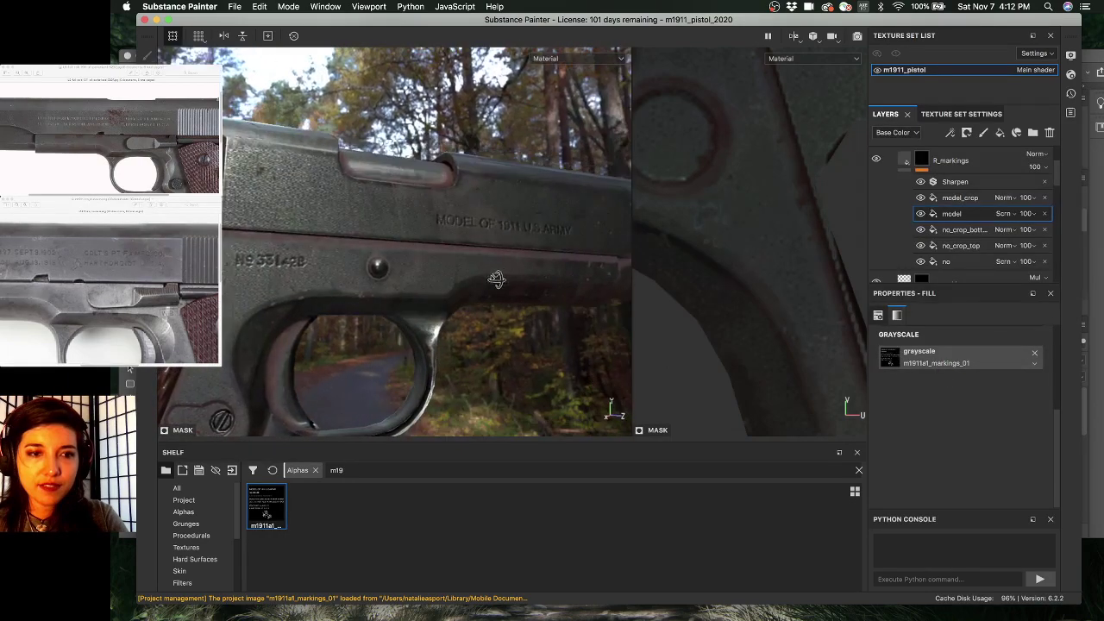
right_click_drag(471, 278, 356, 275, "alt")
left_click_drag(356, 274, 518, 238, "alt")
right_click_drag(517, 238, 406, 224, "shift")
mouse_move(405, 224)
left_mouse_down("alt")
mouse_move(480, 235)
mouse_move(406, 227)
left_mouse_up("alt")
right_click_drag(405, 227, 517, 237, "shift")
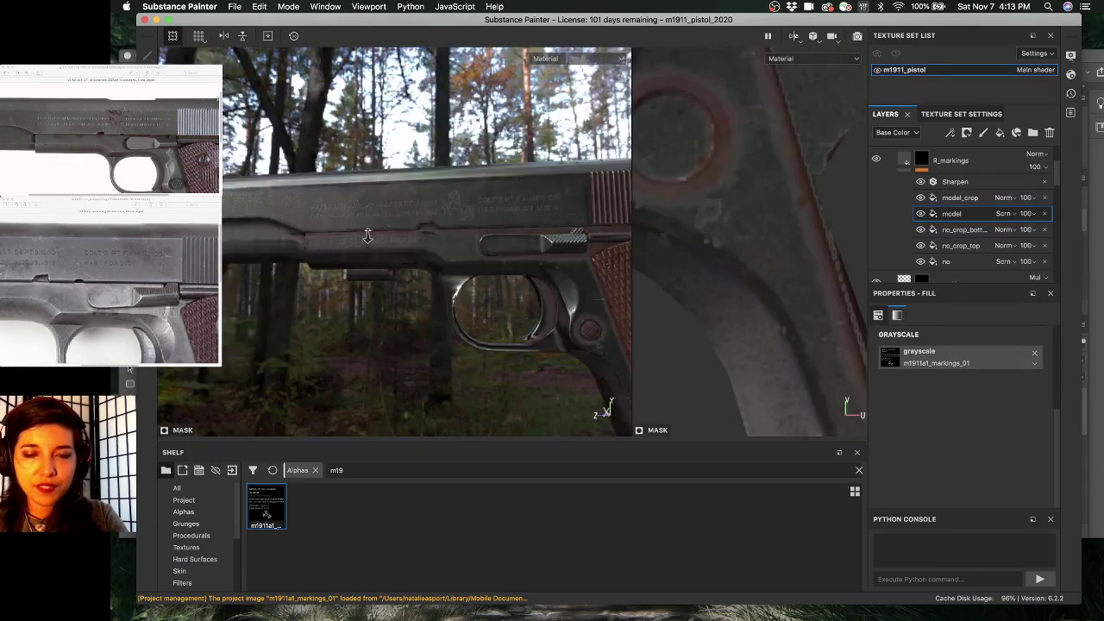
right_click_drag(368, 234, 411, 256, "alt")
left_click_drag(434, 230, 451, 256, "alt")
middle_click_drag(451, 256, 371, 241, "alt")
right_click_drag(611, 363, 478, 323, "alt")
left_click_drag(487, 328, 449, 258, "alt")
- Inspect the pistol in single channels, including Base Color, Roughness and Normal+Height+Mesh, comparing them with the full material view
key("c")
key("c")
key("c")
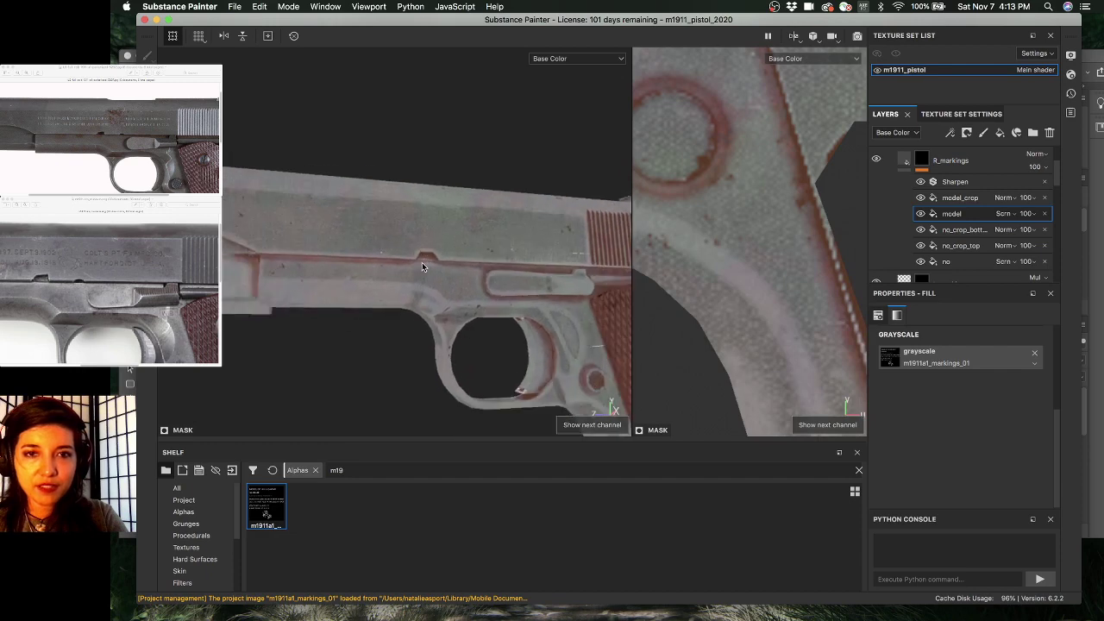
key("c")
key("c")
left_click_drag(383, 276, 425, 273, "alt")
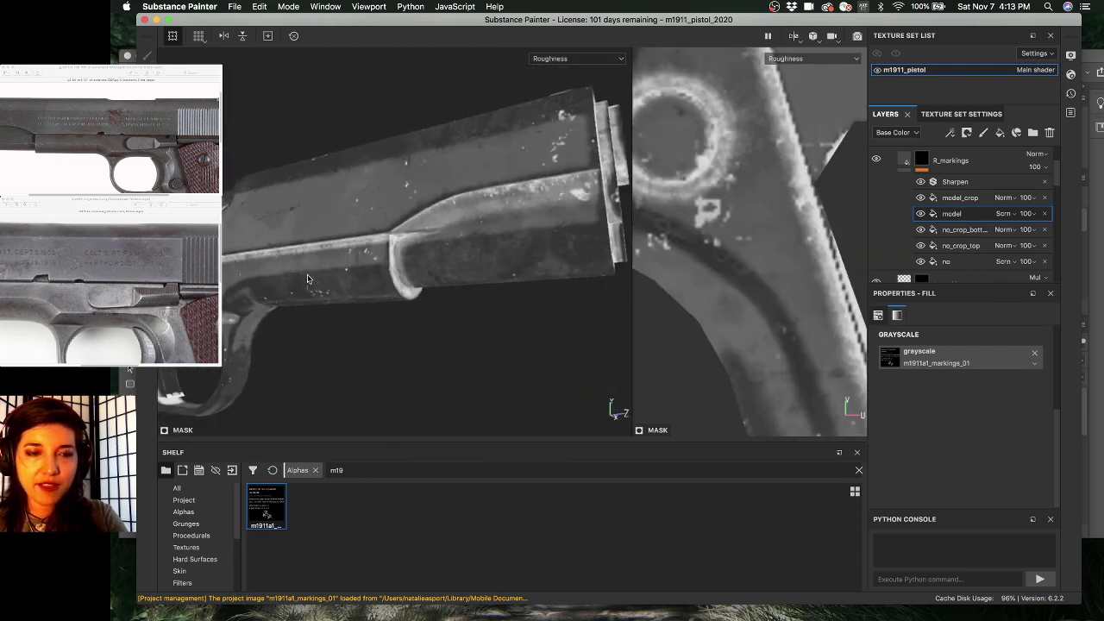
key("c")
key("c")
key("c")
key("c")
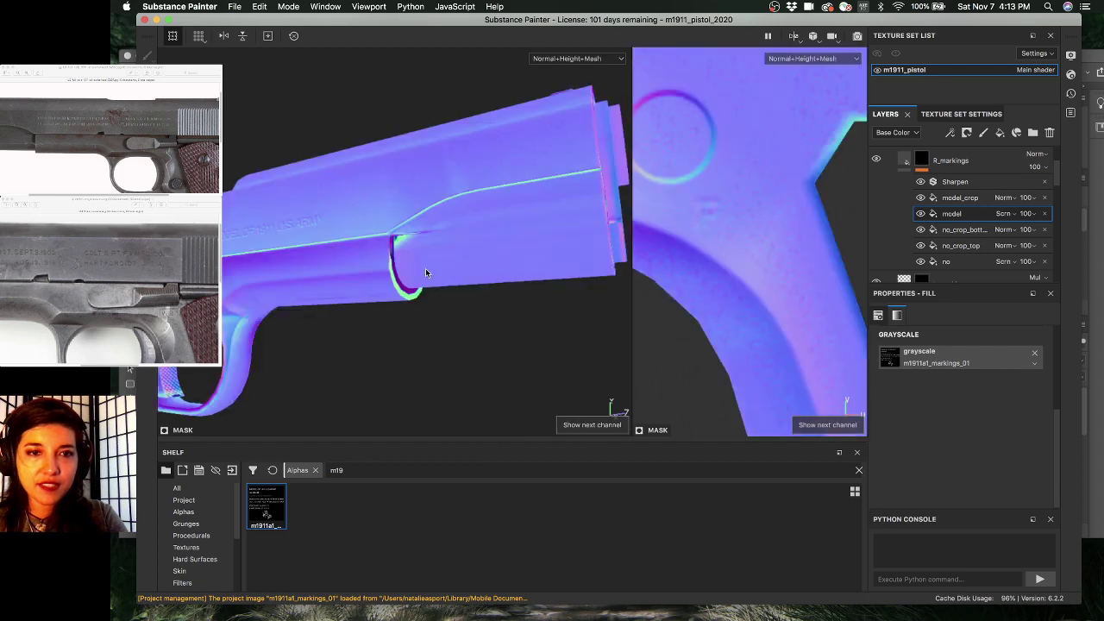
key("m")
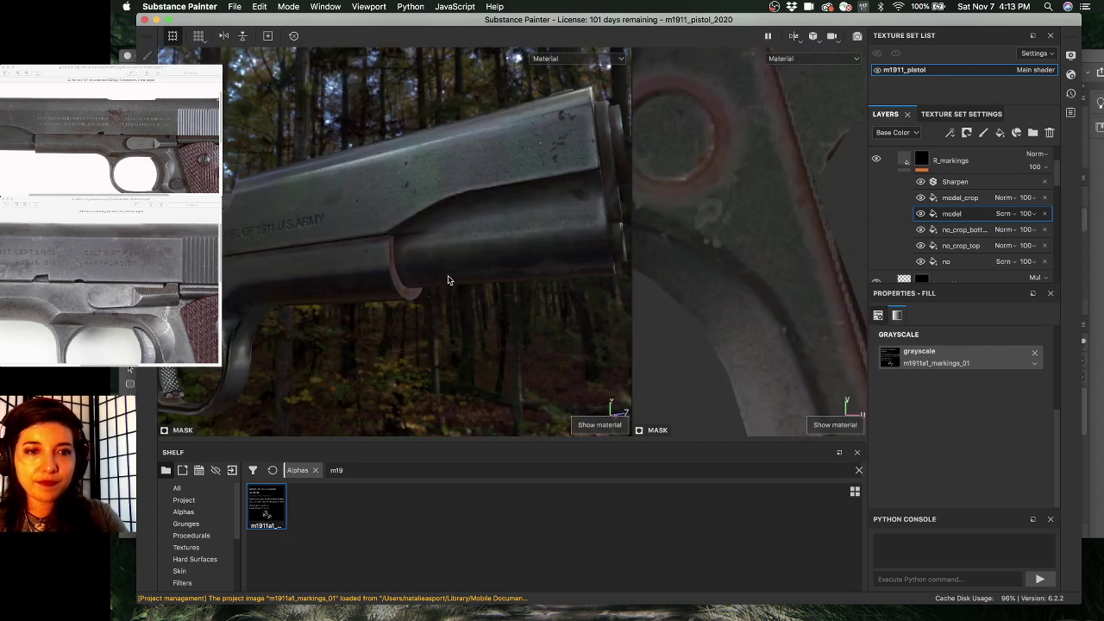
left_click_drag(446, 279, 449, 227, "alt")
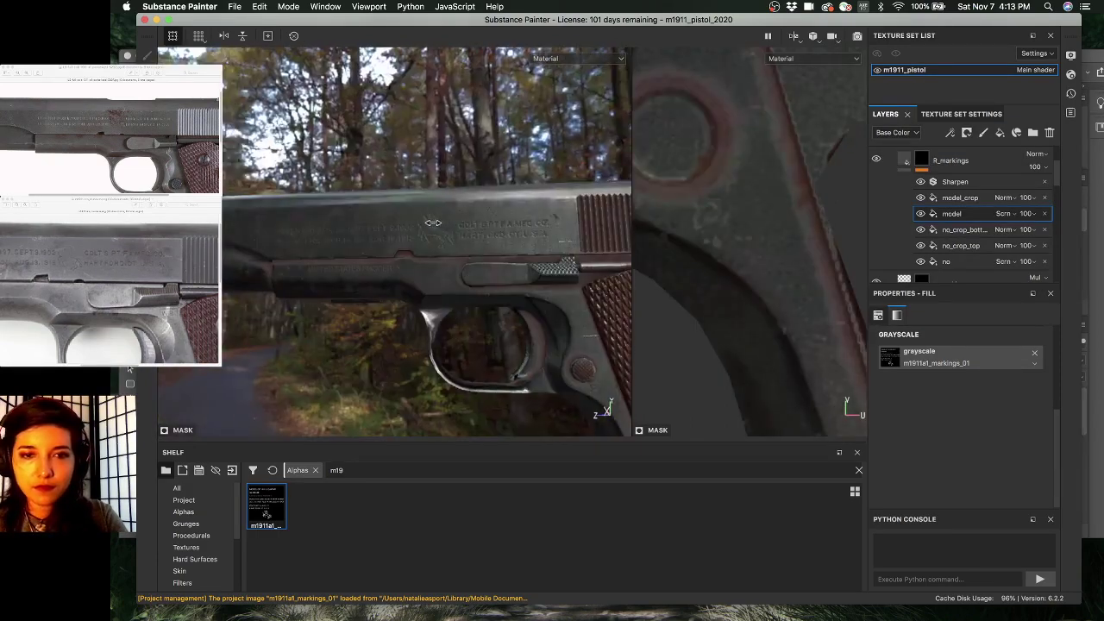
key("c")
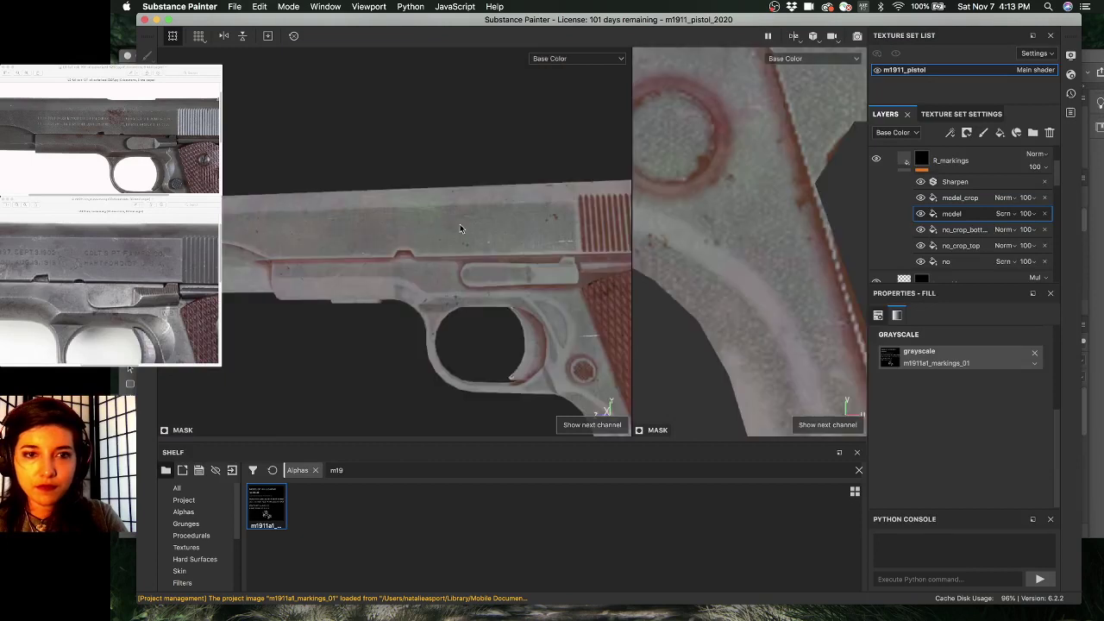
left_click_drag(335, 237, 429, 259, "alt")
key("m")
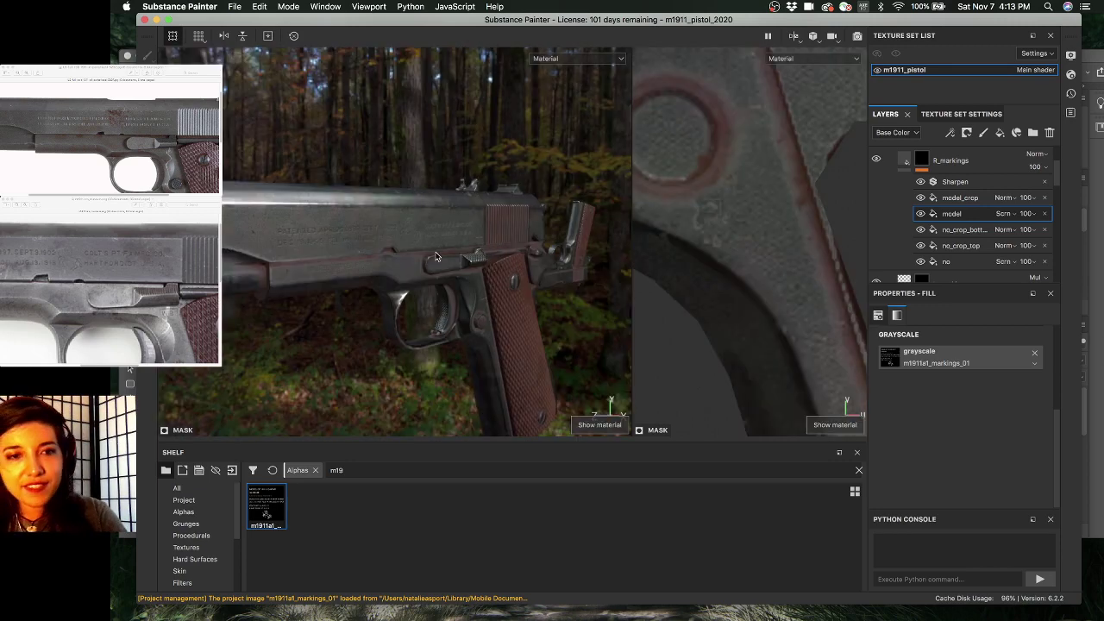
- Select the mask of the L_markings layer and bring the patent text and horse engraving into close view
scroll(898, 185, "down", 3)
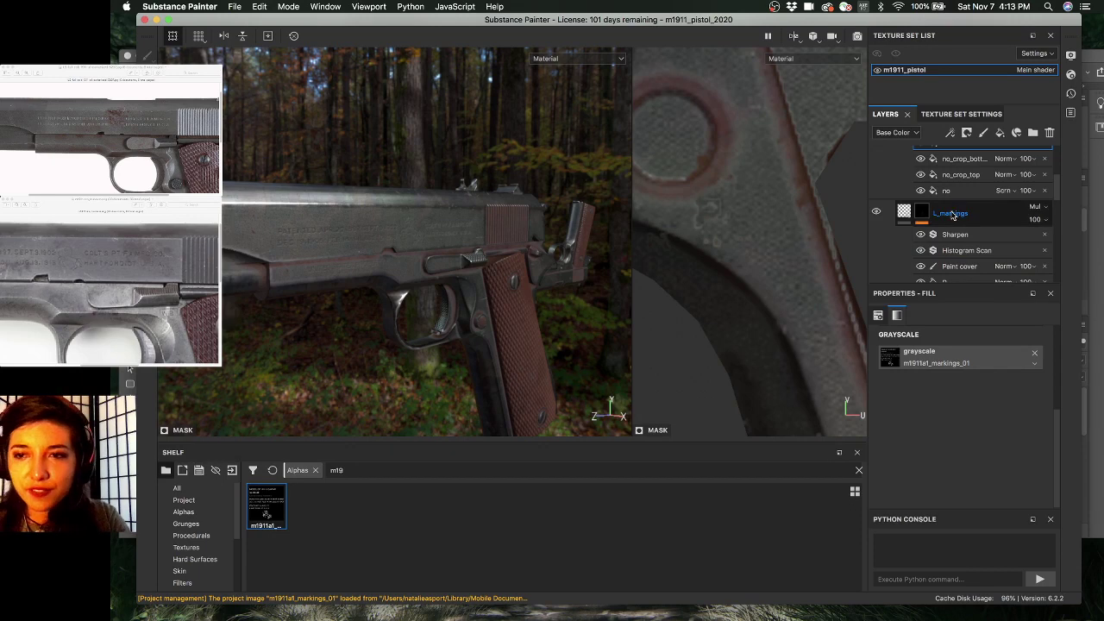
double_click(950, 213)
left_click(923, 213)
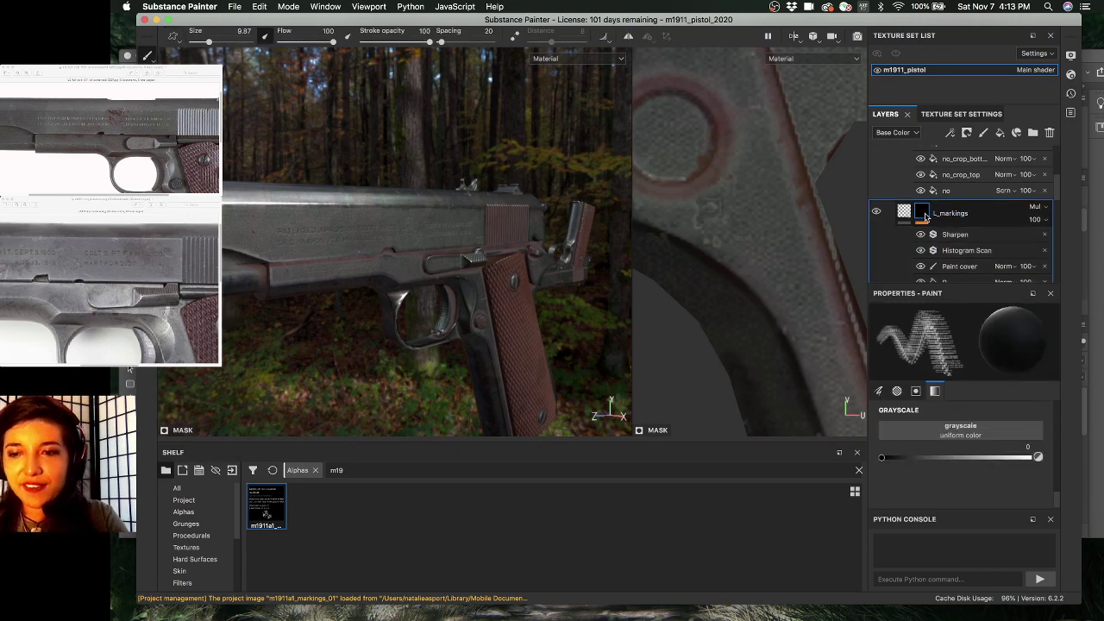
mouse_move(925, 215)
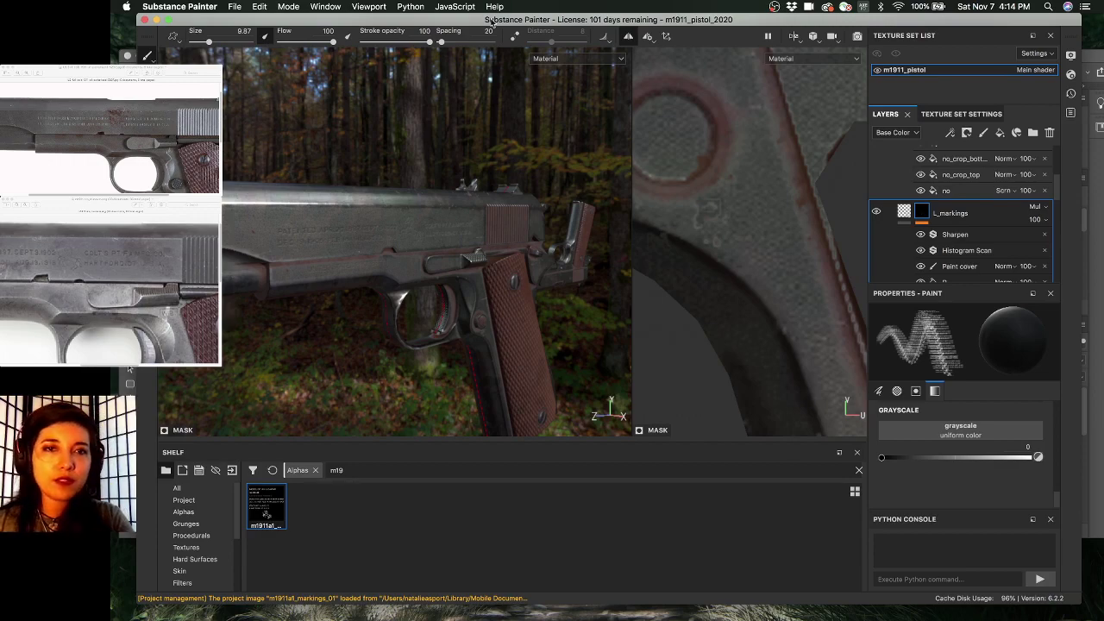
left_click_drag(436, 259, 425, 256, "alt")
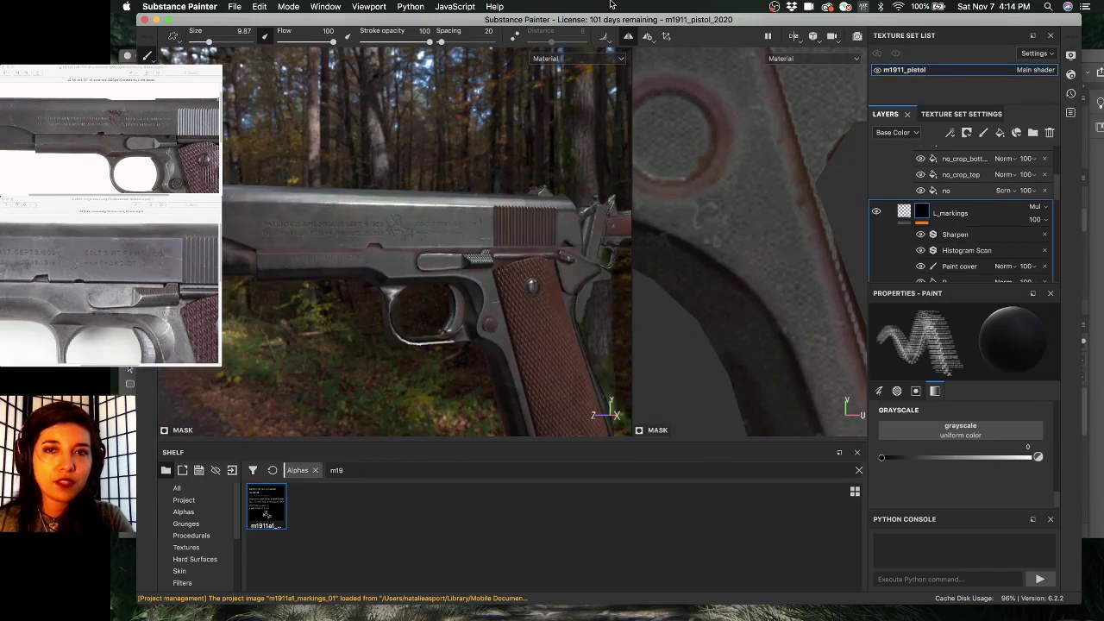
mouse_move(371, 232)
left_mouse_down("alt")
mouse_move(399, 216)
mouse_move(371, 245)
left_mouse_up("alt")
right_click_drag(372, 245, 457, 276, "alt")
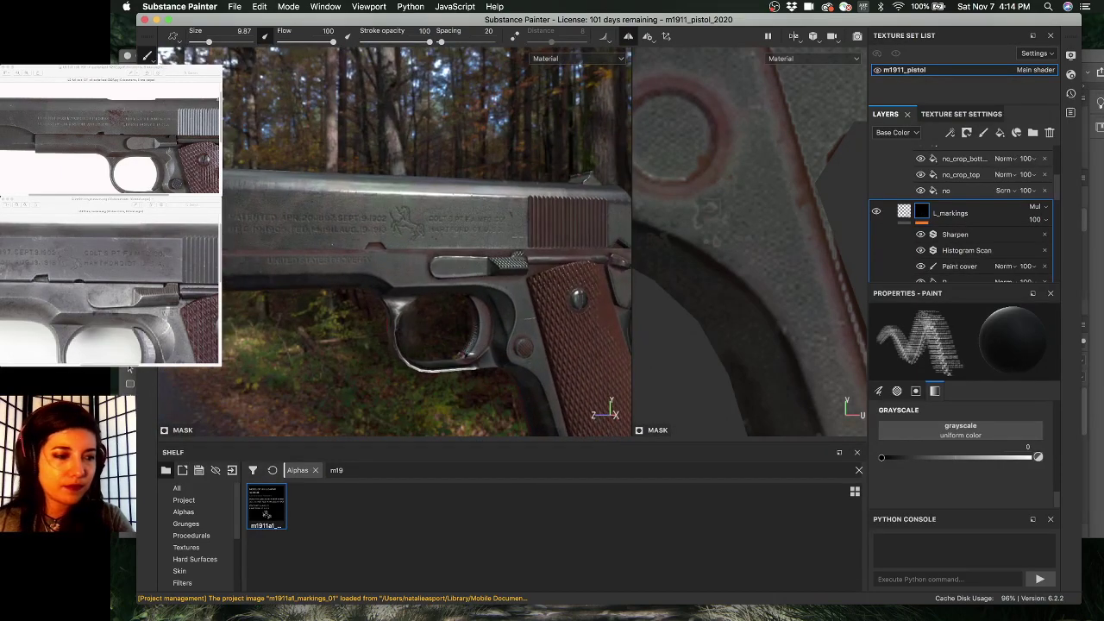
- Browse the reference photos and examine the slide engraving and serrations up close on the black-background pistol photo
left_click(110, 290)
scroll(110, 290, "down", 3)
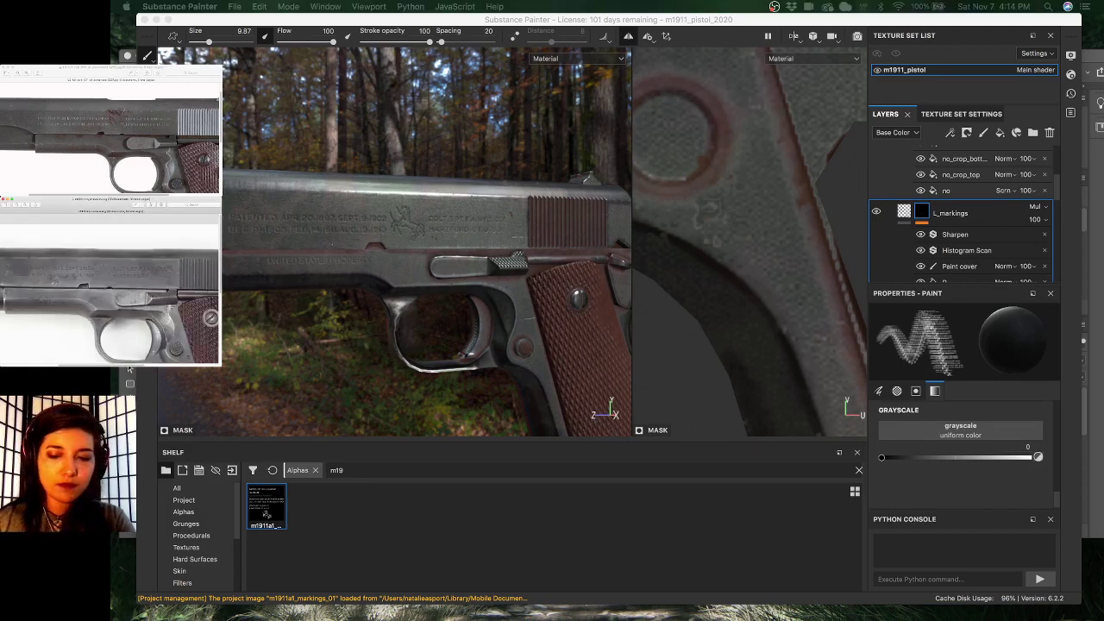
scroll(111, 290, "down", 2)
scroll(110, 290, "down", 5)
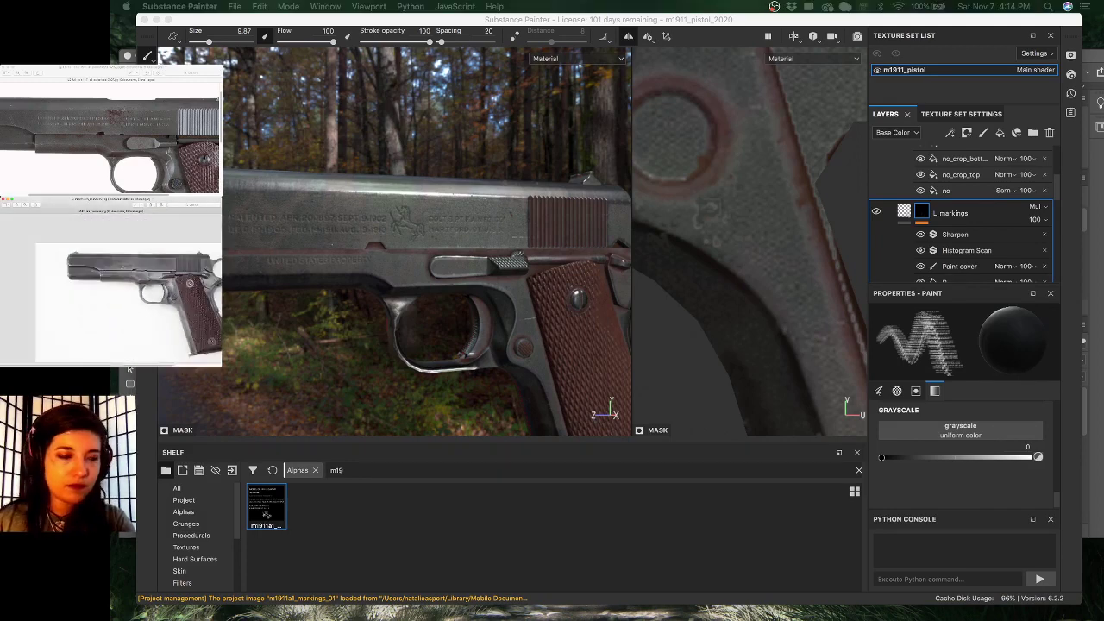
key("Right")
key("Right")
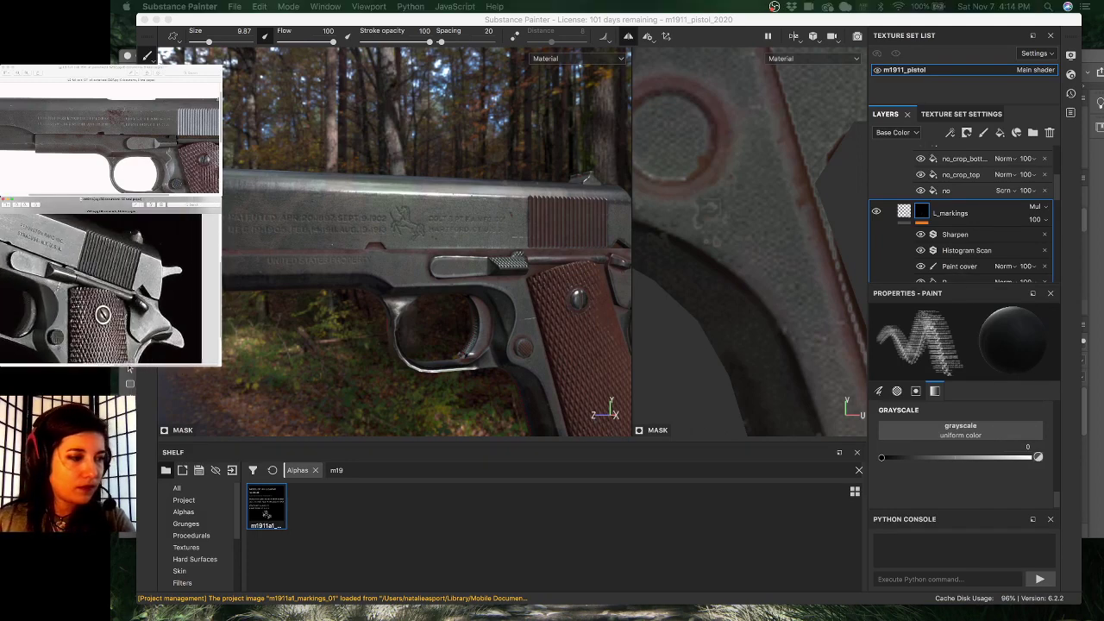
scroll(111, 289, "up", 4)
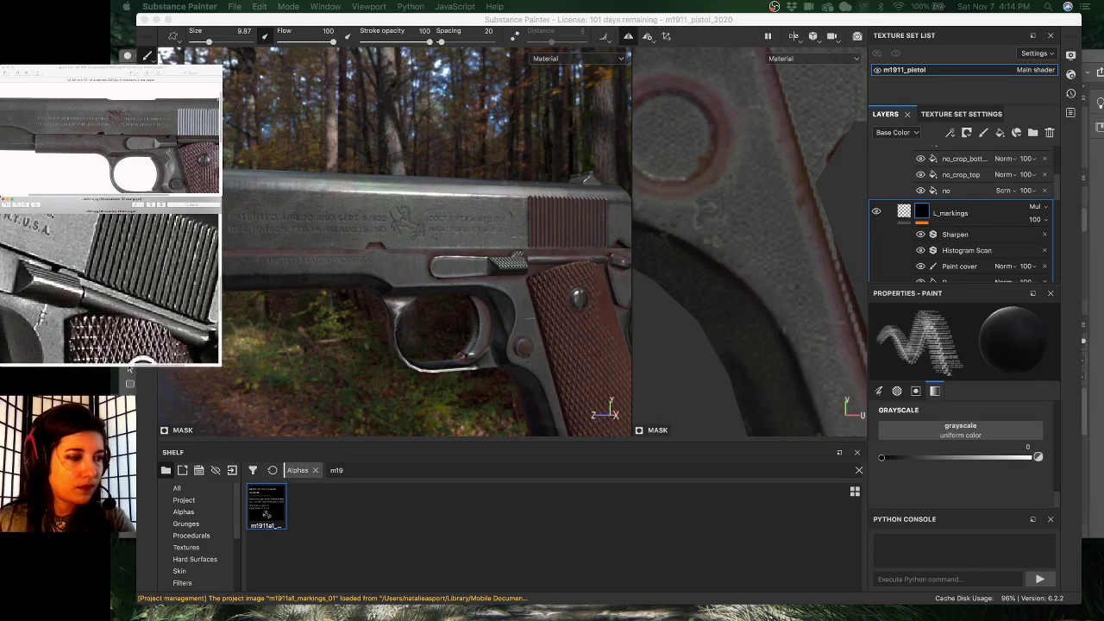
scroll(110, 289, "up", 1)
- Move on to the blued pistol reference photo and examine its slide, trigger area and grip up close
key("Right")
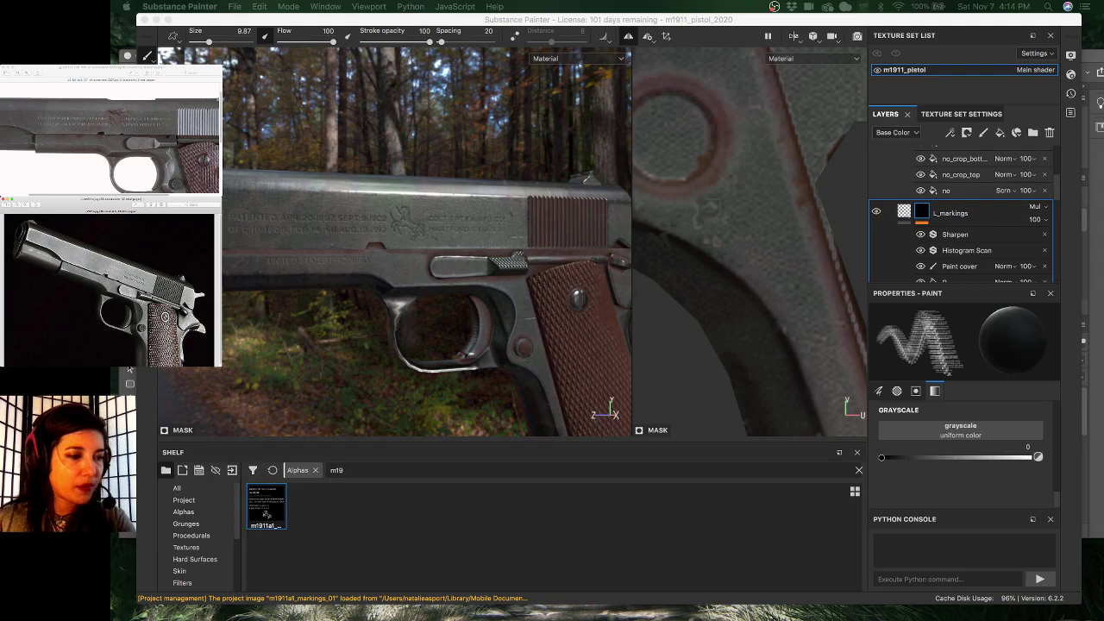
key("Right")
key("Right")
key("Right")
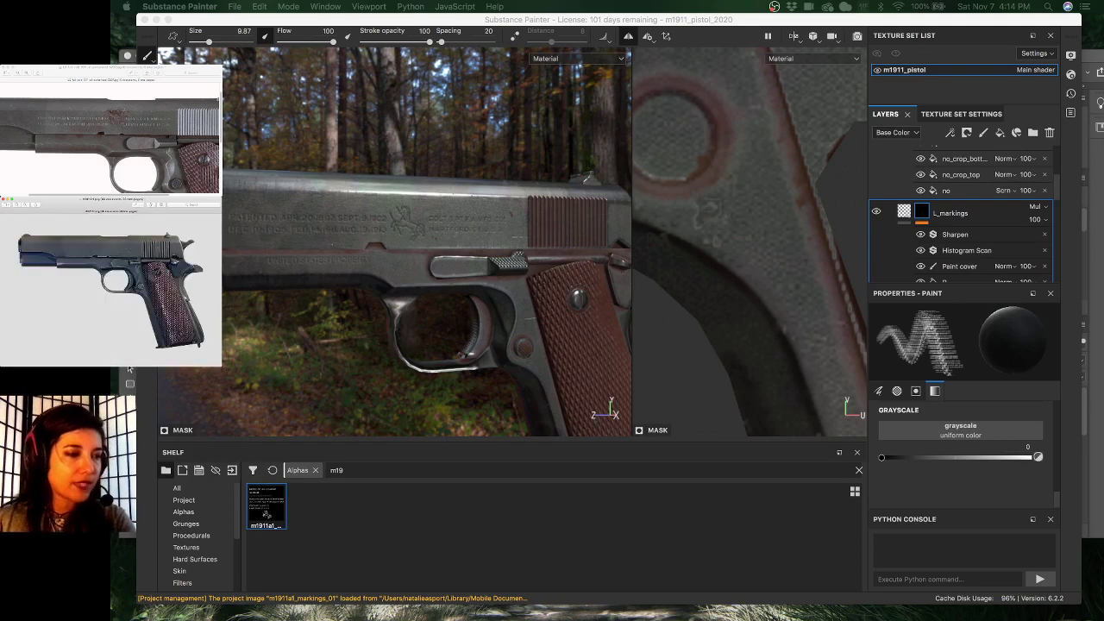
key("super+plus")
key("super+plus")
scroll(111, 290, "up", 2)
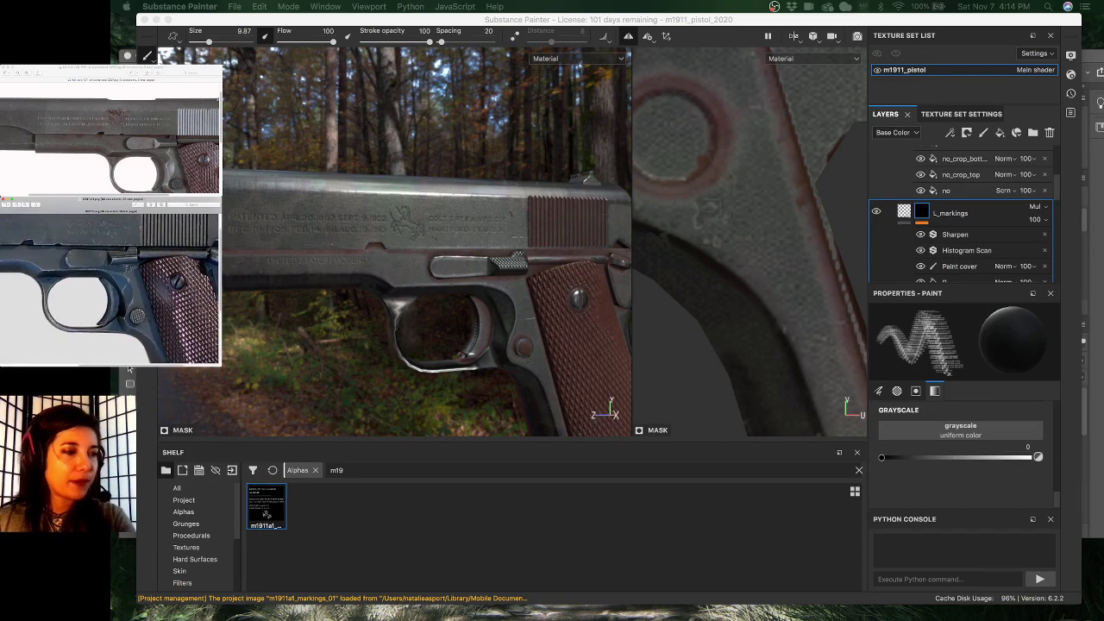
scroll(130, 369, "up", 2)
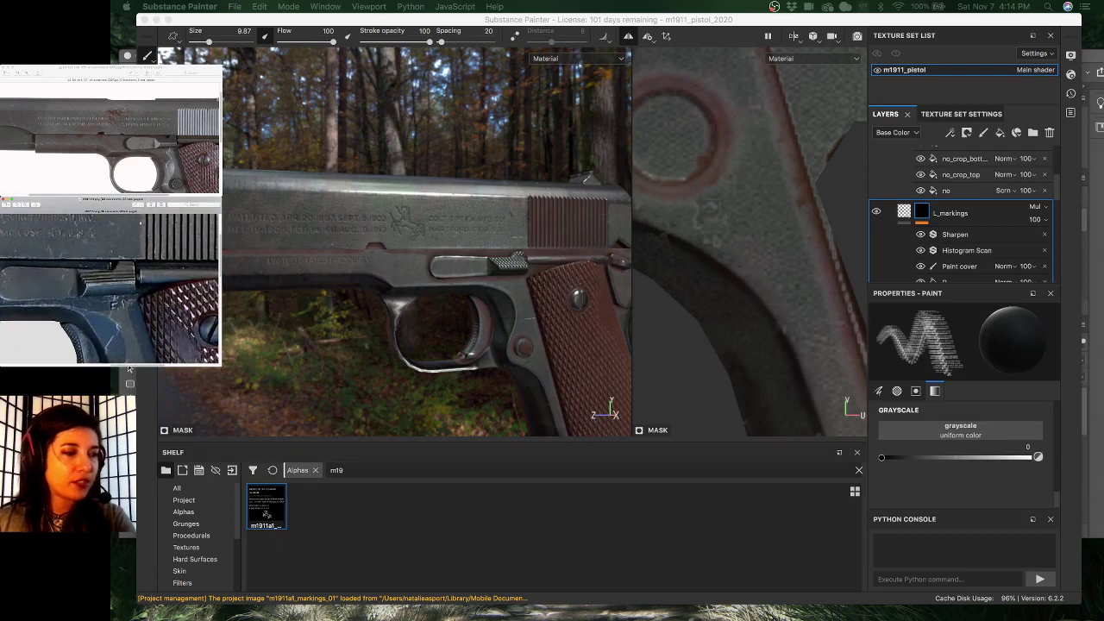
scroll(129, 369, "up", 3)
scroll(129, 369, "down", 5)
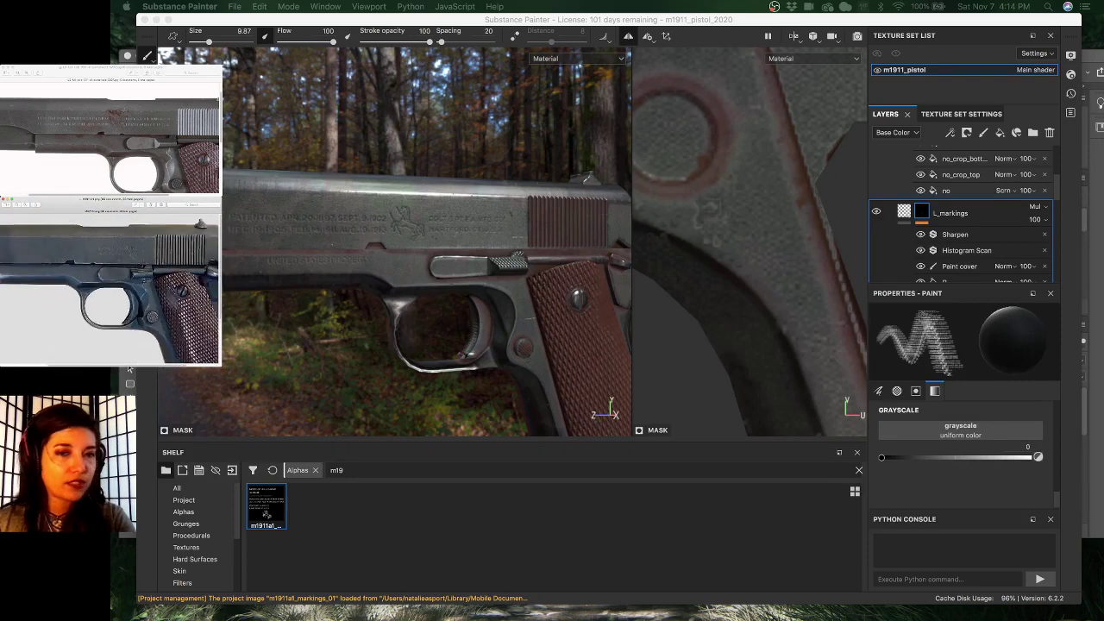
scroll(130, 369, "down", 2)
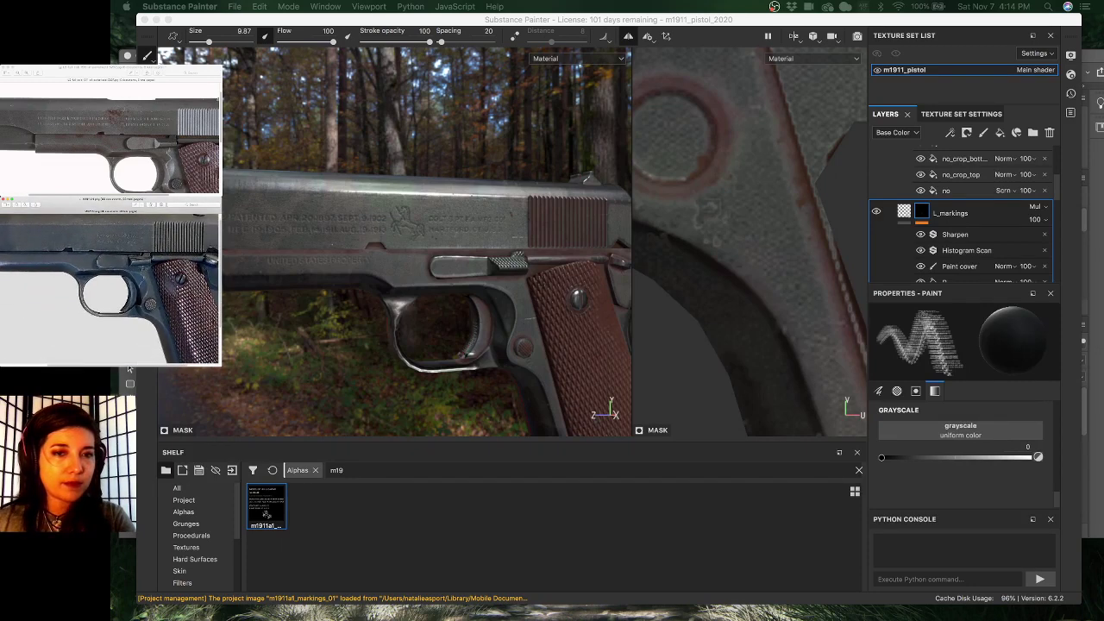
scroll(130, 369, "down", 4)
- Continue through the reference photos to the angled view of the pistol and examine its frame and slide engravings
scroll(130, 369, "down", 3)
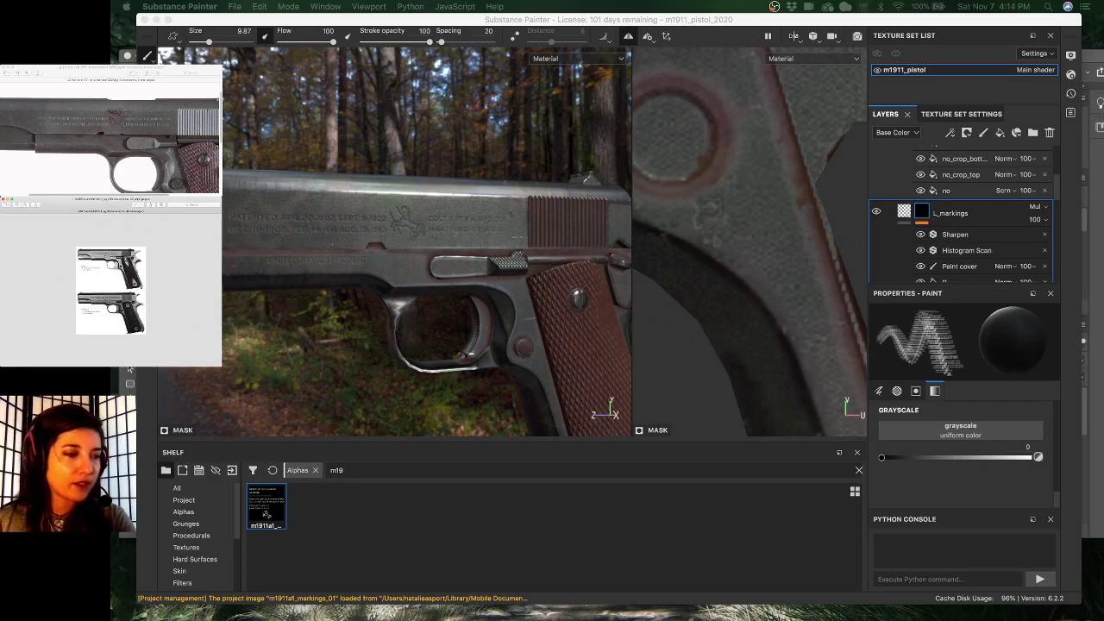
scroll(129, 369, "up", 3)
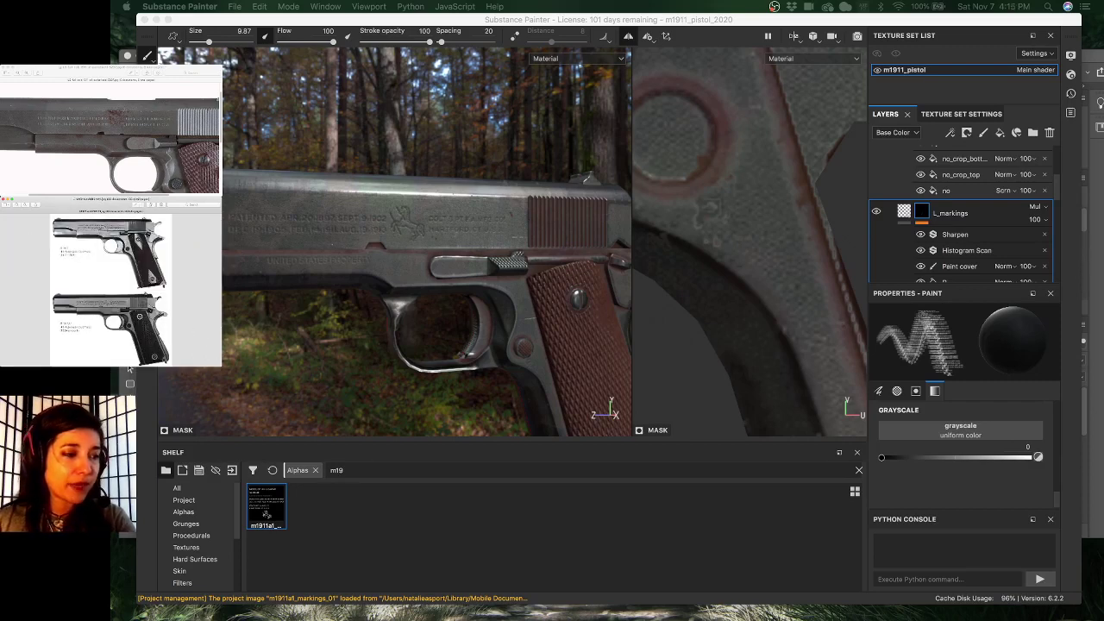
key("Down")
key("Down")
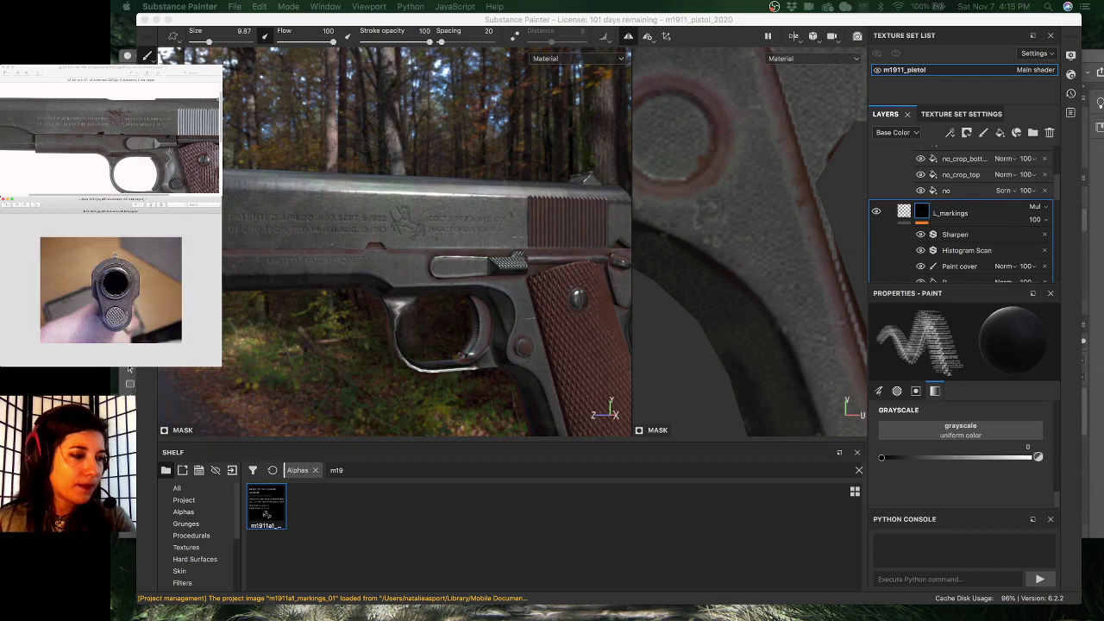
key("Down")
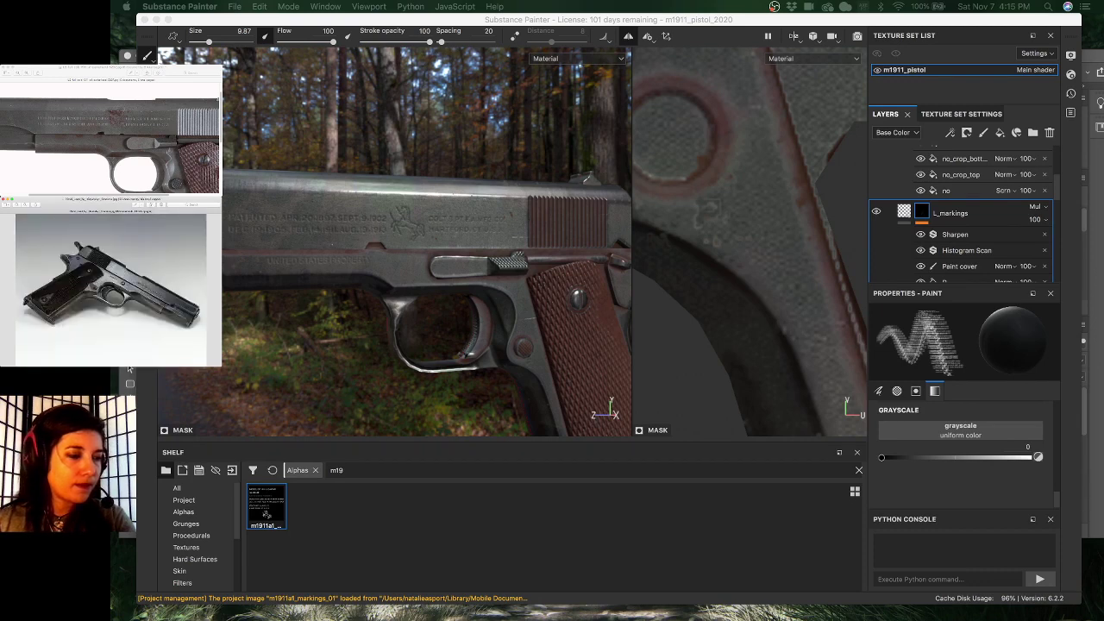
scroll(129, 369, "up", 3)
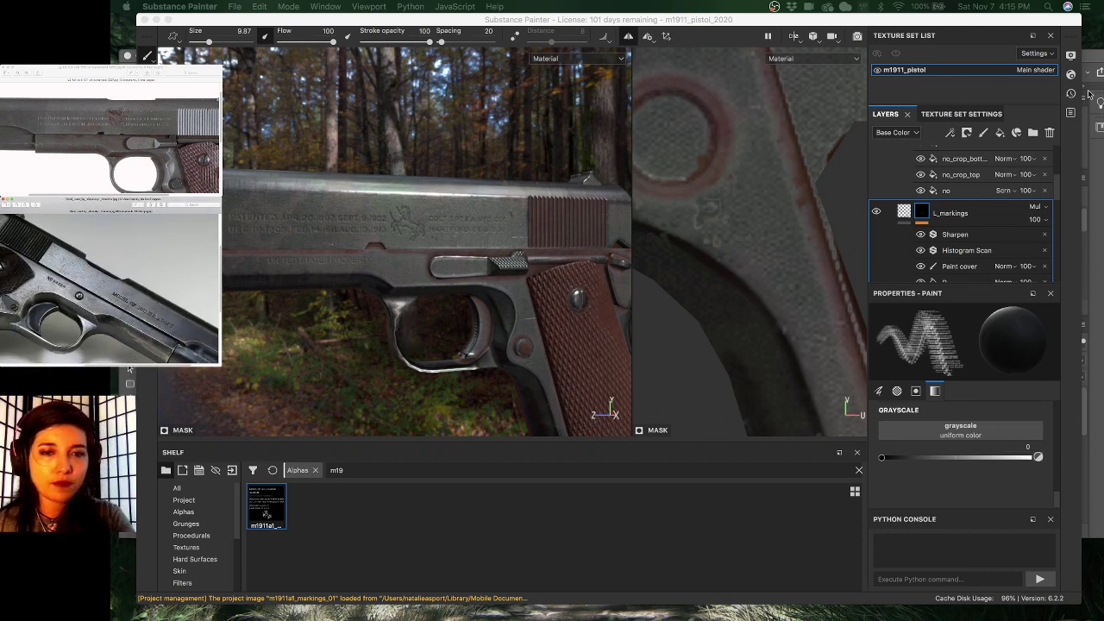
- Set the m1911_pistol texture set size to 4096
left_click(981, 114)
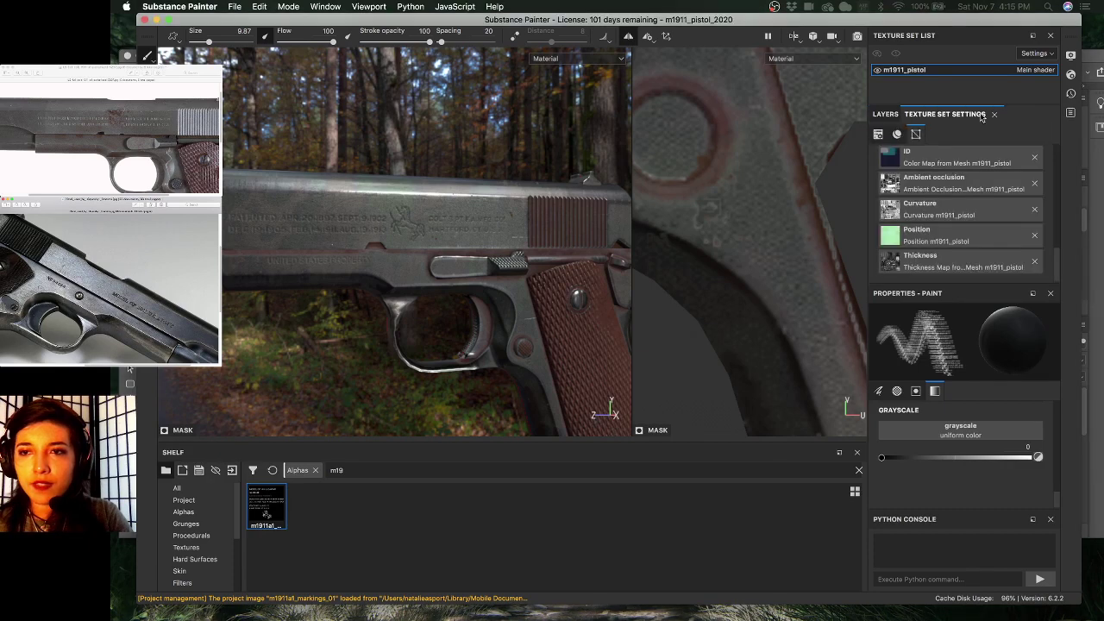
scroll(959, 209, "up", 10)
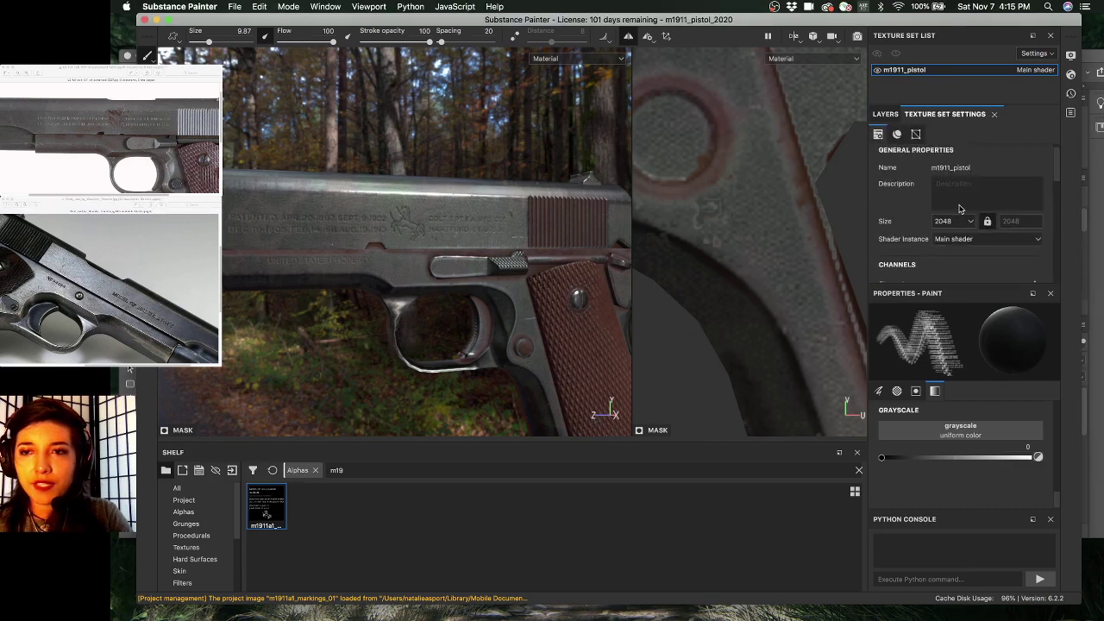
left_click(949, 222)
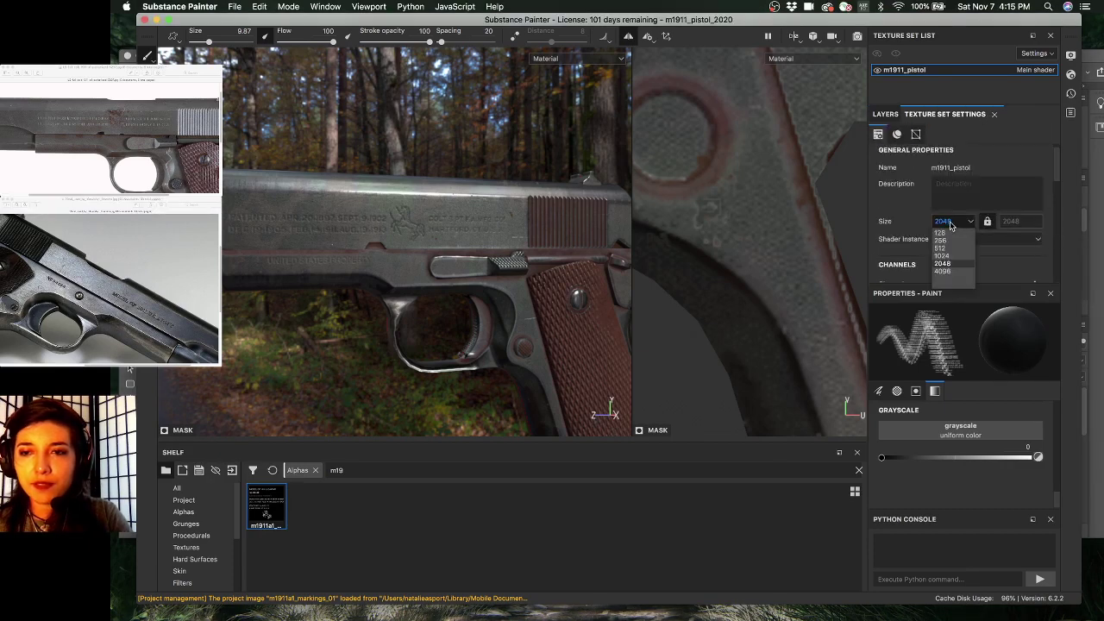
left_click(944, 271)
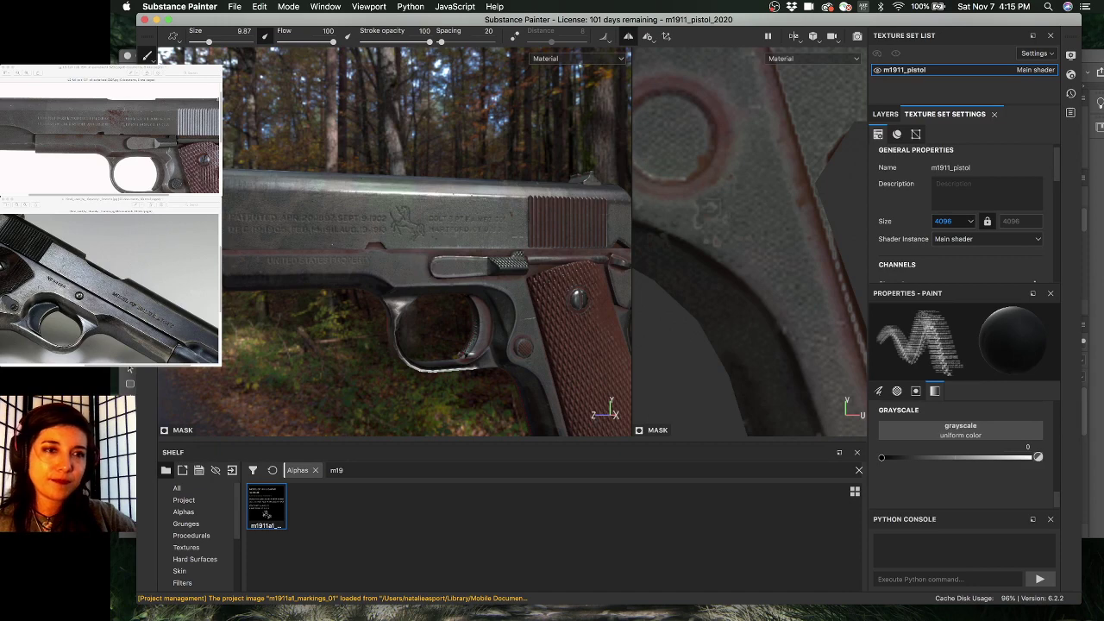
- Examine the whole UV layout of the pistol texture in the 2D view
left_click(129, 369)
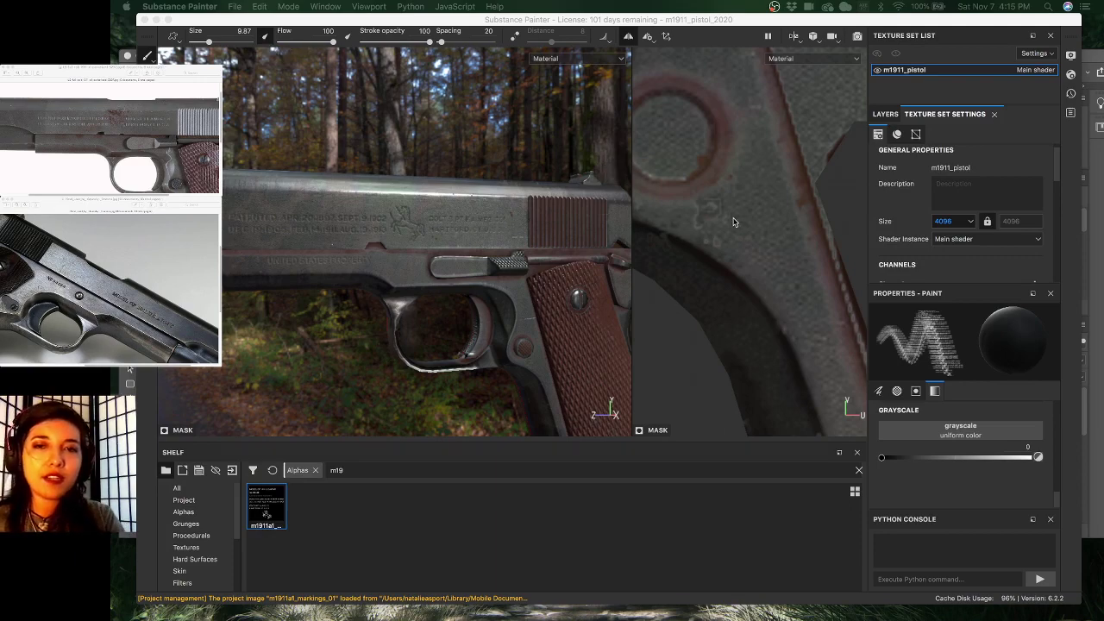
scroll(734, 222, "up", 3)
scroll(734, 219, "down", 5)
scroll(735, 212, "down", 8)
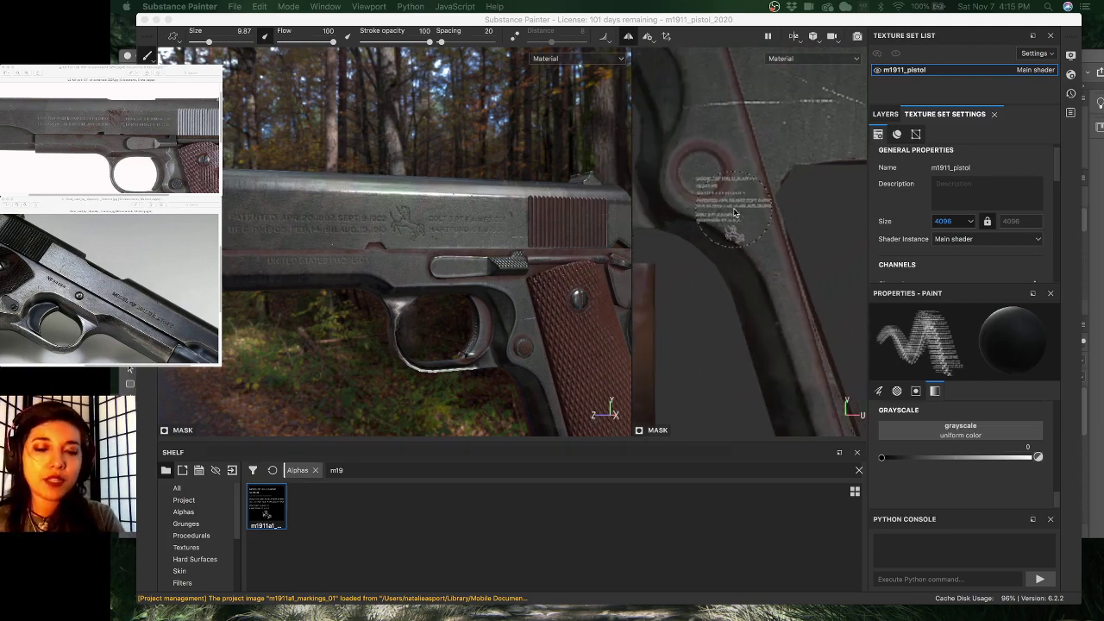
scroll(732, 210, "down", 8)
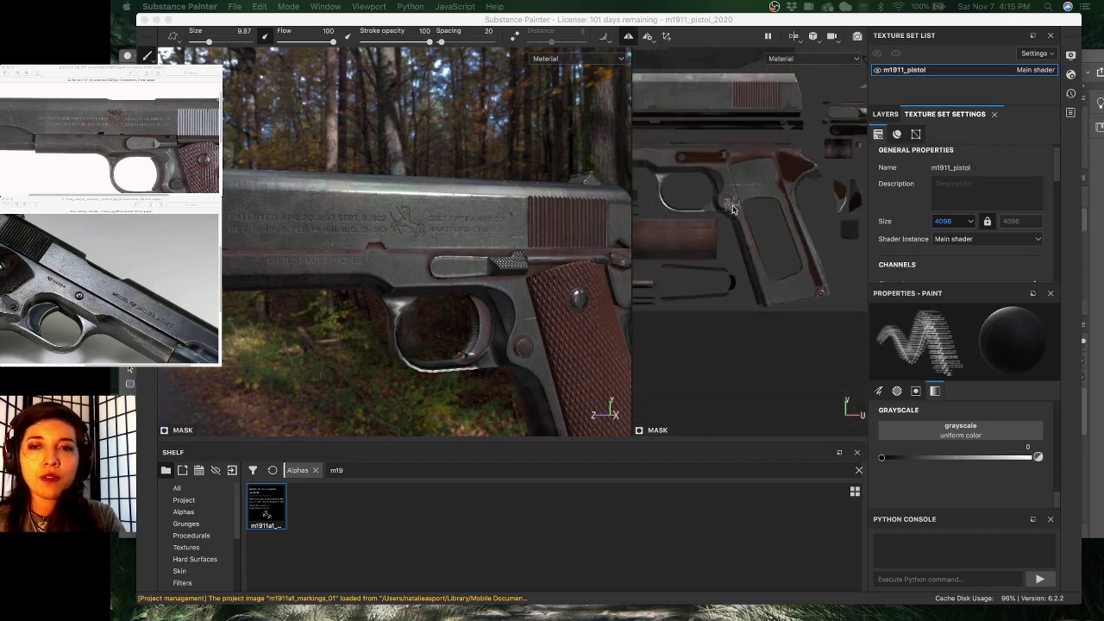
scroll(711, 299, "down", 6)
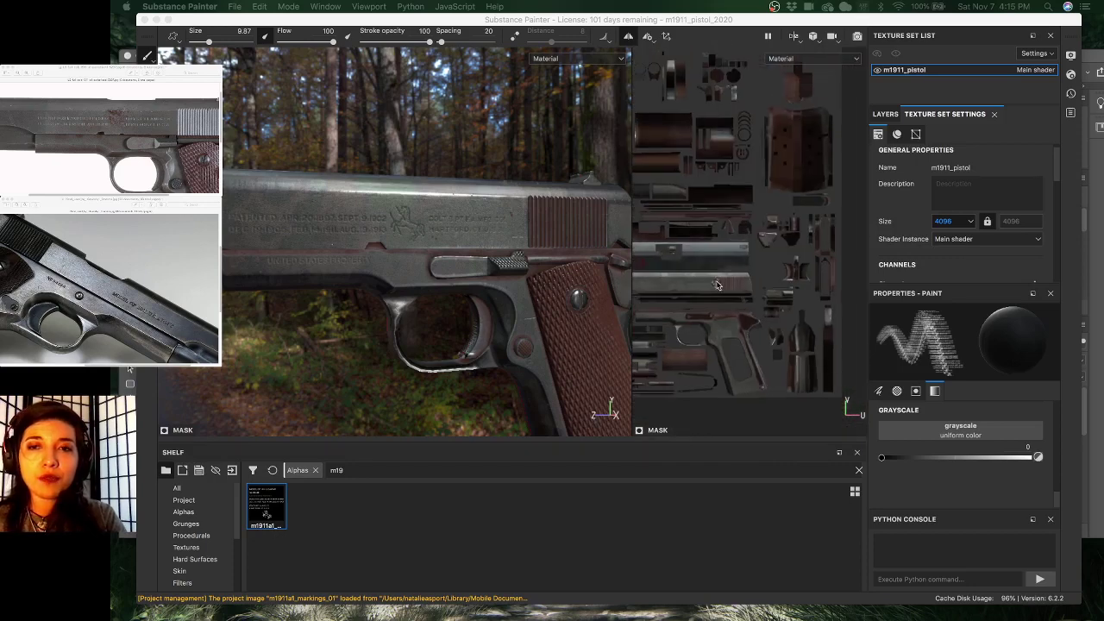
middle_click_drag(768, 258, 844, 241, "alt")
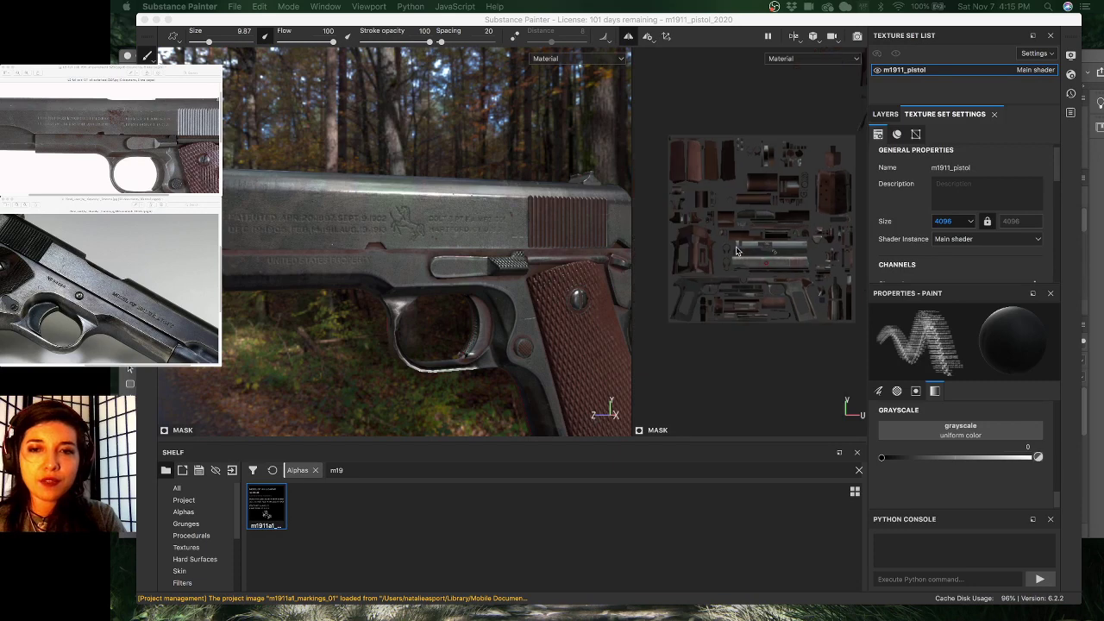
scroll(724, 237, "up", 2)
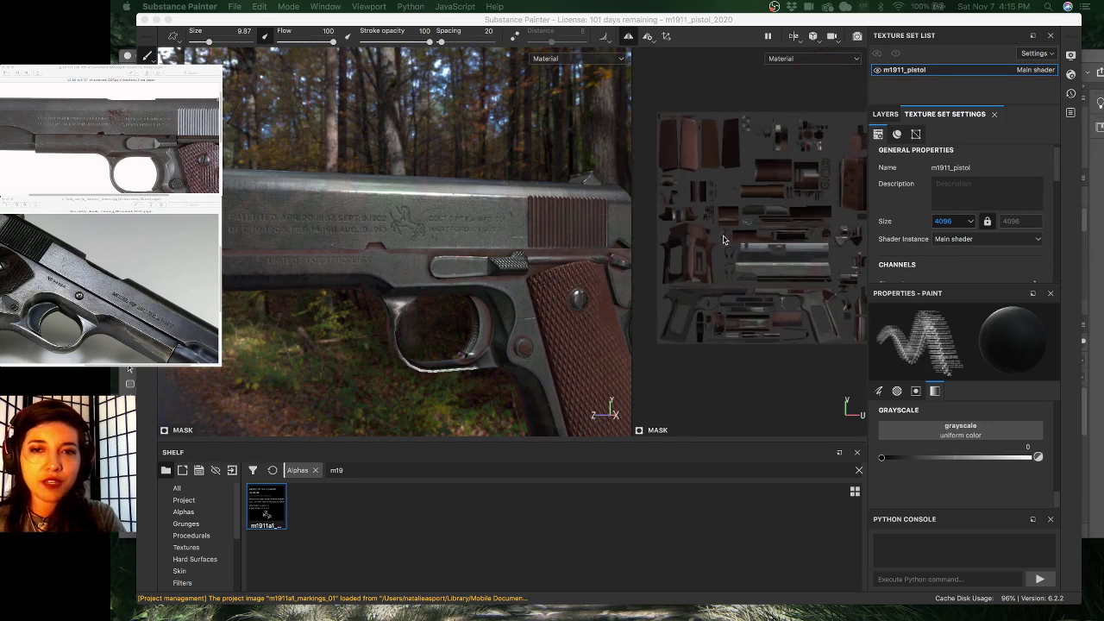
scroll(722, 239, "up", 1)
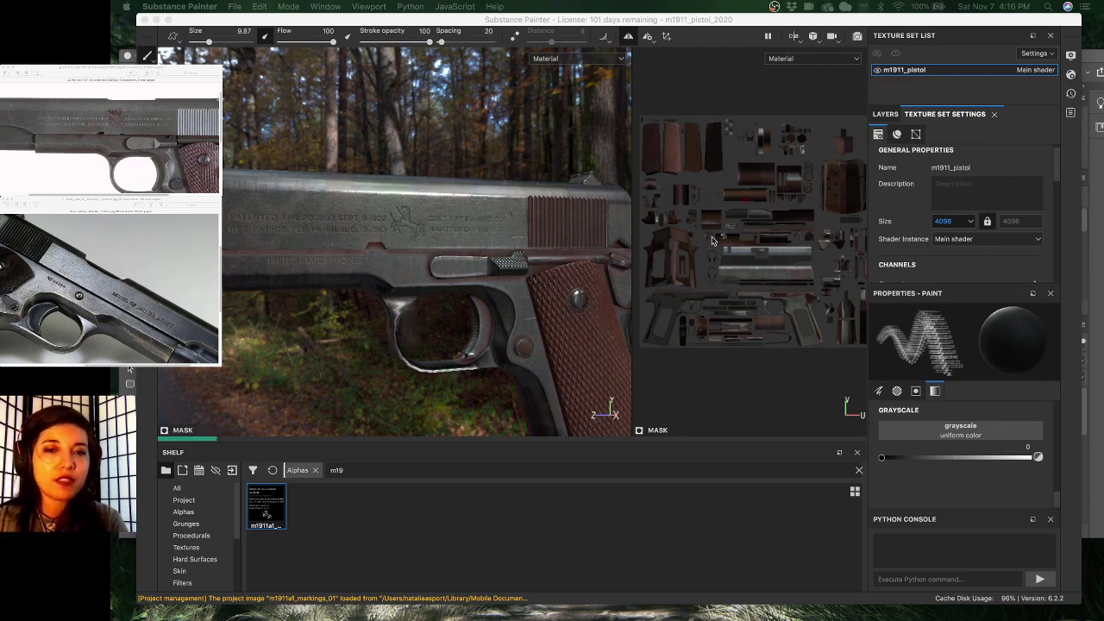
- Examine the slide engravings, trigger area and grip on the 3D pistol from several angles
middle_click_drag(591, 335, 517, 248, "alt")
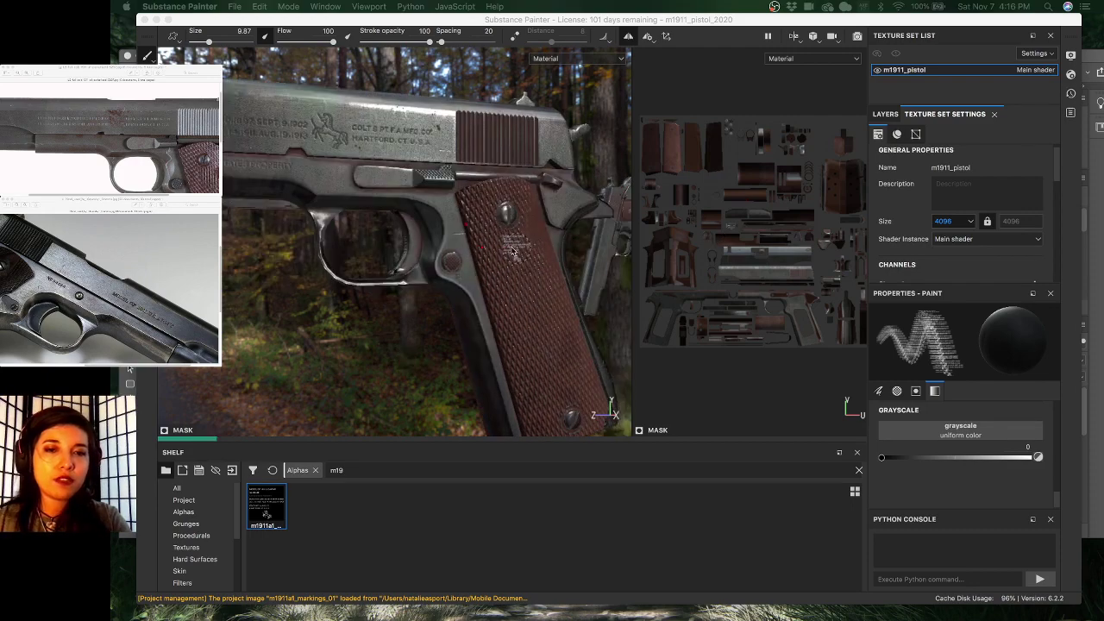
right_click_drag(516, 249, 501, 207, "shift")
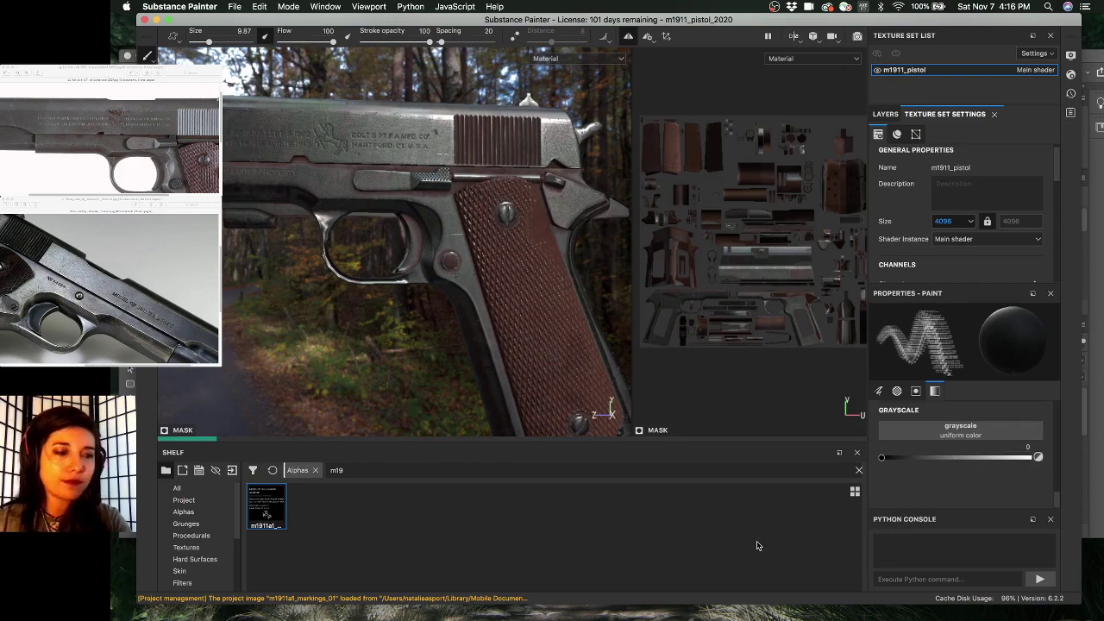
key("super+Tab")
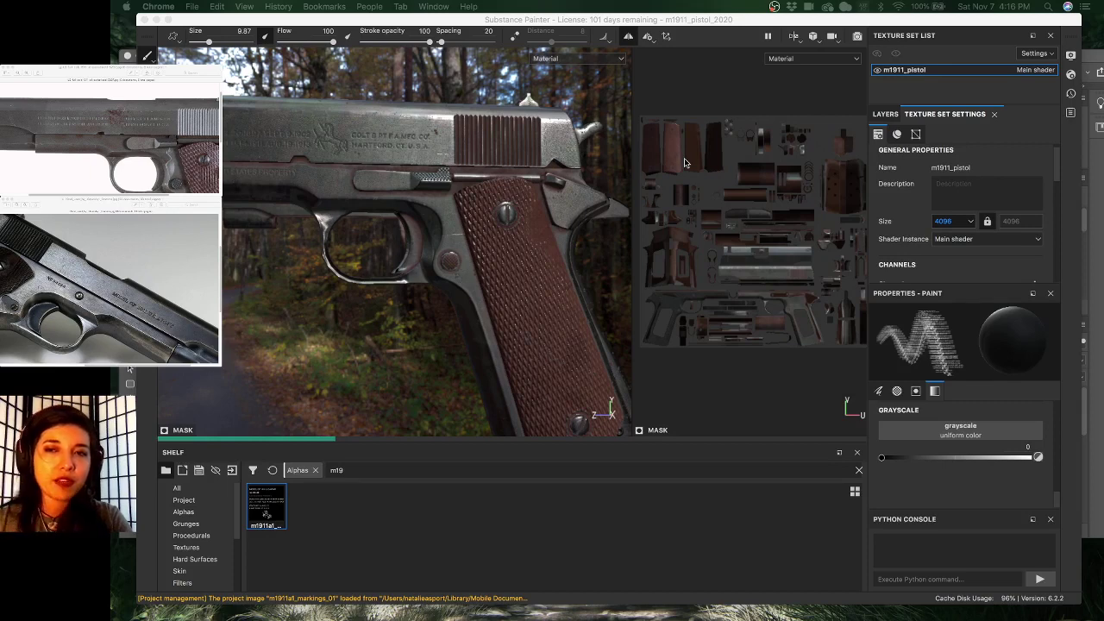
left_click(437, 208)
left_click_drag(439, 203, 442, 188, "alt")
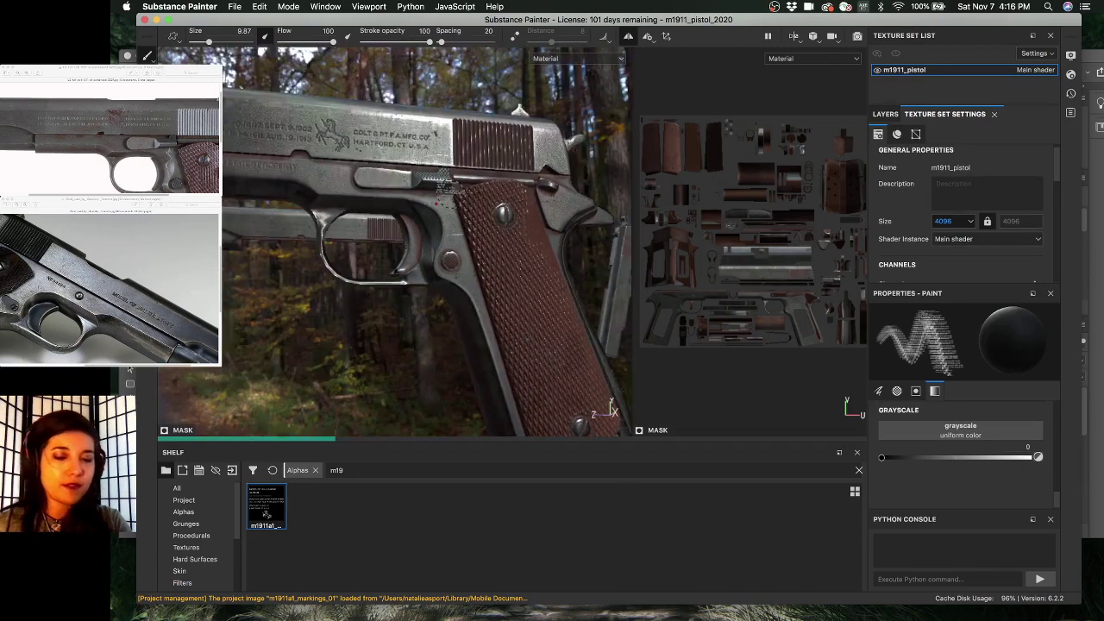
key("super+Tab")
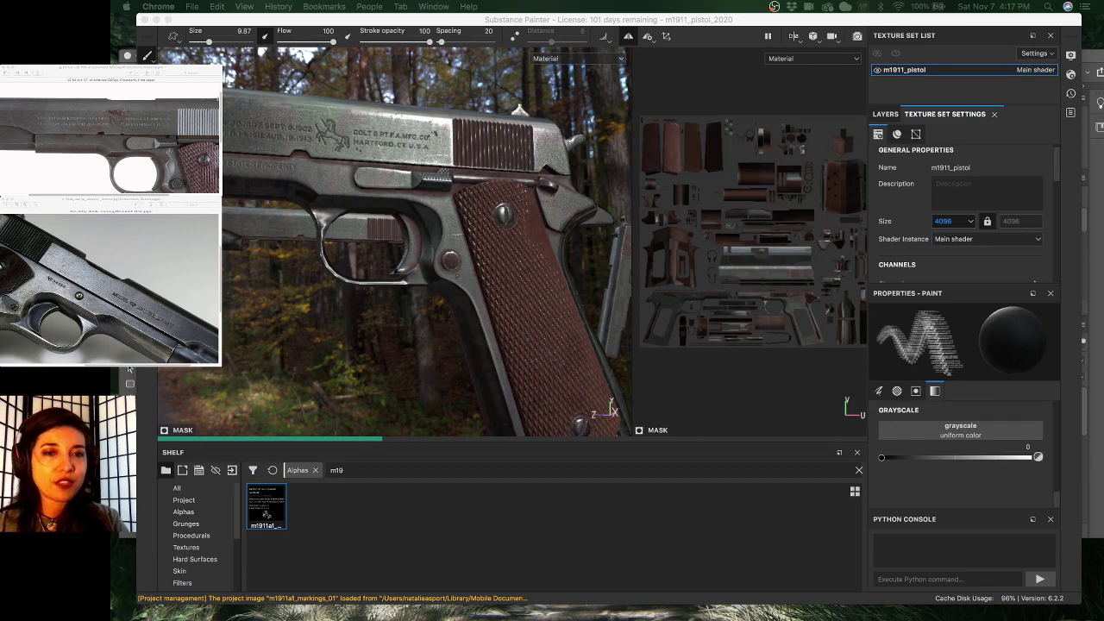
left_click(532, 19)
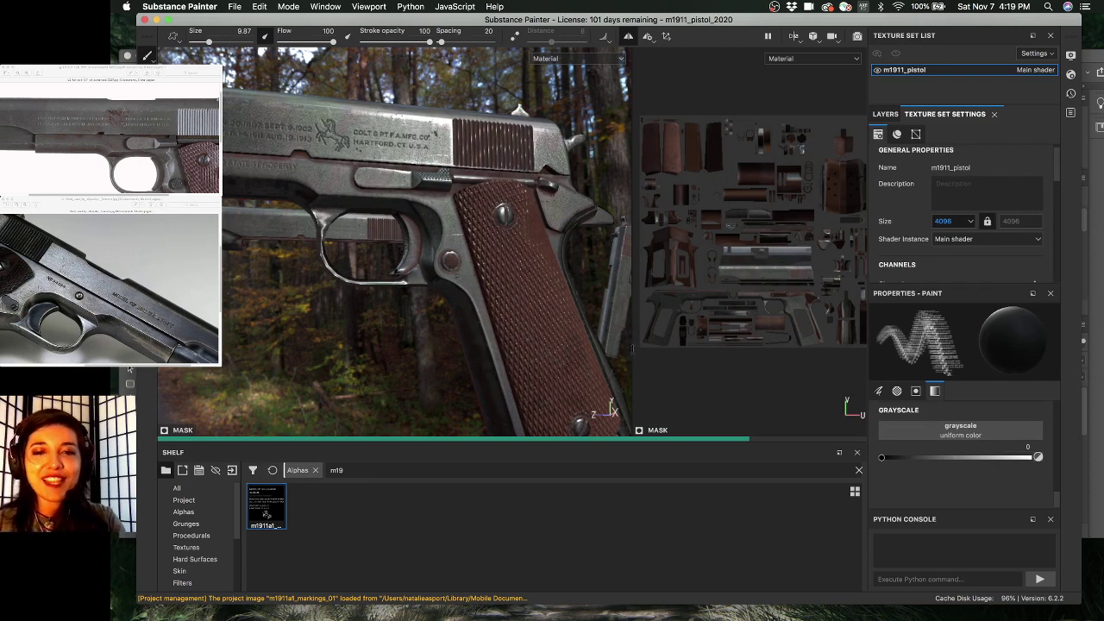
left_click_drag(453, 226, 458, 244, "alt")
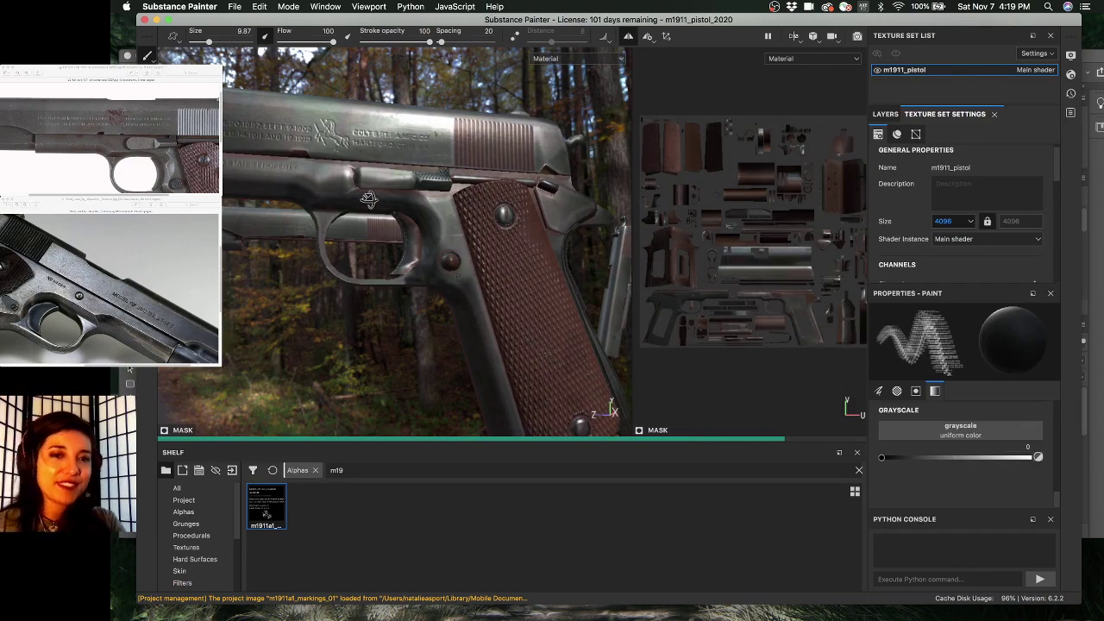
left_click_drag(369, 199, 369, 201, "alt")
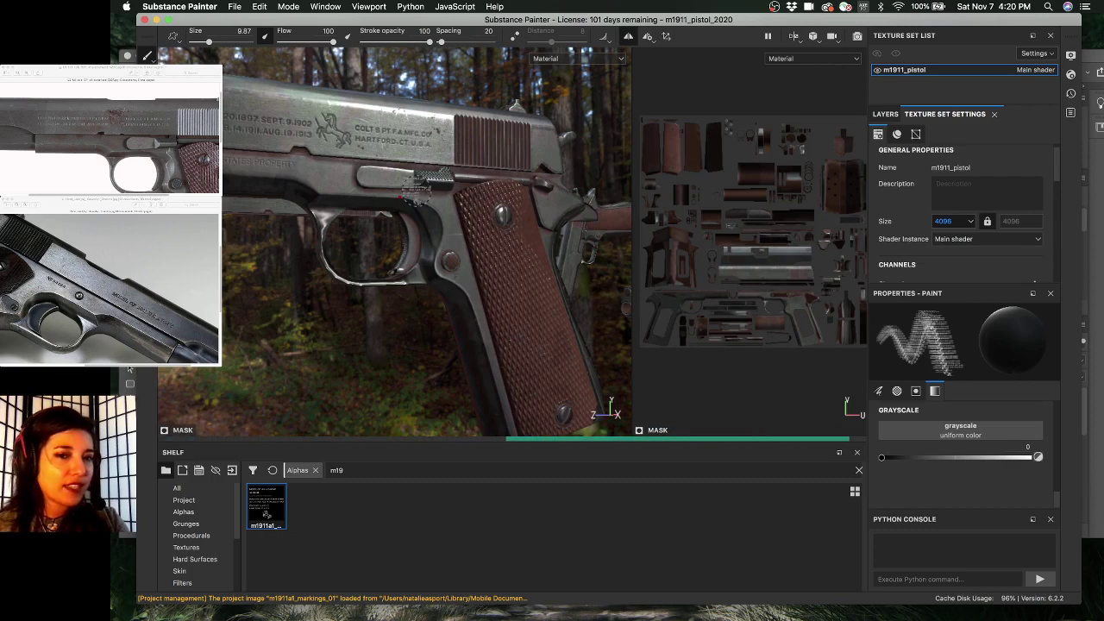
left_click_drag(376, 183, 324, 157, "alt")
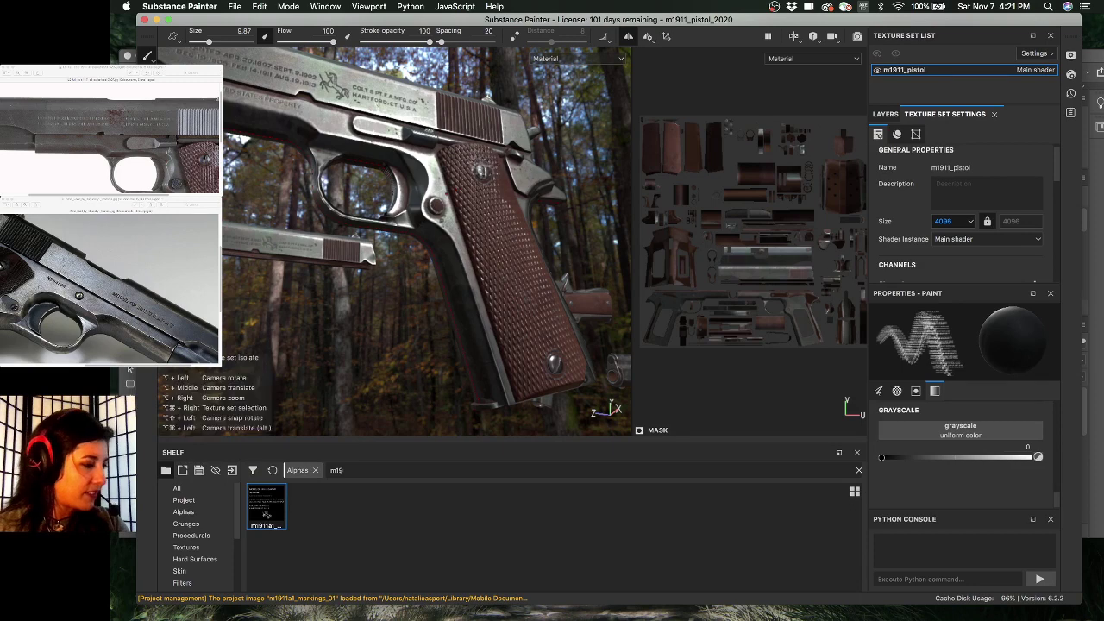
- Inspect the patent dates, horse emblem and United States Property engravings up close on the 3D pistol's slide and frame
left_click_drag(481, 164, 475, 171, "alt")
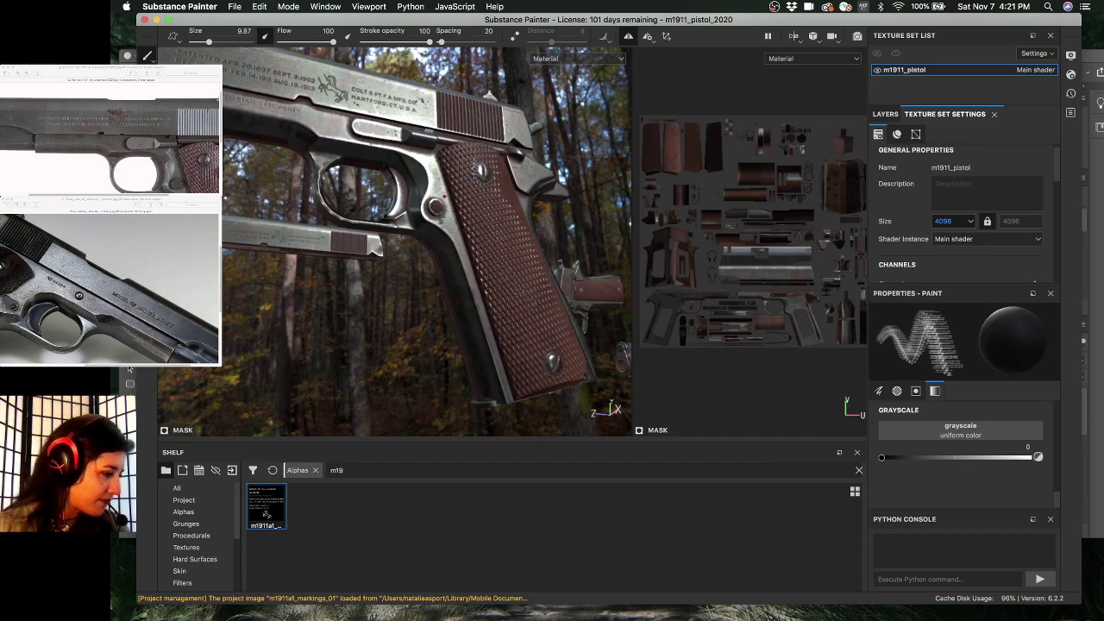
left_click_drag(444, 196, 466, 203, "alt")
right_click_drag(466, 203, 513, 204, "alt")
left_click_drag(498, 182, 463, 173, "alt")
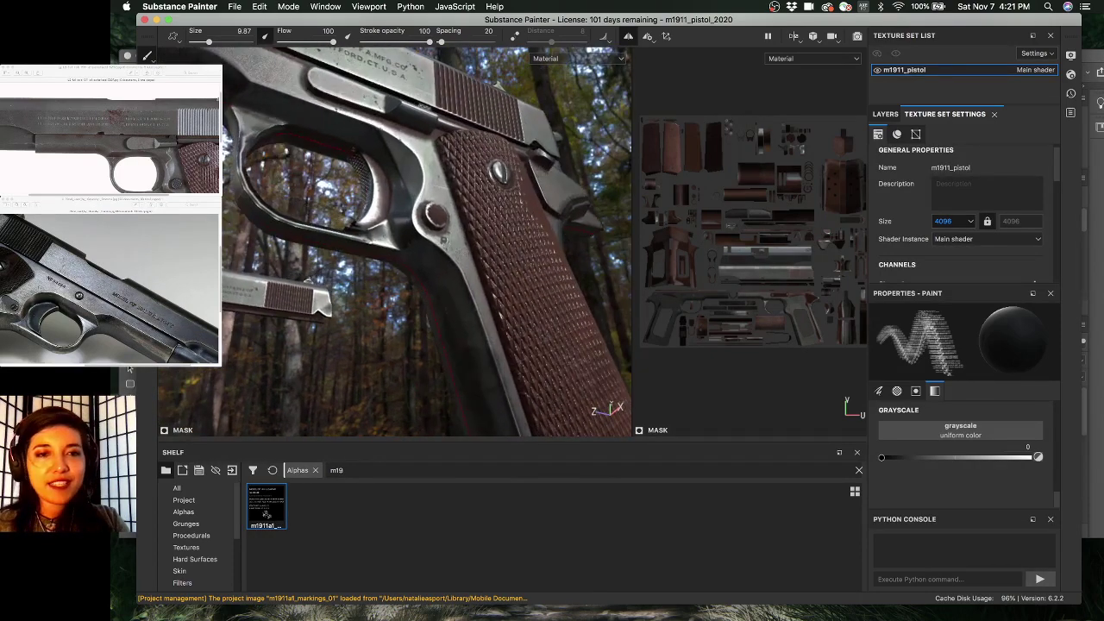
left_click_drag(525, 216, 371, 215, "alt")
right_click_drag(483, 197, 560, 197, "alt")
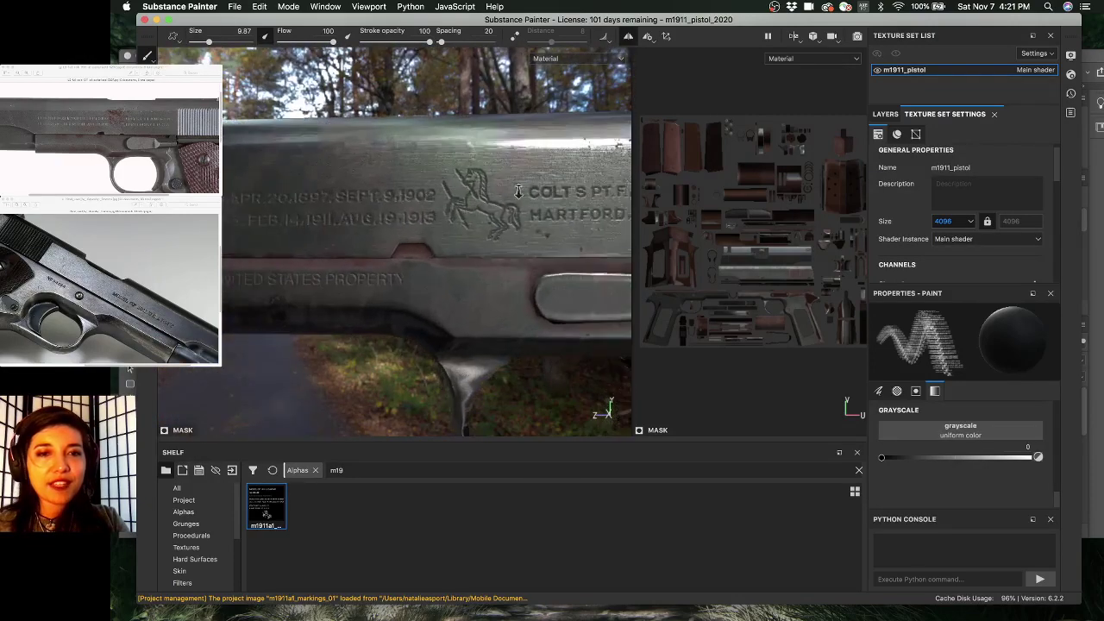
left_click_drag(459, 170, 518, 180, "alt")
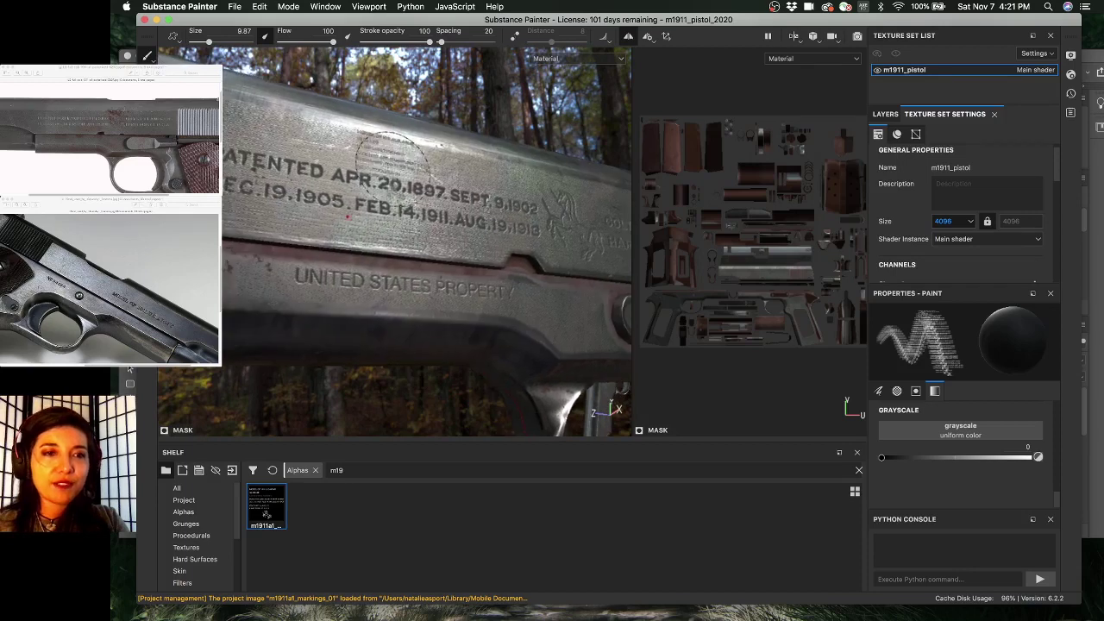
left_click_drag(363, 166, 369, 162, "alt")
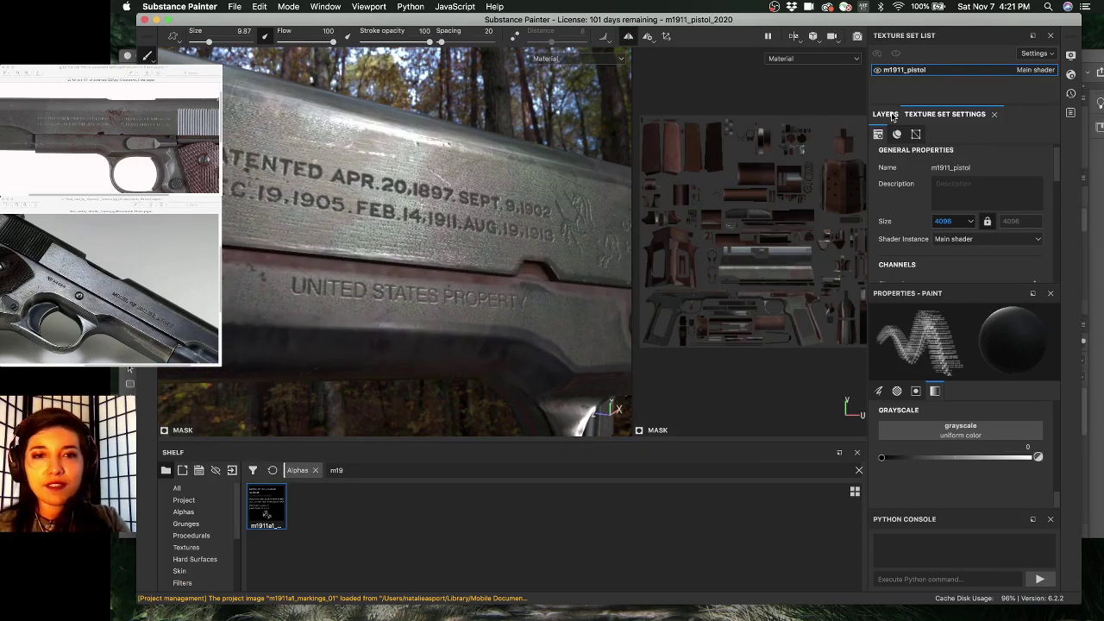
mouse_move(526, 340)
left_mouse_down("alt")
mouse_move(486, 296)
mouse_move(552, 291)
mouse_move(450, 269)
mouse_move(445, 285)
mouse_move(422, 276)
mouse_move(435, 279)
mouse_move(329, 317)
mouse_move(457, 274)
mouse_move(431, 269)
left_mouse_up("alt")
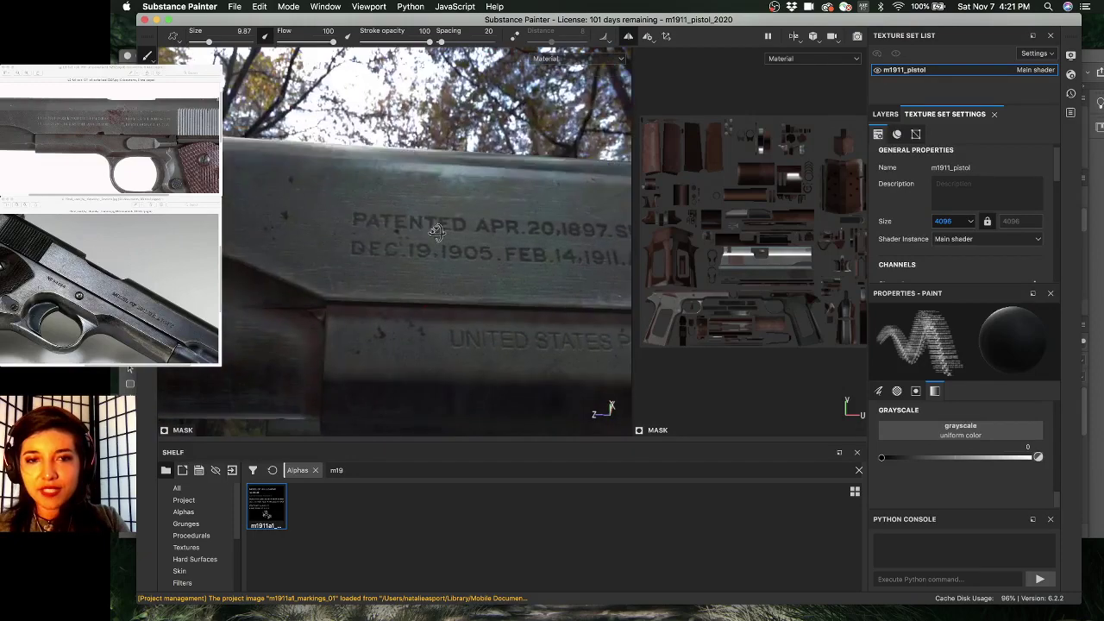
right_click_drag(431, 269, 399, 261, "alt")
mouse_move(400, 262)
left_mouse_down("alt")
mouse_move(400, 292)
mouse_move(380, 268)
mouse_move(398, 257)
mouse_move(441, 295)
left_mouse_up("alt")
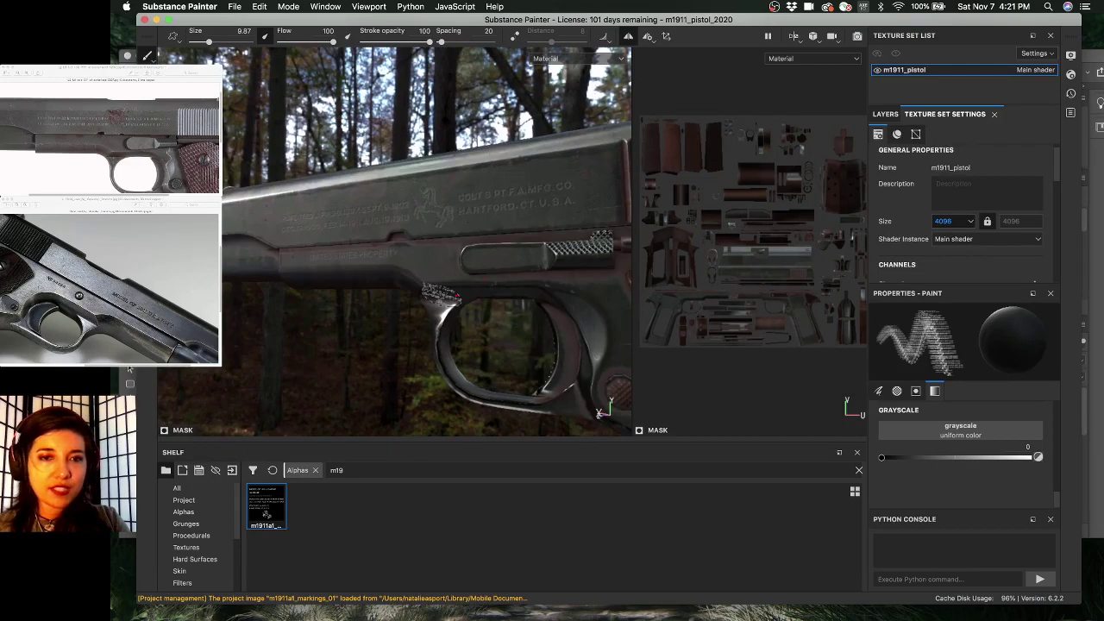
- Check the pistol's base color channel, return to the material view and inspect the Model of 1911 U.S. Army side
key("c")
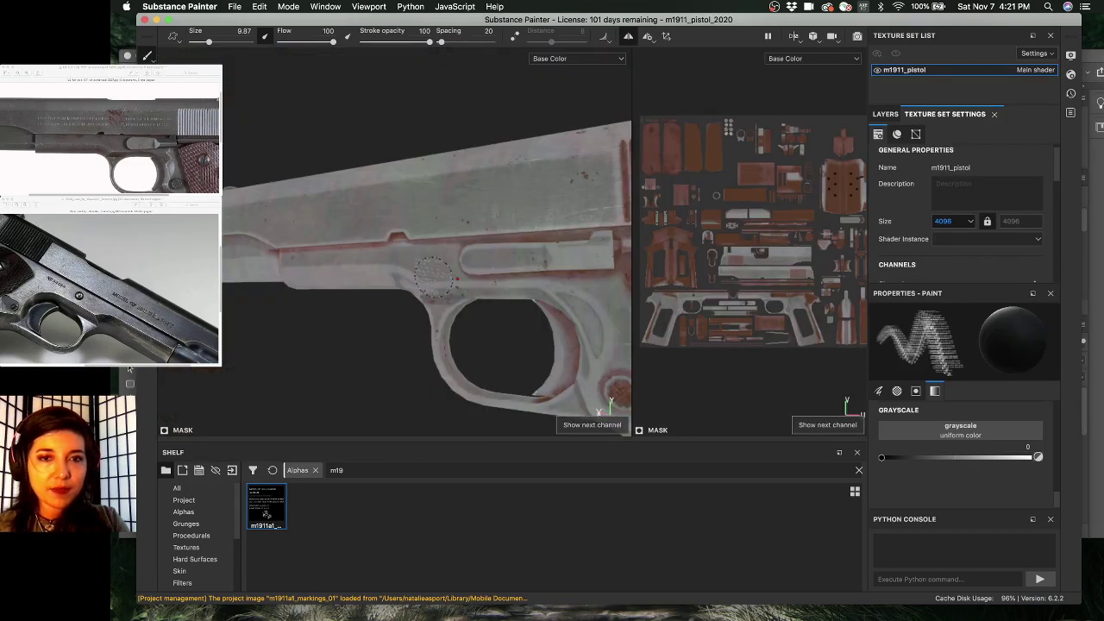
key("c")
key("m")
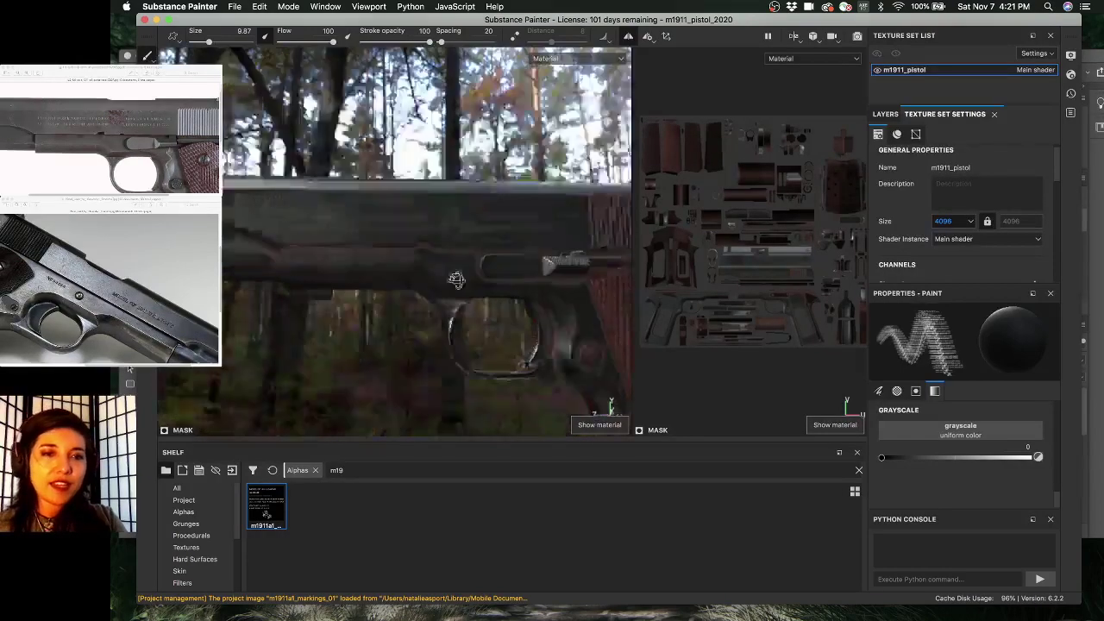
left_click_drag(456, 279, 587, 259, "alt")
right_click_drag(388, 276, 483, 298, "alt")
right_click_drag(346, 278, 405, 277, "shift")
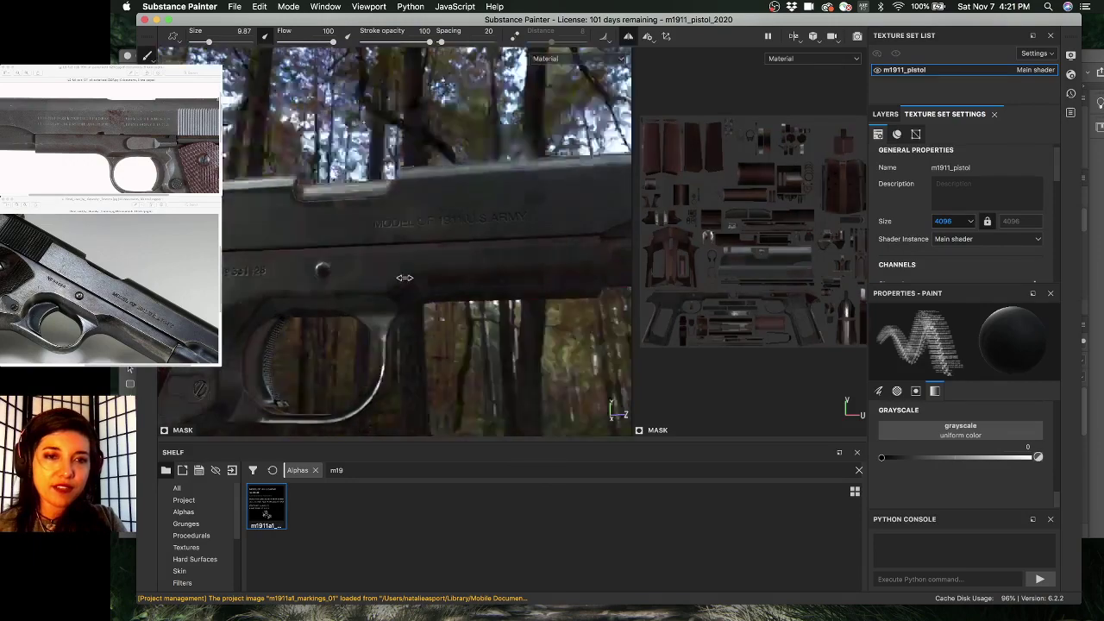
left_click_drag(388, 280, 349, 297, "alt")
- Switch to the reference photos and browse forward to the rear angled view of the Witness 1911 pistol
key("super+Tab")
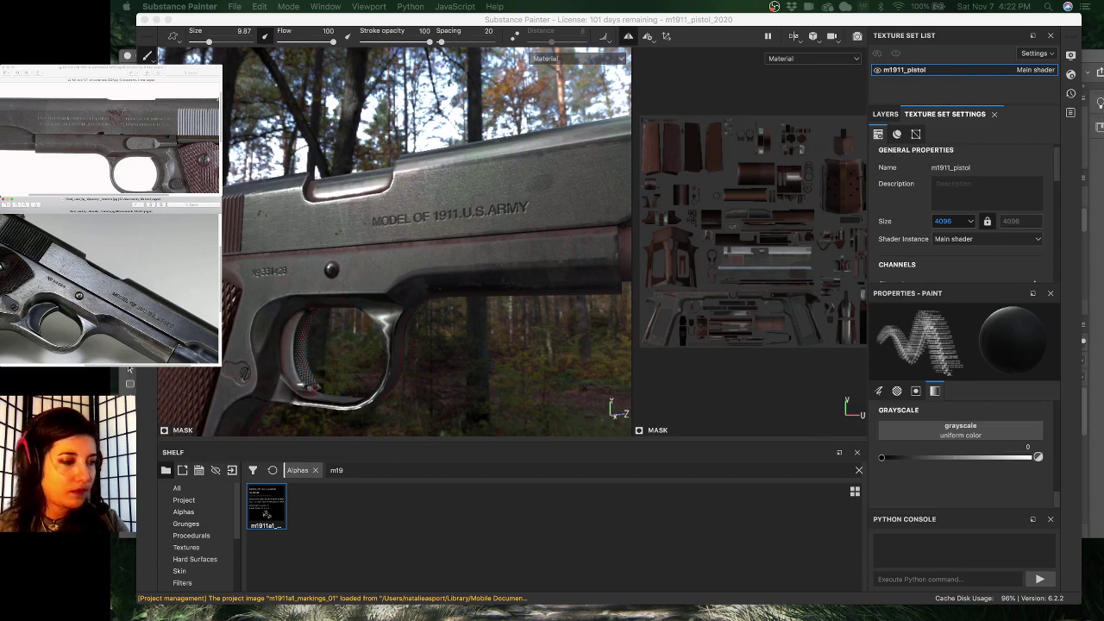
key("Right")
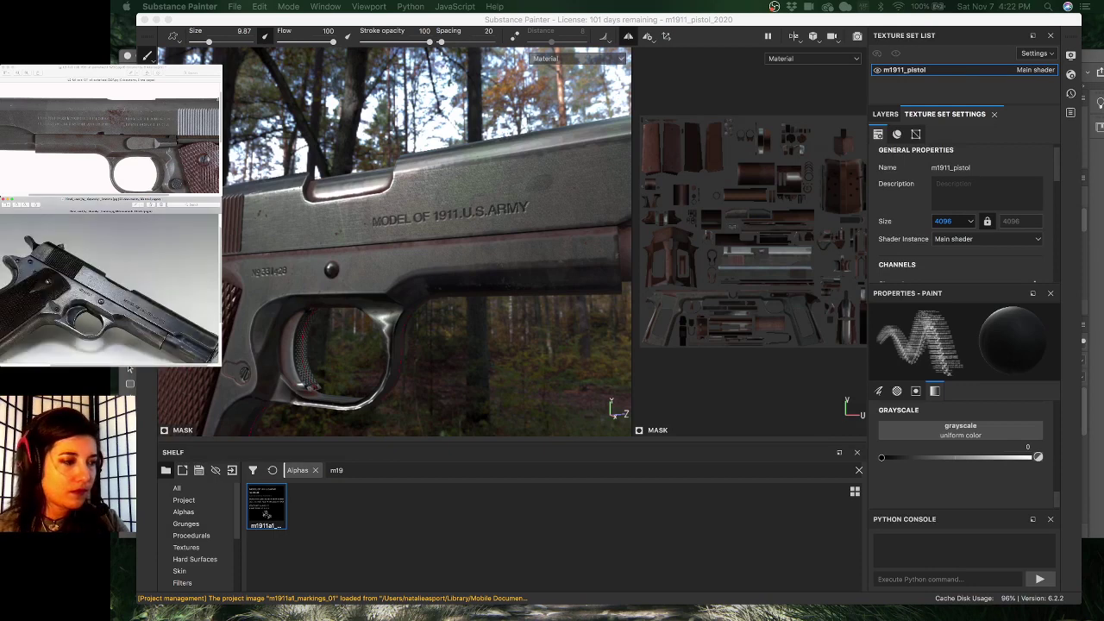
key("Right")
key("Right")
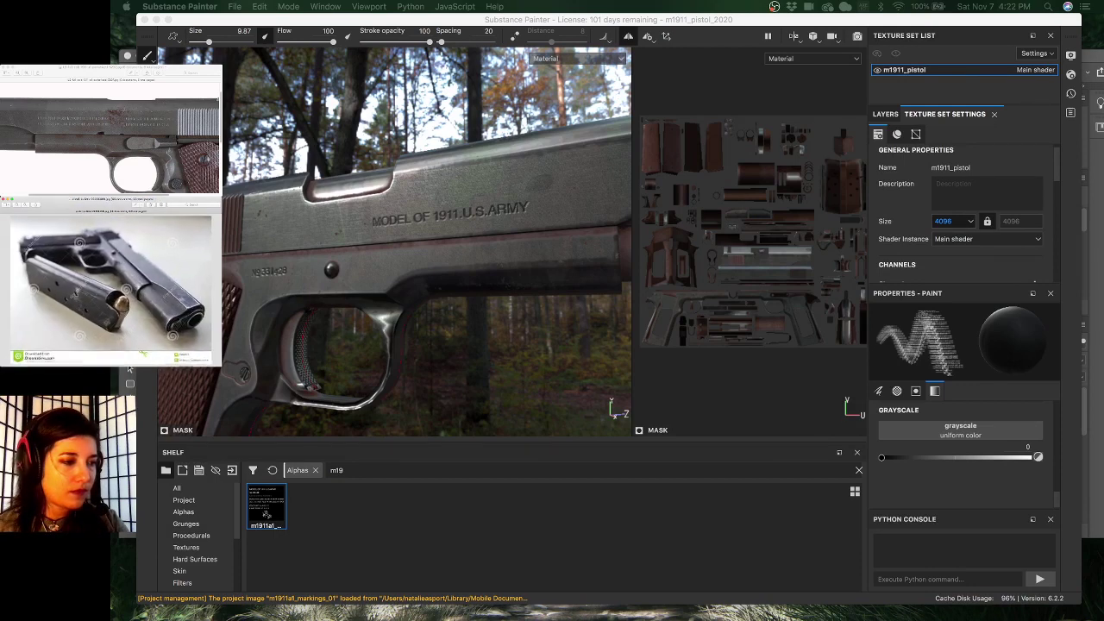
key("Right")
key("Right")
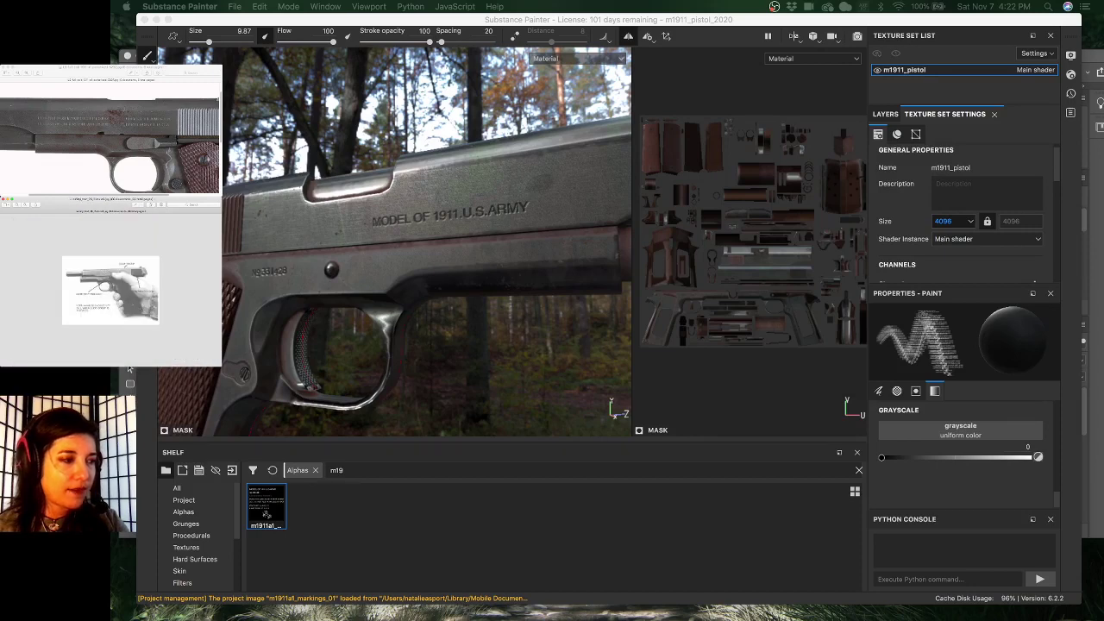
key("Right")
key("Right")
key("Right")
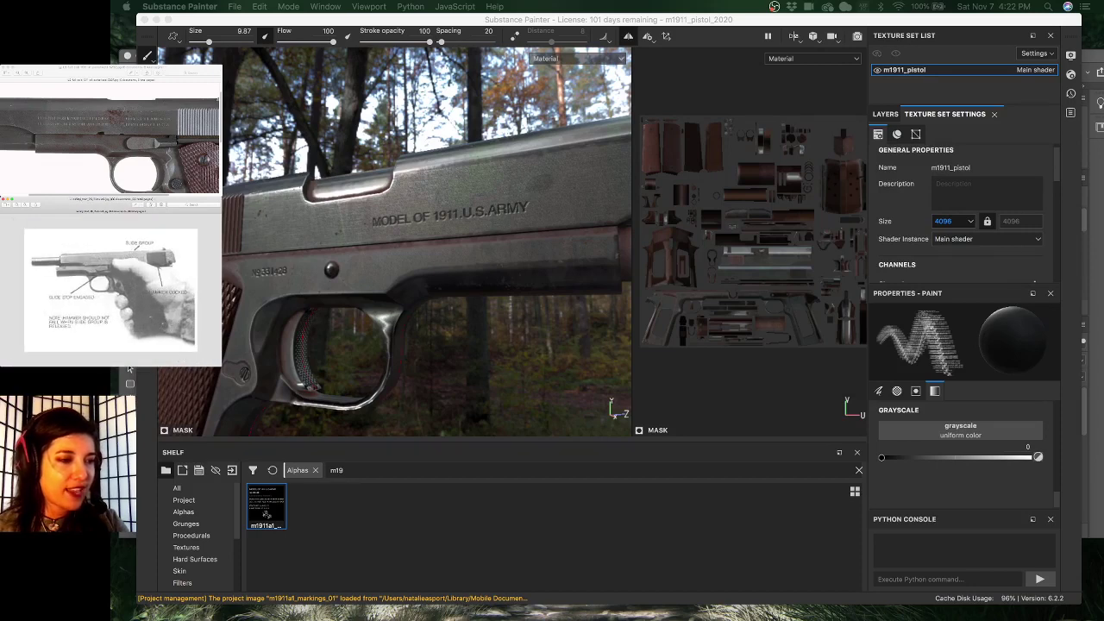
key("Right")
key("Right")
key("Right")
key("Right")
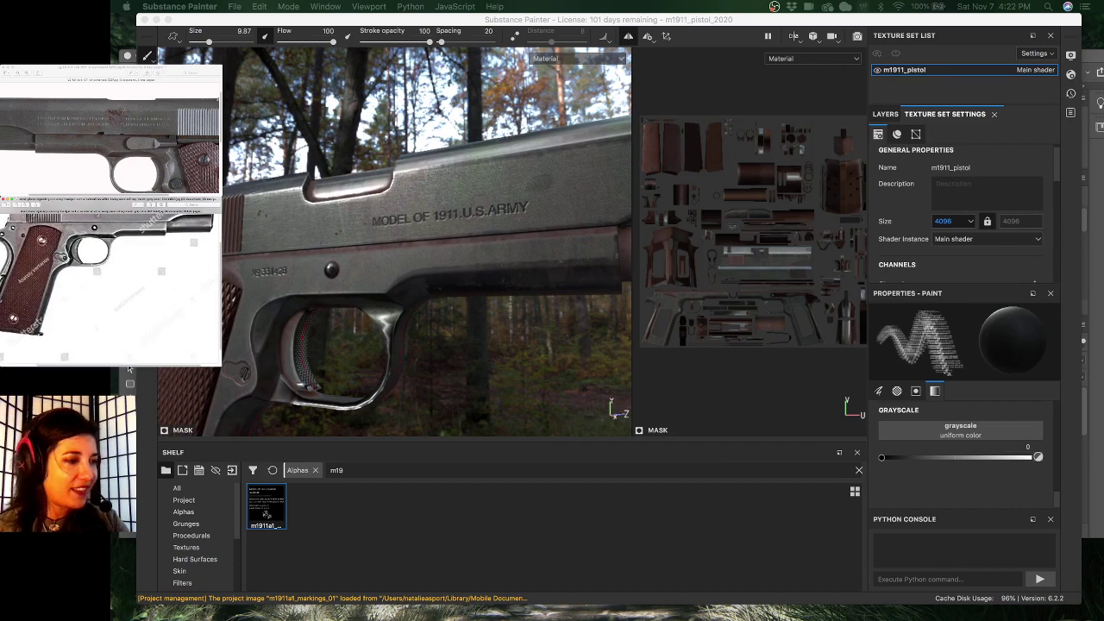
key("Right")
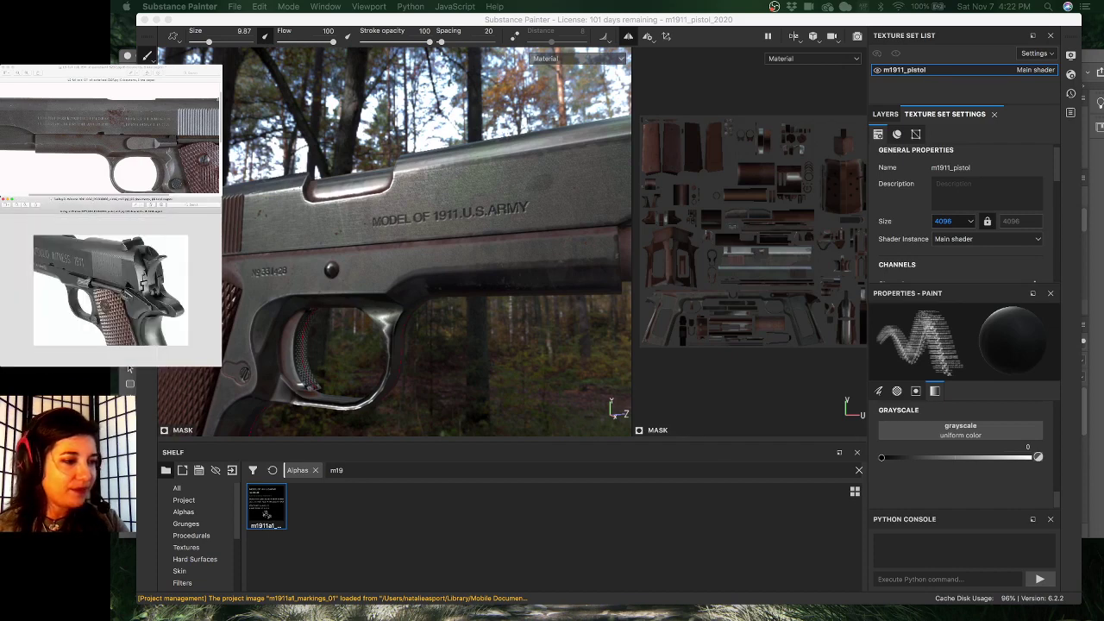
- Enlarge the Witness 1911 reference photo and examine the lettering engraved on its slide
key("Right")
key("Right")
key("Right")
key("Right")
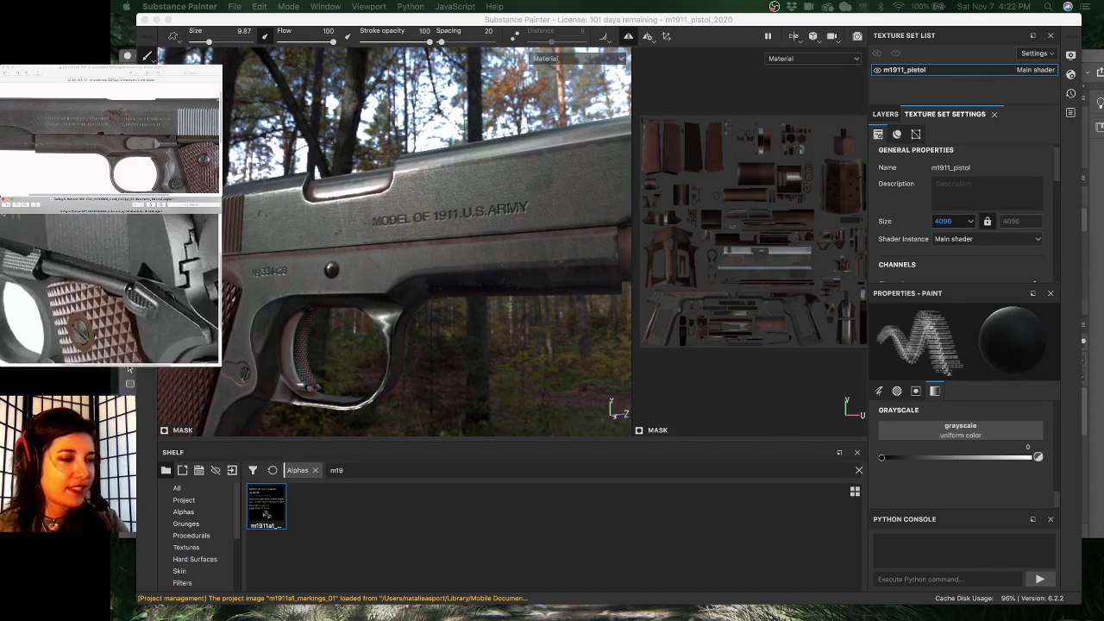
scroll(111, 288, "up", 3)
scroll(110, 288, "left", 3)
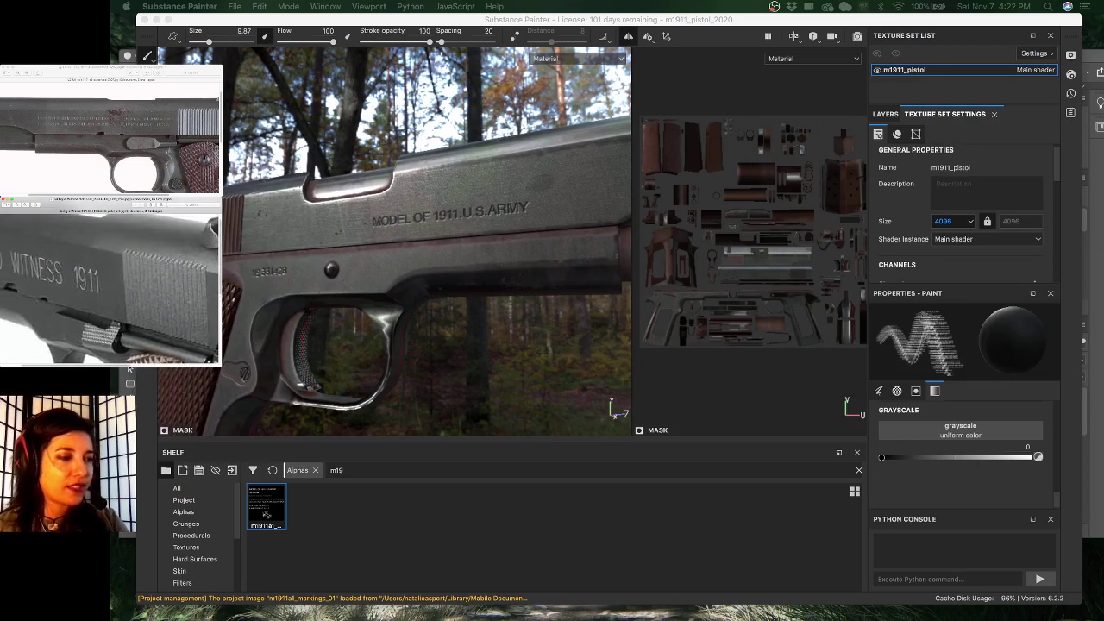
scroll(129, 368, "left", 5)
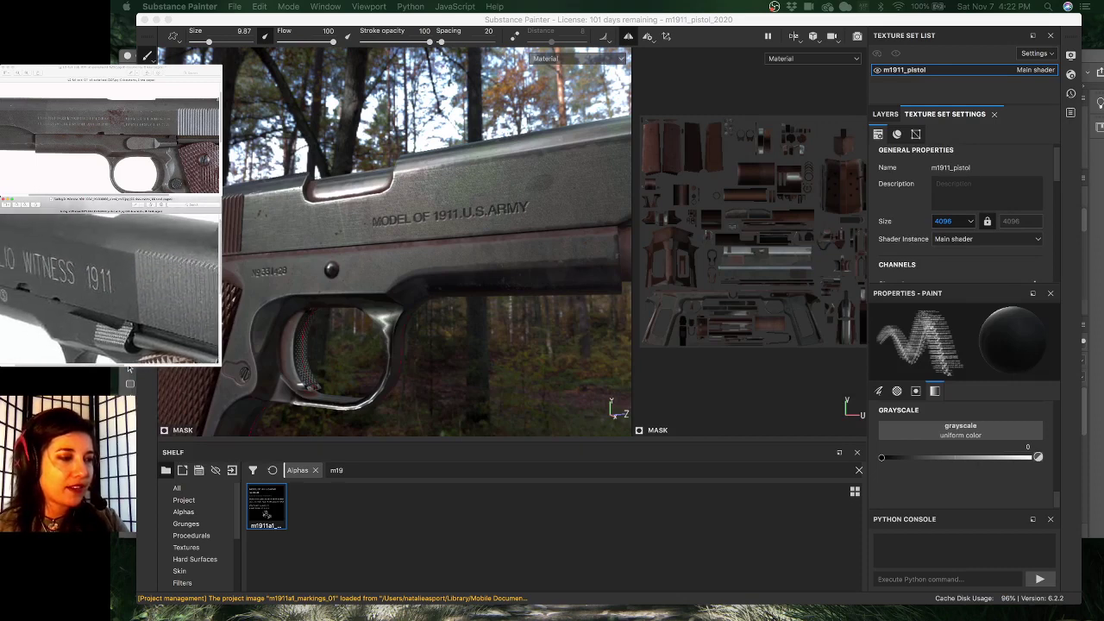
scroll(129, 368, "left", 3)
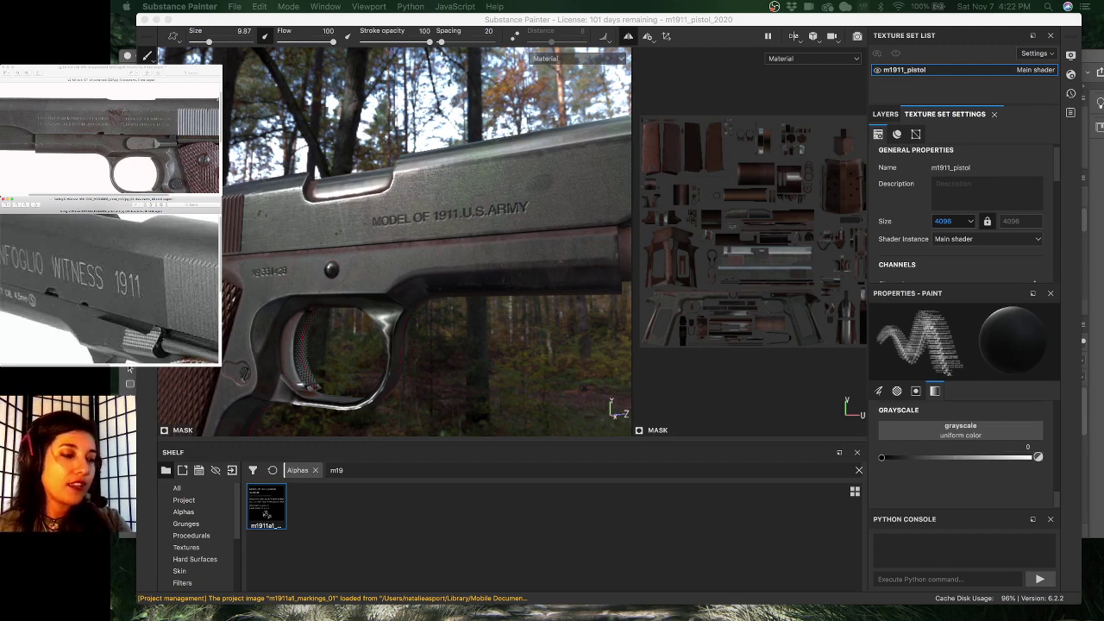
left_click(128, 368)
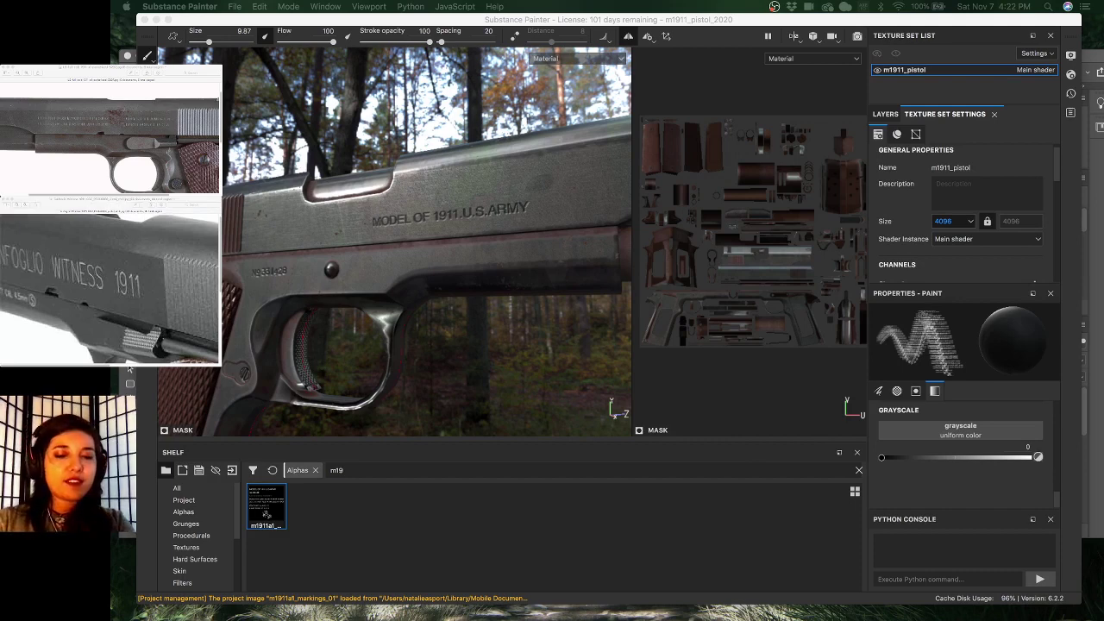
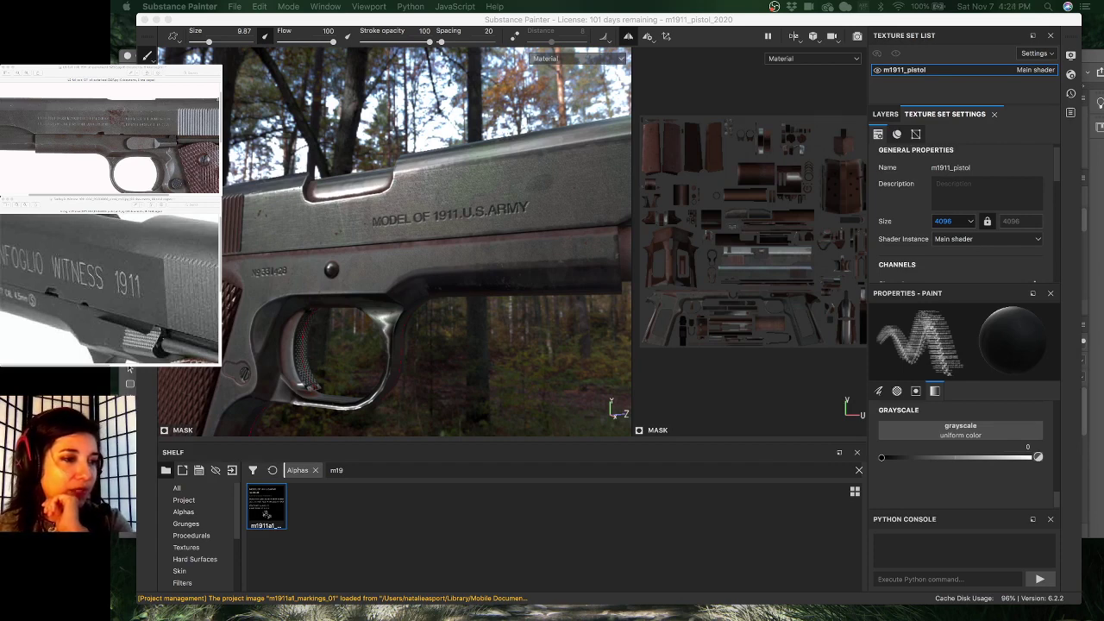
- Bring the browser into view and look over the YouTube results and search suggestions for m1911 pistol
mouse_move(1103, 26)
left_mouse_down()
mouse_move(457, 21)
mouse_move(293, 57)
left_mouse_up()
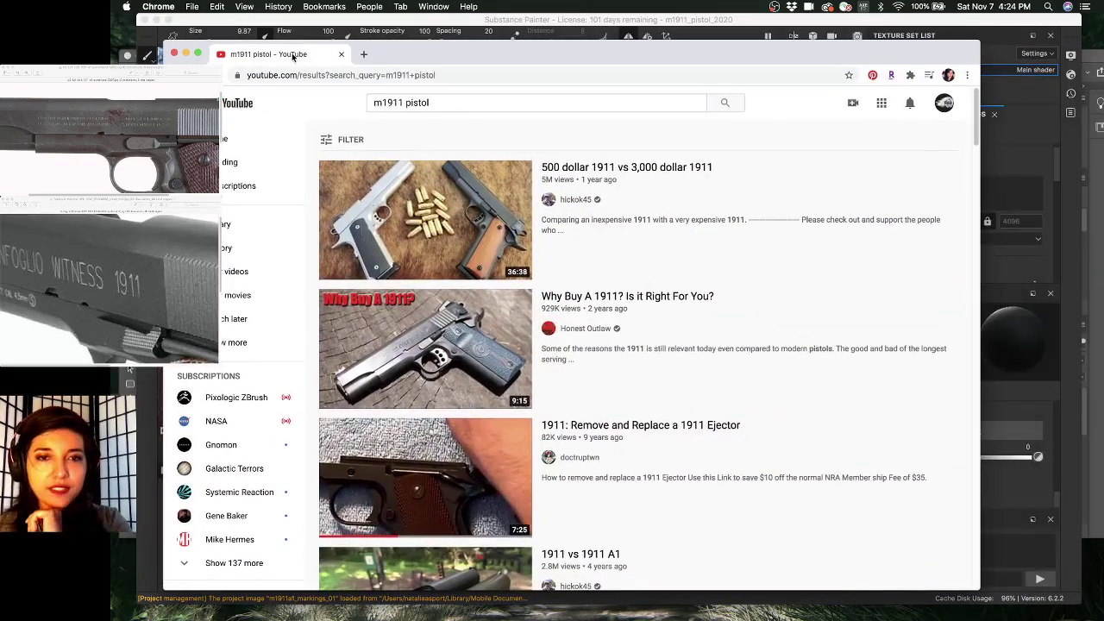
mouse_move(474, 228)
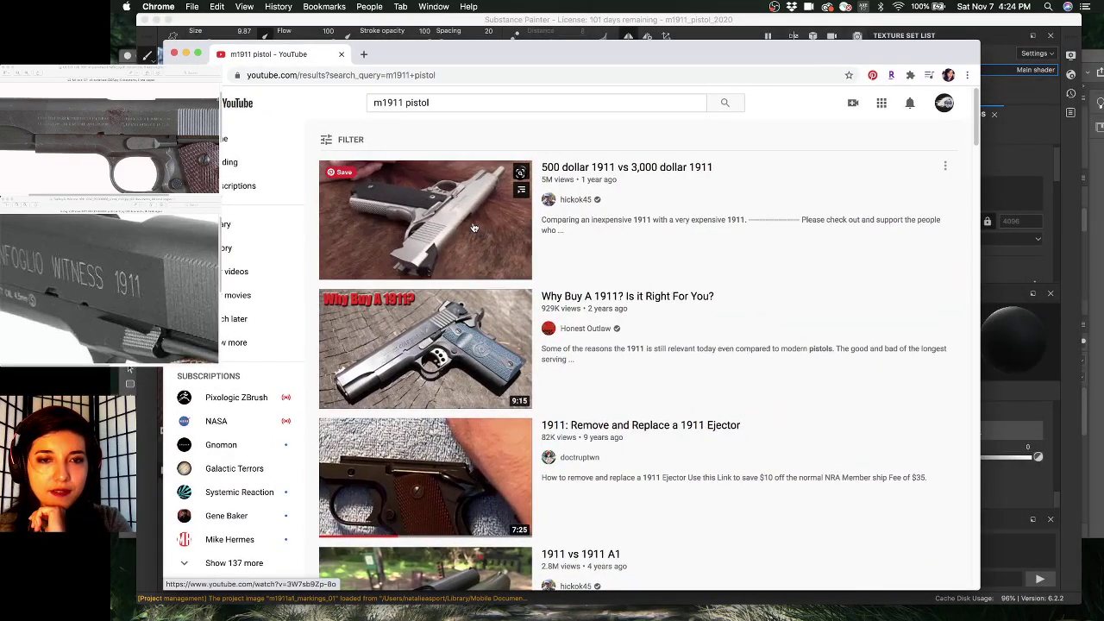
mouse_move(485, 332)
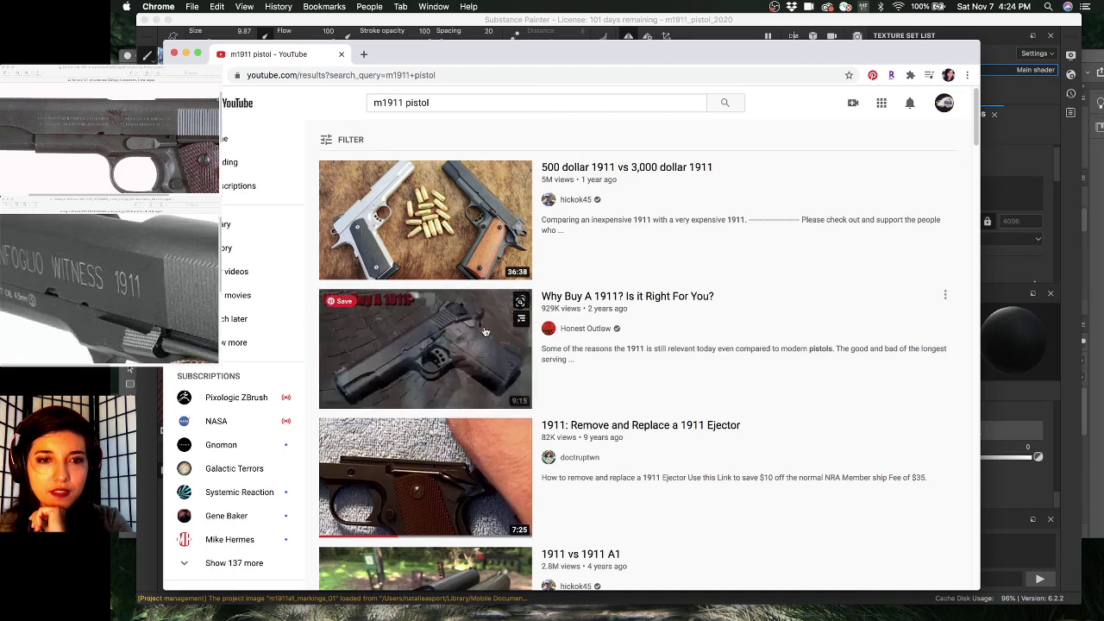
left_click(580, 101)
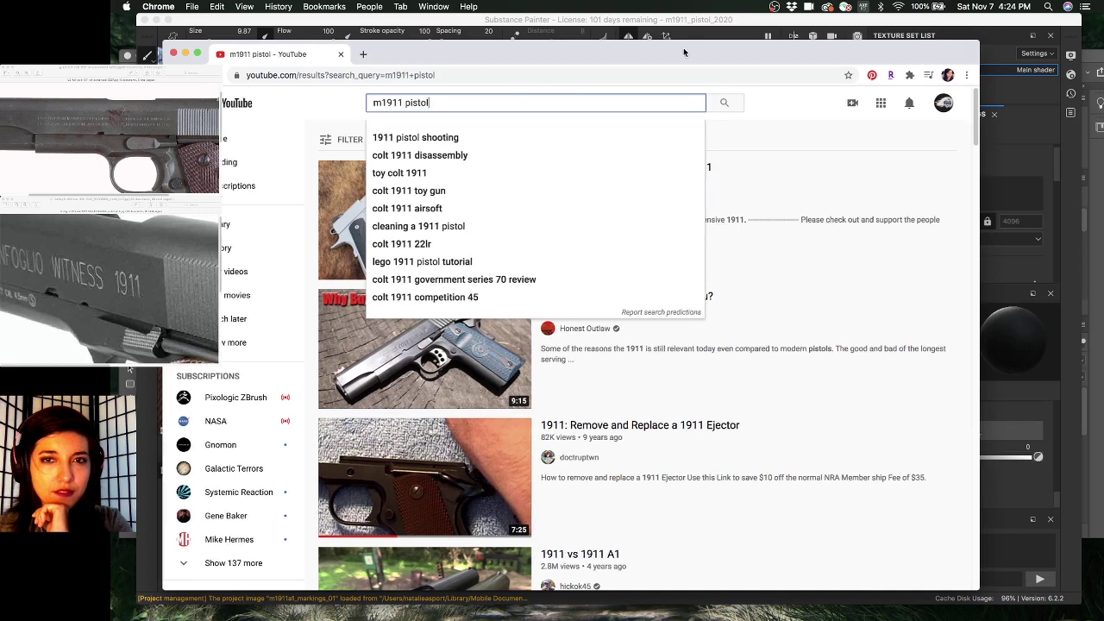
key("super+m")
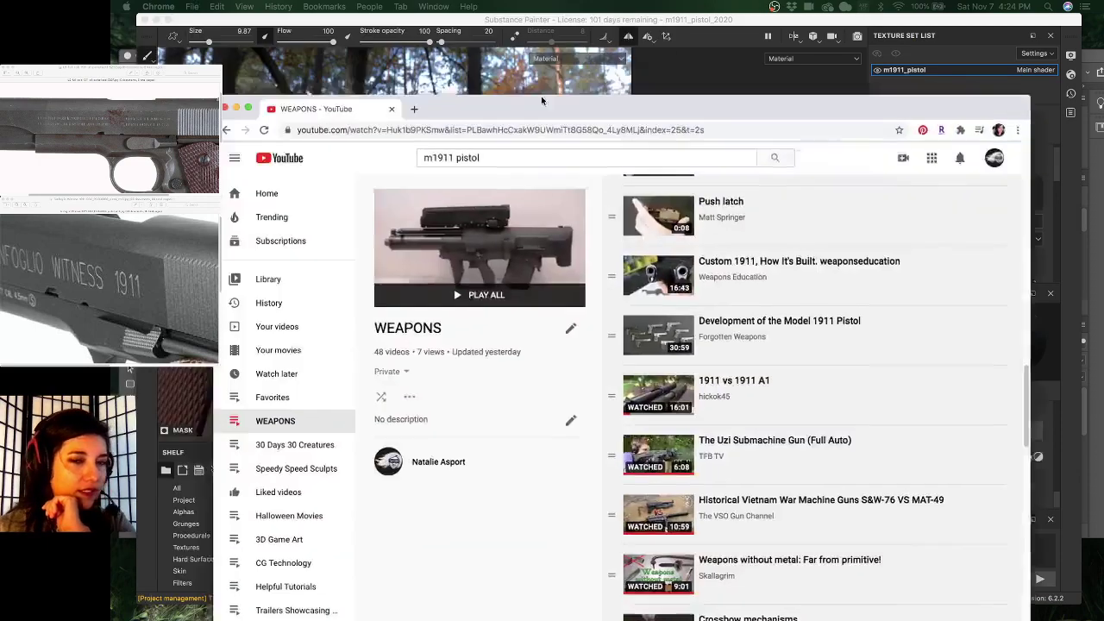
- Open the 1911 vs 1911 A1 video from the WEAPONS playlist and skip forward to the slide close-up around 5:50
left_click_drag(541, 96, 526, 45)
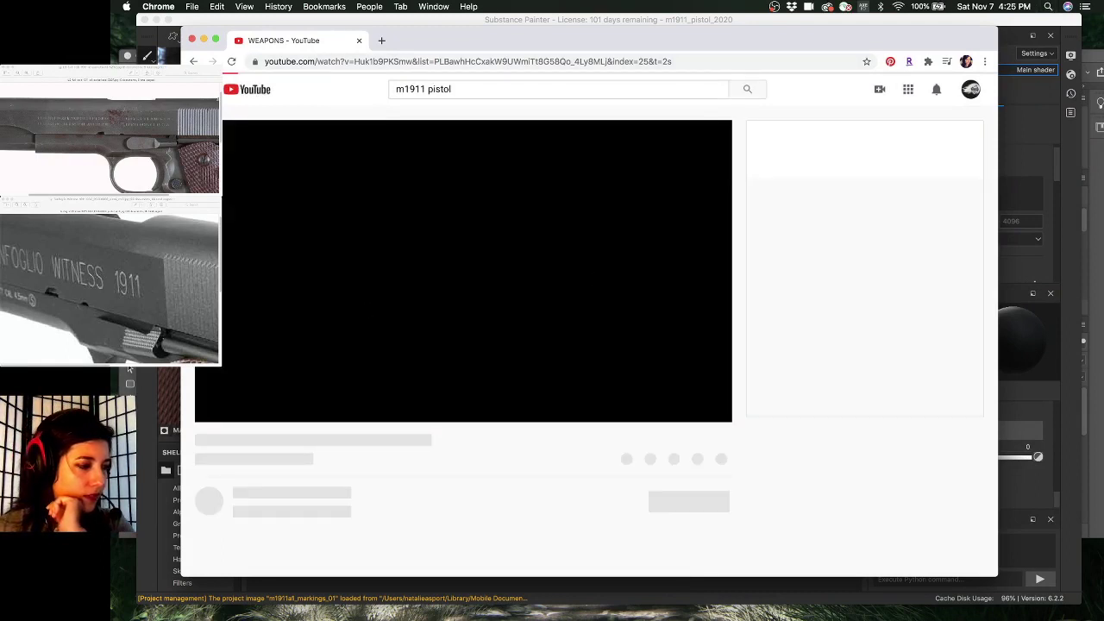
left_click(129, 369)
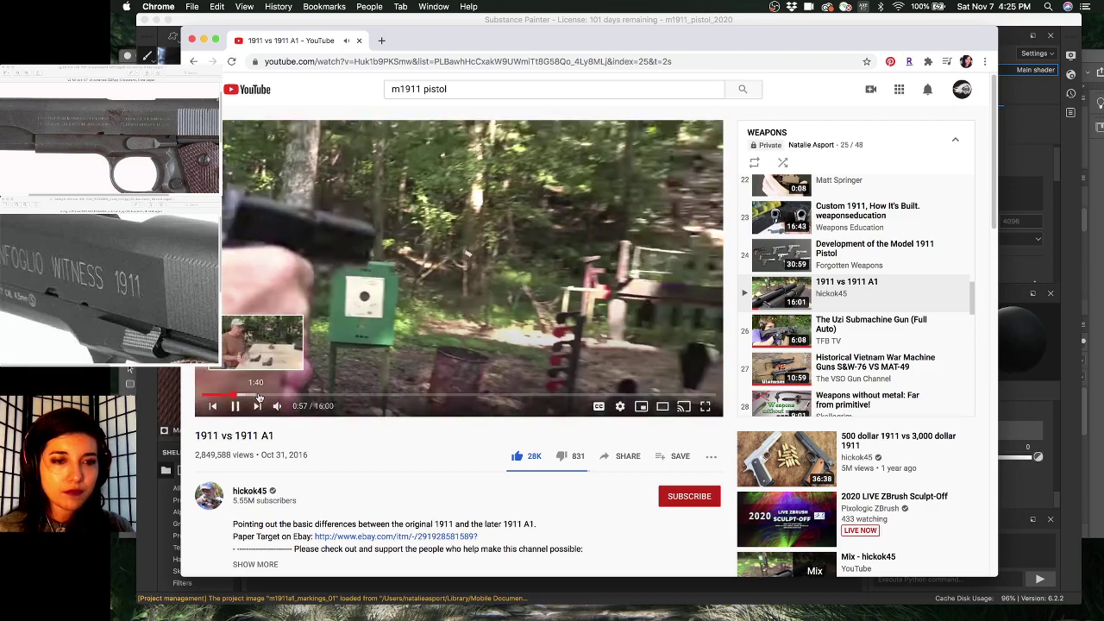
left_click(257, 397)
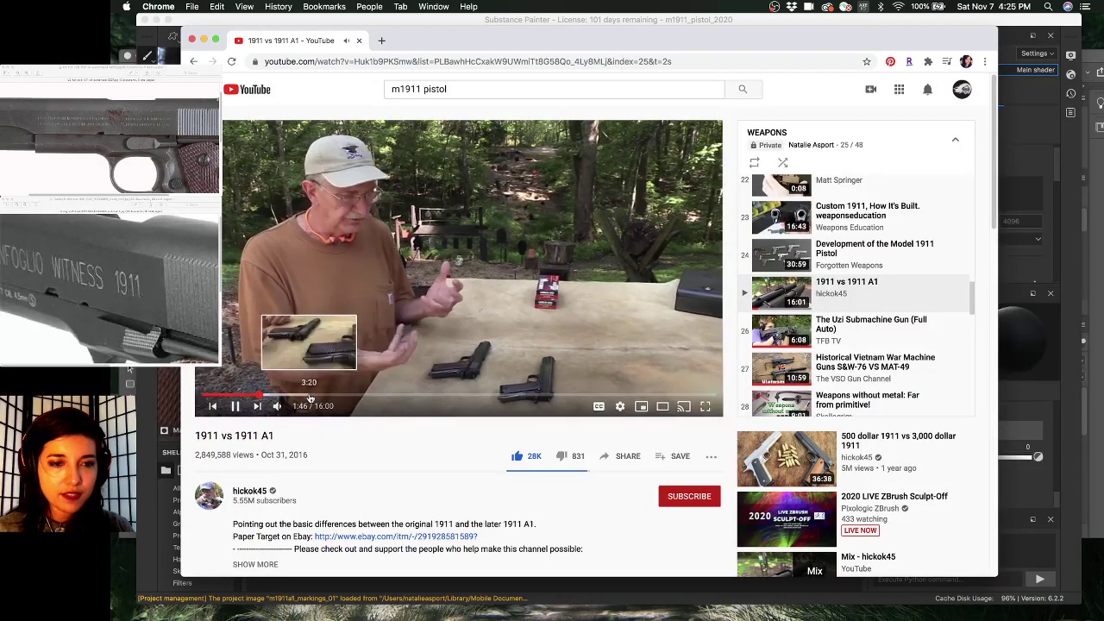
left_click(309, 398)
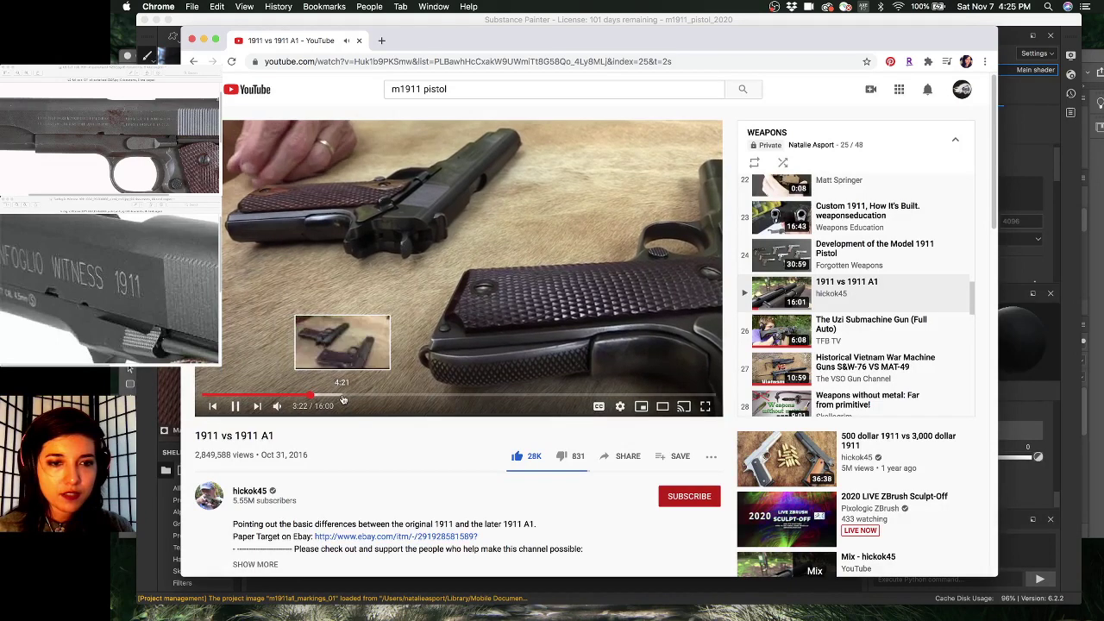
left_click(342, 398)
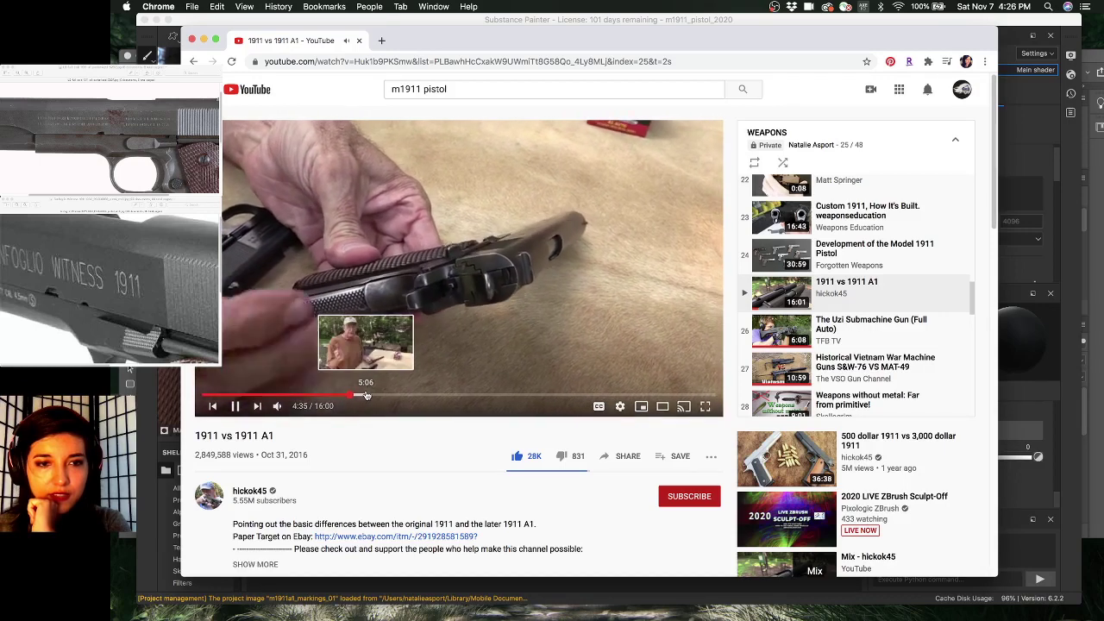
left_click(371, 394)
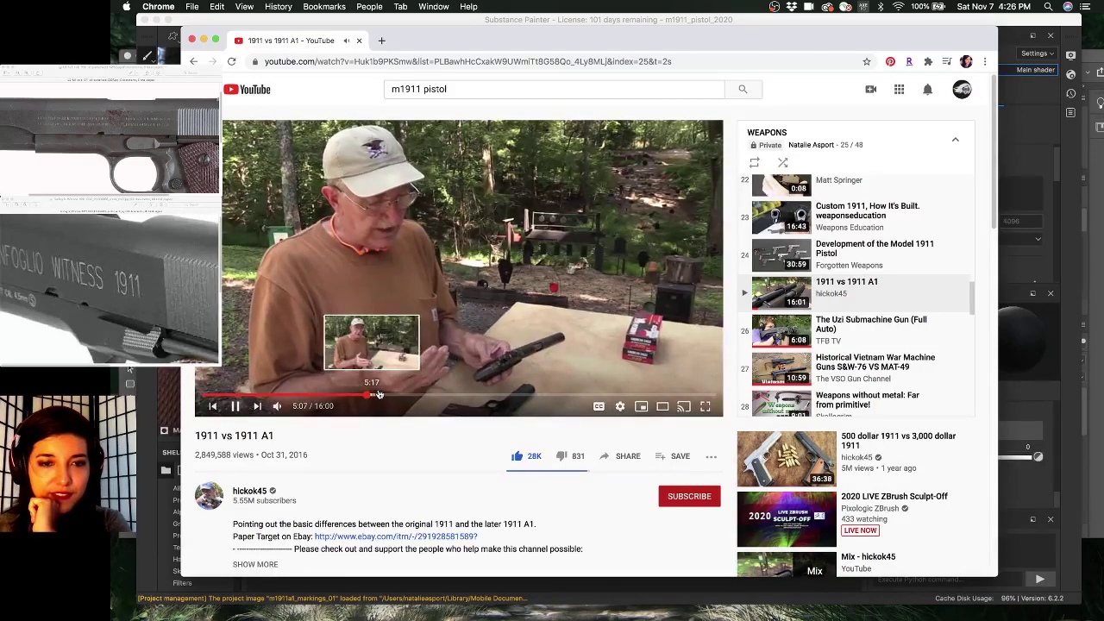
left_click(379, 394)
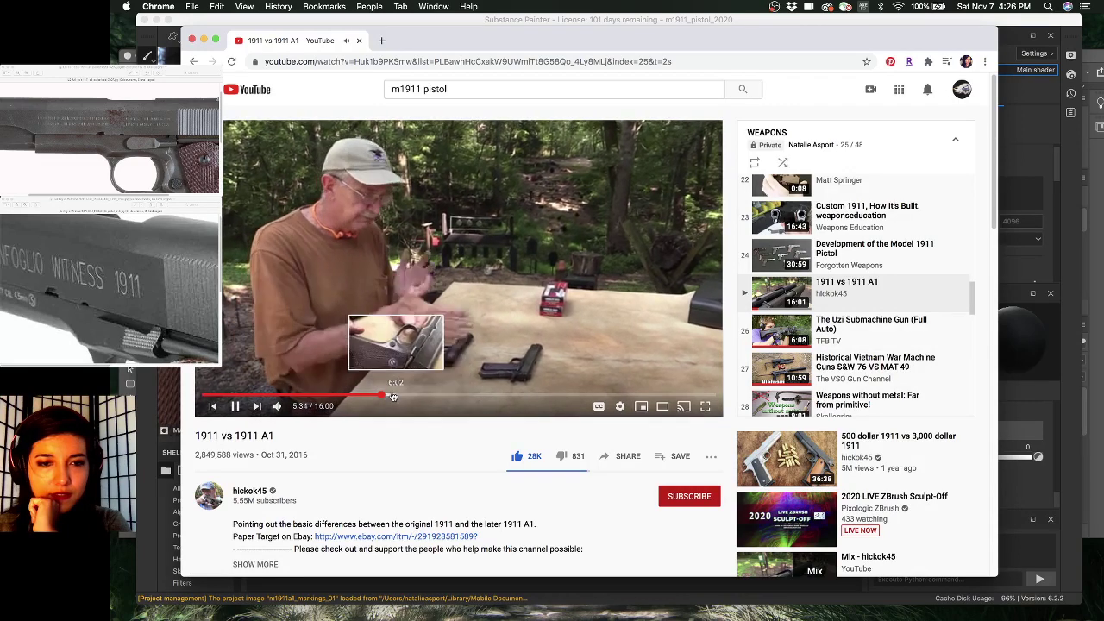
left_click(388, 395)
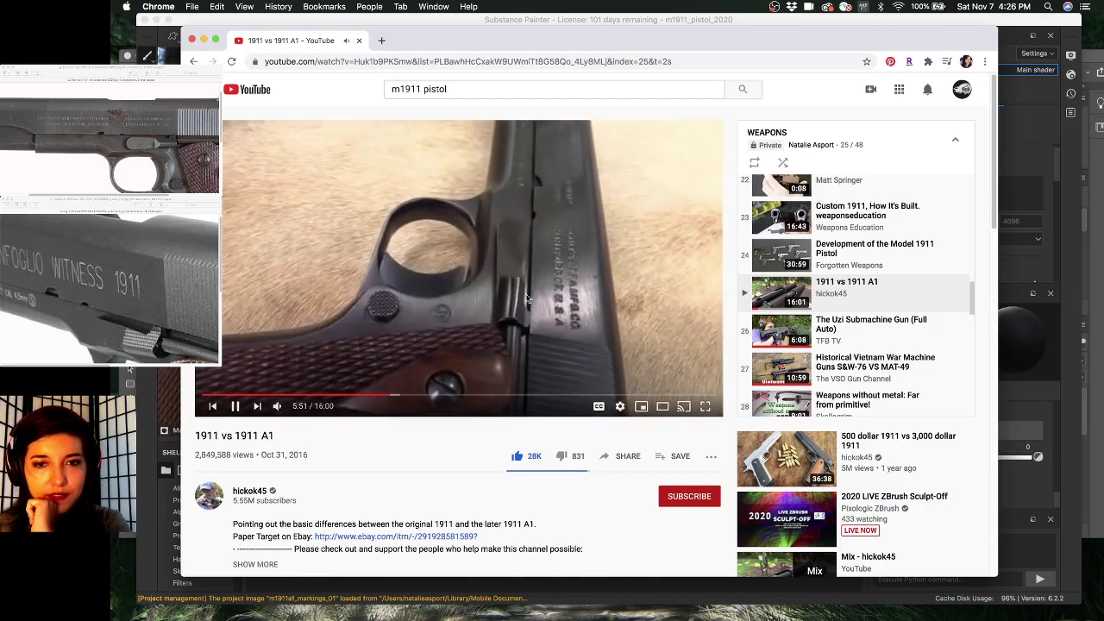
- Pause and resume the video between 5:51 and 6:04 to compare the slide markings and finish of both pistols
left_click(528, 297)
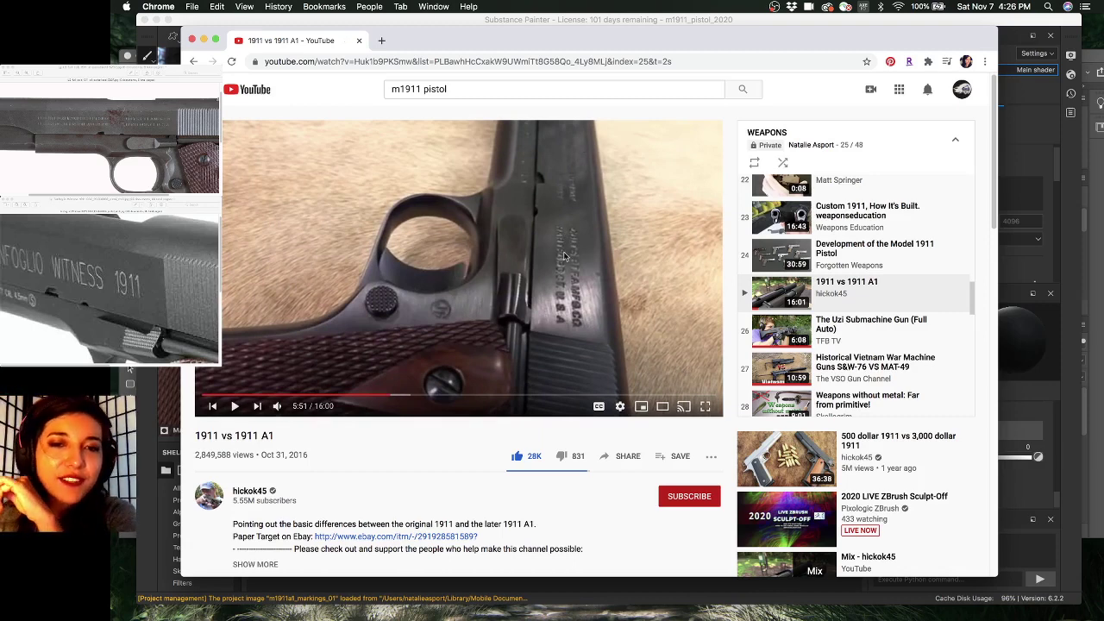
left_click(506, 311)
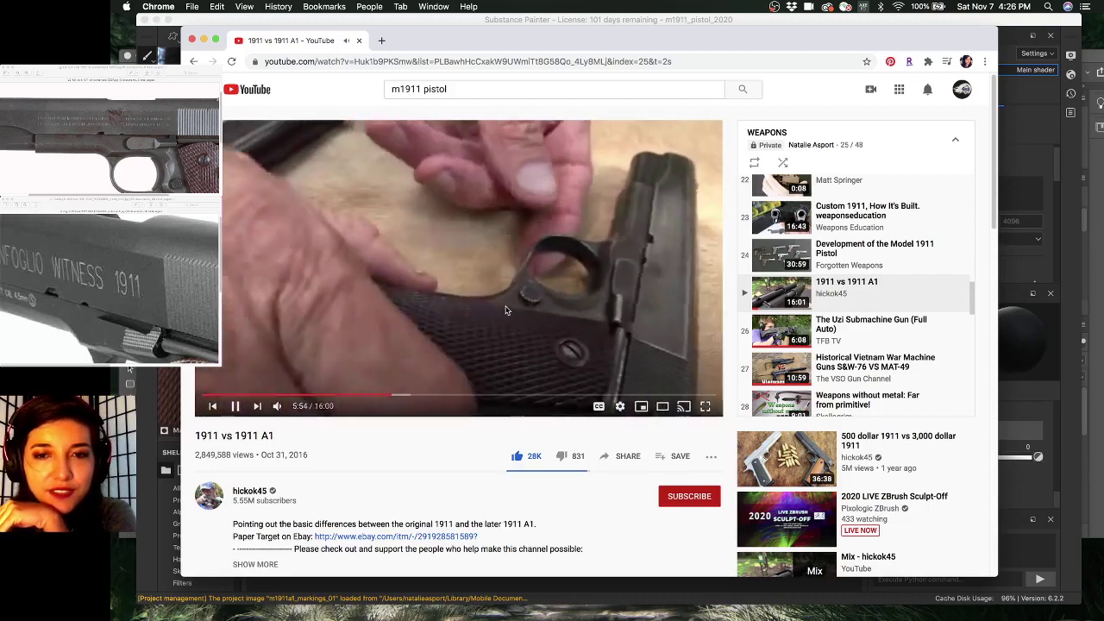
left_click(506, 310)
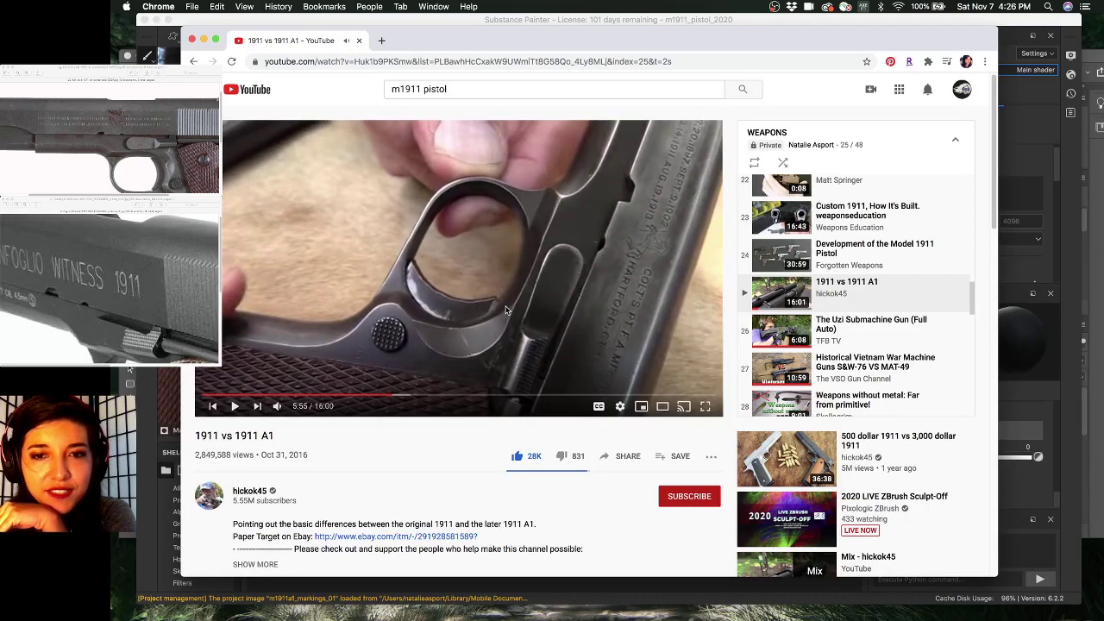
left_click(507, 311)
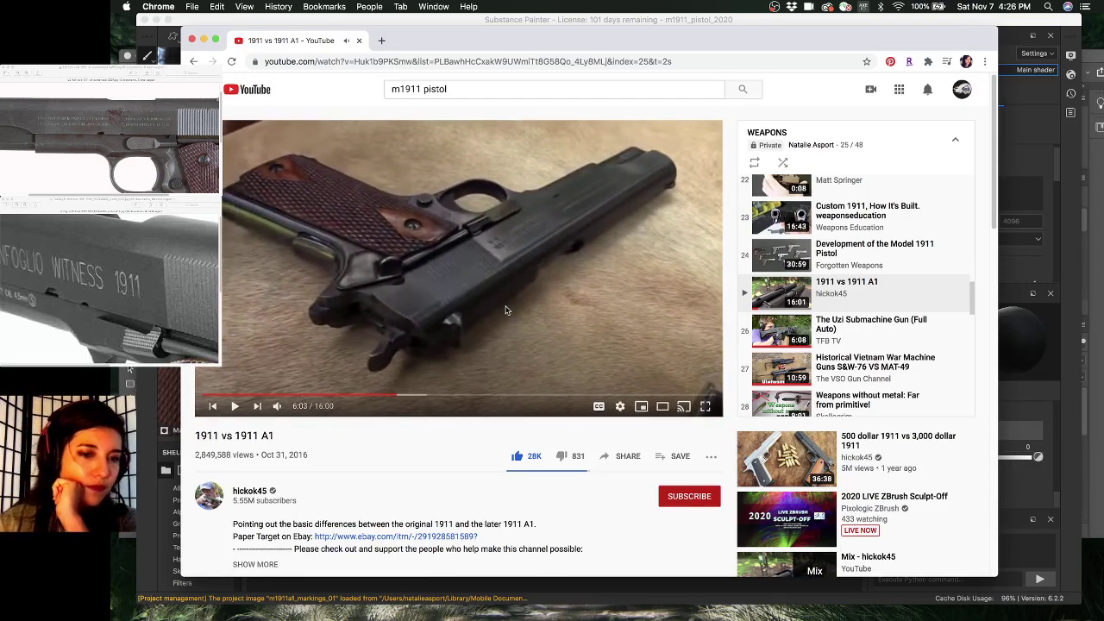
left_click(506, 310)
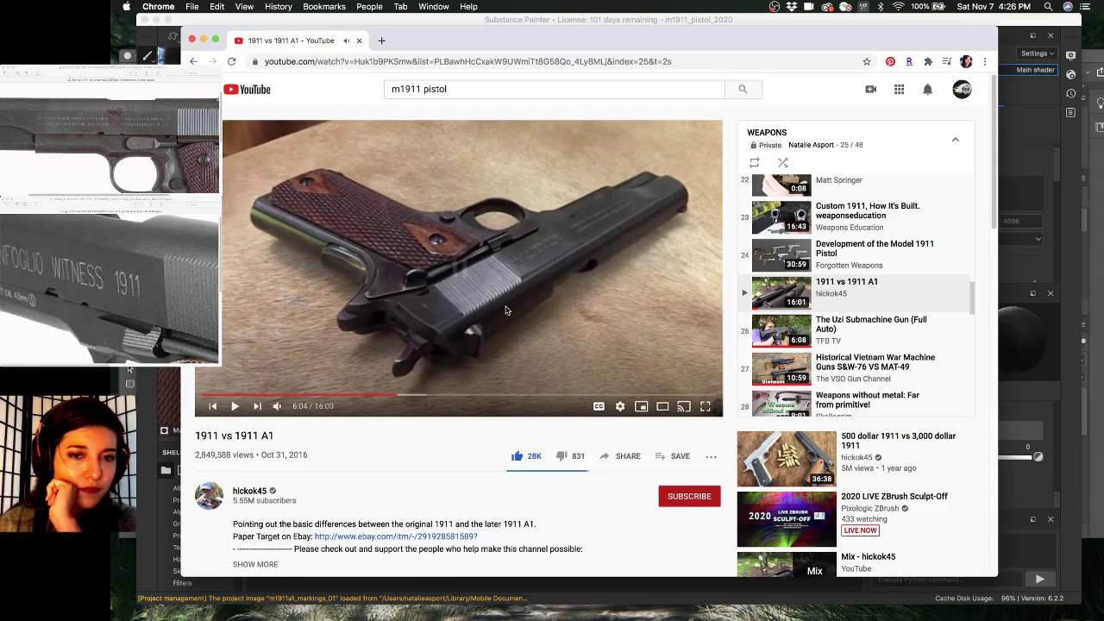
left_click(507, 311)
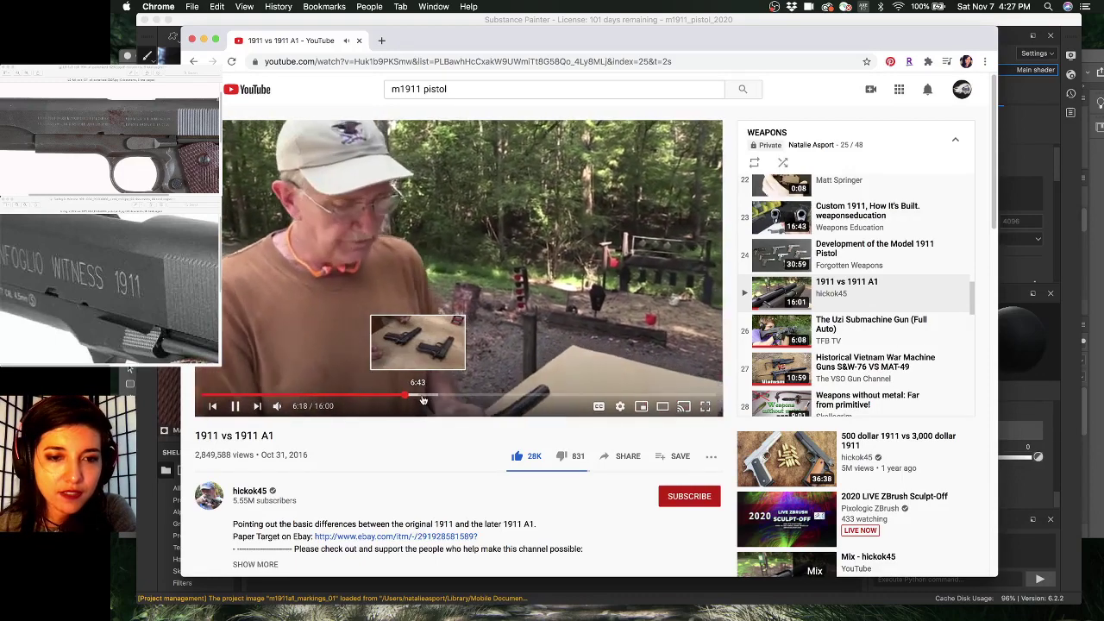
- Skip ahead to about 6:52, pause the video and enlarge the frame to examine the pistol's slide
left_click(423, 396)
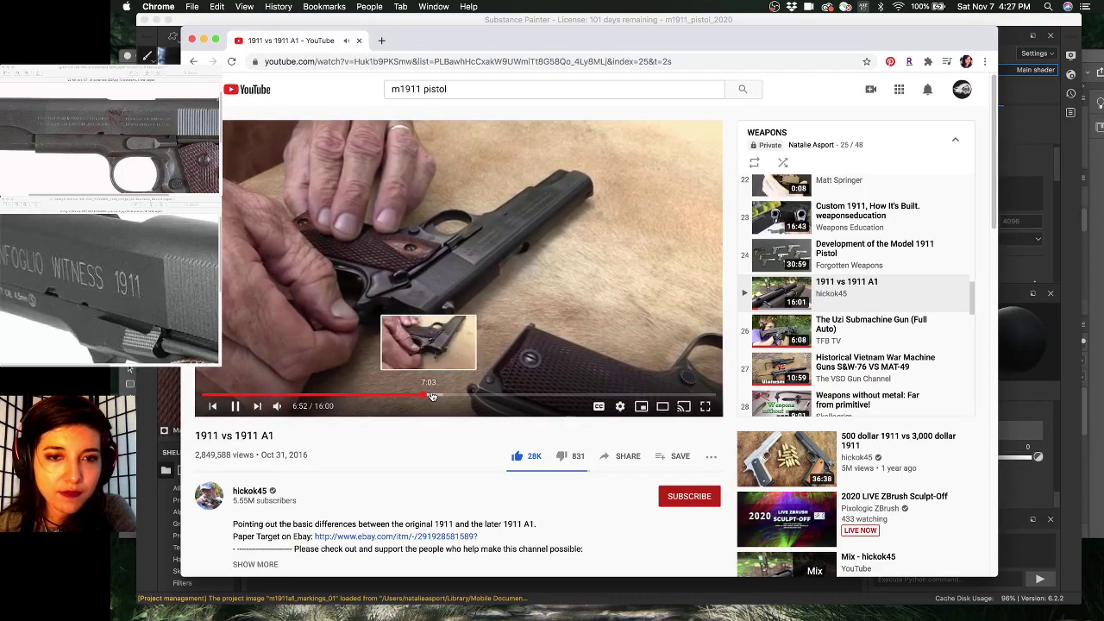
left_click(477, 216)
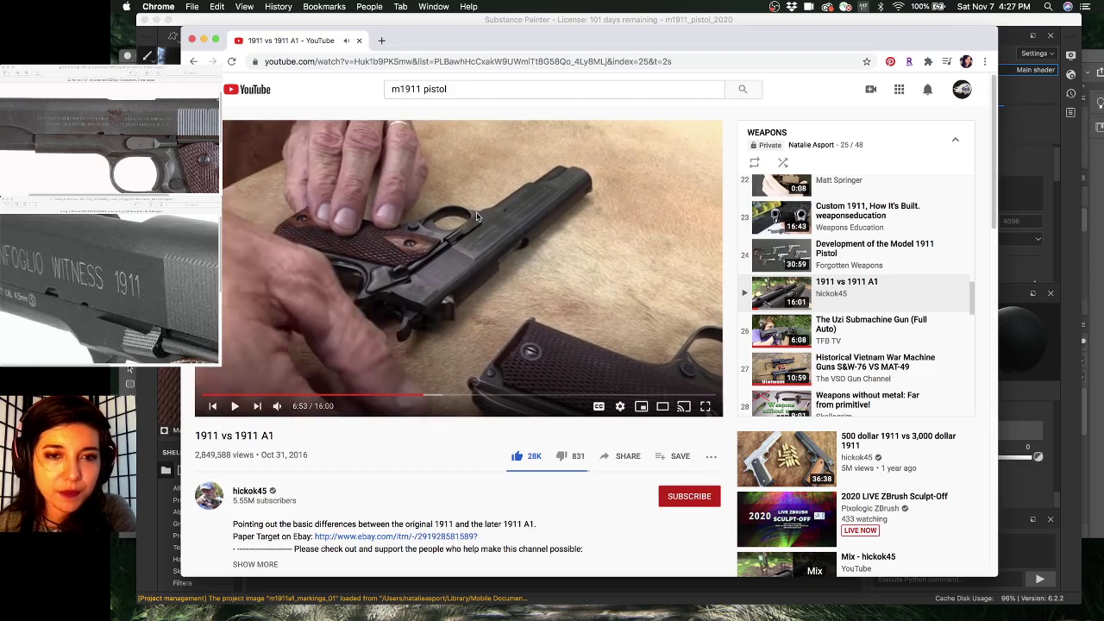
scroll(477, 213, "up", 5, "ctrl")
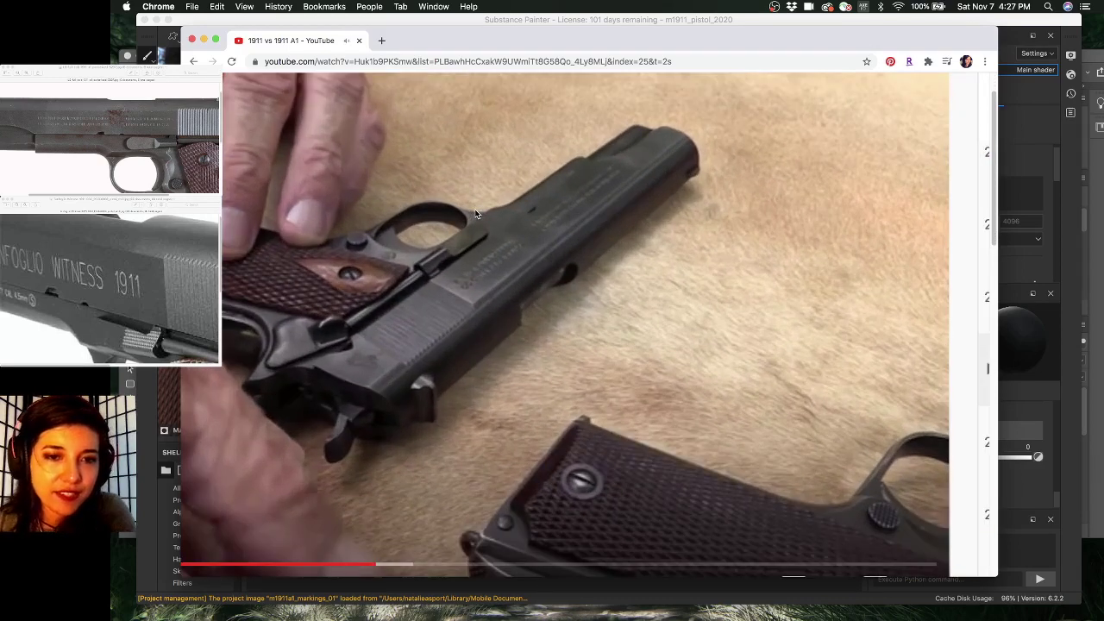
double_click(475, 214)
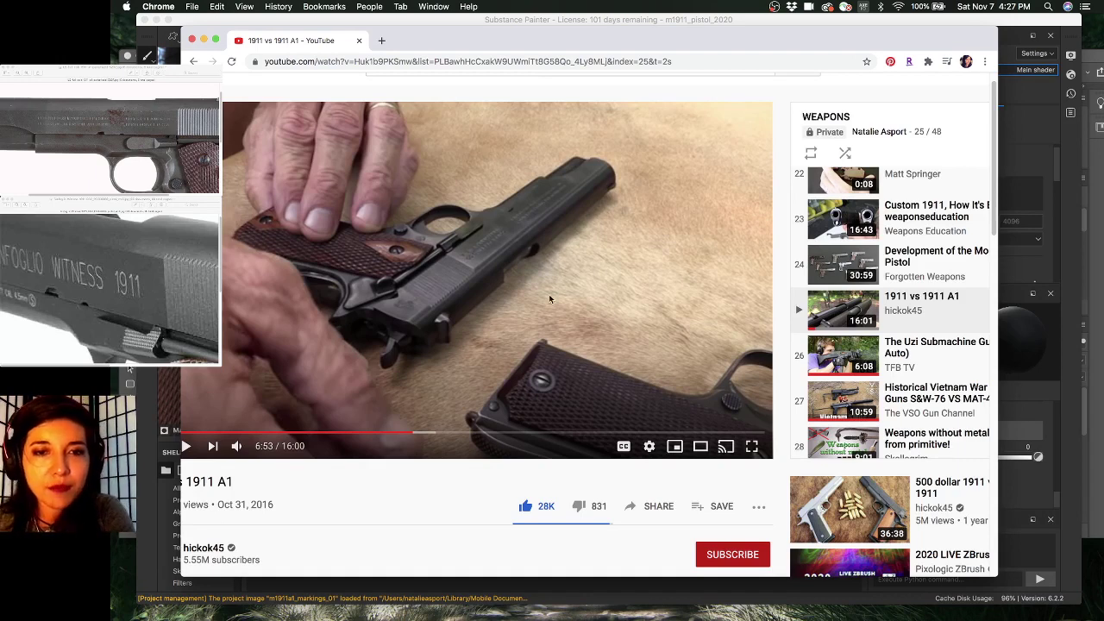
- Continue to the trigger-area close-ups, pausing at 8:37 and 8:43 to compare both pistols' slide lettering and grips
left_click(464, 326)
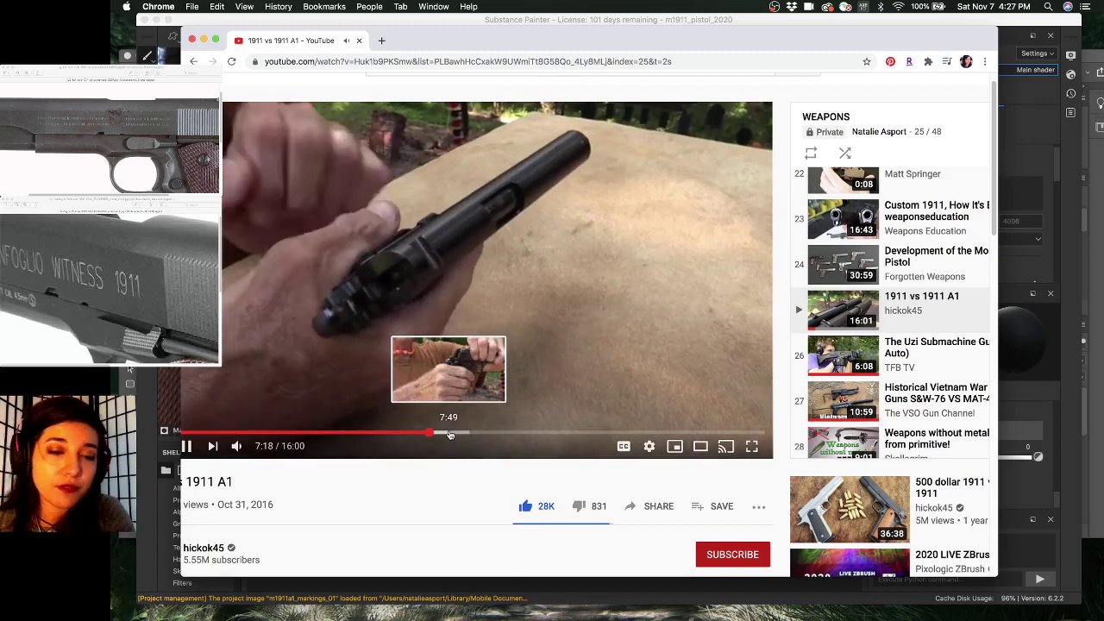
left_click(452, 434)
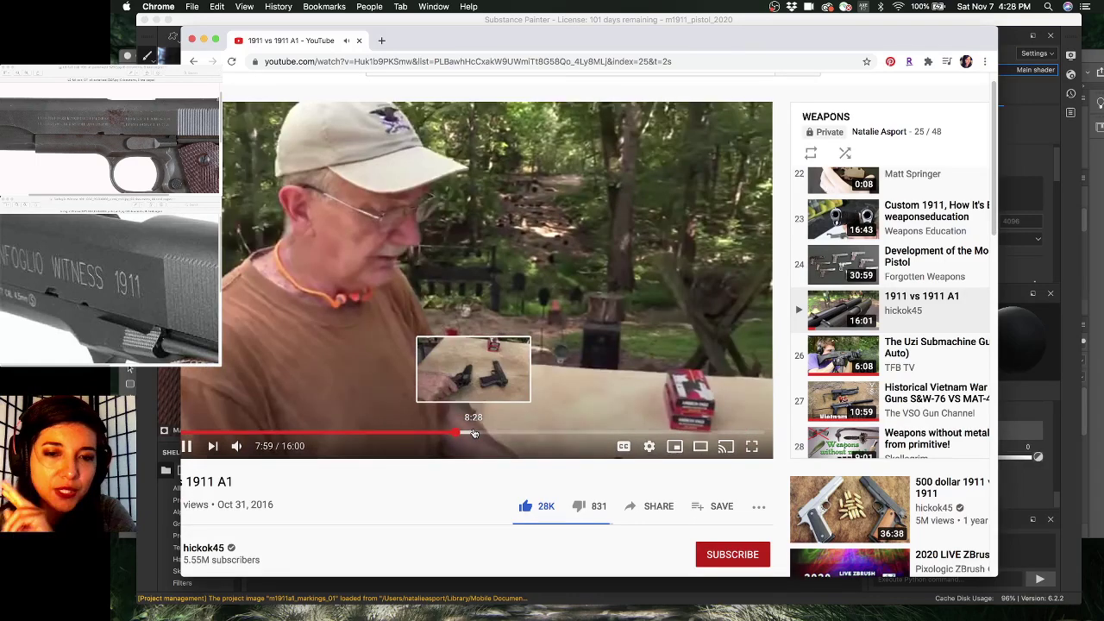
left_click(478, 433)
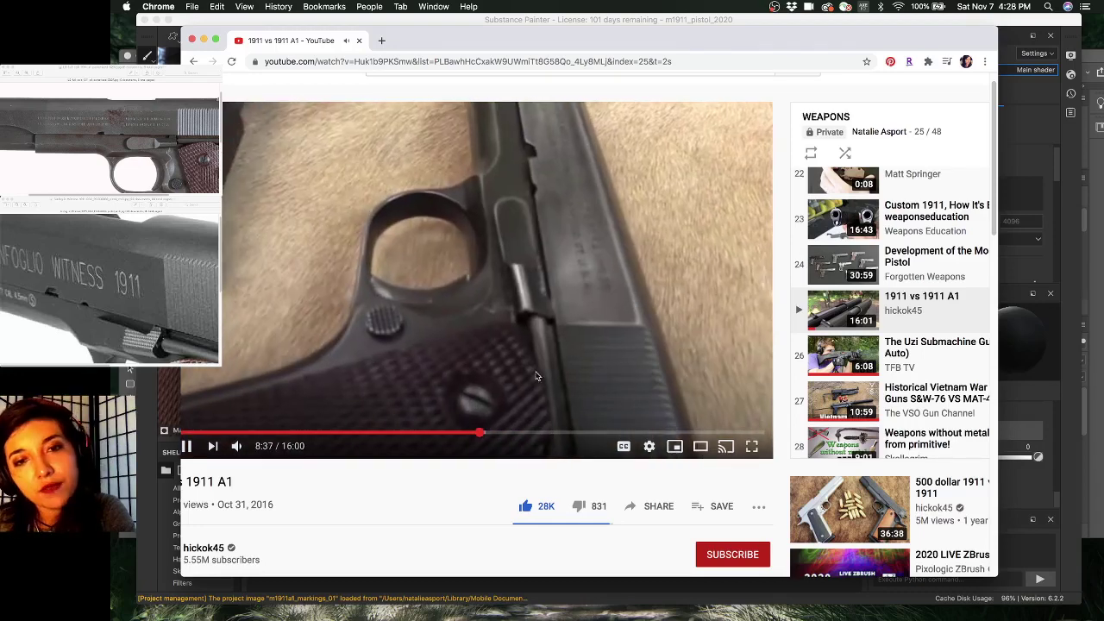
left_click(536, 371)
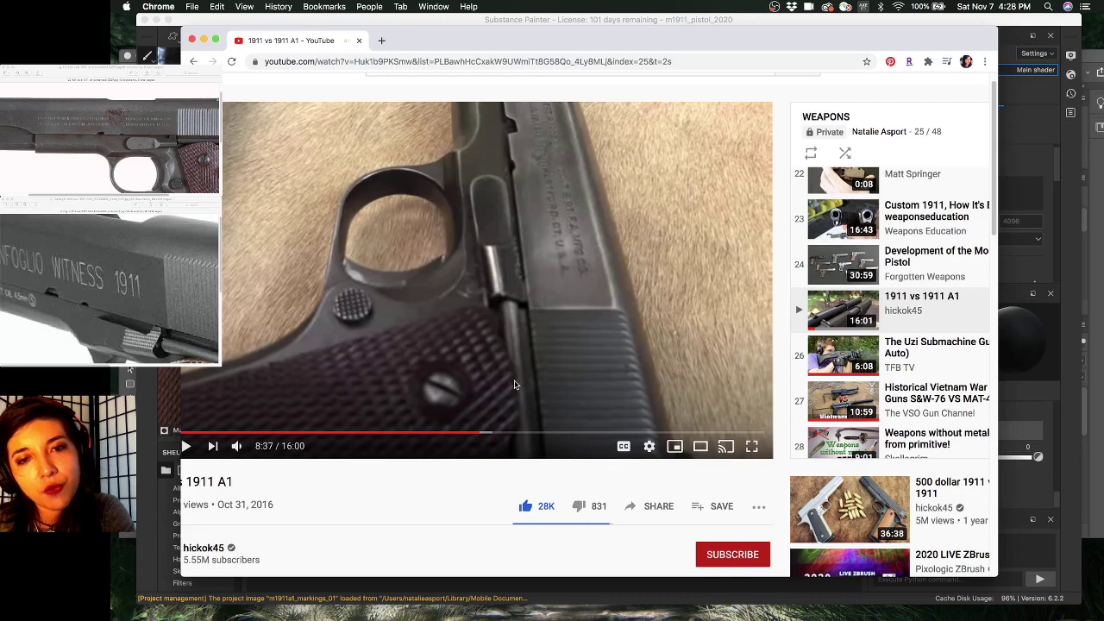
left_click(512, 360)
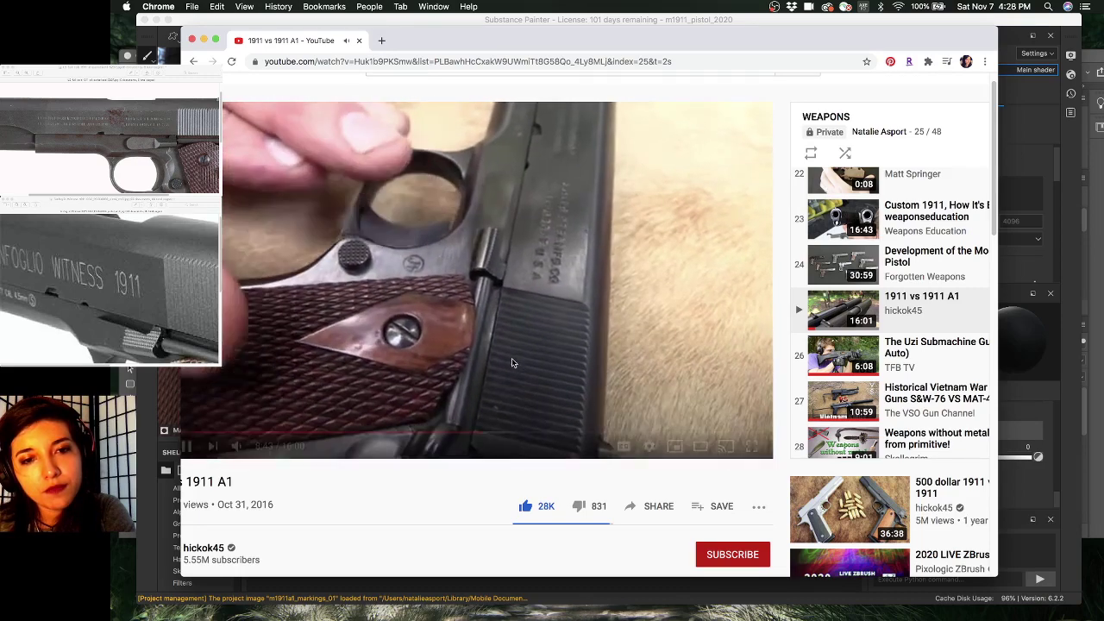
left_click(512, 362)
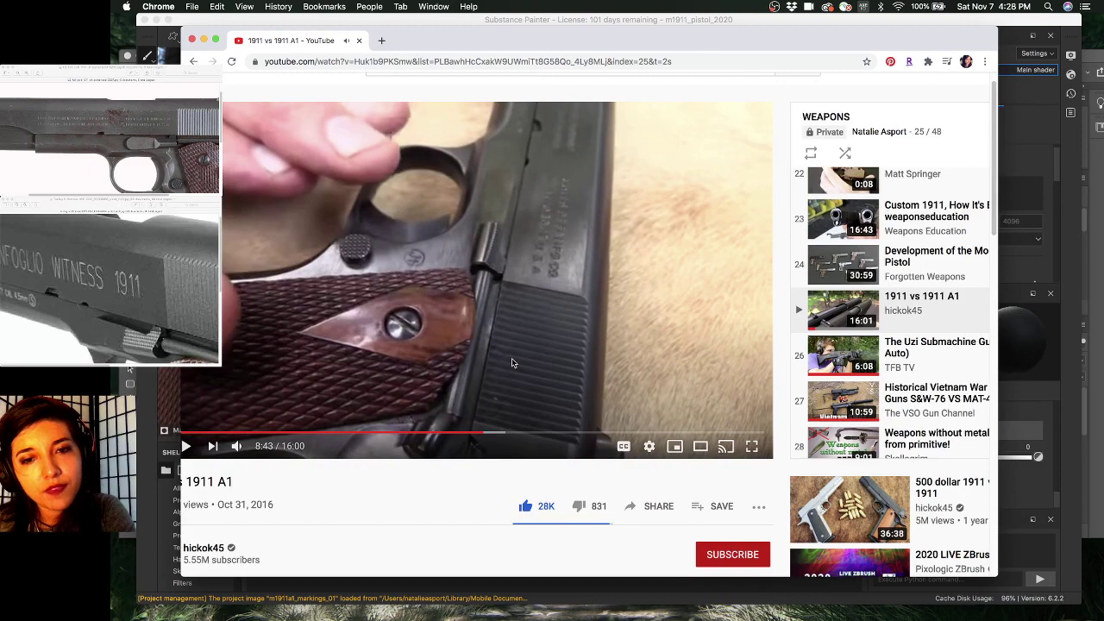
left_click(511, 363)
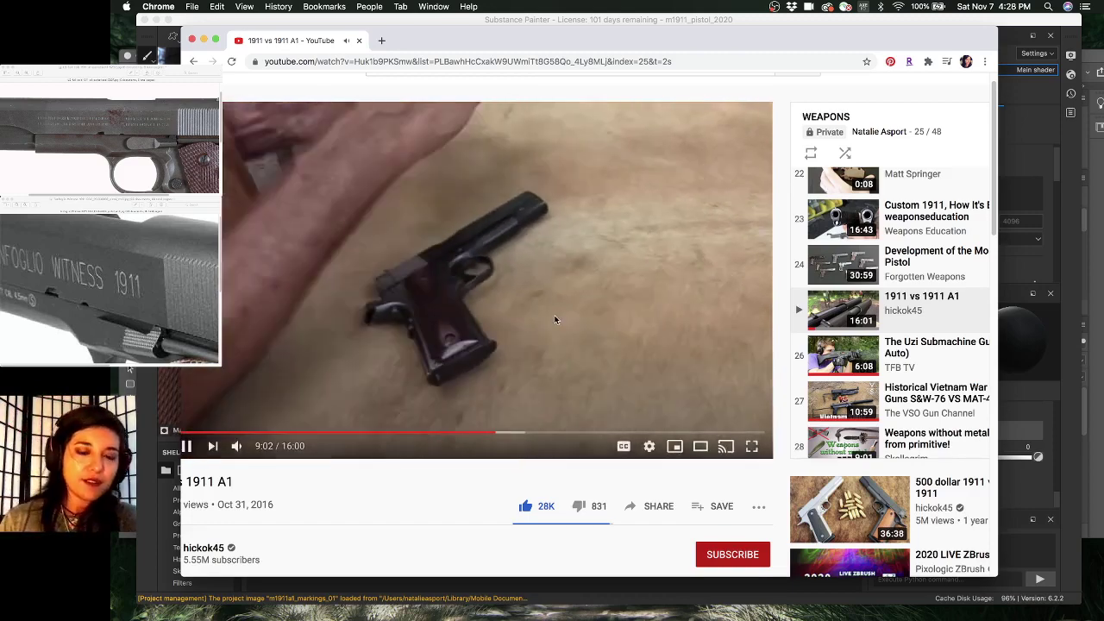
- Pause the video at 9:03, bring the whole player into view and resume playback
key("space")
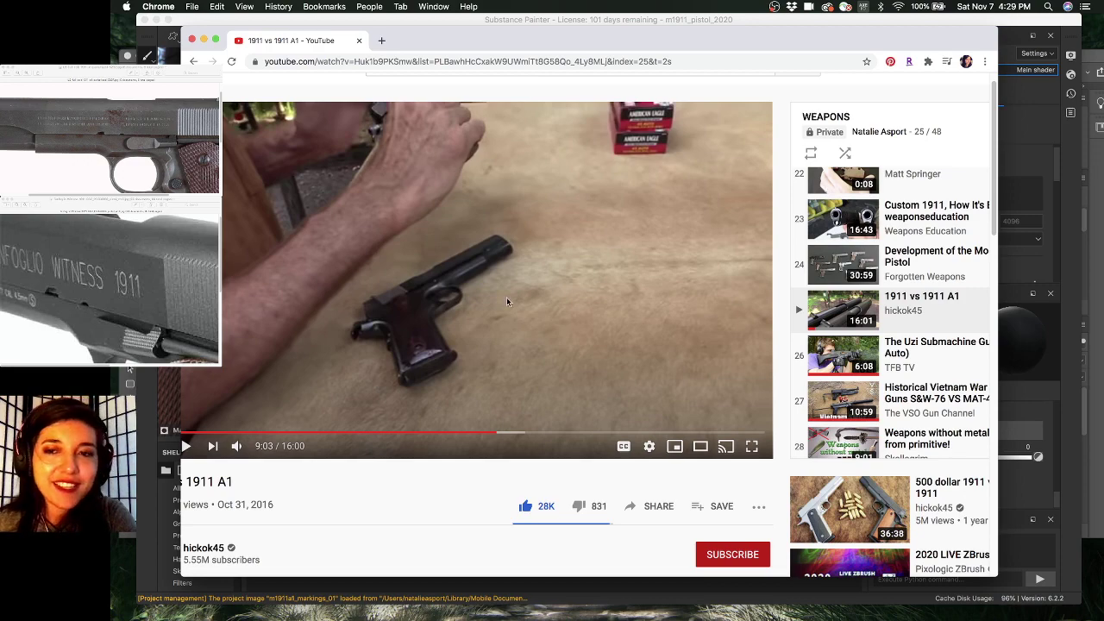
scroll(509, 317, "up", 2)
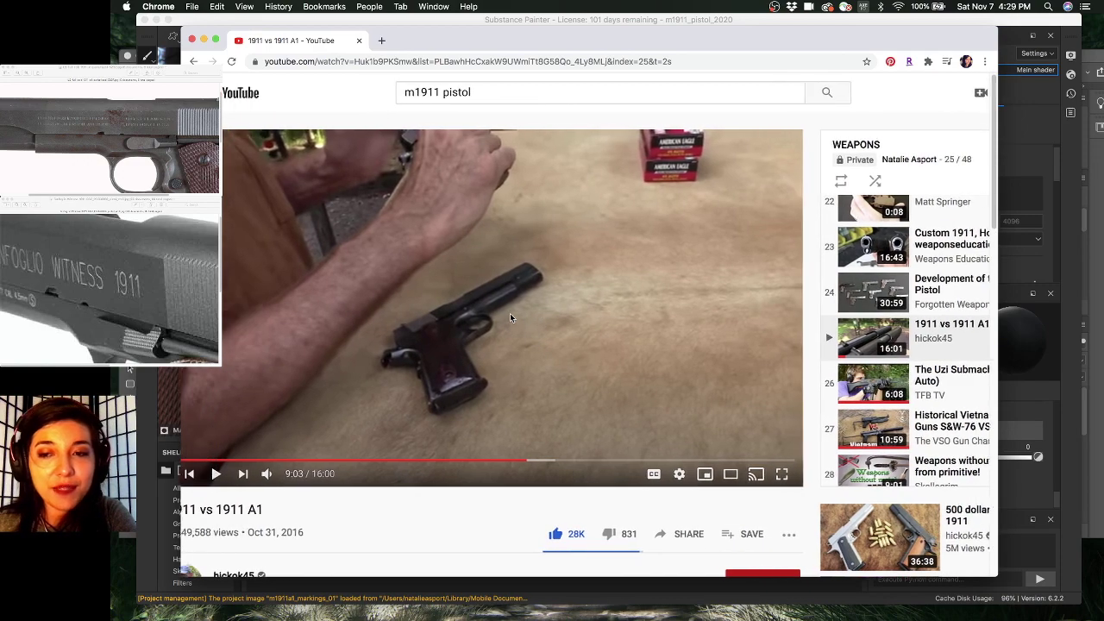
scroll(510, 317, "left", 2)
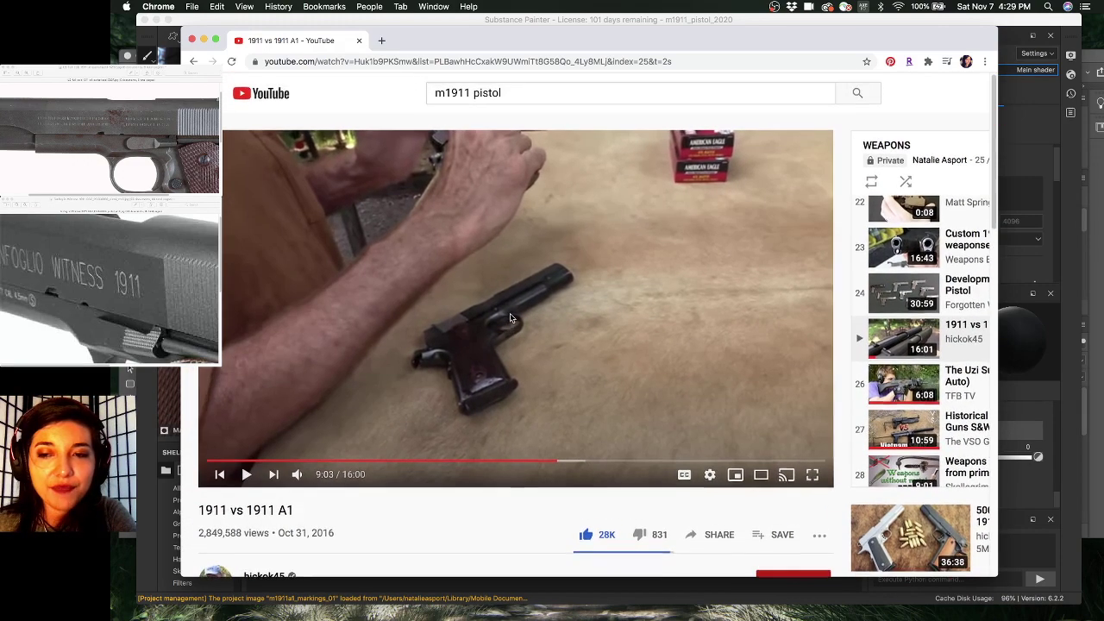
scroll(517, 315, "down", 1)
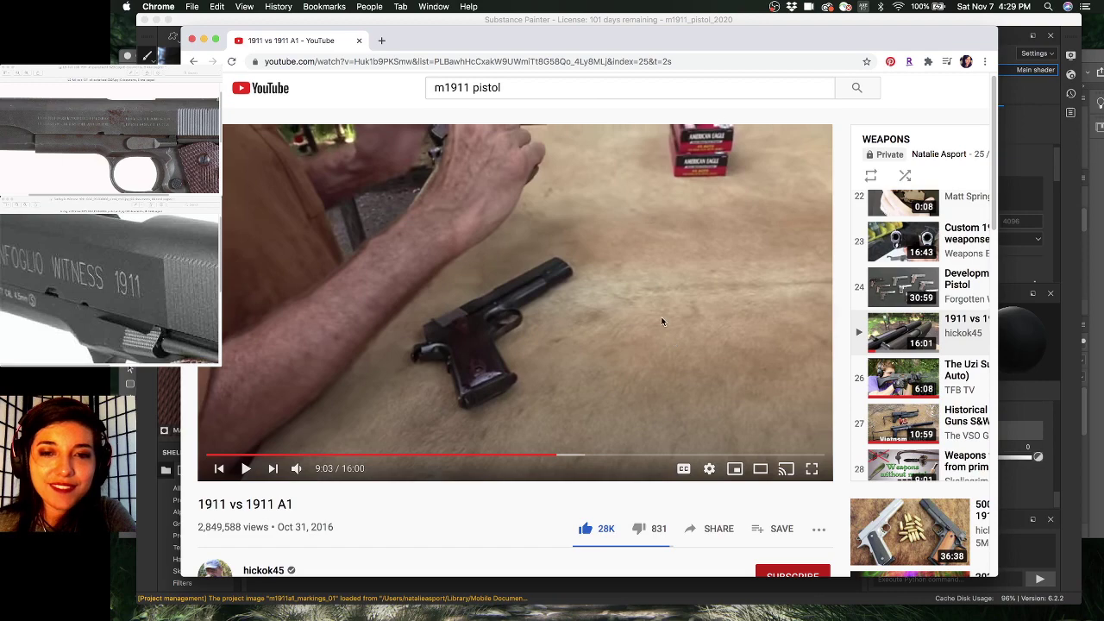
left_click(601, 342)
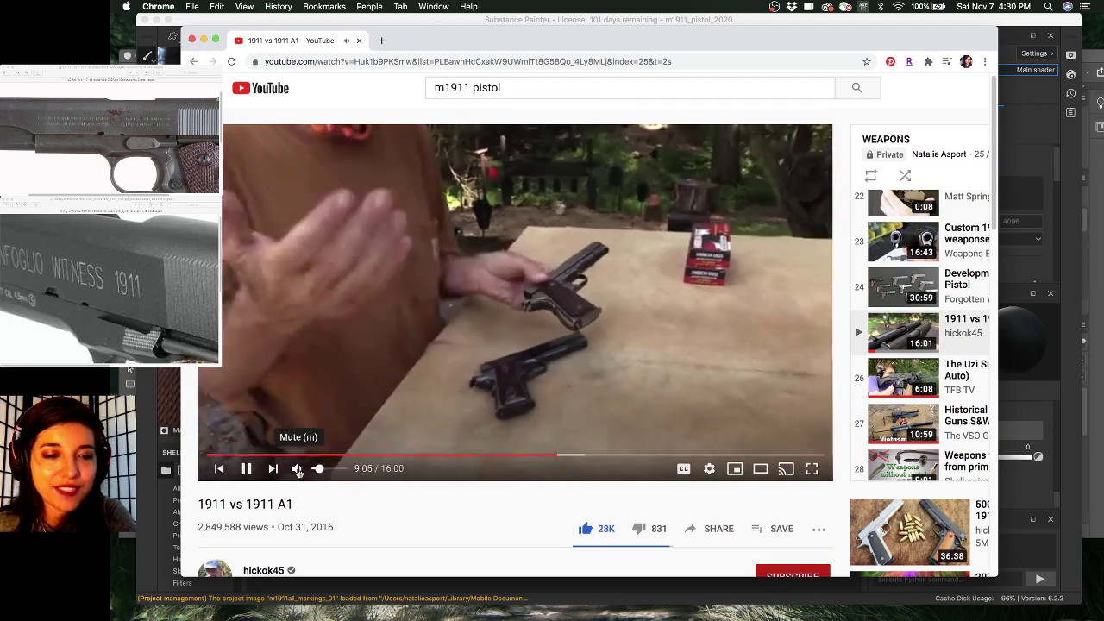
- Mute the video, skip forward through the comparison of the two pistols' sights and pause at 10:40
left_click(296, 469)
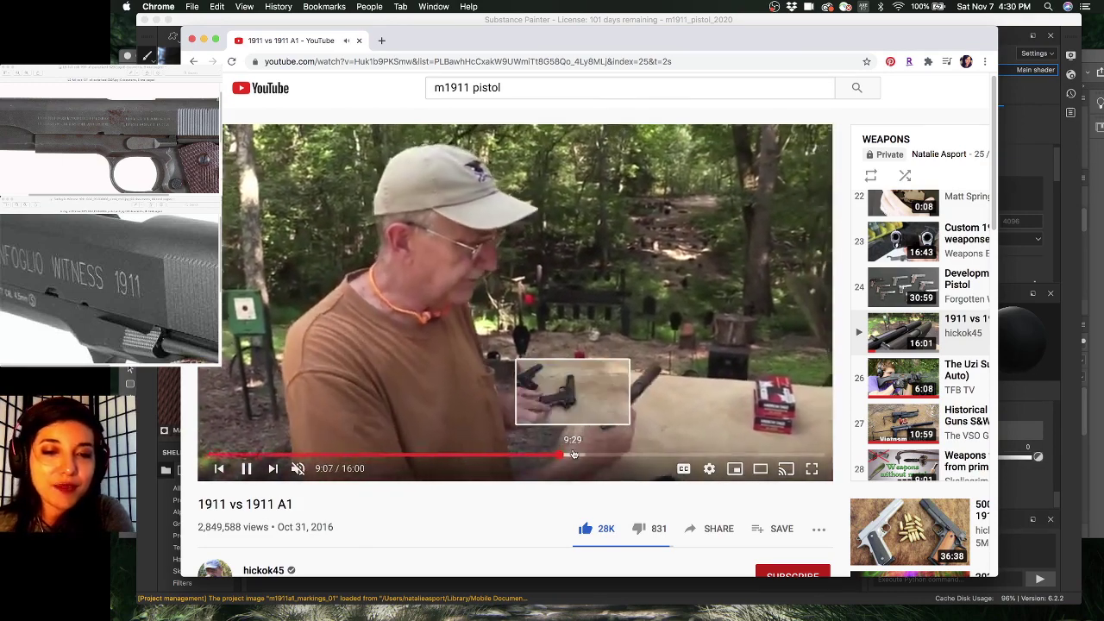
left_click(574, 454)
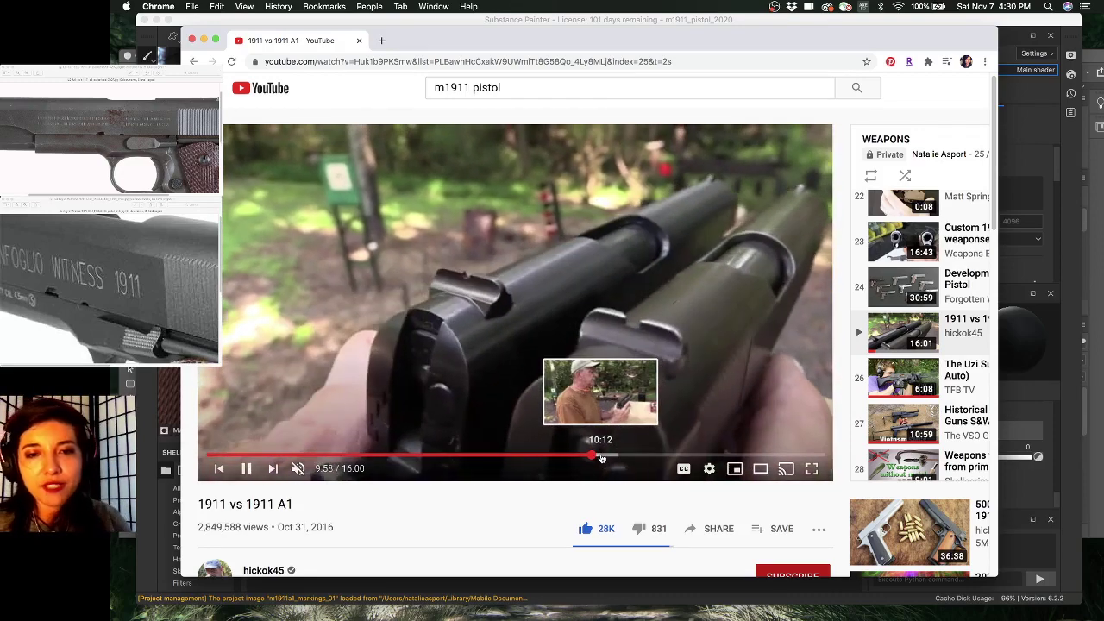
left_click(605, 458)
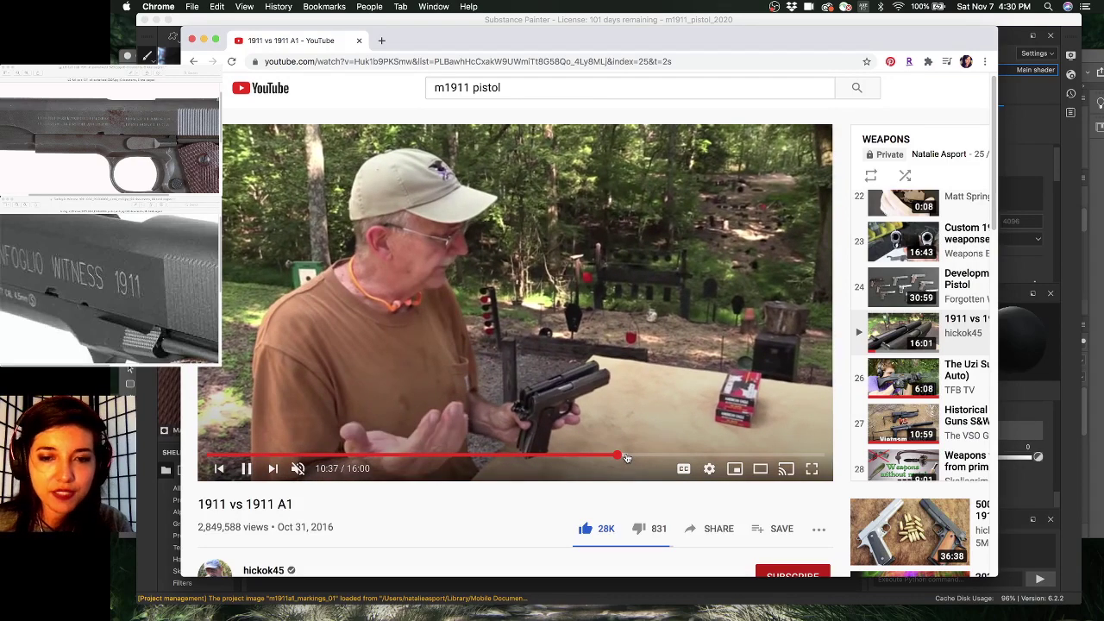
left_click(663, 373)
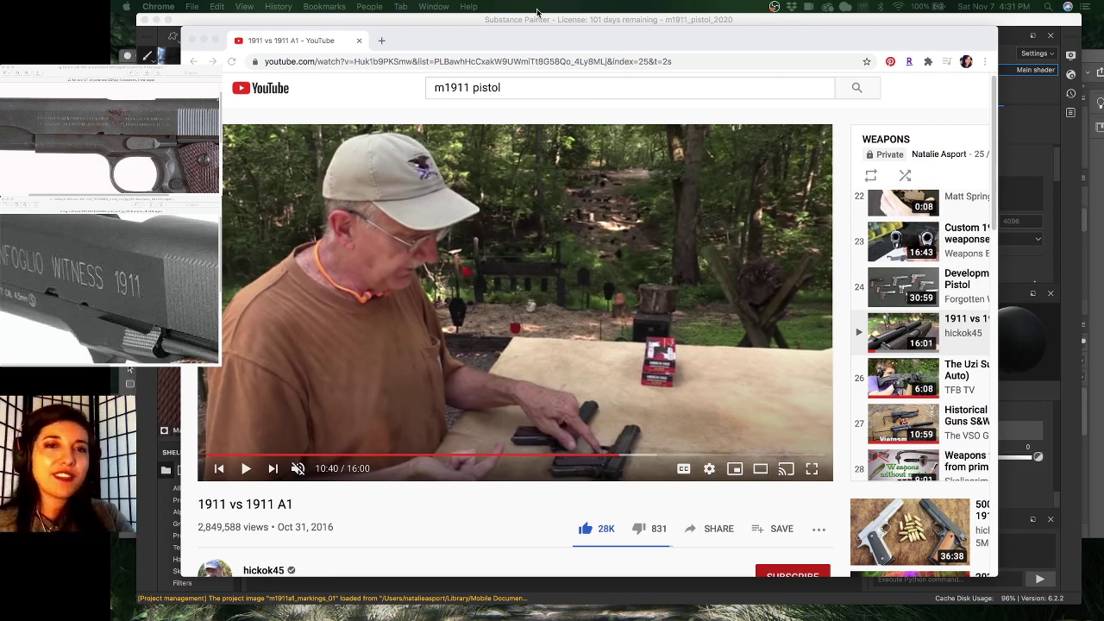
left_click(520, 45)
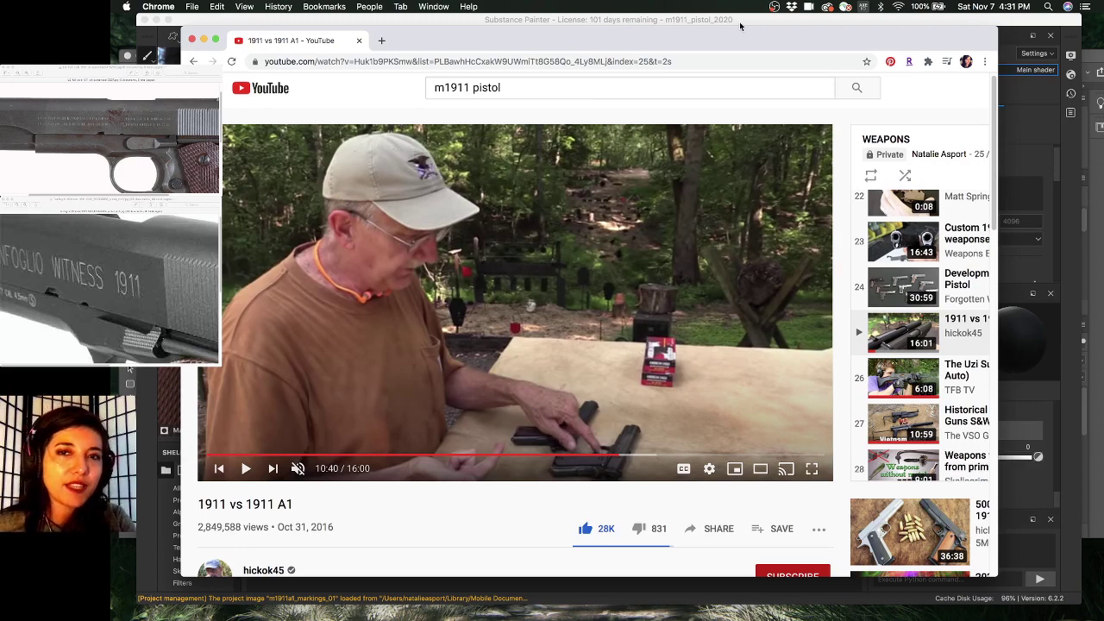
- Shrink the video's browser window, move it out of the way and switch back to Substance Painter
left_click_drag(718, 36, 671, 41)
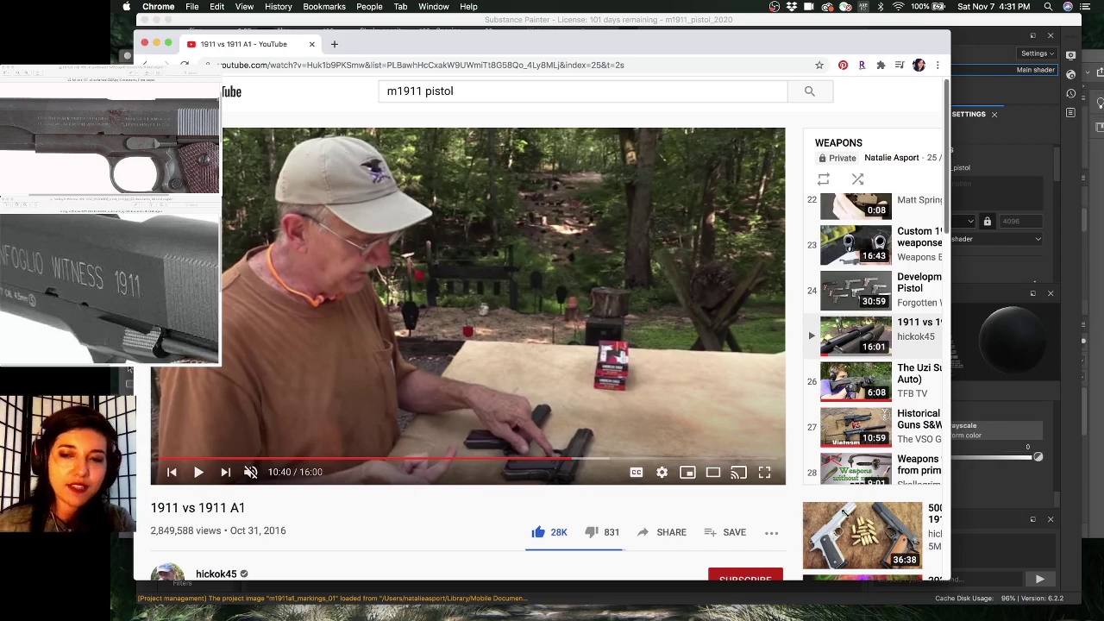
mouse_move(845, 513)
left_mouse_down()
mouse_move(712, 370)
mouse_move(679, 366)
left_mouse_up()
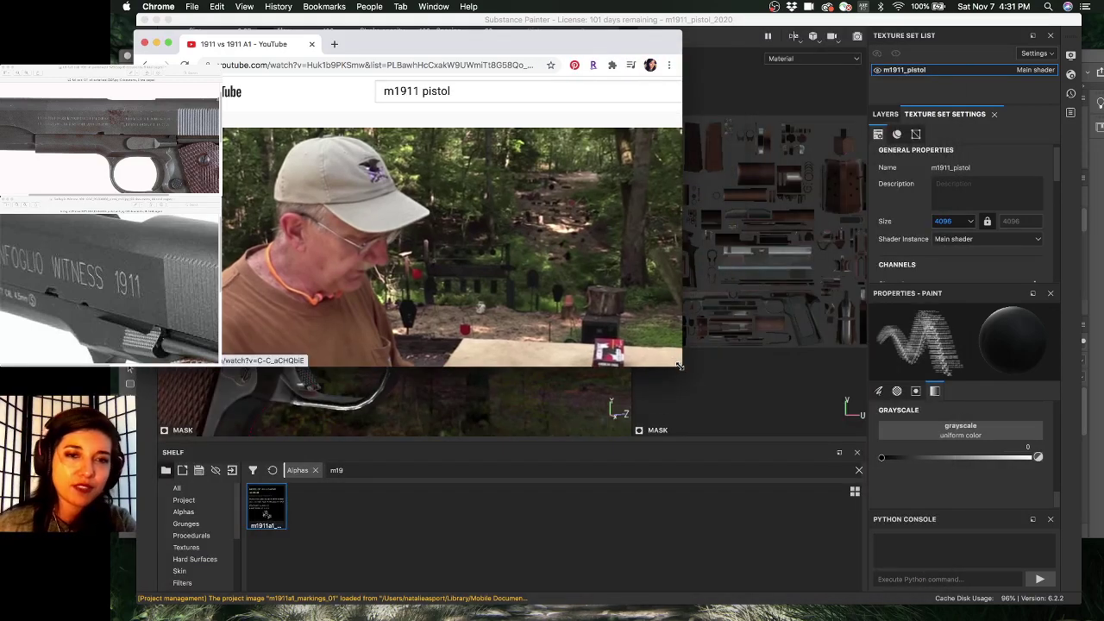
mouse_move(549, 40)
left_mouse_down()
mouse_move(168, 142)
mouse_move(2, 172)
left_mouse_up()
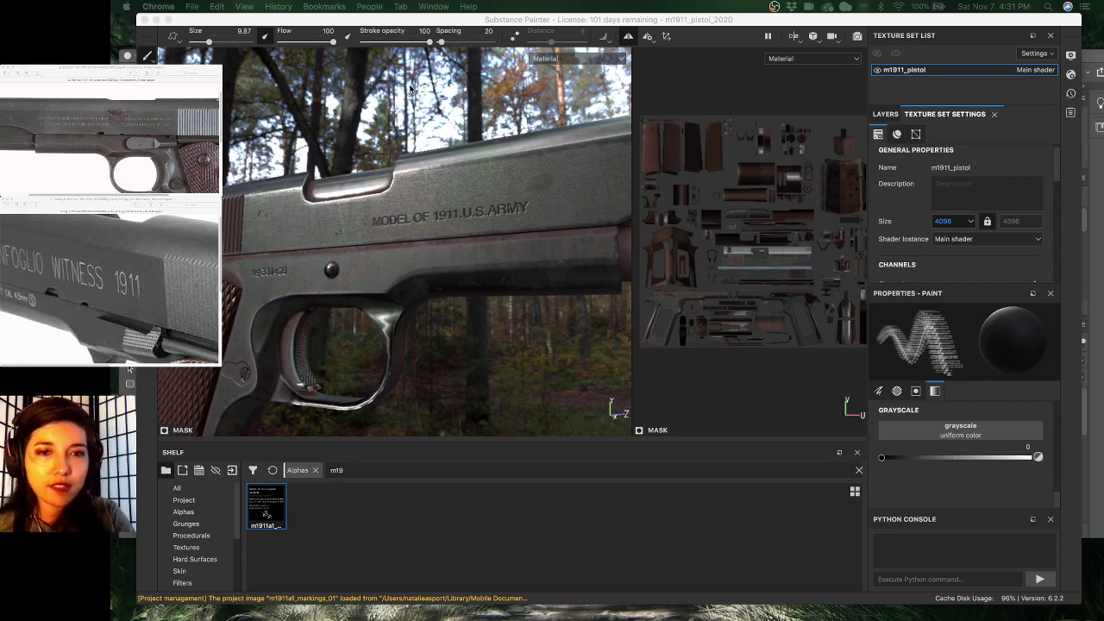
left_click(502, 27)
- Examine the engraved slide markings and serial number on both sides of the pistol from several angles and zoom levels
mouse_move(489, 147)
left_mouse_down("alt")
mouse_move(533, 140)
mouse_move(487, 145)
left_mouse_up("alt")
right_click_drag(462, 143, 399, 142, "alt")
middle_click_drag(398, 143, 462, 135, "alt")
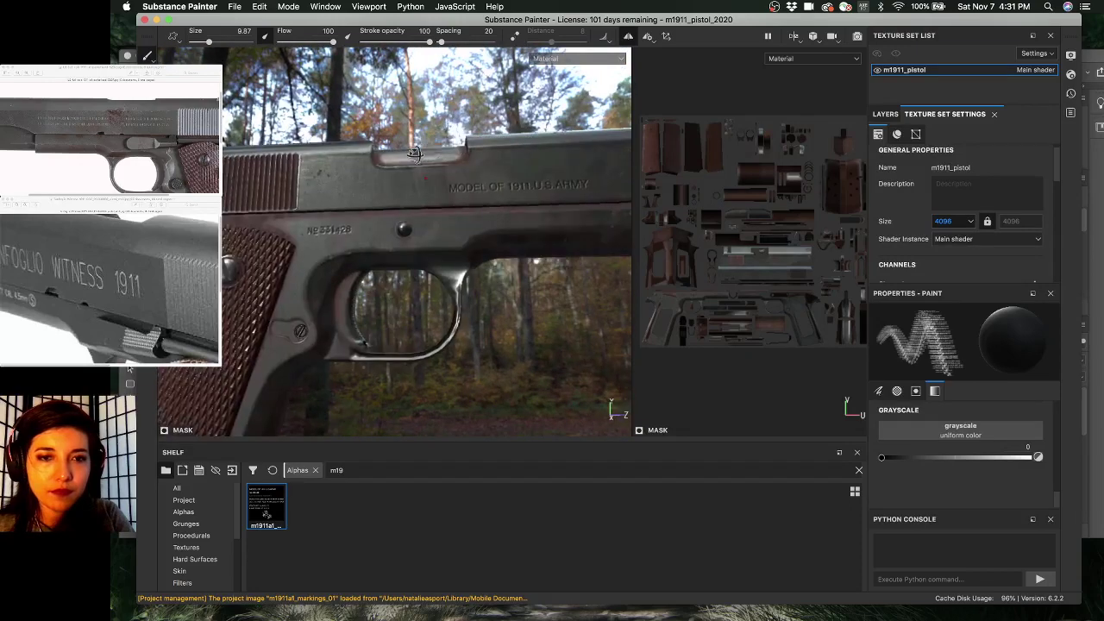
left_click_drag(416, 154, 439, 153, "alt")
mouse_move(444, 153)
right_mouse_down("shift")
mouse_move(535, 152)
mouse_move(432, 150)
right_mouse_up("shift")
right_click_drag(389, 149, 338, 148, "alt")
left_click_drag(338, 148, 380, 159, "alt")
right_click_drag(379, 159, 483, 167, "alt")
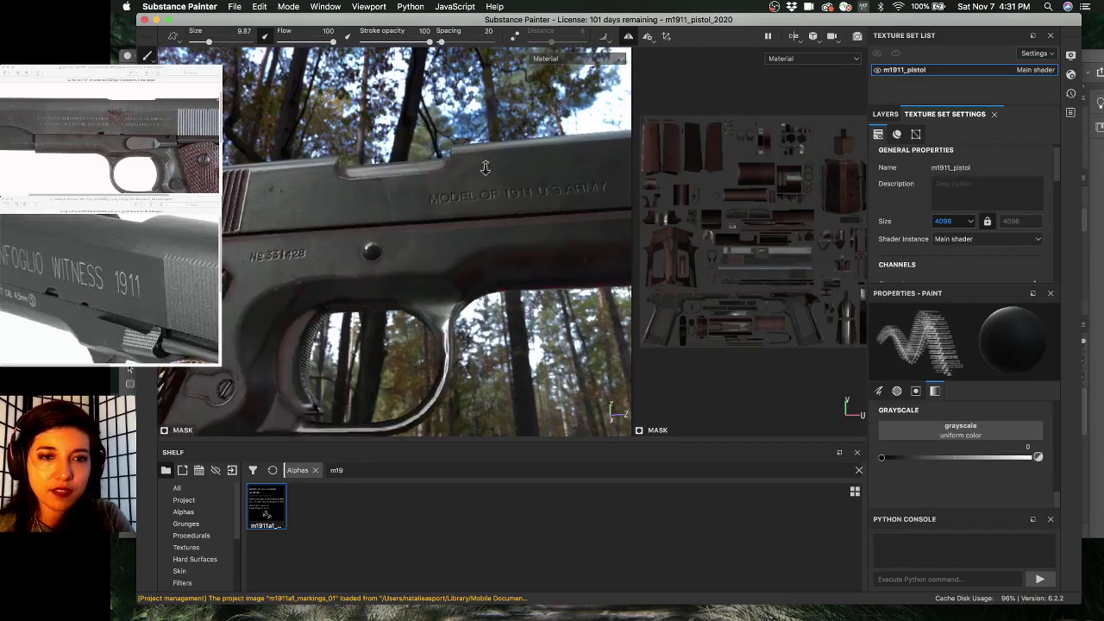
left_click_drag(483, 168, 336, 158, "alt")
right_click_drag(335, 158, 276, 143, "alt")
middle_click_drag(276, 143, 394, 143, "alt")
mouse_move(394, 143)
left_mouse_down("alt")
mouse_move(448, 152)
mouse_move(379, 138)
left_mouse_up("alt")
right_click_drag(367, 130, 399, 151, "alt")
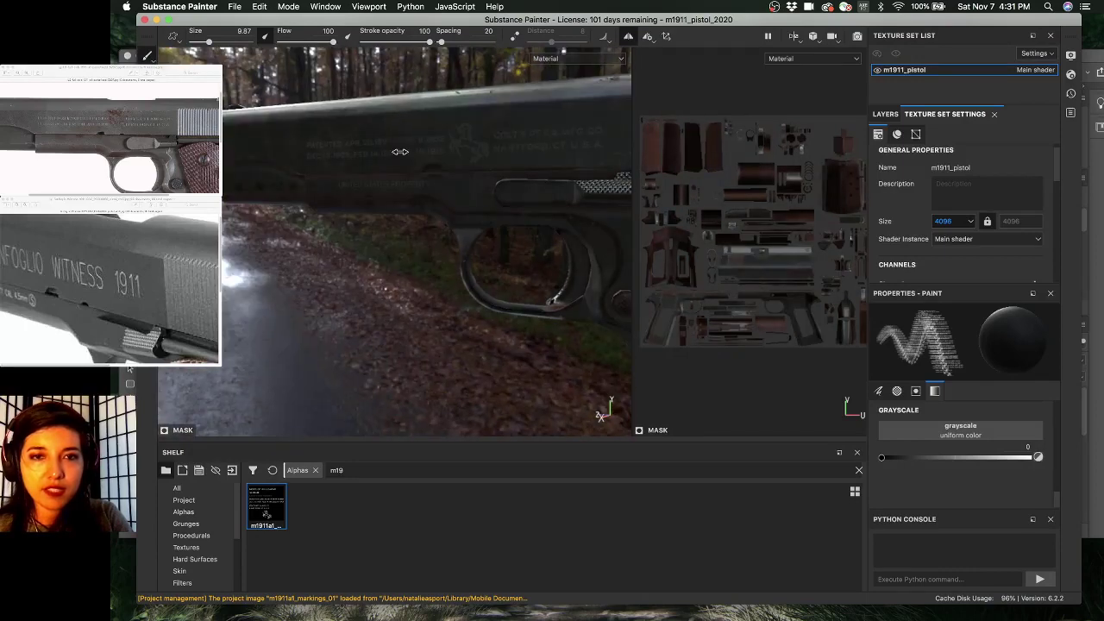
- Compare the fill material channels of the R_markings and L_markings layers and inspect the R_markings base color
left_click(885, 114)
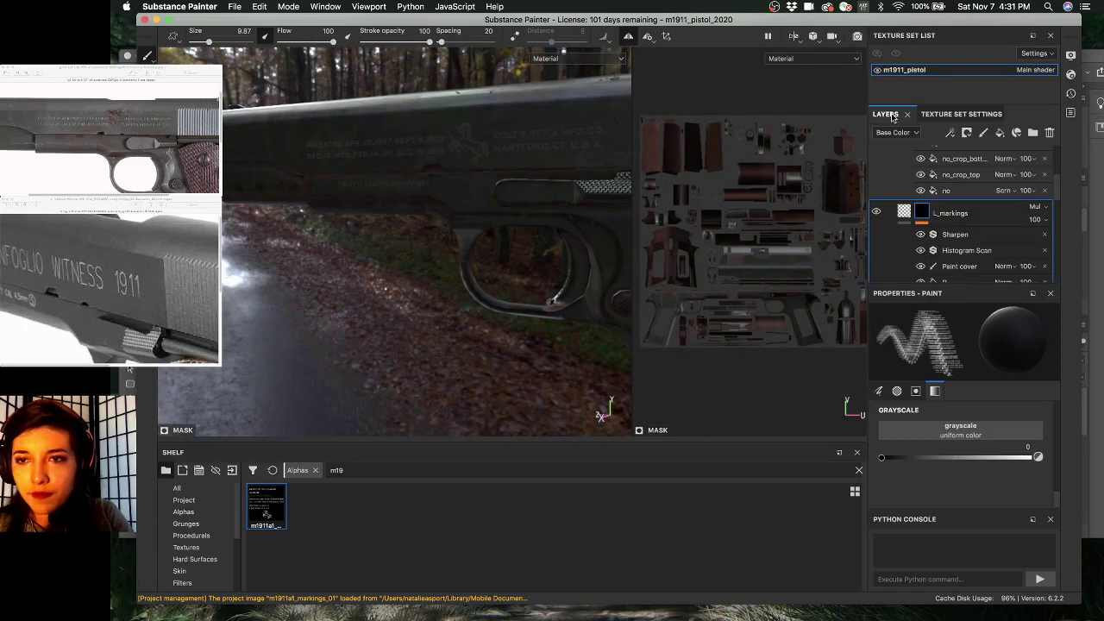
scroll(975, 238, "down", 1)
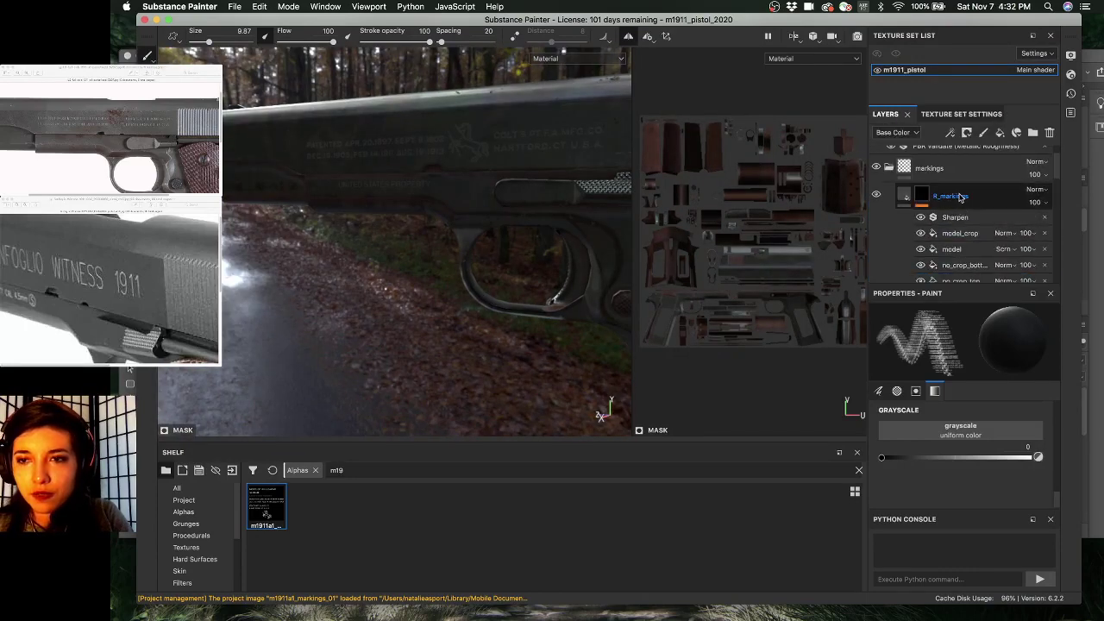
left_click(960, 196)
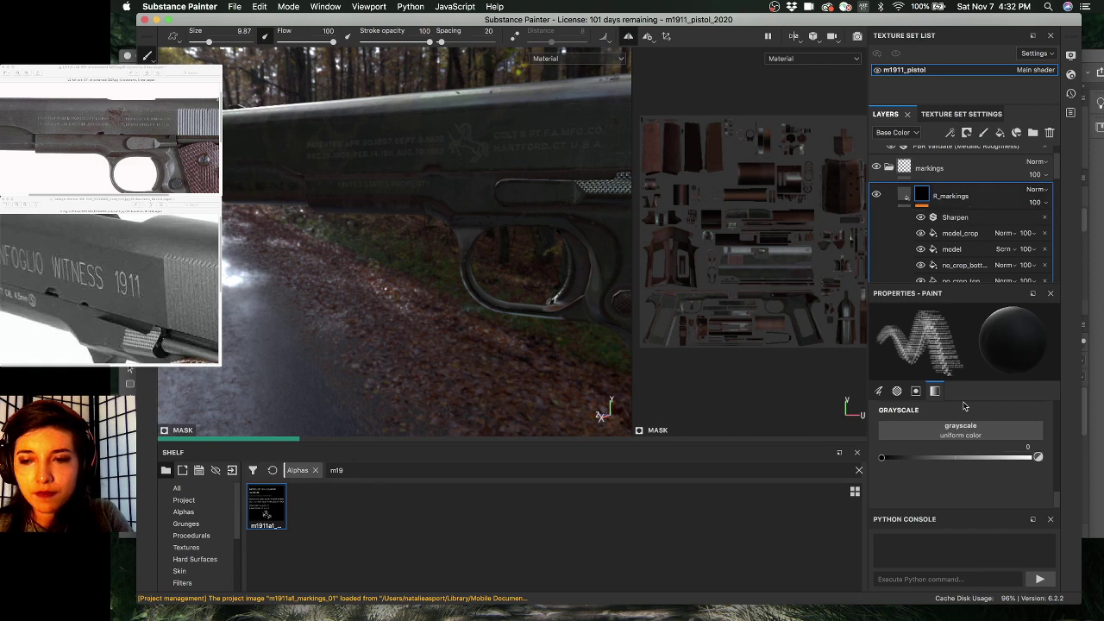
left_click(905, 196)
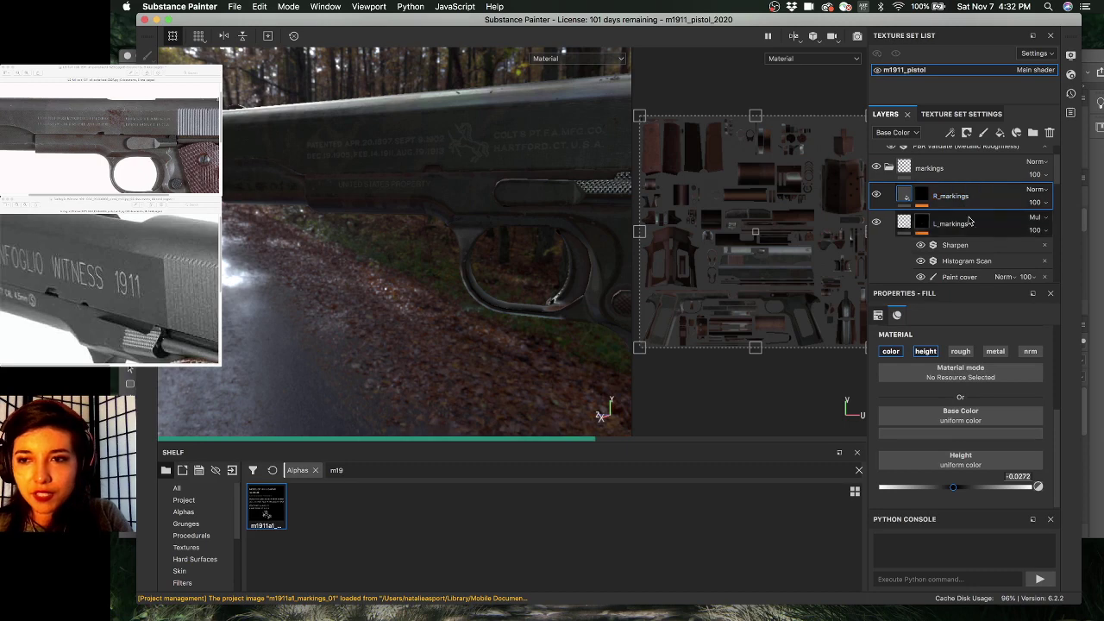
left_click(905, 224)
left_click(904, 224)
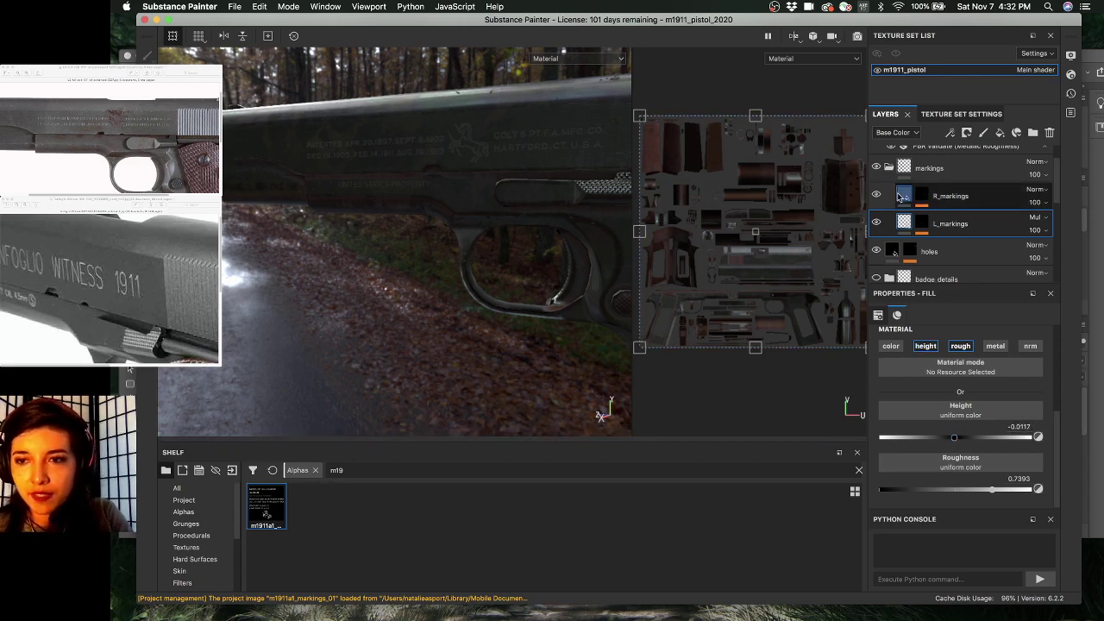
left_click(898, 197)
left_click(944, 433)
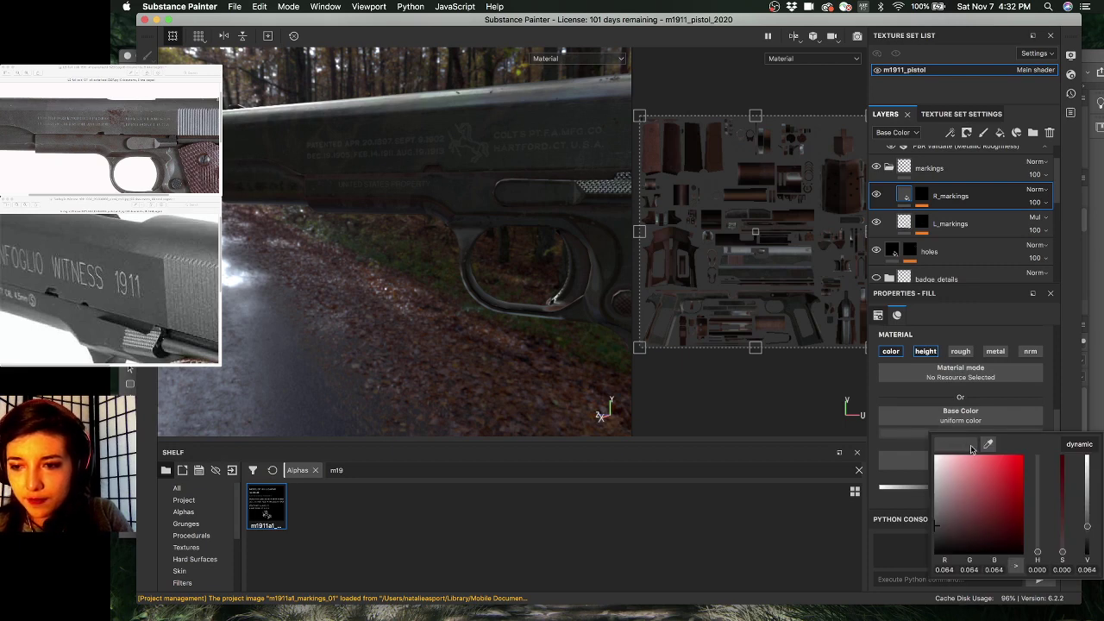
left_click(956, 225)
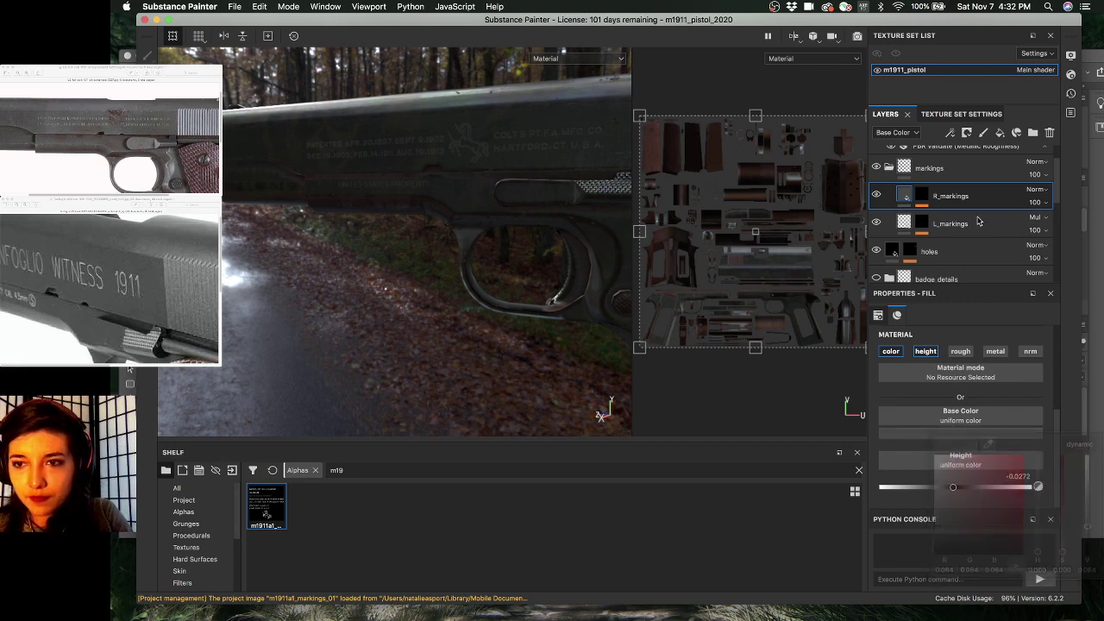
- Enable the color channel on the L_markings fill and sample its base color from the R_markings layer, with the environment lighting rotated to brighten the slide
left_click(950, 224)
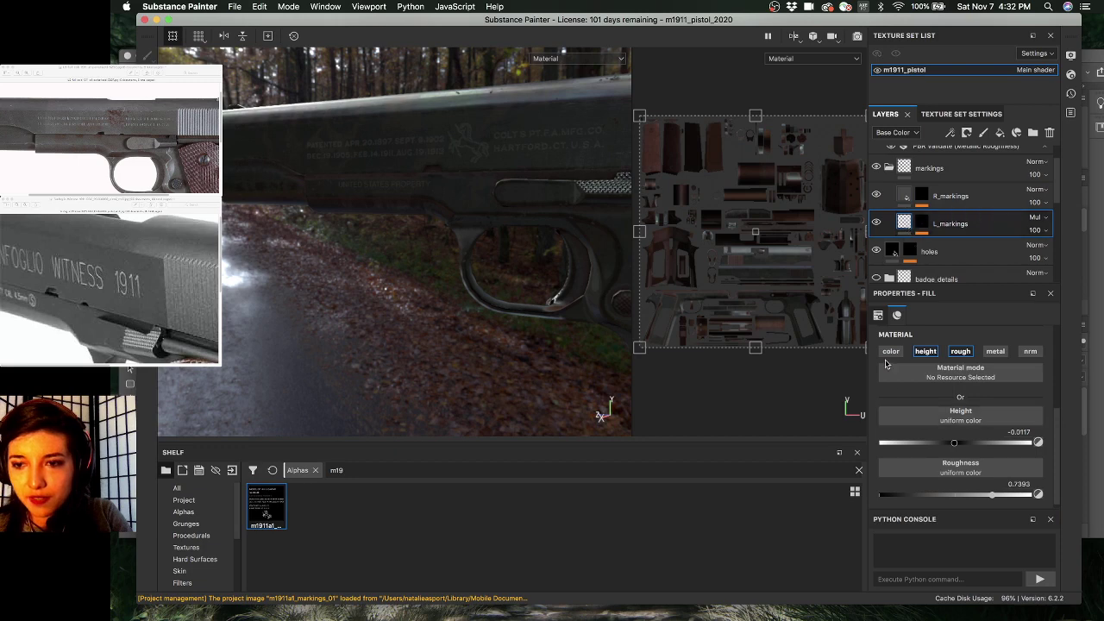
left_click(894, 351)
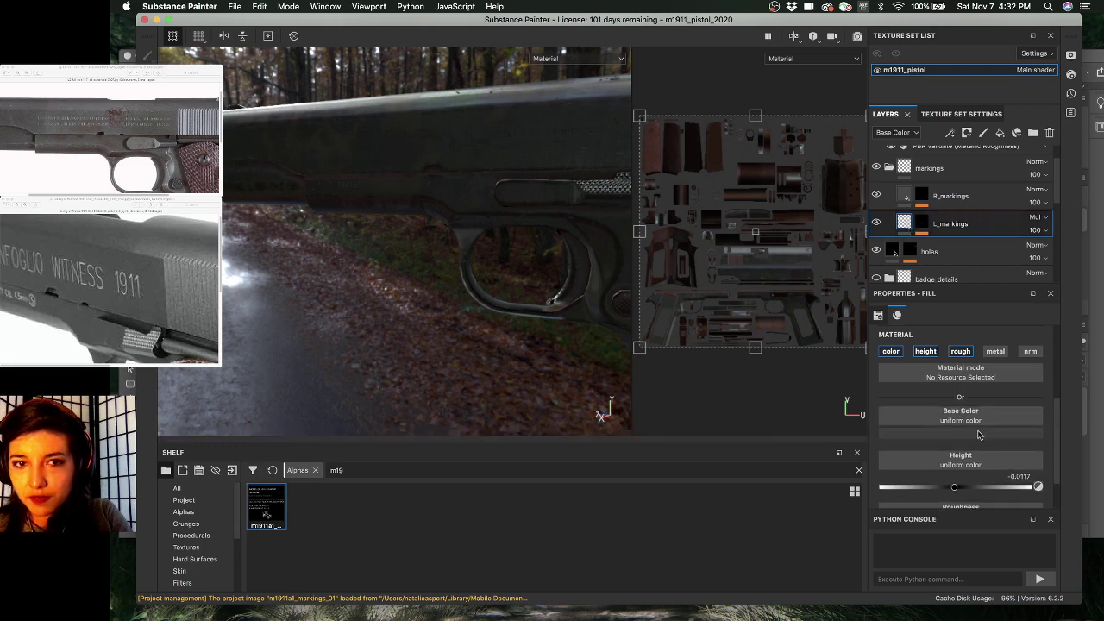
right_click_drag(488, 263, 531, 247, "shift")
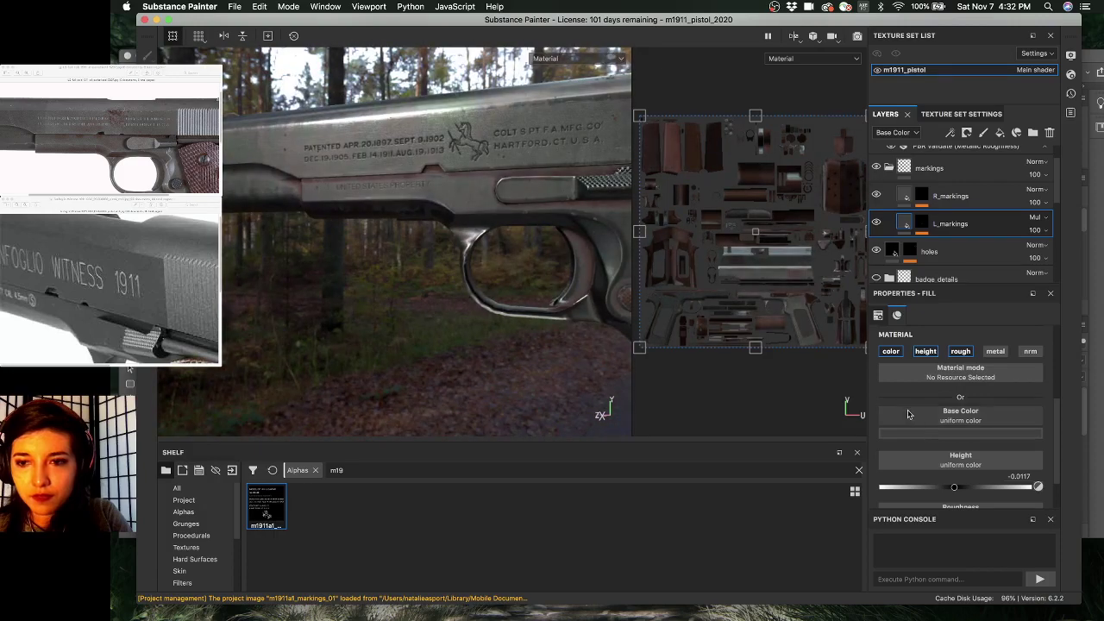
left_click(923, 436)
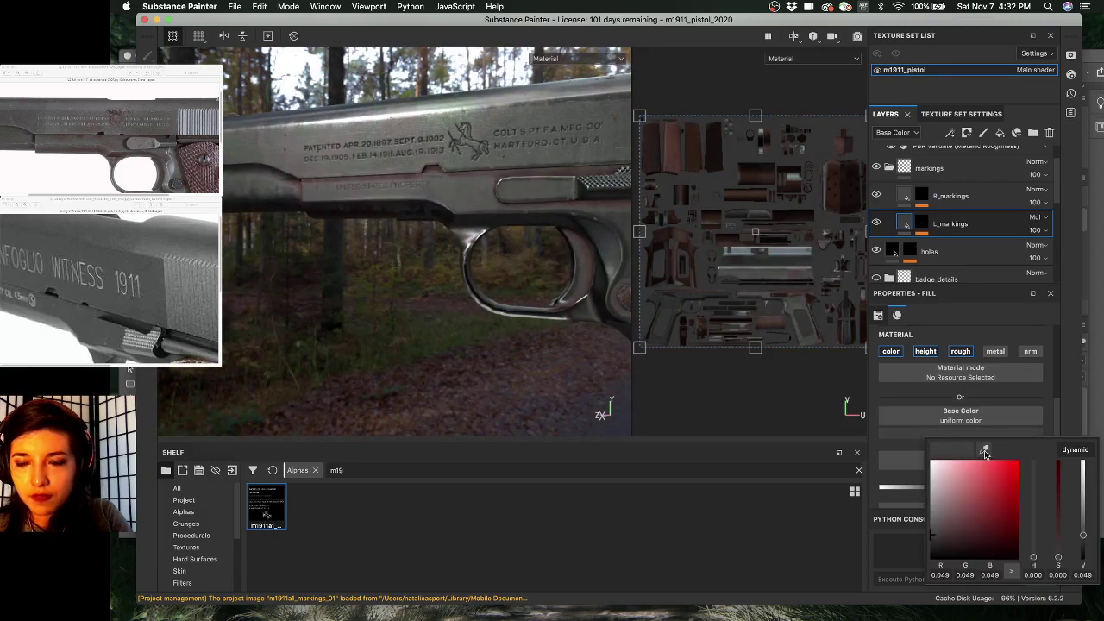
left_click_drag(973, 423, 903, 188)
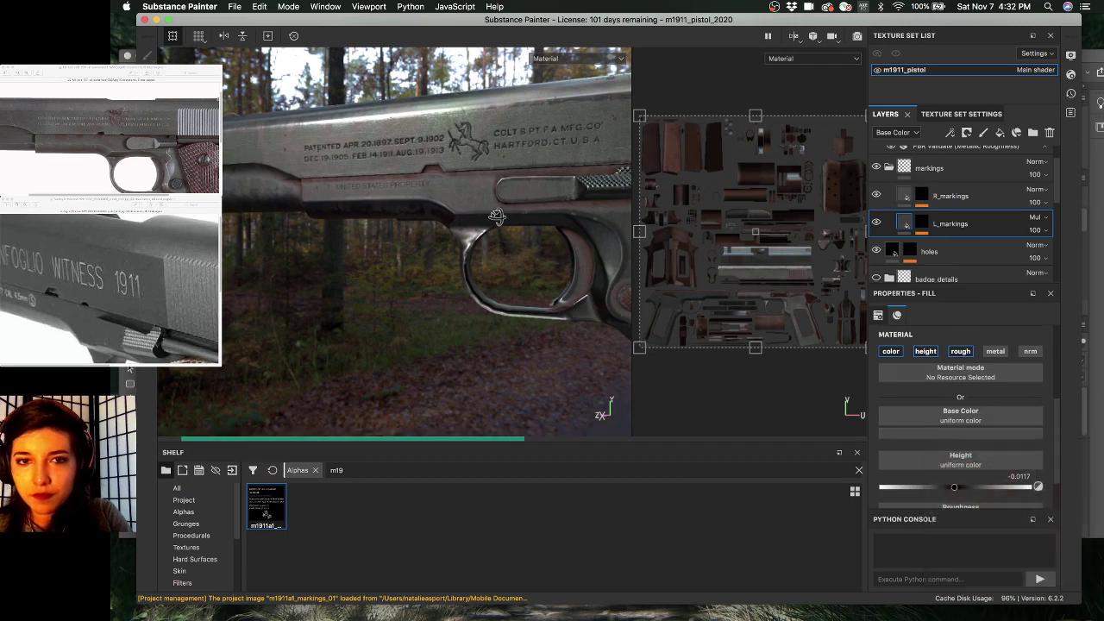
- Check the R_markings fill channels and turn off the roughness channel on the L_markings fill to match
left_click(906, 199)
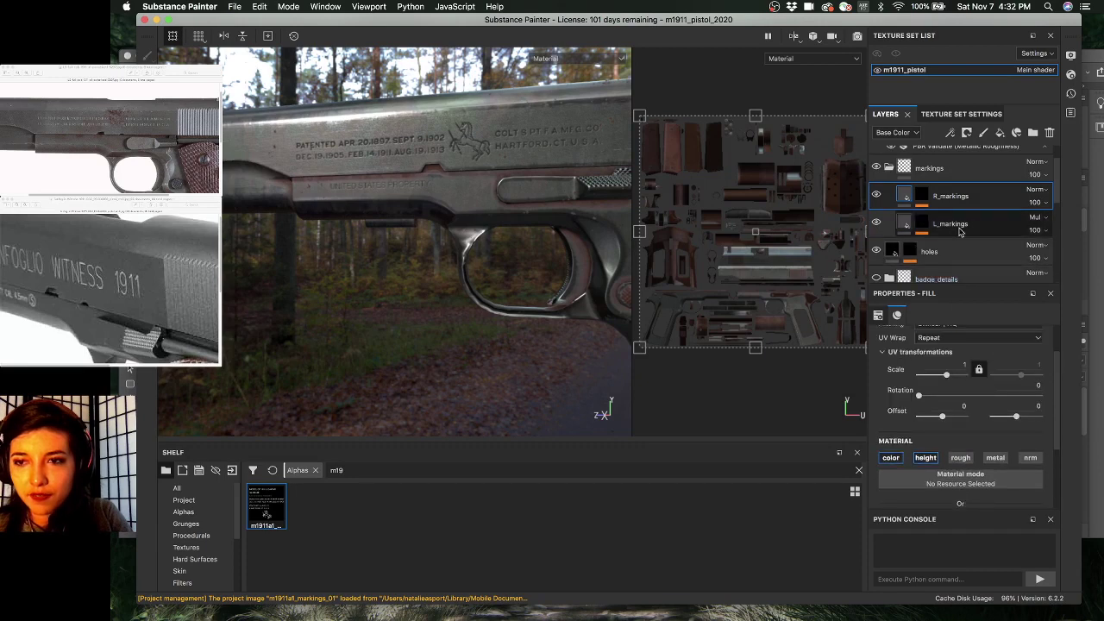
left_click(957, 228)
scroll(982, 426, "down", 3)
scroll(981, 426, "up", 3)
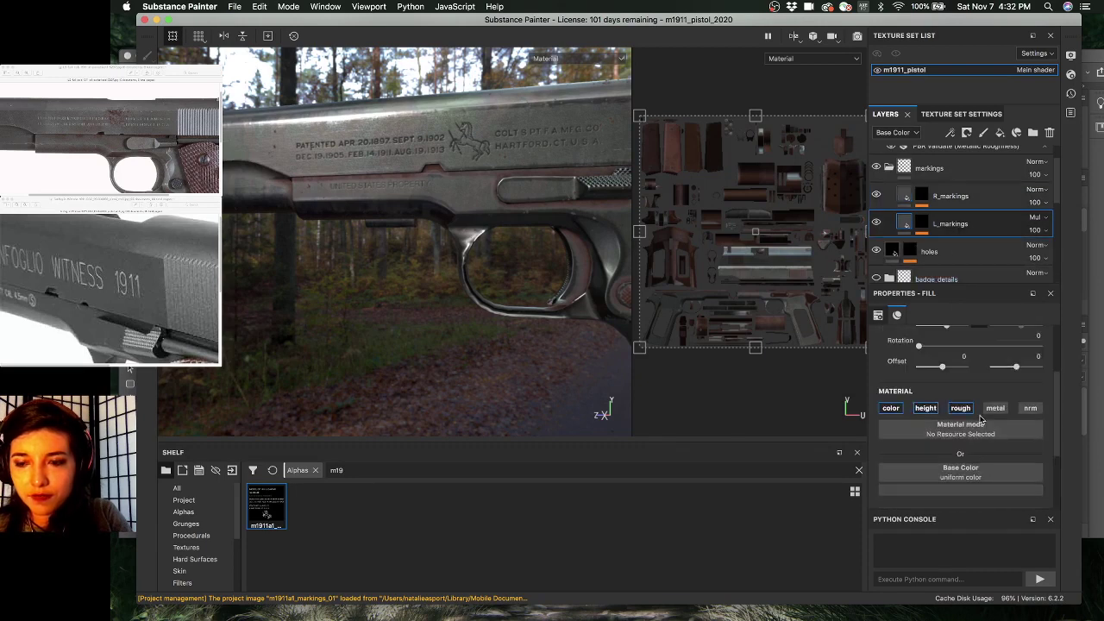
left_click(958, 408)
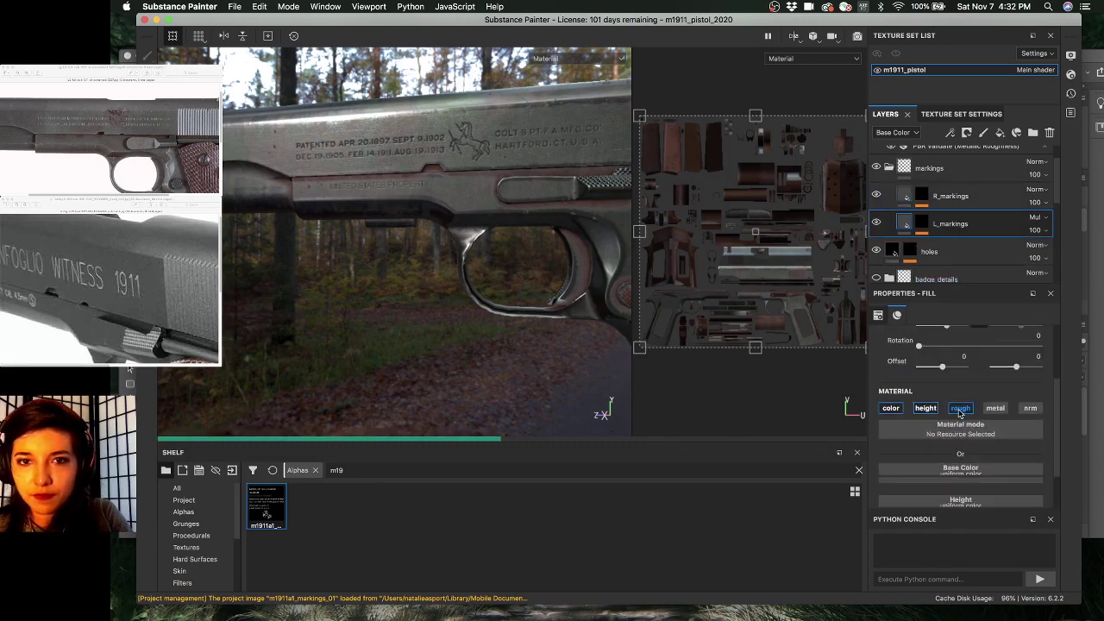
left_click(959, 409)
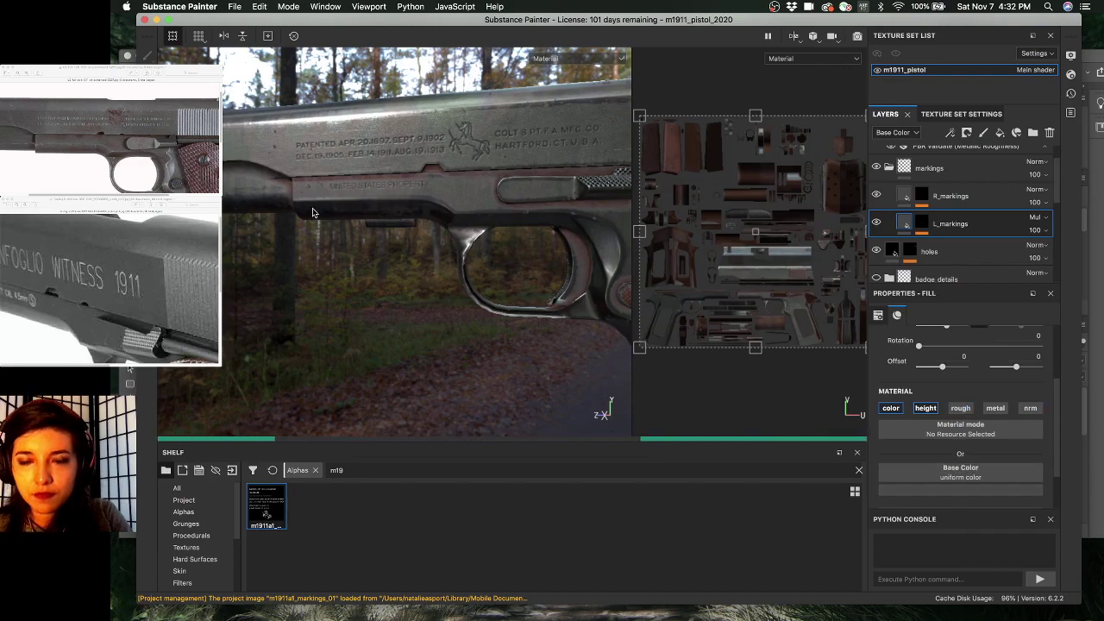
- Examine the slide markings, trigger guard and grip on the pistol's left side under different lighting and viewing angles
right_click_drag(429, 196, 346, 196, "shift")
right_click_drag(479, 281, 431, 281, "alt")
left_click_drag(431, 281, 412, 311, "alt")
middle_click_drag(413, 312, 470, 91, "alt")
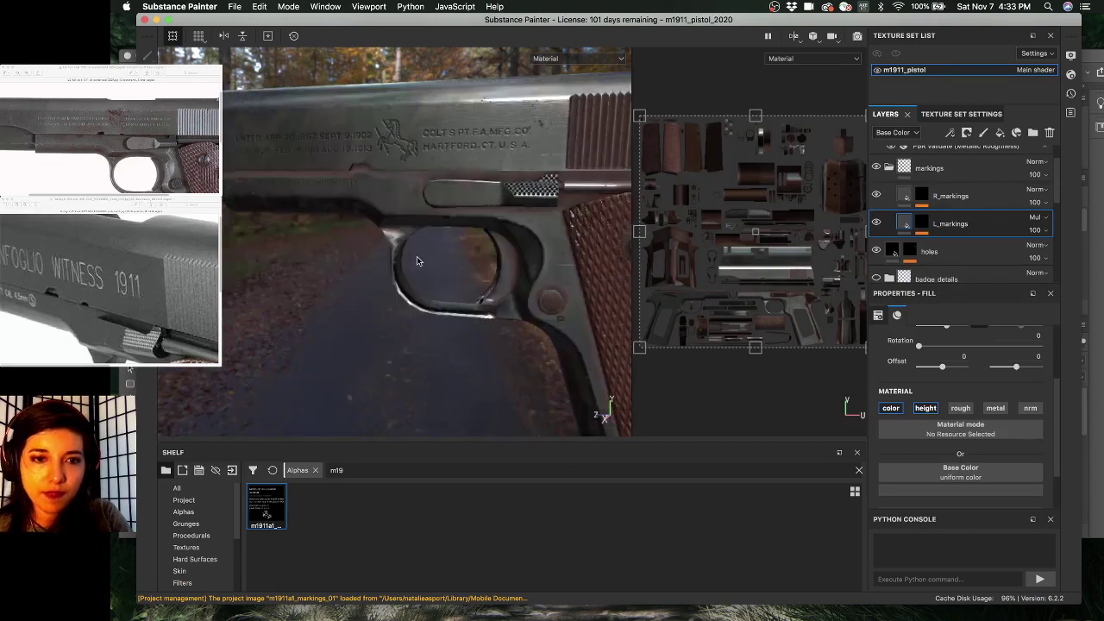
left_click_drag(417, 260, 476, 270, "alt")
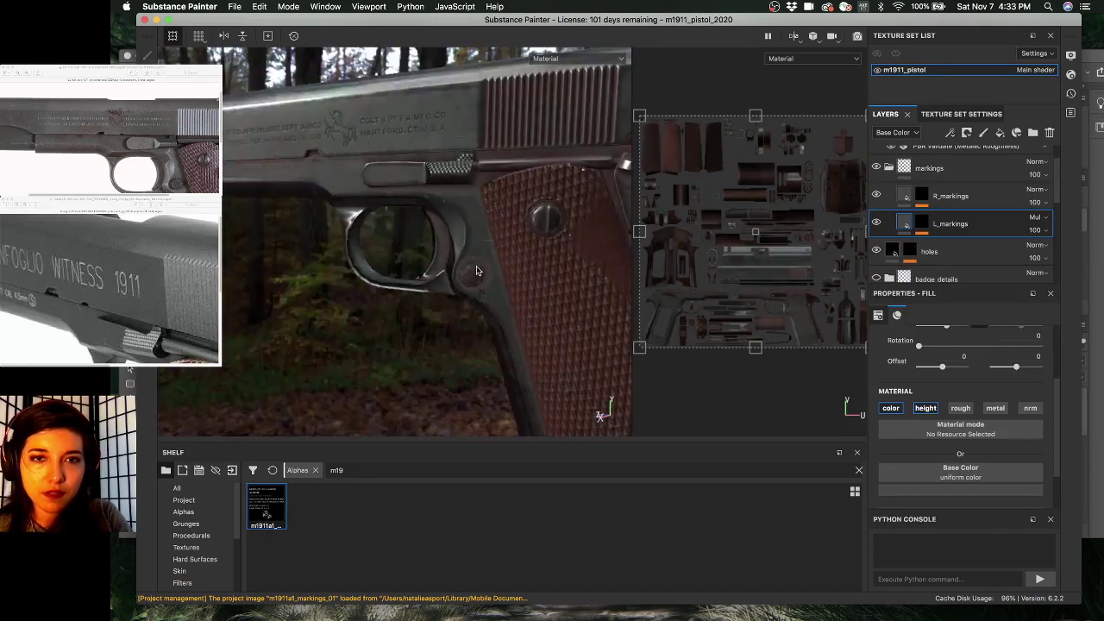
- Inspect the pistol in its individual texture channels, including Normal and Base Color, and return to the Material view to check both sides
key("c")
key("c")
key("c")
key("c")
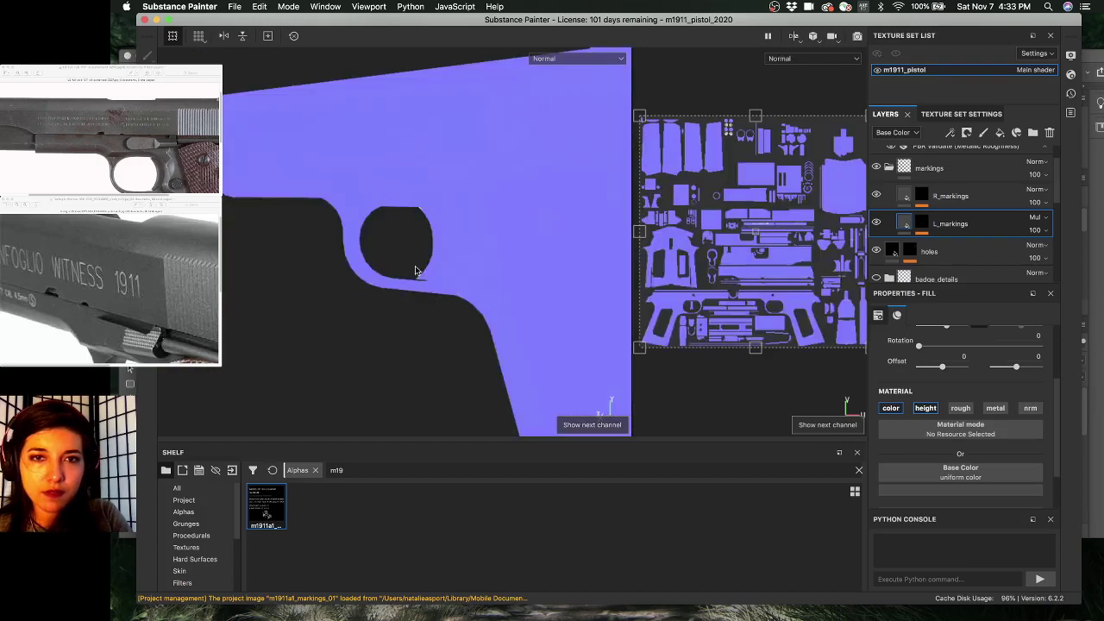
key("c")
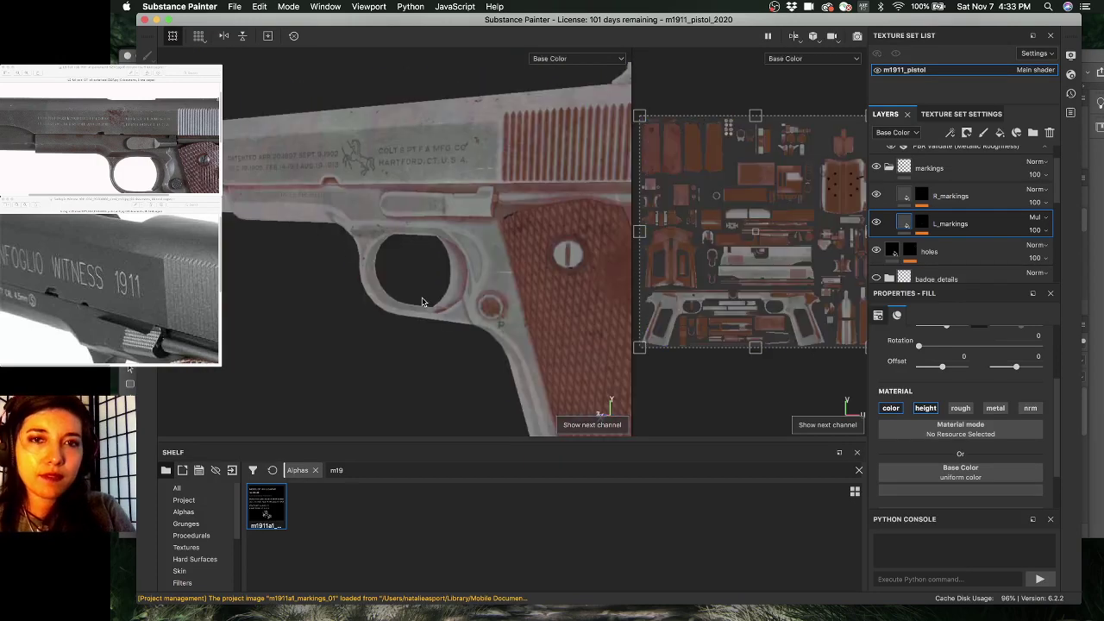
left_click_drag(444, 289, 382, 286, "alt")
key("m")
right_click_drag(382, 285, 517, 289, "shift")
left_click_drag(517, 289, 501, 275, "alt")
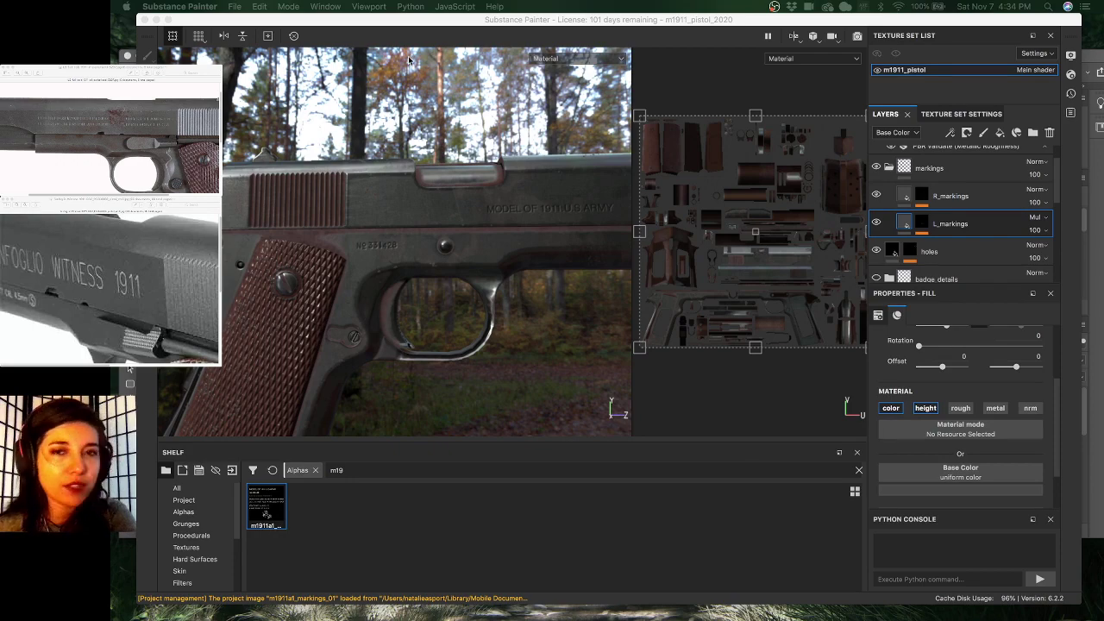
- Switch to Chrome and skim the video "Development of the Model 1911 Pistol" for reference views of the pistols, then put the browser window aside
key("super+Tab")
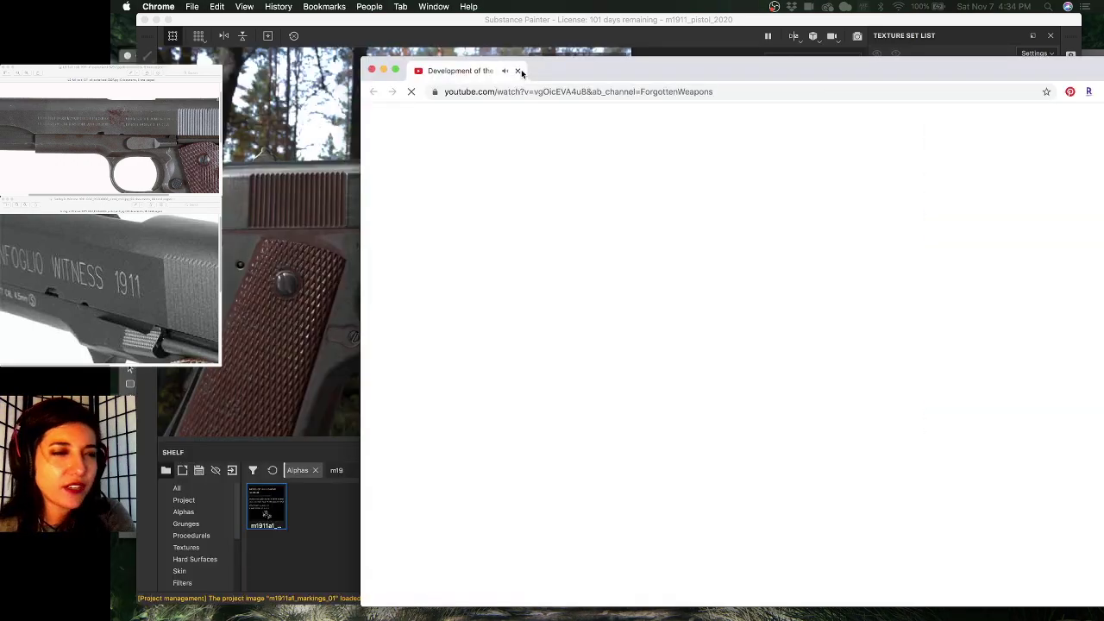
double_click(596, 60)
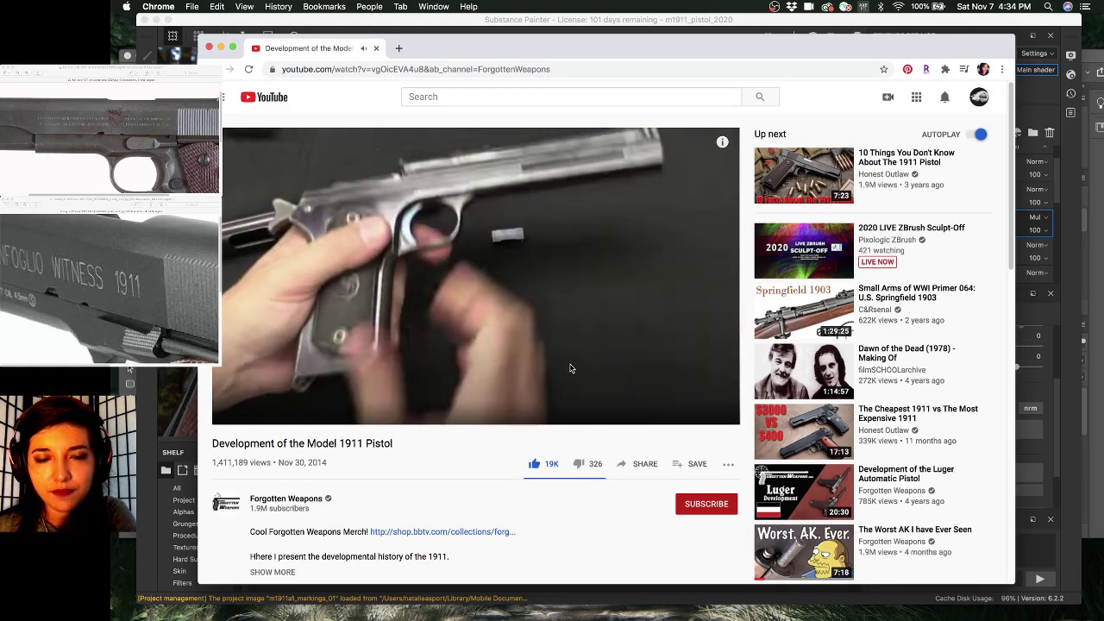
mouse_move(527, 382)
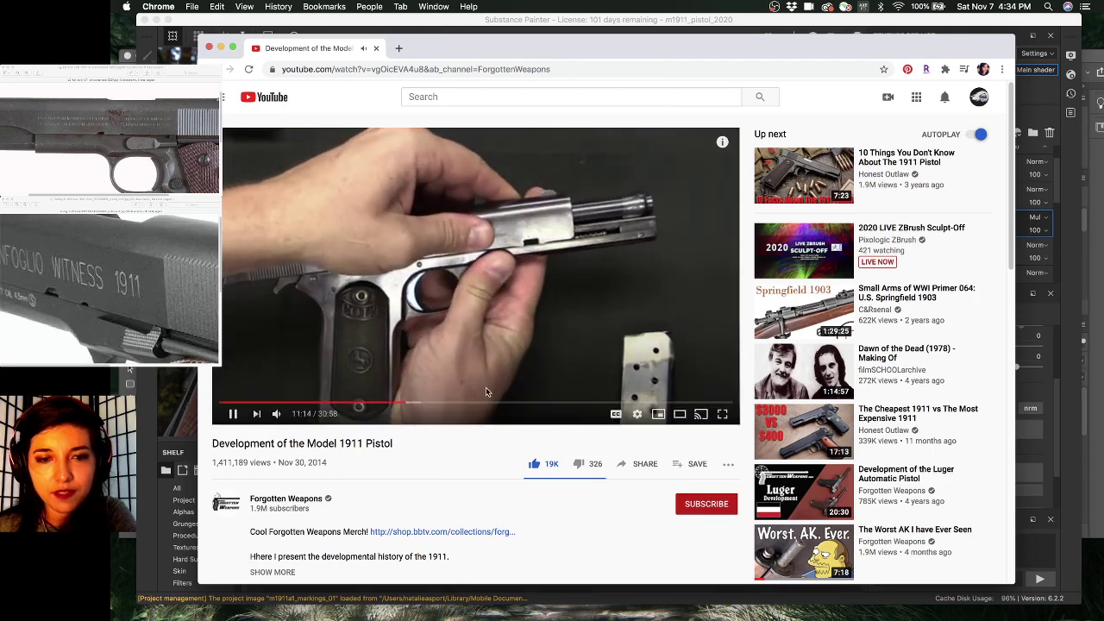
left_click(461, 403)
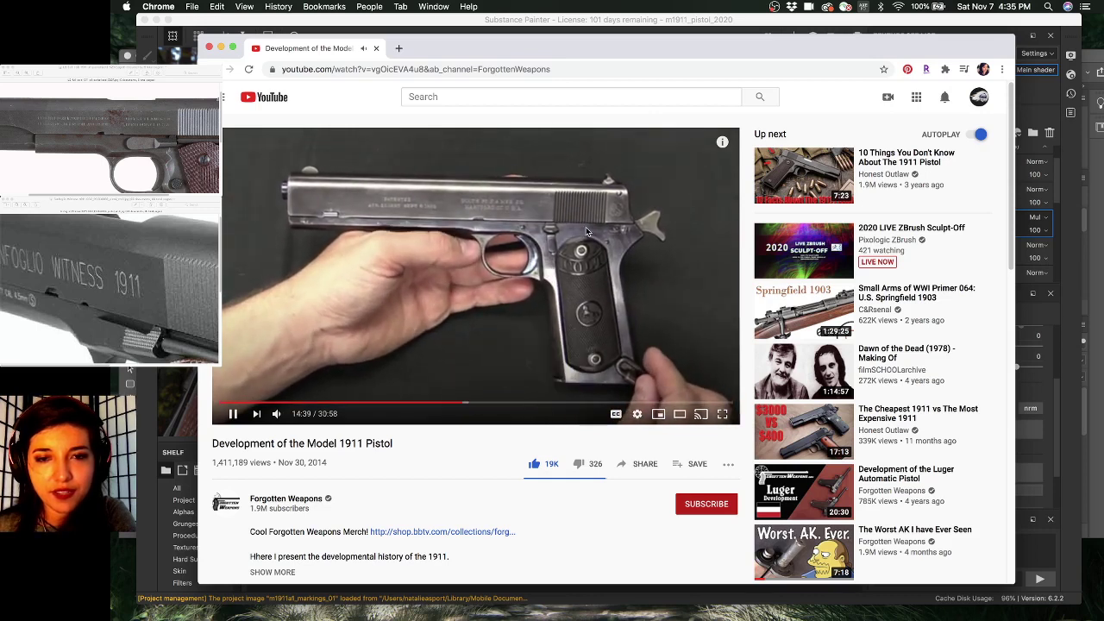
left_click(497, 401)
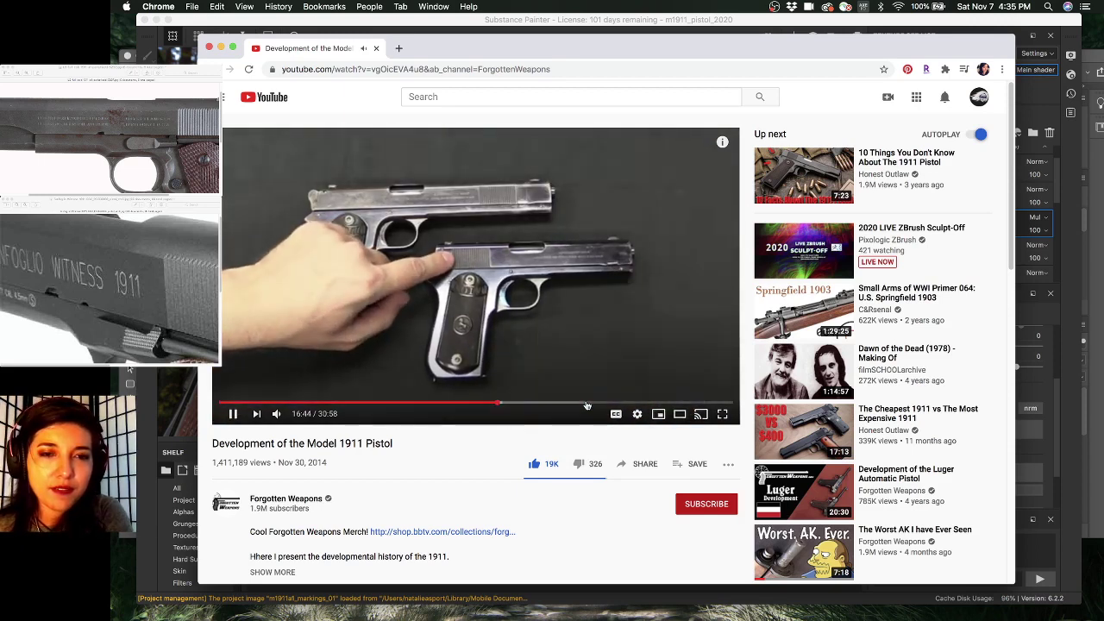
left_click(586, 403)
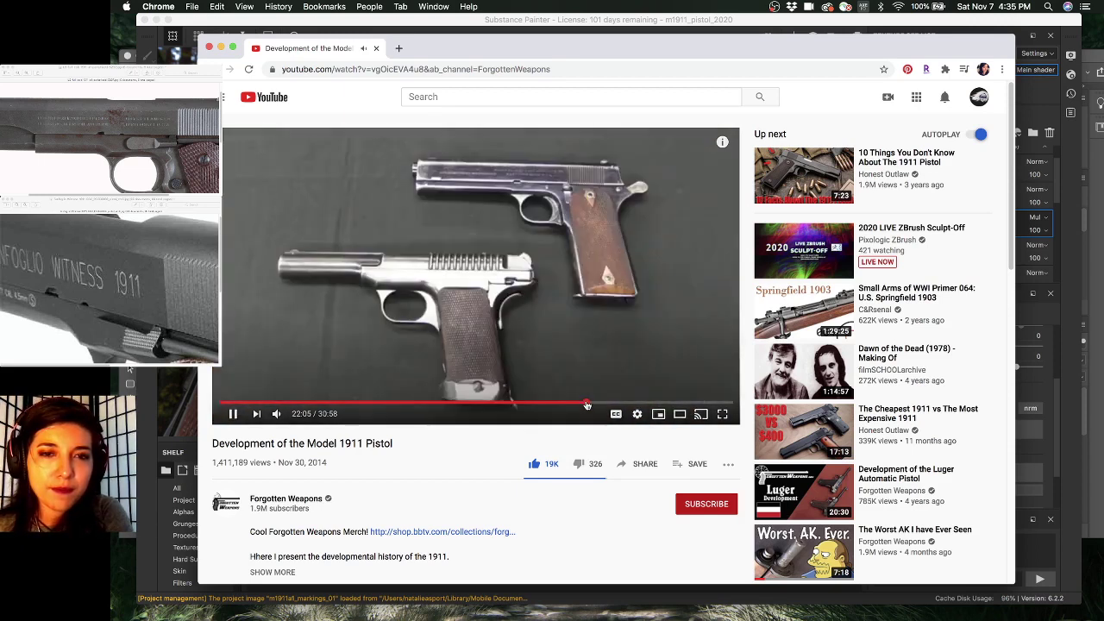
left_click(385, 403)
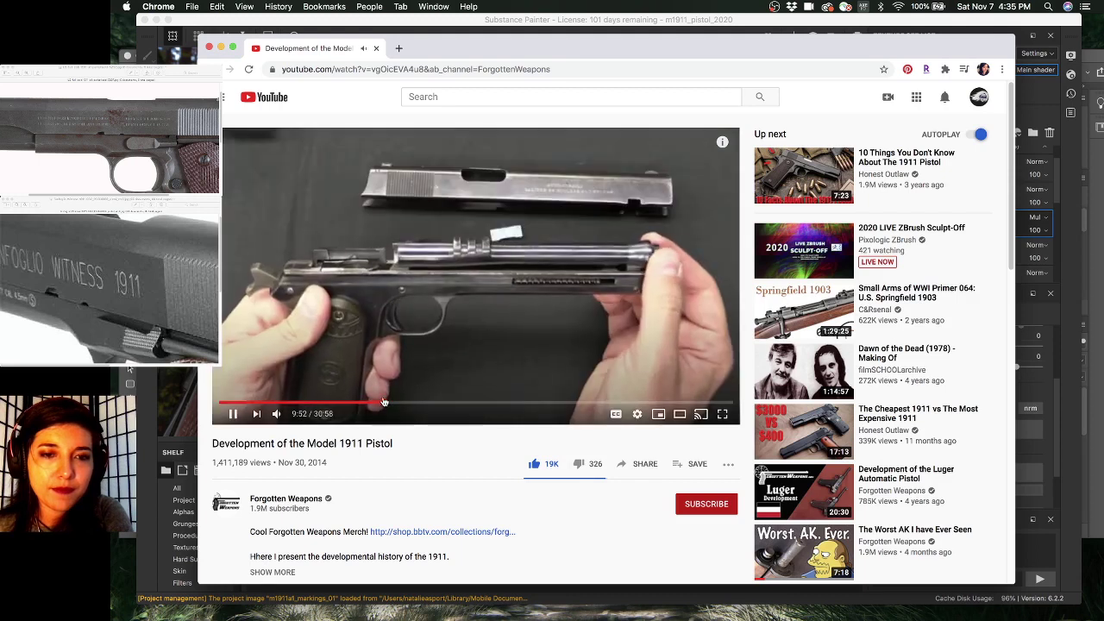
key("space")
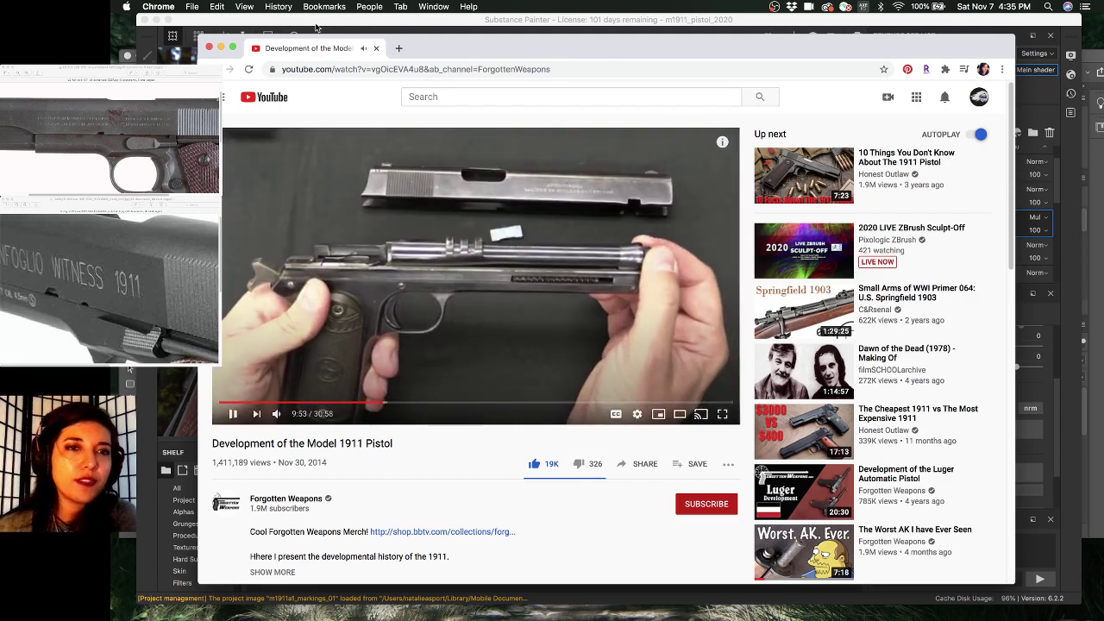
left_click_drag(318, 59, 0, 152)
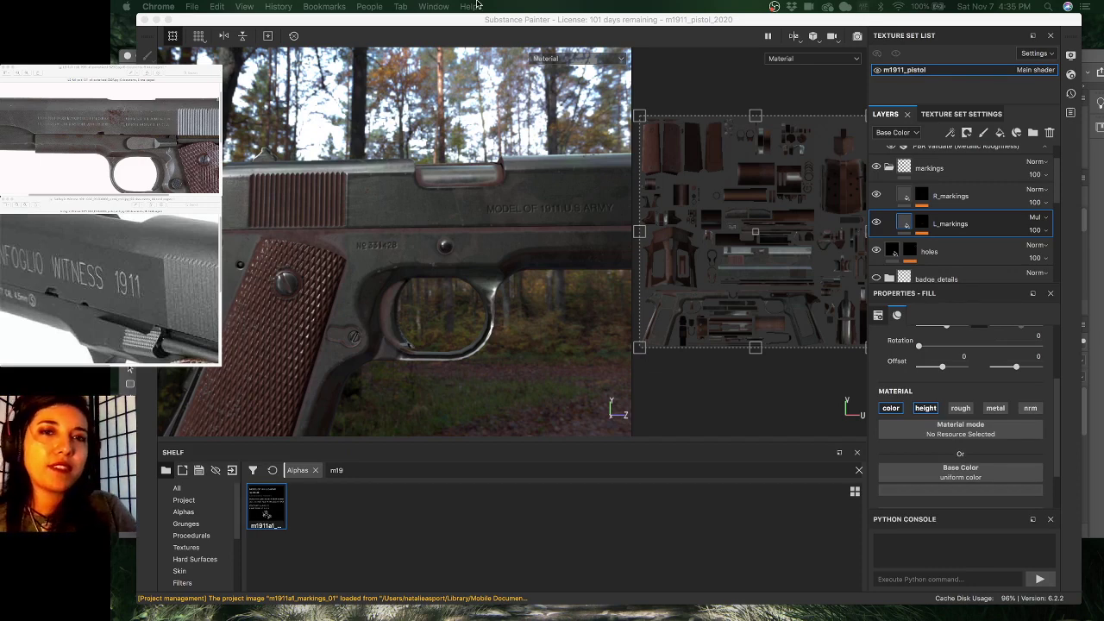
- Return to Substance Painter, collapse the markings layer group and save the project
left_click(500, 19)
left_click_drag(372, 236, 393, 255, "alt")
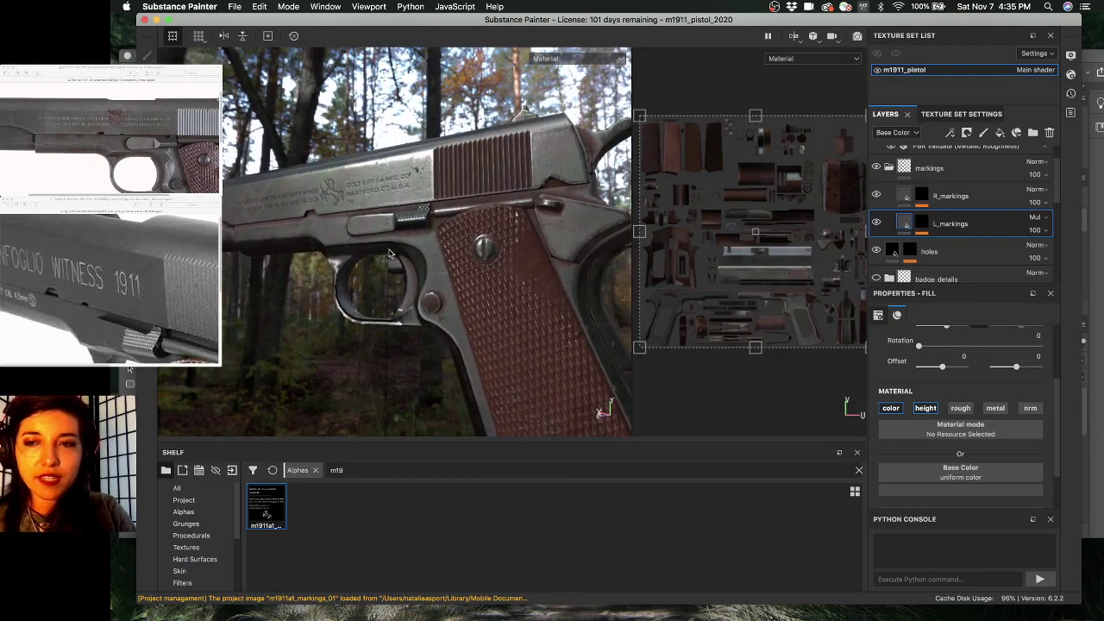
left_click(889, 168)
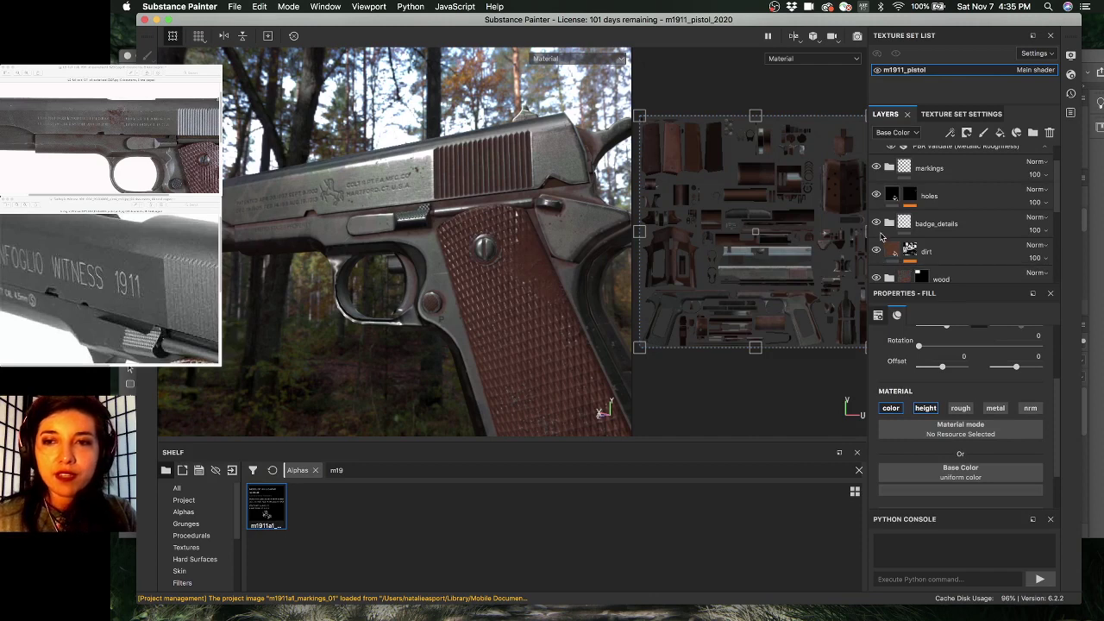
key("super+s")
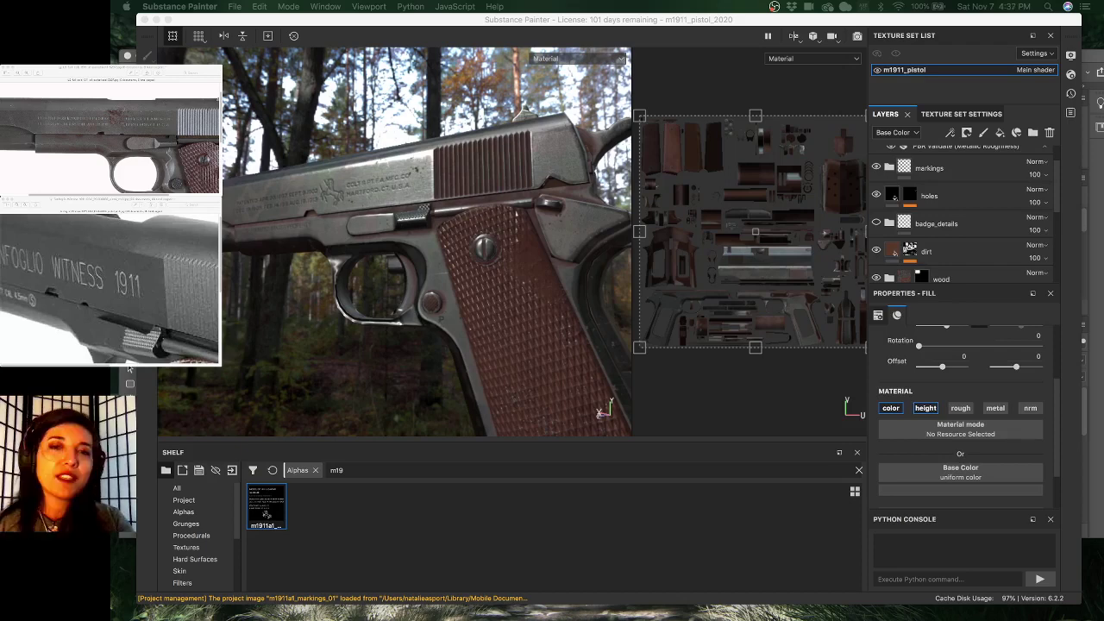
- Examine the checkered grip, its screws and the magazine release area up close from several angles
left_click(552, 23)
mouse_move(487, 176)
left_mouse_down("alt")
mouse_move(524, 205)
mouse_move(529, 190)
mouse_move(465, 187)
mouse_move(488, 167)
mouse_move(480, 325)
mouse_move(500, 318)
mouse_move(488, 353)
left_mouse_up("alt")
right_click_drag(488, 353, 678, 354, "alt")
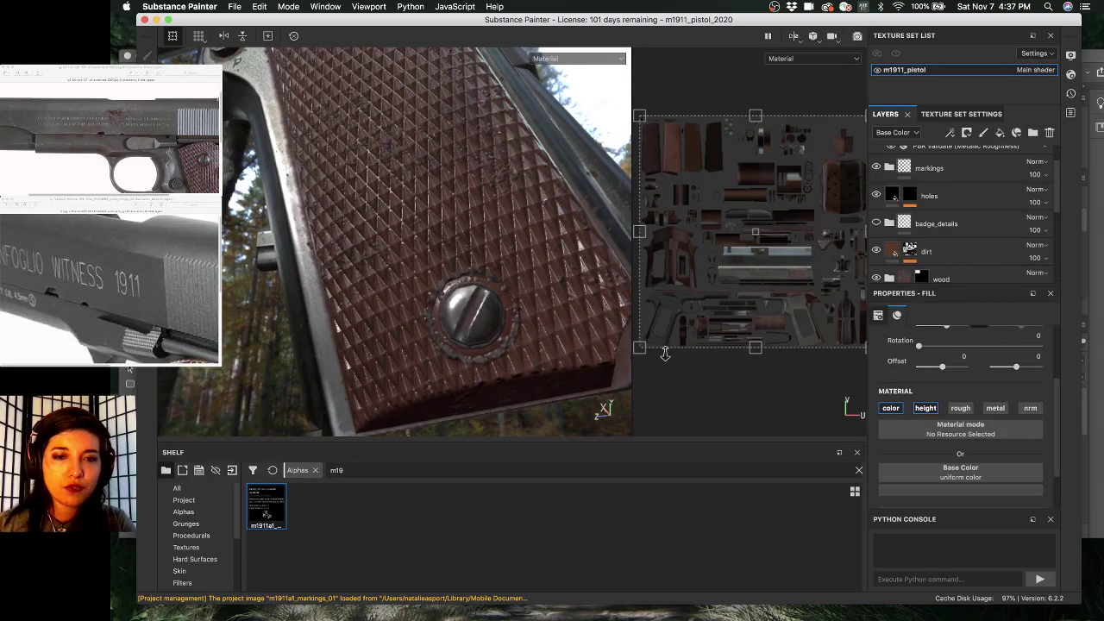
right_click_drag(604, 350, 438, 259, "alt")
middle_click_drag(436, 69, 448, 155, "alt")
left_click_drag(448, 155, 387, 226, "alt")
middle_click_drag(387, 226, 395, 241, "alt")
right_click_drag(395, 241, 419, 246, "alt")
left_click_drag(419, 246, 484, 253, "alt")
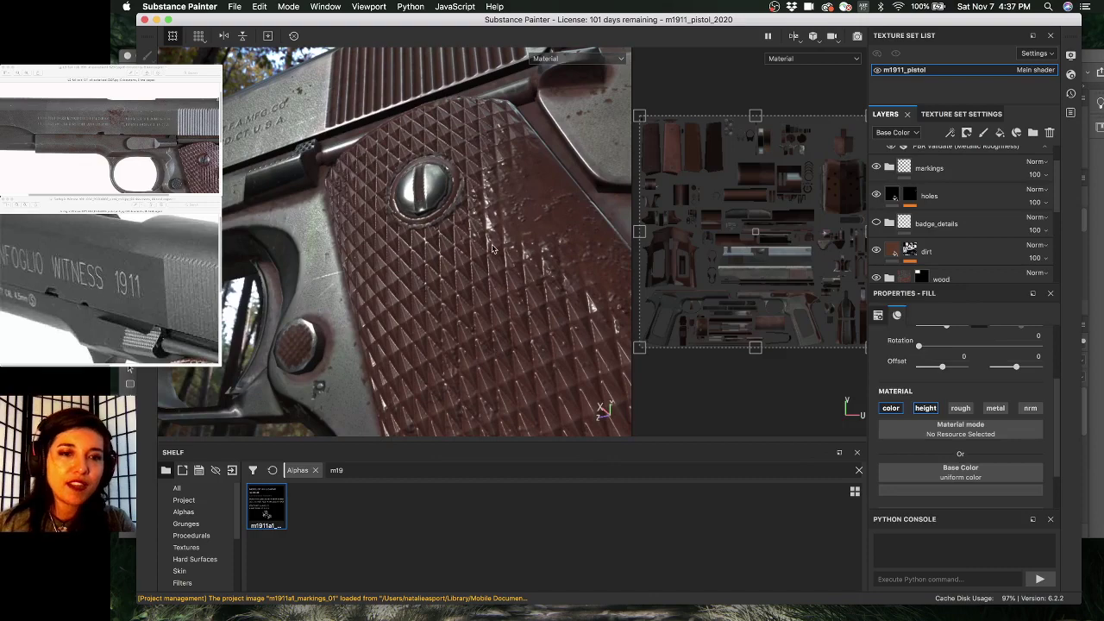
right_click_drag(490, 245, 386, 242, "alt")
left_click_drag(386, 241, 371, 257, "alt")
middle_click_drag(371, 257, 445, 244, "alt")
- Hide the Rust Fine layer above the misc gun group
scroll(889, 207, "up", 1)
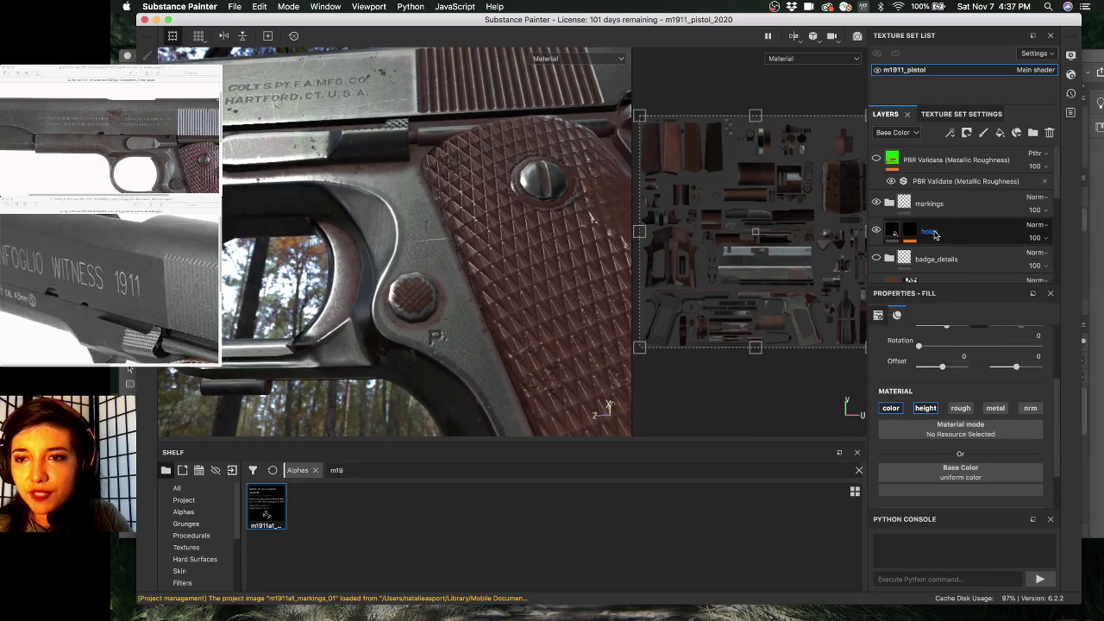
scroll(888, 200, "down", 5)
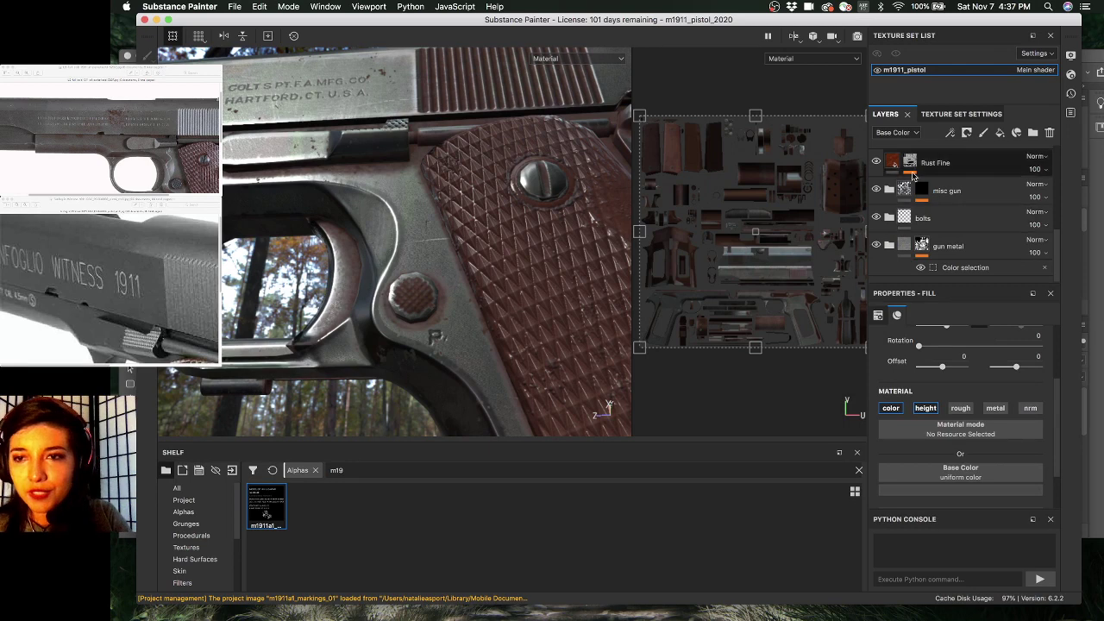
left_click(874, 163)
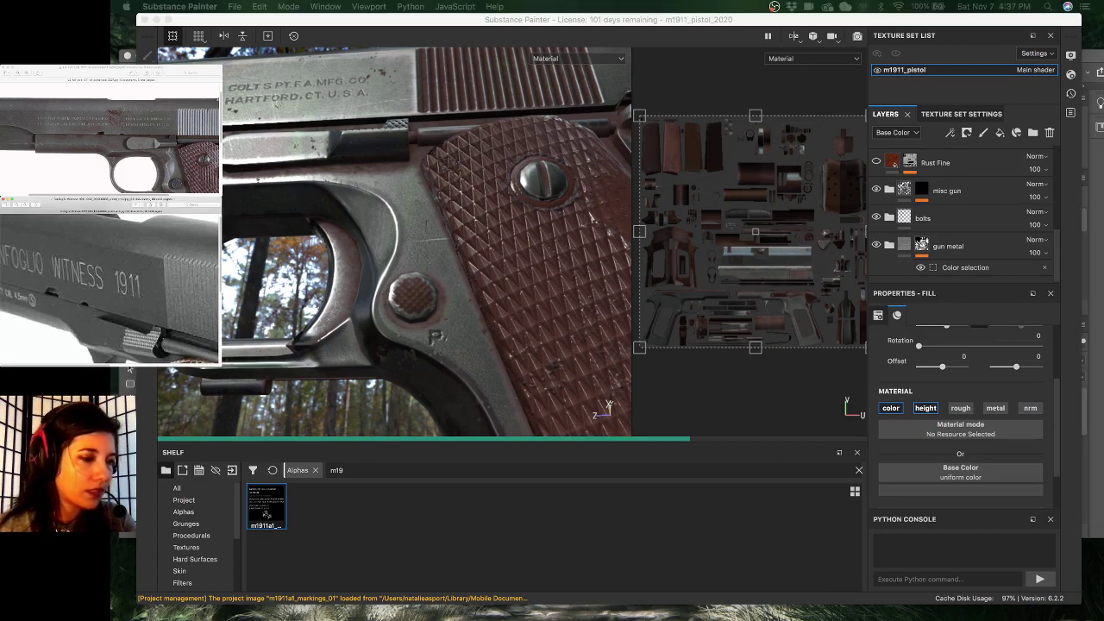
- Browse the reference photos to the close-up showing the pistol's grip and textured metal control
key("Down")
key("Down")
key("Down")
key("Down")
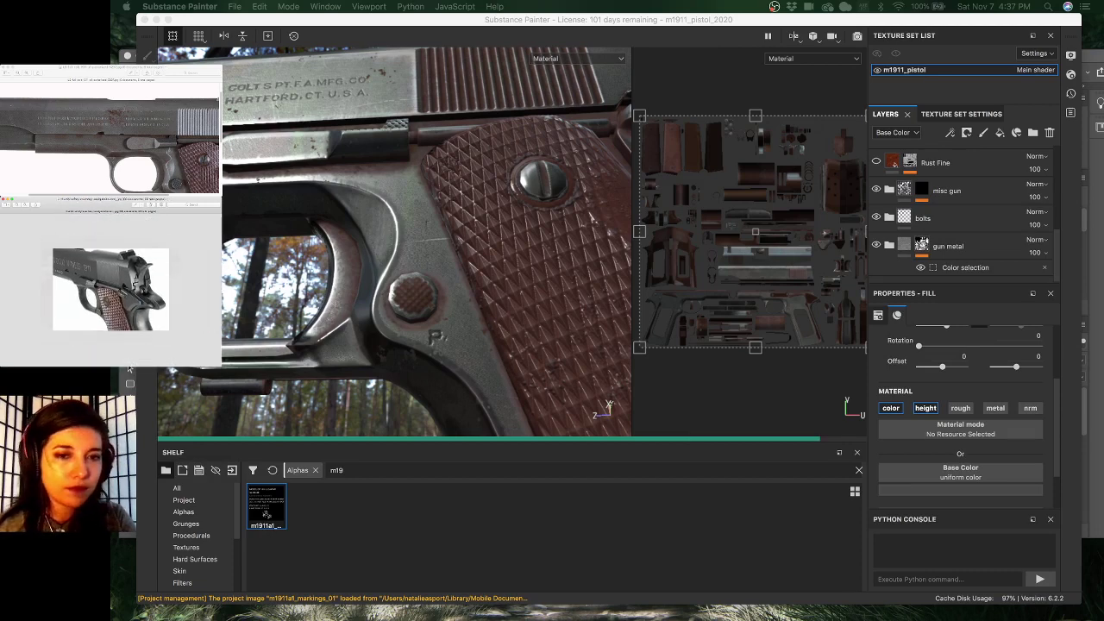
key("Down")
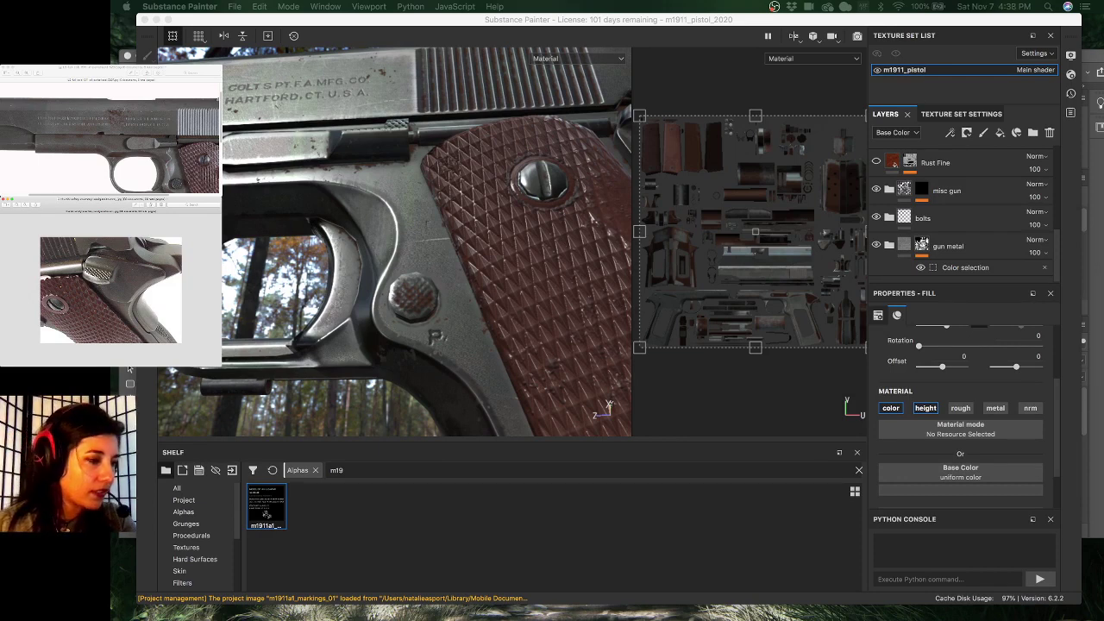
key("Down")
key("Up")
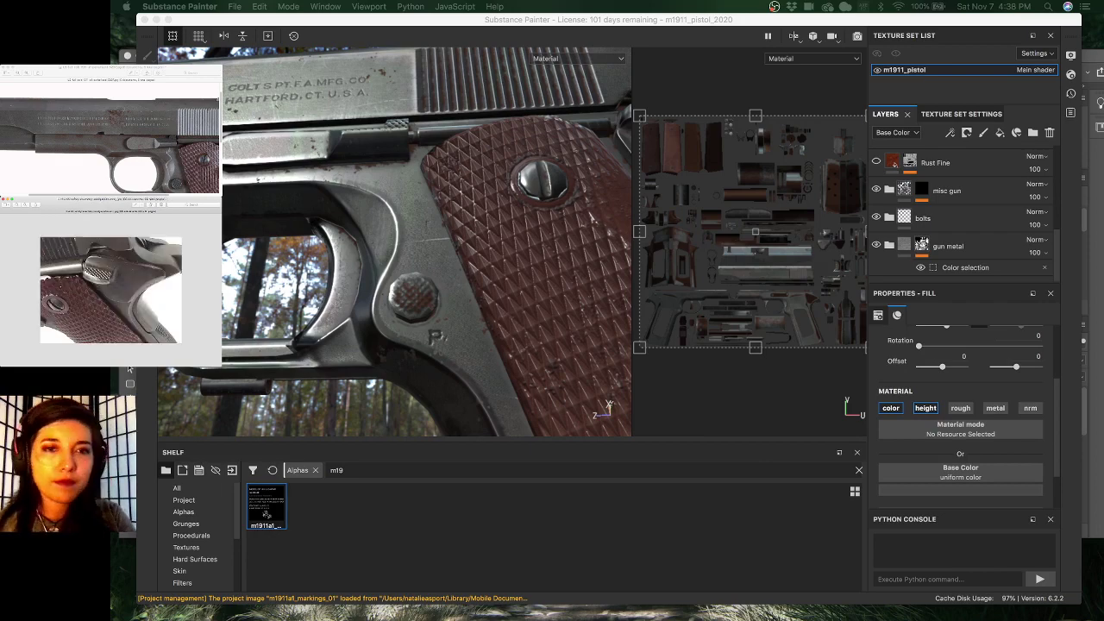
- Examine the magazine release, trigger guard and trigger on the model against the reference photo
left_click(369, 21)
mouse_move(504, 273)
left_mouse_down("alt")
mouse_move(530, 251)
mouse_move(399, 285)
left_mouse_up("alt")
middle_click_drag(349, 284, 357, 278, "alt")
right_click_drag(357, 279, 415, 284, "alt")
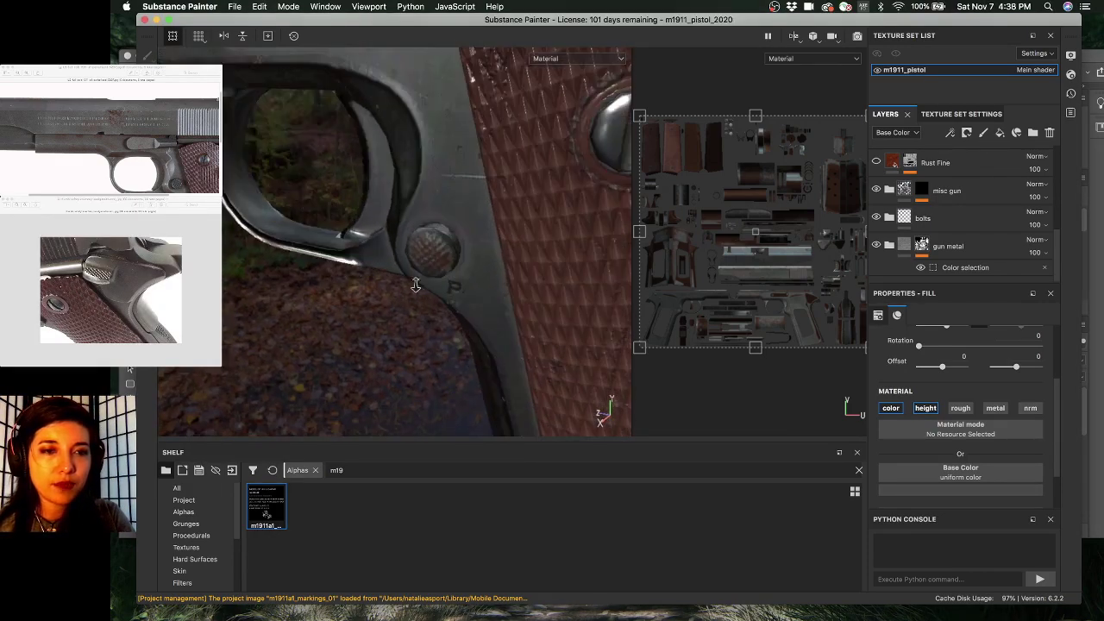
mouse_move(416, 285)
left_mouse_down("alt")
mouse_move(433, 237)
mouse_move(389, 258)
mouse_move(432, 229)
mouse_move(552, 316)
mouse_move(419, 271)
mouse_move(406, 305)
mouse_move(390, 278)
mouse_move(370, 347)
mouse_move(391, 270)
mouse_move(419, 278)
left_mouse_up("alt")
scroll(406, 246, "down", 3)
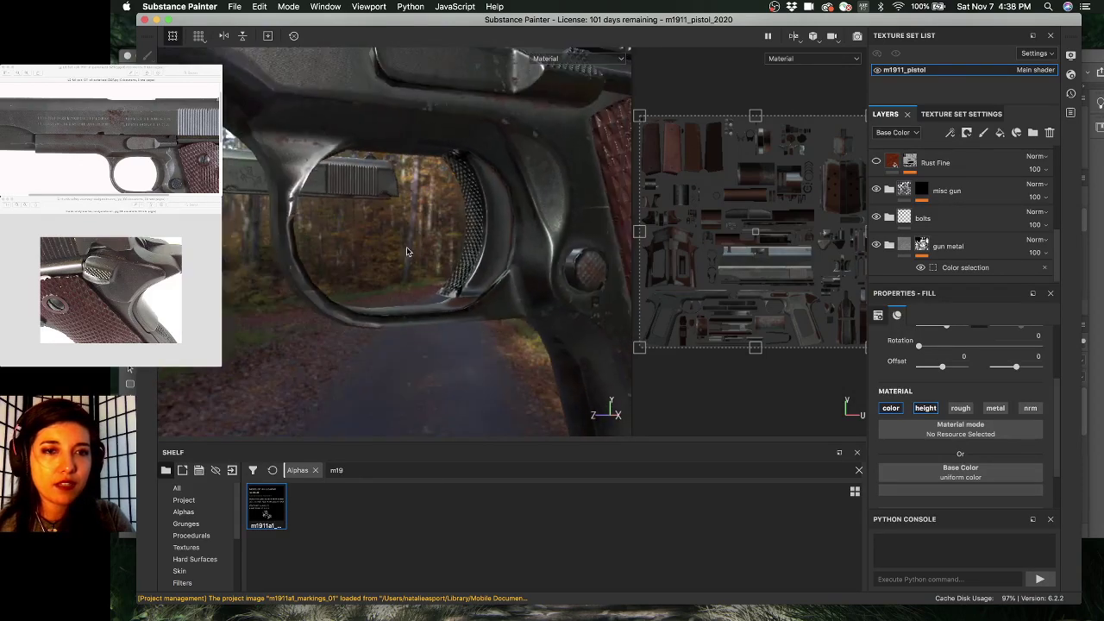
left_click_drag(365, 190, 444, 298, "alt")
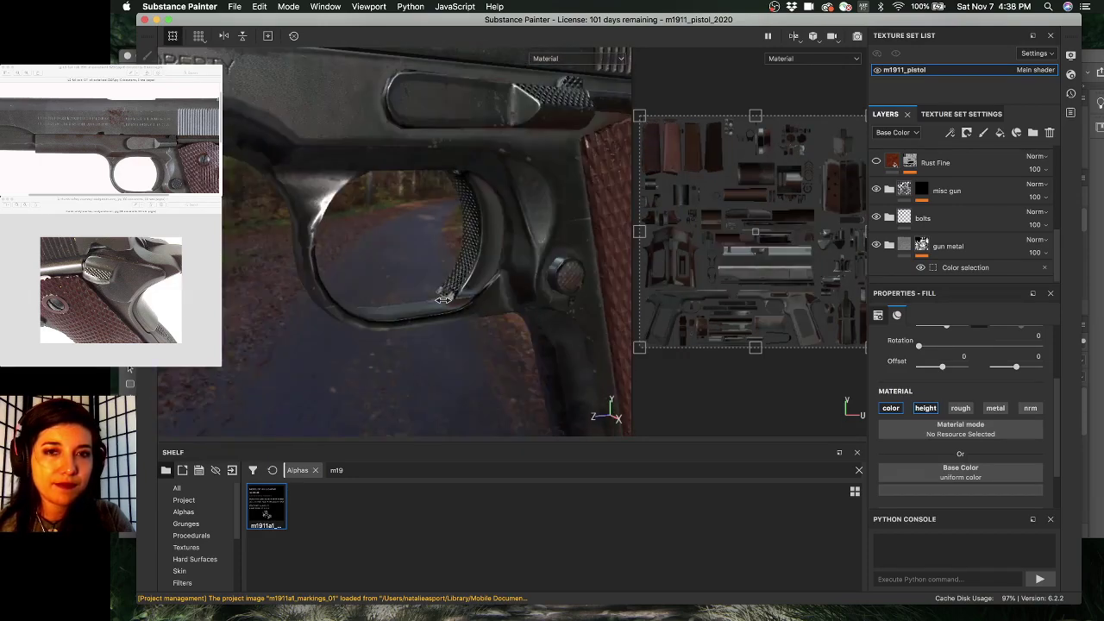
left_click_drag(410, 265, 341, 198, "alt")
left_click_drag(421, 240, 412, 242, "alt")
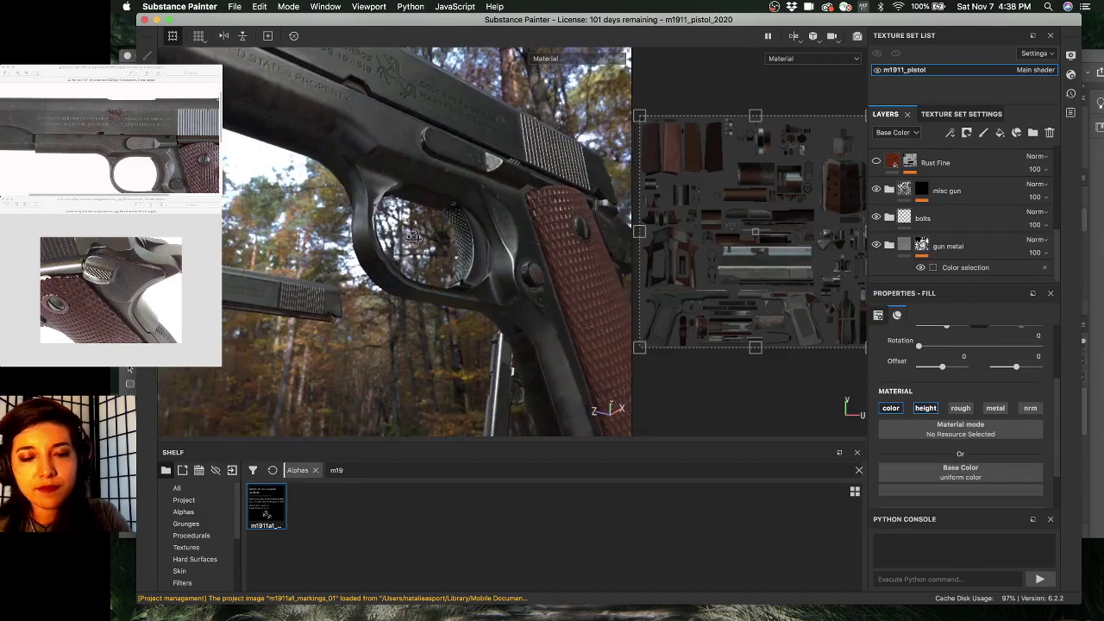
- Display the Normal+Height+Mesh channel and inspect the surface detail around the trigger and grip
key("c")
key("c")
key("c")
key("c")
key("c")
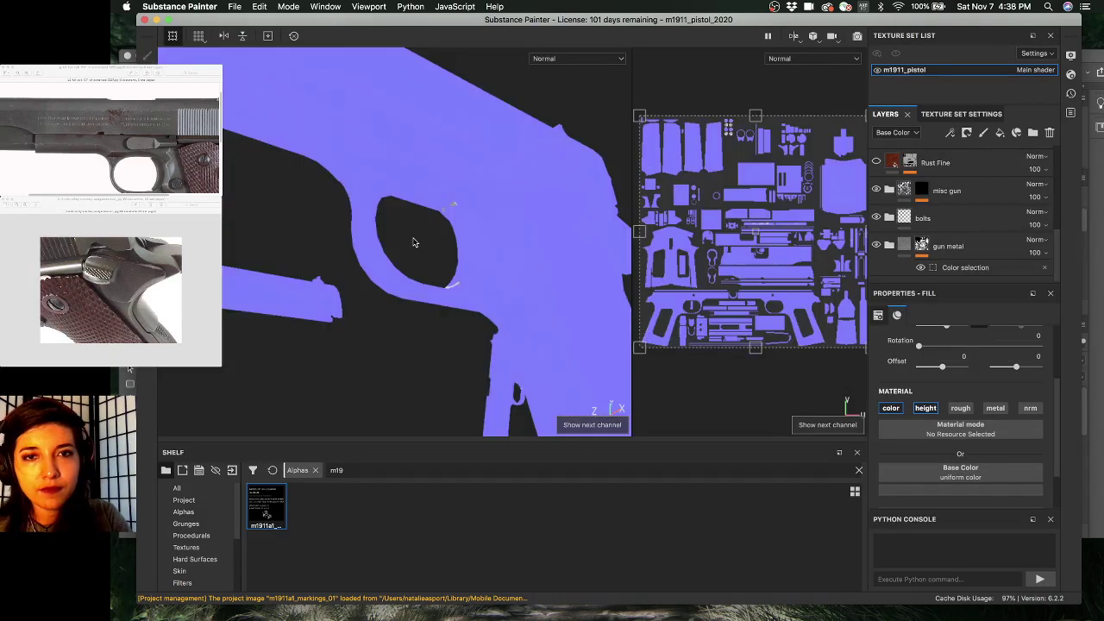
key("c")
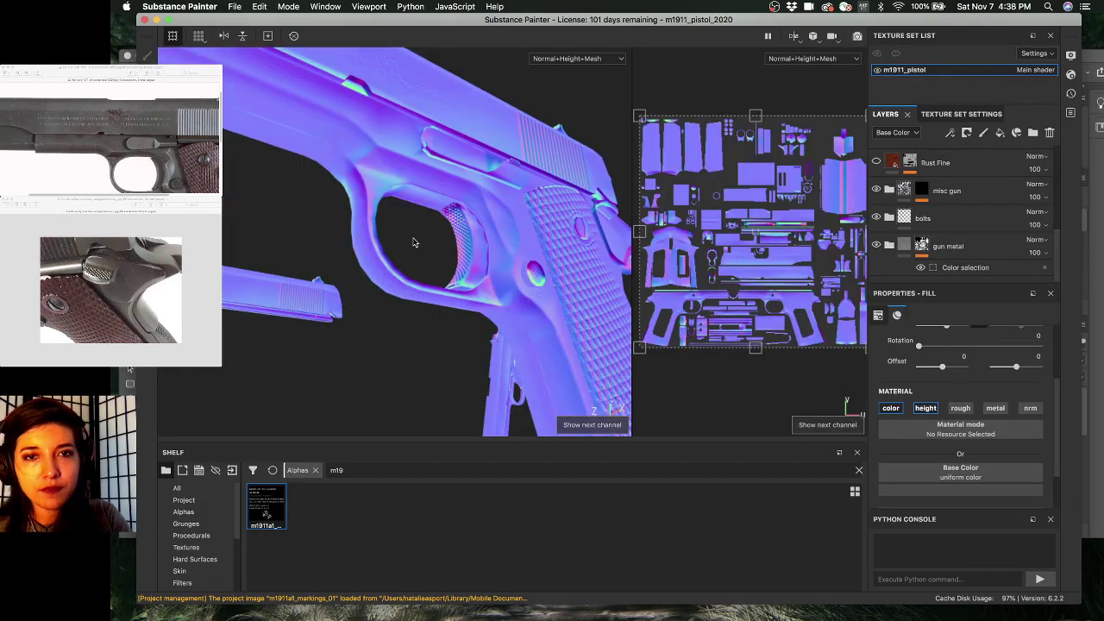
mouse_move(436, 239)
left_mouse_down("alt")
mouse_move(420, 222)
mouse_move(425, 242)
left_mouse_up("alt")
- Bring up Maya, then return to Substance Painter and save the pistol project
mouse_move(797, 610)
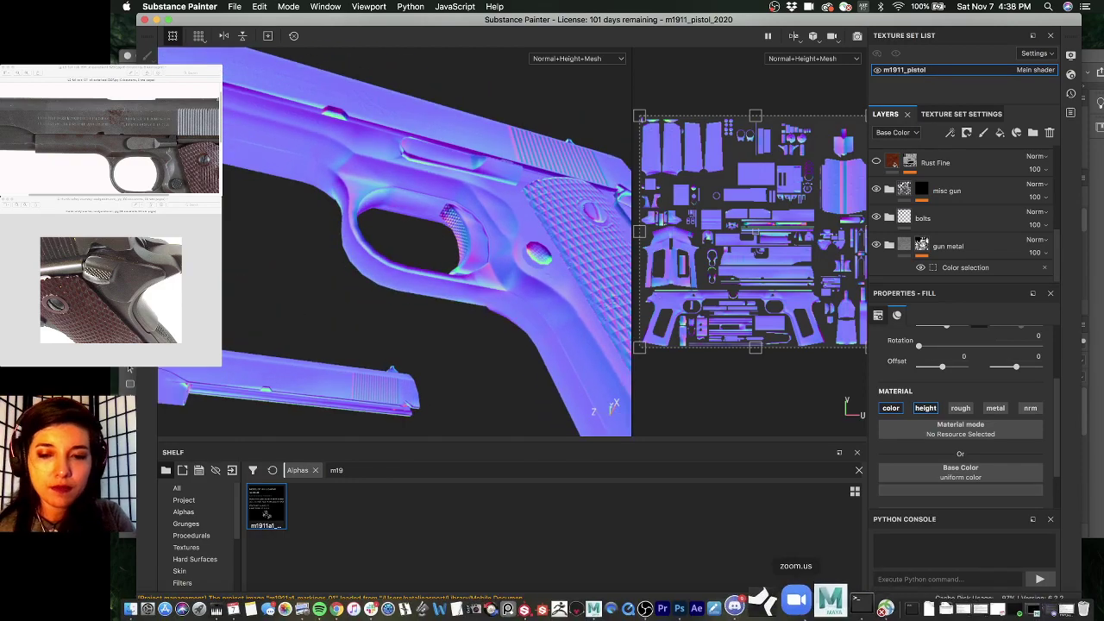
left_click(1002, 614)
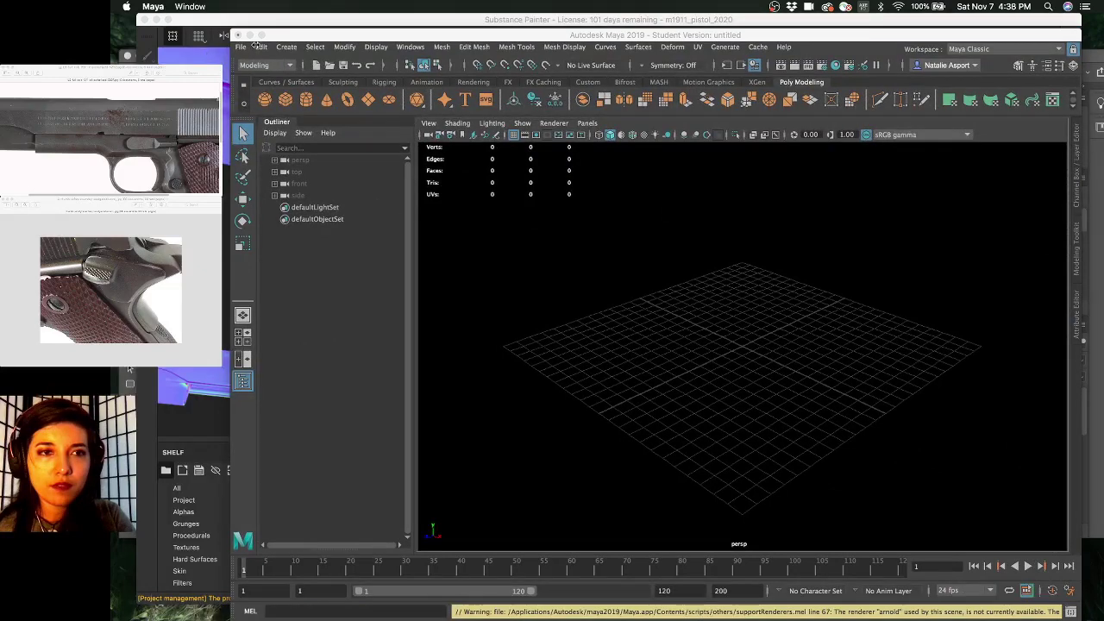
left_click(237, 23)
key("super+s")
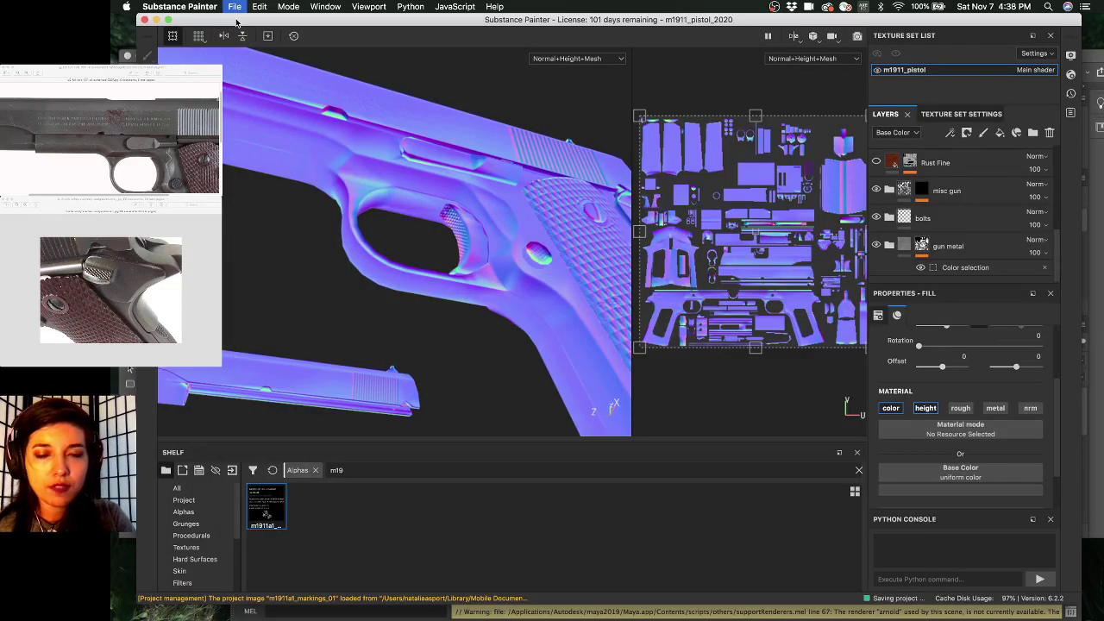
- Switch to Maya and set the project to the M45_pistol folder
mouse_move(744, 616)
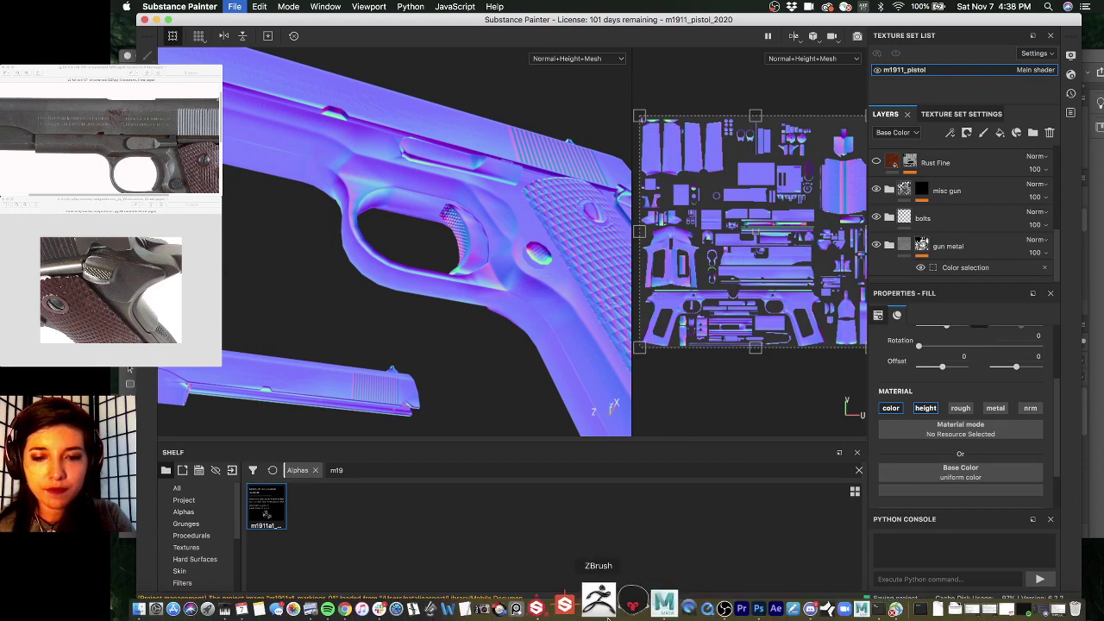
left_click(643, 603)
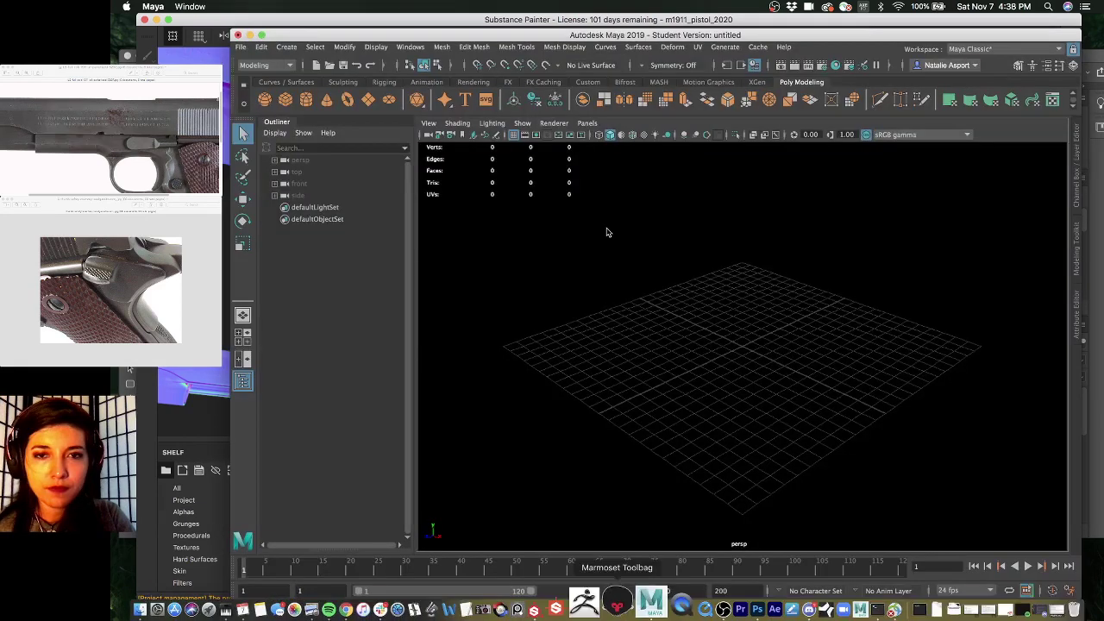
left_click(241, 46)
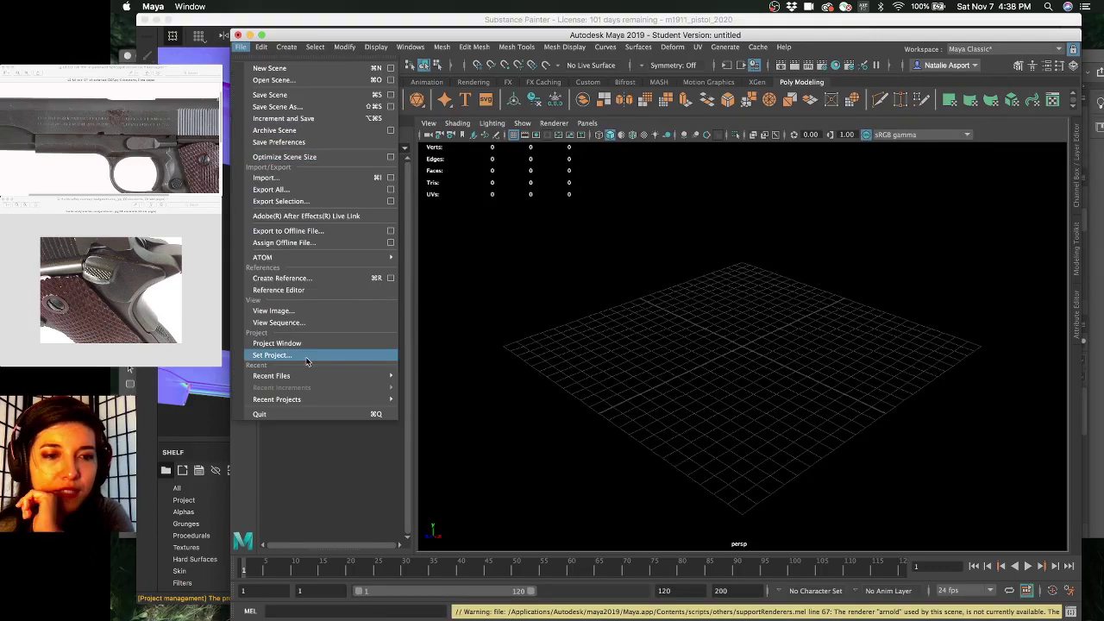
left_click(306, 355)
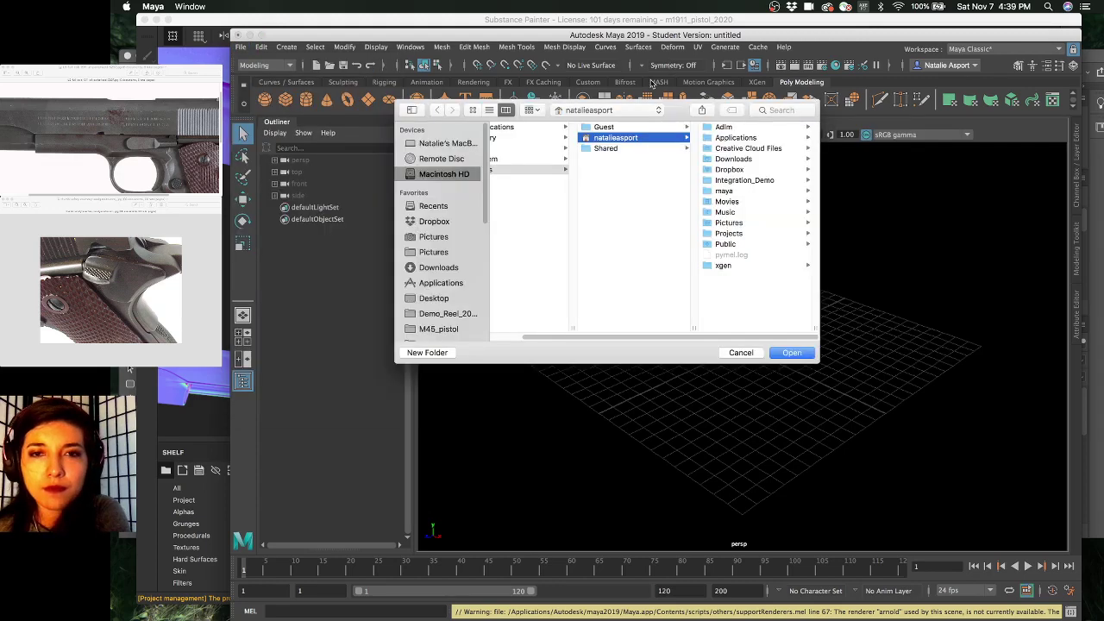
scroll(438, 259, "down", 3)
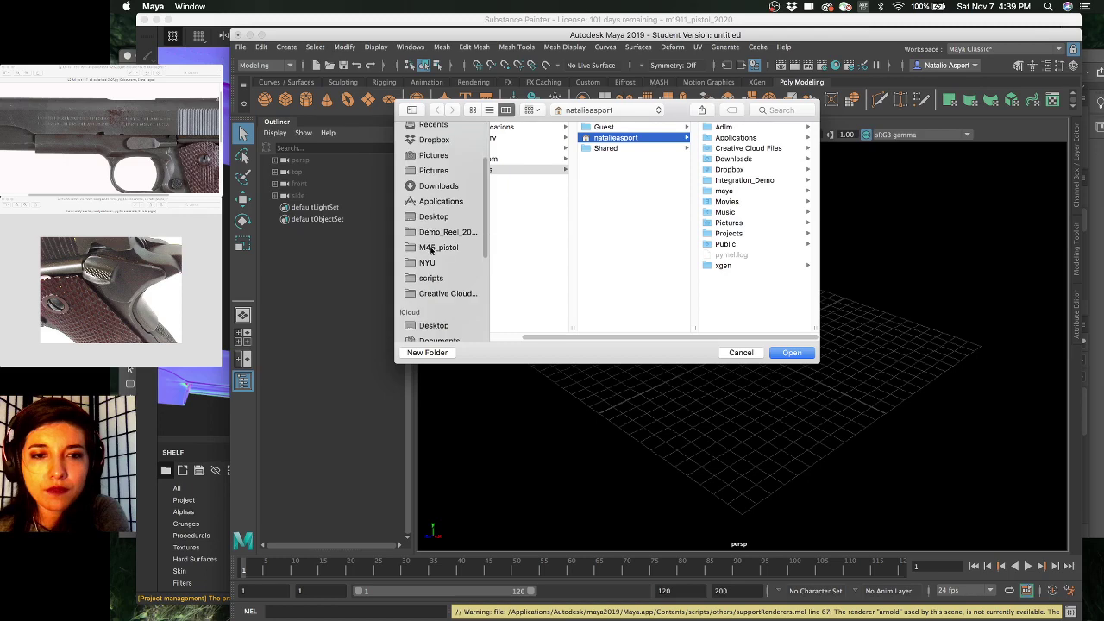
left_click(438, 246)
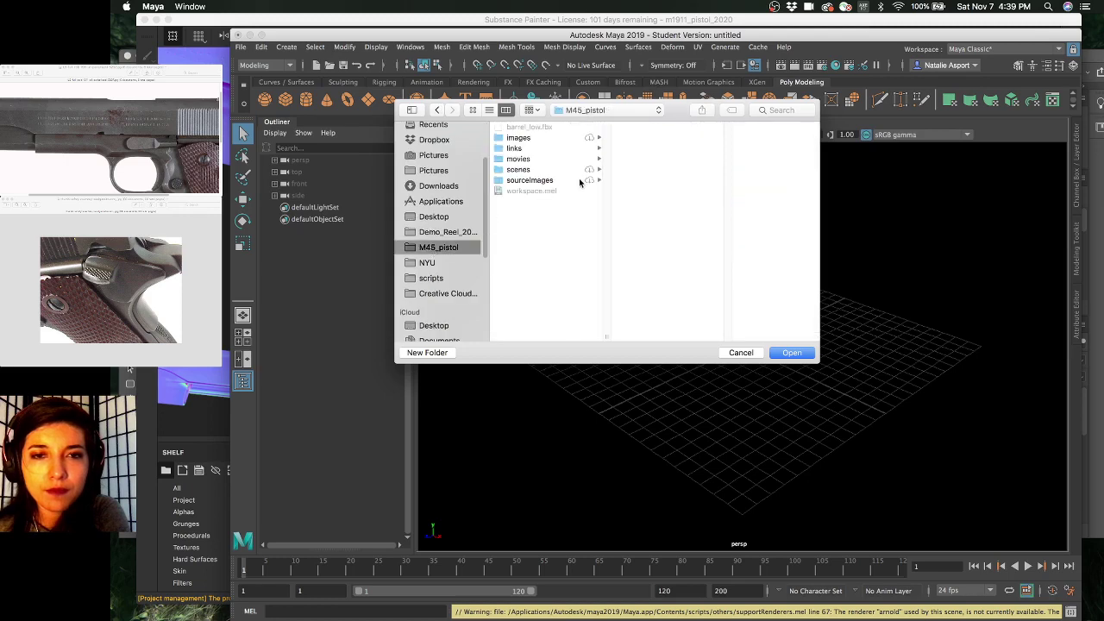
left_click(580, 181)
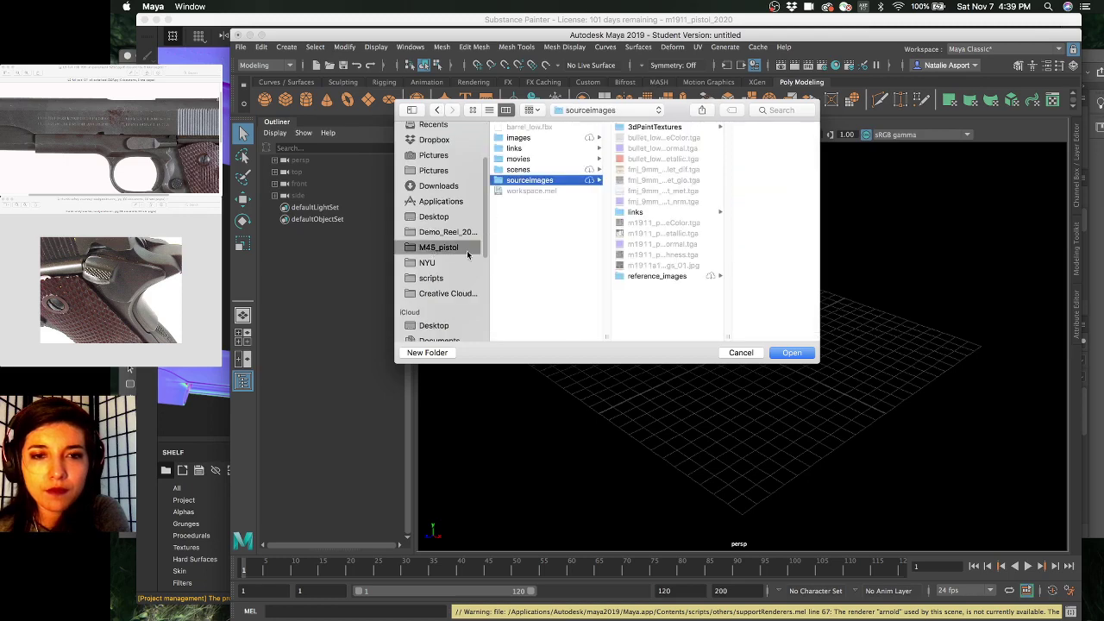
left_click(468, 253)
key("Return")
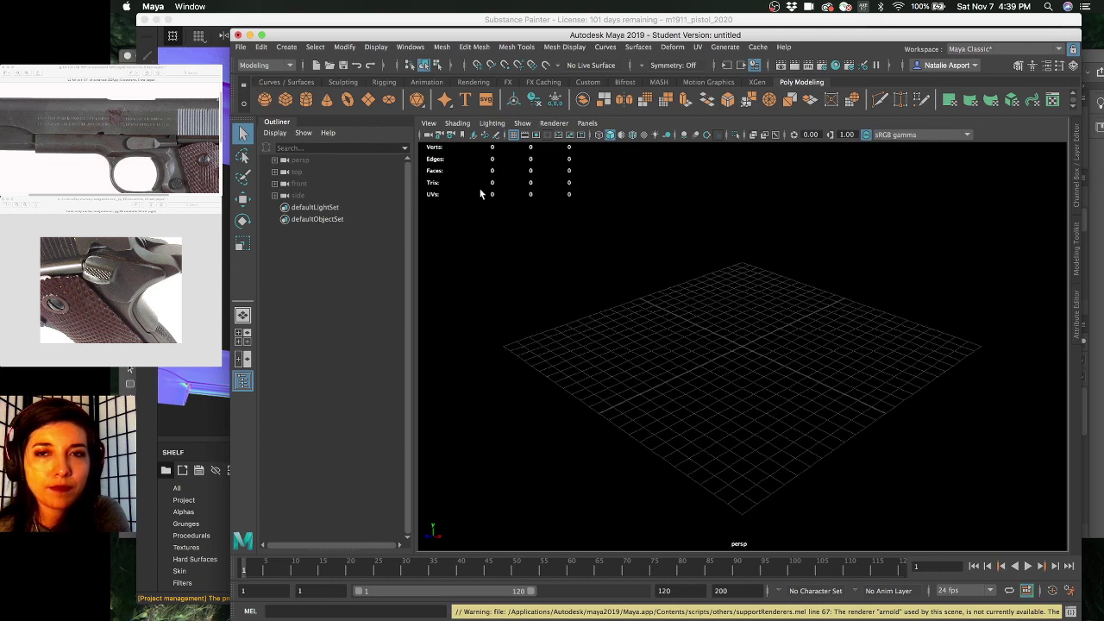
- Open the scene M45_pistol_2020.ma from the project's scenes folder, discarding changes to the untitled scene
left_click(240, 48)
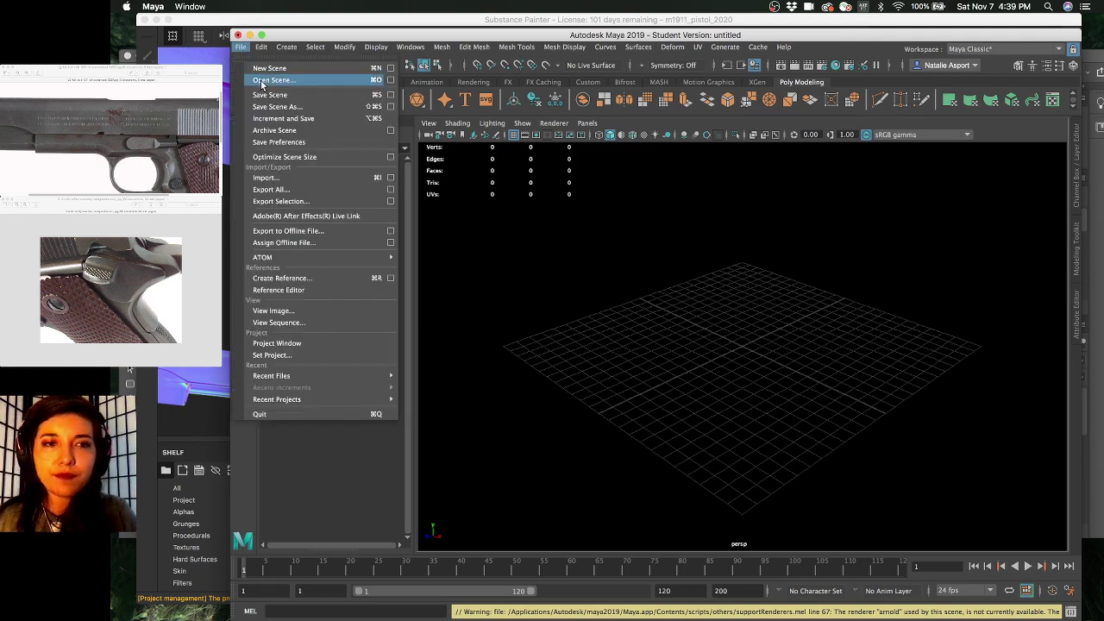
left_click(262, 81)
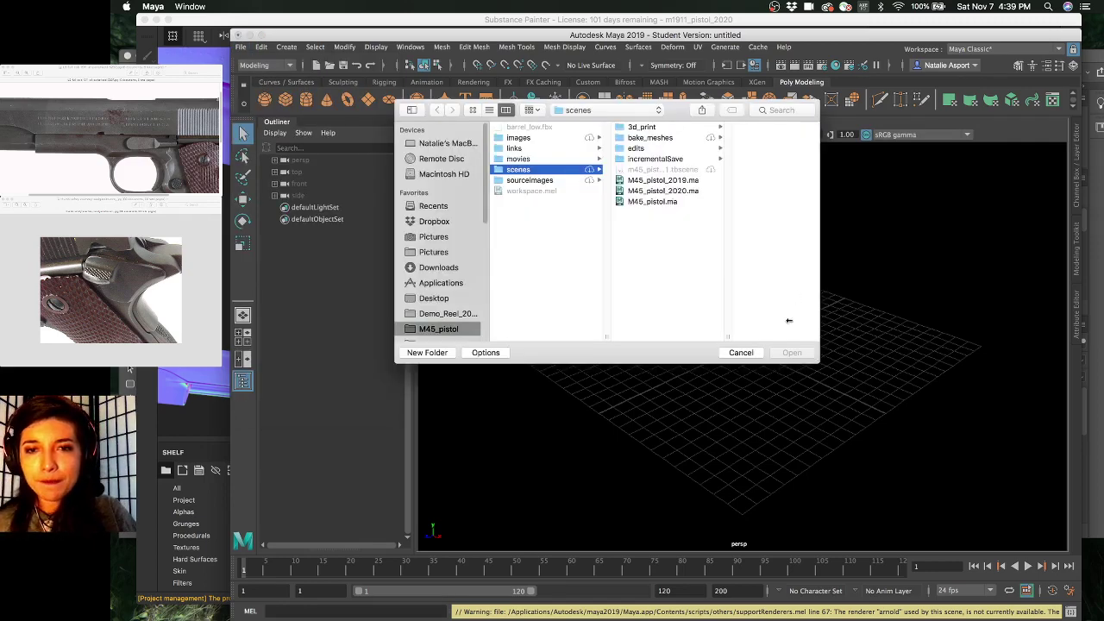
left_click(790, 354)
left_click(663, 191)
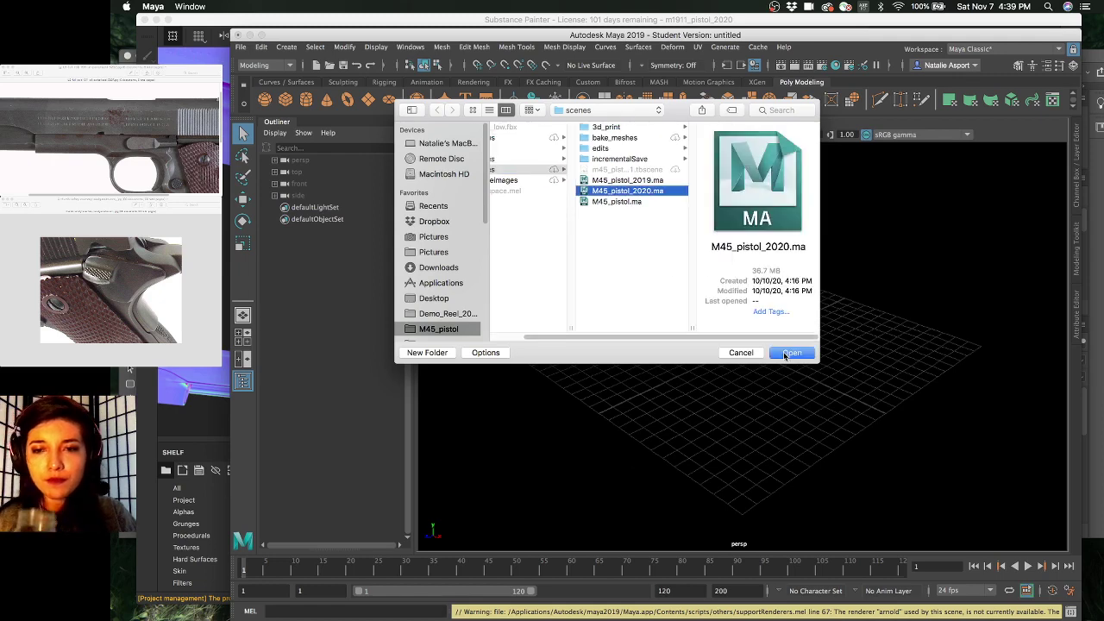
left_click(787, 353)
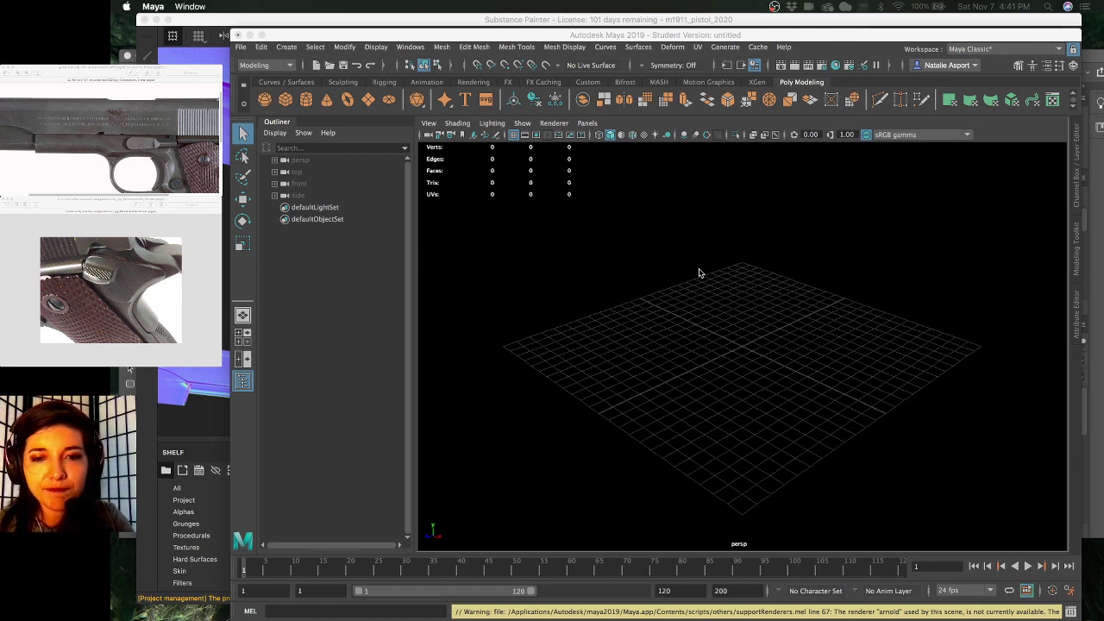
left_click(761, 37)
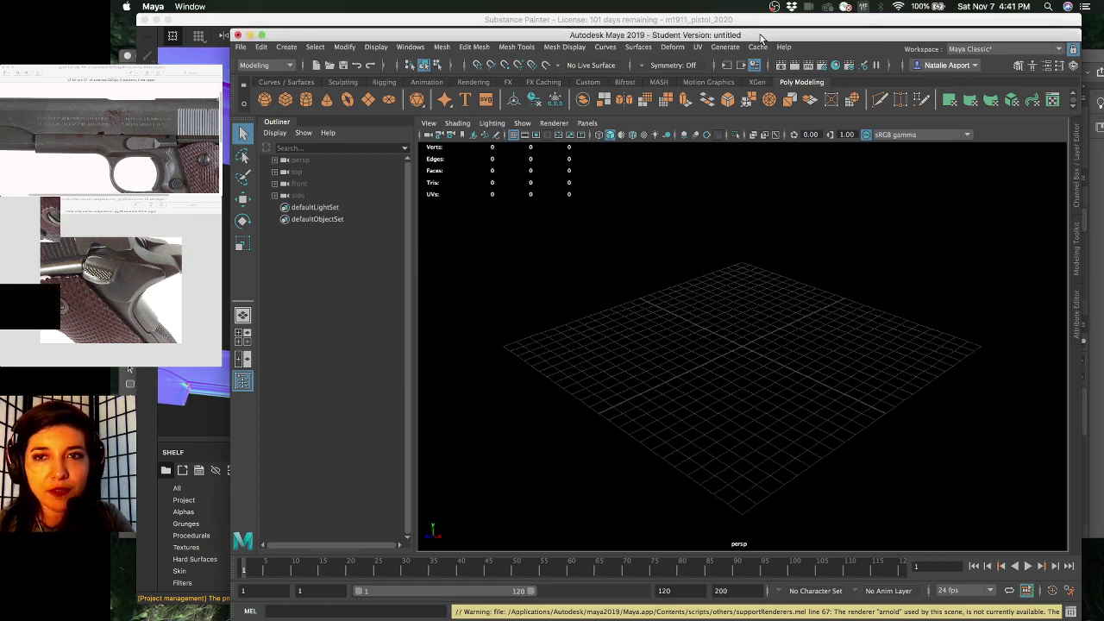
left_click_drag(760, 36, 739, 26)
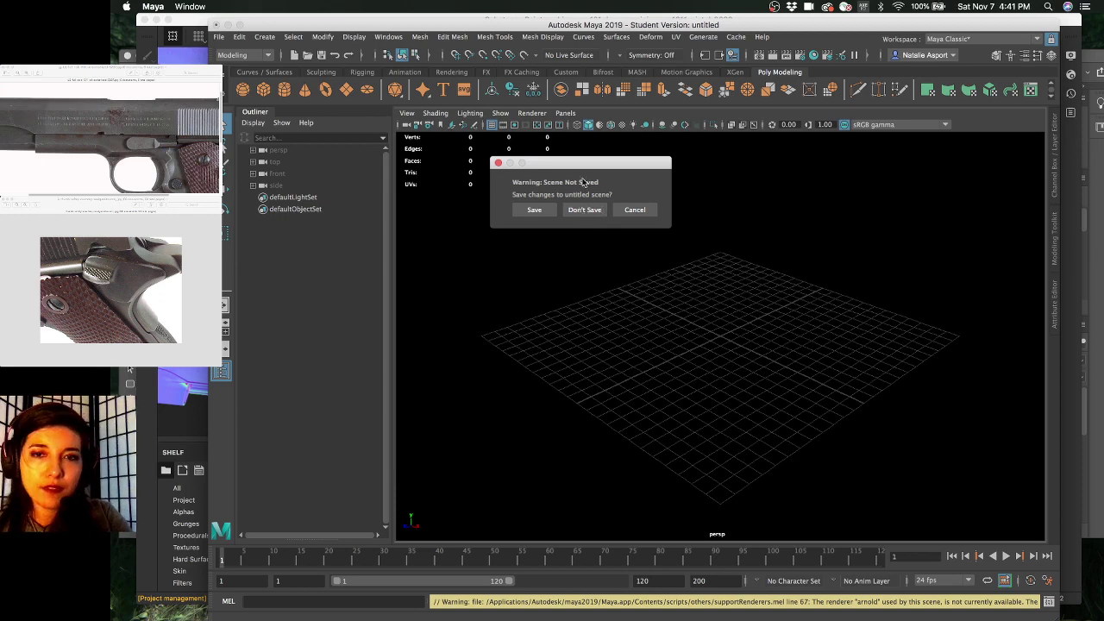
left_click_drag(589, 163, 646, 207)
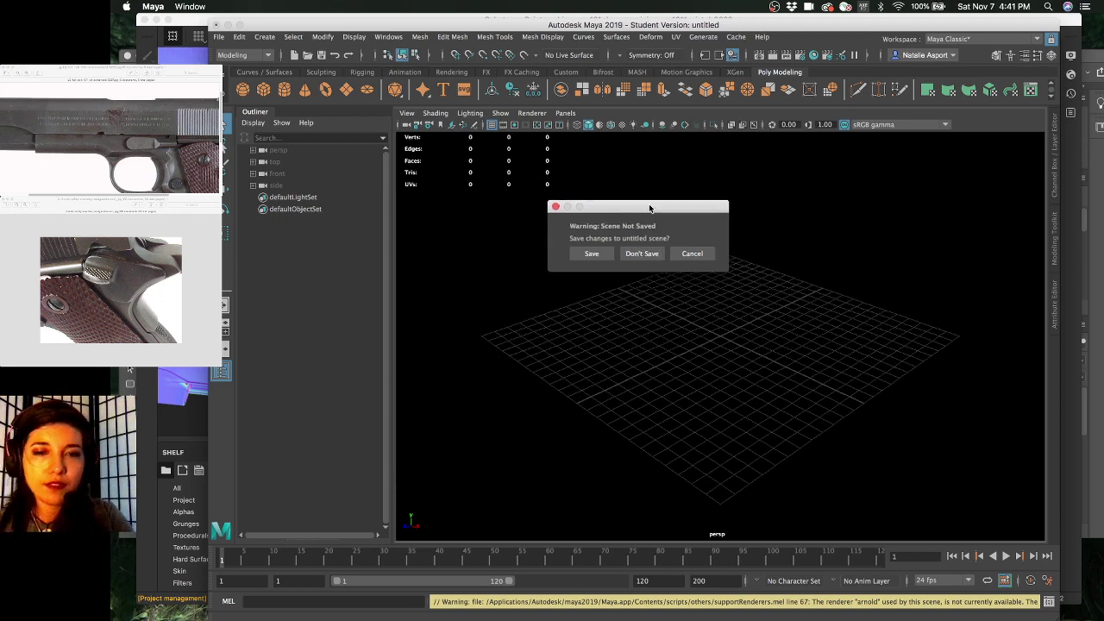
left_click(642, 253)
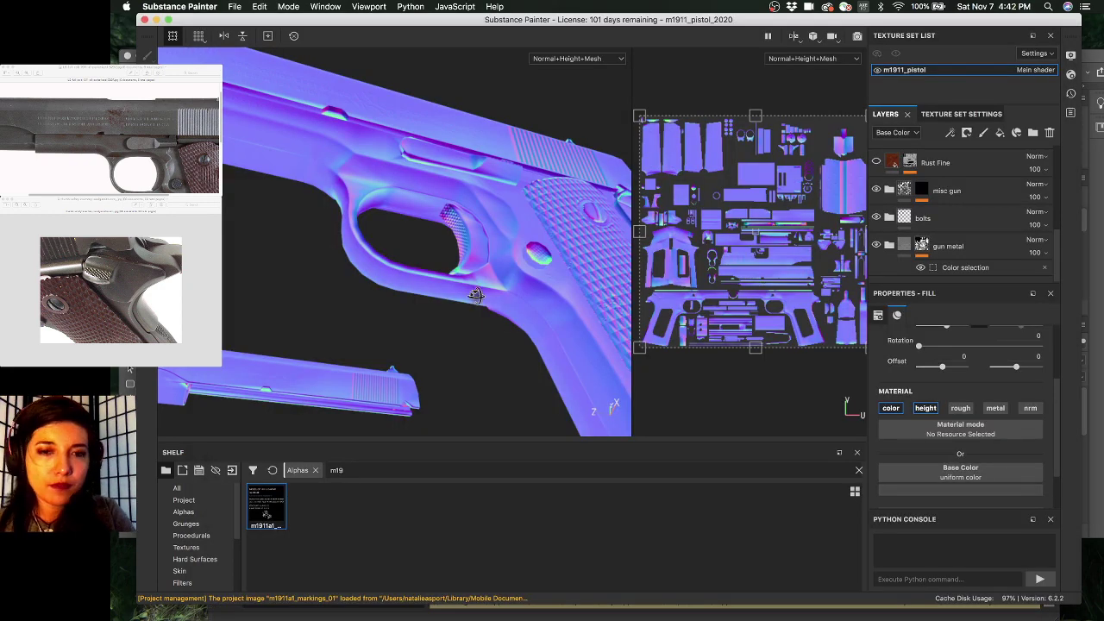
- Return to Maya from Substance Painter, accept the student version notice and dismiss the read error to finish loading the scene
left_click_drag(476, 294, 519, 326, "alt")
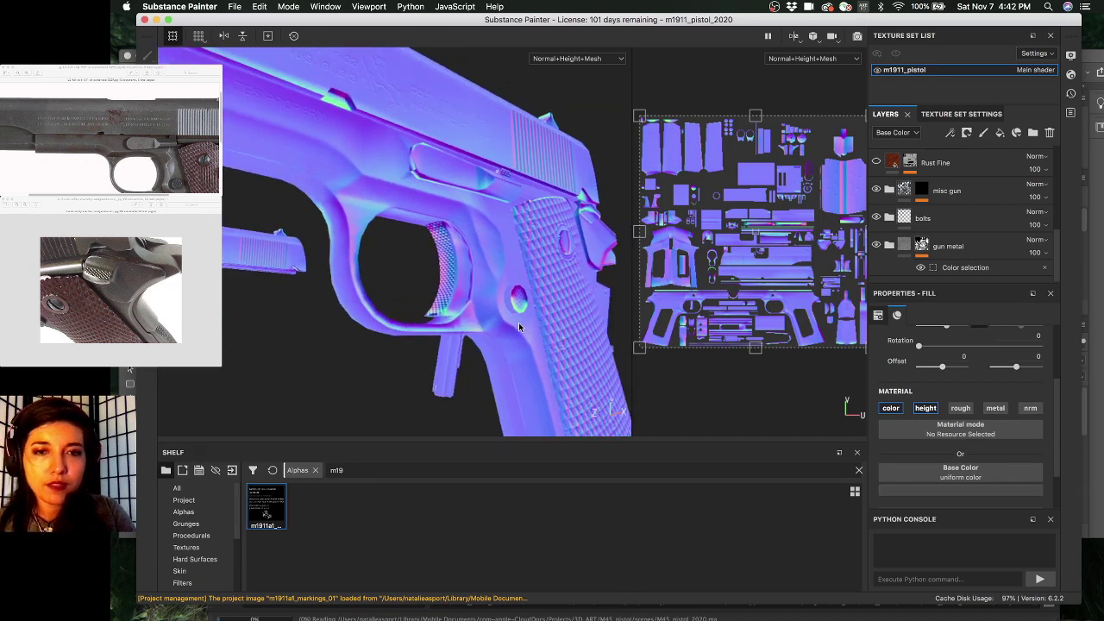
key("super+Tab")
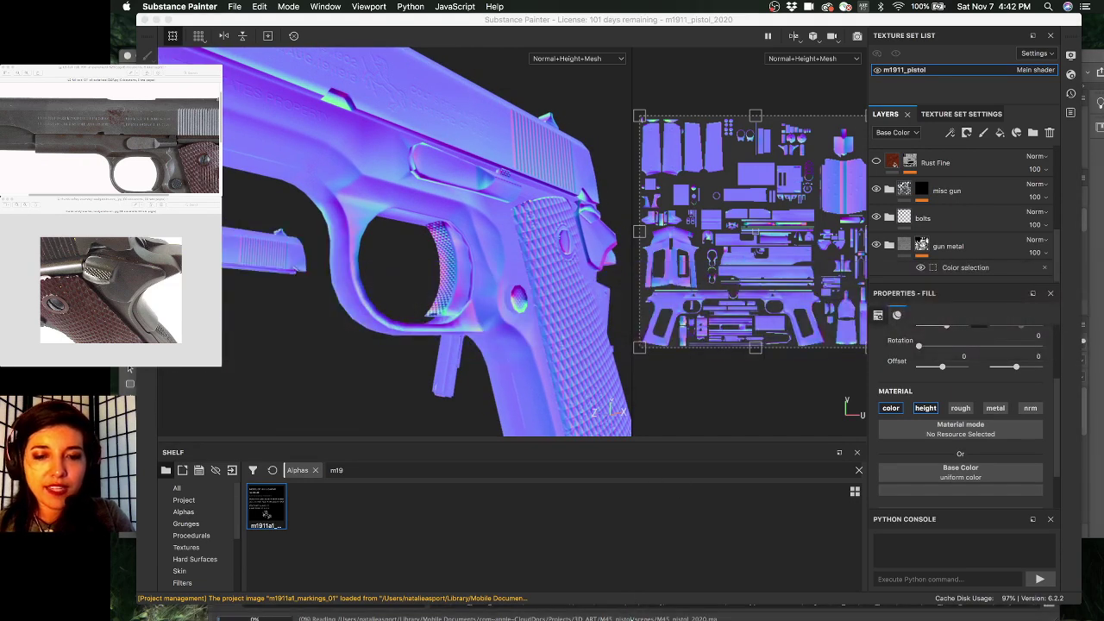
left_click(130, 369)
mouse_move(640, 595)
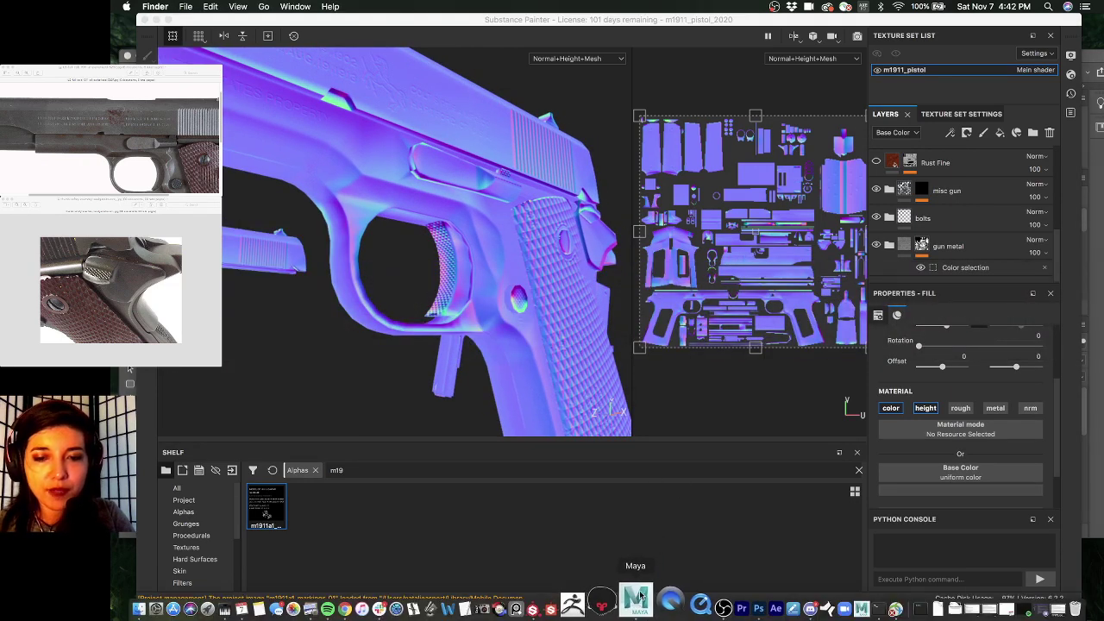
left_click(638, 597)
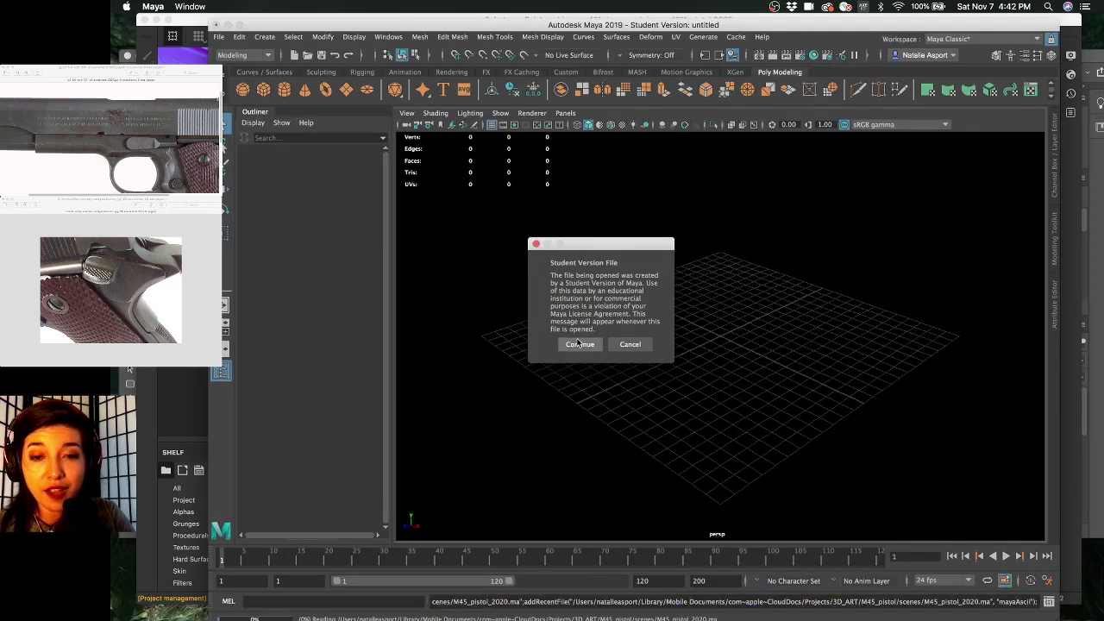
left_click(578, 344)
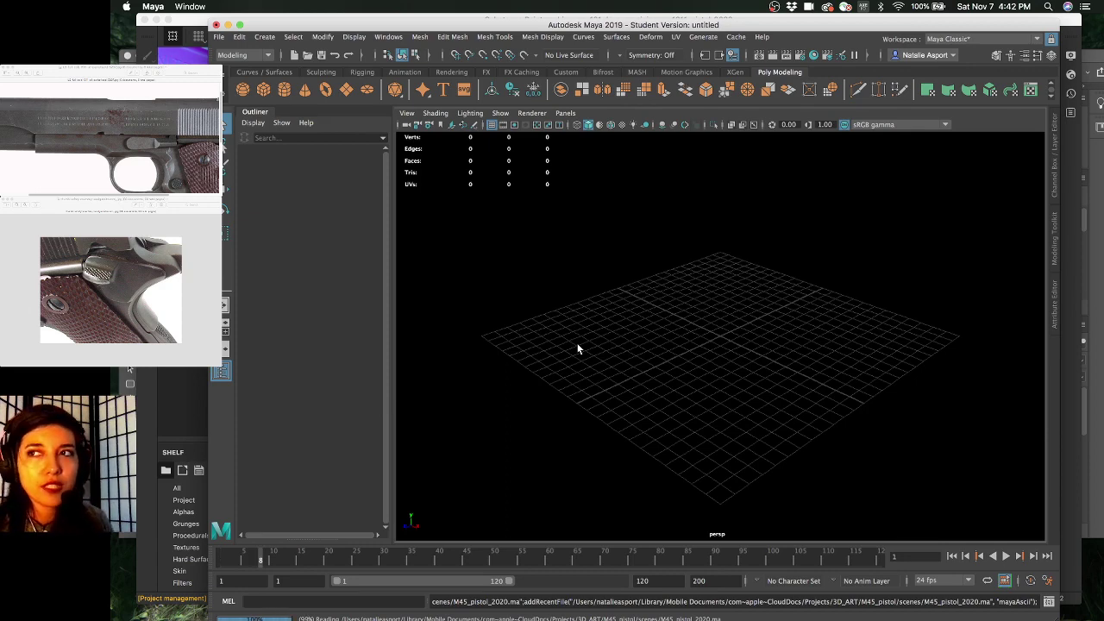
left_click(600, 345)
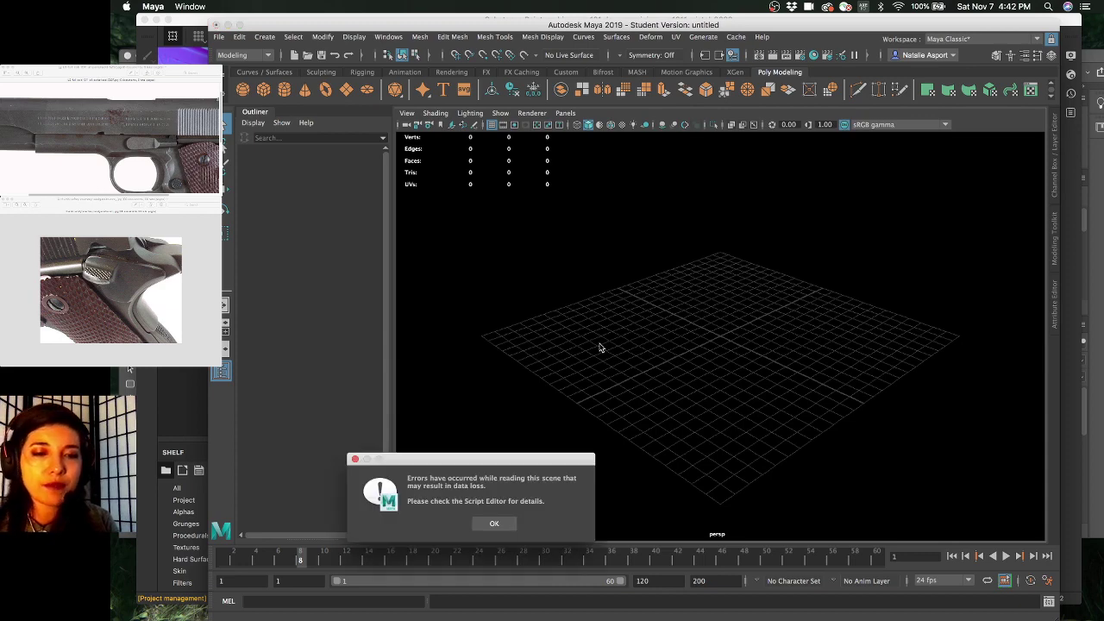
left_click(493, 524)
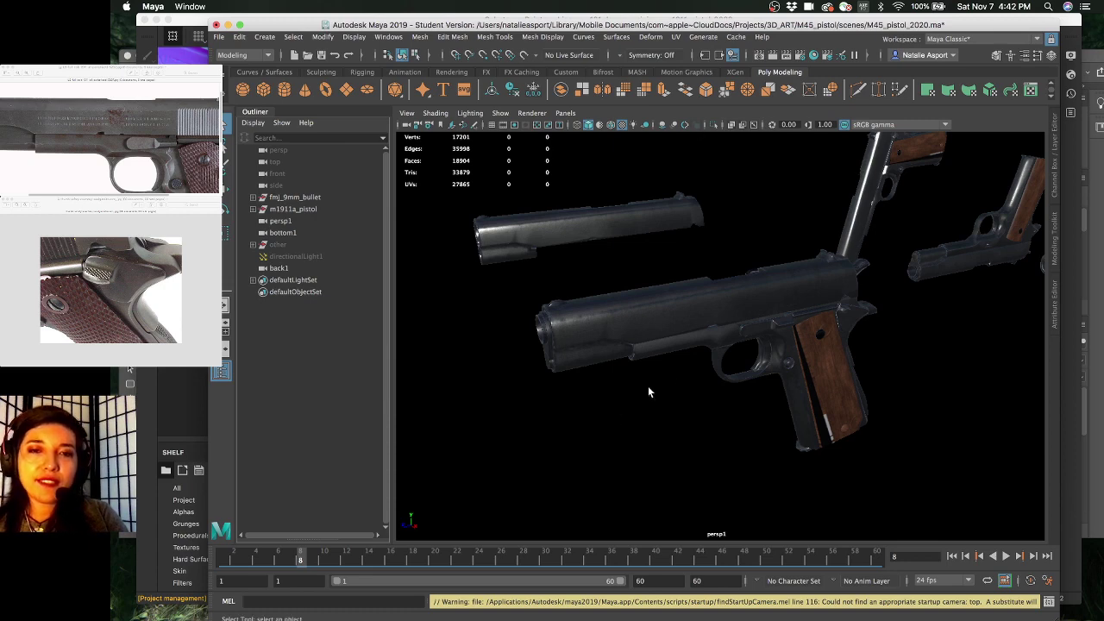
- View the low-poly pistol from the side and select its wood grip panels
left_click_drag(672, 340, 643, 331, "alt")
right_click_drag(643, 330, 645, 336, "alt")
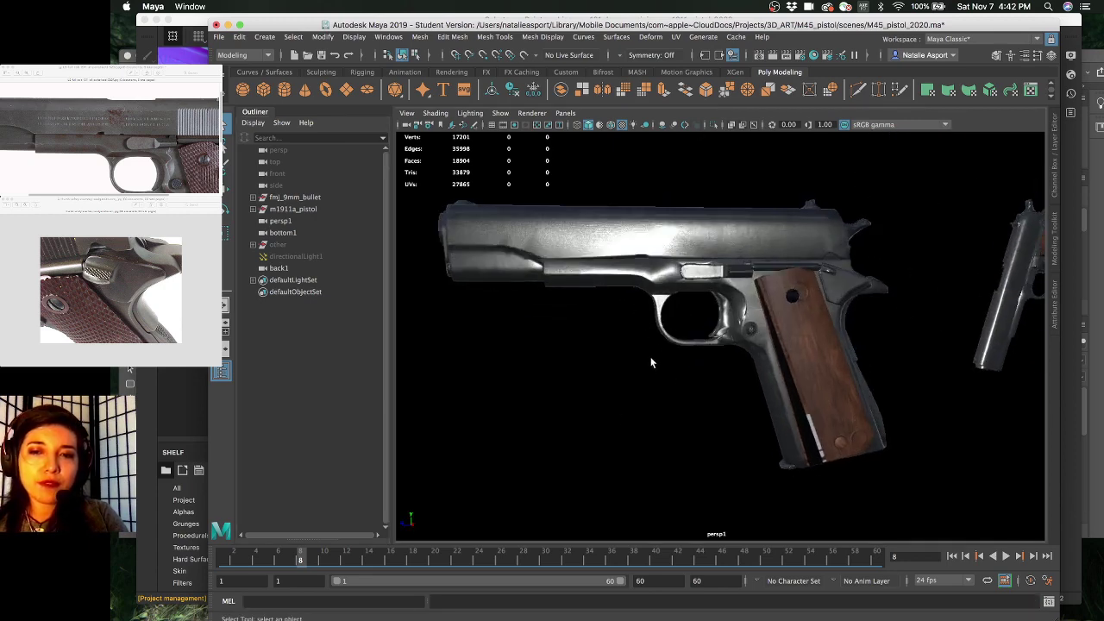
middle_click_drag(659, 374, 673, 377, "alt")
left_click_drag(673, 377, 660, 372, "alt")
left_click(792, 366)
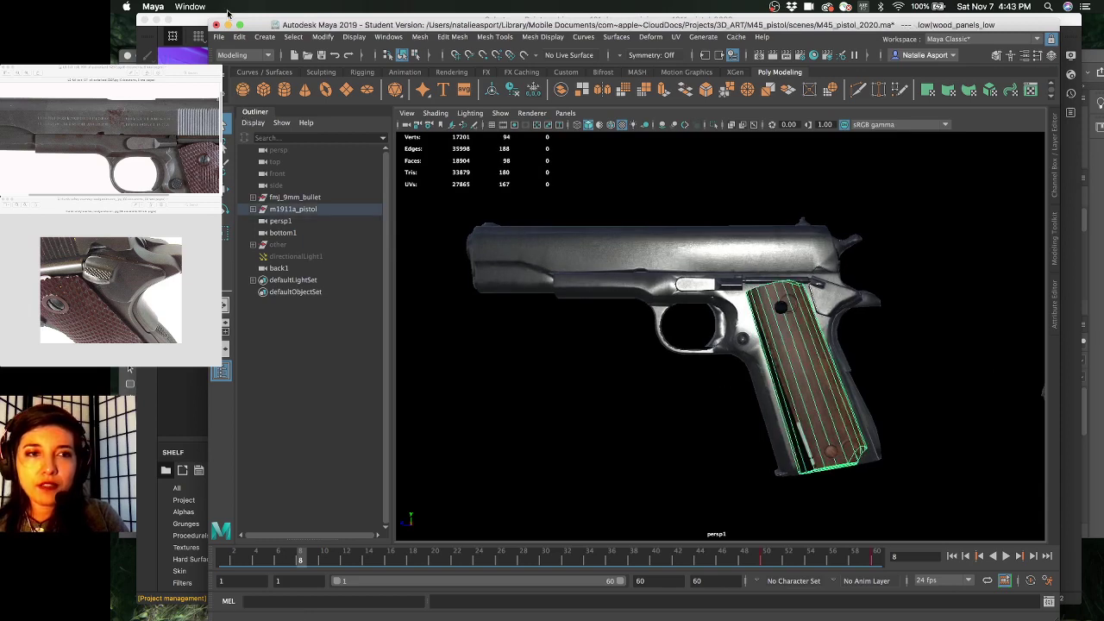
- Check the pistol's side in Substance Painter, switch to Photoshop, and close the markings document and its window
left_click(185, 23)
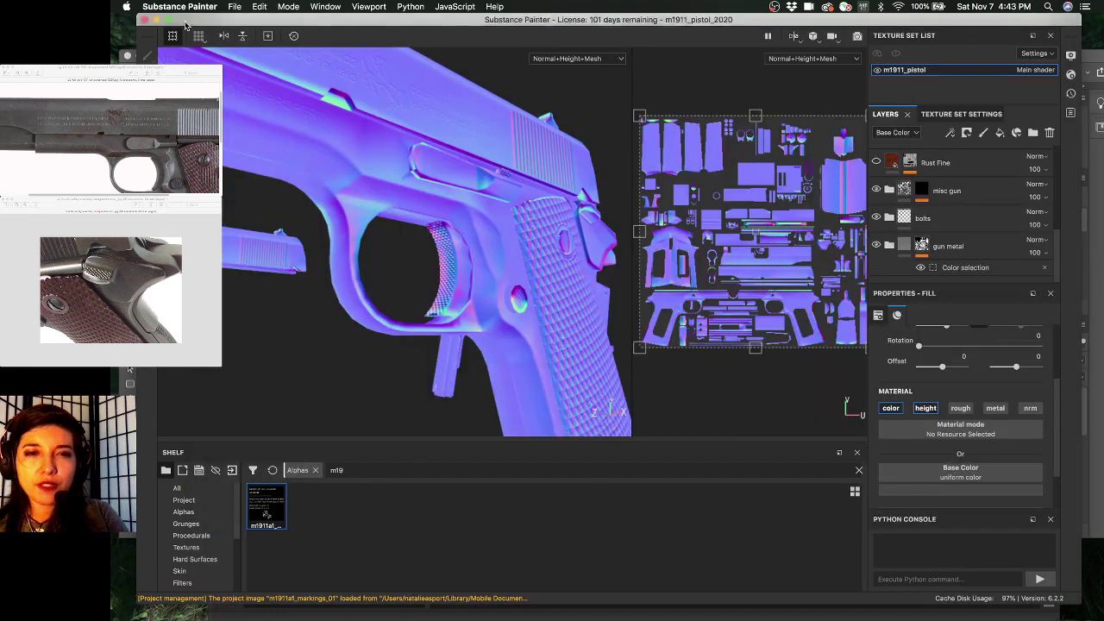
left_click_drag(461, 229, 396, 240, "alt")
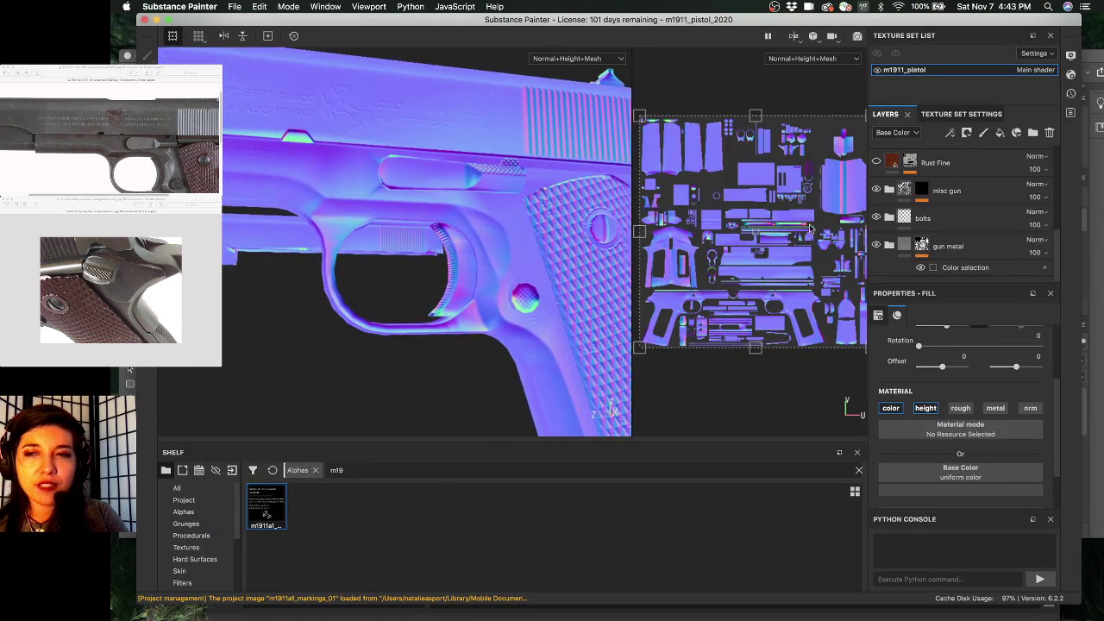
left_click(1097, 230)
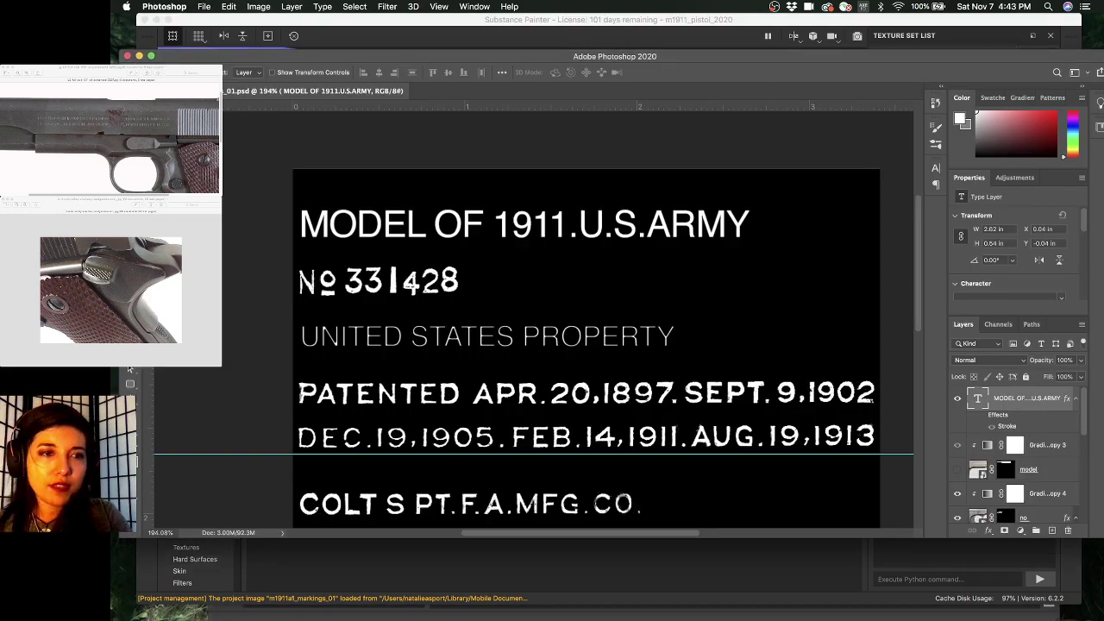
key("super+w")
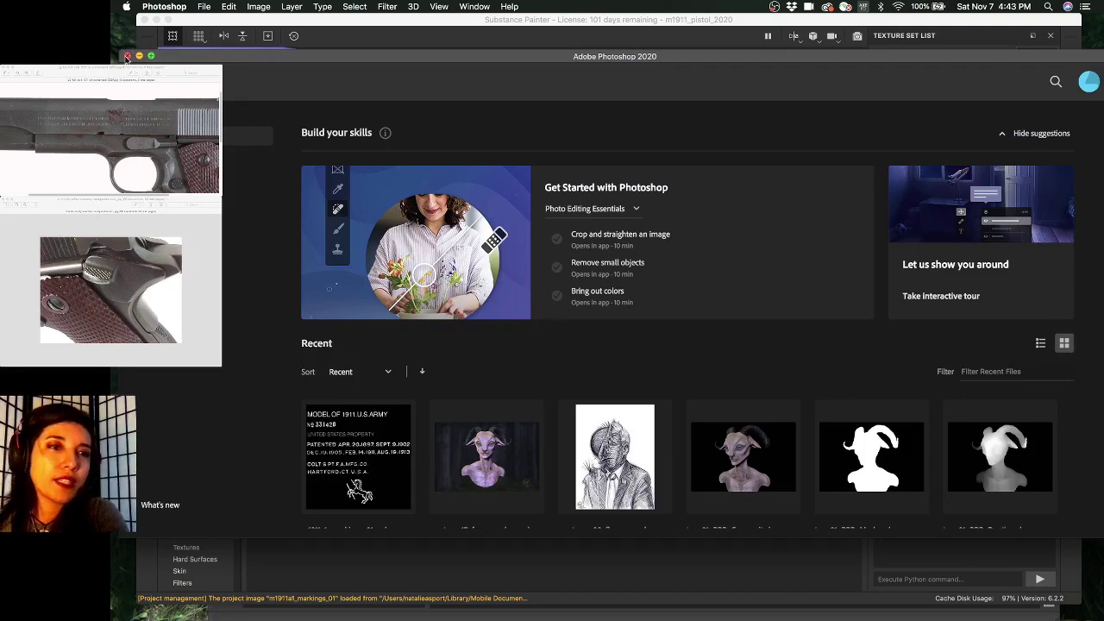
left_click(127, 56)
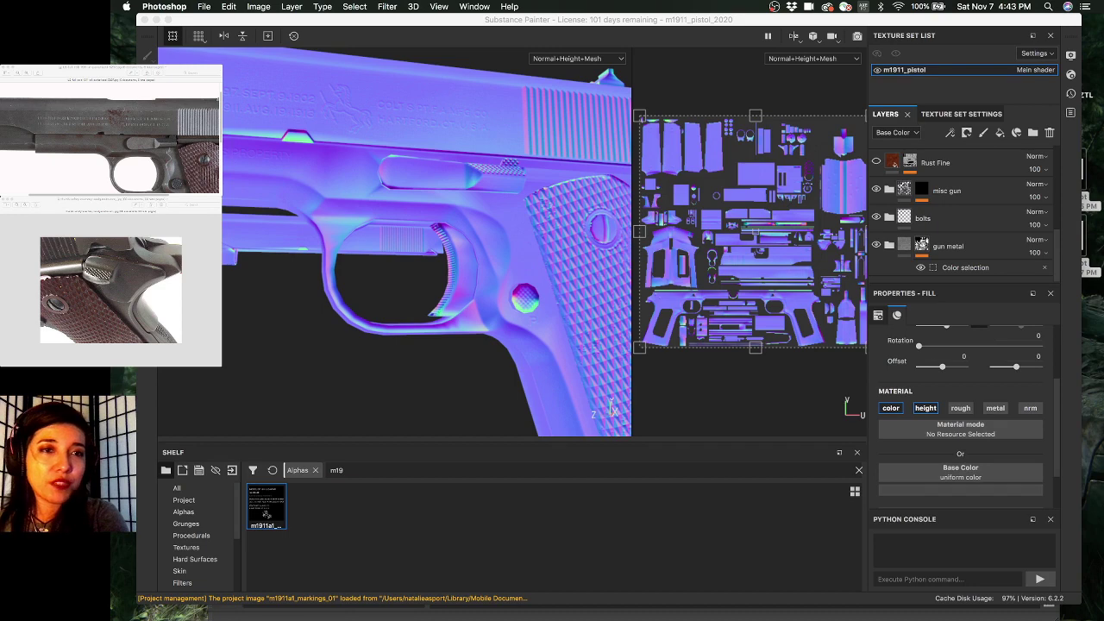
- Show the full material in Substance Painter, examine the pistol's trigger and grip area, and return to the Maya scene
left_click(436, 24)
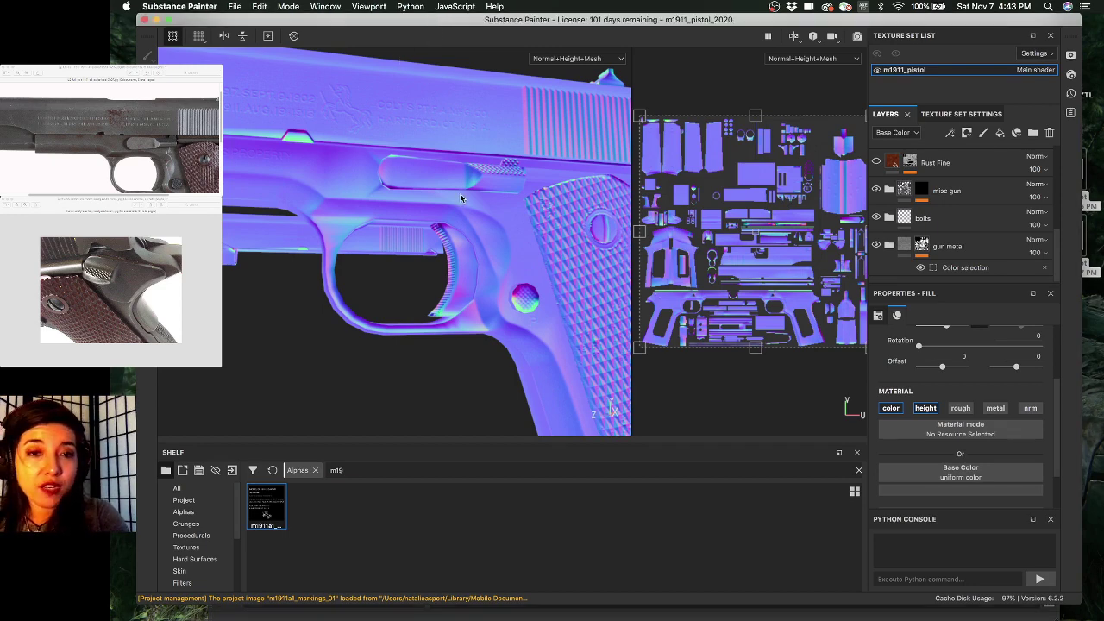
key("m")
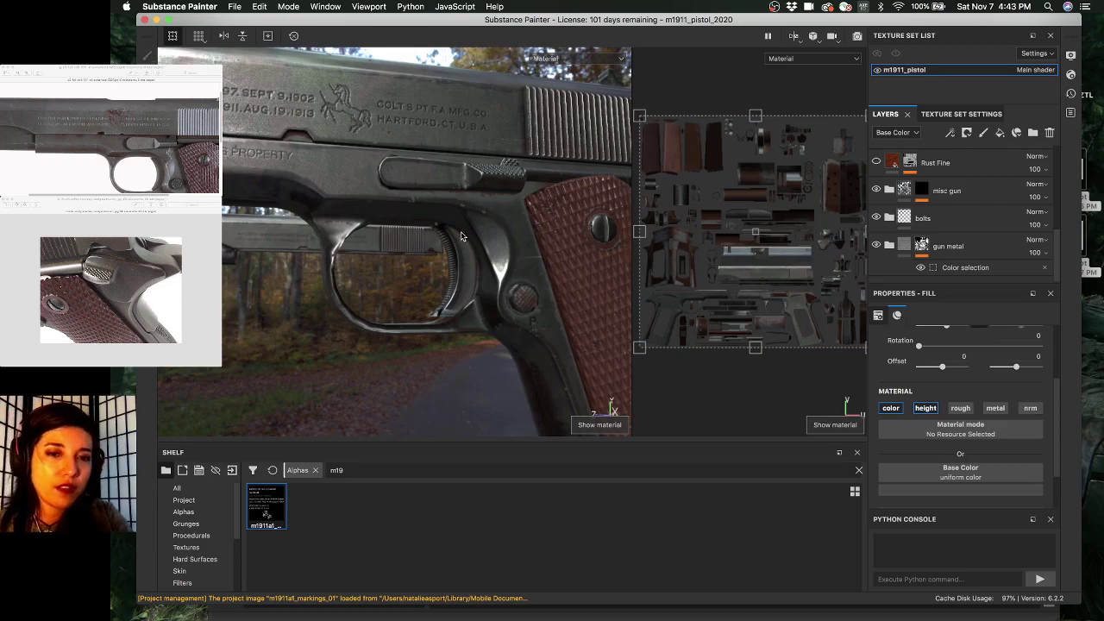
right_click_drag(399, 234, 419, 234, "shift")
left_click_drag(492, 238, 453, 244, "alt")
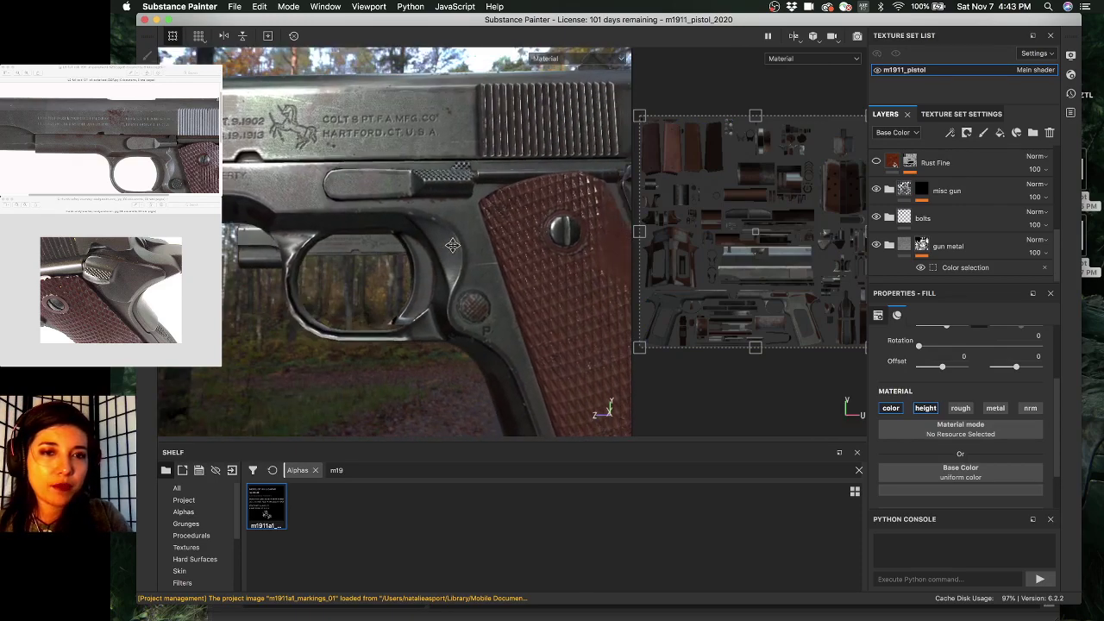
middle_click_drag(452, 245, 480, 240, "alt")
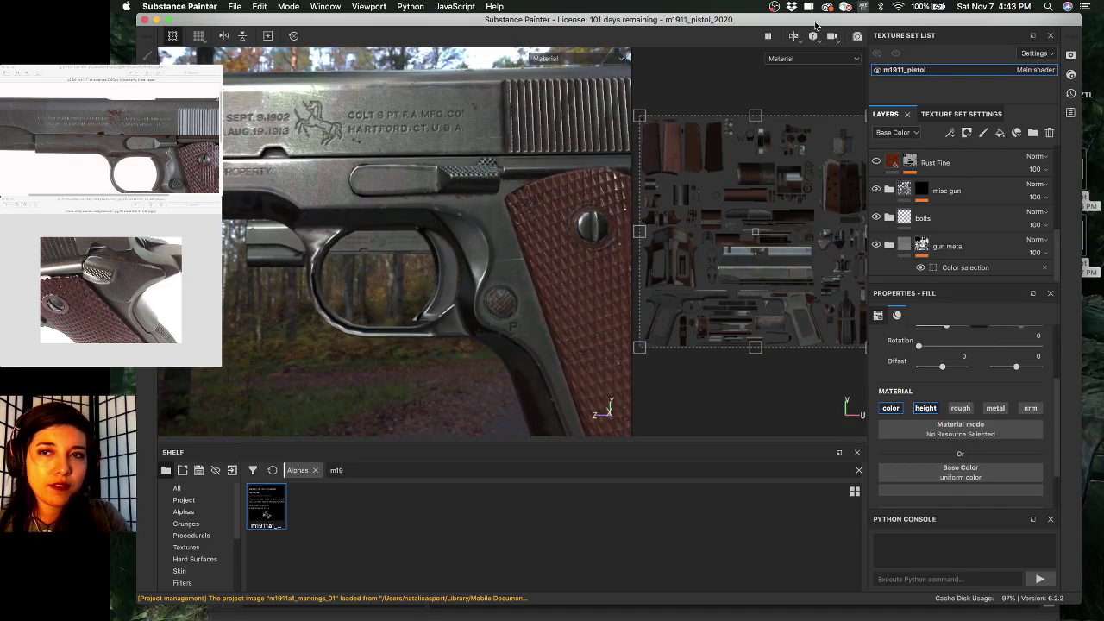
left_click_drag(815, 26, 817, 106)
left_click(791, 26)
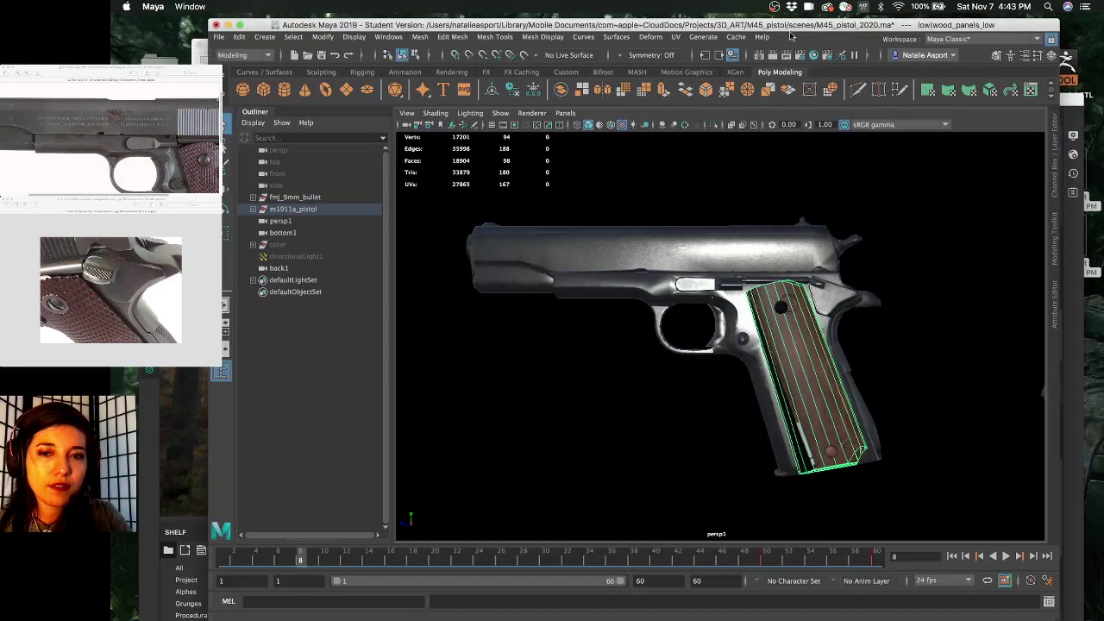
- Select the frame_low mesh of the low-poly pistol and isolate it in the viewport
left_click_drag(569, 233, 742, 336, "alt")
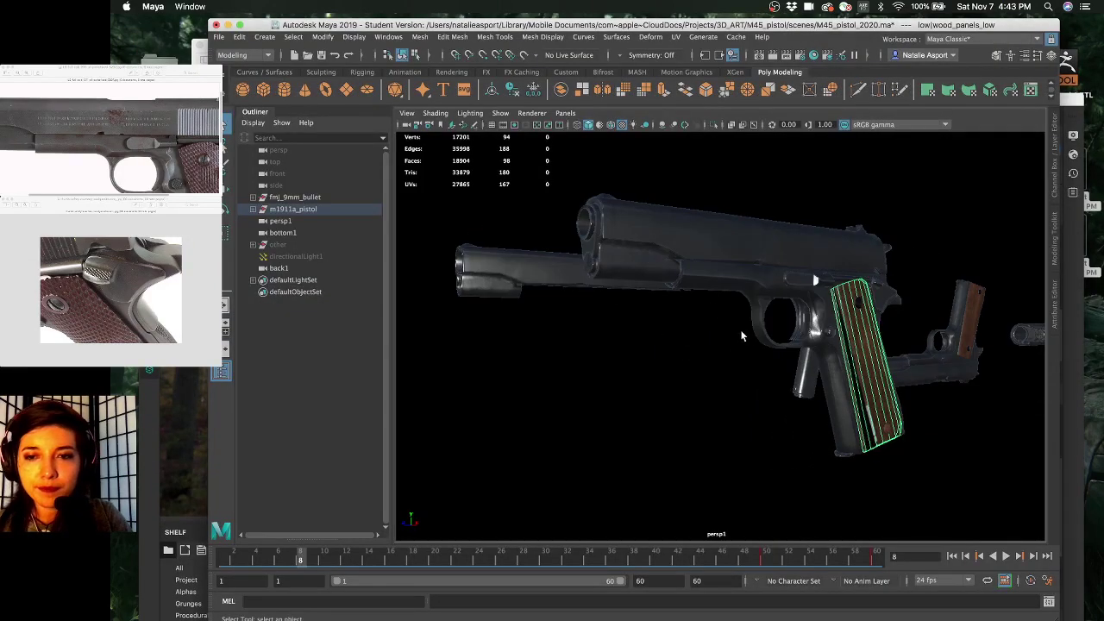
left_click(761, 334)
left_click_drag(758, 332, 685, 282, "alt")
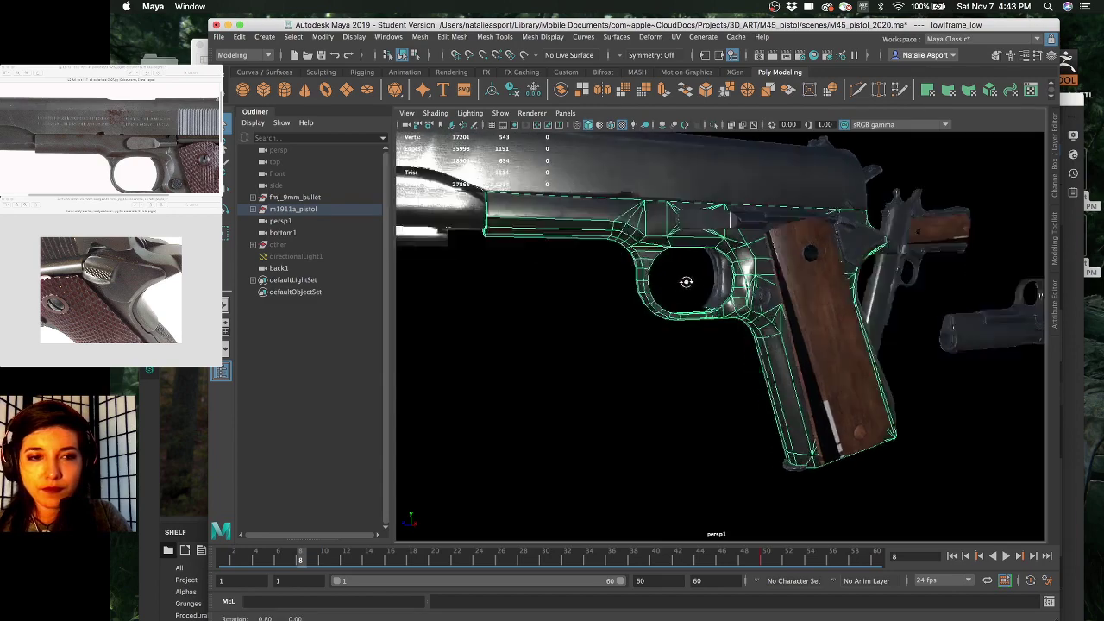
middle_click_drag(604, 216, 633, 261, "alt")
right_click_drag(633, 261, 659, 280, "alt")
key("f")
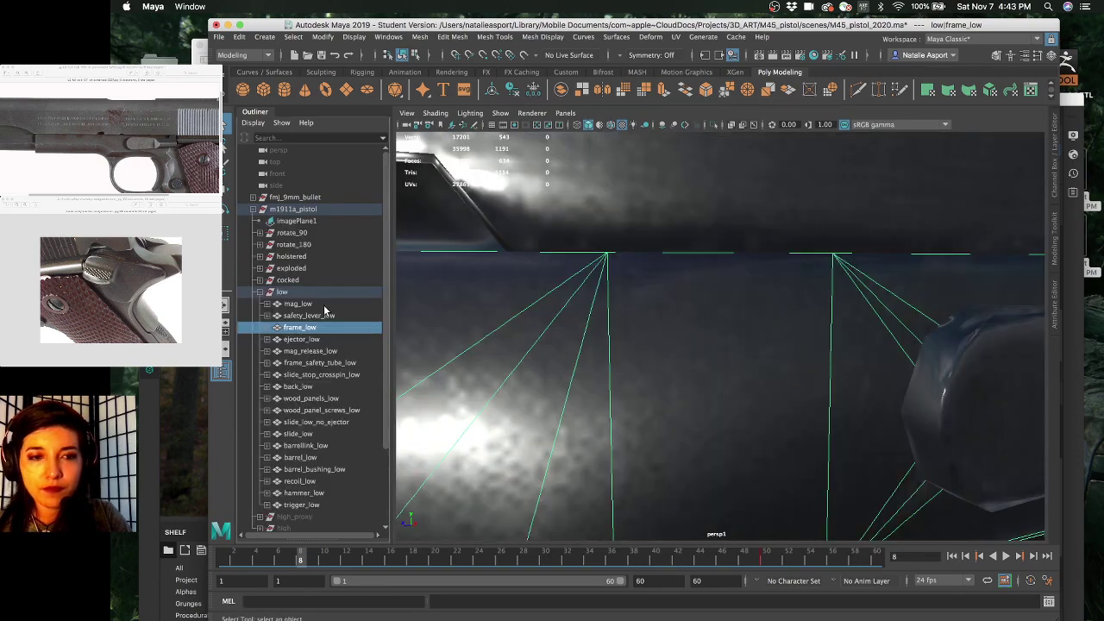
key("f")
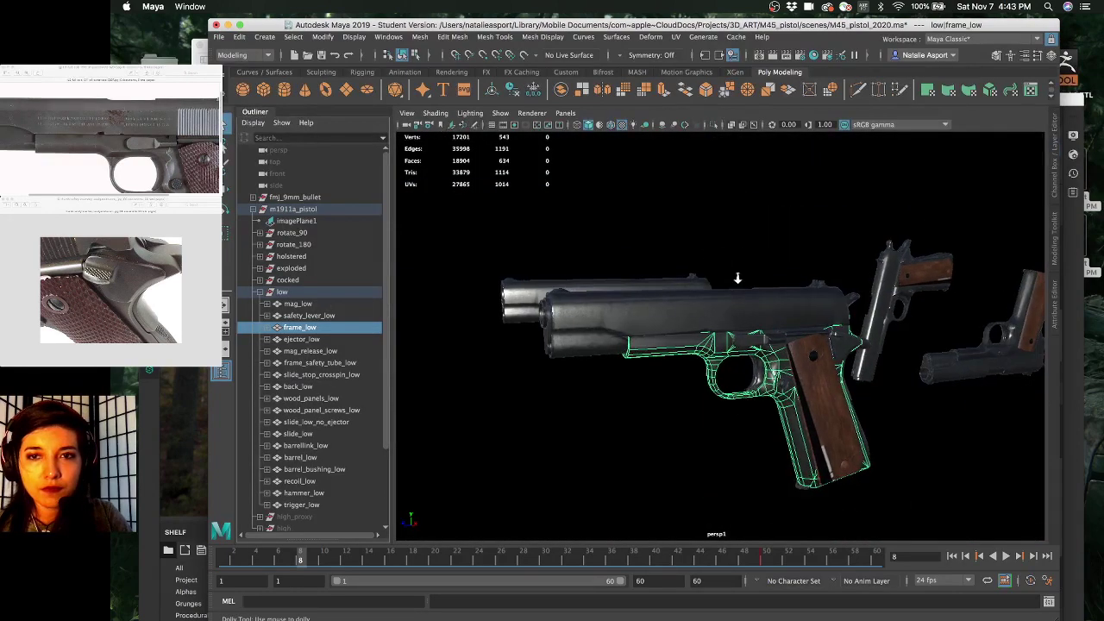
scroll(736, 276, "up", 3)
left_click(713, 124)
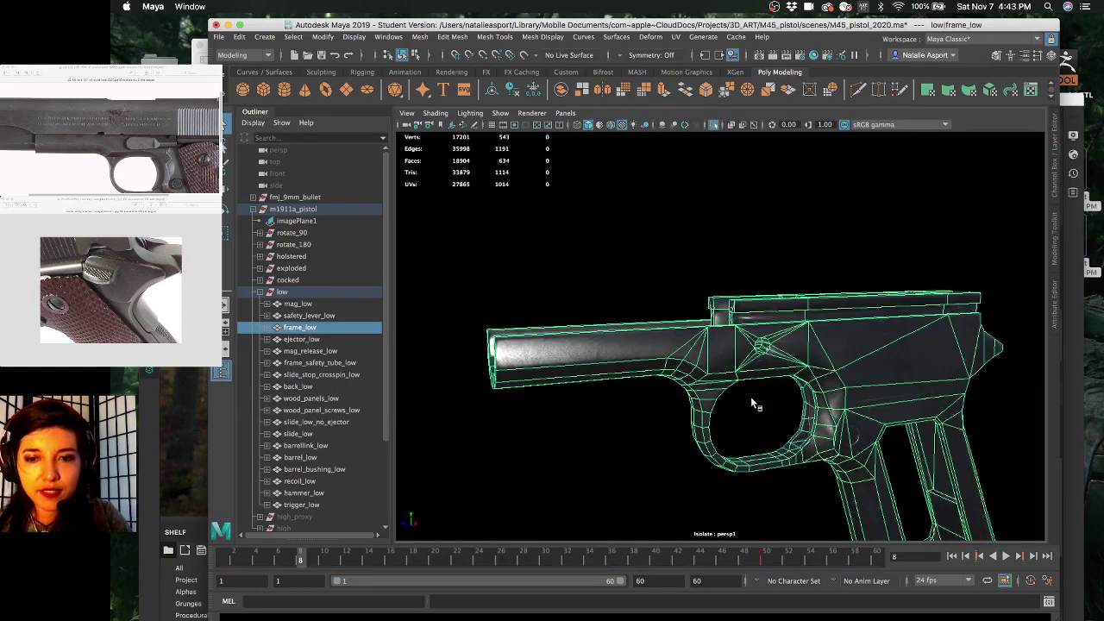
- Examine the isolated frame up close around the trigger guard, with frame_low selected to show its wireframe
right_click_drag(687, 320, 718, 288, "alt")
left_click(656, 188)
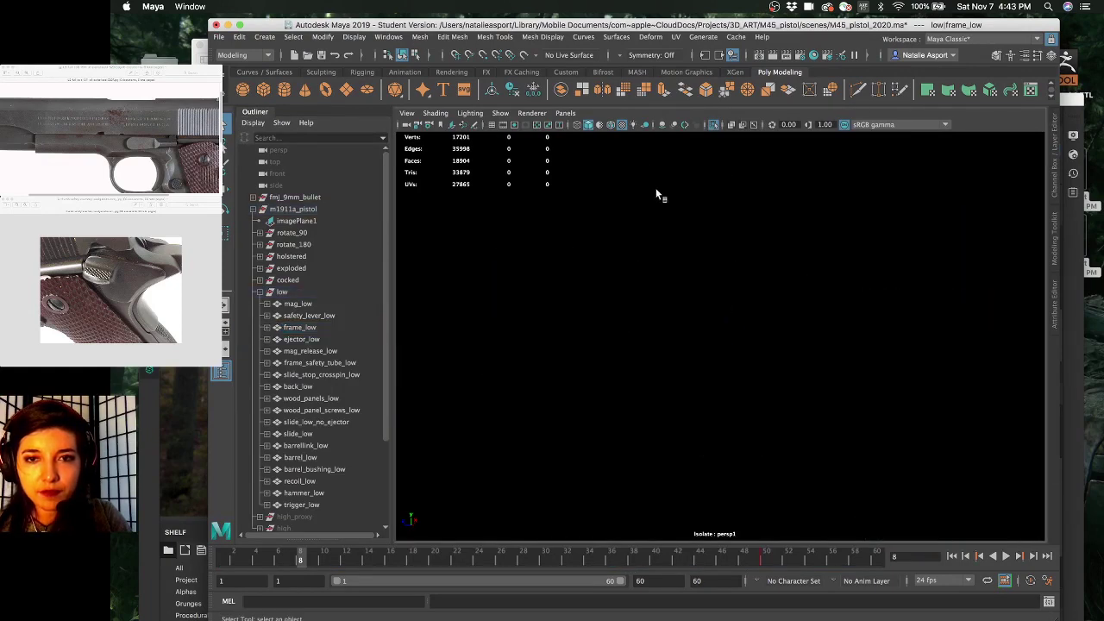
right_click_drag(655, 188, 632, 177, "alt")
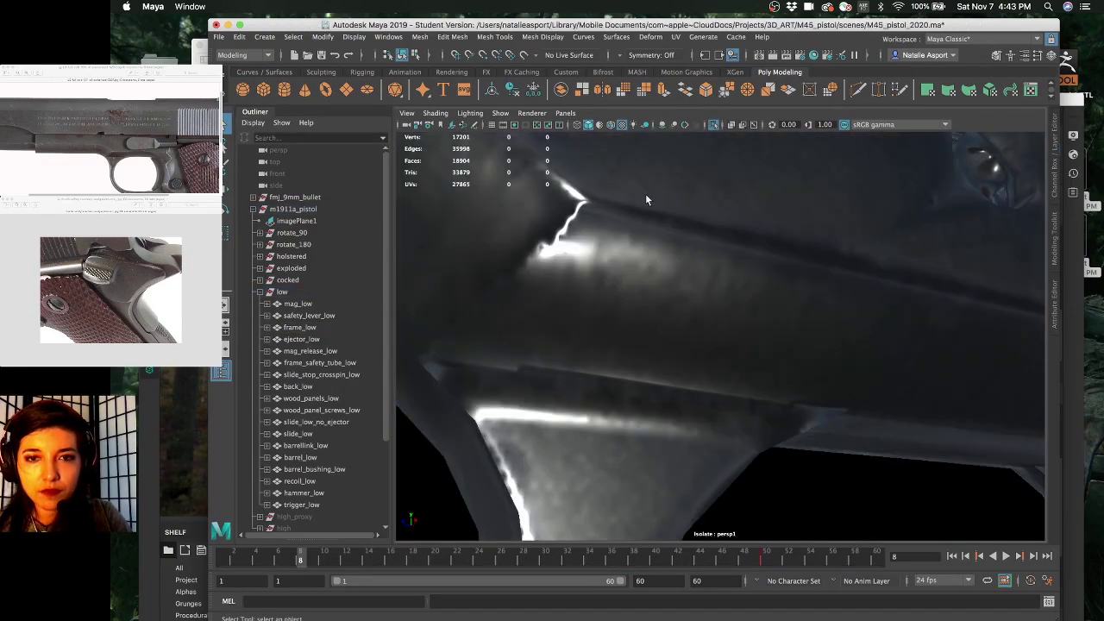
left_click(645, 193)
scroll(690, 233, "down", 6)
scroll(690, 258, "up", 8)
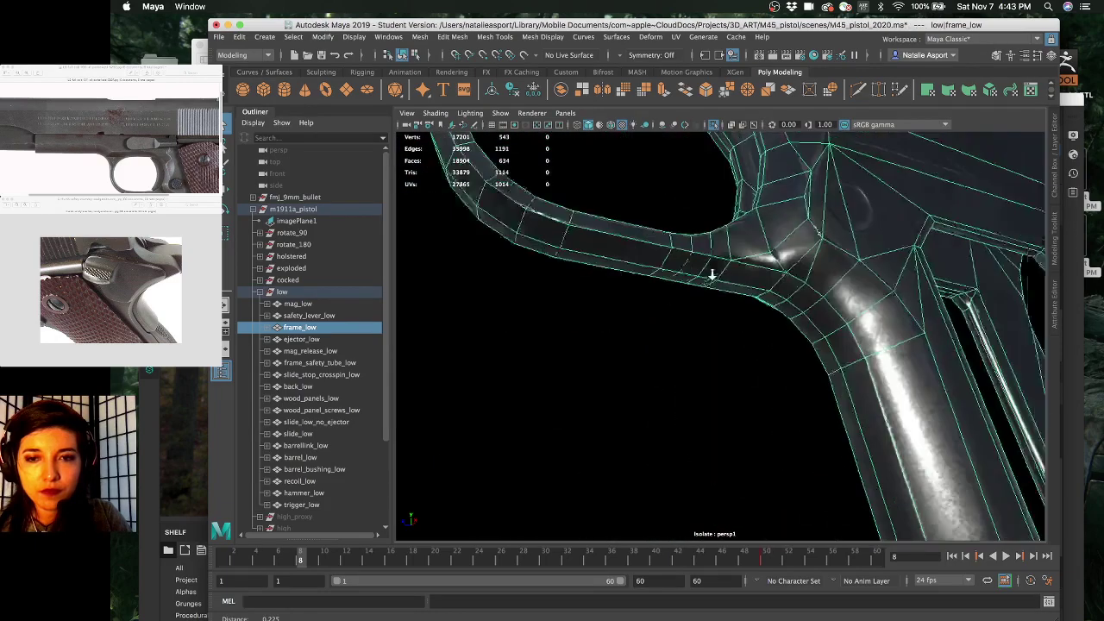
scroll(700, 262, "down", 6)
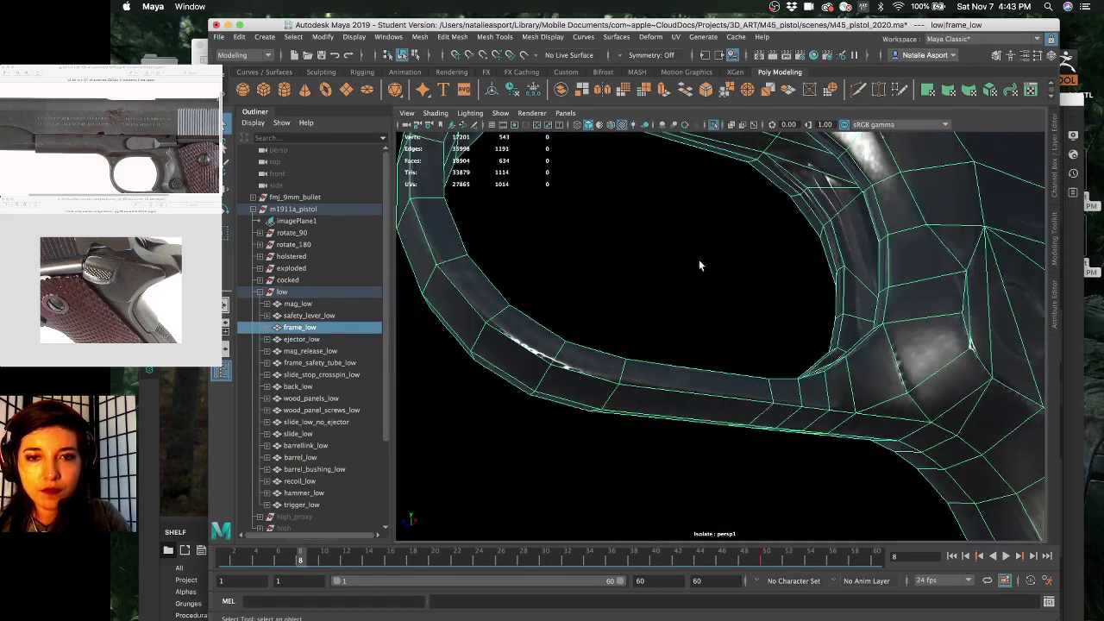
middle_click_drag(699, 260, 706, 267, "alt")
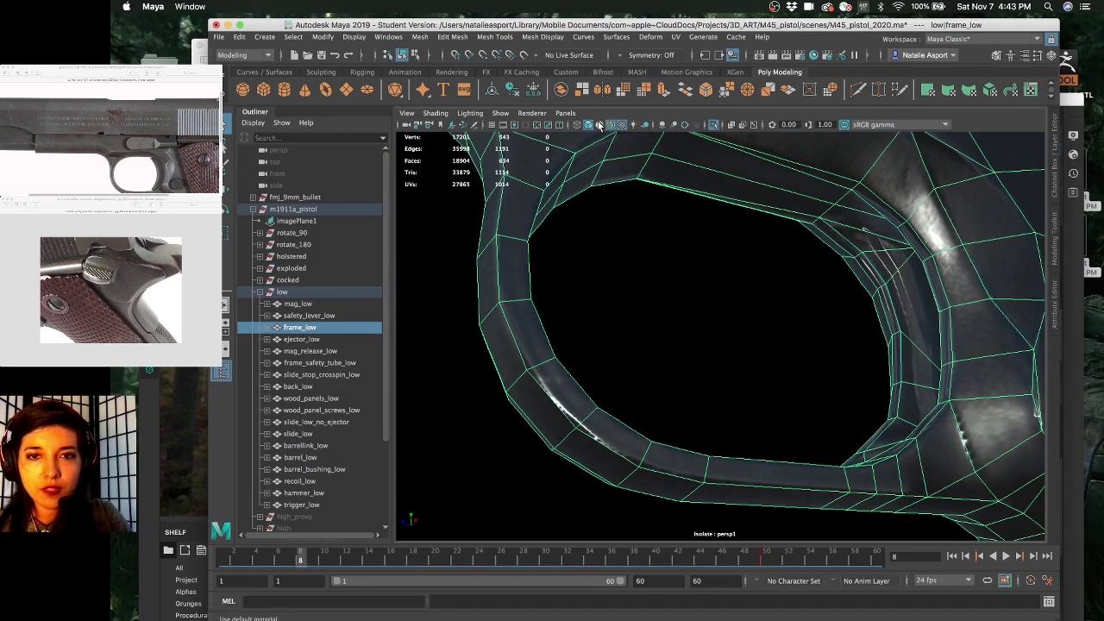
- Turn off textured display so the frame shows in plain grey shading with its wireframe, and view the trigger guard
key("4")
left_click(653, 243)
key("5")
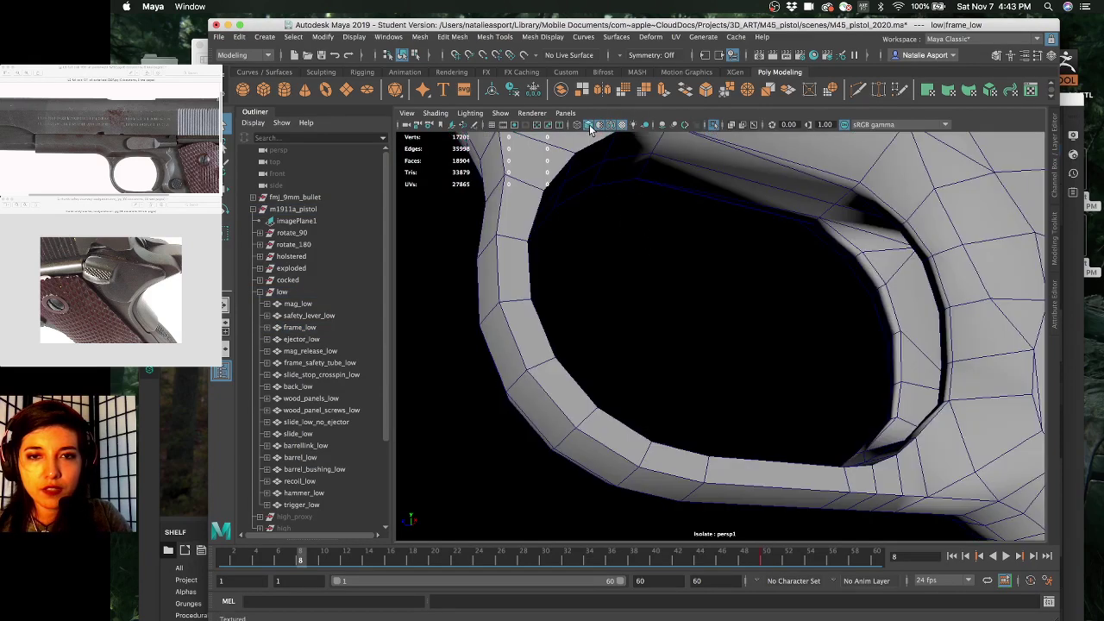
left_click_drag(653, 253, 655, 343, "alt")
right_click_drag(655, 343, 651, 299, "alt")
left_click_drag(651, 300, 711, 295, "alt")
- Switch to Substance Painter, show the Normal+Height+Mesh channel, and examine the slide stop up close
left_click(148, 380)
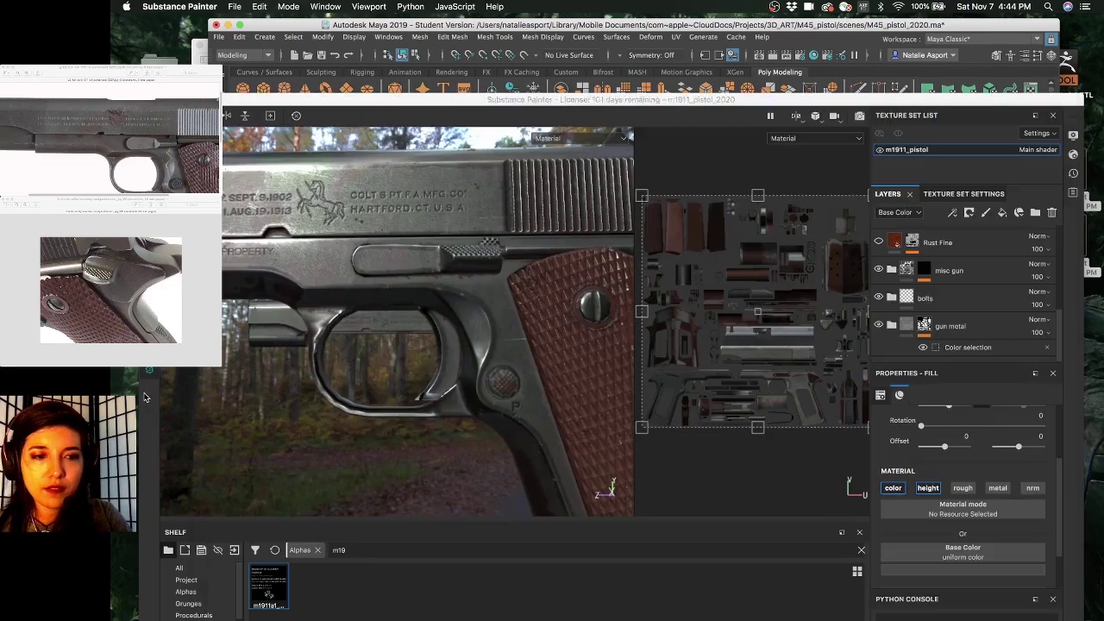
left_click_drag(371, 313, 269, 338, "alt")
right_click_drag(270, 338, 309, 250, "alt")
mouse_move(385, 328)
left_mouse_down("alt")
mouse_move(346, 321)
mouse_move(261, 362)
mouse_move(257, 383)
mouse_move(326, 374)
mouse_move(362, 319)
mouse_move(330, 281)
mouse_move(448, 278)
mouse_move(406, 339)
mouse_move(483, 286)
mouse_move(460, 301)
left_mouse_up("alt")
key("c")
middle_click_drag(460, 300, 345, 406, "alt")
right_click_drag(371, 242, 630, 362, "alt")
left_click_drag(268, 323, 335, 261, "alt")
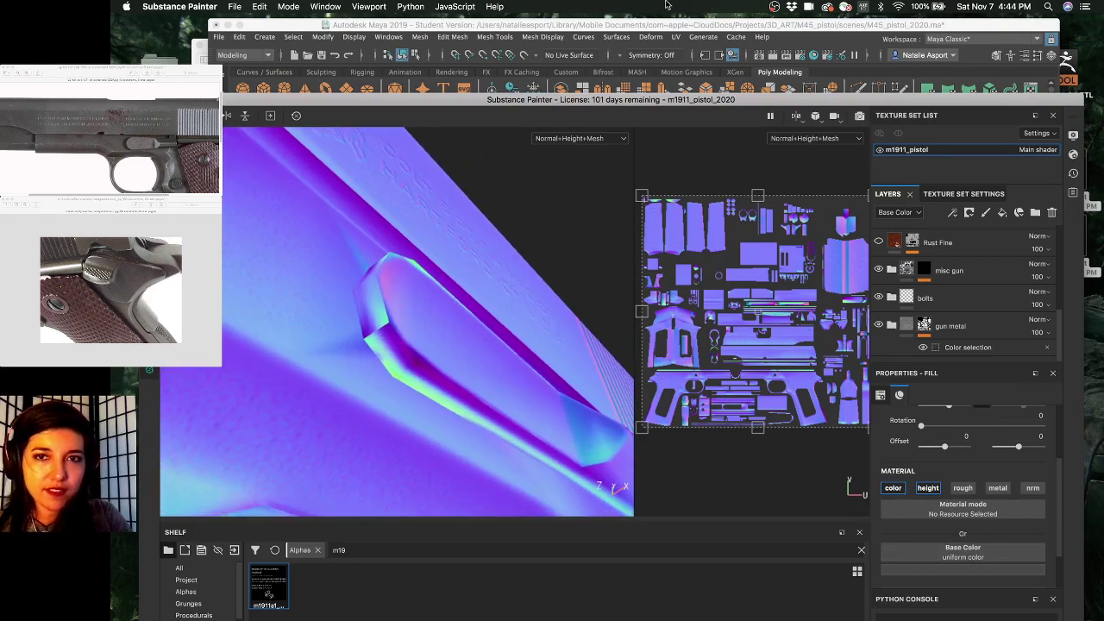
- Return to Maya, end the frame's isolation, and frame the slide_stop_crosspin_low part in the viewport
left_click(674, 25)
scroll(740, 271, "up", 3)
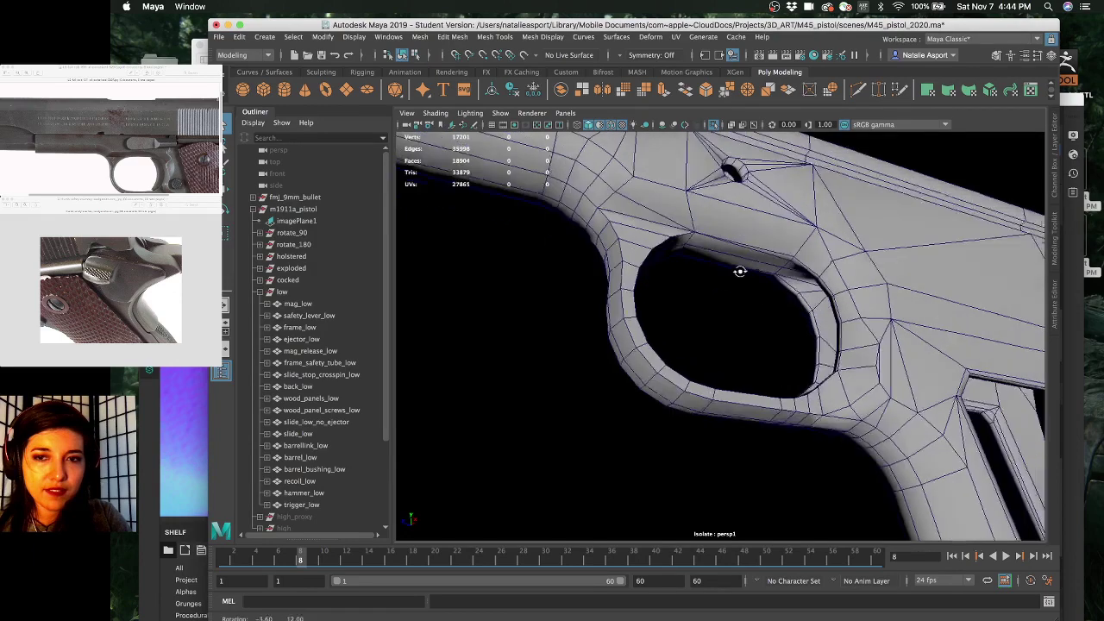
left_click(714, 124)
left_click(751, 176)
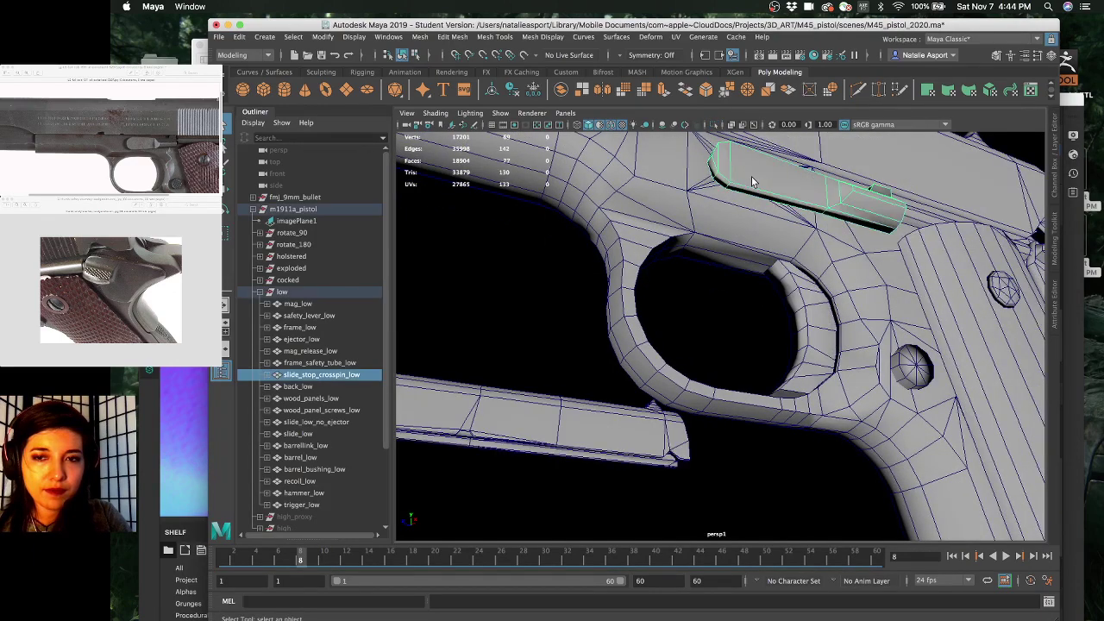
key("f")
left_click_drag(771, 217, 859, 245, "alt")
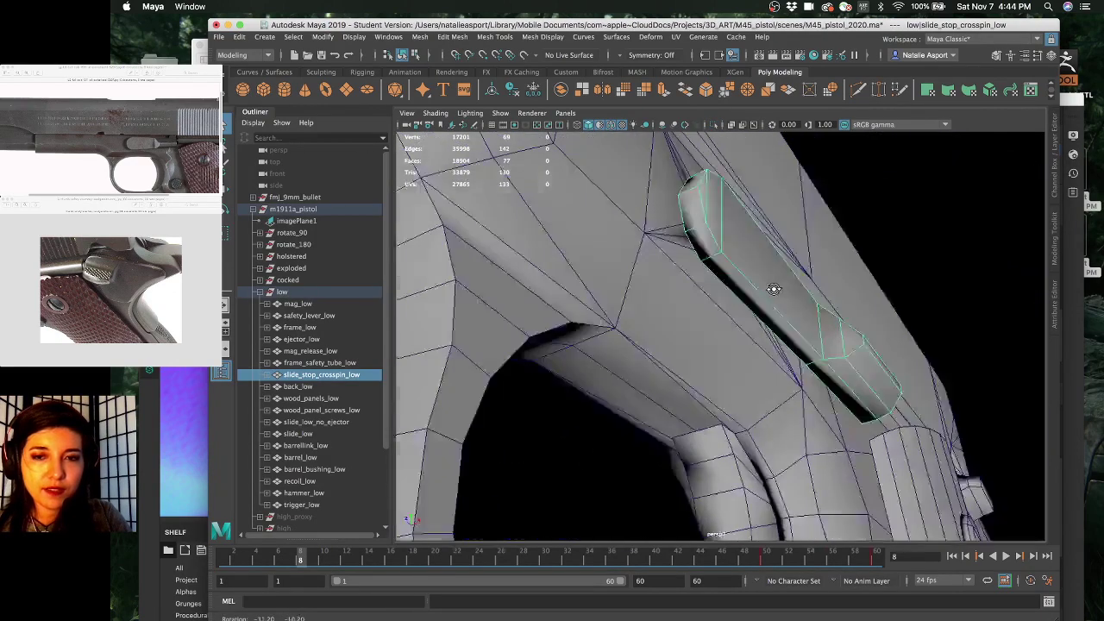
- Deselect the slide stop and view the low-poly pistol's side around the slide and trigger guard
left_click(860, 239)
left_click_drag(927, 234, 797, 306, "alt")
right_click_drag(797, 306, 752, 293, "alt")
left_click_drag(752, 293, 698, 335, "alt")
right_click_drag(699, 334, 770, 348, "alt")
left_click_drag(770, 349, 787, 333, "alt")
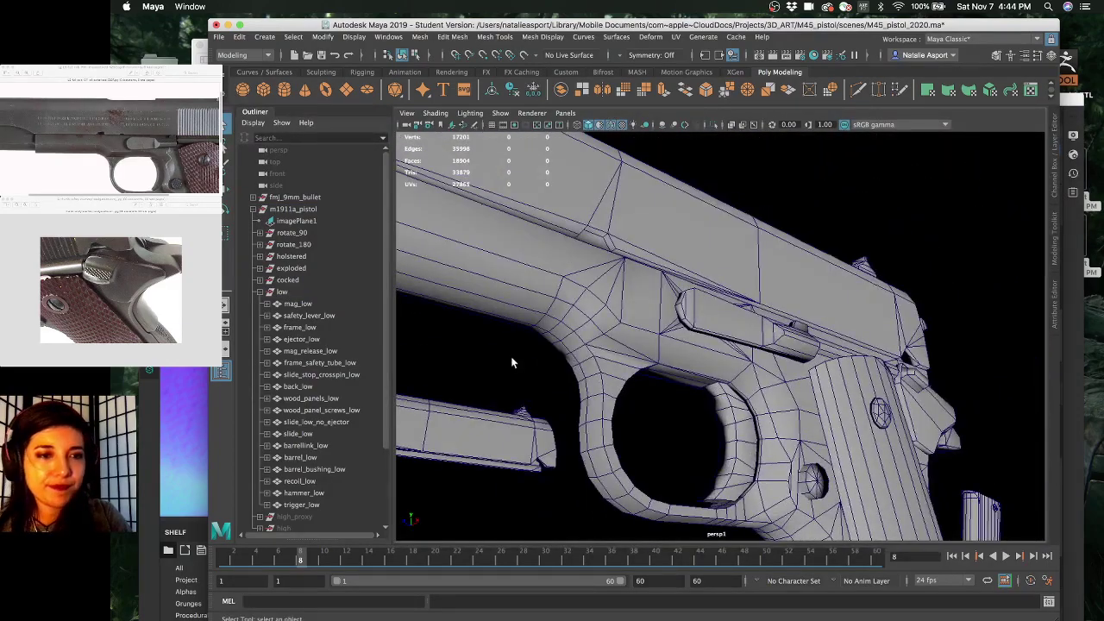
- Switch to Substance Painter and examine the normal shading across the whole pistol and on its trigger guard and grip
left_click(184, 451)
scroll(477, 377, "down", 4)
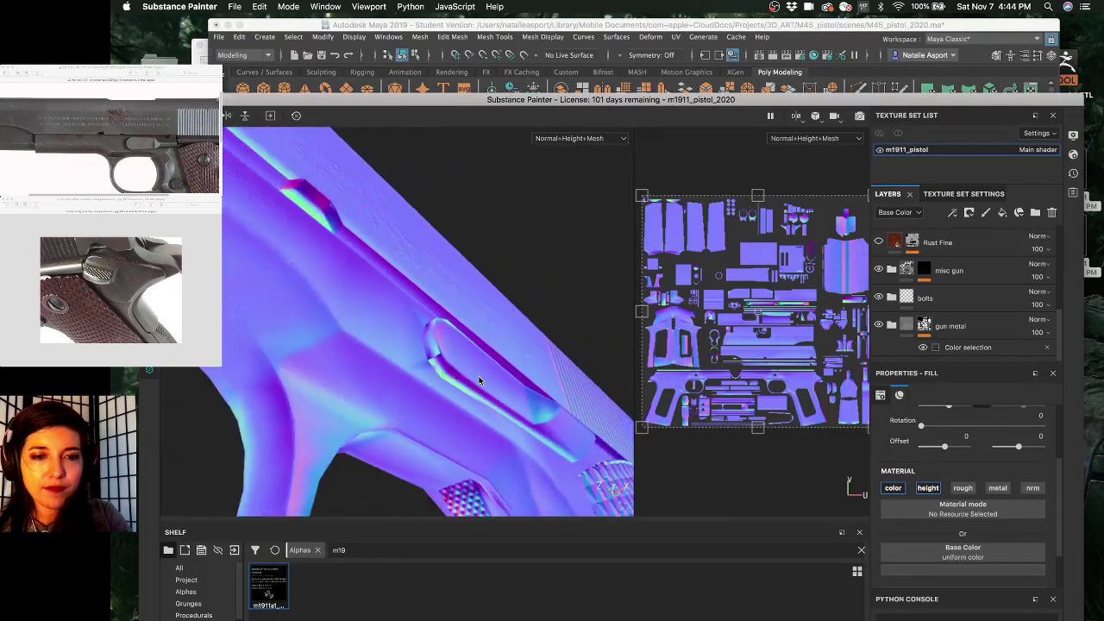
scroll(479, 376, "down", 6)
left_click_drag(479, 376, 424, 451, "alt")
middle_click_drag(321, 374, 293, 369, "alt")
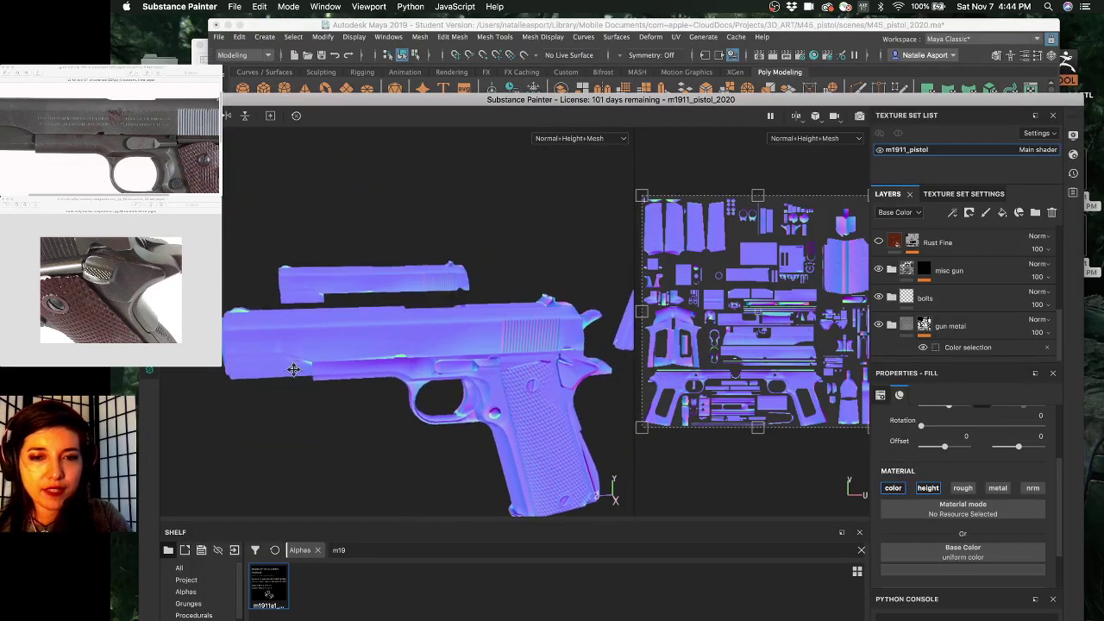
left_click_drag(293, 369, 437, 270, "alt")
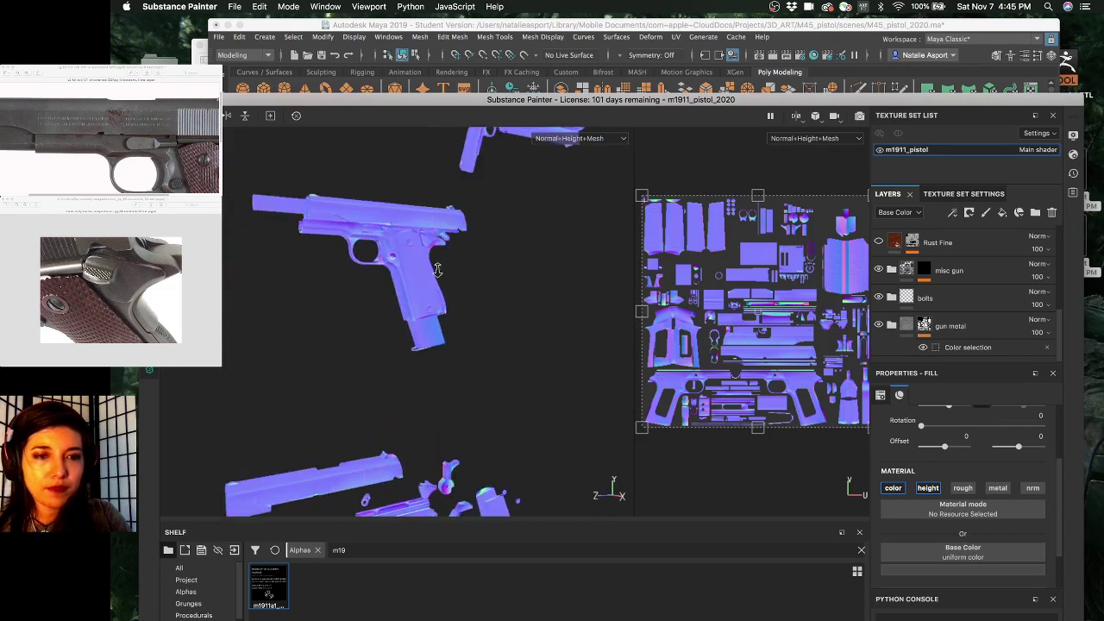
right_click_drag(437, 270, 394, 291, "alt")
middle_click_drag(244, 199, 352, 274, "alt")
right_click_drag(351, 273, 481, 367, "alt")
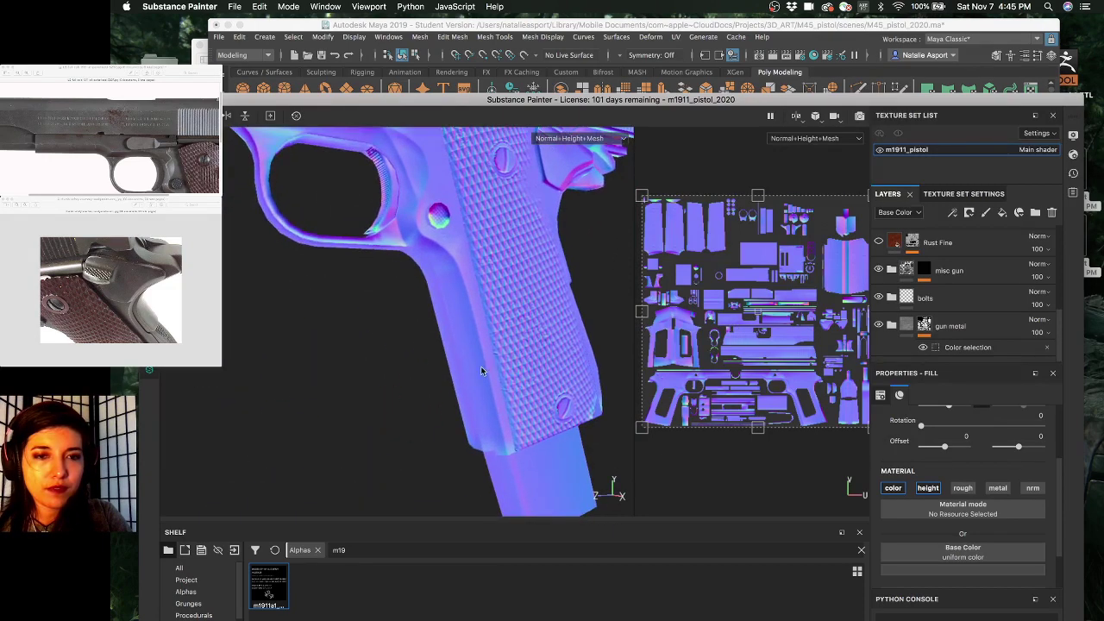
mouse_move(481, 366)
left_mouse_down("alt")
mouse_move(428, 327)
mouse_move(436, 321)
mouse_move(443, 340)
mouse_move(406, 341)
left_mouse_up("alt")
- Return to Maya and check the slide stop, the whole low group and frame_low by selecting each in turn
left_click(713, 26)
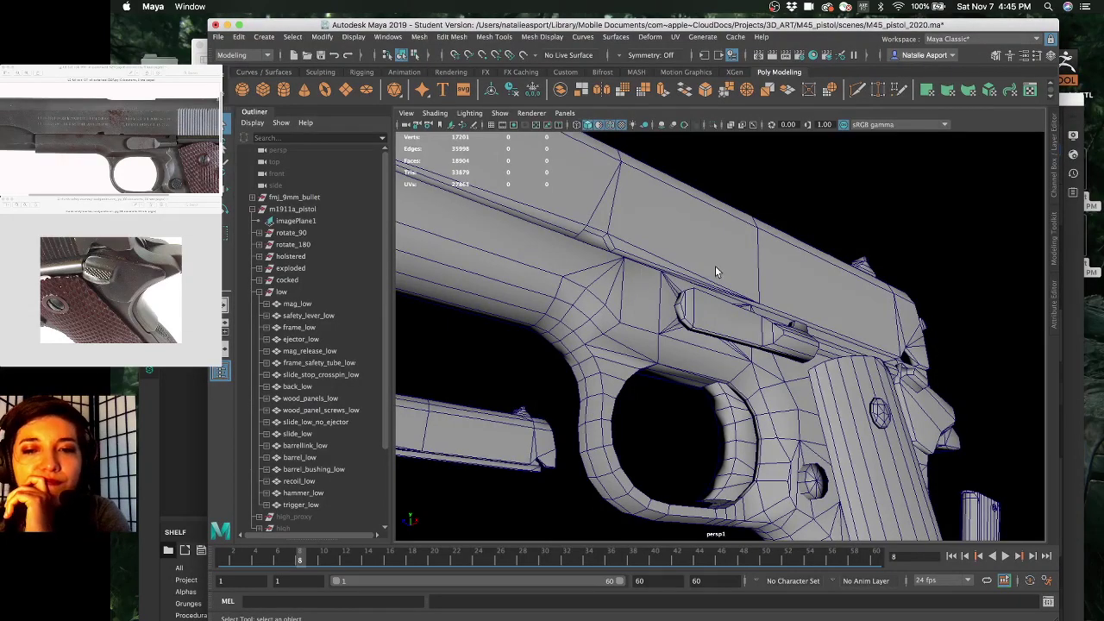
left_click(695, 323)
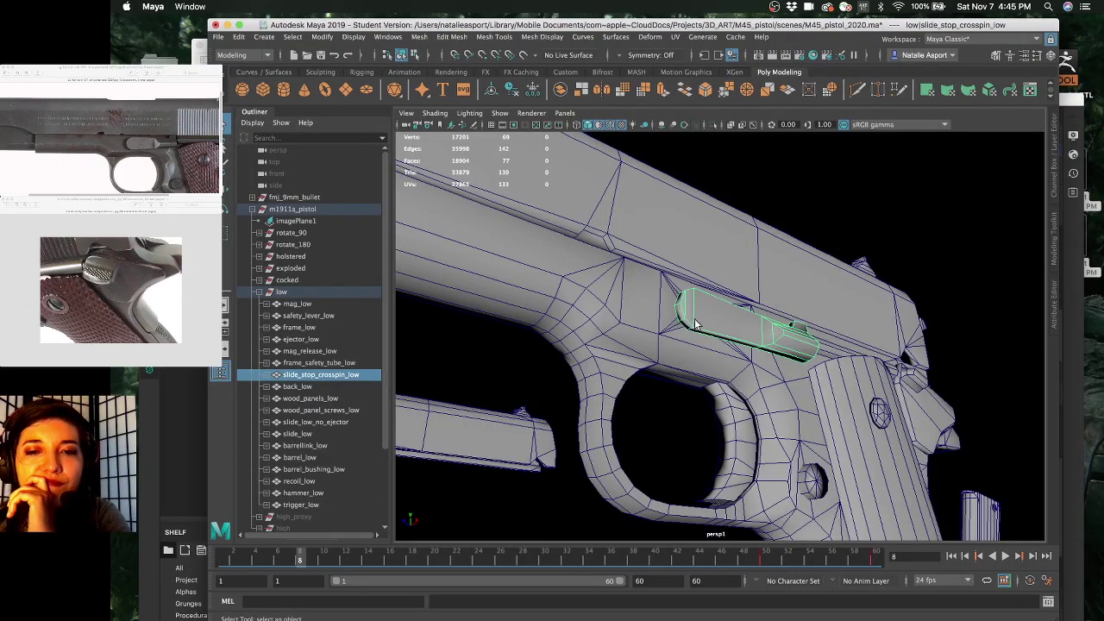
left_click(295, 294)
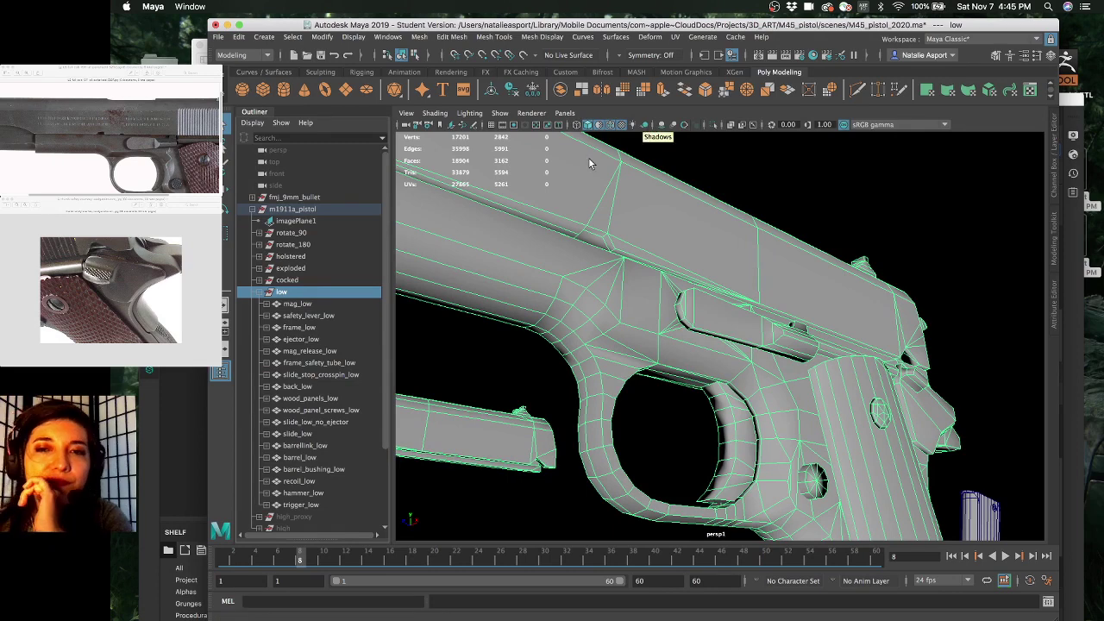
left_click(630, 417)
scroll(272, 258, "down", 3)
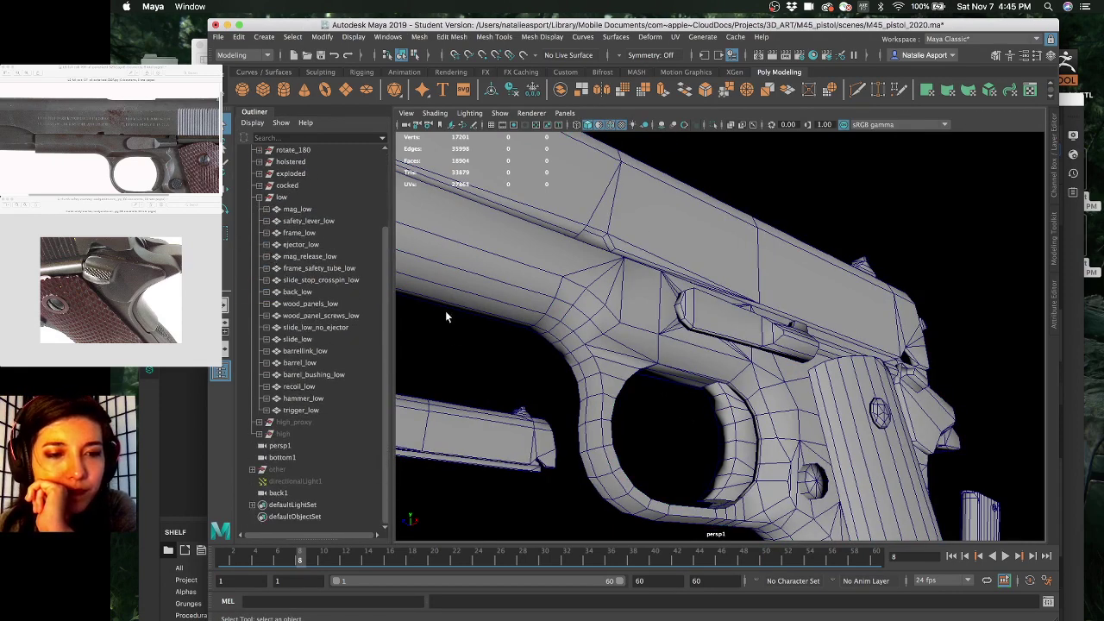
left_click(604, 438)
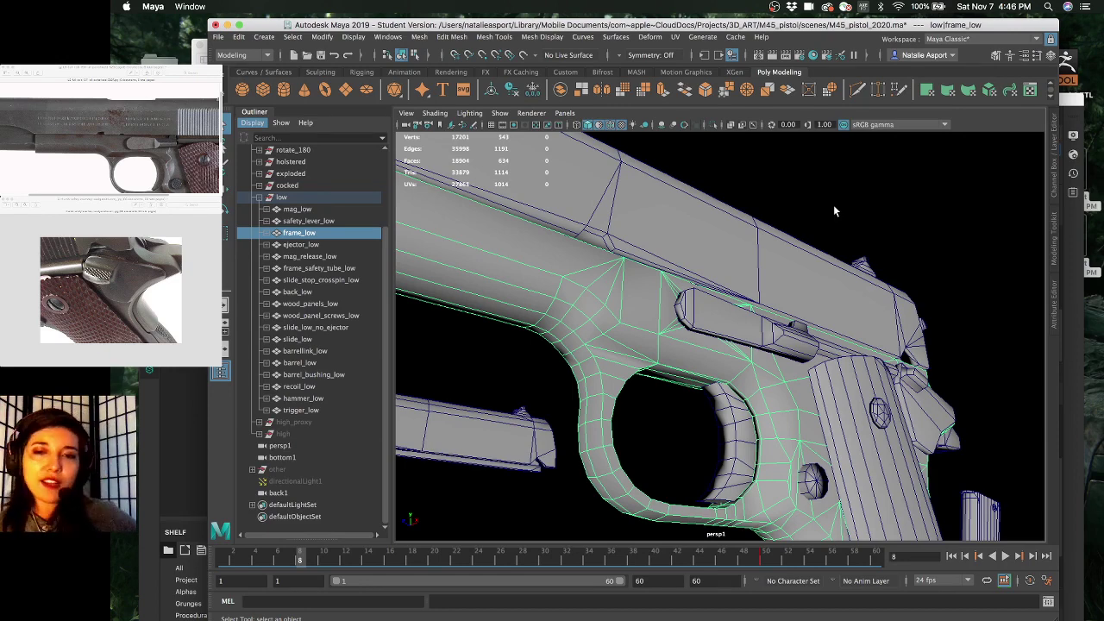
- Soften the edges along the trigger guard's rim on frame_low and return to object selection
left_click(878, 218)
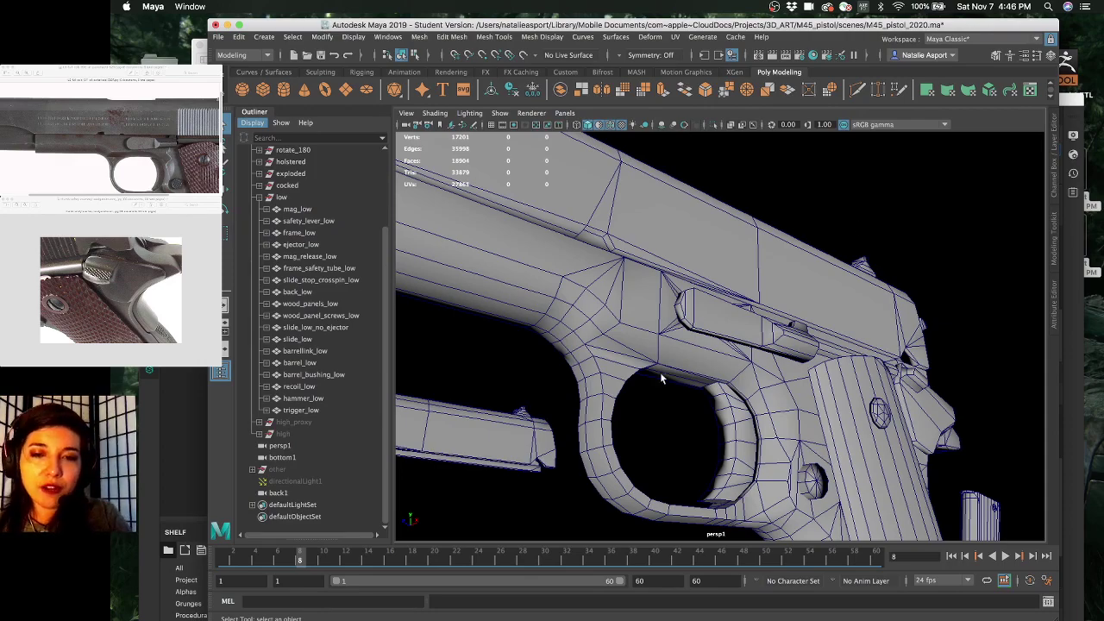
left_click_drag(786, 443, 735, 426, "alt")
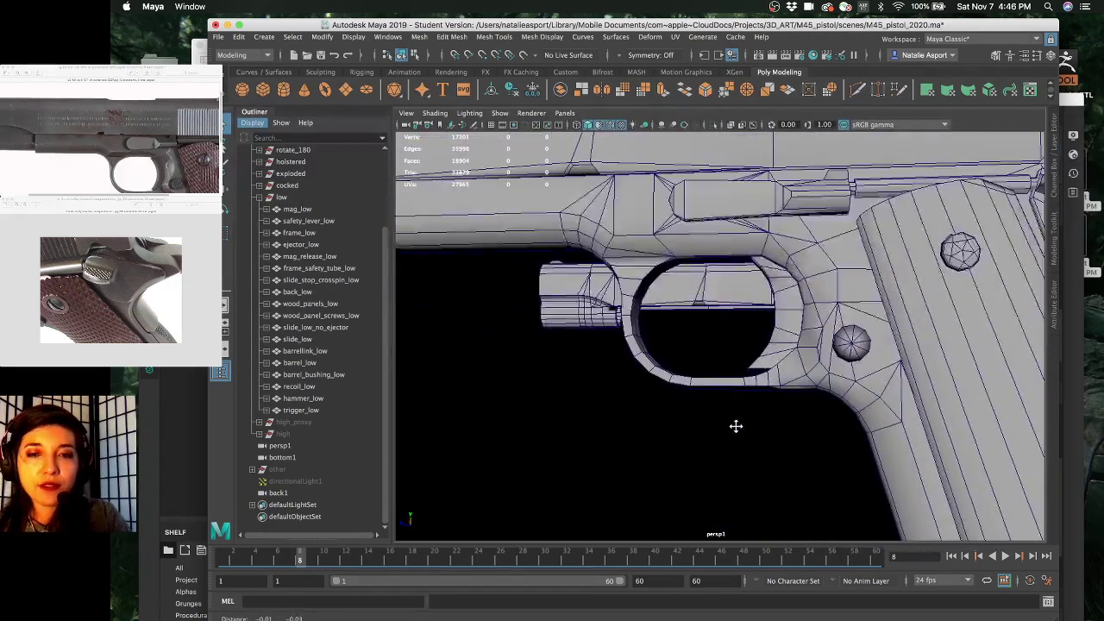
right_click_drag(569, 284, 655, 349, "alt")
left_click_drag(655, 350, 656, 382, "alt")
left_click(624, 418)
scroll(656, 382, "down", 3)
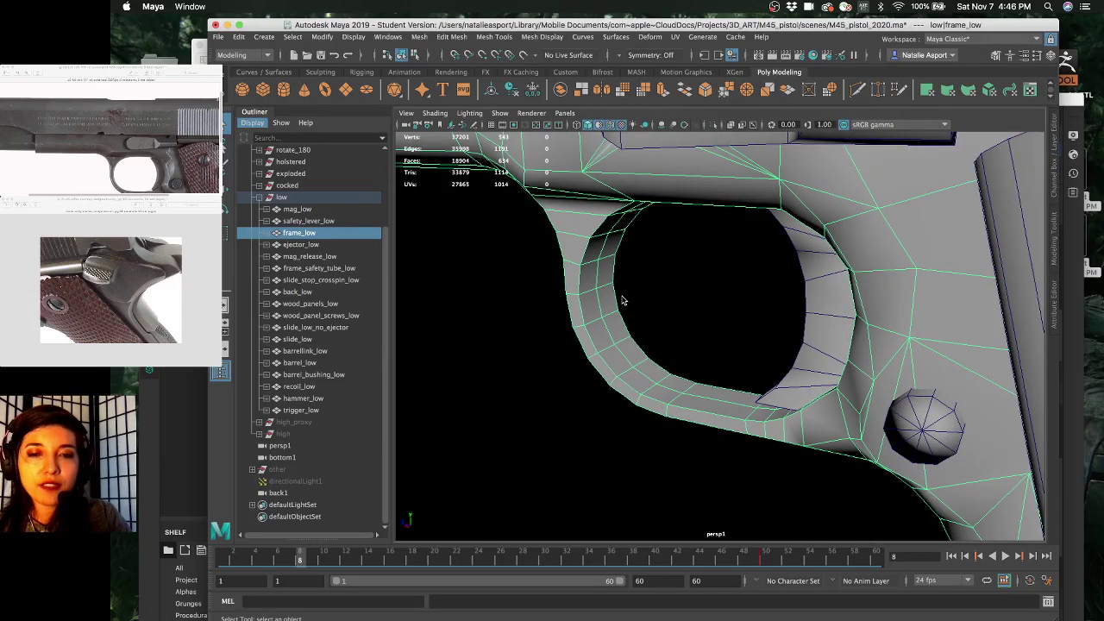
right_click_drag(623, 300, 645, 260)
left_click(579, 283)
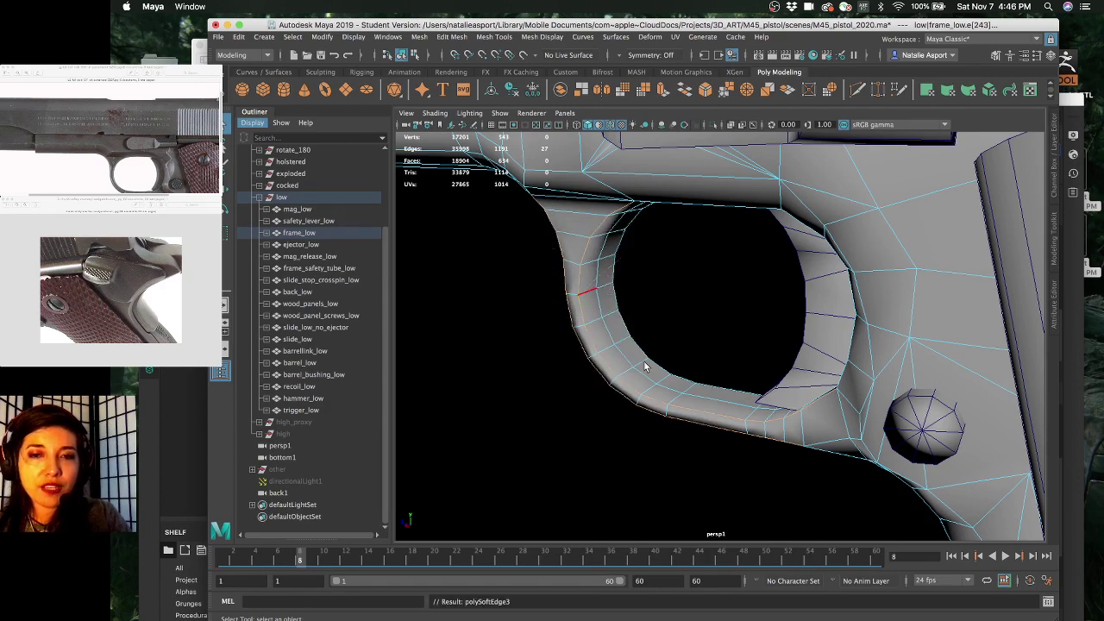
key("F8")
- Deselect the frame and examine the trigger guard's shading from several angles
left_click_drag(645, 361, 646, 470, "alt")
left_click(644, 469)
left_click_drag(612, 399, 646, 387, "alt")
right_click_drag(610, 216, 609, 214, "alt")
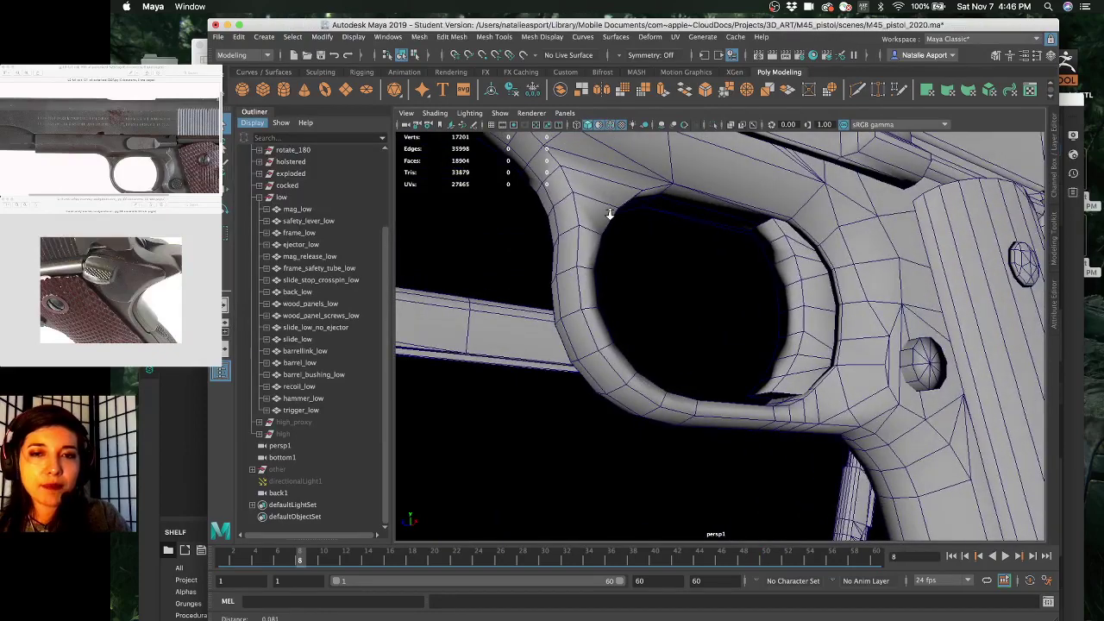
left_click_drag(610, 213, 580, 263, "alt")
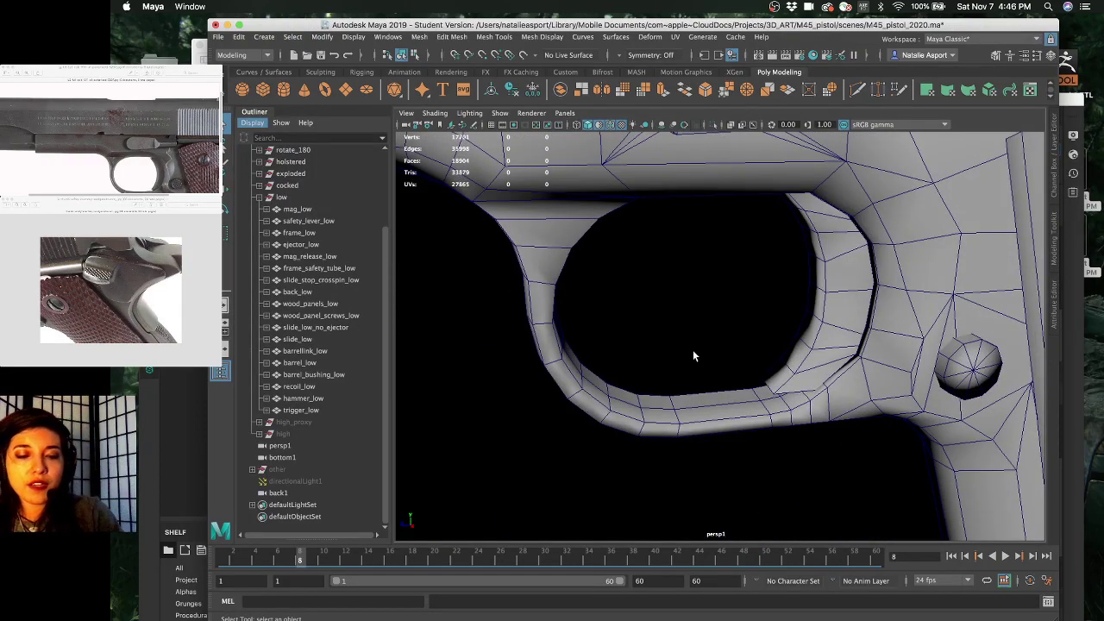
left_click_drag(692, 351, 658, 343, "alt")
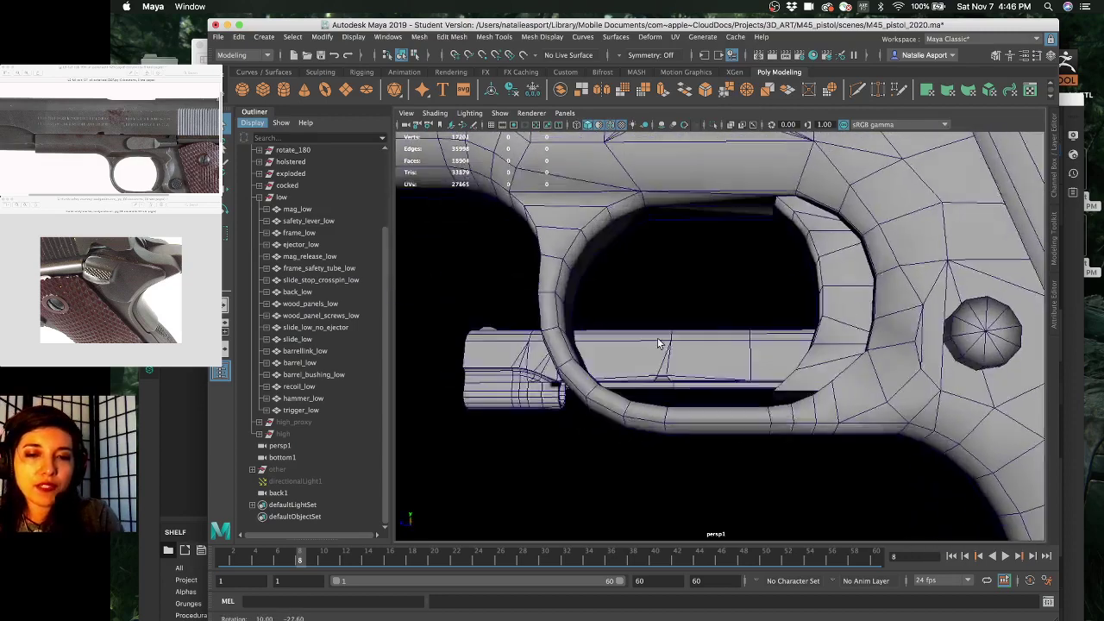
- Put the frame in edge selection mode and examine the trigger guard's rim up close
right_click(623, 403)
right_click_drag(625, 365, 619, 295)
mouse_move(591, 348)
left_mouse_down("alt")
mouse_move(577, 374)
mouse_move(596, 357)
mouse_move(591, 345)
left_mouse_up("alt")
right_click_drag(544, 350, 561, 364, "alt")
left_click_drag(562, 365, 594, 350, "alt")
middle_click_drag(593, 350, 604, 363, "alt")
right_click_drag(604, 363, 598, 353, "alt")
left_click_drag(598, 354, 570, 372, "alt")
right_click_drag(570, 372, 579, 372, "alt")
left_click_drag(579, 372, 572, 354, "alt")
- Undo the last four operations, deselect frame_low and view the pistol's side around the trigger guard
key("z")
key("z")
key("z")
key("z")
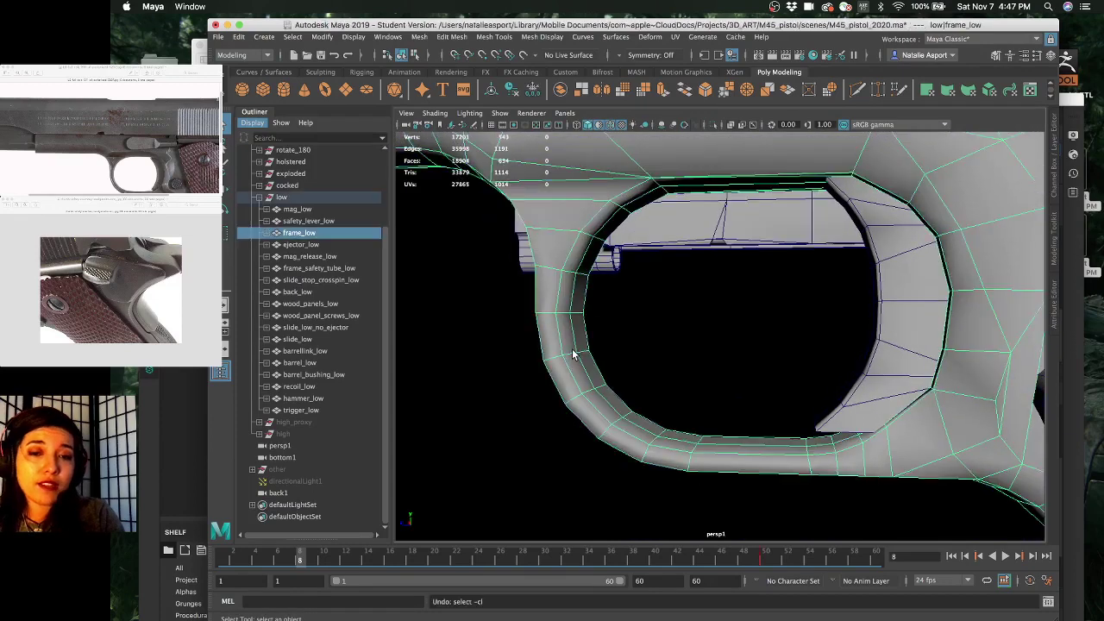
right_click(609, 274)
left_click(684, 338)
right_click_drag(684, 338, 667, 328, "alt")
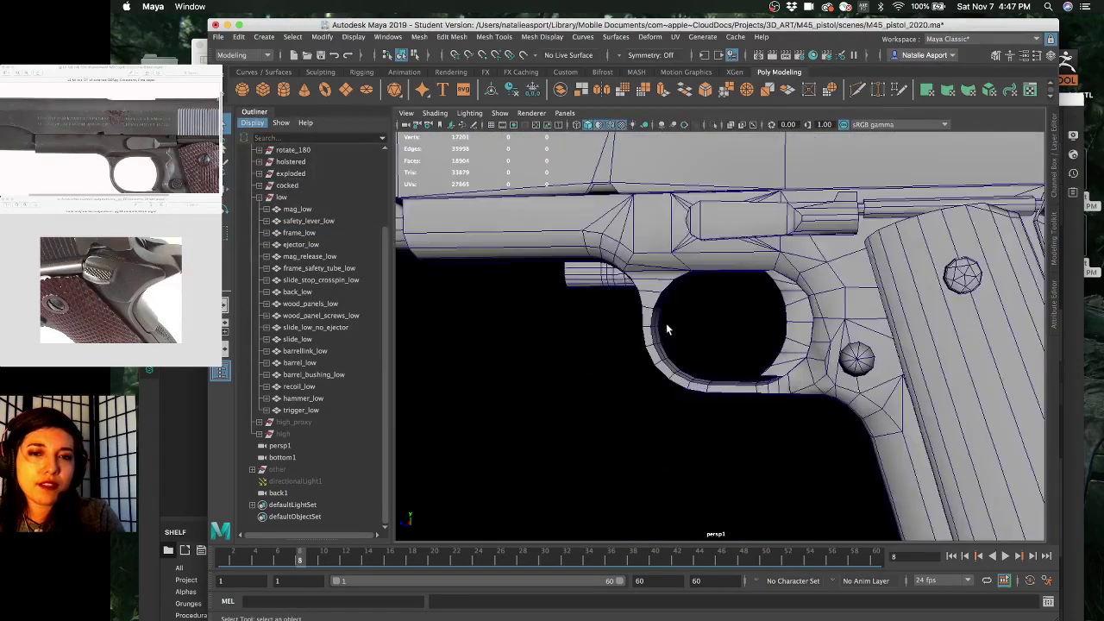
- Examine the trigger guard's mesh edges on the frame from several angles
left_click_drag(667, 328, 690, 320, "alt")
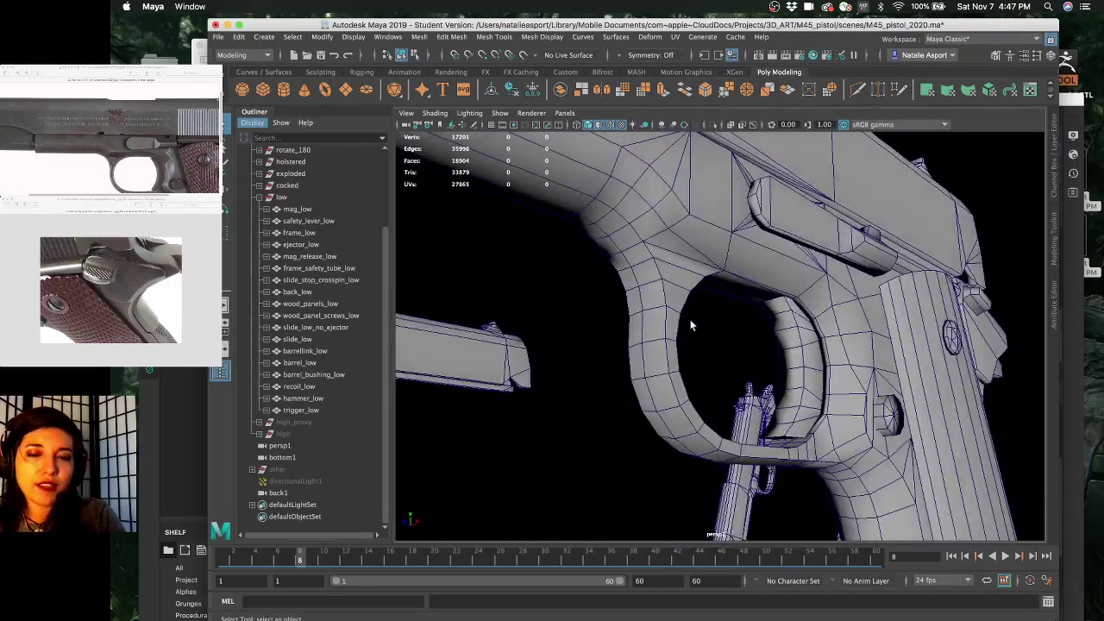
middle_click_drag(690, 320, 709, 330, "alt")
right_click_drag(709, 329, 710, 332, "alt")
left_click_drag(759, 325, 766, 319, "alt")
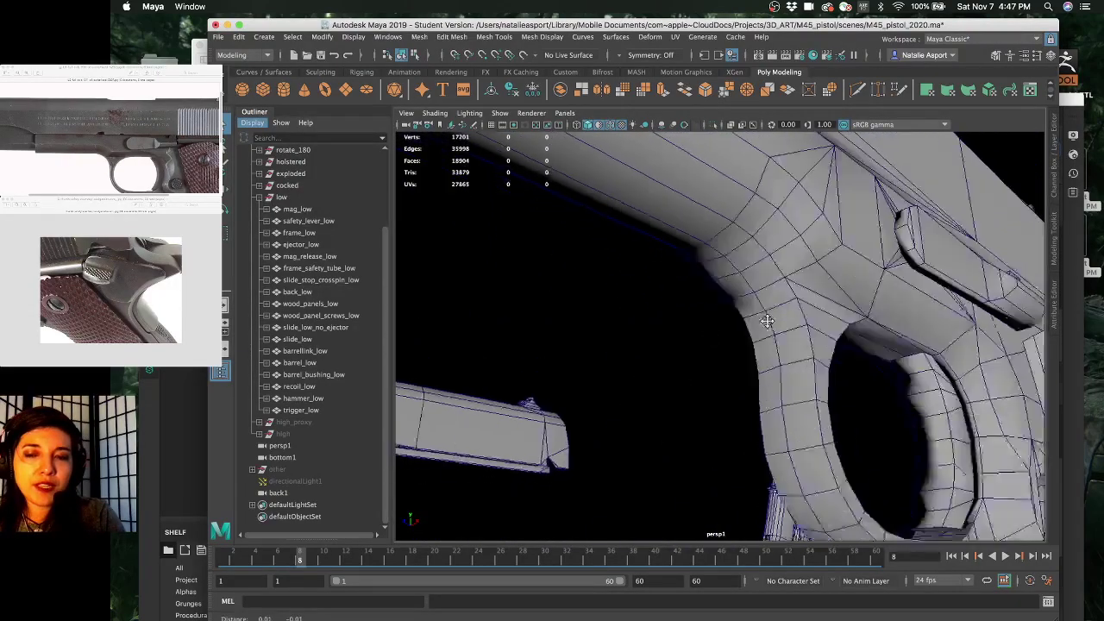
middle_click_drag(766, 319, 712, 301, "alt")
left_click_drag(712, 301, 677, 289, "alt")
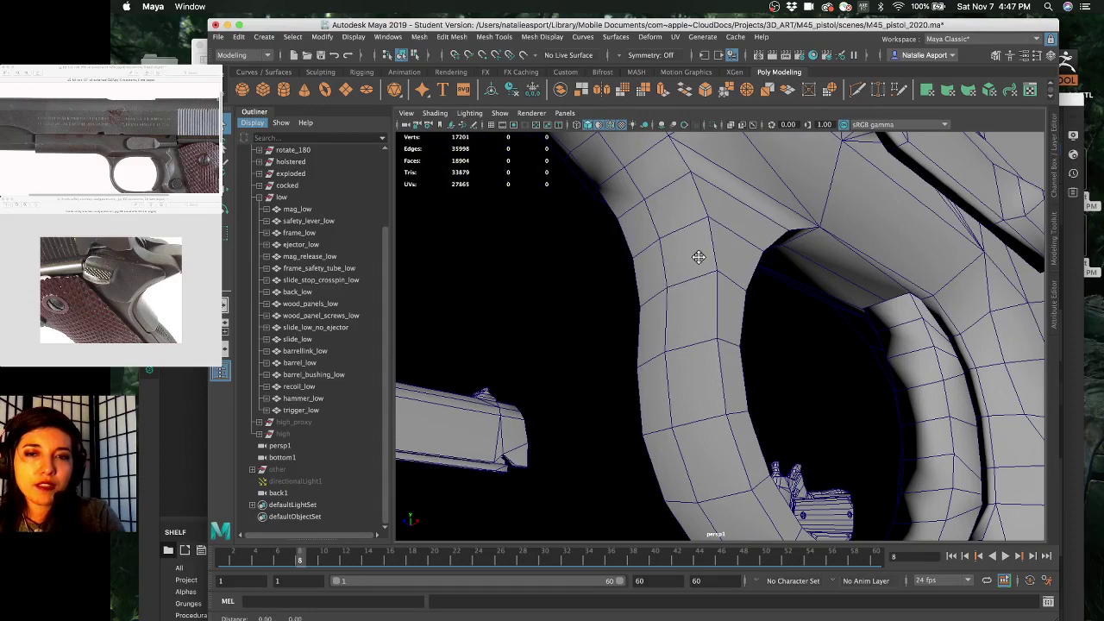
left_click_drag(733, 311, 719, 329, "alt")
middle_click_drag(719, 328, 713, 320, "alt")
left_click_drag(712, 320, 910, 458, "alt")
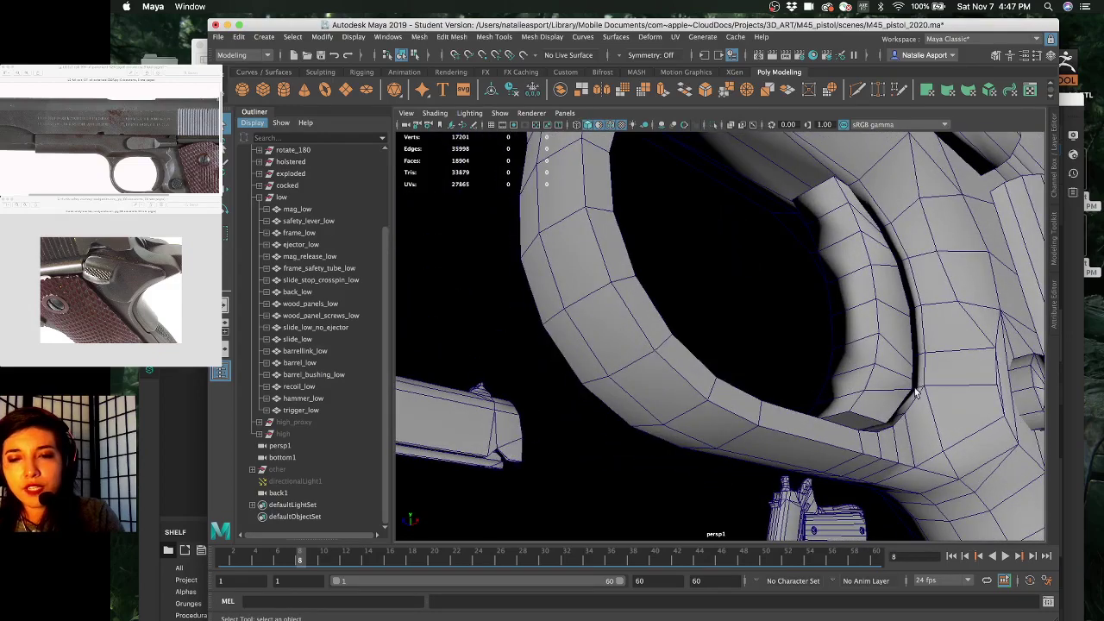
left_click_drag(917, 393, 932, 348, "alt")
- Insert an edge loop along the side of frame_low's trigger guard with the Multi-Cut tool
right_click(932, 348, "shift")
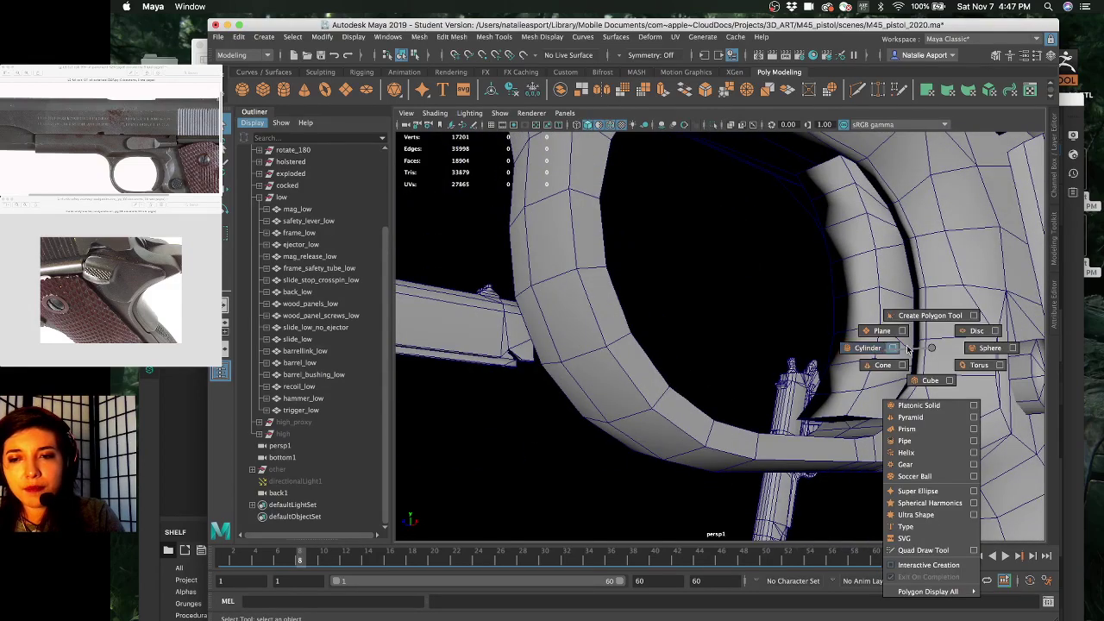
right_click_drag(907, 349, 932, 344, "shift")
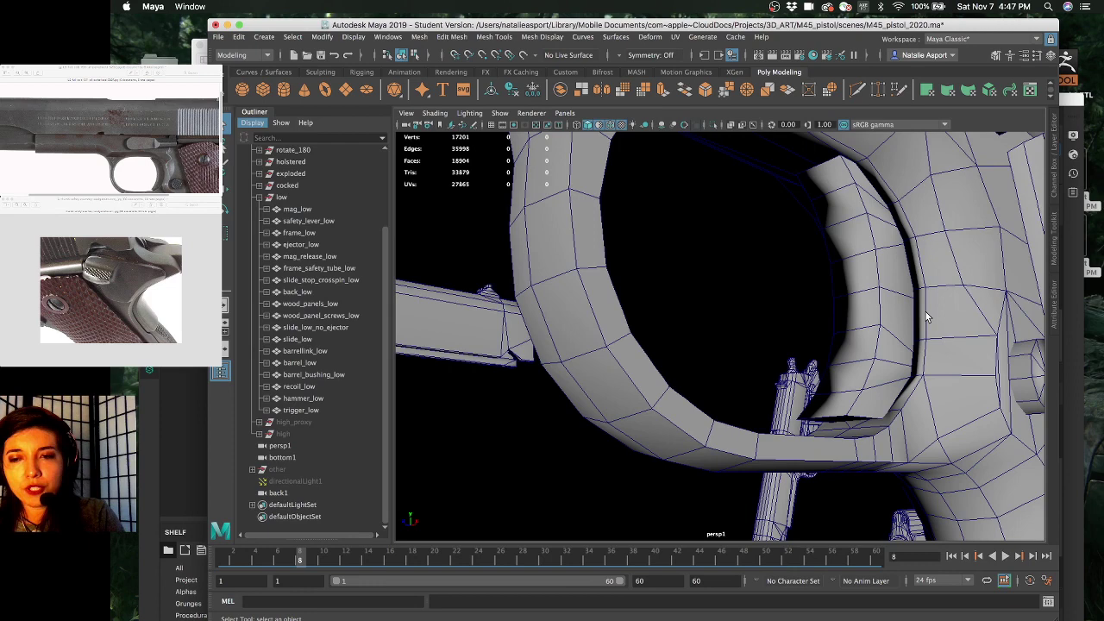
left_click(931, 231)
right_click_drag(927, 205, 861, 250, "shift")
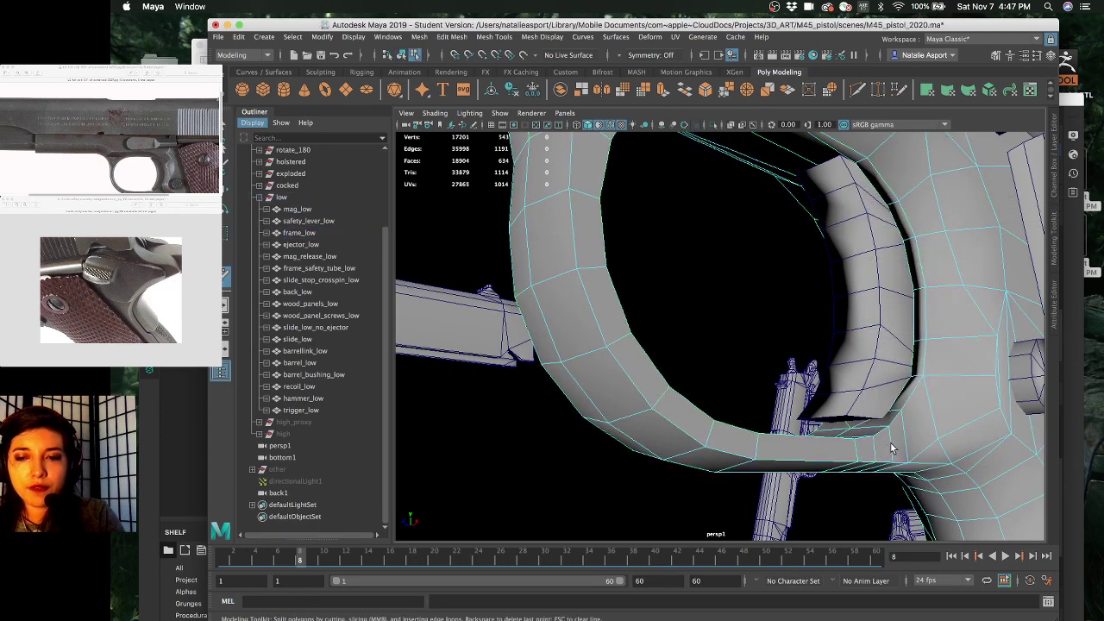
left_click(889, 445, "ctrl")
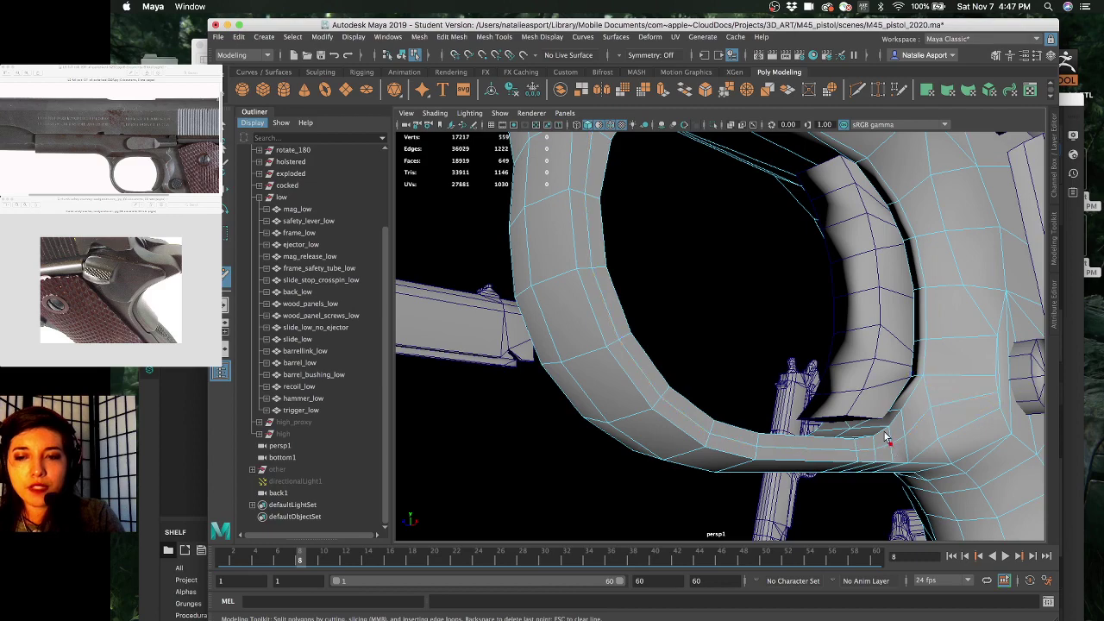
- Insert a matching edge loop along the opposite side of the trigger guard with the Multi-Cut tool
middle_click_drag(808, 420, 676, 312, "alt")
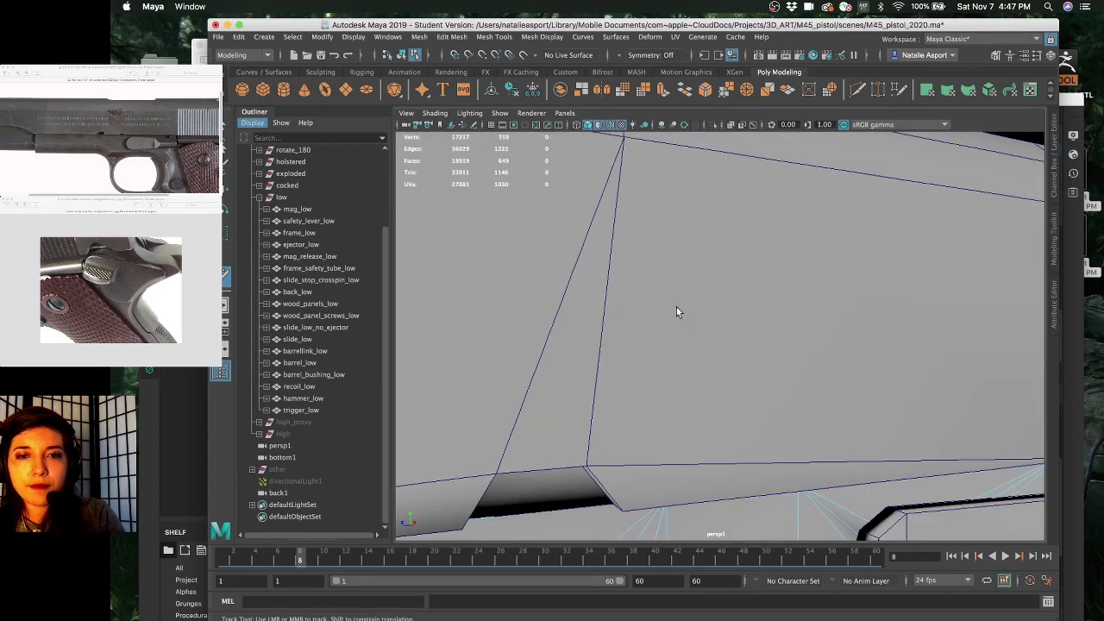
scroll(671, 308, "down", 8)
middle_click_drag(735, 432, 680, 332, "alt")
left_click_drag(680, 333, 807, 302, "alt")
scroll(670, 322, "up", 5)
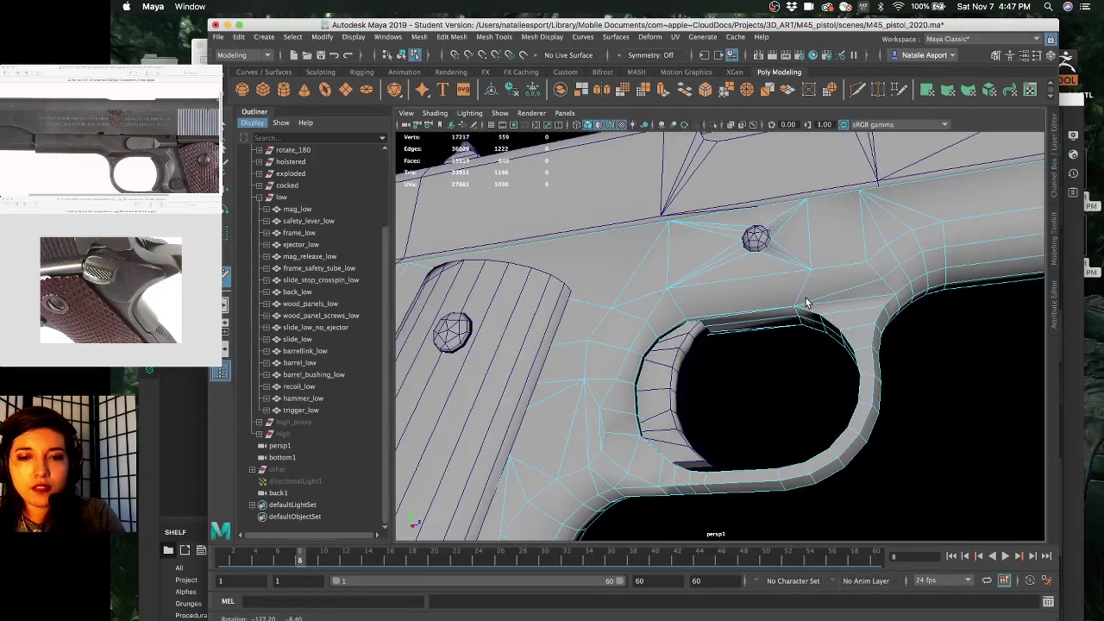
left_click(806, 302)
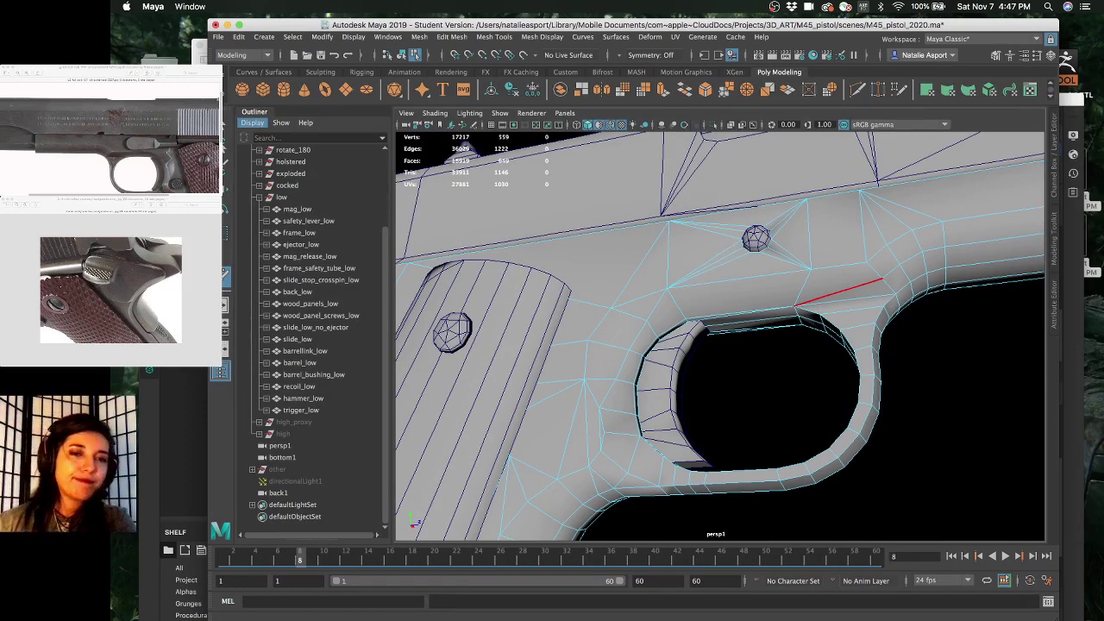
key("ctrl+shift+x")
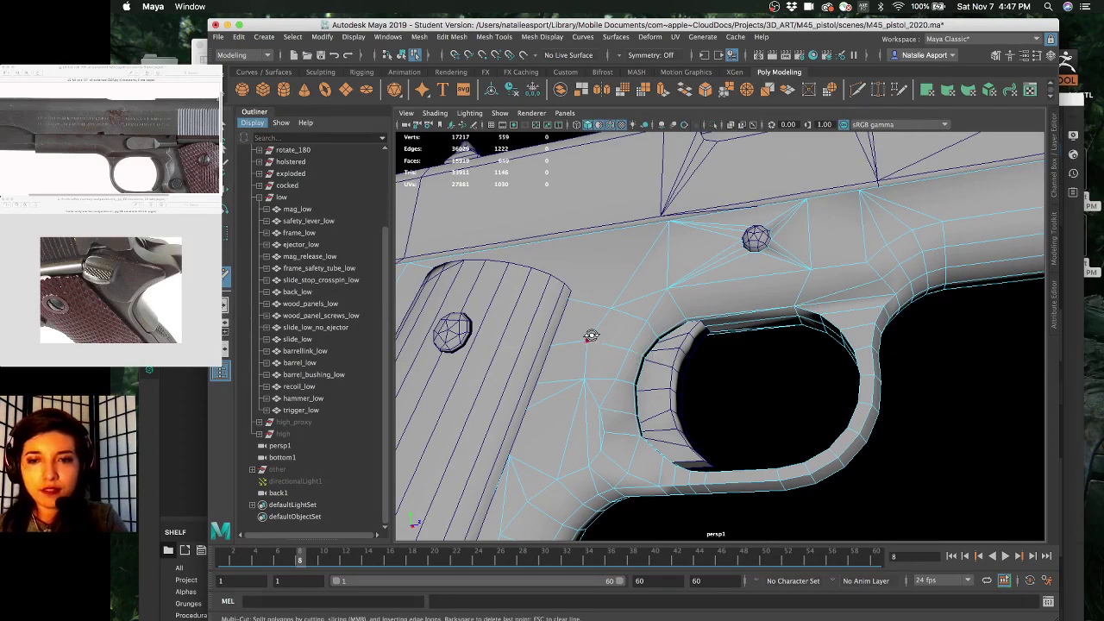
left_click_drag(591, 336, 585, 371, "alt")
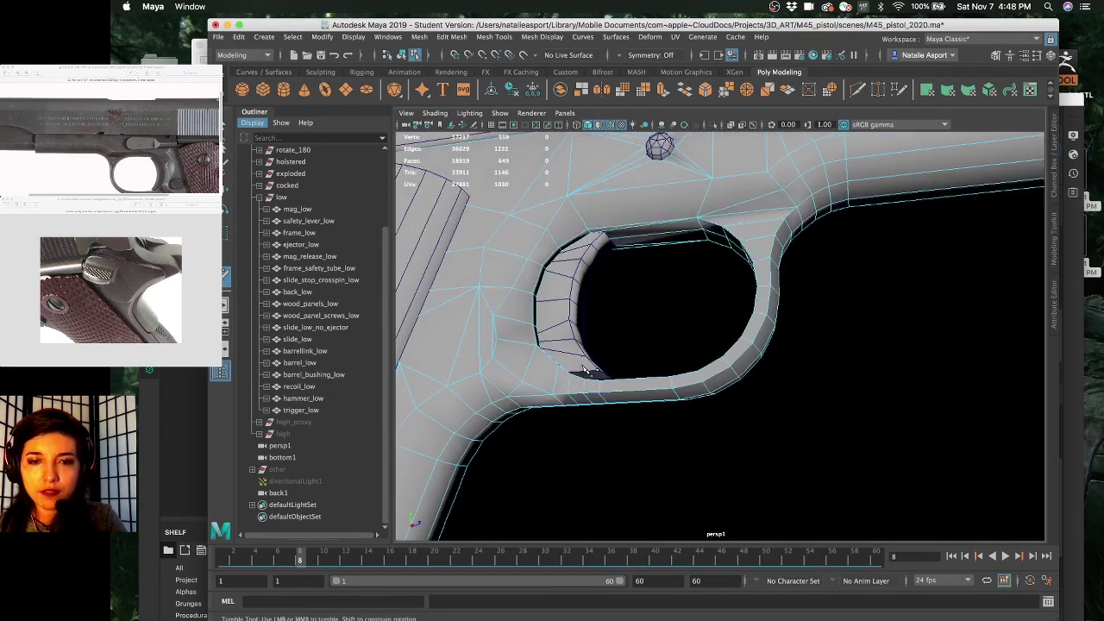
key("ctrl")
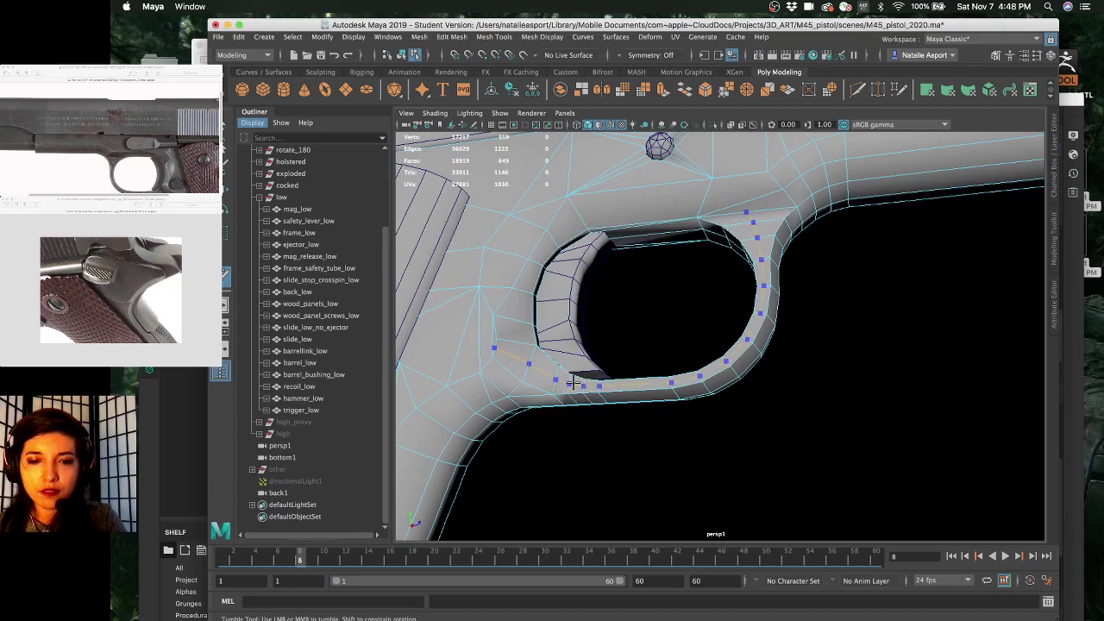
left_click(574, 385, "ctrl")
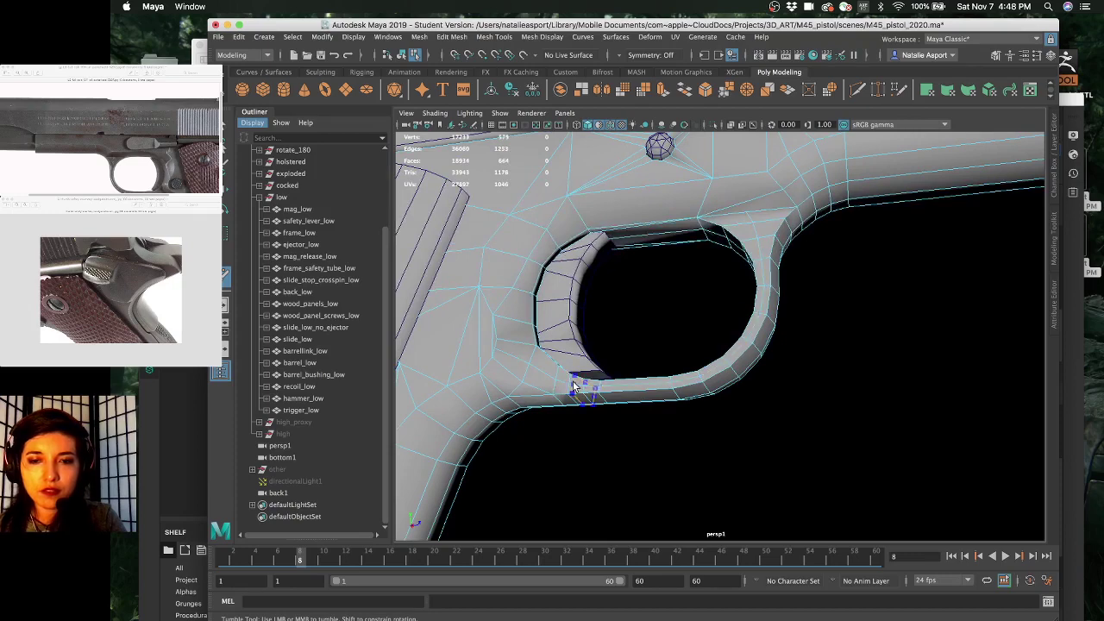
- Leave Multi-Cut, return frame_low to object selection and deselect it
right_click_drag(731, 367, 582, 475, "alt")
left_click_drag(665, 350, 640, 348, "alt")
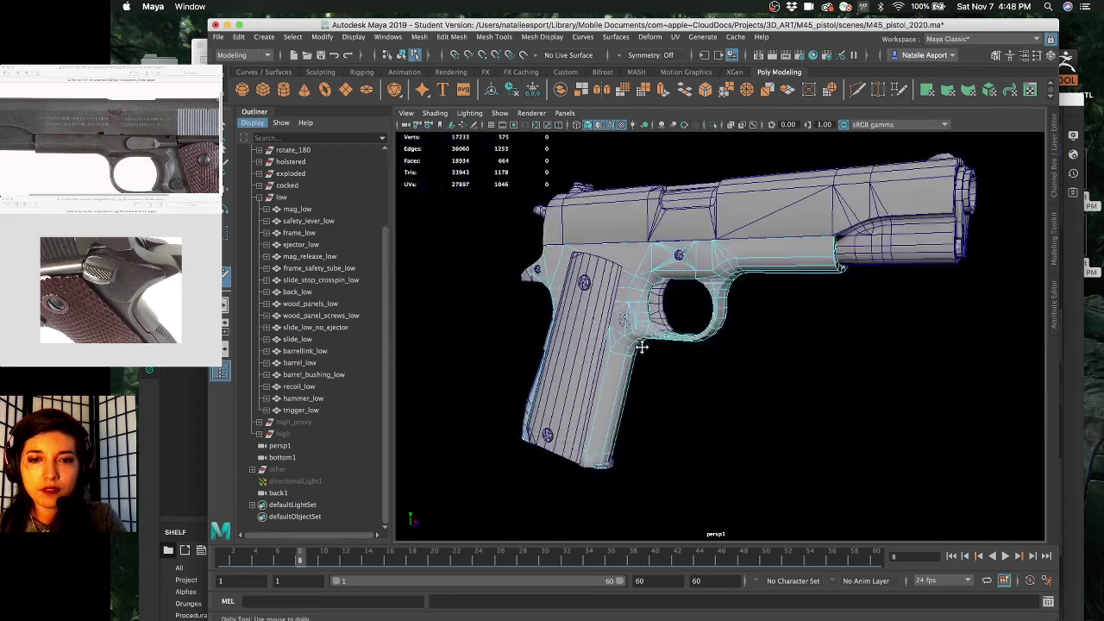
middle_click_drag(641, 348, 637, 328, "alt")
key("w")
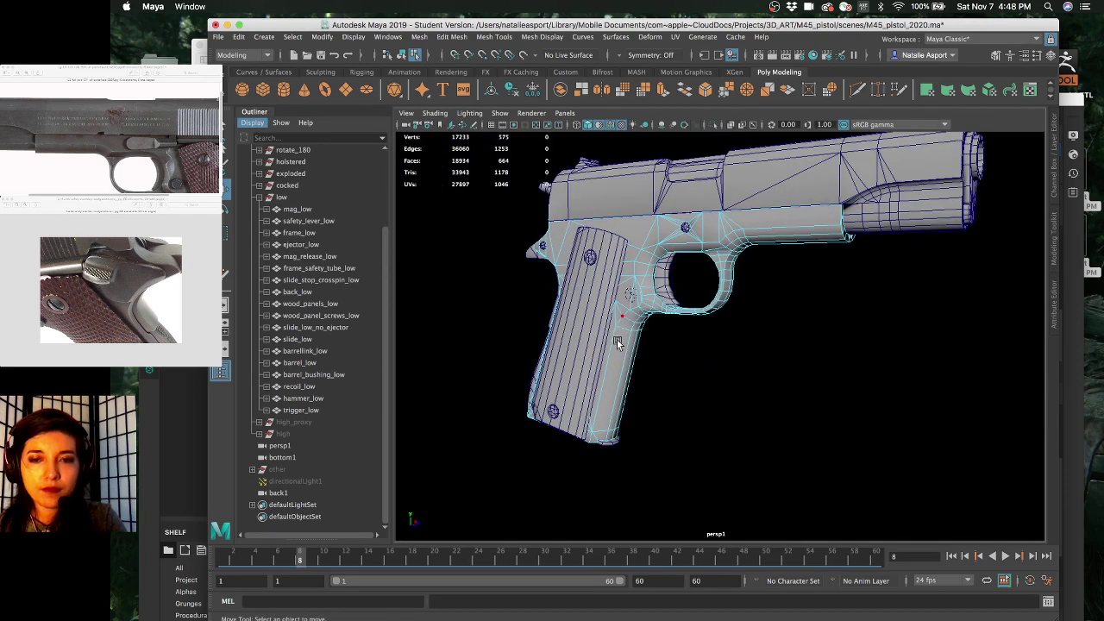
mouse_move(621, 347)
right_mouse_down()
mouse_move(700, 229)
mouse_move(626, 345)
right_mouse_up()
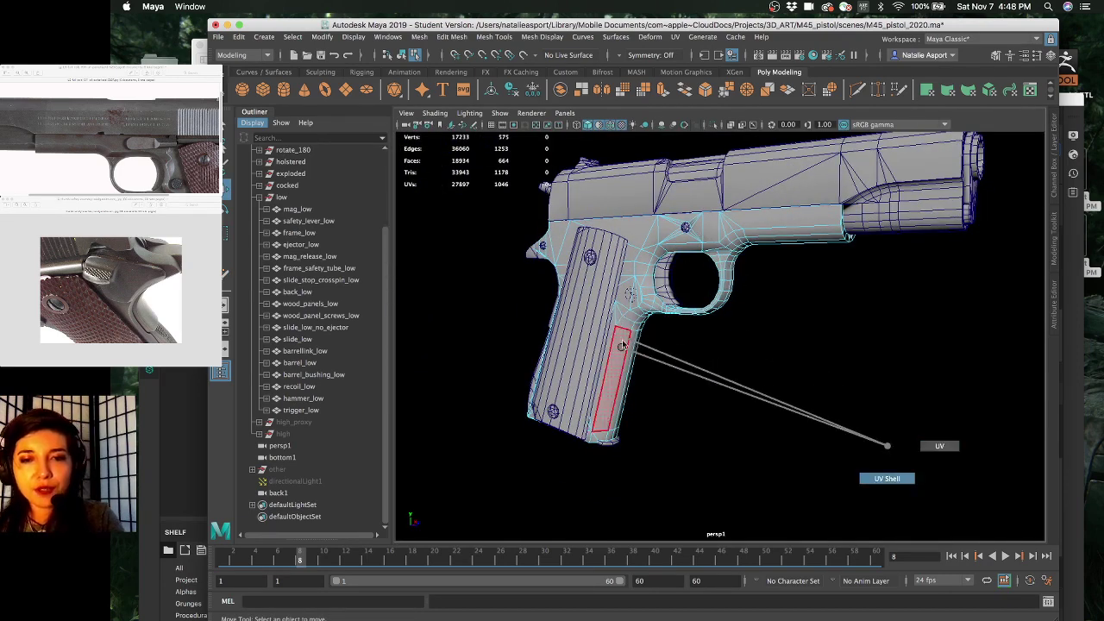
right_click_drag(355, 248, 413, 218)
left_click(702, 363)
- Inspect the grip's lower end and the rest of the frame from several angles, and select mag_low
left_click_drag(614, 368, 643, 349, "alt")
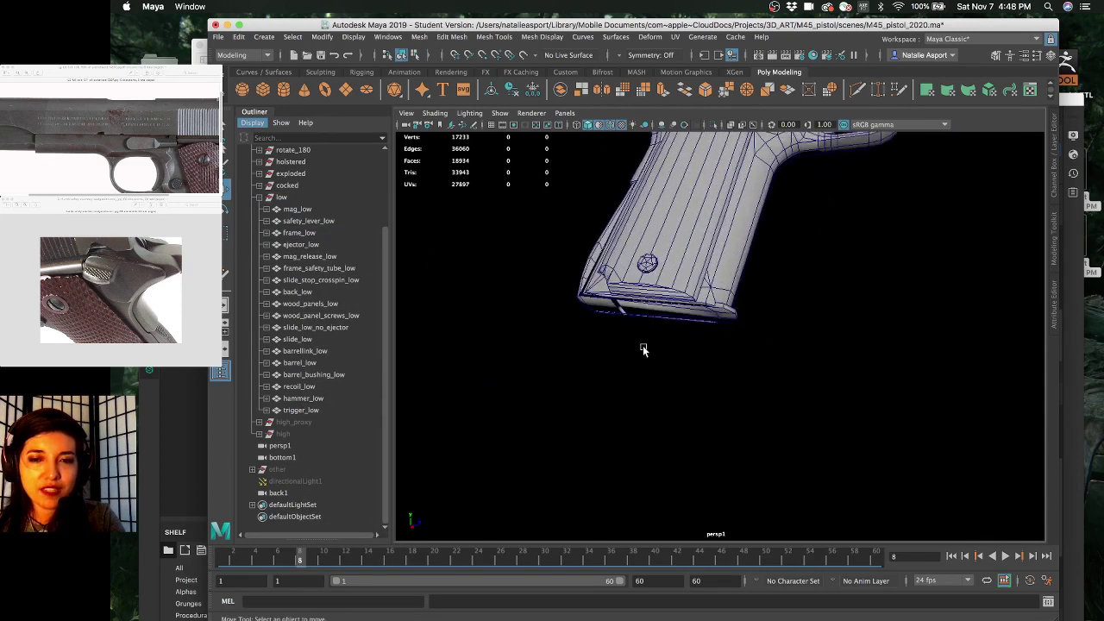
left_click(683, 316)
left_click_drag(684, 316, 688, 321, "alt")
left_click_drag(657, 354, 673, 444, "alt")
left_click(797, 444)
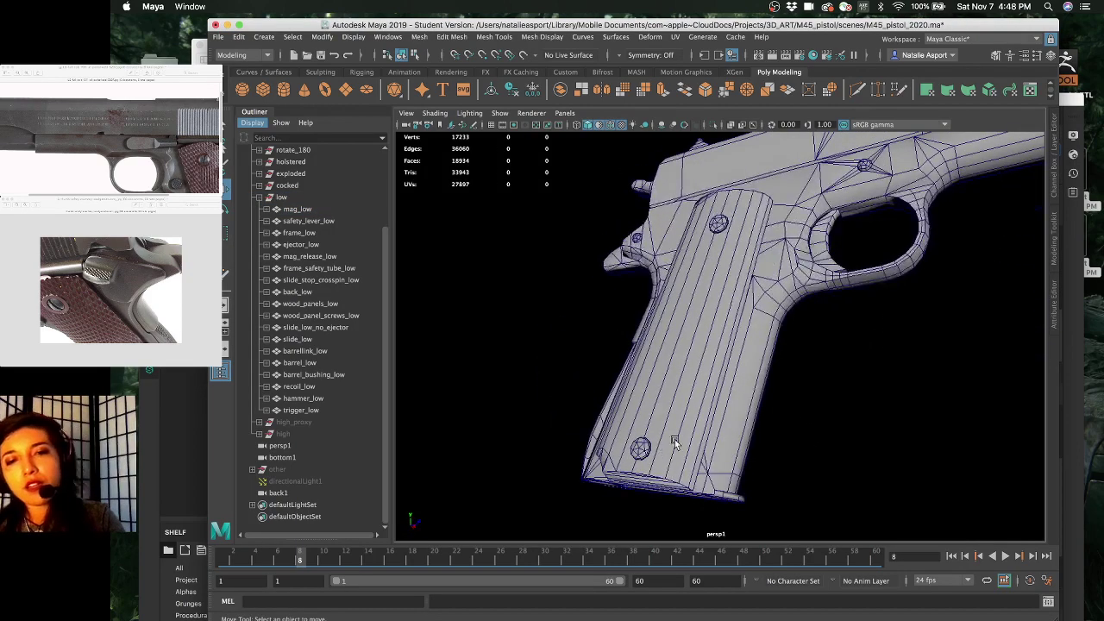
left_click_drag(826, 355, 848, 300, "alt")
right_click_drag(848, 300, 781, 306, "alt")
left_click_drag(781, 305, 681, 342, "alt")
right_click_drag(681, 342, 717, 353, "alt")
left_click_drag(707, 387, 799, 330, "alt")
left_click(745, 339)
- Switch to Substance Painter, display the full material and examine the grip's base and magazine bottom
key("super+Tab")
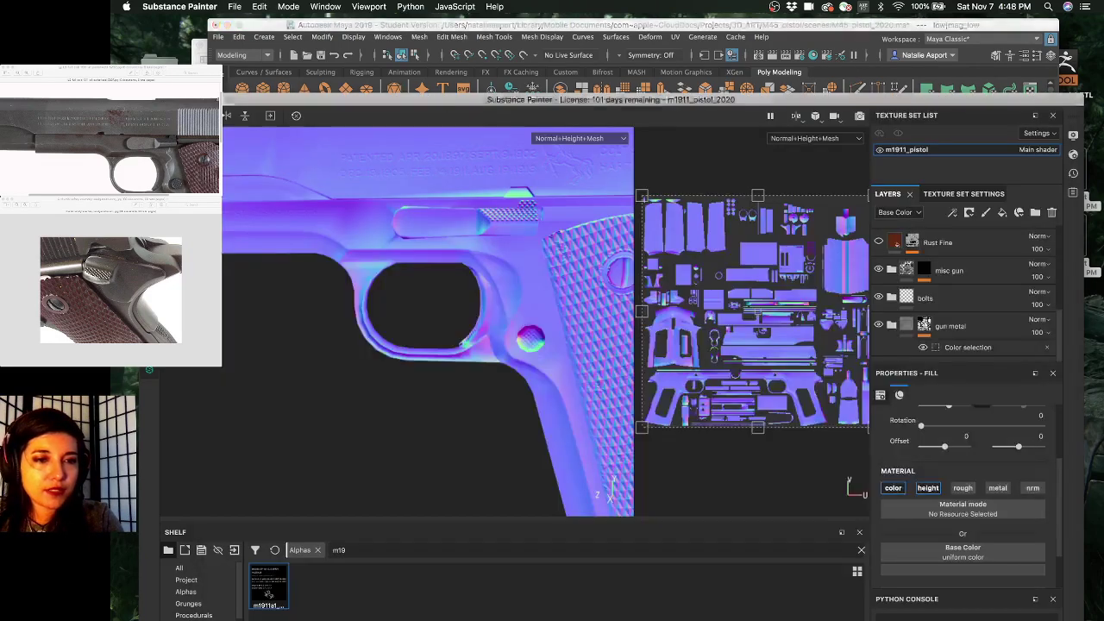
right_click_drag(331, 345, 412, 386, "alt")
mouse_move(412, 387)
left_mouse_down("alt")
mouse_move(394, 315)
mouse_move(455, 320)
mouse_move(312, 321)
left_mouse_up("alt")
key("m")
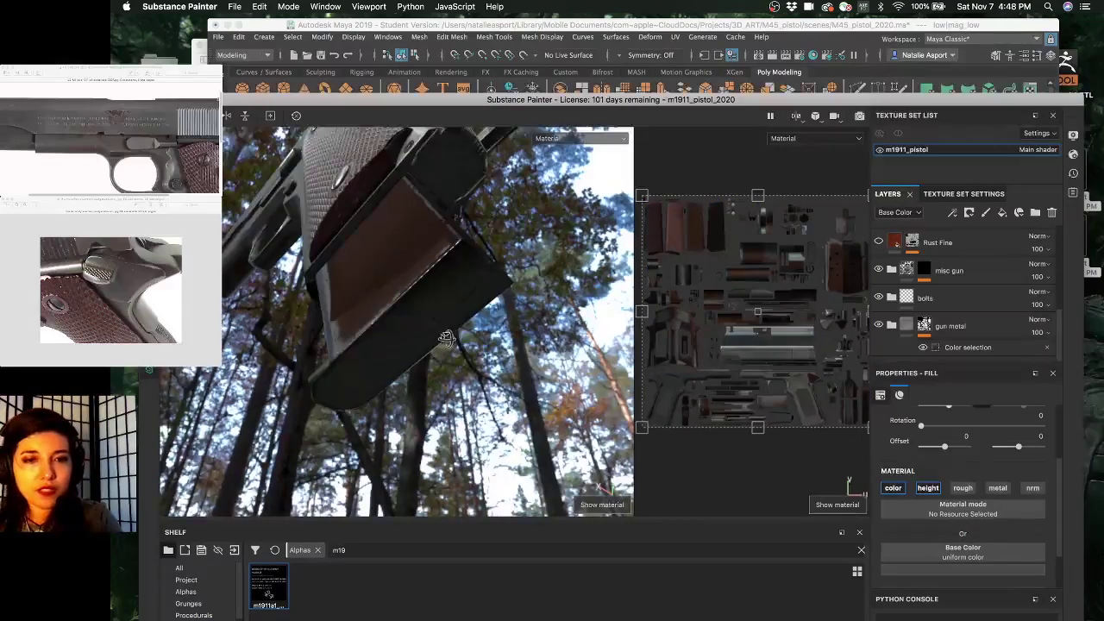
mouse_move(445, 337)
left_mouse_down("alt")
mouse_move(383, 291)
mouse_move(405, 317)
mouse_move(387, 439)
mouse_move(357, 501)
mouse_move(310, 311)
mouse_move(323, 487)
mouse_move(381, 376)
mouse_move(338, 401)
mouse_move(344, 508)
left_mouse_up("alt")
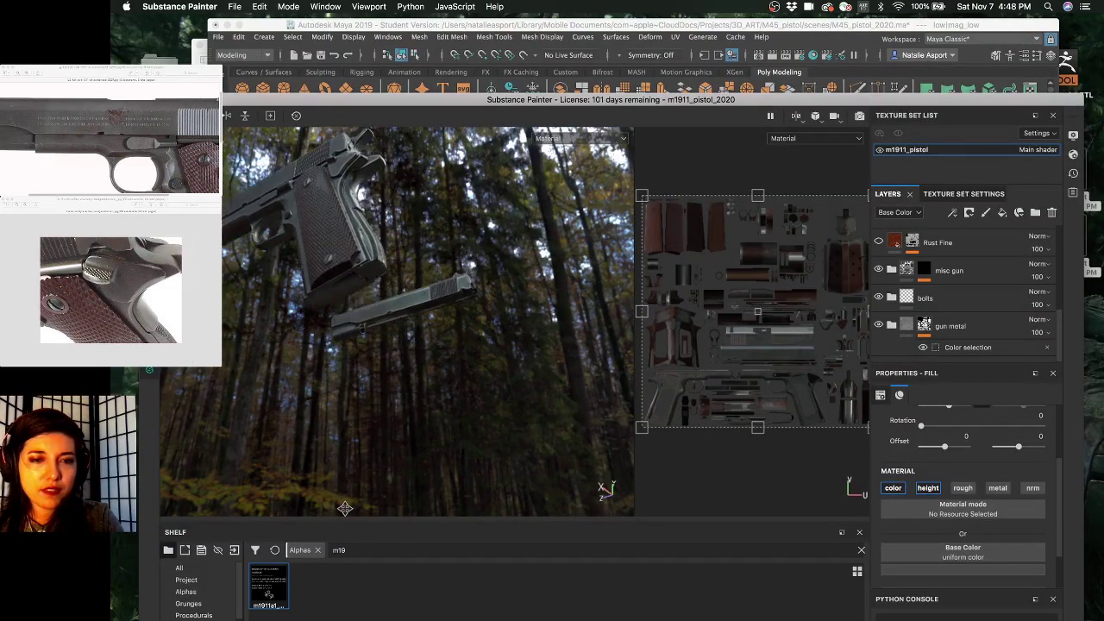
middle_click_drag(345, 508, 345, 523, "alt")
left_click_drag(389, 407, 340, 470, "alt")
middle_click_drag(337, 298, 361, 489, "alt")
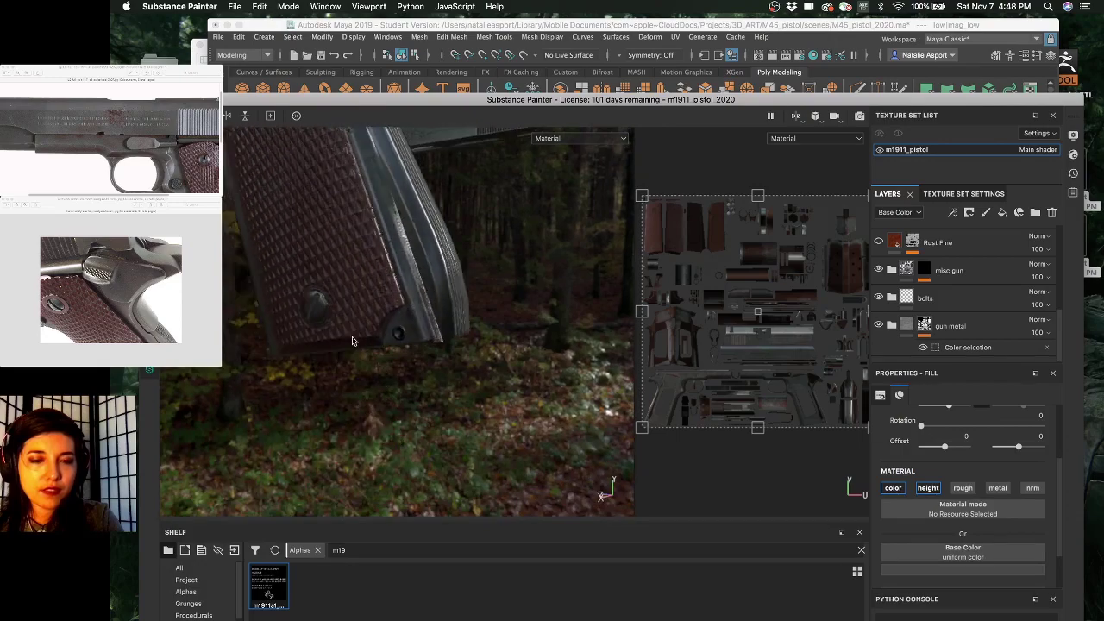
left_click_drag(352, 340, 230, 319, "alt")
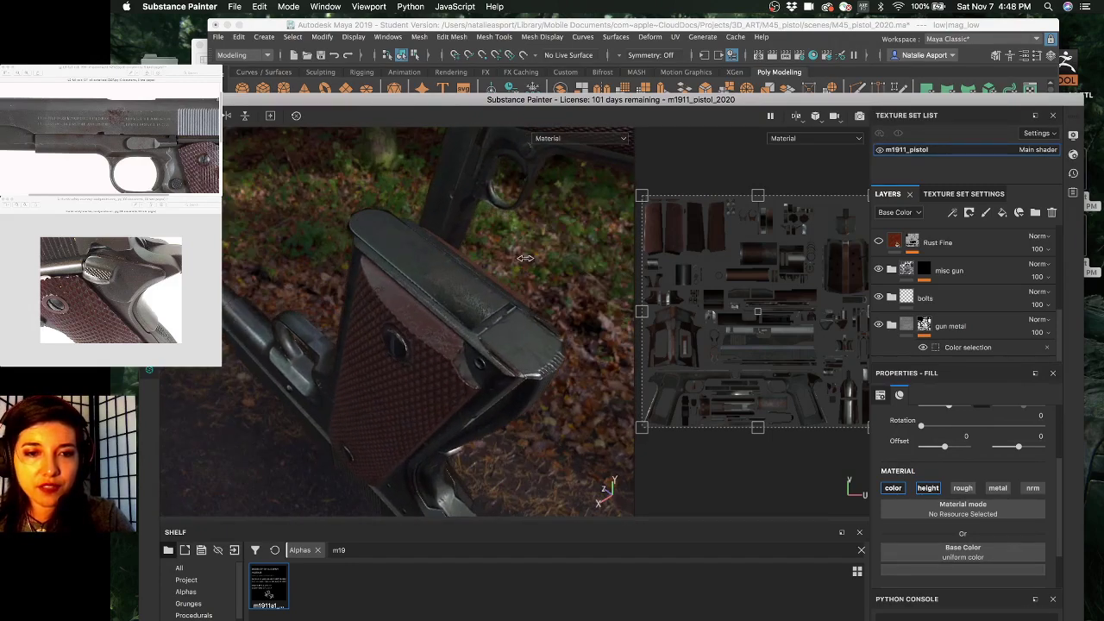
- Rotate the environment lighting around the grip's base and examine the metal's reflections
right_click_drag(525, 257, 586, 262, "shift")
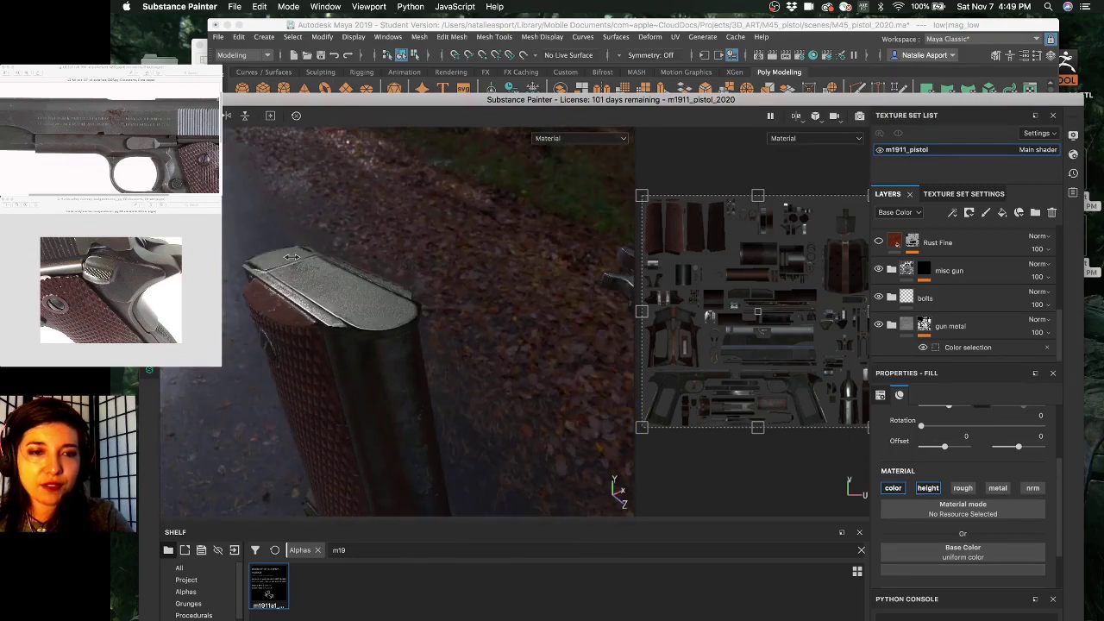
right_click_drag(292, 257, 408, 247, "shift")
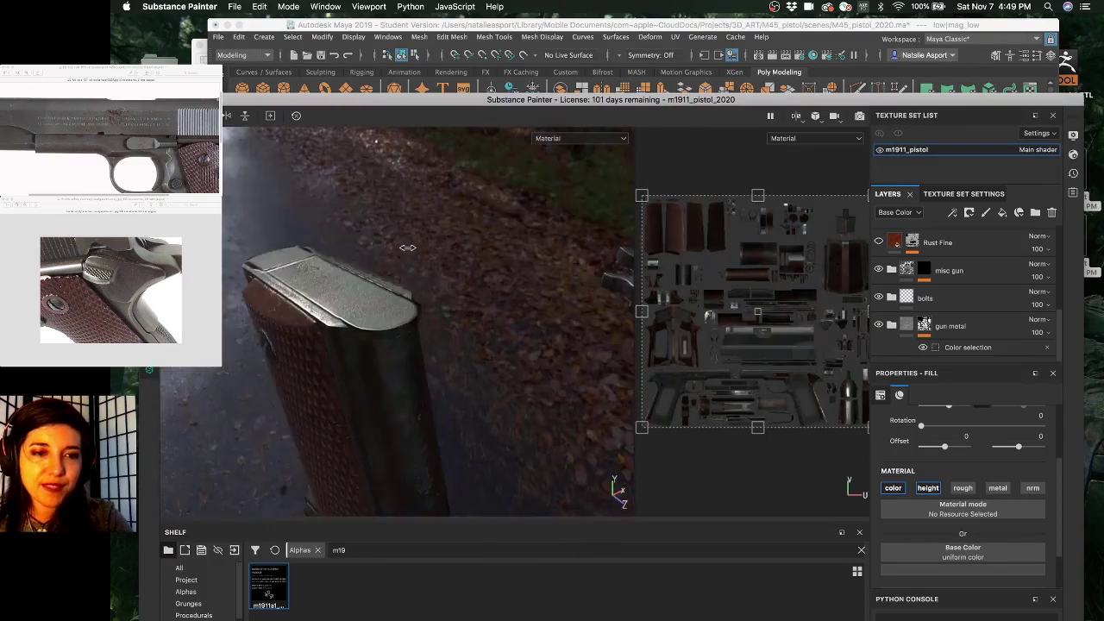
left_click_drag(360, 248, 264, 275, "alt")
right_click_drag(263, 275, 365, 256, "shift")
left_click_drag(340, 256, 480, 283, "alt")
- Examine the trigger guard and the grip's front strap under rotated lighting, and look closely at the frame's UV layout
middle_click_drag(457, 293, 394, 302, "alt")
right_click_drag(394, 302, 475, 273, "alt")
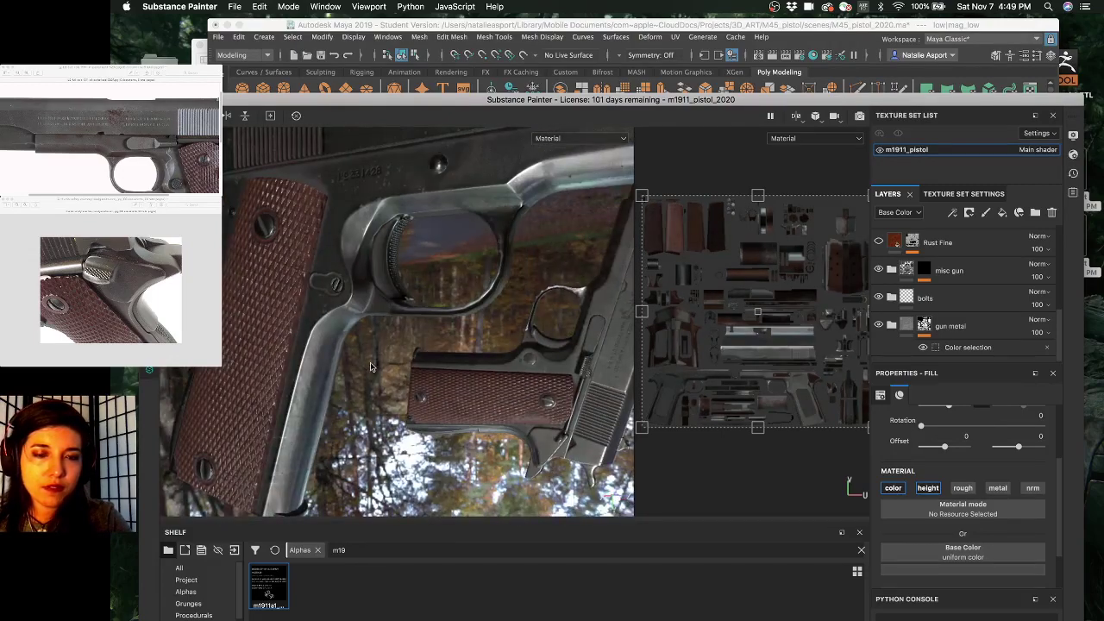
left_click_drag(370, 366, 421, 344, "alt")
right_click_drag(310, 319, 433, 325, "shift")
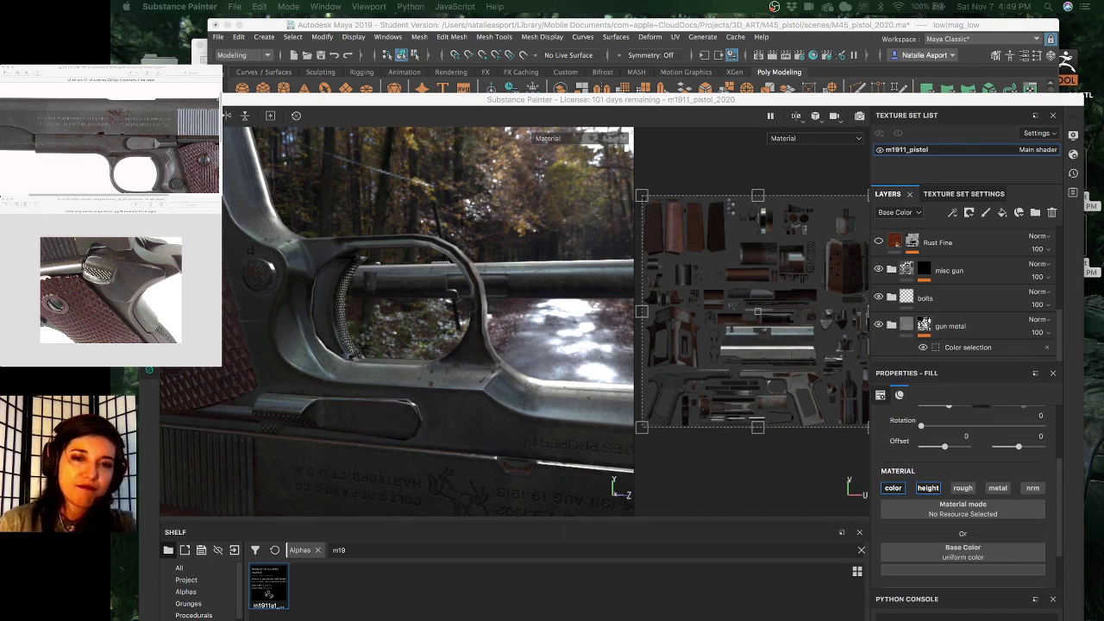
left_click(435, 103)
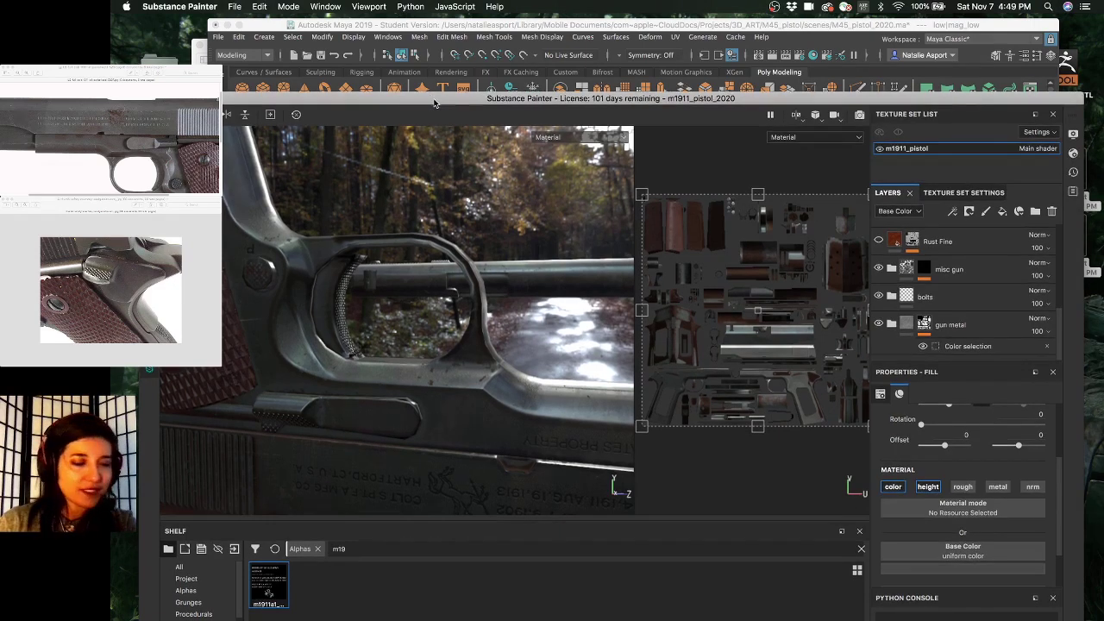
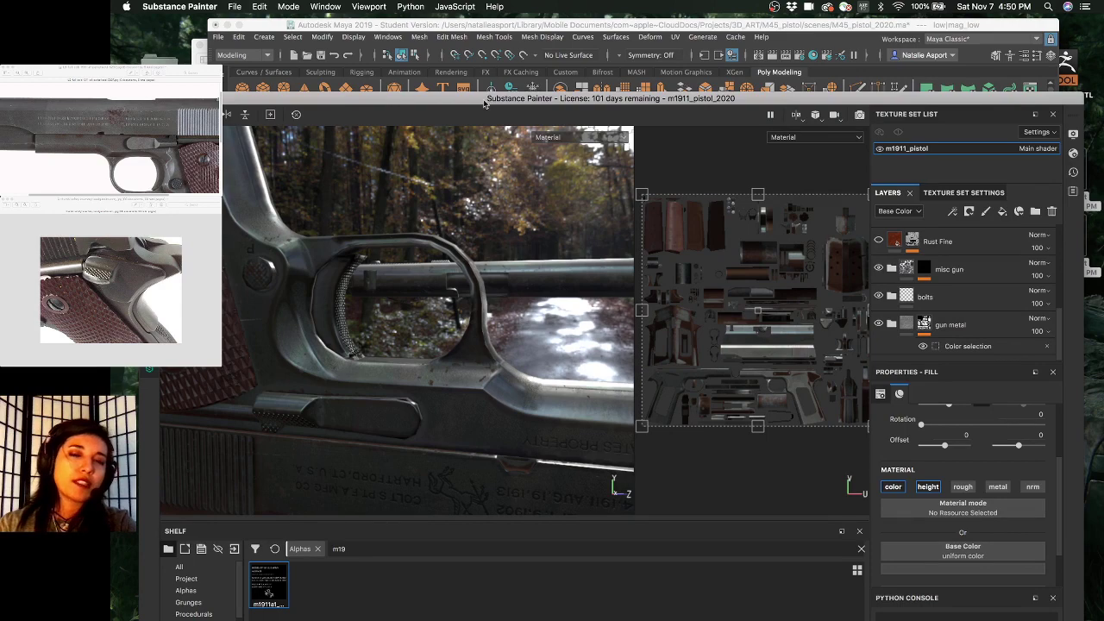
left_click_drag(471, 290, 494, 297, "alt")
right_click_drag(494, 297, 594, 305, "alt")
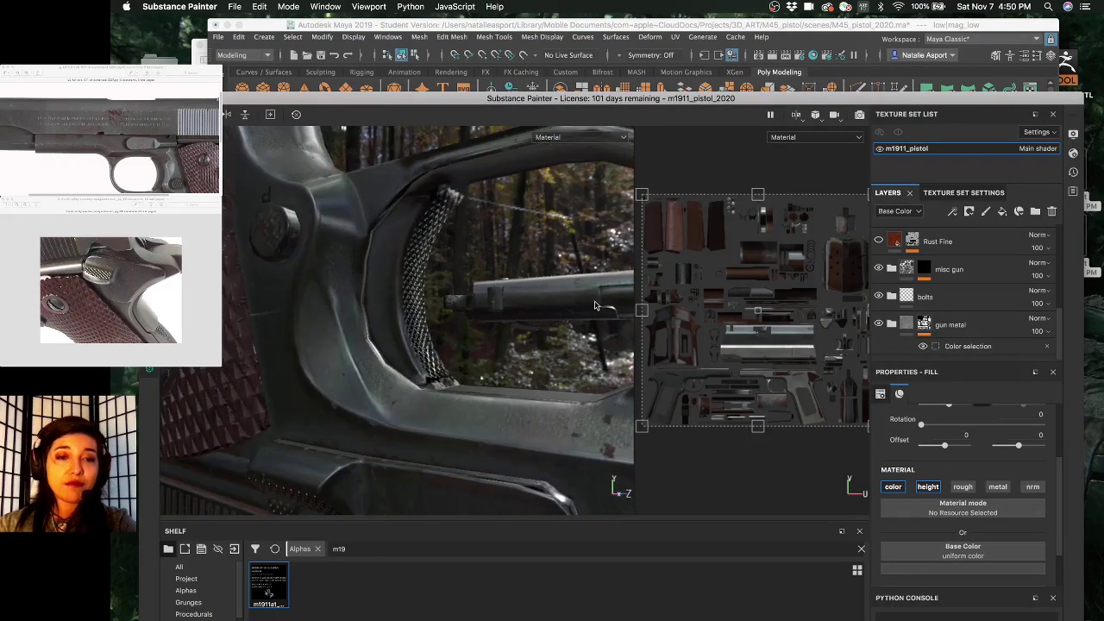
left_click_drag(485, 272, 423, 230, "alt")
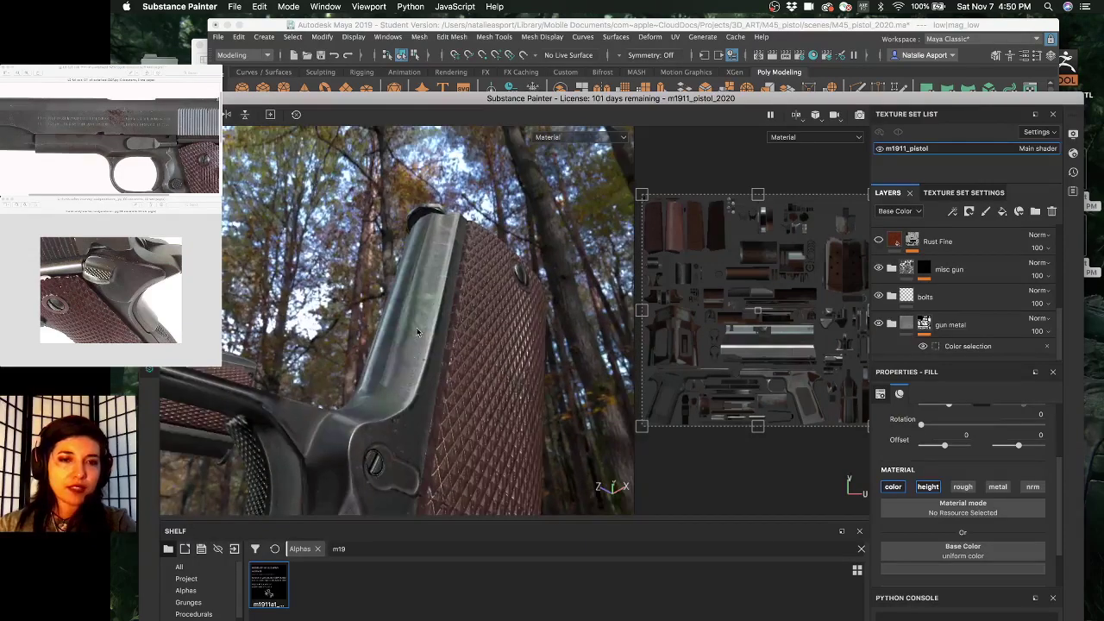
left_click_drag(429, 304, 407, 317, "alt")
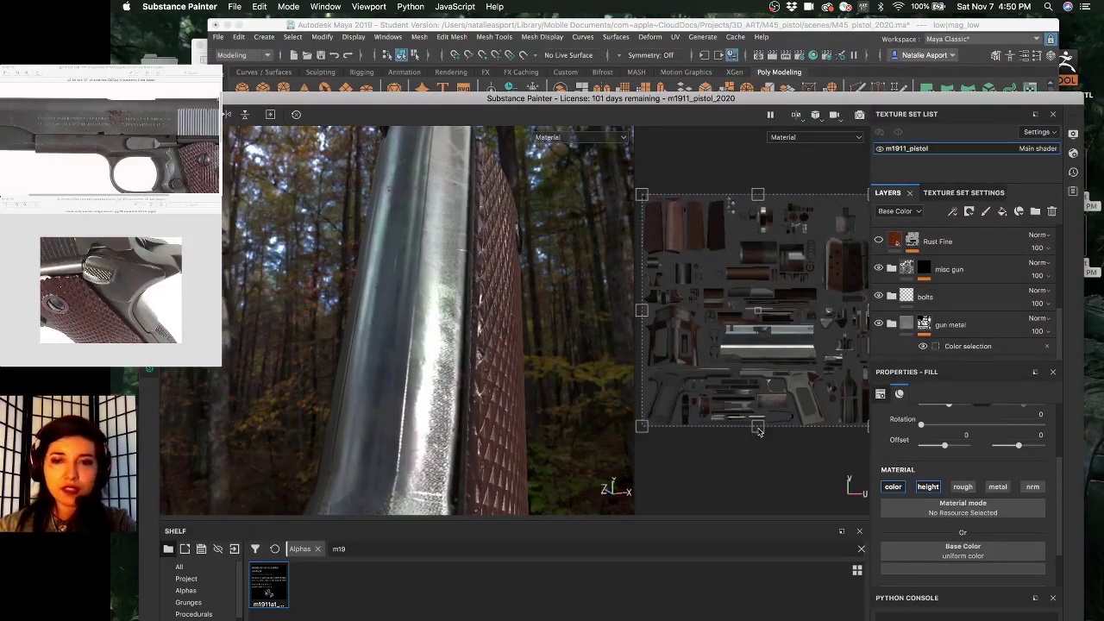
scroll(730, 401, "up", 5)
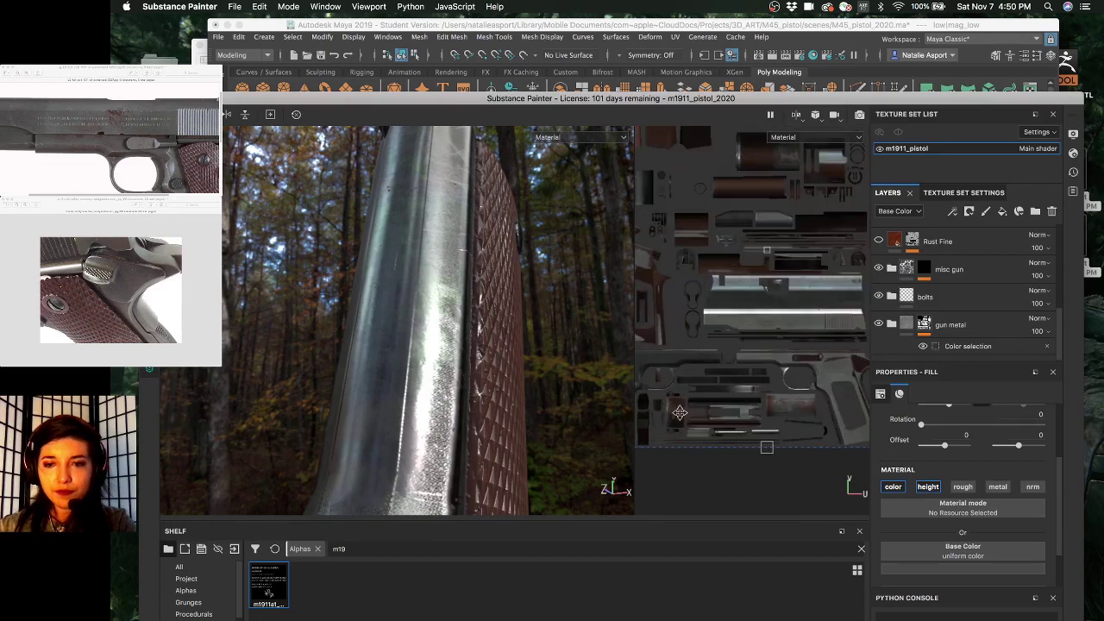
- Examine the frame's UV layout, and inspect the grip's front strap, wood panel and trigger guard in the material view
scroll(681, 406, "up", 8)
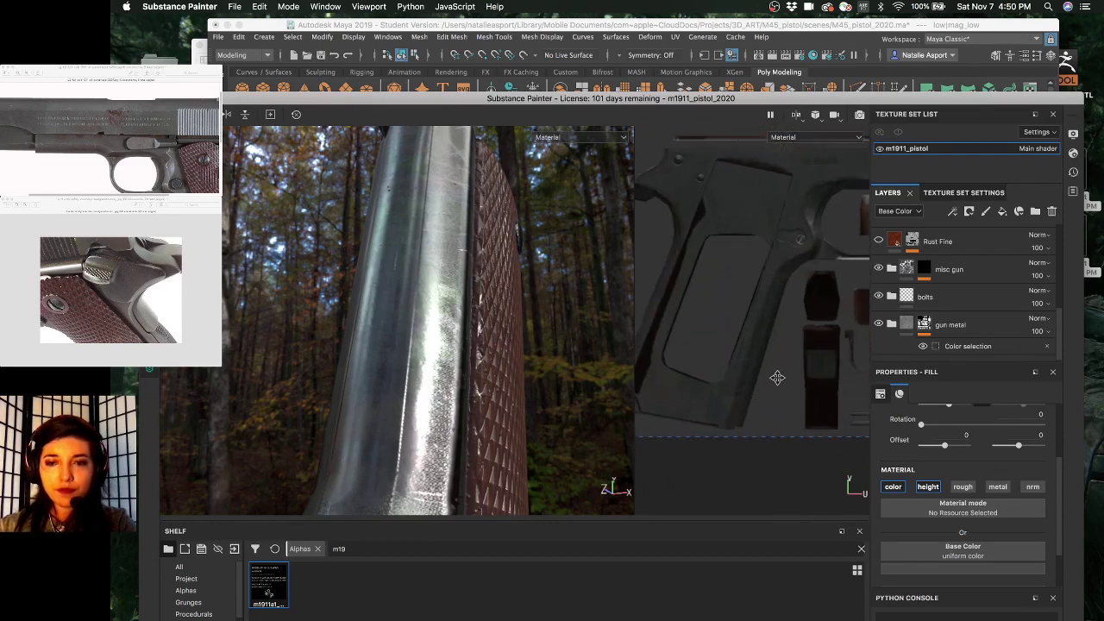
scroll(783, 366, "down", 5)
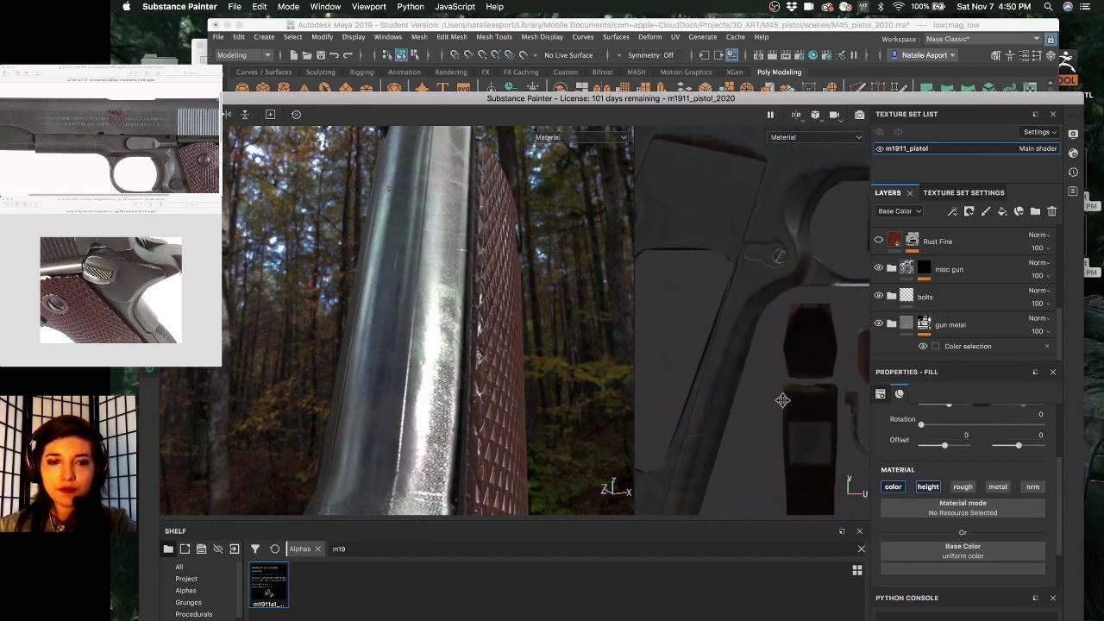
middle_click_drag(721, 376, 682, 346, "alt")
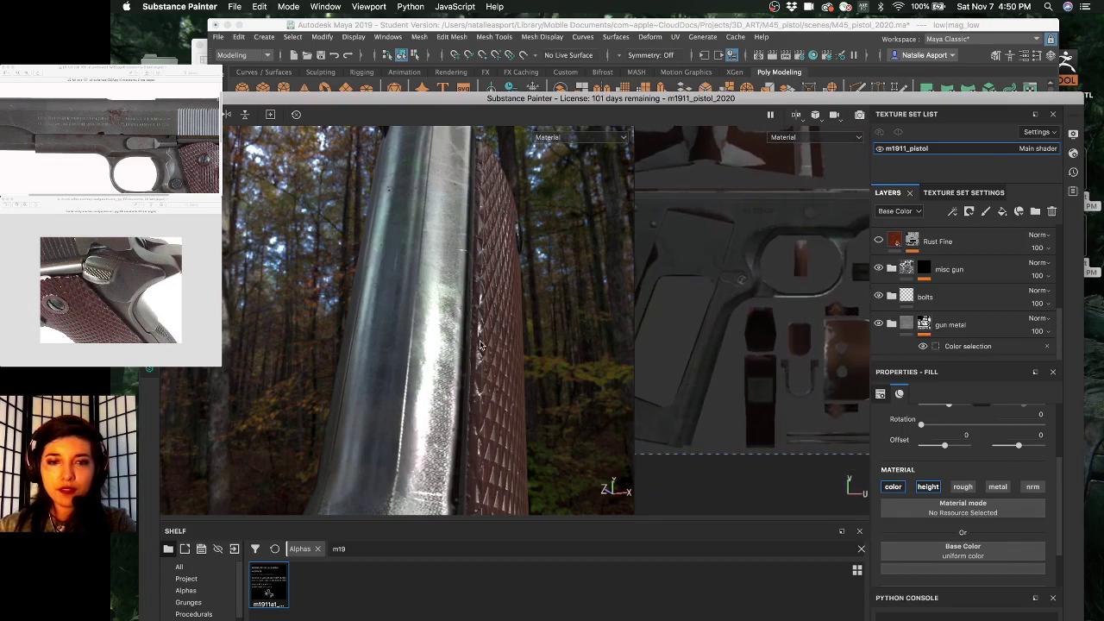
left_click_drag(480, 345, 389, 386, "alt")
right_click_drag(388, 385, 388, 312, "alt")
left_click_drag(388, 313, 500, 388, "alt")
right_click_drag(500, 389, 379, 371, "alt")
left_click_drag(380, 371, 398, 333, "alt")
left_click_drag(260, 314, 350, 298, "alt")
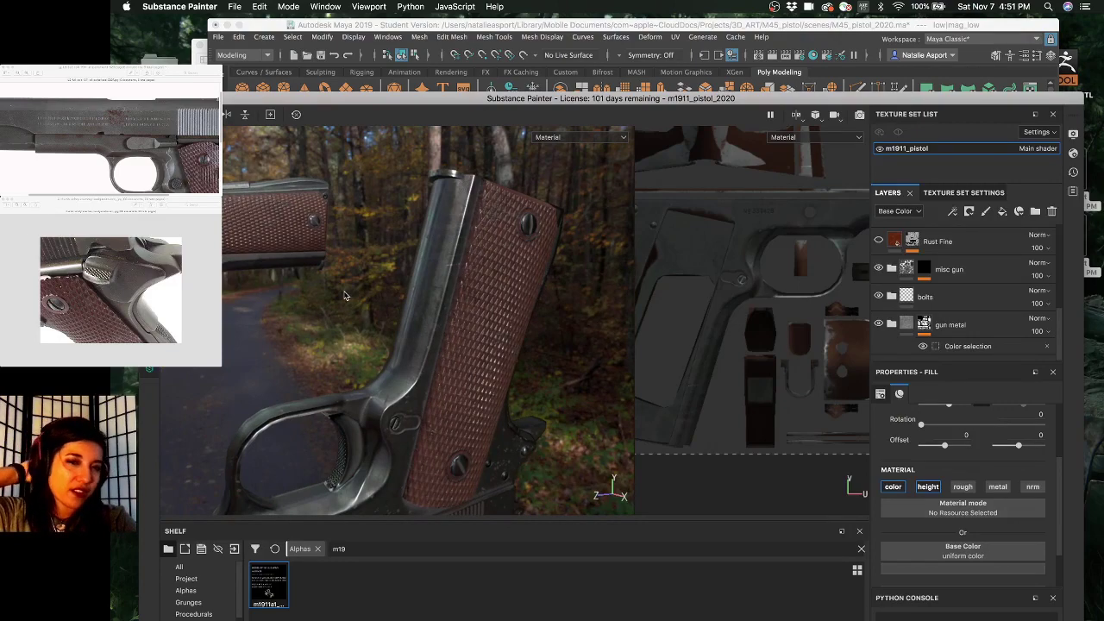
left_click_drag(402, 194, 395, 232, "alt")
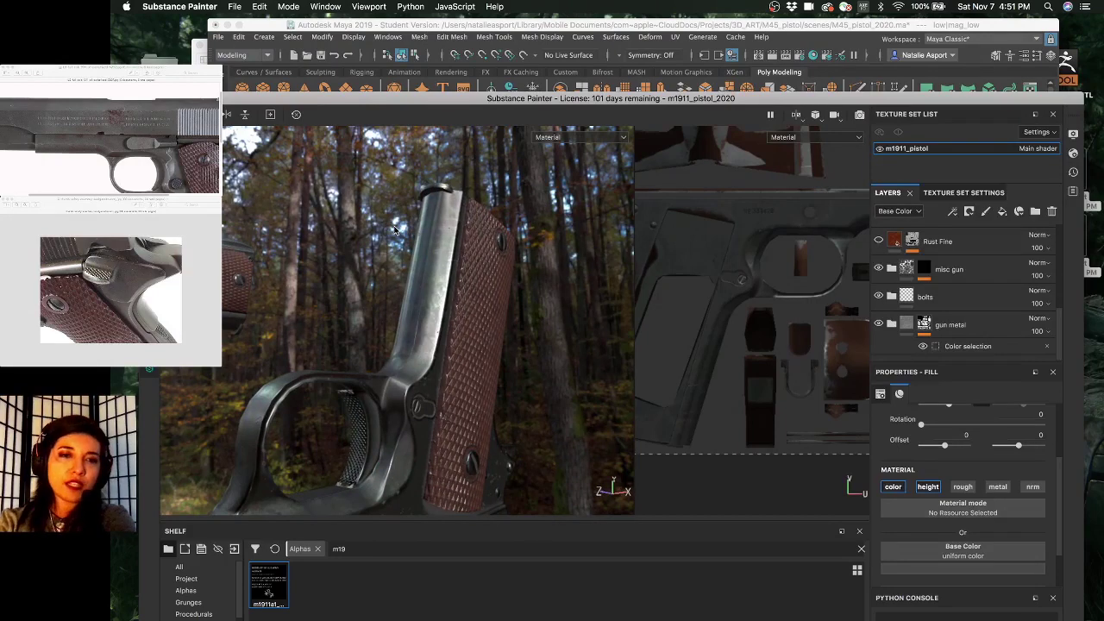
left_click_drag(482, 290, 433, 288, "alt")
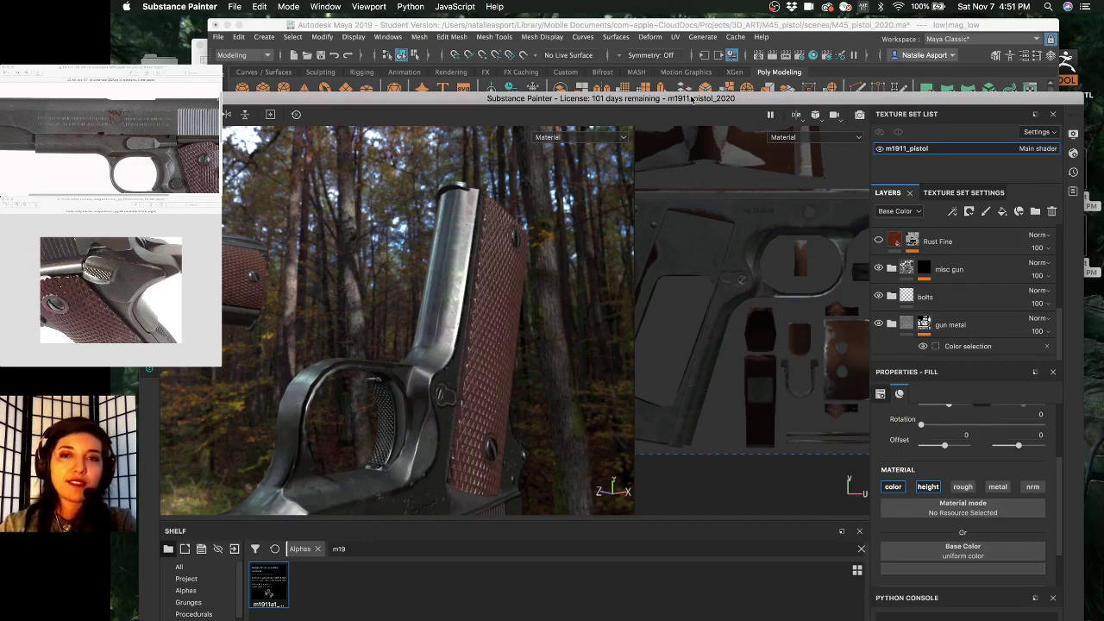
- Move the Substance Painter window up to show it fully, and examine the material on the trigger guard, frame and slide markings
left_click_drag(691, 97, 690, 17)
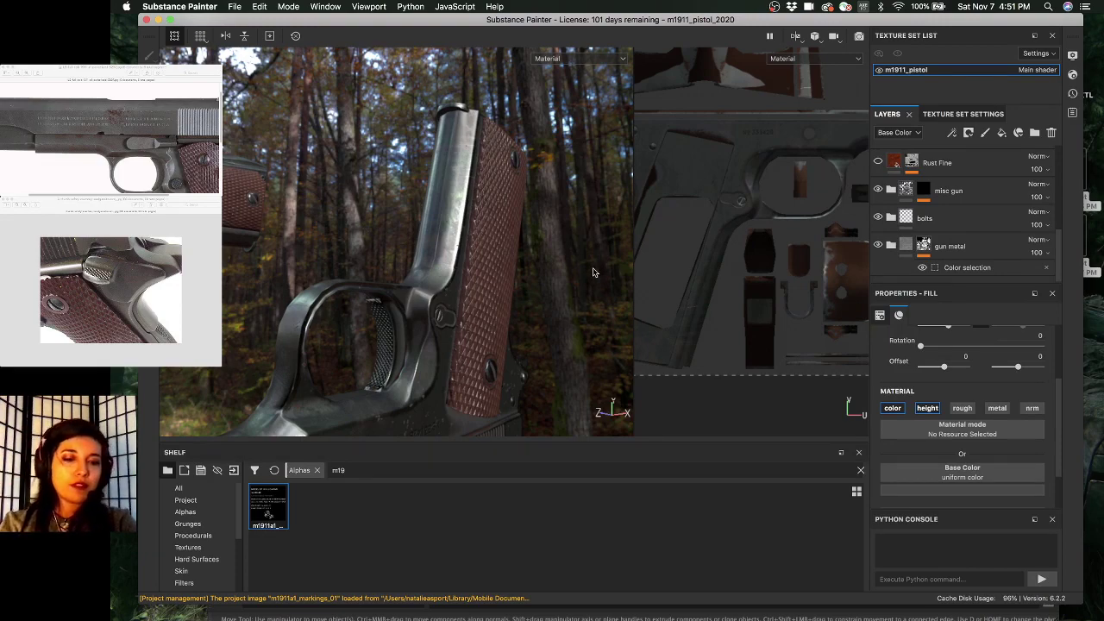
left_click_drag(541, 264, 541, 252, "alt")
right_click_drag(471, 270, 424, 274, "alt")
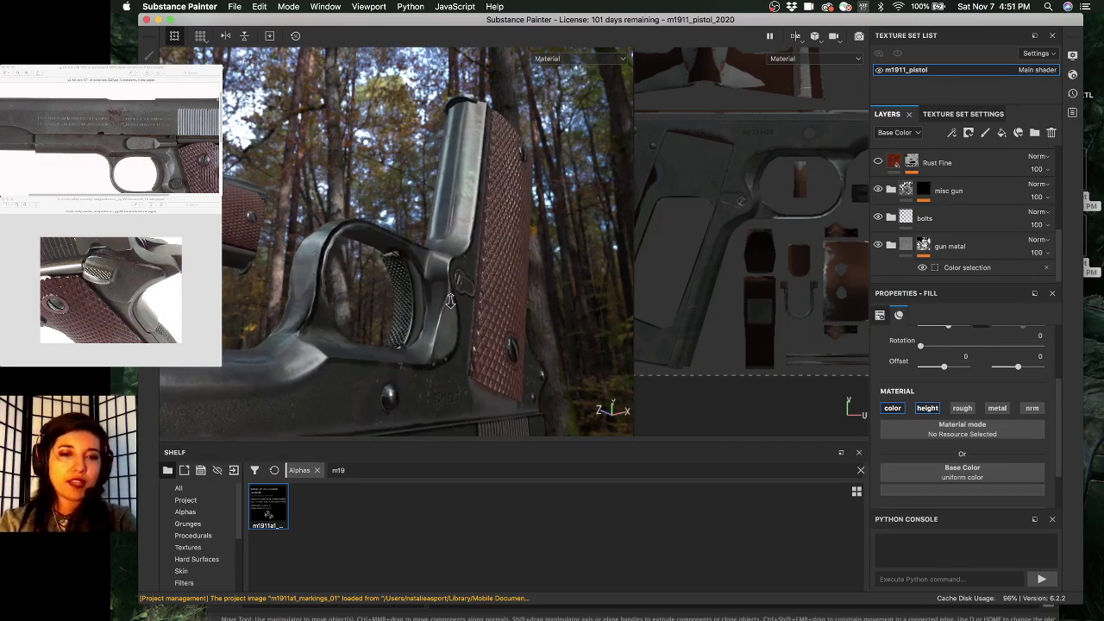
left_click_drag(514, 207, 410, 270, "alt")
right_click_drag(452, 320, 424, 299, "alt")
left_click_drag(423, 294, 614, 331, "alt")
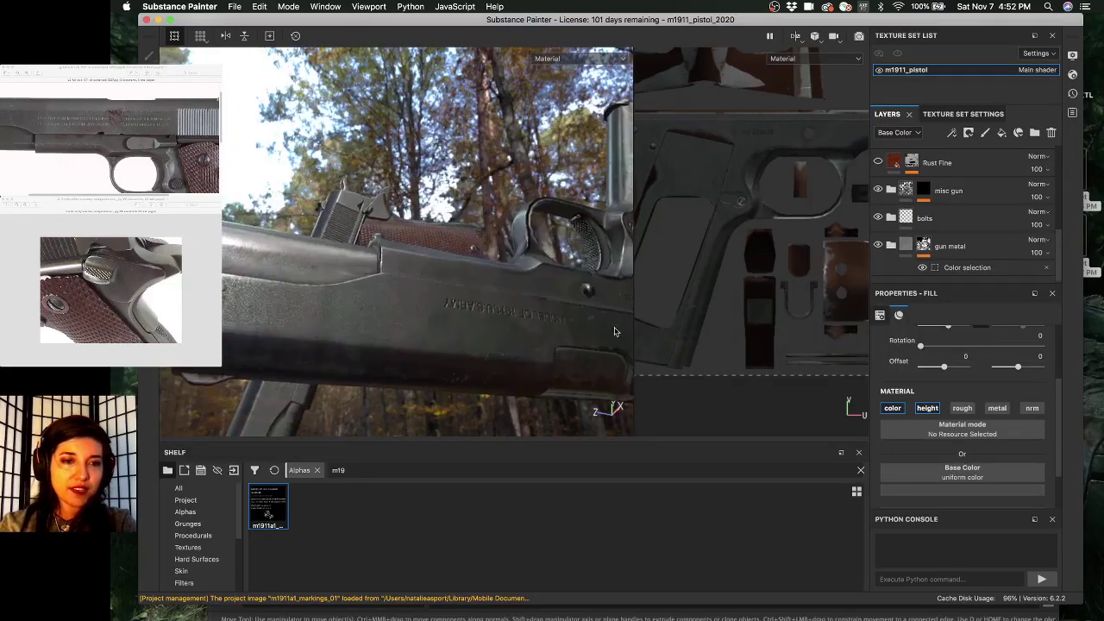
left_click_drag(483, 321, 515, 243, "alt")
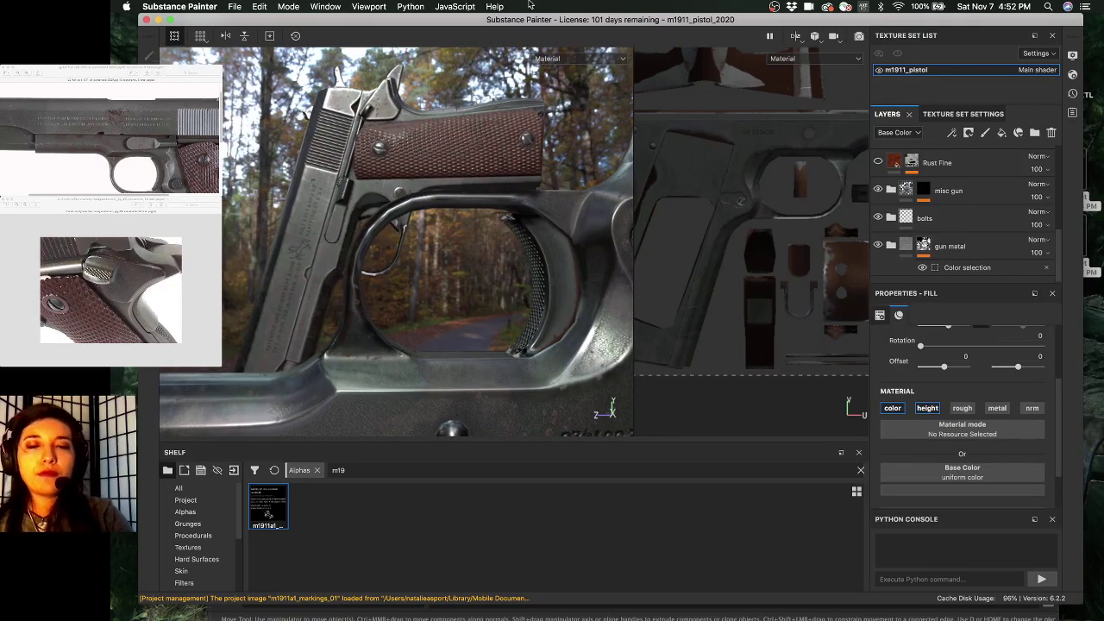
right_click_drag(525, 132, 463, 110, "alt")
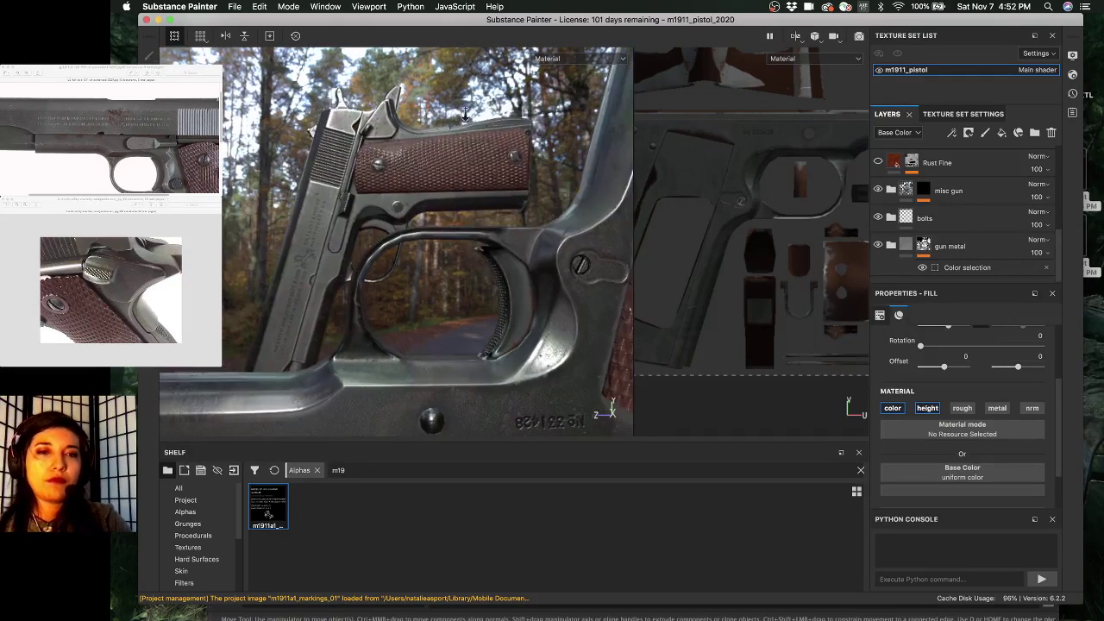
left_click_drag(463, 109, 501, 152, "alt")
middle_click_drag(501, 155, 462, 126, "alt")
- Rotate the environment lighting and inspect the grip's base in the Normal+Height channel and in the full material view
right_click_drag(405, 252, 364, 252, "shift")
key("c")
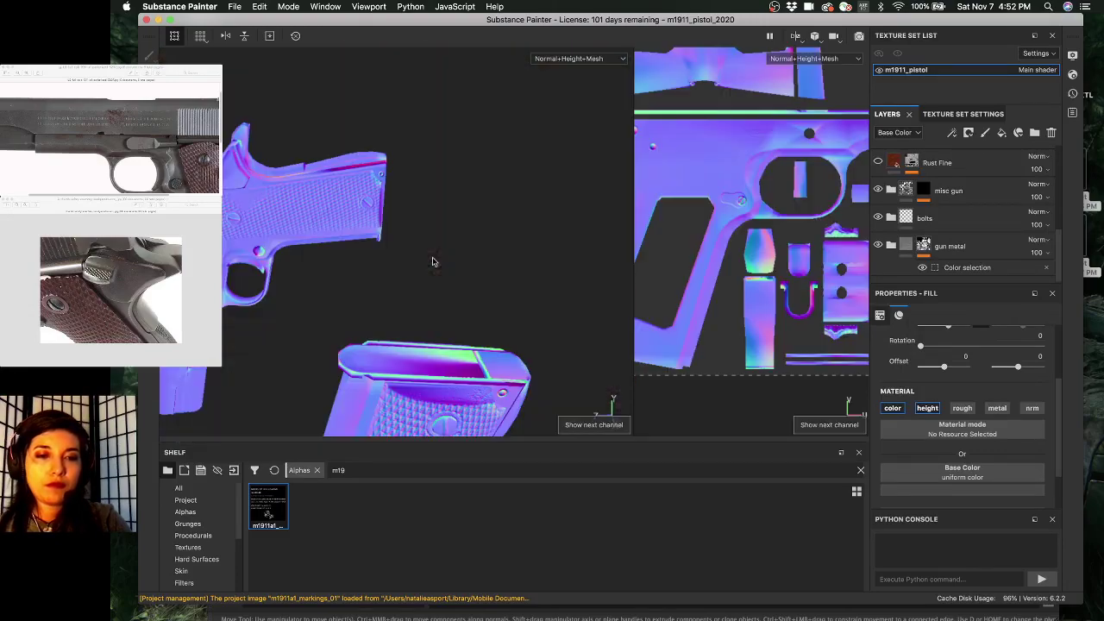
left_click_drag(433, 261, 402, 246, "alt")
key("m")
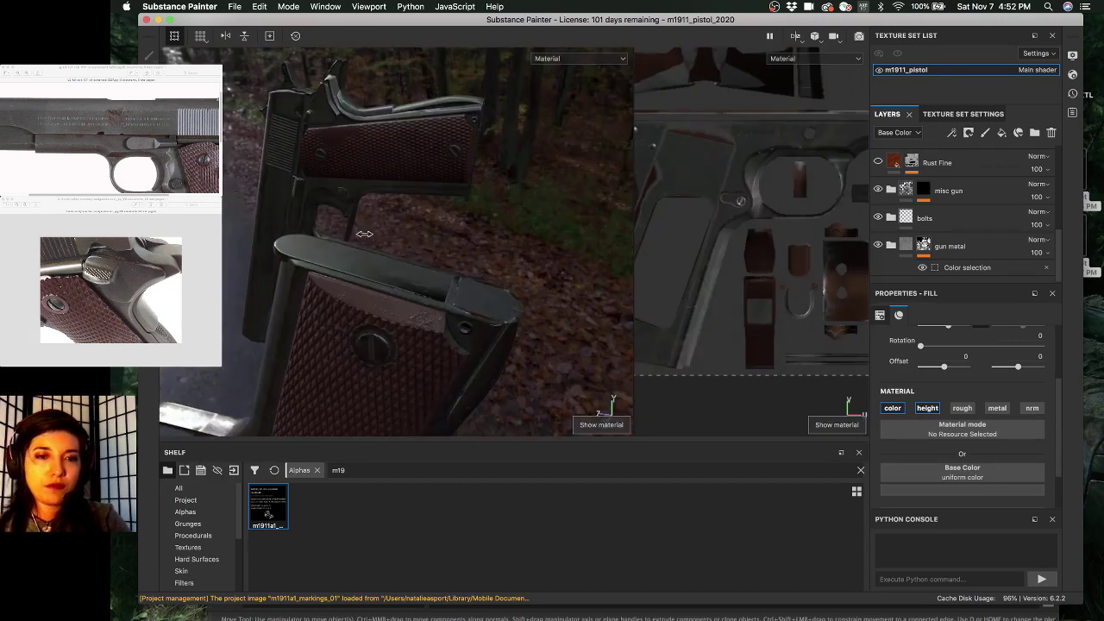
right_click_drag(364, 234, 440, 222, "shift")
mouse_move(385, 242)
left_mouse_down("alt")
mouse_move(349, 250)
mouse_move(384, 245)
left_mouse_up("alt")
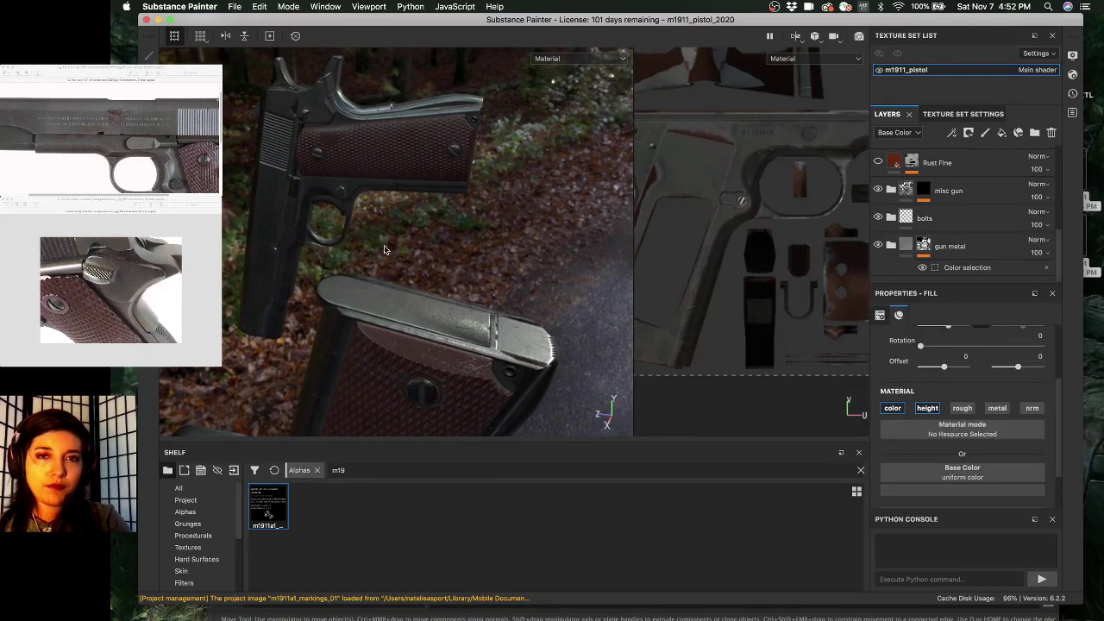
- Switch to Maya, frame the low-poly grip and trigger guard, and select frame_low
key("super+Tab")
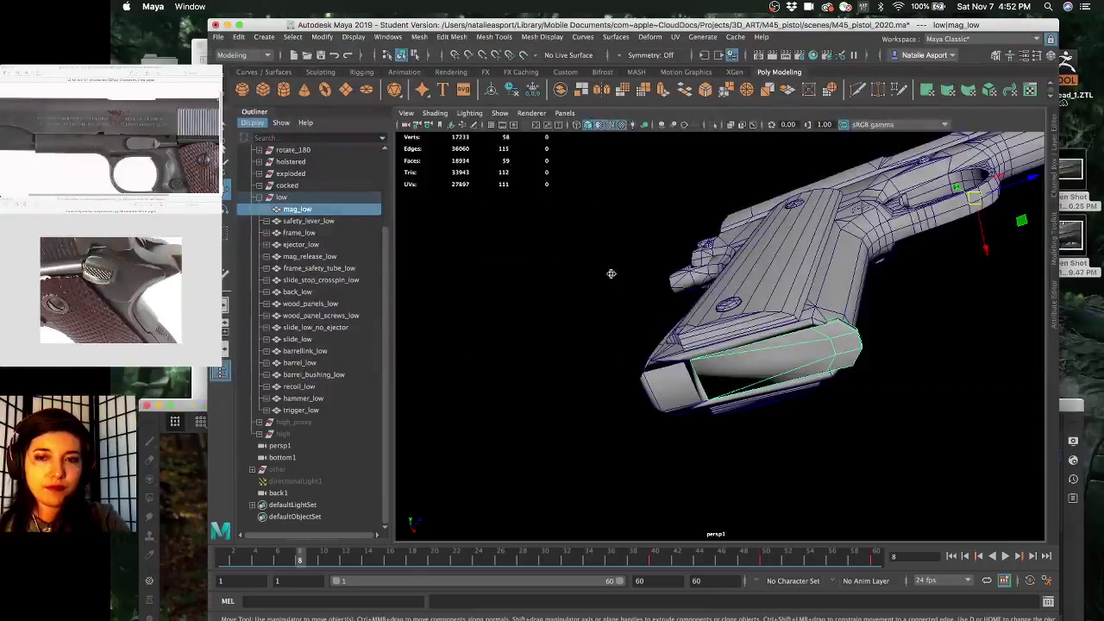
middle_click_drag(802, 349, 666, 349, "alt")
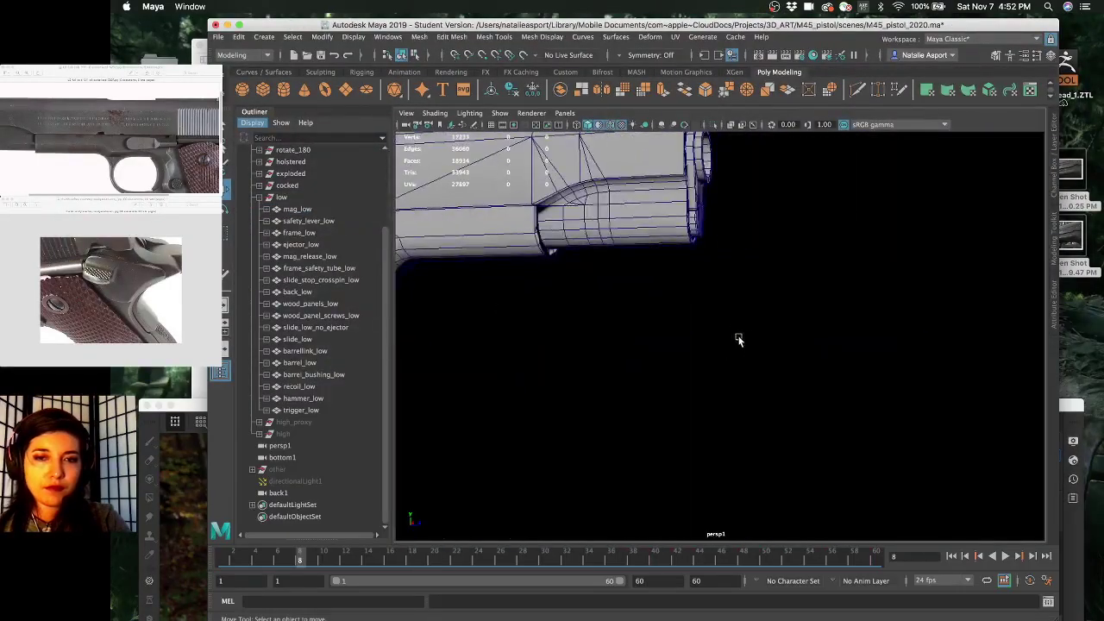
middle_click_drag(739, 338, 800, 343, "alt")
right_click_drag(597, 310, 613, 305, "alt")
middle_click_drag(613, 305, 645, 312, "alt")
scroll(639, 306, "down", 5)
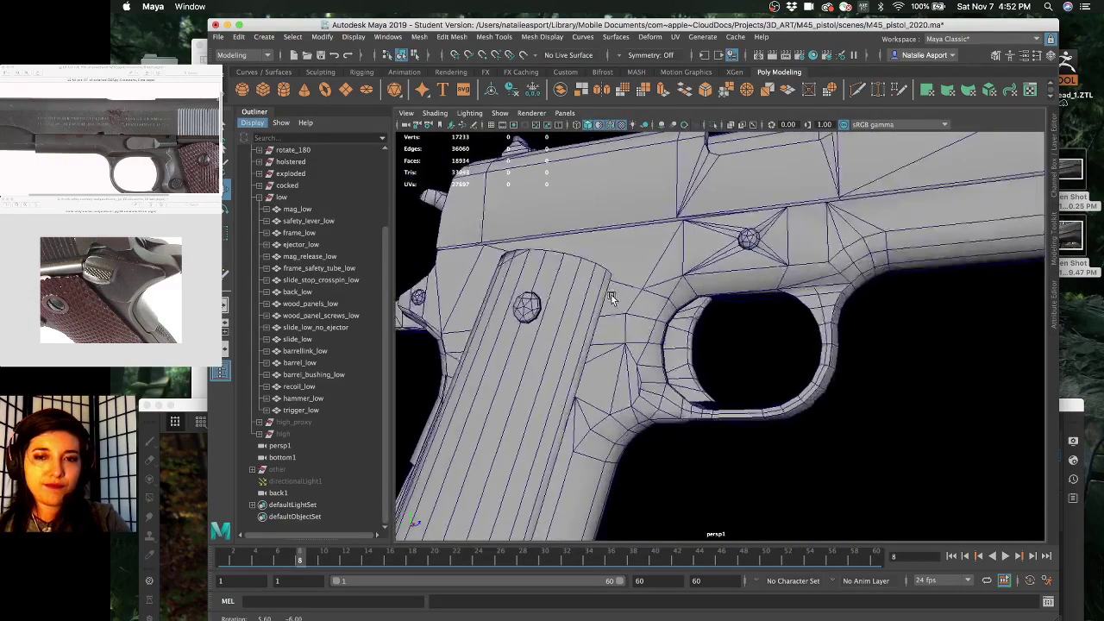
left_click(697, 324)
left_click_drag(697, 323, 750, 297, "alt")
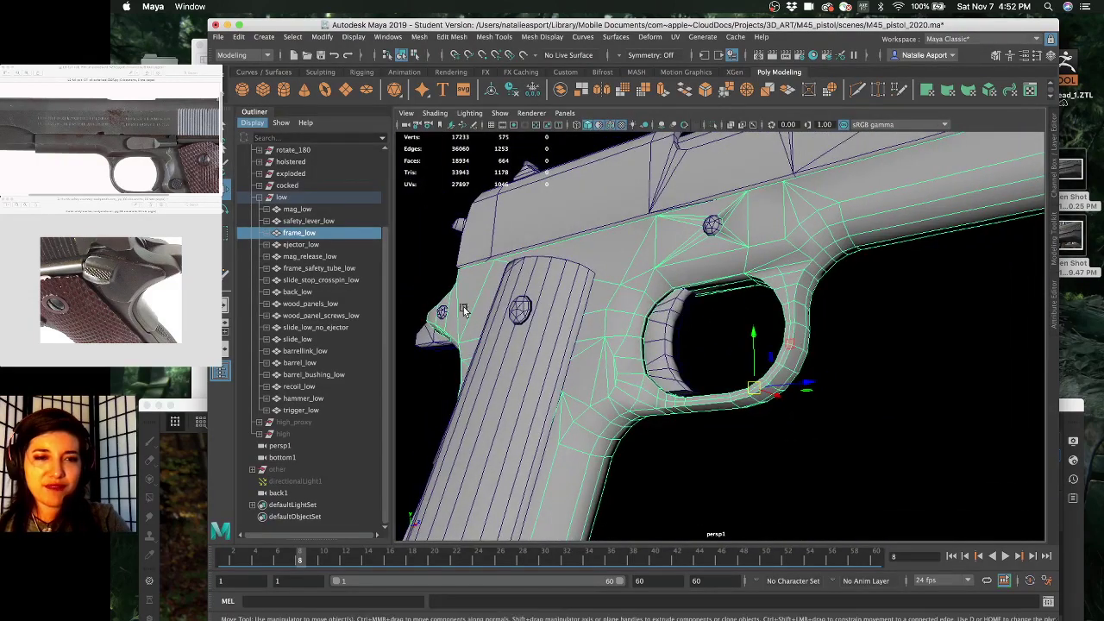
- Select the groups from low up to rotate_90, examine their wireframe around the trigger guard, and clear the selection
left_click(293, 198)
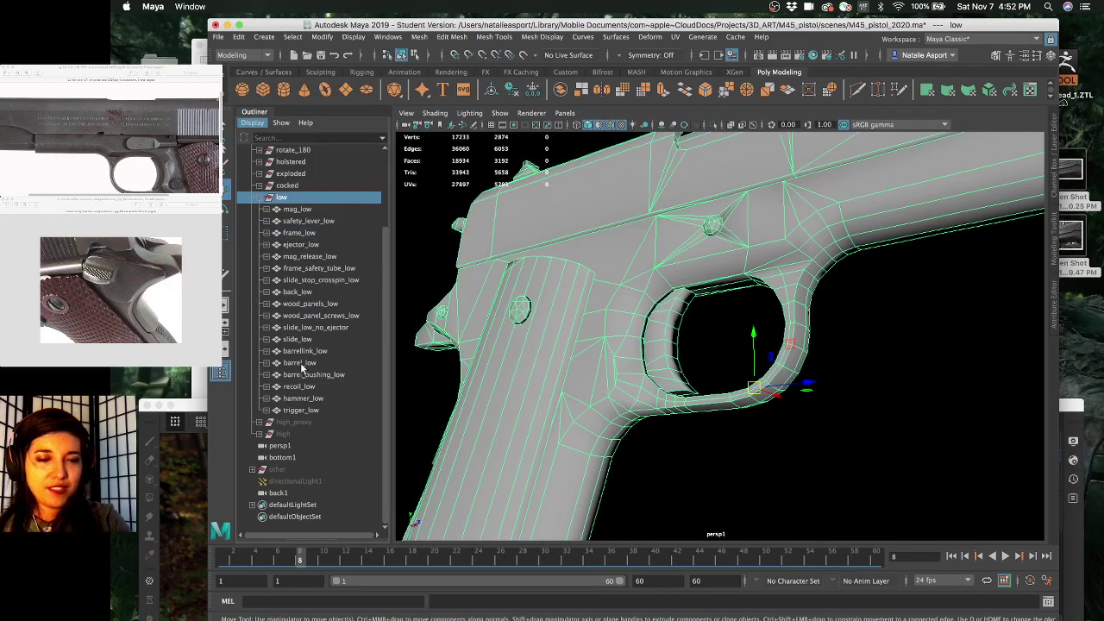
scroll(302, 369, "up", 3)
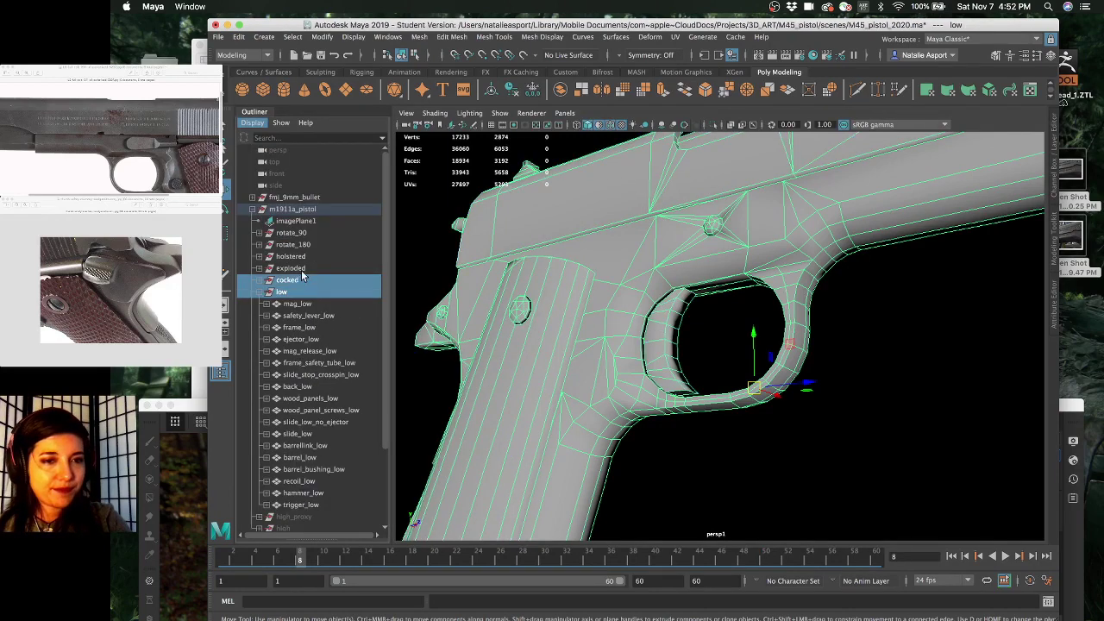
left_click_drag(301, 274, 306, 234)
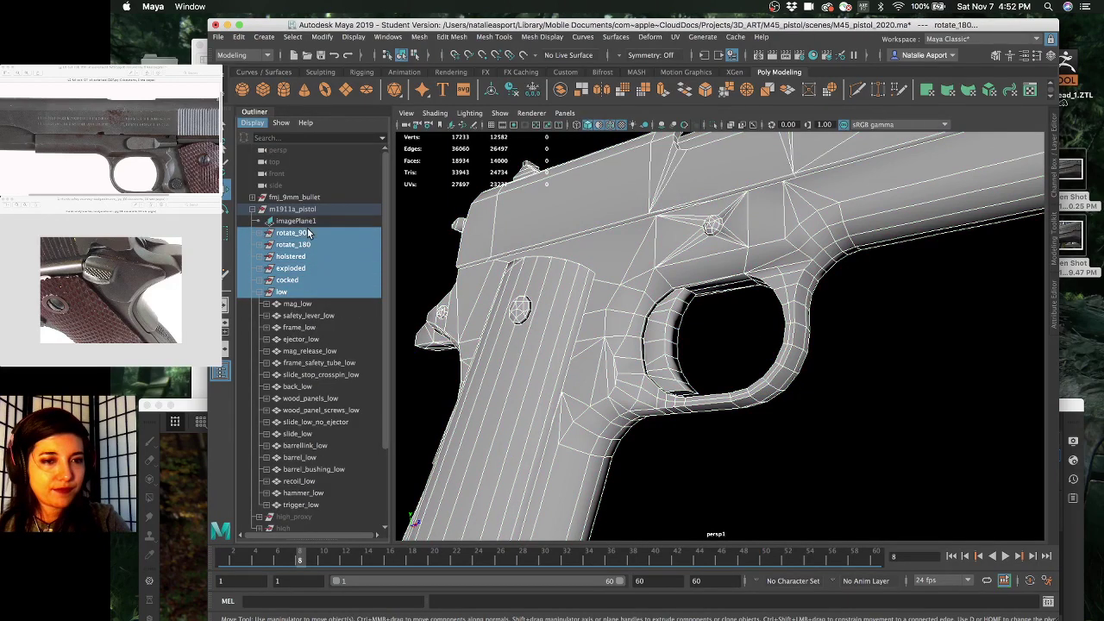
left_click_drag(754, 311, 750, 332, "alt")
right_click_drag(751, 330, 744, 322, "alt")
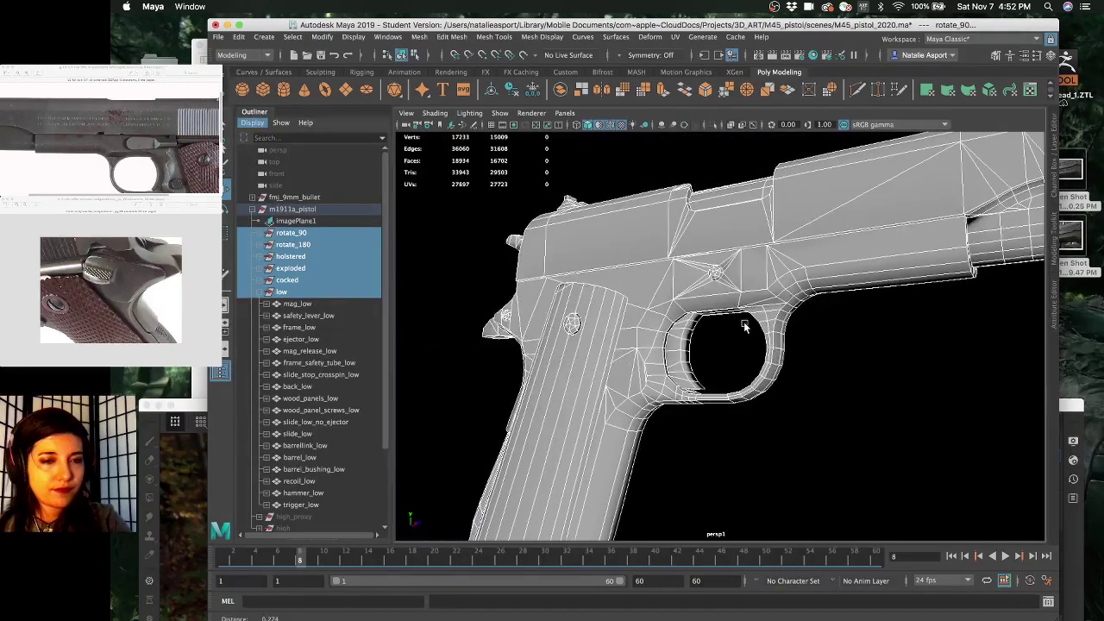
left_click_drag(712, 351, 710, 355, "alt")
middle_click_drag(710, 354, 714, 343, "alt")
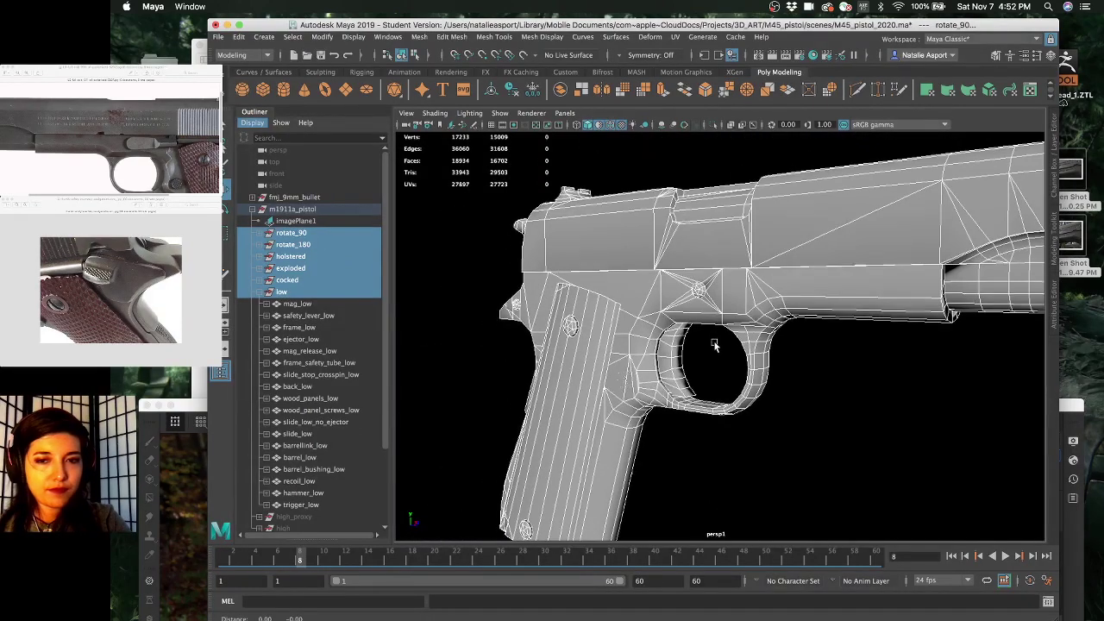
left_click(771, 452)
left_click_drag(621, 400, 623, 388, "alt")
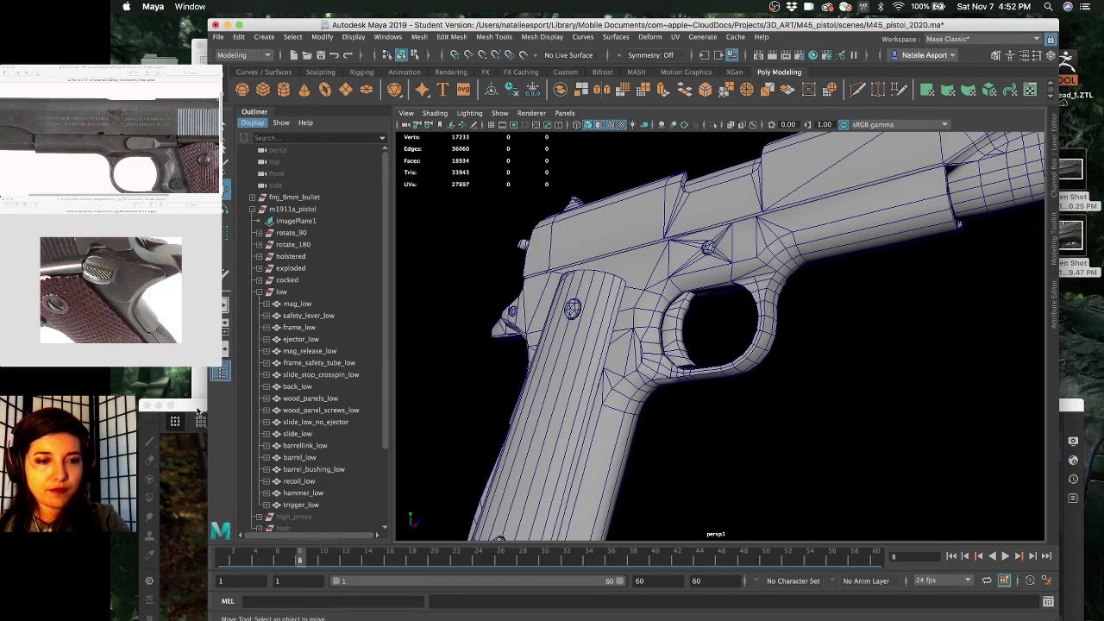
- Move the Substance Painter window down clear of the Maya viewport, and display the high group over the low-poly pistol
mouse_move(198, 411)
left_mouse_down()
mouse_move(219, 103)
mouse_move(261, 528)
left_mouse_up()
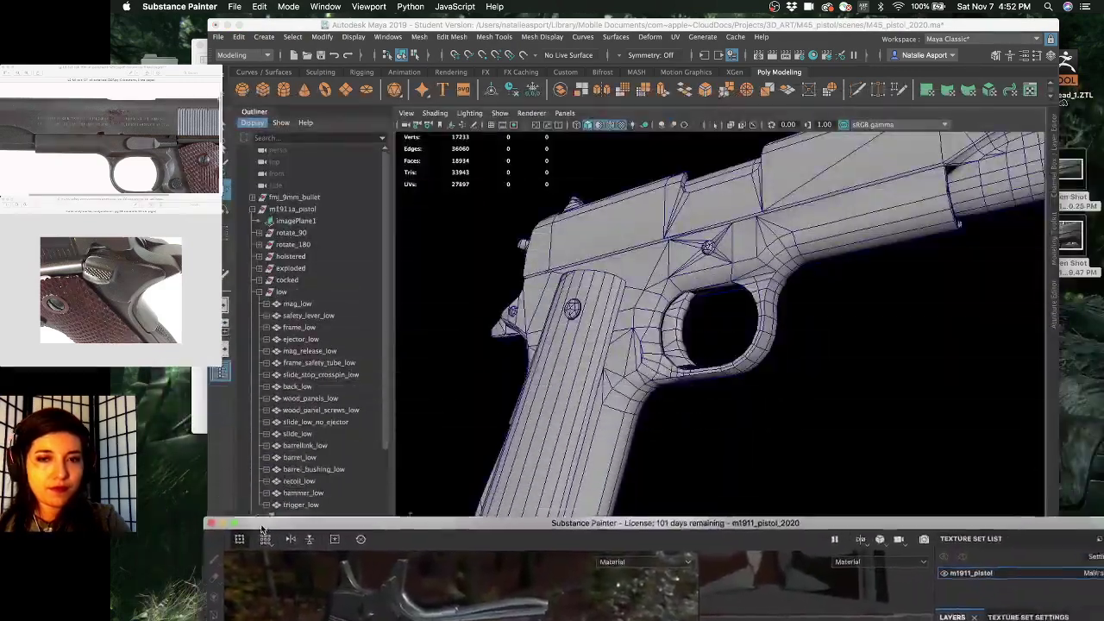
left_click(656, 423)
scroll(345, 446, "down", 3)
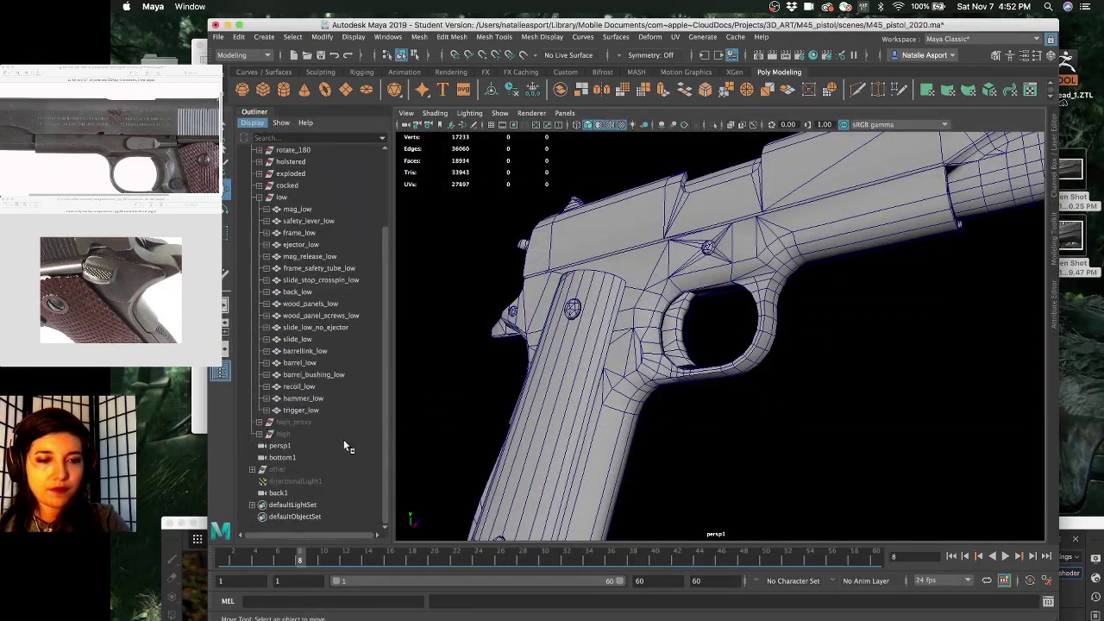
left_click(324, 421)
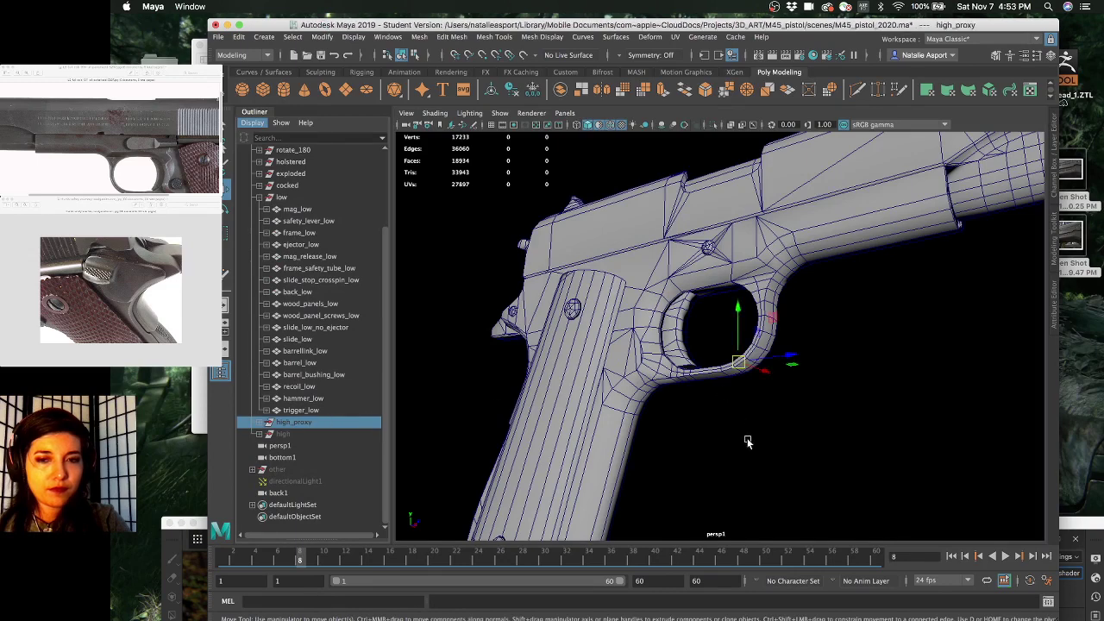
key("ctrl+h")
left_click(1069, 533)
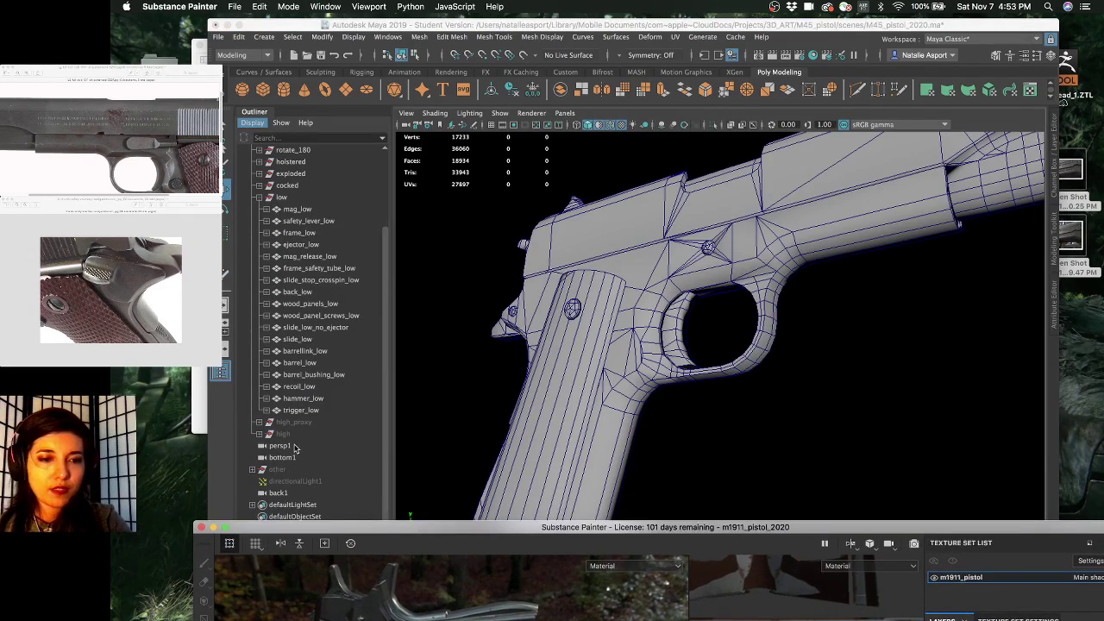
left_click(300, 433)
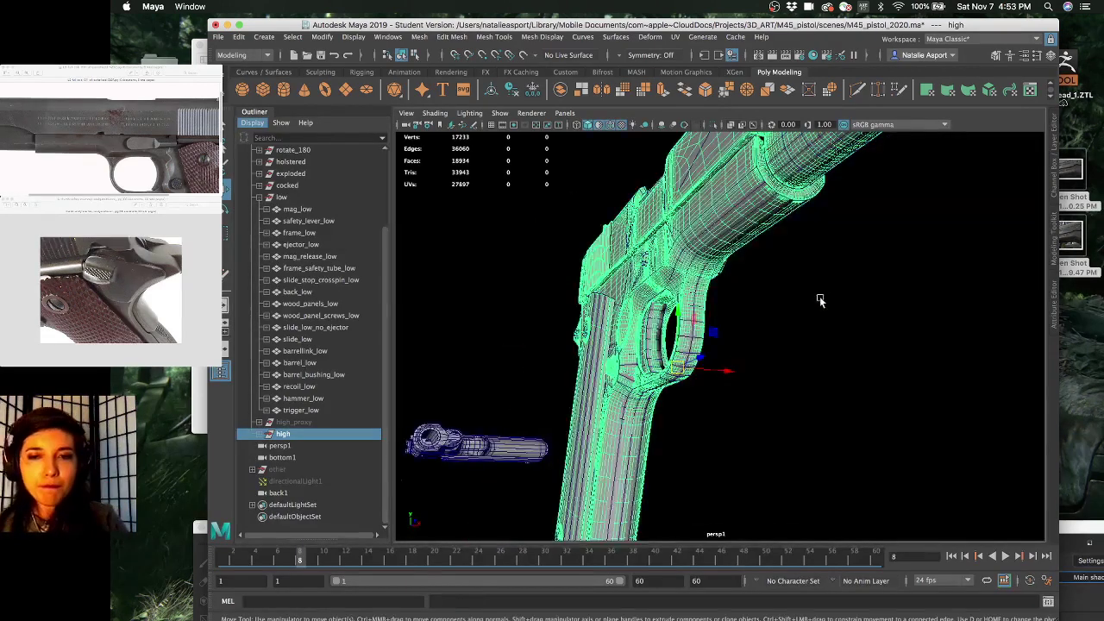
- Compare the overlaid high-poly and low-poly meshes close up at the trigger guard, toggling between wireframe and shaded display
mouse_move(664, 285)
left_mouse_down("alt")
mouse_move(652, 345)
mouse_move(672, 318)
mouse_move(630, 301)
mouse_move(663, 302)
left_mouse_up("alt")
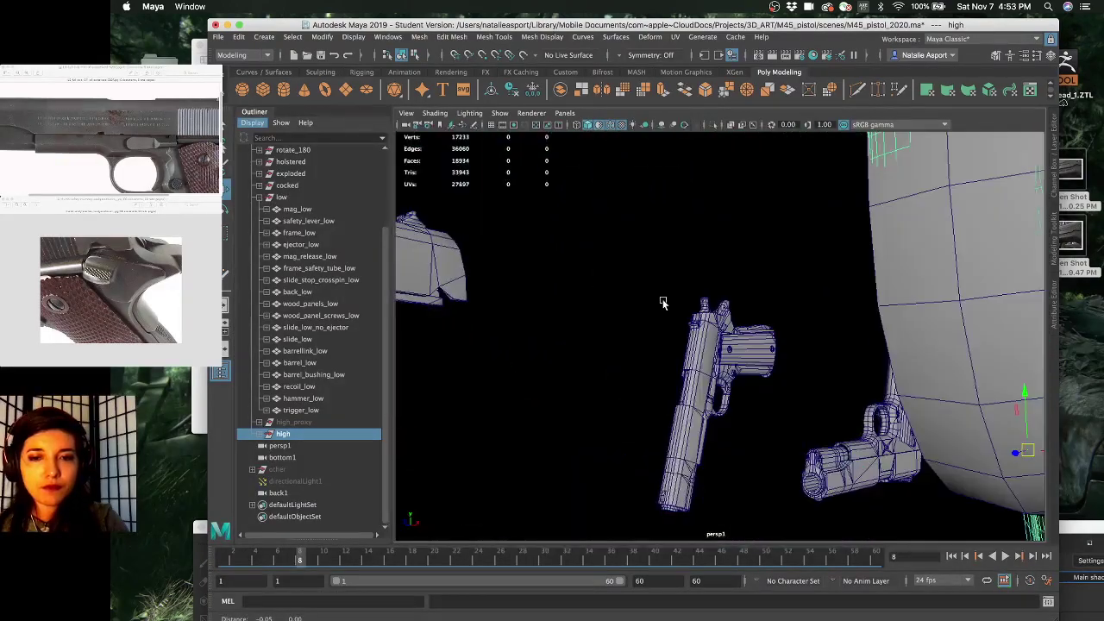
middle_click_drag(663, 303, 656, 301, "alt")
mouse_move(656, 300)
left_mouse_down("alt")
mouse_move(661, 283)
mouse_move(637, 287)
left_mouse_up("alt")
key("4")
key("5")
left_click_drag(630, 289, 663, 291, "alt")
middle_click_drag(693, 292, 708, 295, "alt")
left_click_drag(707, 295, 712, 295, "alt")
right_click_drag(607, 310, 607, 311, "alt")
scroll(607, 312, "up", 2)
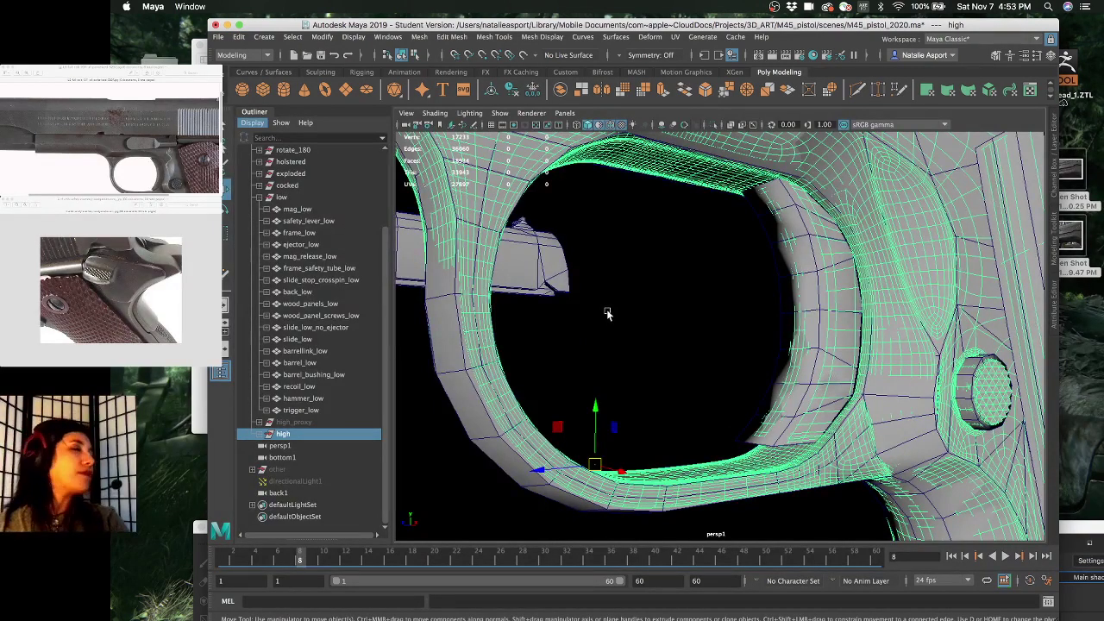
- Examine how the high-poly mesh sits over the low-poly frame around the trigger guard, slide stop and slide
scroll(677, 310, "down", 3)
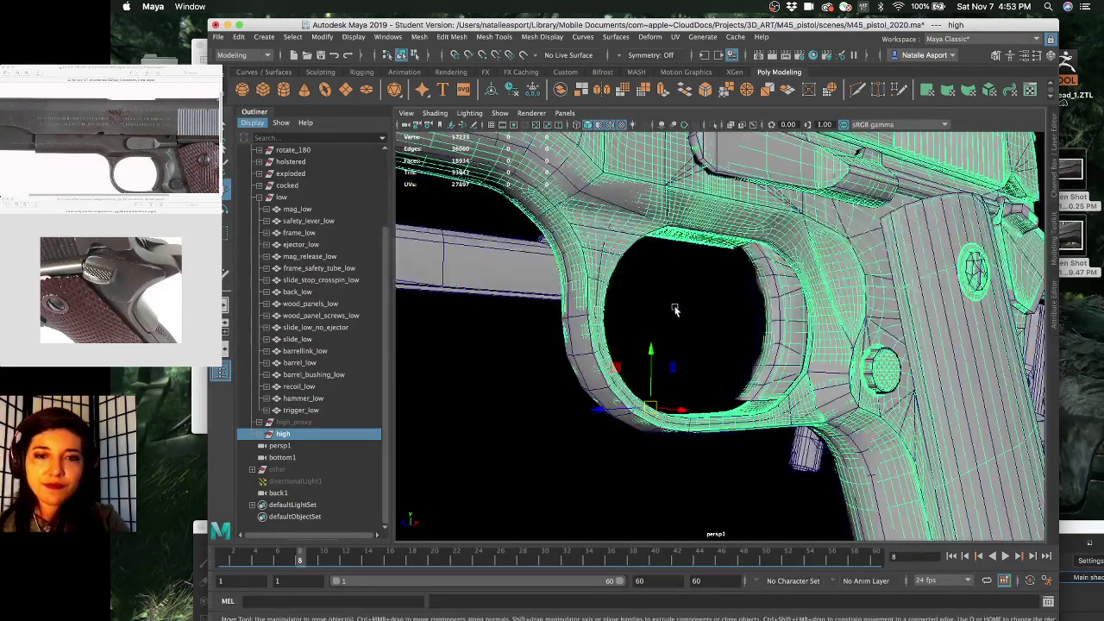
scroll(702, 314, "up", 3)
scroll(695, 328, "down", 2)
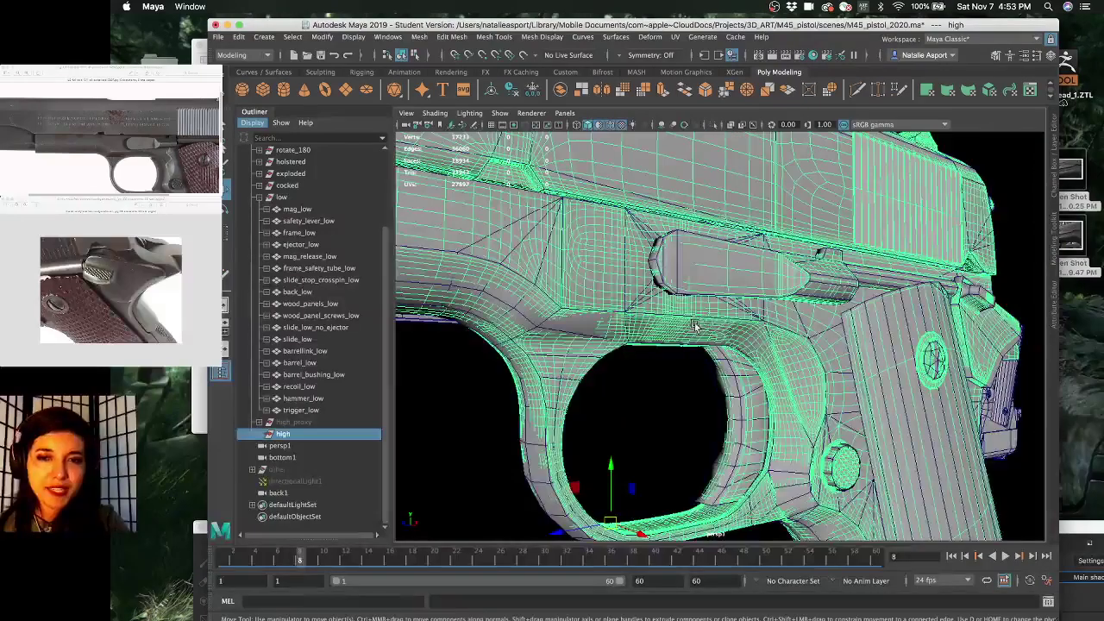
left_click_drag(609, 276, 626, 272, "alt")
left_click_drag(709, 238, 722, 256, "alt")
left_click_drag(487, 301, 418, 310, "alt")
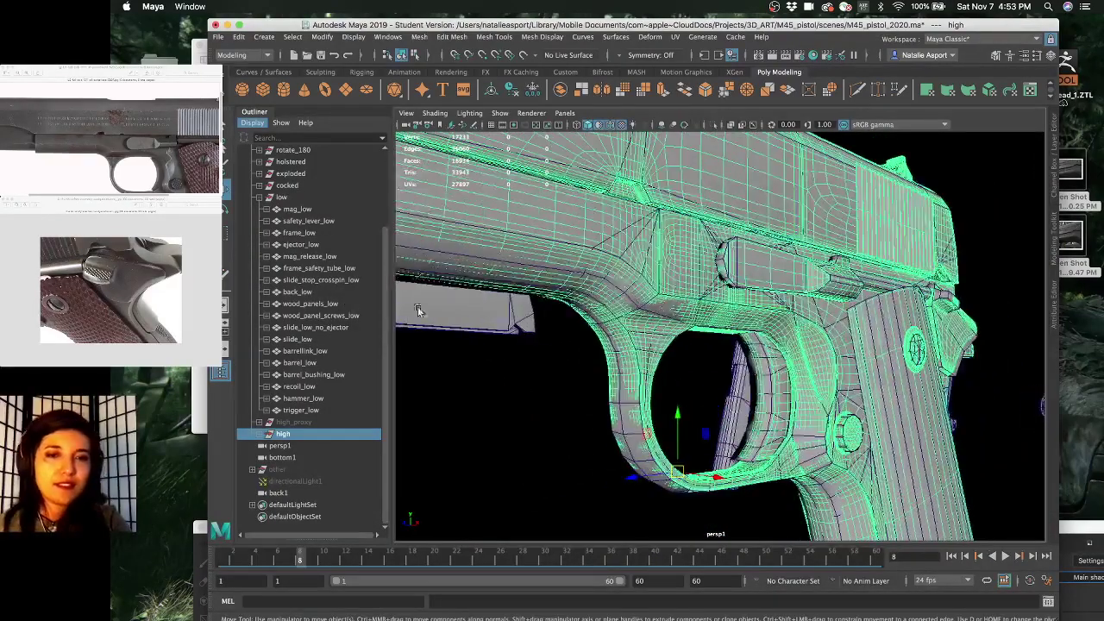
left_click_drag(592, 462, 634, 454, "alt")
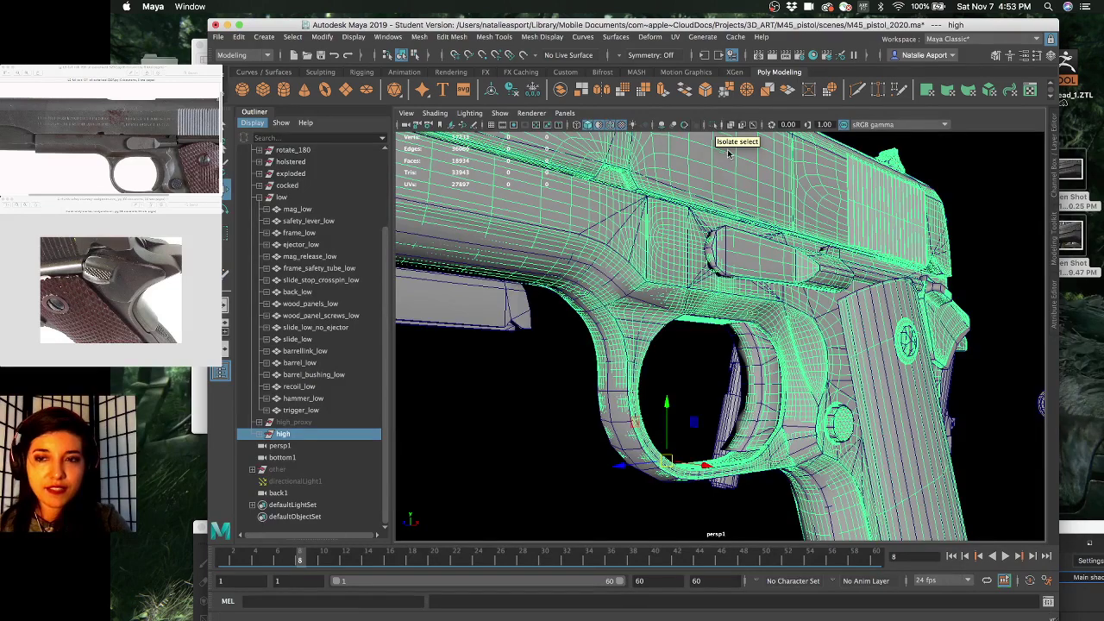
- Bring the Substance Painter window back over Maya and examine the textured grip and the slide's MODEL OF 1911 U.S. ARMY marking
mouse_move(1072, 530)
left_mouse_down()
mouse_move(1037, 212)
mouse_move(1034, 221)
mouse_move(1011, 82)
mouse_move(1017, 121)
mouse_move(984, 36)
mouse_move(1005, 12)
left_mouse_up()
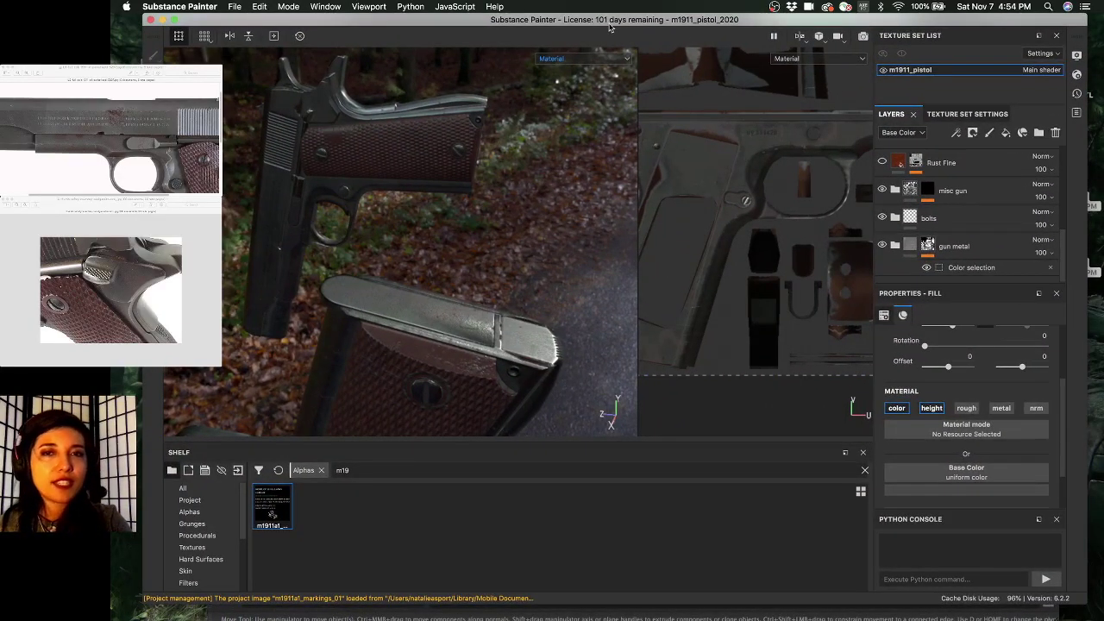
left_click_drag(527, 230, 538, 221, "alt")
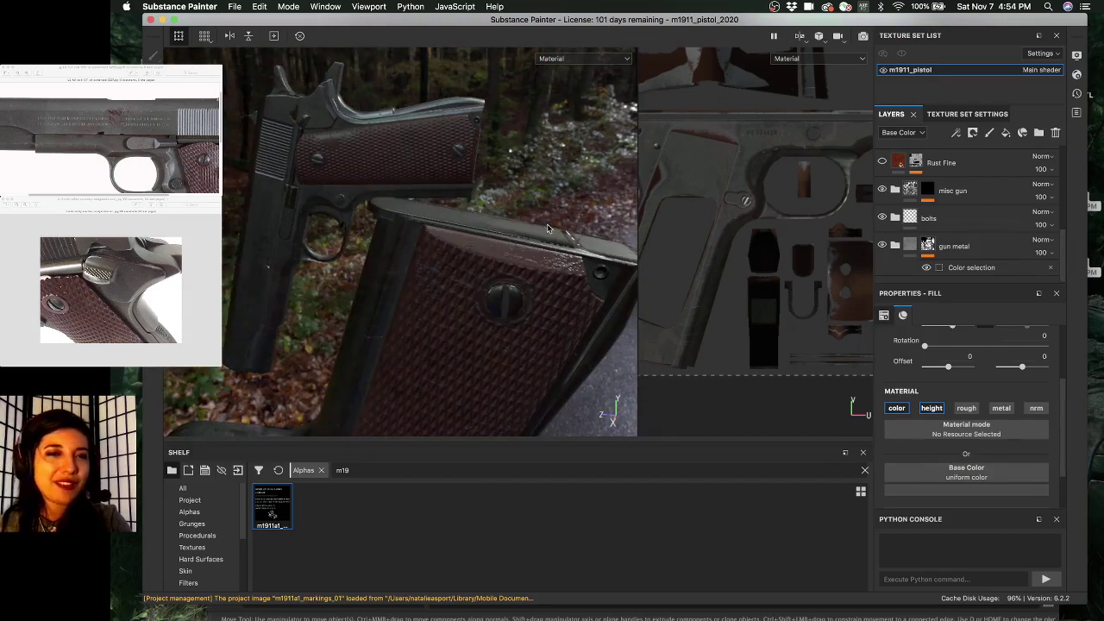
right_click_drag(547, 223, 496, 221, "alt")
left_click_drag(497, 221, 517, 233, "alt")
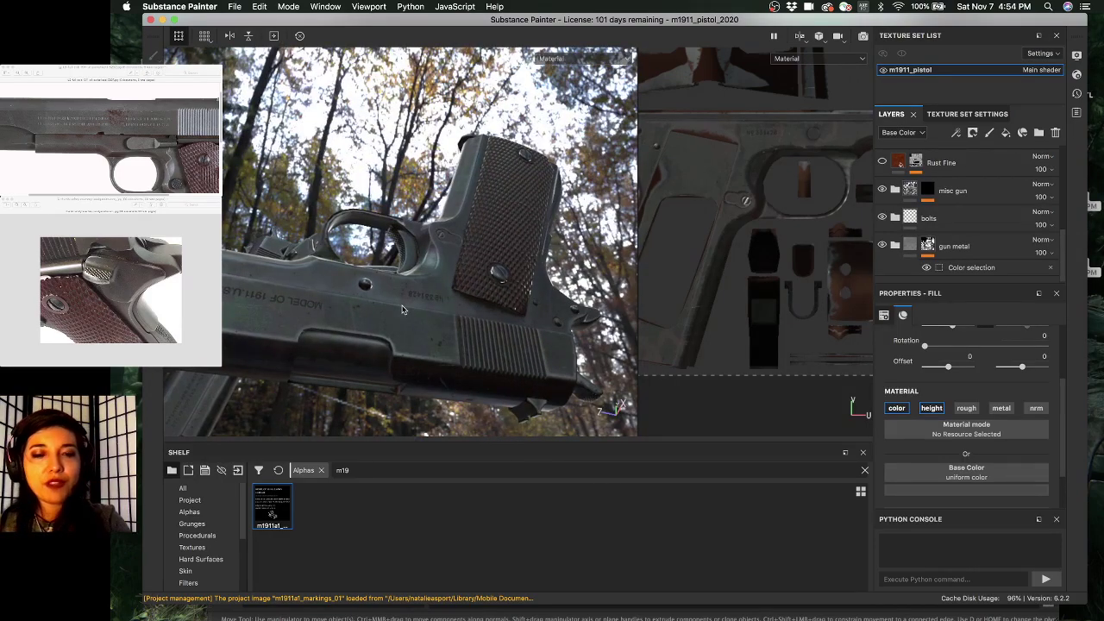
left_click_drag(402, 316, 383, 325, "alt")
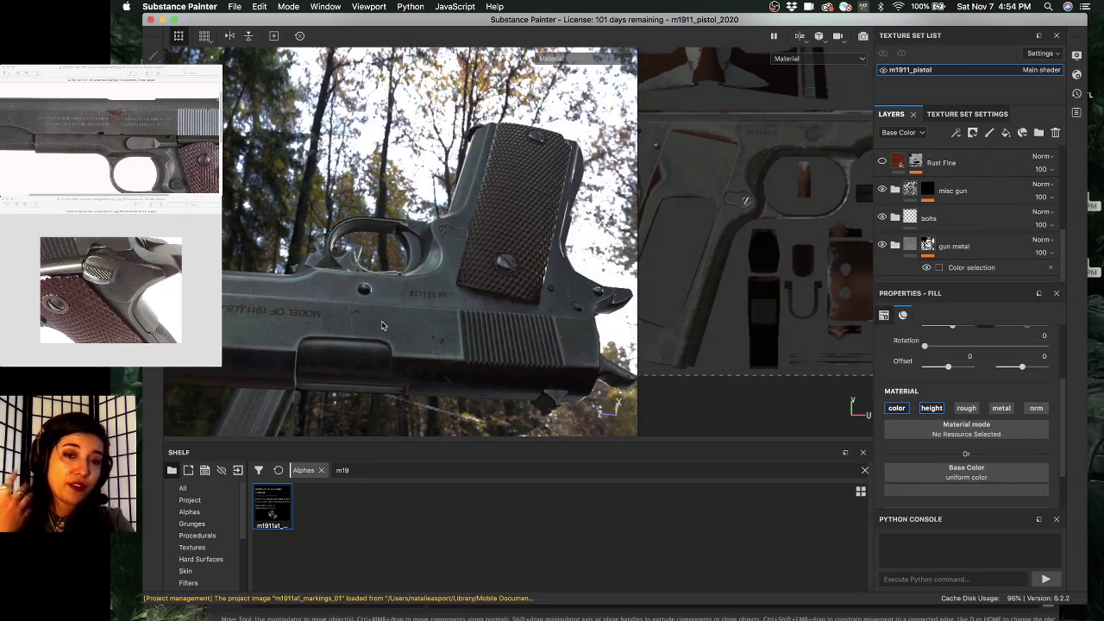
left_click_drag(357, 328, 409, 363, "alt")
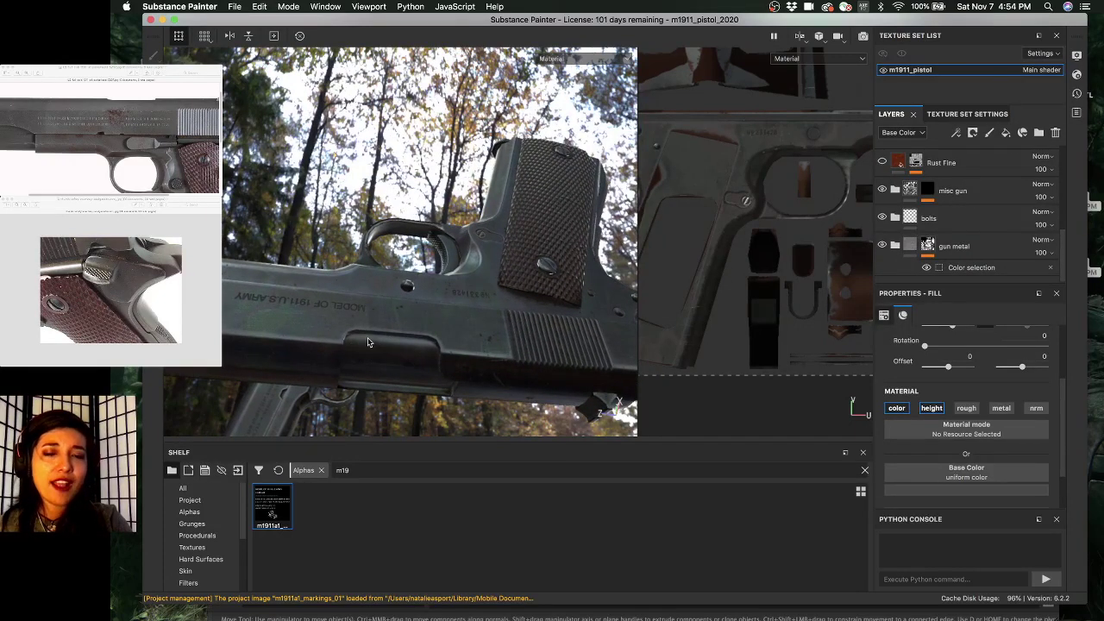
left_click_drag(422, 342, 387, 372, "alt")
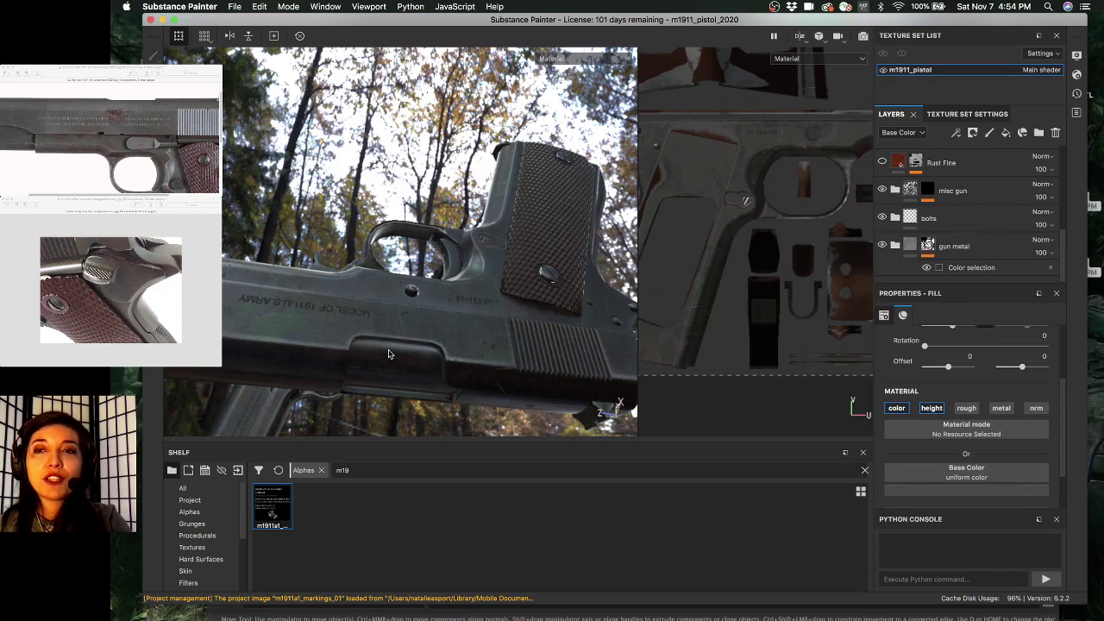
left_click_drag(382, 355, 433, 354, "alt")
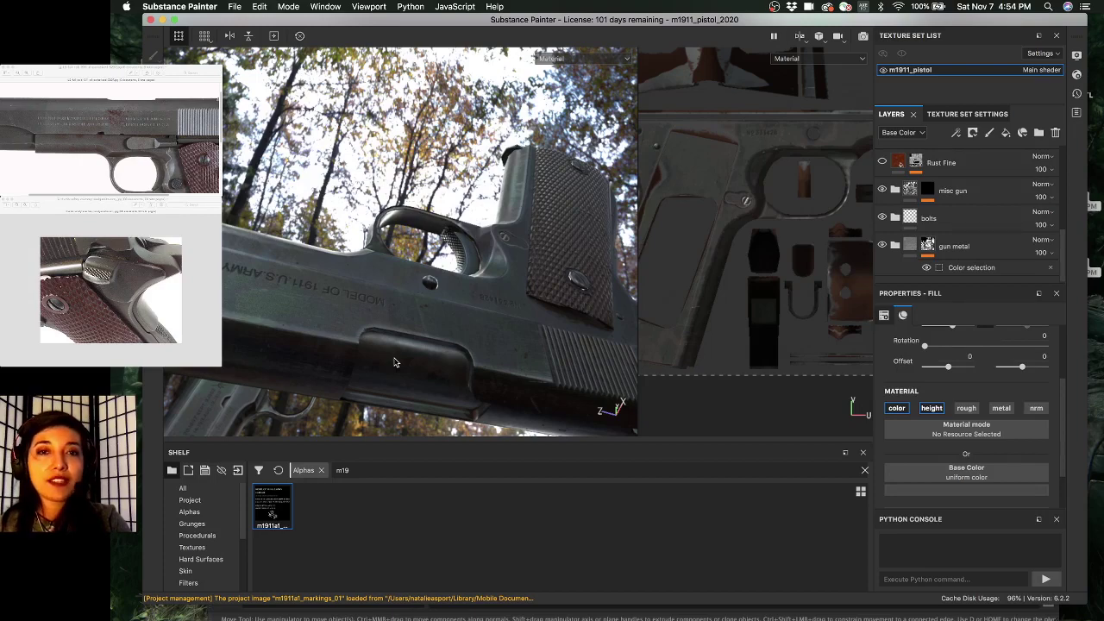
- Examine the textured pistol's opposite side around the trigger guard, slide stop and grip panel
left_click_drag(395, 362, 263, 184, "alt")
left_click_drag(363, 187, 380, 182, "alt")
middle_click_drag(379, 182, 436, 198, "alt")
right_click_drag(436, 197, 459, 188, "alt")
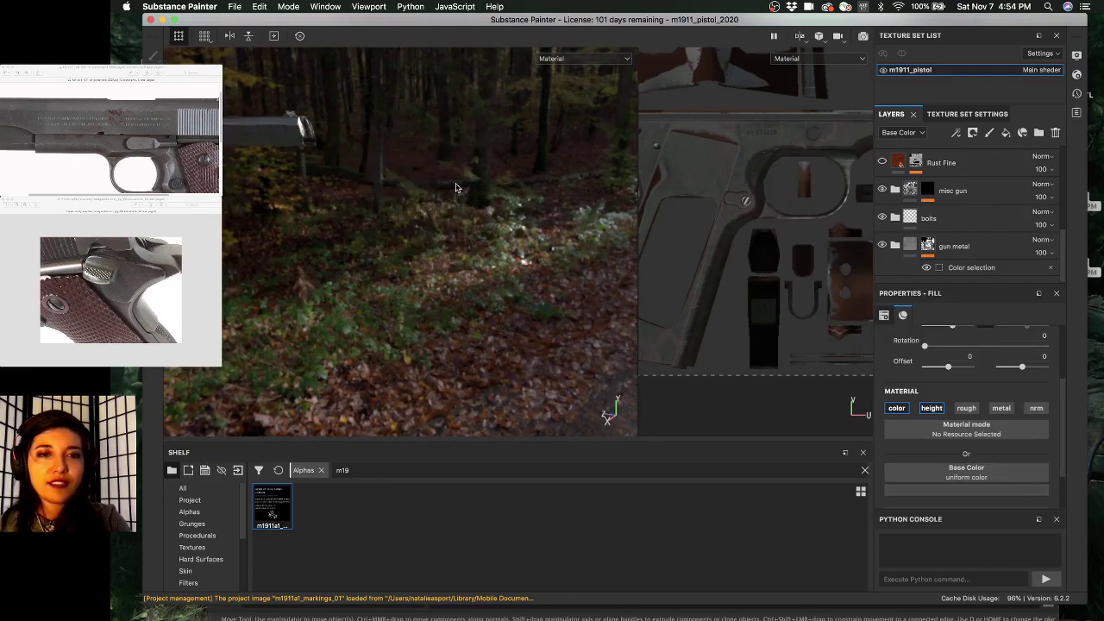
middle_click_drag(384, 181, 444, 185, "alt")
left_click_drag(430, 170, 417, 192, "alt")
middle_click_drag(417, 192, 399, 247, "alt")
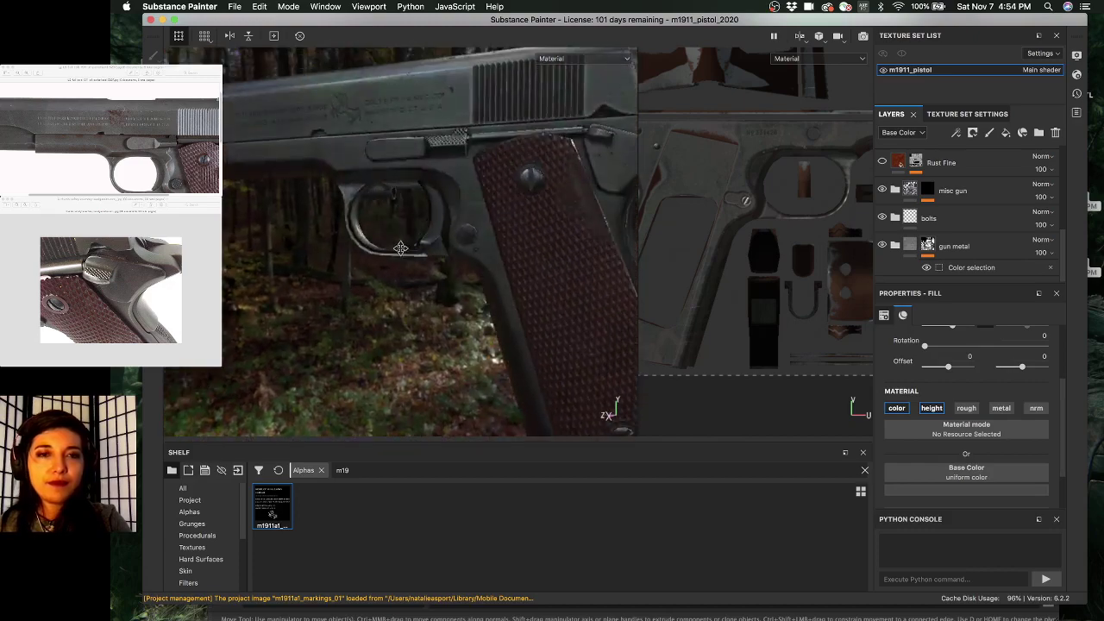
right_click_drag(400, 247, 413, 186, "alt")
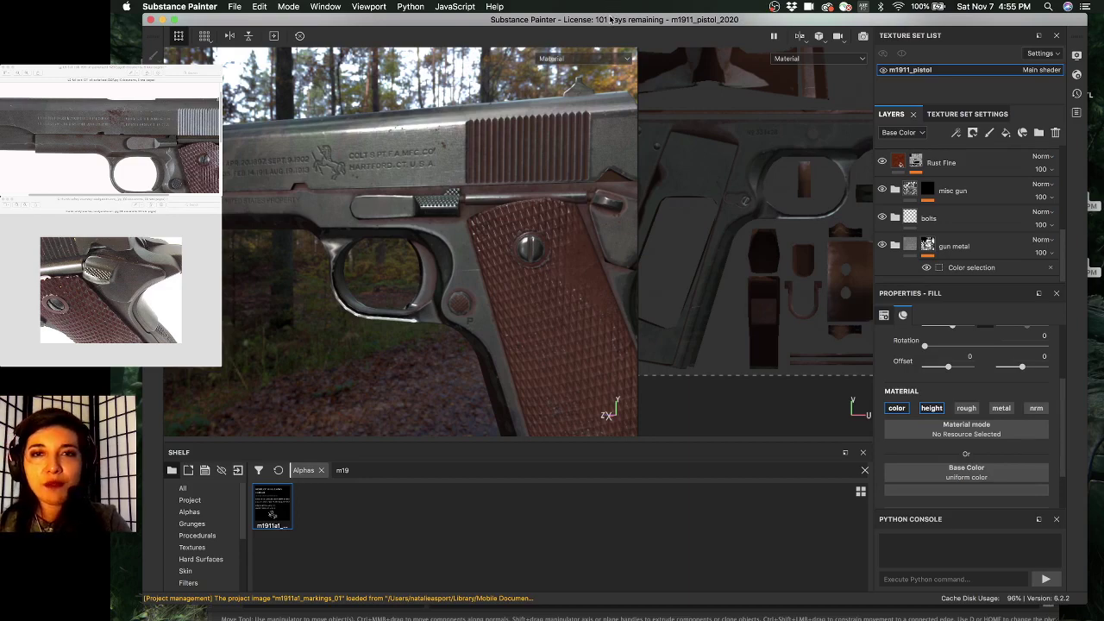
- Show the Rust Fine layer and inspect its effect on the slide, trigger guard and grip
left_click_drag(514, 188, 537, 185, "alt")
right_click_drag(509, 186, 492, 195, "alt")
left_click_drag(490, 194, 492, 199, "alt")
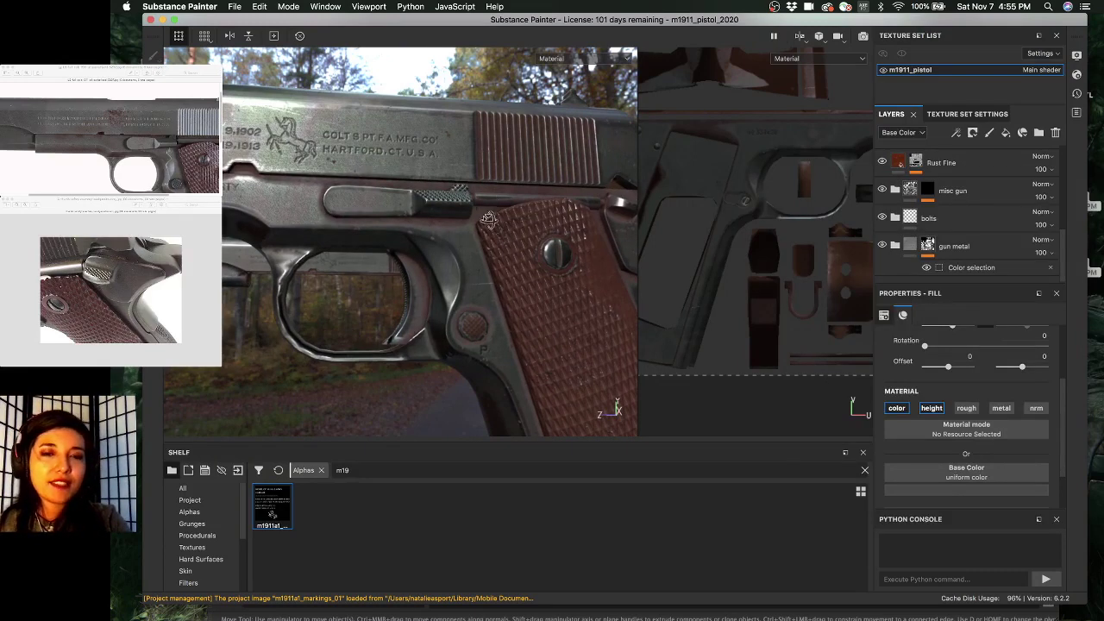
left_click_drag(489, 221, 507, 234, "alt")
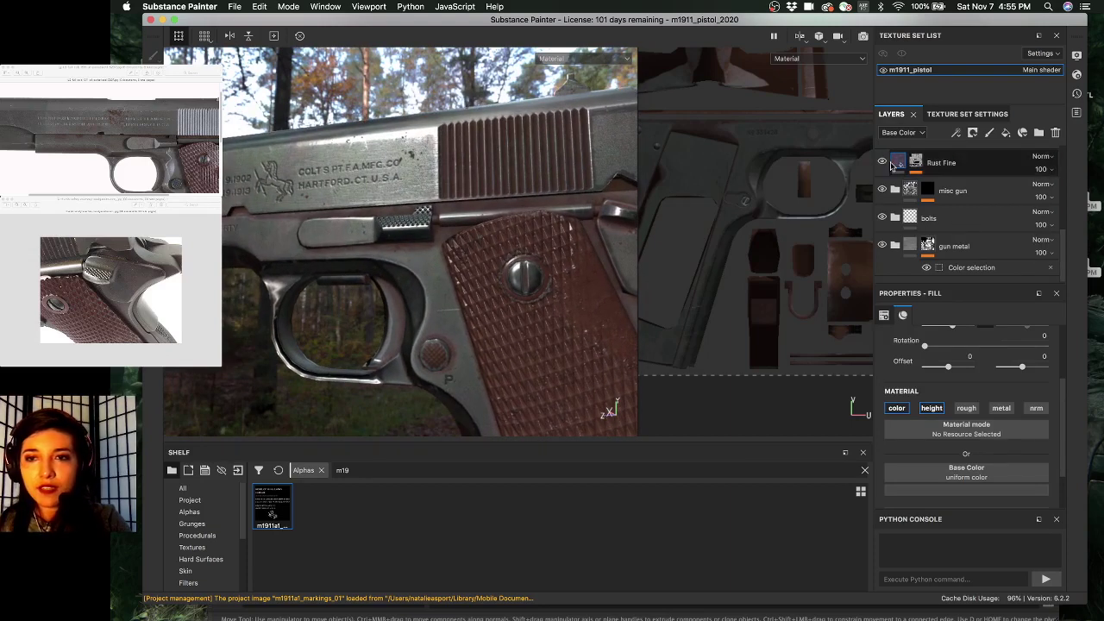
left_click(884, 164)
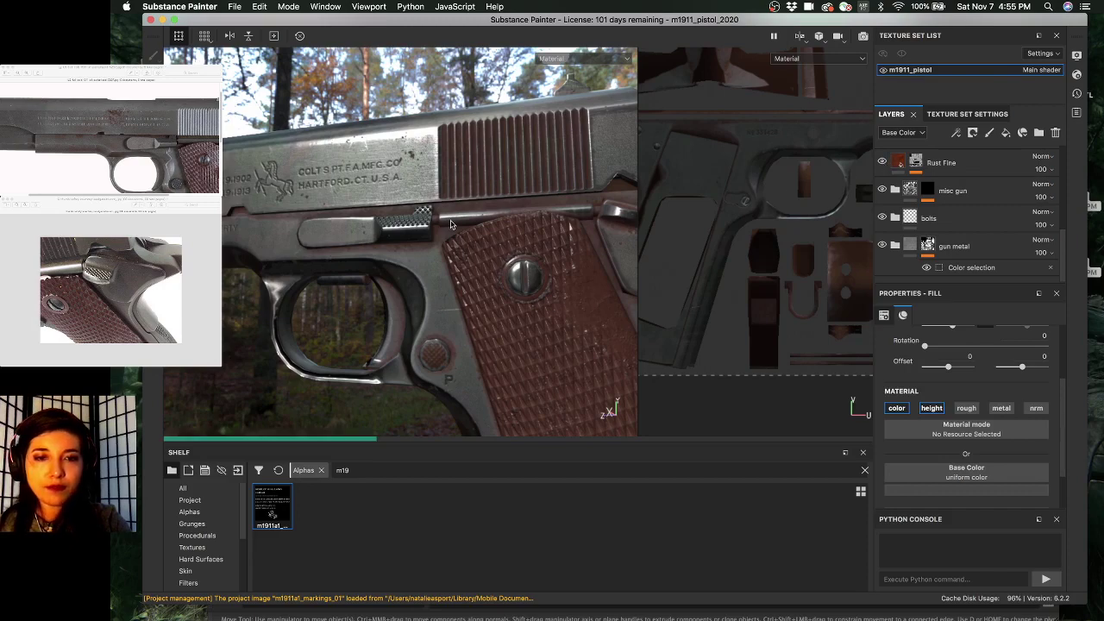
left_click_drag(518, 210, 412, 201, "alt")
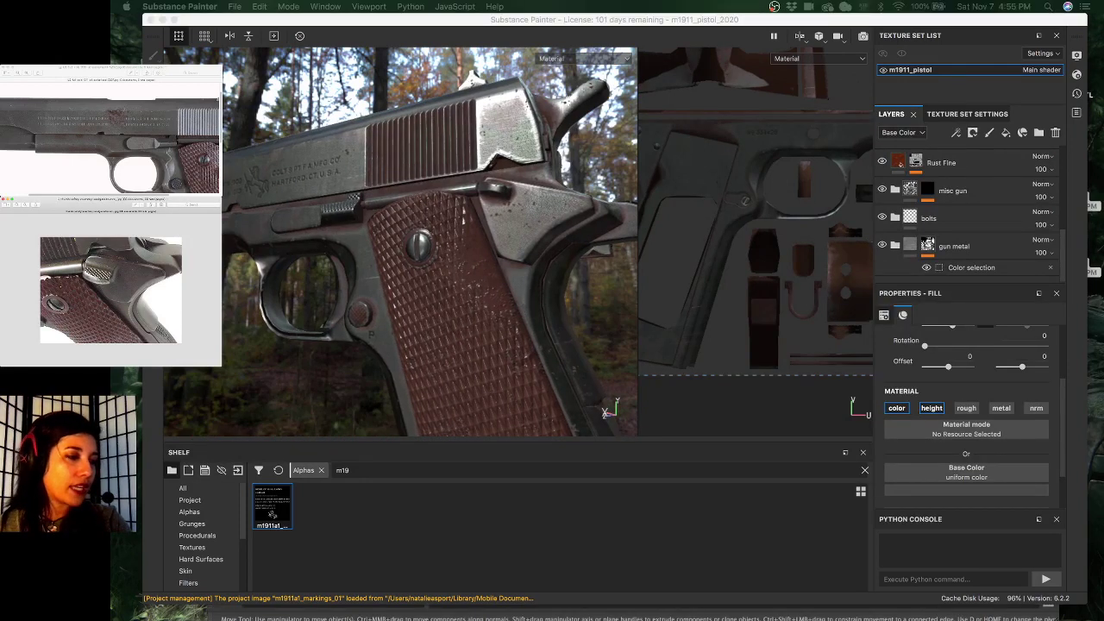
- Expand the gun metal folder in the layer stack and select its mask
left_click(970, 192)
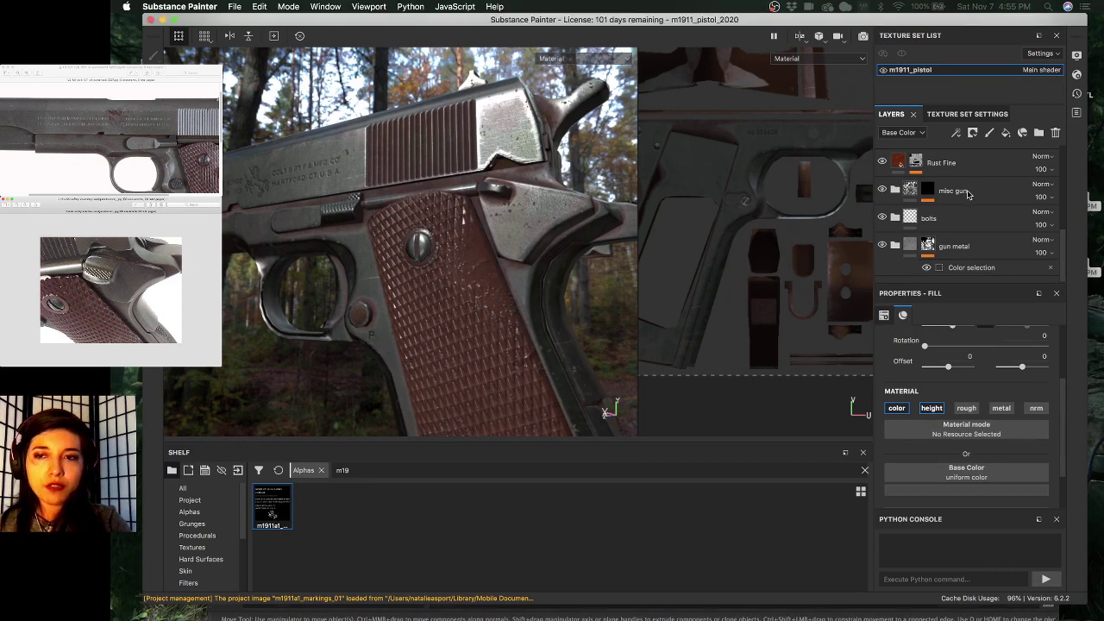
left_click(978, 196)
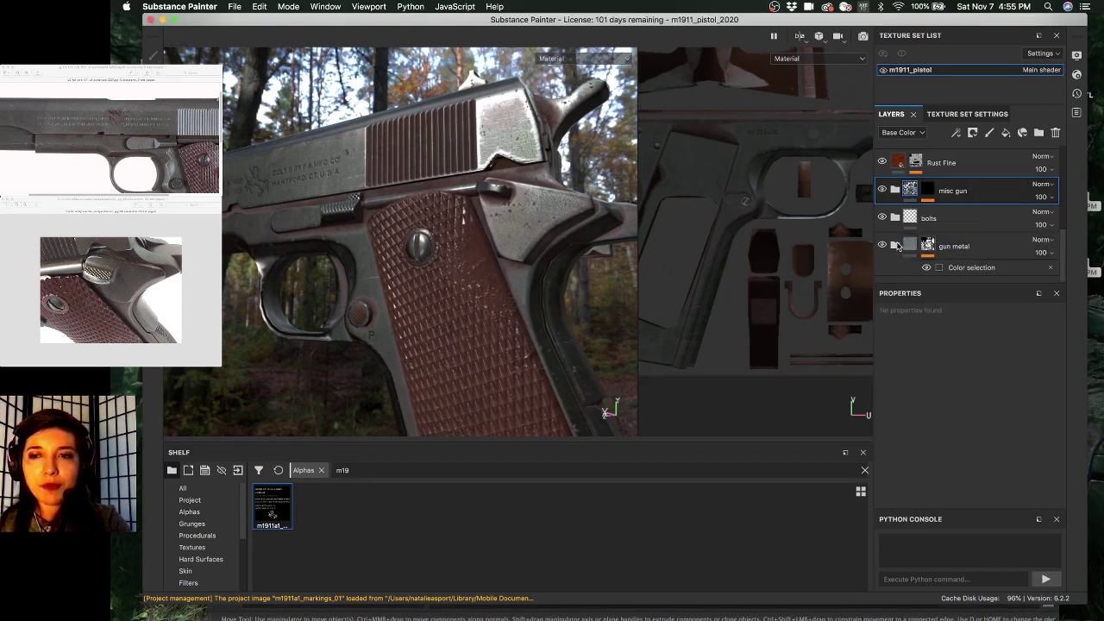
left_click(895, 245)
scroll(977, 230, "down", 3)
scroll(973, 224, "up", 2)
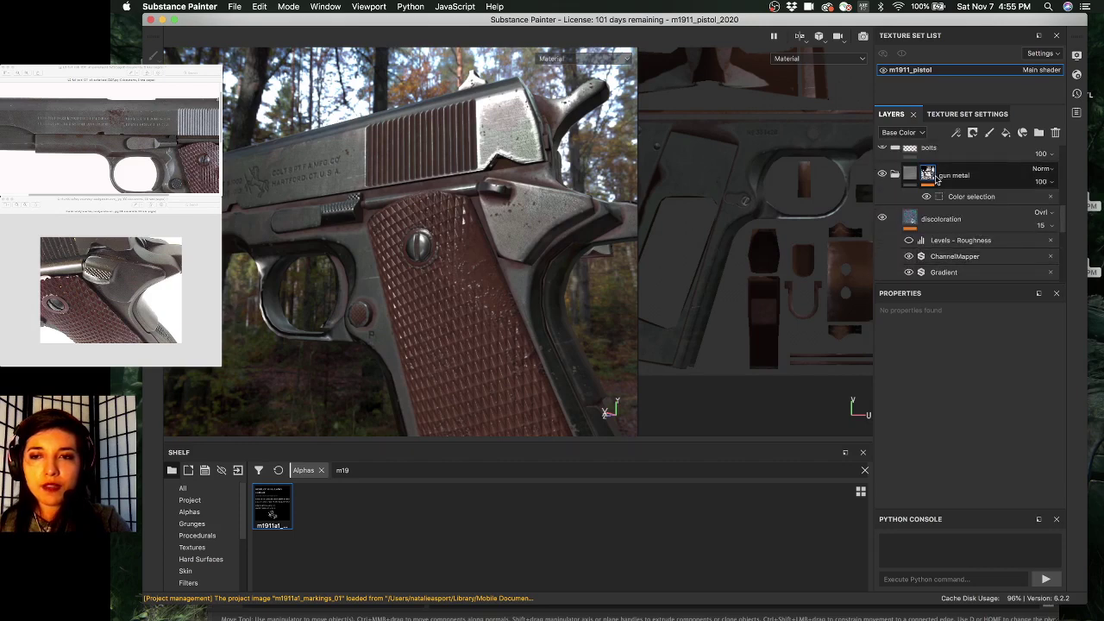
left_click(928, 175)
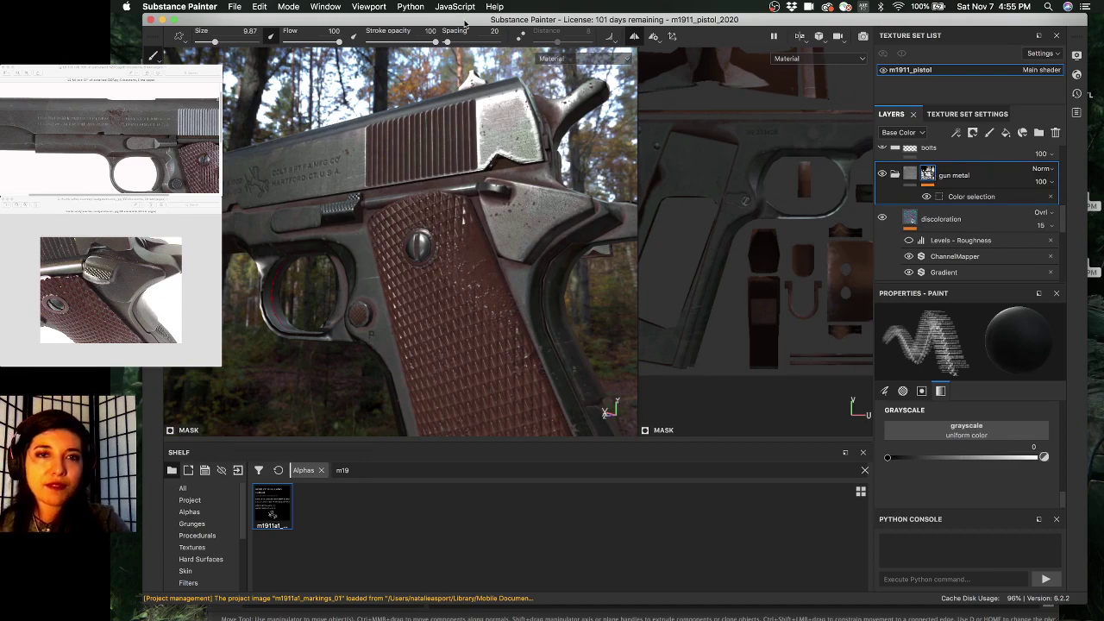
- Add a paint effect to the Rust Fine layer's mask above mg_mask_editor and choose a size 15 artistic brush preset
middle_click_drag(486, 350, 450, 248, "alt")
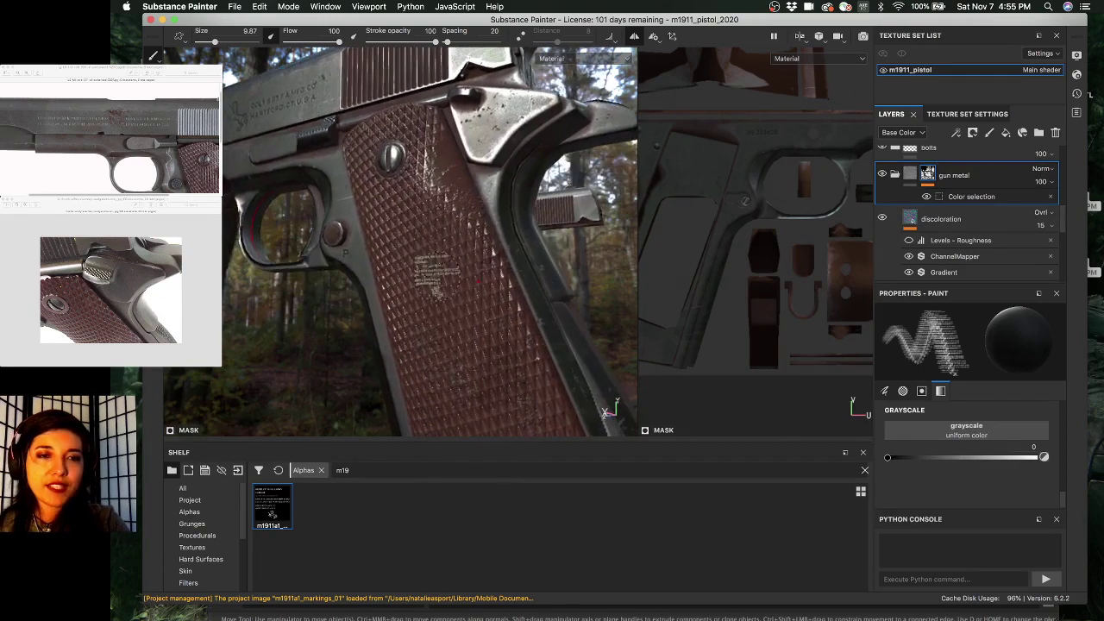
left_click_drag(438, 274, 431, 253, "alt")
middle_click_drag(431, 253, 463, 291, "alt")
right_click_drag(431, 259, 300, 240, "alt")
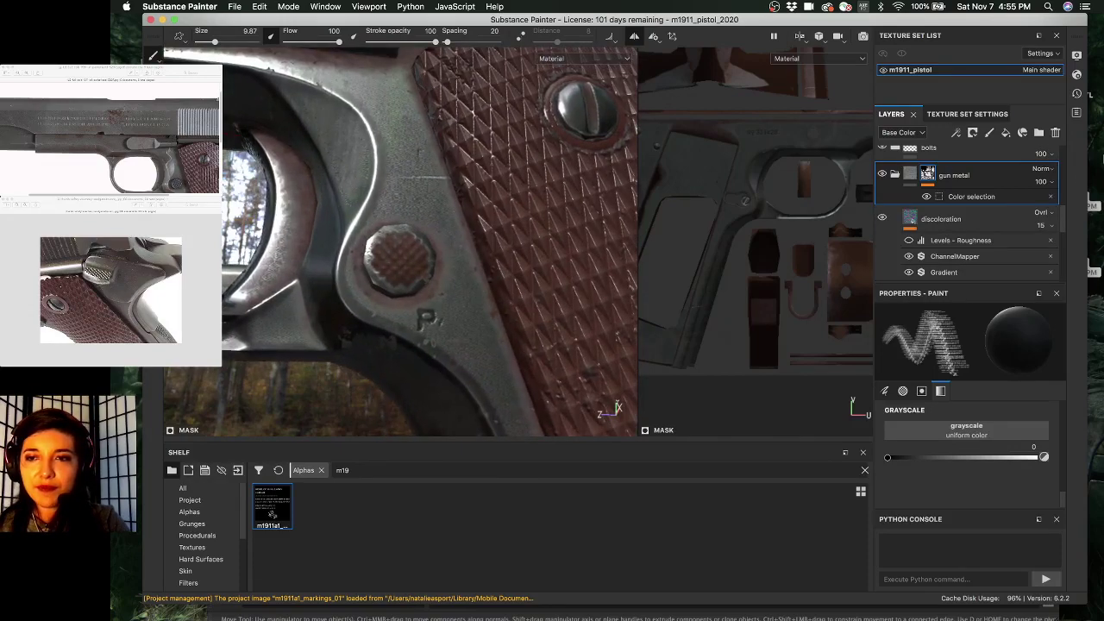
scroll(975, 224, "up", 3)
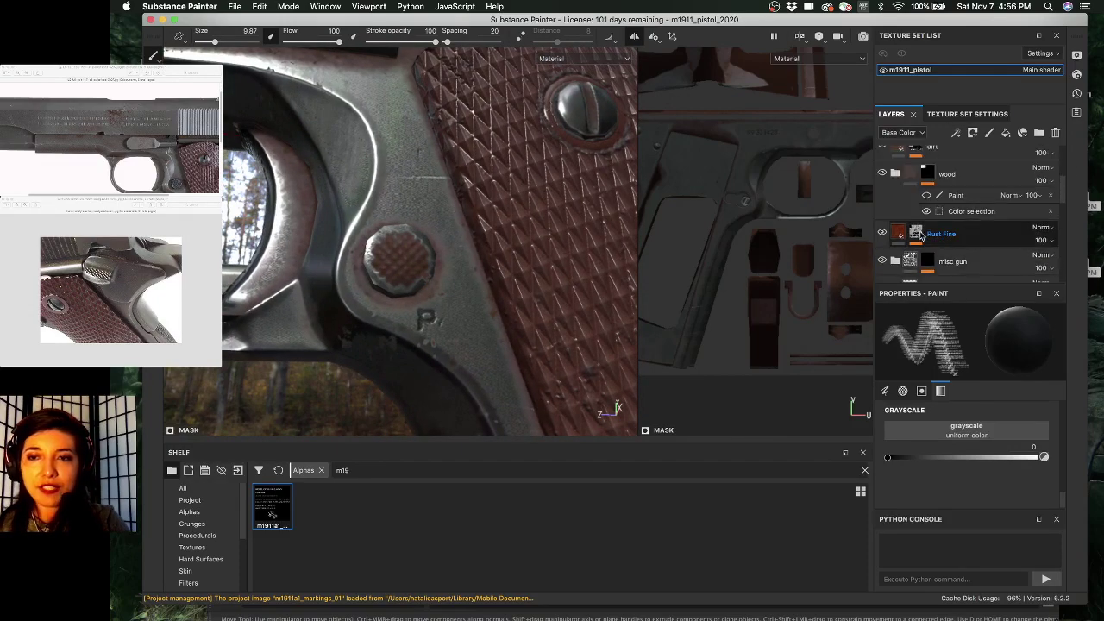
left_click(917, 234)
scroll(949, 228, "down", 1)
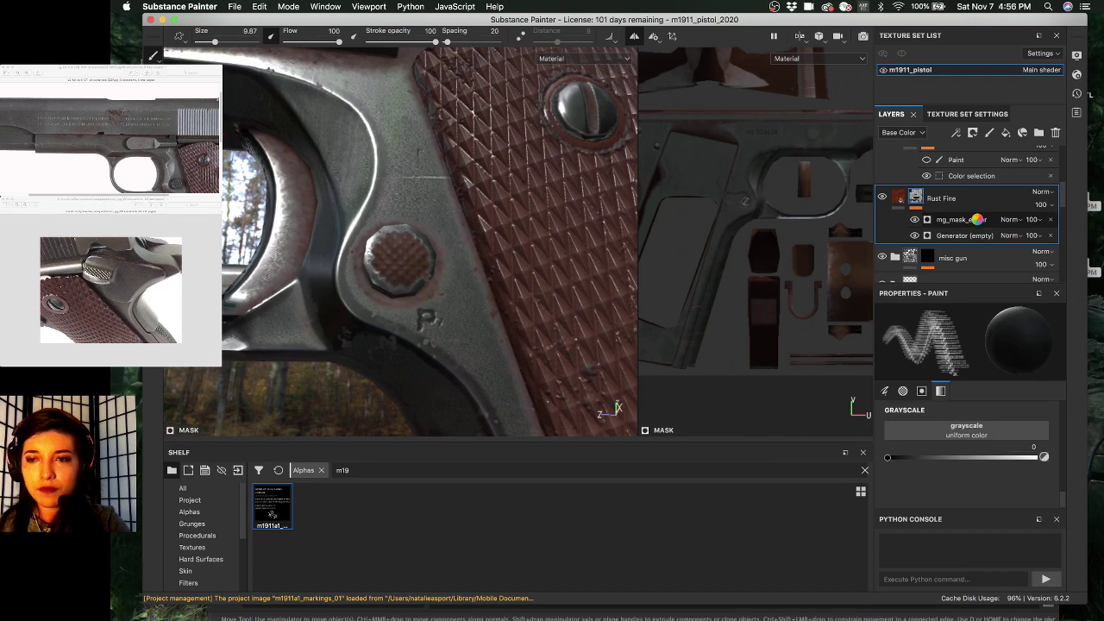
right_click(979, 222)
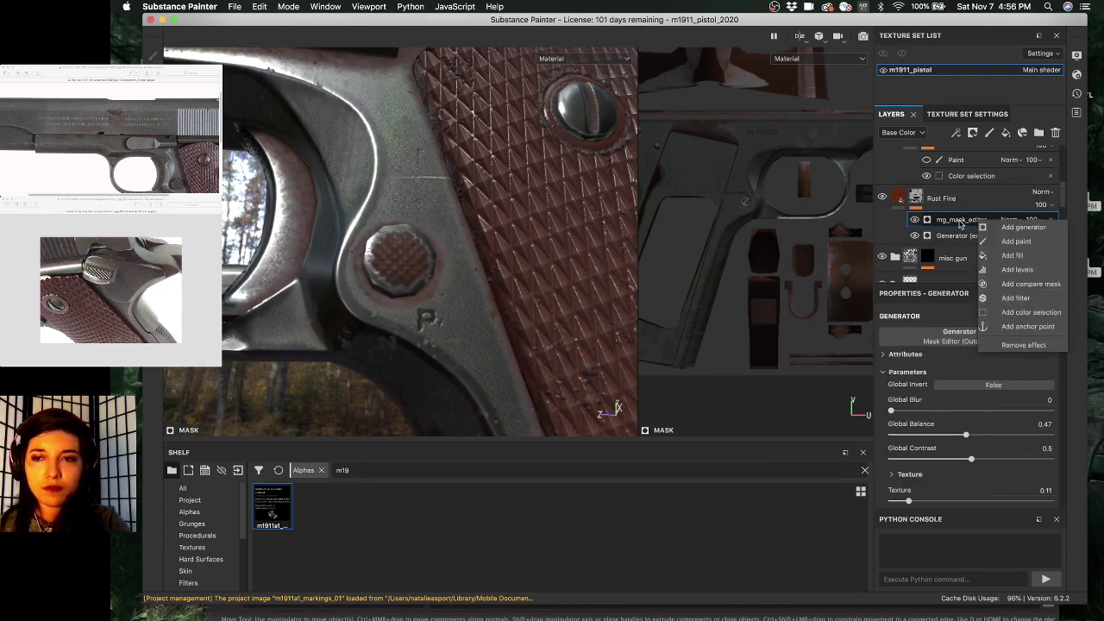
left_click(1018, 243)
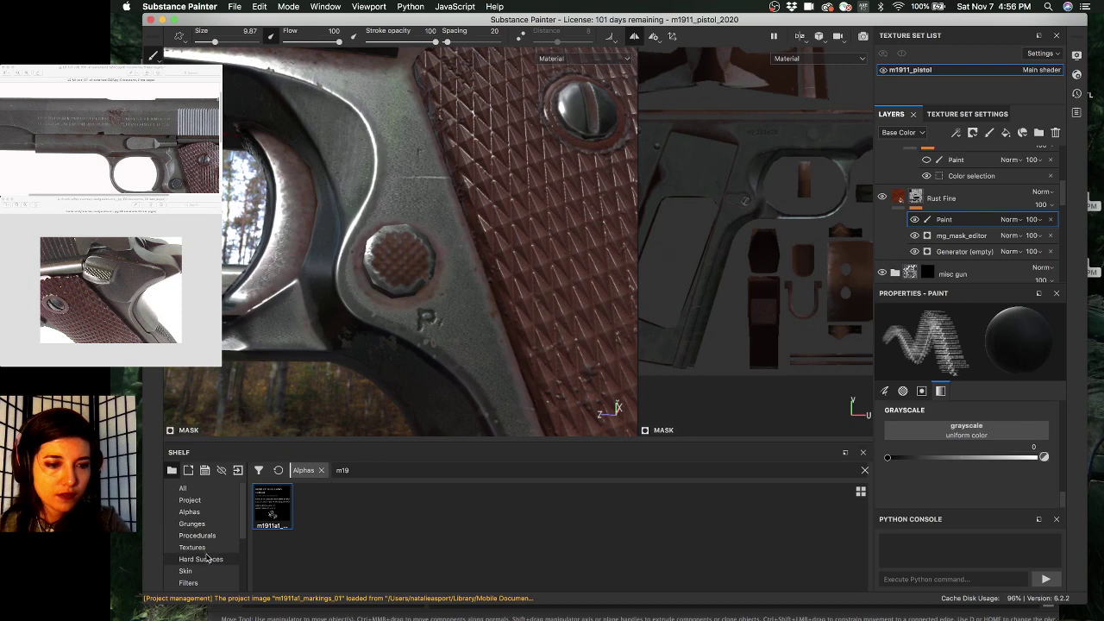
scroll(208, 518, "down", 3)
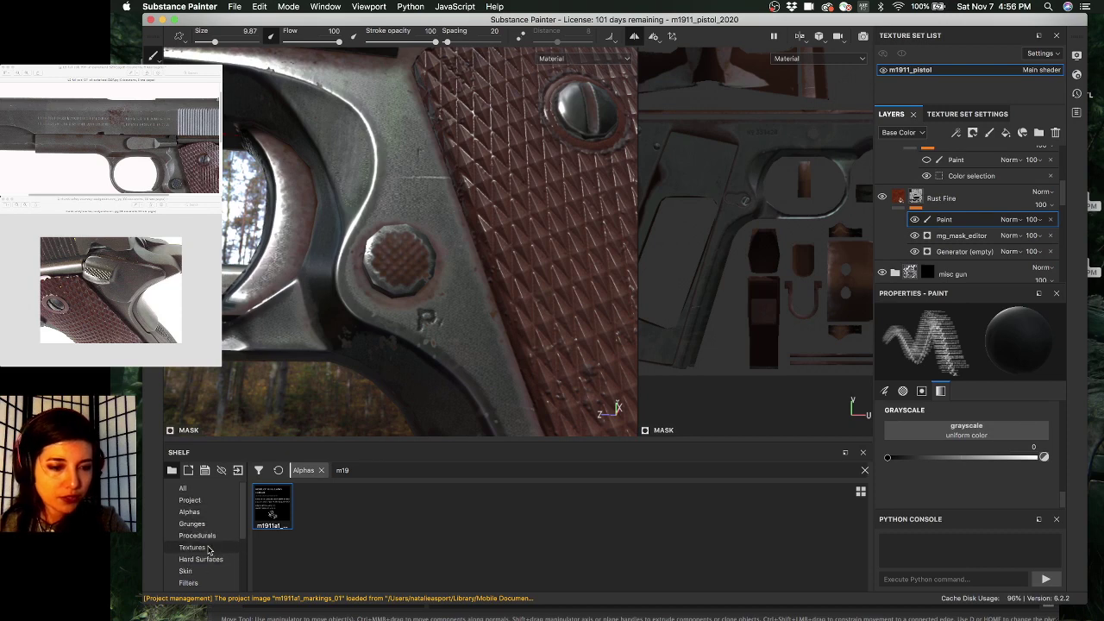
left_click(208, 559)
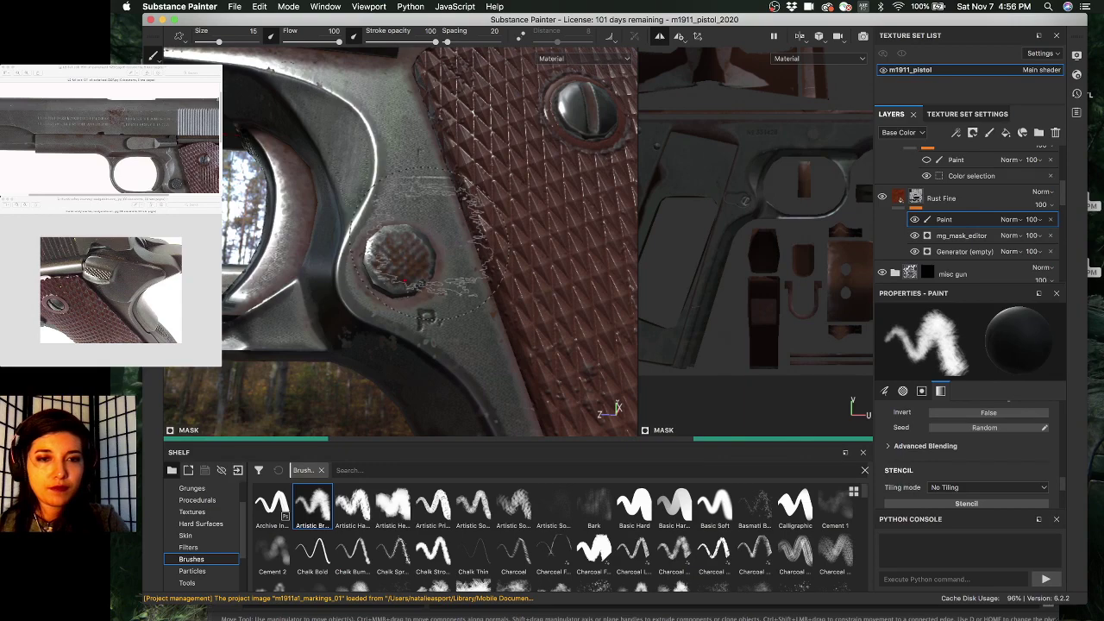
- Undo the addition of the Rust Fine mask's paint effect, restore it, and return the viewports to material display
mouse_move(417, 257)
right_mouse_down("alt")
mouse_move(394, 252)
mouse_move(418, 246)
right_mouse_up("alt")
key("super+z")
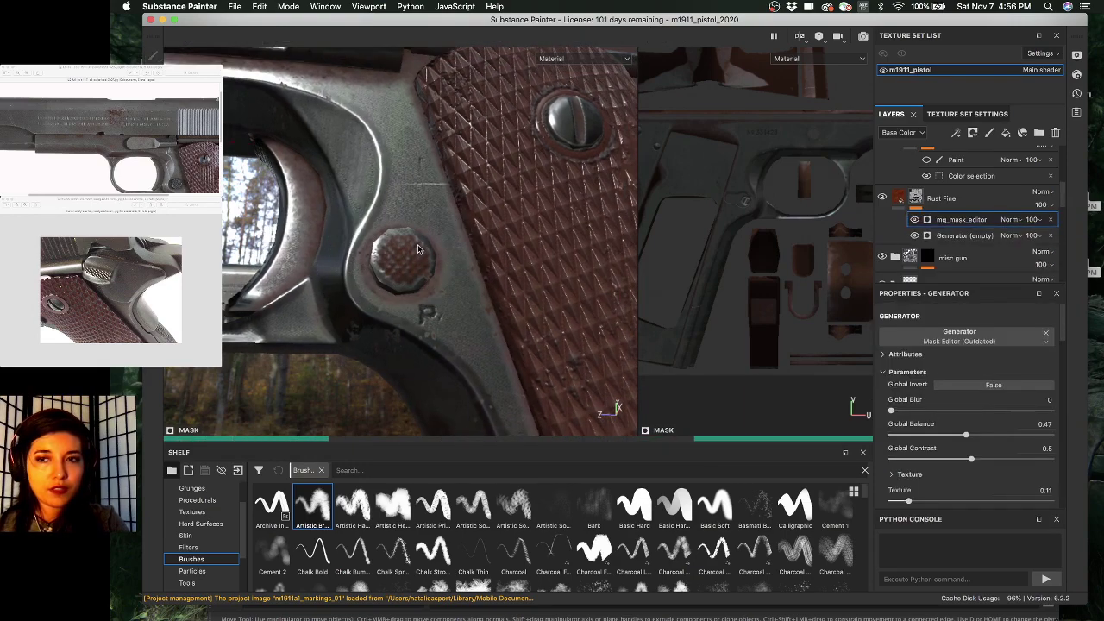
left_click(260, 7)
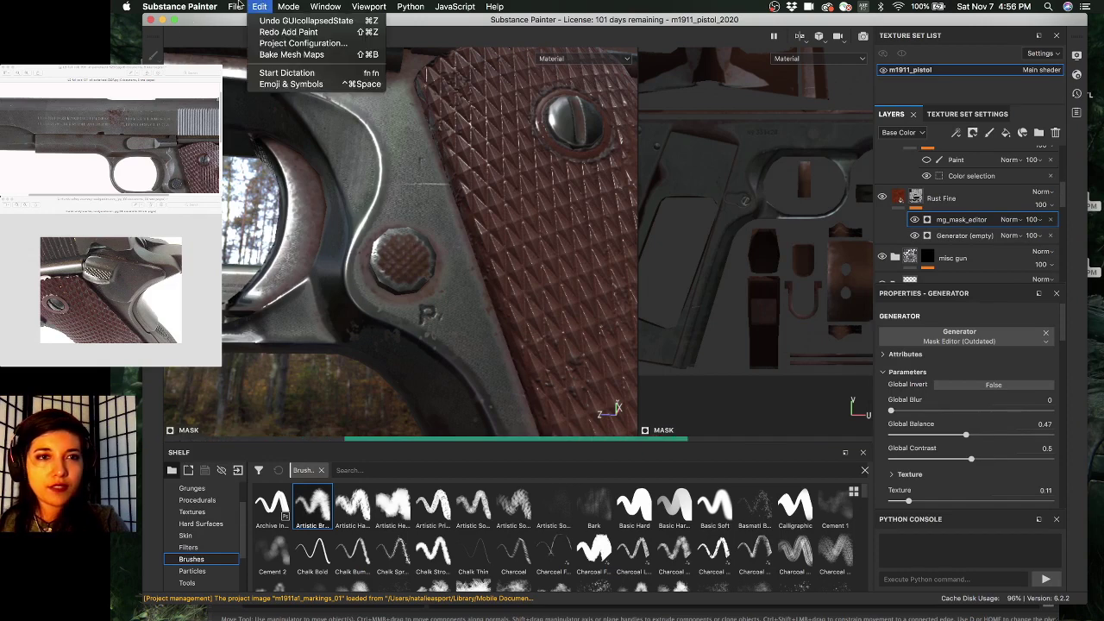
left_click(288, 32)
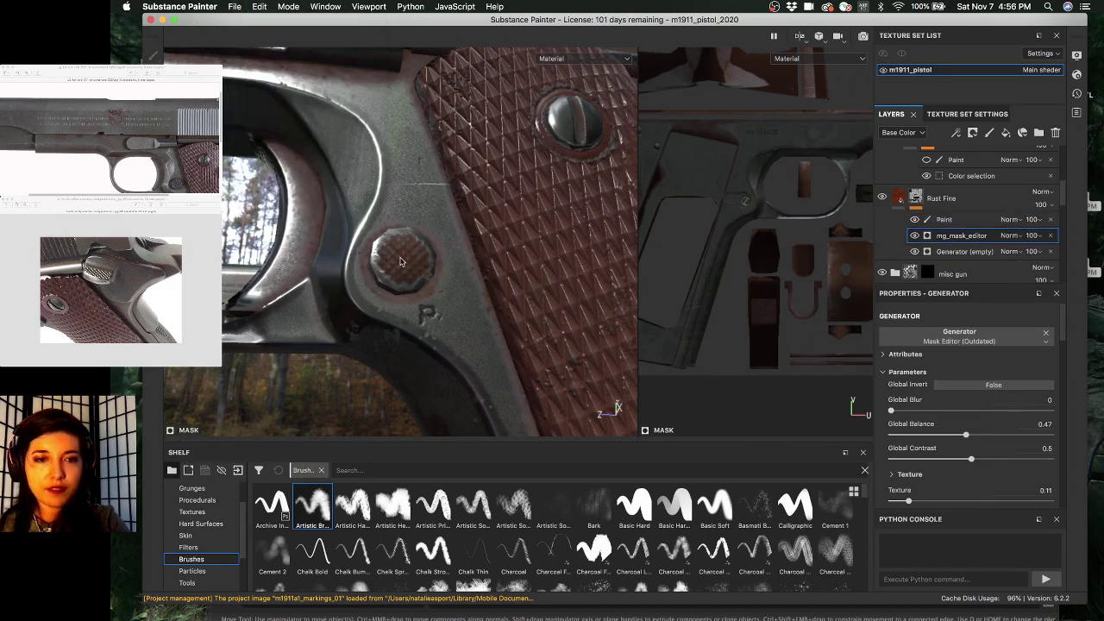
key("super")
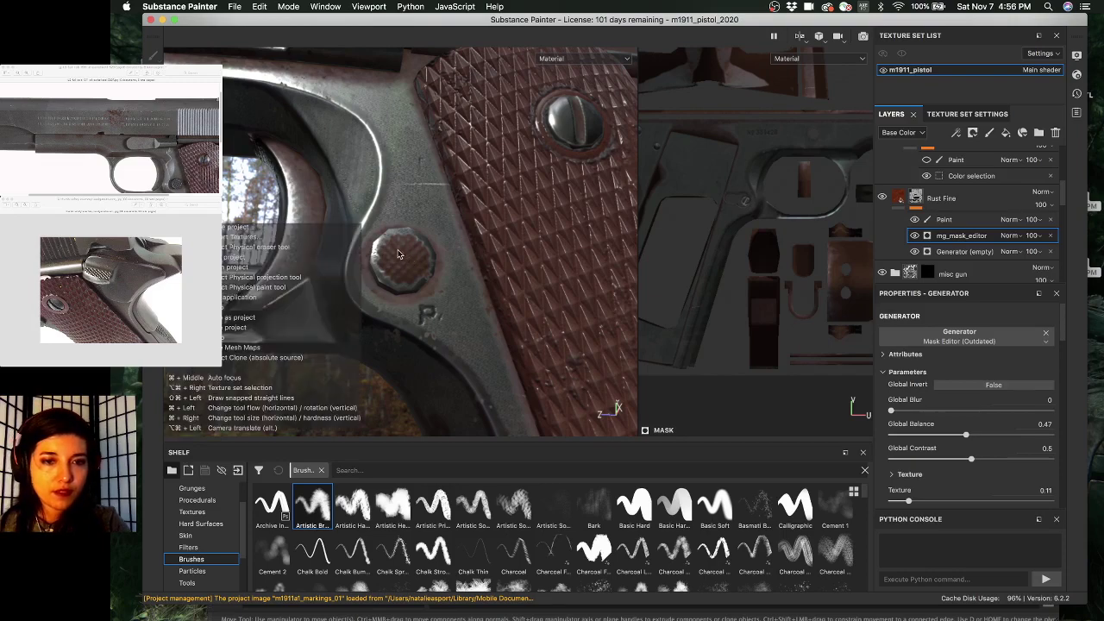
key("super")
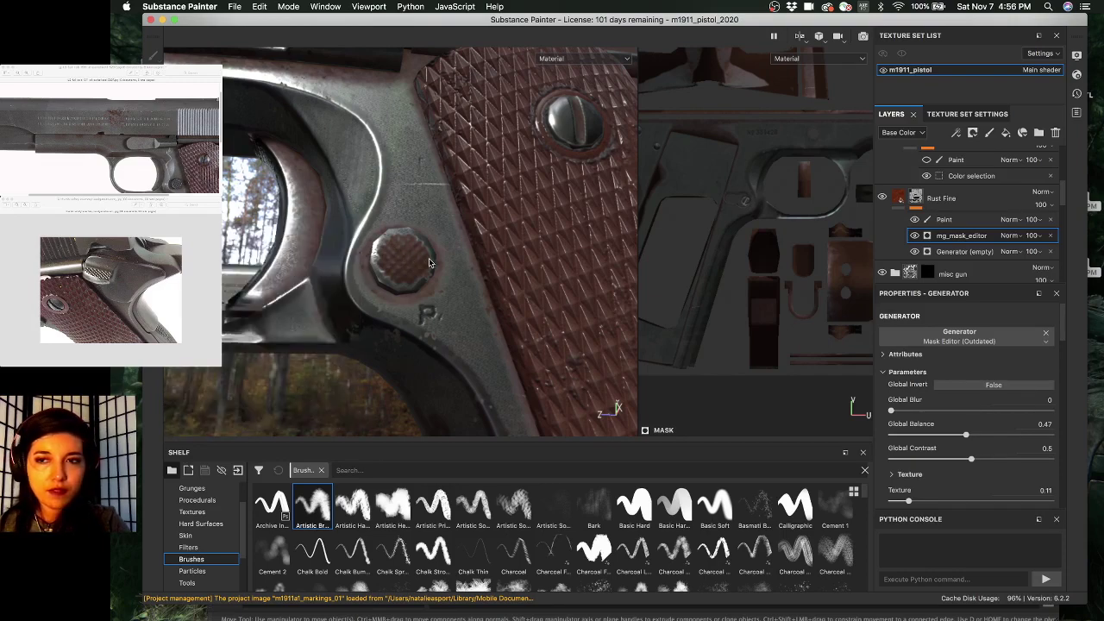
key("b")
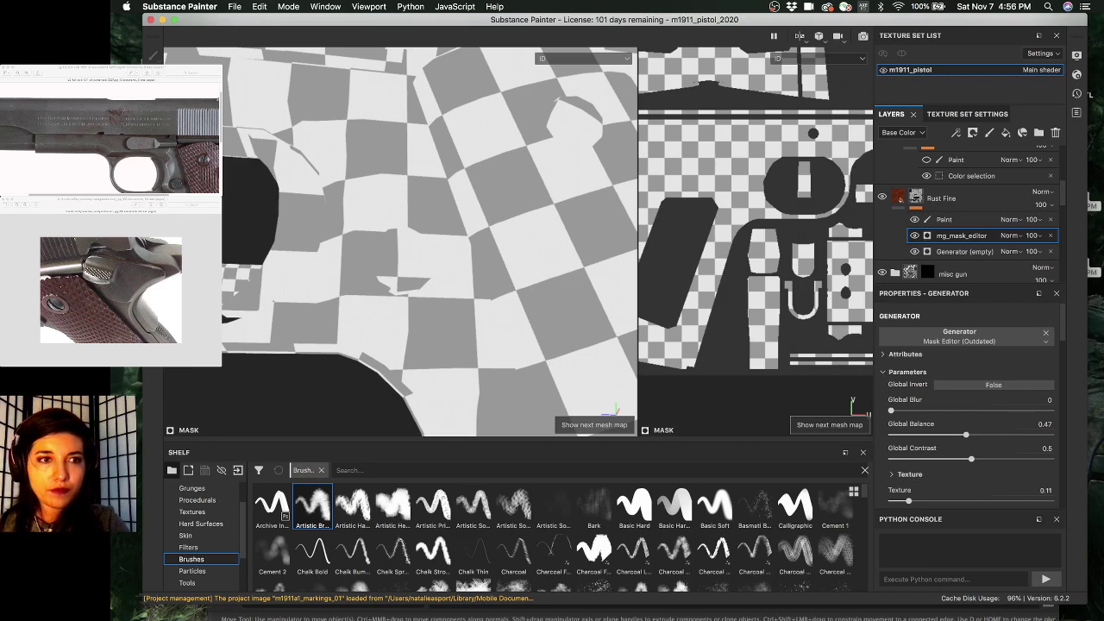
key("m")
- Paint black on the Rust Fine mask's paint effect over the magazine release button with the brush size reduced to 6.42
left_click(944, 219)
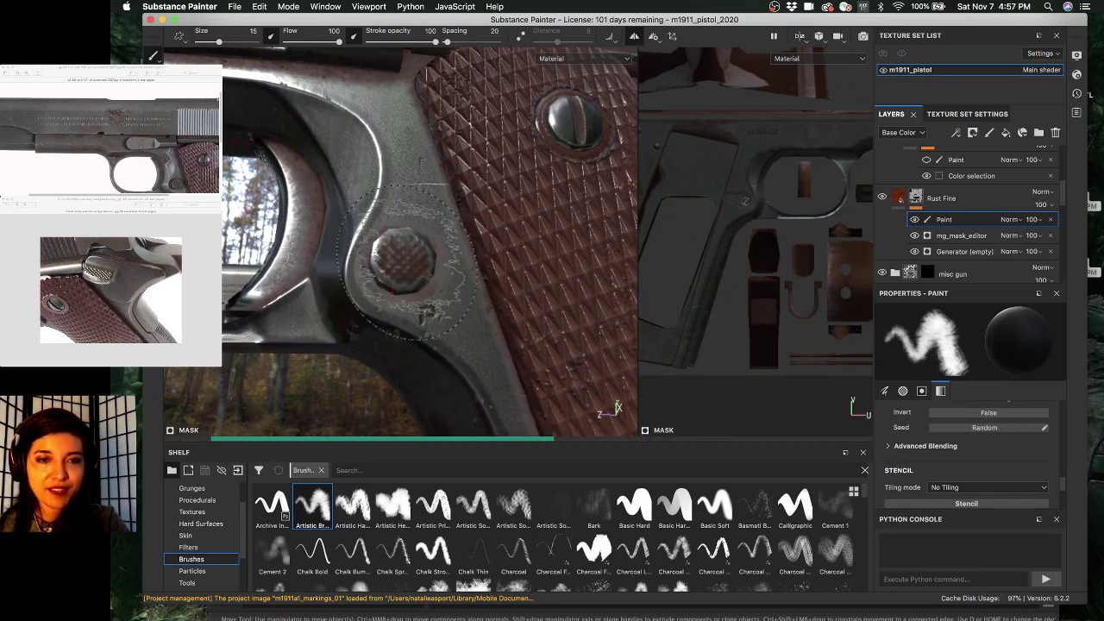
right_click_drag(407, 260, 360, 261, "ctrl")
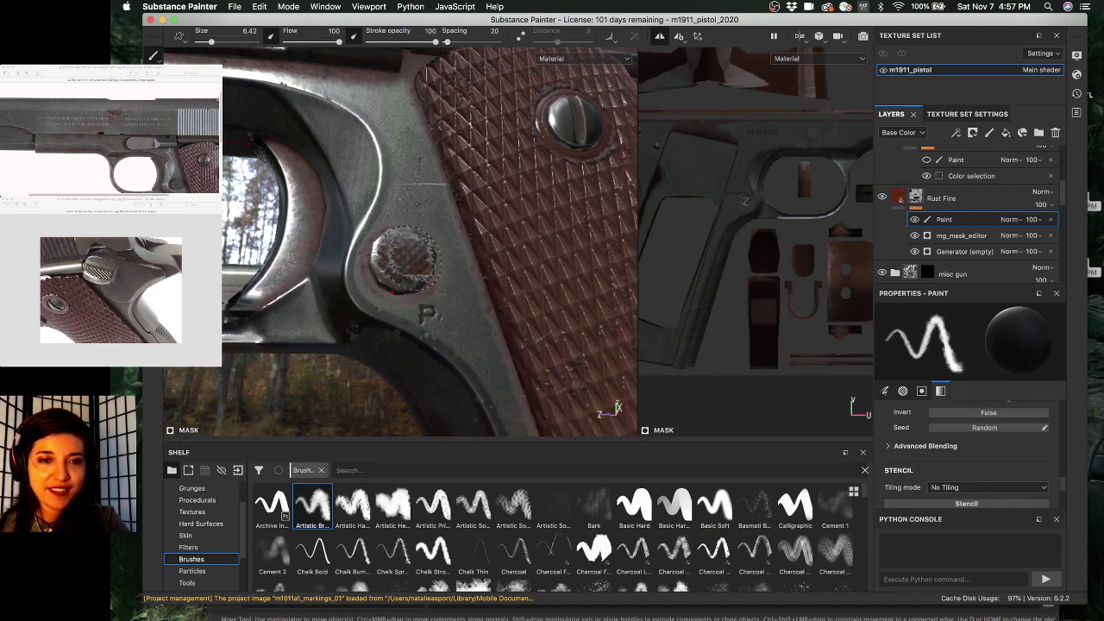
left_click_drag(403, 262, 402, 262)
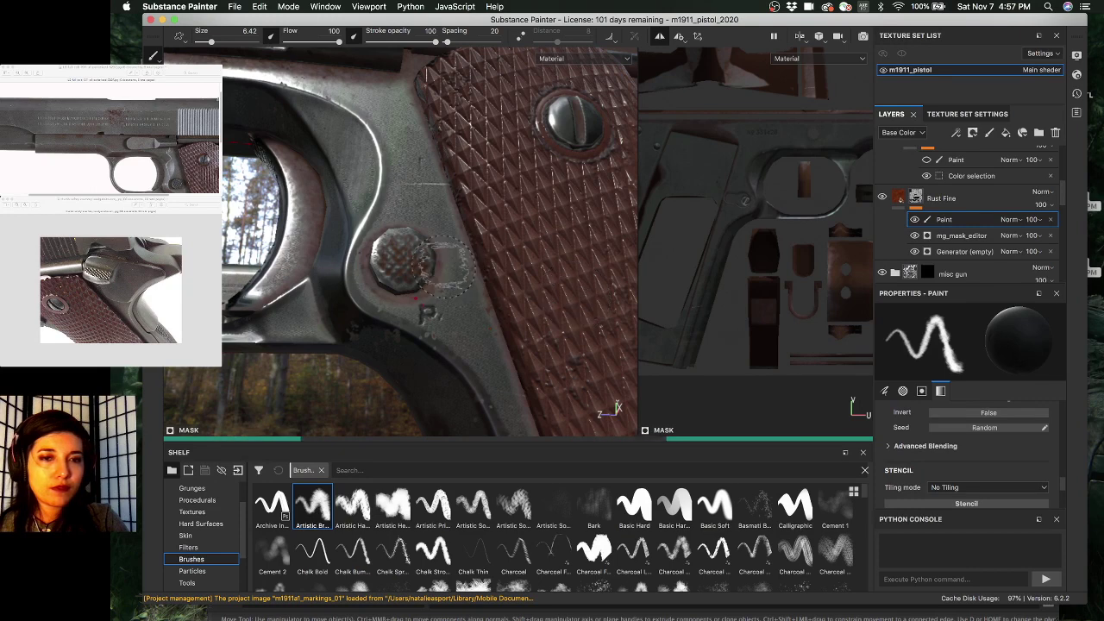
- Paint black on the Rust Fine mask over the remaining rust on the magazine release button
left_click(405, 263)
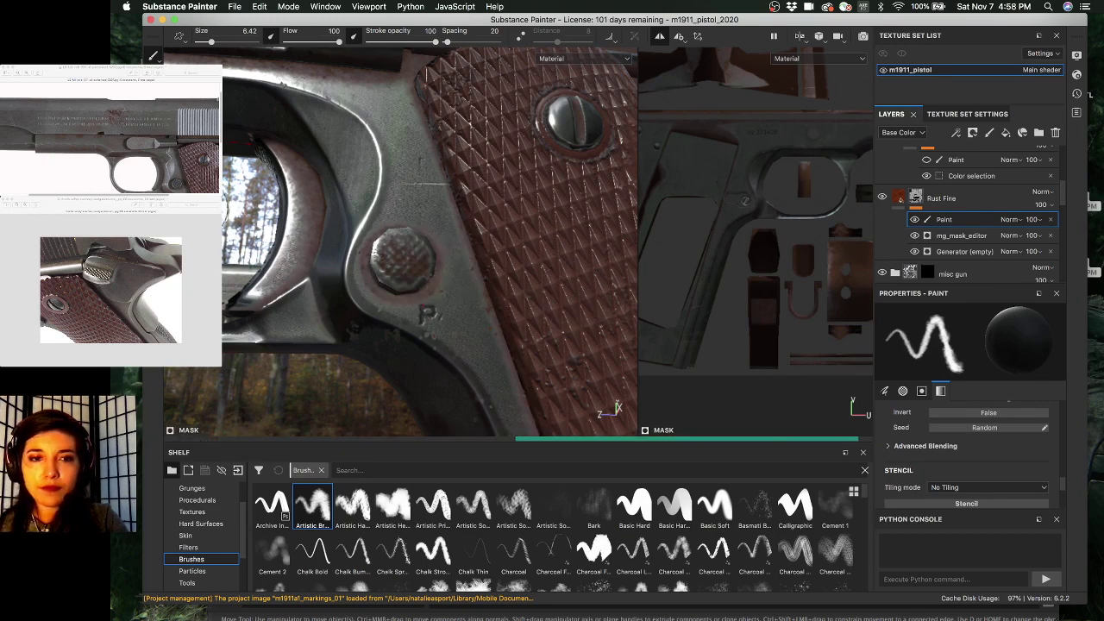
left_click(402, 256)
scroll(402, 252, "down", 2)
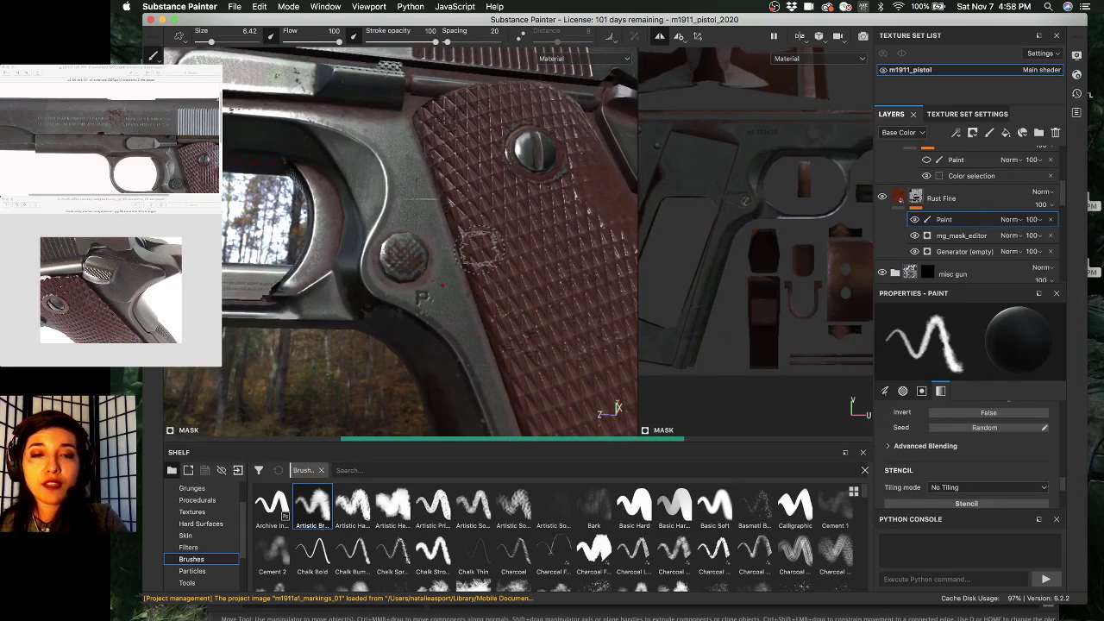
mouse_move(480, 246)
right_mouse_down("alt")
mouse_move(405, 250)
mouse_move(465, 255)
right_mouse_up("alt")
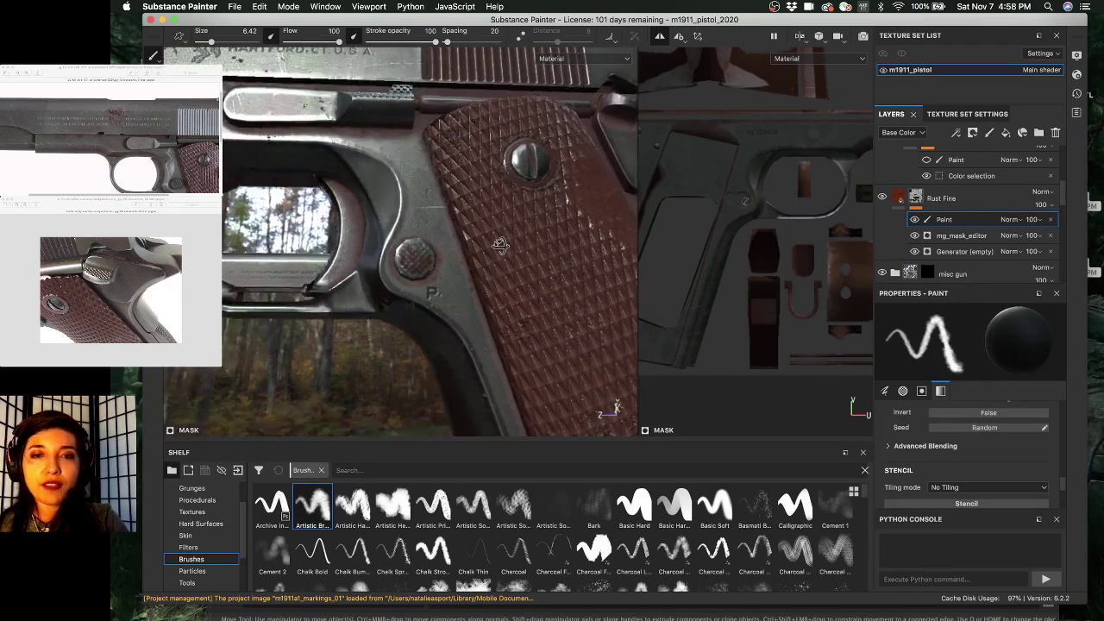
left_click_drag(465, 254, 440, 259, "alt")
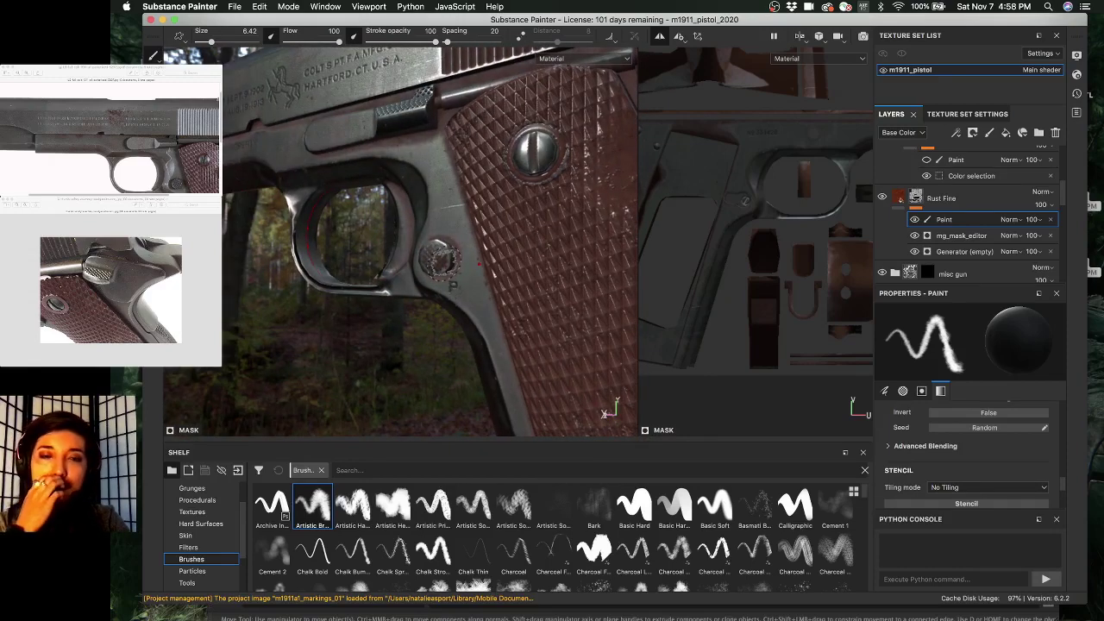
- Enlarge the brush to size 20.92 and paint black on the Rust Fine mask over the slide's rear serrations
left_click_drag(539, 236, 470, 224, "alt")
mouse_move(447, 175)
right_mouse_down("ctrl")
mouse_move(492, 178)
mouse_move(466, 185)
mouse_move(487, 187)
right_mouse_up("ctrl")
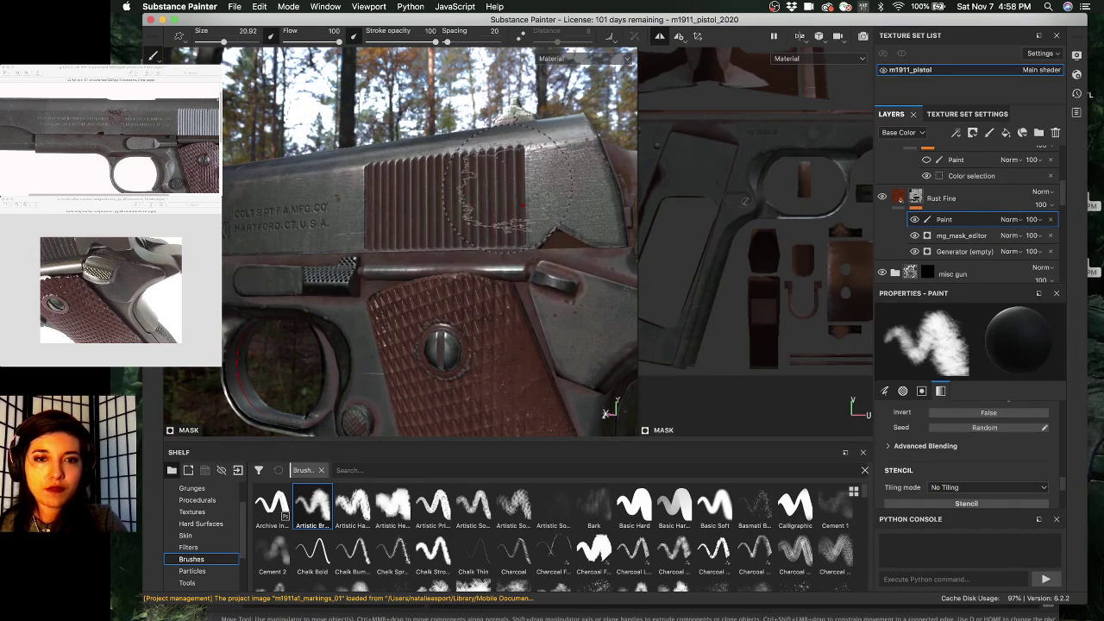
left_click_drag(435, 203, 357, 201)
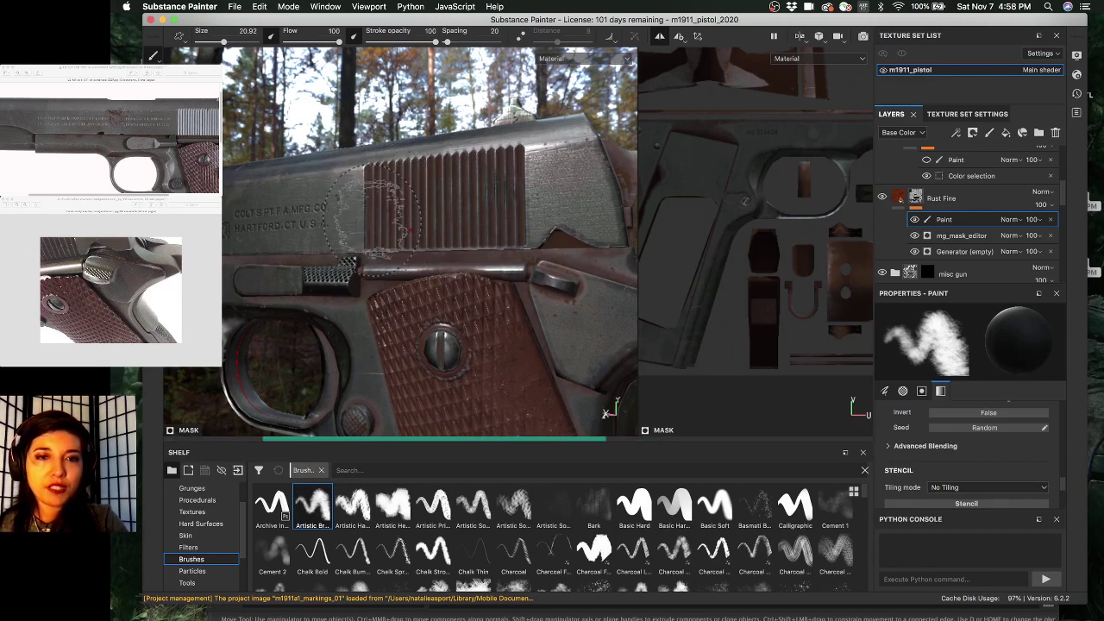
mouse_move(401, 198)
left_mouse_down("alt")
mouse_move(449, 186)
mouse_move(438, 231)
left_mouse_up("alt")
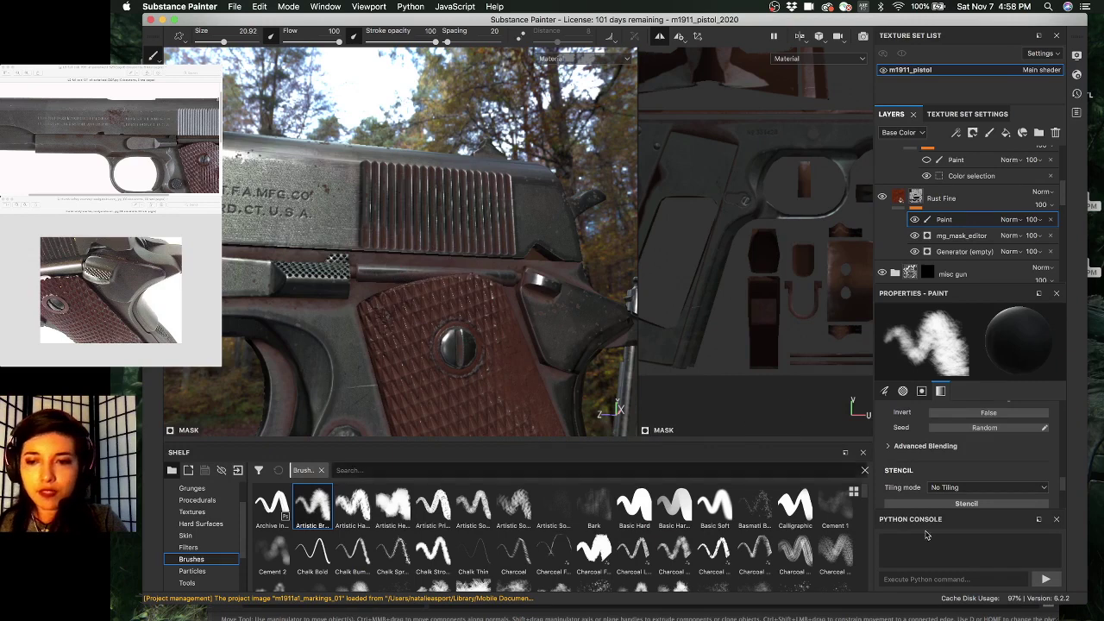
- Set the paint brush's grayscale value to 0.1401
scroll(919, 505, "down", 5)
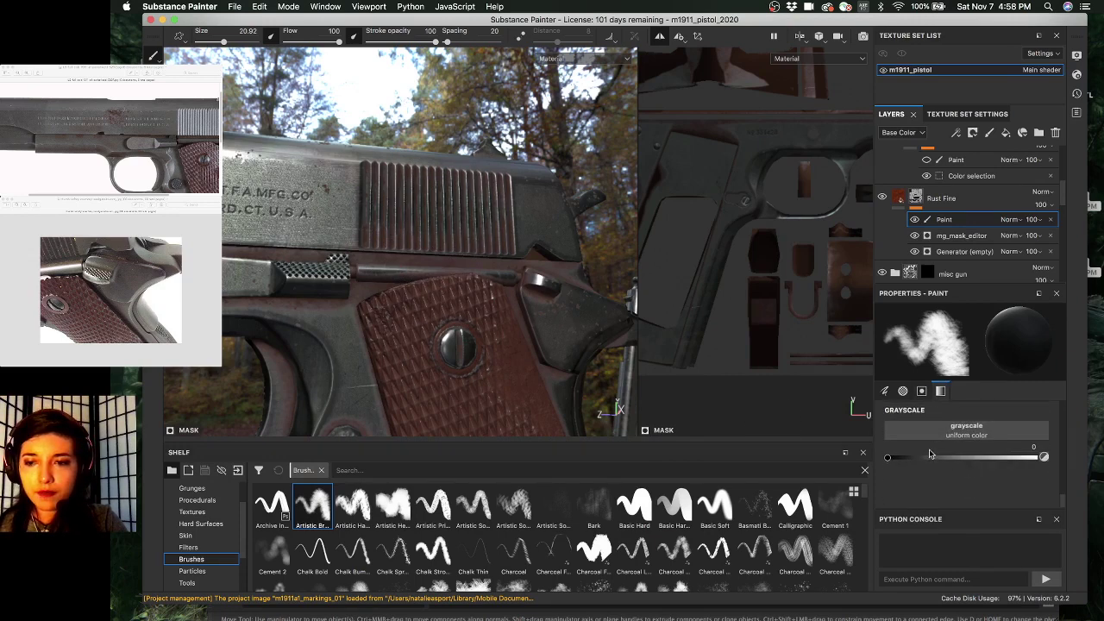
left_click(905, 460)
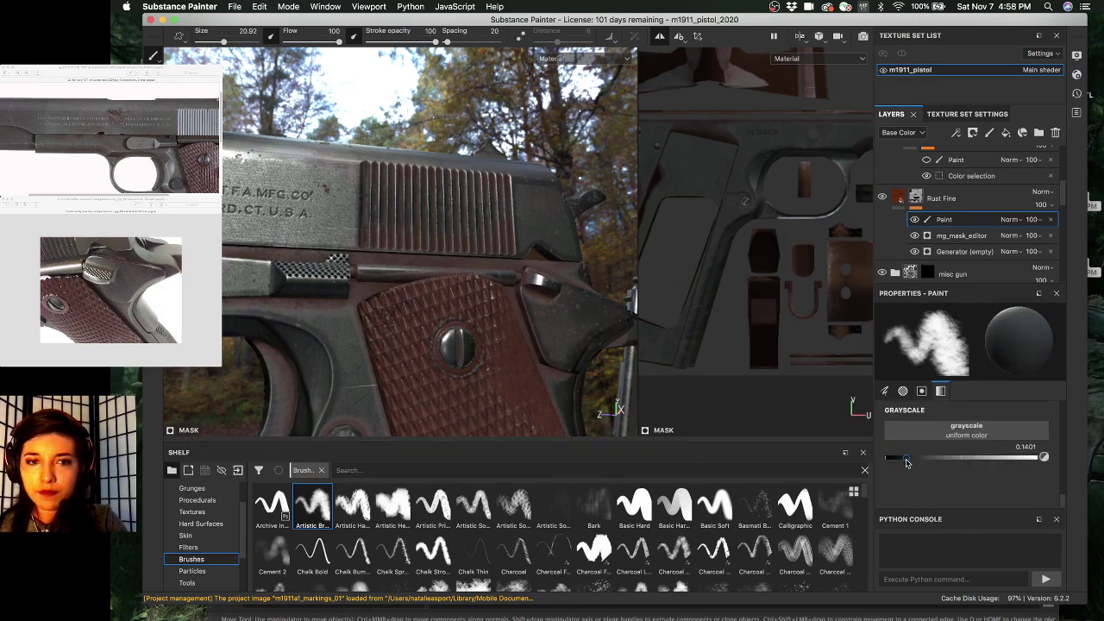
left_click_drag(467, 209, 361, 236, "alt")
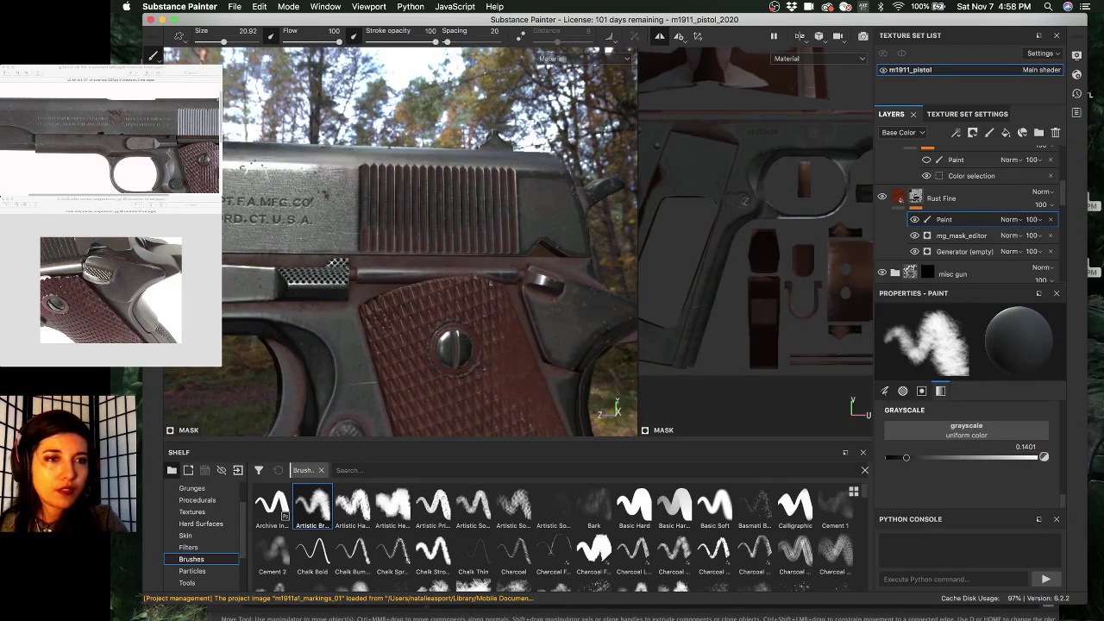
- Erase over the slide's rear serrations on the Rust Fine mask's paint effect with an 18.5 eraser at 22 stroke opacity
key("e")
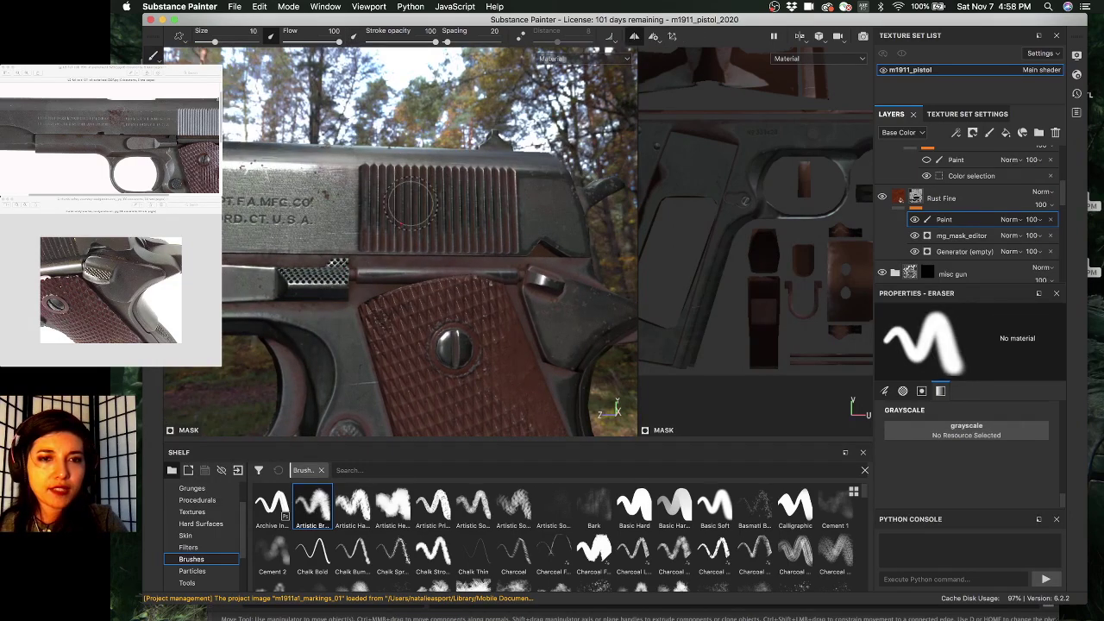
right_click_drag(422, 204, 474, 204, "ctrl")
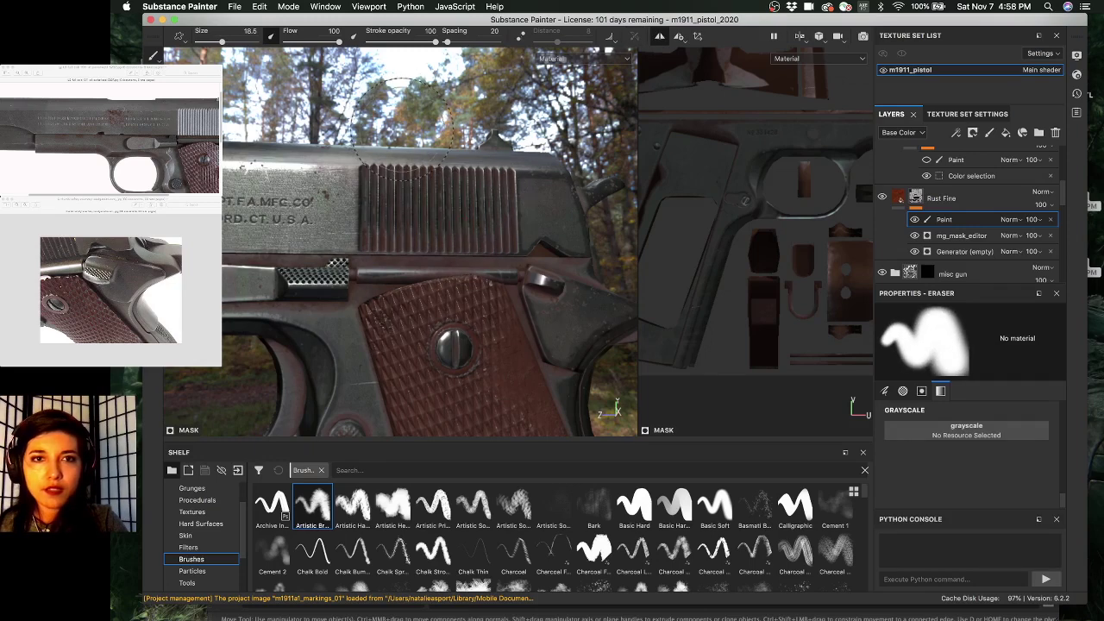
left_click_drag(402, 40, 382, 41)
left_click_drag(385, 198, 471, 197)
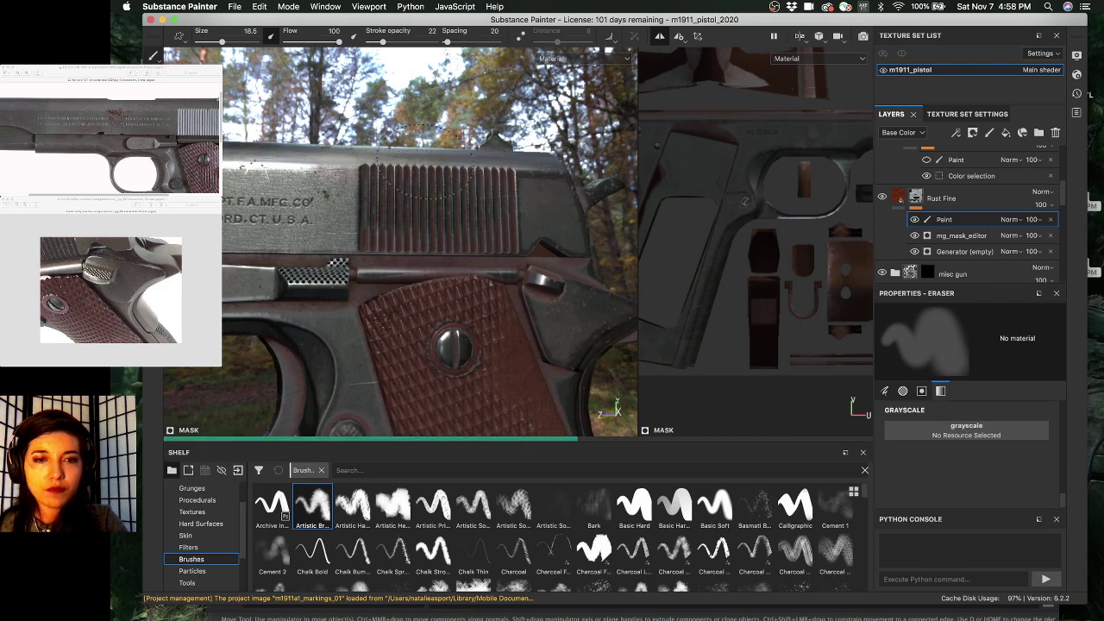
- Check the pistol's rust from several angles and save the project
left_click_drag(456, 176, 488, 173, "alt")
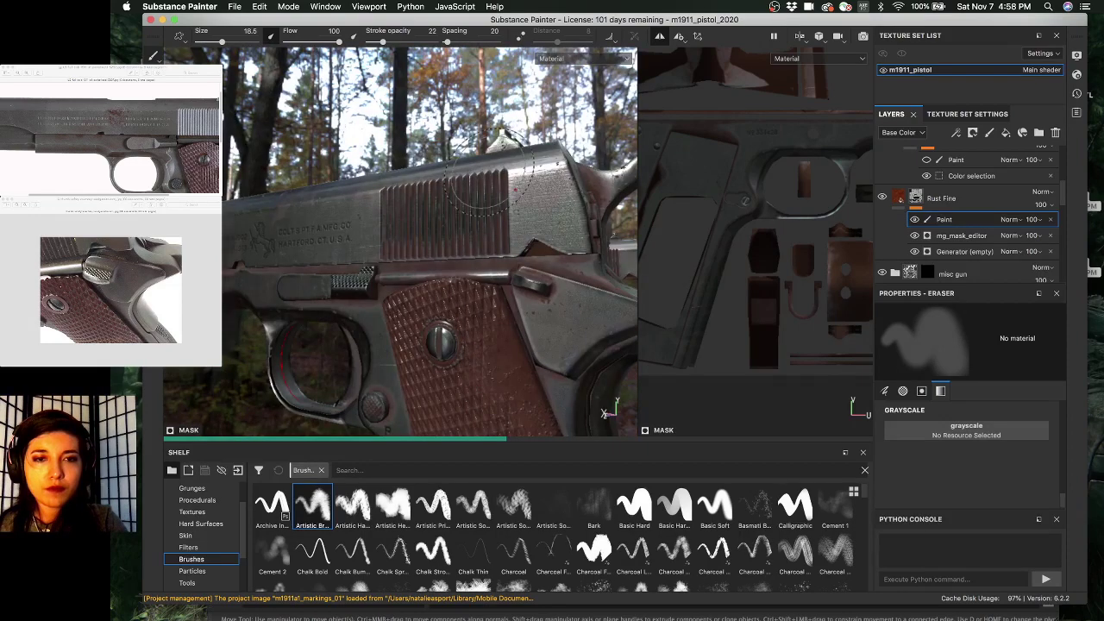
left_click_drag(410, 186, 419, 184, "alt")
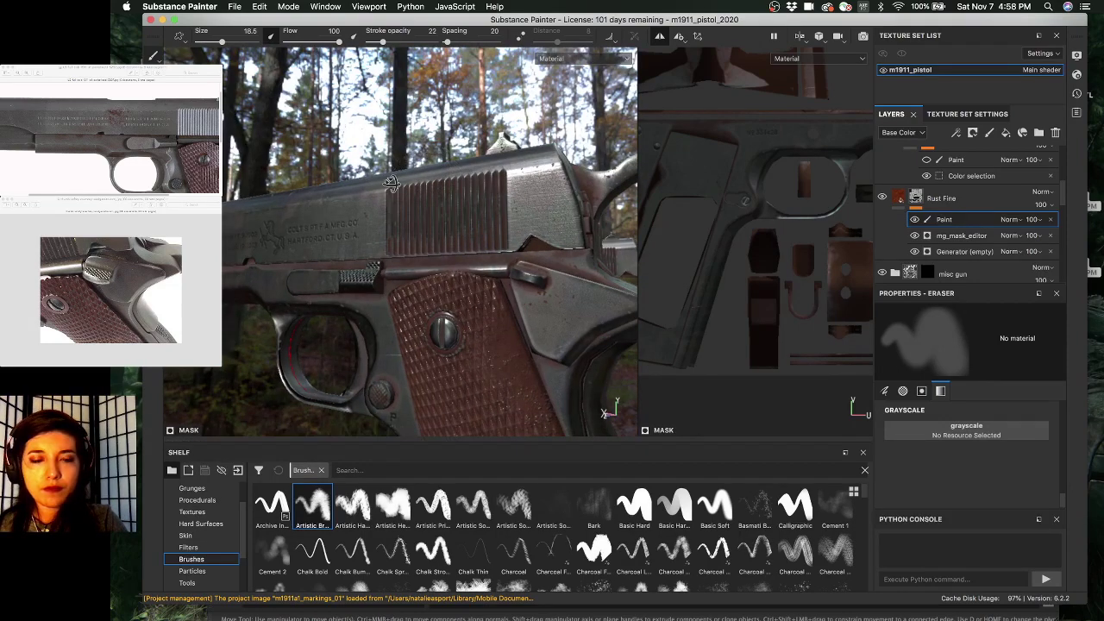
left_click_drag(534, 190, 336, 197, "alt")
scroll(334, 198, "down", 3)
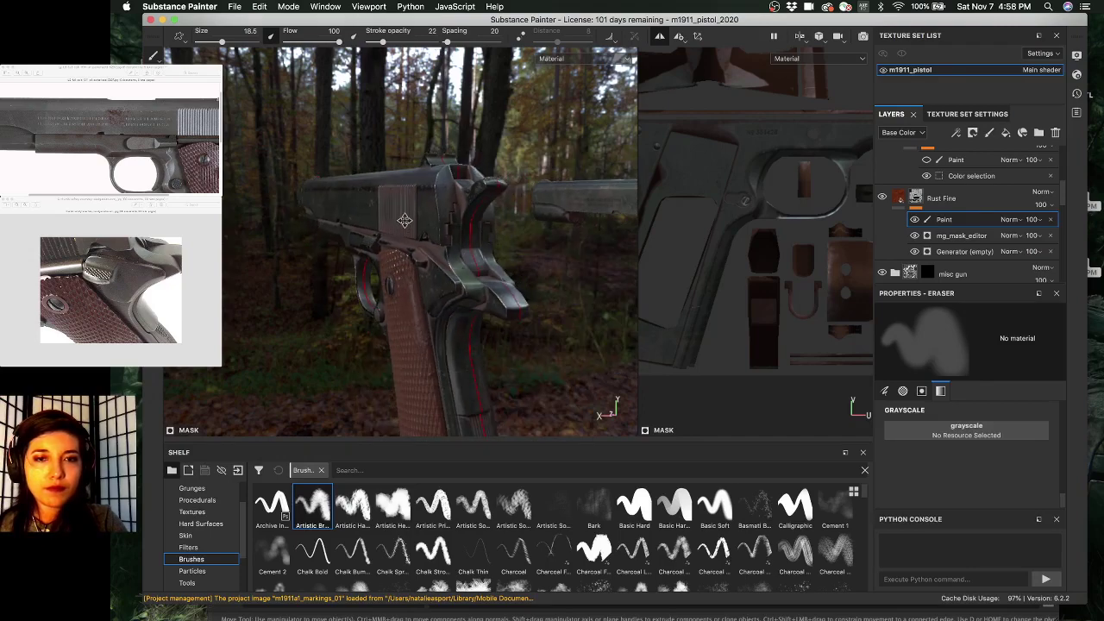
middle_click_drag(405, 219, 405, 160, "alt")
left_click_drag(366, 194, 428, 175, "alt")
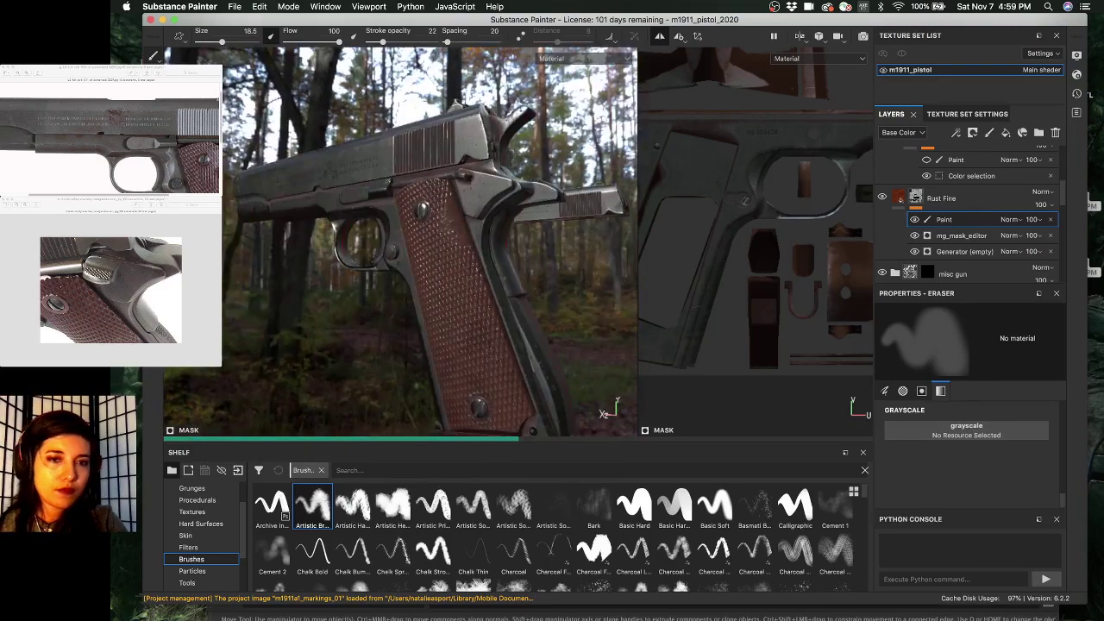
key("super+s")
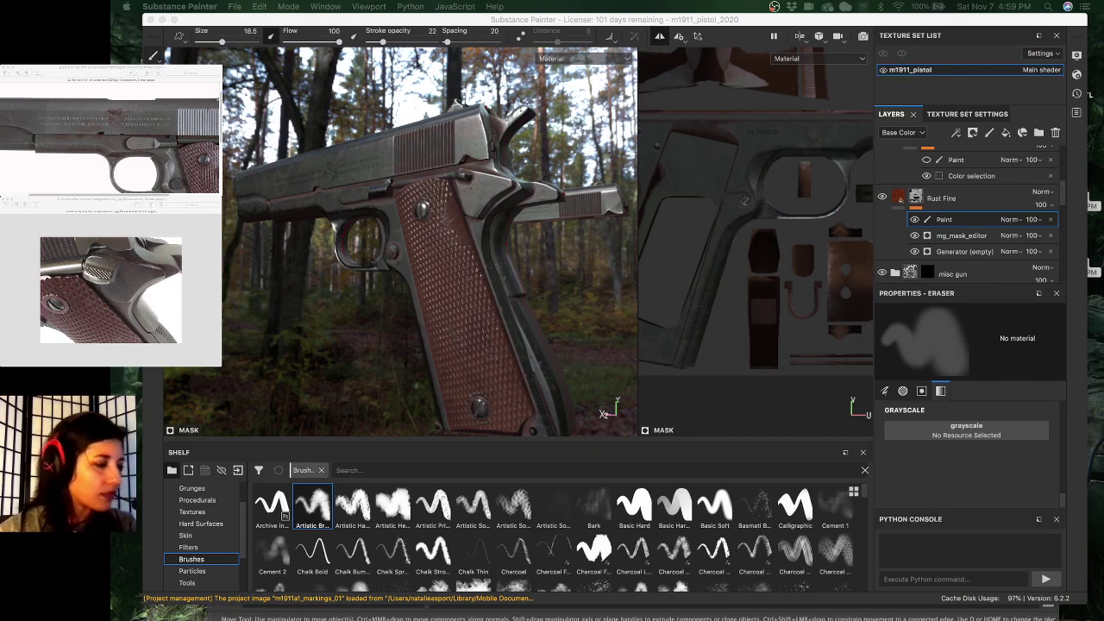
left_click(237, 24)
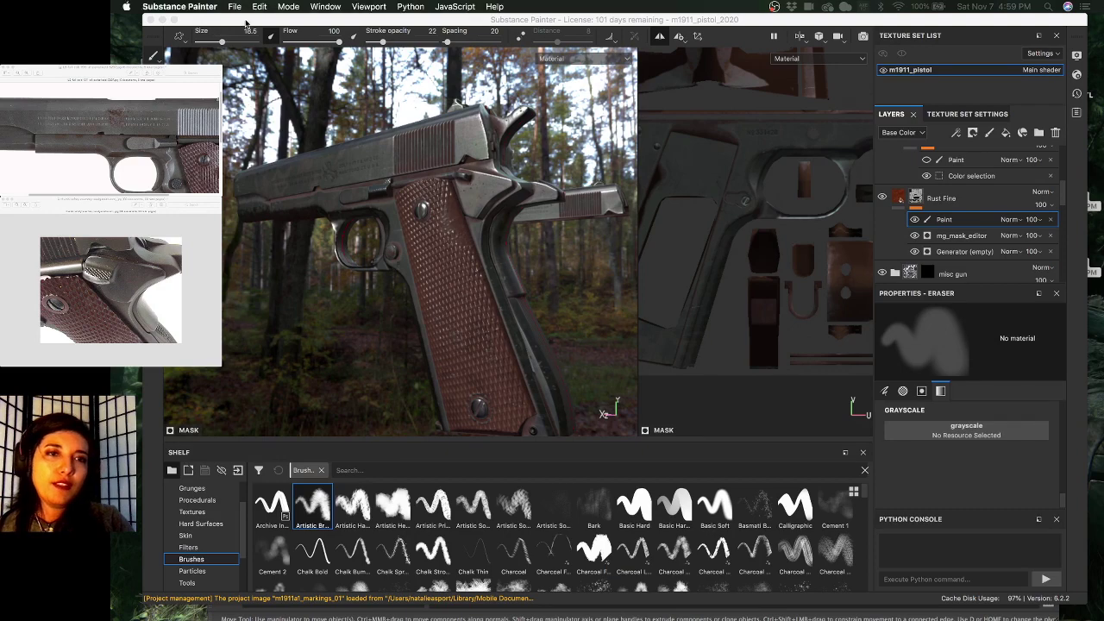
- Display the material in the viewport, and open the texture export settings and save them
mouse_move(381, 226)
left_mouse_down("alt")
mouse_move(426, 181)
mouse_move(369, 222)
mouse_move(313, 201)
left_mouse_up("alt")
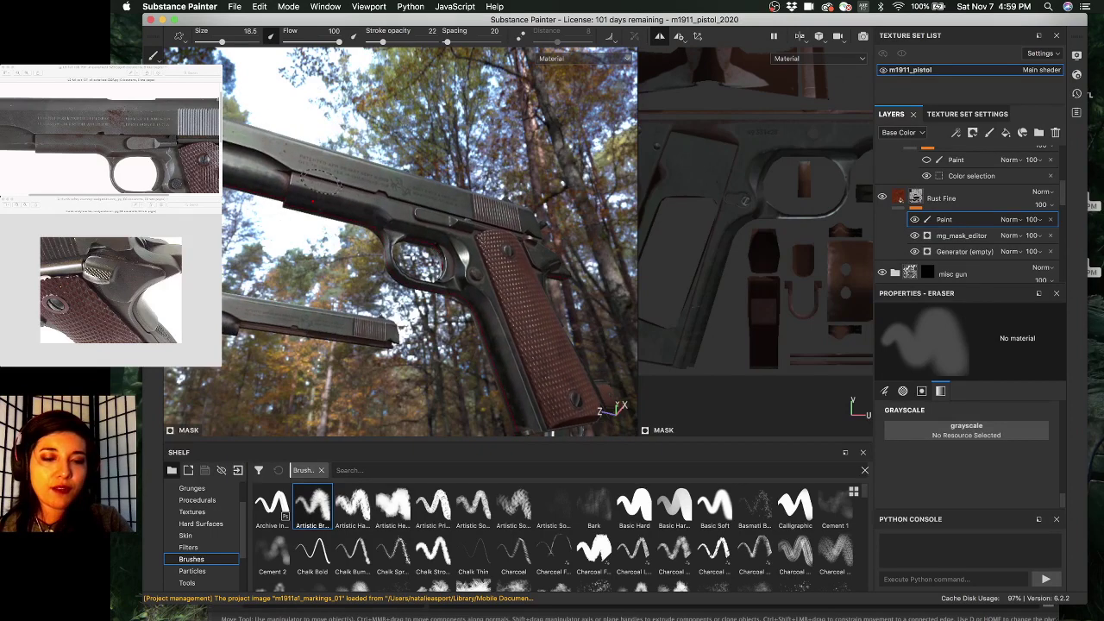
left_click(385, 7)
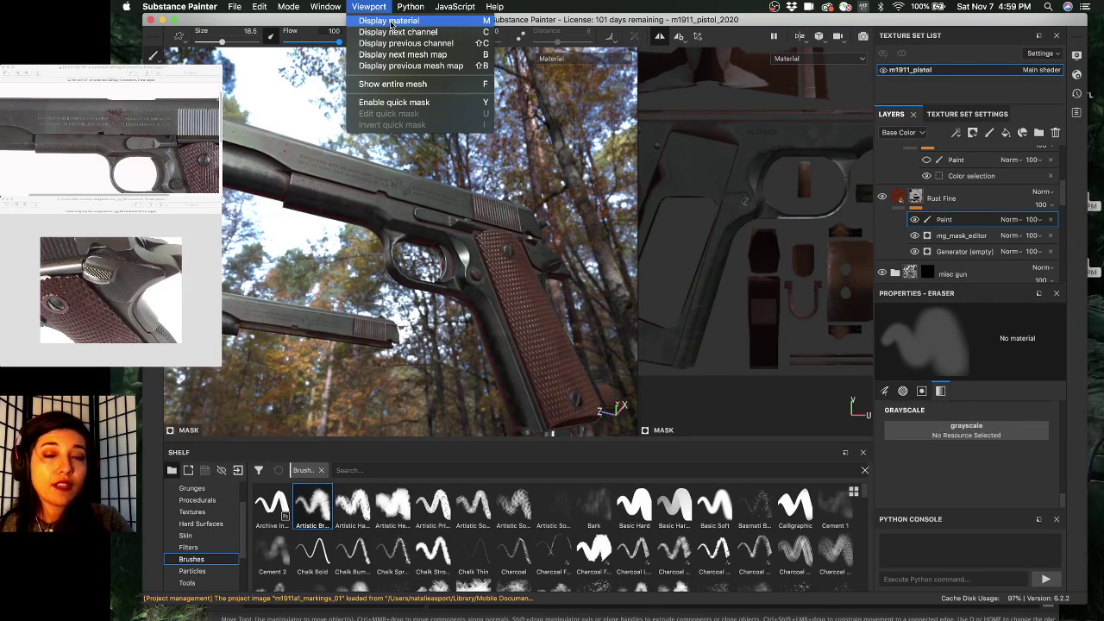
left_click(391, 23)
left_click(234, 7)
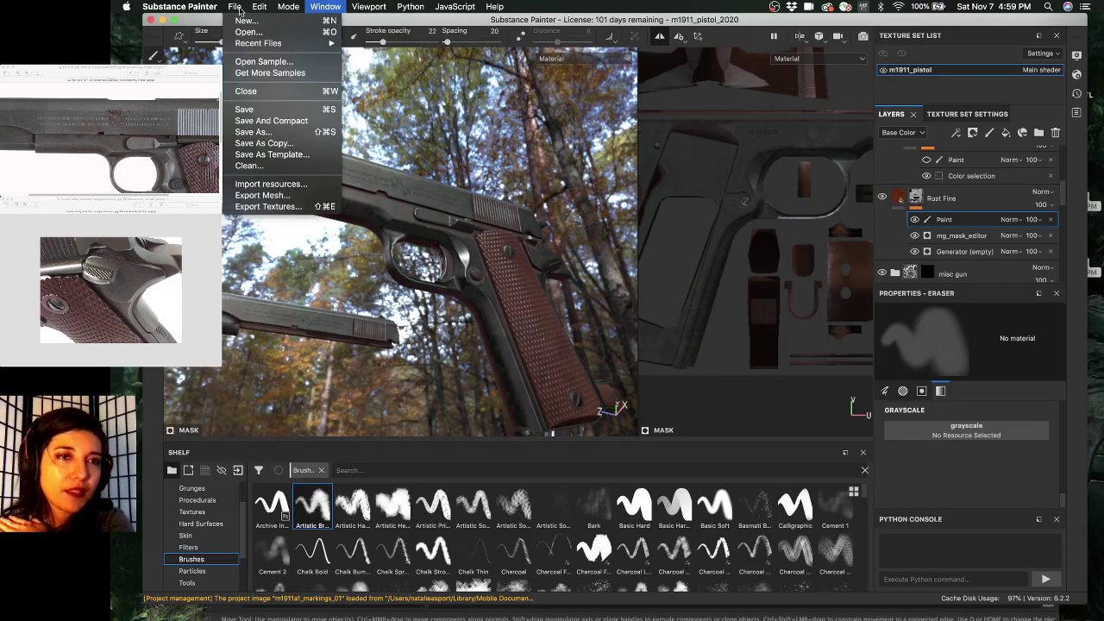
left_click(286, 211)
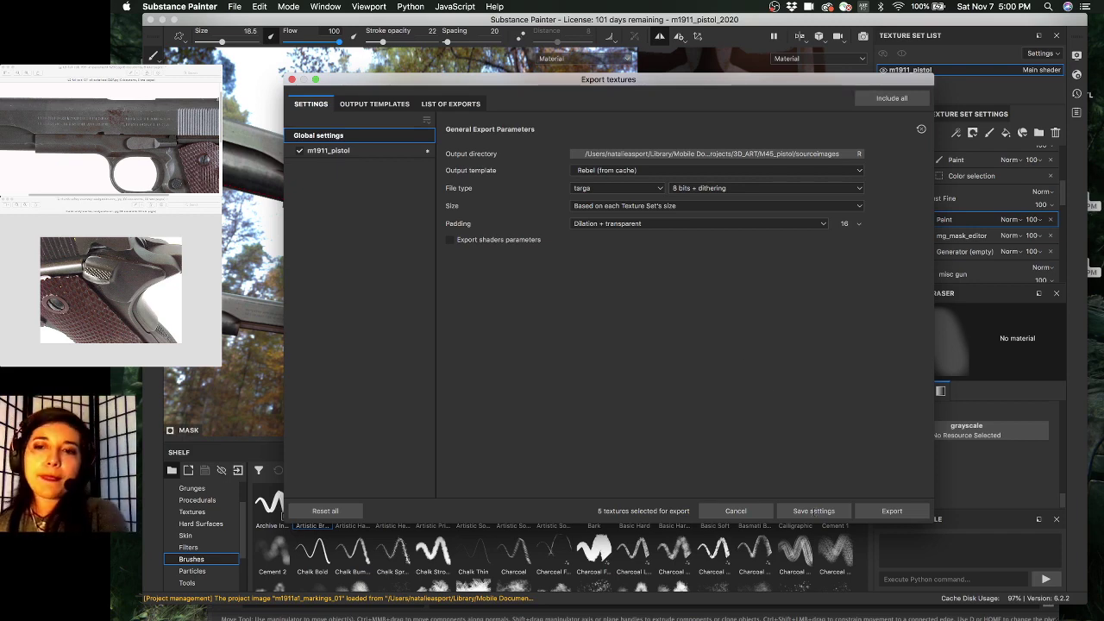
left_click(814, 510)
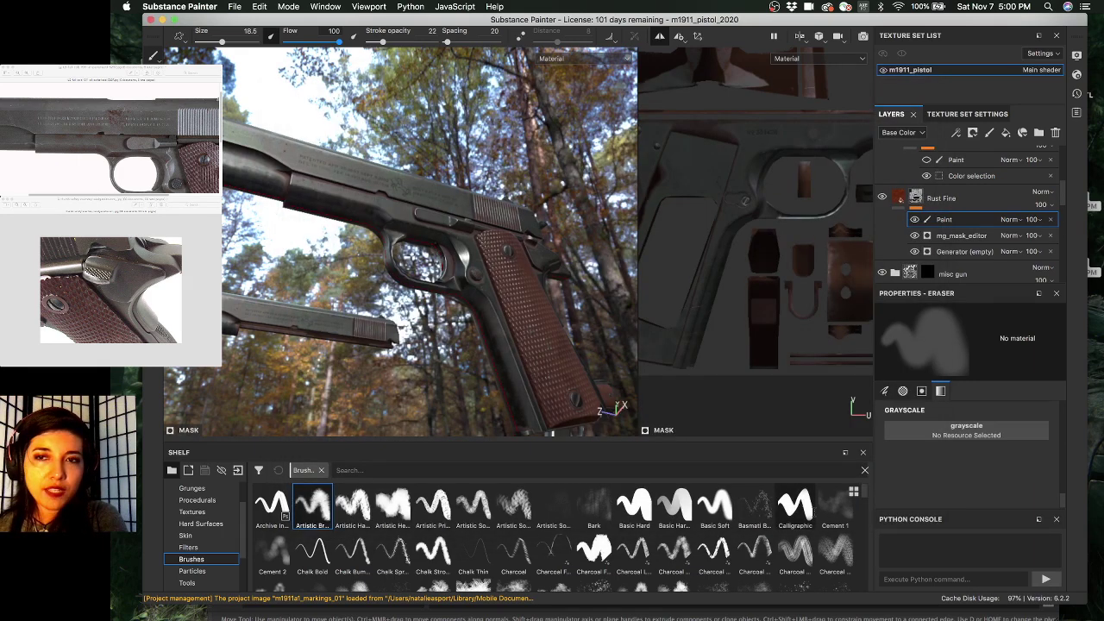
- Switch to Maya and hide the high group so only the low-poly pistol shows
mouse_move(795, 507)
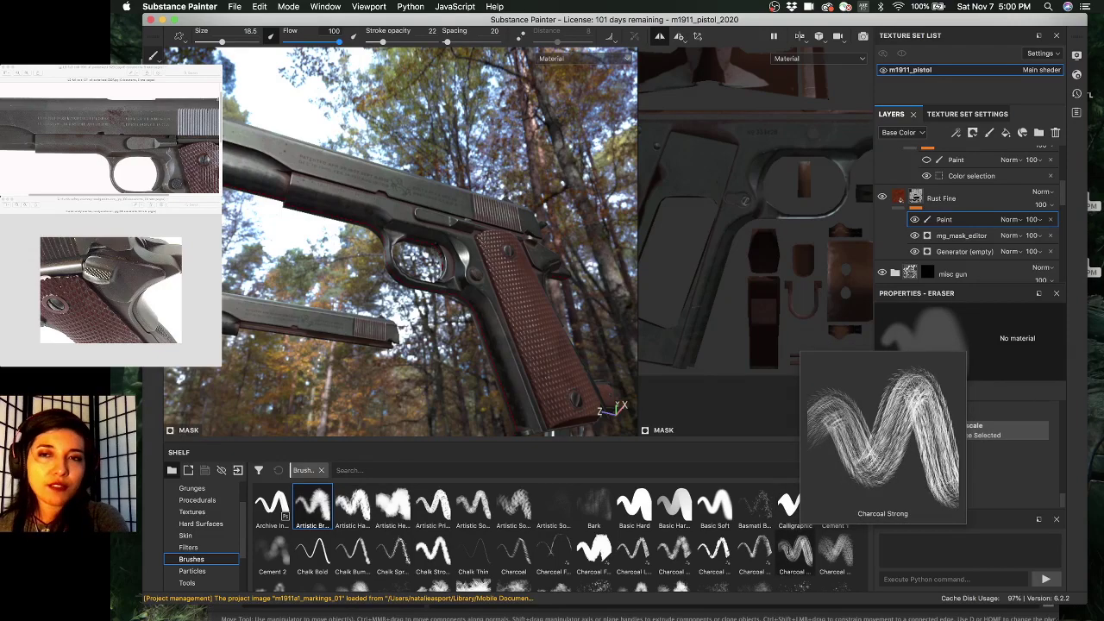
mouse_move(869, 601)
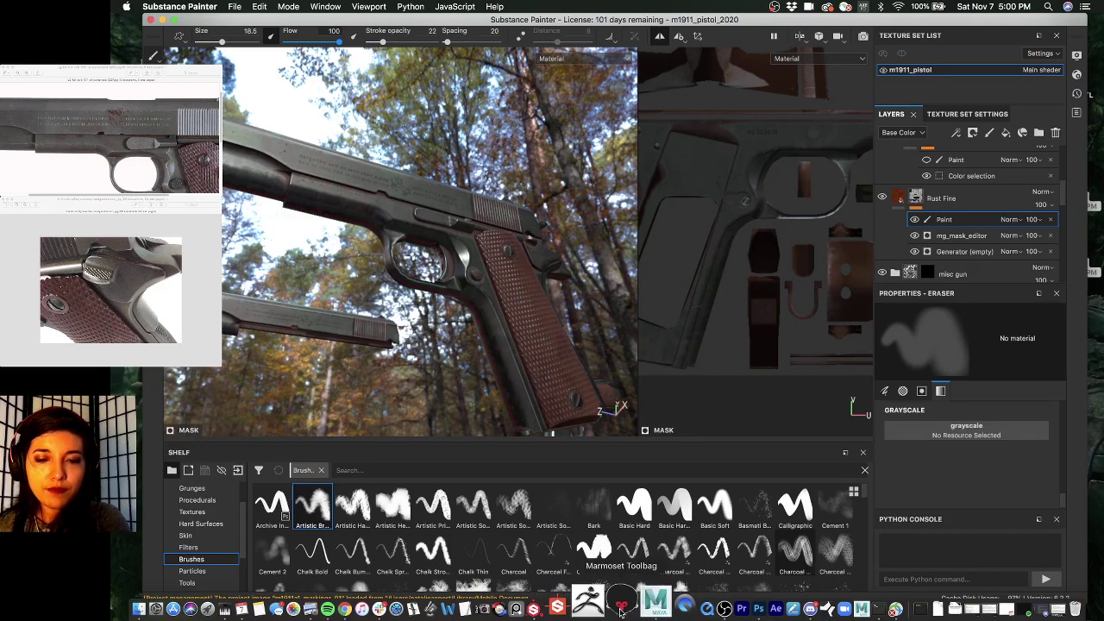
left_click(655, 601)
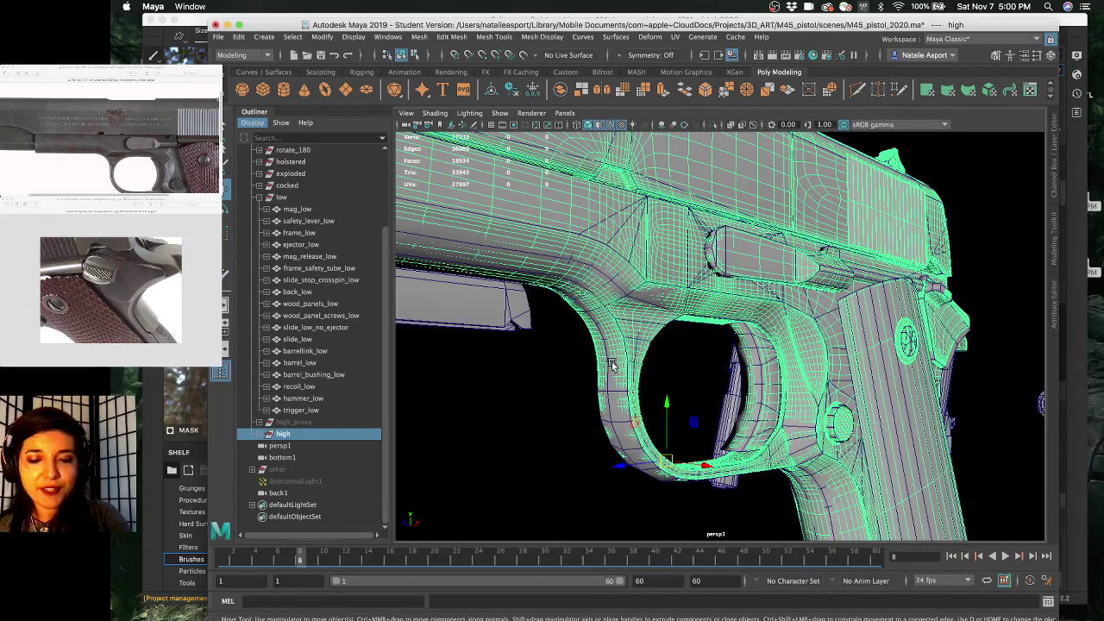
key("ctrl+h")
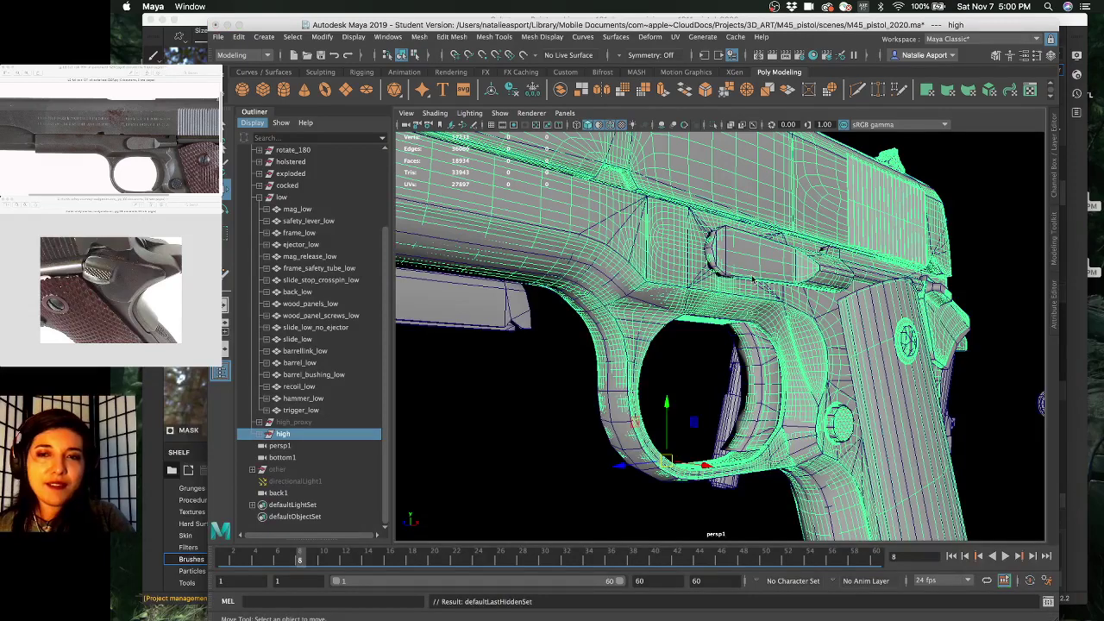
key("ctrl+h")
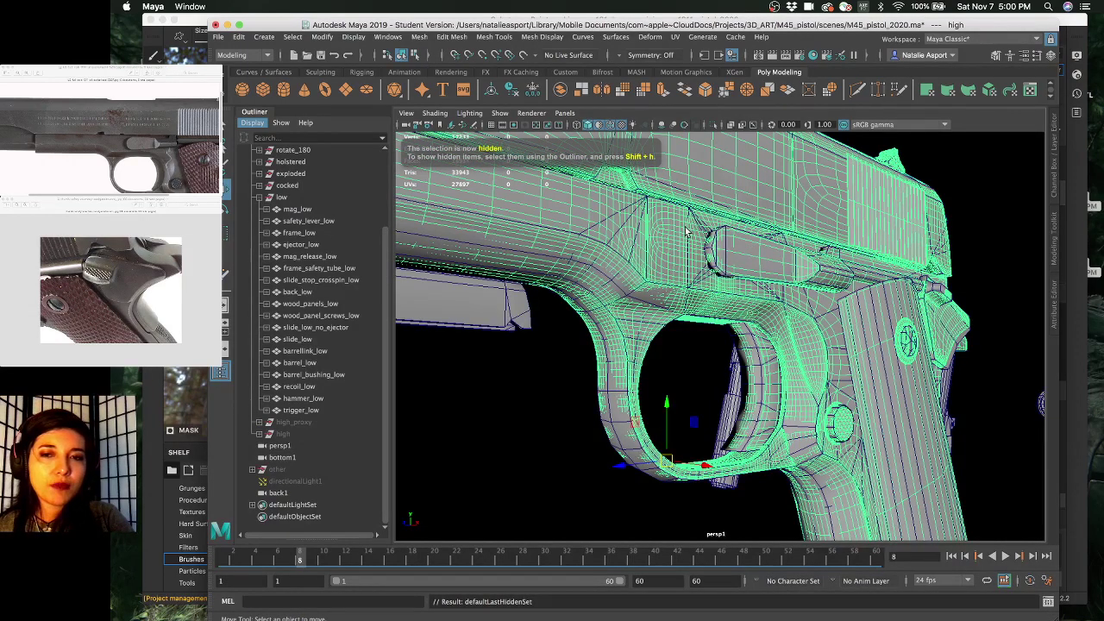
- Show all the low-poly pistol arrangements with textured shading in the perspective viewport
scroll(684, 226, "down", 5)
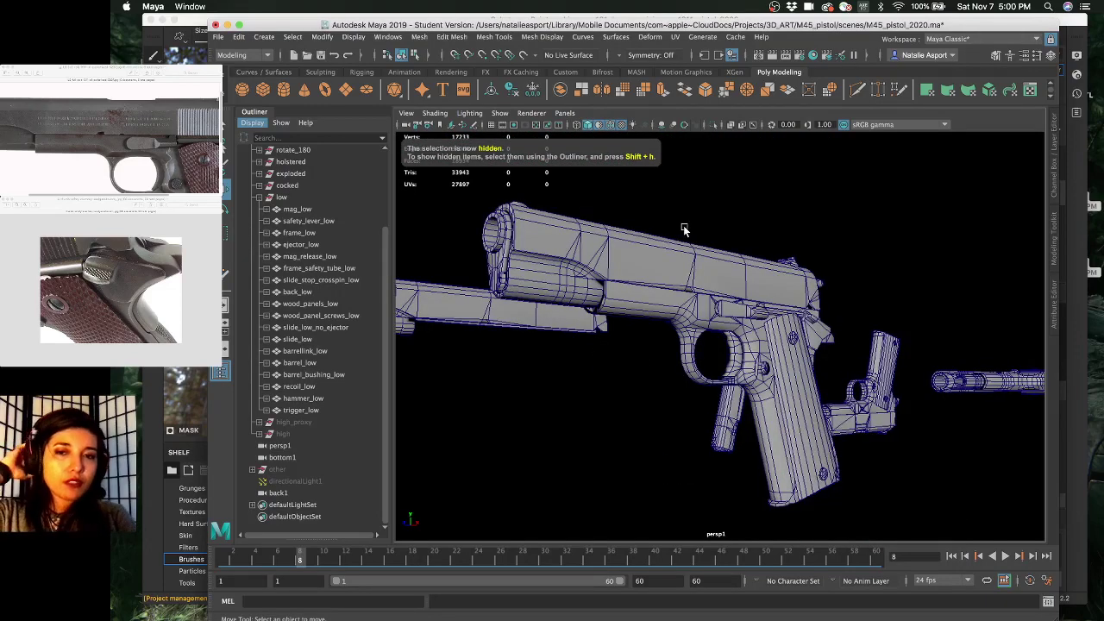
scroll(683, 227, "down", 3)
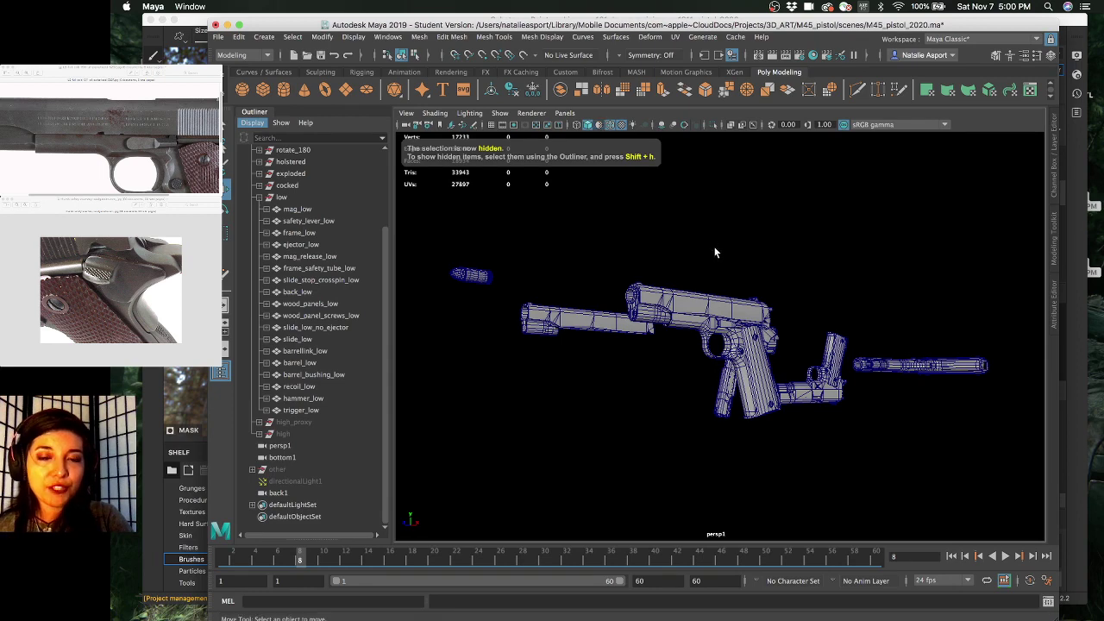
key("6")
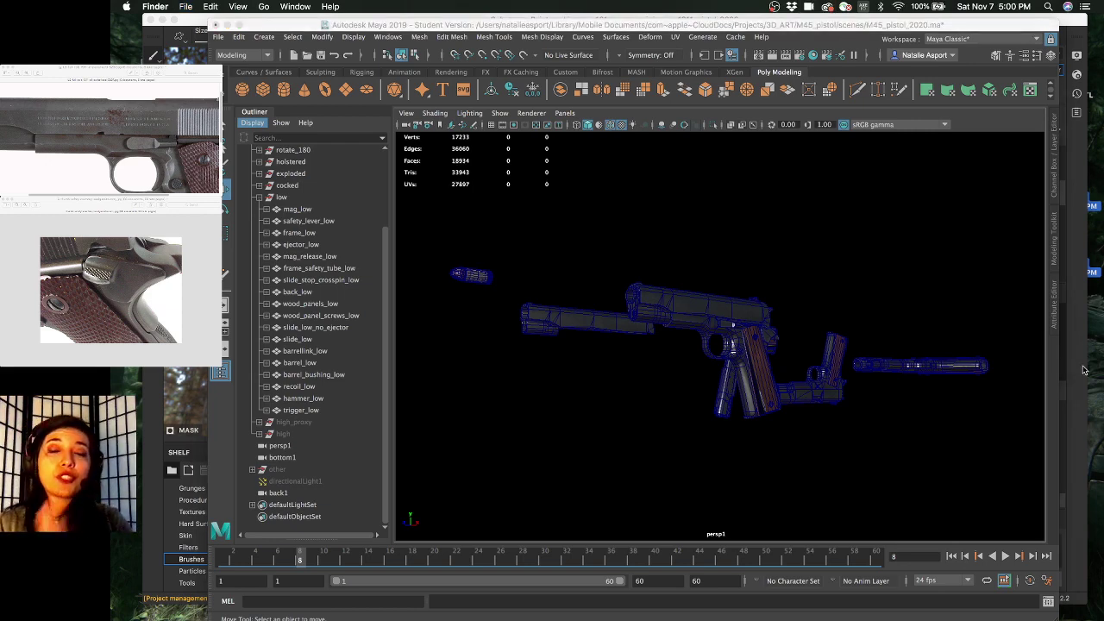
- Open a new Finder window and place it over the middle of the Maya window
key("super+n")
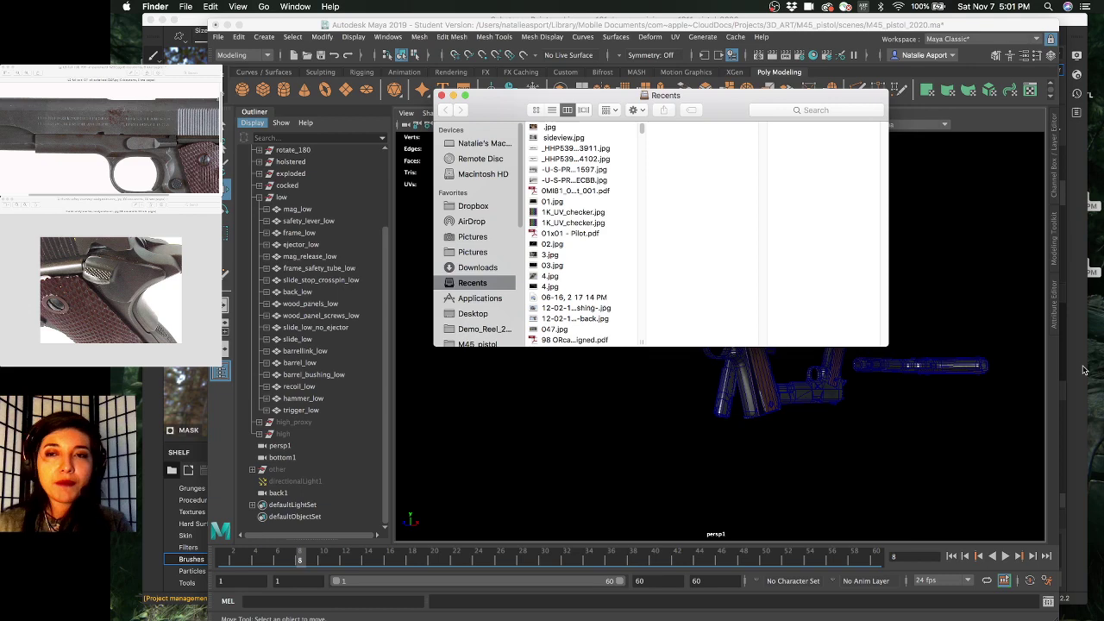
left_click_drag(738, 100, 699, 205)
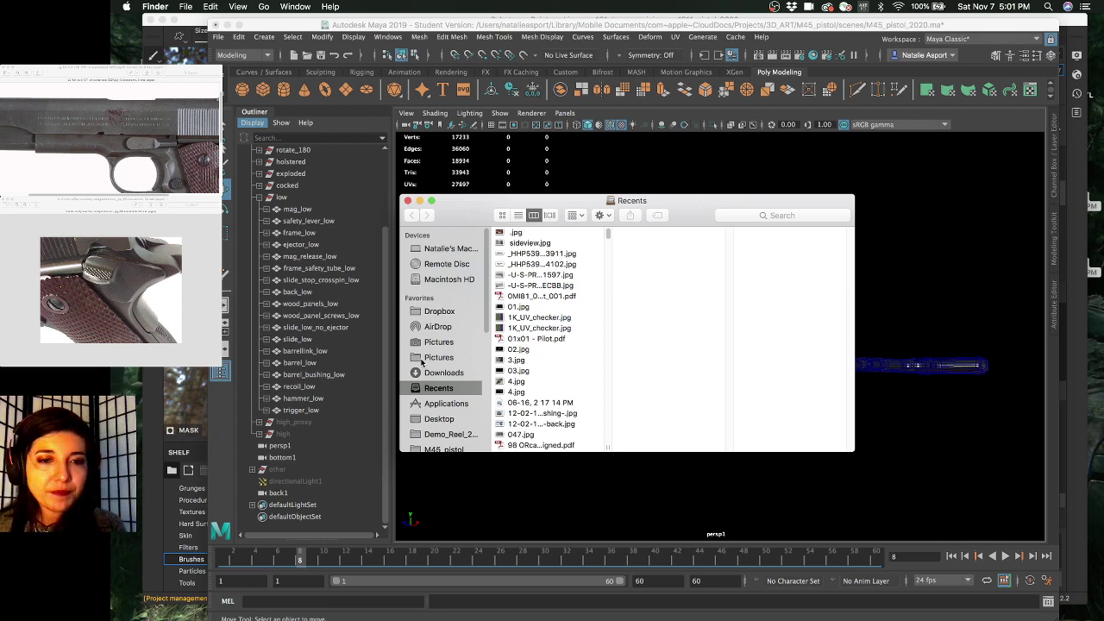
left_click_drag(720, 212, 664, 217)
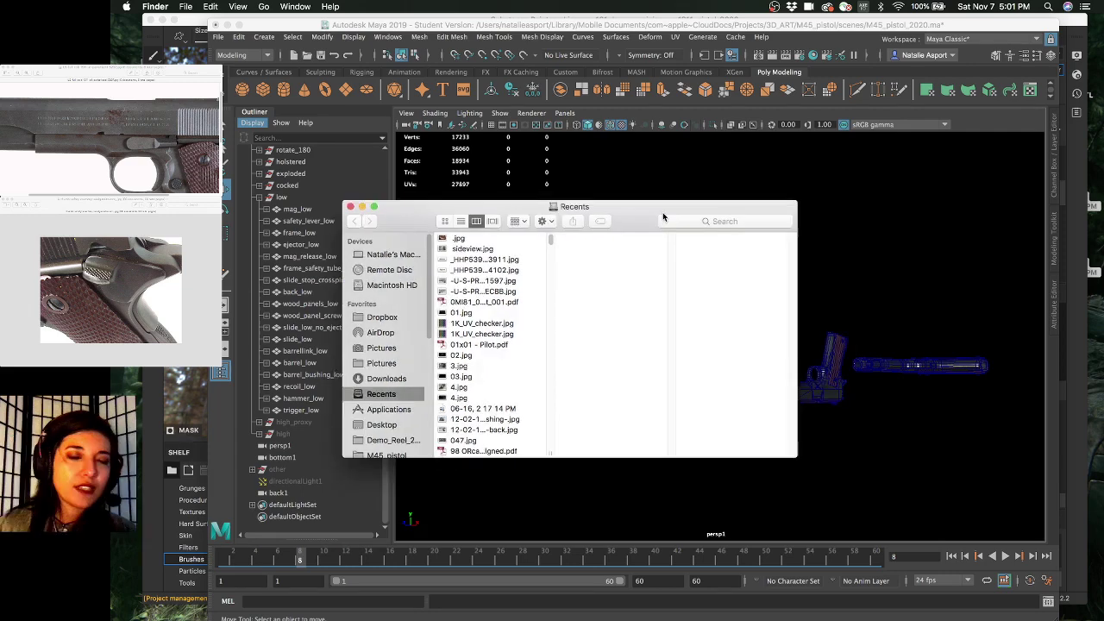
- Close the Finder window, switch to Substance Painter and open the texture export settings
key("super+w")
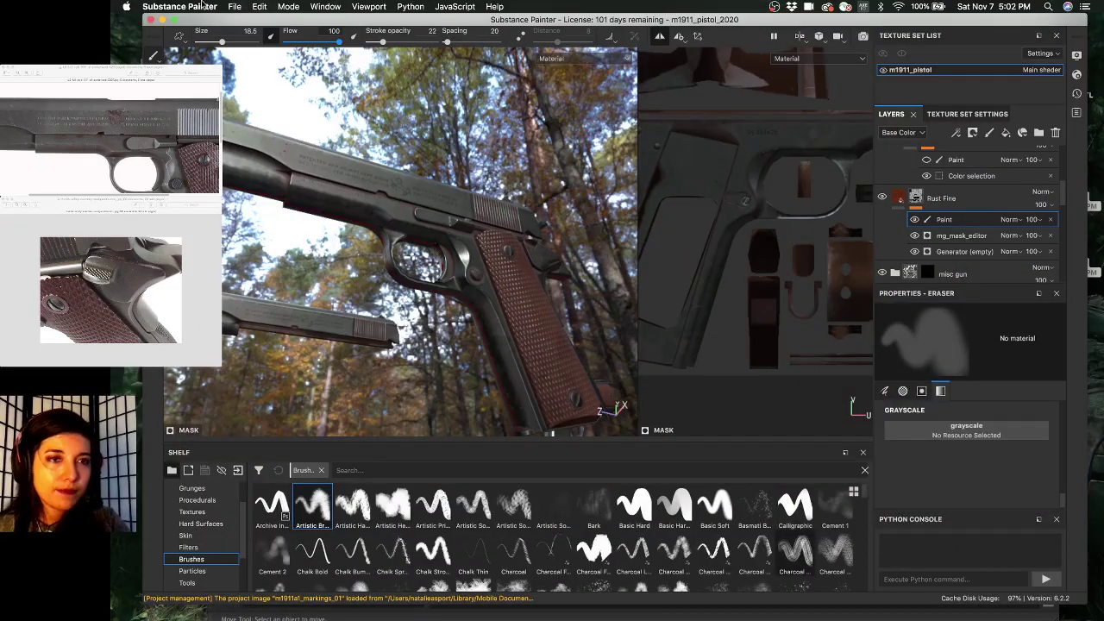
left_click(235, 7)
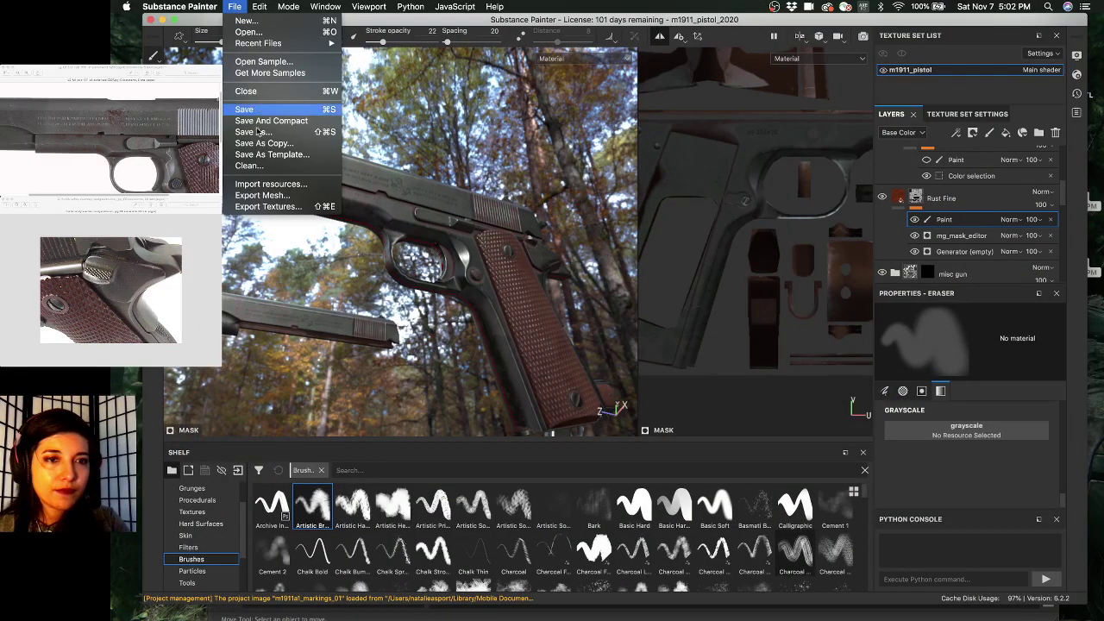
left_click(258, 207)
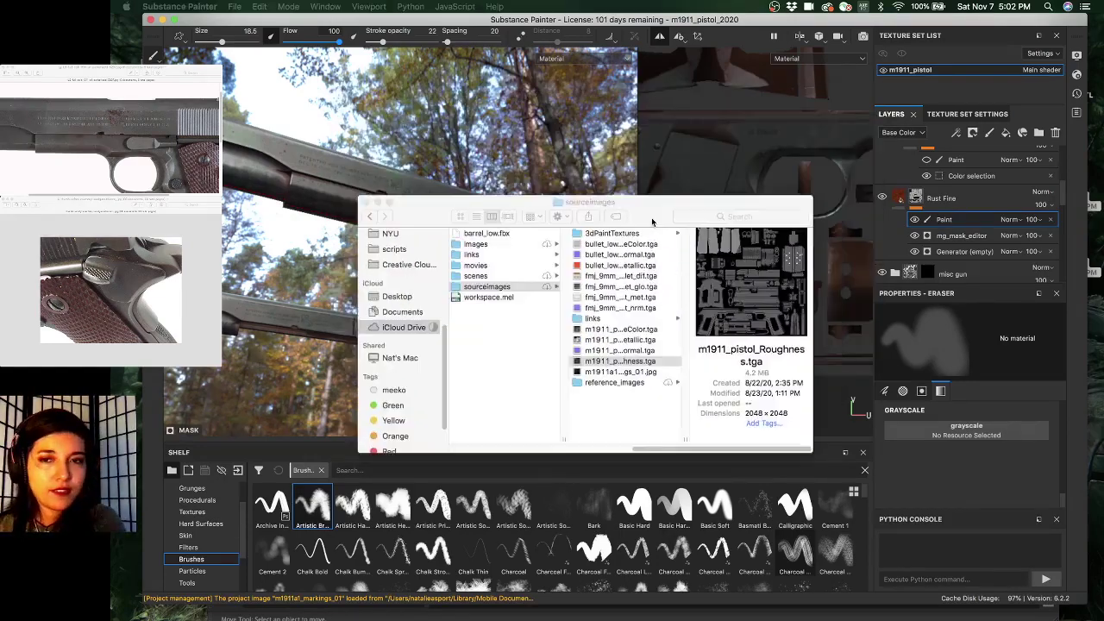
- Preview the existing m1911_pistol_Roughness.tga in the sourceimages folder, and return to the texture export settings
left_click(647, 229)
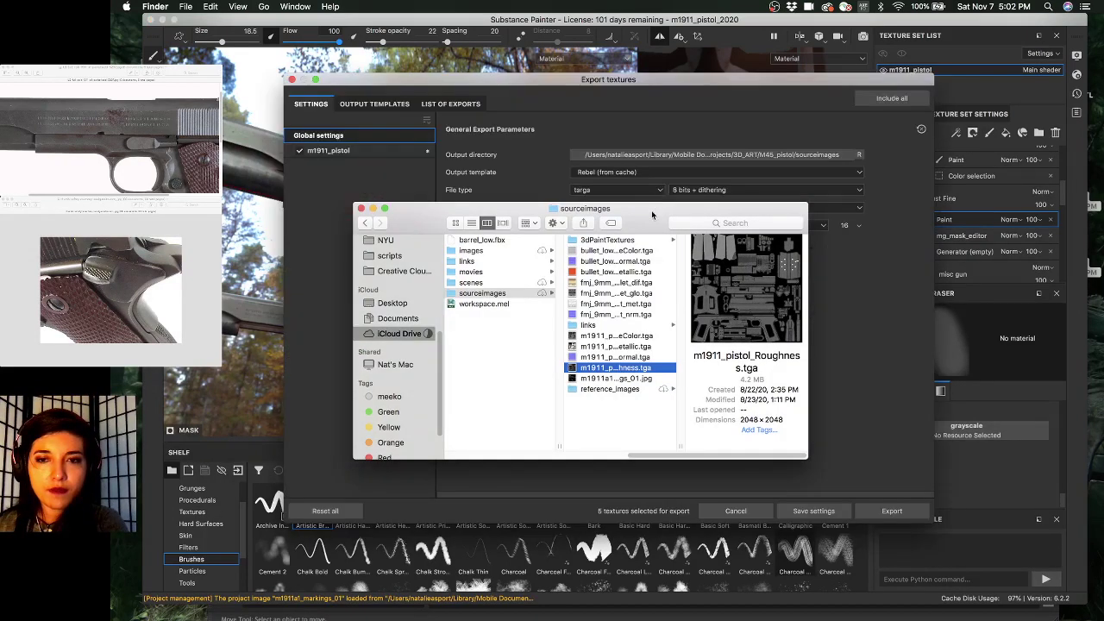
key("space")
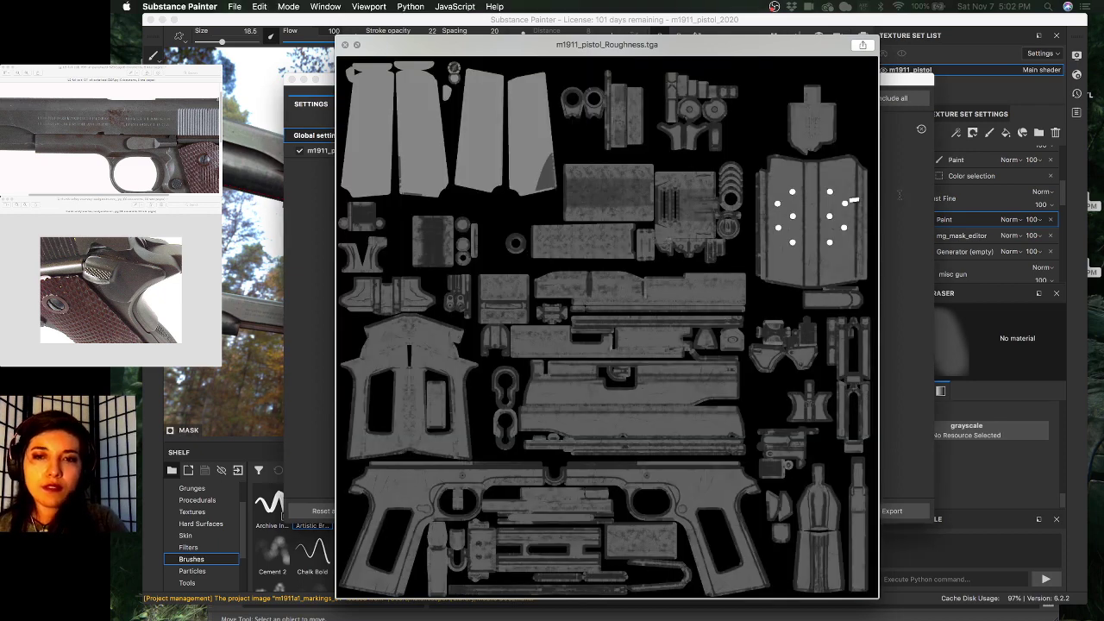
left_click(899, 195)
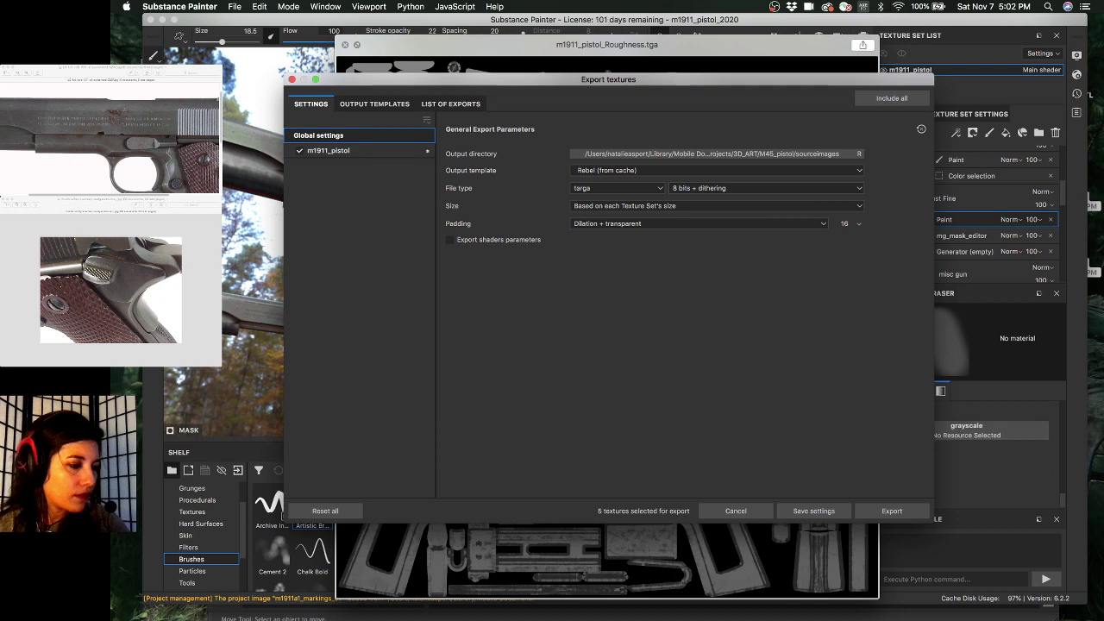
key("space")
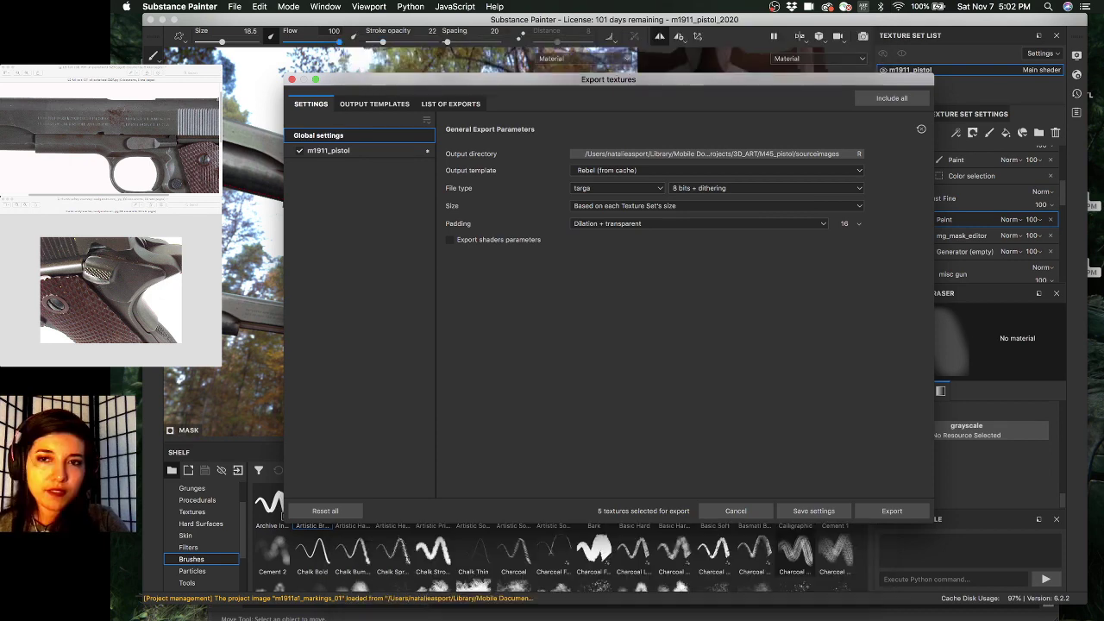
- Export the m1911_pistol texture set as 8-bit targa files to the sourceimages folder, and close the export window
left_click(891, 511)
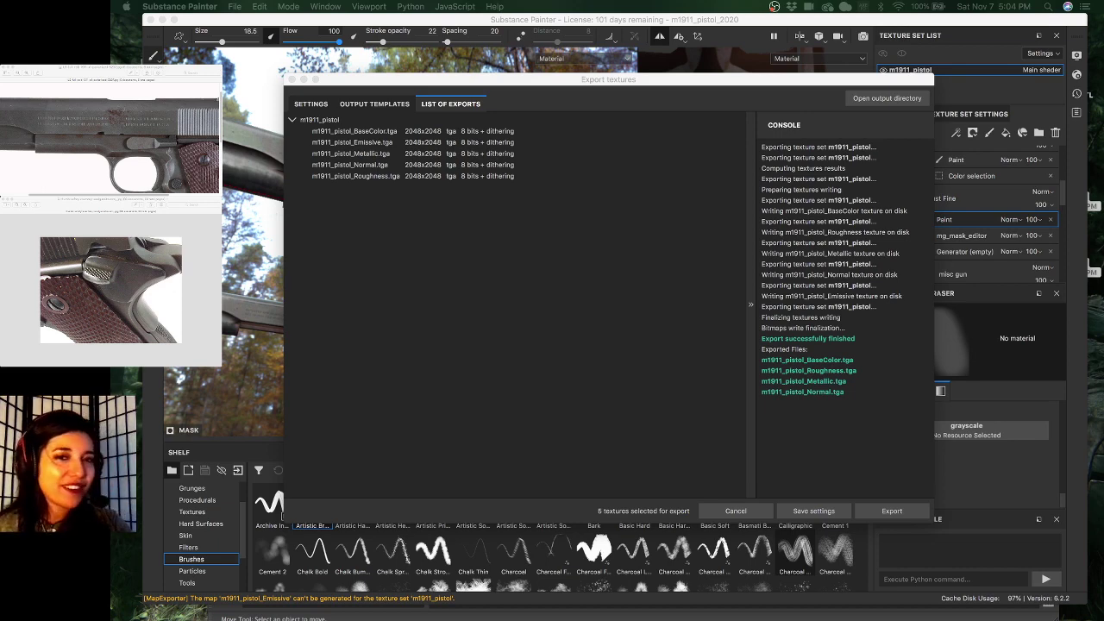
left_click(736, 511)
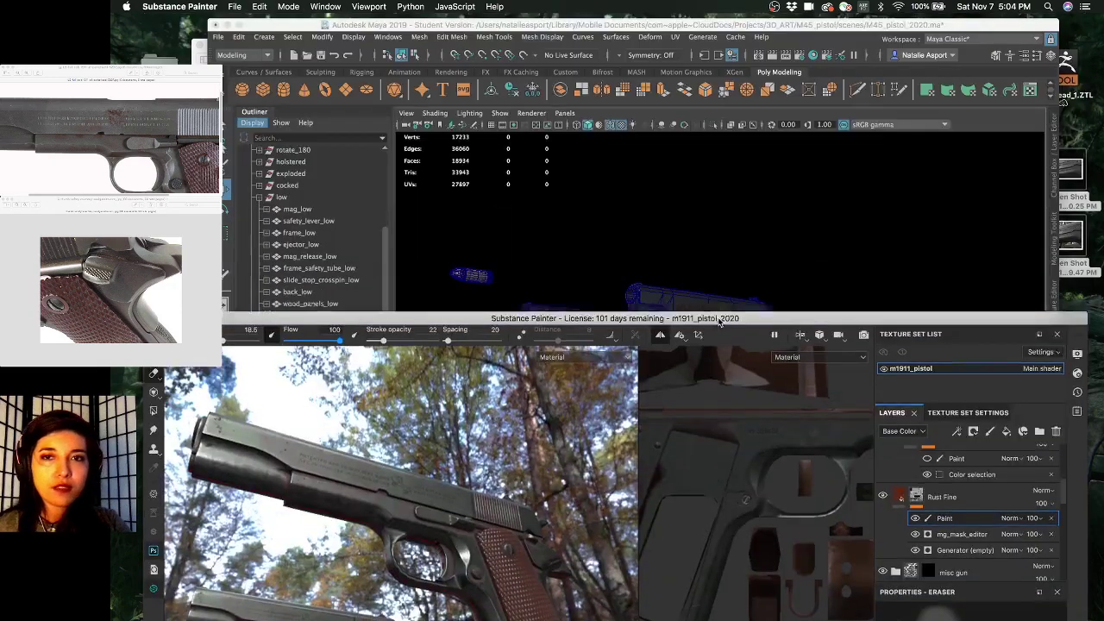
- Switch to Maya, select the pistol's slide_low mesh and display the attributes of its m1911_pistol StingrayPBS material
key("super+Tab")
left_click_drag(687, 276, 652, 279, "alt")
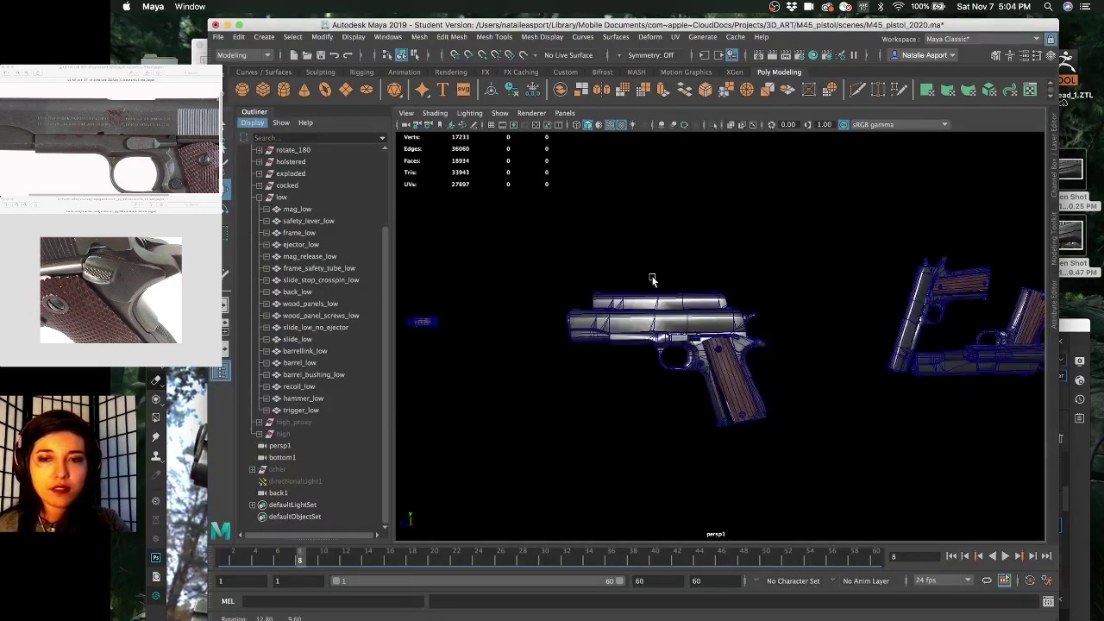
right_click_drag(651, 278, 696, 291, "alt")
left_click(696, 294)
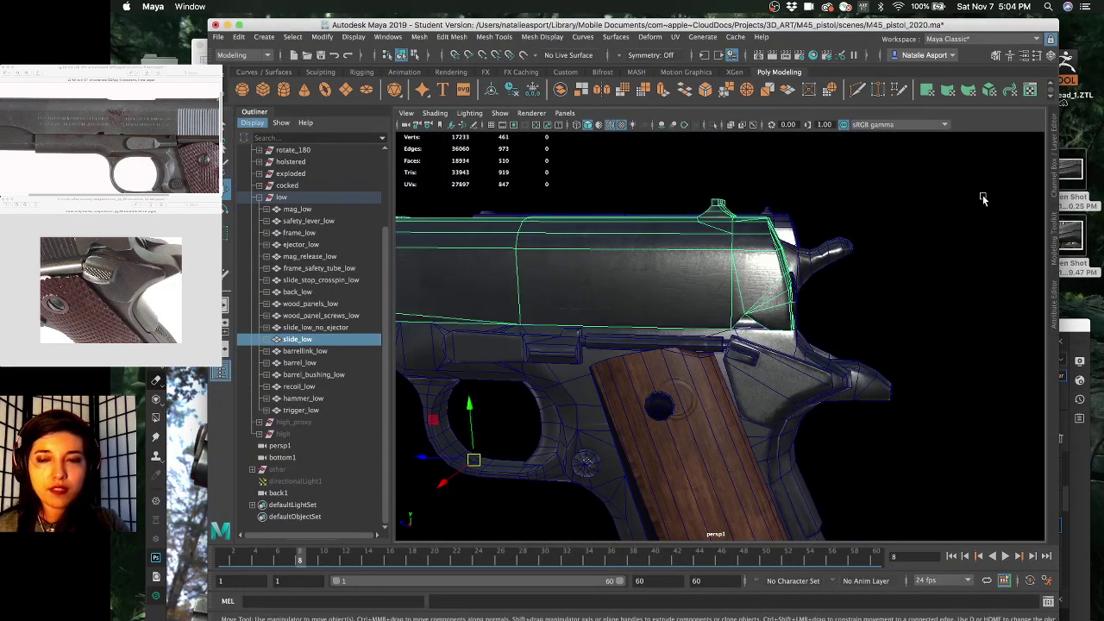
left_click(1054, 192)
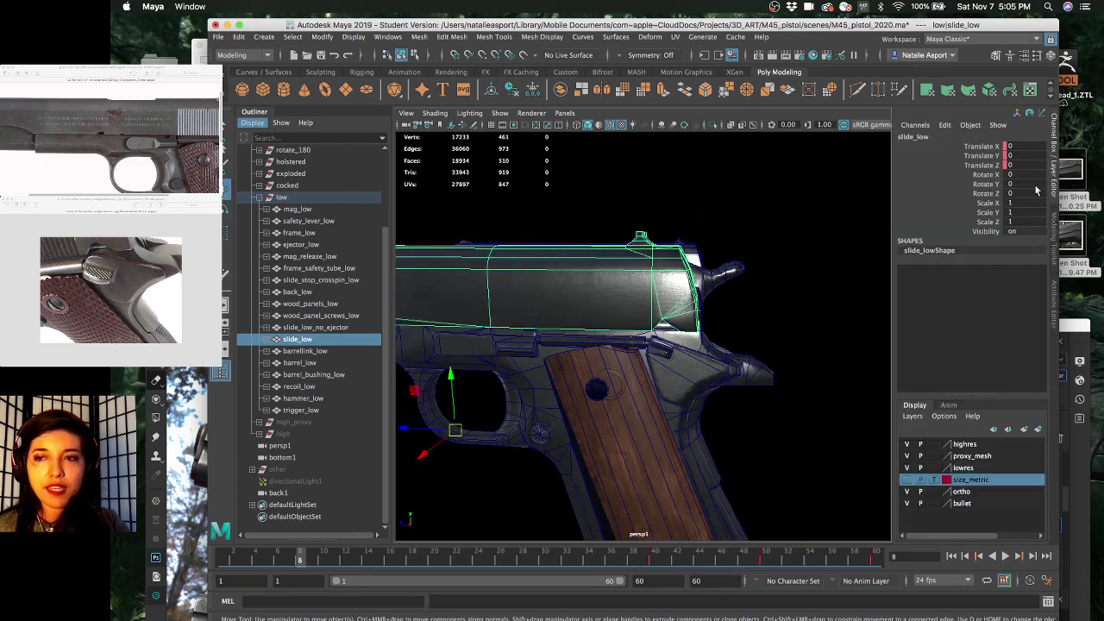
left_click(1053, 245)
left_click(1053, 304)
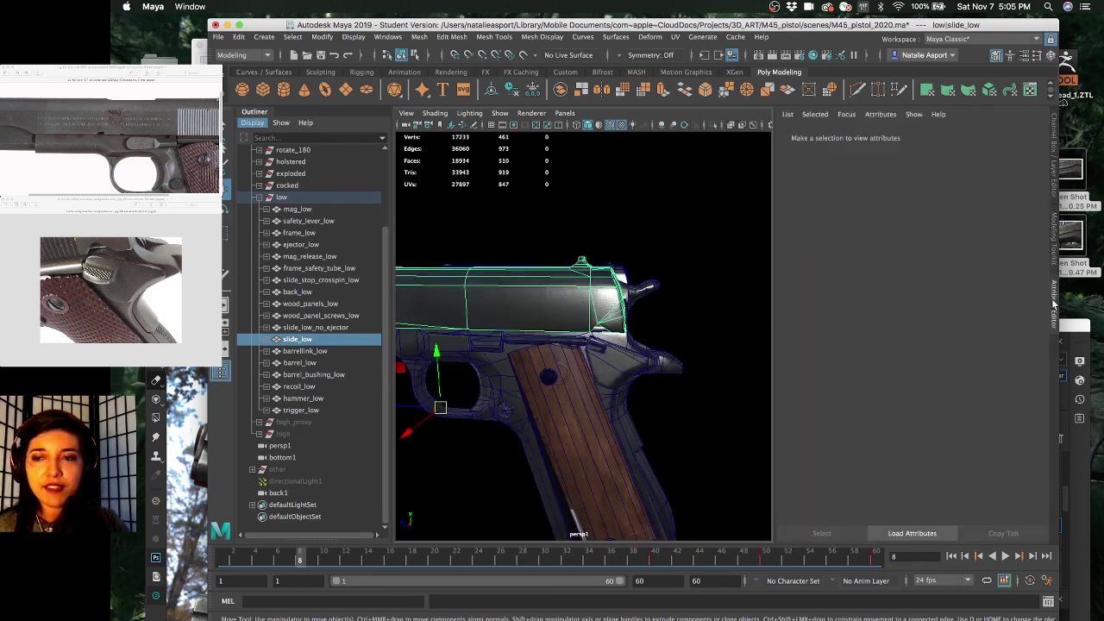
left_click(1000, 136)
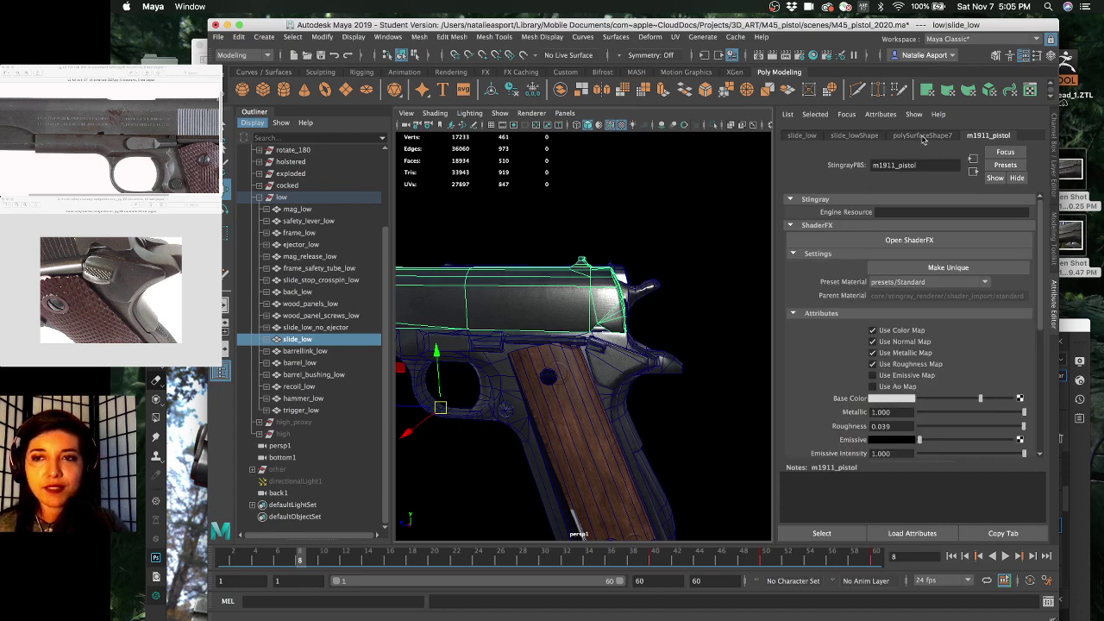
- Open the Hypershade, move it down to uncover the pistol in the viewport, and deselect the slide
left_click(816, 55)
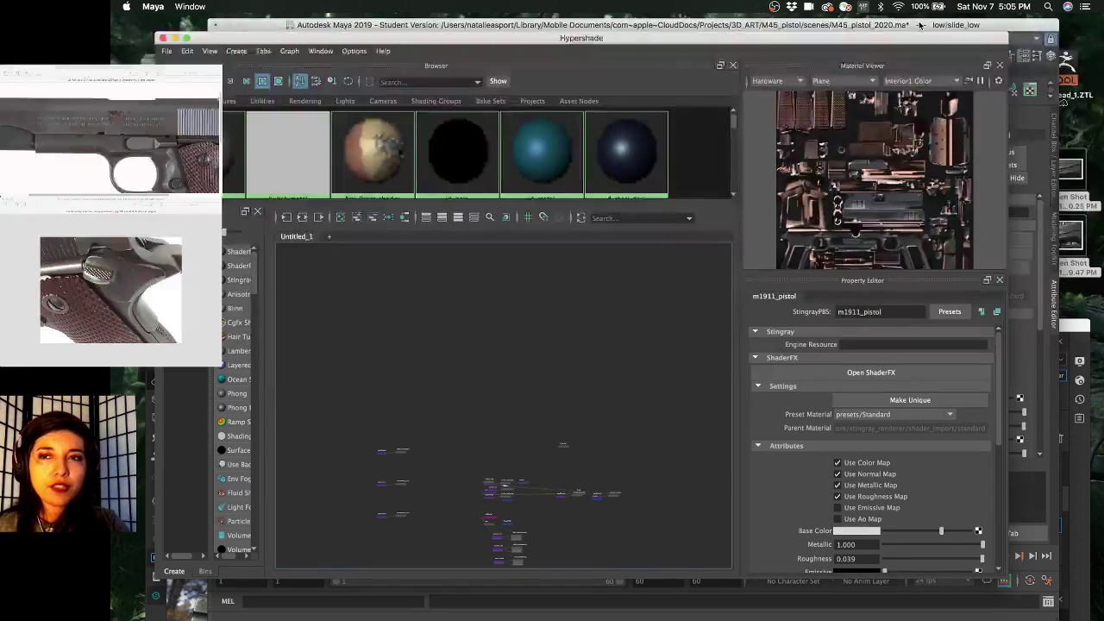
left_click_drag(600, 38, 608, 416)
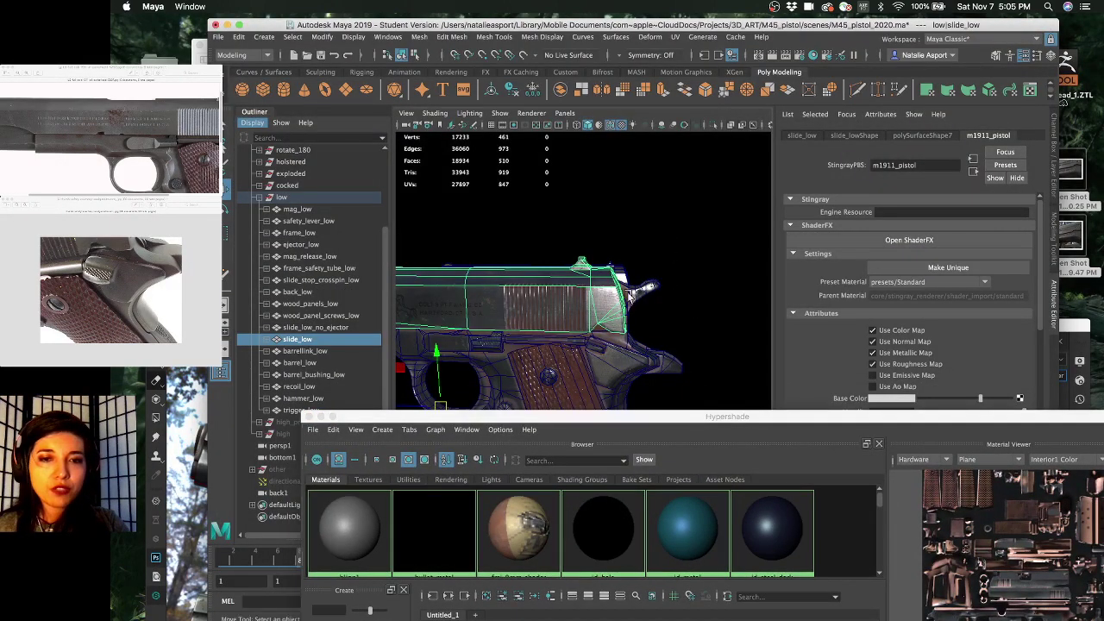
middle_click_drag(630, 295, 653, 273, "alt")
left_click(653, 273)
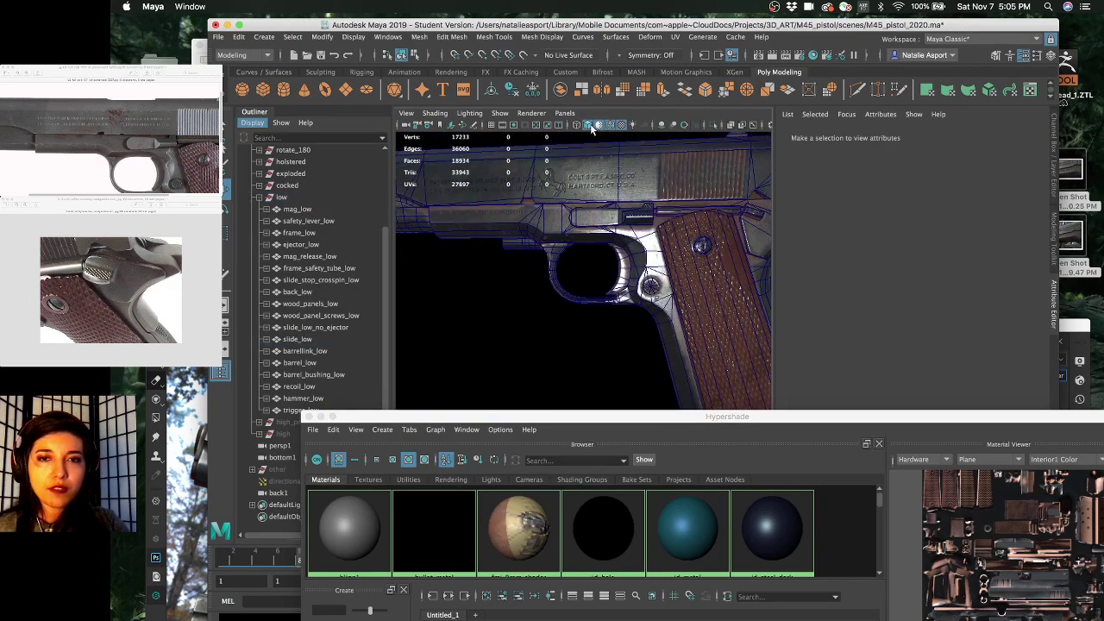
- Hide the Attribute Editor and show the pistol shaded and textured without its wireframe overlay
left_click(590, 123)
left_click(576, 125)
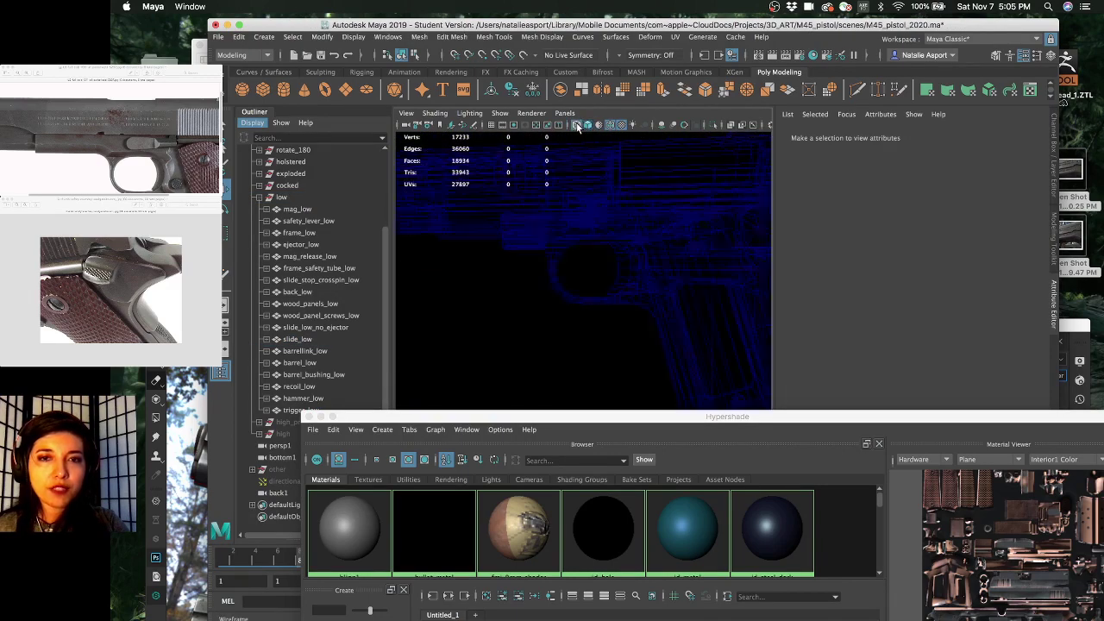
left_click(585, 124)
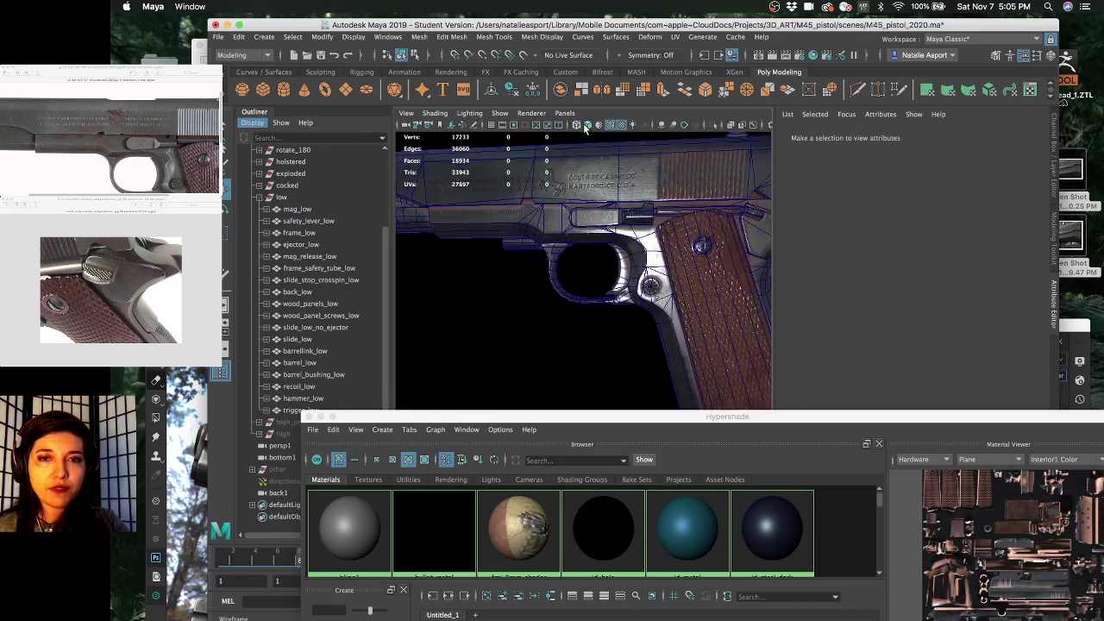
left_click(1052, 308)
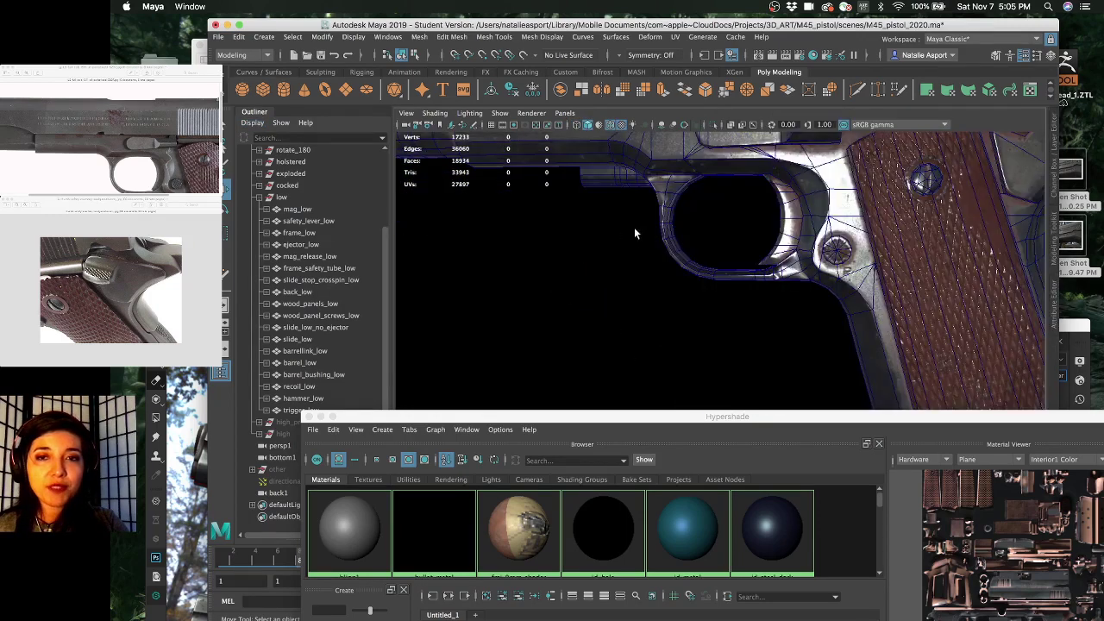
left_click(622, 125)
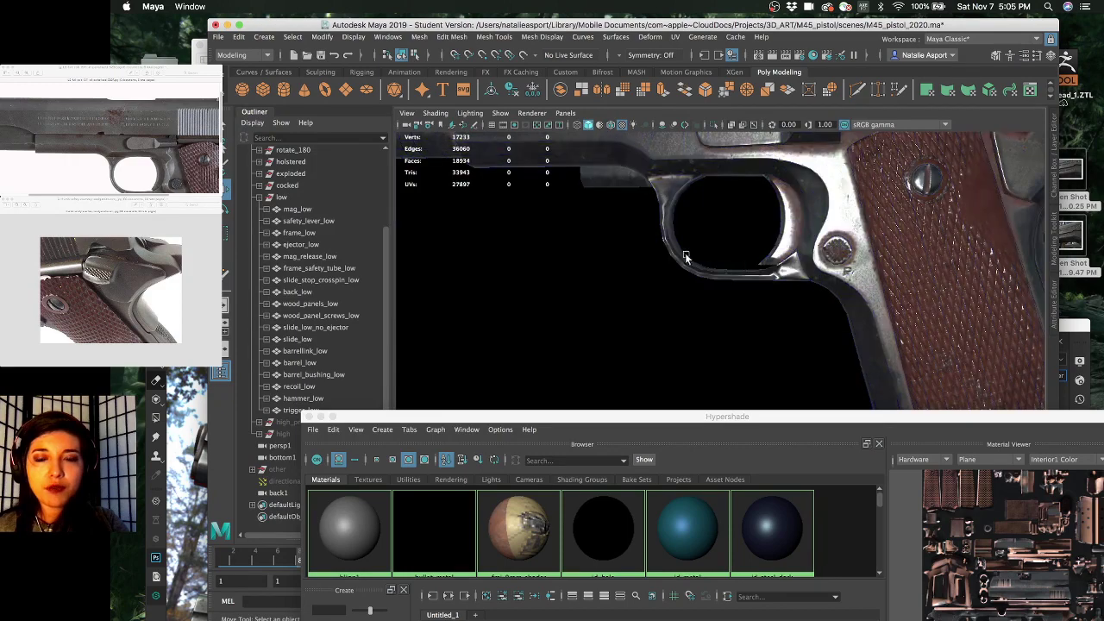
- Check the textured pistol from a raised angle and close the Hypershade
left_click_drag(725, 247, 736, 246, "alt")
middle_click_drag(731, 176, 711, 263, "alt")
left_click_drag(711, 265, 720, 345, "alt")
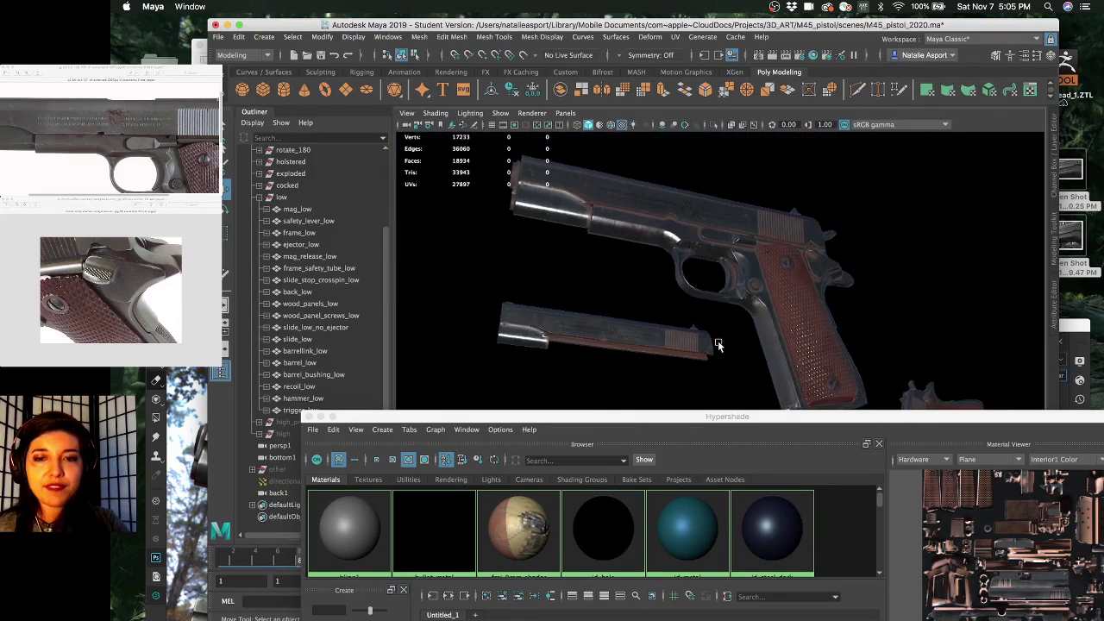
left_click(308, 417)
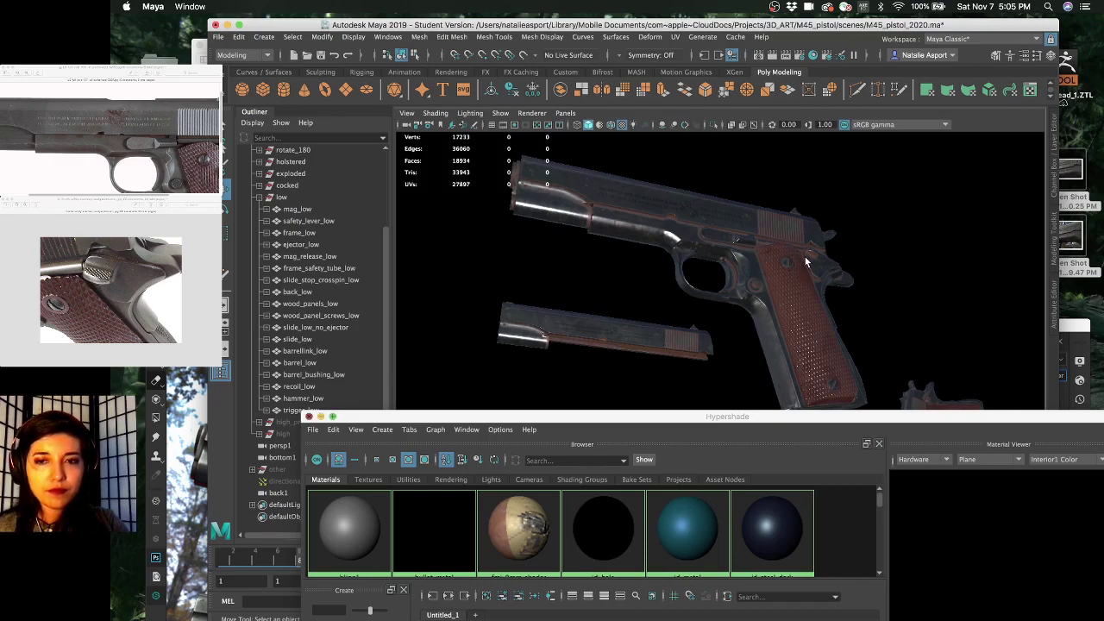
- Select the bullet_high mesh in the fmj_9mm_bullet group and hide it, leaving the low-poly bullet on display
left_click_drag(765, 254, 733, 281, "alt")
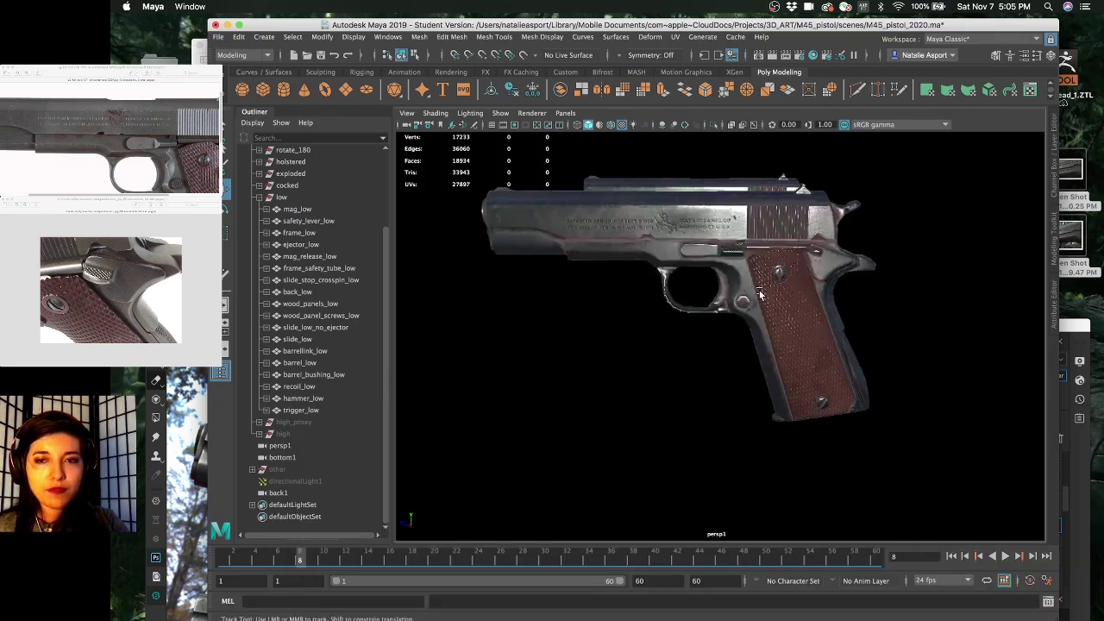
middle_click_drag(717, 246, 744, 296, "alt")
left_click_drag(746, 300, 649, 294, "alt")
right_click_drag(648, 294, 838, 256, "alt")
middle_click_drag(838, 257, 629, 315, "alt")
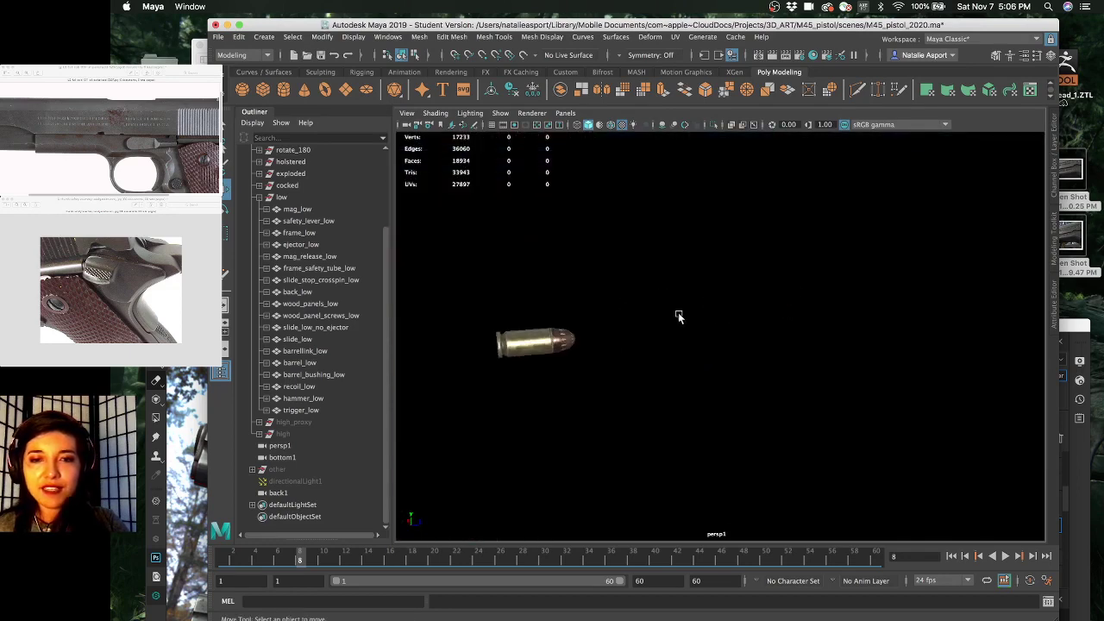
left_click(562, 349)
key("f")
scroll(353, 322, "up", 3)
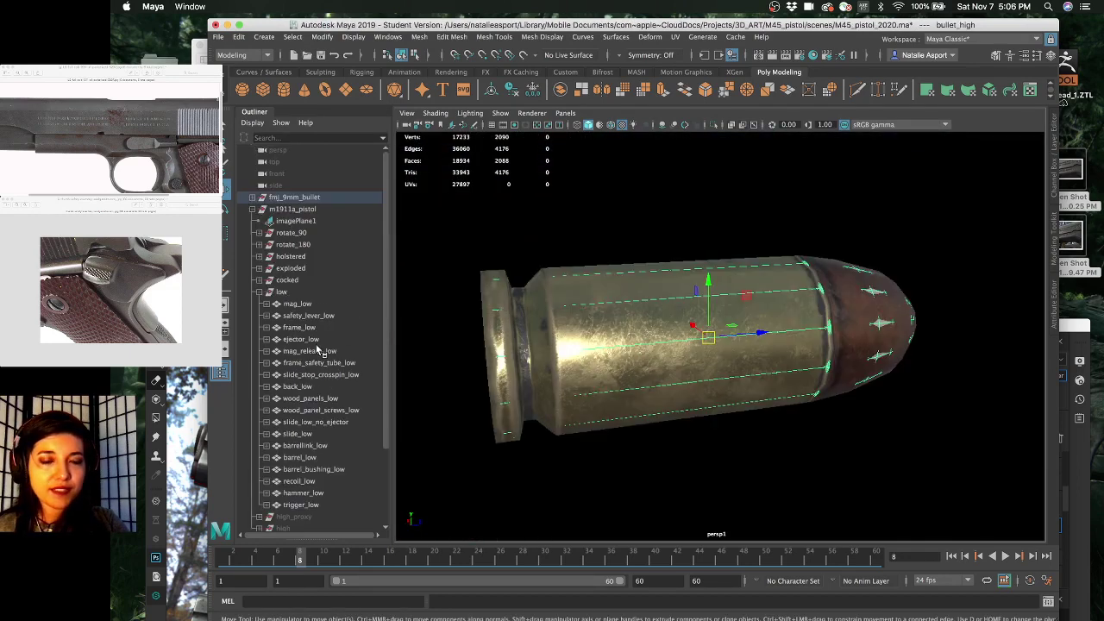
key("f")
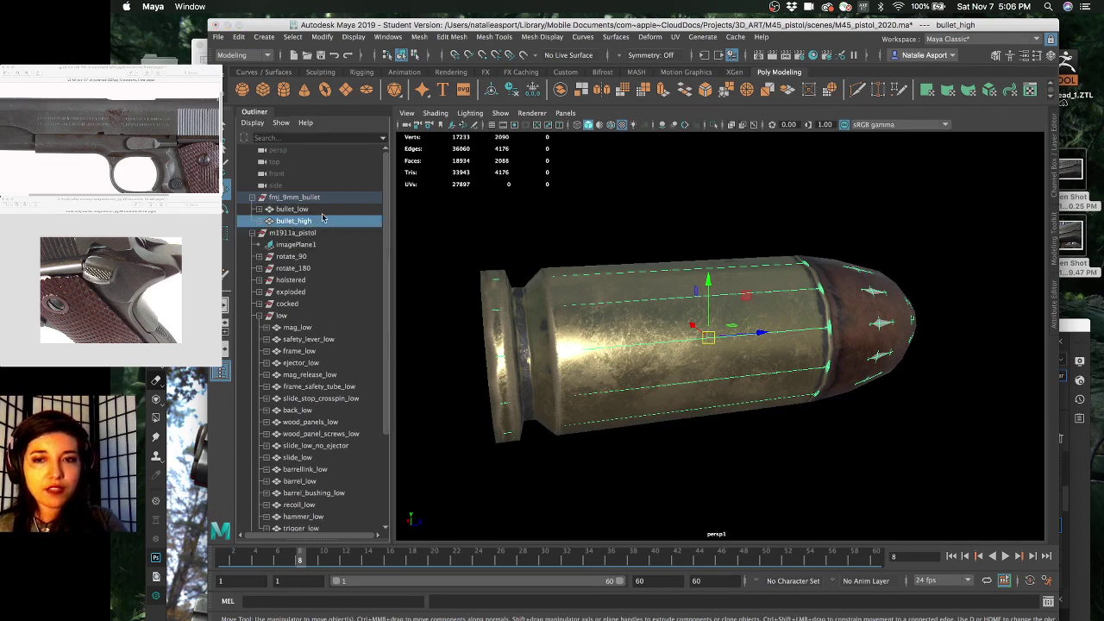
key("ctrl+h")
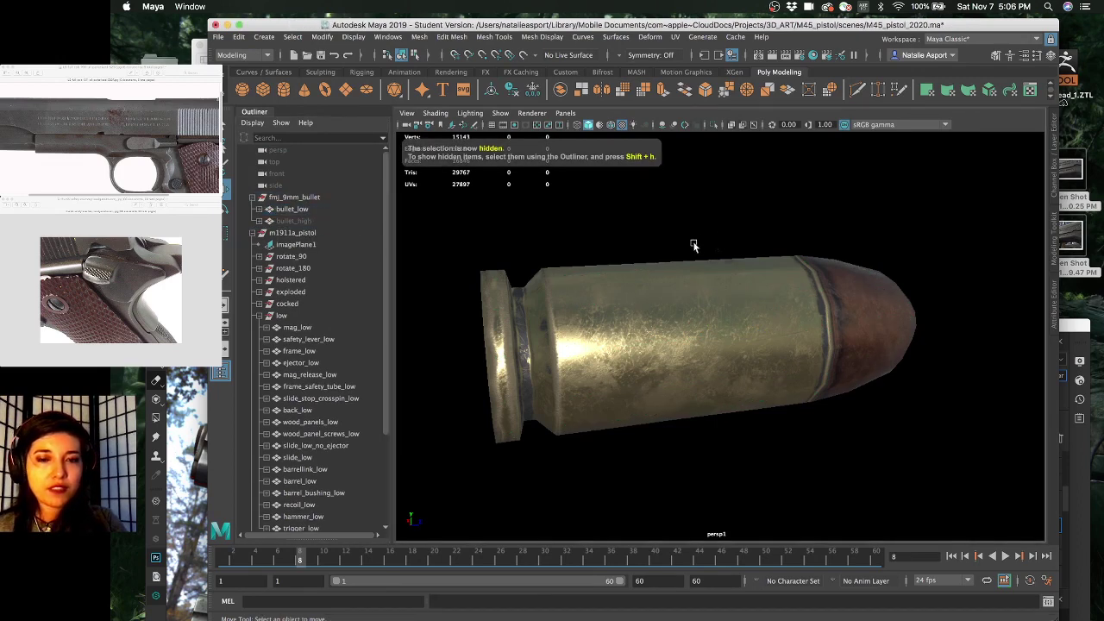
- Examine the textured low-poly pistol from the front, rear and side, including the slide, grip and engraved markings
scroll(720, 243, "down", 5)
left_click_drag(723, 243, 653, 288, "alt")
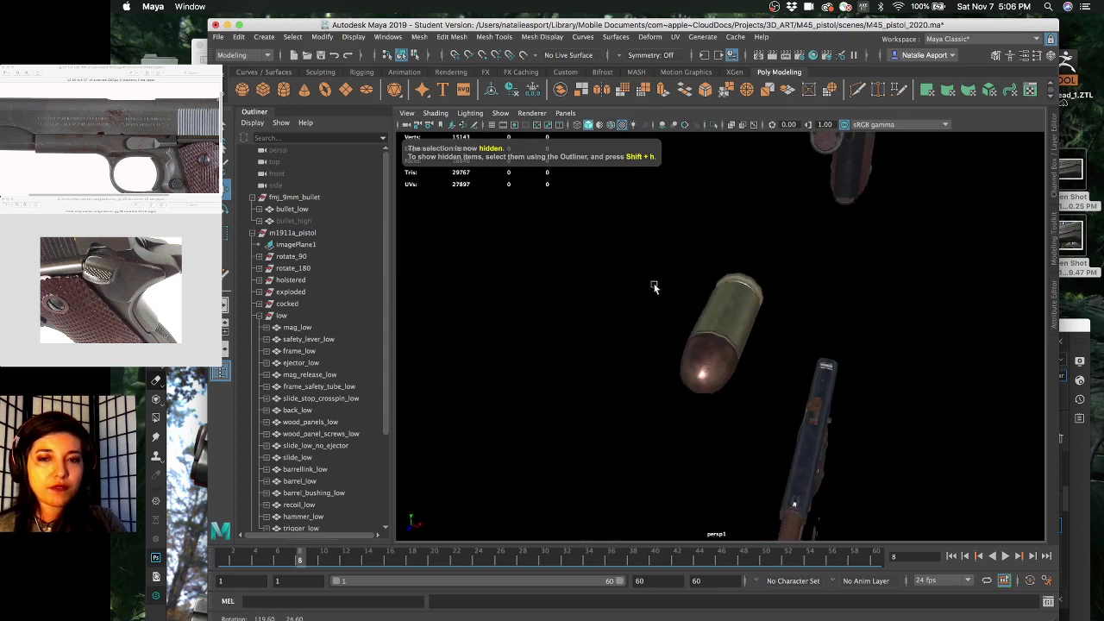
middle_click_drag(652, 288, 684, 401, "alt")
left_click(717, 378)
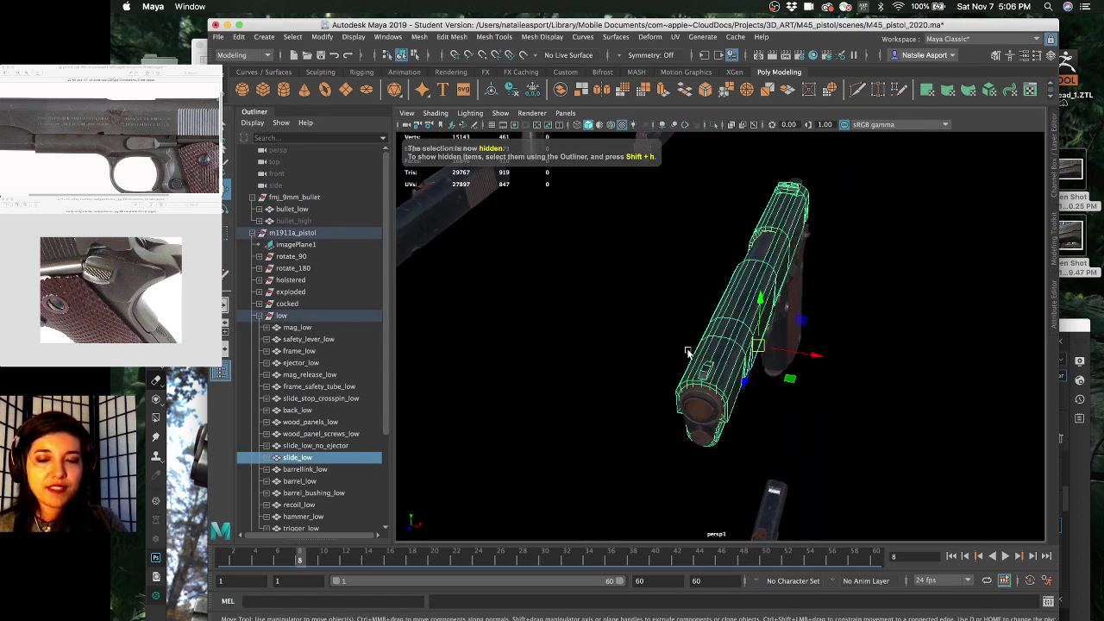
left_click_drag(687, 349, 749, 503, "alt")
left_click(821, 443)
left_click_drag(820, 444, 734, 429, "alt")
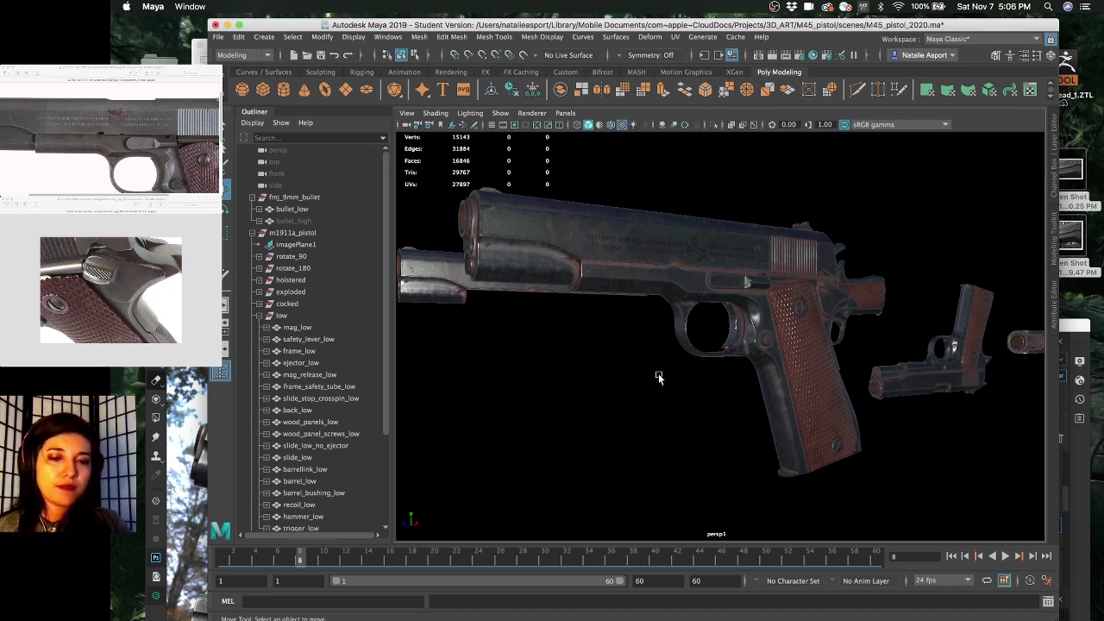
left_click_drag(658, 377, 498, 400, "alt")
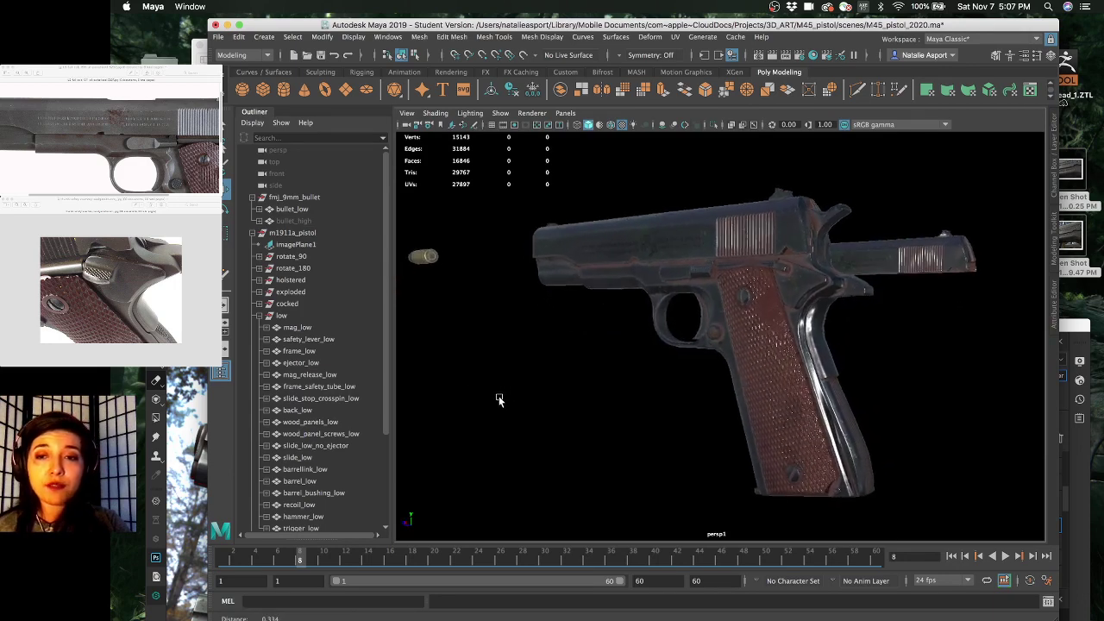
right_click_drag(499, 399, 638, 387, "alt")
left_click_drag(632, 381, 628, 383, "alt")
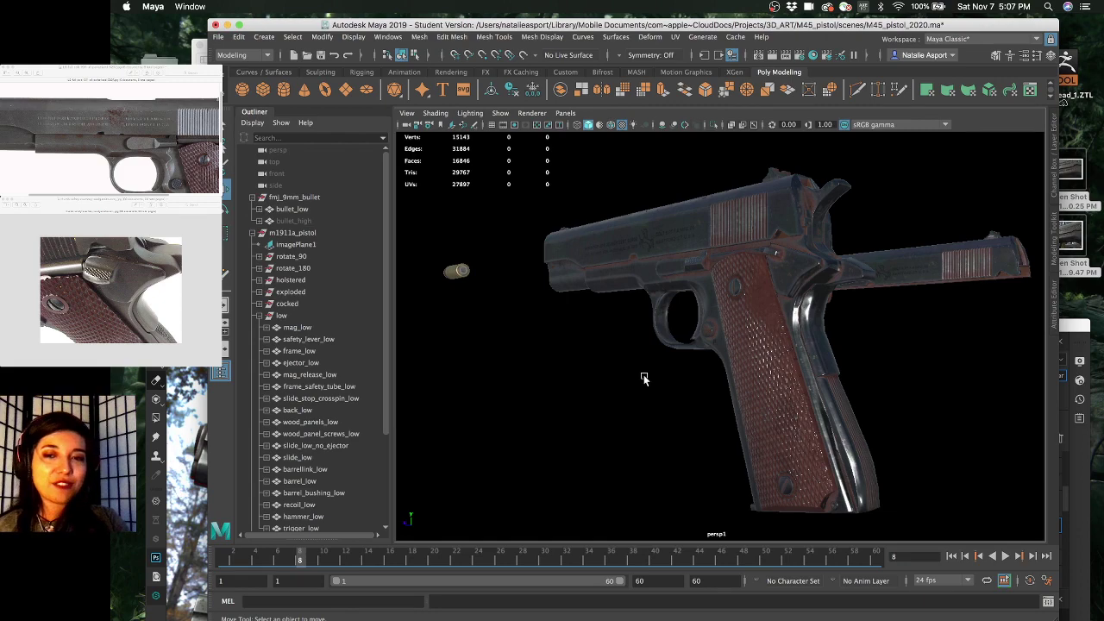
left_click_drag(643, 378, 683, 388, "alt")
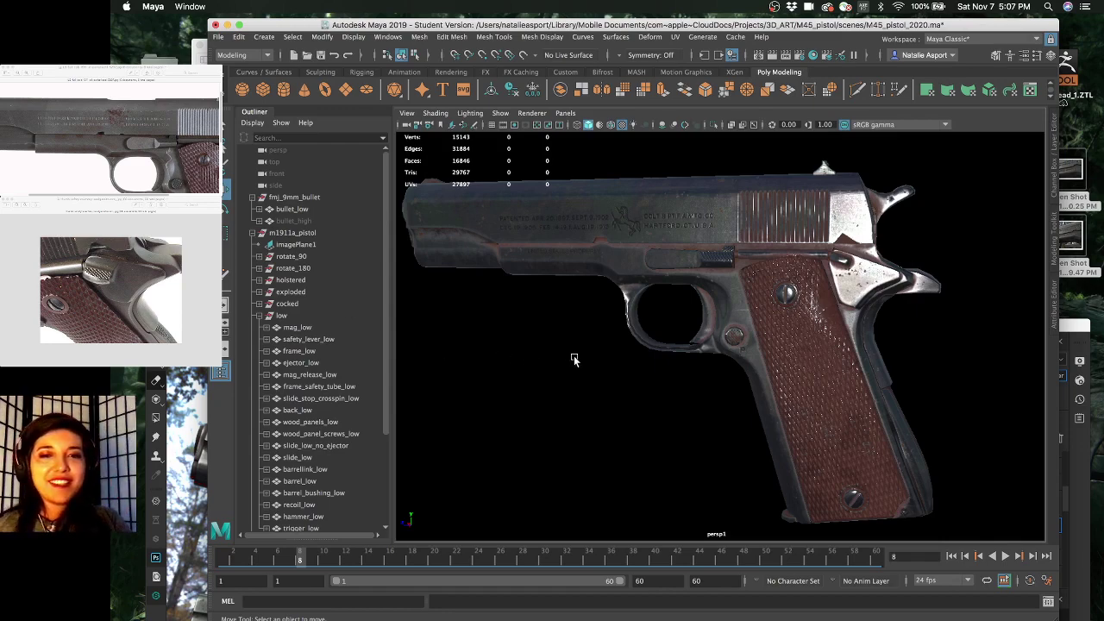
mouse_move(712, 352)
left_mouse_down("alt")
mouse_move(667, 345)
mouse_move(723, 340)
left_mouse_up("alt")
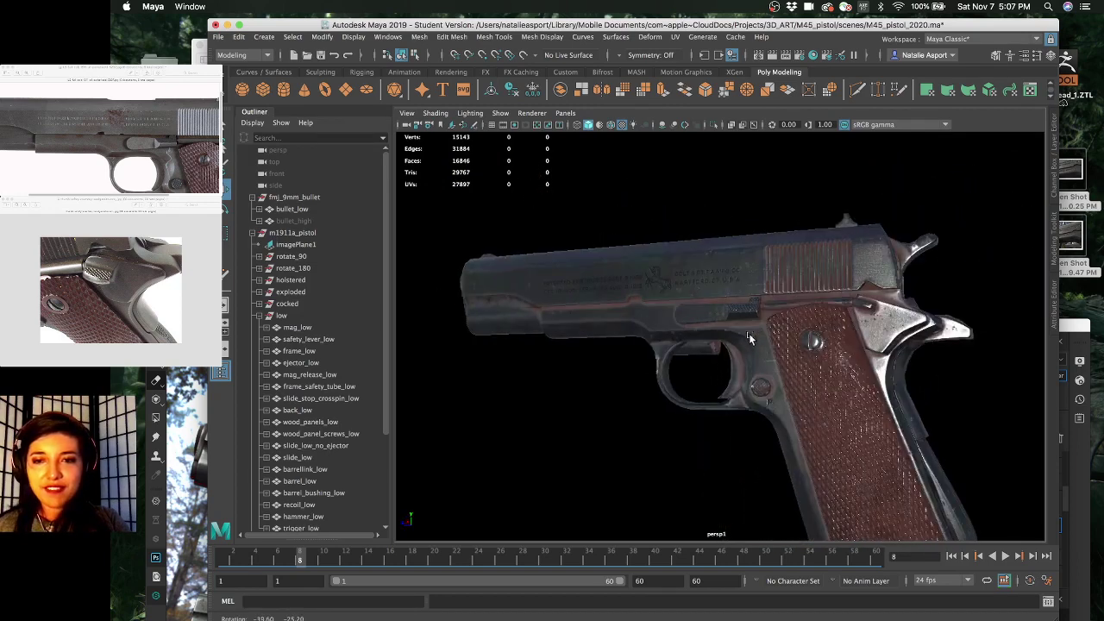
- Examine the textured low-poly pistol from the side and front, including the grip, trigger guard and barrel opening
right_click_drag(724, 341, 704, 344, "alt")
scroll(706, 347, "up", 5)
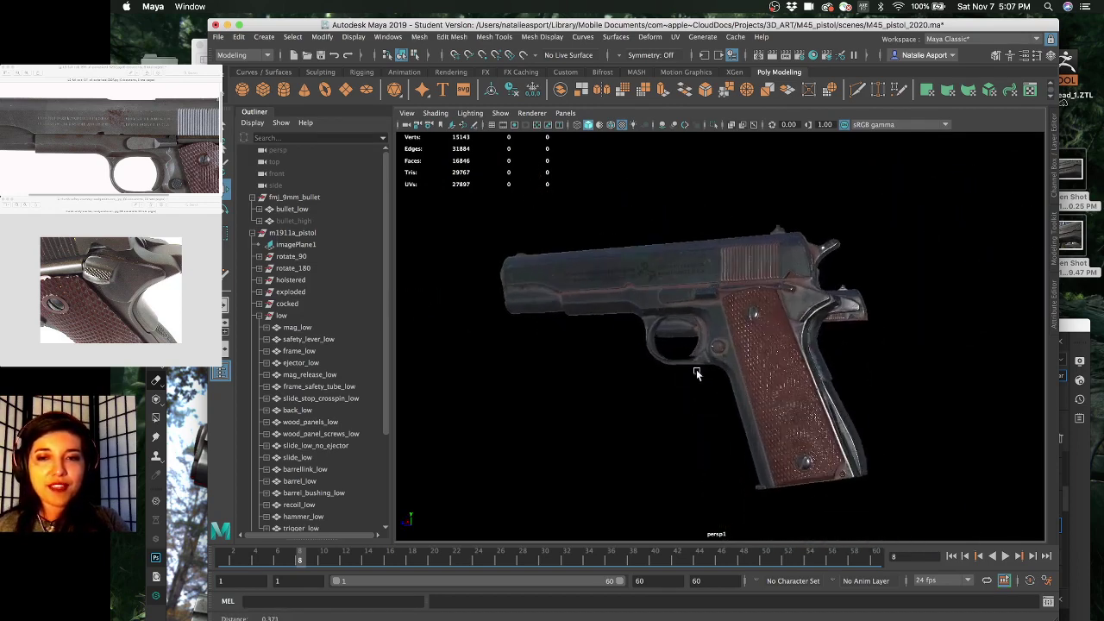
scroll(696, 370, "up", 4)
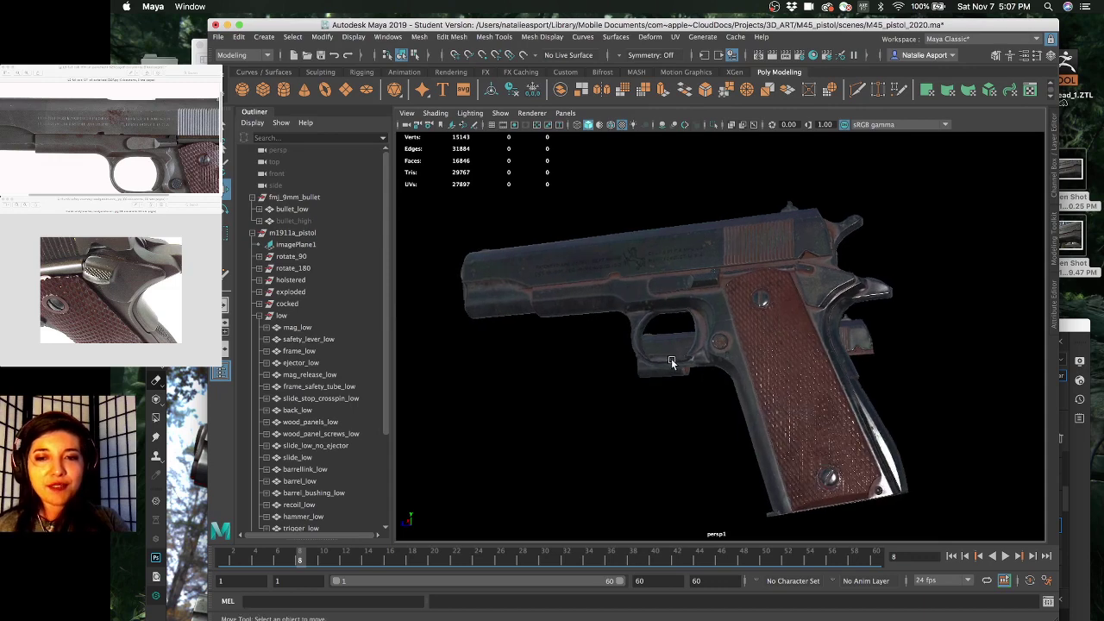
left_click_drag(677, 358, 682, 333, "alt")
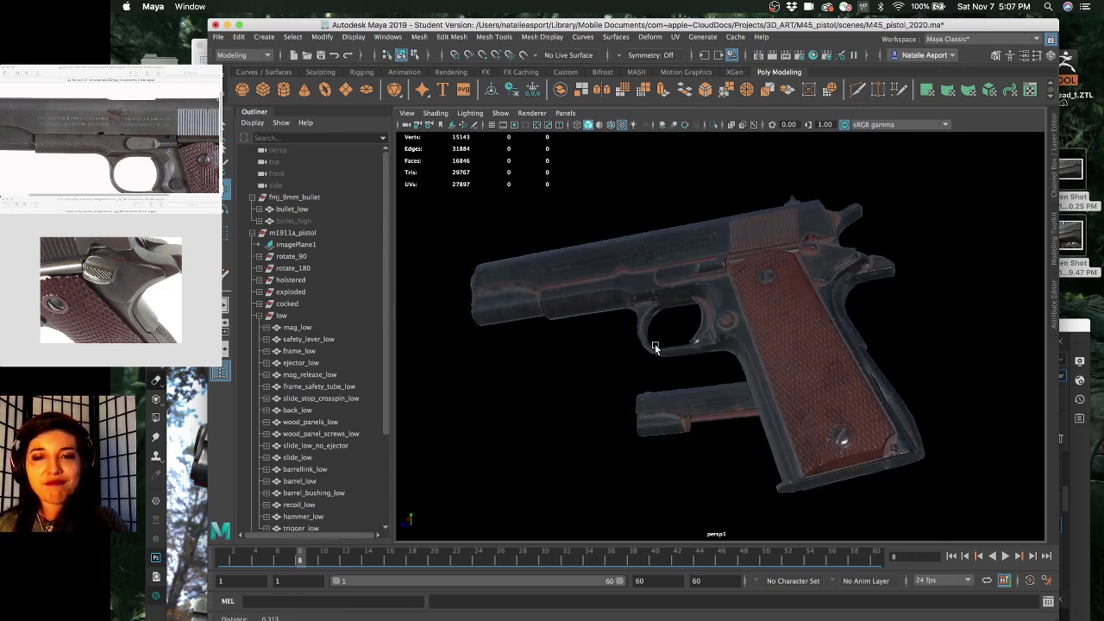
scroll(657, 351, "up", 1)
scroll(661, 351, "up", 1)
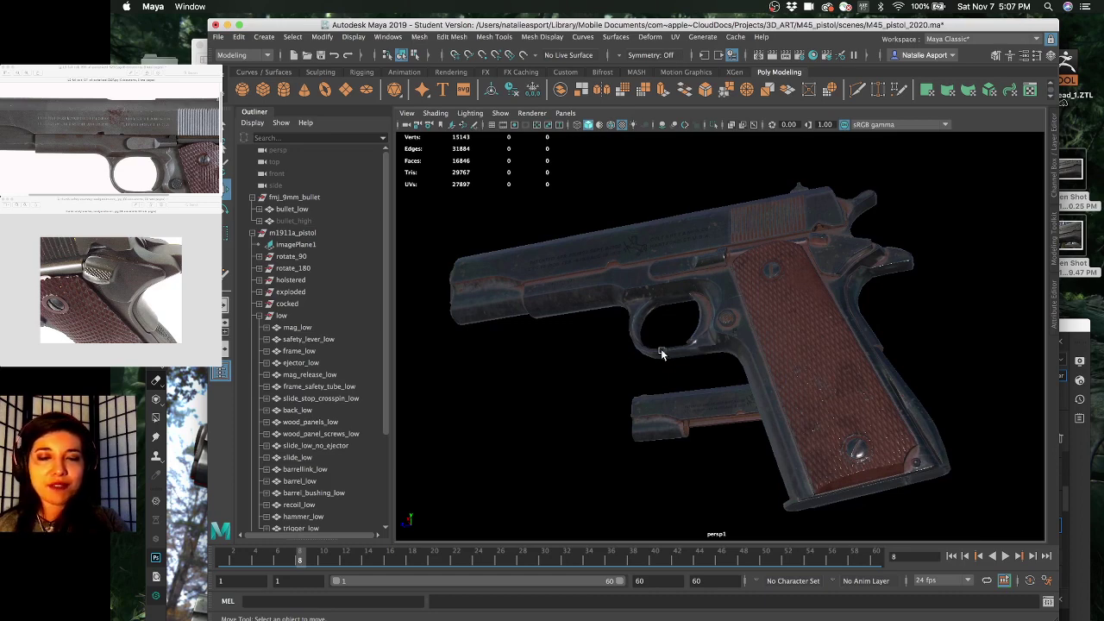
left_click_drag(661, 349, 554, 382, "alt")
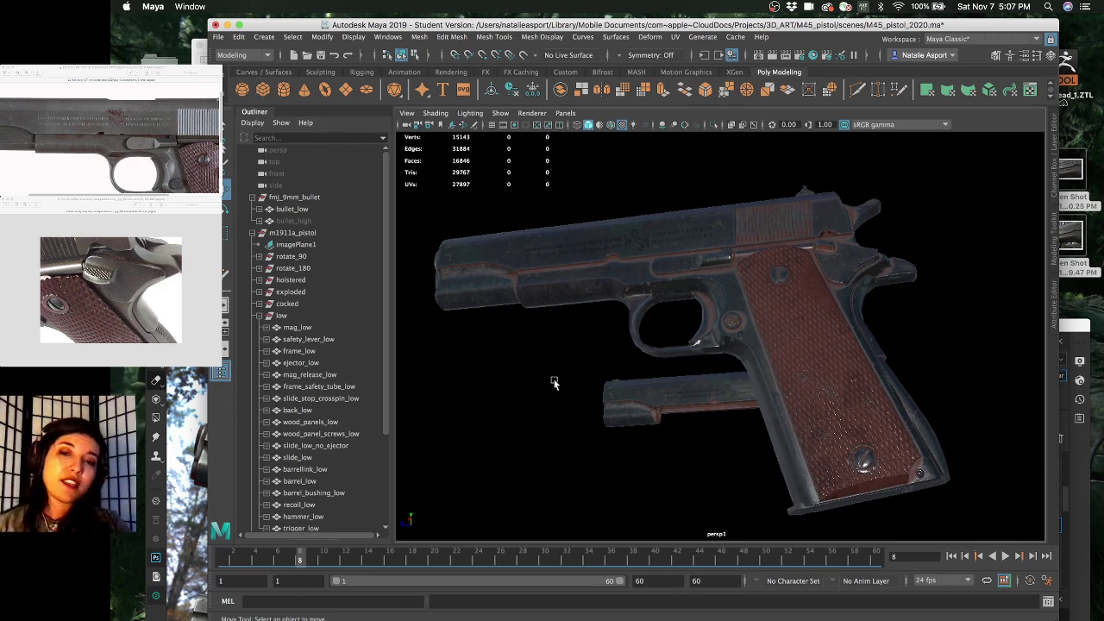
left_click_drag(575, 360, 698, 419, "alt")
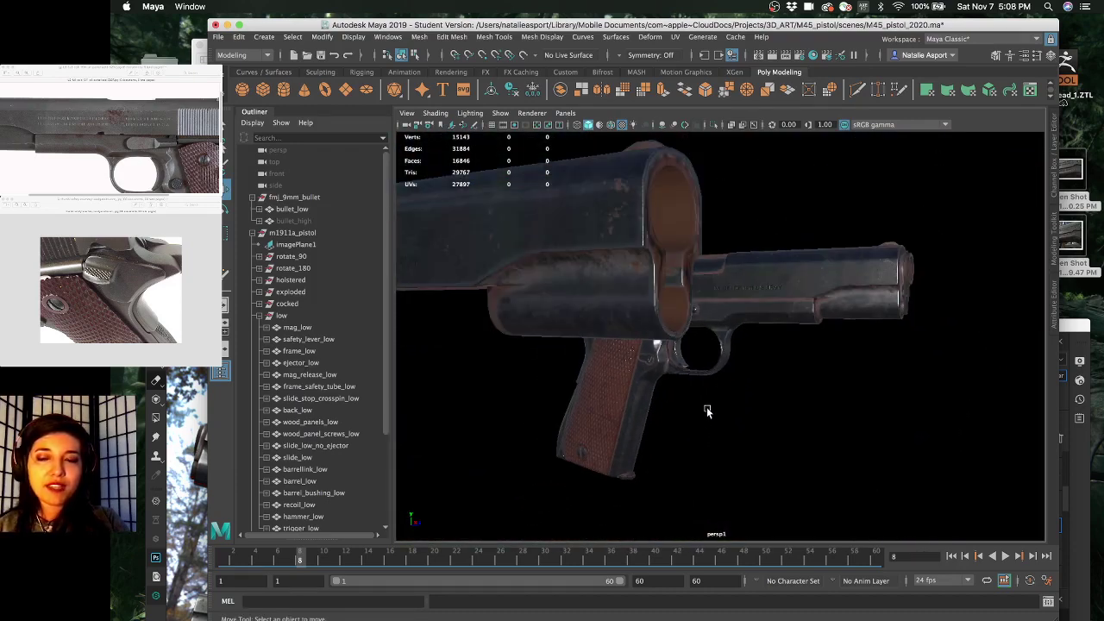
- Switch to Substance Painter and examine the pistol's muzzle together with the matching parts in the UV layout
left_click(1069, 322)
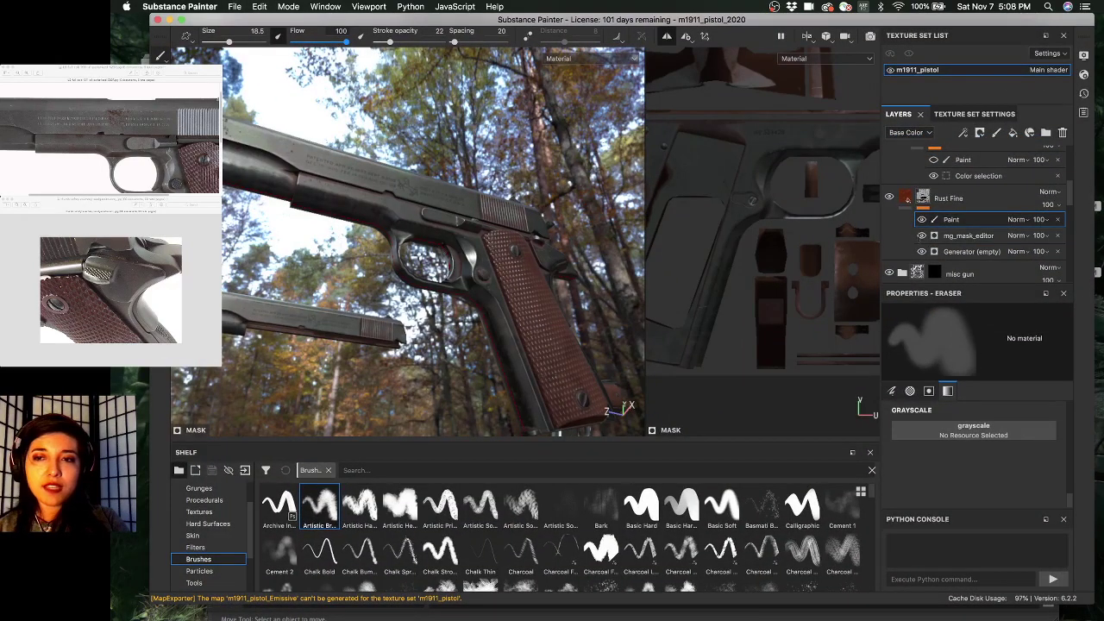
left_click_drag(429, 219, 500, 226, "alt")
scroll(716, 223, "down", 3)
scroll(776, 239, "up", 5)
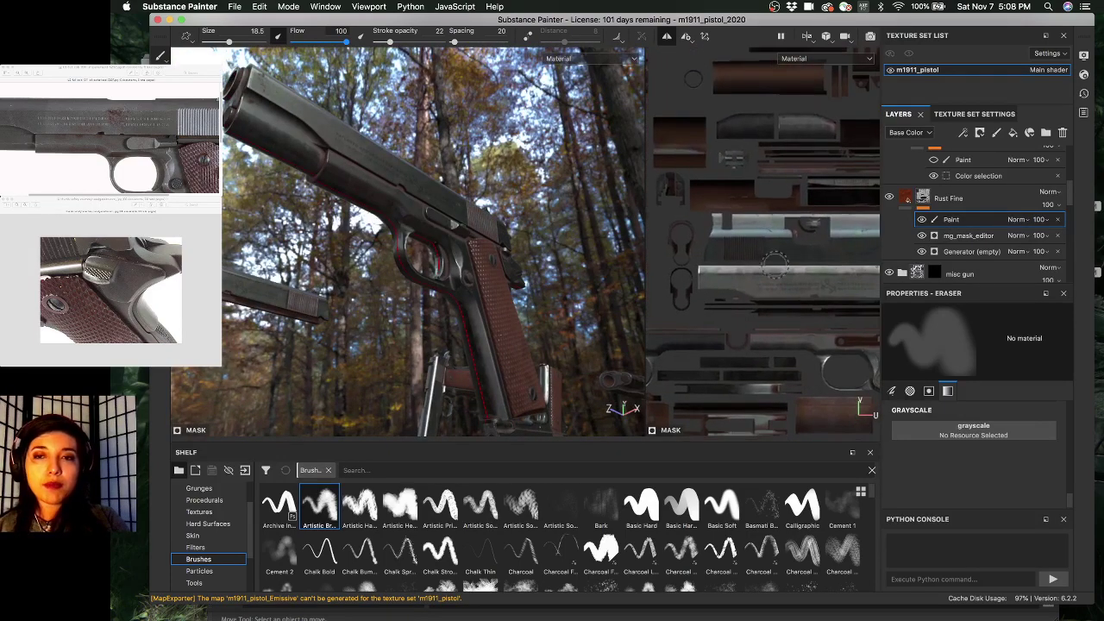
scroll(732, 247, "down", 5)
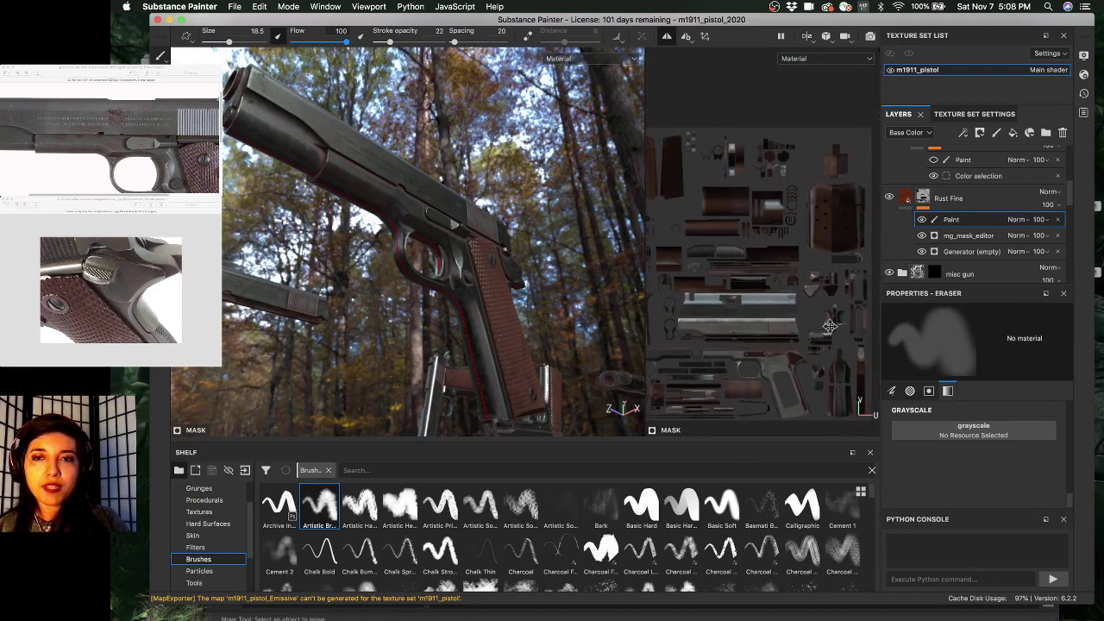
left_click_drag(338, 144, 403, 193, "alt")
right_click_drag(404, 193, 403, 170, "alt")
middle_click_drag(403, 170, 408, 217, "alt")
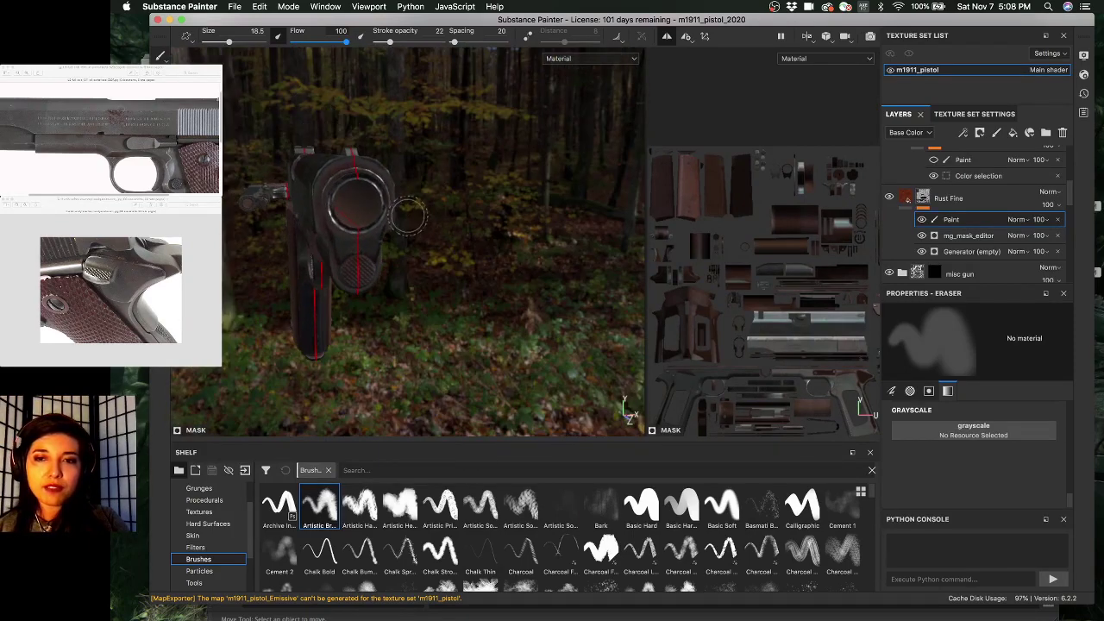
right_click_drag(707, 262, 913, 282, "alt")
scroll(801, 240, "up", 5)
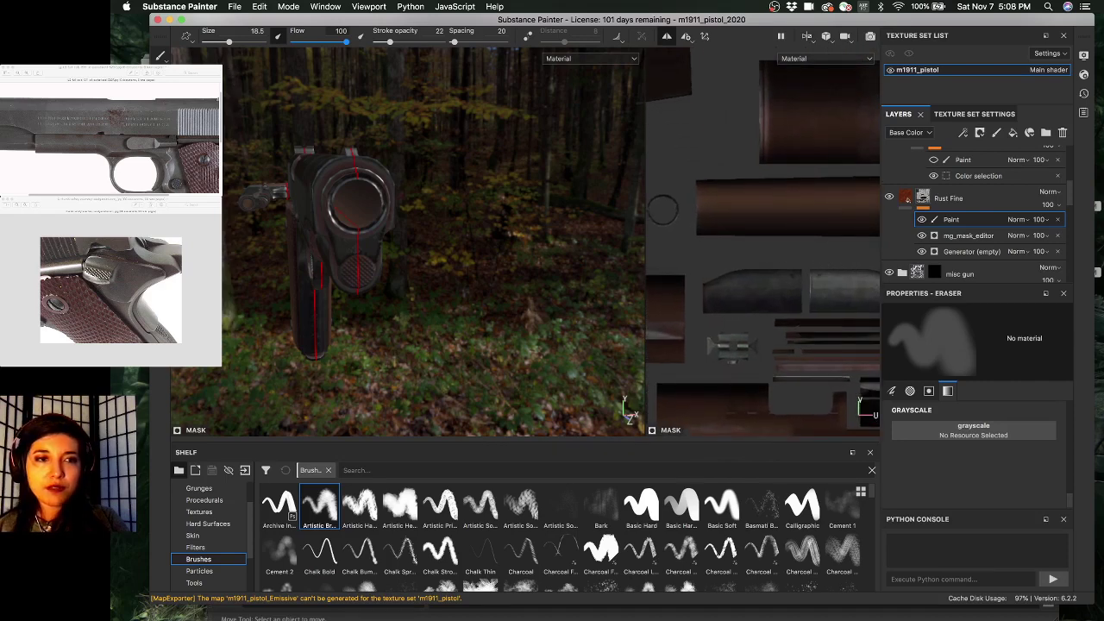
- Activate Polygon Fill with color 0 on the Paint effect in the Rust Fine mask, targeting the pistol's muzzle
key("4")
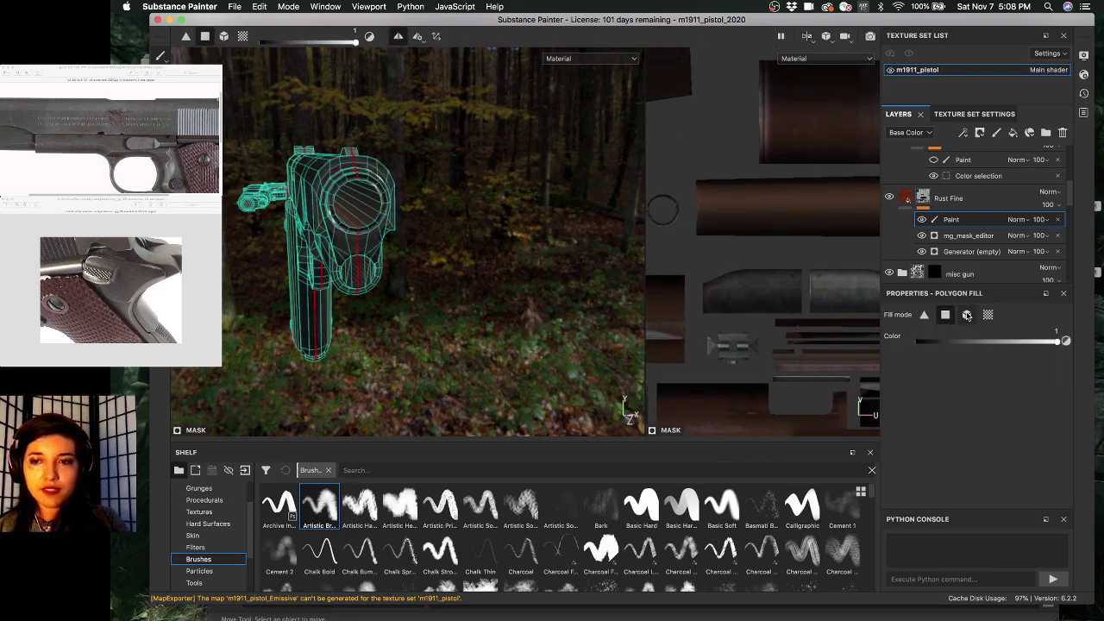
key("x")
left_click_drag(438, 209, 435, 184, "alt")
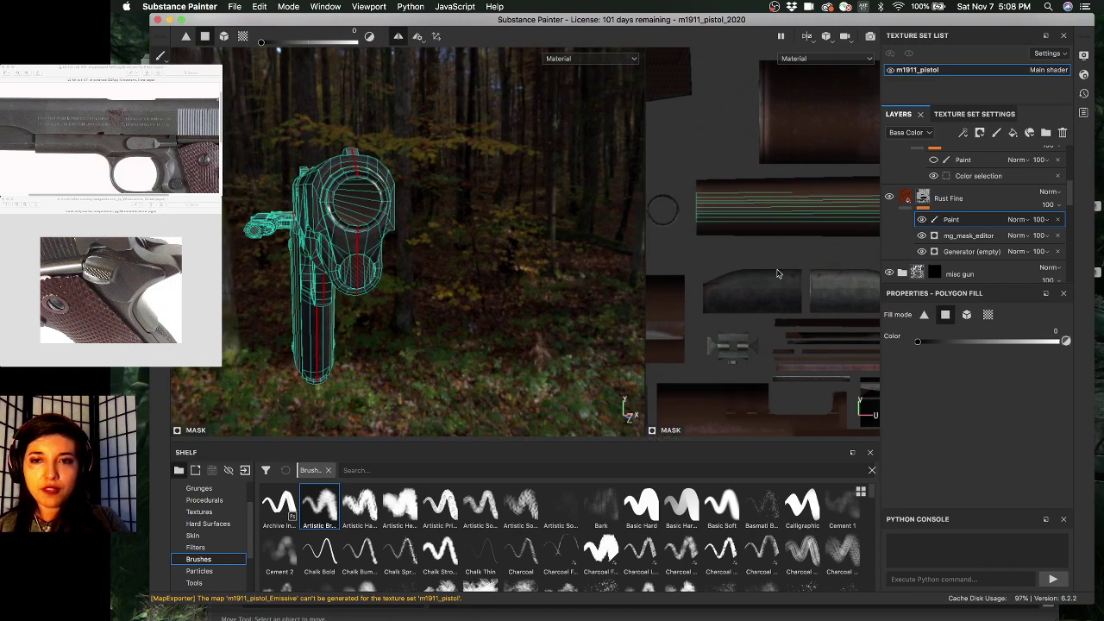
middle_click_drag(776, 274, 726, 286)
scroll(751, 276, "down", 6)
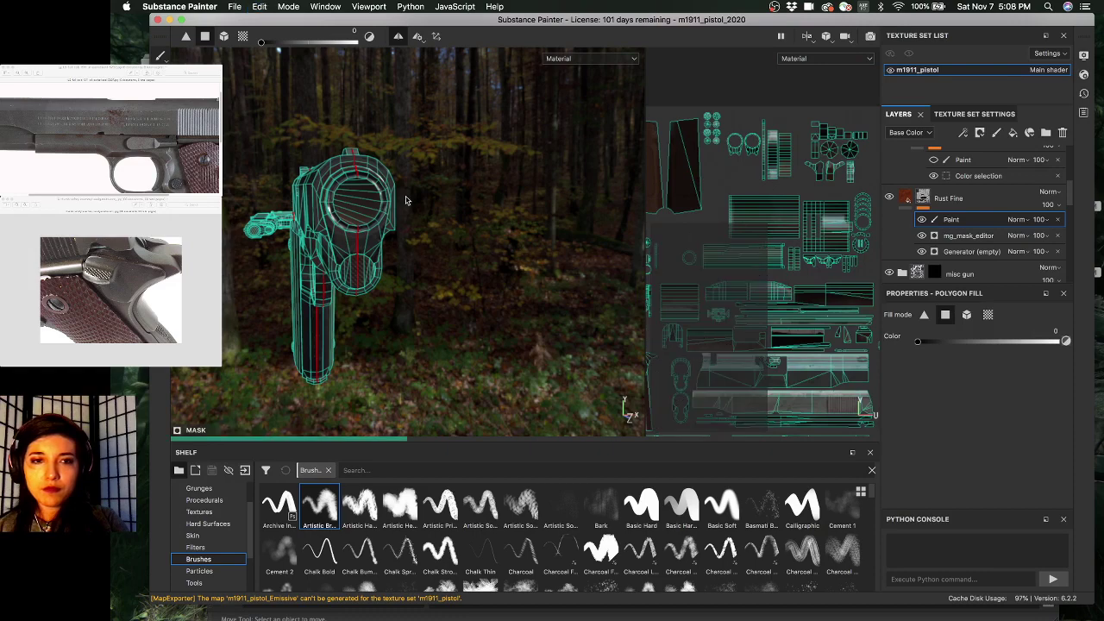
mouse_move(392, 201)
left_mouse_down("alt")
mouse_move(374, 209)
mouse_move(398, 219)
left_mouse_up("alt")
right_click_drag(373, 219, 473, 235, "alt")
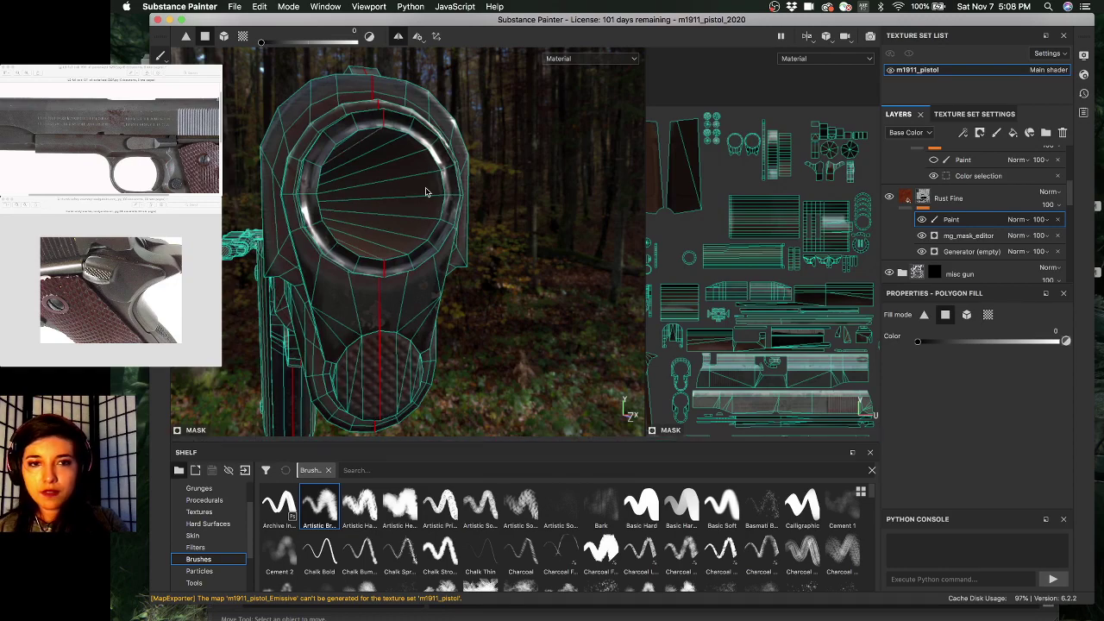
- Examine the muzzle and inspect the barrel's UV islands to locate the rust inside the bore
scroll(460, 282, "down", 3)
scroll(460, 279, "down", 5)
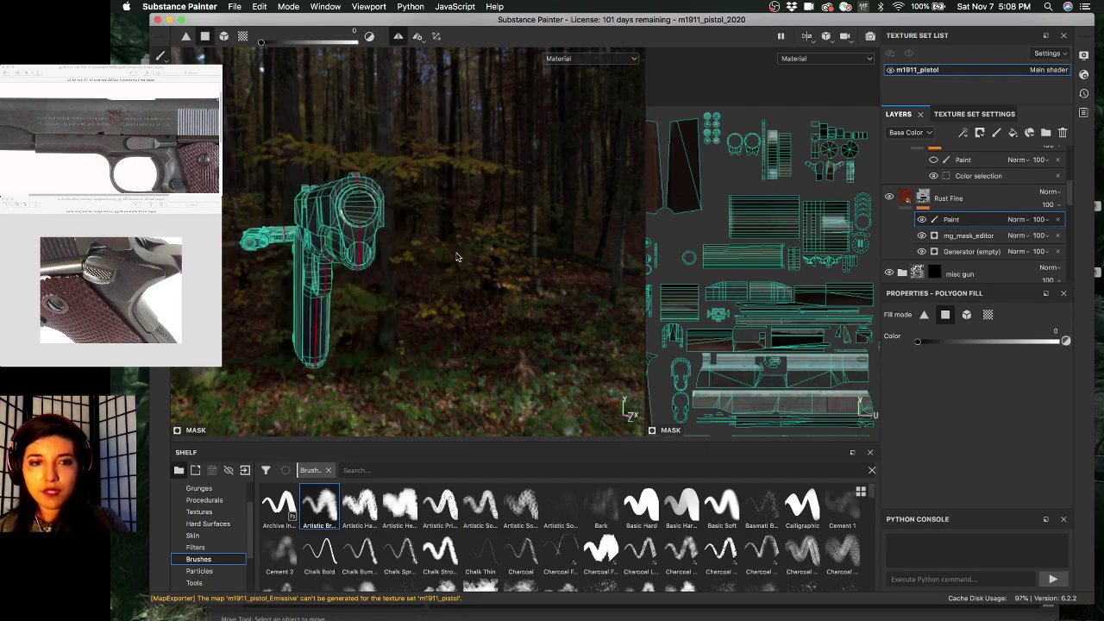
left_click_drag(389, 251, 631, 250, "alt")
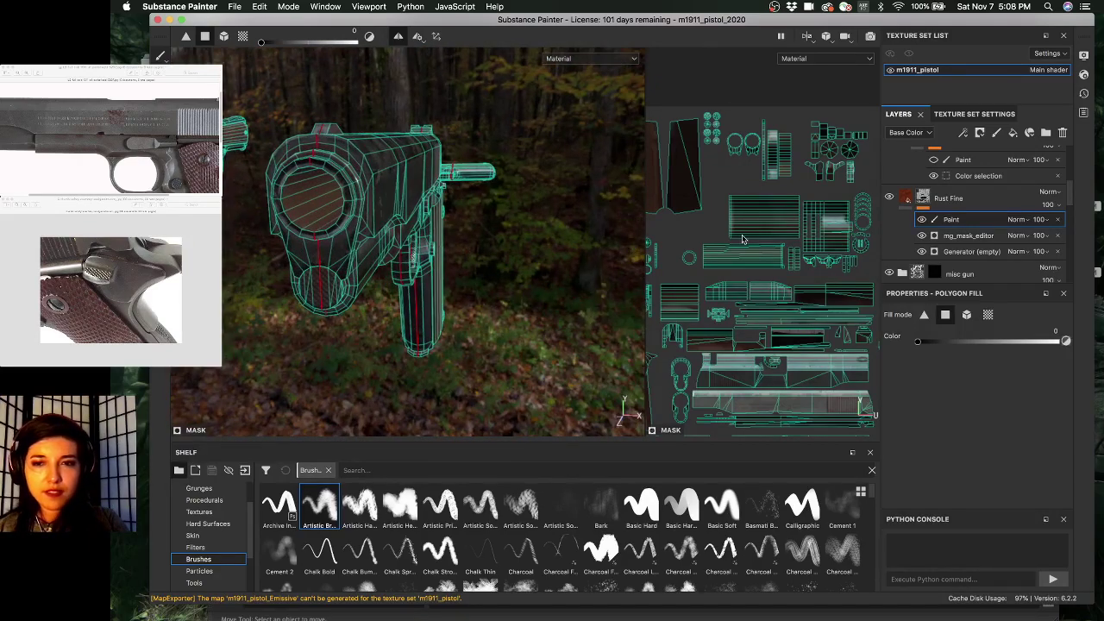
right_click_drag(742, 239, 892, 262, "alt")
middle_click_drag(739, 291, 651, 275, "alt")
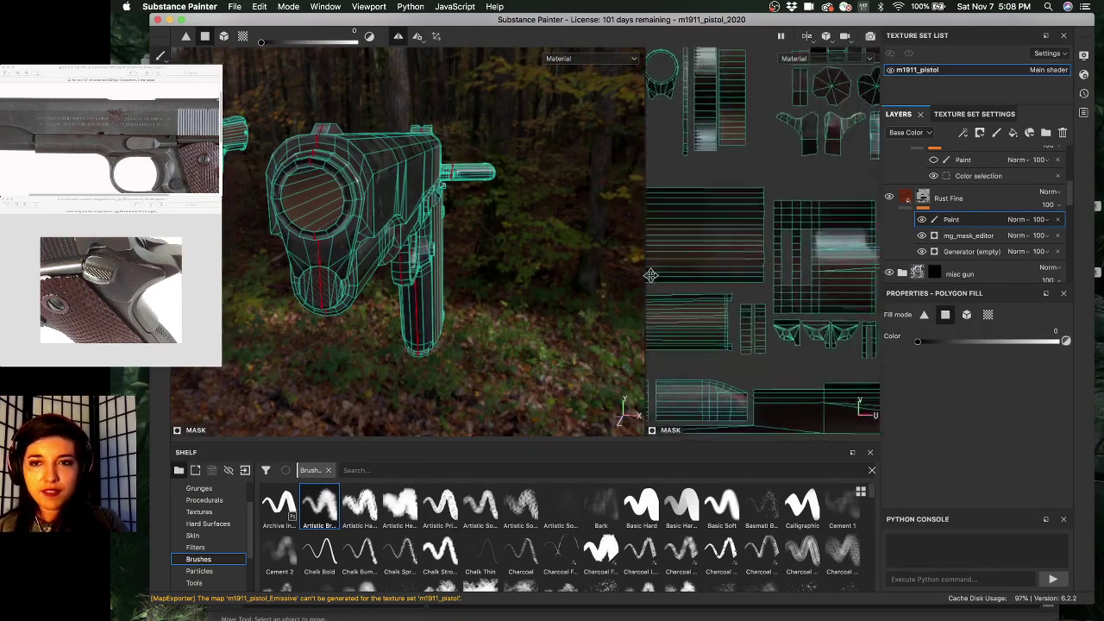
scroll(739, 178, "down", 8)
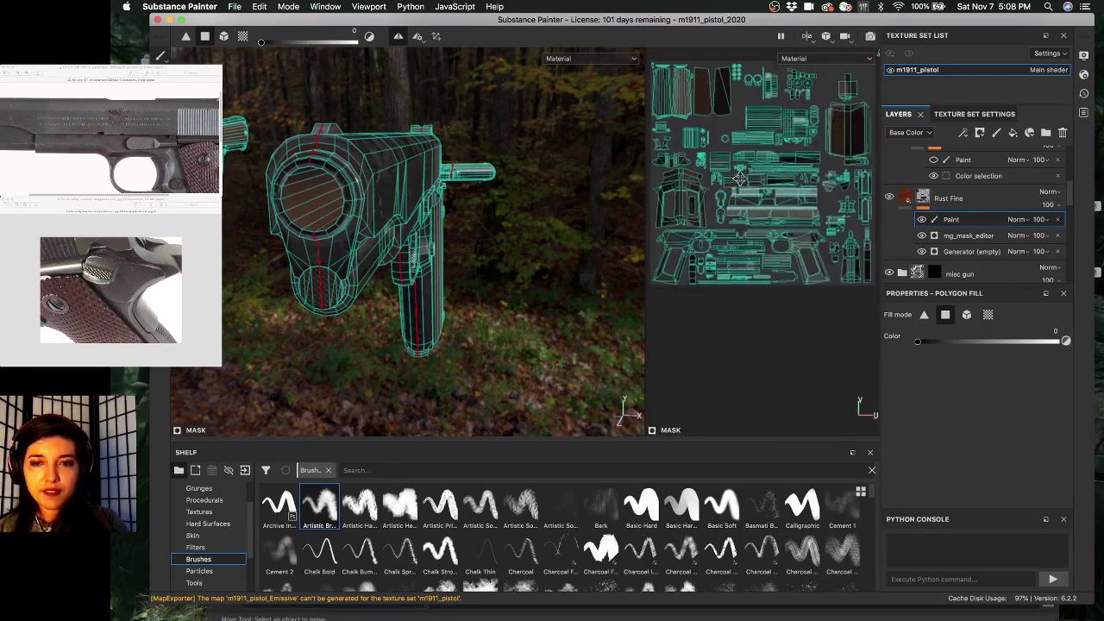
scroll(742, 181, "up", 4)
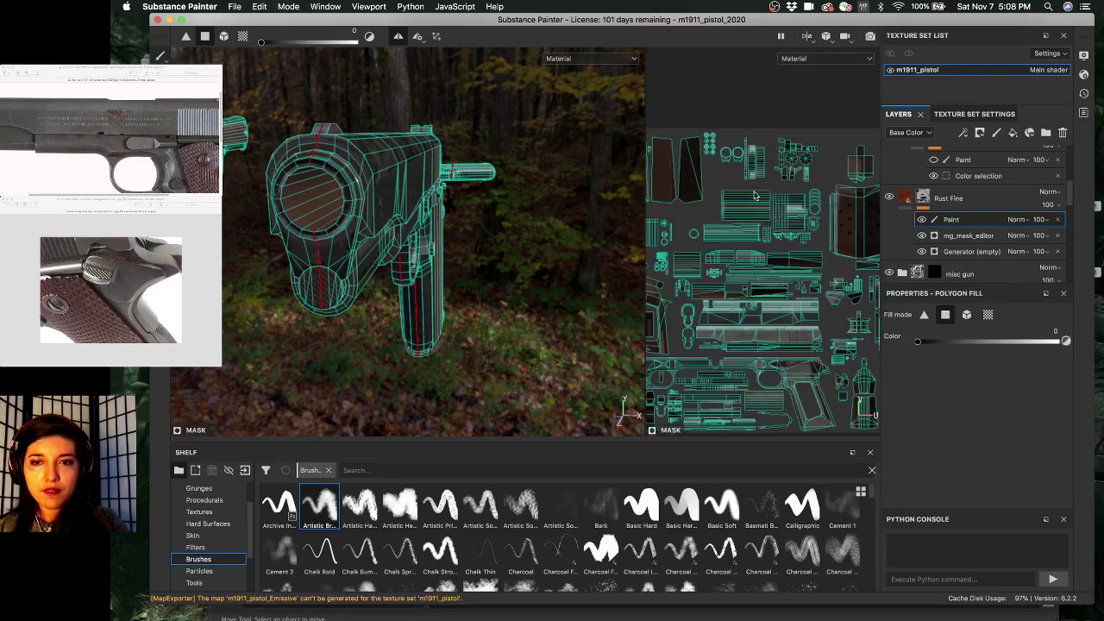
scroll(754, 196, "up", 8)
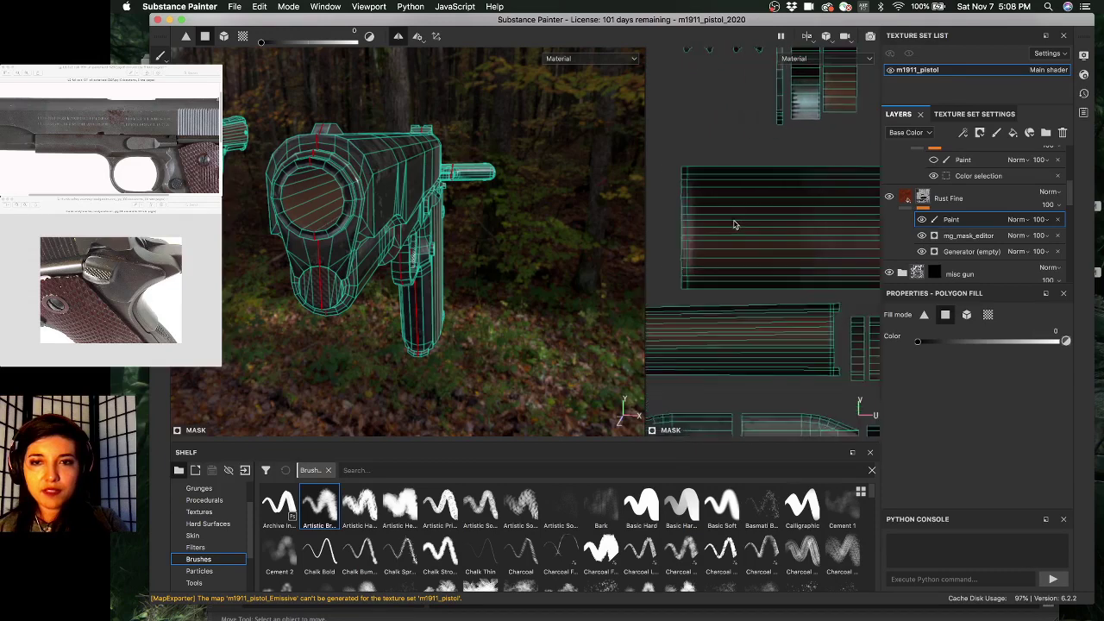
scroll(734, 225, "up", 2)
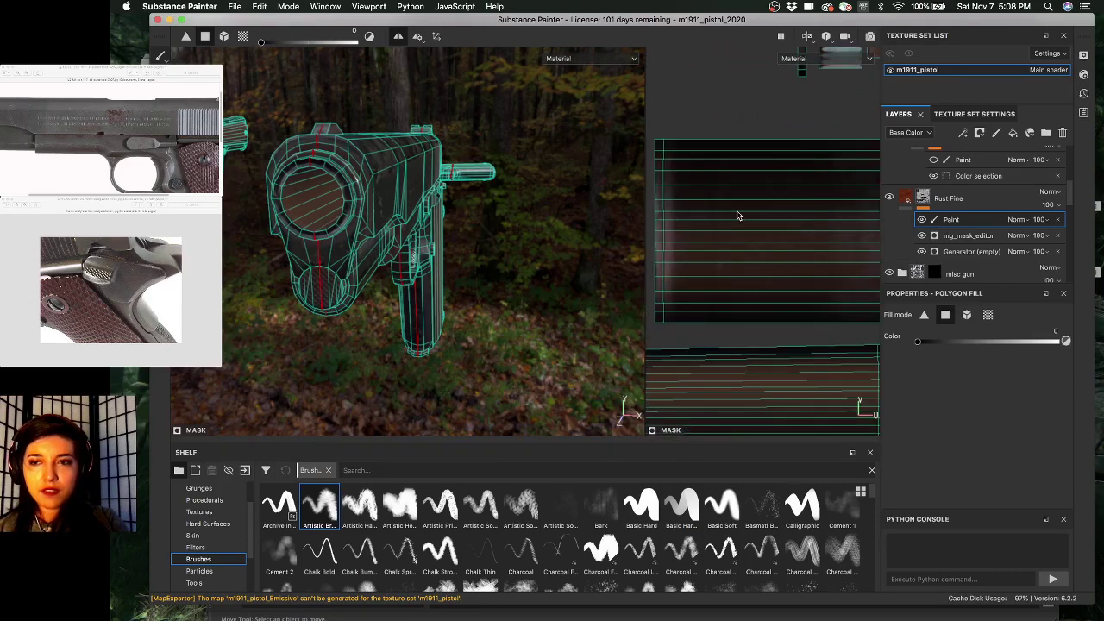
scroll(749, 226, "down", 5)
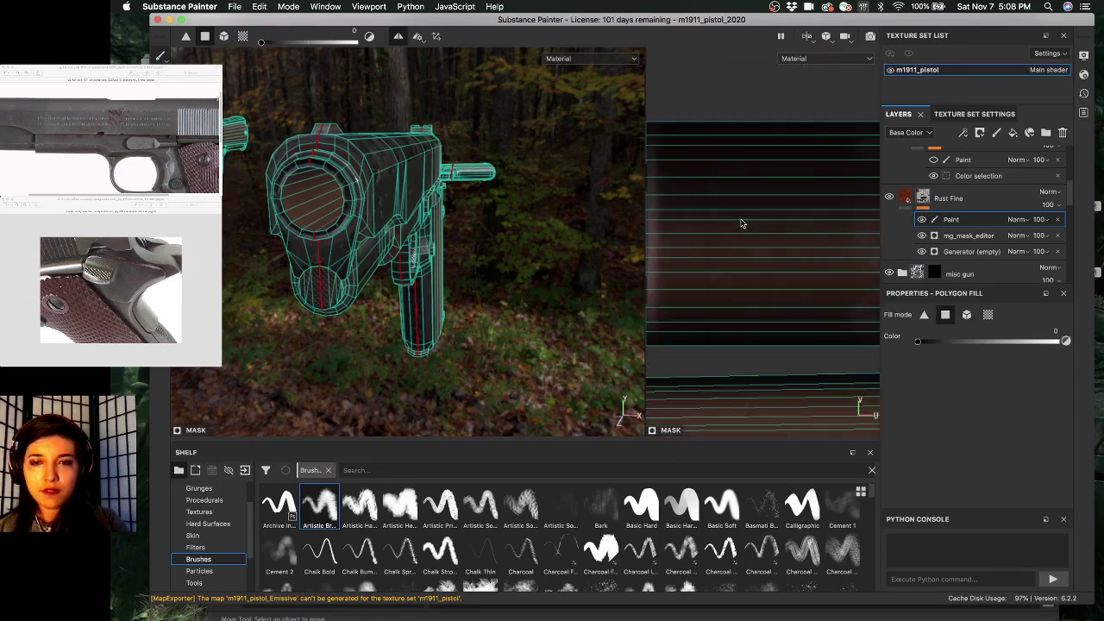
- Try to erase the rust from the barrel's UV island with the UV chunk fill mode and check the muzzle
left_click(968, 316)
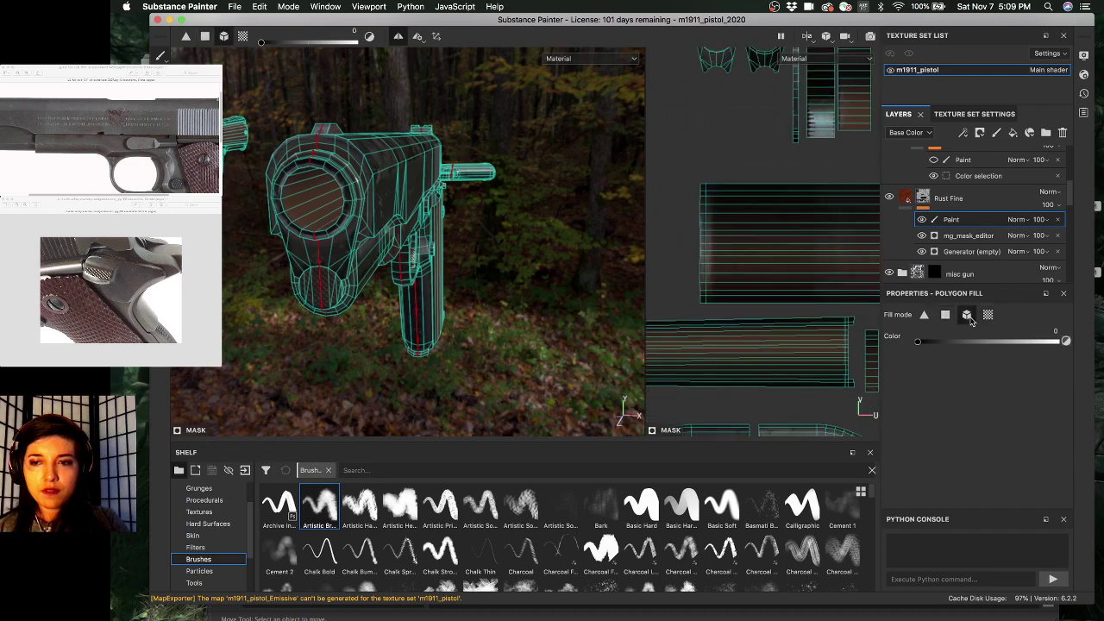
left_click(986, 316)
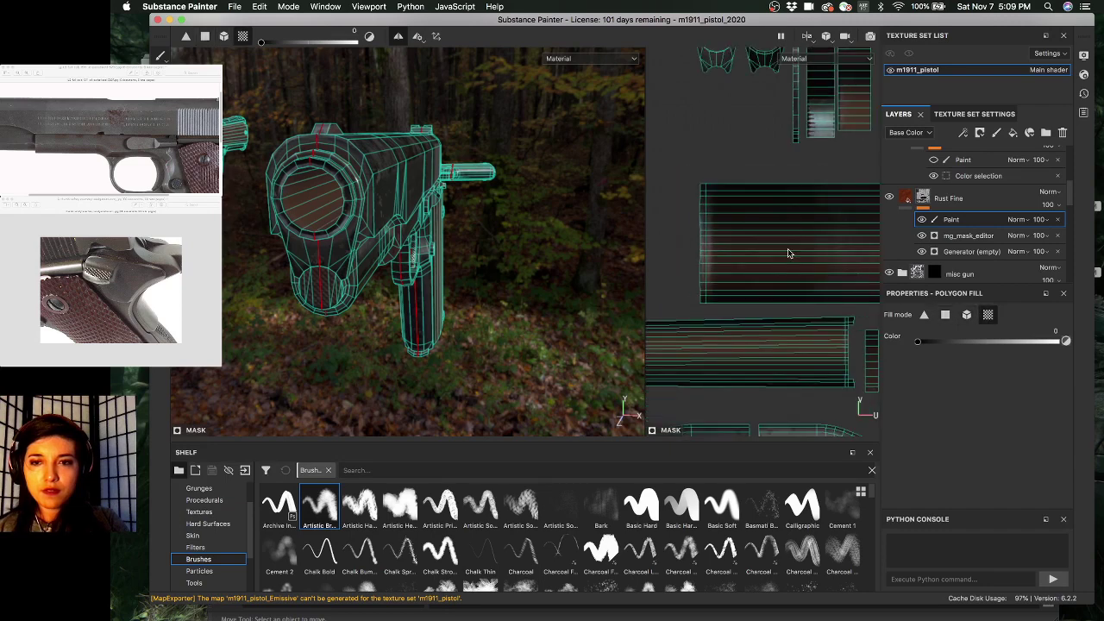
middle_click_drag(764, 234, 707, 219, "alt")
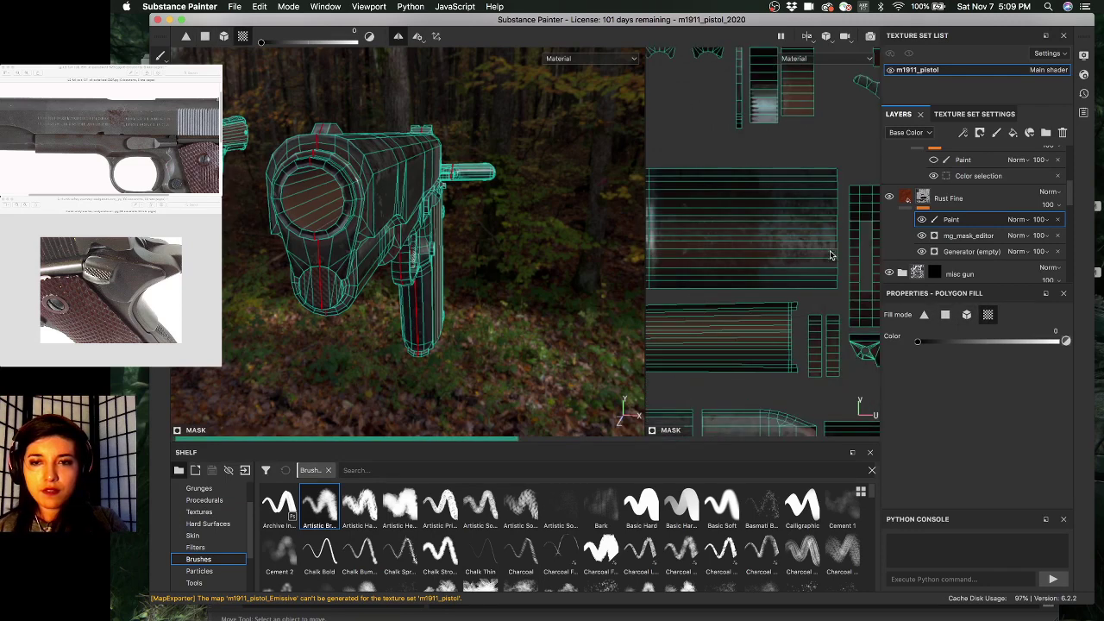
left_click_drag(425, 238, 526, 234, "alt")
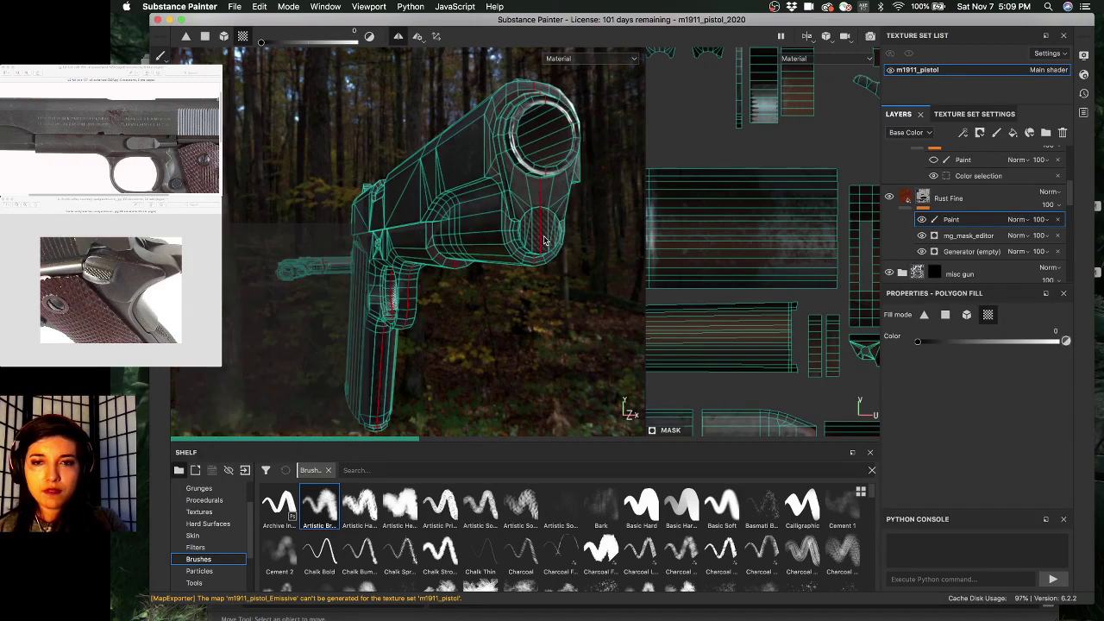
left_click_drag(544, 241, 468, 222, "alt")
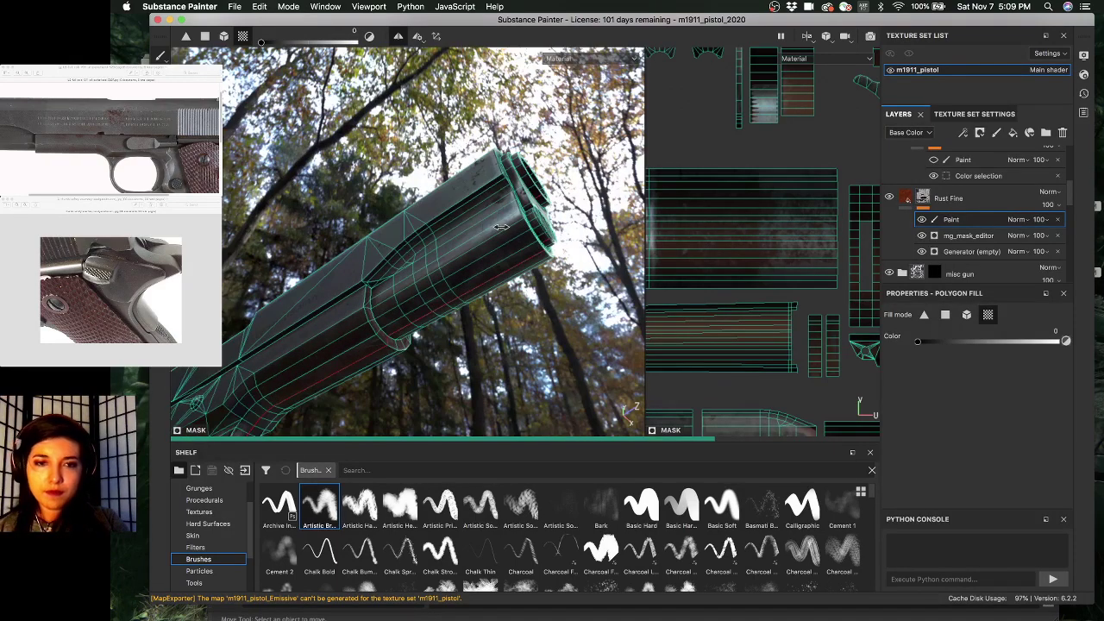
mouse_move(468, 222)
right_mouse_down("shift")
mouse_move(508, 223)
mouse_move(456, 320)
right_mouse_up("shift")
left_click_drag(456, 322, 456, 266, "alt")
middle_click_drag(456, 266, 443, 272, "alt")
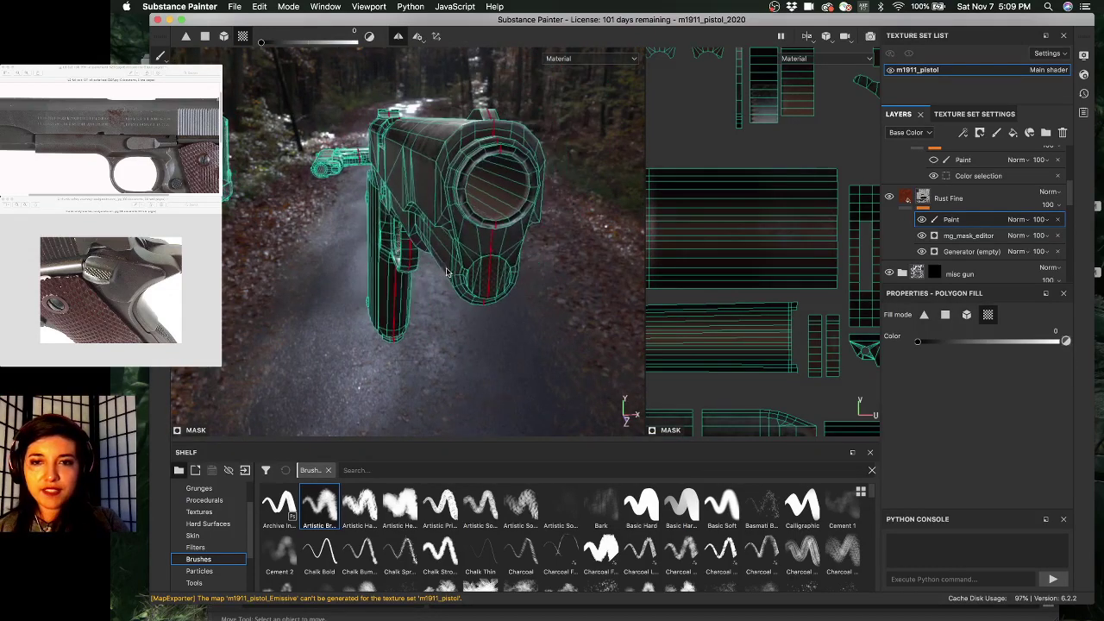
- Undo the recent polygon fills on the Rust Fine layer's Paint effect while watching the barrel's UV islands
right_click_drag(828, 293, 729, 283, "alt")
middle_click_drag(740, 276, 756, 232, "alt")
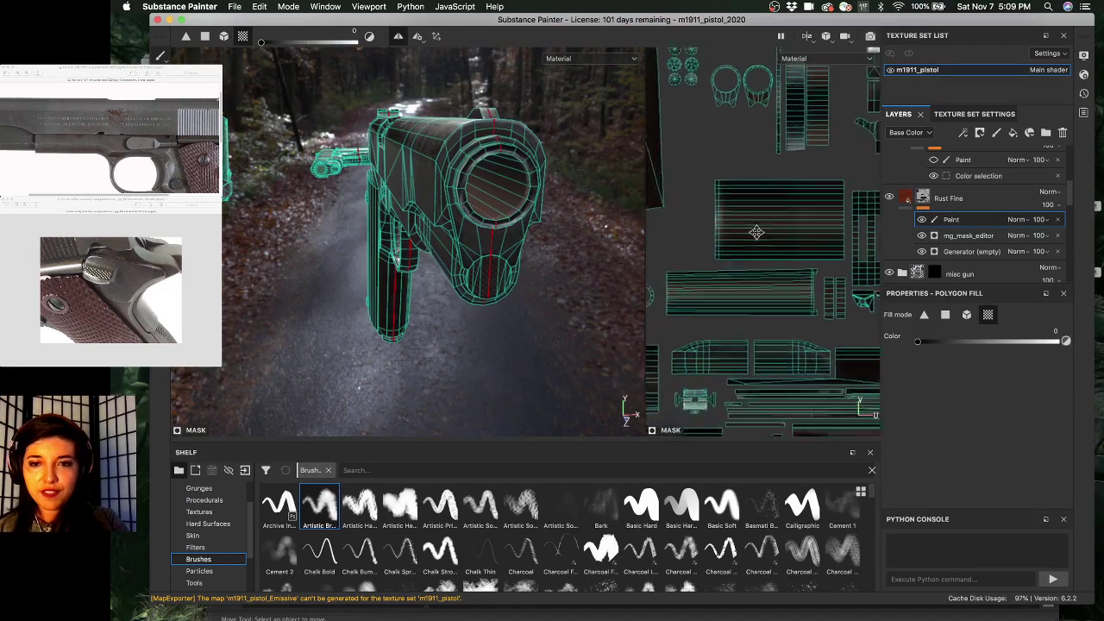
right_click_drag(756, 232, 764, 269, "alt")
key("super+z")
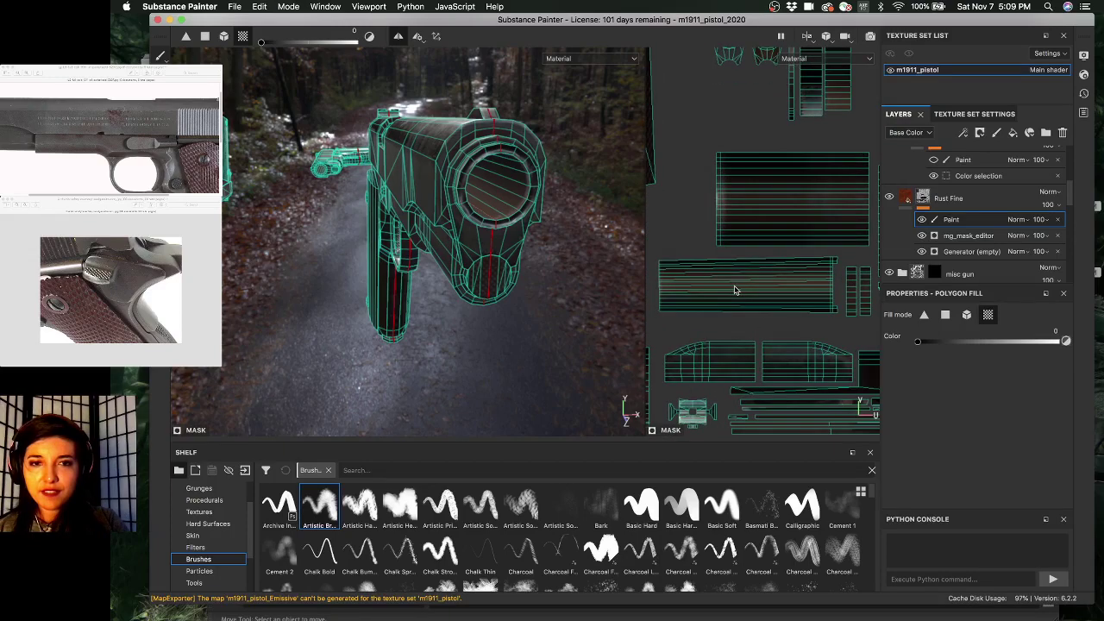
left_click(923, 219)
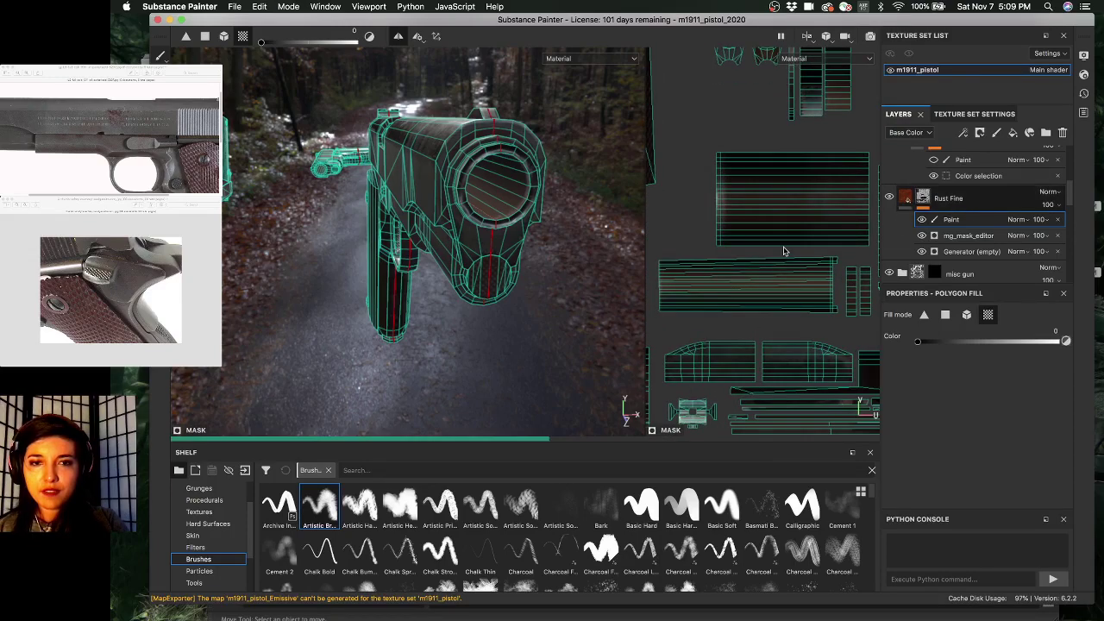
left_click(264, 8)
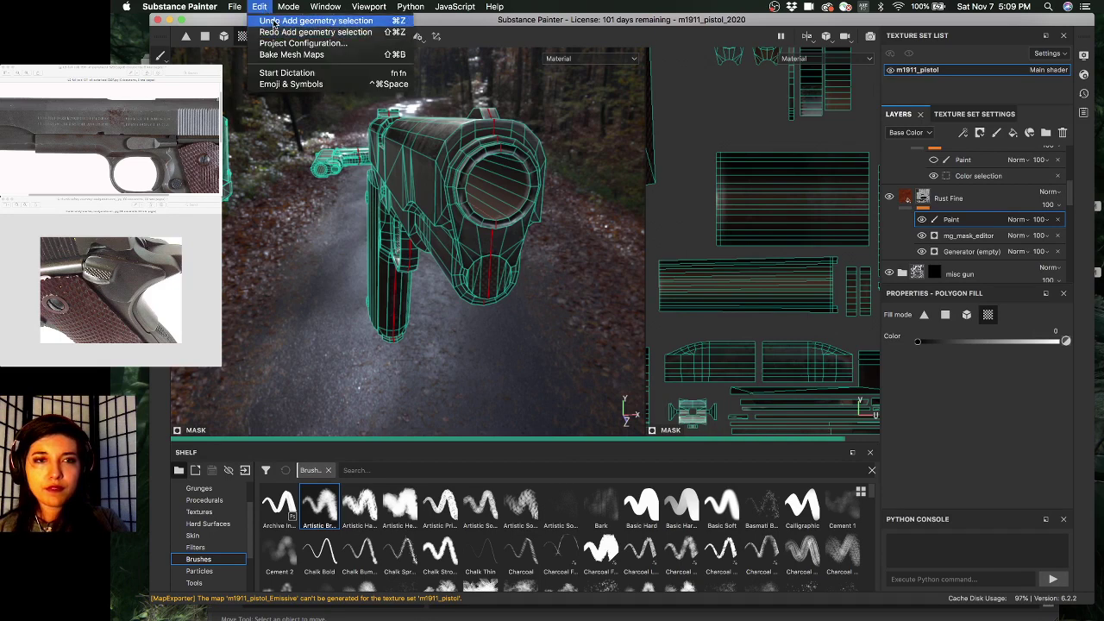
left_click(267, 22)
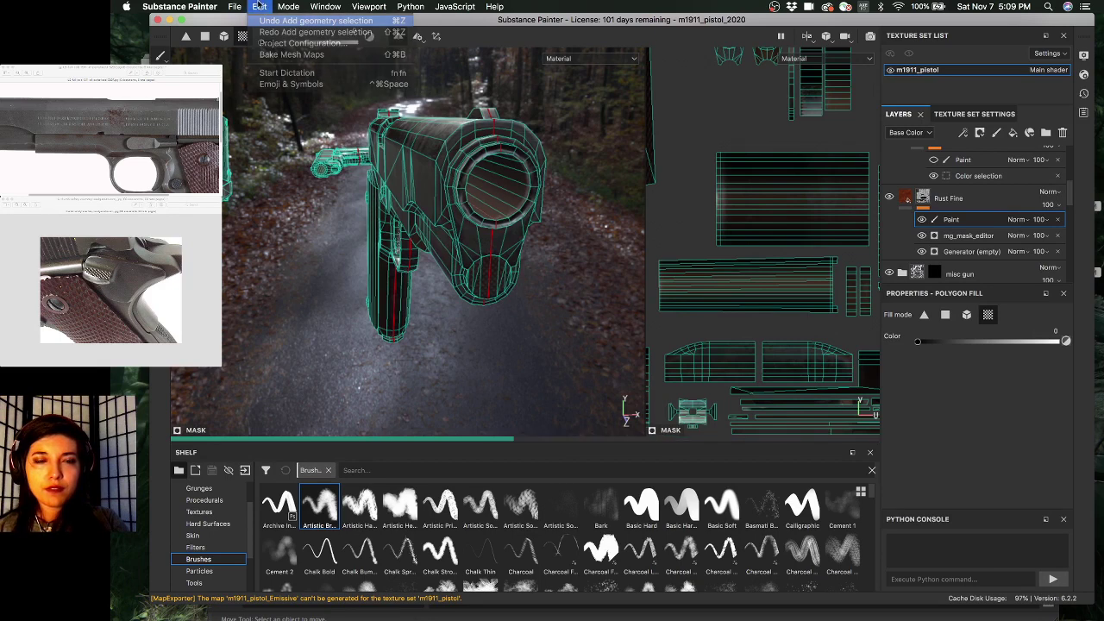
left_click(261, 7)
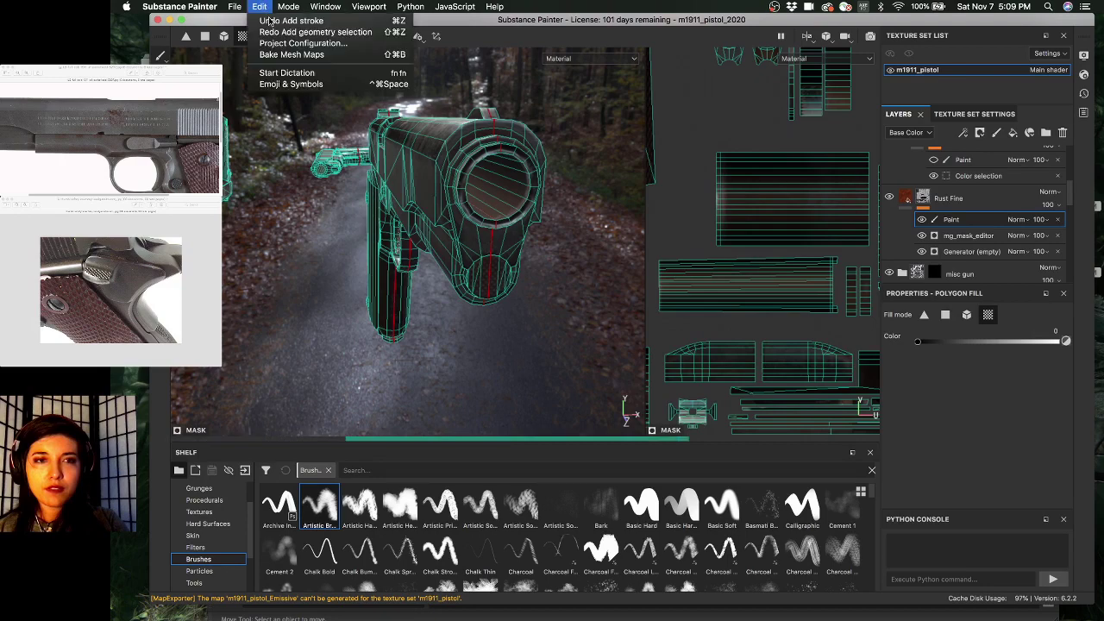
left_click(272, 20)
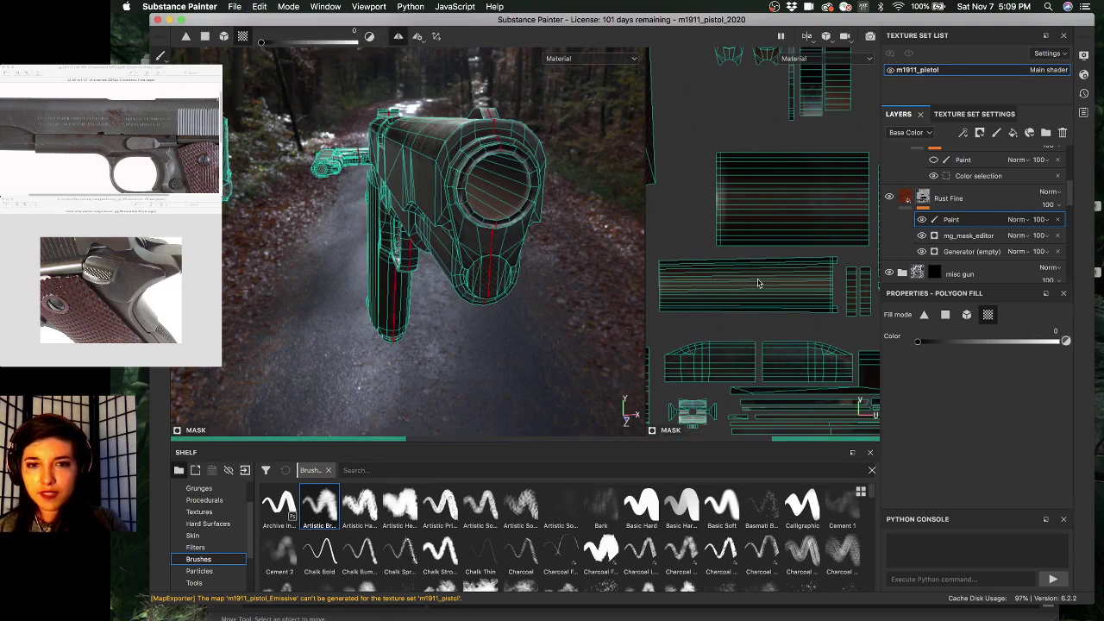
- Examine the inside of the muzzle with the Rust Fine layer temporarily hidden to find which layer colors the bore
left_click_drag(473, 175, 525, 198, "alt")
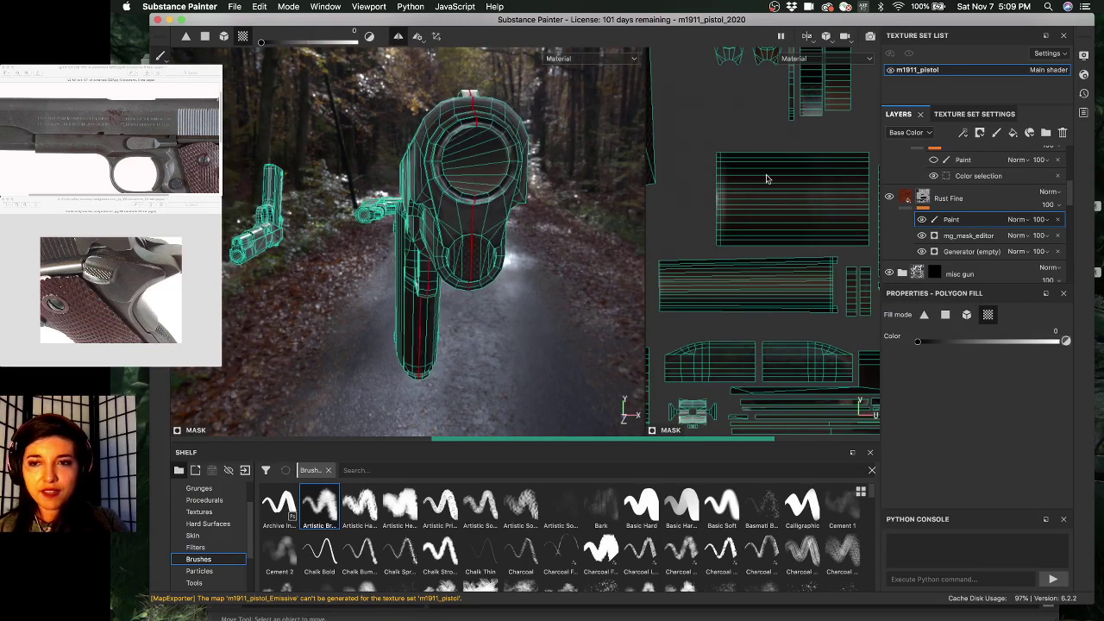
right_click_drag(766, 178, 998, 224, "alt")
left_click(890, 197)
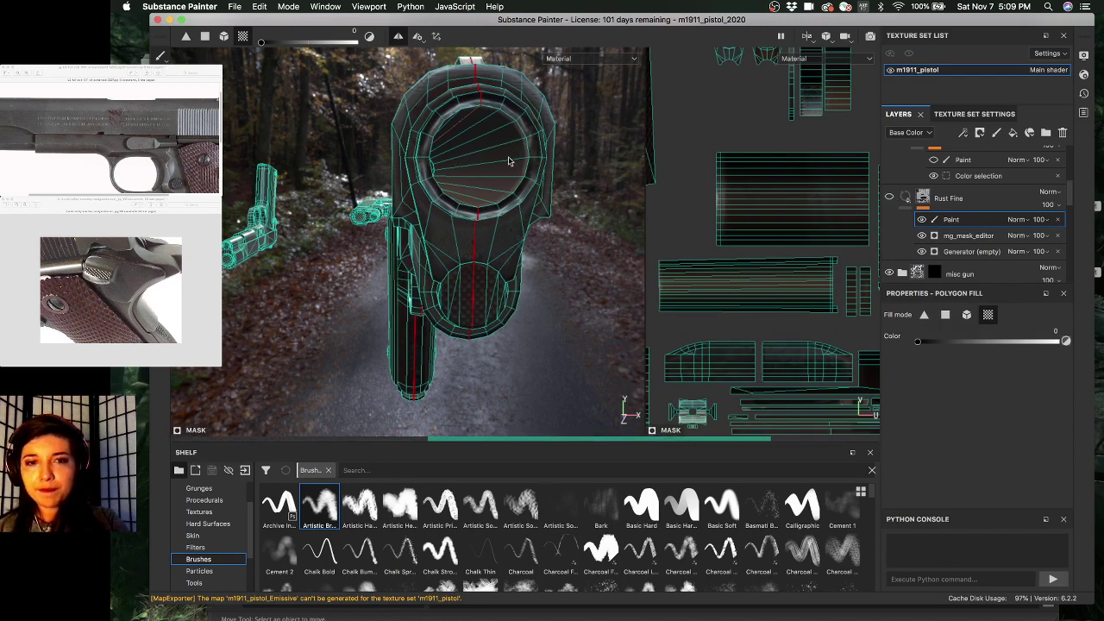
left_click_drag(481, 161, 574, 223, "alt")
right_click_drag(573, 223, 750, 237, "alt")
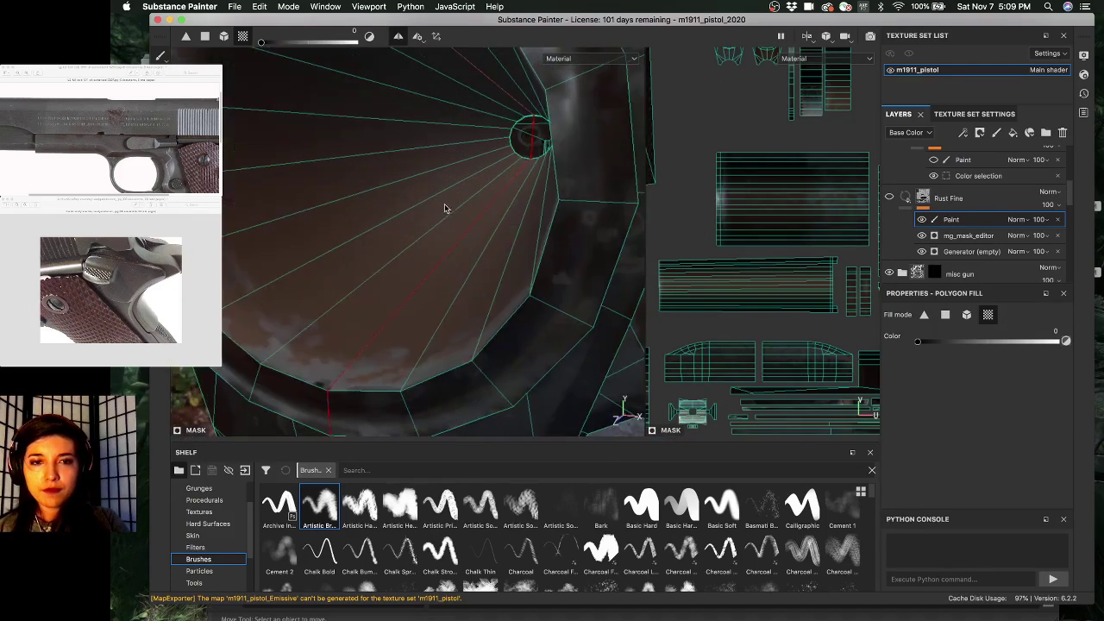
left_click_drag(445, 207, 472, 203, "alt")
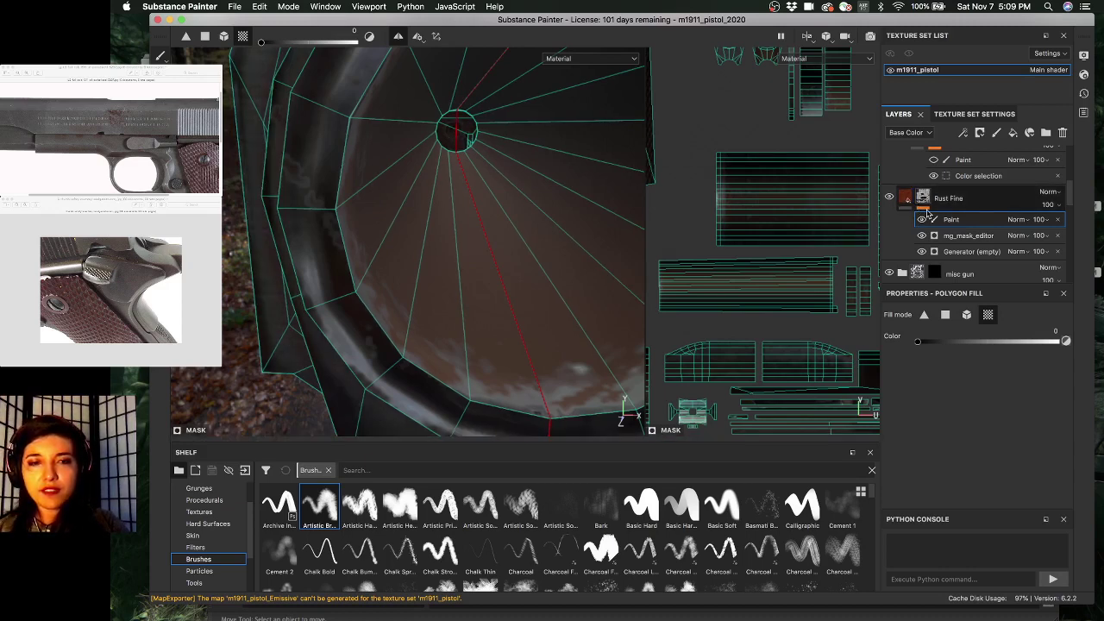
- Hide the Grunge Spots Dirty fill in the dirt layer's mask and add a Paint effect above it
scroll(932, 215, "up", 5)
scroll(964, 244, "down", 2)
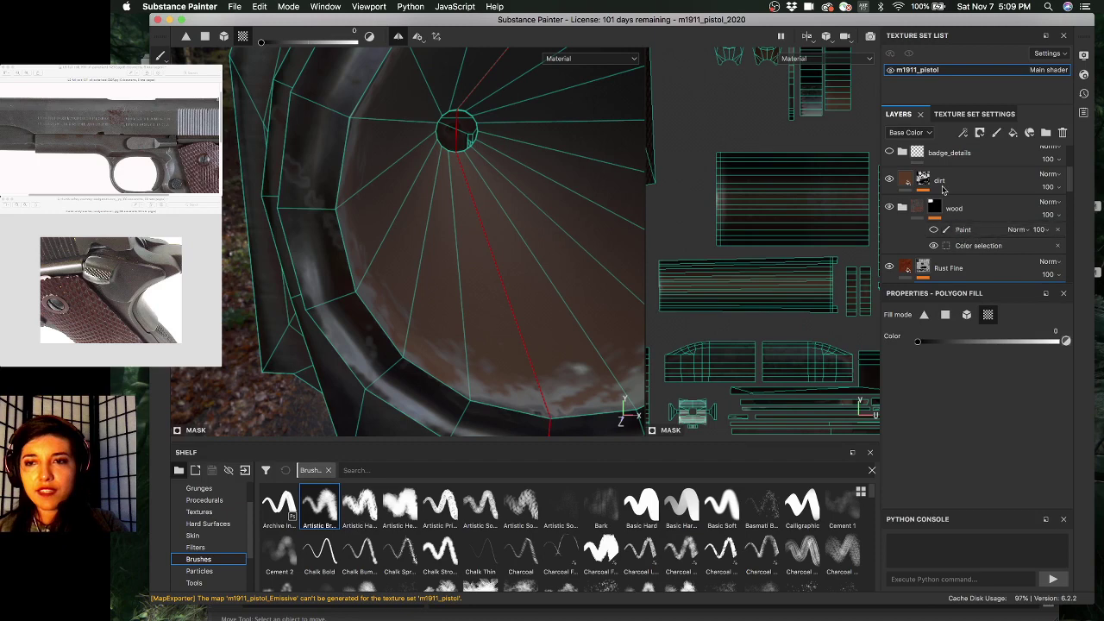
left_click(922, 180)
left_click(922, 181)
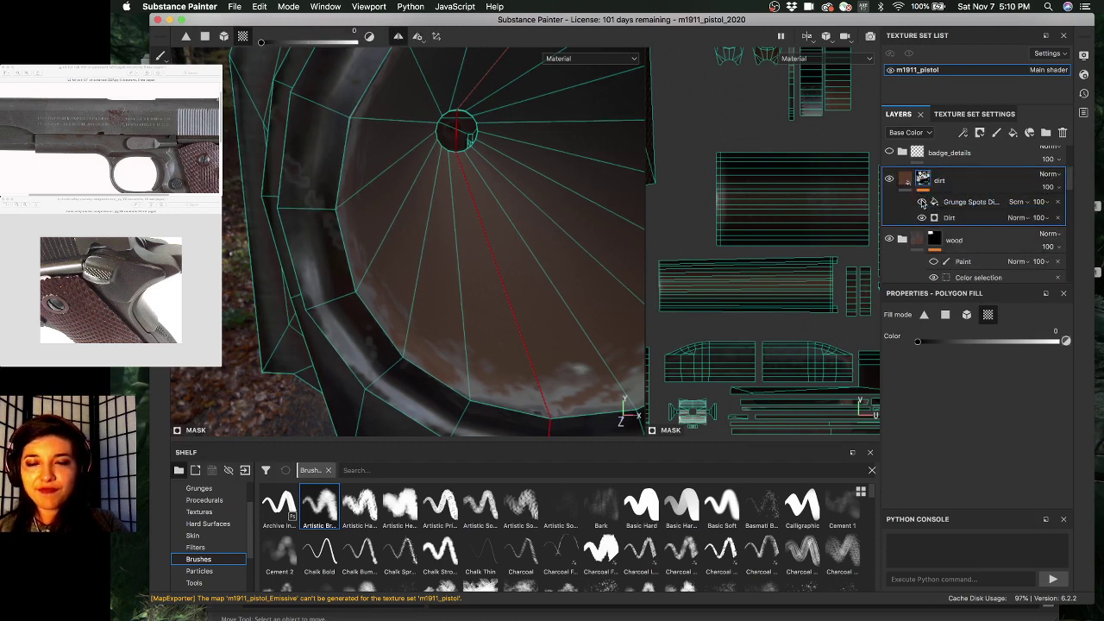
left_click(959, 202)
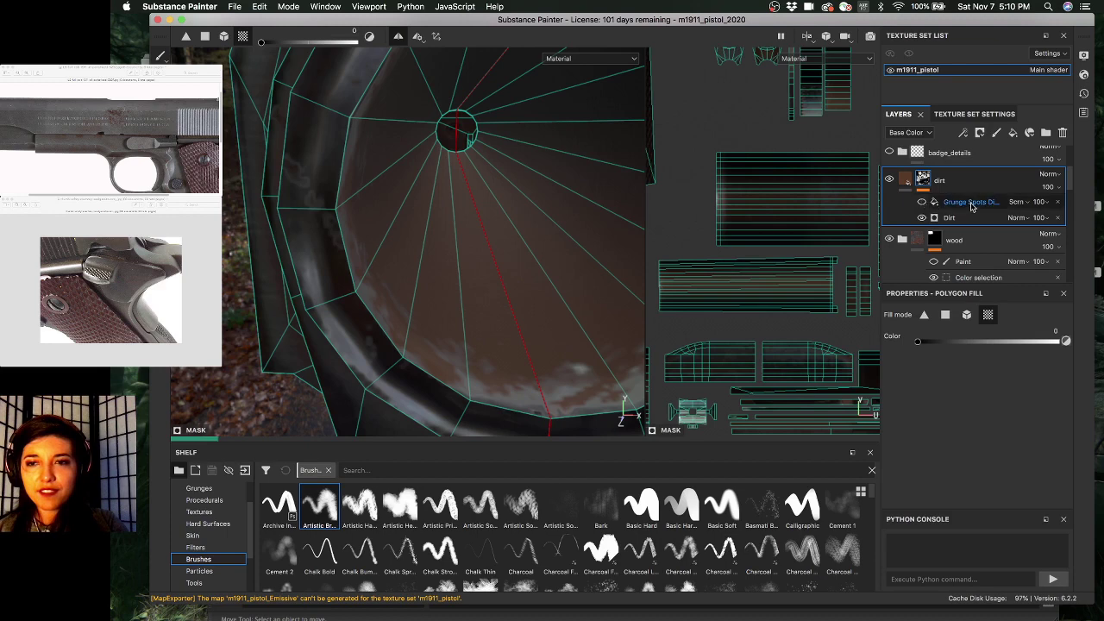
right_click(972, 205)
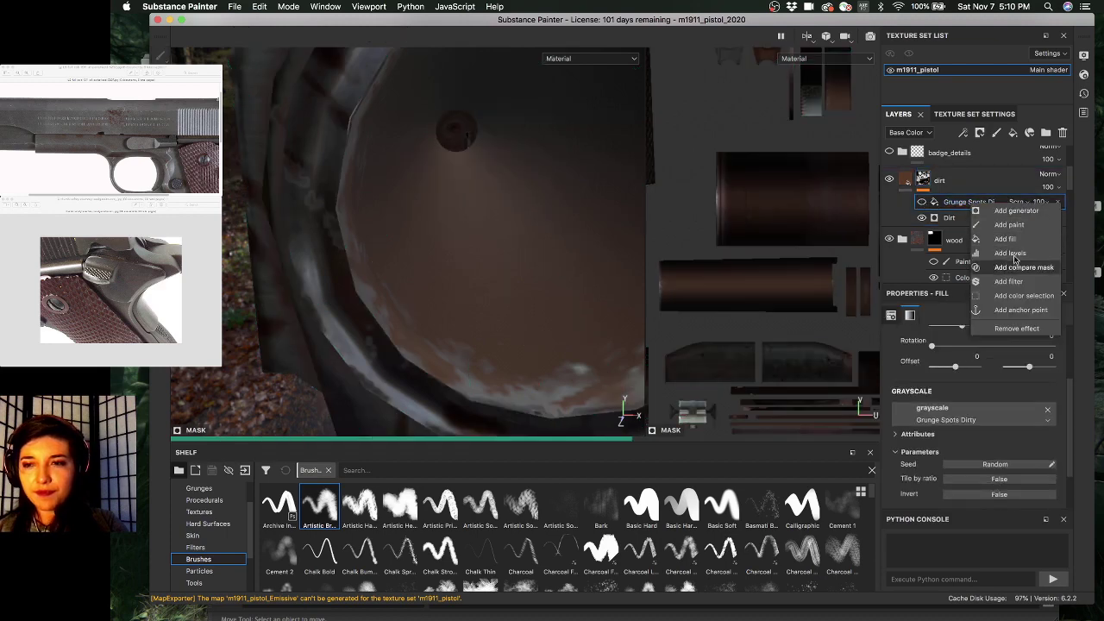
left_click(1019, 229)
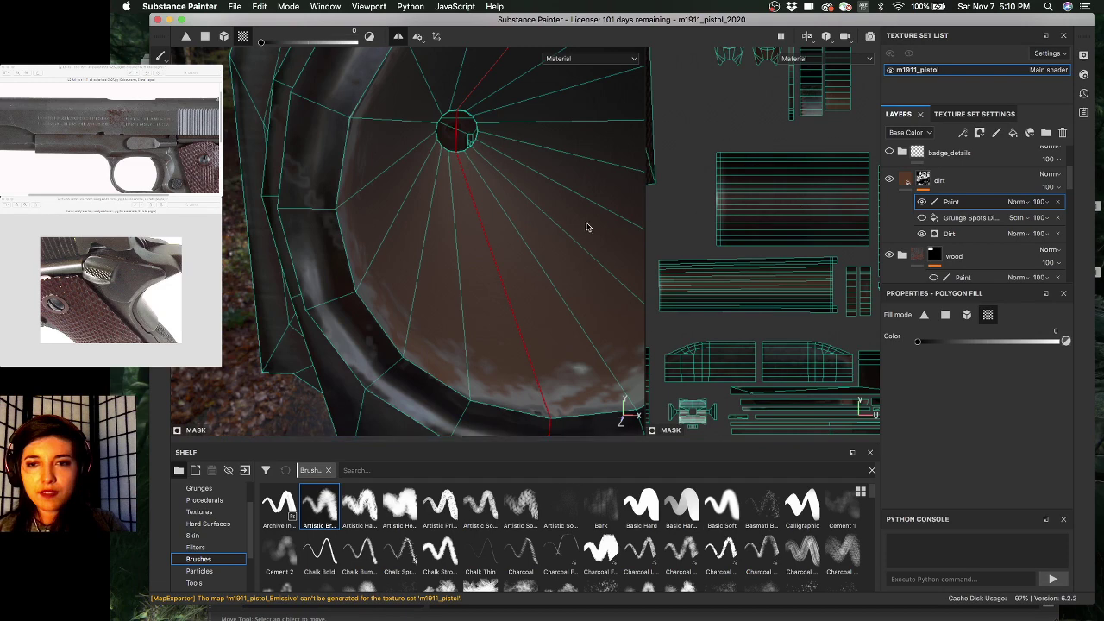
- Erase the dirt from the bore's UV island using Polygon Fill with color 0 on the dirt mask's Paint effect
left_click_drag(585, 223, 601, 223, "alt")
key("super+z")
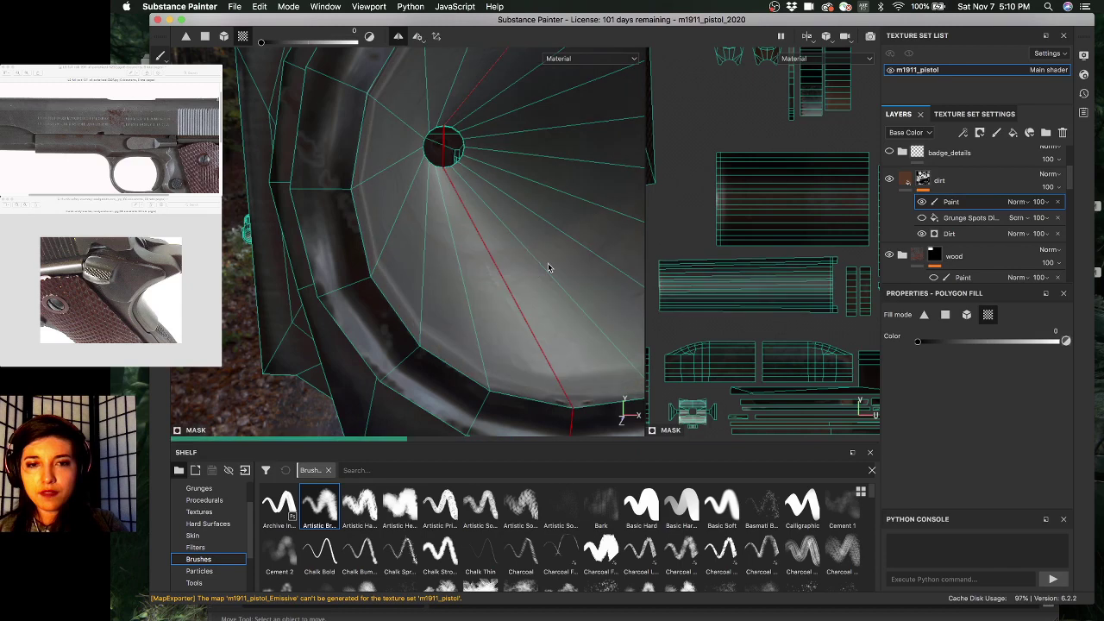
right_click_drag(542, 185, 402, 231, "alt")
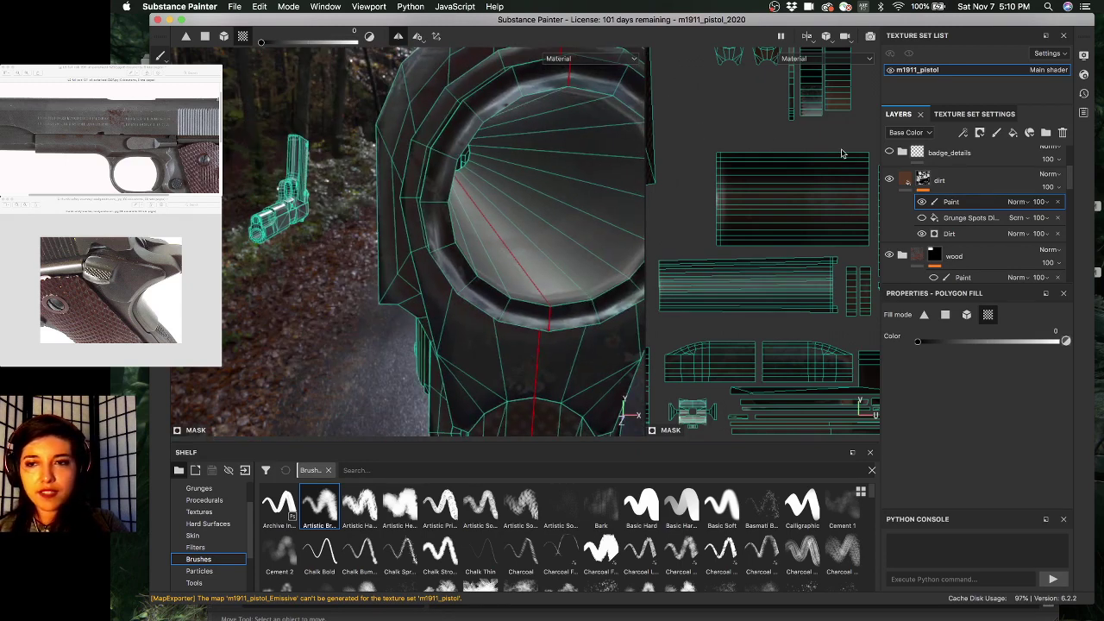
- Select the dirt layer's material, check the whole pistol from both the slide and grip sides, and save the project
left_click(913, 182)
left_click_drag(340, 139, 339, 258, "alt")
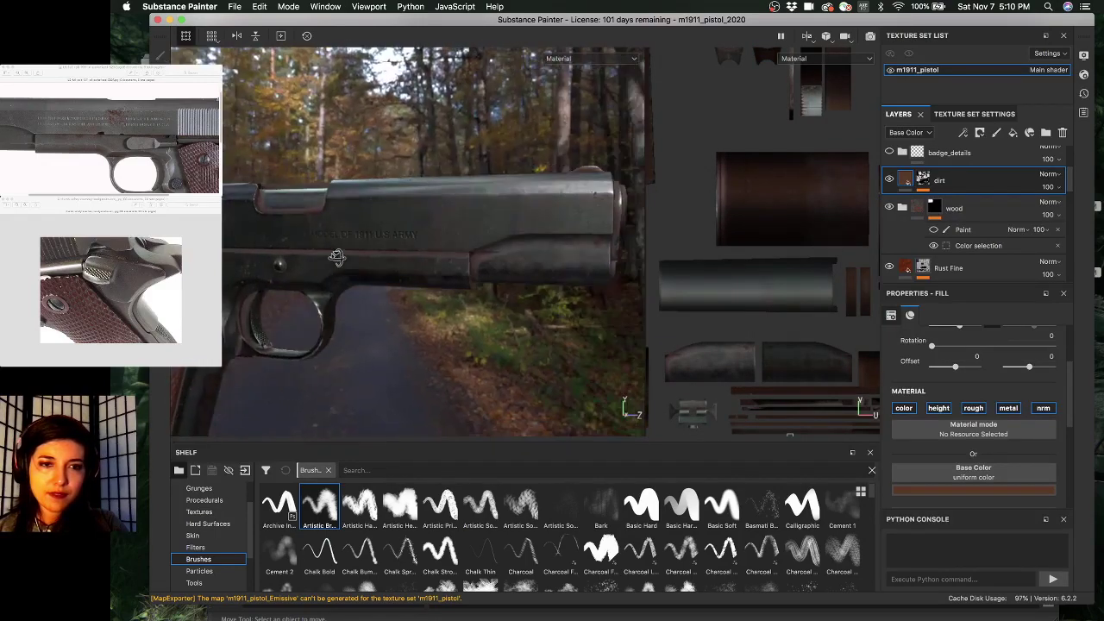
middle_click_drag(338, 259, 402, 221, "alt")
scroll(401, 215, "up", 2)
mouse_move(399, 212)
left_mouse_down("alt")
mouse_move(391, 228)
mouse_move(319, 250)
mouse_move(341, 205)
mouse_move(370, 234)
mouse_move(304, 276)
mouse_move(392, 178)
mouse_move(437, 229)
mouse_move(407, 224)
left_mouse_up("alt")
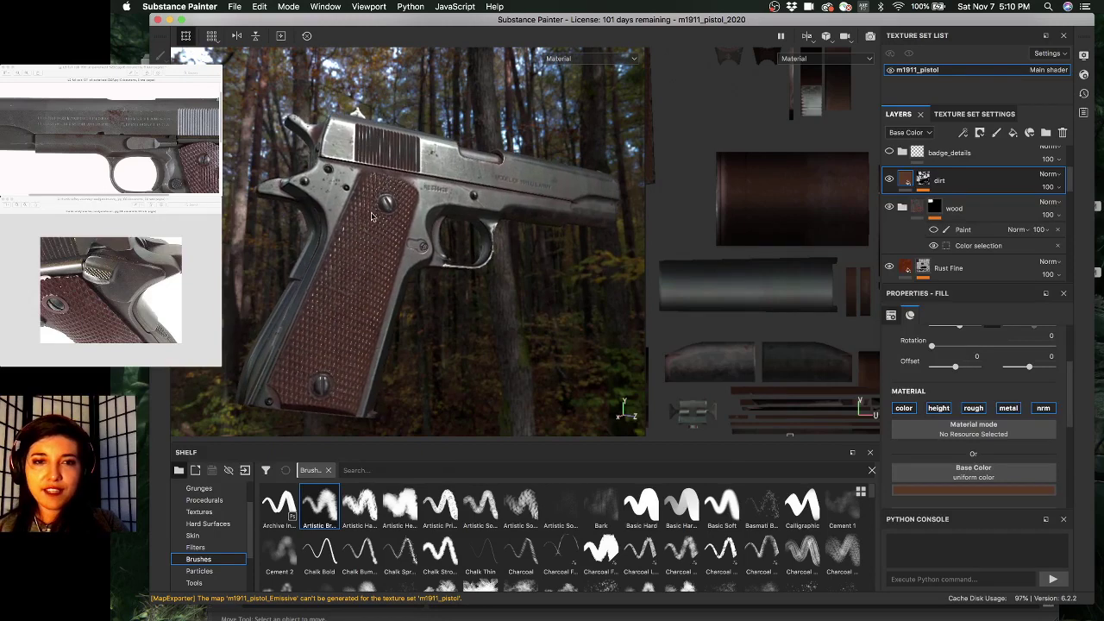
key("super+s")
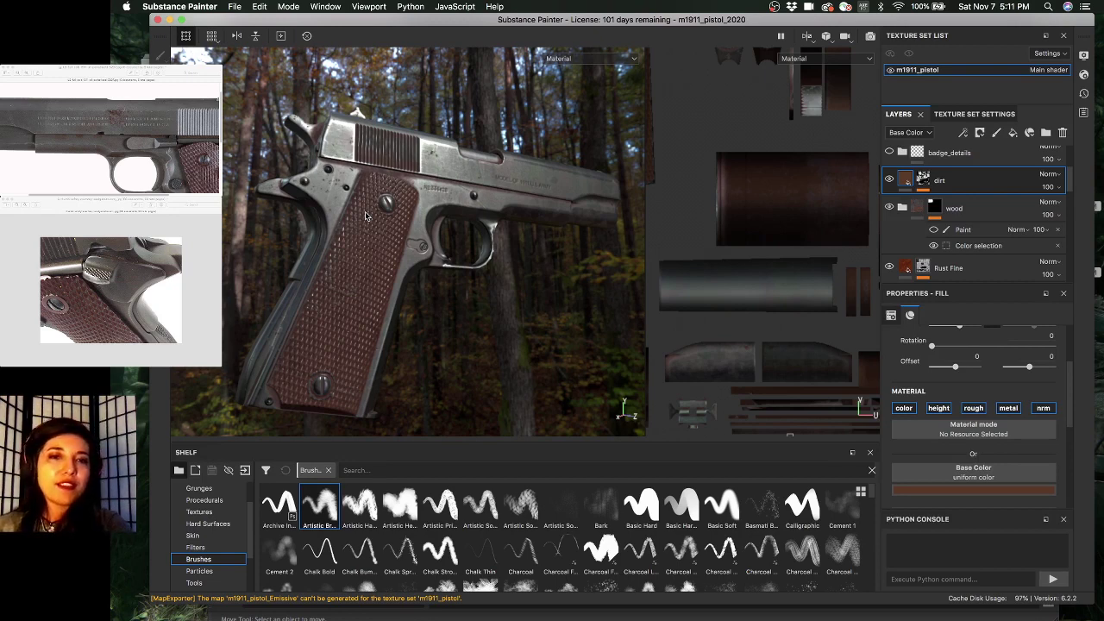
- Inspect the grip's checkering, its screws, the magazine release and the lower end of the grip up close
left_click_drag(366, 250, 336, 218, "alt")
right_click_drag(338, 218, 442, 184, "alt")
left_click_drag(442, 183, 574, 189, "alt")
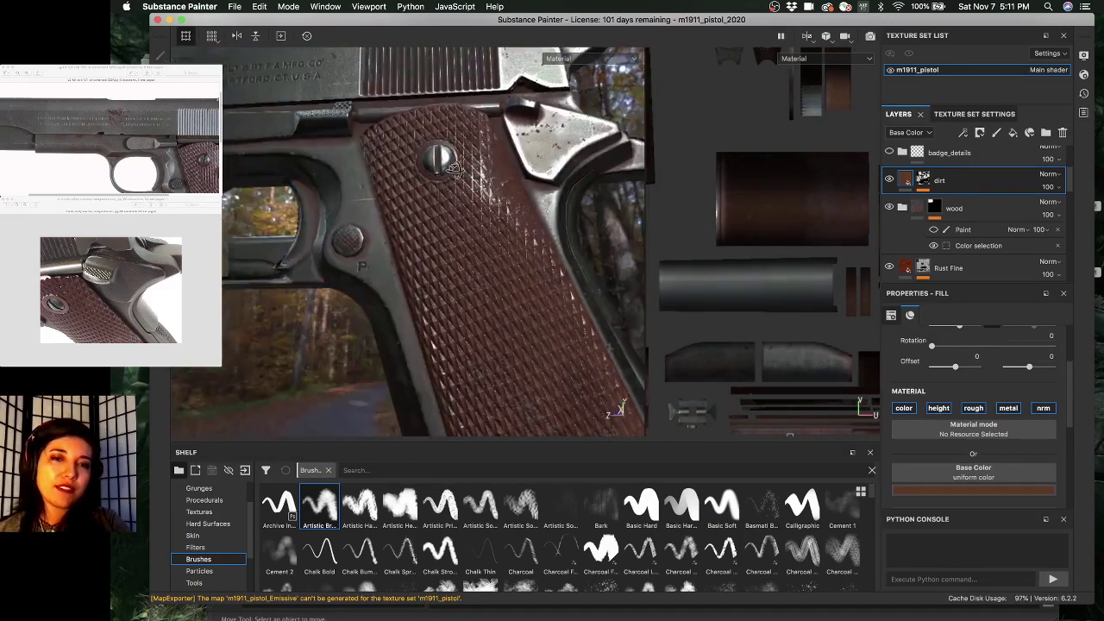
right_click_drag(573, 189, 645, 183, "alt")
middle_click_drag(381, 297, 334, 383, "alt")
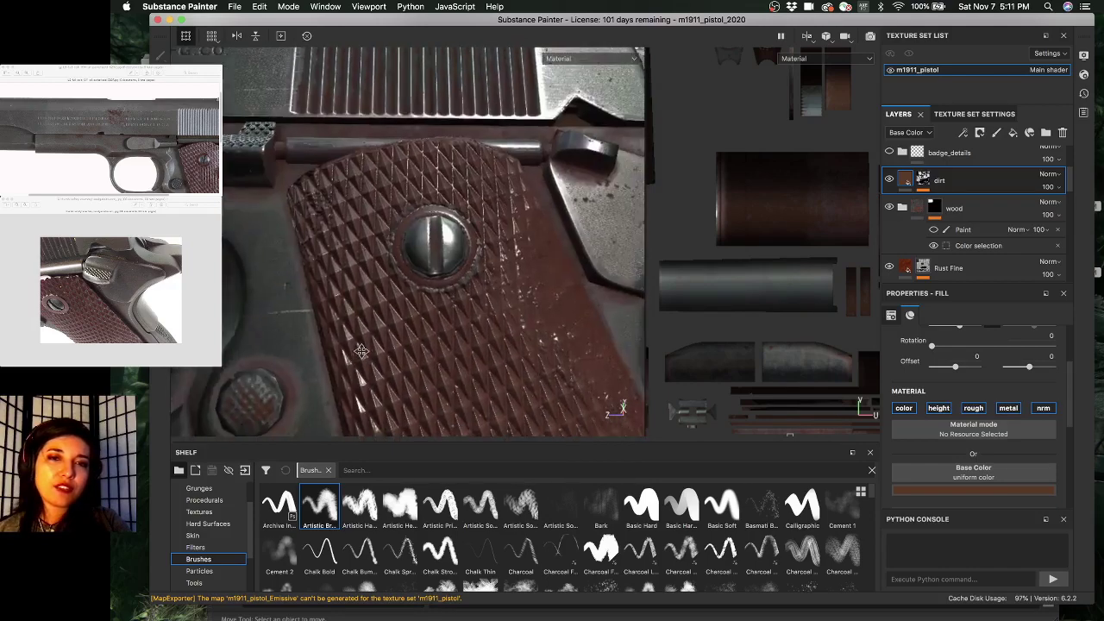
left_click_drag(330, 222, 353, 331, "alt")
right_click_drag(381, 316, 410, 302, "alt")
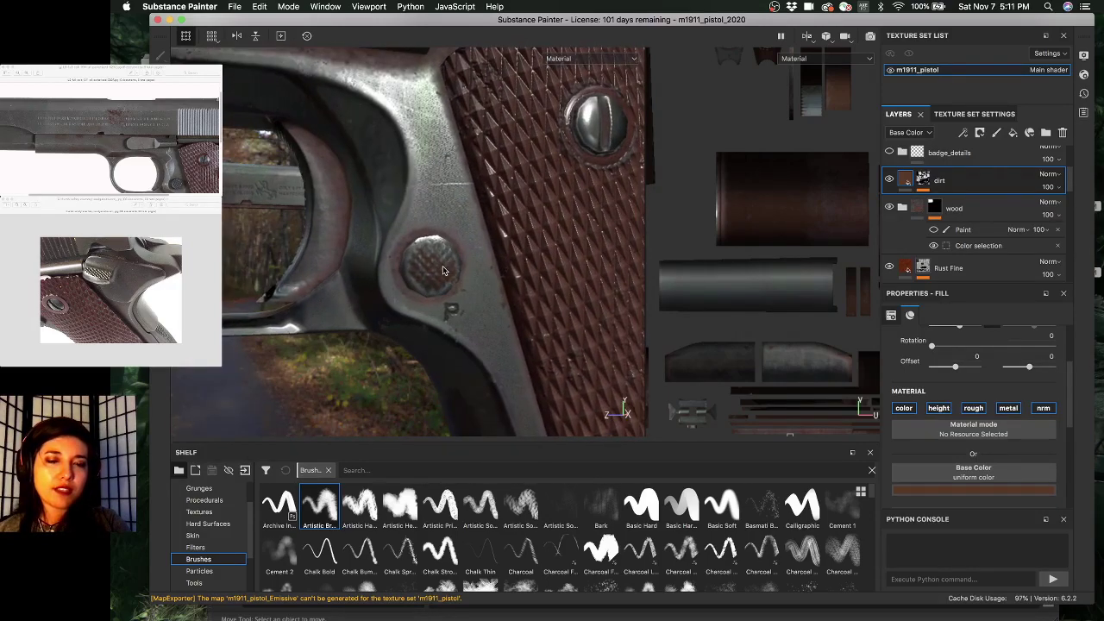
left_click_drag(462, 269, 455, 236, "alt")
scroll(406, 237, "down", 4)
middle_click_drag(456, 236, 369, 199, "alt")
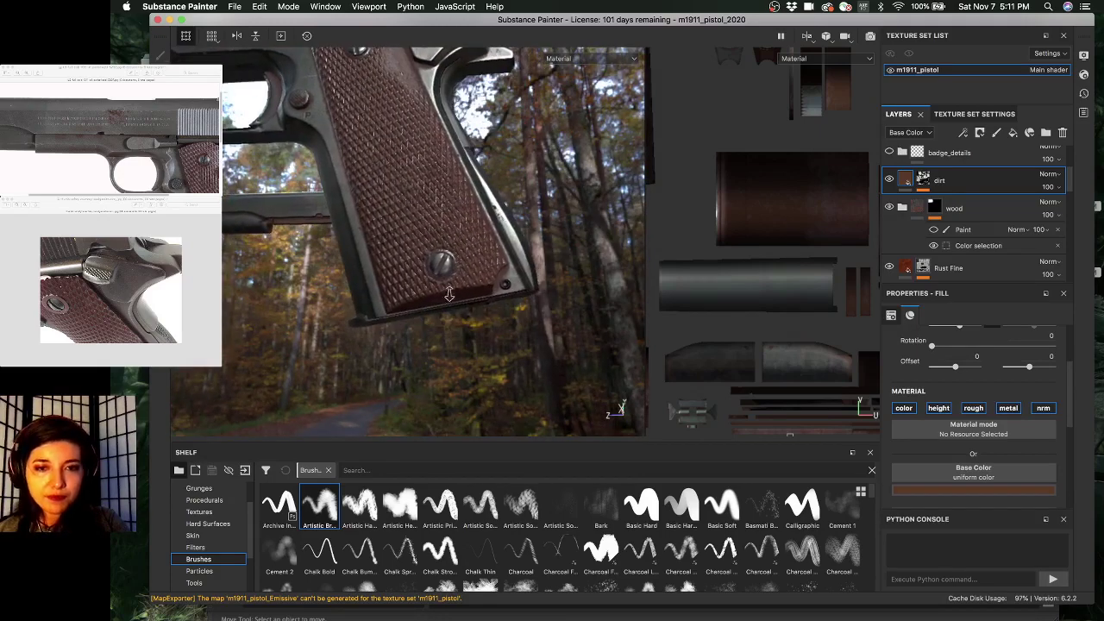
scroll(415, 253, "up", 1)
middle_click_drag(445, 275, 415, 263, "alt")
- Cycle the viewport channels to Base Color and examine the metal around the grip's lower corner
key("c")
key("c")
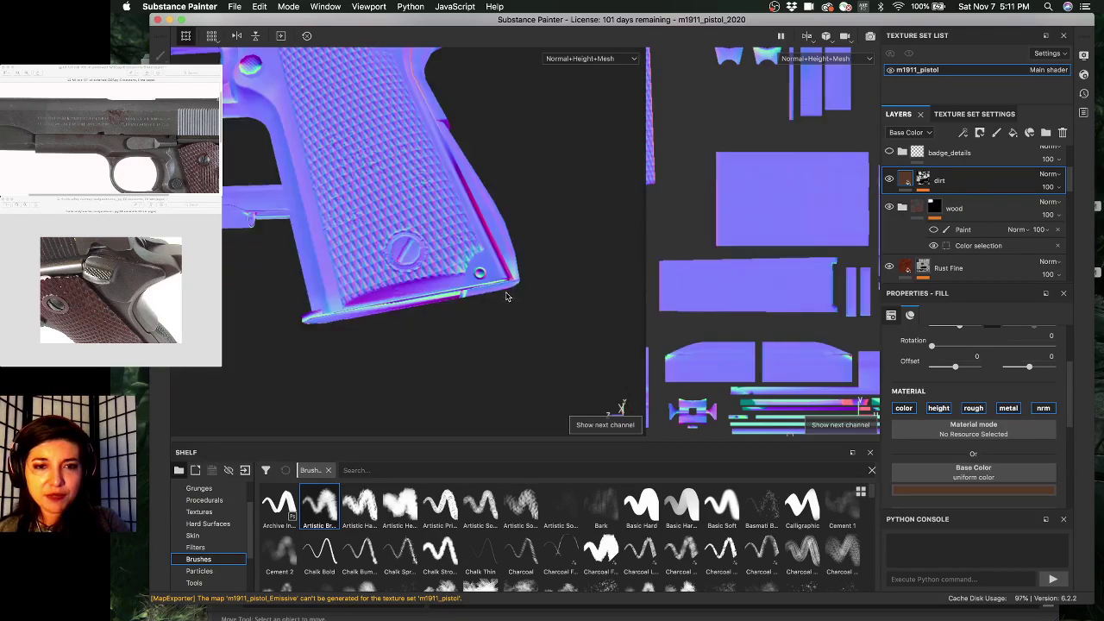
key("c")
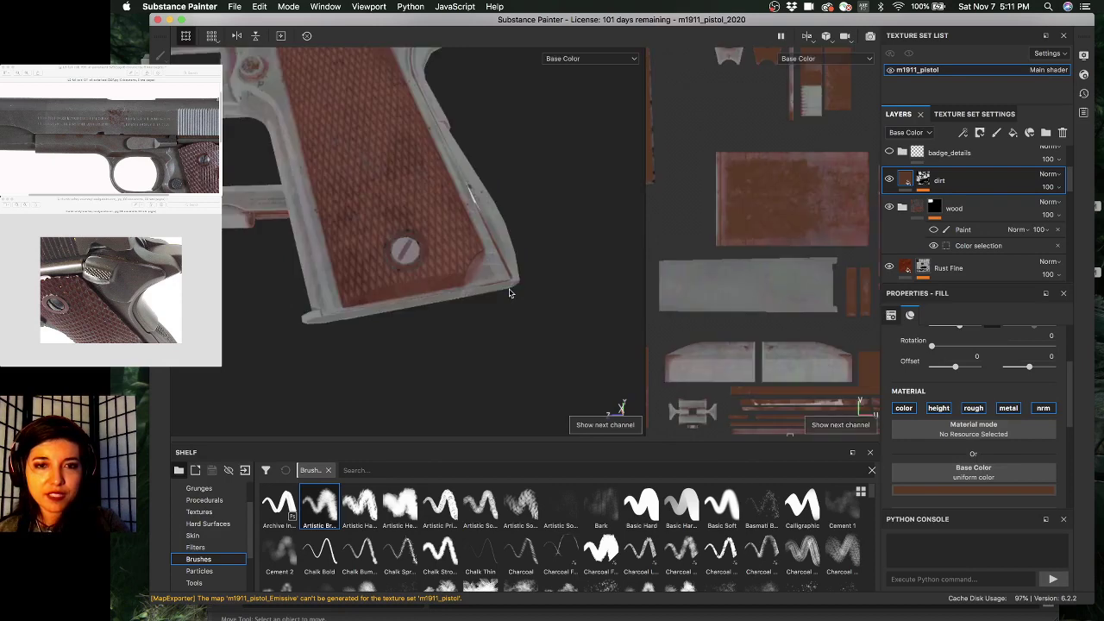
left_click_drag(509, 293, 528, 316, "alt")
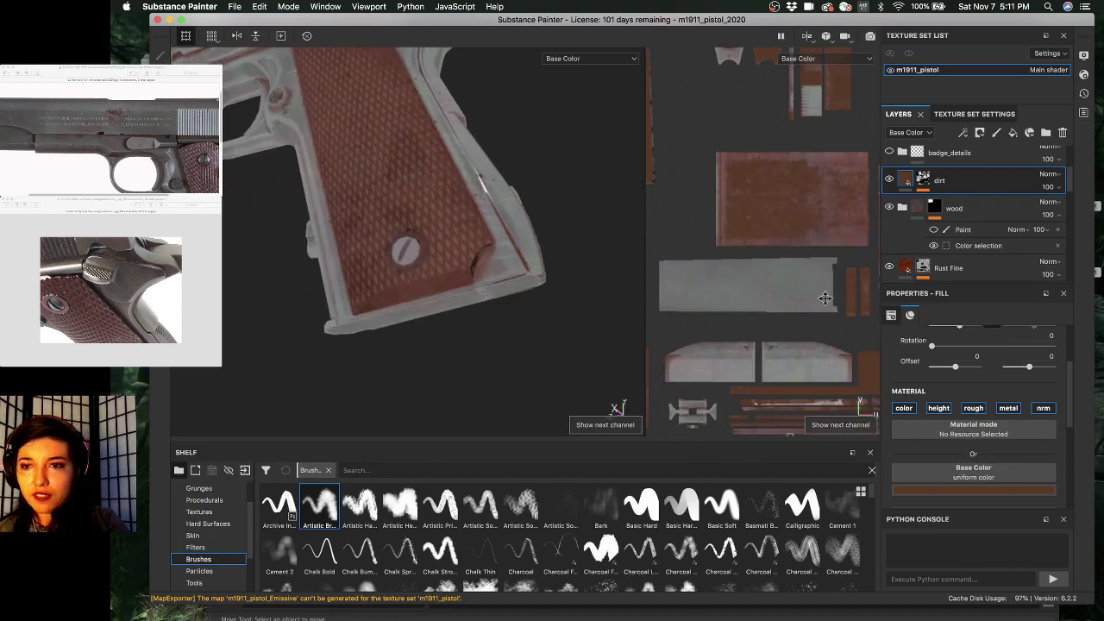
- Collapse the gun metal folder and select the back_bolt layer inside the bolts folder
scroll(960, 226, "down", 5)
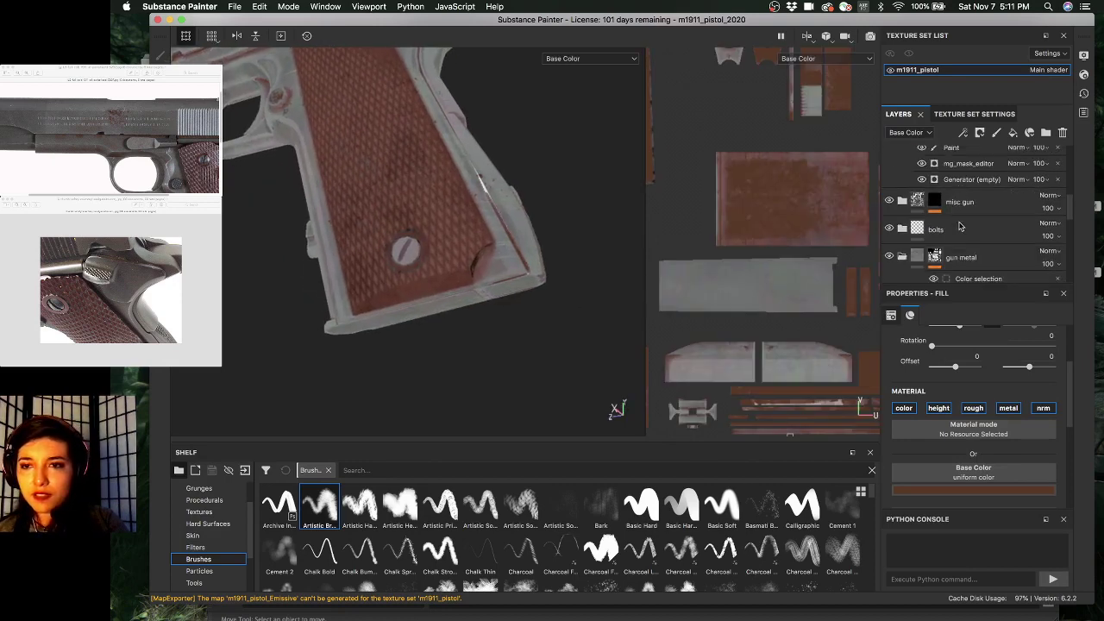
scroll(960, 225, "down", 3)
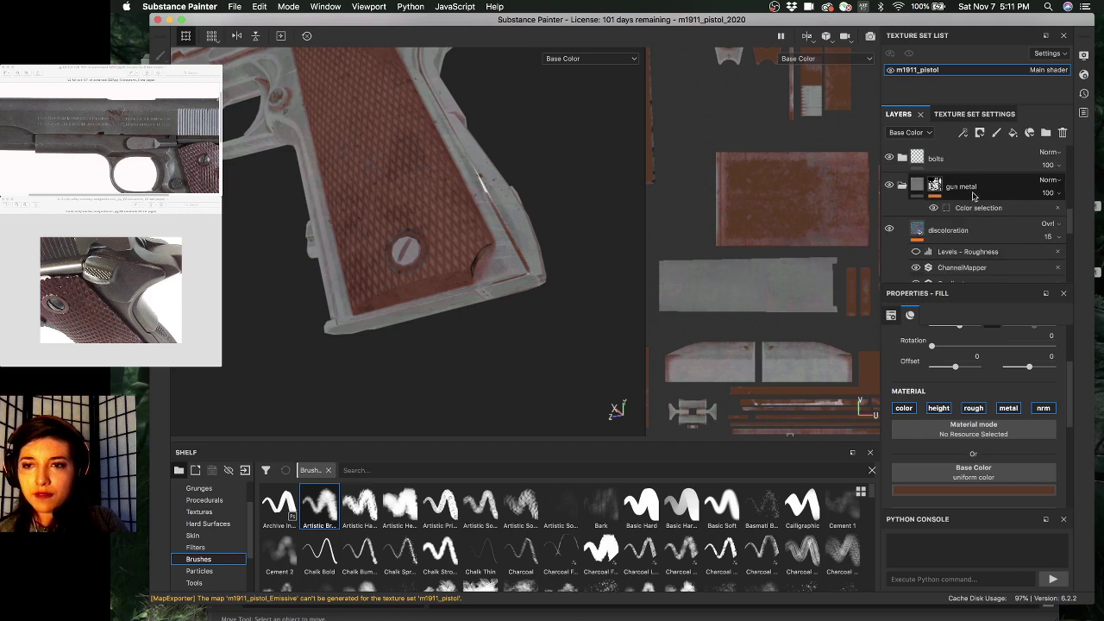
left_click(903, 187)
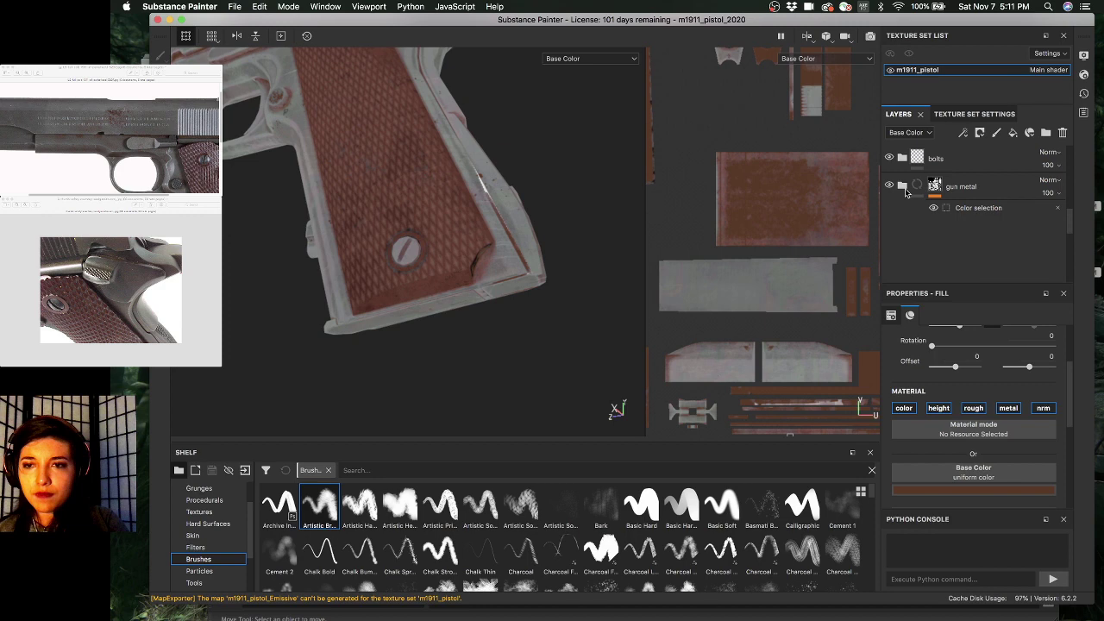
scroll(905, 191, "up", 2)
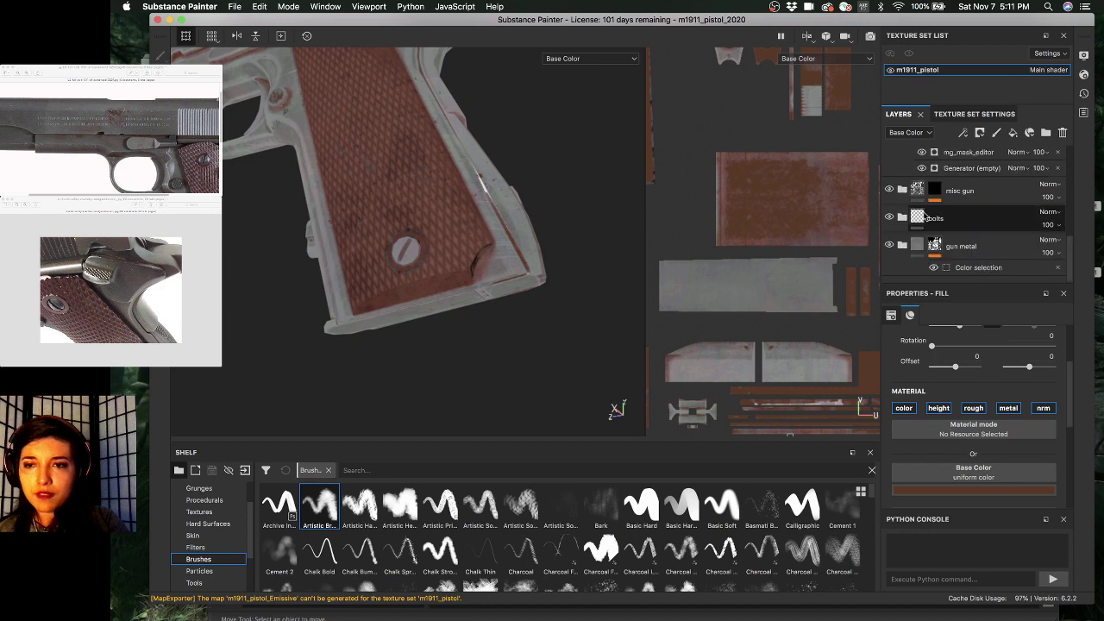
left_click(908, 218)
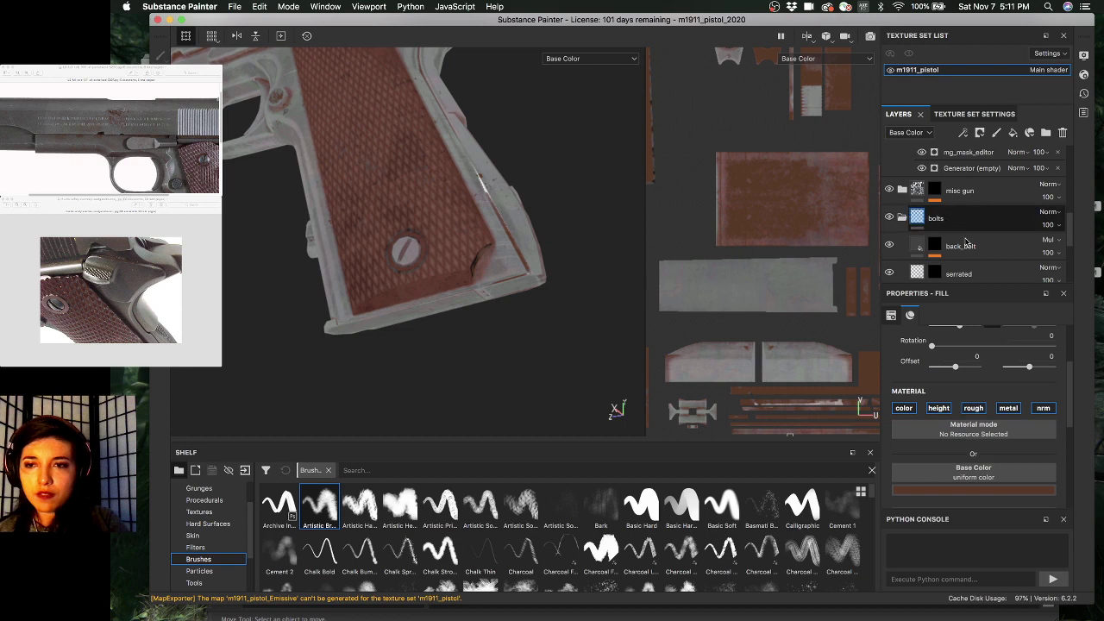
left_click(965, 245)
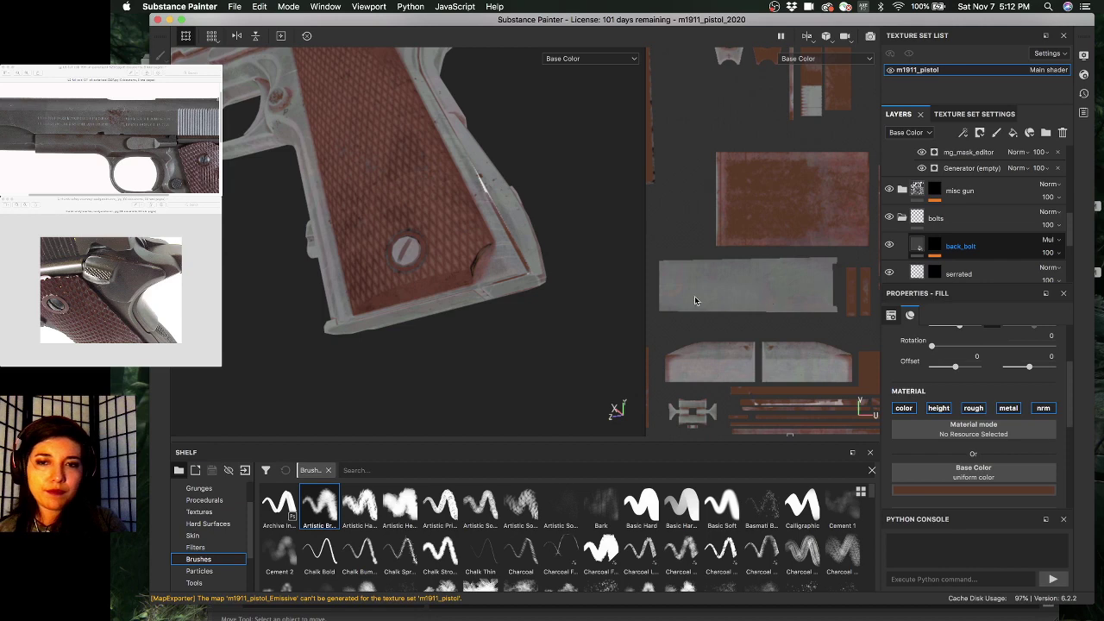
scroll(694, 296, "up", 2)
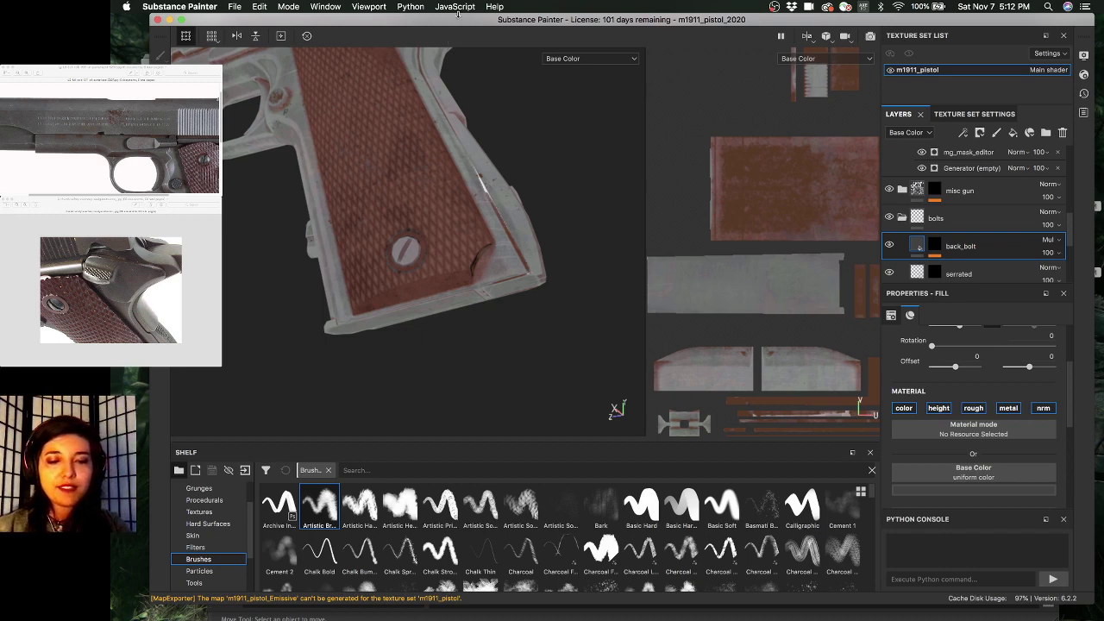
- Save the project and bring the full grip panel with both its screws into view
key("super+s")
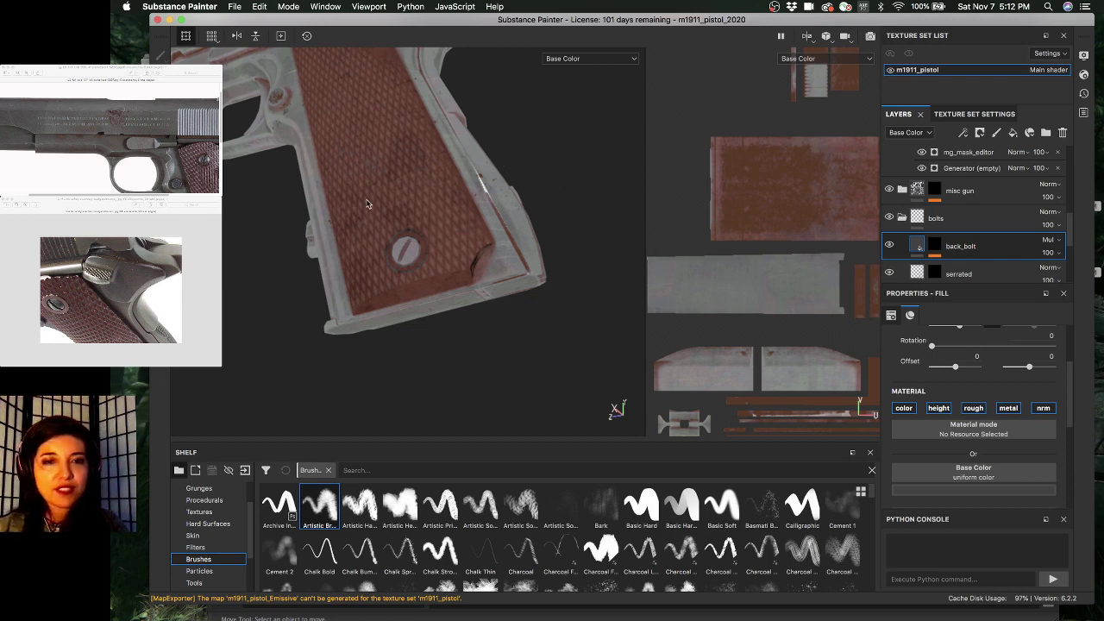
left_click_drag(481, 185, 244, 239, "alt")
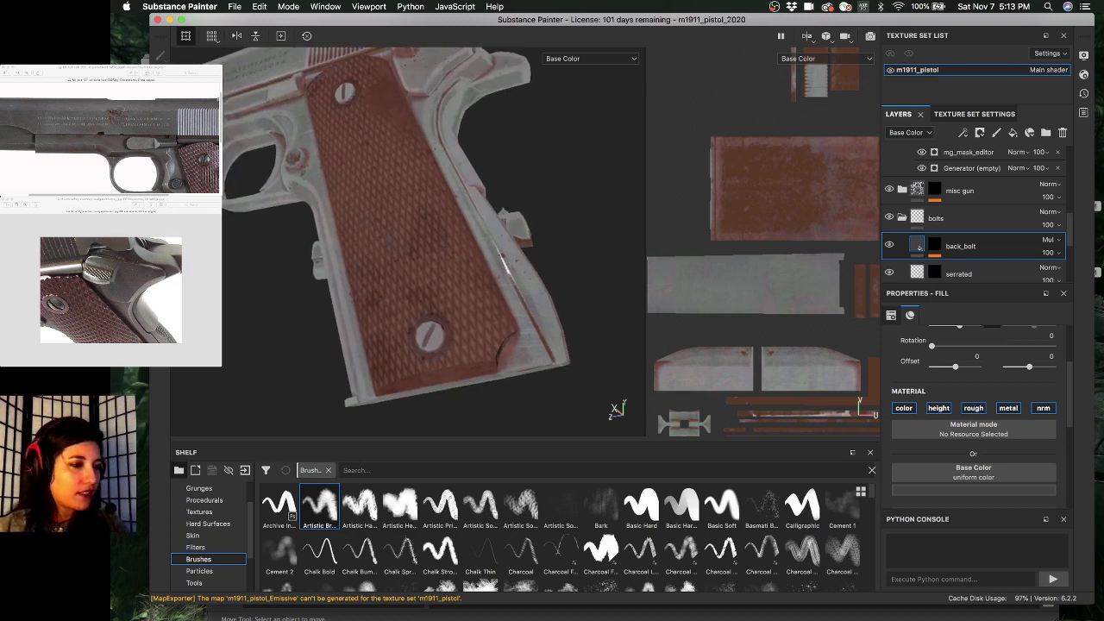
- Switch to the reference image viewer and browse to the photo of the pistol with brown checkered grips lying on grey fabric
left_click(146, 290)
scroll(146, 290, "down", 3)
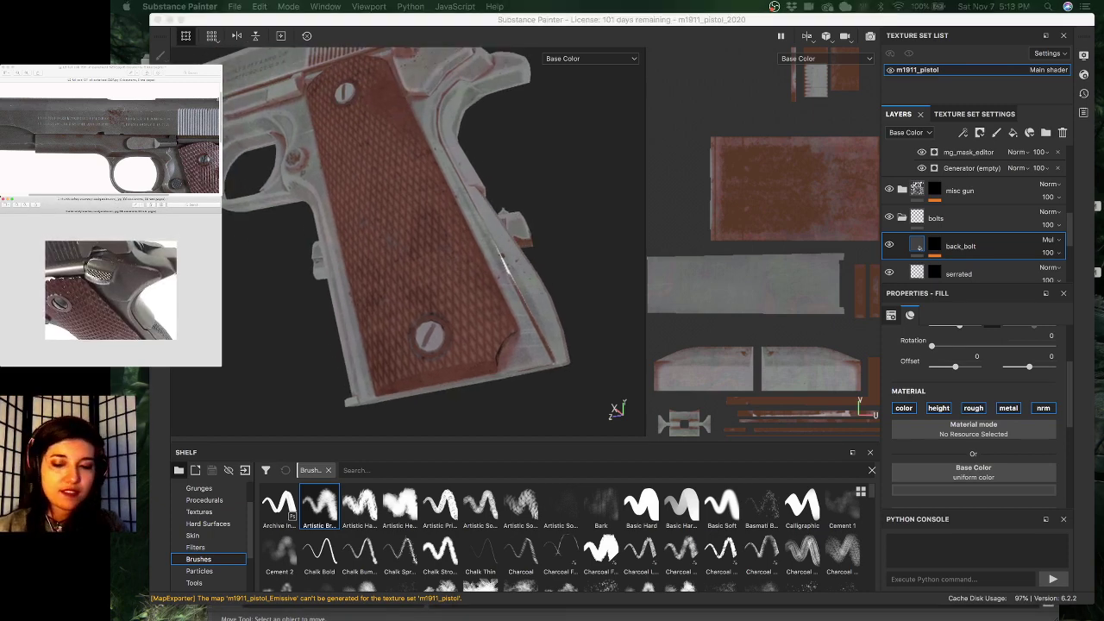
key("Down")
key("Down")
key("Down")
key("Down")
key("Down")
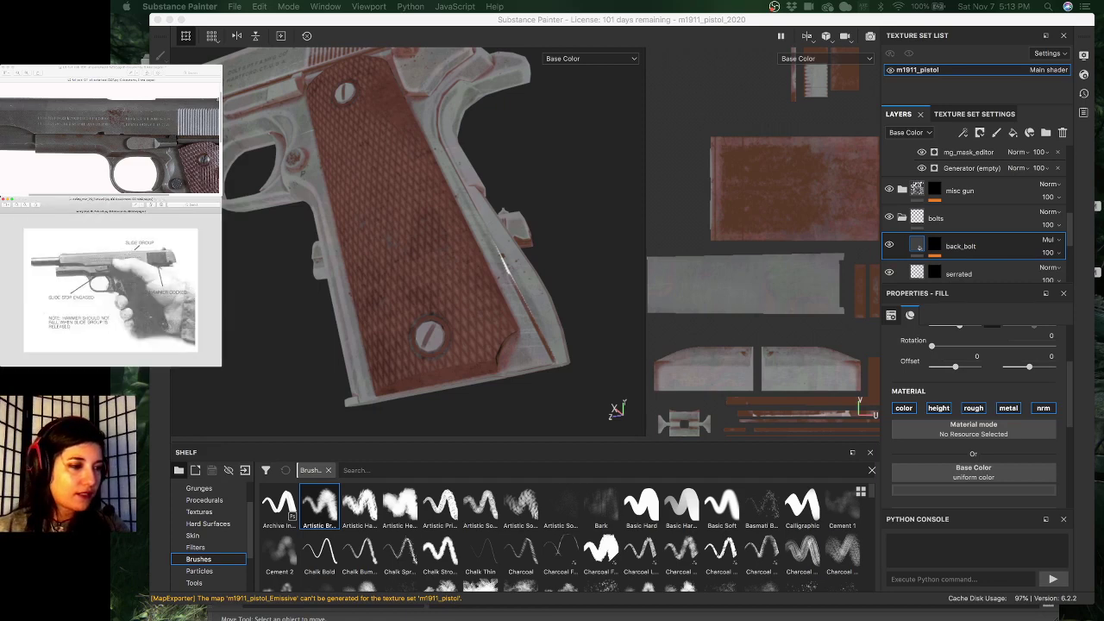
key("Down")
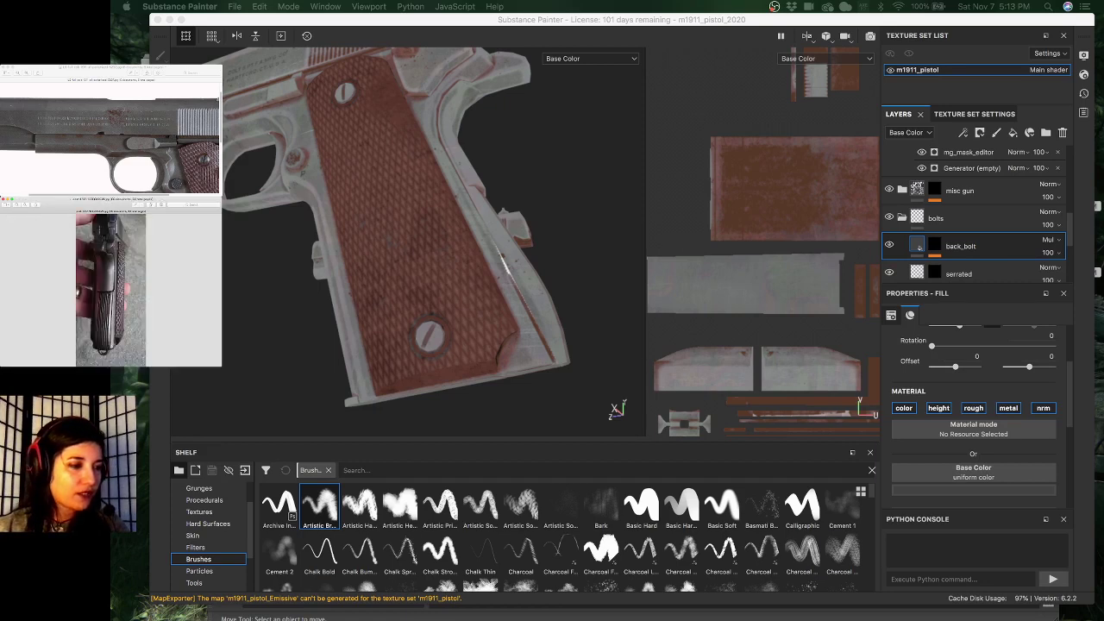
key("Up")
key("Up")
key("Right")
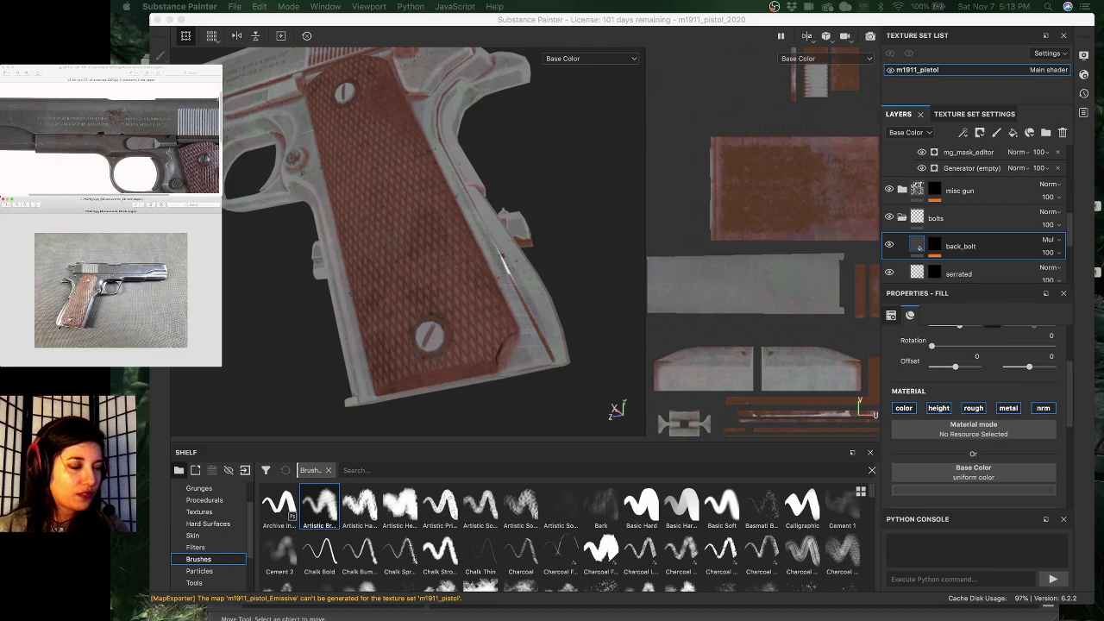
- Examine the brown checkered grip, its screws and the surrounding metal in the grey-fabric reference photo, up close and as a whole
key("Right")
key("Right")
key("Right")
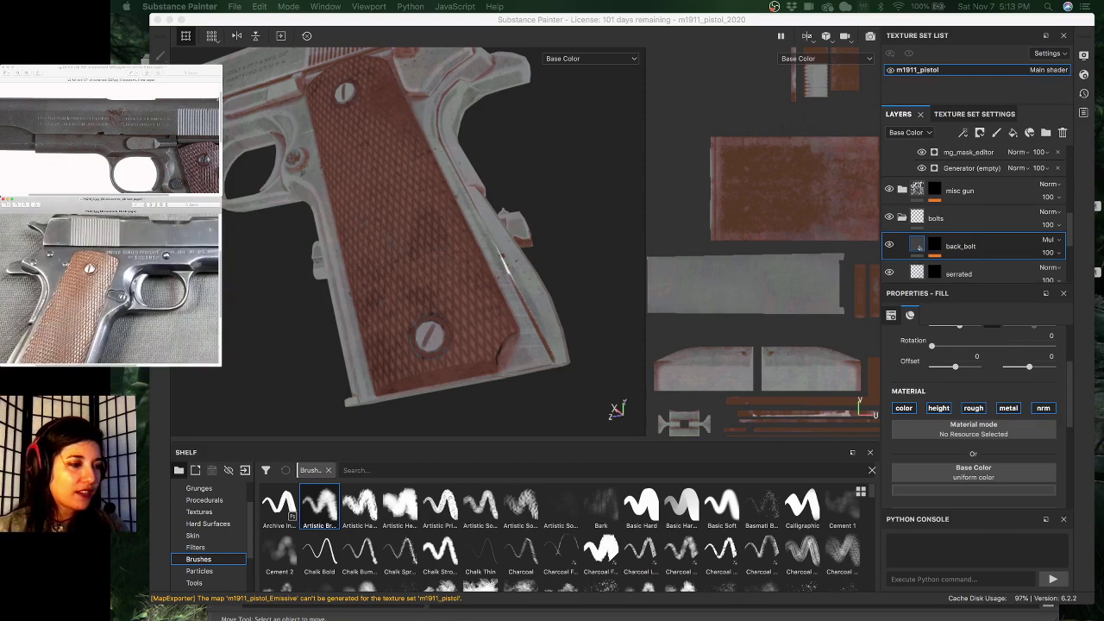
key("Right")
key("Right")
key("Right")
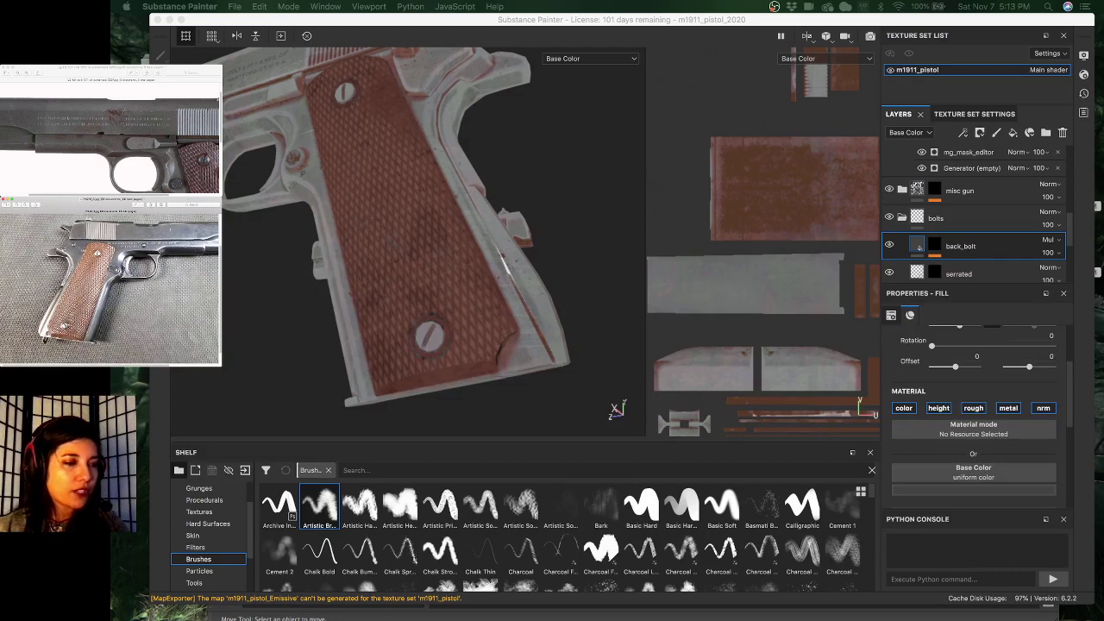
key("Right")
key("Right")
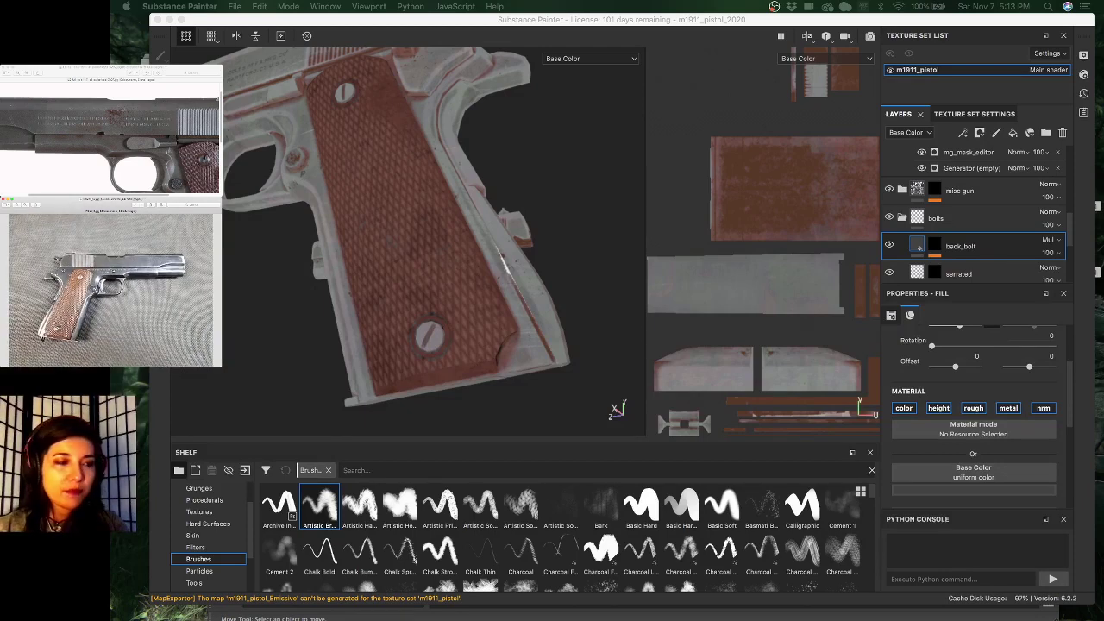
- Browse on to the dark blued pistol reference photo and examine its checkered grip and screw up close
key("Right")
key("Right")
key("Right")
key("Right")
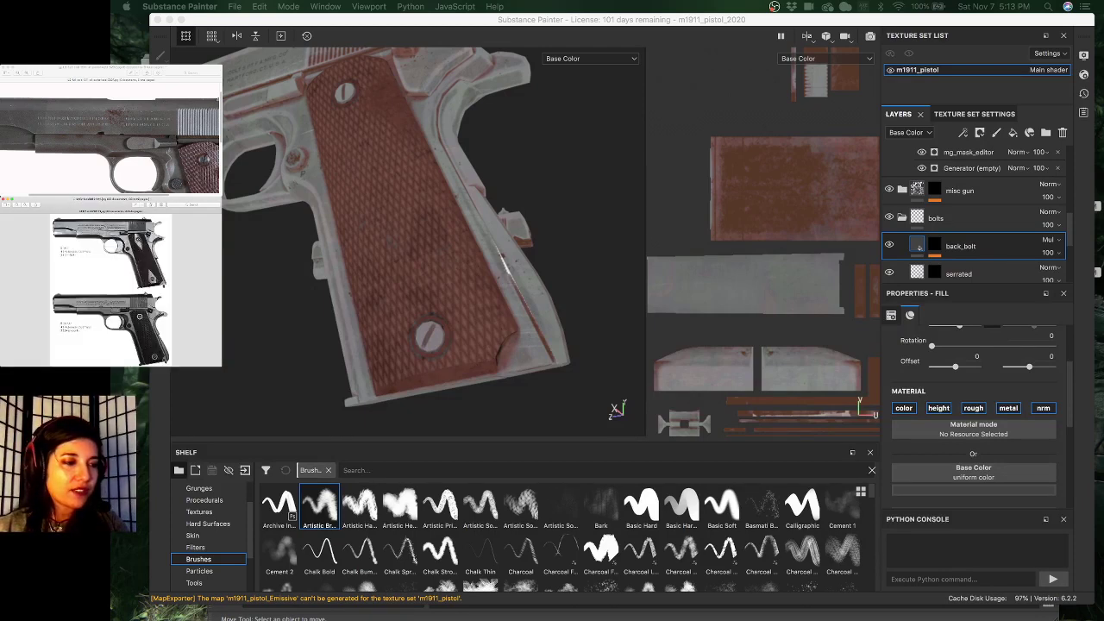
key("Right")
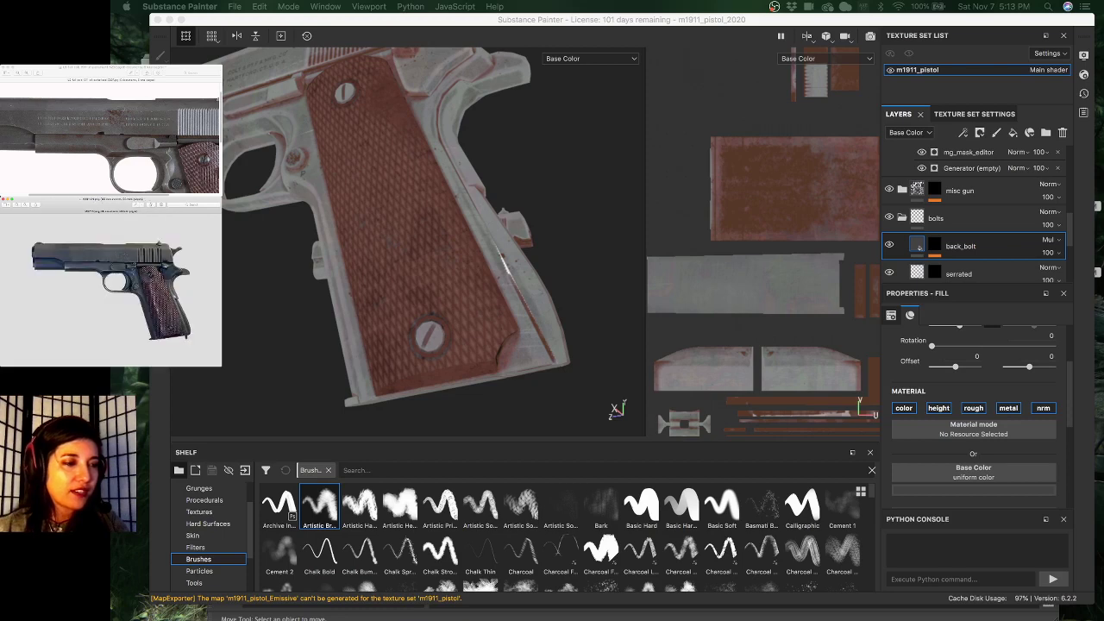
key("Right")
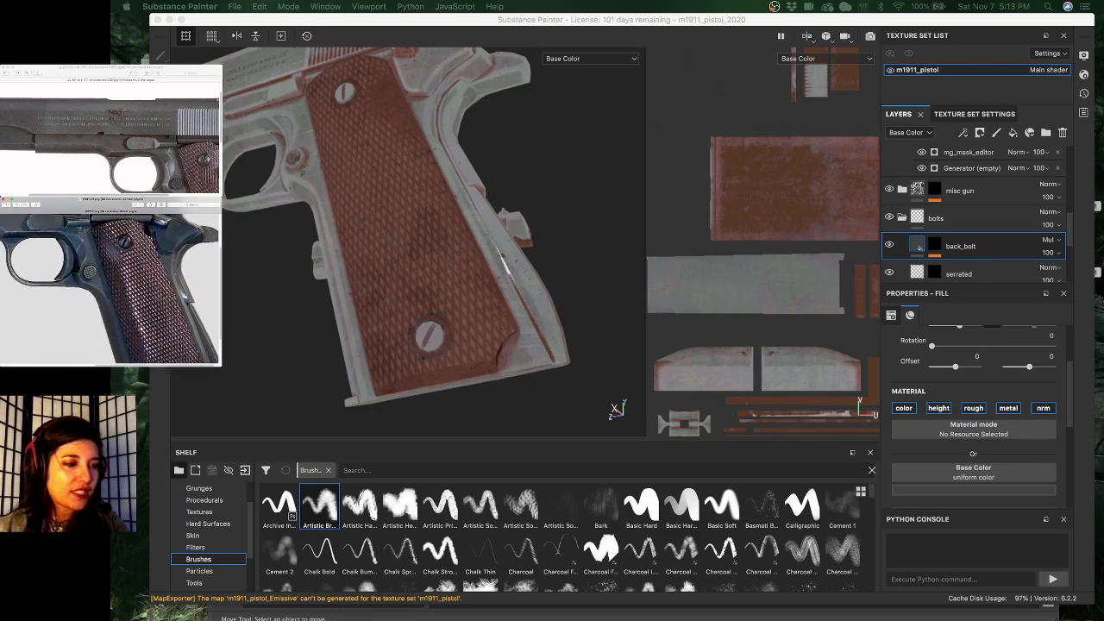
- Look through the pistol reference photos and examine the grip and its screws up close
scroll(110, 289, "down", 3)
scroll(111, 285, "down", 1)
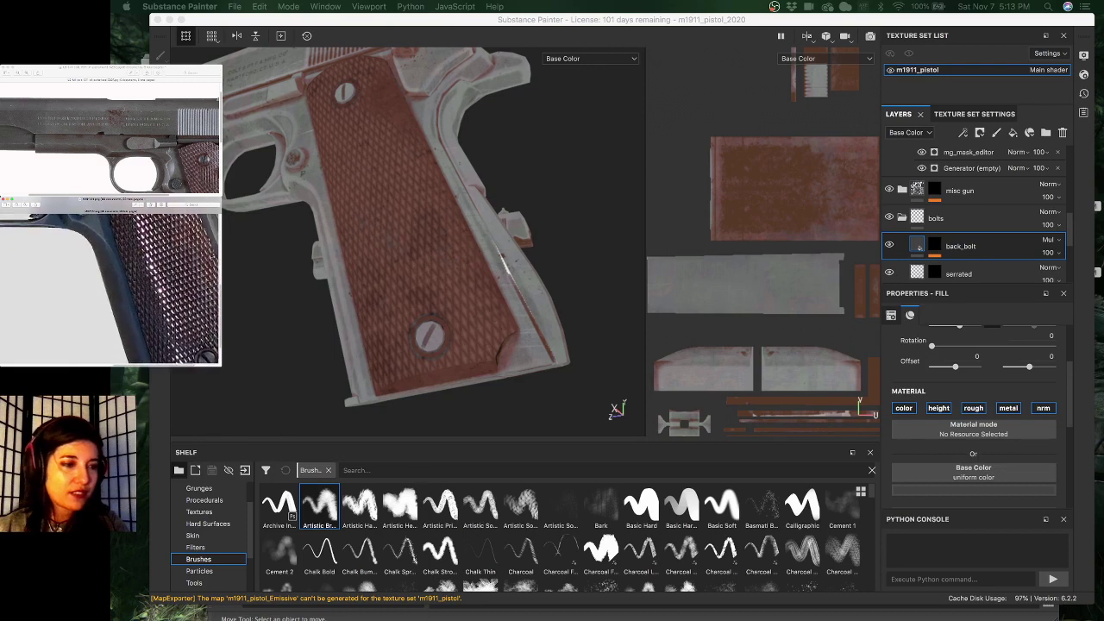
key("Right")
key("Right")
key("Right")
key("Right")
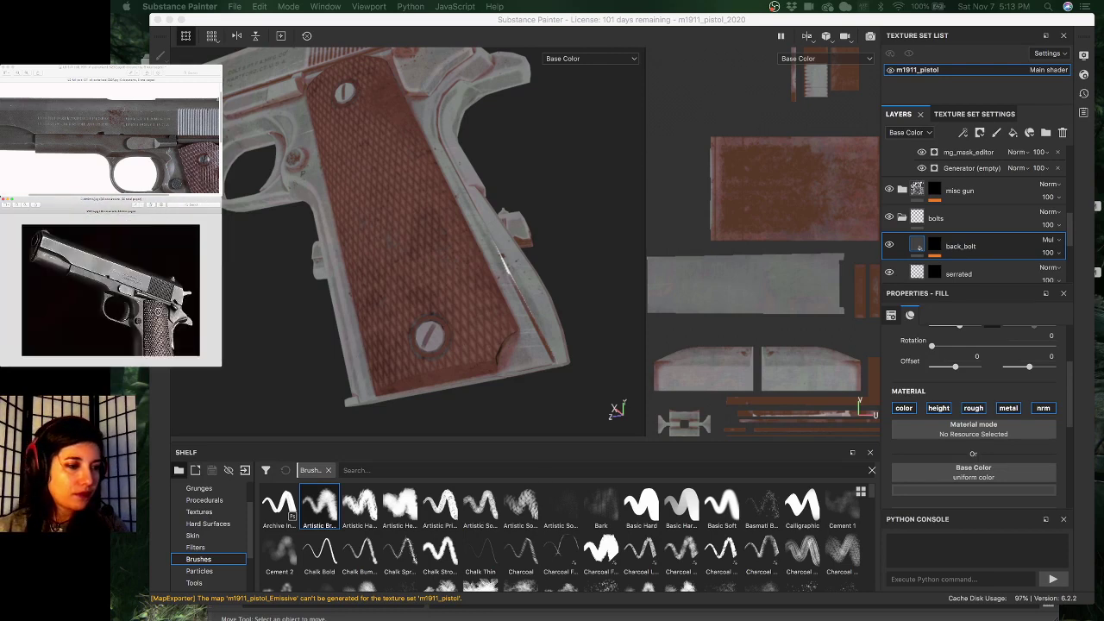
key("Right")
key("super+plus")
key("super+plus")
key("super+plus")
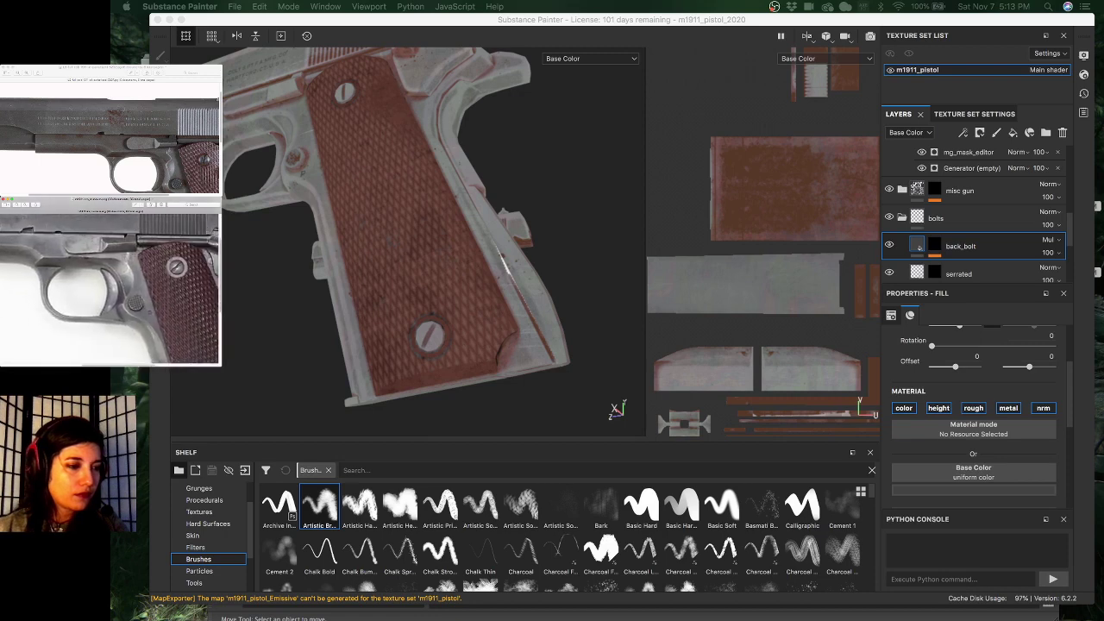
scroll(110, 289, "right", 2)
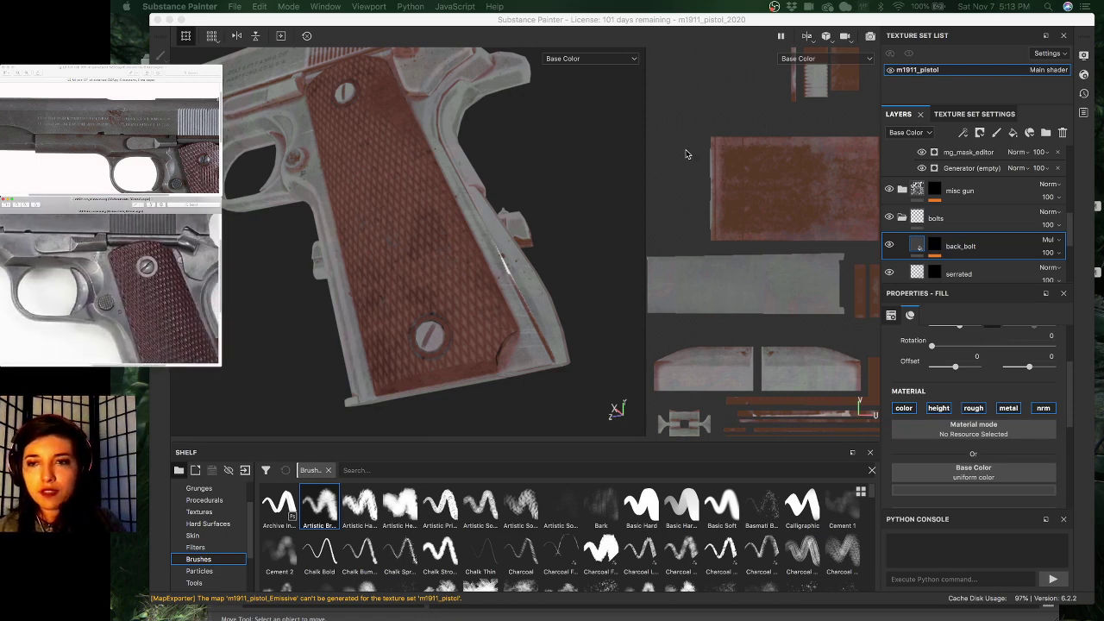
- Select the serrated layer in the bolts group and display the full material in both viewports
scroll(964, 241, "down", 2)
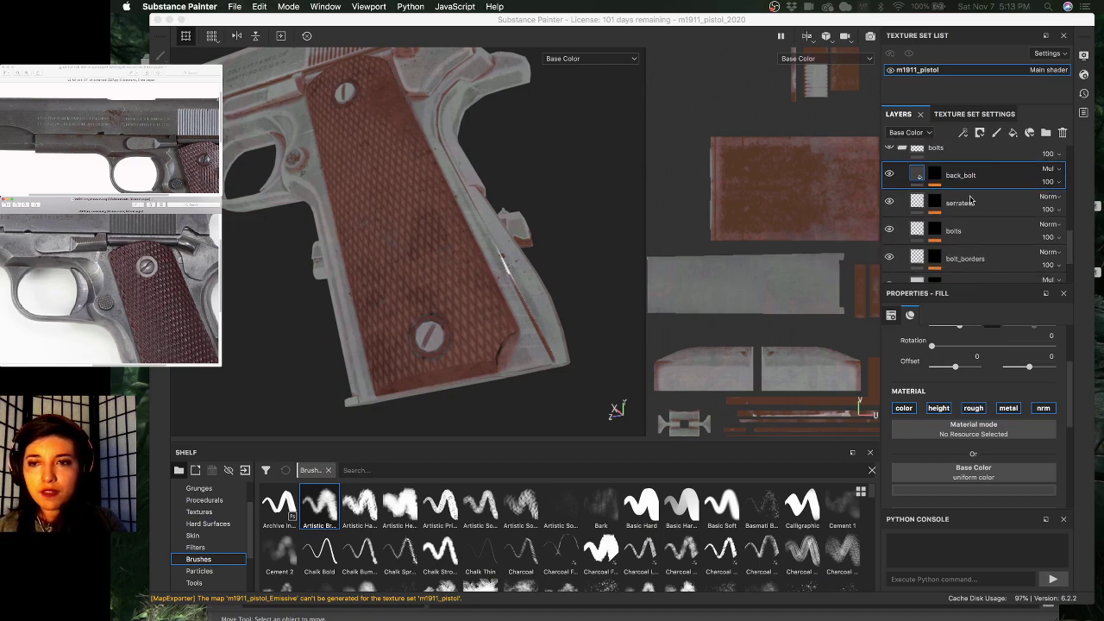
left_click(979, 205)
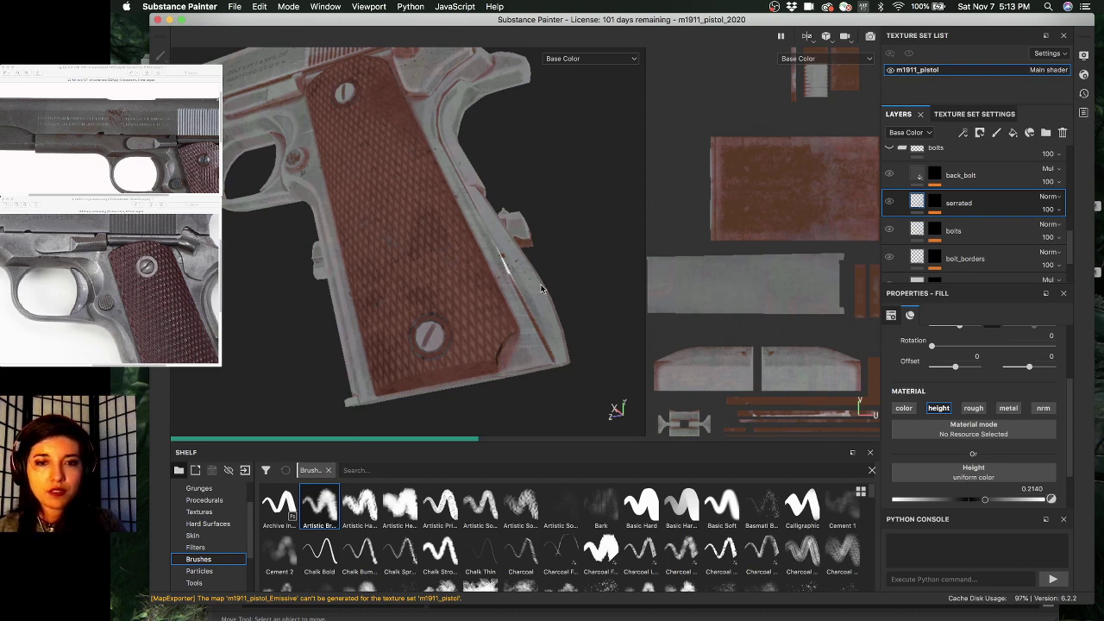
key("m")
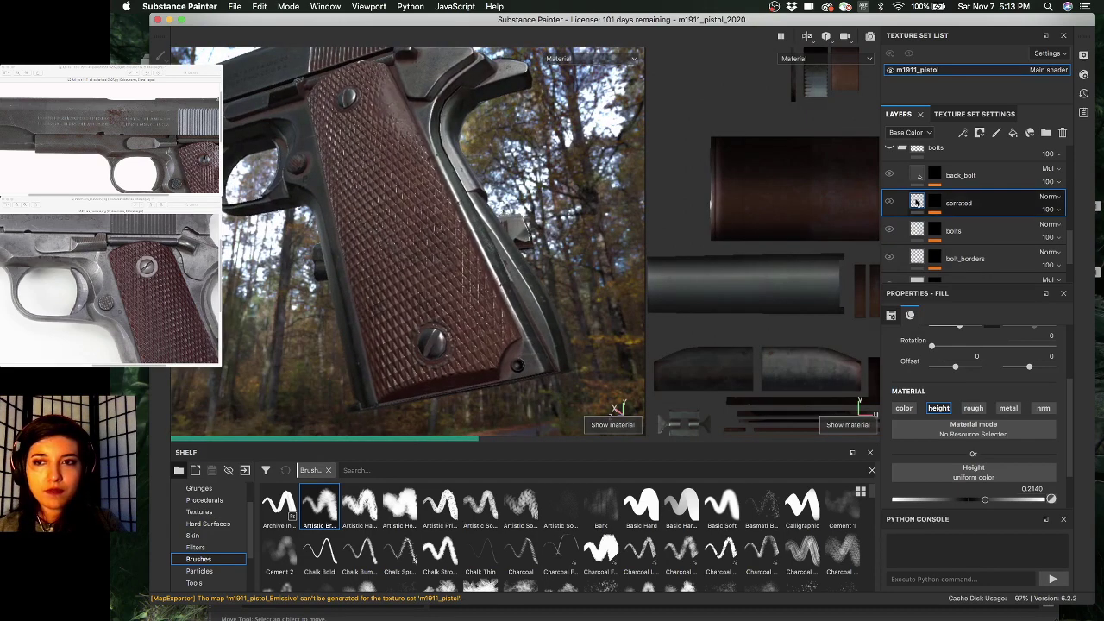
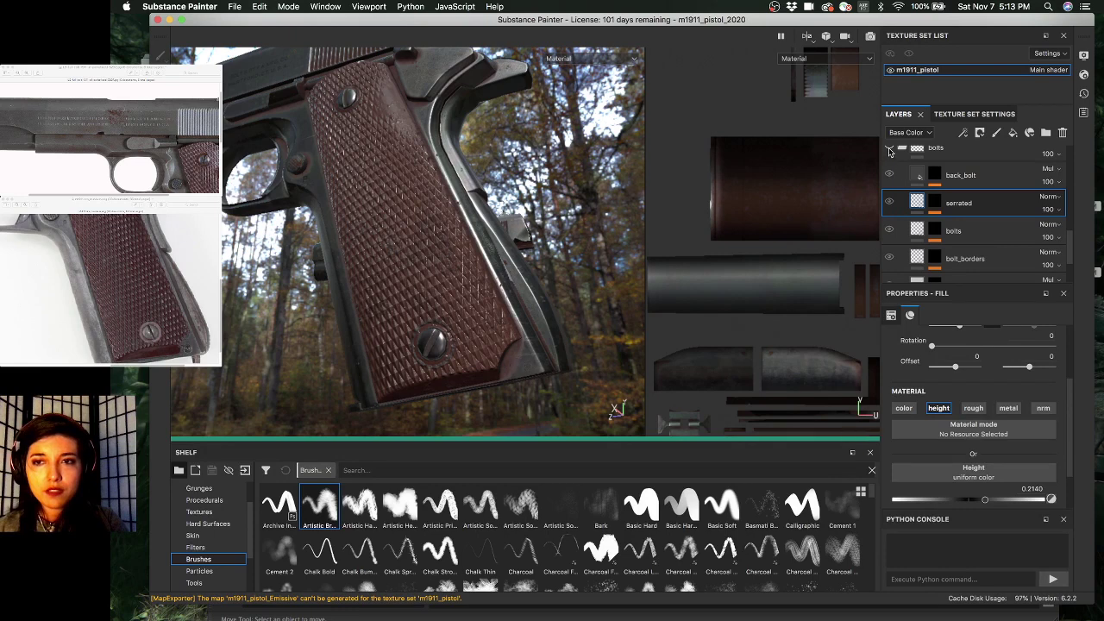
- Look through the layers in the bolts group and check the effect of the back_bolt layer
left_click(972, 180)
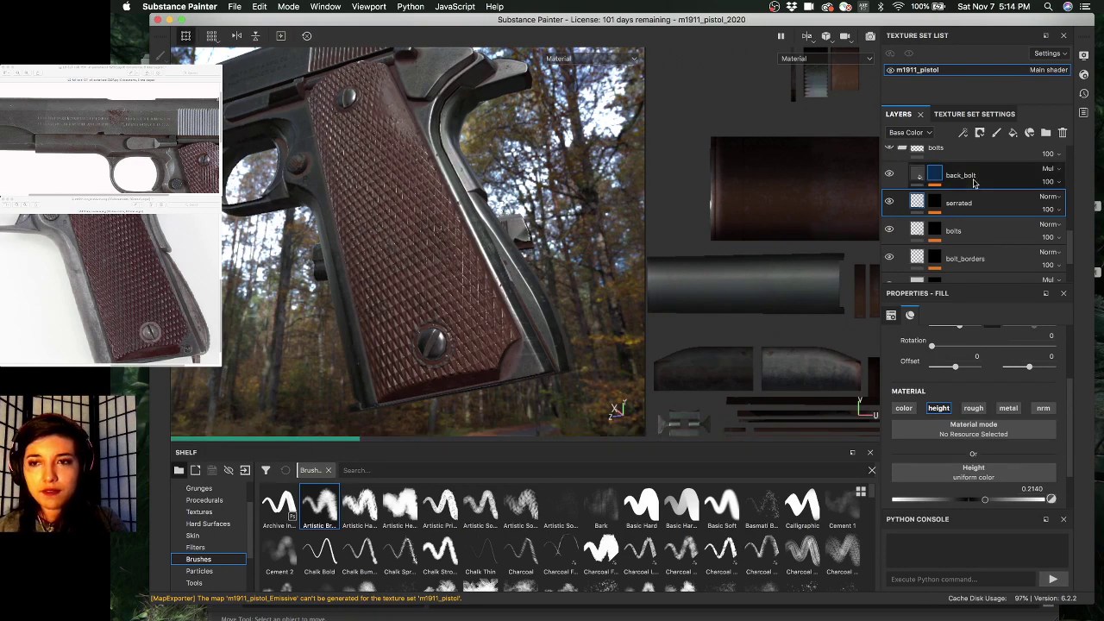
scroll(974, 183, "down", 3)
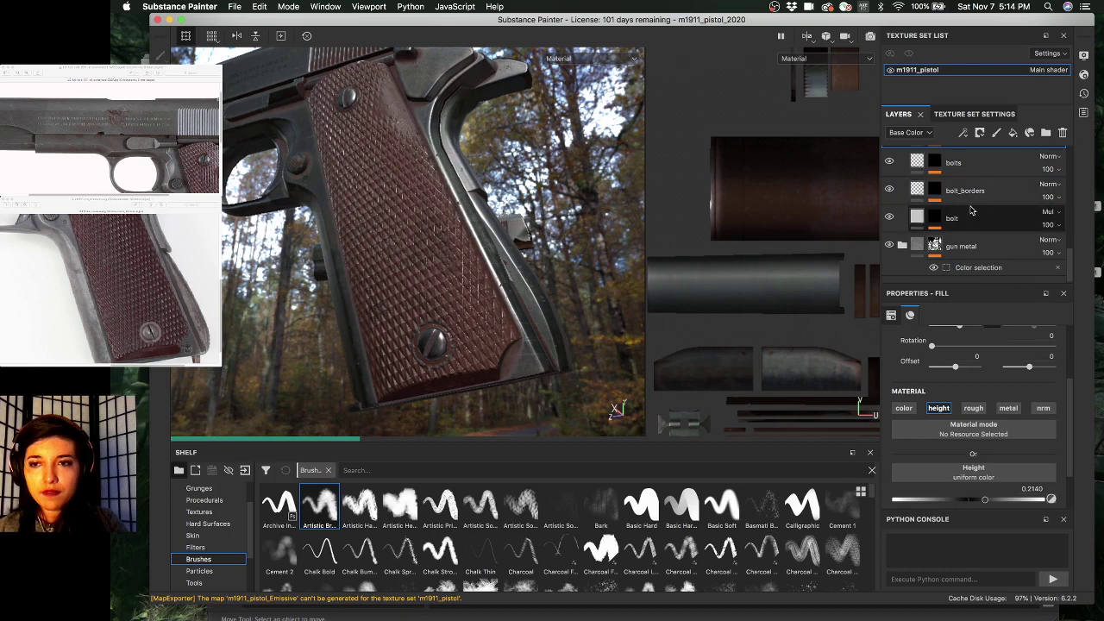
scroll(970, 209, "up", 2)
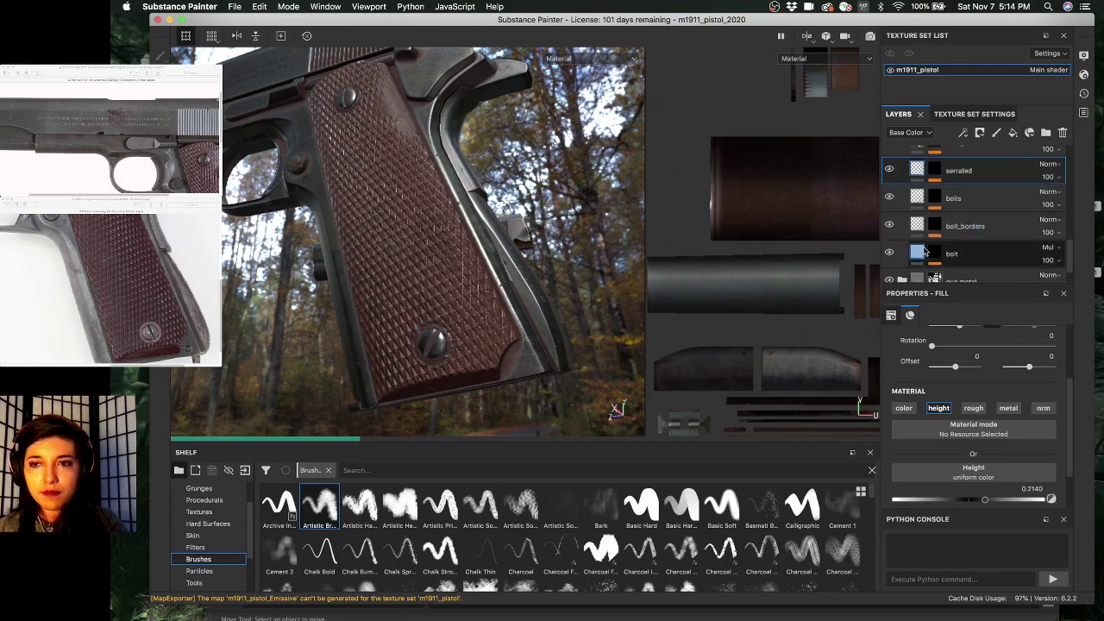
scroll(923, 251, "up", 4)
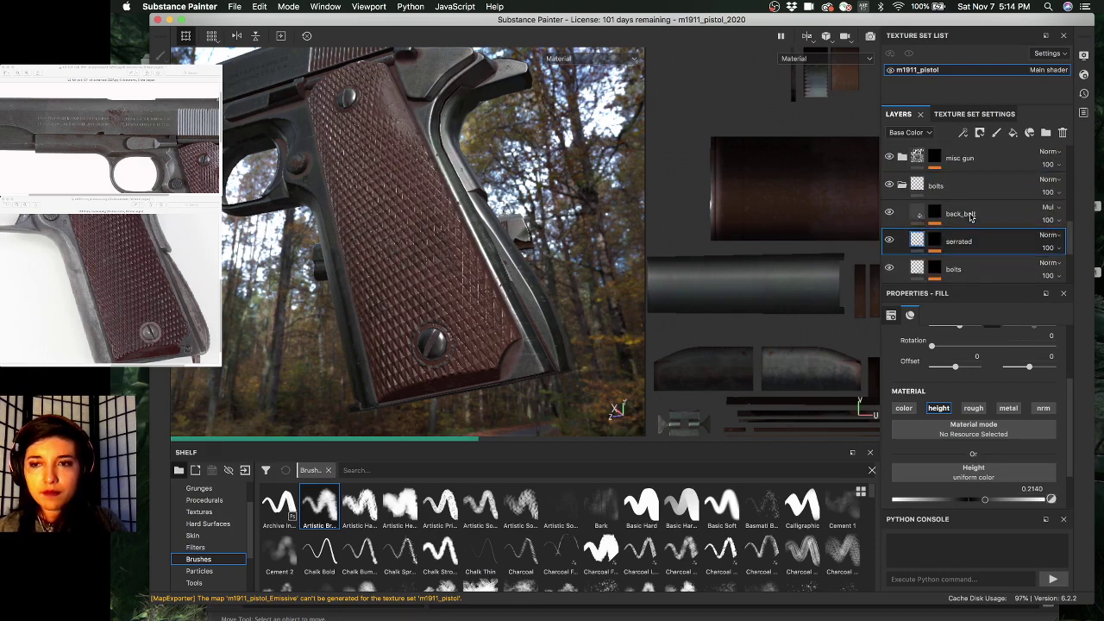
left_click(959, 214)
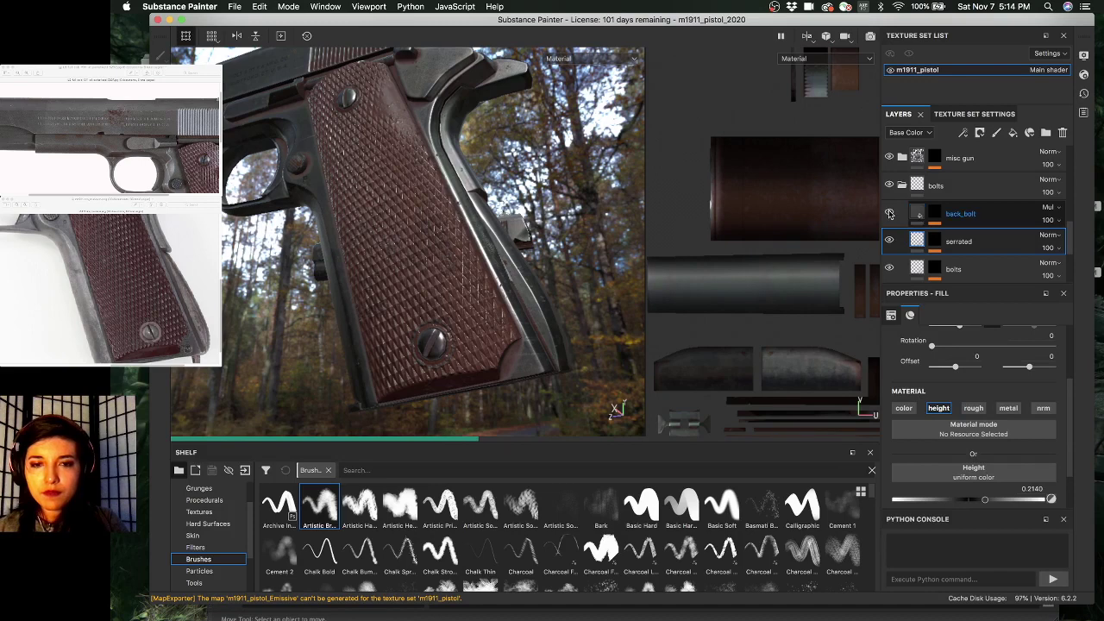
left_click(889, 214)
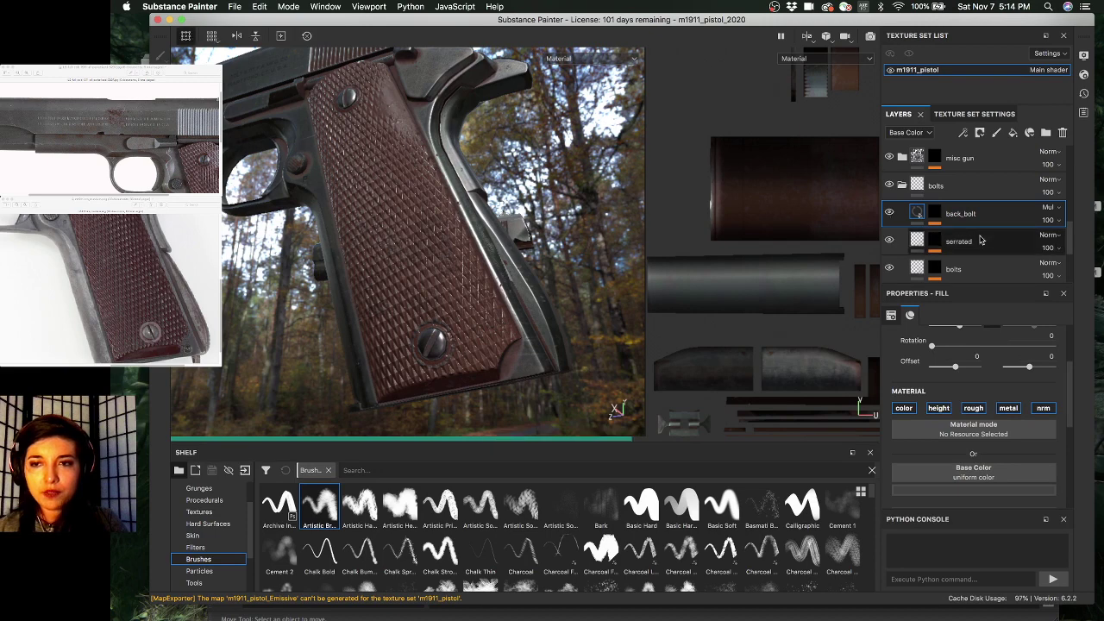
scroll(980, 238, "down", 3)
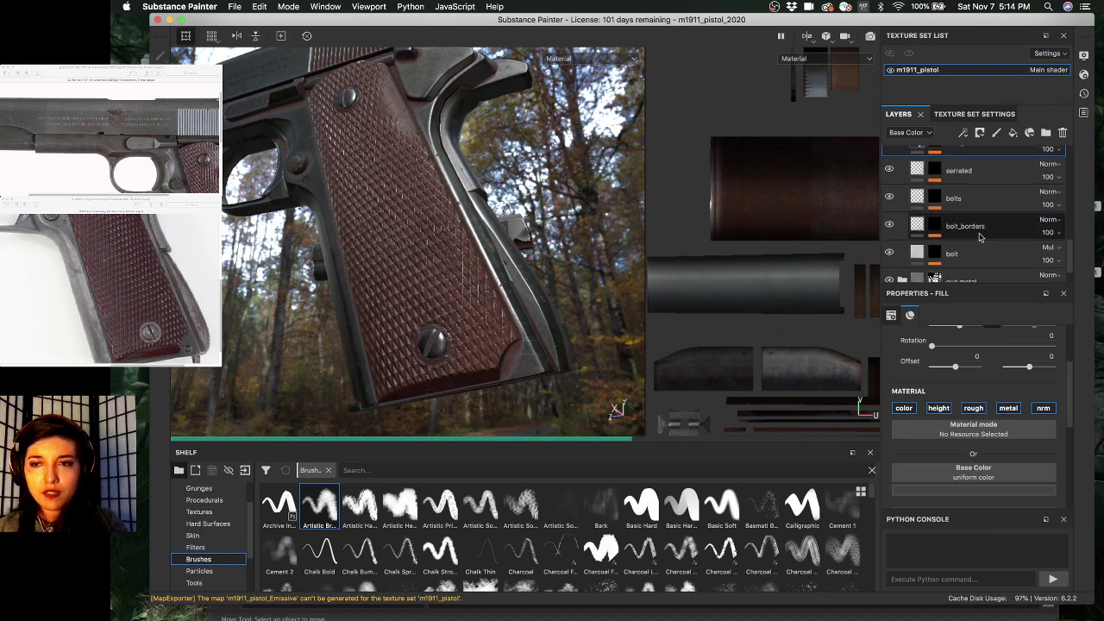
- Inspect the lower end of the grip and toggle the bolts layer's visibility to check which details it affects
left_click_drag(322, 143, 414, 191, "alt")
middle_click_drag(428, 231, 409, 196, "alt")
mouse_move(492, 259)
right_mouse_down("alt")
mouse_move(499, 246)
mouse_move(507, 270)
right_mouse_up("alt")
left_click_drag(507, 270, 558, 267, "alt")
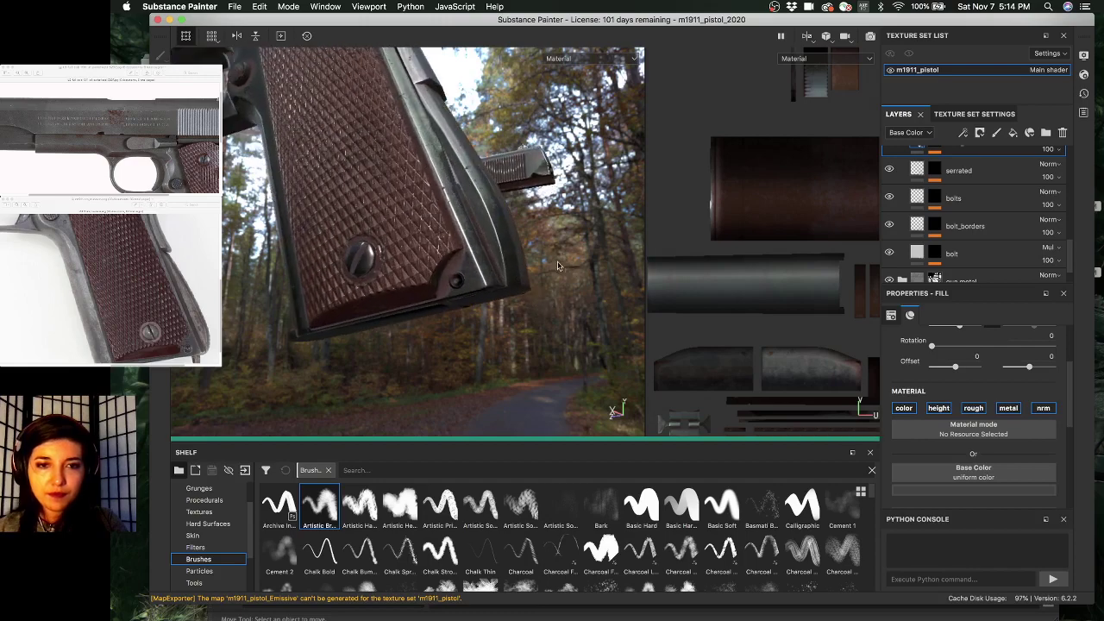
left_click(889, 199)
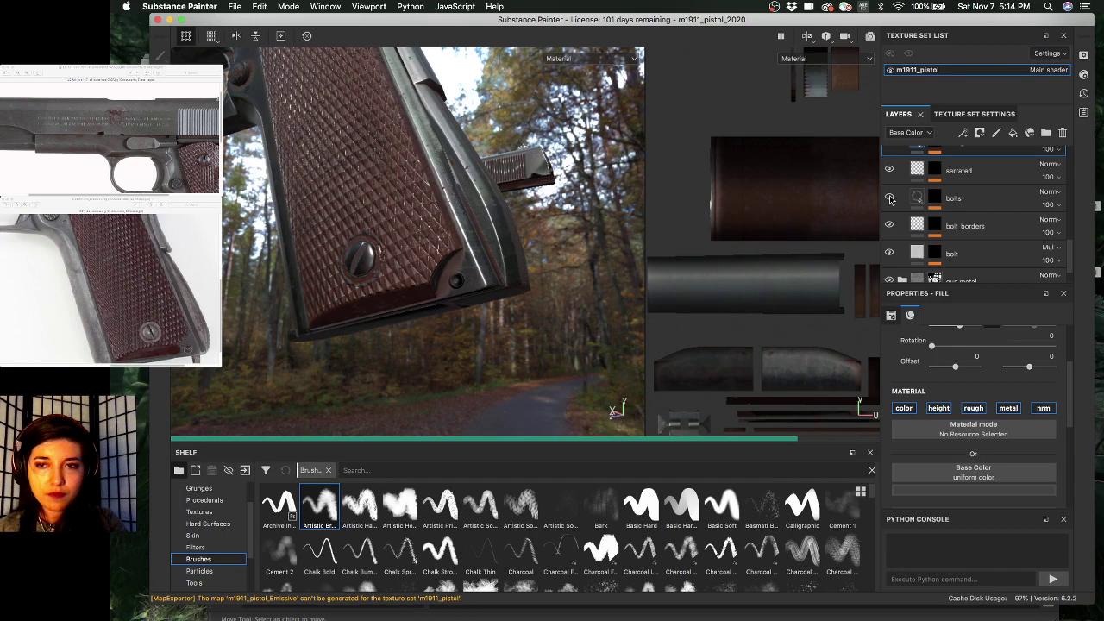
left_click(890, 198)
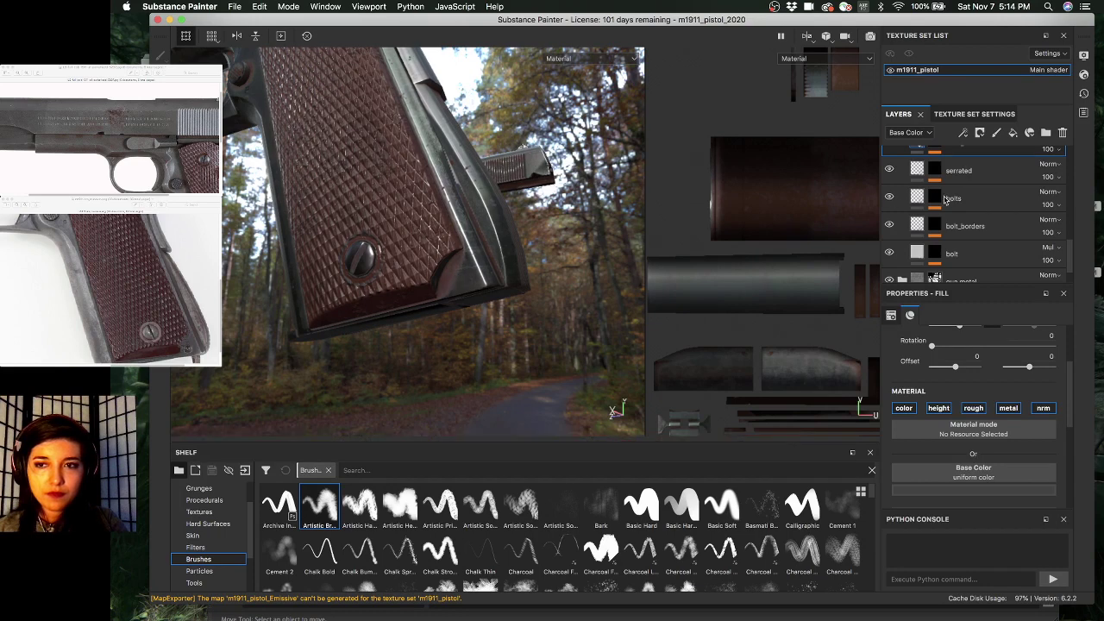
- Enable the color channel on the bolts fill layer, with the small bolt at the grip's lower corner in close view
left_click(919, 200)
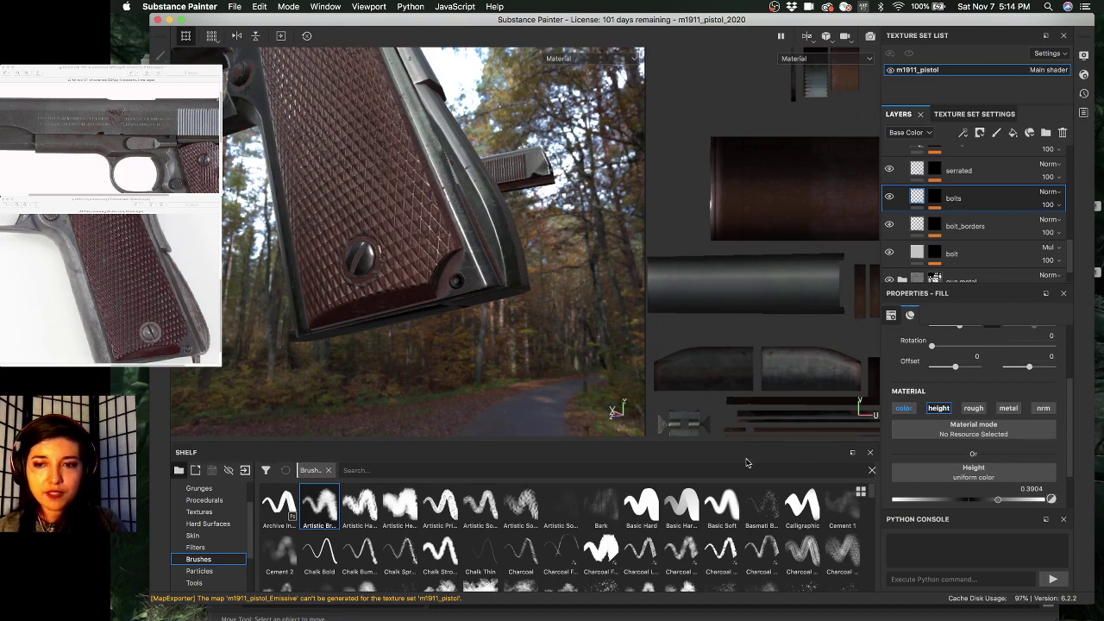
mouse_move(524, 367)
right_mouse_down("alt")
mouse_move(560, 369)
mouse_move(529, 369)
right_mouse_up("alt")
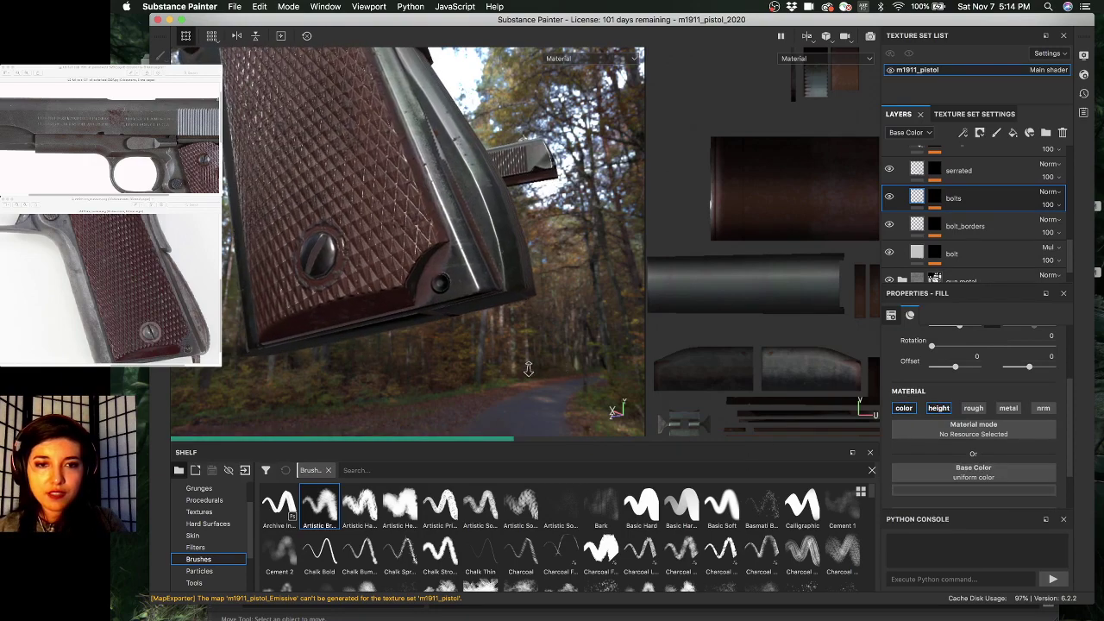
mouse_move(529, 369)
left_mouse_down("alt")
mouse_move(503, 338)
mouse_move(538, 373)
left_mouse_up("alt")
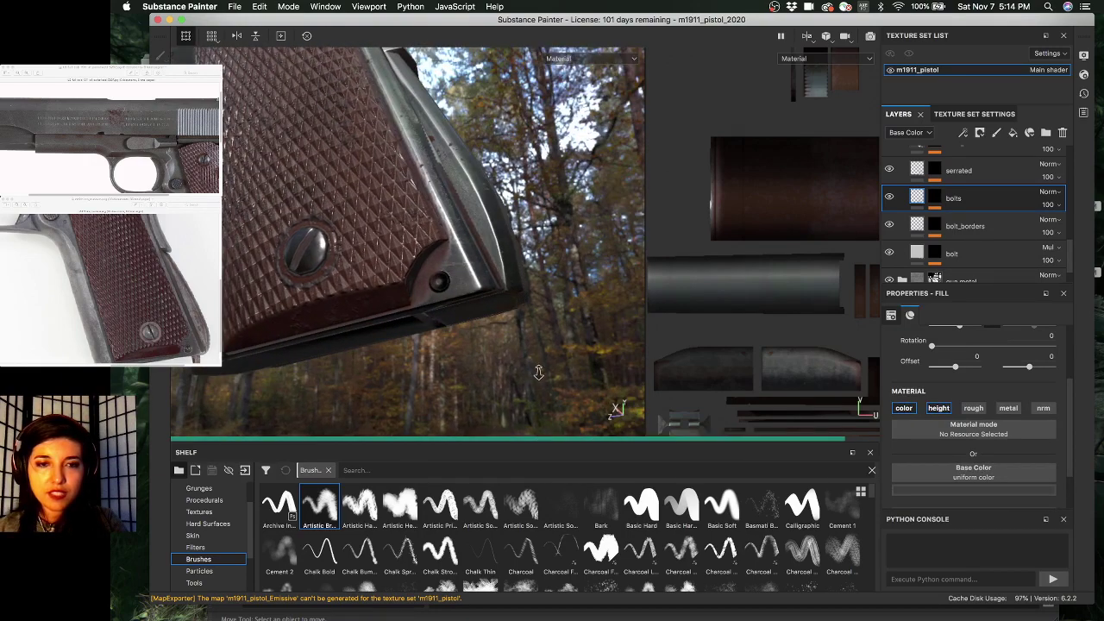
right_click_drag(538, 373, 540, 377, "alt")
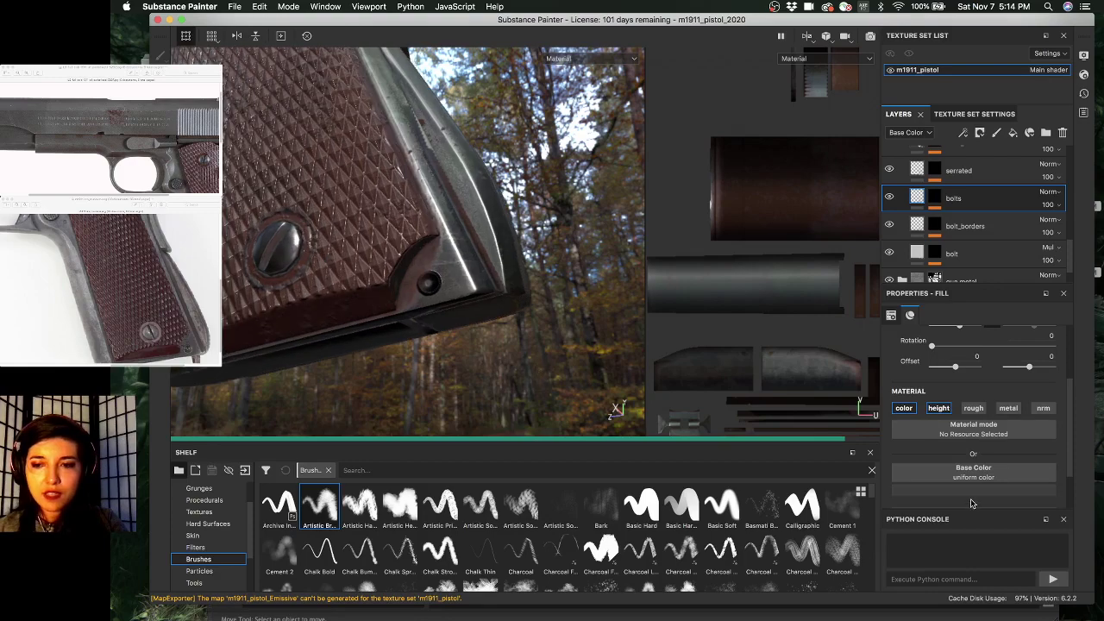
scroll(966, 471, "down", 2)
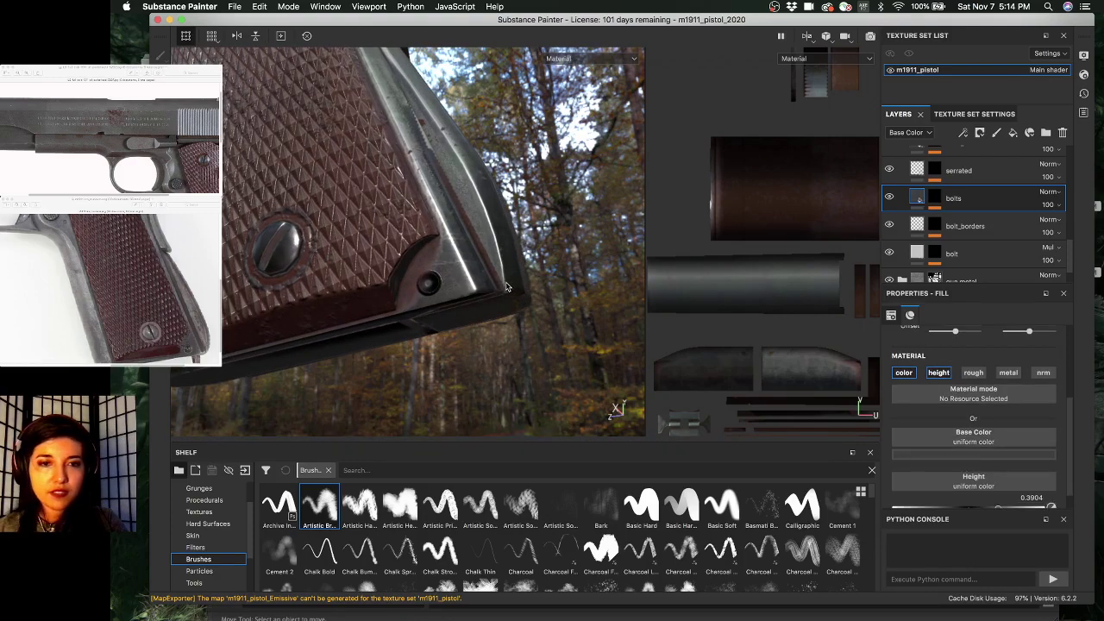
- Display the Base Color channel and try a dark red base color on the bolts layer
key("c")
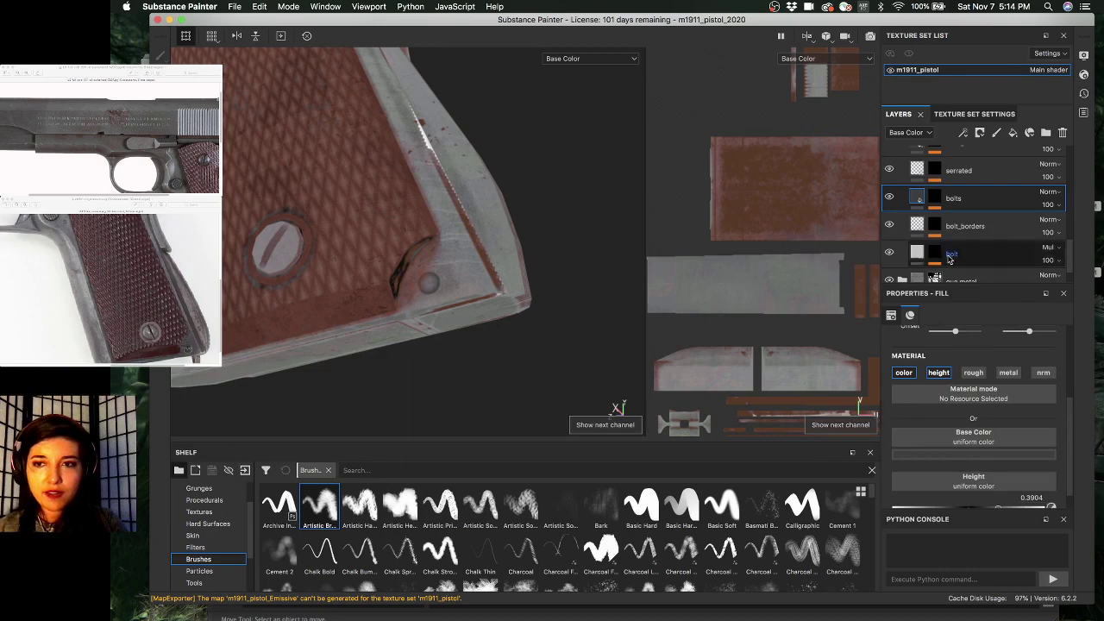
scroll(972, 435, "down", 1)
left_click(973, 437)
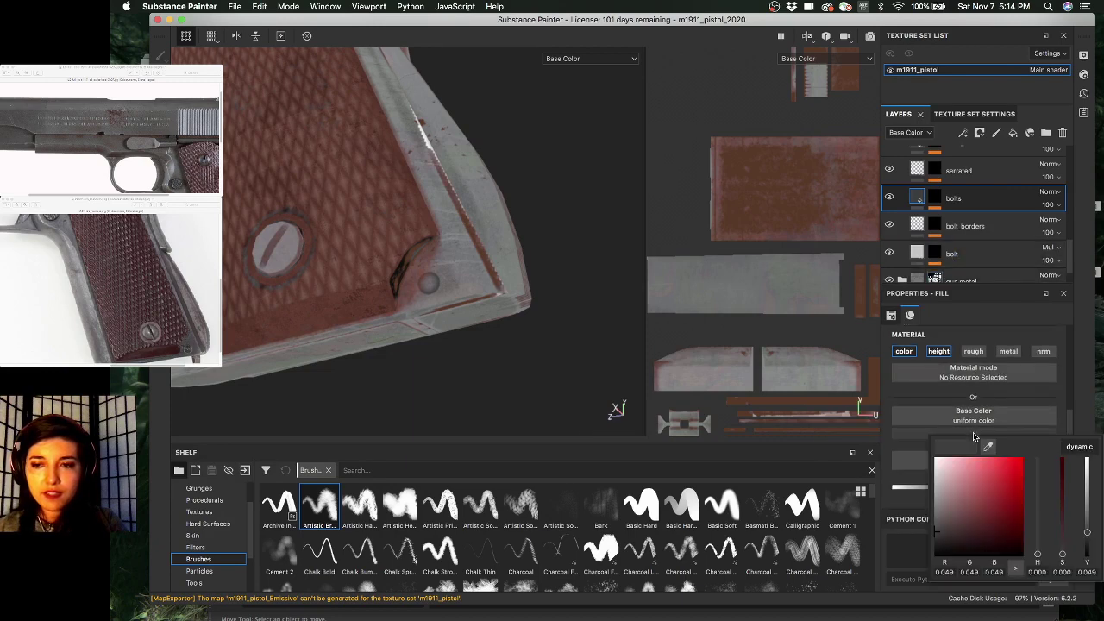
left_click_drag(943, 504, 1018, 512)
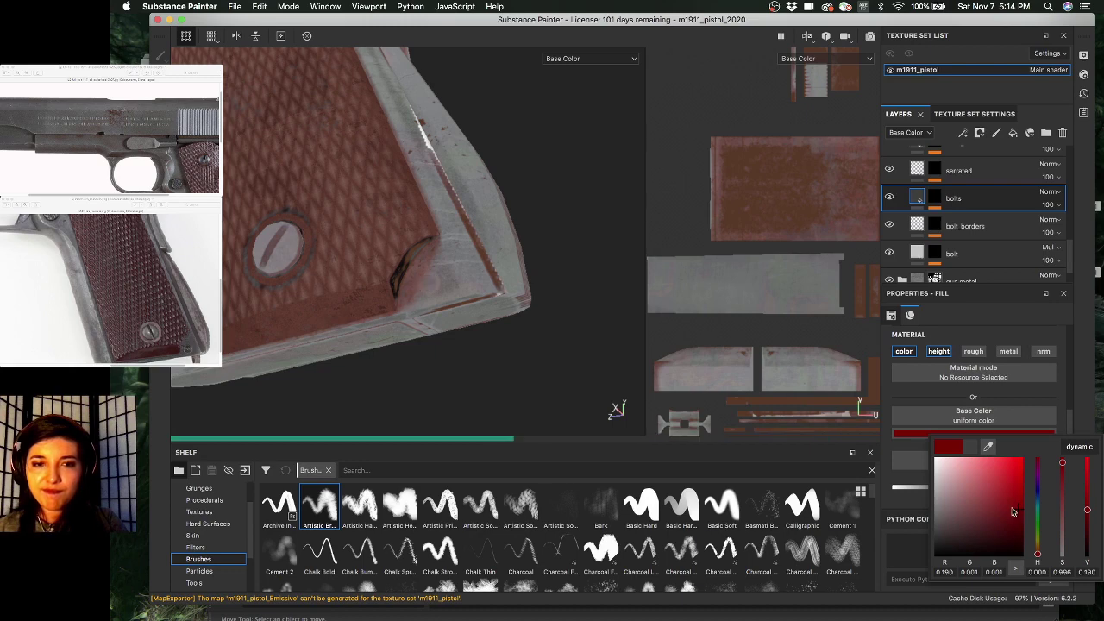
- Set the bolts layer's base color to a very dark grey and check the small bolt on the grip frame
left_click_drag(964, 516, 904, 544)
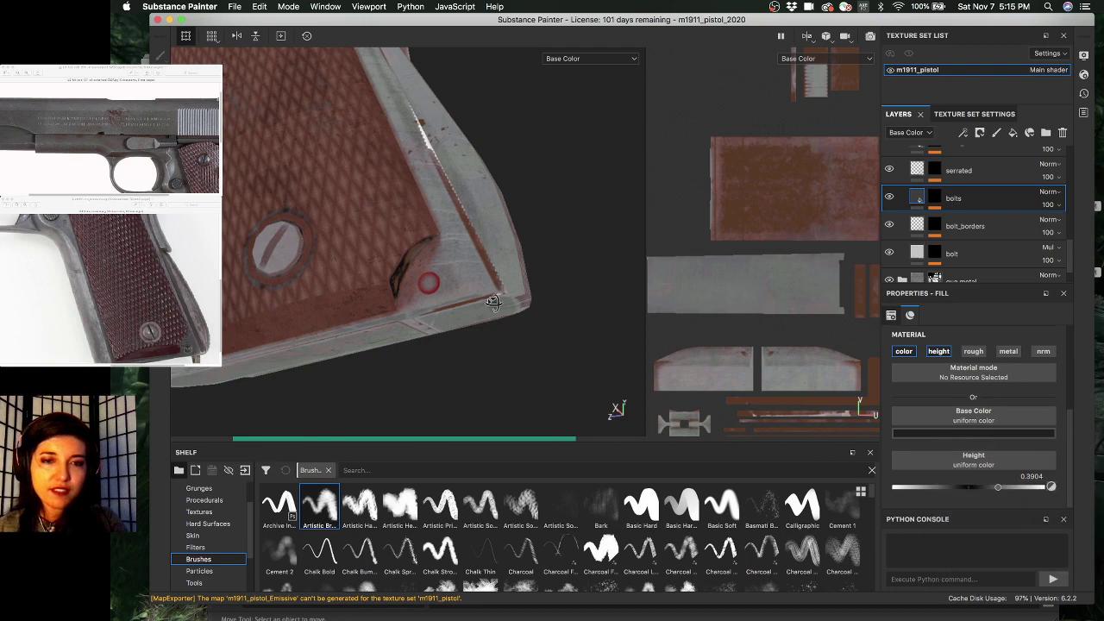
left_click_drag(460, 312, 507, 318, "alt")
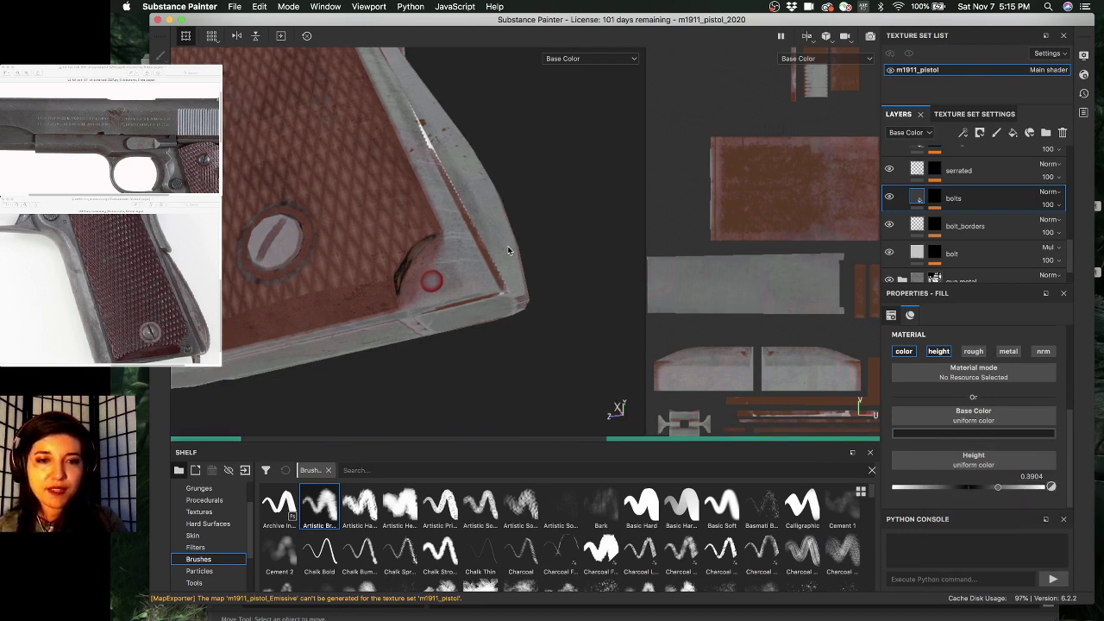
key("alt")
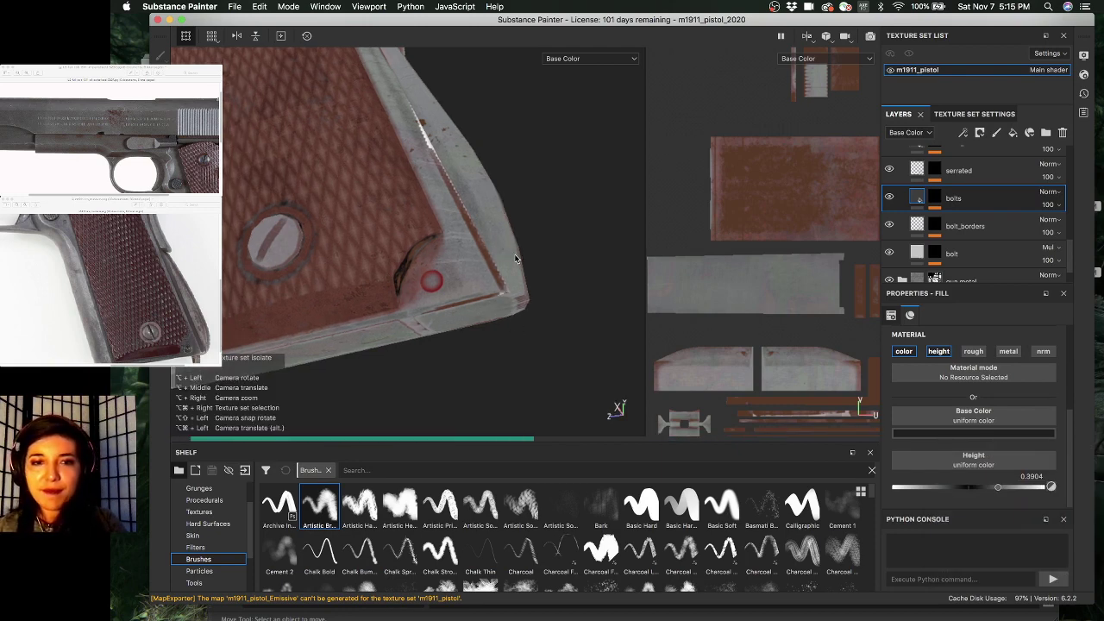
- Enable the color channel on the bolt_borders fill layer
left_click(915, 227)
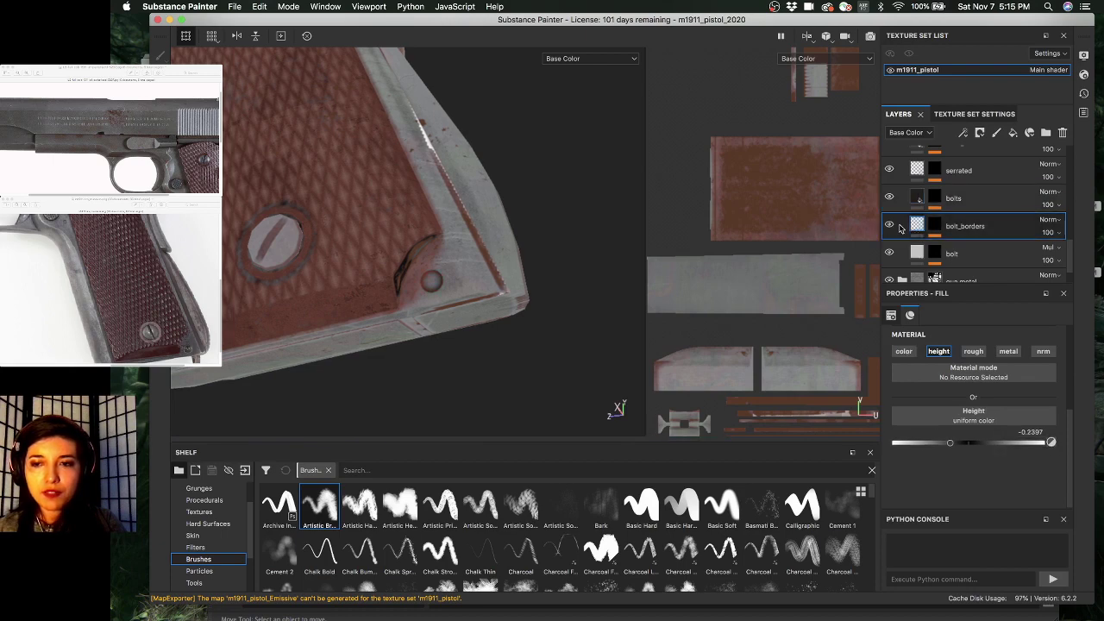
left_click(888, 226)
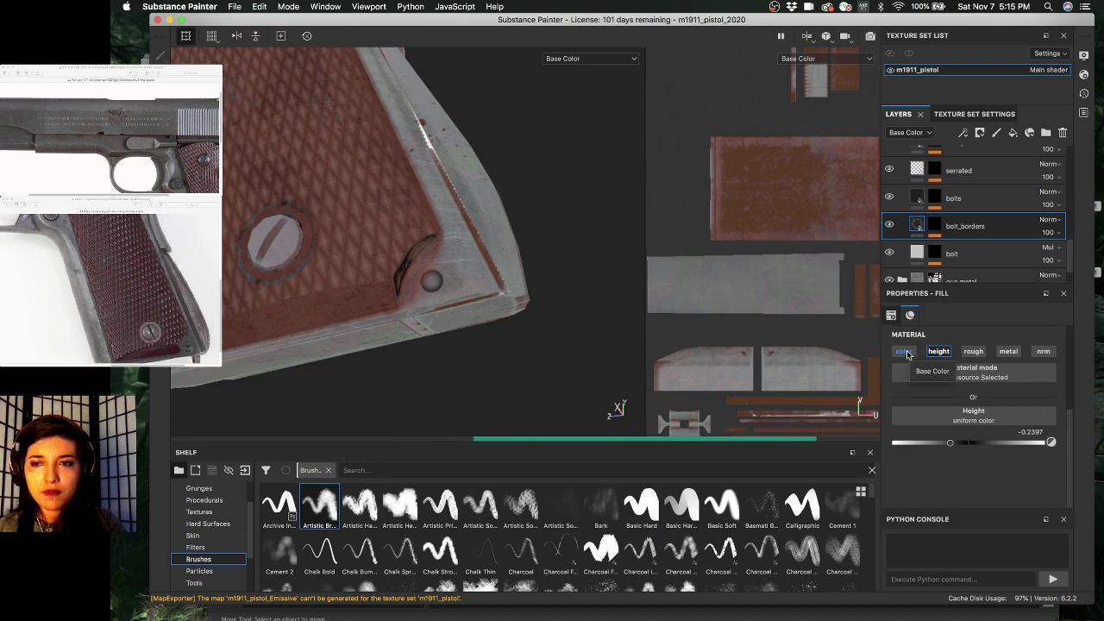
left_click(903, 351)
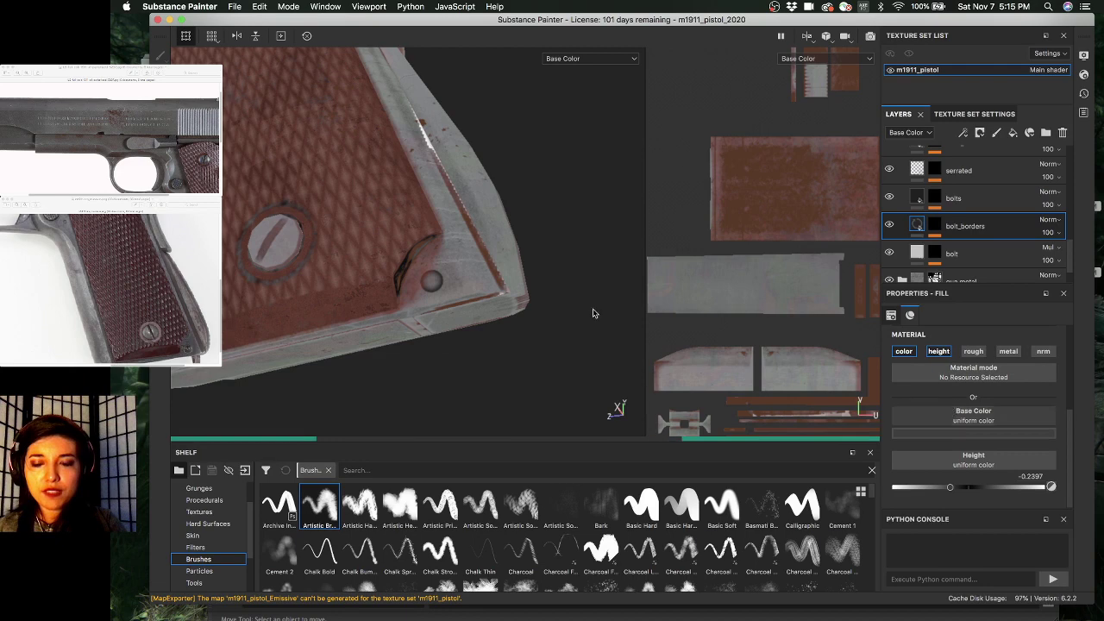
- Display the full material and set the bolt_borders layer's base color to red (R 0.407, G 0, B 0)
key("m")
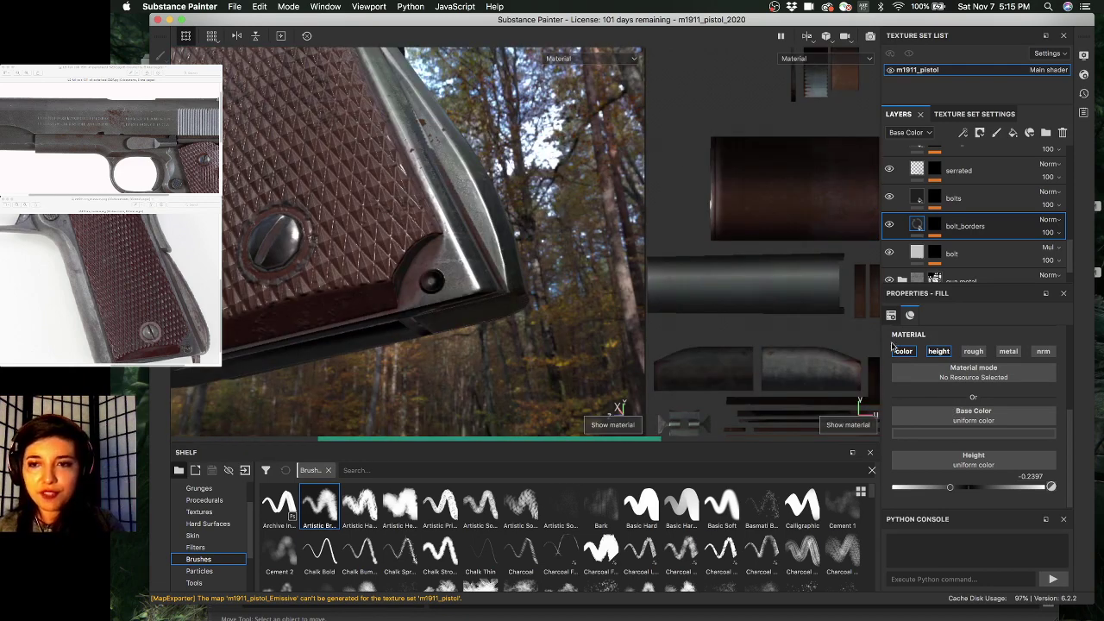
left_click(964, 434)
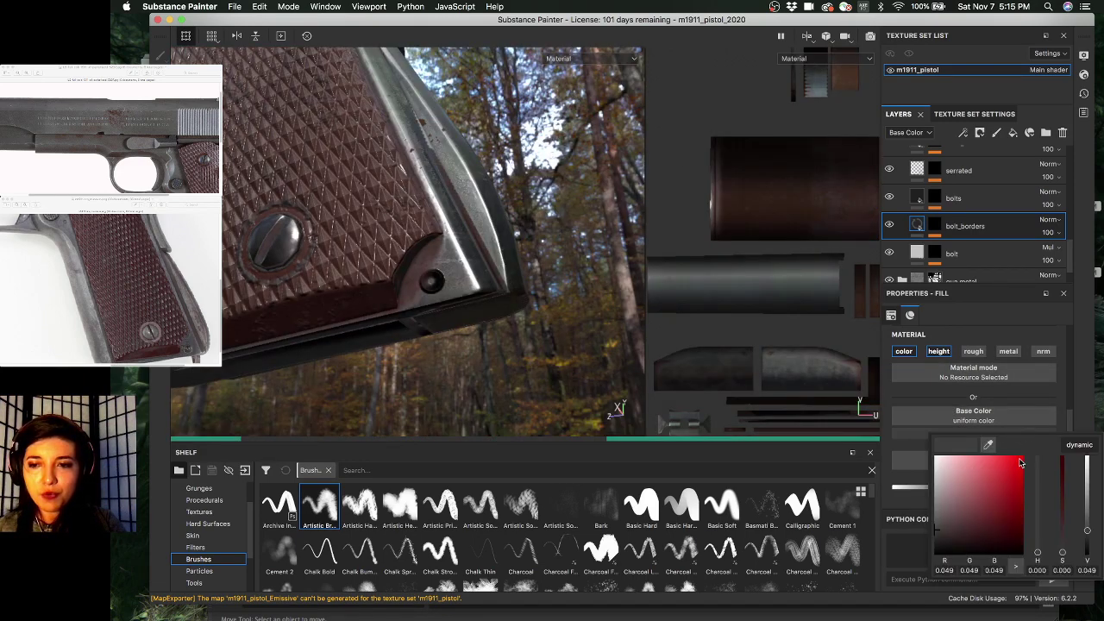
left_click_drag(975, 474, 479, 300)
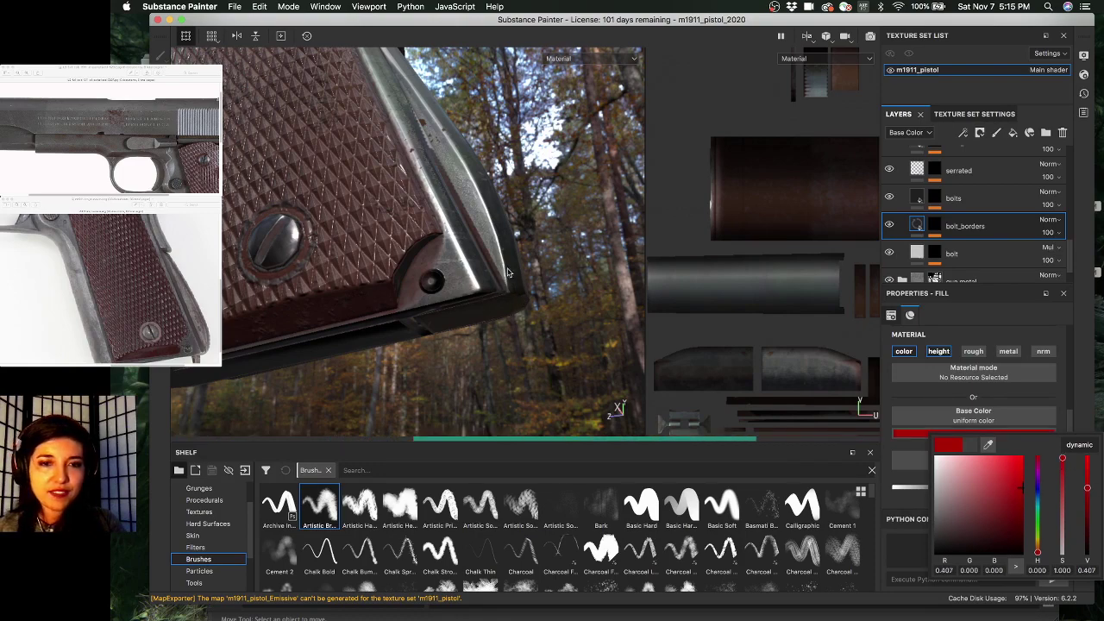
- Disable the color channel on the bolt_borders fill layer, leaving only its height channel active
left_click_drag(505, 273, 512, 262, "alt")
middle_click_drag(533, 302, 546, 303, "alt")
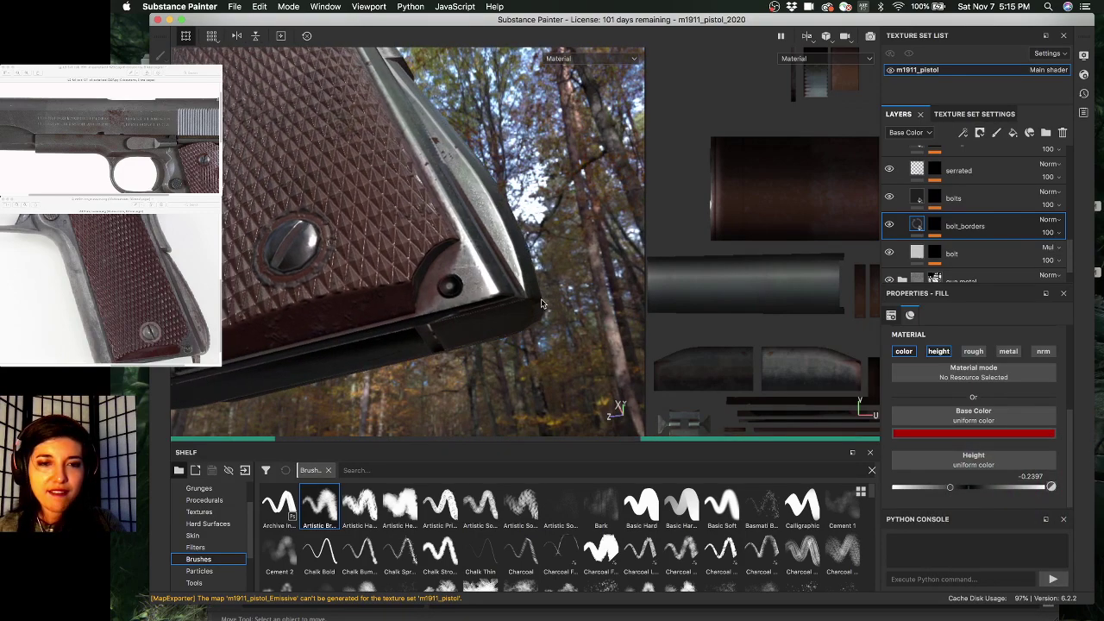
left_click_drag(535, 298, 546, 302, "alt")
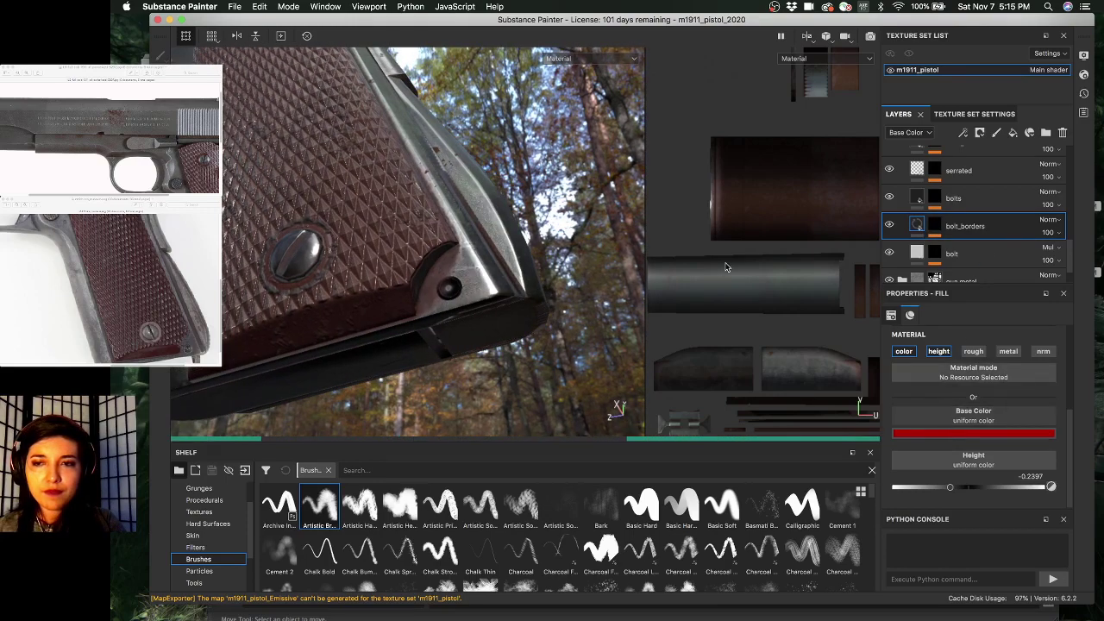
left_click_drag(493, 75, 449, 175, "alt")
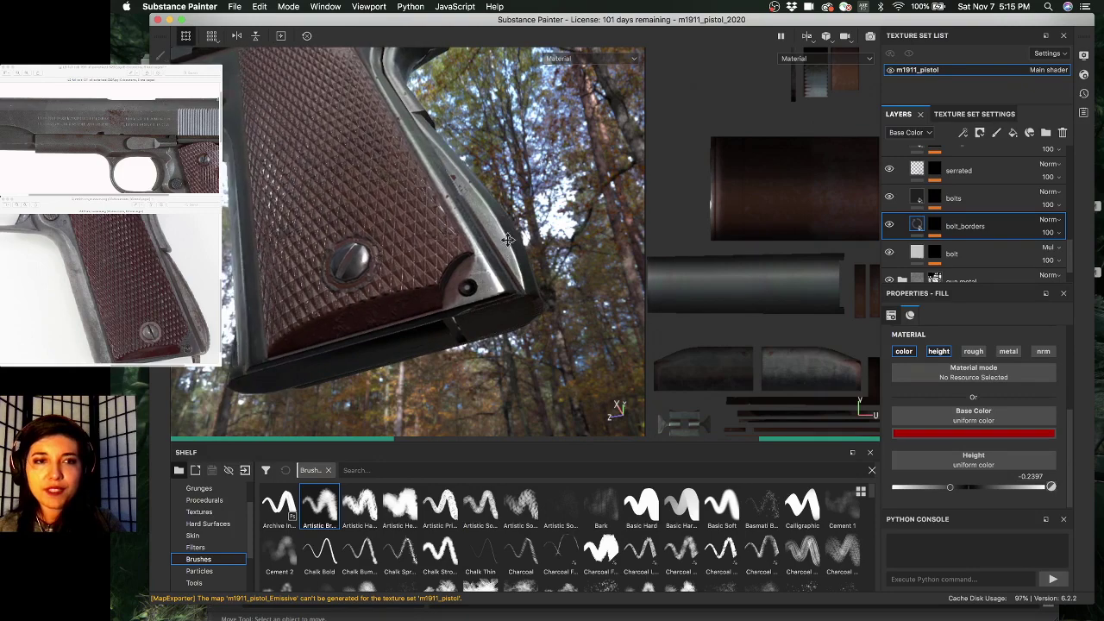
middle_click_drag(450, 176, 505, 285, "alt")
scroll(492, 276, "down", 3)
left_click_drag(478, 265, 379, 285, "alt")
left_click_drag(393, 211, 377, 205, "alt")
middle_click_drag(377, 206, 382, 174, "alt")
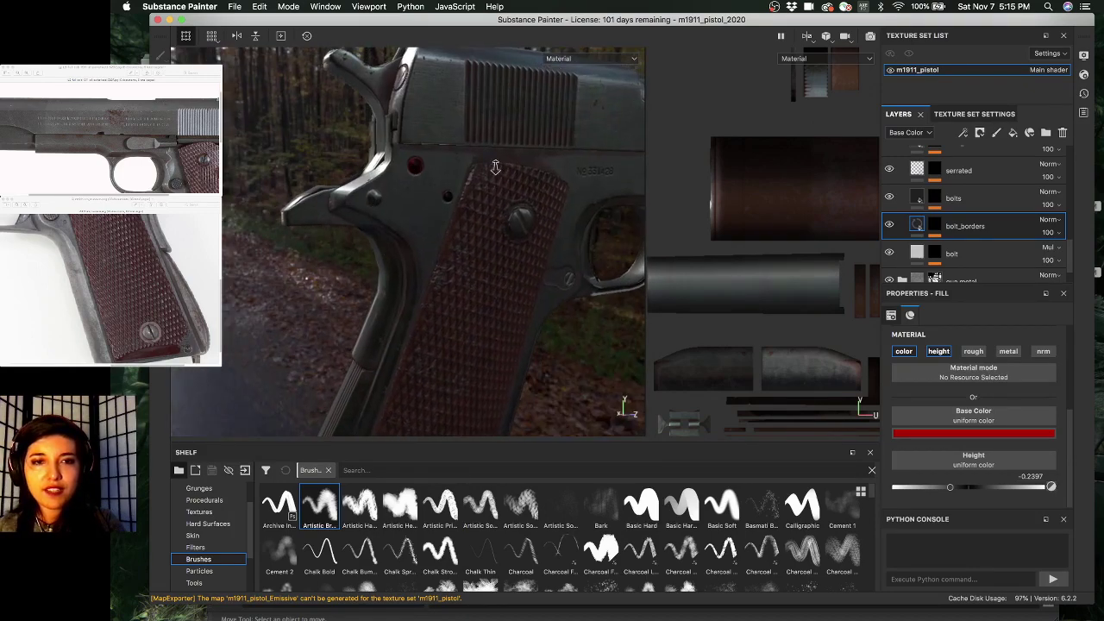
right_click_drag(496, 168, 561, 175, "alt")
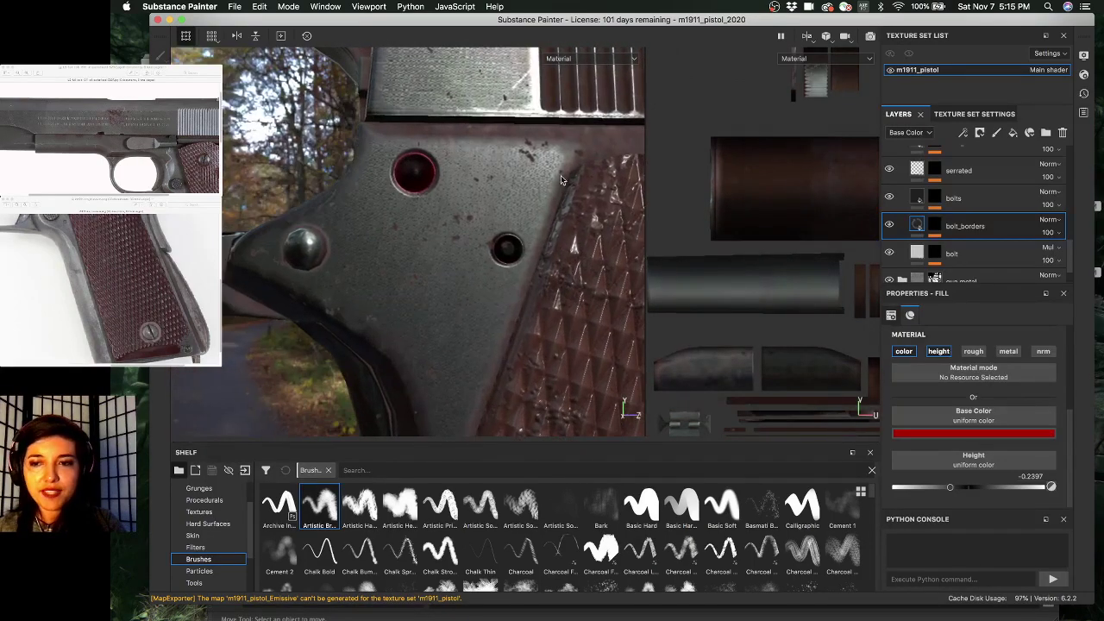
left_click(912, 353)
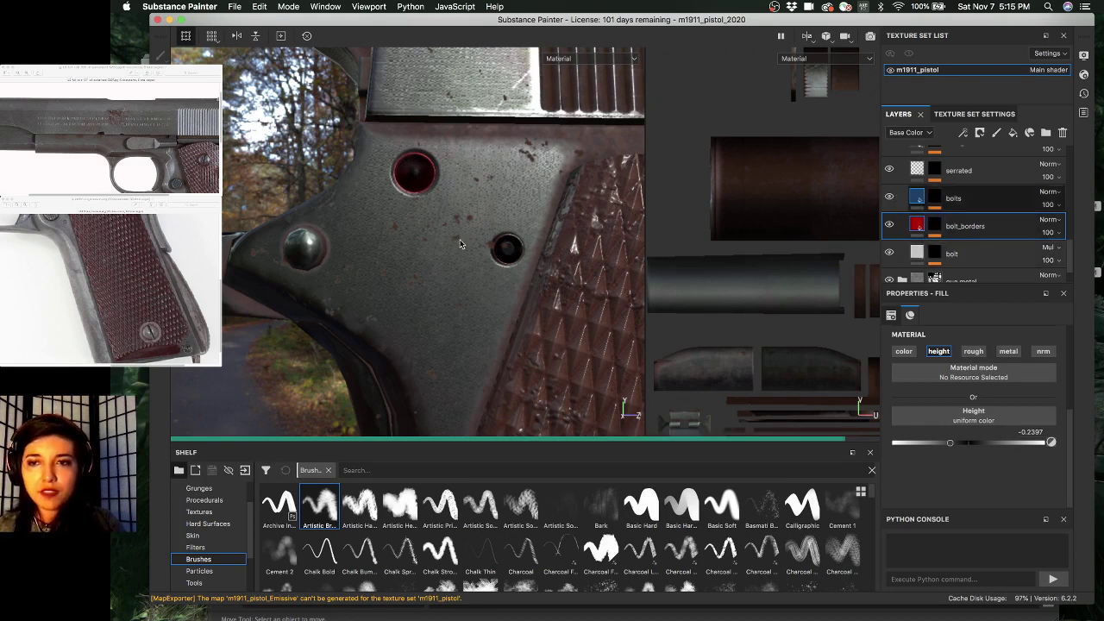
- Show the bolts layer's mask alone to examine which bolts it covers, and return to the full material display
left_click(937, 199)
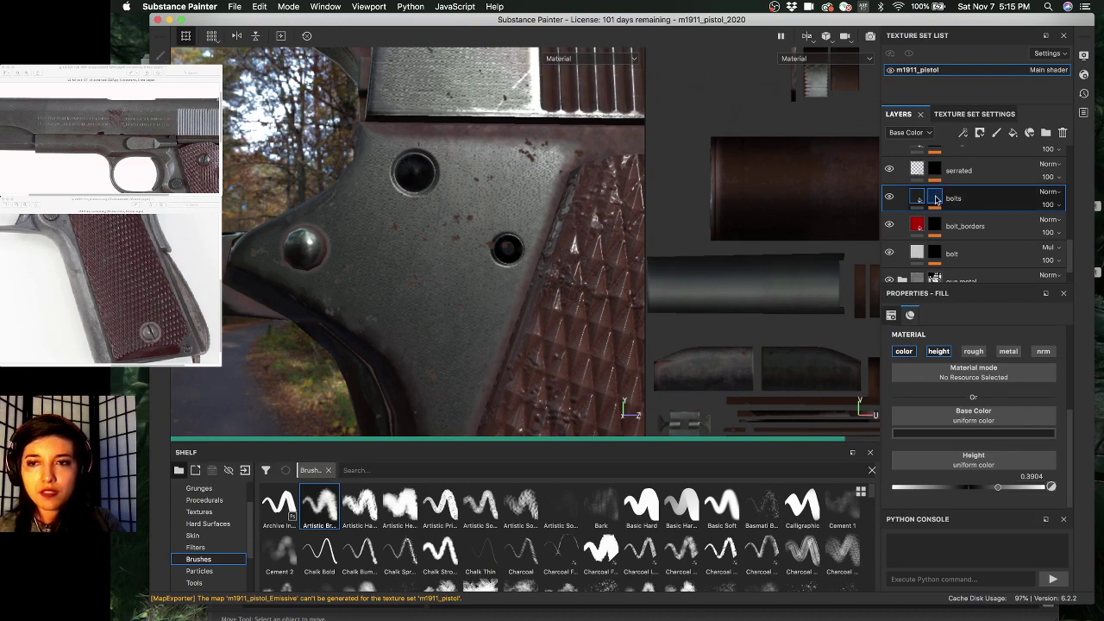
right_click_drag(549, 259, 400, 257, "alt")
right_click_drag(284, 246, 216, 246, "alt")
middle_click_drag(360, 233, 314, 196, "alt")
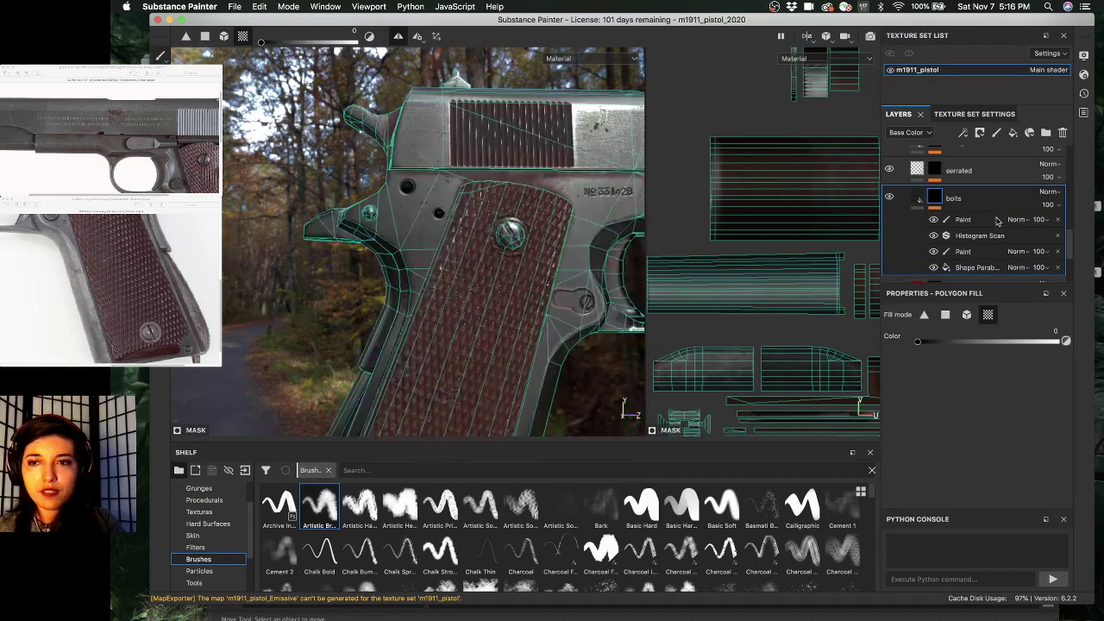
left_click(937, 199, "alt")
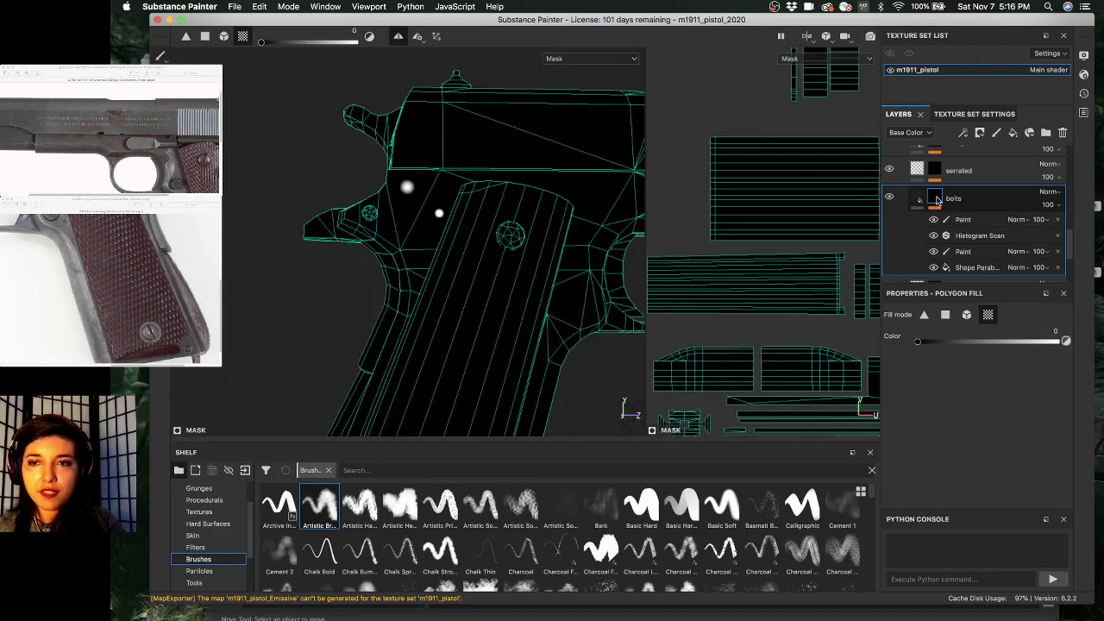
left_click_drag(436, 302, 456, 317, "alt")
middle_click_drag(456, 317, 437, 246, "alt")
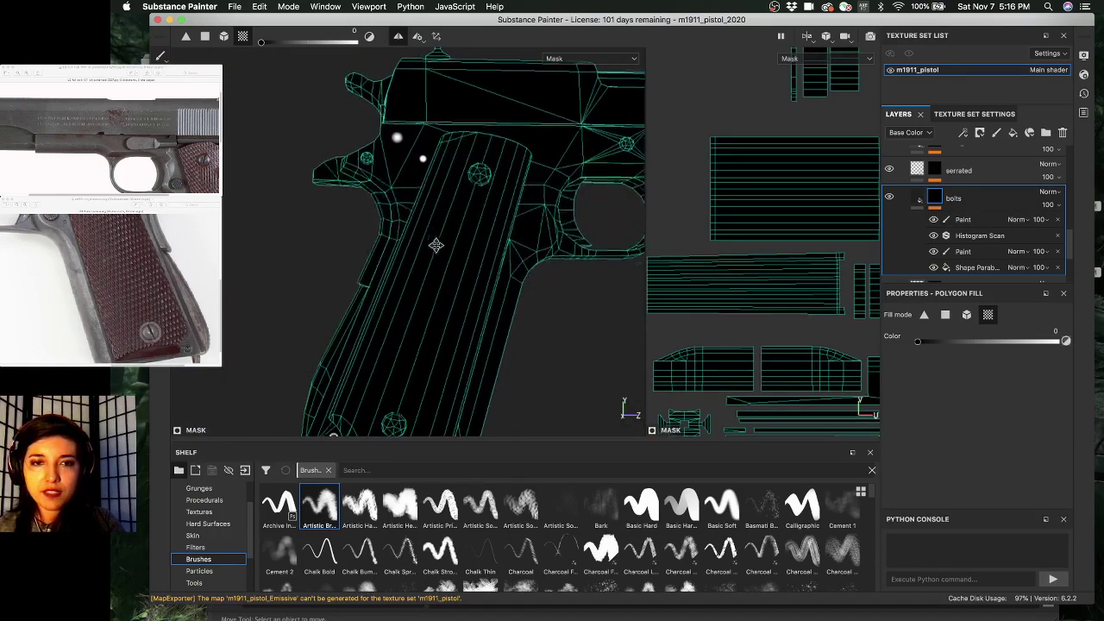
right_click_drag(379, 253, 301, 258, "alt")
left_click_drag(301, 259, 389, 252, "alt")
key("m")
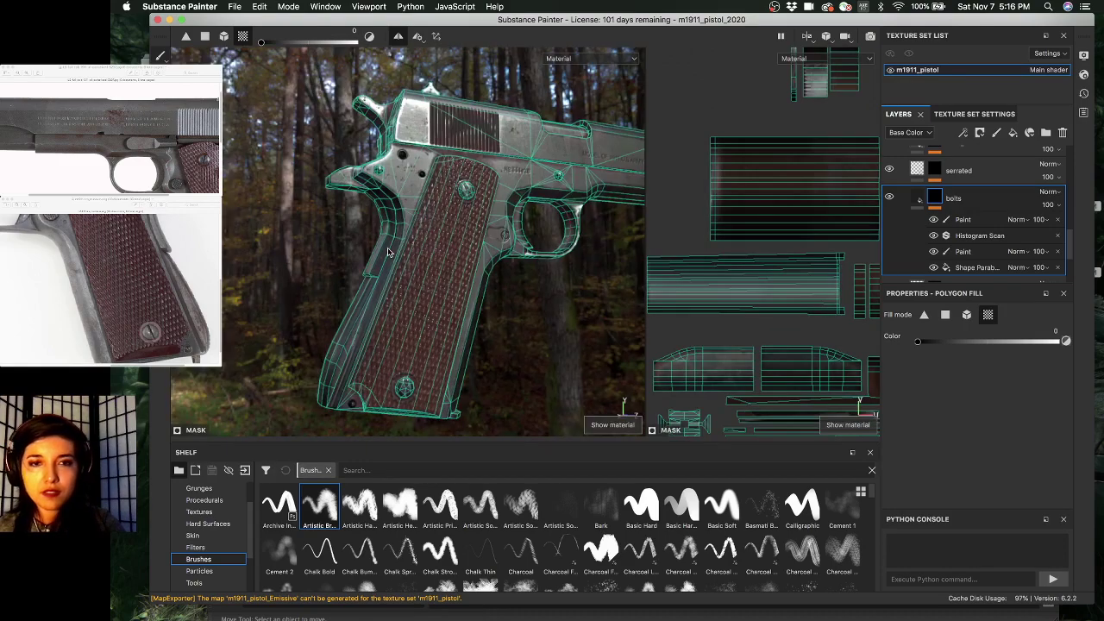
- Set the bolts fill layer's base color to dark grey (R, G and B 0.085)
right_click_drag(388, 132, 475, 226, "alt")
left_click_drag(475, 226, 414, 211, "alt")
right_click_drag(414, 211, 448, 229, "alt")
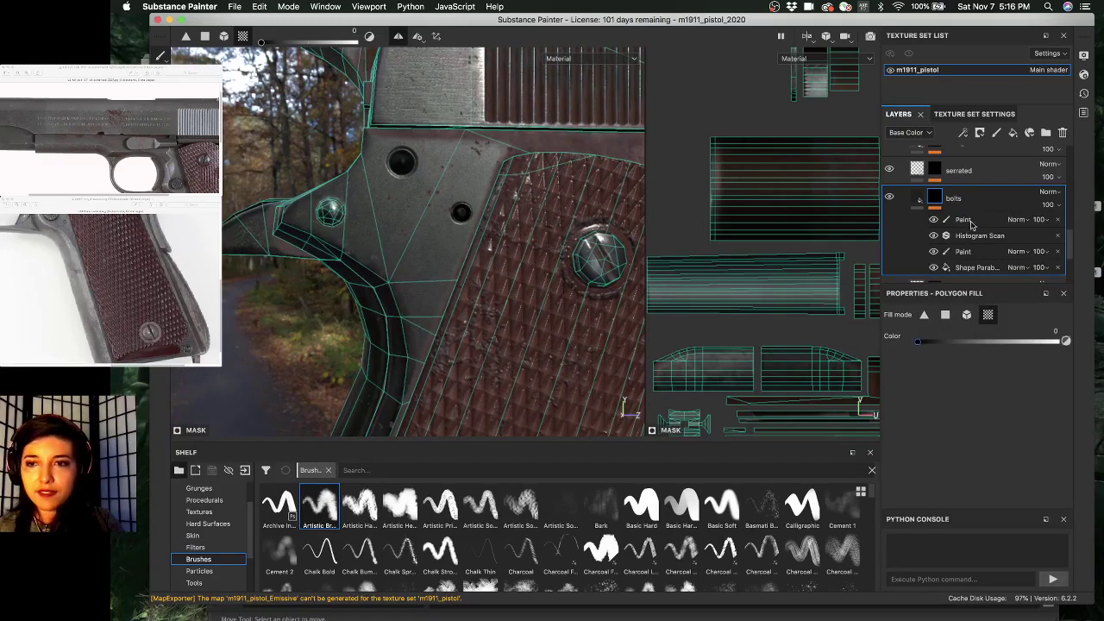
left_click(937, 198)
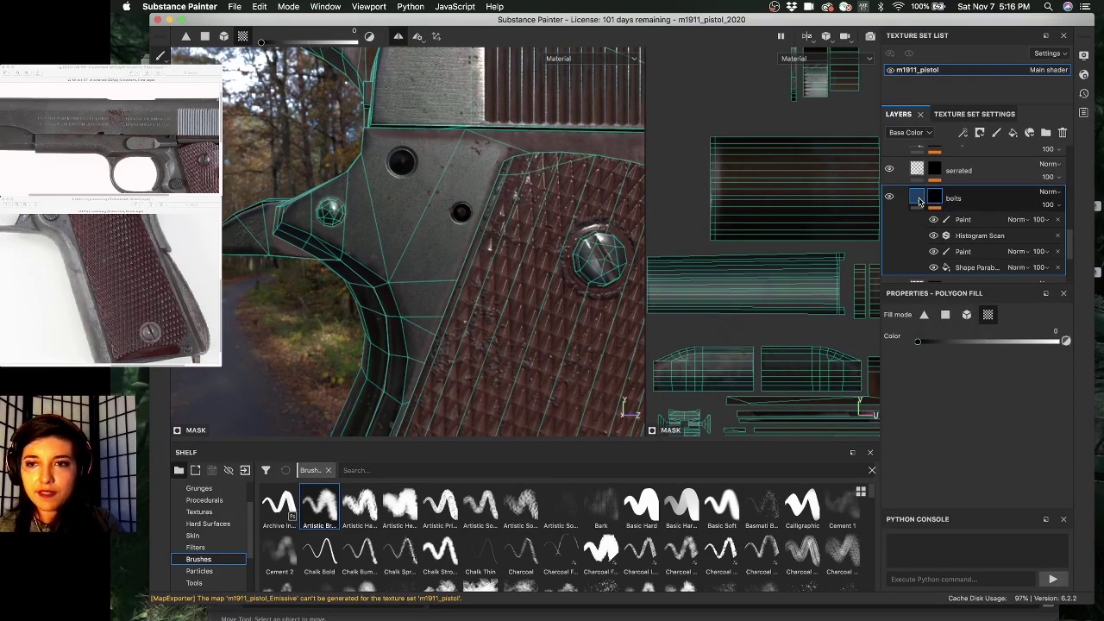
left_click(919, 201)
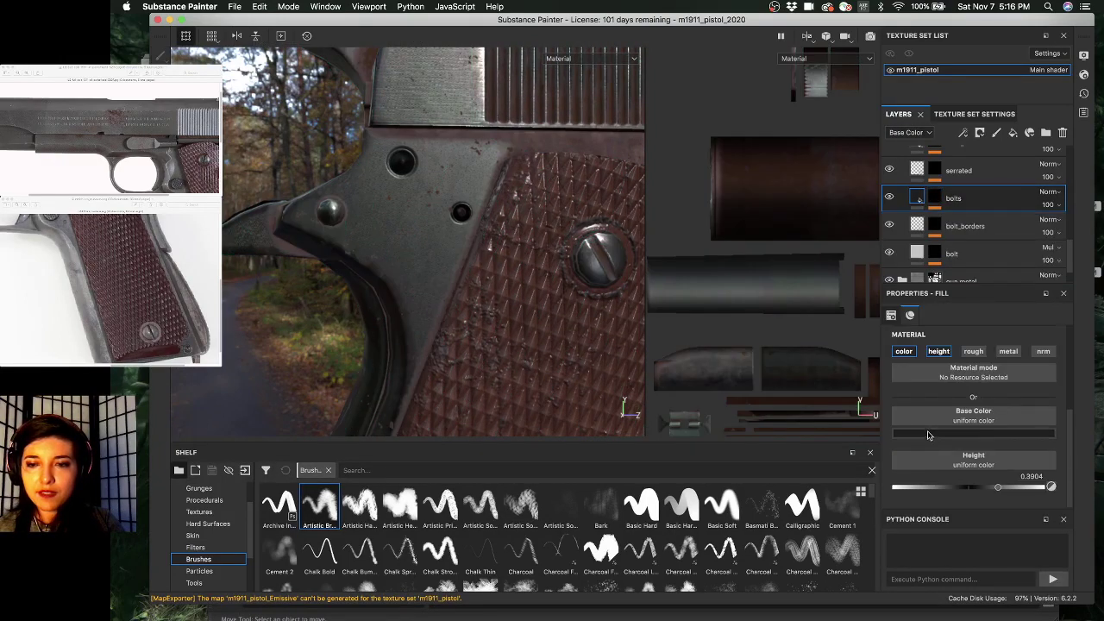
left_click(927, 432)
left_click_drag(940, 508, 916, 525)
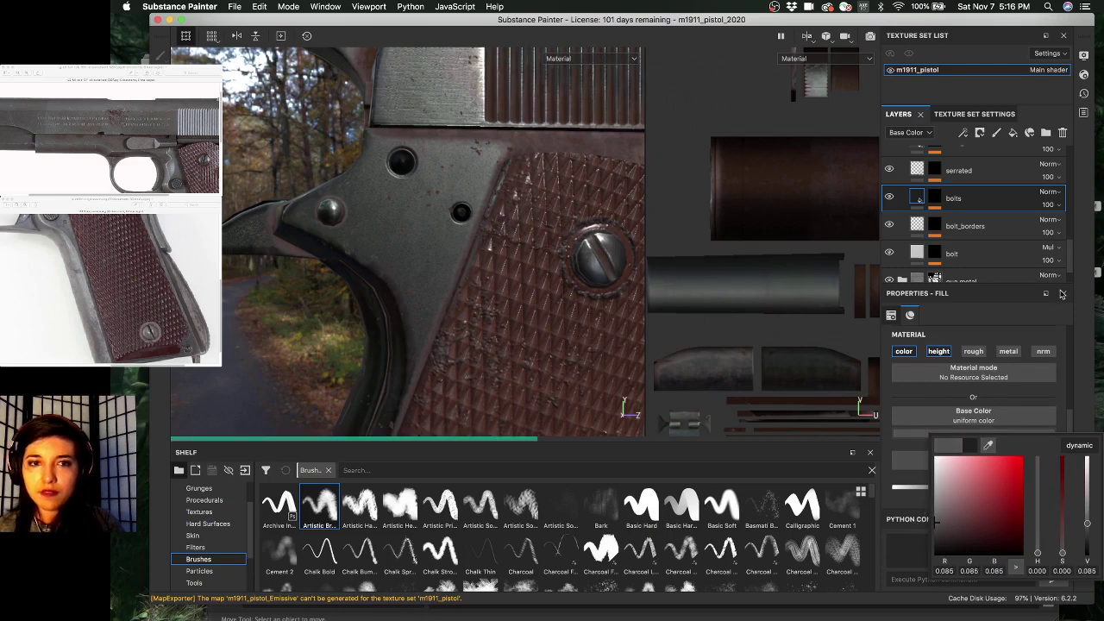
- Set the bolts layer's Base Color blending mode to Multiply
left_click(1045, 197)
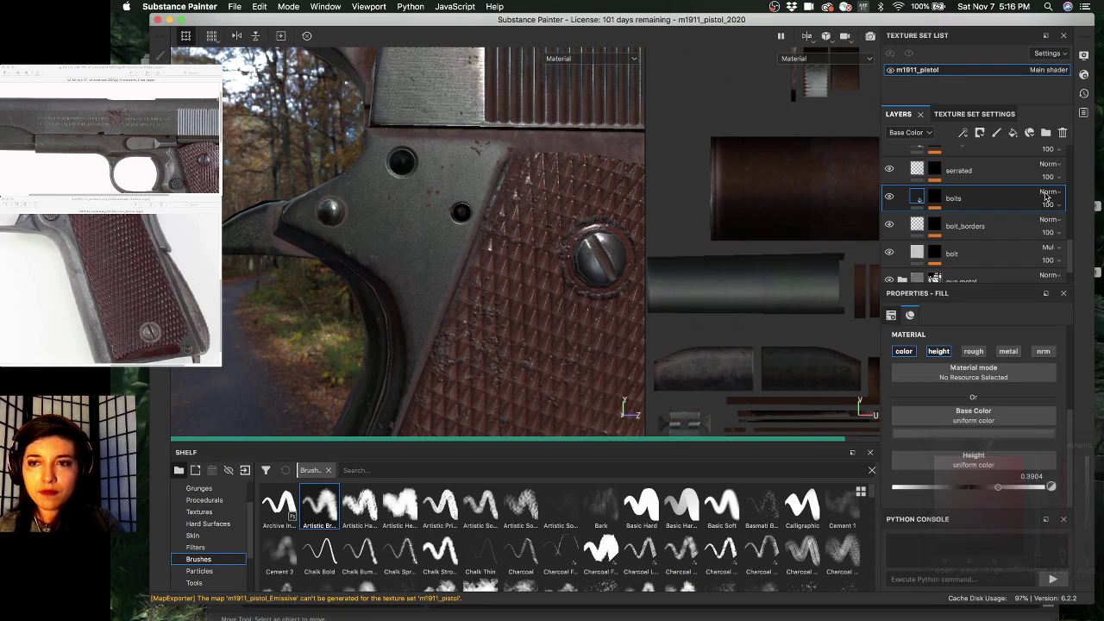
left_click(1049, 194)
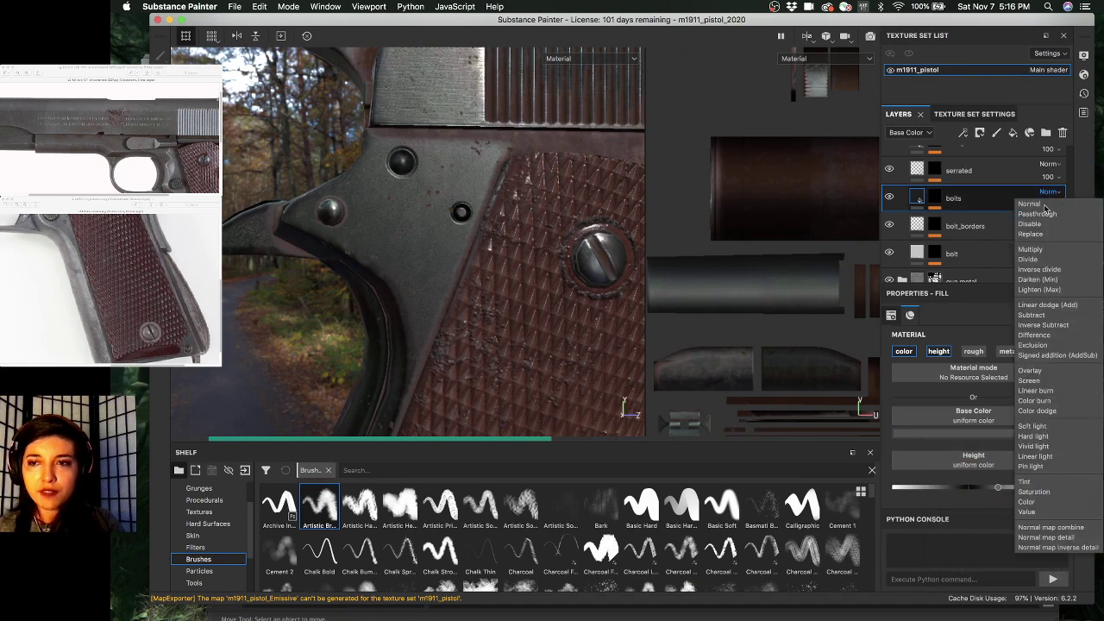
left_click(1041, 250)
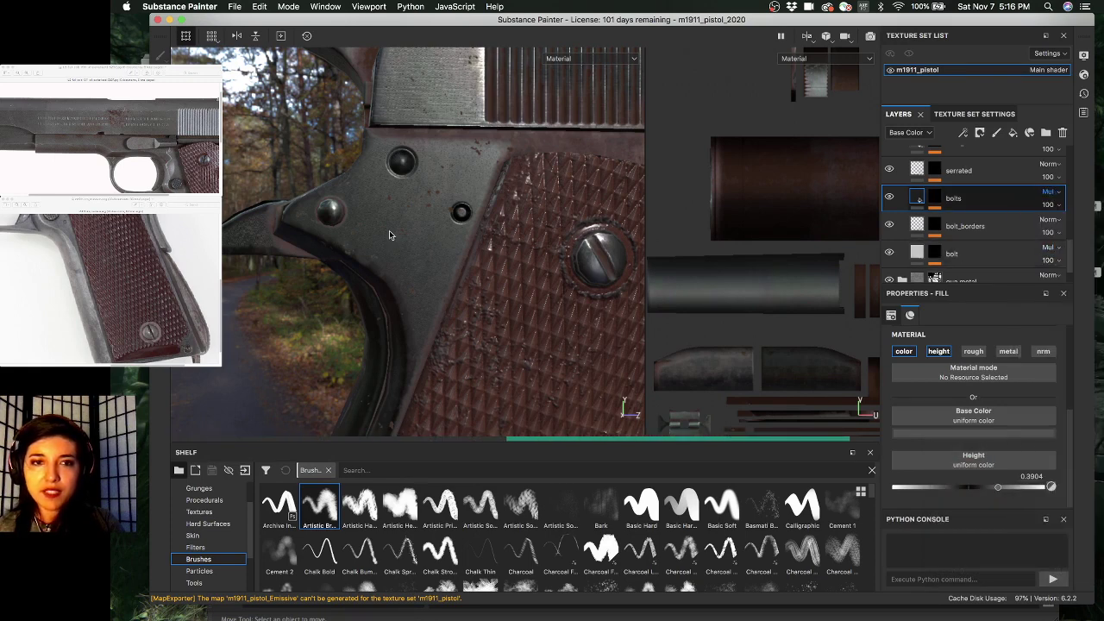
- Try a lighter grey base color (R, G and B 0.156) on the bolts layer and check the frame bolts
right_click_drag(507, 209, 331, 178, "alt")
left_click_drag(330, 178, 463, 182, "alt")
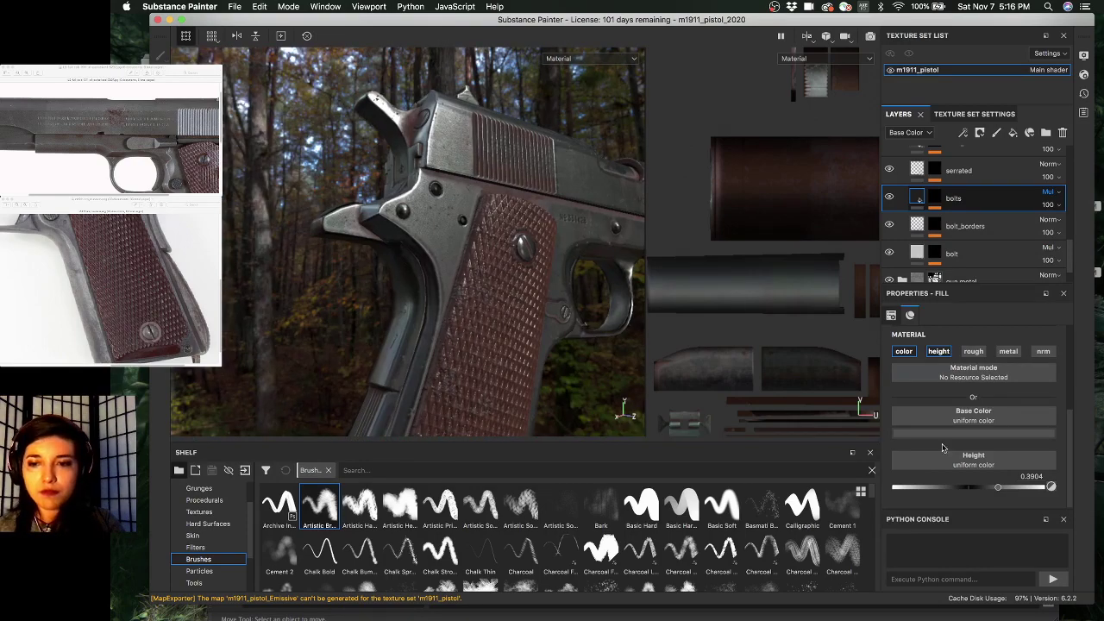
left_click(988, 433)
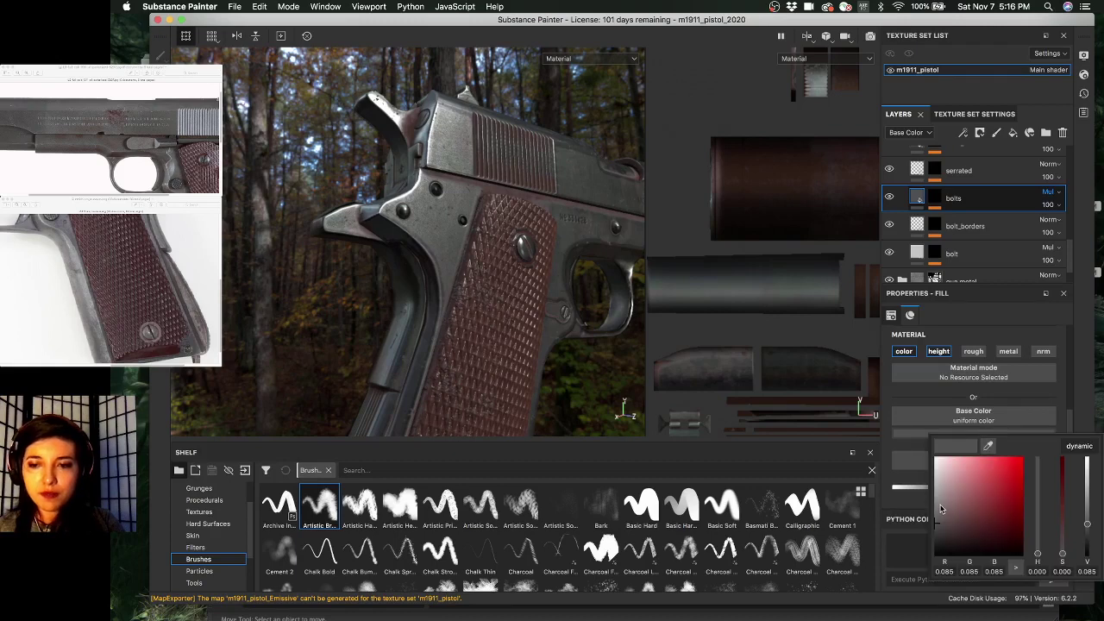
left_click_drag(941, 508, 930, 515)
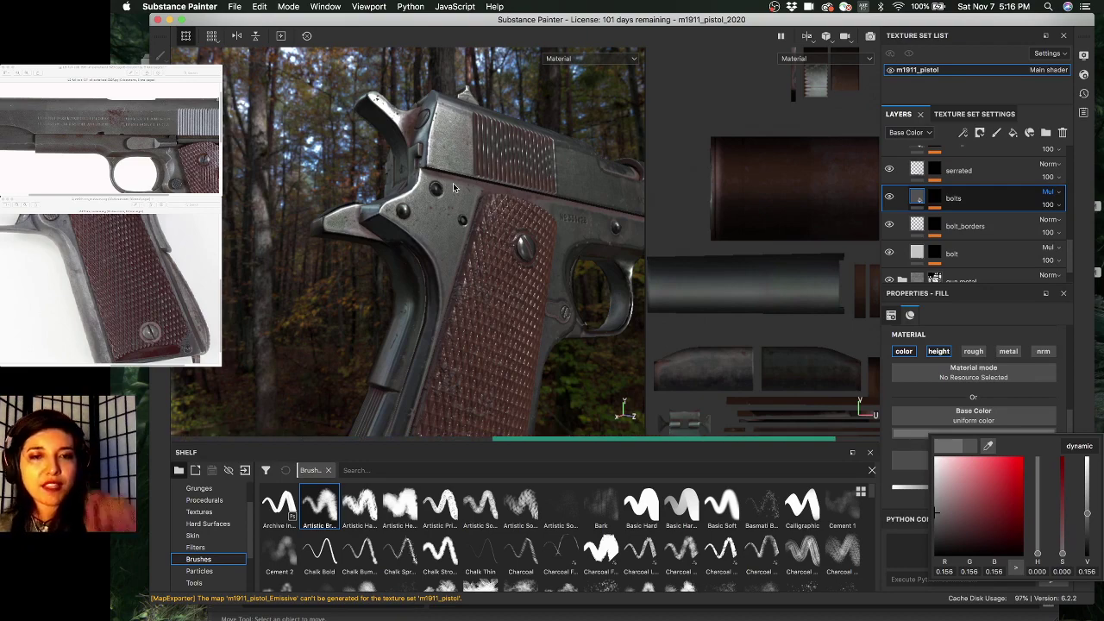
right_click_drag(453, 187, 569, 194, "alt")
left_click_drag(569, 194, 414, 207, "alt")
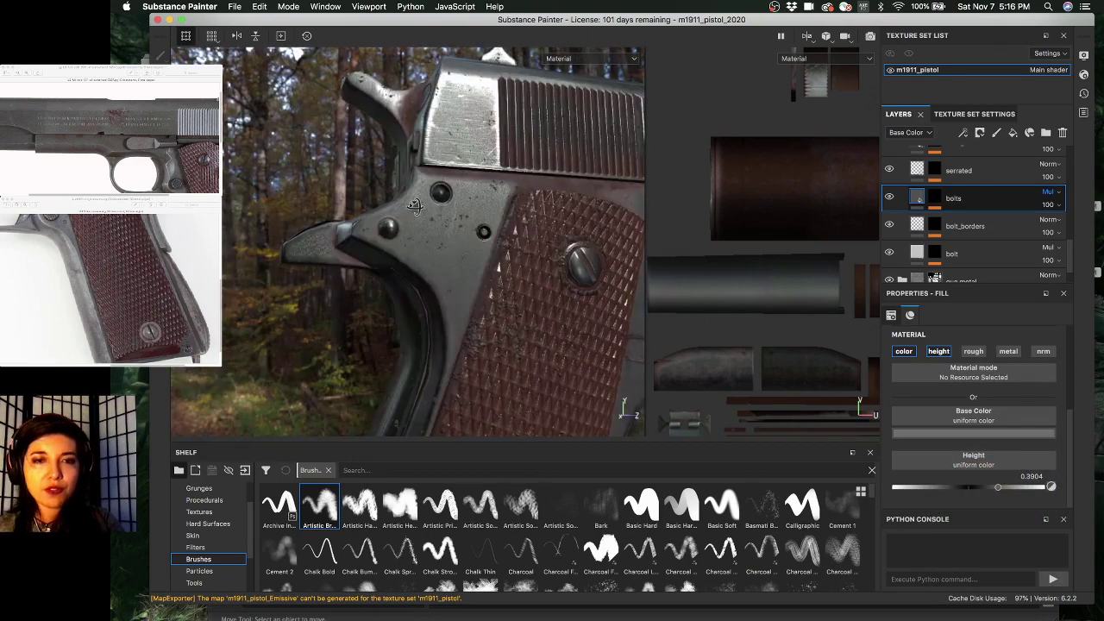
right_click_drag(414, 207, 457, 209, "alt")
right_click_drag(458, 209, 438, 211, "shift")
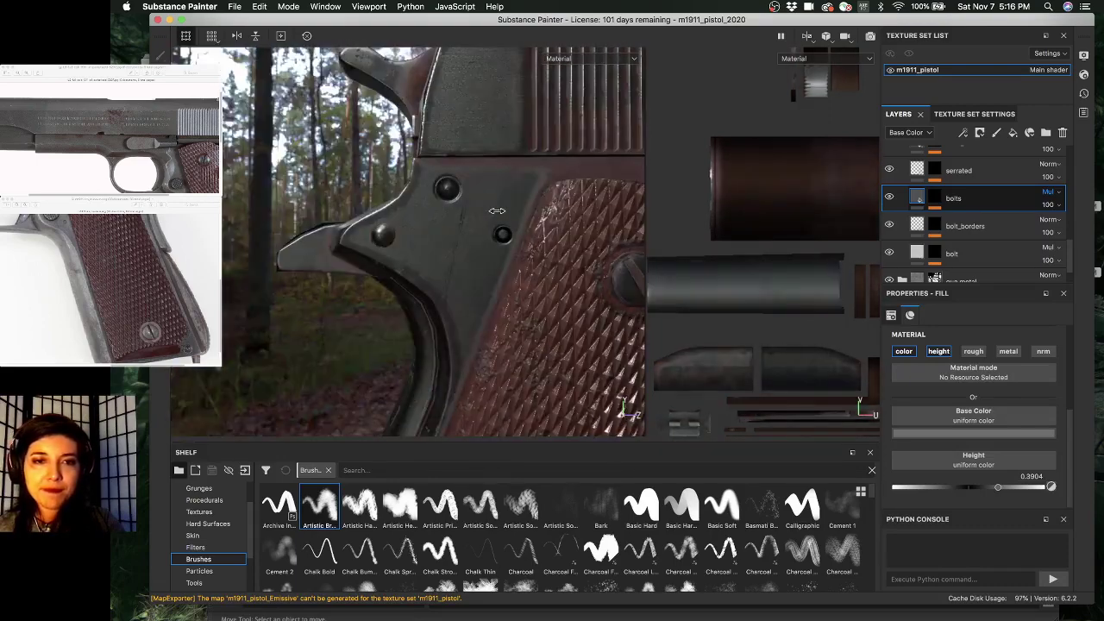
key("b")
key("b")
key("b")
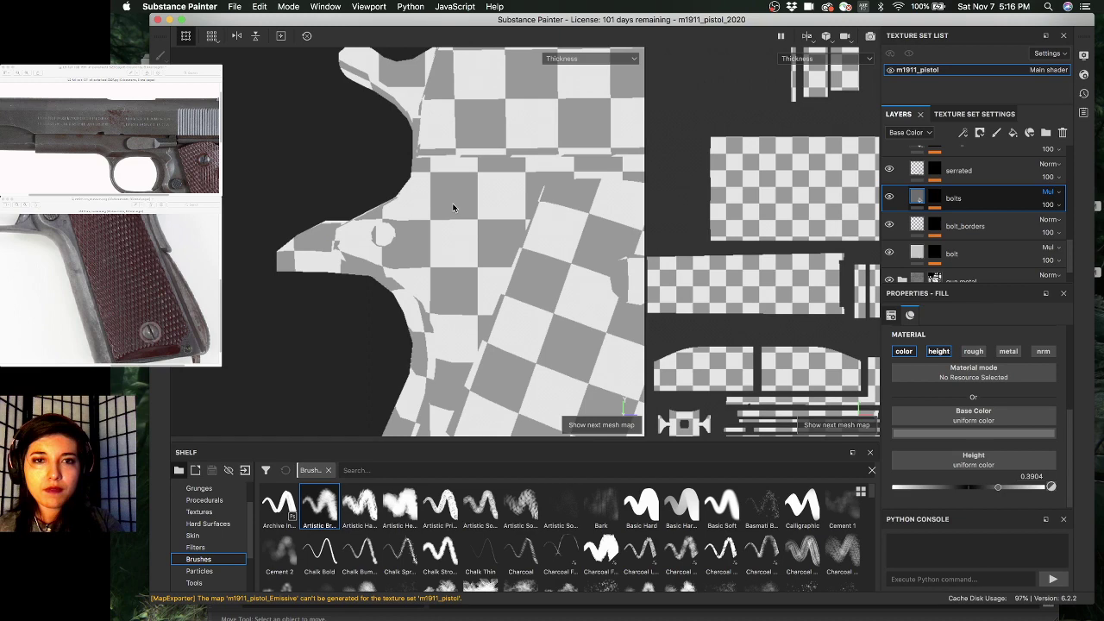
key("b")
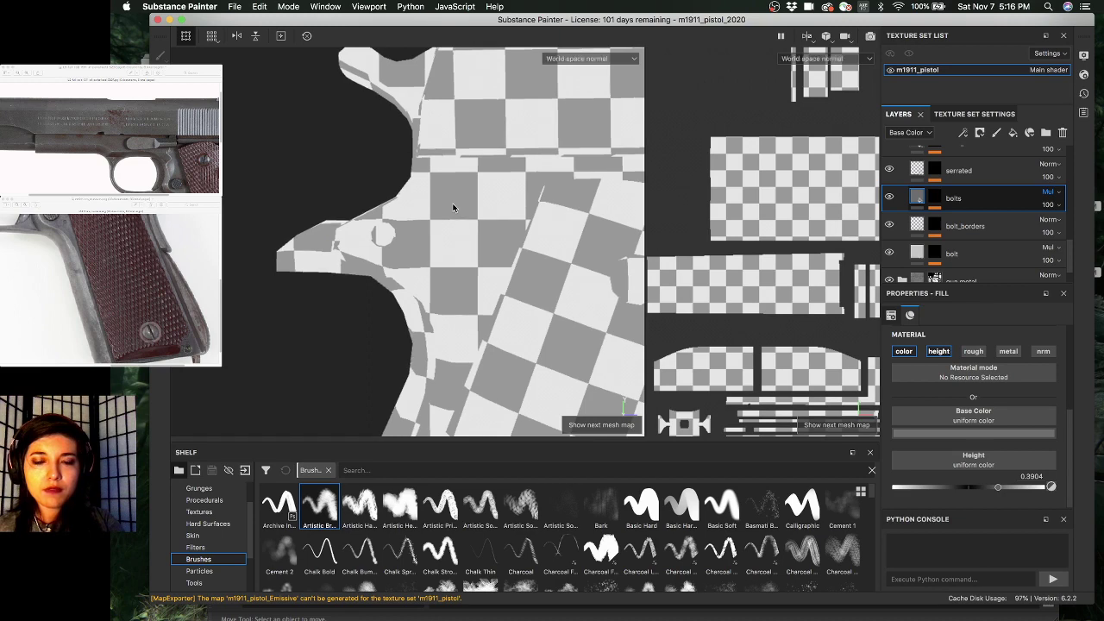
- Display the Base Color channel and darken the bolts layer's base color to grey (R, G and B 0.076)
key("c")
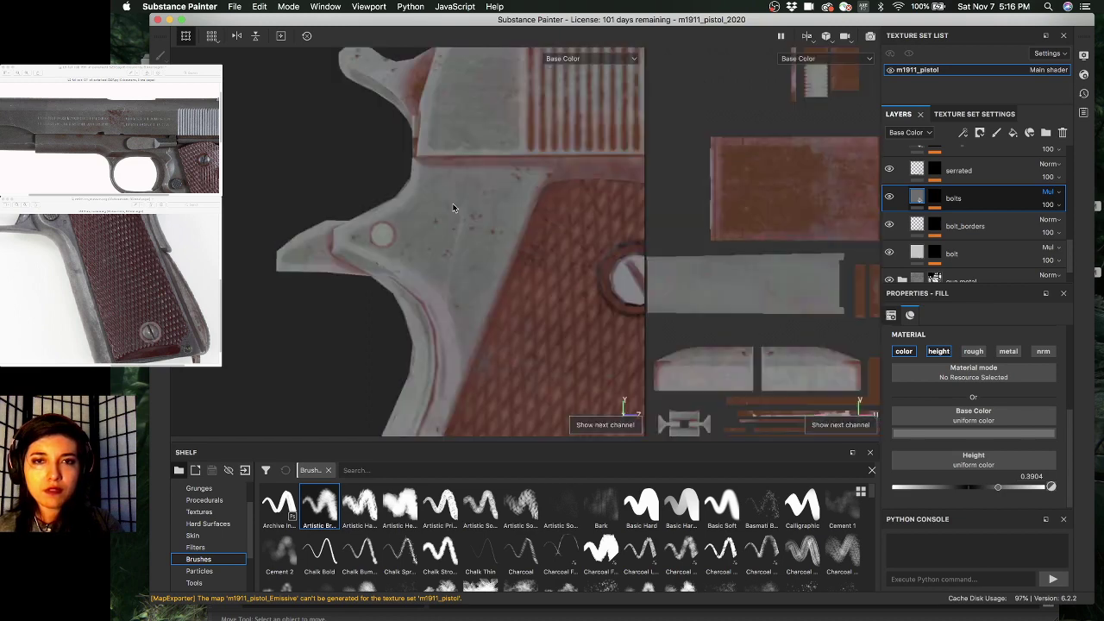
left_click_drag(476, 204, 470, 201, "alt")
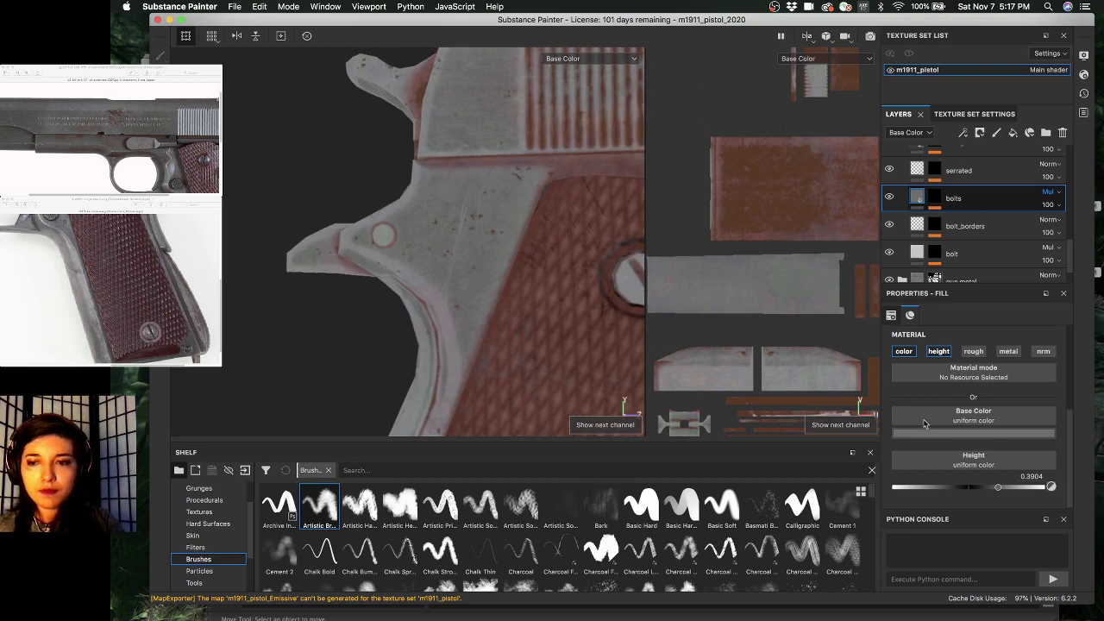
left_click(951, 431)
left_click_drag(937, 521, 924, 526)
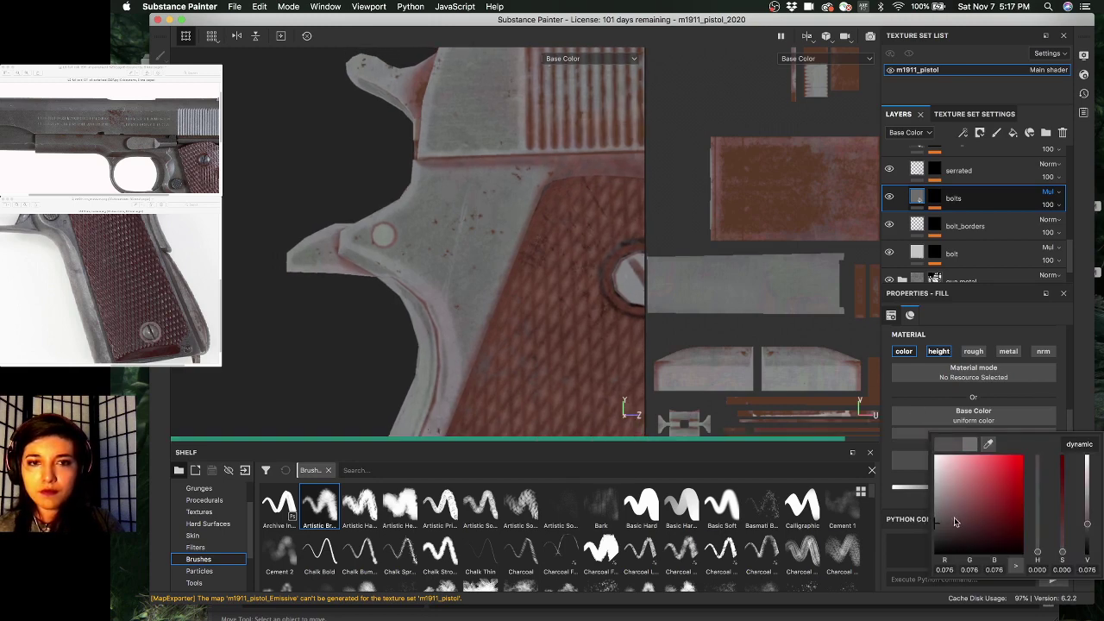
left_click_drag(438, 254, 585, 277, "alt")
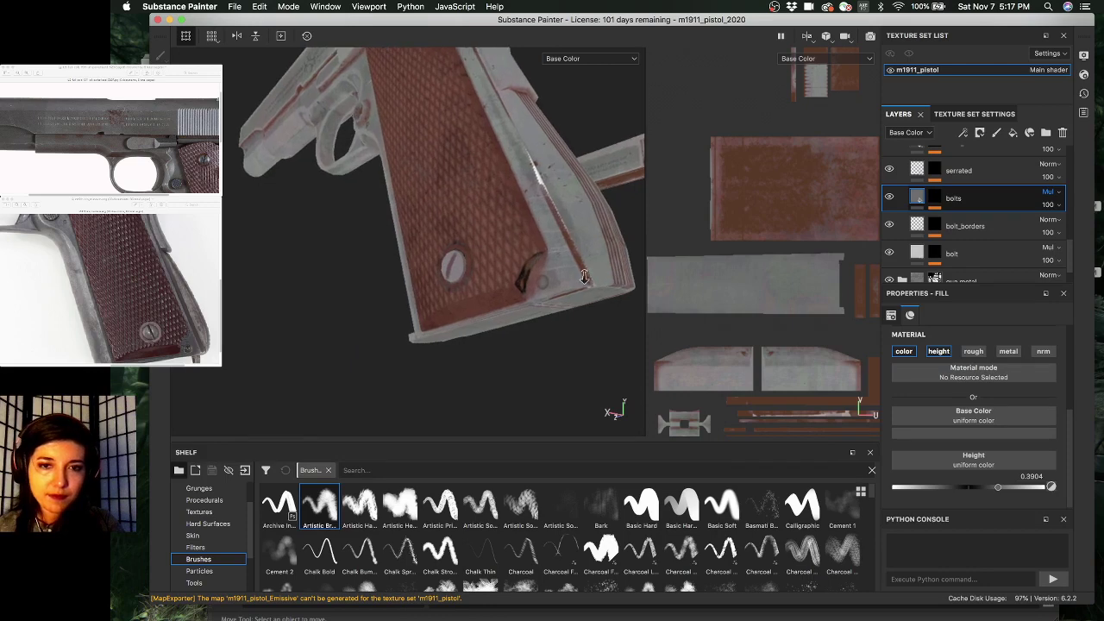
right_click_drag(585, 276, 539, 272, "alt")
left_click_drag(539, 271, 273, 283, "alt")
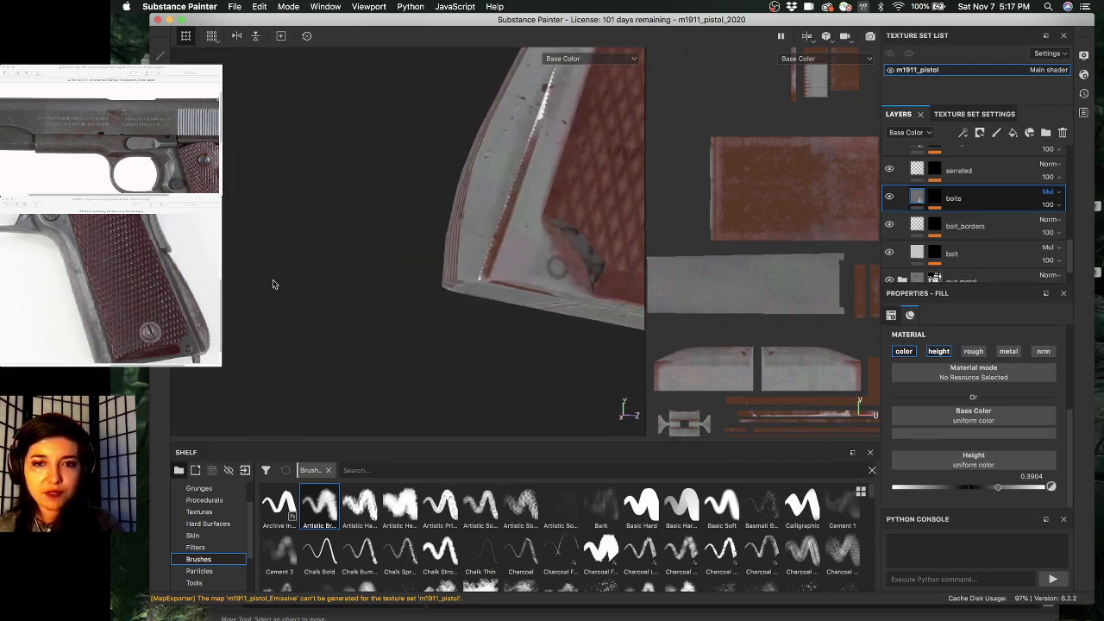
left_click_drag(618, 161, 565, 290, "alt")
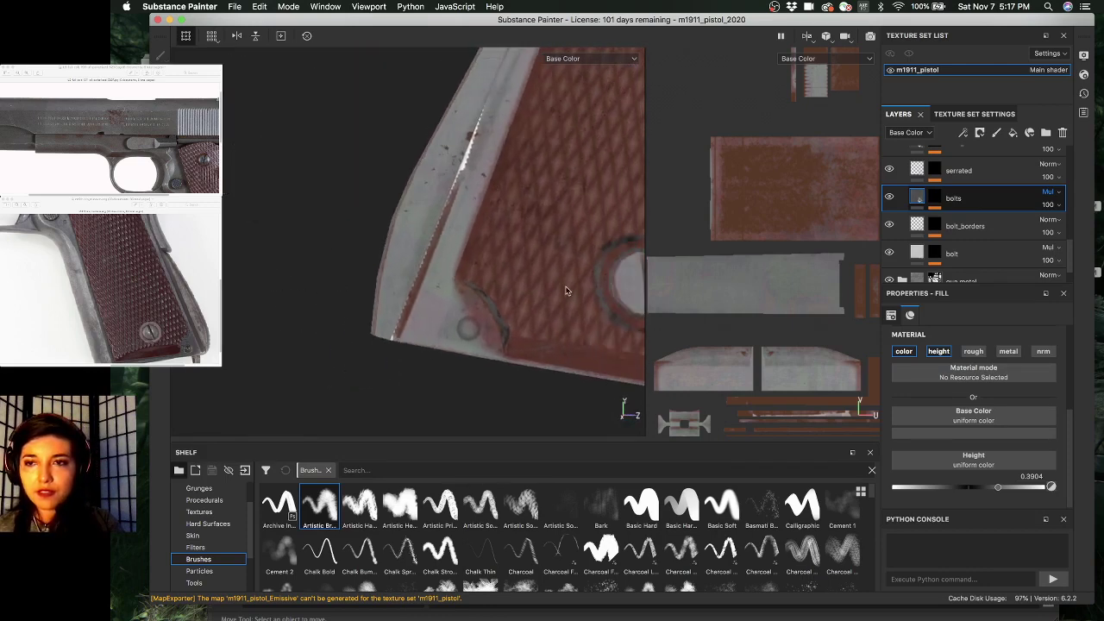
- Select the serrated layer and toggle its visibility to check its effect on the slotted screw behind the trigger
scroll(914, 207, "up", 3)
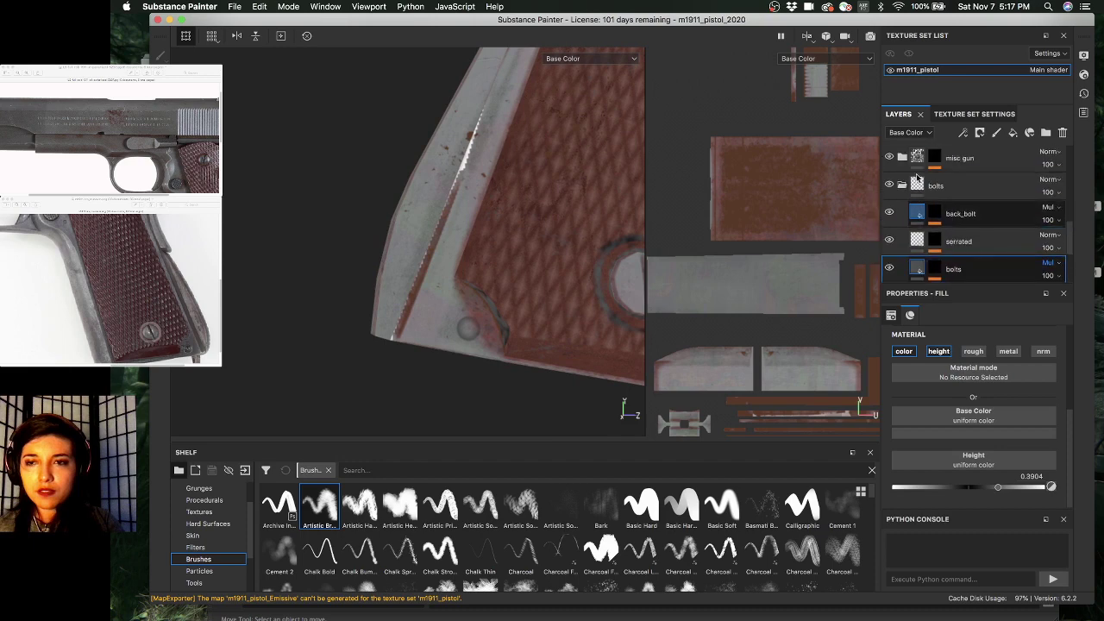
left_click(916, 249)
left_click_drag(535, 251, 494, 244, "alt")
right_click_drag(494, 245, 451, 155, "alt")
left_click_drag(451, 155, 534, 133, "alt")
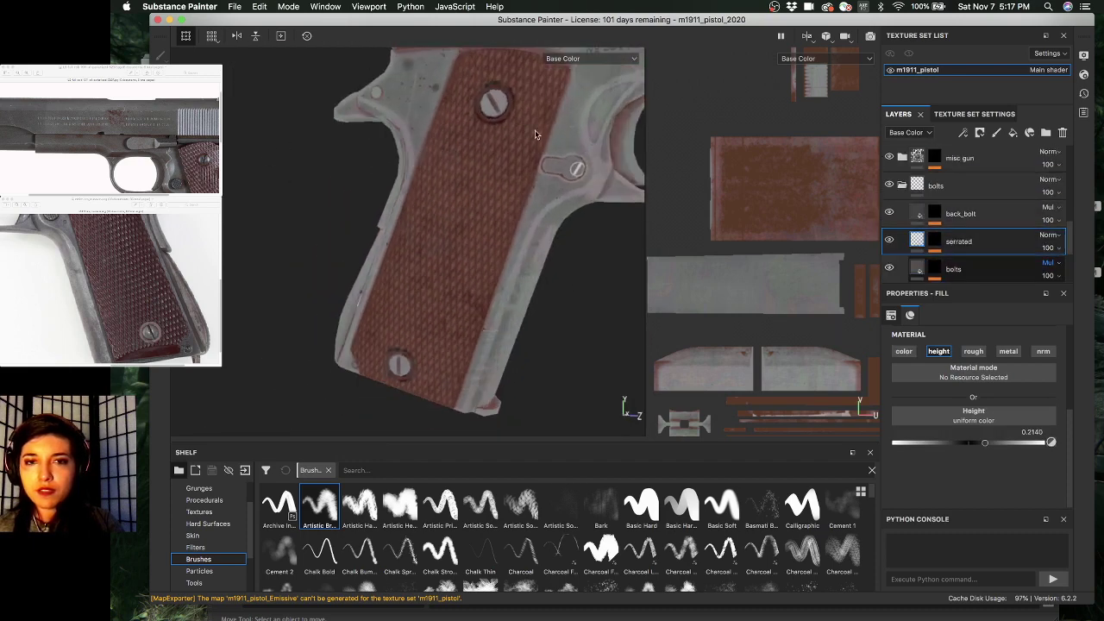
middle_click_drag(534, 133, 447, 160, "alt")
left_click_drag(446, 158, 527, 202, "alt")
scroll(527, 202, "up", 3)
scroll(521, 170, "up", 3)
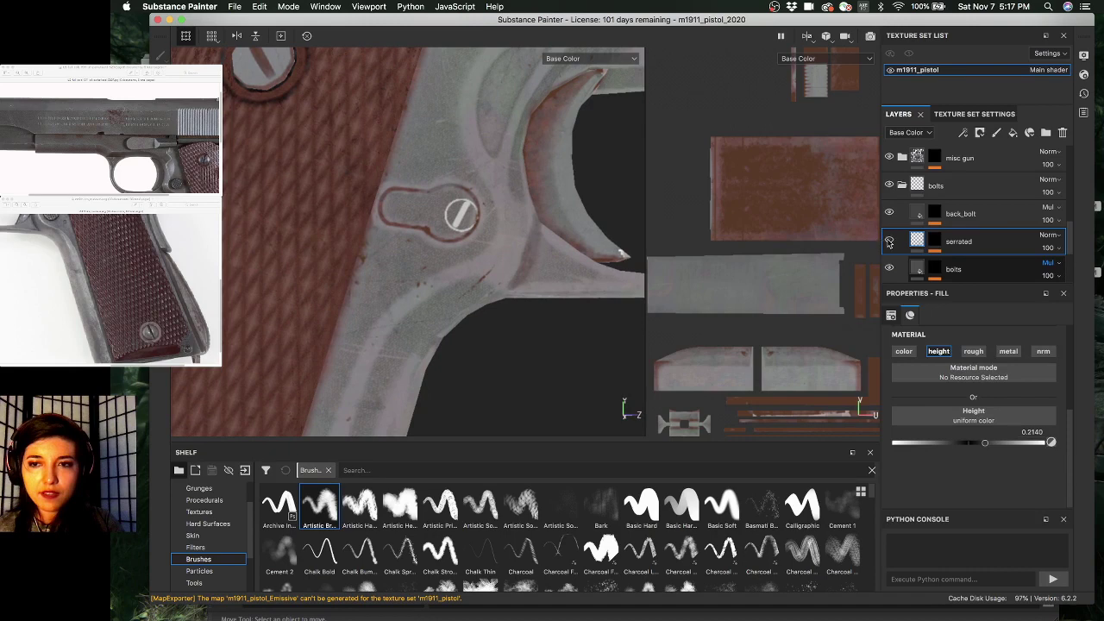
left_click(890, 242)
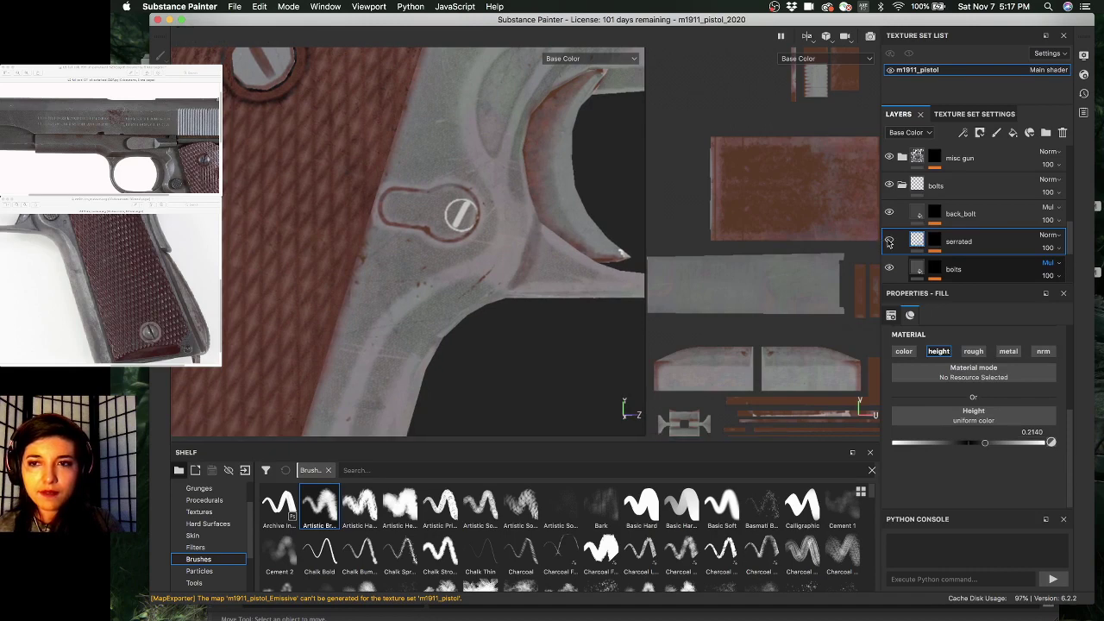
- Toggle the visibility of the serrated and bolt layers to find which one forms the slotted screw behind the trigger
left_click(889, 242)
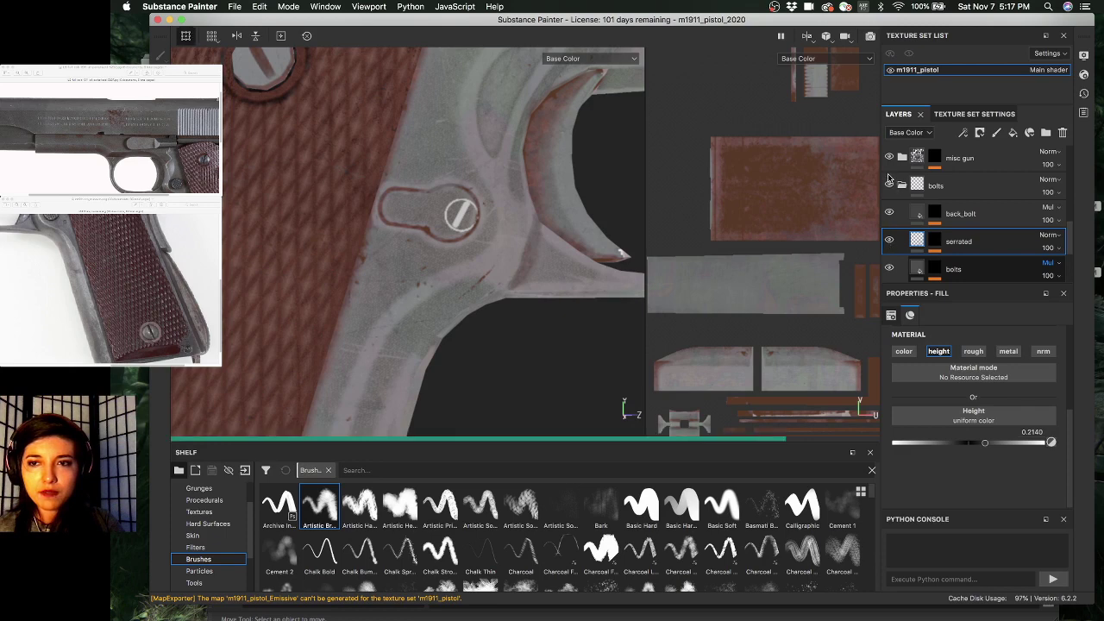
scroll(931, 244, "down", 3)
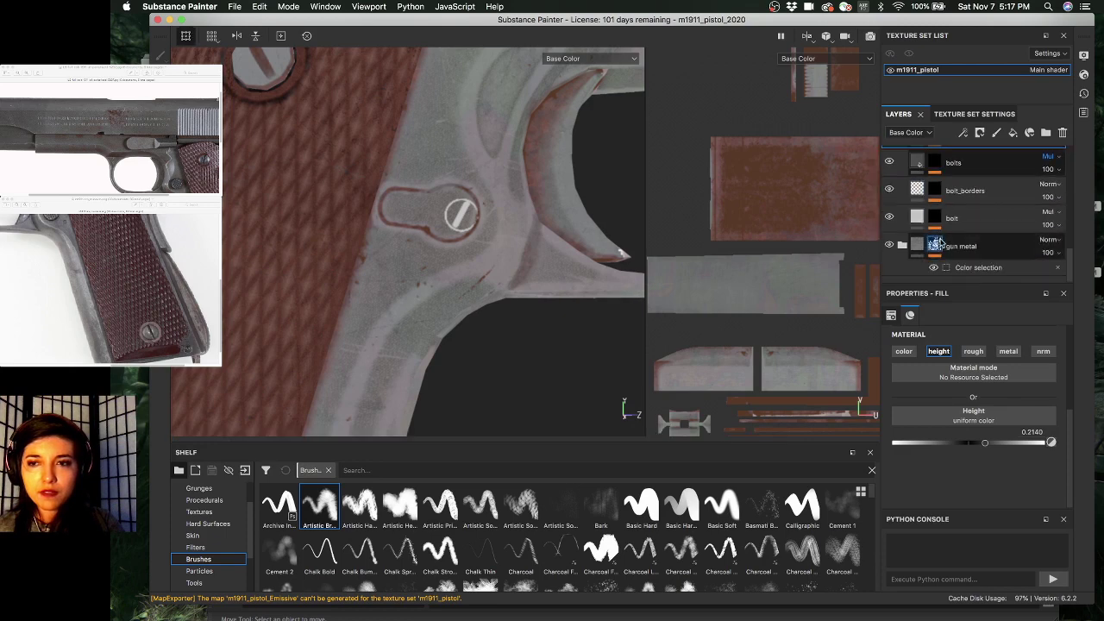
left_click(891, 253)
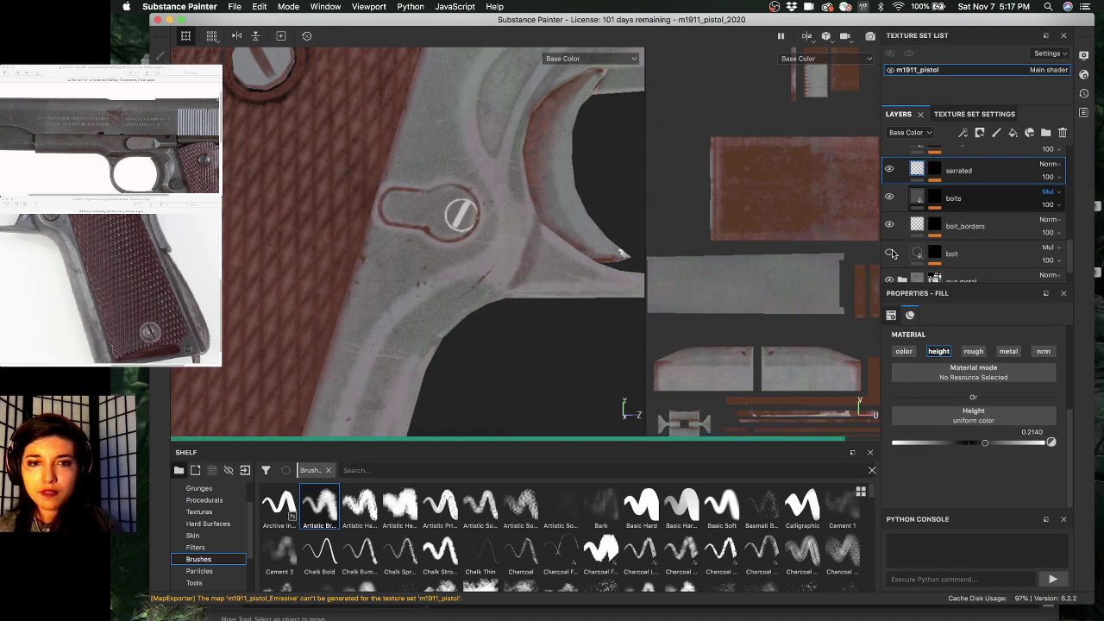
left_click(891, 253)
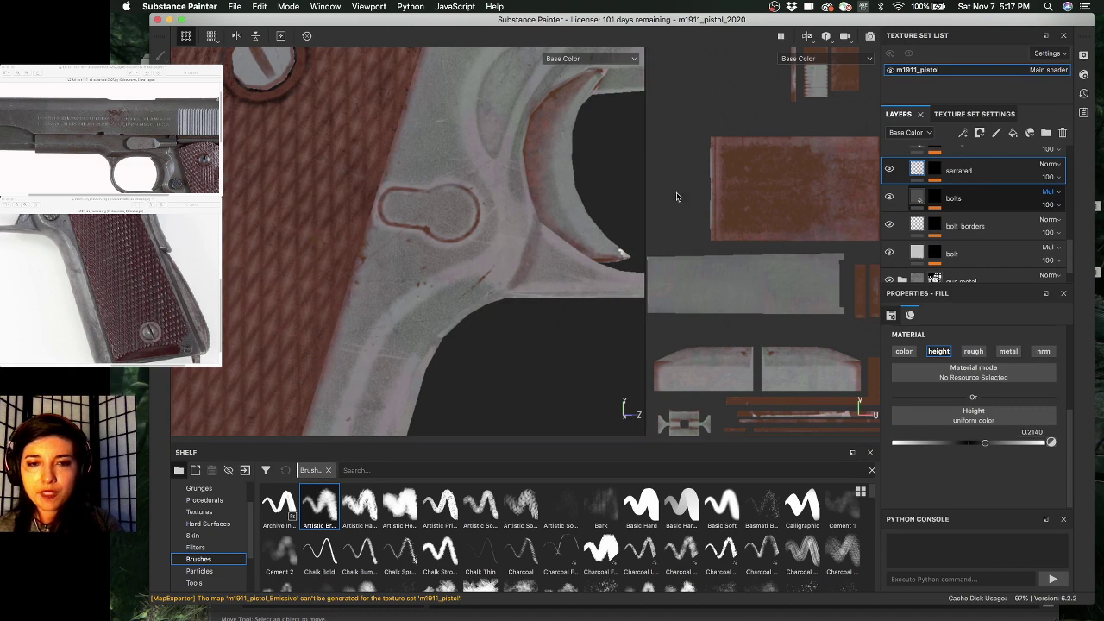
- Return to the Material display and set the bolt layer's height to -0.1206
key("m")
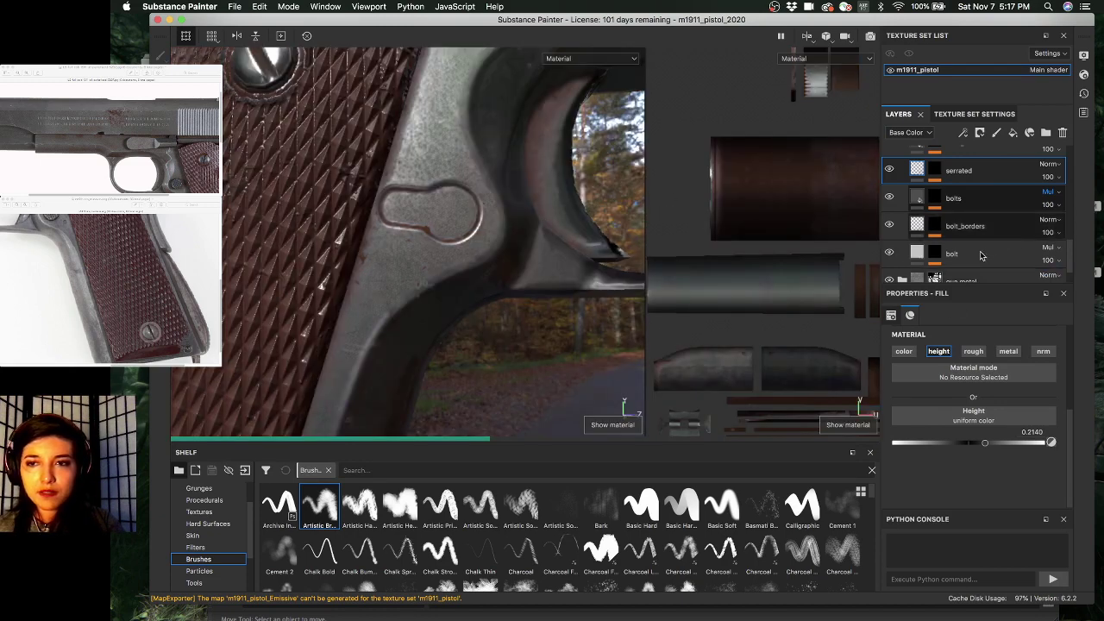
left_click(916, 257)
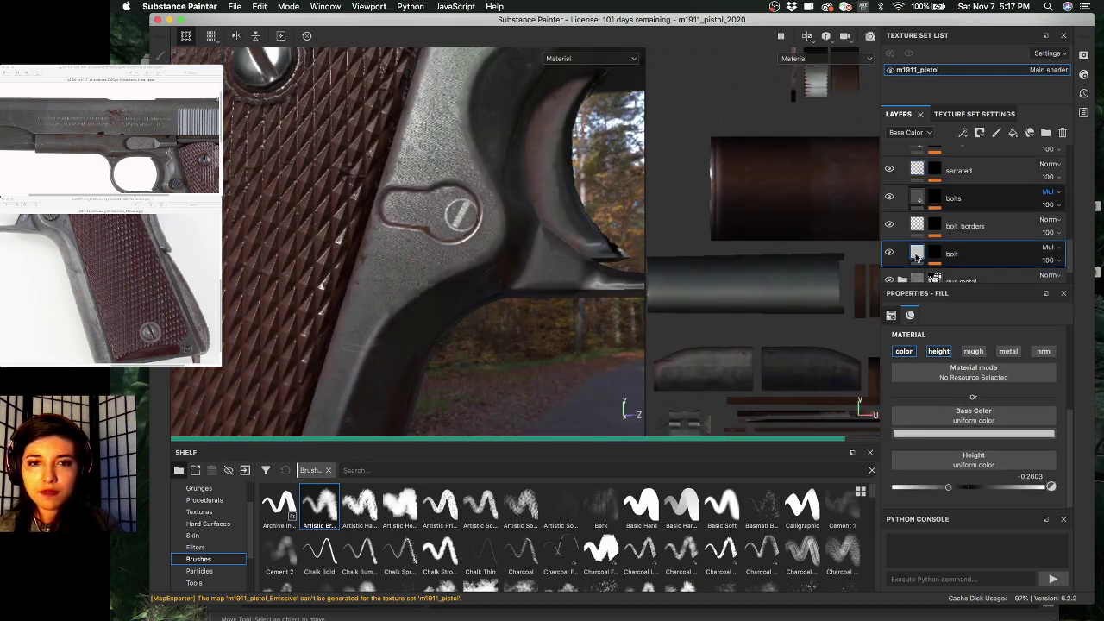
left_click_drag(509, 248, 620, 253, "alt")
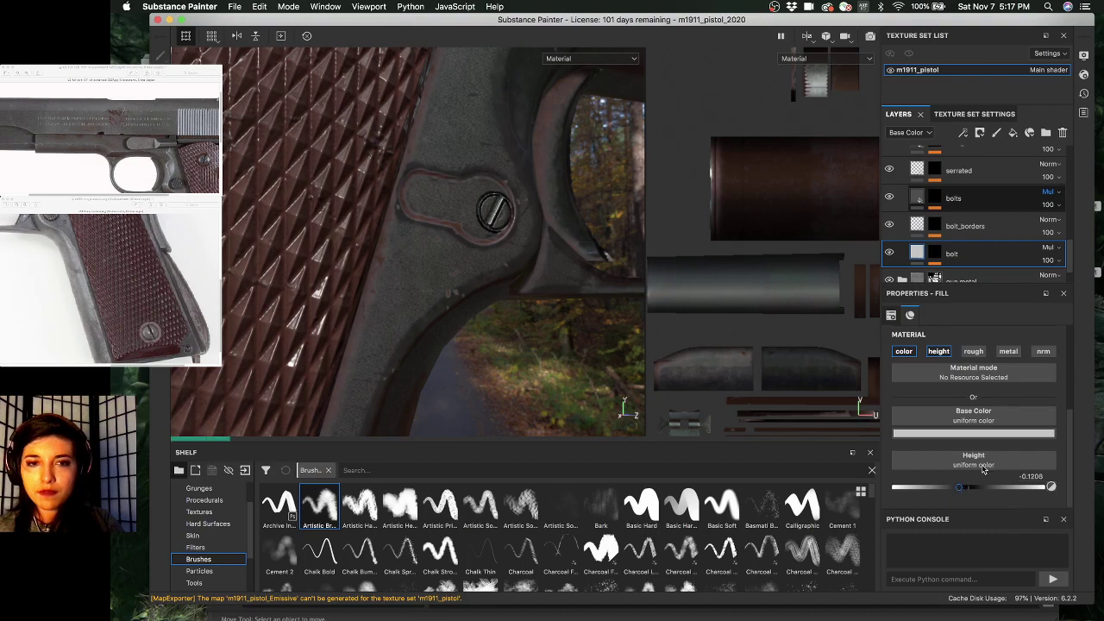
left_click_drag(486, 257, 439, 258, "alt")
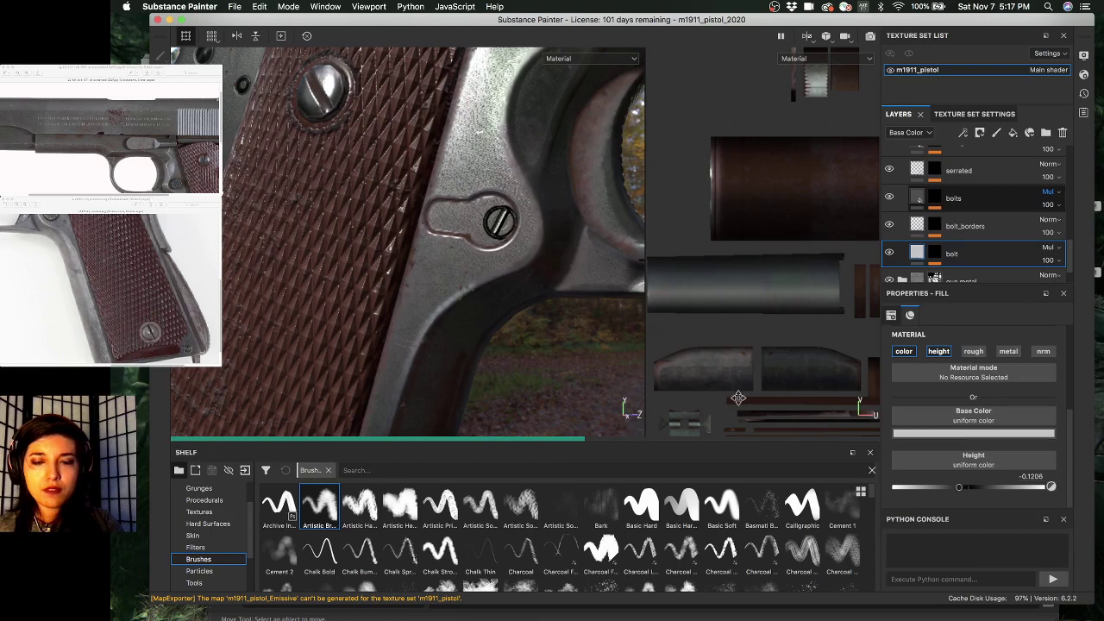
- Compare the slotted screw behind the trigger with a close-up of the same screw in another reference photo
left_click(950, 436)
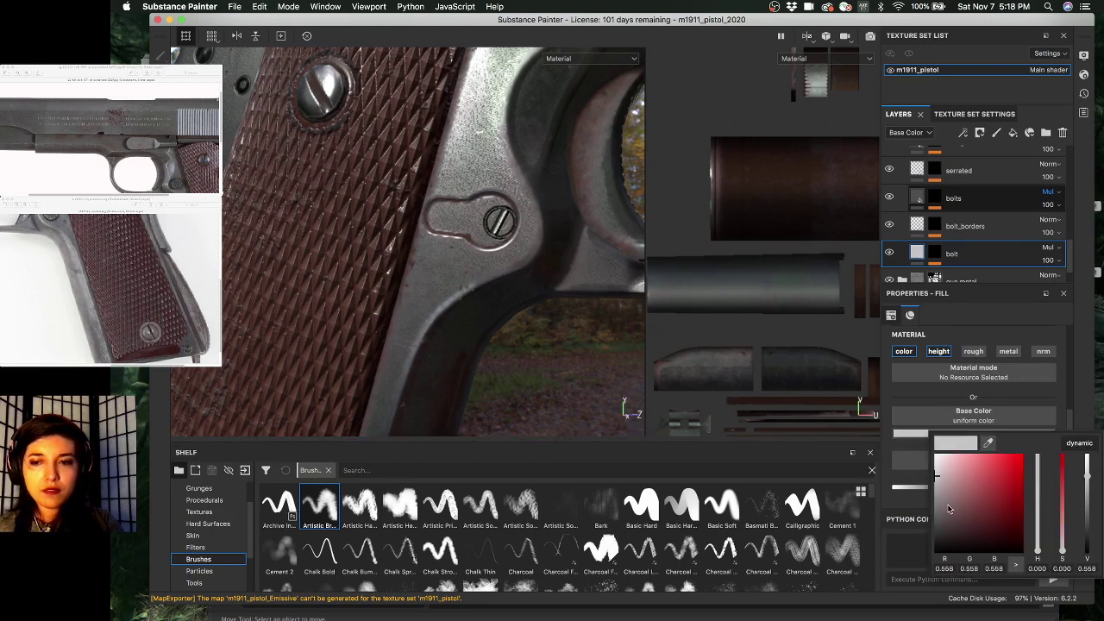
scroll(483, 307, "down", 5)
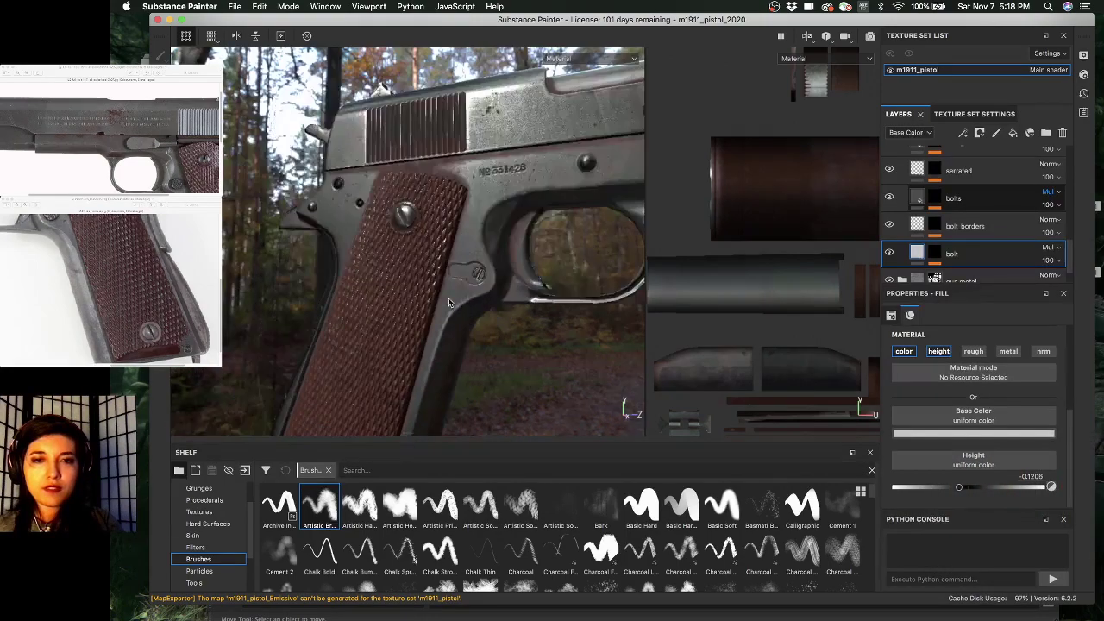
left_click_drag(451, 296, 468, 338, "alt")
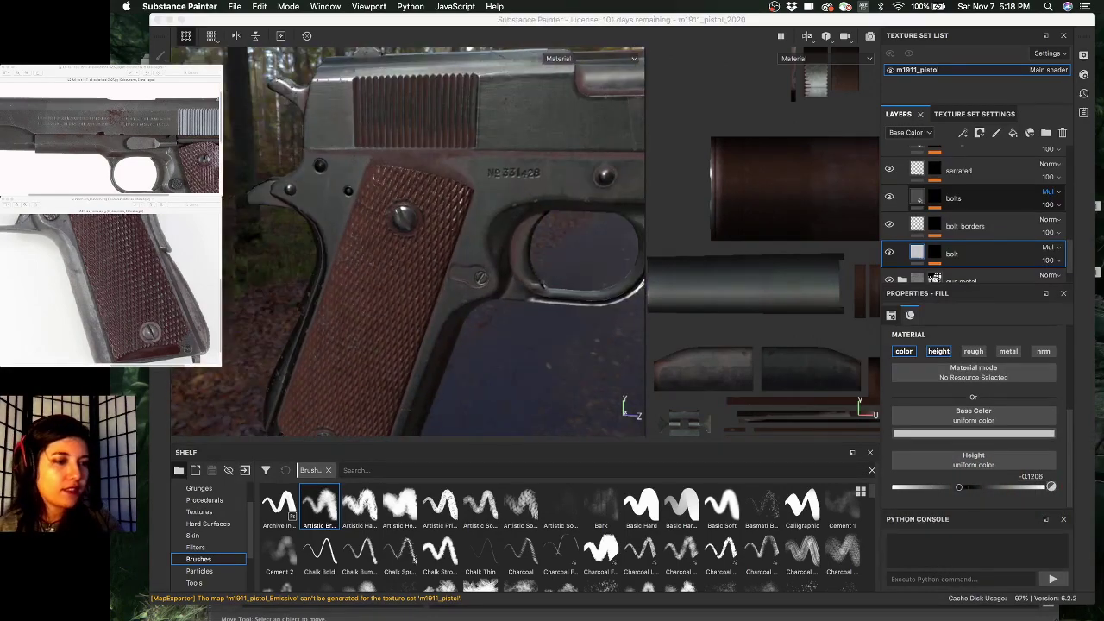
key("super+minus")
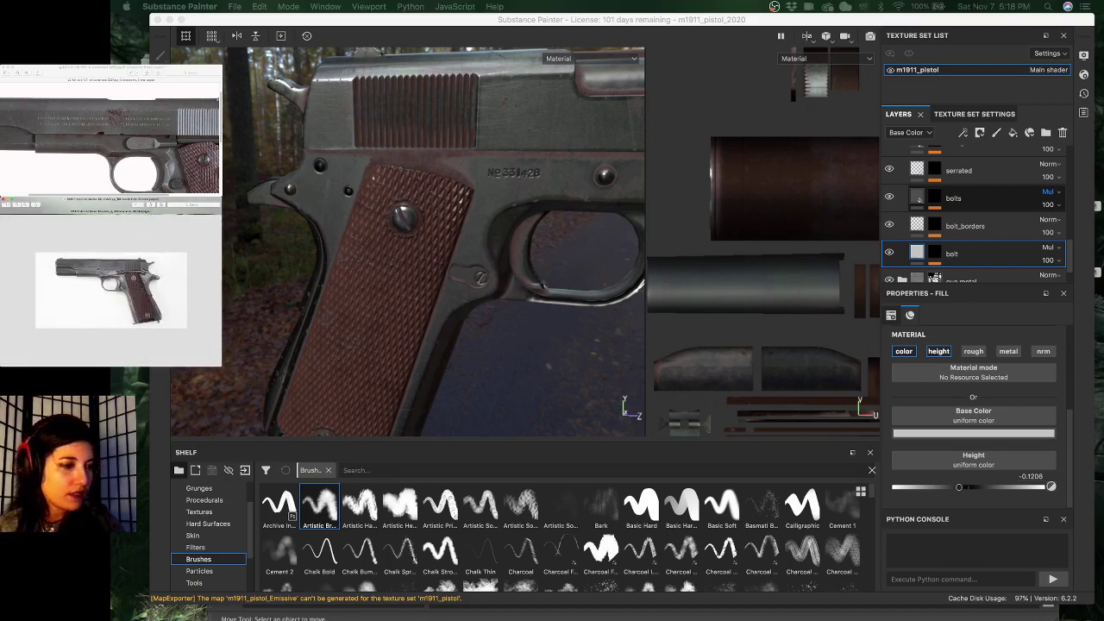
key("Down")
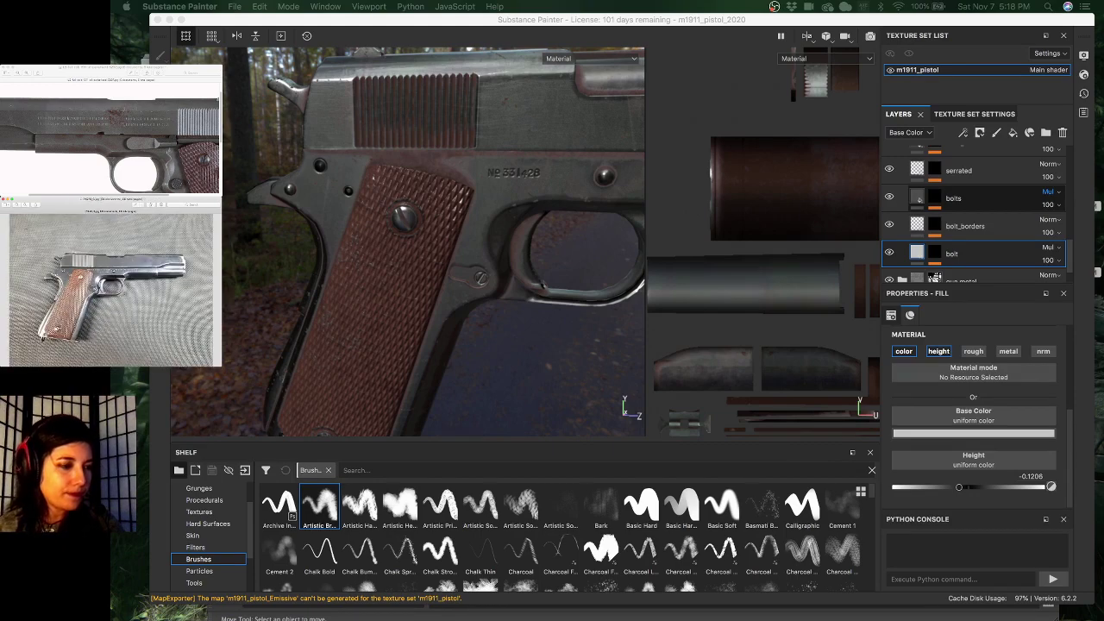
scroll(110, 289, "up", 6)
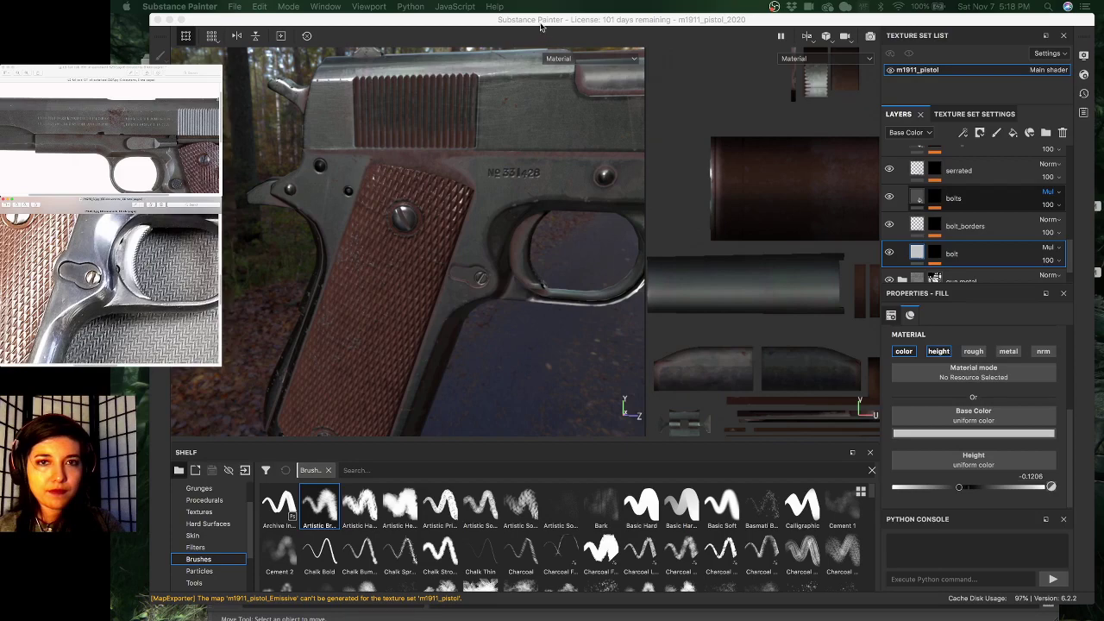
scroll(517, 295, "up", 2)
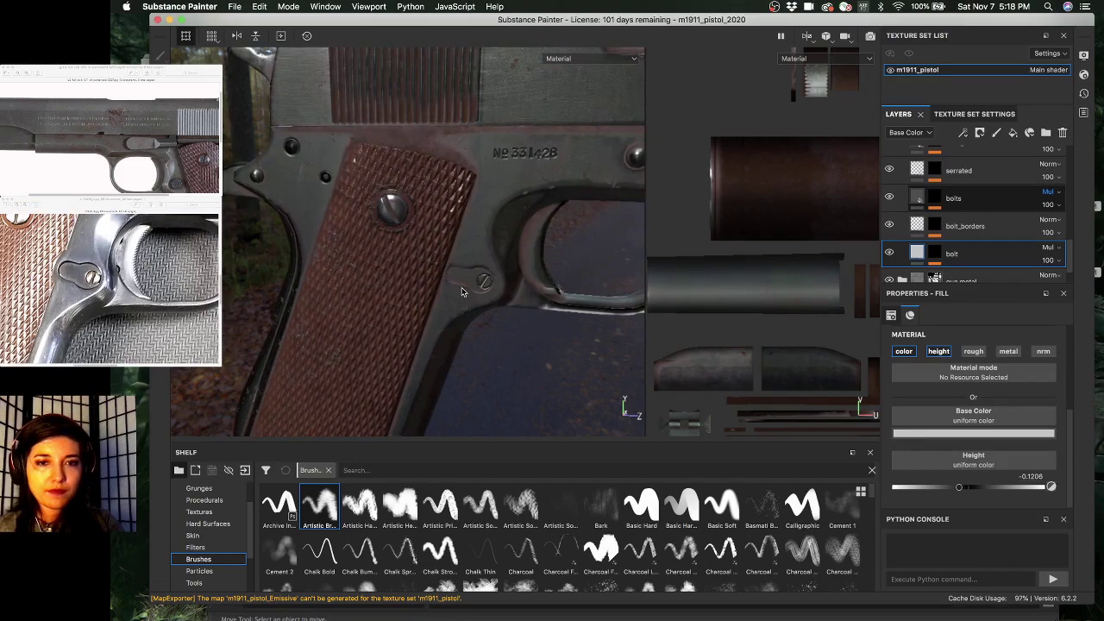
left_click_drag(501, 295, 616, 351, "alt")
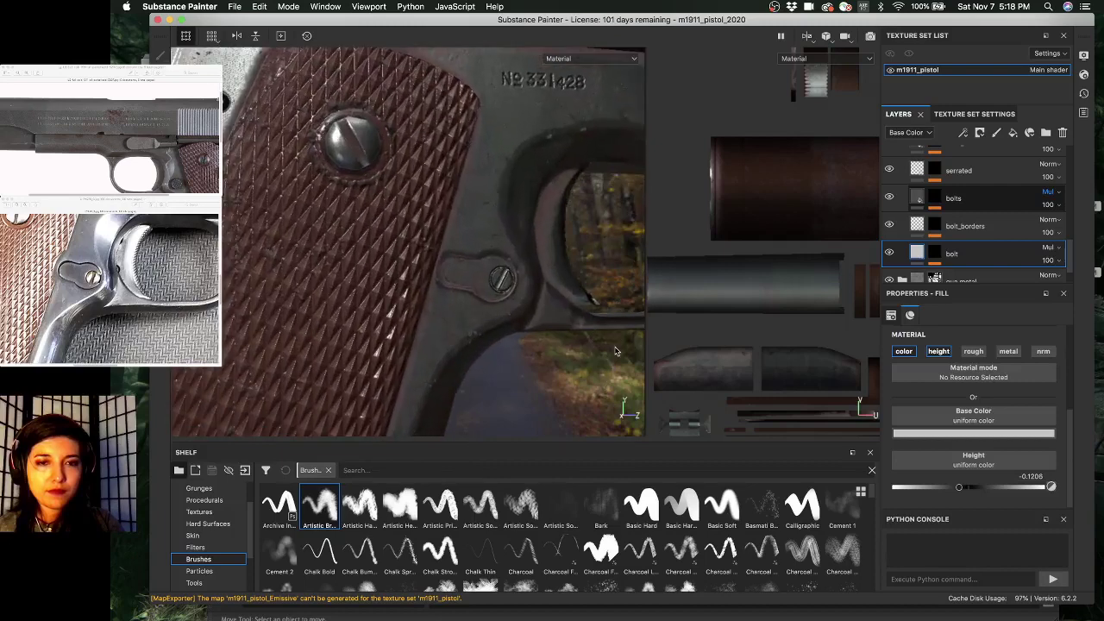
- Darken the bolt layer's base color to grey (R, G and B 0.175)
left_click(966, 433)
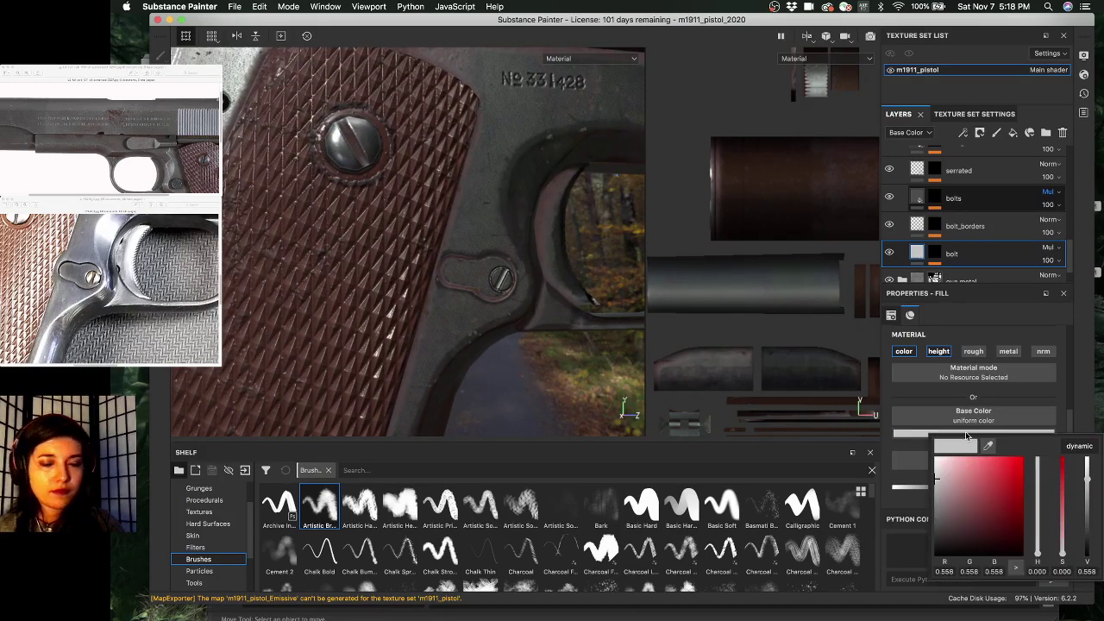
left_click(933, 509)
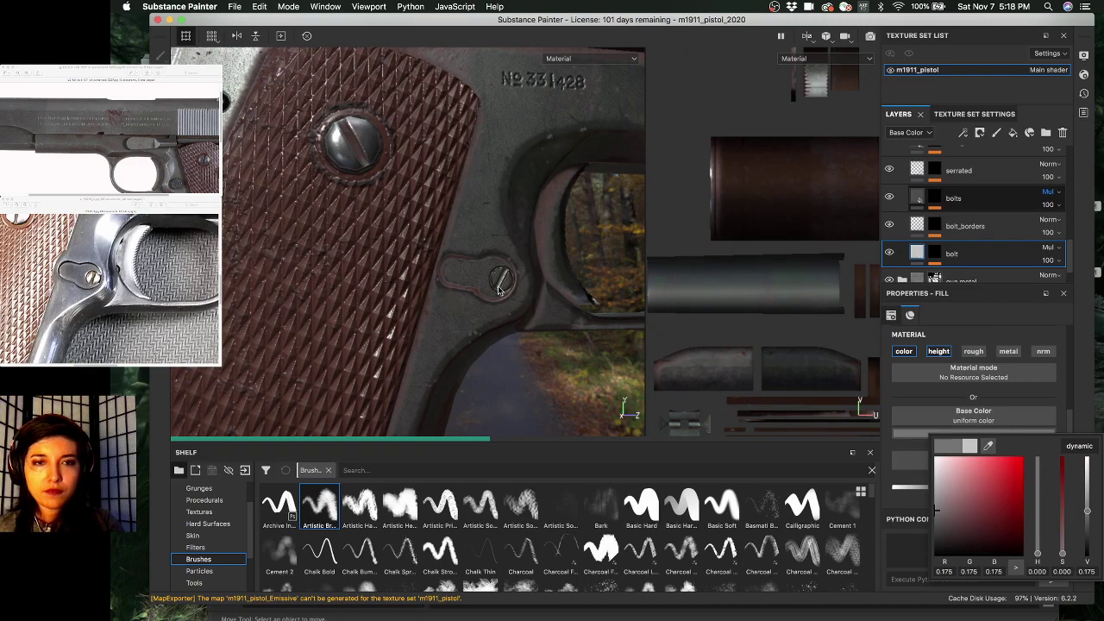
left_click(419, 266)
- Examine the slotted screw and grip bolts against the pistol frame from several angles and distances
scroll(419, 267, "down", 3)
left_click_drag(420, 266, 459, 339, "alt")
left_click_drag(452, 295, 478, 306, "alt")
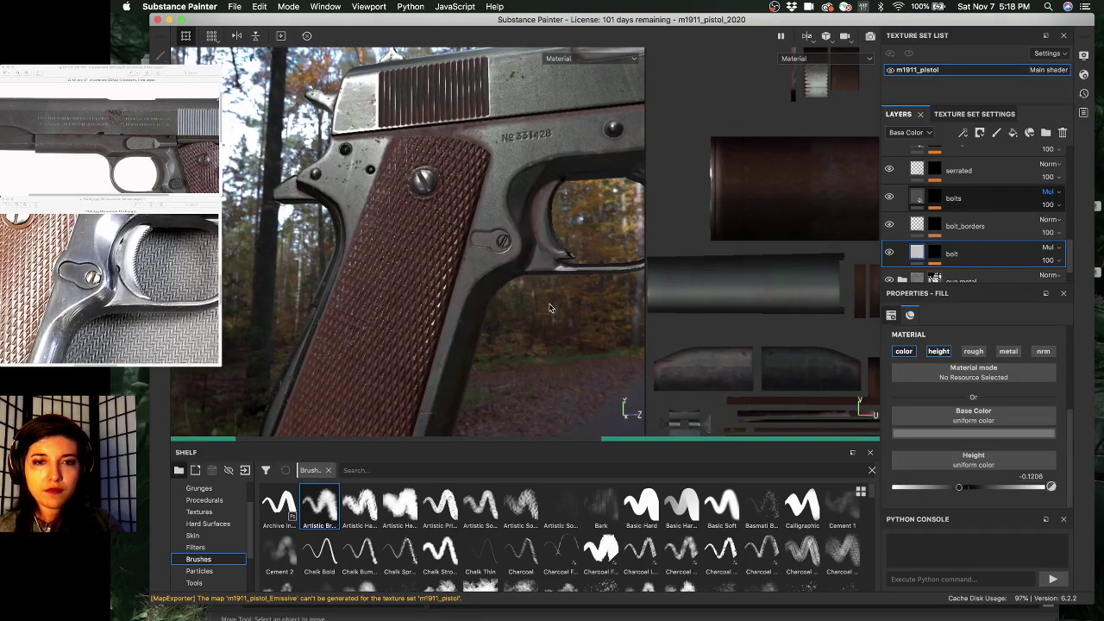
left_click(1046, 249)
left_click_drag(470, 310, 358, 299, "alt")
right_click_drag(358, 299, 498, 303, "alt")
left_click_drag(442, 313, 420, 323, "alt")
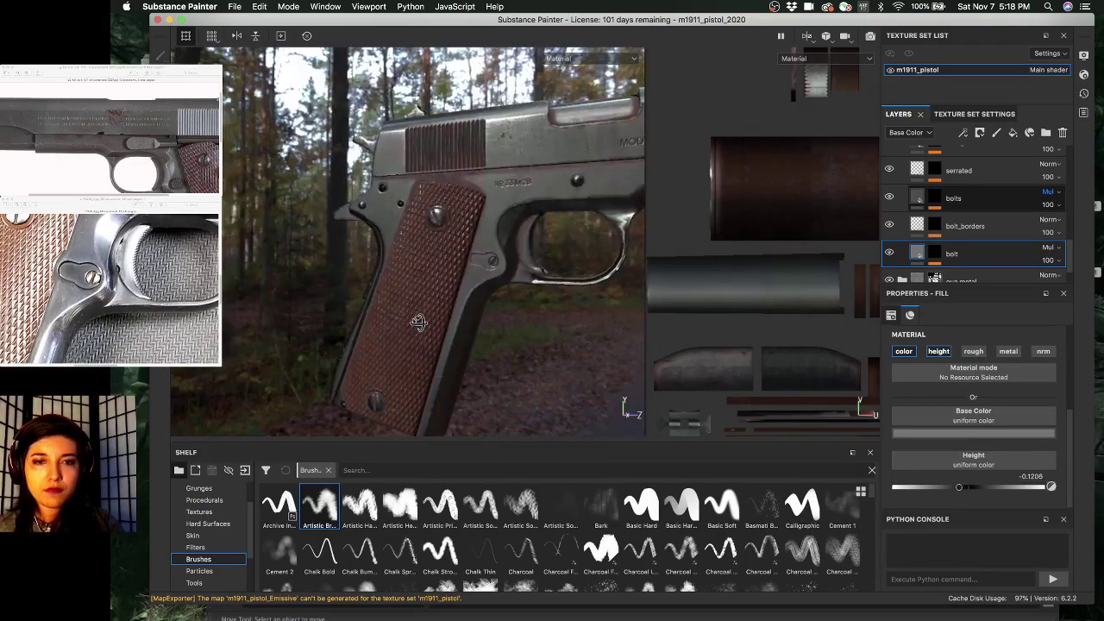
middle_click_drag(428, 323, 446, 305, "alt")
left_click_drag(445, 305, 509, 328, "alt")
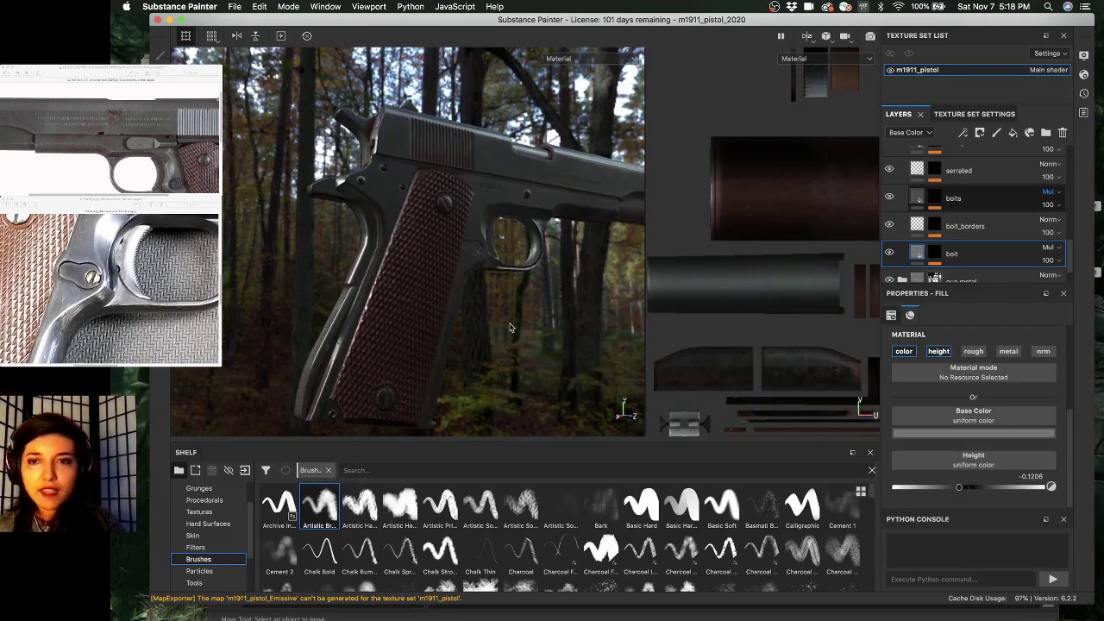
- Collapse the bolts folder in the layer stack
scroll(966, 216, "up", 4)
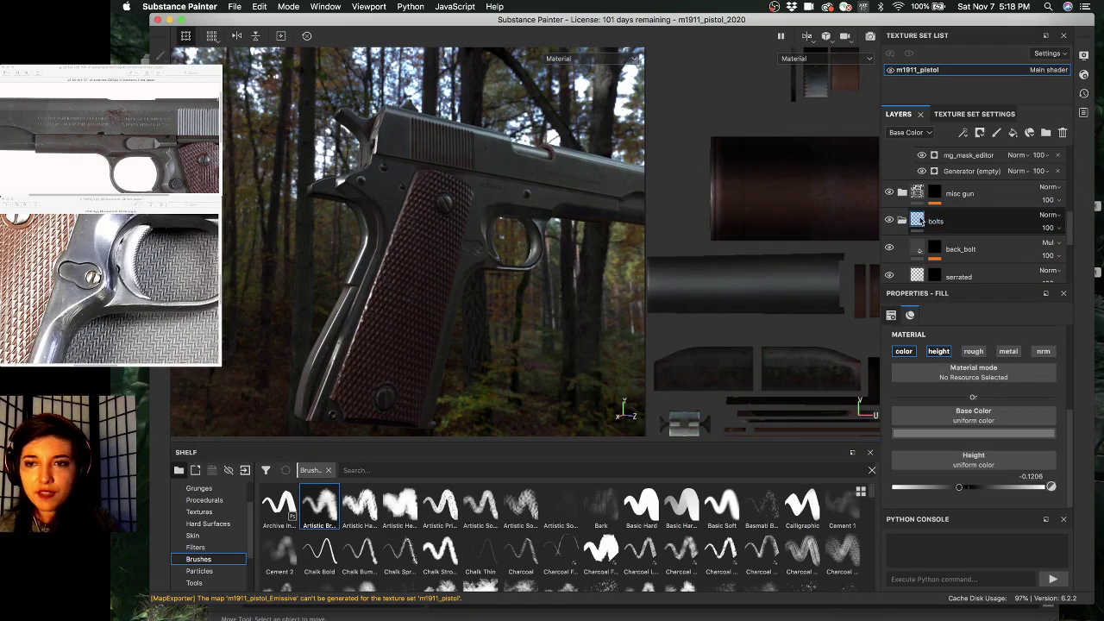
left_click(903, 220)
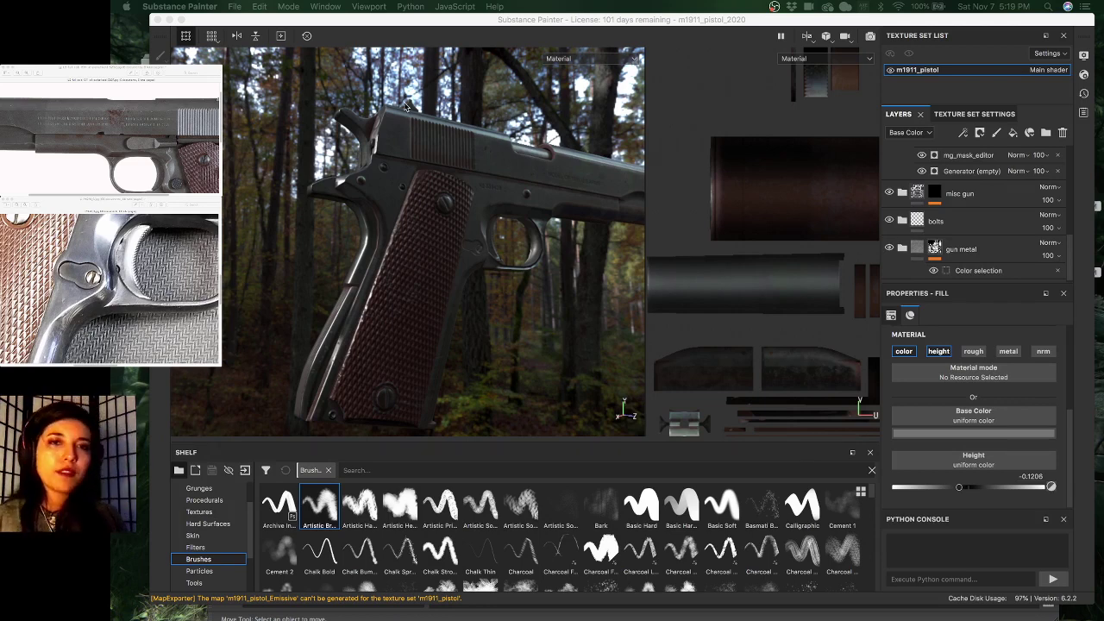
left_click(470, 26)
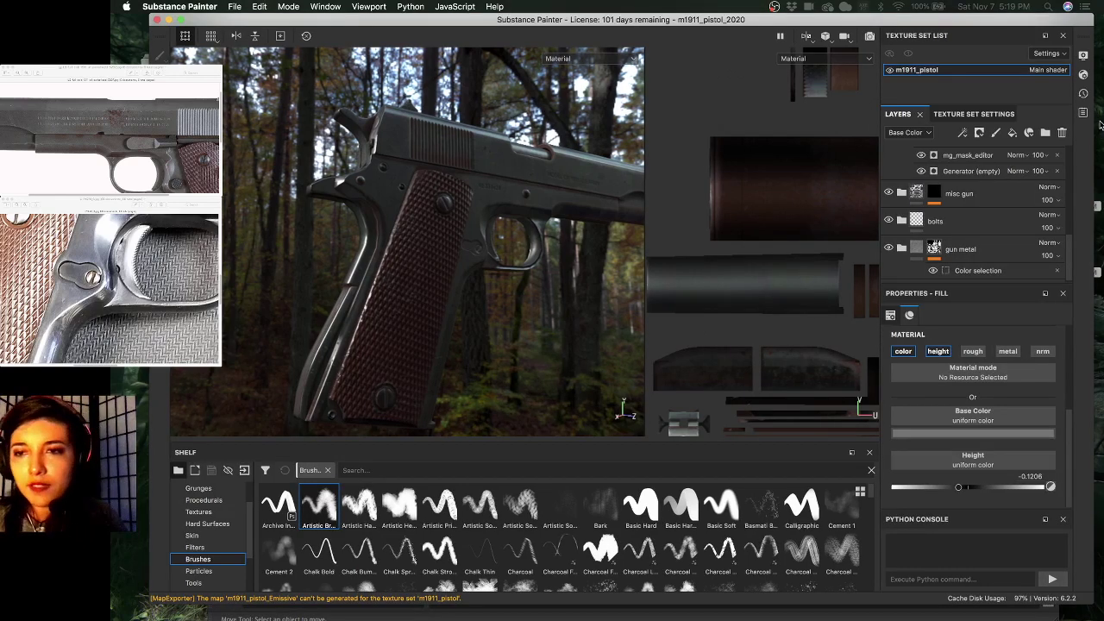
- Expand the wood folder to show its layers and select the folder's content instead of its mask
scroll(957, 199, "up", 4)
scroll(948, 225, "up", 3)
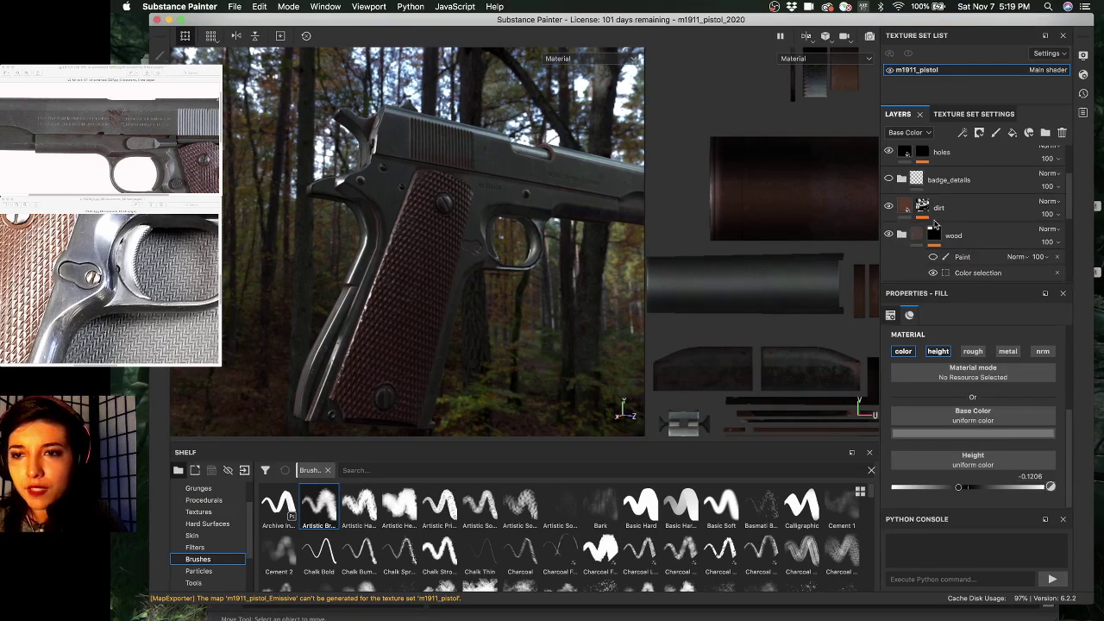
left_click(965, 235)
left_click(919, 235)
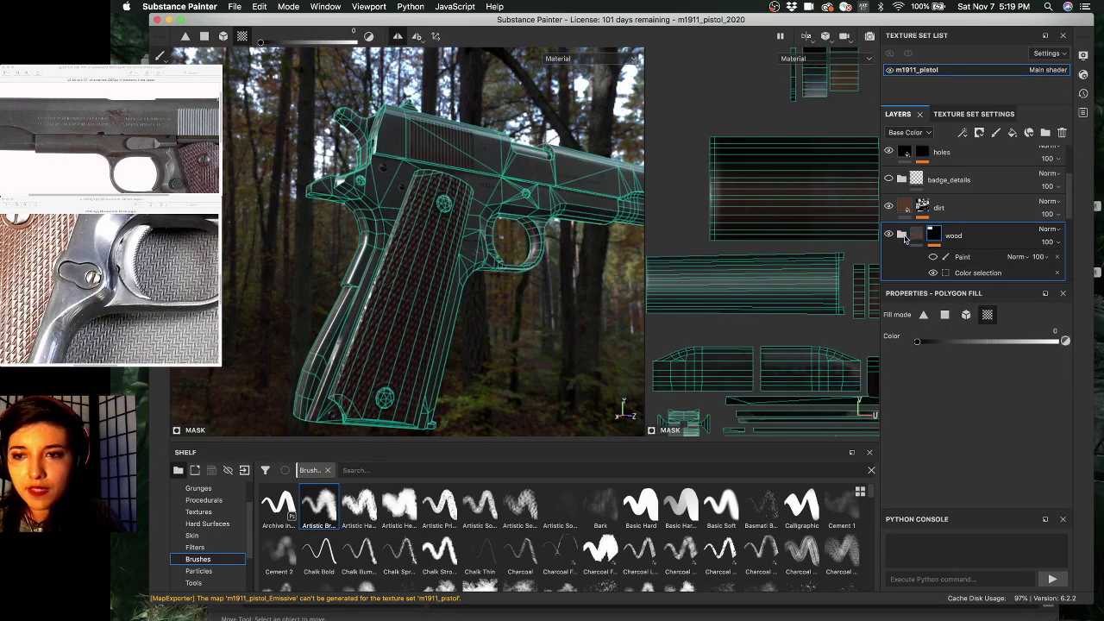
left_click(902, 234)
scroll(967, 212, "down", 3)
scroll(964, 214, "up", 2)
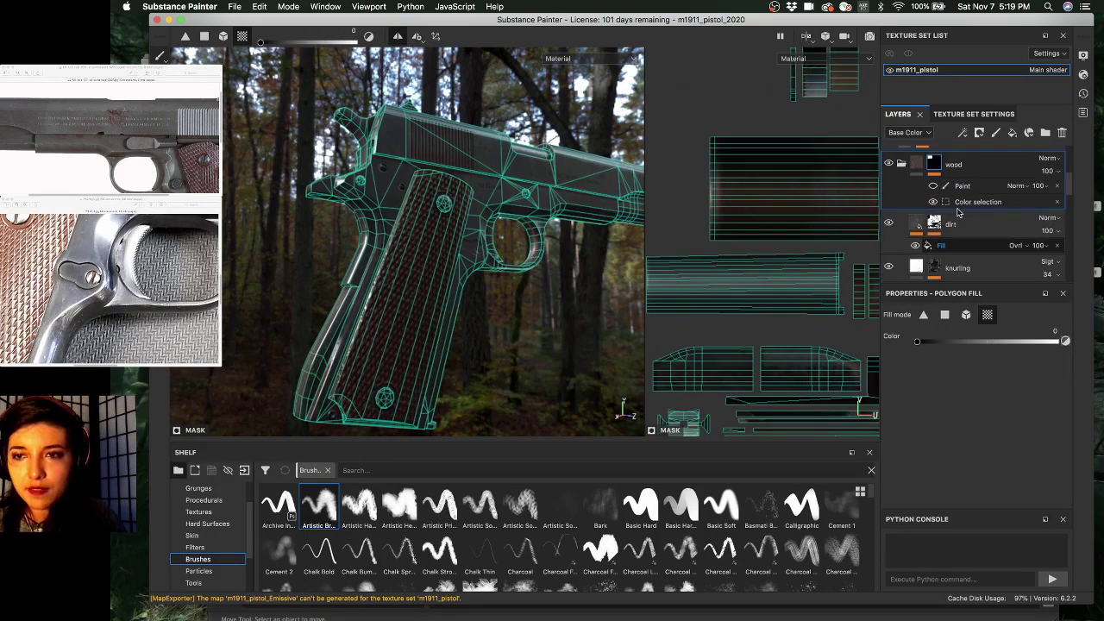
left_click(910, 169)
left_click(916, 169)
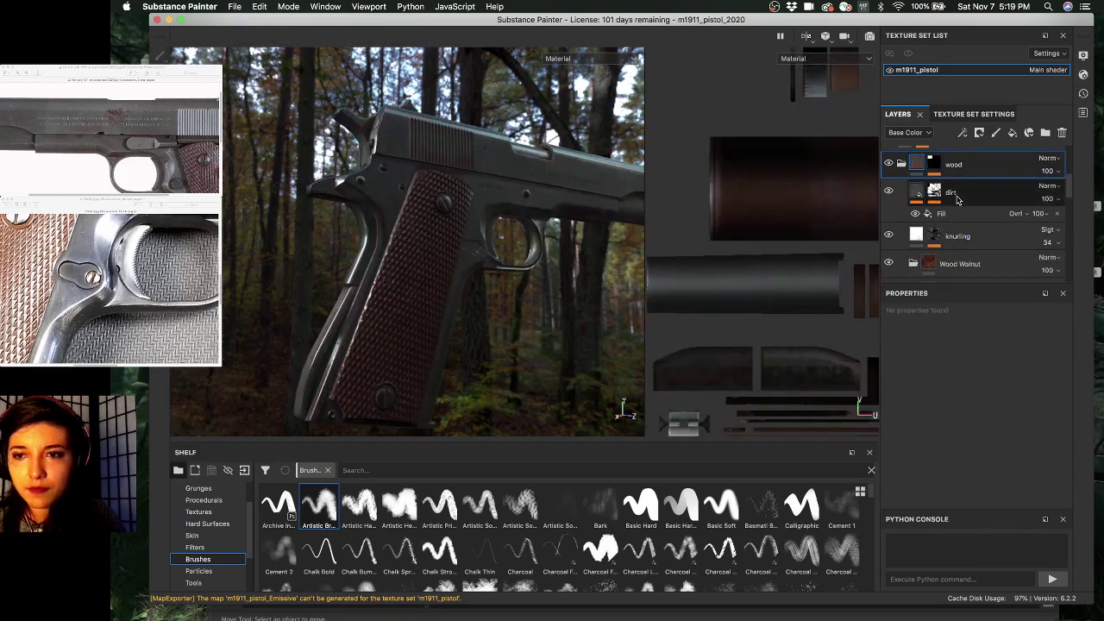
- Turn the pistol to show its opposite grip and select the Wood Walnut folder within the wood group
left_click_drag(459, 221, 488, 250, "alt")
scroll(966, 211, "down", 2)
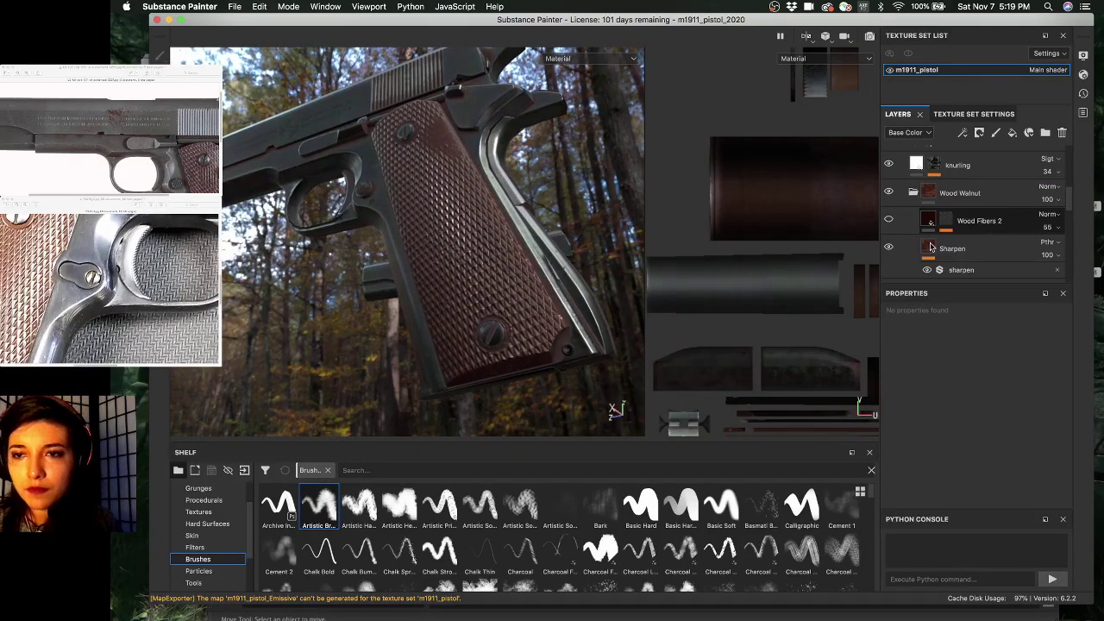
left_click(966, 205)
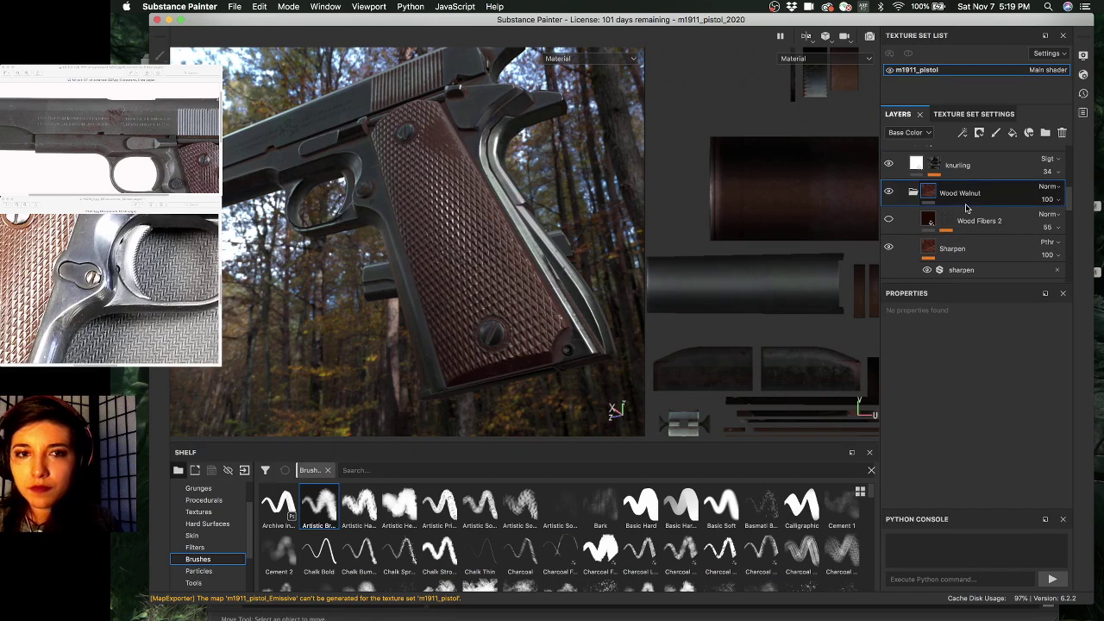
scroll(966, 207, "up", 2)
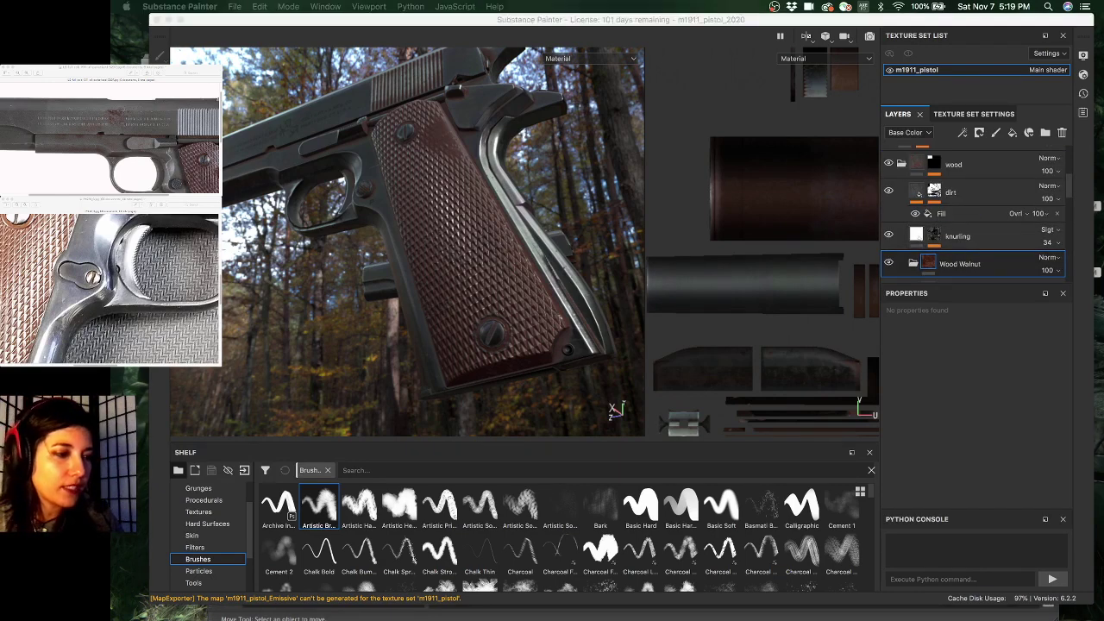
- Add a fill layer directly above the knurling layer in the wood folder
key("super+minus")
key("super+minus")
key("super+minus")
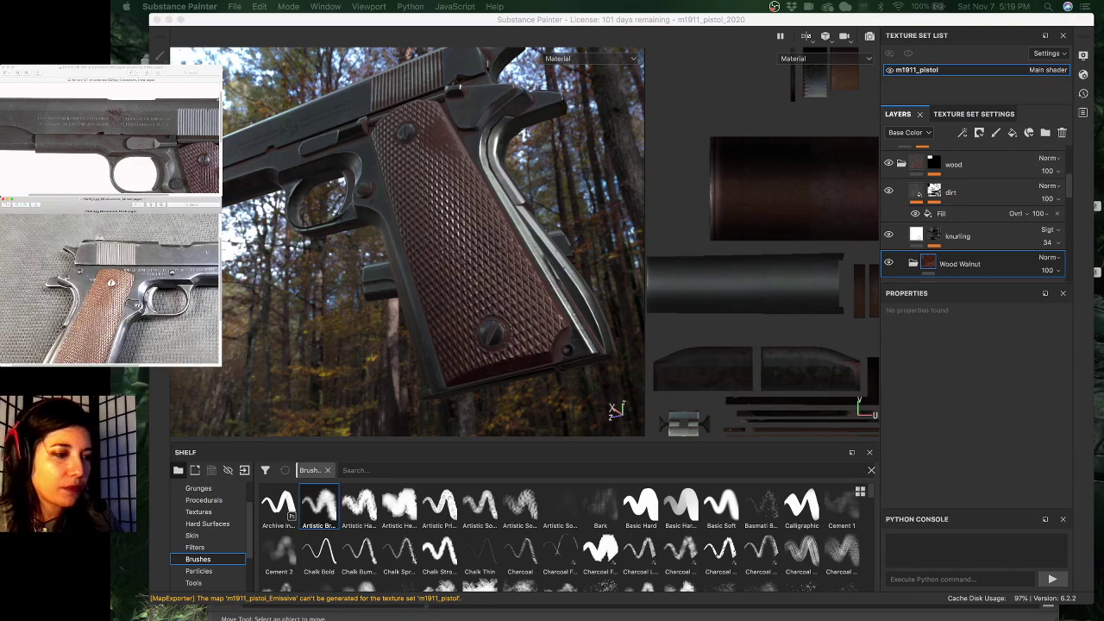
scroll(110, 290, "down", 2)
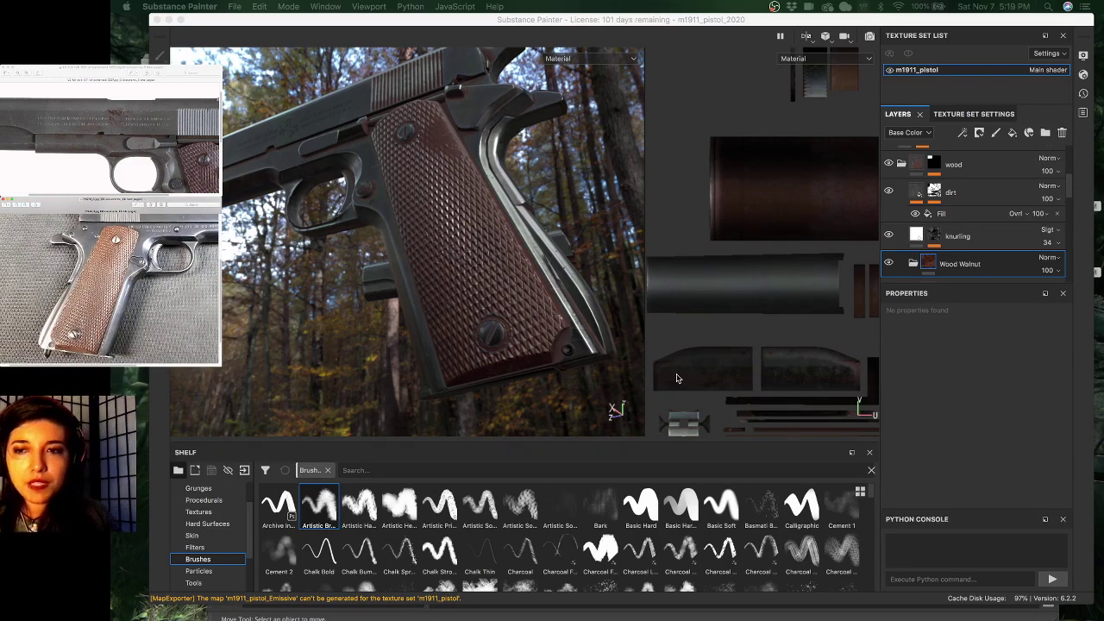
left_click(979, 241)
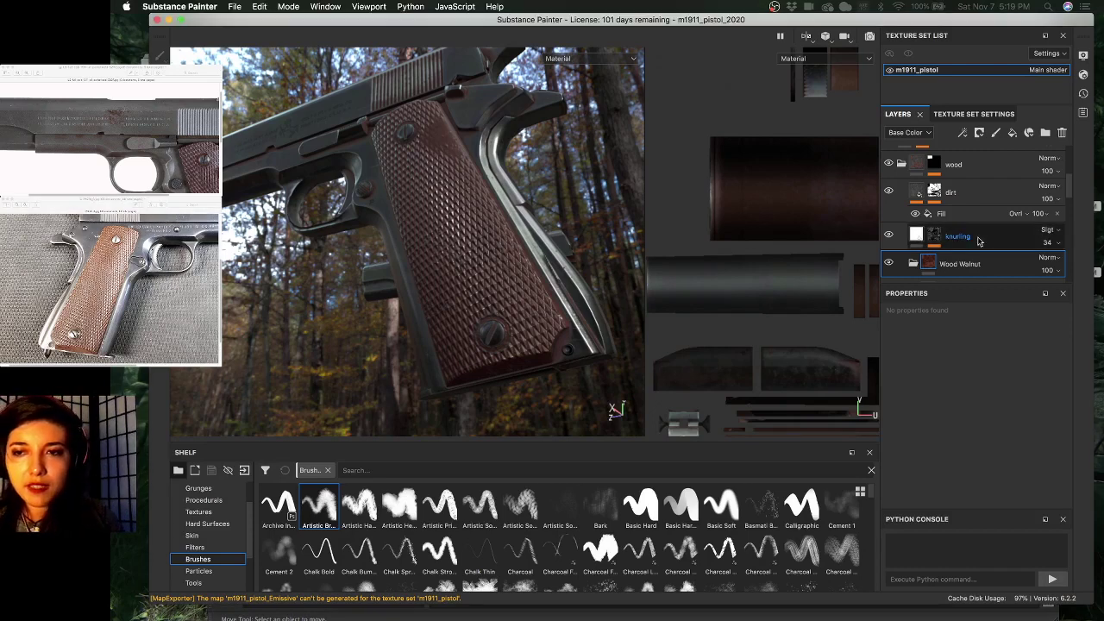
left_click(979, 241)
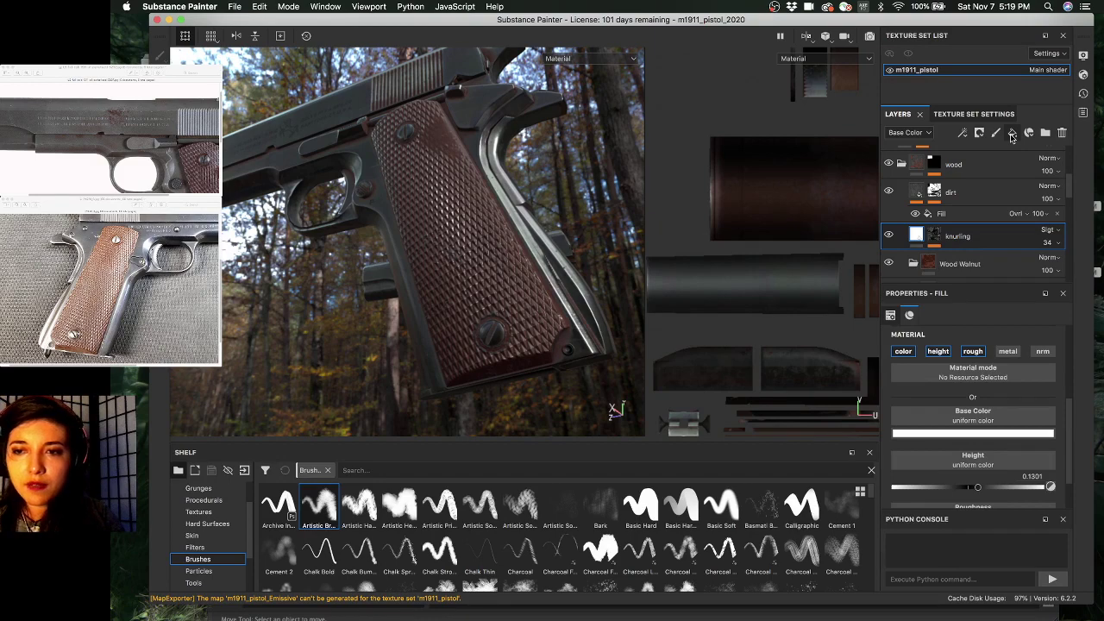
left_click(1013, 134)
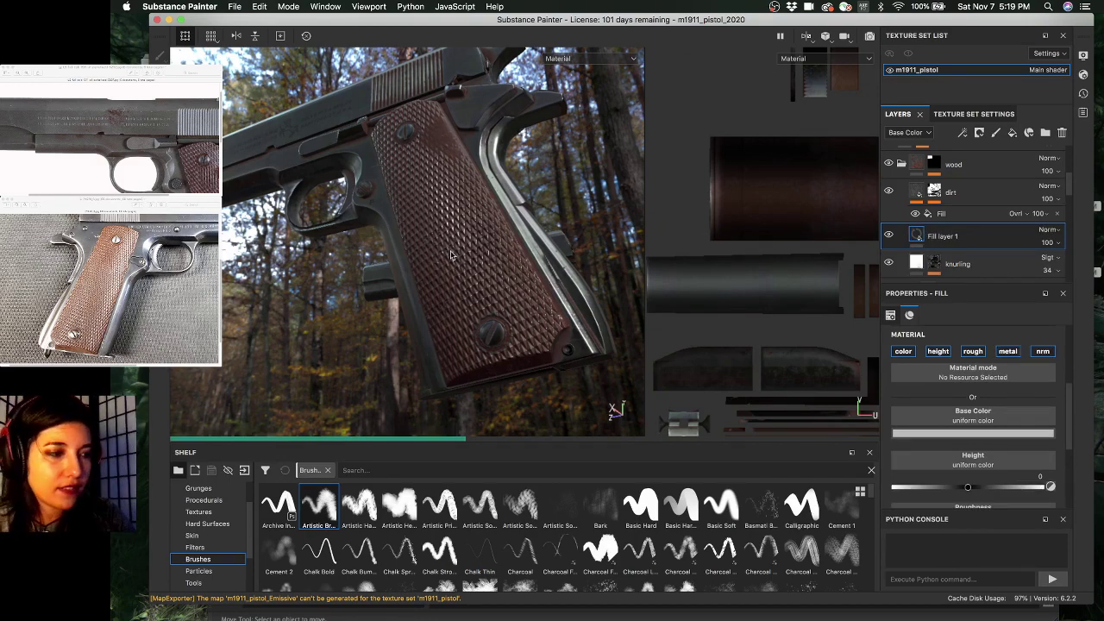
- Examine the grip with the new fill layer and compare it with close-ups of the checkered grip in the reference photos
mouse_move(451, 253)
left_mouse_down("alt")
mouse_move(488, 226)
mouse_move(437, 266)
left_mouse_up("alt")
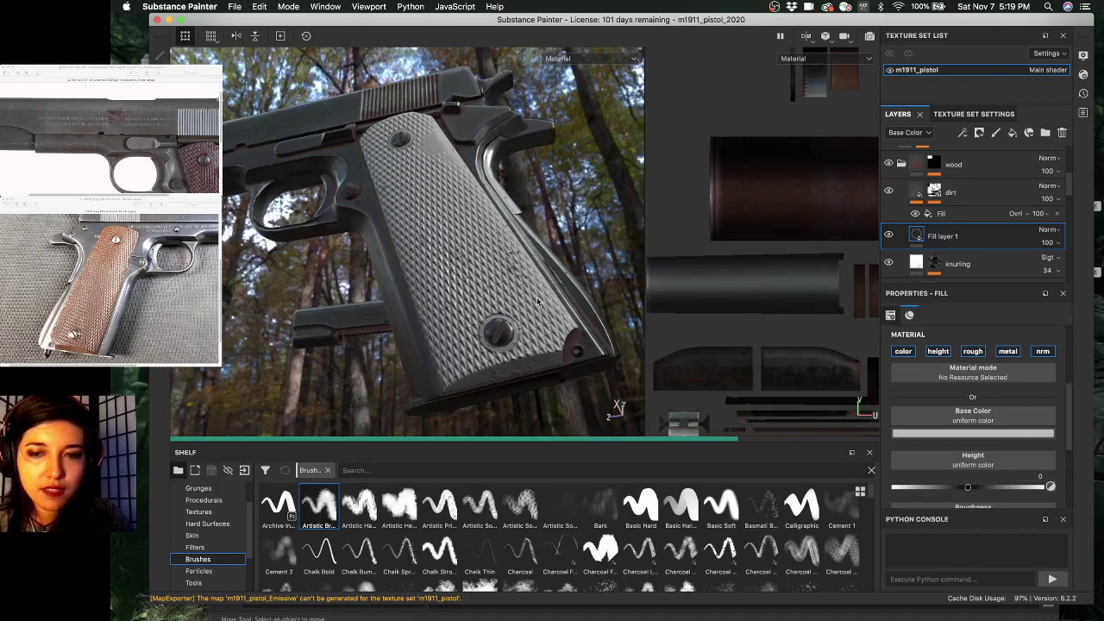
left_click(975, 235)
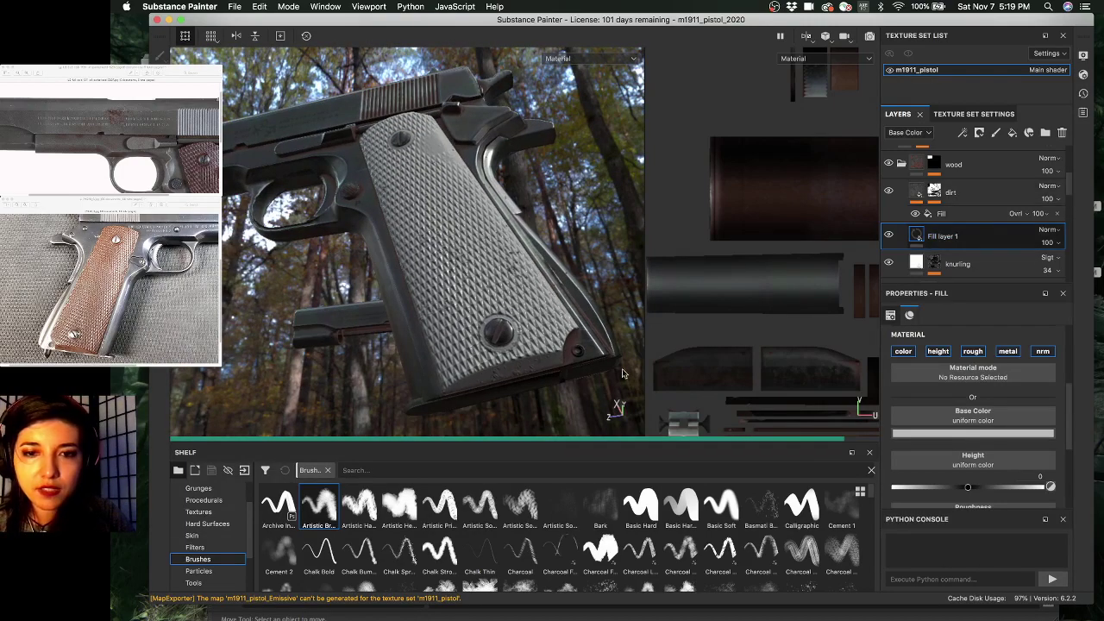
left_click_drag(544, 345, 526, 347, "alt")
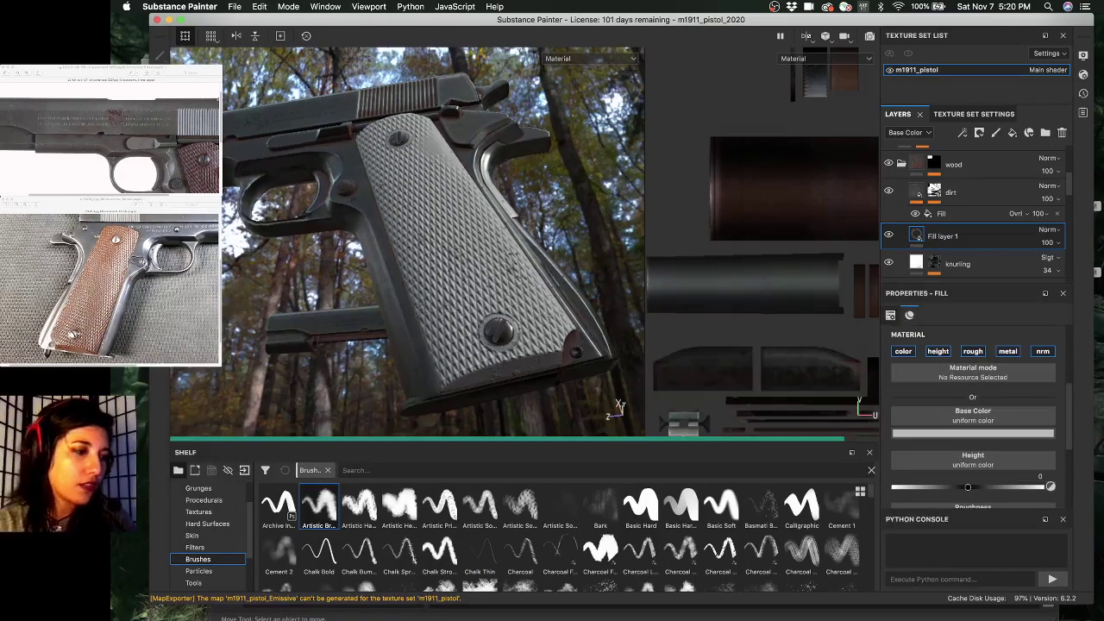
key("super+minus")
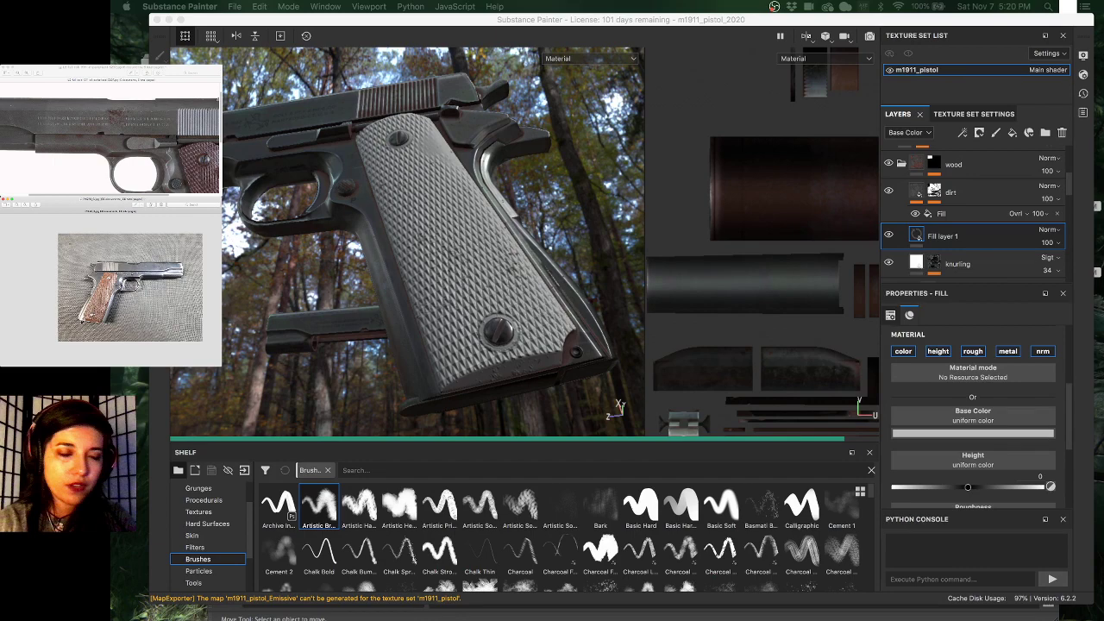
key("Down")
key("Down")
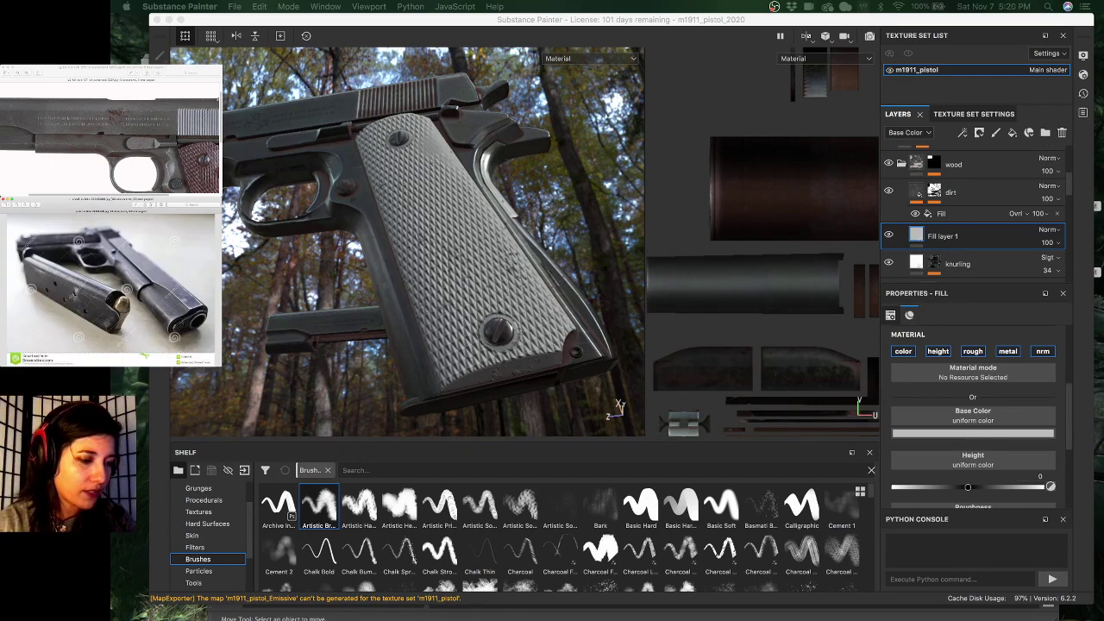
key("super+grave")
scroll(109, 138, "down", 2)
scroll(109, 138, "down", 4)
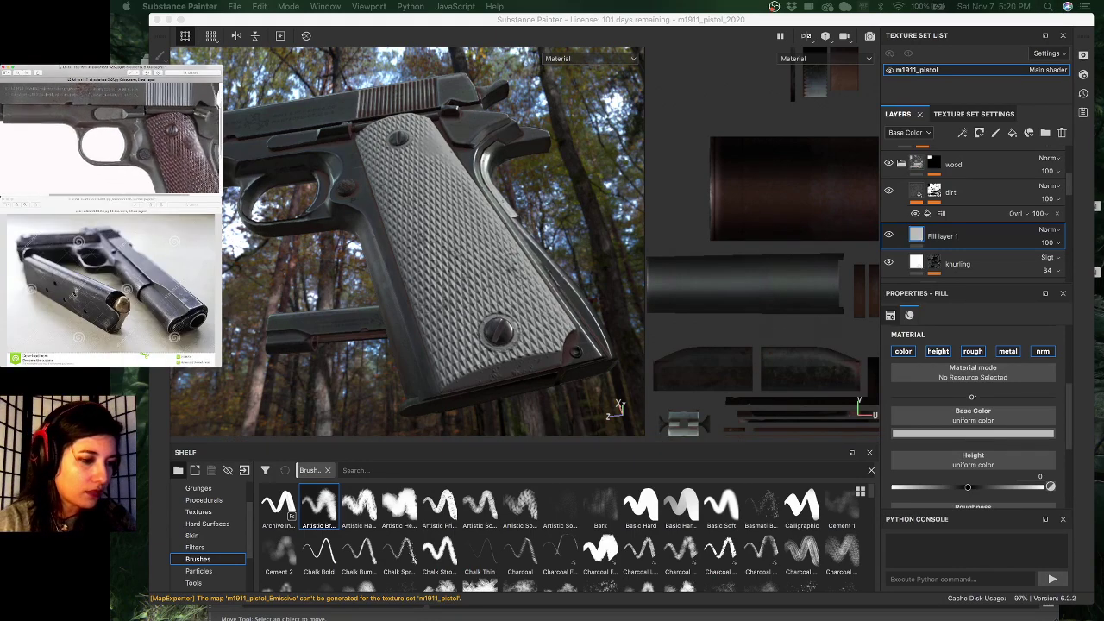
key("super+plus")
scroll(110, 138, "up", 3)
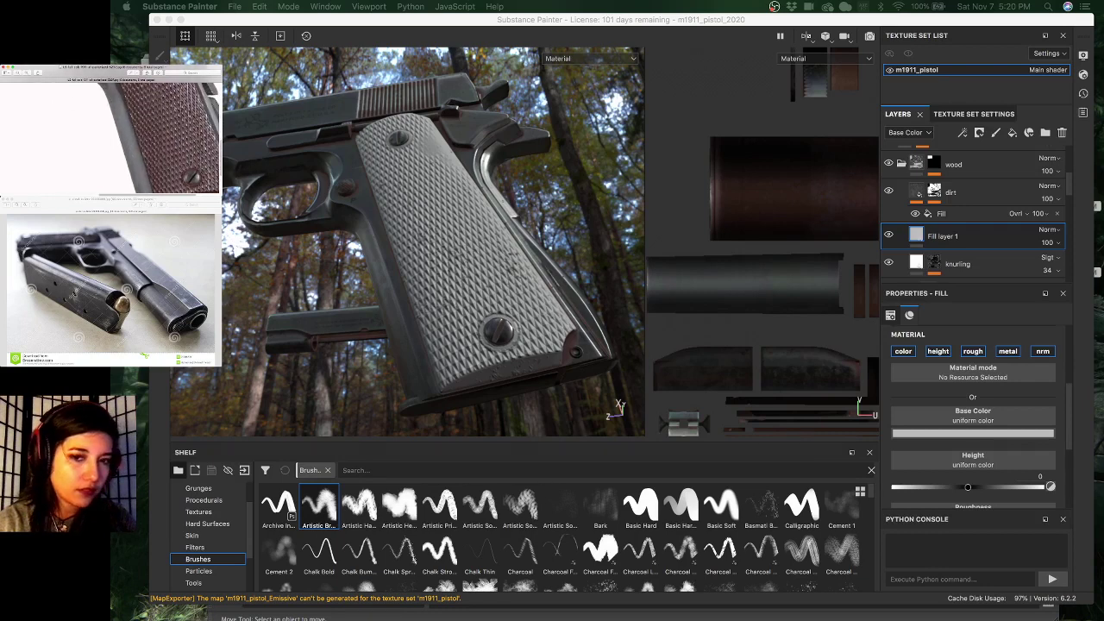
scroll(110, 138, "up", 3)
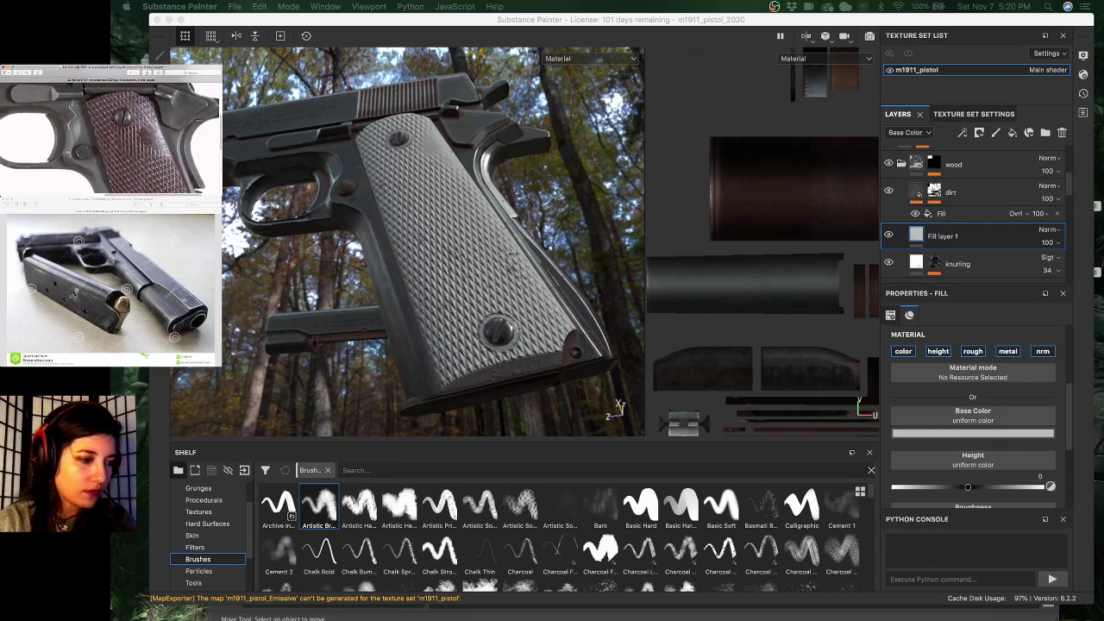
scroll(110, 131, "up", 1)
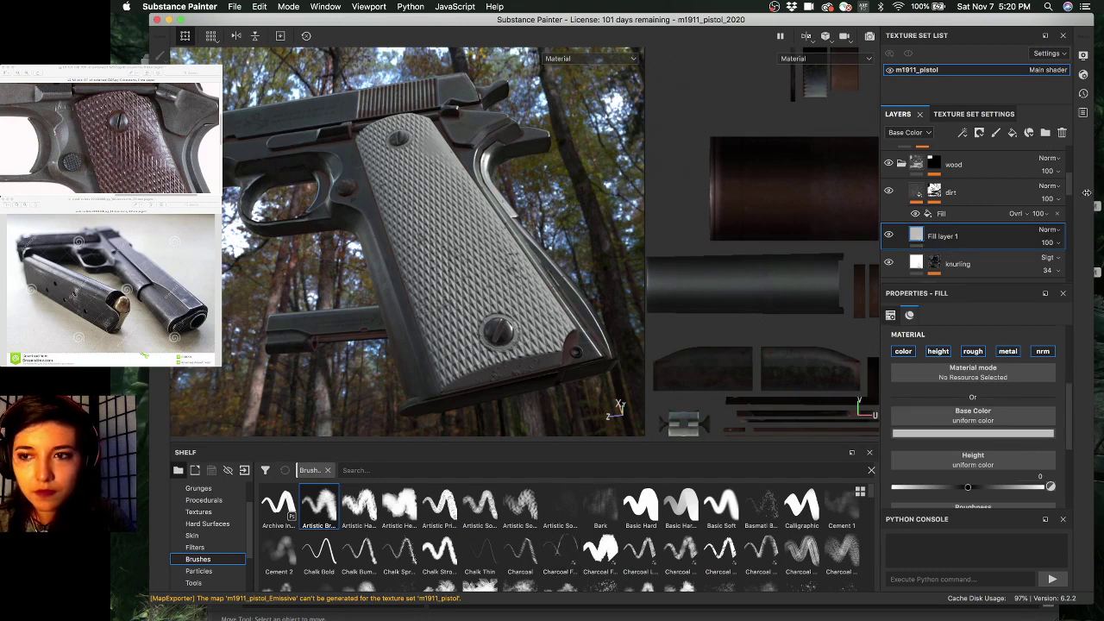
- Try the Overlay and Color burn blend modes on the new fill layer and check the grip
left_click(1048, 230)
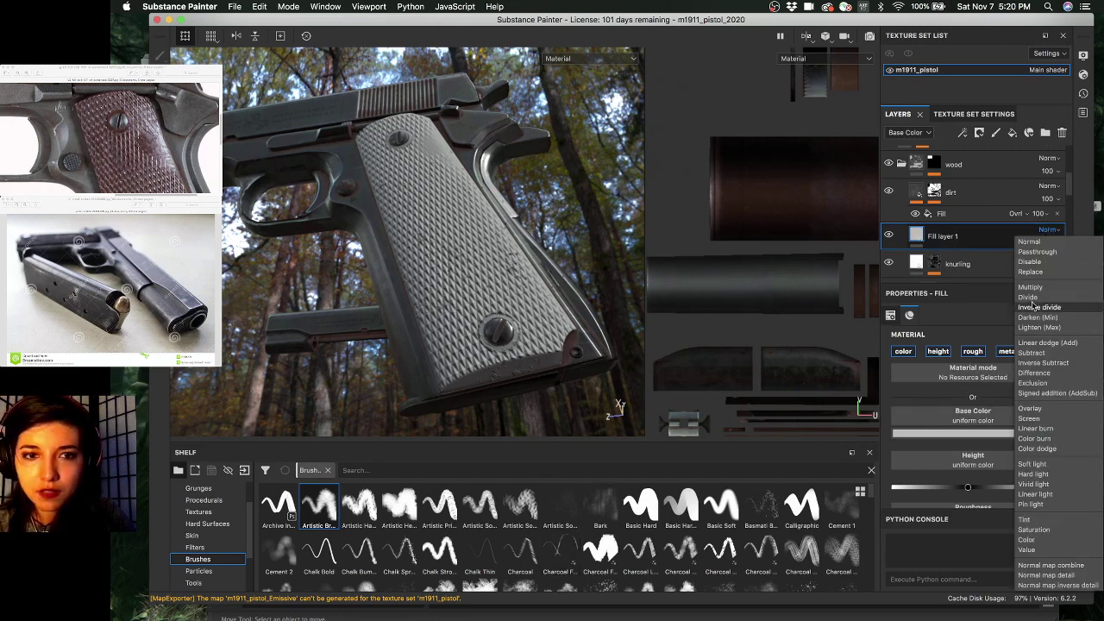
left_click(1048, 409)
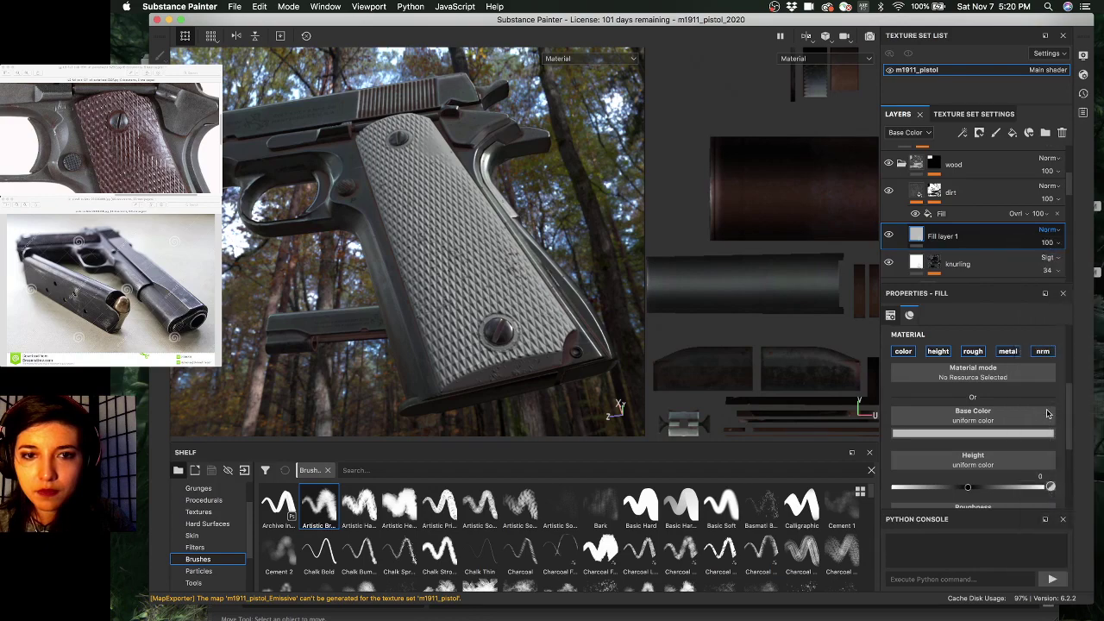
left_click(1049, 231)
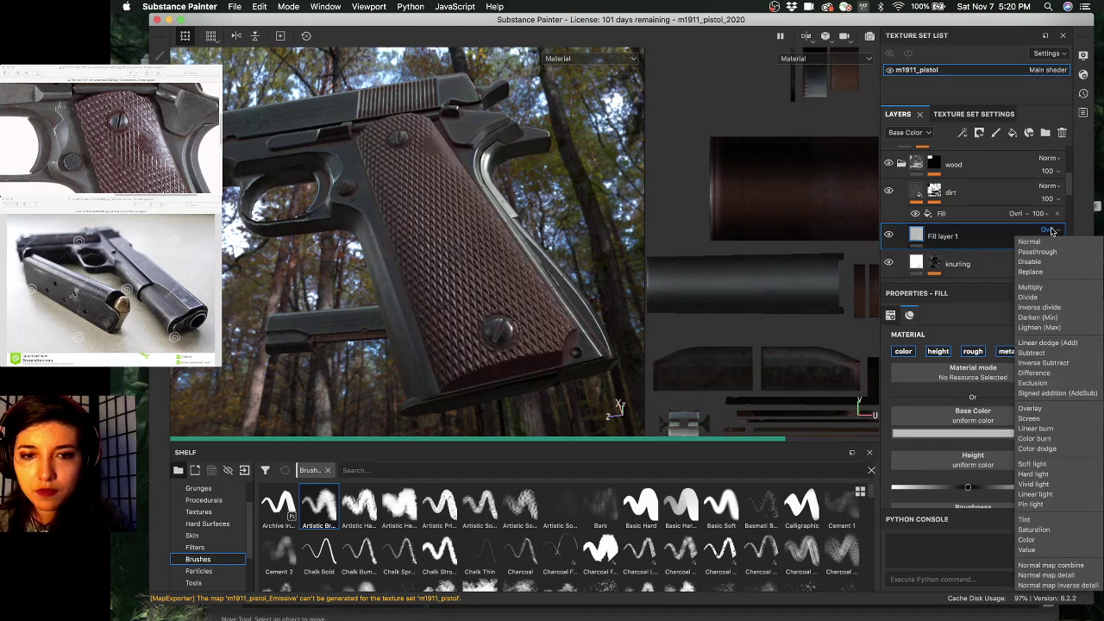
left_click(1052, 439)
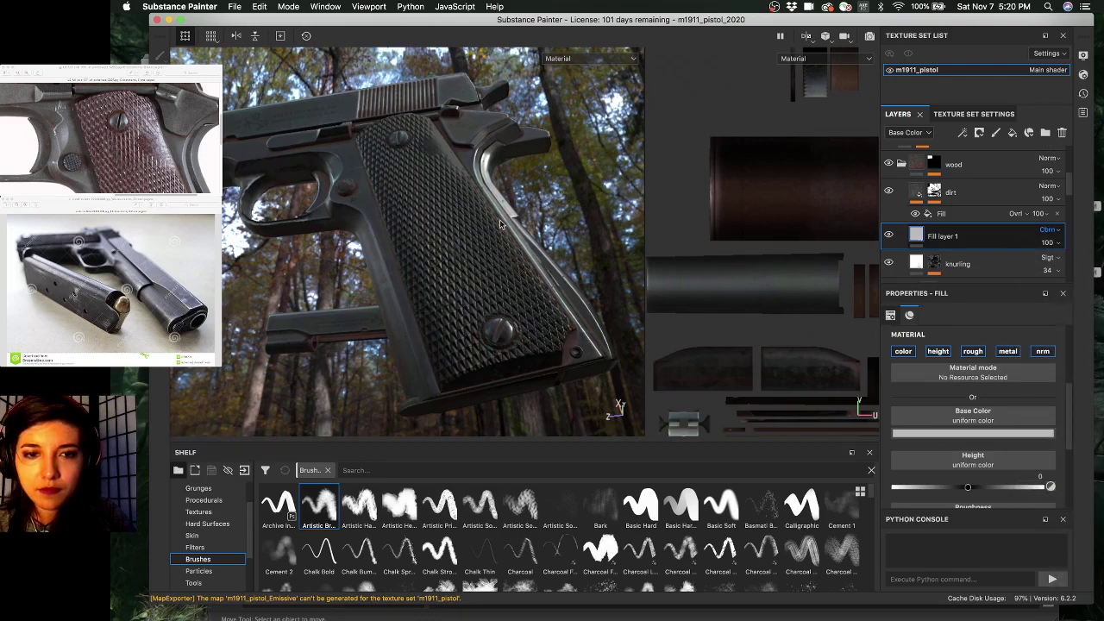
left_click_drag(495, 250, 485, 265, "alt")
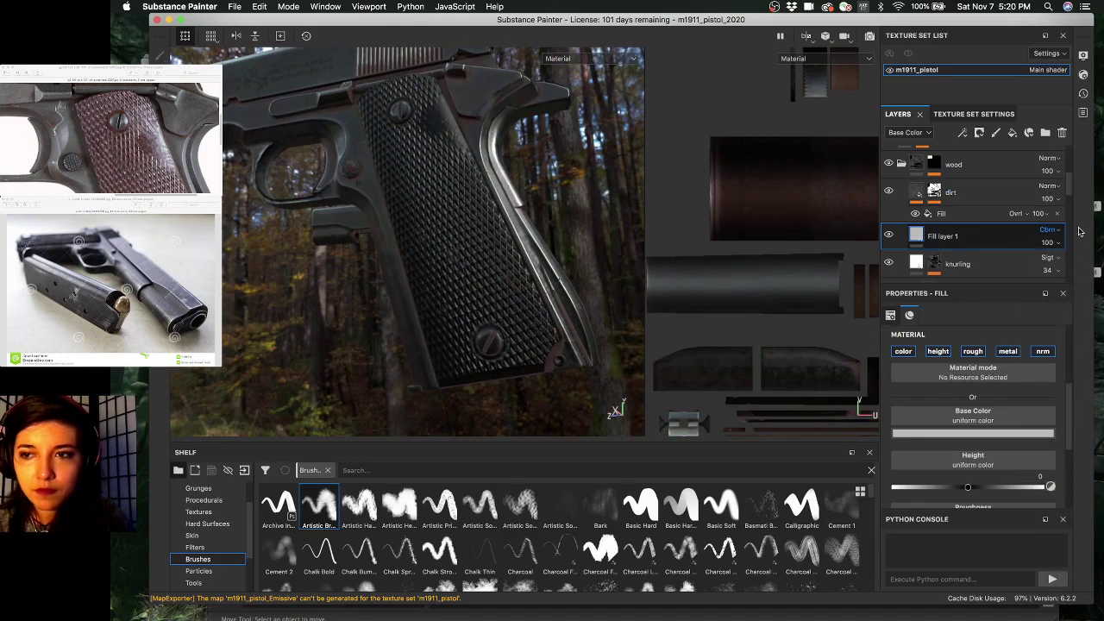
- Set the new fill layer's blend mode to Color dodge and its roughness to 0.8249
left_click(1051, 232)
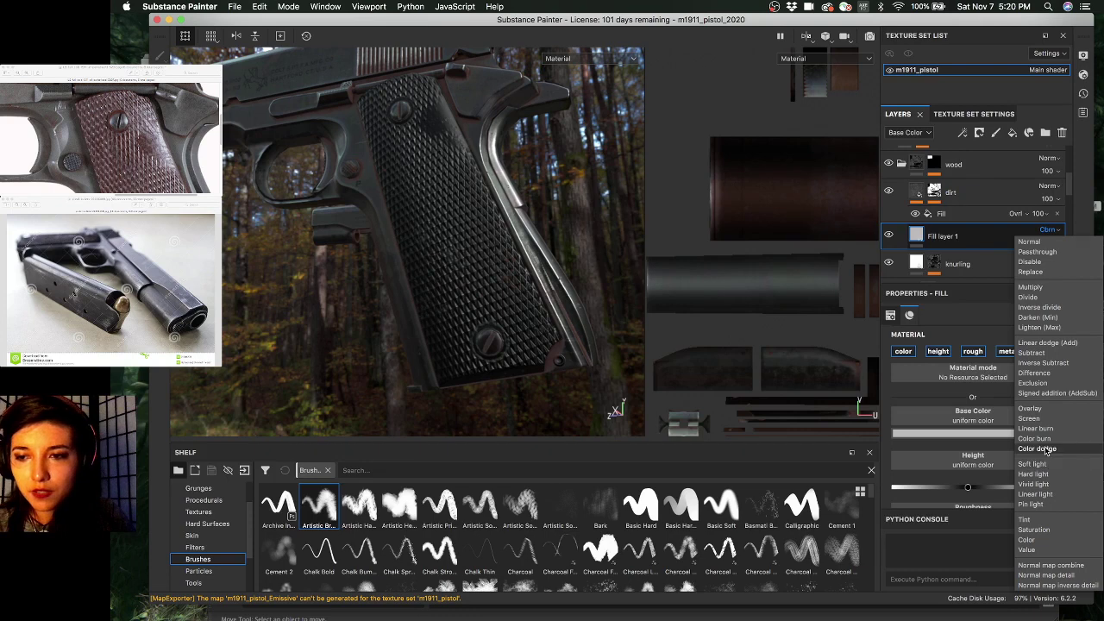
left_click(1045, 450)
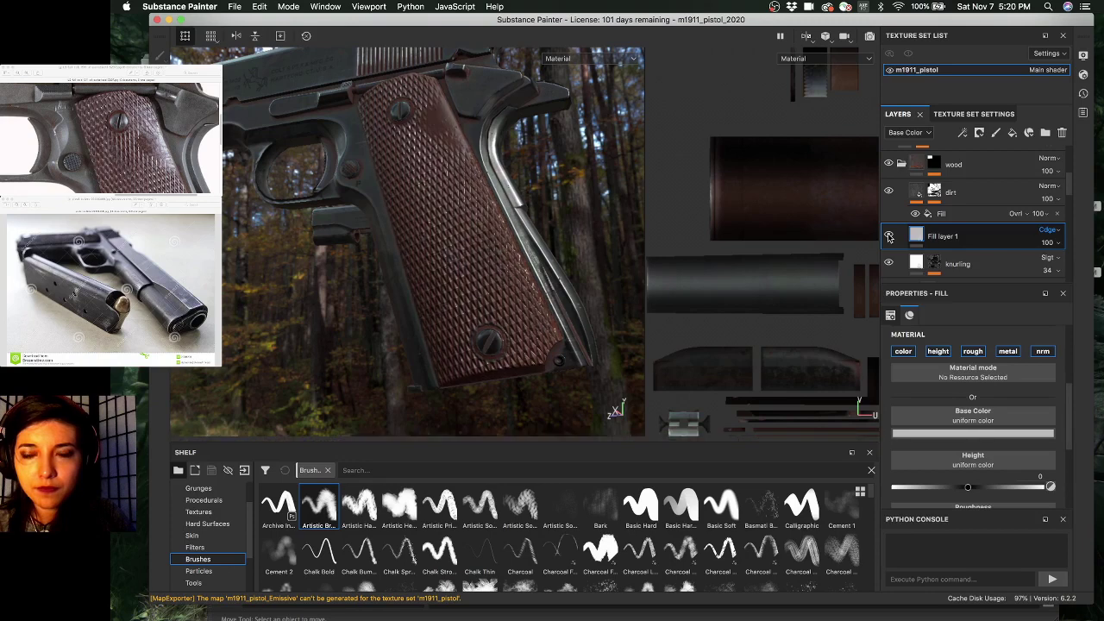
scroll(965, 460, "down", 3)
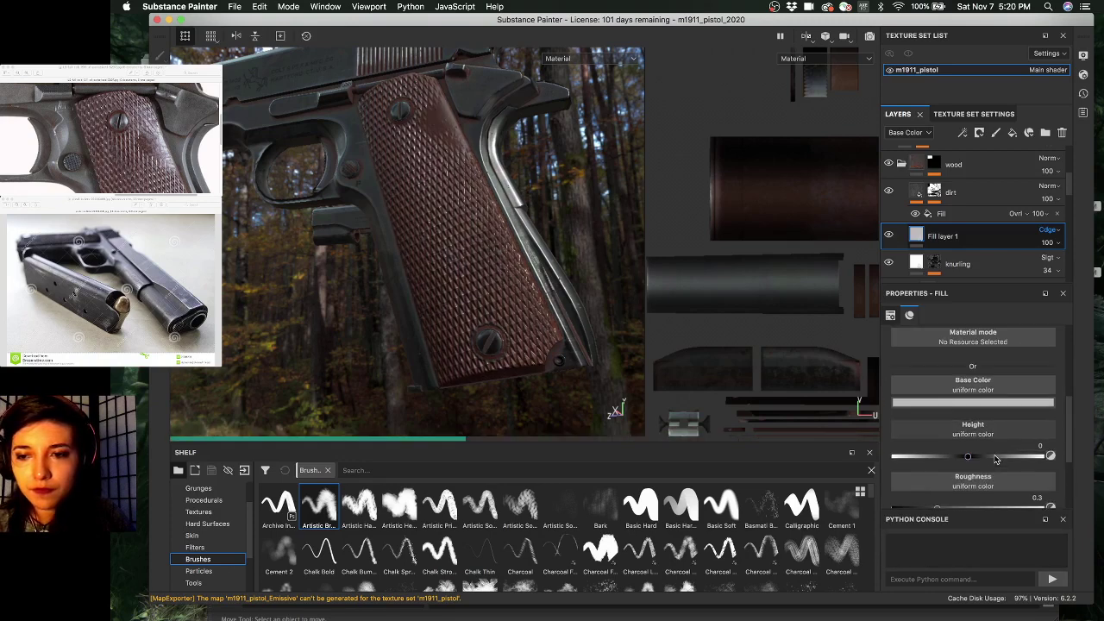
left_click(980, 433)
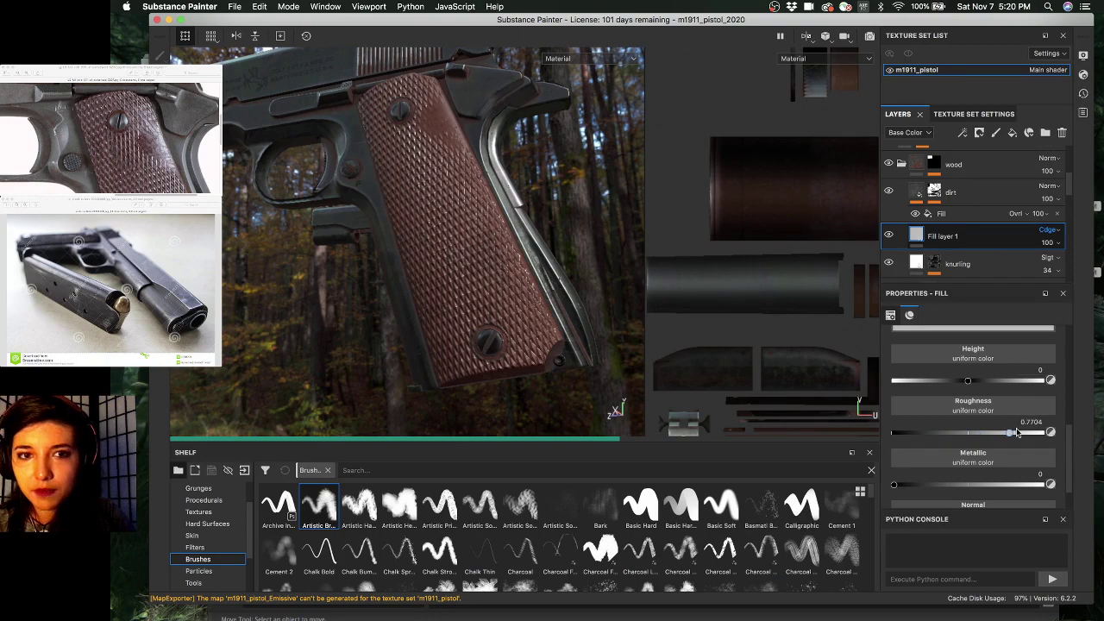
left_click(1018, 433)
left_click_drag(507, 255, 466, 296, "alt")
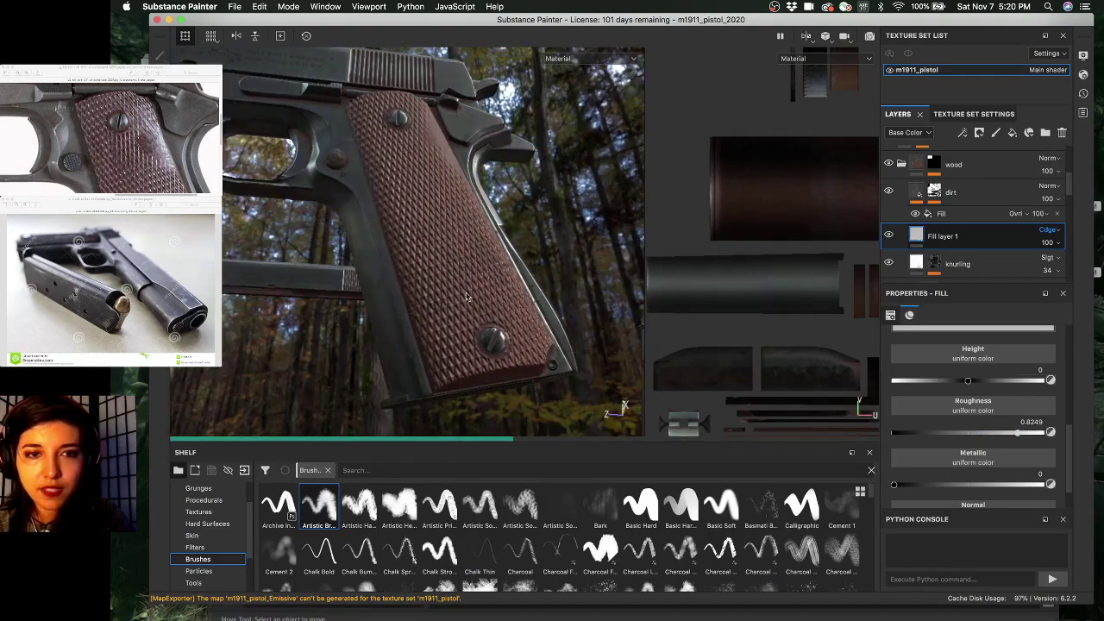
- Rename the new fill layer as wear and add a black mask to it
double_click(932, 238)
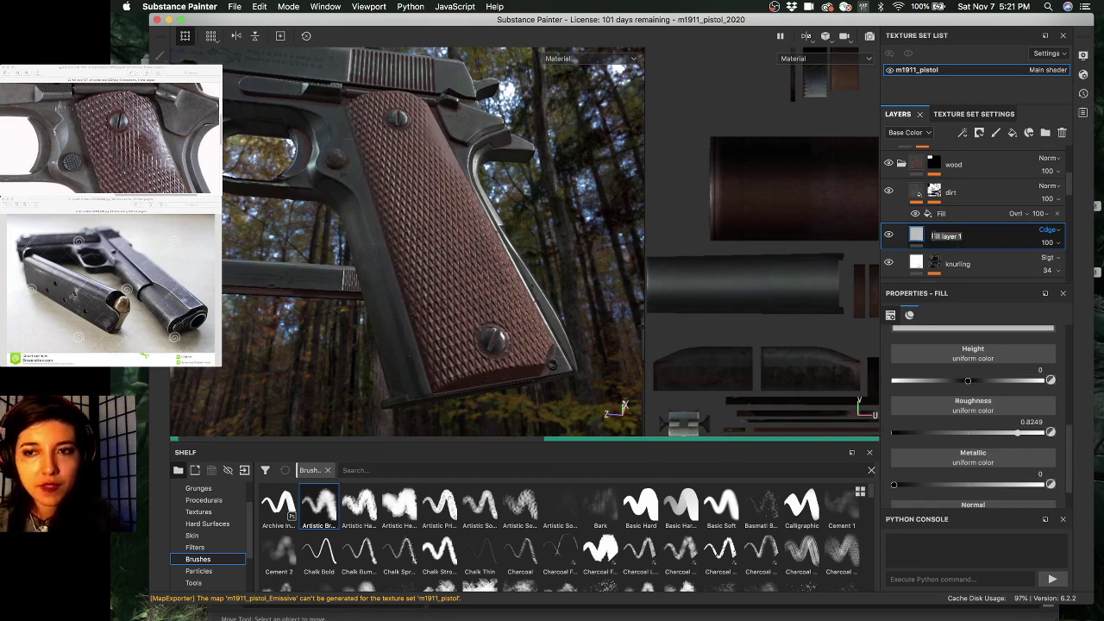
type("wear")
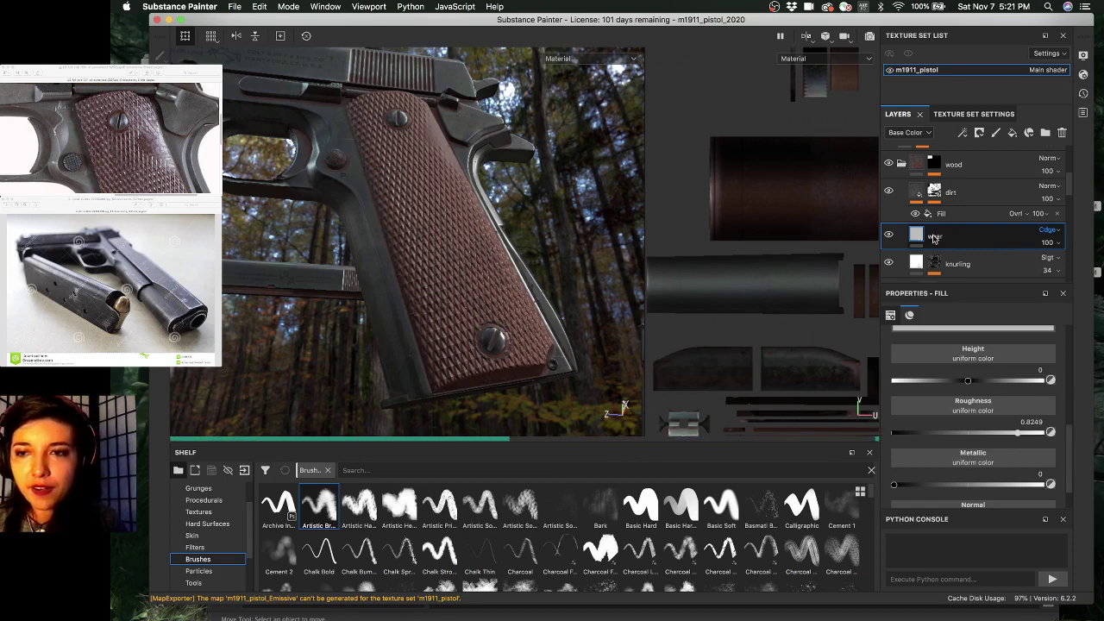
right_click(934, 239)
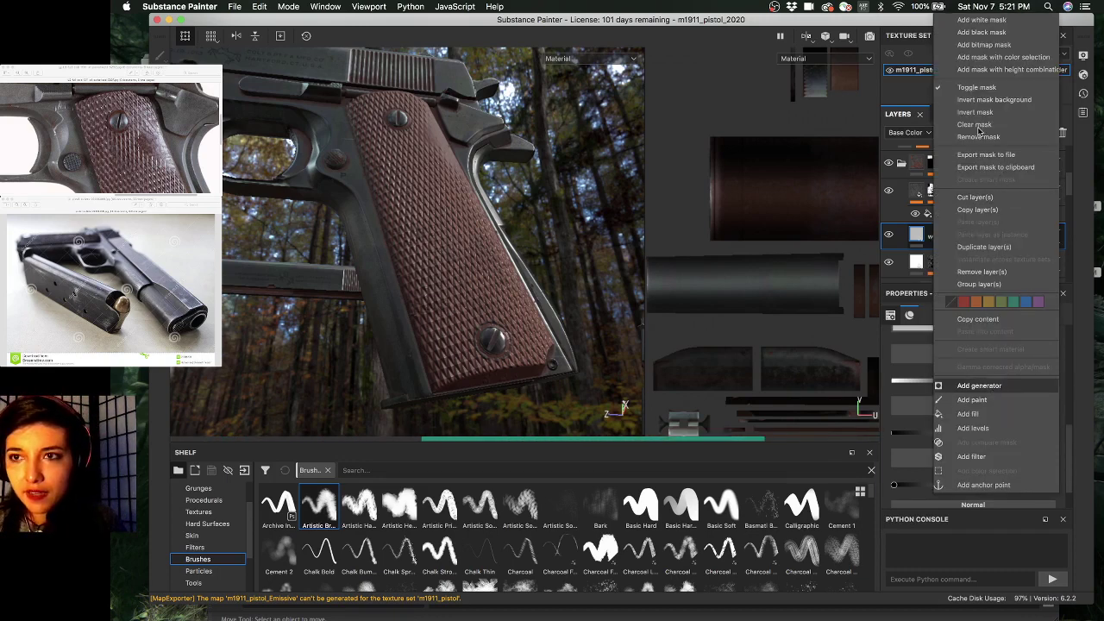
left_click(1001, 33)
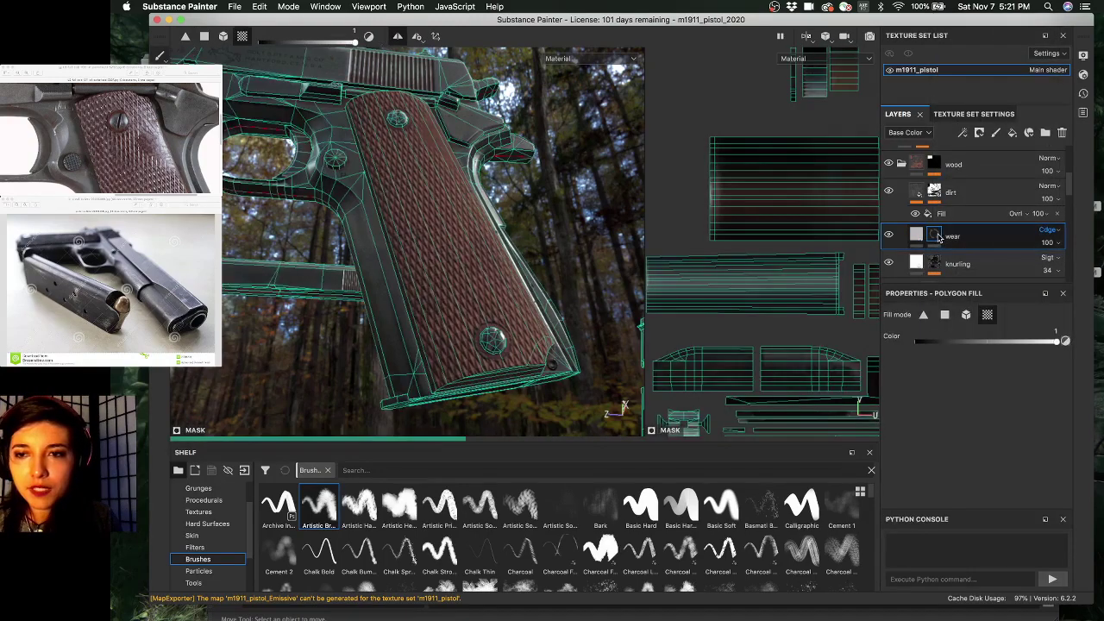
- Switch from polygon fill to the paint brush with the wear layer's mask selected
right_click(939, 240)
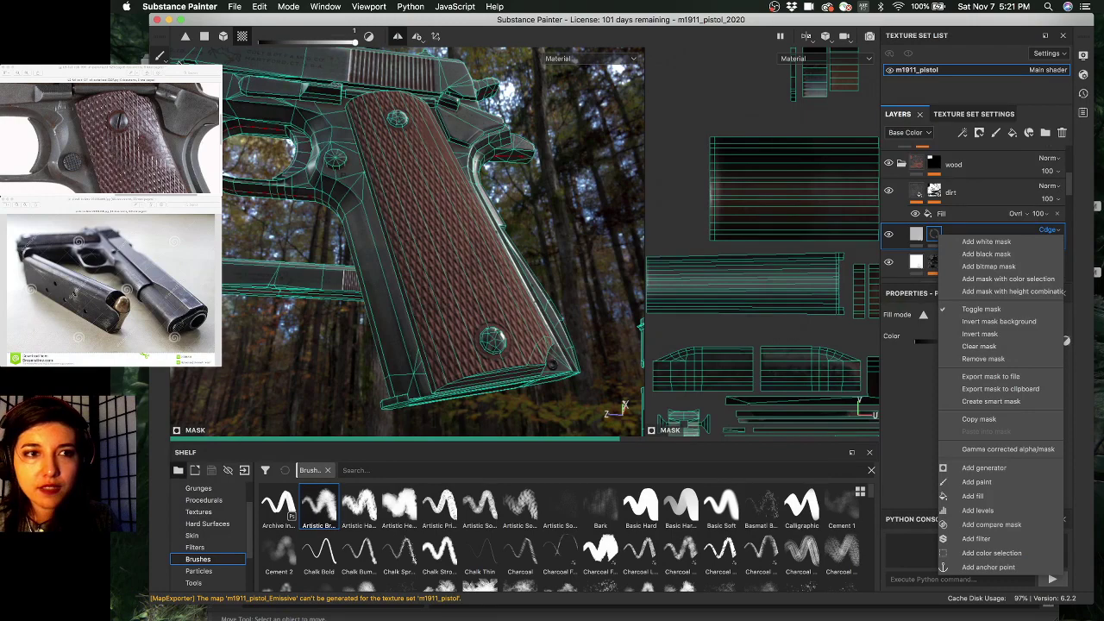
left_click(160, 55)
left_click(161, 55)
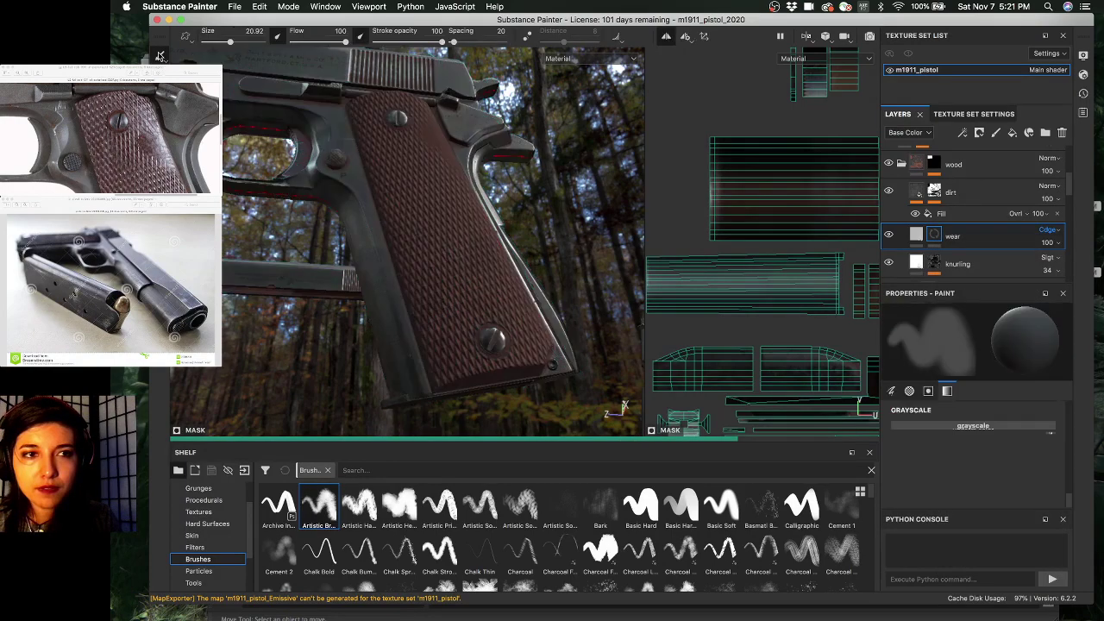
left_click(923, 233)
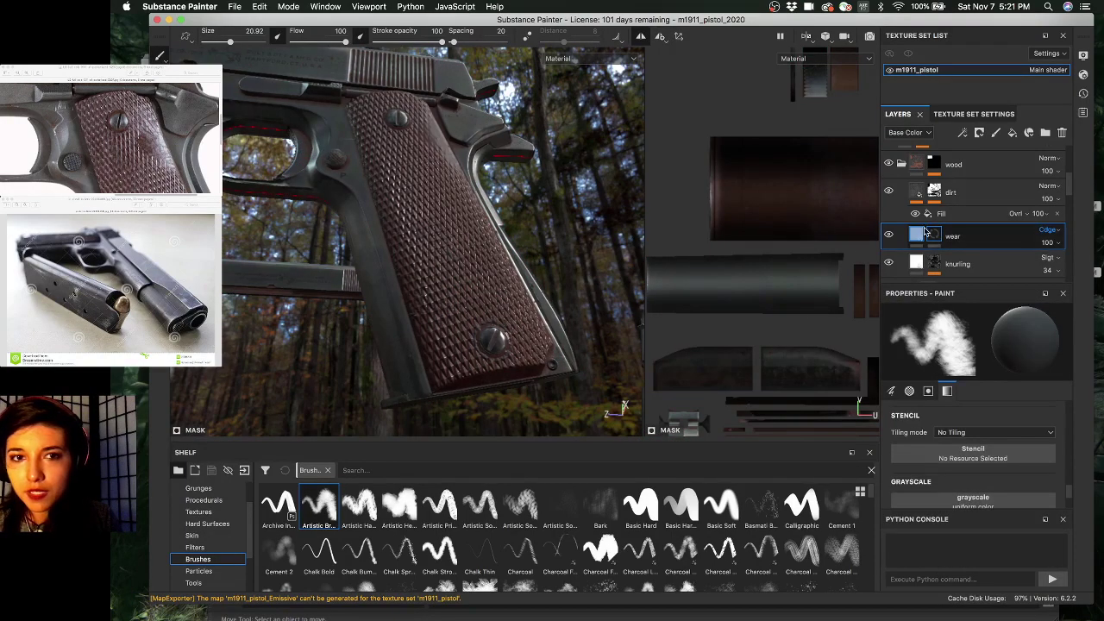
right_click(928, 233)
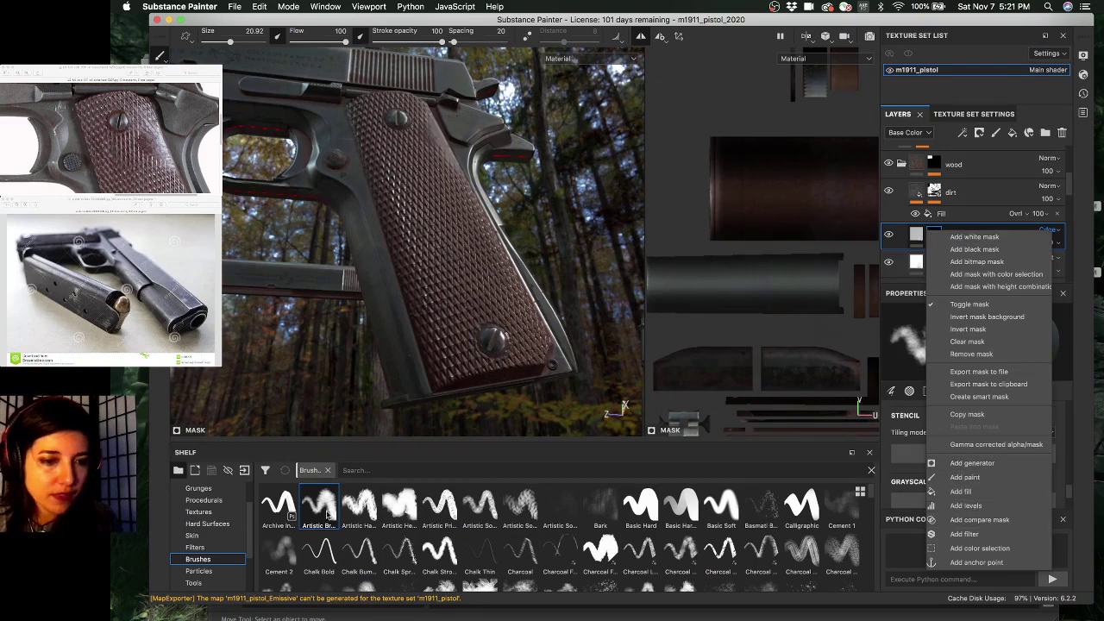
- Apply the Dust Surface smart mask to the wear layer's black mask
left_click(194, 538)
scroll(220, 557, "down", 3)
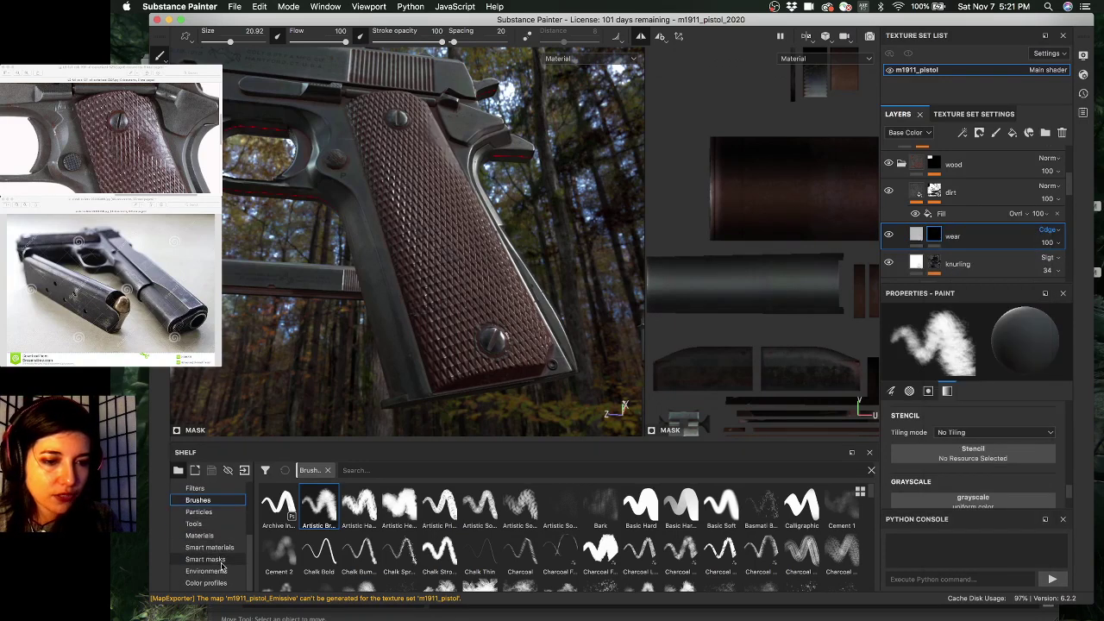
left_click(228, 561)
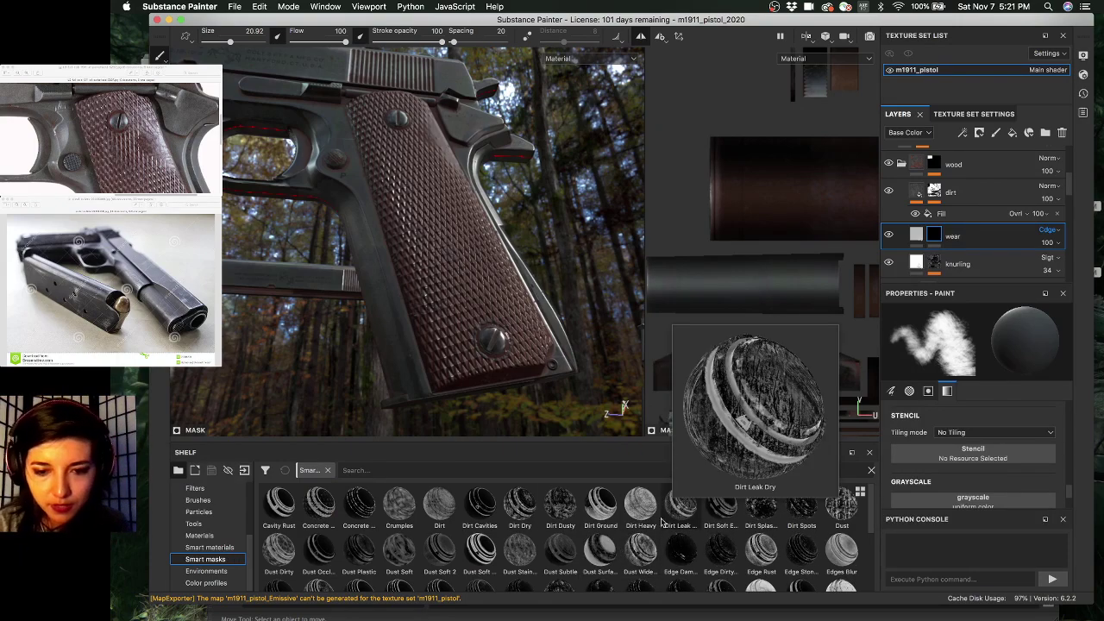
mouse_move(587, 558)
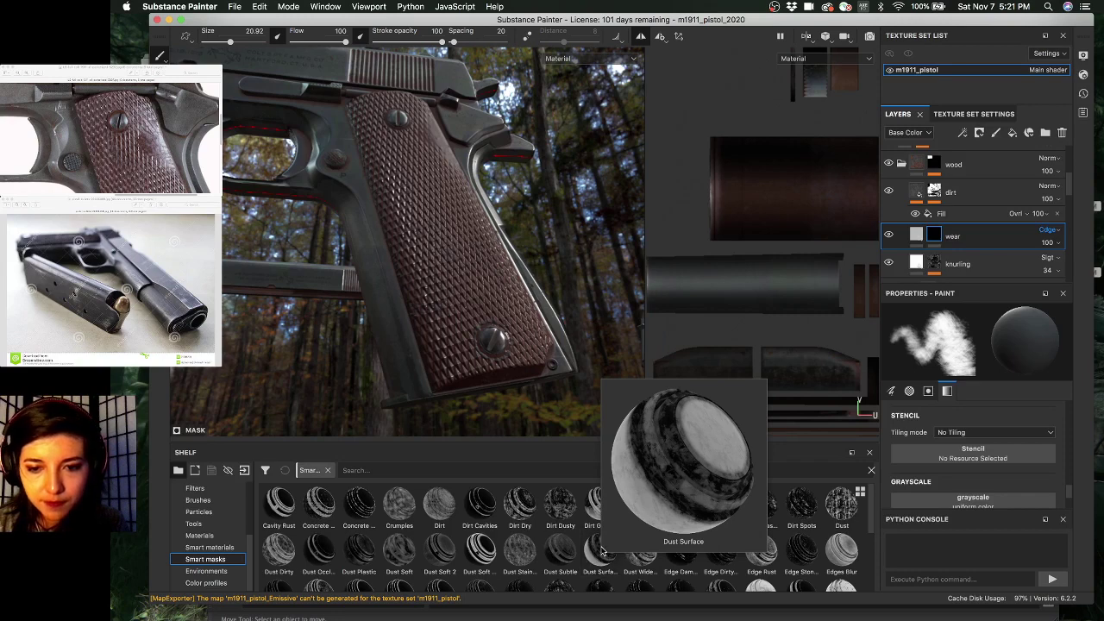
left_click_drag(865, 379, 937, 235)
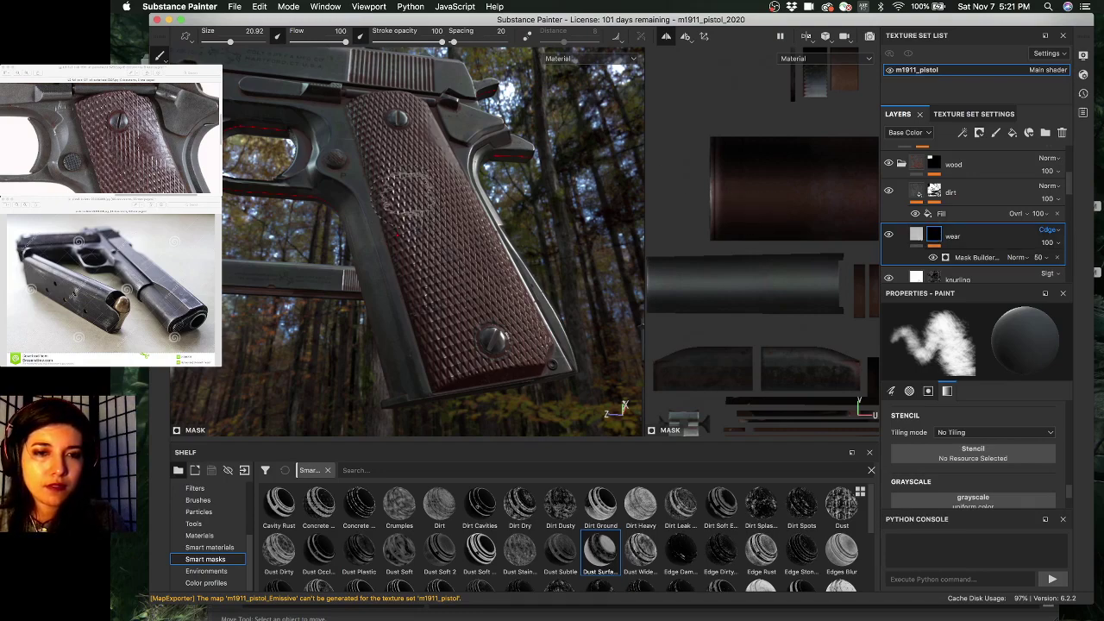
- Examine the masked wear on the grip from several angles in both the base color and material views
left_click_drag(411, 202, 476, 223, "alt")
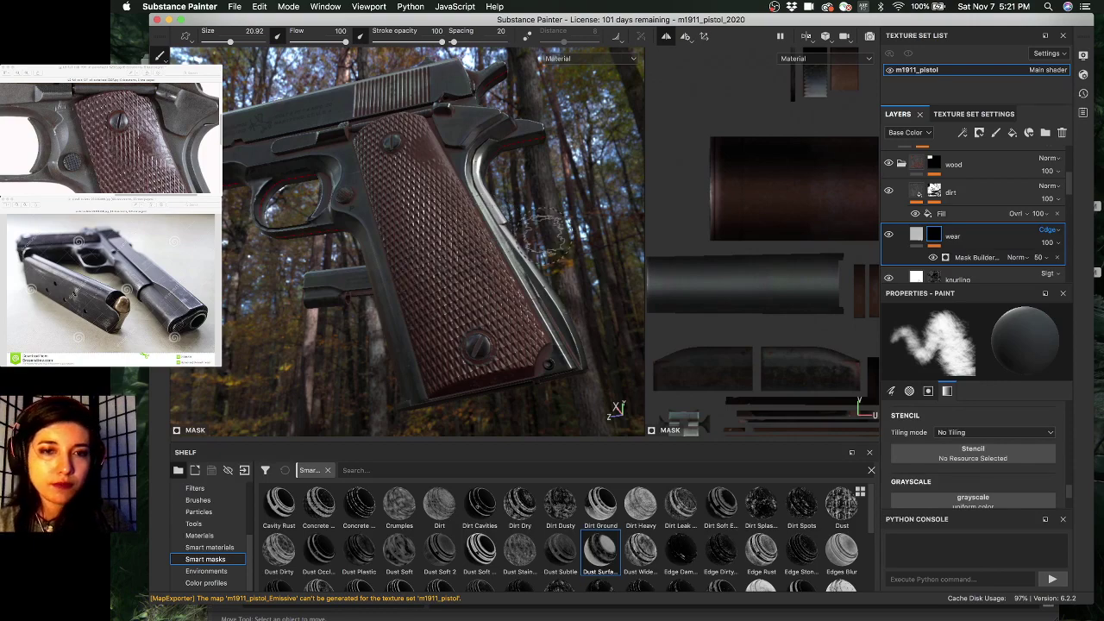
mouse_move(550, 235)
left_mouse_down("alt")
mouse_move(479, 261)
mouse_move(591, 196)
left_mouse_up("alt")
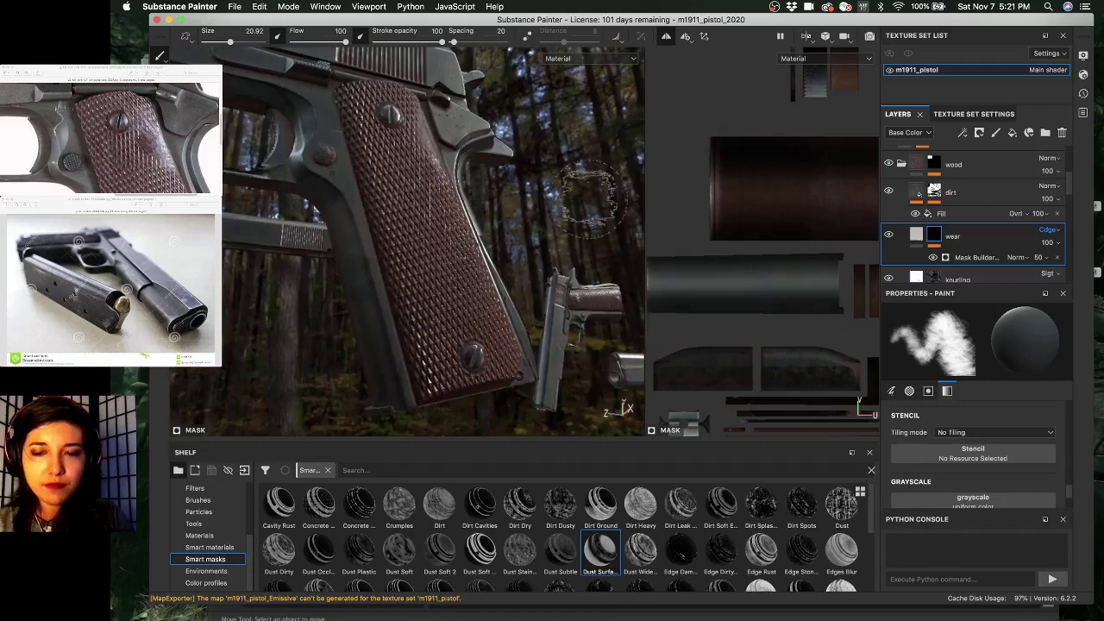
left_click(977, 257)
mouse_move(517, 207)
left_mouse_down("alt")
mouse_move(450, 188)
mouse_move(480, 189)
left_mouse_up("alt")
key("c")
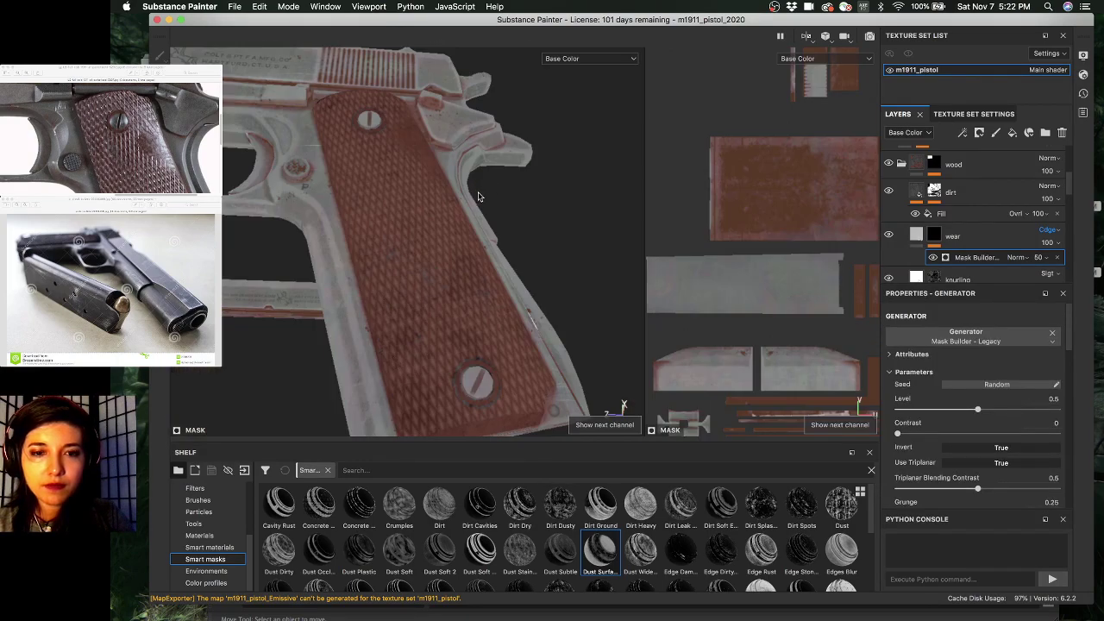
key("m")
left_click_drag(502, 241, 521, 212, "alt")
right_click_drag(522, 213, 524, 210, "alt")
left_click_drag(523, 210, 473, 212, "alt")
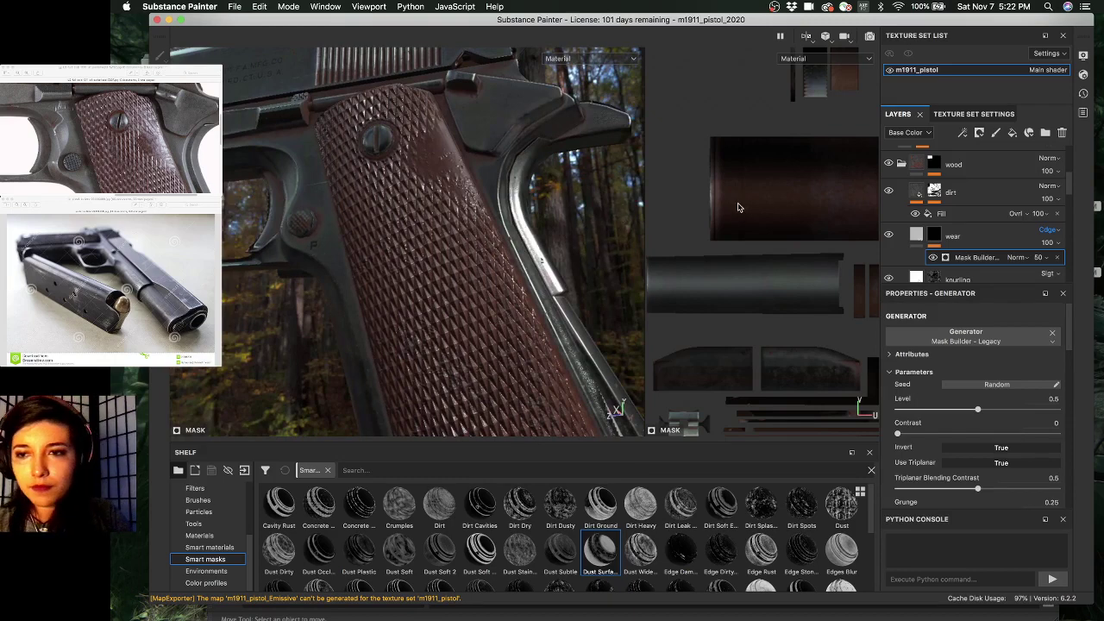
scroll(972, 235, "down", 1)
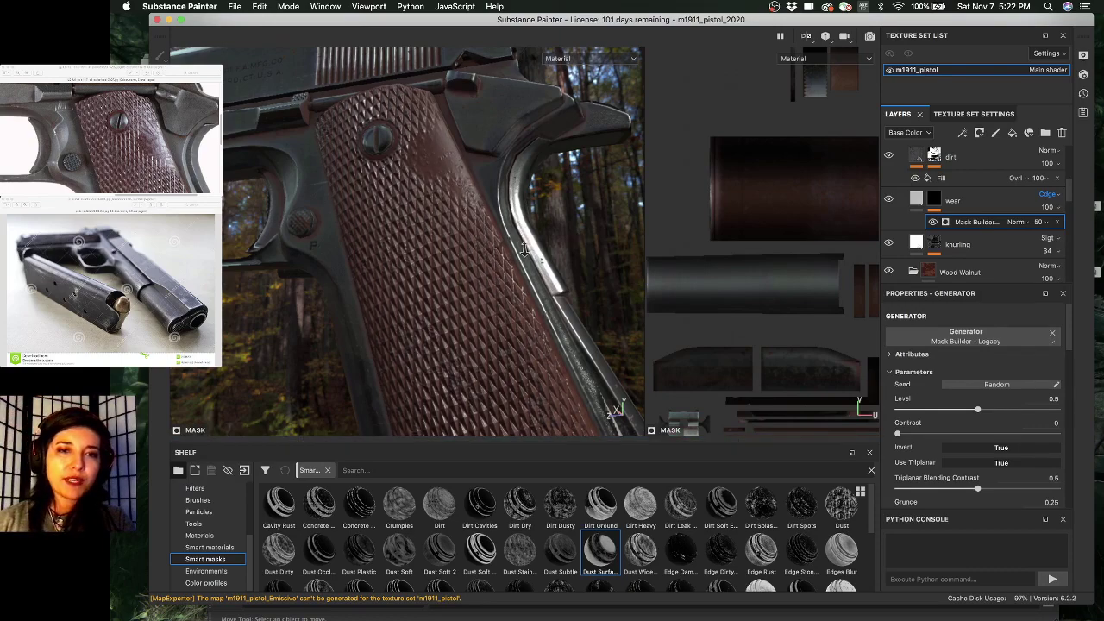
left_click_drag(524, 249, 451, 267, "alt")
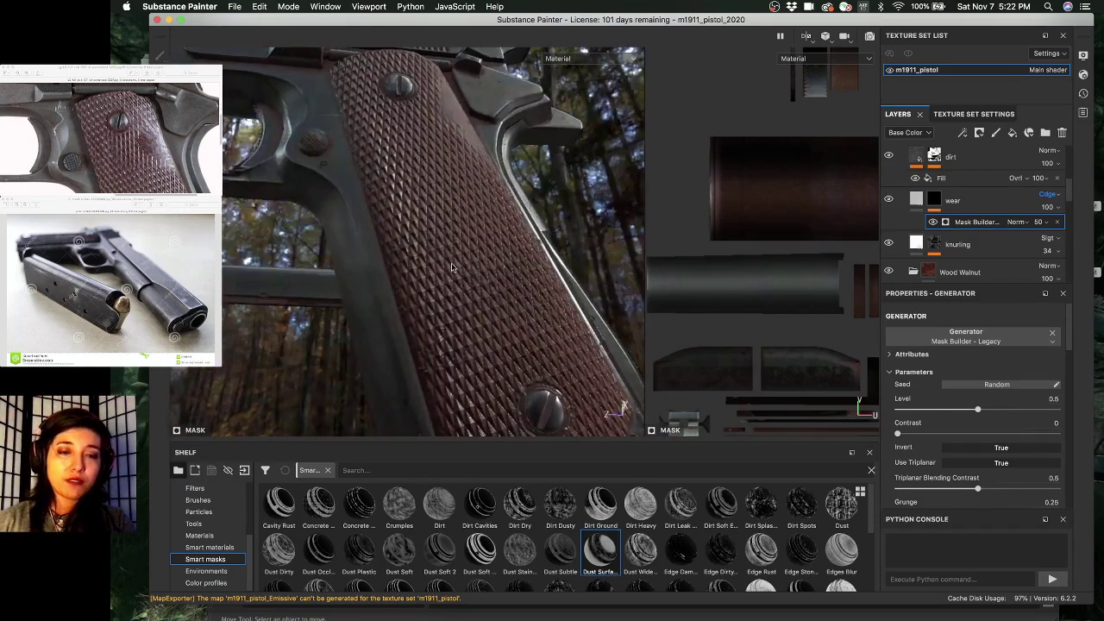
right_click_drag(451, 267, 398, 254, "alt")
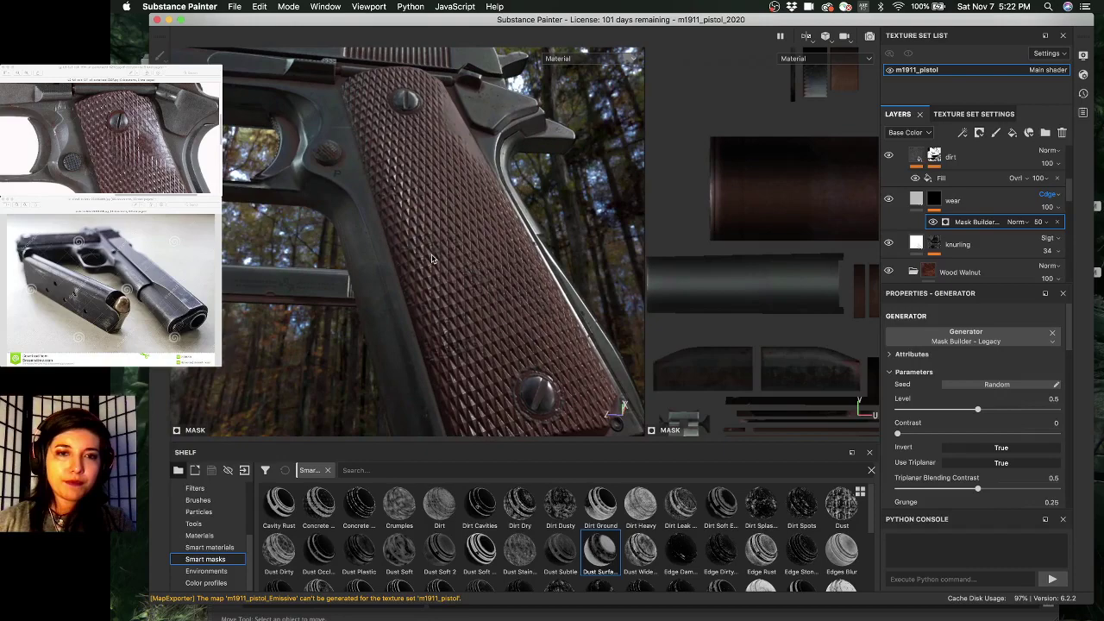
left_click_drag(433, 259, 464, 273, "alt")
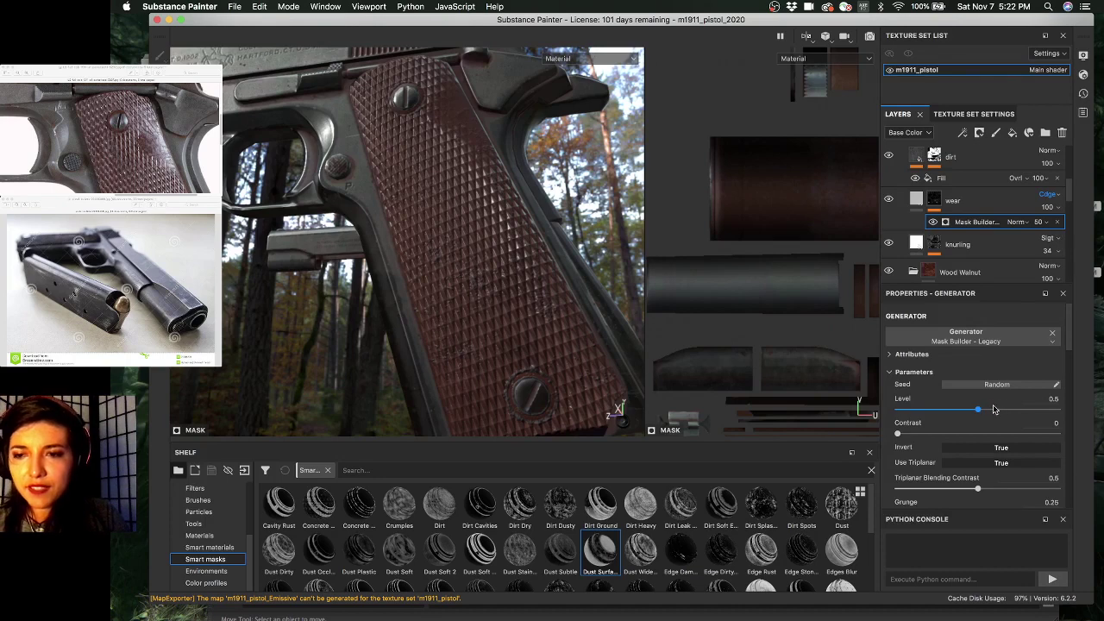
- Compare the wear mask generator with Invert off and on, leave Invert on True, and set its level to 0.64
scroll(997, 411, "down", 6)
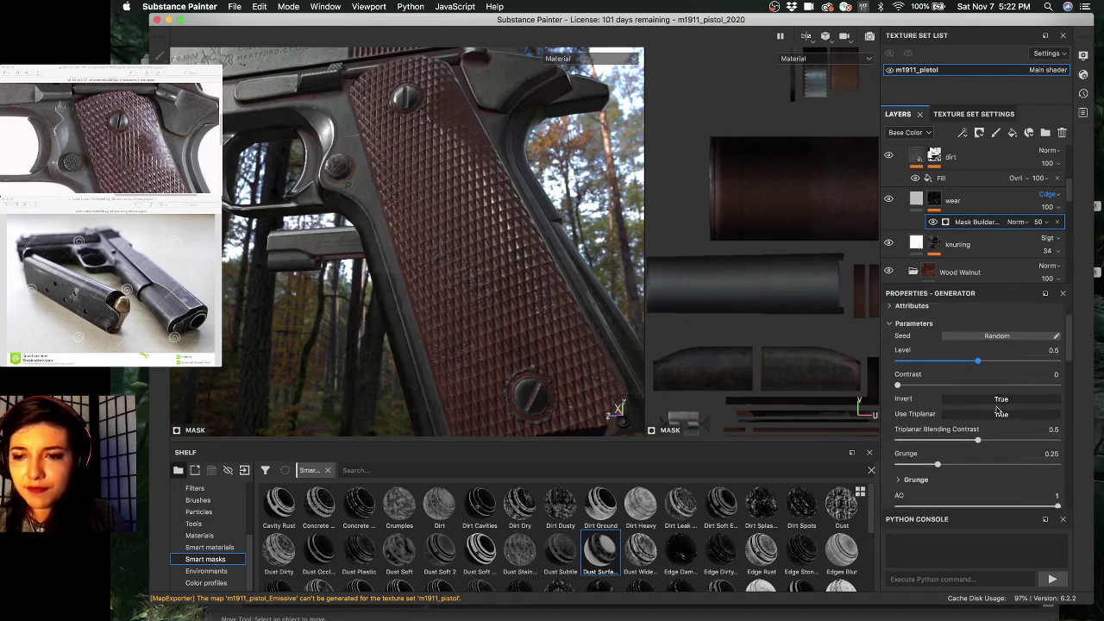
scroll(996, 411, "down", 2)
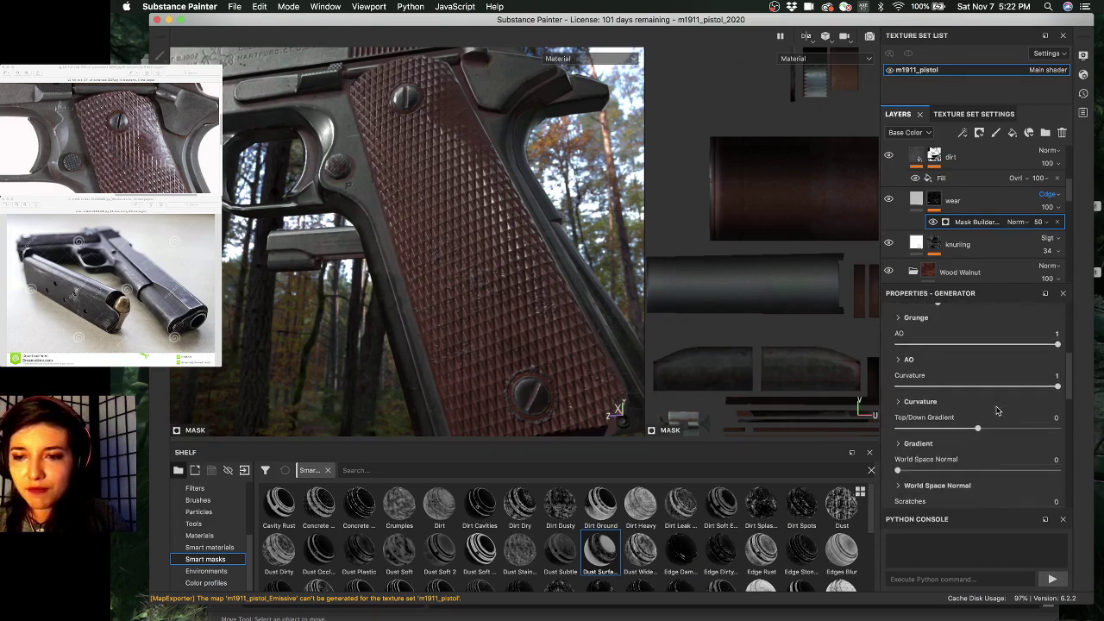
scroll(996, 411, "up", 4)
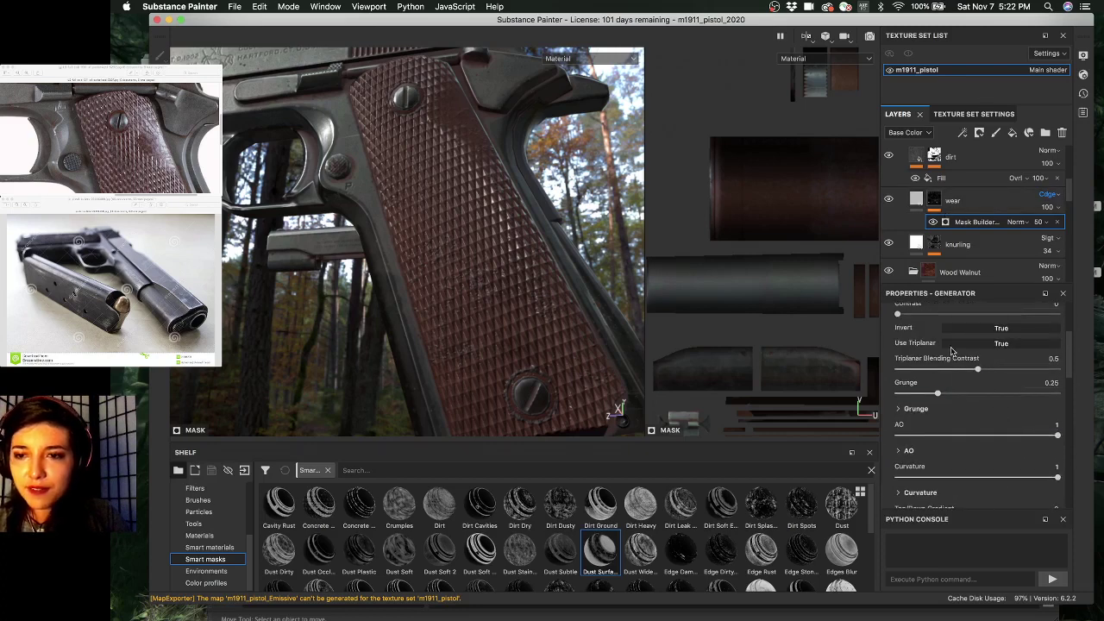
left_click(987, 326)
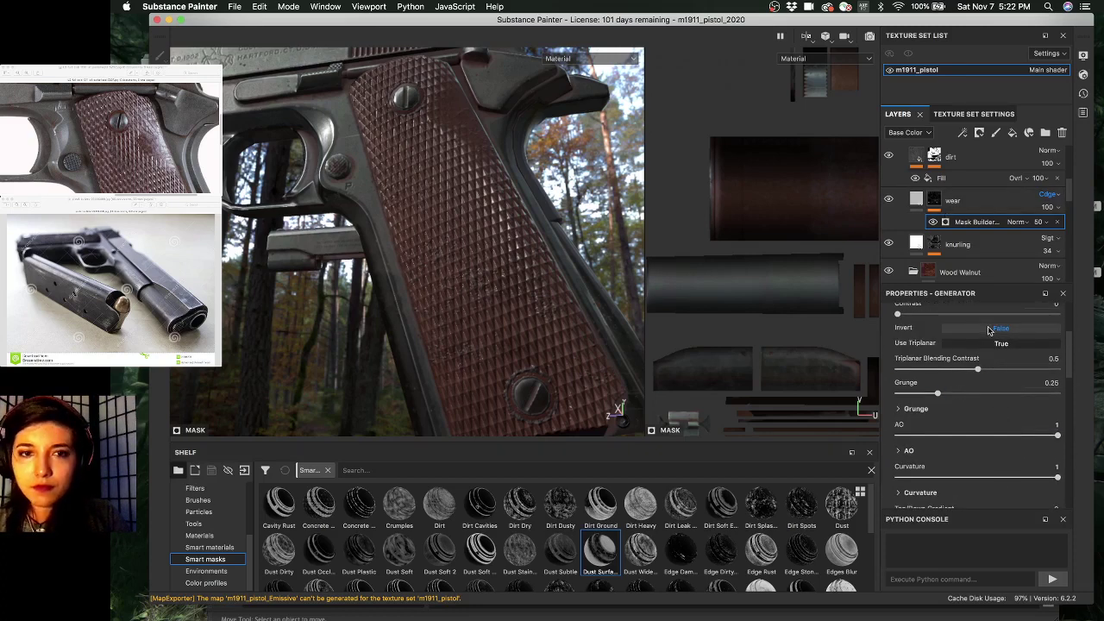
mouse_move(496, 270)
left_mouse_down("alt")
mouse_move(523, 269)
mouse_move(505, 275)
mouse_move(522, 253)
mouse_move(479, 259)
mouse_move(508, 255)
left_mouse_up("alt")
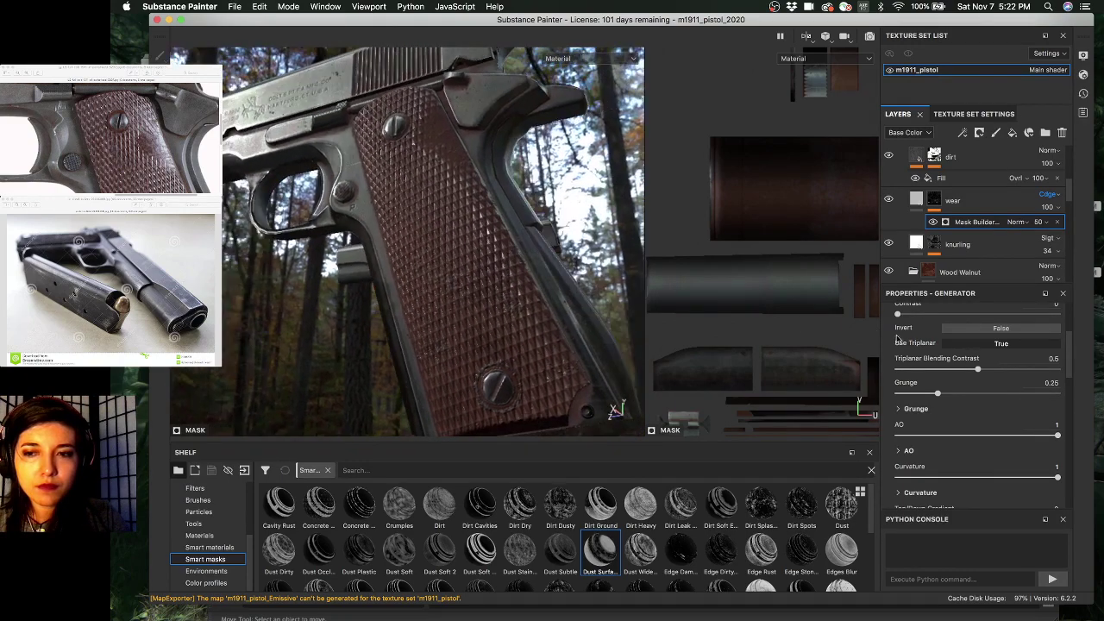
left_click(973, 331)
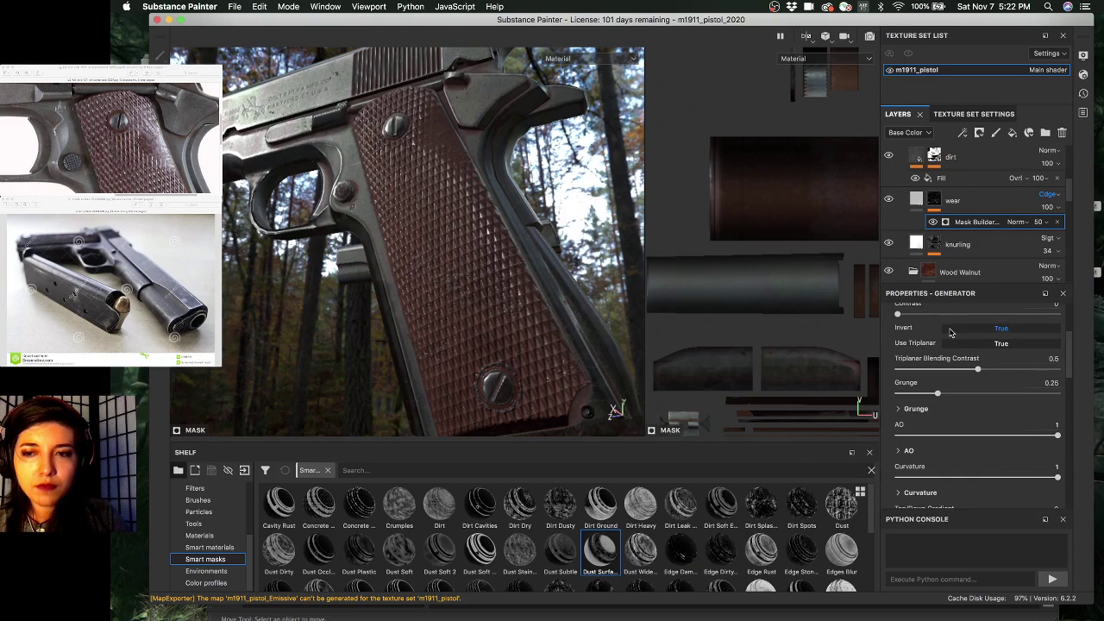
scroll(950, 332, "up", 5)
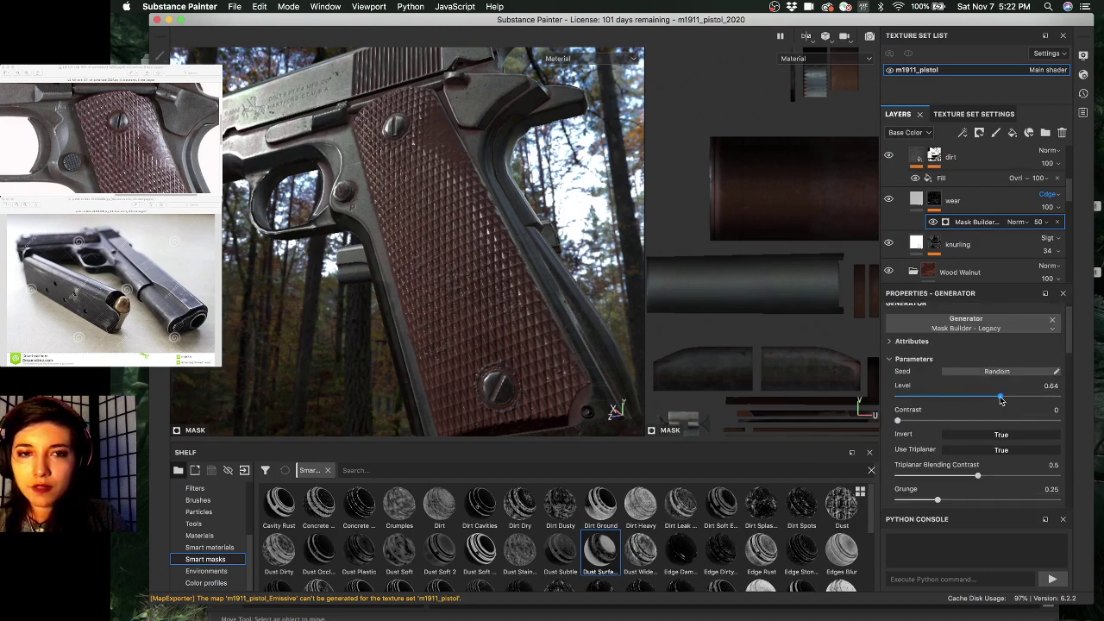
- Turn off the wear fill's metal and nrm channels and set its height to -0.1362
left_click(916, 201)
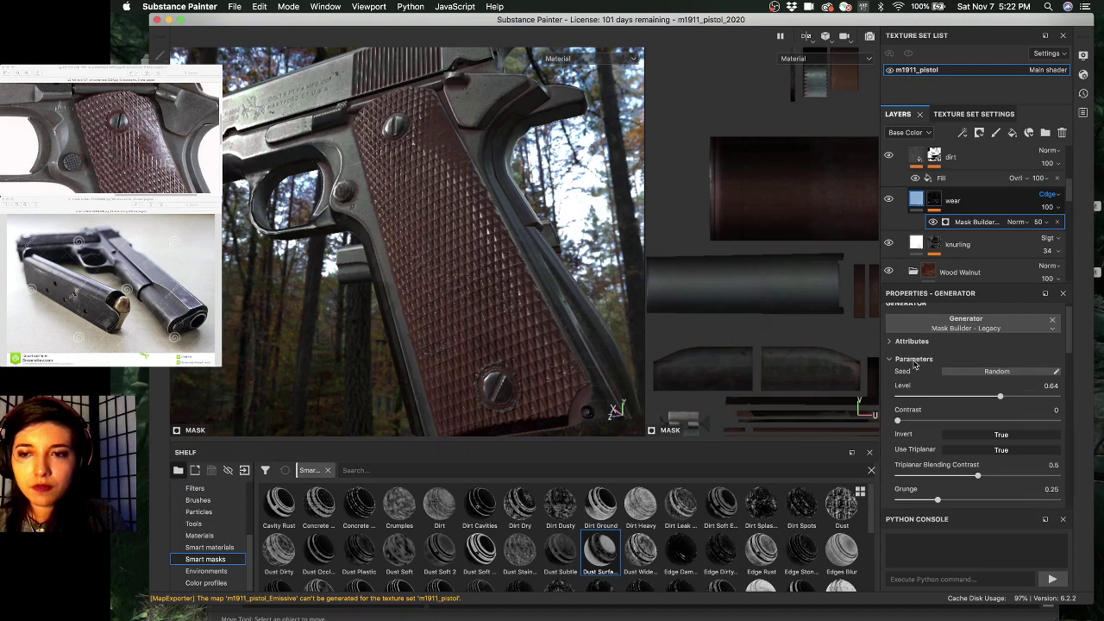
key("Delete")
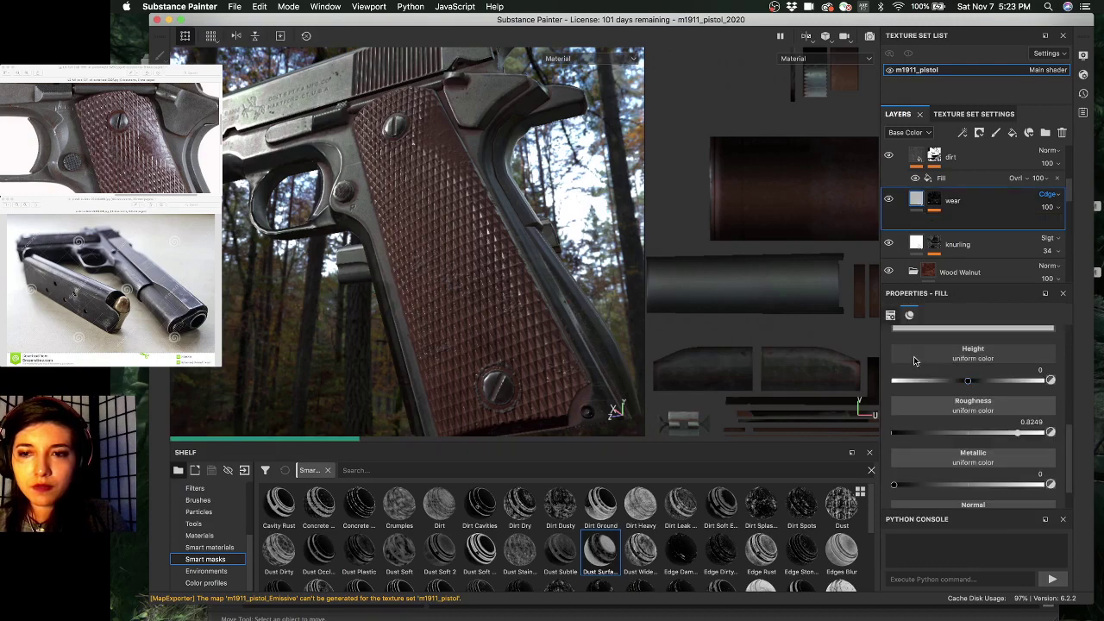
scroll(915, 357, "up", 5)
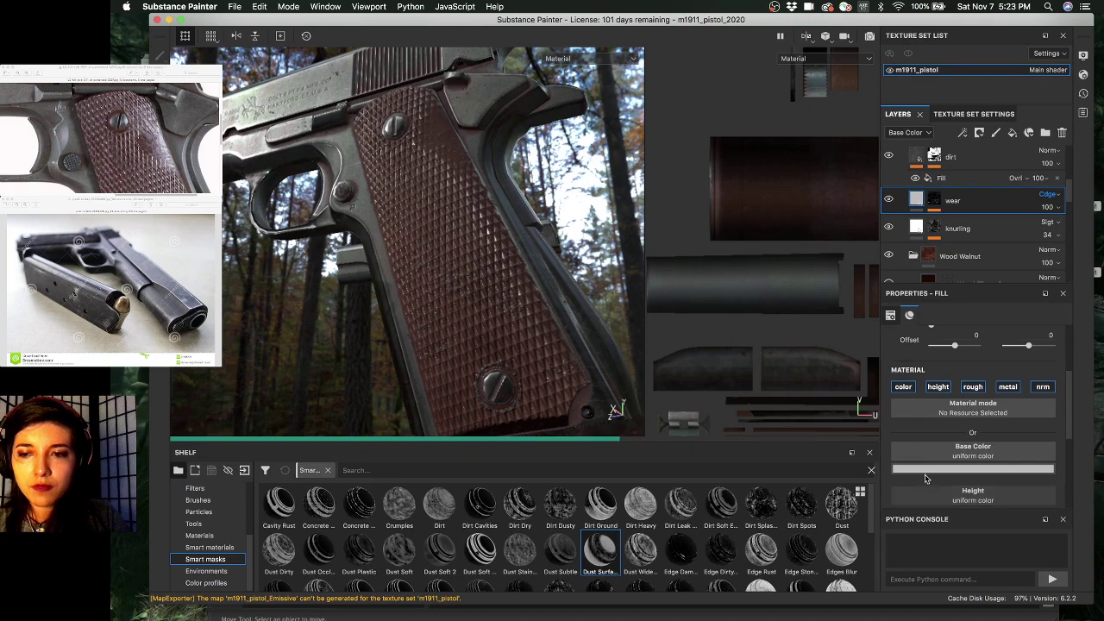
left_click(1007, 387)
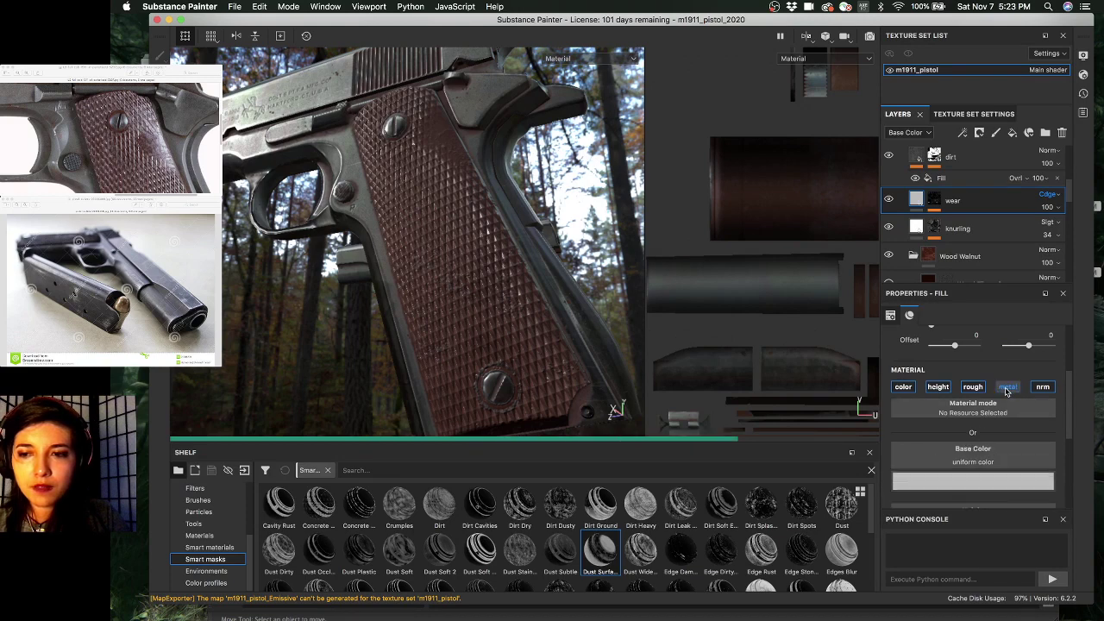
left_click(1036, 388)
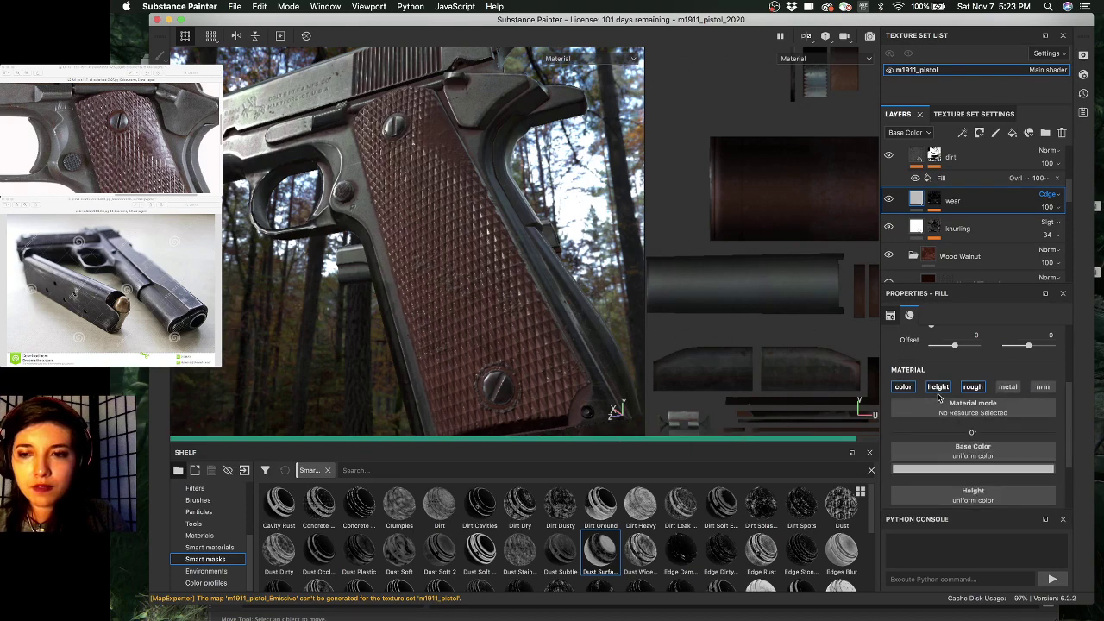
scroll(939, 392, "down", 4)
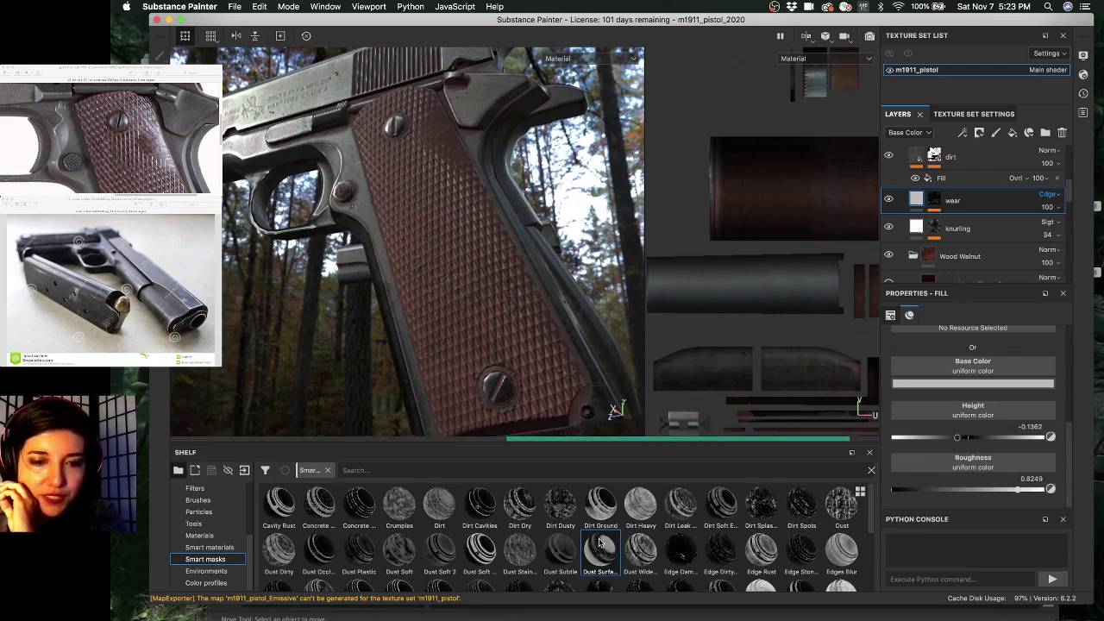
- Add the Edges Scratched smart mask to the wear layer's mask and check the grip
scroll(603, 540, "down", 3)
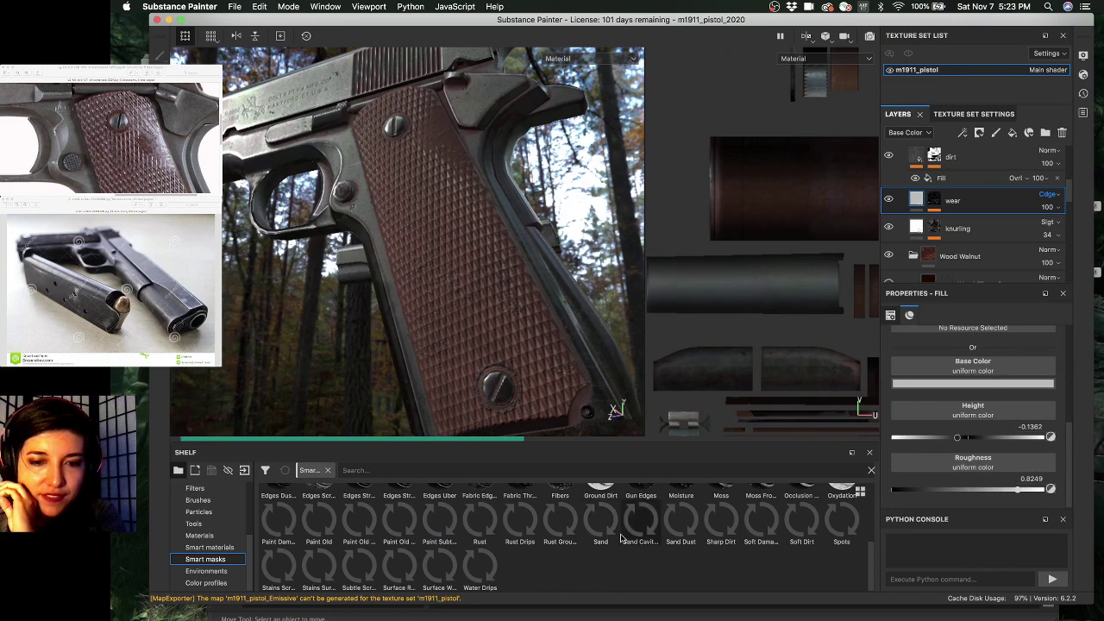
scroll(612, 540, "up", 3)
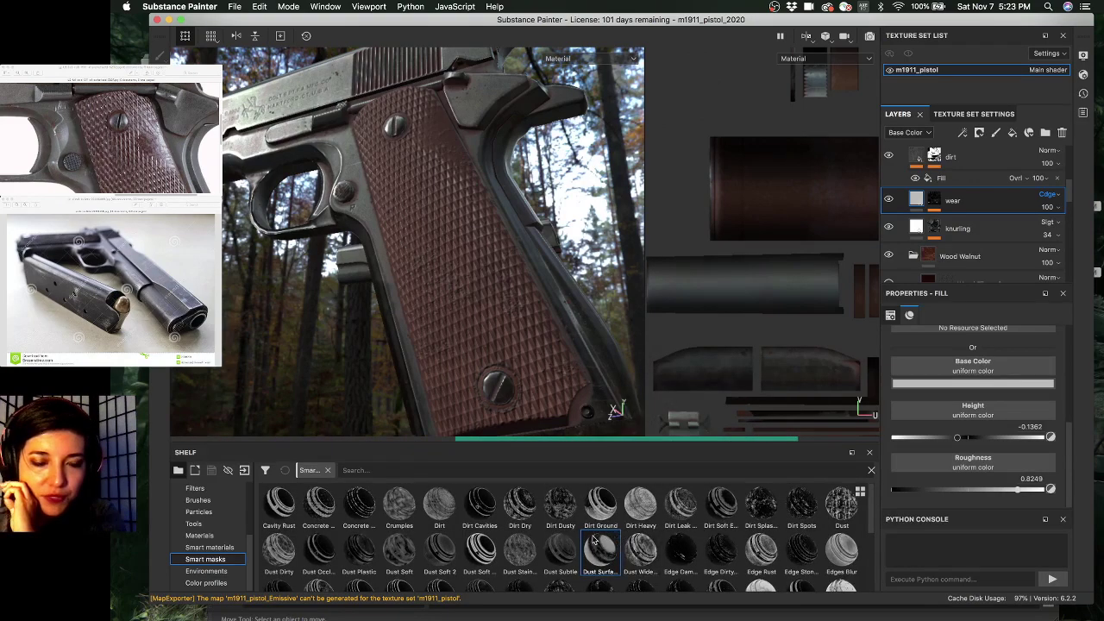
scroll(606, 539, "down", 3)
scroll(440, 539, "up", 3)
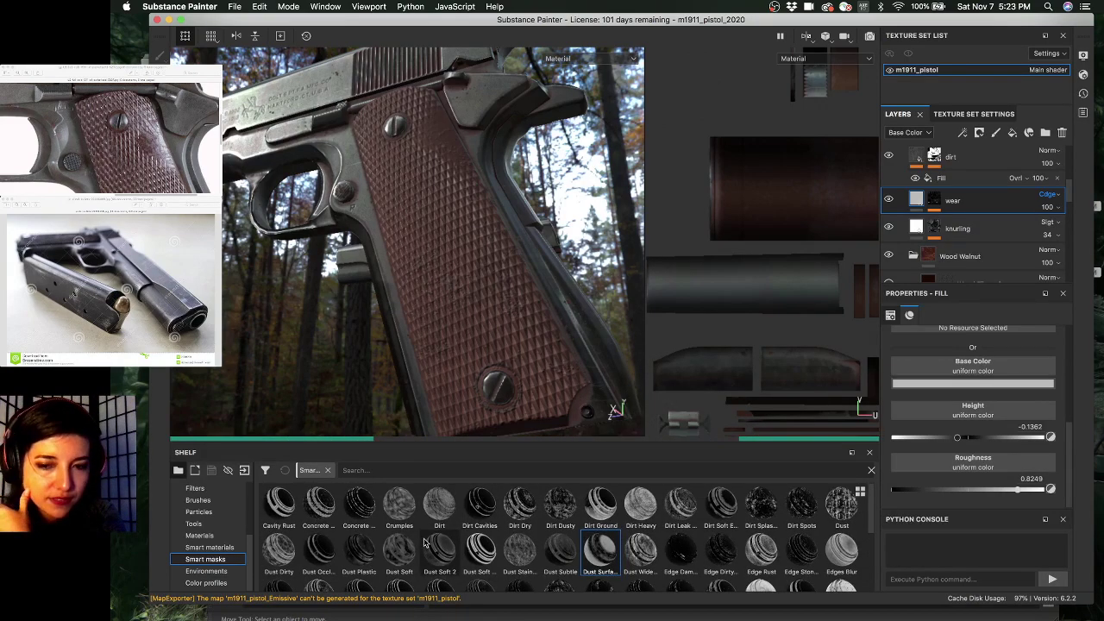
scroll(436, 539, "down", 3)
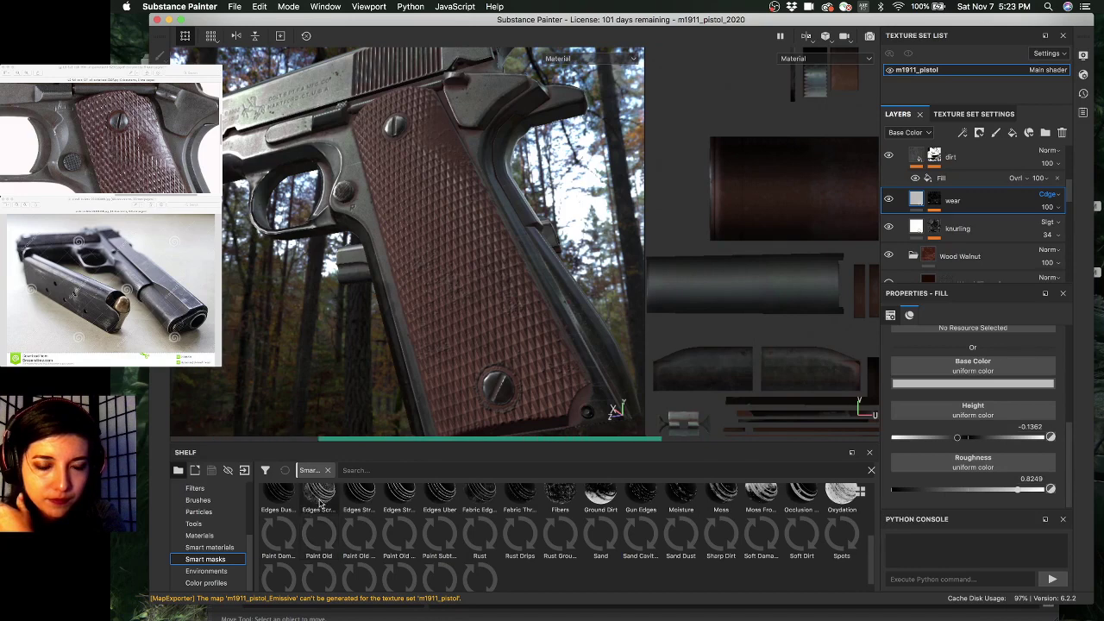
mouse_move(319, 504)
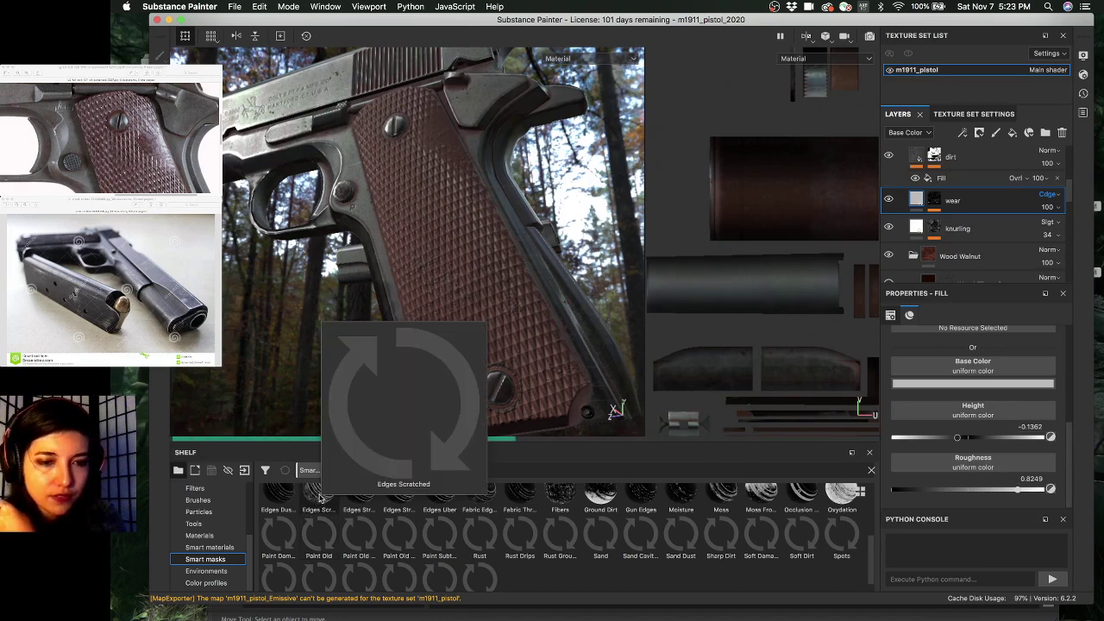
left_click_drag(319, 499, 943, 200)
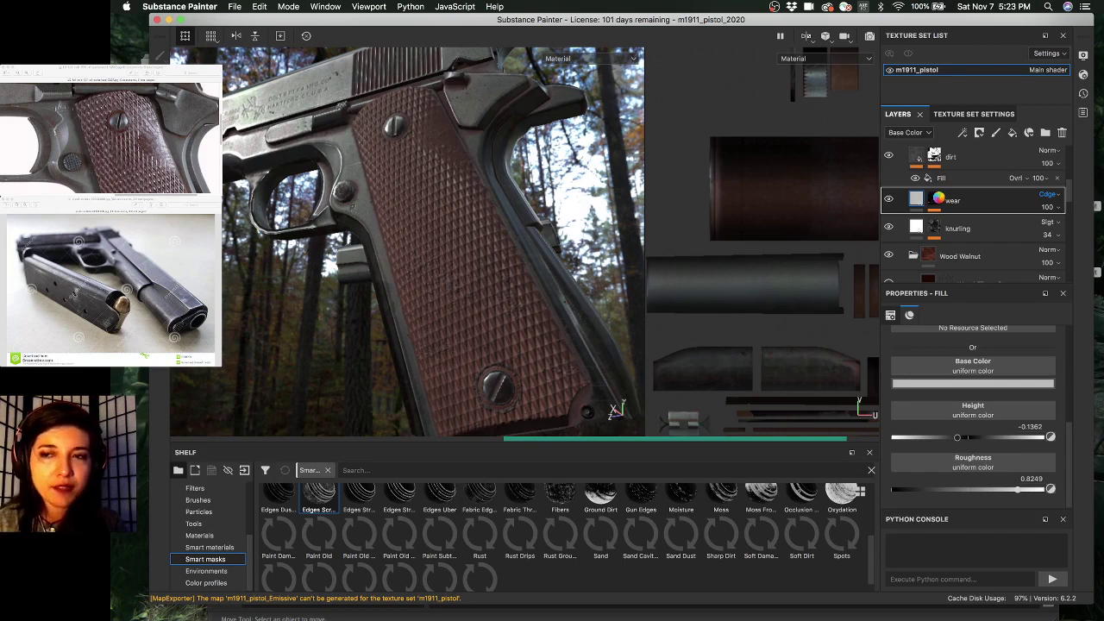
left_click(938, 200)
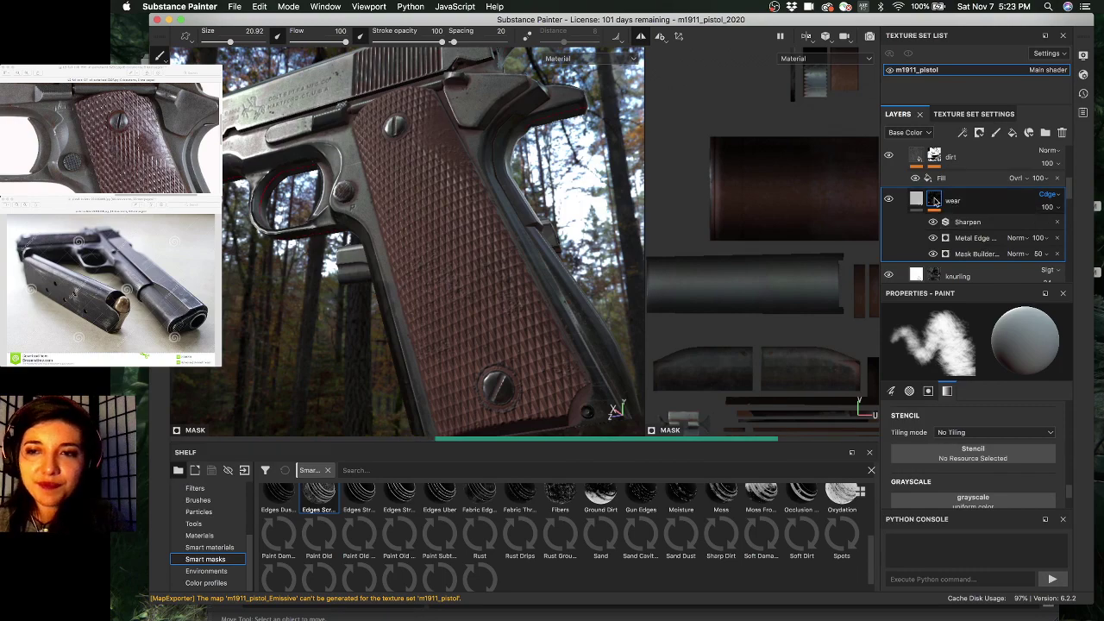
mouse_move(524, 237)
left_mouse_down("alt")
mouse_move(496, 220)
mouse_move(513, 226)
left_mouse_up("alt")
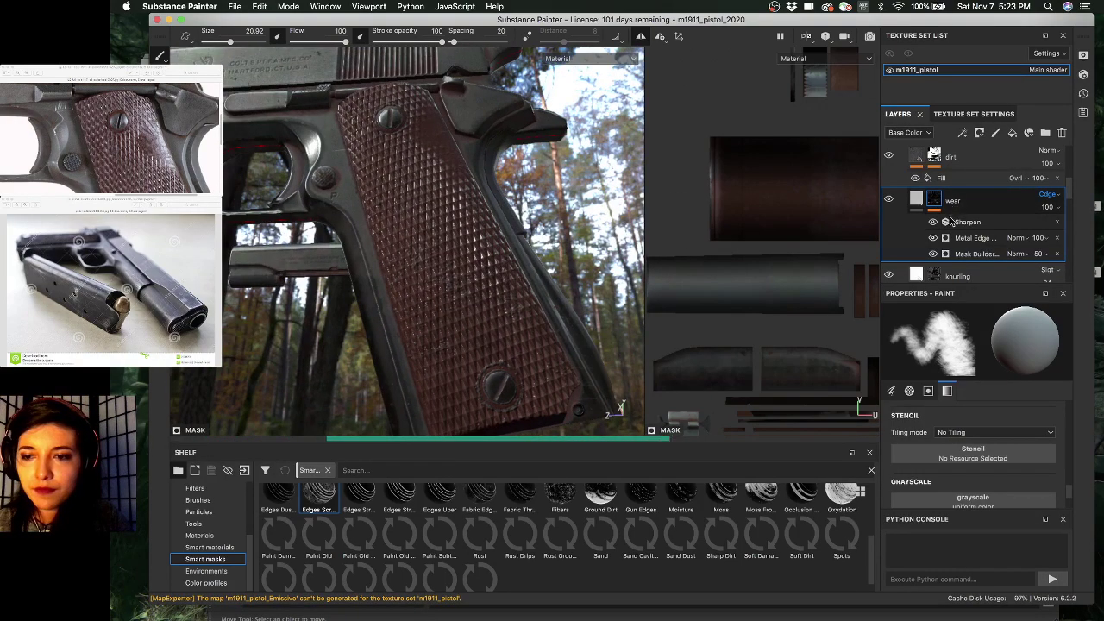
- Change the wear fill's base color to red (R 0.749, G 0.011, B 0.011) and its base color blend mode to Normal
left_click(916, 200)
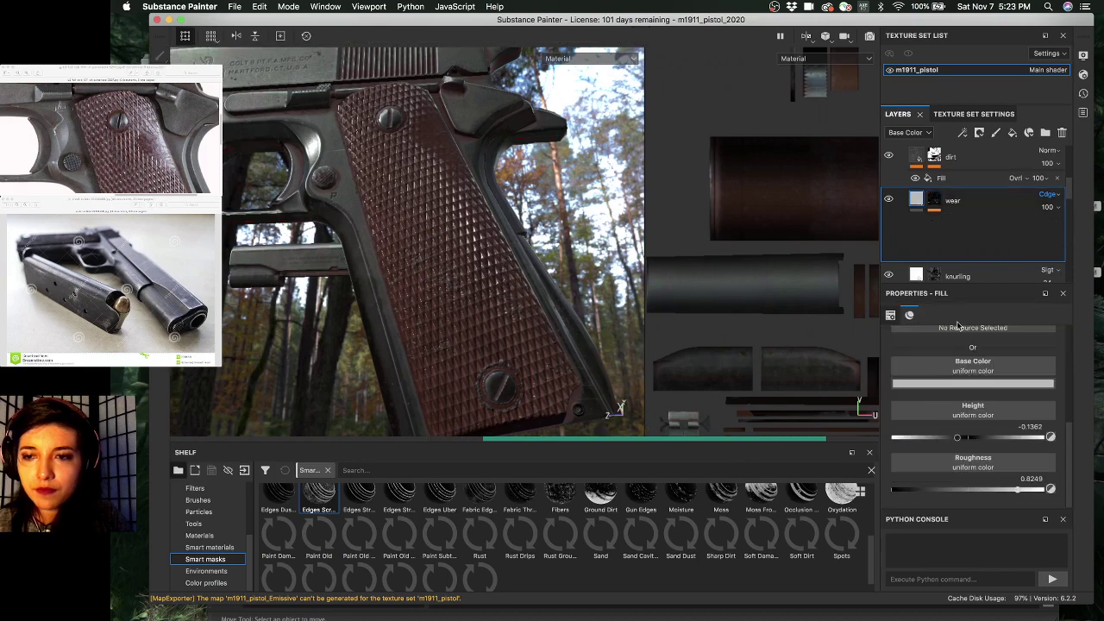
left_click(999, 385)
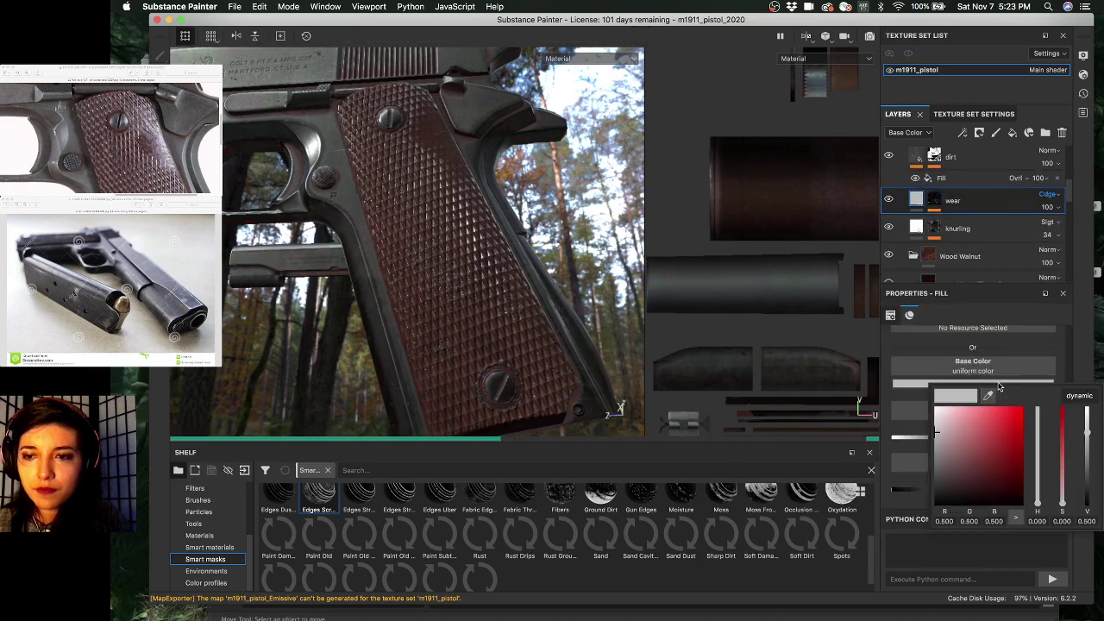
left_click(1011, 419)
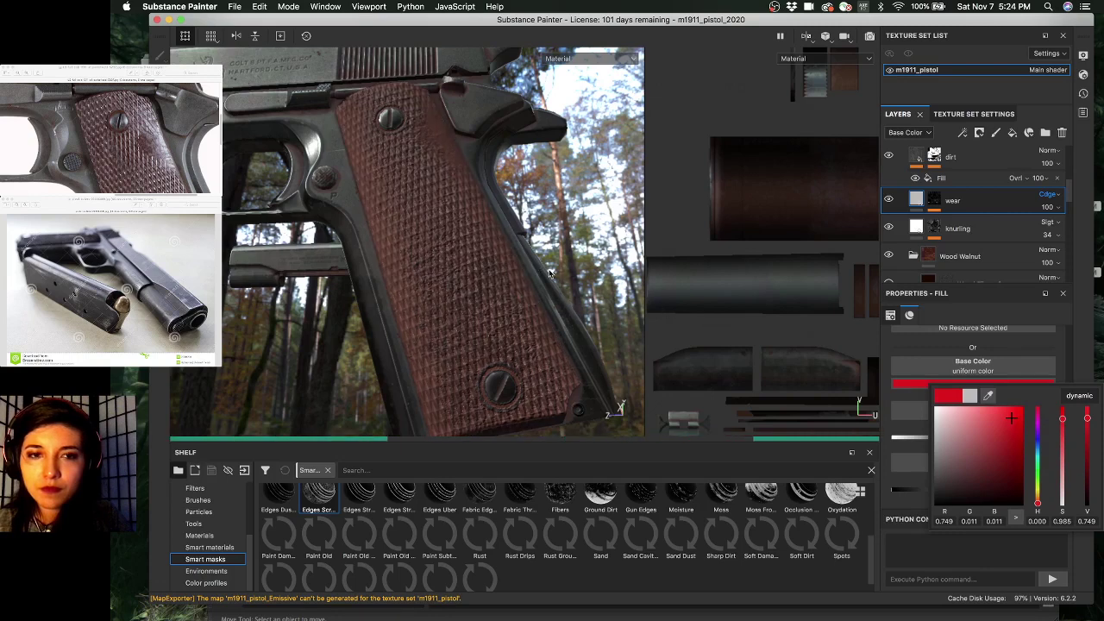
left_click(1042, 194)
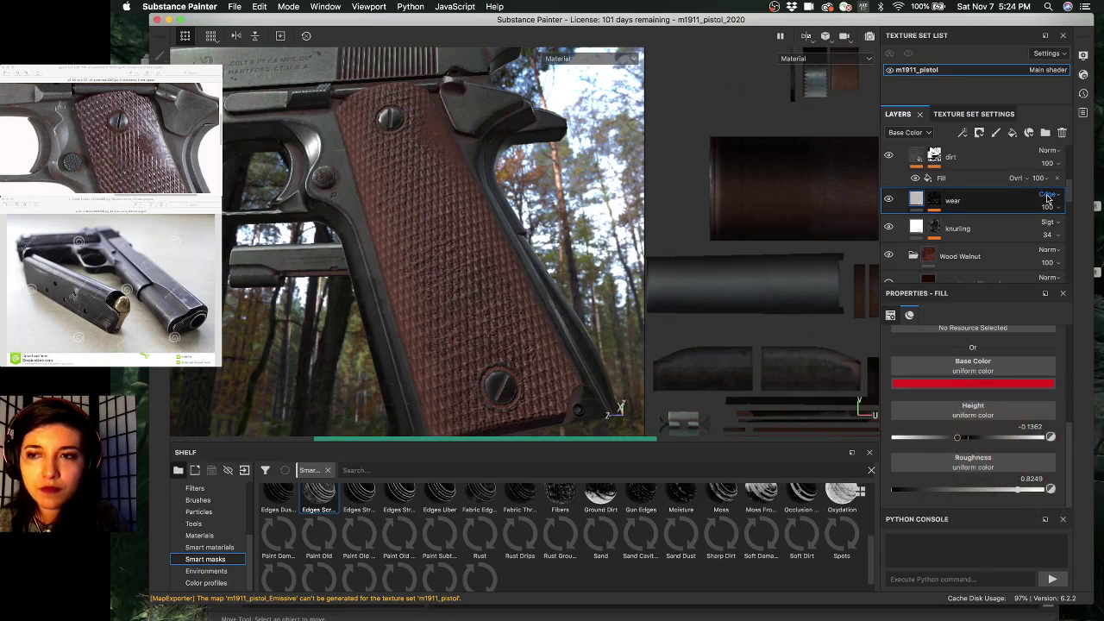
left_click(1048, 197)
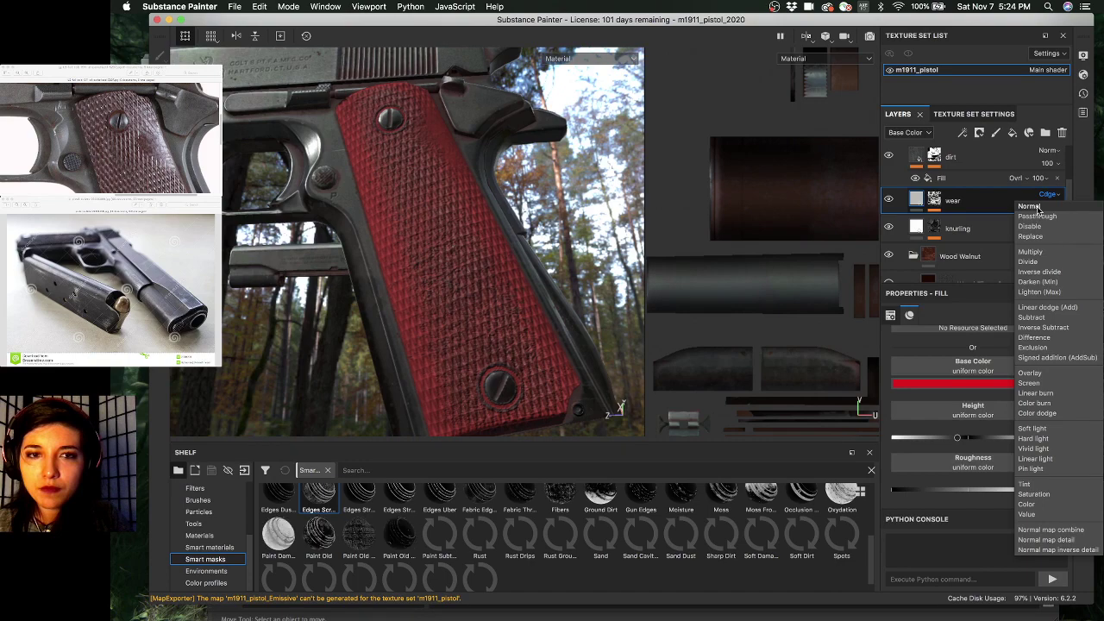
left_click(1037, 206)
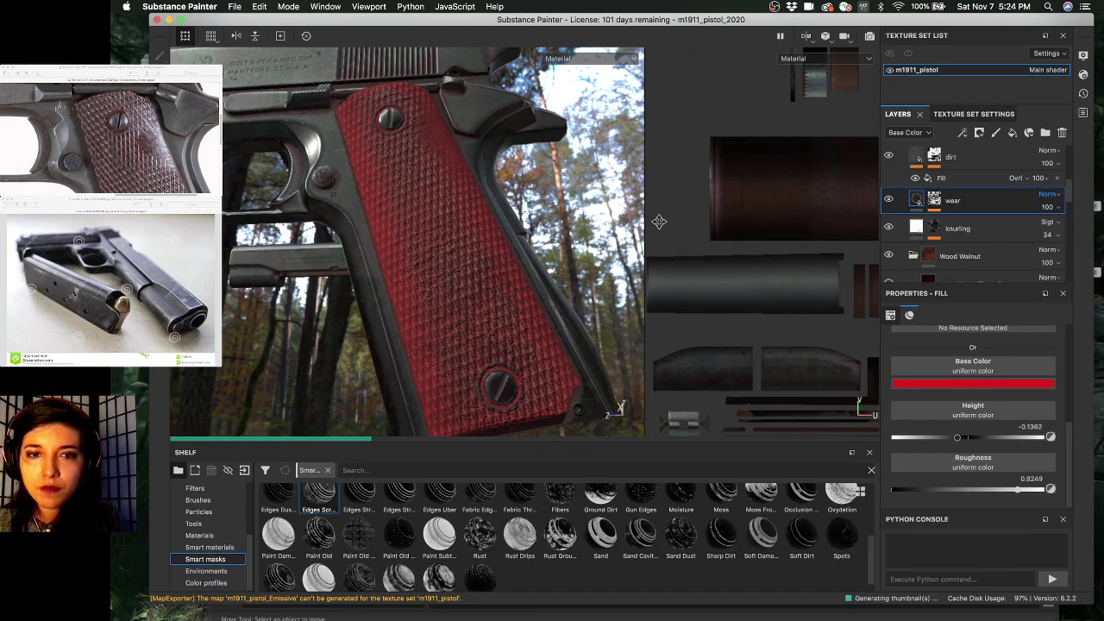
left_click_drag(452, 226, 532, 255, "alt")
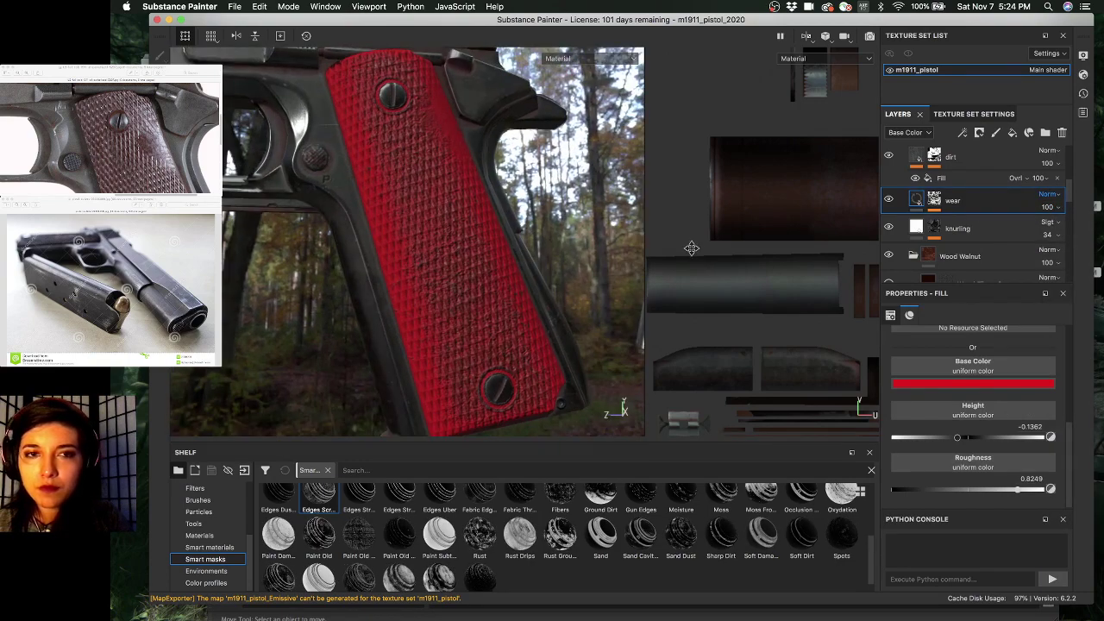
- Set the wear fill's height to -0.0584 and check the knurled grip up close
left_click(935, 201)
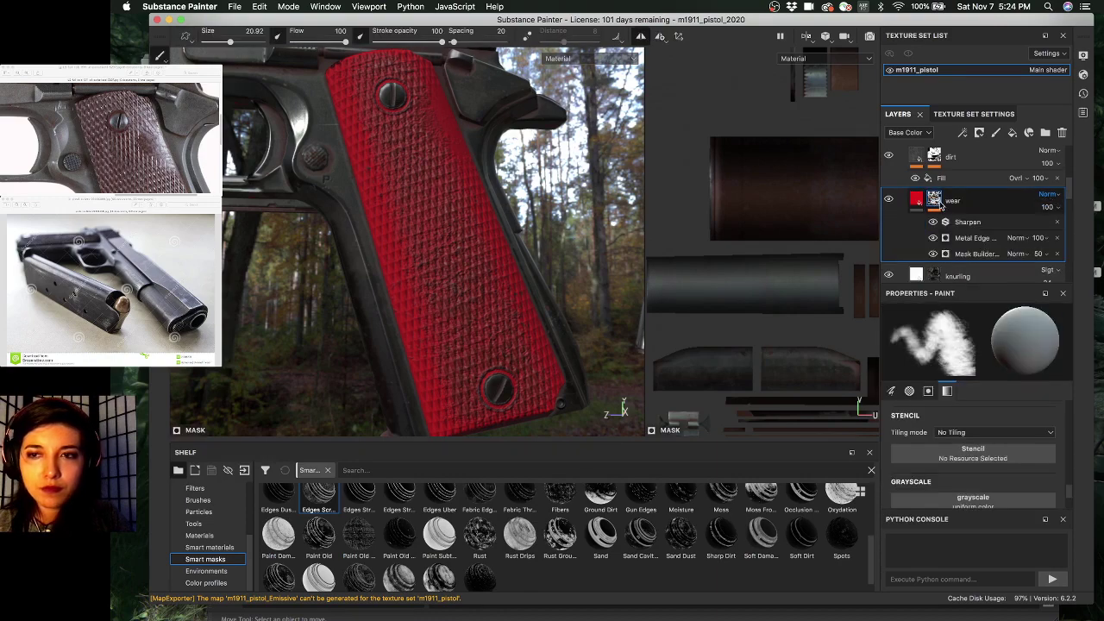
left_click(973, 239)
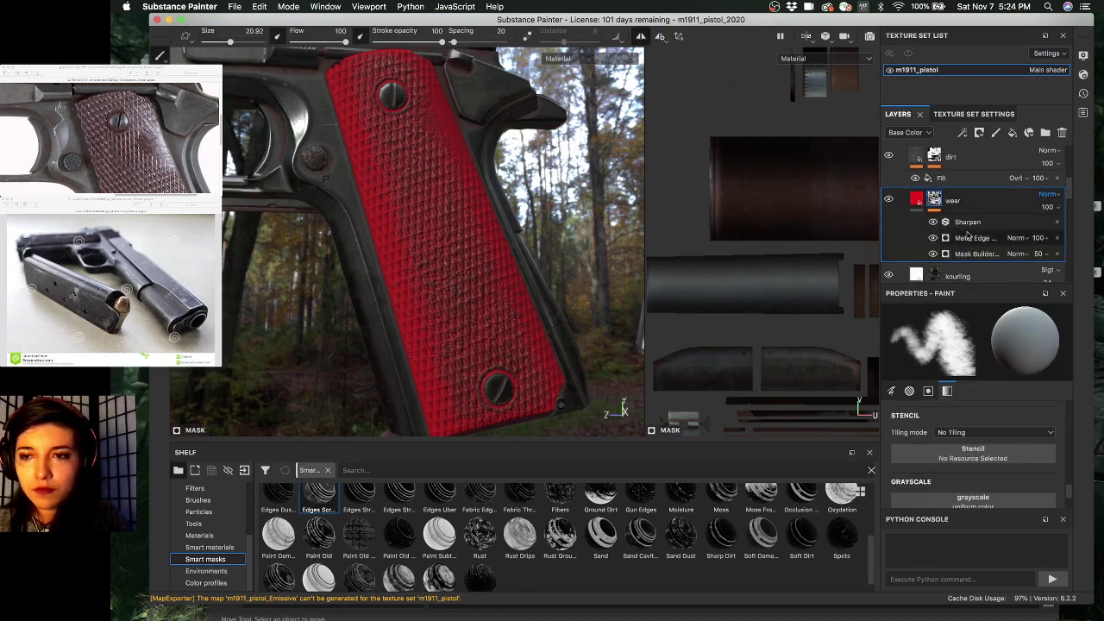
left_click(918, 200)
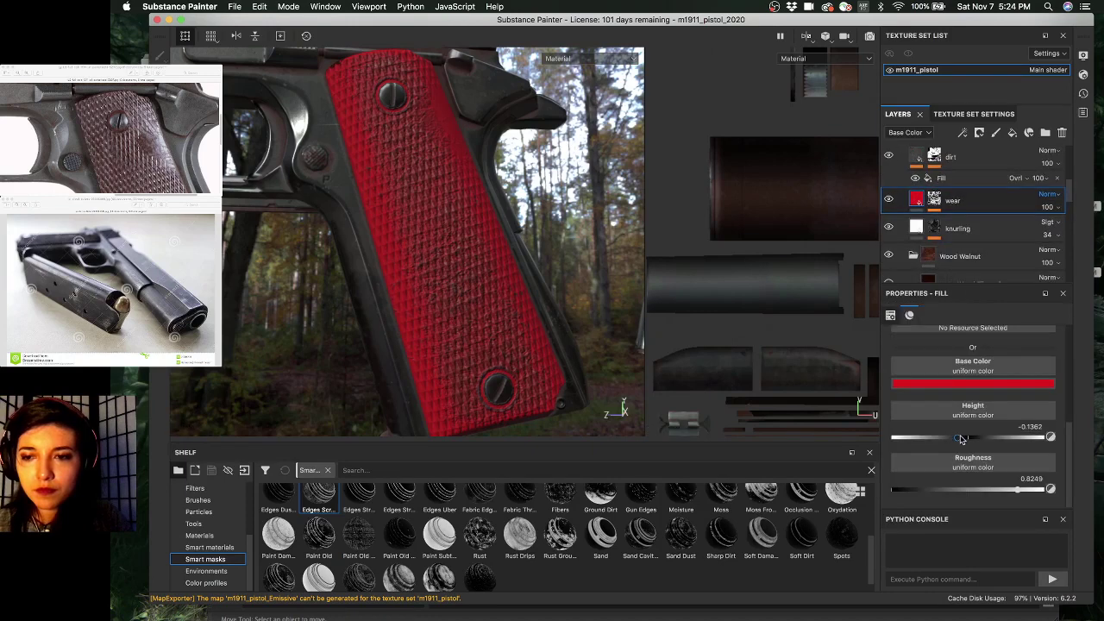
left_click_drag(962, 439, 964, 439)
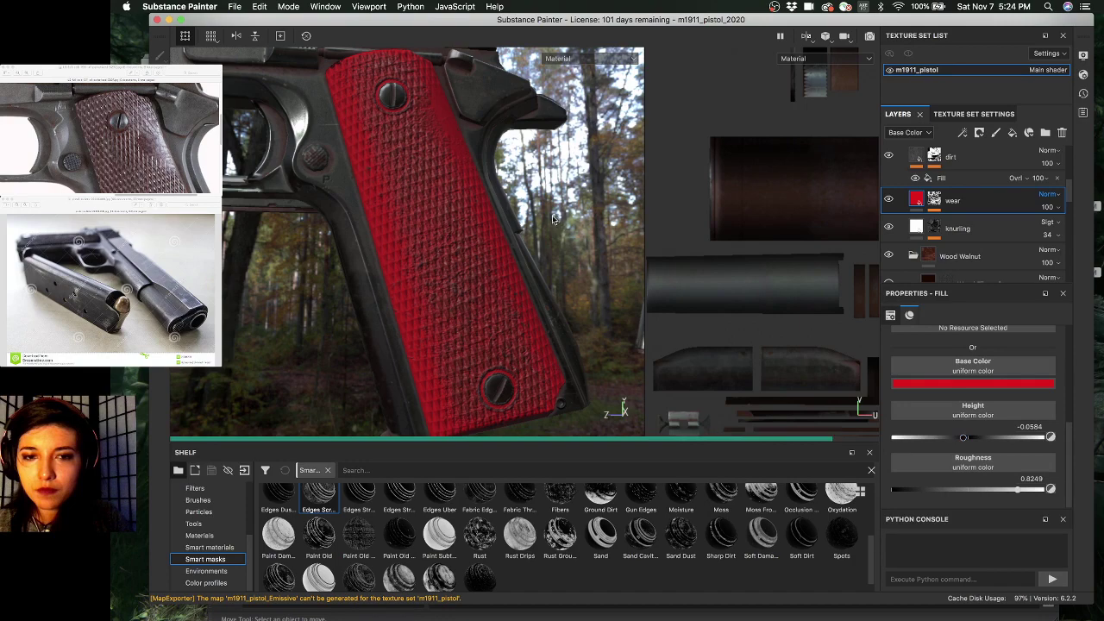
left_click_drag(570, 200, 581, 274, "alt")
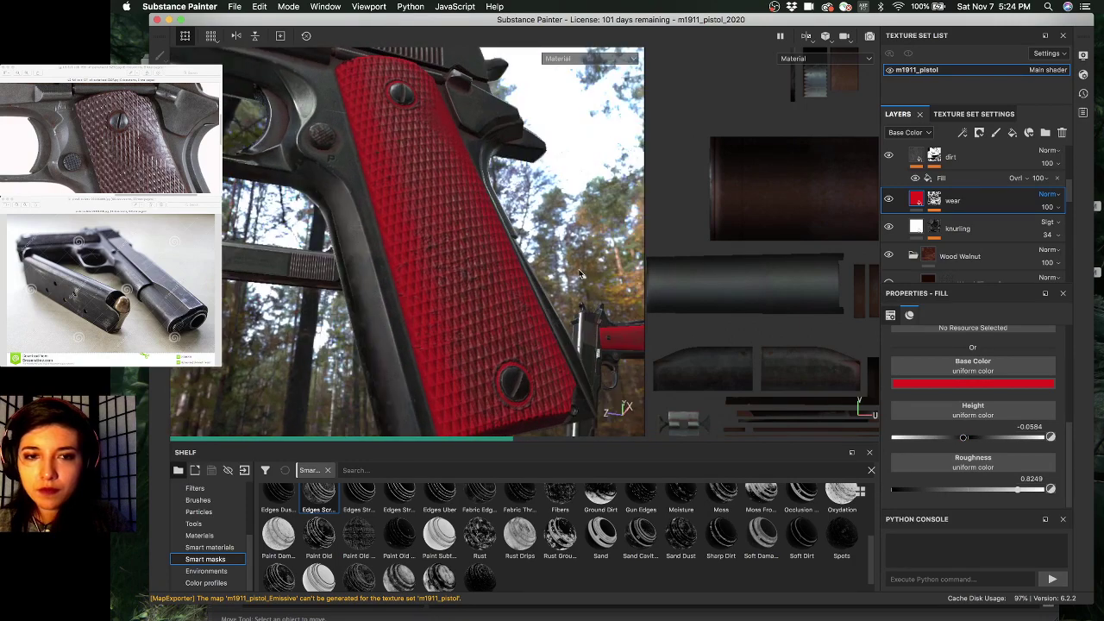
scroll(595, 280, "up", 3)
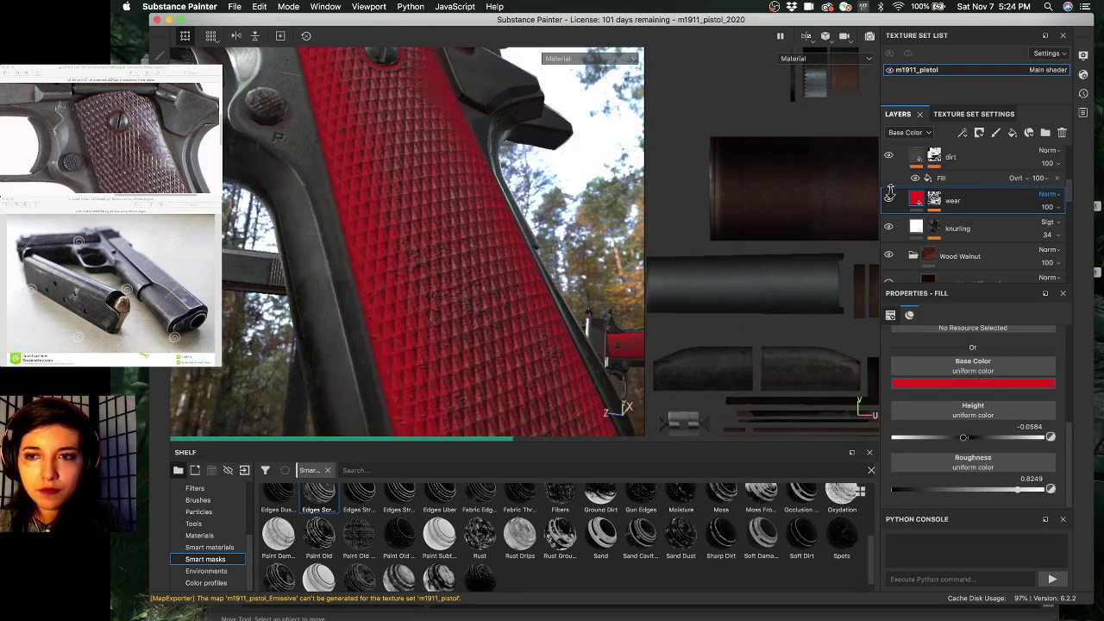
- Set the Wear Level of the wear mask's Metal Edge Wear generator to 0.61
left_click(934, 201)
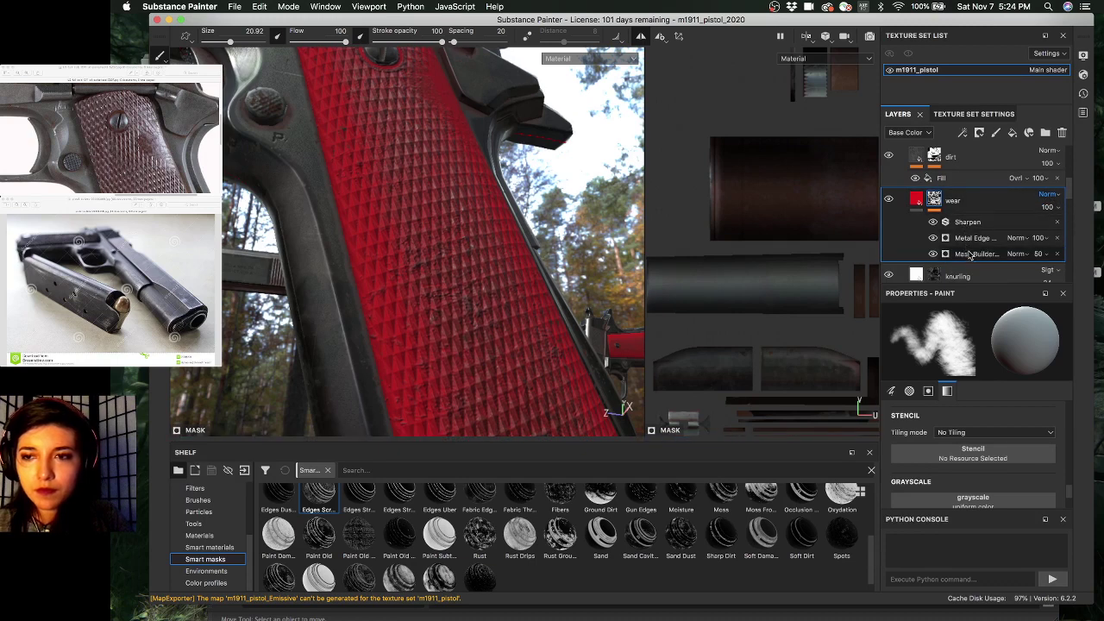
left_click(971, 239)
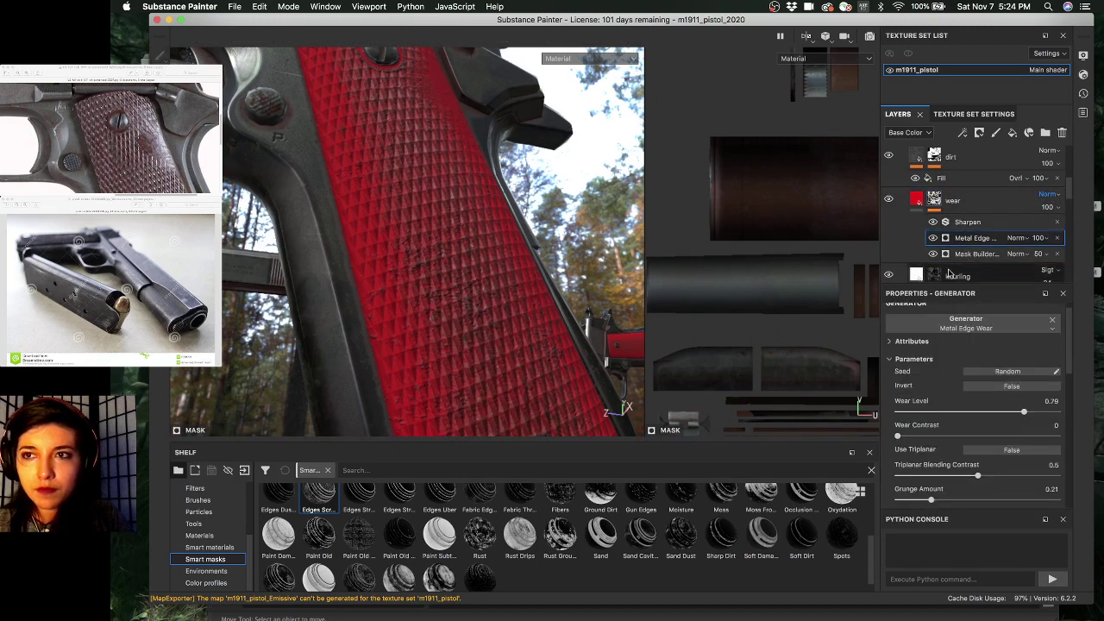
left_click_drag(957, 413, 994, 414)
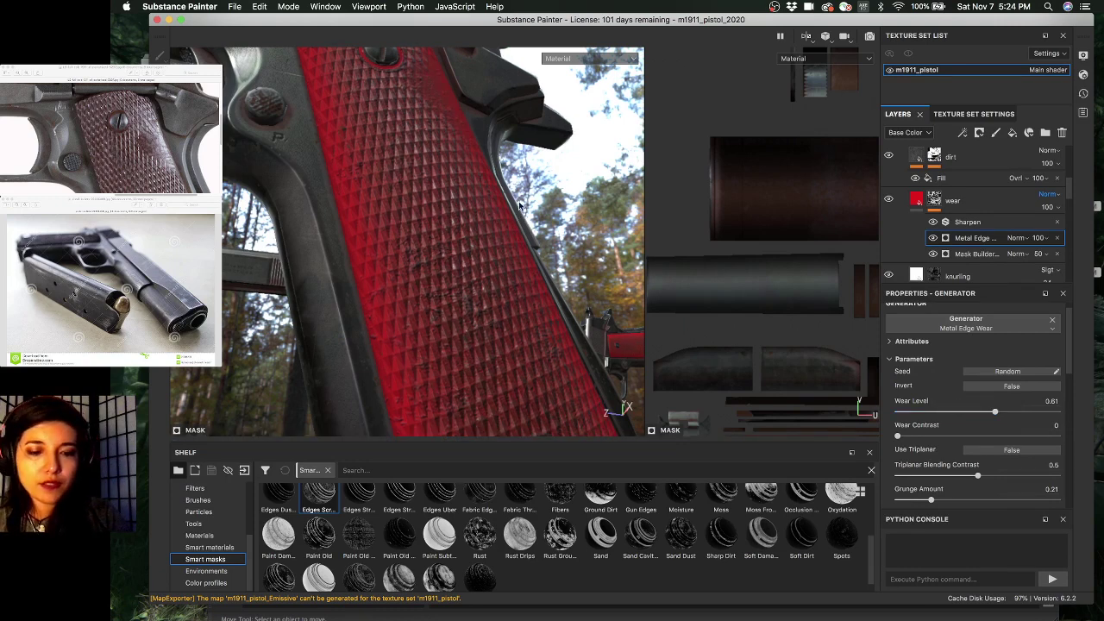
- Delete the Mask Builder generator from the wear layer's mask
scroll(988, 217, "down", 2)
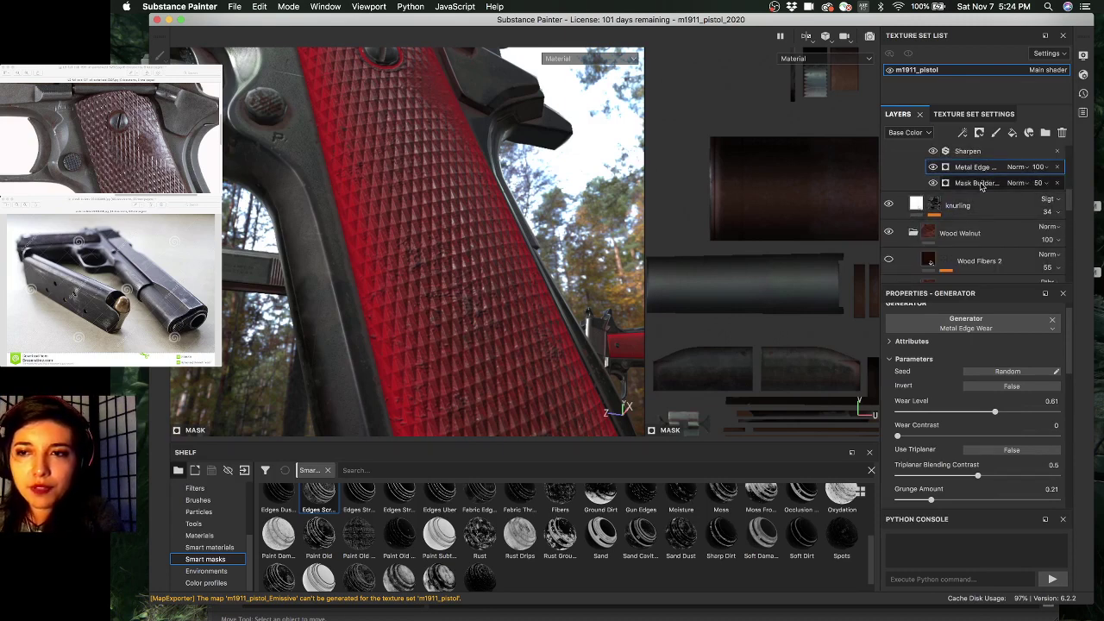
left_click(982, 183)
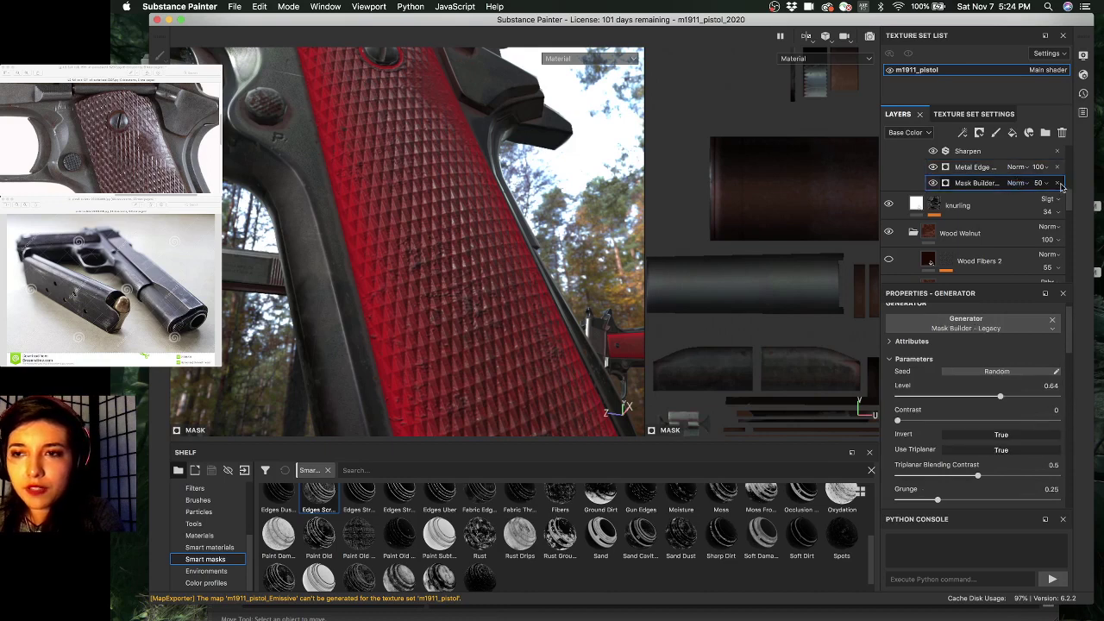
left_click(1059, 186)
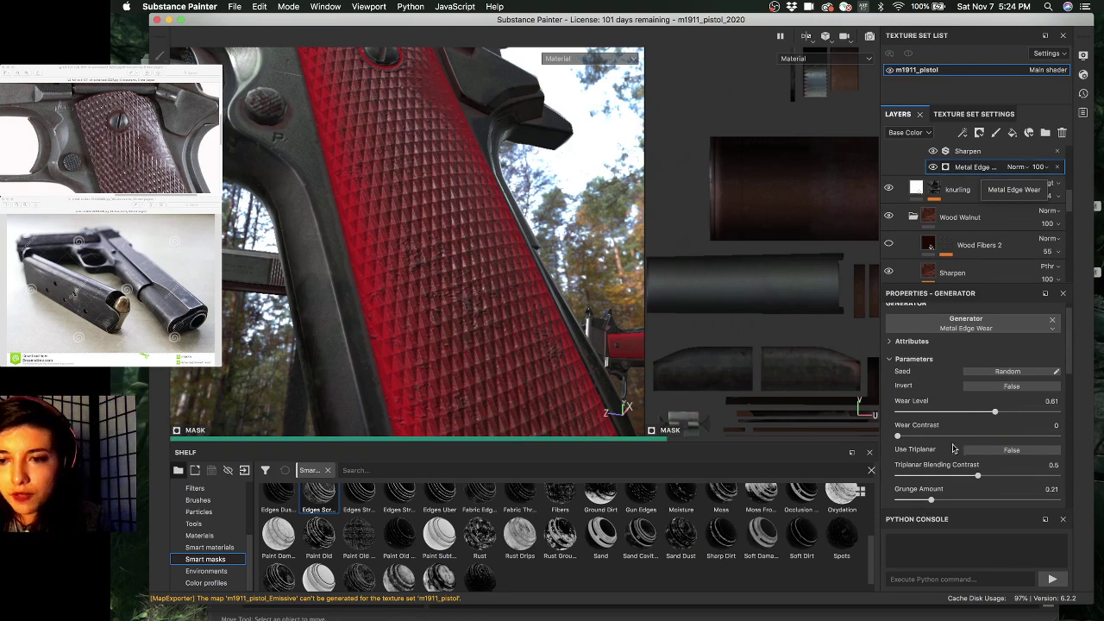
- Examine the red wear on the grip and the Metal Edge Wear generator's image inputs, including the resources offered for Micro Height
scroll(992, 421, "down", 5)
scroll(936, 436, "up", 2)
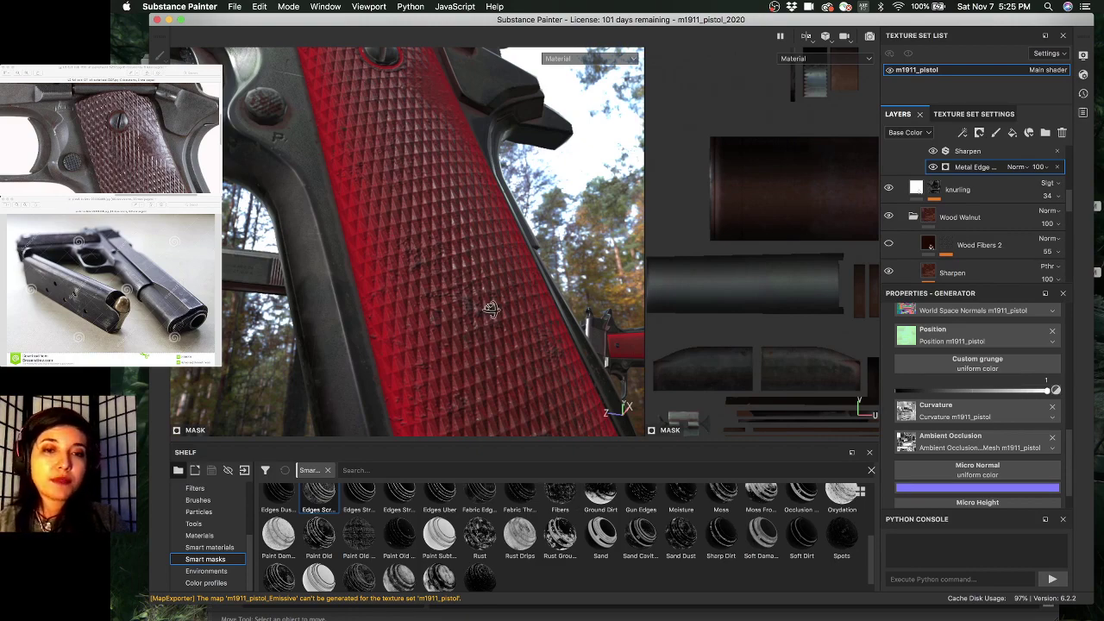
left_click_drag(492, 311, 543, 356, "alt")
left_click_drag(463, 269, 465, 286, "alt")
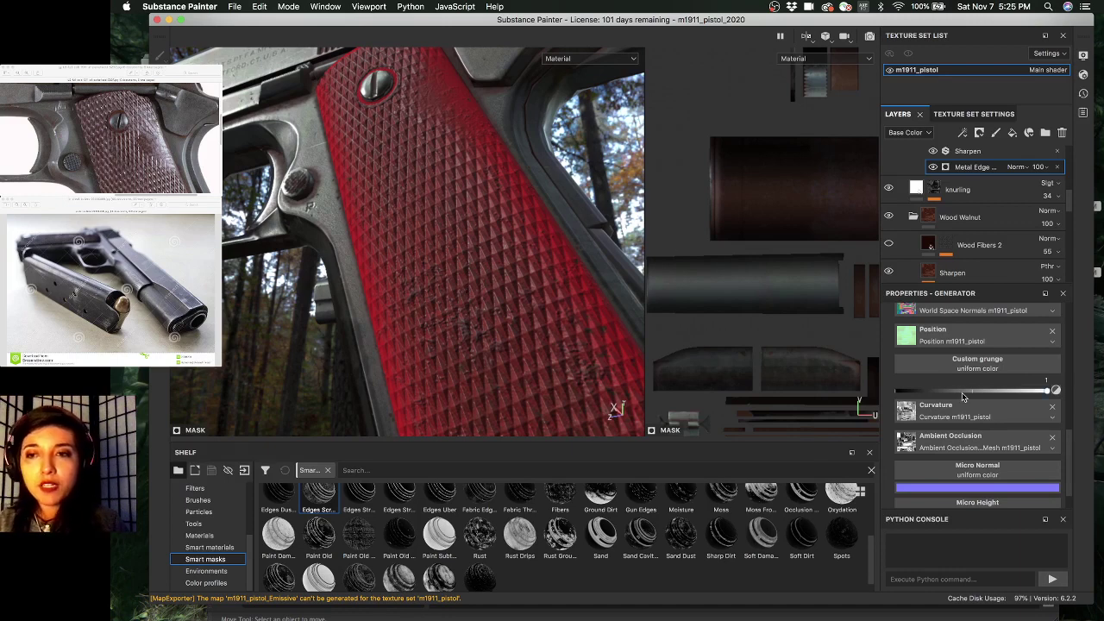
scroll(962, 392, "down", 2)
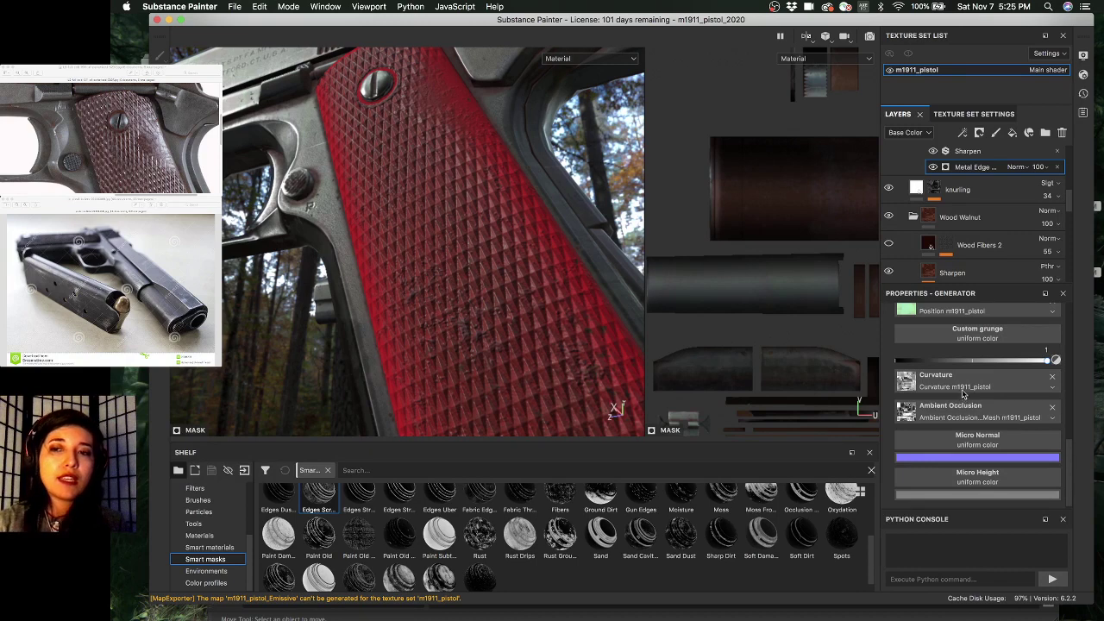
scroll(982, 199, "up", 3)
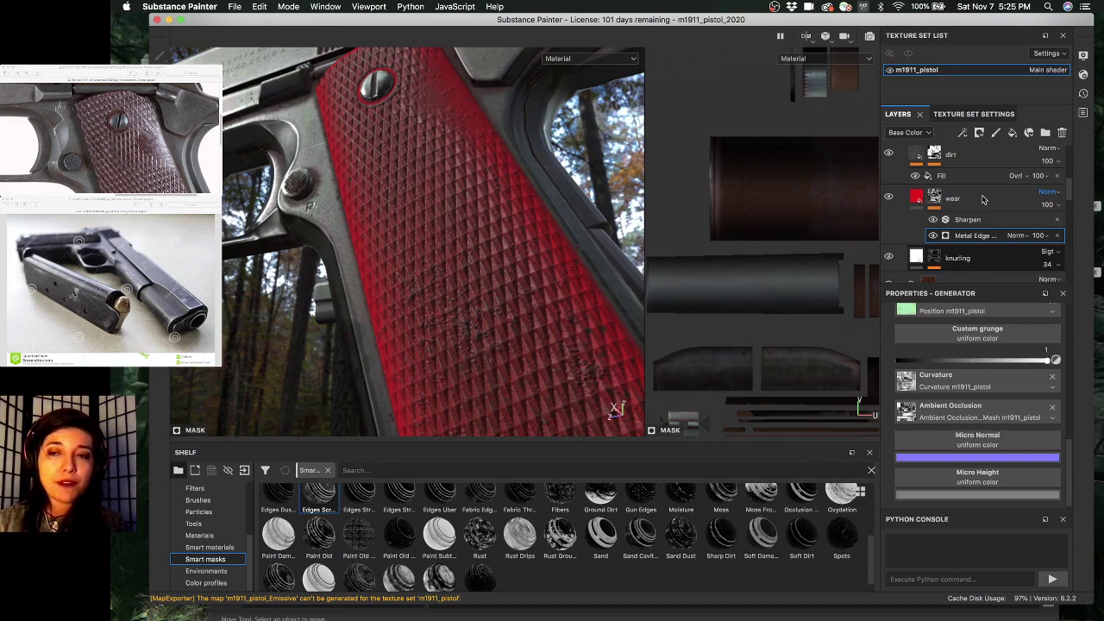
scroll(981, 199, "down", 3)
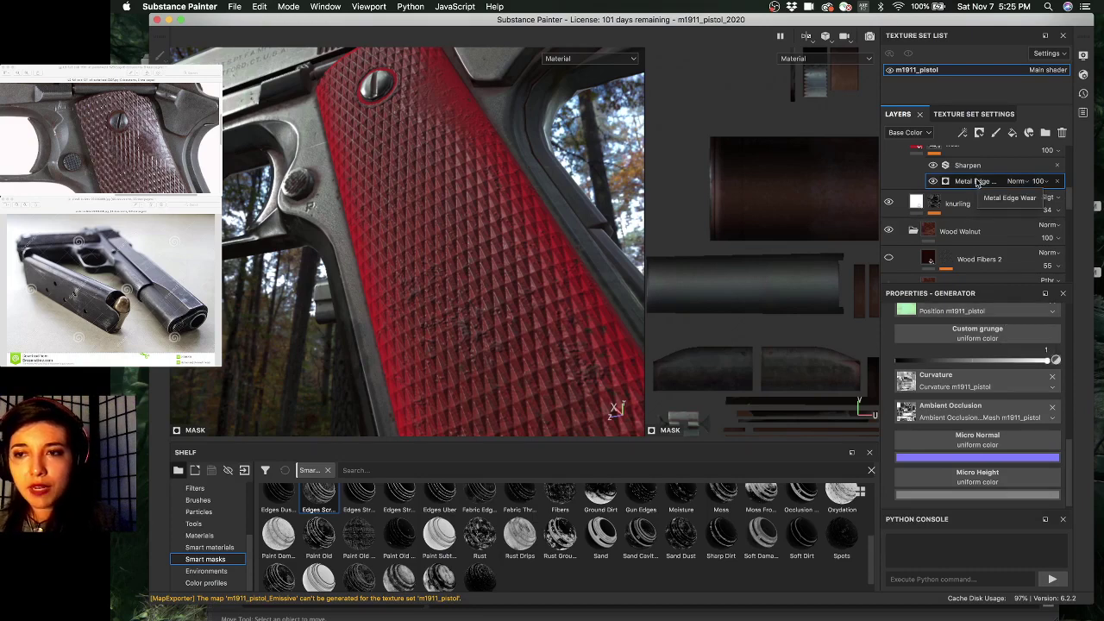
scroll(945, 451, "up", 3)
scroll(945, 449, "down", 3)
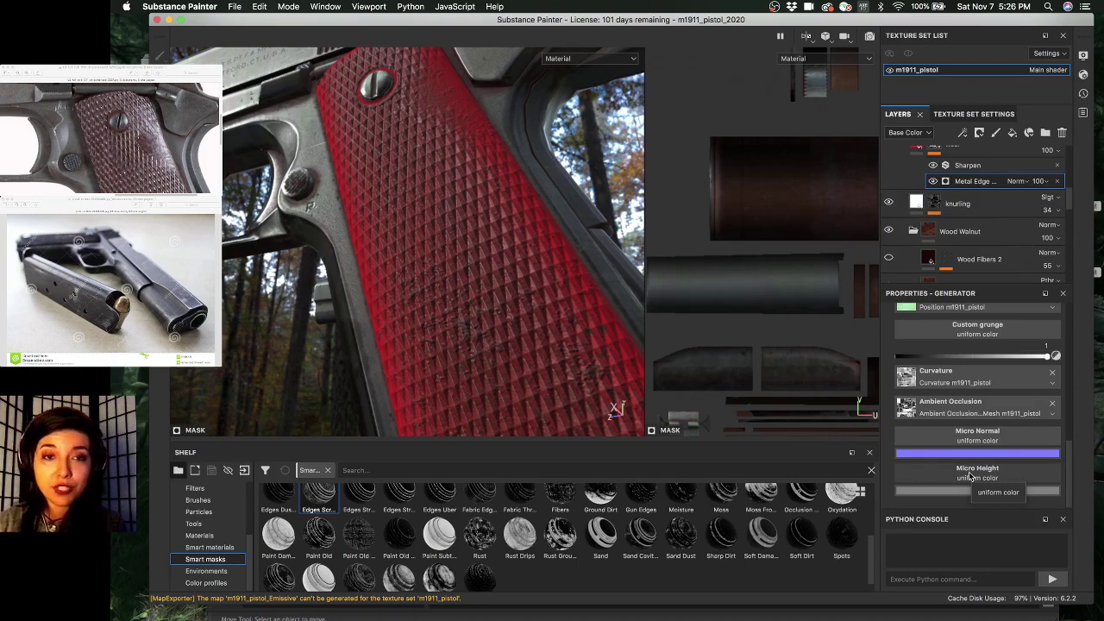
left_click(969, 476)
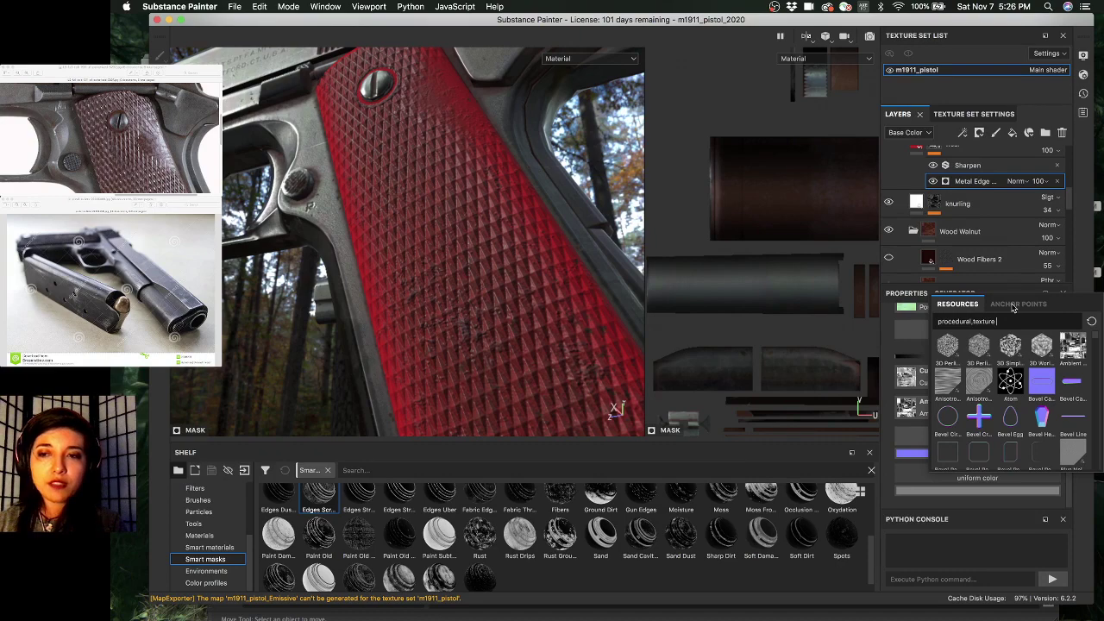
left_click(980, 206)
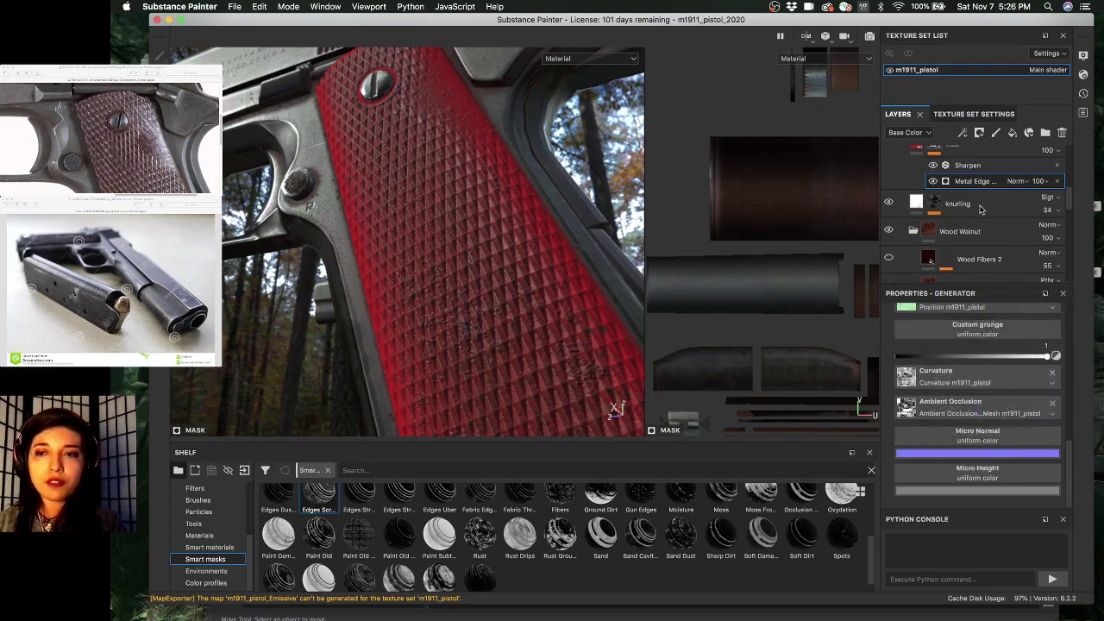
- Add an anchor point to the knurling layer's mask, keeping its default name
left_click(938, 204)
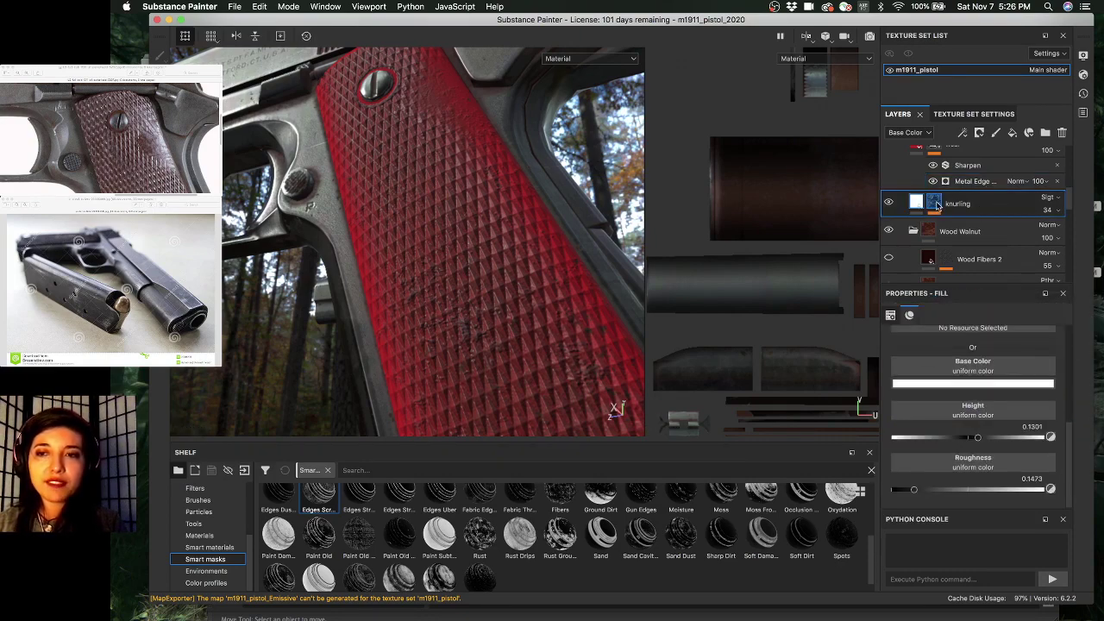
left_click(939, 203)
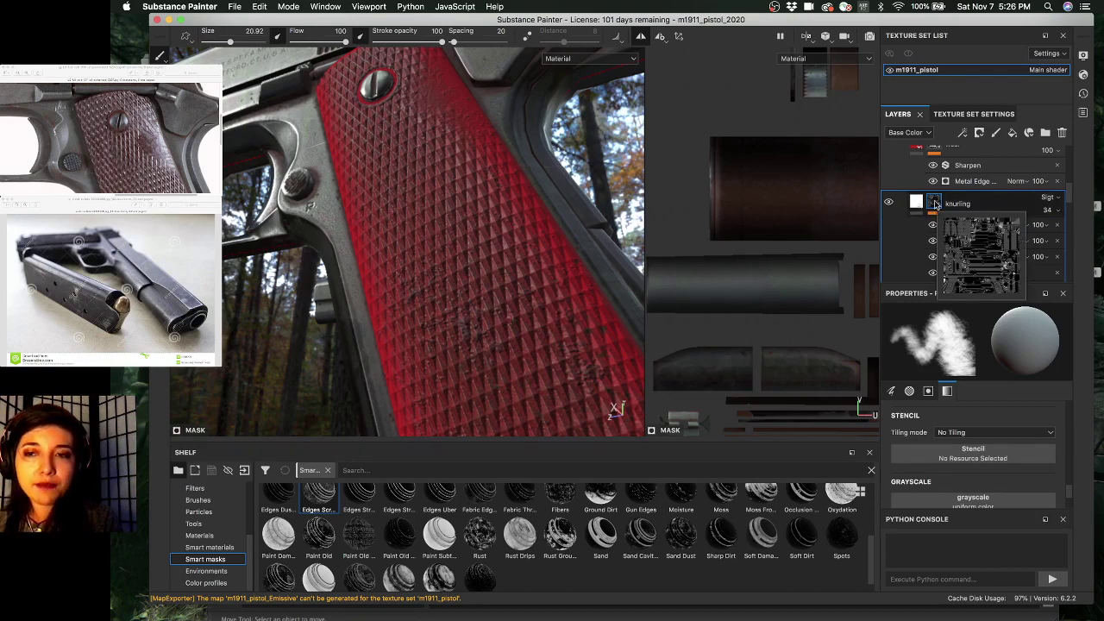
right_click(935, 204)
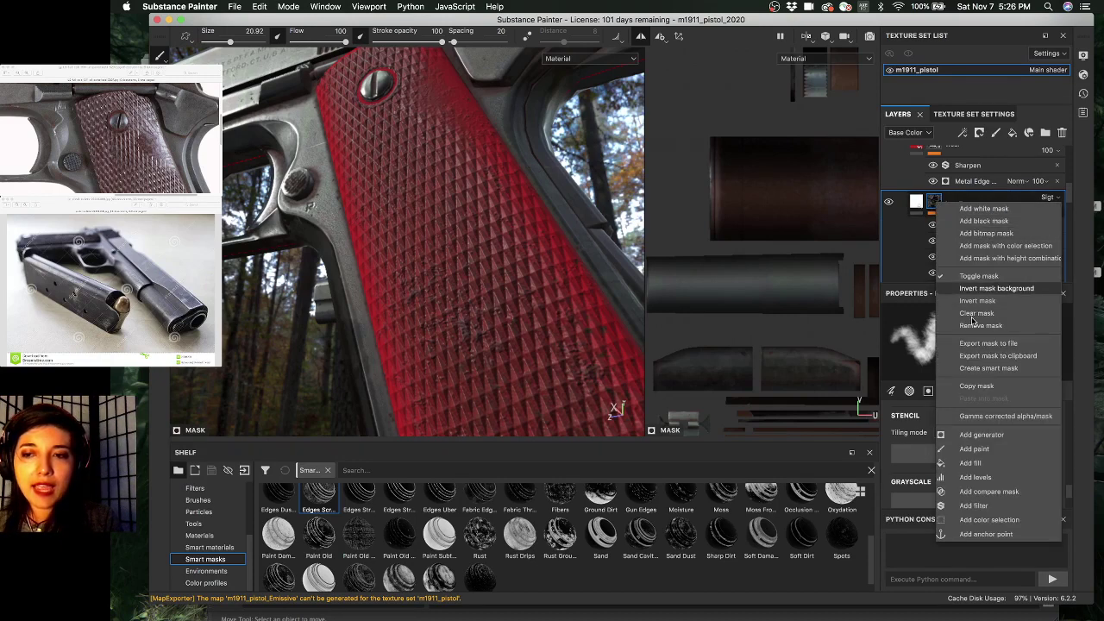
left_click(999, 535)
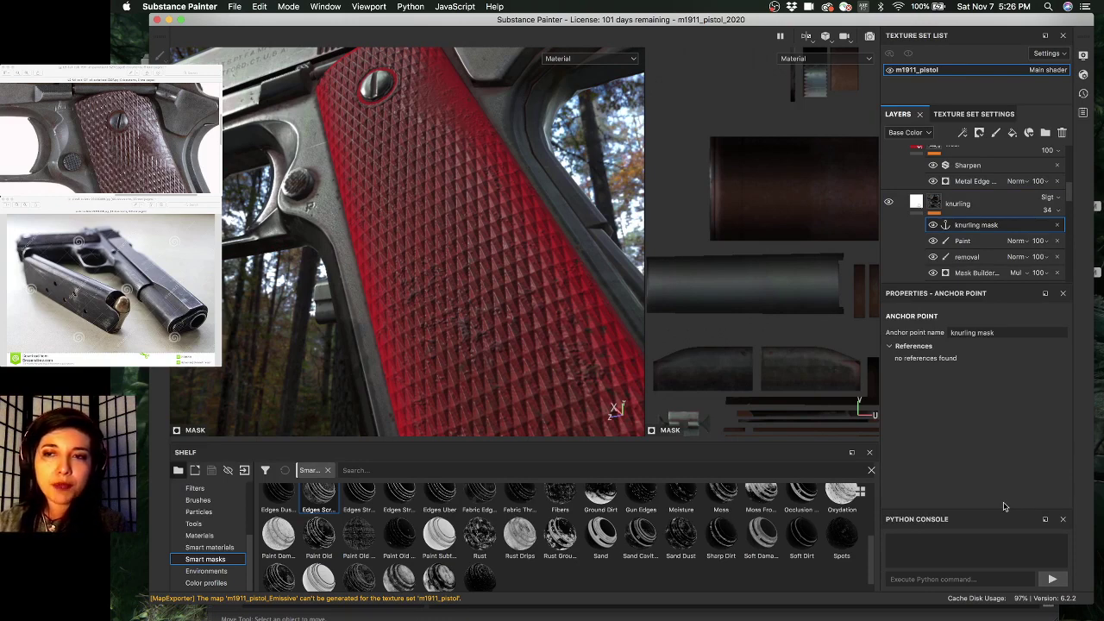
double_click(976, 225)
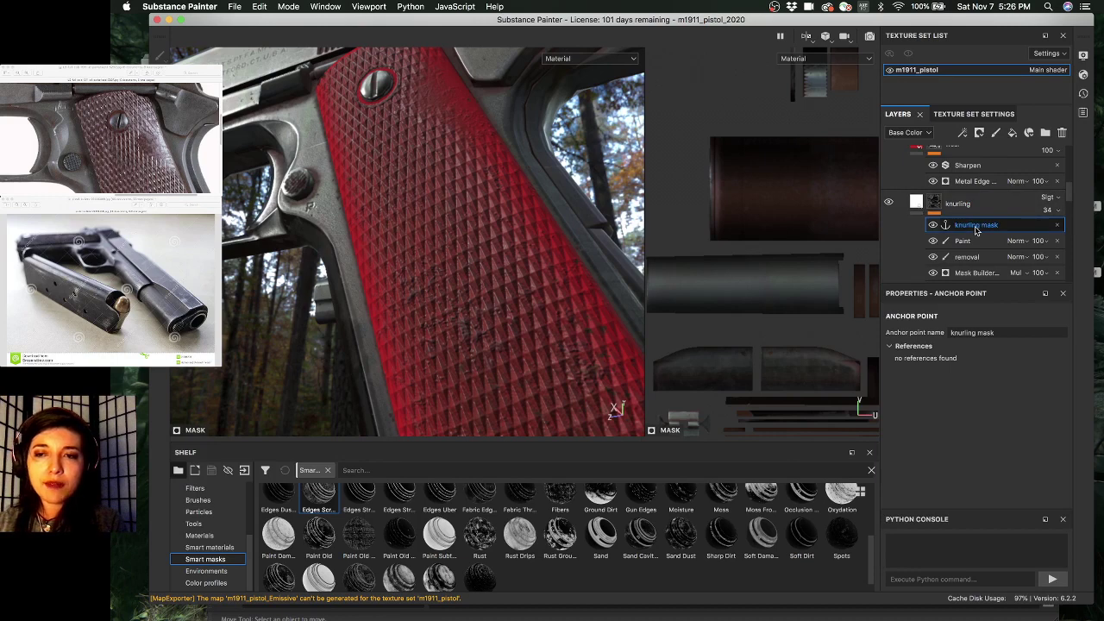
key("Return")
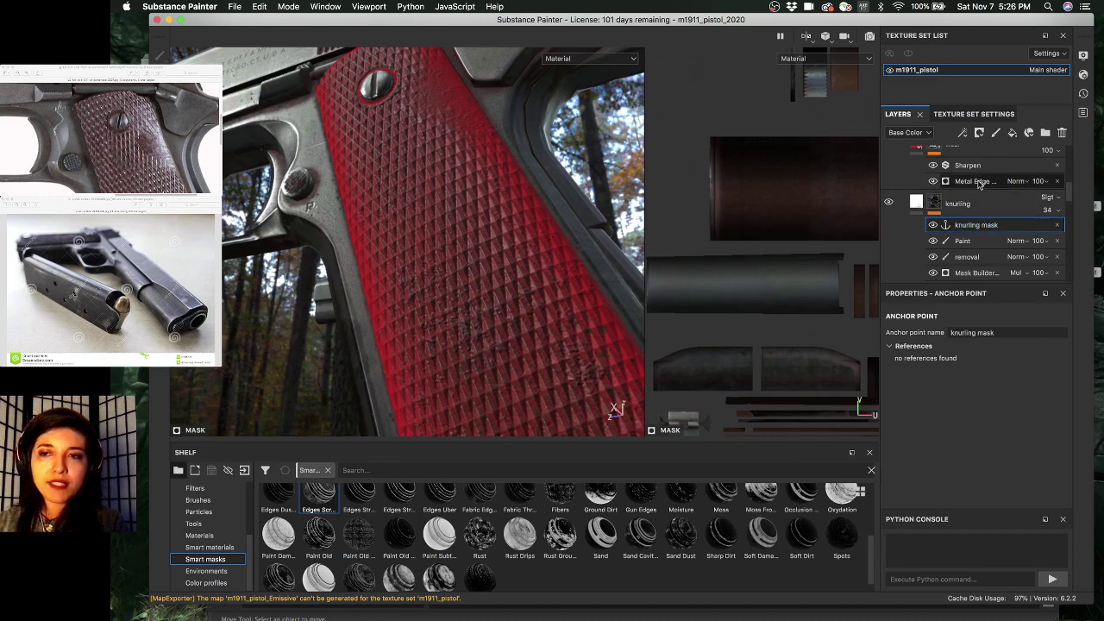
- Assign the knurling mask anchor point to the wear mask generator's Micro Height input, with its alpha behavior on Keep alpha
left_click(979, 182)
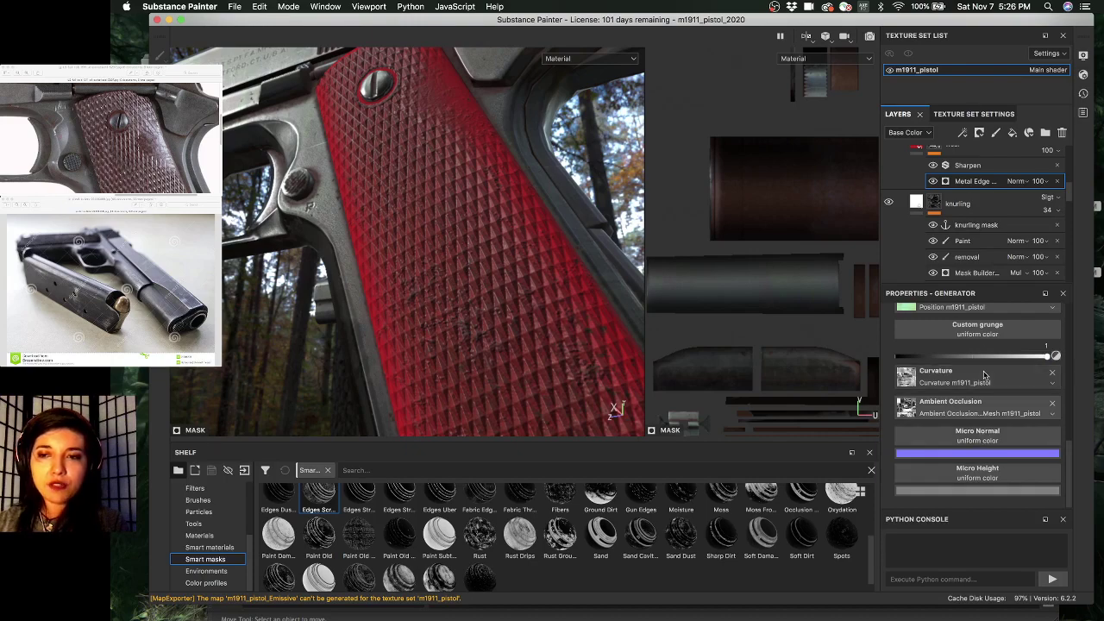
left_click(982, 480)
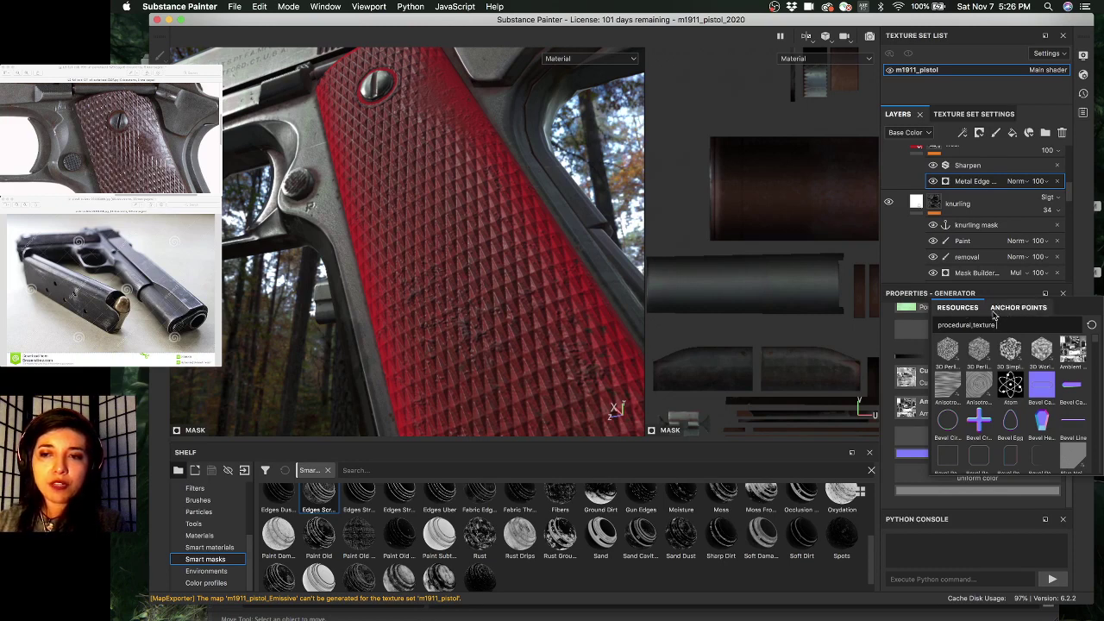
left_click(1031, 310)
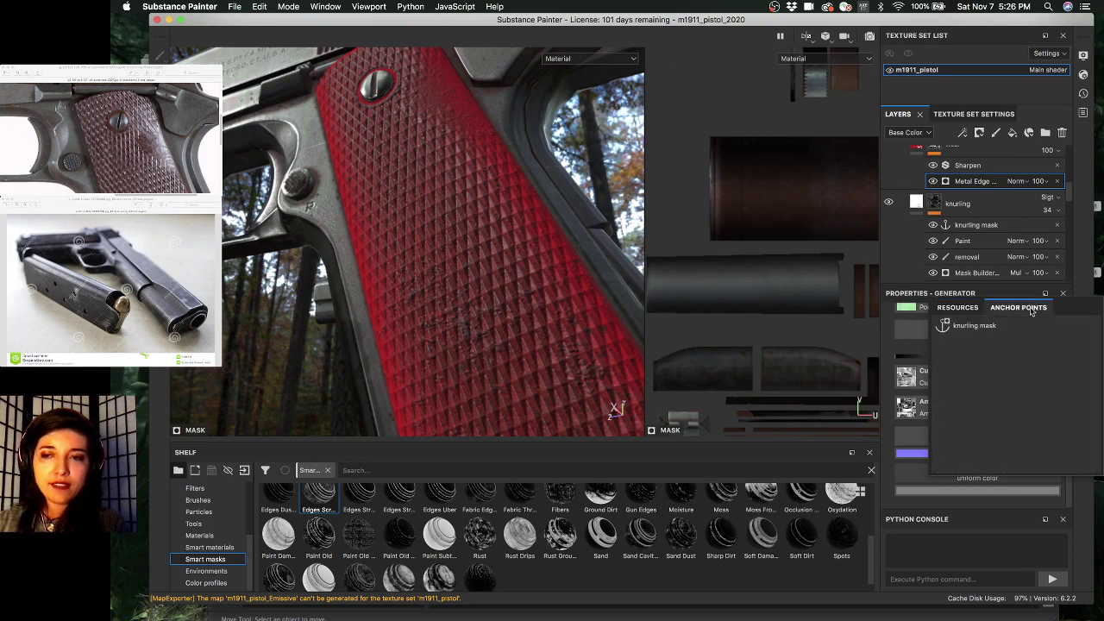
left_click(975, 326)
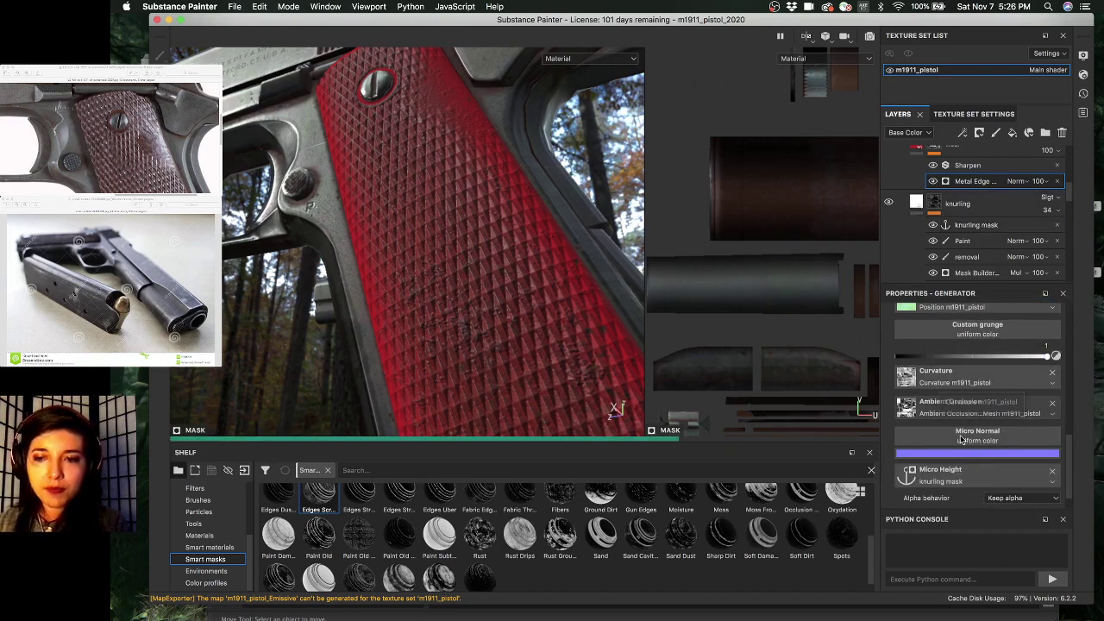
scroll(959, 431, "down", 1)
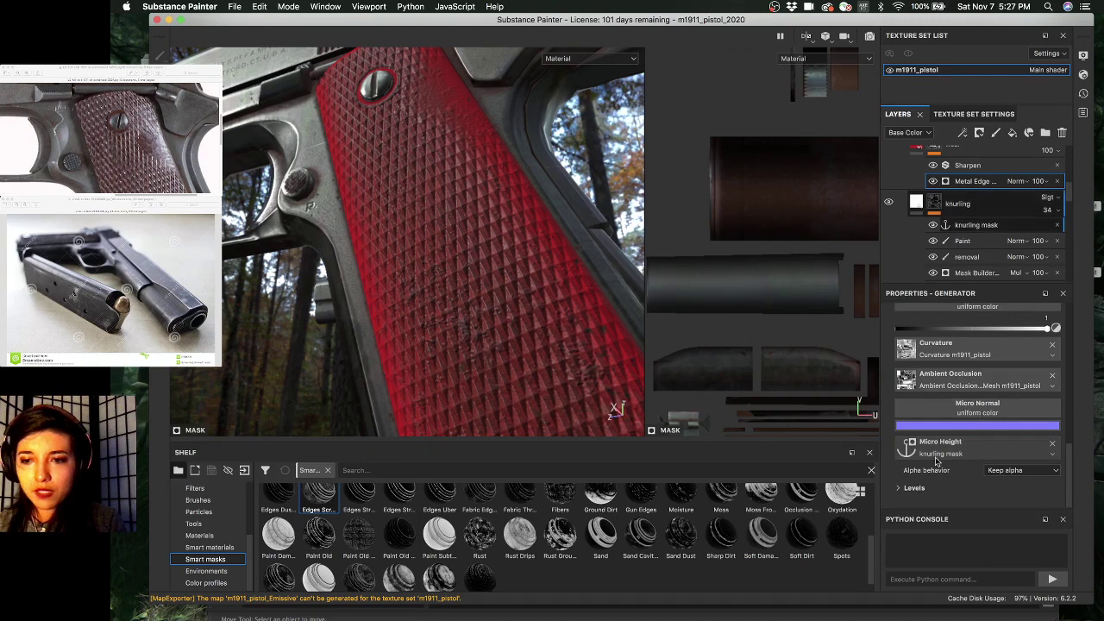
left_click(1014, 471)
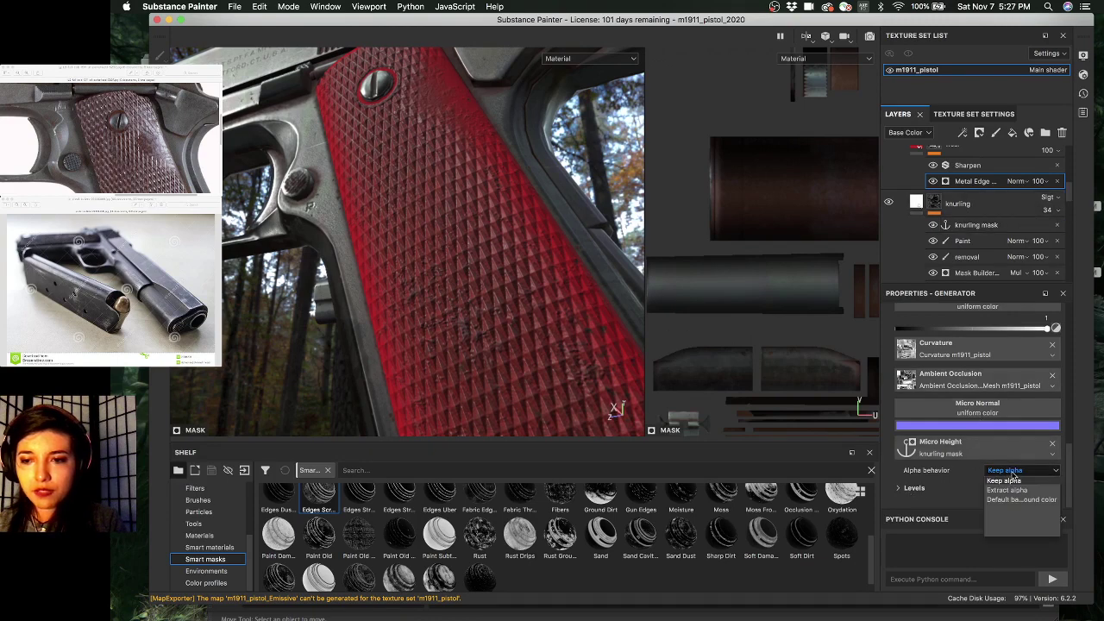
left_click(1015, 479)
left_click(940, 446)
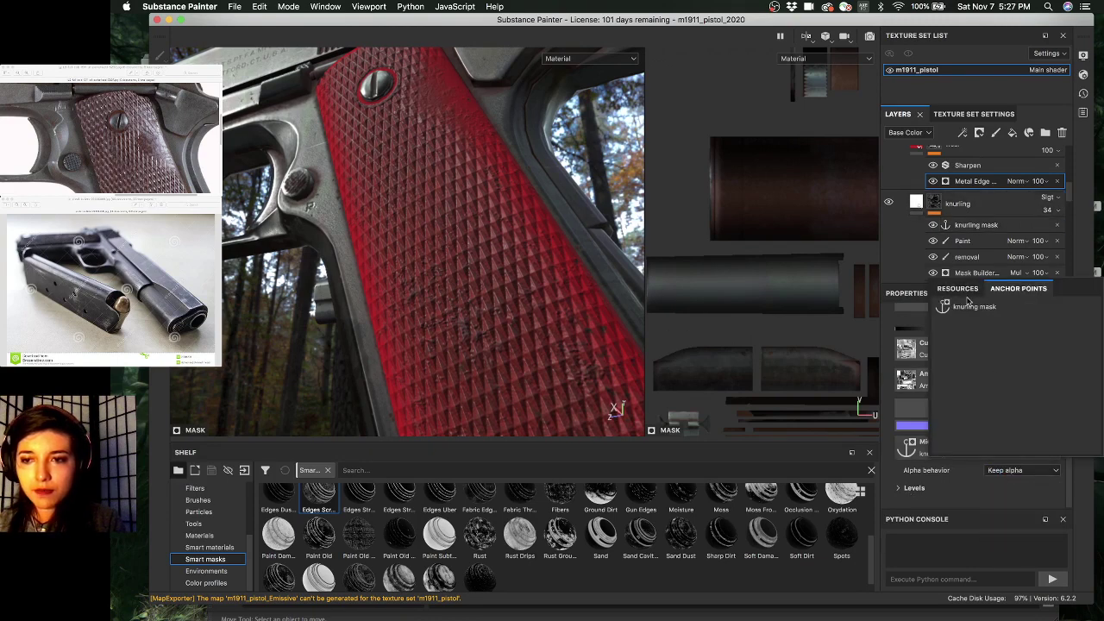
left_click(921, 483)
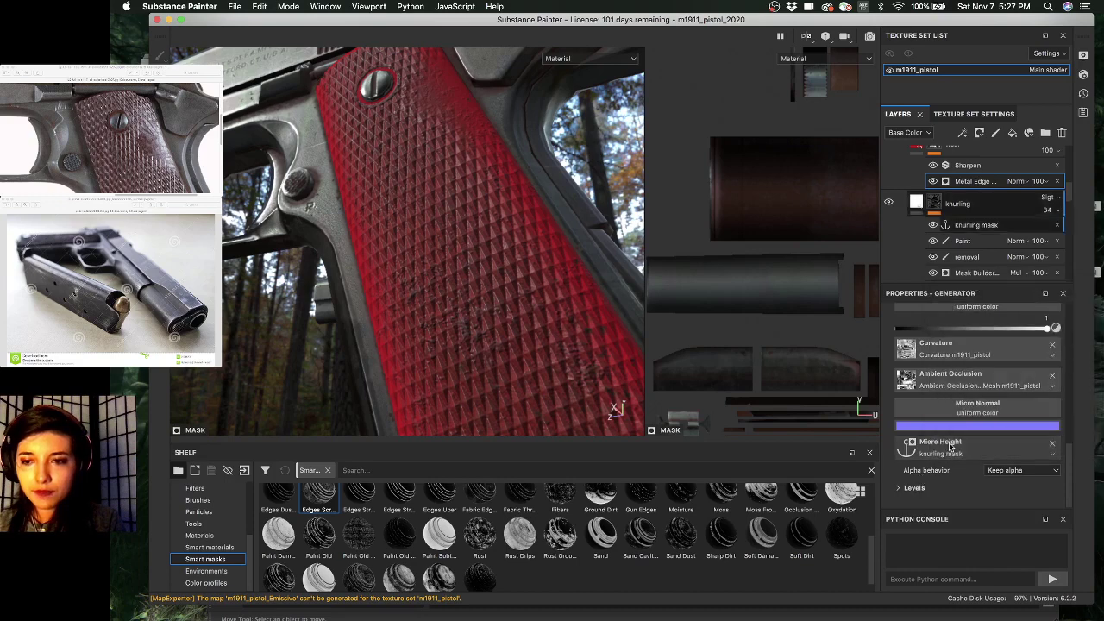
- Enable Micro Height in the Metal Edge Wear generator's Micro Details by setting it to True
scroll(948, 432, "up", 6)
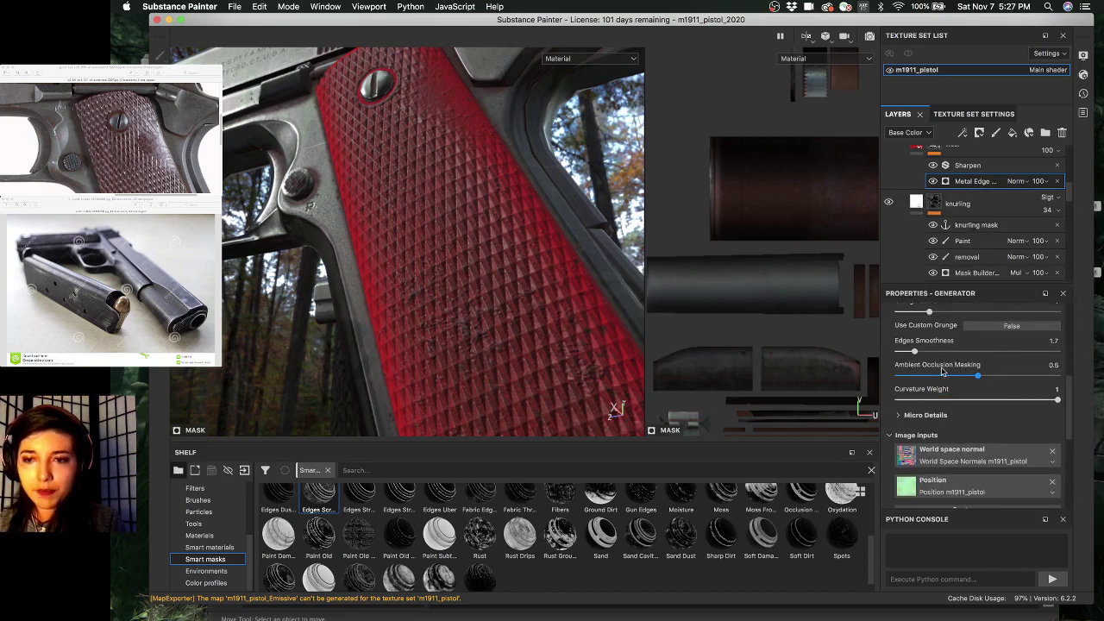
scroll(955, 397, "down", 6)
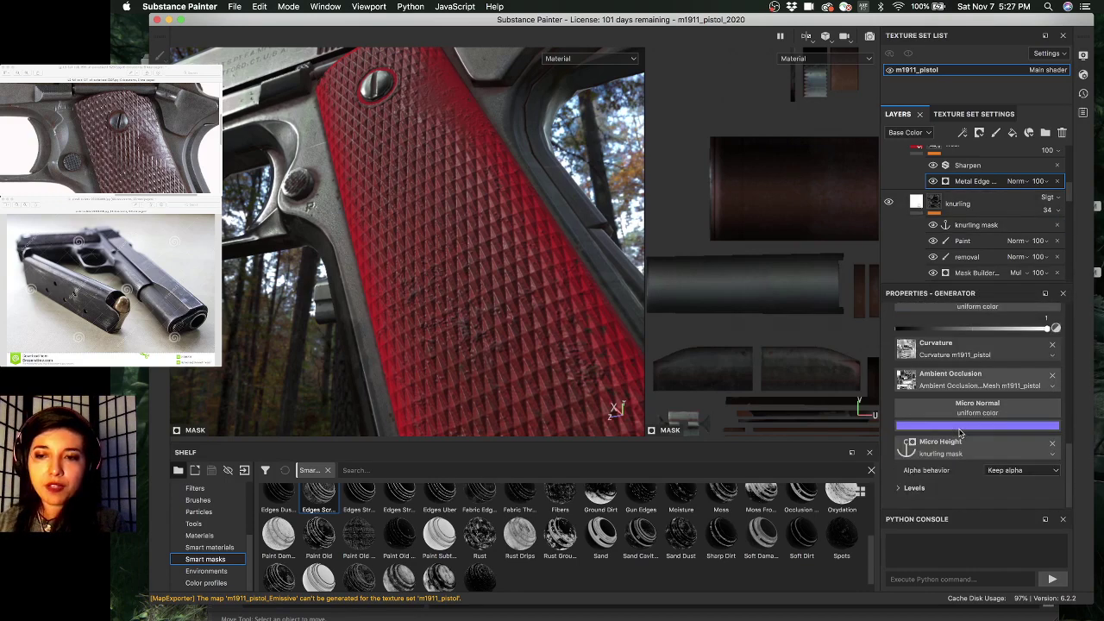
scroll(957, 423, "up", 5)
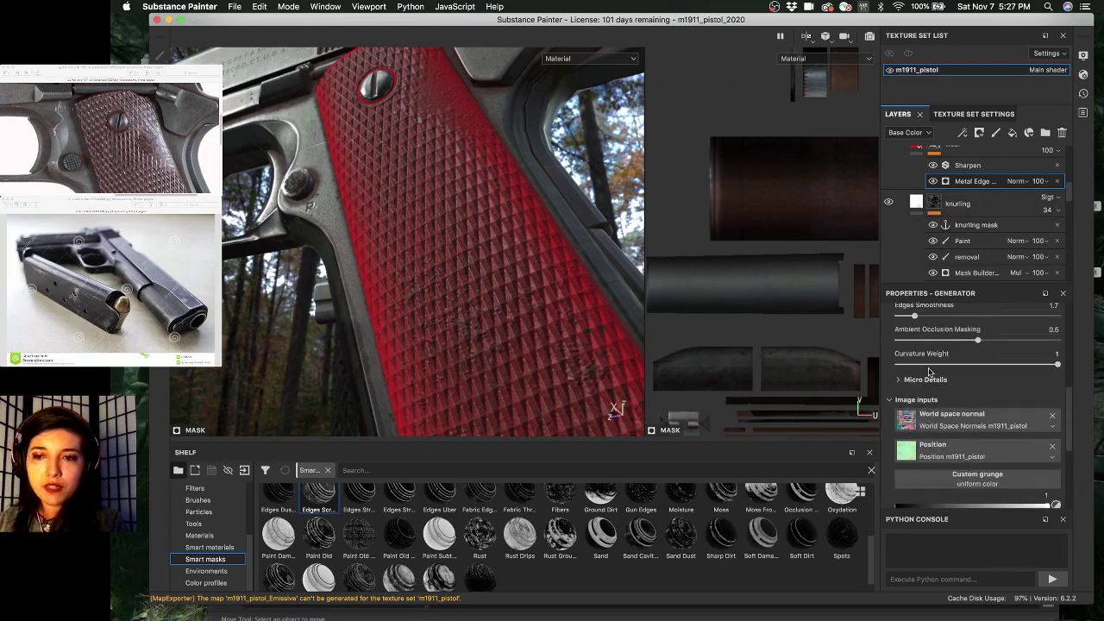
left_click(928, 379)
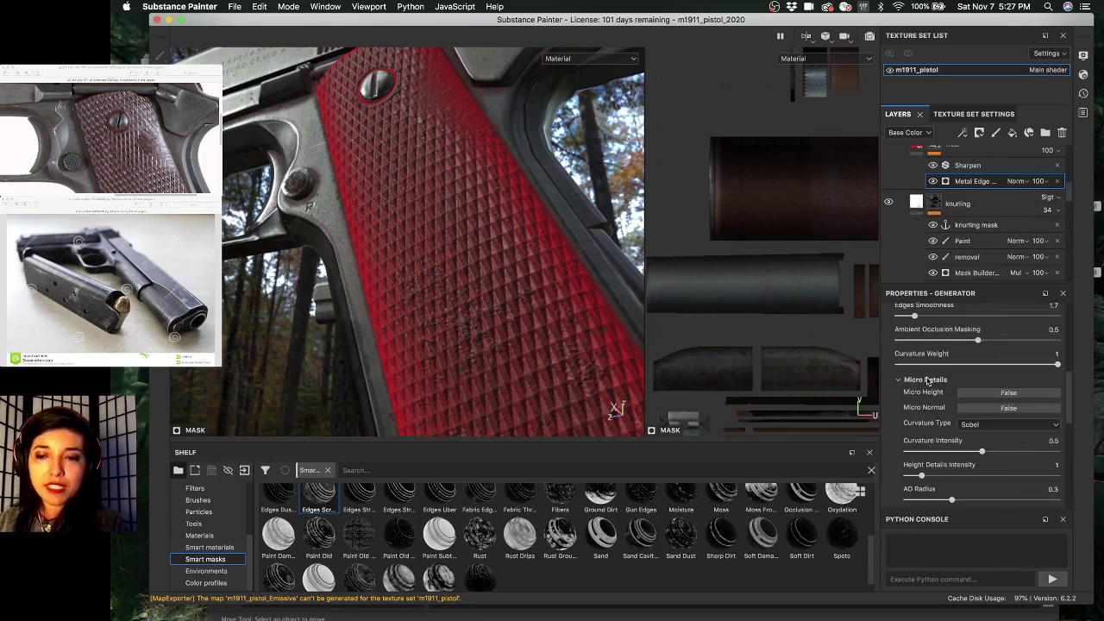
left_click(982, 398)
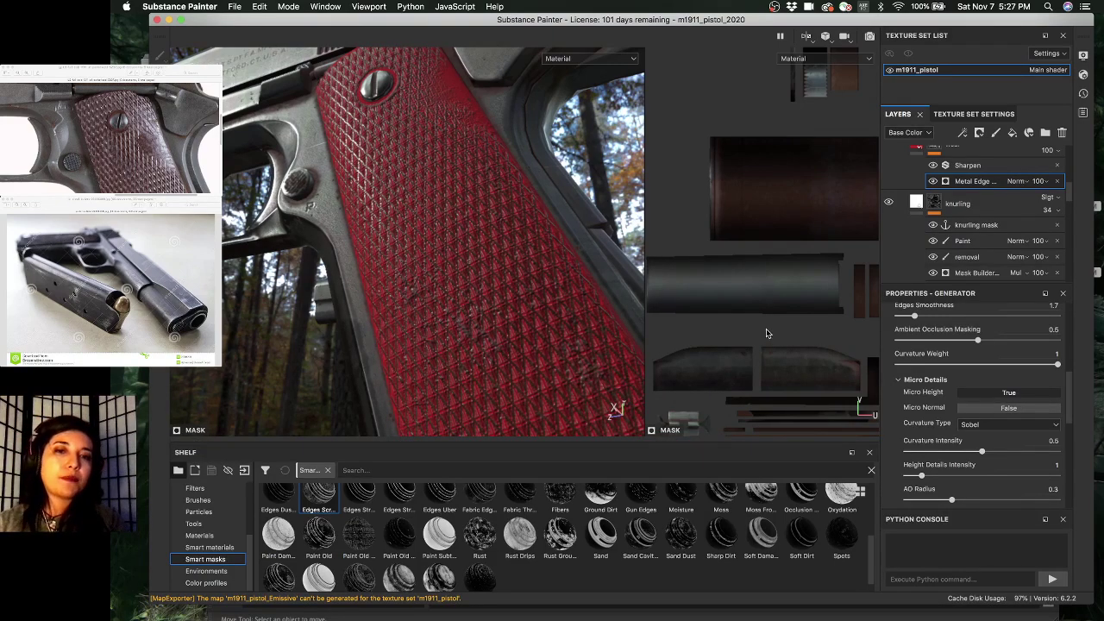
- Examine the red edge wear on the grip's knurling from several angles and close up around the upper screw
left_click_drag(520, 264, 552, 222, "alt")
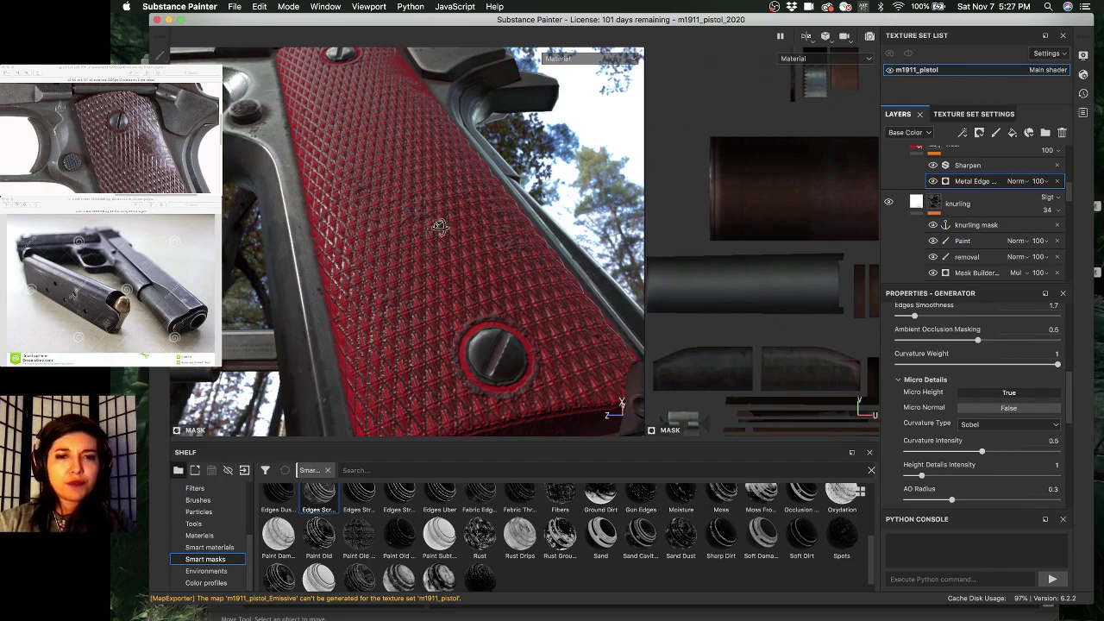
left_click_drag(439, 227, 429, 192, "alt")
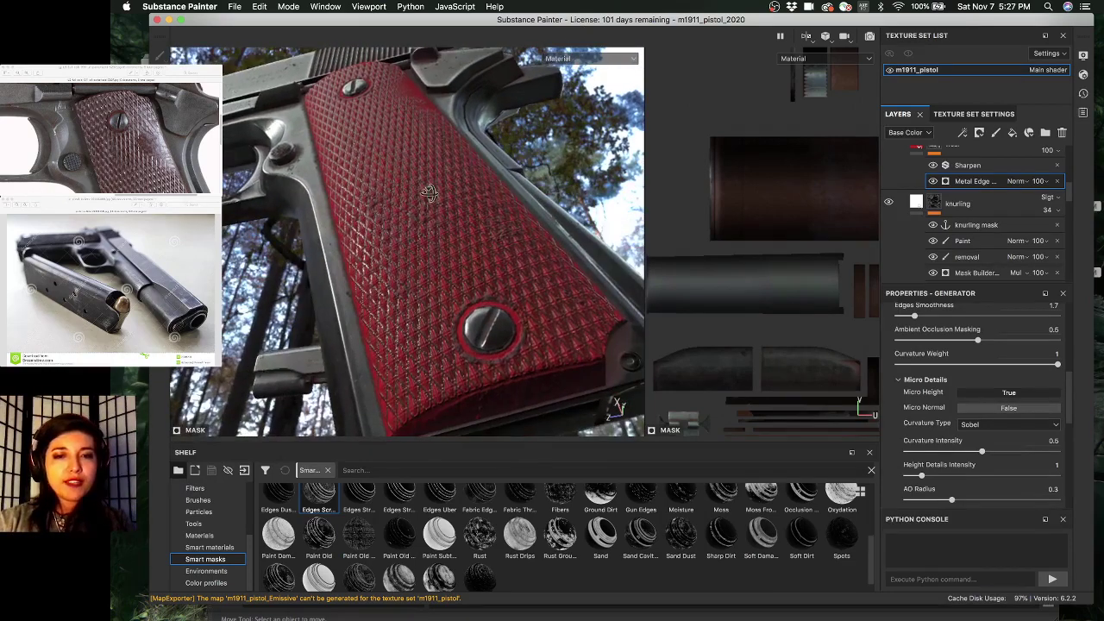
left_click_drag(408, 230, 428, 253, "alt")
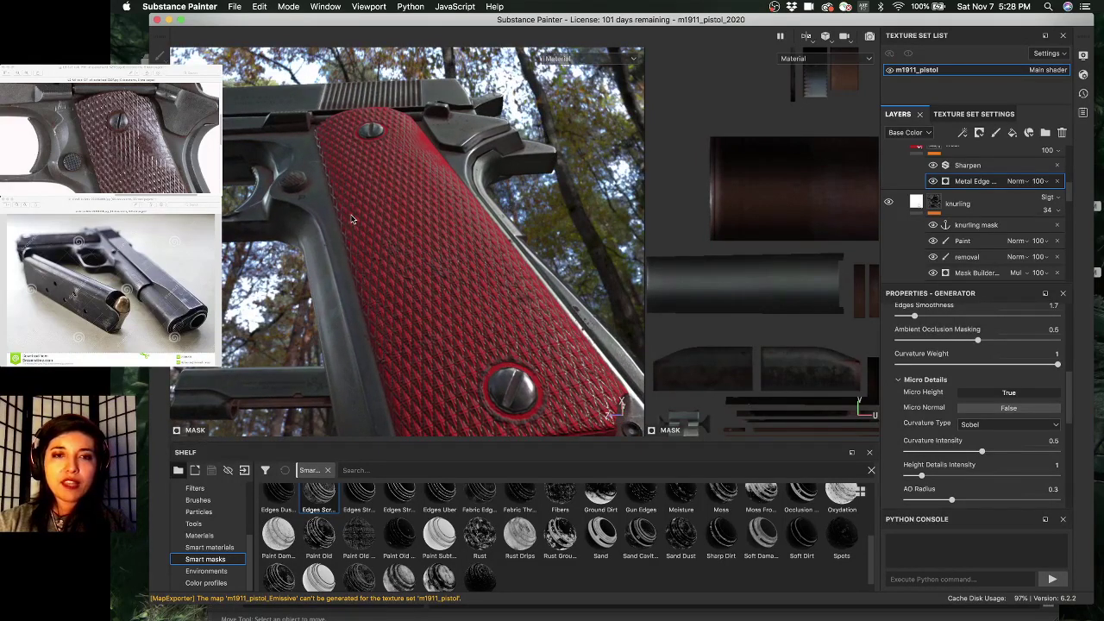
right_click_drag(418, 222, 471, 236, "alt")
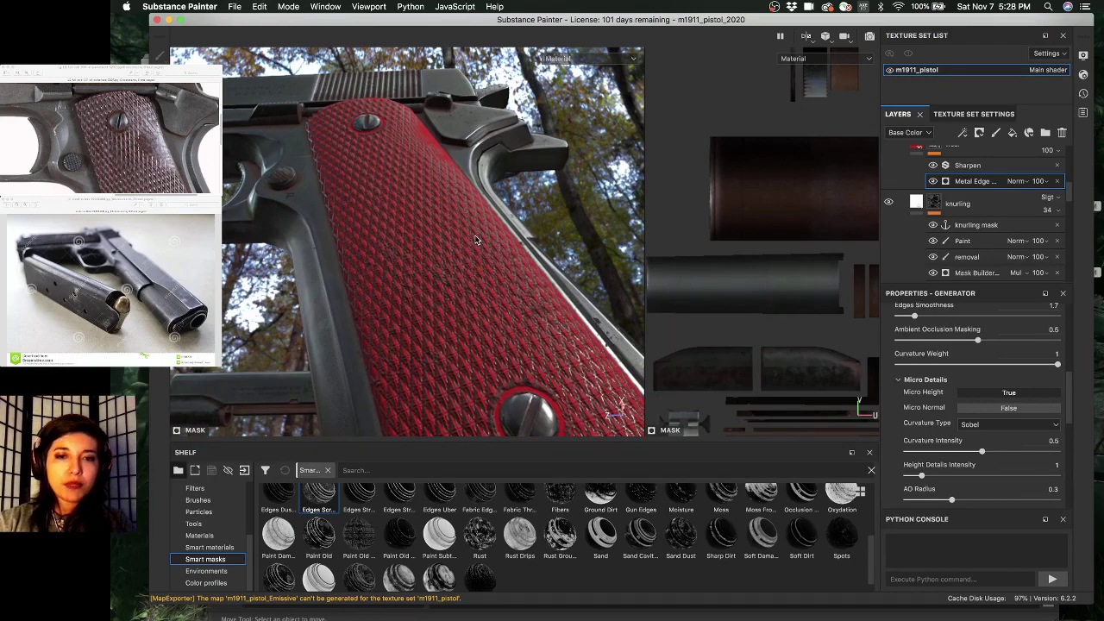
left_click_drag(475, 240, 448, 267, "alt")
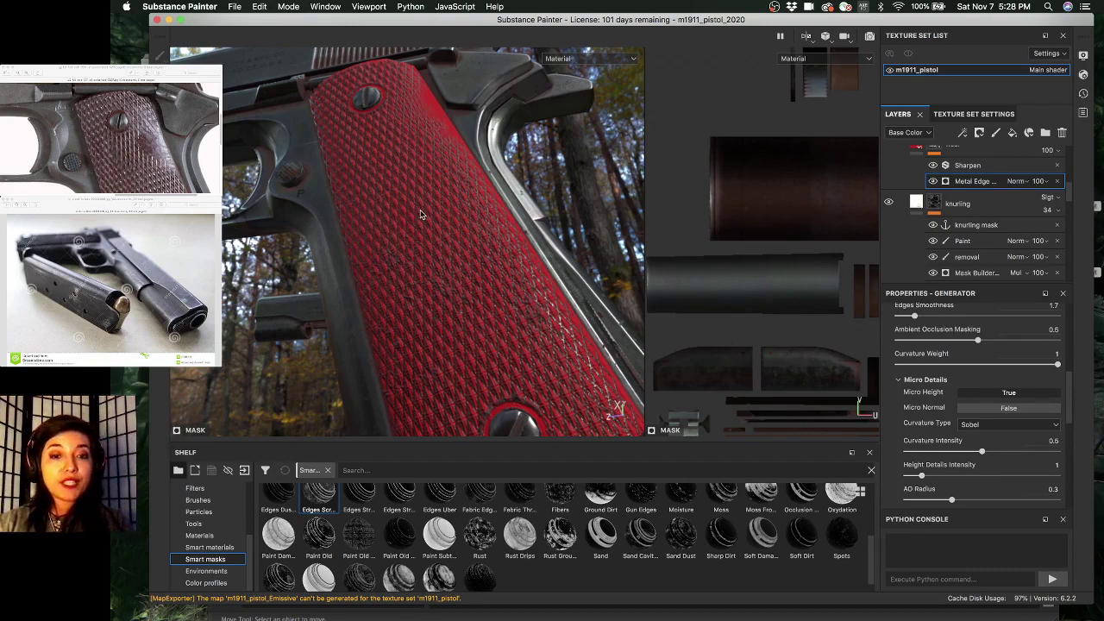
left_click_drag(420, 214, 487, 172, "alt")
scroll(422, 245, "up", 3)
scroll(449, 246, "up", 3)
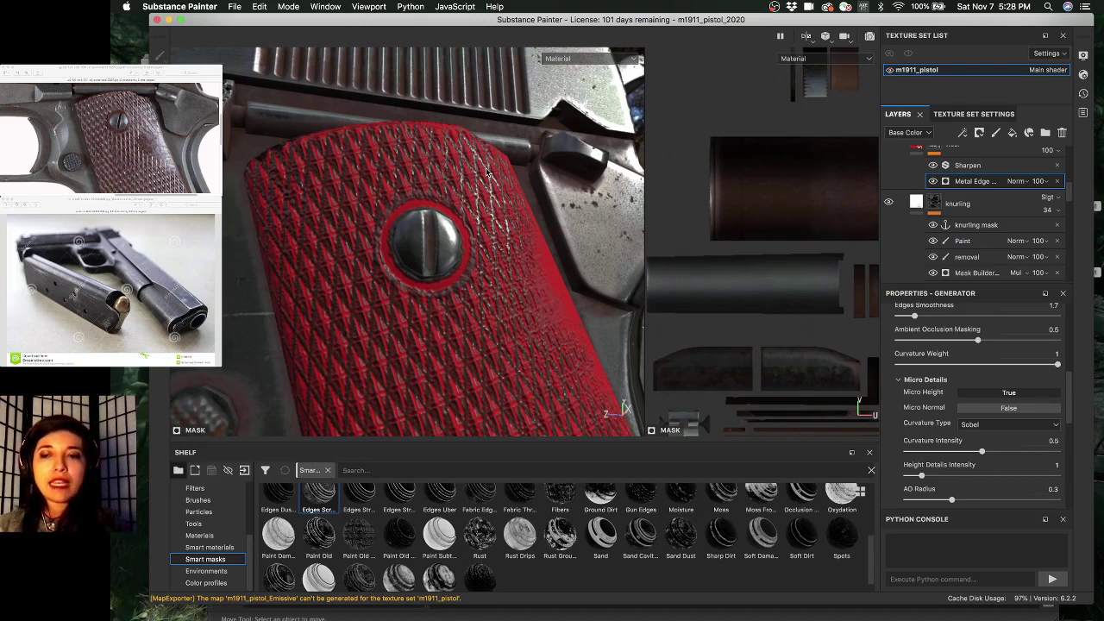
- Review the generator's image inputs and Micro Details, along with the knurling and wear entries in the layer stack
scroll(908, 394, "down", 3)
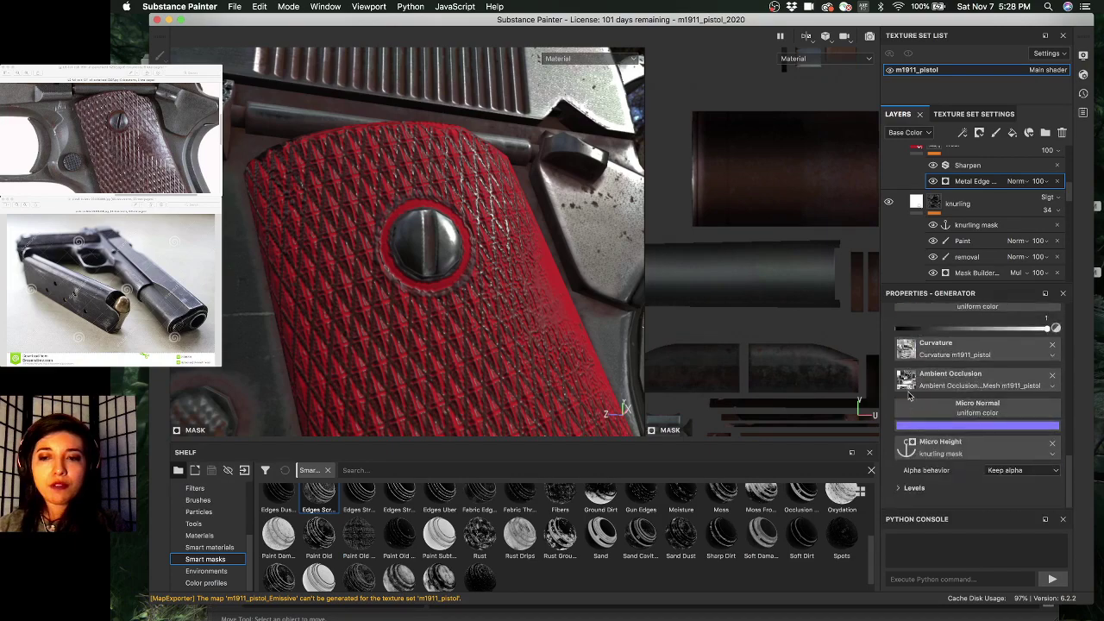
left_click(937, 438)
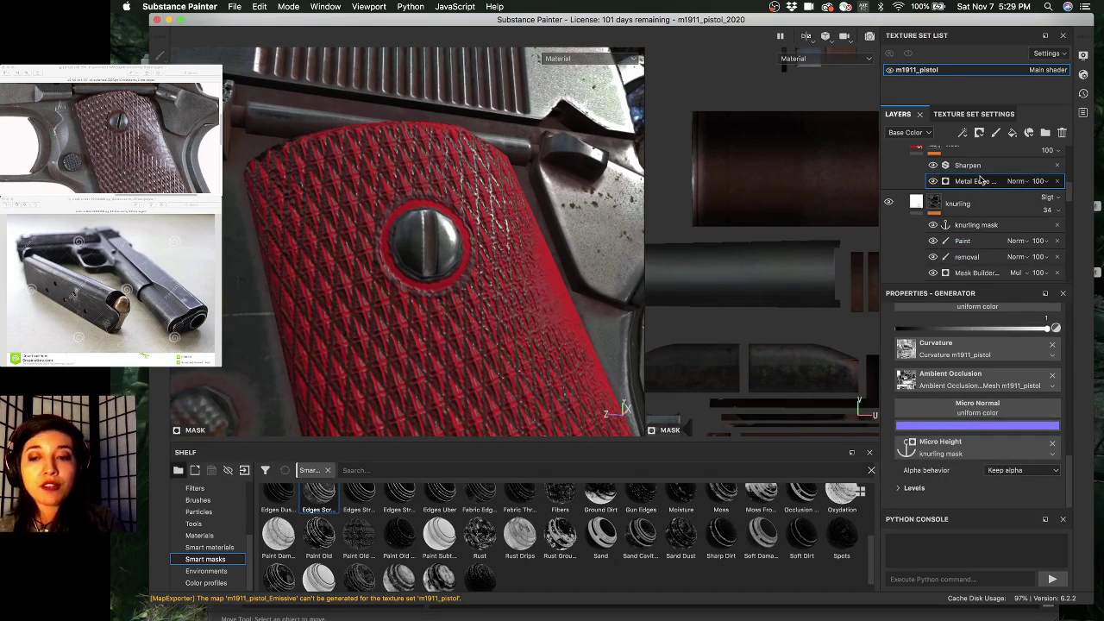
scroll(936, 442, "up", 3)
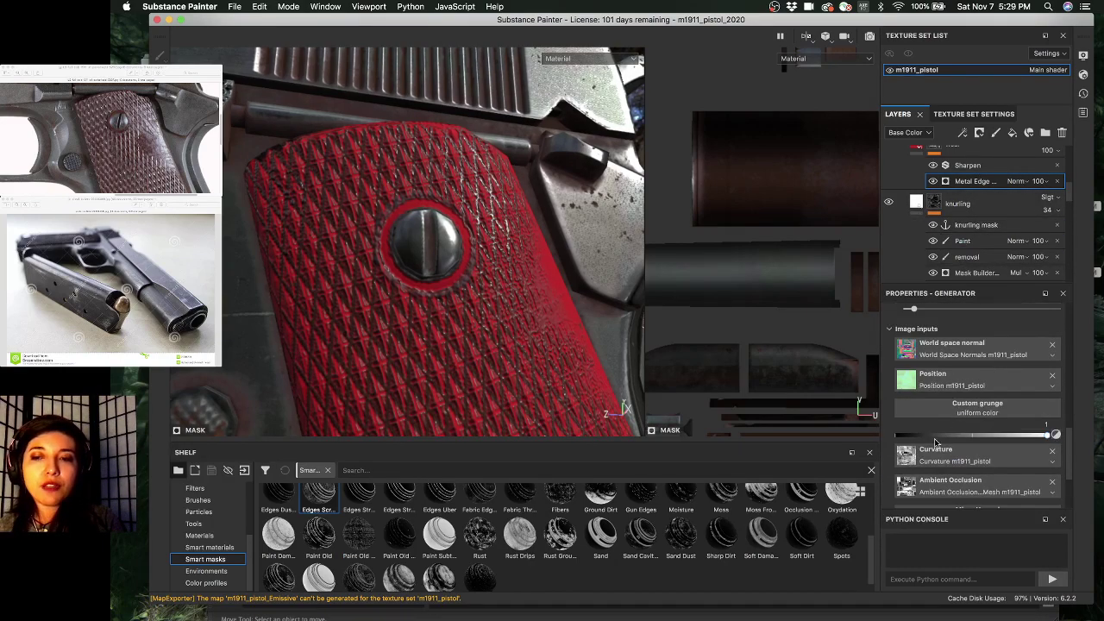
scroll(936, 440, "down", 5)
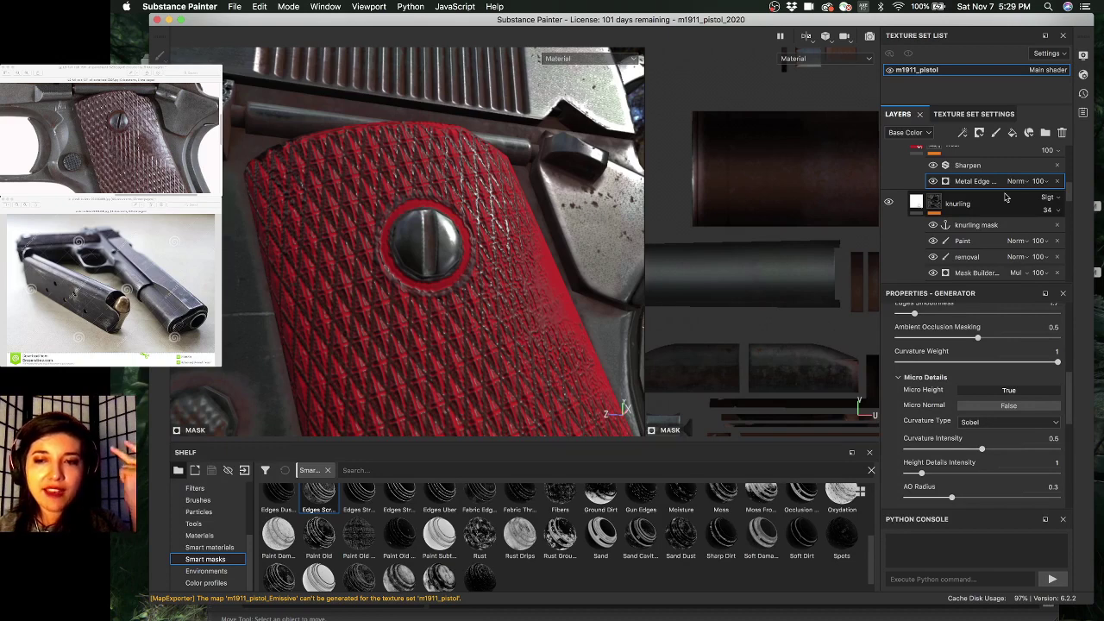
scroll(1001, 214, "down", 3)
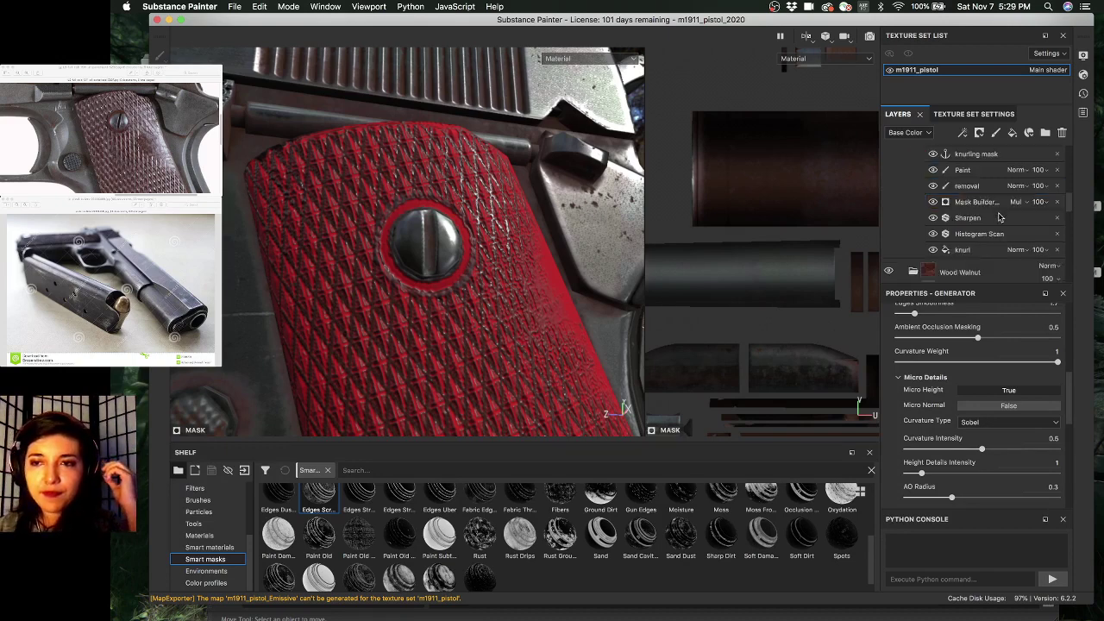
scroll(1000, 214, "up", 2)
scroll(972, 205, "up", 3)
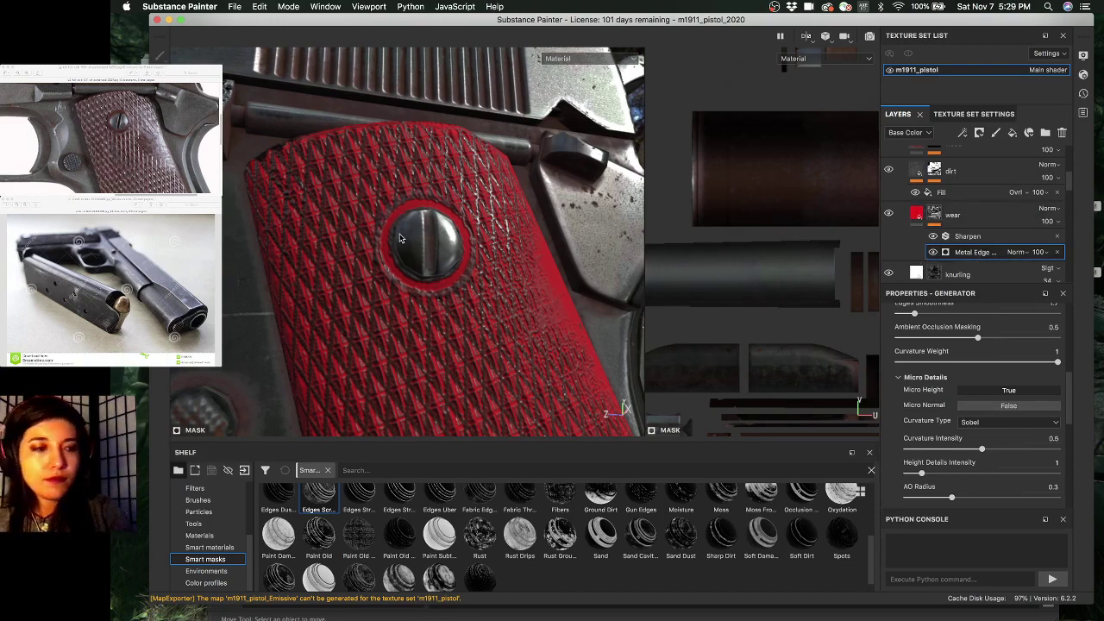
- Hide the wear layer temporarily to inspect the grip without the red wear, and show the layer again
right_click_drag(479, 226, 420, 233, "alt")
left_click_drag(420, 233, 534, 254, "alt")
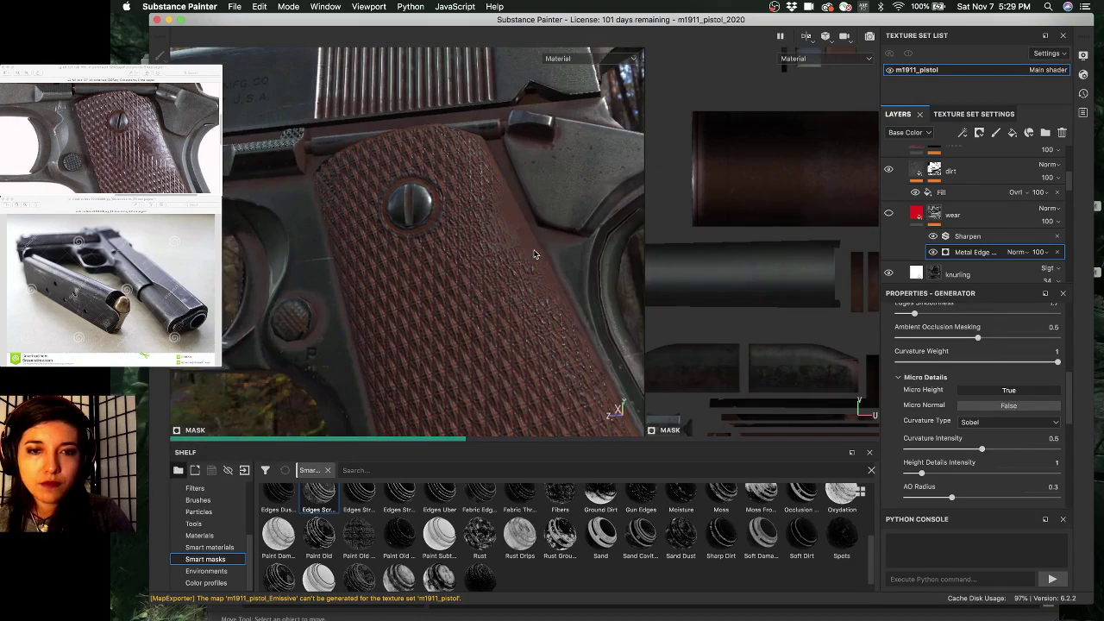
middle_click_drag(526, 247, 528, 221, "alt")
right_click_drag(529, 221, 479, 232, "alt")
middle_click_drag(522, 231, 533, 212, "alt")
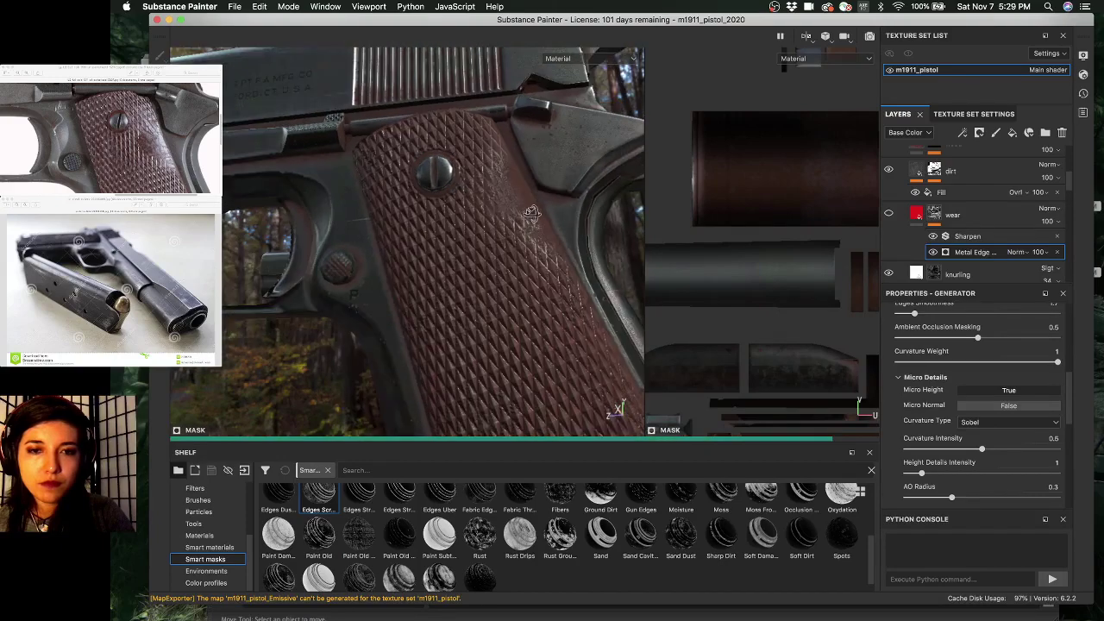
left_click_drag(533, 212, 510, 233, "alt")
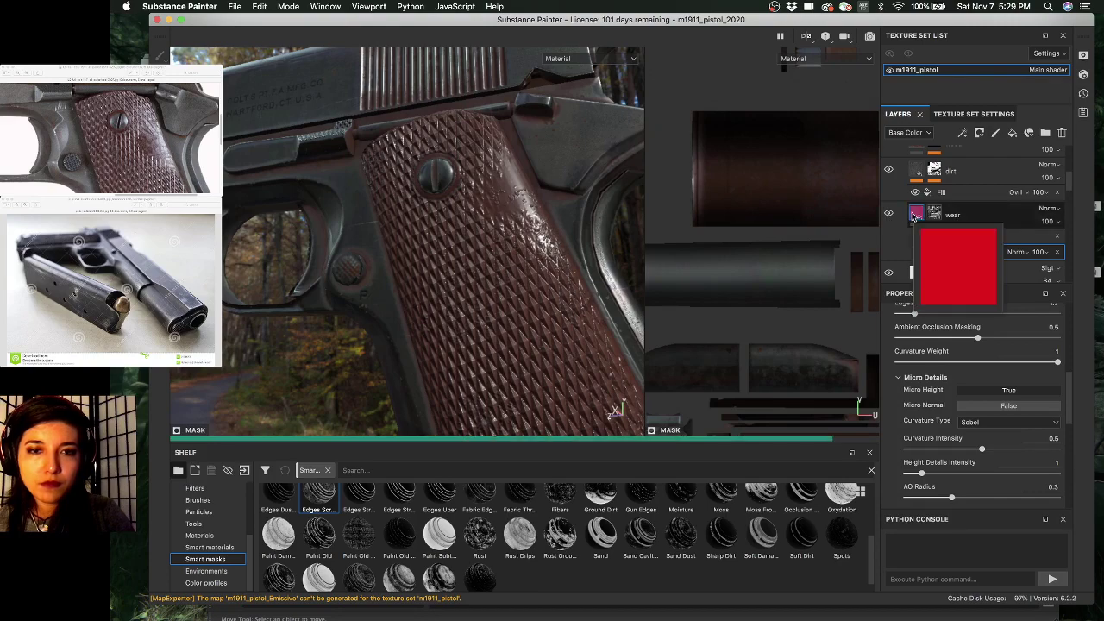
- Change the wear layer's base color to a light neutral grey with R, G and B at 0.539
left_click(916, 217)
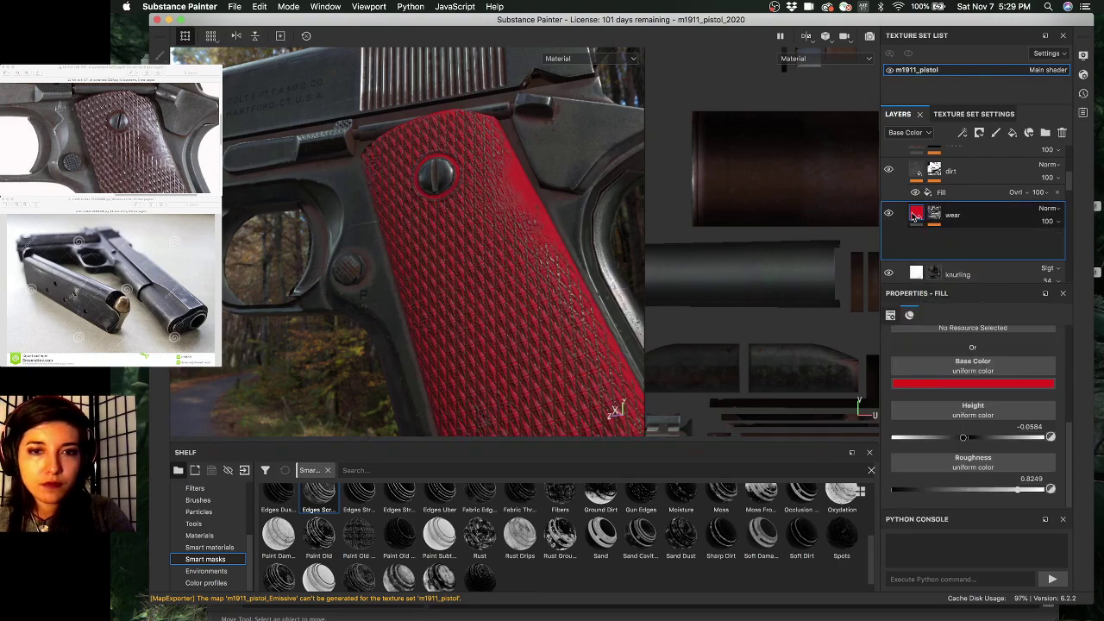
left_click(974, 385)
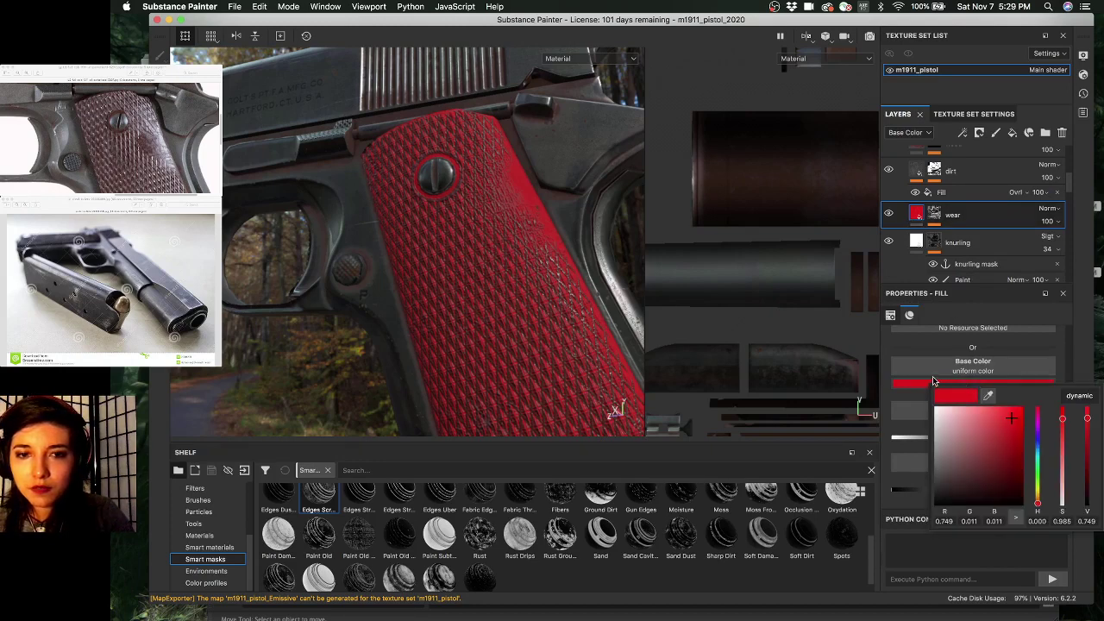
left_click(955, 428)
left_click_drag(905, 429, 903, 430)
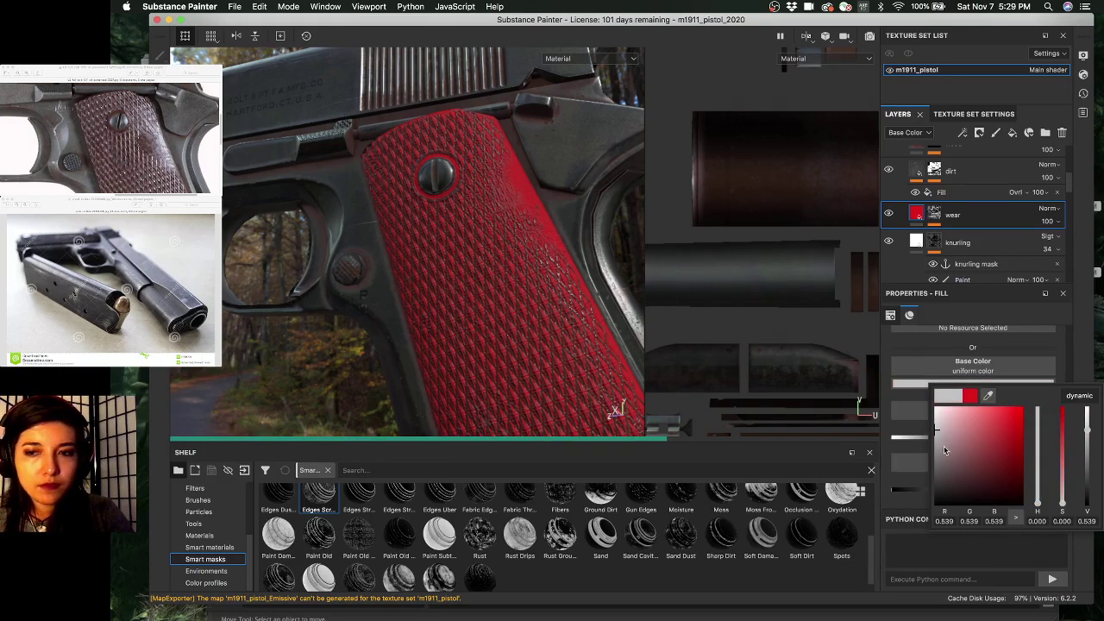
- Try the Screen blend mode on the wear layer's base color, and switch it to Overlay
left_click(1046, 211)
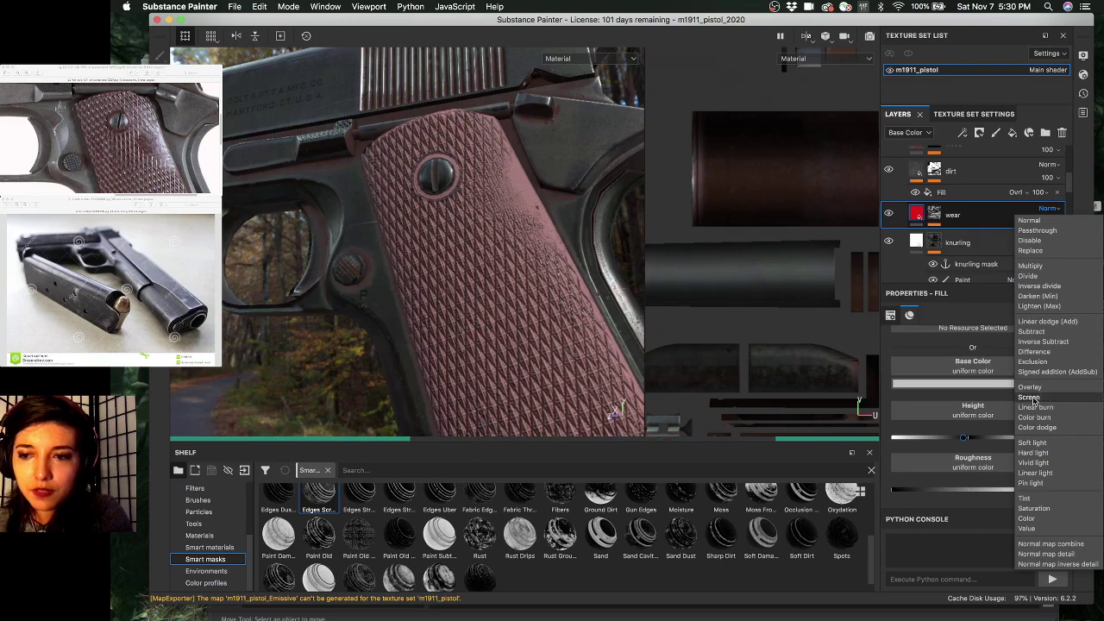
left_click(1032, 395)
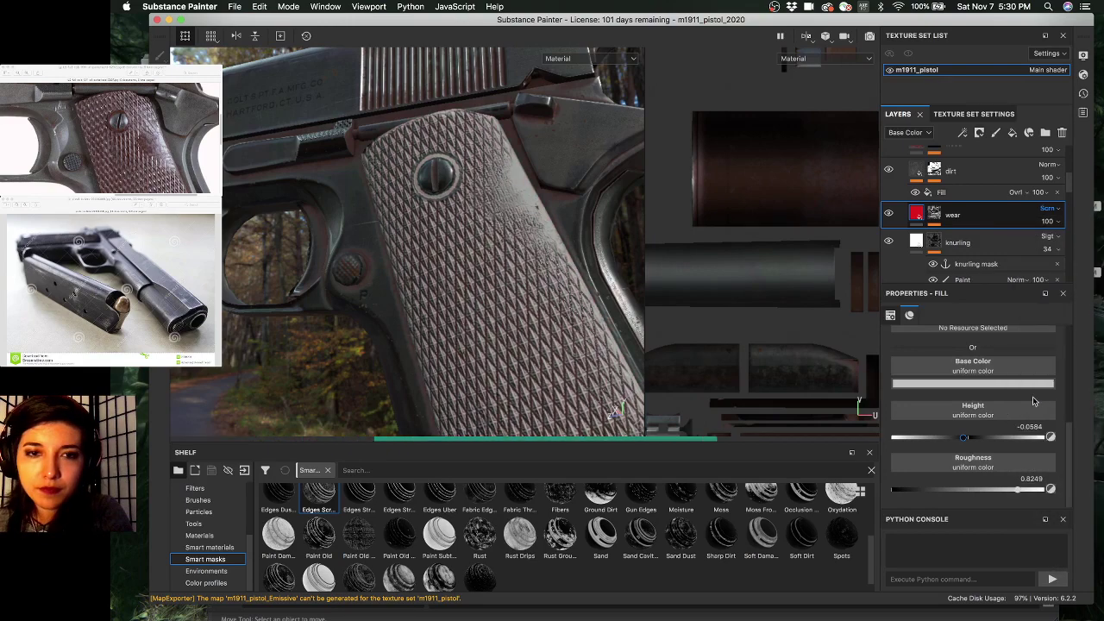
left_click(1050, 208)
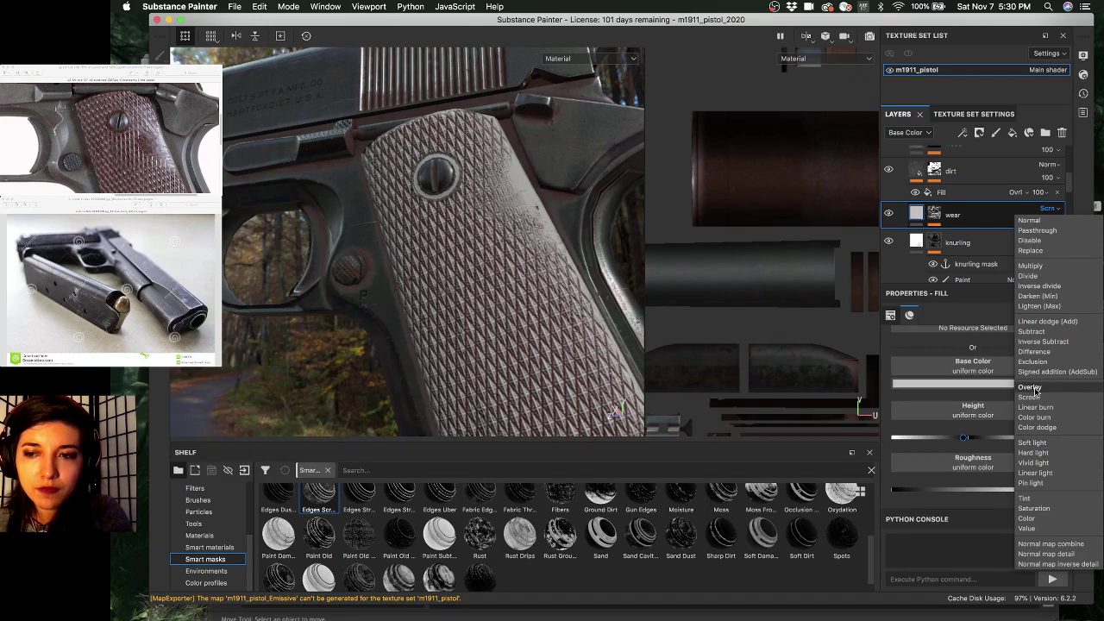
left_click(1034, 387)
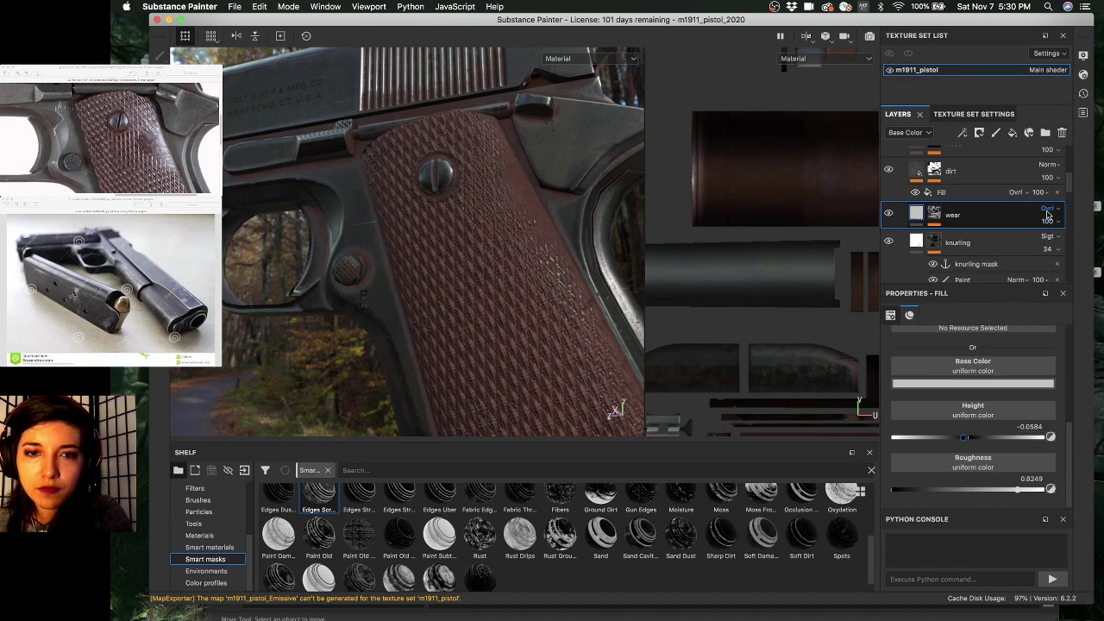
- Tint the wear layer's base color a pale warm brown with R 0.539, G 0.418 and B 0.339
left_click(1047, 210)
left_click(1030, 387)
left_click(924, 385)
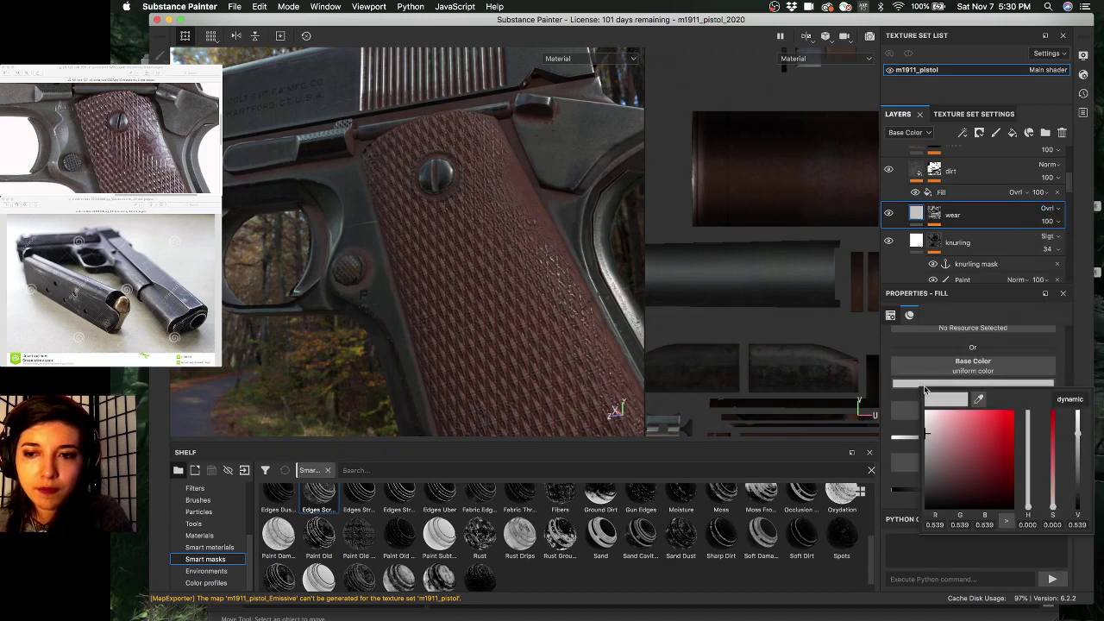
left_click(1052, 494)
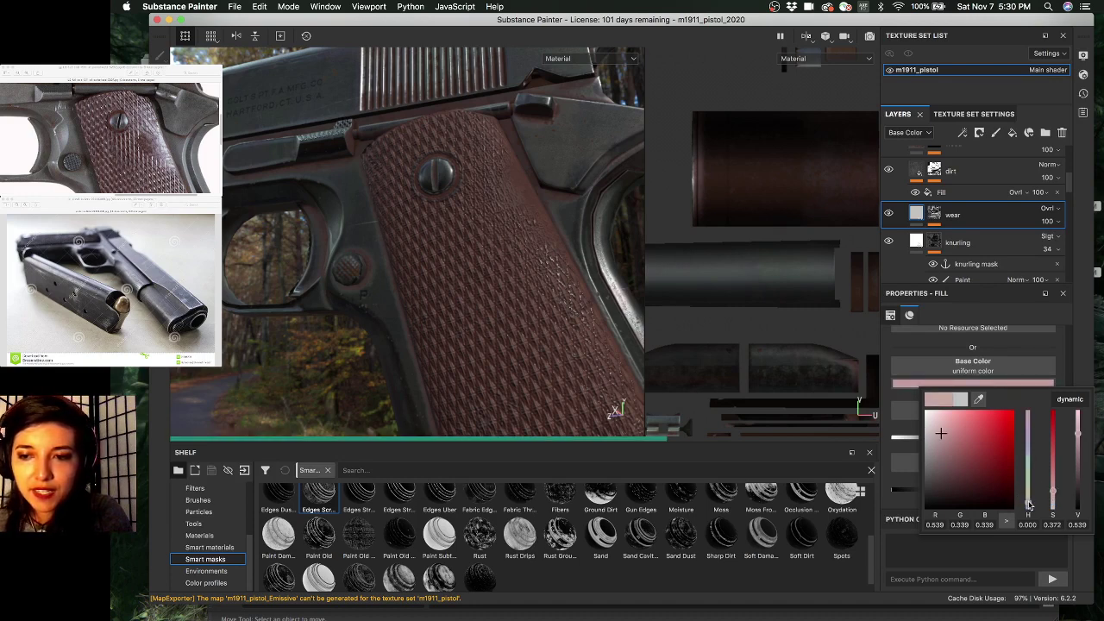
left_click(1027, 500)
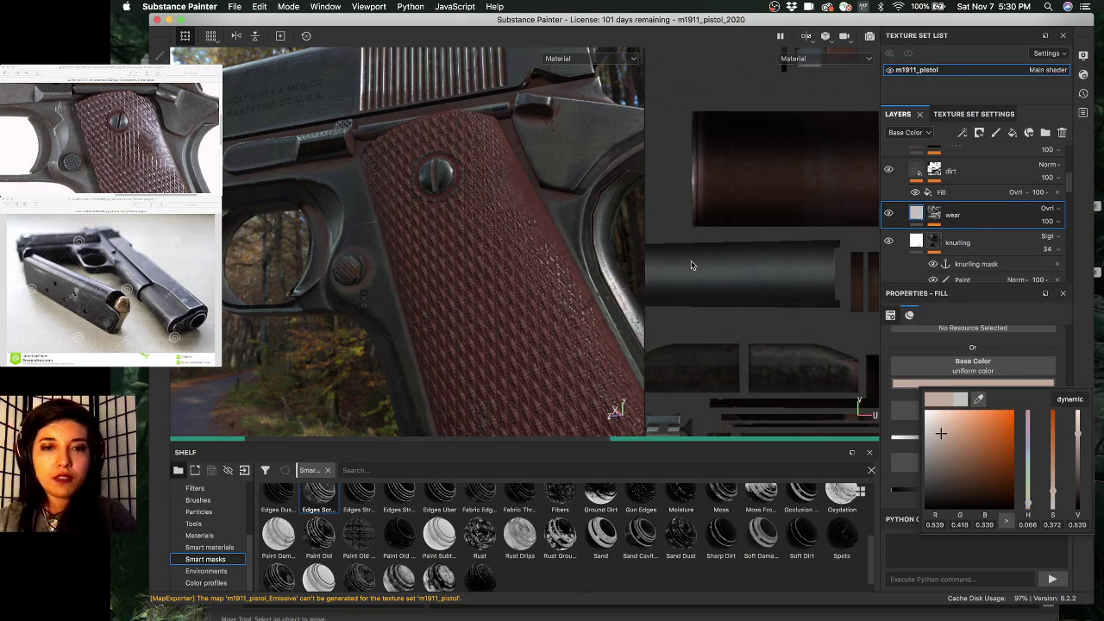
left_click(531, 208)
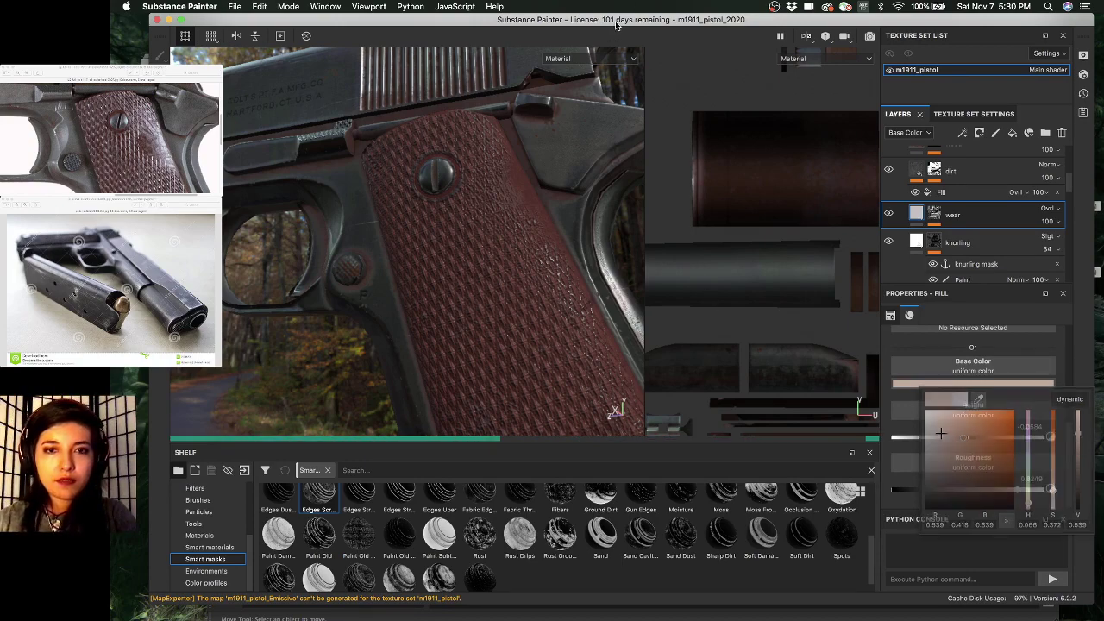
- Inspect the grip from several angles and temporarily disable the Sharpen filter on the wear mask to compare the edge wear
left_click_drag(557, 284, 518, 324, "alt")
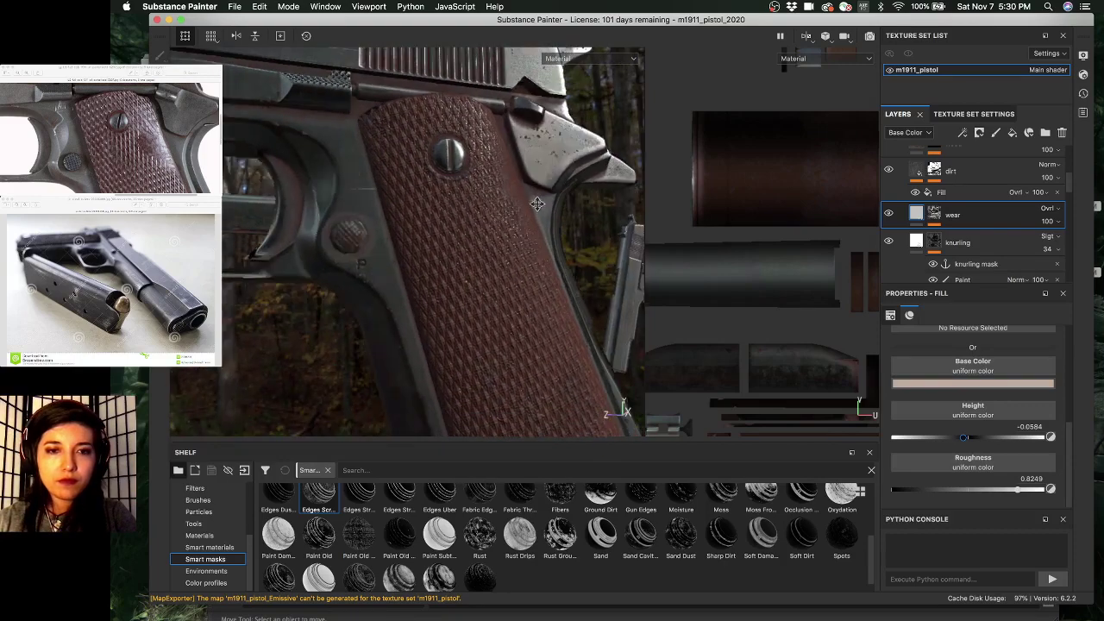
middle_click_drag(509, 336, 495, 249, "alt")
left_click_drag(495, 250, 475, 326, "alt")
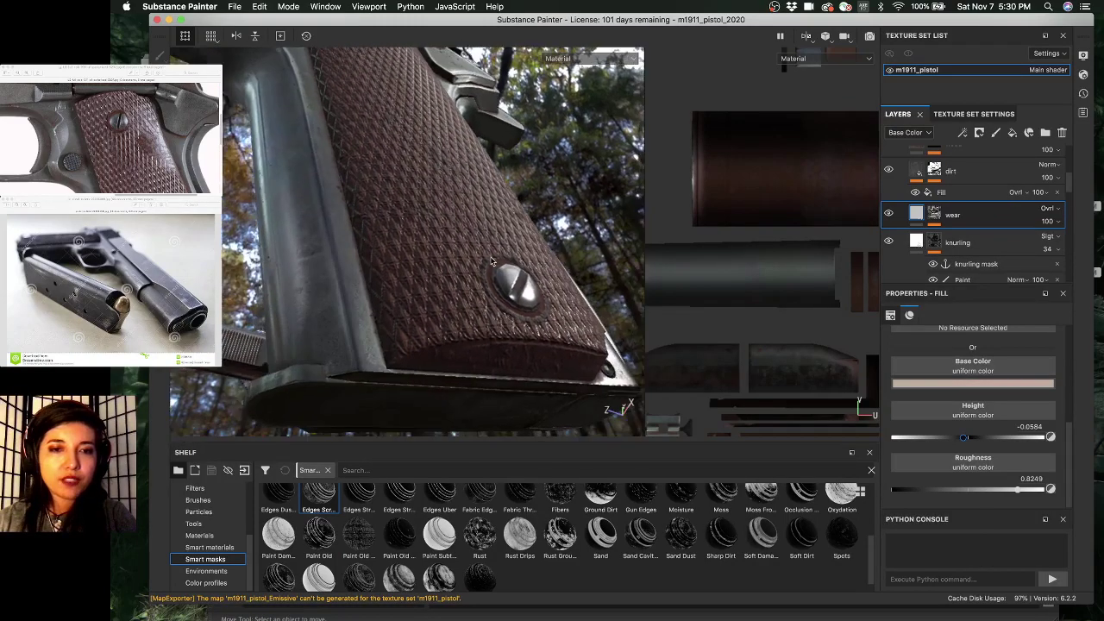
middle_click_drag(456, 350, 454, 478, "alt")
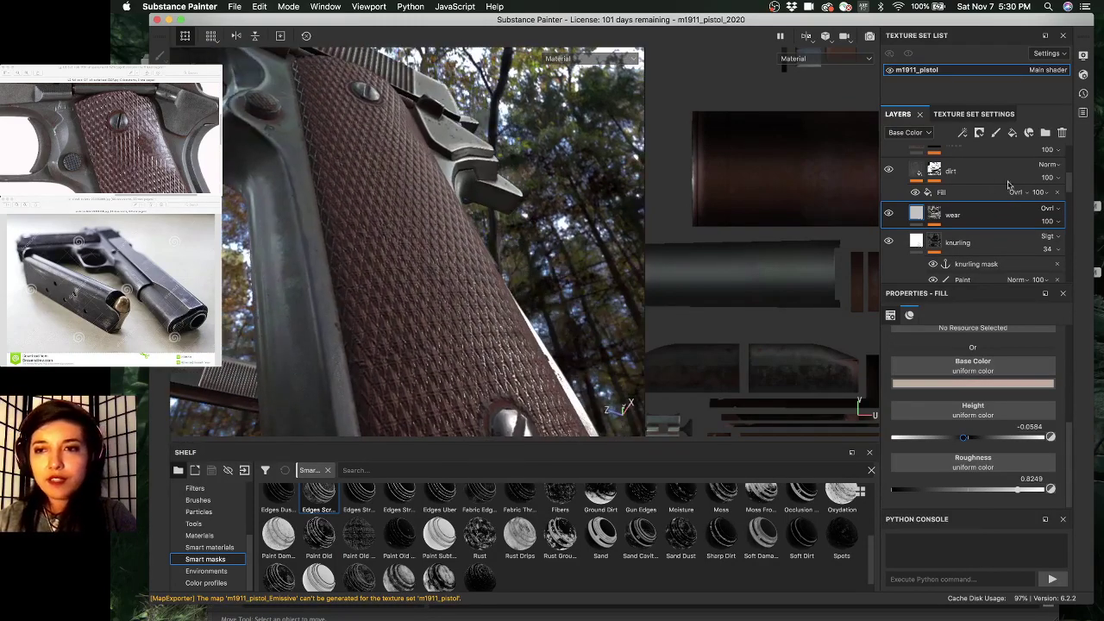
left_click(941, 227)
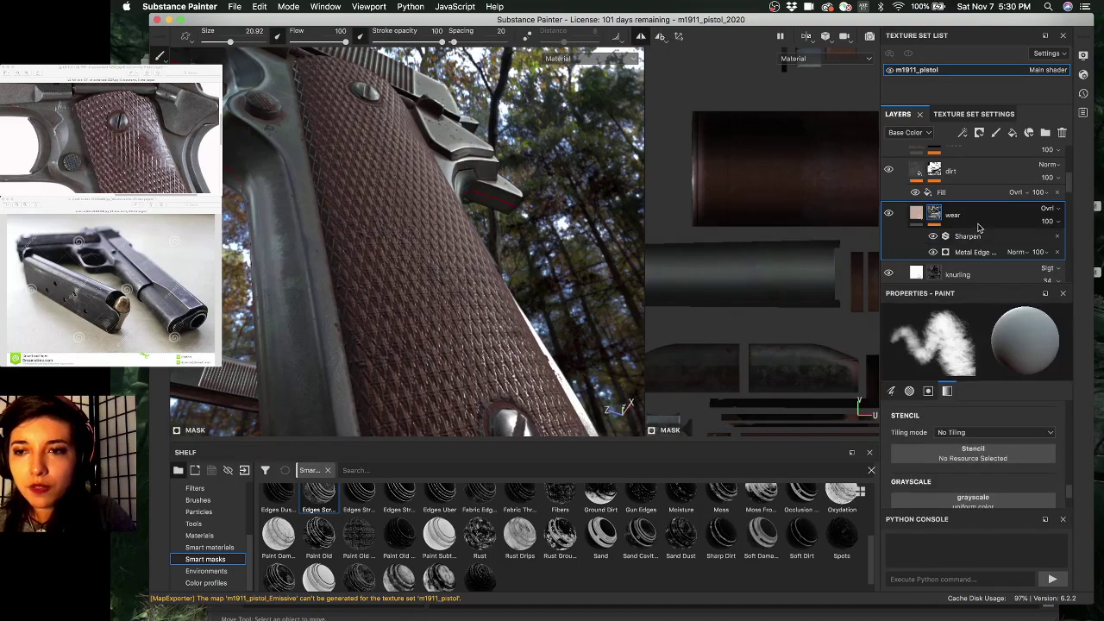
left_click(970, 252)
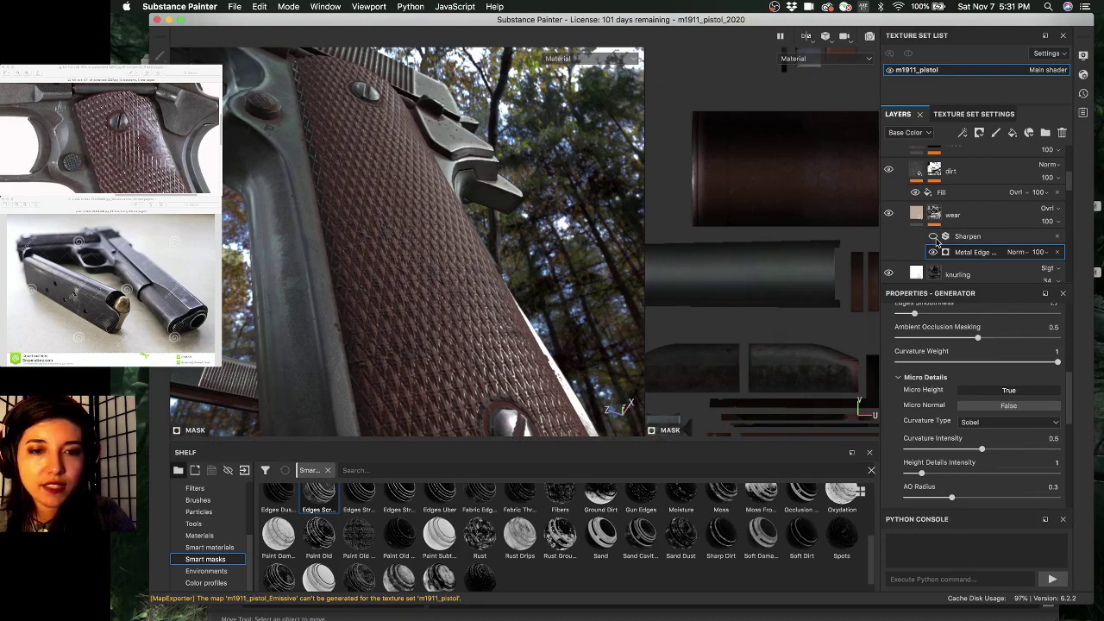
left_click_drag(364, 273, 405, 250, "alt")
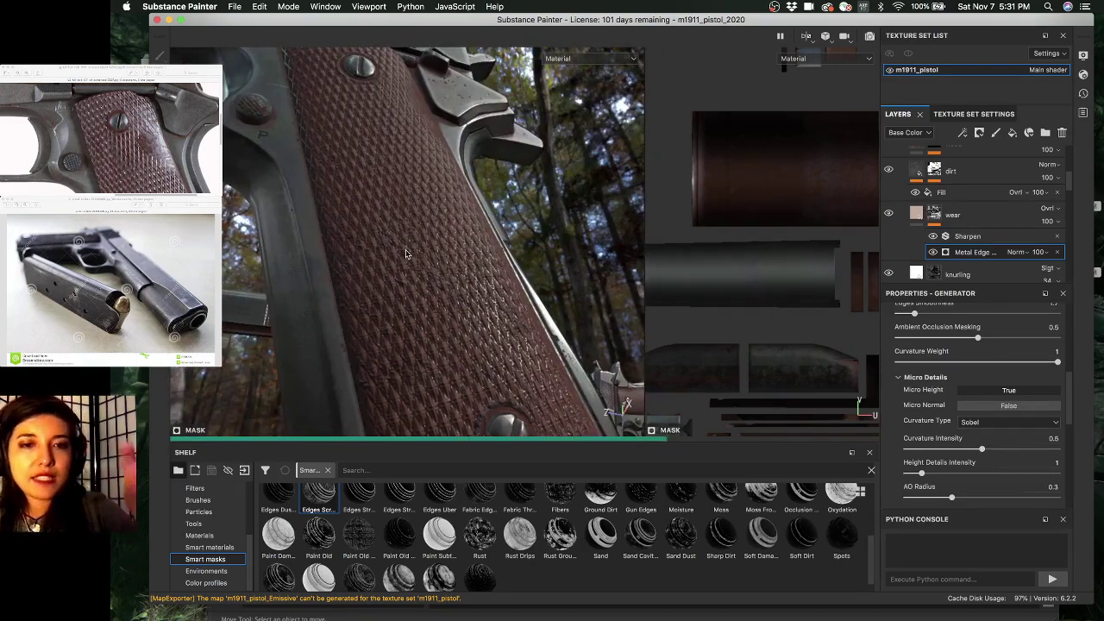
- Isolate the wear mask and try Curvature Intensity values of 0.75, 0.94, 0.11 and 0.59 in its metal edge wear generator
left_click(936, 213, "alt")
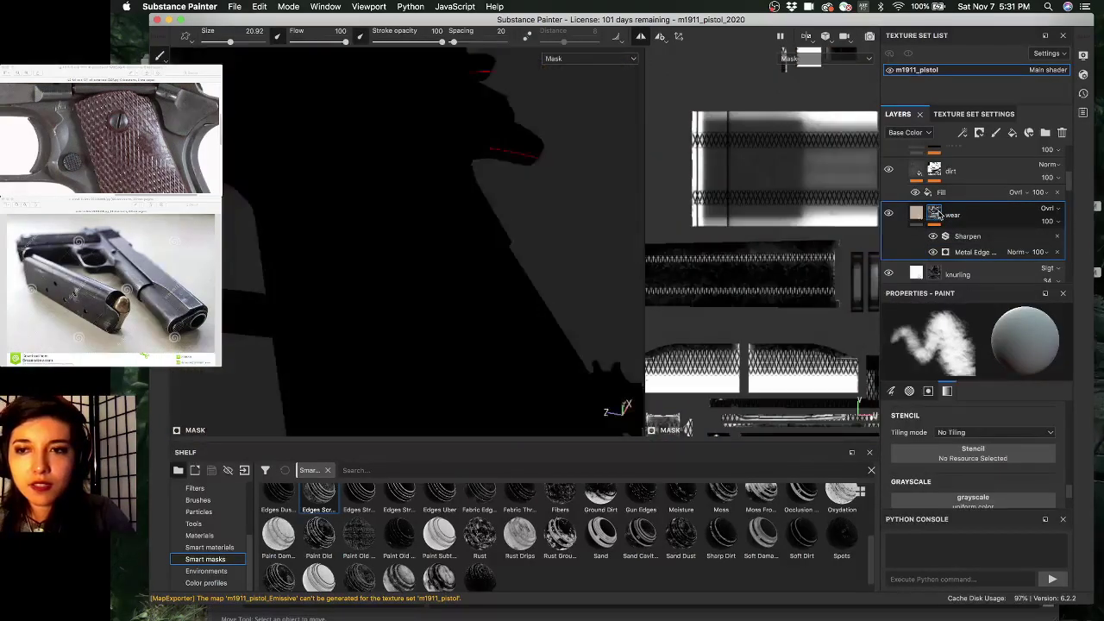
left_click(967, 252)
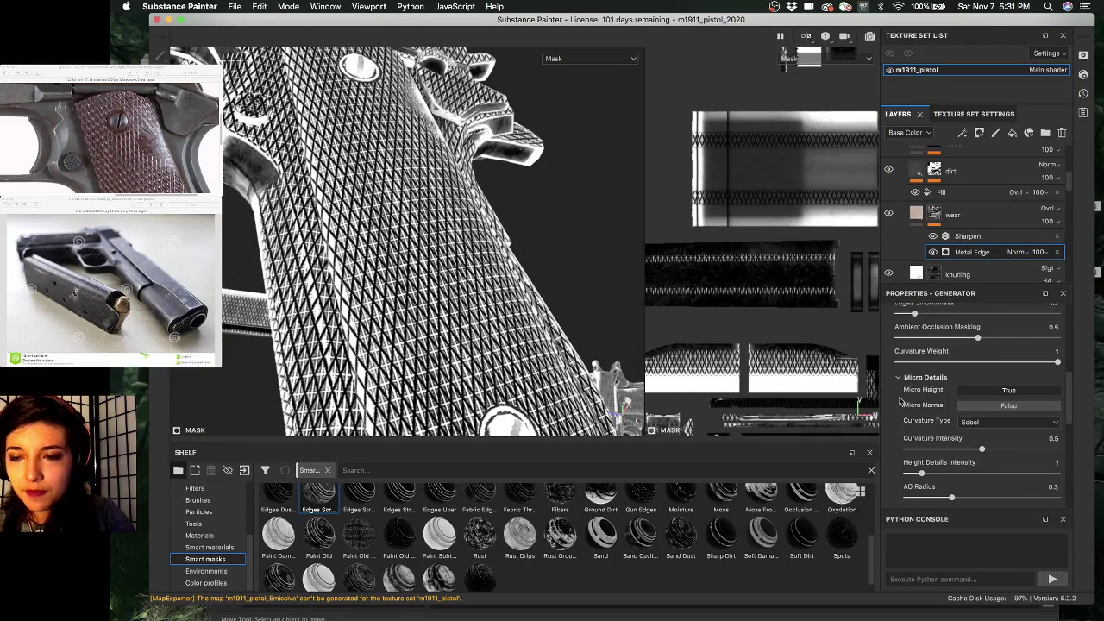
scroll(902, 403, "down", 3)
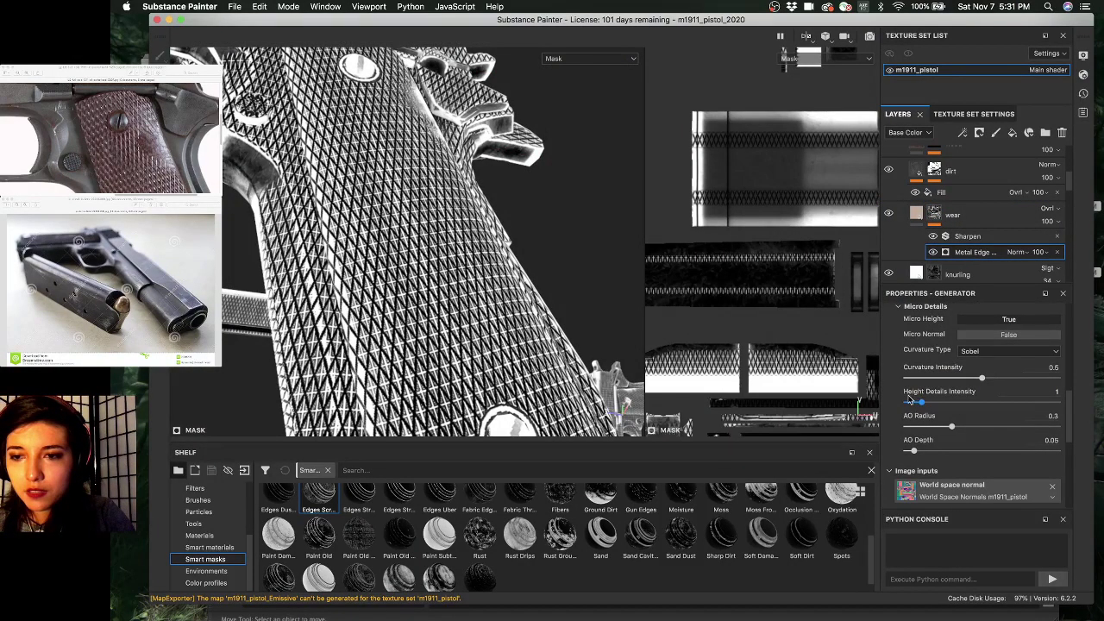
left_click(1017, 379)
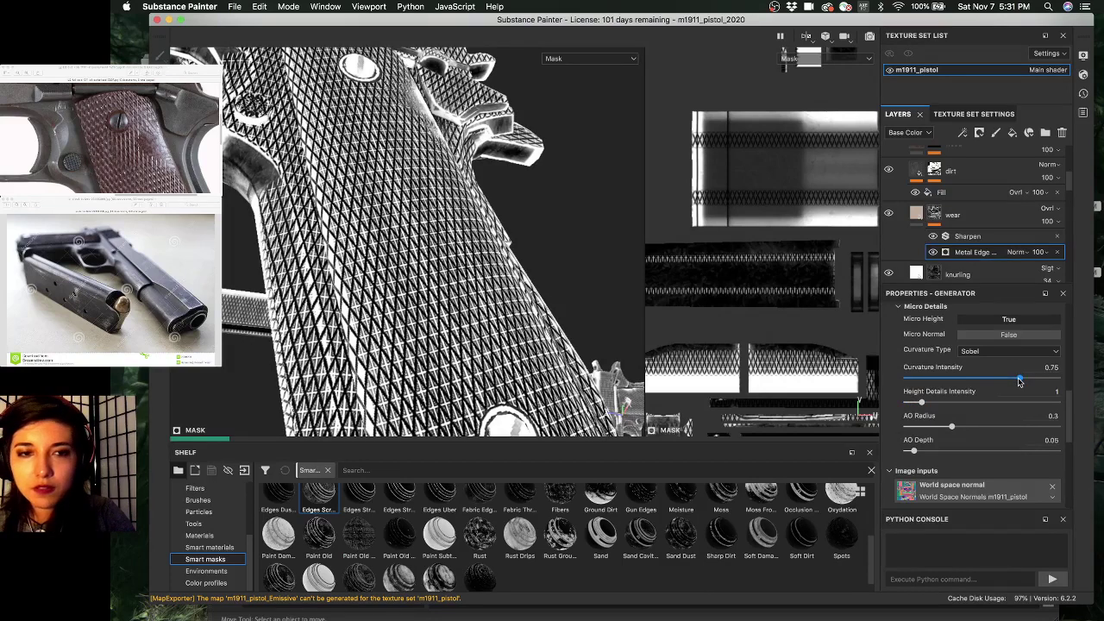
left_click(1049, 379)
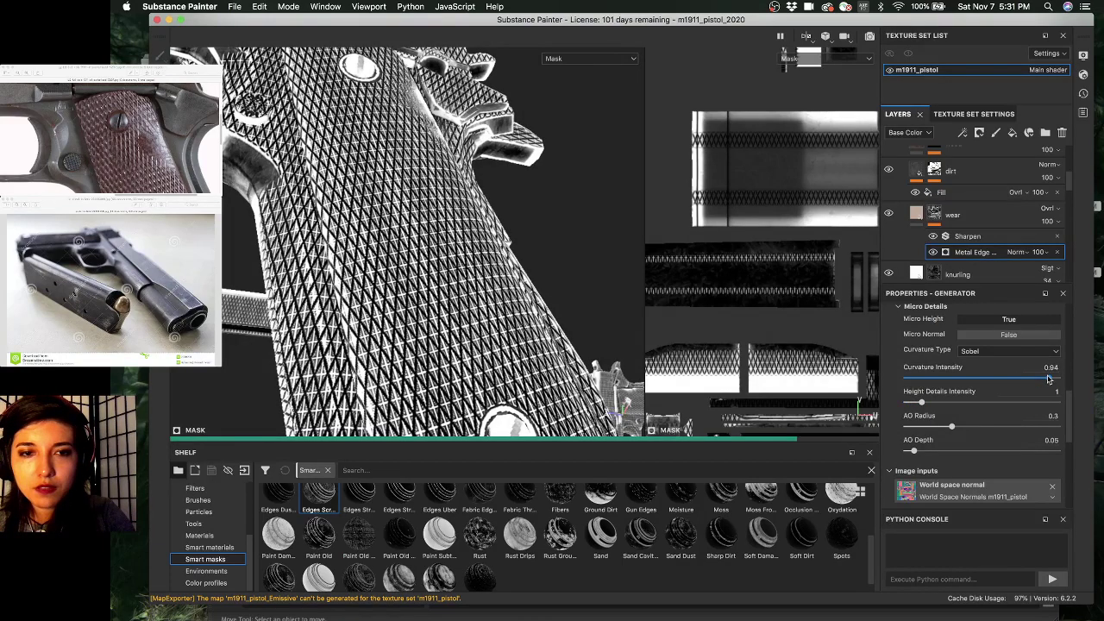
left_click(922, 379)
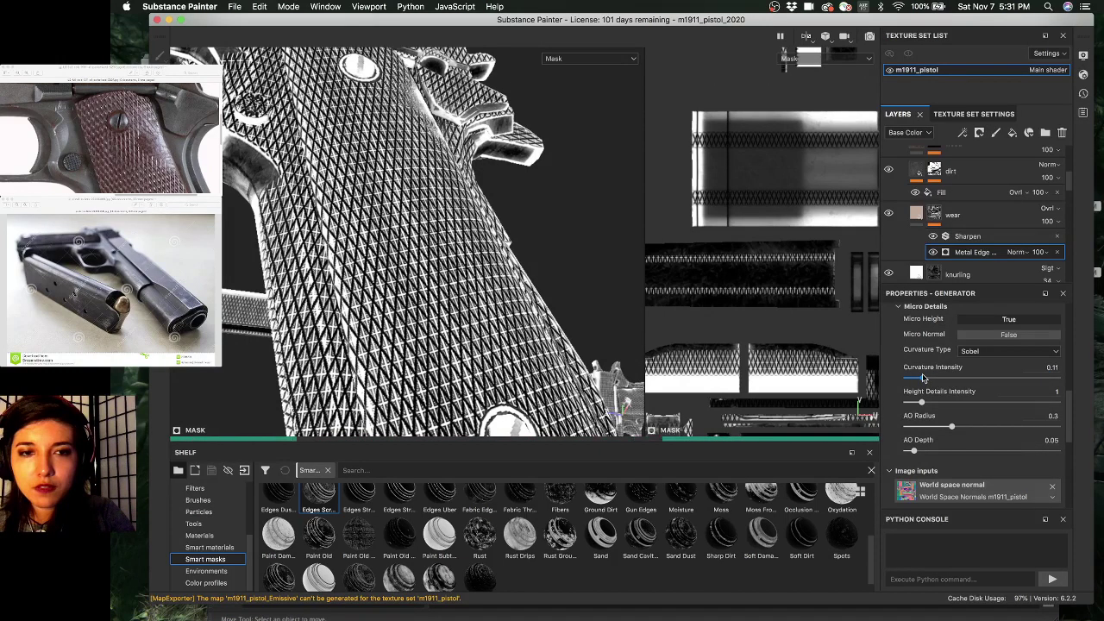
left_click(995, 379)
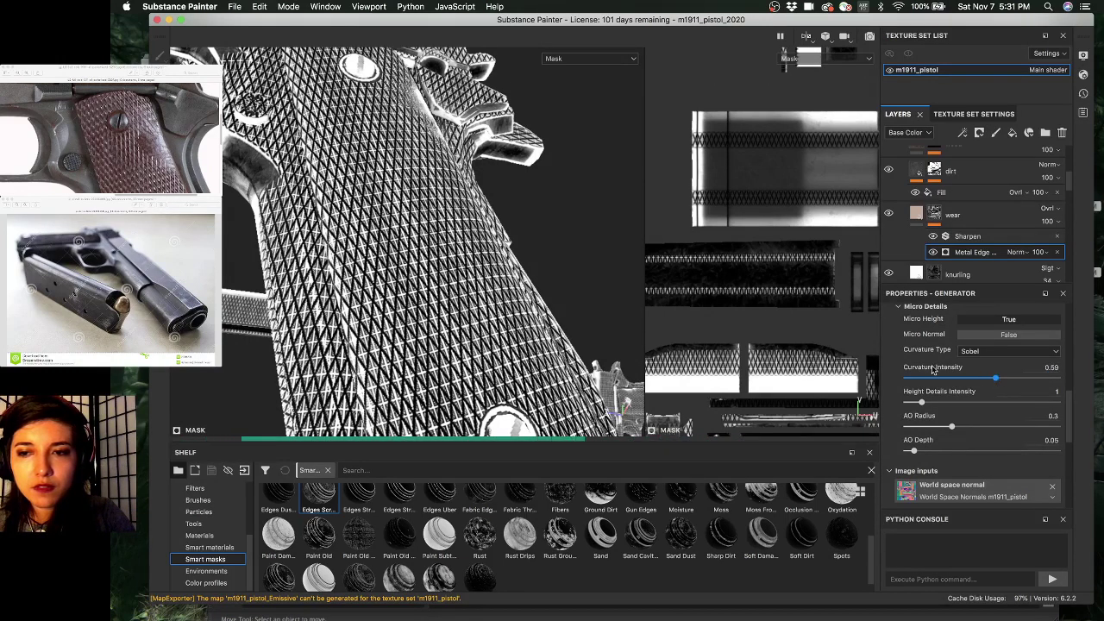
- Test a Curvature Intensity of 0.81 in the metal edge wear generator, and set it to 0.13
scroll(933, 369, "down", 6)
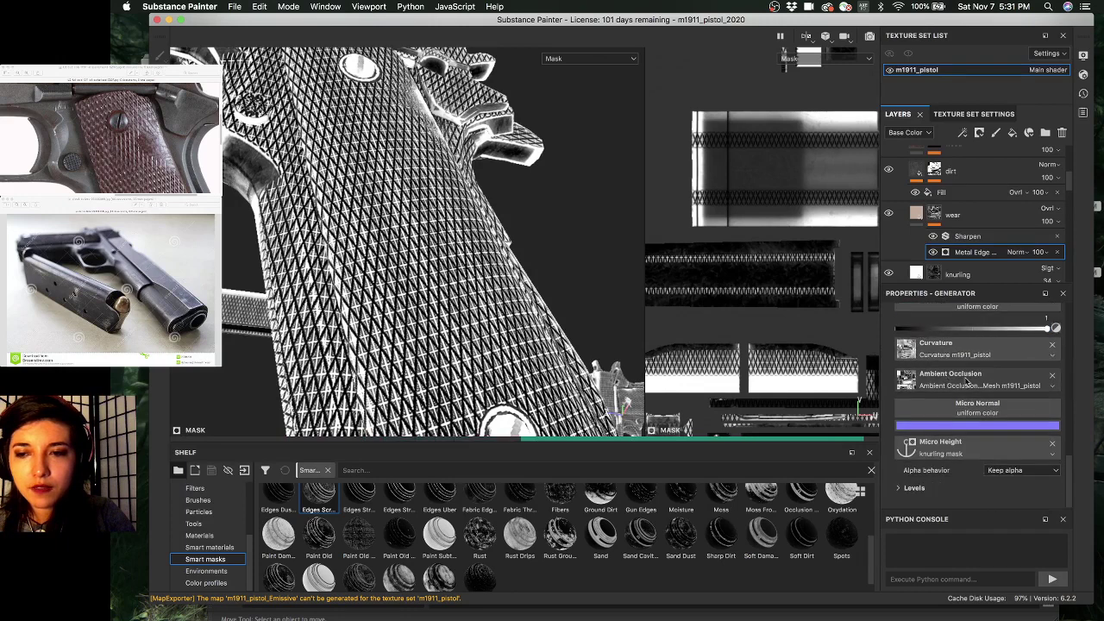
scroll(967, 384, "up", 5)
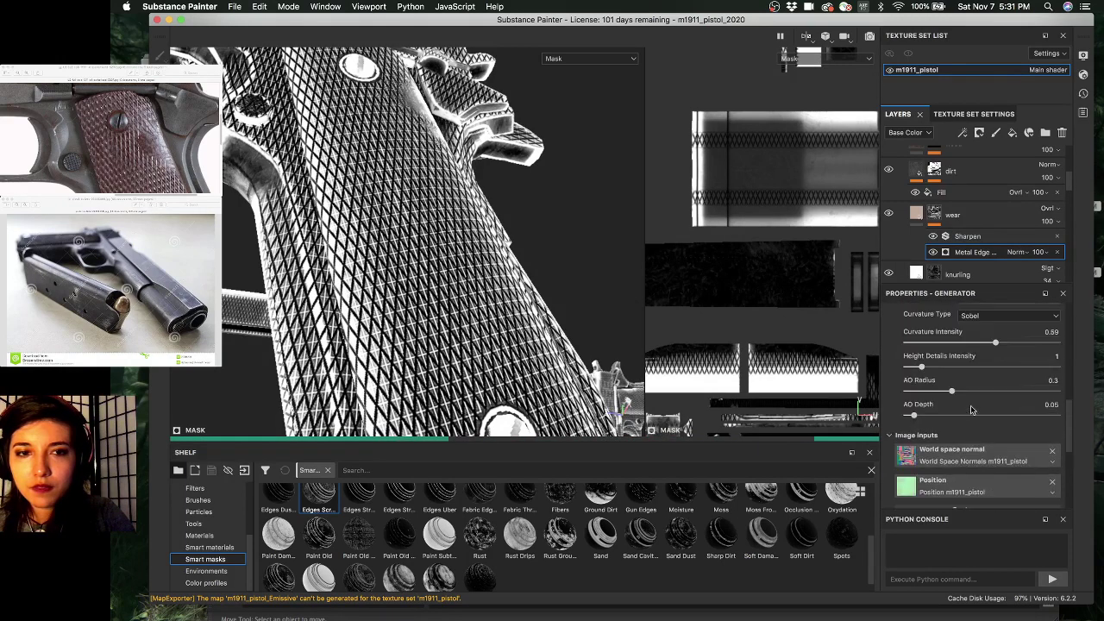
scroll(983, 413, "up", 2)
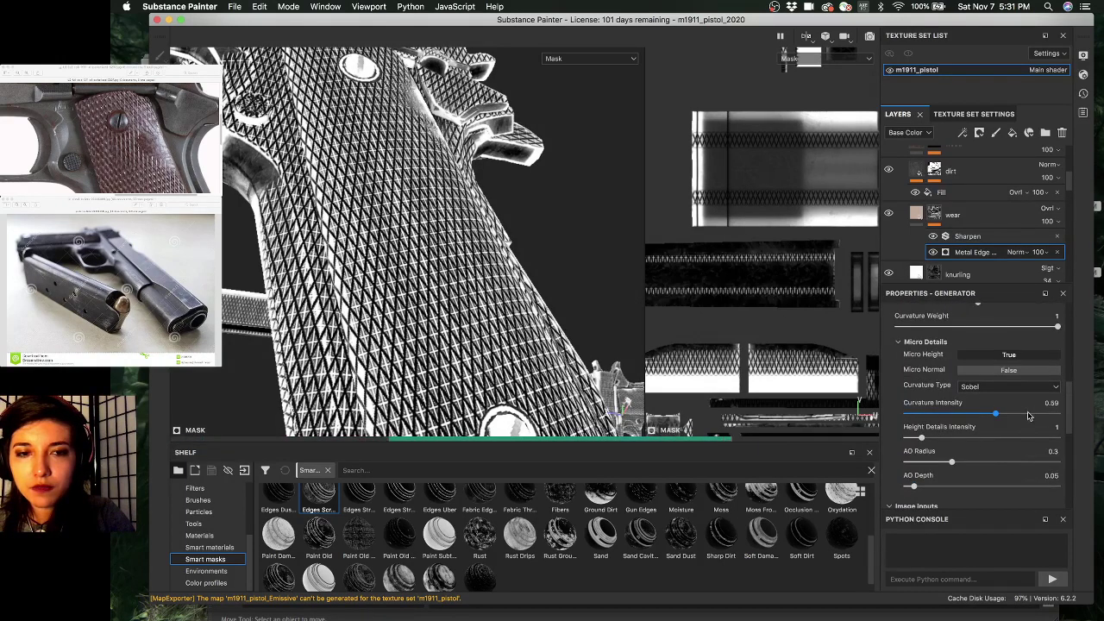
left_click(1029, 416)
left_click_drag(425, 235, 403, 270, "alt")
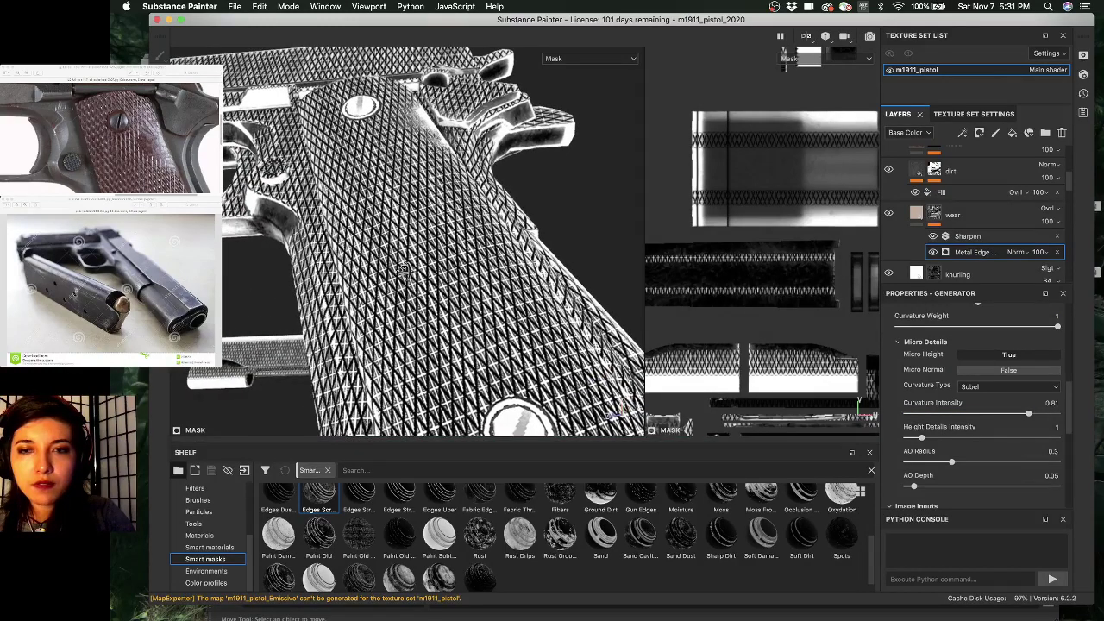
left_click(925, 415)
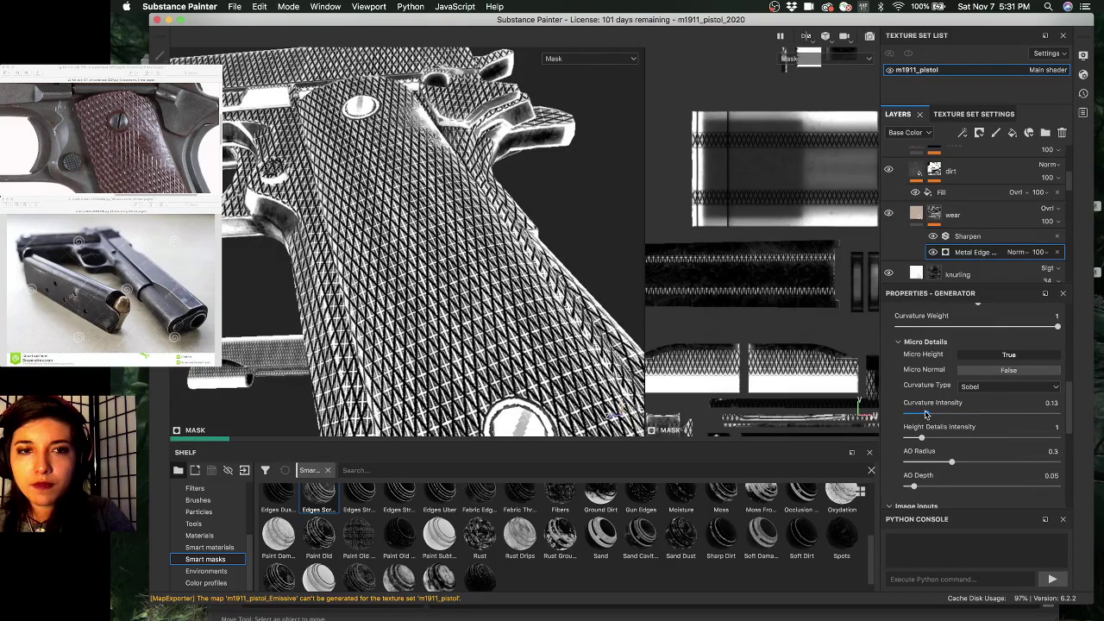
- Examine the wear mask up close on the knurled grip, toggle the wear layer's visibility, and return to the material view
left_click_drag(409, 300, 462, 302, "alt")
right_click_drag(461, 301, 536, 281, "alt")
right_click_drag(478, 261, 706, 360, "alt")
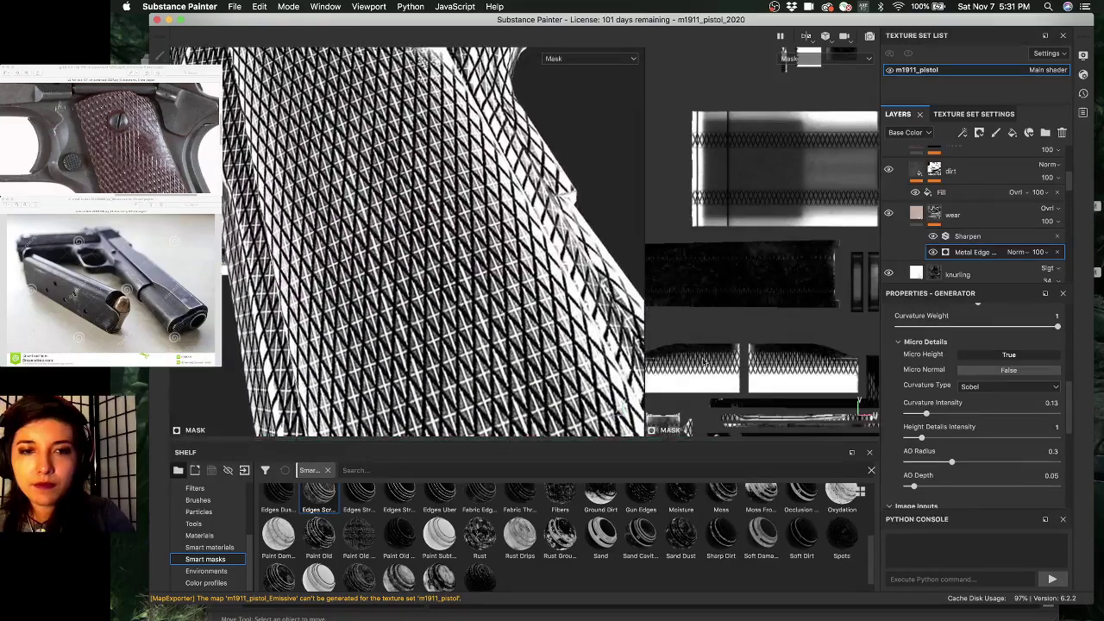
right_click_drag(490, 316, 521, 328, "alt")
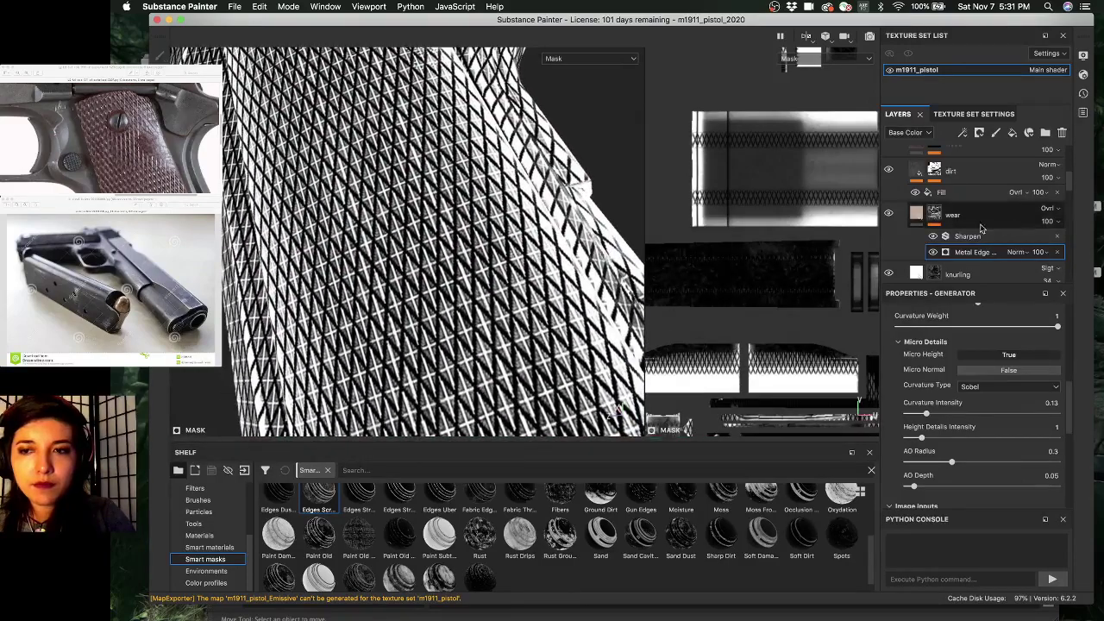
left_click(890, 214)
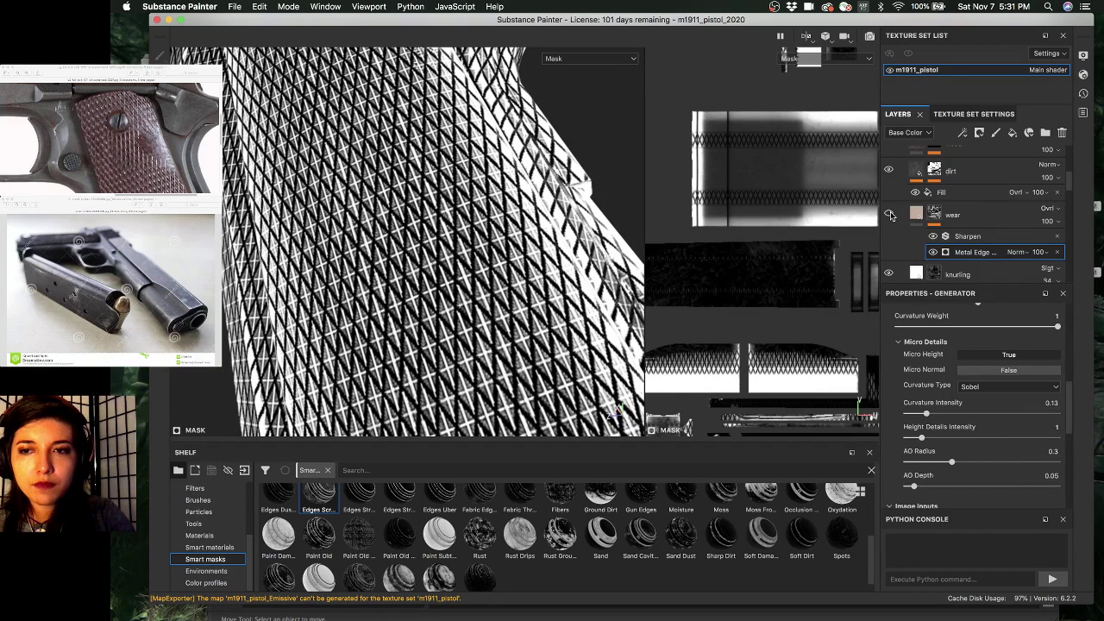
left_click(890, 215)
mouse_move(927, 219)
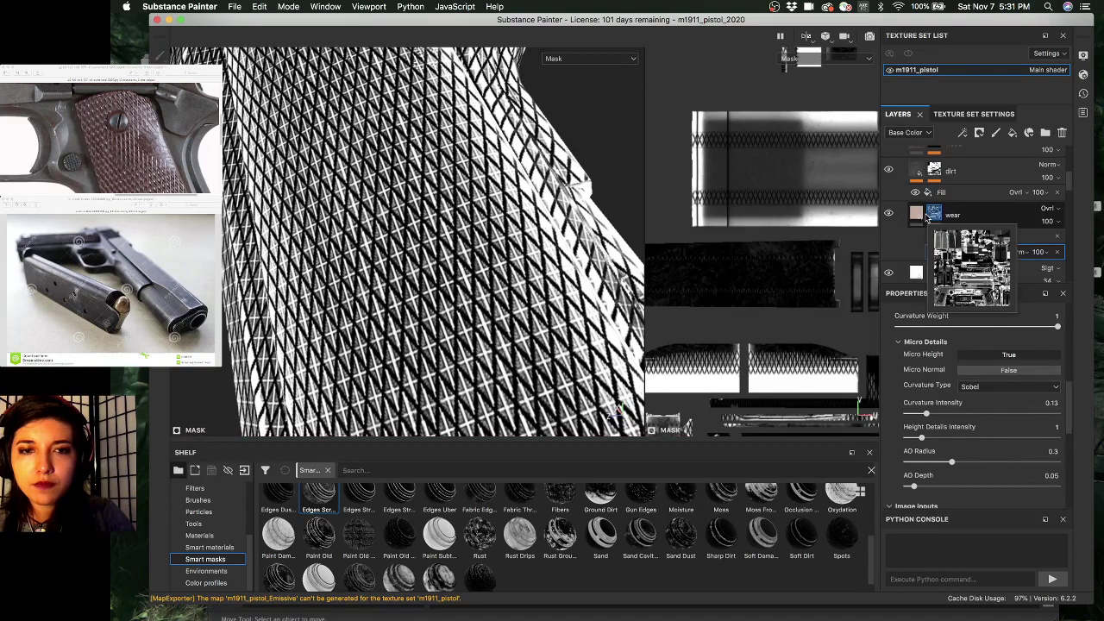
left_click(933, 215)
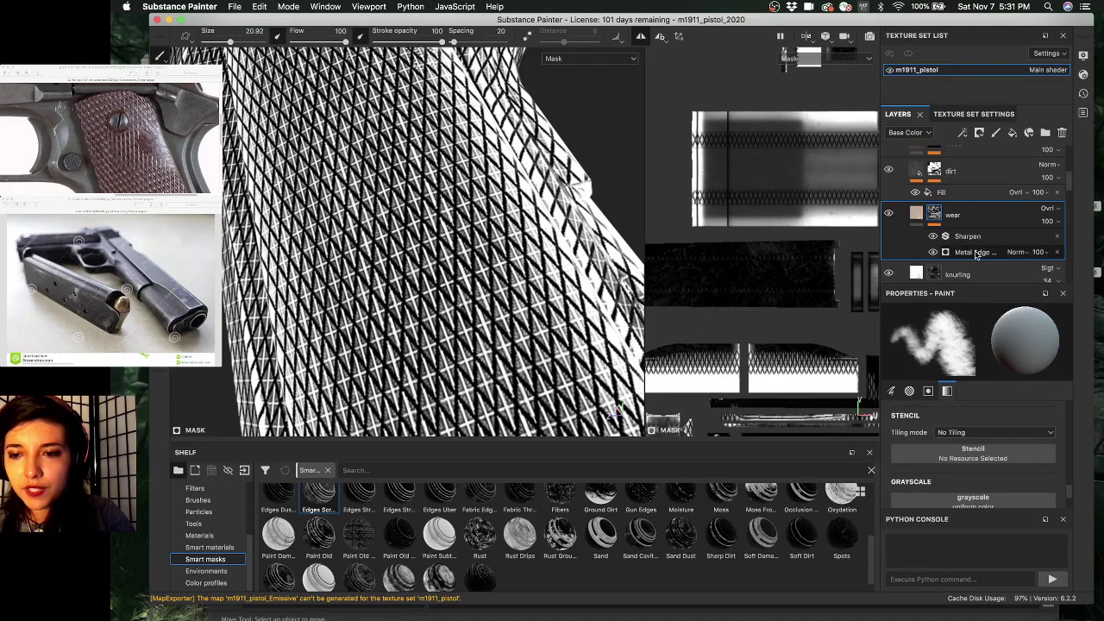
left_click_drag(441, 185, 432, 251, "alt")
key("m")
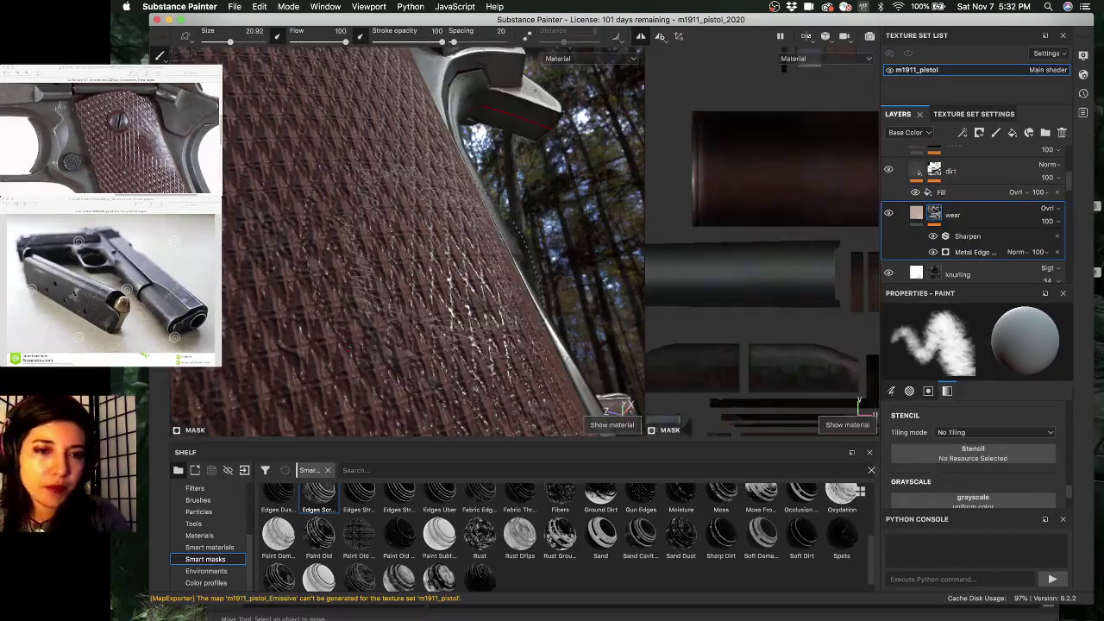
left_click(388, 292)
left_click_drag(369, 278, 439, 271, "alt")
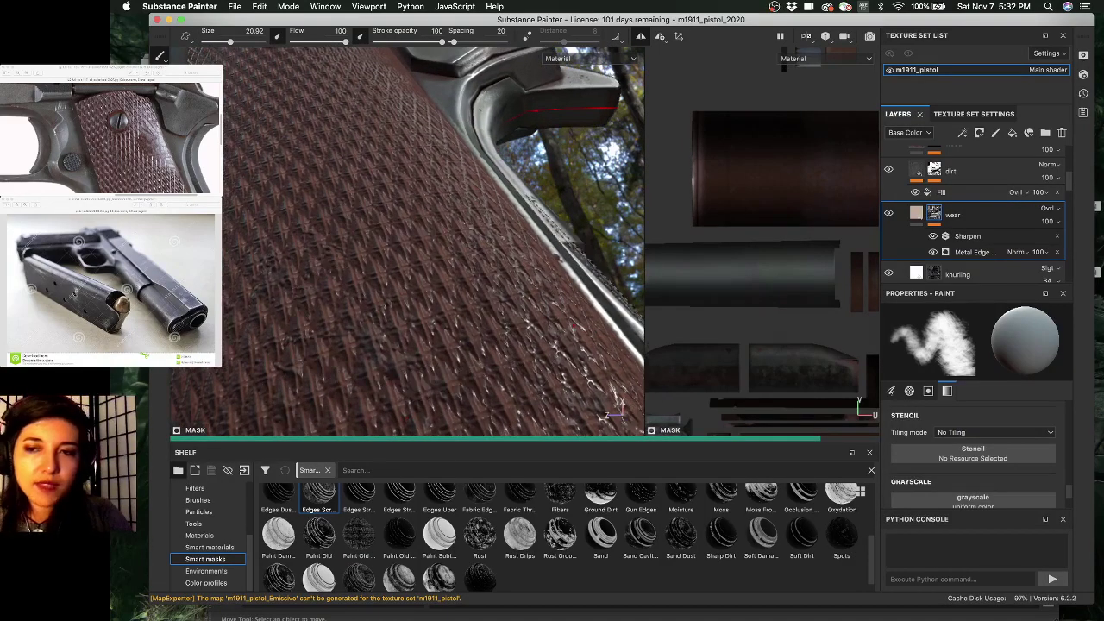
- Set the wear layer's height to 0 and check the knurled grip from several angles
left_click(916, 214)
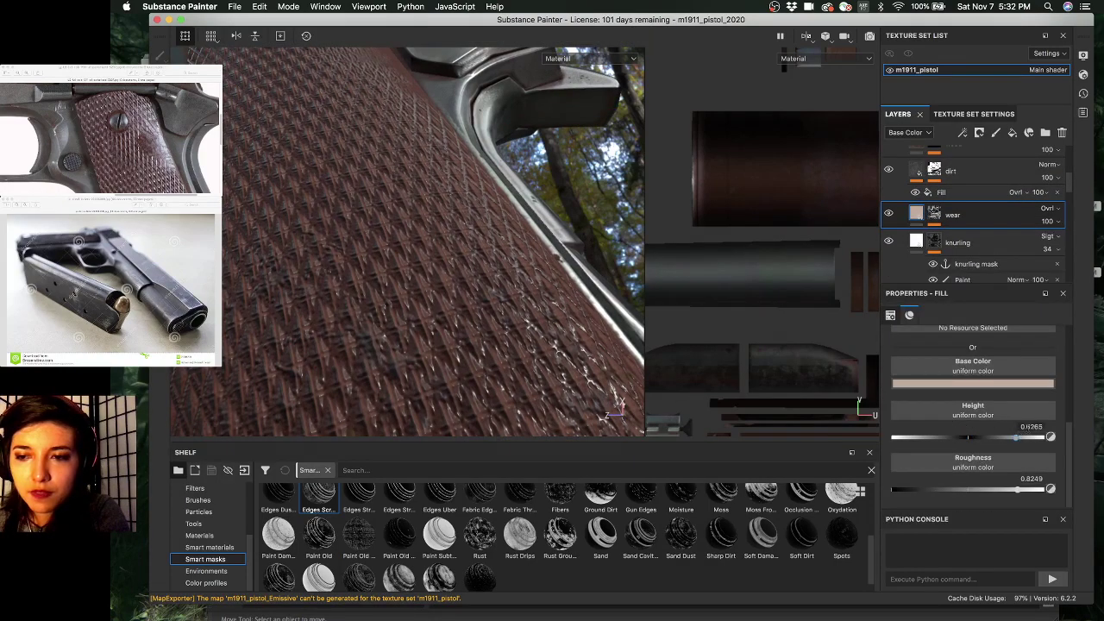
type("0")
key("Return")
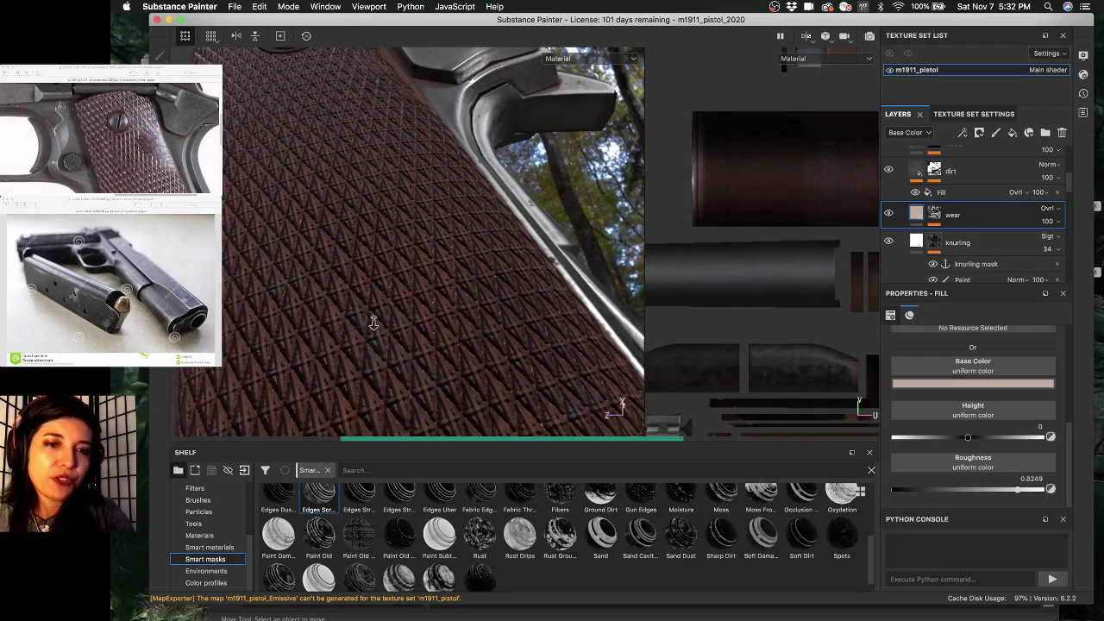
right_click_drag(373, 322, 387, 308, "alt")
left_click_drag(387, 308, 395, 313, "alt")
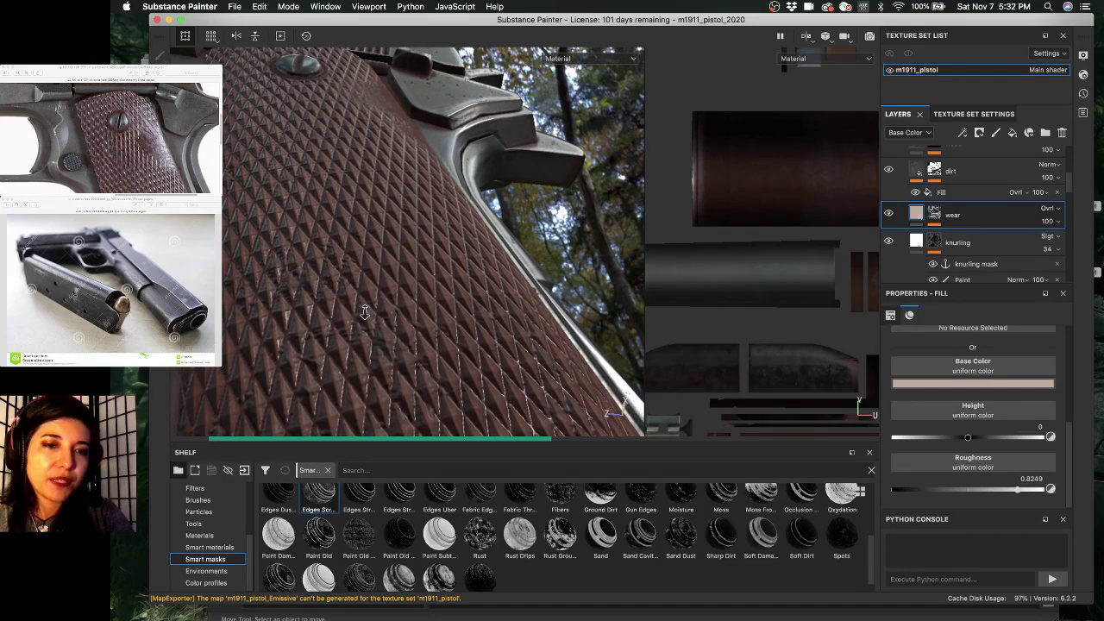
left_click_drag(364, 313, 481, 311, "alt")
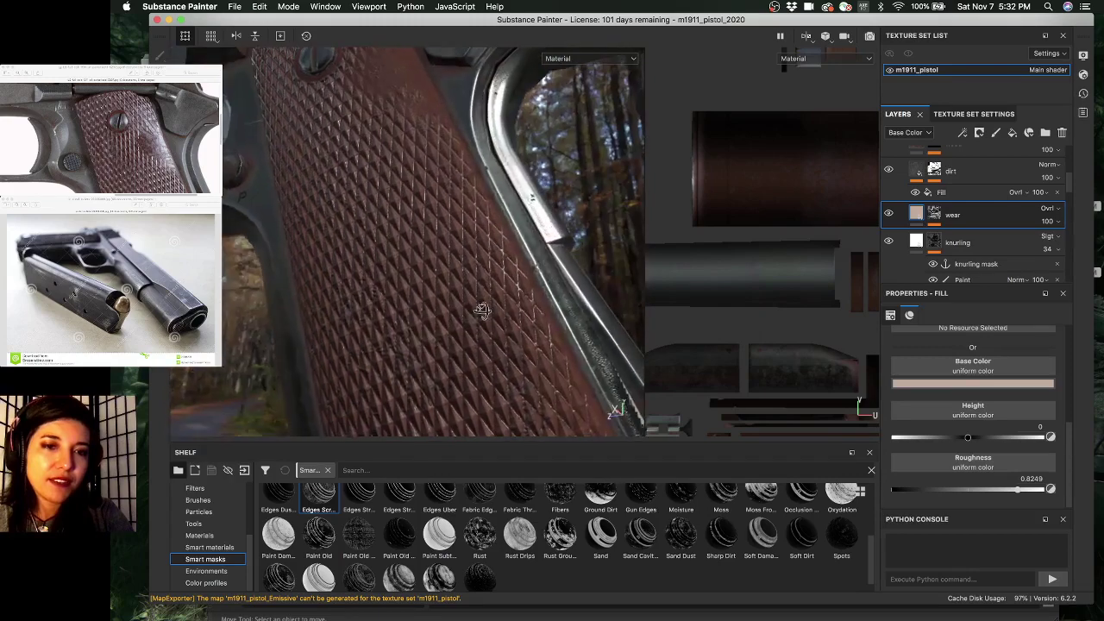
right_click_drag(482, 311, 366, 304, "alt")
middle_click_drag(423, 288, 409, 312, "alt")
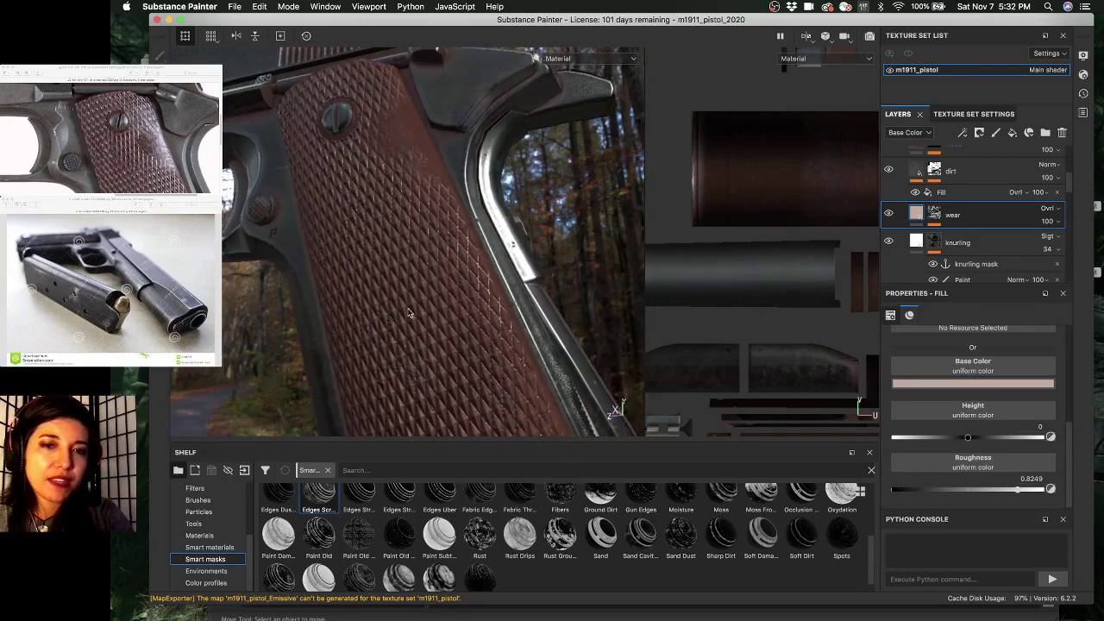
left_click_drag(409, 313, 397, 255, "alt")
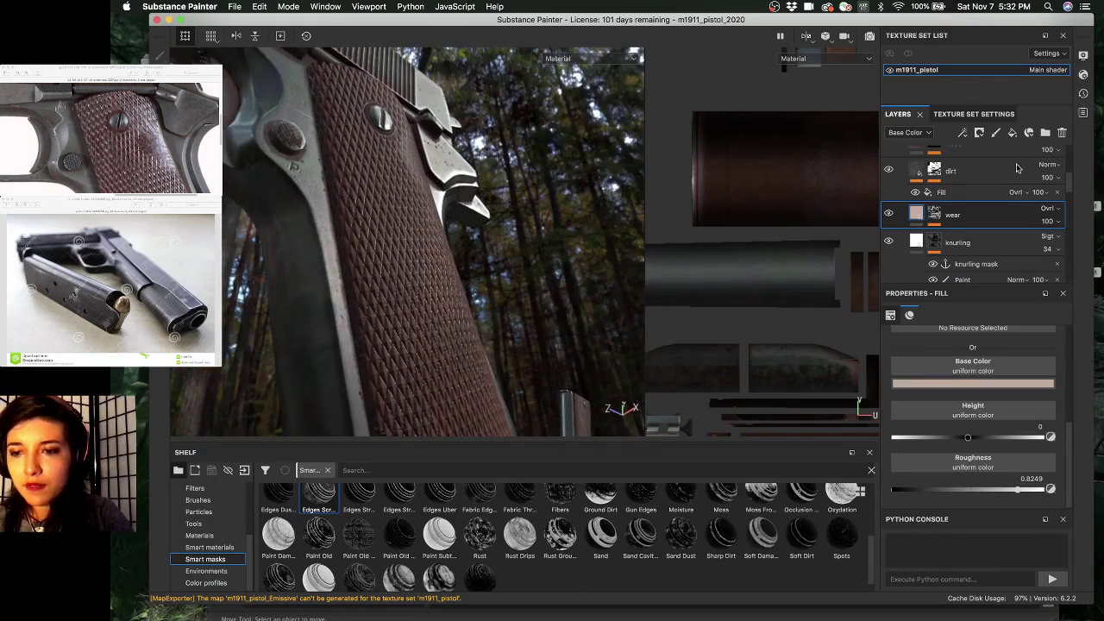
- Isolate the wear layer's mask, try a Curvature Intensity of 0.03 in its metal edge wear generator, and set it to 0.01
left_click(937, 169, "alt")
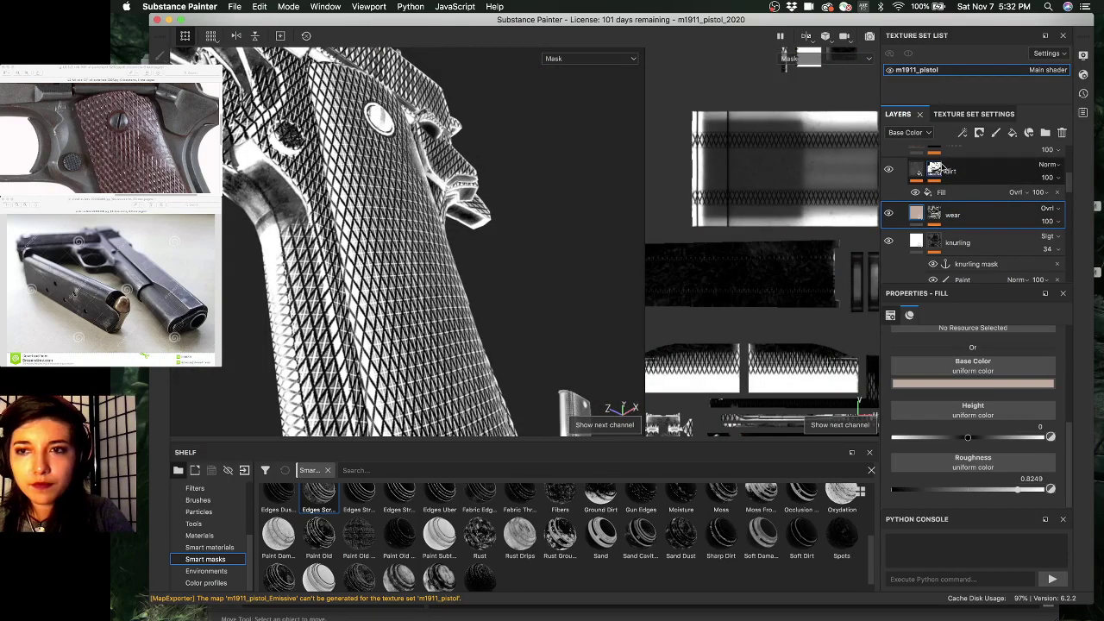
left_click(938, 212, "alt")
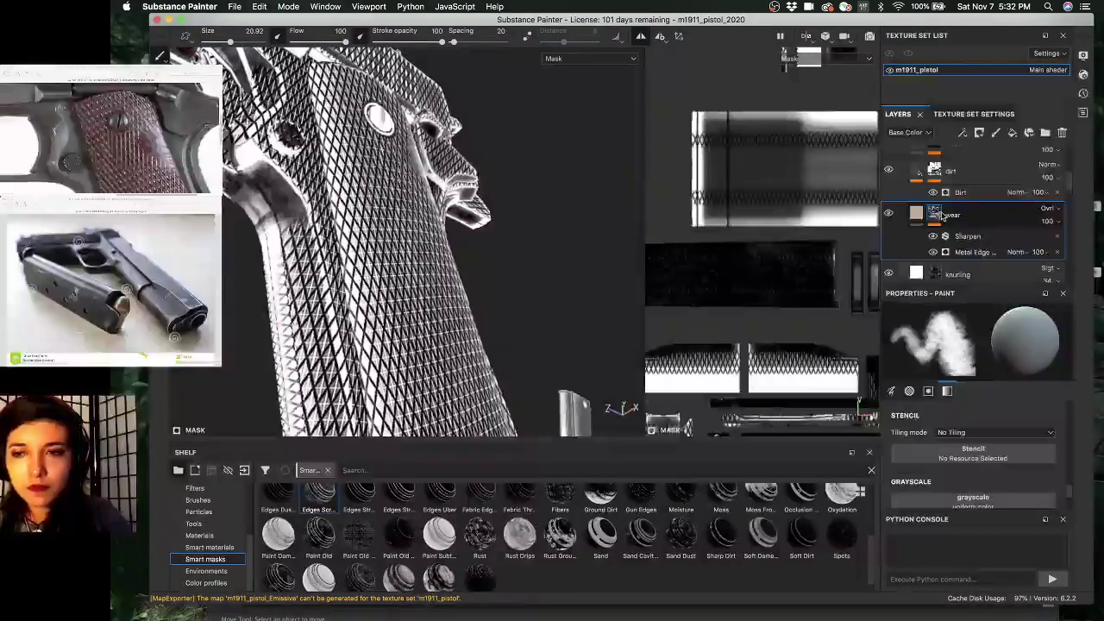
left_click(942, 215)
left_click(977, 251)
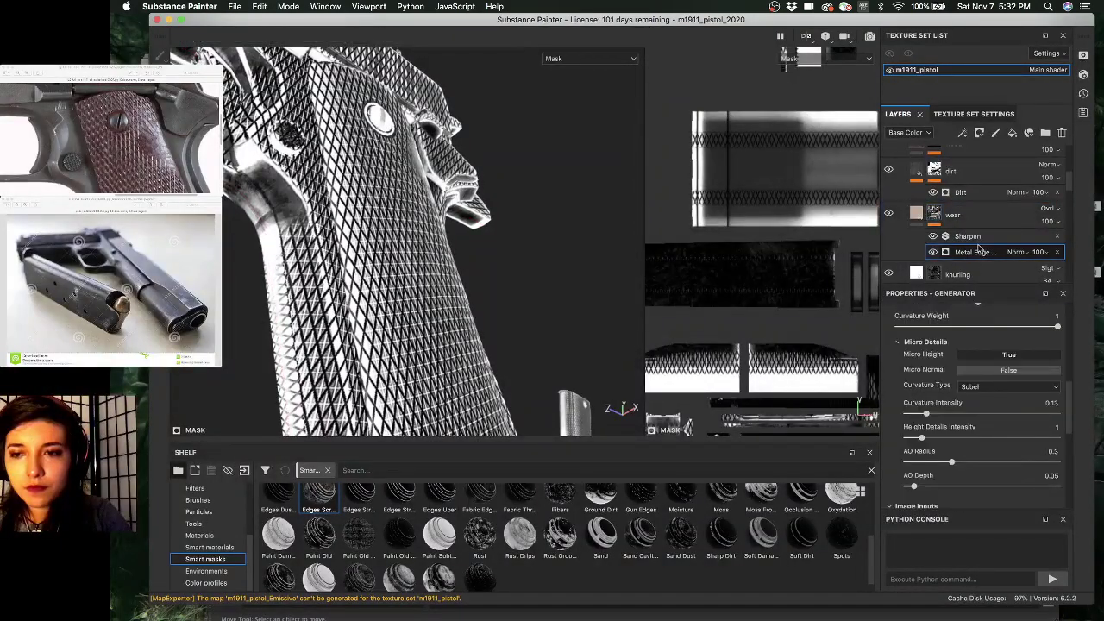
scroll(912, 430, "down", 3)
scroll(913, 430, "down", 3)
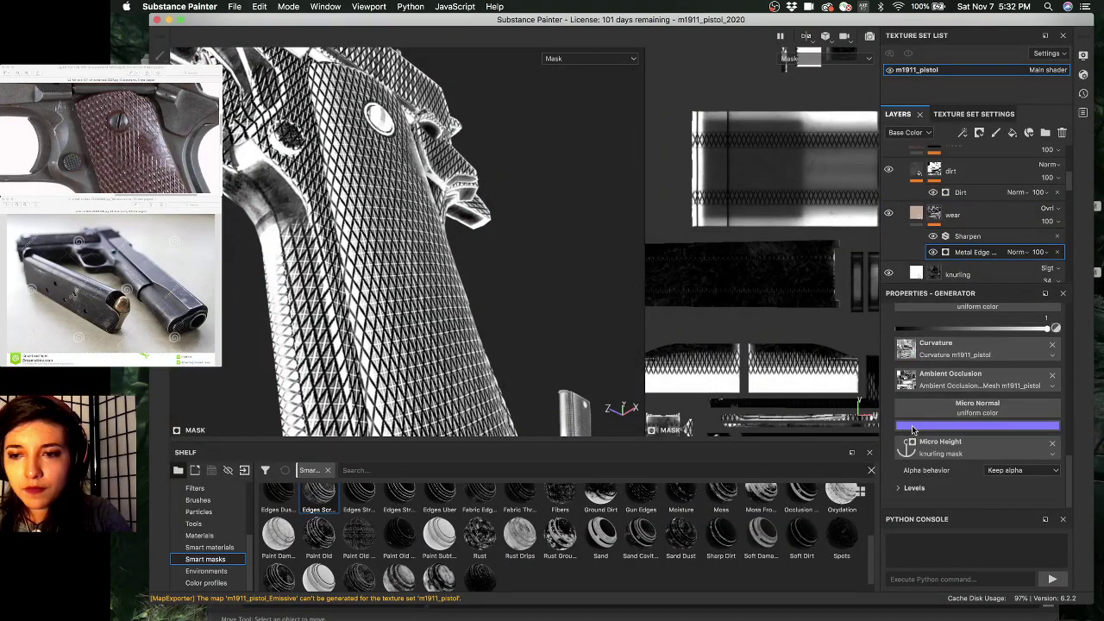
scroll(913, 430, "up", 5)
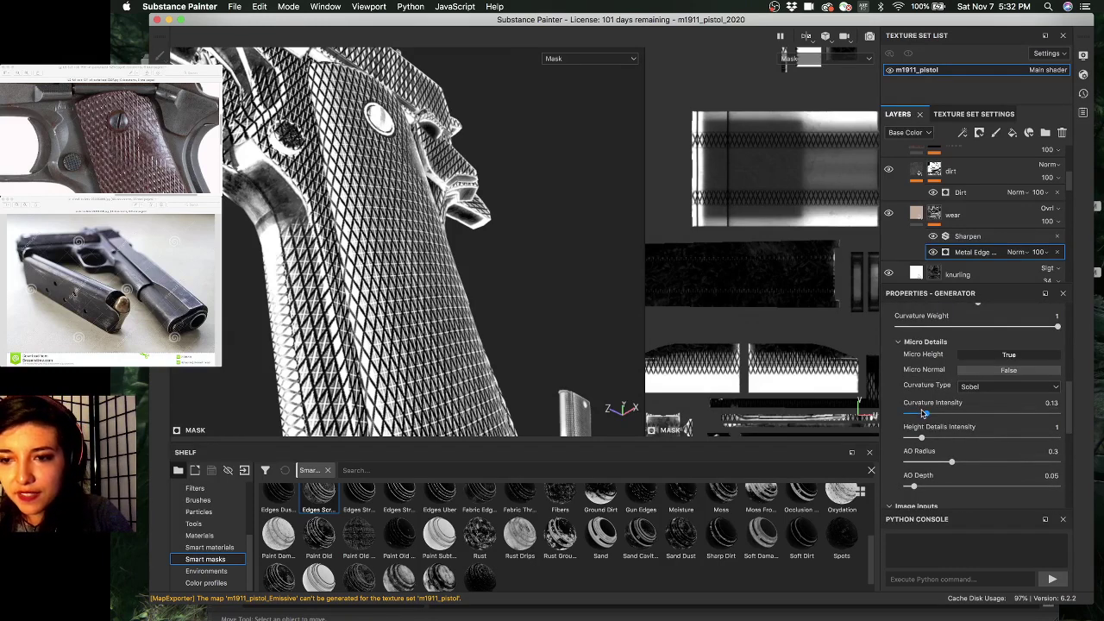
left_click(912, 415)
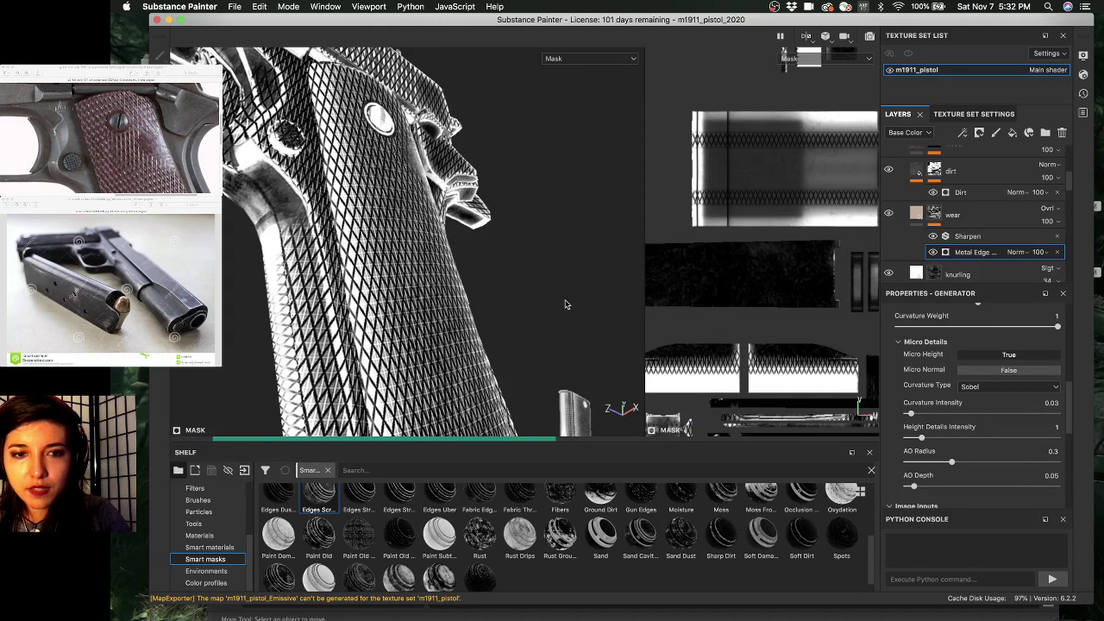
left_click_drag(530, 293, 513, 288, "alt")
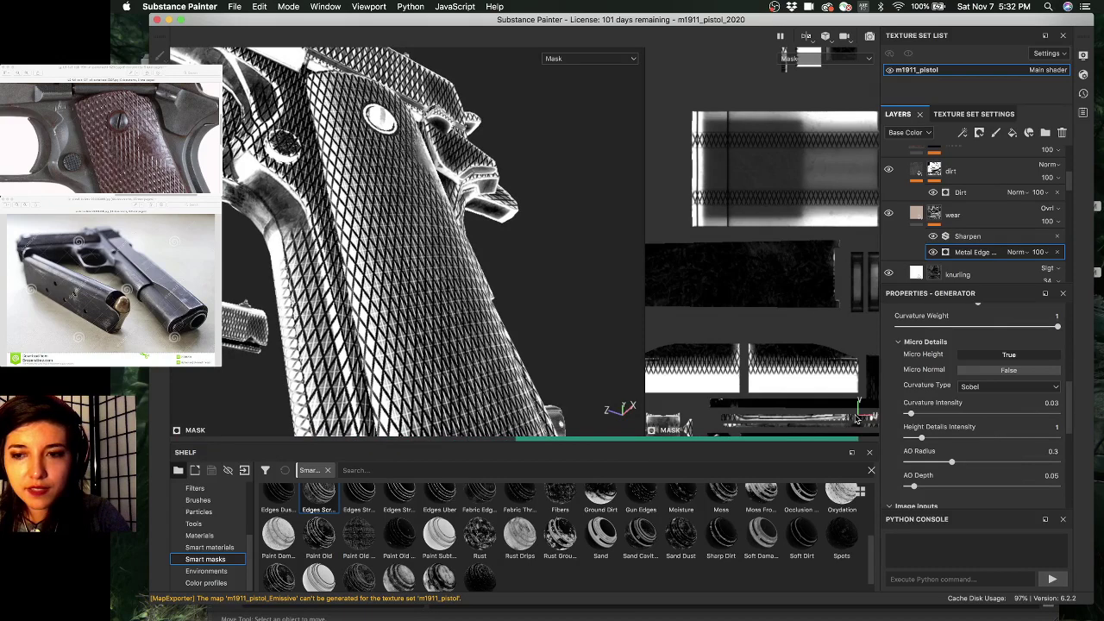
left_click(907, 415)
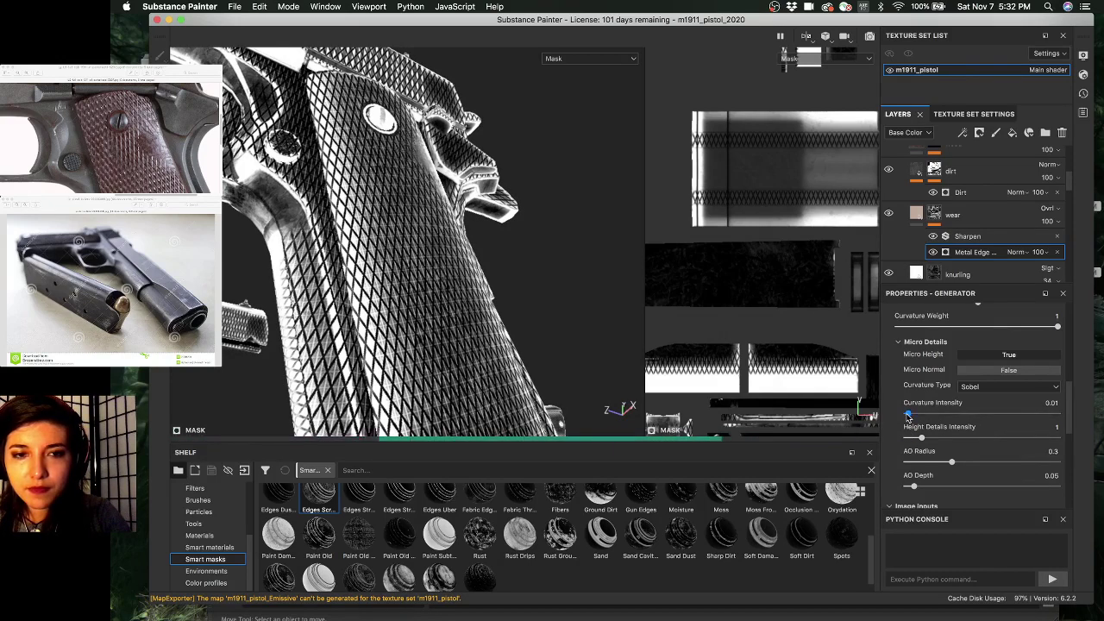
left_click_drag(570, 362, 522, 363, "alt")
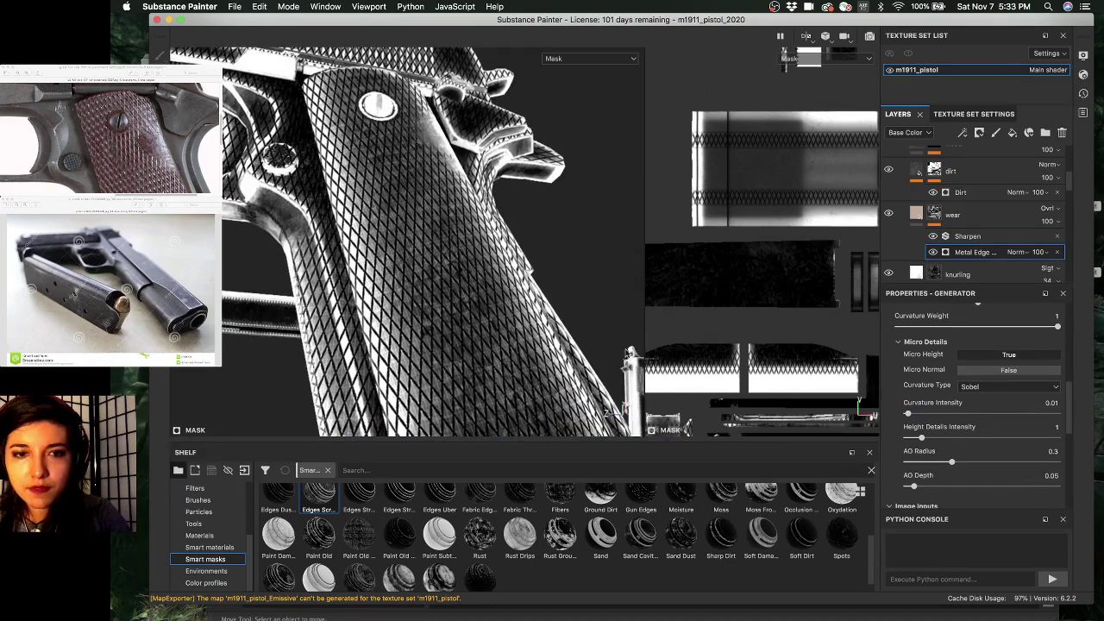
left_click_drag(628, 354, 535, 319, "alt")
- Return to the material view, examine the knurled grip from several angles, and toggle the wear layer's visibility for comparison
key("m")
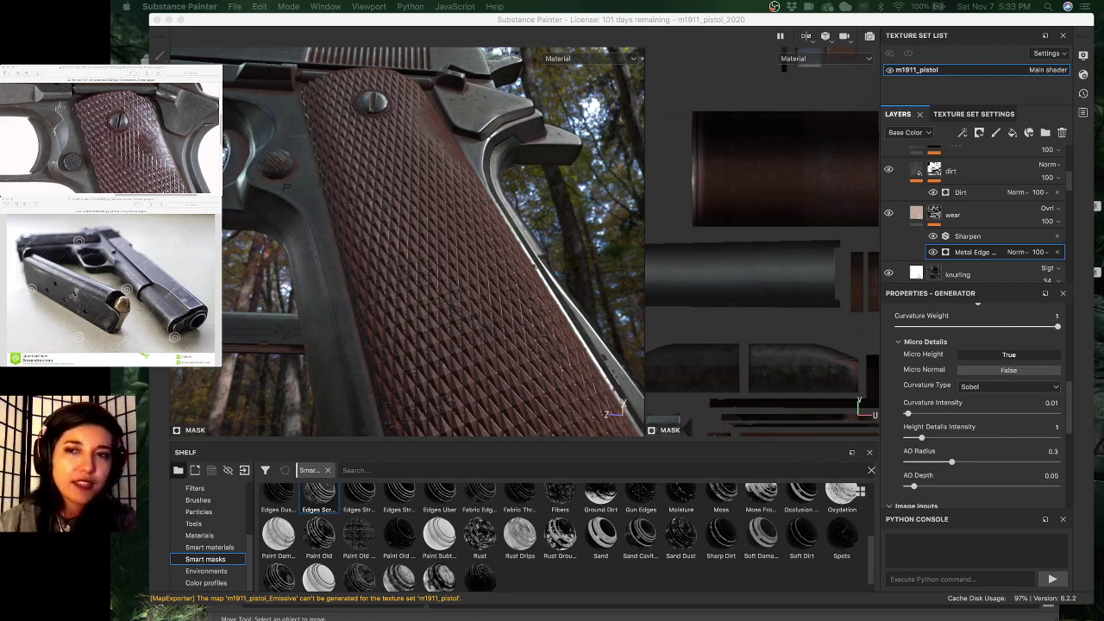
left_click(482, 19)
left_click_drag(437, 185, 464, 165, "alt")
left_click_drag(435, 123, 469, 172, "alt")
middle_click_drag(469, 172, 301, 162, "alt")
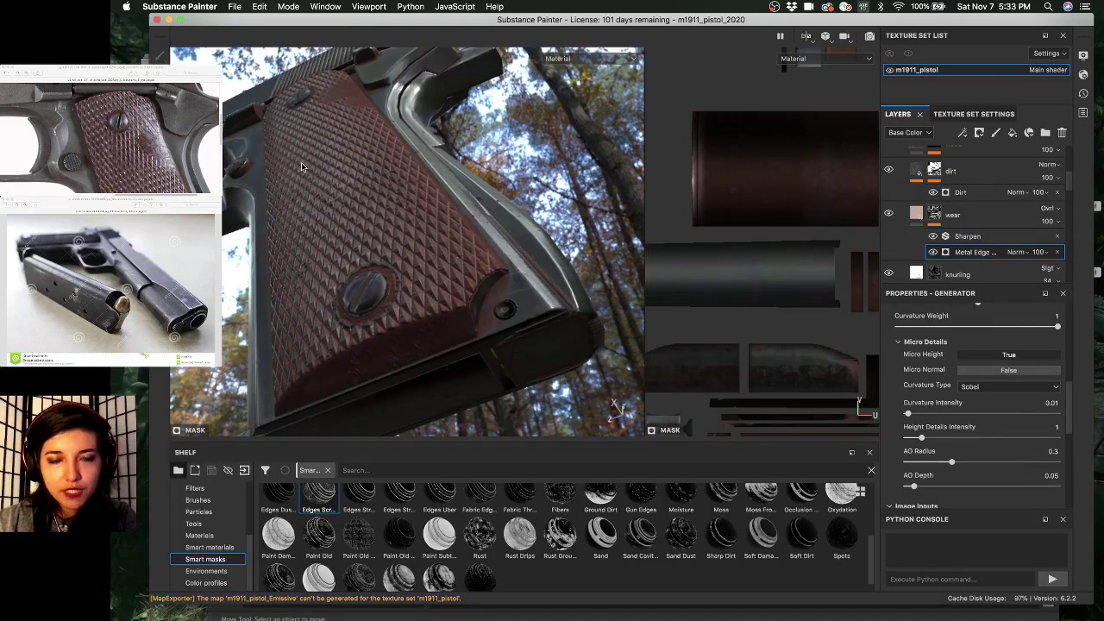
left_click_drag(390, 188, 397, 195, "alt")
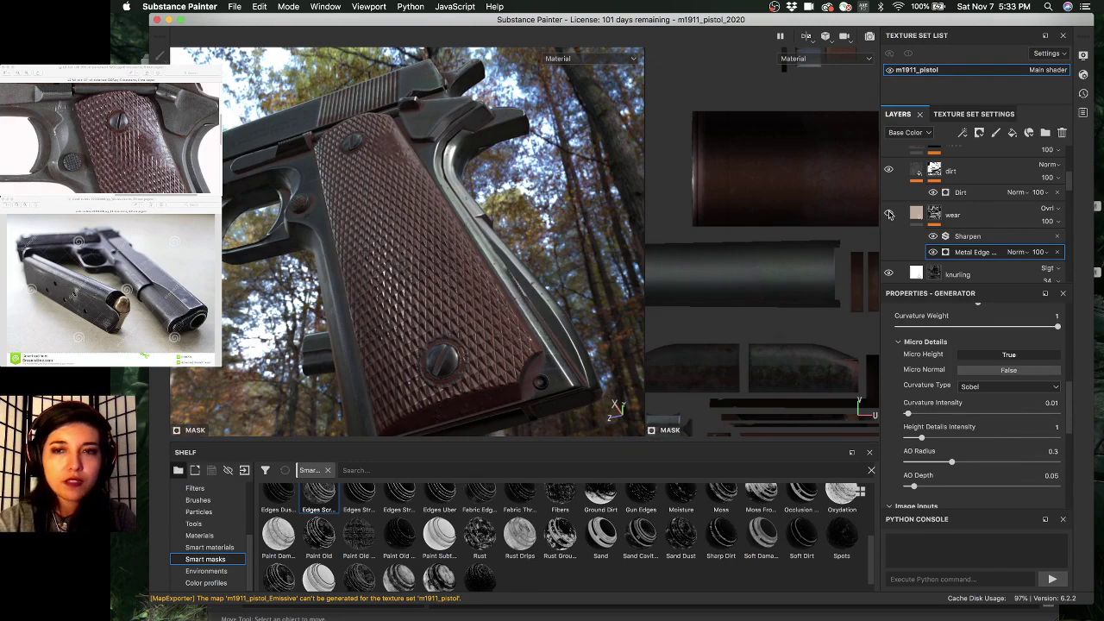
left_click(889, 215)
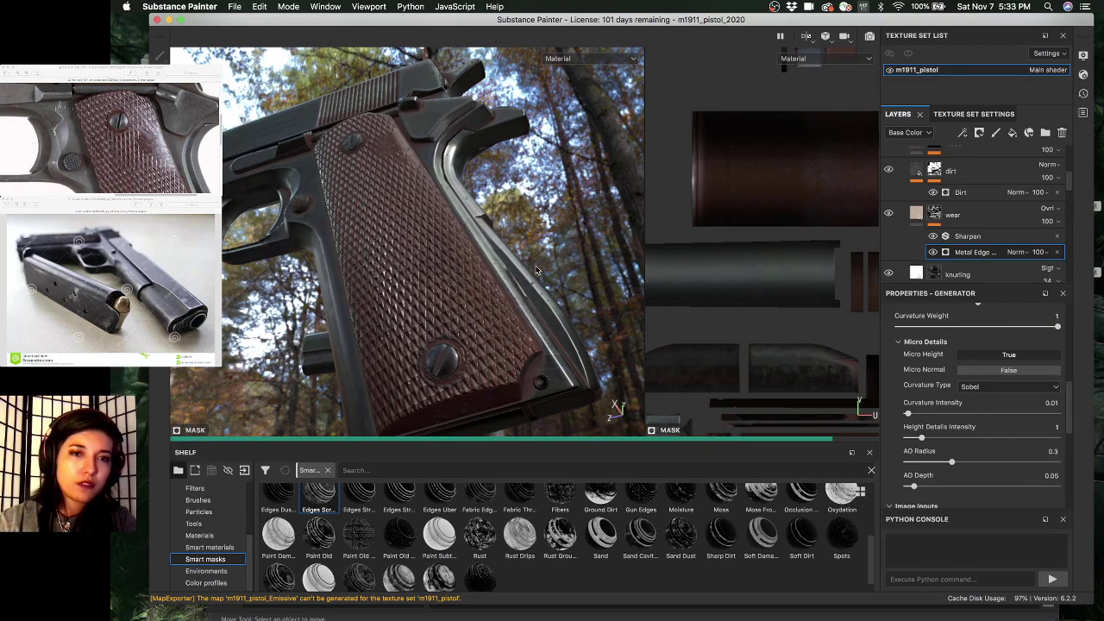
left_click_drag(550, 270, 564, 233, "alt")
- Cycle the viewport past Base Color to the Roughness channel and inspect the grip
key("c")
key("c")
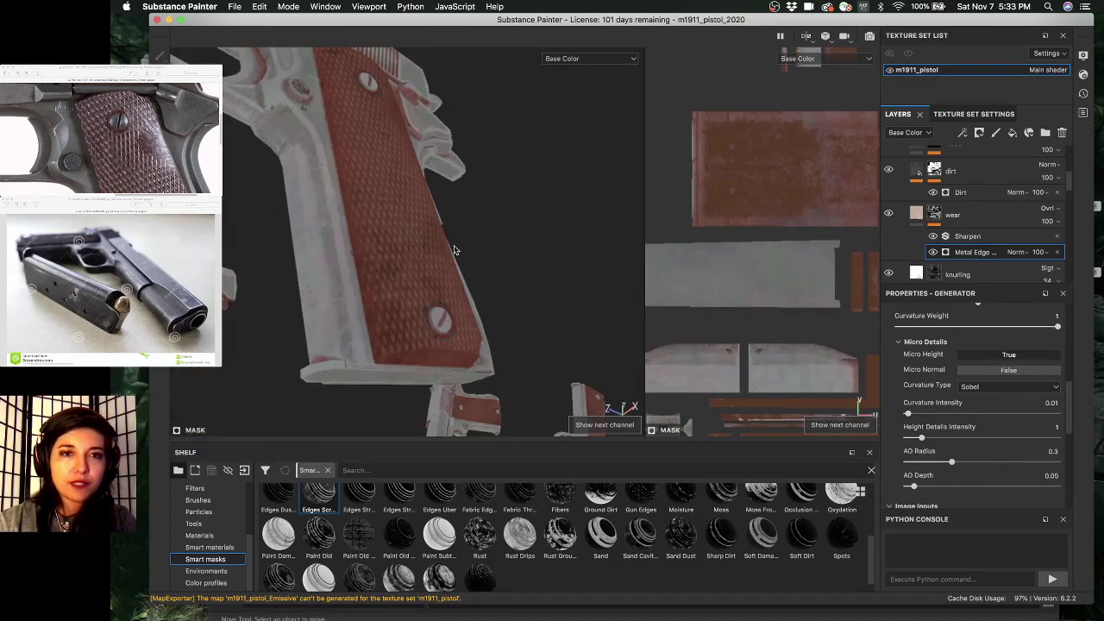
key("c")
key("c")
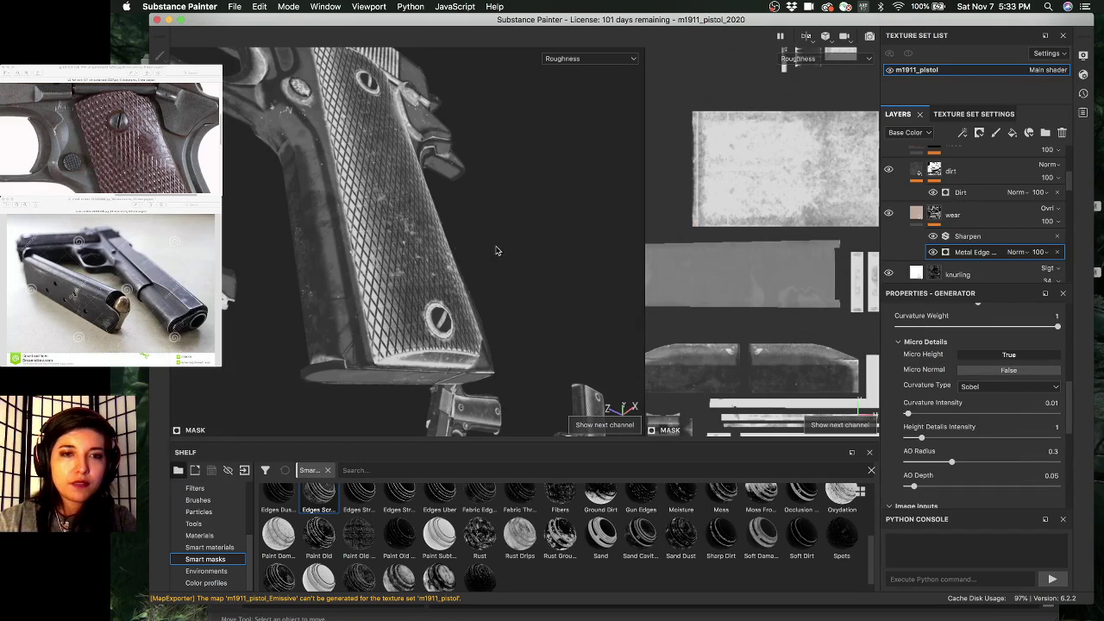
left_click_drag(496, 250, 667, 247, "alt")
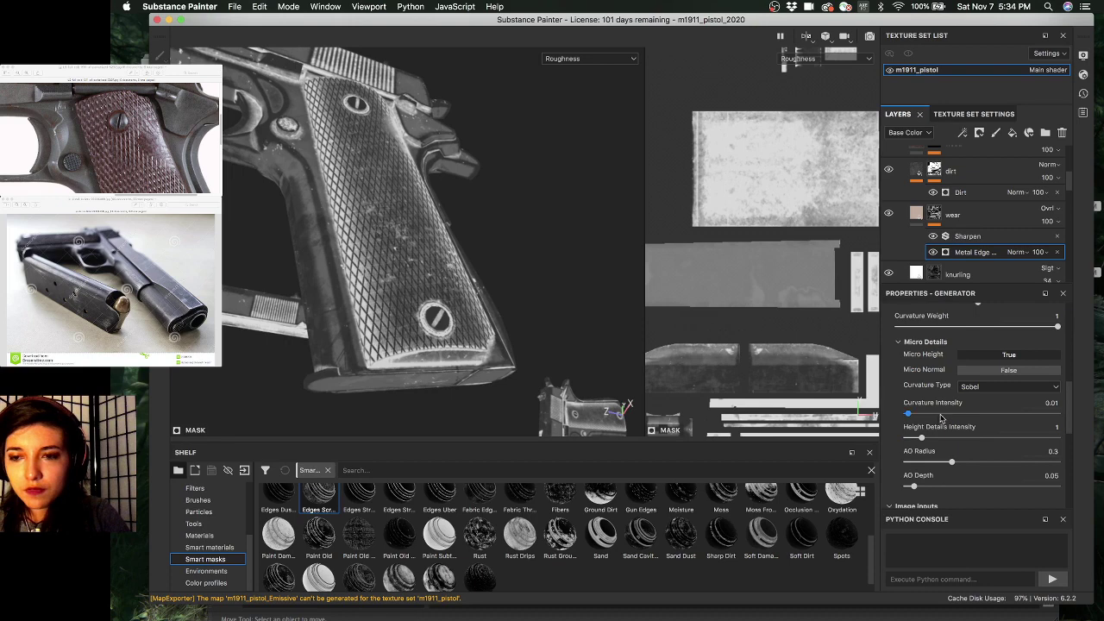
- Try an Edges Smoothness of 5.17 in the wear layer's metal edge wear generator, and set it to 1.43
scroll(940, 420, "up", 4)
left_click_drag(923, 387, 950, 387)
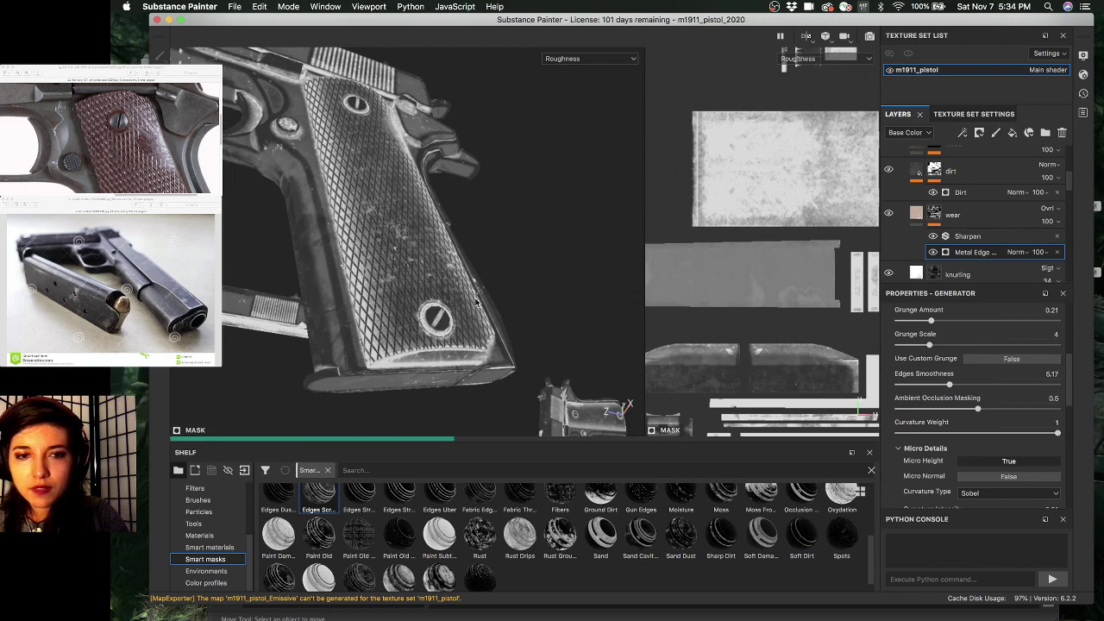
left_click_drag(487, 307, 529, 323, "alt")
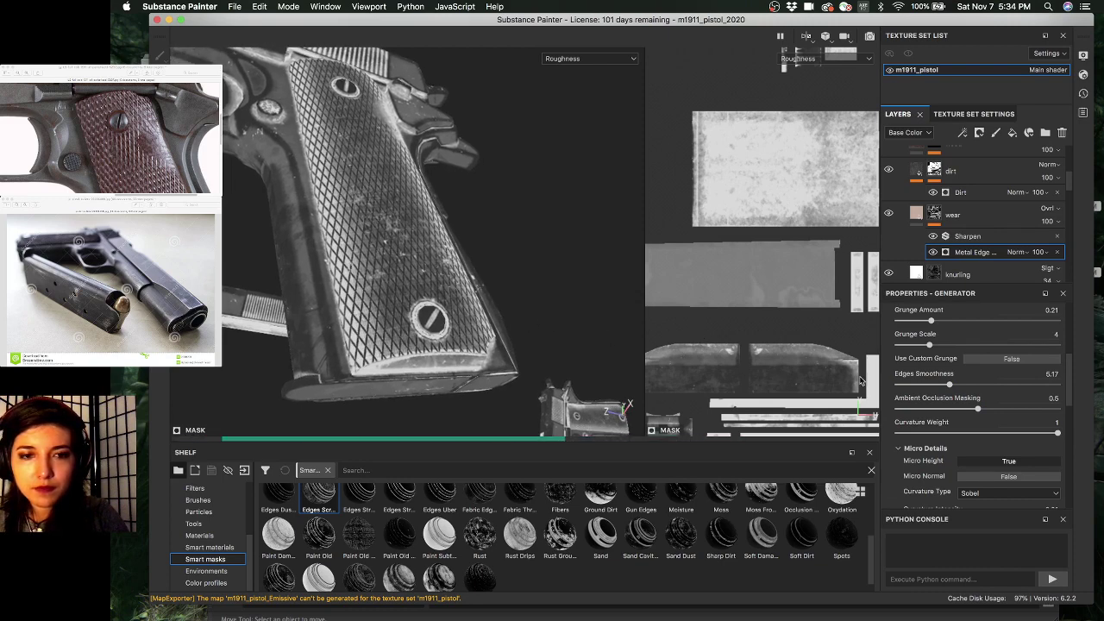
left_click(915, 385)
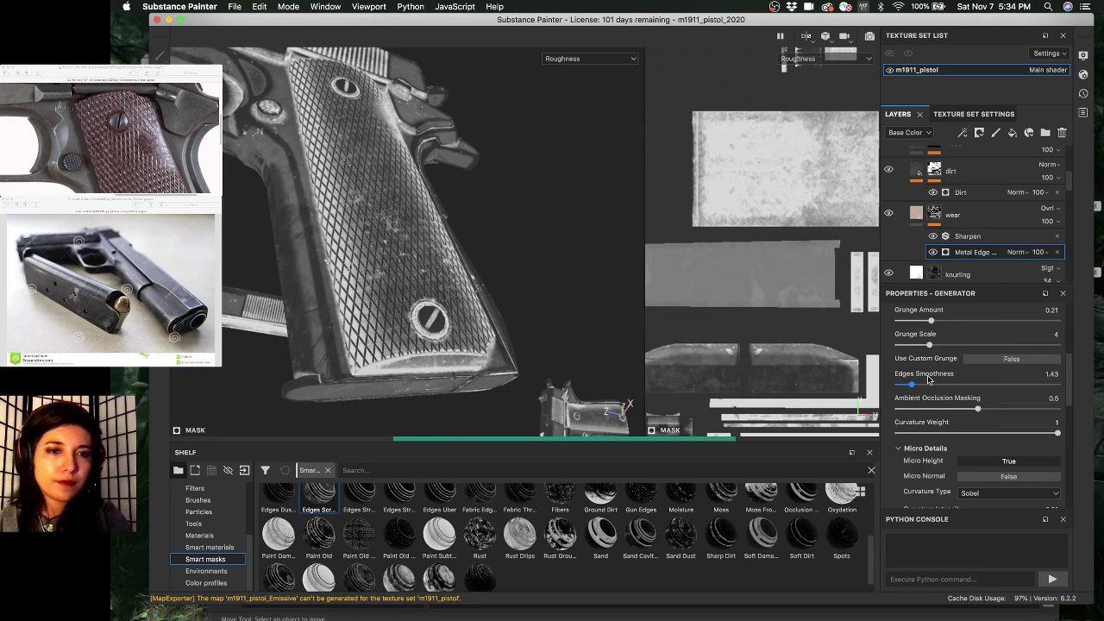
left_click_drag(447, 199, 440, 205, "alt")
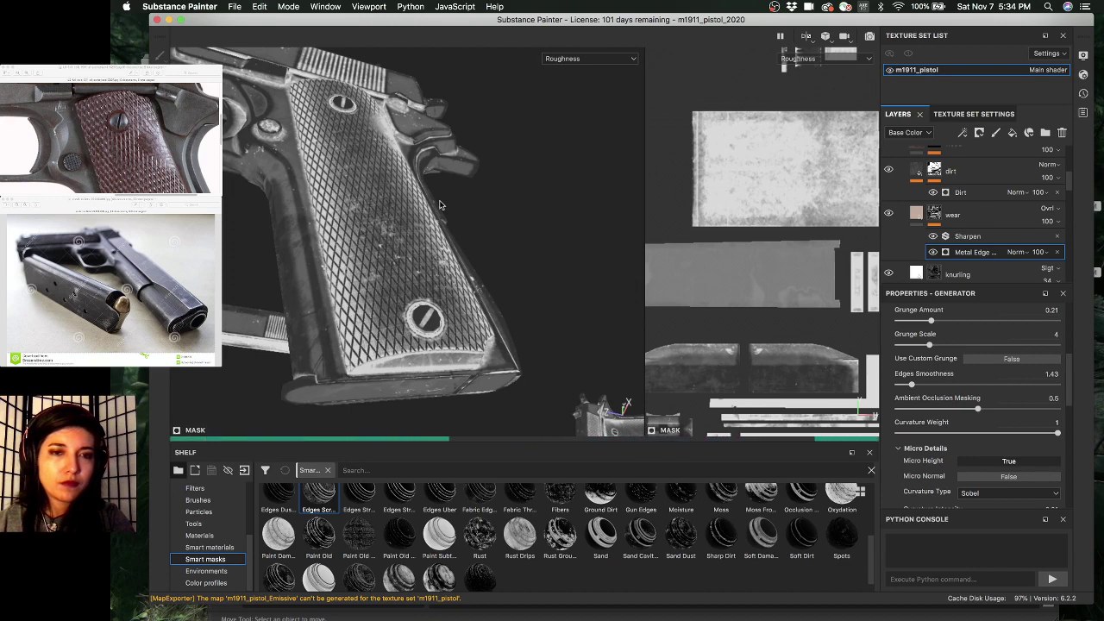
left_click_drag(451, 215, 500, 246, "alt")
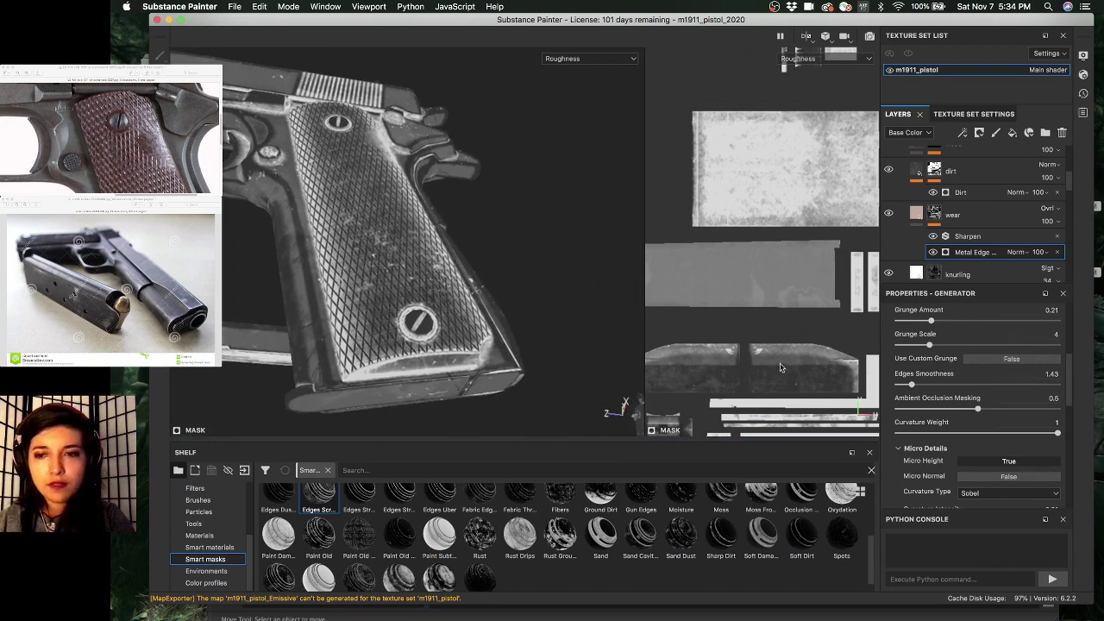
- Set the metal edge wear generator's Wear Contrast to 0.34 and inspect the roughness on the knurling up close
scroll(896, 415, "up", 3)
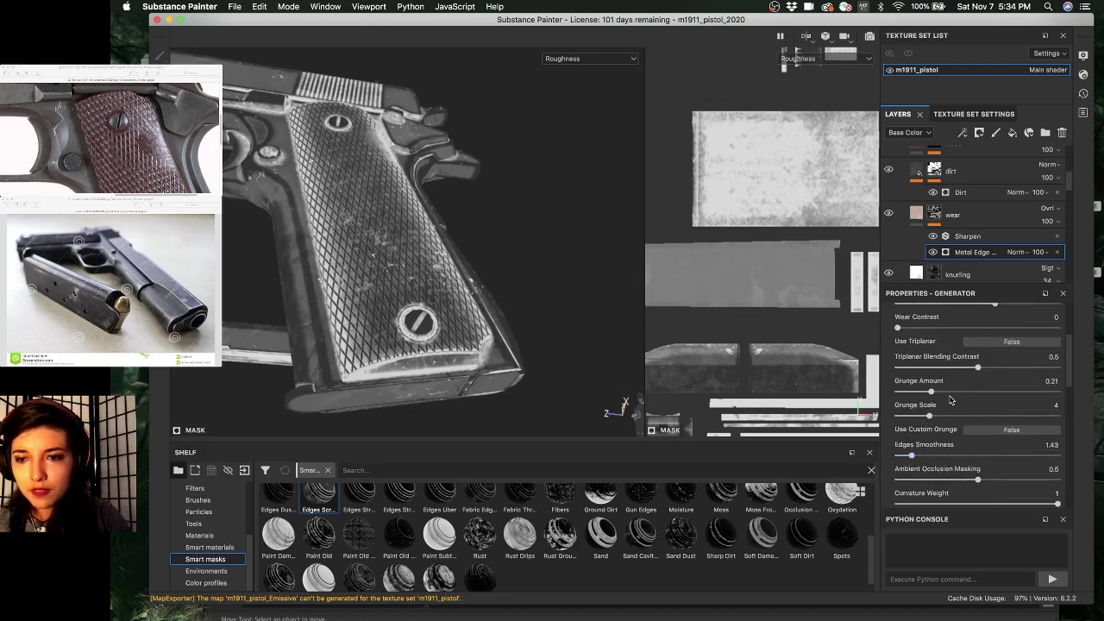
scroll(950, 400, "up", 4)
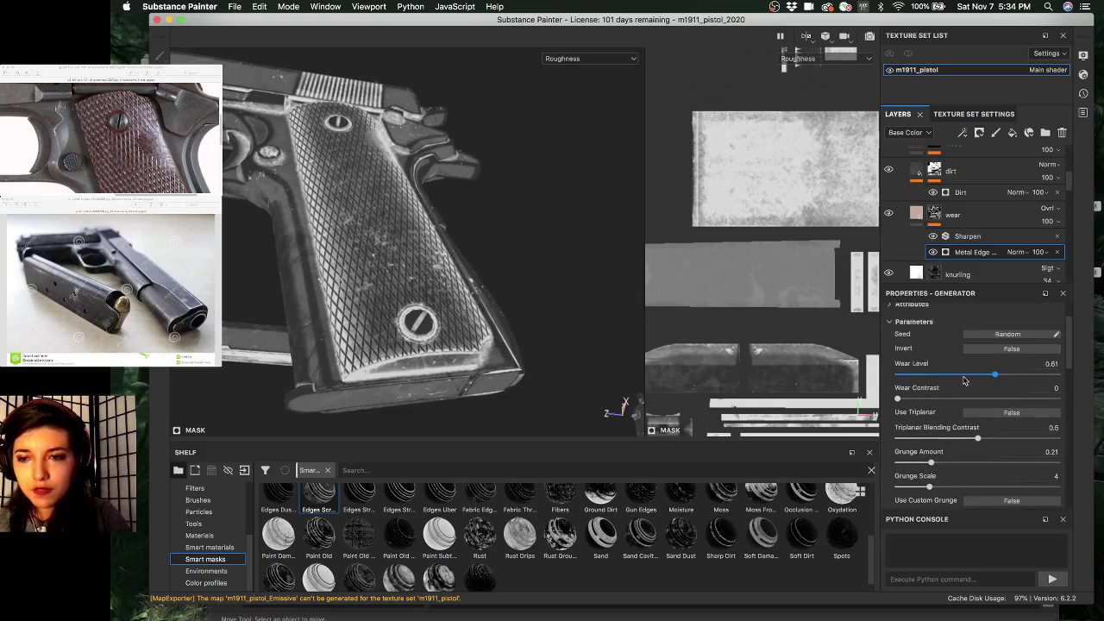
left_click_drag(897, 398, 953, 399)
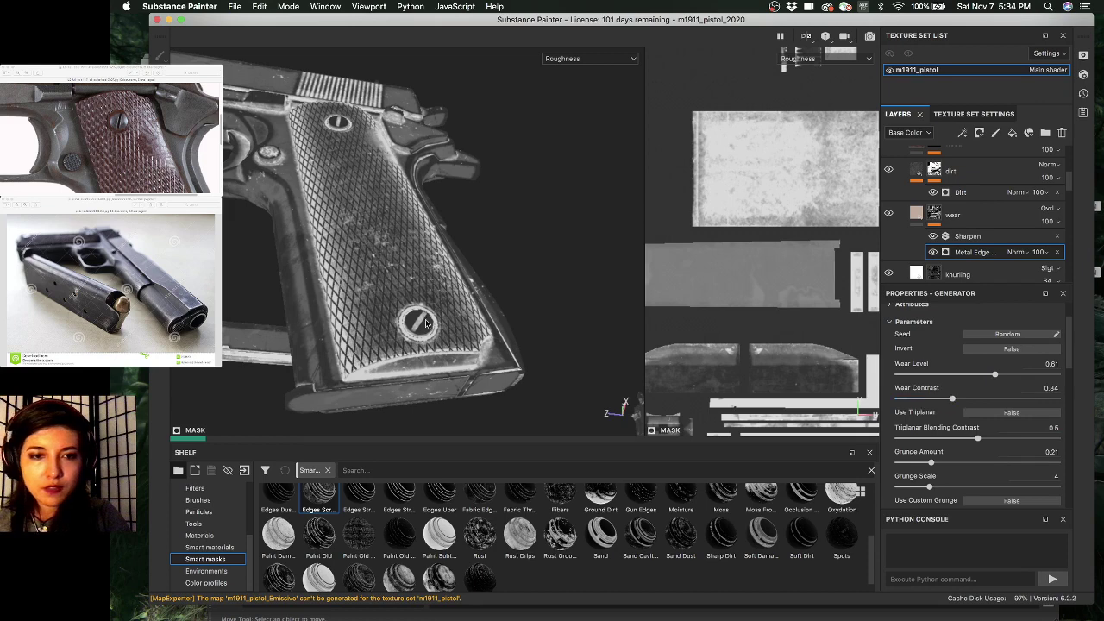
left_click_drag(459, 265, 529, 298, "alt")
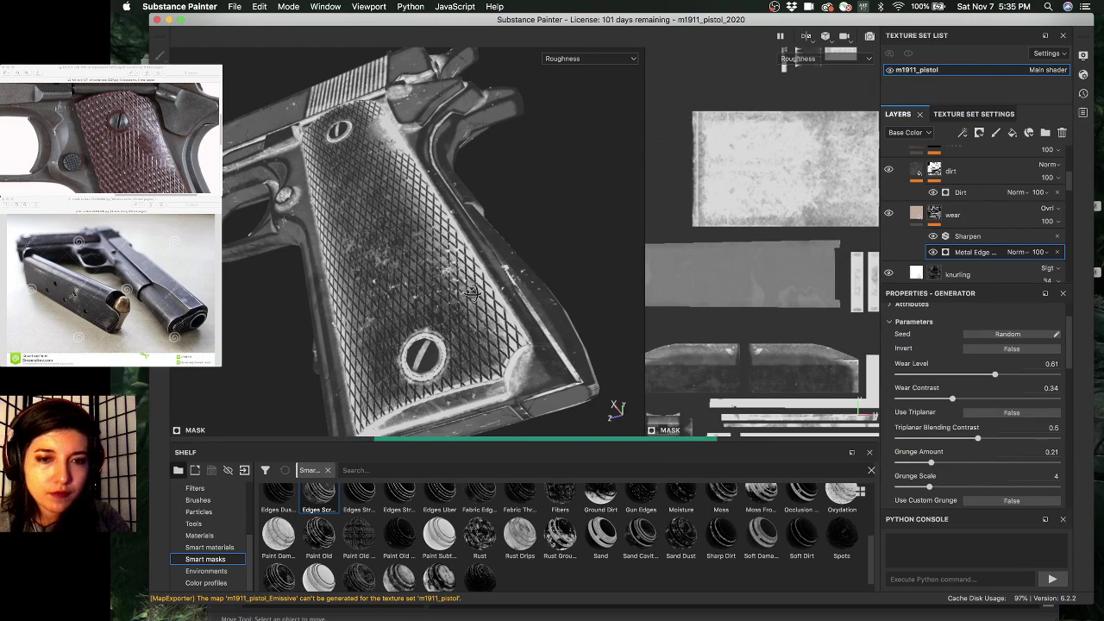
scroll(472, 295, "up", 5)
right_click_drag(698, 358, 725, 362, "alt")
left_click_drag(483, 302, 448, 298, "alt")
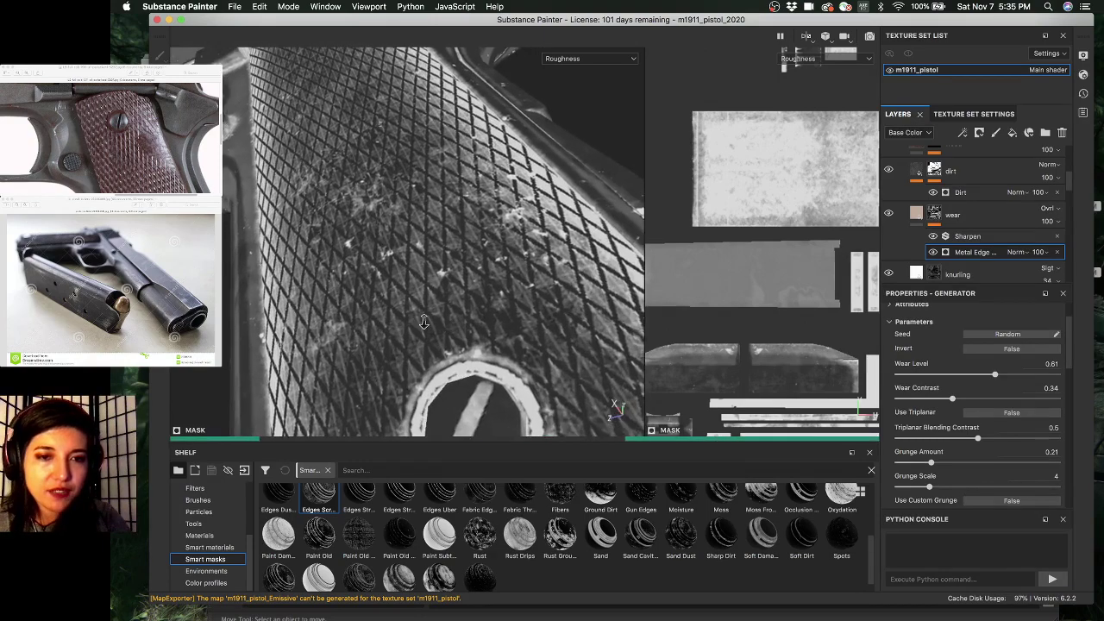
middle_click_drag(440, 285, 461, 318, "alt")
left_click_drag(461, 318, 443, 317, "alt")
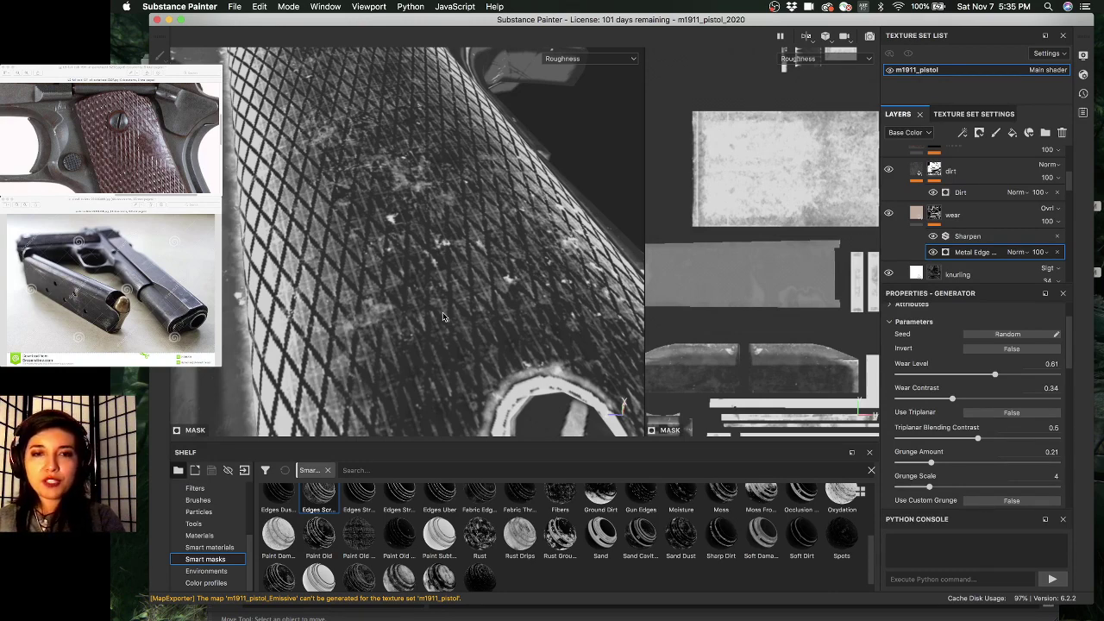
- Return to the material view and examine the knurled grip and the frame around the magazine release from several angles
key("m")
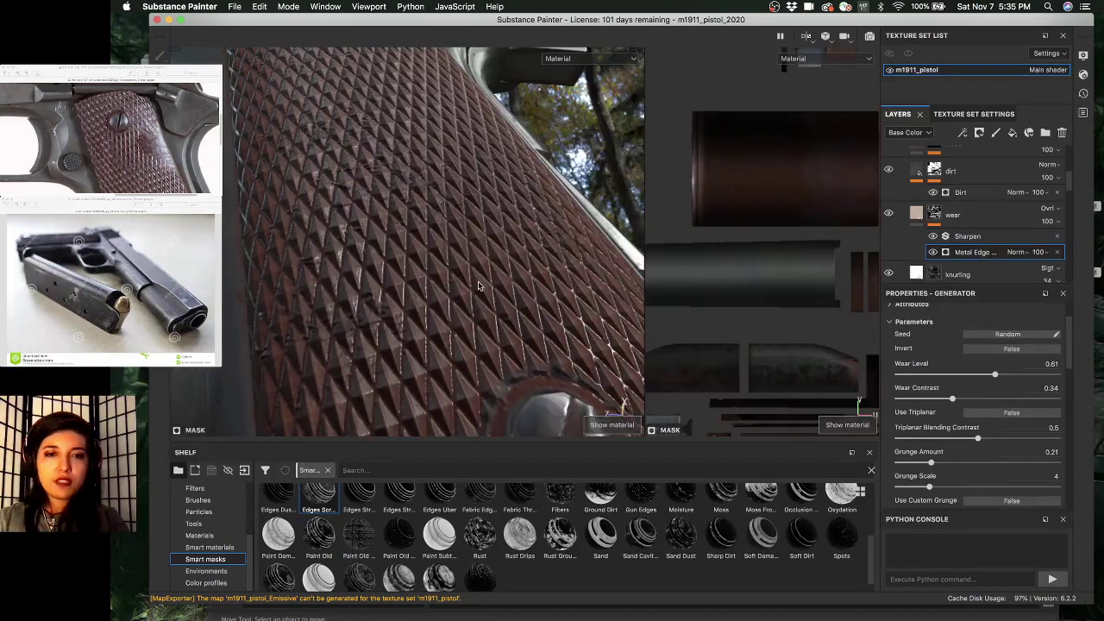
left_click_drag(493, 287, 402, 278, "alt")
right_click_drag(402, 278, 393, 277, "alt")
left_click_drag(393, 276, 435, 252, "alt")
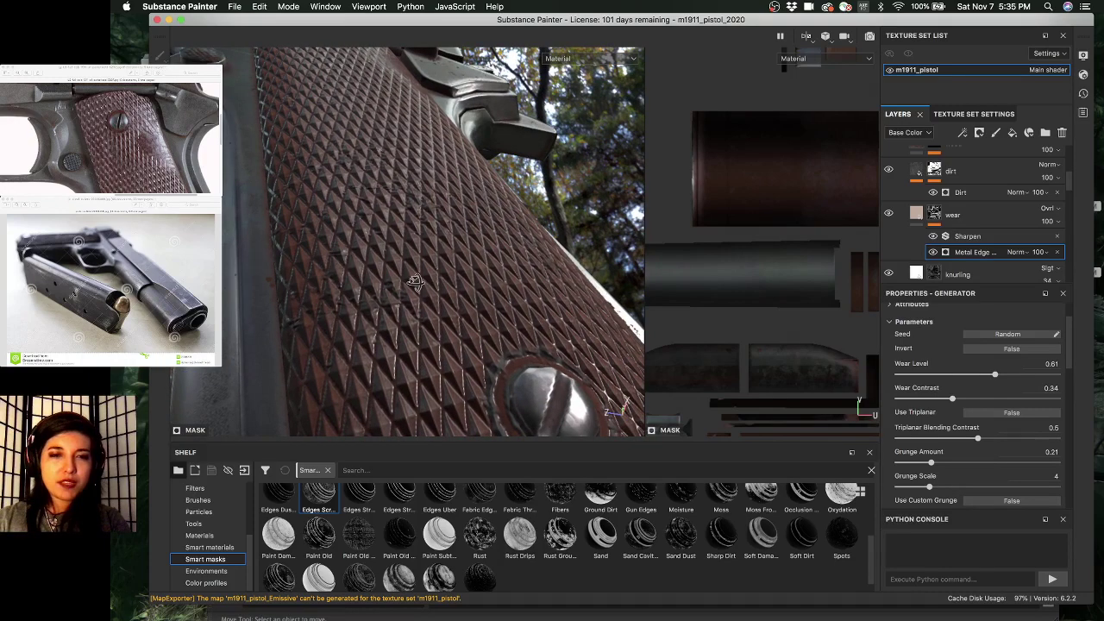
left_click_drag(359, 280, 354, 202, "alt")
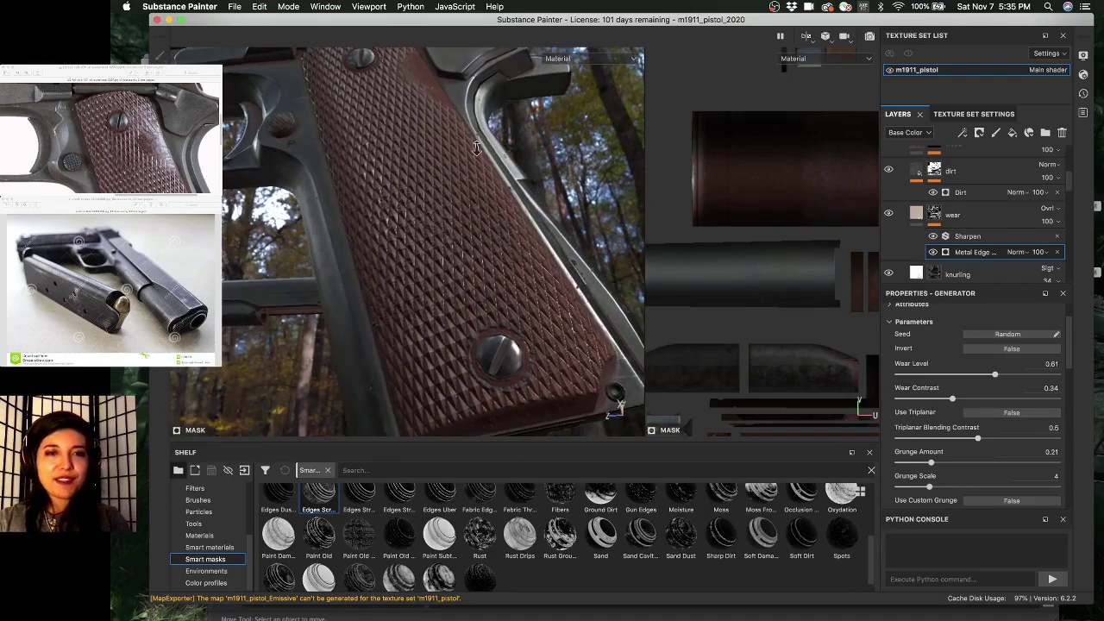
left_click_drag(446, 166, 394, 216, "alt")
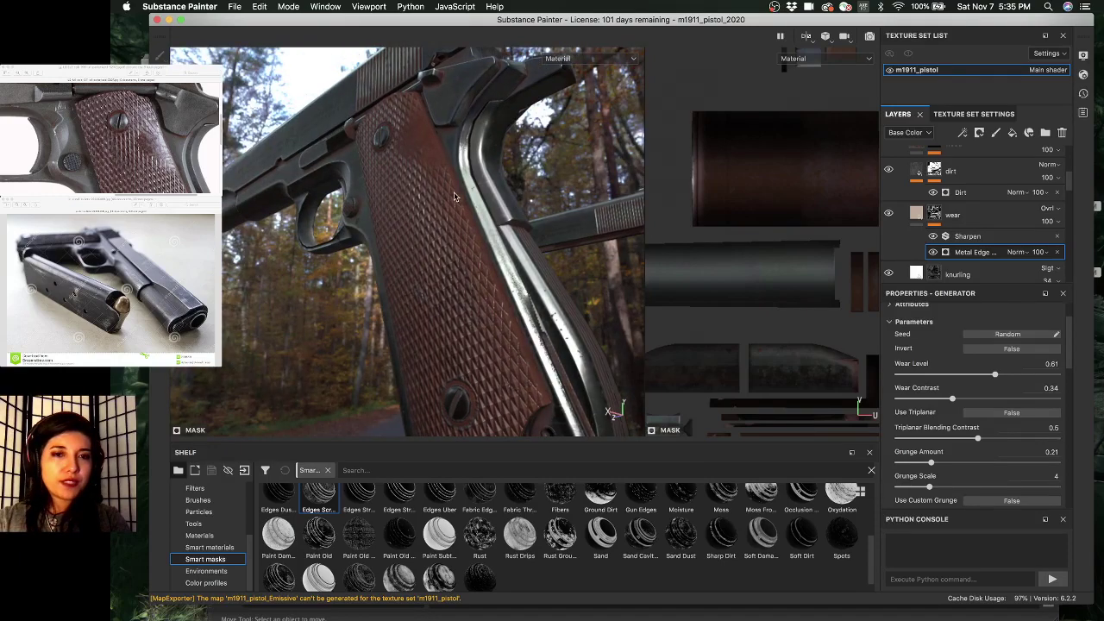
left_click_drag(473, 201, 454, 205, "alt")
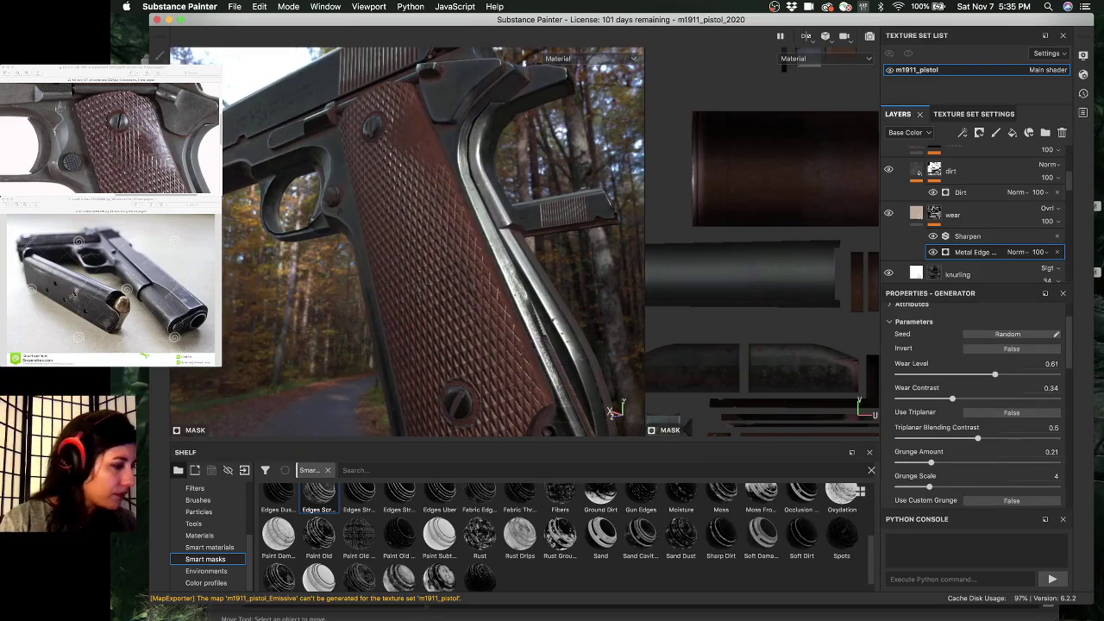
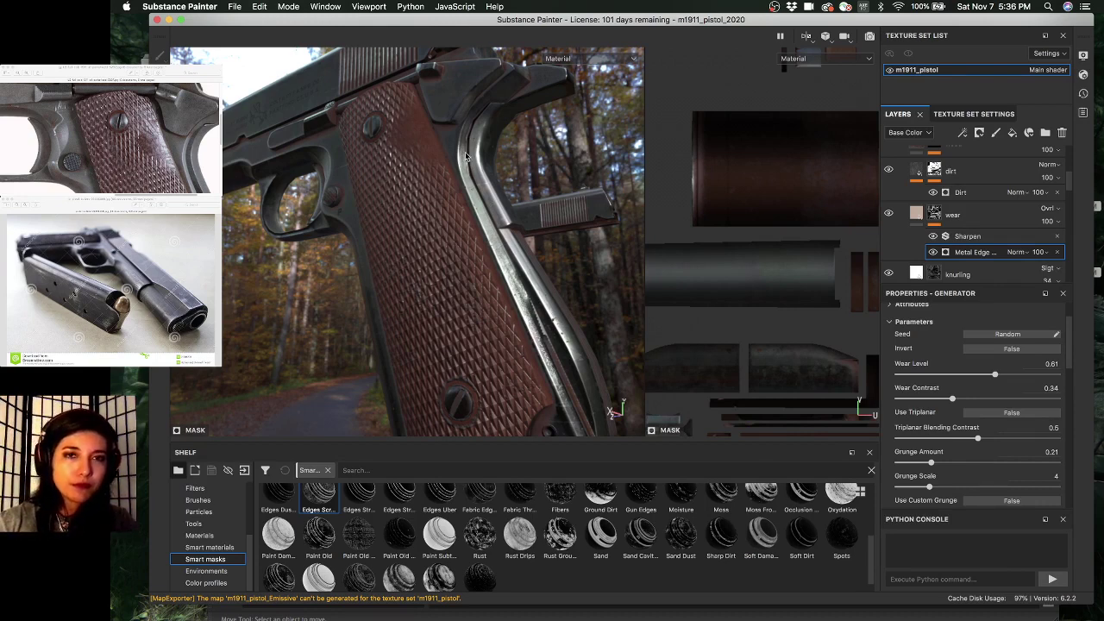
left_click_drag(547, 210, 471, 225, "alt")
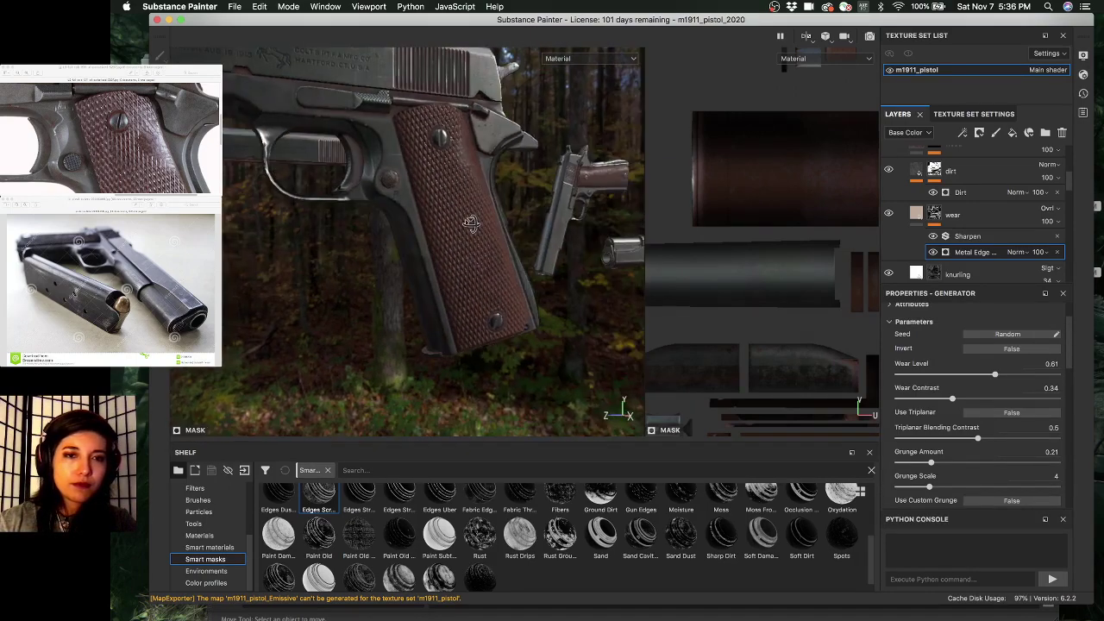
mouse_move(471, 225)
right_mouse_down("alt")
mouse_move(414, 240)
mouse_move(445, 188)
mouse_move(740, 259)
mouse_move(302, 195)
mouse_move(454, 207)
right_mouse_up("alt")
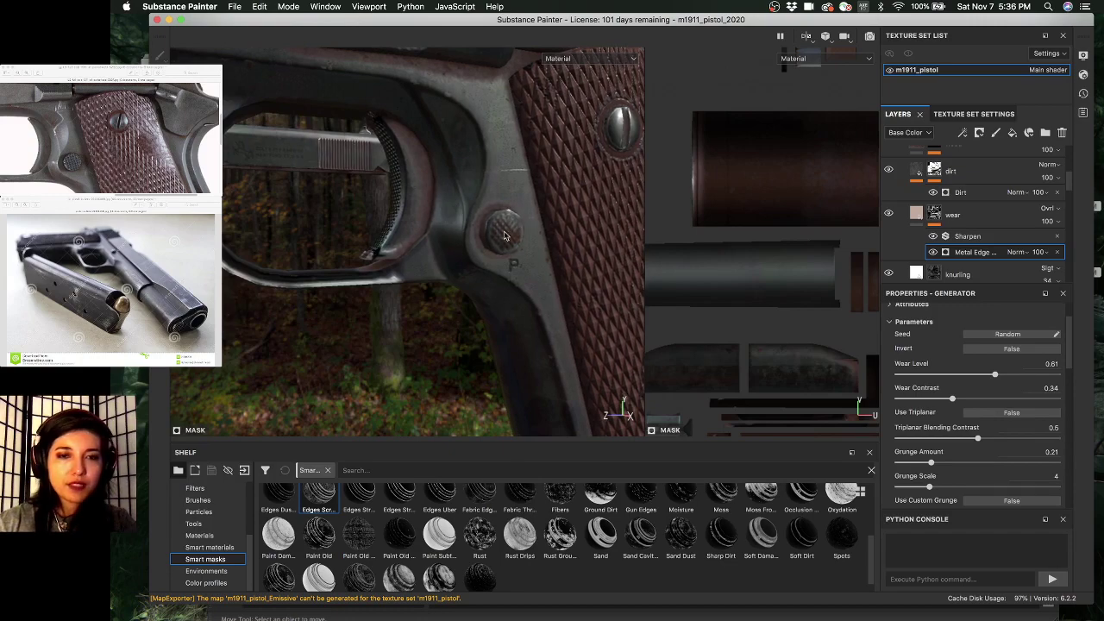
- Check the whole pistol from both sides of the grip and duplicate the wear layer directly above the original
mouse_move(344, 223)
right_mouse_down("alt")
mouse_move(330, 223)
mouse_move(490, 202)
right_mouse_up("alt")
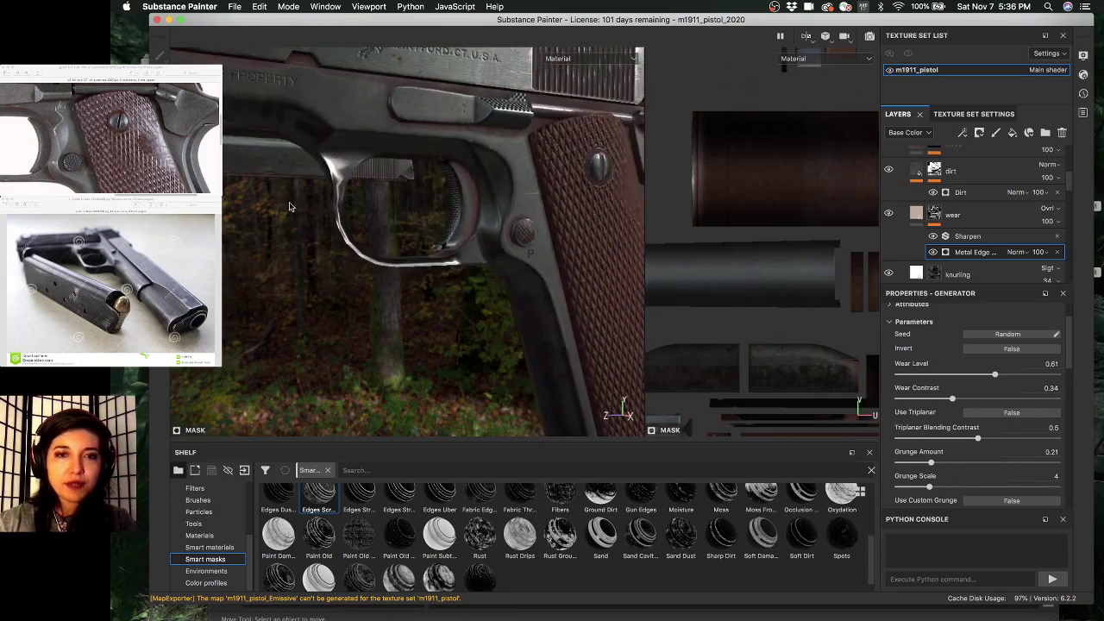
right_click_drag(291, 207, 482, 236, "alt")
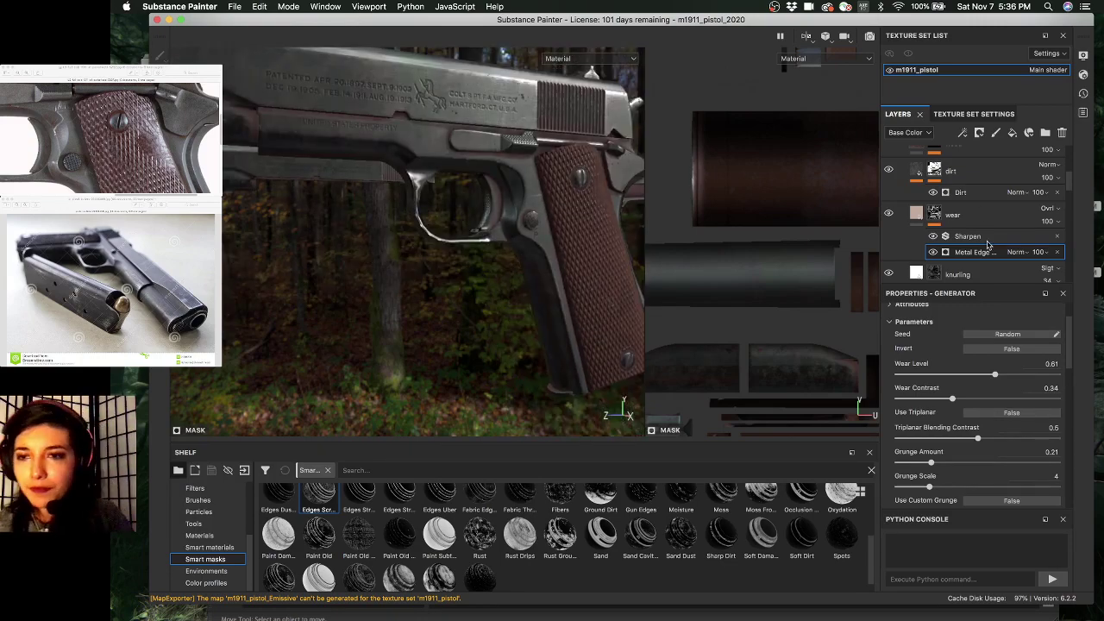
left_click_drag(532, 246, 560, 288, "alt")
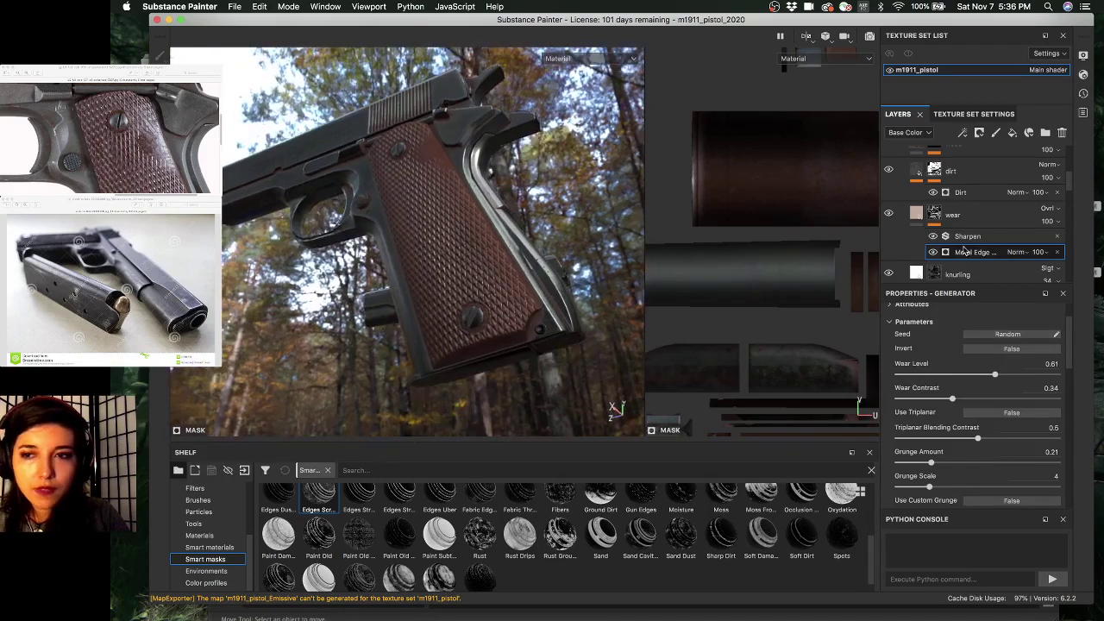
left_click(921, 217)
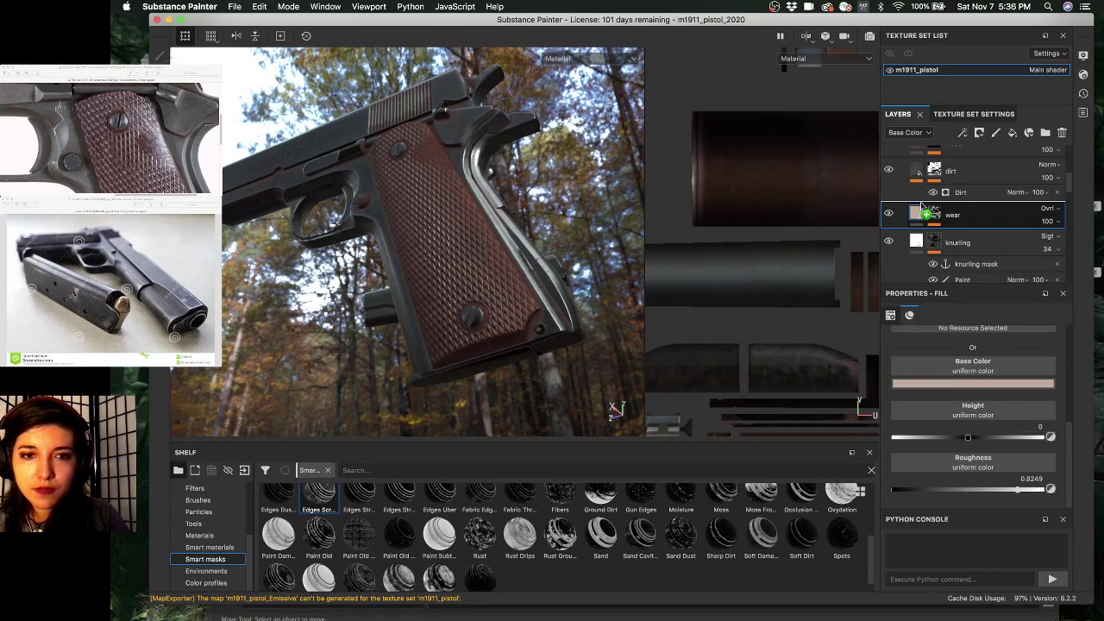
left_click_drag(921, 207, 925, 211, "alt")
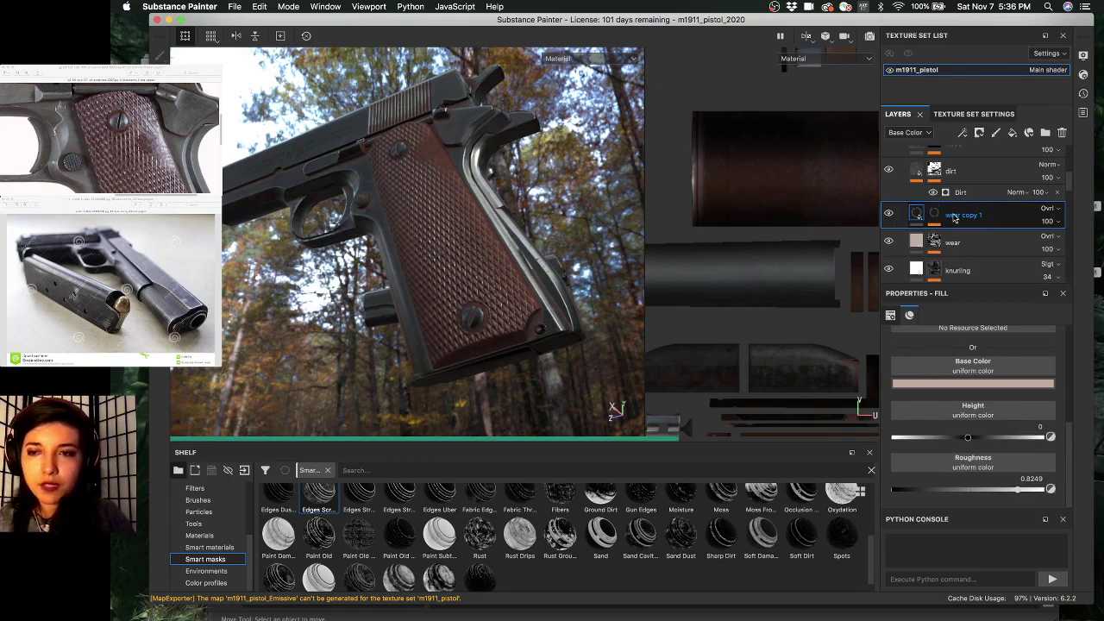
- Remove the Sharpen filter and the metal edge wear generator from the duplicated wear layer's mask
left_click(940, 214)
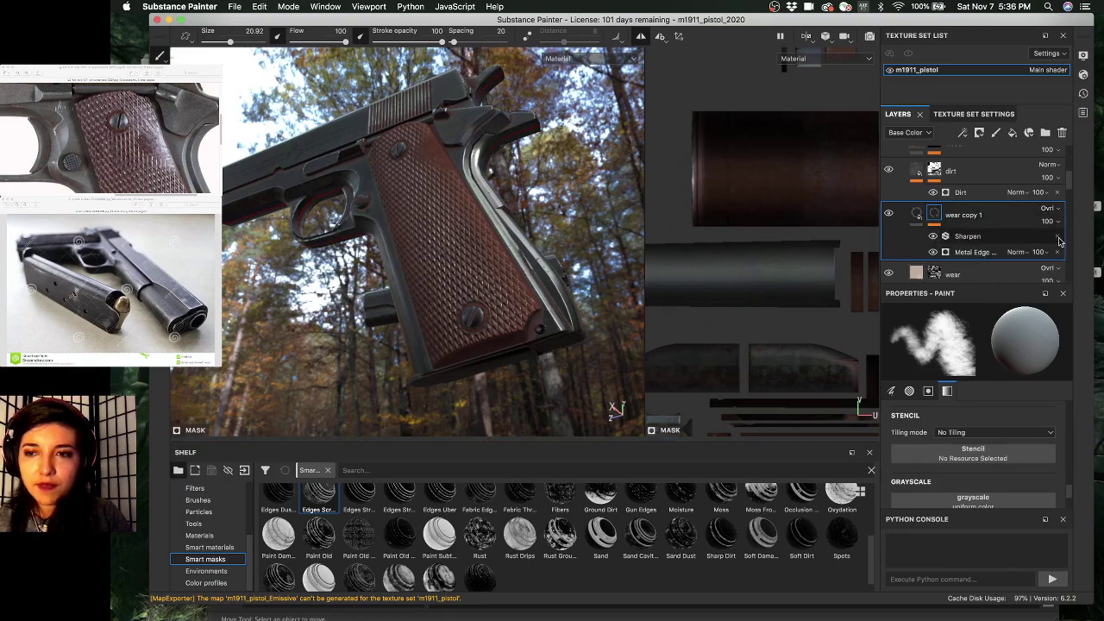
left_click(1059, 240)
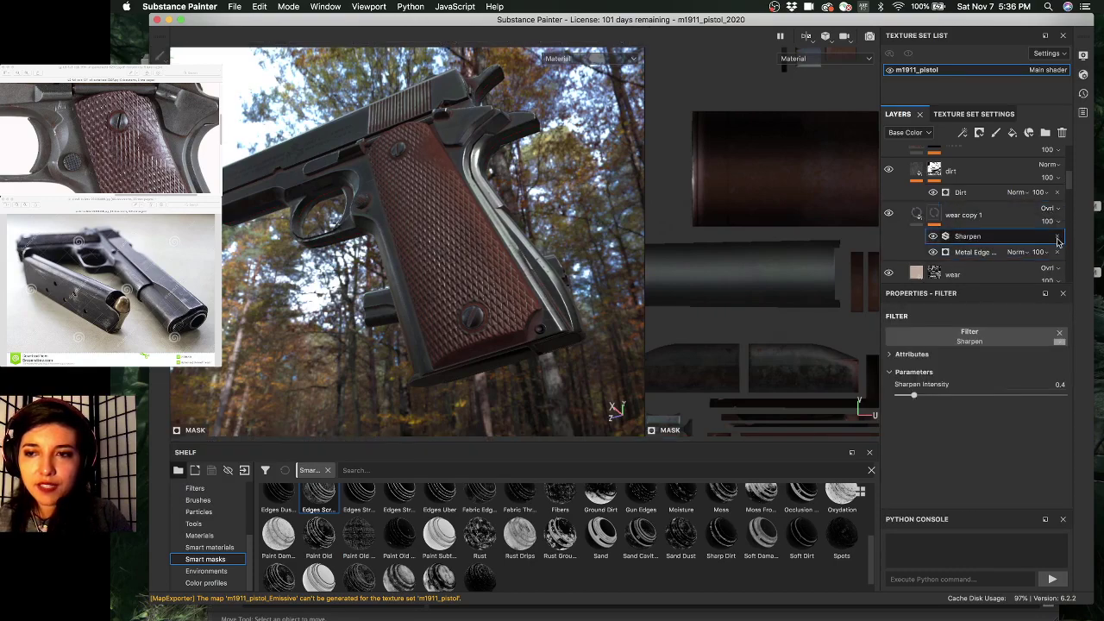
left_click(1058, 238)
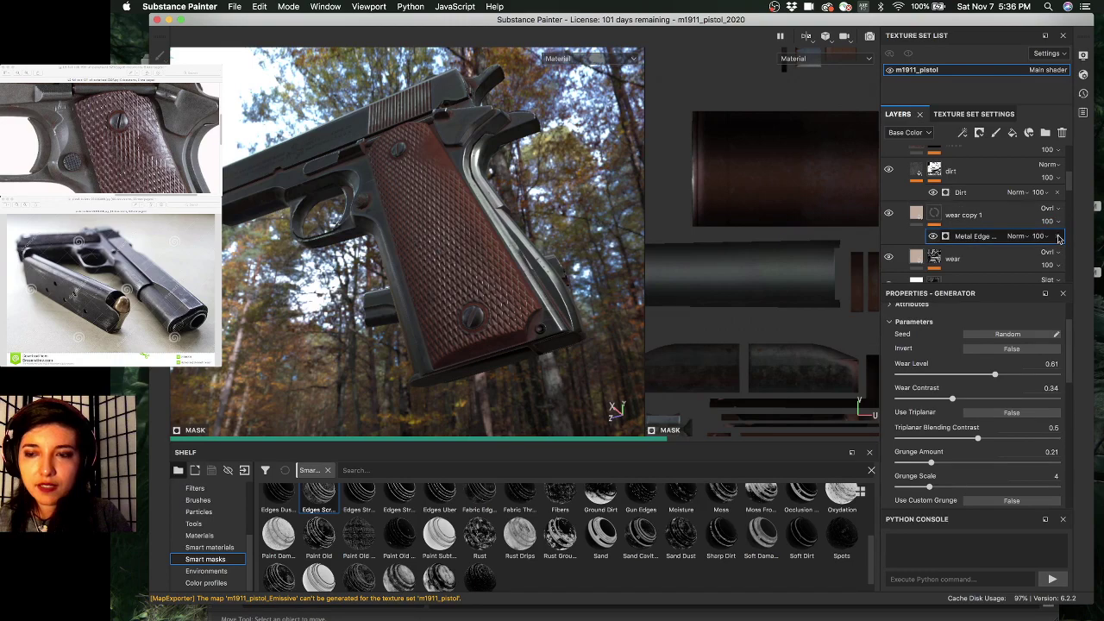
left_click(1057, 236)
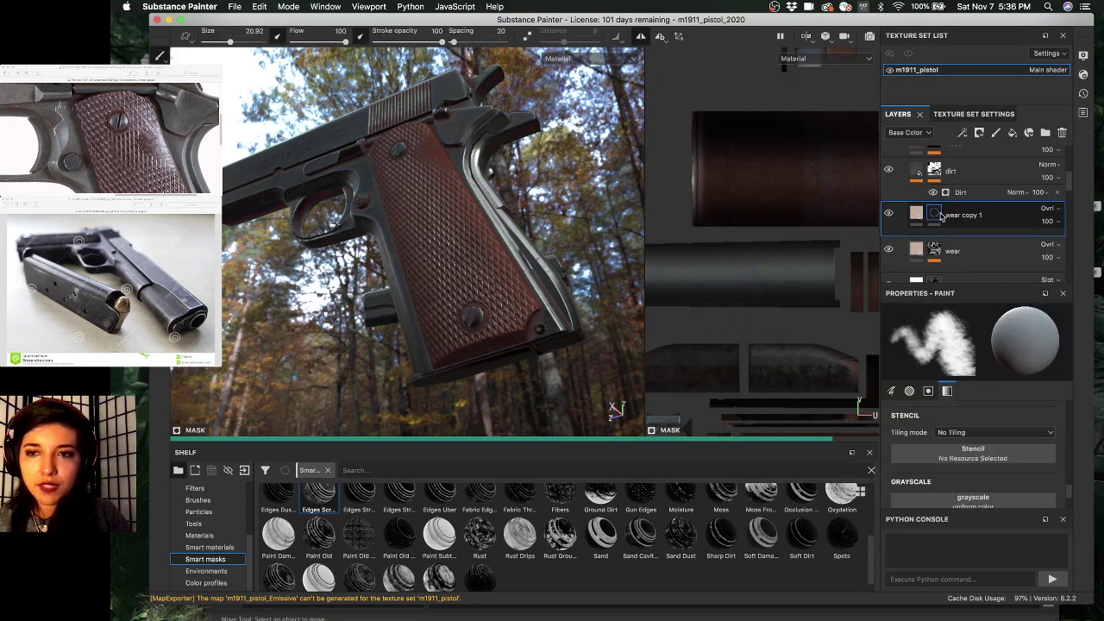
- Set the duplicated wear layer's base color to a bright lime green (R 0.527, G 1.000, B 0.000) as a preview color
left_click(916, 213)
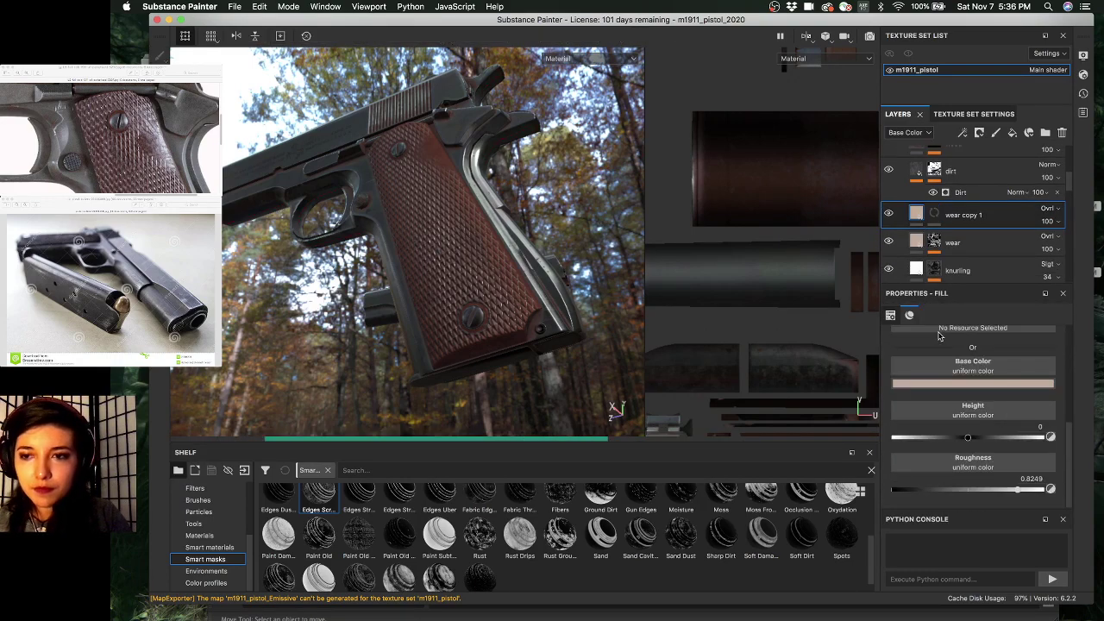
left_click(962, 383)
left_click_drag(950, 429, 1023, 406)
left_click(1039, 481)
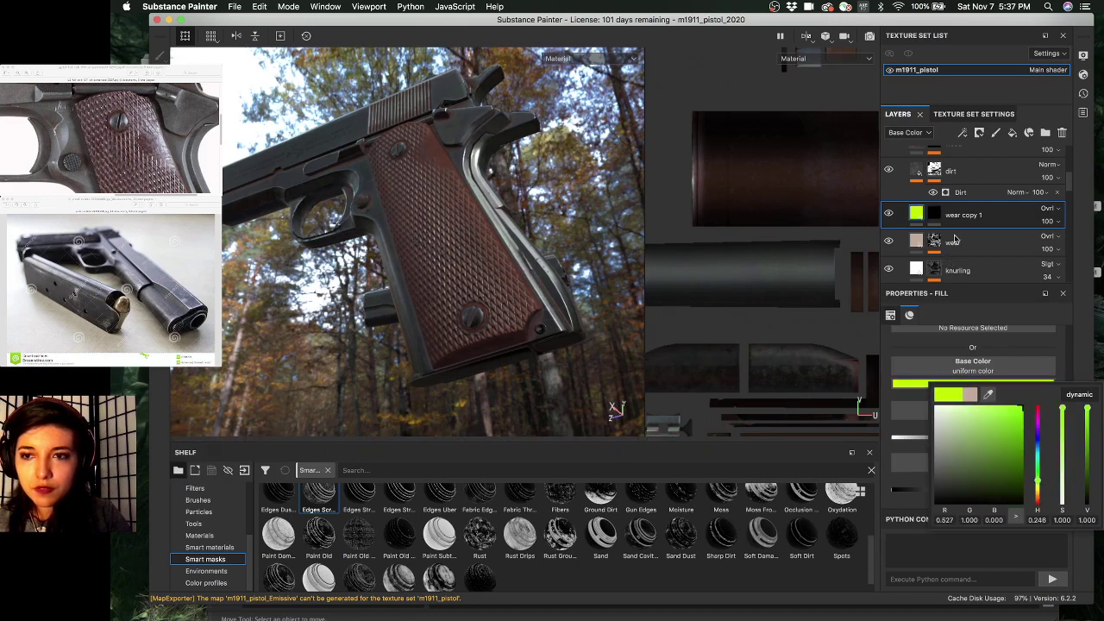
left_click(933, 216)
left_click(933, 216)
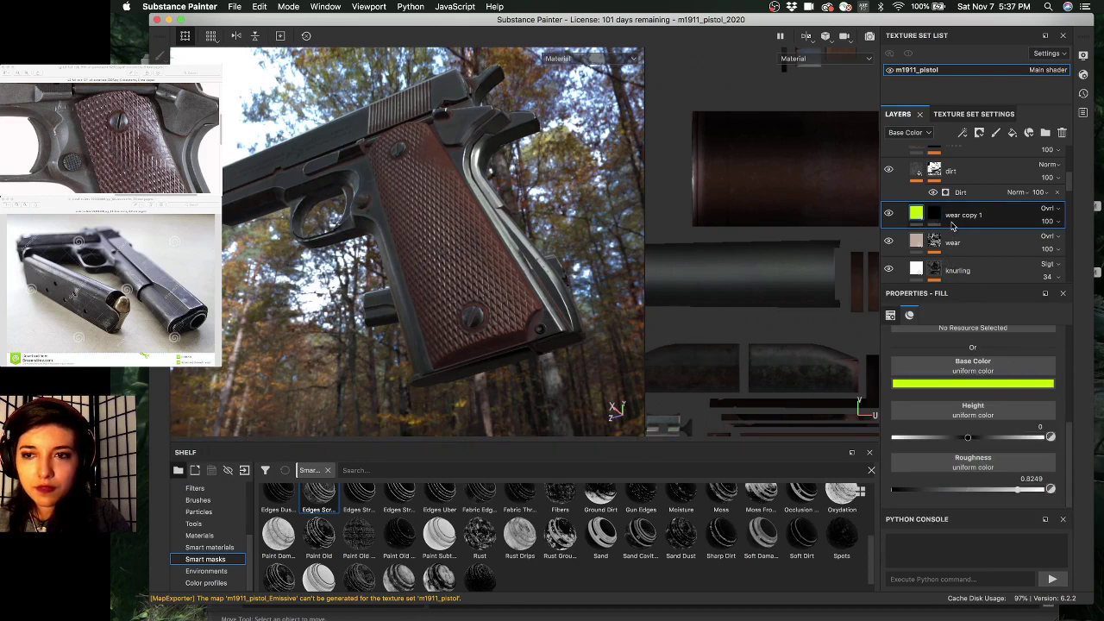
- Add a generator to the duplicated wear layer's mask and choose Mask Editor for it
right_click(938, 215)
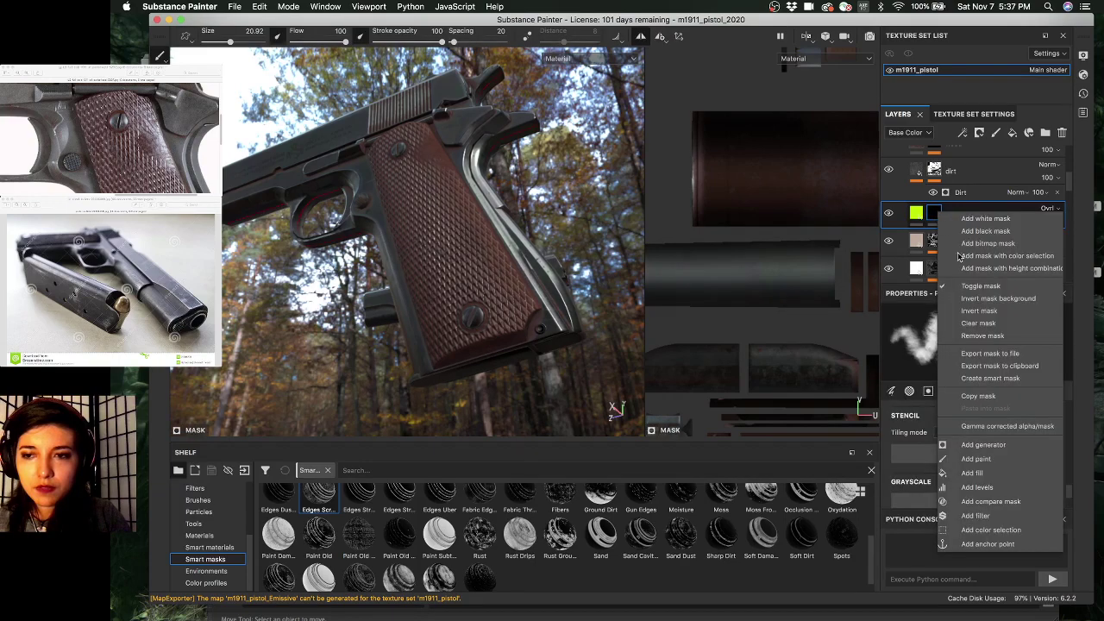
left_click(999, 446)
left_click(968, 337)
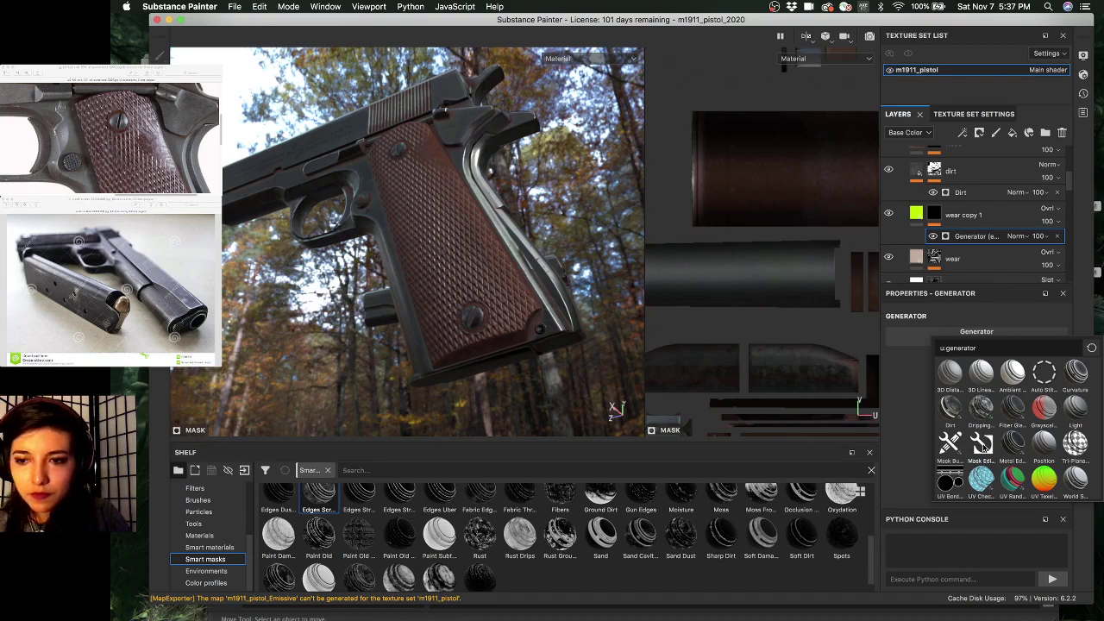
left_click(981, 431)
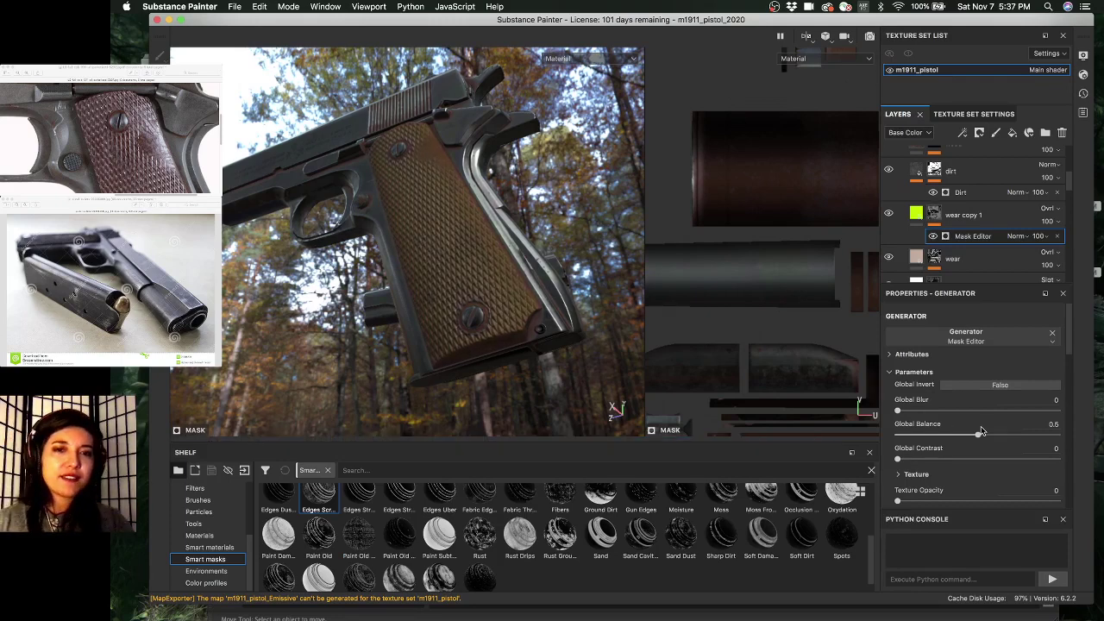
- Try a Global Balance of 0.82 and a Global Contrast of 0.49 in the Mask Editor generator
left_click_drag(997, 433, 1005, 437)
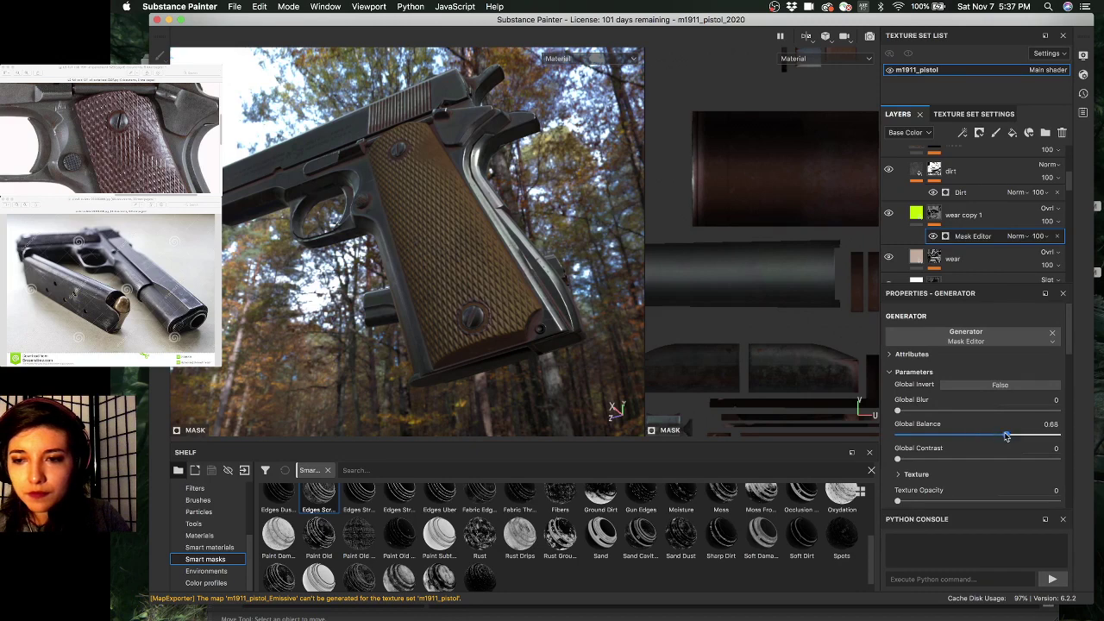
left_click_drag(897, 459, 976, 460)
left_click_drag(432, 184, 477, 217, "alt")
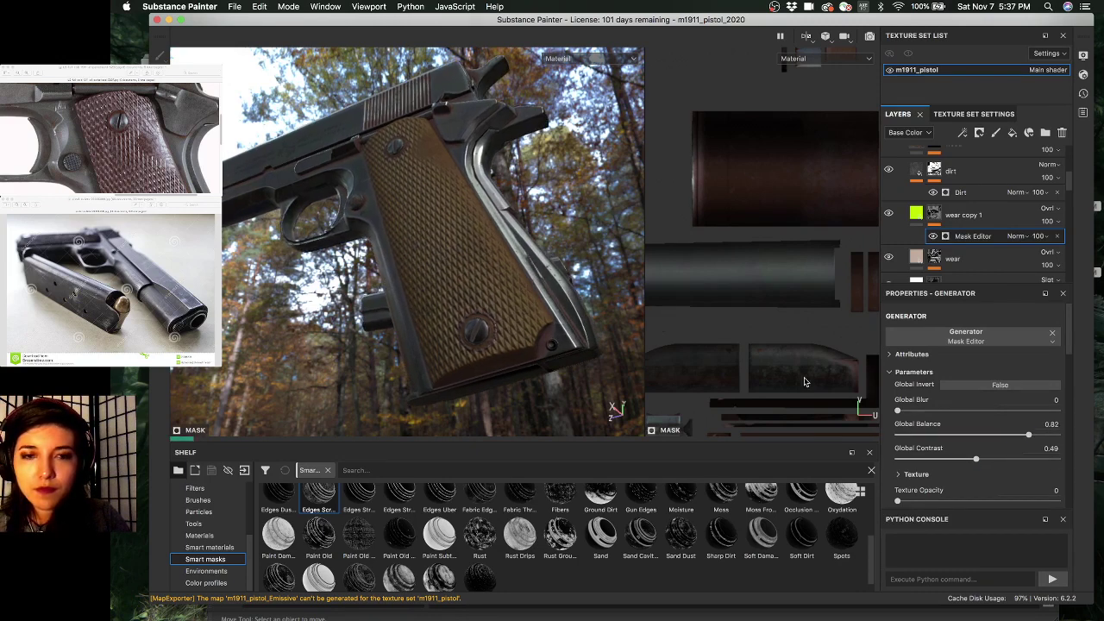
scroll(897, 406, "down", 5)
scroll(911, 405, "up", 5)
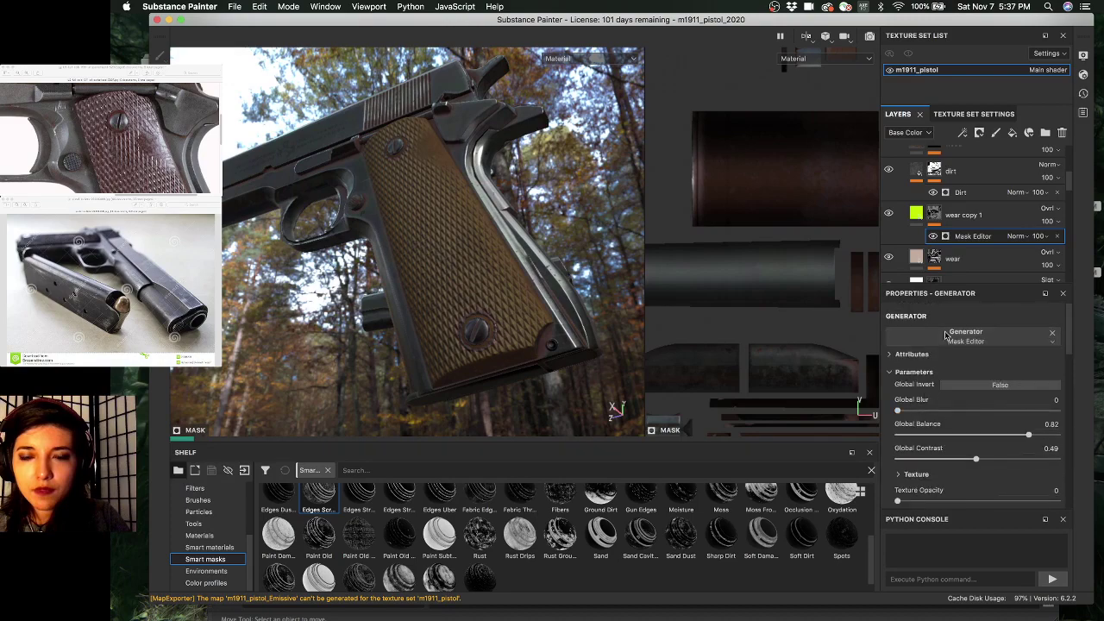
- Replace the Mask Editor generator with Mask Builder - Legacy and examine the mask coverage on the grip
left_click(945, 334)
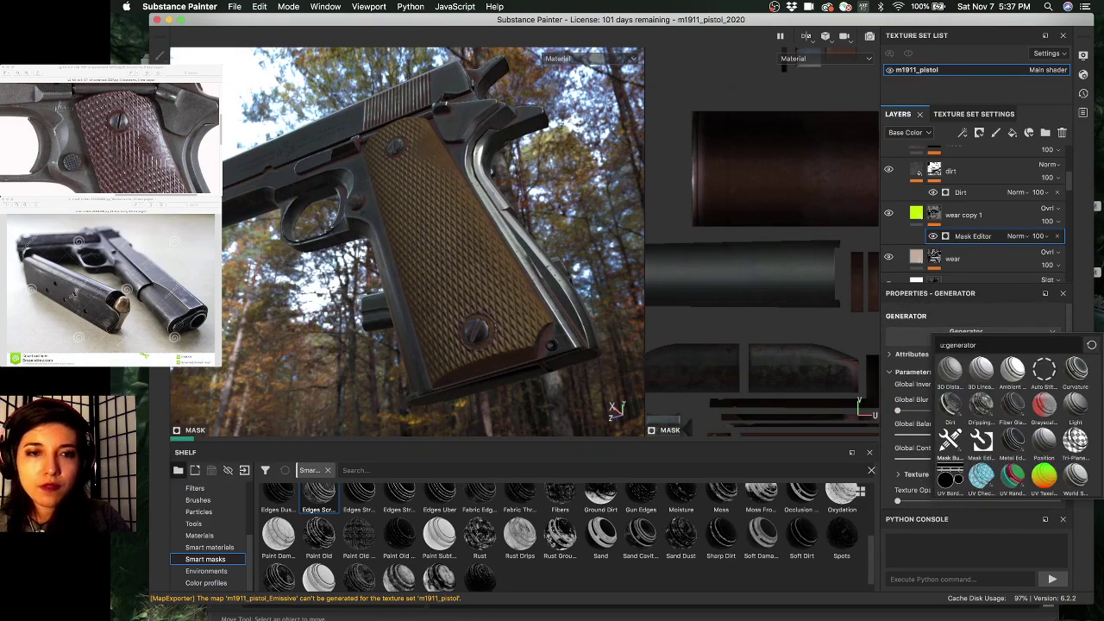
left_click(949, 442)
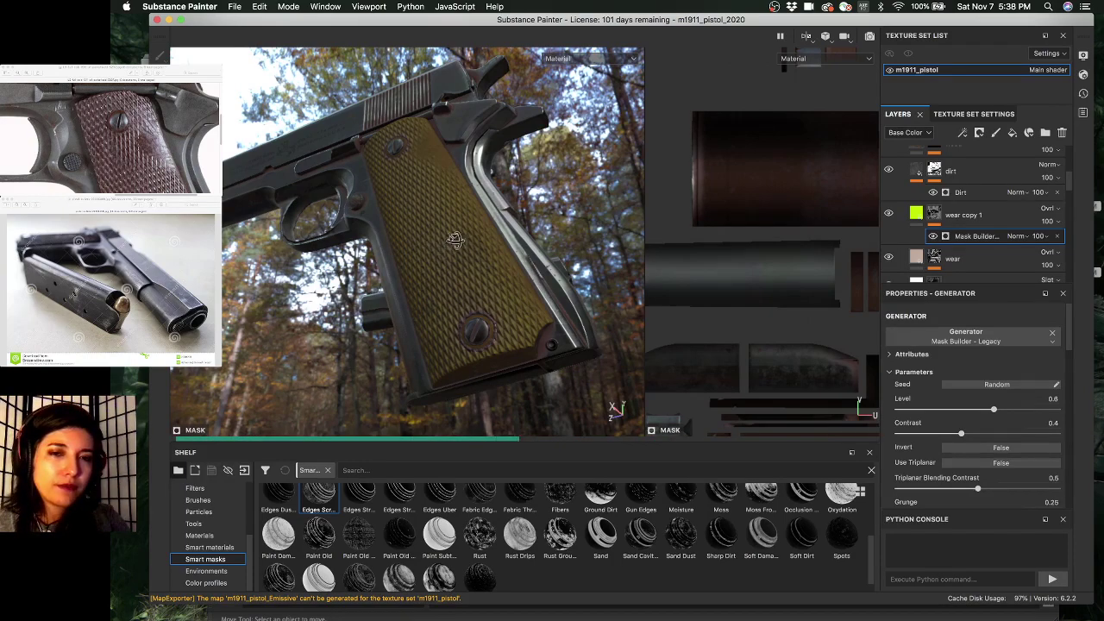
left_click_drag(455, 239, 488, 234, "alt")
scroll(487, 235, "up", 2)
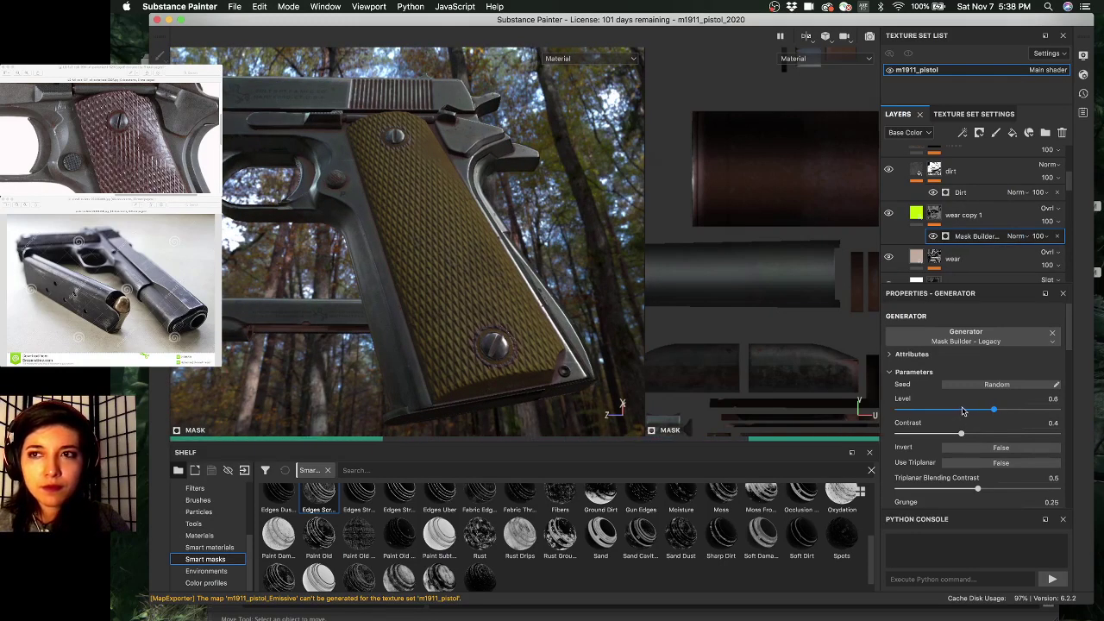
left_click_drag(511, 273, 454, 282, "alt")
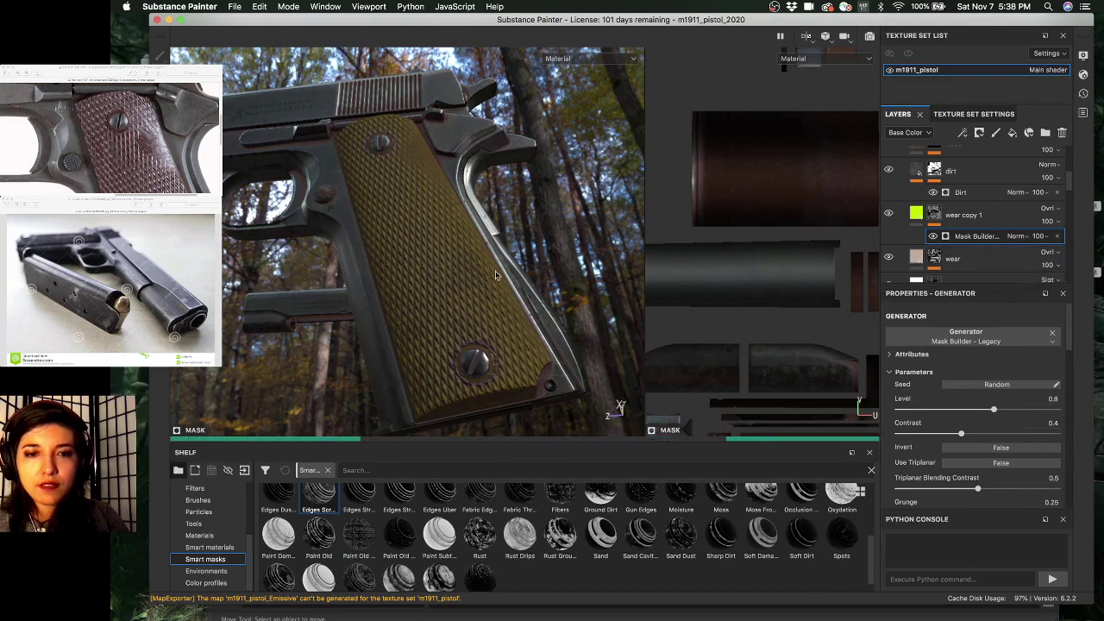
right_click_drag(516, 281, 539, 280, "alt")
left_click_drag(539, 280, 518, 289, "alt")
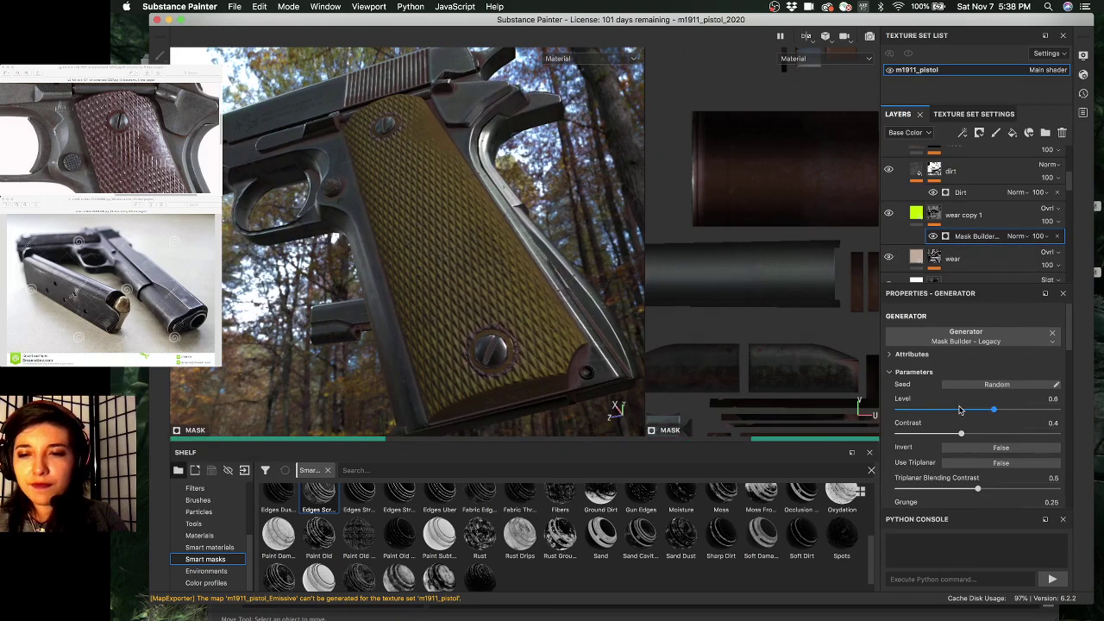
- Try a Grunge of 0.58 in the mask builder, then set Grunge to 0.68, Level to 0.36 and Contrast to 0.61
scroll(945, 436, "down", 2)
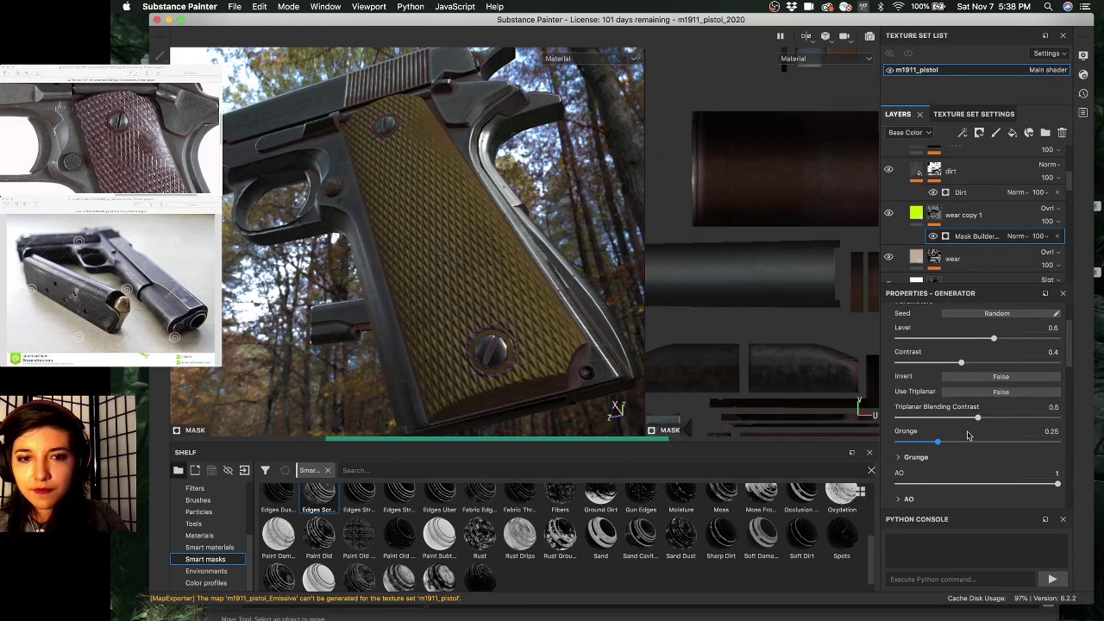
left_click_drag(938, 442, 989, 442)
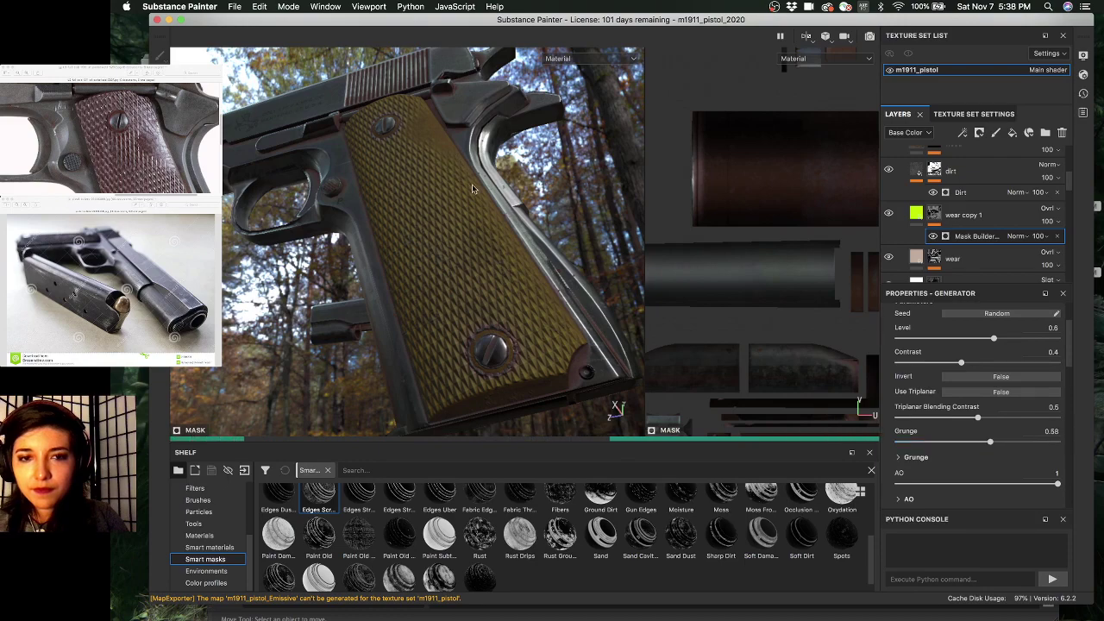
left_click_drag(487, 183, 500, 181, "alt")
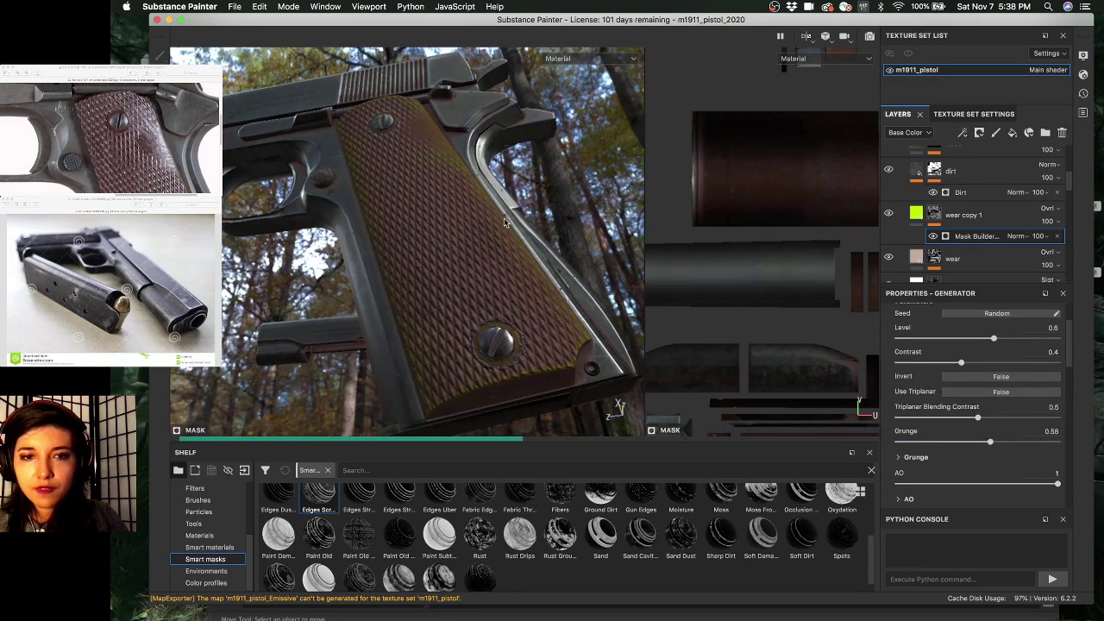
left_click_drag(541, 211, 574, 350, "alt")
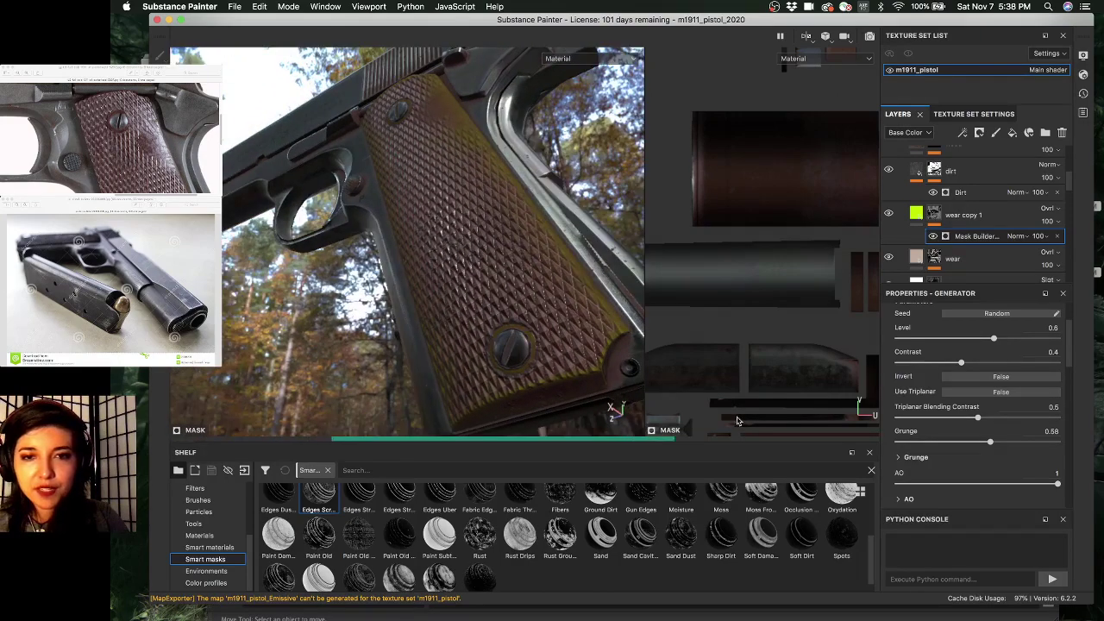
left_click(1006, 441)
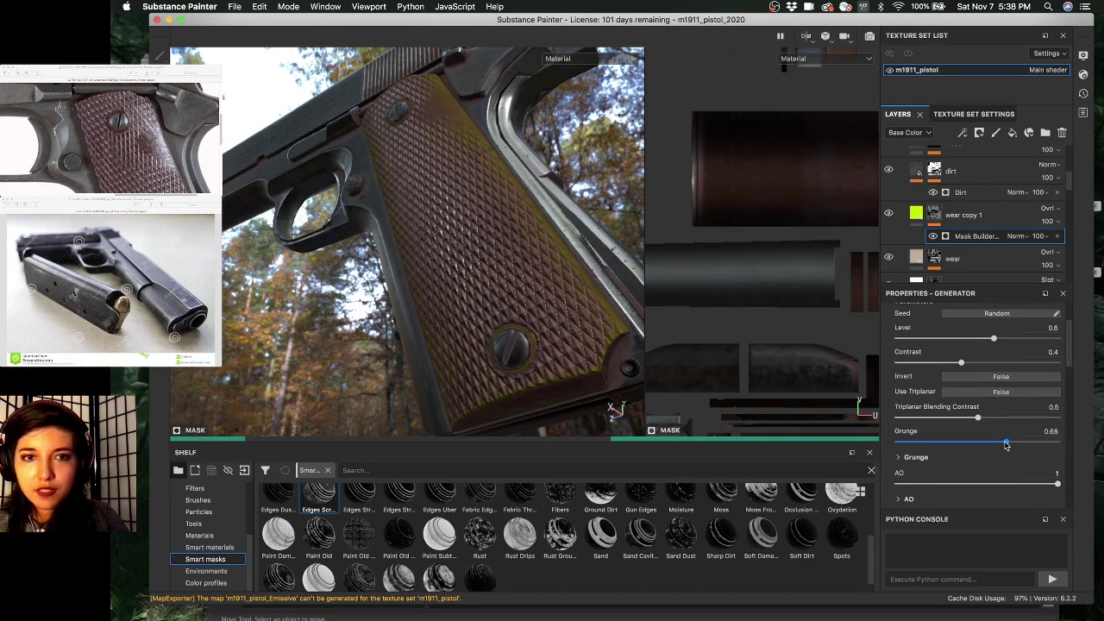
left_click(954, 338)
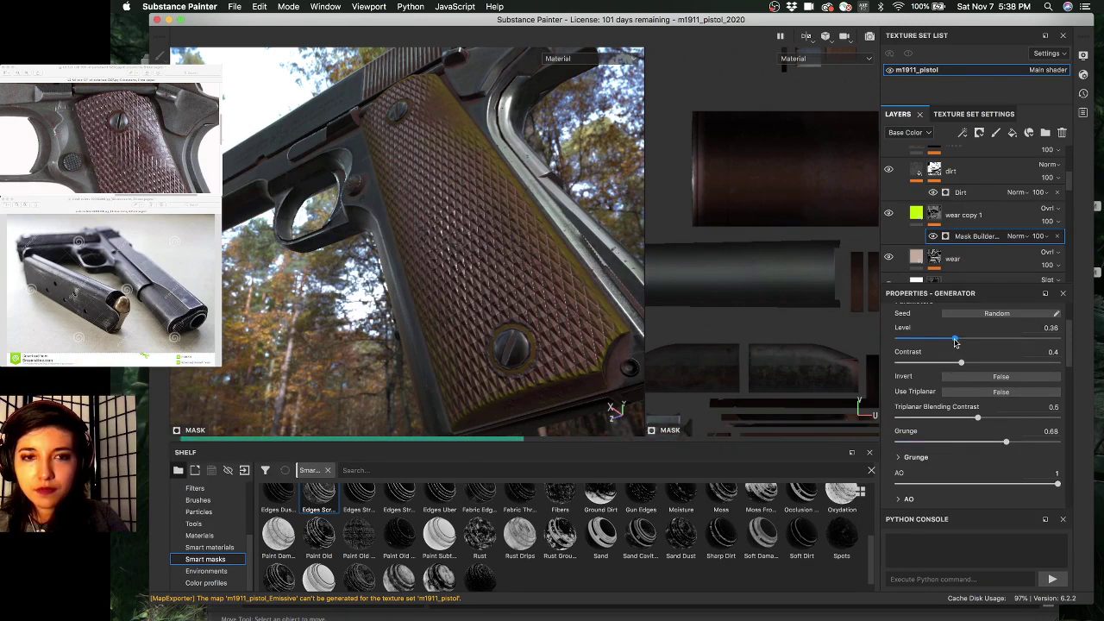
left_click(998, 364)
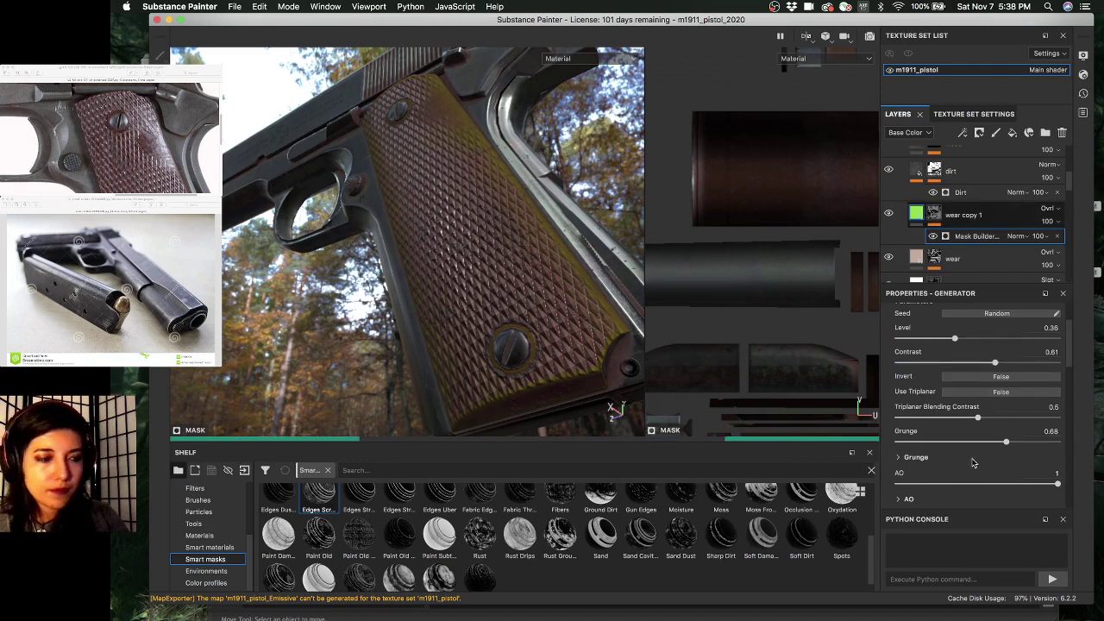
- Match the duplicated wear layer's base color to the original wear layer by sampling its pinkish beige swatch (R 0.468, G 0.342, B 0.270)
left_click(964, 215)
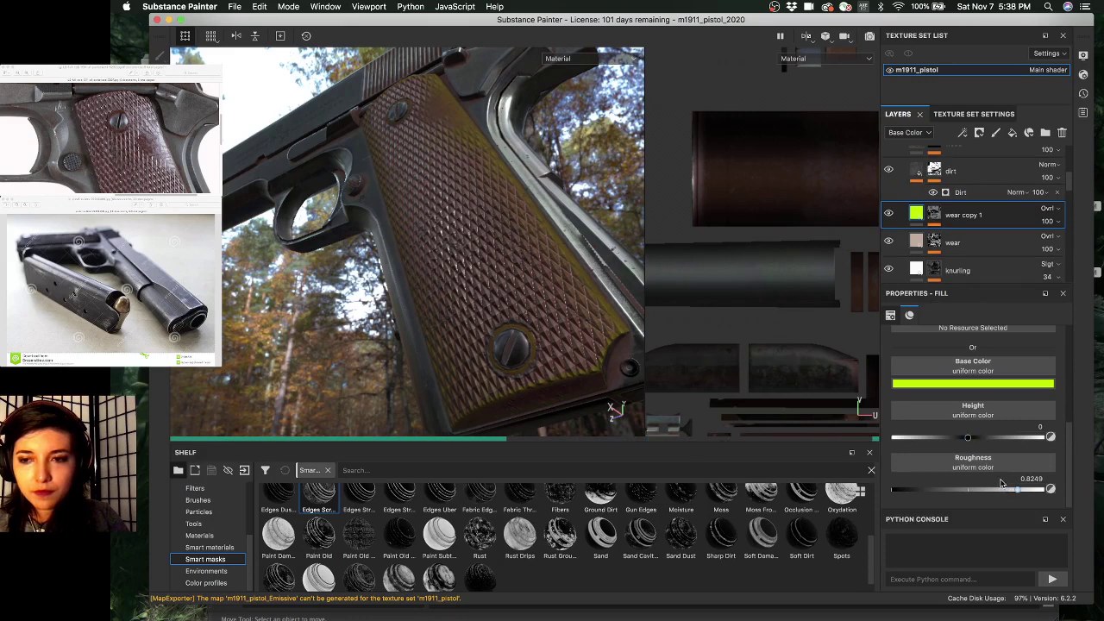
left_click(964, 387)
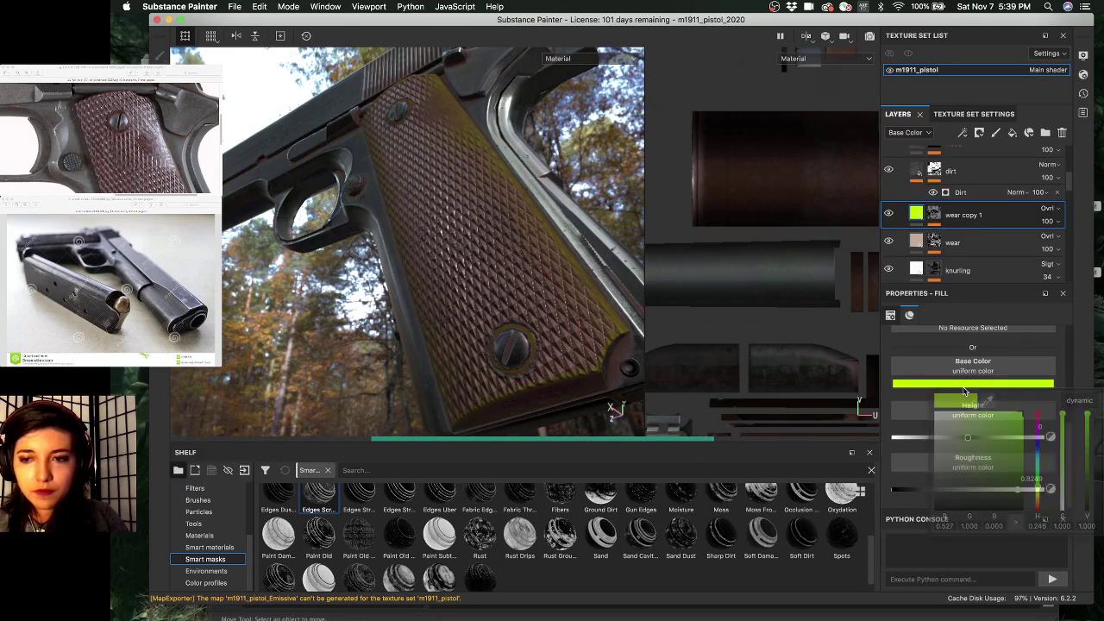
left_click(964, 382)
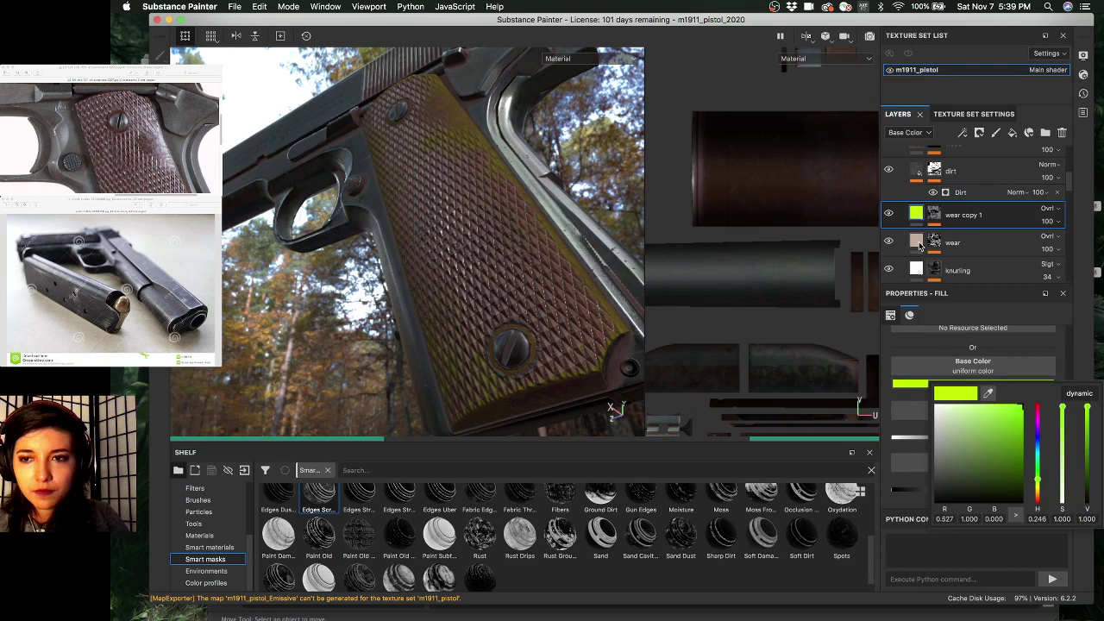
left_click_drag(989, 394, 929, 248)
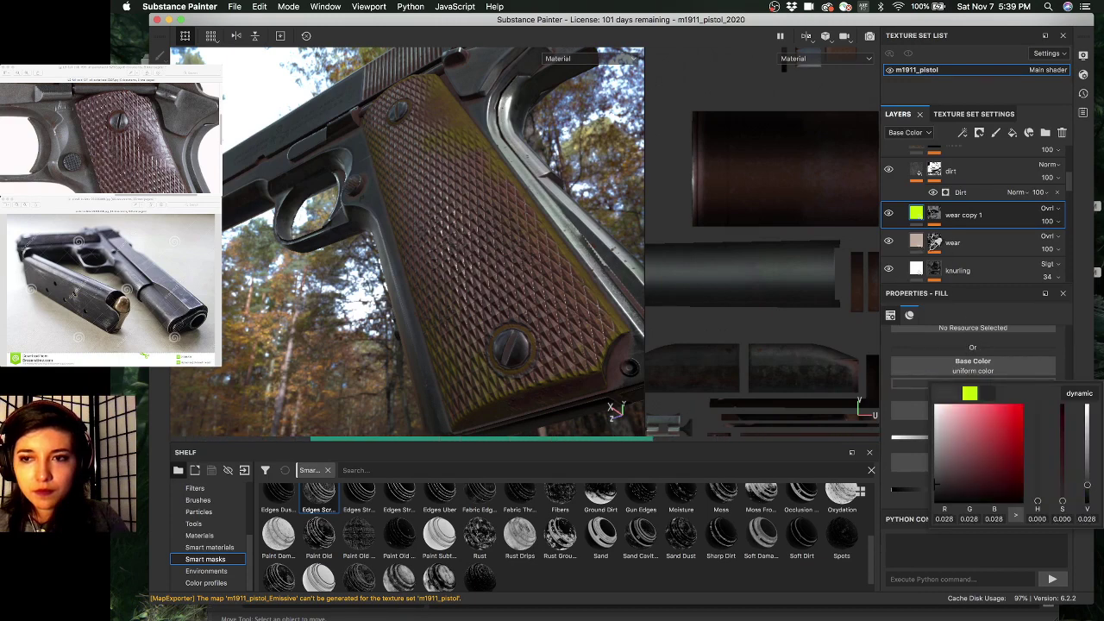
left_click(916, 243)
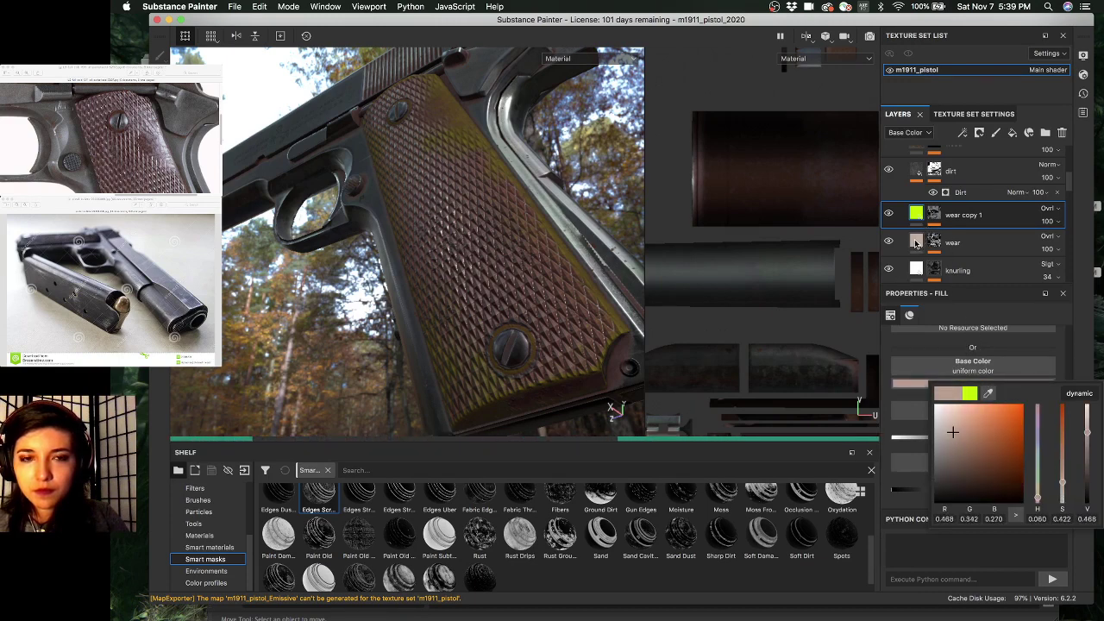
- Try a darker brown base color (R 0.134, G 0.091, B 0.066) on the duplicated wear layer and check it on the grip
mouse_move(952, 434)
left_mouse_down()
mouse_move(946, 462)
mouse_move(959, 465)
left_mouse_up()
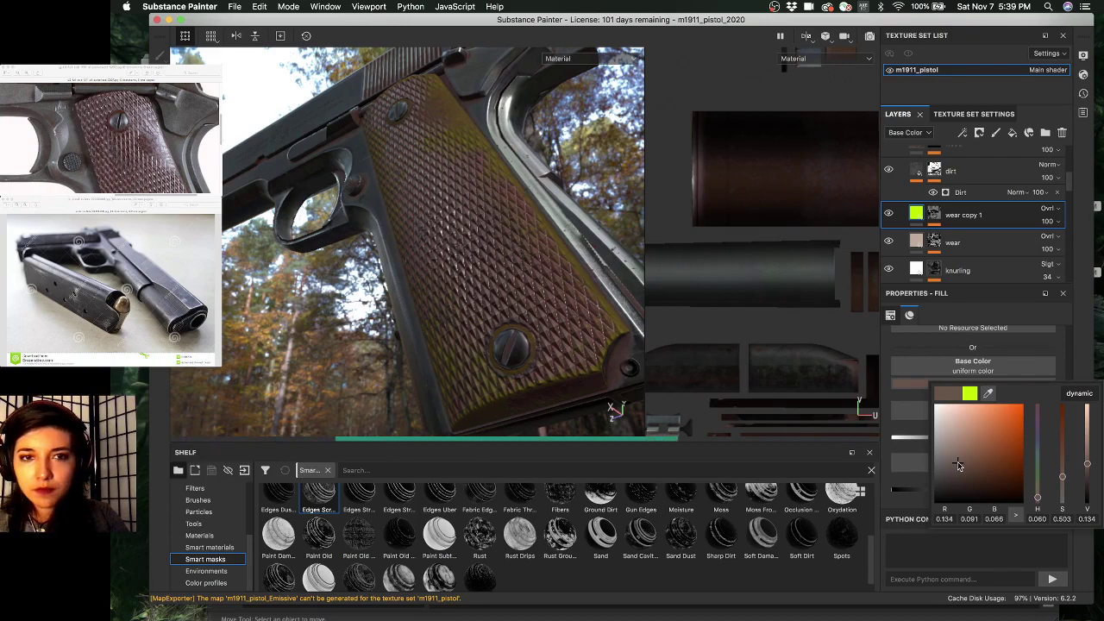
left_click_drag(484, 120, 463, 162, "alt")
right_click_drag(463, 161, 472, 171, "alt")
middle_click_drag(471, 170, 475, 185, "alt")
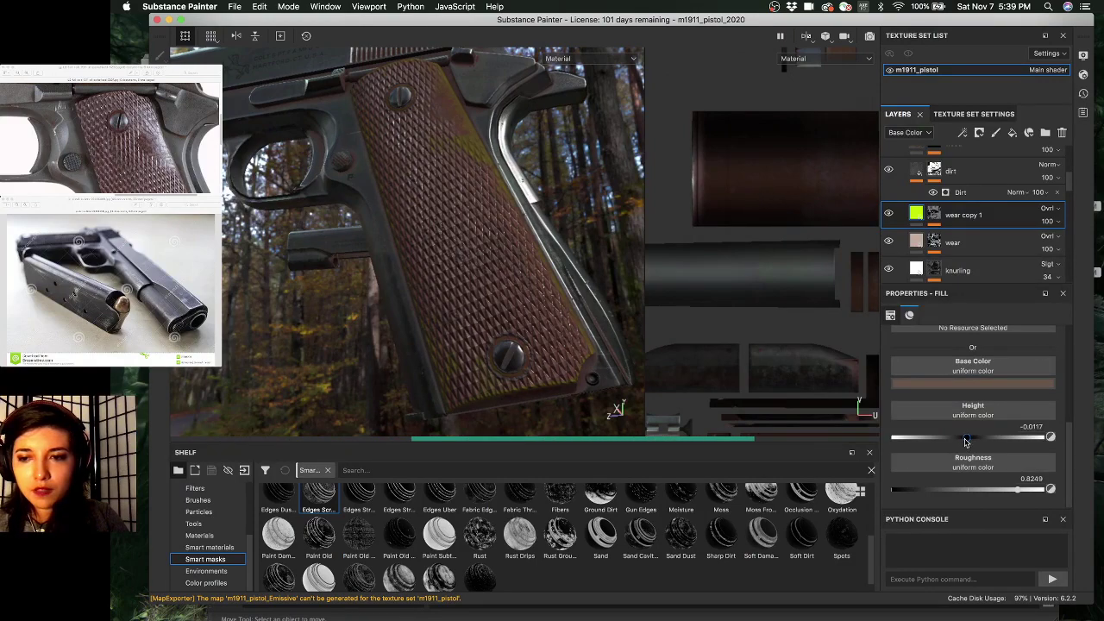
- Set the duplicated wear layer's height to -0.0350 and check the grip from another angle
left_click_drag(966, 440, 964, 437)
left_click_drag(515, 263, 519, 227, "alt")
middle_click_drag(519, 228, 508, 296, "alt")
left_click_drag(508, 296, 483, 293, "alt")
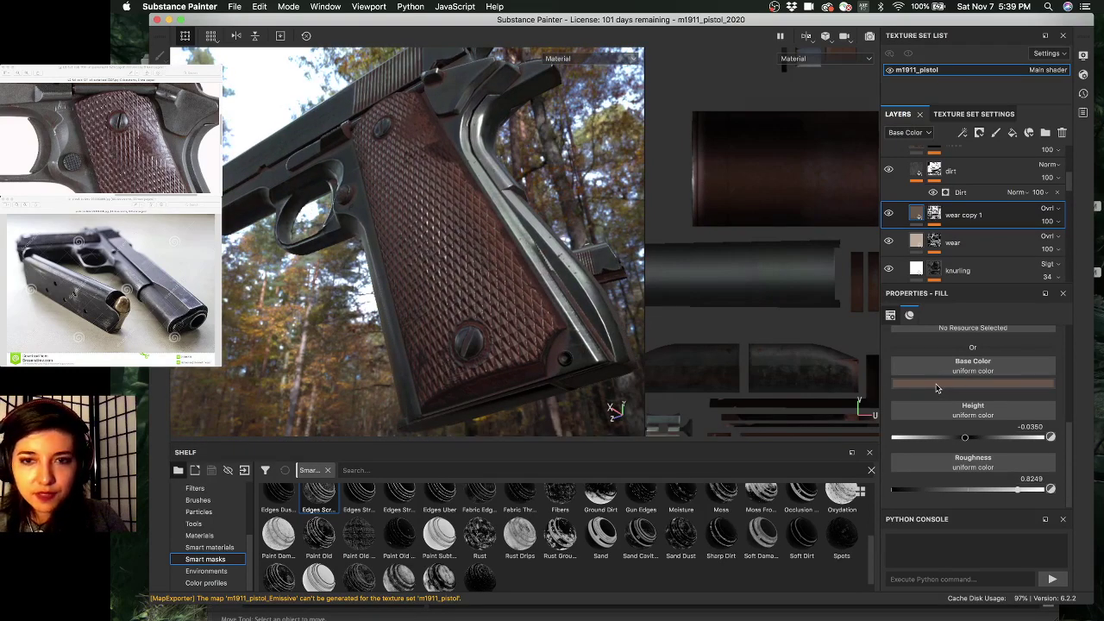
- Set the duplicated wear layer's base color to a medium brown (R 0.290, G 0.199, B 0.147)
left_click(937, 385)
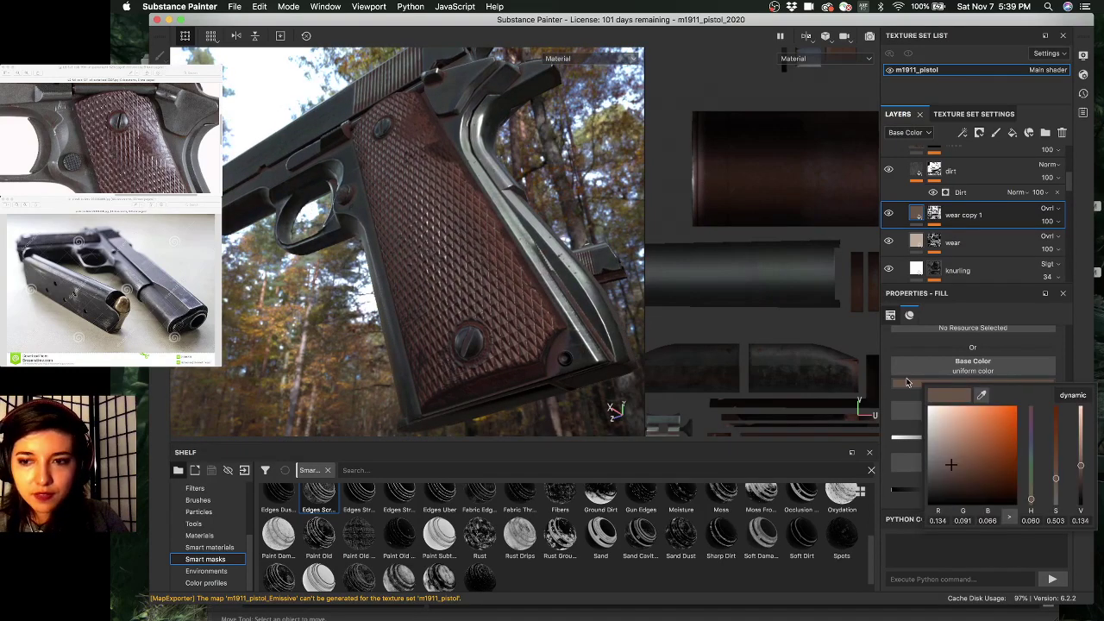
left_click(951, 447)
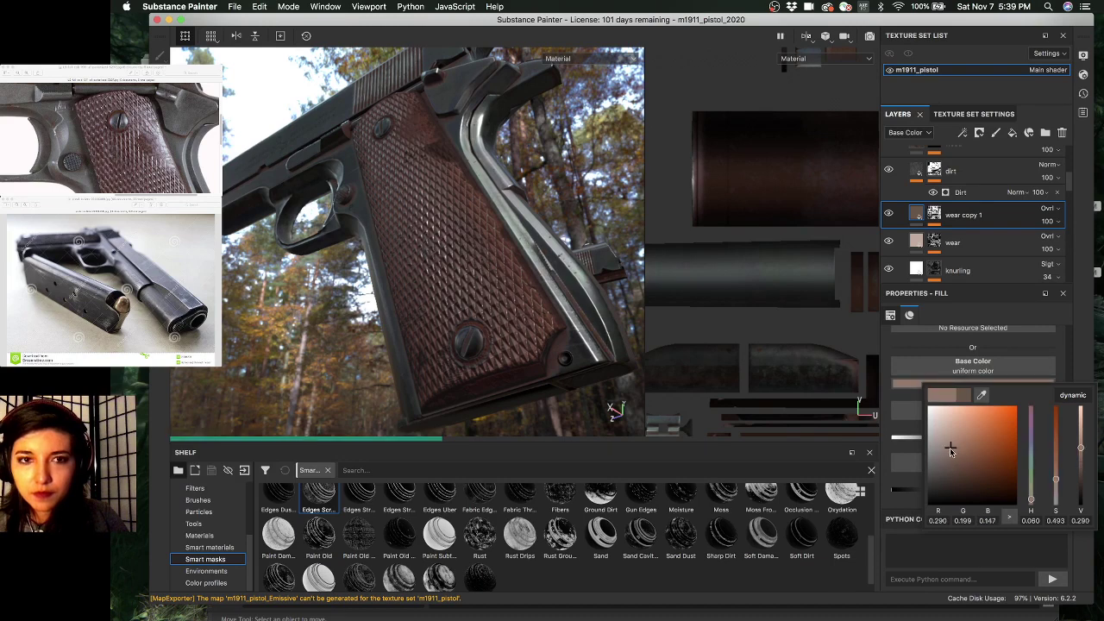
left_click(913, 214)
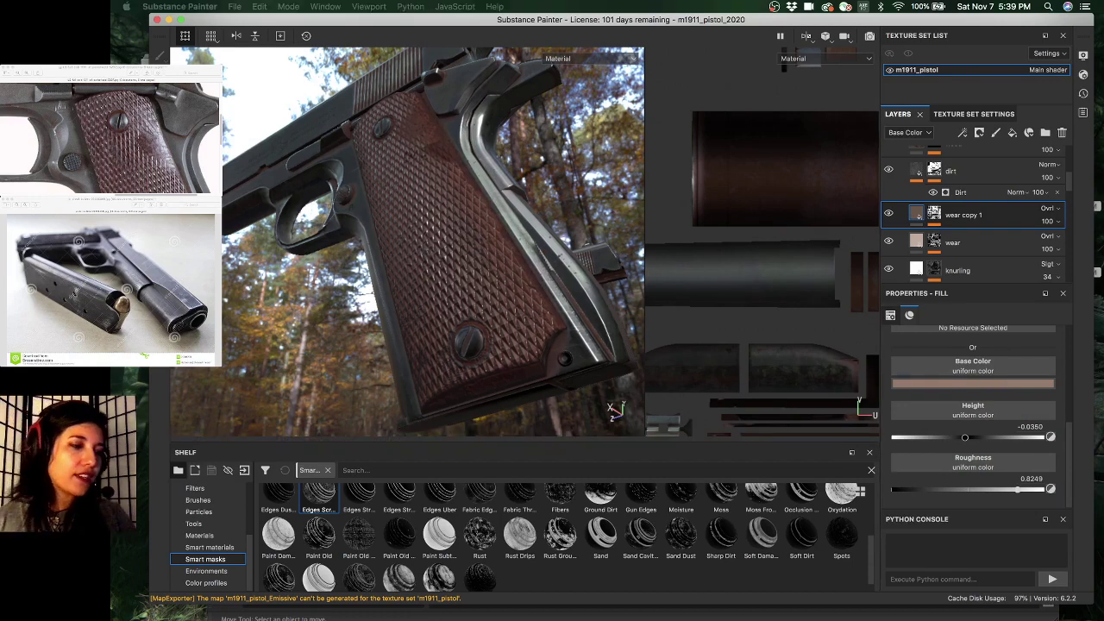
- Examine the wear and color of the checkered grip in the pistol reference photos, browsing several images up close and from afar
scroll(110, 138, "down", 2)
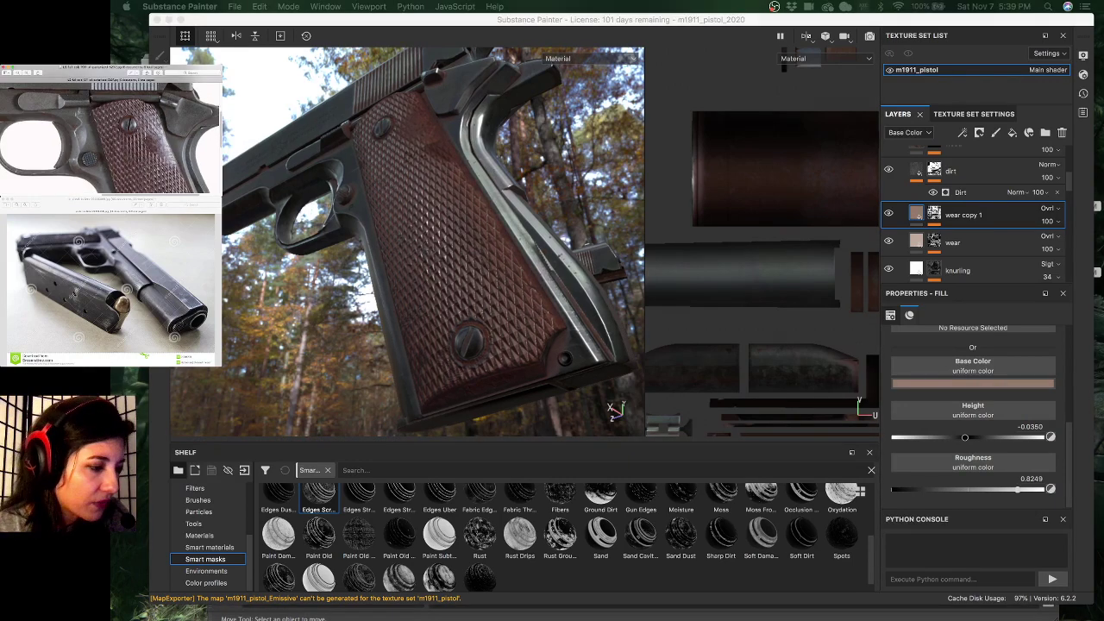
scroll(111, 138, "down", 5)
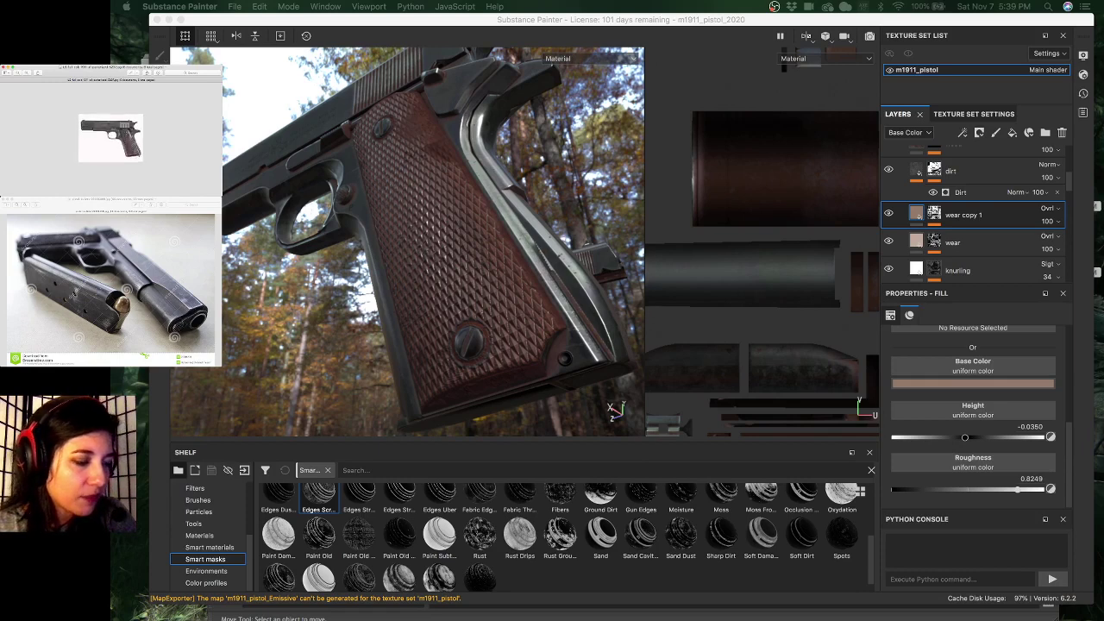
scroll(110, 138, "up", 4)
scroll(110, 138, "up", 3)
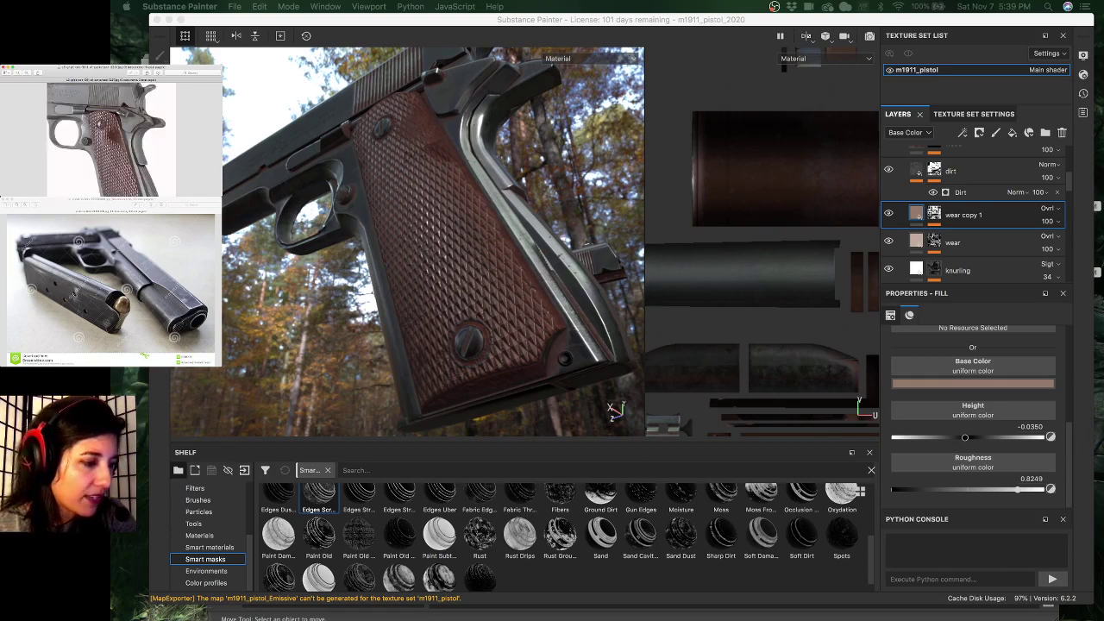
scroll(110, 138, "up", 4)
scroll(111, 138, "down", 3)
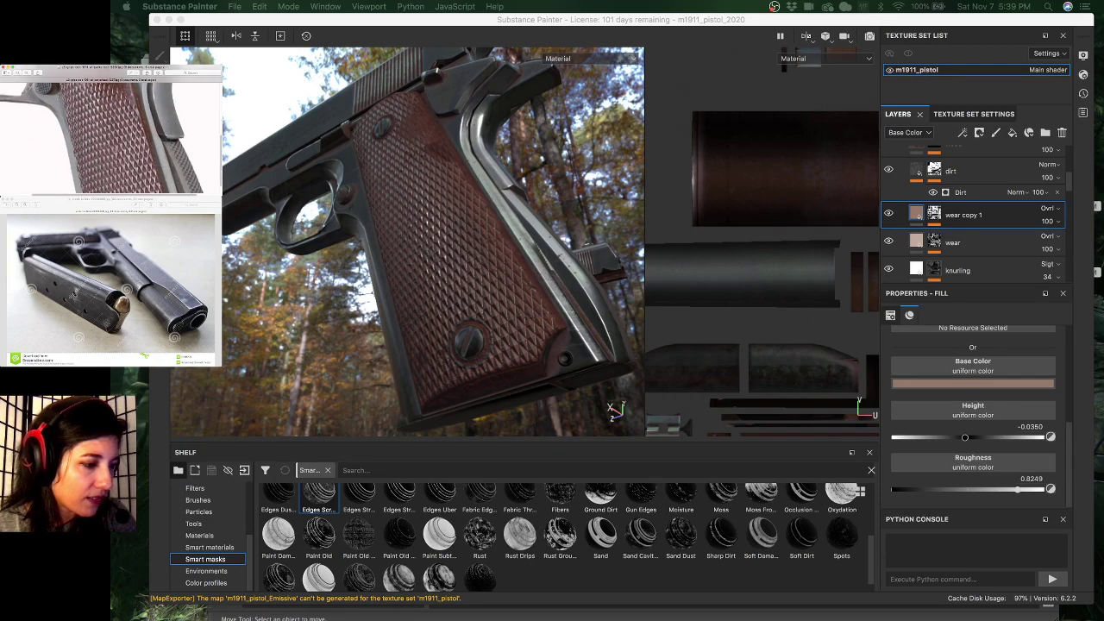
scroll(111, 138, "up", 1)
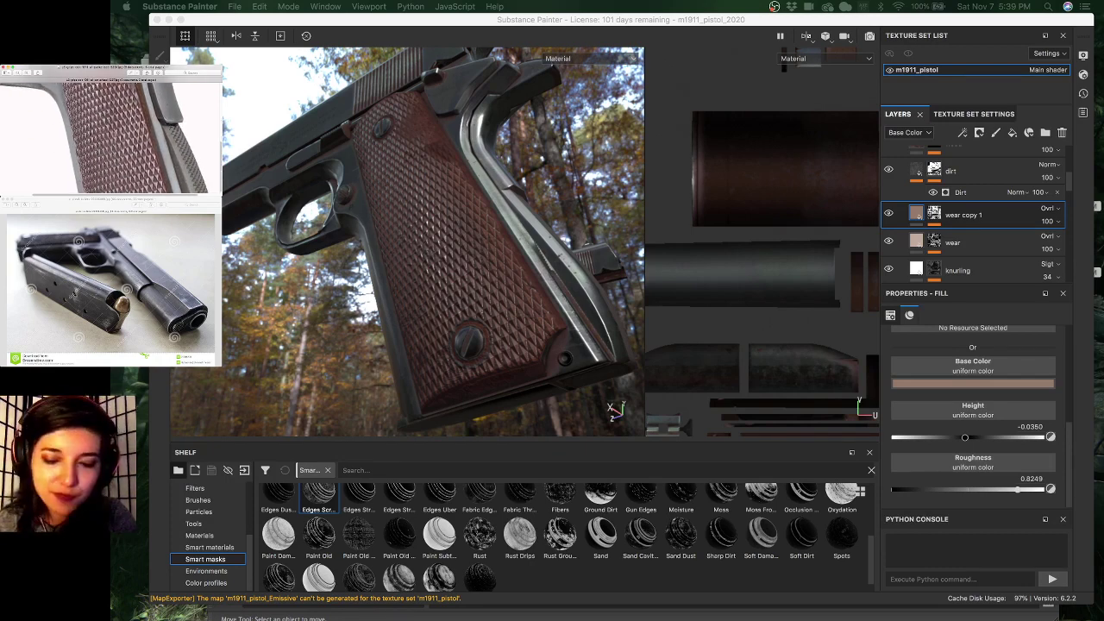
scroll(111, 130, "down", 3)
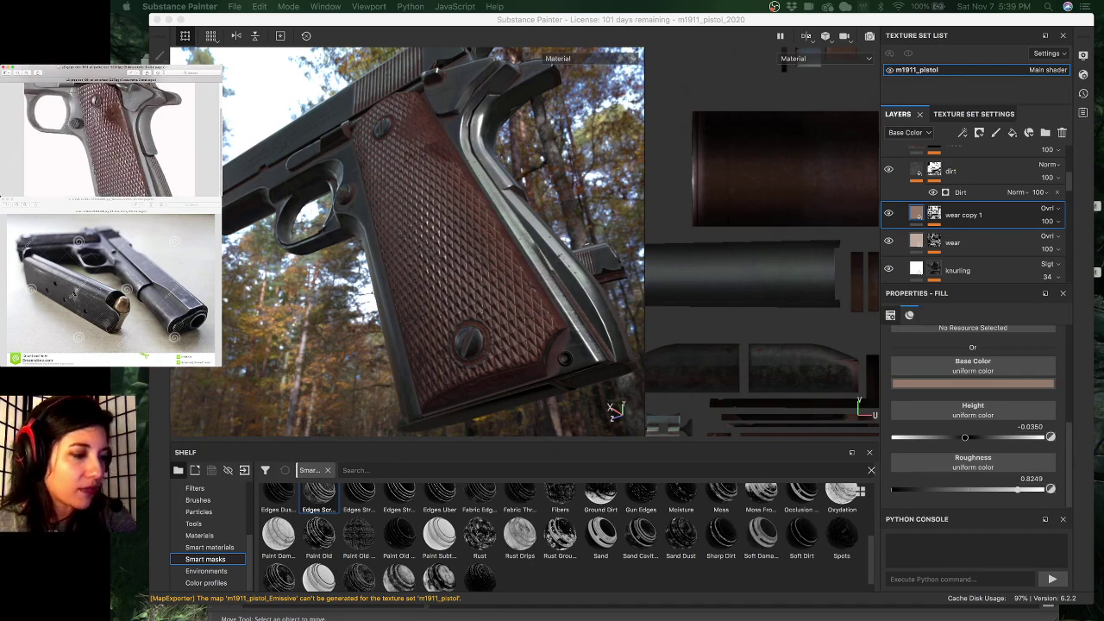
scroll(110, 138, "down", 5)
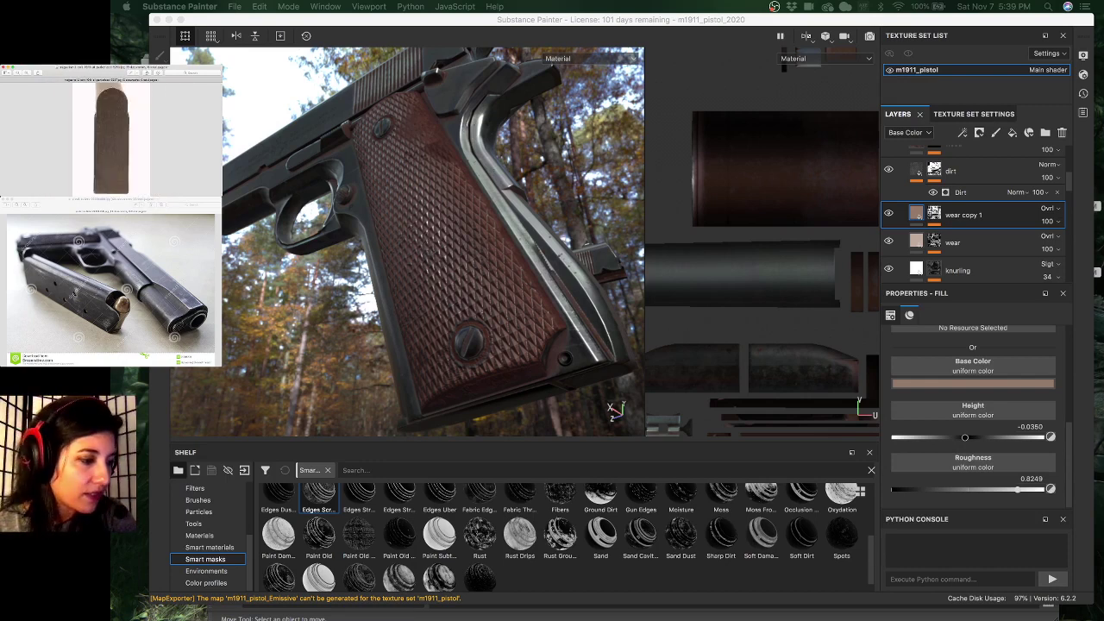
scroll(111, 138, "down", 2)
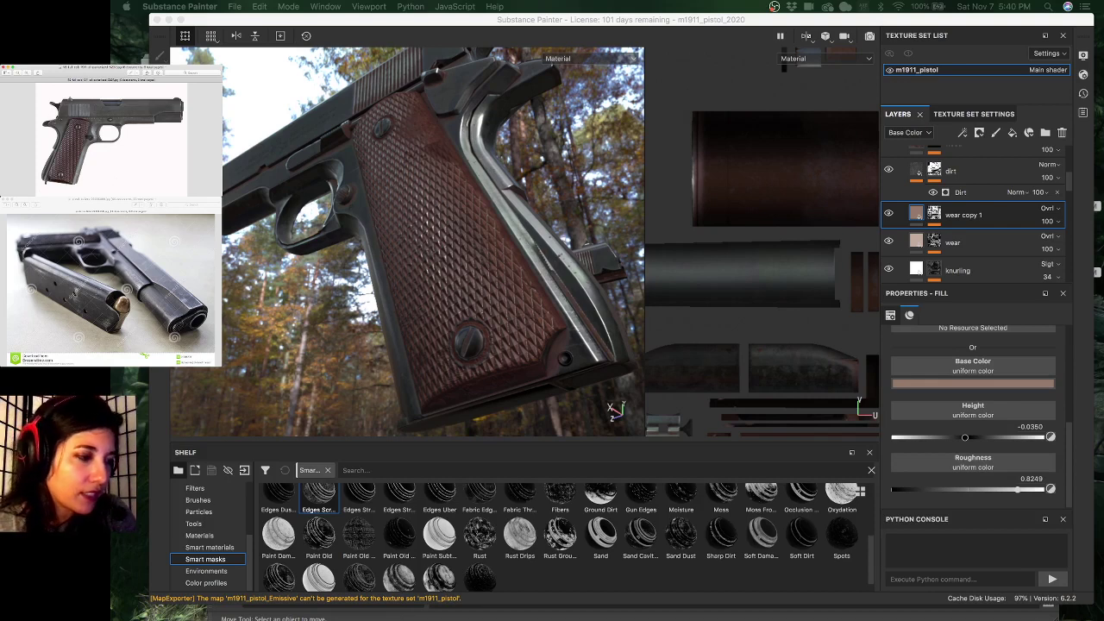
- Set the wear copy 1 layer's height to -0.1284 and open the settings of its mask's Mask Builder generator
scroll(111, 129, "down", 2)
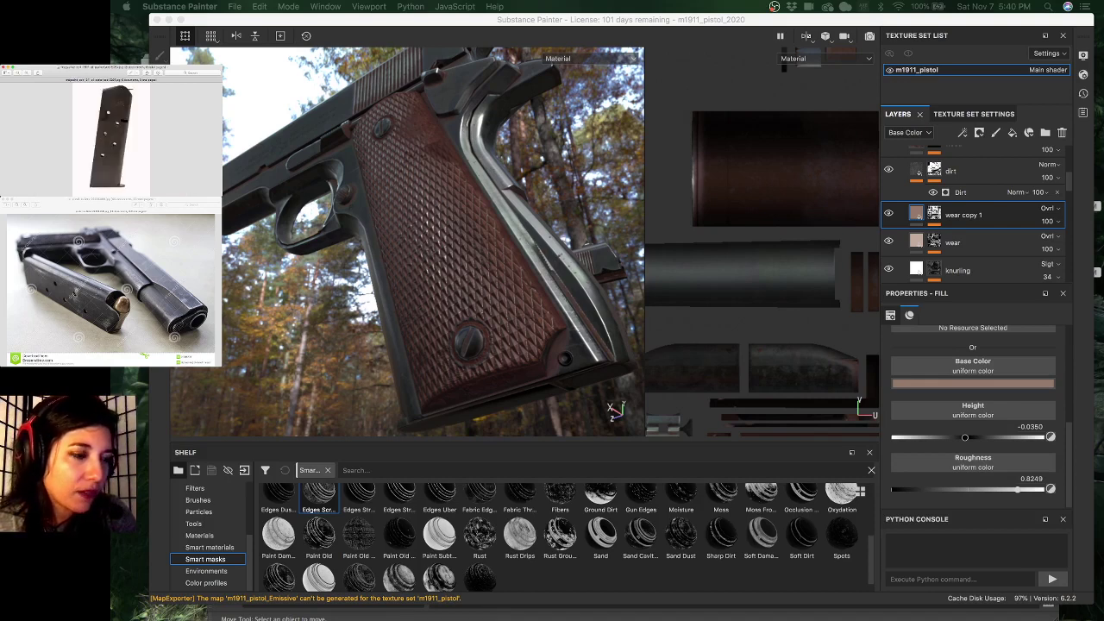
key("Down")
key("Up")
key("Up")
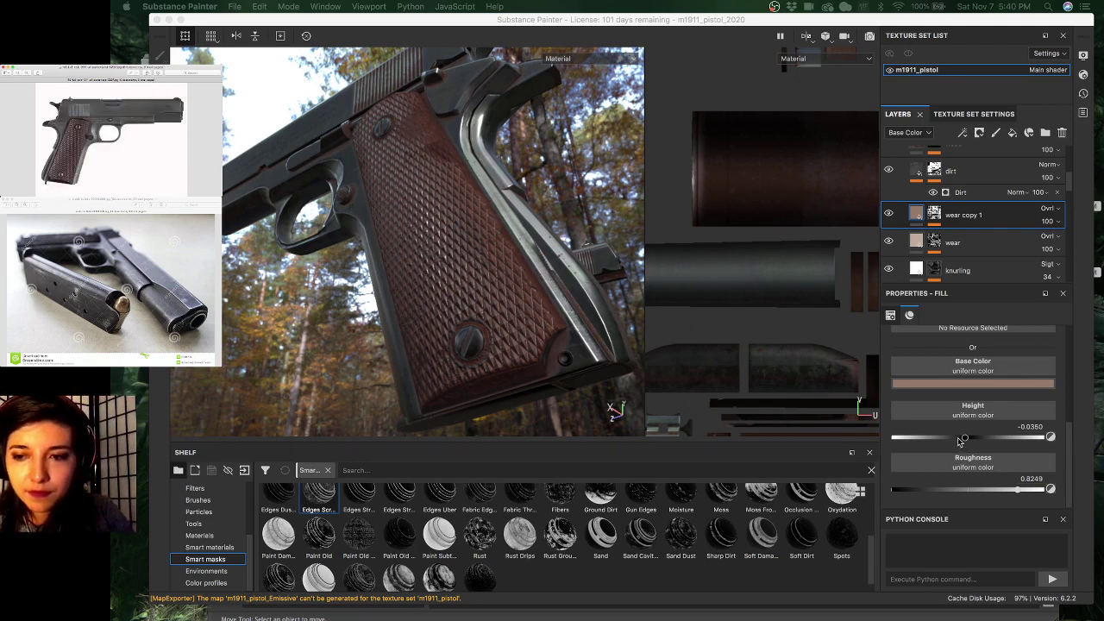
left_click_drag(958, 439, 965, 444)
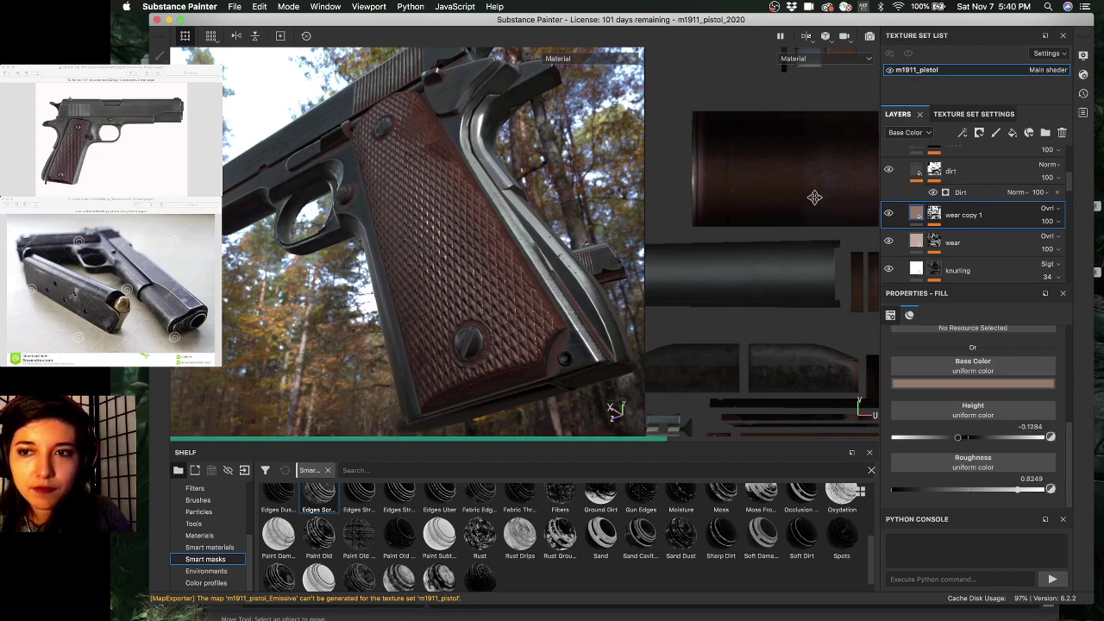
left_click(934, 217)
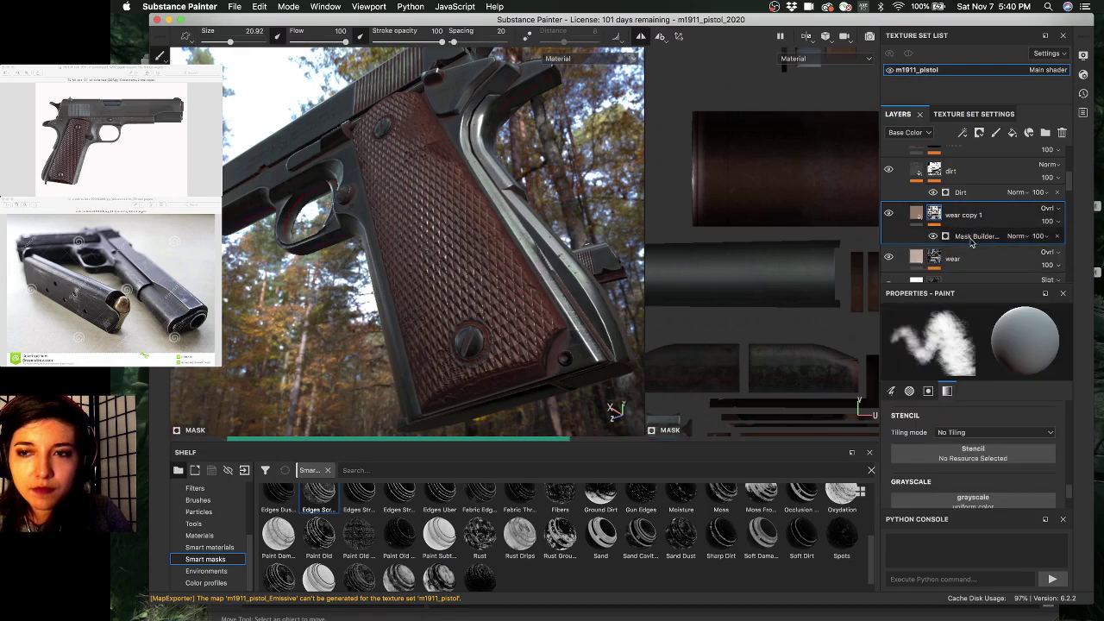
left_click(973, 237)
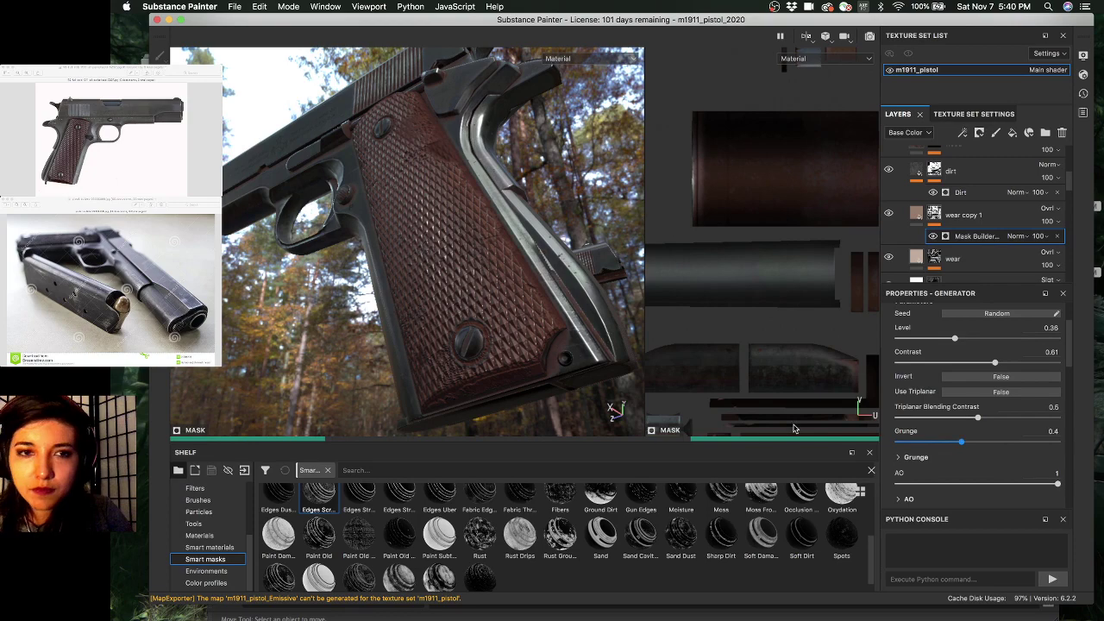
- Examine the wear on the knurled wooden grip and the surrounding metal from several angles
left_click_drag(498, 249, 407, 252, "alt")
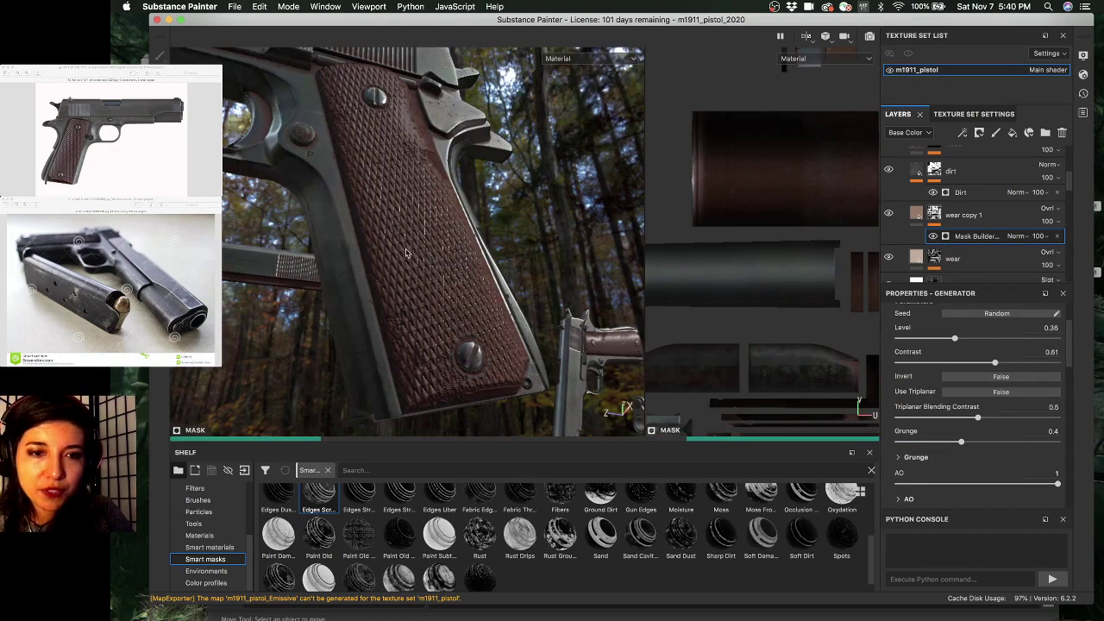
scroll(429, 246, "up", 2)
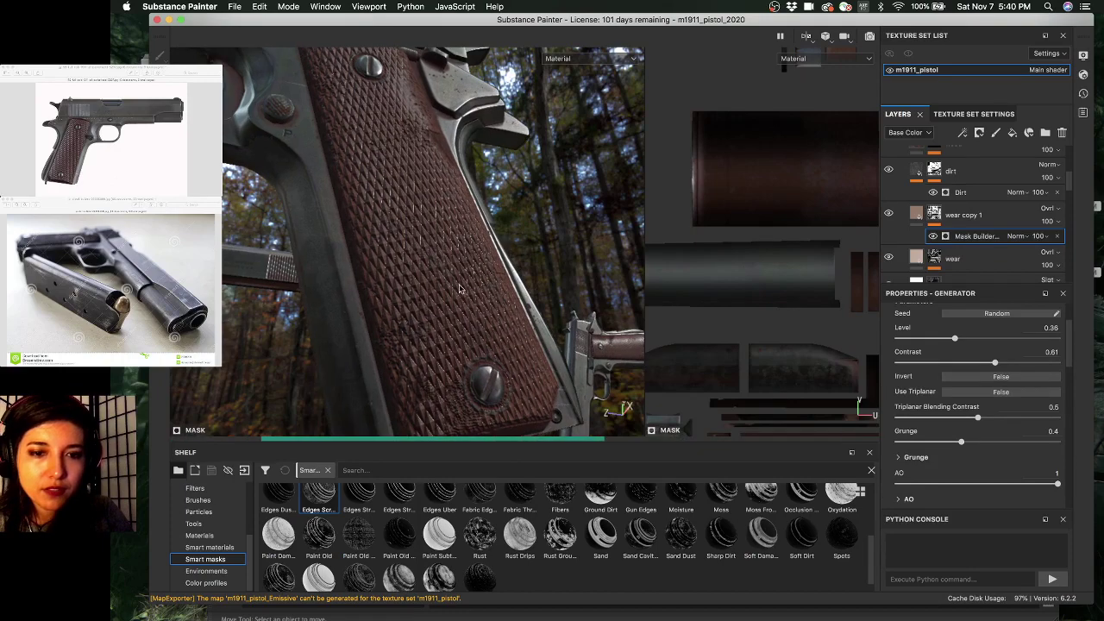
left_click_drag(459, 289, 457, 226, "alt")
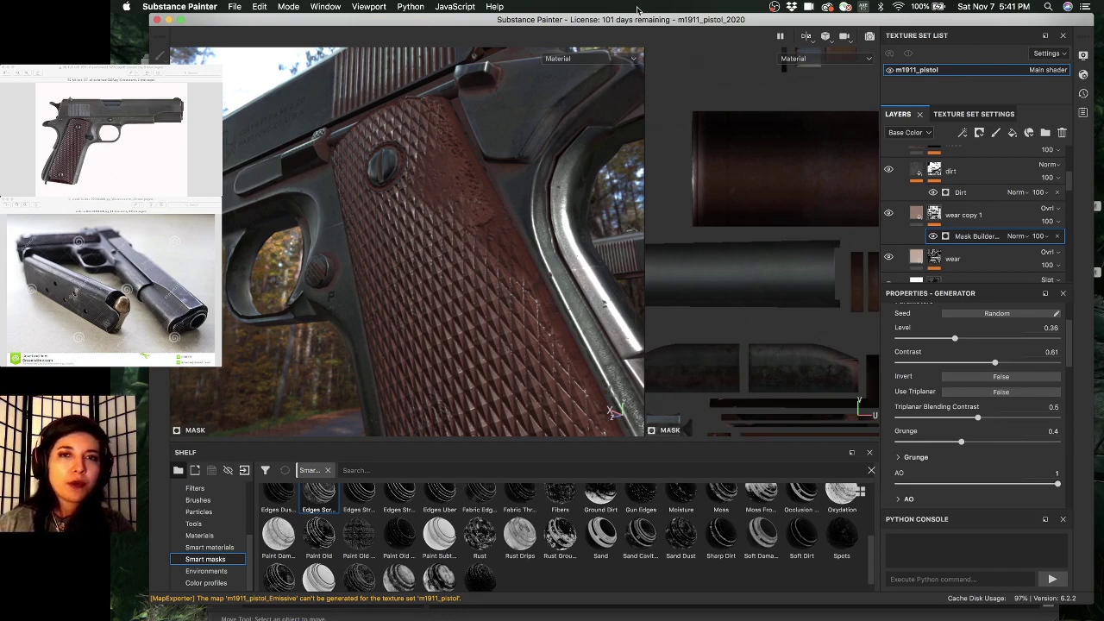
left_click_drag(506, 227, 472, 281, "alt")
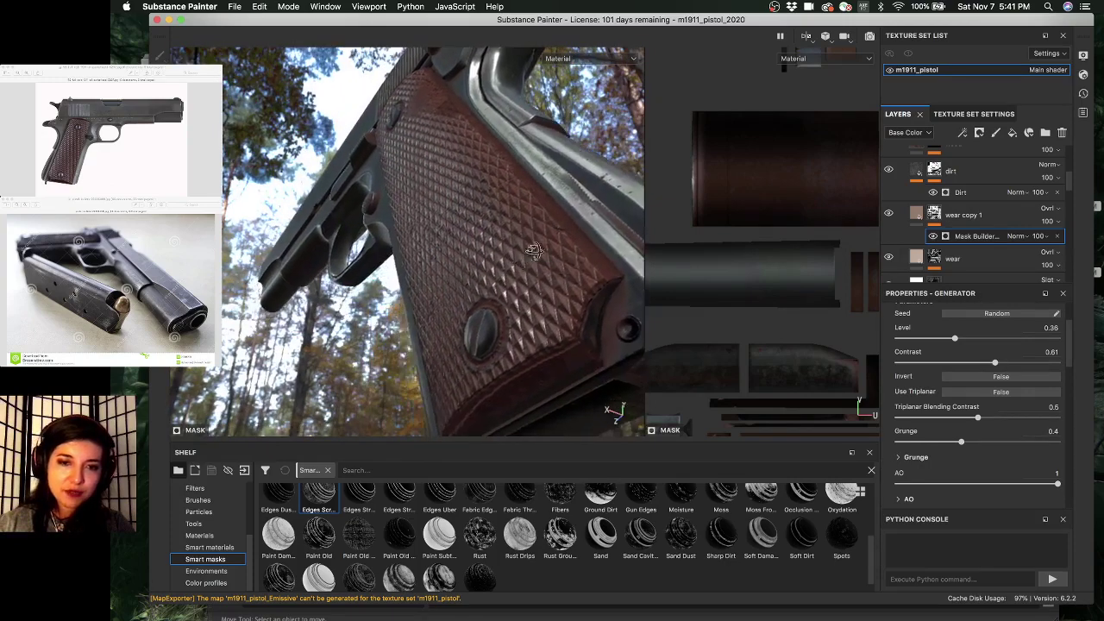
left_click_drag(534, 250, 446, 236, "alt")
left_click_drag(457, 278, 466, 148, "alt")
right_click_drag(464, 147, 352, 204, "shift")
left_click_drag(351, 204, 366, 158, "alt")
right_click_drag(366, 158, 448, 156, "alt")
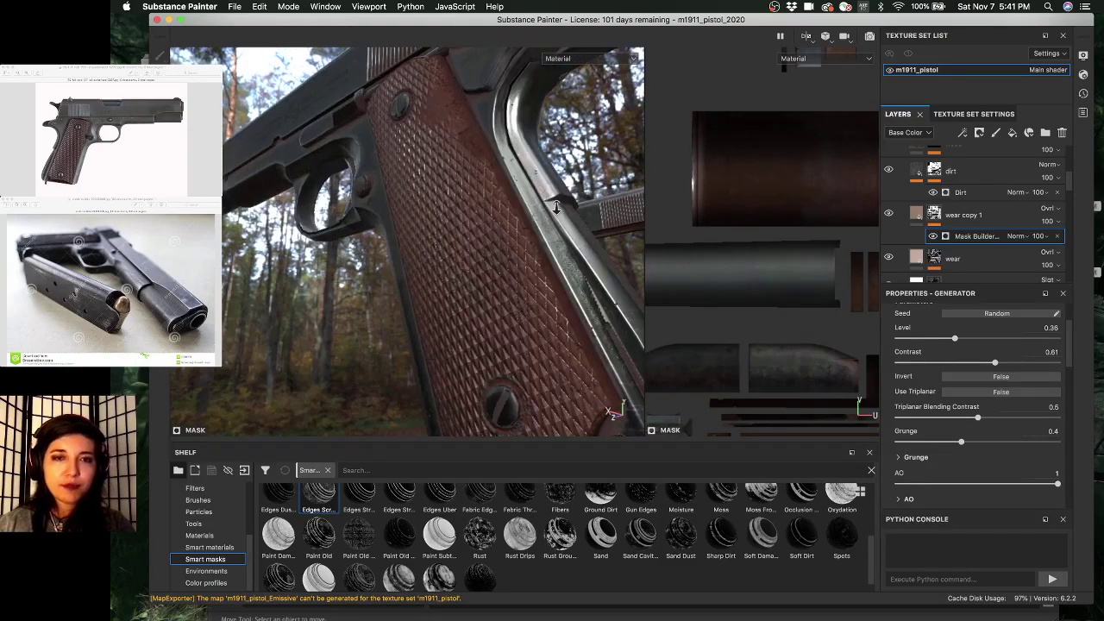
middle_click_drag(466, 230, 449, 306, "alt")
right_click_drag(535, 276, 589, 258, "alt")
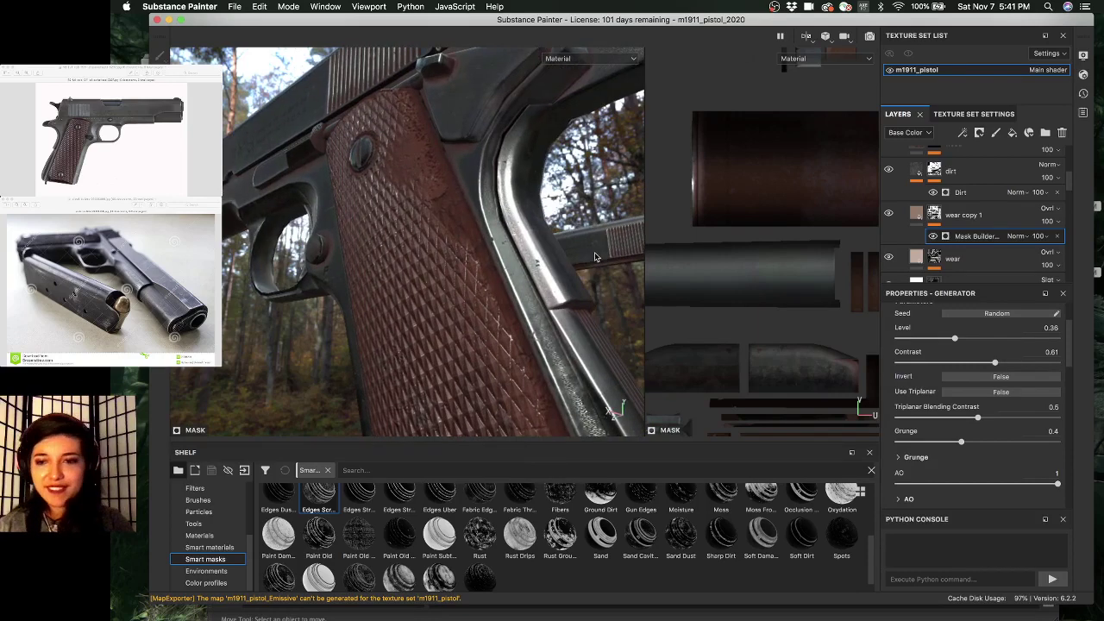
- Set the Mask Builder generator's Level to 0.24 and its Scratches to 0.08 for the wear copy 1 mask
scroll(910, 417, "down", 5)
scroll(923, 409, "up", 5)
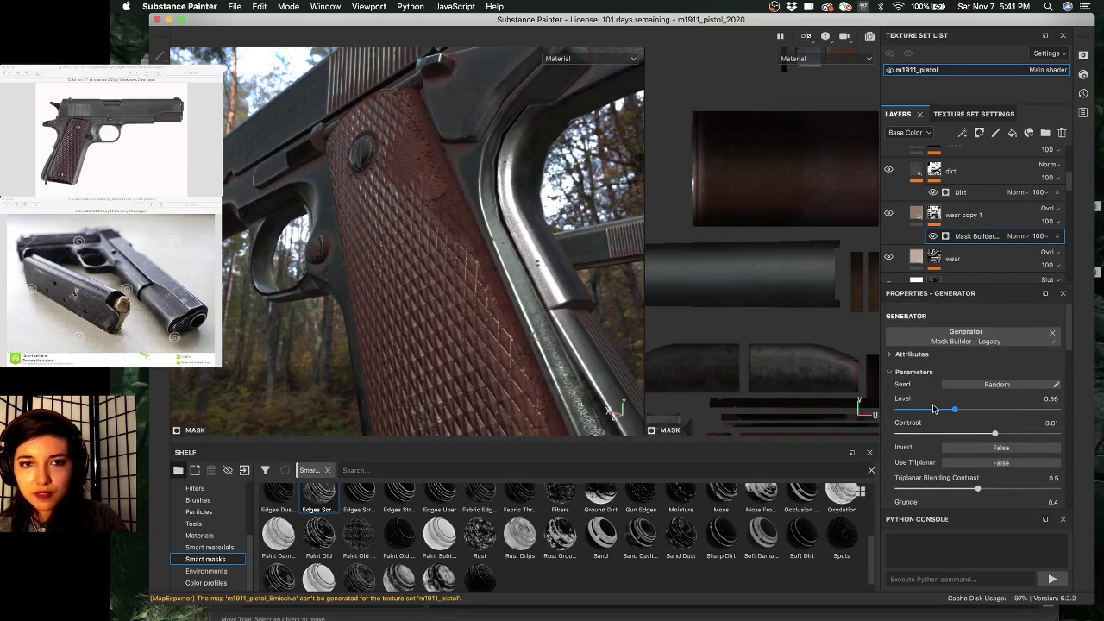
left_click_drag(932, 413, 936, 415)
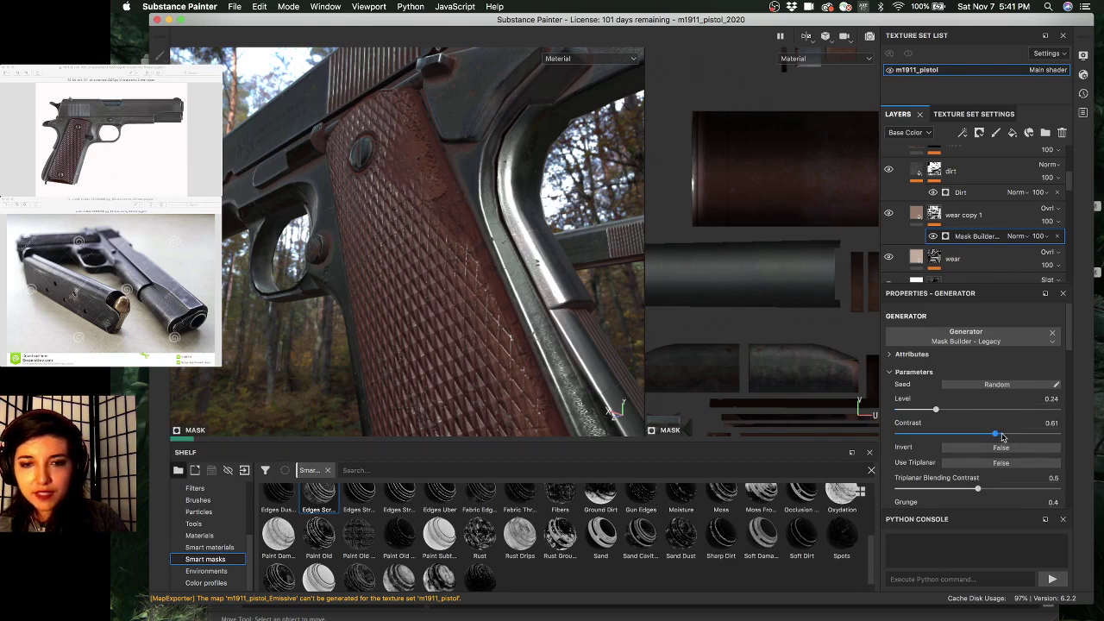
scroll(968, 428, "down", 4)
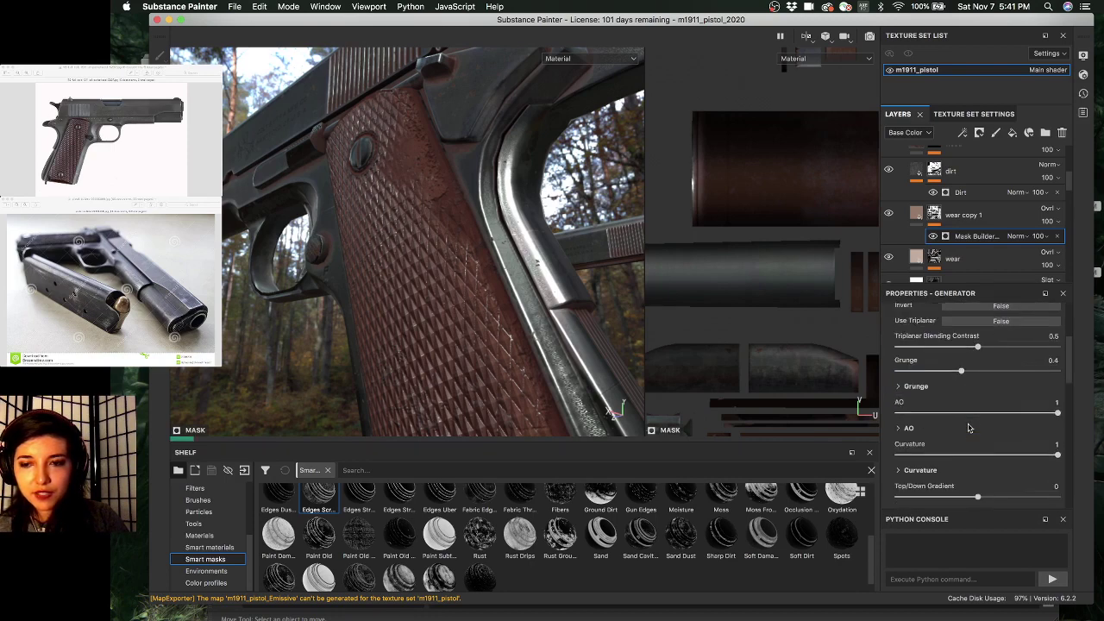
scroll(914, 385, "down", 6)
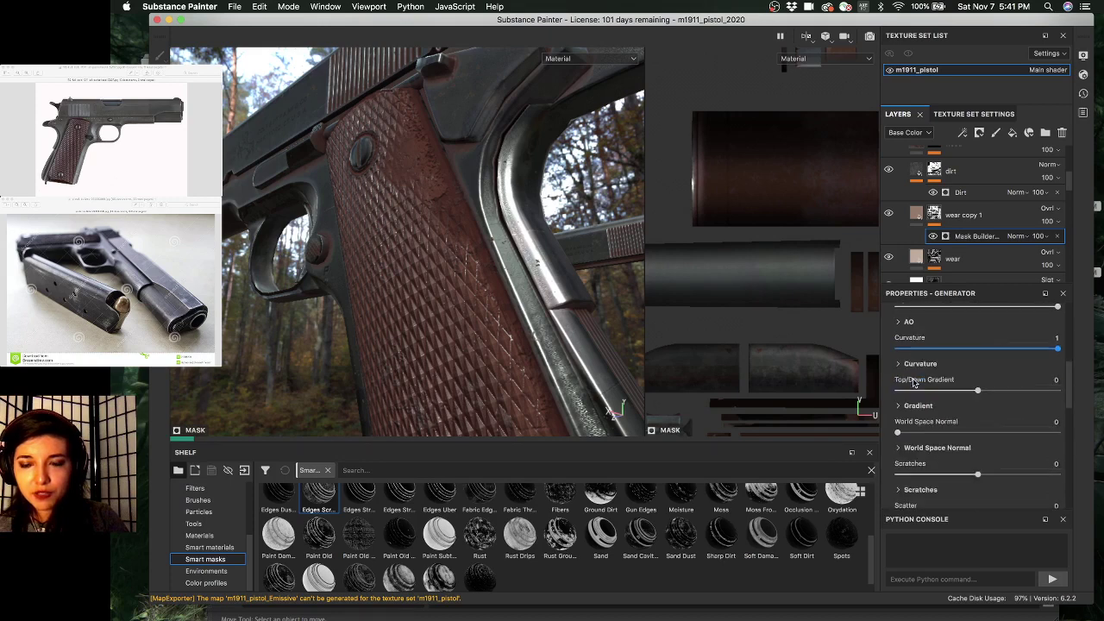
scroll(914, 385, "up", 2)
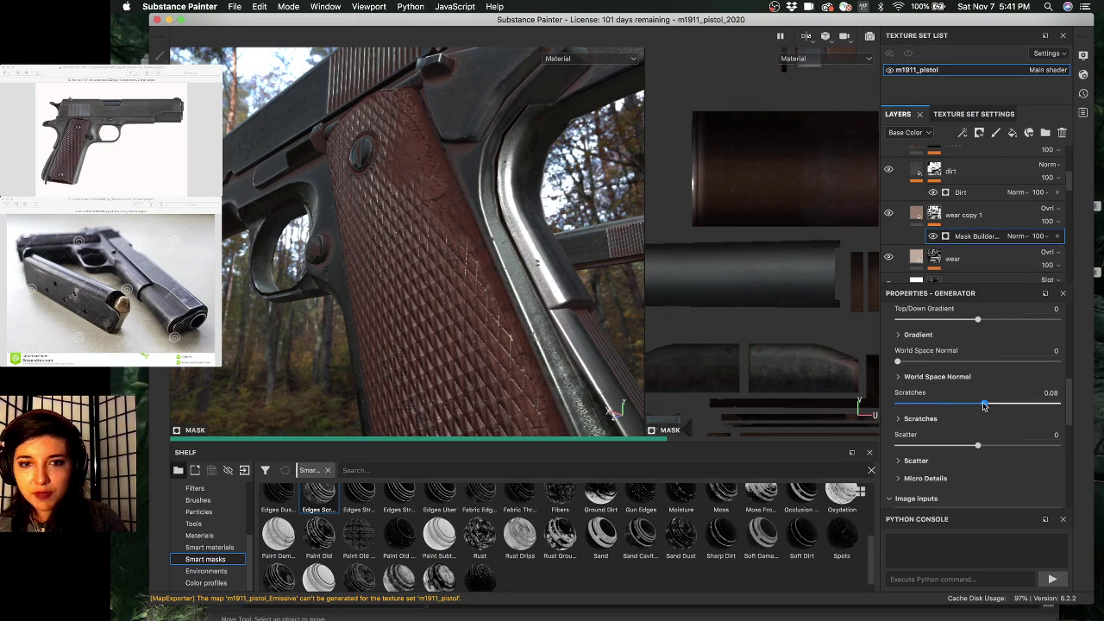
- Inspect the adjusted wear on the grip panels on both sides of the pistol
left_click_drag(263, 240, 429, 281, "alt")
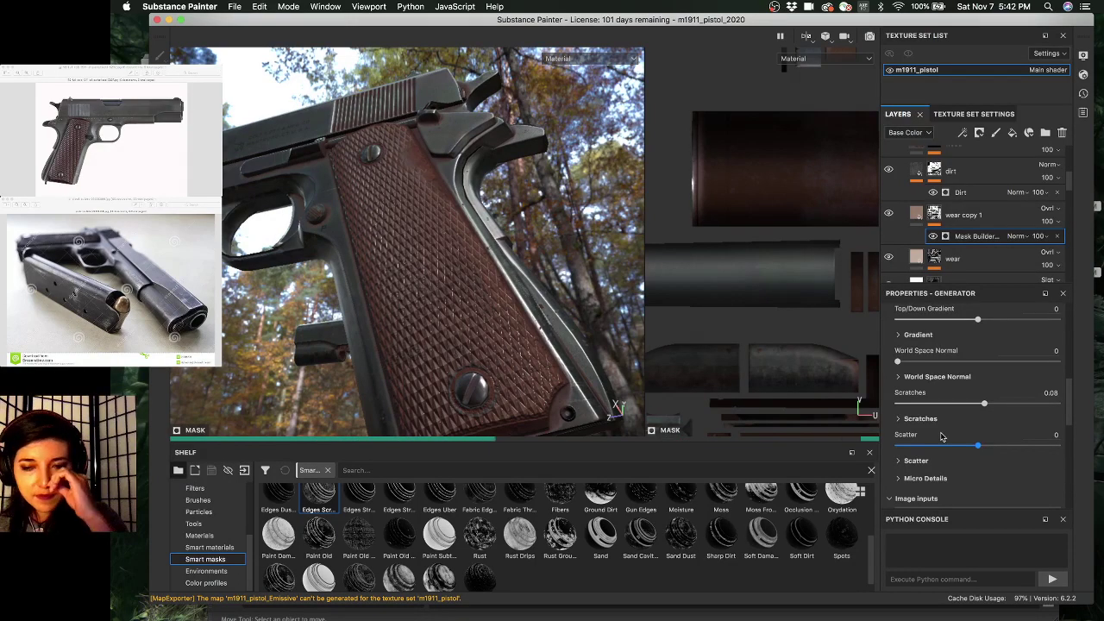
scroll(942, 437, "down", 6)
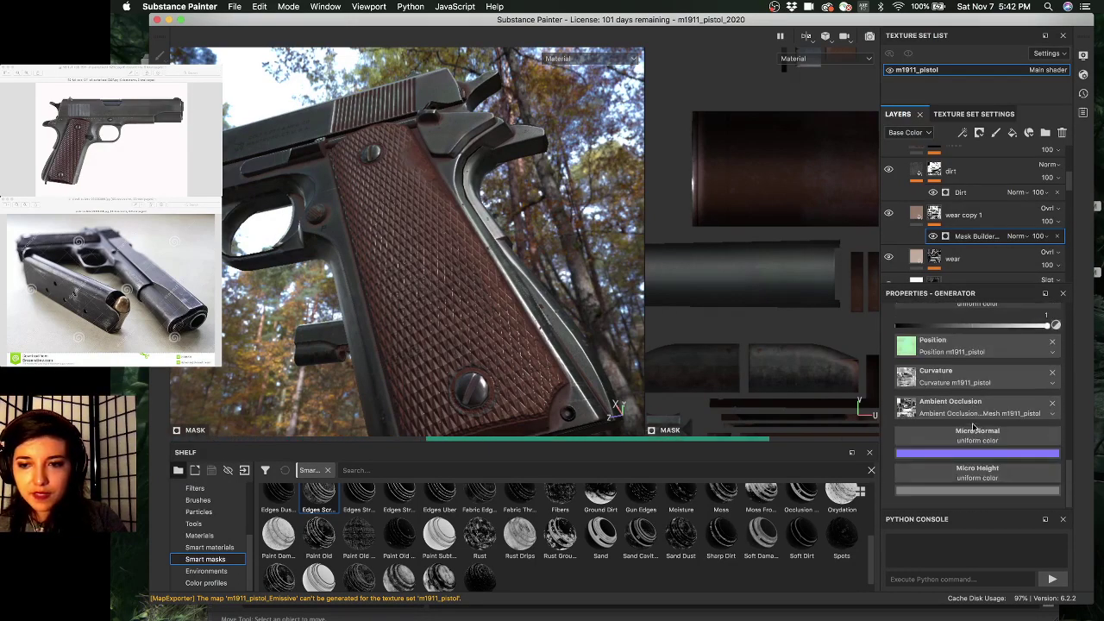
left_click_drag(454, 236, 557, 321, "alt")
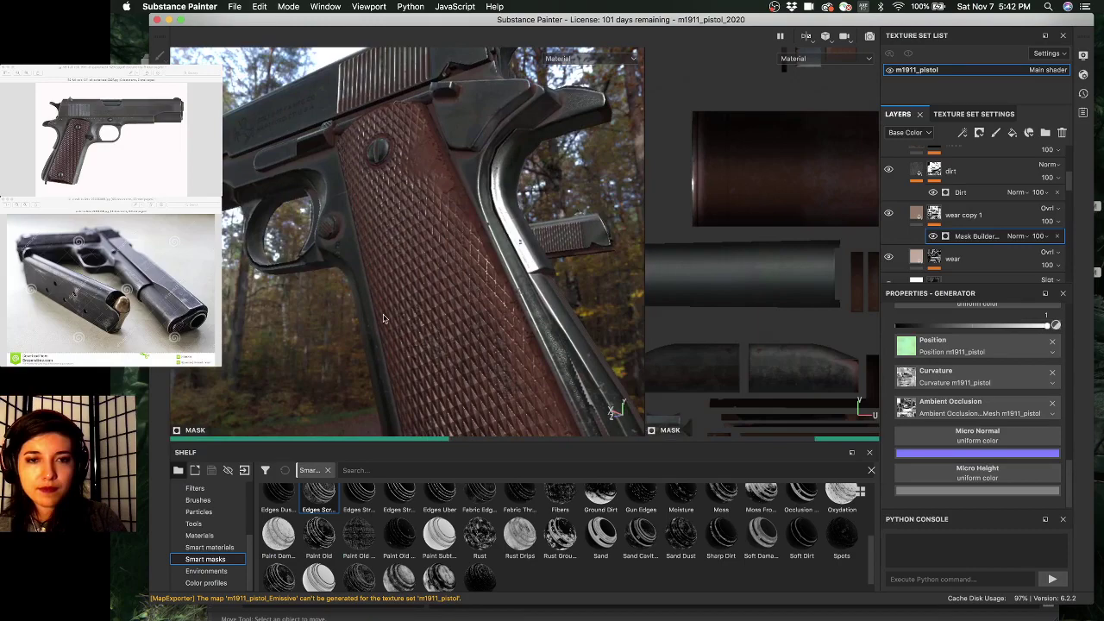
left_click_drag(383, 318, 471, 232, "alt")
right_click_drag(471, 232, 518, 224, "shift")
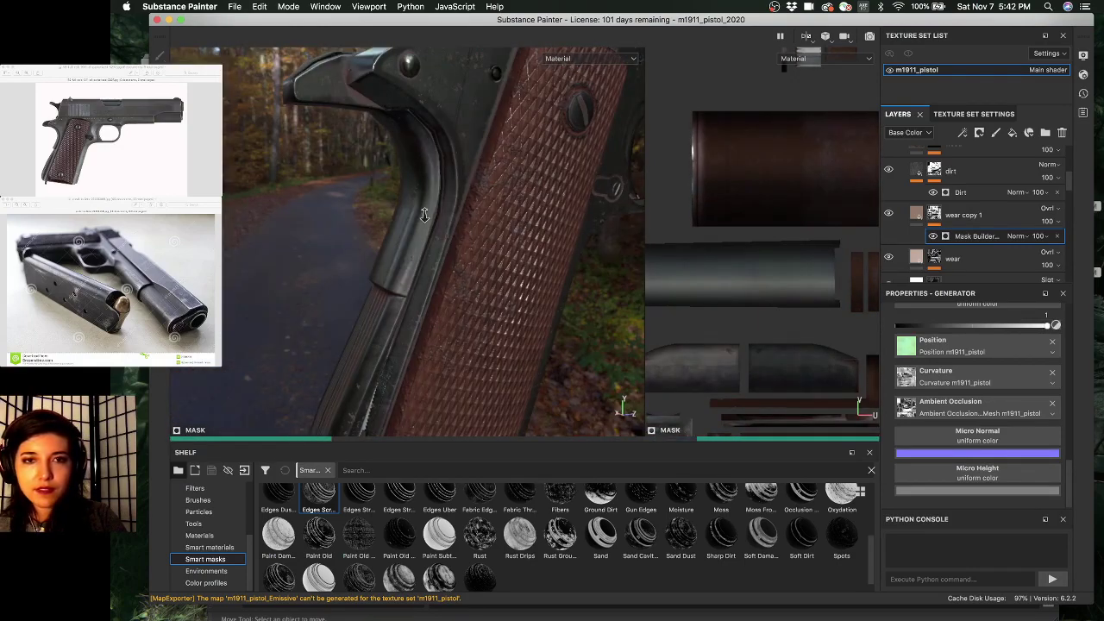
right_click_drag(424, 215, 432, 228, "alt")
middle_click_drag(505, 260, 499, 190, "alt")
left_click_drag(504, 292, 507, 246, "alt")
left_click_drag(463, 302, 643, 269, "alt")
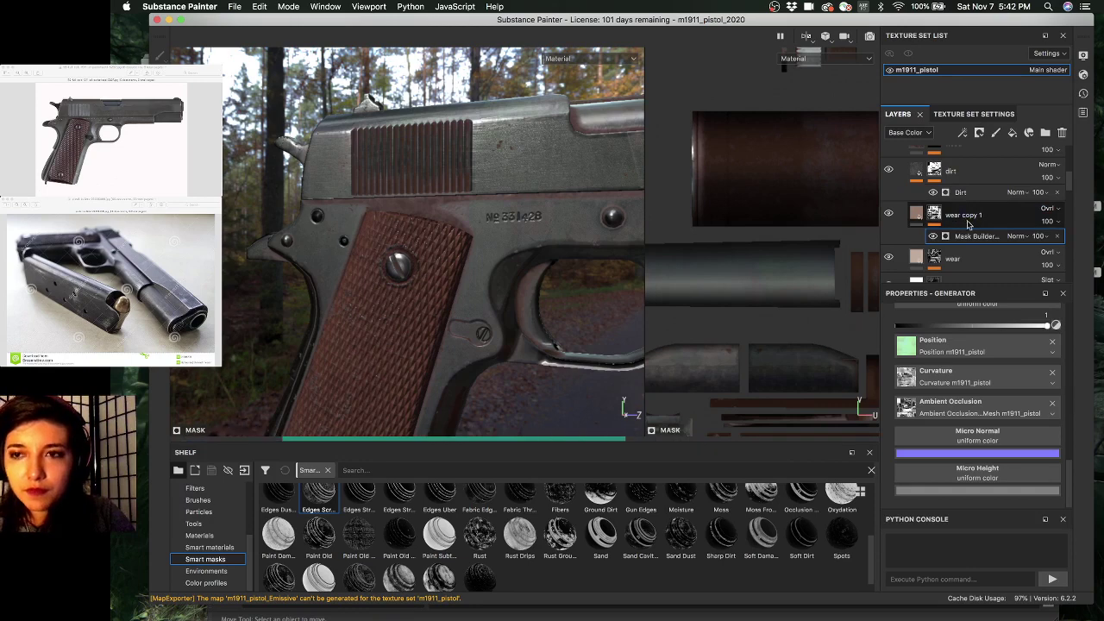
- Review the pistol's individual texture channels, including metallic, base color, normal and height, and return to the material view
scroll(959, 219, "up", 3)
scroll(970, 220, "down", 8)
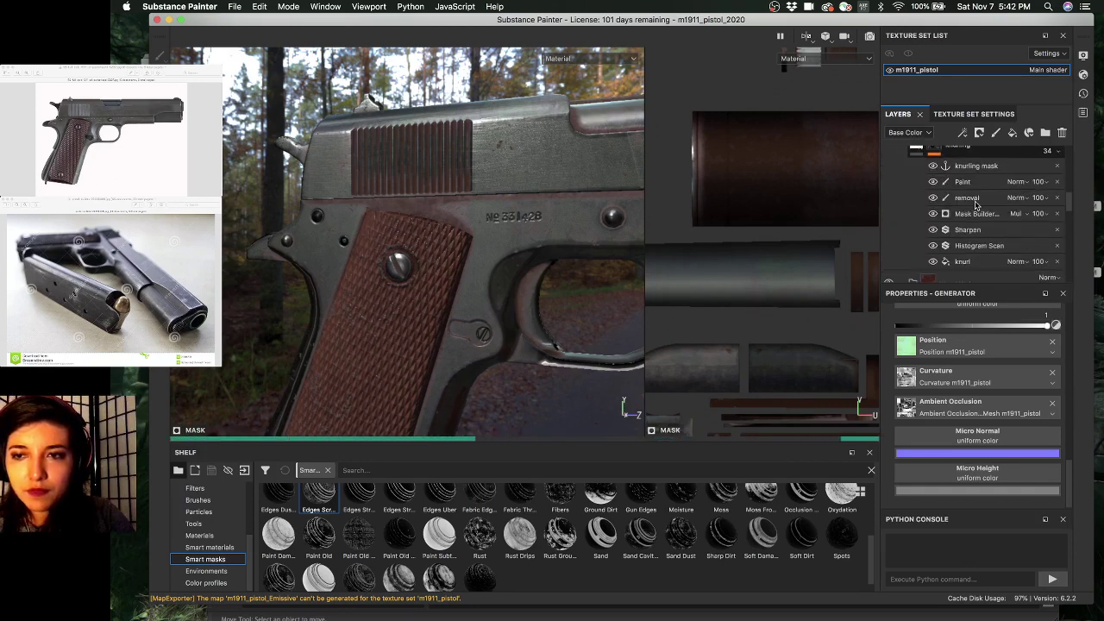
key("c")
key("c")
key("c")
key("c")
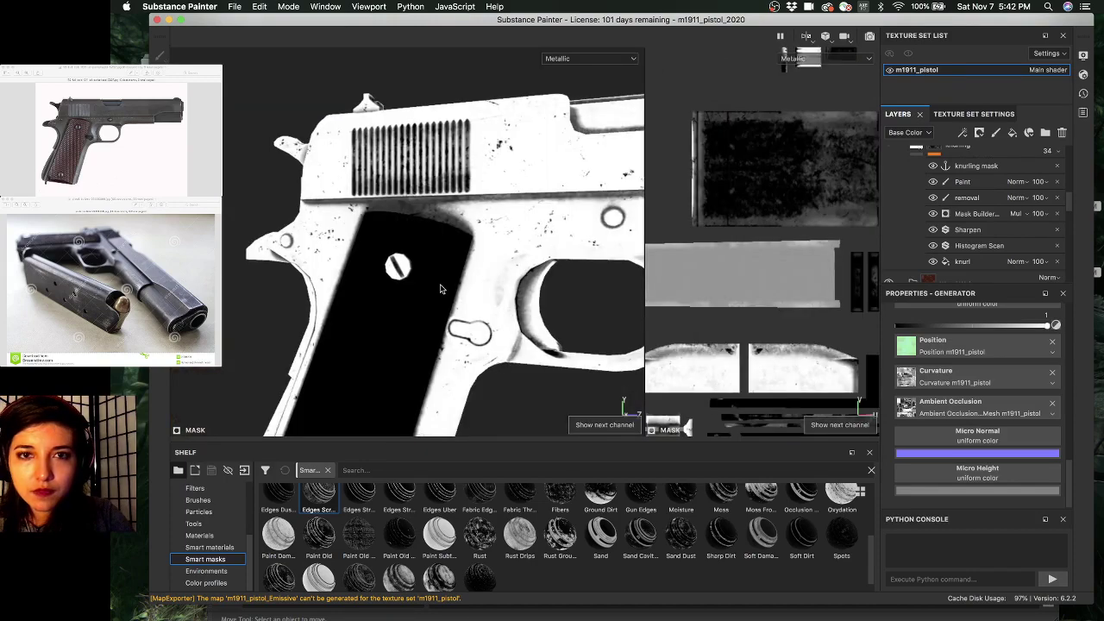
key("c")
key("c")
key("c")
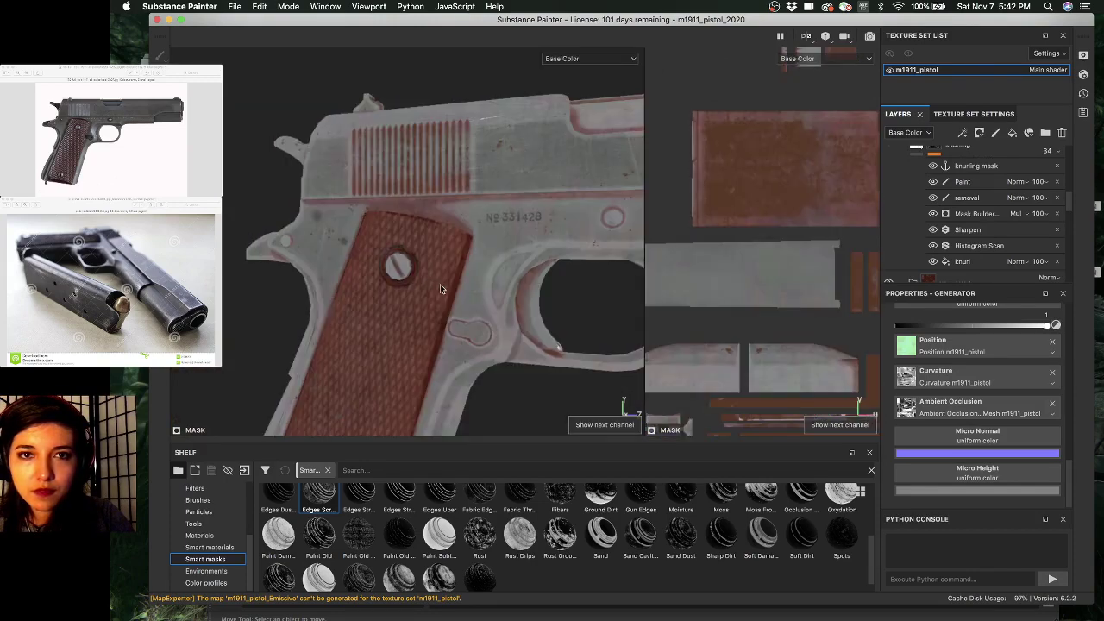
key("c")
key("c")
key("c")
key("c")
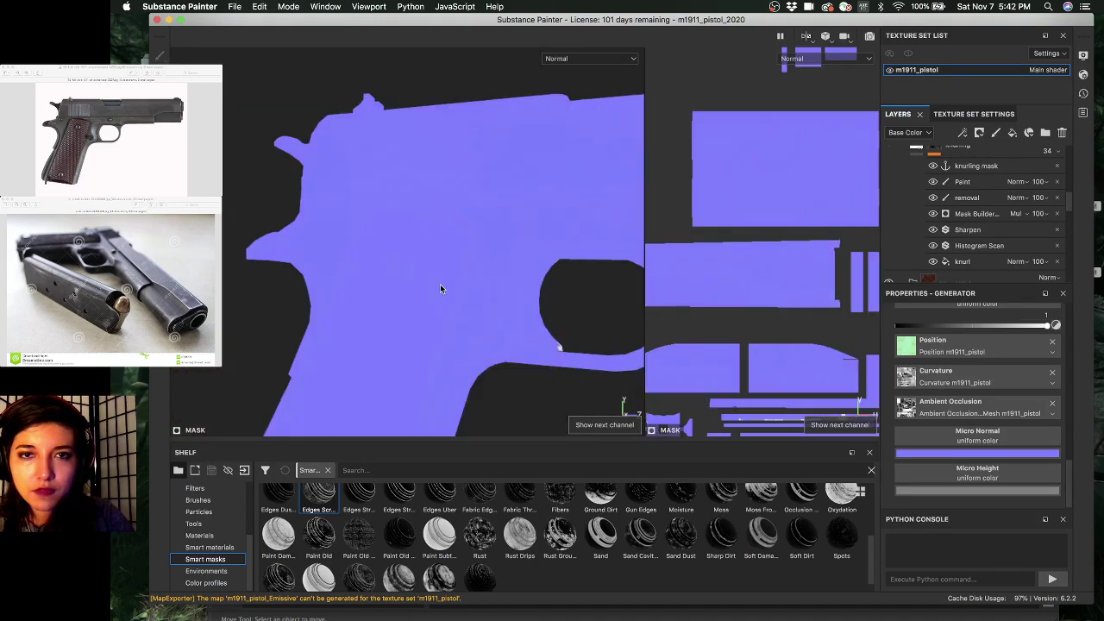
key("c")
key("c")
key("c")
key("c")
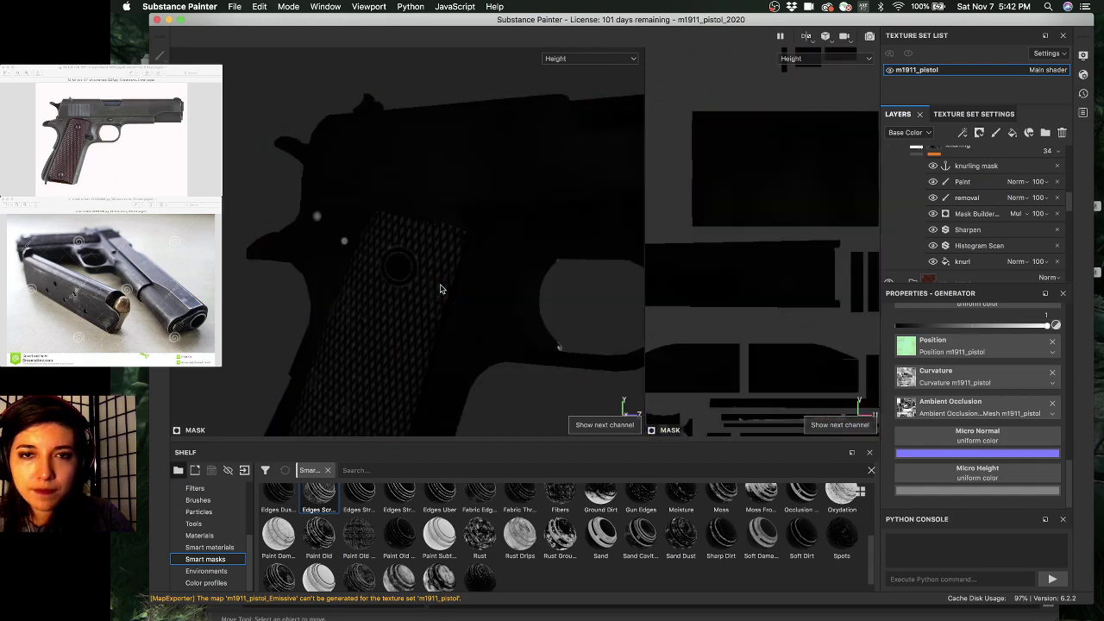
key("m")
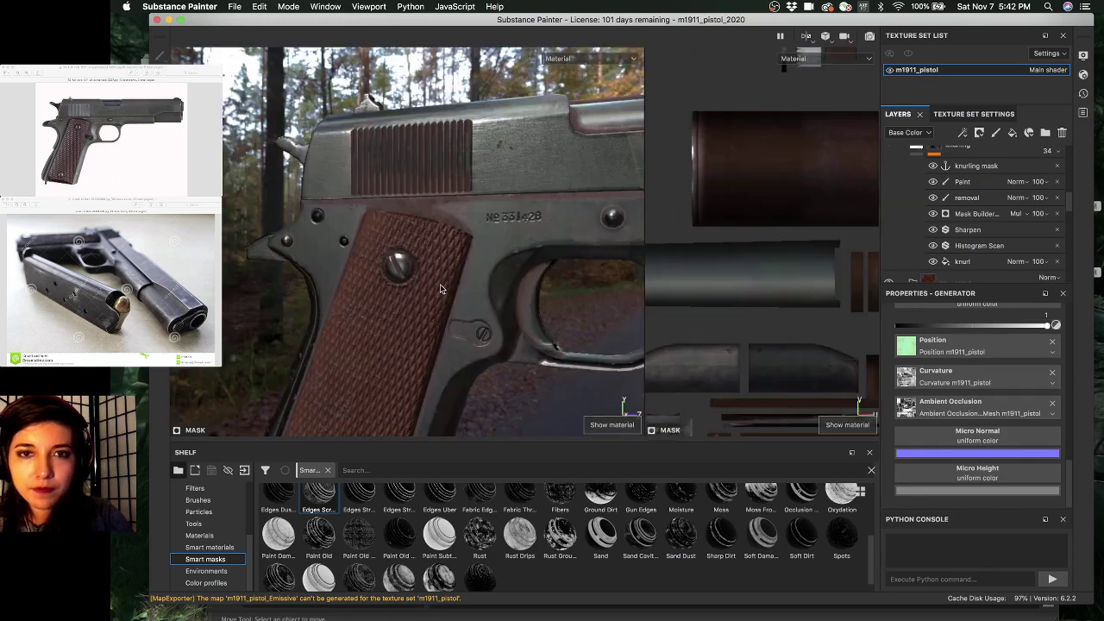
- Review the baked mesh maps, including curvature, world space normal, normal and ambient occlusion, and return to the material view
key("b")
key("b")
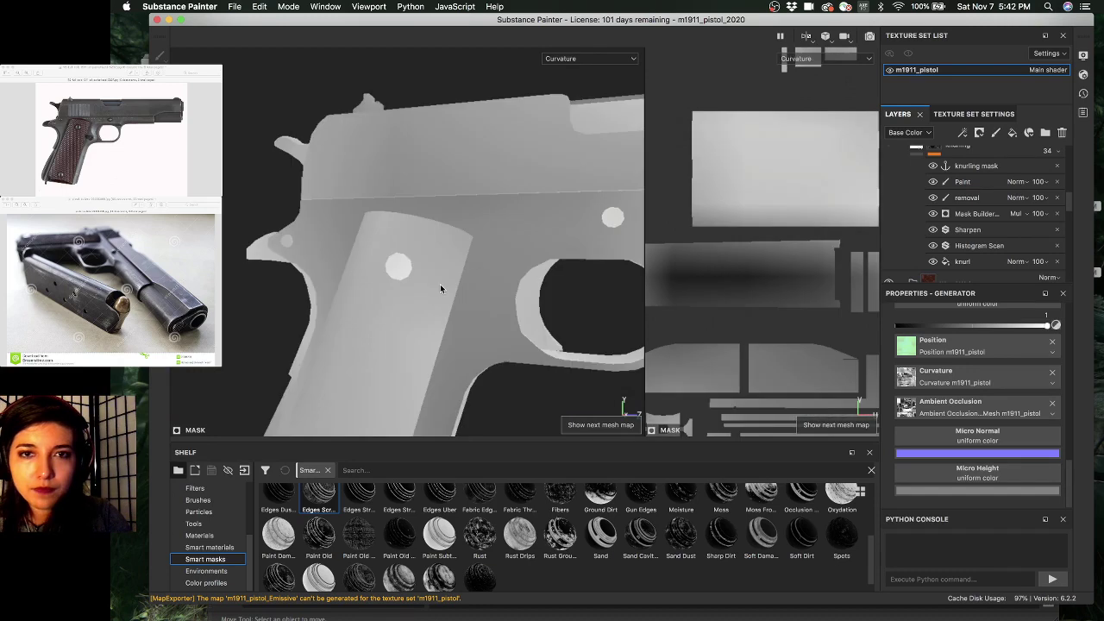
key("b")
key("b")
key("b")
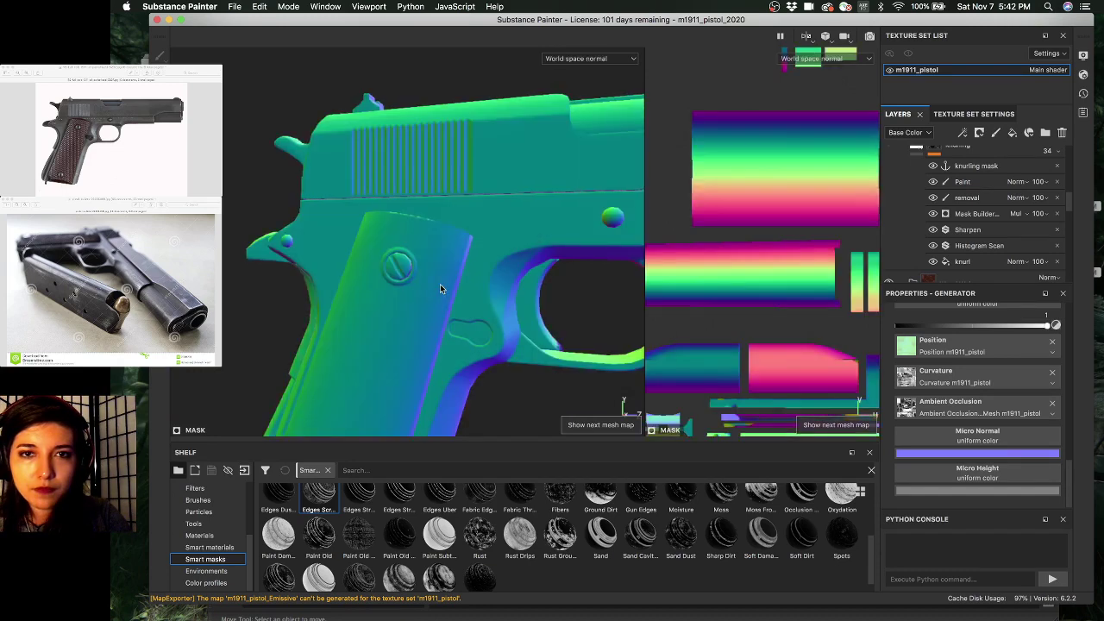
key("b")
key("b")
key("b")
key("b")
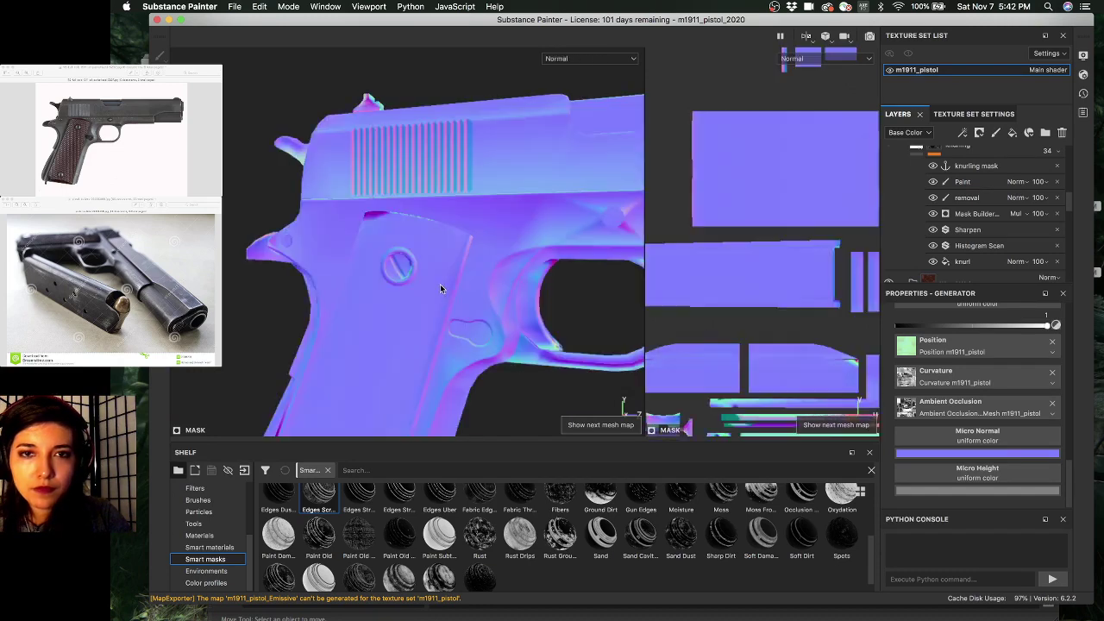
key("b")
key("b")
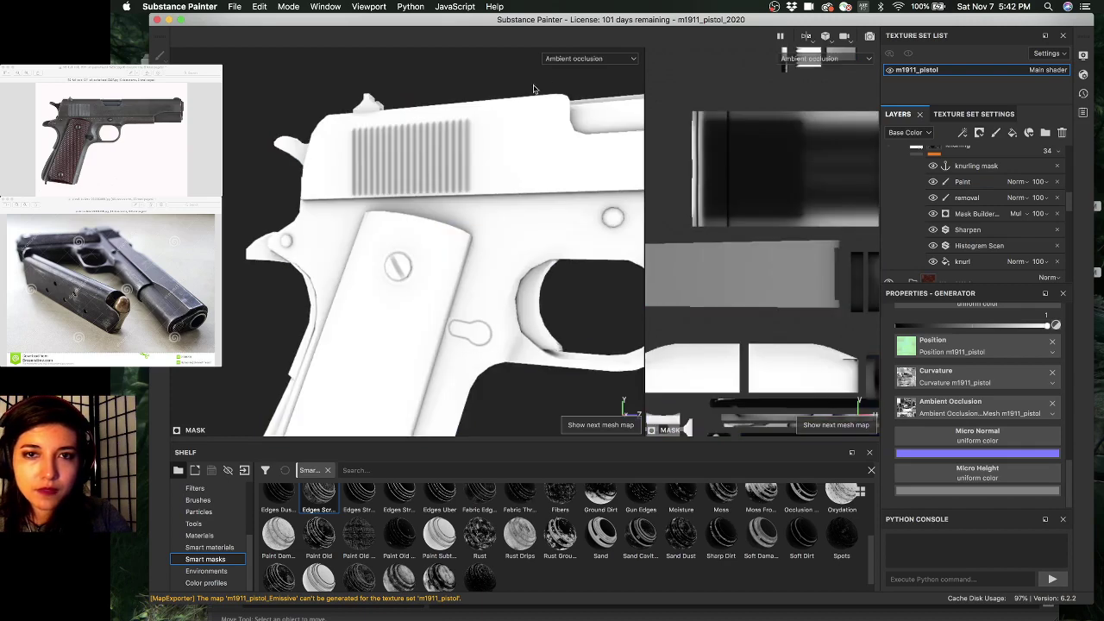
left_click(578, 58)
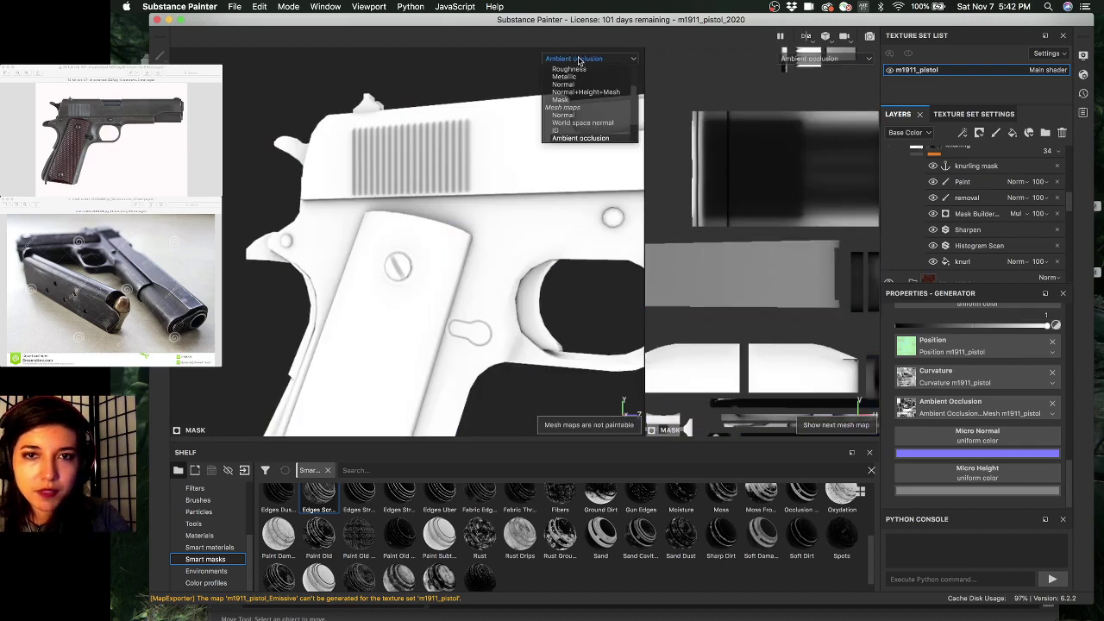
left_click(582, 134)
key("m")
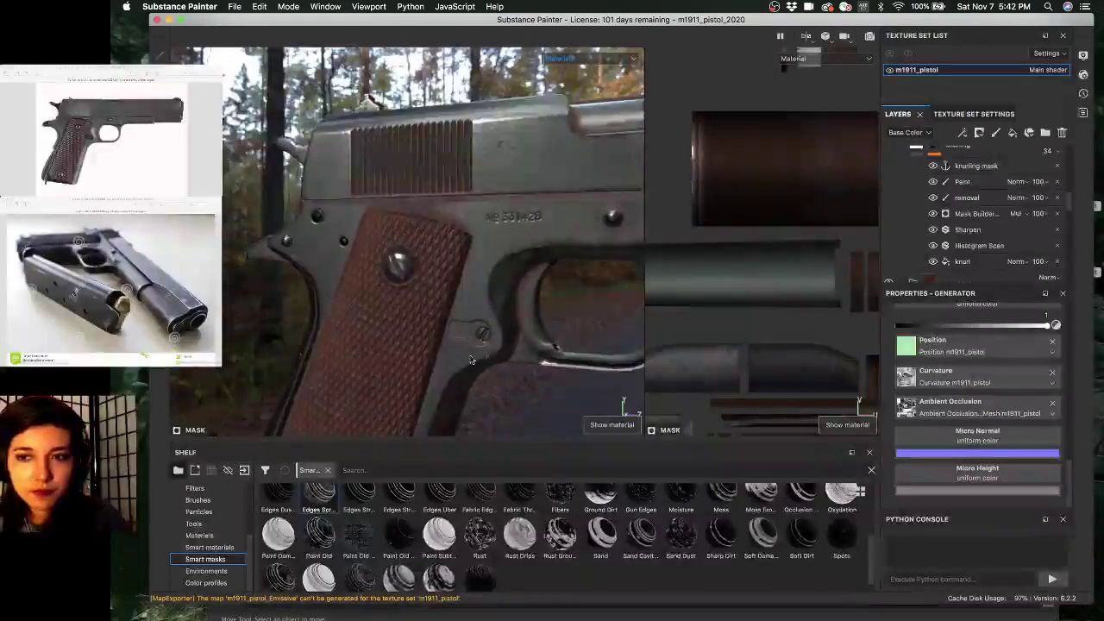
- Collapse the wood folder in the layer stack
scroll(994, 211, "up", 5)
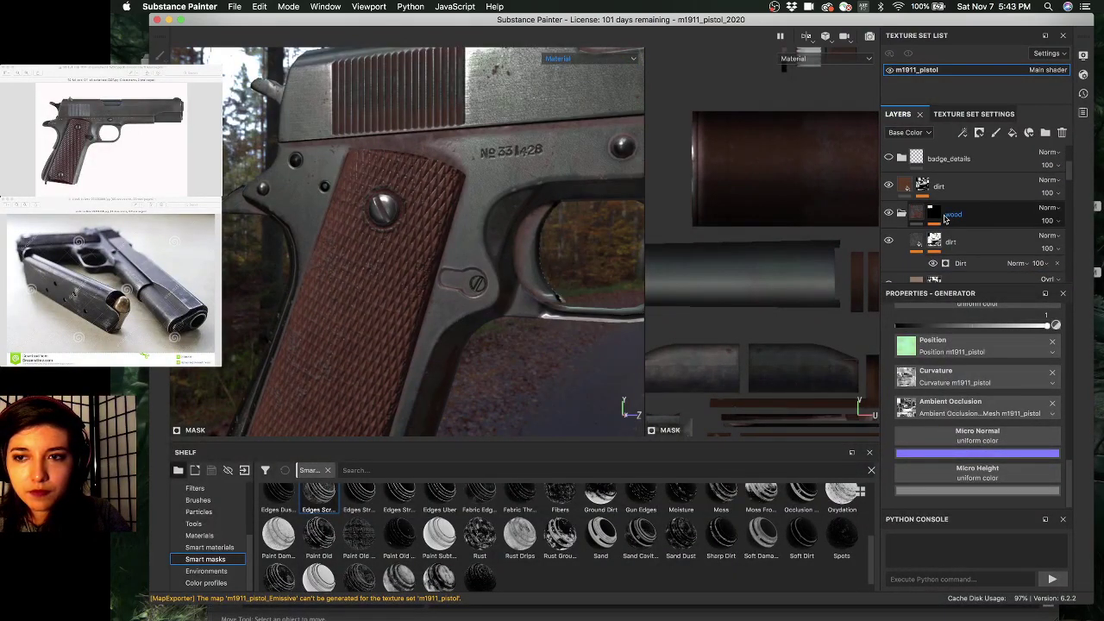
scroll(957, 201, "up", 3)
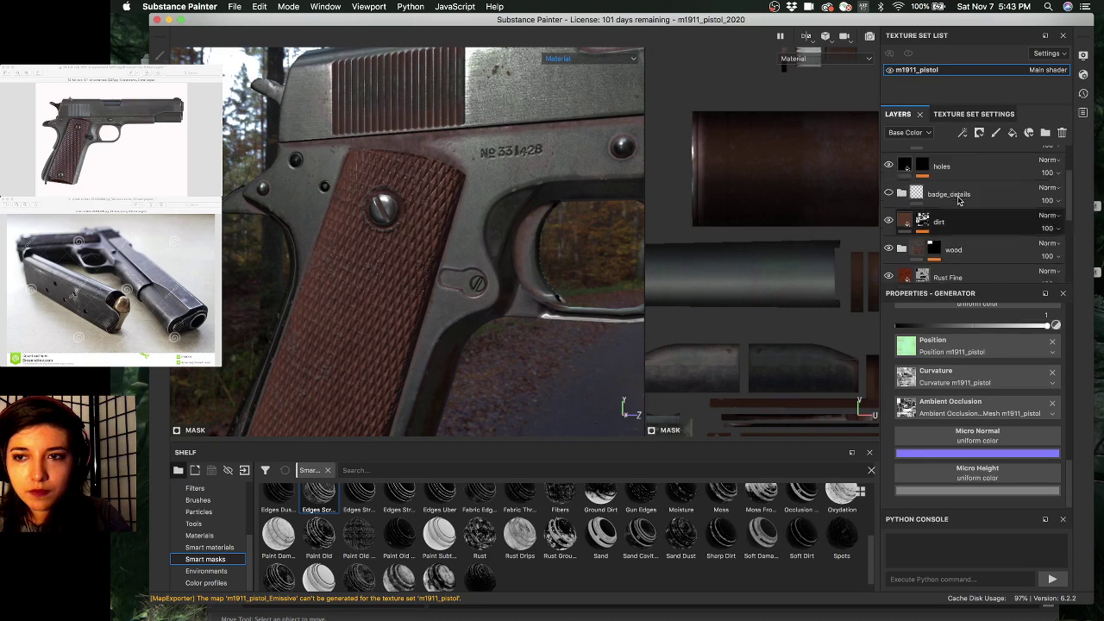
- Enlarge the layer stack area so that more layers are visible at once
scroll(957, 201, "down", 5)
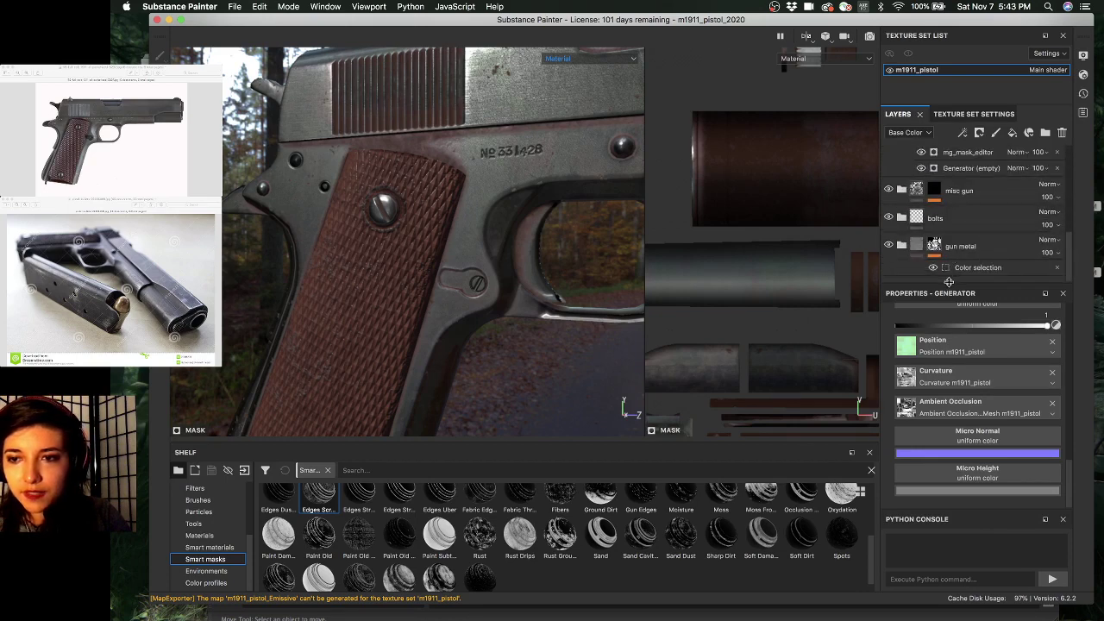
left_click_drag(948, 282, 933, 413)
scroll(978, 306, "up", 5)
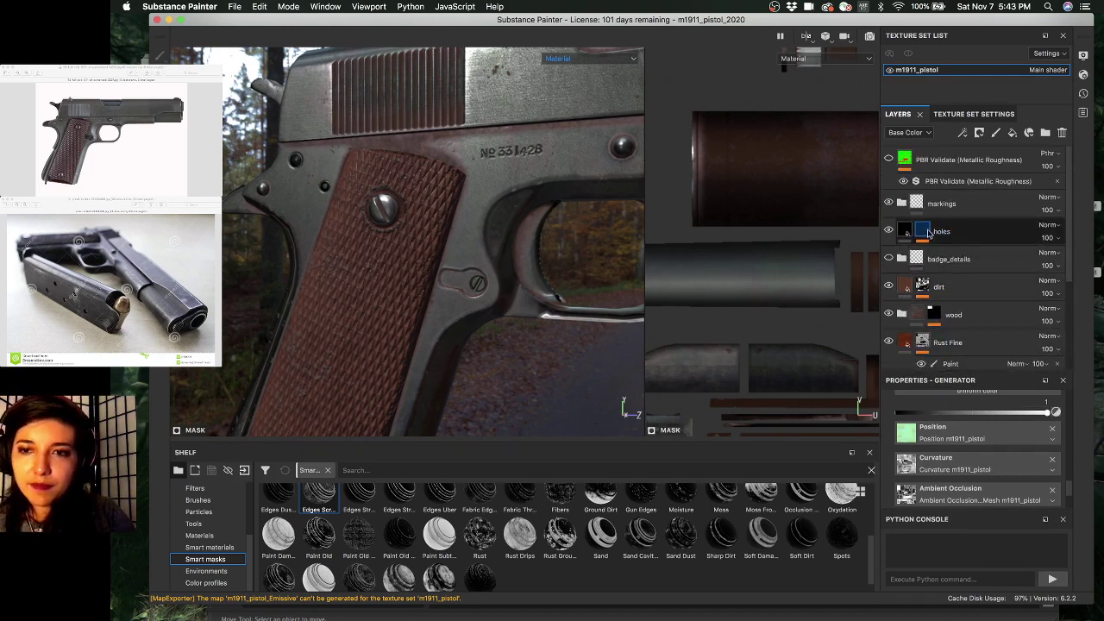
- Group the markings folder, the holes layer and the badge_details folder into one new folder
left_click(988, 291)
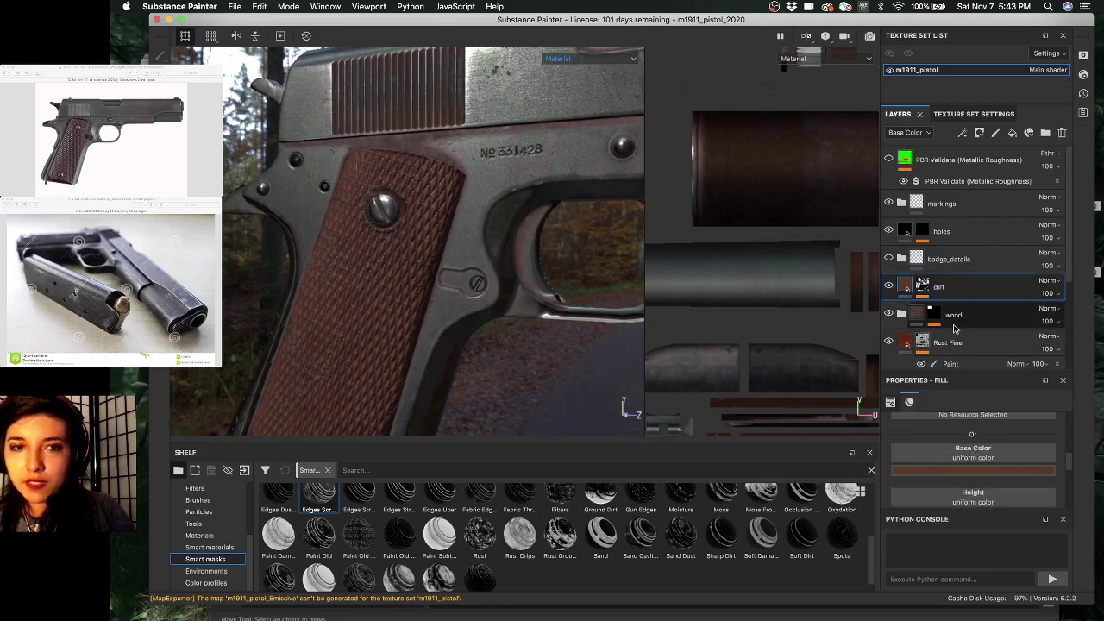
left_click(966, 259)
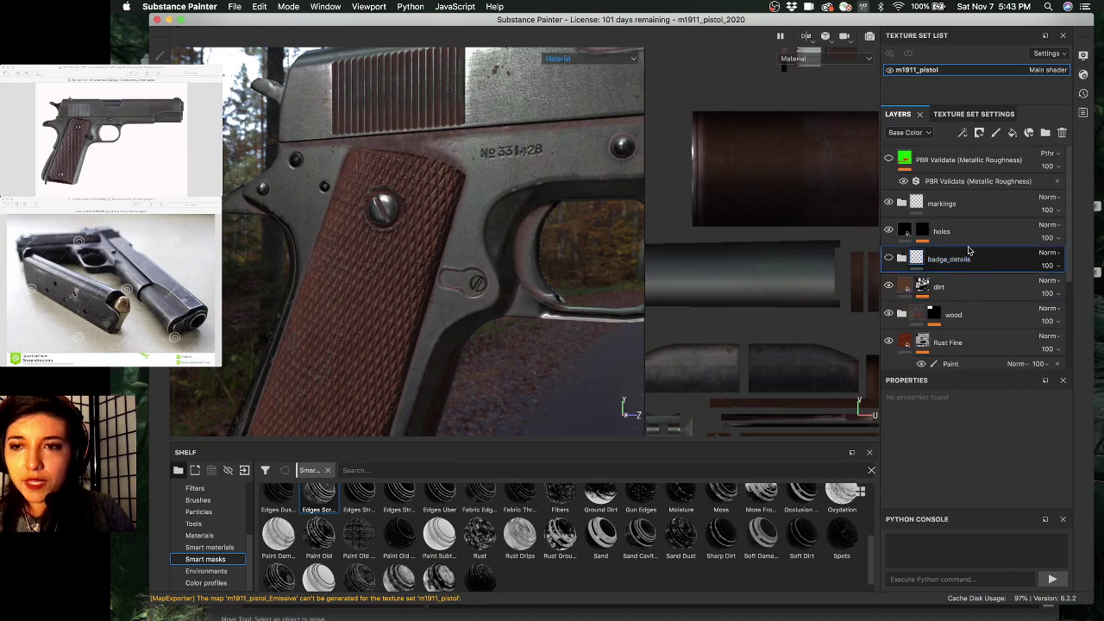
left_click(966, 231, "shift")
left_click(966, 205, "shift")
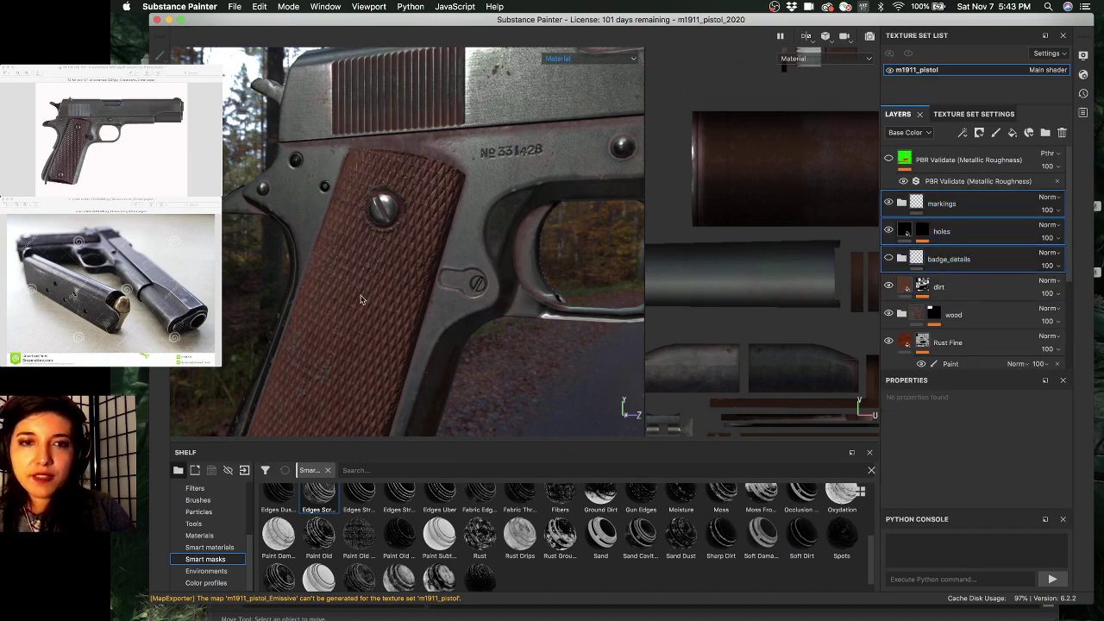
scroll(343, 289, "down", 3)
middle_click_drag(488, 320, 354, 301, "alt")
scroll(354, 301, "down", 2)
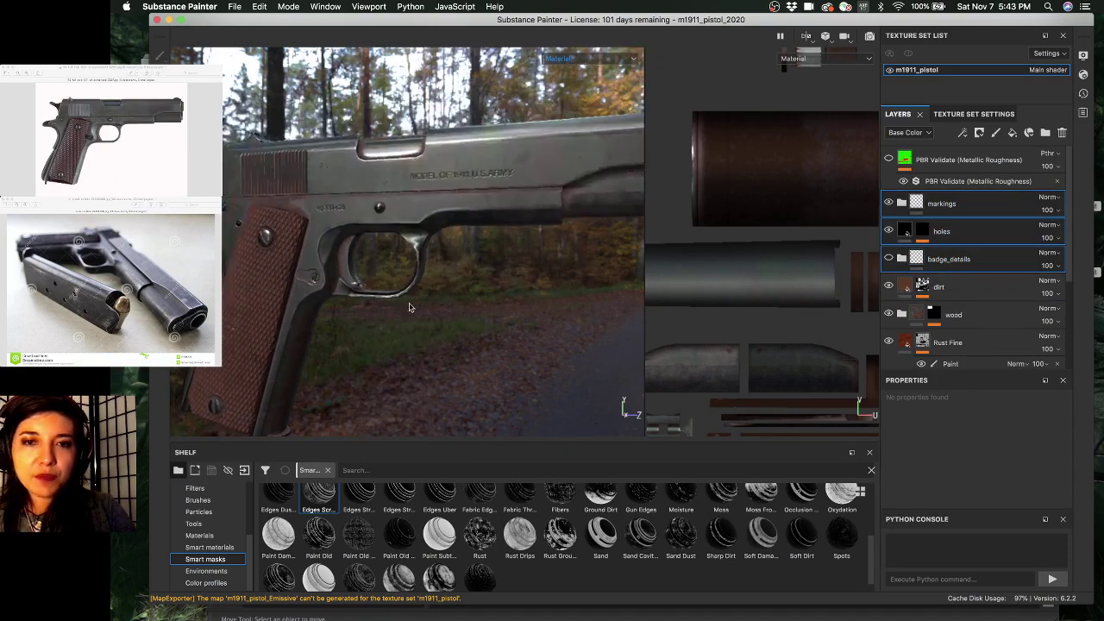
left_click_drag(409, 307, 352, 311, "alt")
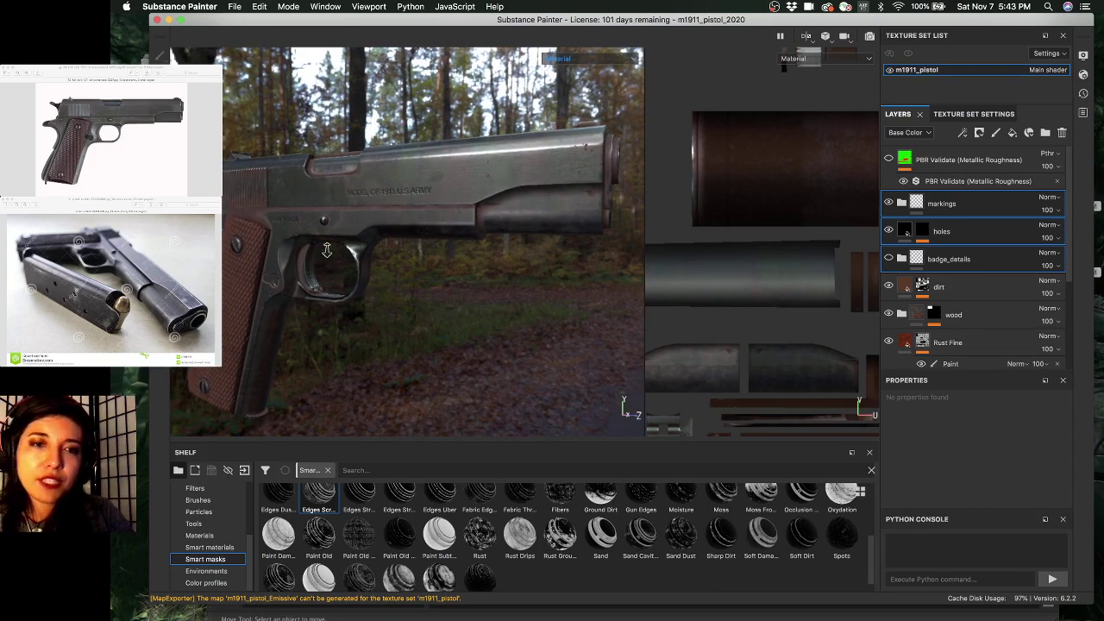
left_click_drag(325, 250, 326, 245, "alt")
middle_click_drag(327, 245, 332, 242, "alt")
right_click_drag(332, 242, 332, 245, "alt")
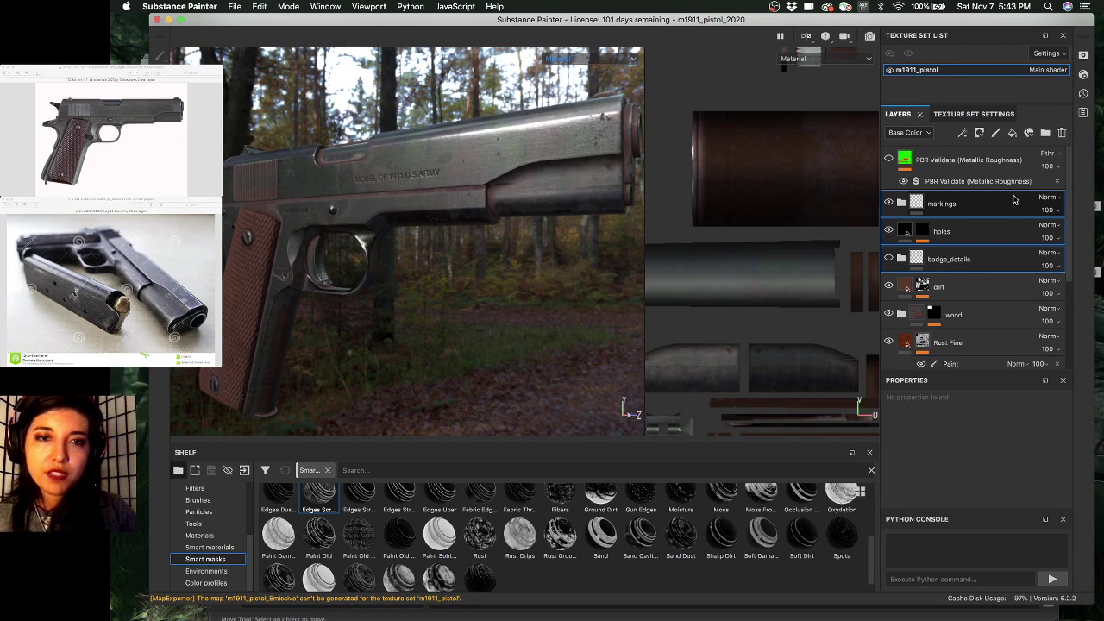
key("ctrl+g")
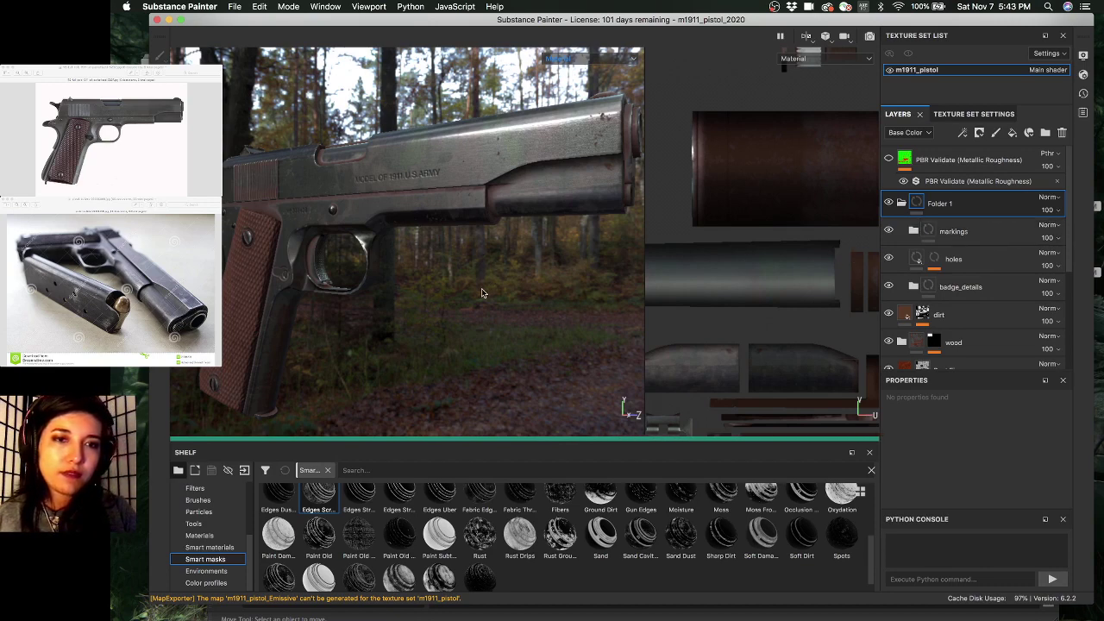
- Rename the new folder as details
left_click_drag(482, 288, 524, 278, "alt")
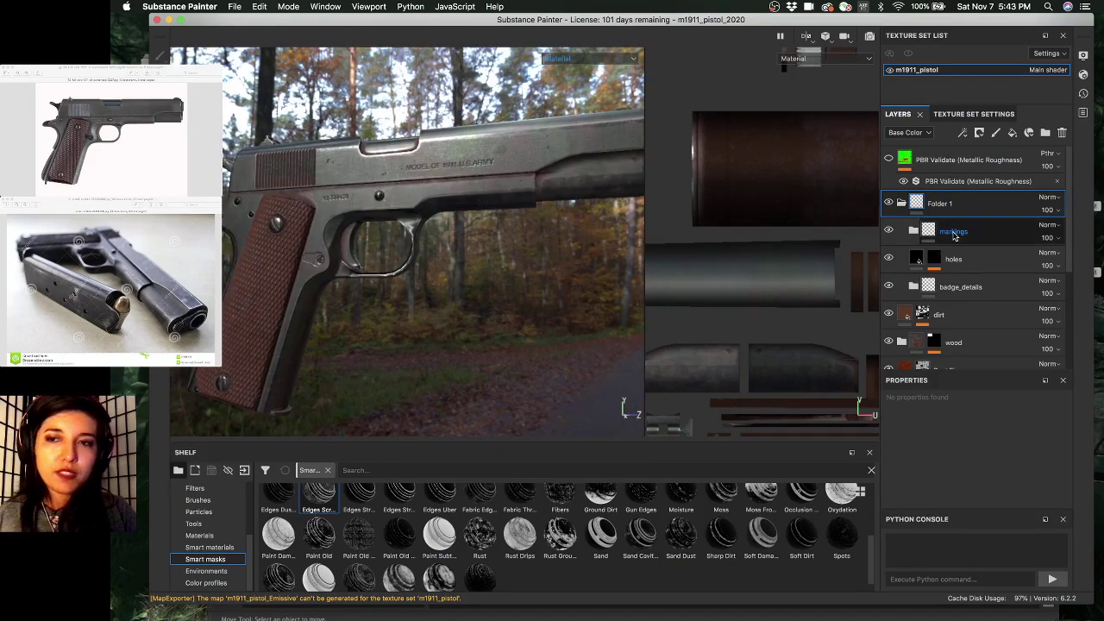
double_click(942, 203)
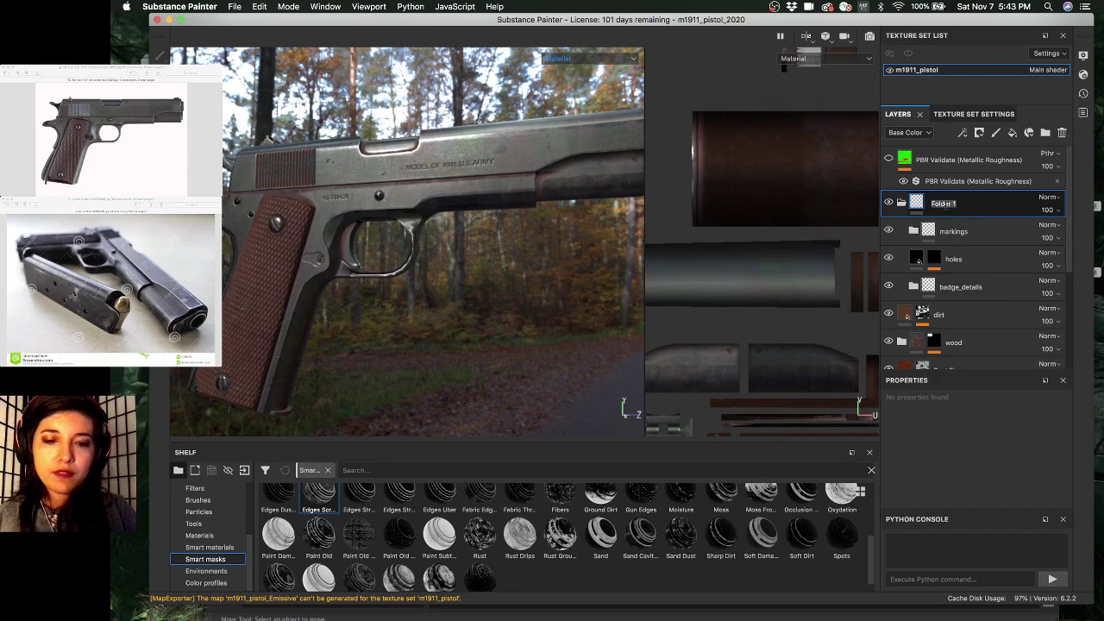
type("details")
key("Return")
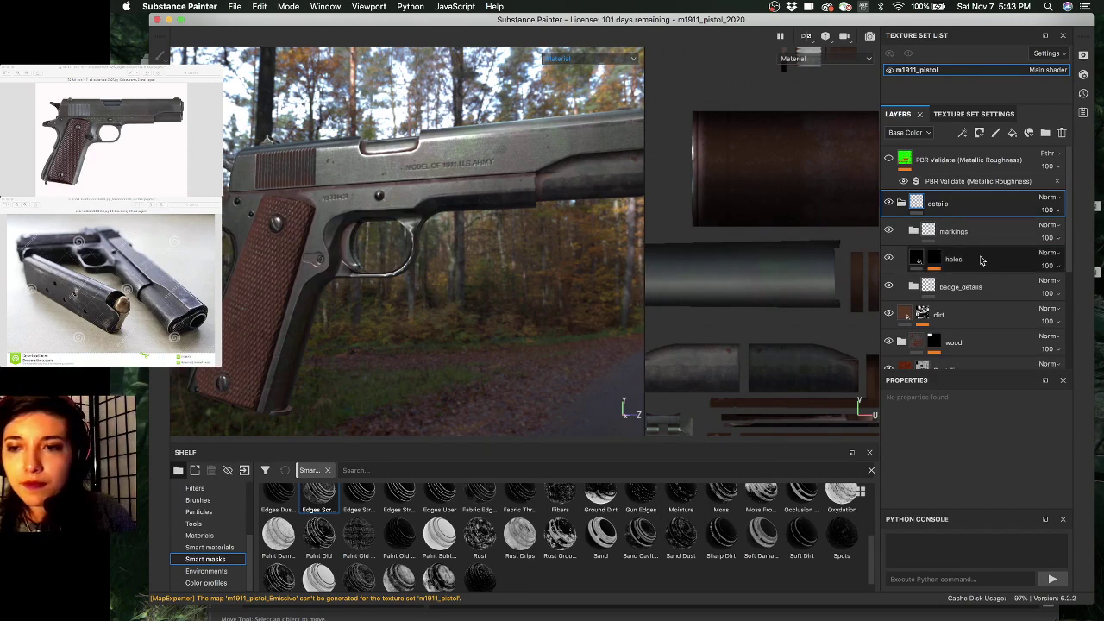
left_click(968, 272)
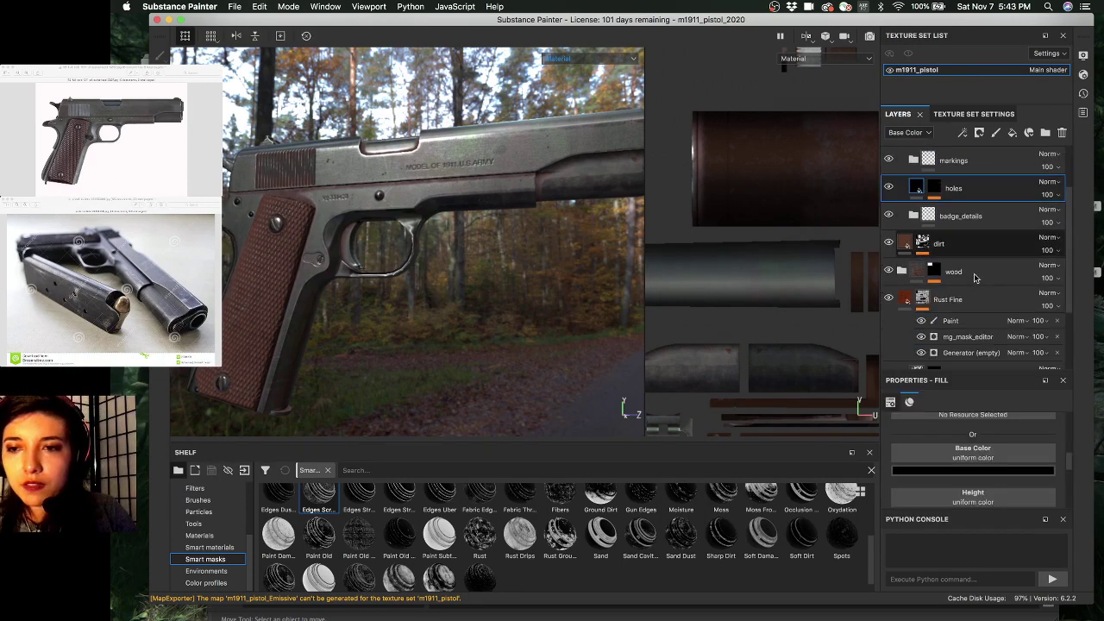
scroll(973, 276, "down", 5)
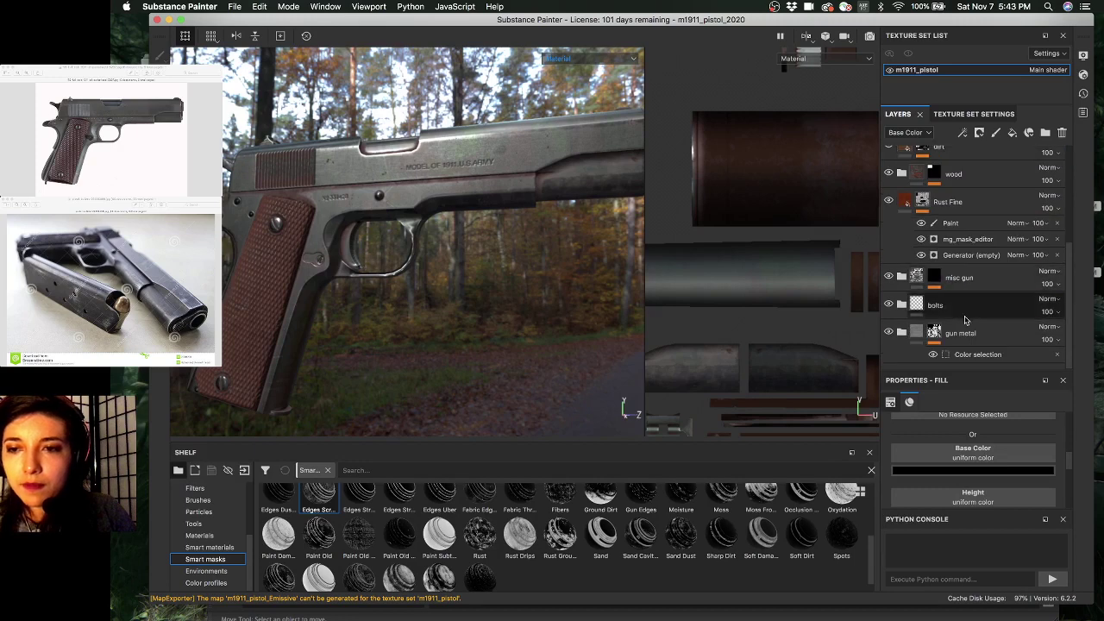
left_click(949, 309)
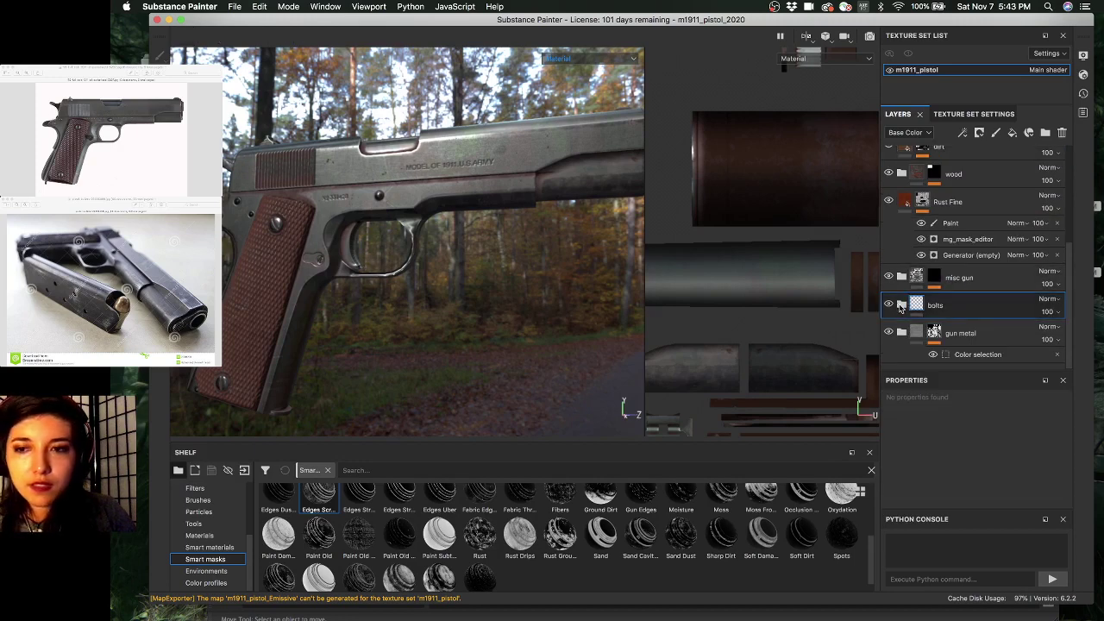
left_click(901, 306)
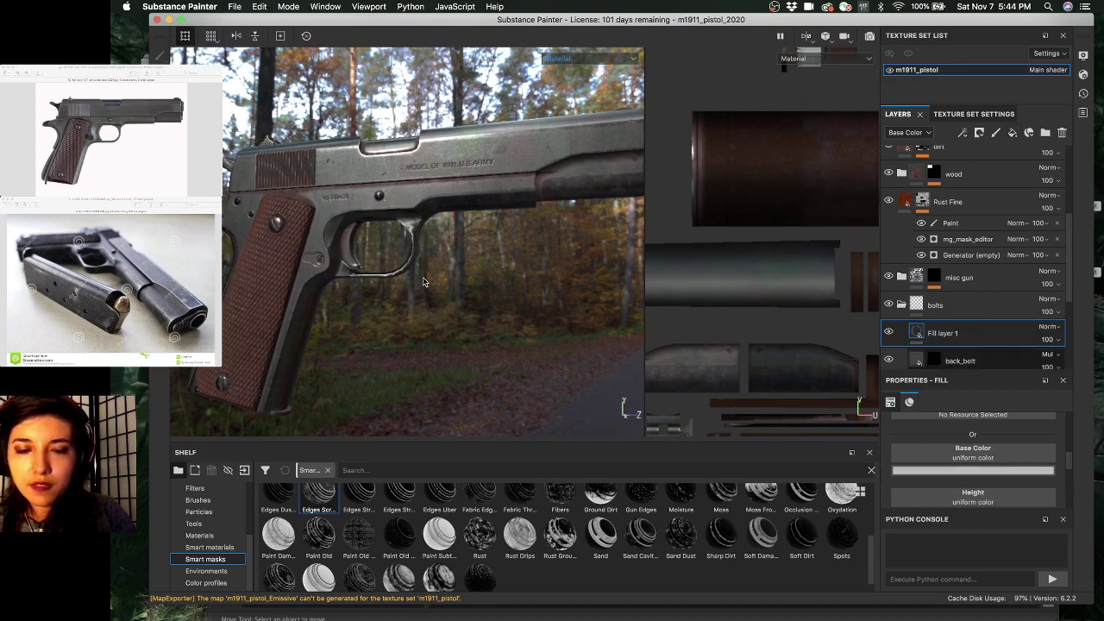
right_click_drag(308, 258, 365, 259, "alt")
scroll(366, 263, "up", 3)
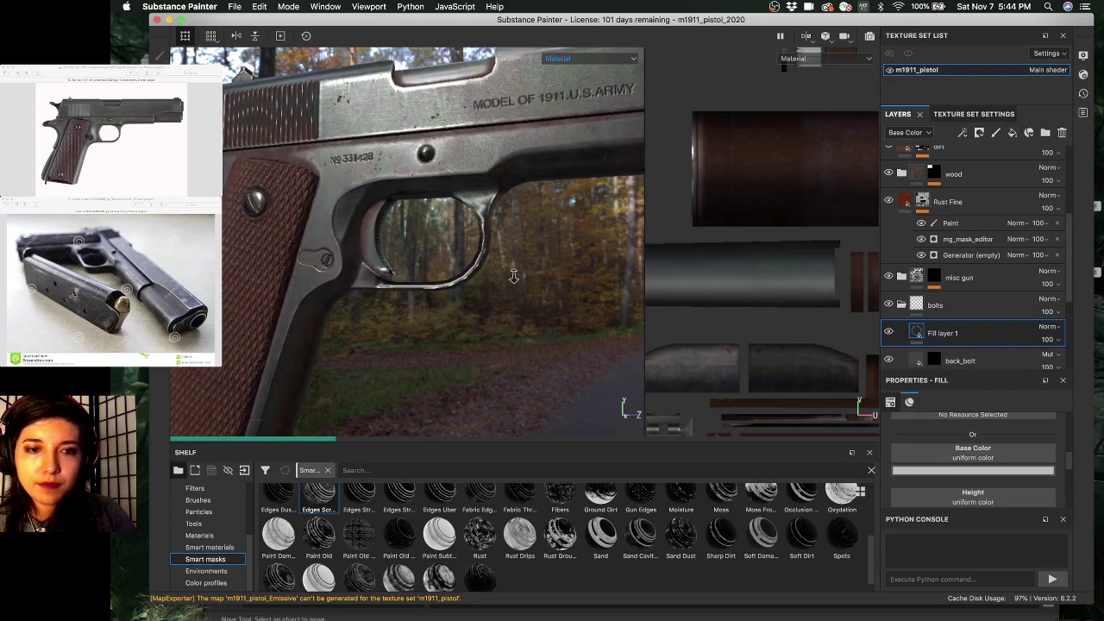
double_click(962, 328)
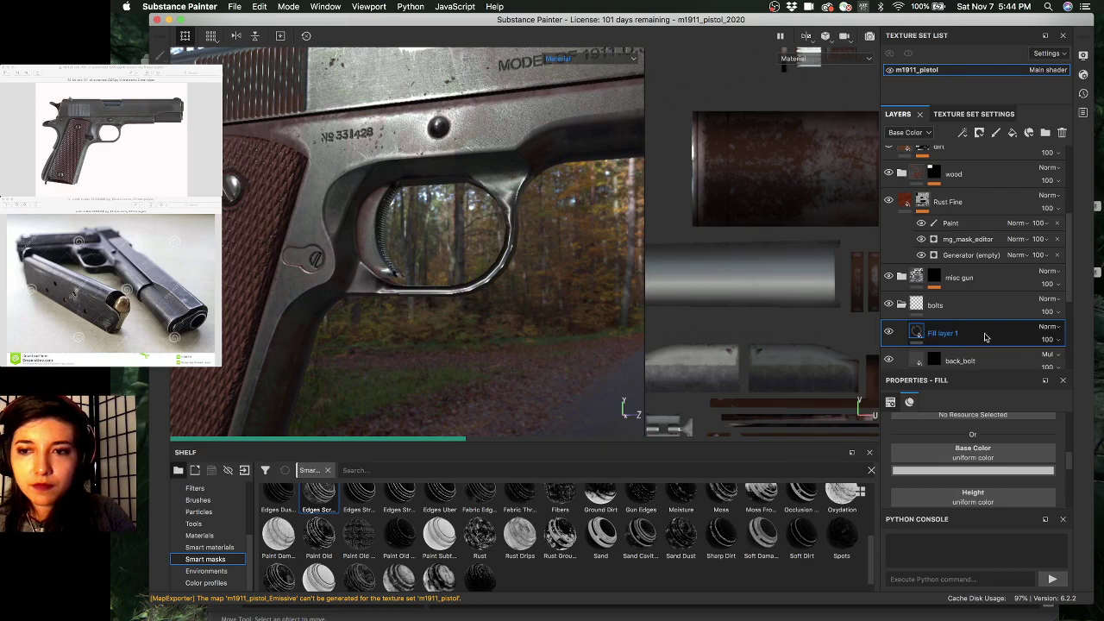
key("Delete")
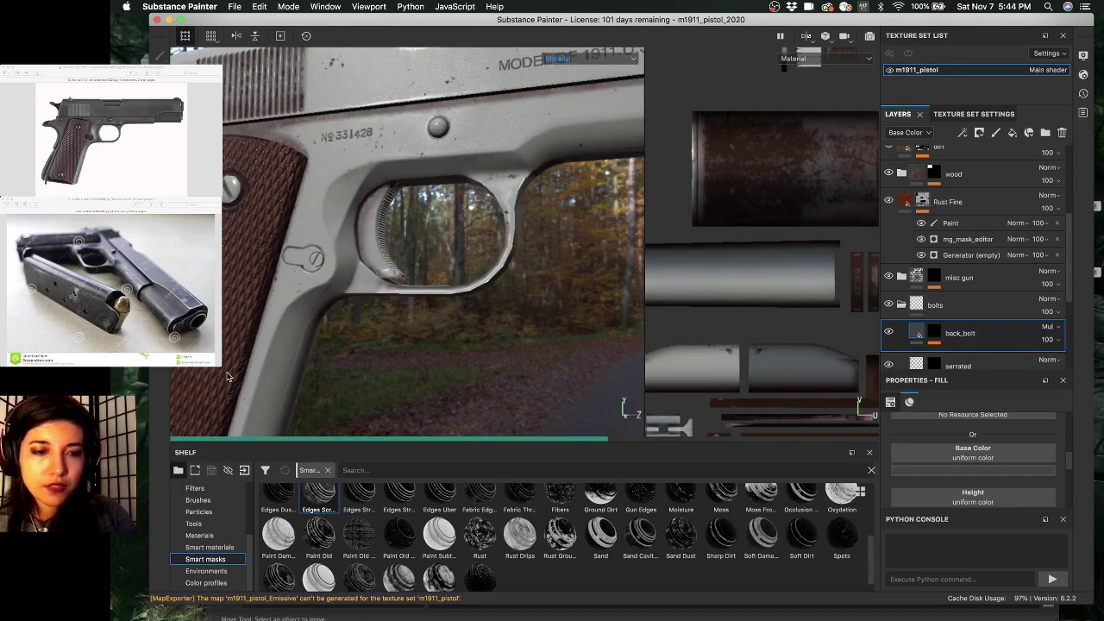
- Browse the shelf's materials down to the Scratch Thin preset, saving the project along the way
scroll(272, 516, "down", 1)
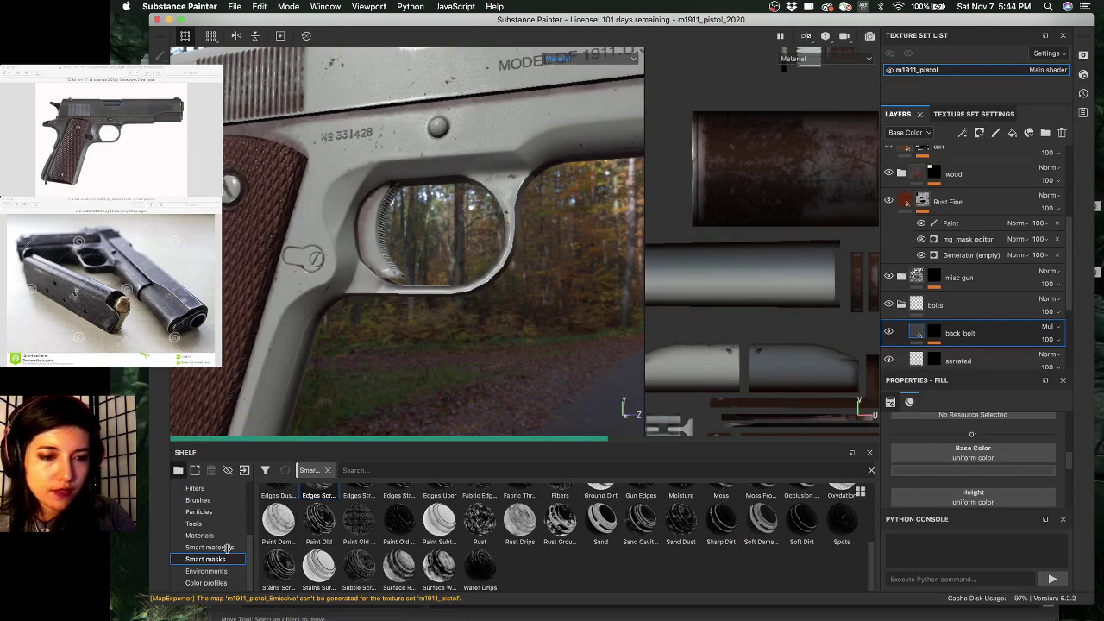
left_click(199, 535)
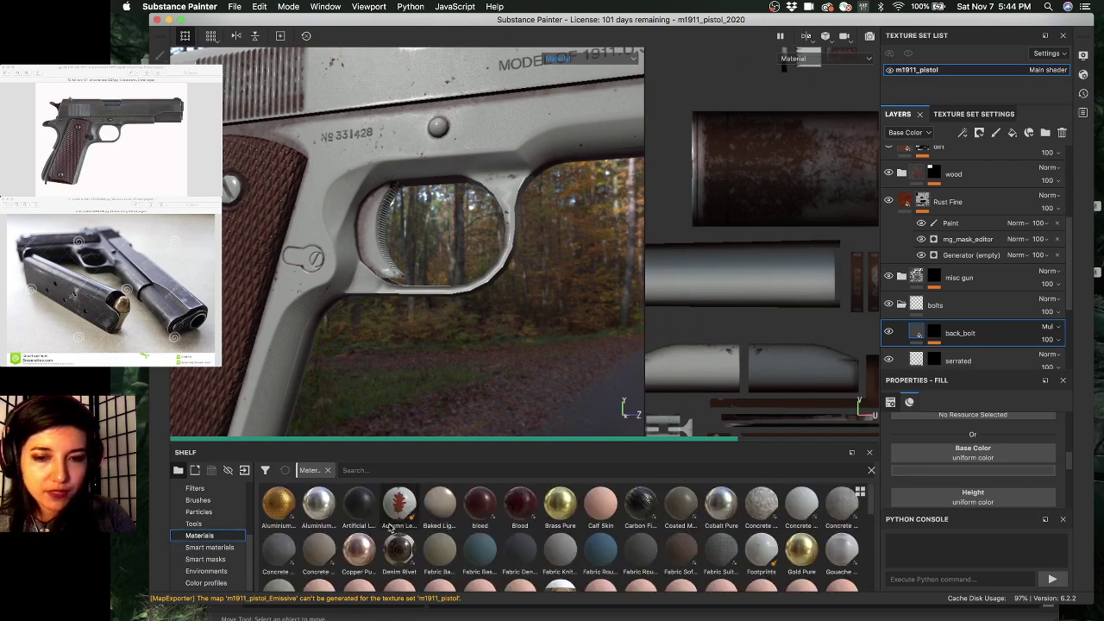
scroll(433, 511, "down", 10)
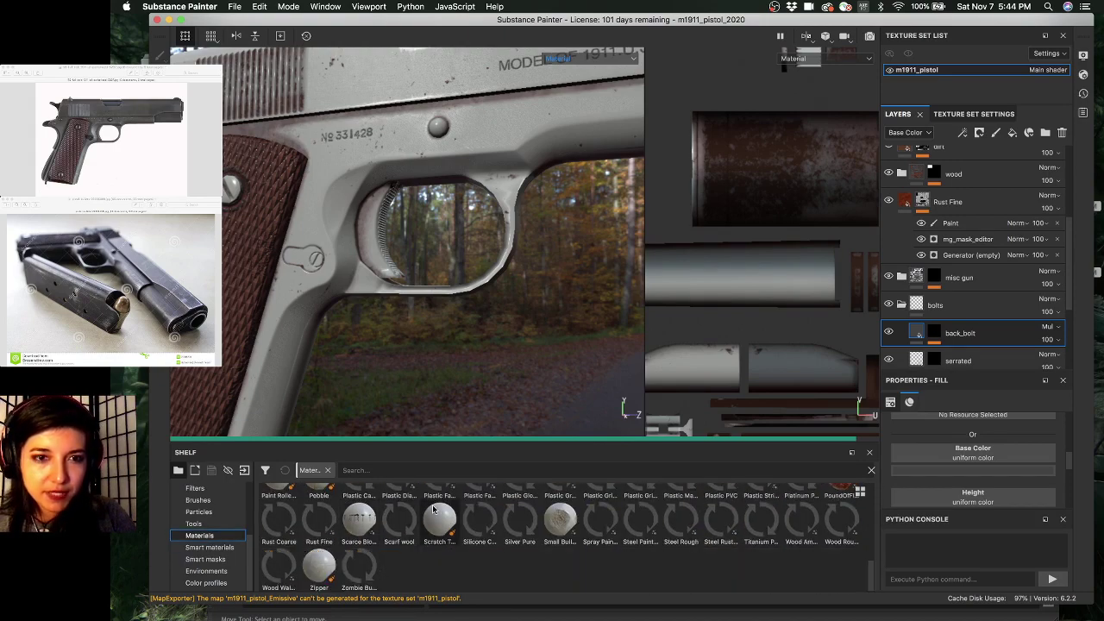
mouse_move(437, 508)
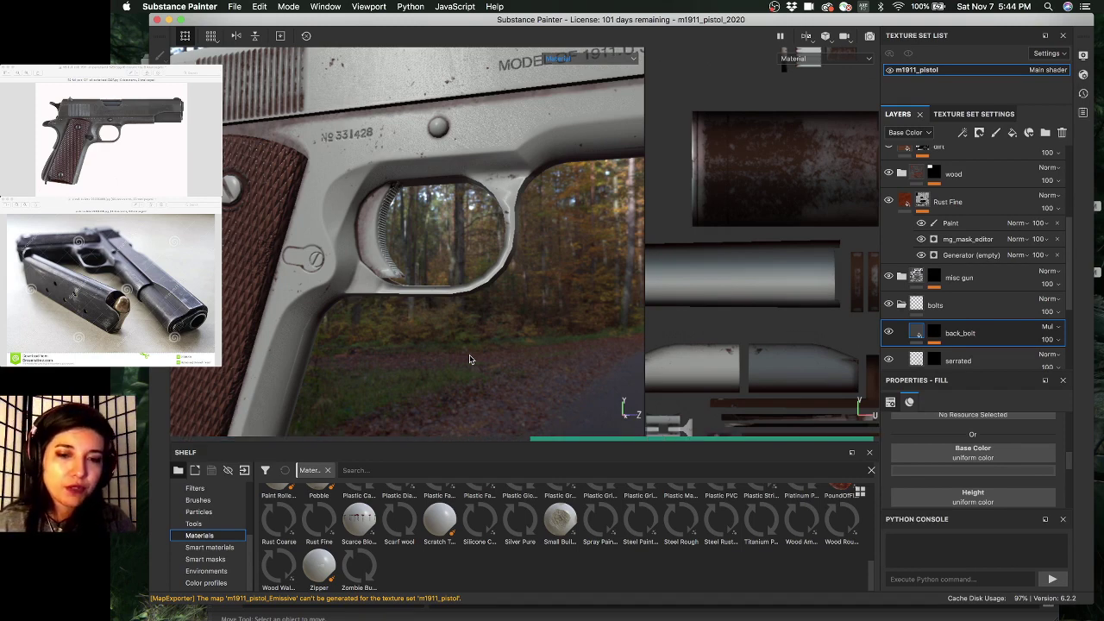
key("super+s")
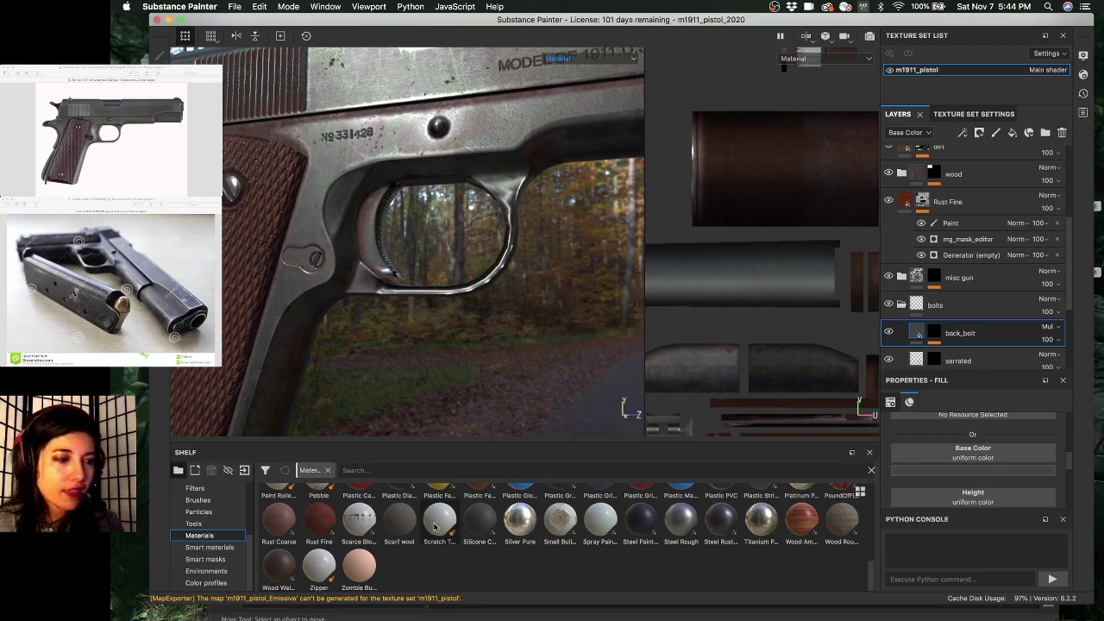
mouse_move(435, 527)
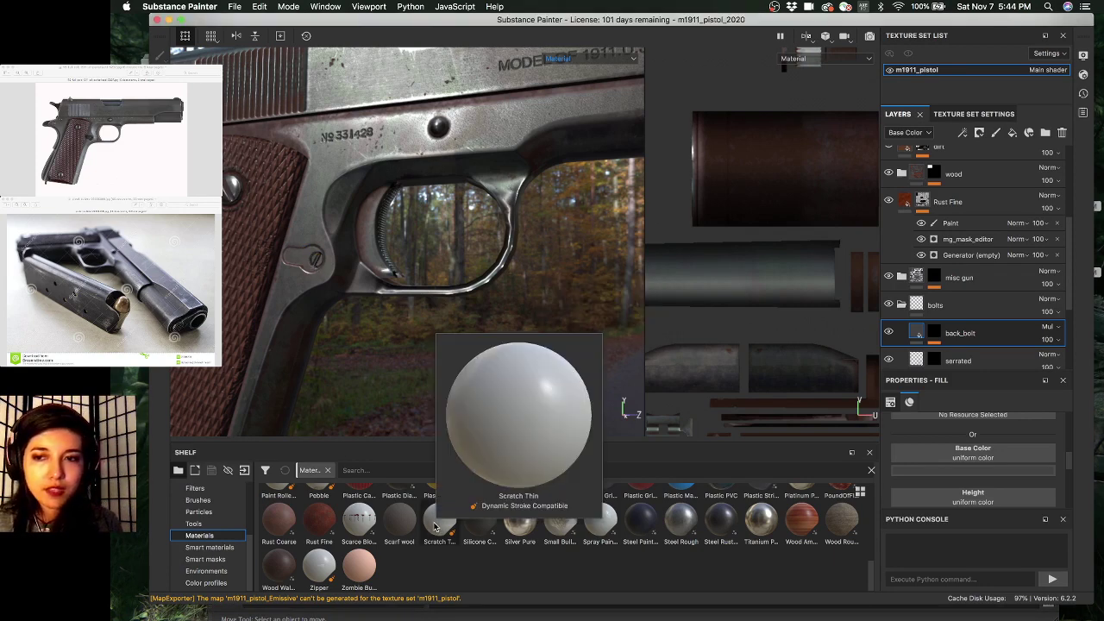
left_click(968, 305)
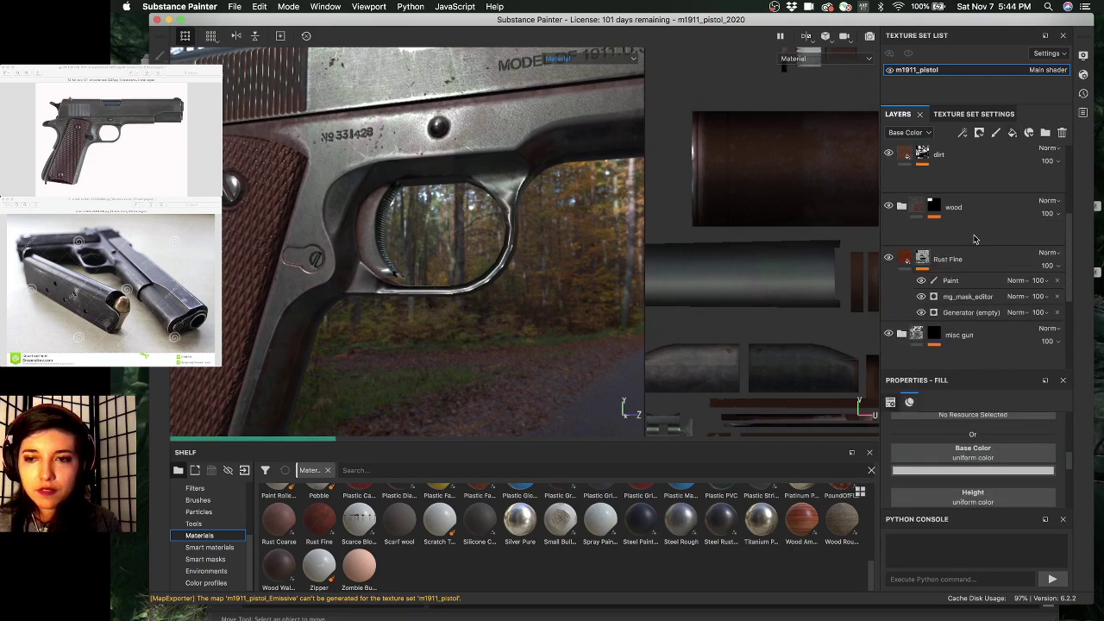
left_click_drag(975, 239, 974, 239)
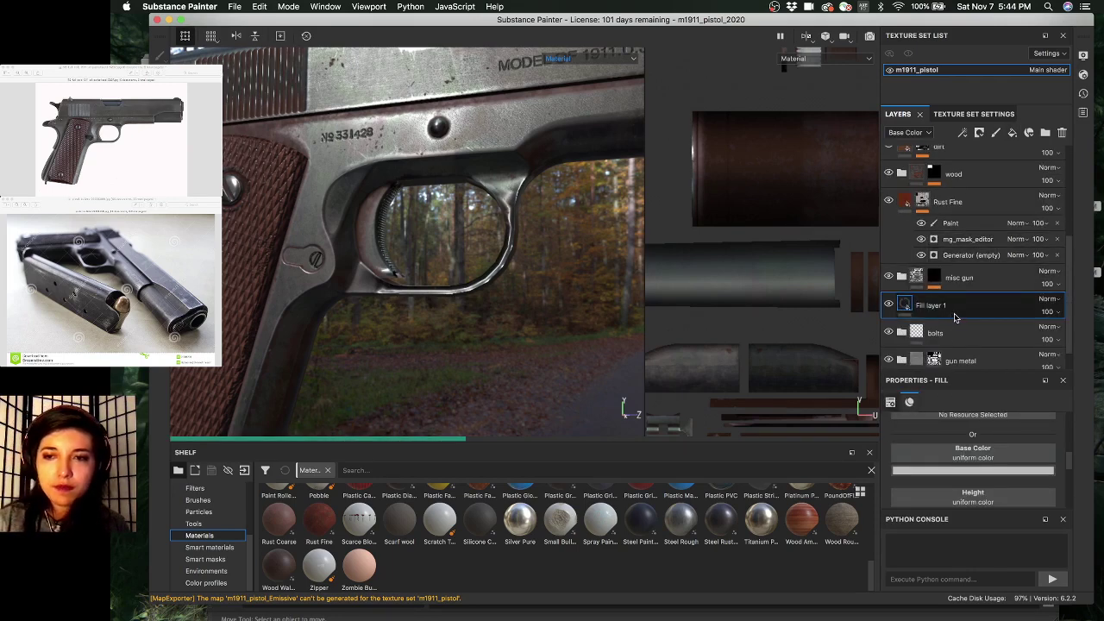
key("Delete")
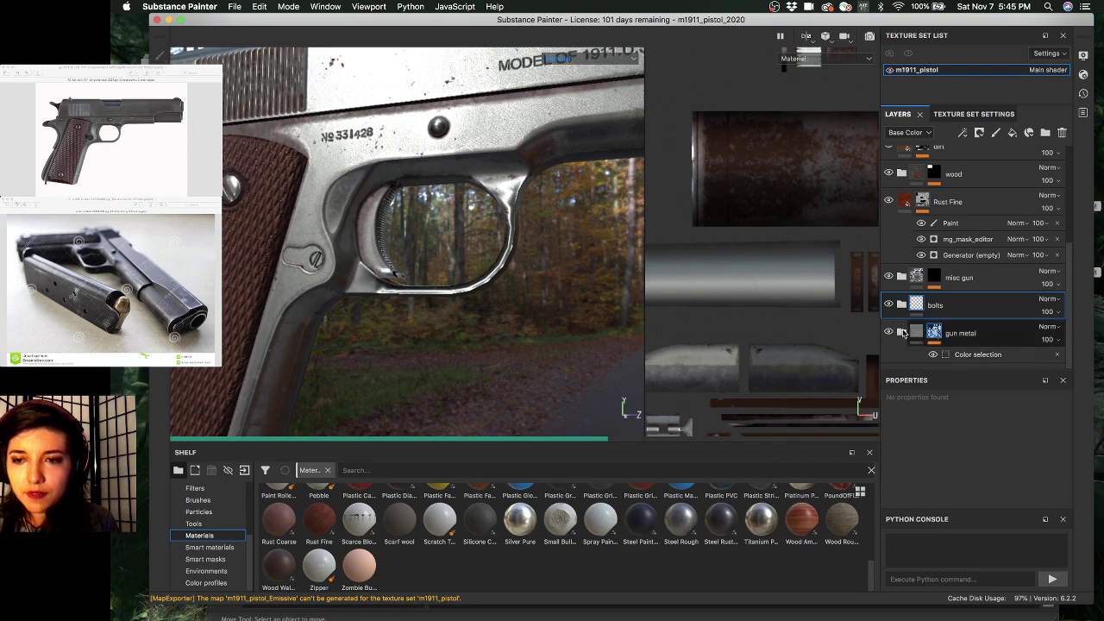
- Expand the gun metal folder, review its layers and display the dark_secondary layer's mask on the pistol
left_click(902, 333)
scroll(963, 272, "down", 8)
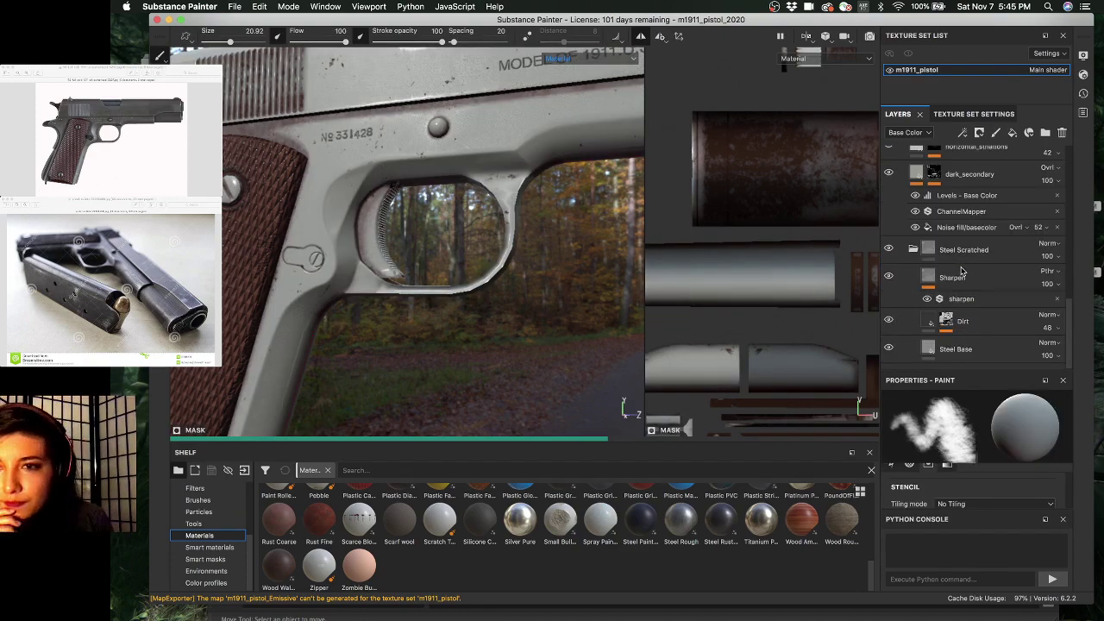
scroll(962, 269, "up", 4)
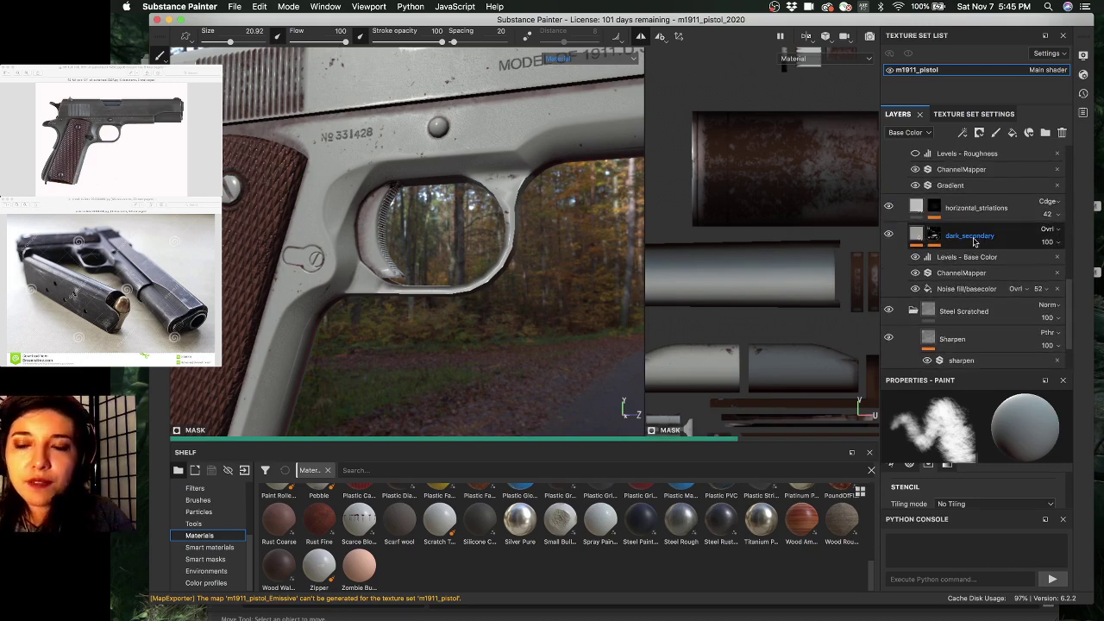
left_click(1003, 247)
scroll(1003, 250, "up", 5)
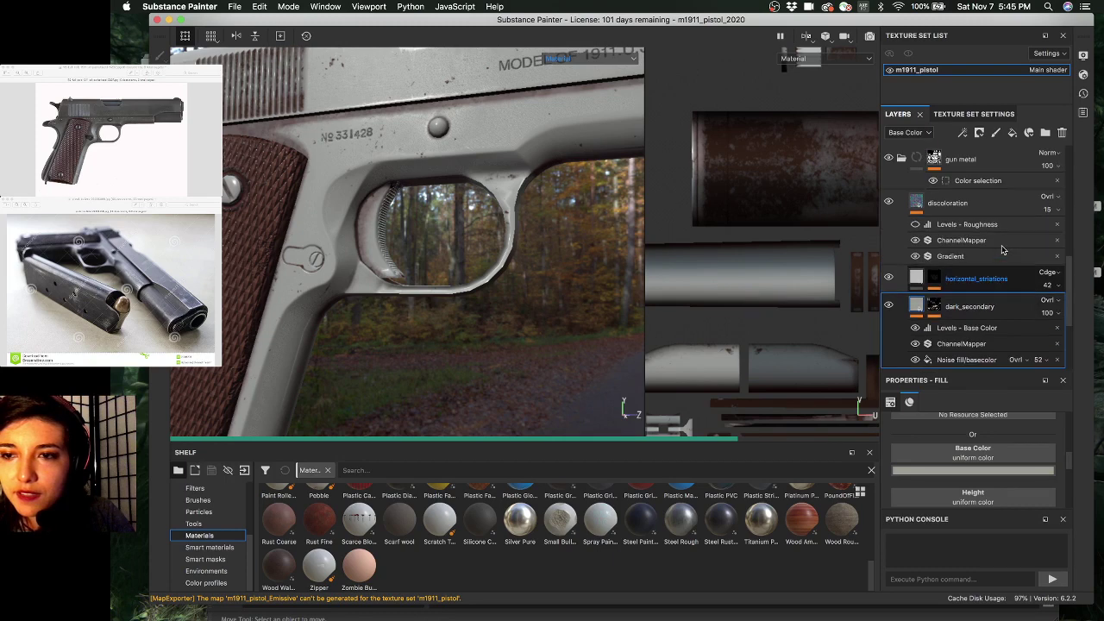
scroll(974, 234, "up", 2)
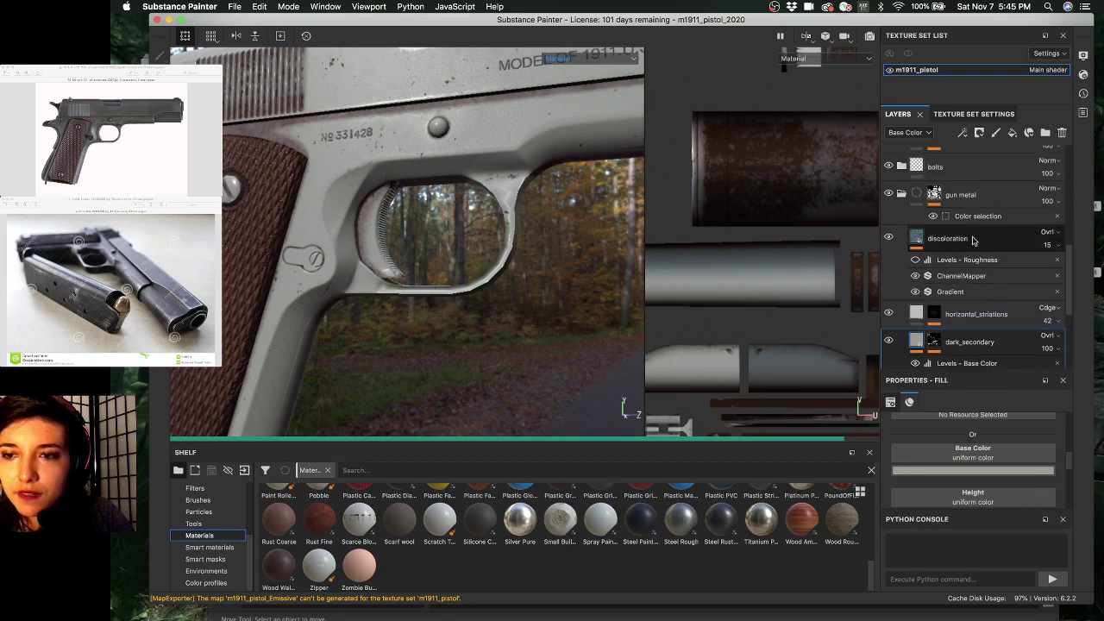
scroll(973, 243, "down", 5)
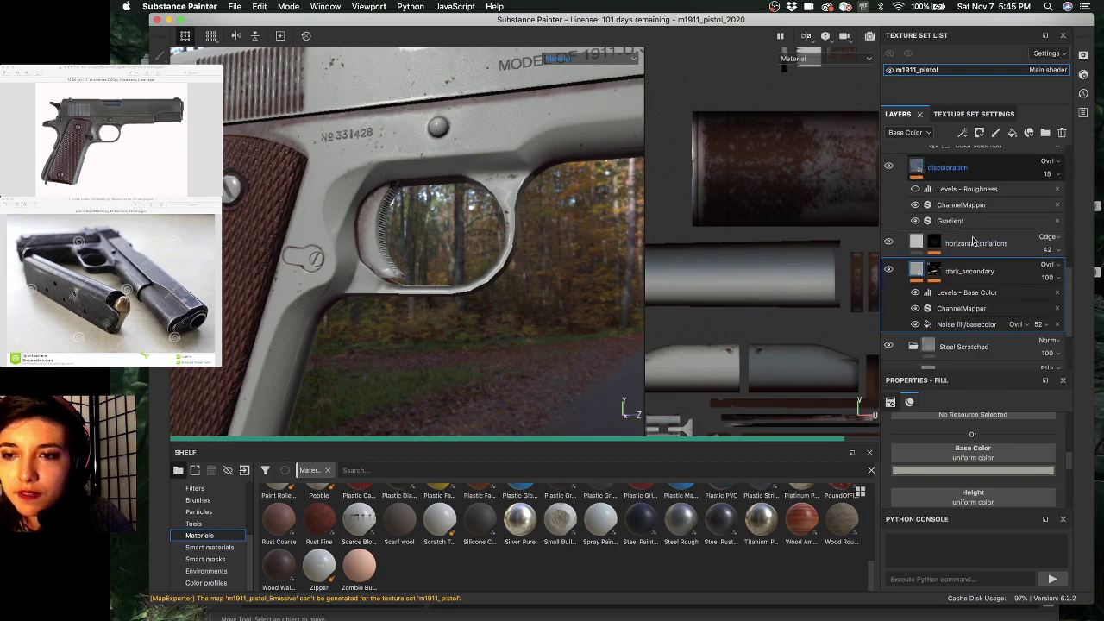
left_click(934, 272)
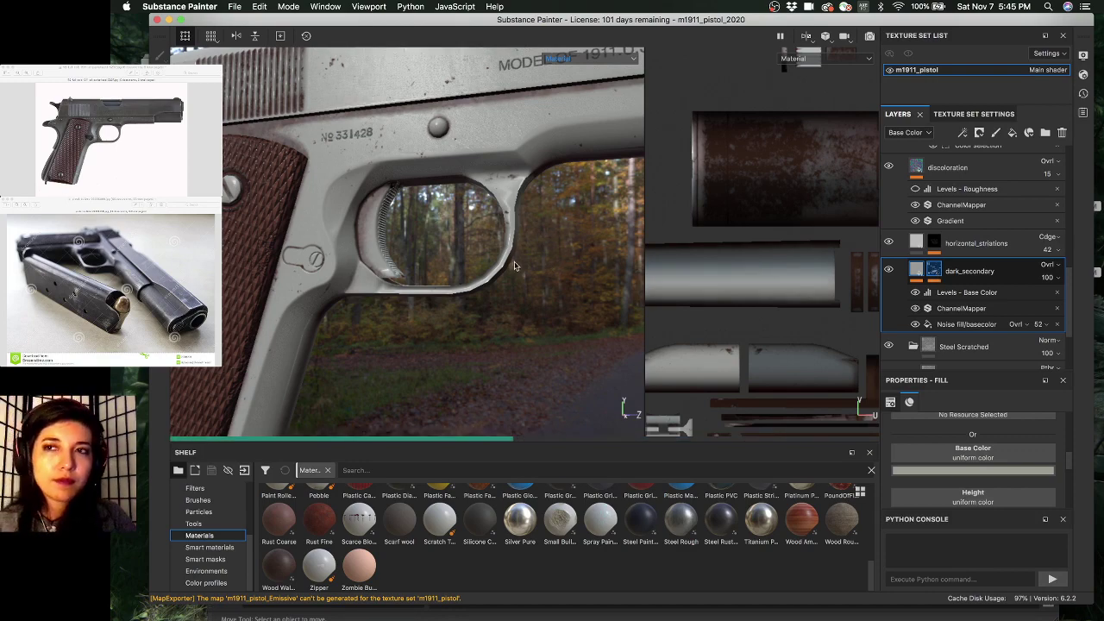
scroll(539, 261, "down", 3)
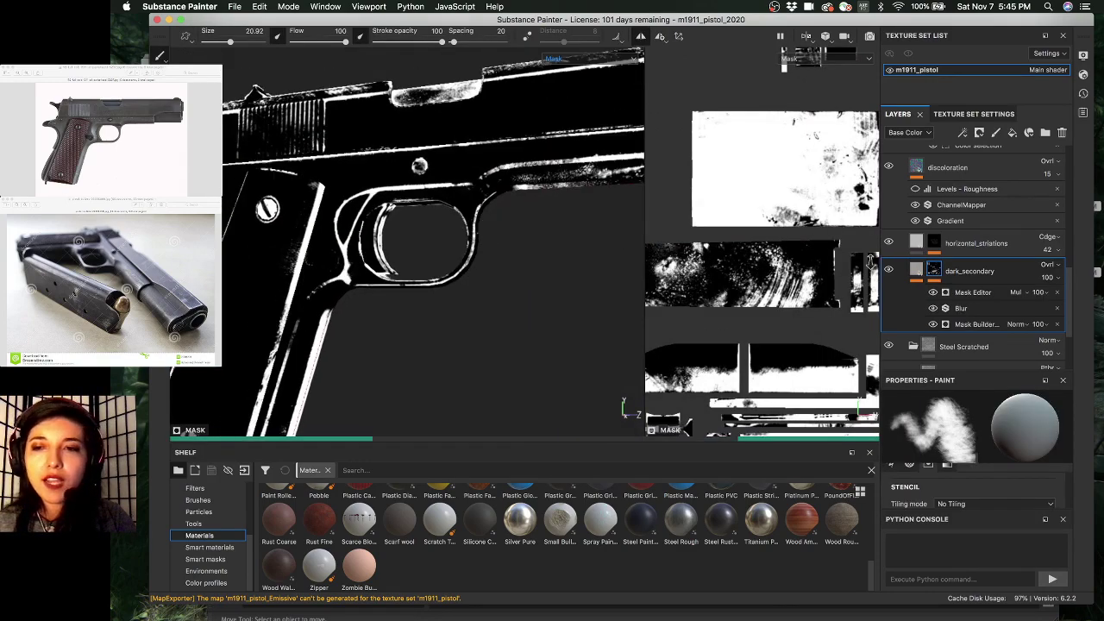
- Return from the dark_secondary mask to the full material display and examine the metal around the trigger guard and frame
left_click(919, 272)
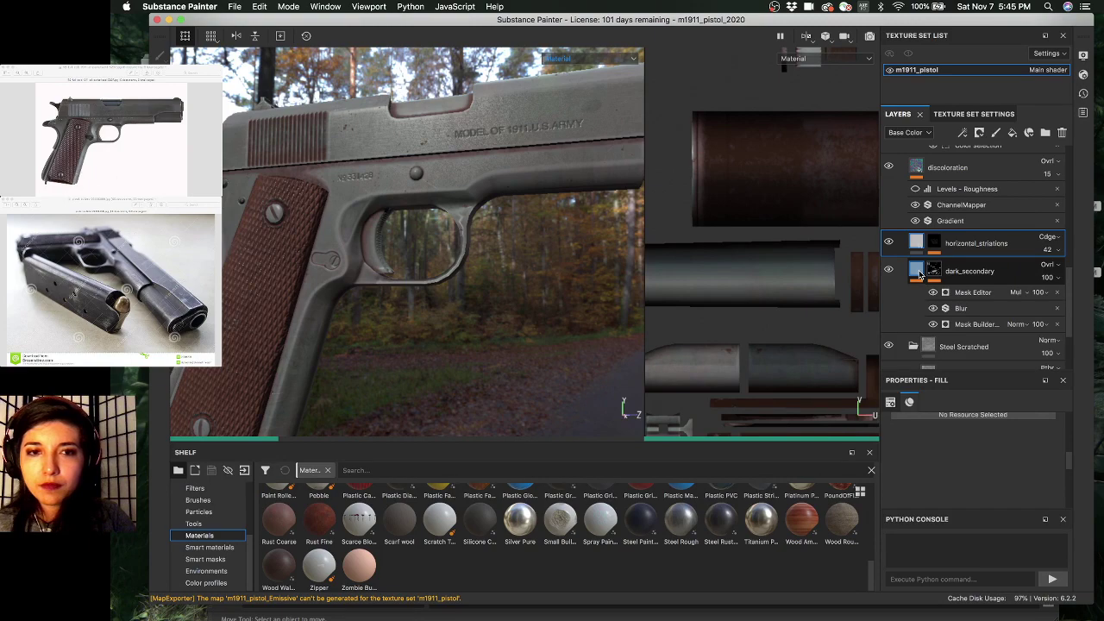
mouse_move(431, 259)
left_mouse_down("alt")
mouse_move(468, 253)
mouse_move(364, 275)
mouse_move(464, 268)
mouse_move(429, 265)
left_mouse_up("alt")
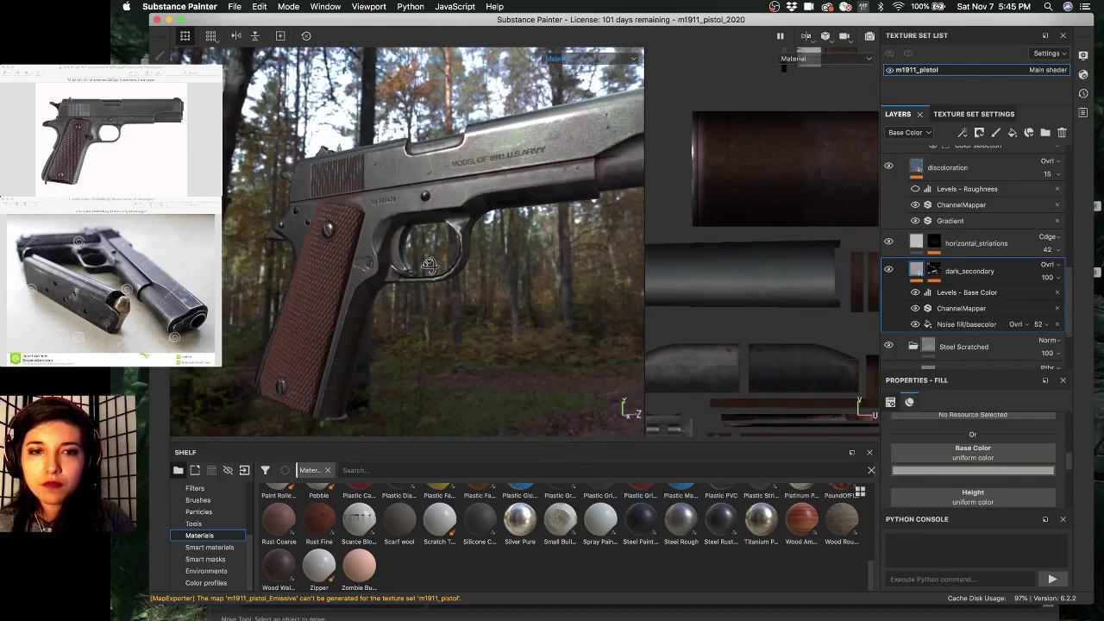
right_click_drag(428, 266, 507, 294, "alt")
left_click_drag(505, 293, 464, 271, "alt")
scroll(547, 307, "up", 3)
right_click_drag(464, 271, 489, 266, "shift")
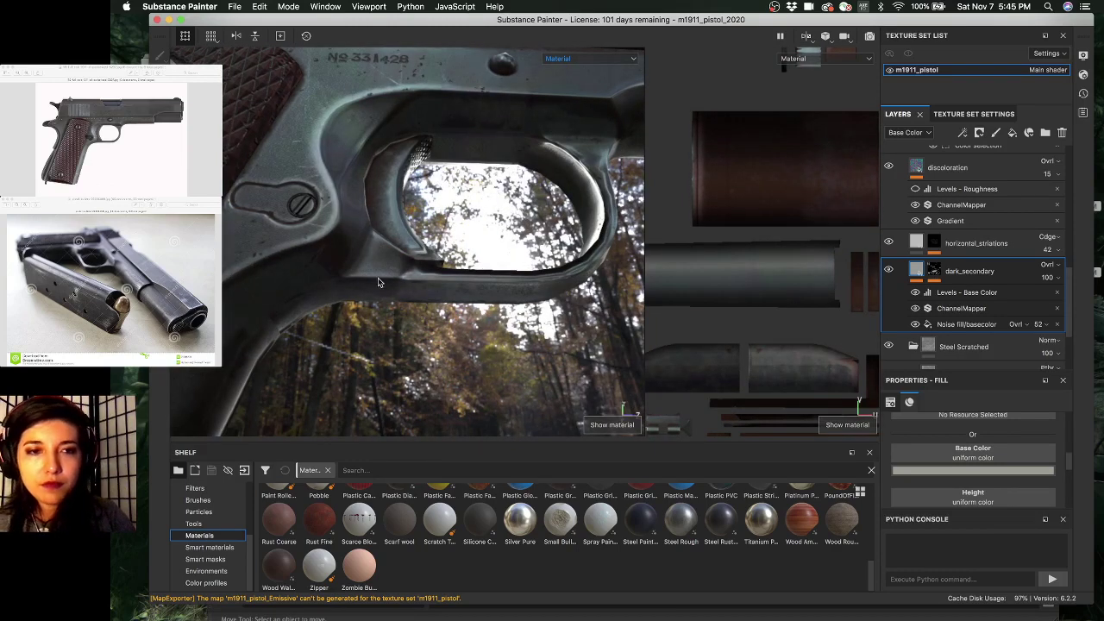
left_click_drag(380, 284, 360, 312, "alt")
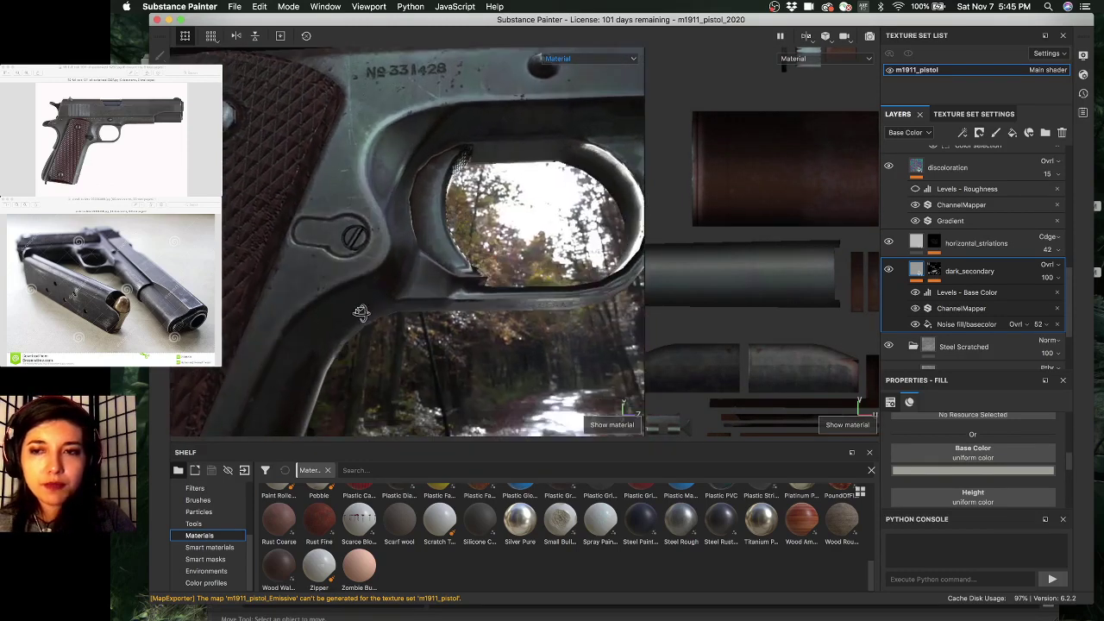
- Place the Steel Rust and Wear material above the dark_secondary layer, with a black mask containing a paint effect
left_click(963, 279)
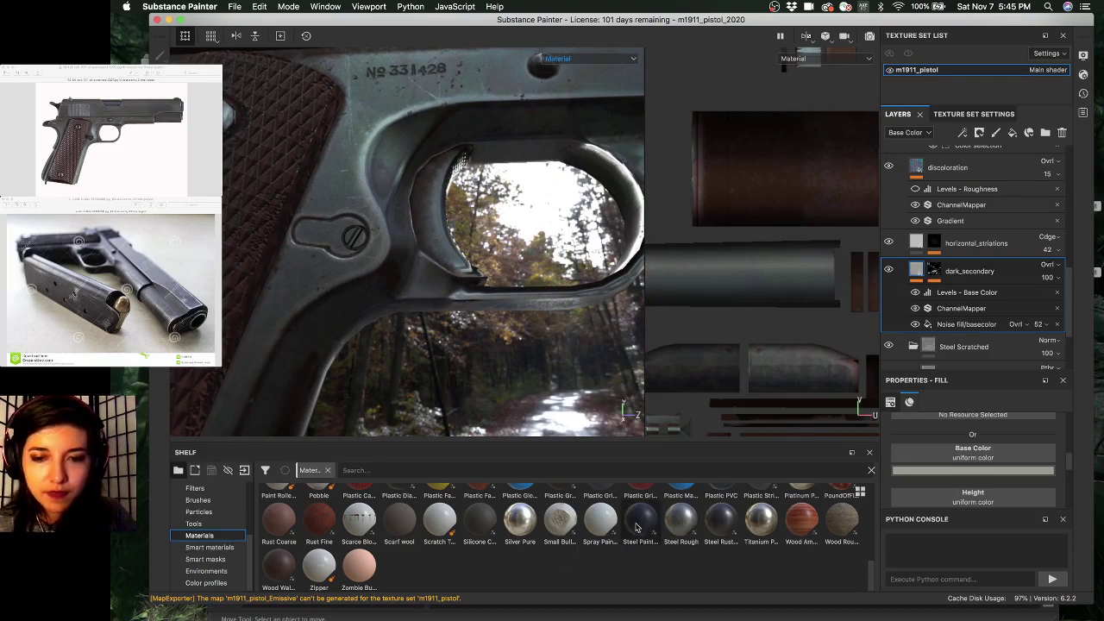
mouse_move(714, 520)
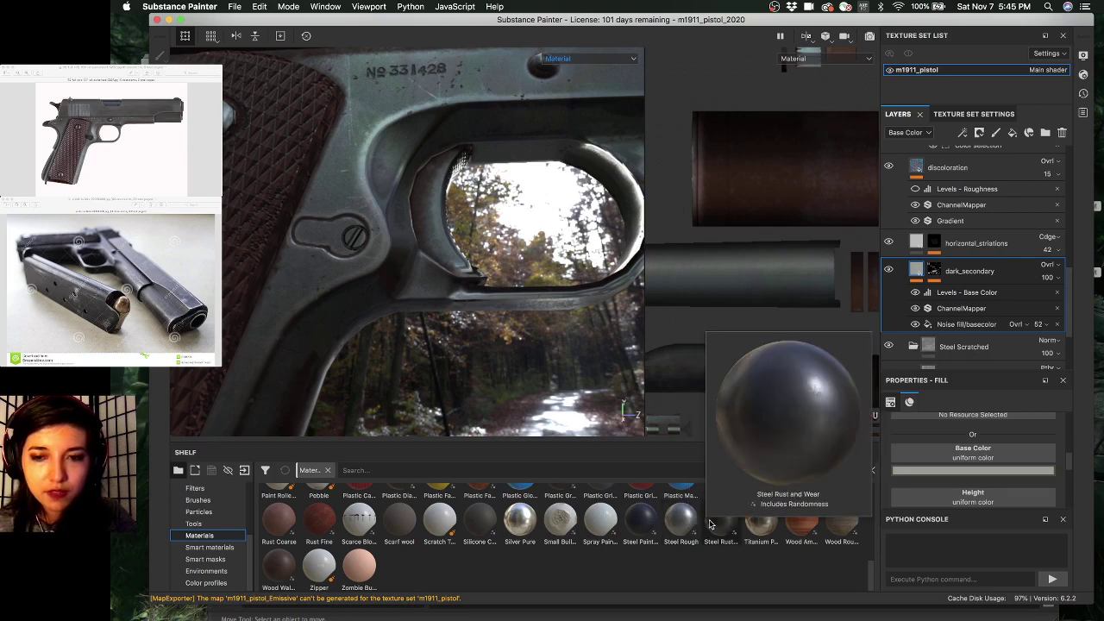
left_click_drag(709, 531, 983, 267)
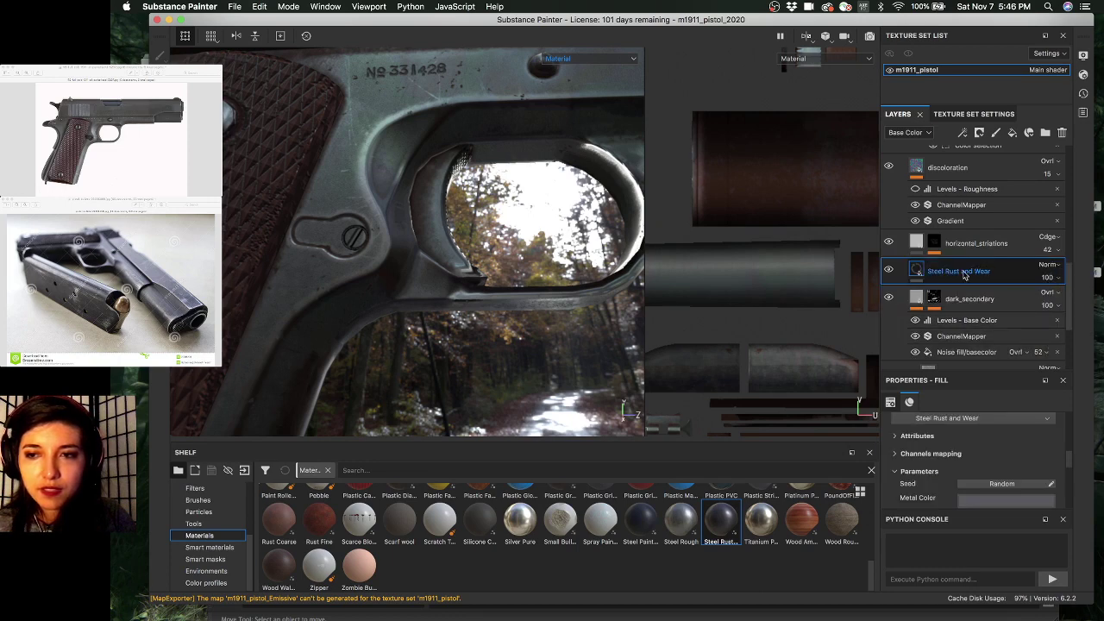
right_click(938, 274)
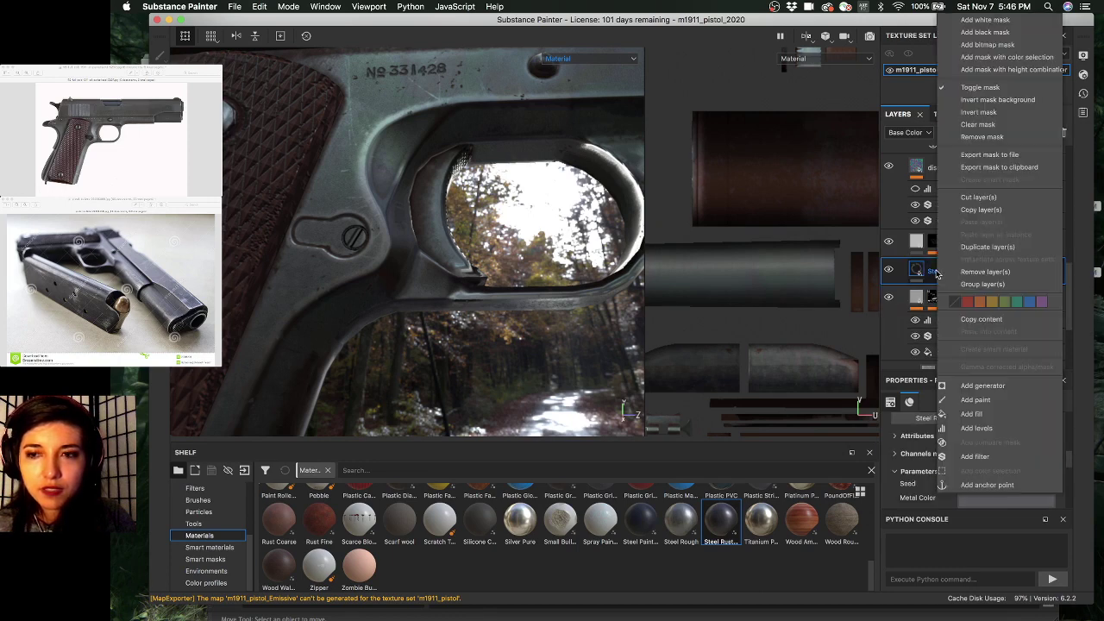
left_click(1004, 33)
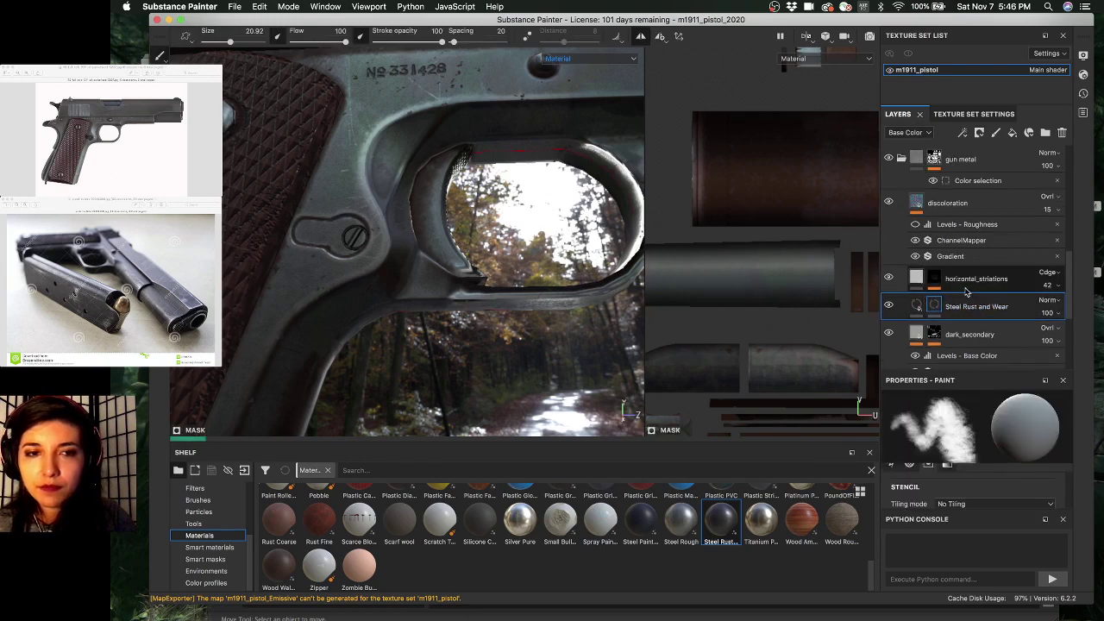
right_click(934, 307)
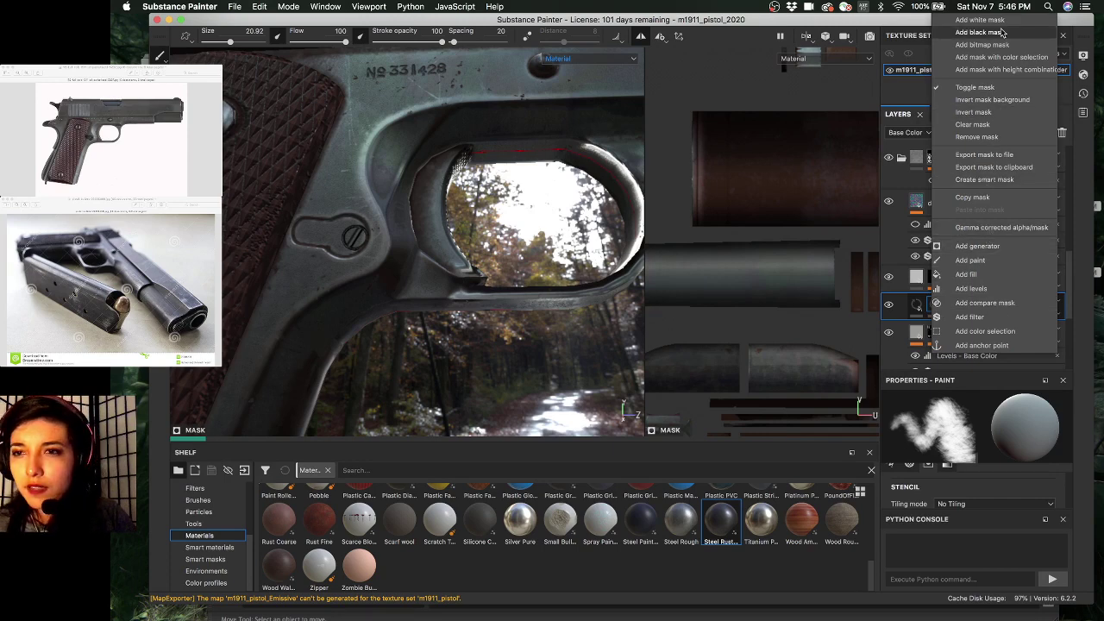
left_click(970, 259)
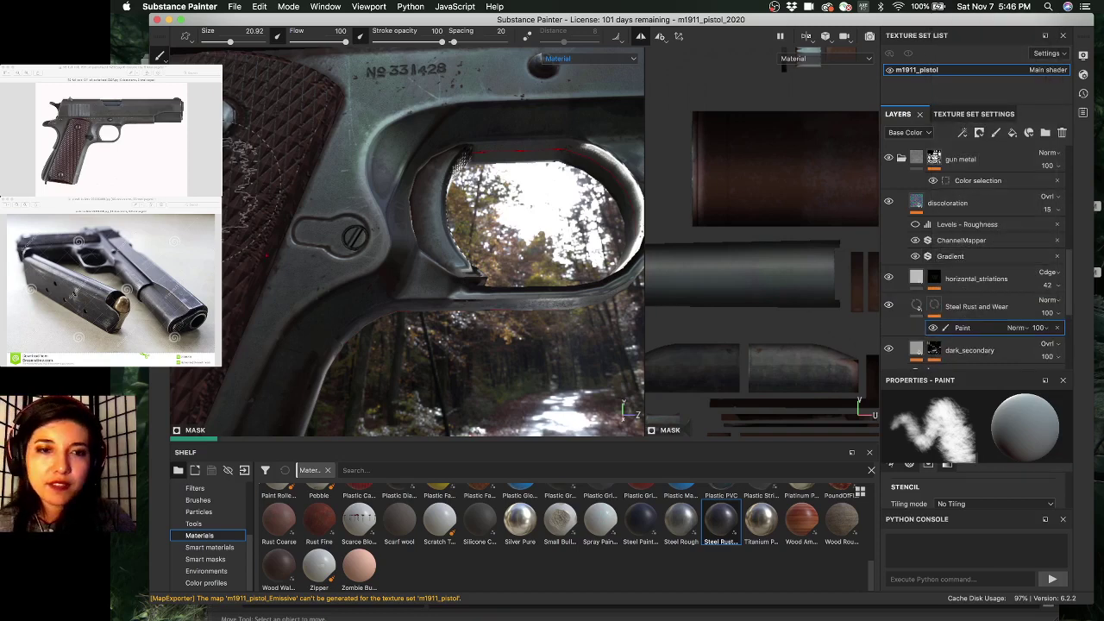
- Choose the Basic Hard brush at size 10 for painting the Steel Rust and Wear layer's mask
scroll(263, 224, "up", 1)
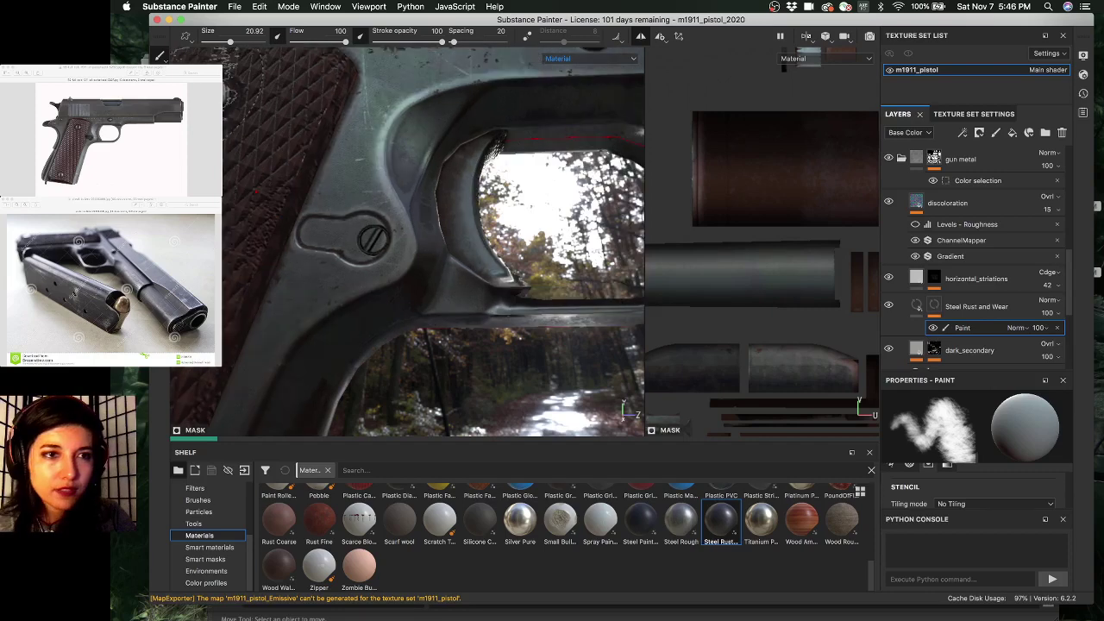
scroll(759, 295, "down", 1)
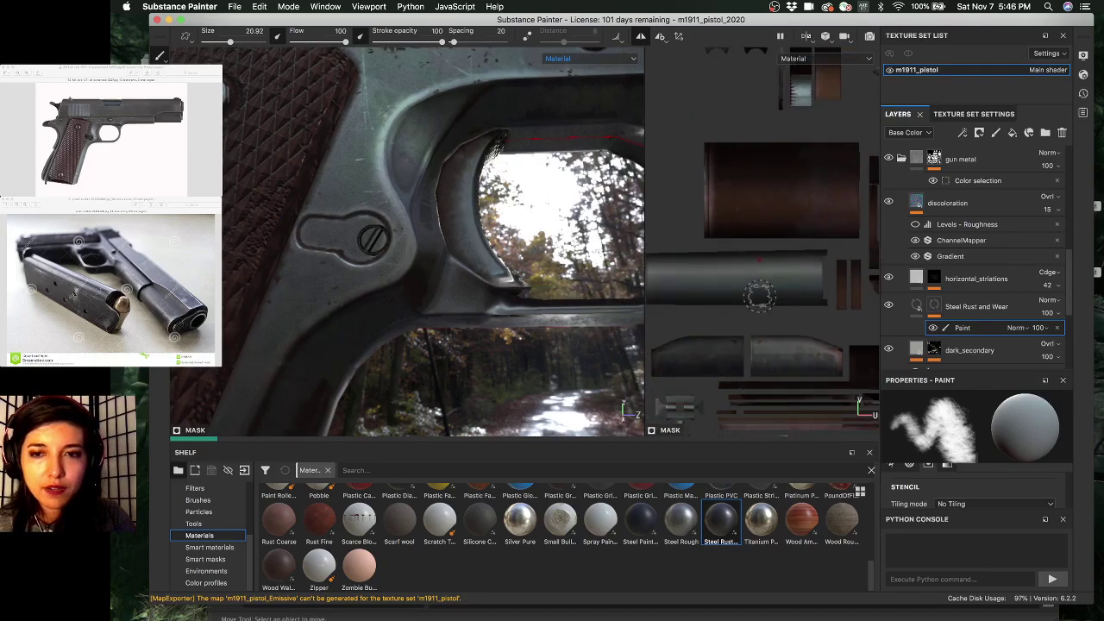
scroll(759, 296, "down", 5)
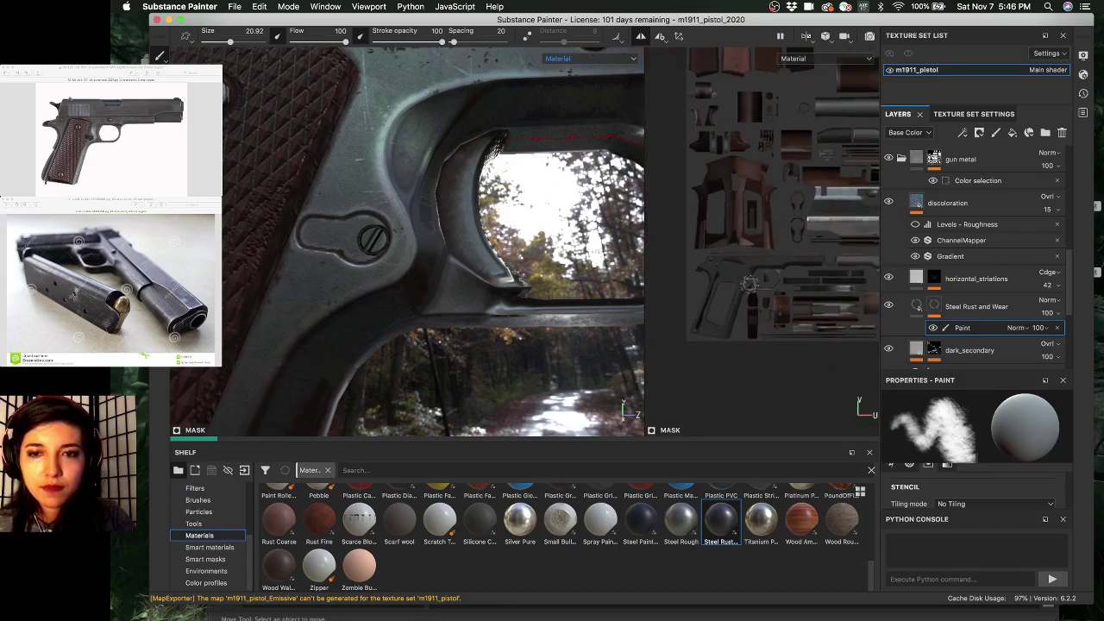
scroll(749, 283, "down", 2)
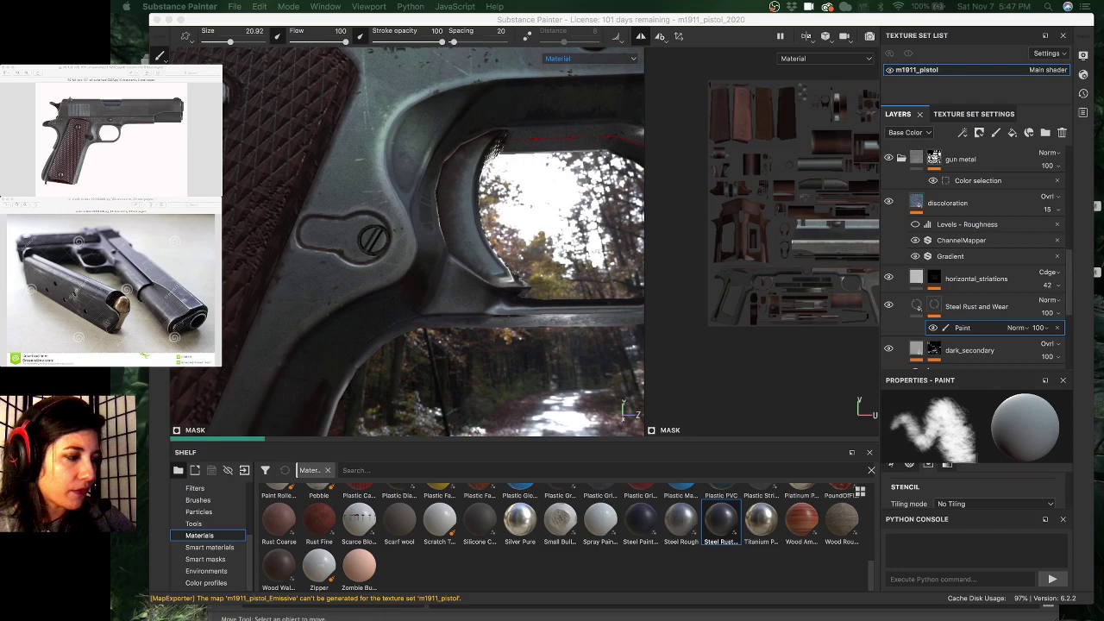
left_click(1033, 331)
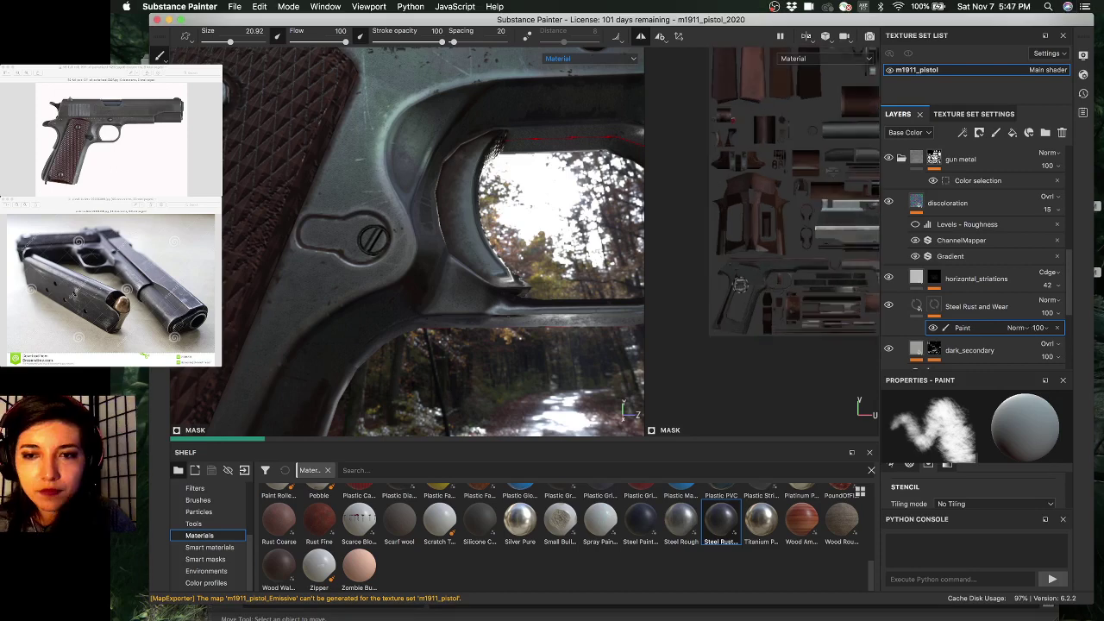
scroll(740, 298, "up", 5)
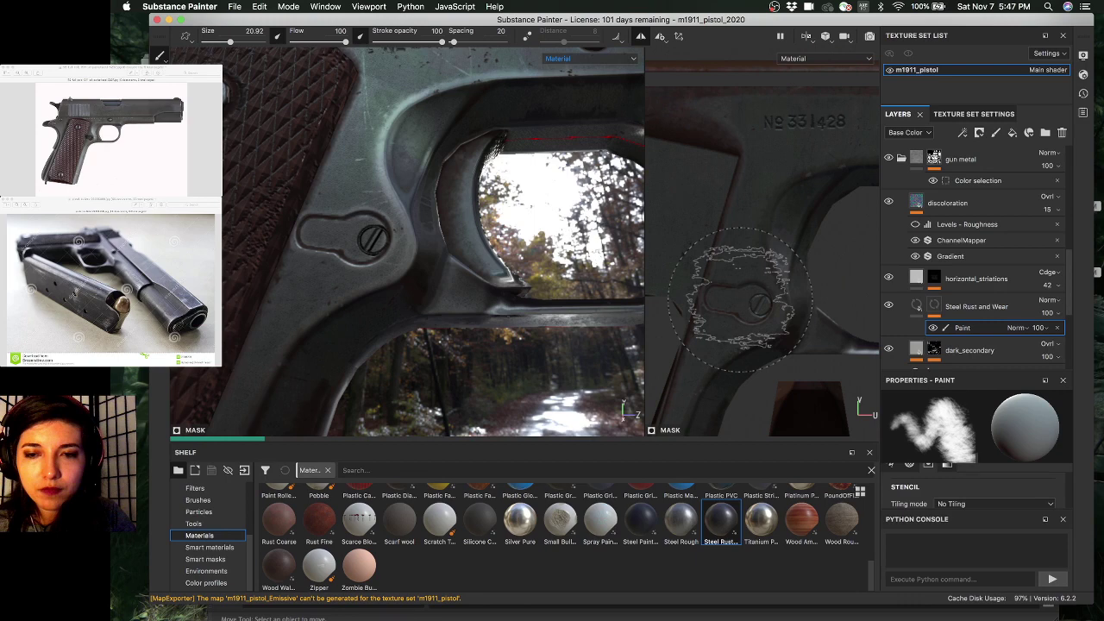
scroll(740, 297, "up", 2)
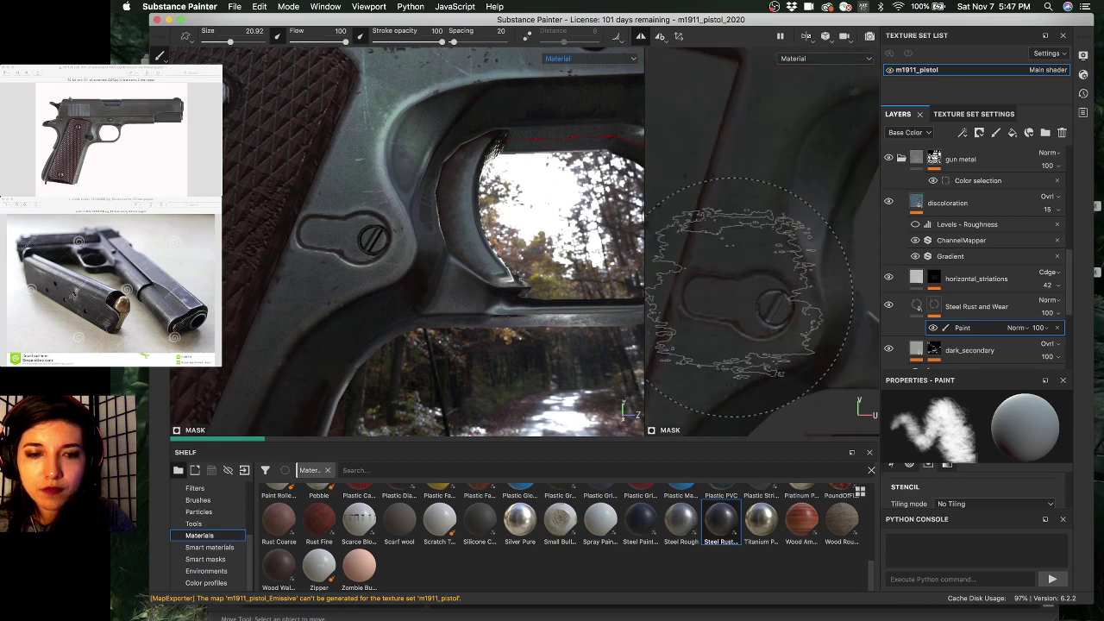
left_click(197, 500)
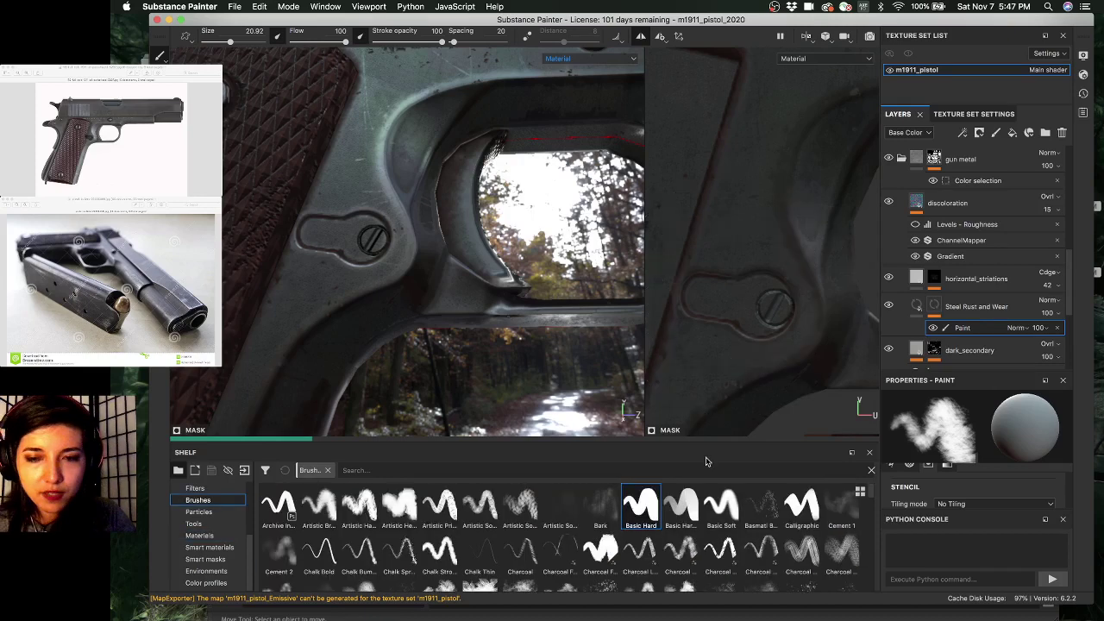
key("1")
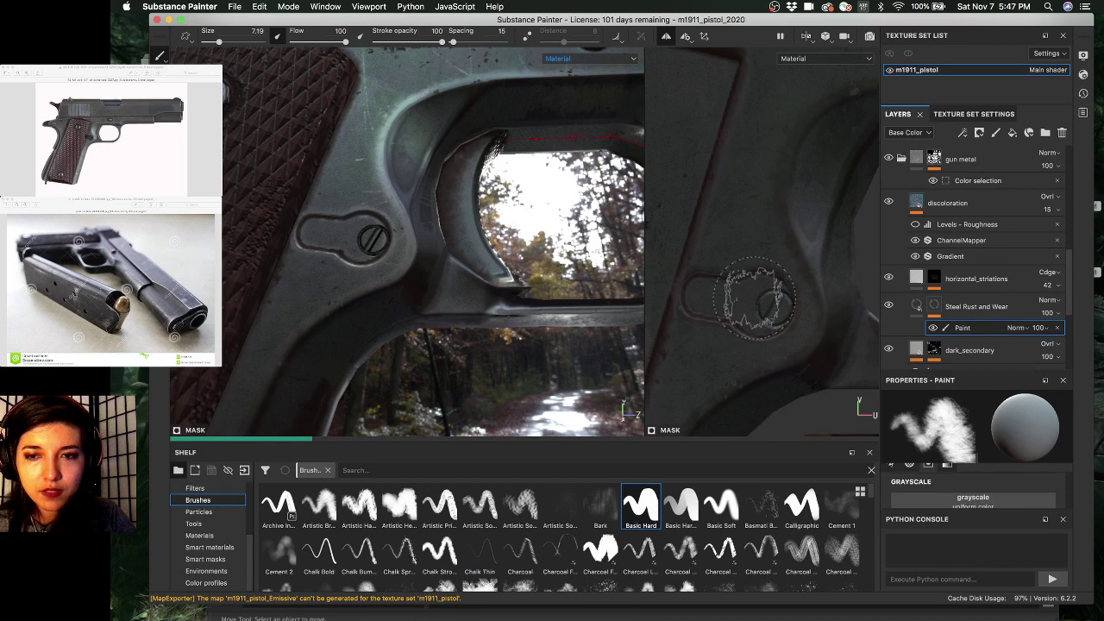
key("[")
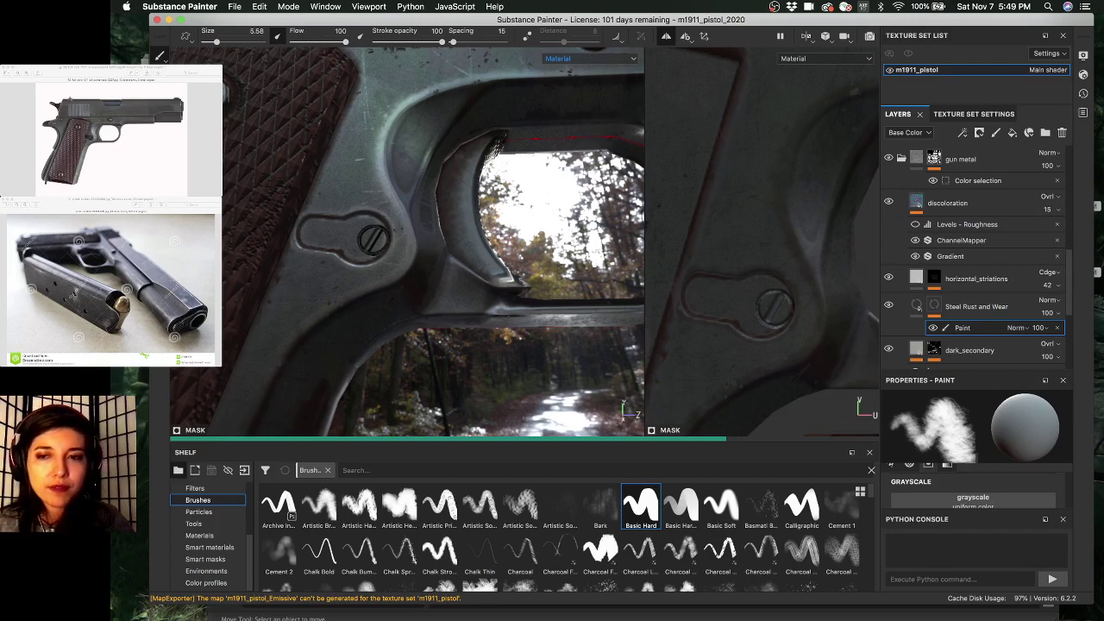
left_click(657, 500)
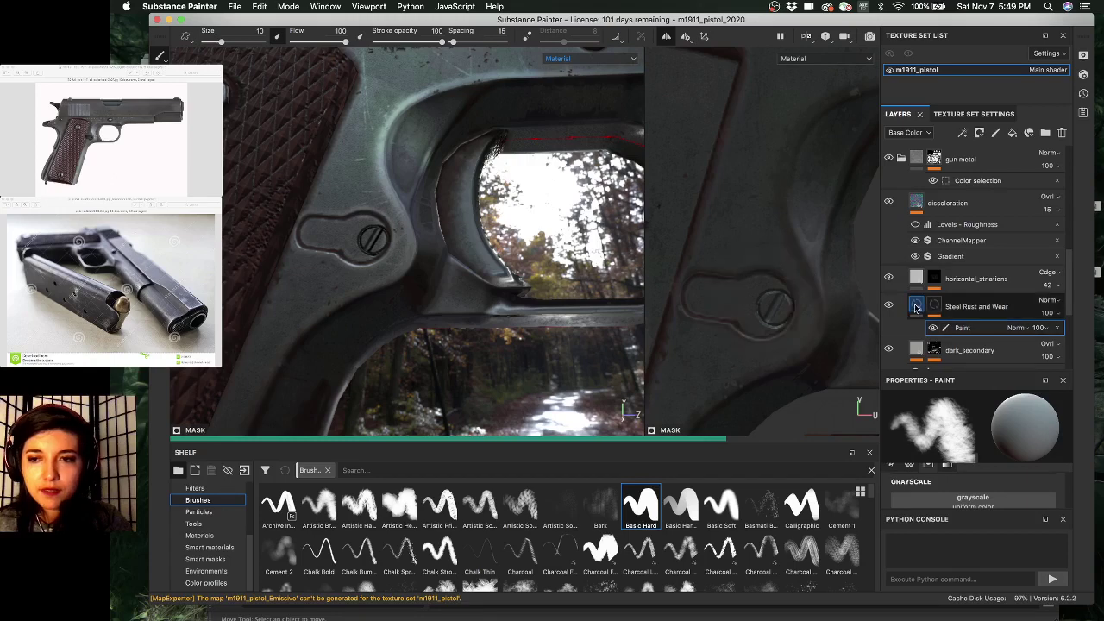
left_click_drag(917, 308, 966, 328)
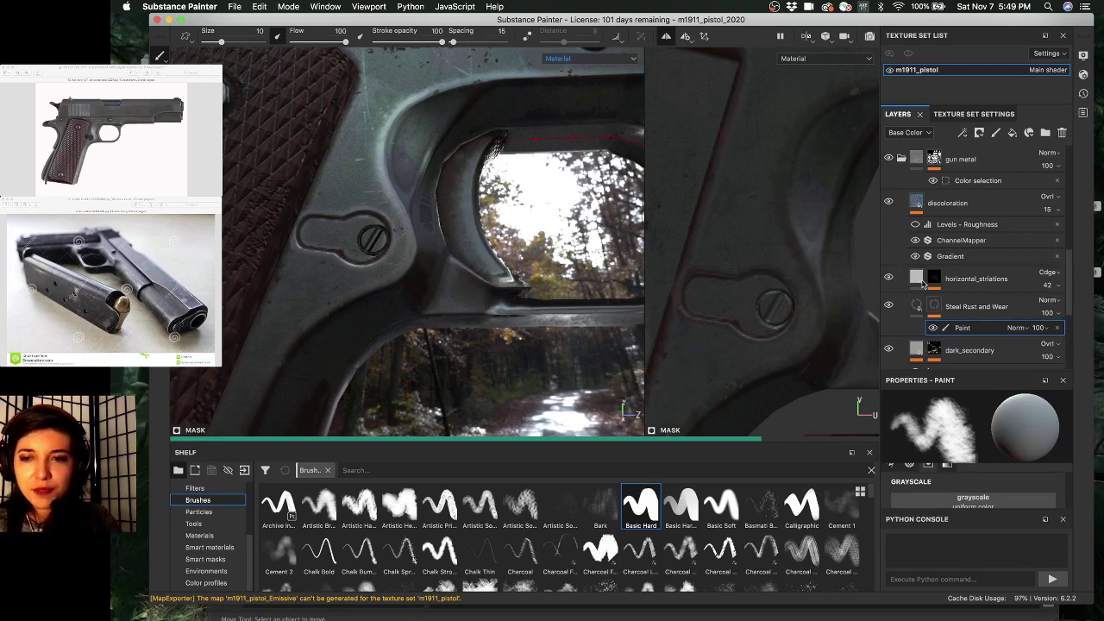
left_click(925, 308)
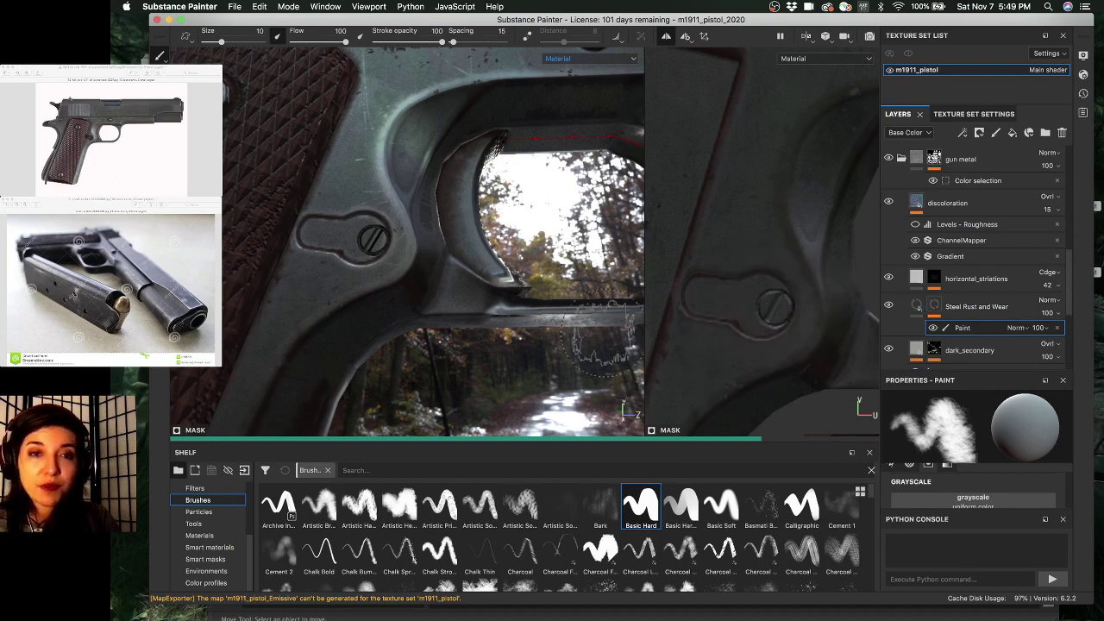
- Examine the gun metal on both sides of the pistol, from the grip frame to the trigger and slide
right_click_drag(362, 245, 268, 295, "alt")
right_click_drag(434, 321, 353, 345, "alt")
mouse_move(449, 301)
left_mouse_down("alt")
mouse_move(433, 289)
mouse_move(443, 255)
left_mouse_up("alt")
right_click_drag(426, 314, 509, 332, "alt")
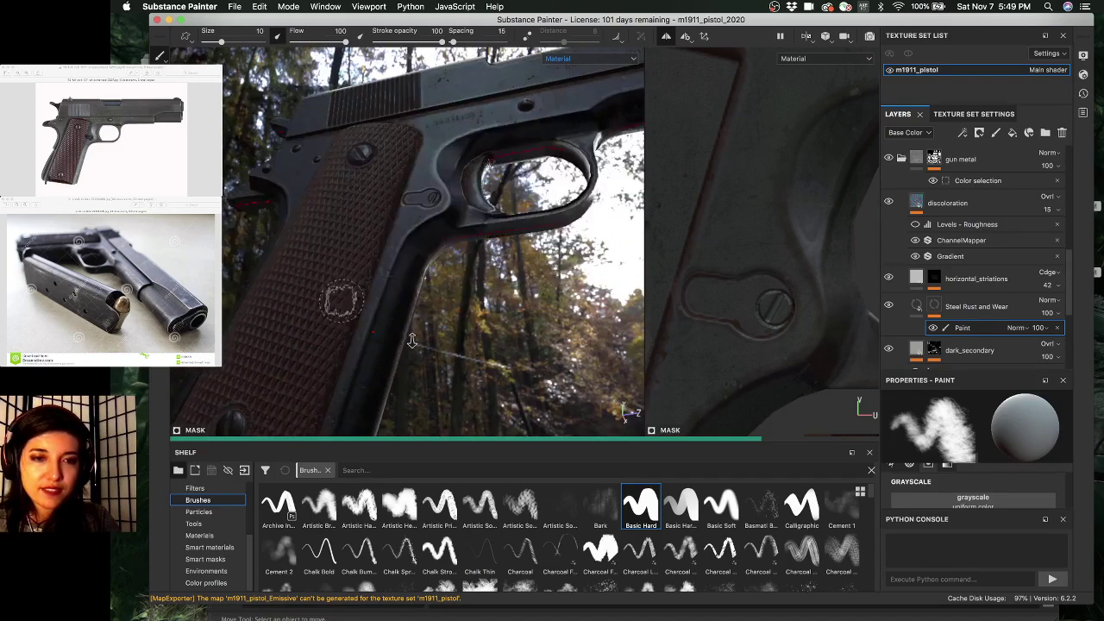
mouse_move(339, 301)
right_mouse_down("alt")
mouse_move(526, 357)
mouse_move(520, 349)
right_mouse_up("alt")
left_click_drag(443, 320, 465, 303, "alt")
right_click_drag(466, 303, 478, 304, "shift")
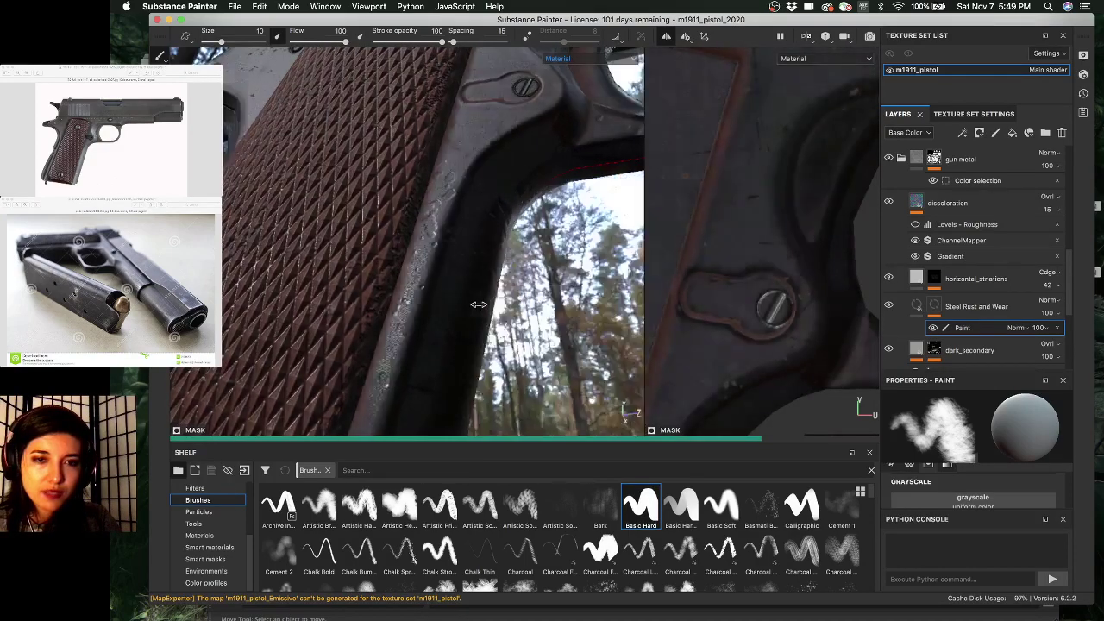
right_click_drag(325, 317, 310, 320, "alt")
left_click_drag(308, 319, 466, 310, "alt")
right_click_drag(466, 311, 437, 291, "alt")
mouse_move(436, 291)
left_mouse_down("alt")
mouse_move(443, 316)
mouse_move(447, 307)
left_mouse_up("alt")
middle_click_drag(447, 307, 466, 226, "alt")
middle_click_drag(448, 285, 435, 333, "alt")
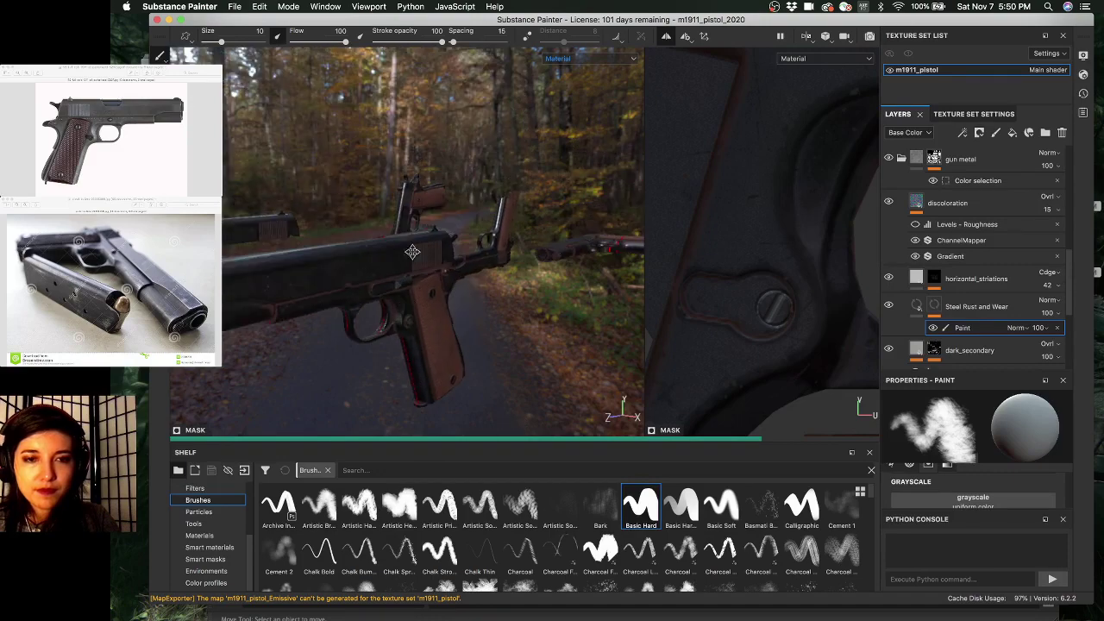
right_click_drag(444, 311, 572, 323, "alt")
right_click_drag(497, 301, 587, 310, "alt")
left_click_drag(463, 294, 574, 379, "alt")
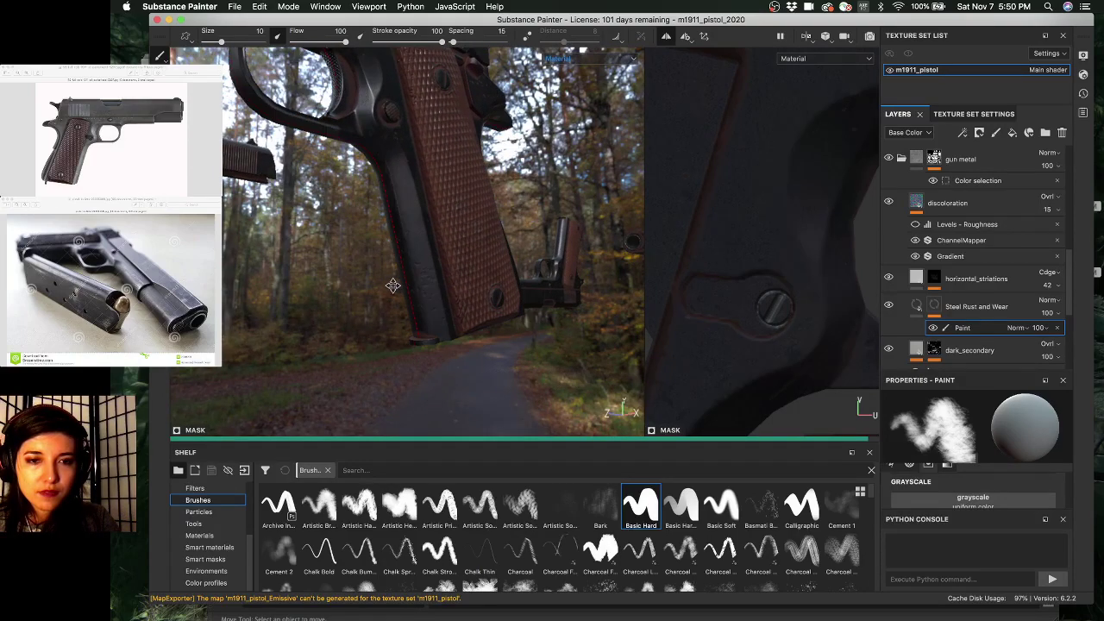
scroll(394, 278, "up", 3)
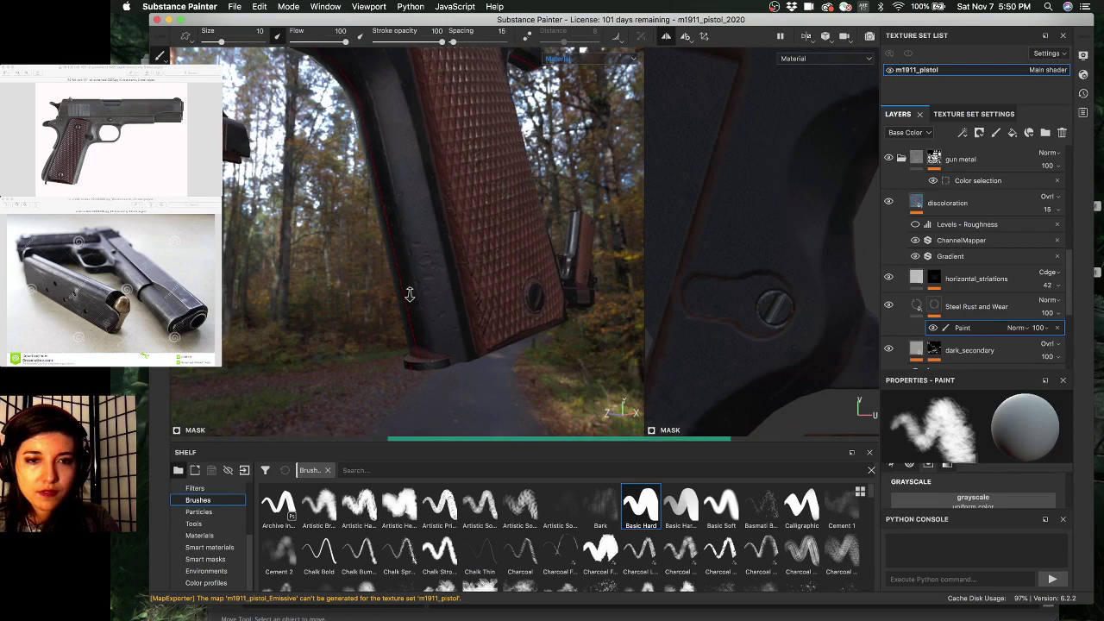
middle_click_drag(435, 274, 447, 306, "alt")
mouse_move(446, 306)
left_mouse_down("alt")
mouse_move(453, 318)
mouse_move(415, 273)
mouse_move(362, 244)
left_mouse_up("alt")
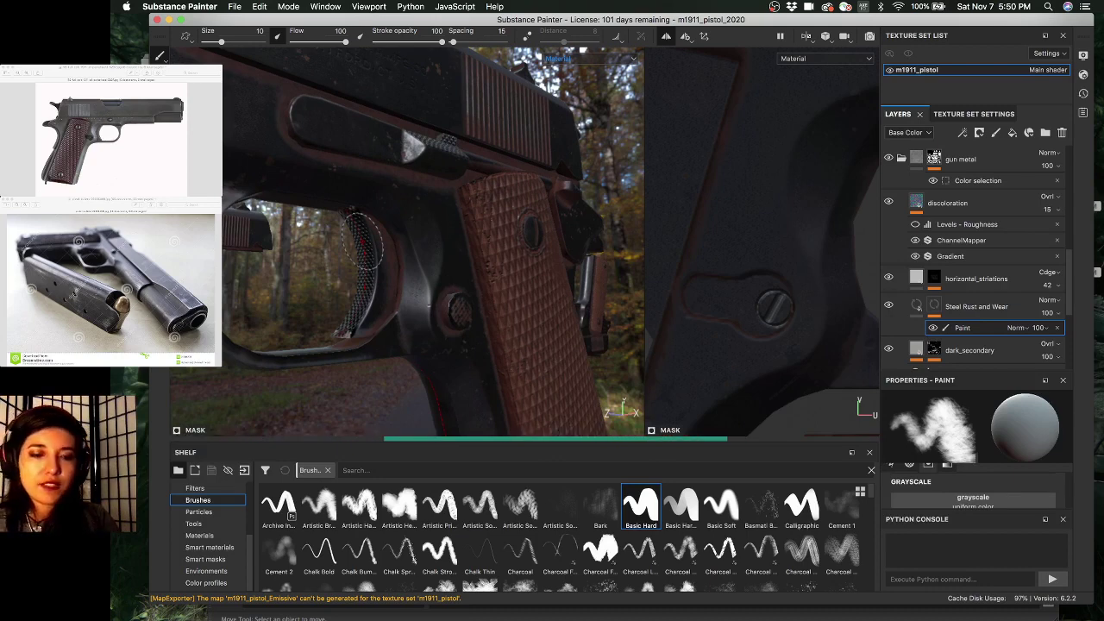
left_click_drag(387, 236, 253, 234, "alt")
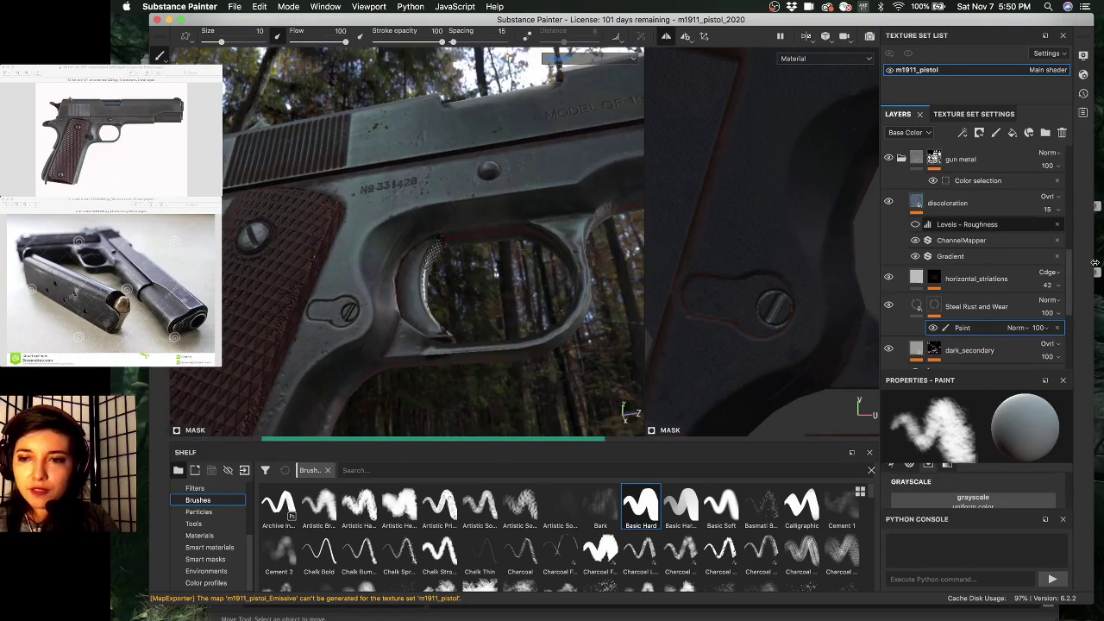
- Reselect the paint effect in the Steel Rust and Wear layer's mask and set the brush size to about 5
left_click(921, 308)
key("Delete")
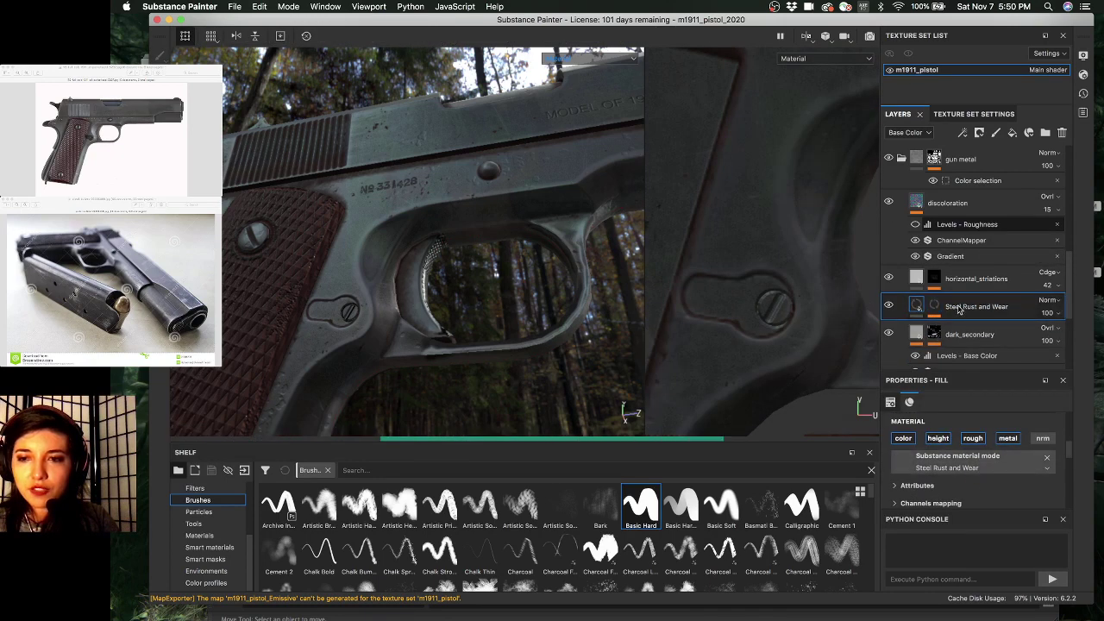
key("super+z")
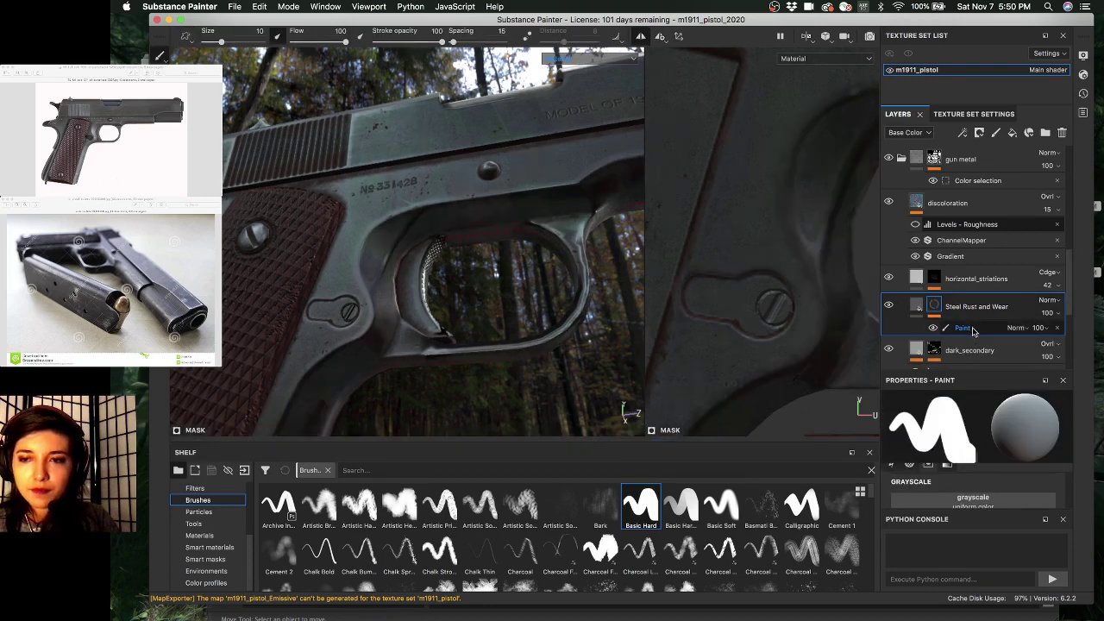
left_click(972, 328)
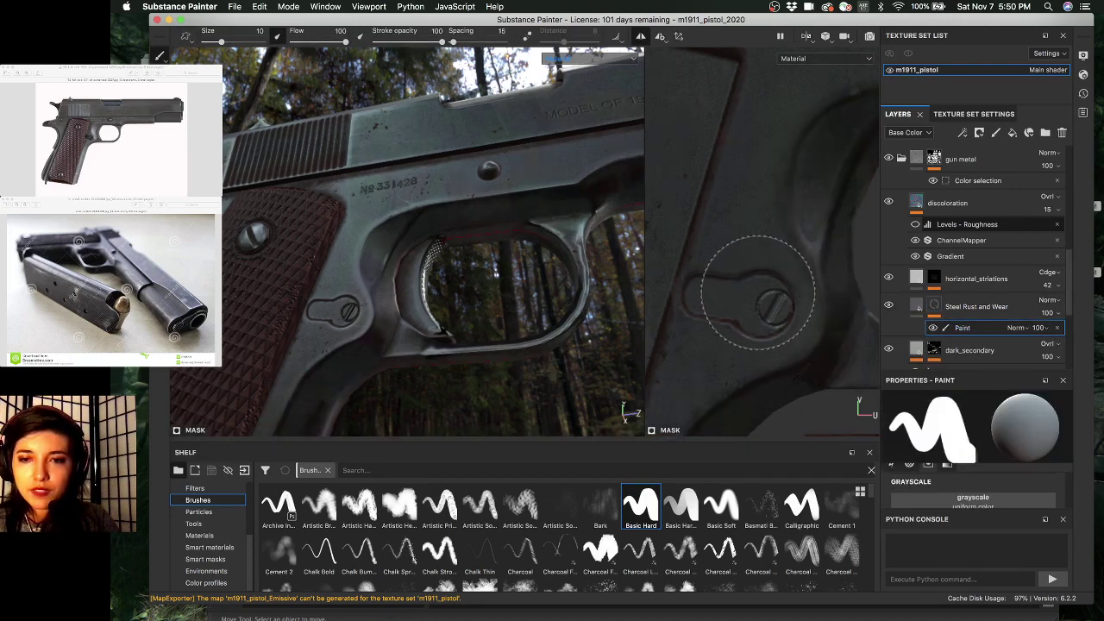
right_click_drag(757, 293, 761, 304, "ctrl")
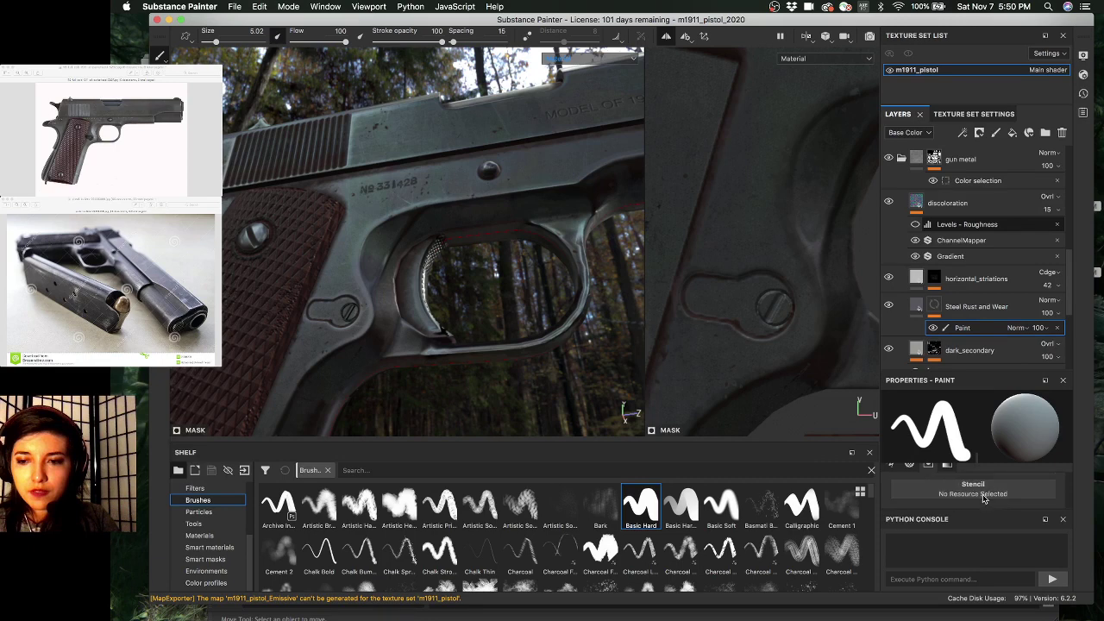
- Close the Python console and enlarge the paint properties area
left_click(1061, 519)
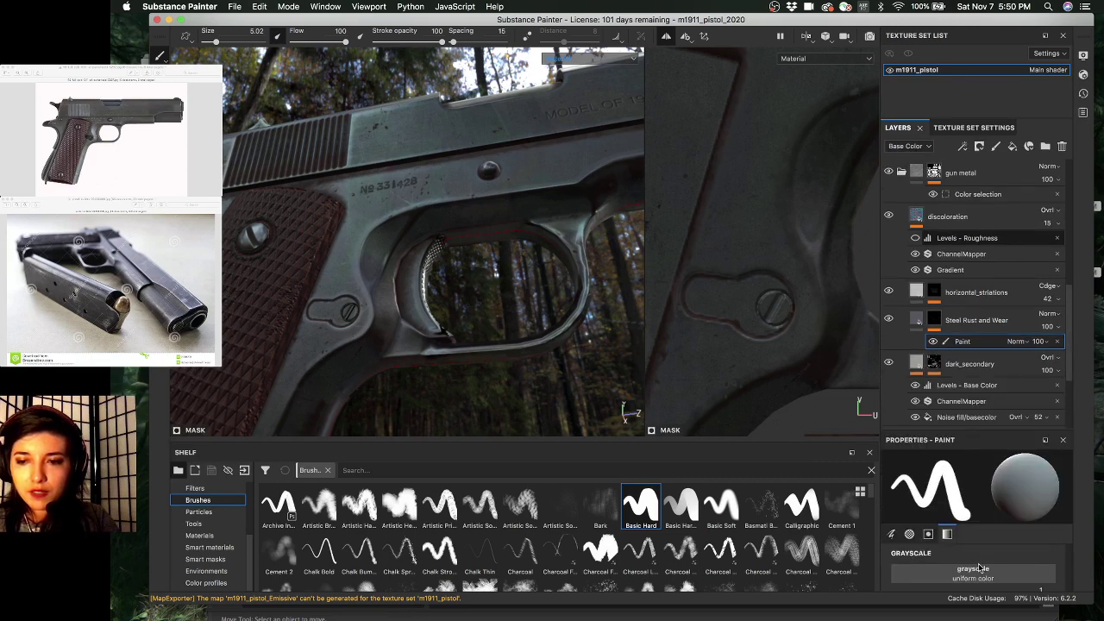
left_click_drag(980, 429, 980, 351)
- Rotate the environment lighting and paint wear around the slotted screw beside the trigger guard at brush size about 5.6
key("bracketright")
key("bracketright")
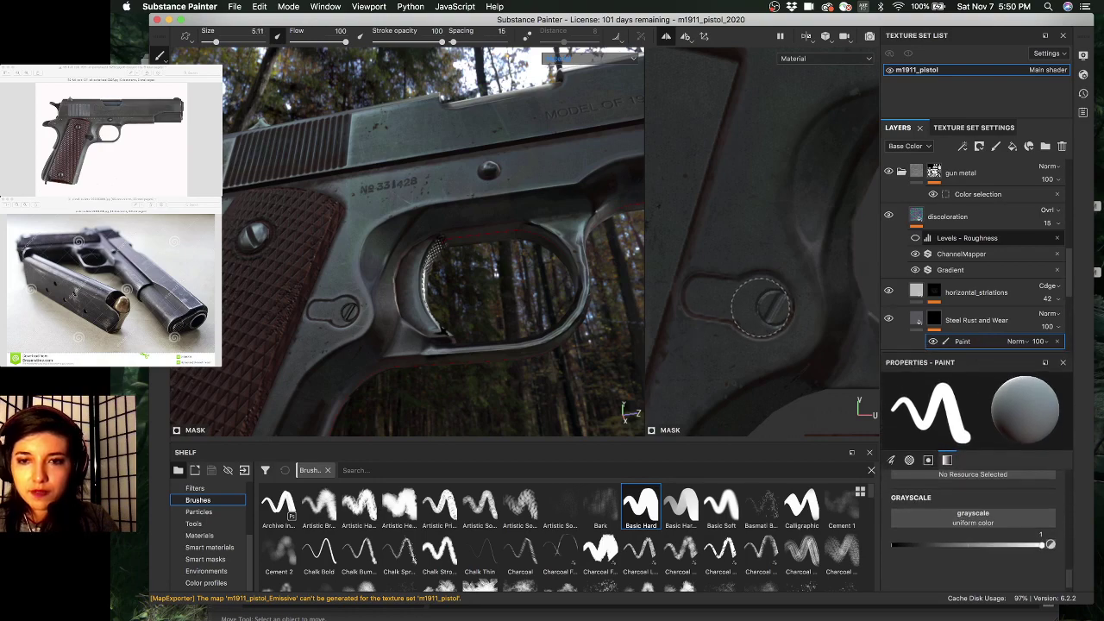
right_click_drag(759, 306, 834, 303, "shift")
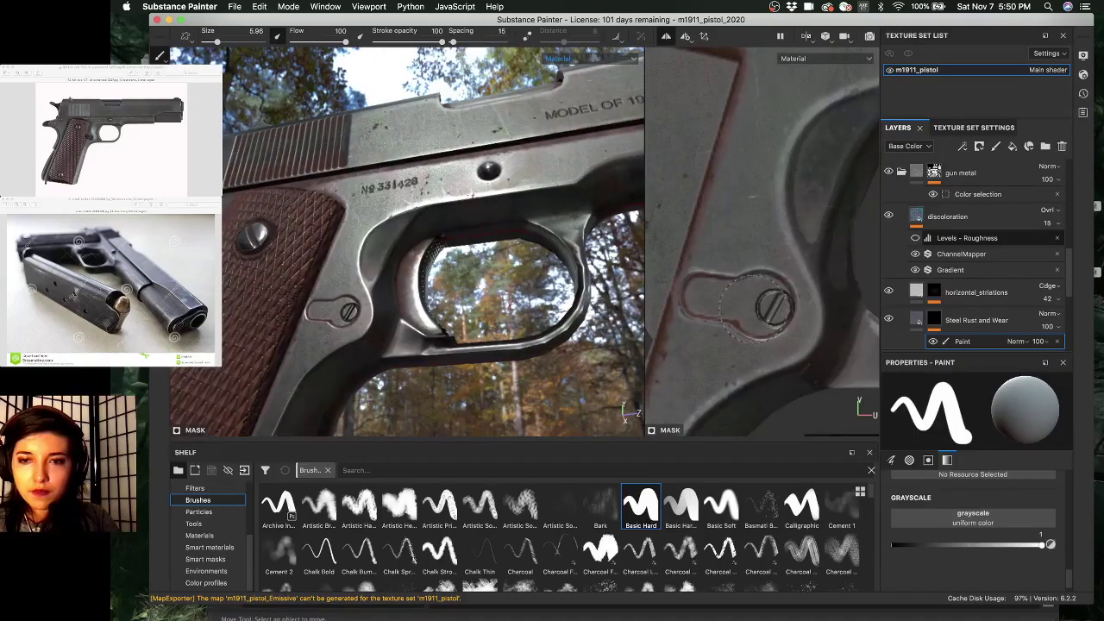
right_click_drag(764, 304, 762, 305, "ctrl")
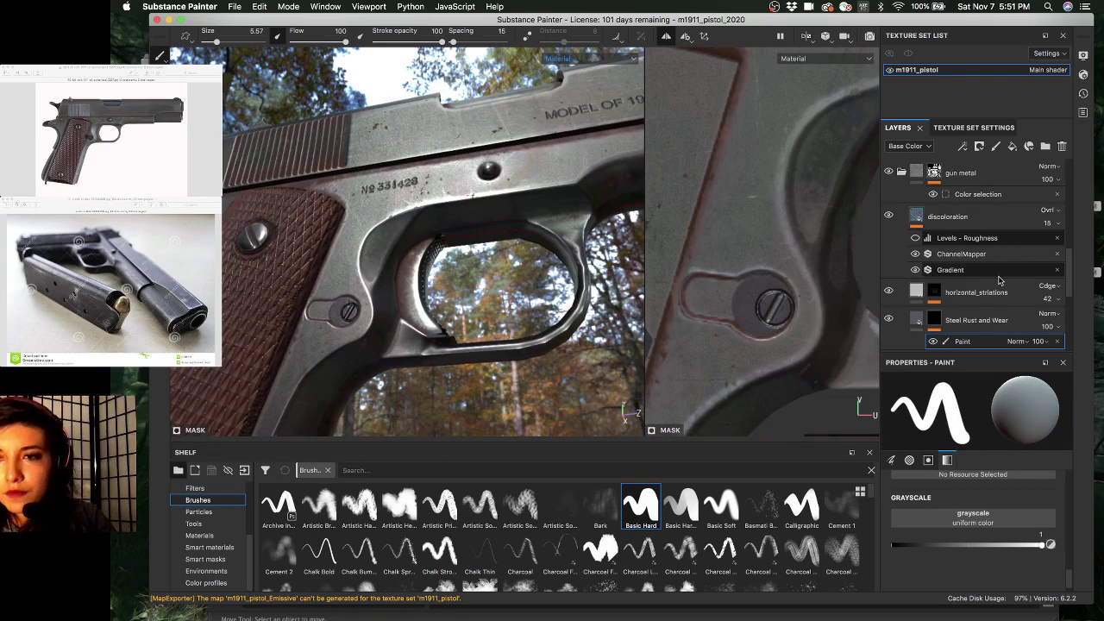
scroll(999, 280, "down", 3)
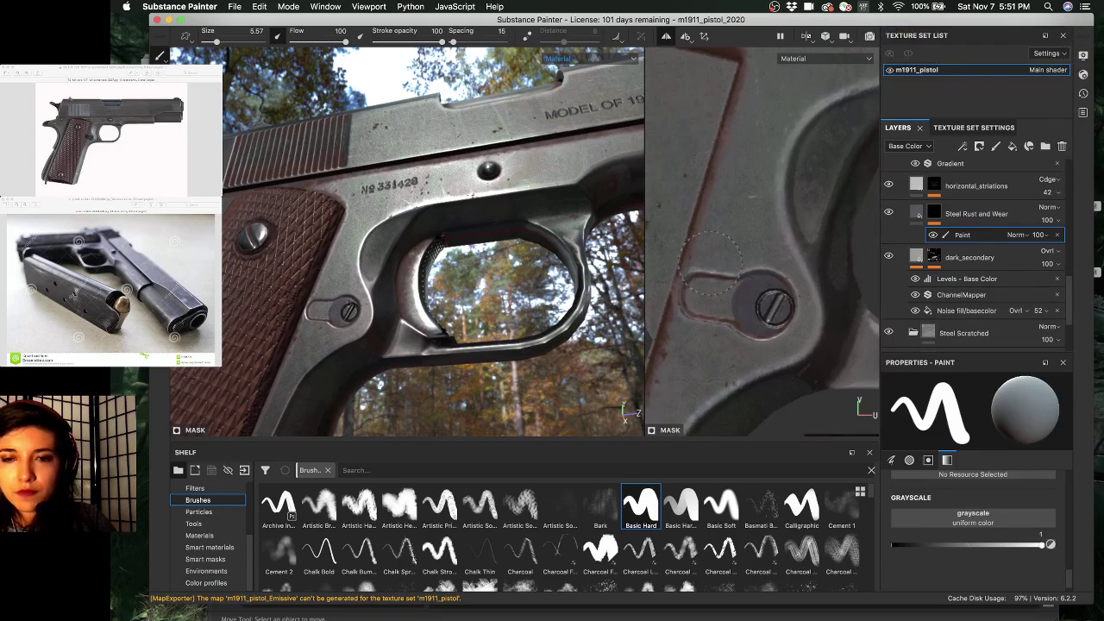
- Paint wear over the rest of the keyhole-shaped recess beside the screw, using brush sizes of about 3 to 4
scroll(733, 299, "up", 3)
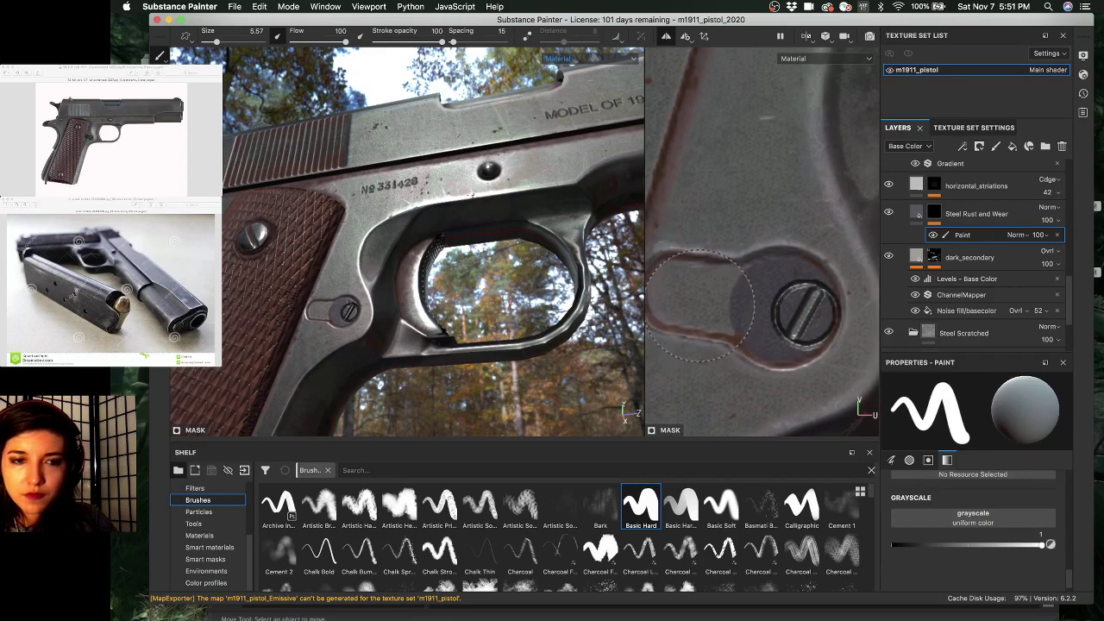
key("bracketleft")
key("bracketleft")
key("bracketright")
key("bracketright")
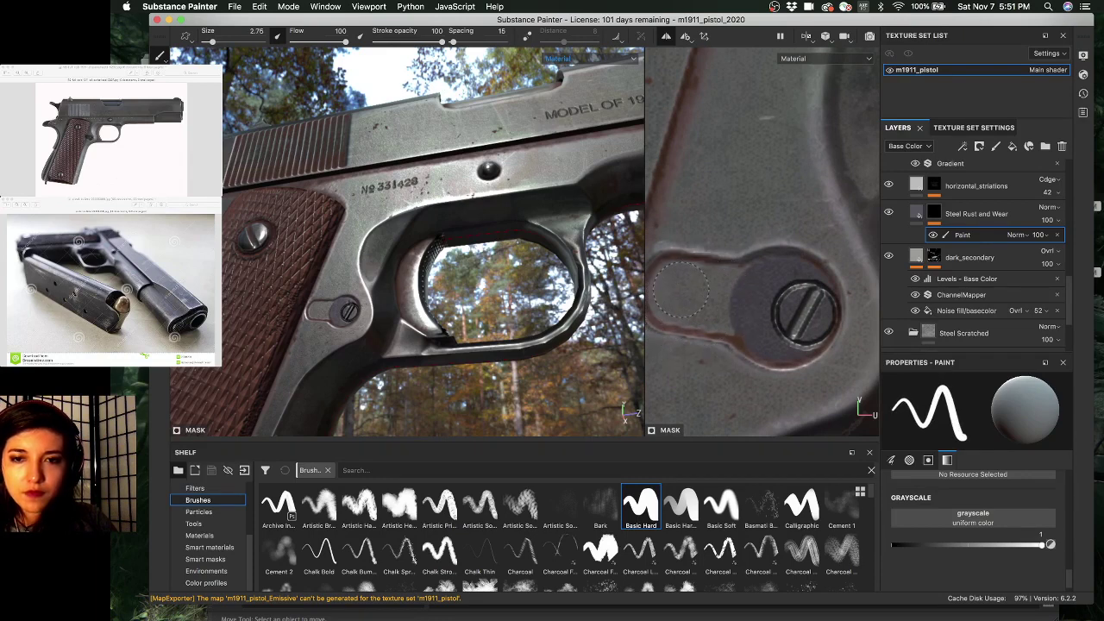
scroll(690, 280, "up", 1)
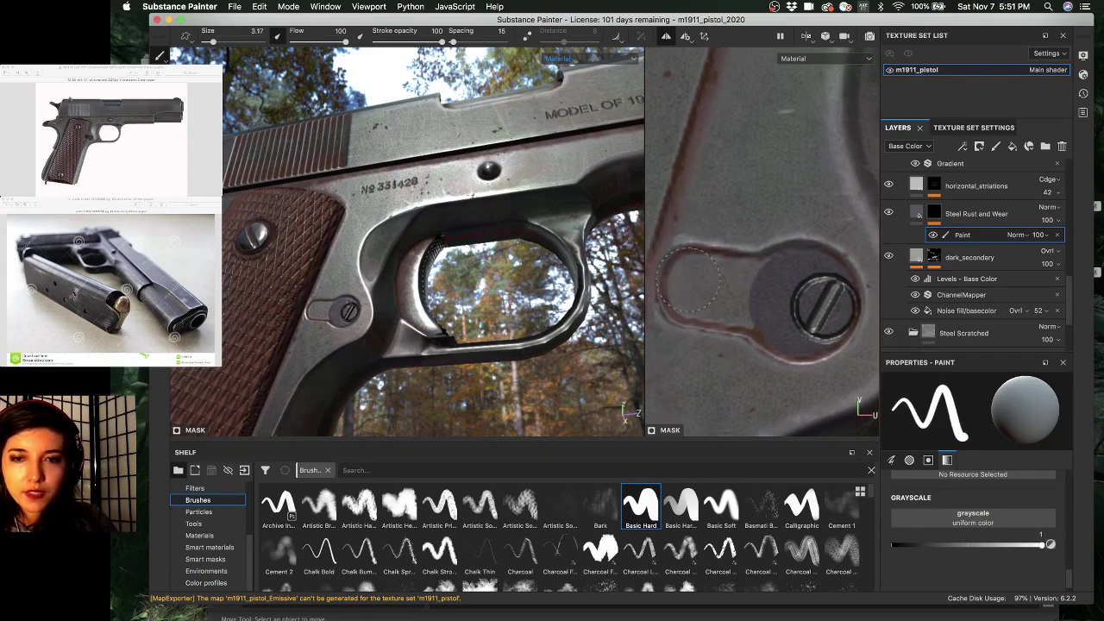
left_click(696, 284)
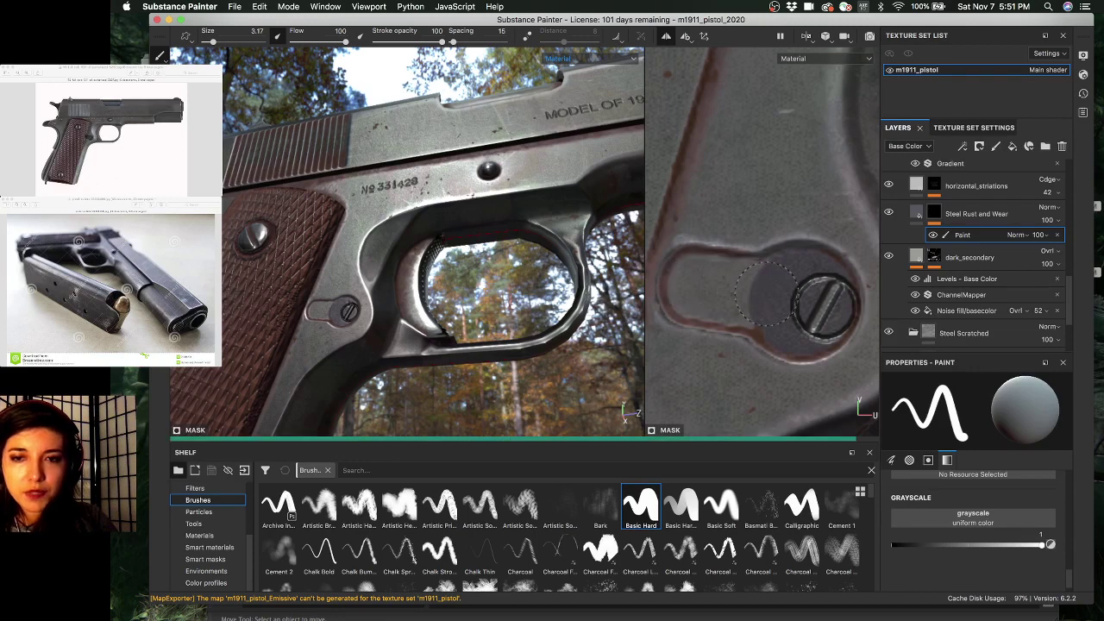
key("bracketright")
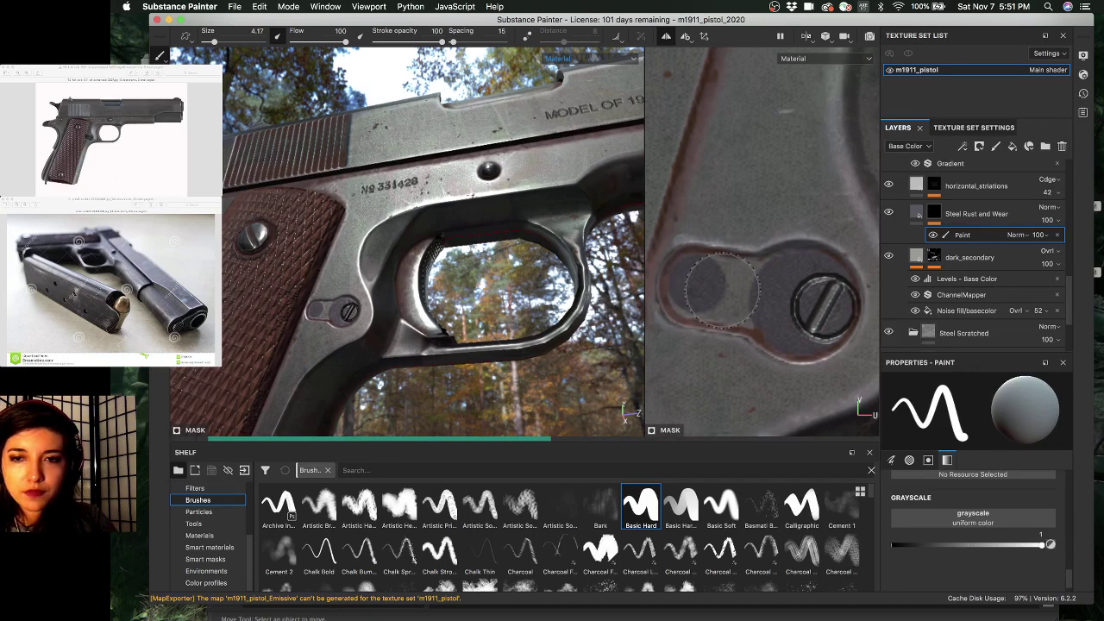
key("bracketleft")
left_click_drag(727, 291, 697, 281)
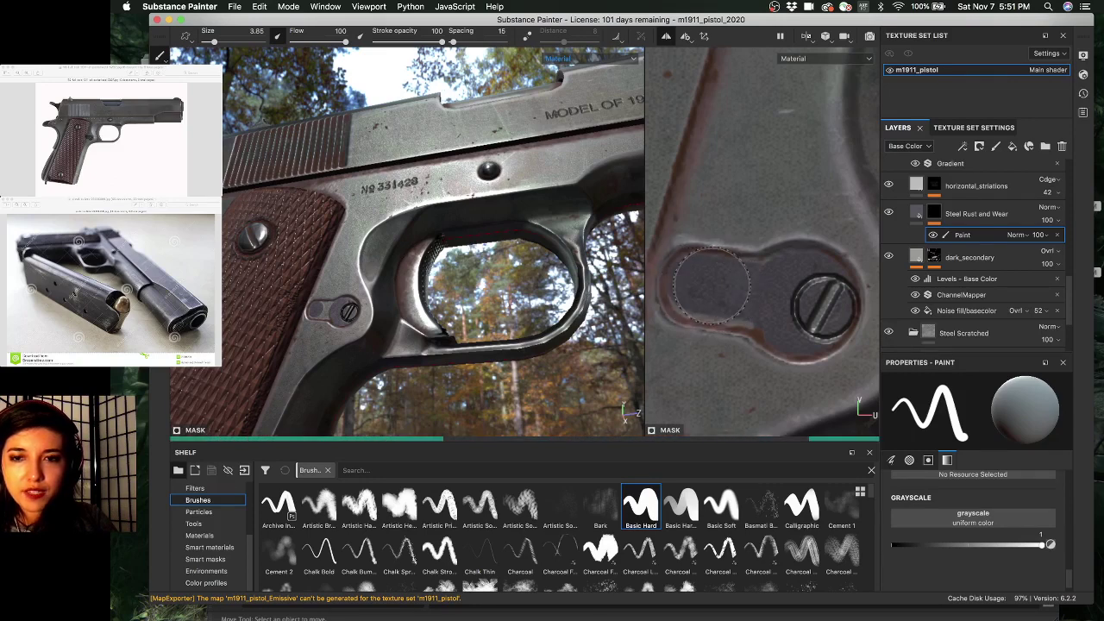
right_click_drag(712, 284, 703, 285, "ctrl")
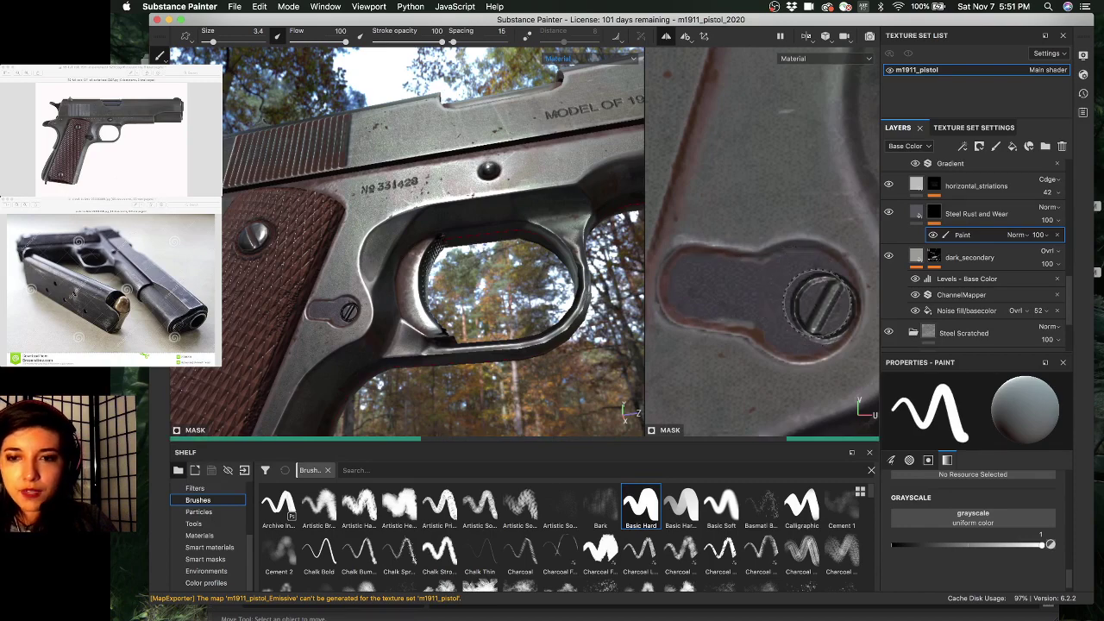
- Remove the wear from the slotted screw head by painting the mask black at brush size 2.97
key("b")
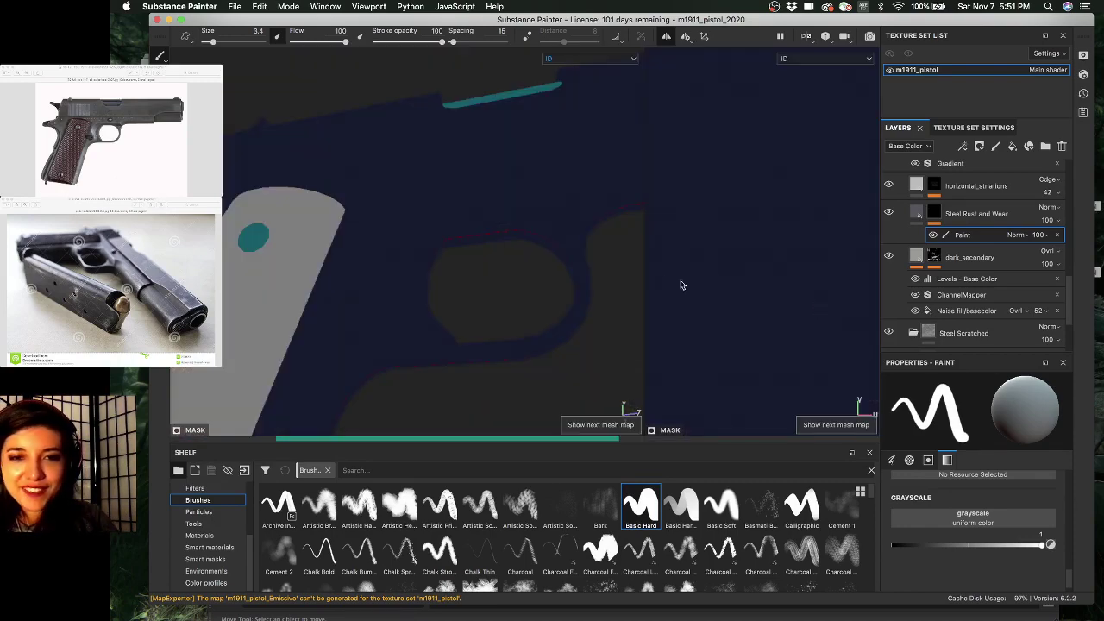
key("m")
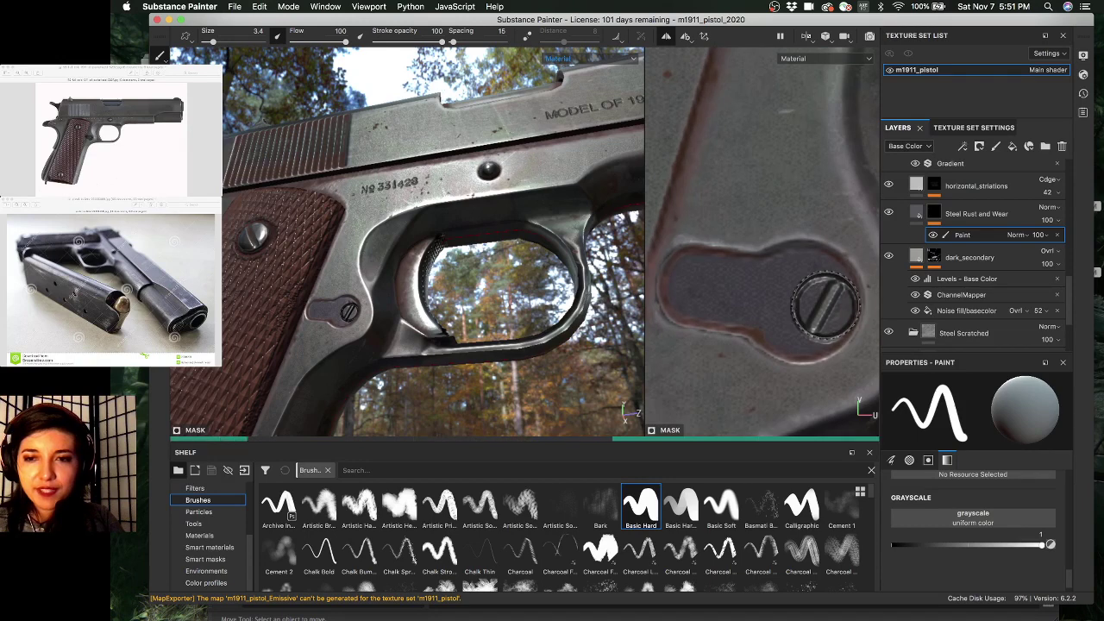
key("bracketleft")
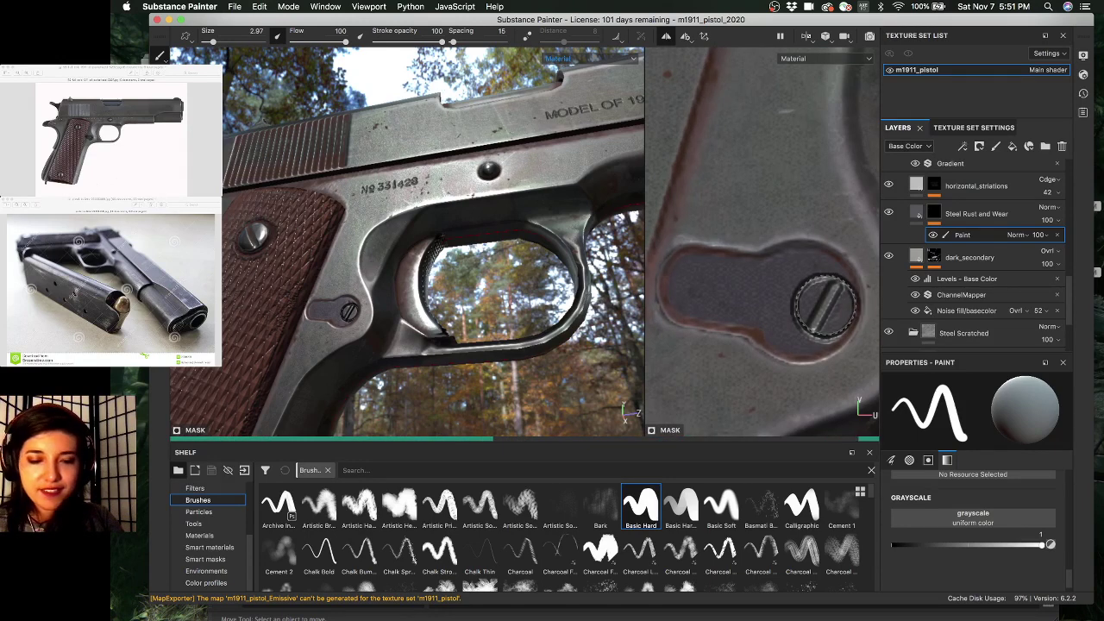
key("x")
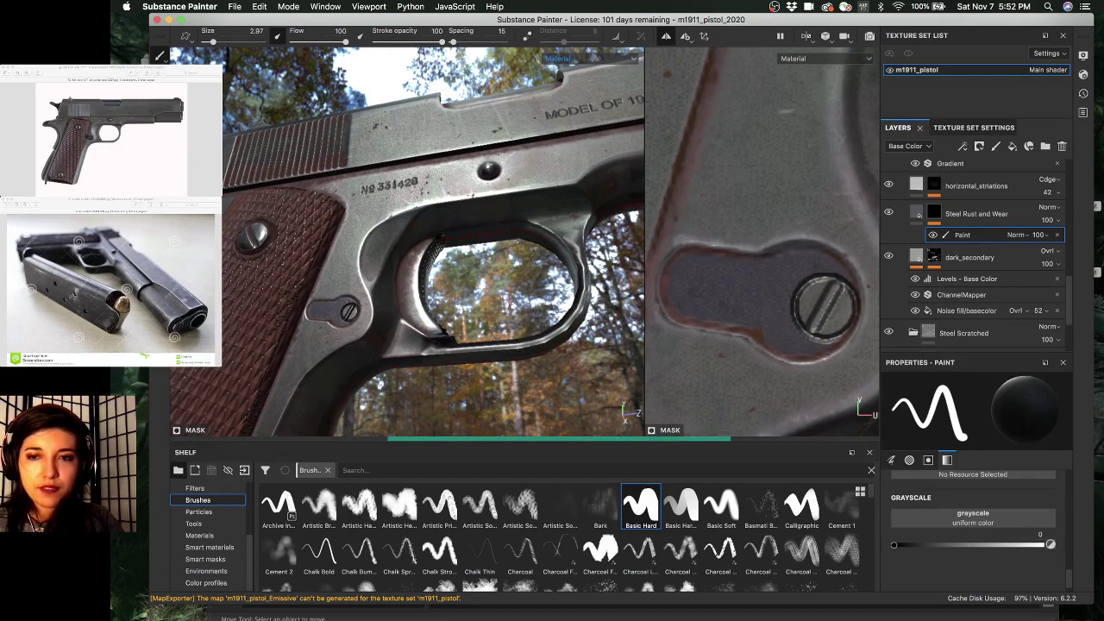
- Add a second paint effect to the Steel Rust and Wear layer's mask
left_click_drag(476, 217, 541, 276, "alt")
right_click_drag(539, 276, 436, 235, "alt")
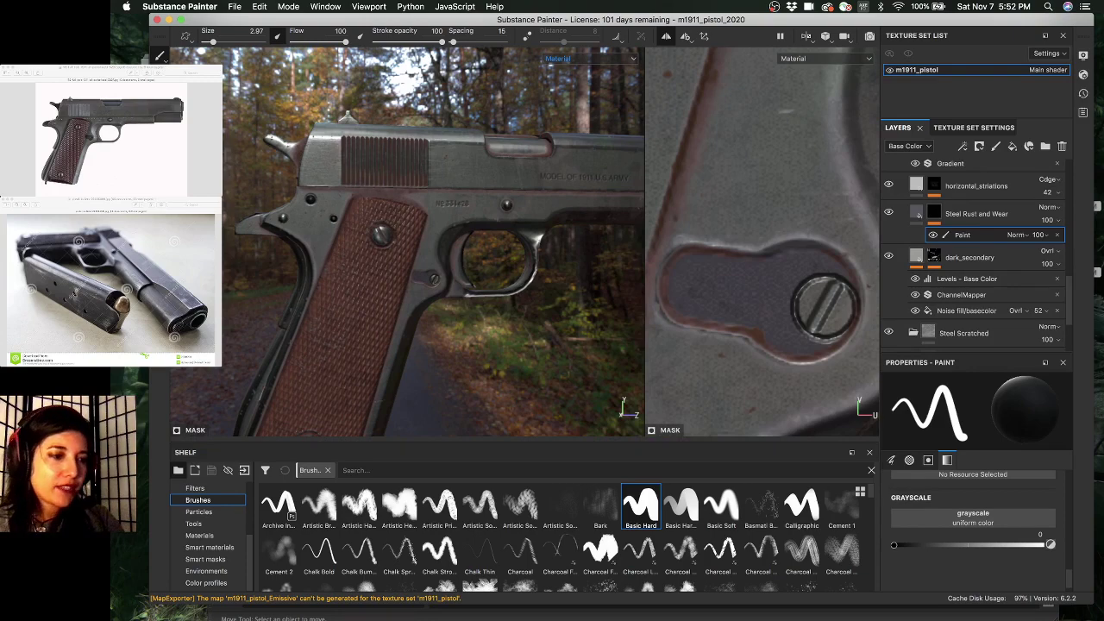
key("super+Tab")
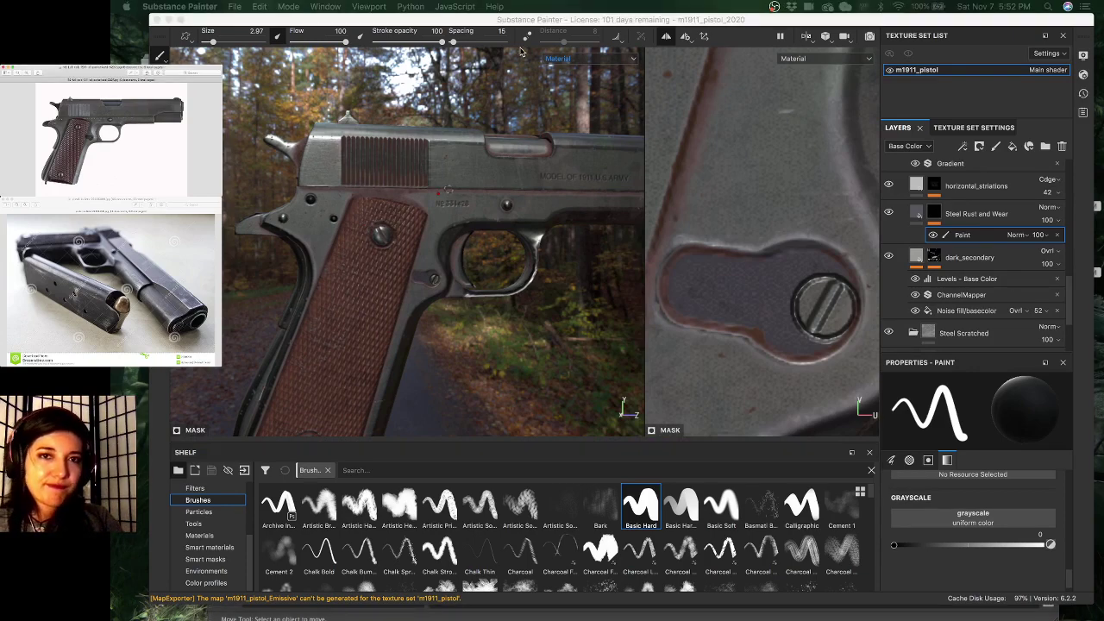
left_click(502, 19)
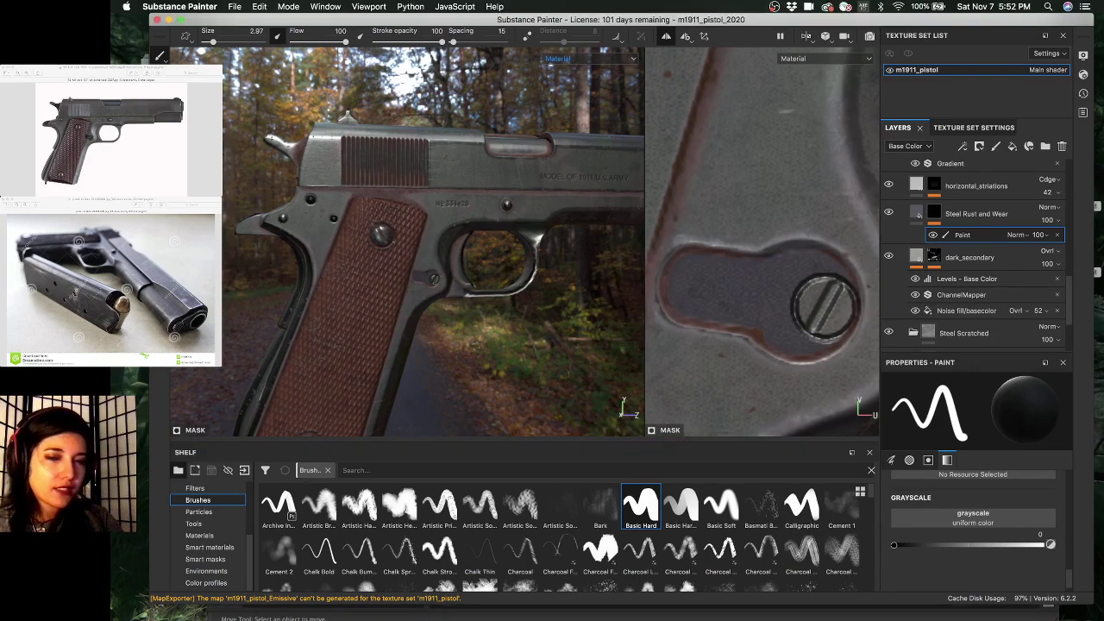
left_click_drag(465, 345, 488, 354, "alt")
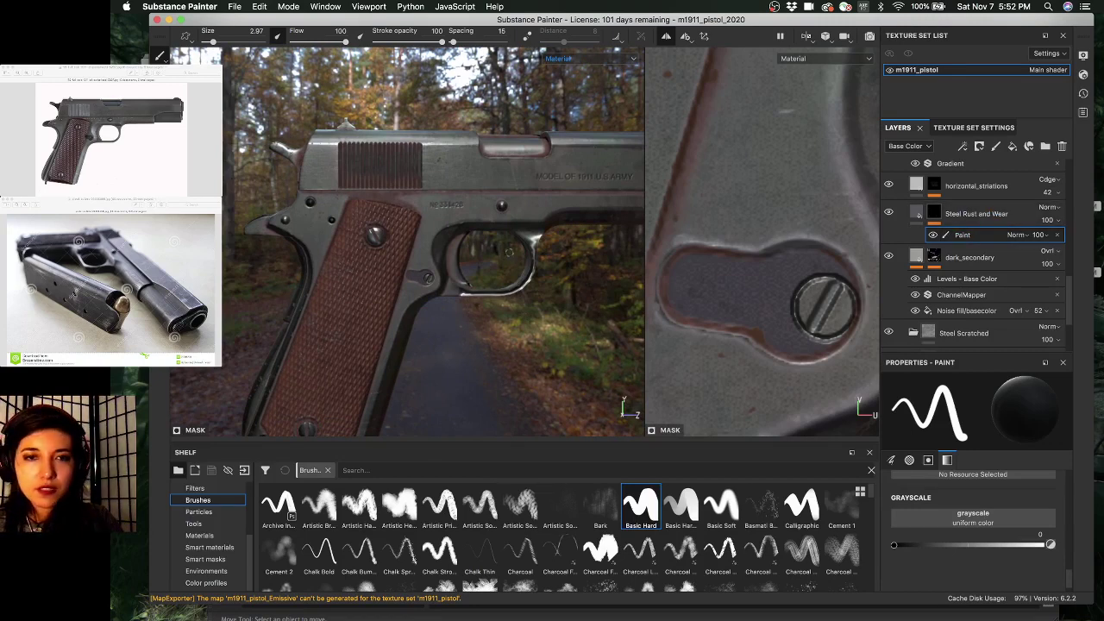
right_click(953, 235)
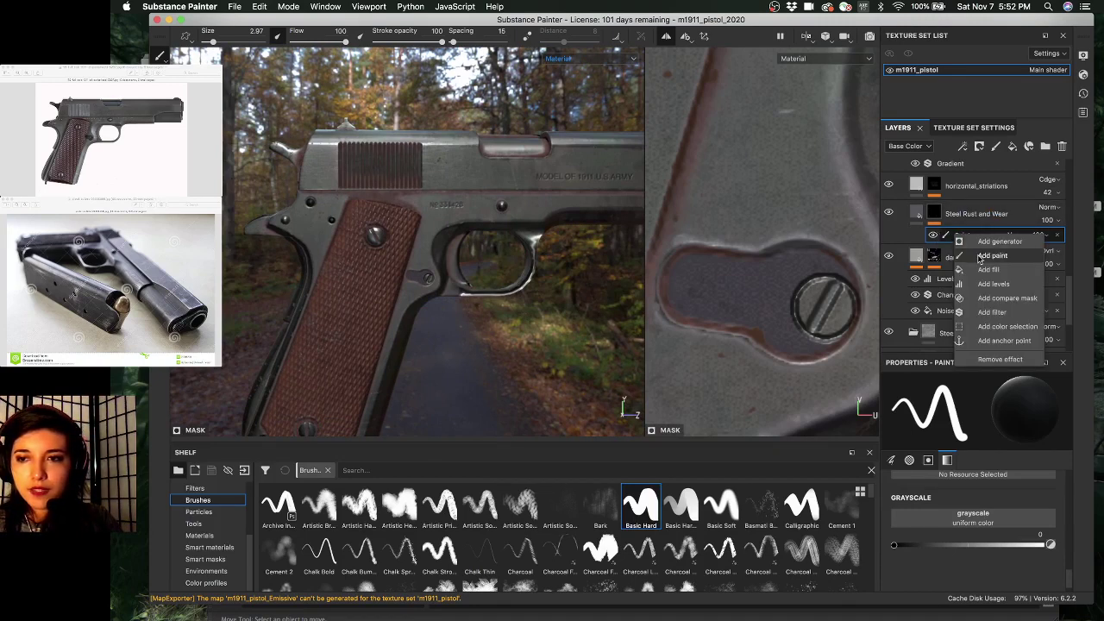
left_click(984, 256)
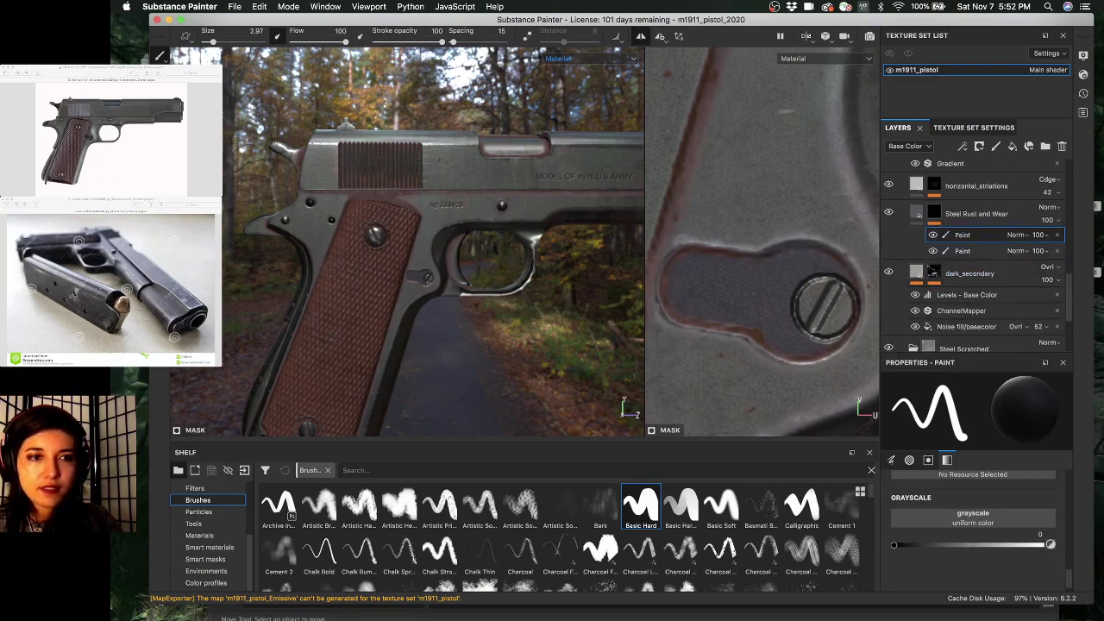
- Apply Polygon Fill in UV chunk mode to the barrel section in the ejection port on the new paint effect
key("4")
left_click_drag(428, 195, 517, 178, "alt")
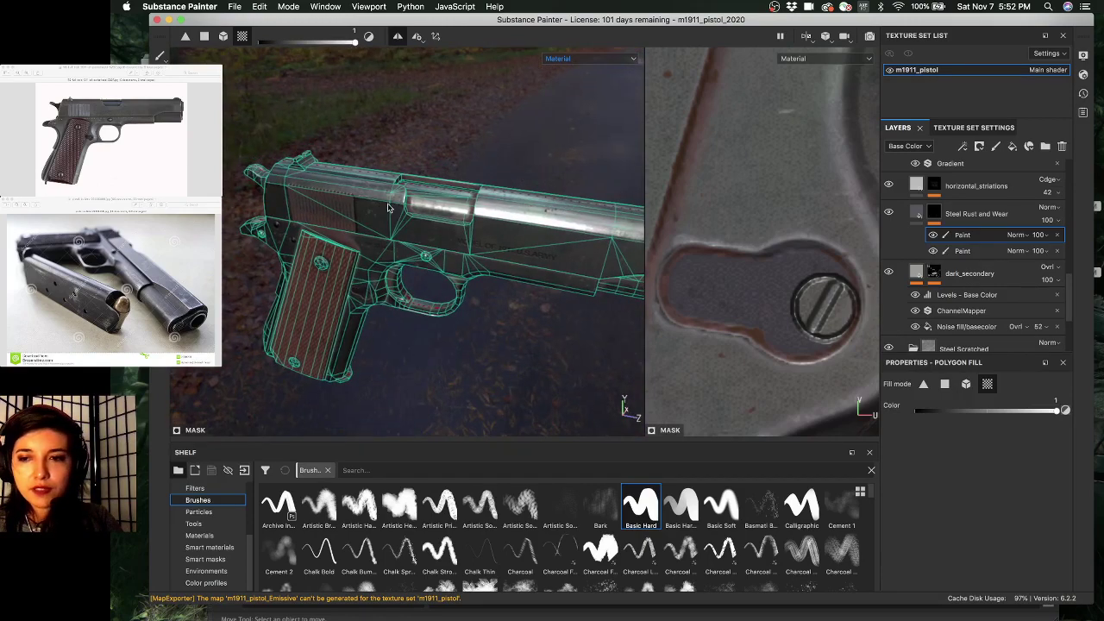
right_click_drag(389, 204, 453, 199, "alt")
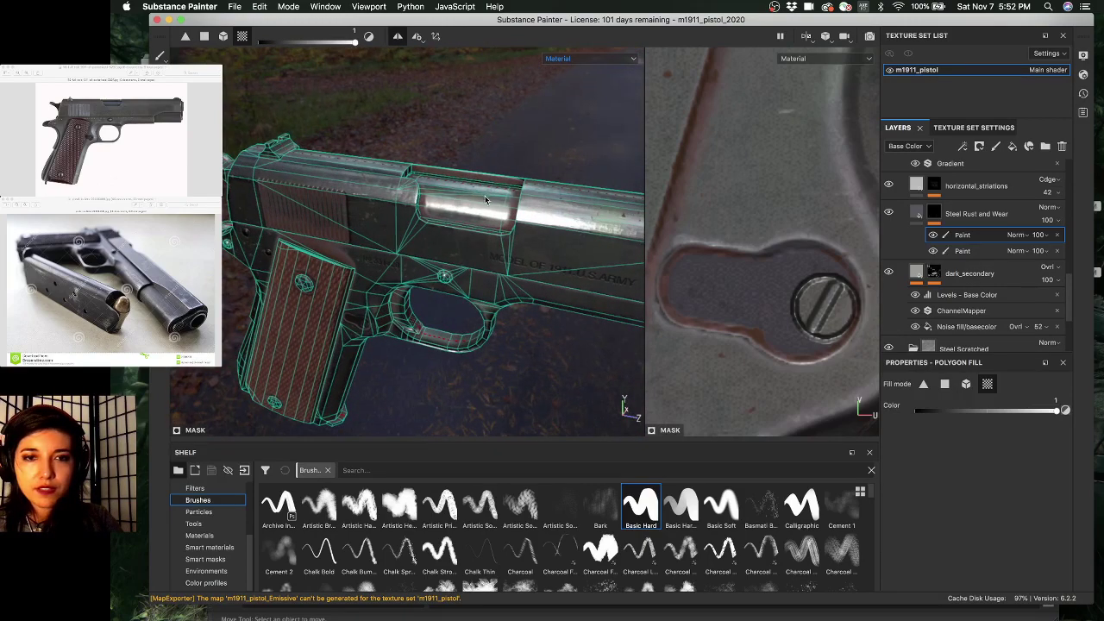
left_click(486, 200)
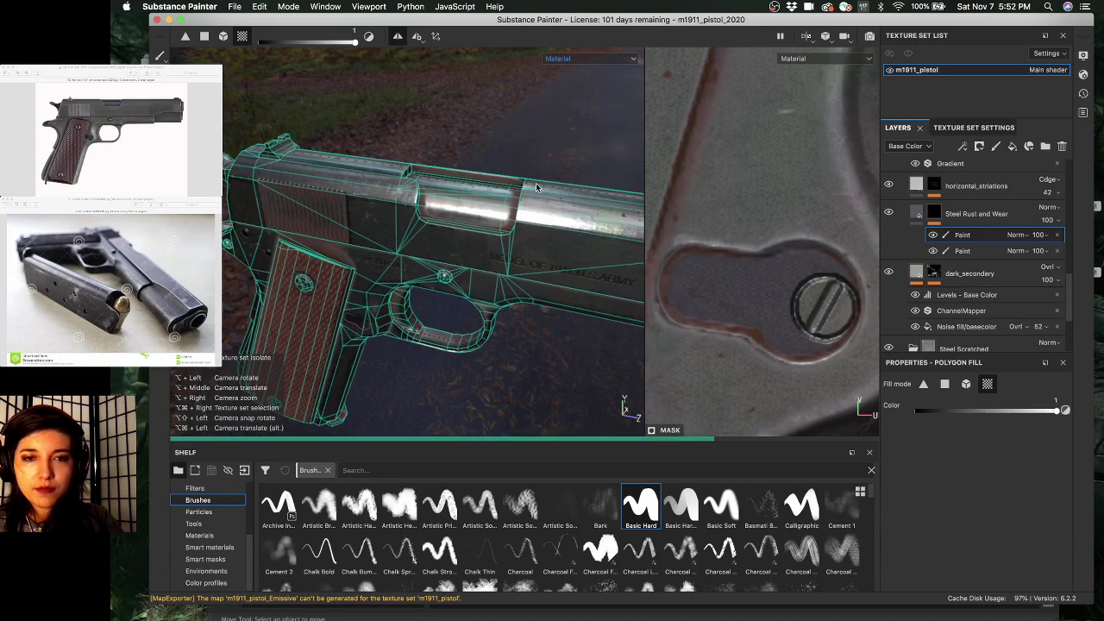
- Try Polygon Fill in mesh mode on the slide near the ejection port, and undo the fill
left_click(966, 390)
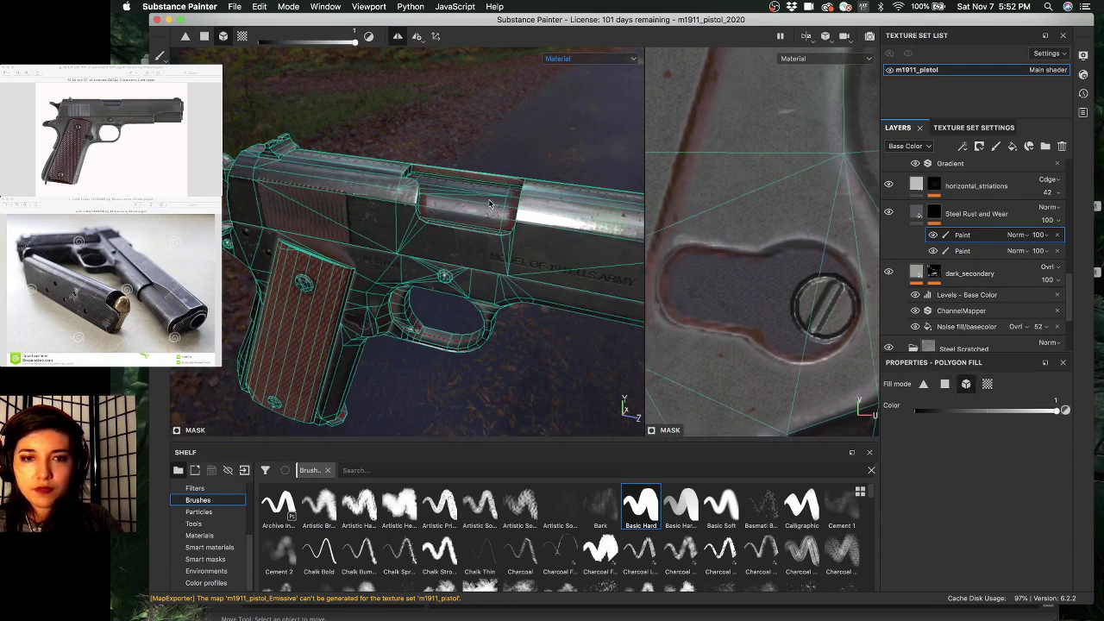
left_click(556, 225)
left_click_drag(489, 235, 687, 272, "alt")
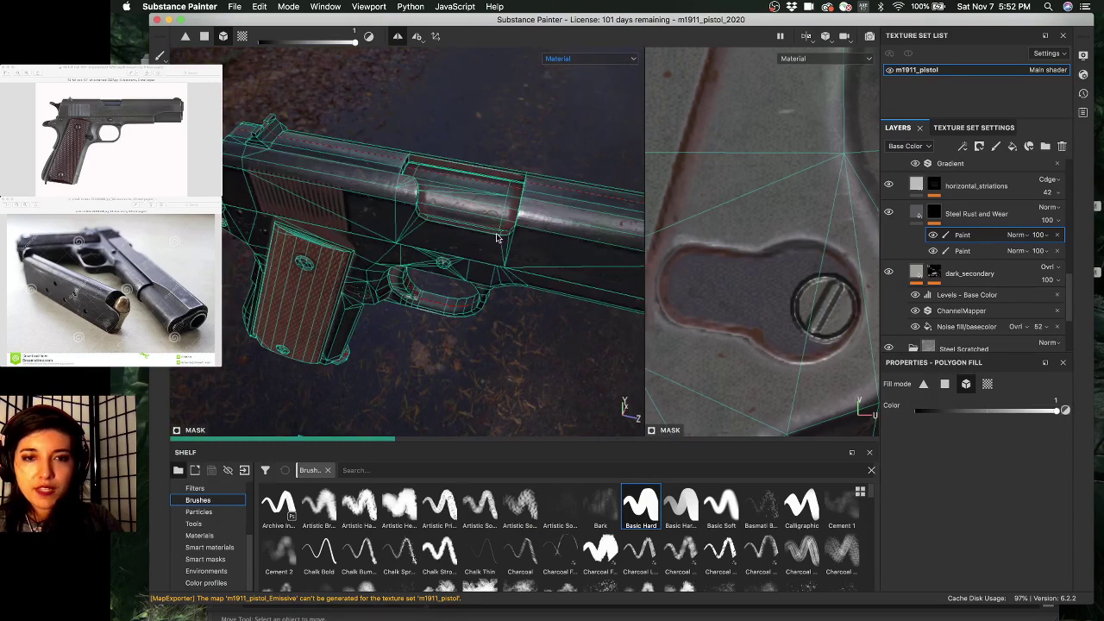
right_click_drag(482, 253, 415, 232, "alt")
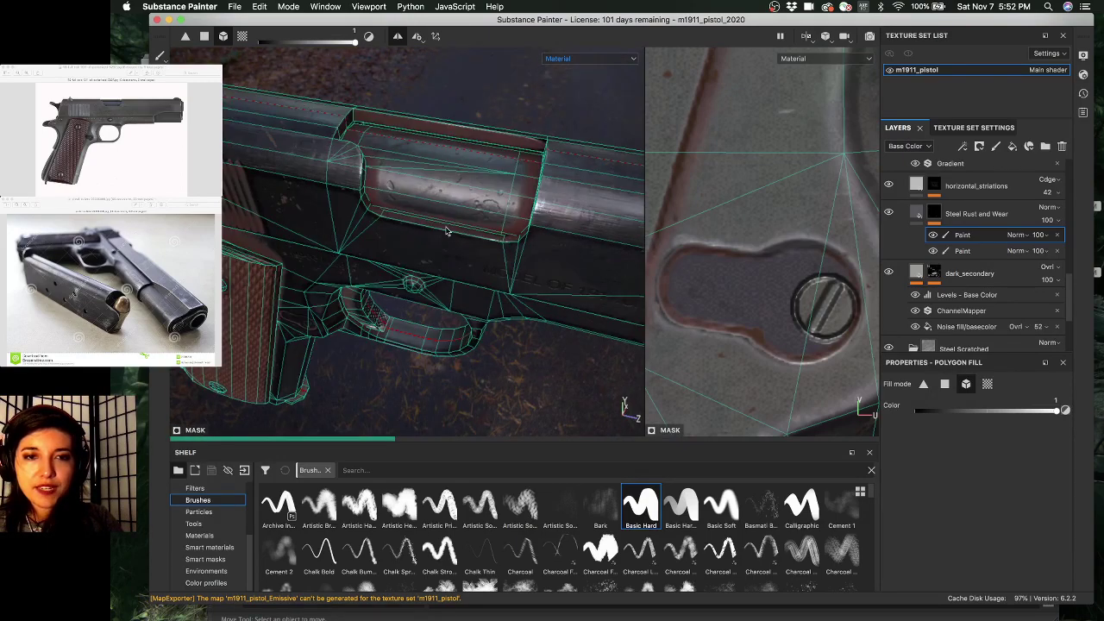
left_click_drag(448, 217, 506, 248, "alt")
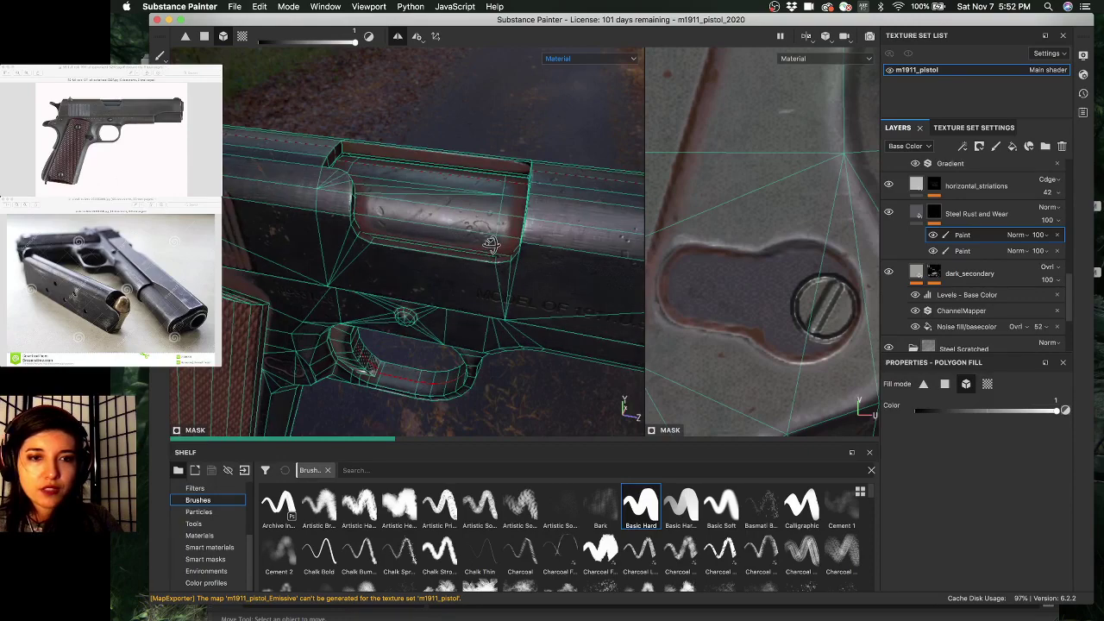
left_click_drag(487, 247, 445, 243, "alt")
key("super+z")
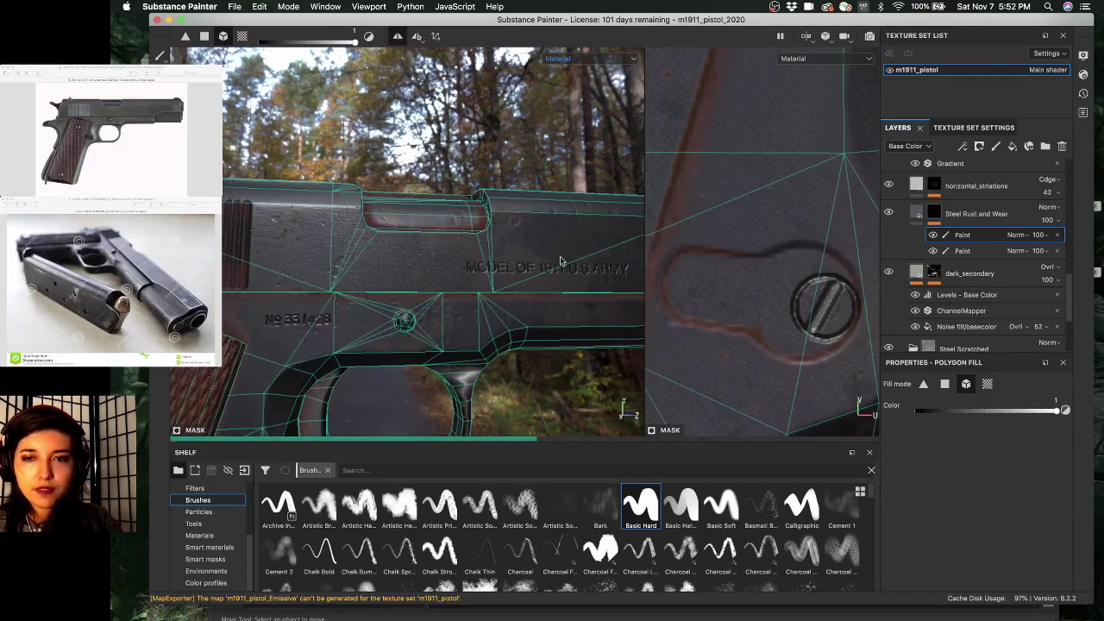
- Examine the UV layout around the frame, slide and barrel islands, with Polygon Fill in UV chunk mode
scroll(769, 314, "down", 4)
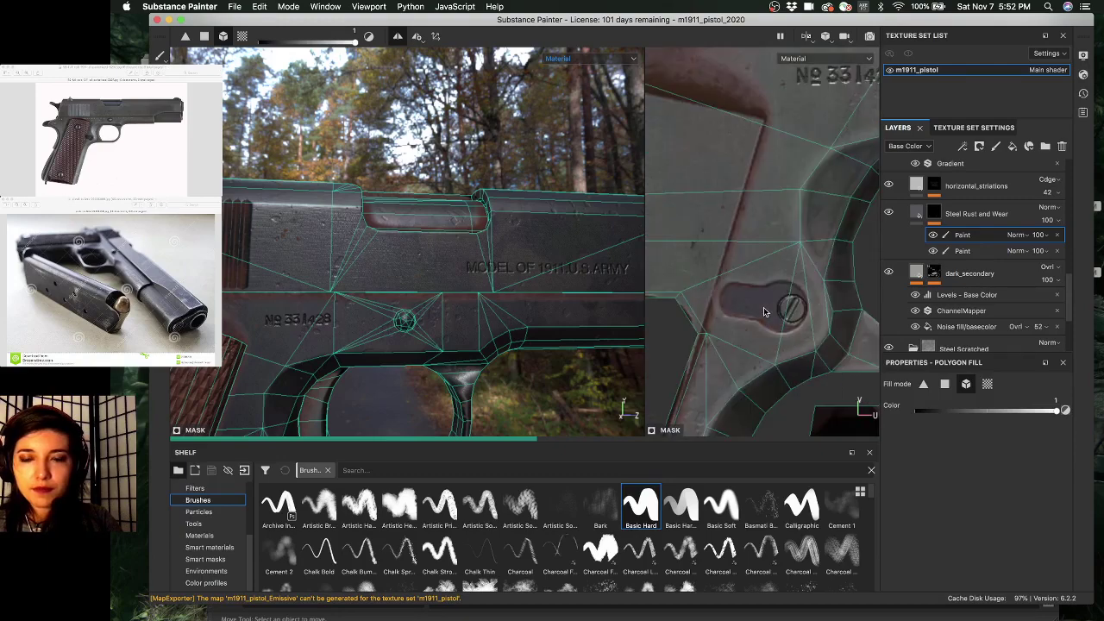
middle_click_drag(763, 307, 758, 326)
scroll(758, 326, "down", 8)
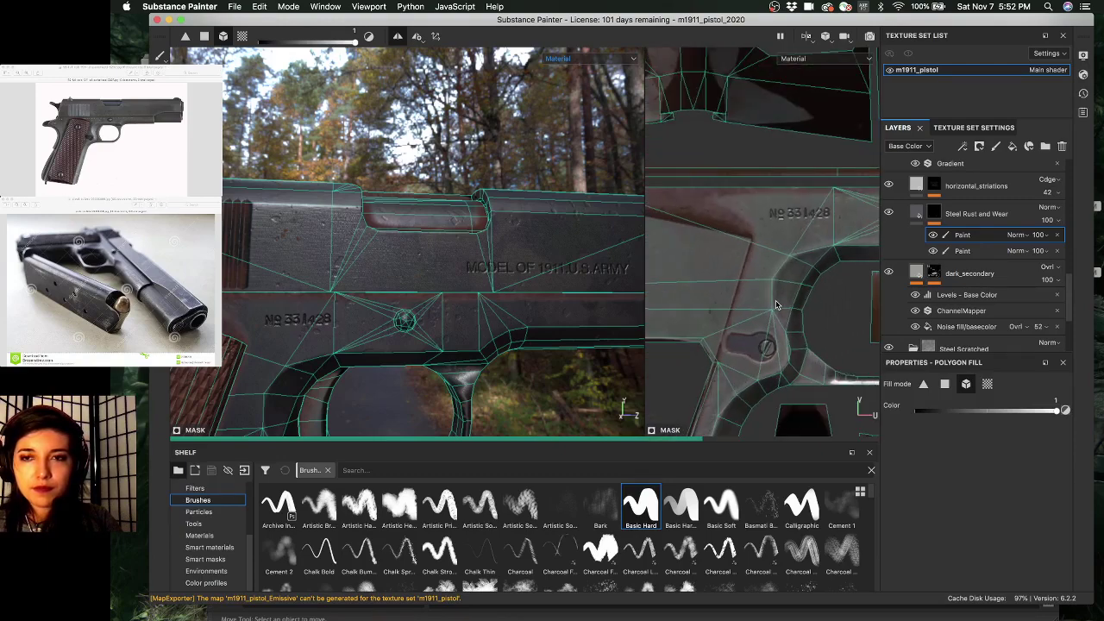
scroll(779, 318, "down", 5)
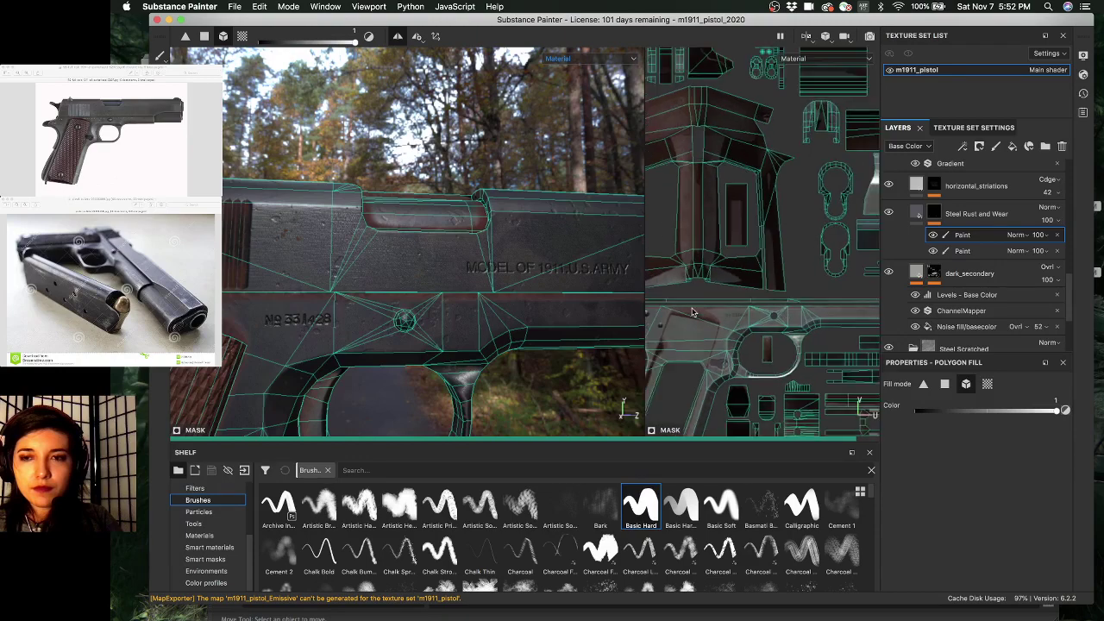
middle_click_drag(867, 290, 714, 309, "alt")
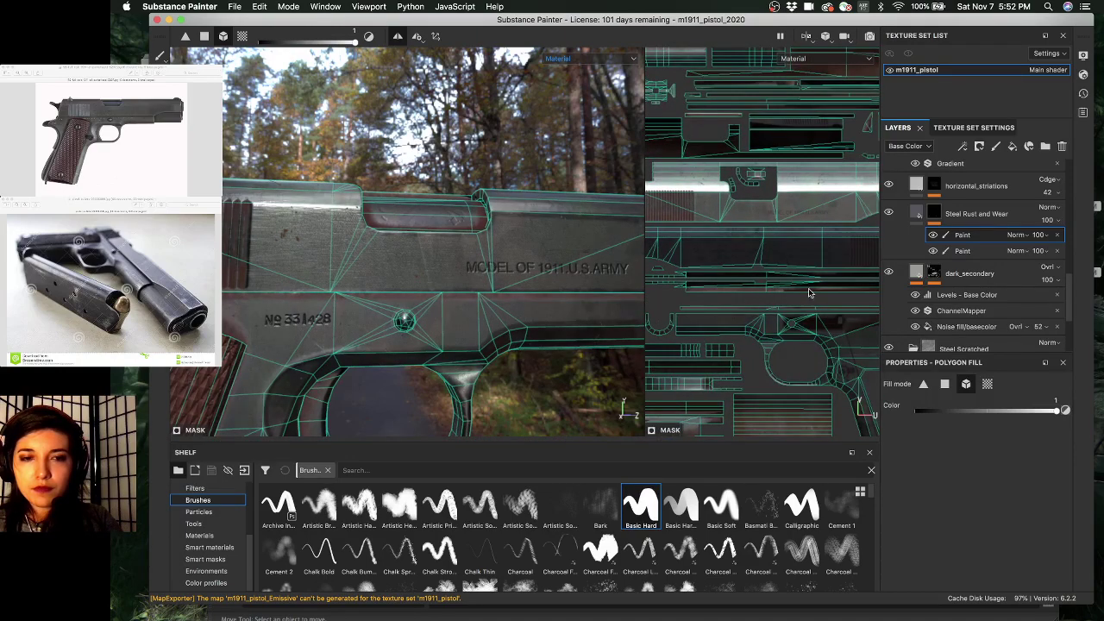
scroll(802, 298, "up", 3)
scroll(765, 310, "up", 3)
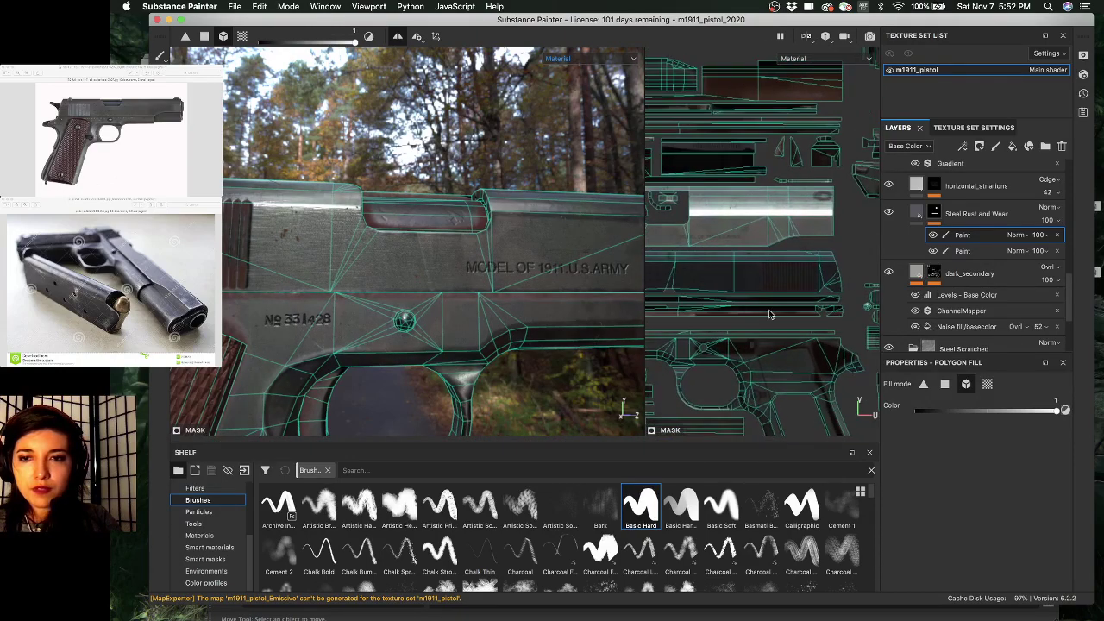
scroll(769, 314, "down", 3)
scroll(744, 317, "down", 3)
middle_click_drag(702, 326, 701, 285, "alt")
middle_click_drag(787, 270, 885, 275, "alt")
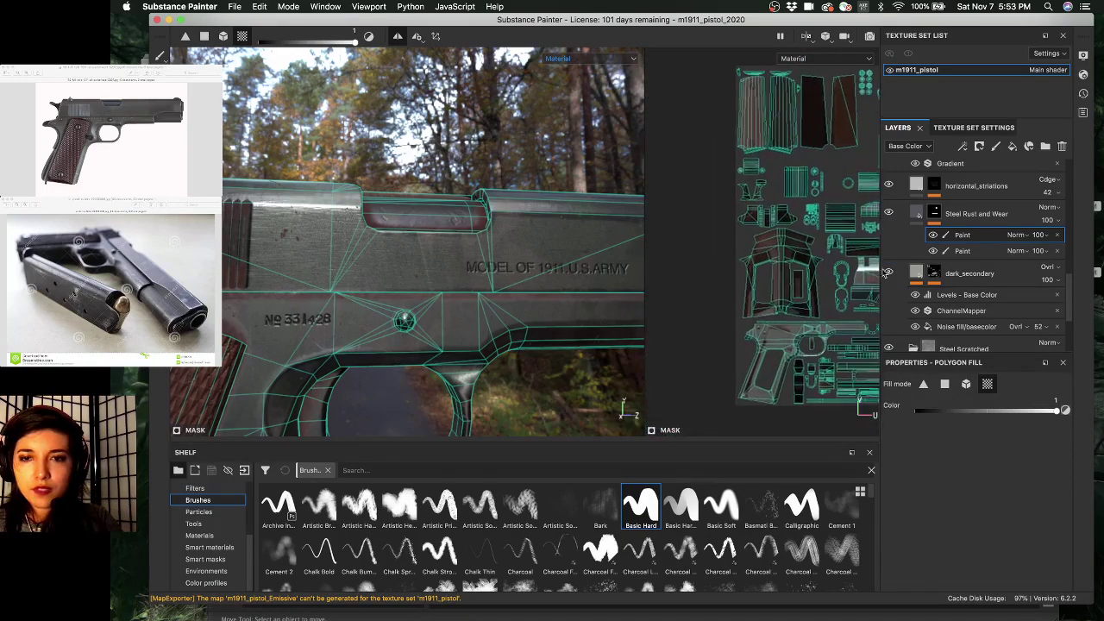
scroll(798, 168, "up", 5)
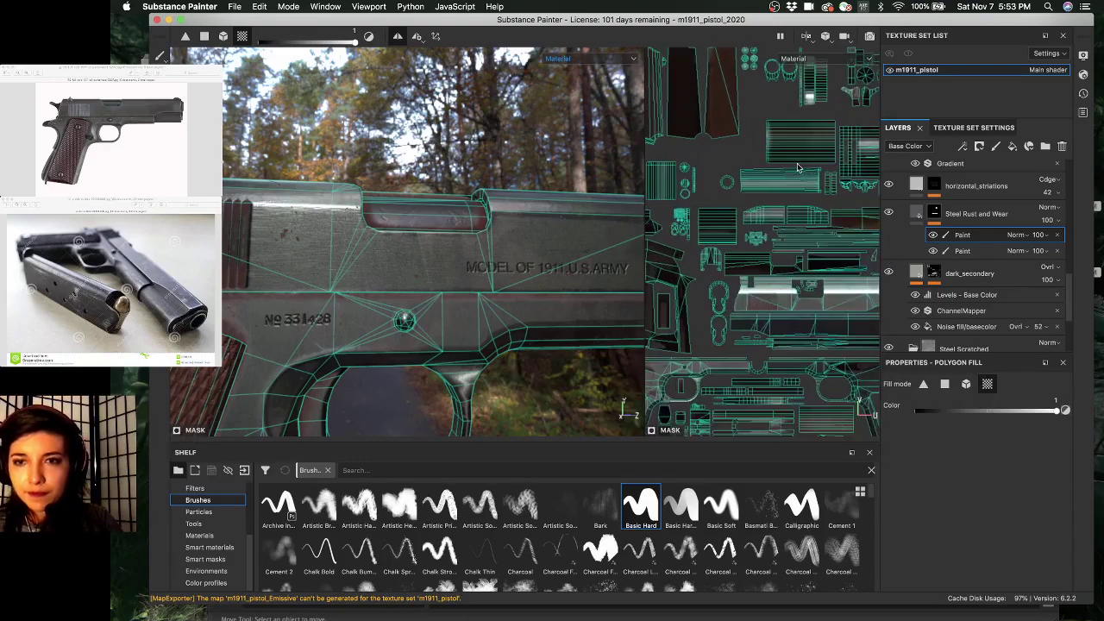
scroll(787, 211, "up", 5)
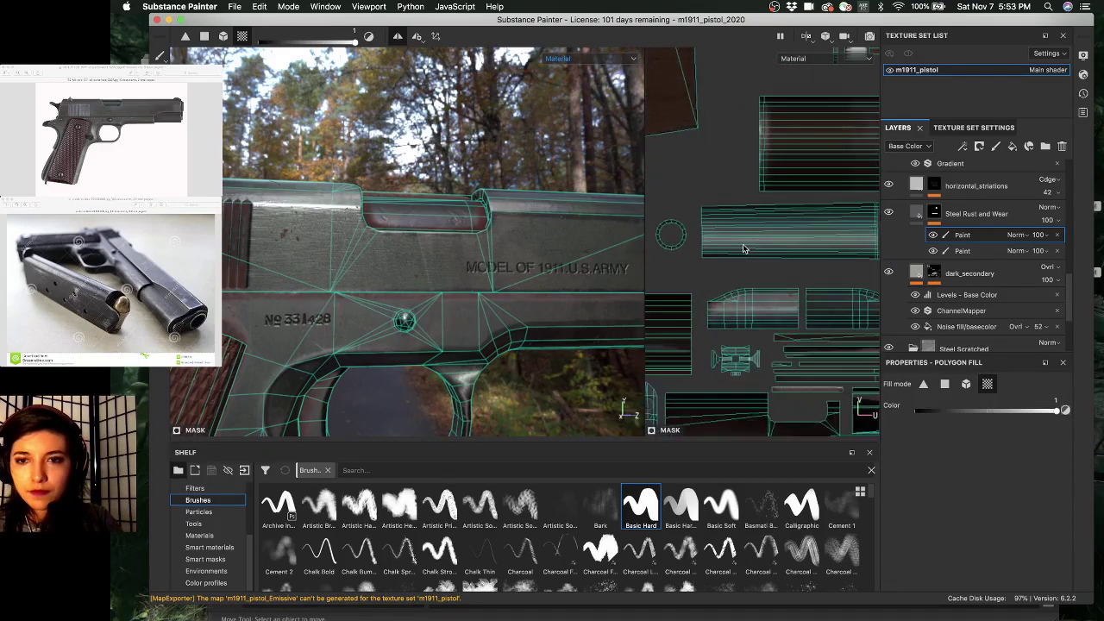
scroll(744, 248, "up", 2)
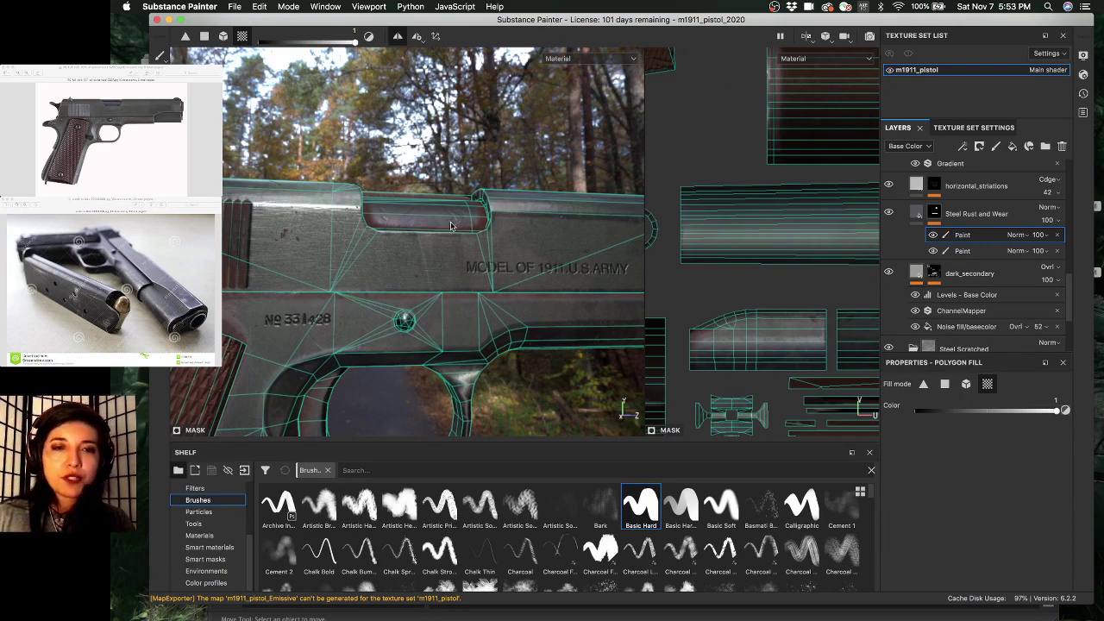
- Inspect the ejection port from above and compare it with the barrel and slide islands in the UV layout
left_click_drag(466, 231, 509, 245, "alt")
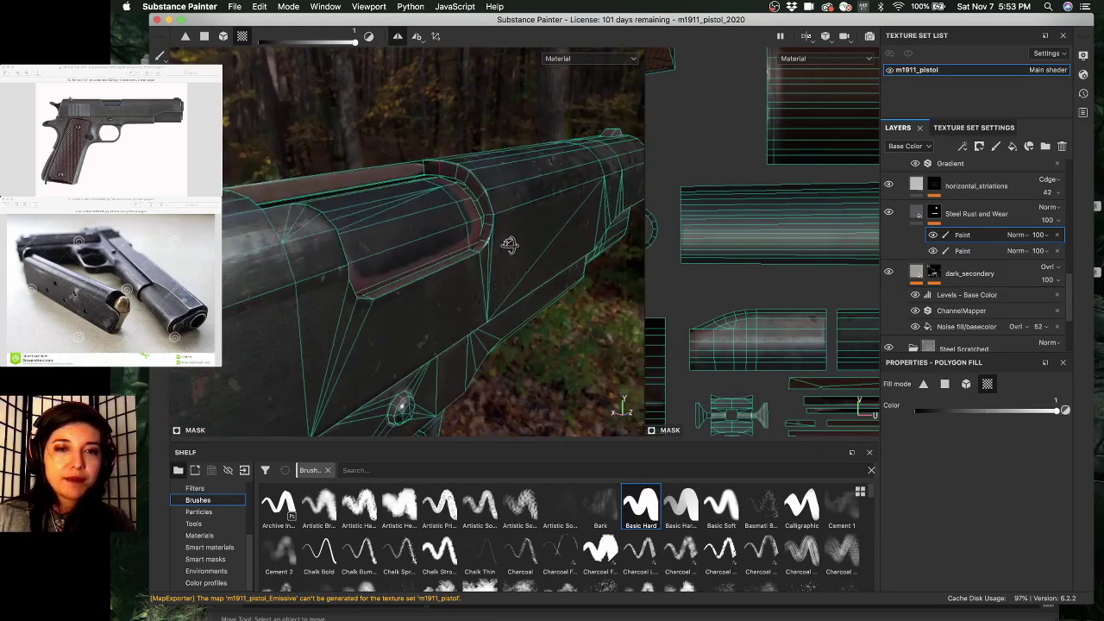
scroll(814, 271, "down", 2)
mouse_move(815, 271)
middle_mouse_down("alt")
mouse_move(670, 294)
mouse_move(815, 251)
middle_mouse_up("alt")
scroll(749, 281, "down", 2)
scroll(724, 285, "up", 1)
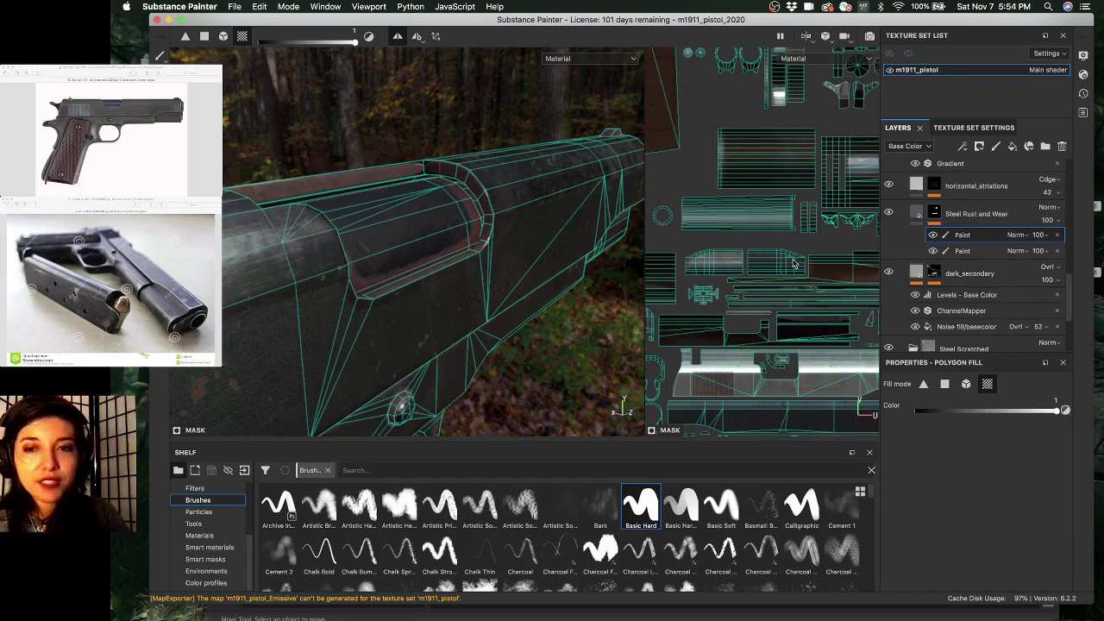
scroll(779, 318, "down", 2)
middle_click_drag(771, 288, 702, 286, "alt")
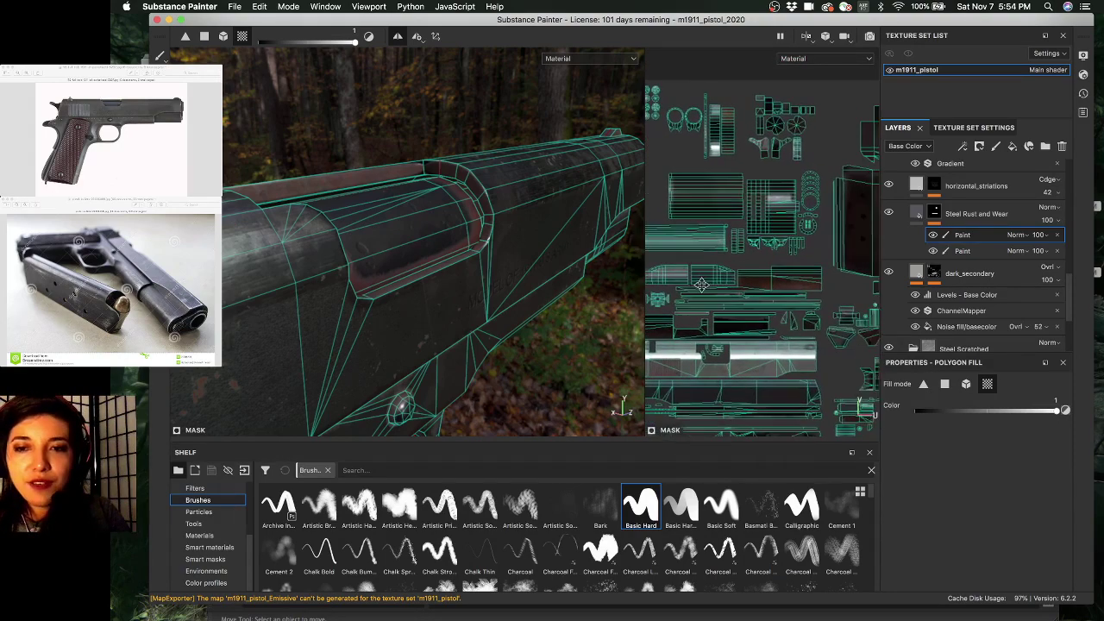
middle_click_drag(749, 320, 802, 274, "alt")
middle_click_drag(787, 325, 884, 325, "alt")
middle_click_drag(785, 256, 789, 267, "alt")
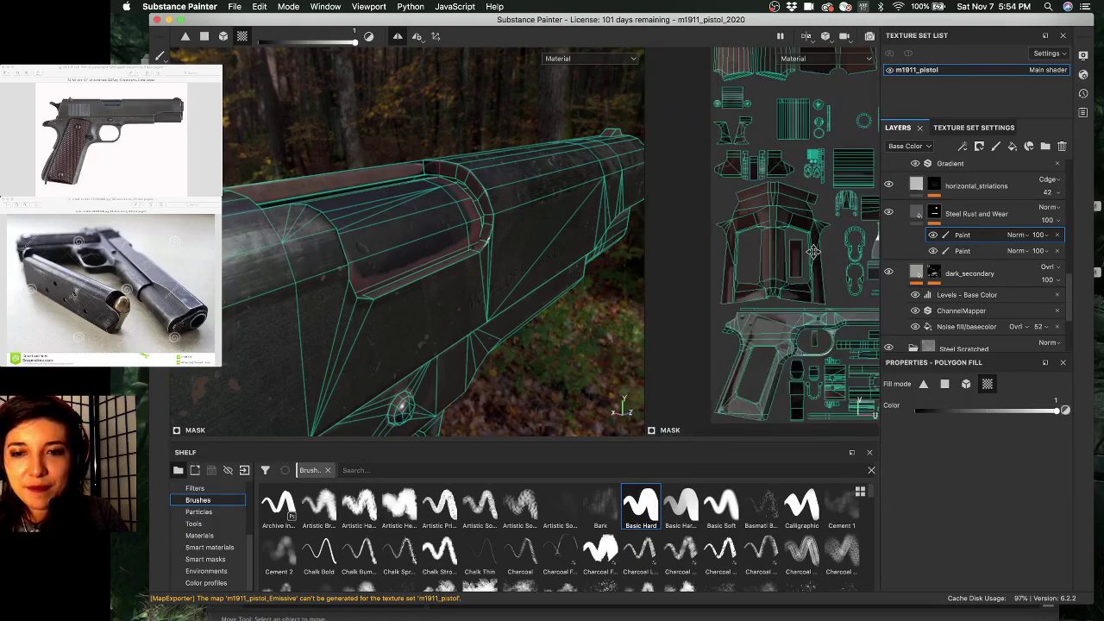
scroll(794, 268, "up", 3)
middle_click_drag(846, 219, 702, 240, "alt")
right_click_drag(698, 206, 720, 205, "shift")
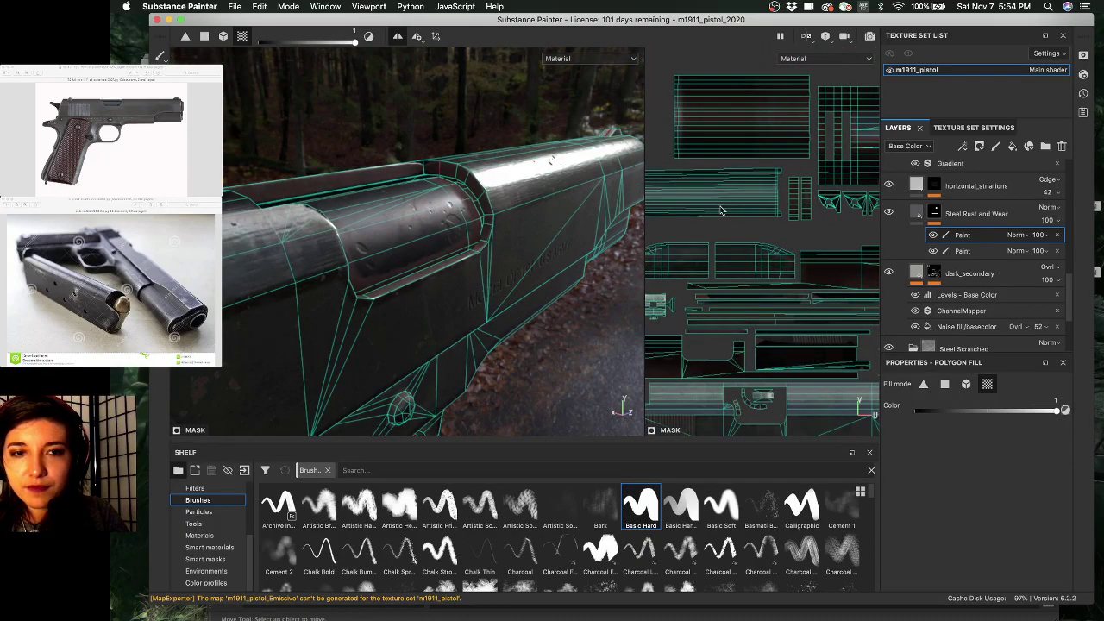
middle_click_drag(751, 284, 780, 292, "alt")
scroll(763, 252, "up", 2)
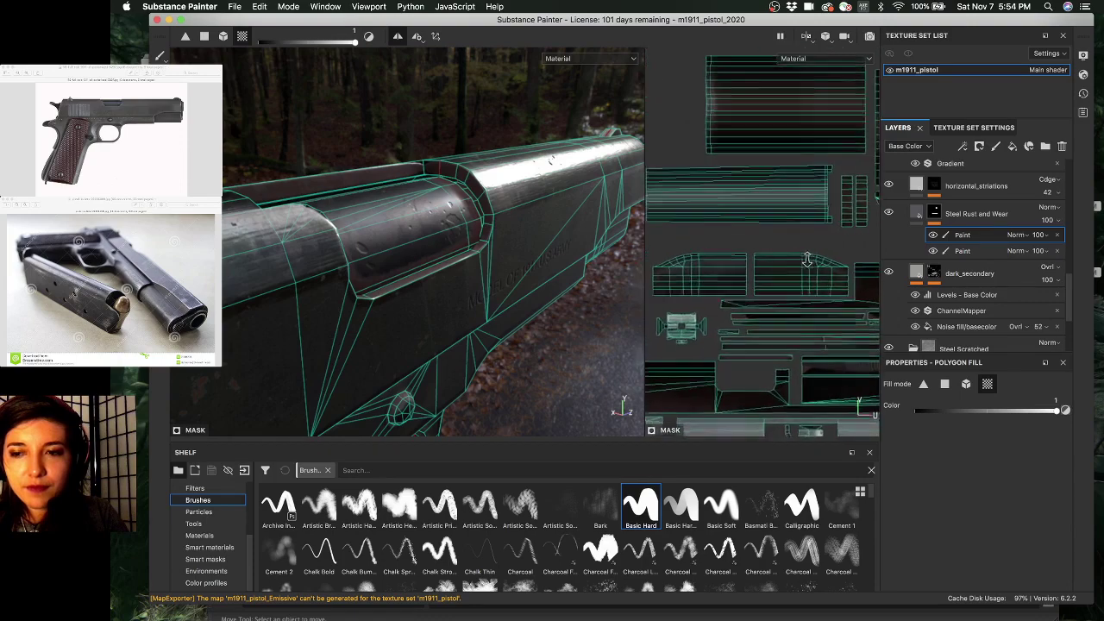
left_click_drag(426, 203, 379, 200, "alt")
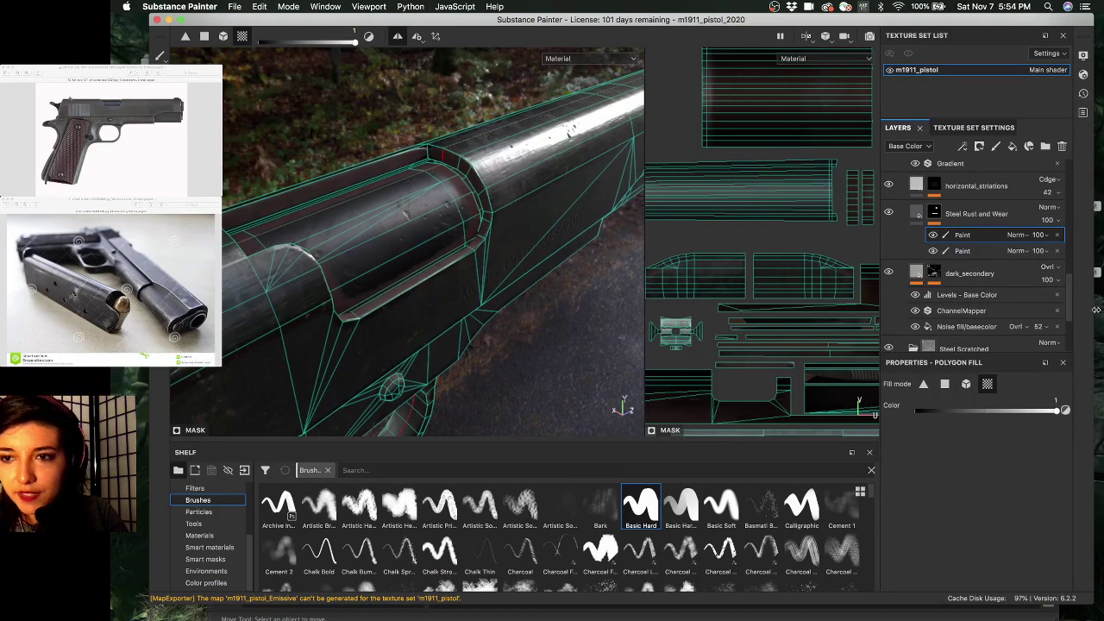
- Disable the height, rough and metal channels of the Steel Rust and Wear fill layer, leaving only color active
left_click(916, 213)
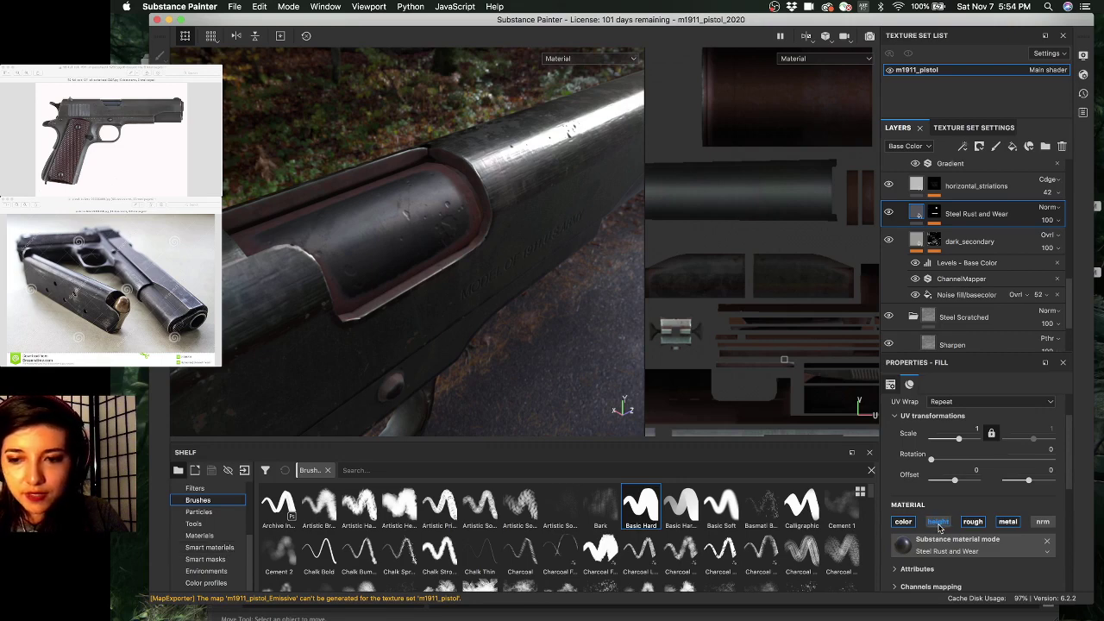
left_click(974, 521)
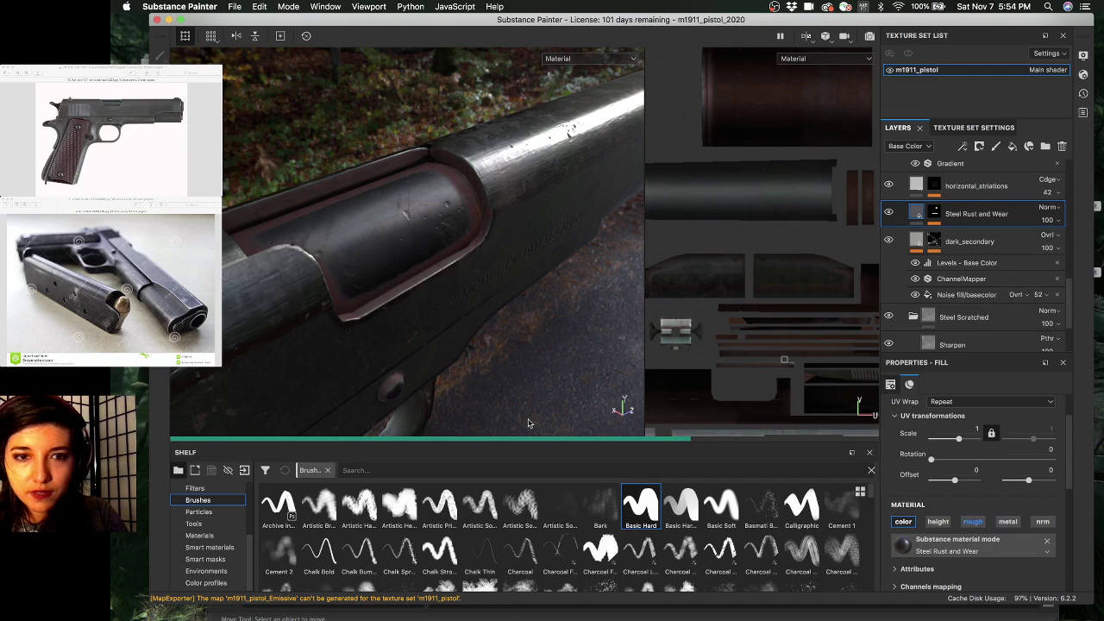
left_click_drag(451, 332, 418, 304, "alt")
- Inspect the pistol's slide and frame in the individual channel views, including Normal+Height+Mesh, and finish on Base Color
key("c")
key("c")
key("c")
key("c")
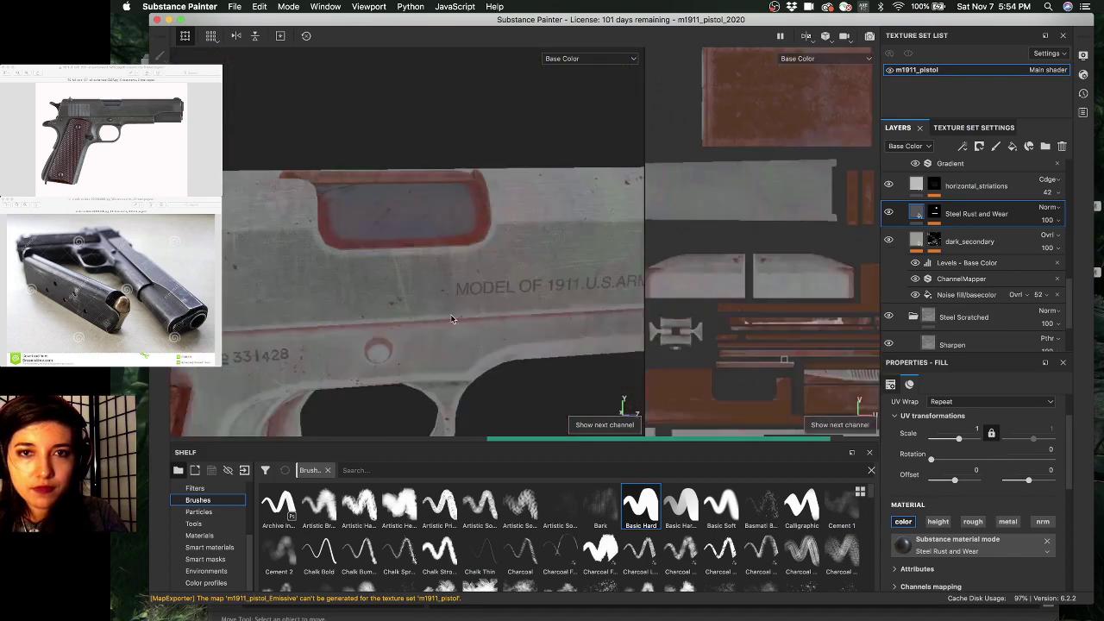
key("c")
key("c")
key("c")
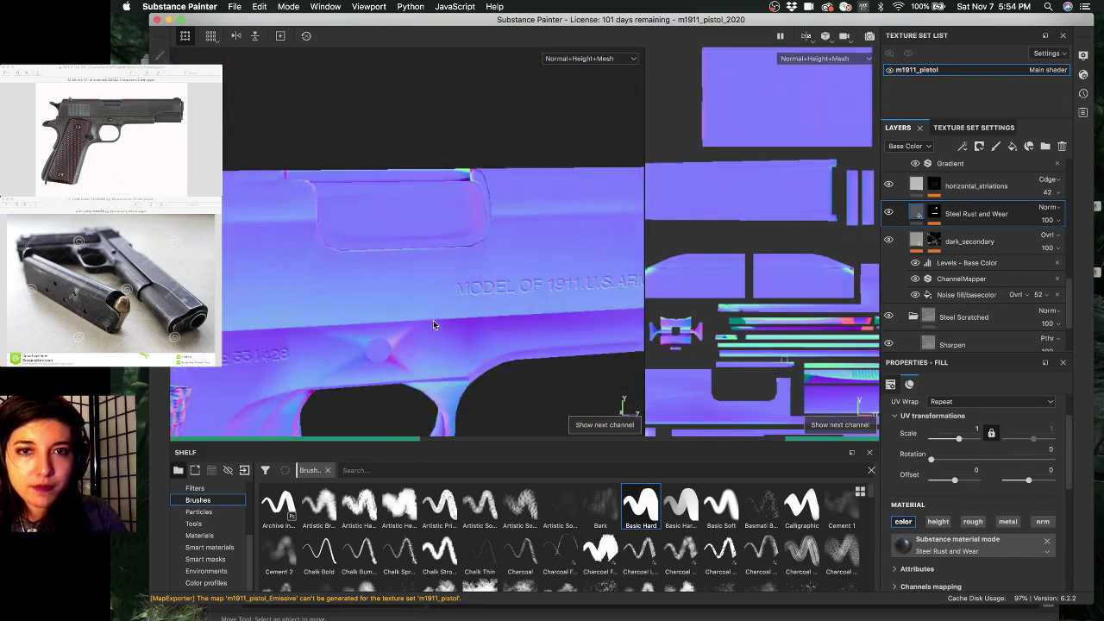
key("c")
key("c")
left_click_drag(434, 323, 440, 294, "alt")
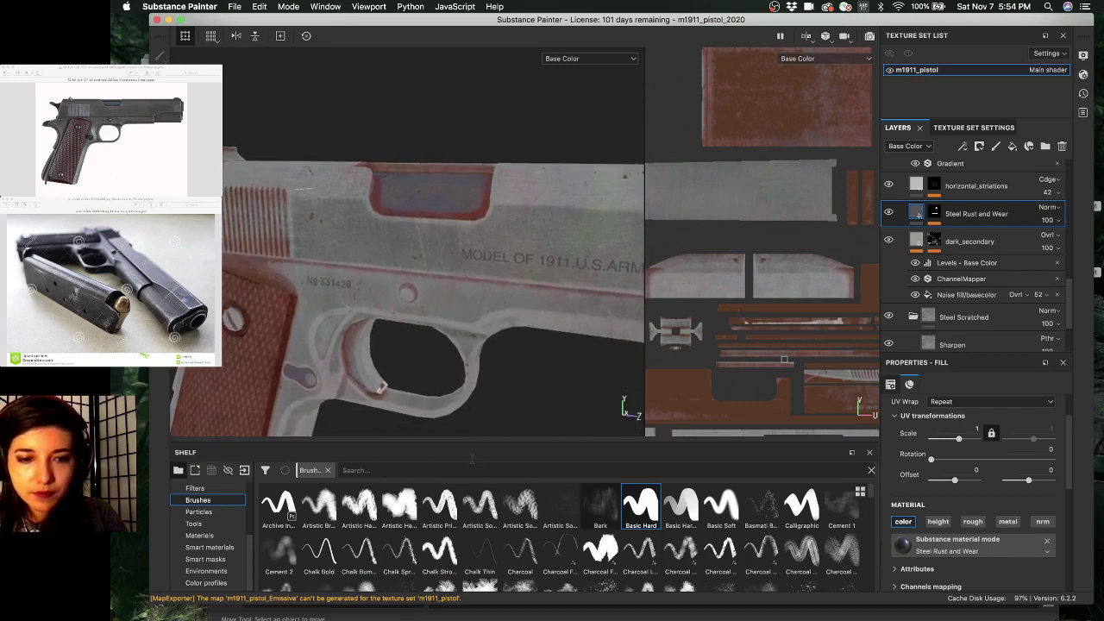
- Browse the shelf's smart materials and Materials library, examining the metal and steel presets
left_click(227, 548)
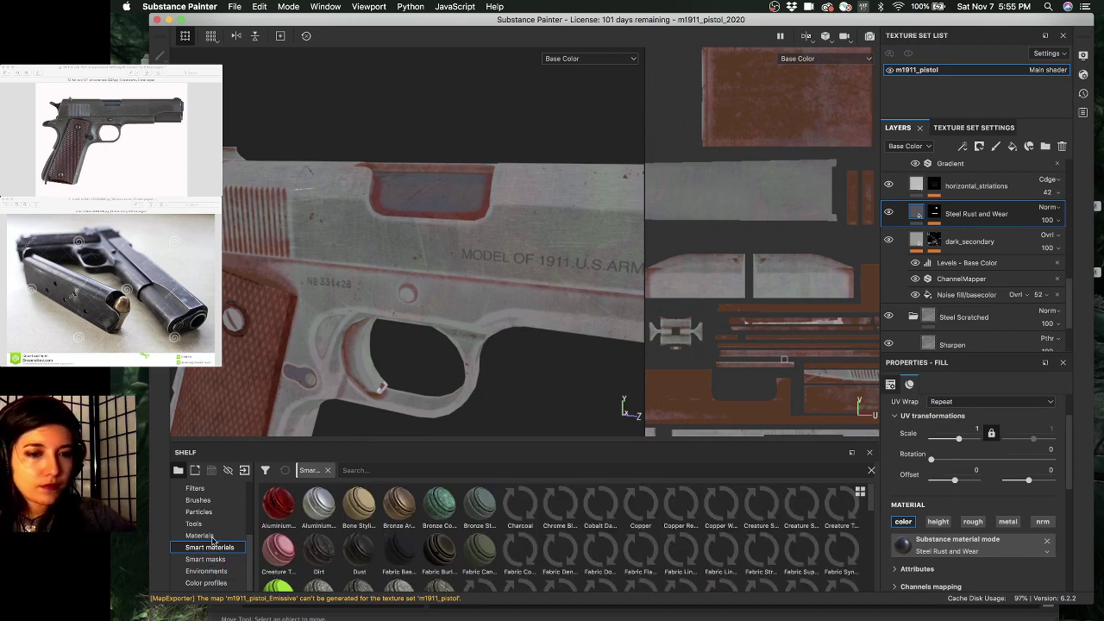
left_click(199, 535)
scroll(552, 555, "down", 5)
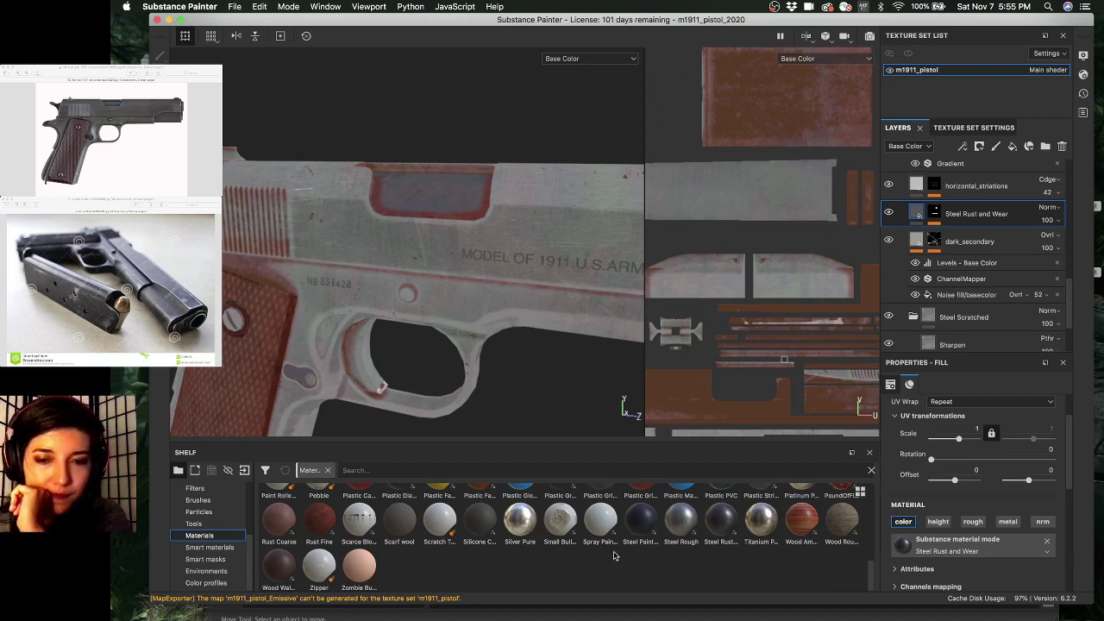
scroll(517, 548, "up", 5)
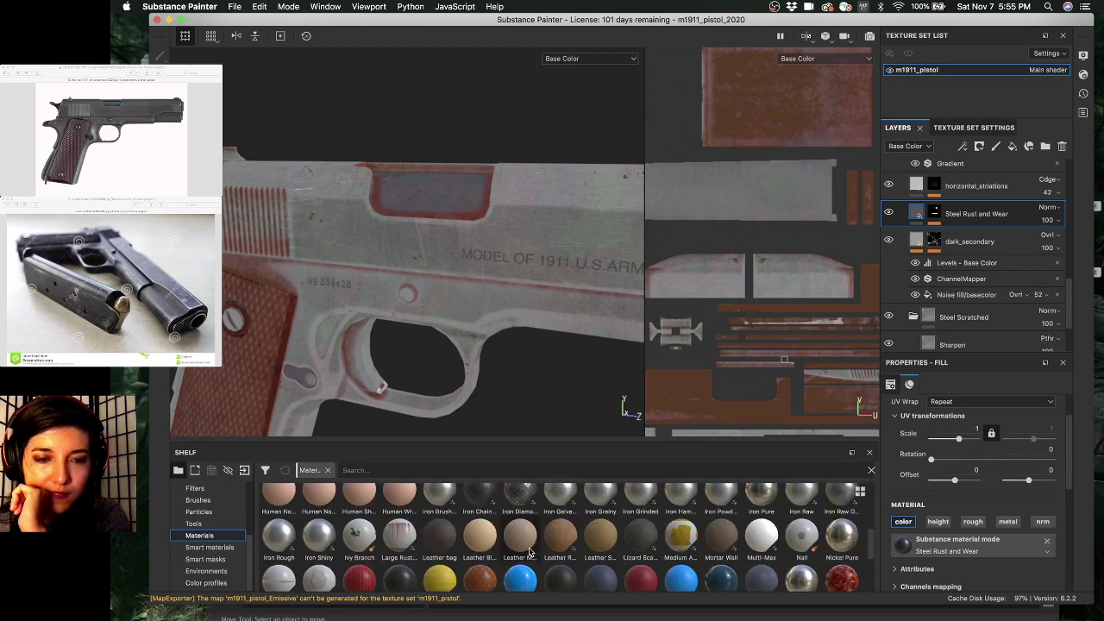
scroll(530, 552, "down", 5)
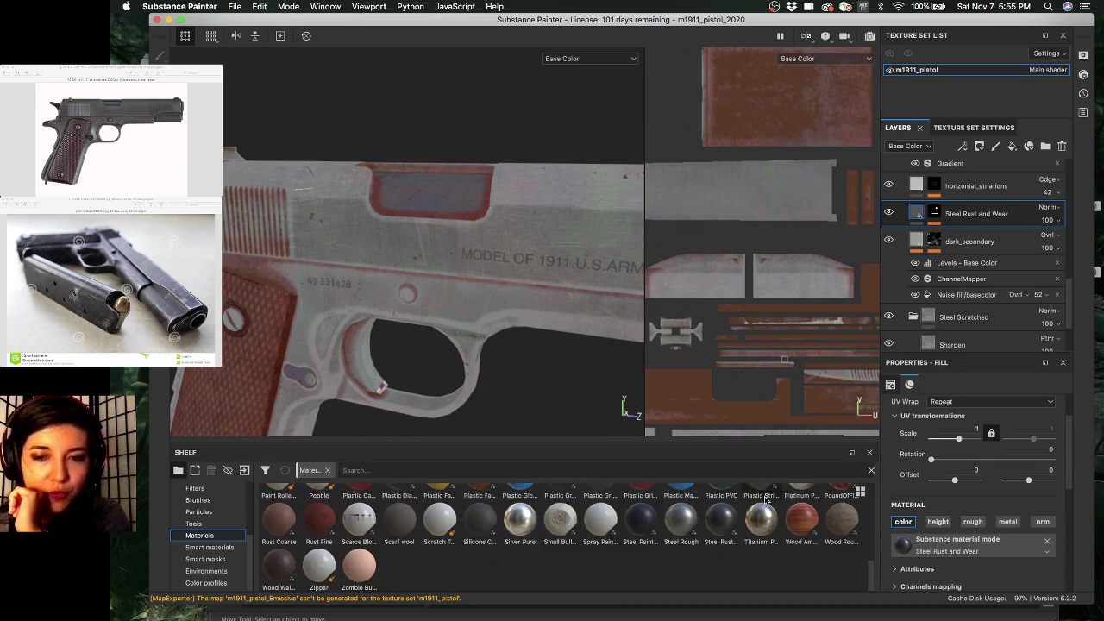
mouse_move(765, 498)
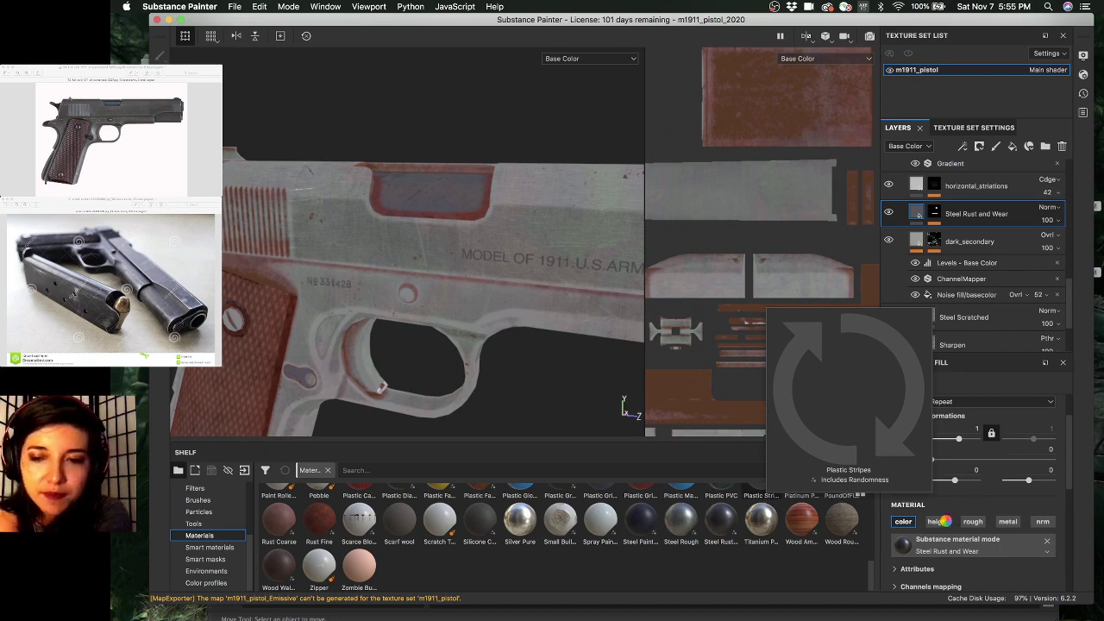
- Review the Steel Rust and Wear fill's parameters, including its expanded Technical parameters, and check the matching shelf material
scroll(946, 523, "down", 5)
scroll(947, 525, "down", 2)
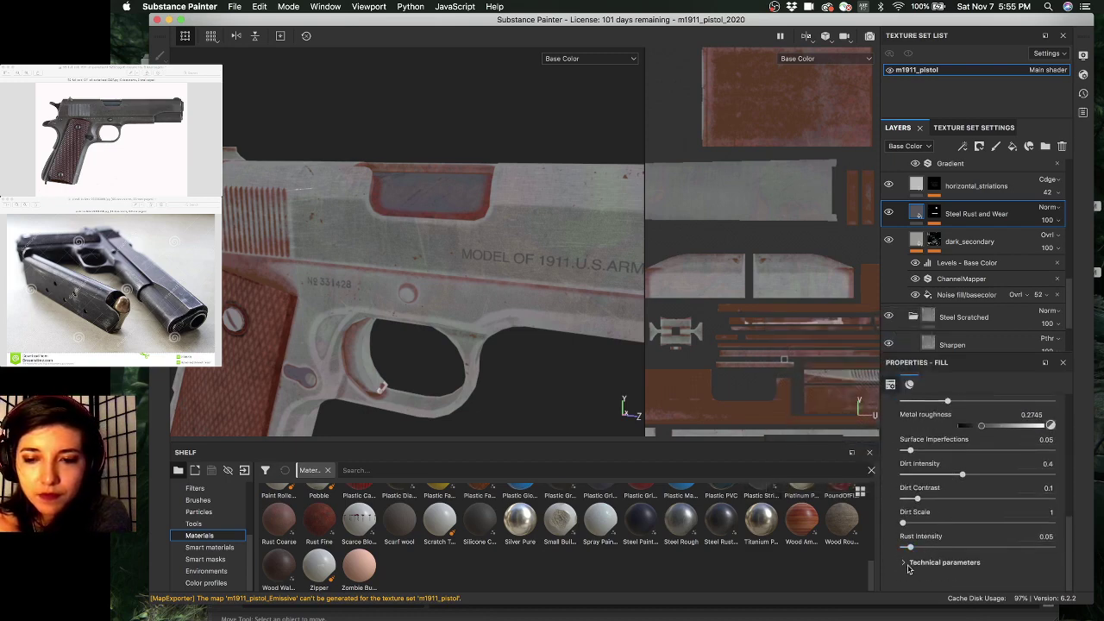
left_click(905, 563)
scroll(941, 540, "down", 7)
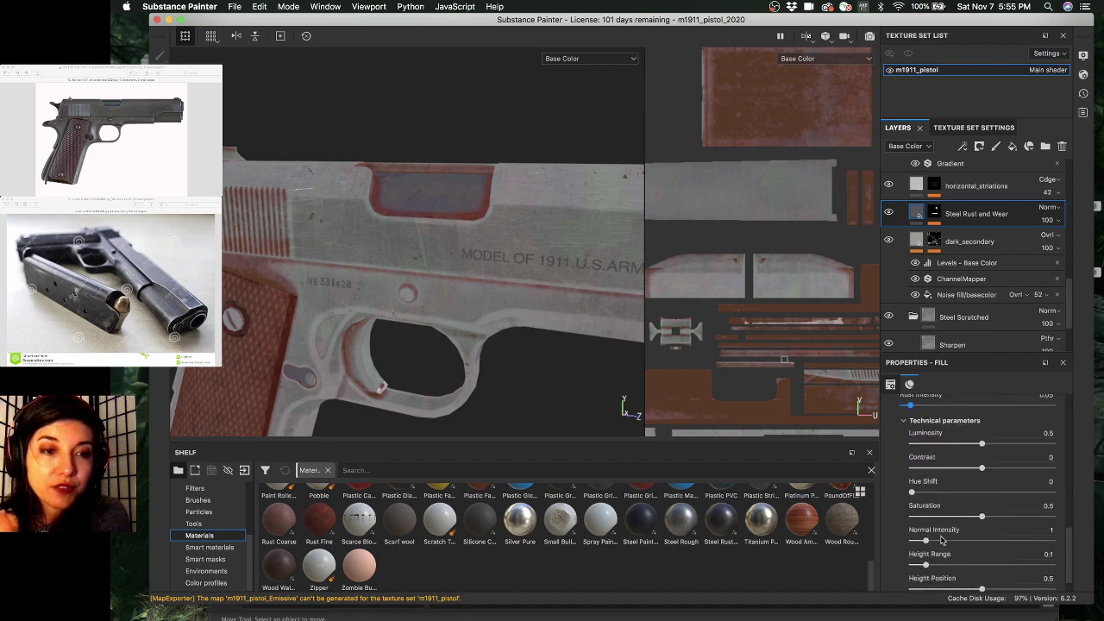
scroll(942, 539, "up", 8)
scroll(943, 539, "up", 6)
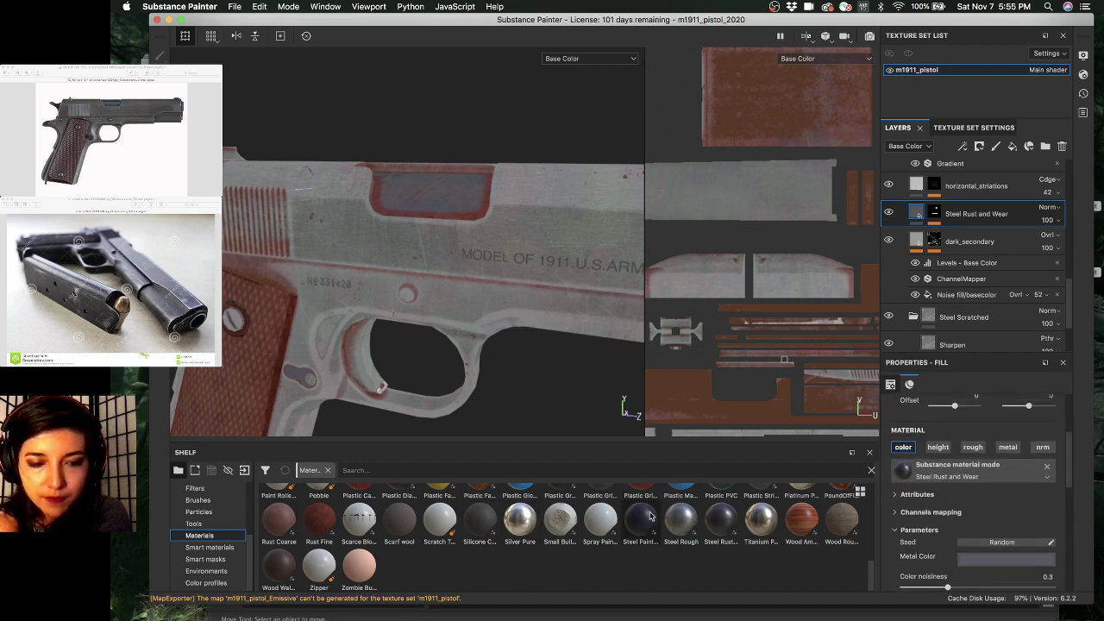
mouse_move(714, 518)
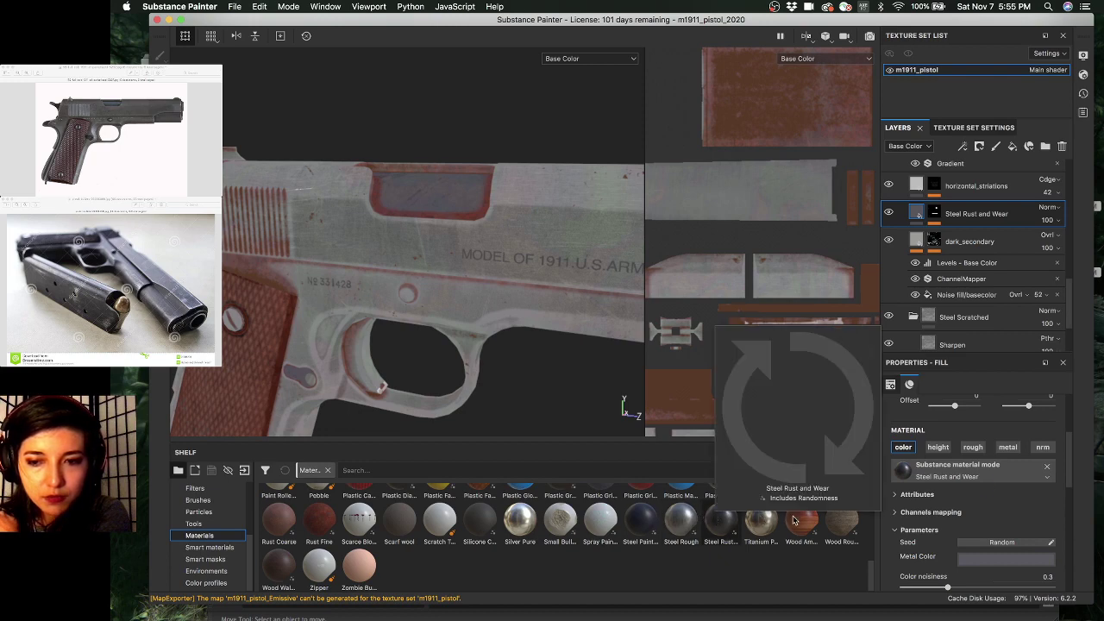
- Darken the Metal Color of the Steel Rust and Wear fill to a brightness value of 0.335
scroll(924, 499, "down", 5)
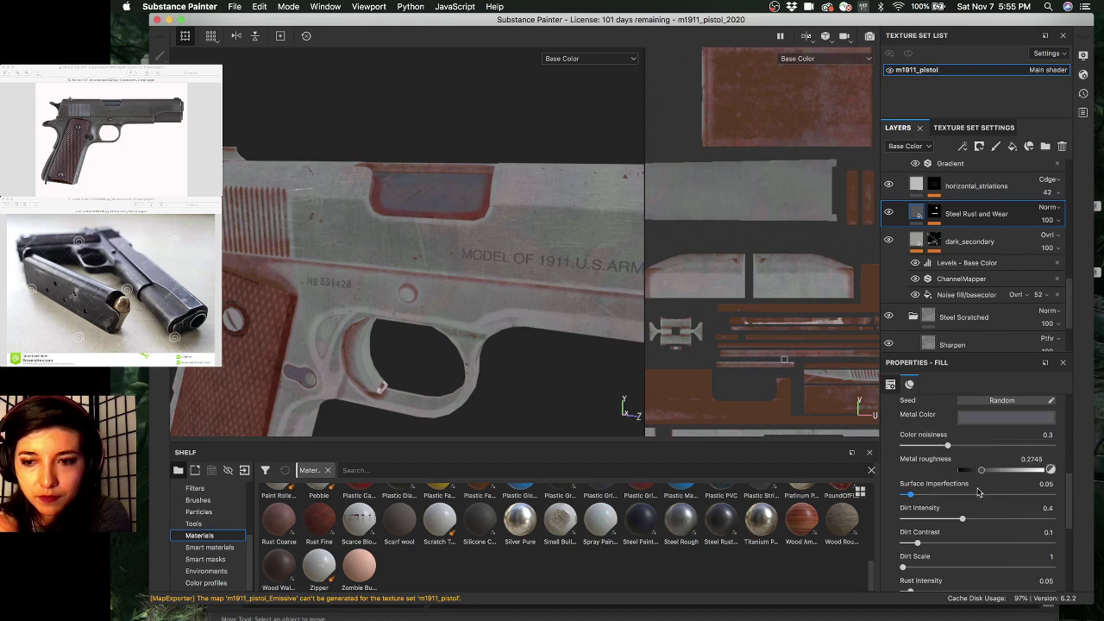
left_click(983, 417)
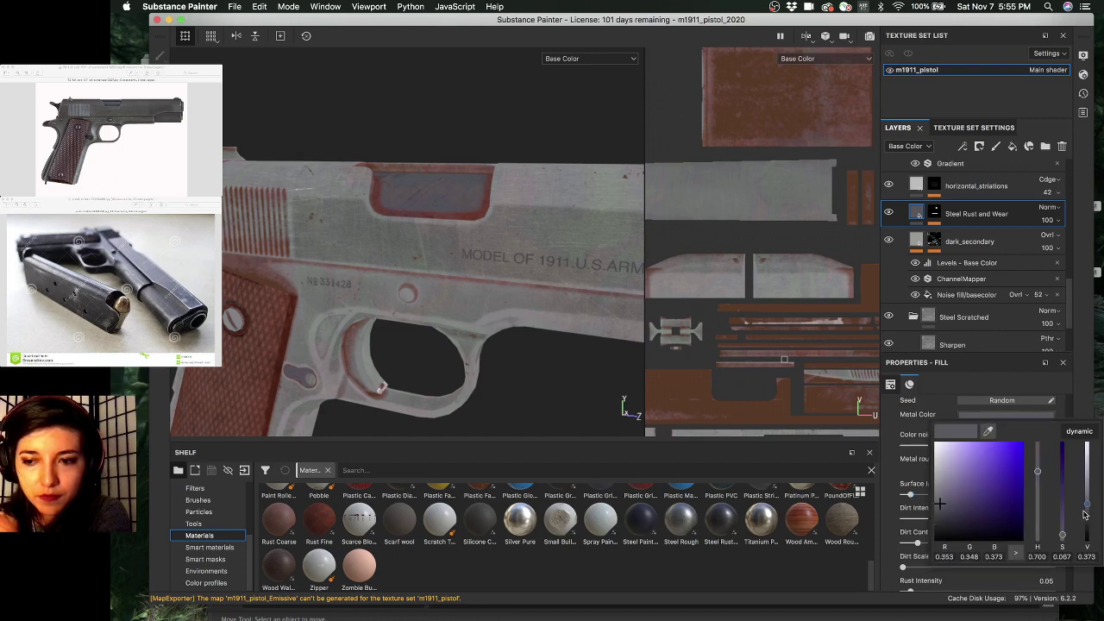
left_click_drag(1089, 511, 1089, 516)
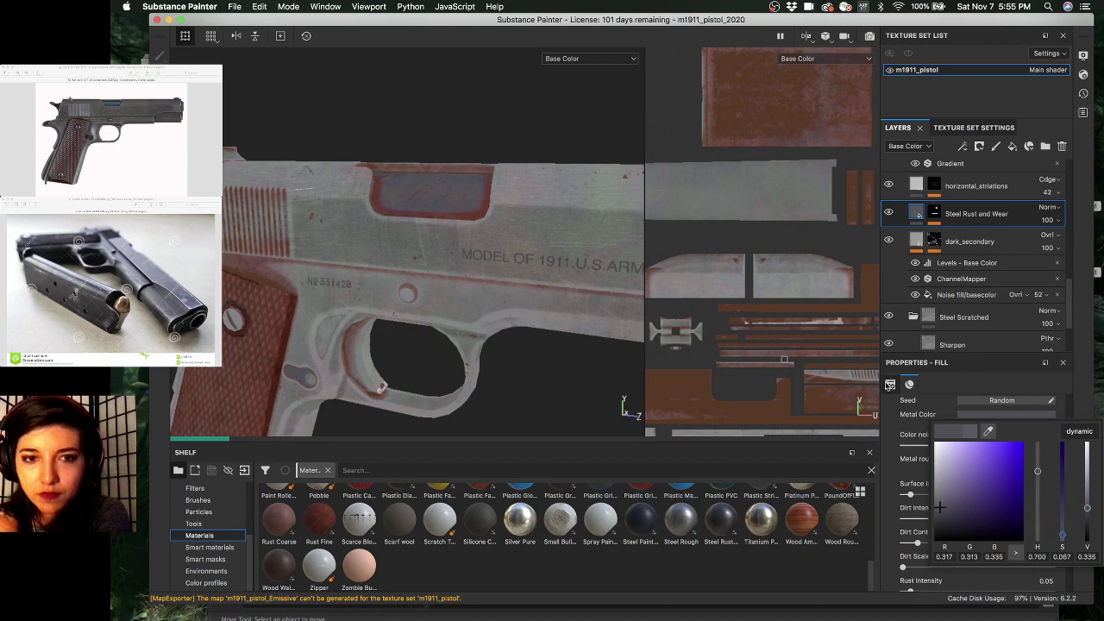
left_click(894, 519)
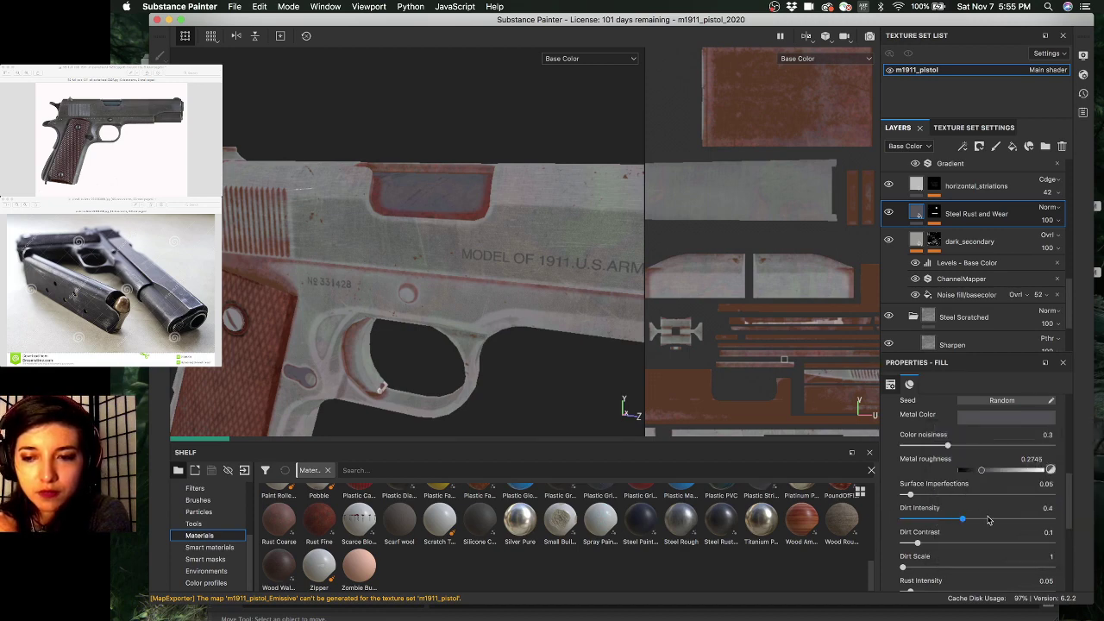
scroll(925, 520, "down", 5)
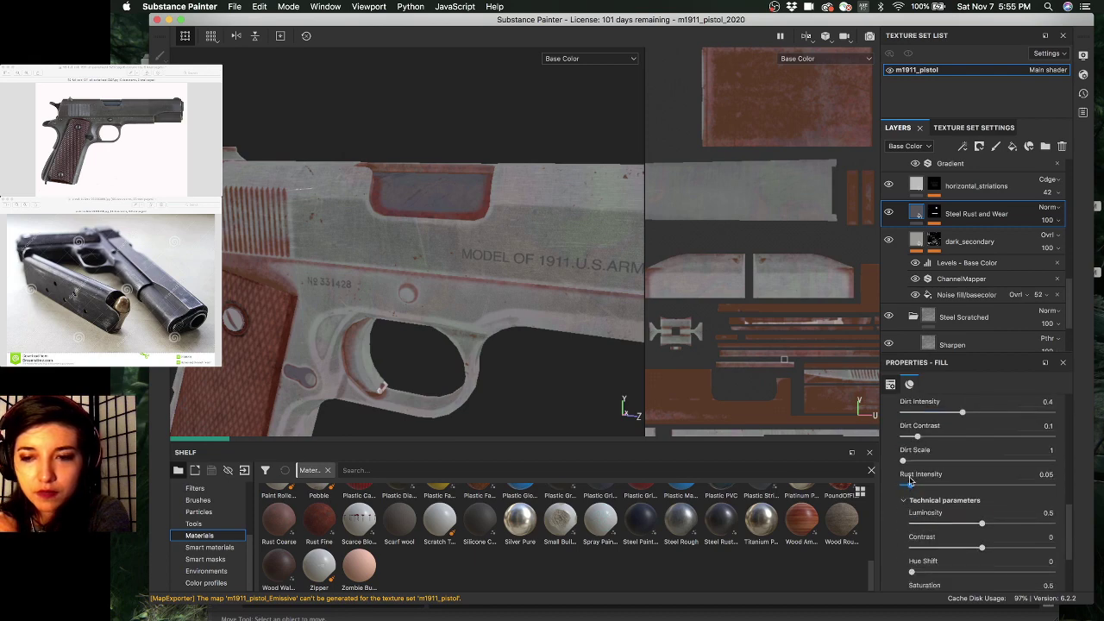
- Enable the height channel of the Steel Rust and Wear fill and check the ejection port up close in Material view
scroll(907, 477, "down", 2)
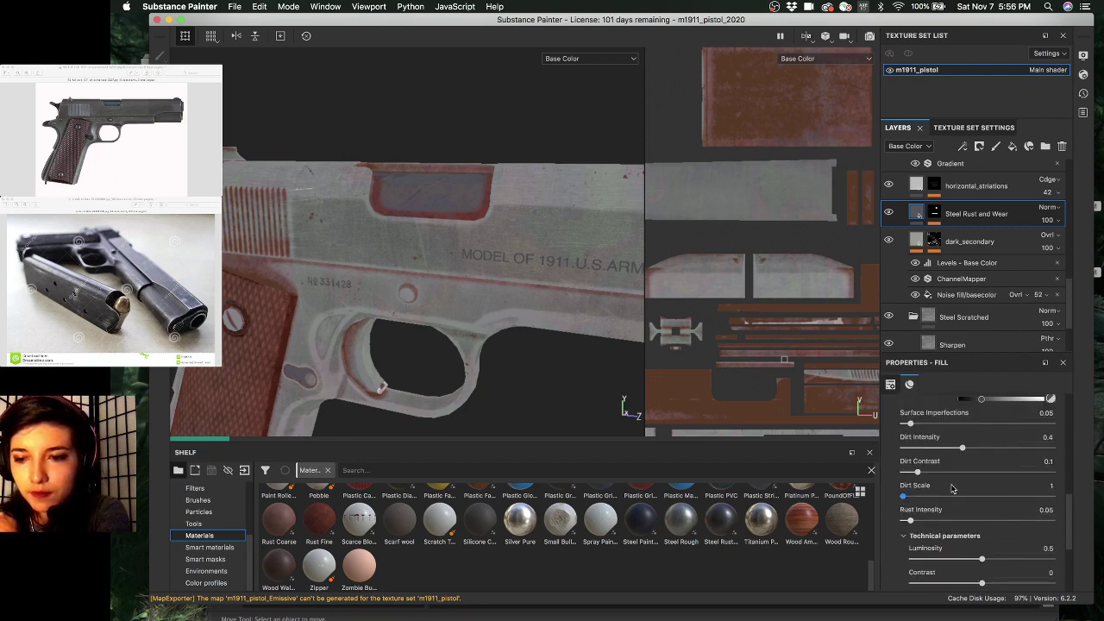
scroll(952, 489, "down", 2)
scroll(952, 489, "up", 6)
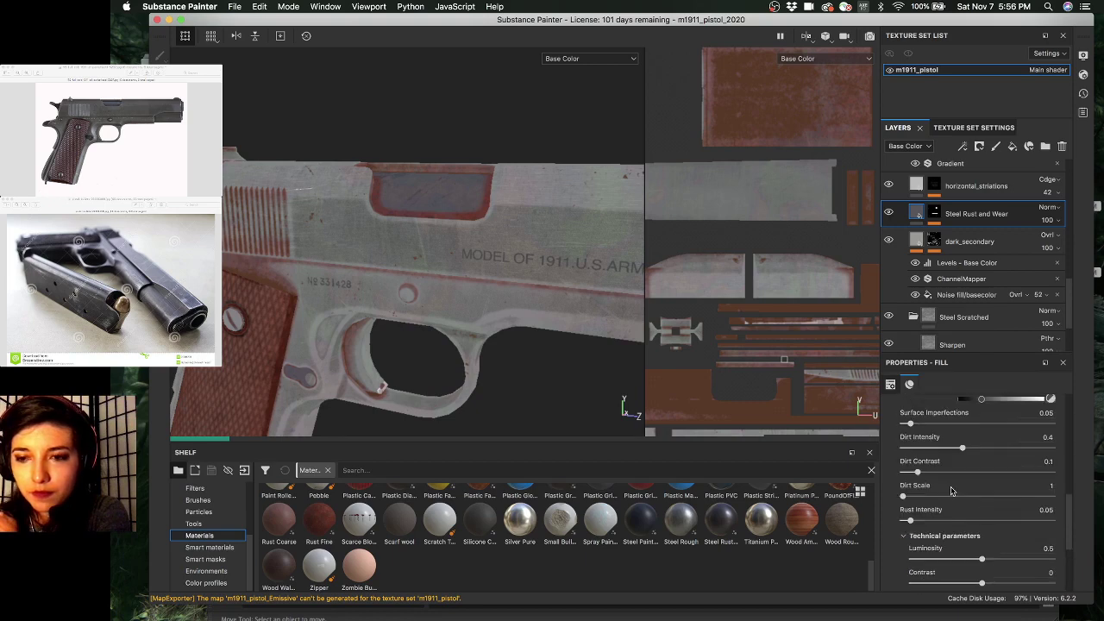
scroll(952, 490, "up", 6)
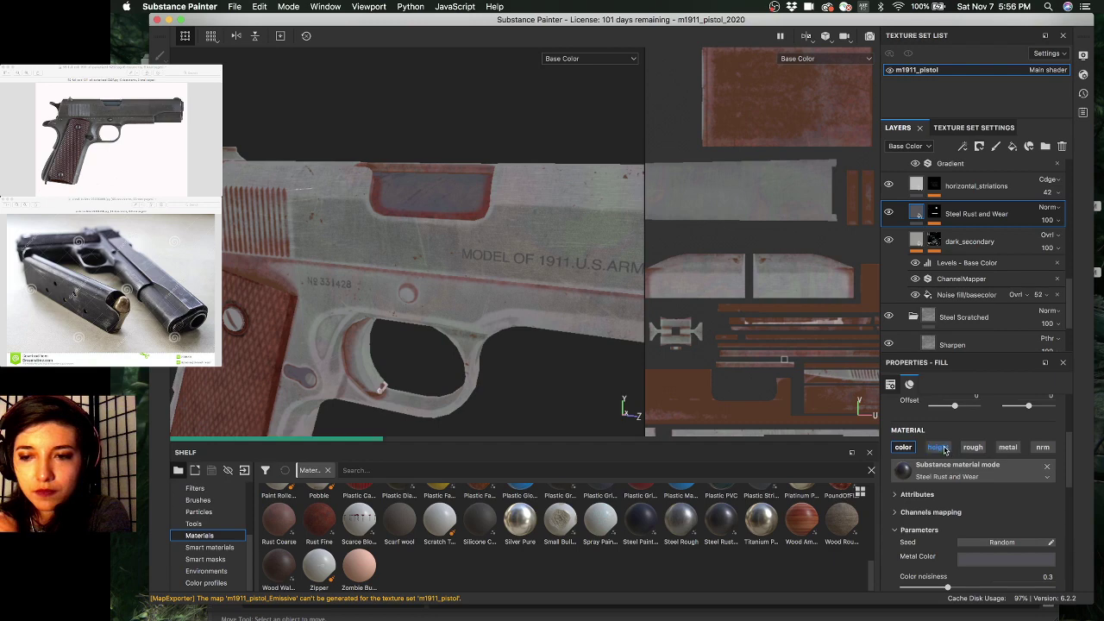
left_click(949, 448)
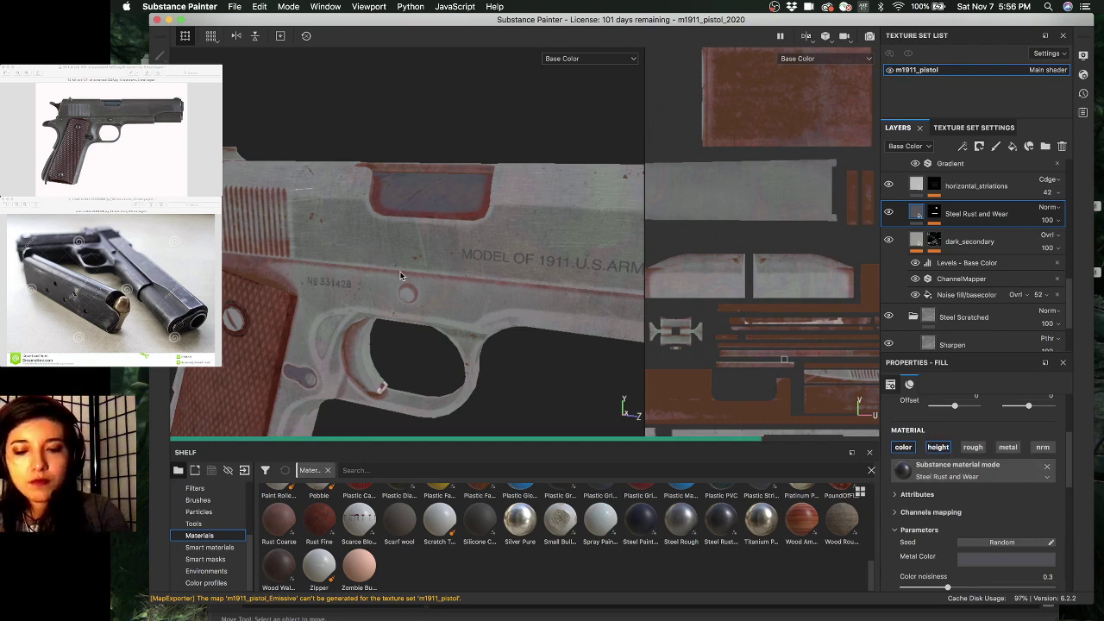
key("c")
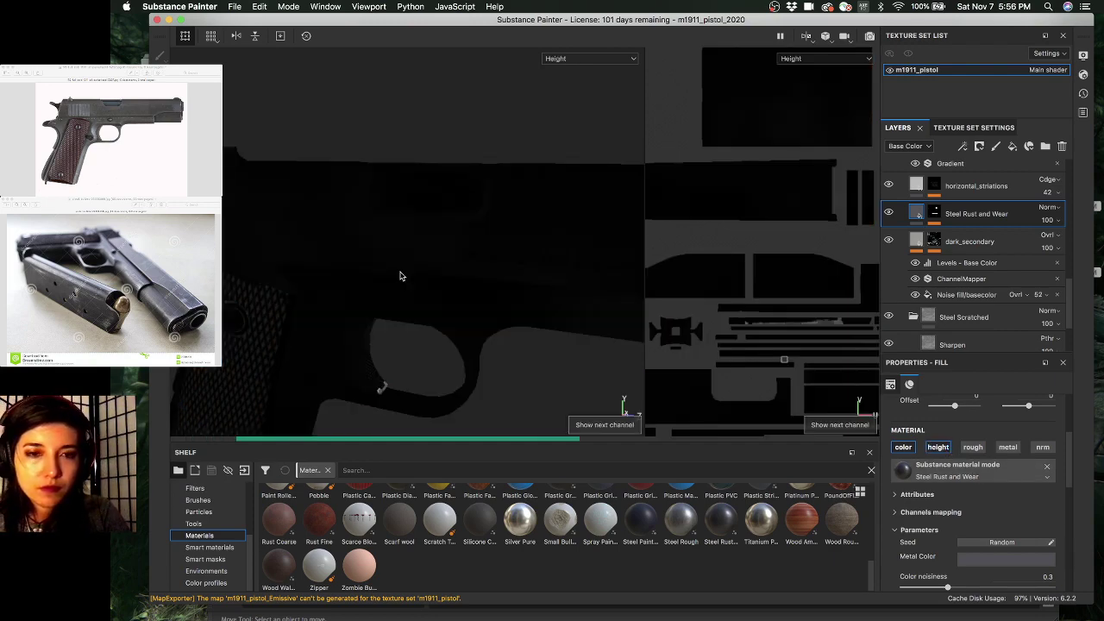
key("m")
right_click_drag(409, 213, 422, 233, "alt")
left_click_drag(422, 234, 411, 232, "alt")
right_click_drag(411, 232, 429, 231, "shift")
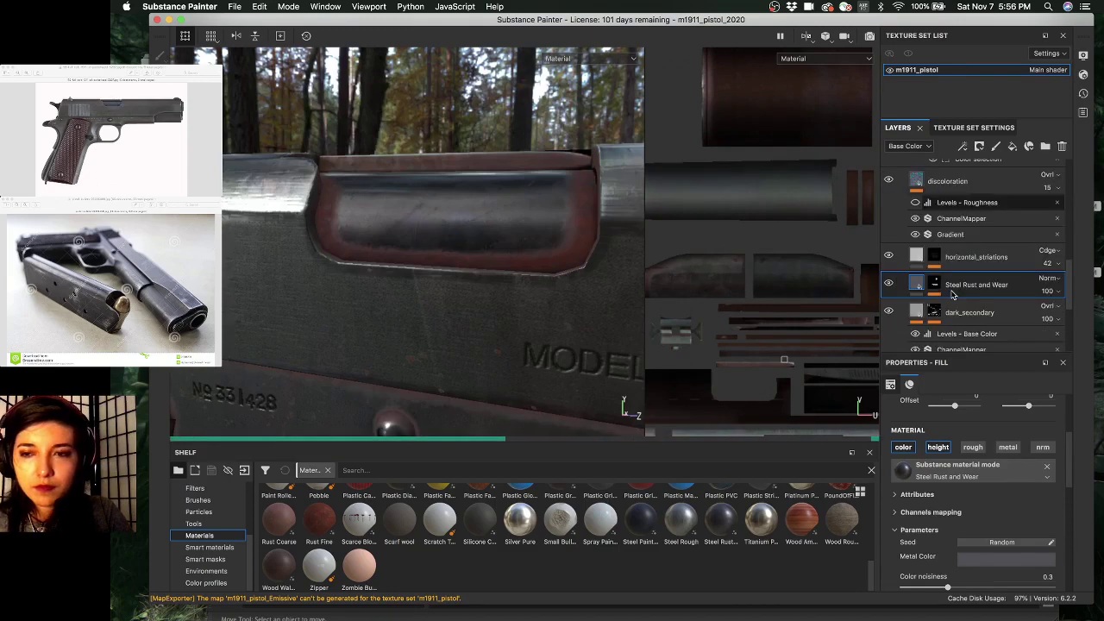
- Lower the Steel Rust and Wear fill's Rust Intensity to 0.03 and its Surface Imperfections to 0
scroll(952, 295, "up", 2)
scroll(952, 295, "up", 3)
scroll(952, 295, "up", 1)
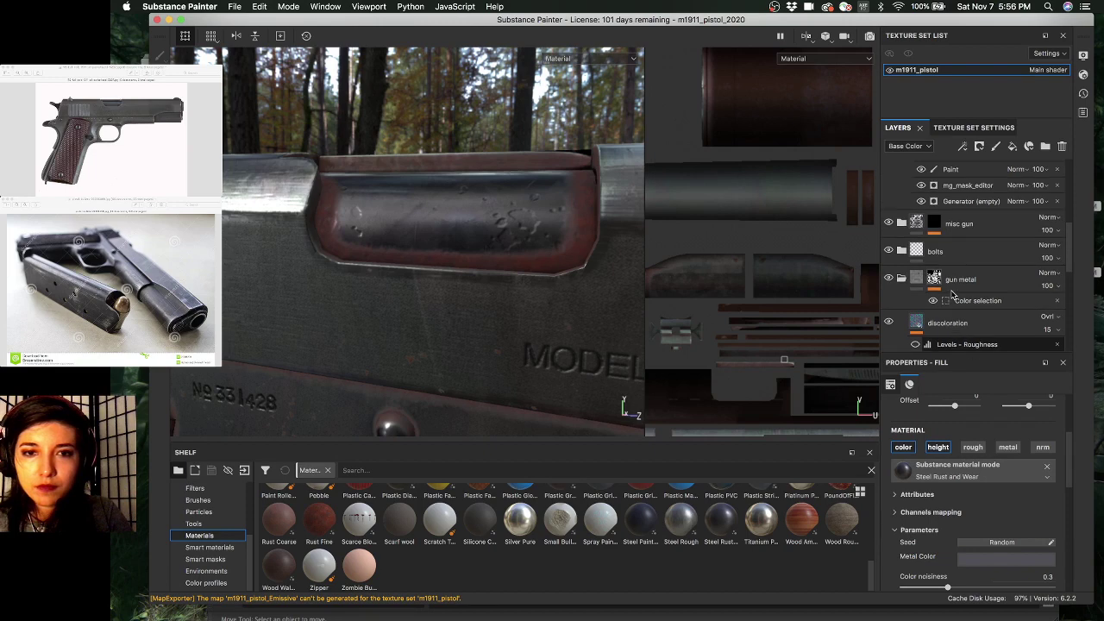
scroll(936, 496, "down", 5)
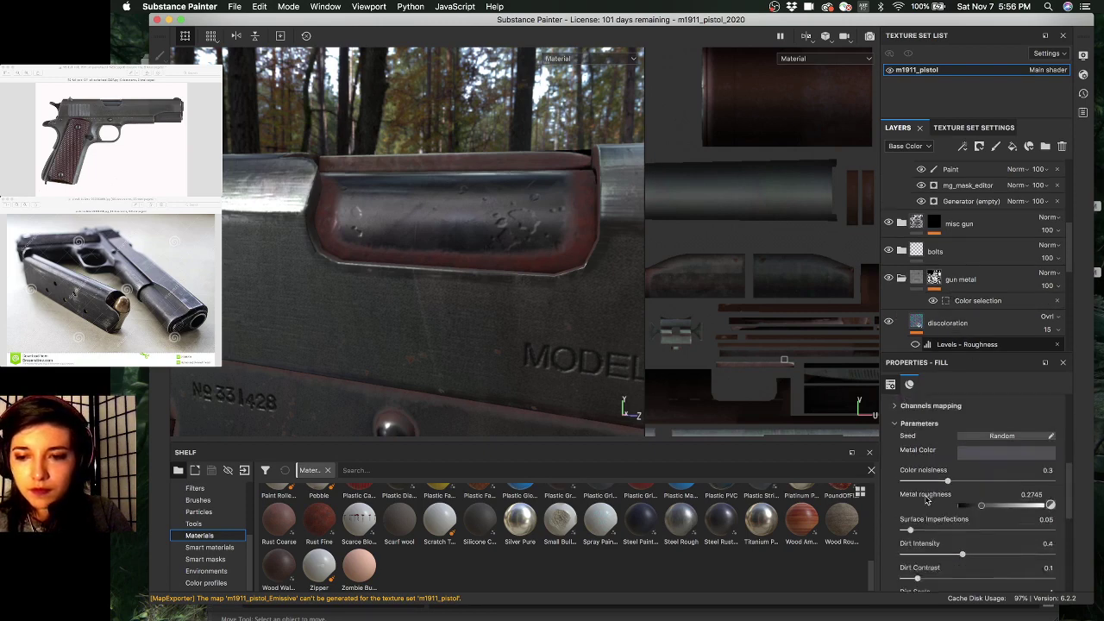
left_click_drag(910, 460, 905, 462)
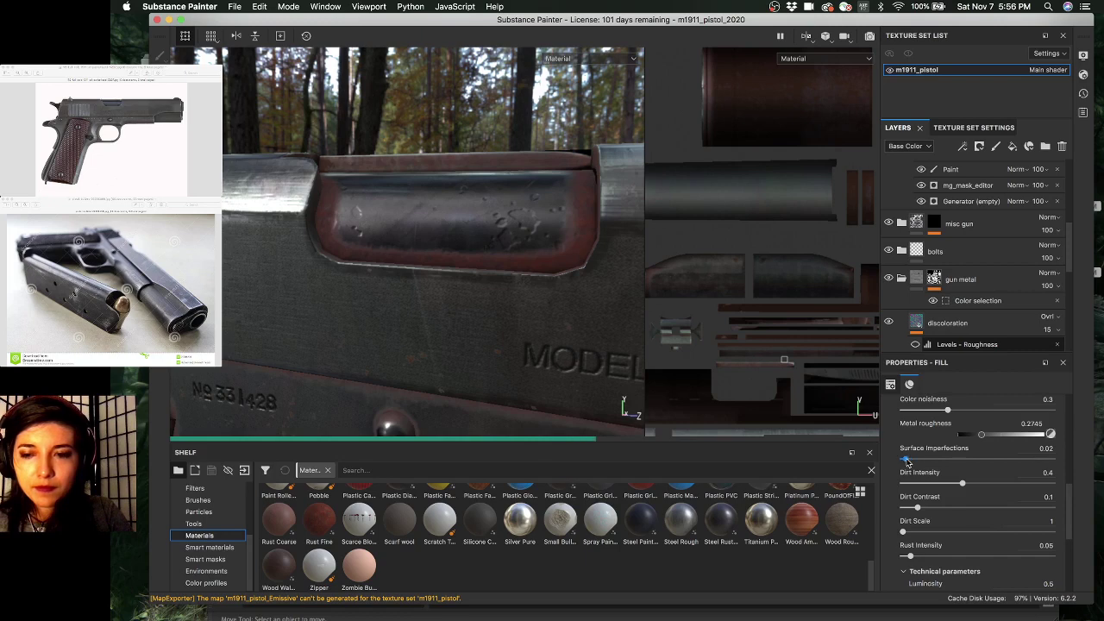
scroll(906, 463, "down", 1)
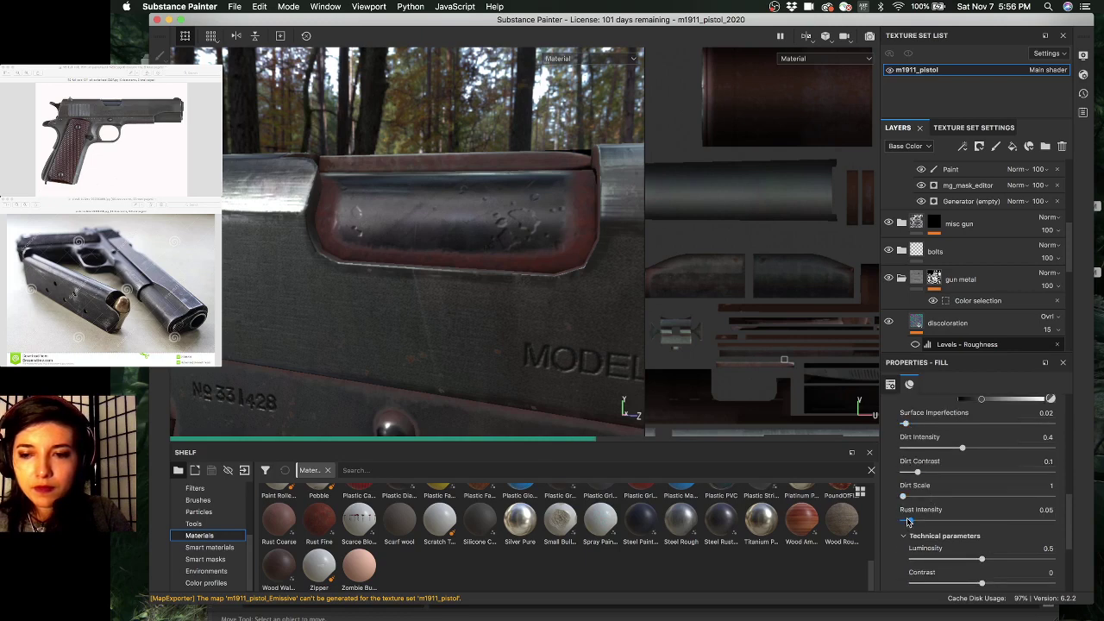
scroll(906, 517, "down", 4)
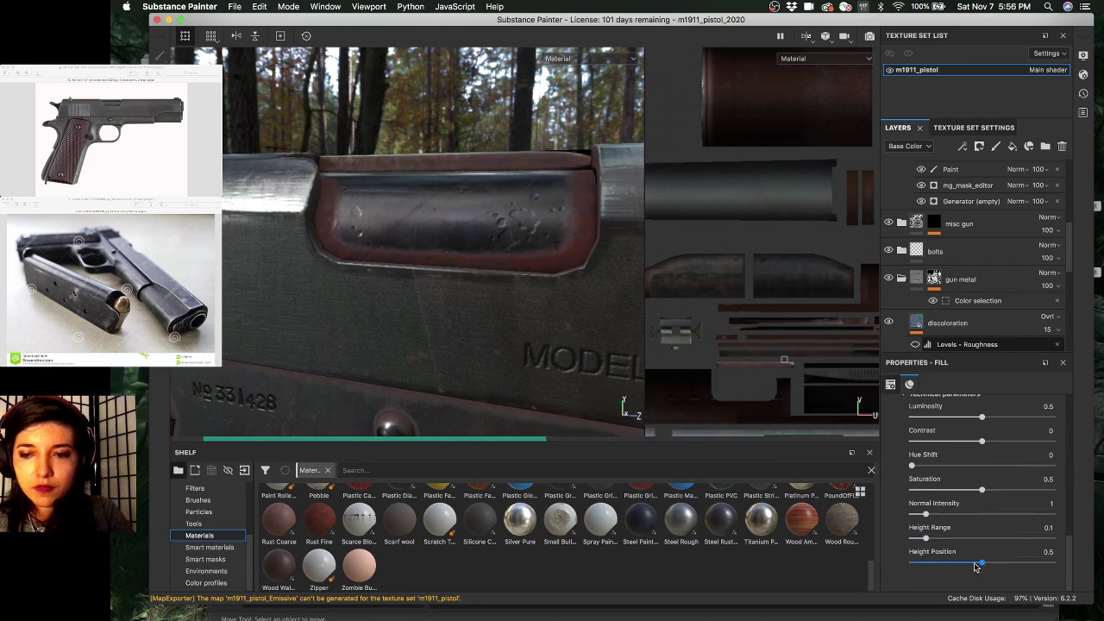
scroll(940, 549, "up", 4)
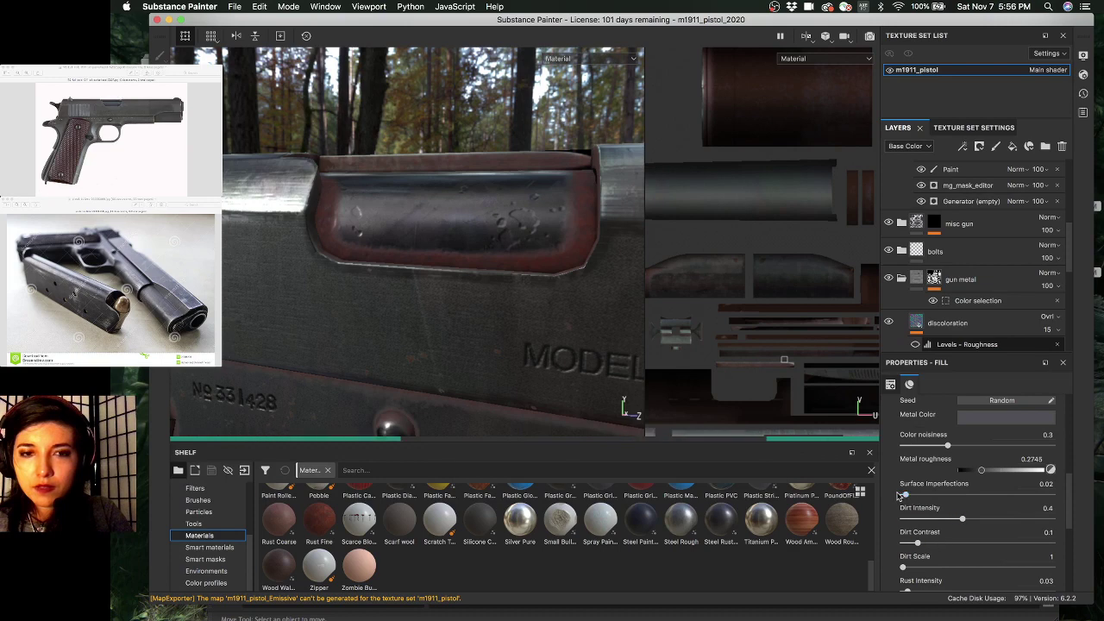
left_click_drag(903, 494, 897, 495)
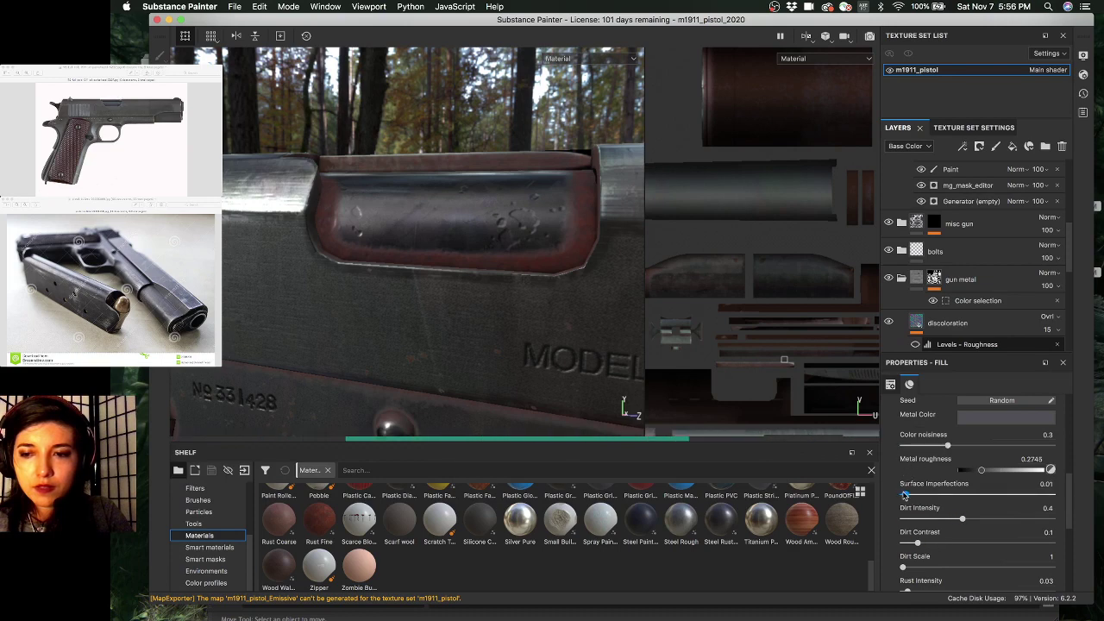
left_click_drag(513, 329, 422, 313, "alt")
- Select the Paint effect in the Rust Fine mask and set the Polygon Fill color to 0
scroll(922, 293, "up", 5)
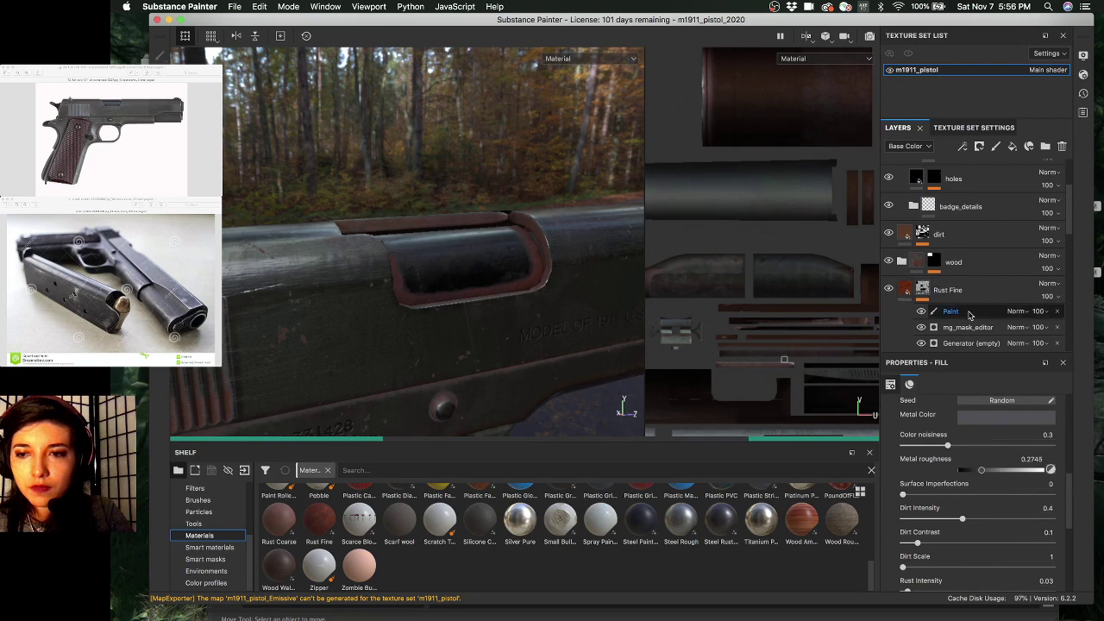
left_click(949, 311)
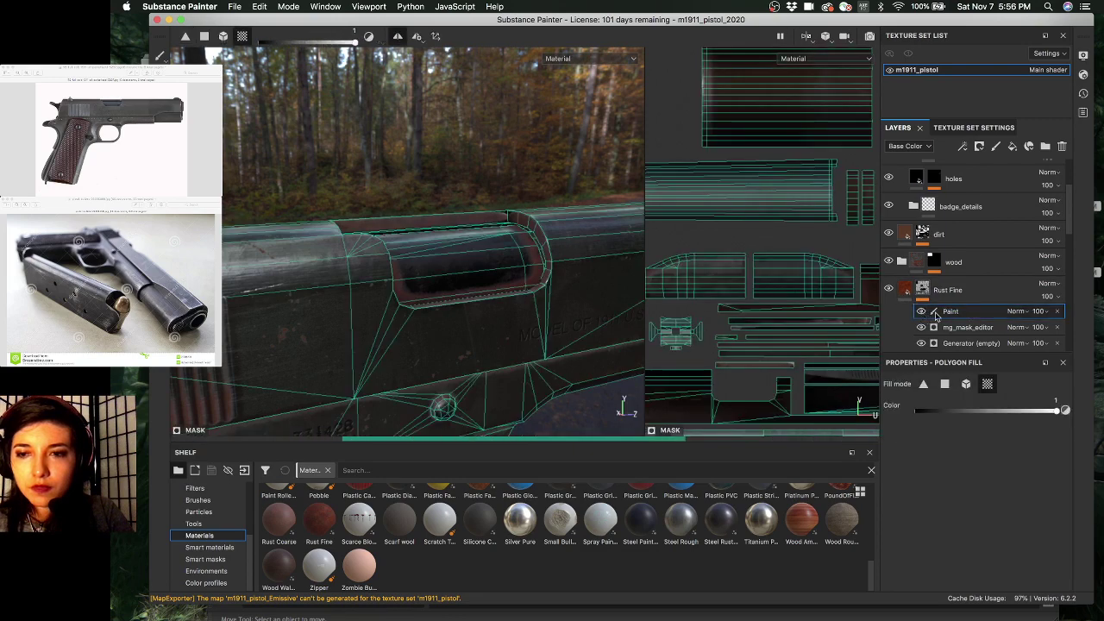
right_click_drag(462, 247, 472, 249, "alt")
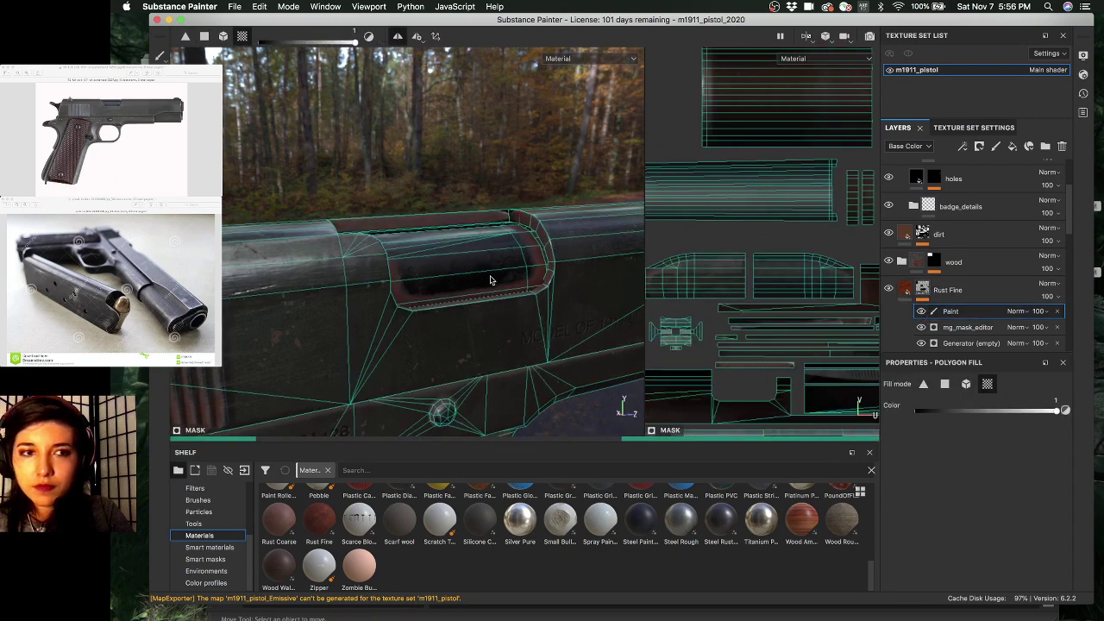
left_click(977, 411)
left_click_drag(977, 412, 977, 412)
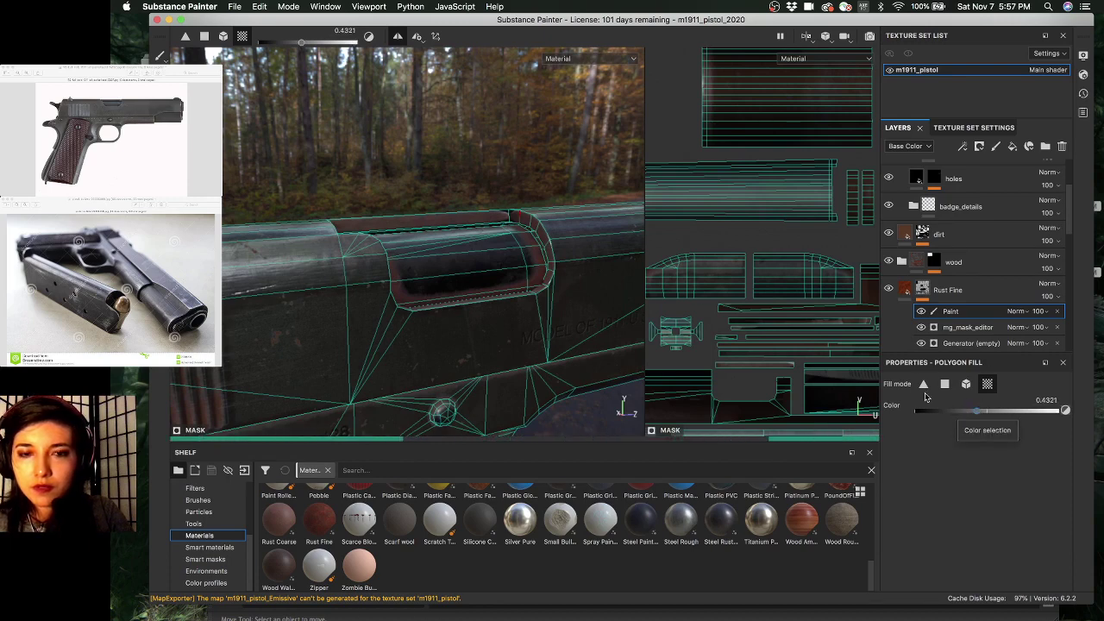
left_click_drag(432, 184, 528, 240, "alt")
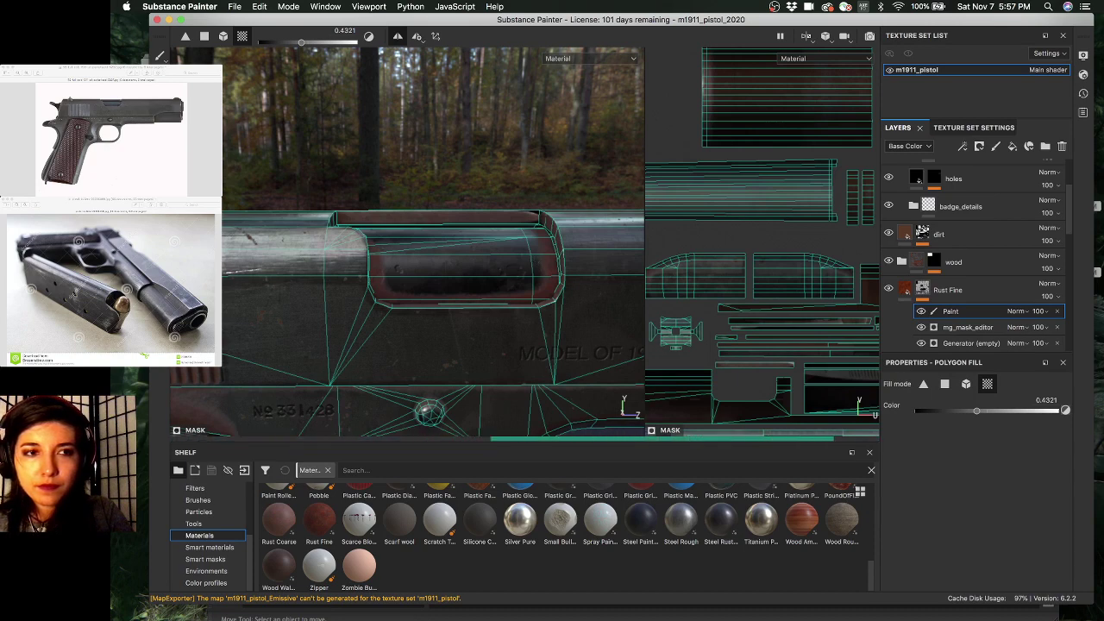
left_click(160, 56)
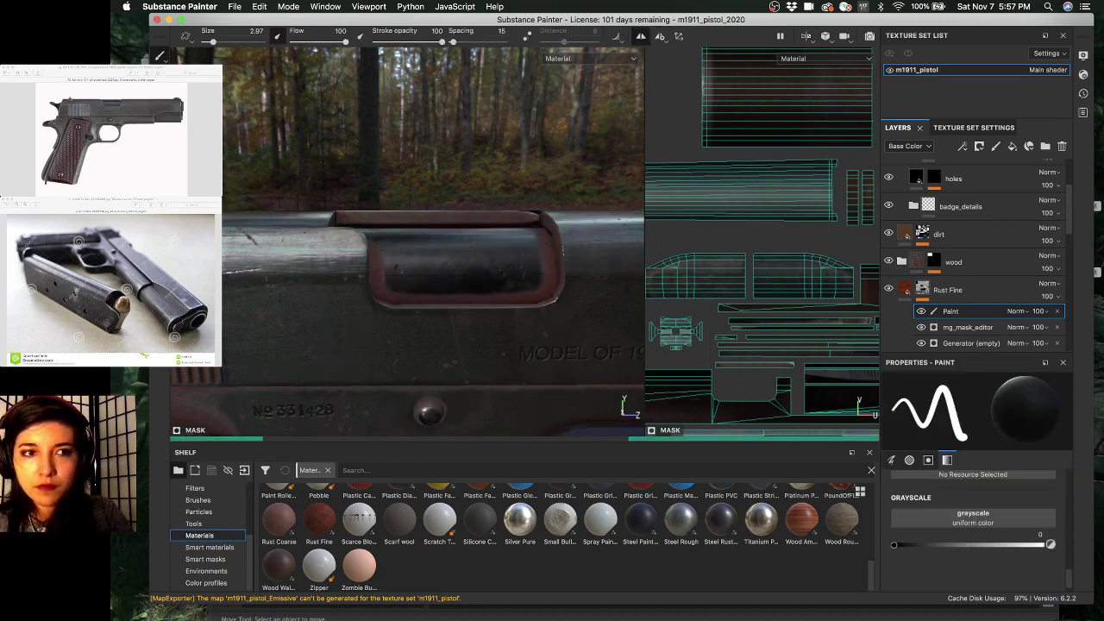
key("4")
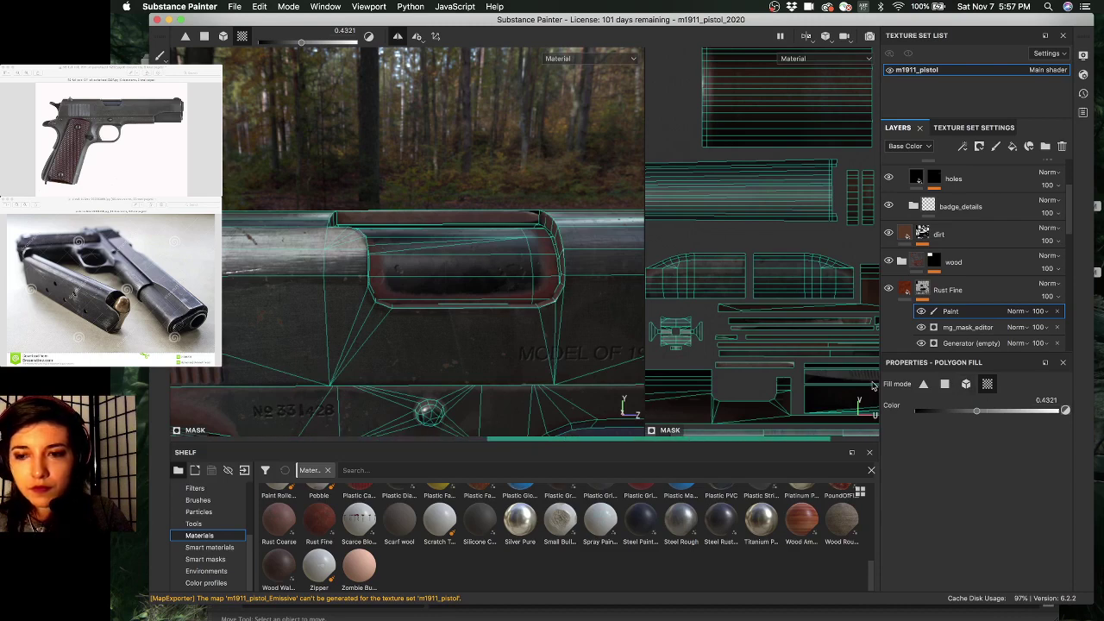
left_click_drag(976, 410, 888, 414)
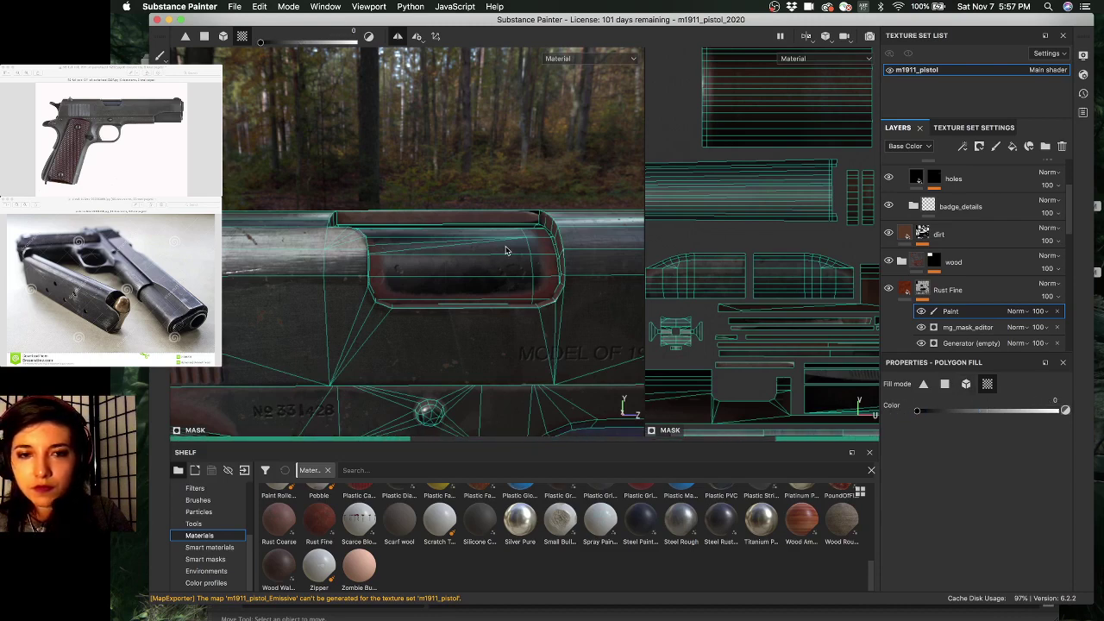
- Examine the rusty rim of the ejection port from several angles and switch to the Paint brush
left_click_drag(481, 255, 535, 278, "alt")
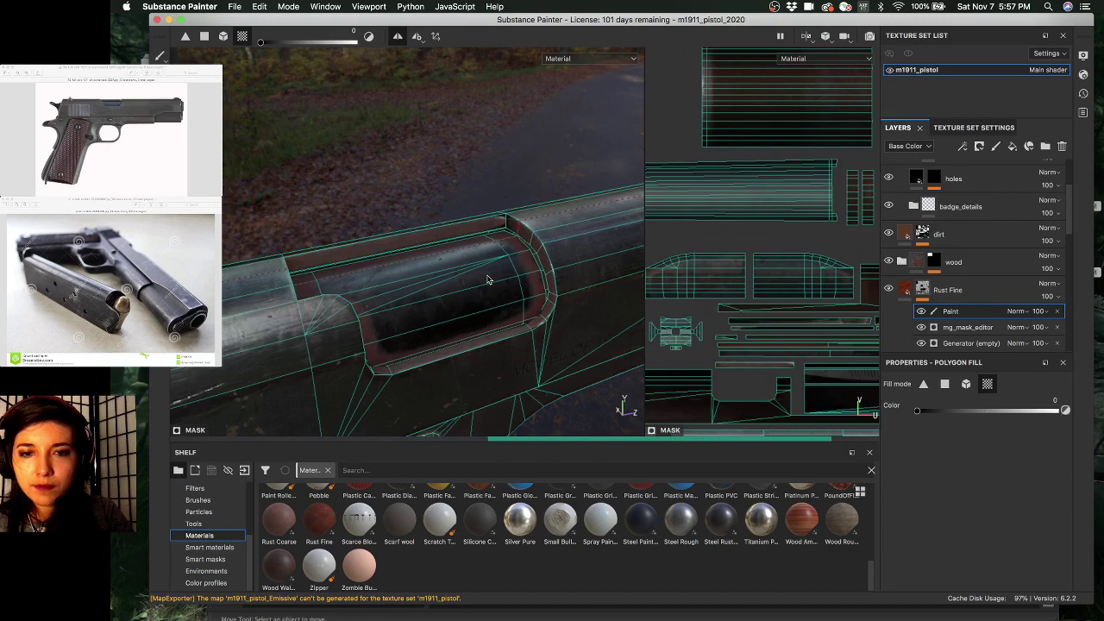
left_click_drag(594, 272, 485, 258, "alt")
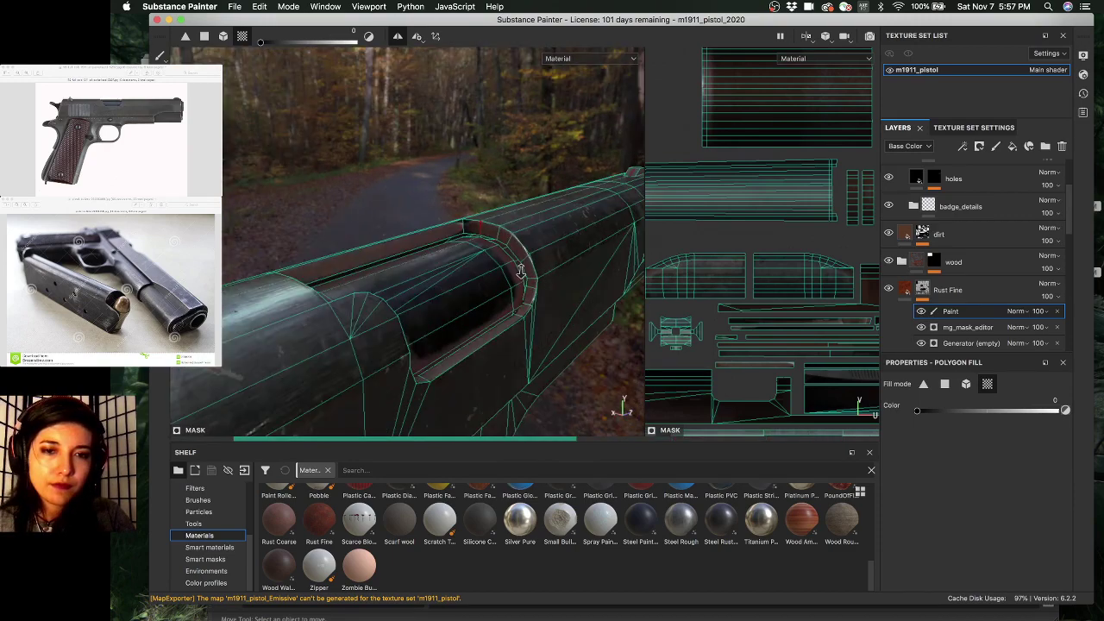
right_click_drag(520, 273, 525, 337, "alt")
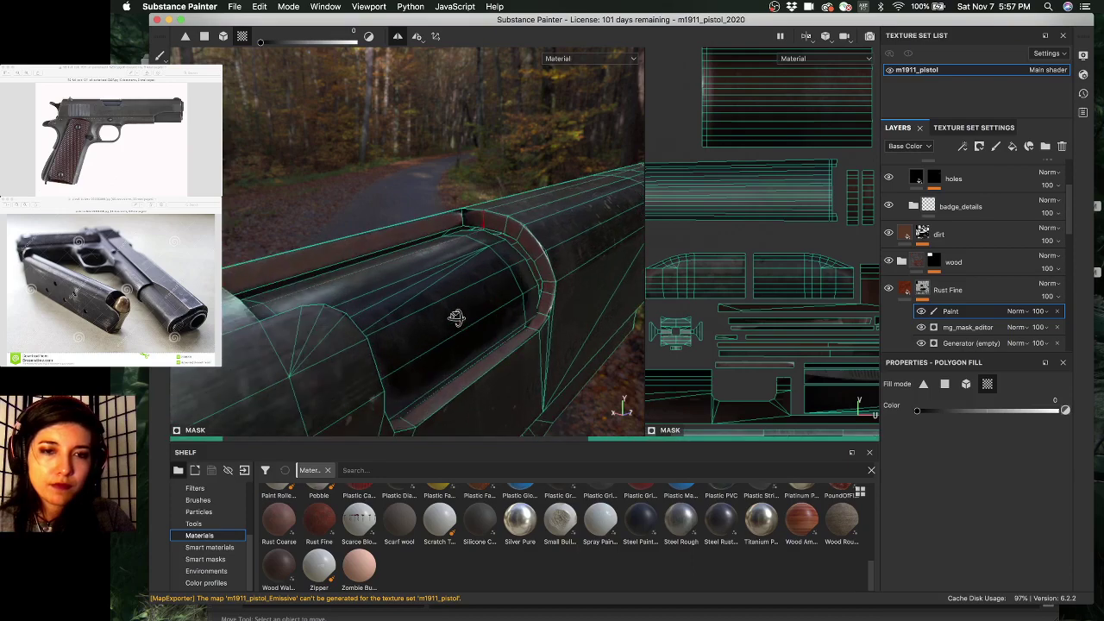
left_click_drag(455, 317, 495, 248, "alt")
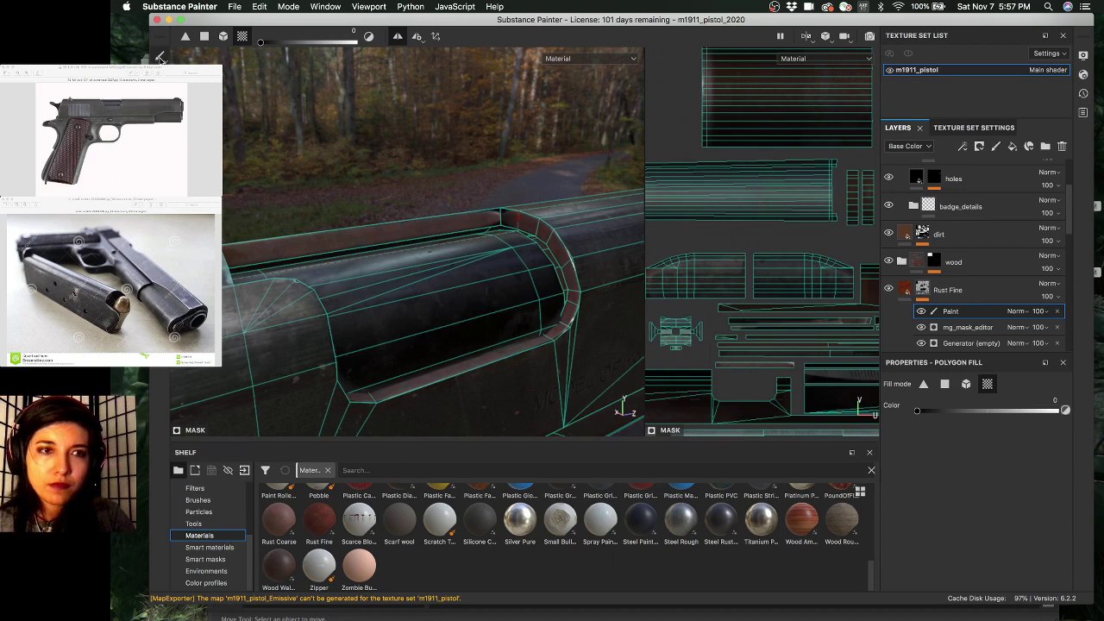
left_click(160, 58)
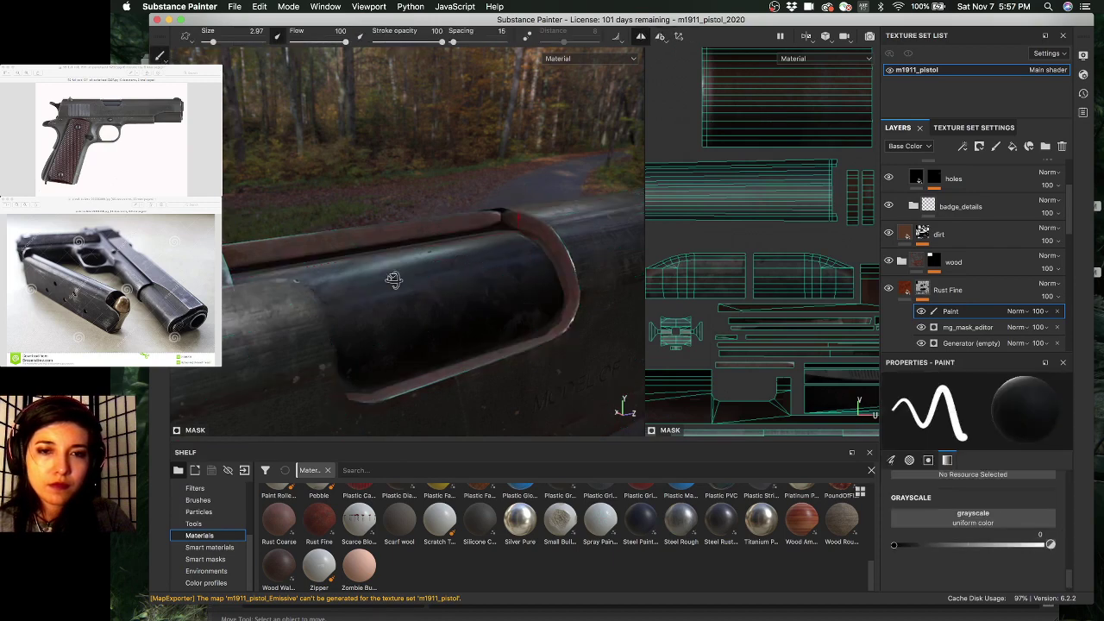
- Inspect the rust and wear on the slide, trigger guard, frame and grip from several angles in Material view
left_click_drag(394, 278, 471, 292, "alt")
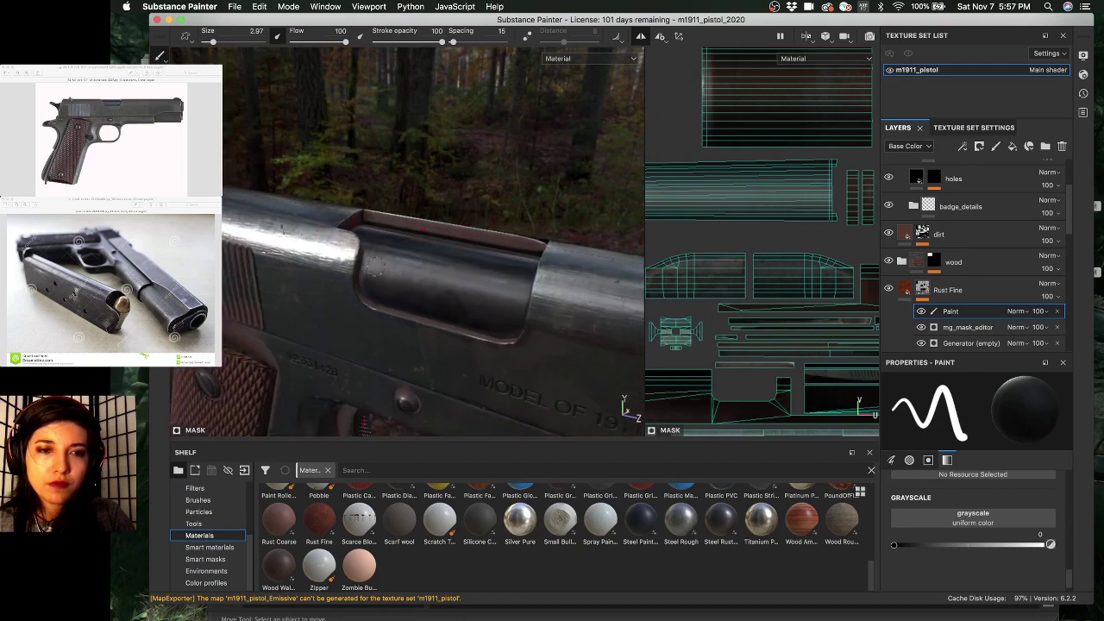
right_click_drag(375, 265, 306, 220, "alt")
mouse_move(413, 212)
left_mouse_down("alt")
mouse_move(399, 207)
mouse_move(426, 215)
left_mouse_up("alt")
middle_click_drag(426, 215, 391, 217, "alt")
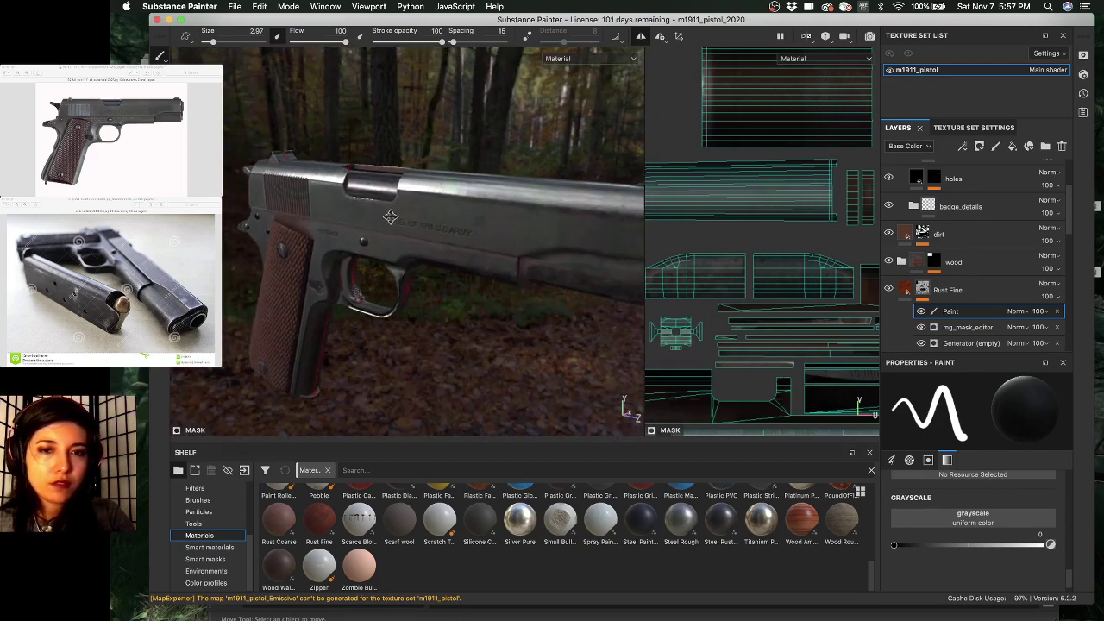
left_click_drag(391, 216, 473, 180, "alt")
left_click_drag(527, 255, 505, 274, "alt")
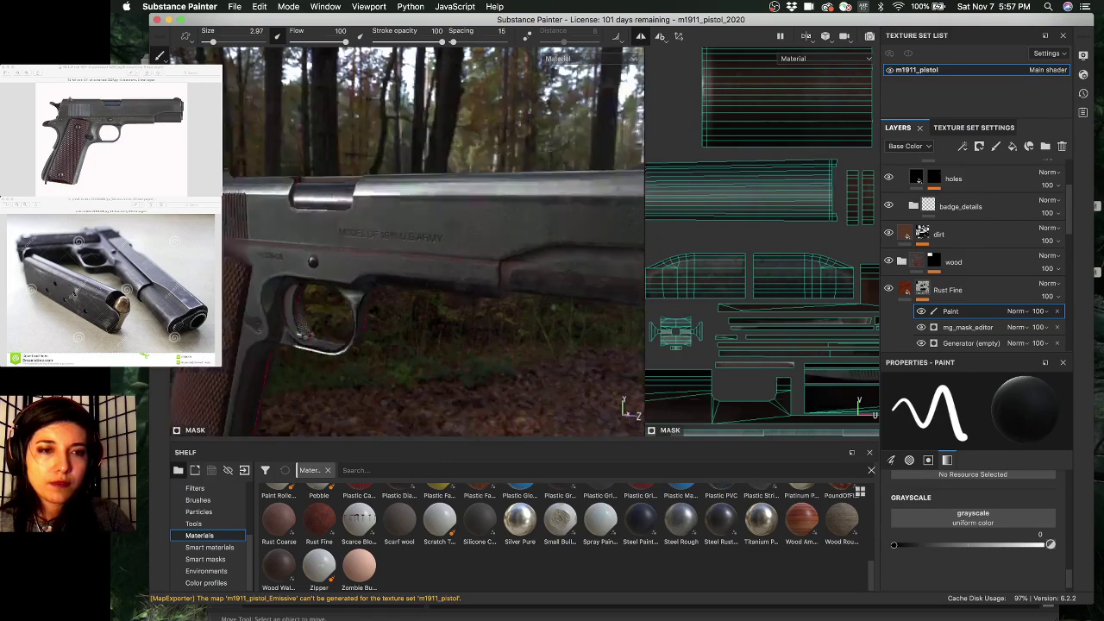
middle_click_drag(379, 274, 427, 241, "alt")
left_click_drag(427, 242, 313, 338, "alt")
middle_click_drag(352, 267, 571, 207, "alt")
right_click_drag(346, 253, 353, 252, "alt")
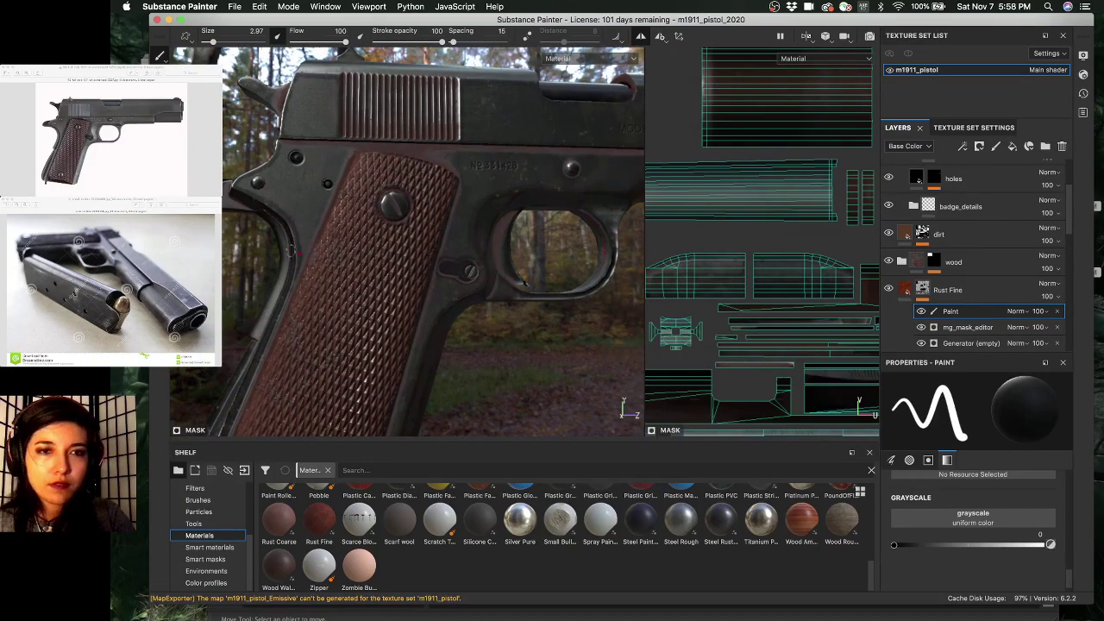
left_click_drag(354, 251, 380, 274, "alt")
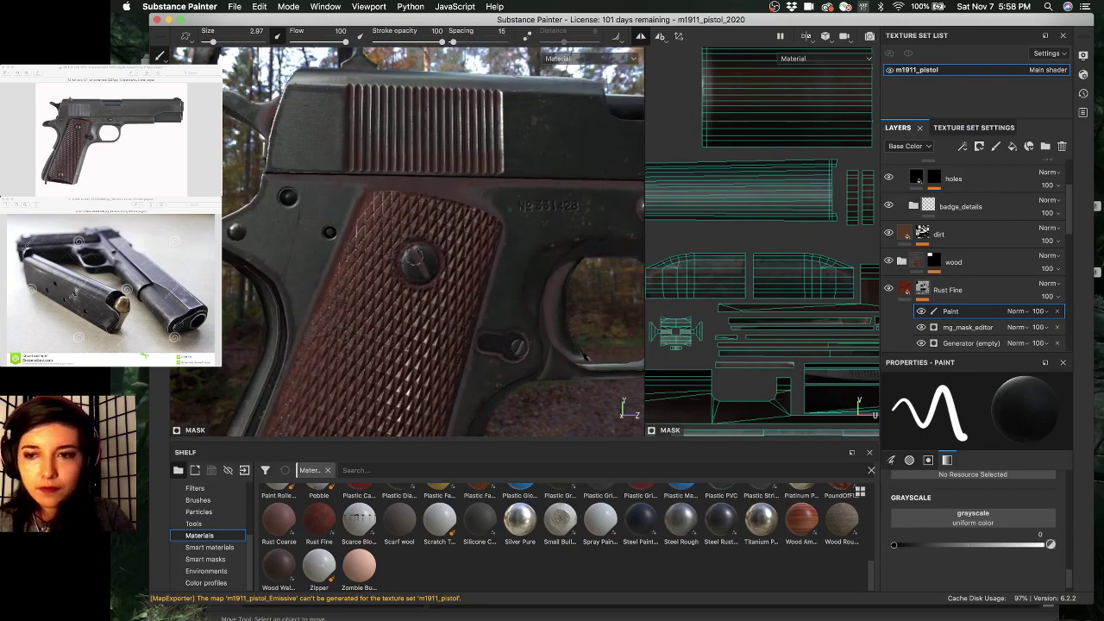
- Remove the empty generator from the Rust Fine mask and set the mg_mask_editor's Global Balance to 0.34
left_click(979, 344)
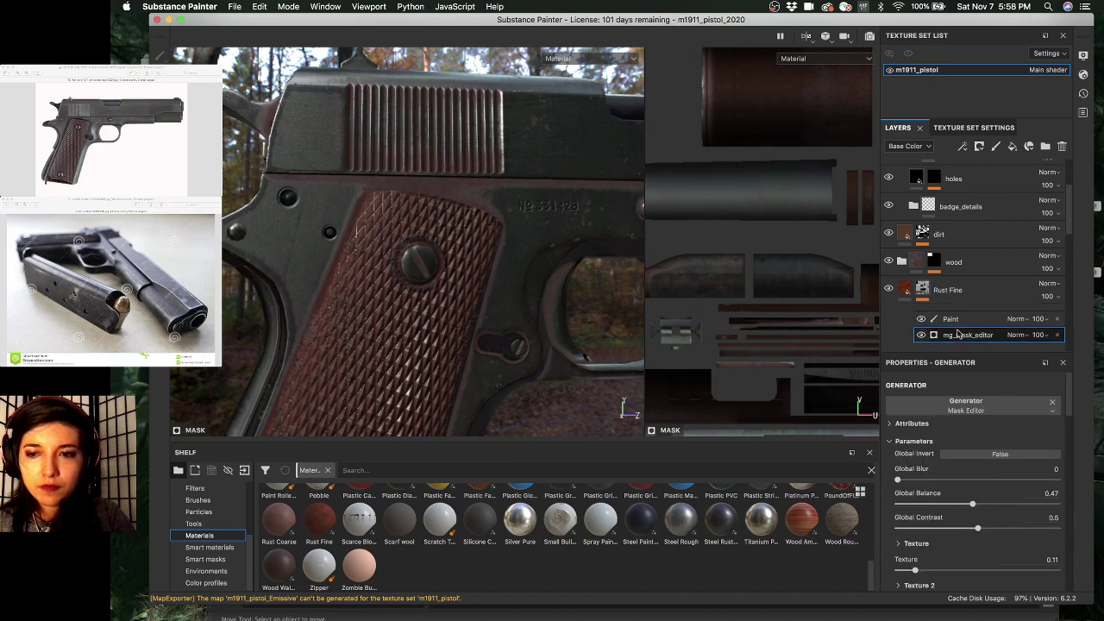
scroll(920, 497, "down", 3)
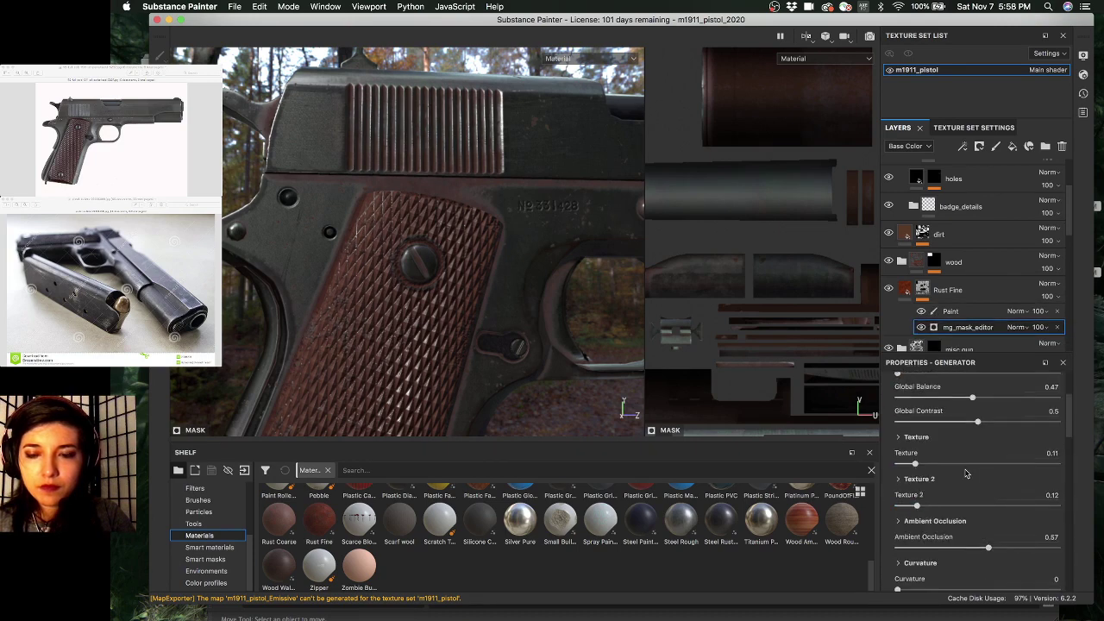
scroll(966, 473, "up", 3)
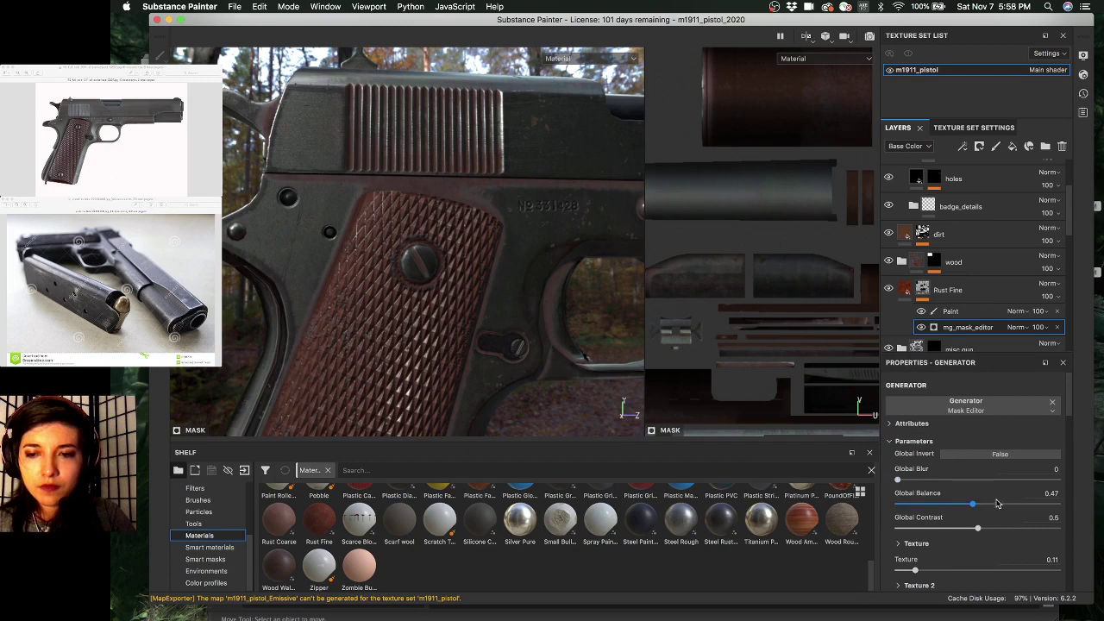
left_click(952, 505)
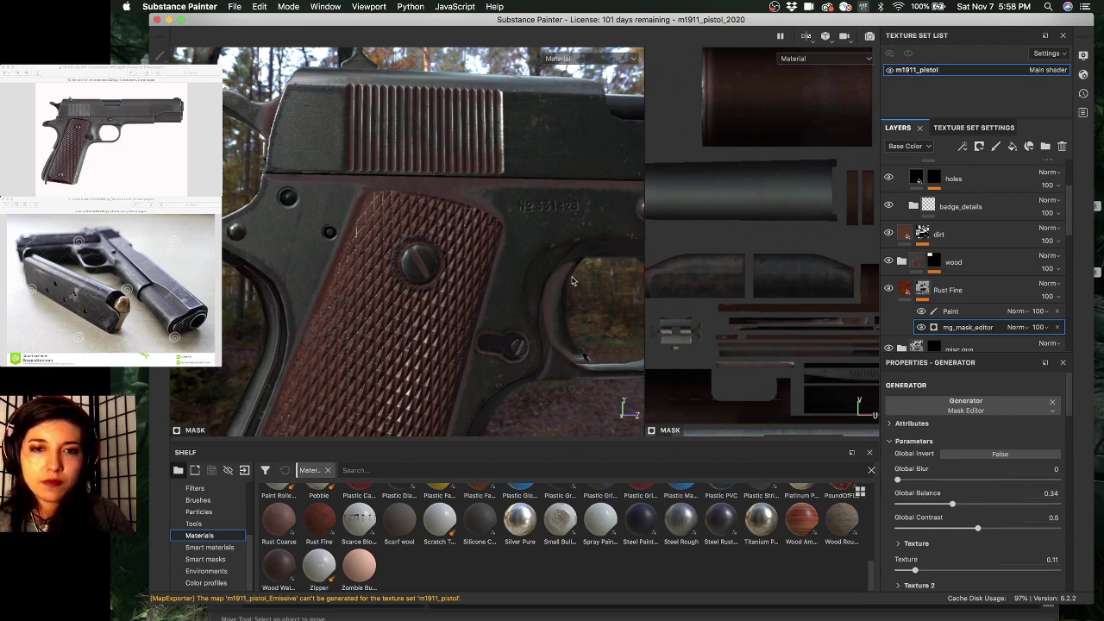
- Set the Global Balance of the Rust Fine layer's mg_mask_editor to 0.23, checking the rust on the slide and grip
left_click_drag(576, 281, 599, 278, "alt")
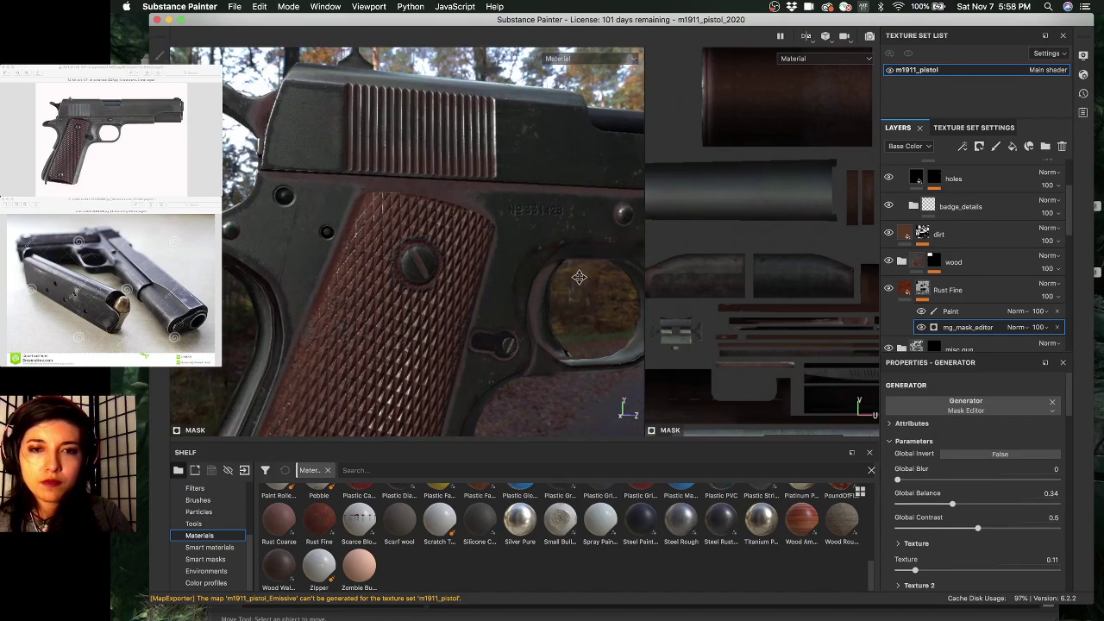
middle_click_drag(578, 277, 568, 284, "alt")
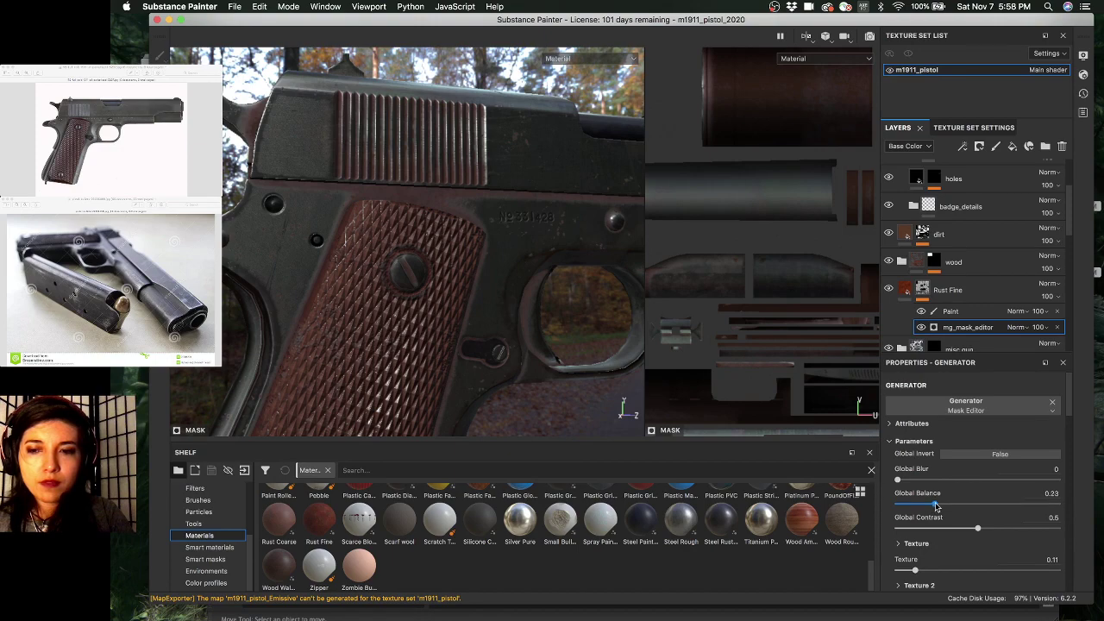
left_click_drag(397, 199, 522, 251, "alt")
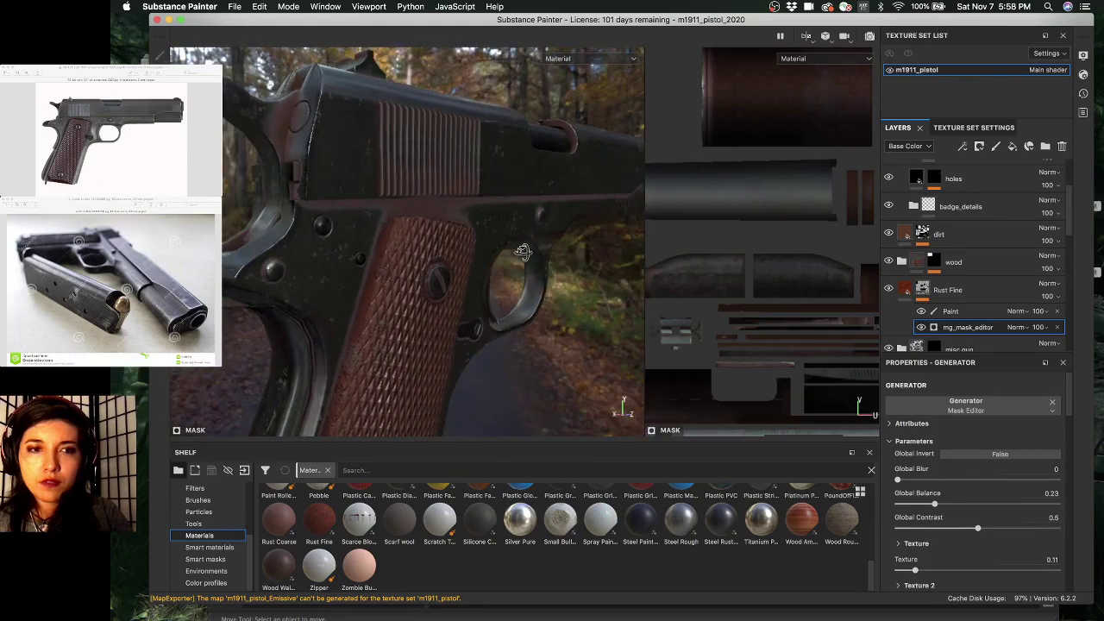
right_click_drag(534, 299, 426, 288, "alt")
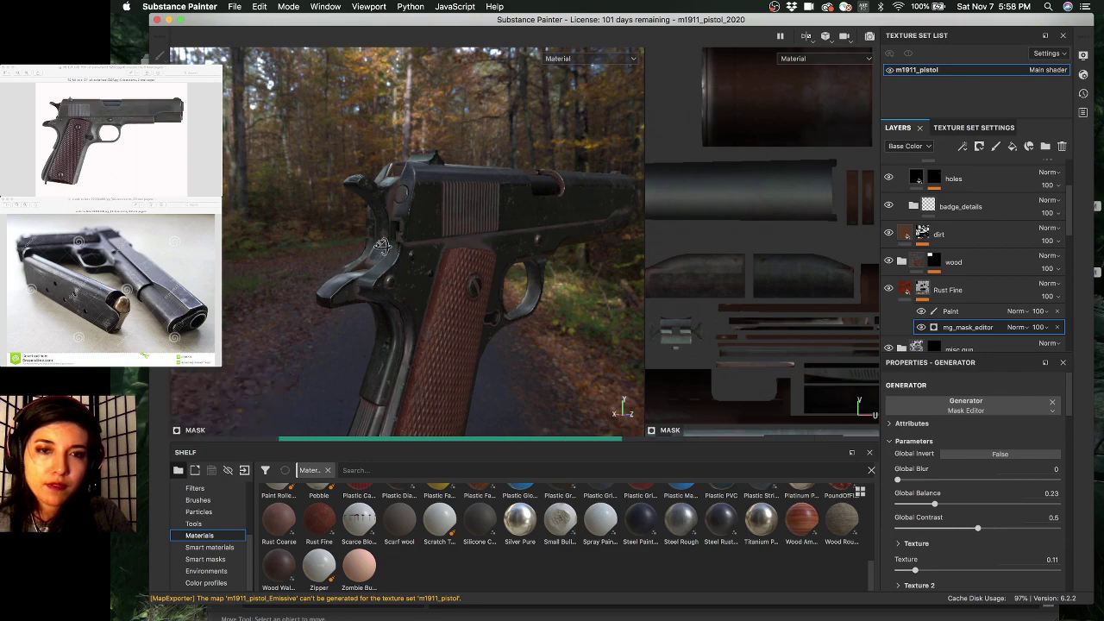
- Examine the whole pistol from the ejection port side, rotating the environment lighting to judge the rust and metal wear
left_click_drag(338, 265, 516, 296, "alt")
middle_click_drag(454, 273, 308, 245, "alt")
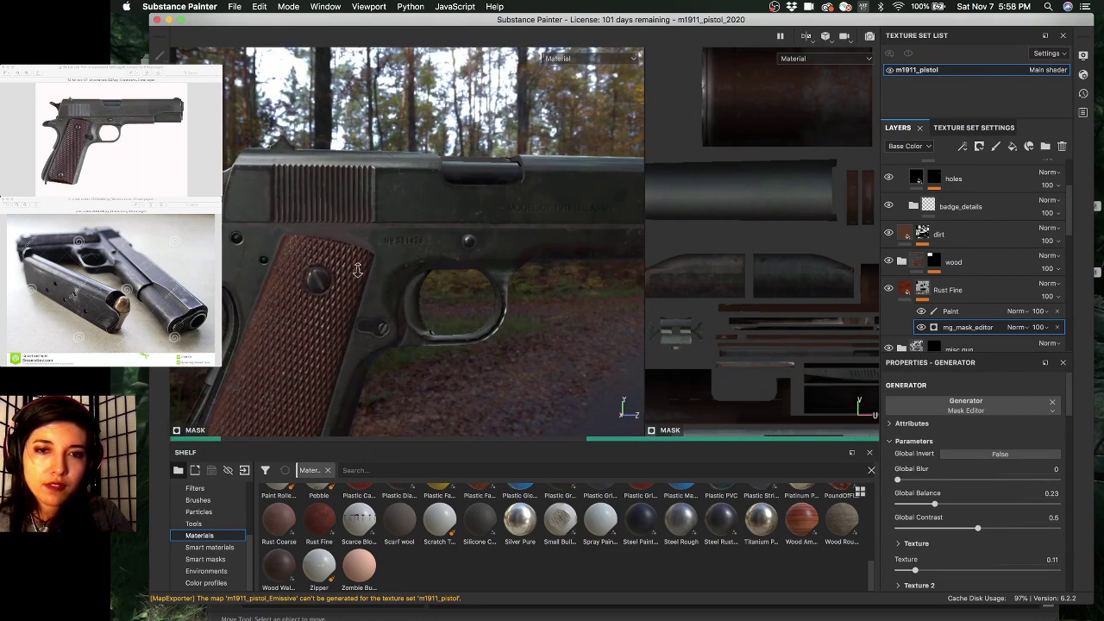
scroll(475, 282, "down", 2)
middle_click_drag(500, 283, 485, 238, "alt")
scroll(433, 251, "down", 1)
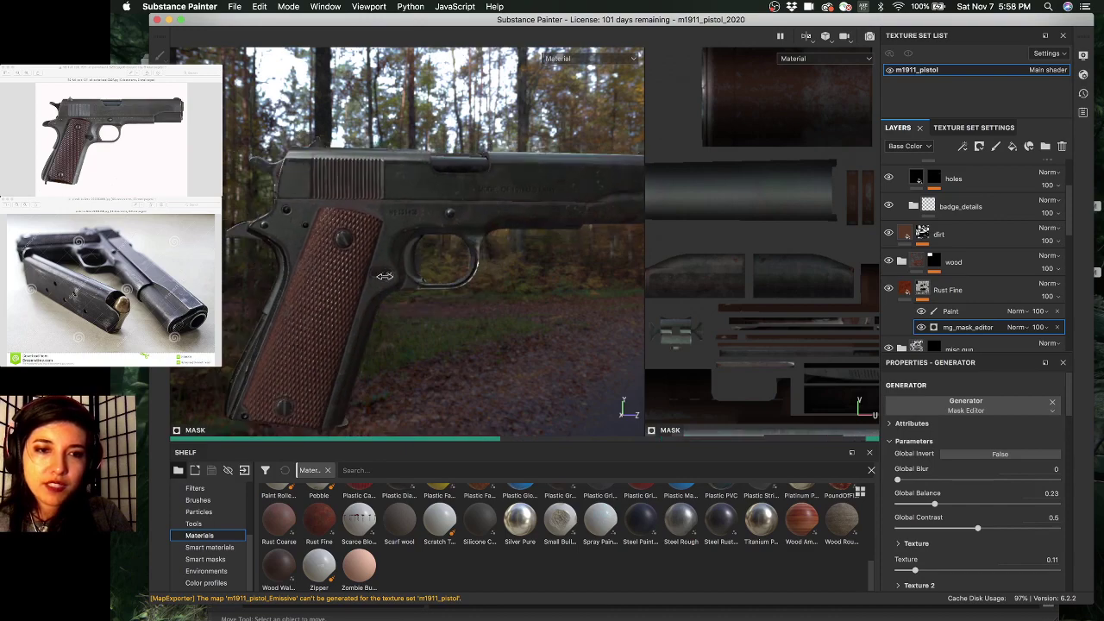
right_click_drag(434, 254, 480, 299, "shift")
middle_click_drag(454, 295, 419, 284, "alt")
scroll(466, 276, "down", 1)
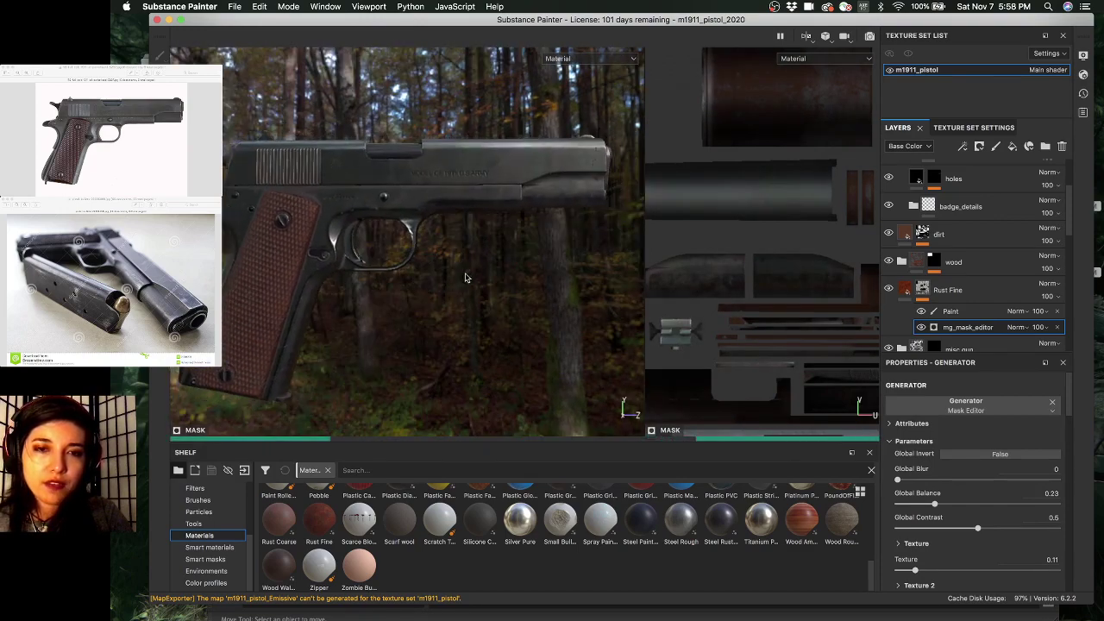
mouse_move(465, 273)
left_mouse_down("alt")
mouse_move(453, 270)
mouse_move(462, 261)
left_mouse_up("alt")
middle_click_drag(466, 299, 486, 301, "alt")
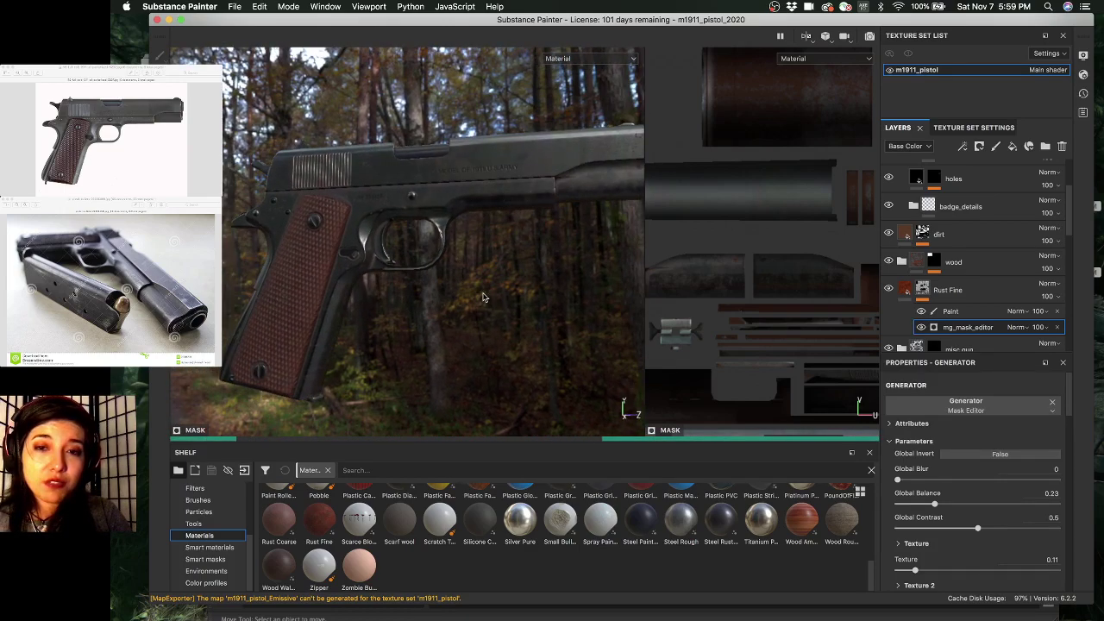
left_click_drag(486, 298, 488, 293, "alt")
left_click_drag(381, 321, 419, 339, "alt")
middle_click_drag(419, 339, 426, 339, "alt")
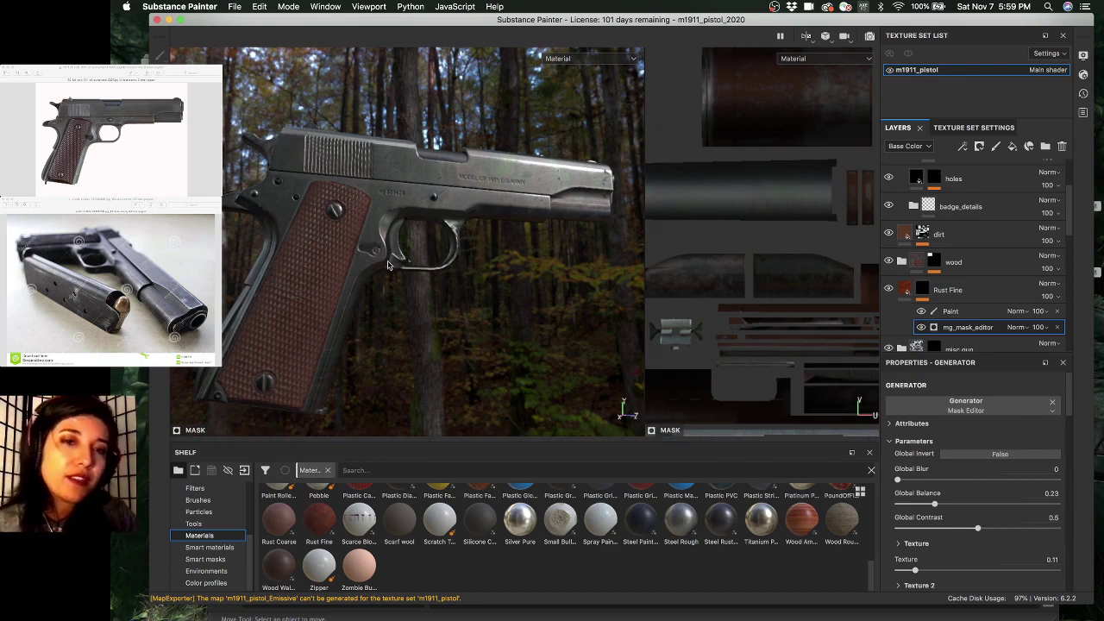
- Inspect the slide lettering, trigger guard, frame and knurled grip up close from several angles
left_click_drag(399, 266, 449, 250, "alt")
scroll(519, 240, "up", 4)
middle_click_drag(449, 250, 436, 294, "alt")
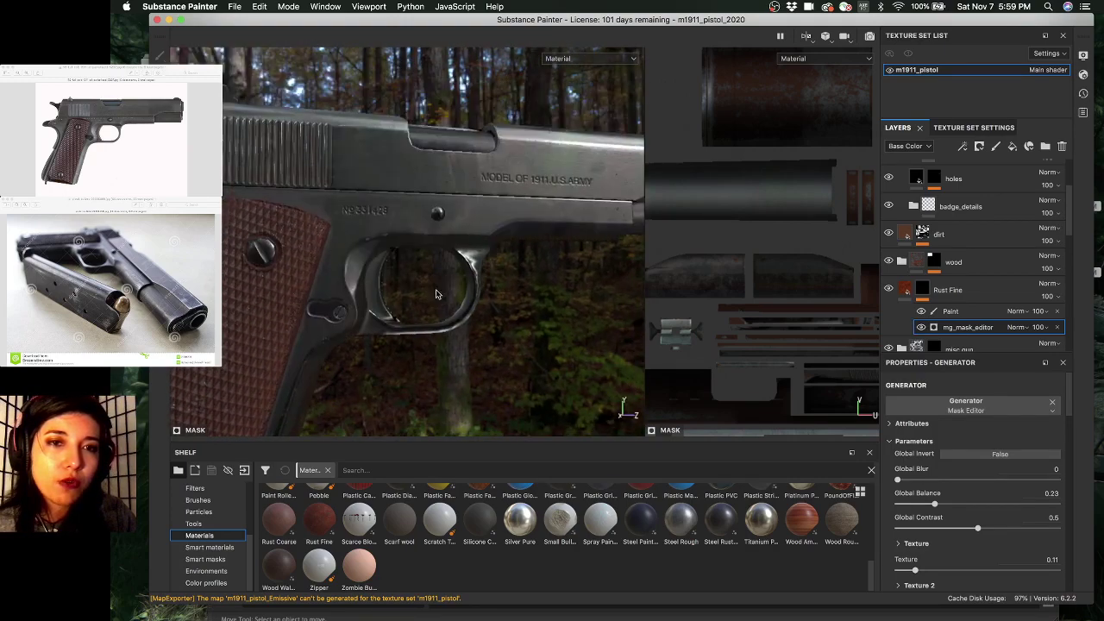
left_click_drag(436, 281, 415, 272, "alt")
right_click_drag(415, 273, 407, 283, "alt")
middle_click_drag(407, 283, 453, 239, "alt")
right_click_drag(453, 239, 401, 264, "alt")
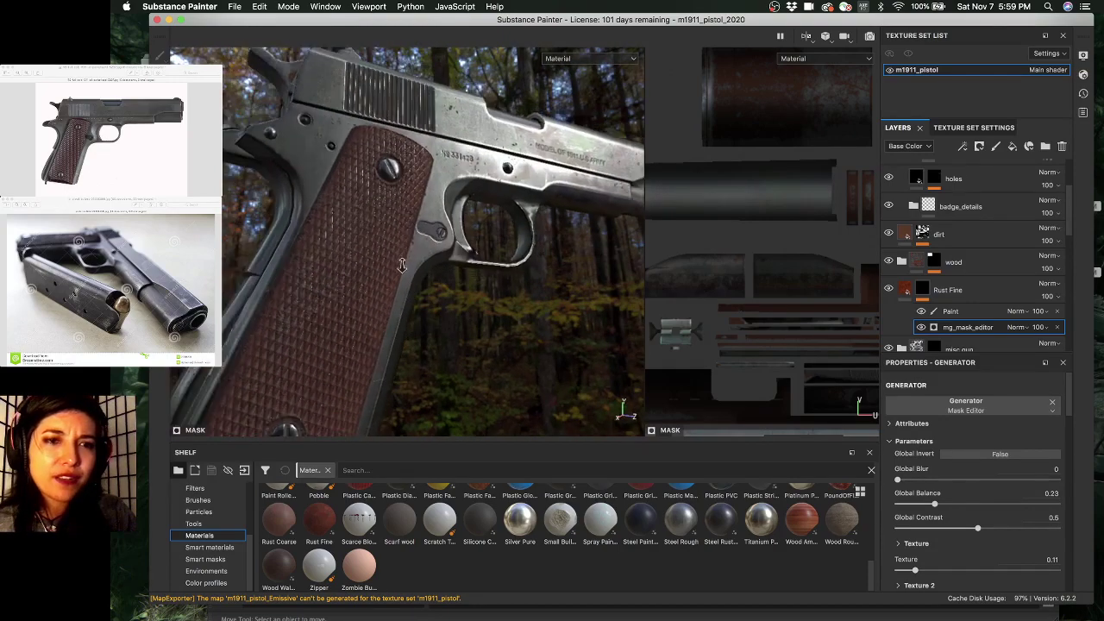
middle_click_drag(402, 264, 458, 209, "alt")
left_click_drag(458, 209, 545, 238, "alt")
right_click(383, 255)
left_click_drag(496, 279, 538, 327, "alt")
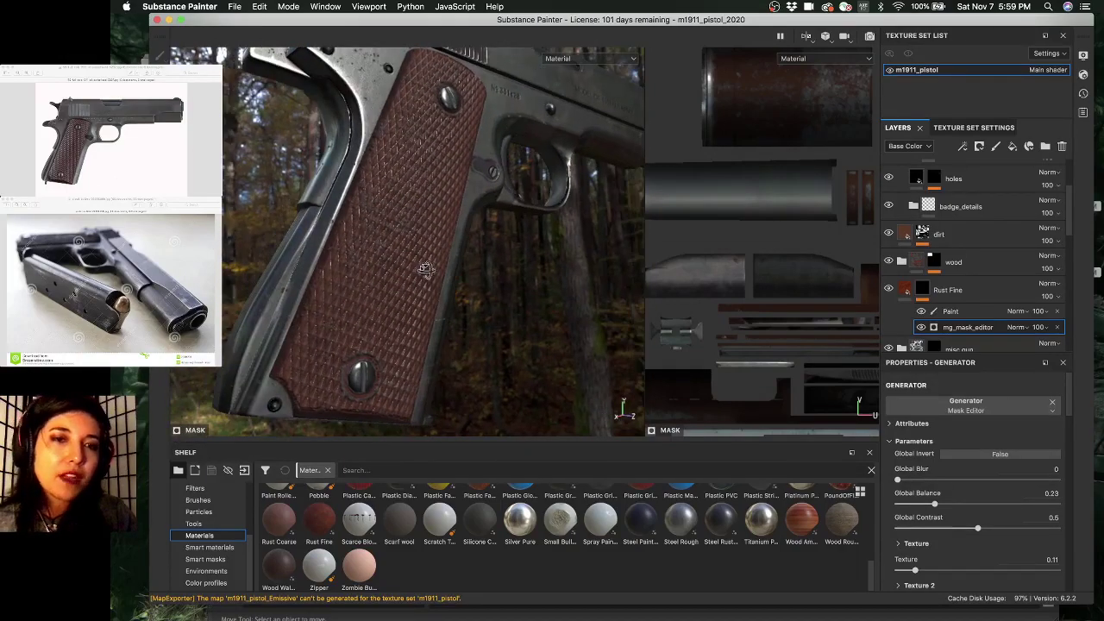
left_click_drag(365, 276, 364, 281, "alt")
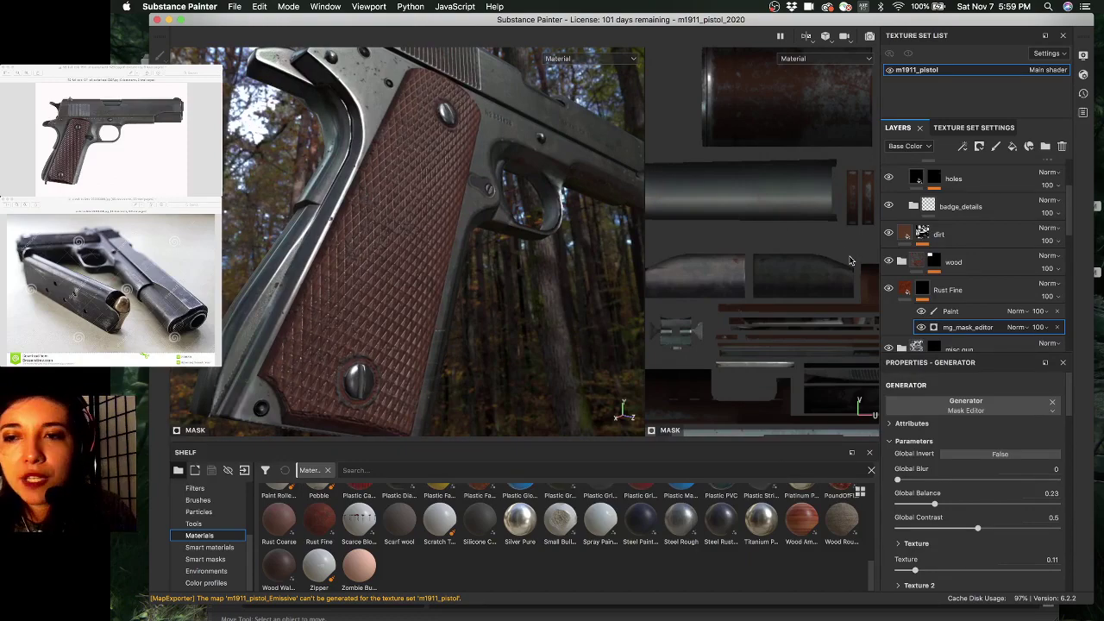
left_click_drag(411, 317, 432, 209, "alt")
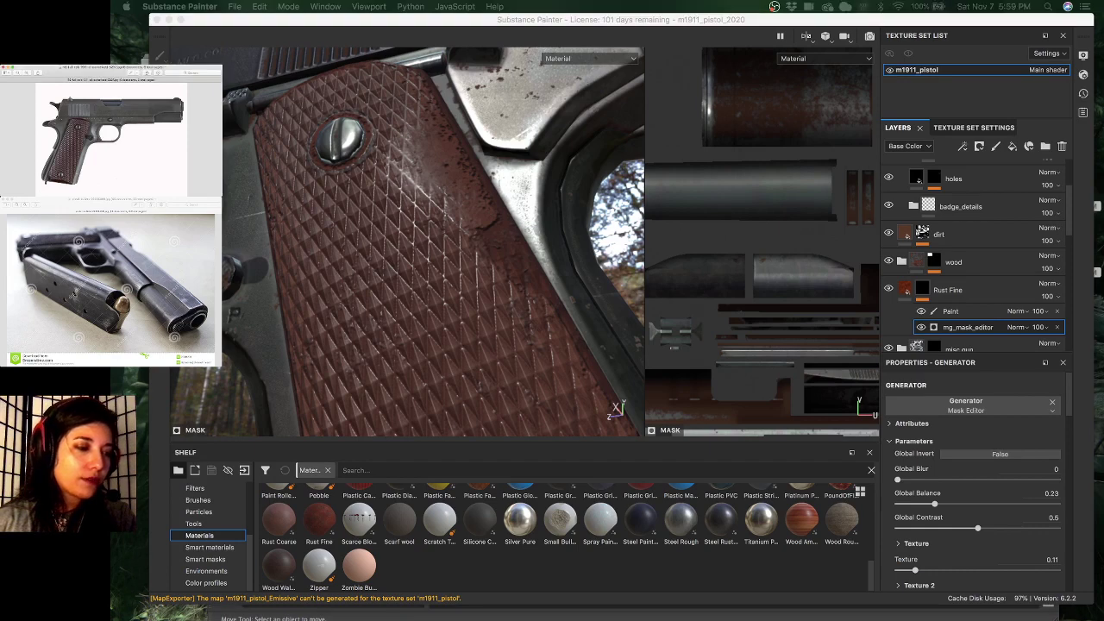
- Enlarge the grip in the reference photo and examine the model's grip knurling in the Height channel
scroll(61, 149, "up", 5)
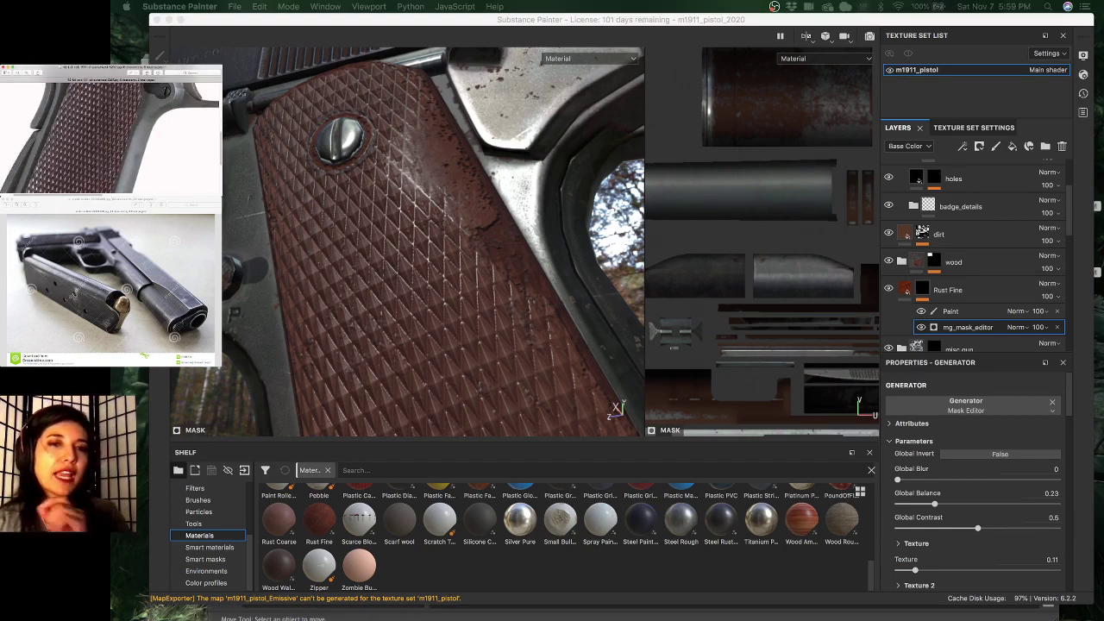
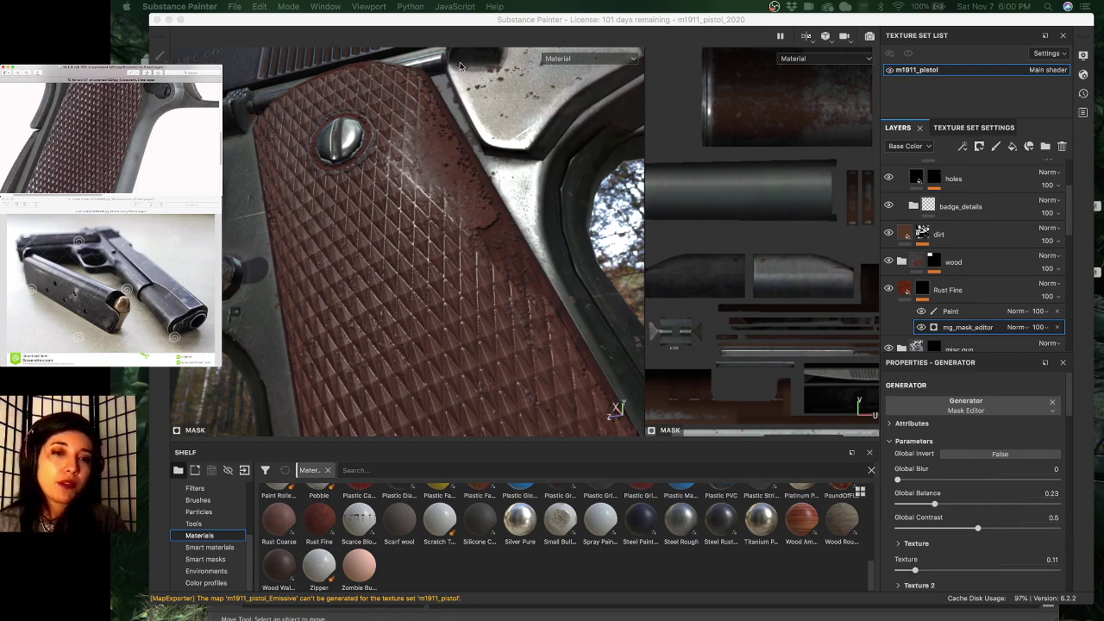
left_click(471, 26)
left_click_drag(433, 233, 535, 238, "alt")
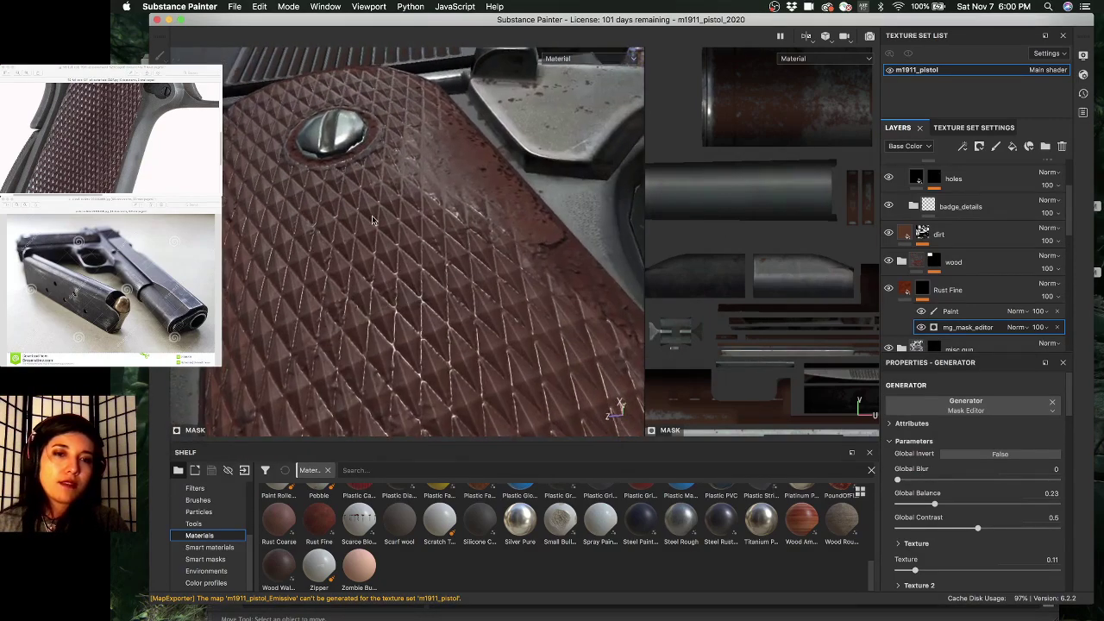
left_click_drag(375, 222, 348, 210, "alt")
key("c")
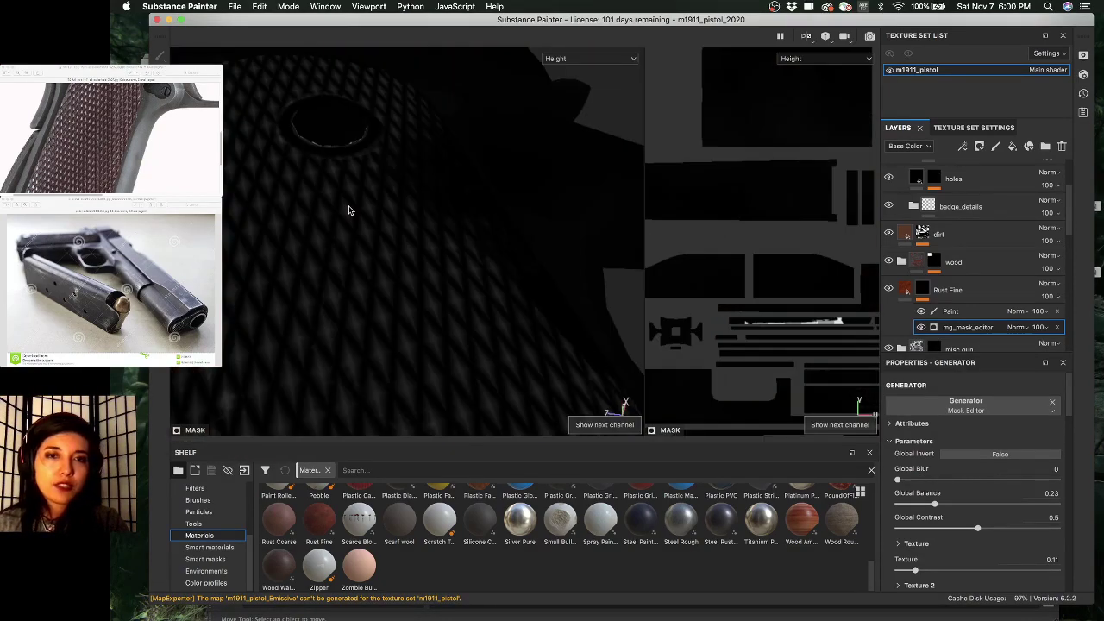
left_click_drag(422, 207, 398, 176, "alt")
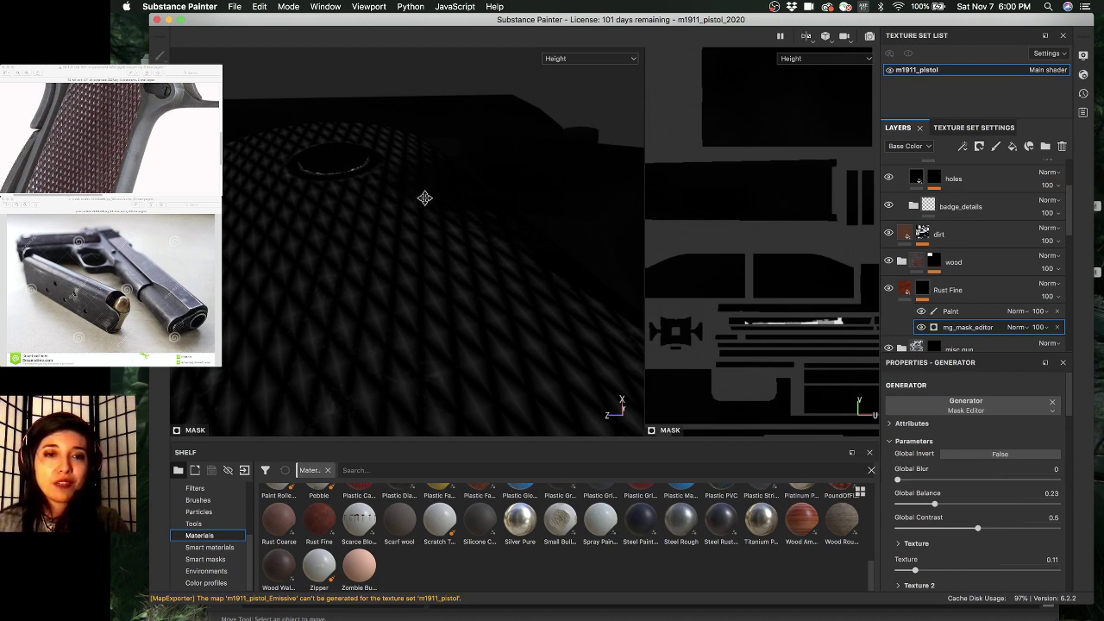
left_click_drag(424, 195, 404, 244, "alt")
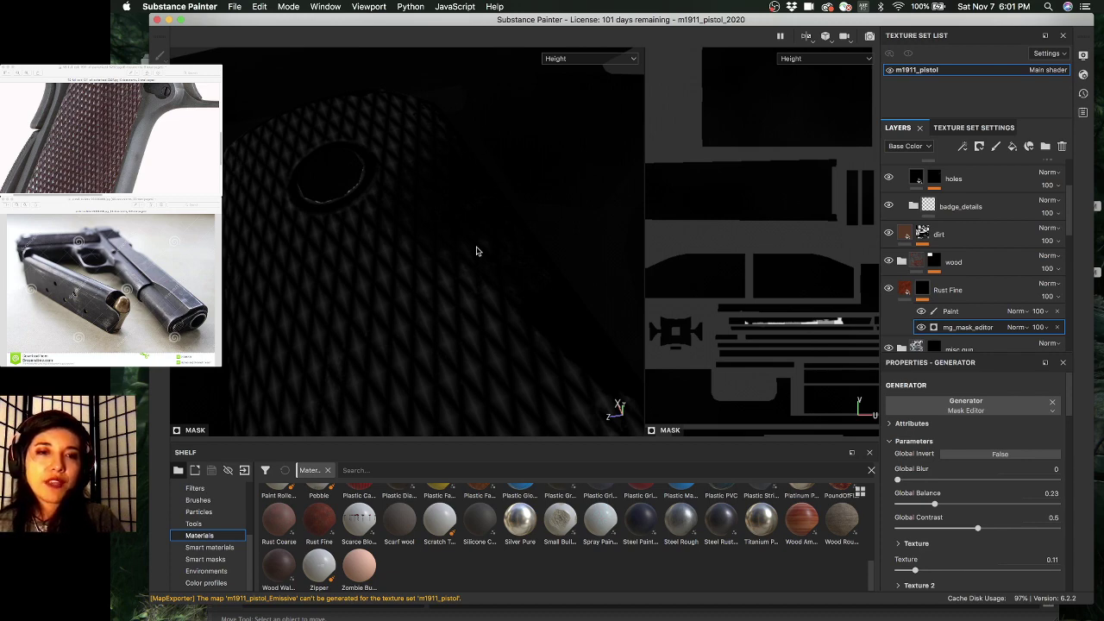
left_click_drag(421, 252, 442, 242, "alt")
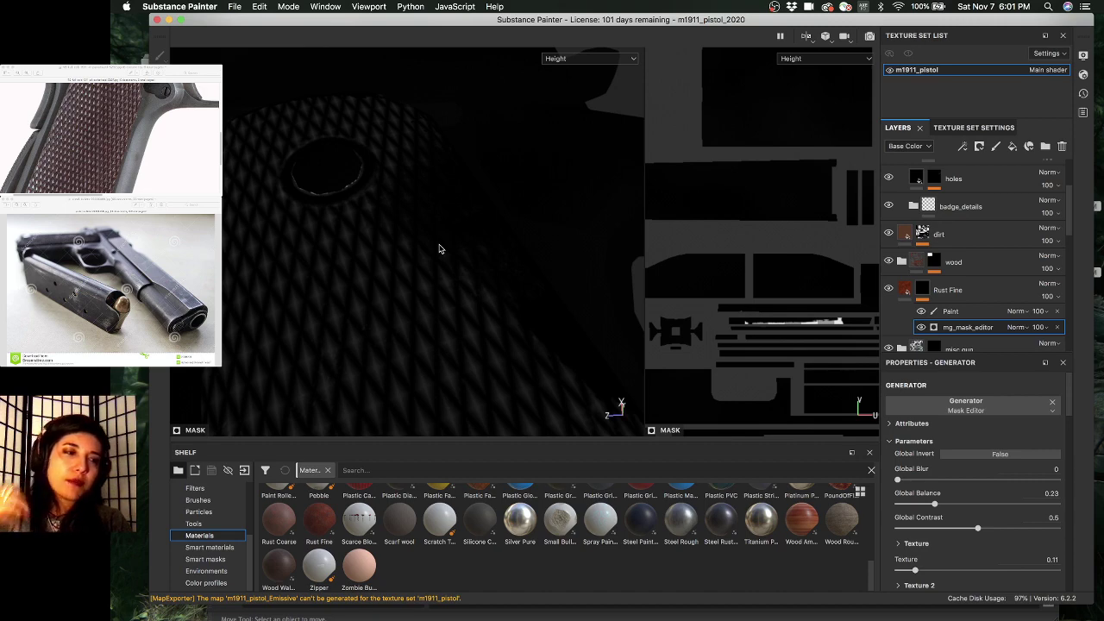
- Study the reference photo's grip at different magnifications, and examine the model's grip in Material view
left_click(110, 138)
scroll(111, 138, "up", 3)
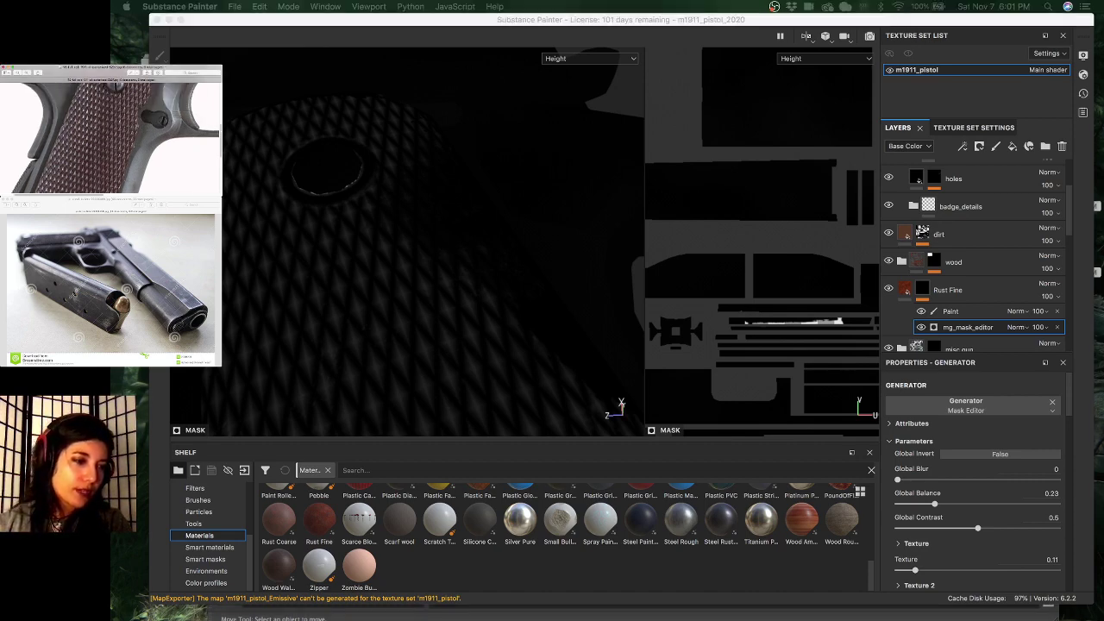
scroll(110, 138, "up", 3)
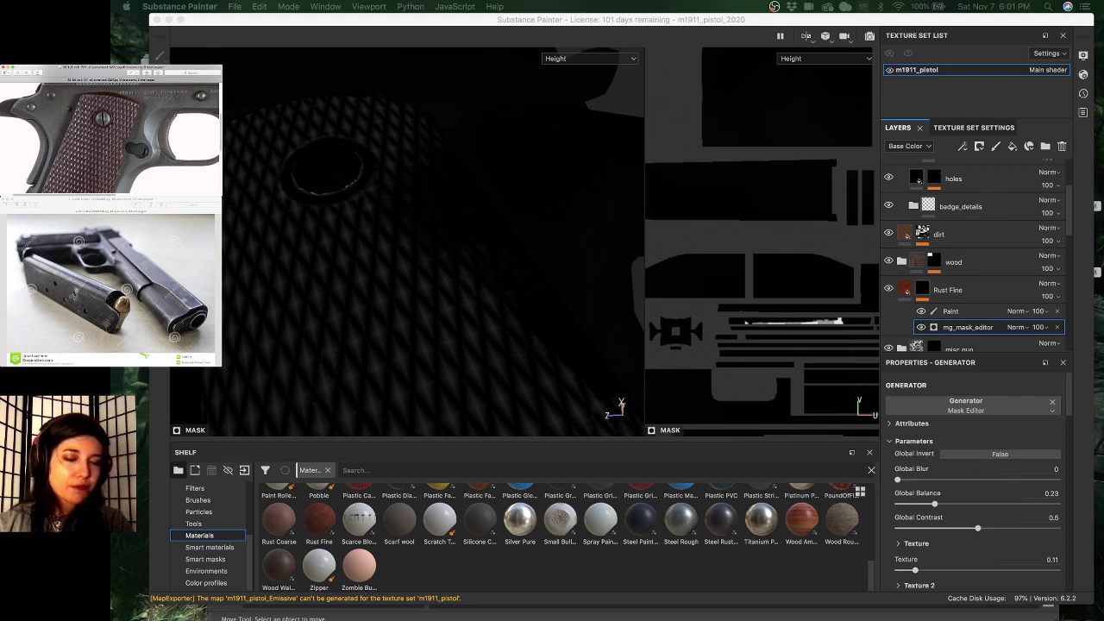
scroll(110, 138, "down", 5)
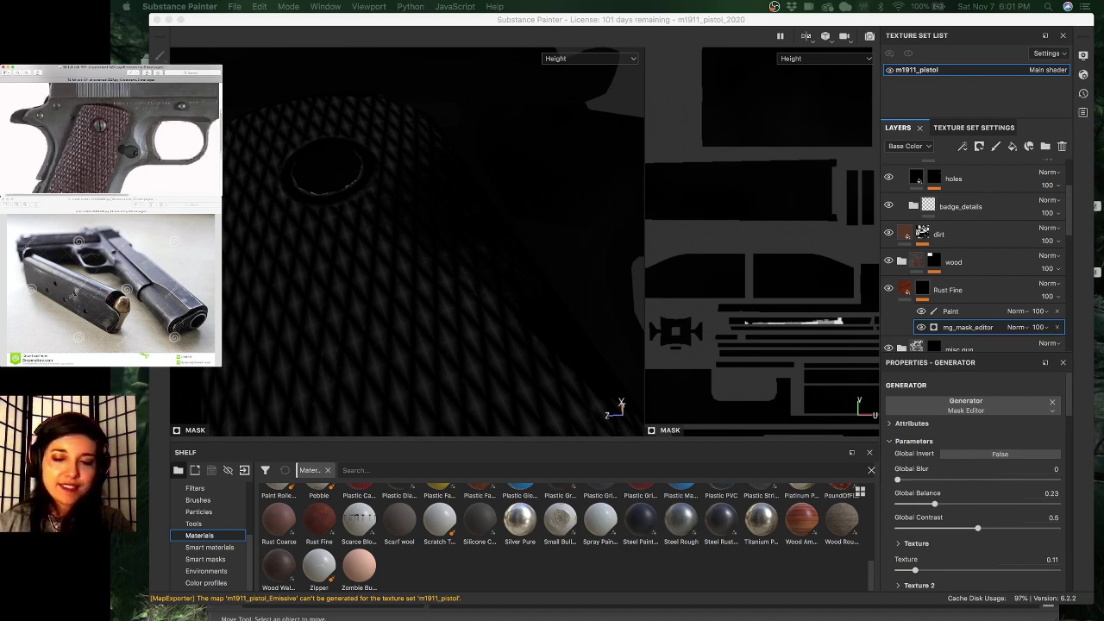
scroll(110, 129, "down", 3)
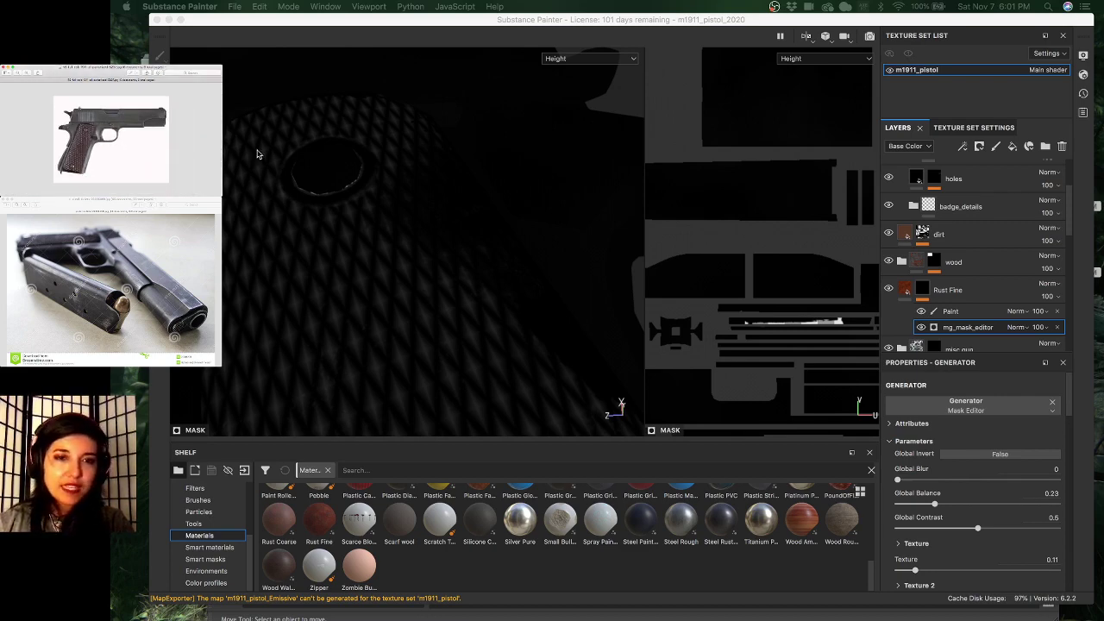
left_click(450, 211)
key("m")
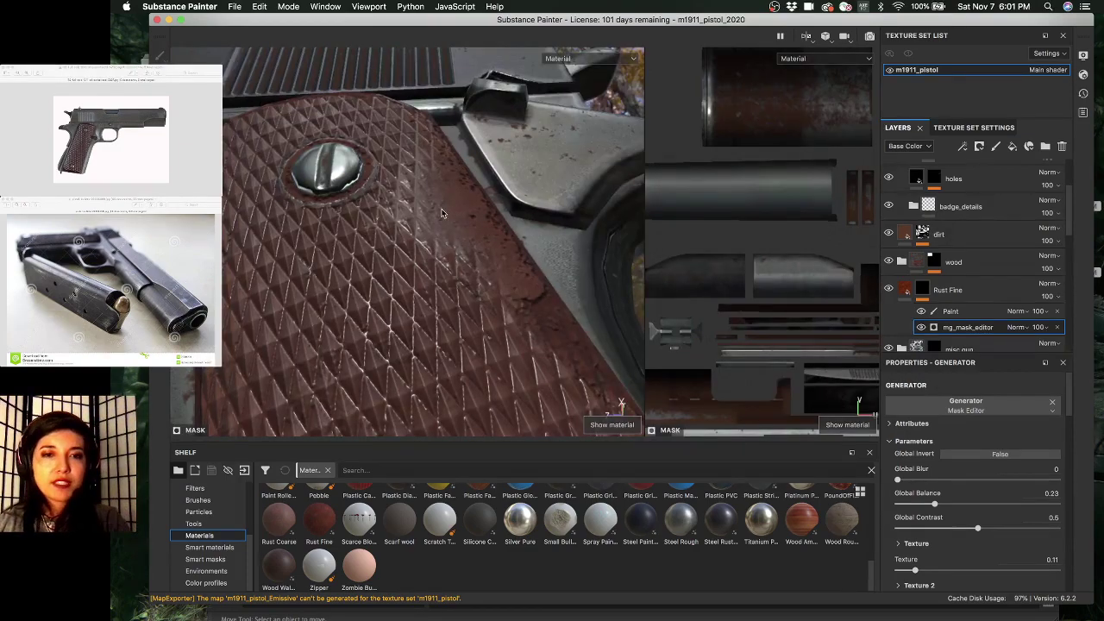
left_click_drag(448, 212, 526, 207, "alt")
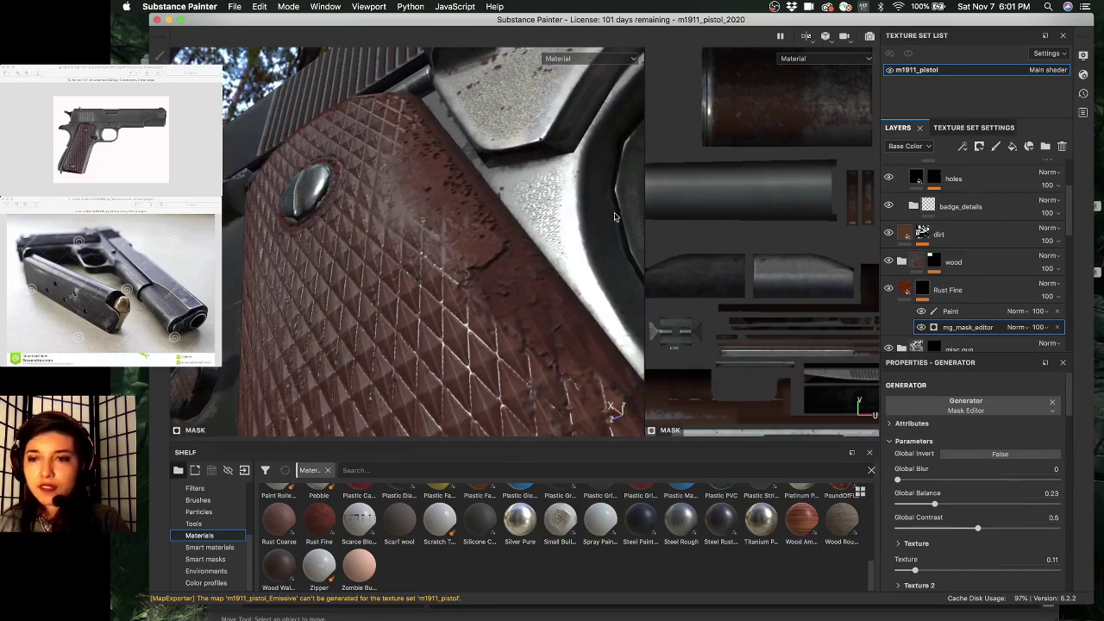
- Expand the wood folder and hide its wear copy 1 layer
left_click(902, 263)
scroll(964, 256, "down", 2)
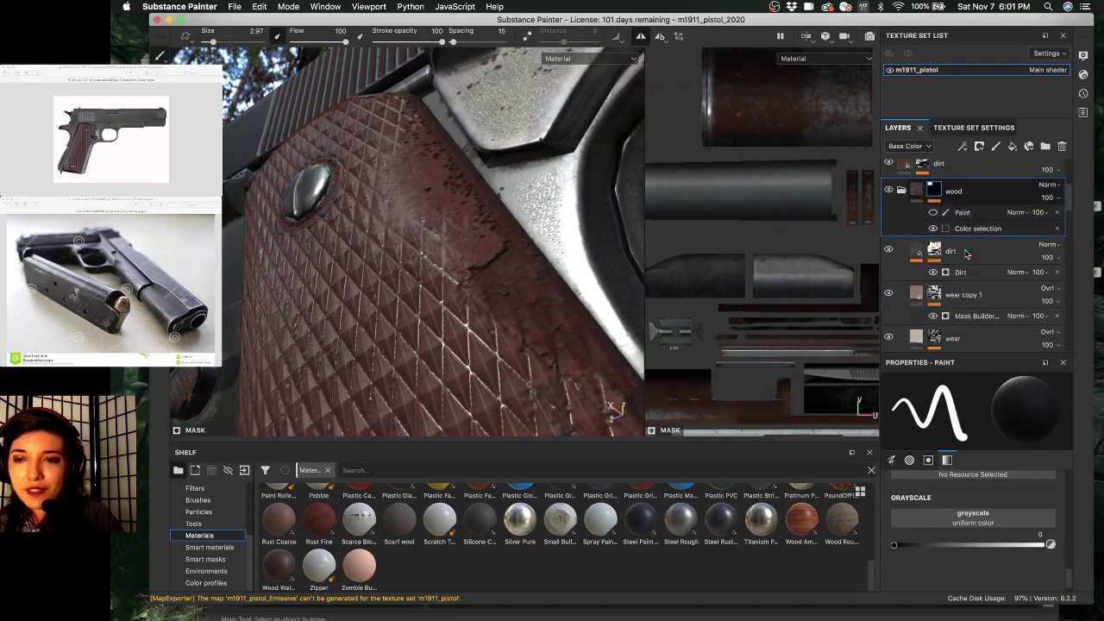
scroll(965, 255, "up", 3)
scroll(965, 257, "down", 1)
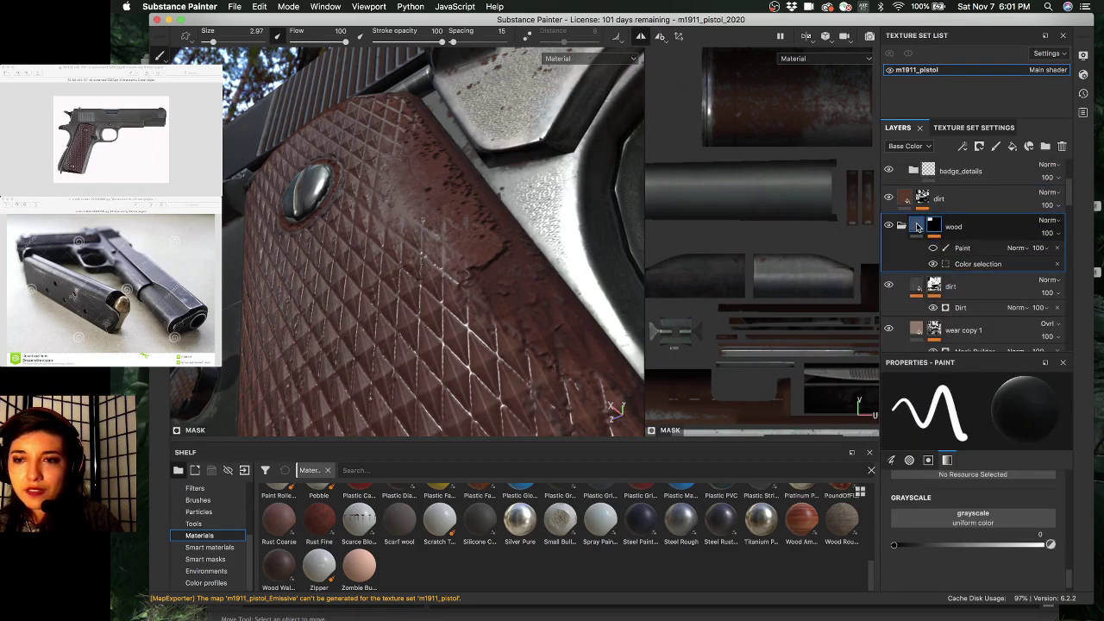
scroll(946, 291, "down", 1)
left_click(888, 258)
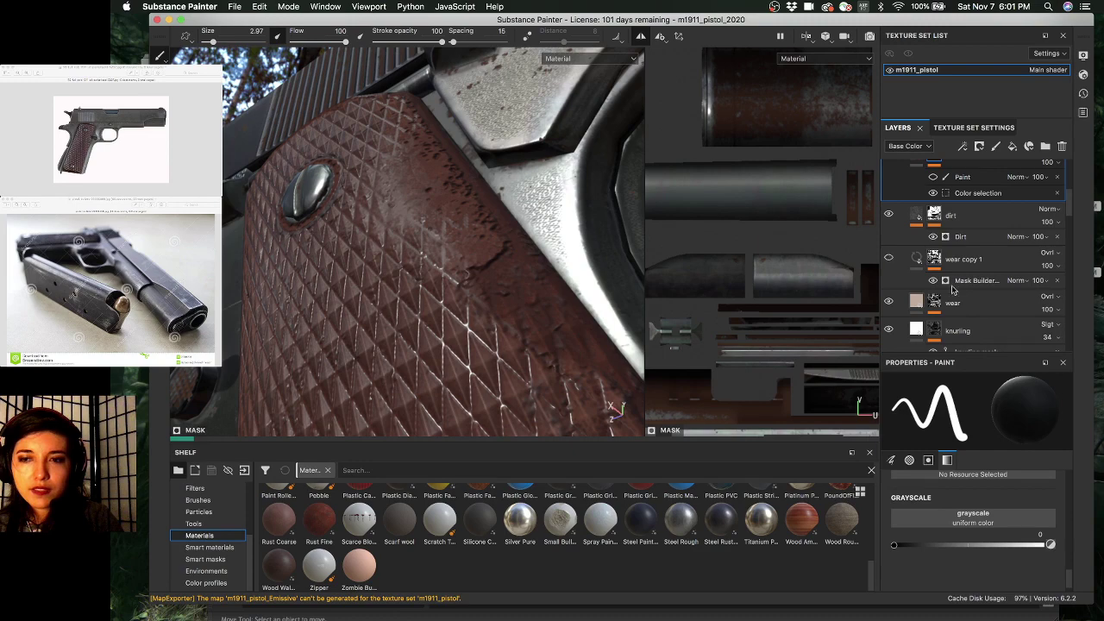
- Examine the grip without the wear copy 1 layer and make that layer visible again
left_click_drag(423, 229, 487, 220, "alt")
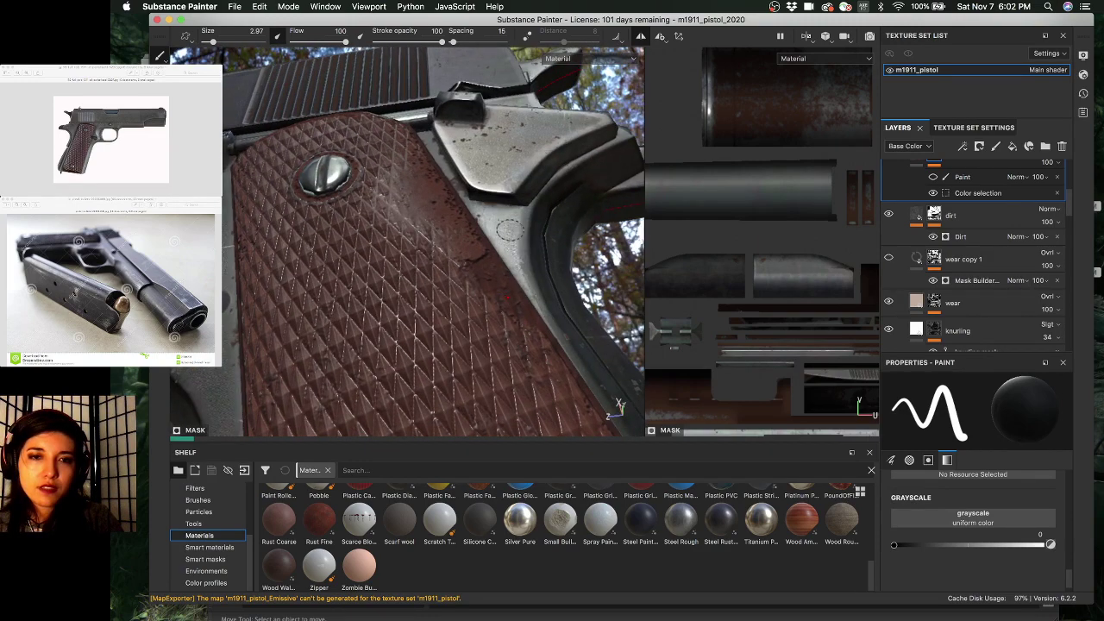
right_click_drag(424, 229, 486, 226, "alt")
left_click_drag(486, 226, 509, 238, "alt")
right_click_drag(430, 252, 285, 233, "alt")
left_click_drag(394, 234, 313, 247, "alt")
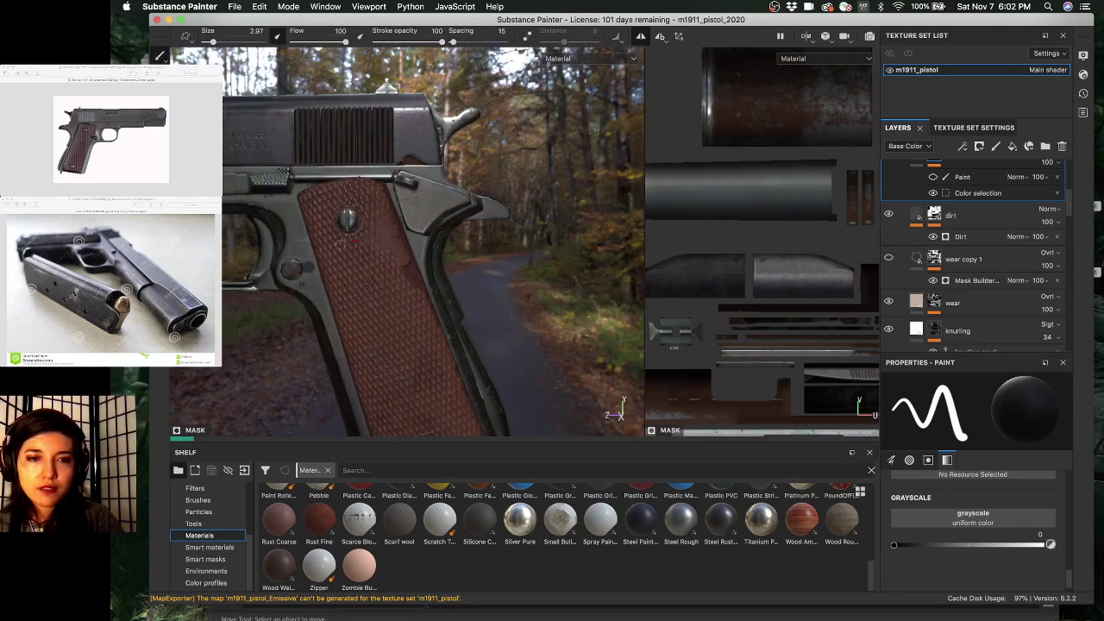
right_click_drag(324, 248, 349, 255, "alt")
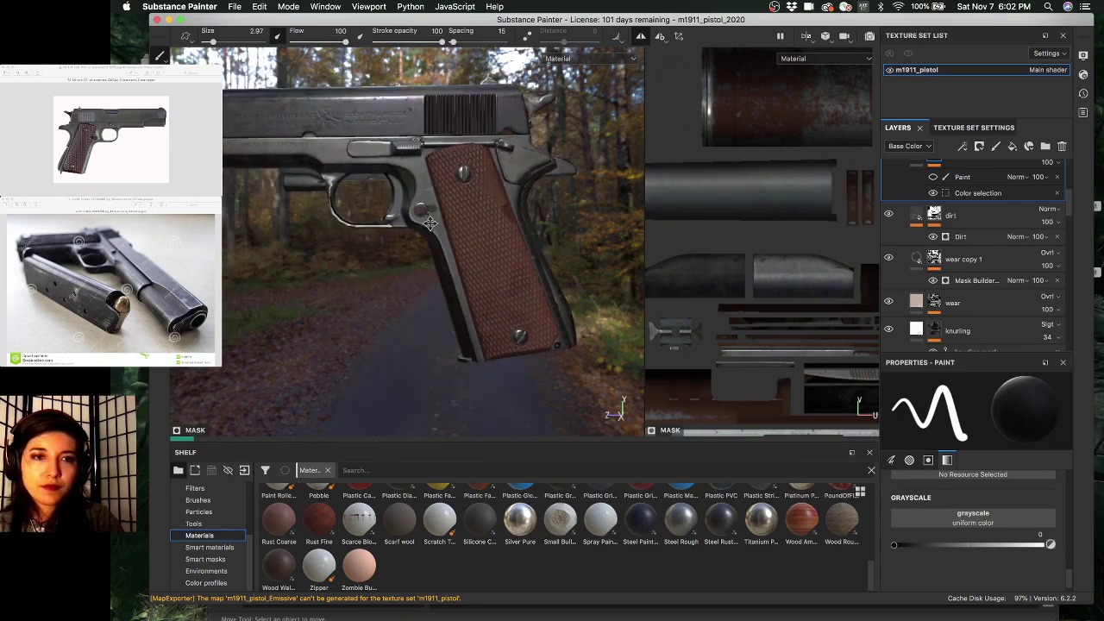
- Check both sides of the pistol under rotated environment lighting and display the Roughness channel
left_click_drag(480, 261, 501, 207, "alt")
right_click_drag(500, 207, 552, 207, "shift")
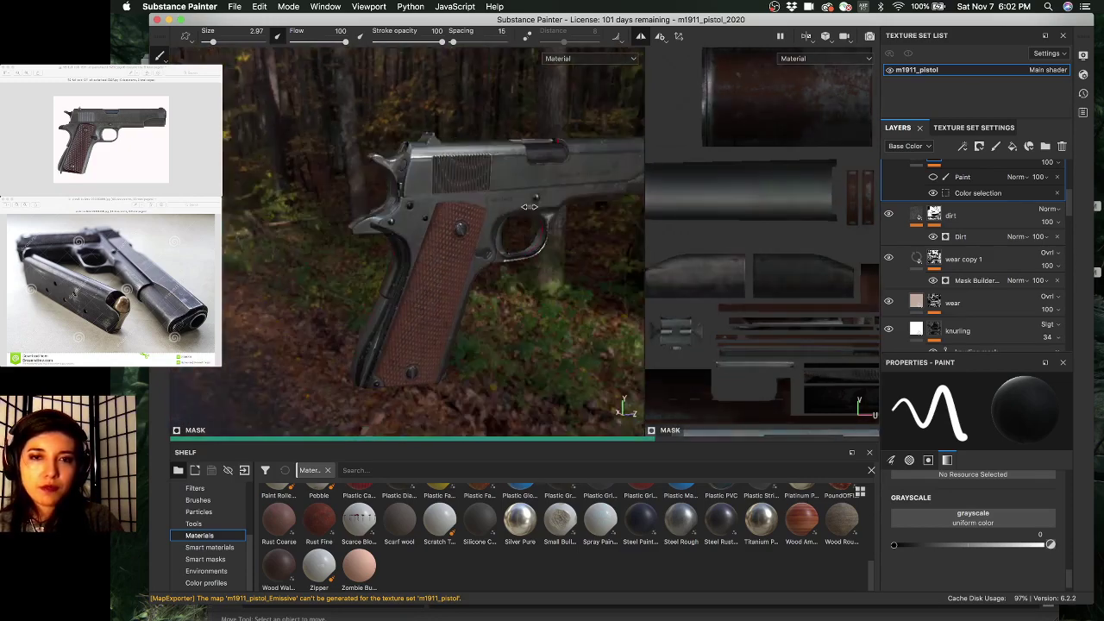
left_click_drag(431, 192, 391, 201, "alt")
key("c")
key("c")
key("c")
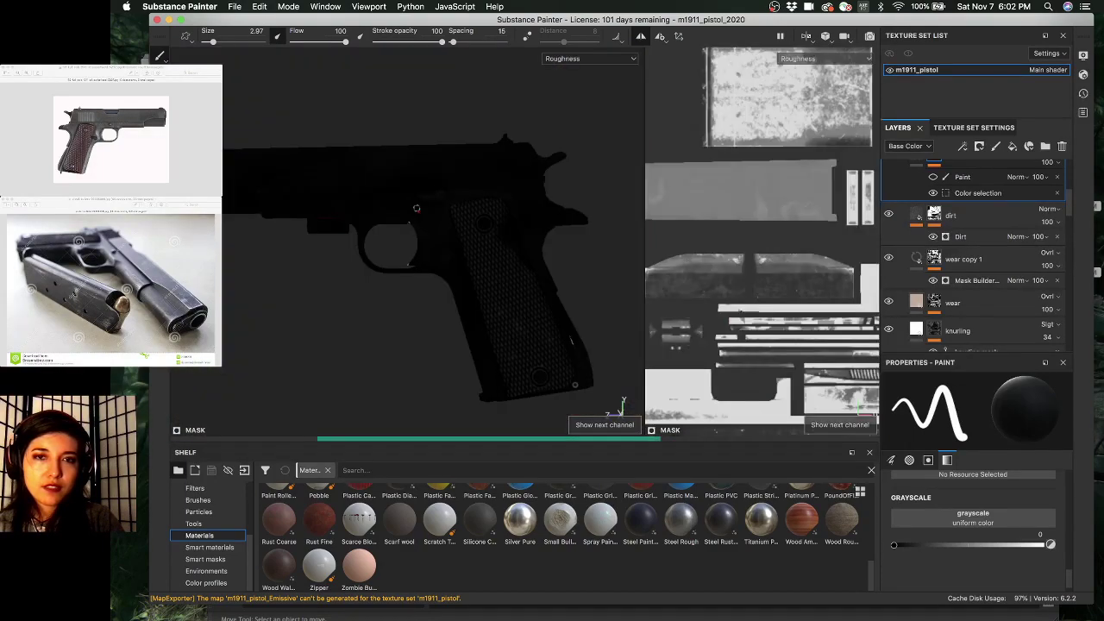
- Cycle the displayed channel from Roughness through Normal+Height+Mesh to Base Color and examine the slide from a raised front angle
key("c")
key("c")
key("c")
key("c")
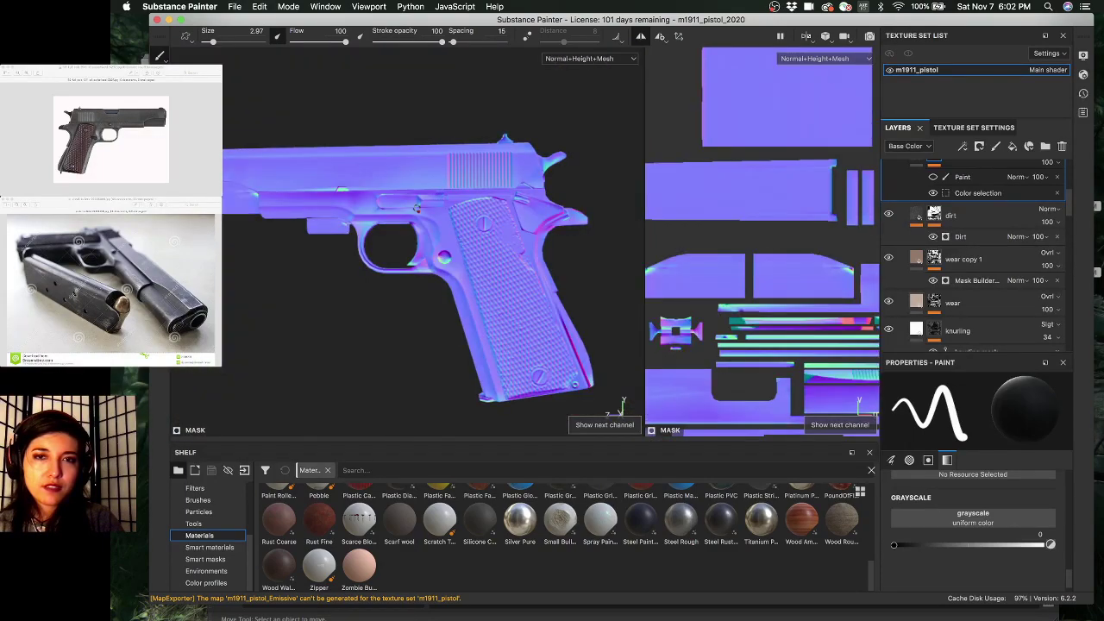
left_click_drag(419, 209, 467, 247, "alt")
right_click_drag(440, 211, 523, 216, "alt")
left_click_drag(523, 216, 539, 217, "alt")
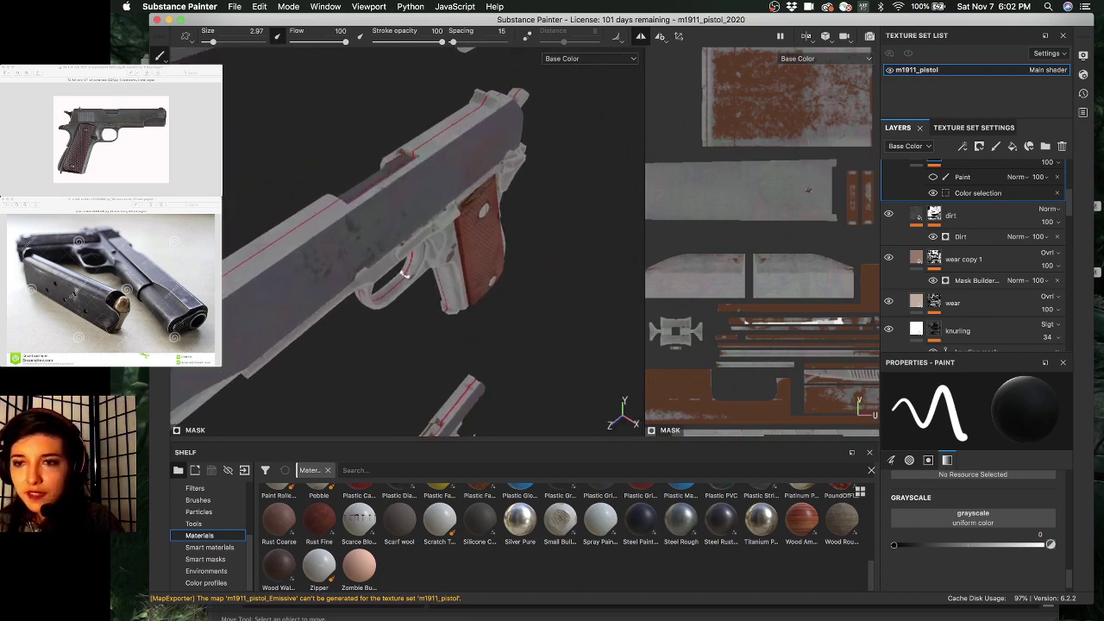
- In the upper Paint effect of the Steel Rust and Wear mask, fill the slide's UV chunk with value 0 using Polygon Fill
scroll(947, 259, "up", 5)
scroll(946, 259, "down", 5)
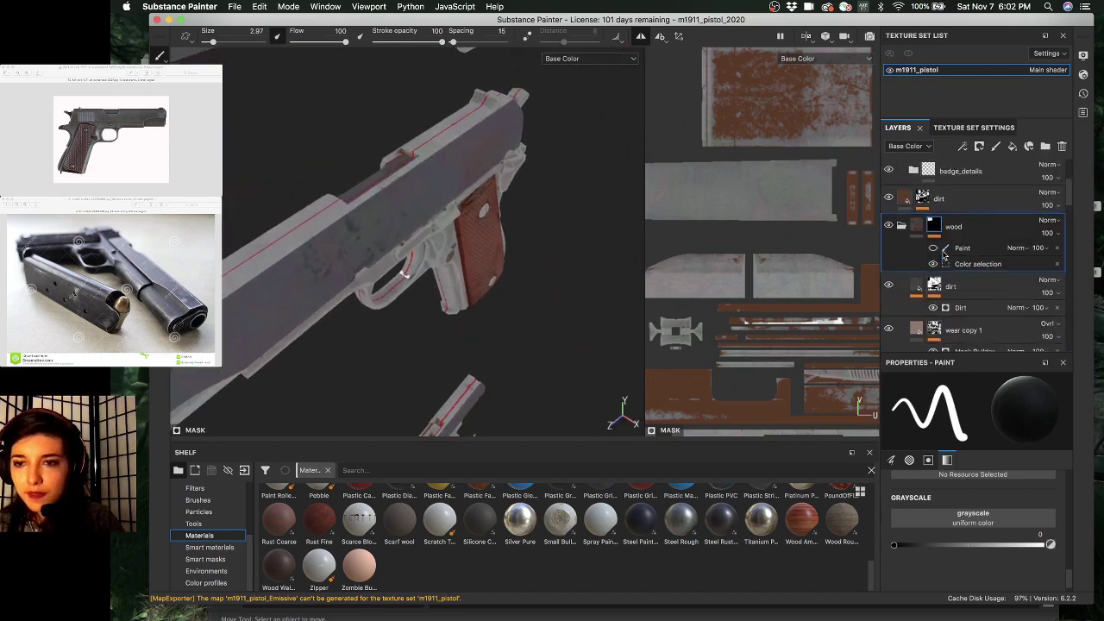
scroll(944, 255, "down", 6)
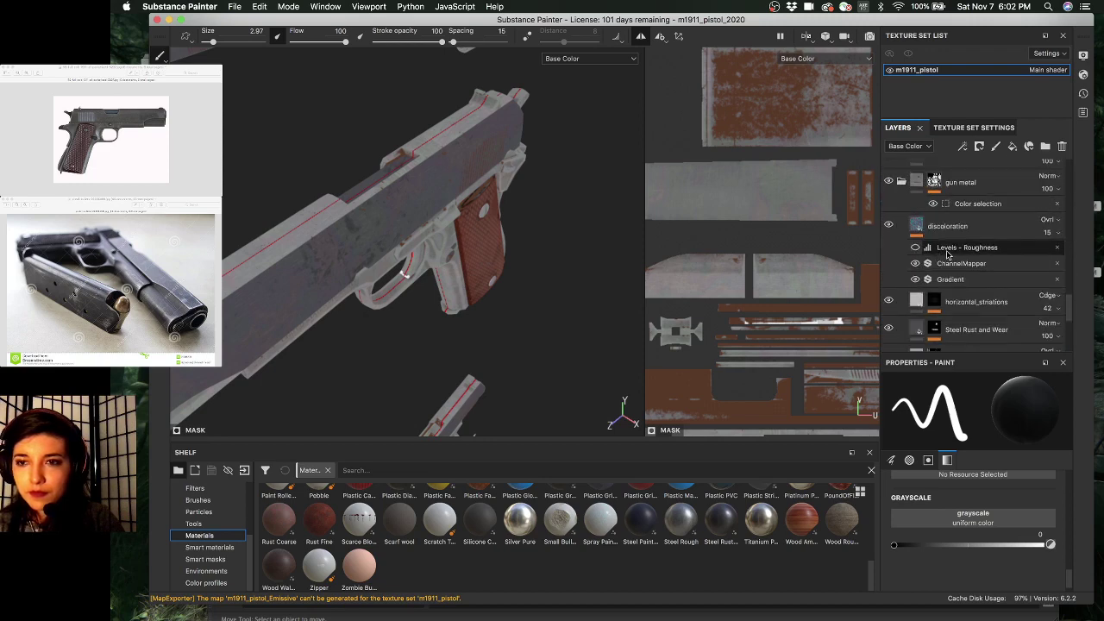
scroll(953, 255, "down", 1)
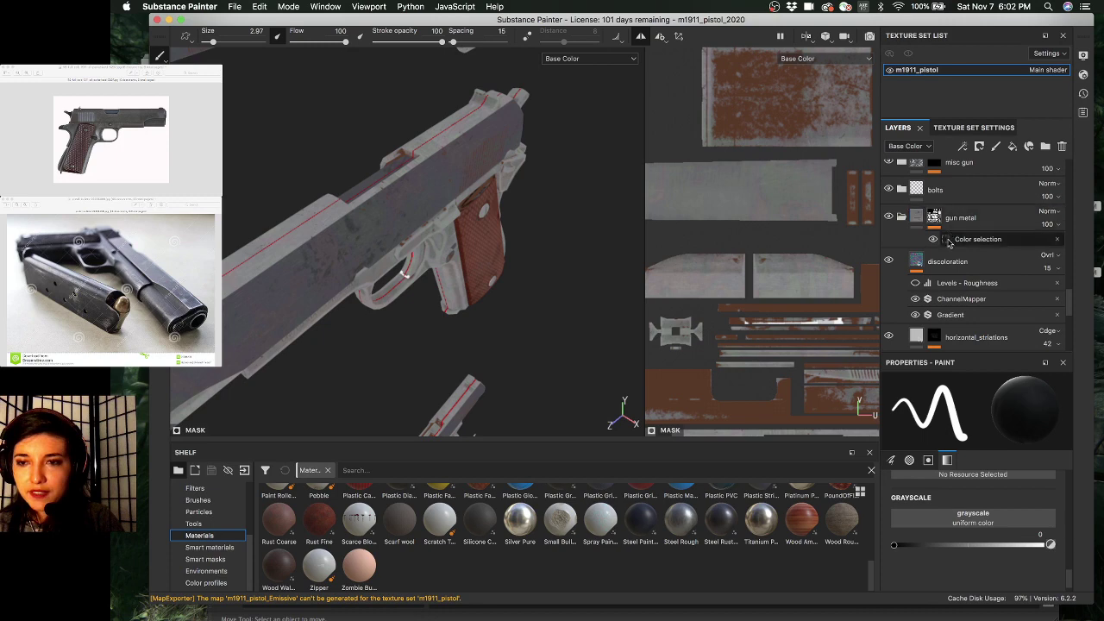
scroll(983, 265, "down", 1)
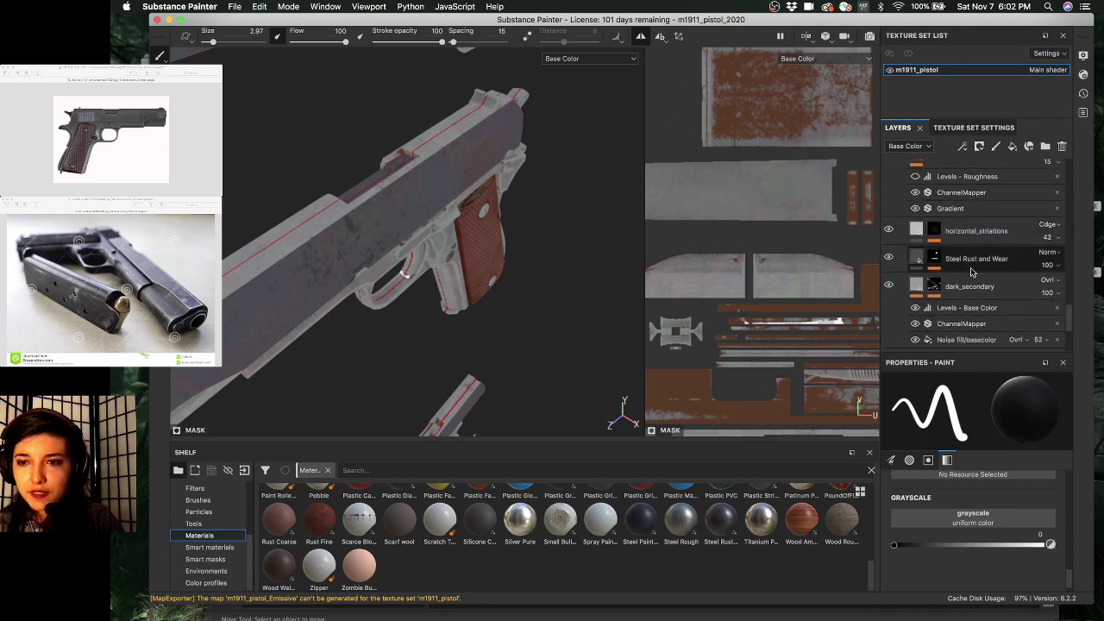
left_click(936, 261)
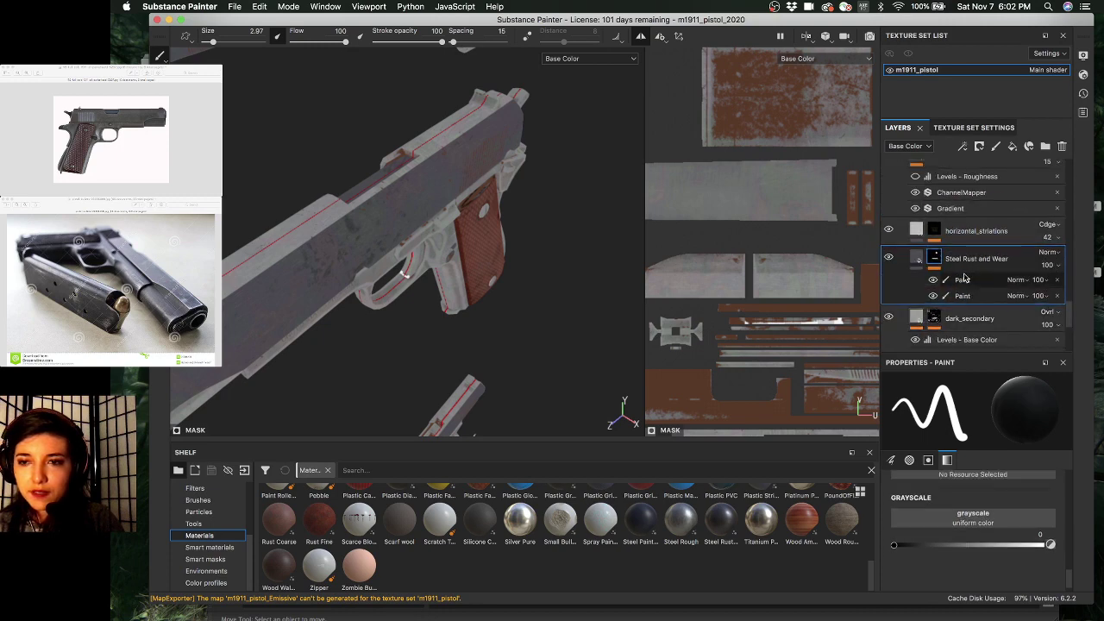
left_click(964, 280)
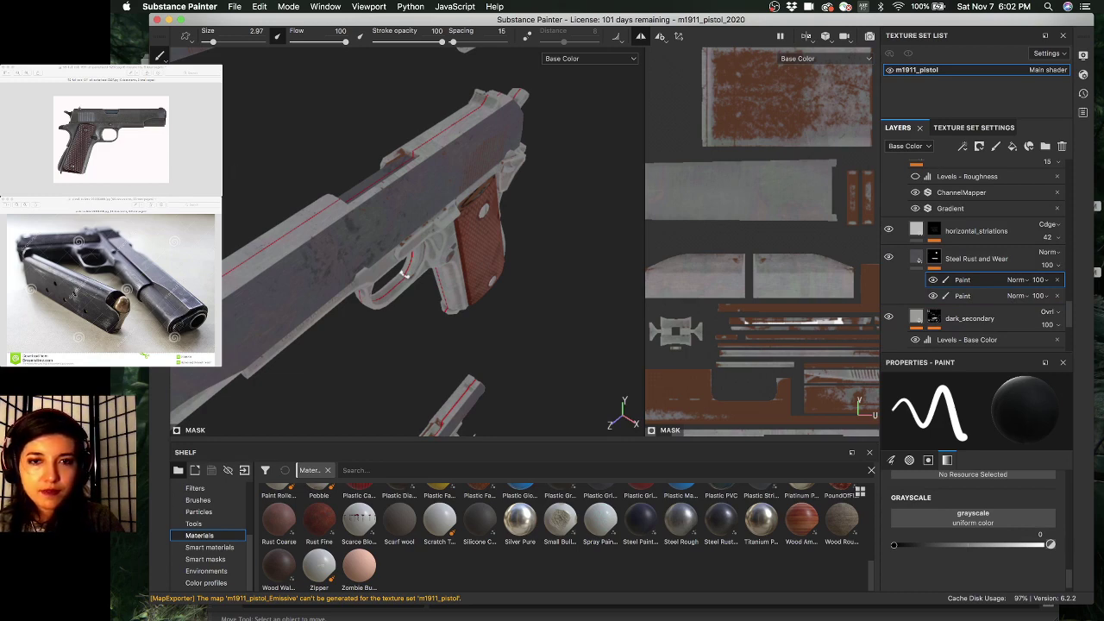
key("2")
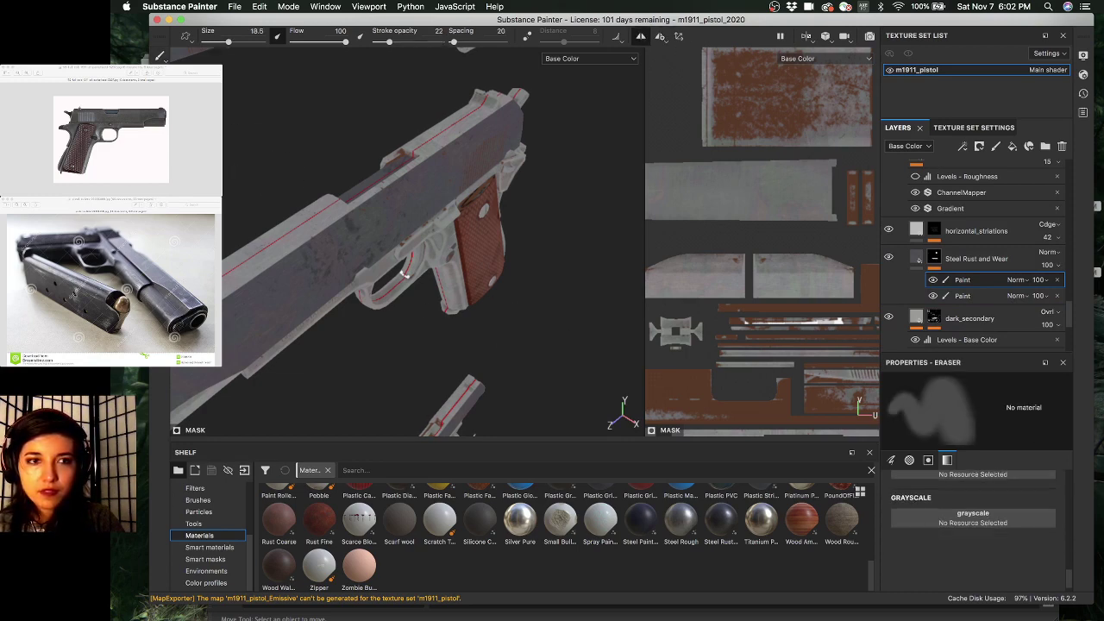
key("4")
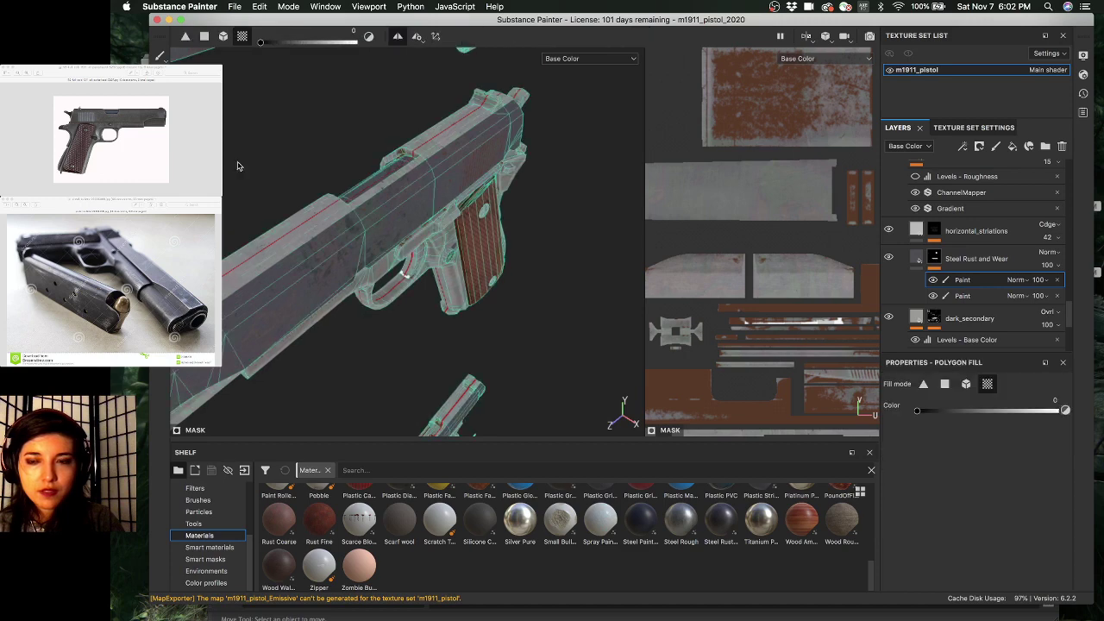
left_click(337, 268)
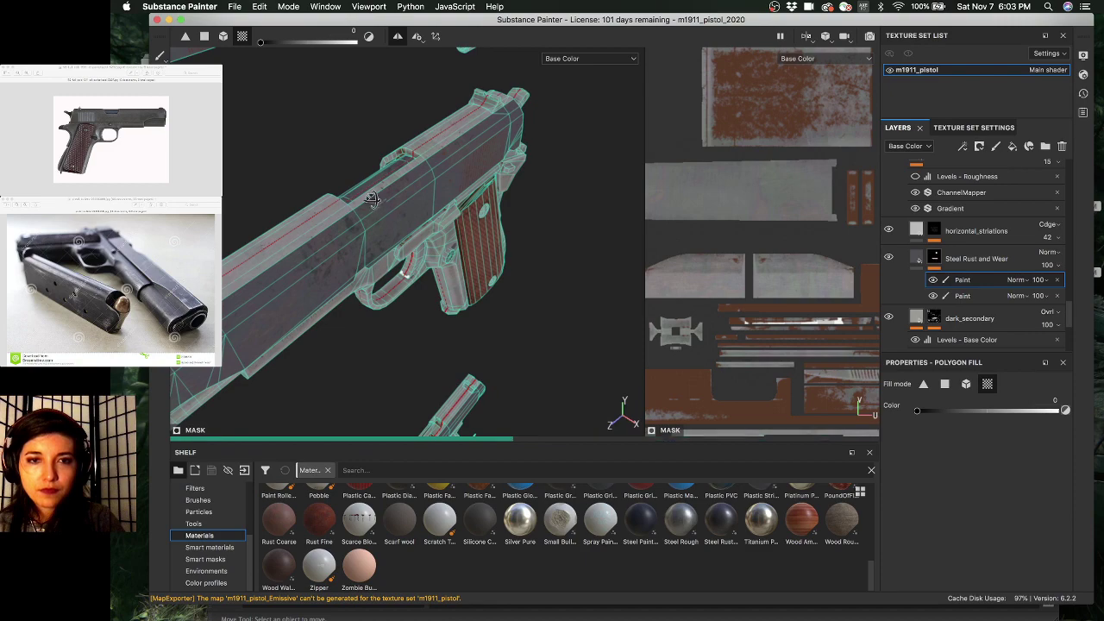
- Display the full material, return to the Paint tool, check both sides of the pistol and save the project
left_click_drag(374, 200, 363, 190, "alt")
key("m")
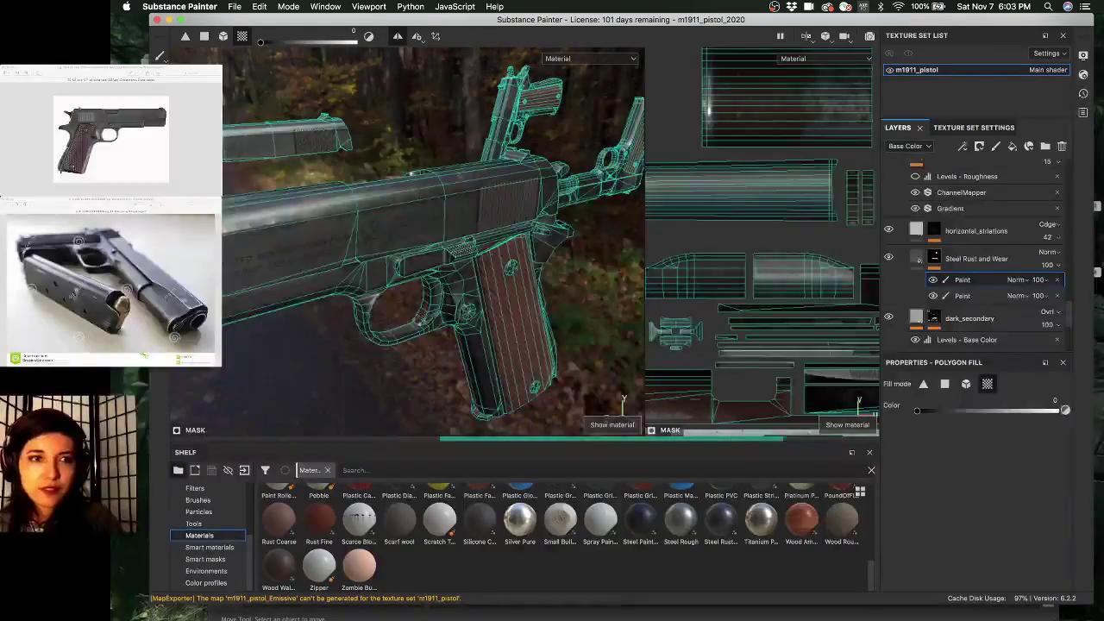
left_click(161, 56)
mouse_move(591, 303)
left_mouse_down("alt")
mouse_move(507, 257)
mouse_move(525, 294)
mouse_move(503, 265)
mouse_move(484, 215)
mouse_move(471, 101)
left_mouse_up("alt")
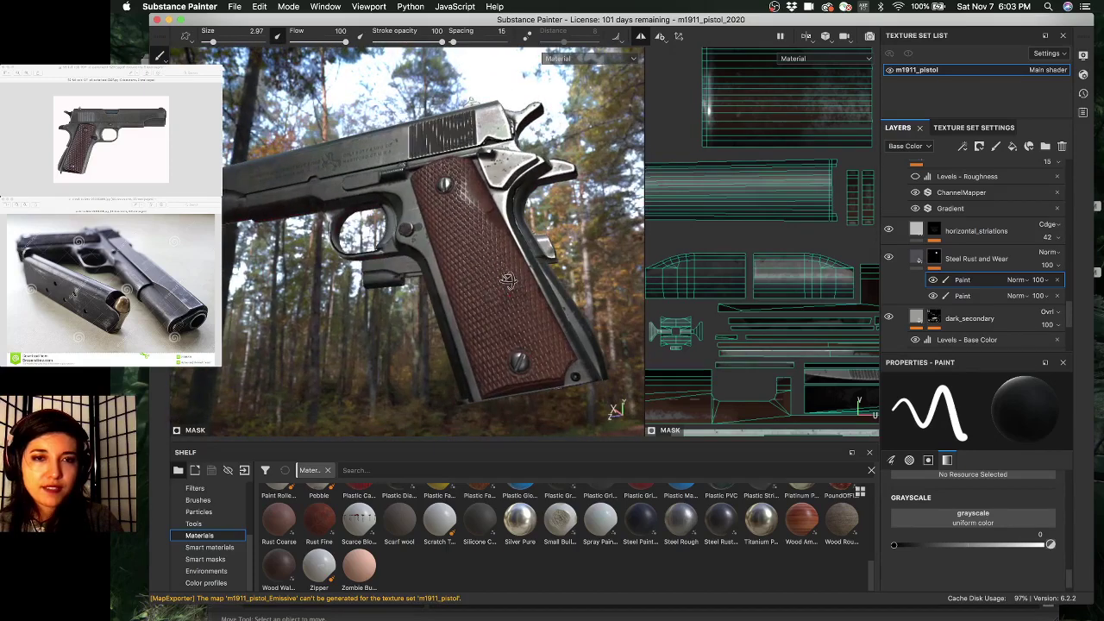
mouse_move(508, 280)
left_mouse_down("alt")
mouse_move(493, 301)
mouse_move(503, 321)
mouse_move(518, 316)
mouse_move(513, 330)
mouse_move(521, 304)
mouse_move(462, 288)
left_mouse_up("alt")
key("super+s")
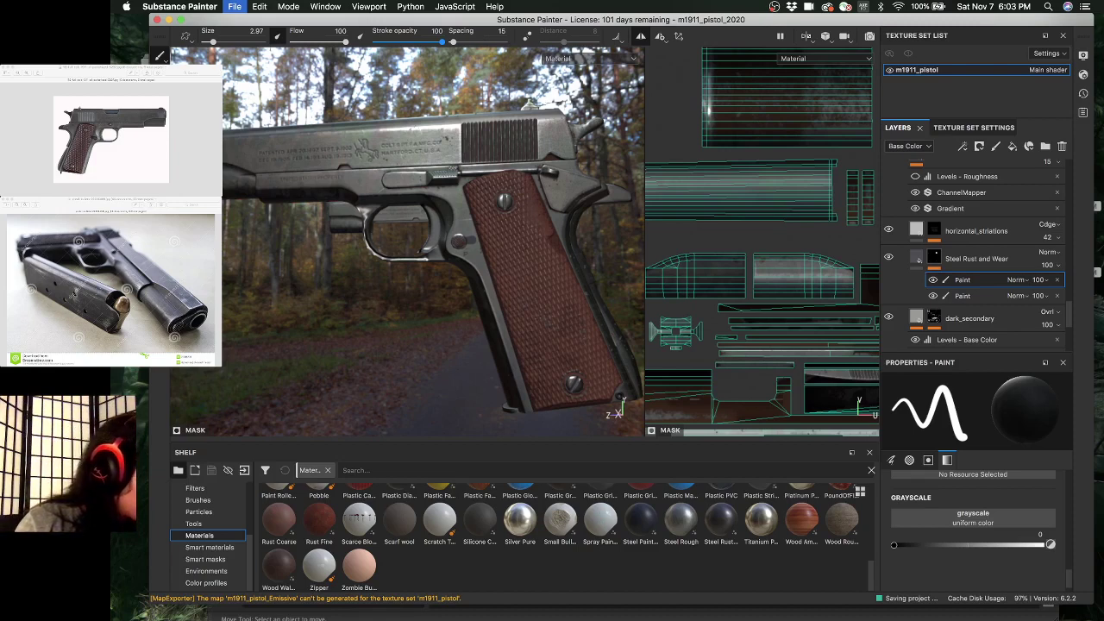
- Switch to Rendering (Iray) mode to render the pistol in its environment
left_click(369, 6)
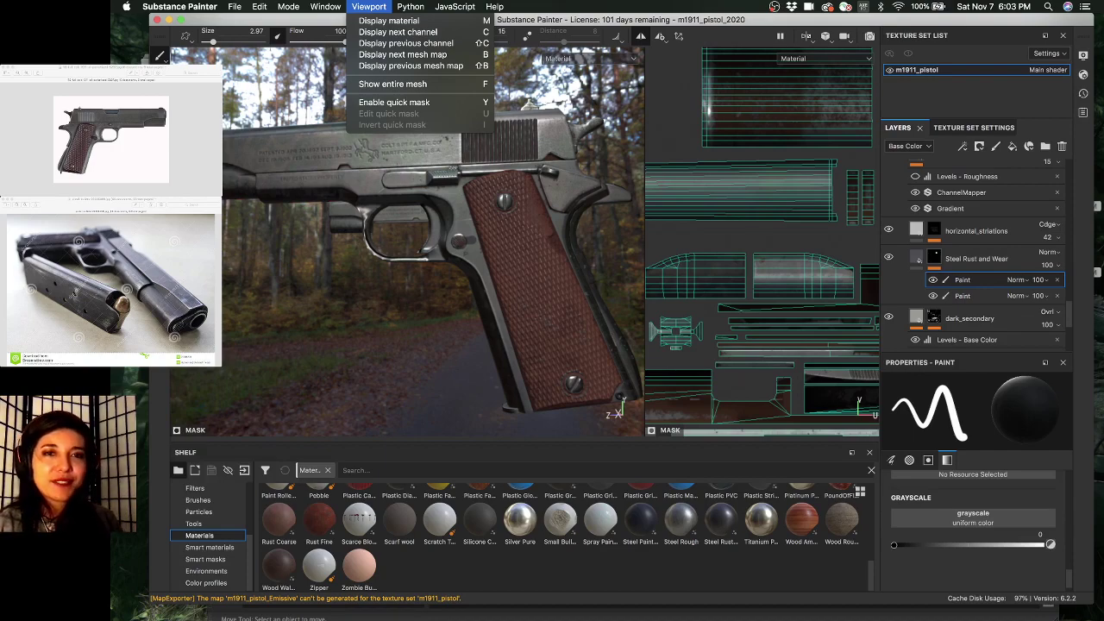
mouse_move(332, 33)
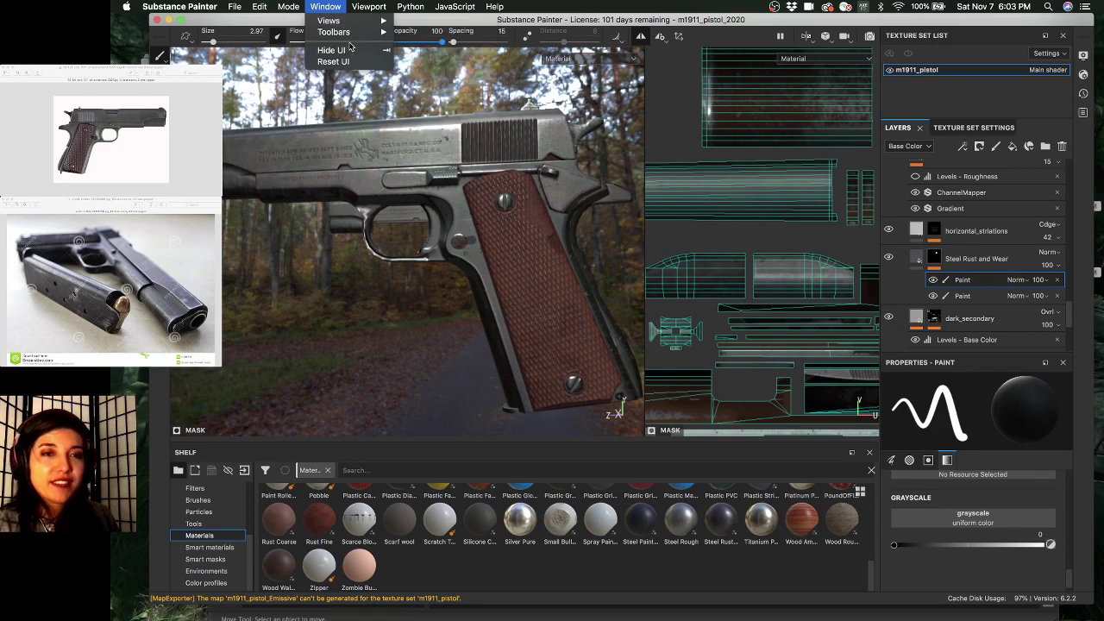
mouse_move(427, 6)
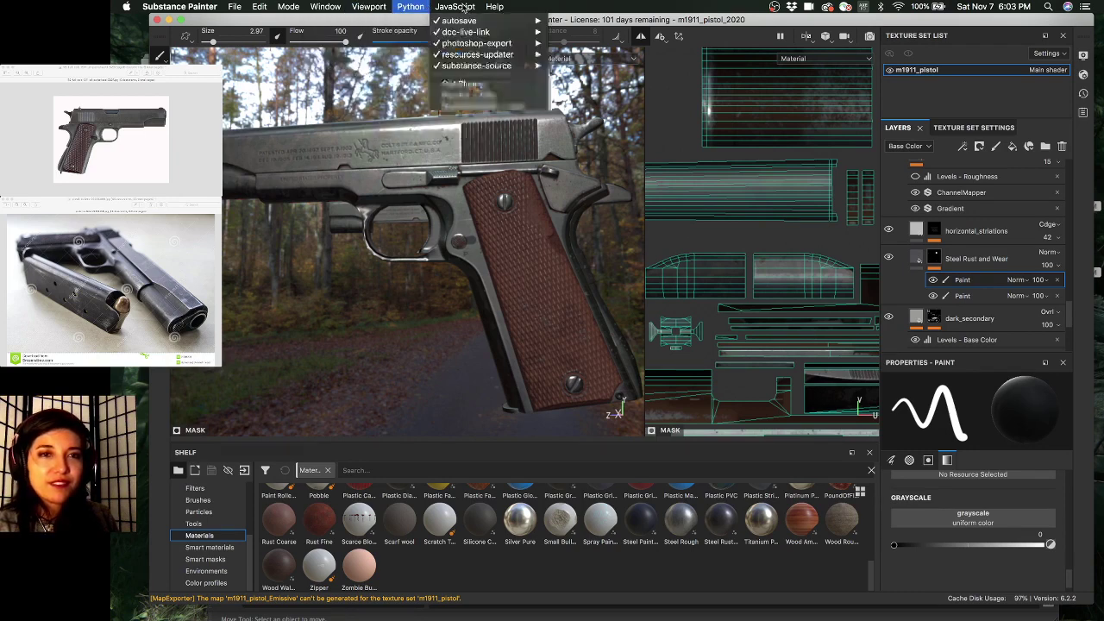
mouse_move(288, 8)
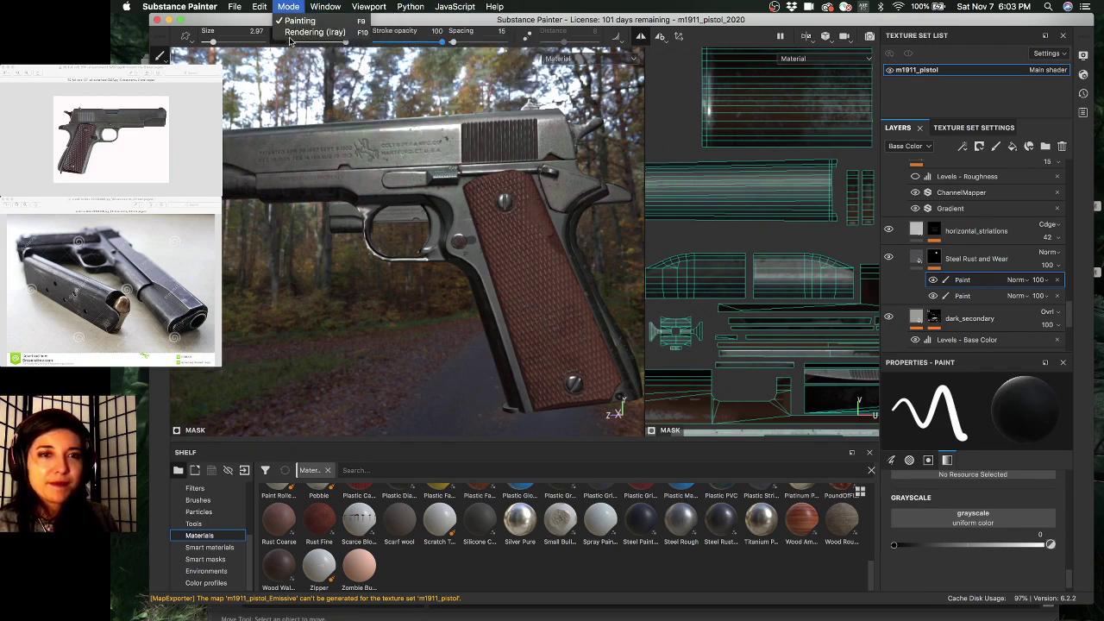
left_click(293, 38)
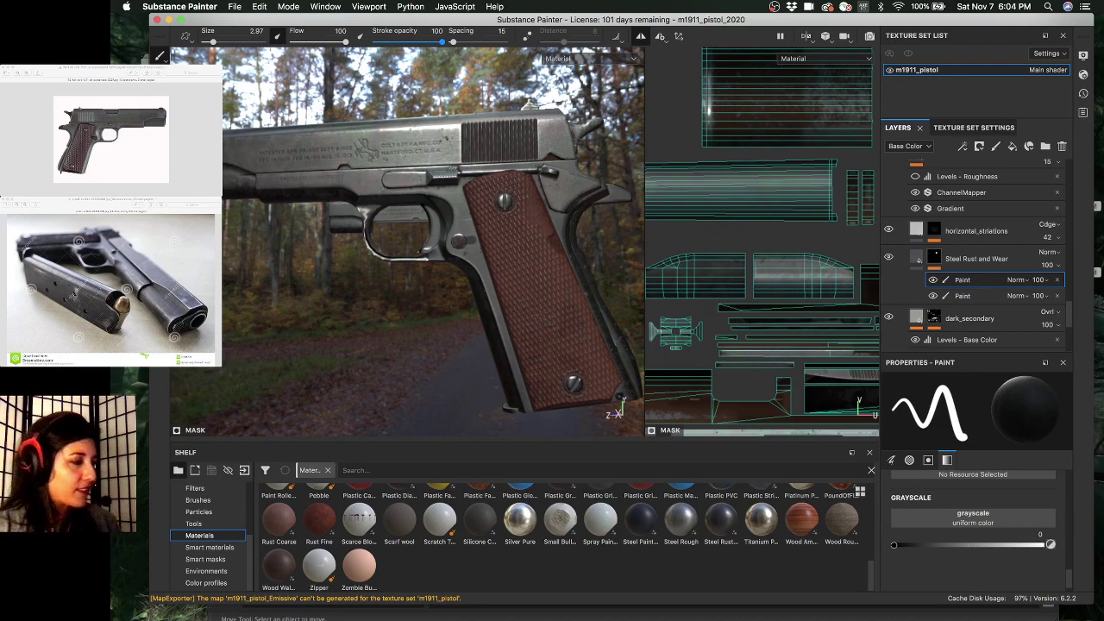
key("F10")
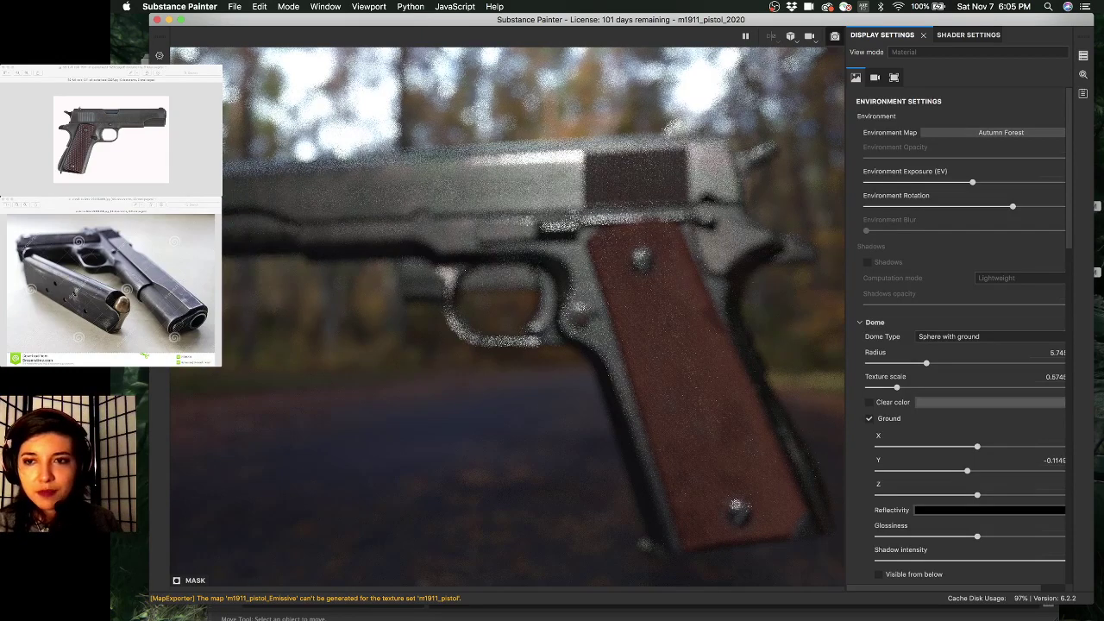
- Review the environment, camera and viewport display settings of the Iray render
scroll(877, 251, "down", 3)
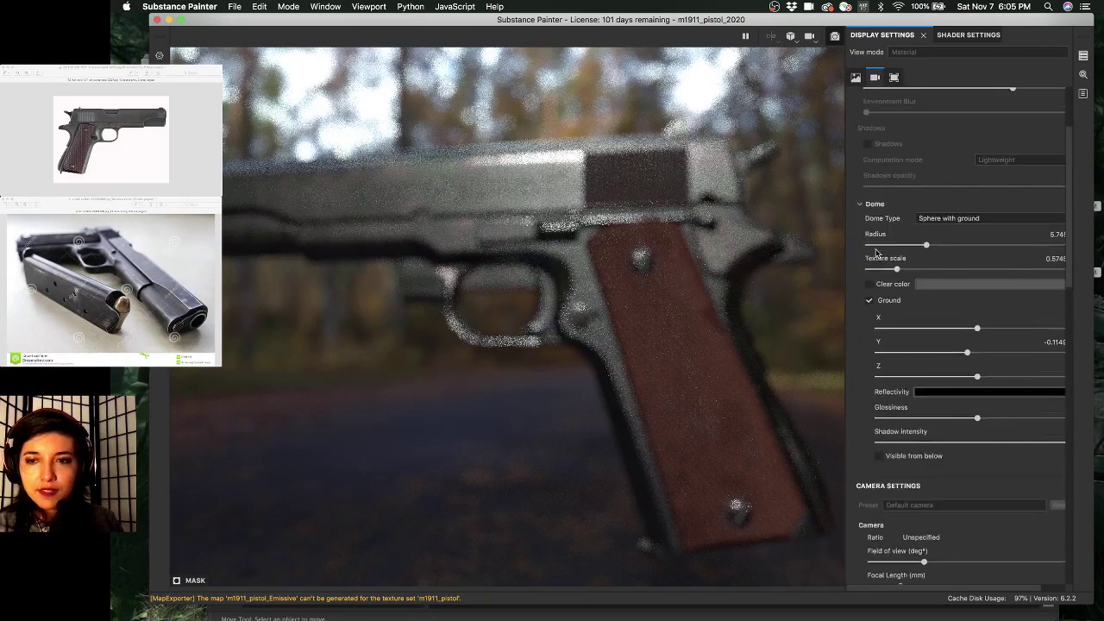
scroll(877, 252, "down", 10)
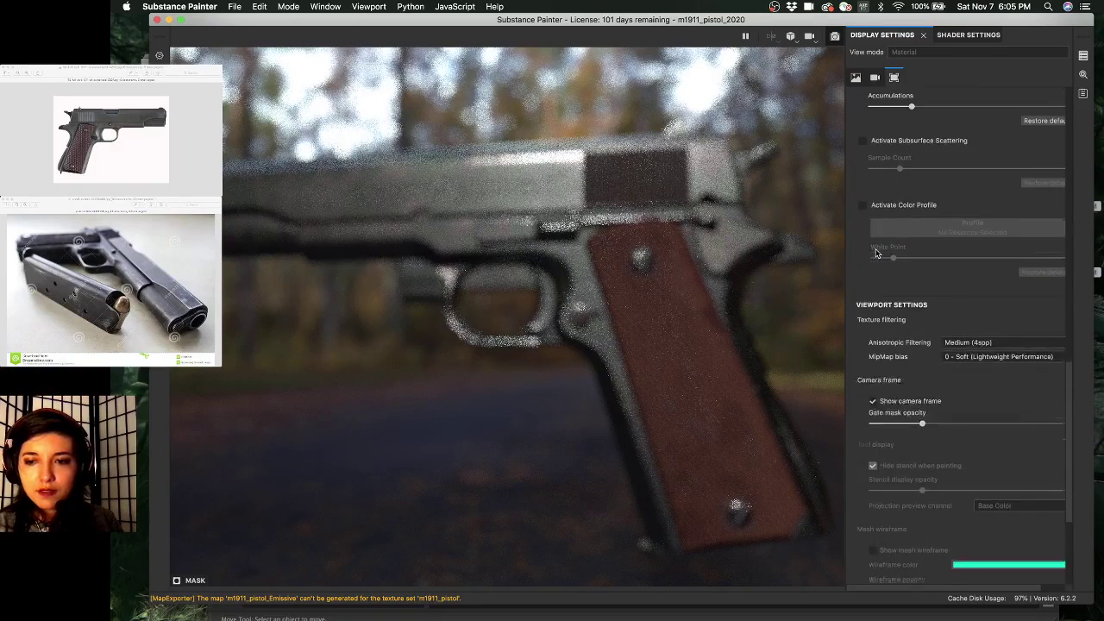
scroll(877, 252, "down", 5)
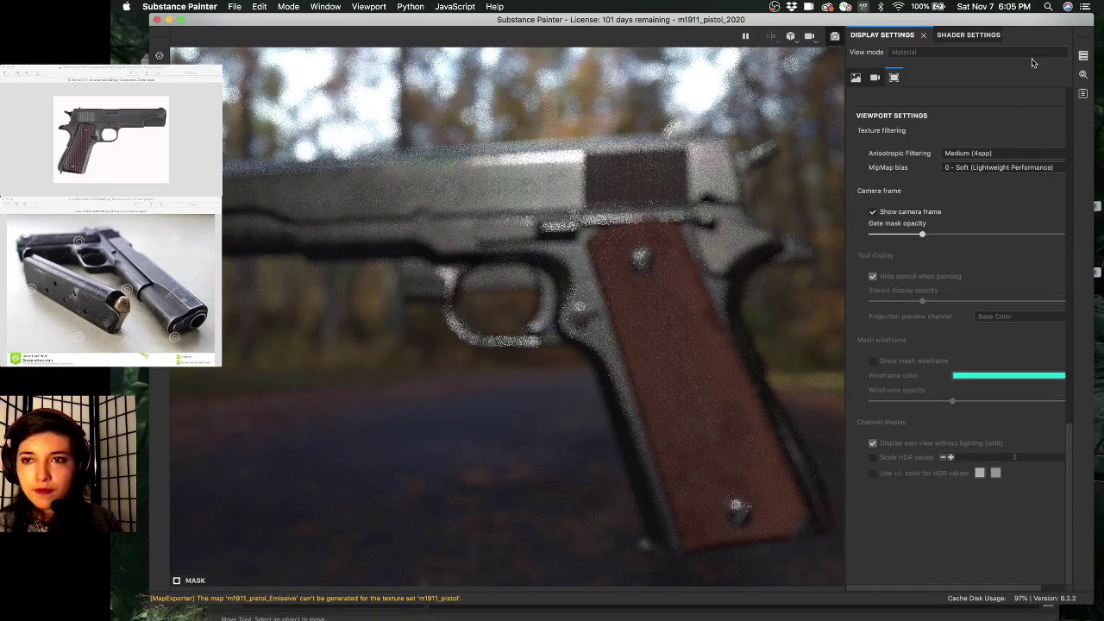
left_click(856, 76)
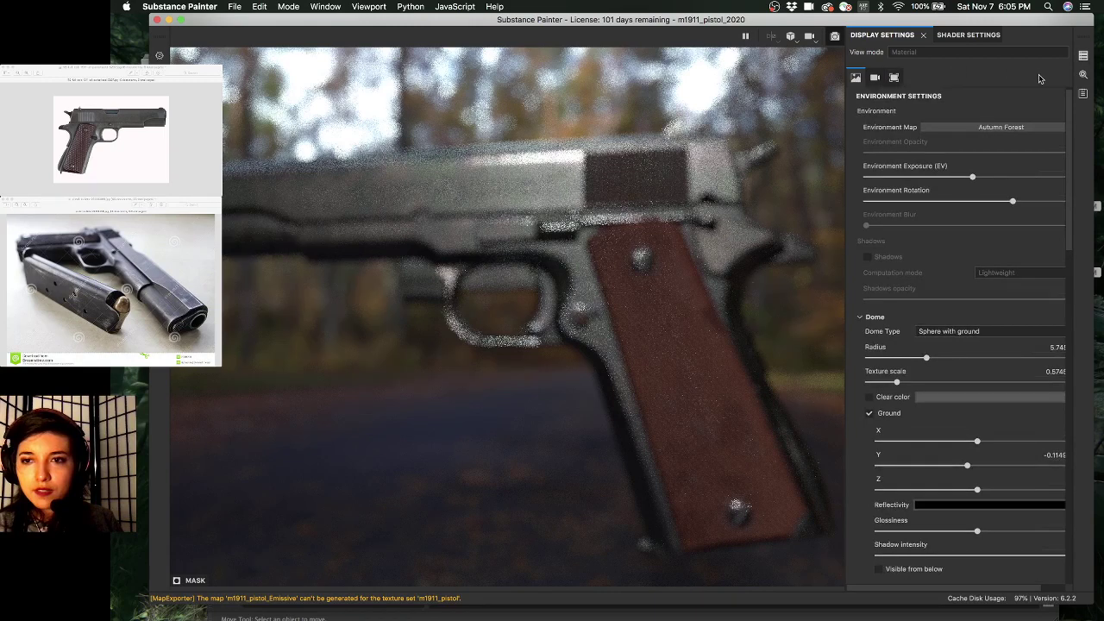
left_click(1083, 57)
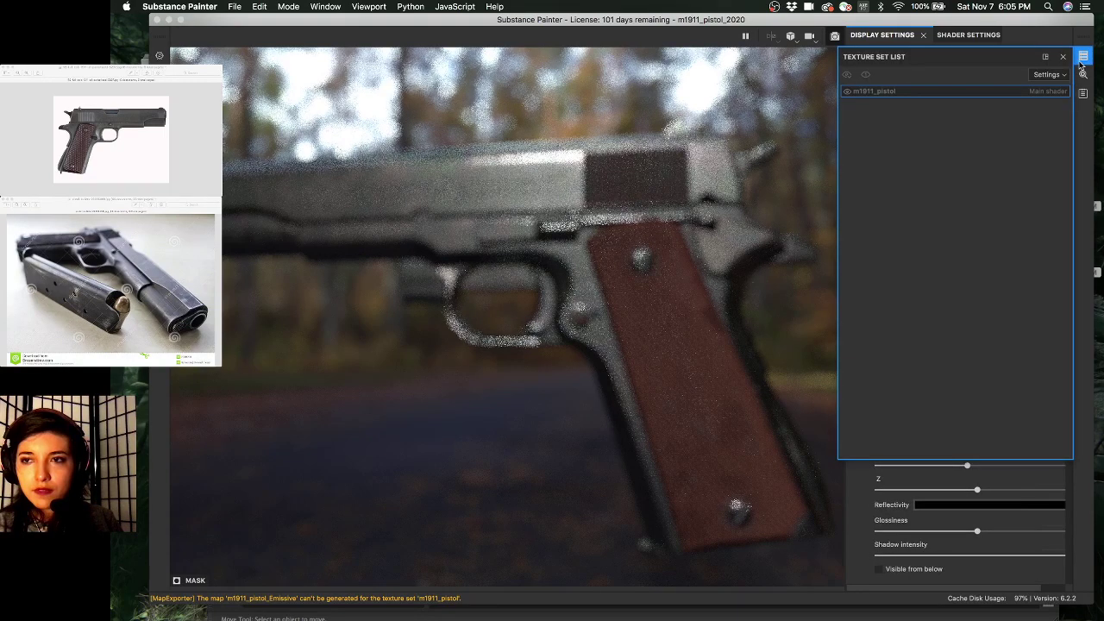
left_click(1083, 57)
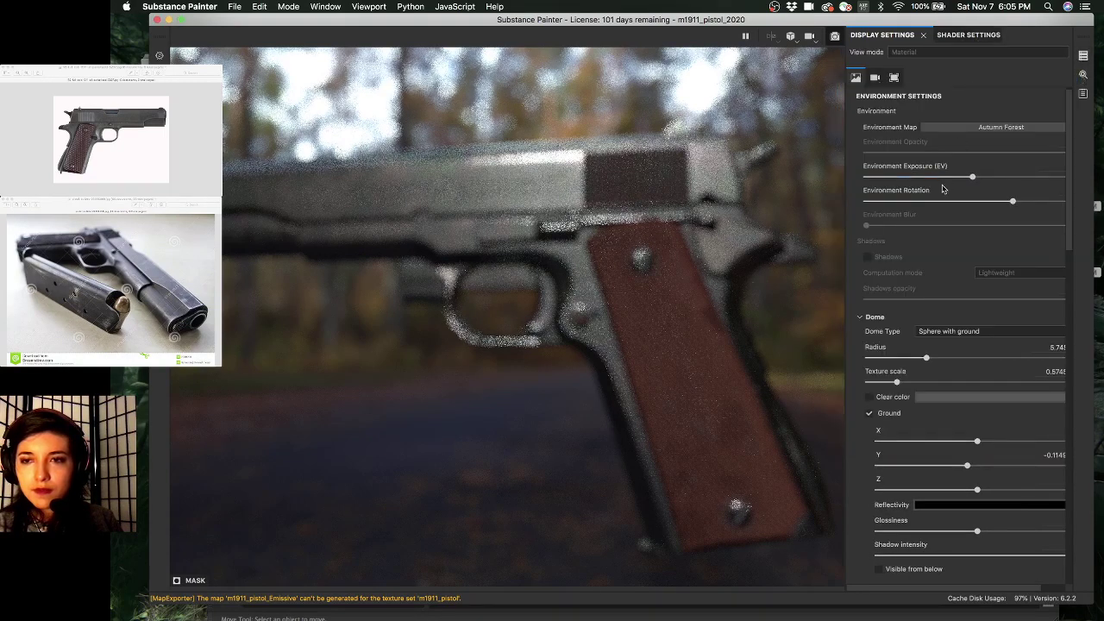
scroll(942, 188, "down", 10)
scroll(943, 188, "down", 5)
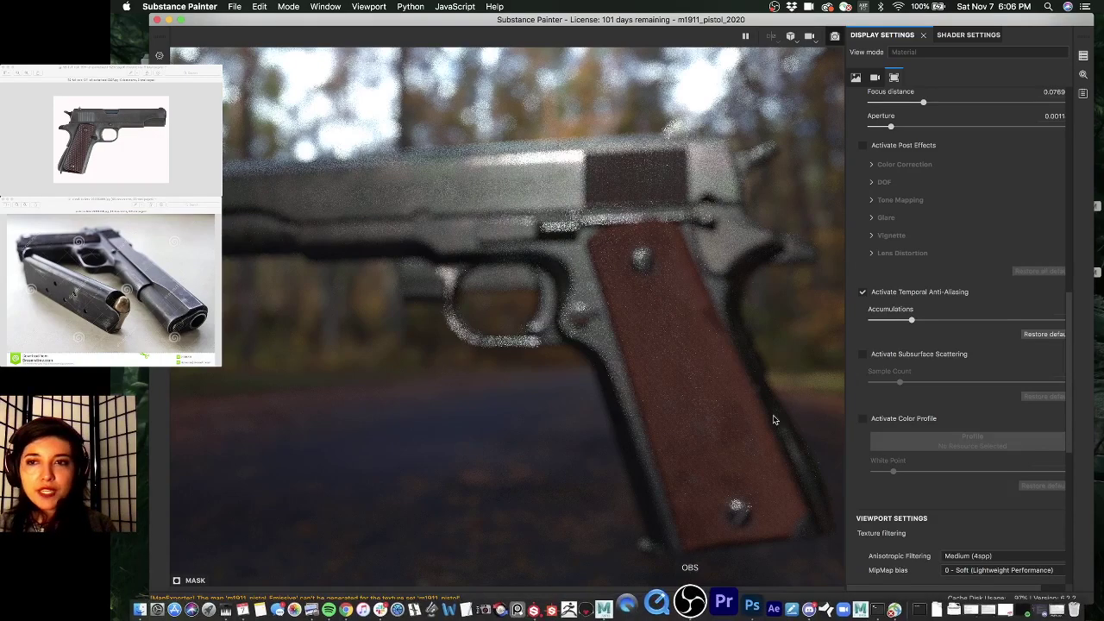
scroll(1014, 170, "up", 10)
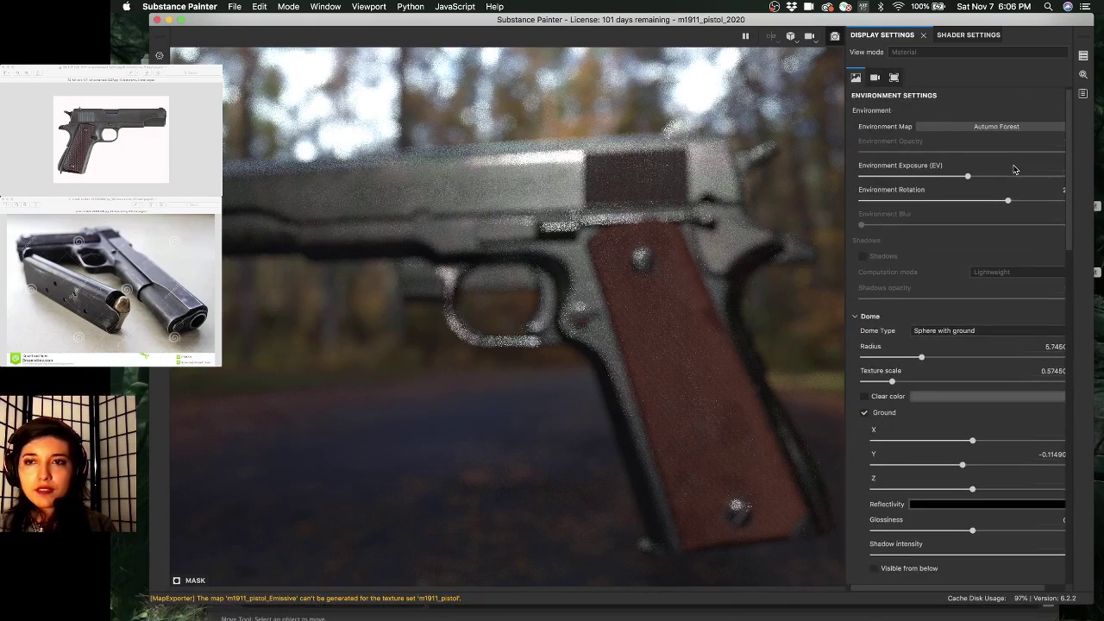
- Check the texture set list, log and Iray renderer settings, and look through the camera settings for the render's focus options
left_click(1084, 56)
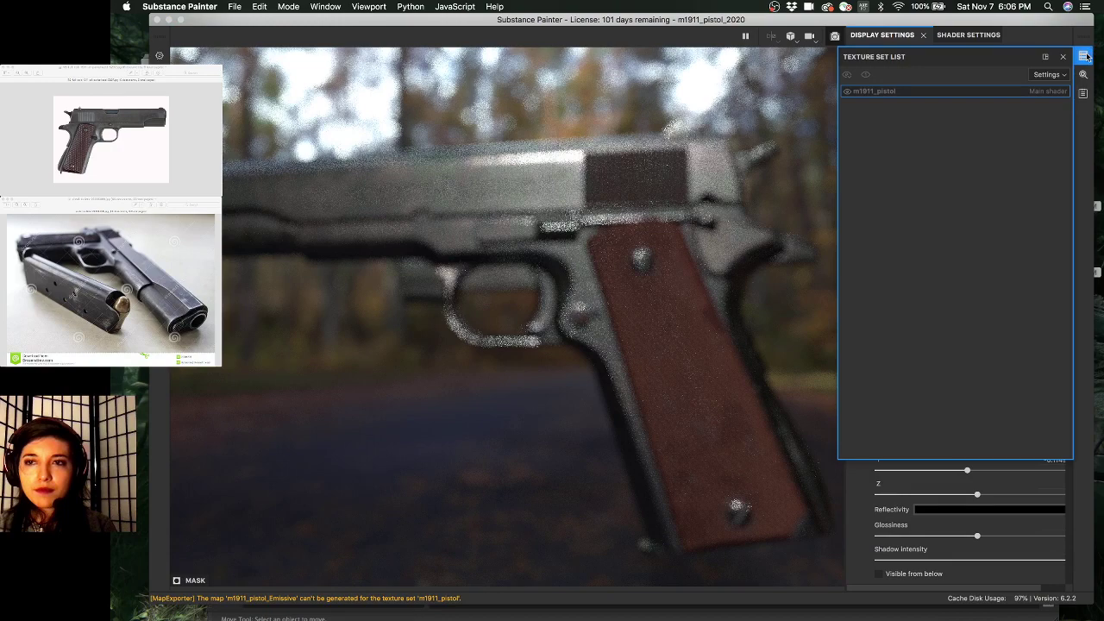
left_click(1084, 93)
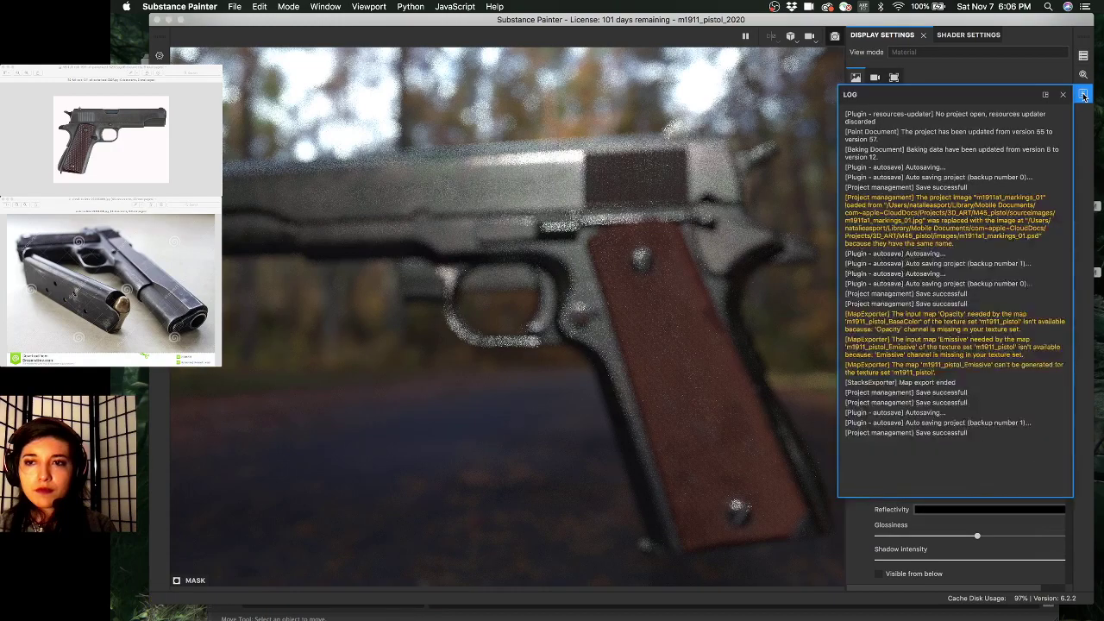
left_click(1084, 94)
left_click(1084, 75)
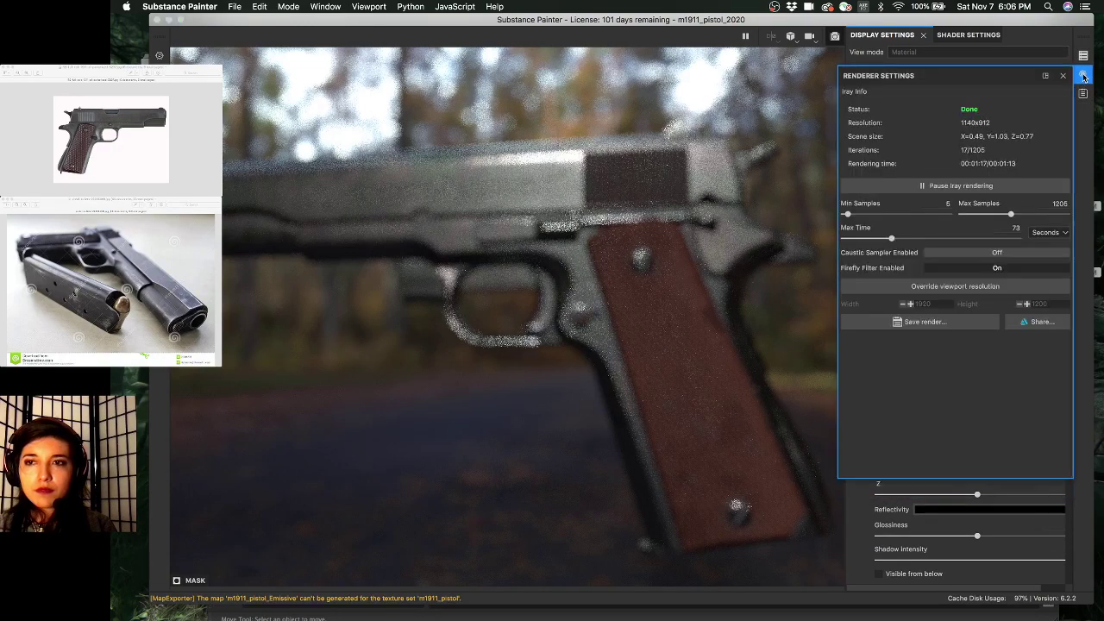
left_click(1084, 76)
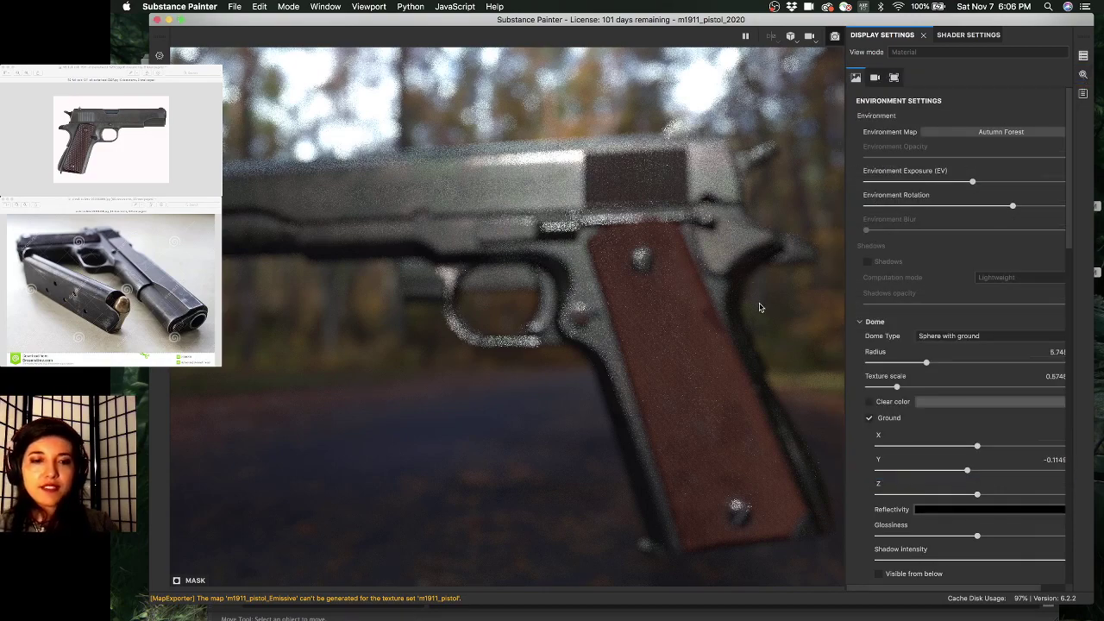
scroll(852, 385, "down", 10)
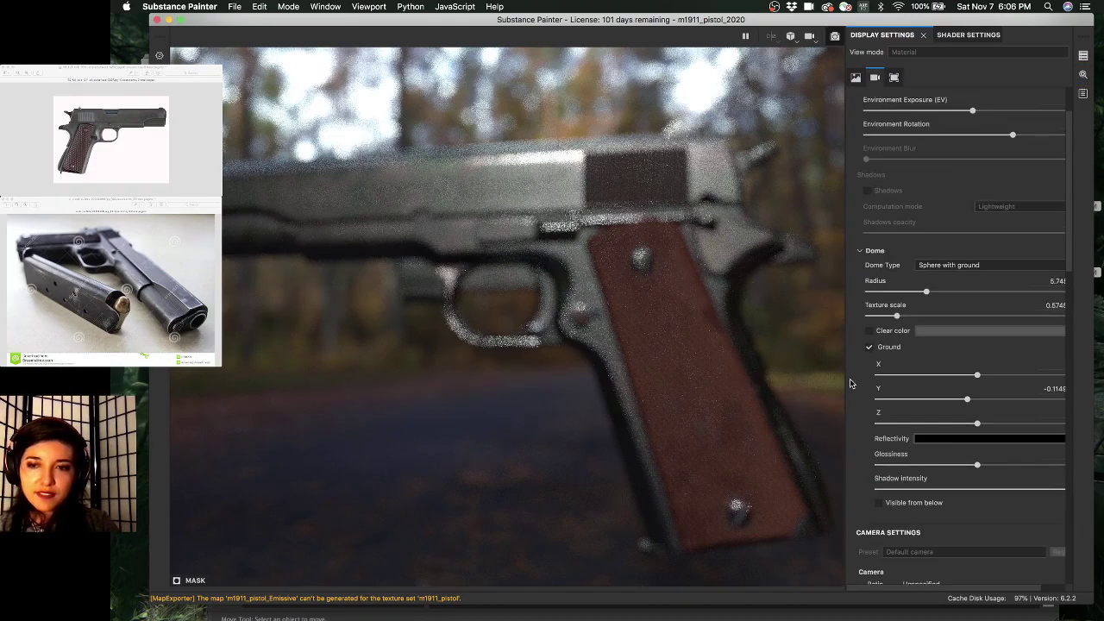
scroll(849, 386, "down", 3)
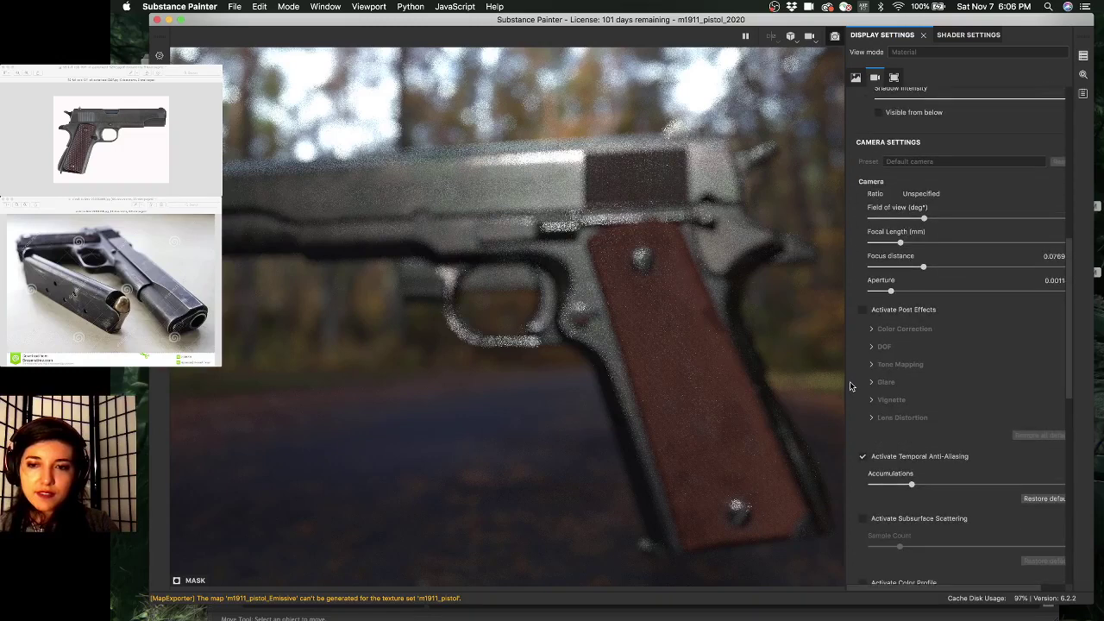
scroll(852, 385, "down", 3)
scroll(853, 384, "up", 2)
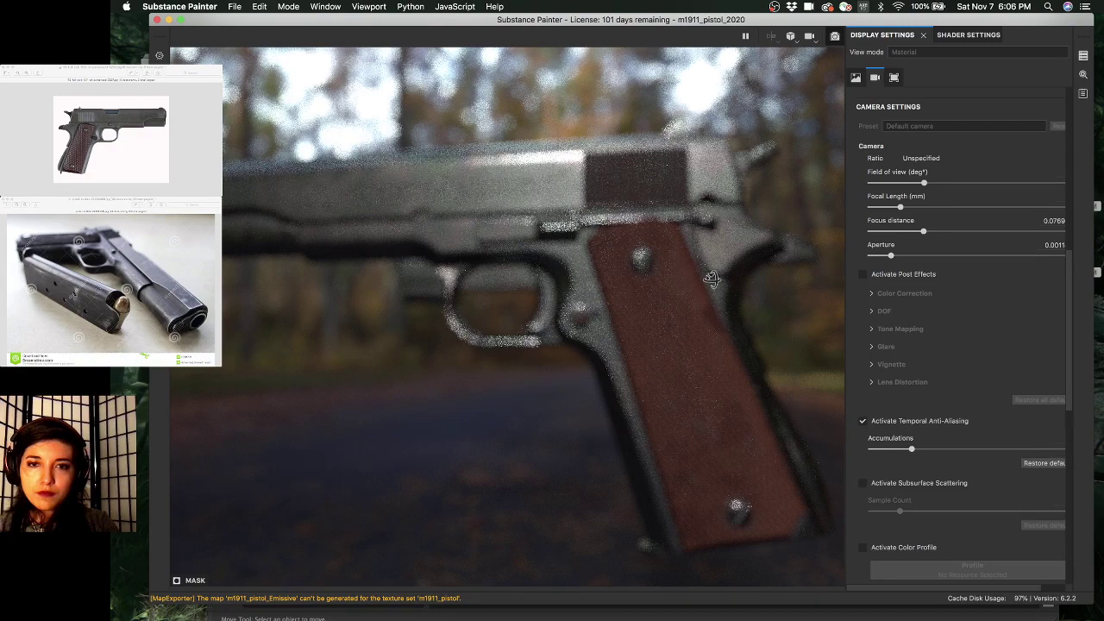
- Try the camera's post effects on the Iray render and deactivate them again
left_click_drag(712, 279, 709, 276, "alt")
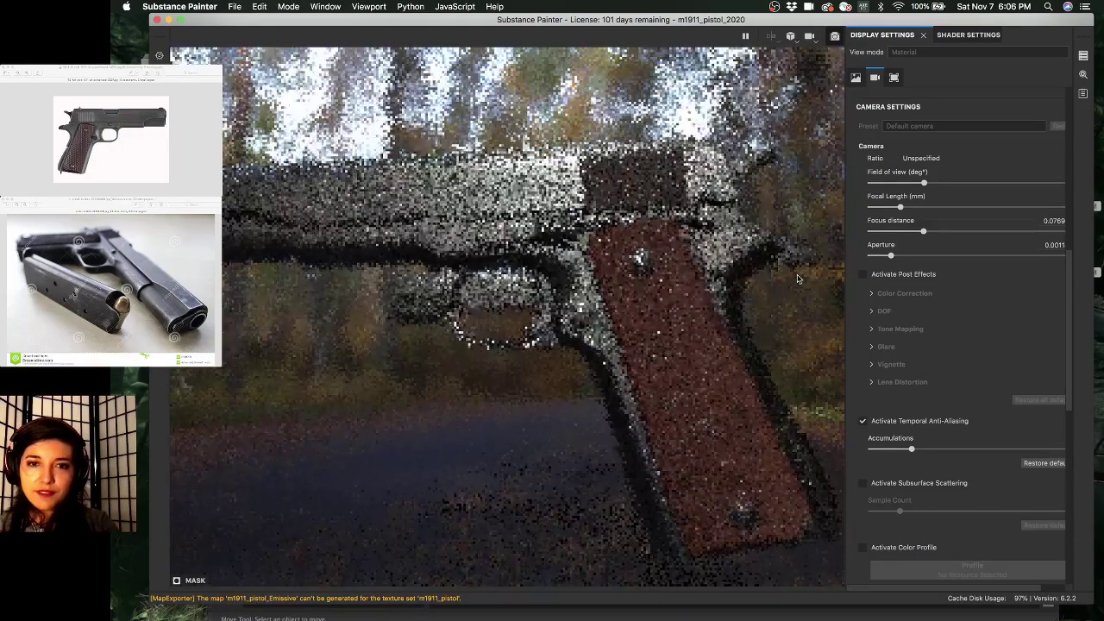
left_click(876, 276)
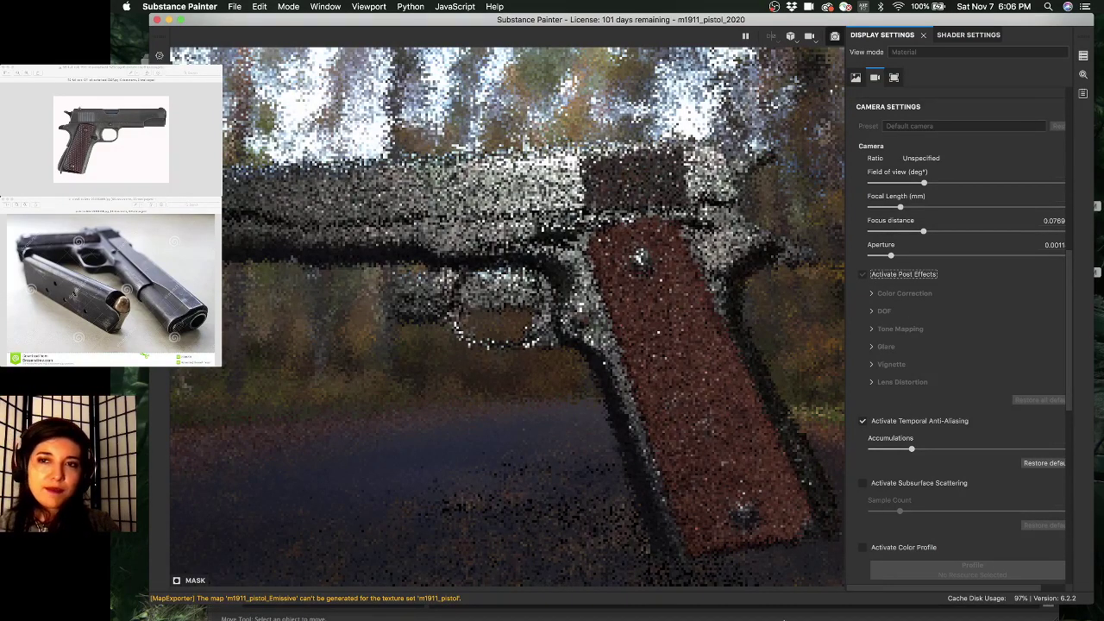
mouse_move(799, 604)
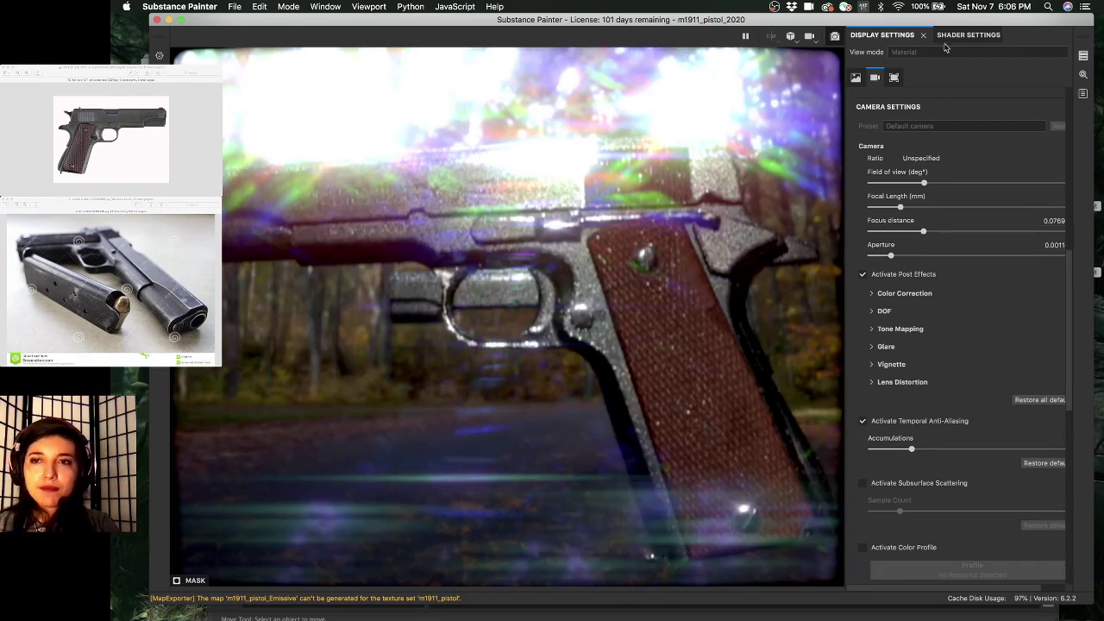
left_click(866, 275)
- Switch to Maya and examine the textured pistol's grip, trigger guard and "MODEL OF 1911.U.S.ARMY" side up close
mouse_move(803, 616)
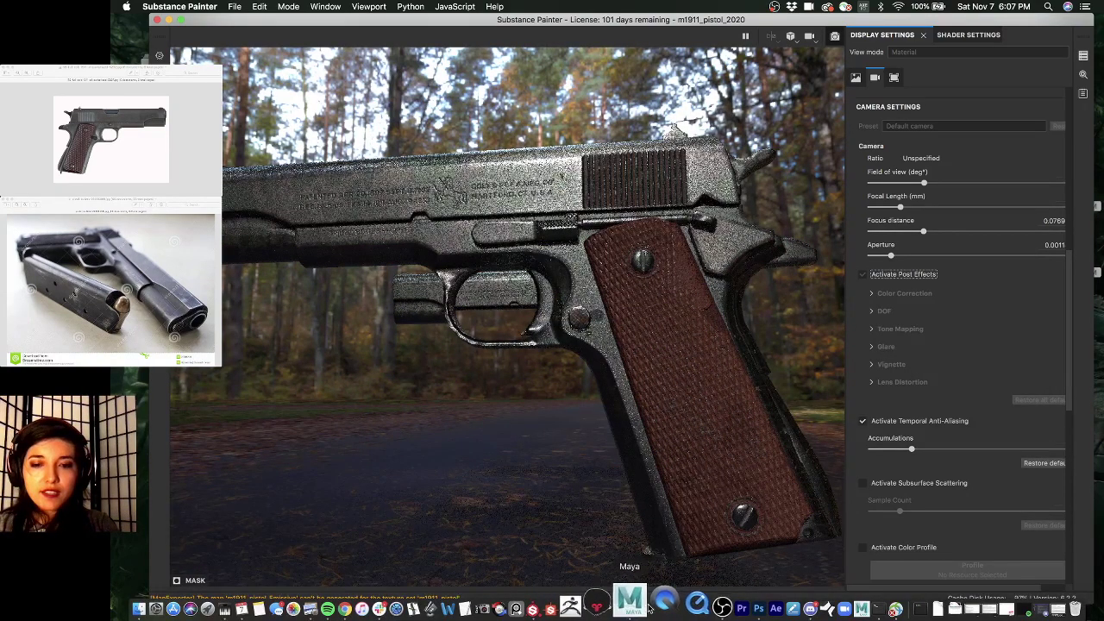
left_click(638, 604)
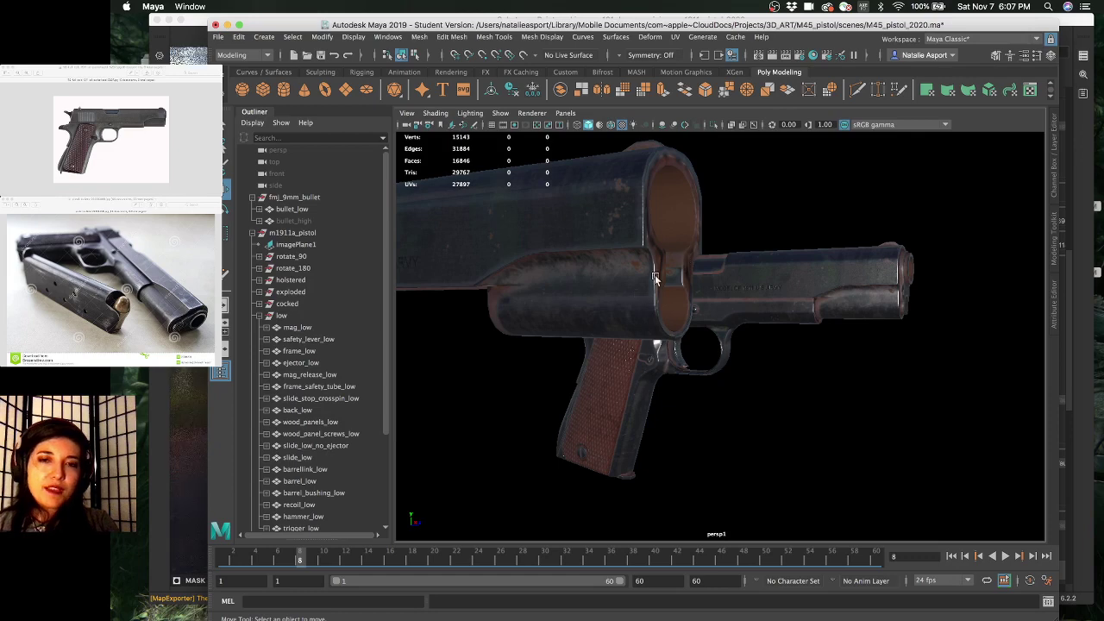
key("bracketleft")
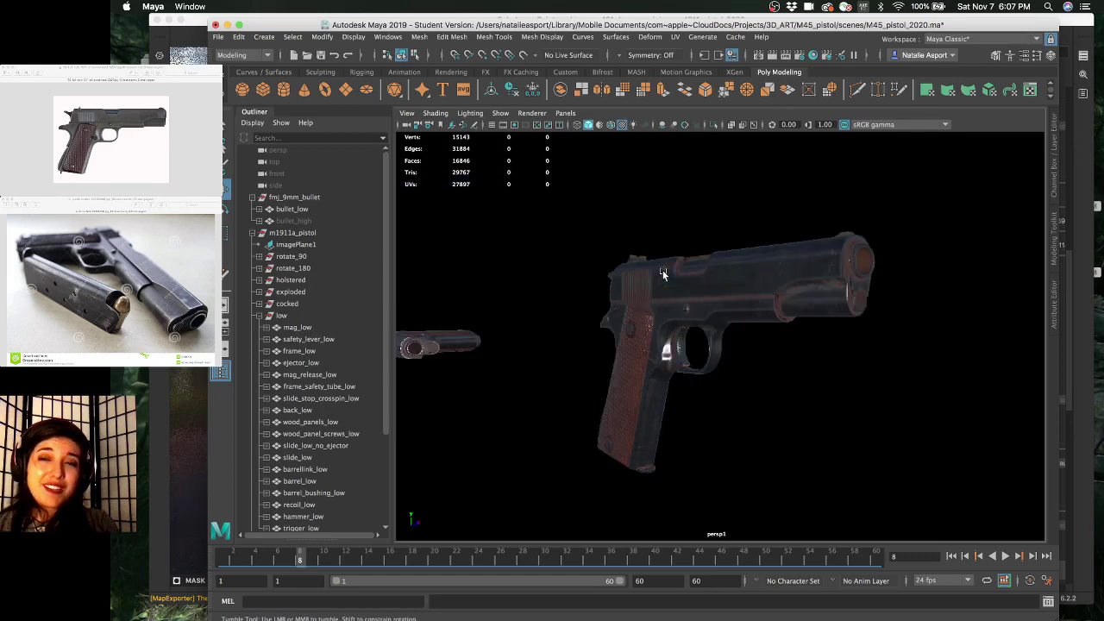
left_click_drag(662, 273, 662, 273, "alt")
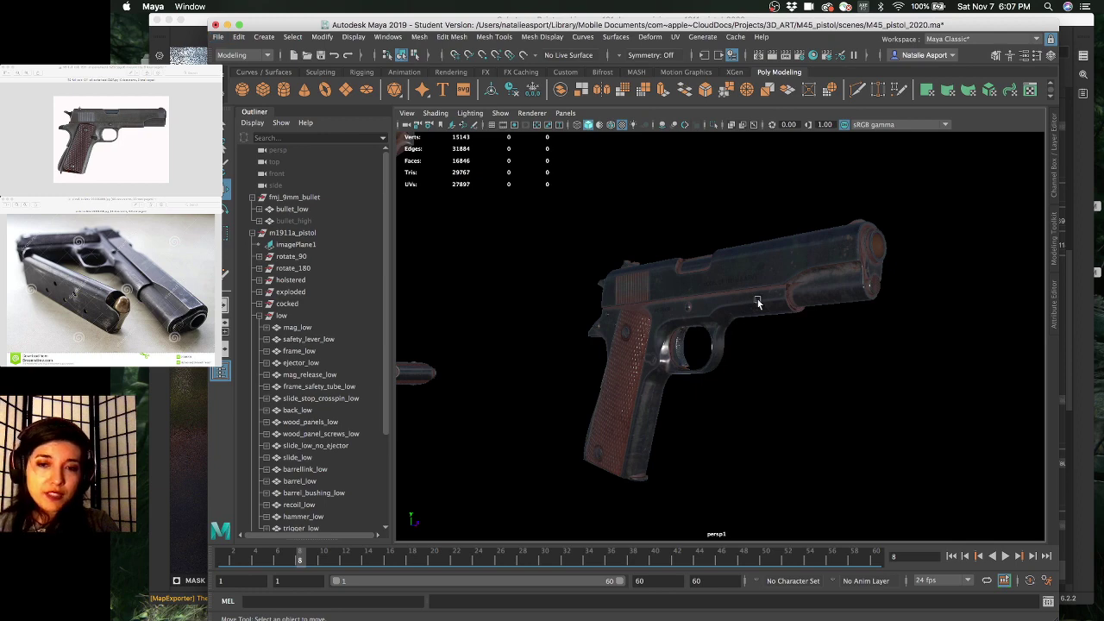
left_click_drag(730, 334, 723, 329, "alt")
right_click_drag(650, 323, 780, 338, "alt")
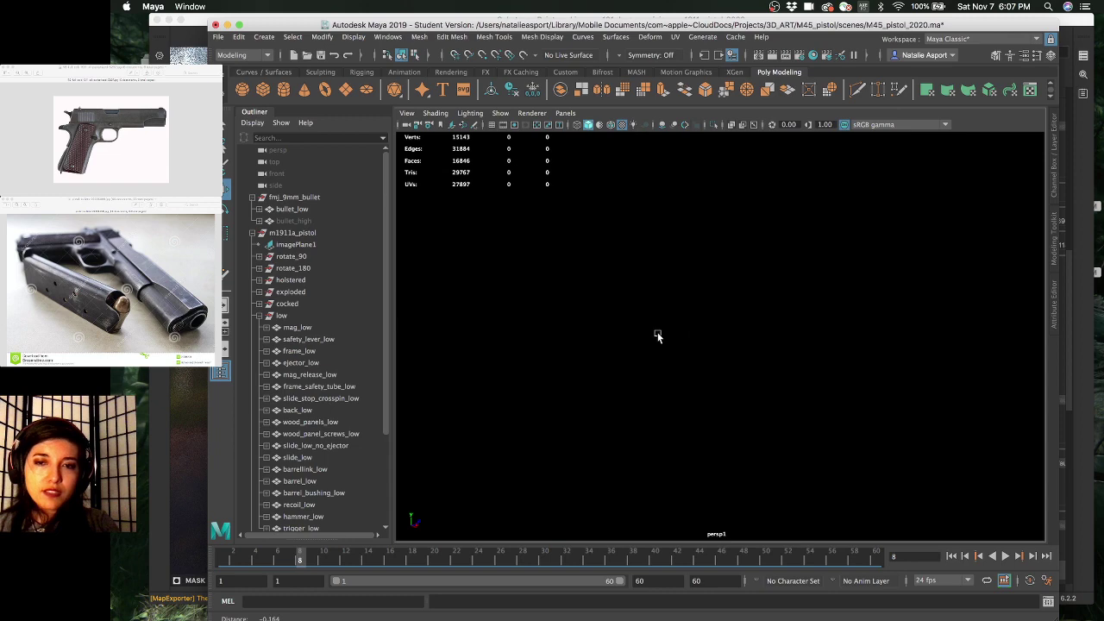
scroll(659, 303, "down", 3)
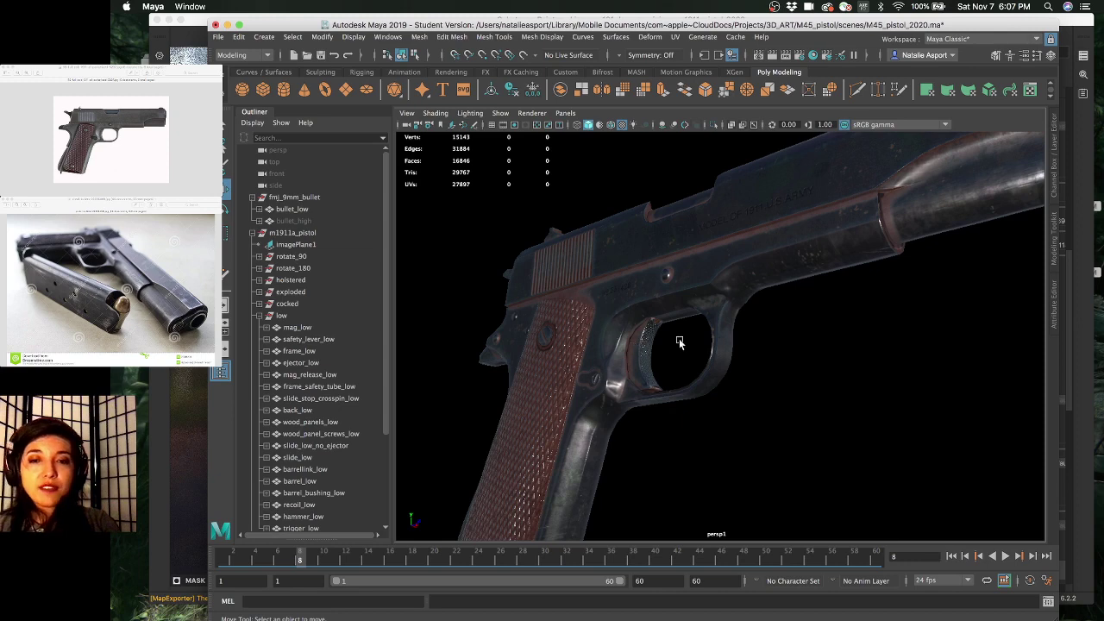
scroll(685, 334, "up", 10)
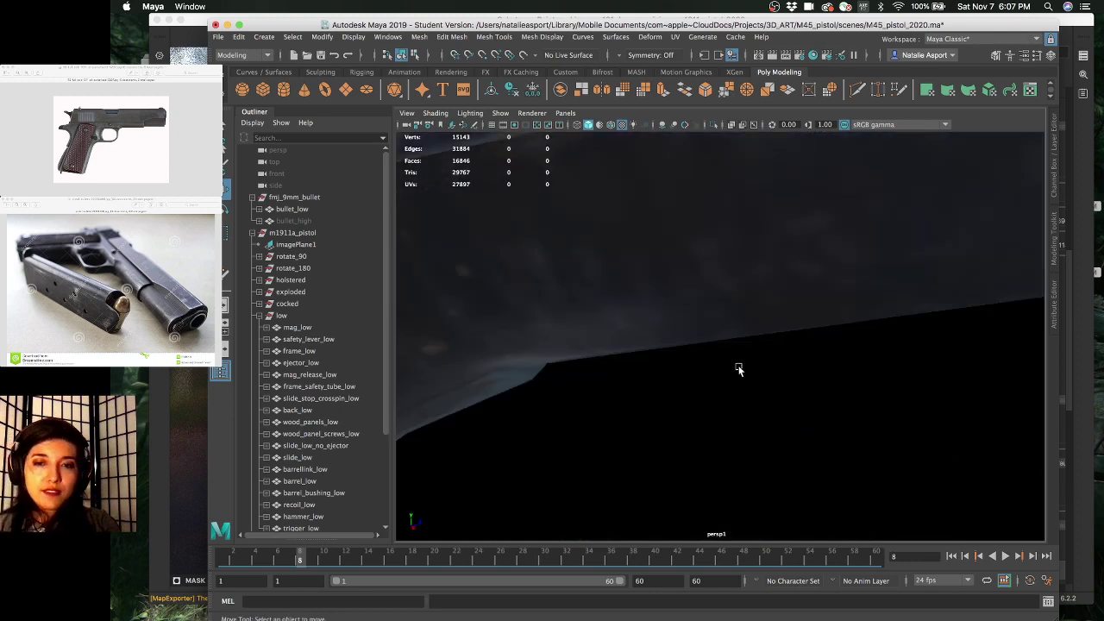
scroll(601, 357, "down", 10)
scroll(742, 354, "up", 10)
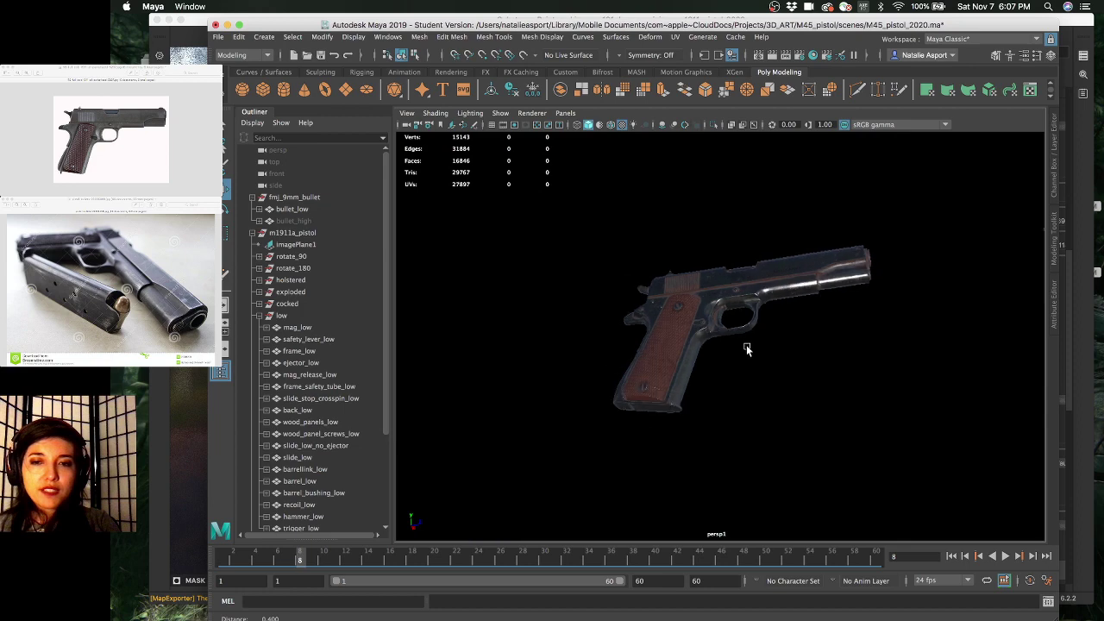
scroll(789, 281, "down", 5)
left_click_drag(789, 281, 802, 316, "alt")
right_click_drag(802, 316, 795, 313, "alt")
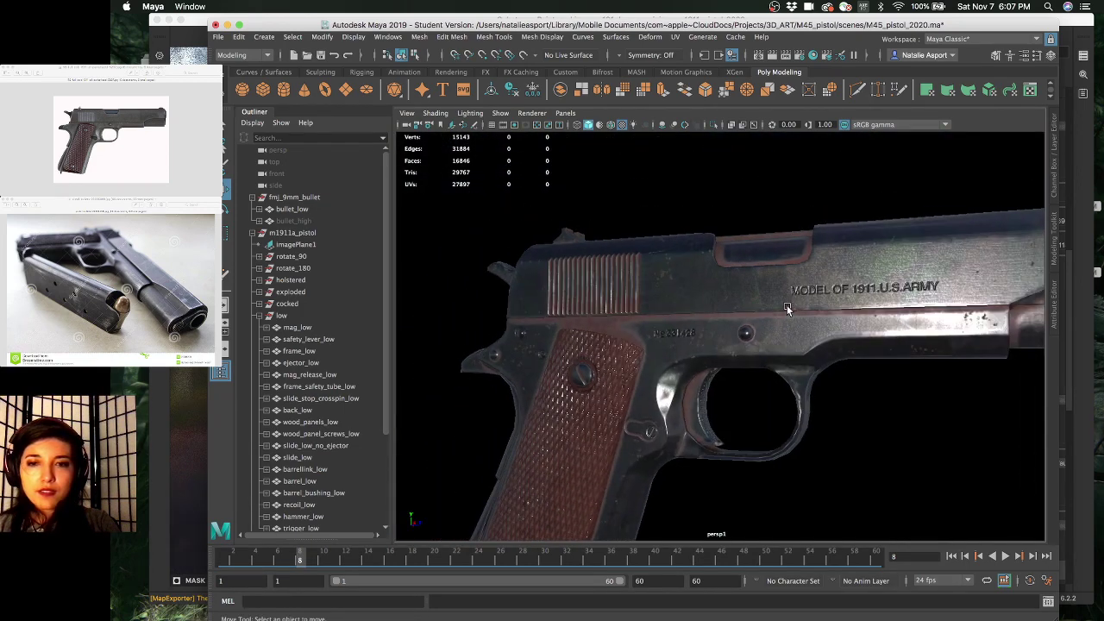
middle_click_drag(791, 309, 780, 288, "alt")
left_click_drag(781, 288, 804, 254, "alt")
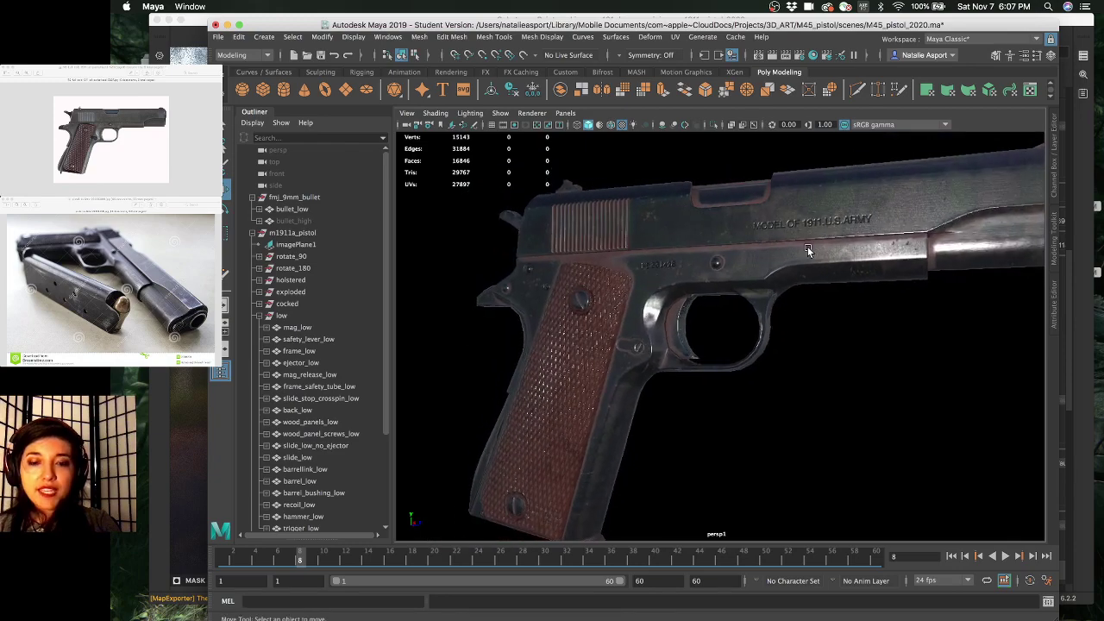
- Focus on the pistol's frame, clear the selection, and inspect the muzzle and the side with the patent markings
left_click(809, 249)
key("f")
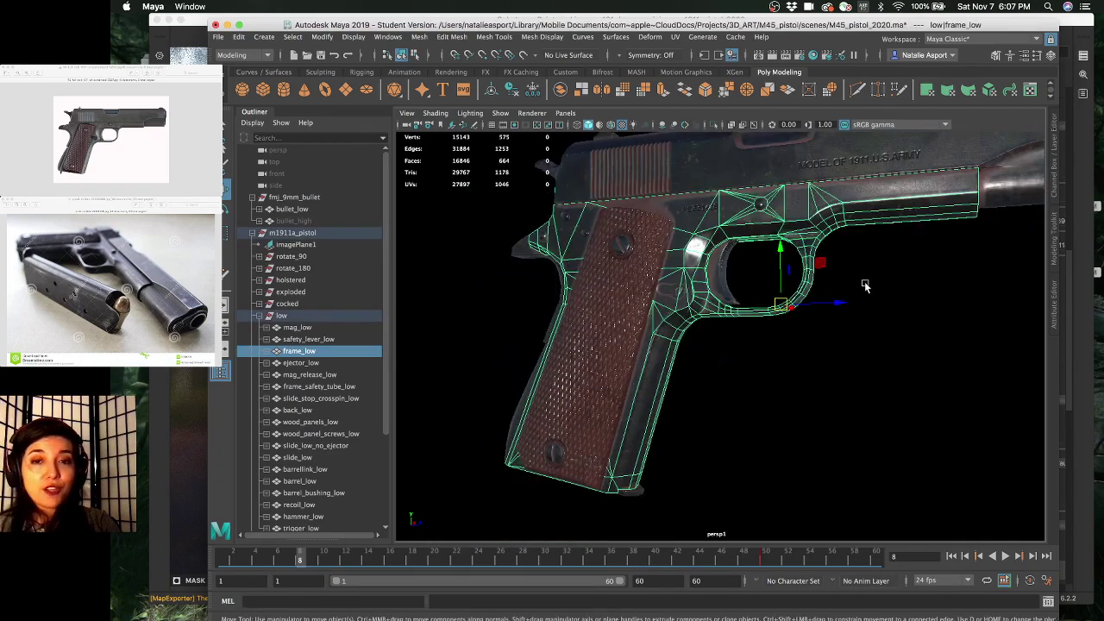
left_click_drag(767, 297, 738, 377, "alt")
left_click(715, 376)
scroll(710, 376, "down", 3)
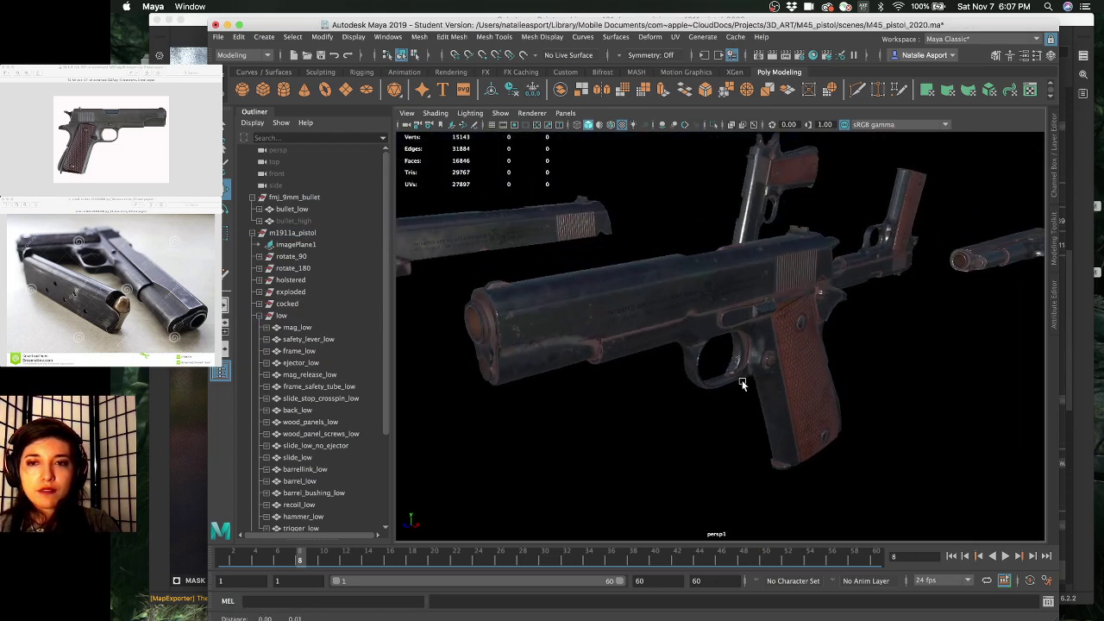
scroll(738, 377, "up", 2)
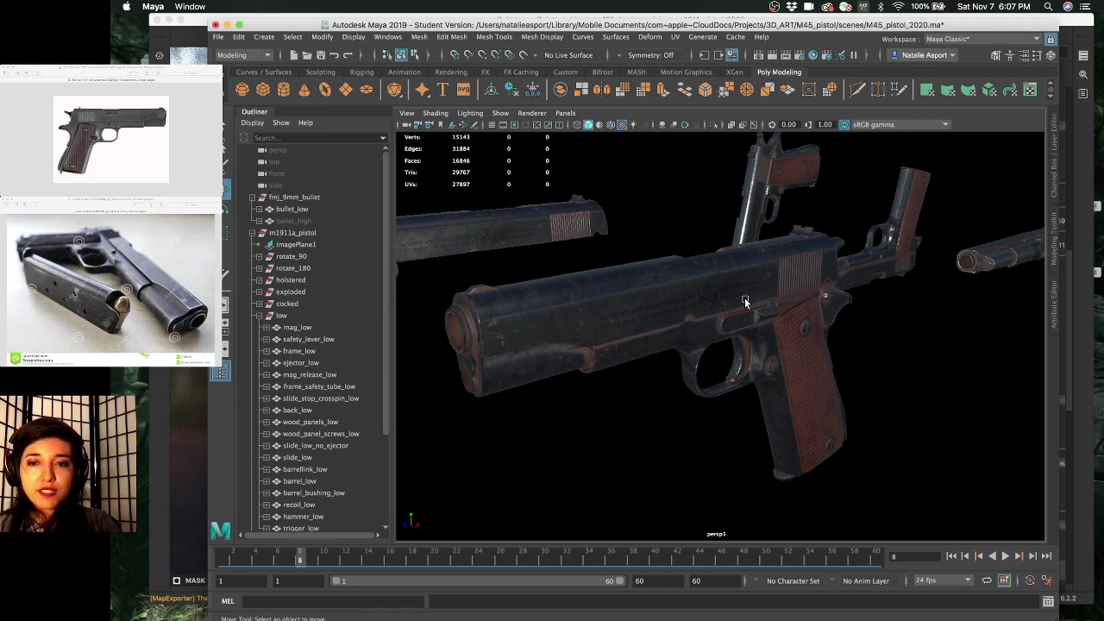
left_click_drag(721, 295, 768, 296, "alt")
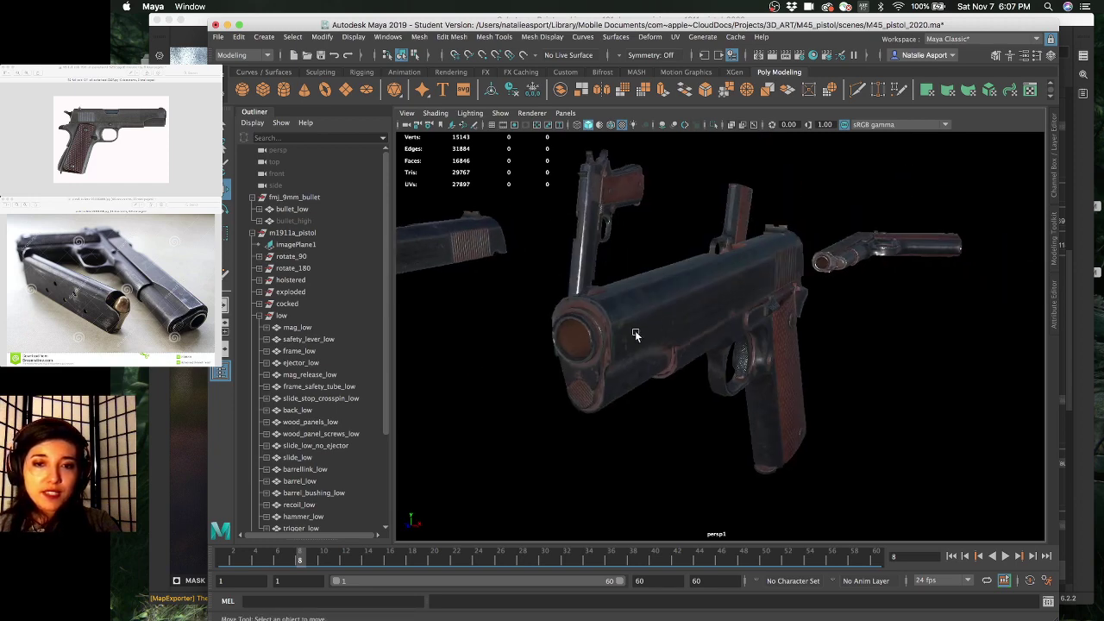
left_click_drag(610, 340, 629, 335, "alt")
right_click_drag(629, 336, 603, 343, "alt")
left_click_drag(603, 344, 647, 335, "alt")
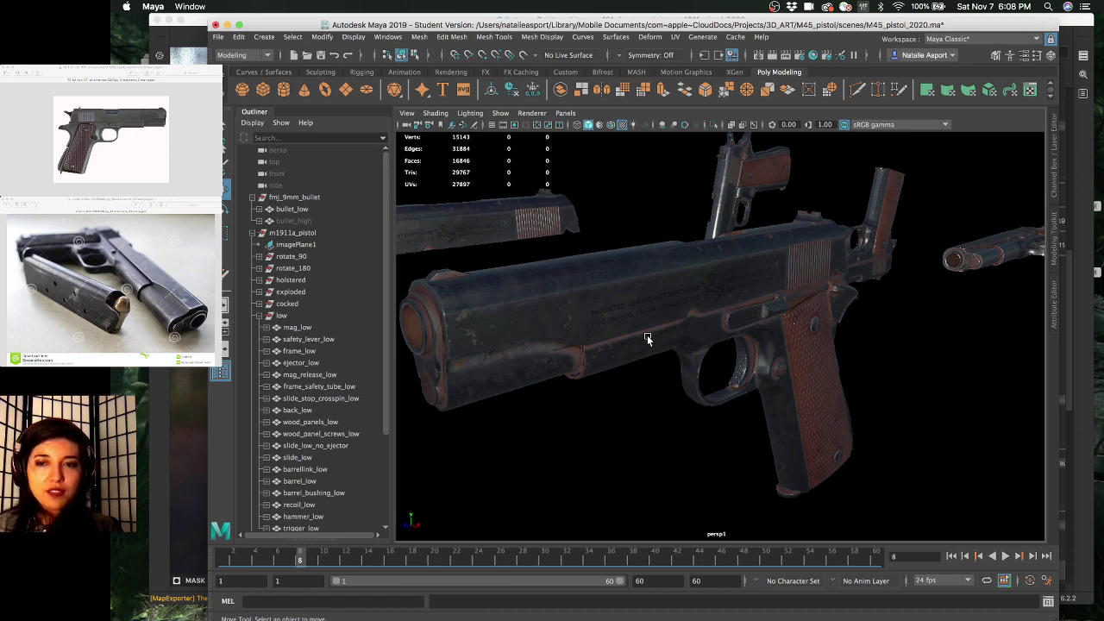
left_click_drag(647, 335, 802, 353, "alt")
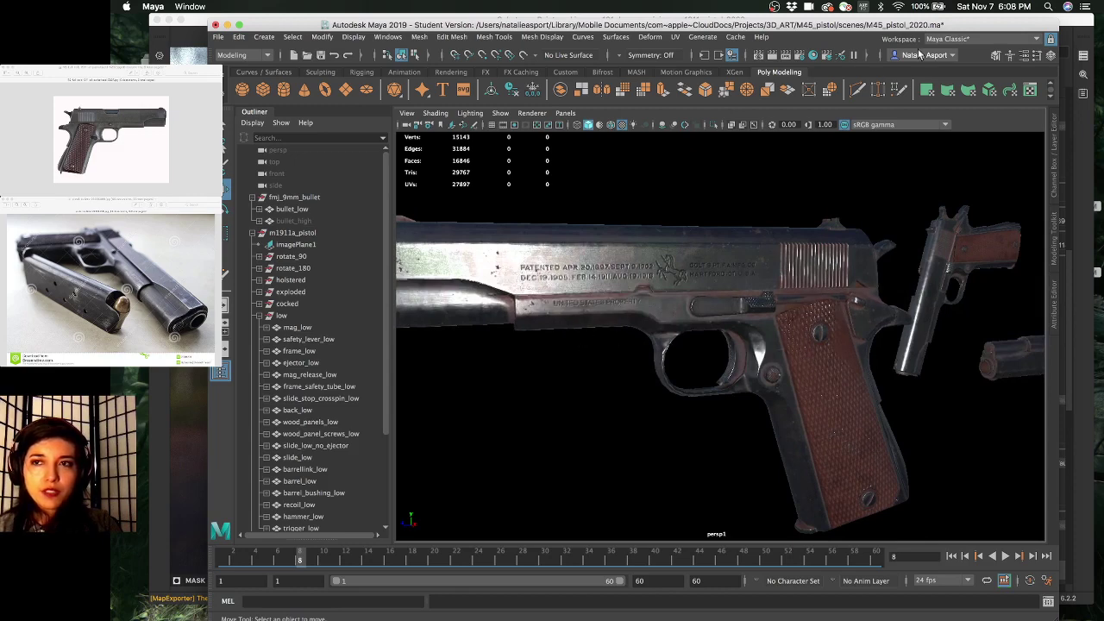
- Save the M45_pistol_2020.ma scene as a student version file and close Maya
key("super+s")
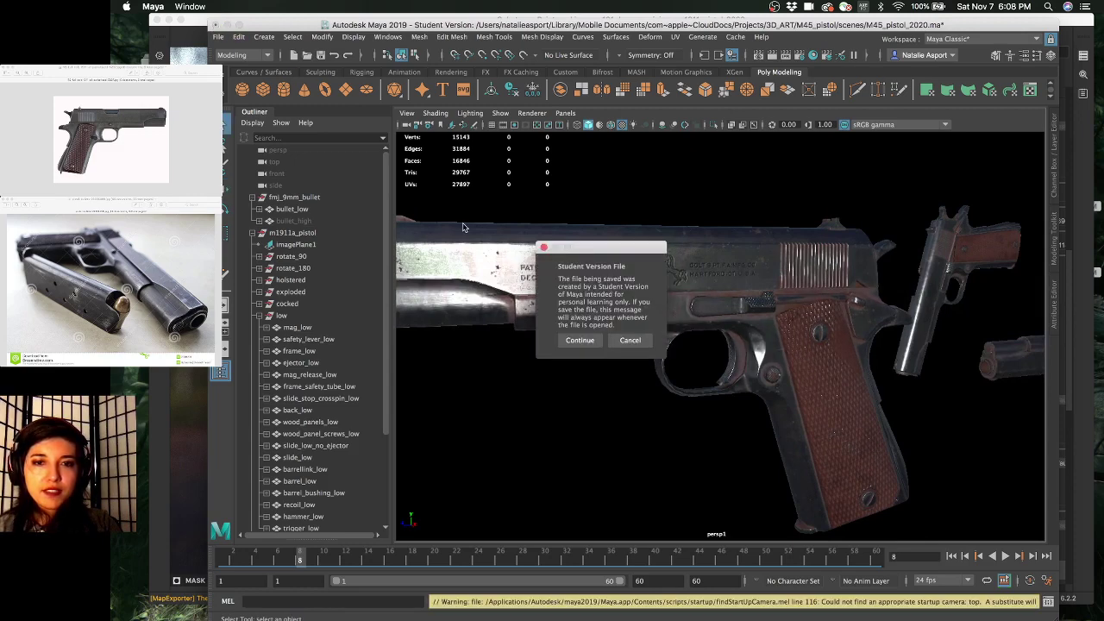
left_click(579, 340)
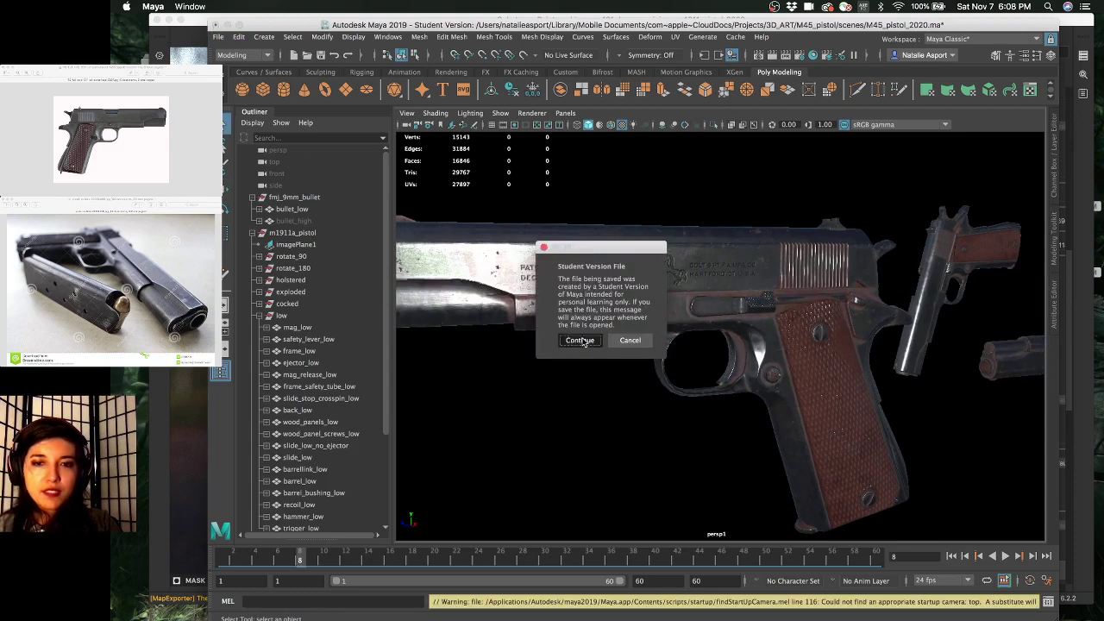
left_click(216, 25)
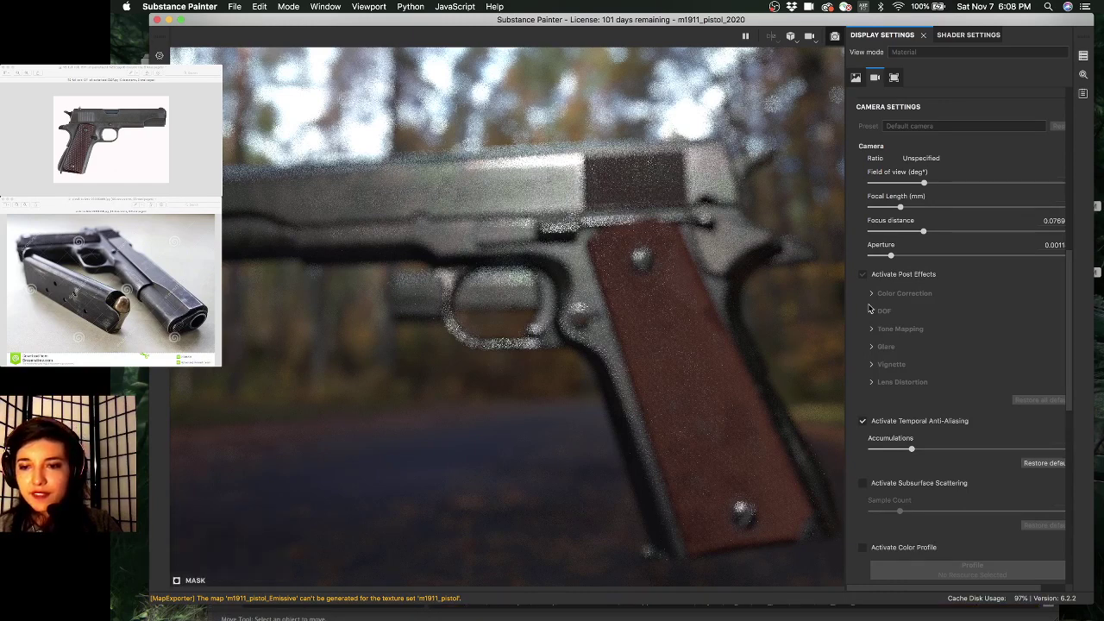
- Look through the camera, viewport and environment settings of the Iray render in Substance Painter
scroll(869, 307, "down", 5)
scroll(868, 308, "up", 2)
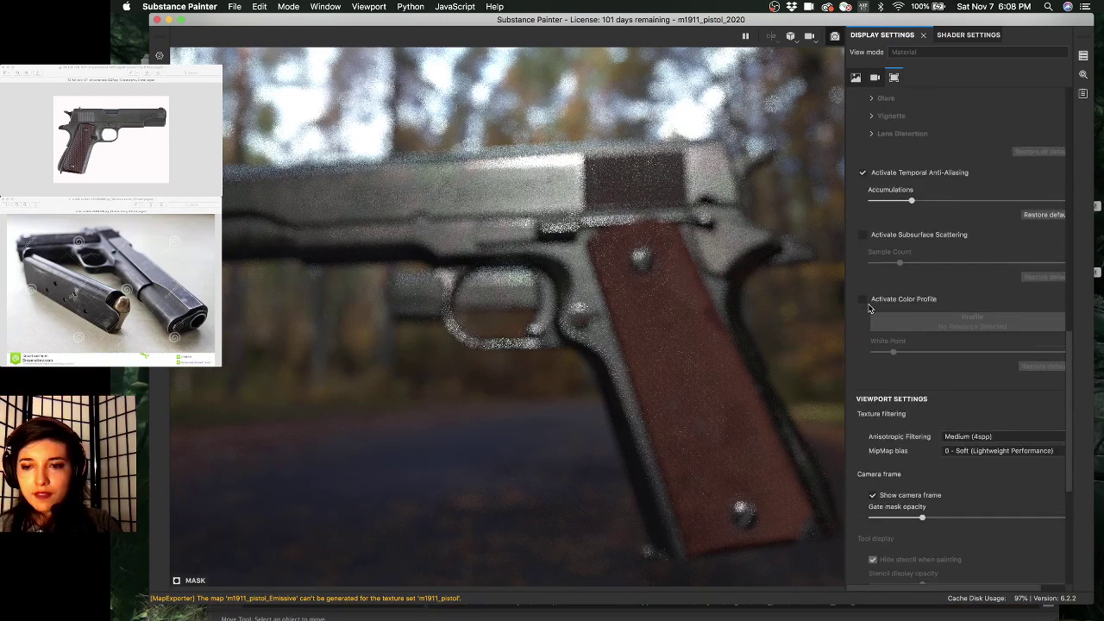
scroll(869, 308, "up", 8)
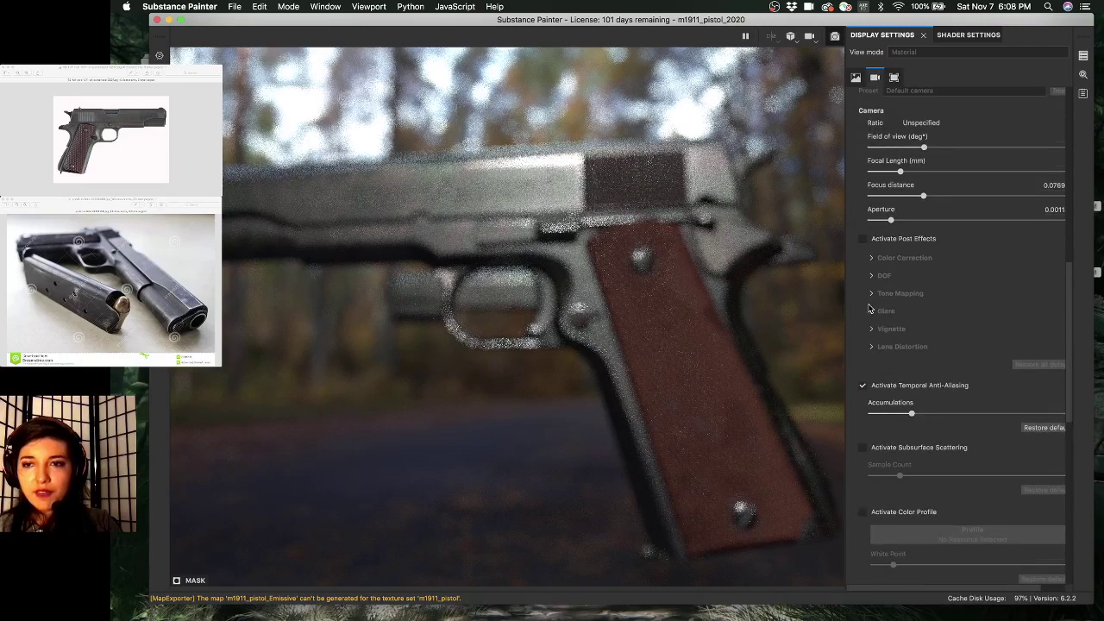
scroll(872, 308, "up", 9)
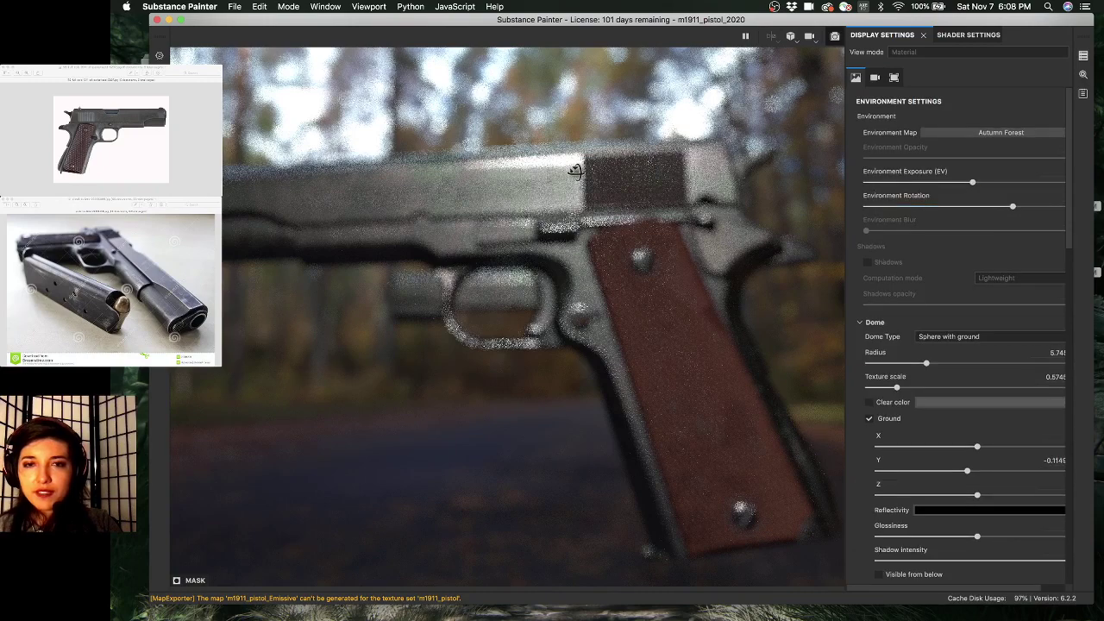
- Frame the Iray render closely on the pistol's Colt markings, slide stop and trigger guard
left_click_drag(575, 236, 539, 220, "alt")
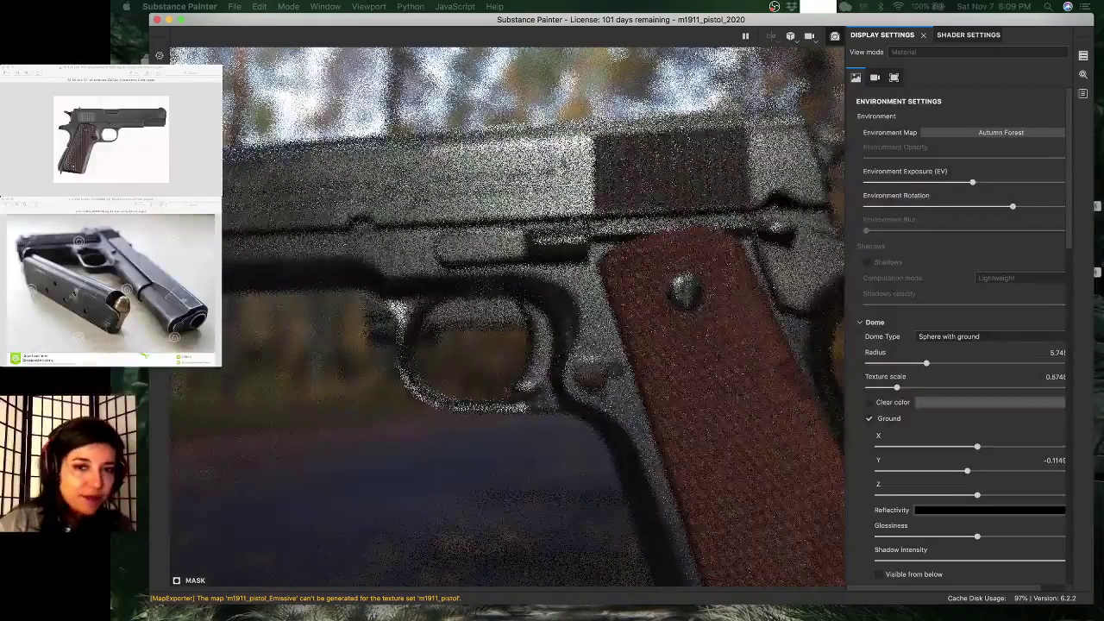
scroll(423, 291, "up", 3)
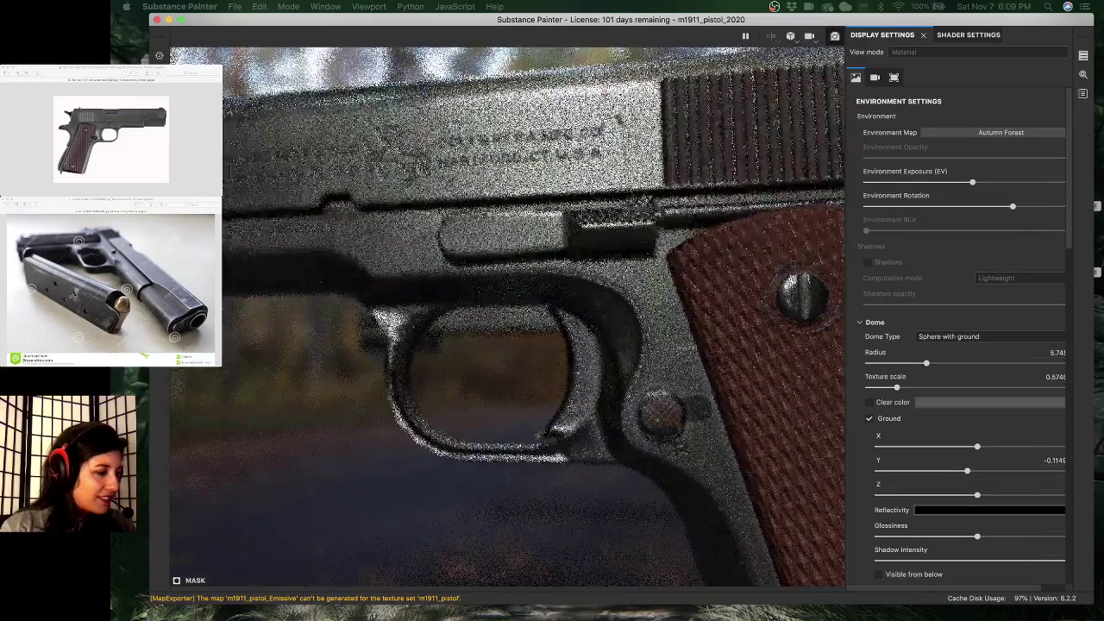
scroll(412, 289, "up", 2)
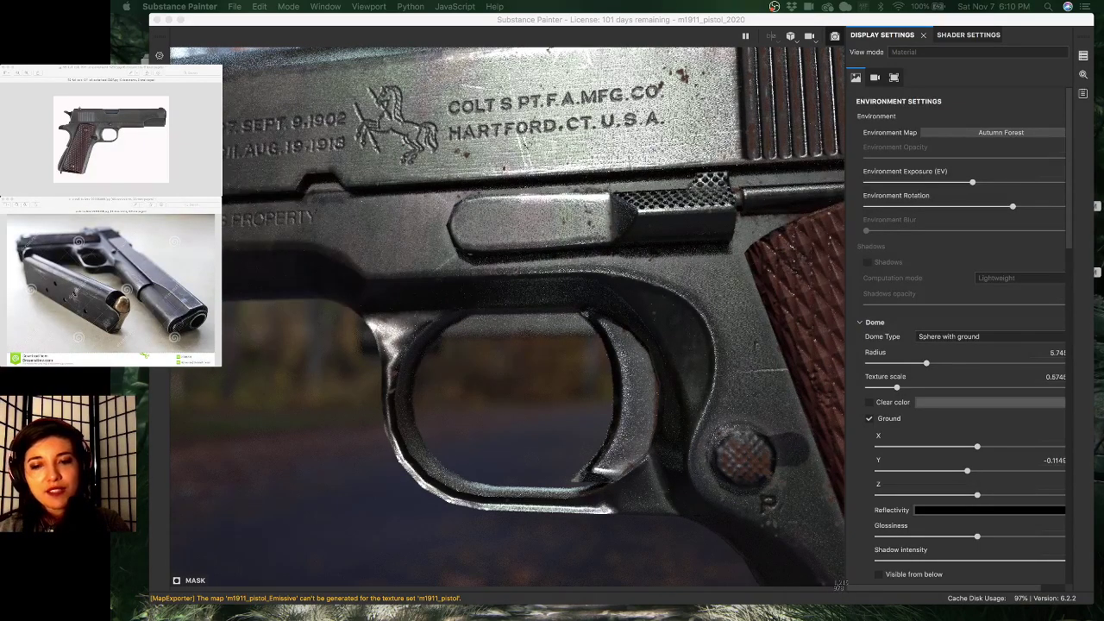
left_click_drag(807, 566, 157, 41)
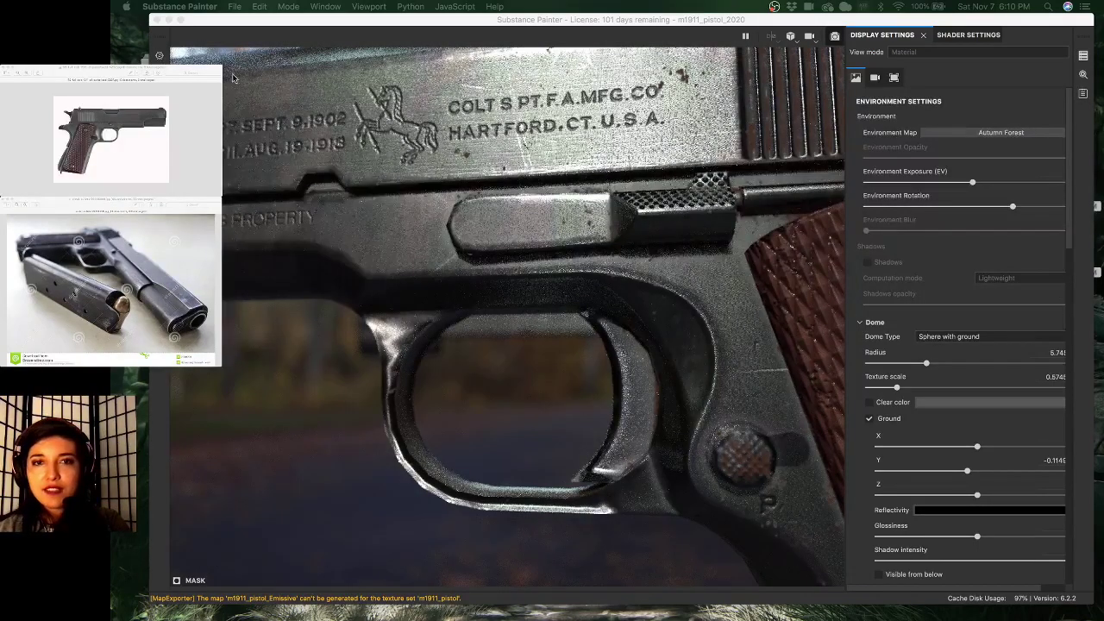
- Start saving the Iray render from the renderer settings as a JPEG and select the m1911a1_wip folder as its destination
left_click(1084, 96)
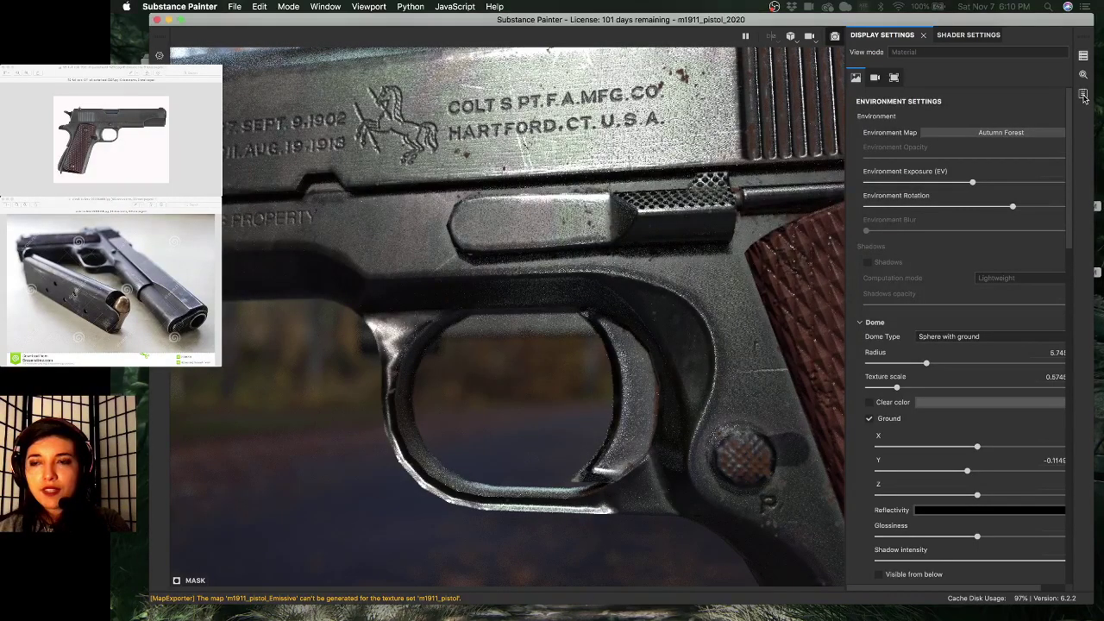
left_click(1084, 97)
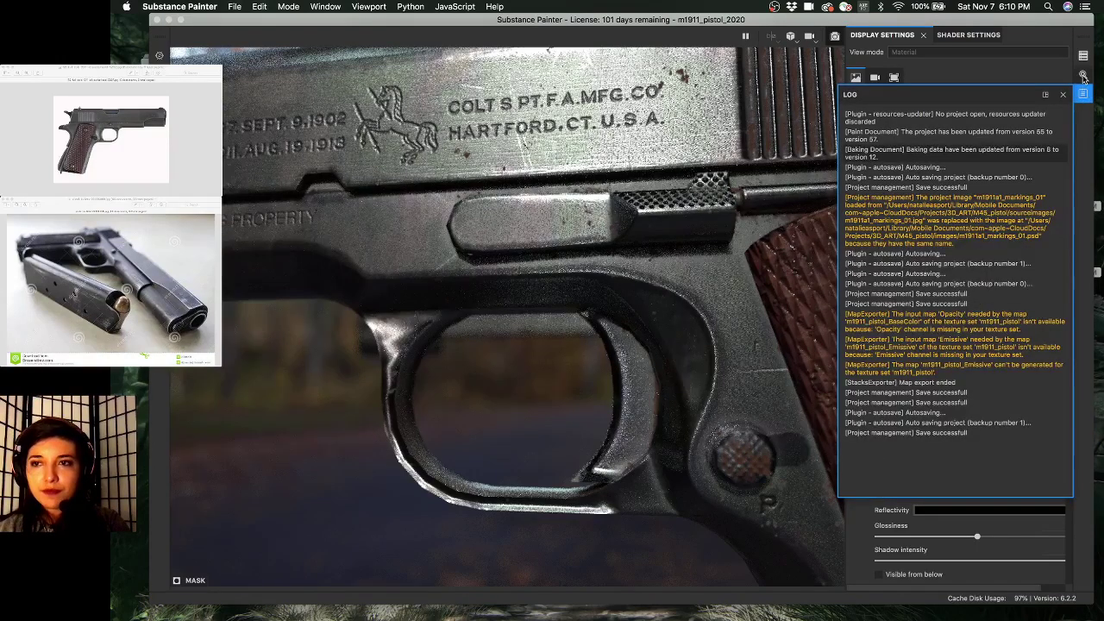
left_click(1084, 75)
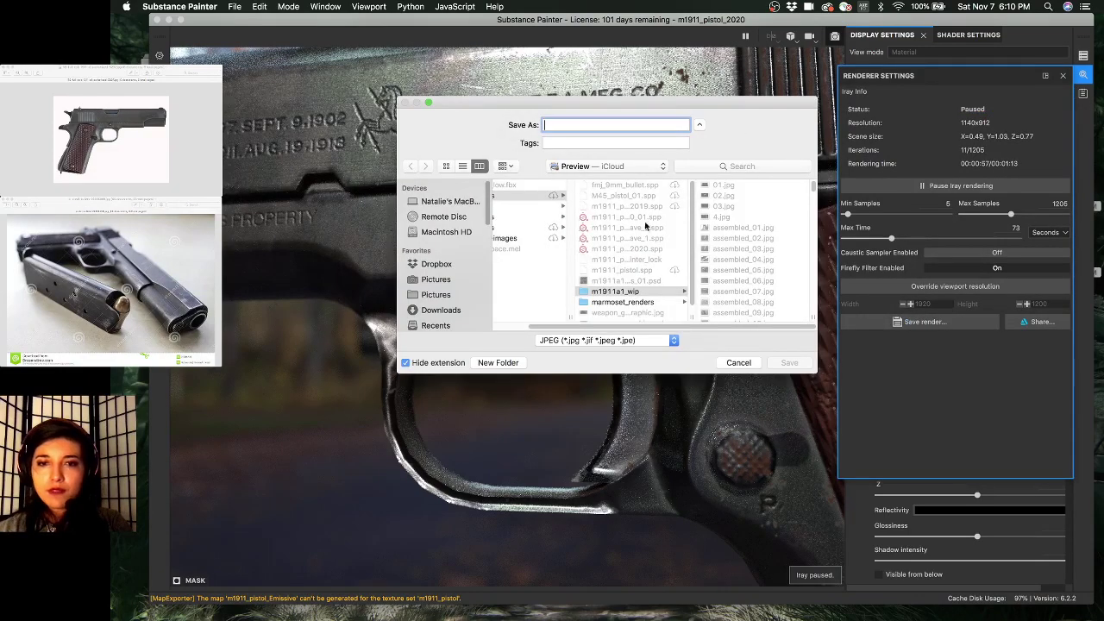
scroll(756, 251, "down", 2)
left_click(627, 291)
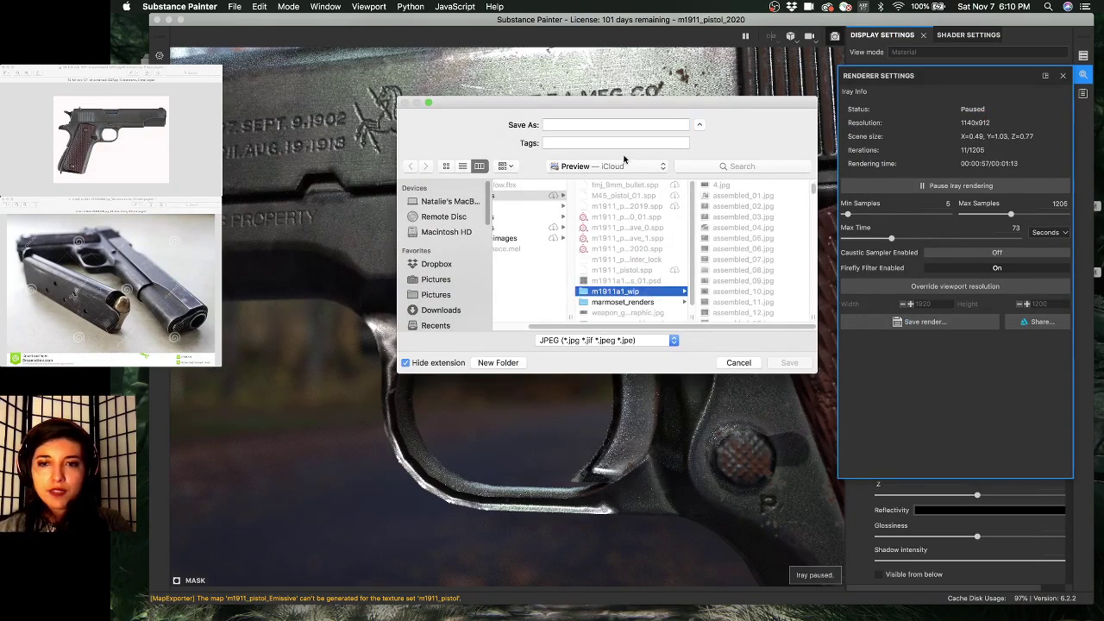
scroll(737, 245, "down", 10)
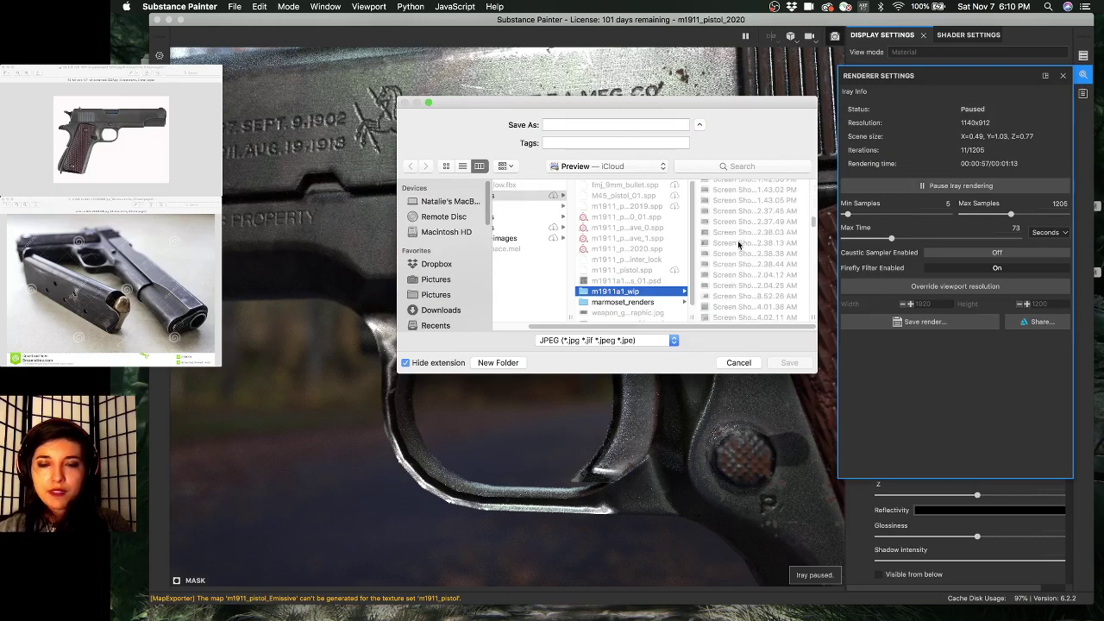
- Name the render trigger_bake_01, save it and close the renderer settings
left_click(613, 124)
type("bake")
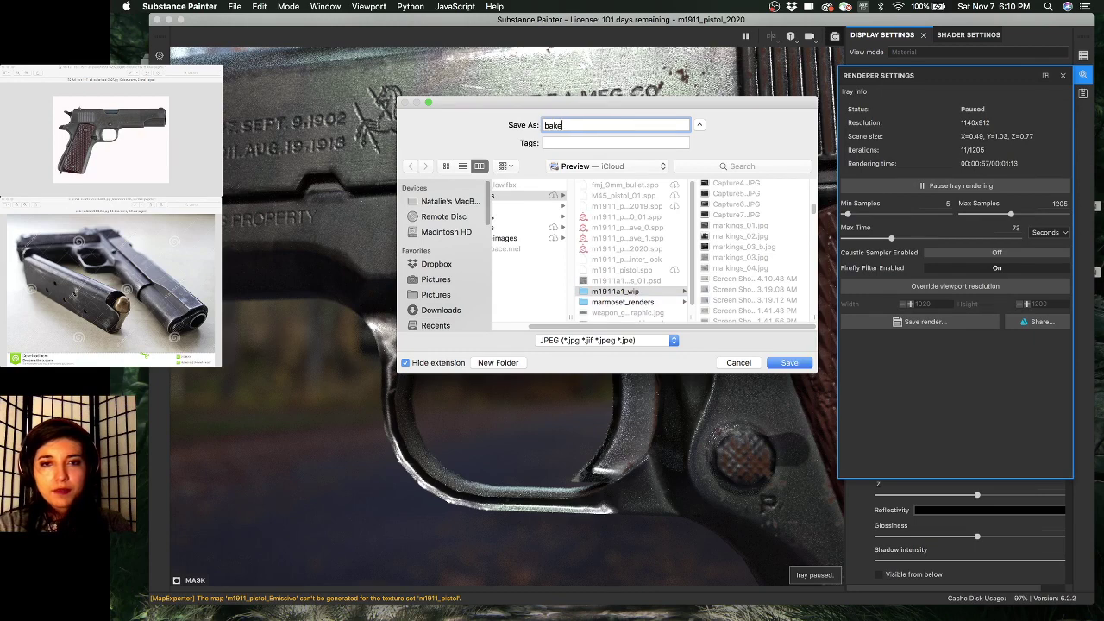
key("BackSpace")
key("BackSpace")
key("BackSpace")
key("BackSpace")
type("trigger_")
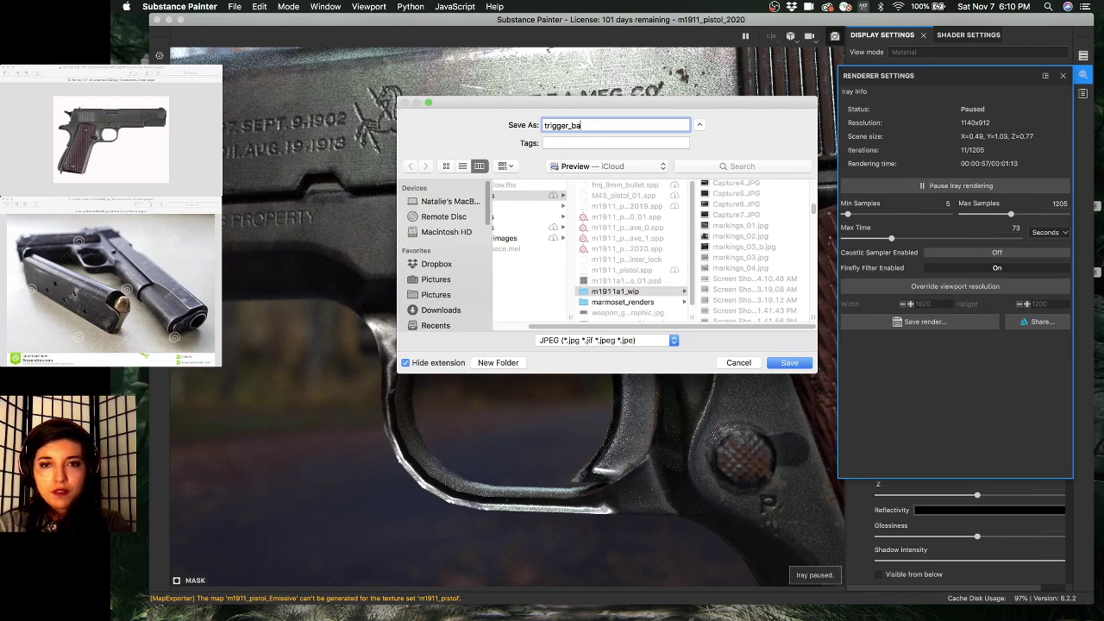
type("bake_01")
key("Return")
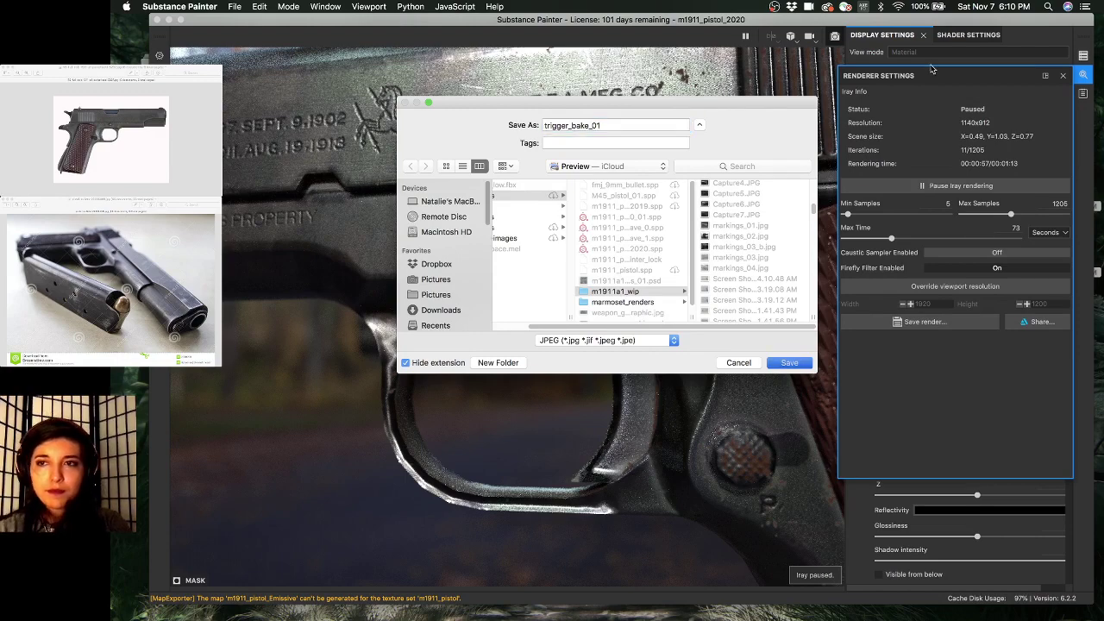
left_click(1063, 75)
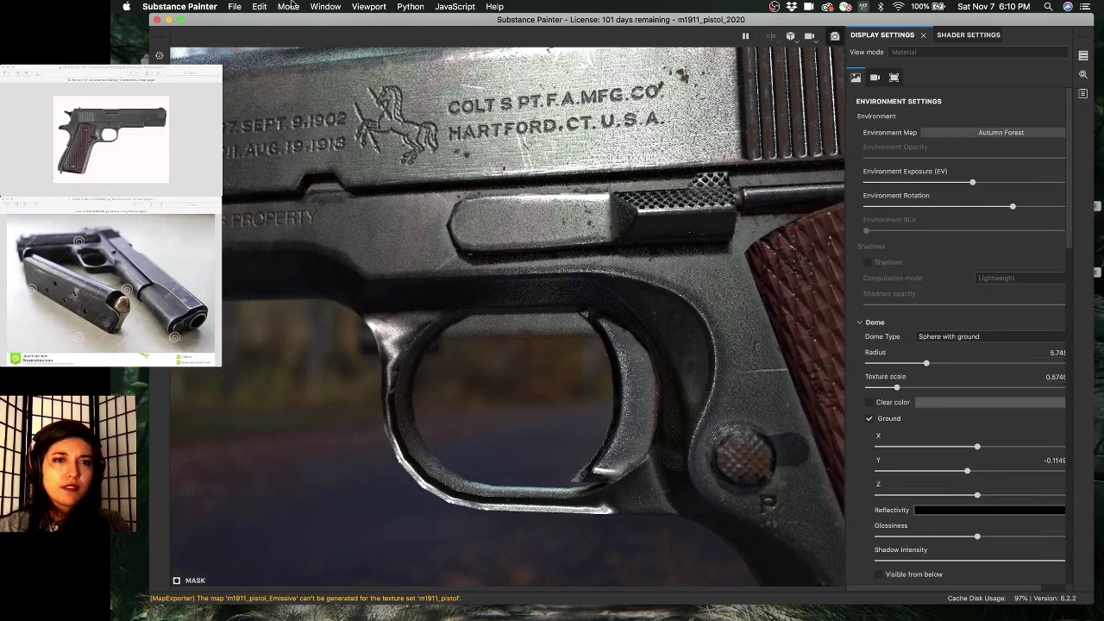
left_click(258, 6)
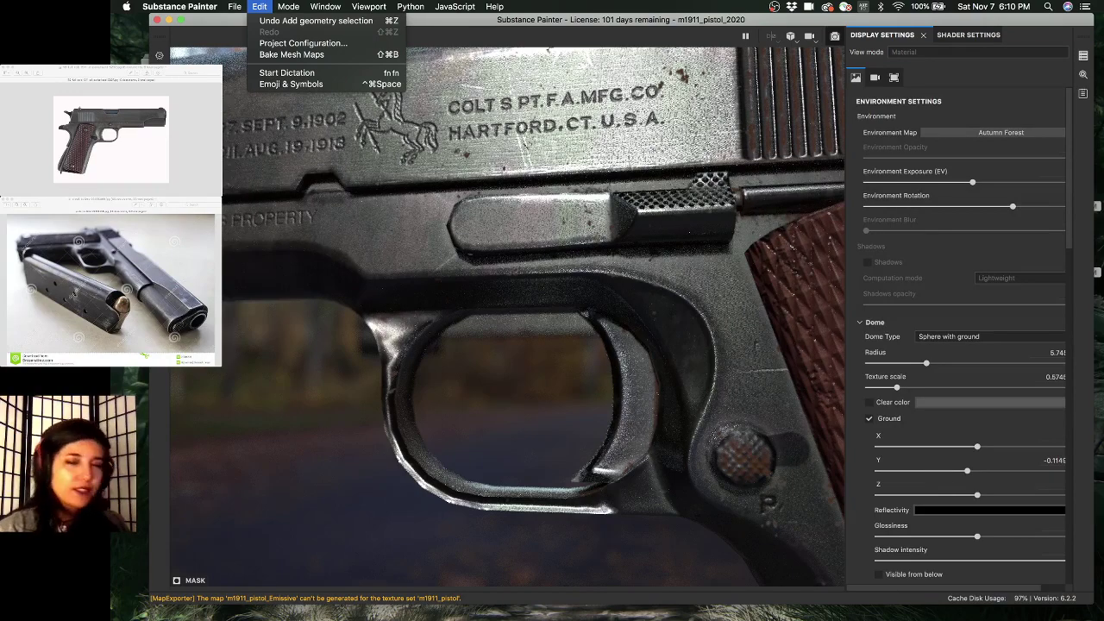
key("Escape")
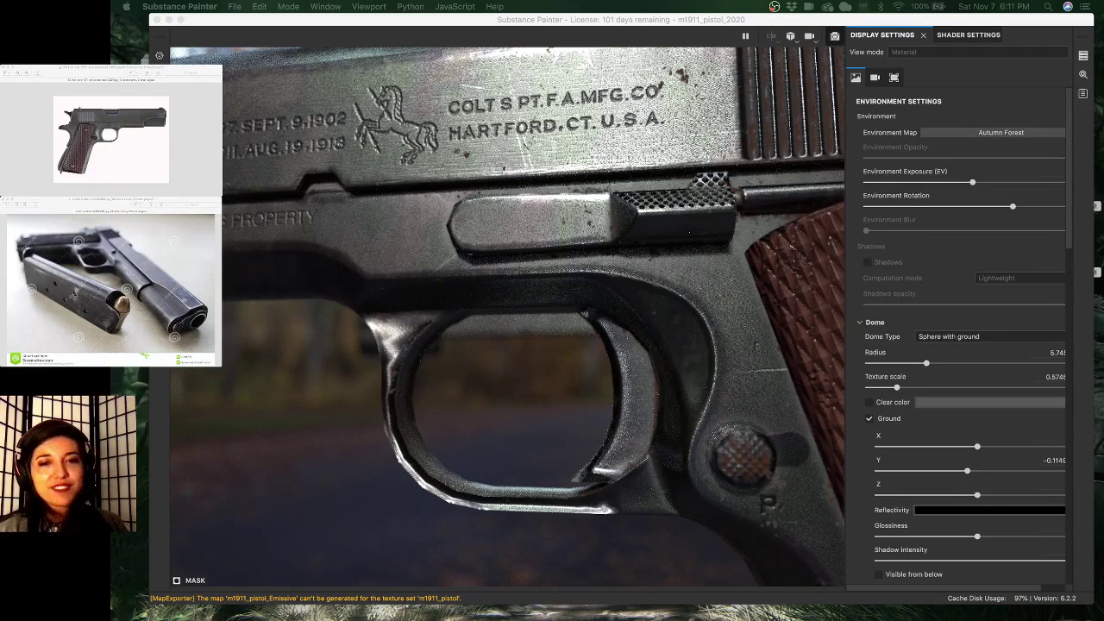
left_click(807, 22)
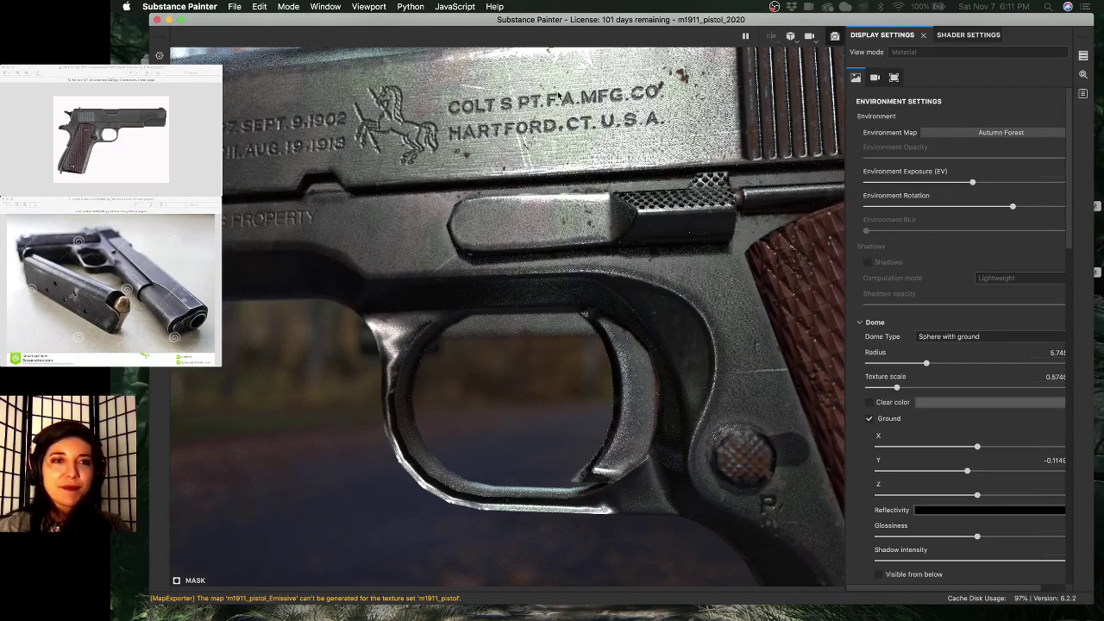
- Return from Iray rendering to painting mode and widen the 3D view beside the UV view
left_click(319, 8)
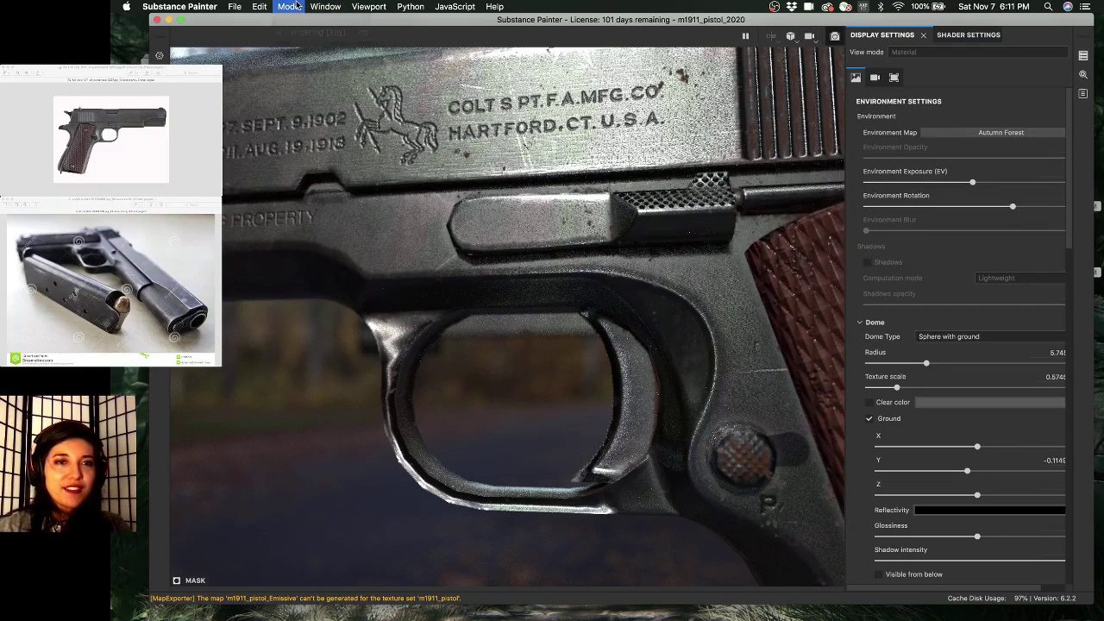
left_click(300, 20)
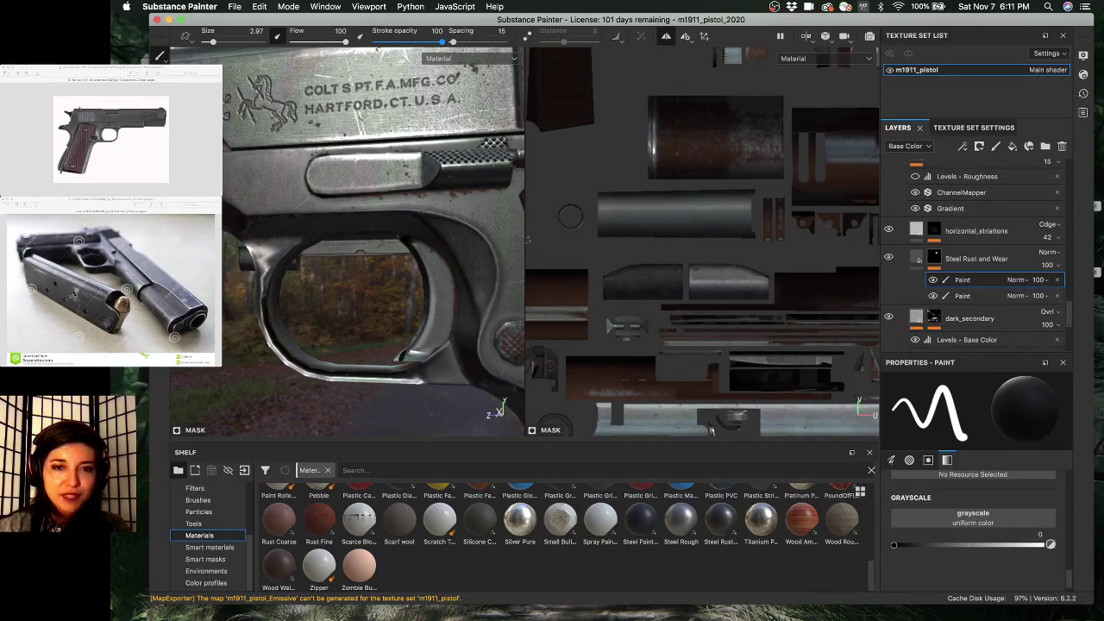
left_click_drag(526, 239, 708, 243)
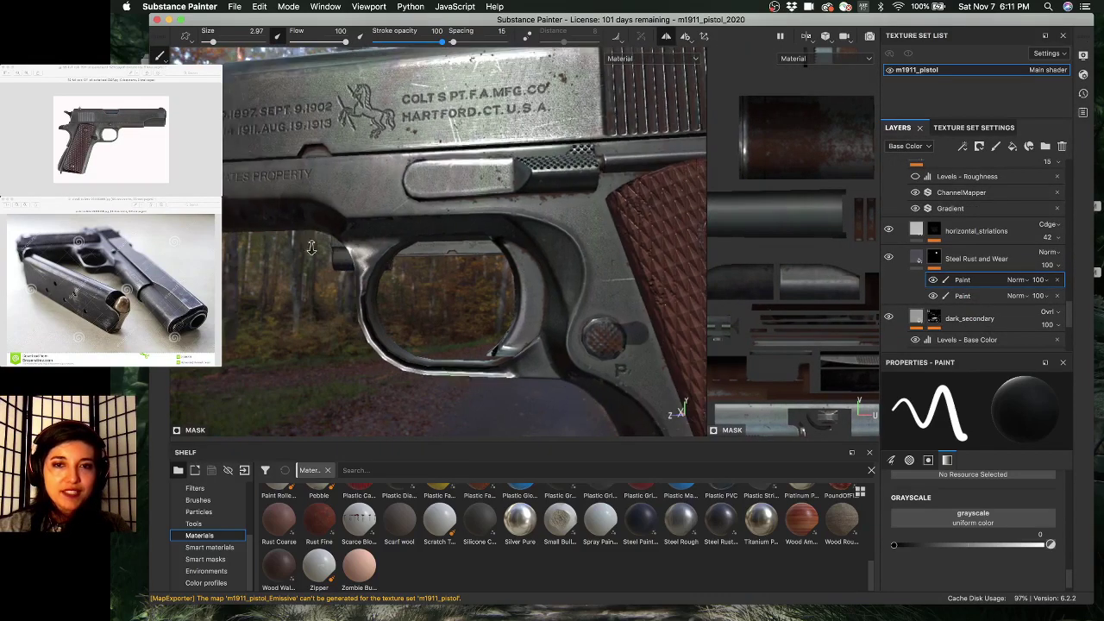
- View the whole pistol from the side and the muzzle, and turn off painting symmetry
right_click_drag(312, 247, 172, 242, "alt")
right_click_drag(534, 247, 367, 240, "alt")
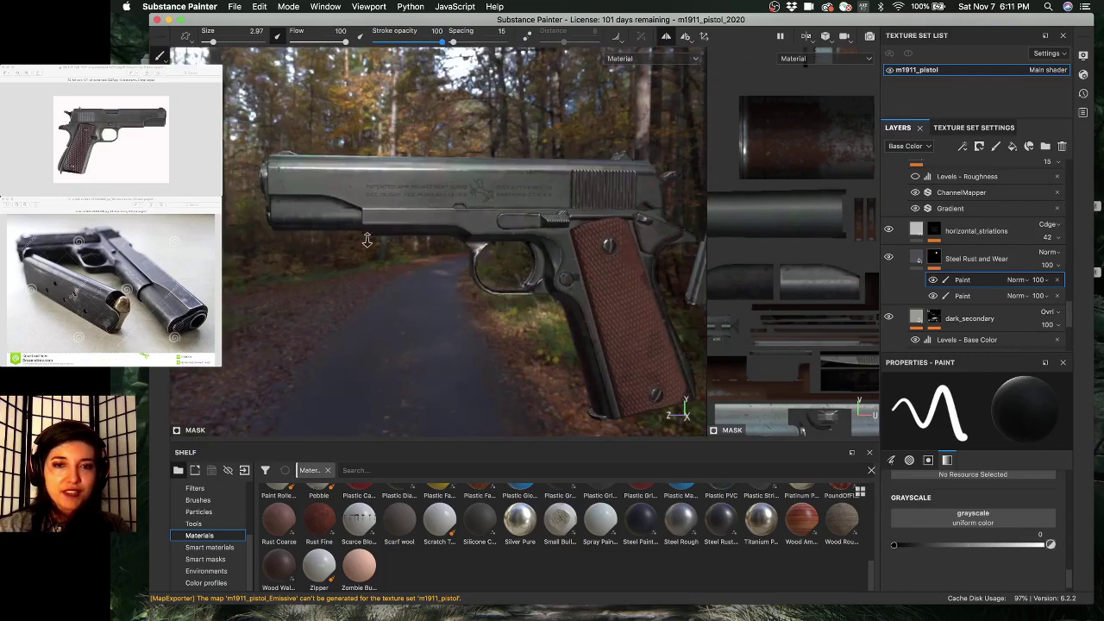
mouse_move(500, 242)
left_mouse_down("alt")
mouse_move(535, 230)
mouse_move(505, 225)
left_mouse_up("alt")
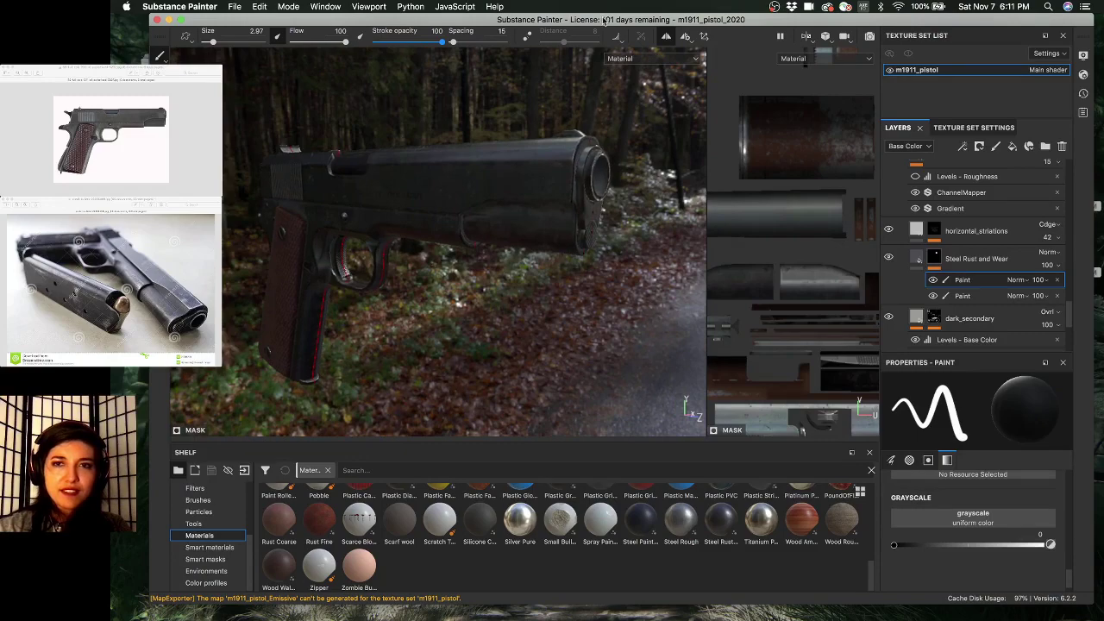
left_click(666, 36)
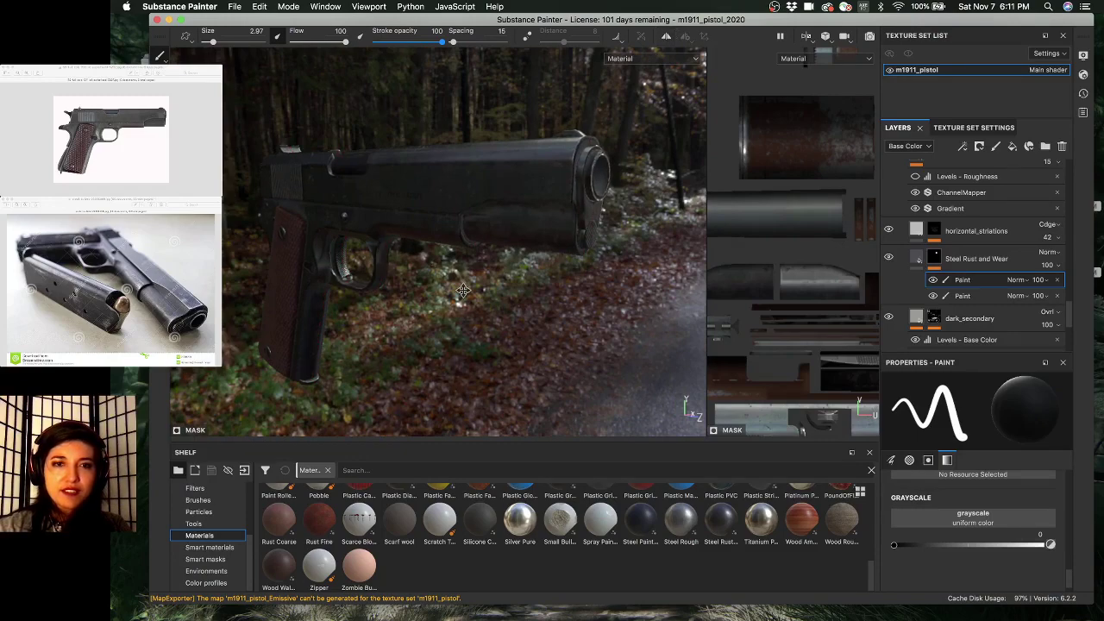
- Examine the wear on the pistol's slide up close and from above in the Autumn Forest environment
middle_click_drag(464, 291, 510, 313, "alt")
right_click_drag(511, 293, 466, 268, "shift")
scroll(466, 267, "down", 1)
middle_click_drag(470, 264, 642, 253, "alt")
scroll(419, 239, "up", 8)
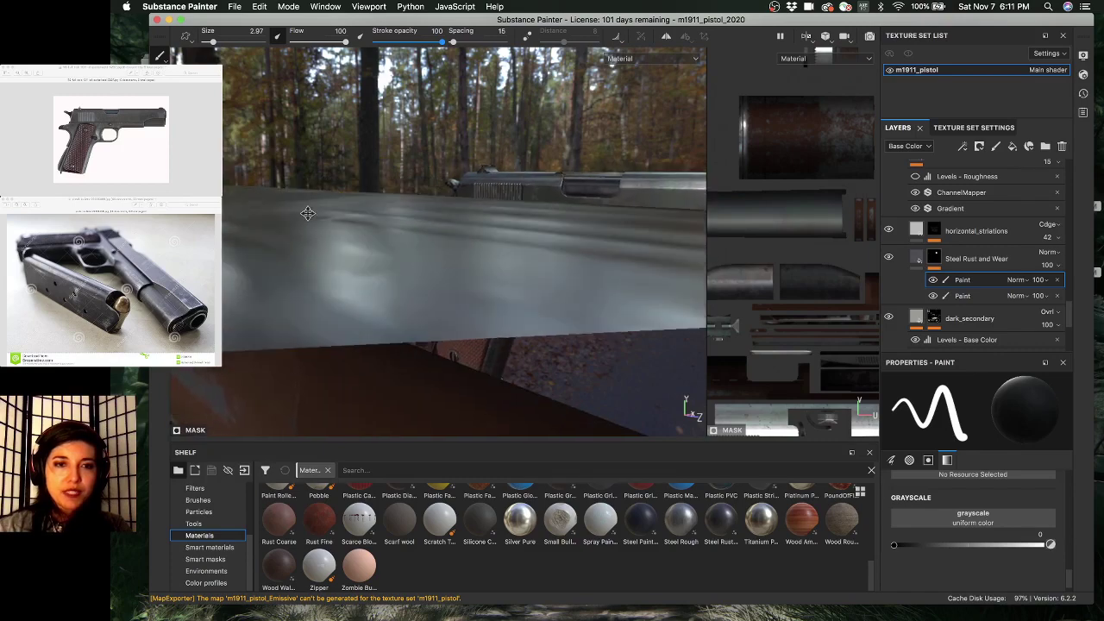
mouse_move(387, 234)
left_mouse_down("alt")
mouse_move(309, 266)
mouse_move(271, 198)
mouse_move(444, 214)
left_mouse_up("alt")
scroll(374, 234, "down", 7)
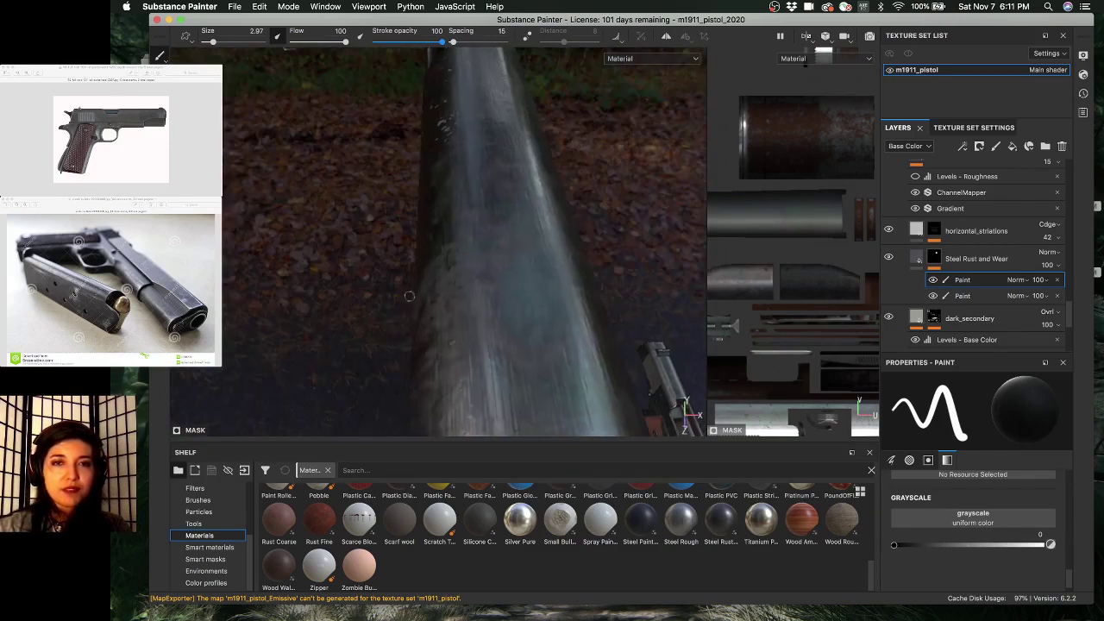
middle_click_drag(500, 117, 441, 289, "alt")
left_click_drag(441, 289, 379, 267, "alt")
middle_click_drag(690, 190, 406, 237, "alt")
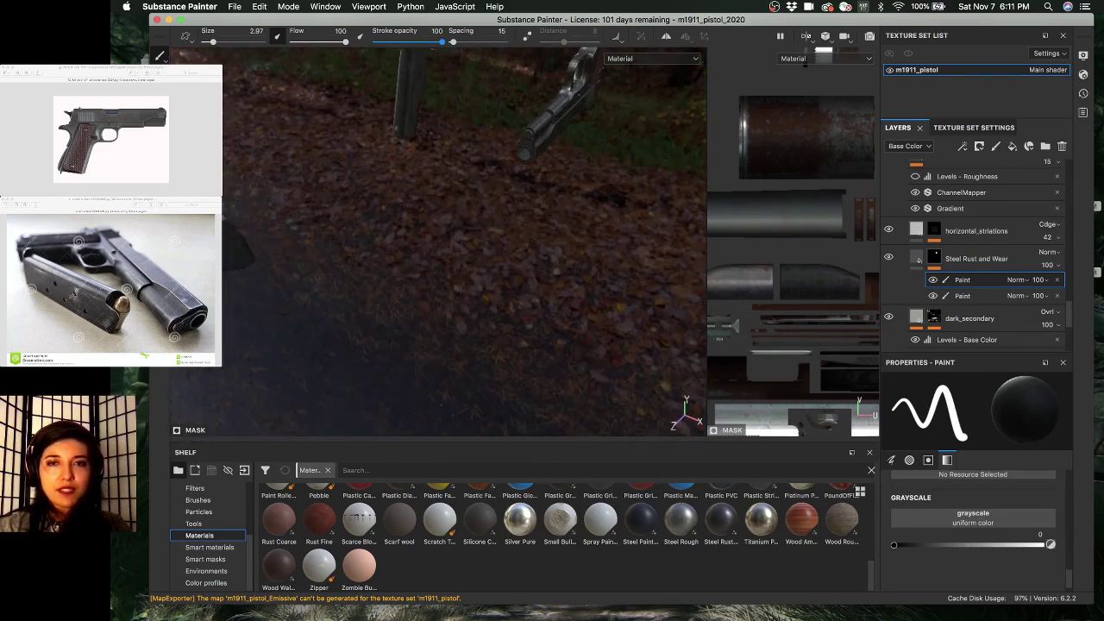
left_click_drag(517, 172, 431, 276, "alt")
middle_click_drag(466, 207, 414, 237, "alt")
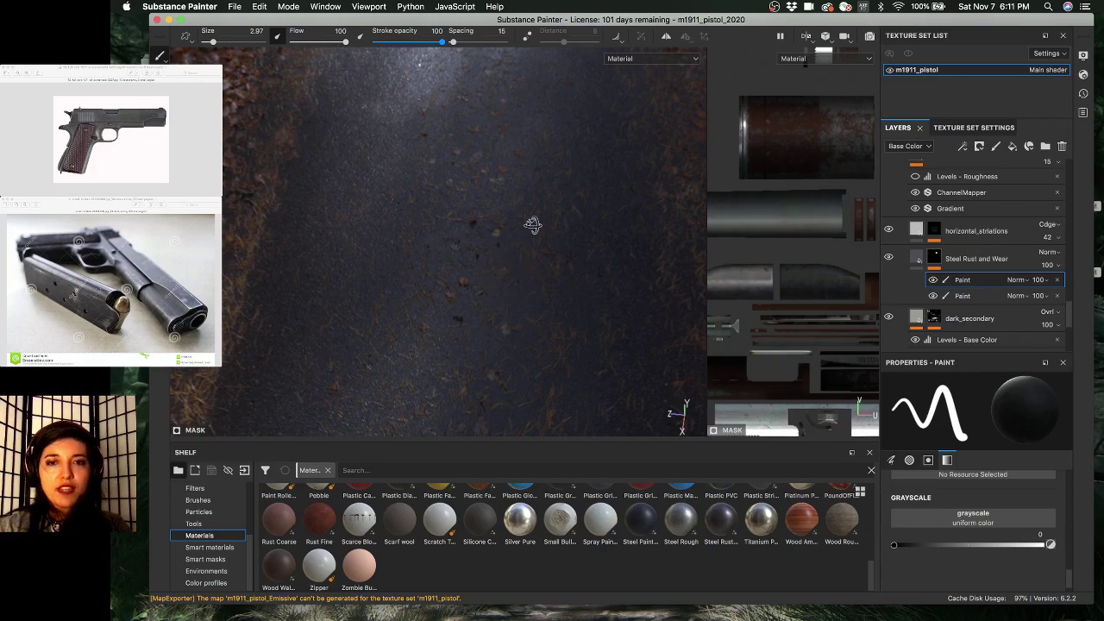
left_click_drag(532, 225, 483, 231, "alt")
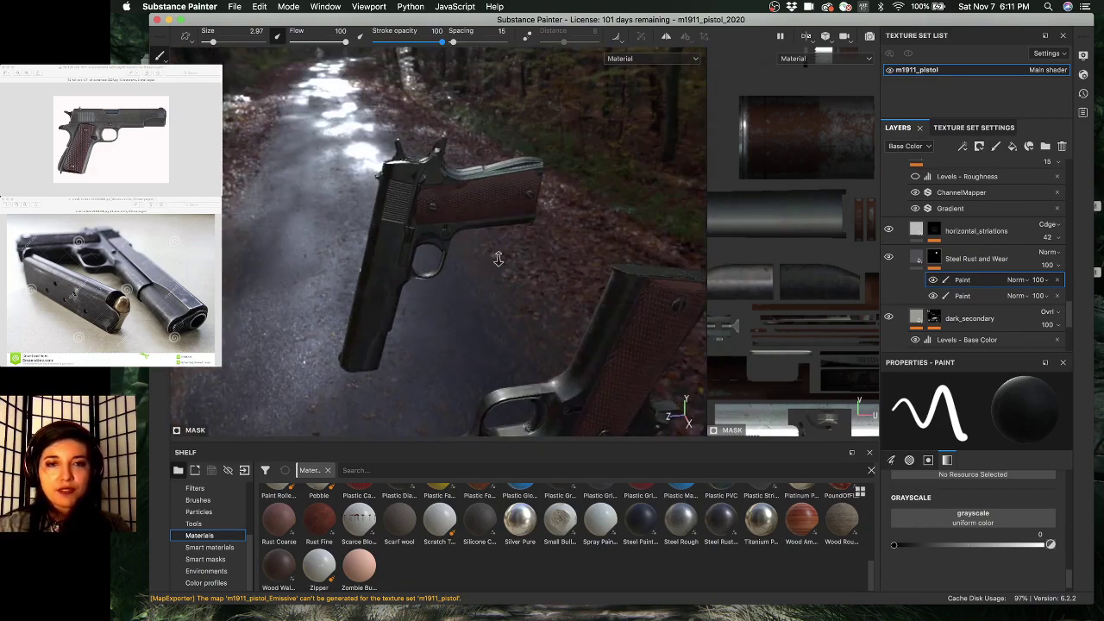
- Examine the pistol's slide, trigger guard and magazine catch up close, then the group of pistols as a whole
left_click_drag(621, 271, 430, 235, "alt")
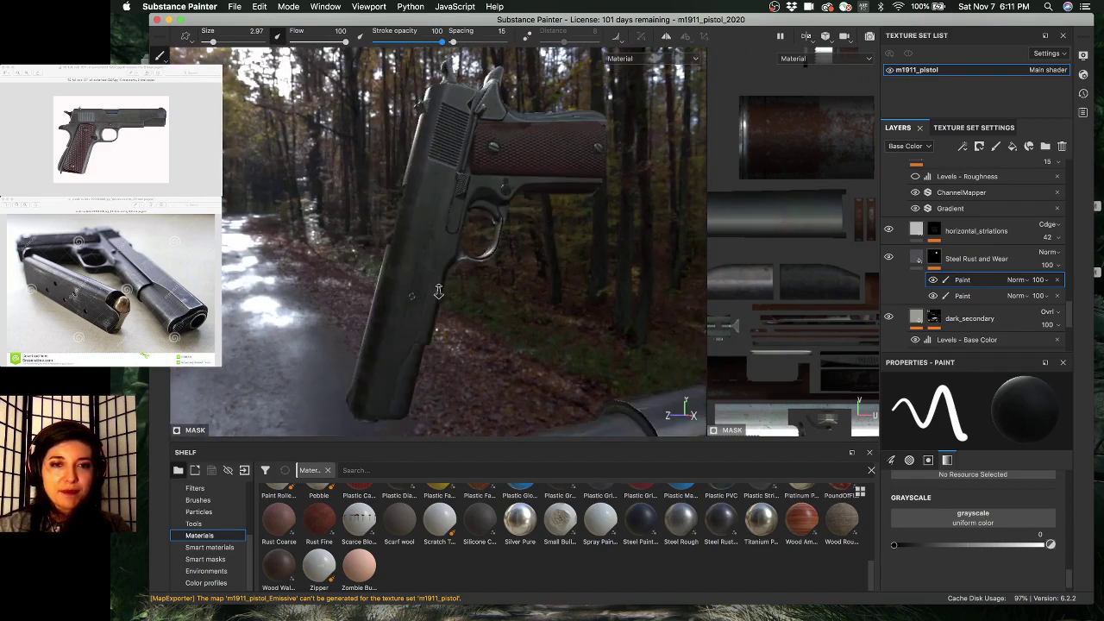
right_click_drag(439, 292, 406, 265, "alt")
right_click_drag(384, 258, 417, 269, "shift")
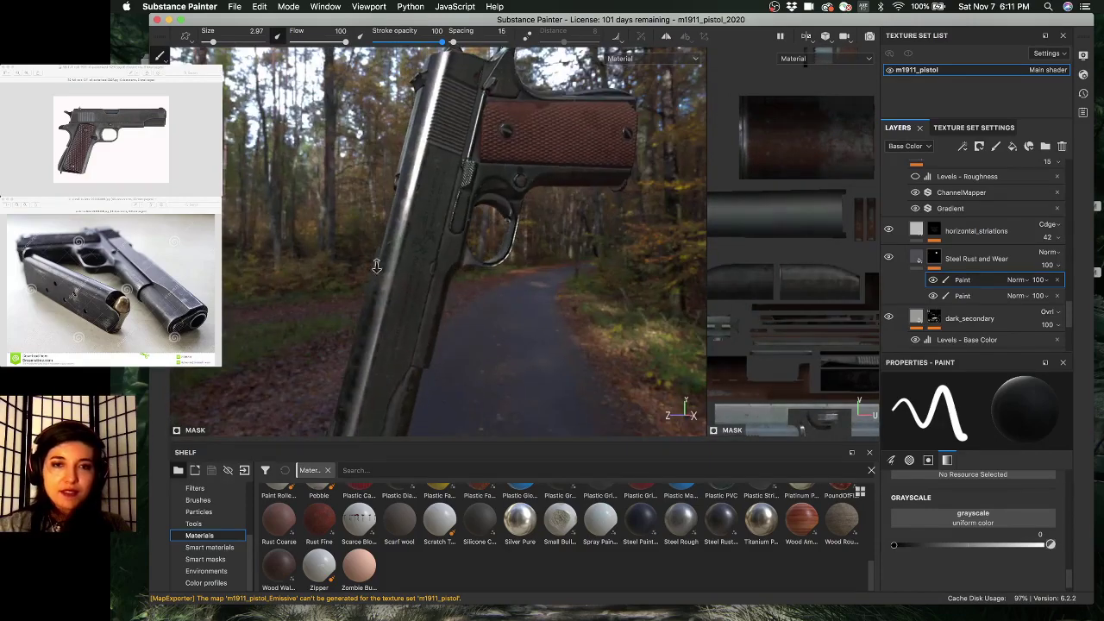
middle_click_drag(470, 290, 439, 264, "alt")
right_click_drag(439, 264, 395, 272, "alt")
left_click_drag(395, 271, 562, 268, "alt")
middle_click_drag(561, 268, 496, 305, "alt")
left_click_drag(496, 306, 533, 234, "alt")
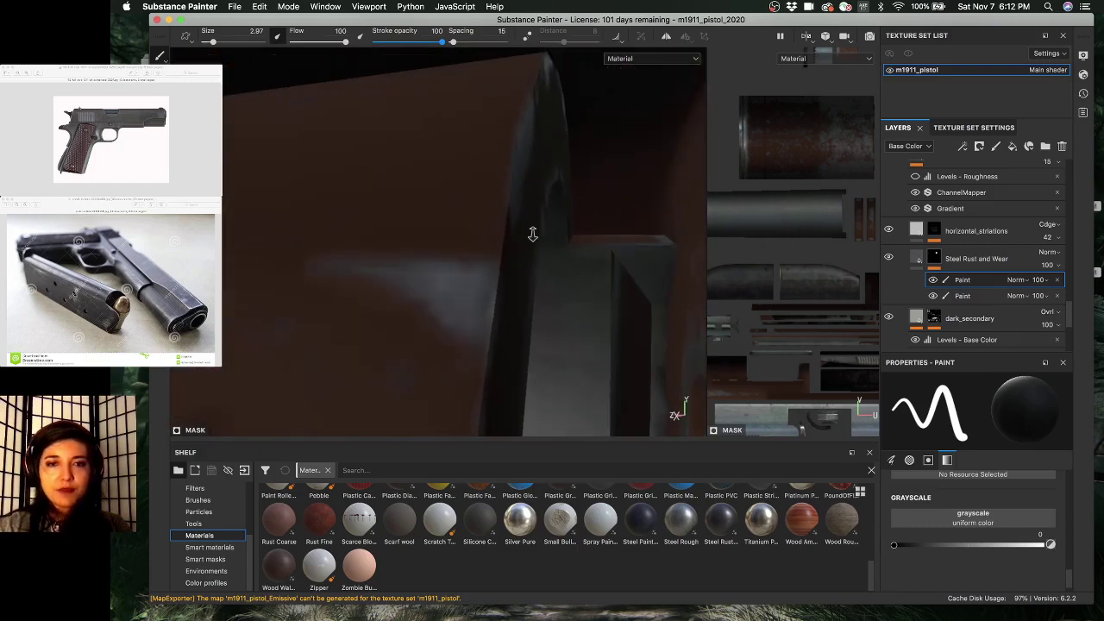
right_click_drag(532, 234, 486, 216, "alt")
left_click_drag(485, 209, 509, 220, "alt")
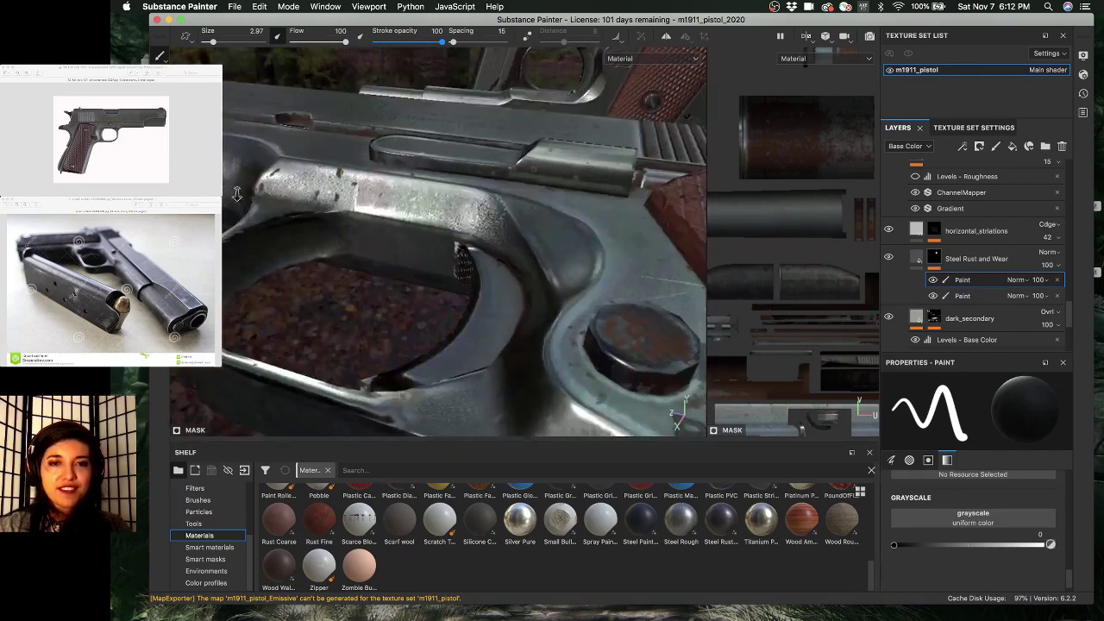
right_click_drag(509, 220, 445, 205, "alt")
mouse_move(400, 158)
left_mouse_down("alt")
mouse_move(355, 187)
mouse_move(388, 186)
left_mouse_up("alt")
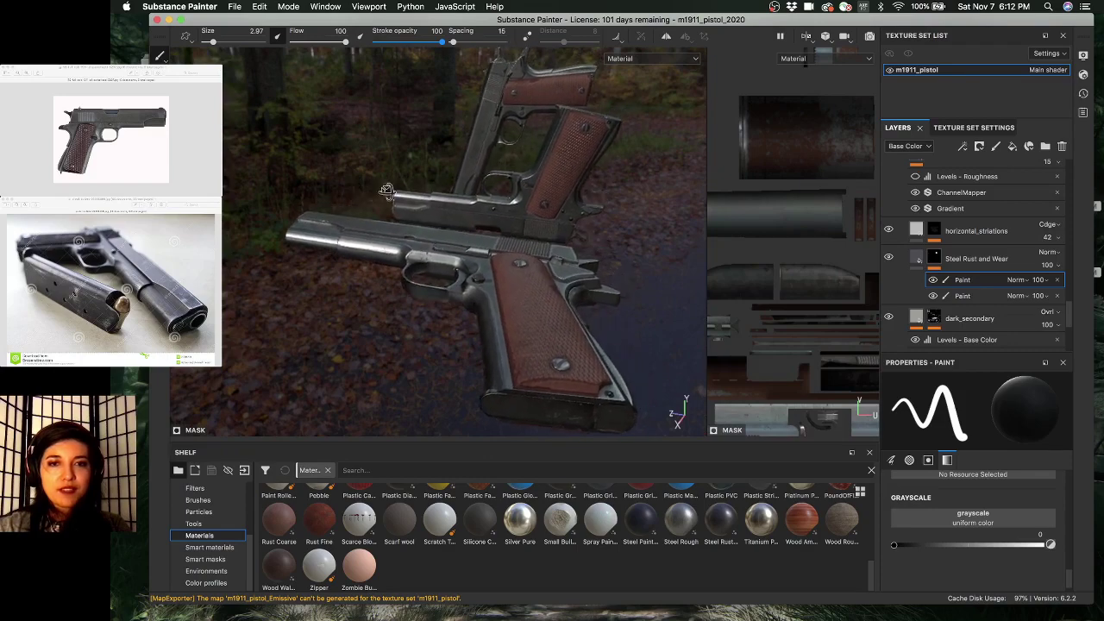
- Apply the first Bonifacio environment map to the scene and look at the pistol's grip and frame in its light
left_click(216, 571)
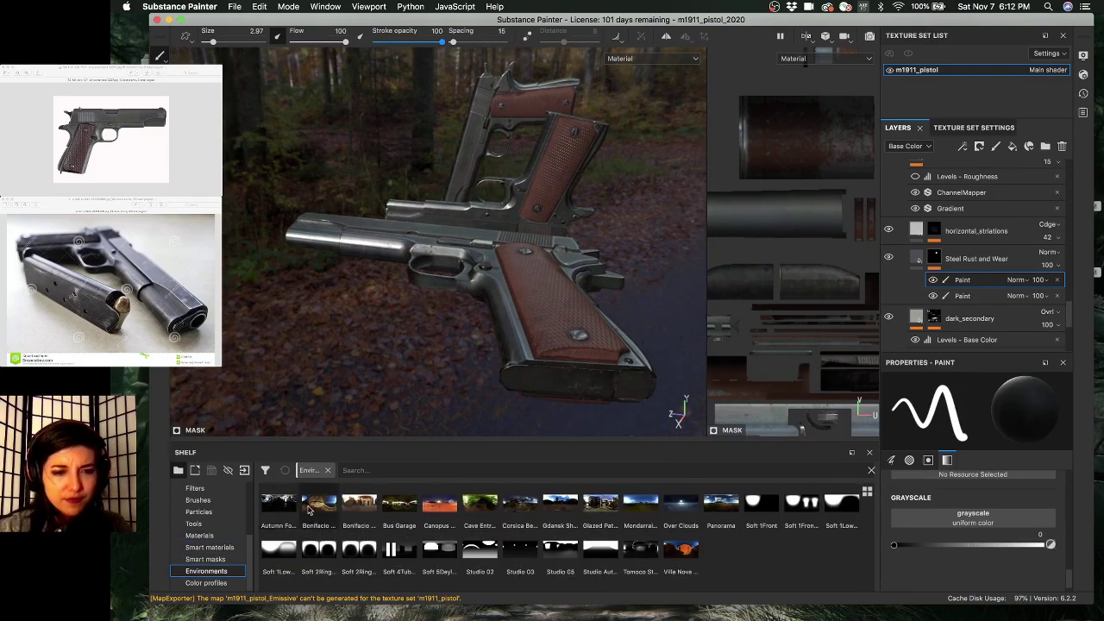
left_click_drag(308, 511, 377, 336)
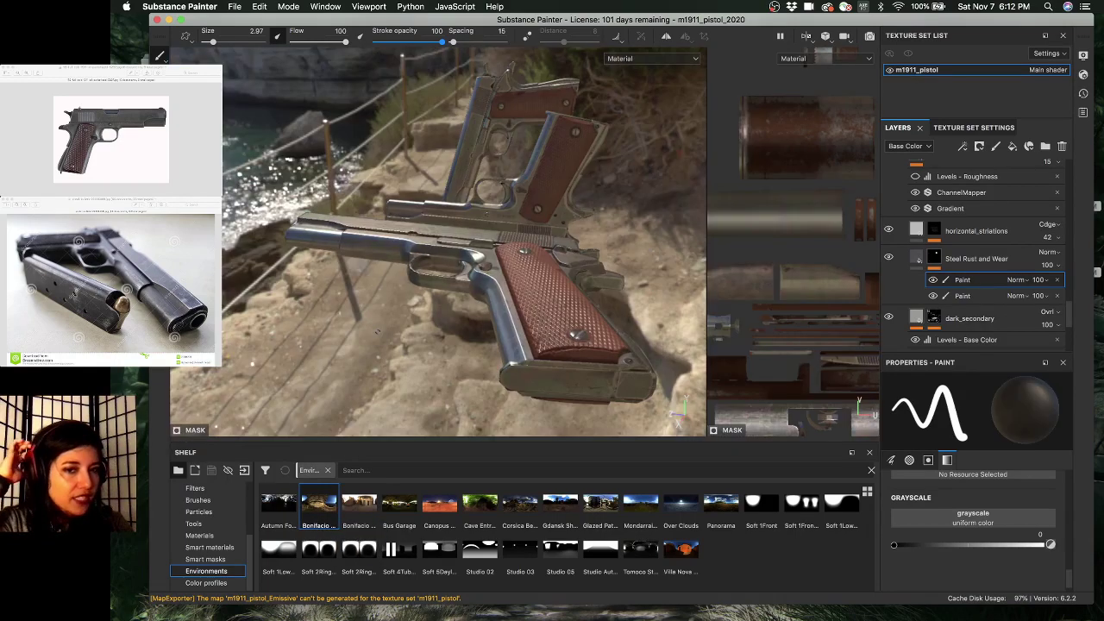
left_click_drag(577, 362, 409, 317, "alt")
middle_click_drag(409, 317, 458, 274, "alt")
left_click_drag(457, 273, 448, 302, "alt")
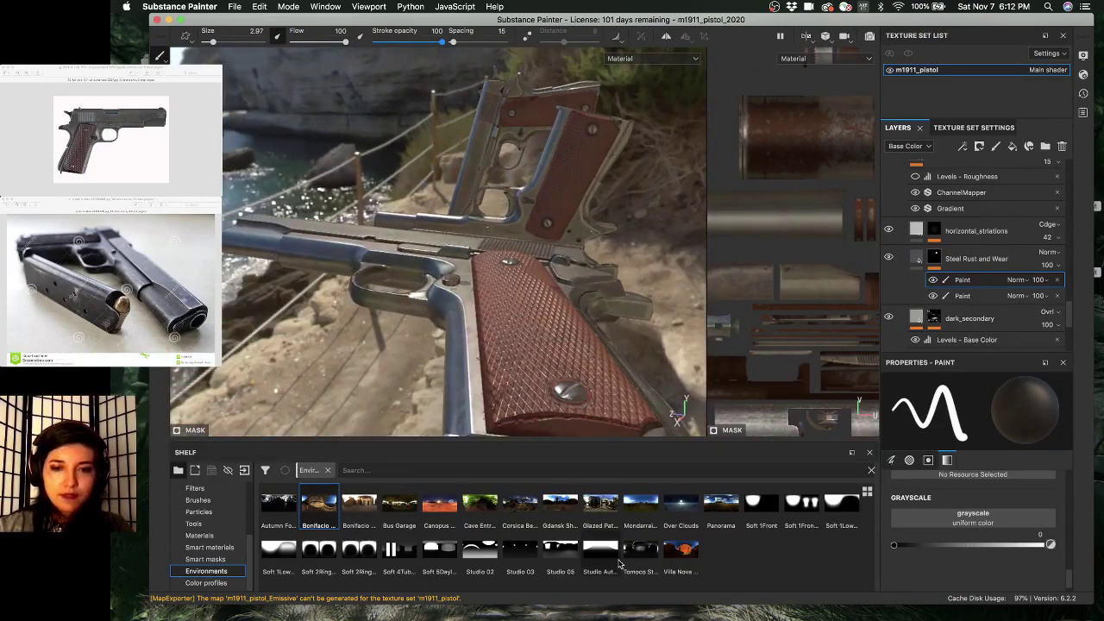
- Light the scene with the Glazed Patio environment map and view the pistol from the muzzle end
left_click_drag(601, 505, 394, 280)
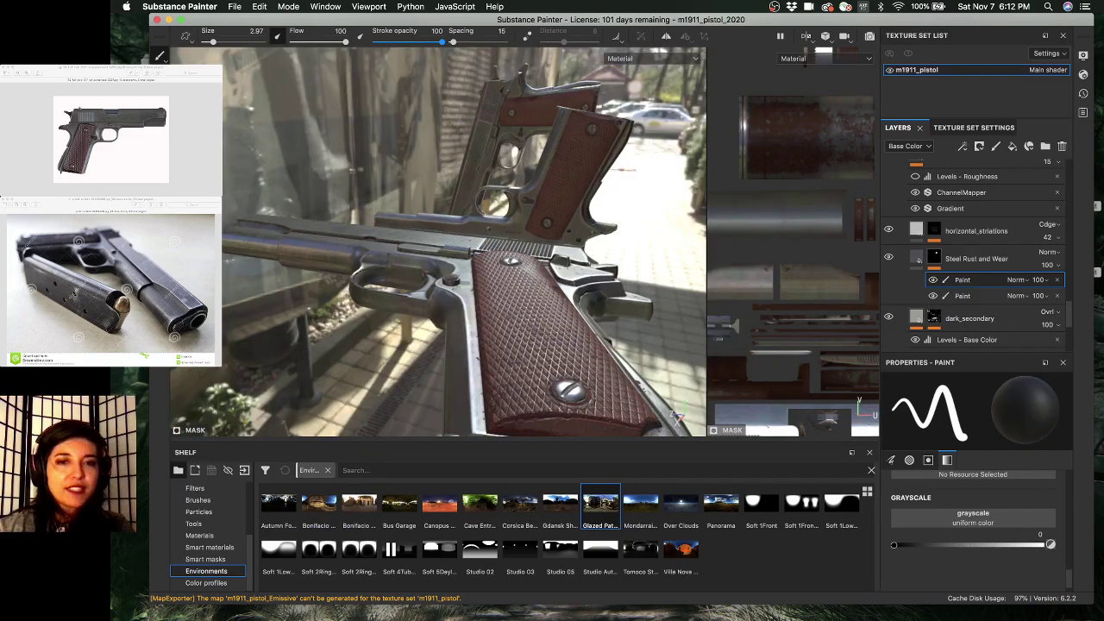
left_click_drag(472, 278, 371, 256, "alt")
middle_click_drag(373, 256, 436, 272, "alt")
left_click_drag(436, 272, 466, 246, "alt")
middle_click_drag(466, 245, 444, 212, "alt")
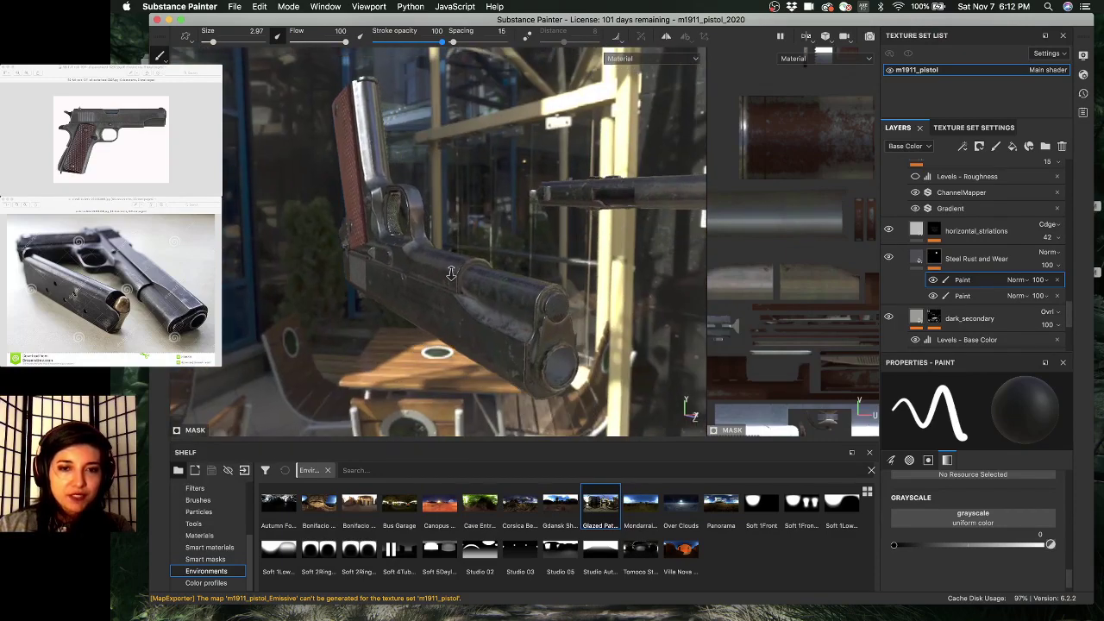
- Rotate the environment lighting around the pistol and inspect the slide and the MODEL OF 1911 U.S. ARMY marking
right_click_drag(509, 284, 362, 290, "shift")
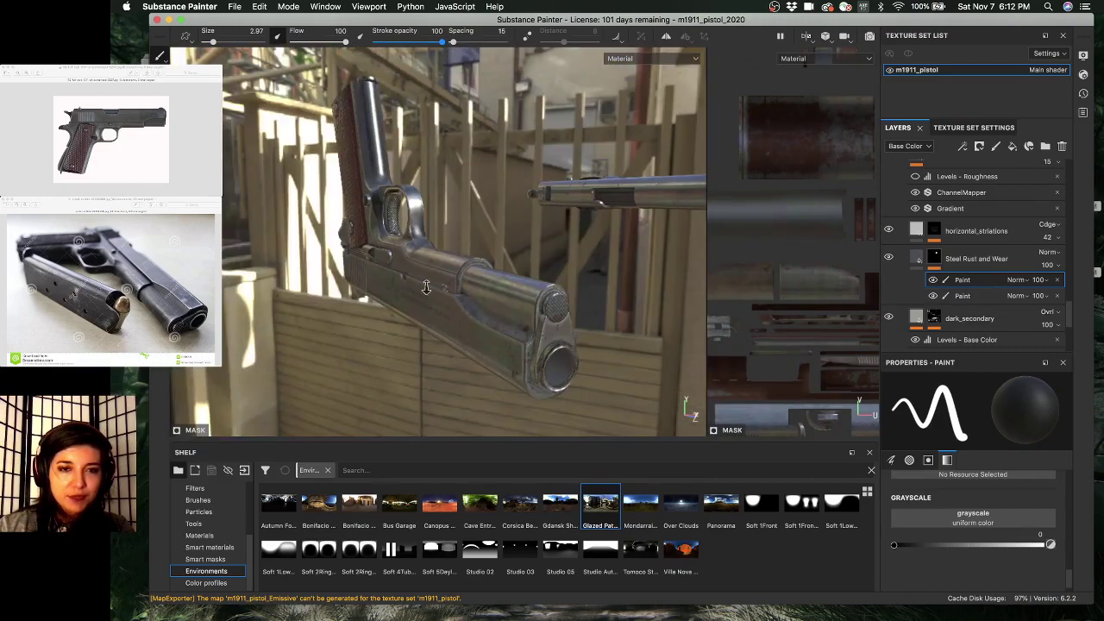
mouse_move(466, 263)
left_mouse_down("alt")
mouse_move(470, 236)
mouse_move(539, 246)
mouse_move(483, 267)
left_mouse_up("alt")
middle_click_drag(483, 267, 499, 250, "alt")
left_click_drag(499, 250, 492, 236, "alt")
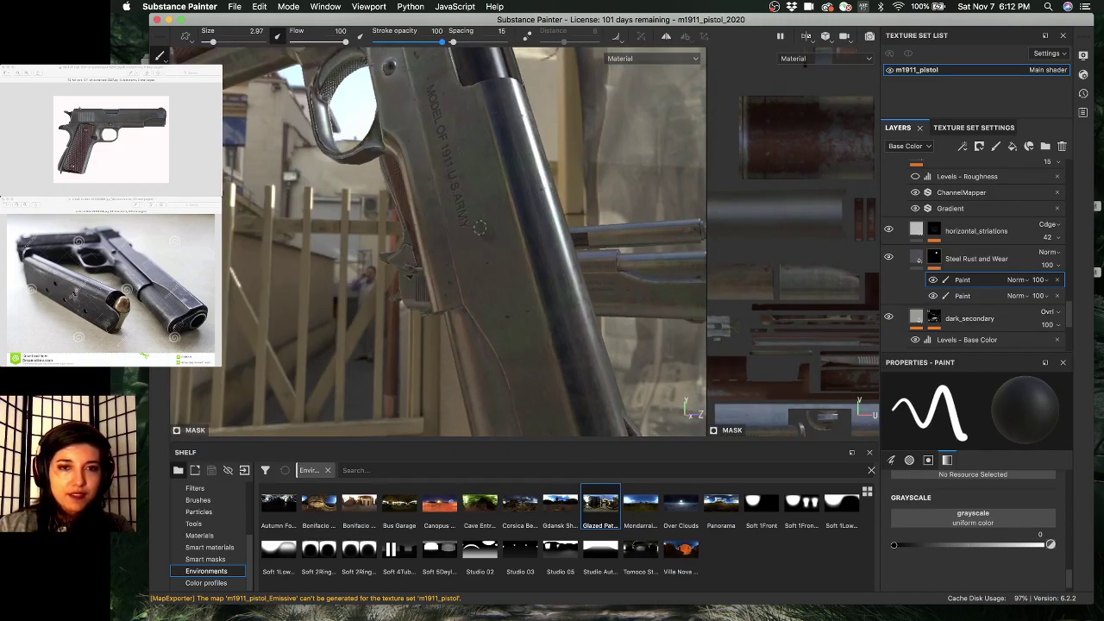
- Rotate the environment lighting and examine the pistol's slide, muzzle and grip from several angles in the Glazed Patio light
mouse_move(492, 236)
right_mouse_down("shift")
mouse_move(485, 225)
mouse_move(506, 227)
right_mouse_up("shift")
left_click_drag(505, 227, 467, 206, "alt")
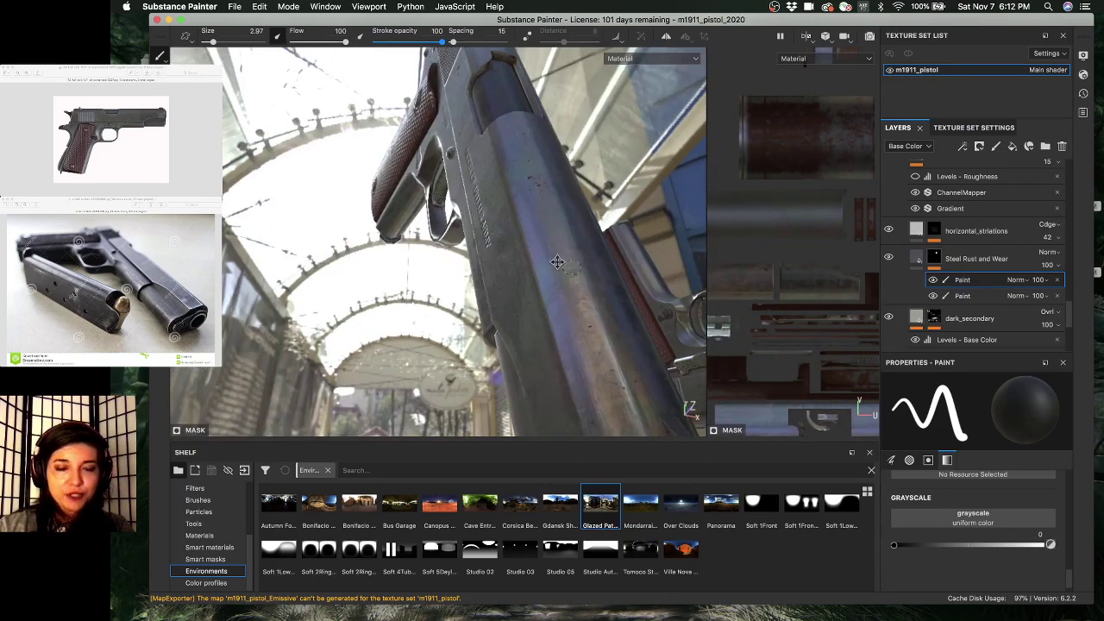
middle_click_drag(557, 261, 529, 258, "alt")
right_click_drag(529, 258, 488, 247, "shift")
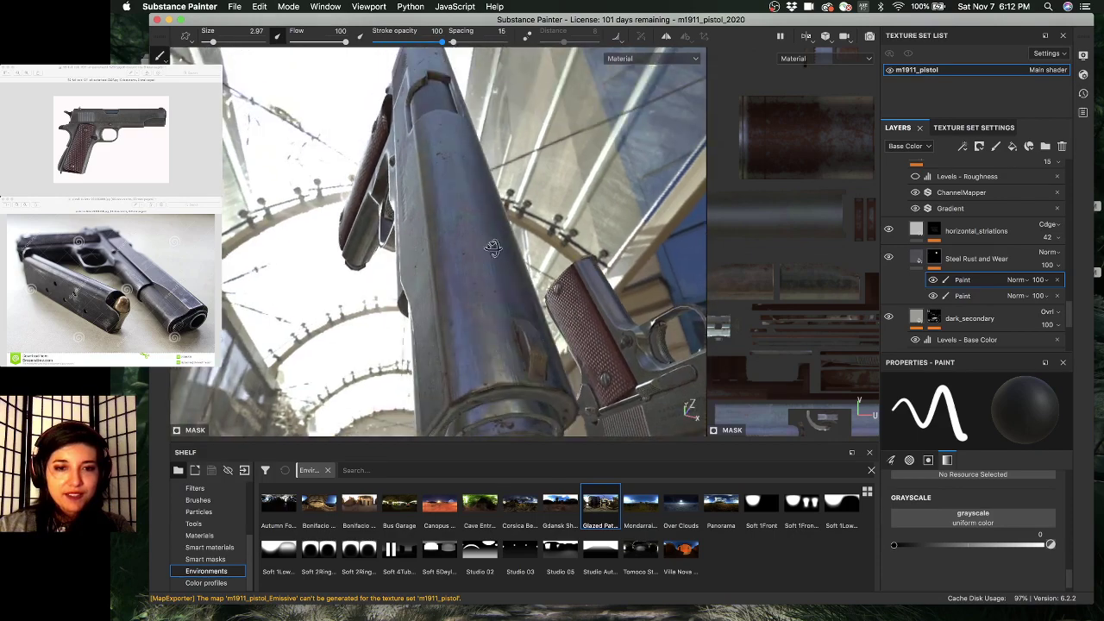
left_click_drag(488, 247, 483, 275, "alt")
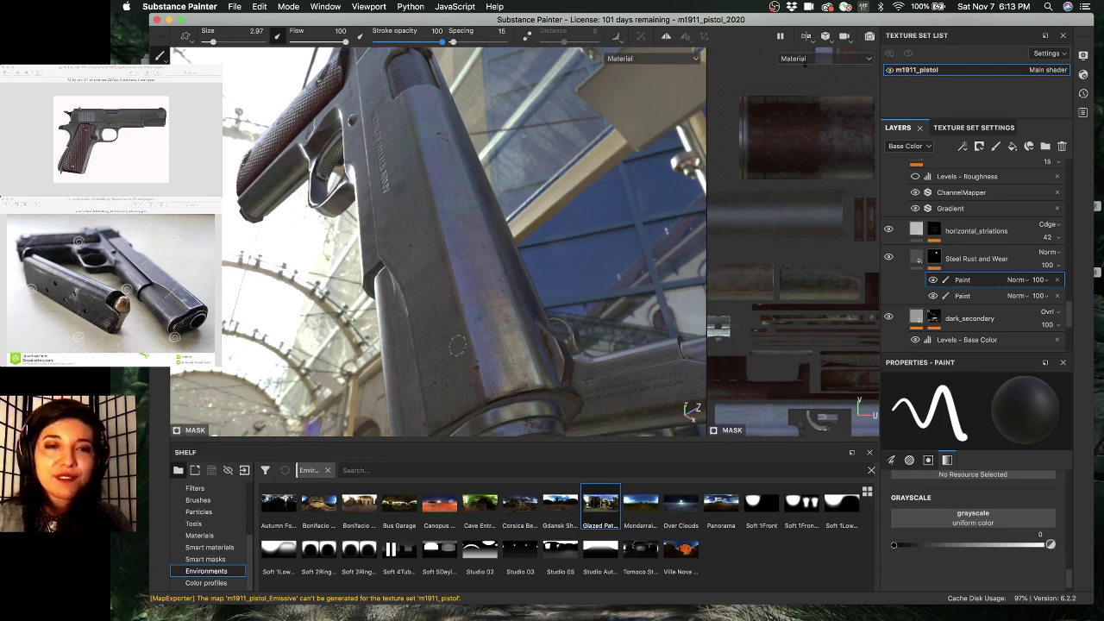
left_click_drag(537, 263, 474, 222, "alt")
scroll(509, 267, "down", 3)
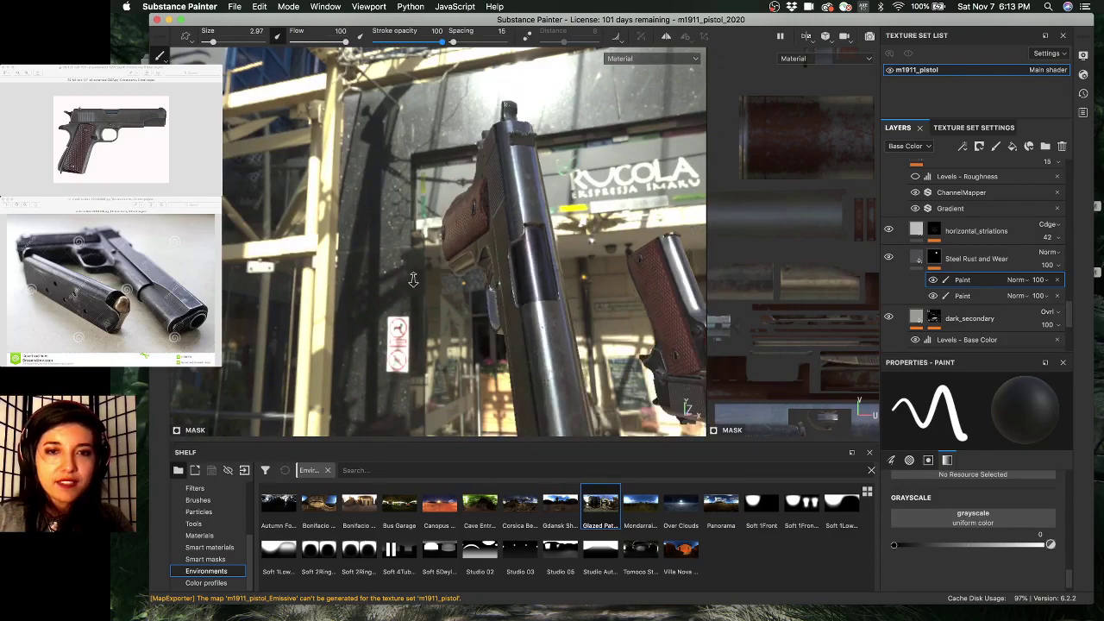
middle_click_drag(509, 268, 518, 207, "alt")
scroll(517, 207, "down", 1)
left_click_drag(518, 207, 483, 216, "alt")
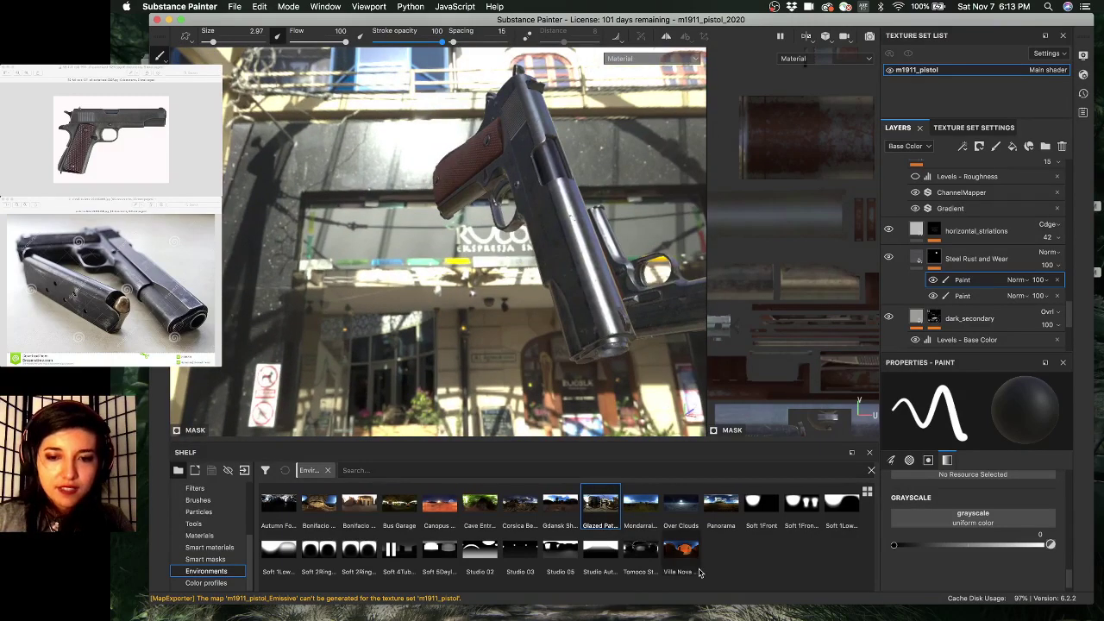
- Light the scene with the Villa Nova environment map and make the application window slightly taller
left_click_drag(685, 552, 552, 267)
right_click_drag(552, 267, 564, 301, "alt")
left_click_drag(598, 307, 575, 340, "alt")
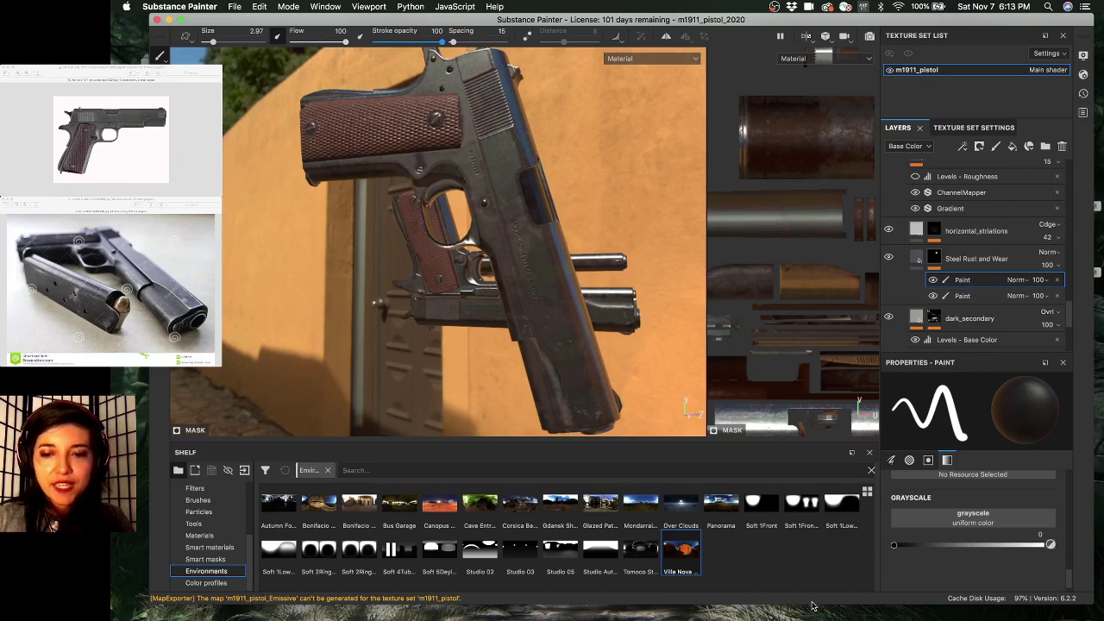
left_click_drag(811, 604, 811, 613)
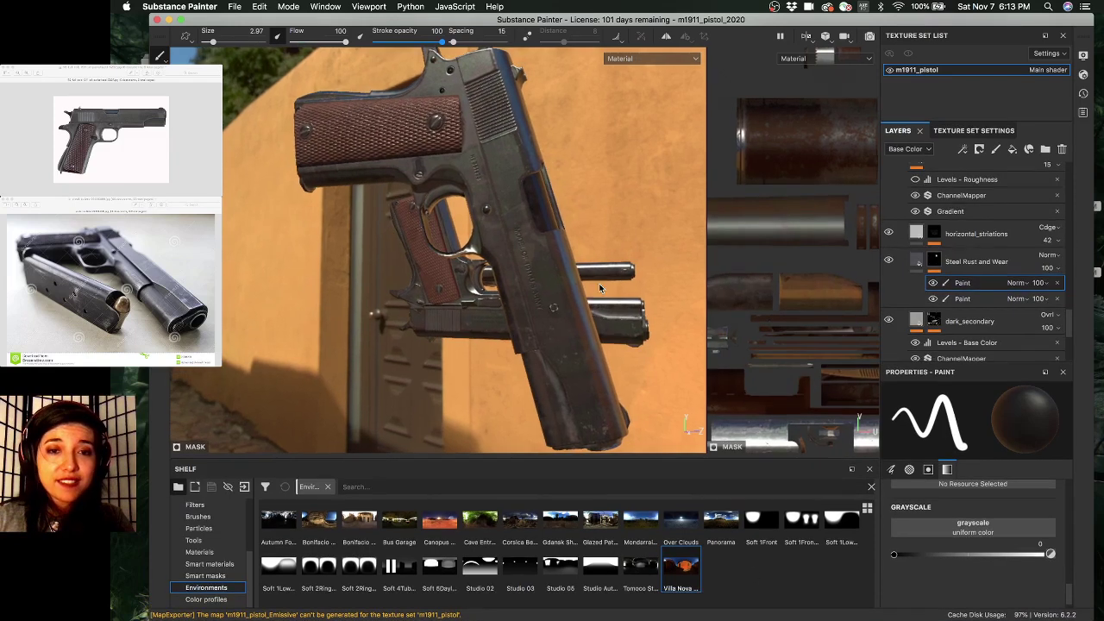
- Look over the upright pistol and the ones behind it from several angles against the orange wall and doorway
mouse_move(599, 283)
left_mouse_down("alt")
mouse_move(602, 275)
mouse_move(586, 306)
mouse_move(610, 291)
left_mouse_up("alt")
right_click_drag(610, 290, 611, 298, "alt")
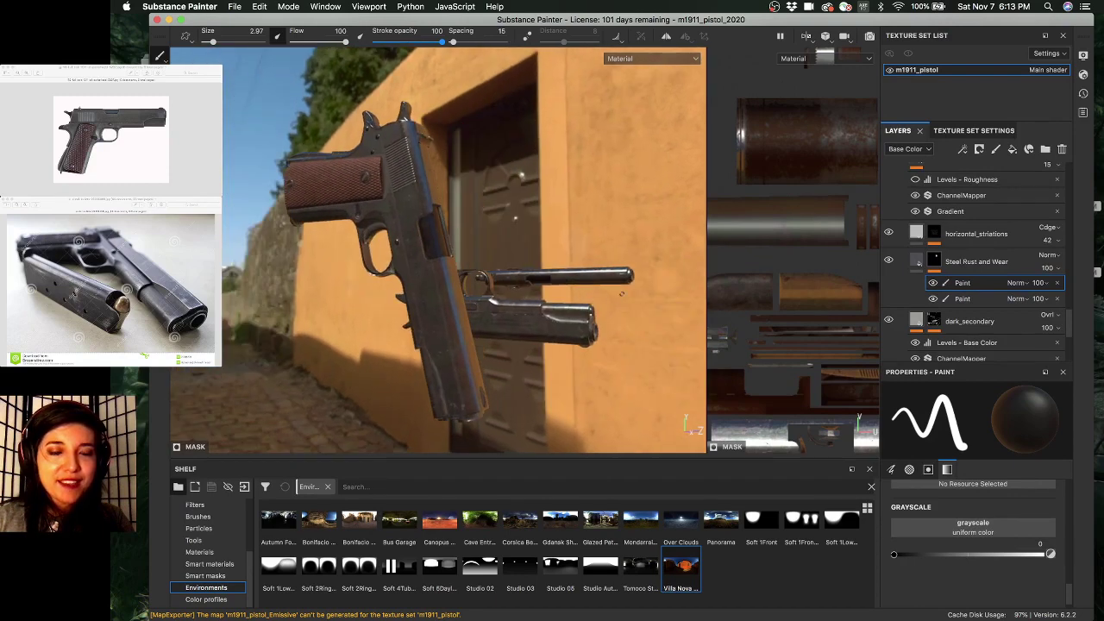
middle_click_drag(486, 299, 545, 298, "alt")
right_click_drag(544, 297, 601, 305, "alt")
left_click_drag(632, 287, 638, 286, "alt")
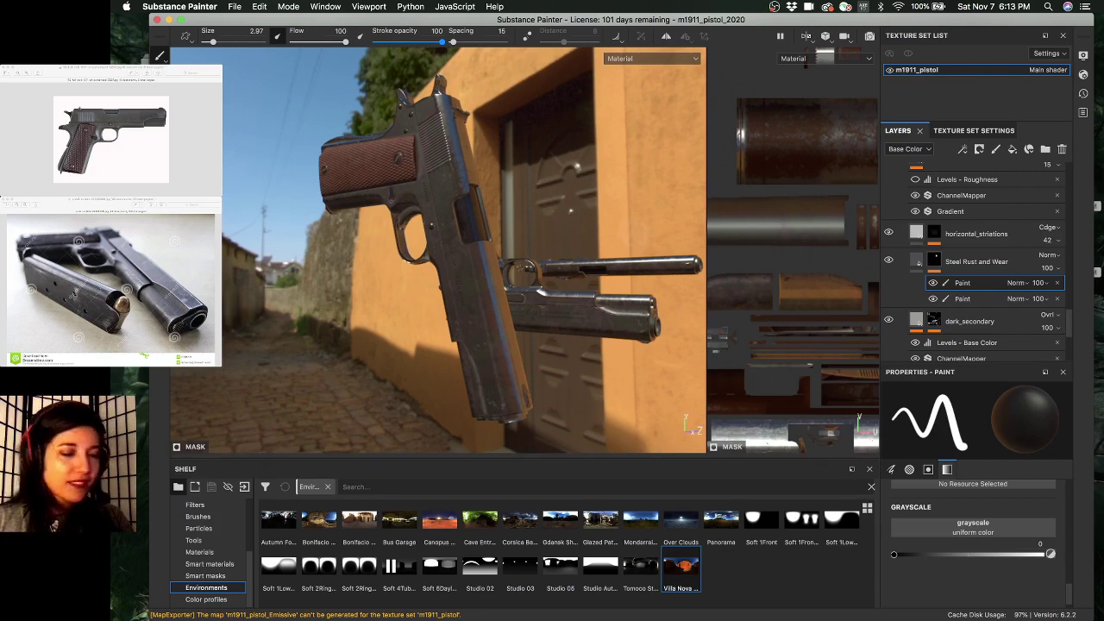
mouse_move(480, 247)
left_mouse_down("alt")
mouse_move(466, 252)
mouse_move(489, 259)
left_mouse_up("alt")
right_click_drag(489, 259, 492, 268, "alt")
left_click_drag(491, 268, 517, 345, "alt")
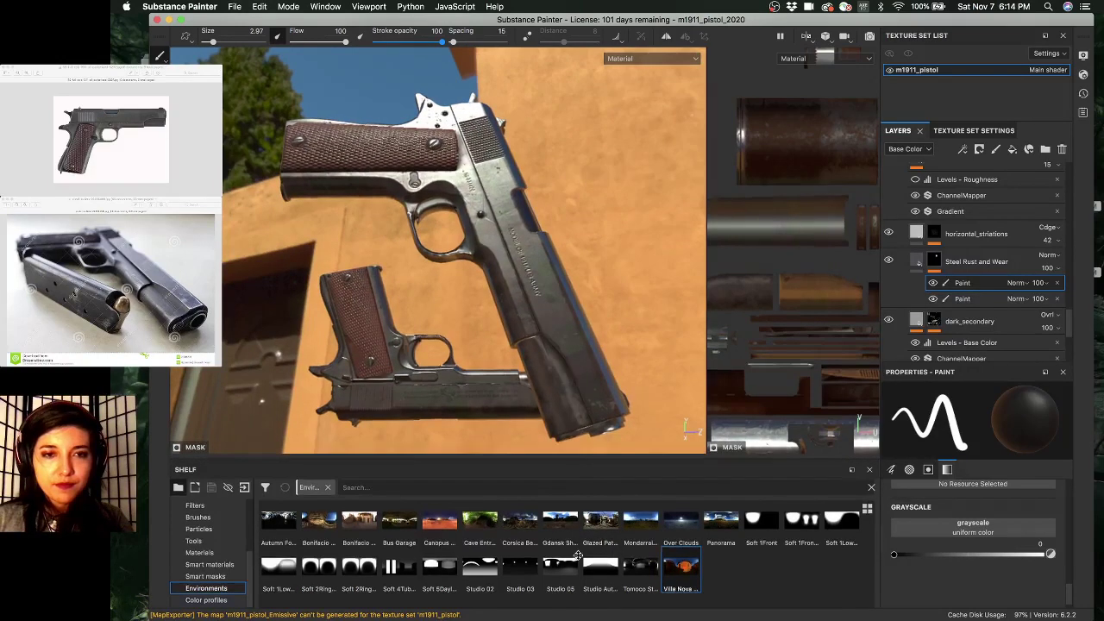
- Enlarge the 3D viewport by shrinking the shelf, and take a screenshot of the area framing the two pistols
left_click_drag(573, 458, 573, 525)
left_click_drag(547, 417, 498, 386, "alt")
key("super+shift+4")
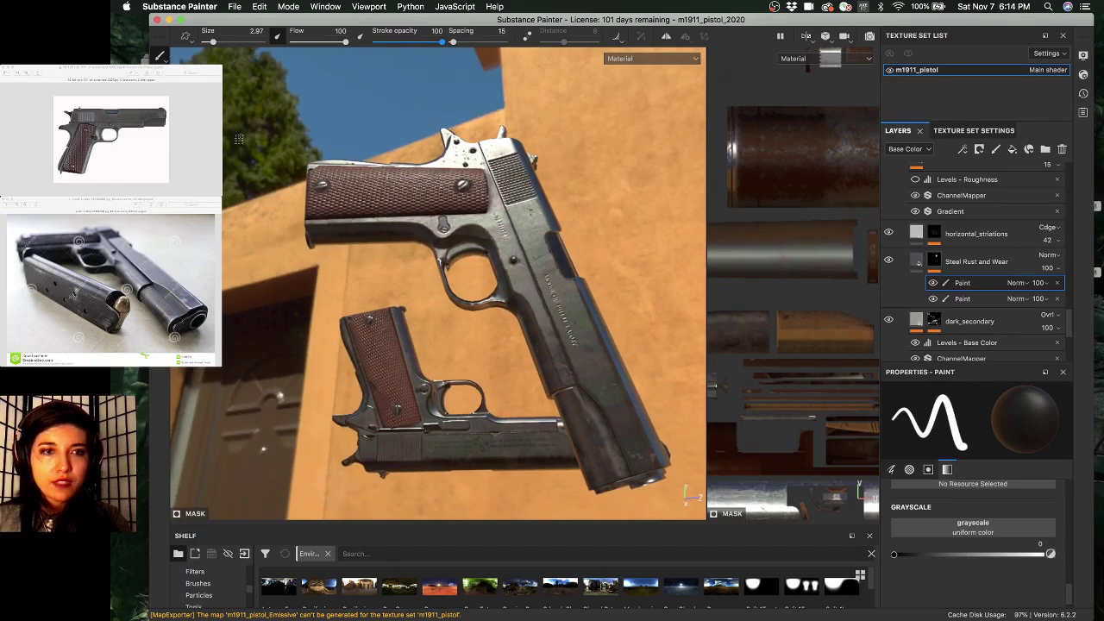
left_click_drag(182, 79, 680, 511)
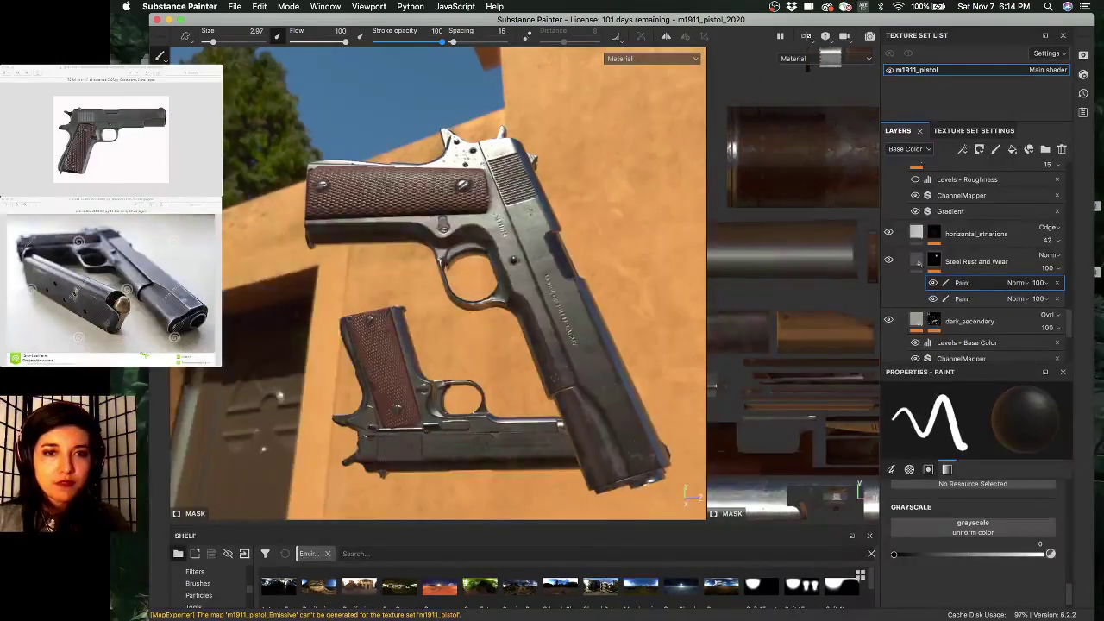
- Rotate the environment lighting, reframe the view to show all three pistols over the cobblestones, and save the project
left_click_drag(506, 371, 565, 487, "alt")
right_click_drag(414, 352, 523, 353, "shift")
left_click_drag(522, 353, 493, 363, "alt")
right_click_drag(492, 363, 514, 347, "alt")
middle_click_drag(579, 360, 447, 354, "alt")
left_click_drag(561, 385, 415, 321, "alt")
key("super+s")
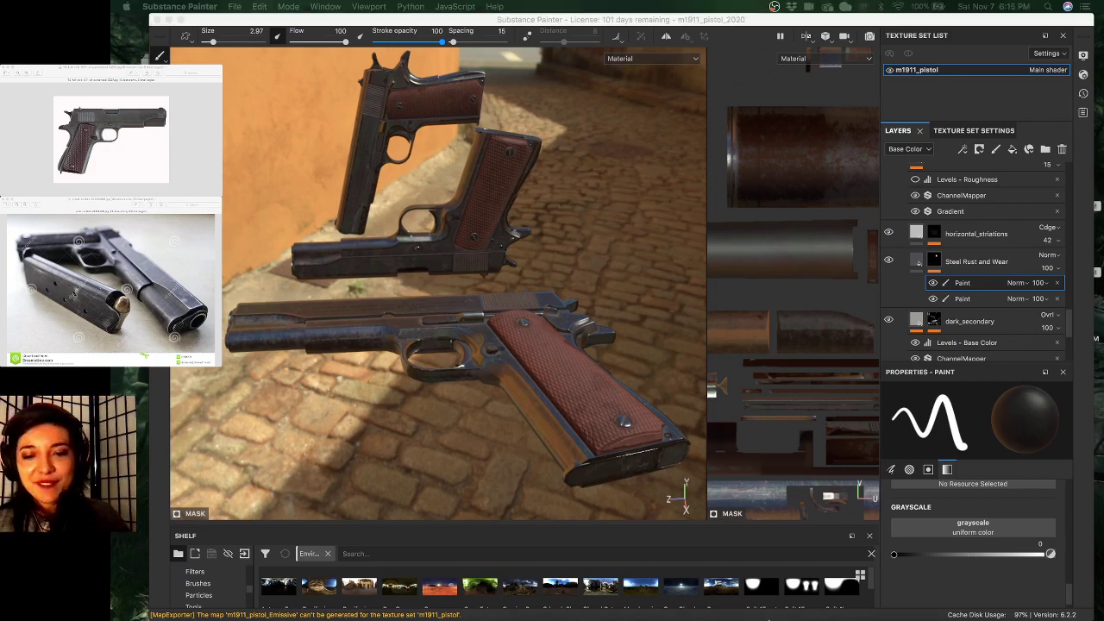
mouse_move(697, 617)
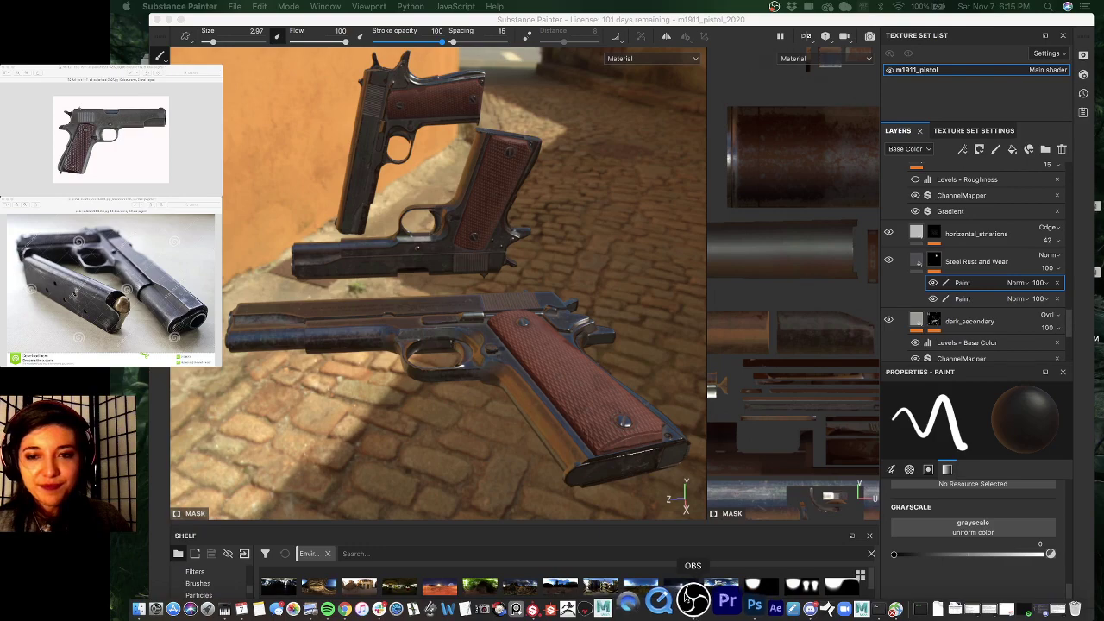